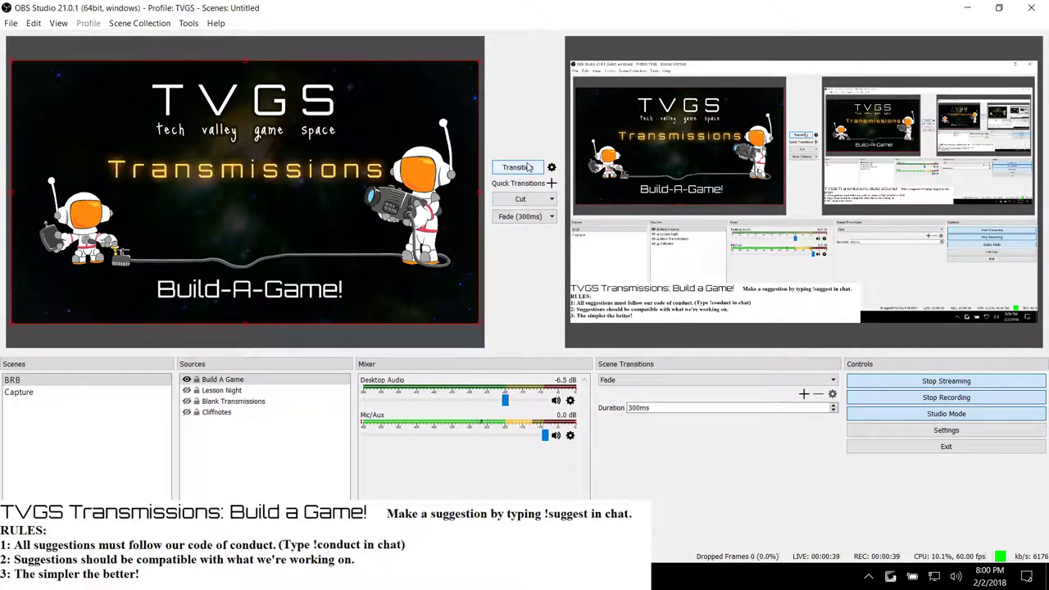
Transition the live output to the screen capture and set the Mic/Aux volume to -2.5 dB.
left_click(528, 167)
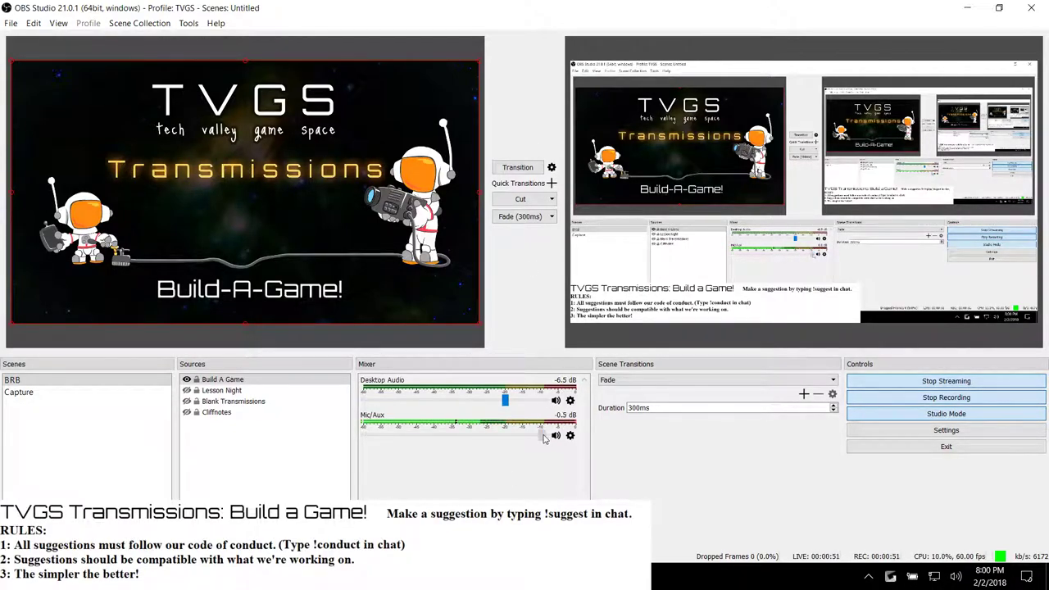
left_click_drag(545, 435, 587, 437)
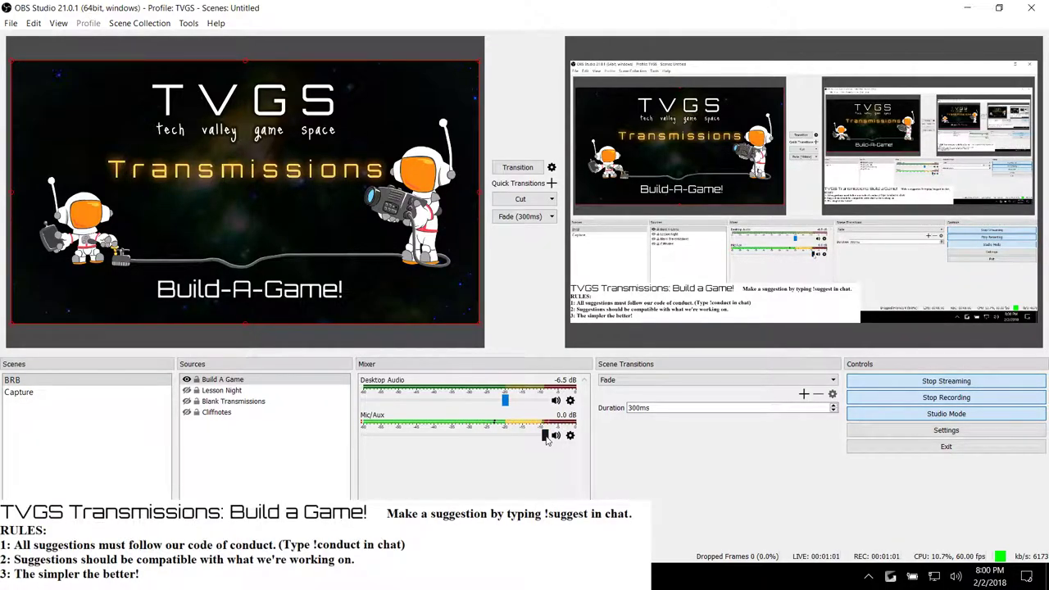
left_click_drag(544, 437, 528, 440)
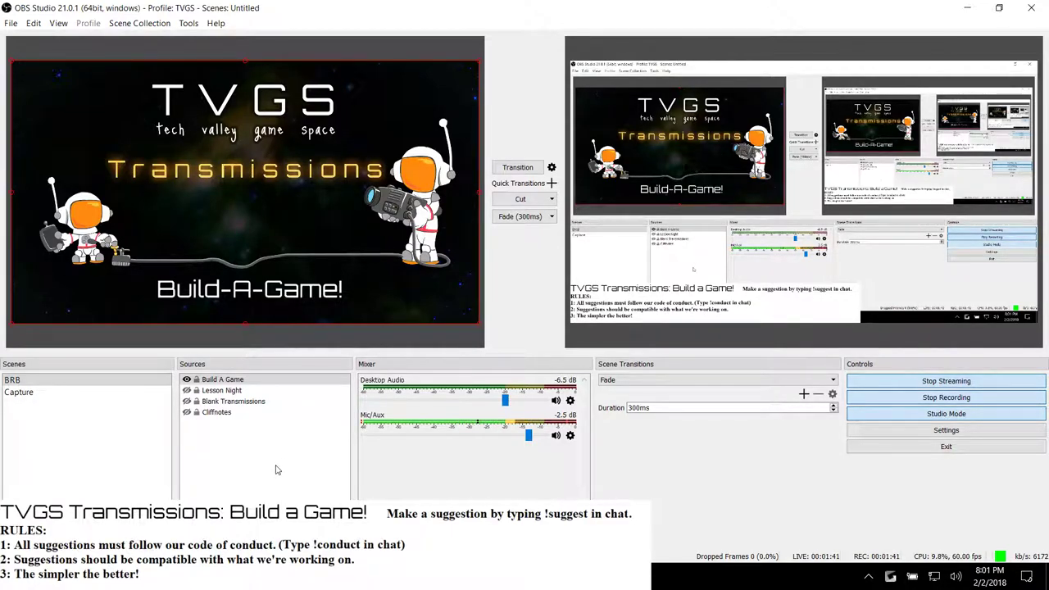
Check the Twitch pop-out chat window for viewer messages and minimize it.
left_click(120, 576)
left_click(190, 483)
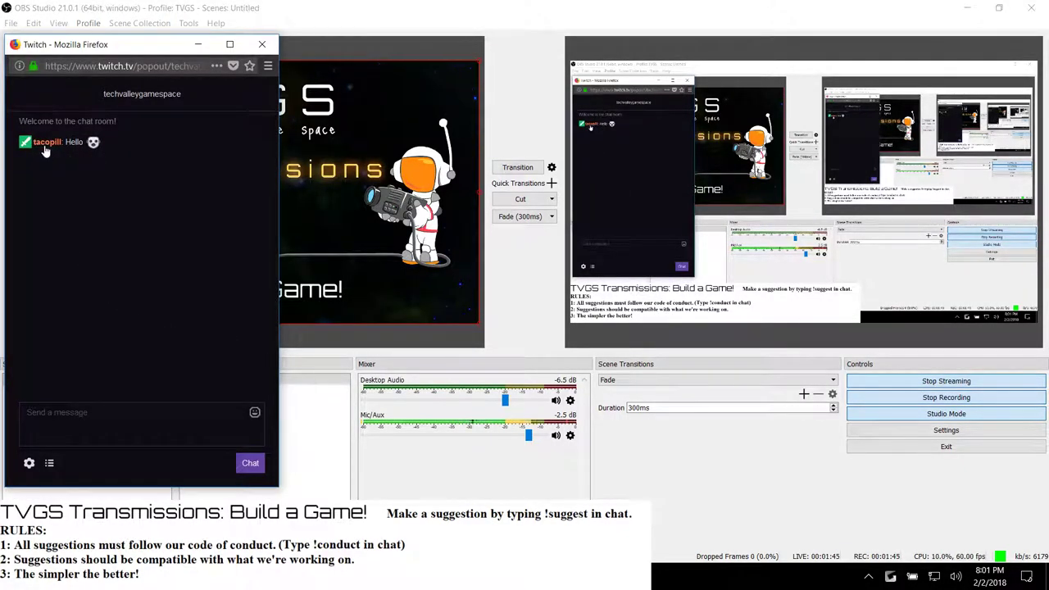
left_click(197, 45)
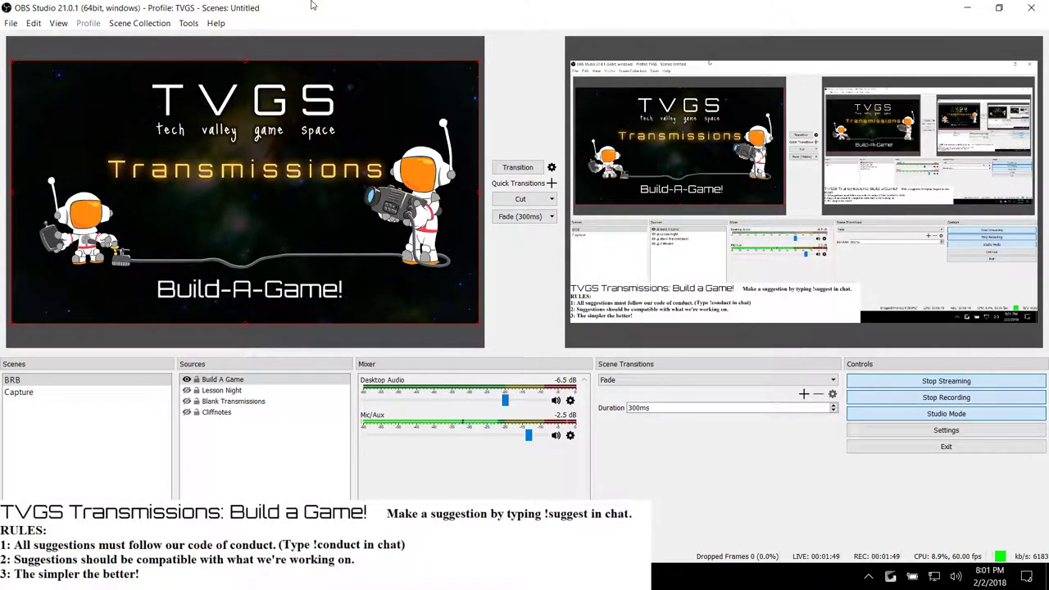
mouse_move(117, 576)
Trigger the studio mode transition and minimize OBS Studio to bring up the Unreal Editor level.
left_click(516, 167)
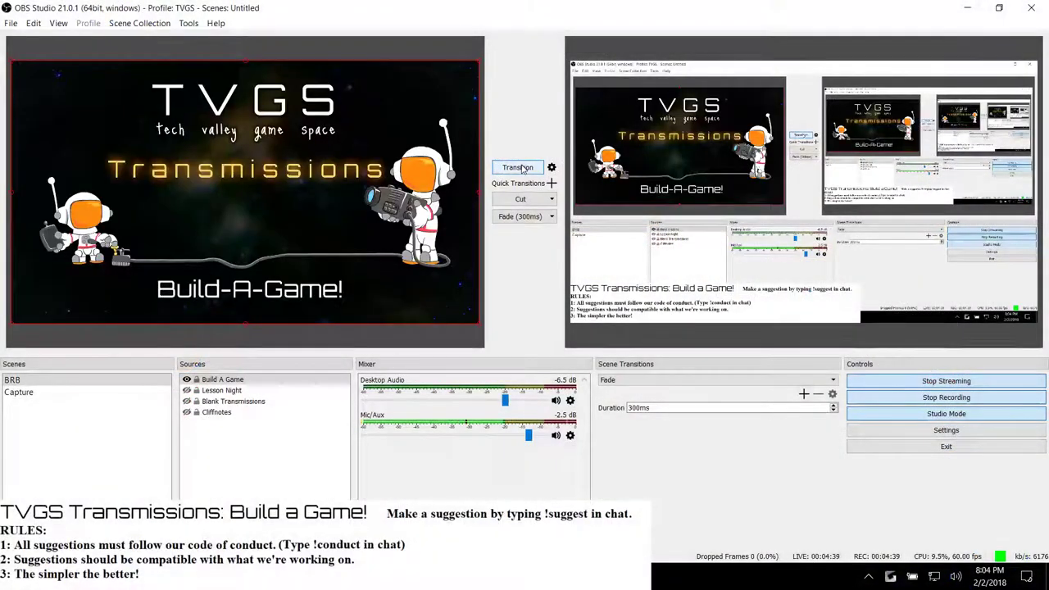
left_click(967, 7)
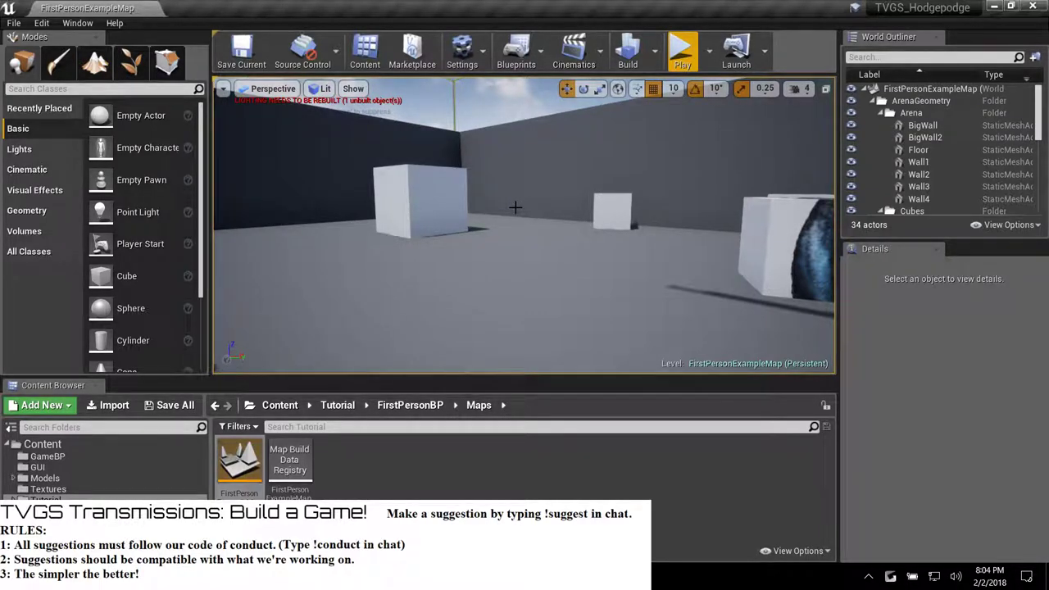
left_click_drag(487, 279, 494, 286)
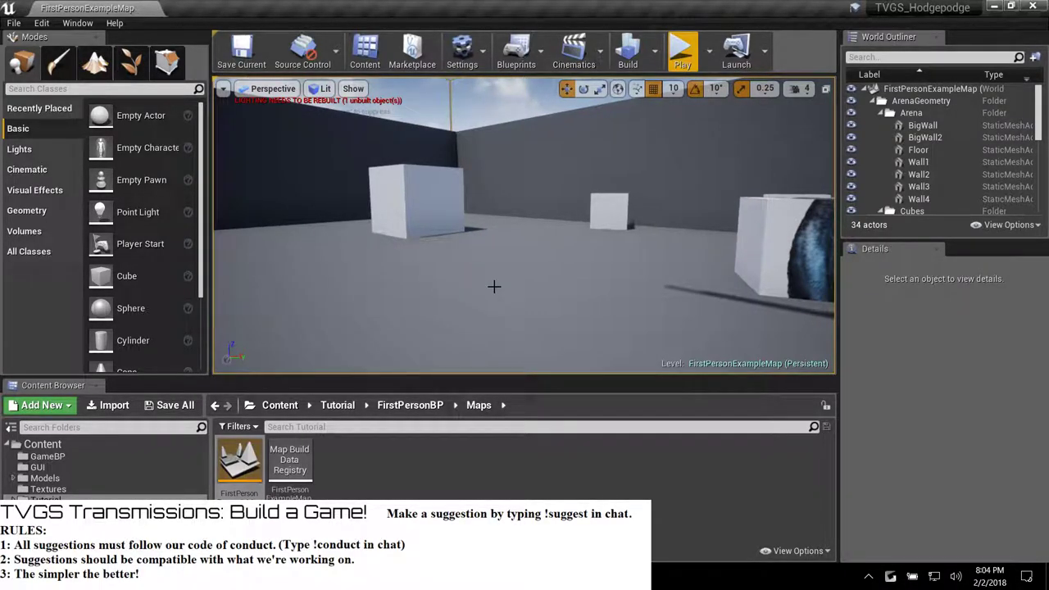
right_click_drag(560, 251, 532, 246)
Look at the viewer suggestions in the Build A Game spreadsheet in Firefox and return to Unreal Editor.
left_click(118, 573)
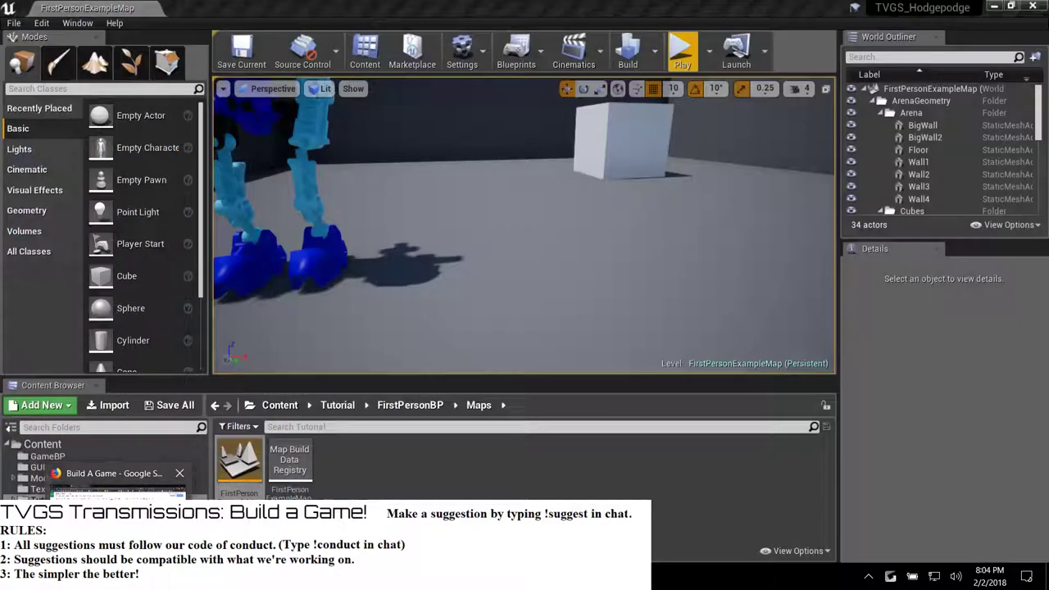
left_click(86, 473)
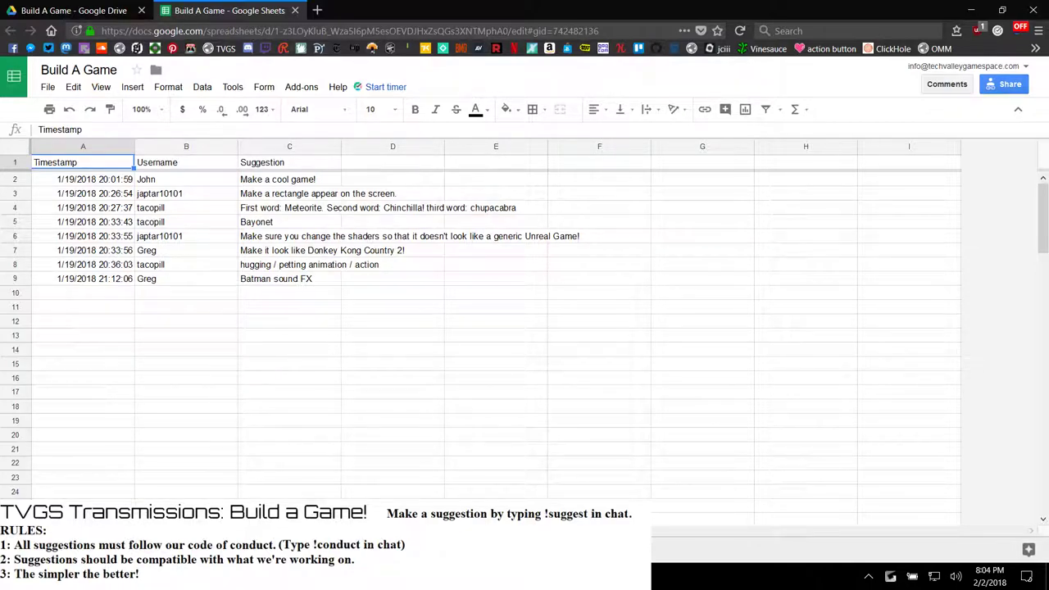
key("alt+Tab")
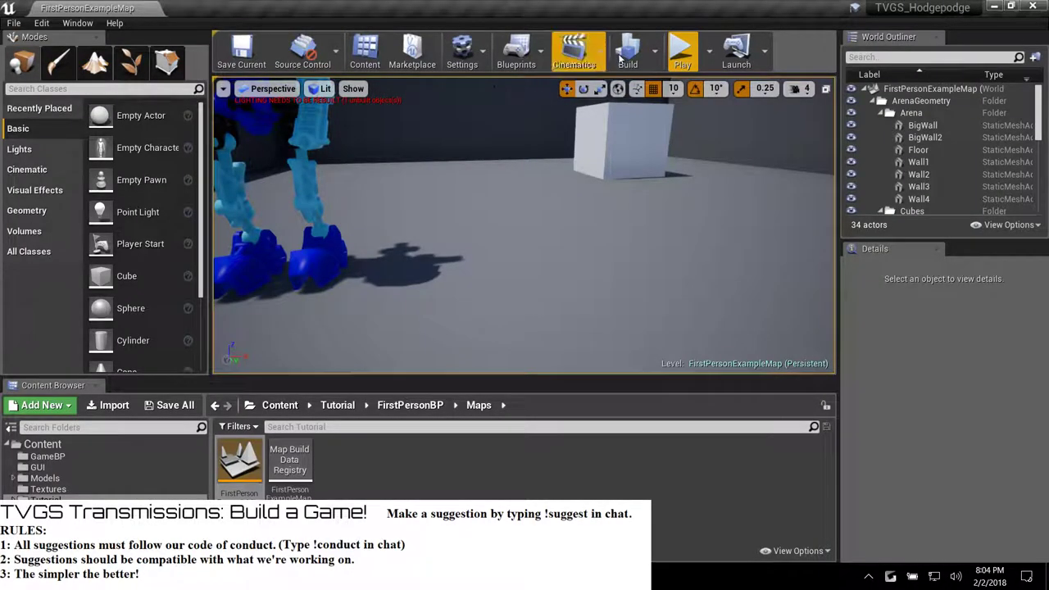
Start playing FirstPersonExampleMap in the active level viewport.
right_click_drag(455, 345, 410, 303)
key("s")
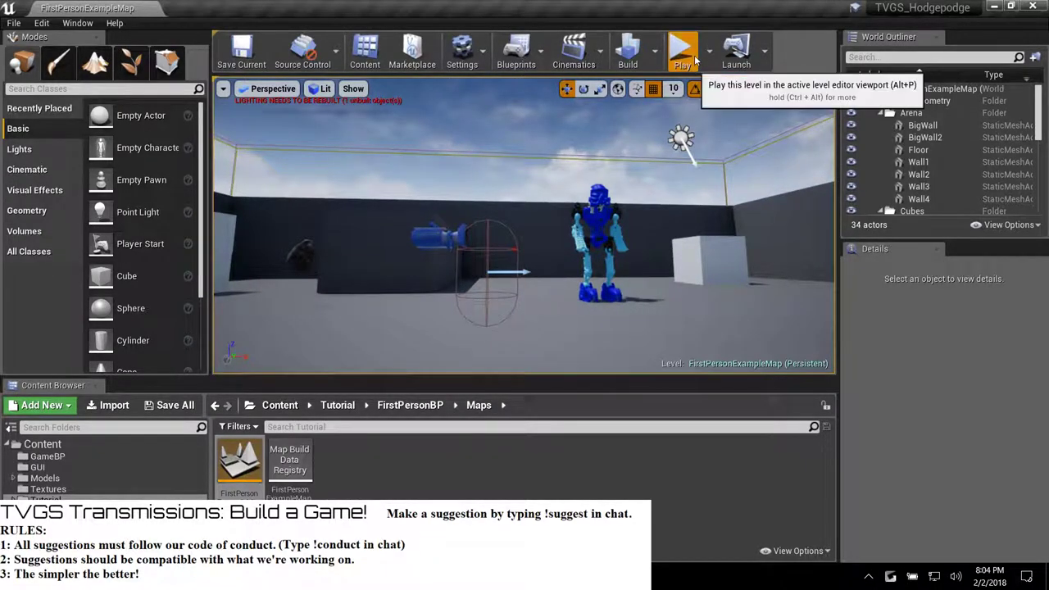
left_click(681, 49)
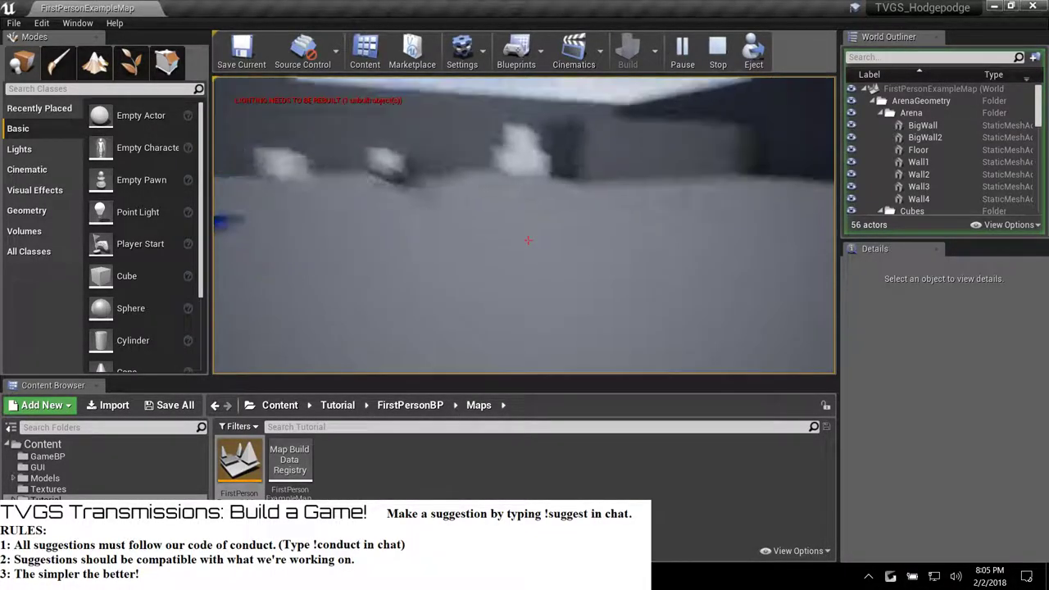
Switch to the suggestions spreadsheet, lower the system playback volume to 60, and return to the running level in Unreal Editor.
key("alt+Tab")
left_click(954, 576)
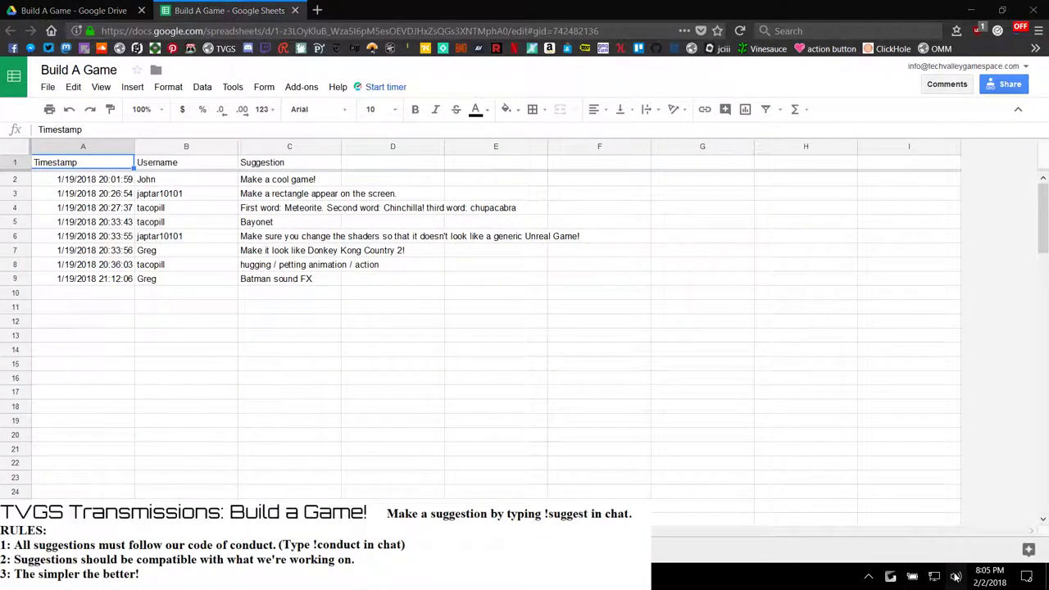
scroll(846, 456, "down", 13)
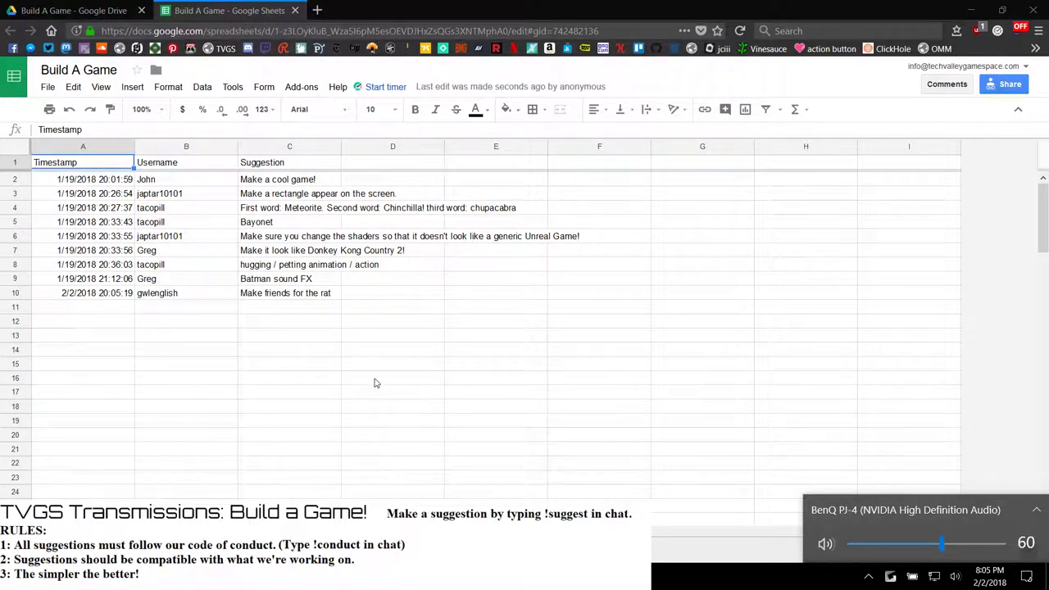
left_click(972, 11)
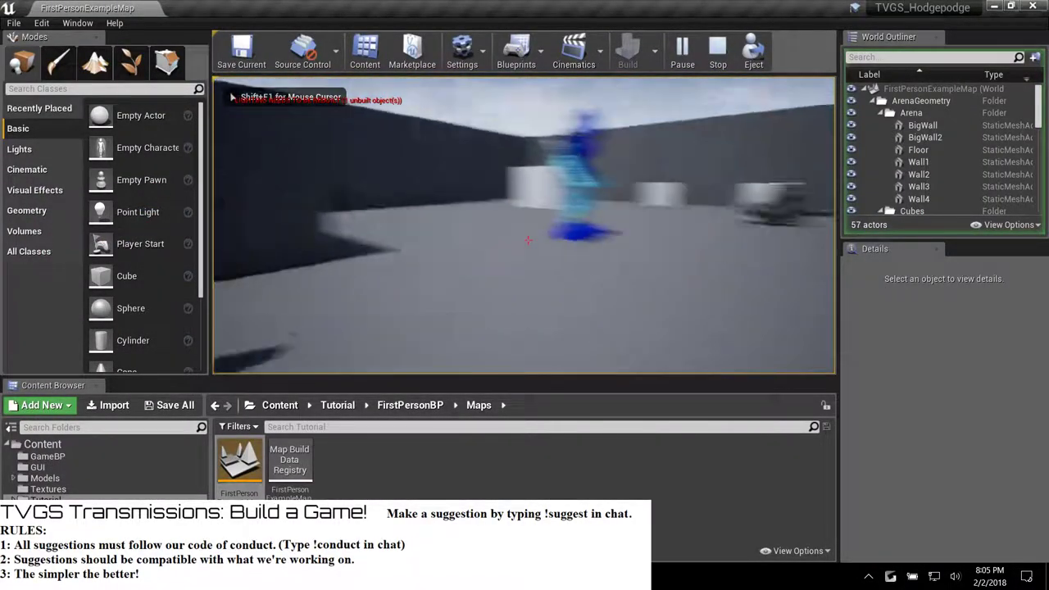
Play-test the level by moving across the arena and firing exploding projectiles at the cubes.
key("w")
left_click(528, 240)
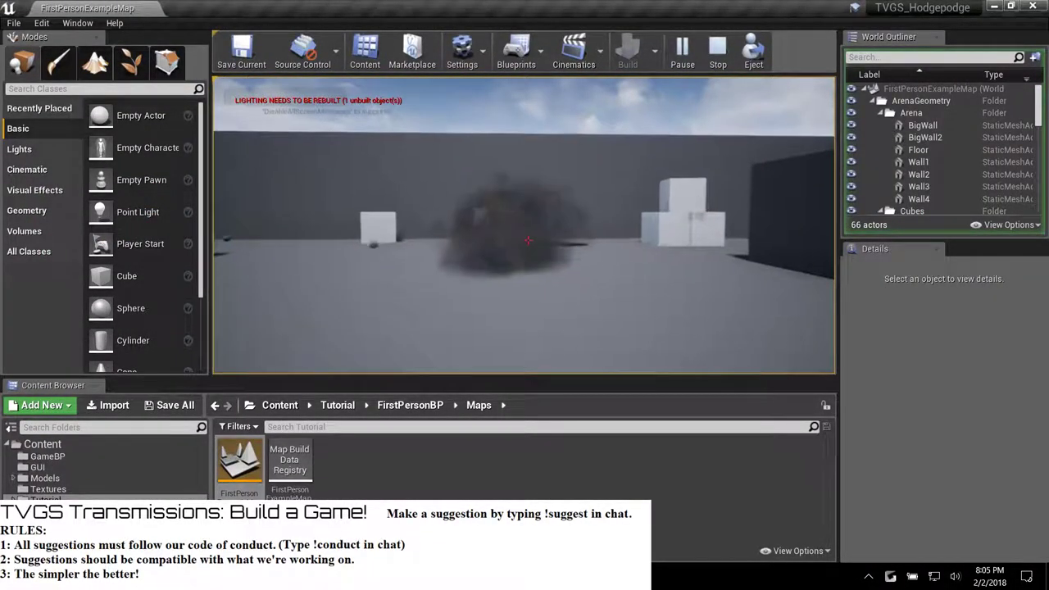
key("w")
left_click(528, 240)
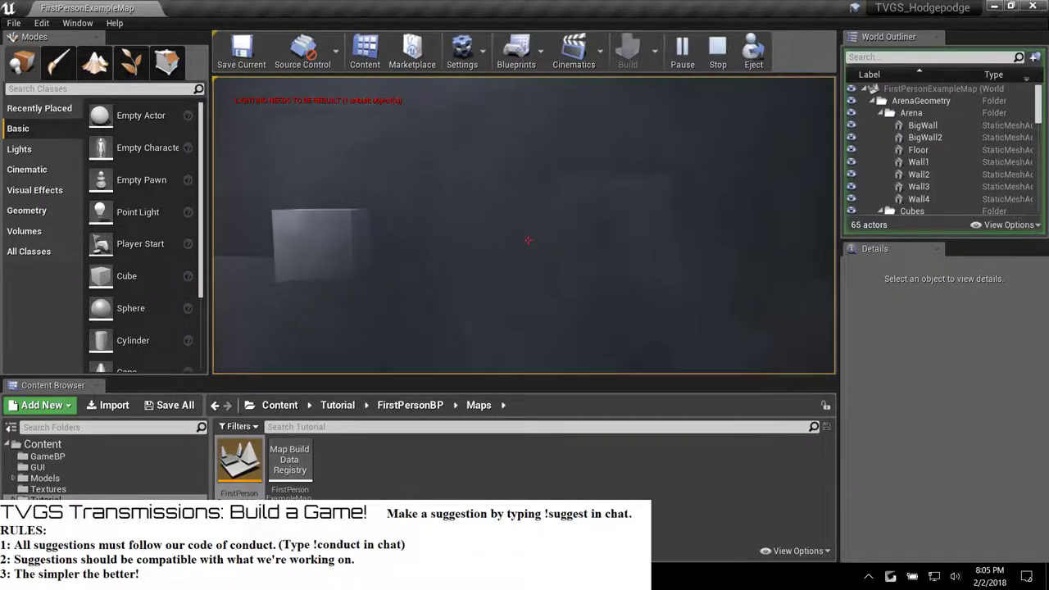
key("w")
left_click(528, 240)
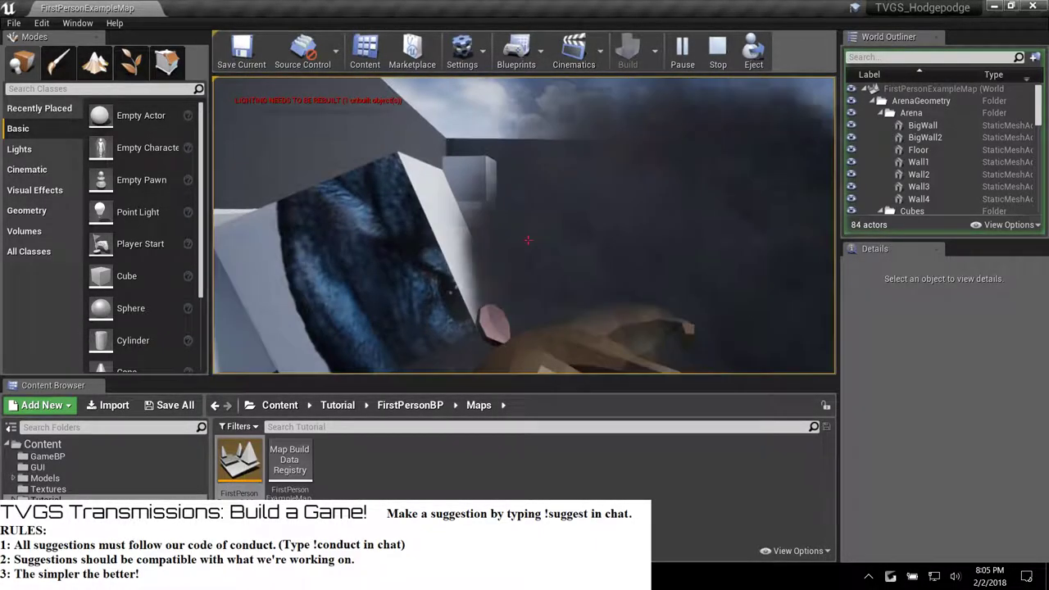
left_click(527, 240)
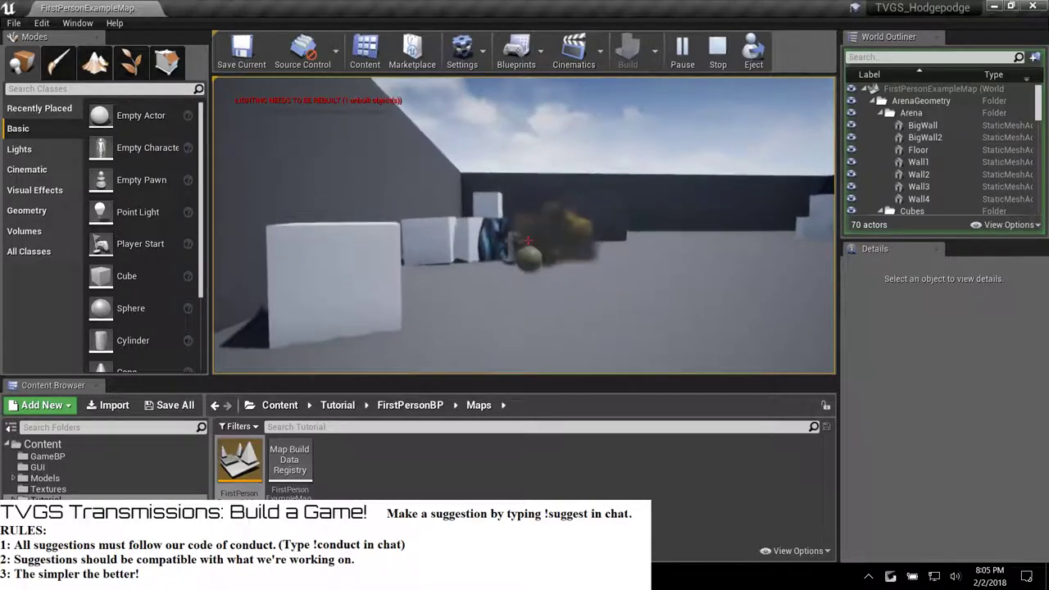
Follow the rat around the arena's inner wall and cubes, firing at it to test its behaviour.
key("w")
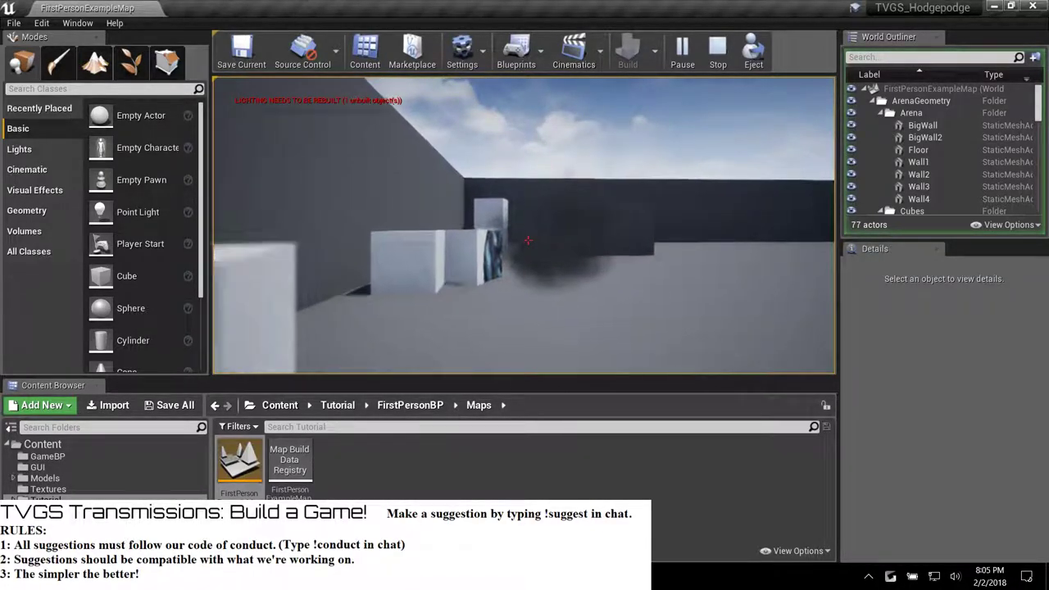
key("w")
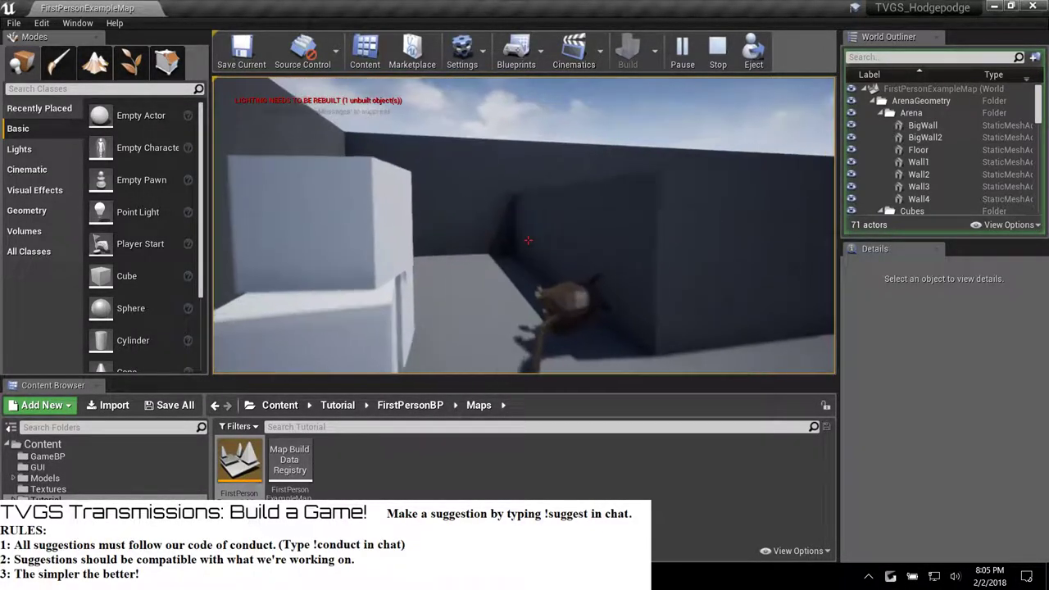
key("w")
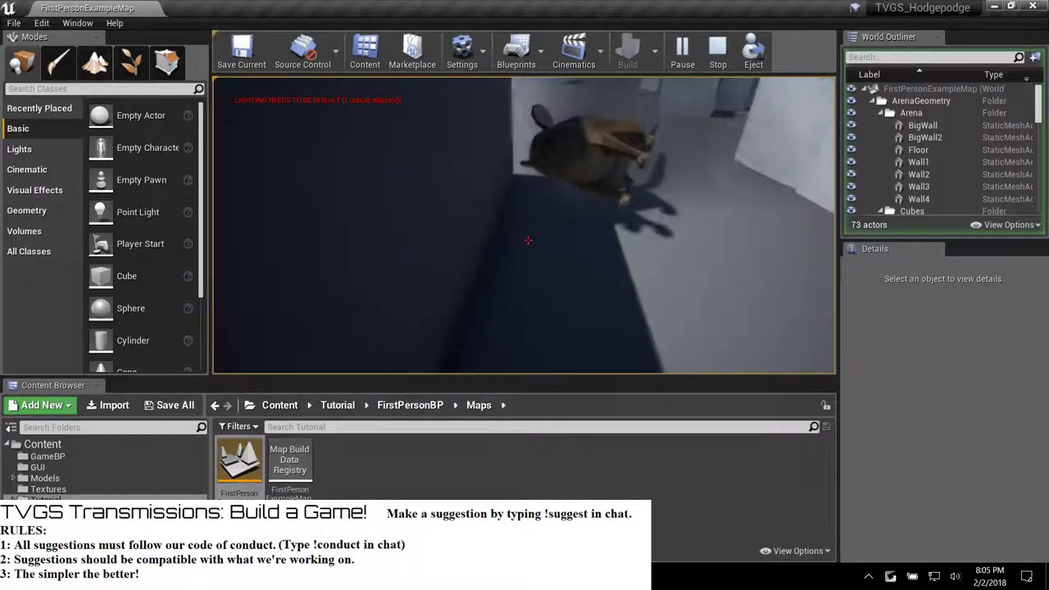
left_click(527, 240)
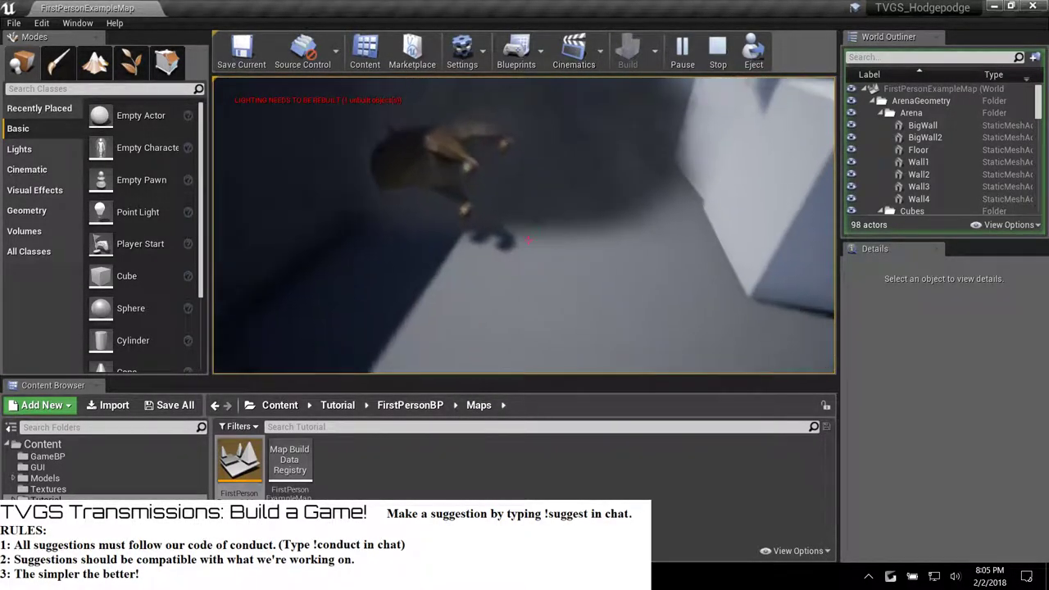
key("w")
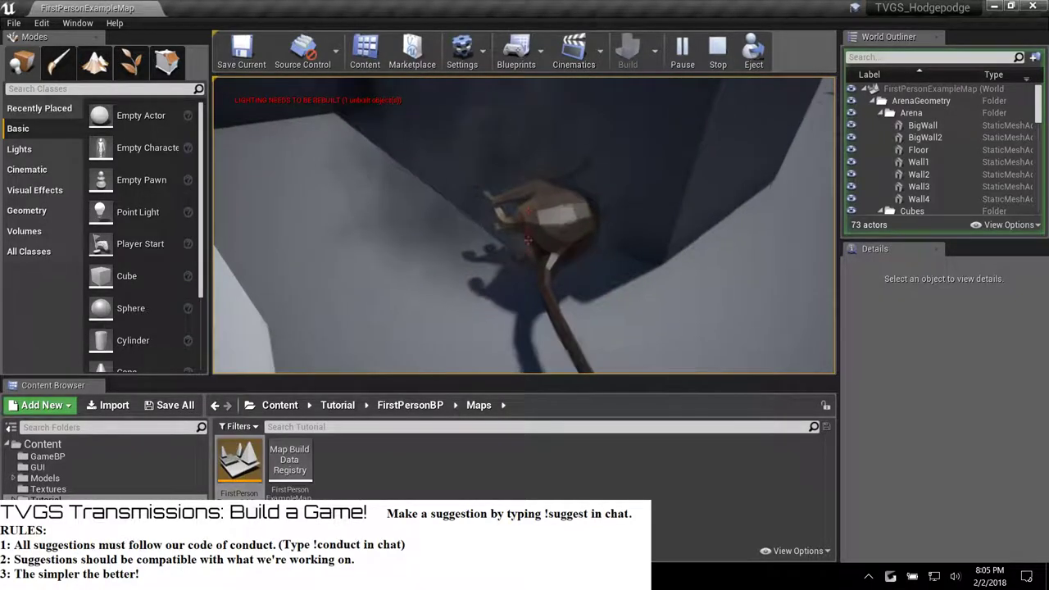
left_click(528, 240)
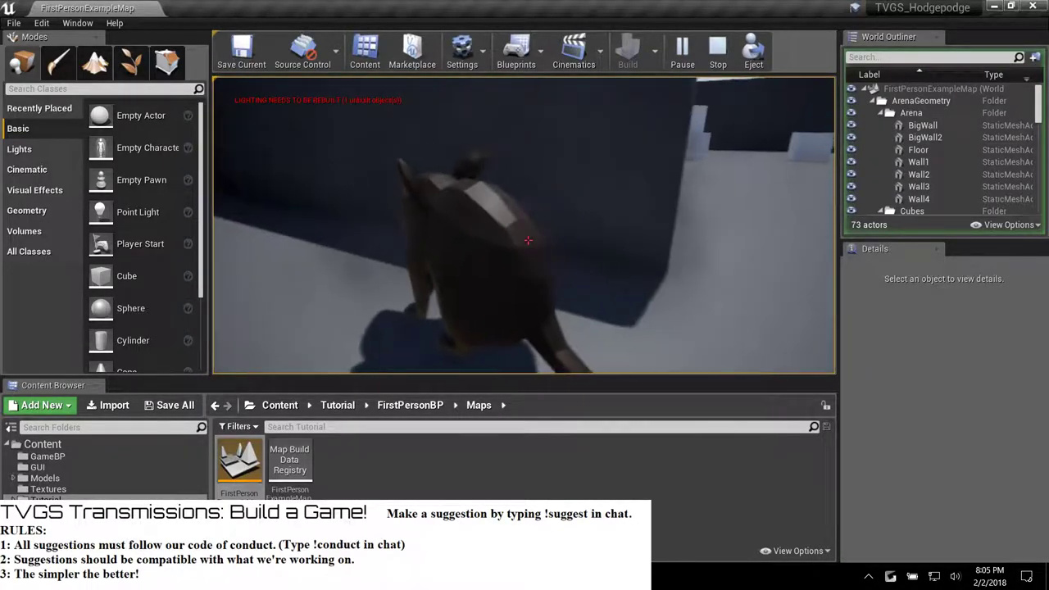
left_click(527, 240)
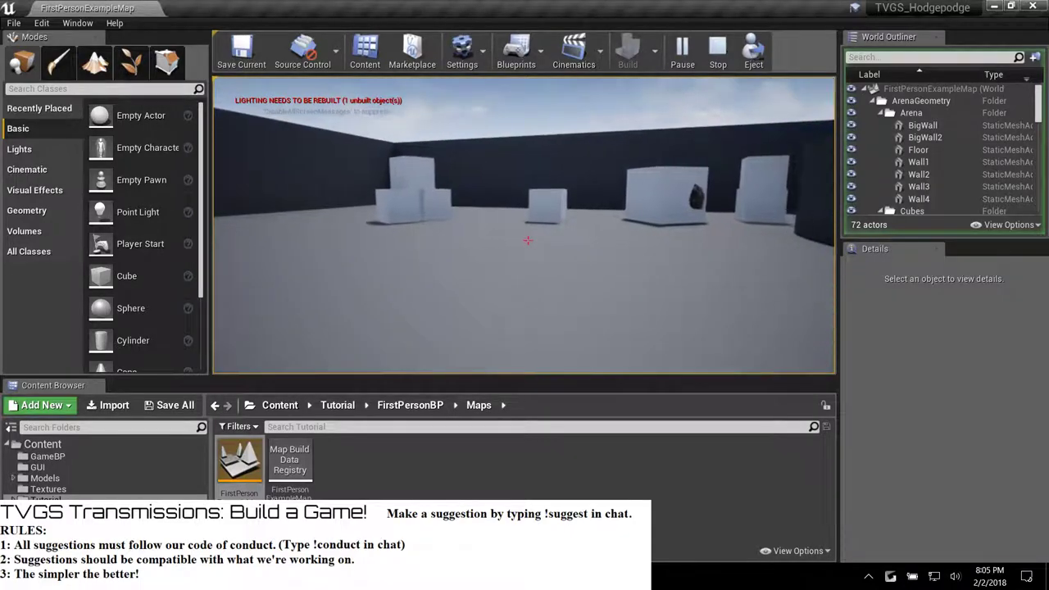
Test jumping beside the single cube and shoot it to see how it reacts.
key("w")
key("space")
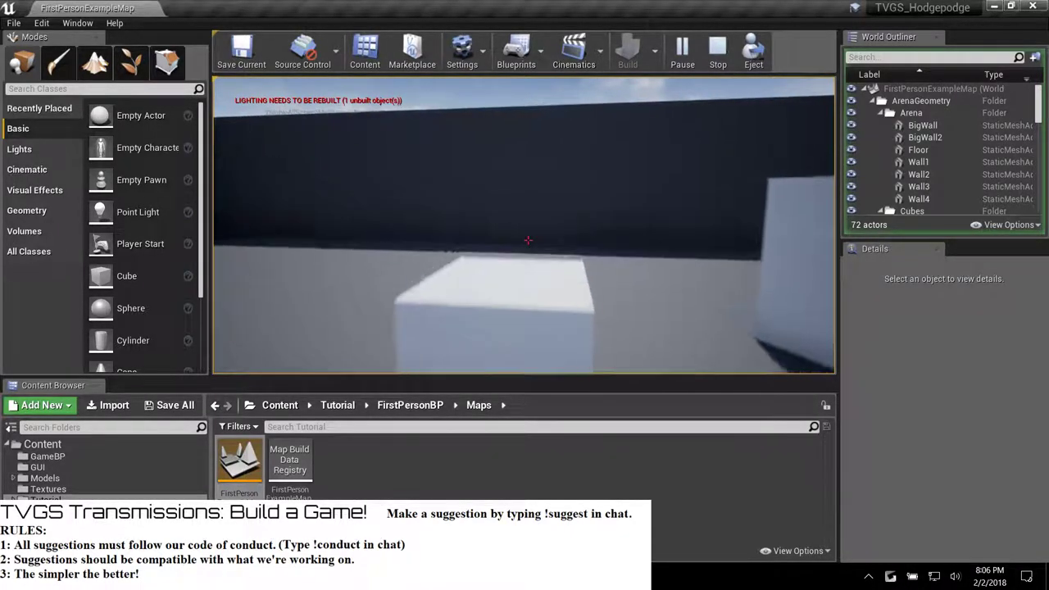
key("s")
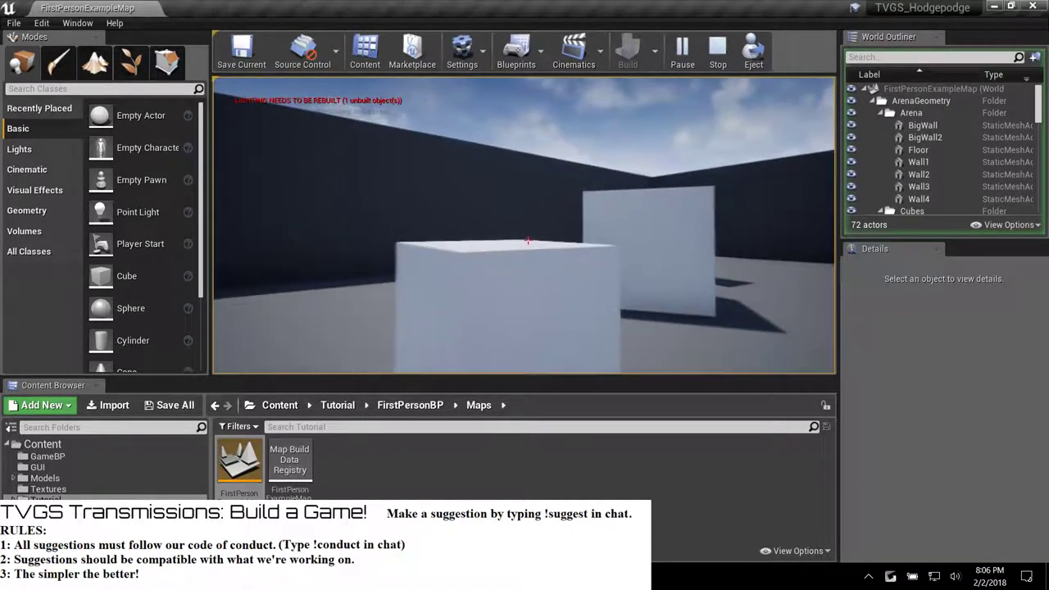
left_click(527, 240)
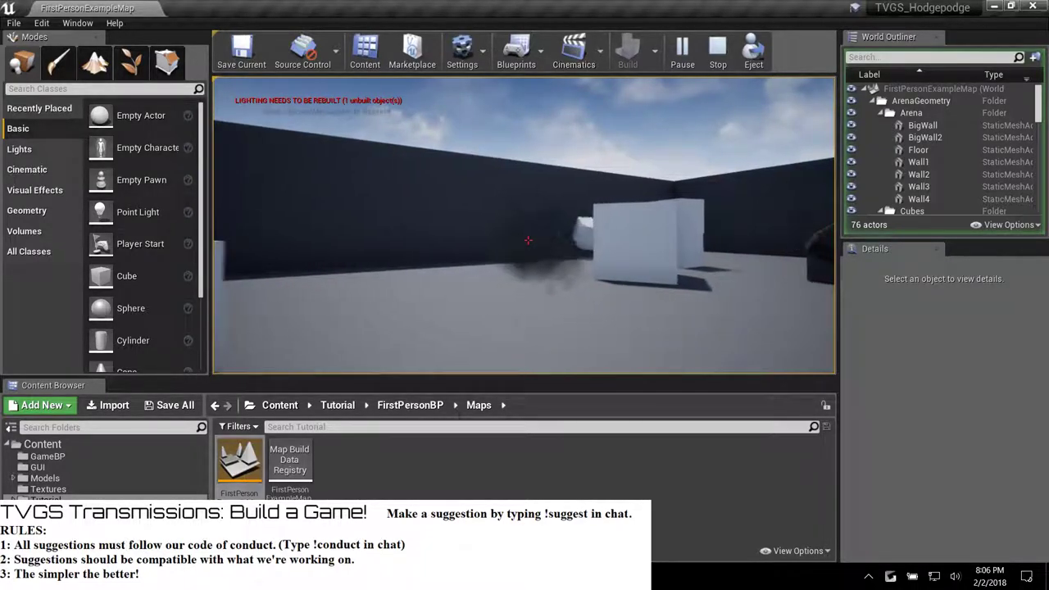
key("s")
key("w")
key("a")
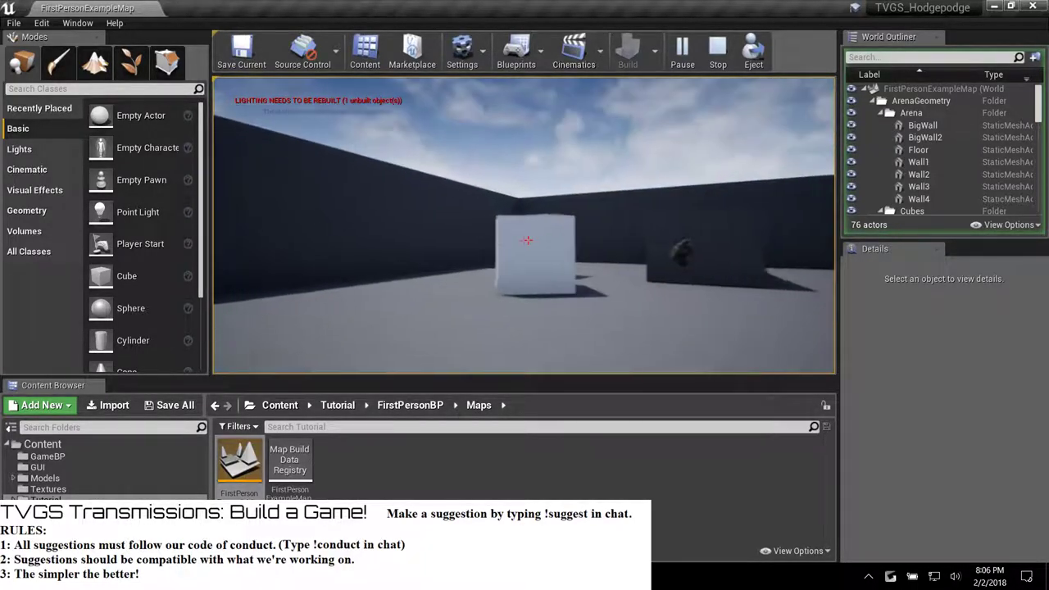
Walk past the blue robot and fire a projectile at the cubes near the far wall.
key("w")
key("a")
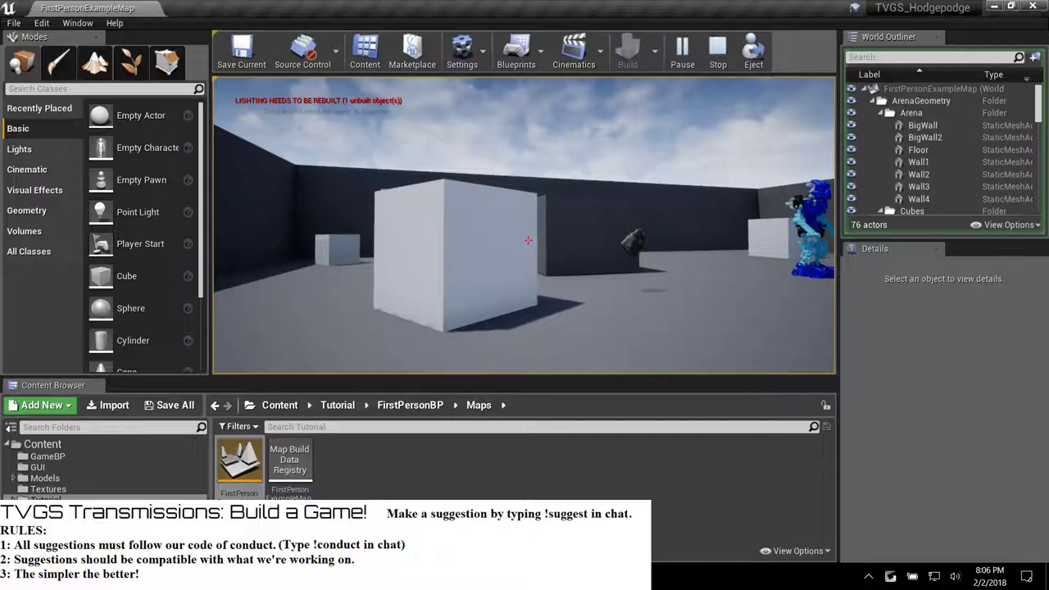
key("w")
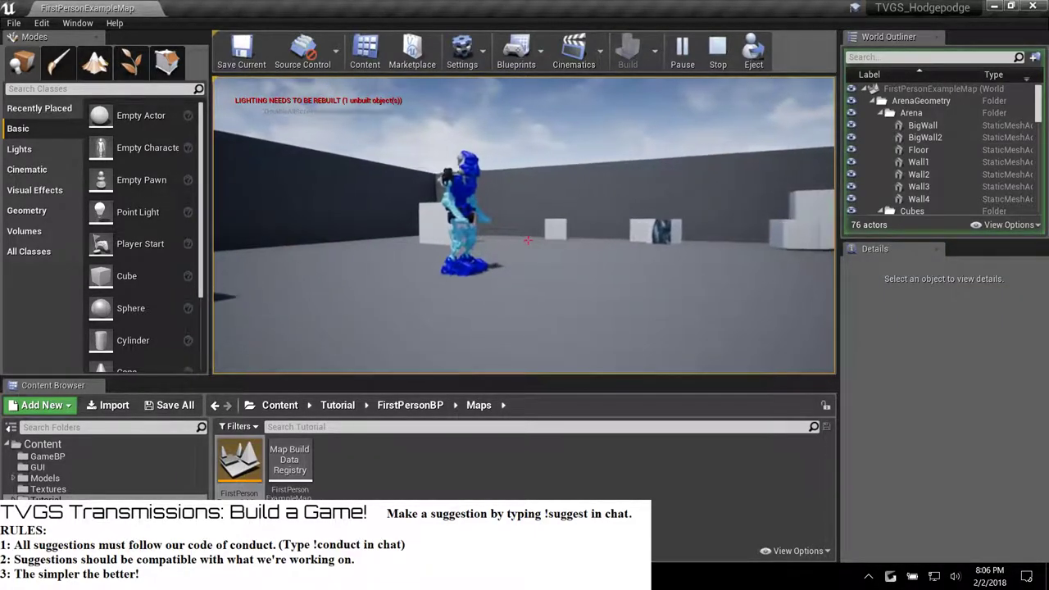
key("w")
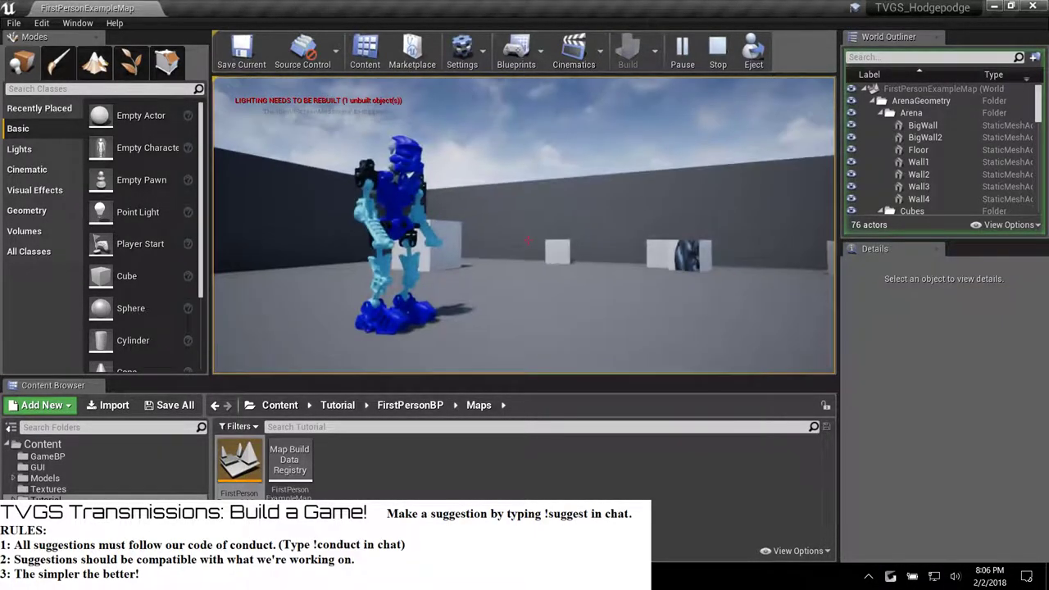
key("w")
left_click(528, 241)
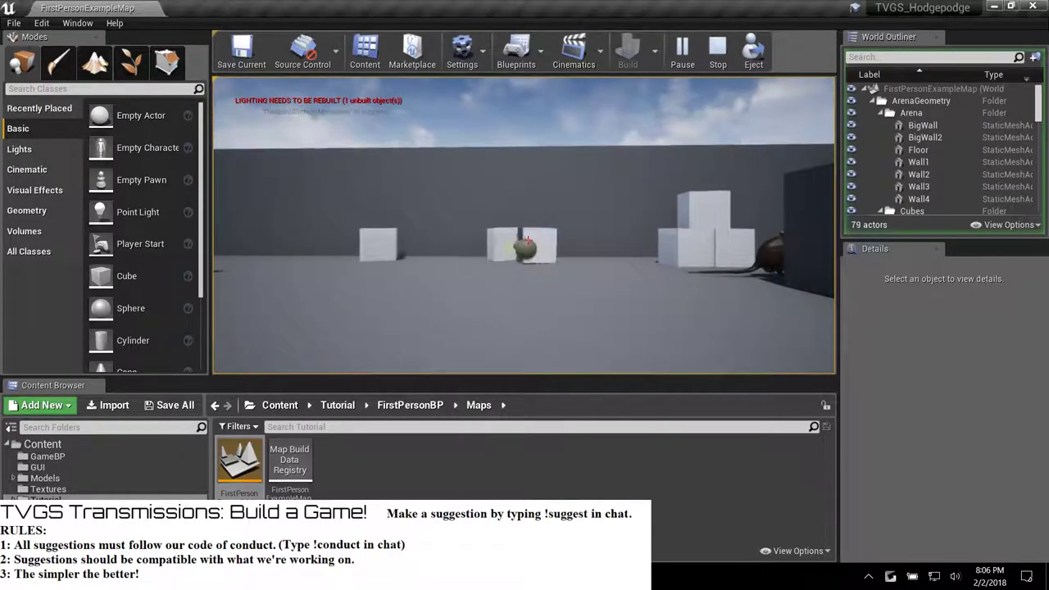
Play-test firing at the cubes and walking around the blue robot, and end the play session.
key("w")
left_click(527, 240)
left_click(527, 241)
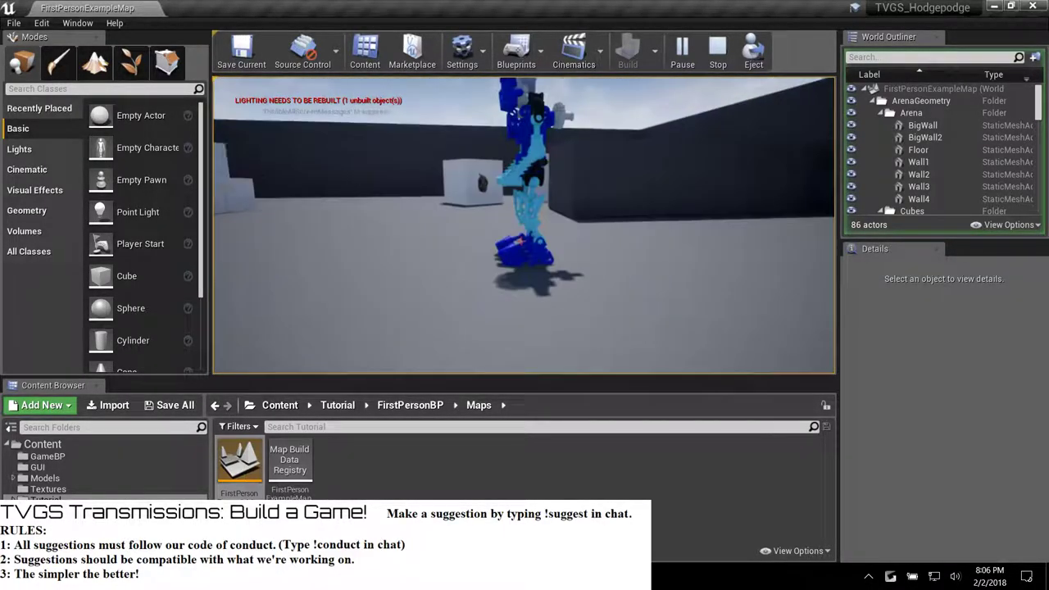
left_click(524, 241)
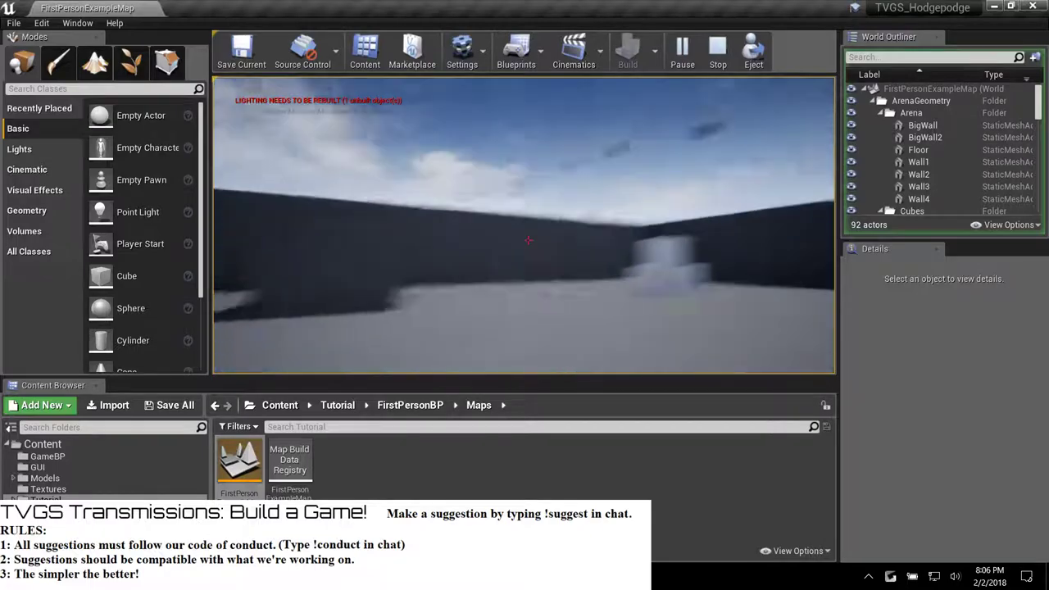
key("w")
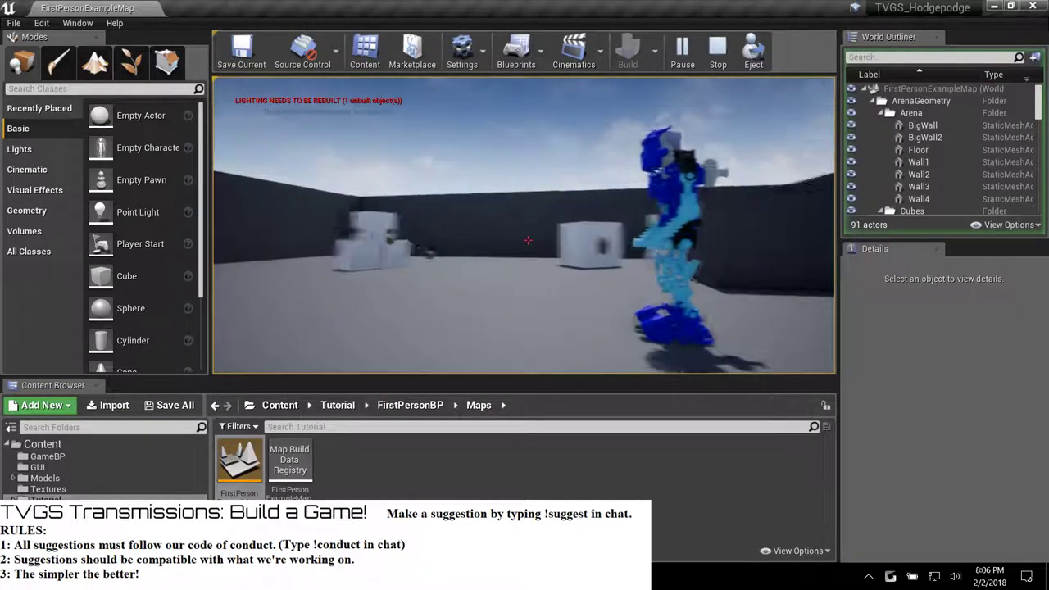
key("w")
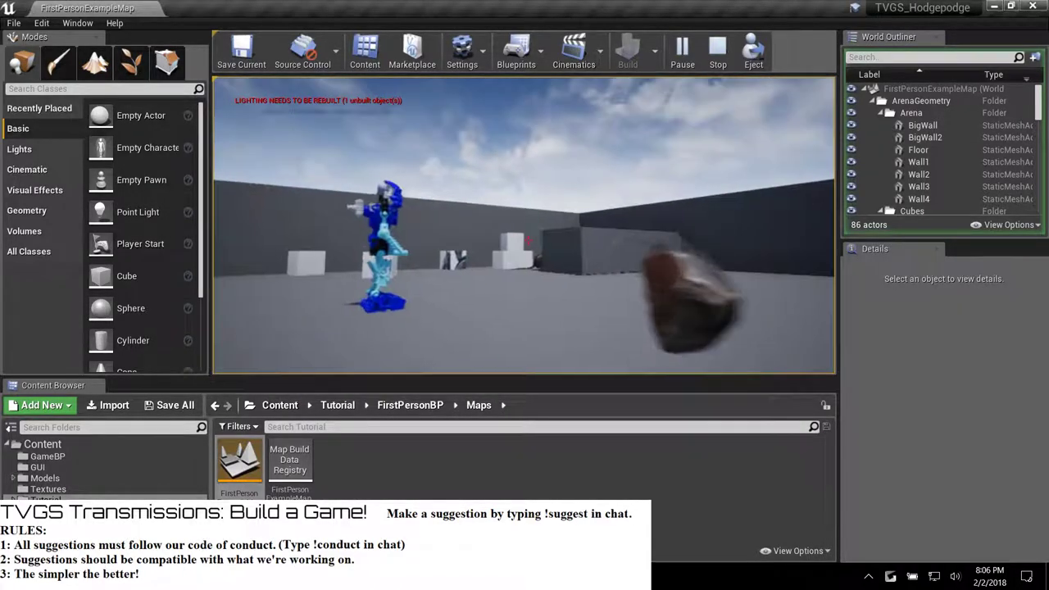
key("w")
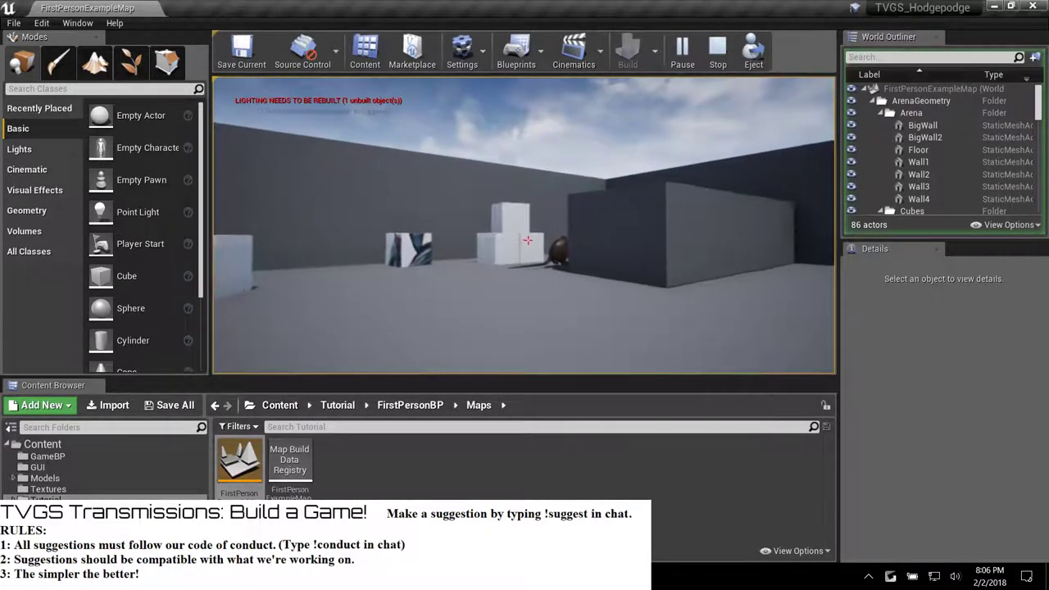
key("Escape")
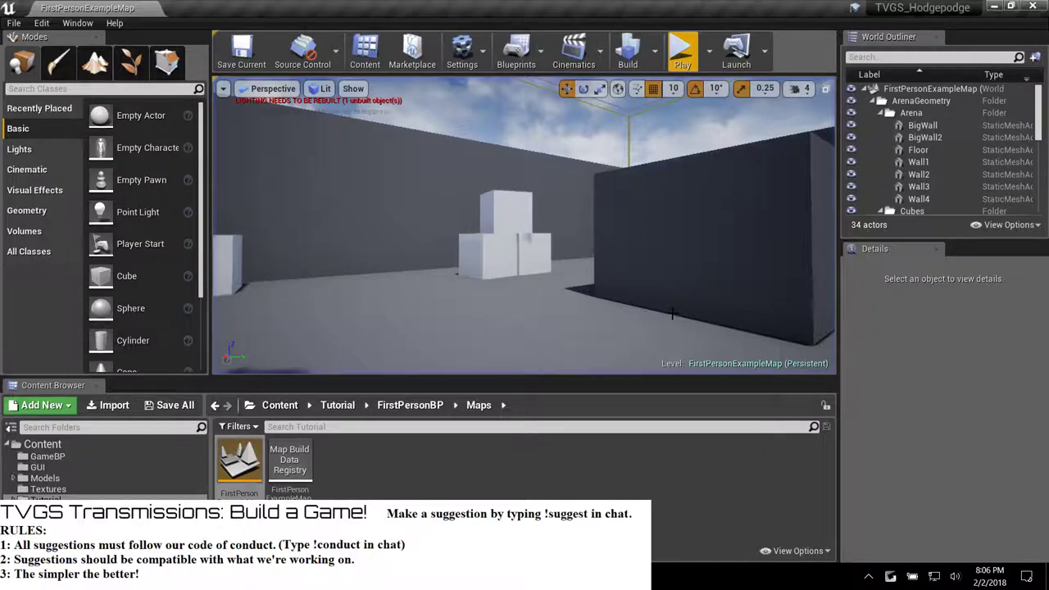
Examine the rat model floating above the arena from several sides and up close.
mouse_move(445, 241)
right_mouse_down()
mouse_move(423, 221)
mouse_move(444, 241)
mouse_move(446, 224)
right_mouse_up()
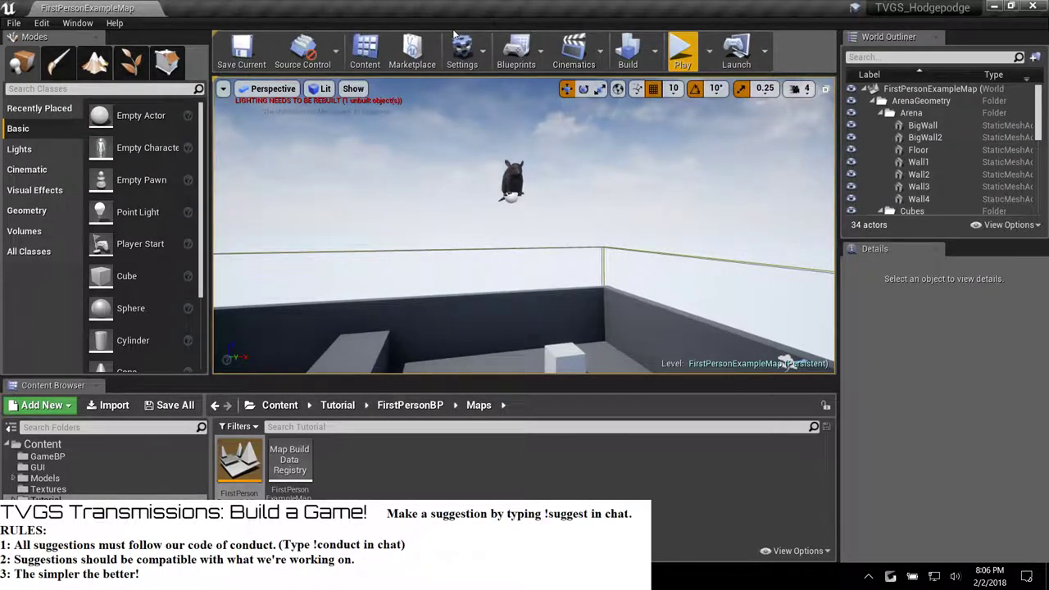
right_click_drag(487, 213, 487, 213)
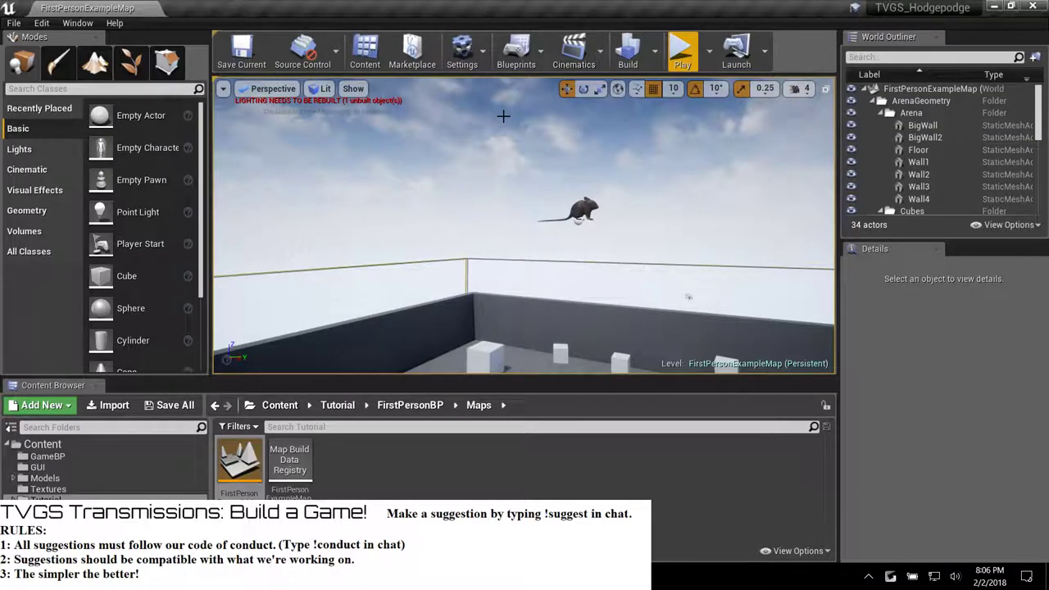
right_click_drag(487, 213, 486, 213)
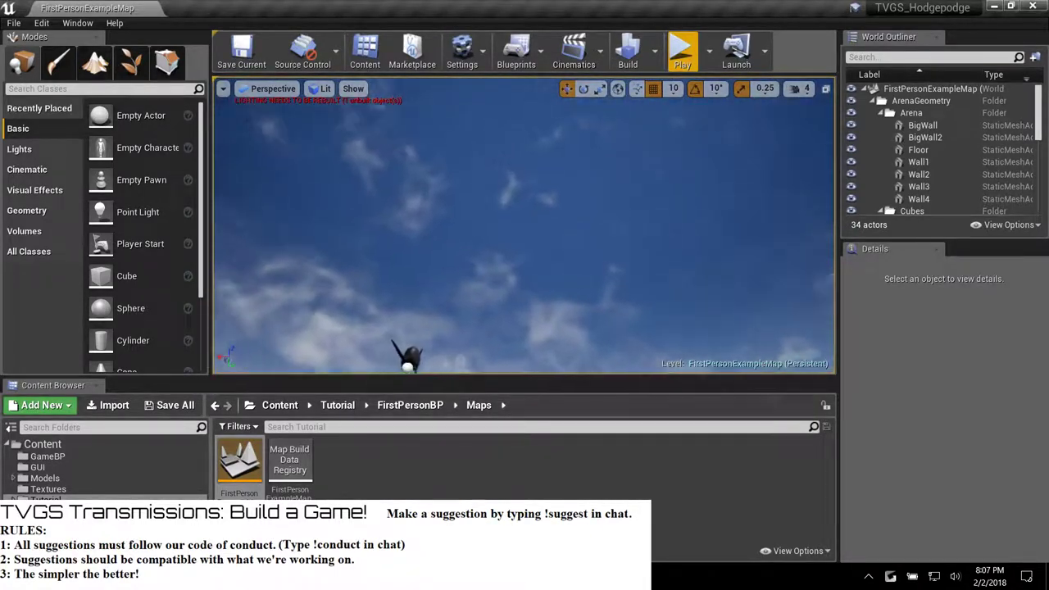
right_click_drag(530, 164, 529, 164)
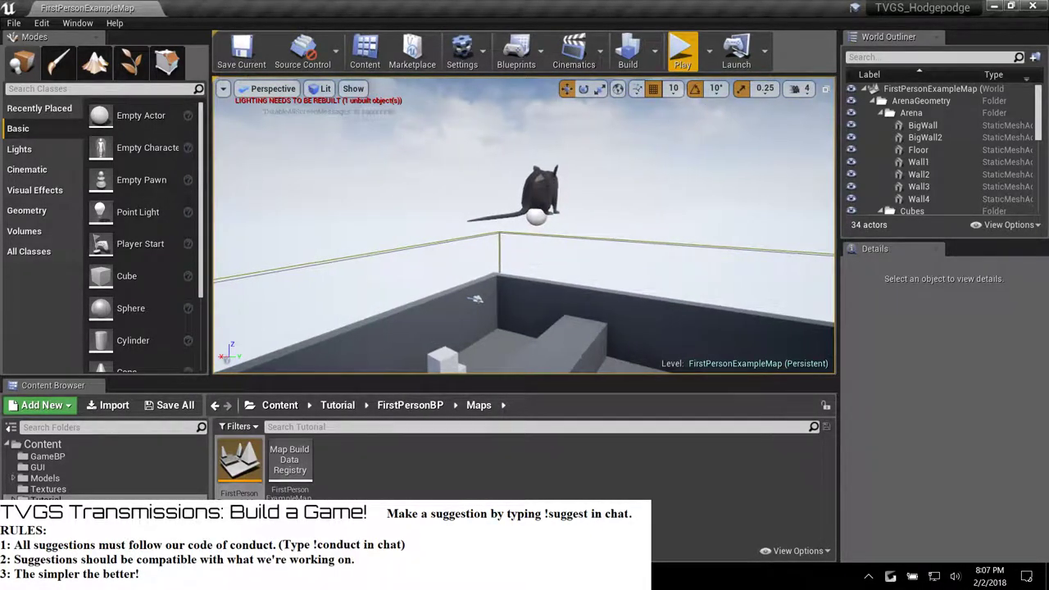
right_click_drag(476, 298, 476, 298)
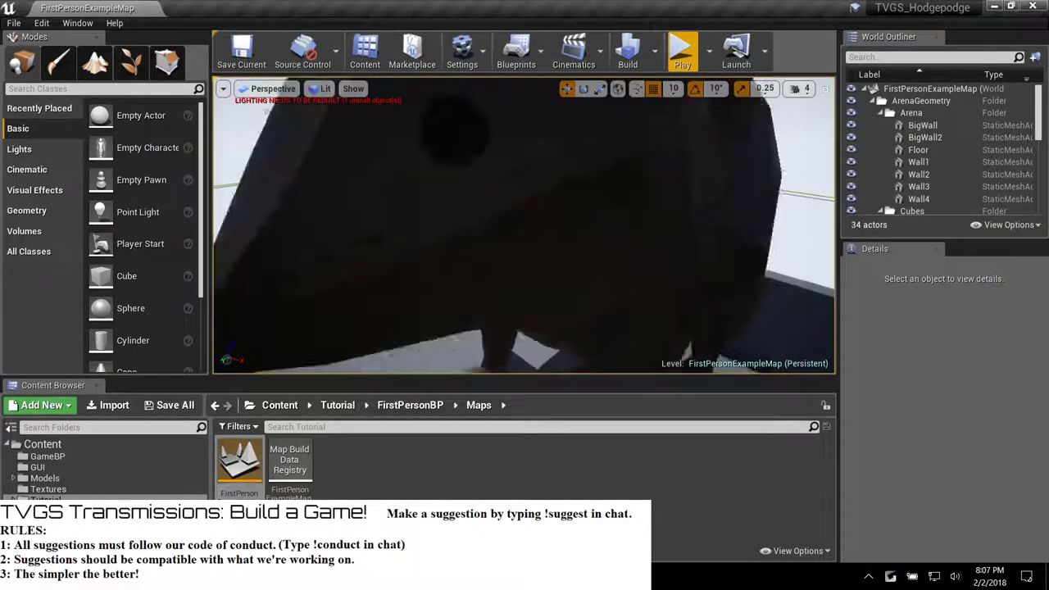
Run a short play session, walk up to the rat on the arena floor and stop playing.
left_click(681, 51)
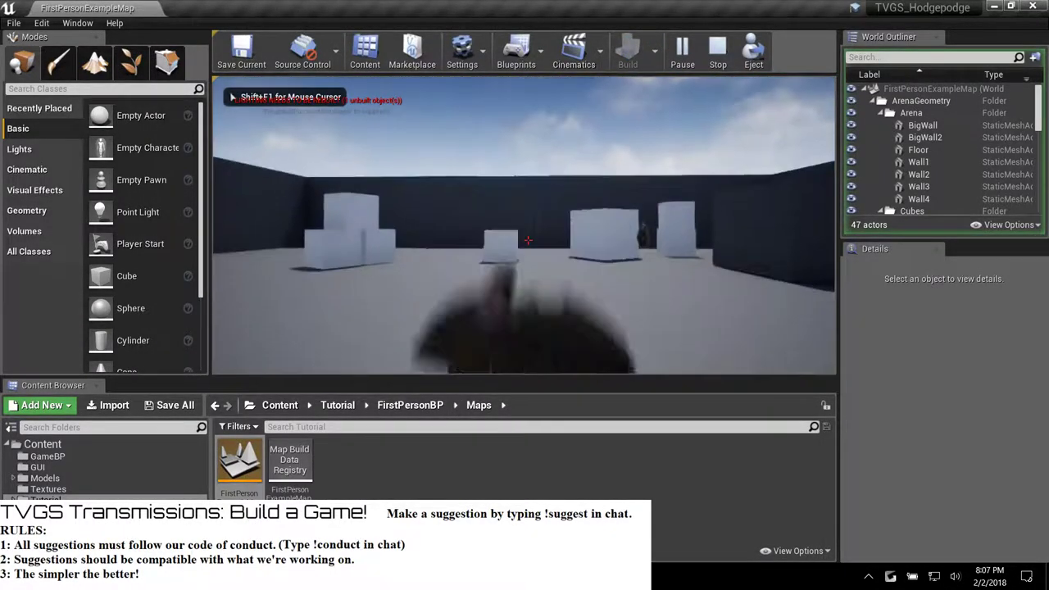
key("w")
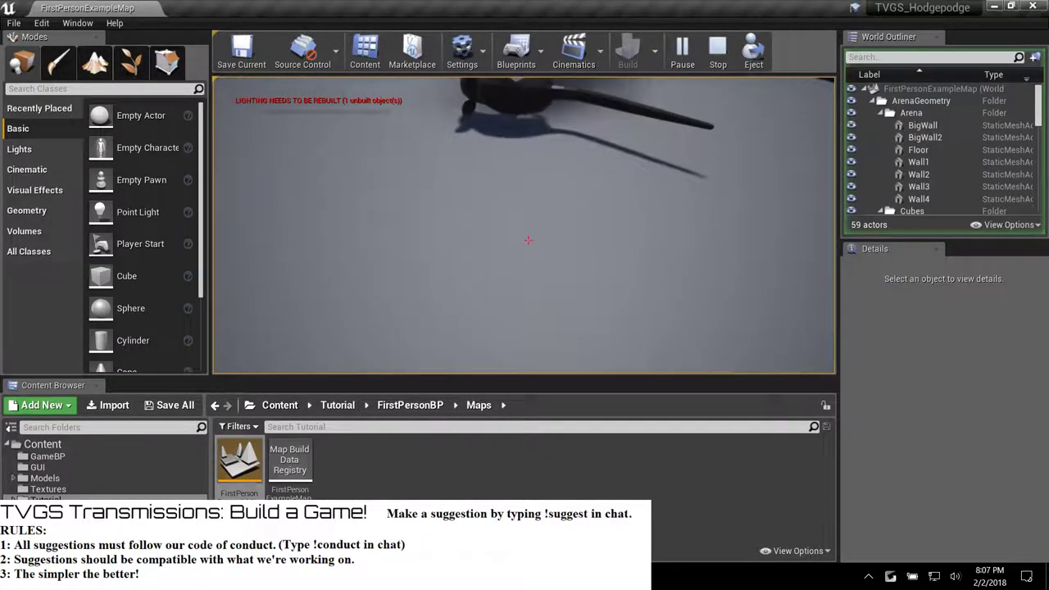
key("Escape")
Examine the sky sphere and light source, and the whole arena with the floating rat from above.
right_click_drag(603, 191, 603, 90)
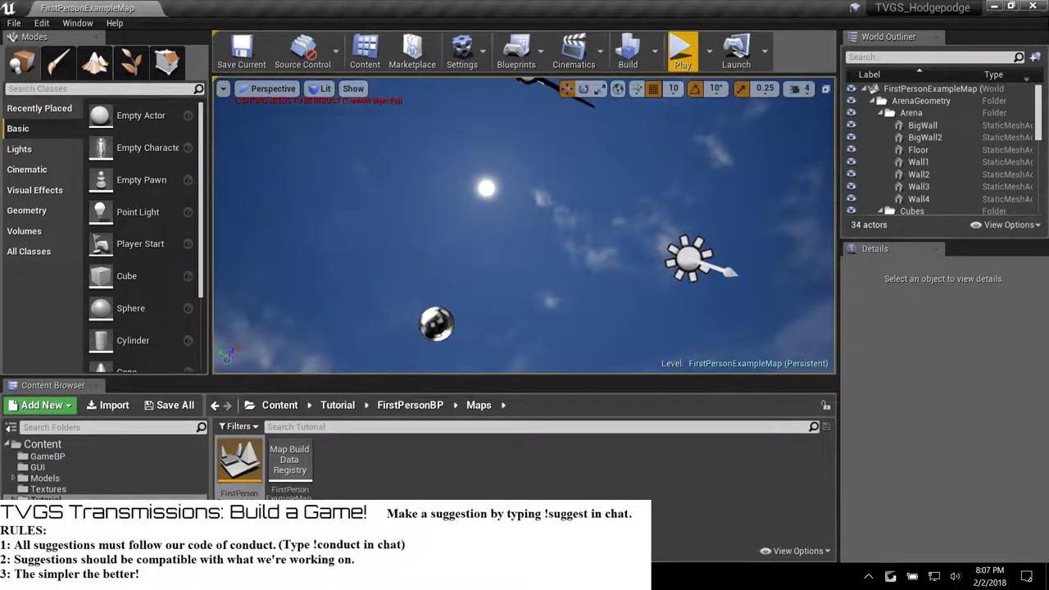
right_click(588, 189)
right_click_drag(535, 188, 557, 139)
right_click_drag(525, 188, 499, 205)
key("s")
right_click_drag(598, 237, 598, 229)
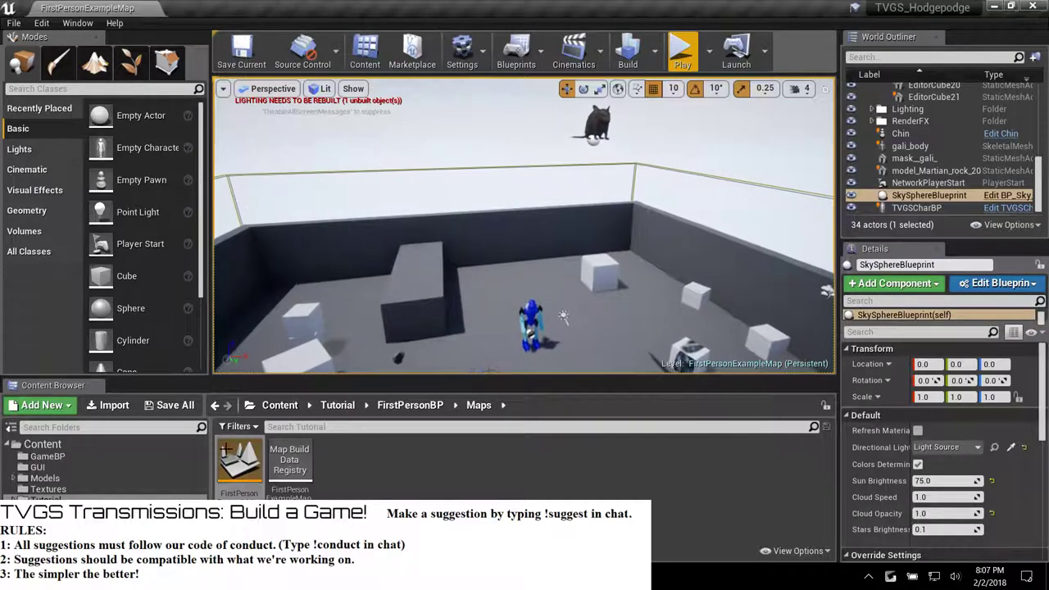
Browse from the Maps folder to the project's GameBP folder.
left_click(338, 407)
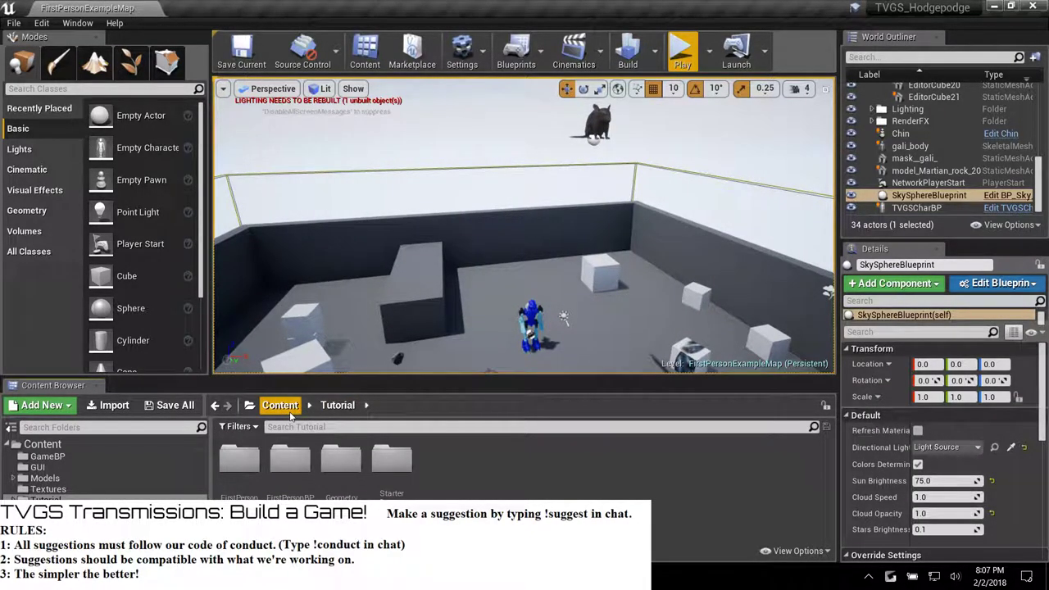
left_click(288, 412)
left_click(47, 456)
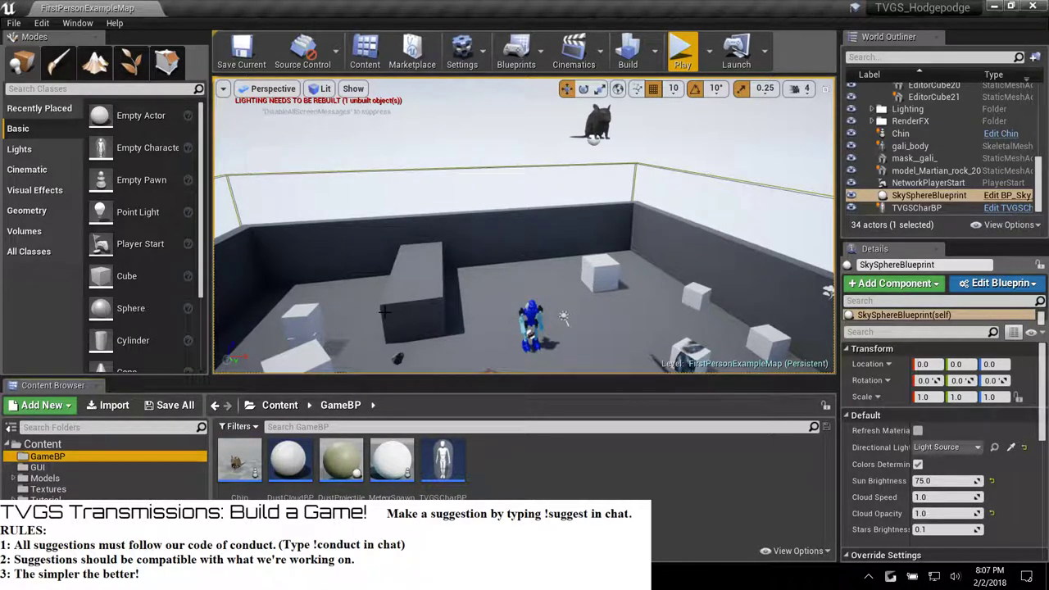
Inspect the arena's floor, a large cube and the Martian rock by selecting them, and look up at the floating rat.
right_click_drag(271, 217, 295, 319)
key("w")
key("w")
right_click_drag(401, 246, 365, 205)
right_click(401, 245)
left_click(676, 206)
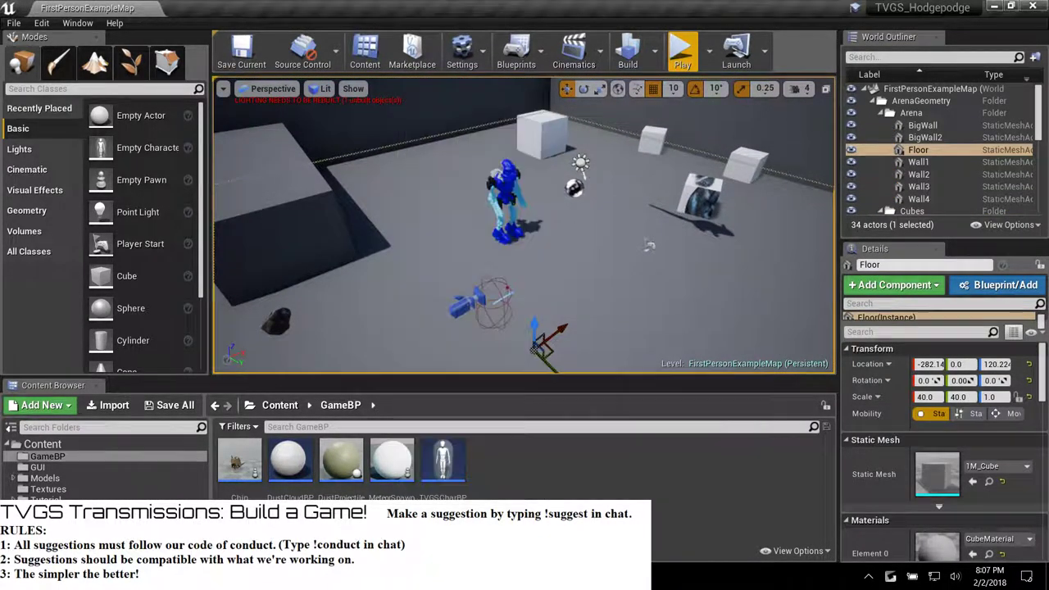
right_click_drag(536, 241, 540, 356)
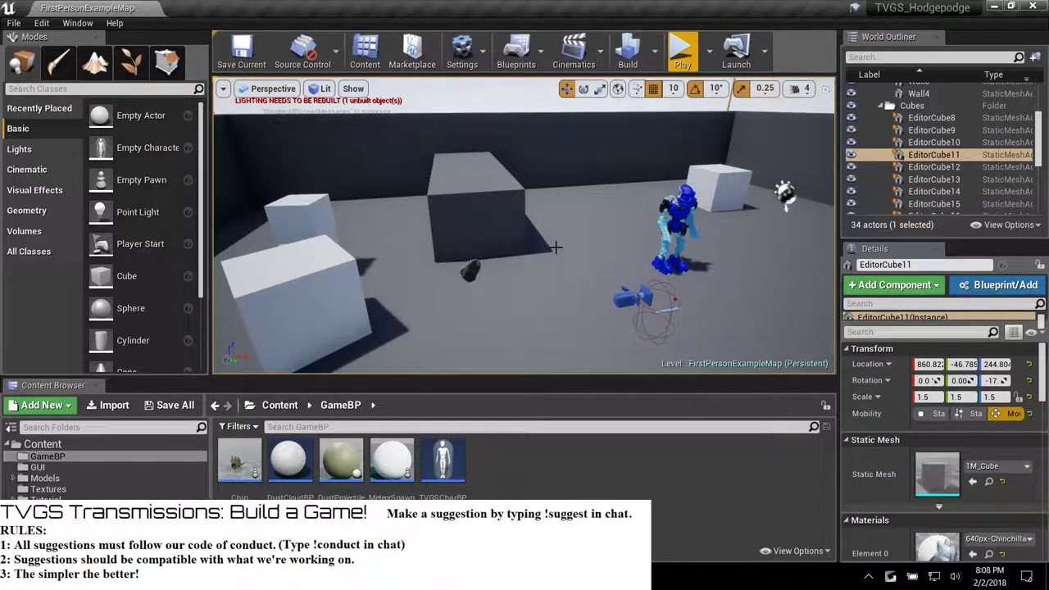
key("w")
right_click_drag(560, 246, 383, 277)
key("s")
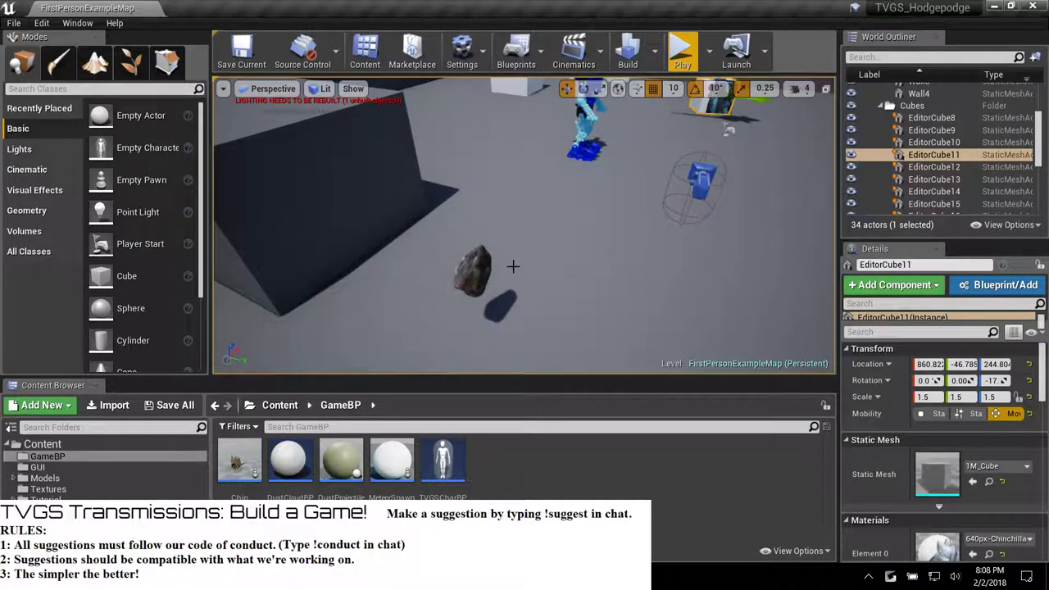
left_click(456, 278)
right_click_drag(453, 277, 408, 305)
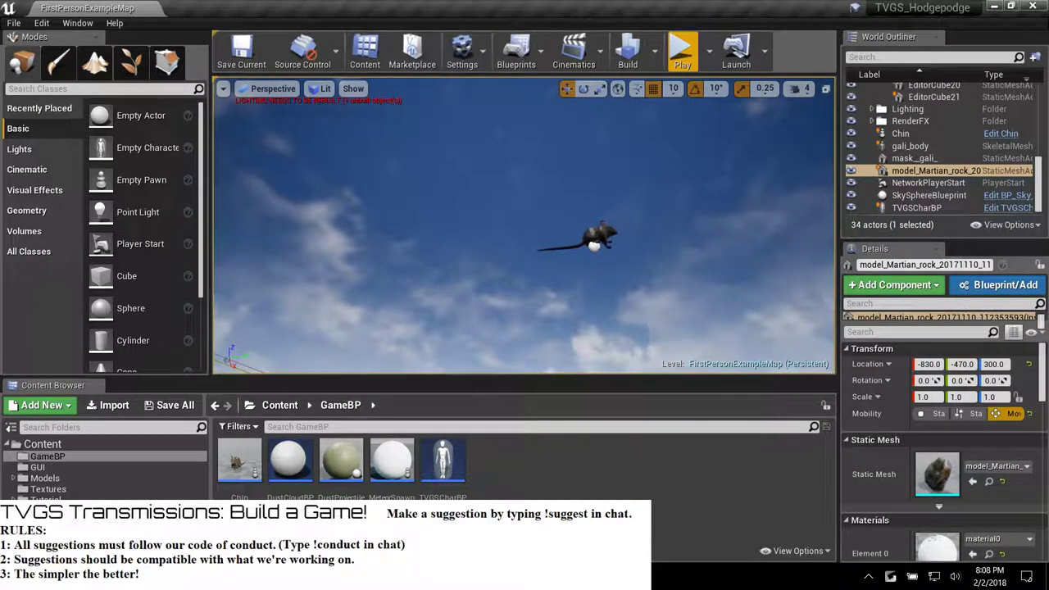
Open the MeteorSpawn blueprint and bring its Delay node into view in the Event Graph.
left_click(288, 460)
double_click(399, 453)
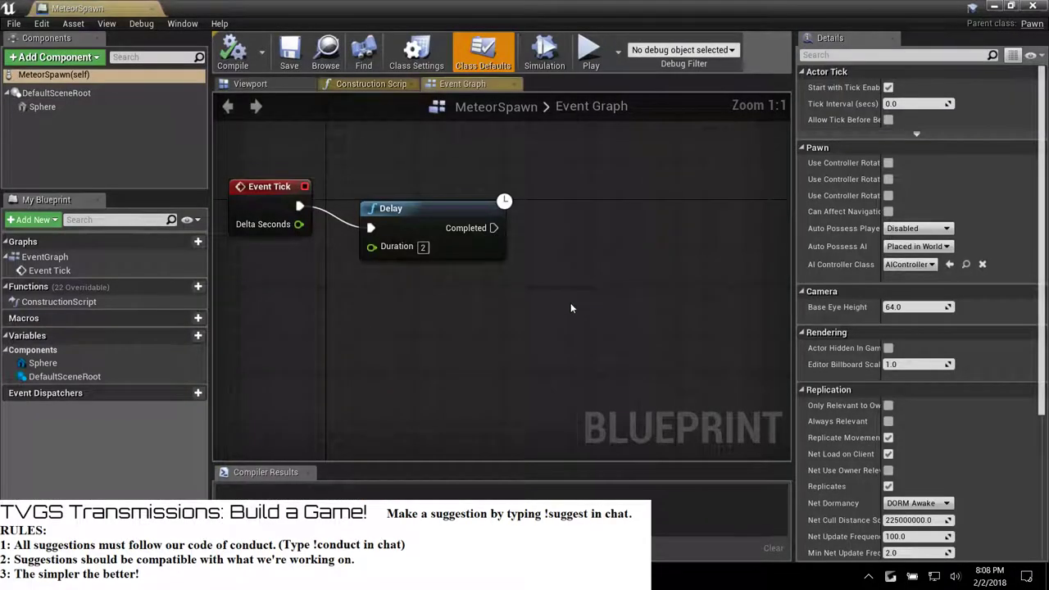
right_click_drag(457, 299, 420, 344)
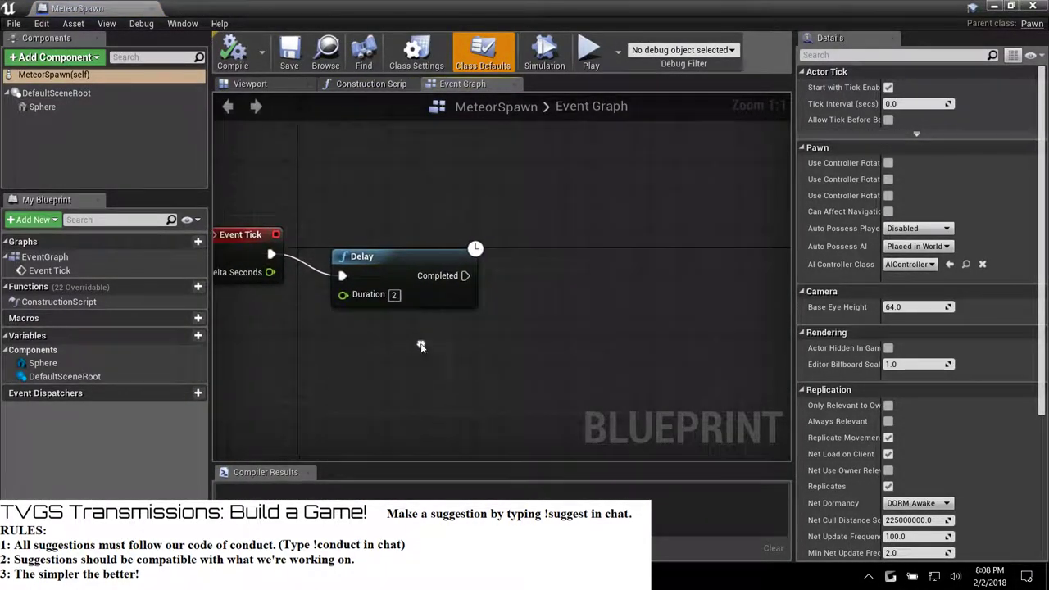
Add a Spawn Actor from Class node executed from the Delay node's Completed output.
left_click_drag(470, 275, 537, 279)
type("soawb")
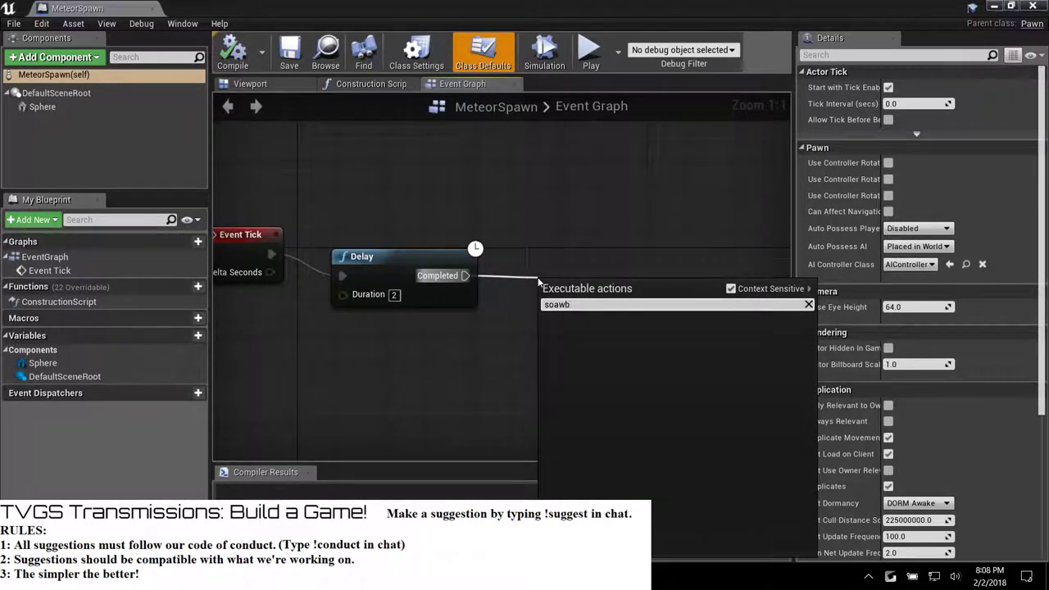
key("BackSpace")
key("BackSpace")
key("BackSpace")
key("BackSpace")
type("pawn")
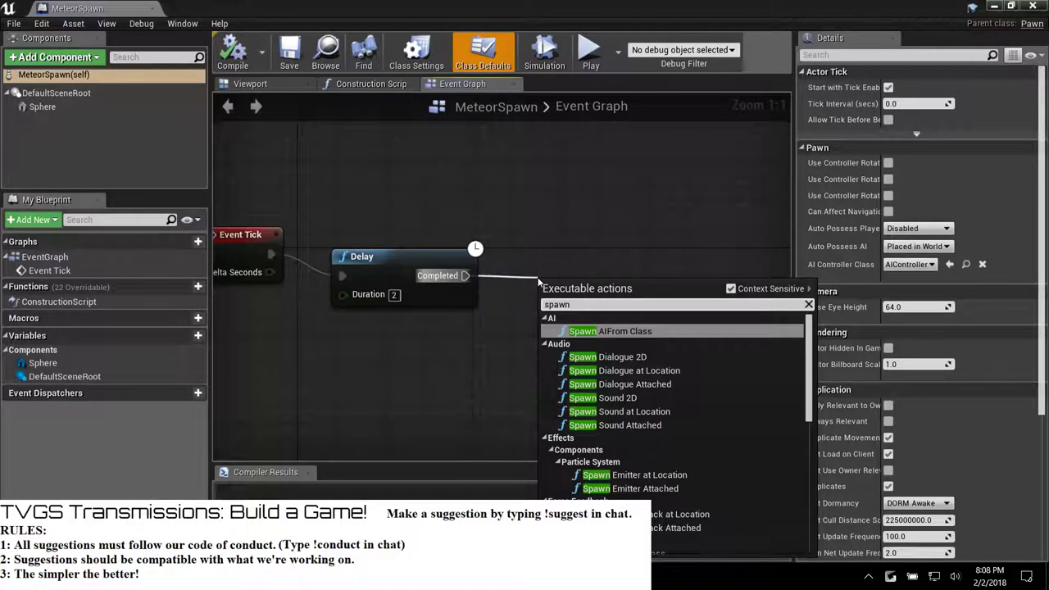
key("Down")
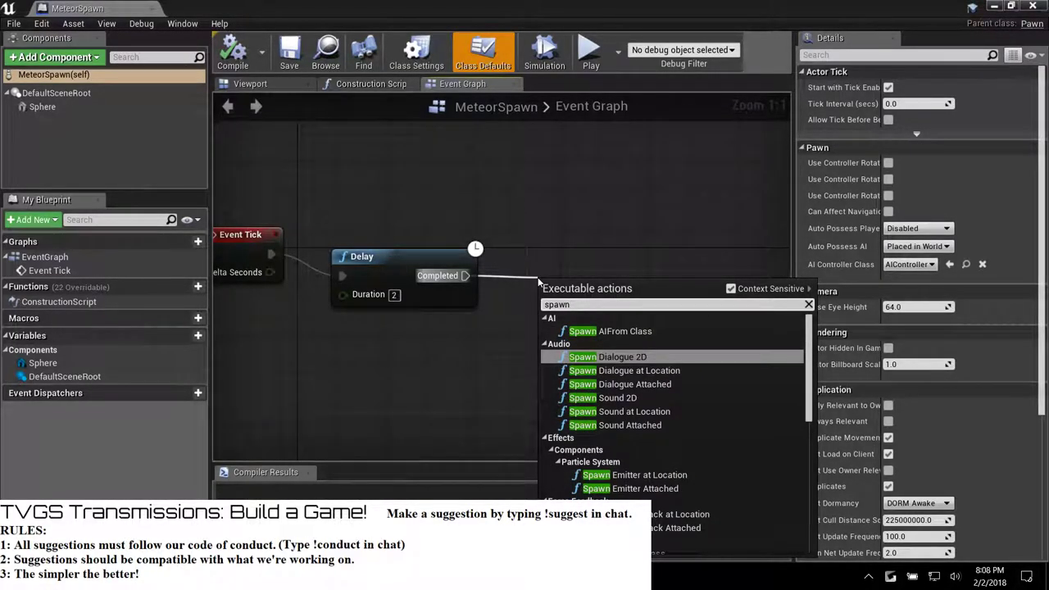
type("ac")
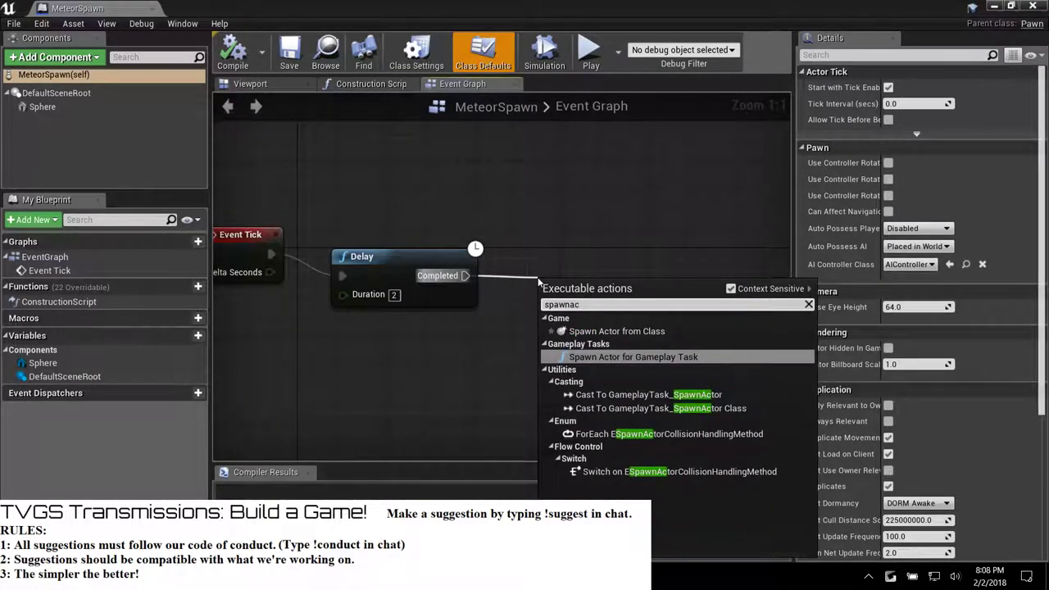
key("Up")
key("Return")
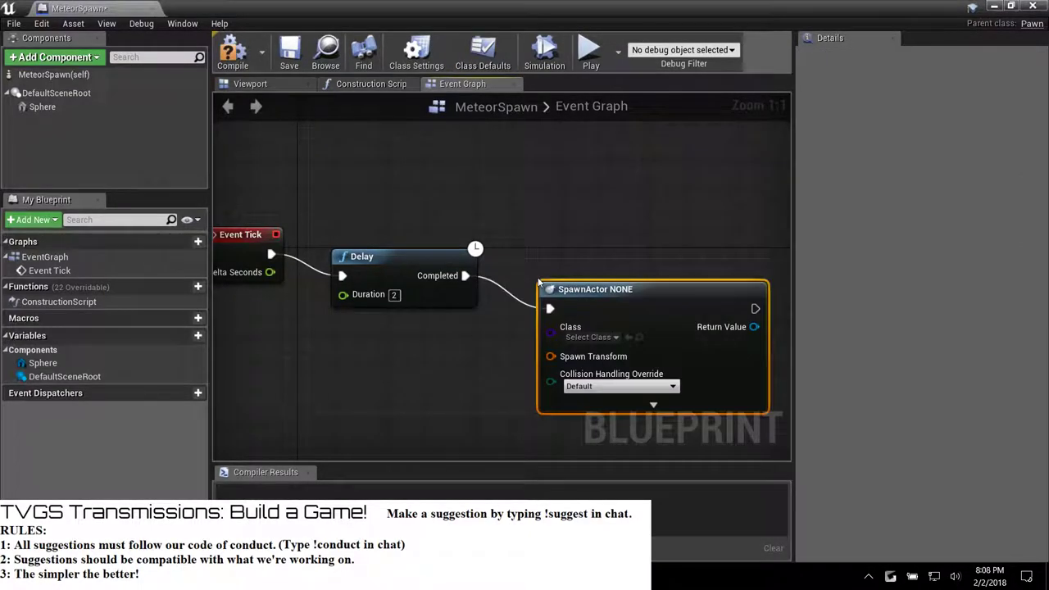
Set the SpawnActor node's class to Chin.
left_click(581, 336)
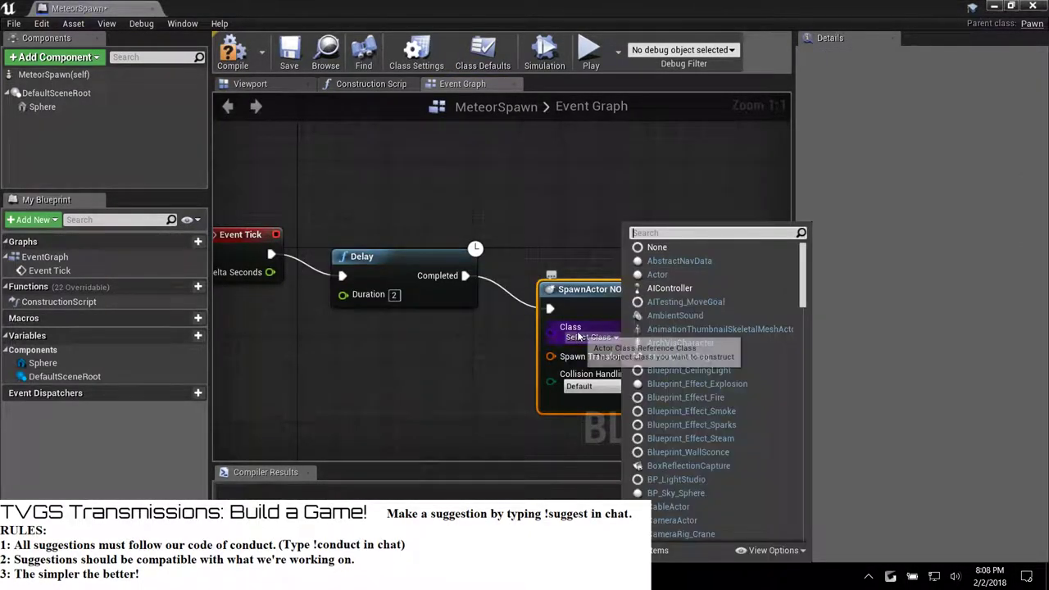
type("chin")
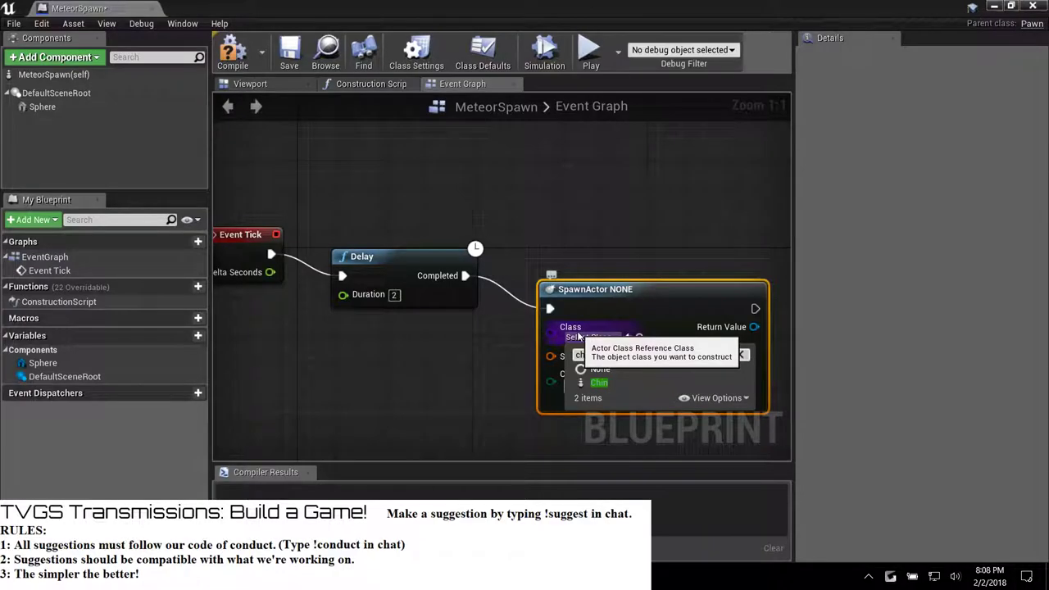
left_click(596, 383)
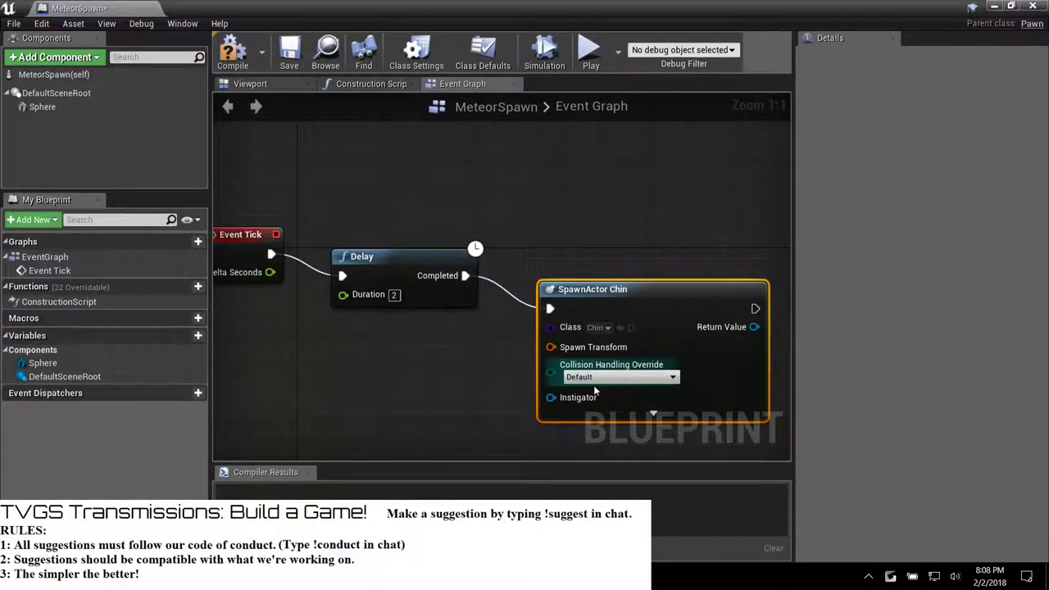
Feed the Spawn Transform input from a new GetActorTransform node and place that node below the Delay node.
right_click_drag(470, 399, 453, 309)
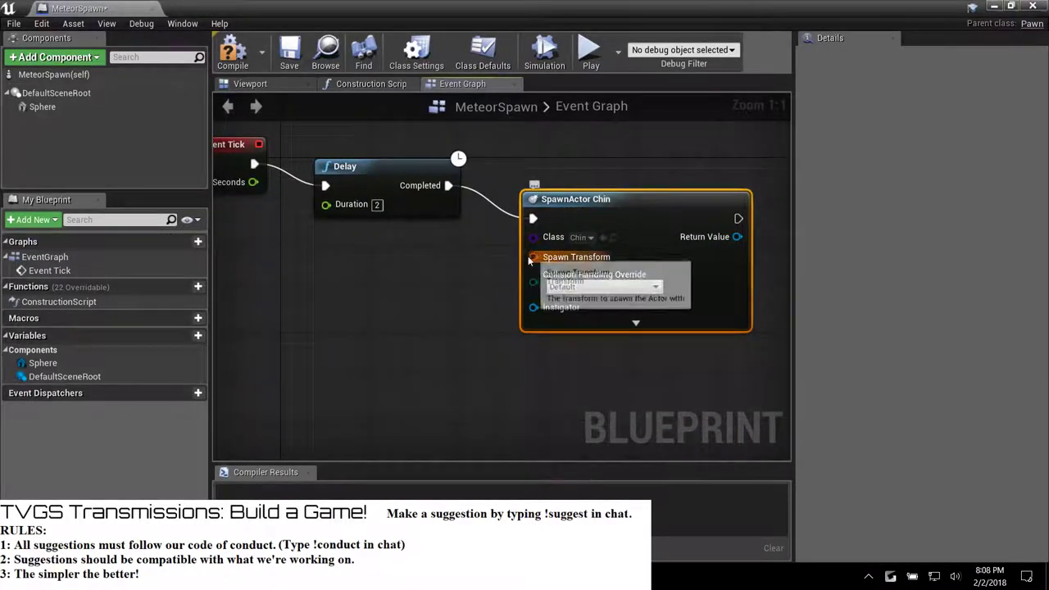
left_click_drag(530, 257, 453, 285)
type("get")
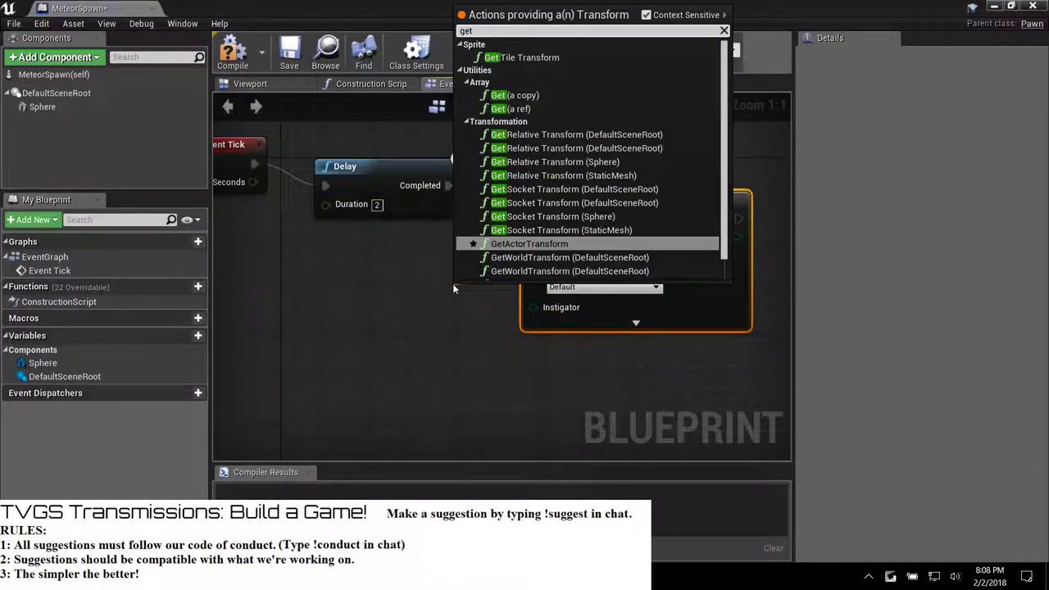
key("Return")
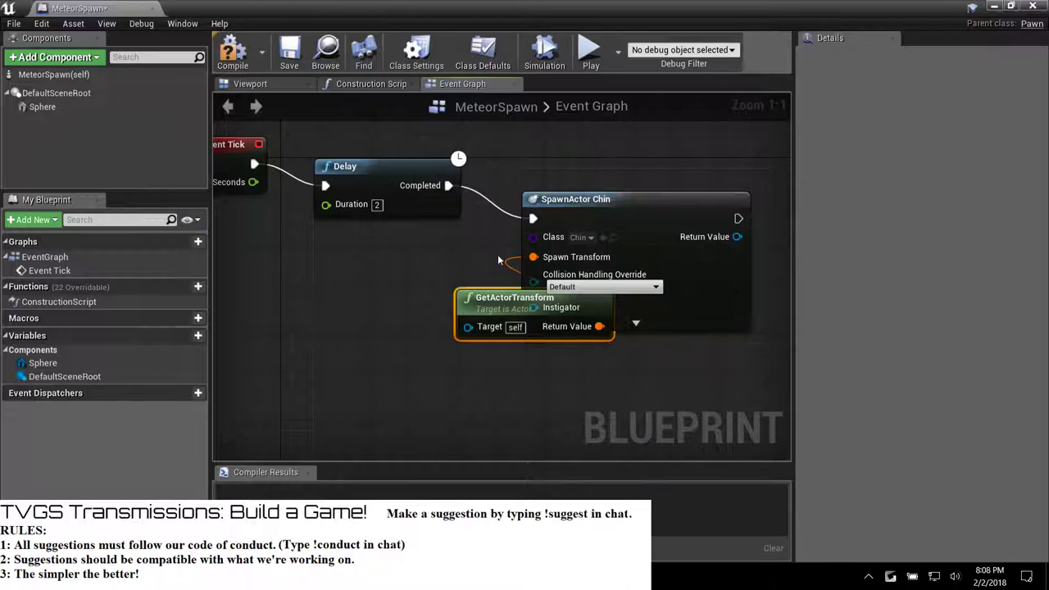
left_click_drag(496, 301, 353, 257)
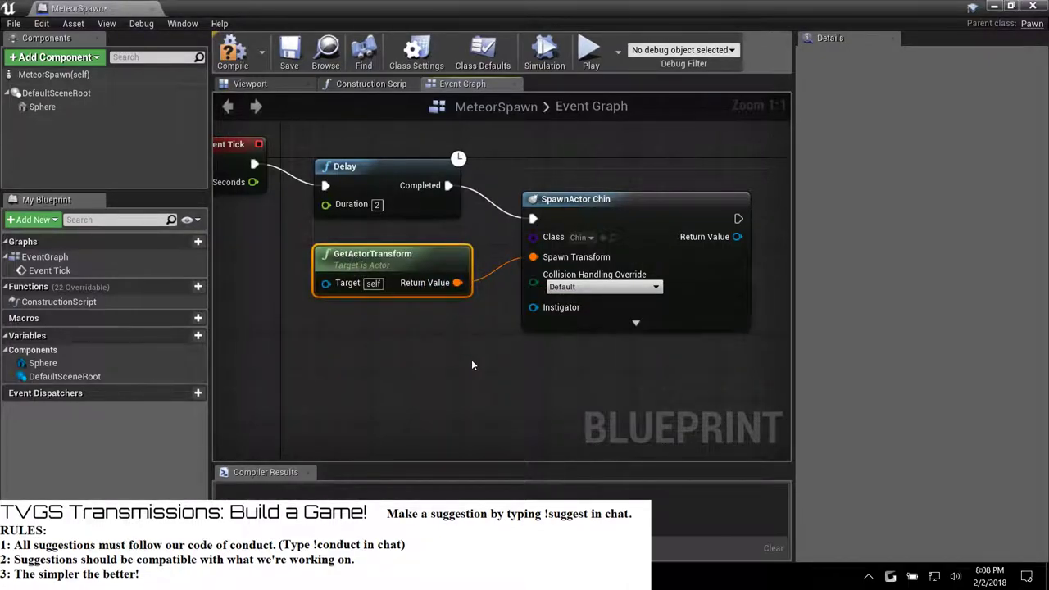
Check the SpawnActor Chin node's extra input pins and compile the MeteorSpawn blueprint.
left_click(635, 323)
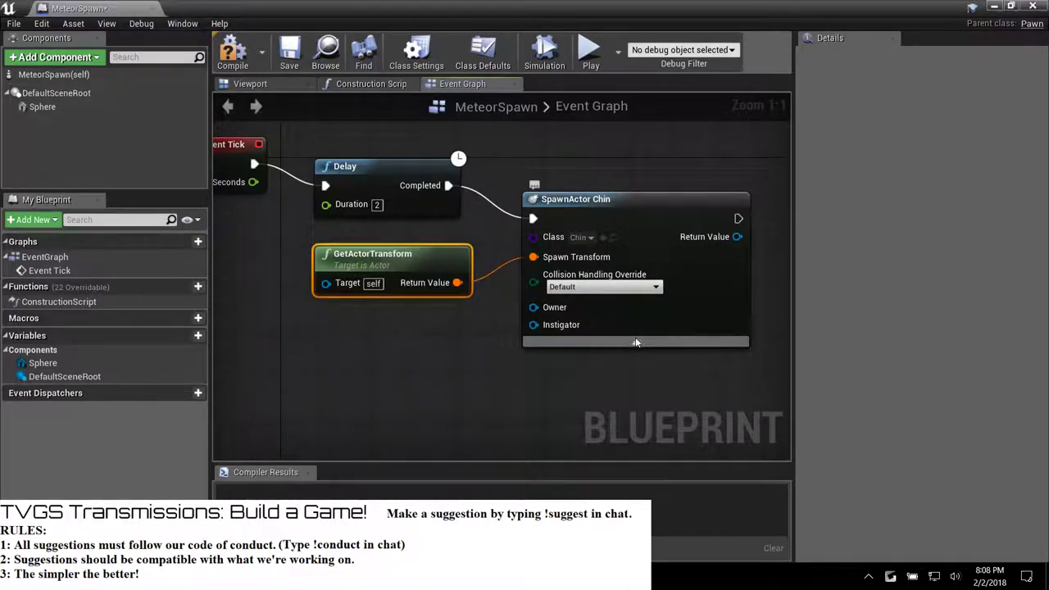
left_click(636, 340)
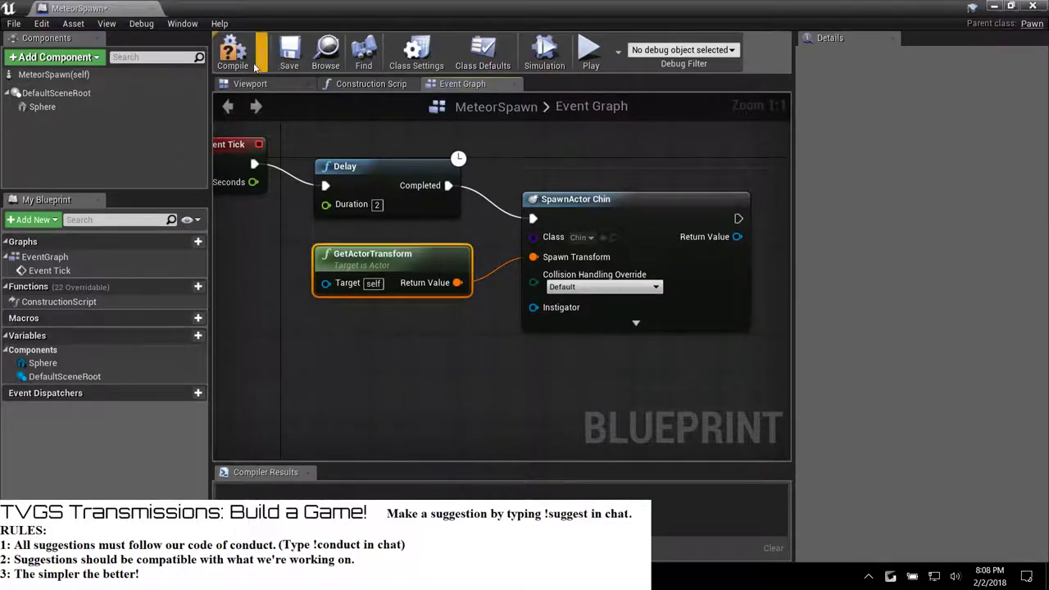
left_click(233, 50)
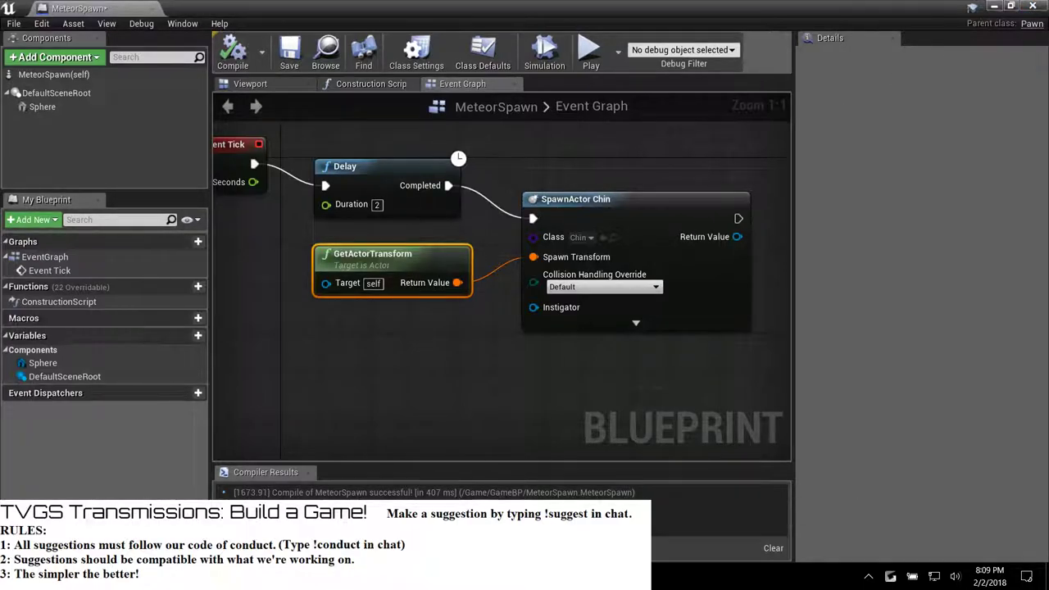
Return to the main level editor and play-test the level to check the meteor spawner, ending the play session.
left_click(589, 51)
key("Escape")
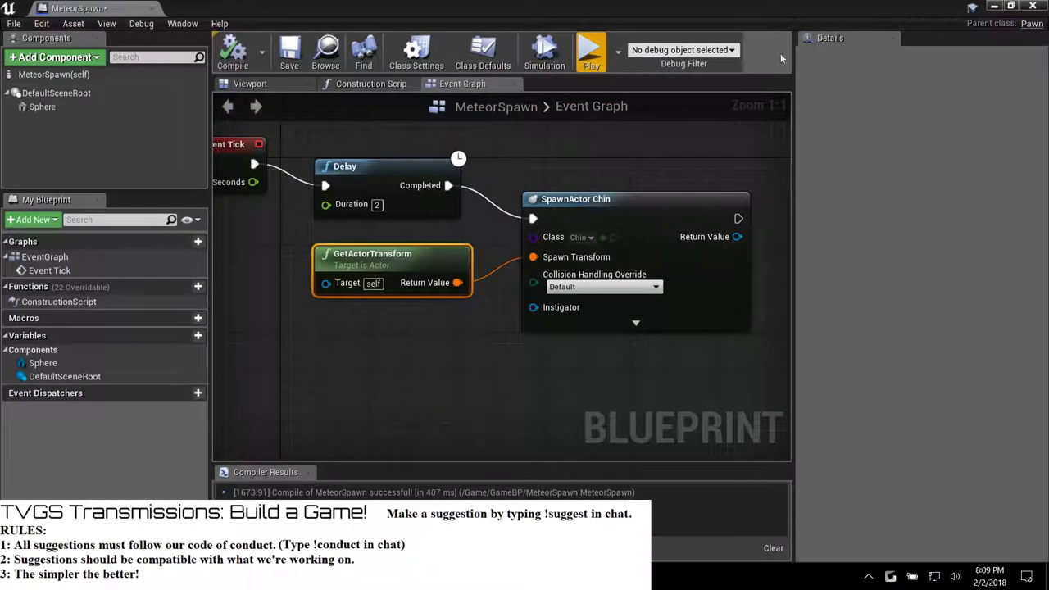
left_click(994, 7)
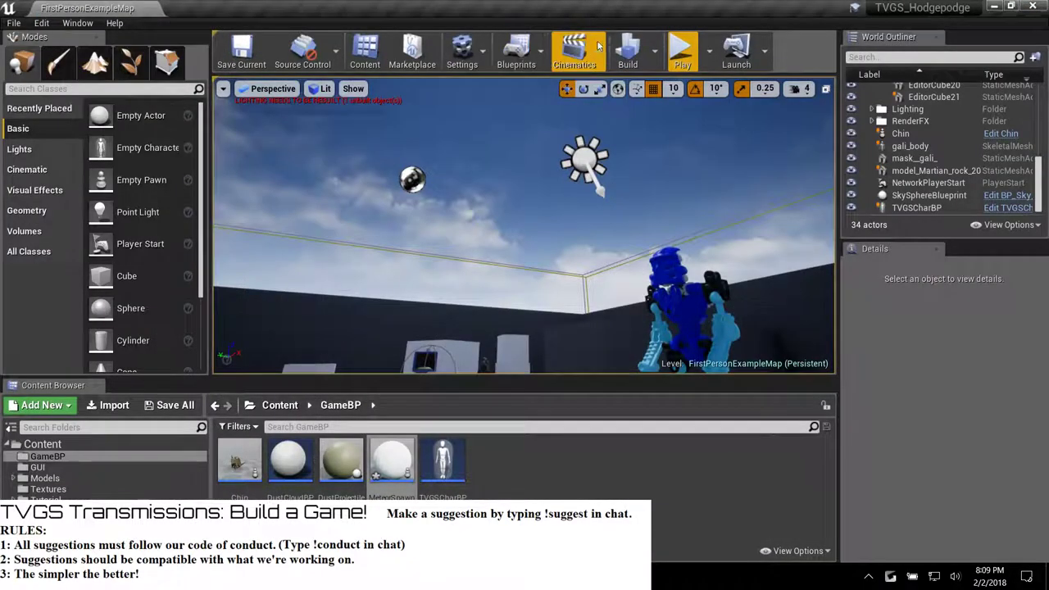
left_click(681, 51)
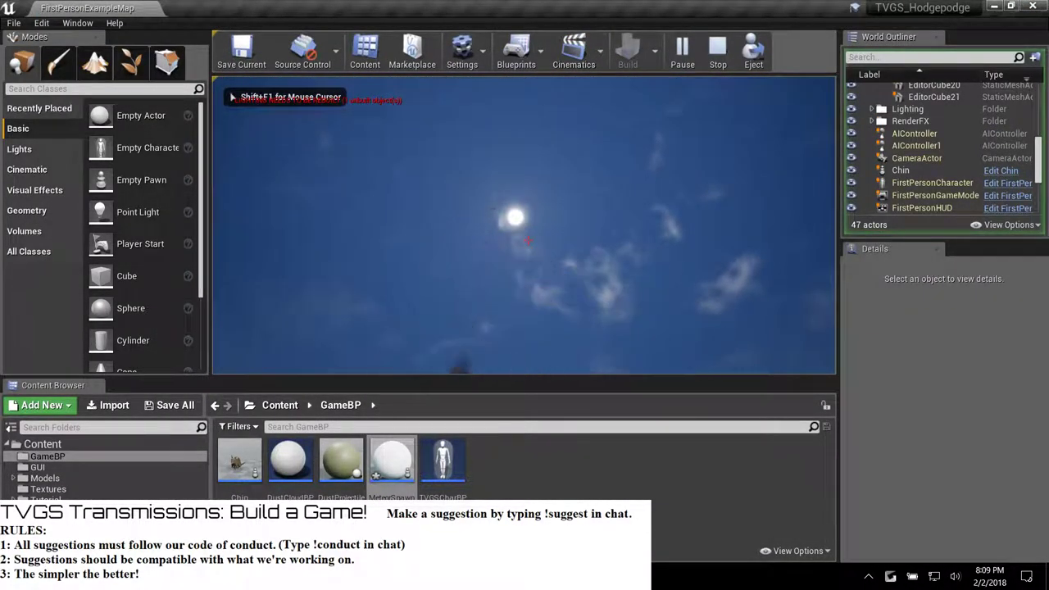
key("s")
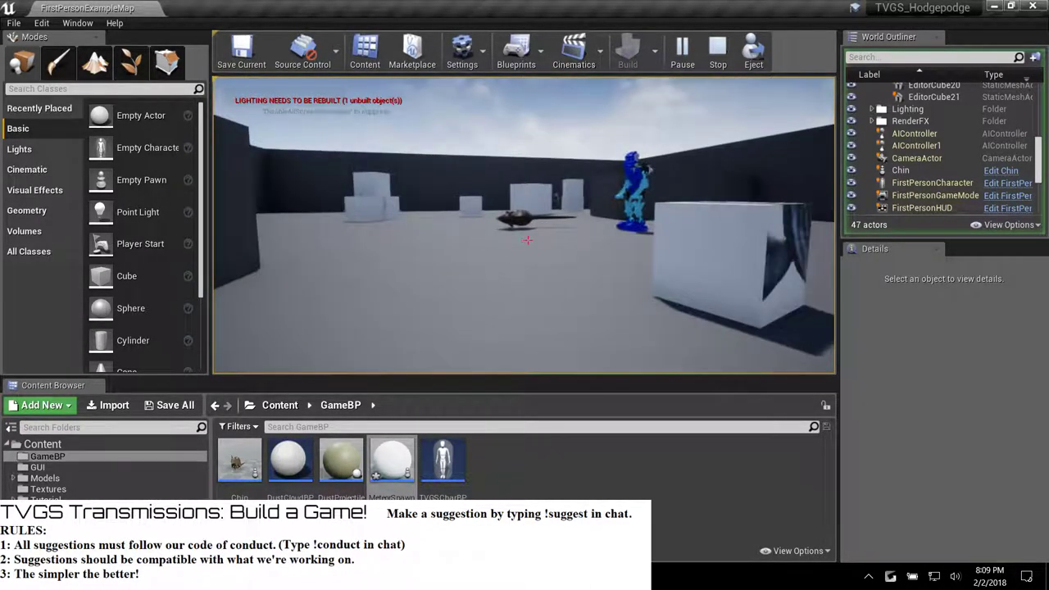
key("Escape")
Save the FirstPersonExampleMap level.
right_click_drag(531, 213, 639, 295)
key("w")
key("a")
right_click_drag(458, 98, 367, 195)
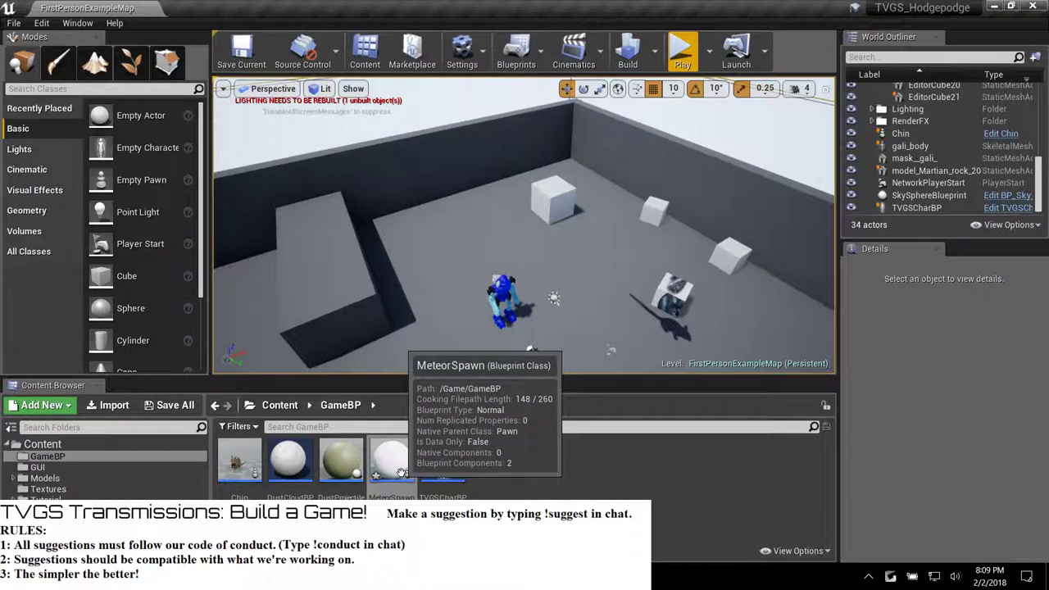
key("ctrl+s")
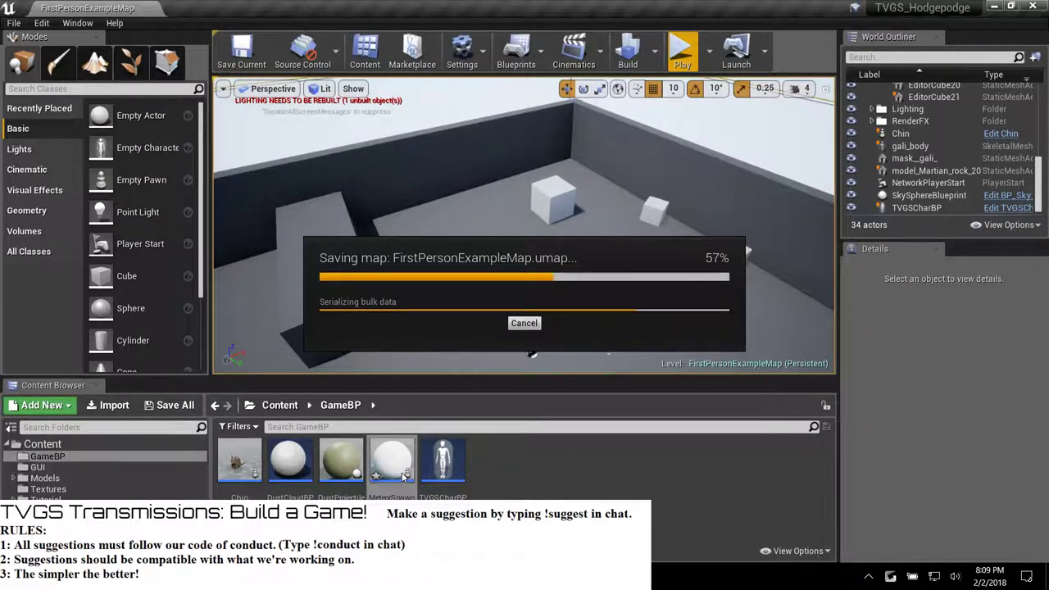
Open the DustProjectile blueprint and examine its hit-event graph and its sphere in the blueprint's 3D preview.
right_click_drag(531, 351, 672, 213)
key("w")
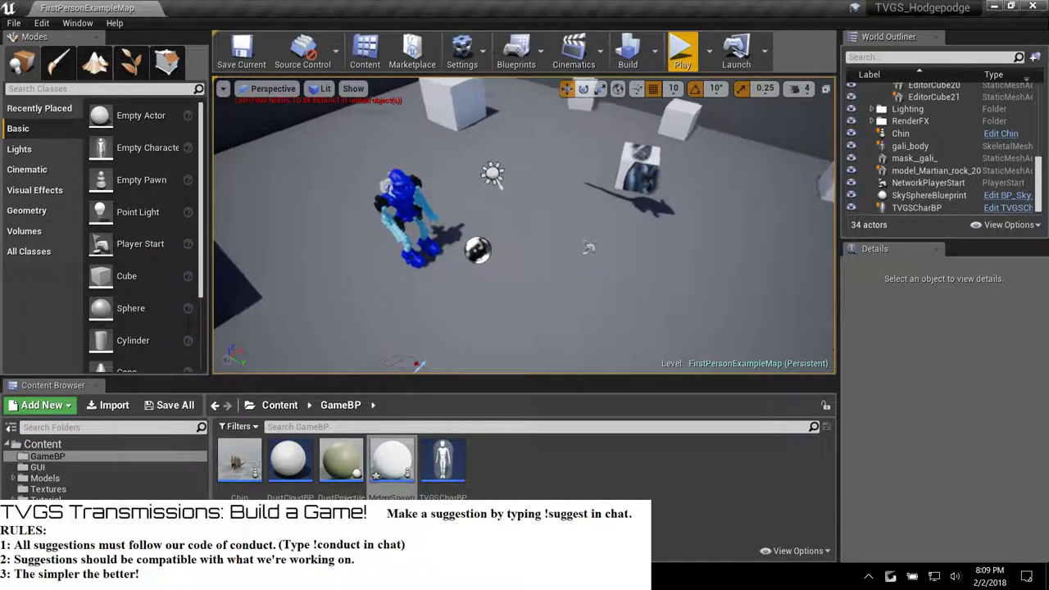
scroll(418, 363, "up", 3)
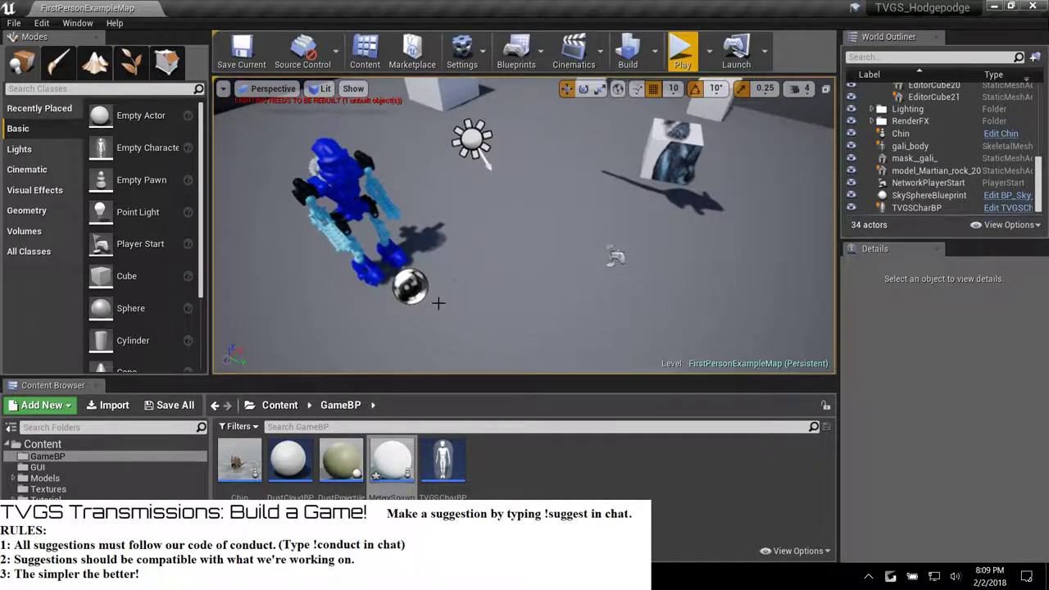
double_click(337, 464)
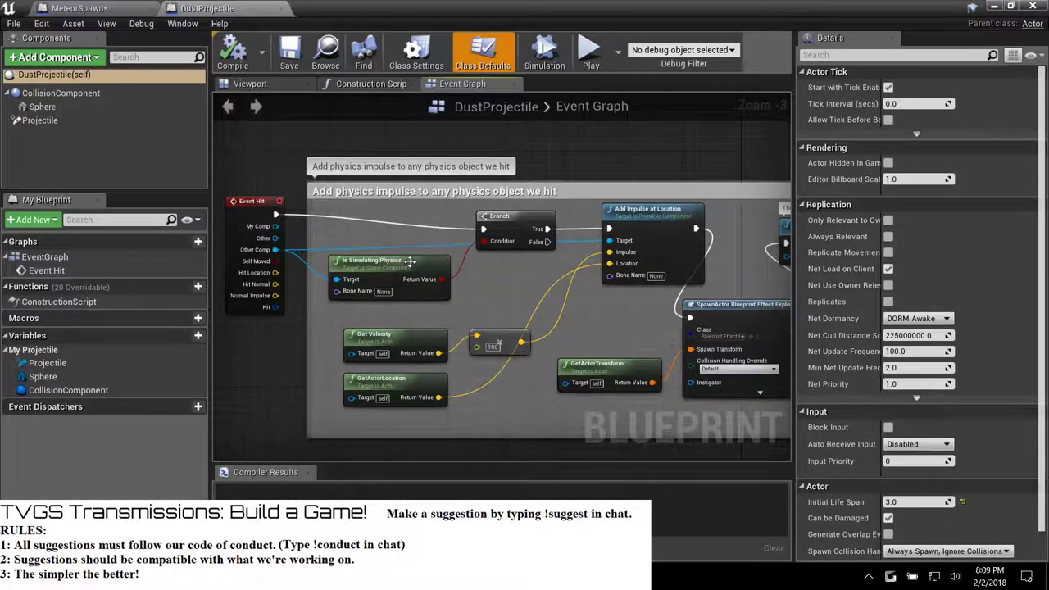
scroll(409, 261, "down", 2)
left_click(272, 83)
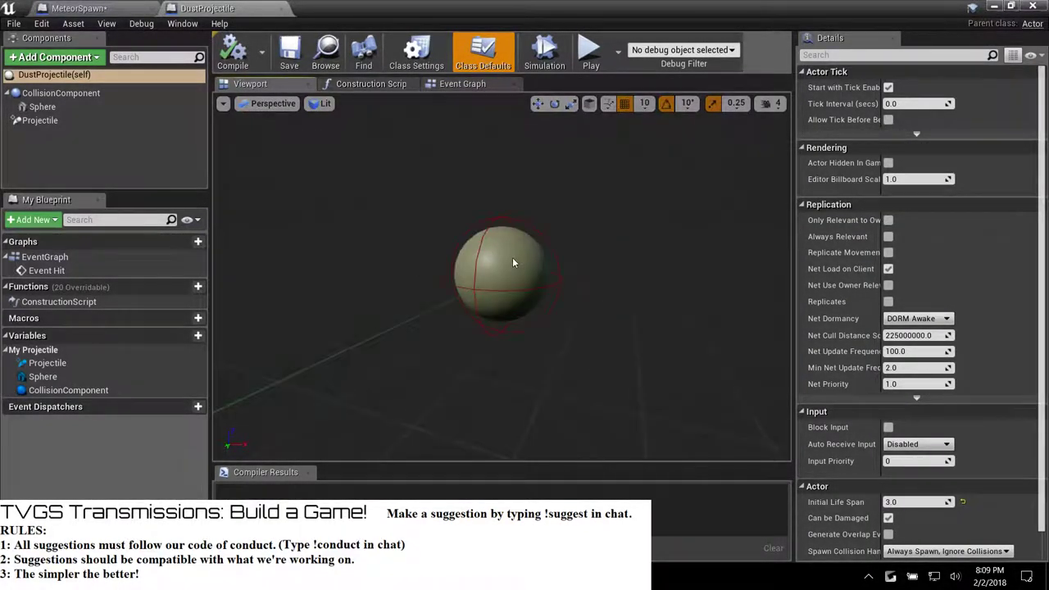
left_click(462, 84)
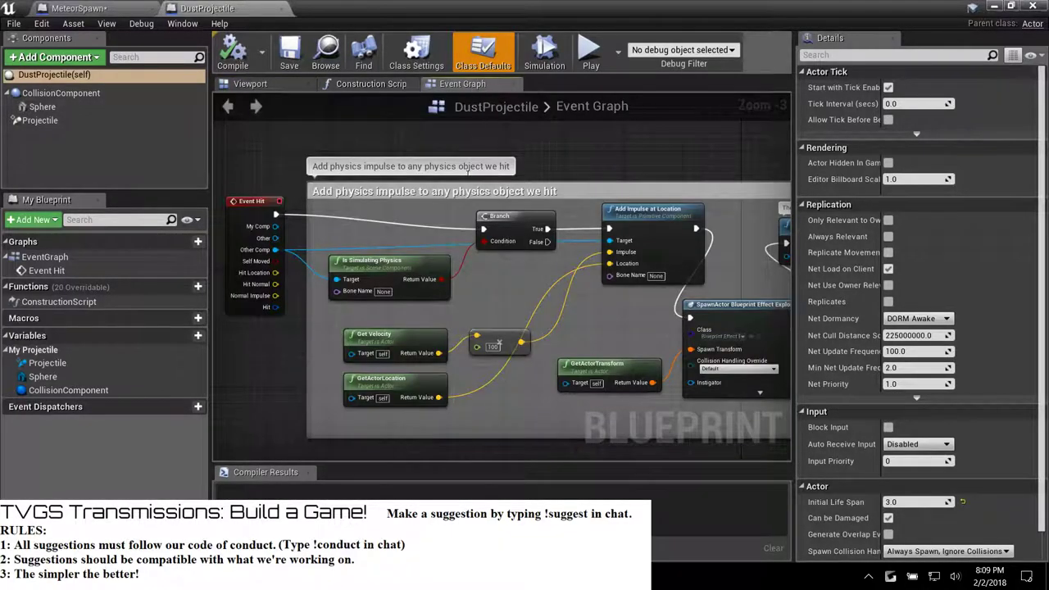
left_click(270, 88)
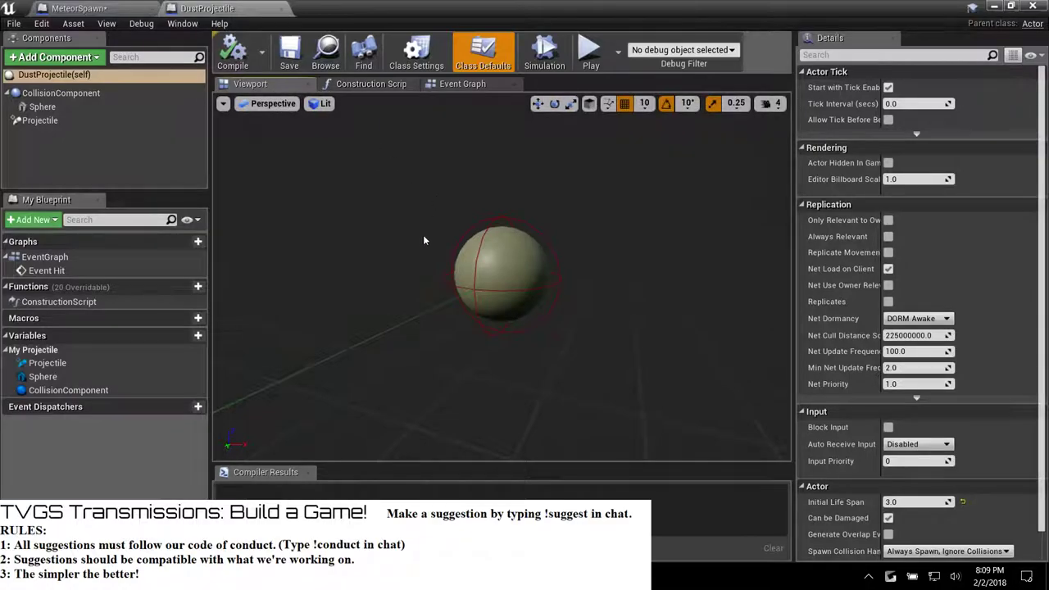
left_click_drag(423, 235, 393, 320)
right_click_drag(312, 226, 164, 227)
Try a Cube component scaled uniformly to 0.25 around the DustProjectile sphere, and delete it again.
left_click(73, 59)
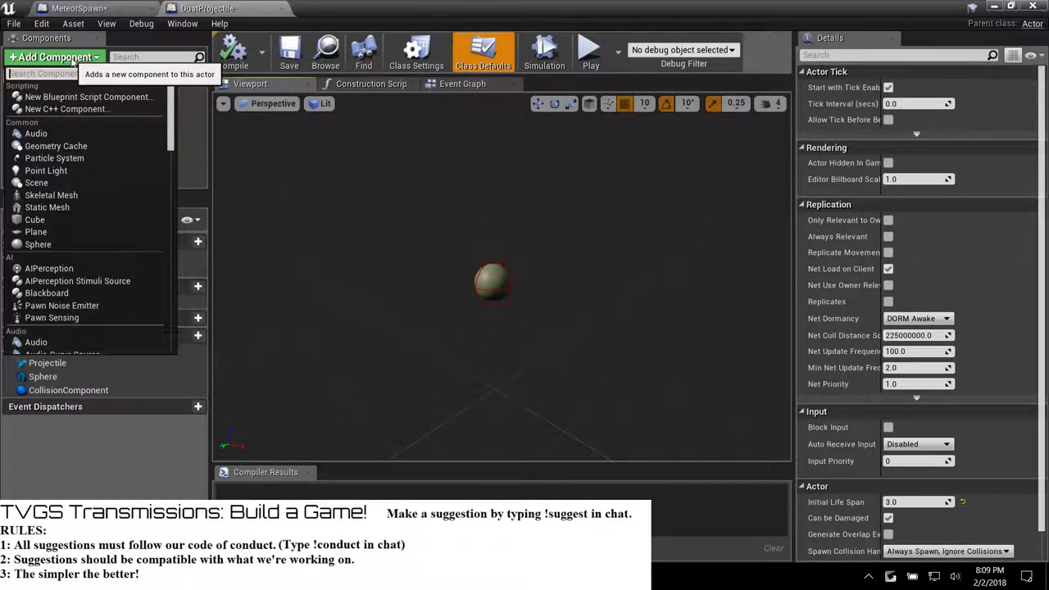
left_click(35, 220)
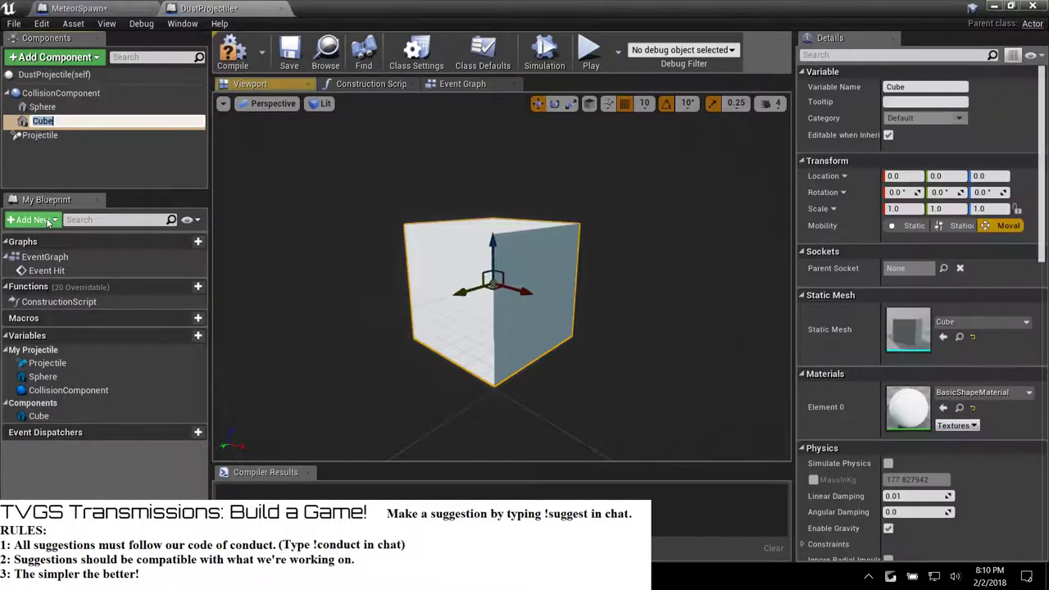
left_click_drag(463, 281, 493, 272)
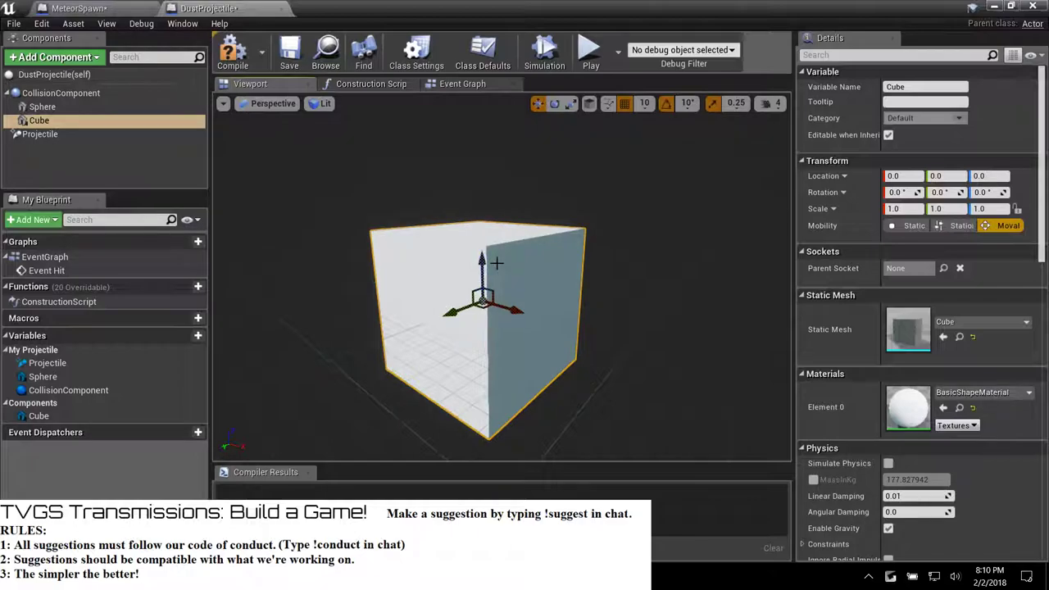
key("e")
key("r")
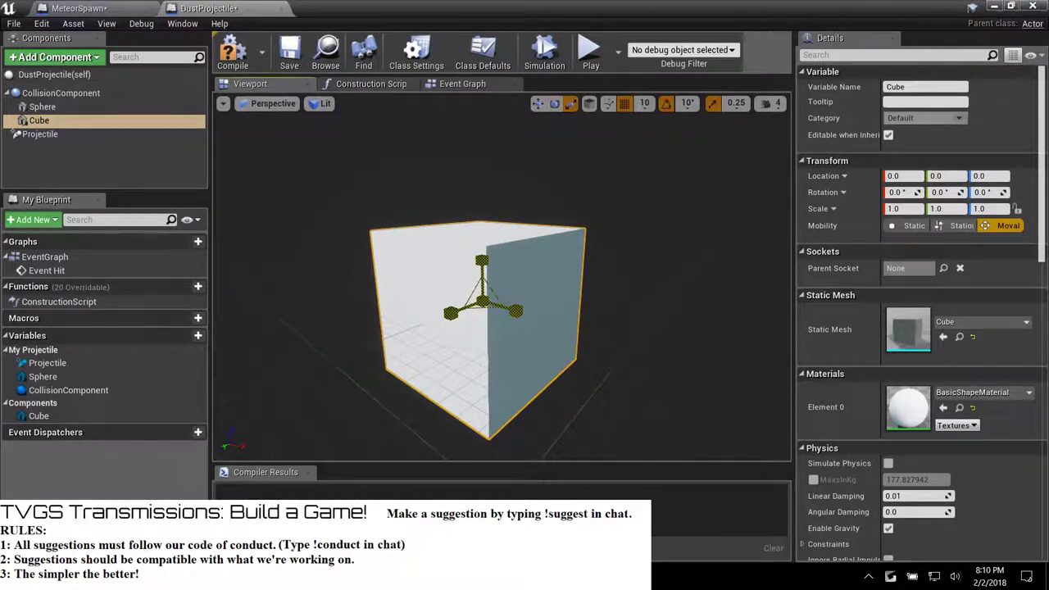
left_click_drag(482, 300, 478, 378)
mouse_move(422, 256)
right_mouse_down()
mouse_move(492, 255)
mouse_move(422, 255)
right_mouse_up()
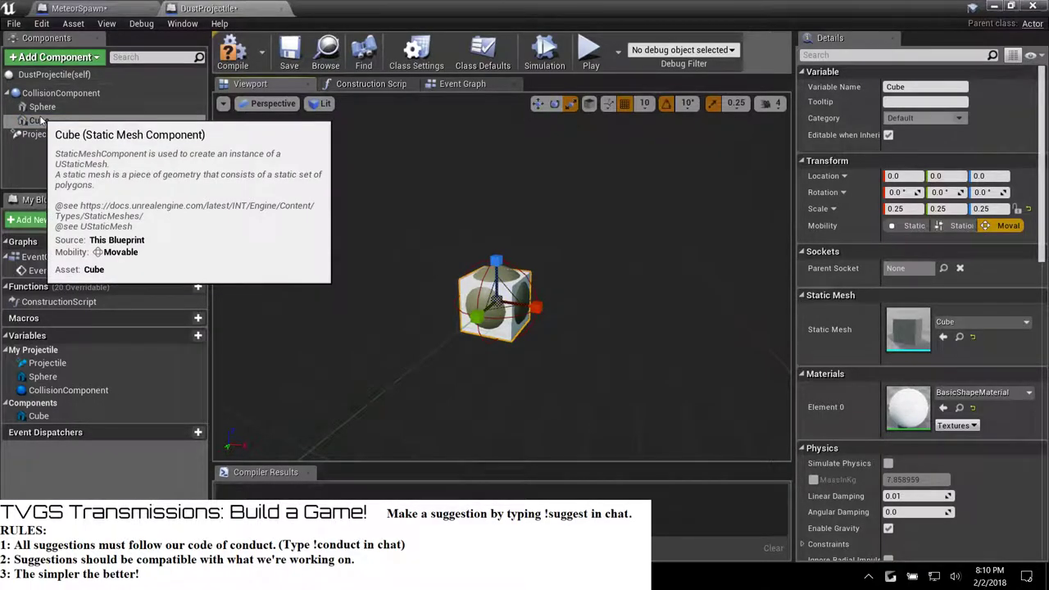
key("Delete")
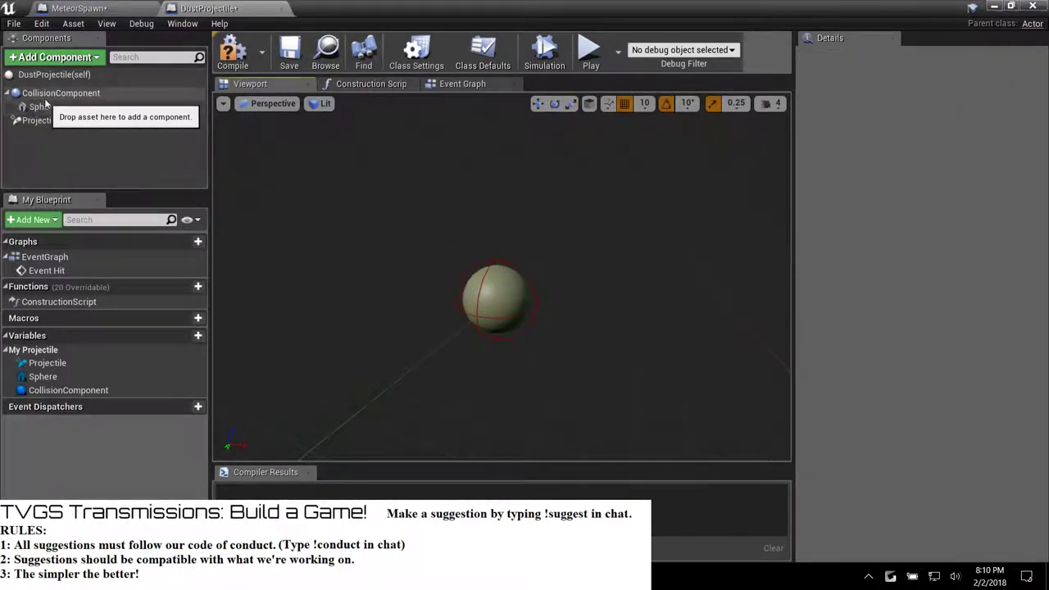
Add a Text Render component to the DustProjectile blueprint and view it from the front.
left_click(53, 75)
left_click(54, 57)
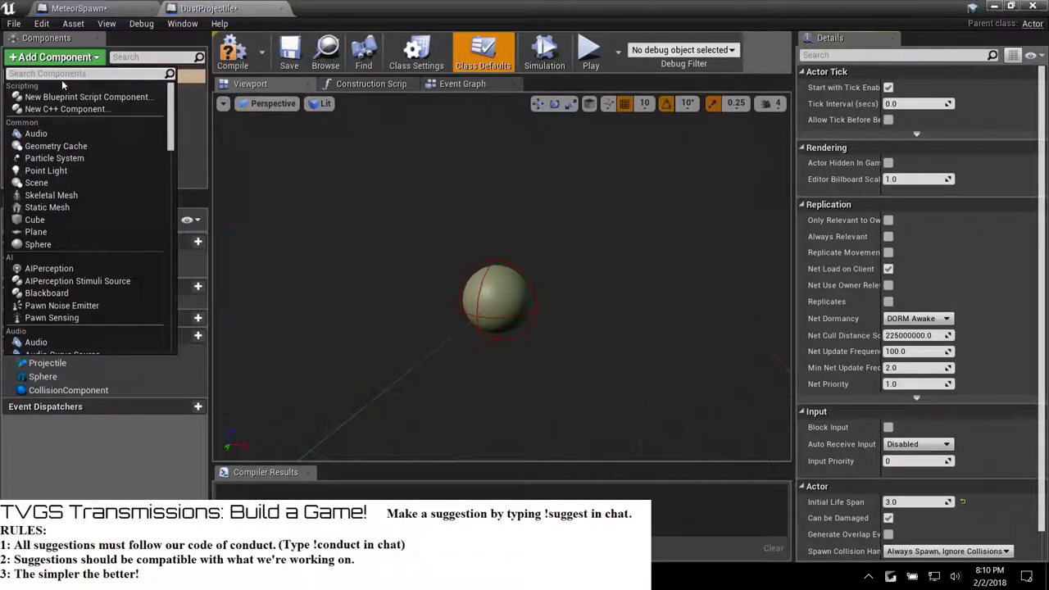
type("text")
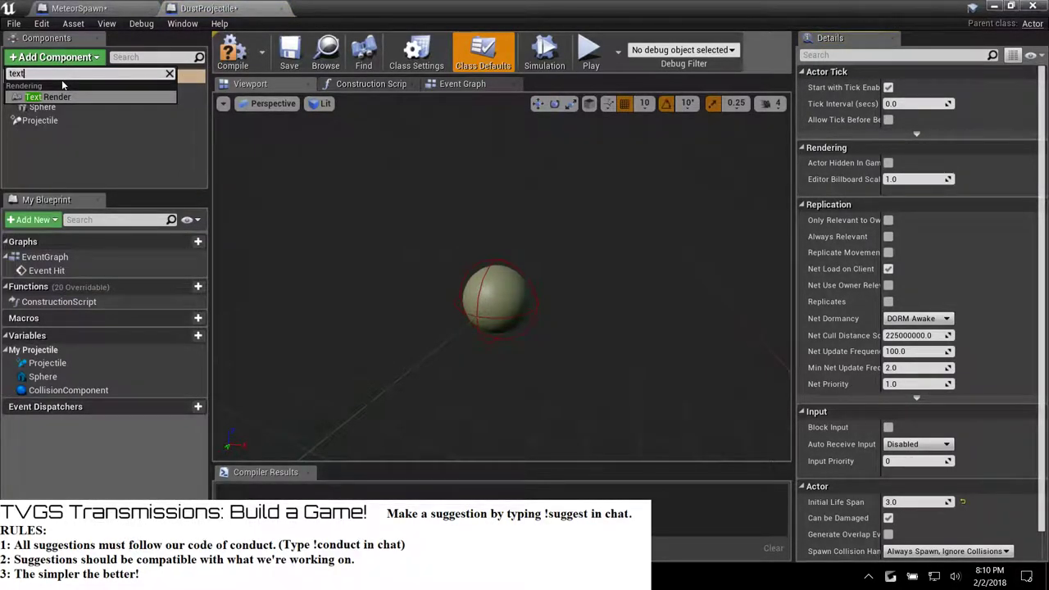
key("Return")
mouse_move(573, 327)
right_mouse_down()
mouse_move(458, 327)
mouse_move(492, 315)
mouse_move(443, 316)
mouse_move(573, 315)
right_mouse_up()
left_click_drag(606, 238, 593, 324)
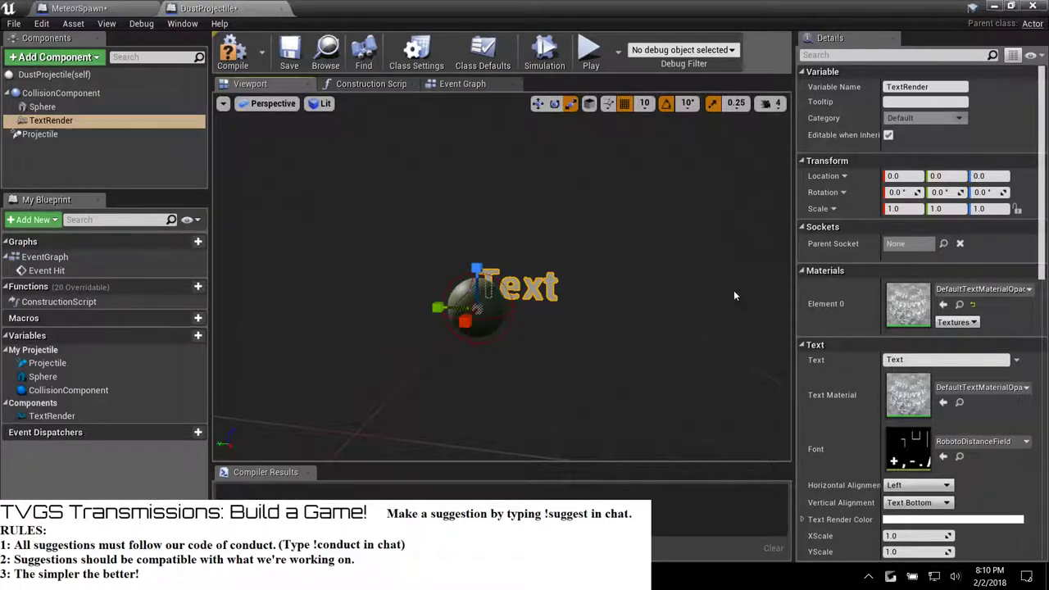
Move the TextRender component in front of the sphere, to location X 20, Y 20, Z 0.
left_click(132, 154)
left_click(123, 121)
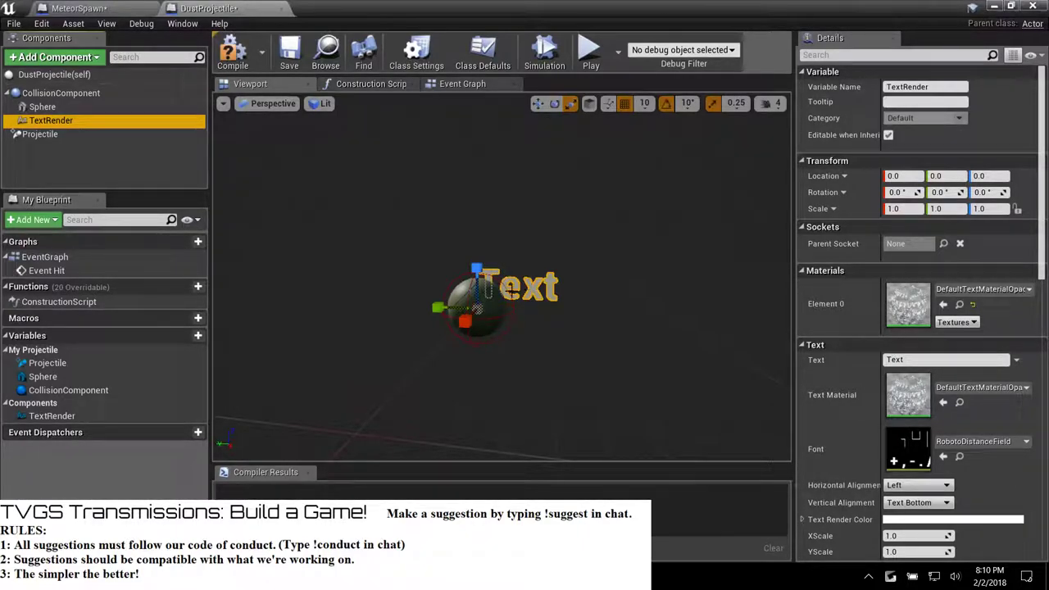
left_click(509, 291)
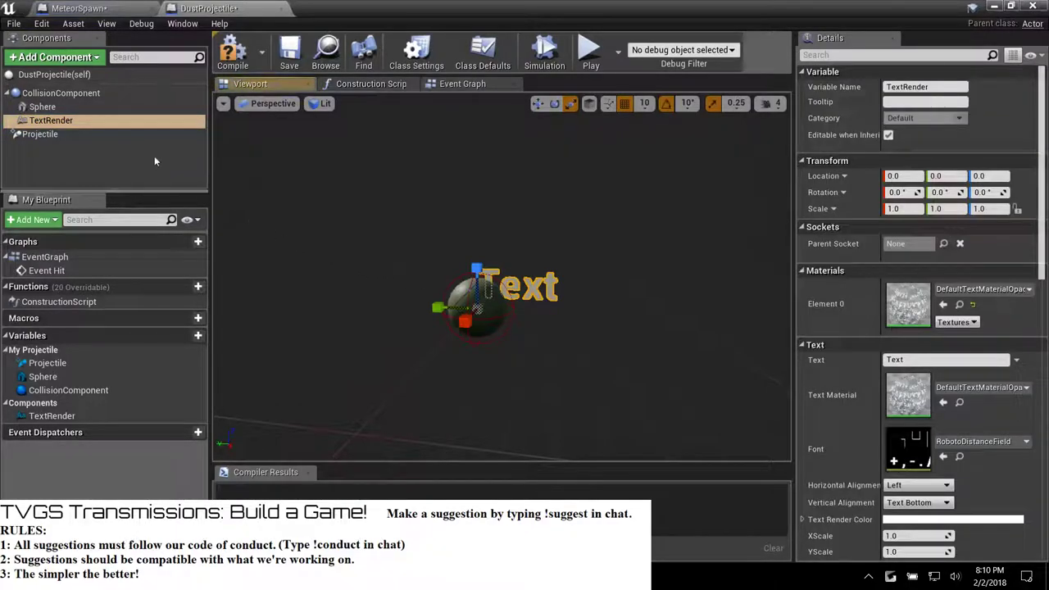
left_click(87, 120)
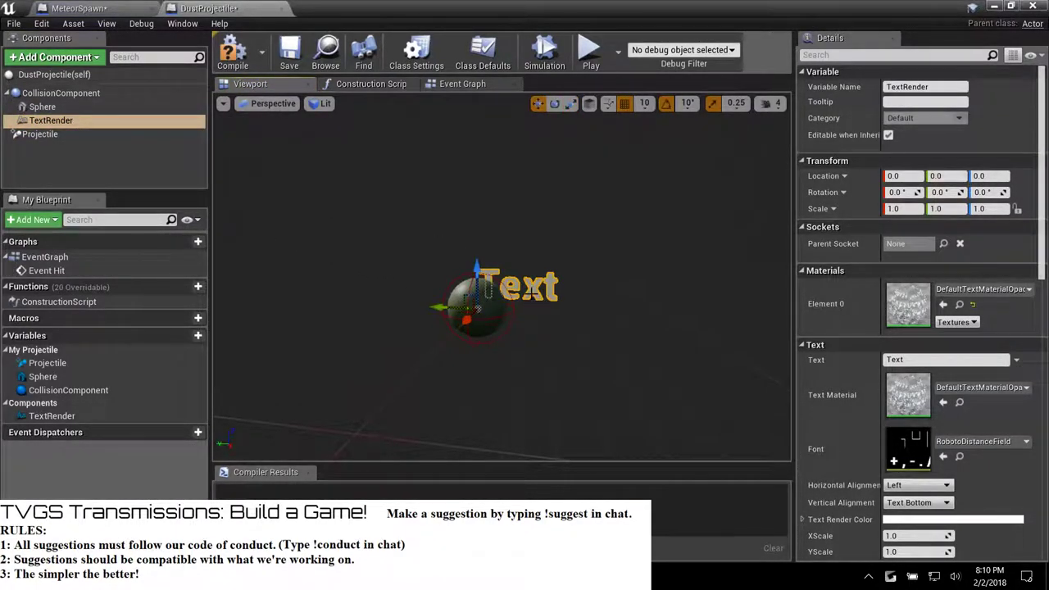
left_click_drag(478, 309, 405, 321)
key("f")
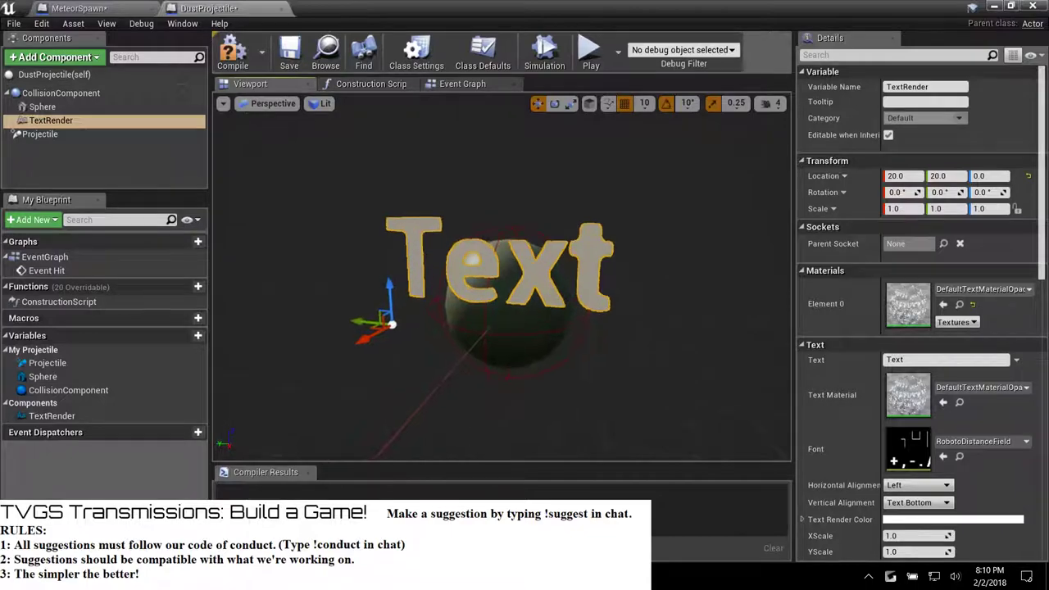
right_click_drag(501, 278, 566, 278)
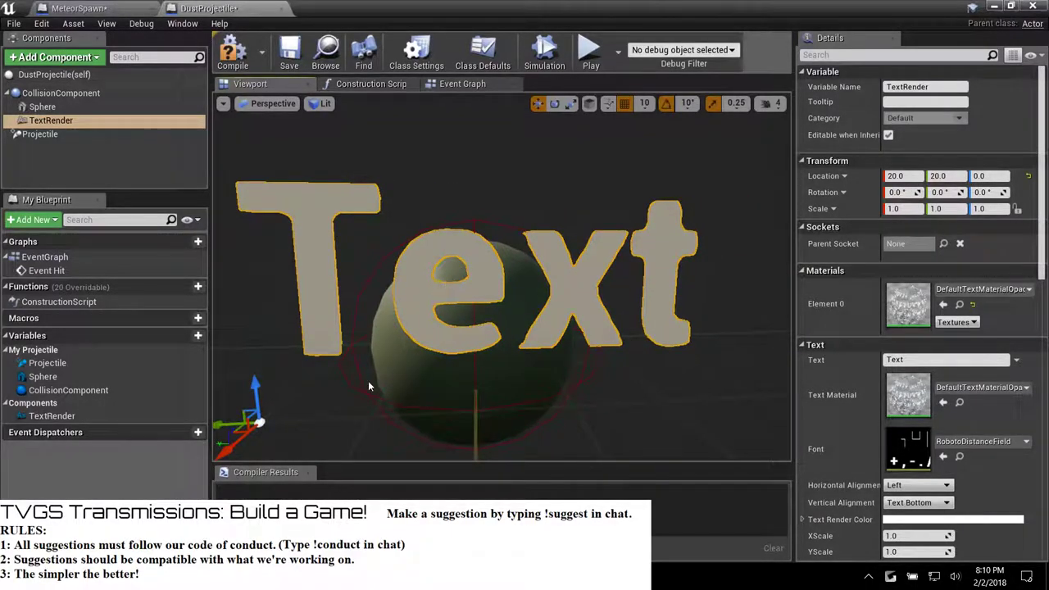
right_click_drag(369, 386, 349, 417)
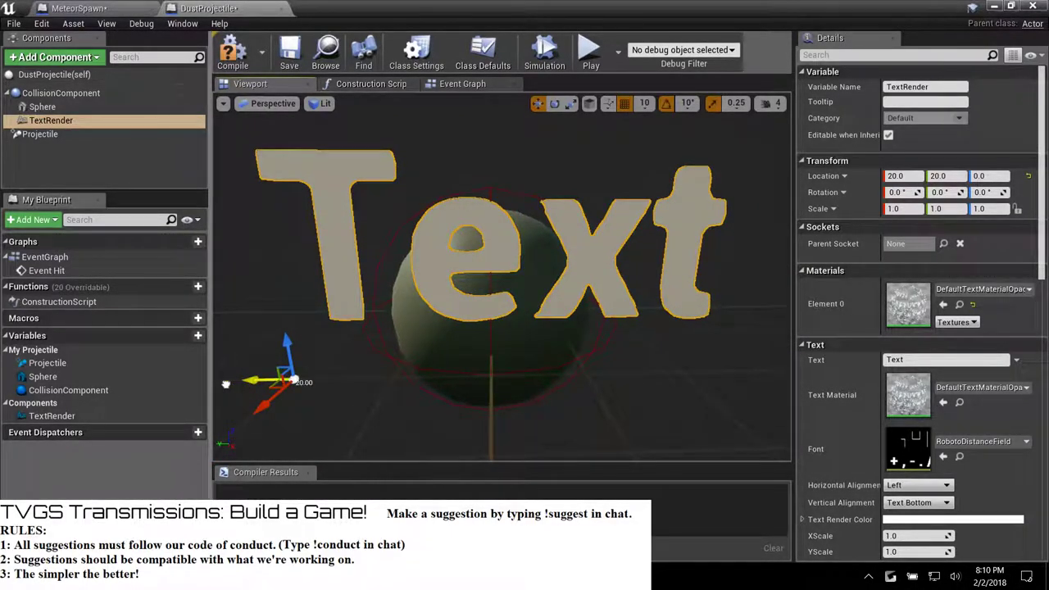
mouse_move(226, 385)
left_mouse_down()
mouse_move(197, 383)
mouse_move(210, 383)
left_mouse_up()
Review the TextRender component's text settings and placement, and delete it from the DustProjectile blueprint.
scroll(627, 349, "down", 5)
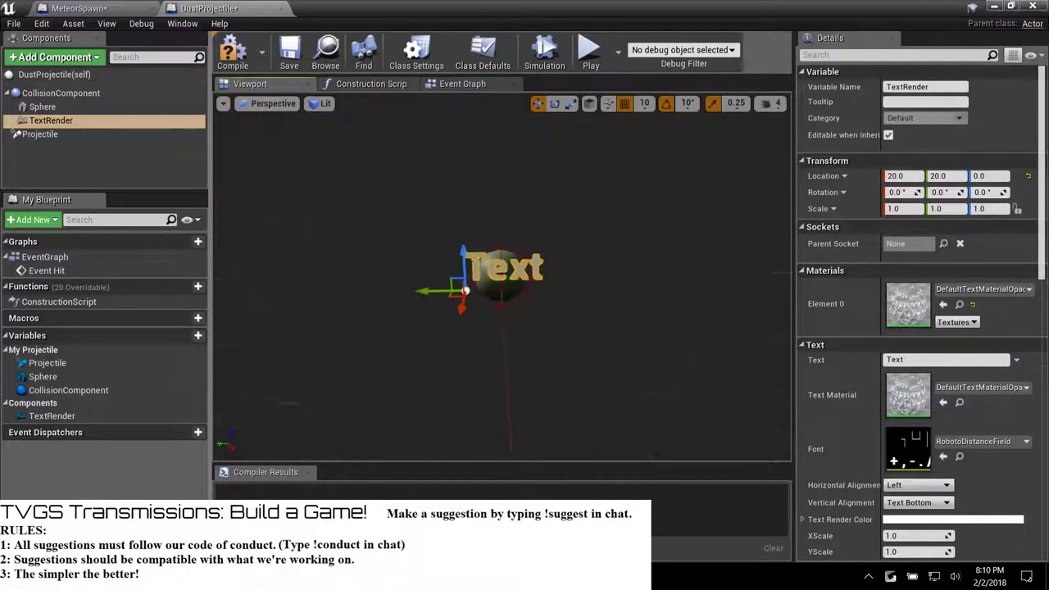
scroll(607, 349, "up", 3)
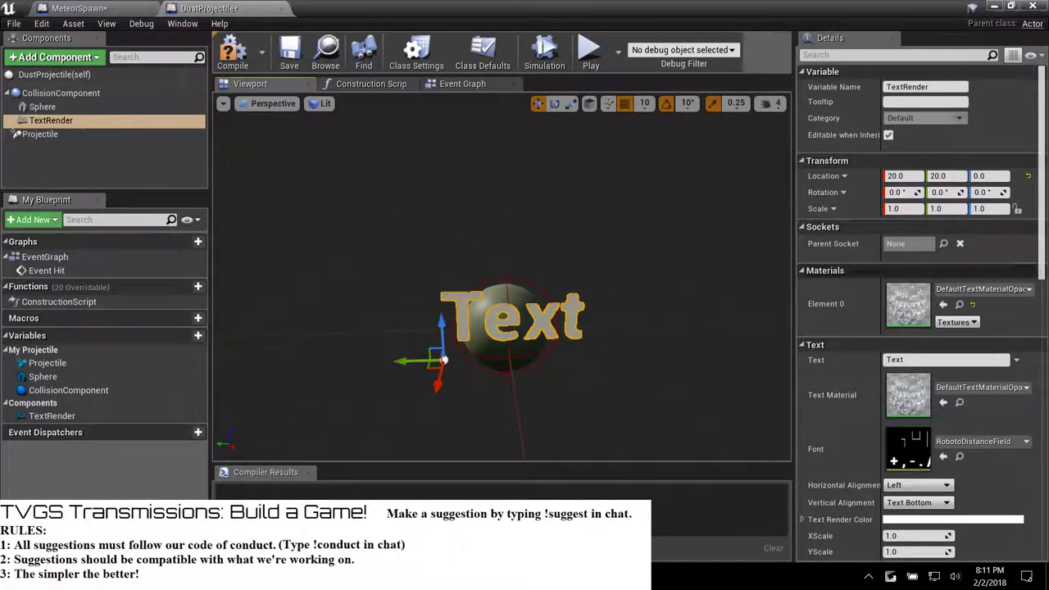
scroll(908, 319, "down", 3)
scroll(907, 319, "down", 1)
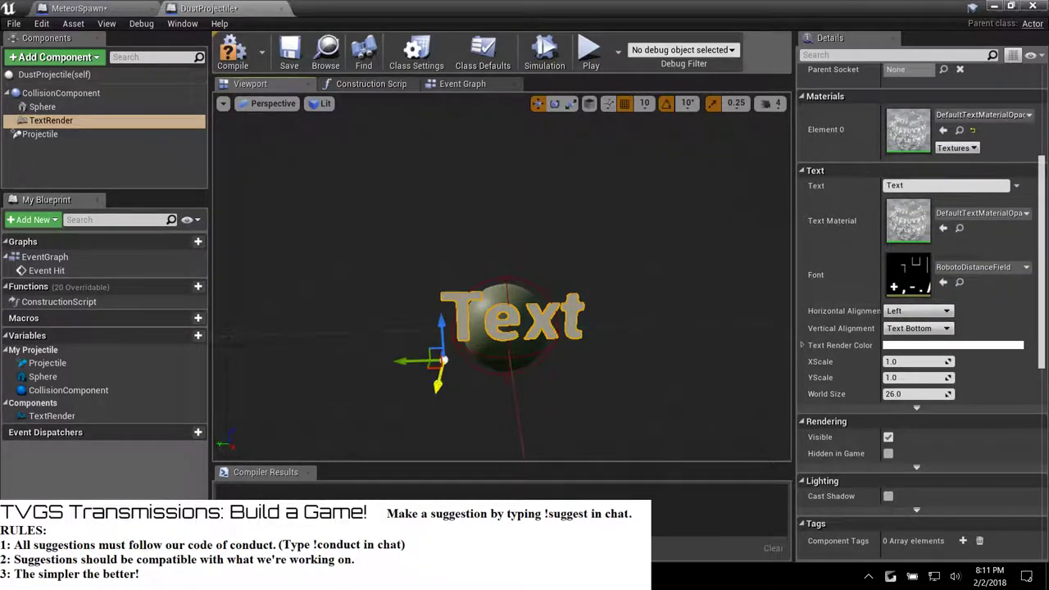
mouse_move(443, 361)
left_mouse_down()
mouse_move(437, 329)
mouse_move(433, 351)
left_mouse_up()
right_click_drag(422, 347, 442, 352)
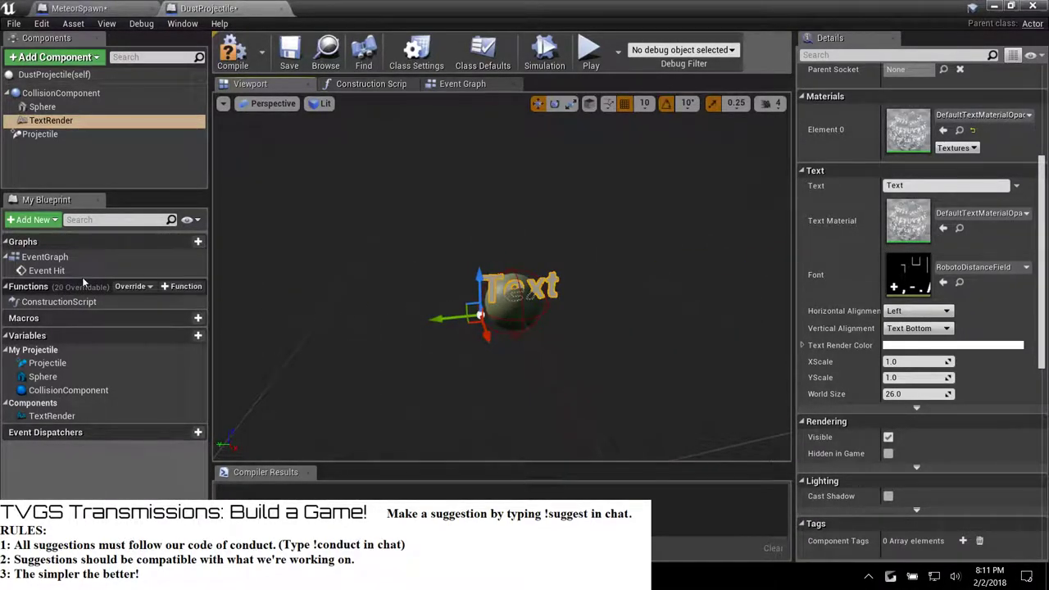
key("Delete")
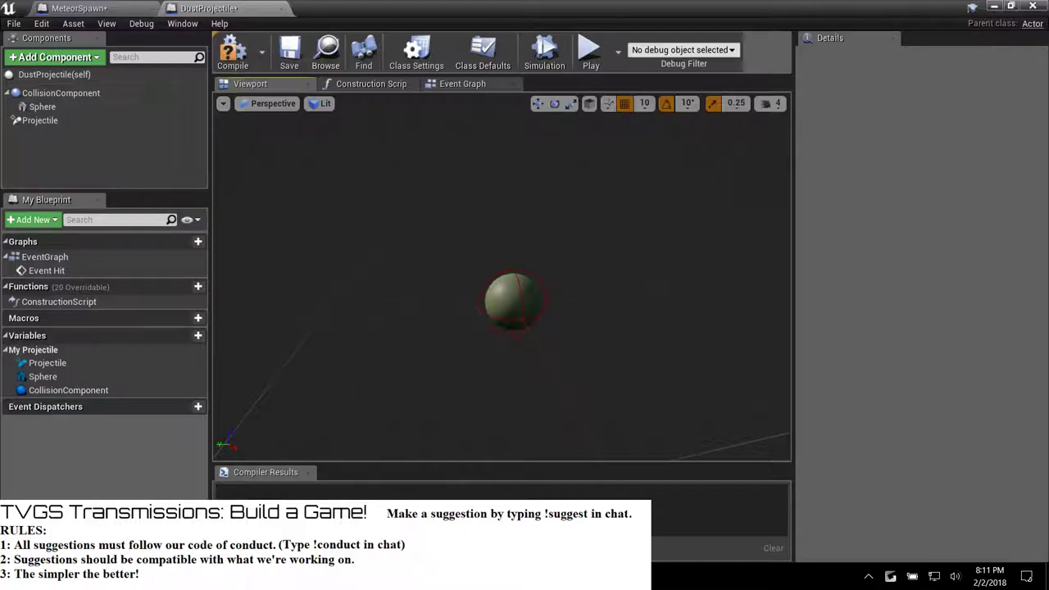
Switch to the Firefox browser and search the web in a new tab for "unreal material text".
left_click(119, 578)
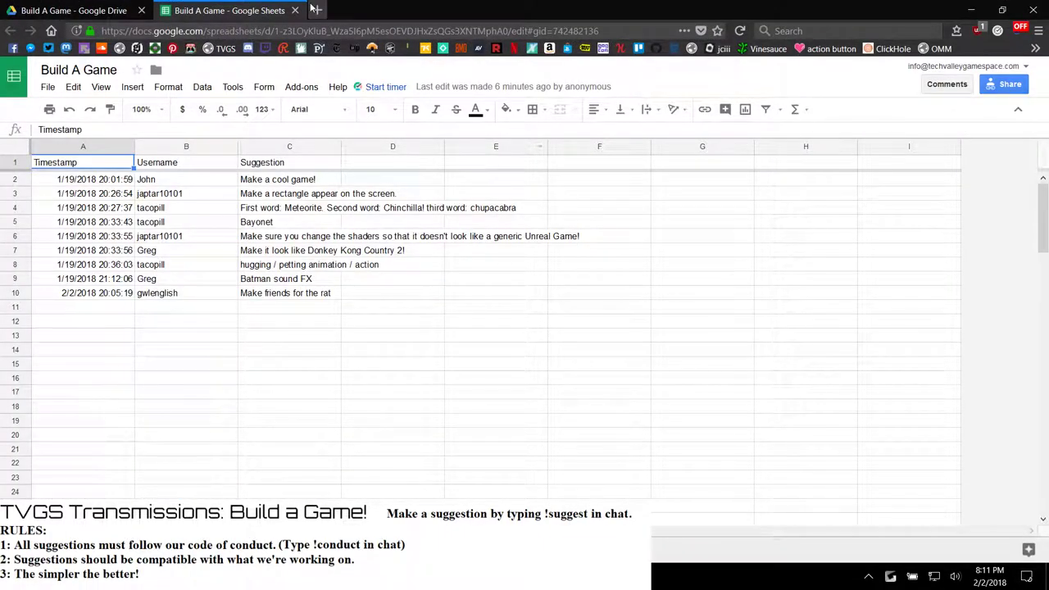
left_click(315, 9)
left_click(838, 30)
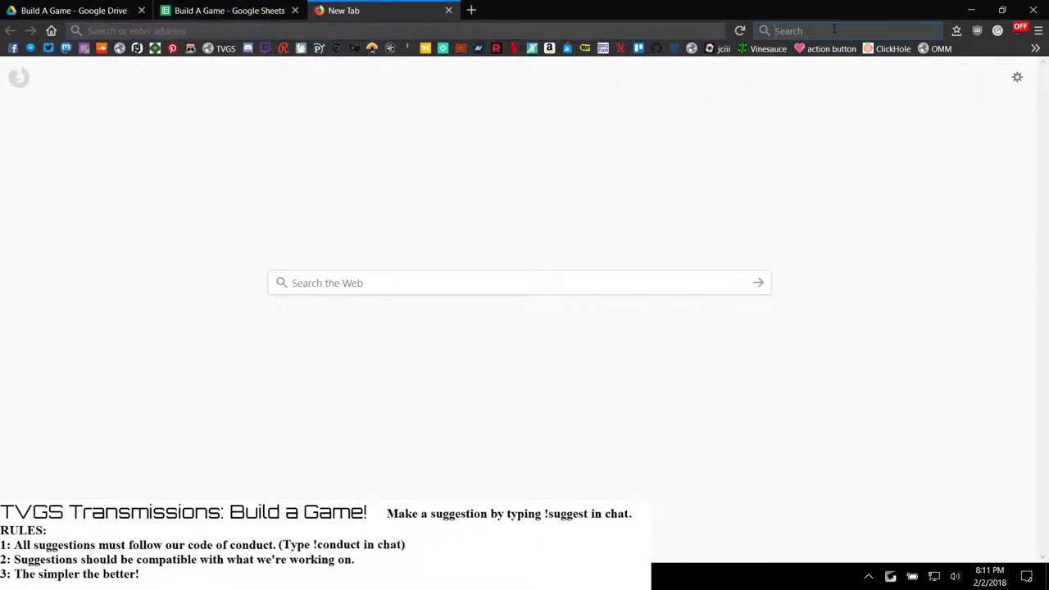
type("unreal")
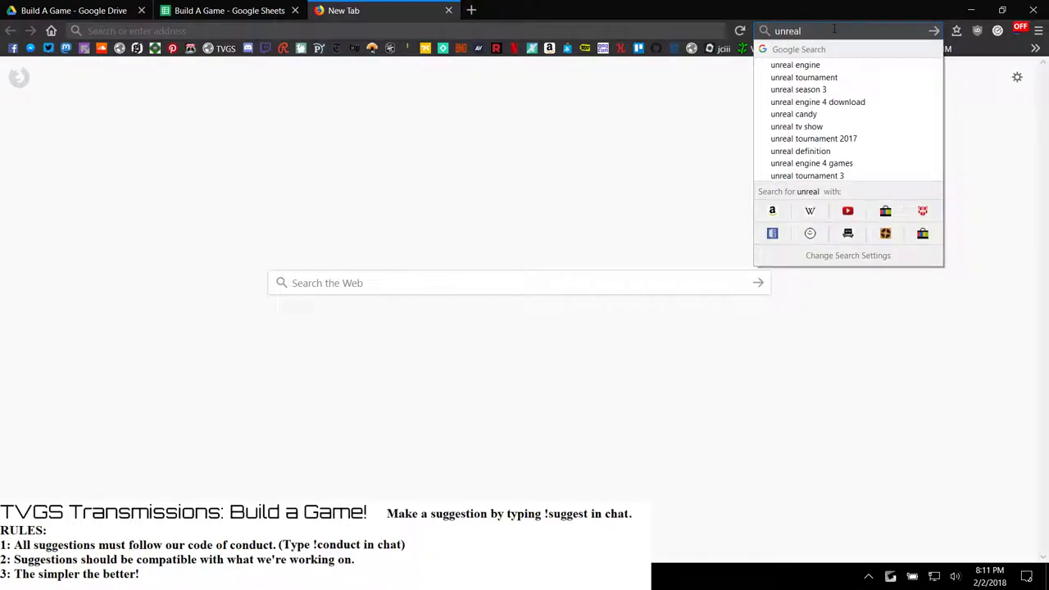
type(" mater")
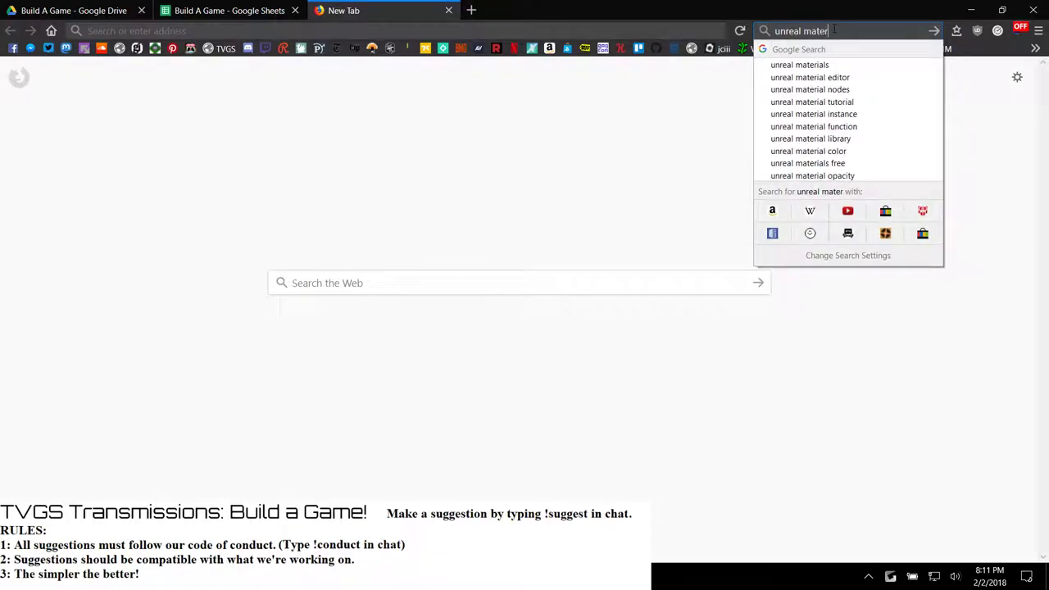
type("ial text")
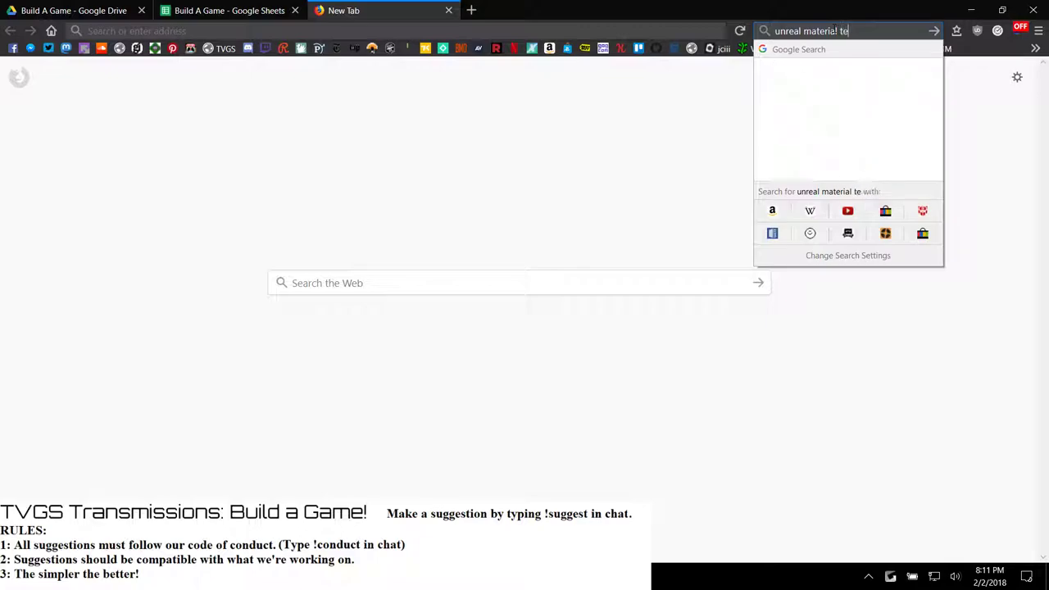
key("Down")
key("Down")
key("Down")
key("Return")
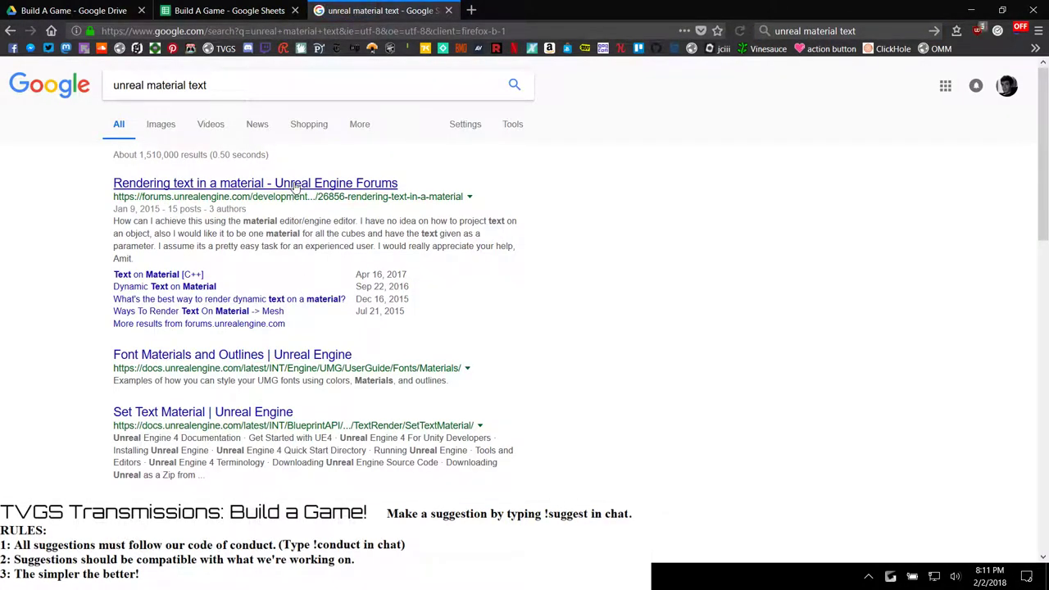
Read the forum thread "Rendering text in a material" for ways to put text on an object, and return to the Unreal Editor.
left_click(294, 185)
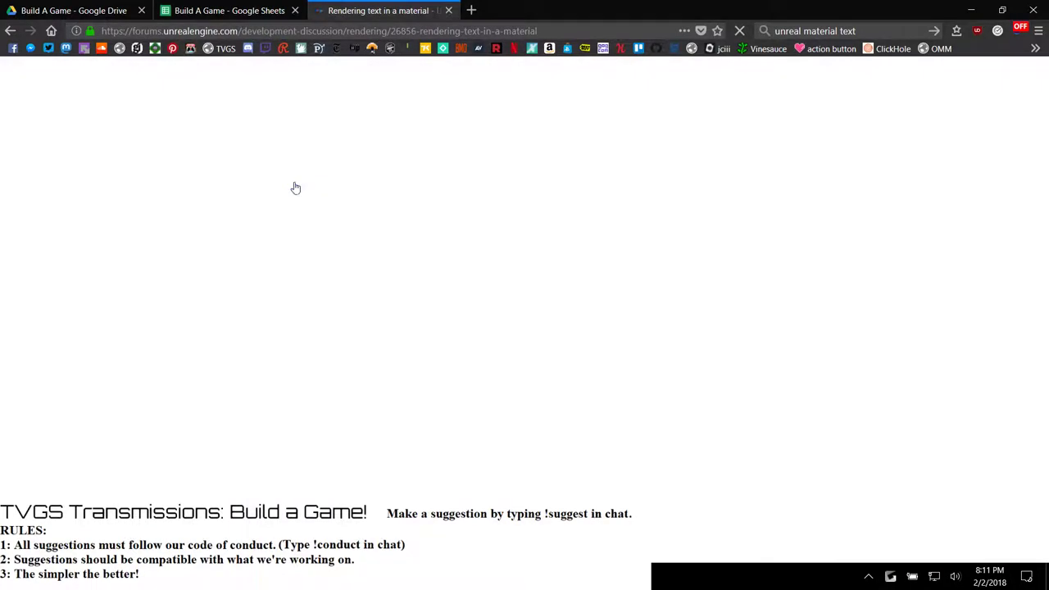
scroll(339, 304, "down", 2)
scroll(326, 362, "down", 3)
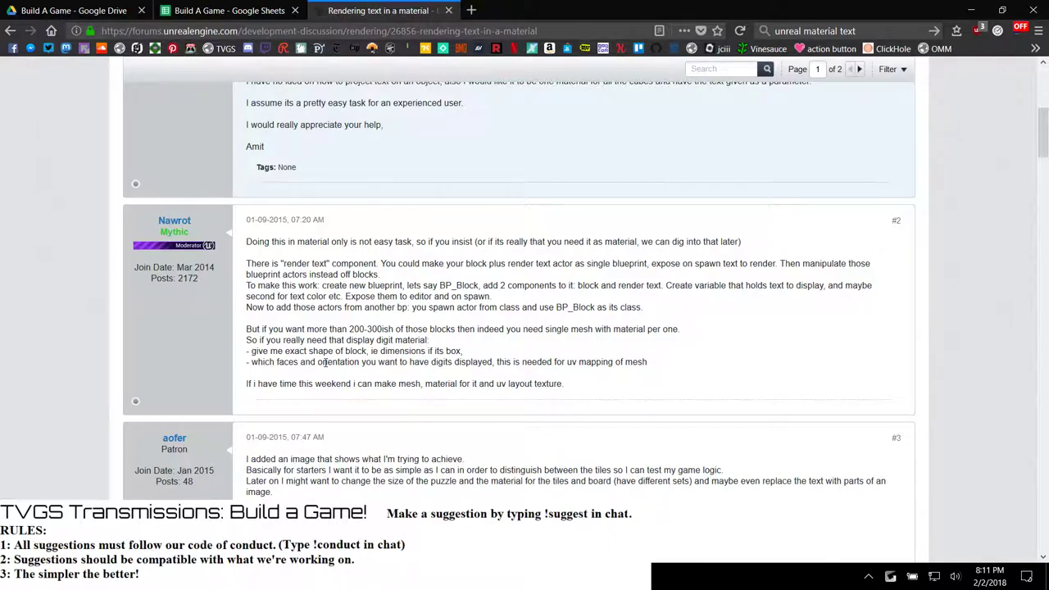
scroll(325, 363, "down", 1)
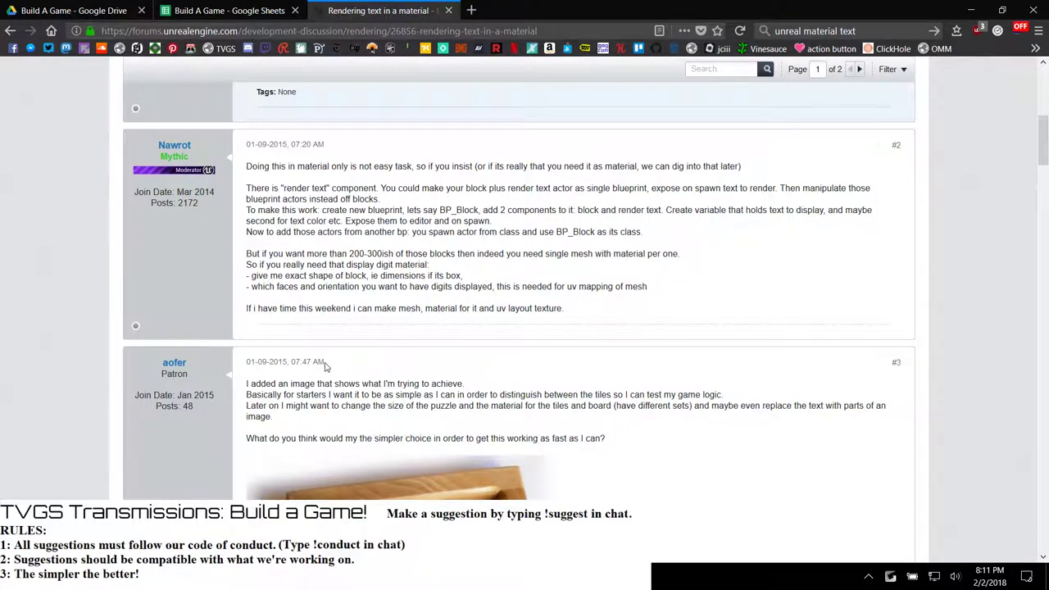
scroll(325, 366, "down", 2)
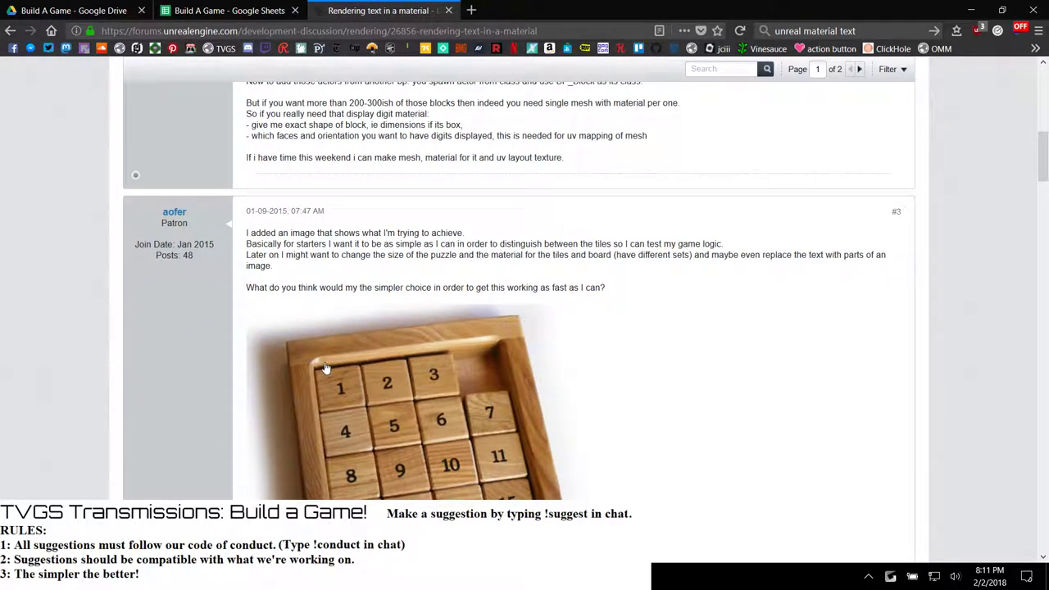
scroll(325, 367, "down", 5)
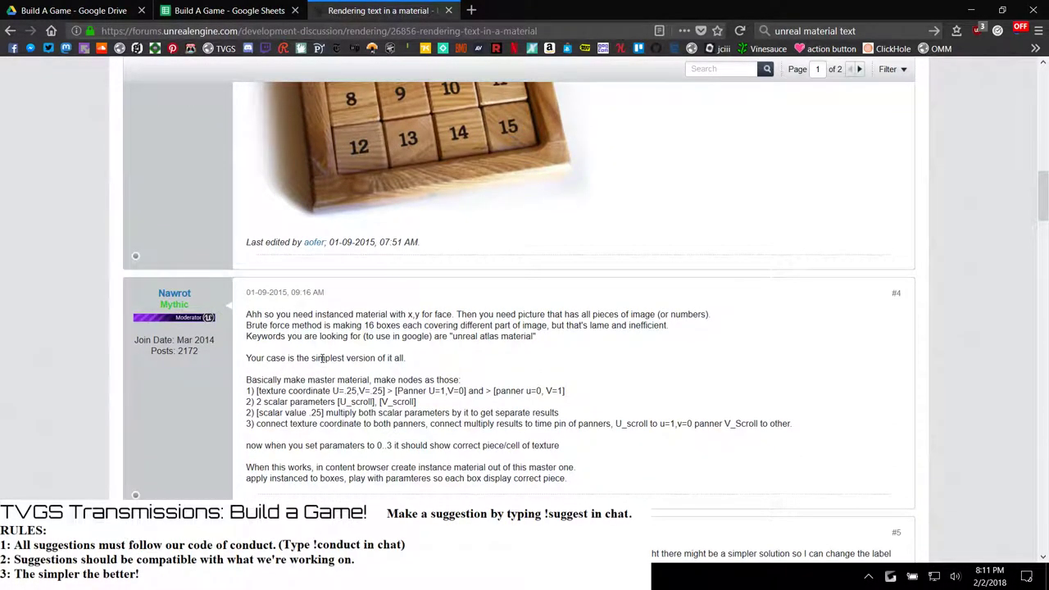
scroll(321, 358, "down", 4)
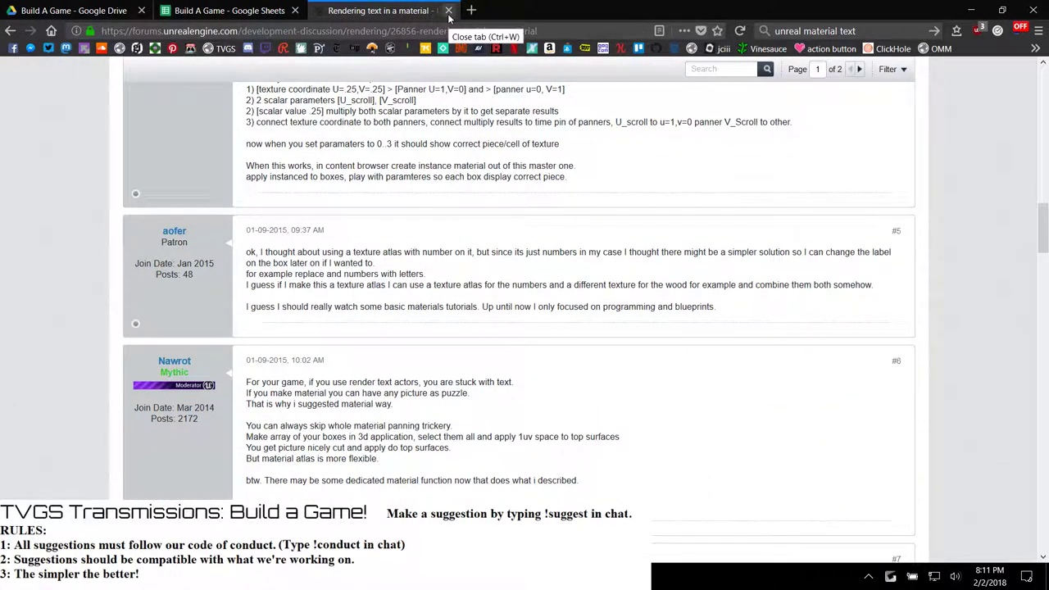
scroll(361, 318, "down", 6)
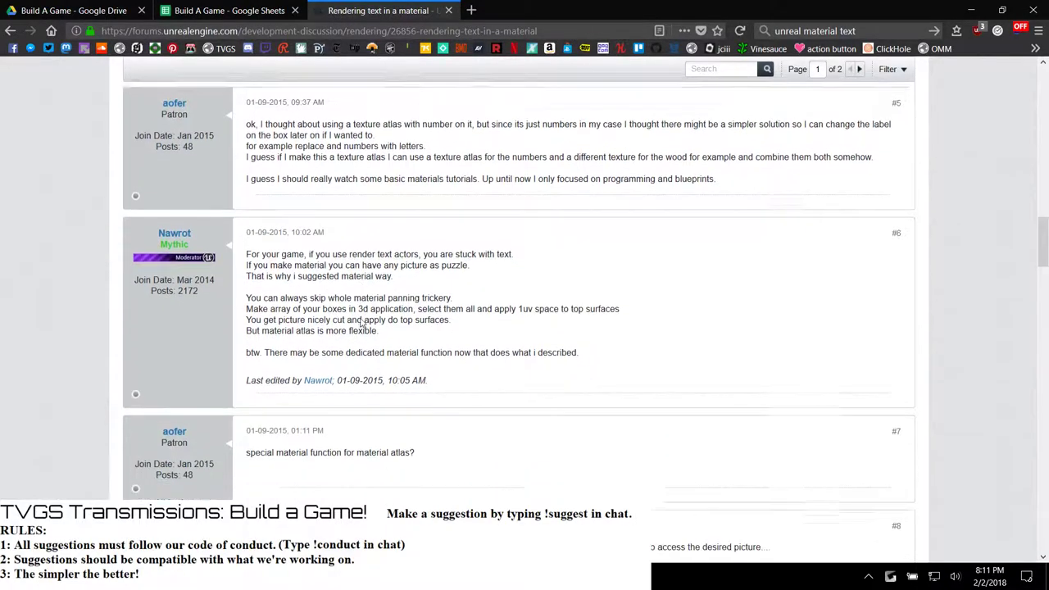
left_click(449, 11)
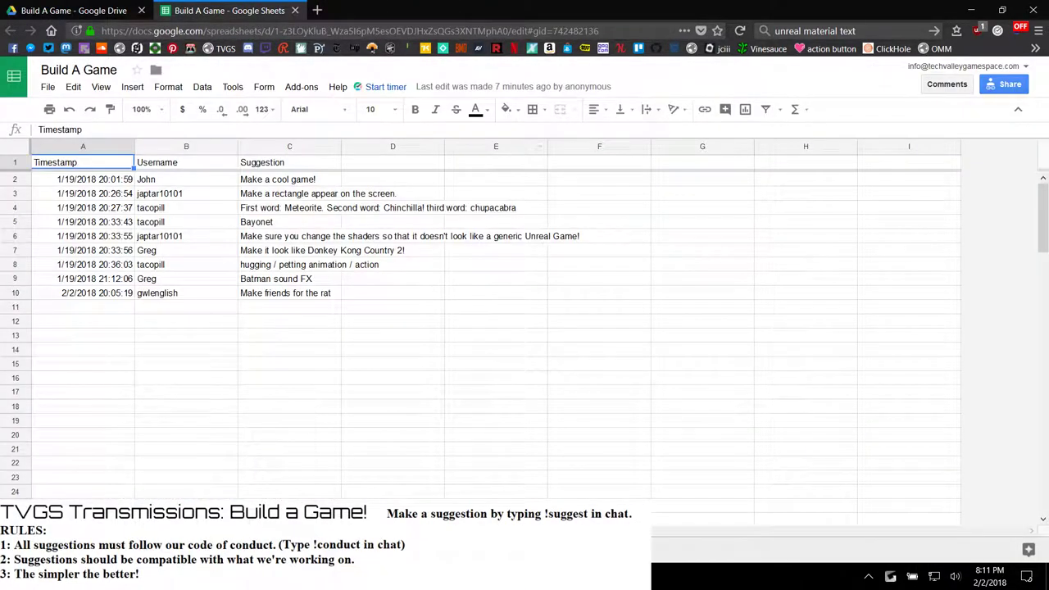
mouse_move(494, 576)
left_click(565, 492)
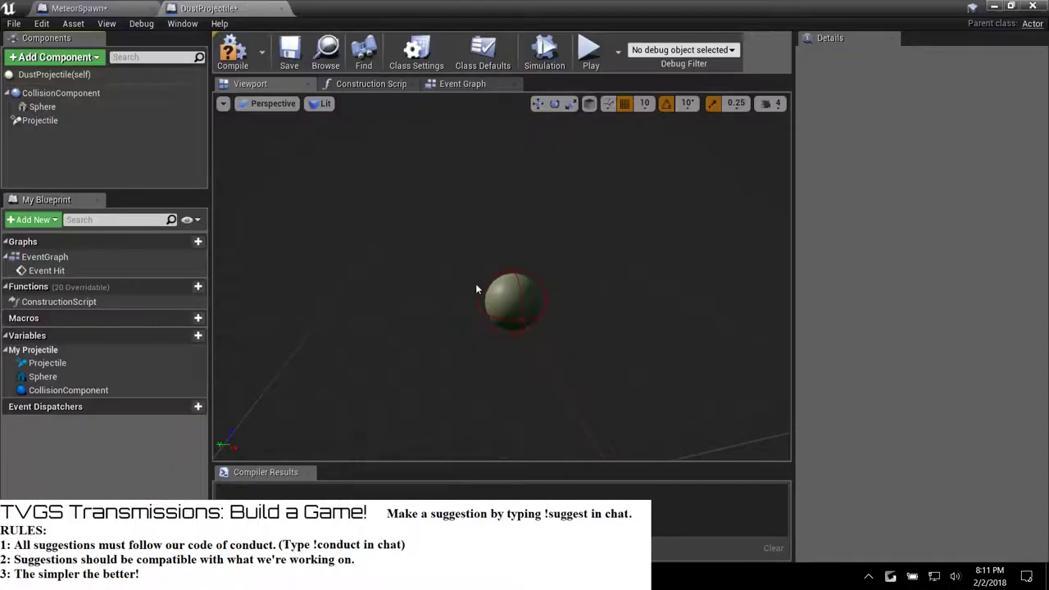
Try stretching the DustProjectile's Sphere component vertically to a Z scale of 0.35, and set it back to 0.1.
left_click(499, 290)
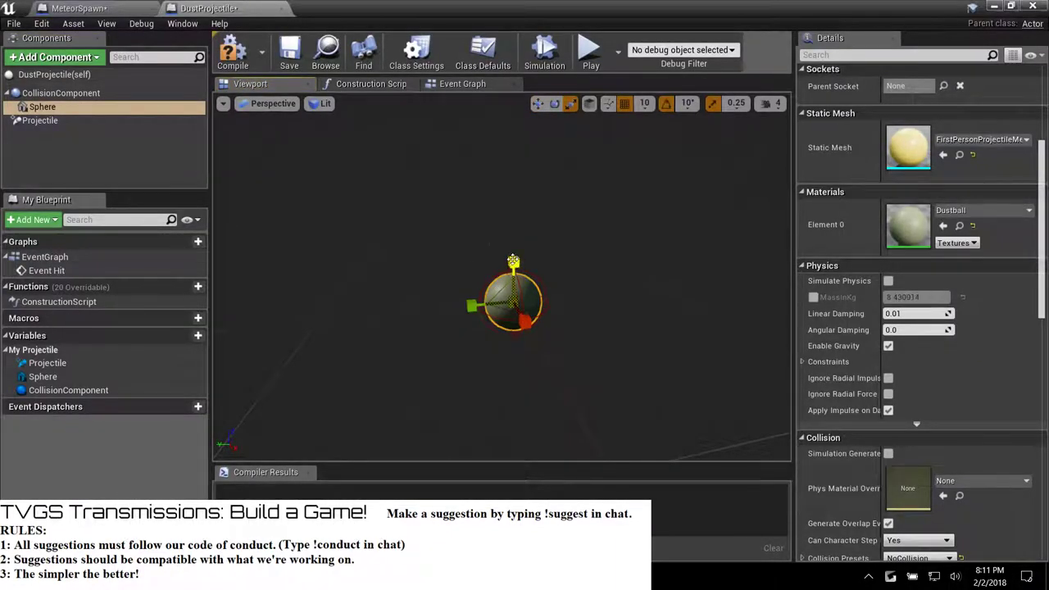
left_click_drag(513, 261, 512, 229)
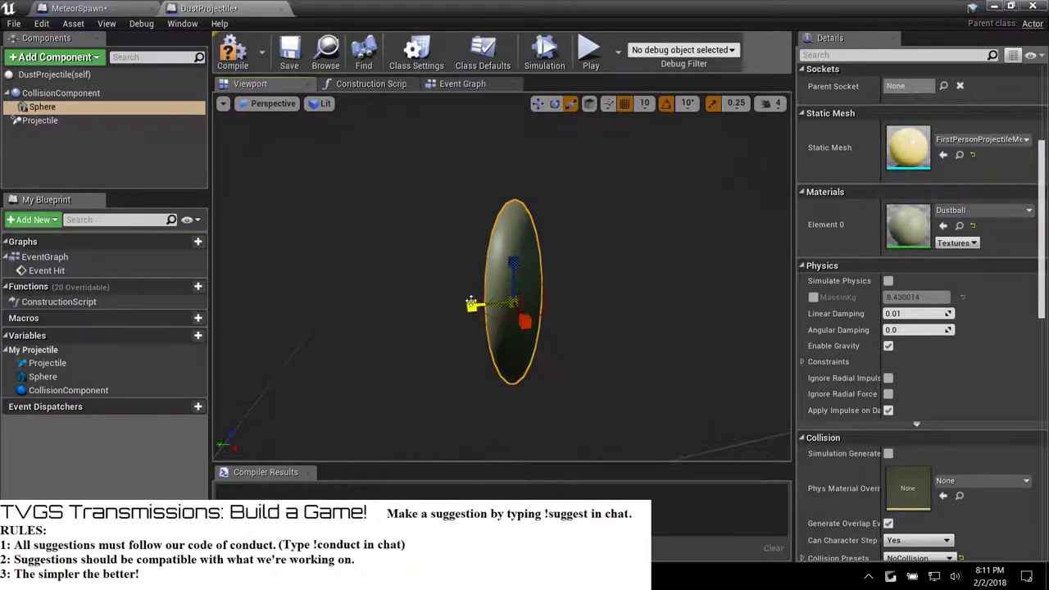
right_click_drag(513, 292, 521, 263)
right_click_drag(459, 305, 449, 304)
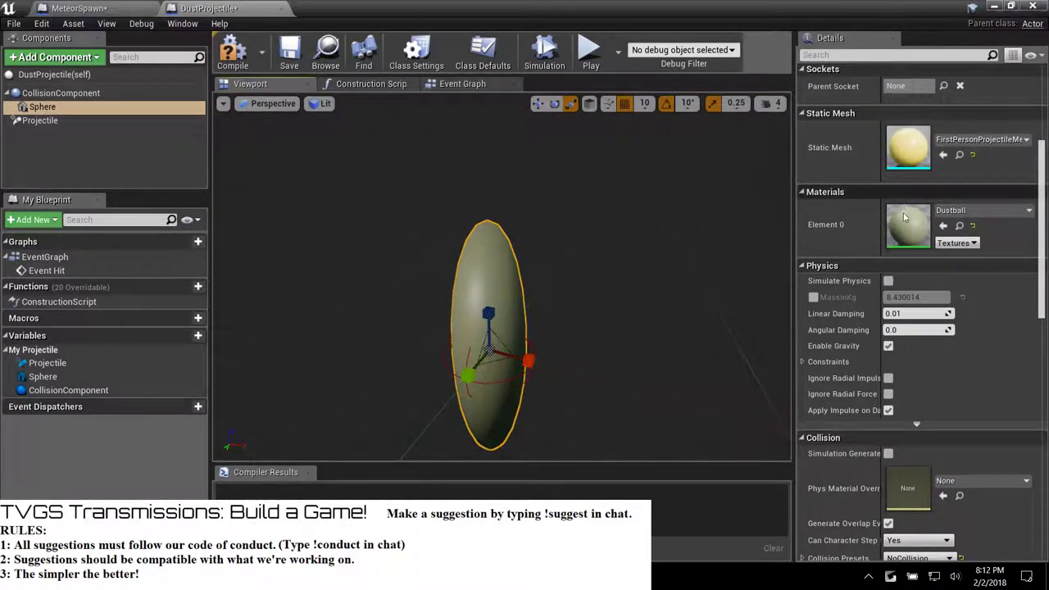
scroll(901, 223, "up", 4)
scroll(902, 222, "up", 2)
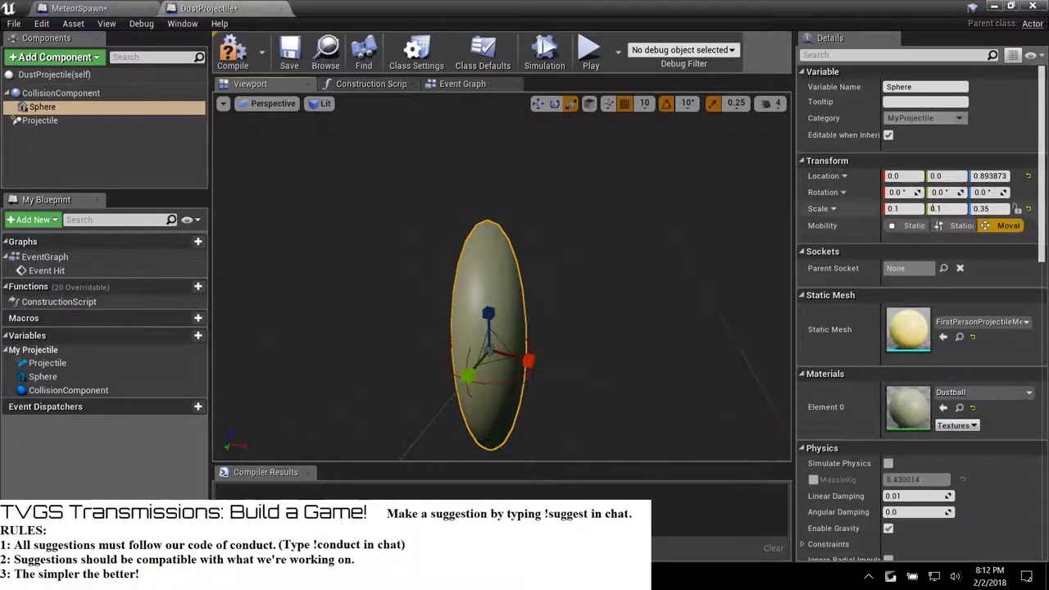
left_click(988, 210)
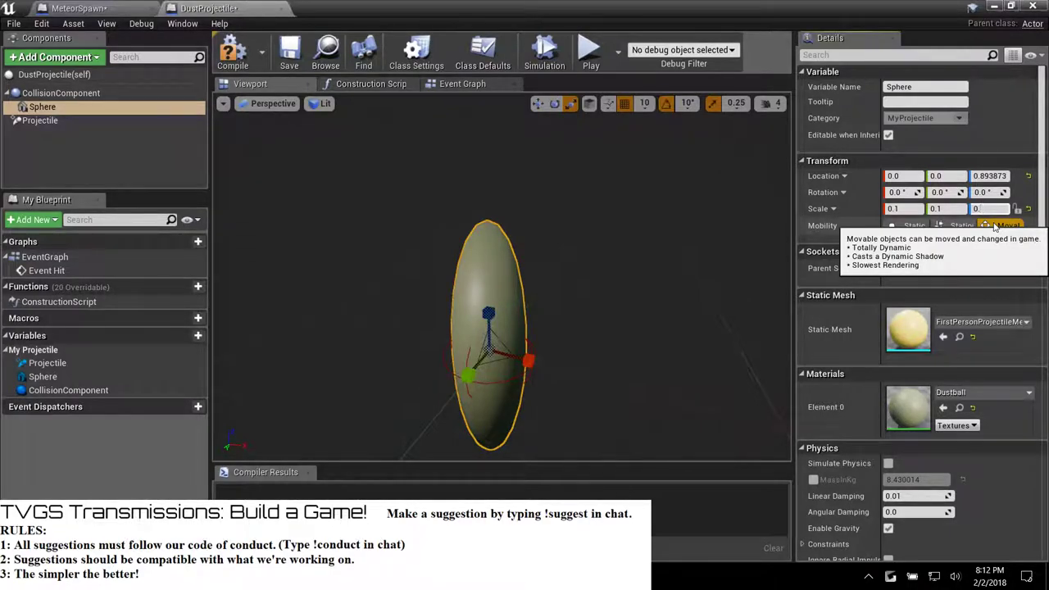
key("Return")
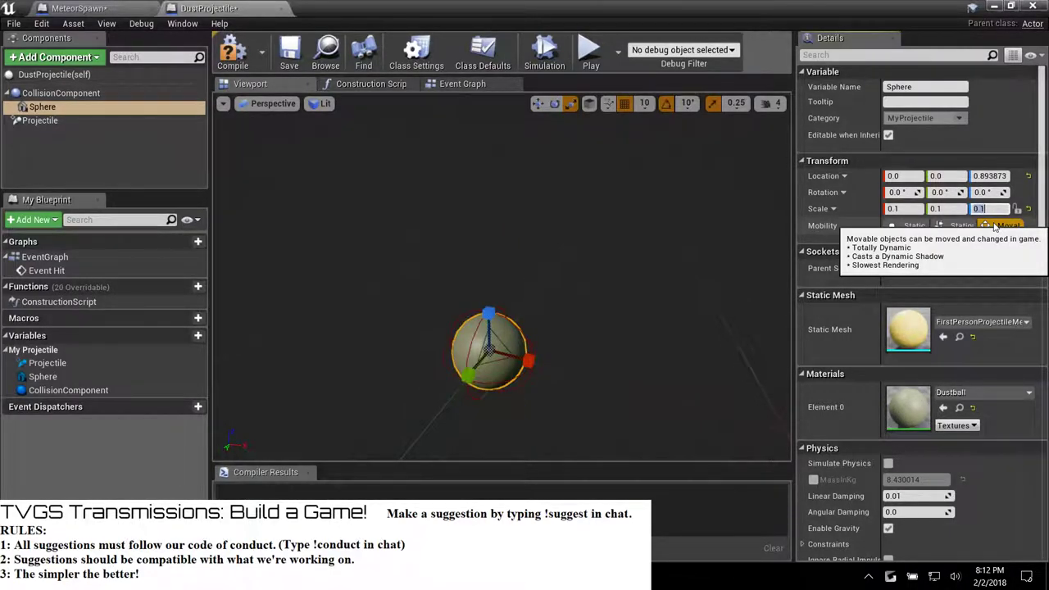
Flatten the Sphere component to a Z scale of 0.05 and inspect its shape up close.
left_click(986, 209)
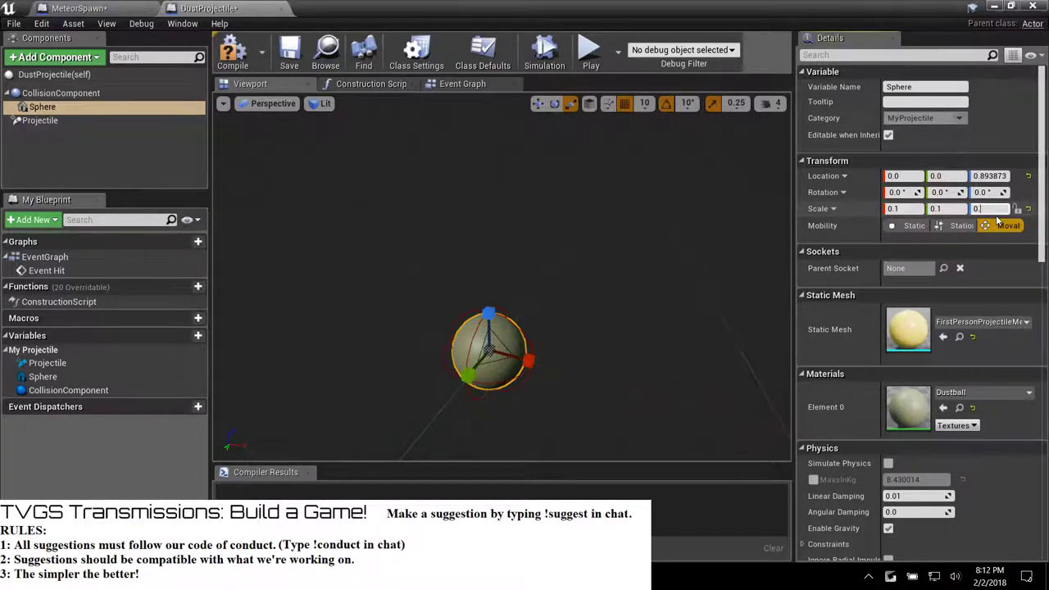
key("Return")
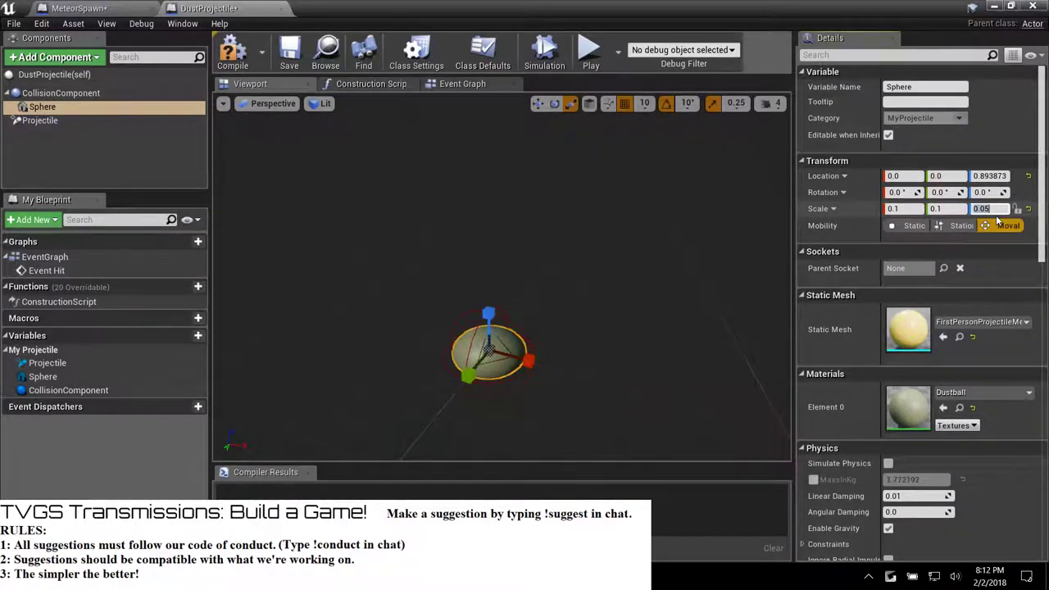
mouse_move(395, 407)
right_mouse_down()
mouse_move(371, 452)
mouse_move(417, 381)
mouse_move(372, 422)
mouse_move(403, 403)
mouse_move(388, 411)
right_mouse_up()
key("w")
key("s")
key("w")
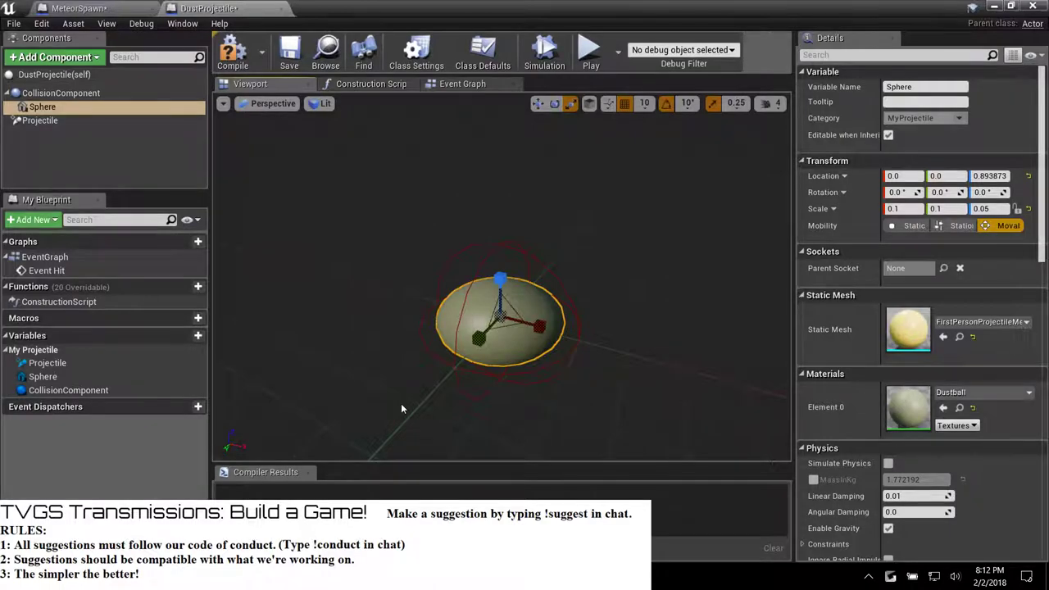
Add a child sphere named "top" under the Sphere component and move it to location X -200.
left_click(58, 61)
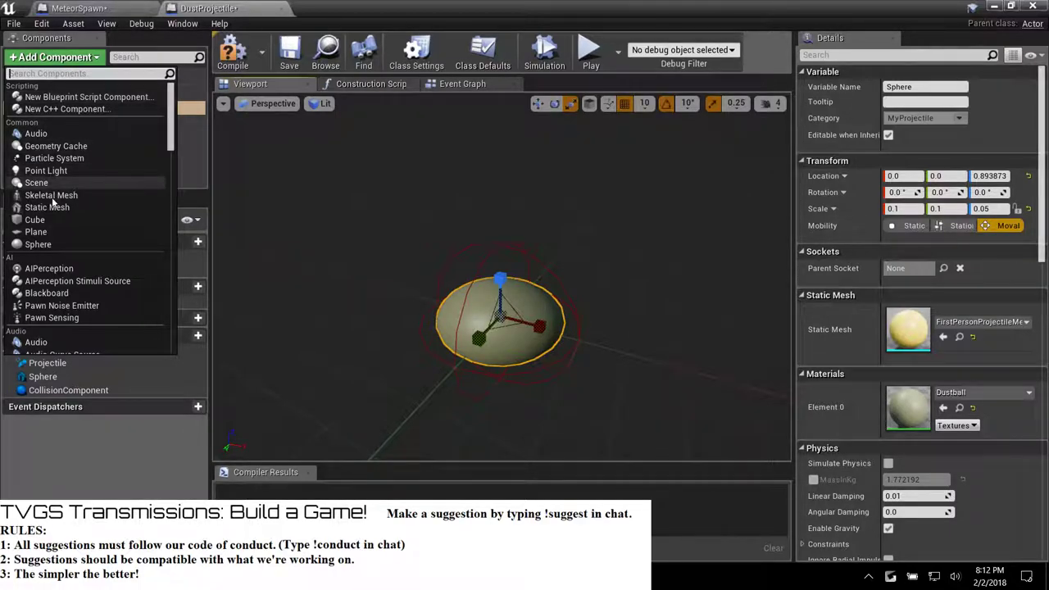
left_click(39, 243)
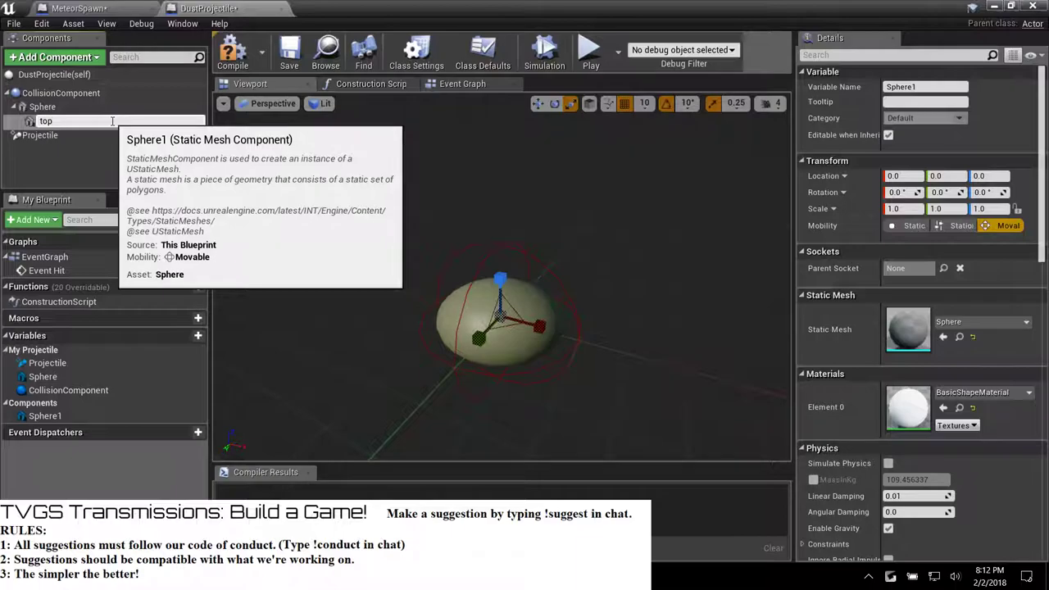
key("Return")
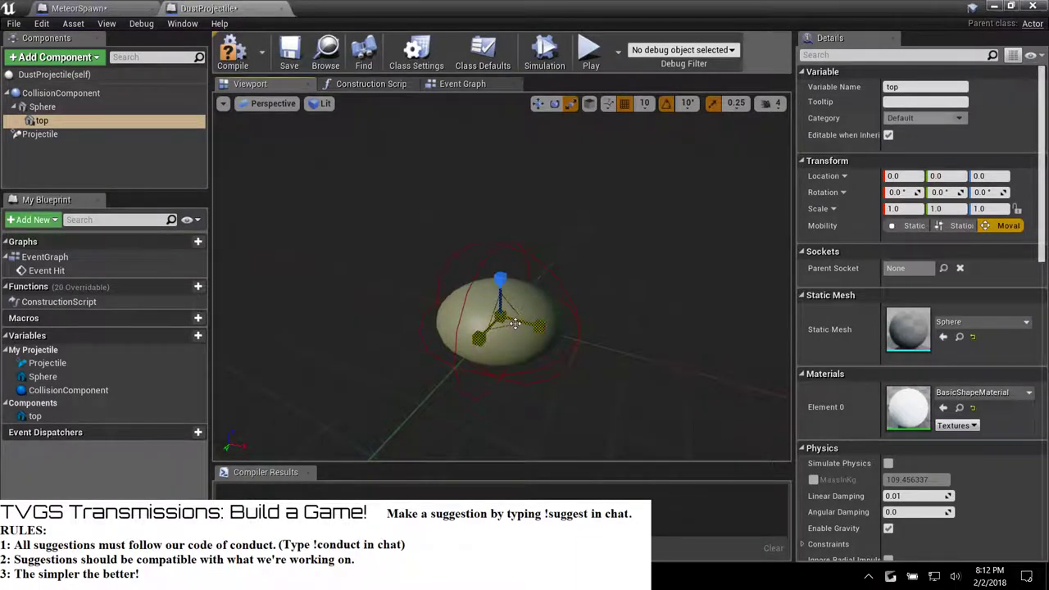
key("w")
left_click_drag(514, 323, 467, 316)
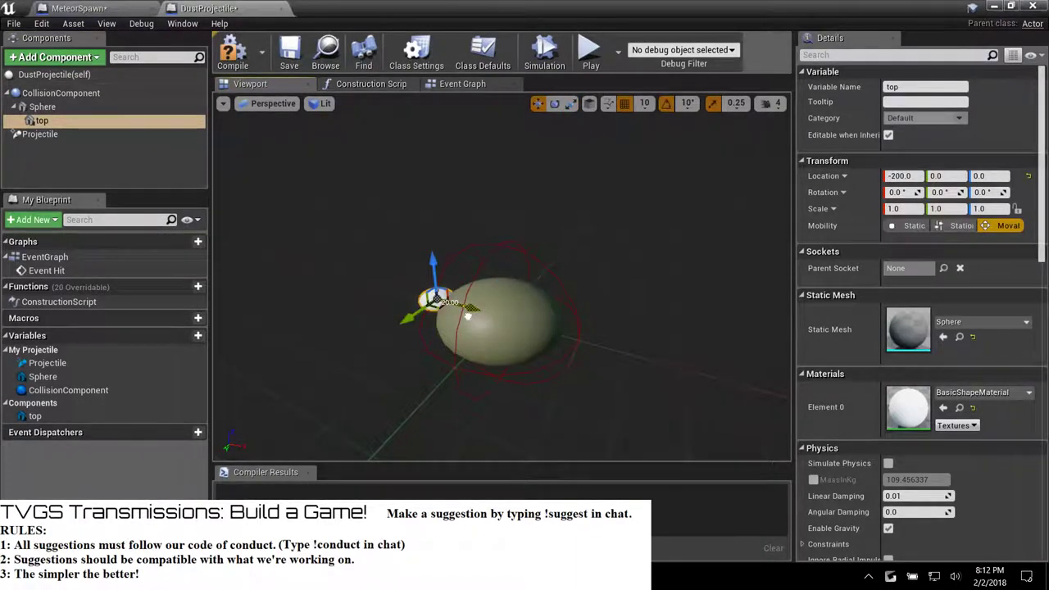
Assign the Dustball material to the "top" sphere and view it from above.
left_click(978, 391)
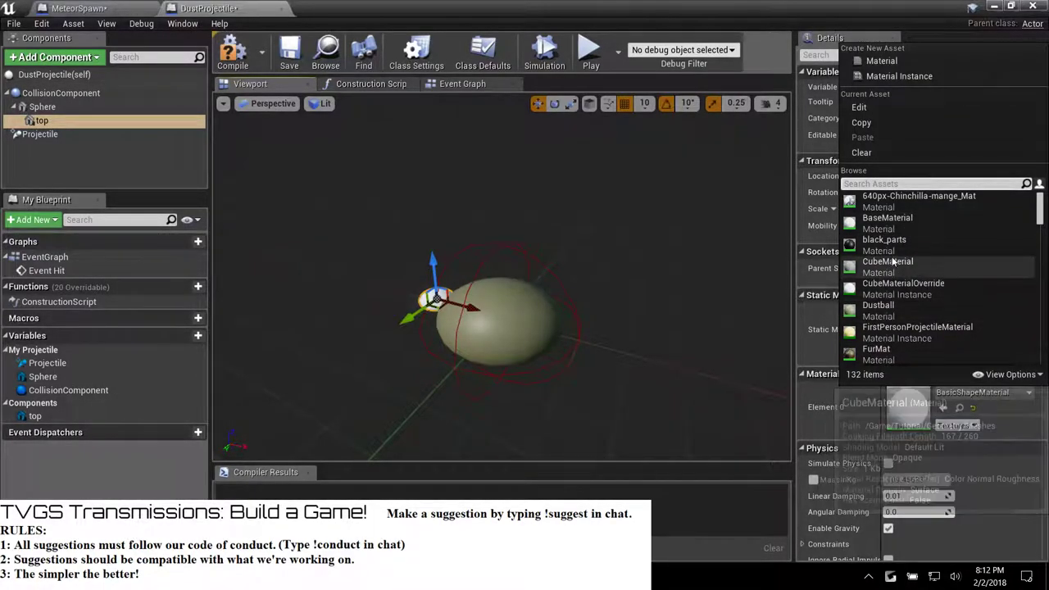
left_click(912, 308)
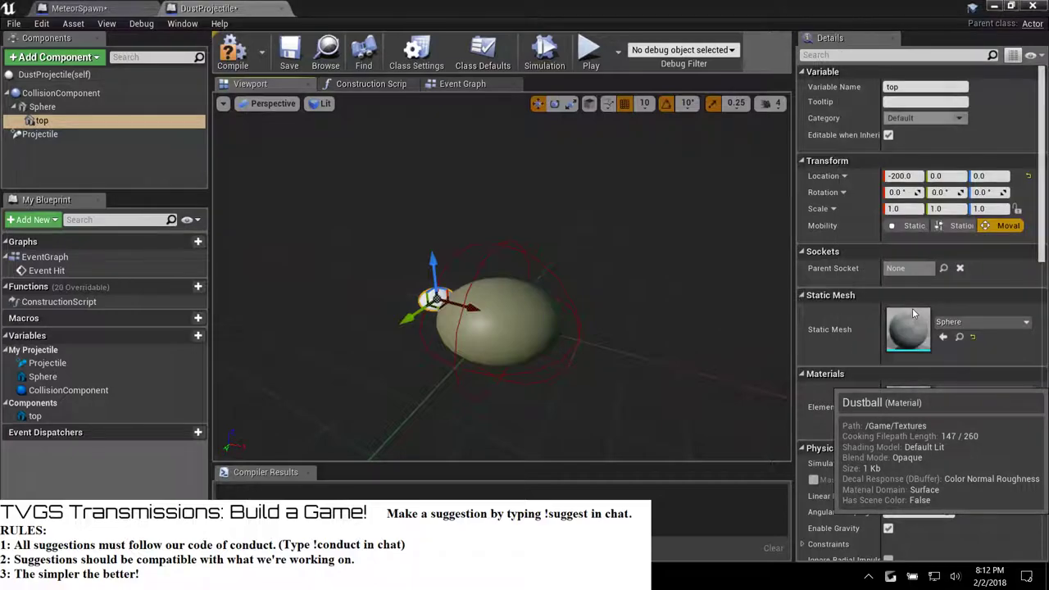
right_click_drag(331, 235, 426, 221)
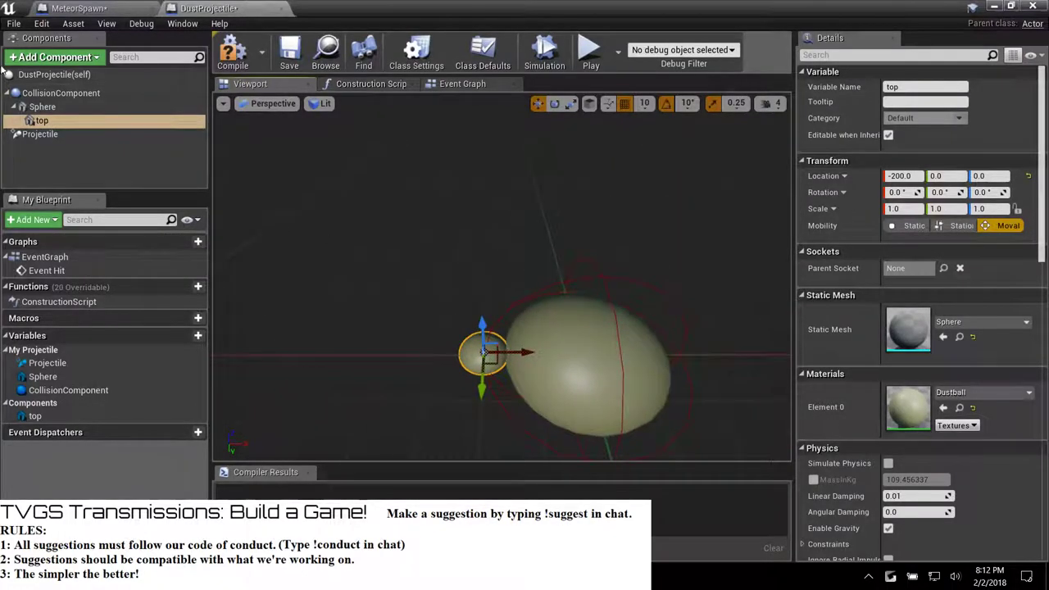
Move the "top" sphere closer to the flattened body by setting its X location to -150.
left_click(81, 59)
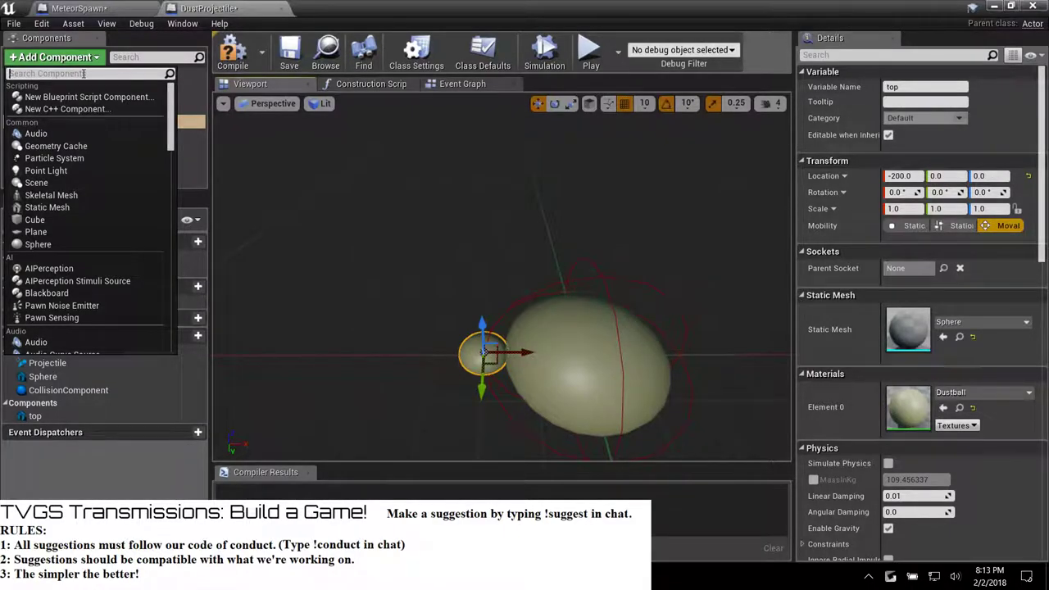
left_click(439, 348)
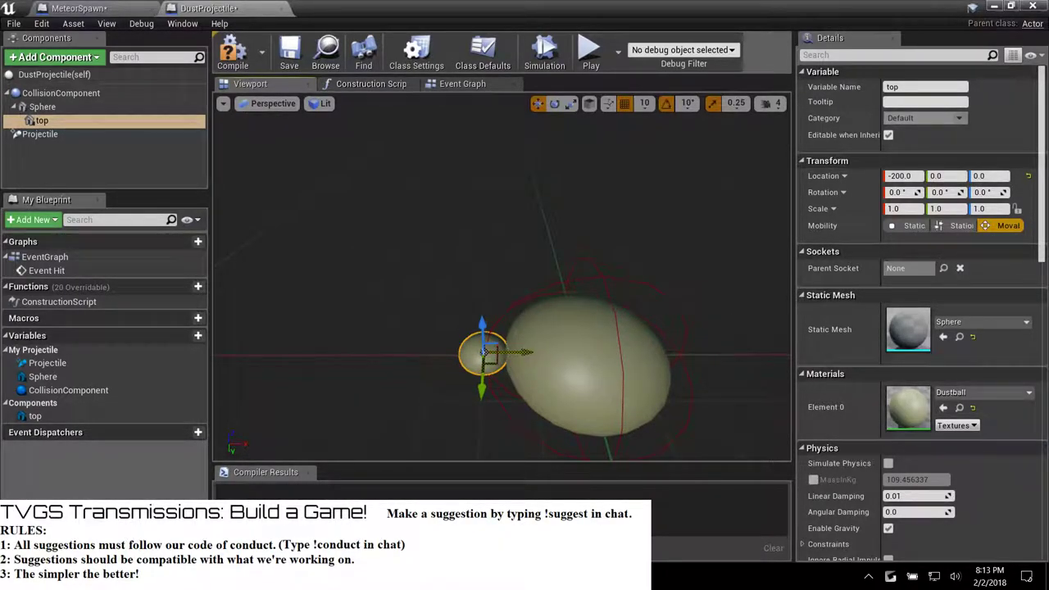
mouse_move(540, 353)
left_mouse_down()
mouse_move(557, 354)
mouse_move(536, 354)
left_mouse_up()
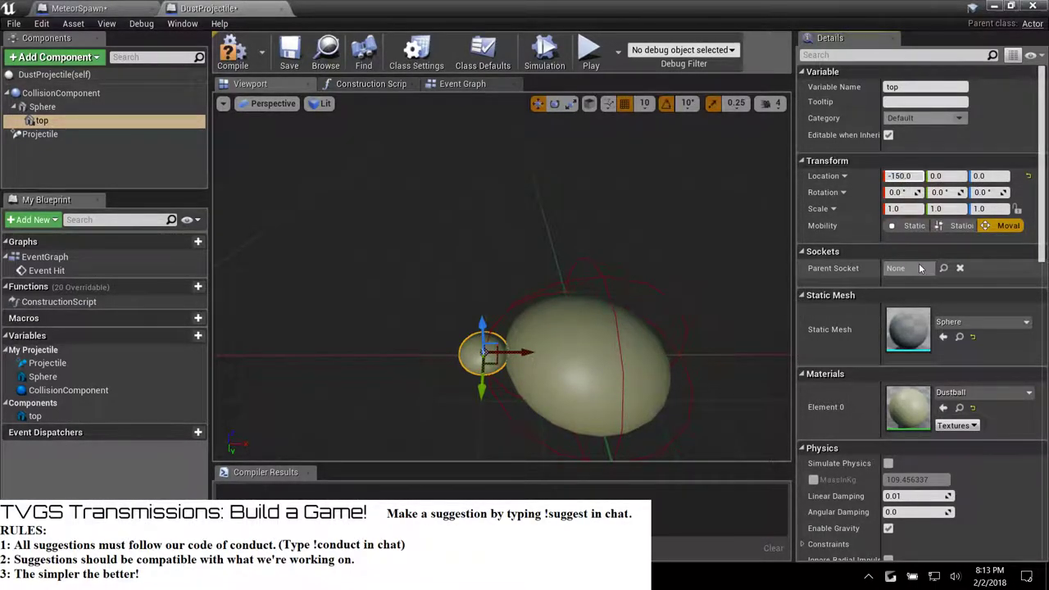
key("Return")
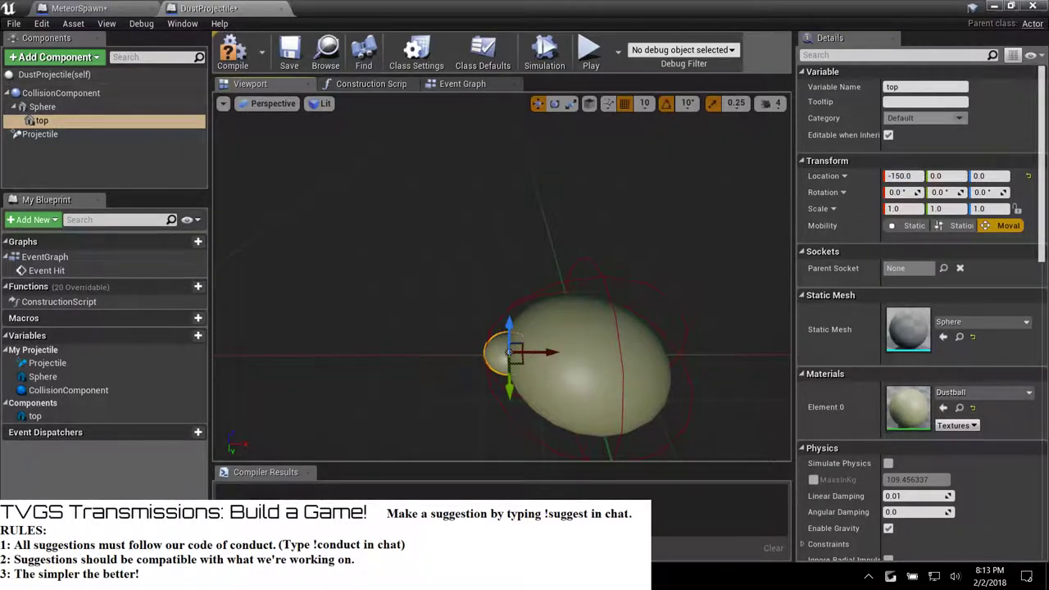
Widen the "top" sphere by setting its Y scale to 1.25.
right_click_drag(389, 347, 688, 221)
key("w")
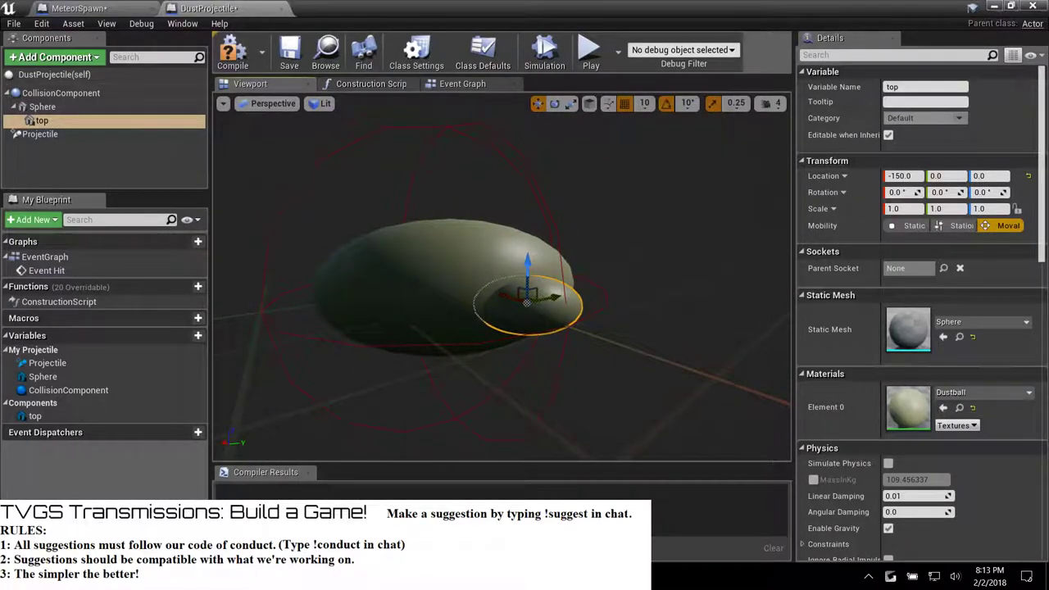
left_click(60, 107)
right_click_drag(584, 296, 557, 270)
key("s")
key("w")
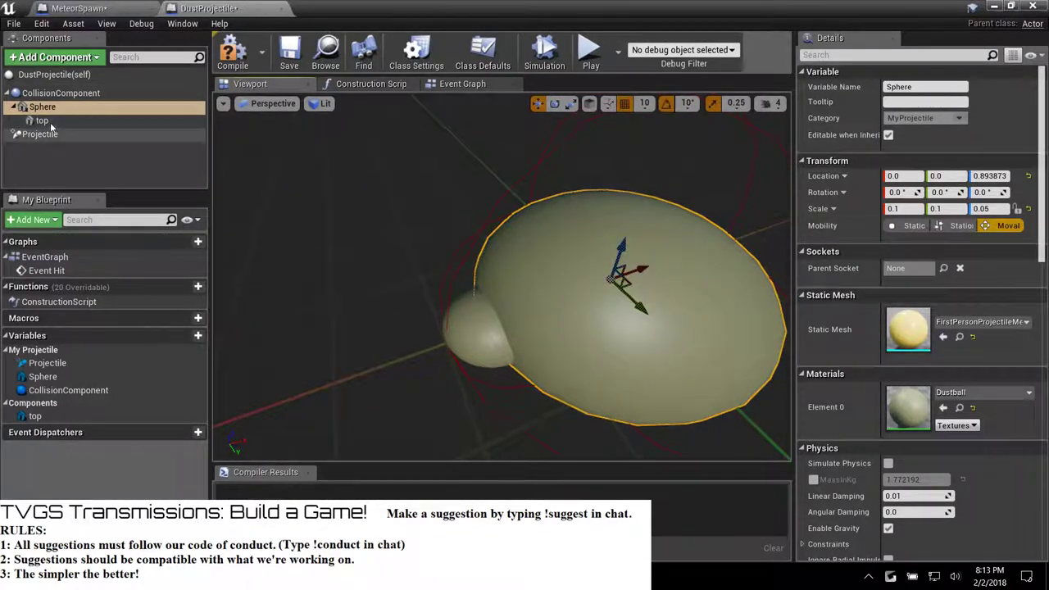
left_click(43, 120)
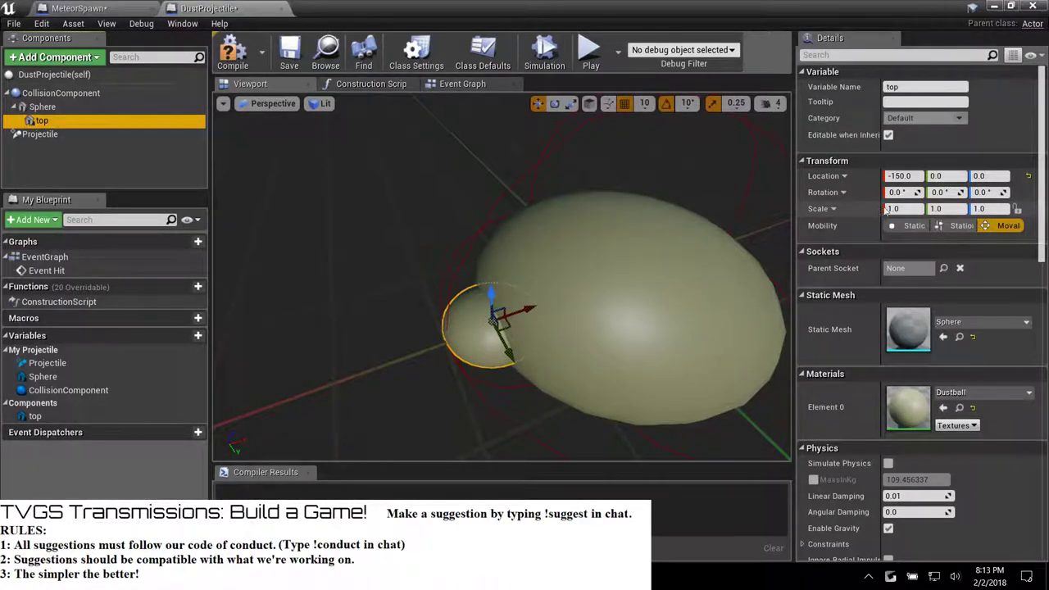
left_click_drag(881, 208, 882, 208)
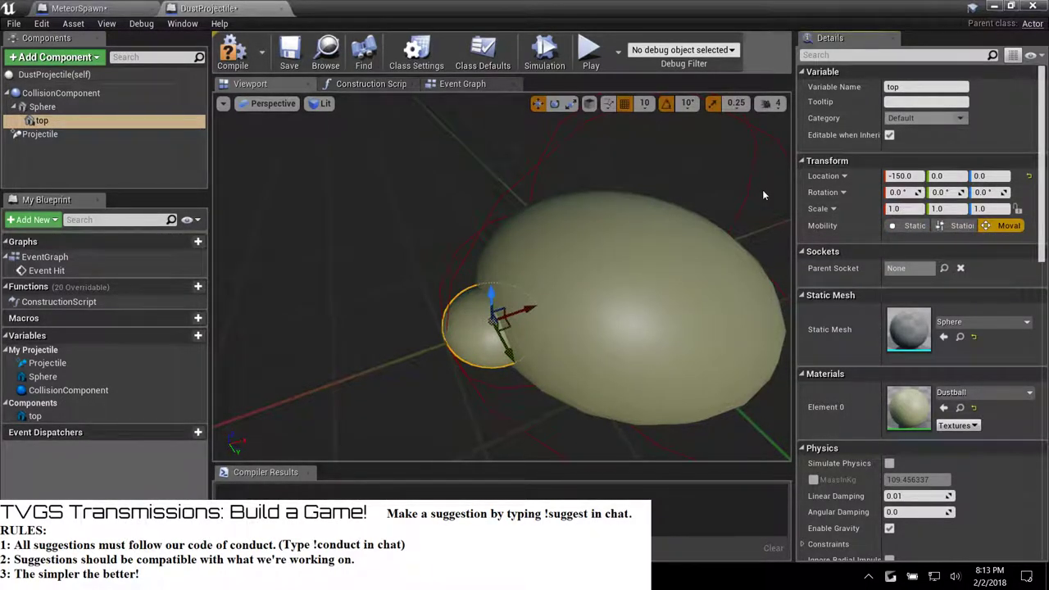
left_click(908, 209)
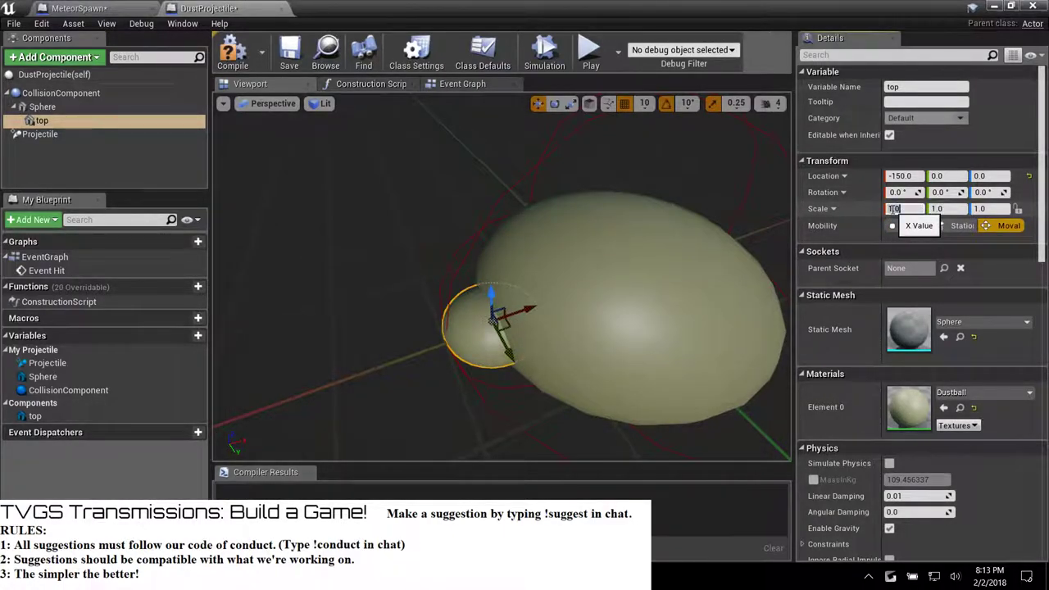
type("6")
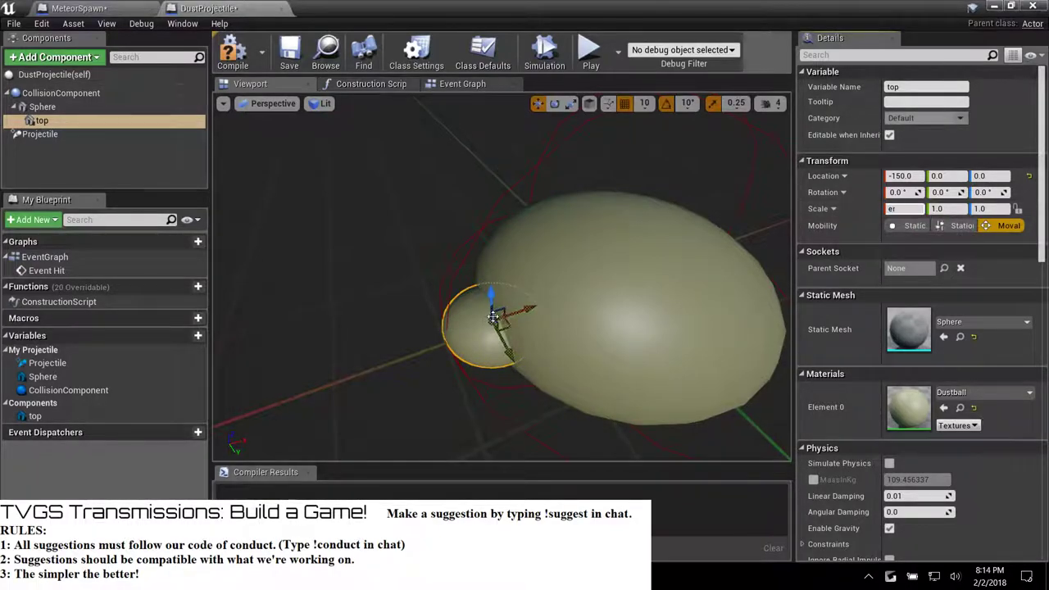
left_click(492, 317)
key("e")
key("r")
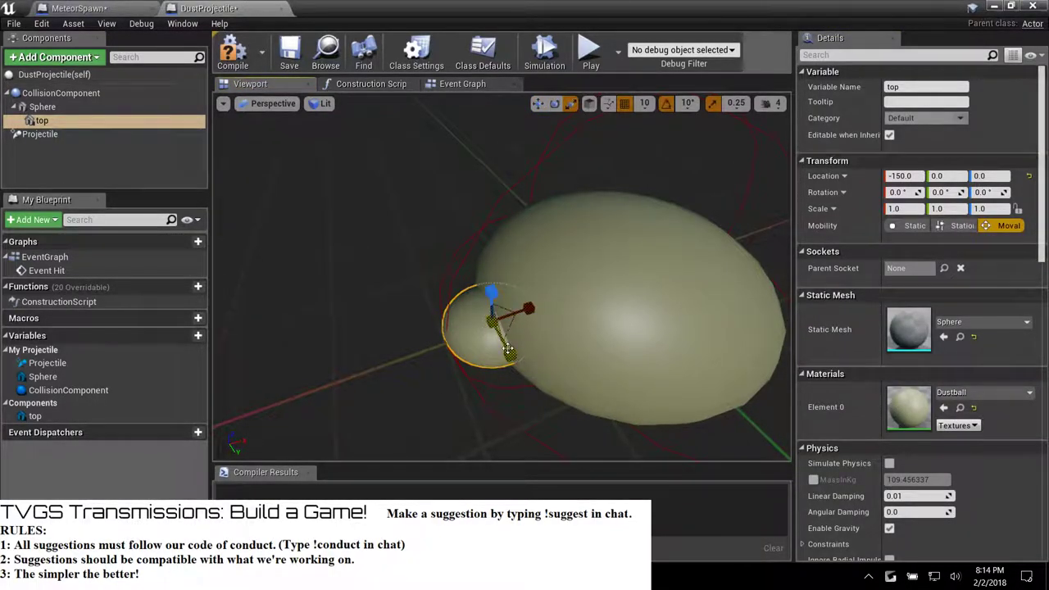
left_click_drag(508, 350, 510, 361)
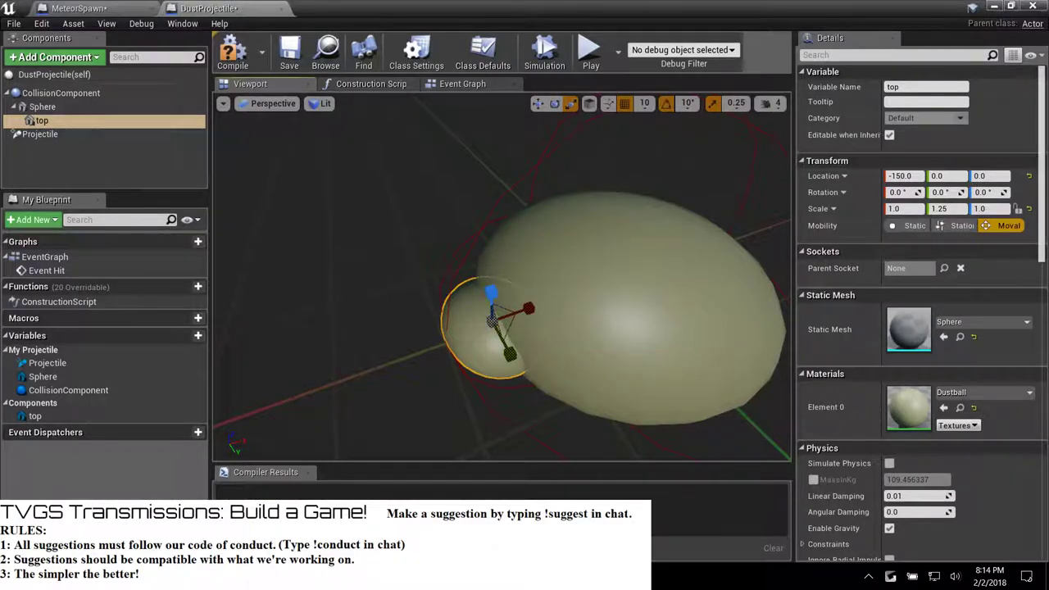
right_click_drag(372, 270, 355, 269)
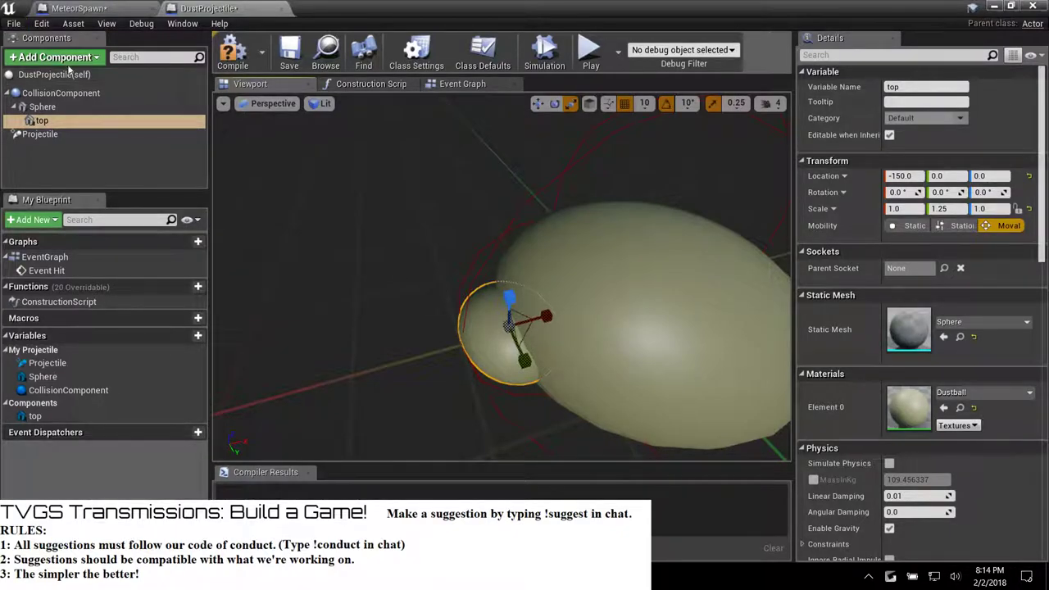
Add a Text Render component under the Sphere component, keeping its default name.
left_click(50, 107)
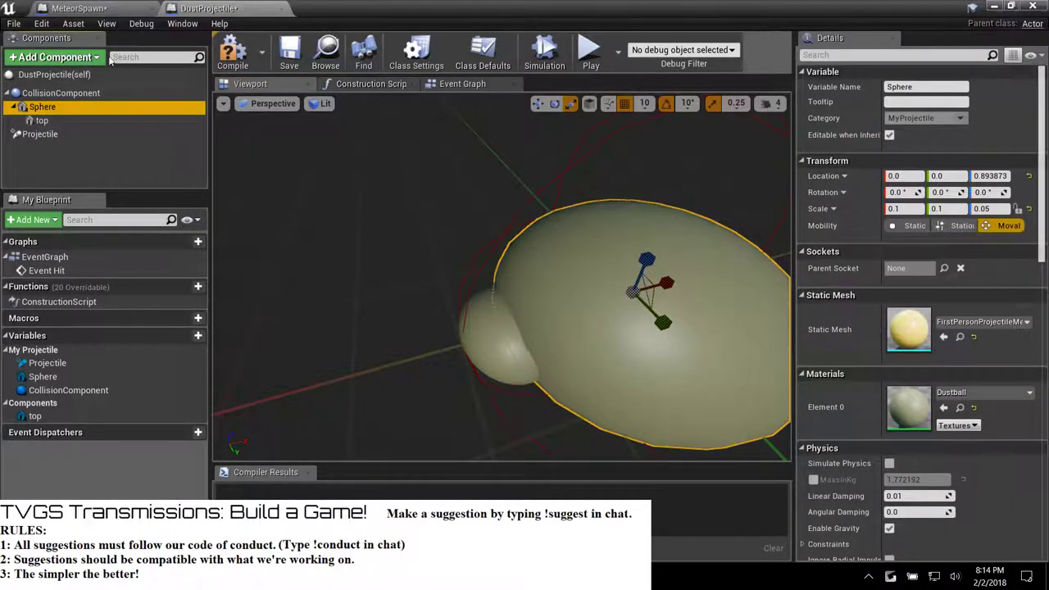
left_click(64, 57)
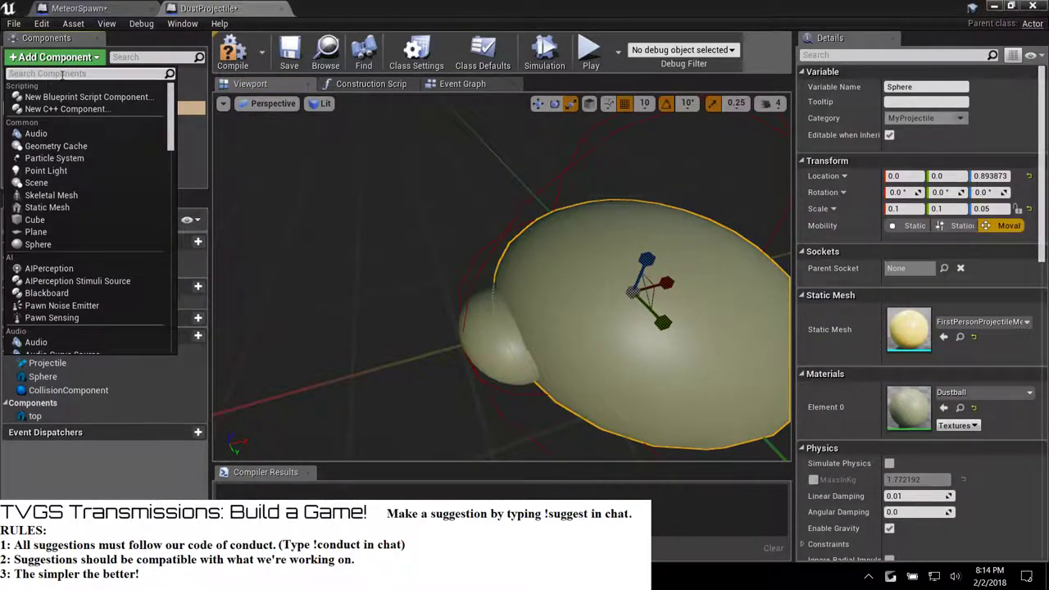
type("text")
key("Return")
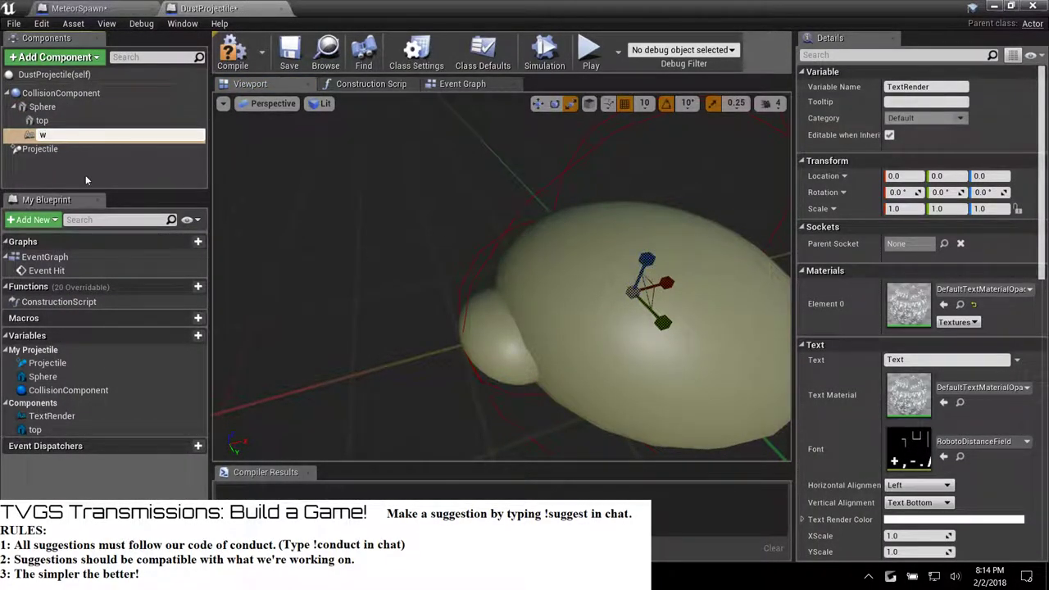
key("Escape")
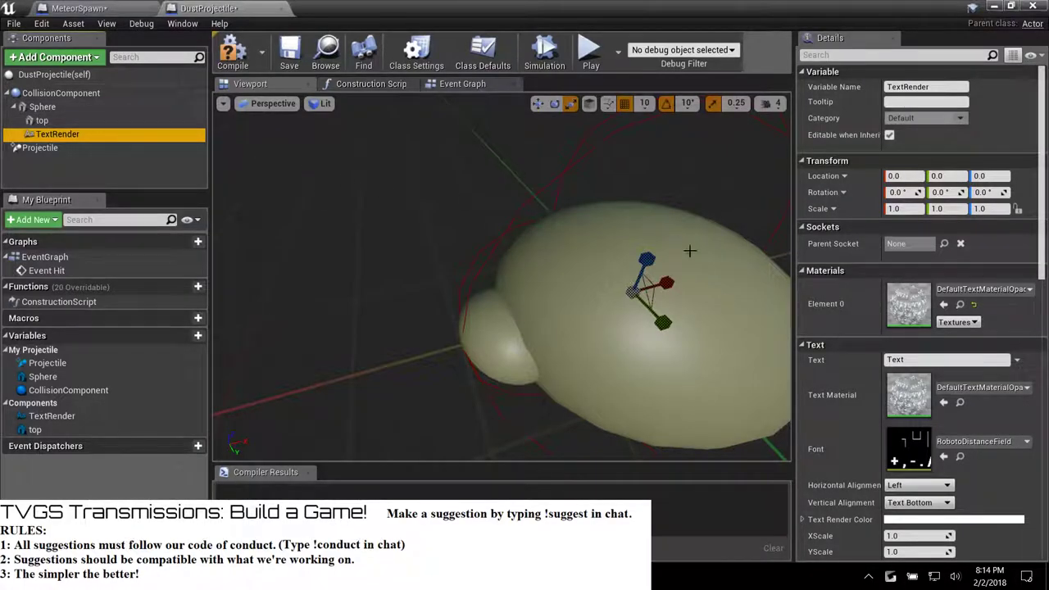
Try to rotate the TextRender component in the viewport, and undo the rotation.
left_click(640, 276)
key("e")
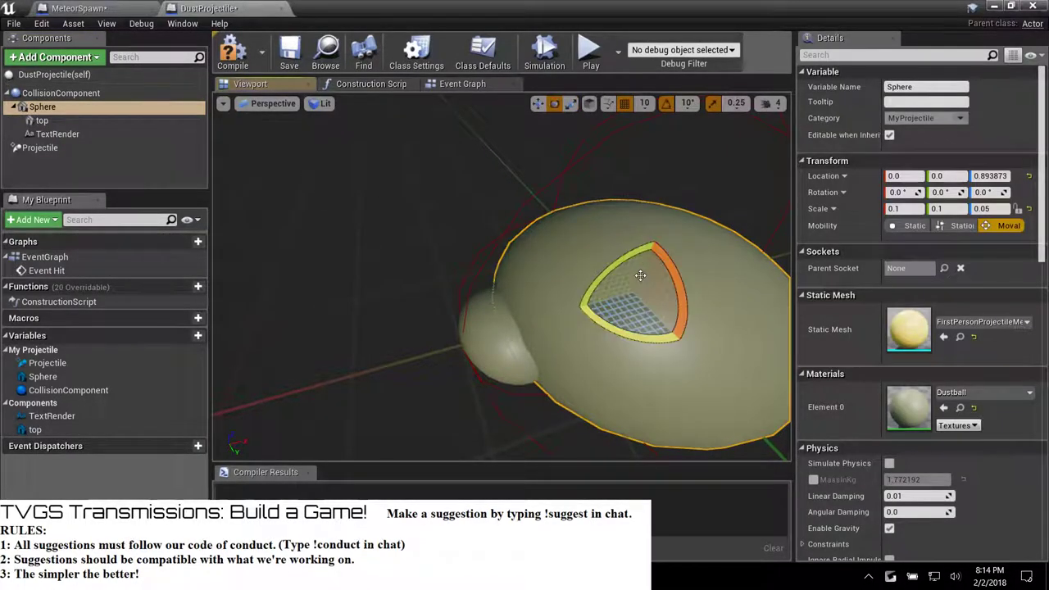
left_click(56, 134)
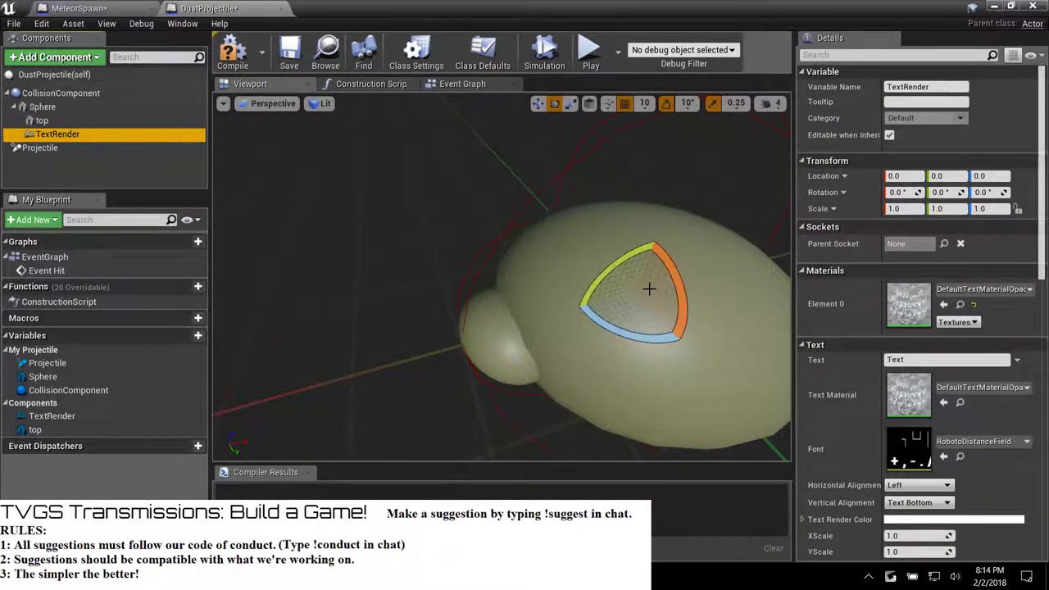
left_click(51, 121)
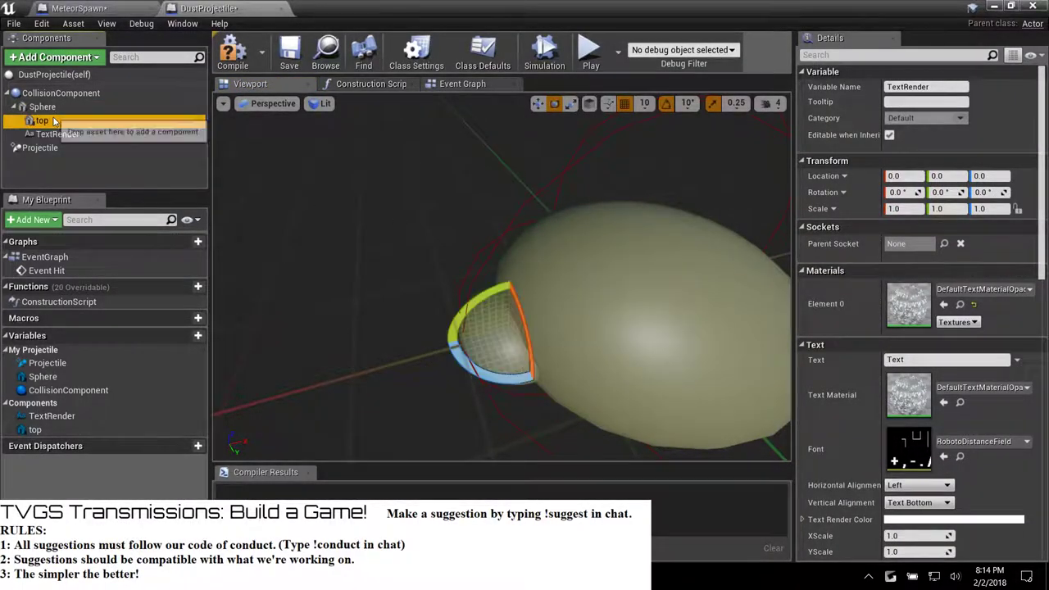
left_click(56, 133)
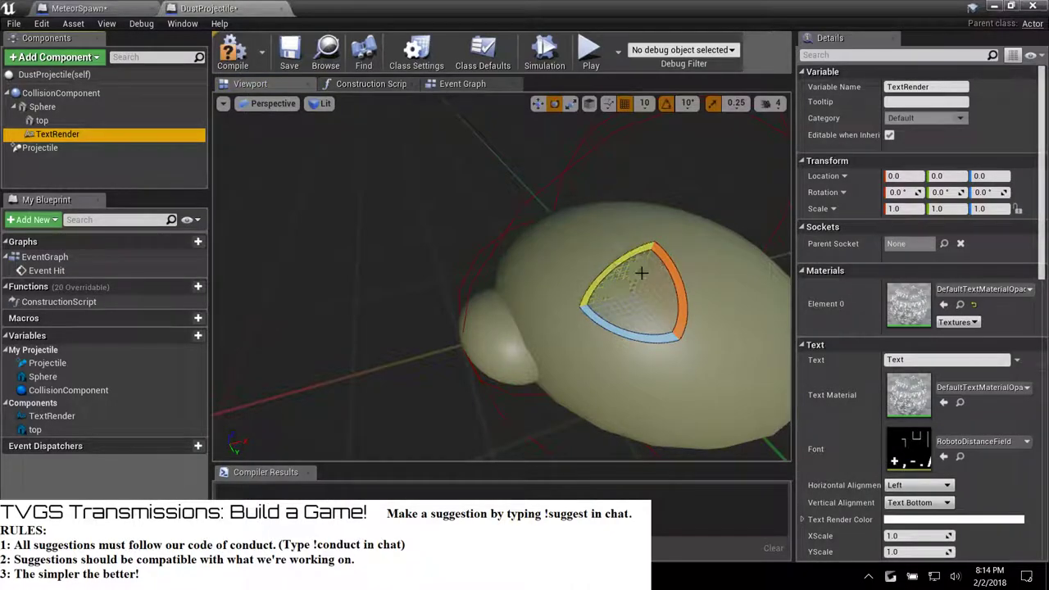
left_click_drag(620, 280, 655, 274)
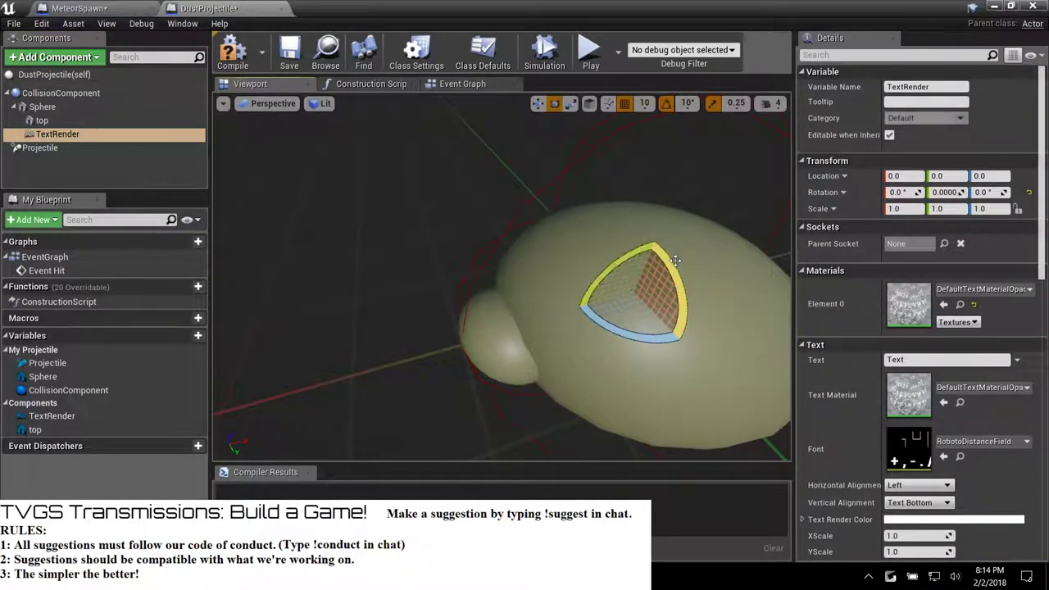
key("ctrl+z")
Move the TextRender component out of the Sphere so it sits directly under CollisionComponent.
left_click(57, 134)
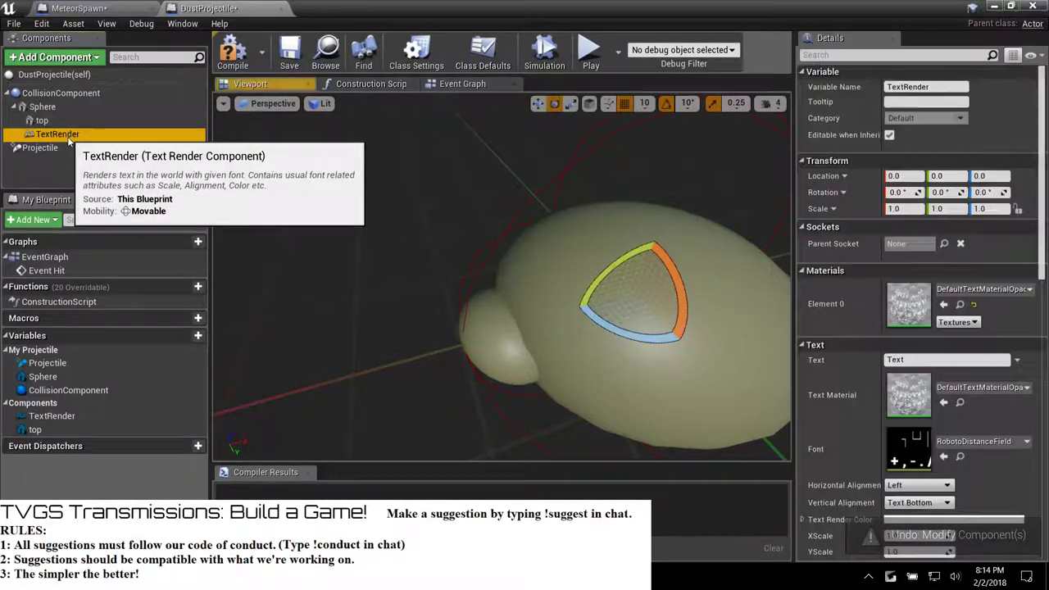
right_click(68, 137)
left_click(61, 134)
left_click_drag(61, 134, 42, 112)
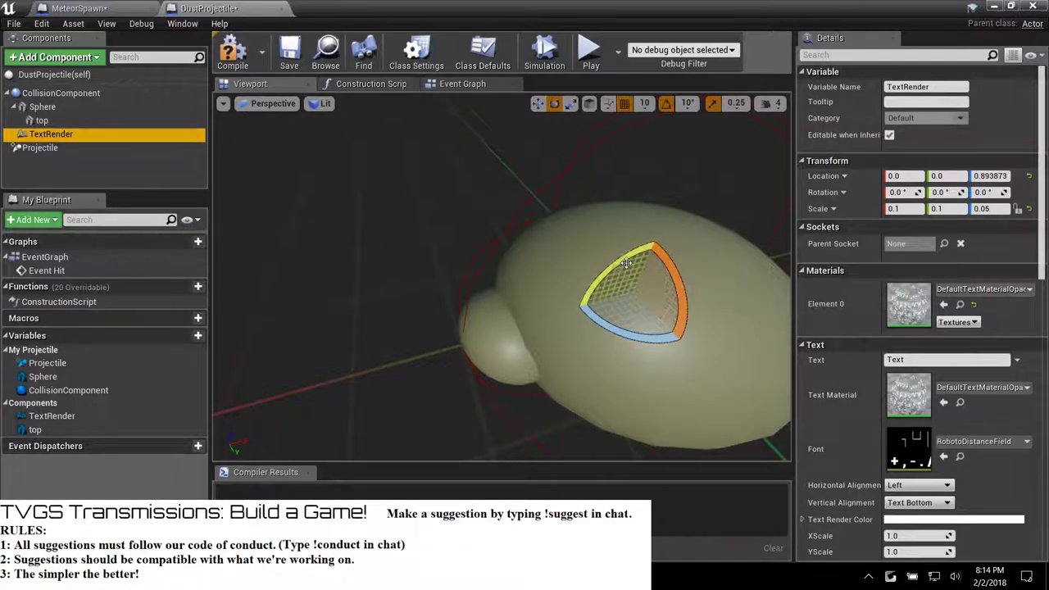
Raise the TextRender component above the flattened body to a Z location of about 20.89.
scroll(625, 262, "down", 5)
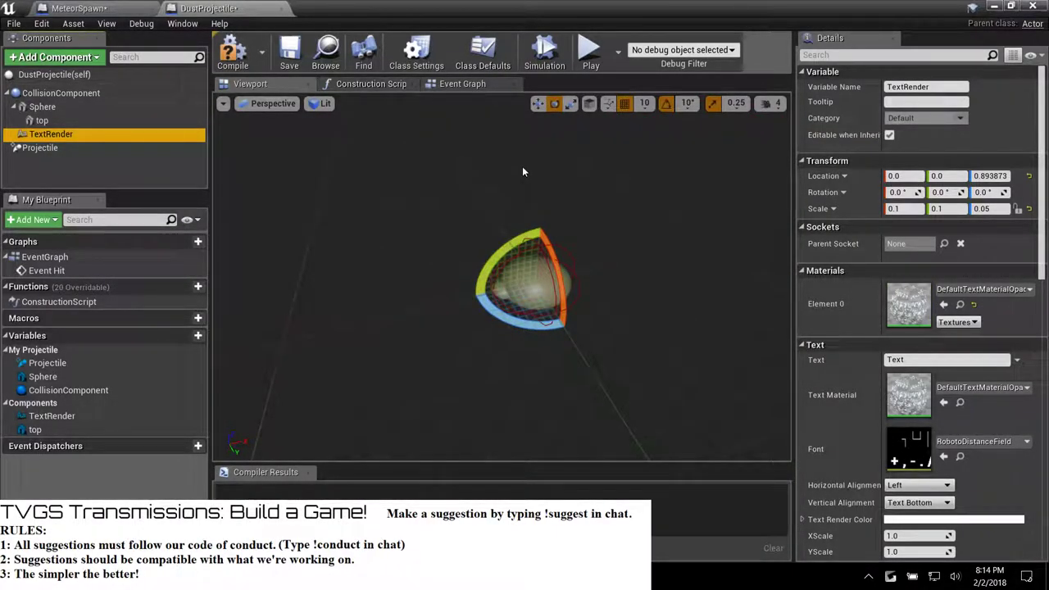
left_click(538, 103)
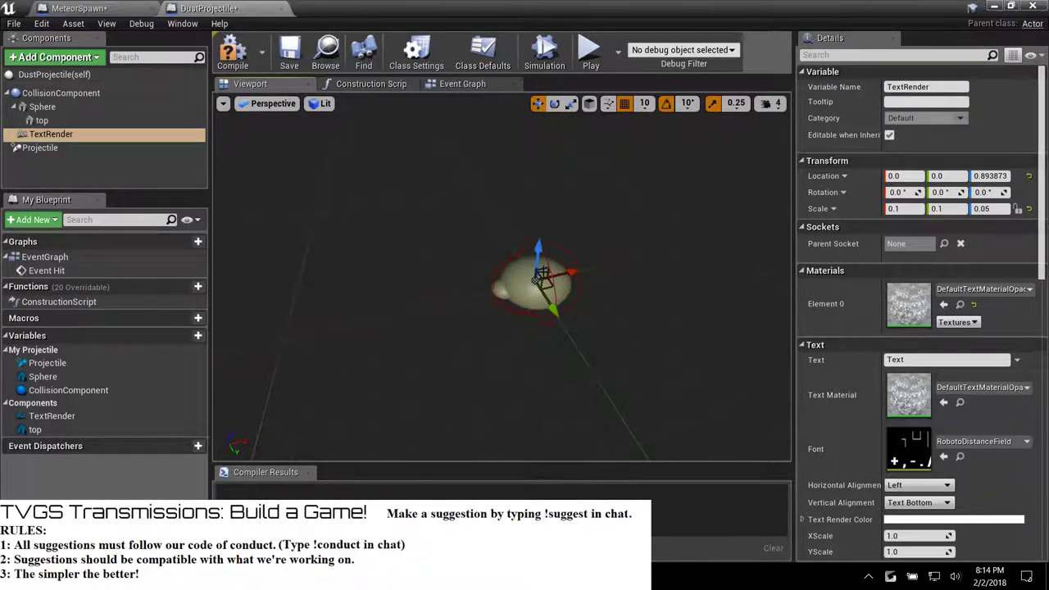
left_click_drag(552, 353, 551, 270)
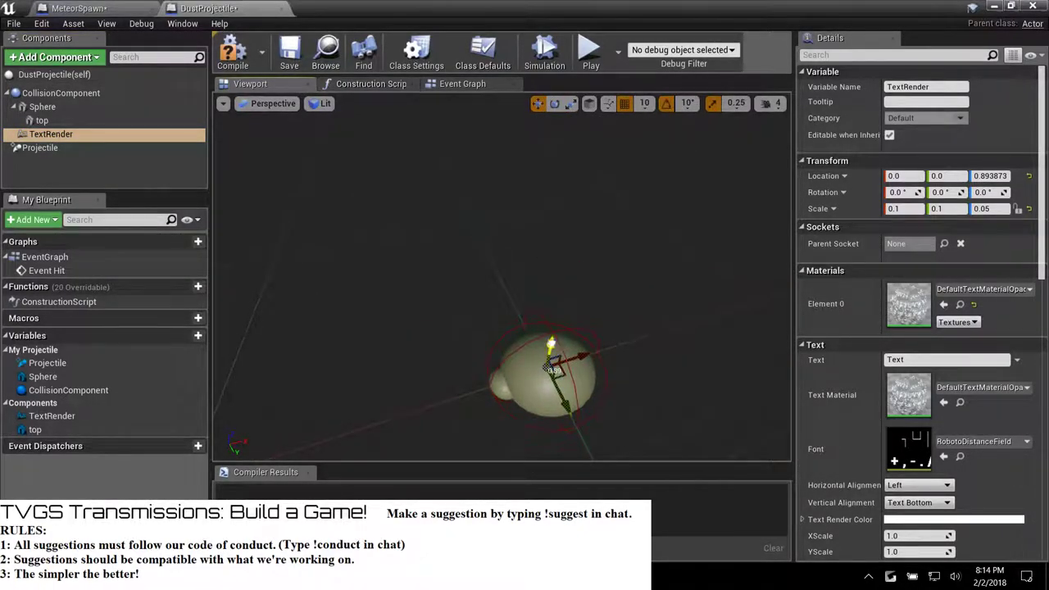
left_click_drag(551, 344, 558, 305)
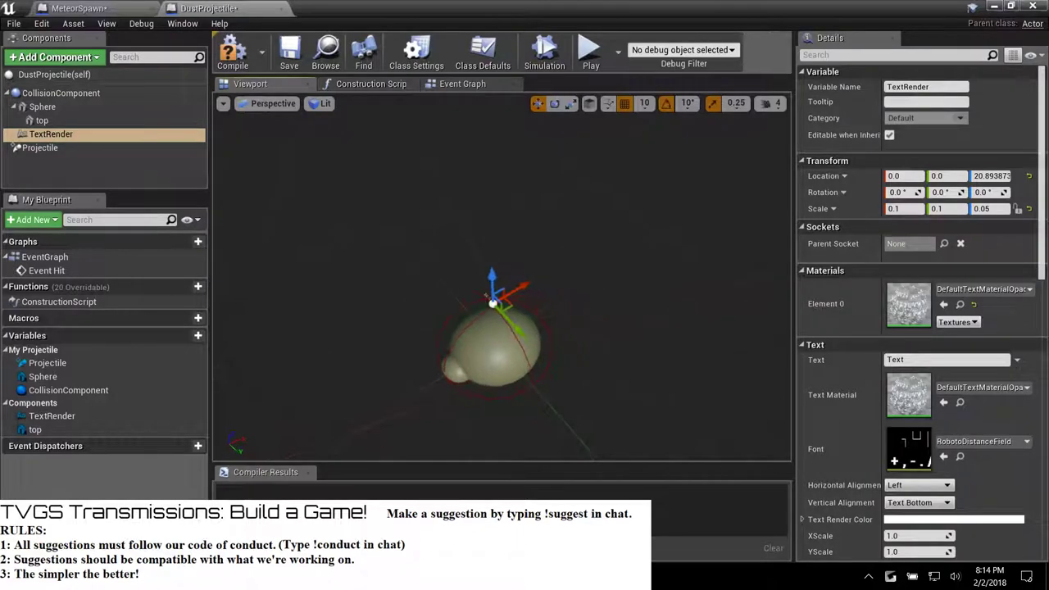
scroll(599, 281, "up", 5)
Set the TextRender component's Z scale to 0.1.
left_click(987, 209)
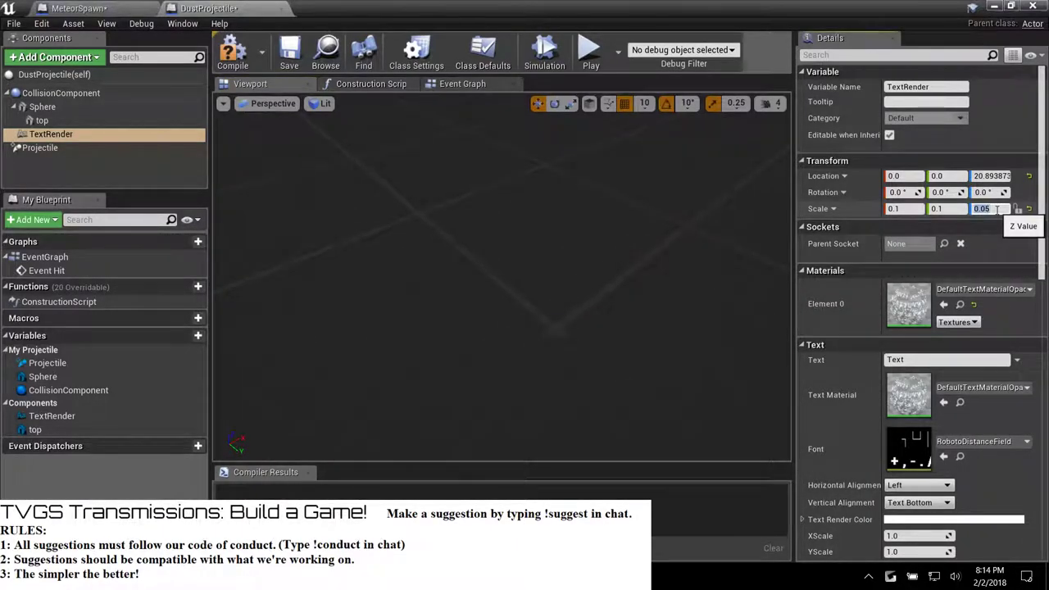
type("1")
key("Return")
scroll(544, 291, "down", 5)
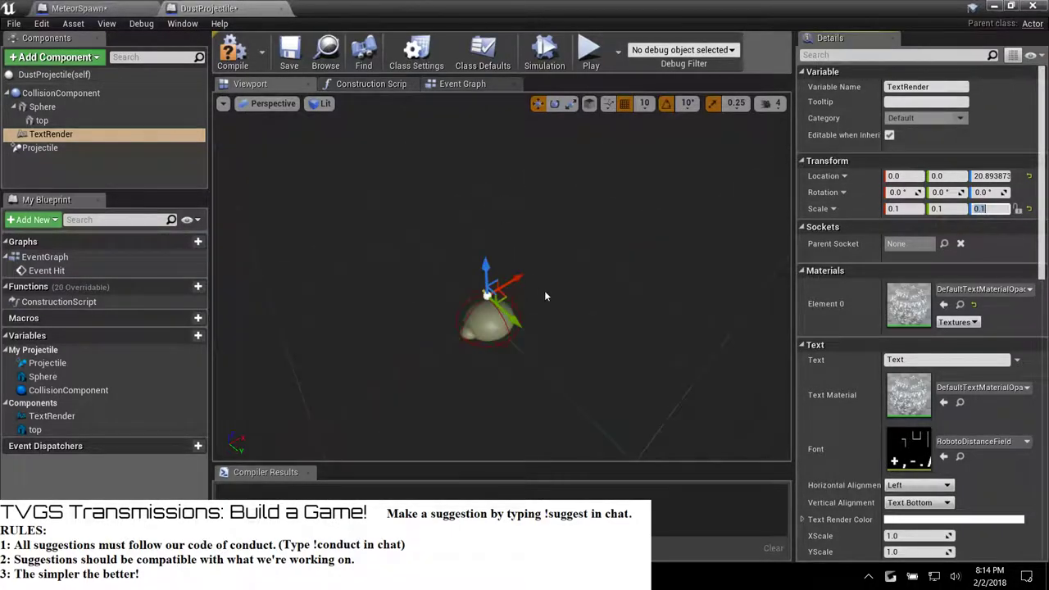
Lower the TextRender component closer to the body, to a Z location of about 10.89.
scroll(539, 286, "up", 3)
left_click_drag(538, 285, 344, 285, "alt")
right_click_drag(538, 285, 607, 145)
key("w")
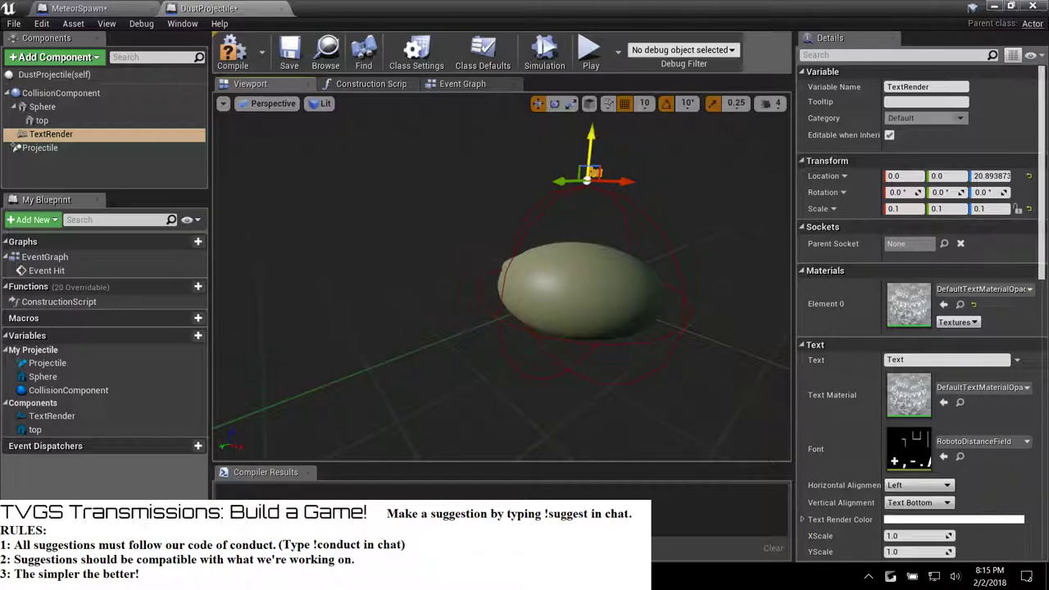
left_click_drag(591, 144, 587, 193)
Rotate the TextRender component 90 degrees about its Y axis so the text lies flat over the body.
right_click_drag(588, 197, 602, 180)
key("w")
key("e")
left_click_drag(299, 200, 290, 307)
Set the TextRender component's scale to 1.0 on all three axes.
left_click(911, 208)
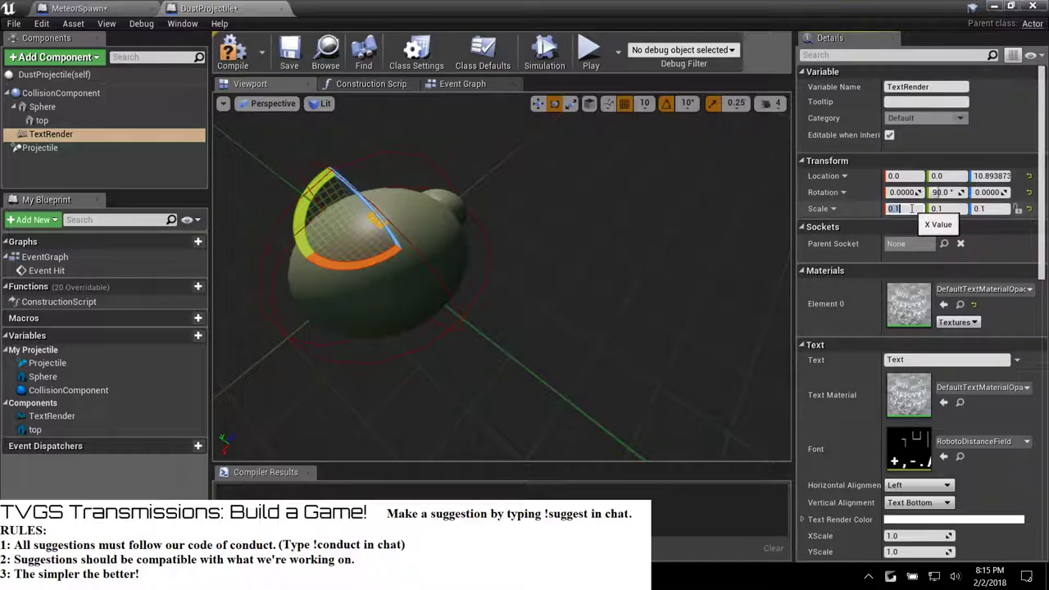
type("1")
key("Tab")
type("1")
key("Tab")
type("1")
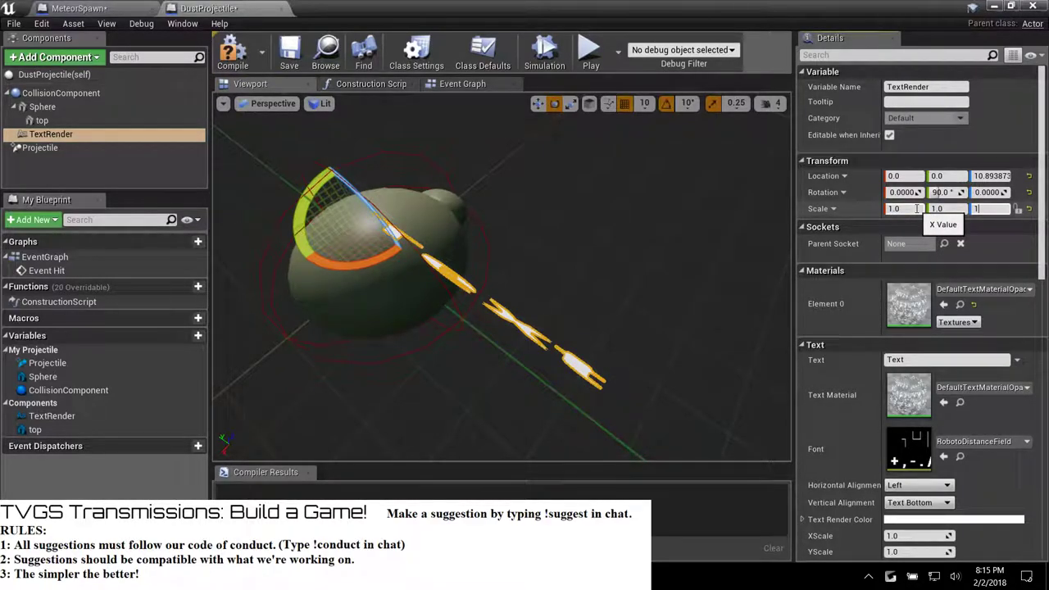
key("Return")
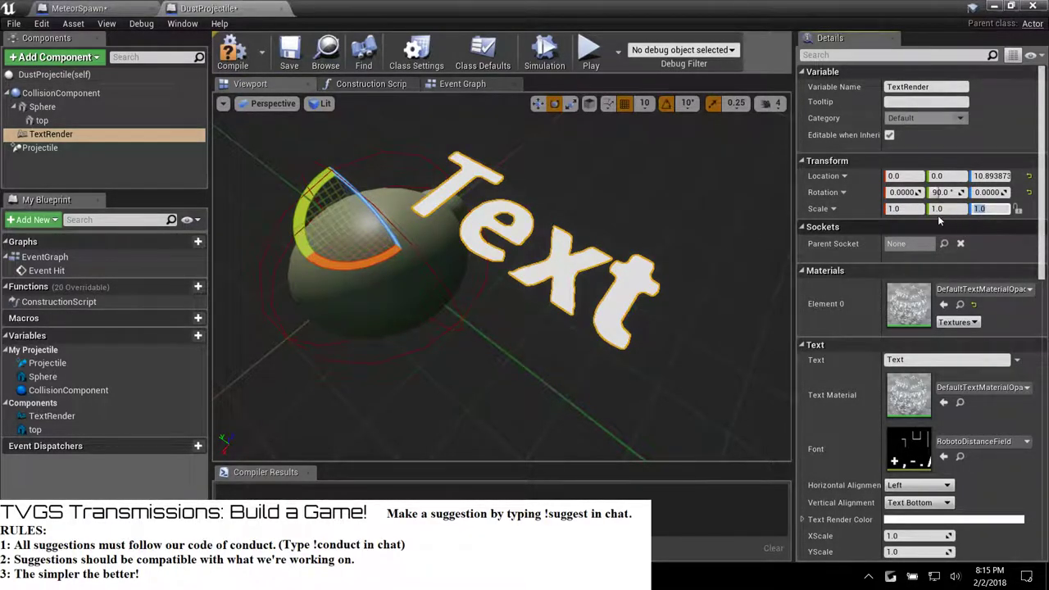
Shrink the text by setting the TextRender component's scale to 0.5 on all three axes.
left_click(919, 208)
type("0.5")
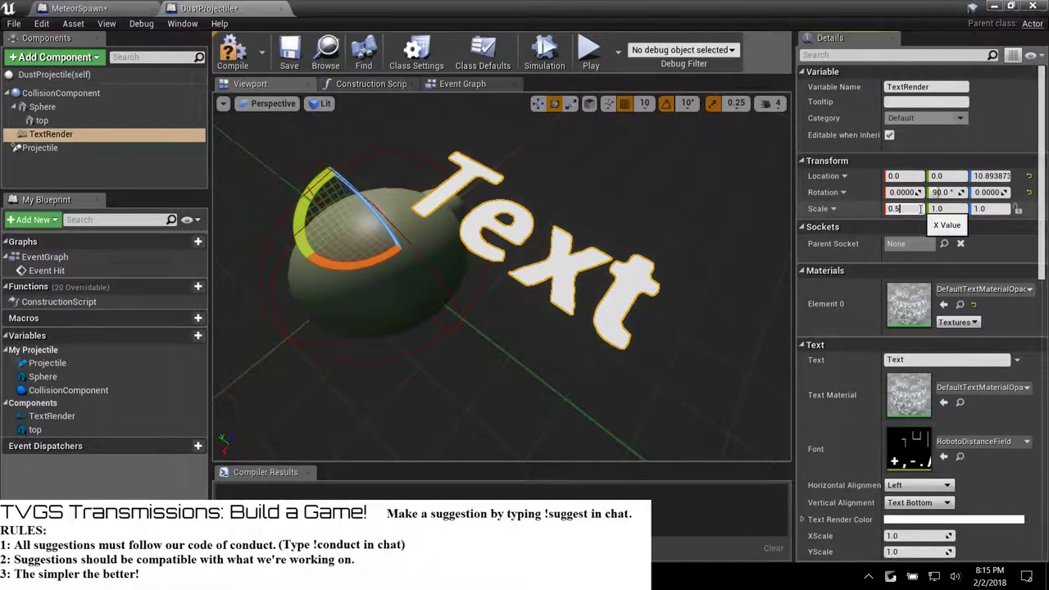
key("Tab")
type("0.")
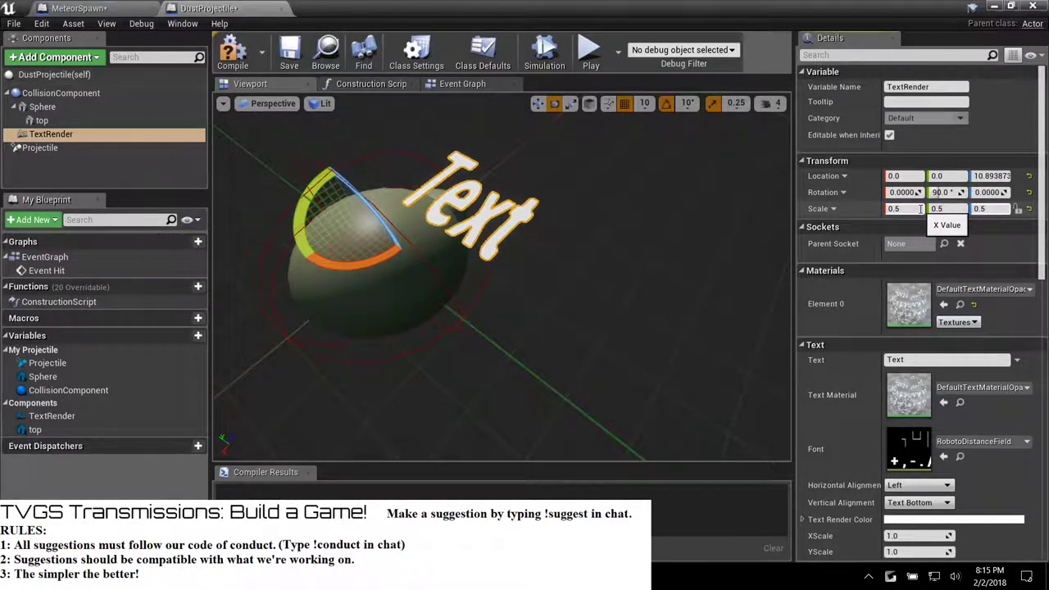
type("5")
key("Return")
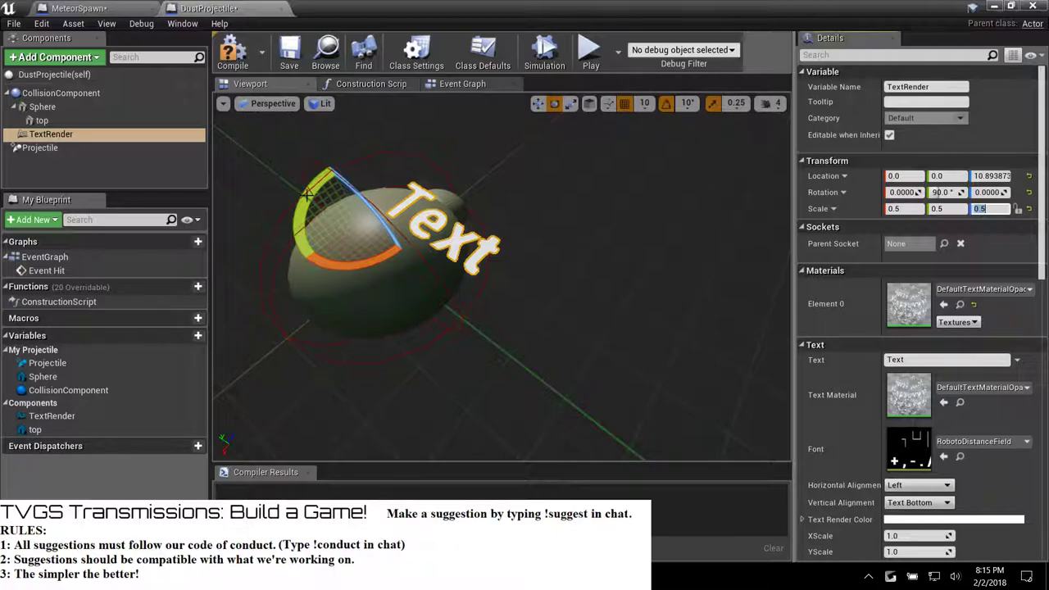
left_click(107, 135)
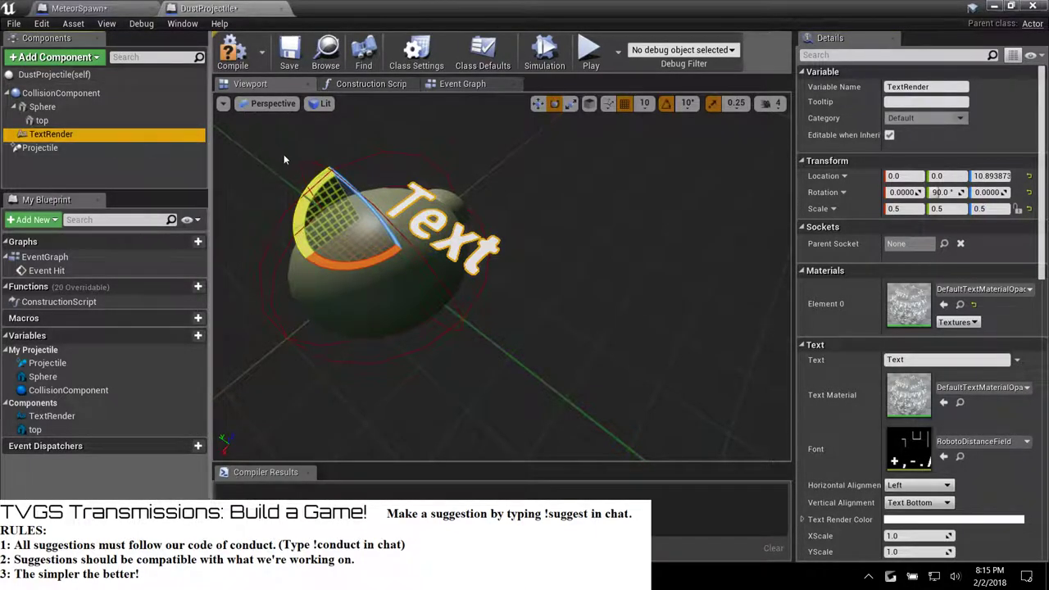
left_click(432, 227)
left_click(430, 225)
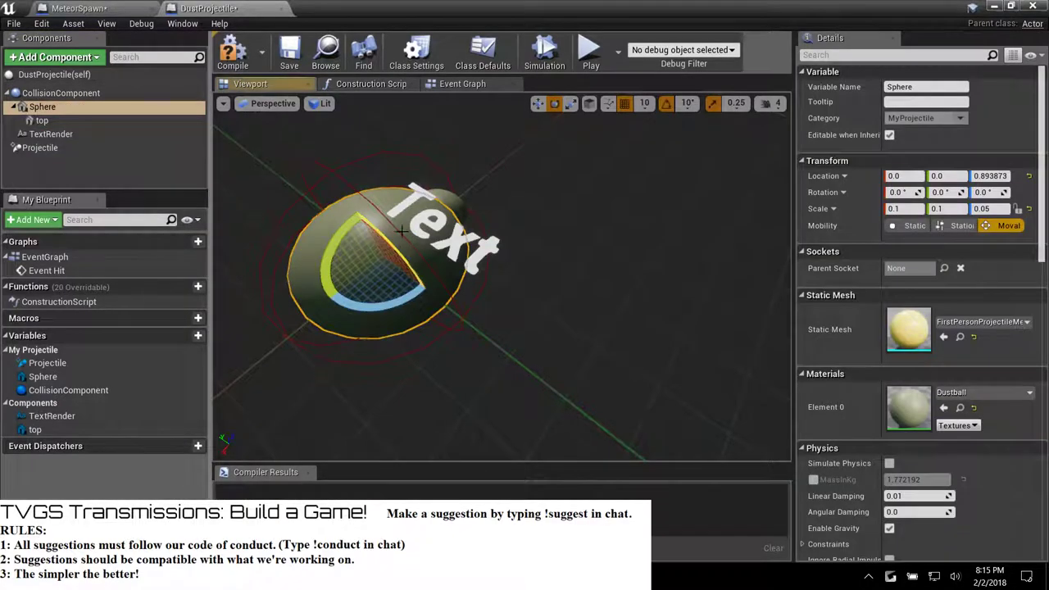
Shift the TextRender component across the body to an X location of 10 and a Y location of 10.
left_click(429, 223)
key("w")
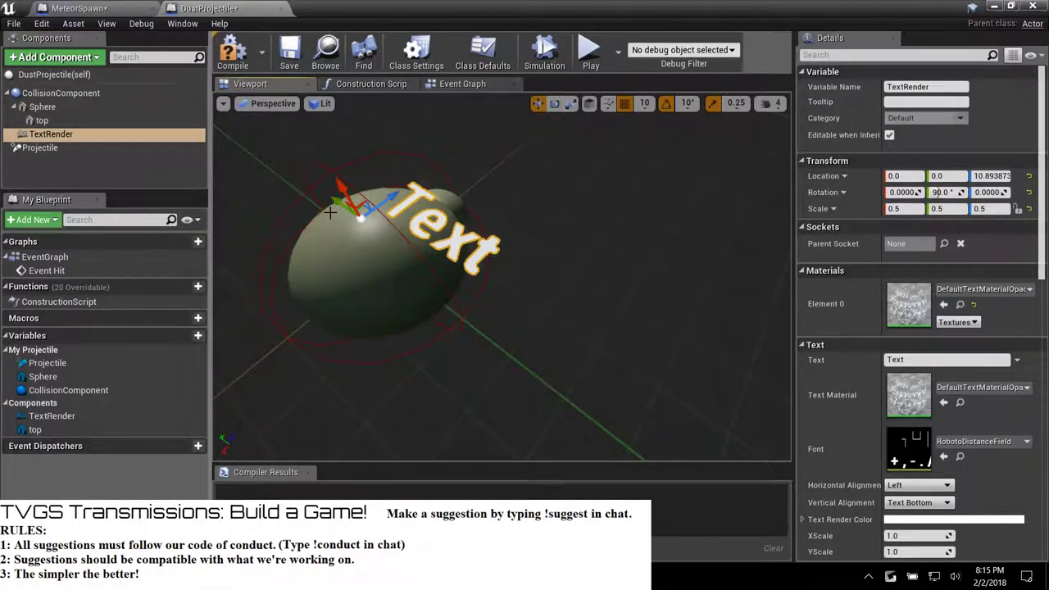
left_click_drag(334, 202, 263, 214)
left_click_drag(328, 230, 295, 344)
right_click_drag(295, 344, 325, 323)
key("s")
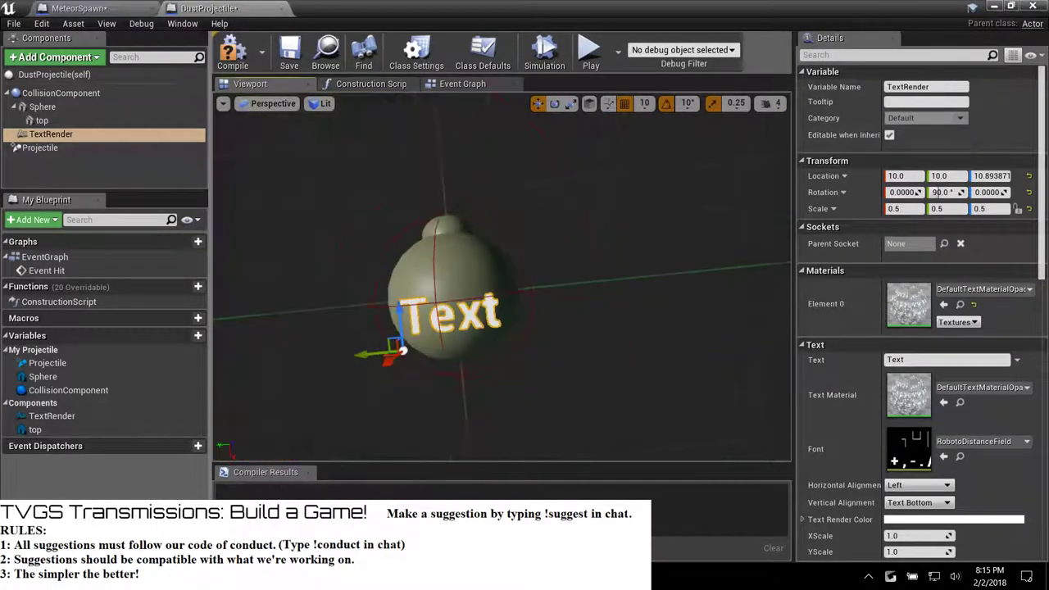
Set the TextRender component's X location to 5 and its Z location to 10.
key("w")
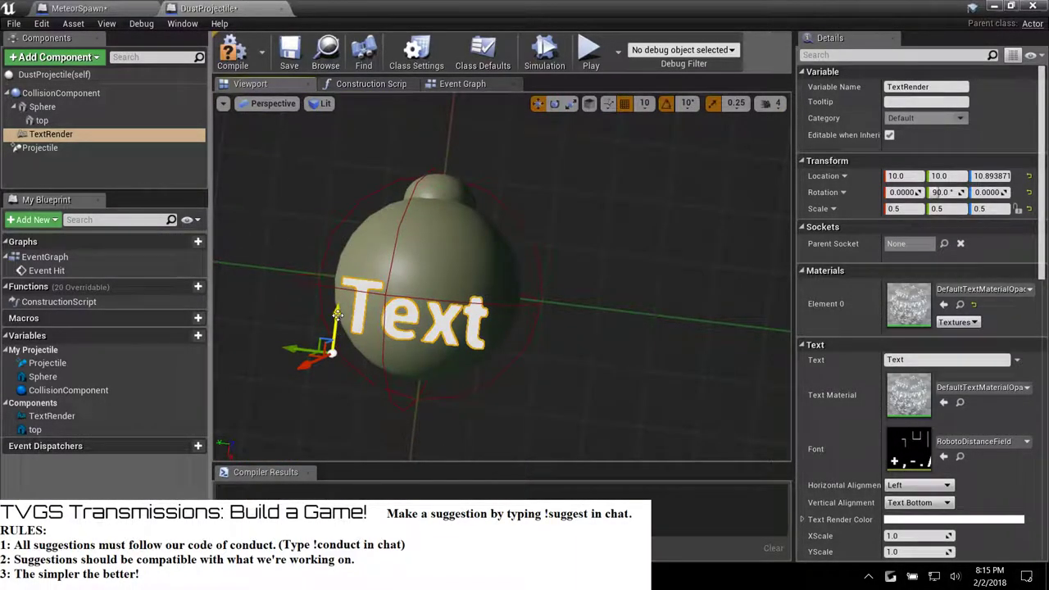
left_click_drag(339, 292, 340, 280)
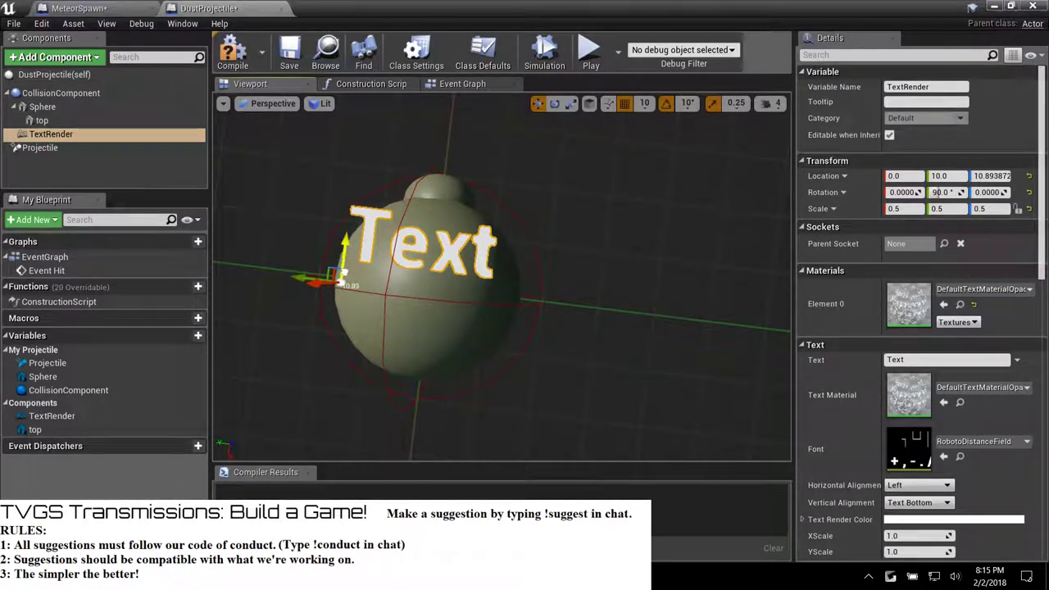
mouse_move(344, 273)
left_mouse_down()
mouse_move(332, 285)
mouse_move(337, 261)
mouse_move(332, 288)
left_mouse_up()
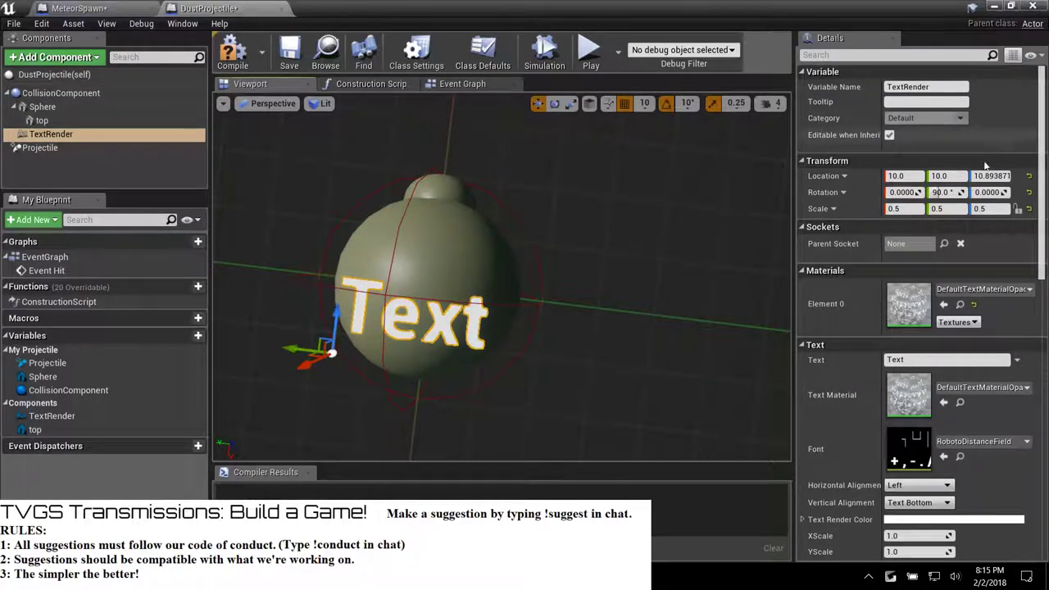
left_click(904, 177)
type("5")
key("Return")
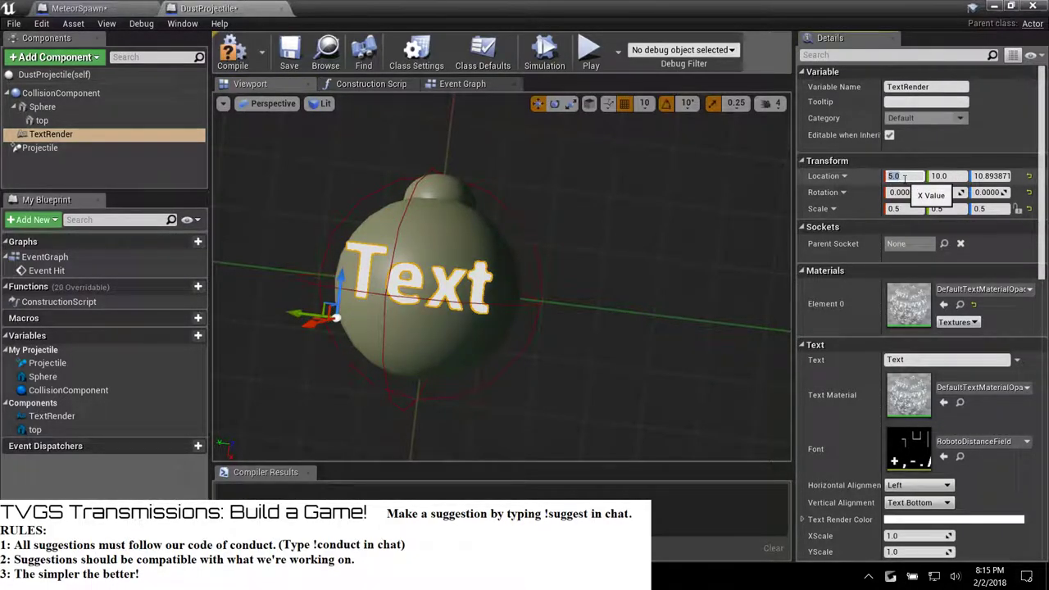
left_click(982, 176)
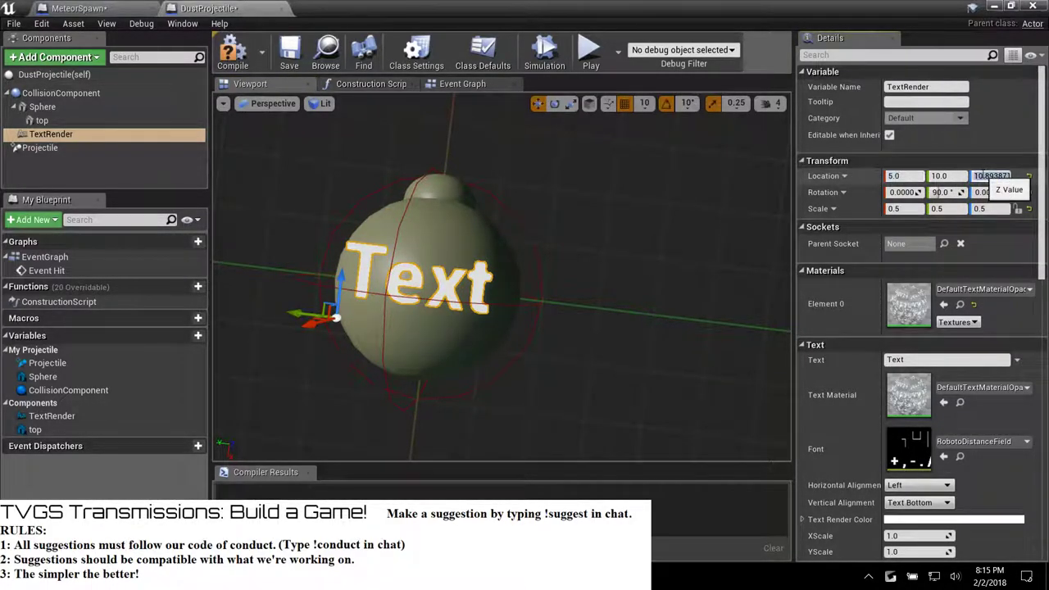
type("10")
key("Return")
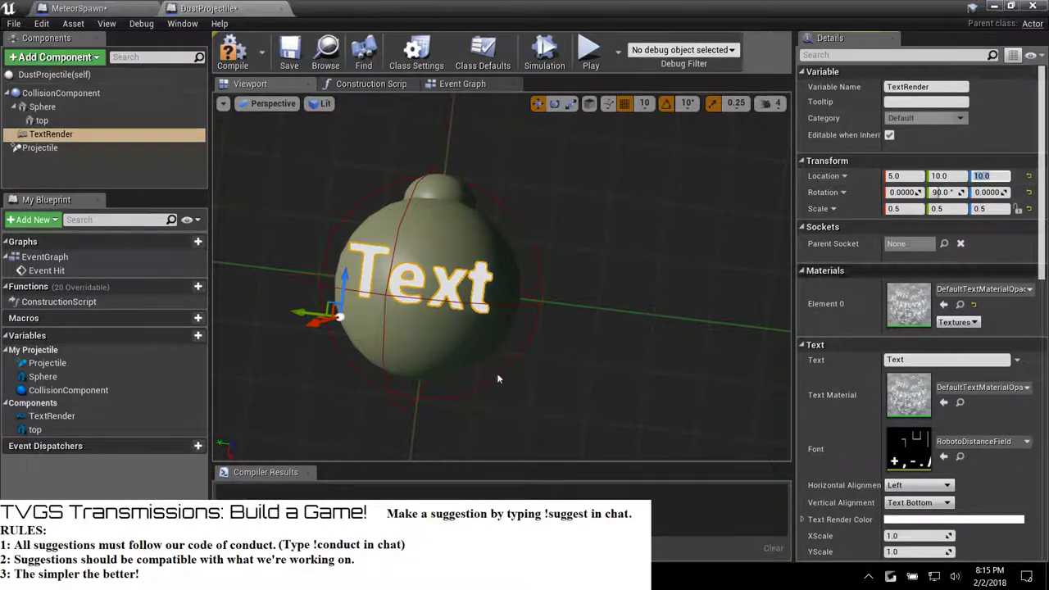
Lower the TextRender component closer to the body by setting its Z location to 9.
mouse_move(501, 278)
right_mouse_down()
mouse_move(501, 360)
mouse_move(493, 263)
right_mouse_up()
right_click_drag(501, 332, 501, 344)
left_click(1001, 177)
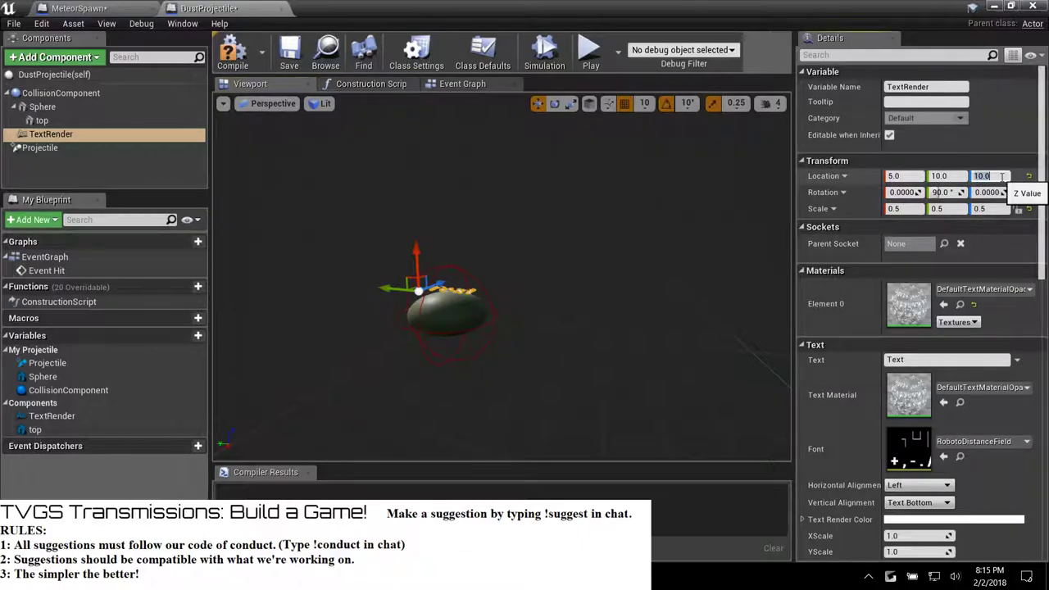
type("9")
key("Return")
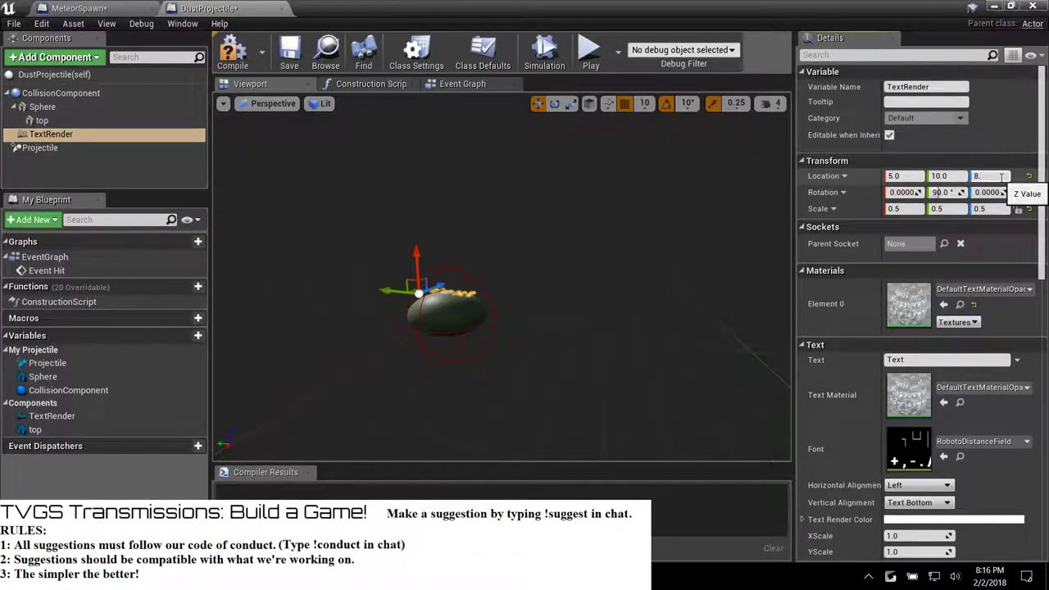
key("Return")
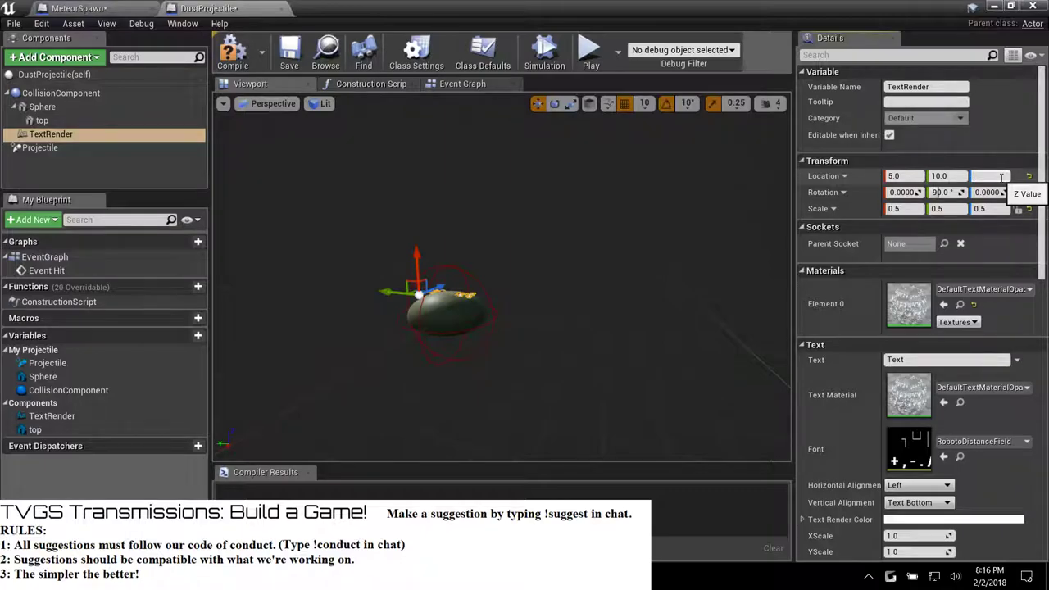
type("9")
key("Return")
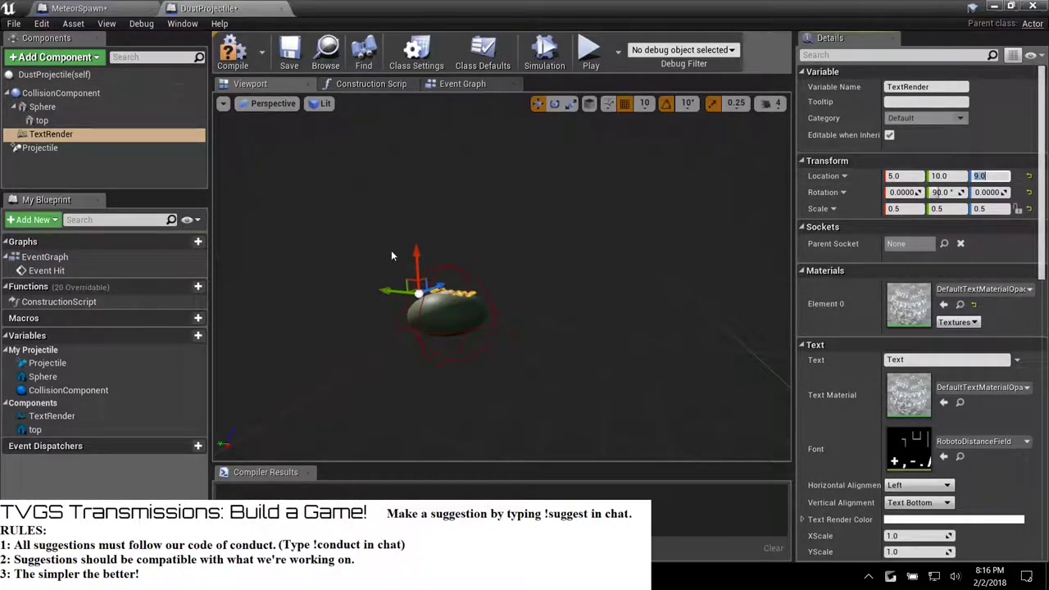
Examine how the text sits on the body from several angles and review the TextRender component's text and material settings.
mouse_move(382, 225)
right_mouse_down()
mouse_move(361, 196)
mouse_move(369, 319)
mouse_move(389, 240)
mouse_move(381, 230)
right_mouse_up()
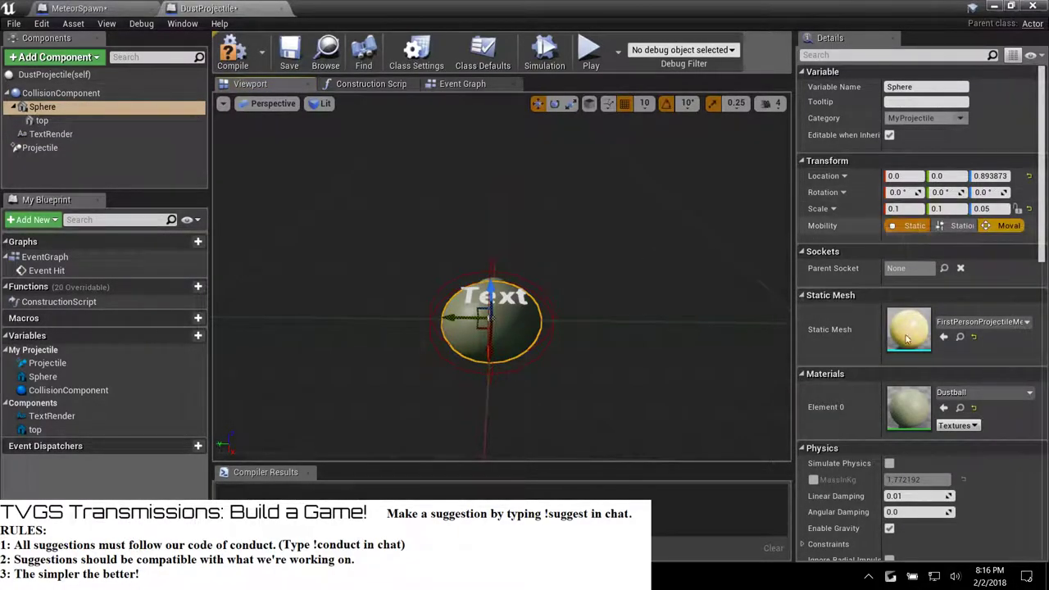
right_click_drag(472, 290, 442, 279)
right_click_drag(467, 311, 469, 324)
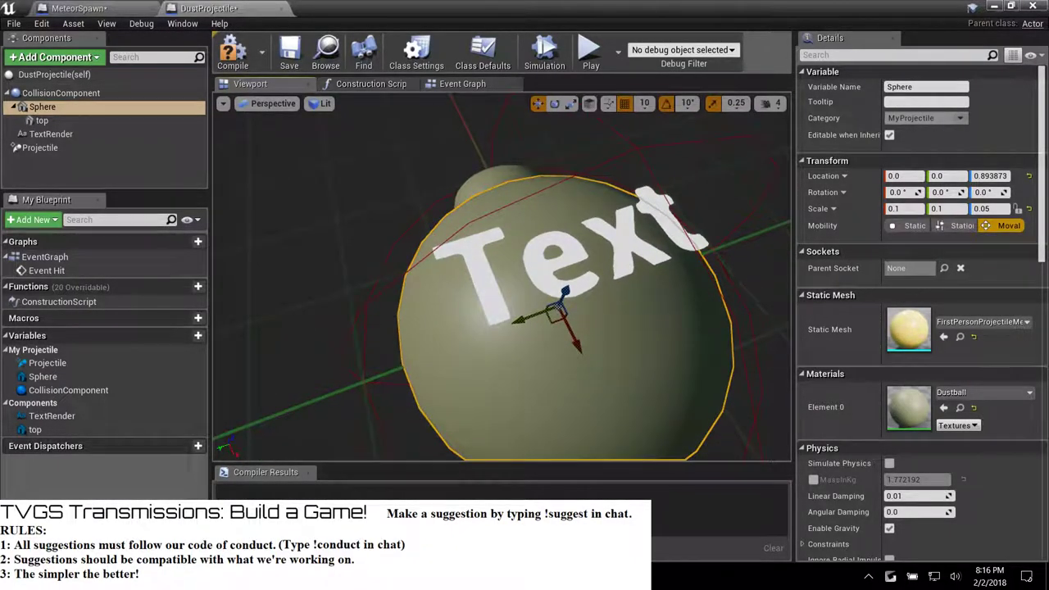
left_click(47, 134)
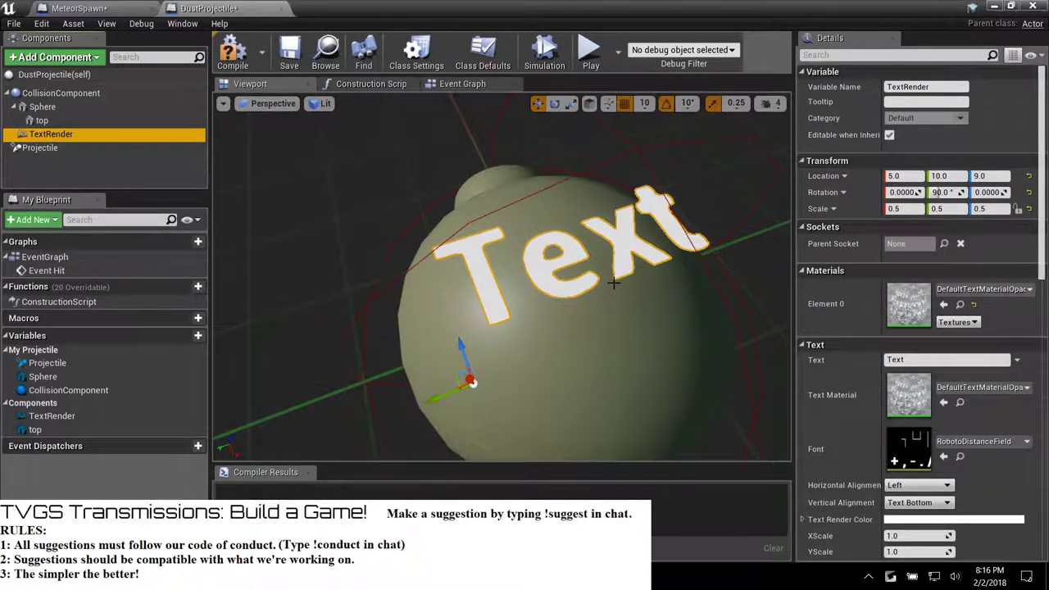
scroll(875, 328, "down", 3)
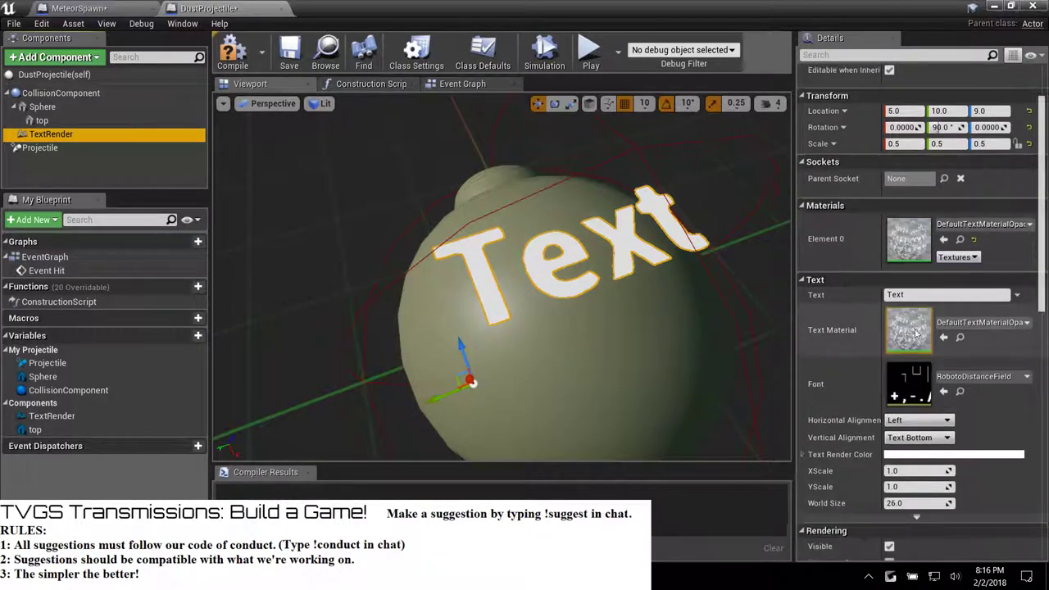
scroll(531, 256, "up", 3)
scroll(580, 255, "down", 5)
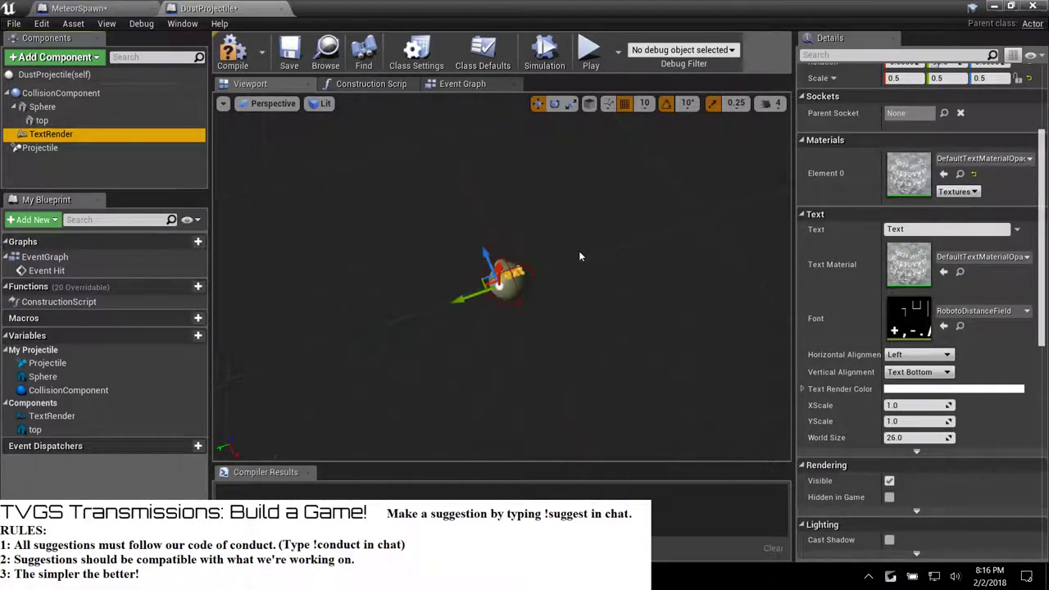
scroll(579, 256, "up", 5)
scroll(580, 255, "down", 3)
left_click(548, 267)
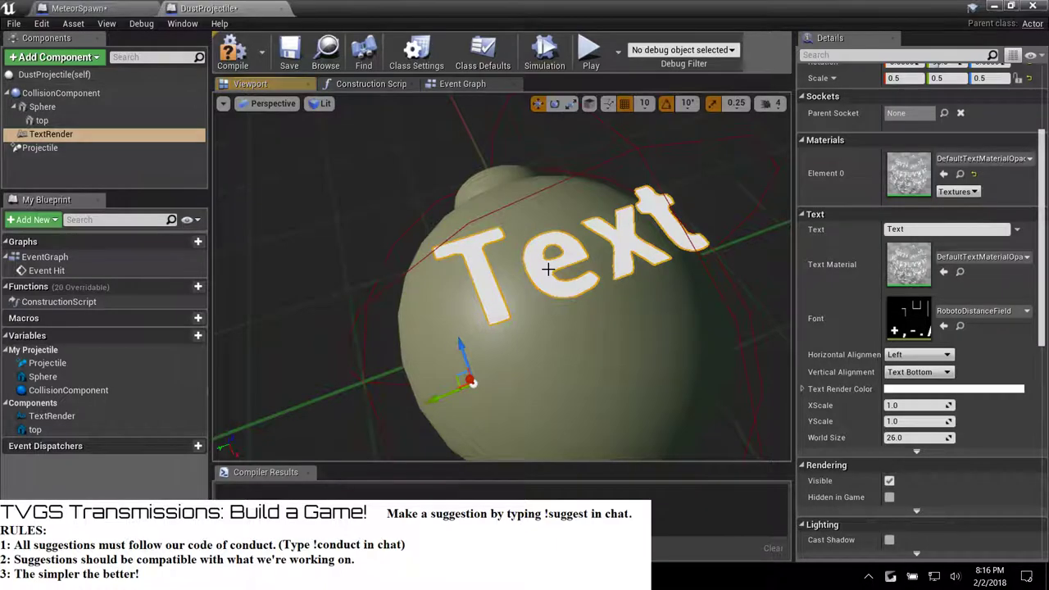
mouse_move(580, 300)
right_mouse_down()
mouse_move(614, 213)
mouse_move(581, 300)
right_mouse_up()
left_click_drag(516, 303, 483, 259)
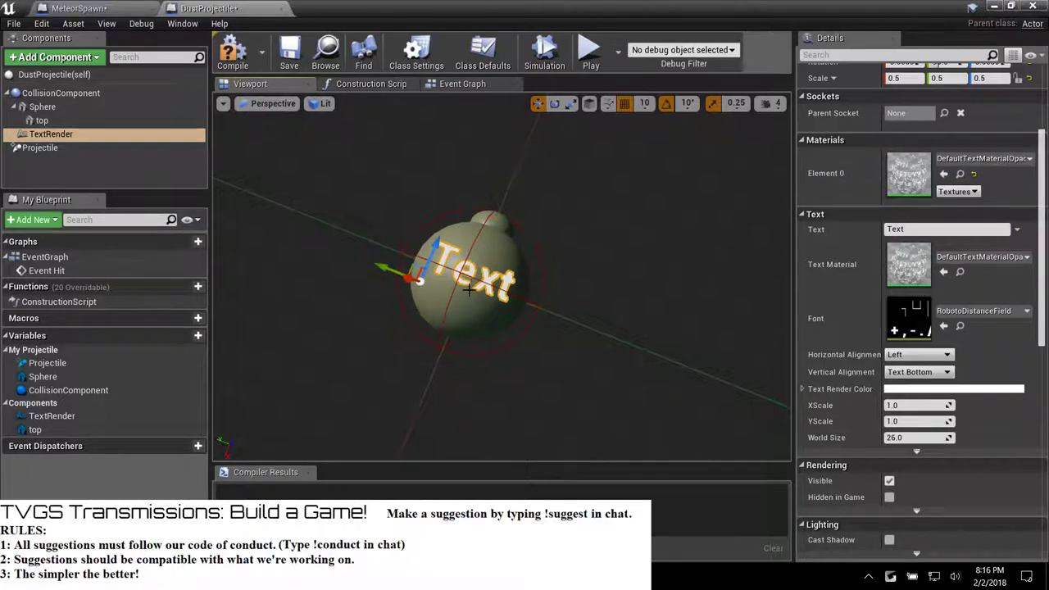
Try detaching the top component from its Sphere parent and undo the change.
mouse_move(41, 120)
left_mouse_down()
mouse_move(55, 122)
mouse_move(45, 108)
left_mouse_up()
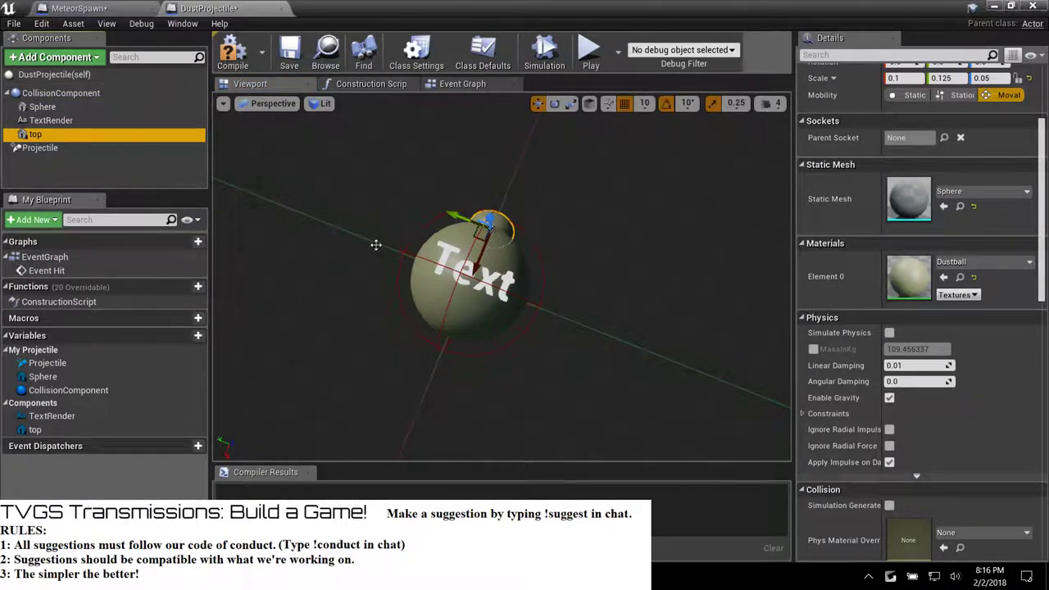
key("ctrl+z")
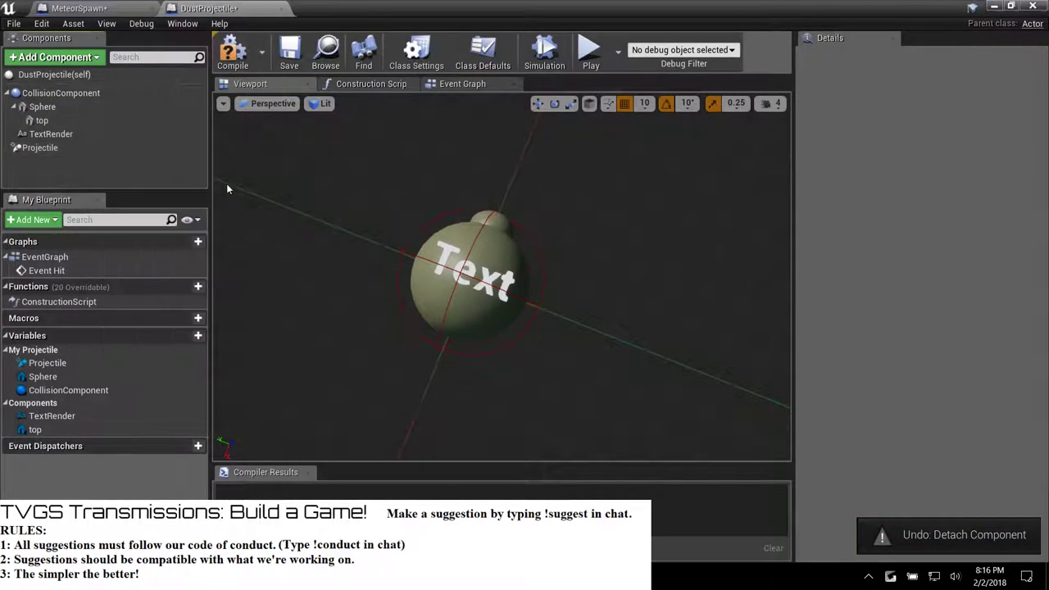
Set the TextRender component's text to 1.5.
left_click(49, 134)
right_click_drag(373, 258, 328, 201)
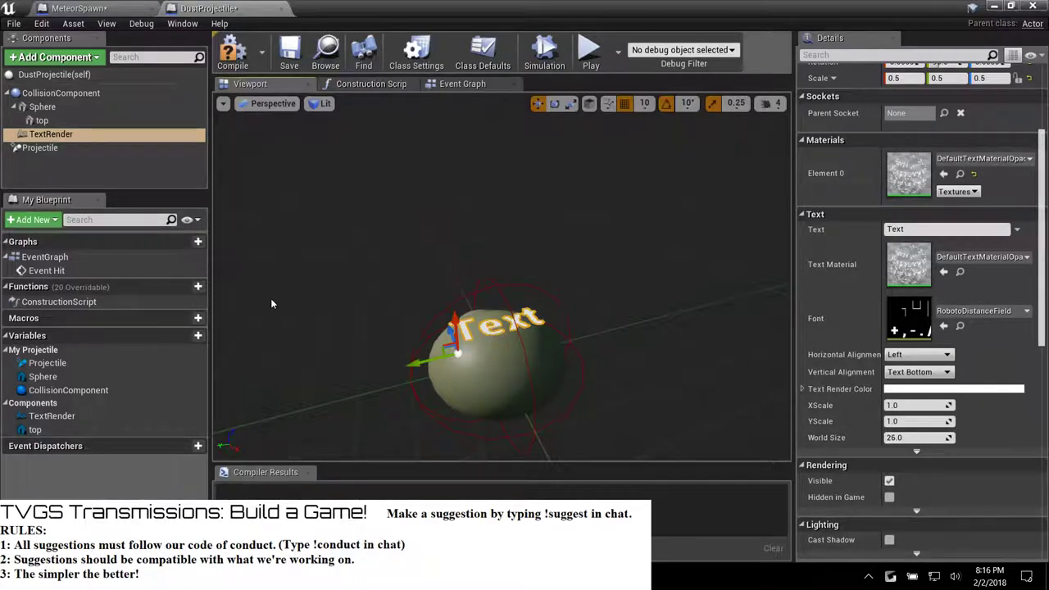
left_click(897, 230)
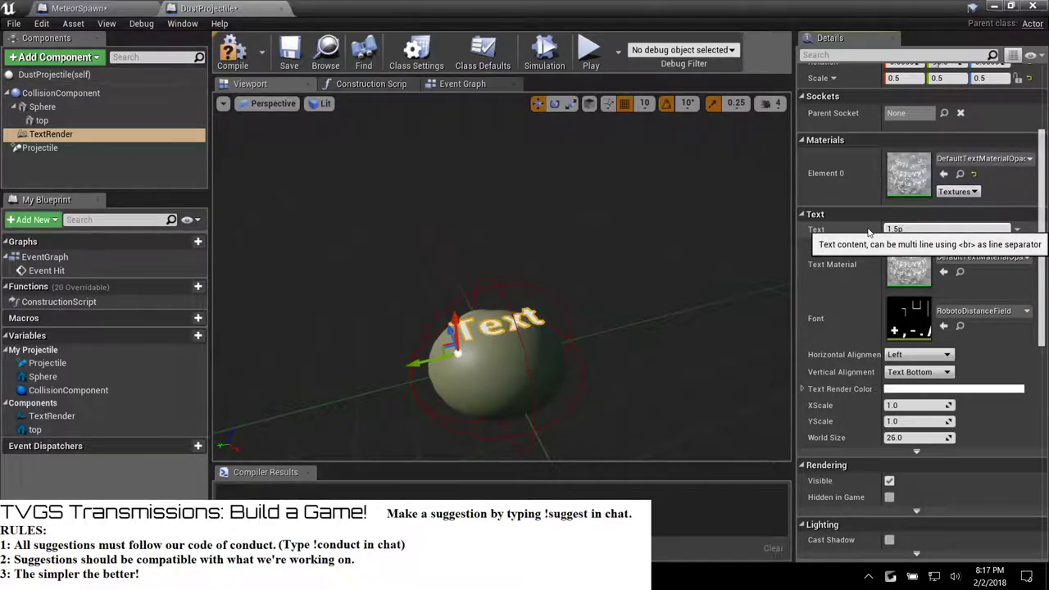
key("Return")
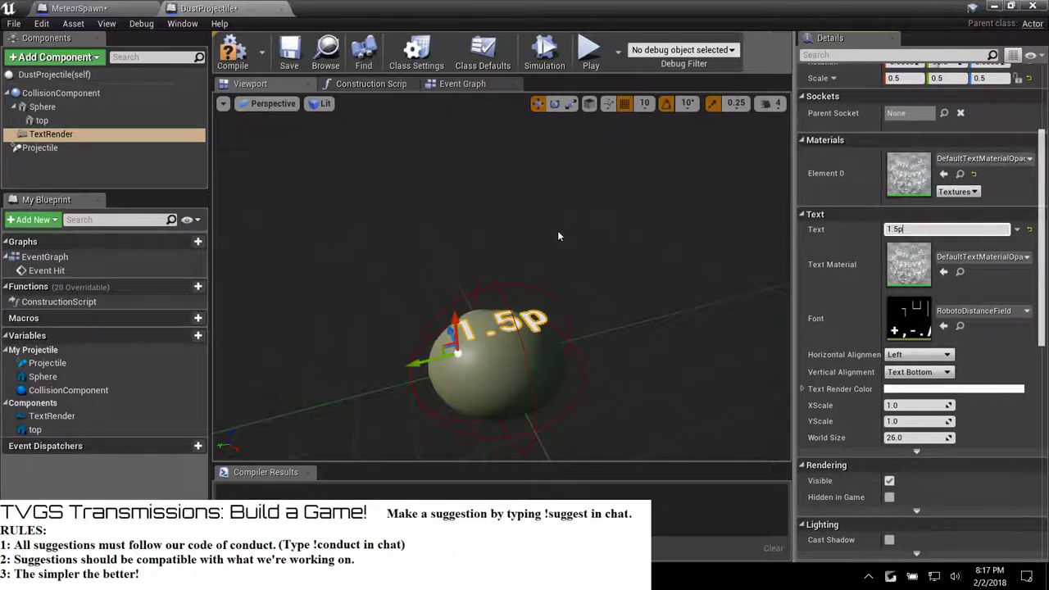
key("BackSpace")
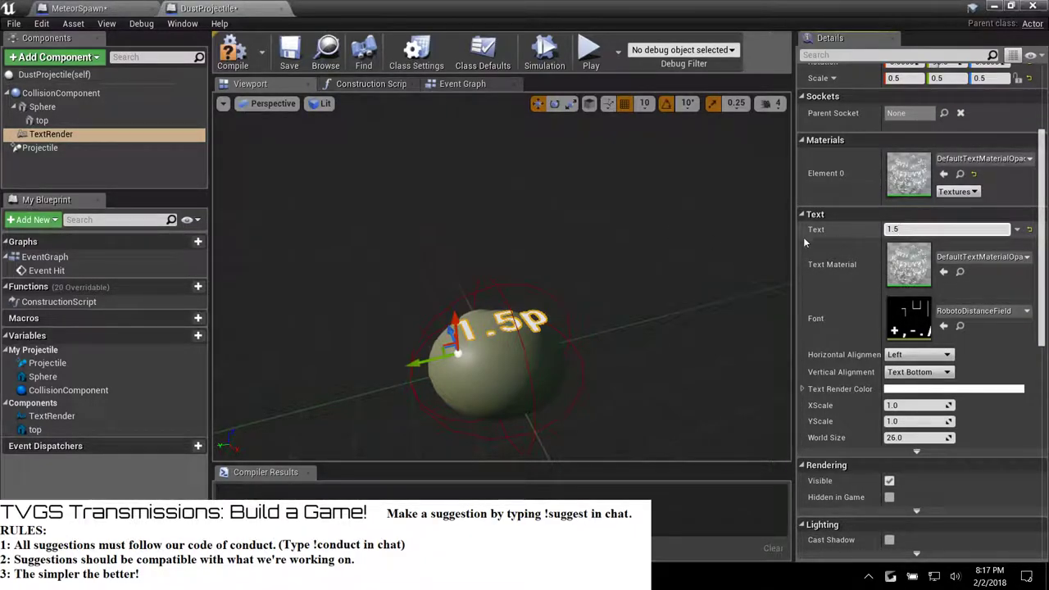
Switch to the web browser and search for "pound character" in a new tab.
key("alt+Tab")
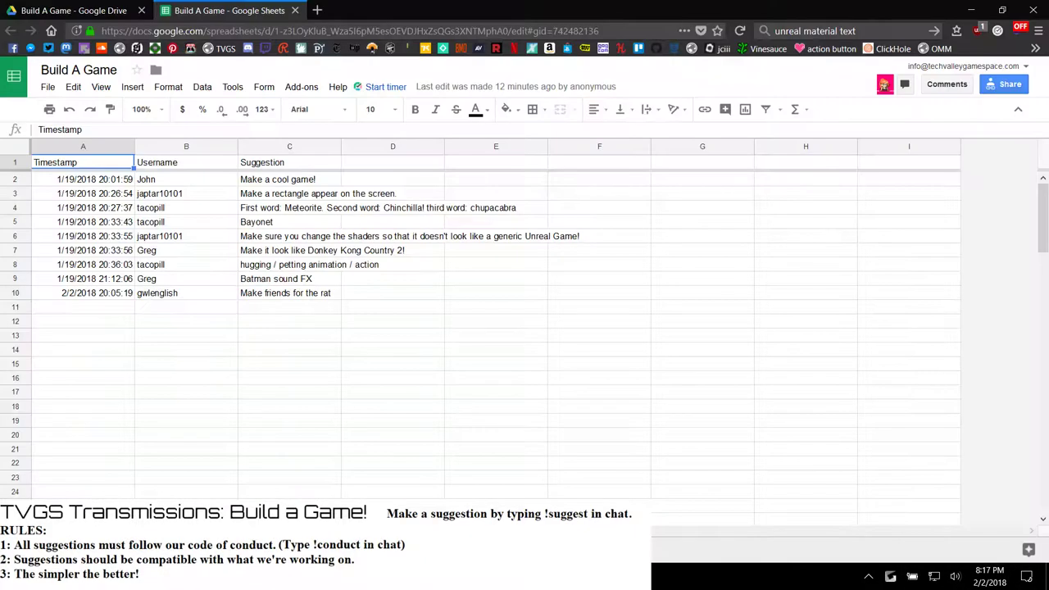
left_click(317, 9)
left_click(852, 31)
type("po")
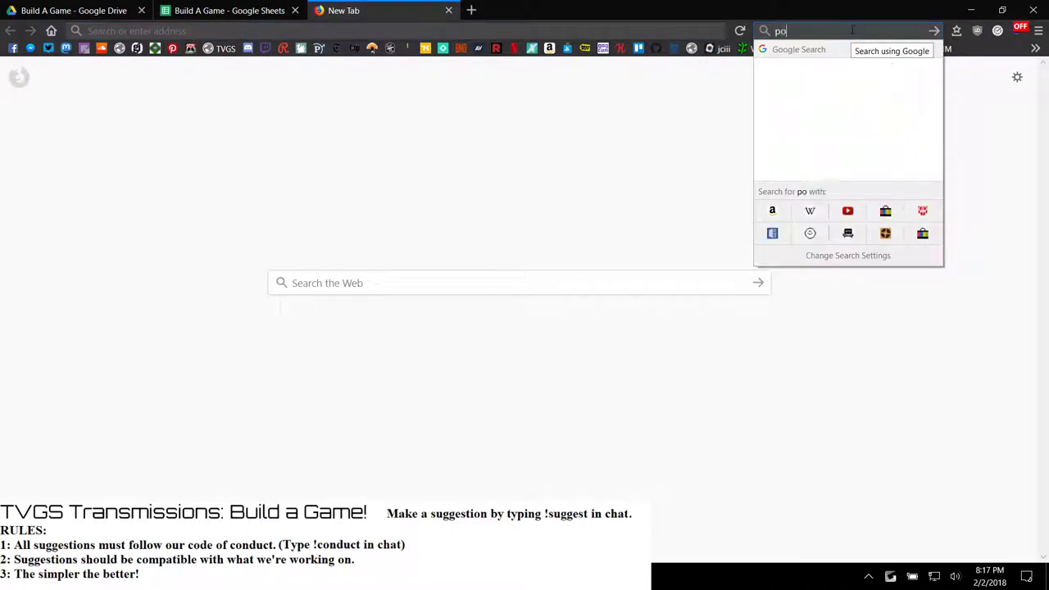
type("unt char")
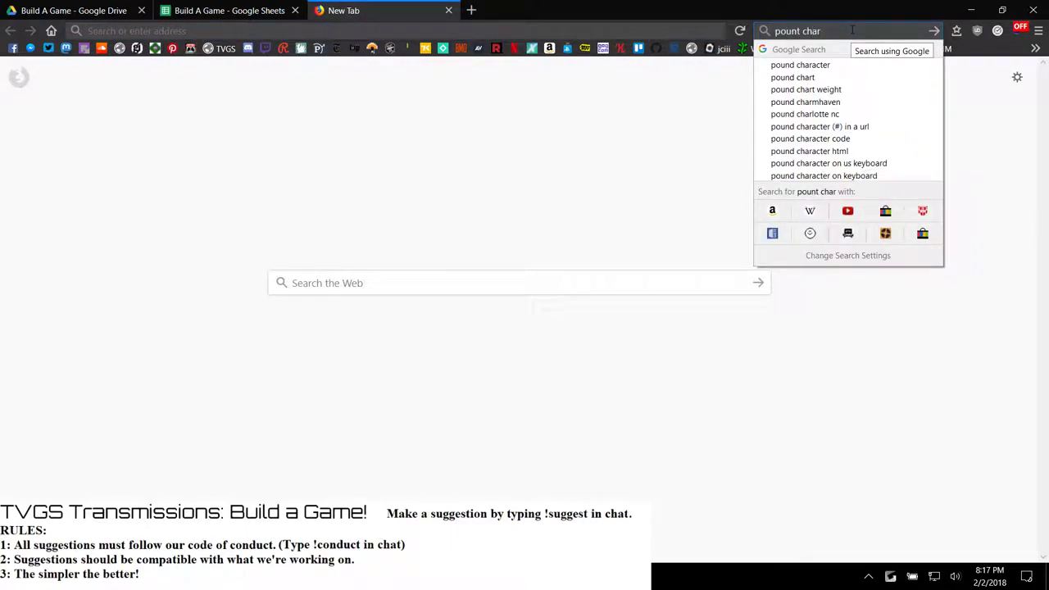
key("Down")
key("Return")
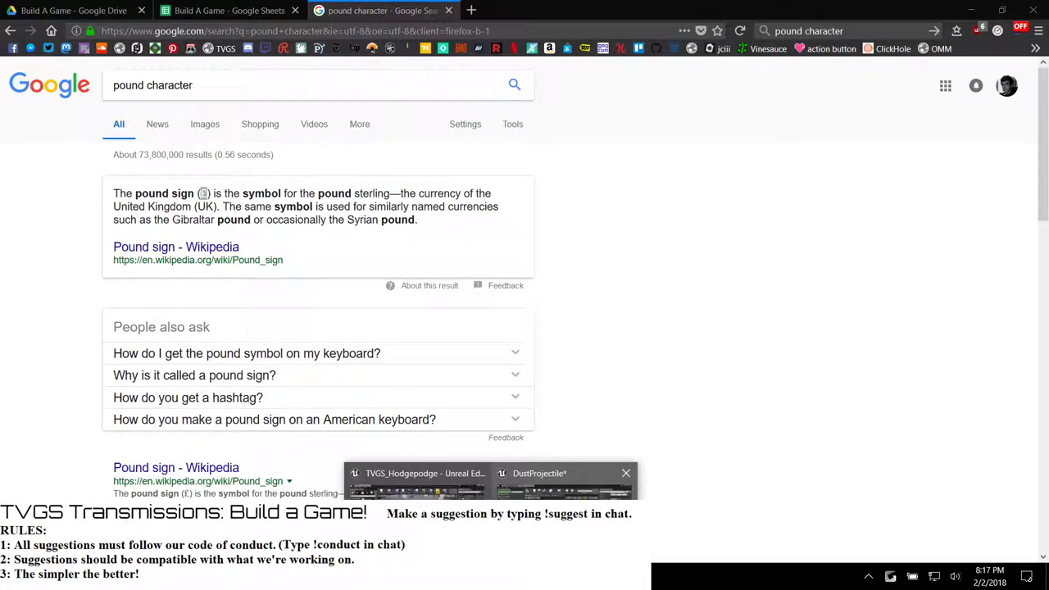
Return to the DustProjectile blueprint in Unreal Editor and append the £ sign so the TextRender text reads 1.5£.
left_click(565, 491)
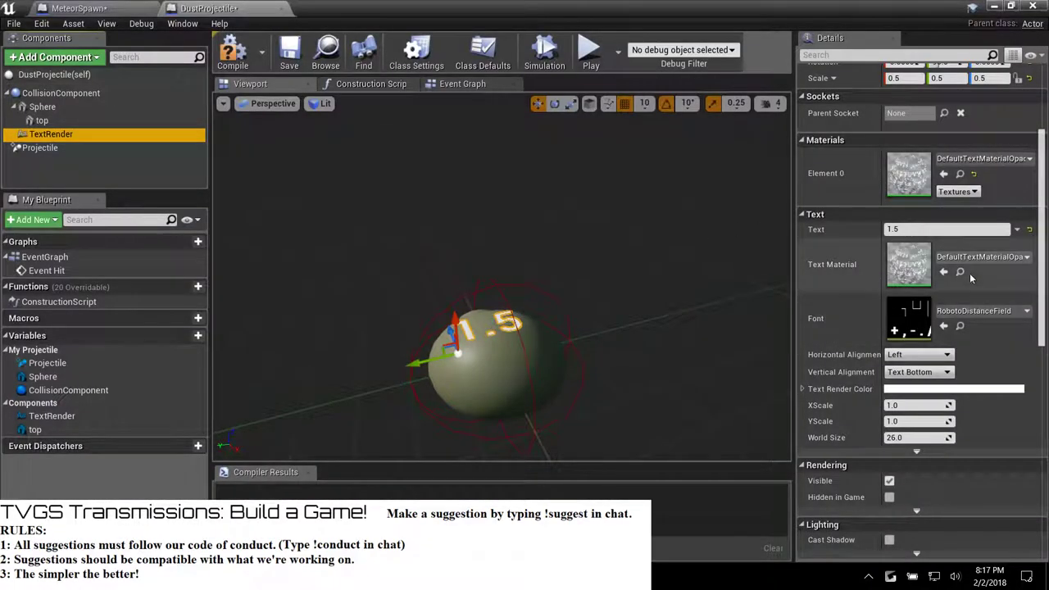
left_click(946, 228)
type("£")
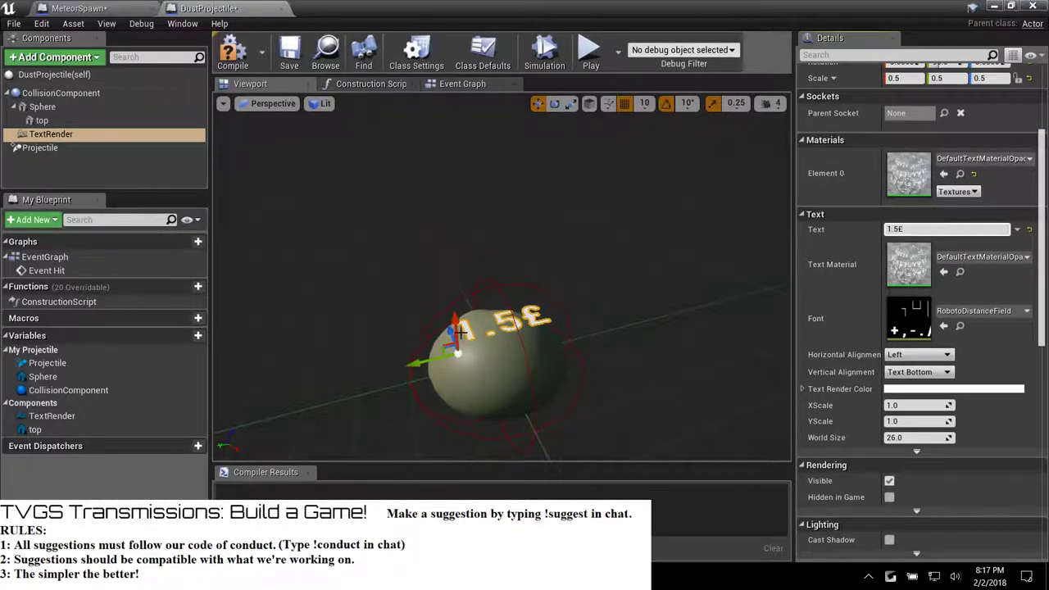
Compile the DustProjectile blueprint, close it, and minimize the blueprint window to return to the level editor.
left_click(233, 51)
key("alt+Tab")
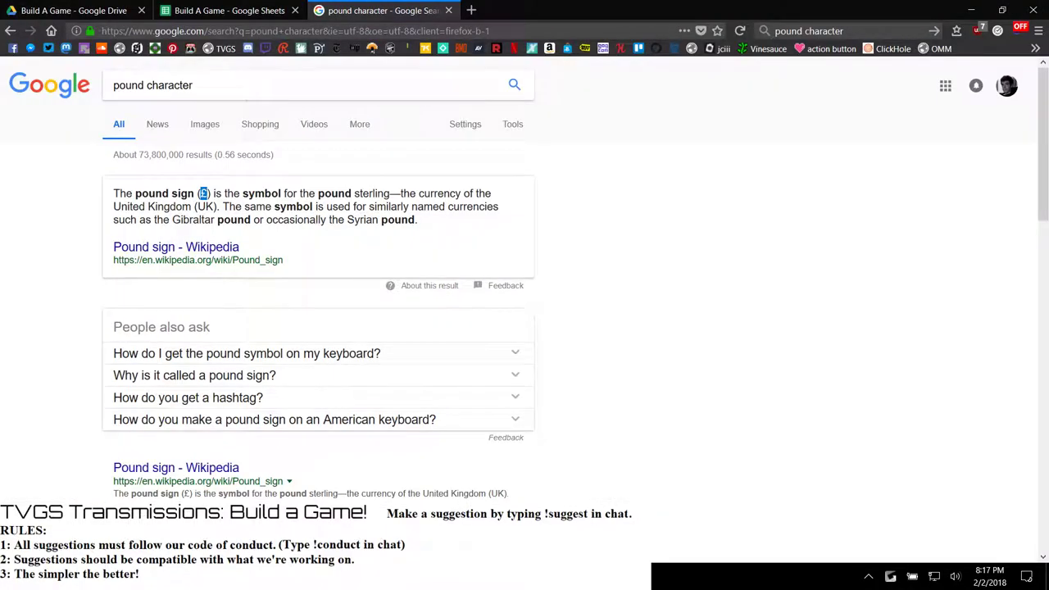
key("alt+Tab")
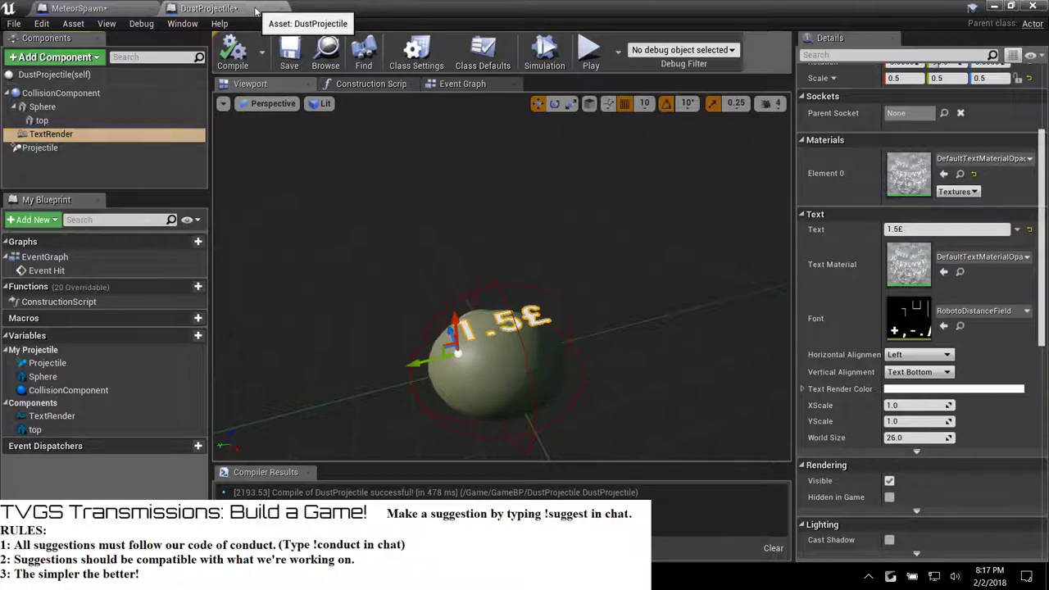
left_click(279, 8)
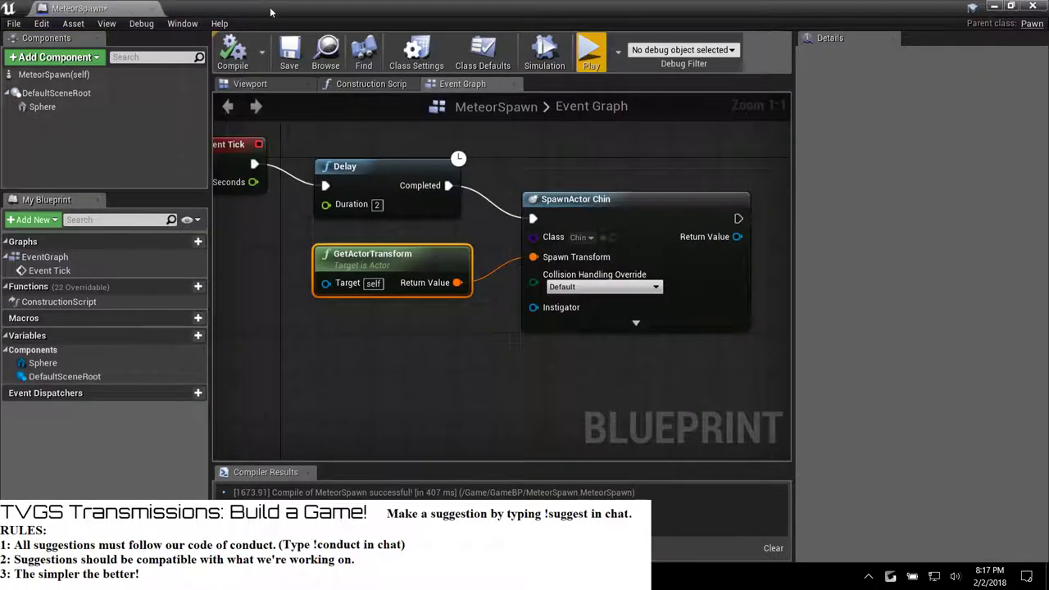
left_click(993, 9)
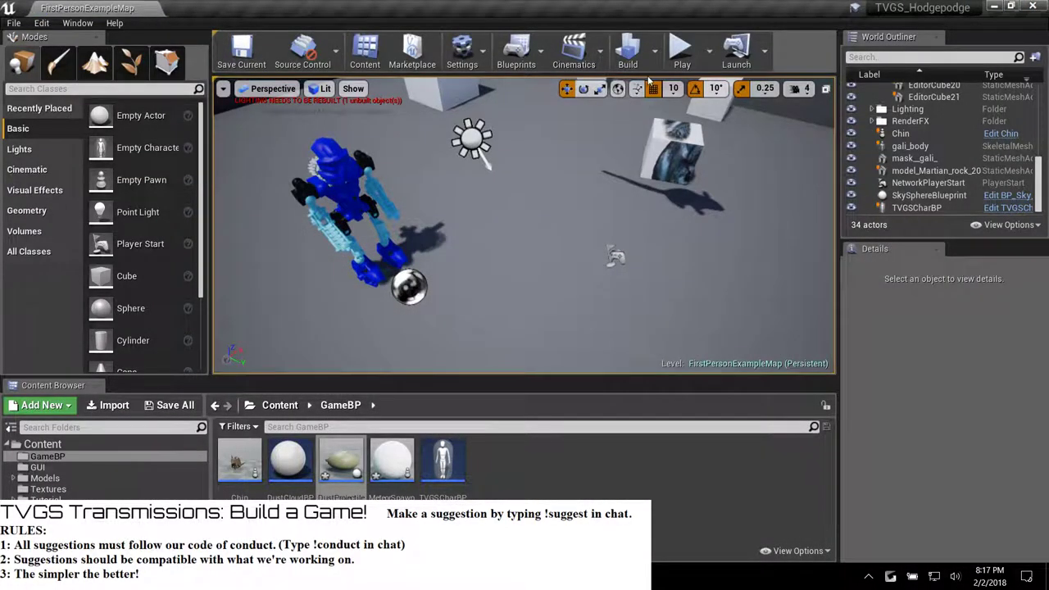
Playtest the level, save the DustProjectile blueprint, and playtest the level again.
left_click(679, 51)
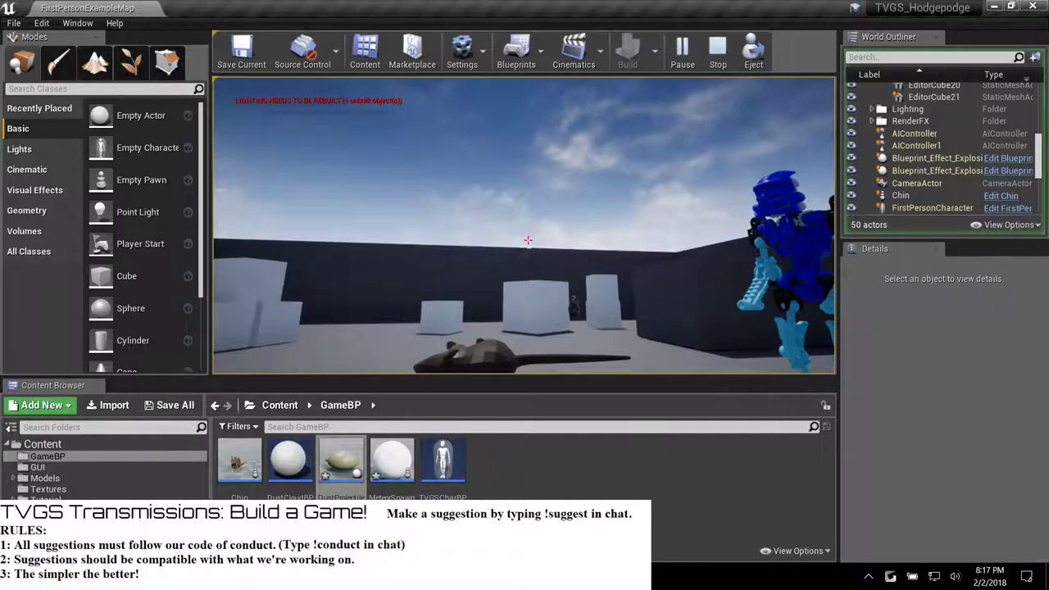
key("Escape")
right_click(339, 461)
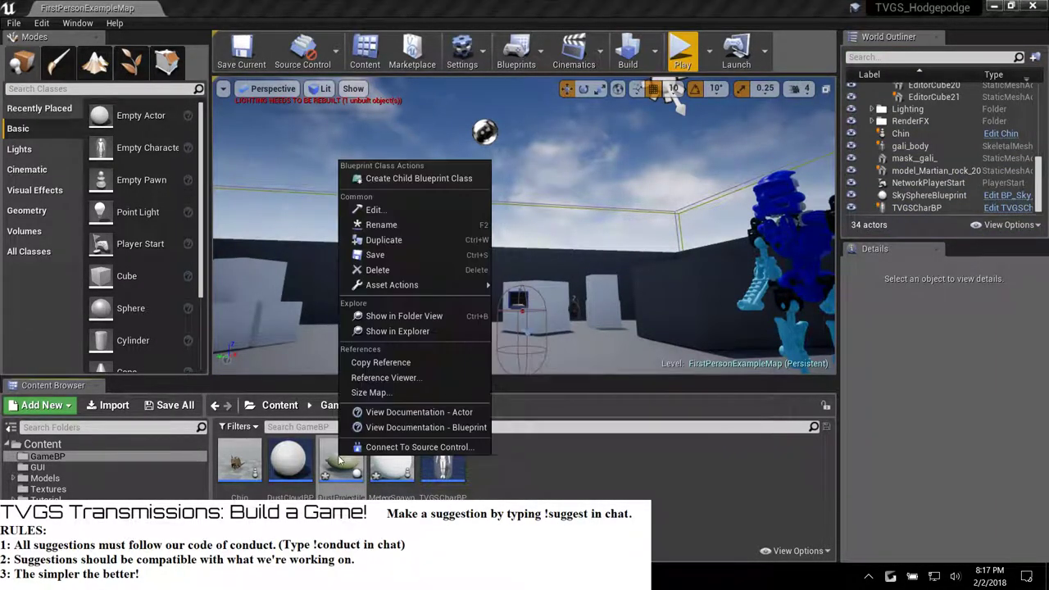
left_click(396, 255)
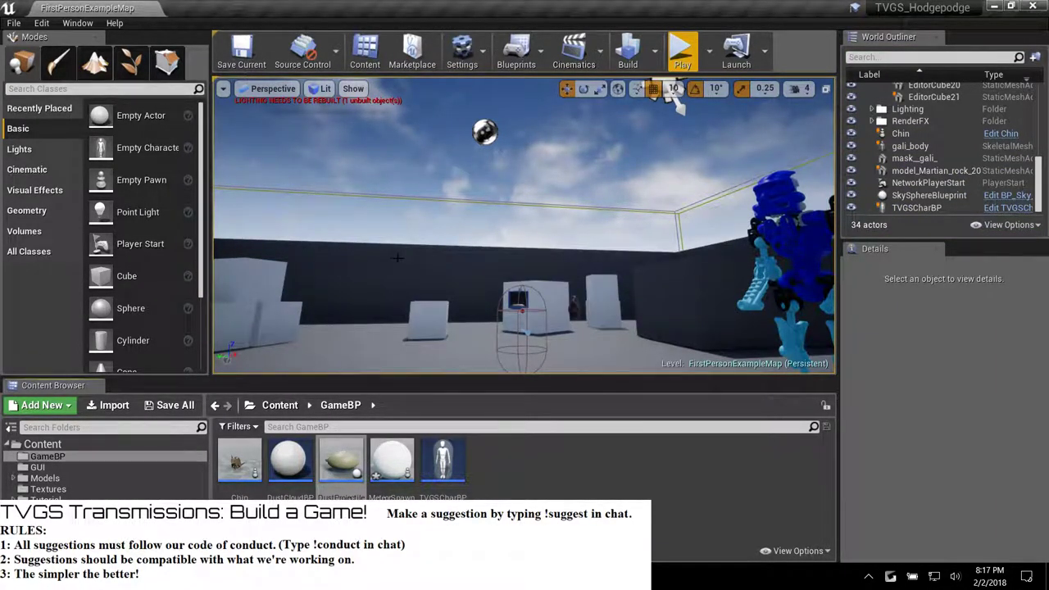
left_click(682, 54)
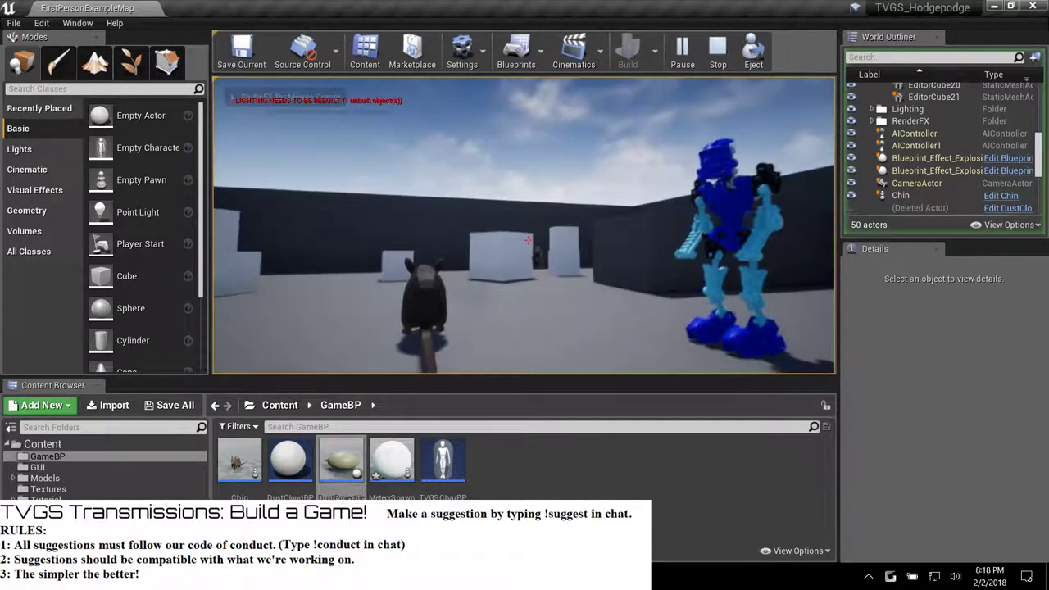
key("Escape")
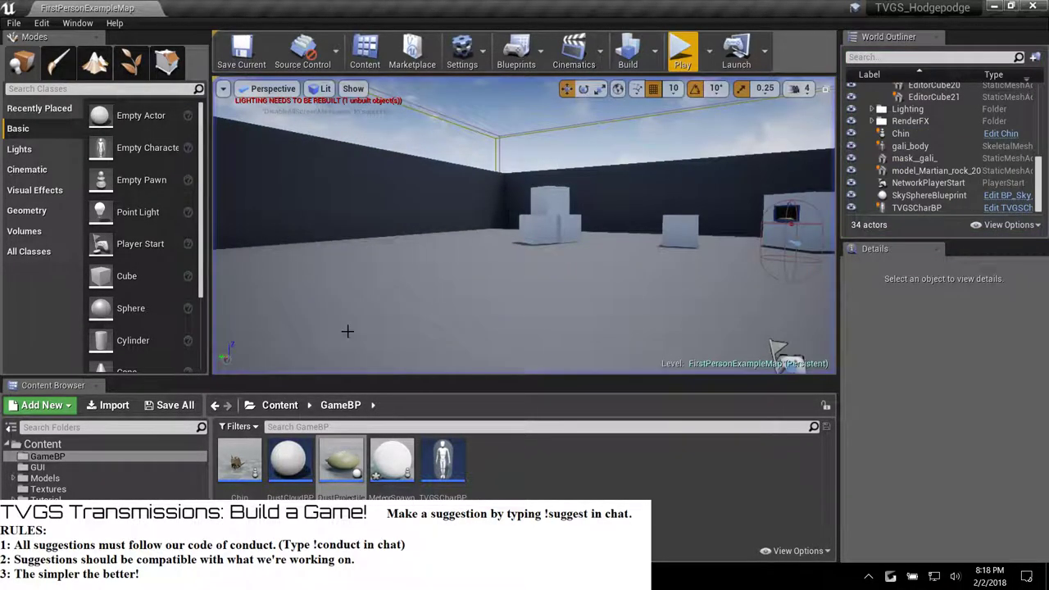
Open the DustCloudBP blueprint, view its explosion effect in the viewport, and close the blueprint window.
double_click(298, 457)
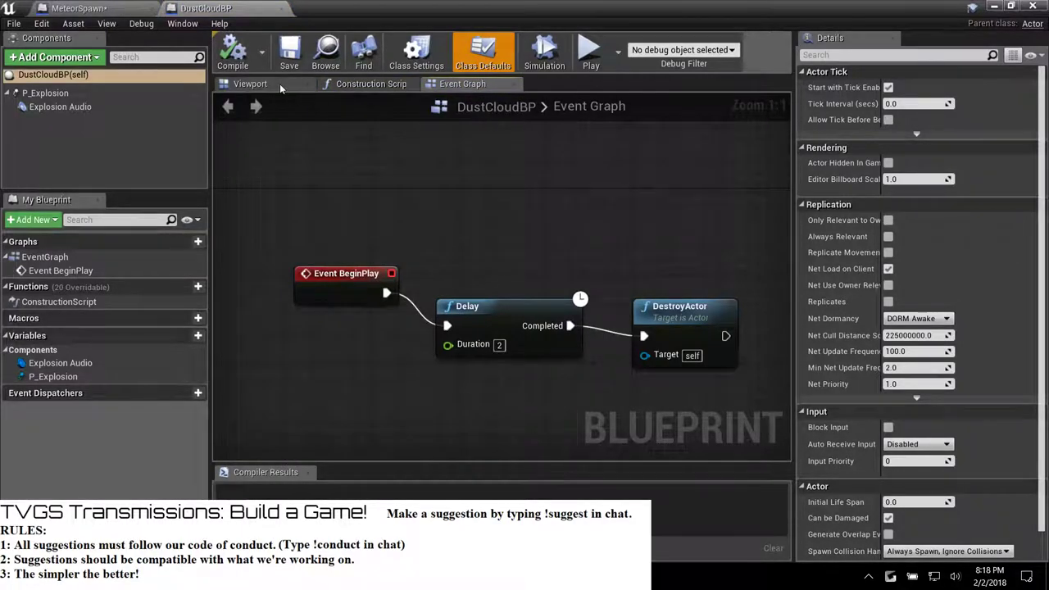
left_click(280, 84)
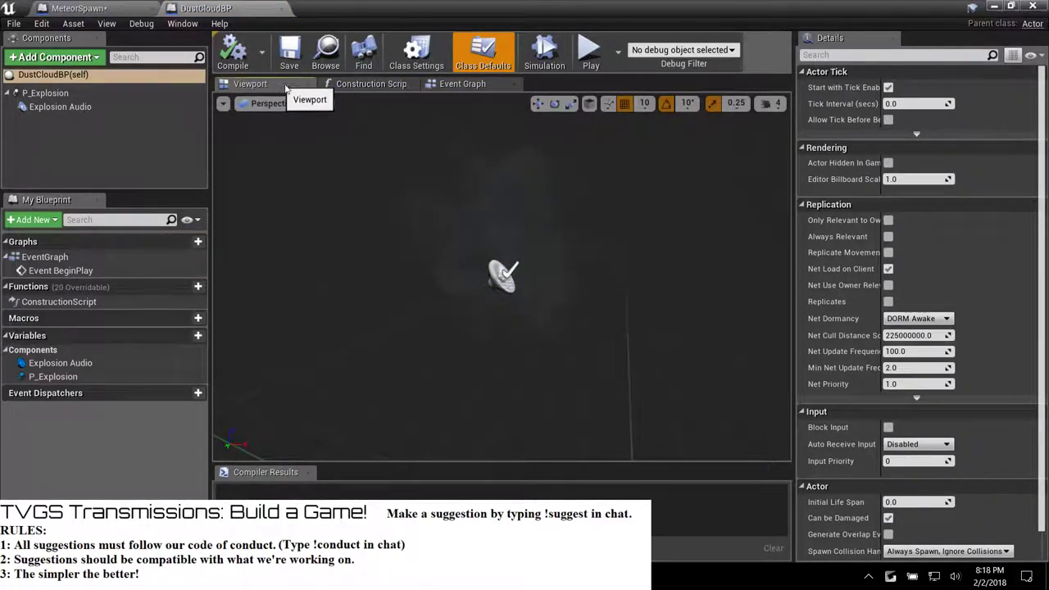
left_click(1032, 7)
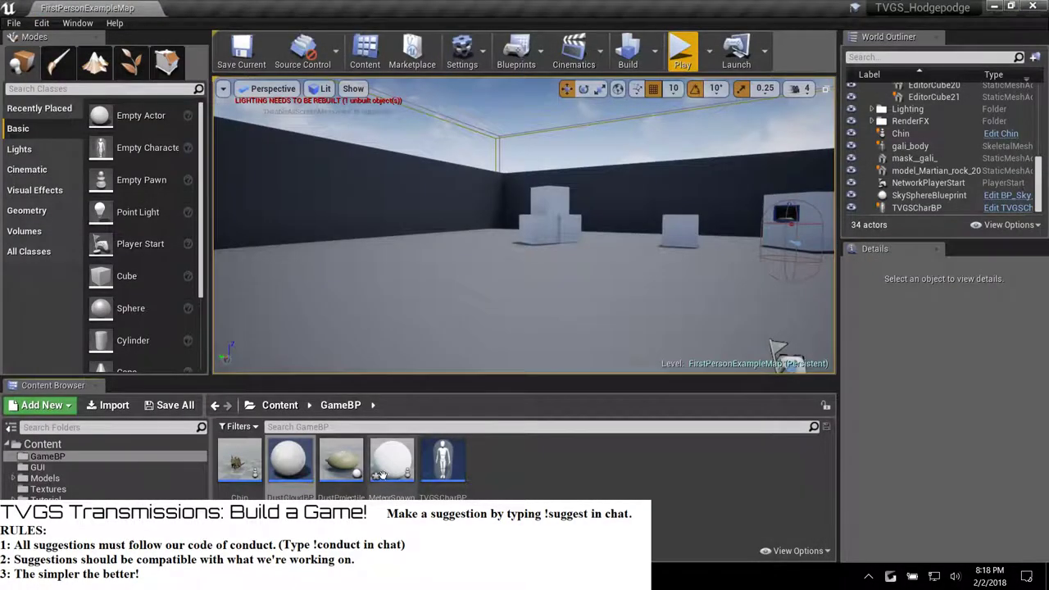
Open the TVGSCharBP blueprint, check which projectile class its Spawn projectile section spawns, and return to the level editor.
double_click(434, 471)
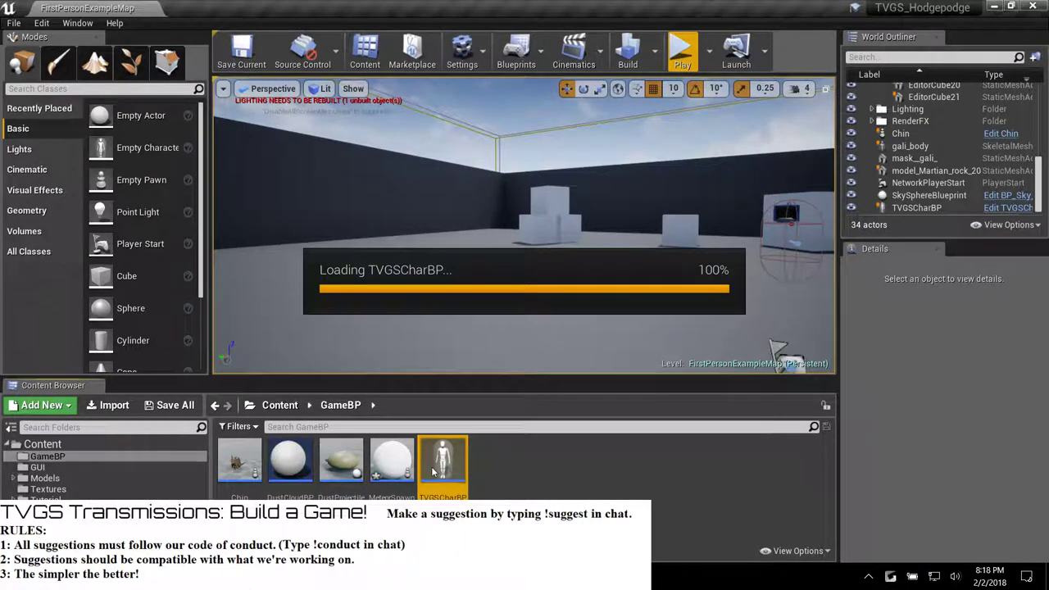
scroll(499, 368, "down", 7)
right_click_drag(536, 390, 504, 182)
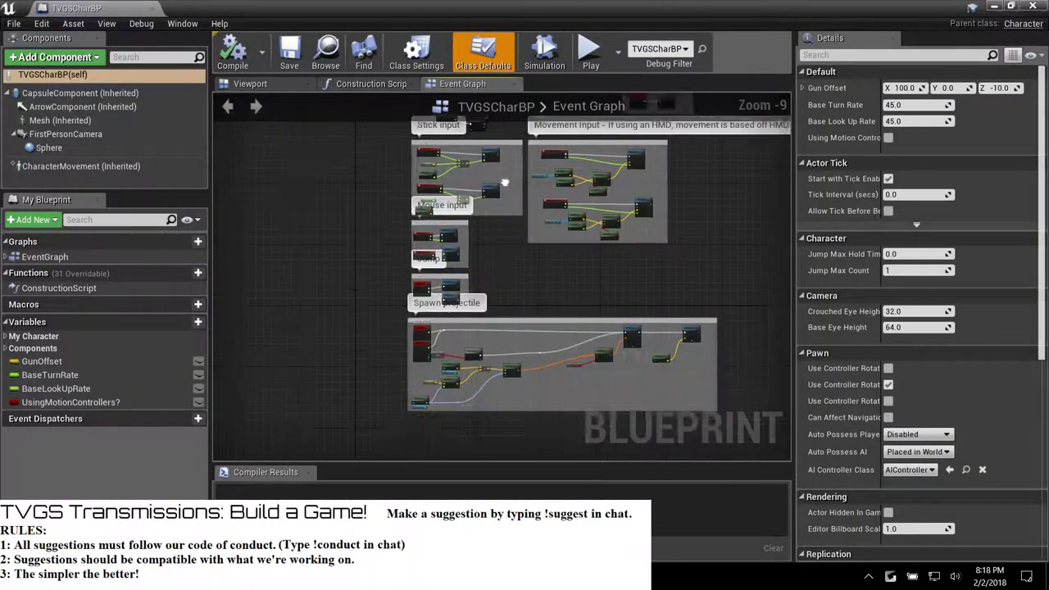
scroll(611, 262, "up", 7)
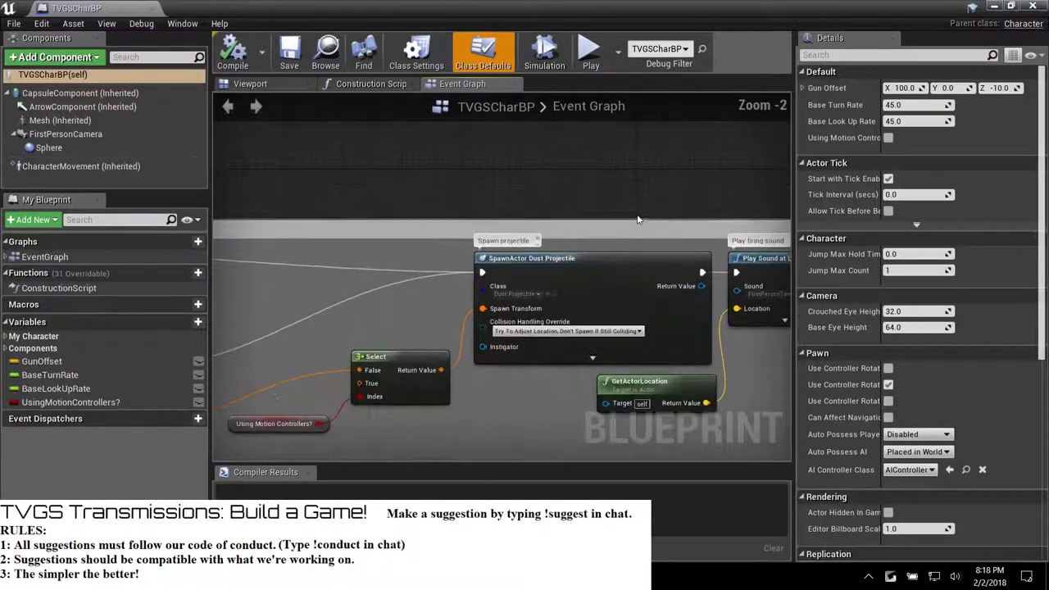
scroll(638, 219, "up", 1)
left_click(516, 309)
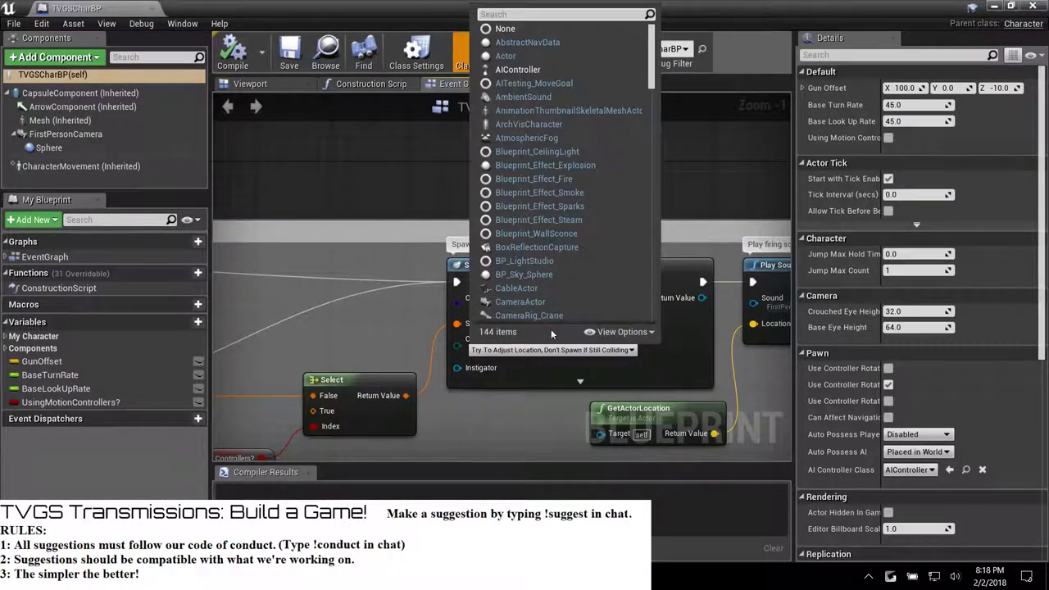
left_click(992, 7)
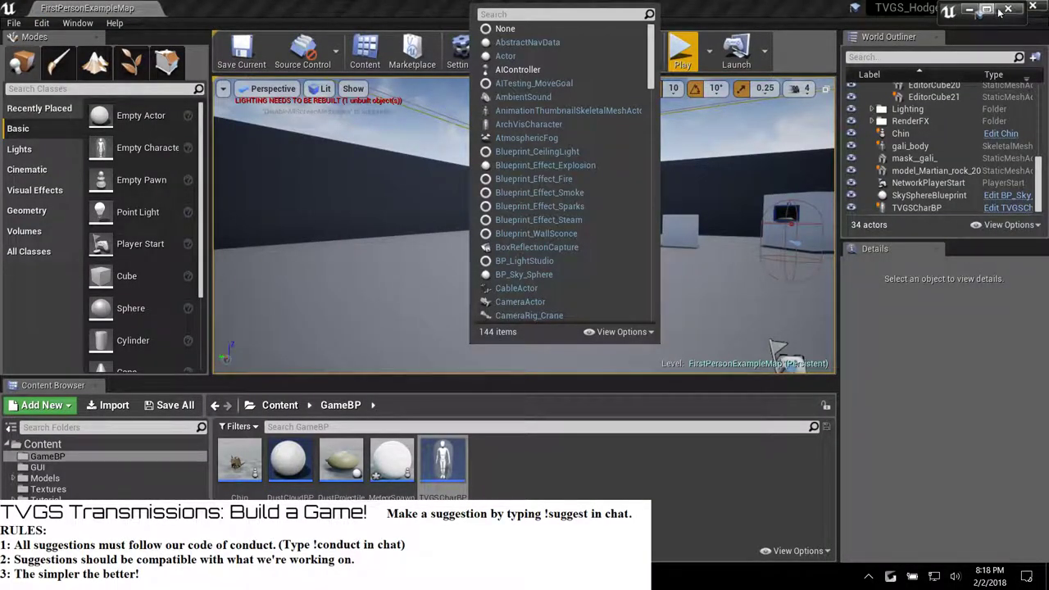
left_click(948, 11)
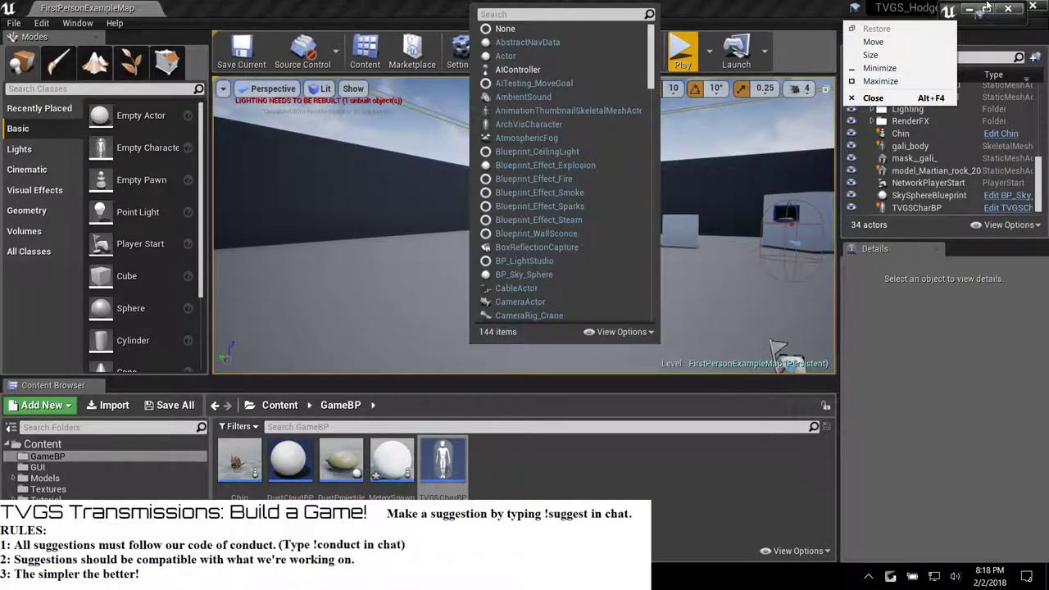
left_click(1014, 12)
left_click(987, 10)
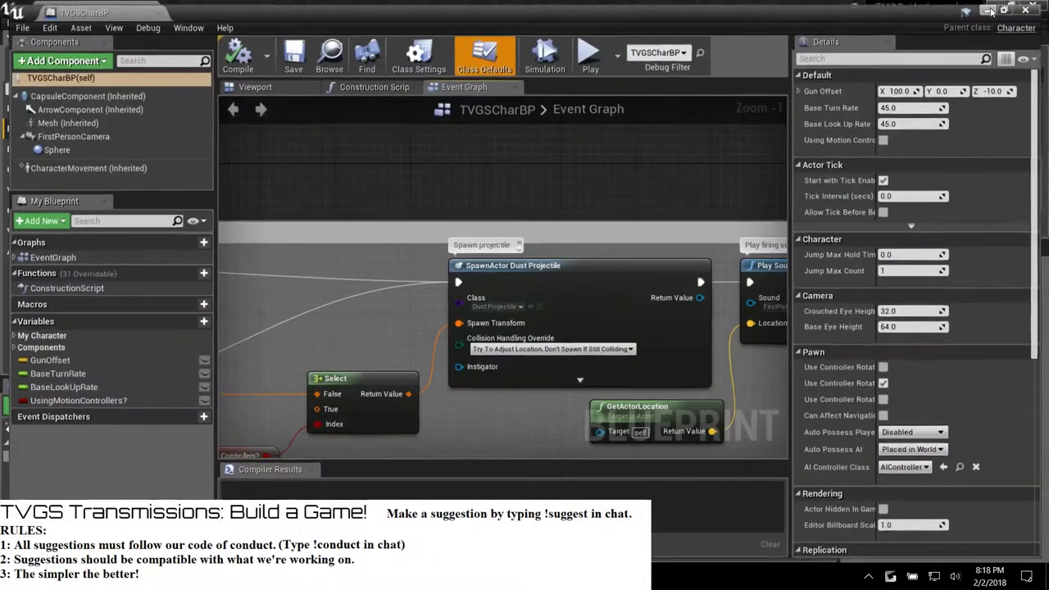
left_click(1012, 8)
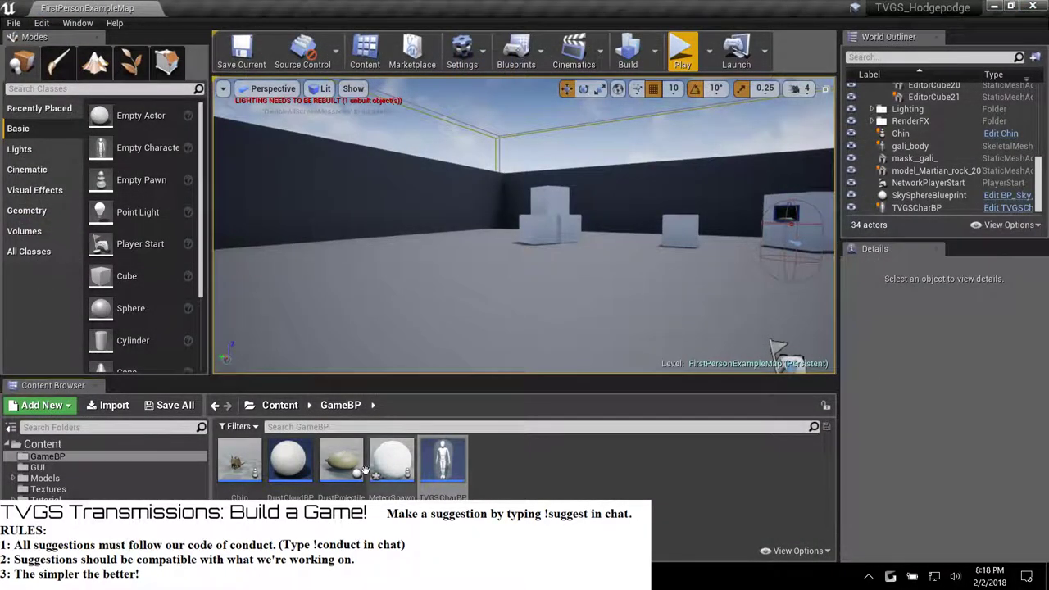
Place a DustProjectile on the open floor of the level and inspect its 1.5£ label up close.
left_click_drag(354, 465, 461, 220)
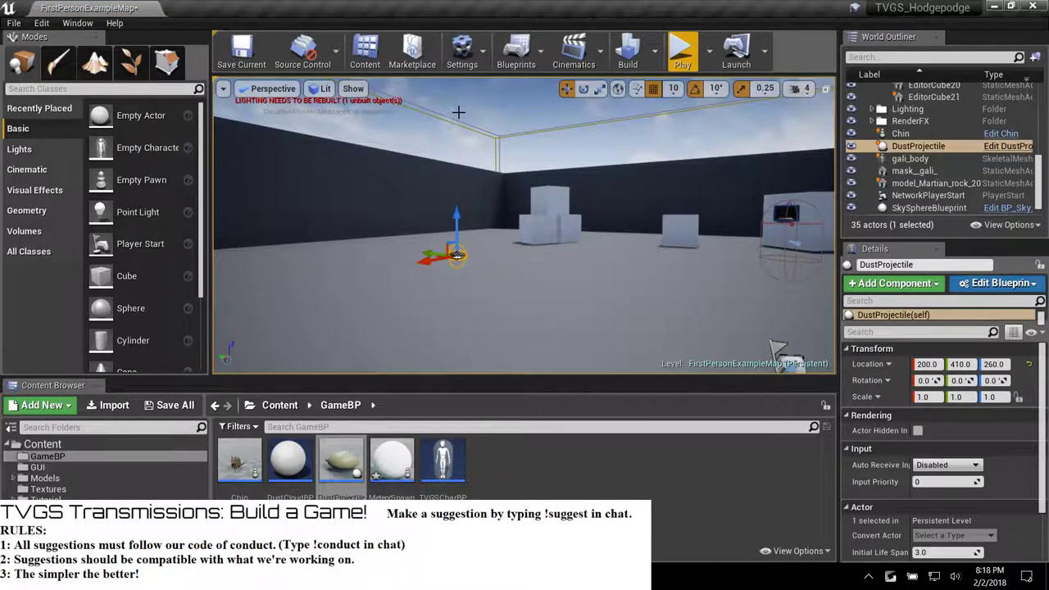
left_click(440, 136)
right_click_drag(440, 136, 463, 233)
key("w")
key("w")
key("s")
key("w")
key("s")
key("w")
key("s")
key("w")
key("s")
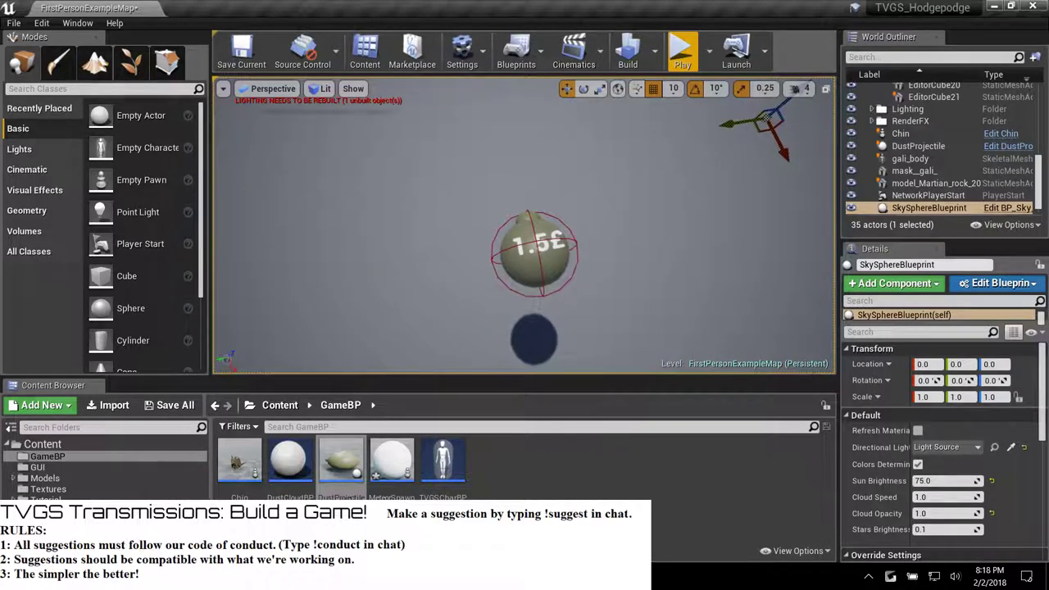
Delete the placed DustProjectile from the level and save the current level.
left_click(487, 160)
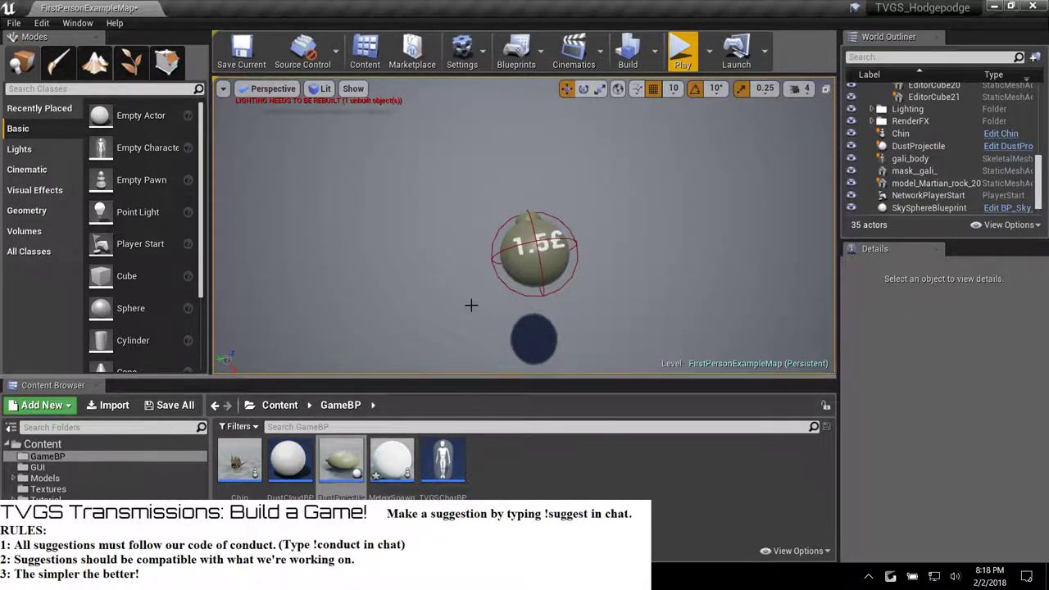
left_click(516, 254)
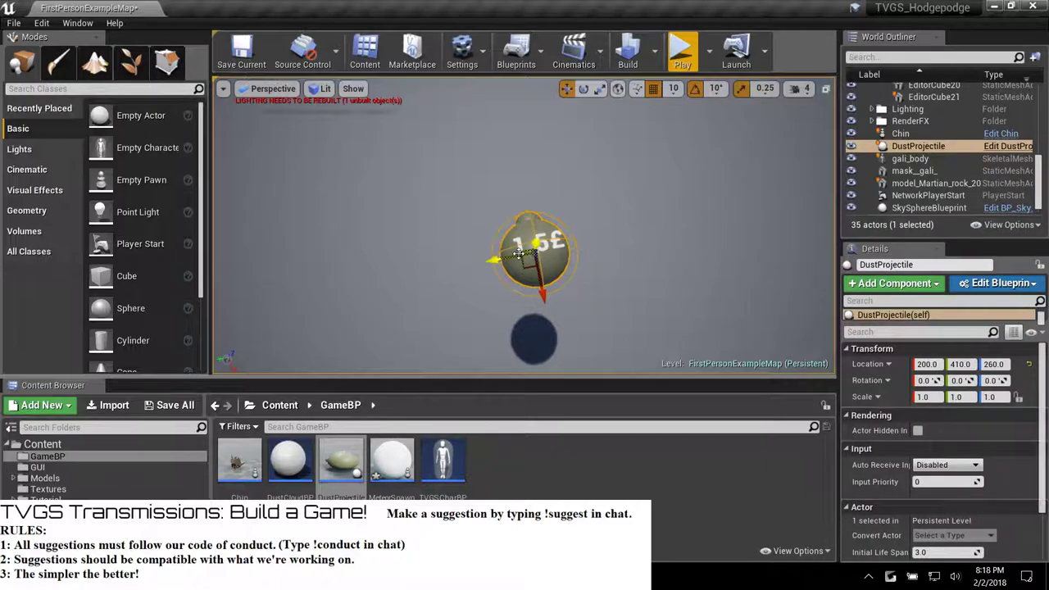
key("Delete")
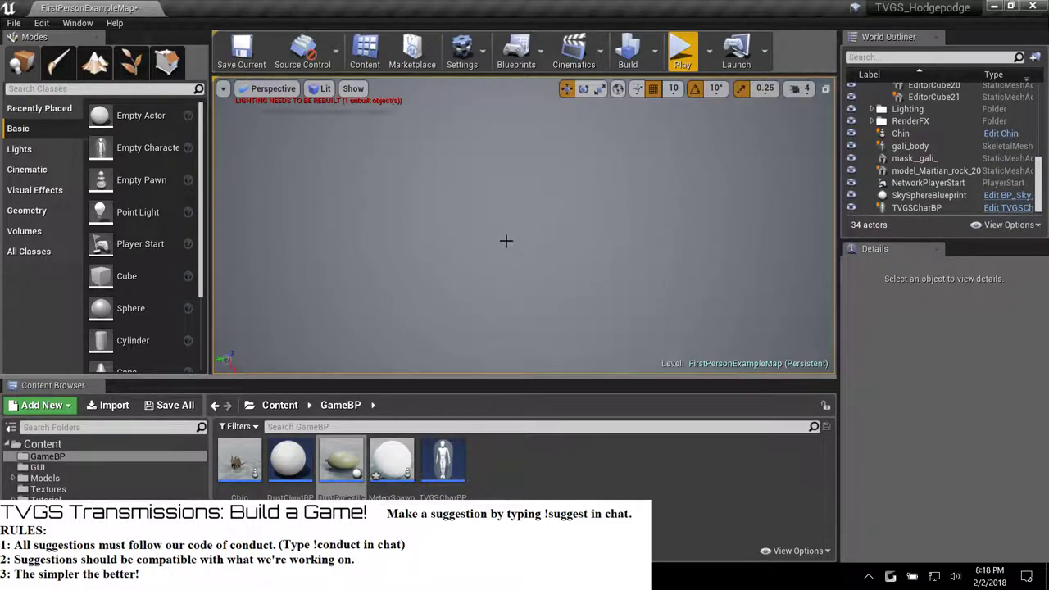
left_click(17, 23)
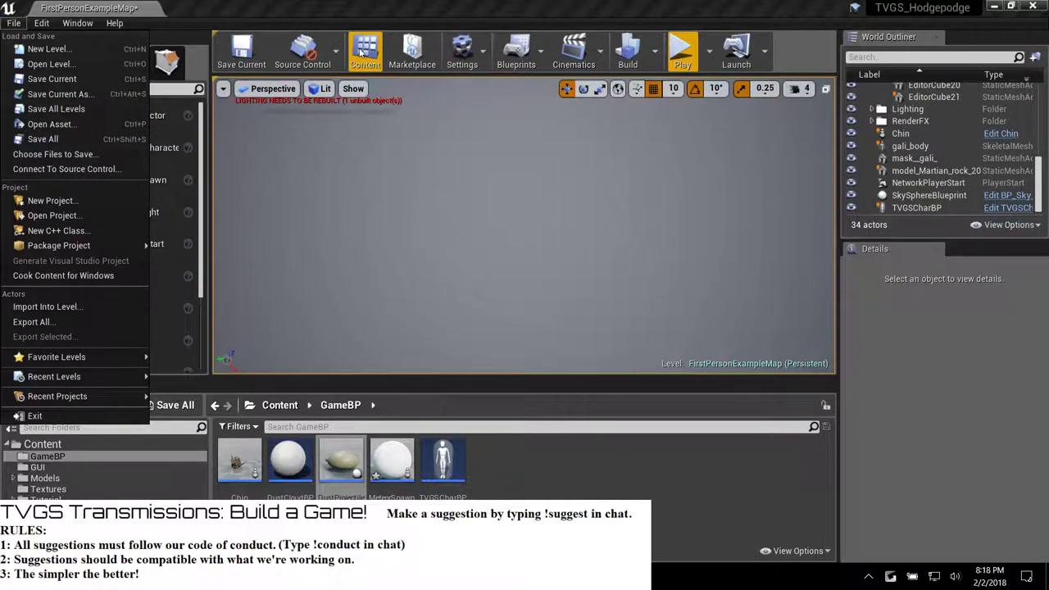
left_click(239, 50)
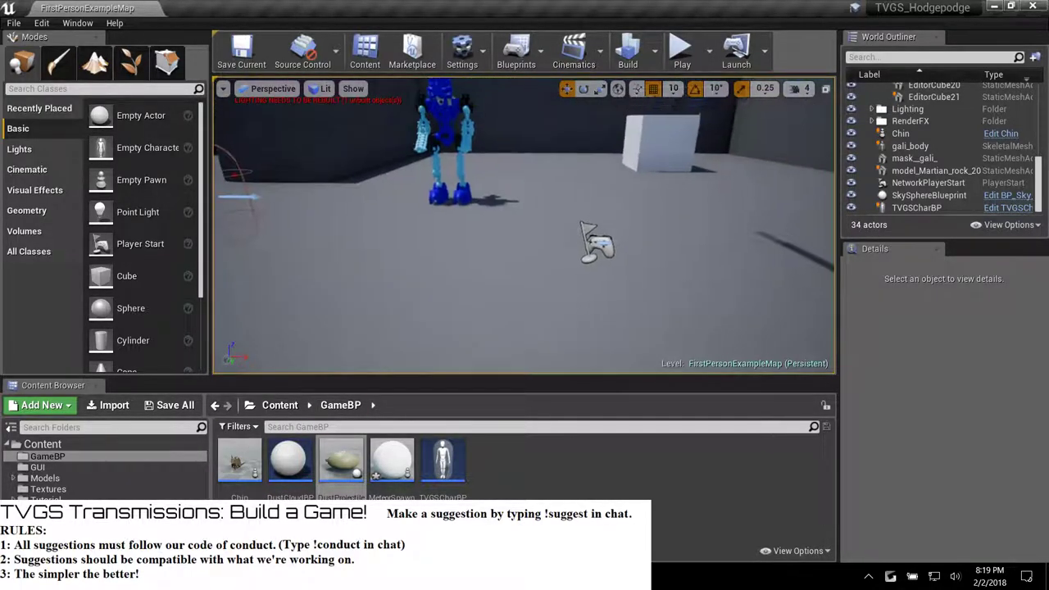
Reopen the TVGSCharBP blueprint and examine the Spawn projectile nodes in its event graph.
mouse_move(523, 226)
right_mouse_down()
mouse_move(512, 177)
mouse_move(471, 172)
mouse_move(524, 225)
right_mouse_up()
left_click(443, 462)
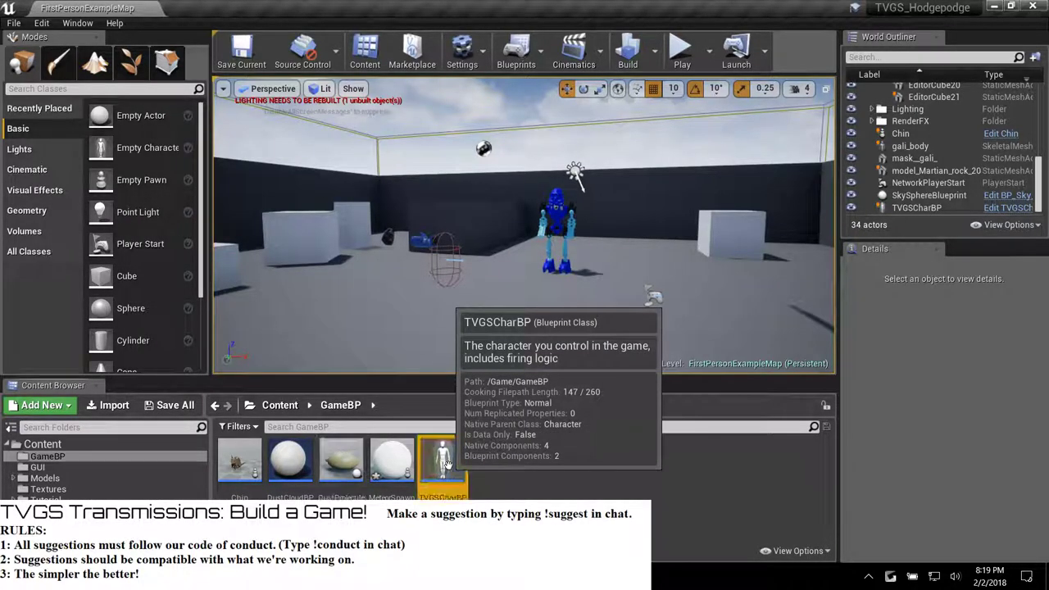
double_click(441, 464)
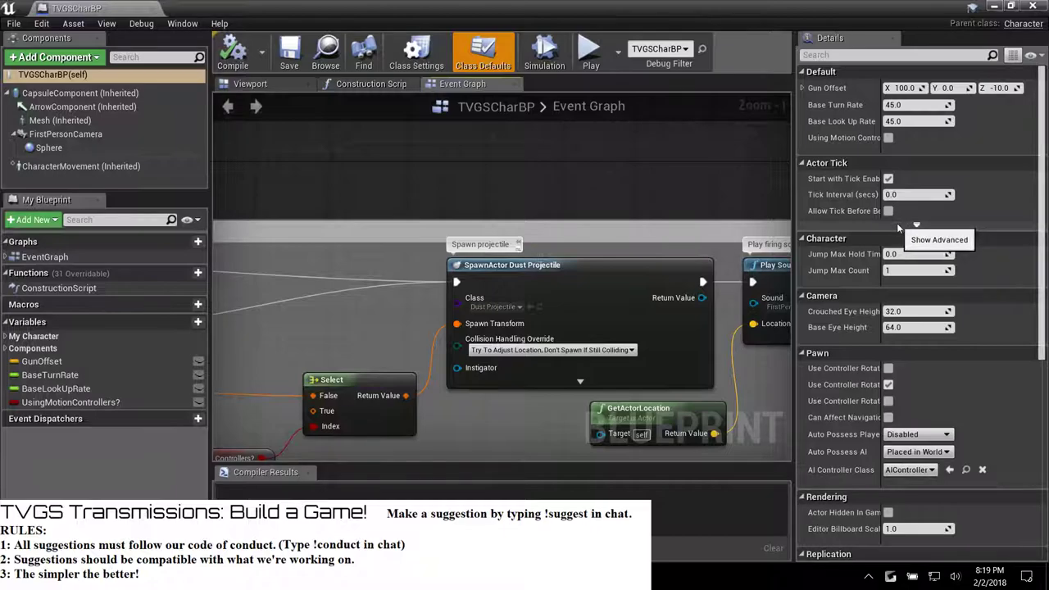
scroll(897, 227, "down", 3)
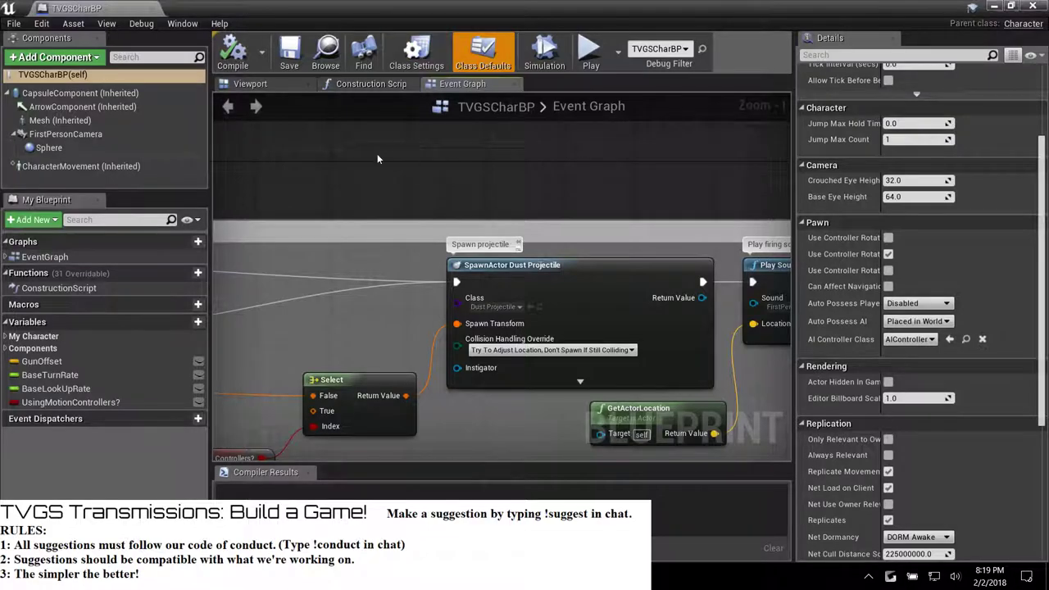
scroll(376, 158, "down", 3)
right_click_drag(347, 282, 504, 235)
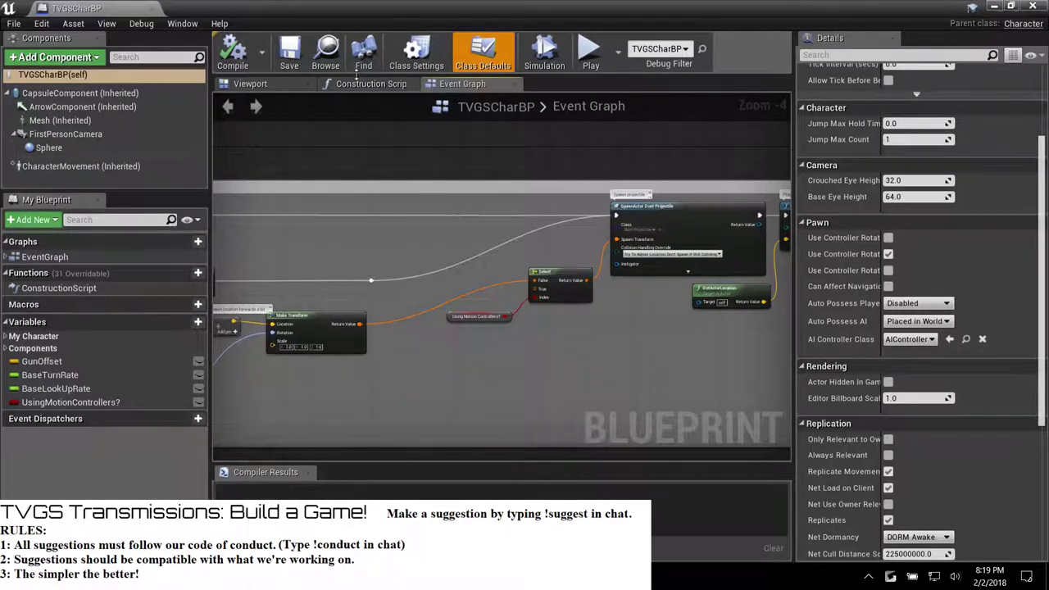
right_click_drag(312, 271, 606, 322)
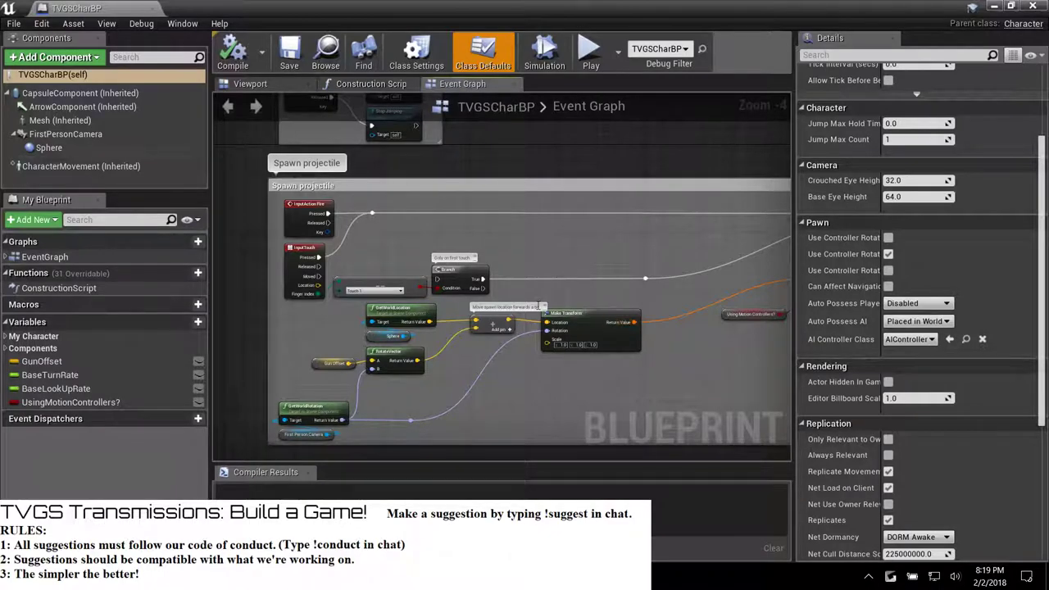
right_click_drag(474, 361, 448, 361)
Show the TVGSCharBP character in the viewport and review its class default properties.
left_click(250, 83)
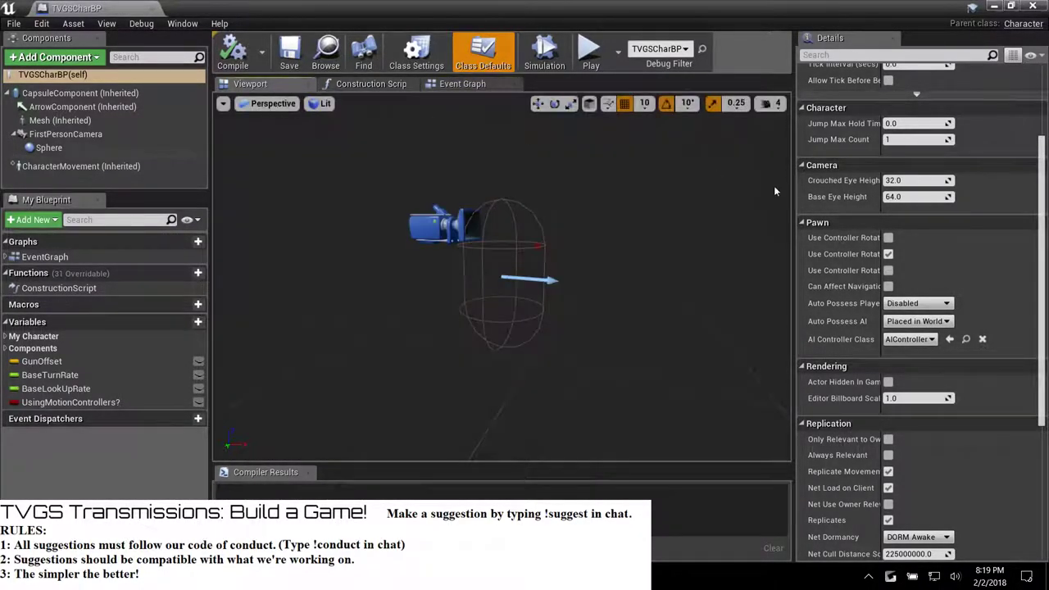
scroll(916, 296, "down", 2)
scroll(901, 344, "down", 4)
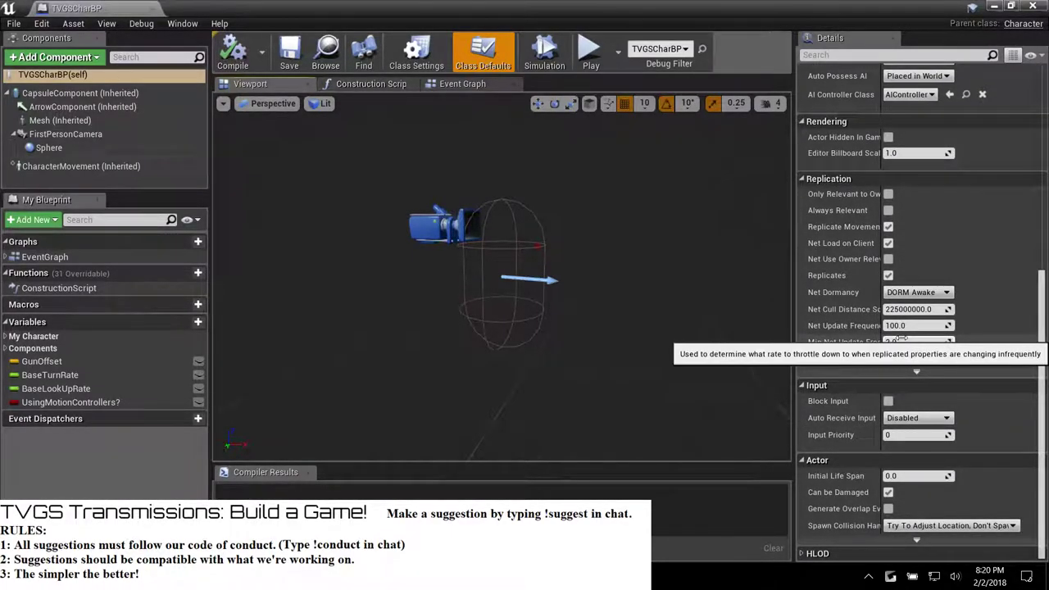
scroll(891, 363, "up", 4)
scroll(891, 363, "up", 6)
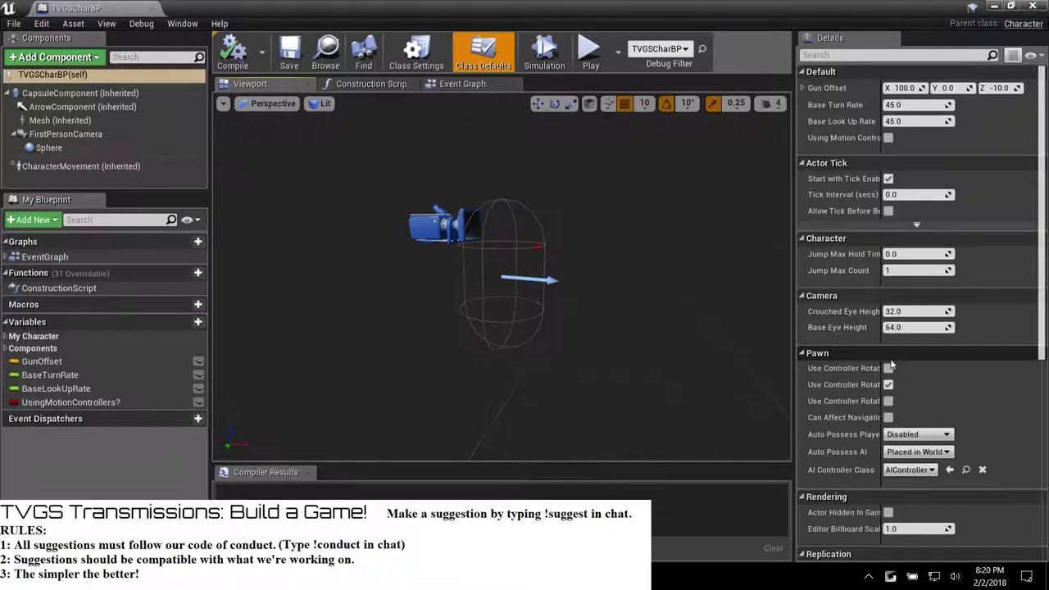
Switch to the web browser, review the suggestions in the Build A Game spreadsheet, and return to Unreal Editor.
key("alt+Tab")
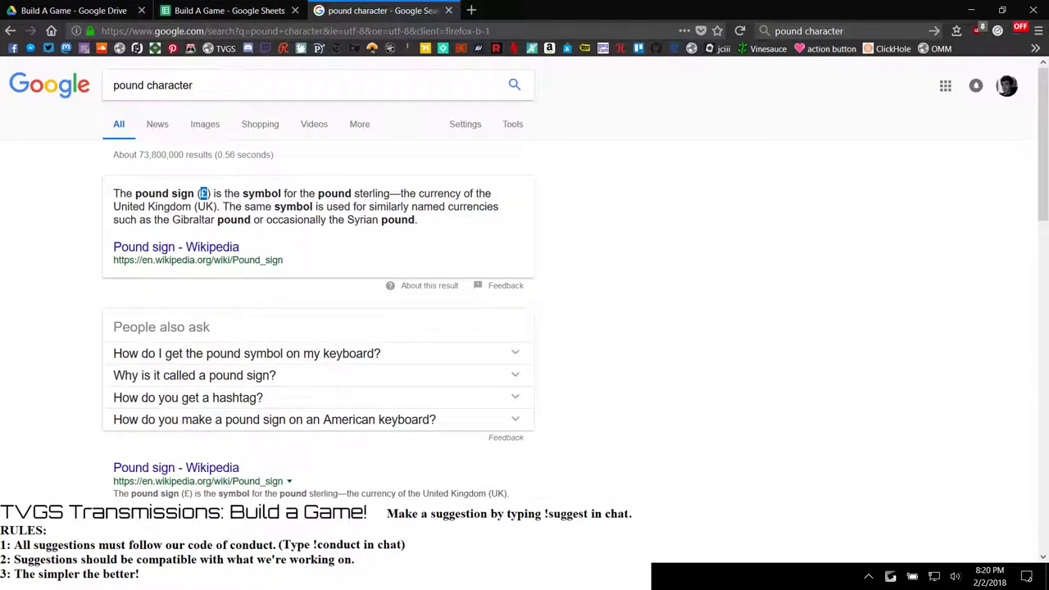
left_click(197, 10)
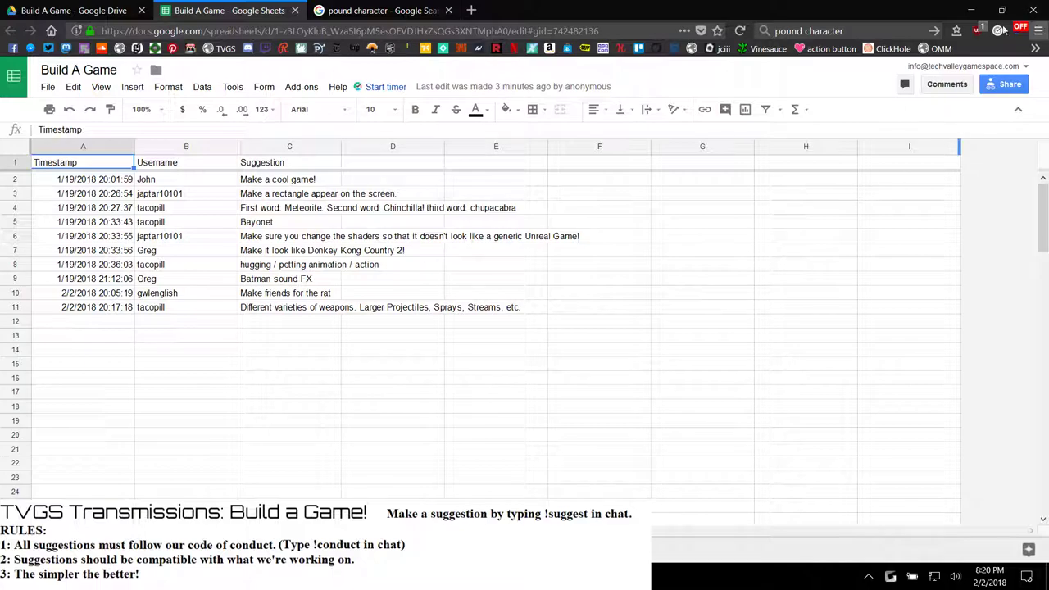
left_click(968, 16)
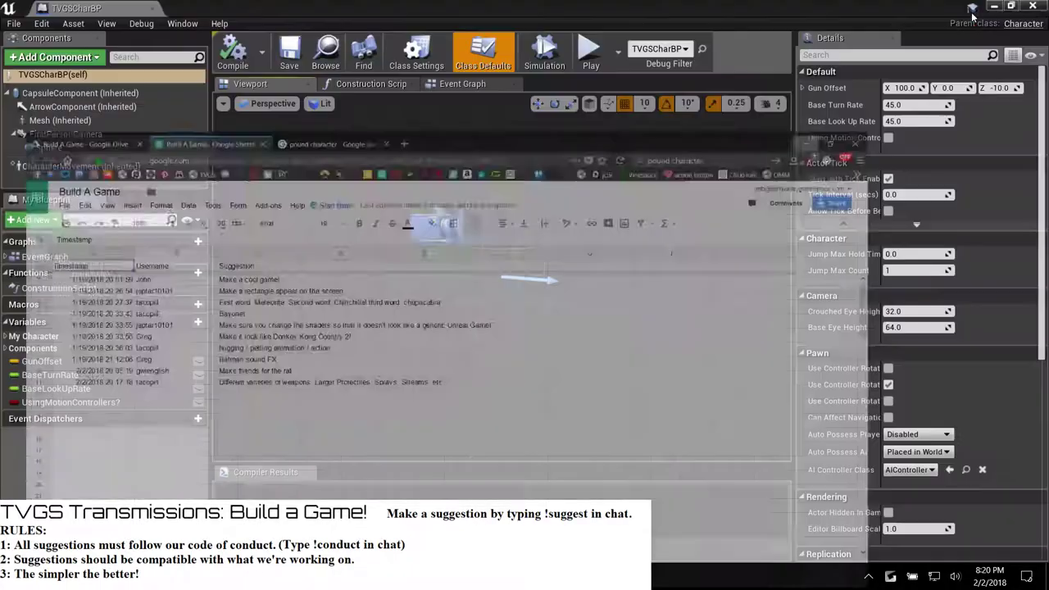
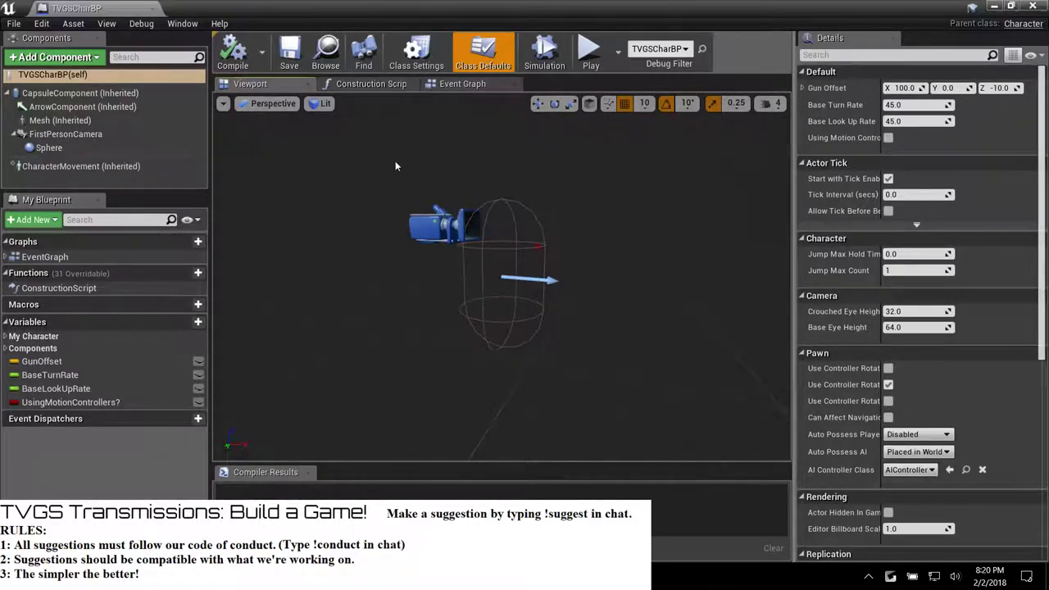
Return to the TVGSCharBP event graph, close that blueprint, and open DustProjectile to review its class default properties.
left_click(373, 85)
left_click(477, 86)
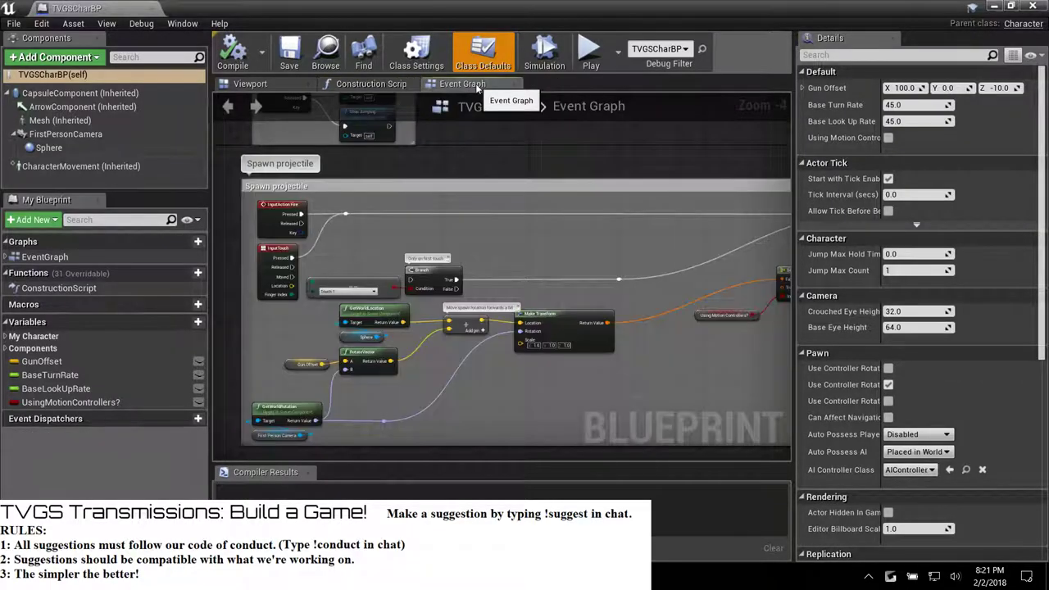
left_click(1032, 6)
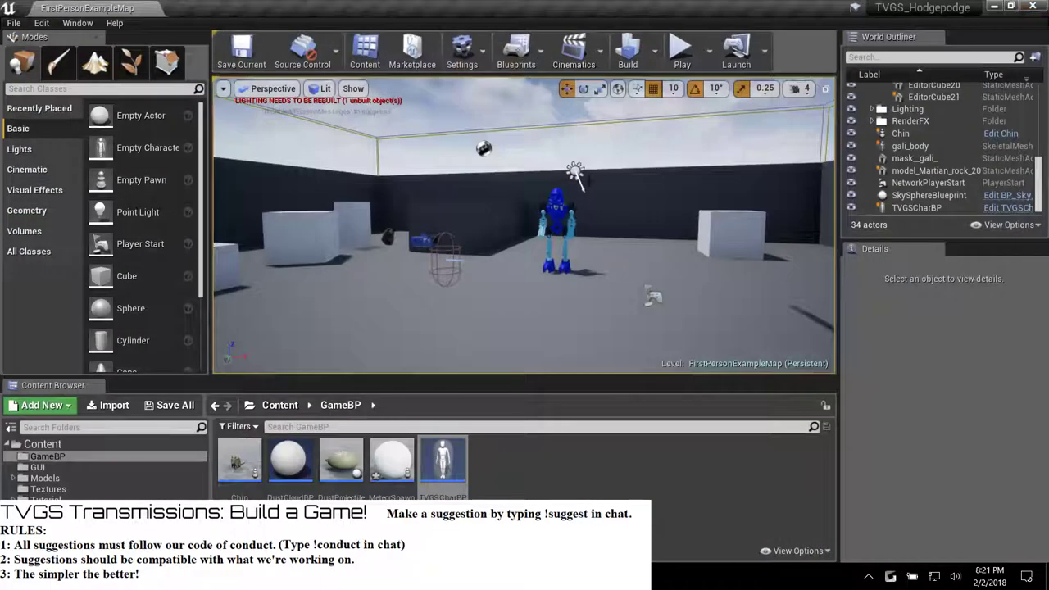
double_click(341, 461)
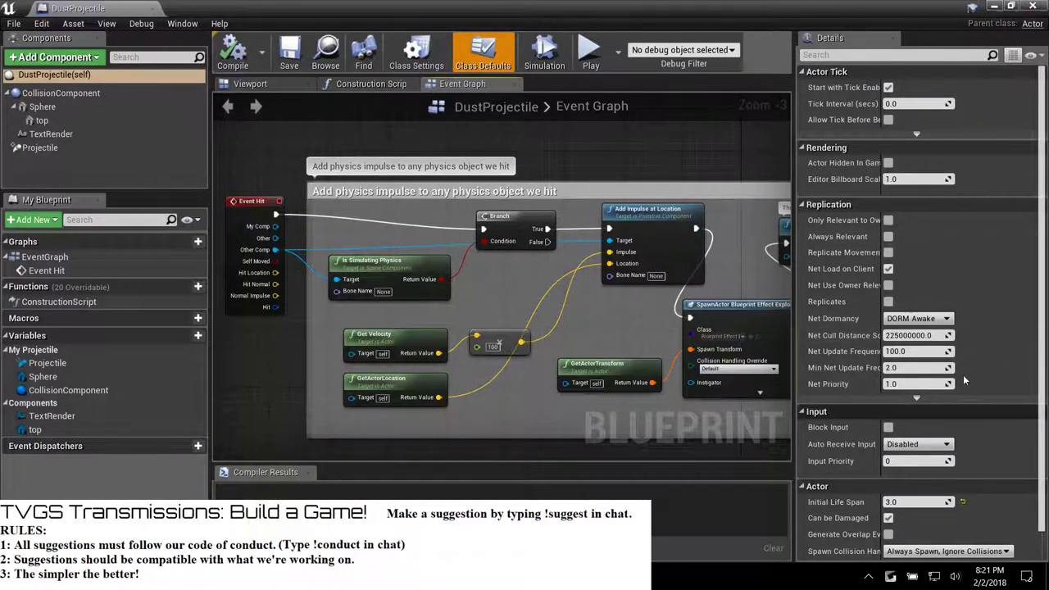
scroll(946, 360, "down", 1)
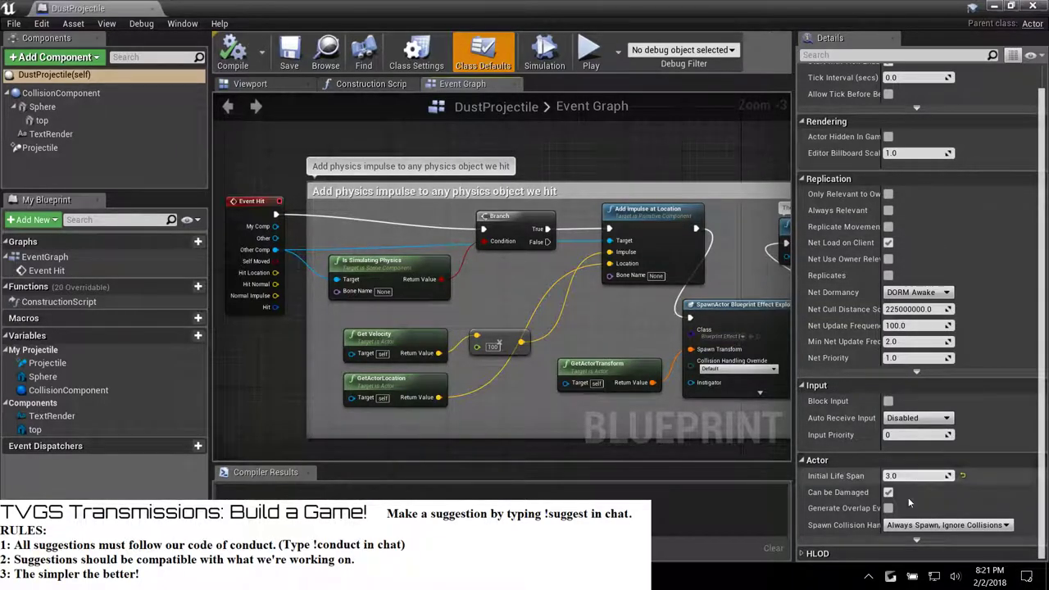
scroll(902, 506, "up", 1)
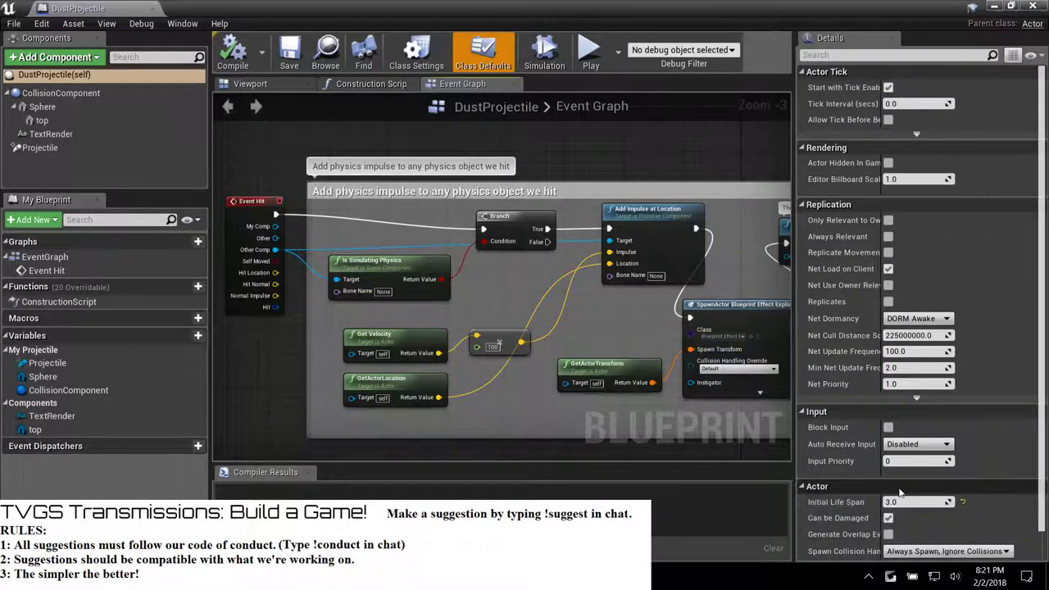
scroll(901, 483, "down", 1)
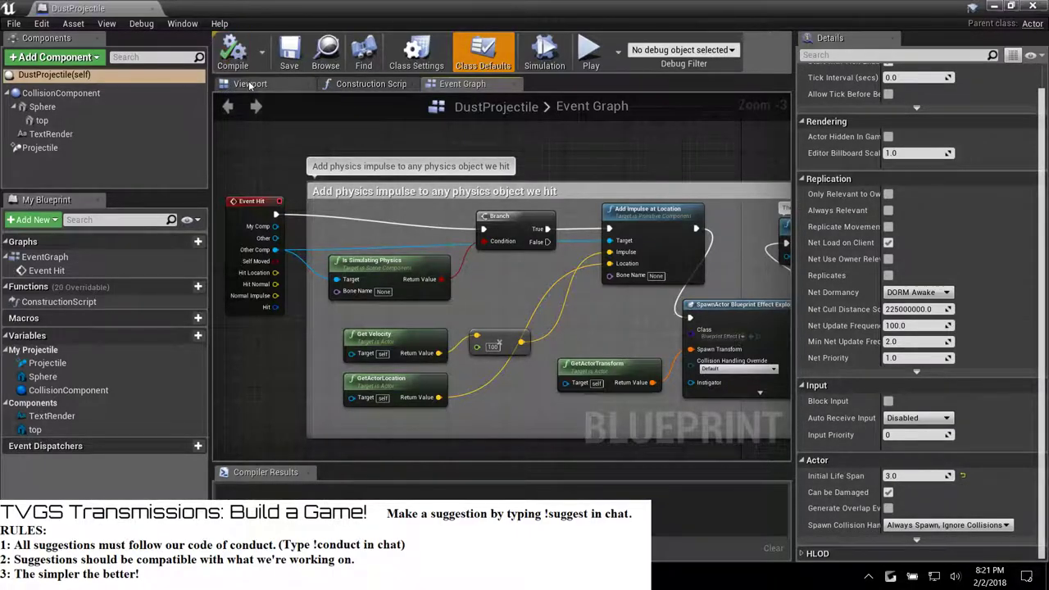
Show DustProjectile in its viewport, examine its CollisionComponent and Projectile component settings, and save and close the blueprint.
left_click(250, 85)
left_click(57, 94)
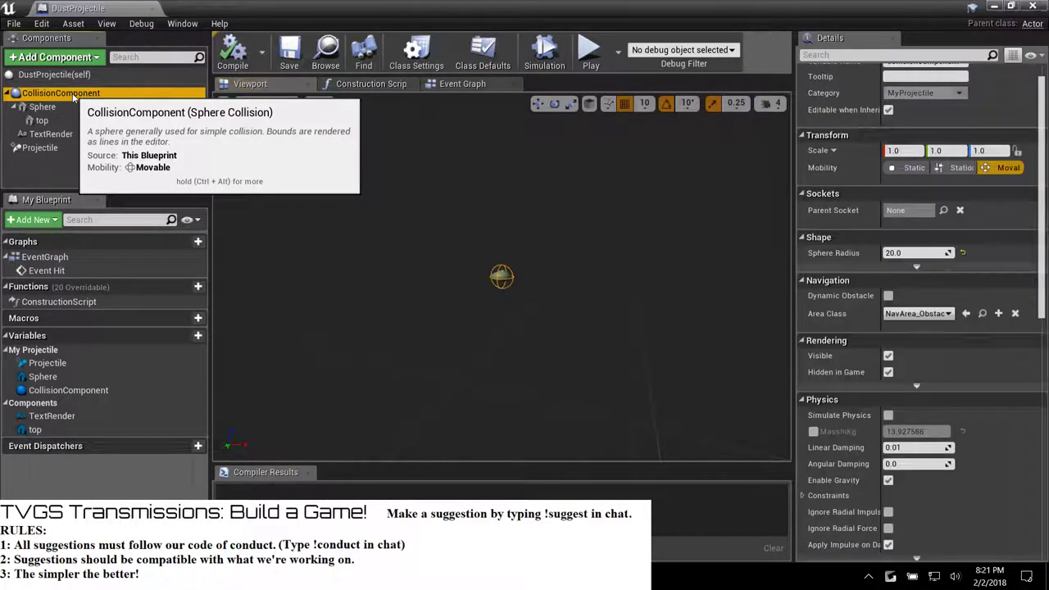
left_click(45, 149)
scroll(960, 273, "up", 1)
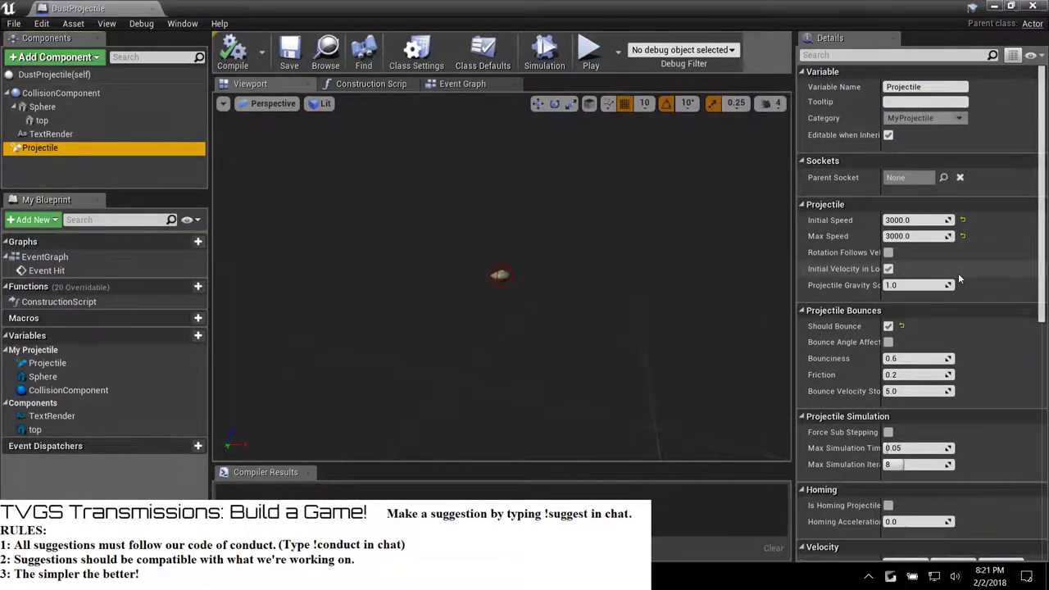
left_click(295, 60)
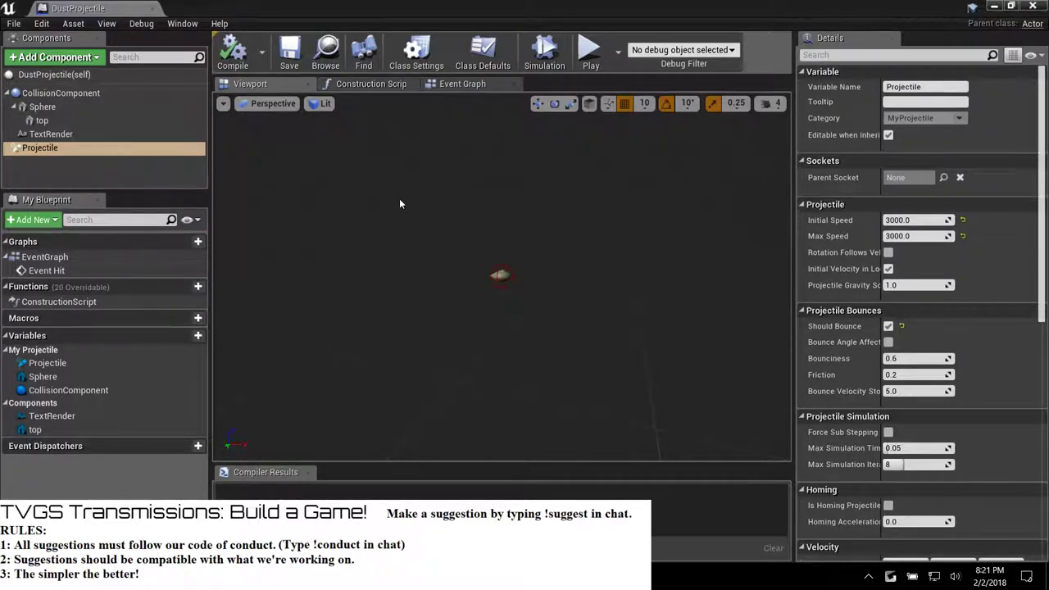
scroll(515, 246, "up", 5)
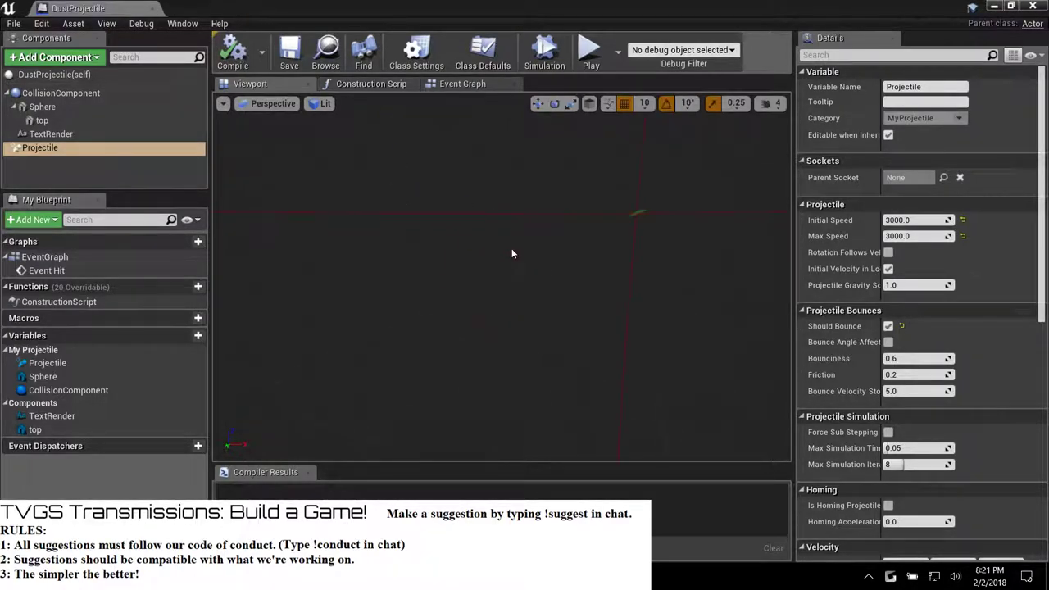
scroll(511, 248, "down", 5)
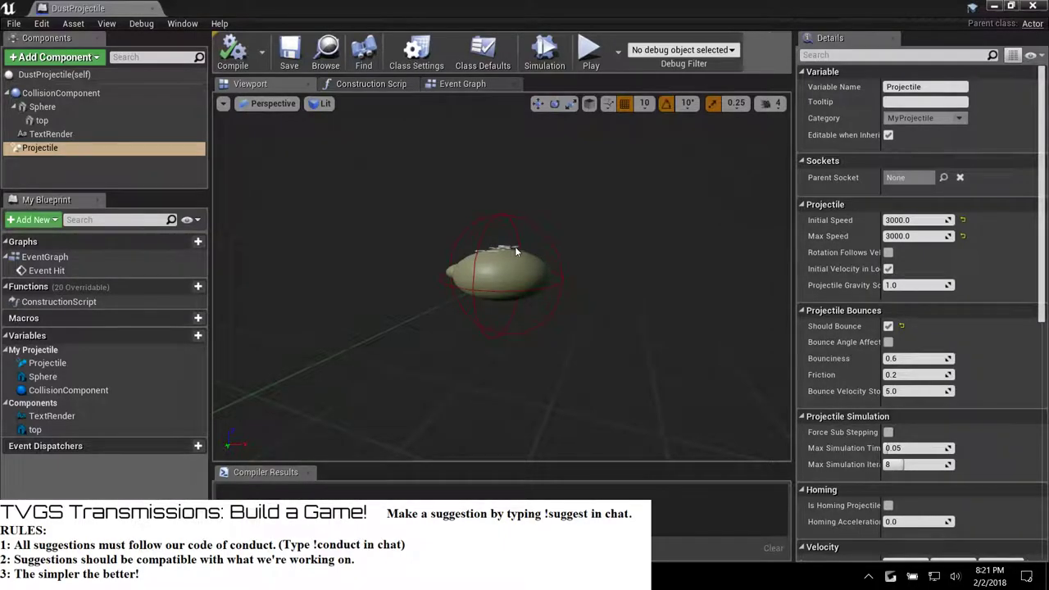
left_click(1044, 8)
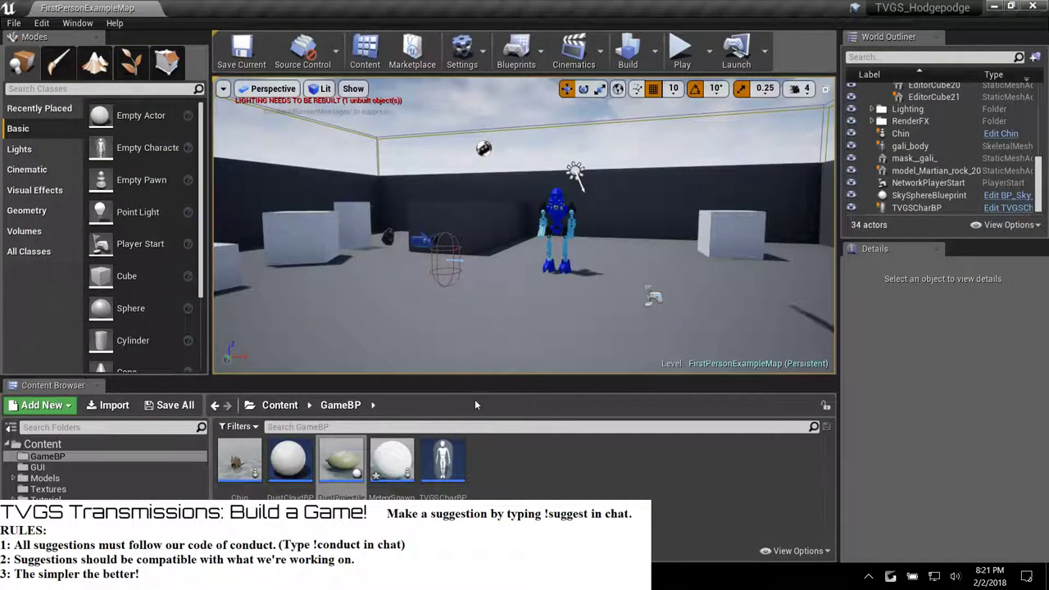
Select the placed TVGSCharBP character in the level and look through its instance properties.
right_click(396, 465)
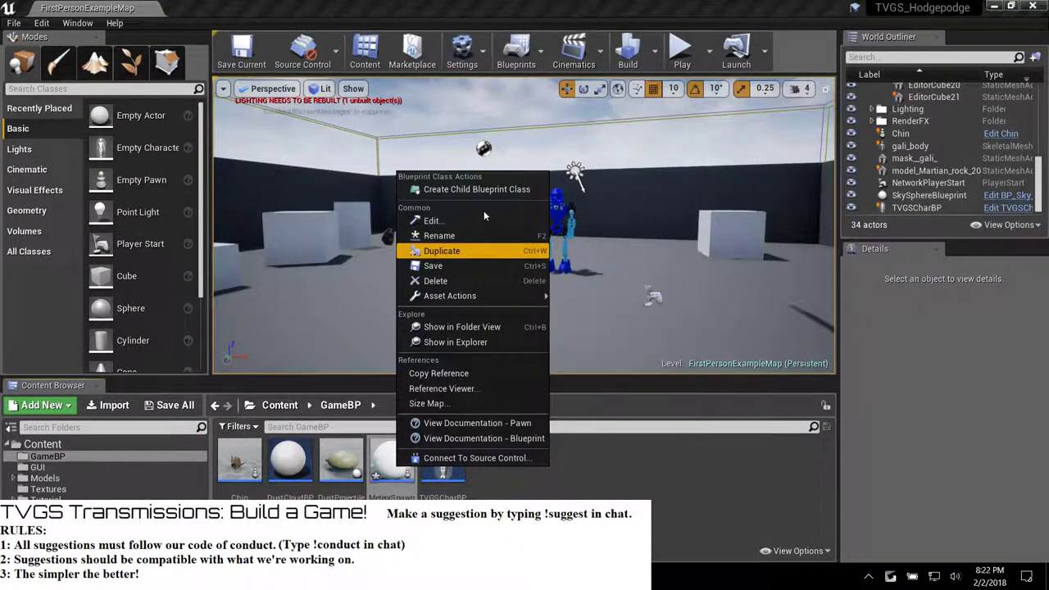
left_click(619, 478)
left_click(443, 280)
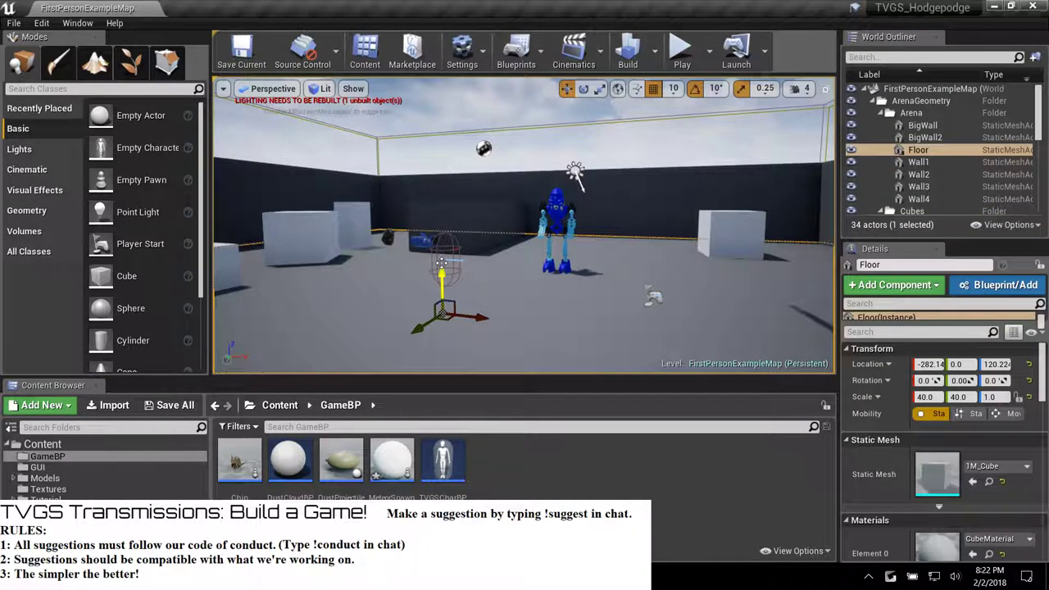
left_click(435, 250)
left_click(429, 253)
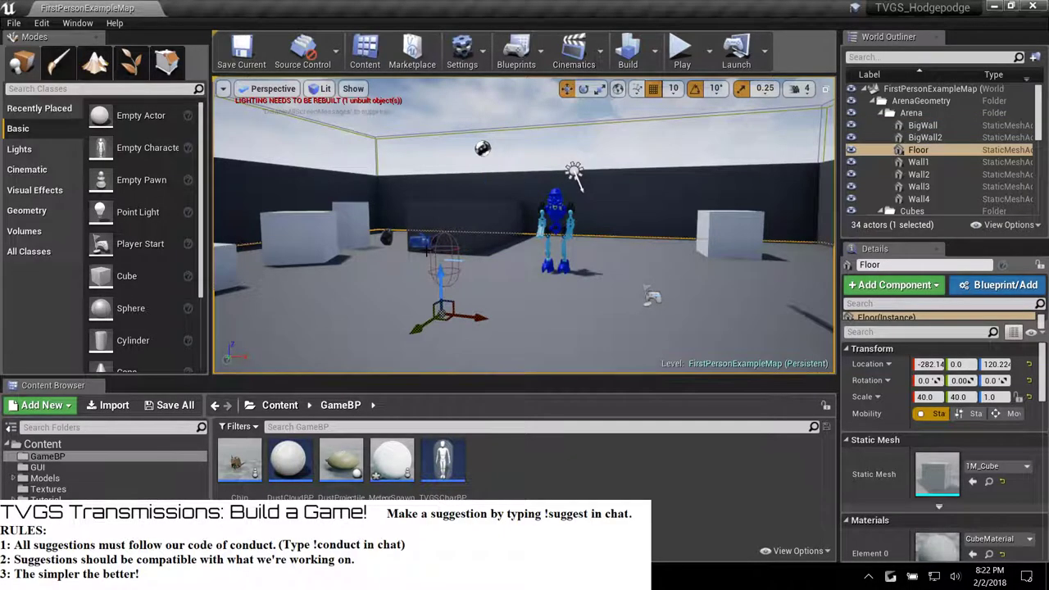
left_click(426, 244)
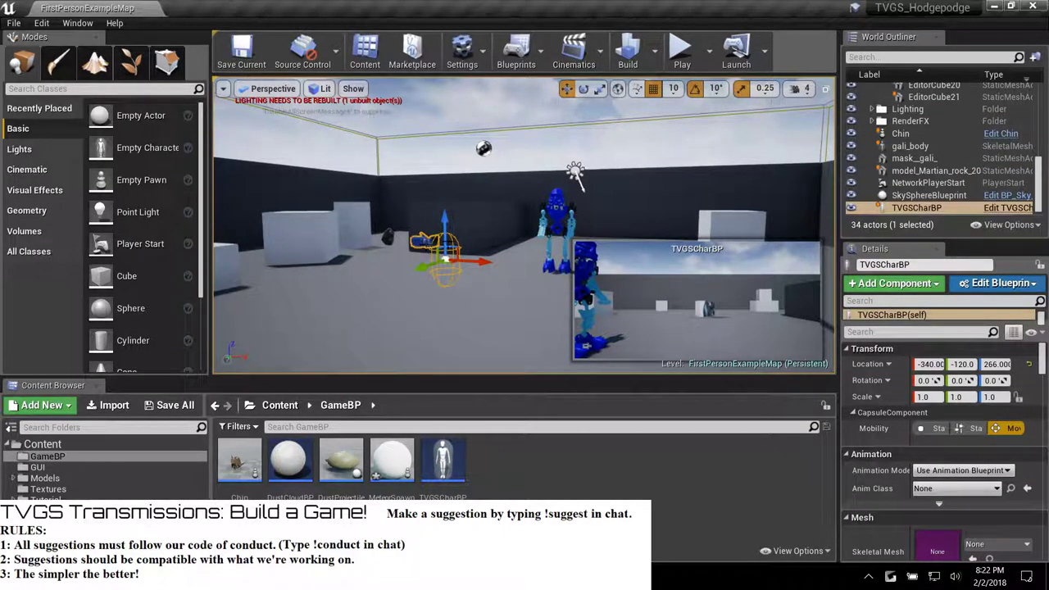
scroll(931, 405, "down", 15)
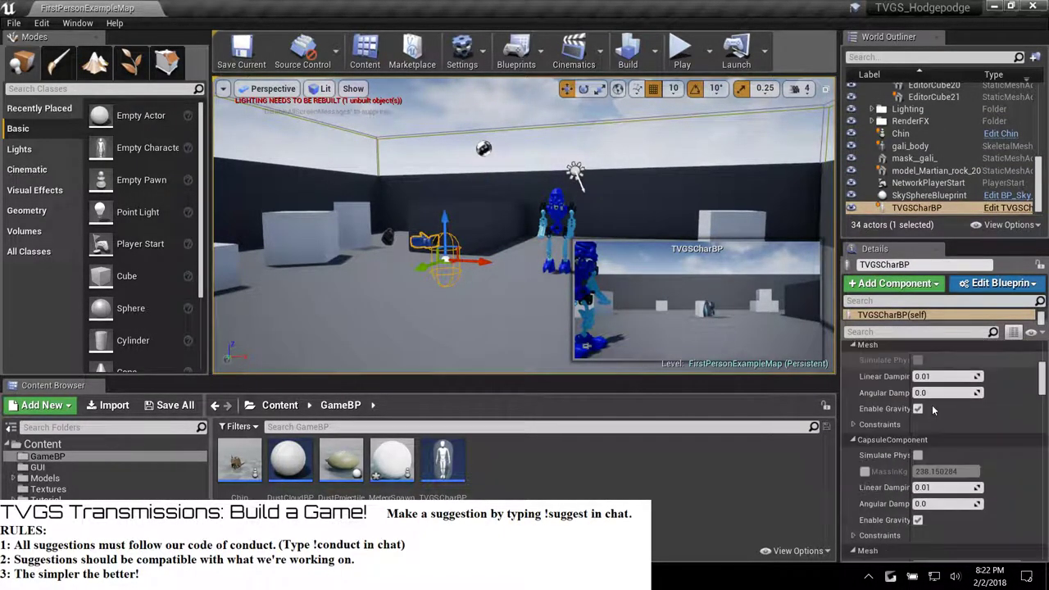
scroll(931, 409, "down", 15)
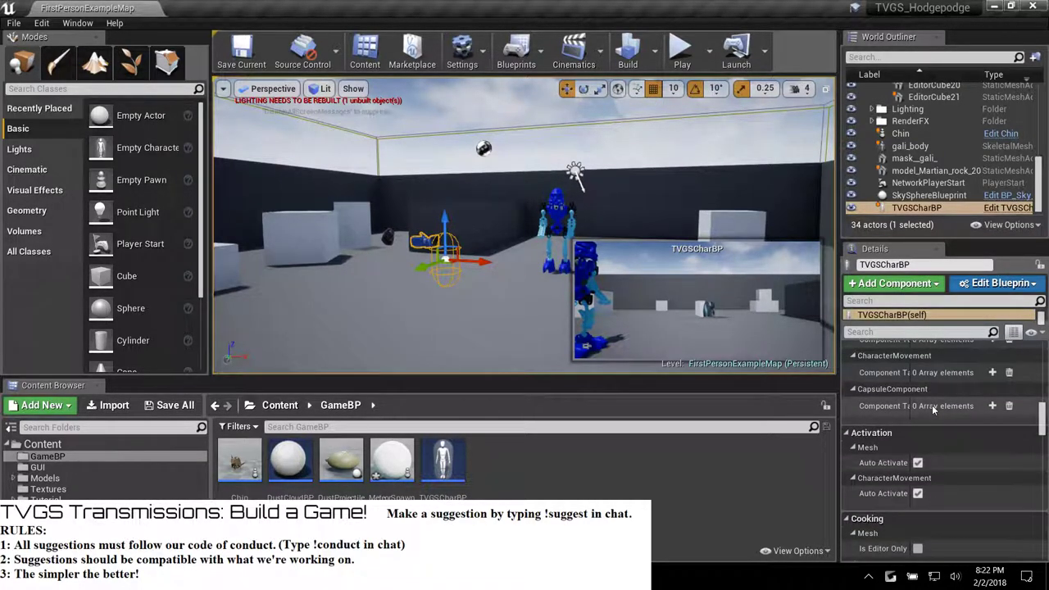
scroll(932, 405, "down", 5)
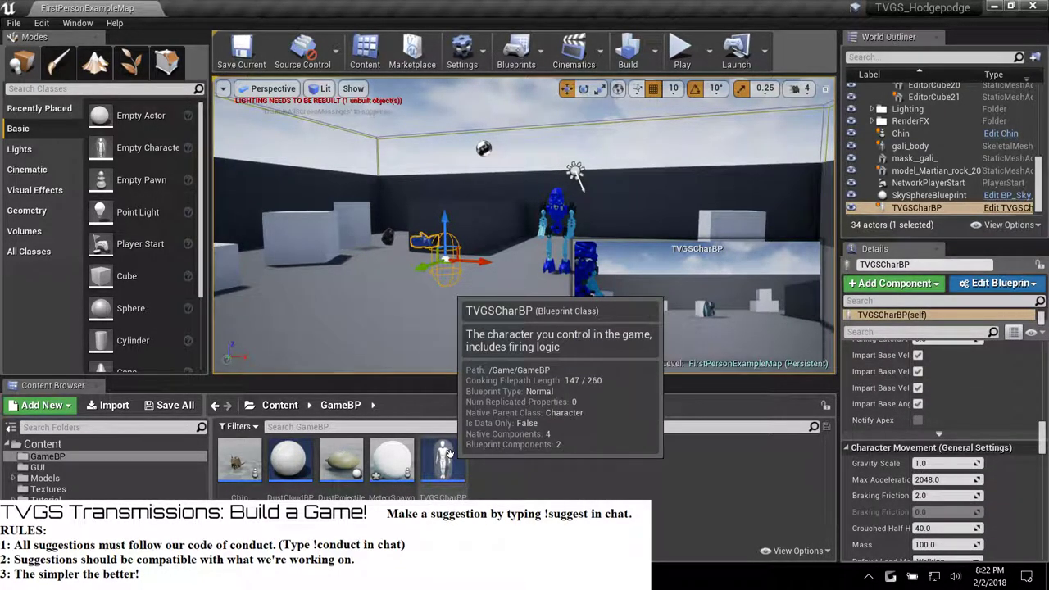
In the TVGSCharBP event graph, promote the Class input of SpawnActor Dust Projectile to a variable and place its node above Select.
double_click(444, 458)
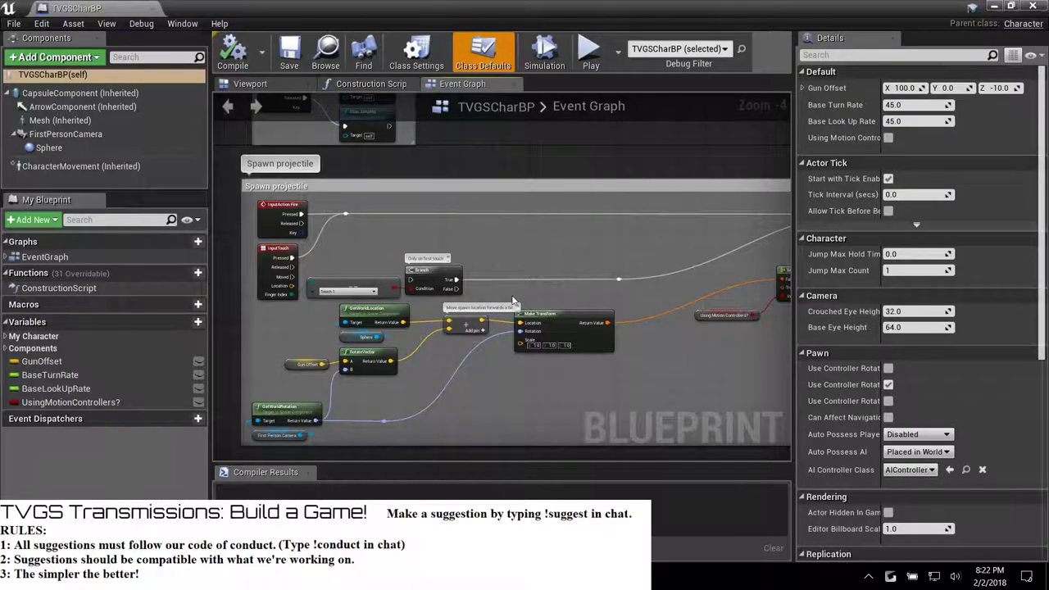
scroll(512, 298, "down", 4)
scroll(606, 289, "up", 7)
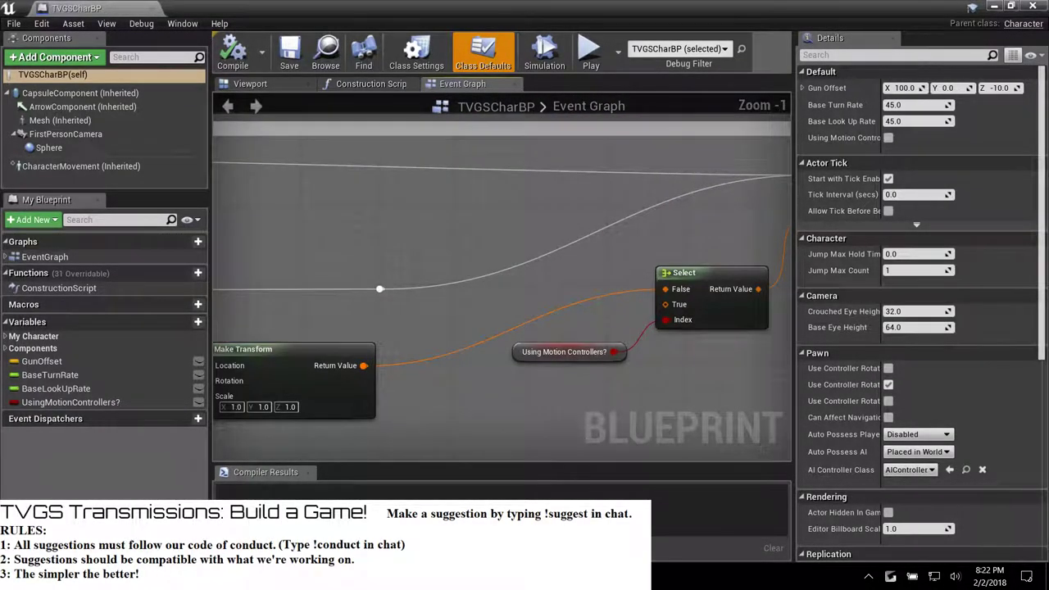
left_click_drag(506, 219, 435, 235)
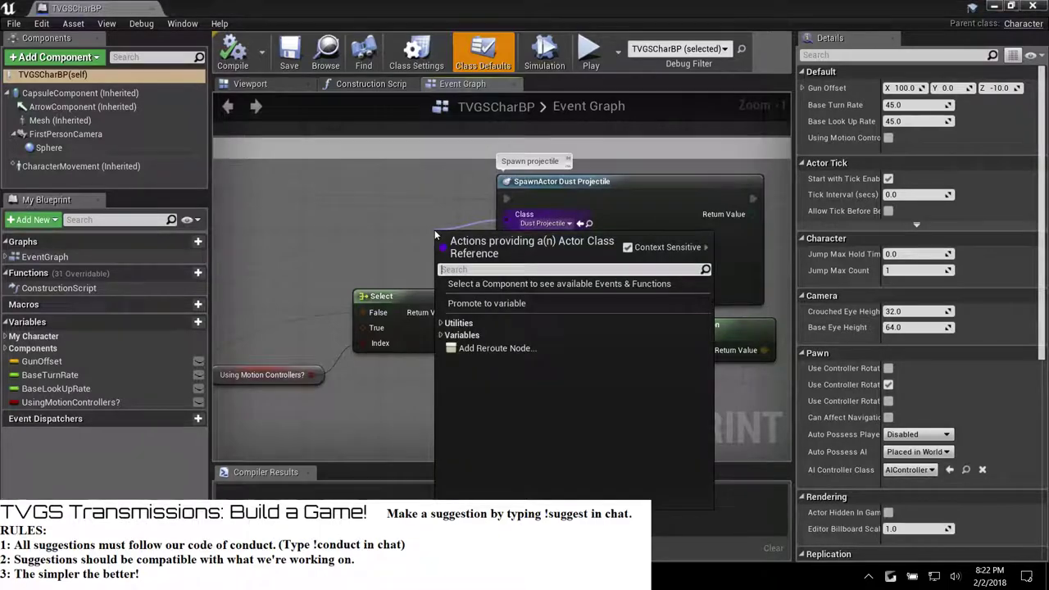
left_click(487, 303)
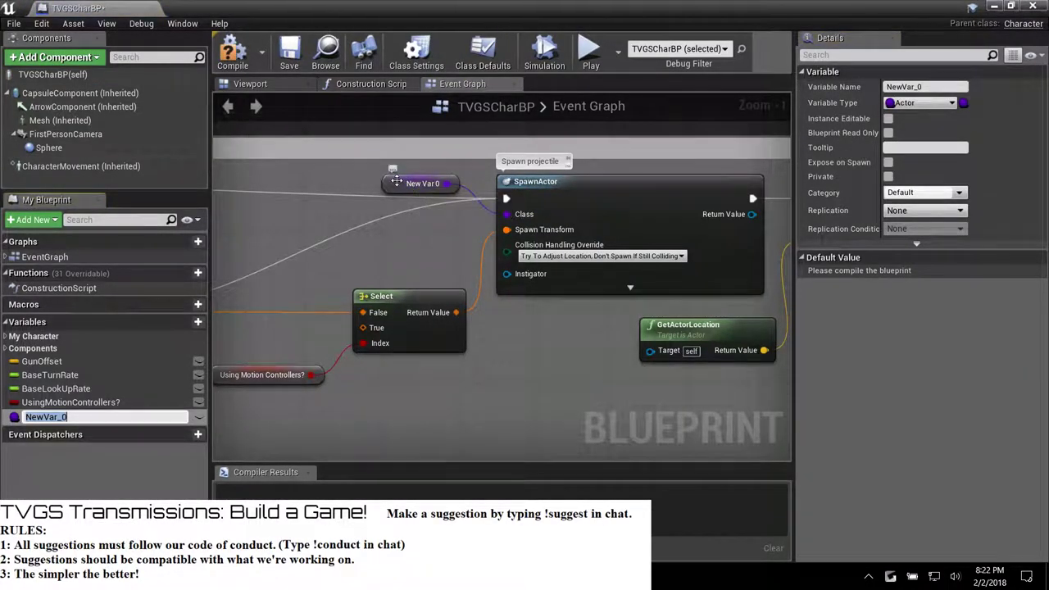
left_click_drag(416, 186, 416, 243)
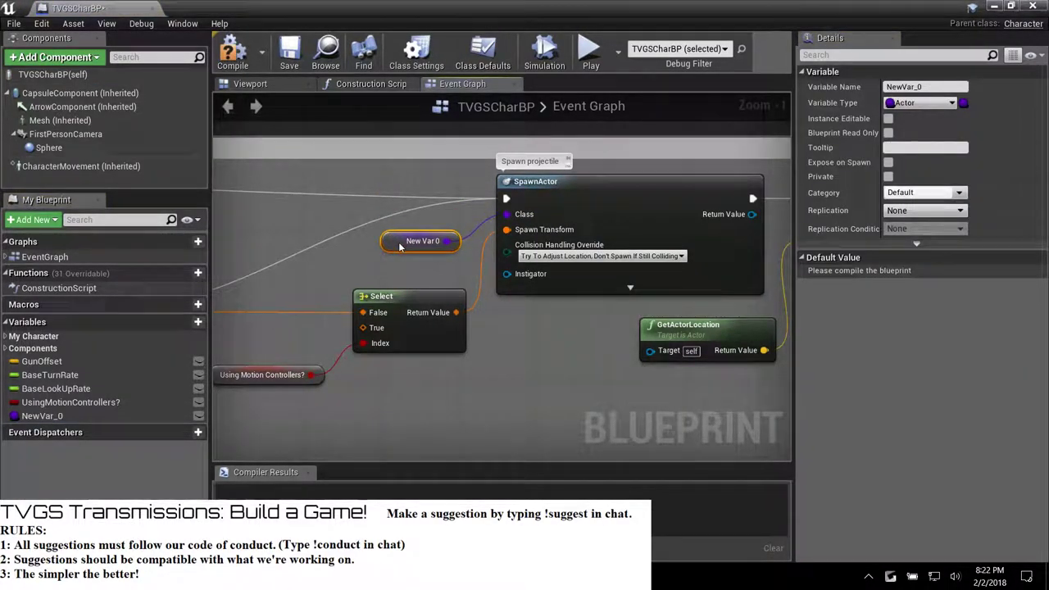
Rename the promoted class variable to Projectile, make it instance editable, and compile the blueprint.
left_click(41, 415)
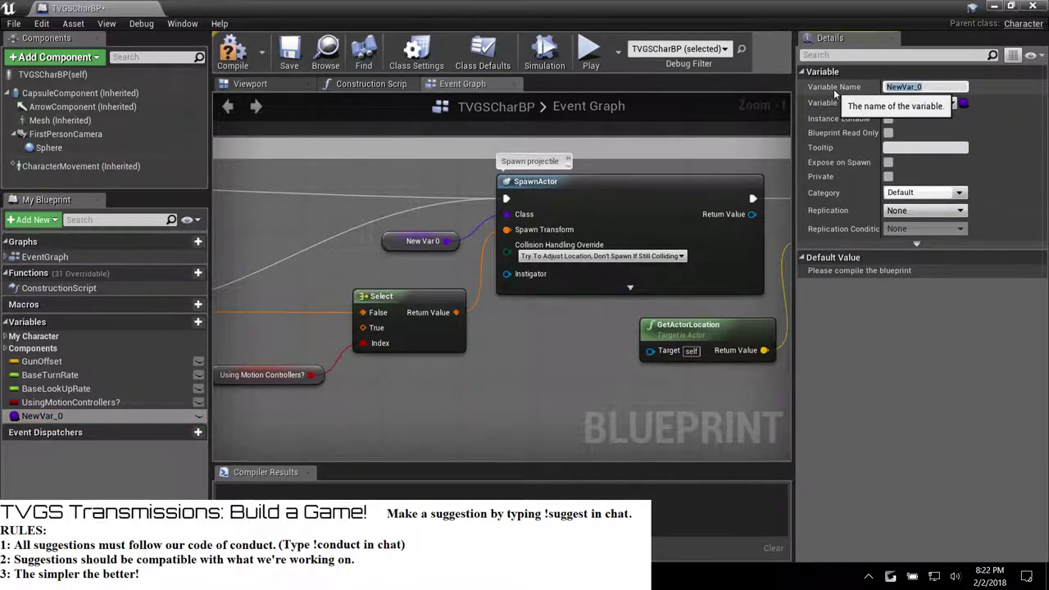
type("Prohectile")
key("BackSpace")
type("jectile")
key("Return")
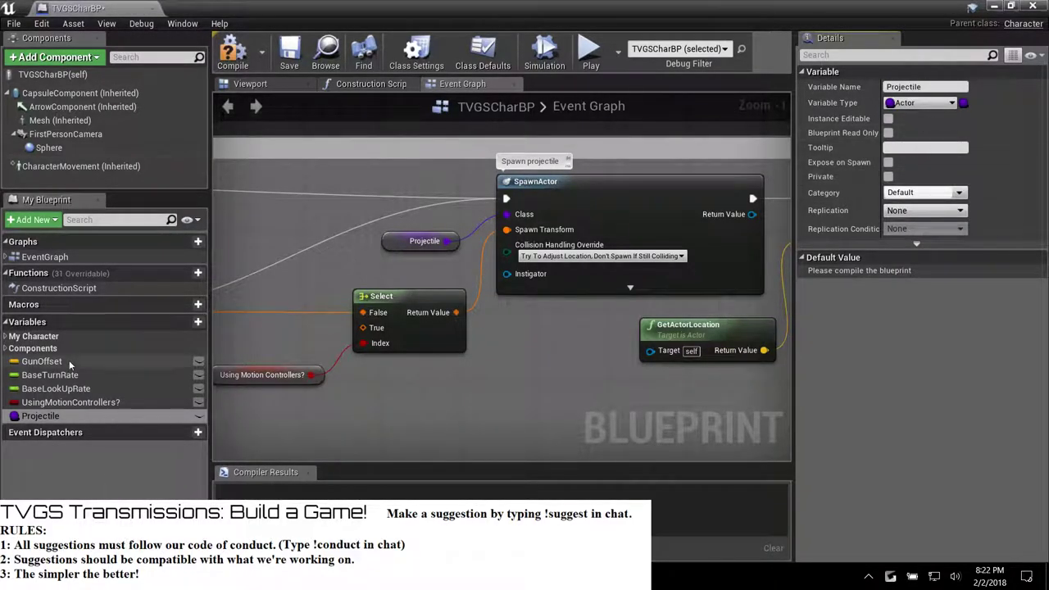
left_click(199, 415)
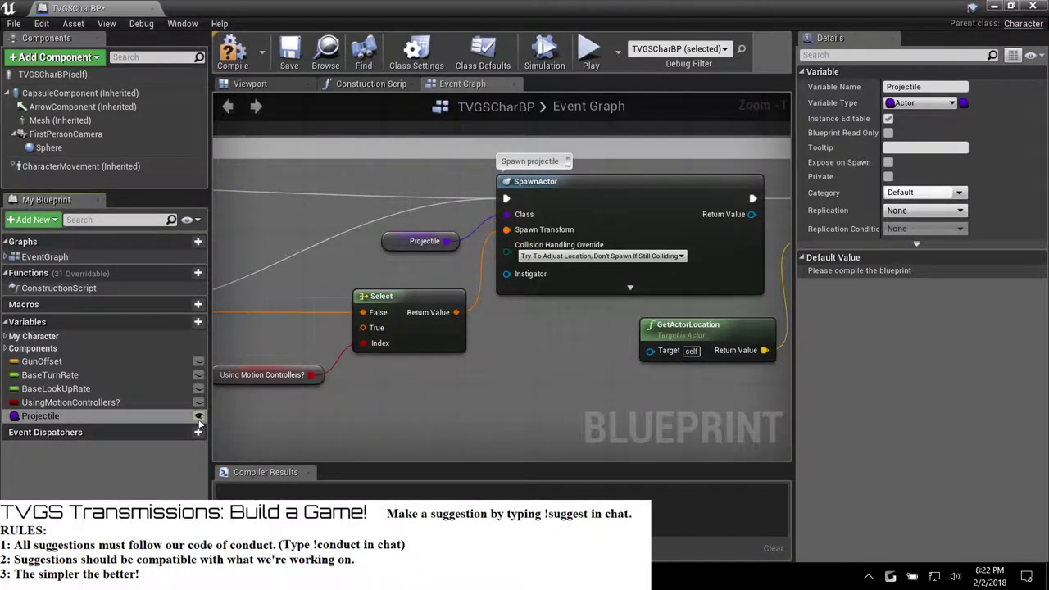
left_click(233, 50)
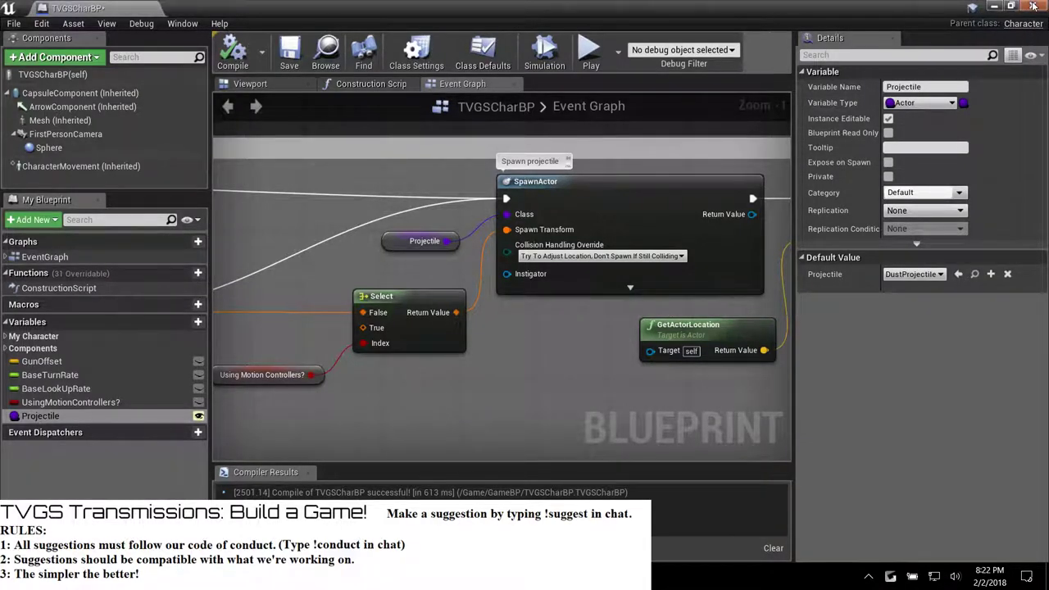
Look over the Spawn projectile nodes and the construction script of TVGSCharBP, and return to the level editor.
scroll(454, 283, "down", 4)
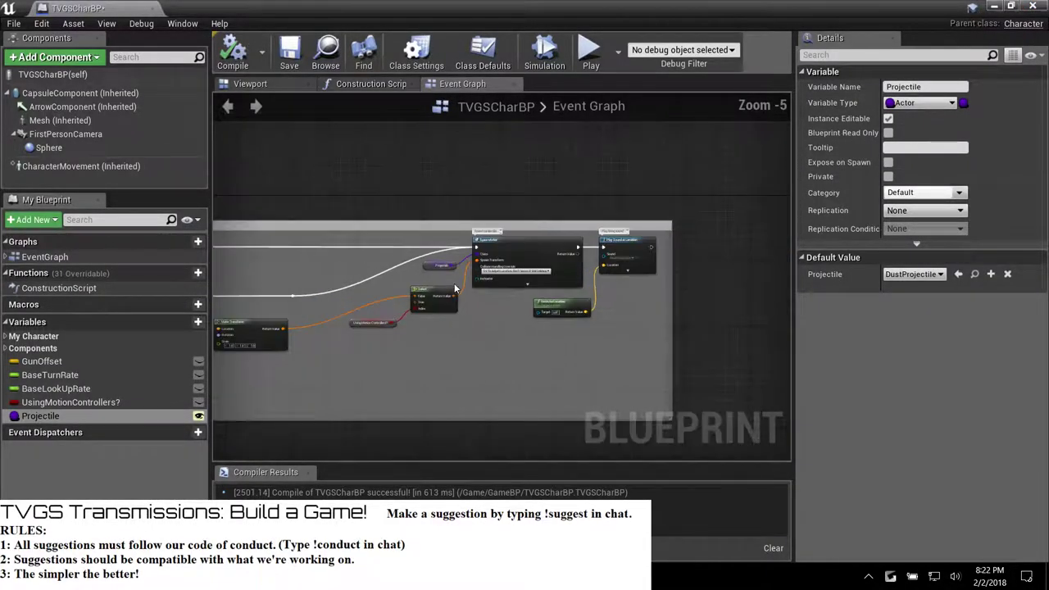
left_click(370, 84)
scroll(395, 200, "down", 2)
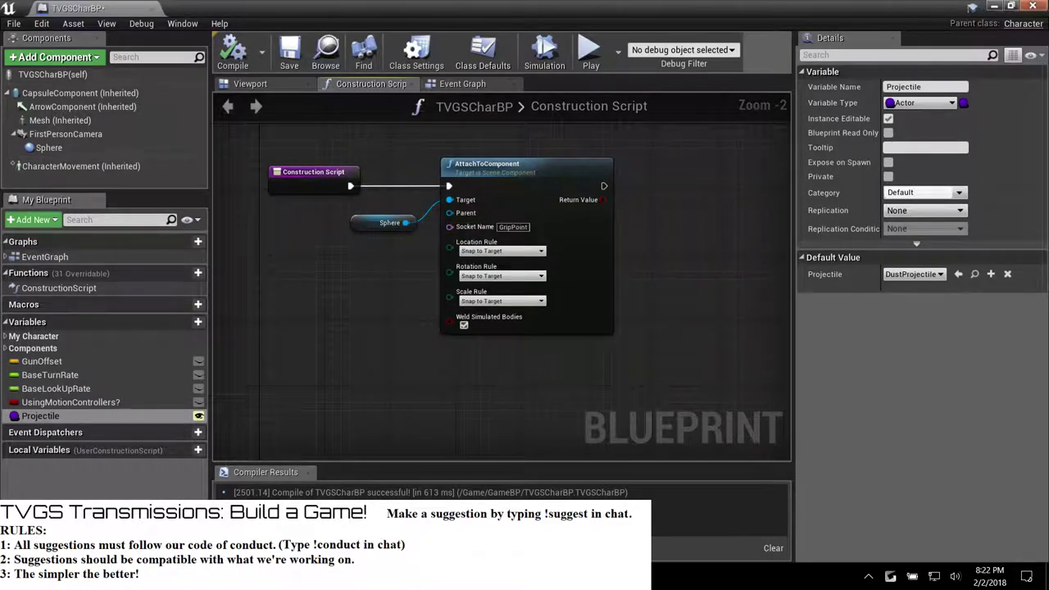
left_click(256, 84)
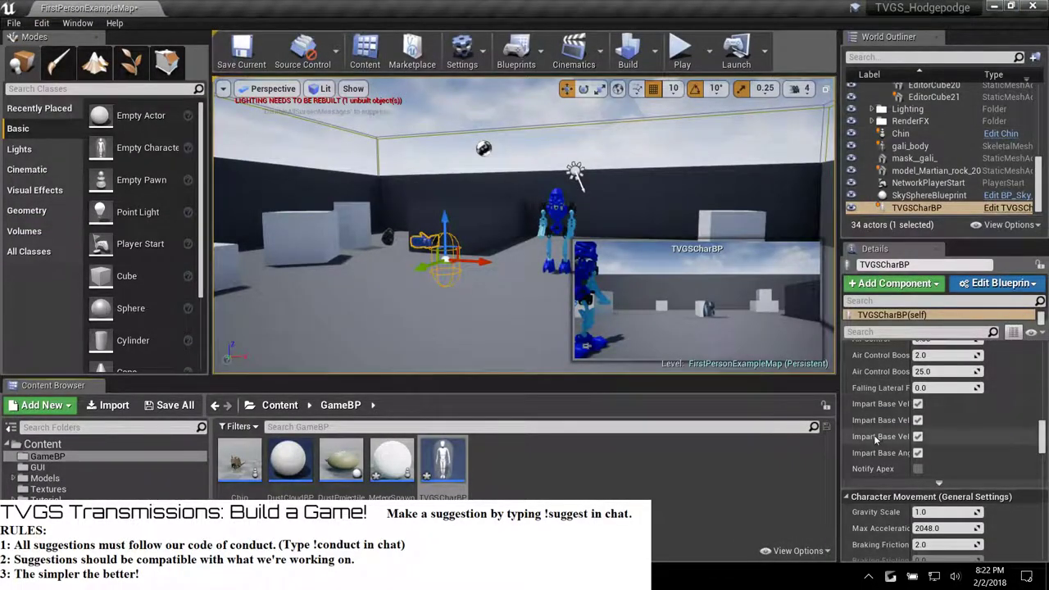
Find the exposed Projectile setting among the placed TVGSCharBP character's Default properties.
scroll(878, 434, "up", 15)
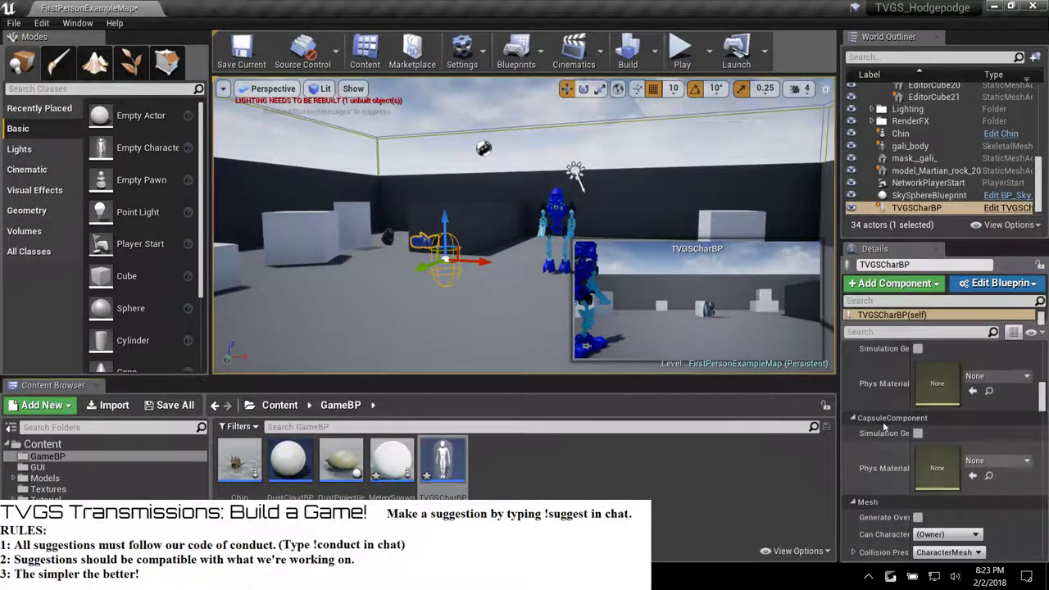
scroll(881, 419, "up", 15)
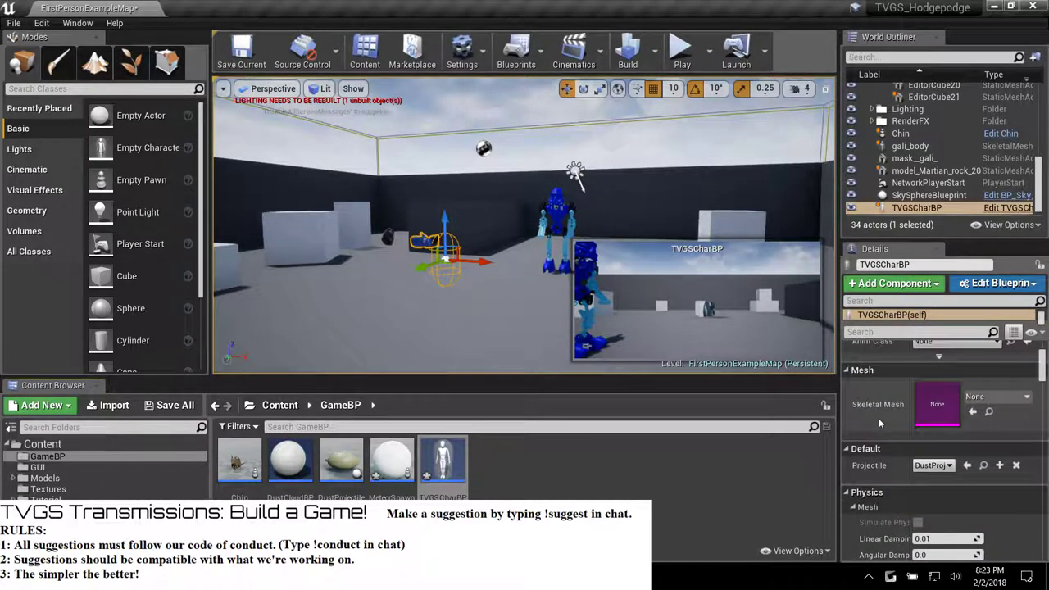
scroll(881, 413, "up", 5)
scroll(881, 414, "down", 4)
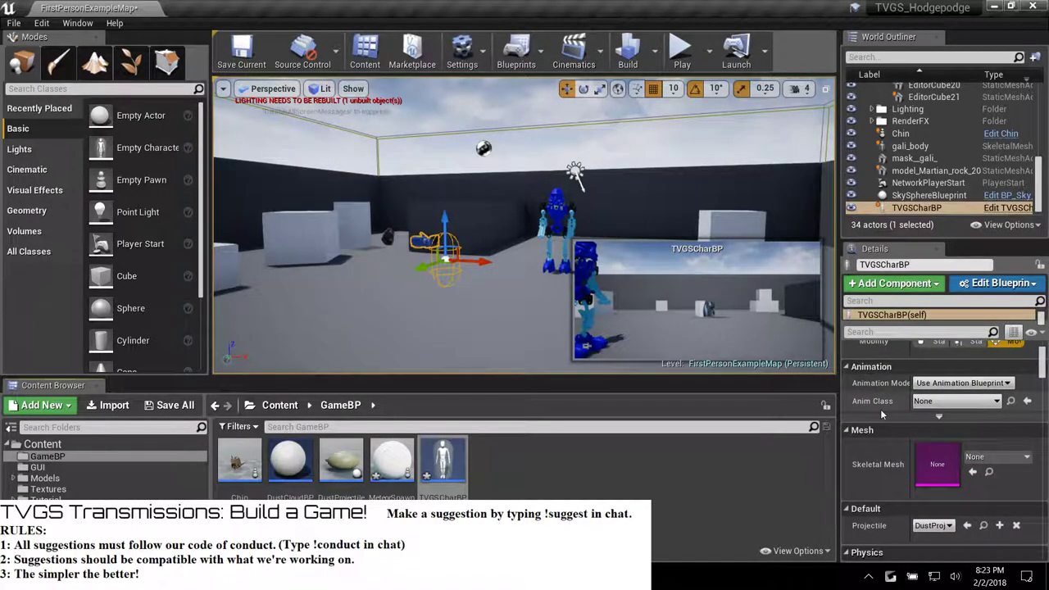
scroll(882, 414, "down", 3)
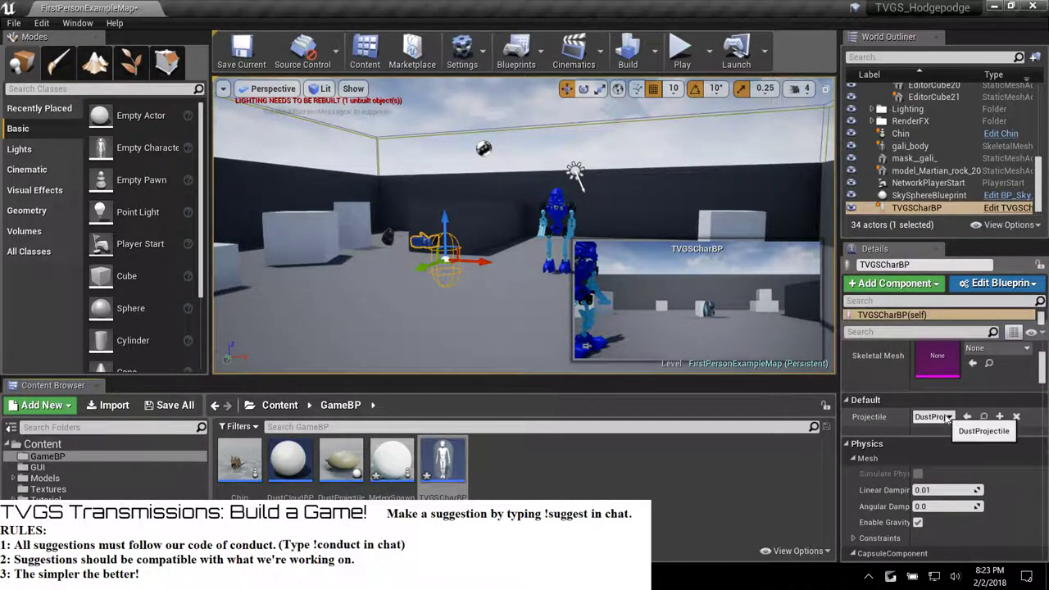
Play-test the level by walking around the arena and repeatedly firing dust projectiles, and stop the session.
left_click(948, 417)
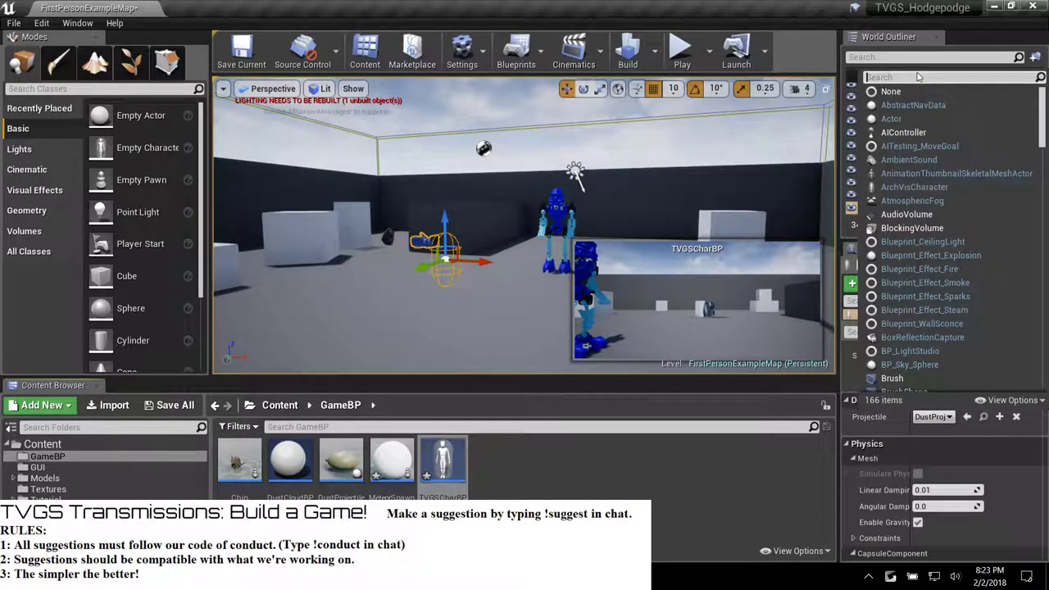
left_click(341, 459)
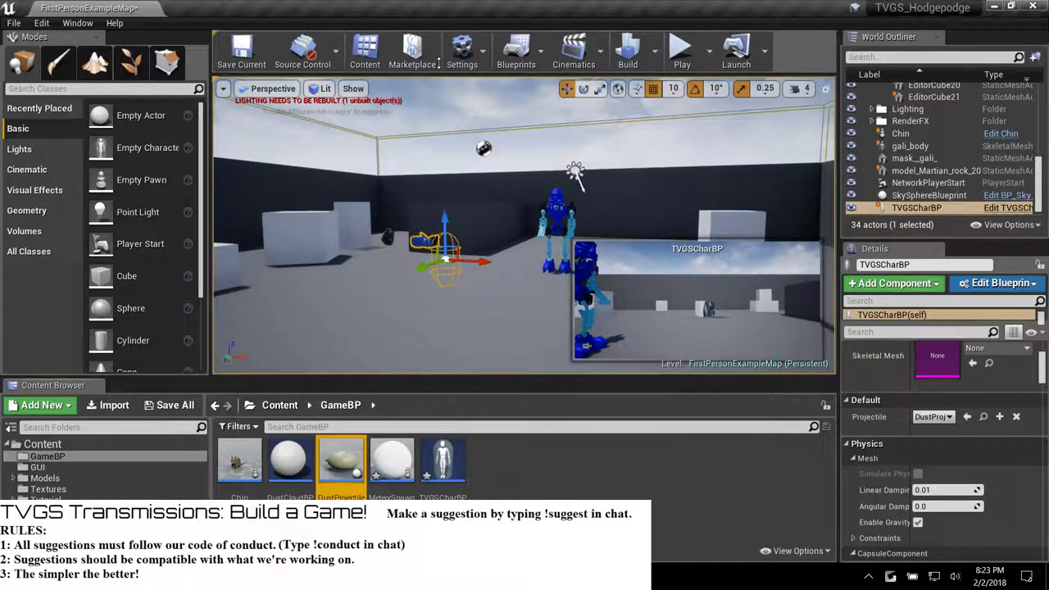
left_click(681, 51)
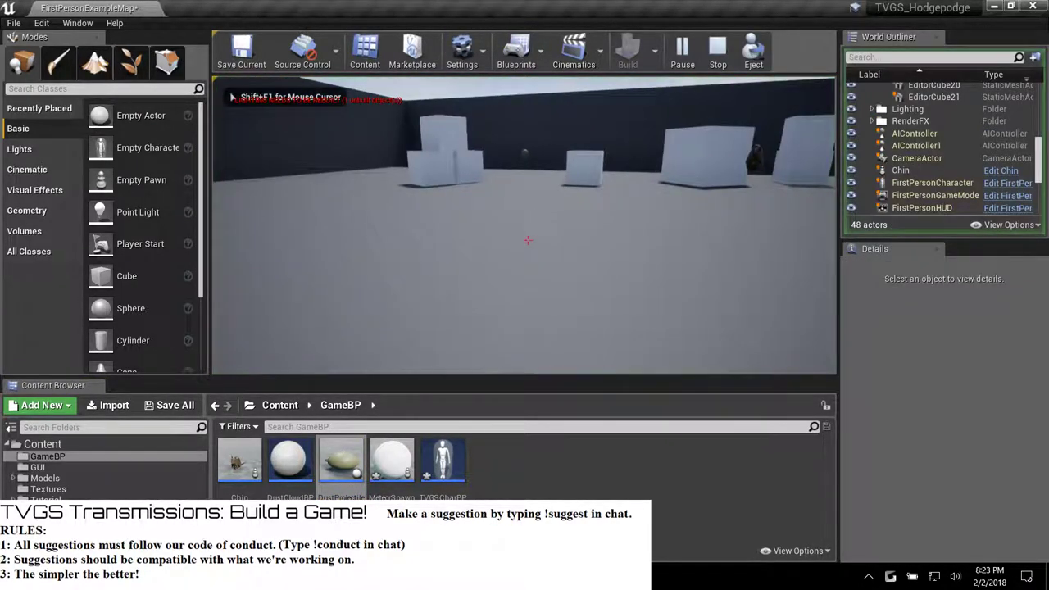
key("w")
left_click(528, 240)
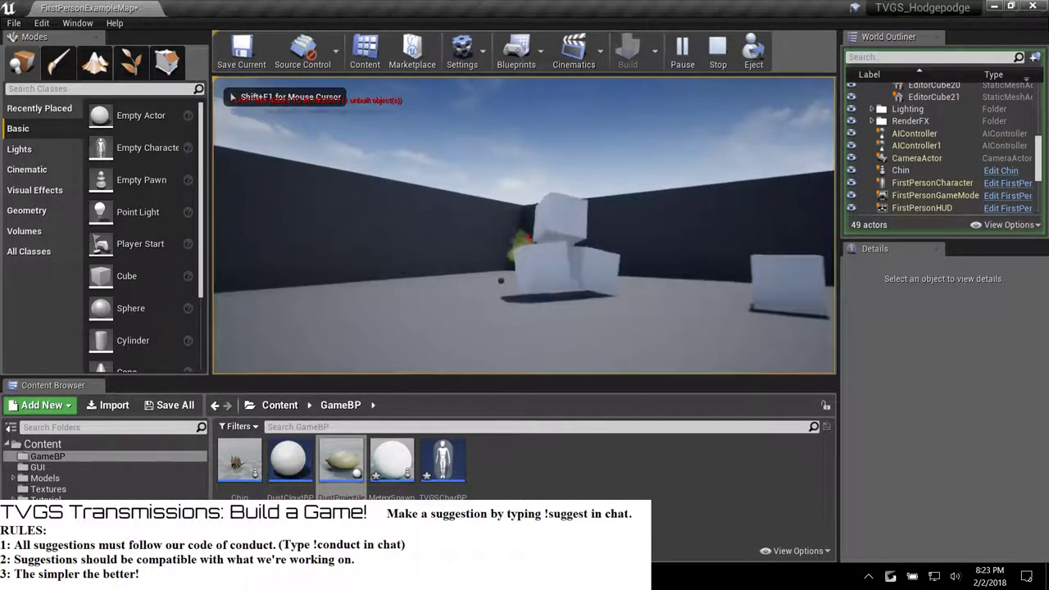
key("w")
left_click(528, 241)
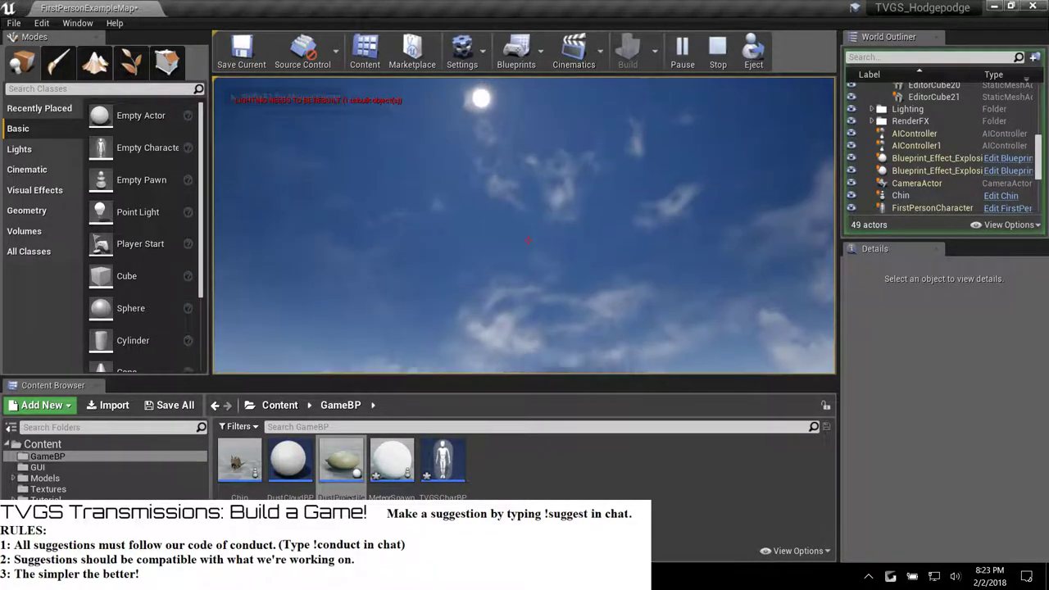
left_click(528, 240)
key("w")
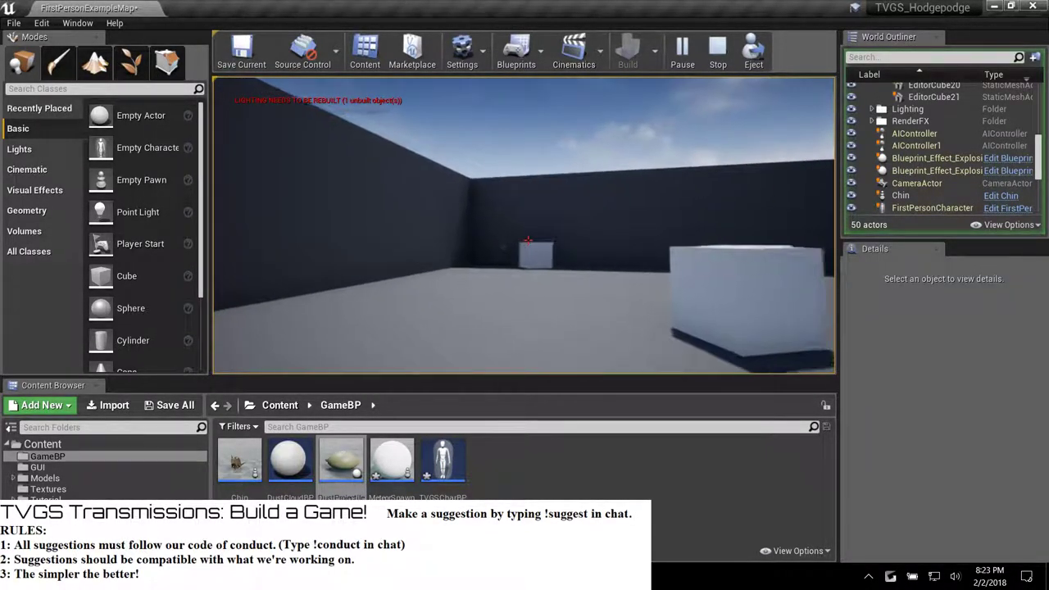
key("w")
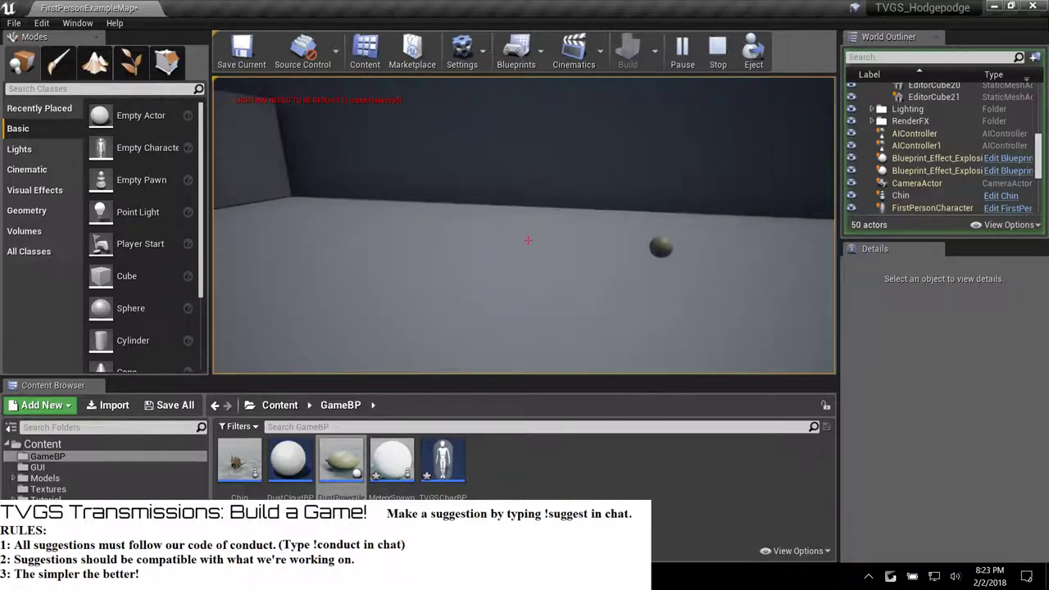
left_click(527, 240)
left_click(528, 241)
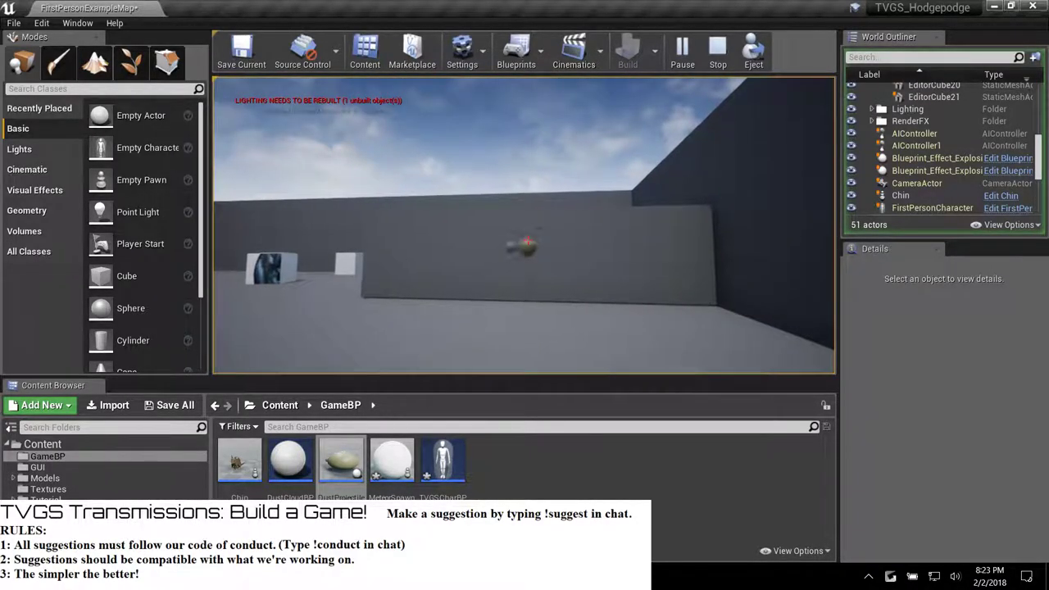
key("w")
left_click(528, 240)
left_click(528, 240)
left_click(528, 240)
left_click(528, 240)
left_click(527, 240)
left_click(528, 240)
left_click(528, 240)
left_click(528, 240)
left_click(527, 240)
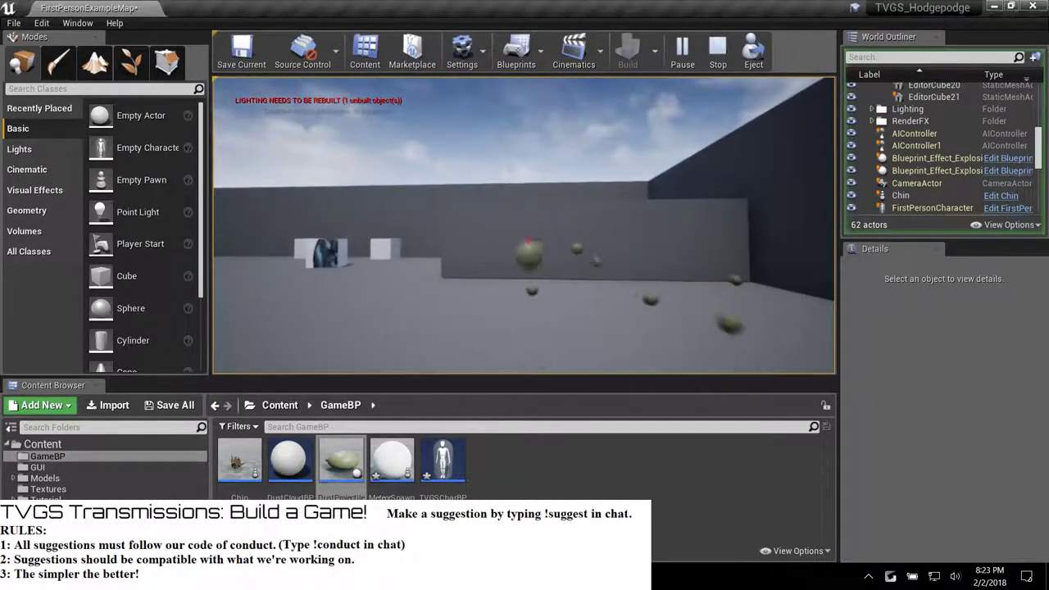
left_click(528, 240)
left_click(528, 240)
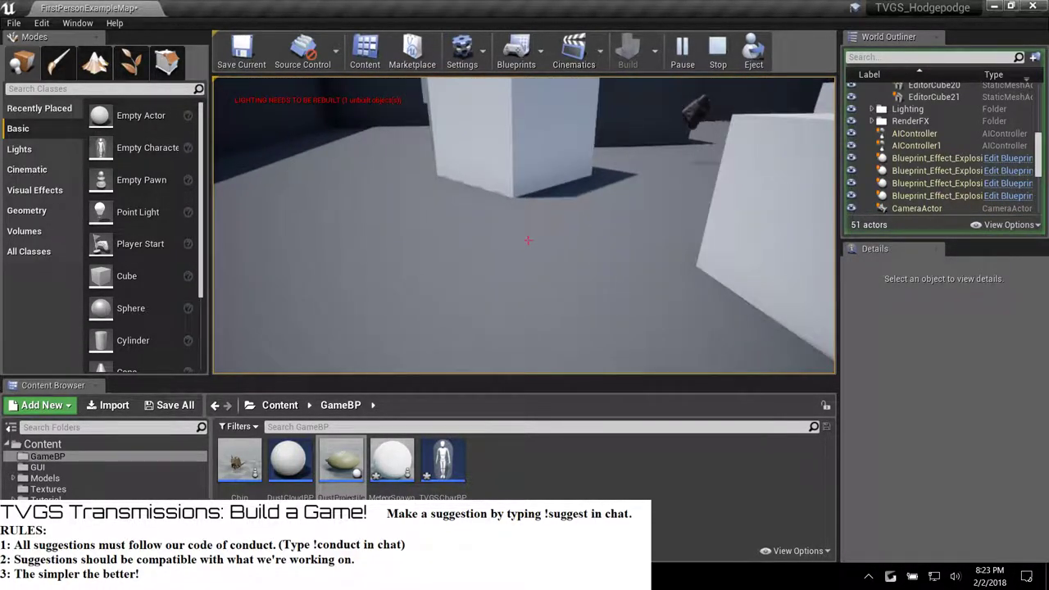
key("Escape")
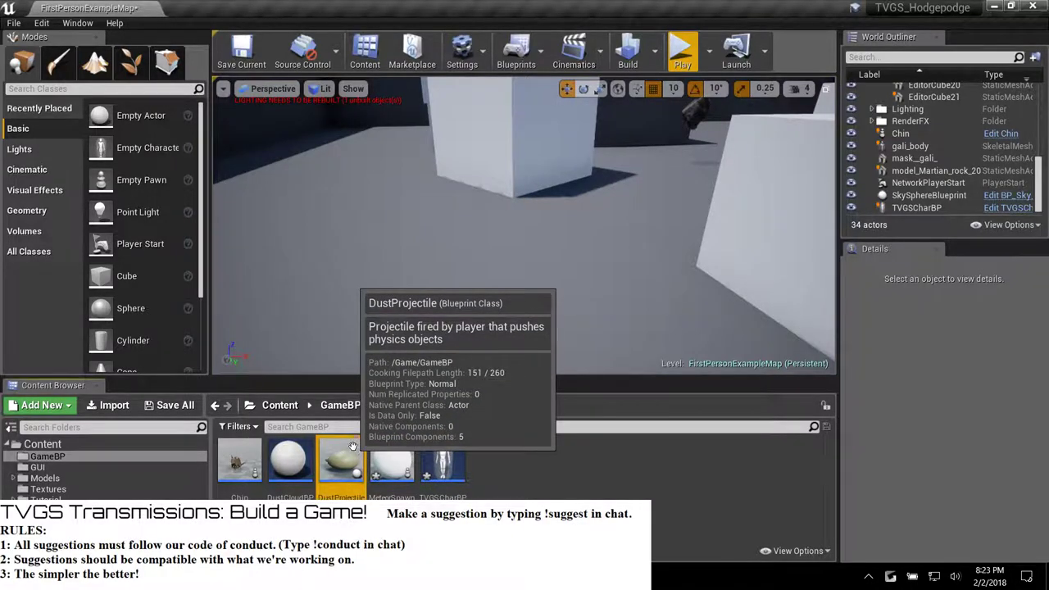
Look up the FirstPersonProjectile blueprint in Tutorial/FirstPersonBP/Blueprints, and return to the GameBP folder.
right_click(355, 451)
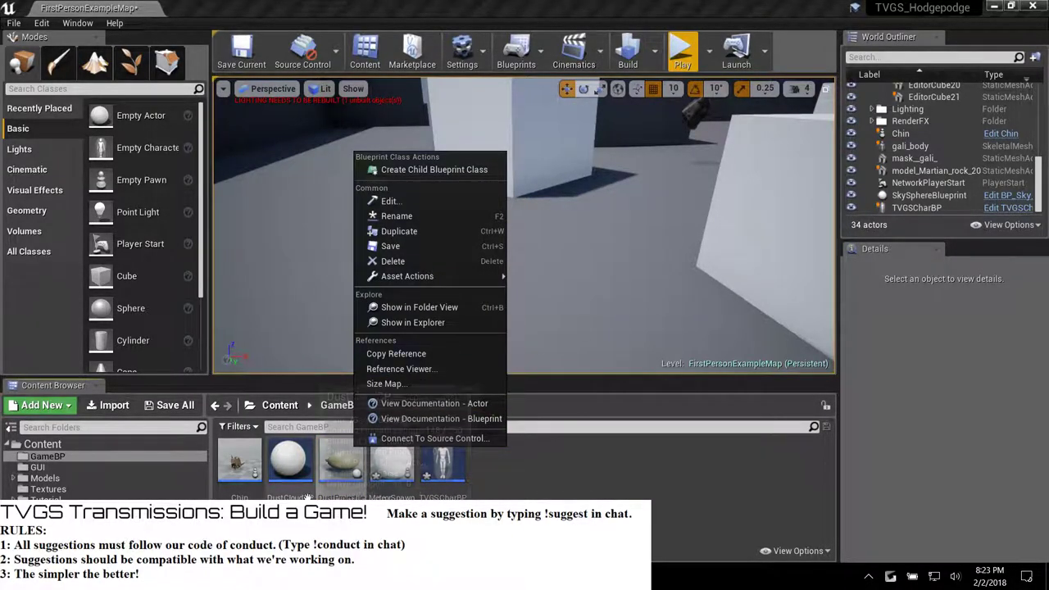
left_click(45, 498)
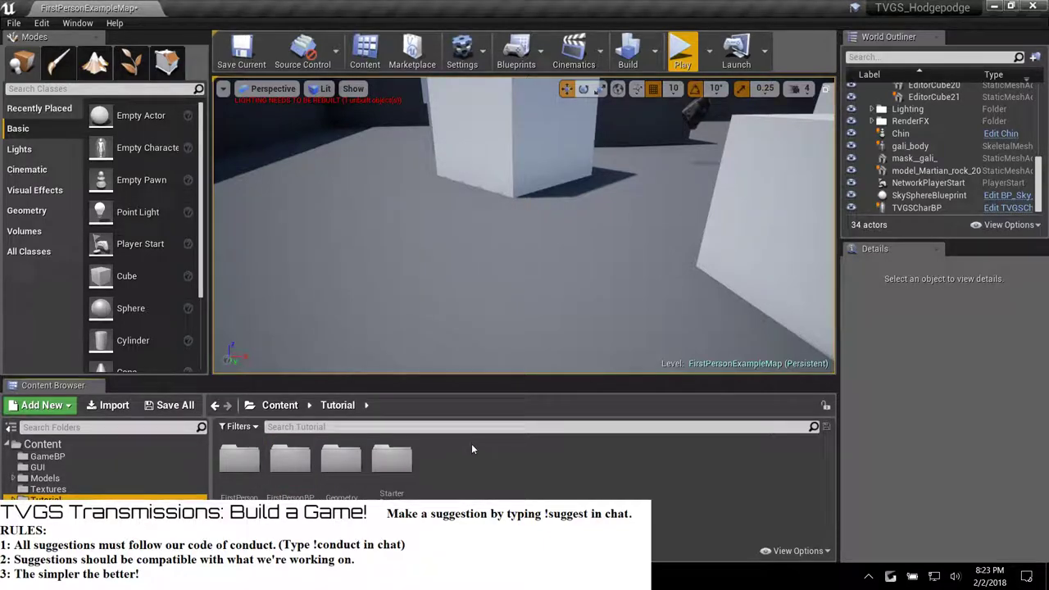
double_click(290, 460)
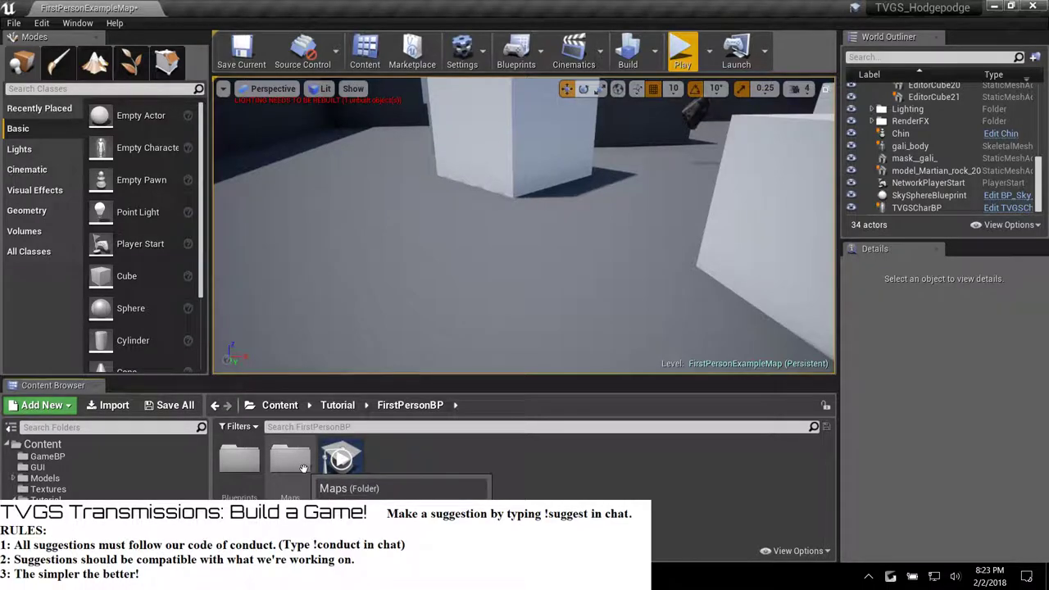
double_click(241, 460)
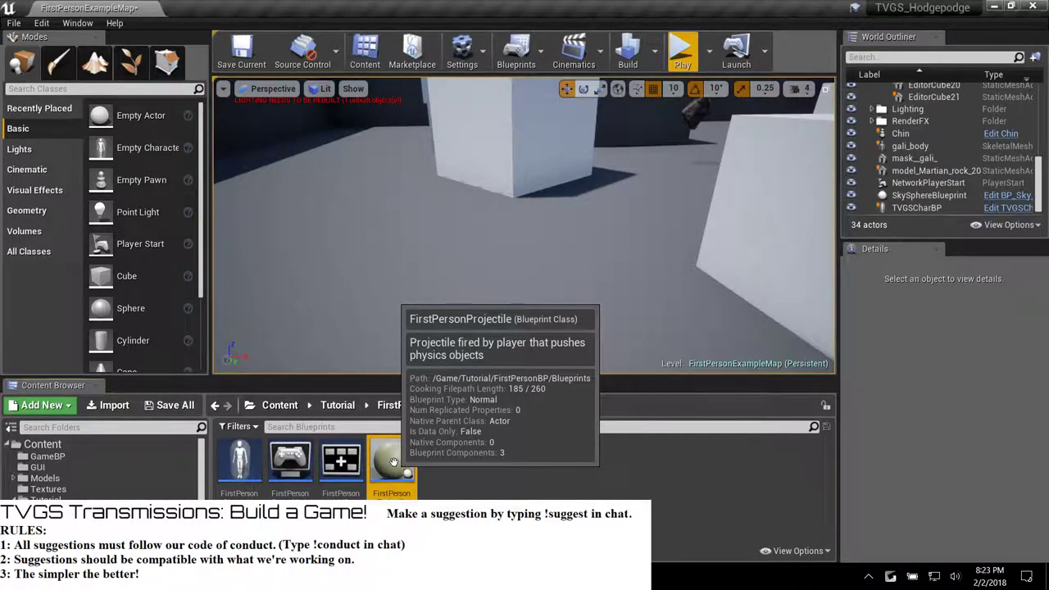
left_click(47, 456)
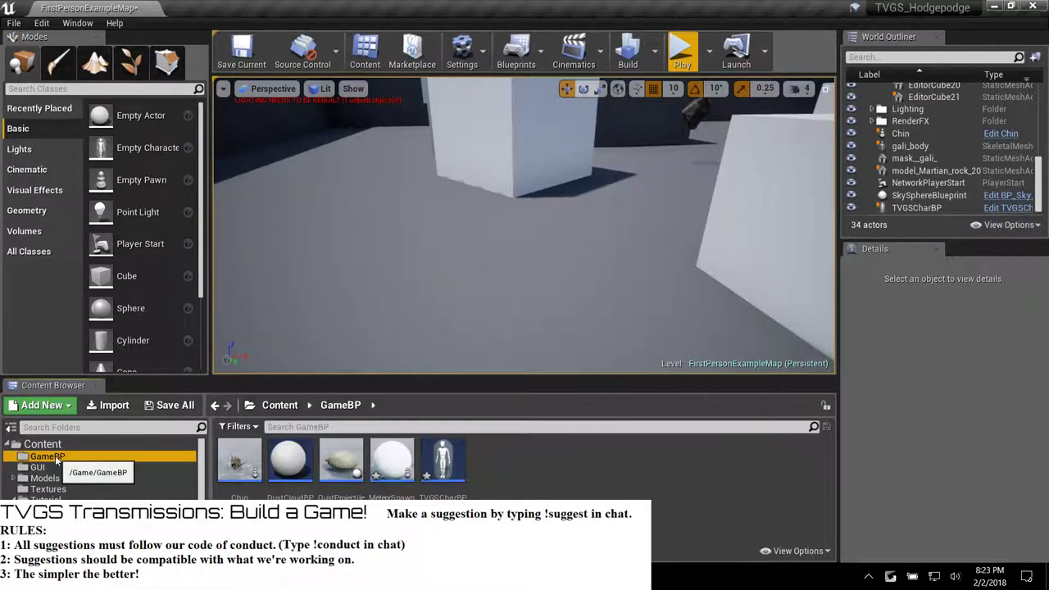
Check the Projectile default in the TVGSCharBP blueprint and return to the level editor.
double_click(442, 458)
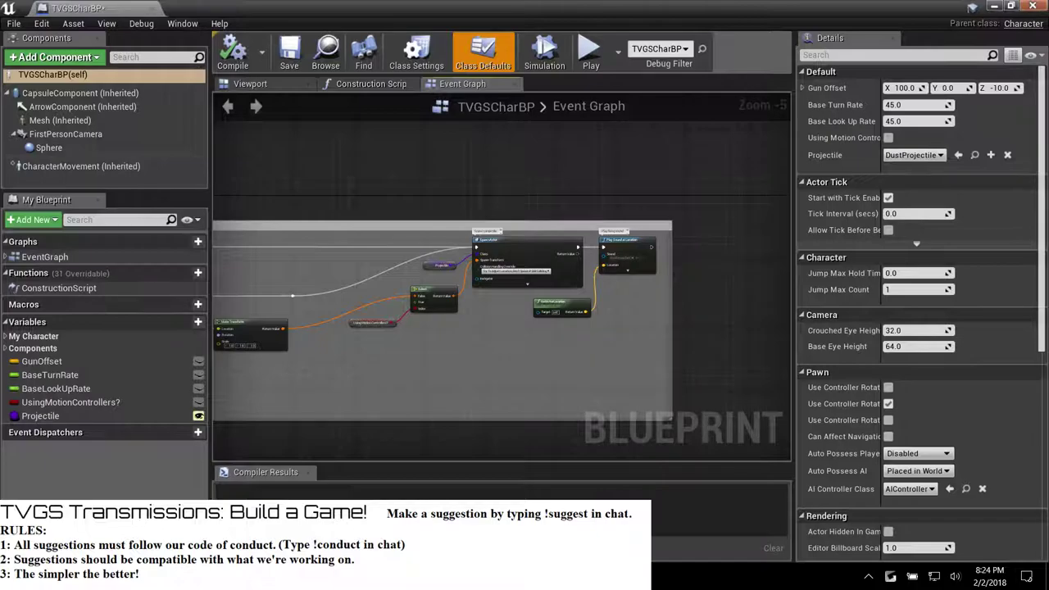
left_click(1032, 6)
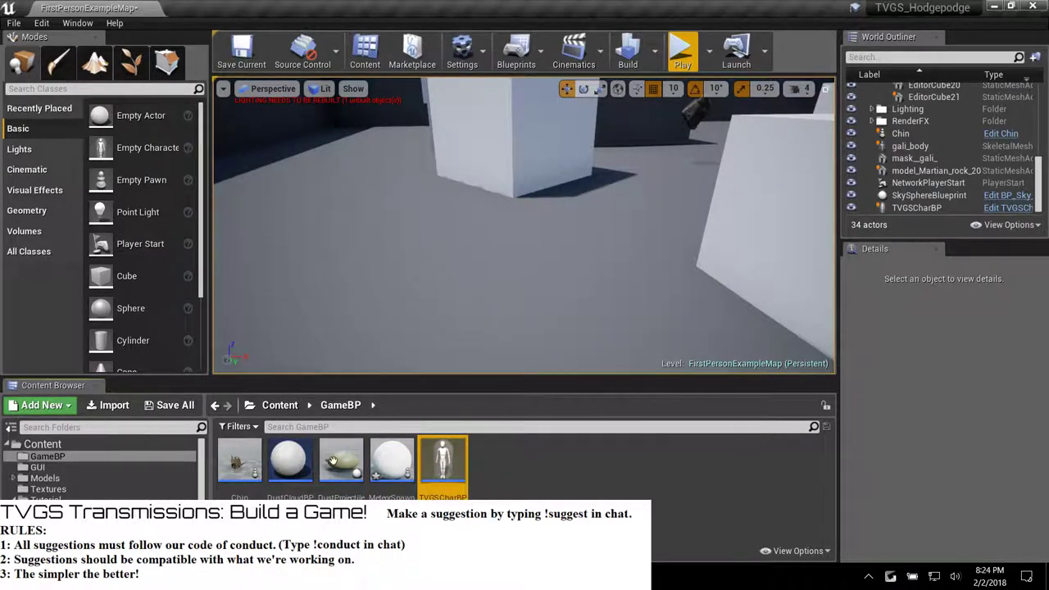
double_click(448, 464)
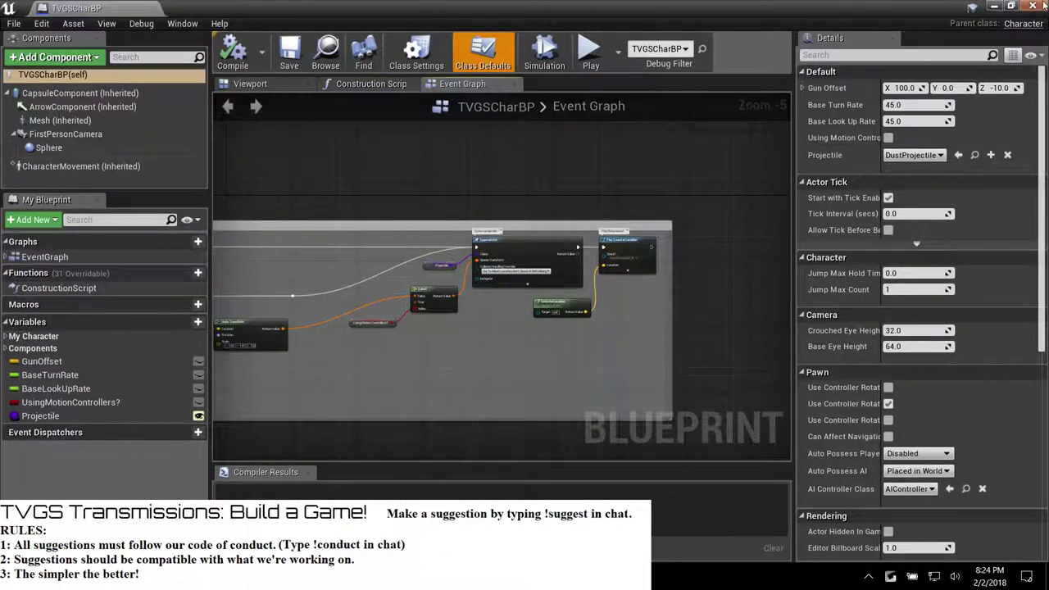
left_click(1042, 5)
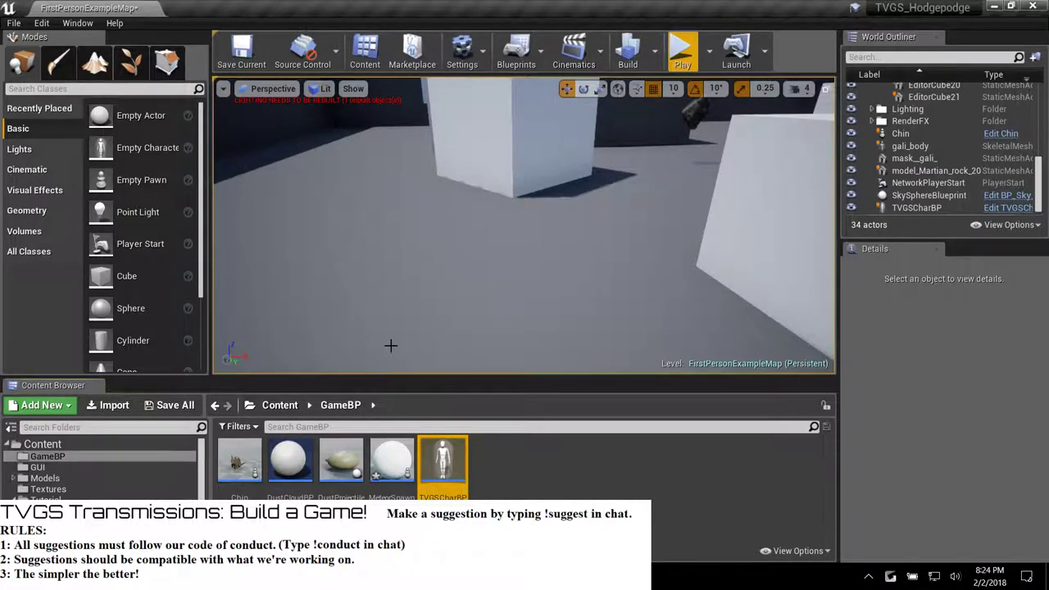
Select the TVGSCharBP character placed in the level and assign DustProjectile as its Projectile.
key("w")
right_click_drag(391, 346, 273, 283)
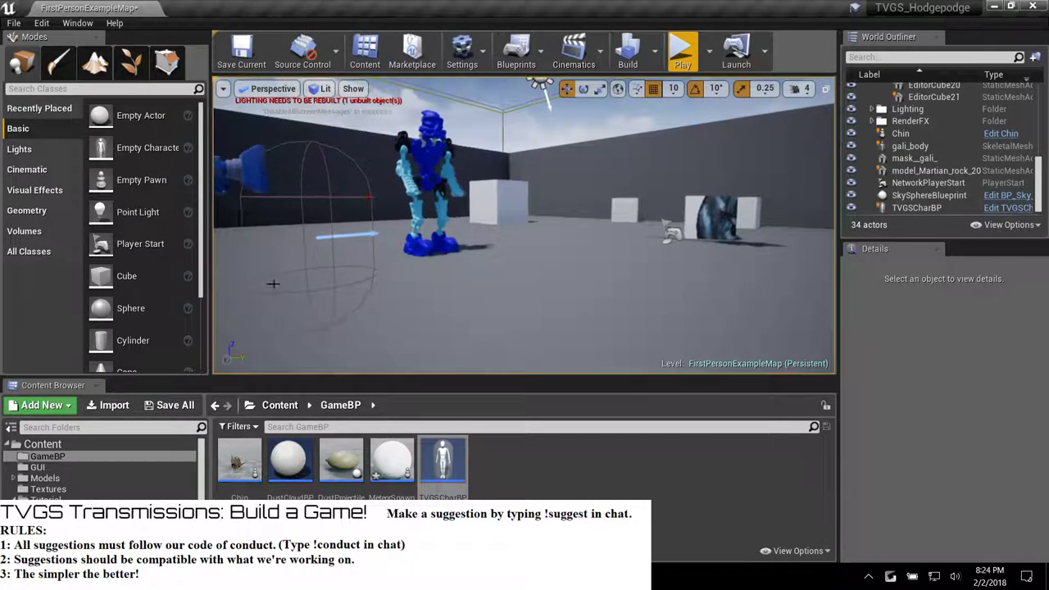
left_click(319, 208)
right_click_drag(320, 209, 319, 209)
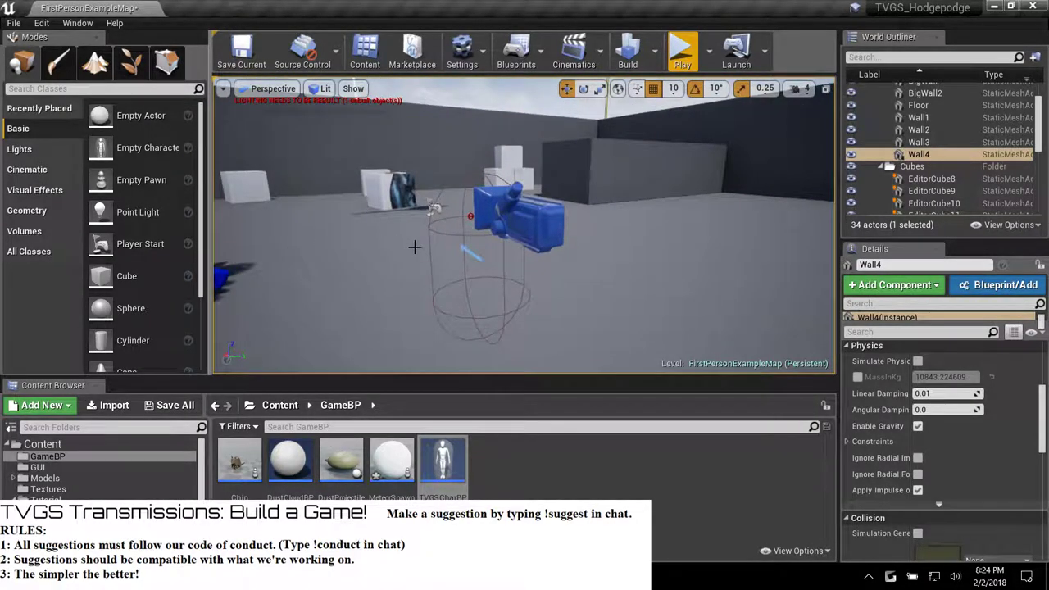
left_click(471, 250)
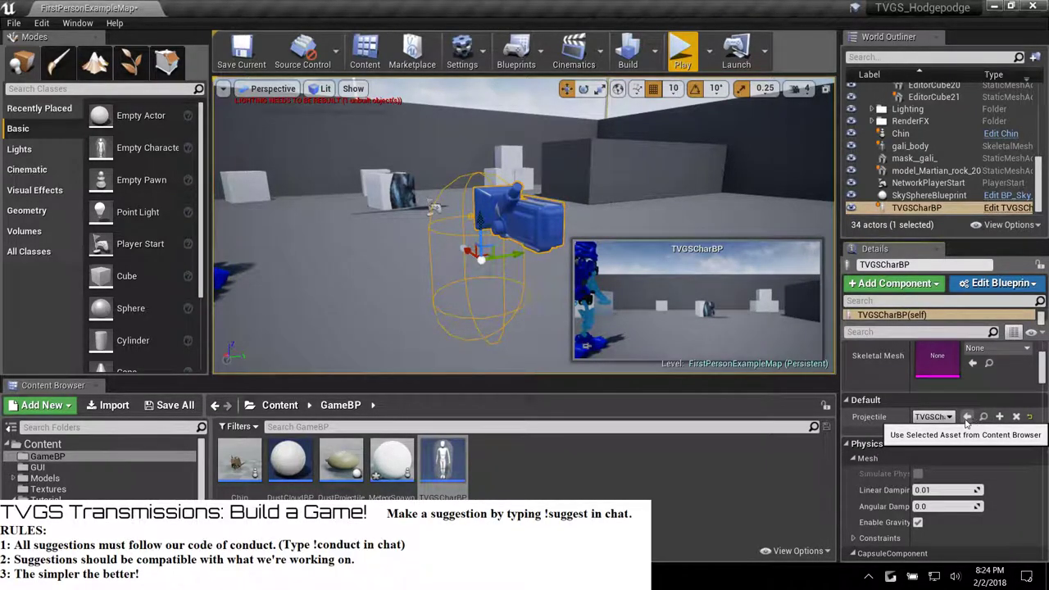
left_click(340, 458)
left_click(967, 417)
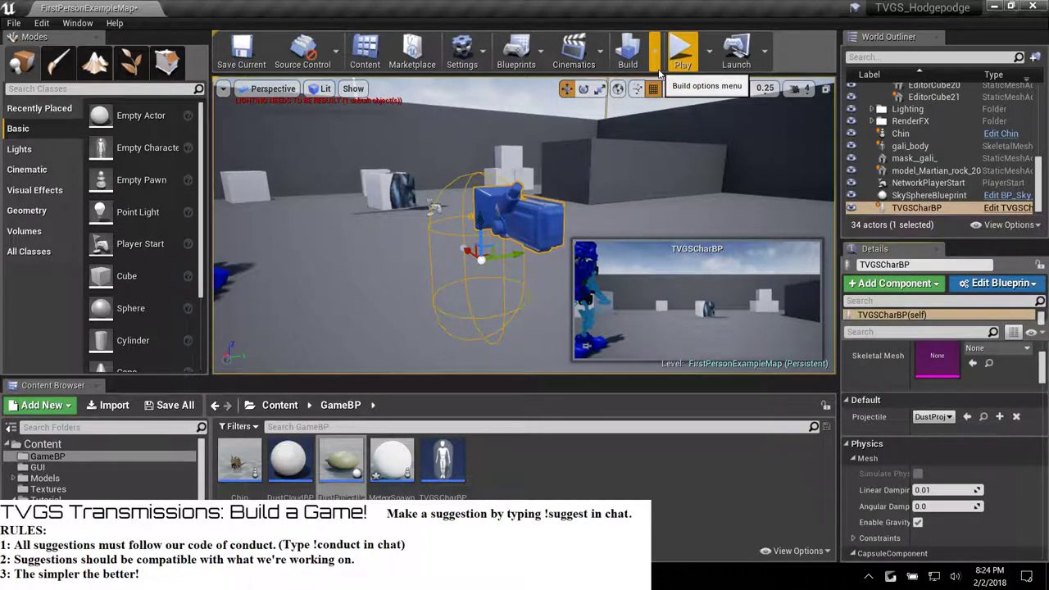
Run a short play test with the character's Projectile setting at DustProjectile, and end it.
left_click(682, 50)
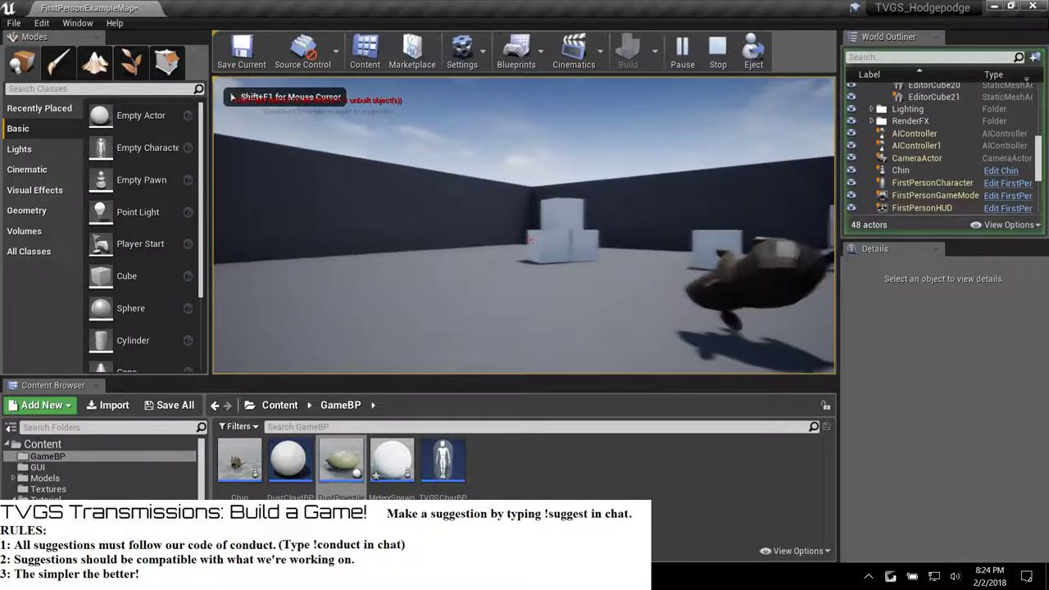
key("w")
key("w")
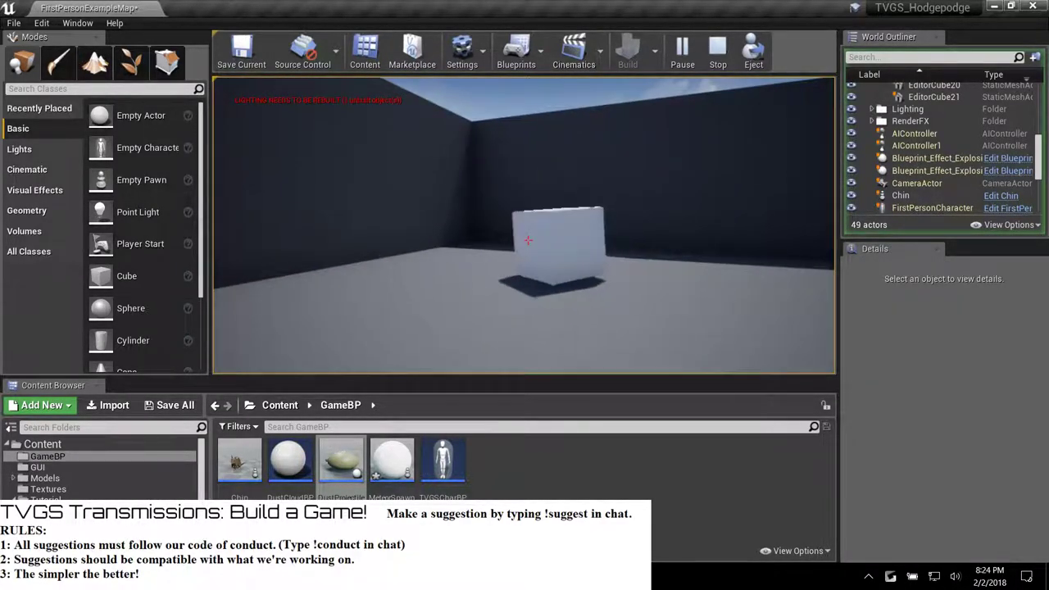
key("Escape")
Open the DustProjectile blueprint and examine the projectile model from several angles in its viewport.
double_click(341, 461)
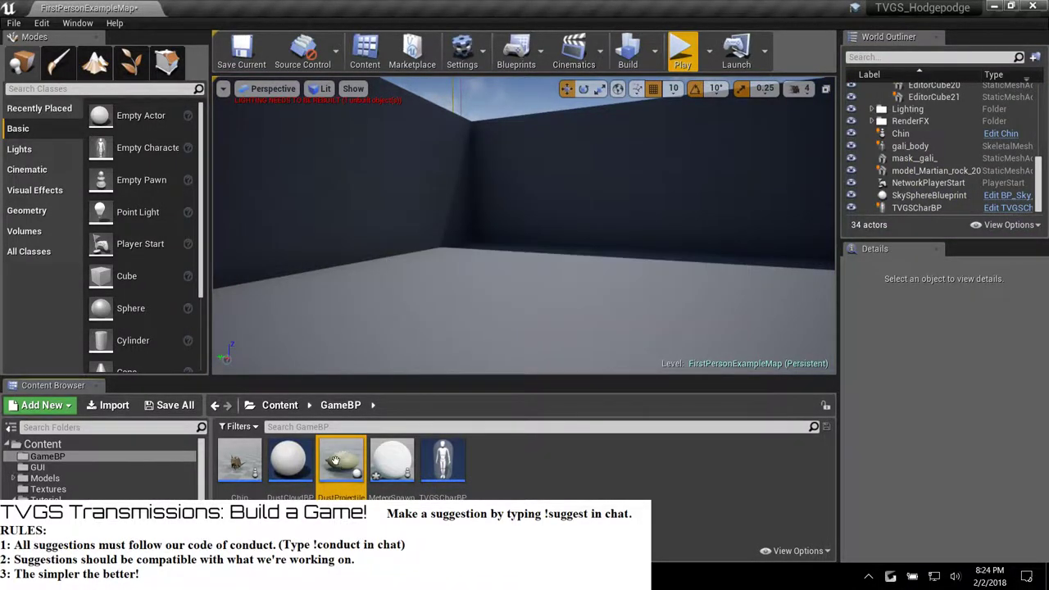
left_click(283, 85)
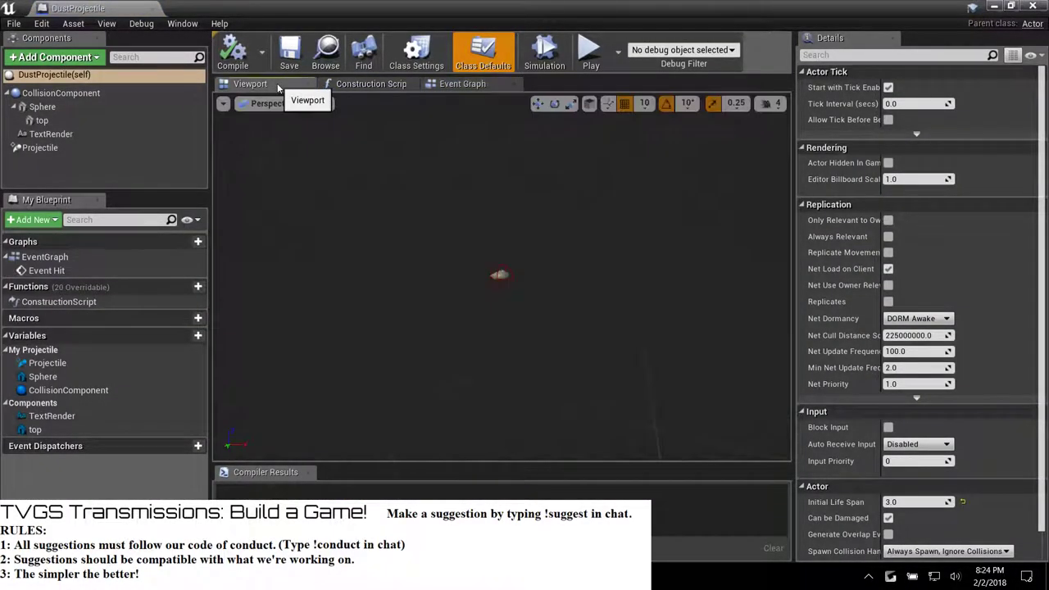
scroll(452, 191, "up", 5)
scroll(452, 192, "down", 2)
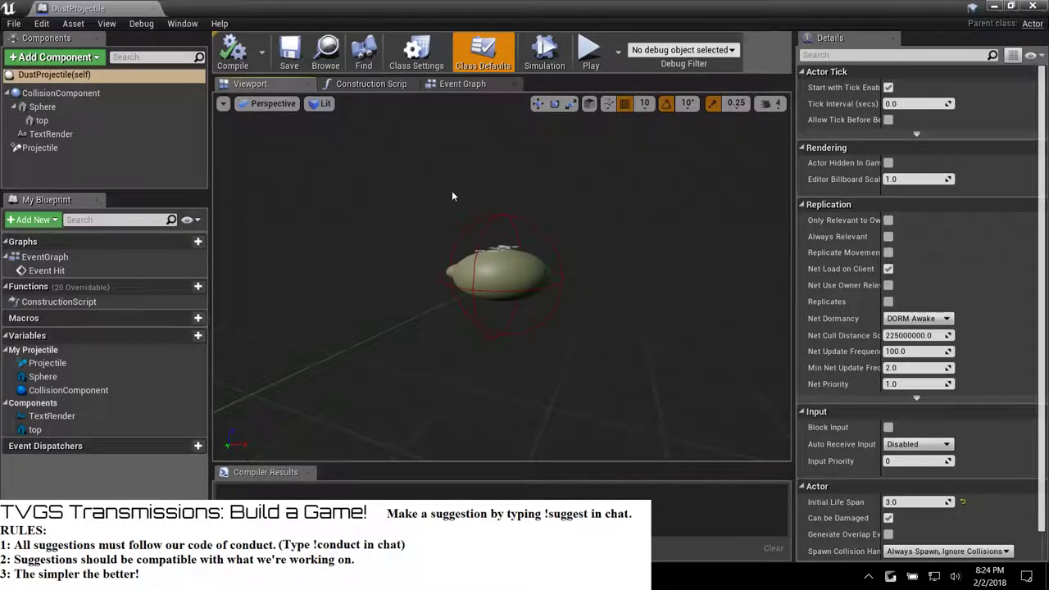
right_click_drag(452, 192, 385, 205)
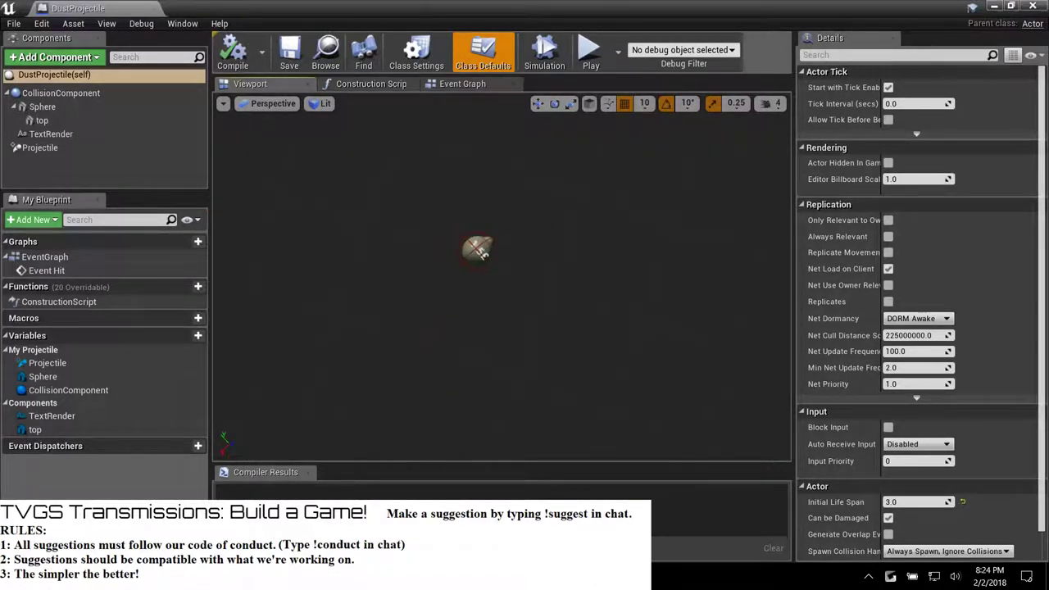
left_click_drag(477, 248, 549, 168, "alt")
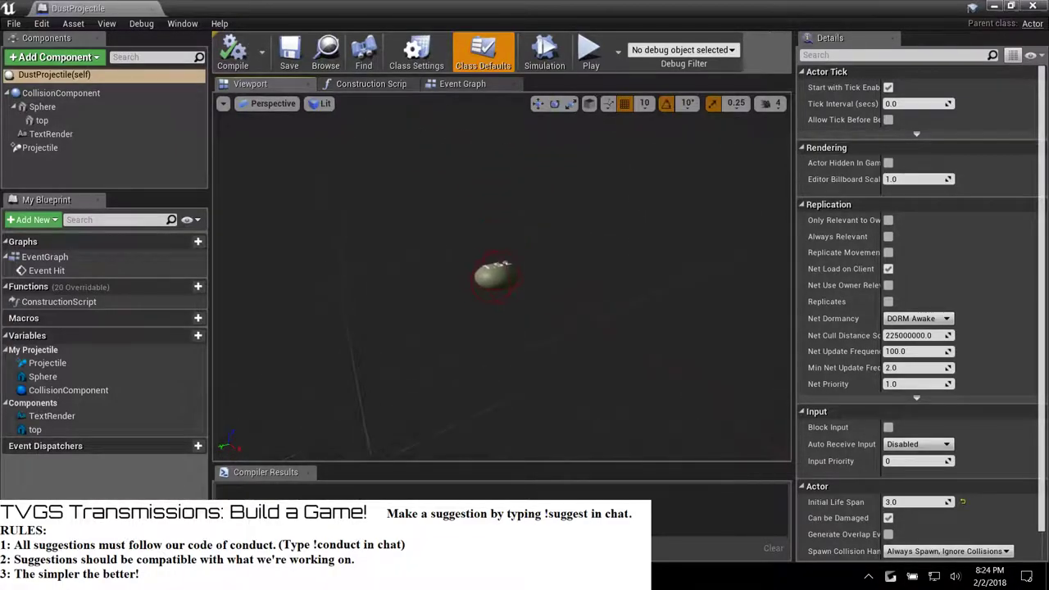
right_click_drag(495, 275, 518, 285, "alt")
Inspect the Sphere and CollisionComponent settings of DustProjectile, and browse the meshes available for the Sphere without changing it.
left_click(504, 284)
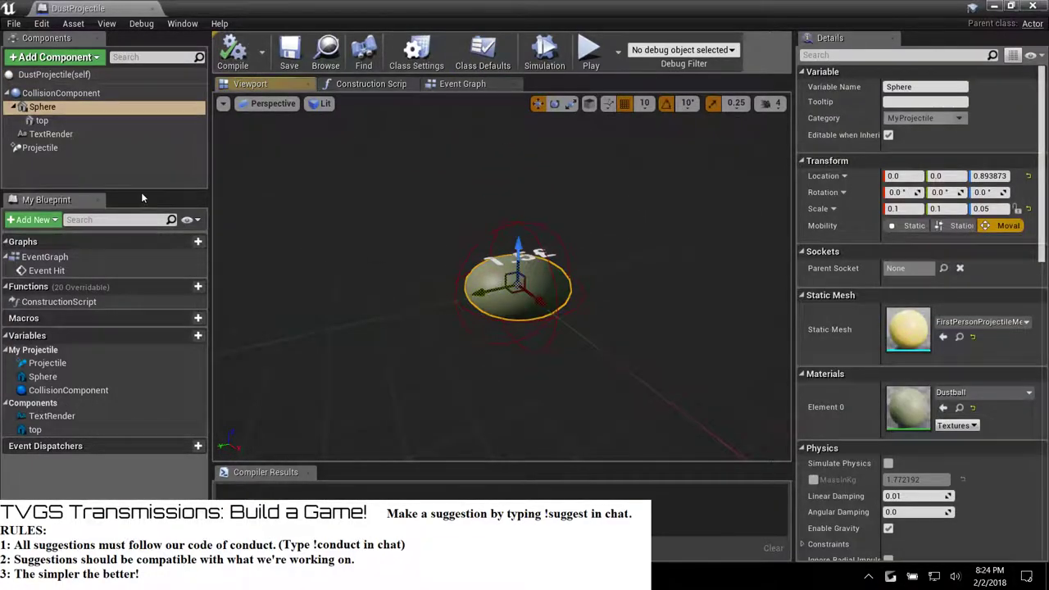
left_click(51, 94)
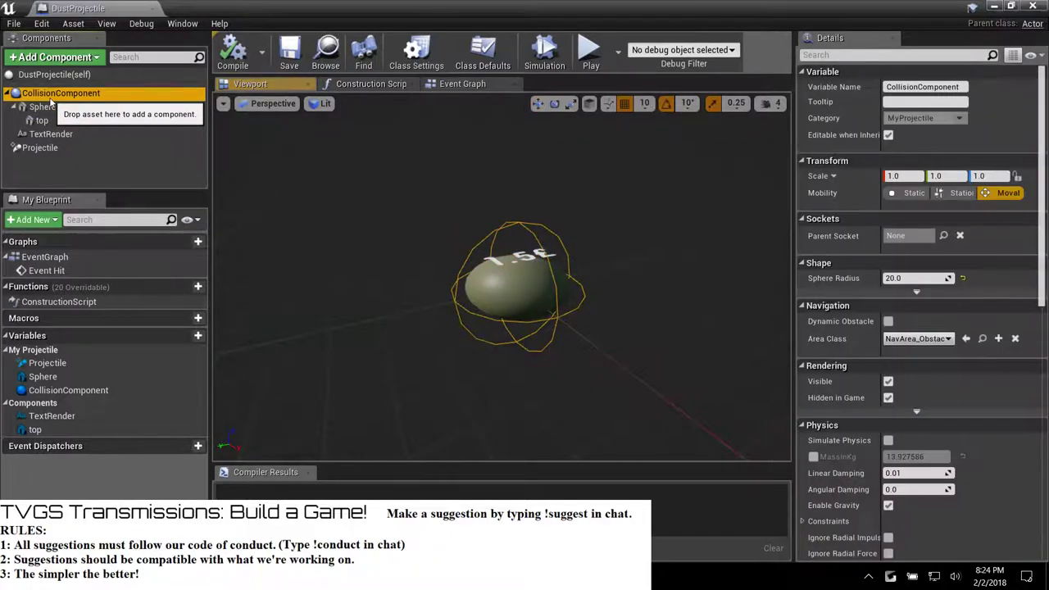
left_click(45, 106)
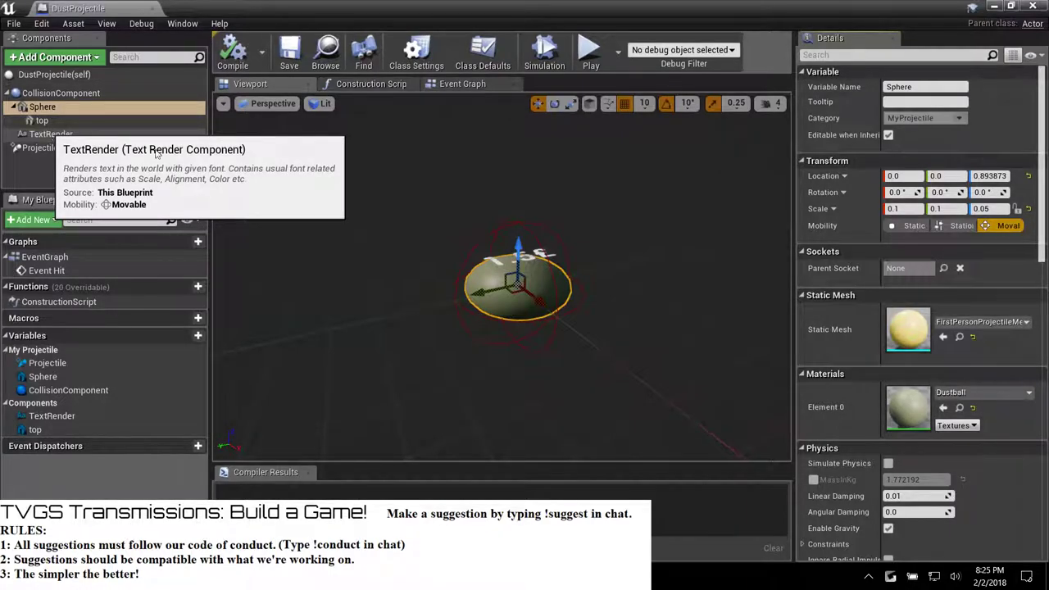
left_click(954, 322)
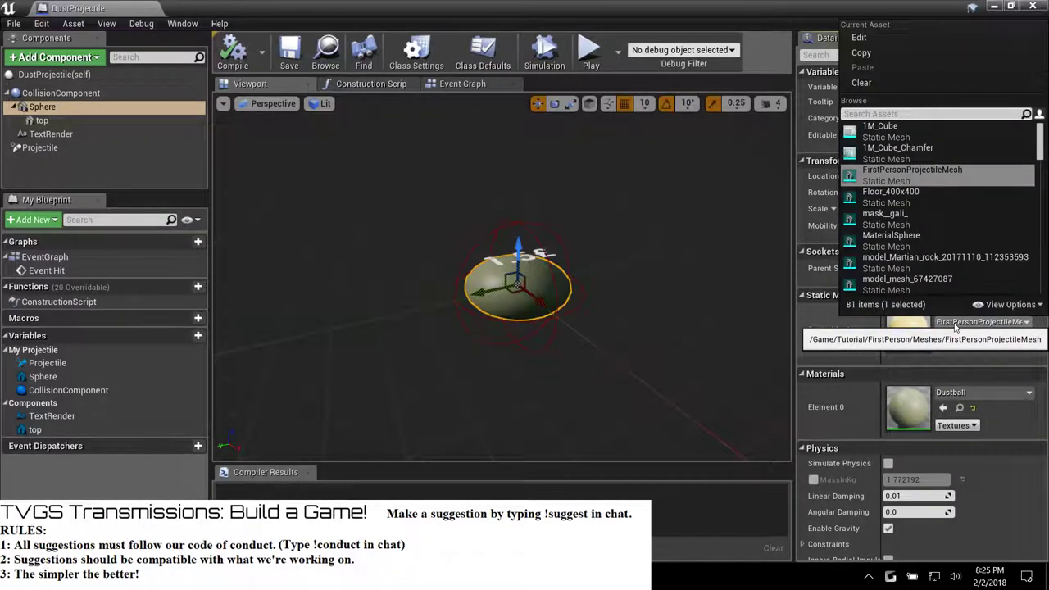
left_click(808, 364)
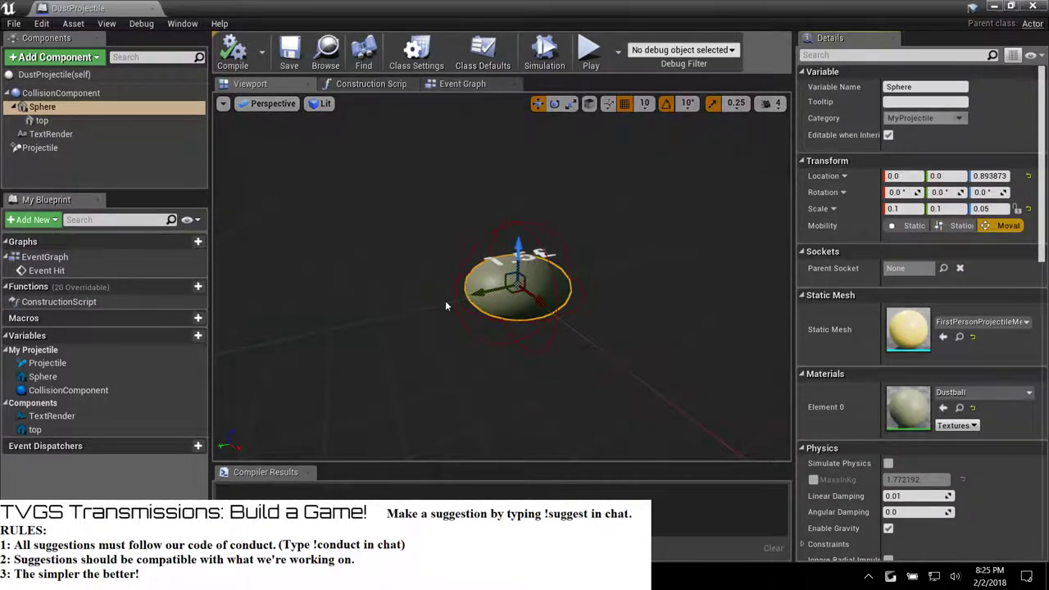
Examine the projectile model from above and up close, and close the DustProjectile blueprint.
right_click_drag(445, 301, 574, 442)
key("w")
key("s")
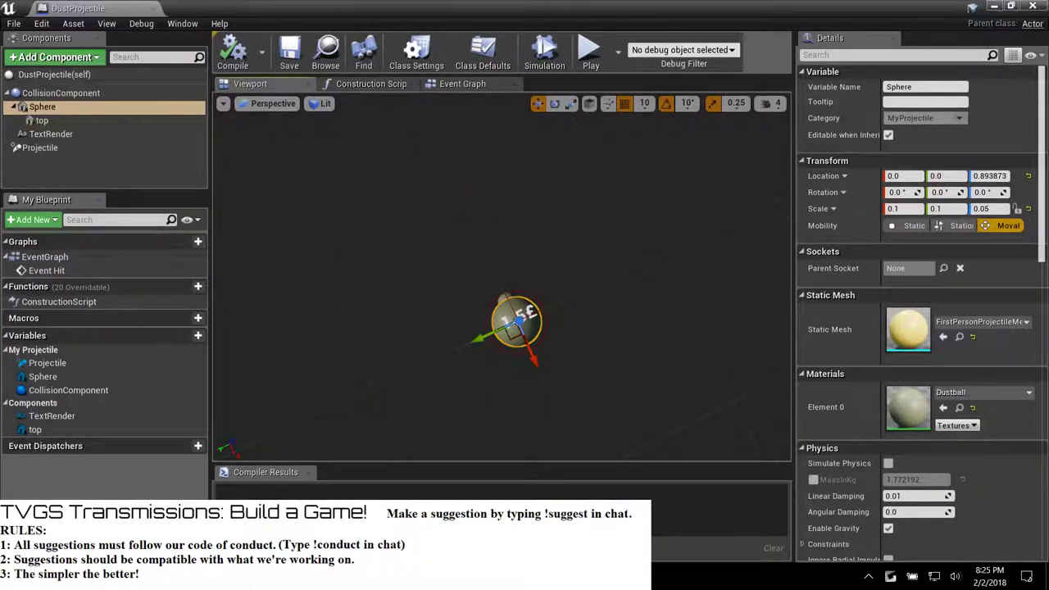
right_click_drag(573, 410, 512, 434)
key("w")
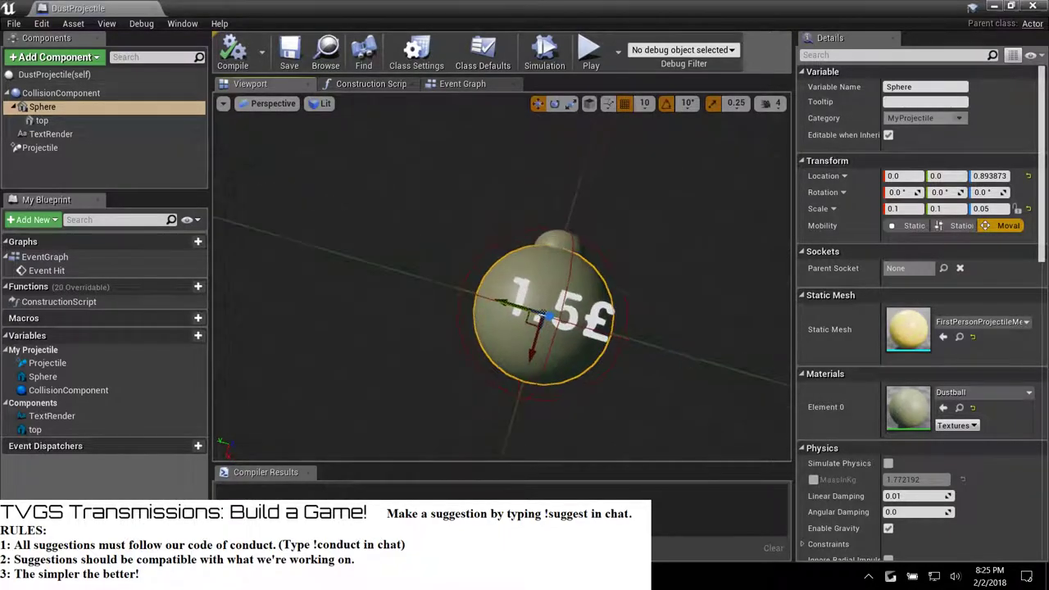
left_click_drag(432, 359, 462, 356, "alt")
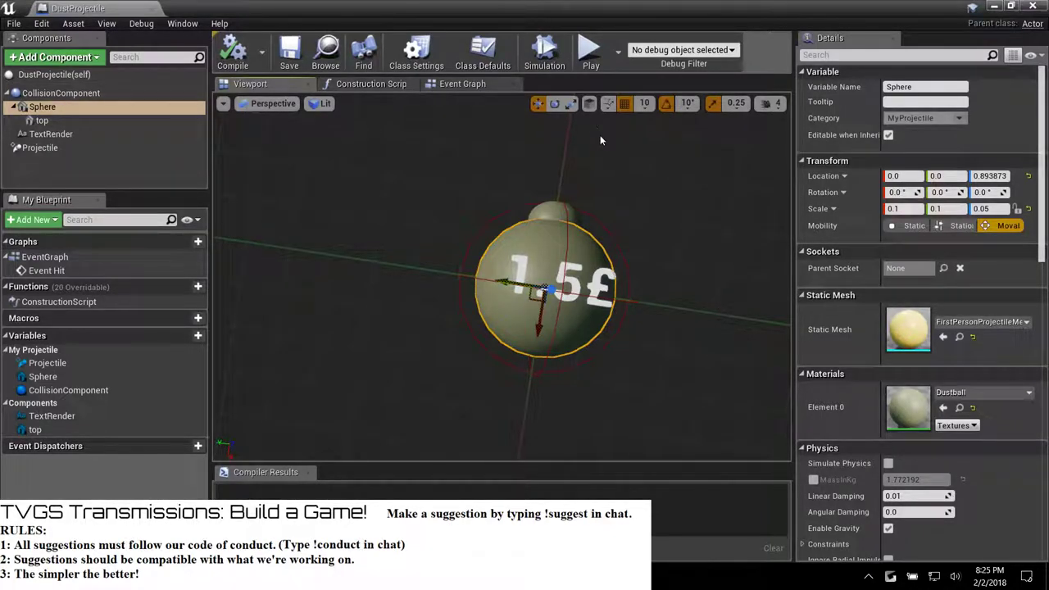
left_click(1040, 7)
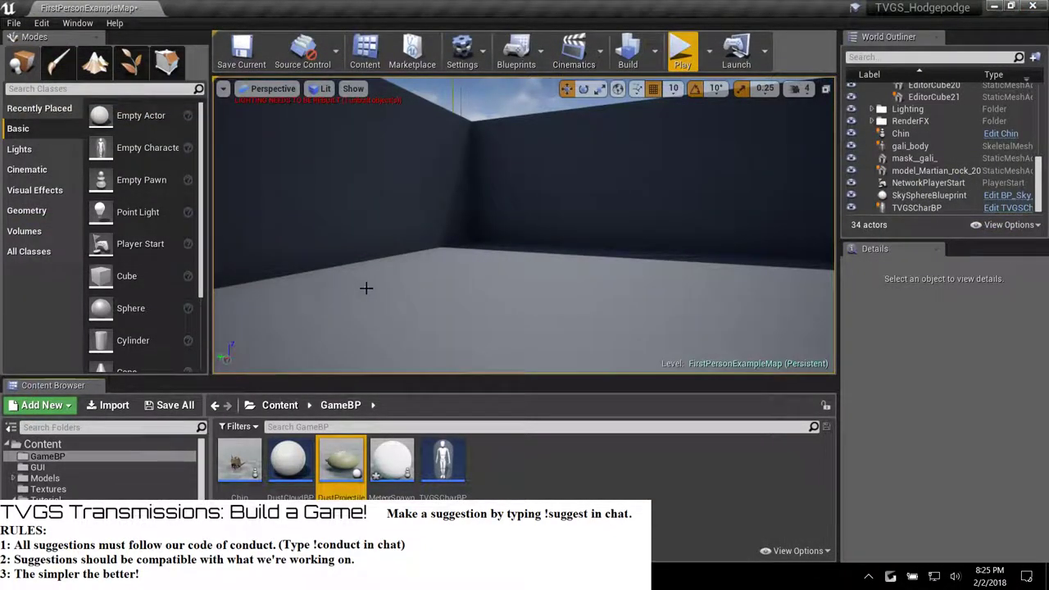
Play test the level, firing projectiles at the cubes and walls while moving around, and end the session.
right_click_drag(366, 287, 544, 147)
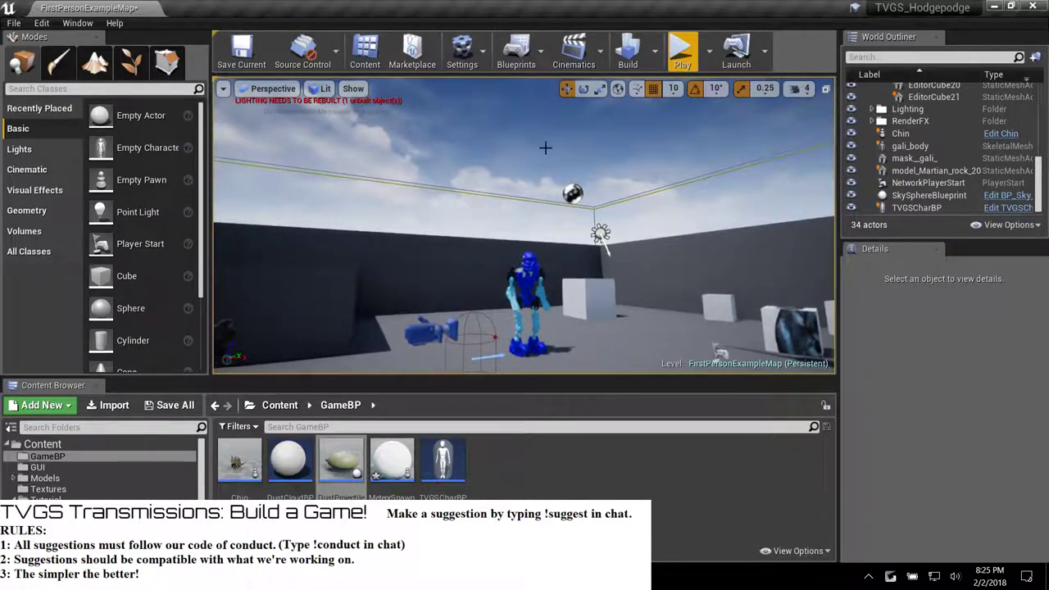
left_click(681, 51)
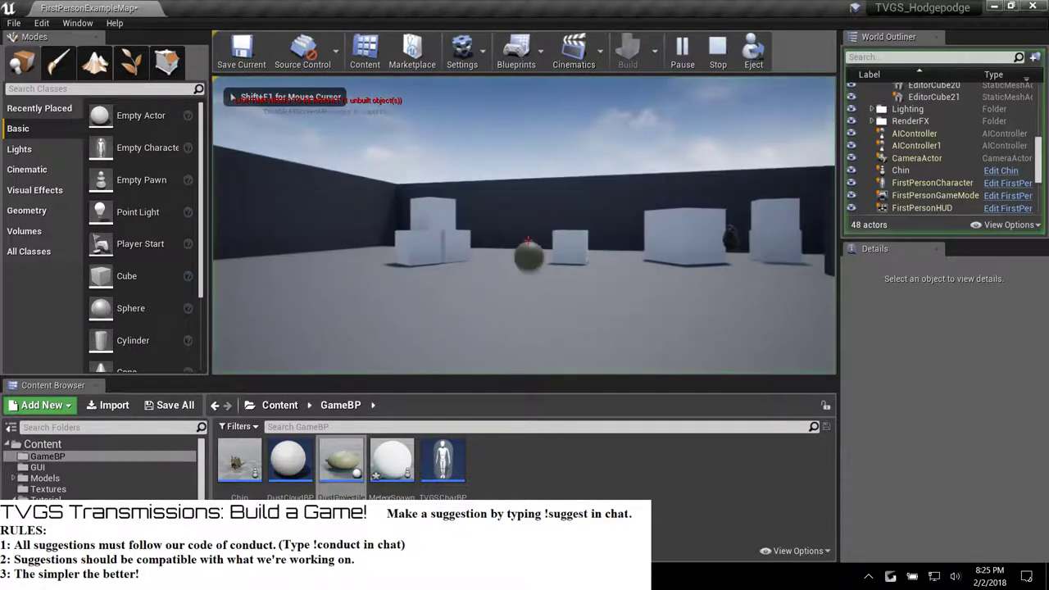
key("w")
left_click(529, 240)
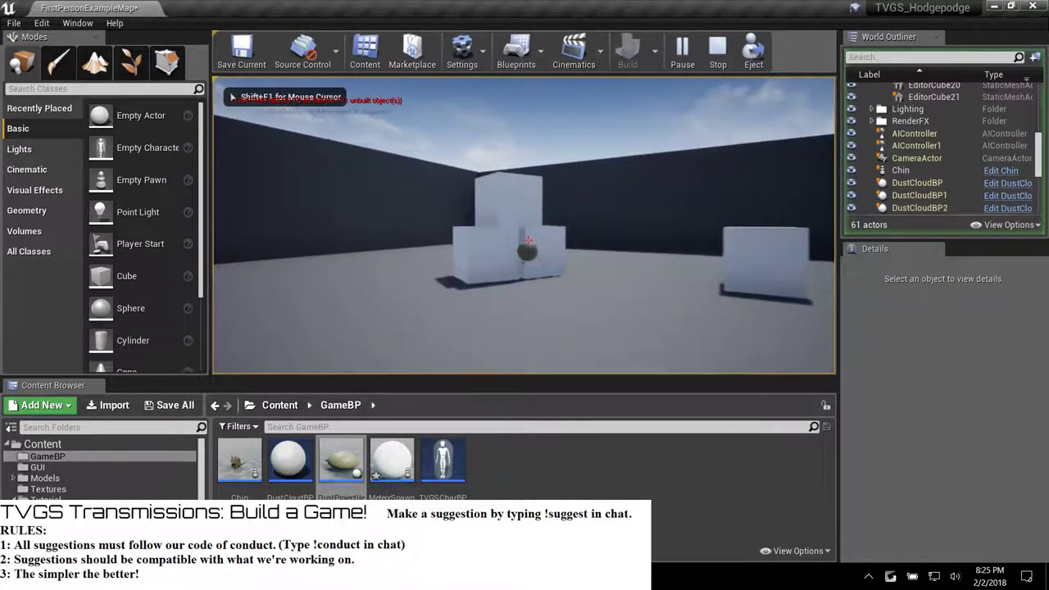
left_click(529, 240)
key("w")
left_click(528, 240)
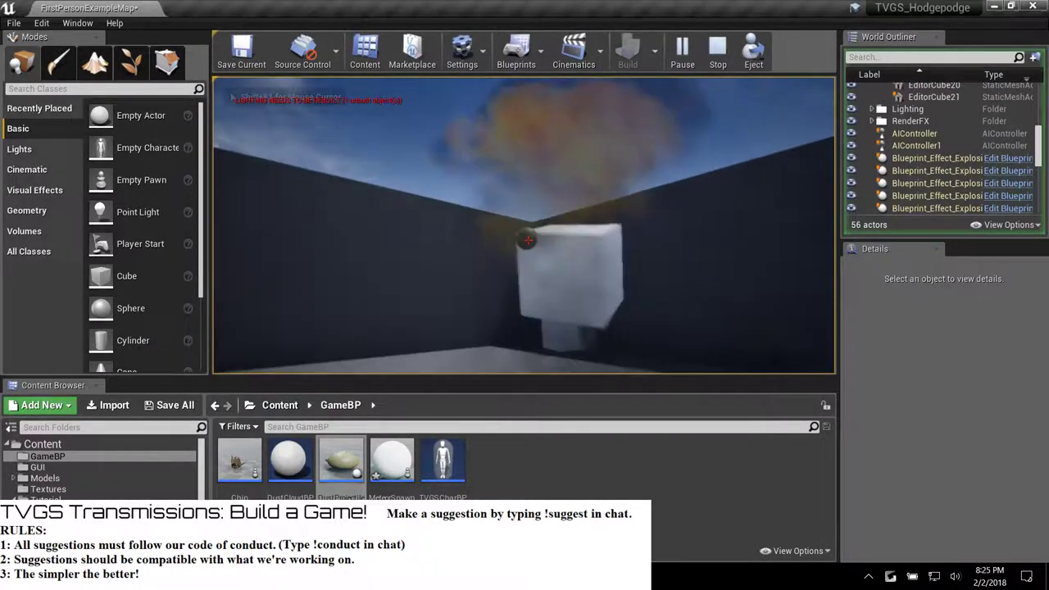
key("w")
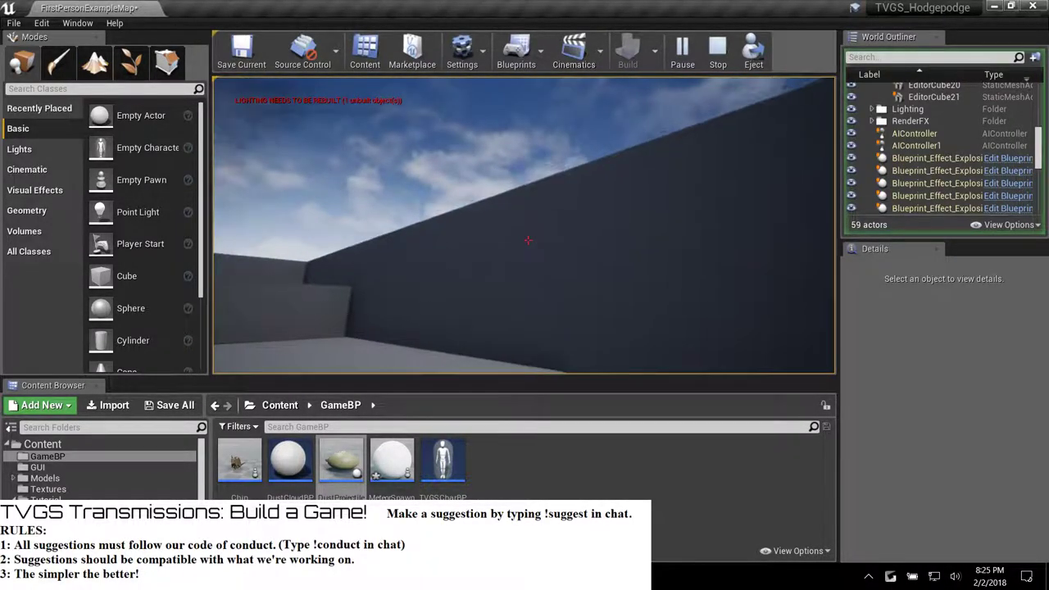
left_click(529, 240)
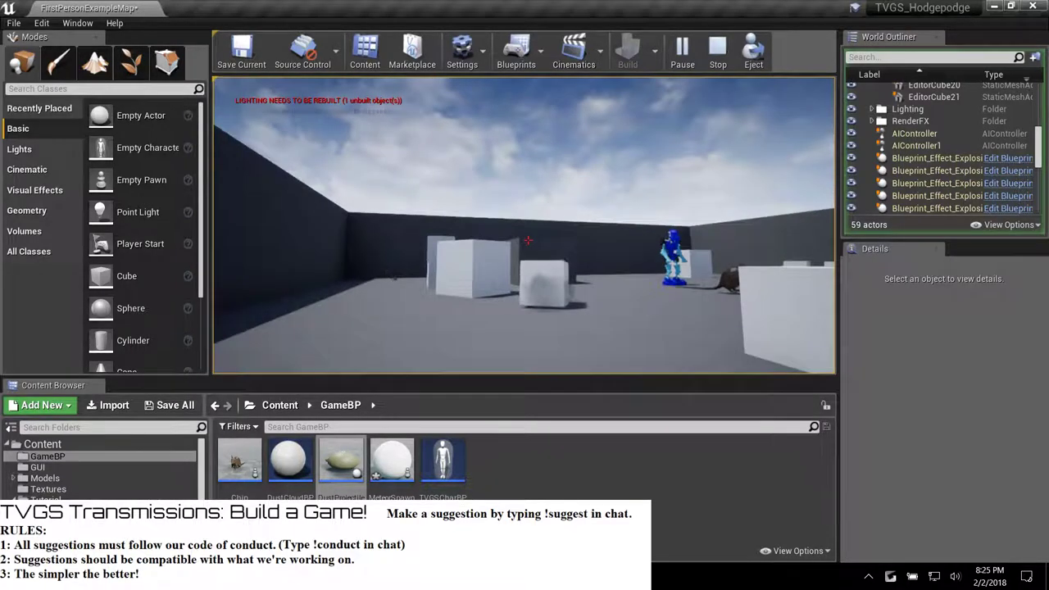
key("Escape")
Switch to the web browser and search in a new tab for "unreal engine change projectile".
key("alt+Tab")
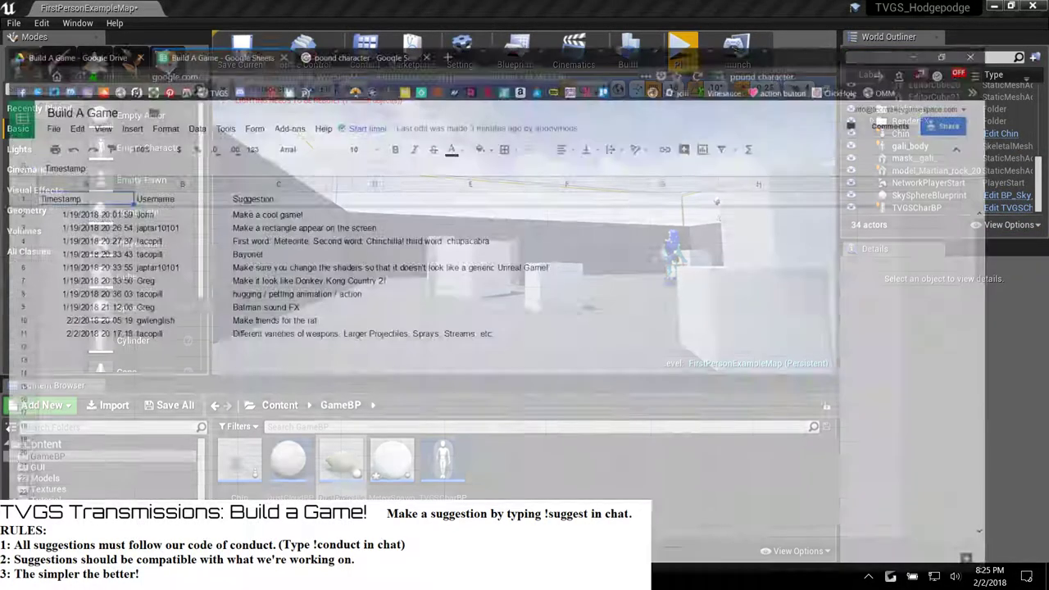
key("ctrl+t")
left_click(909, 34)
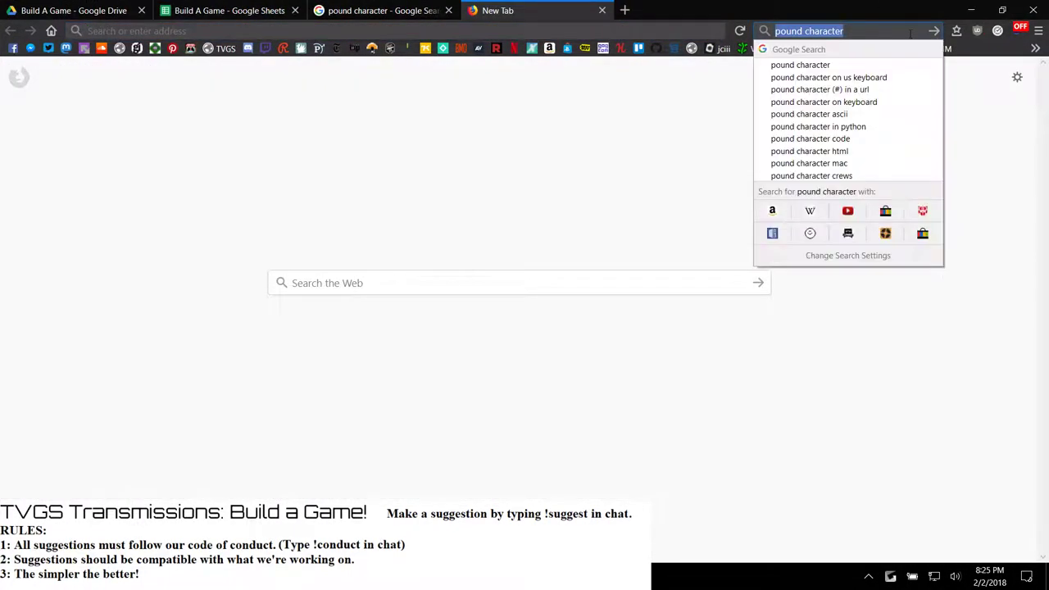
type("unreal ")
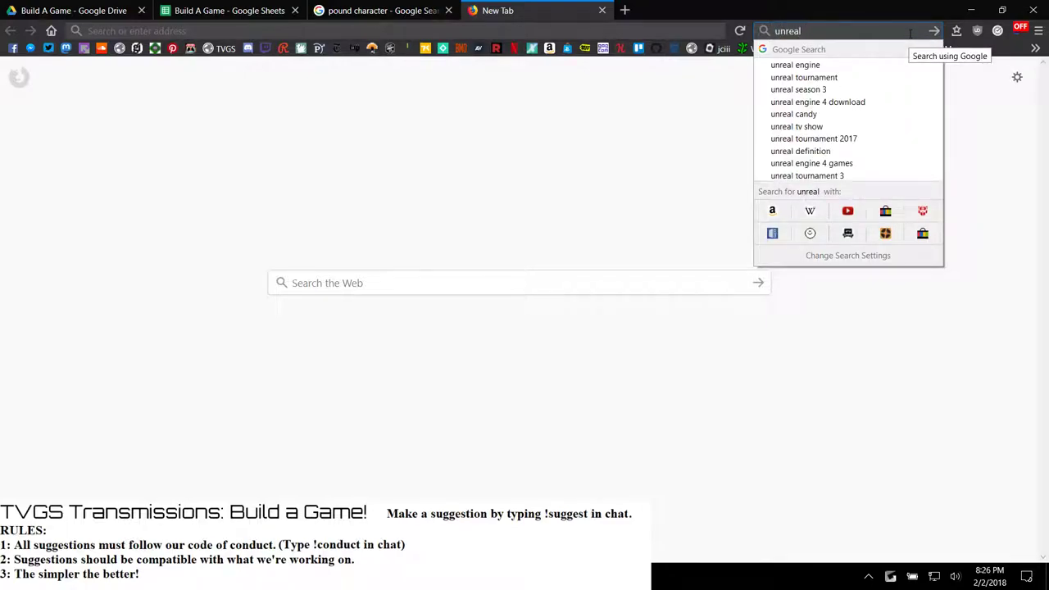
type("change pro")
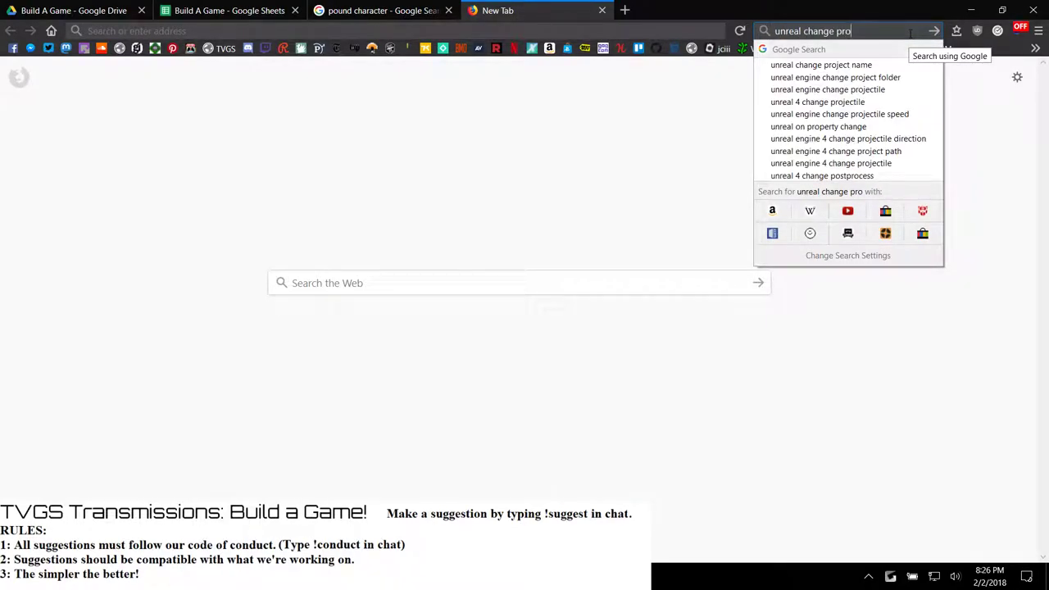
key("Down")
key("Down")
key("Down")
key("Return")
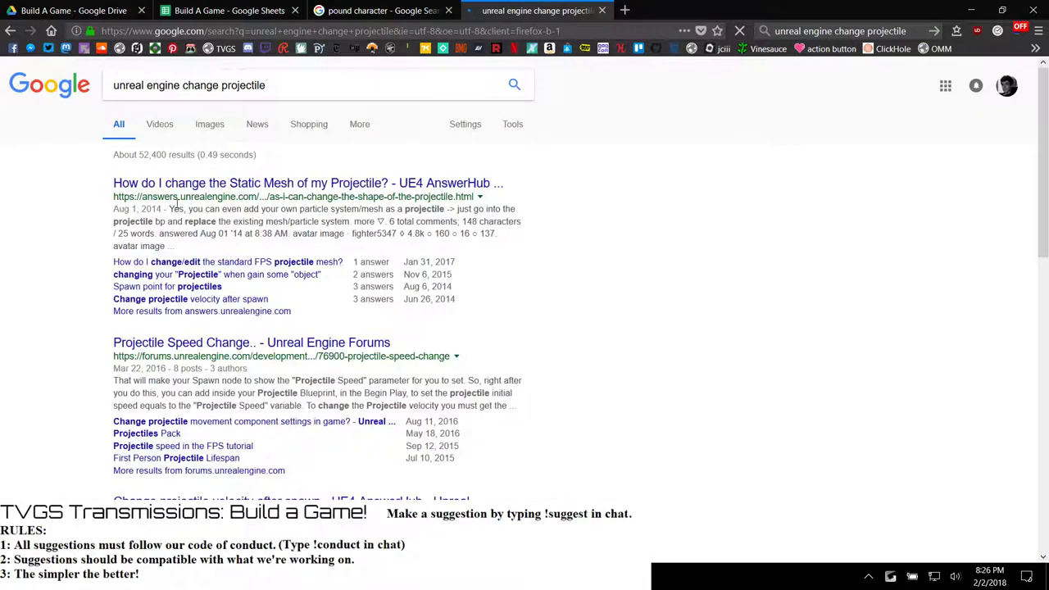
Read the AnswerHub thread about changing a projectile's static mesh, and close its tab.
left_click(251, 182)
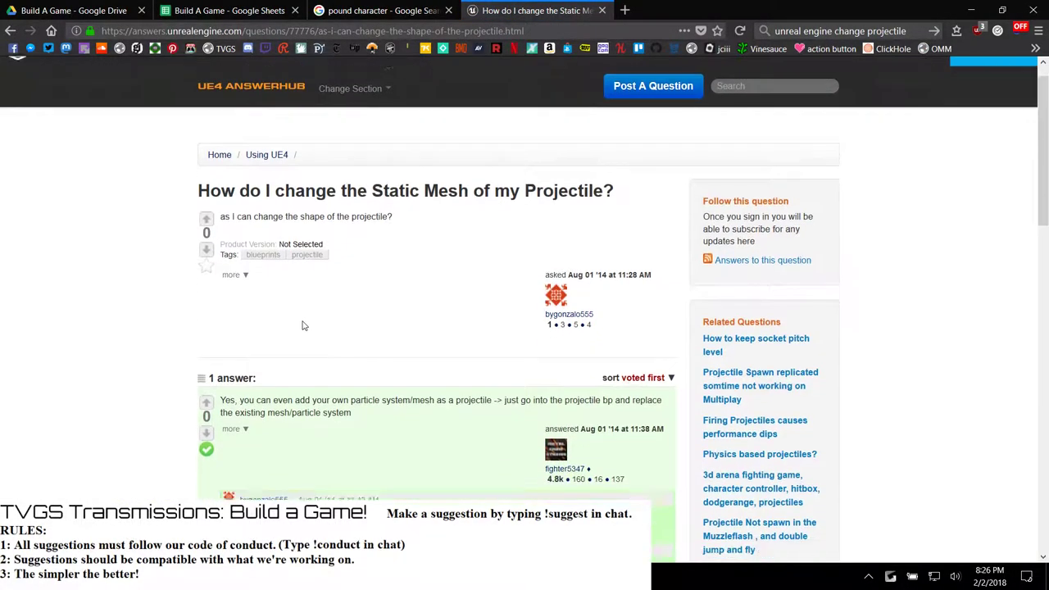
scroll(302, 325, "down", 5)
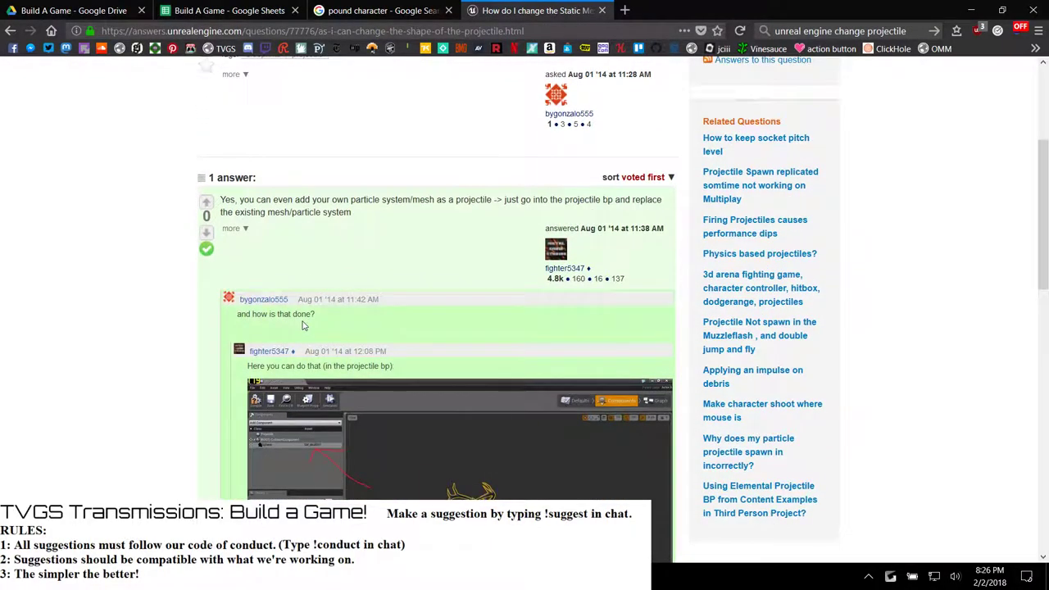
scroll(301, 325, "down", 3)
scroll(302, 325, "down", 8)
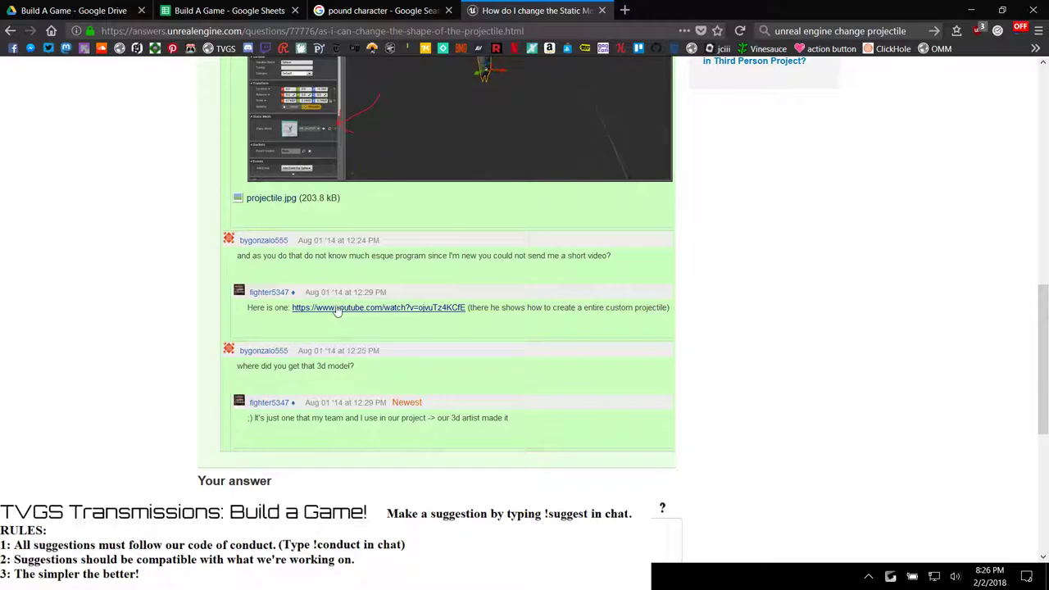
scroll(338, 311, "down", 2)
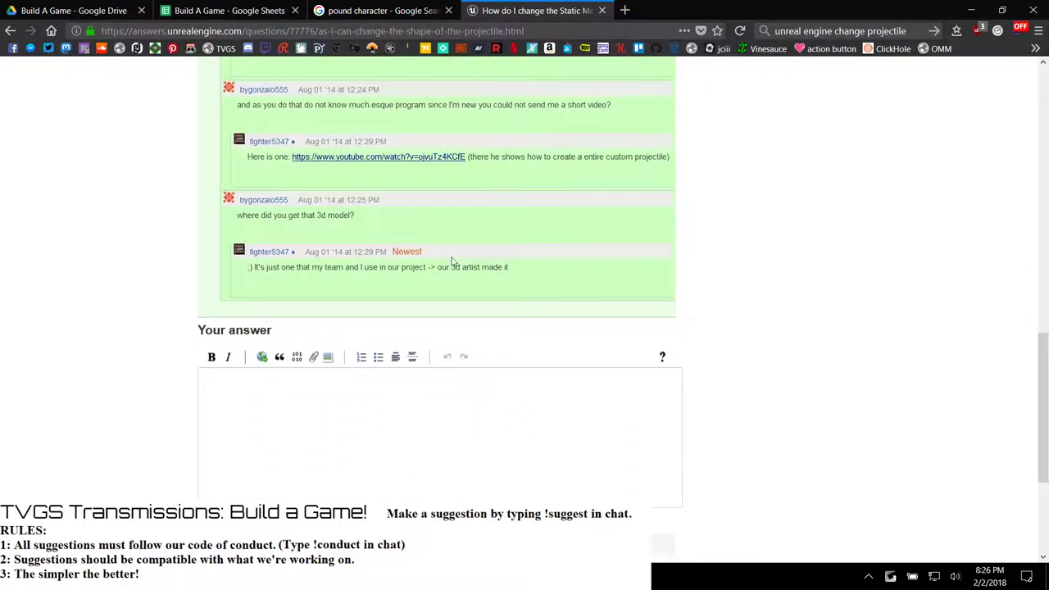
scroll(451, 263, "up", 5)
scroll(447, 273, "down", 3)
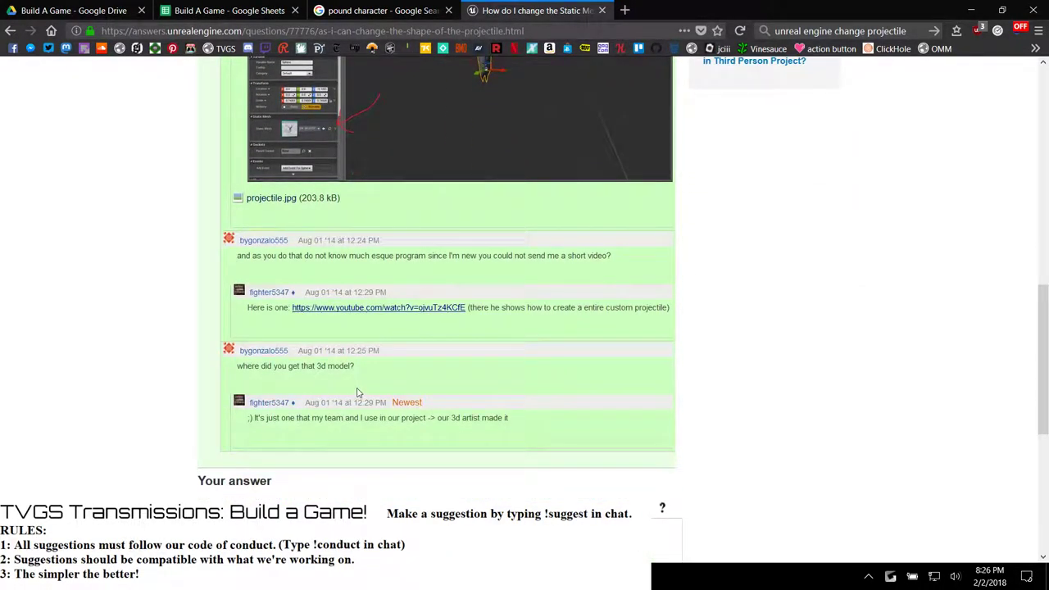
scroll(357, 392, "up", 2)
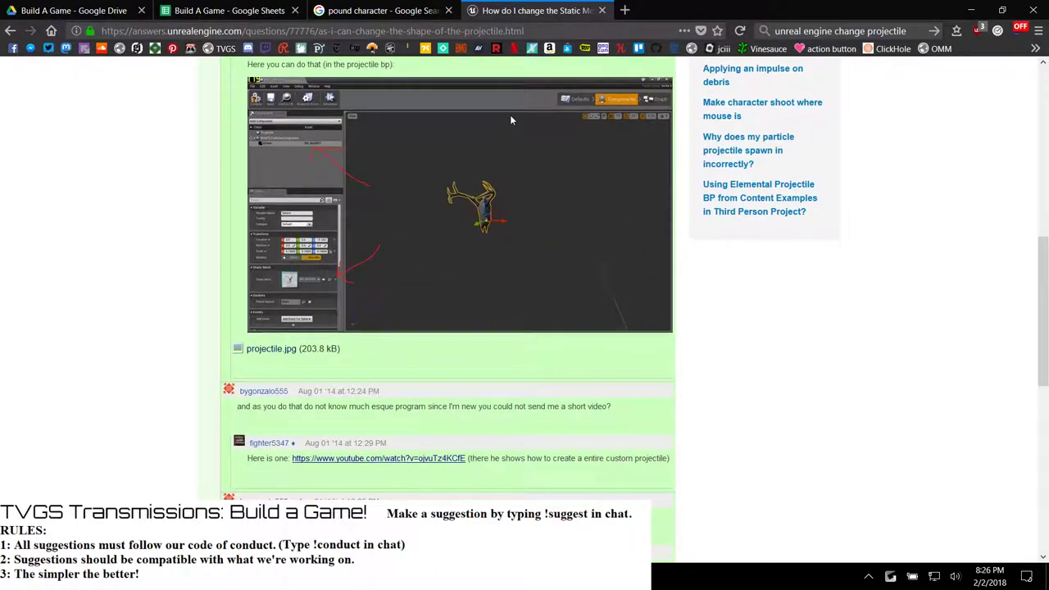
scroll(510, 114, "up", 3)
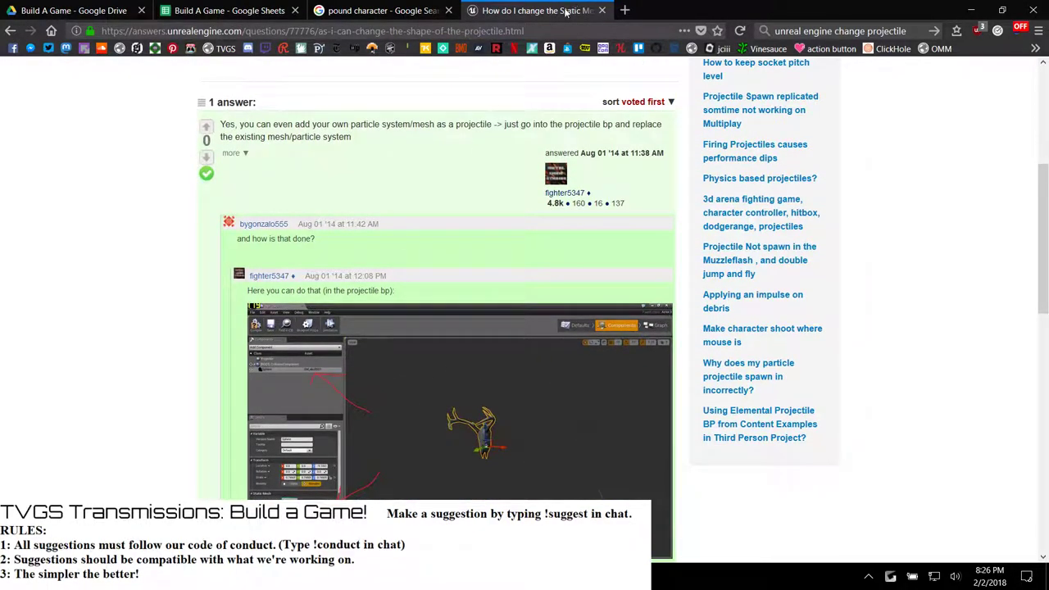
middle_click(566, 11)
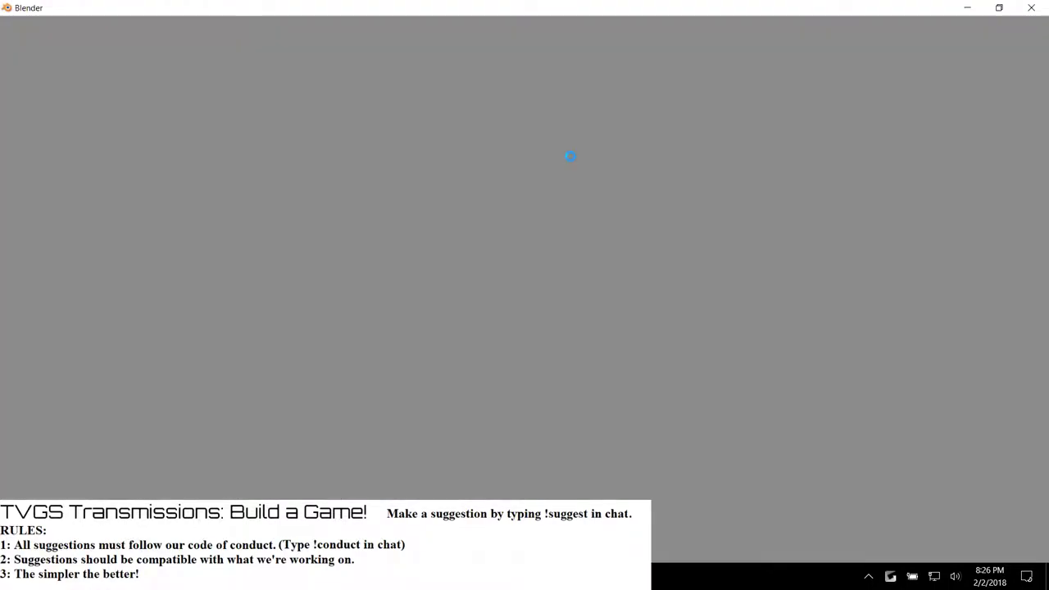
Dismiss Blender's splash screen and switch back to the Unreal Editor.
mouse_move(490, 576)
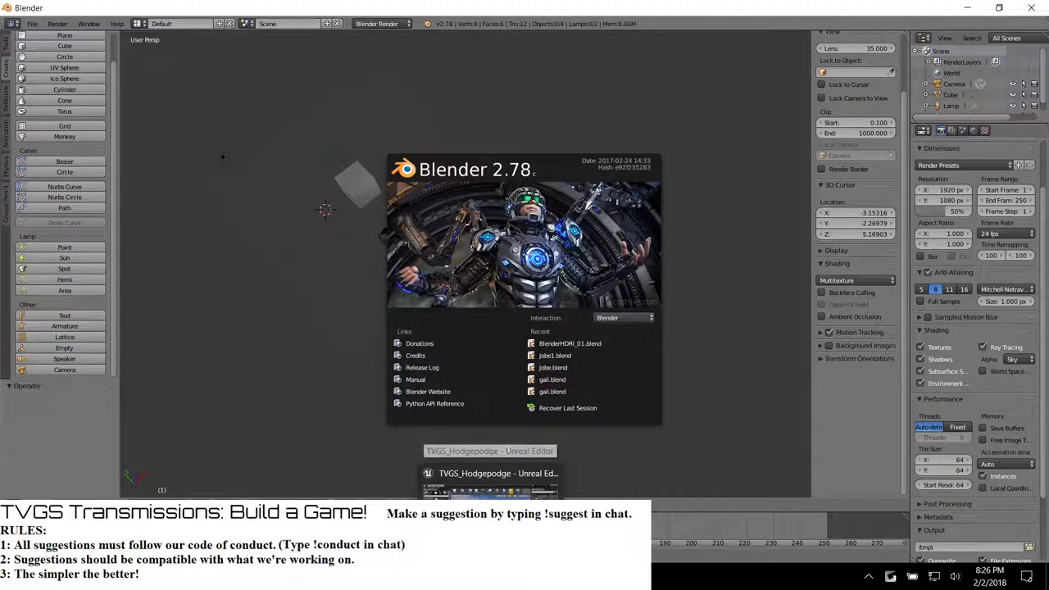
left_click(253, 332)
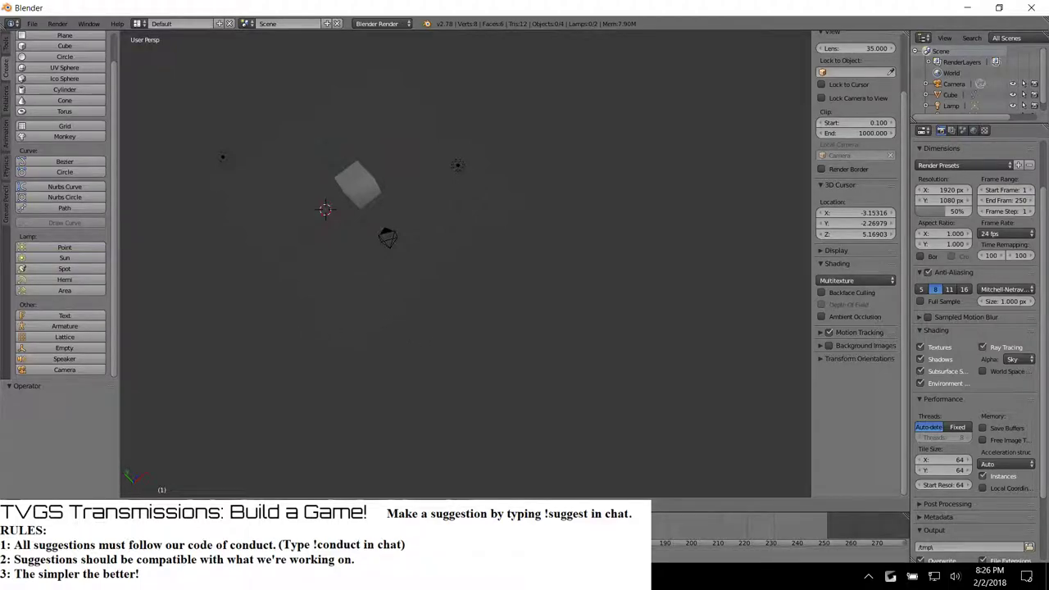
left_click(490, 575)
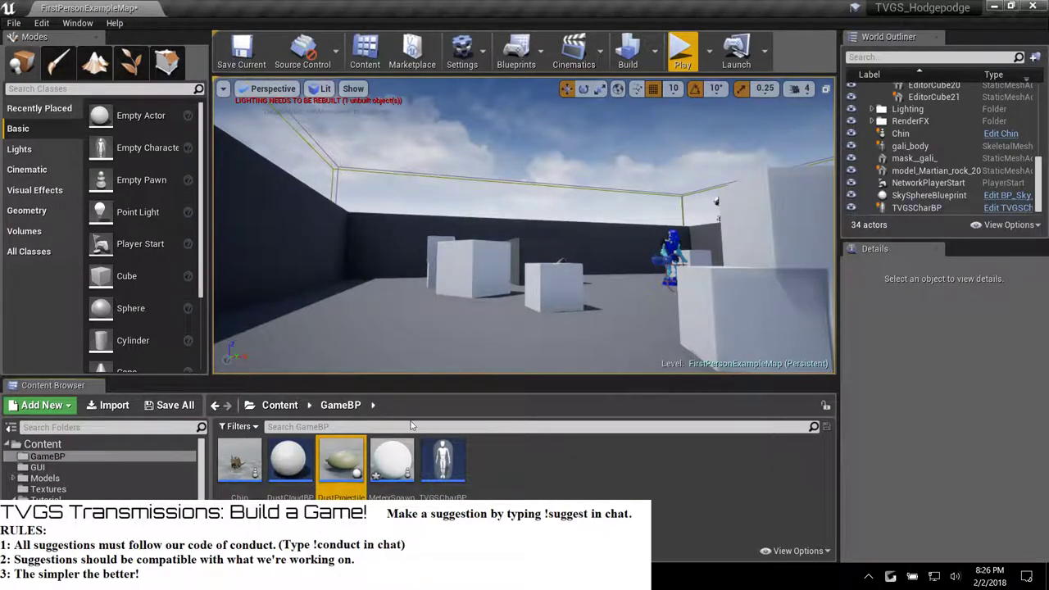
Reopen the DustProjectile blueprint and view the projectile model up close in its viewport.
double_click(341, 461)
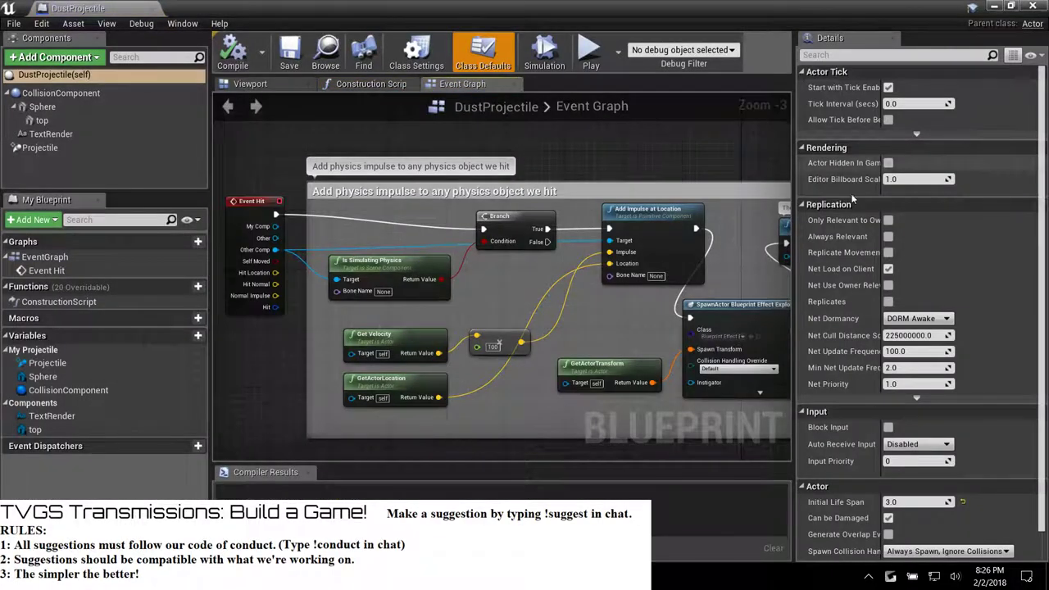
left_click(272, 86)
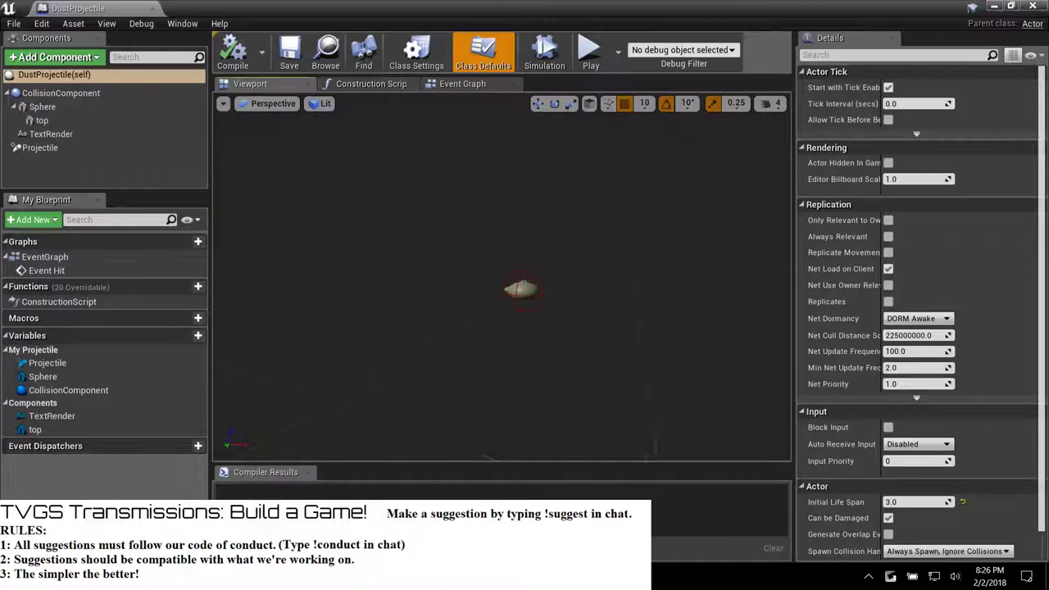
left_click_drag(501, 311, 548, 246)
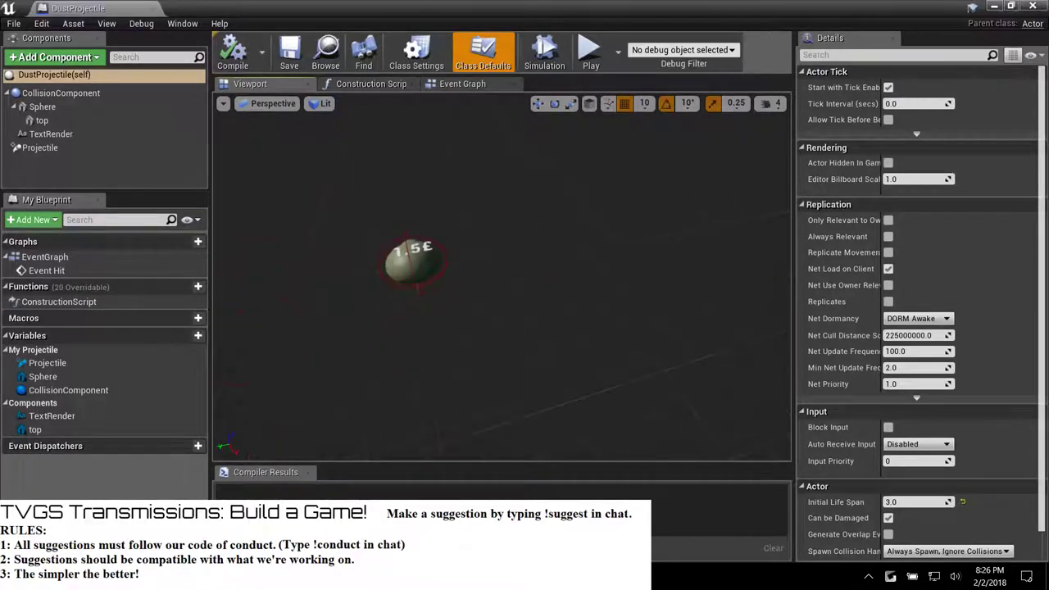
mouse_move(469, 242)
left_mouse_down()
mouse_move(524, 205)
mouse_move(459, 164)
mouse_move(491, 213)
mouse_move(469, 243)
left_mouse_up()
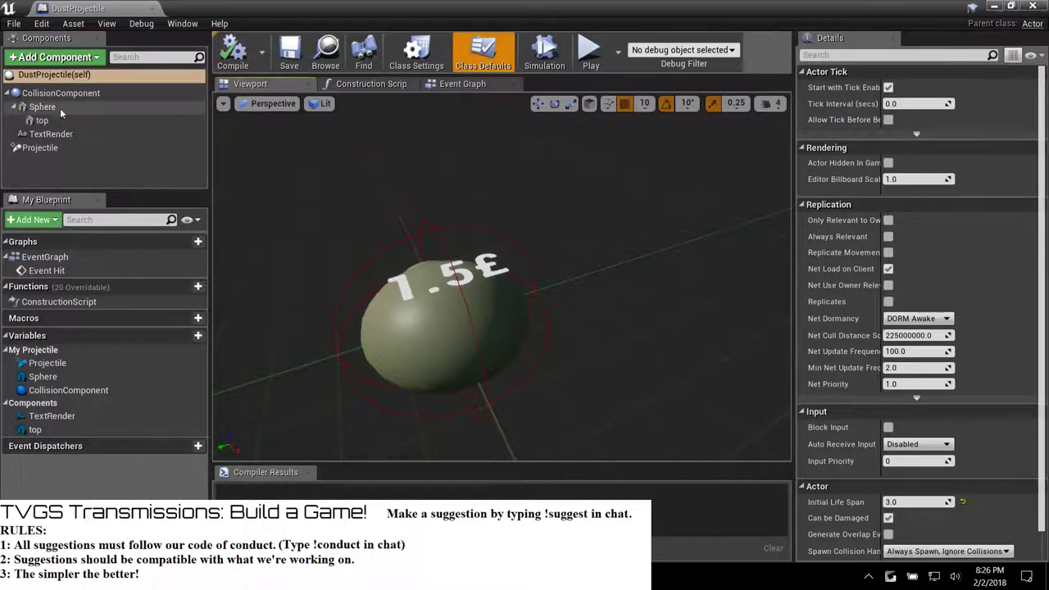
Review the Projectile component's speed, gravity, bounce and other movement settings, and select the Sphere component.
left_click(41, 147)
scroll(931, 355, "down", 10)
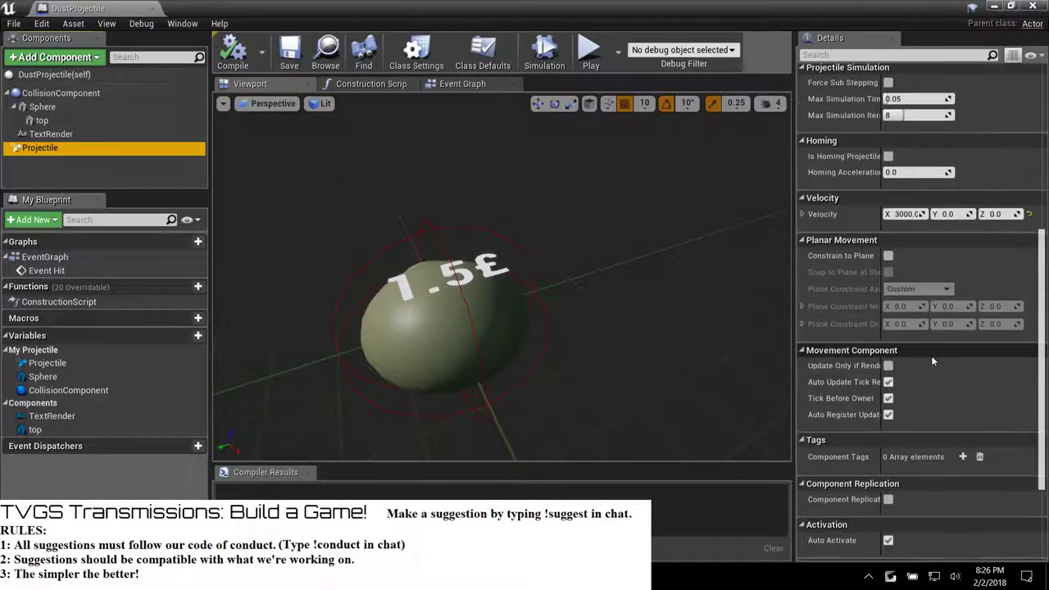
scroll(931, 356, "down", 3)
scroll(930, 355, "up", 10)
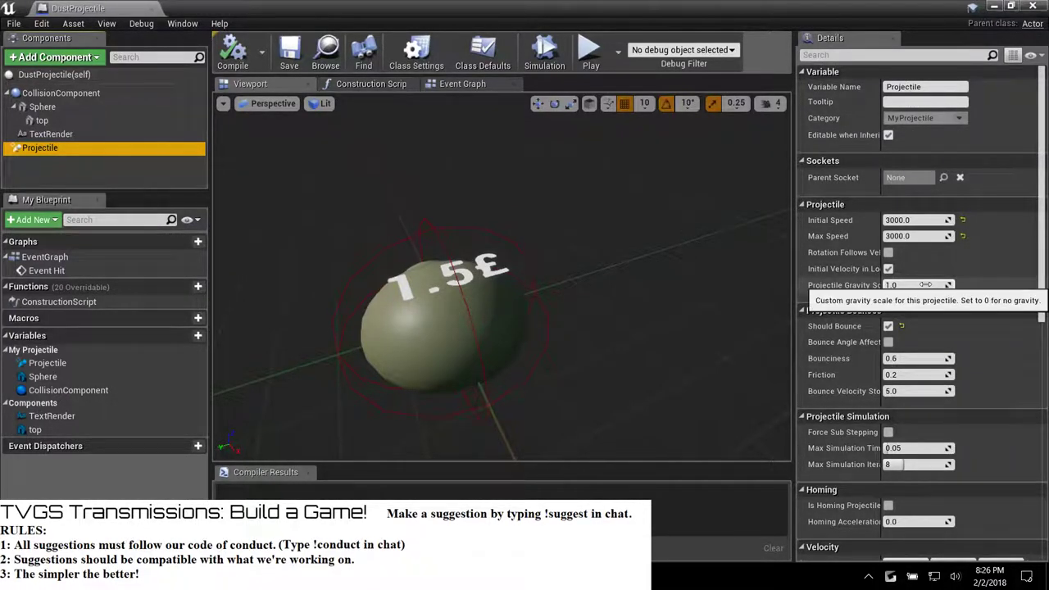
left_click(42, 107)
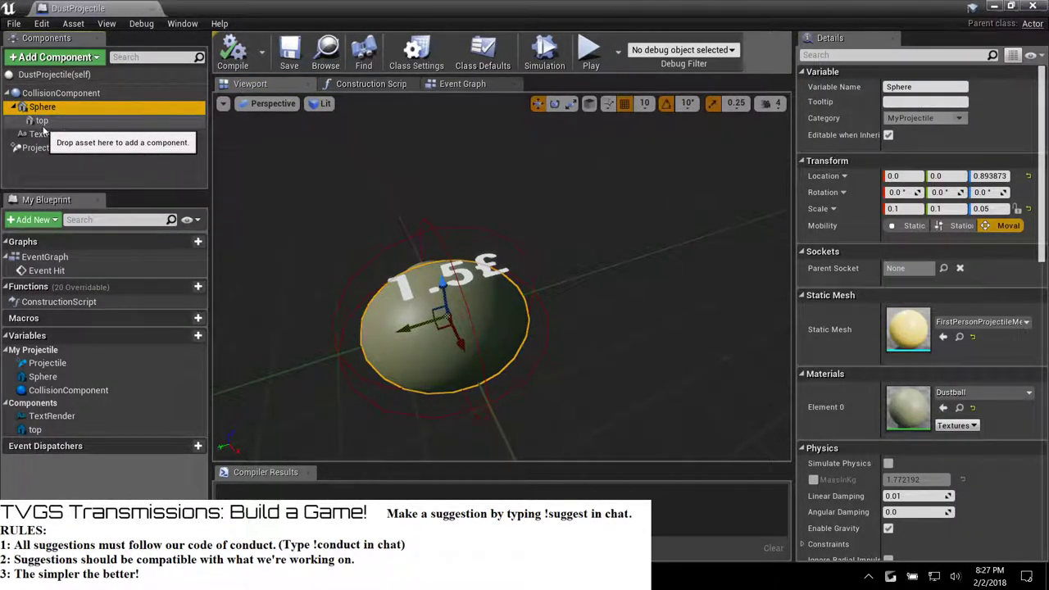
Move the top mesh out from under Sphere so it sits directly under CollisionComponent, then compile, save and close the DustProjectile blueprint.
left_click_drag(41, 121, 38, 108)
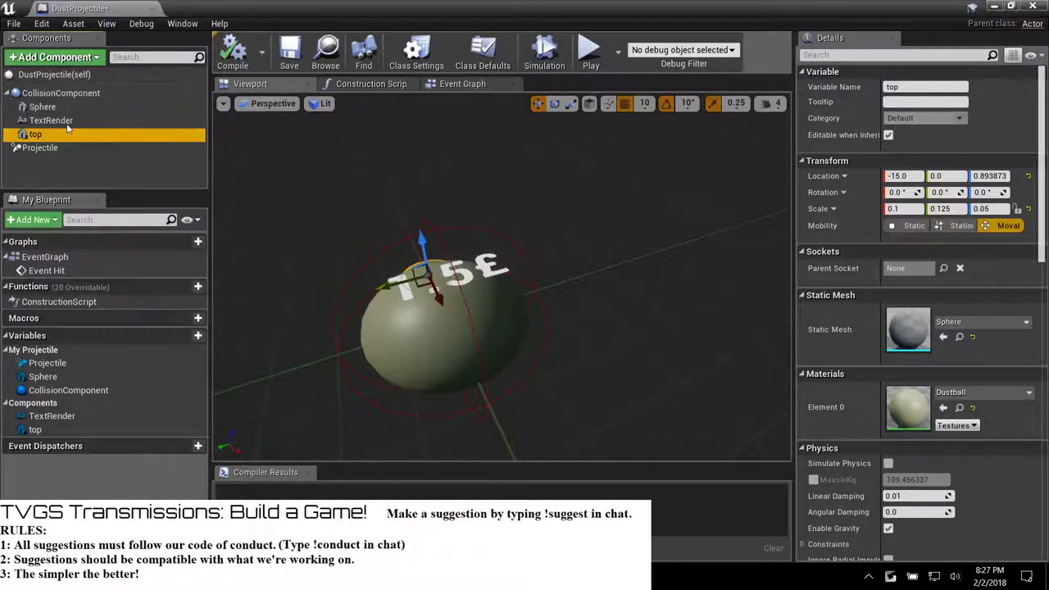
left_click(233, 51)
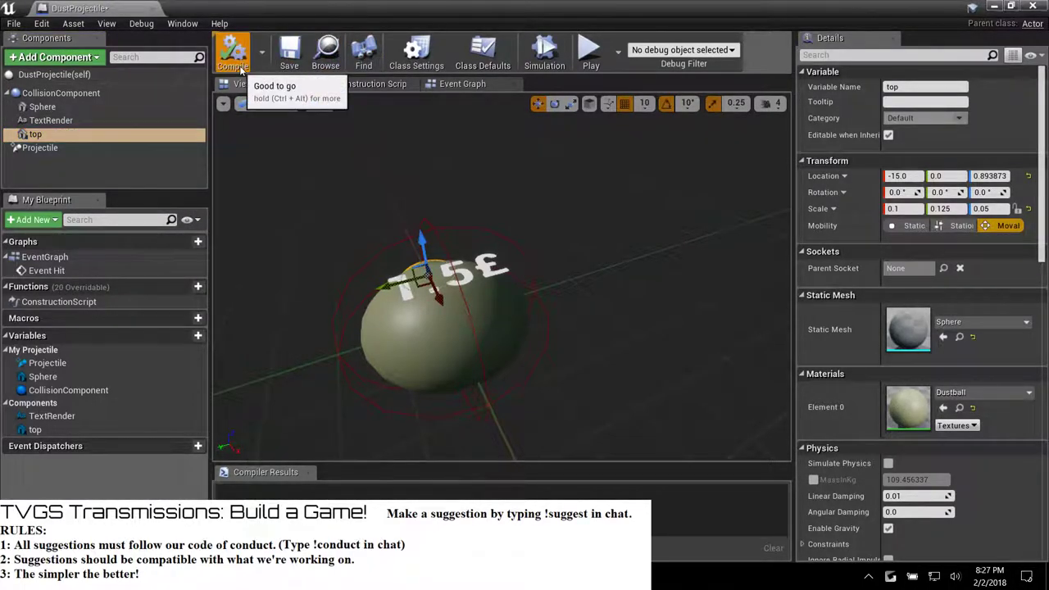
left_click(70, 131)
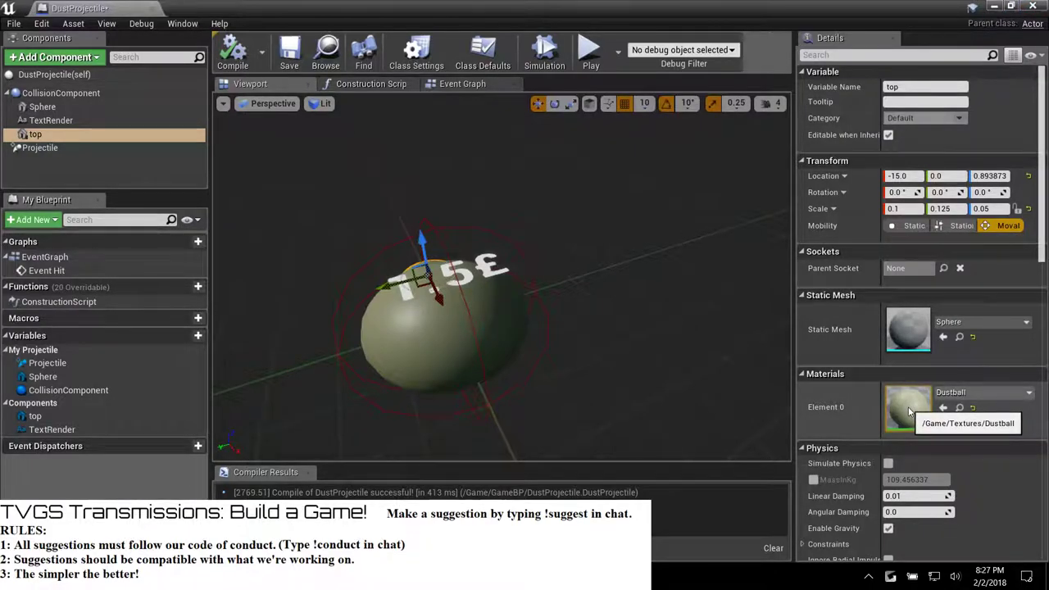
scroll(909, 412, "down", 8)
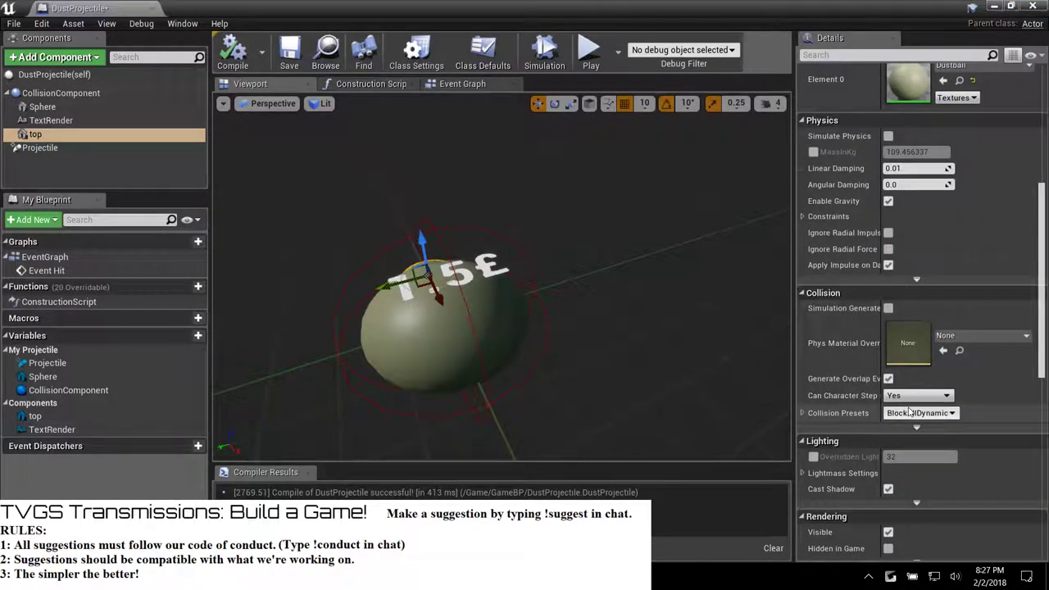
scroll(909, 412, "up", 8)
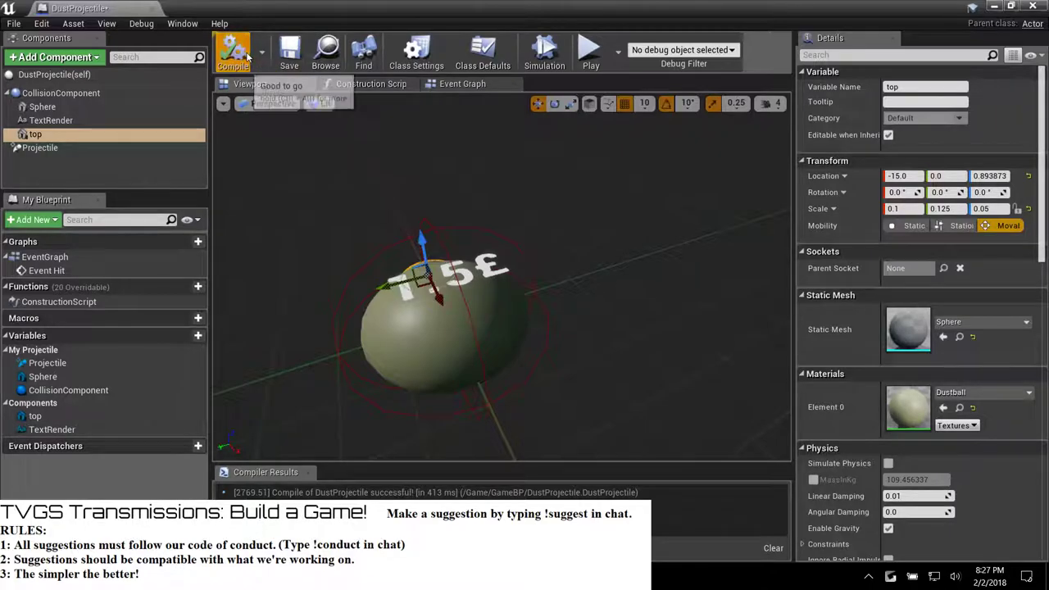
left_click(289, 49)
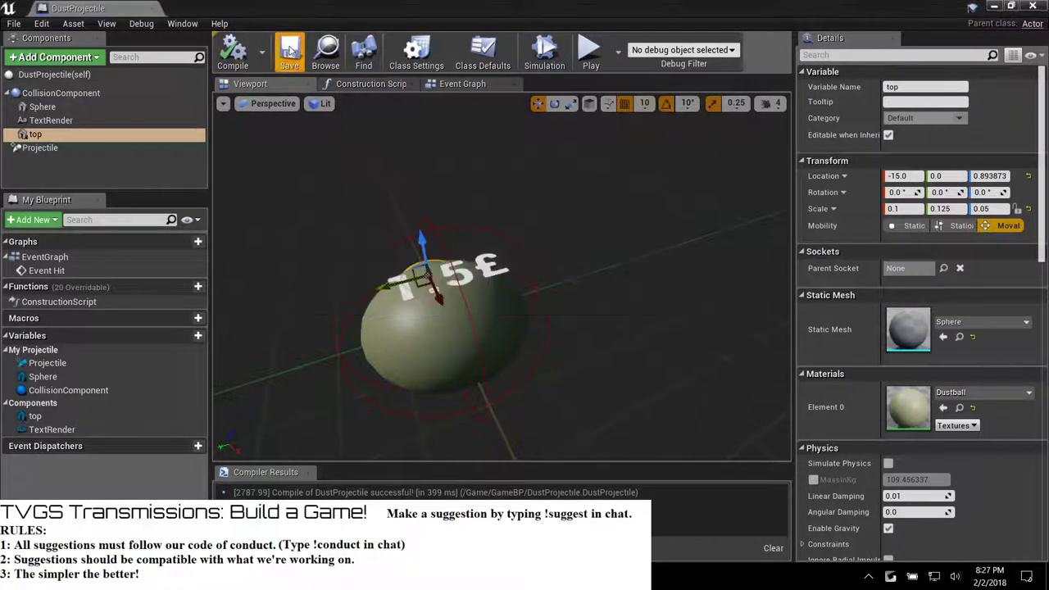
left_click(1035, 7)
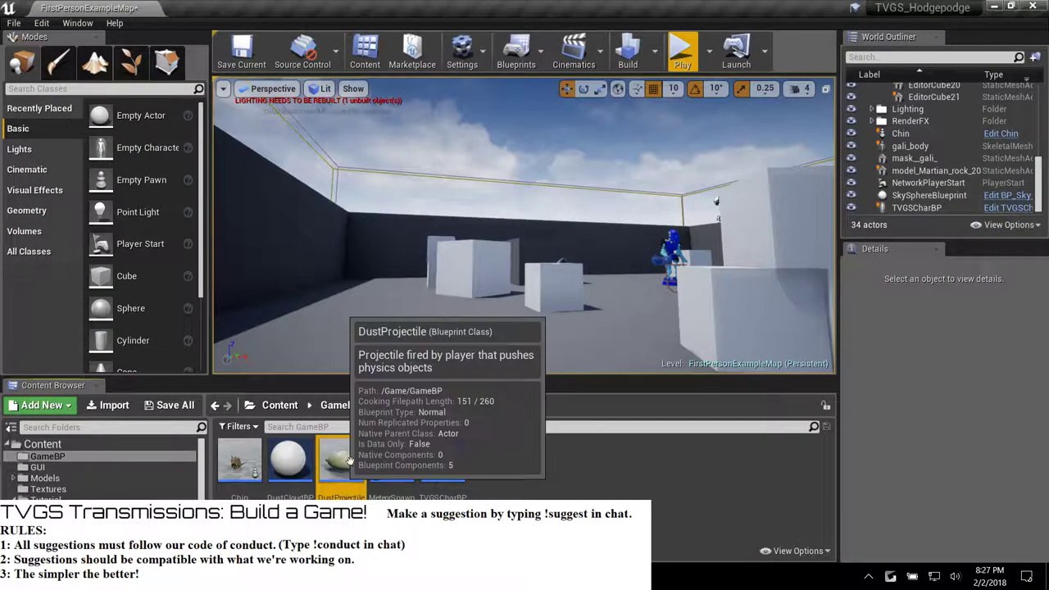
Place a DustProjectile actor on the level floor near the cubes and play-test the level, walking forward and firing.
left_click_drag(340, 460, 455, 325)
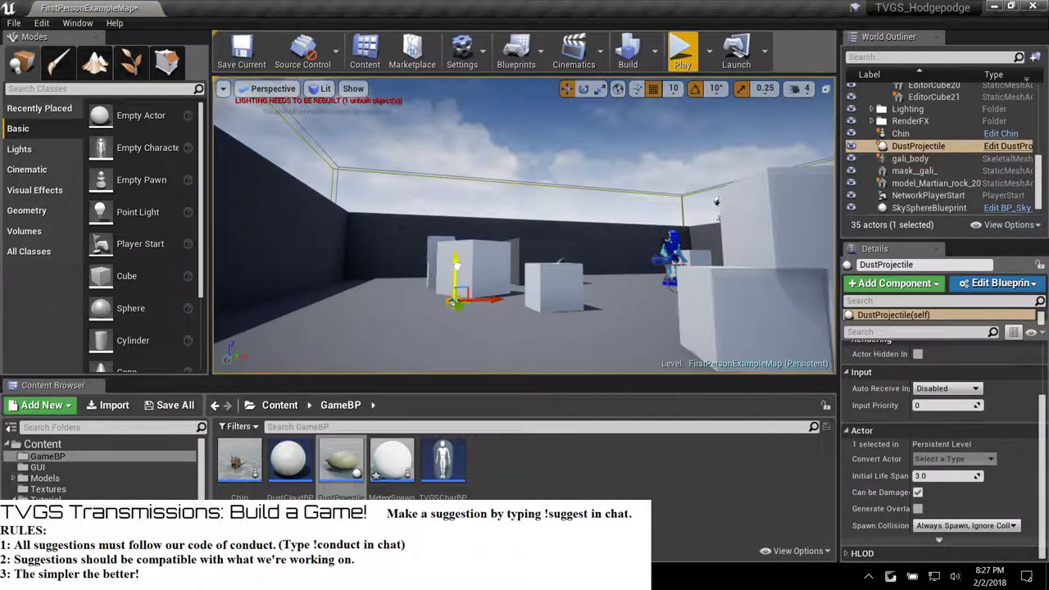
left_click(682, 51)
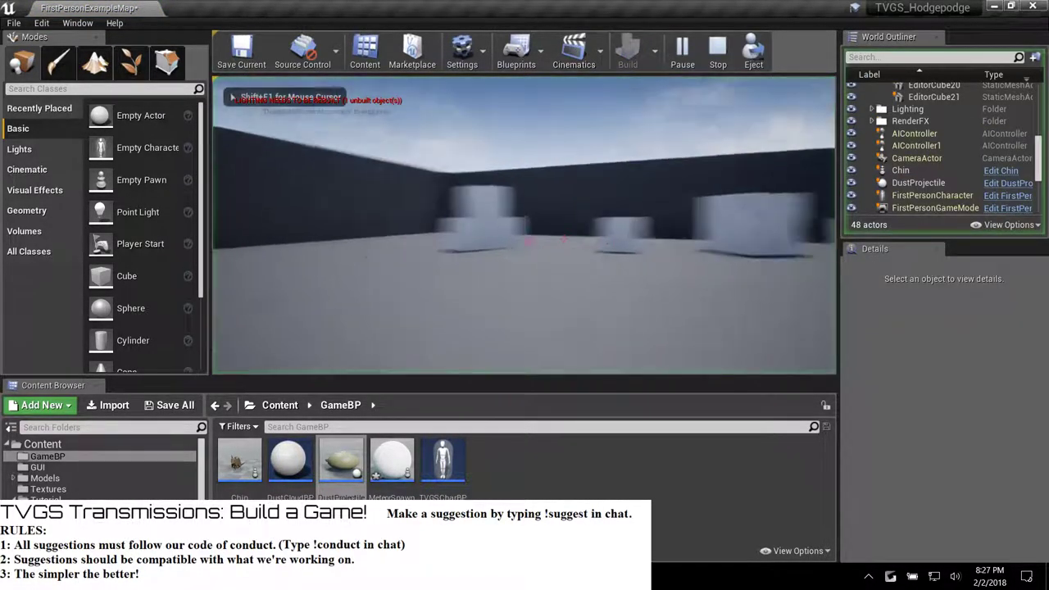
key("w")
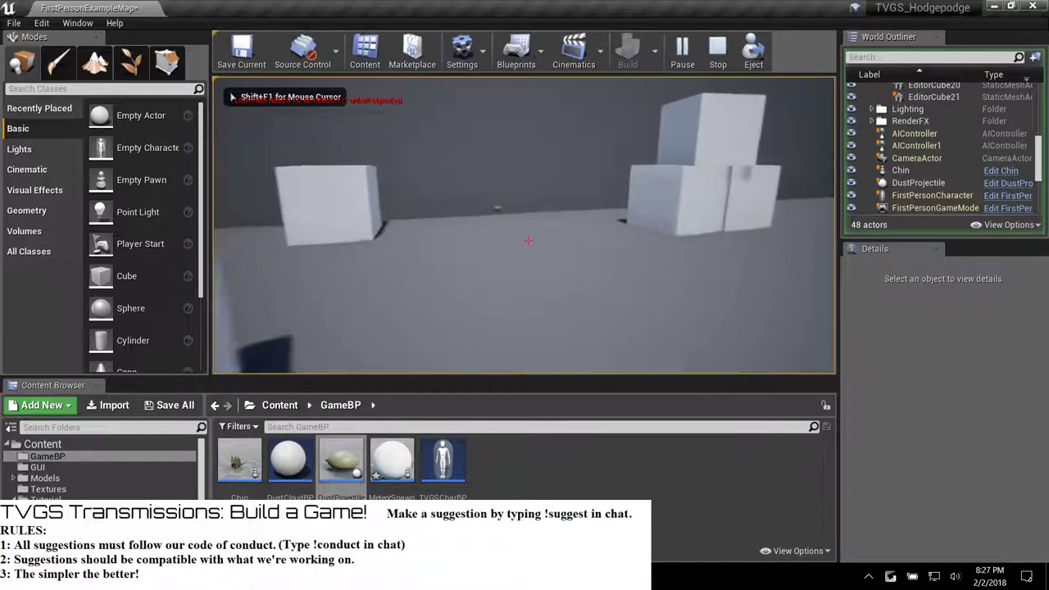
key("w")
left_click(527, 240)
key("s")
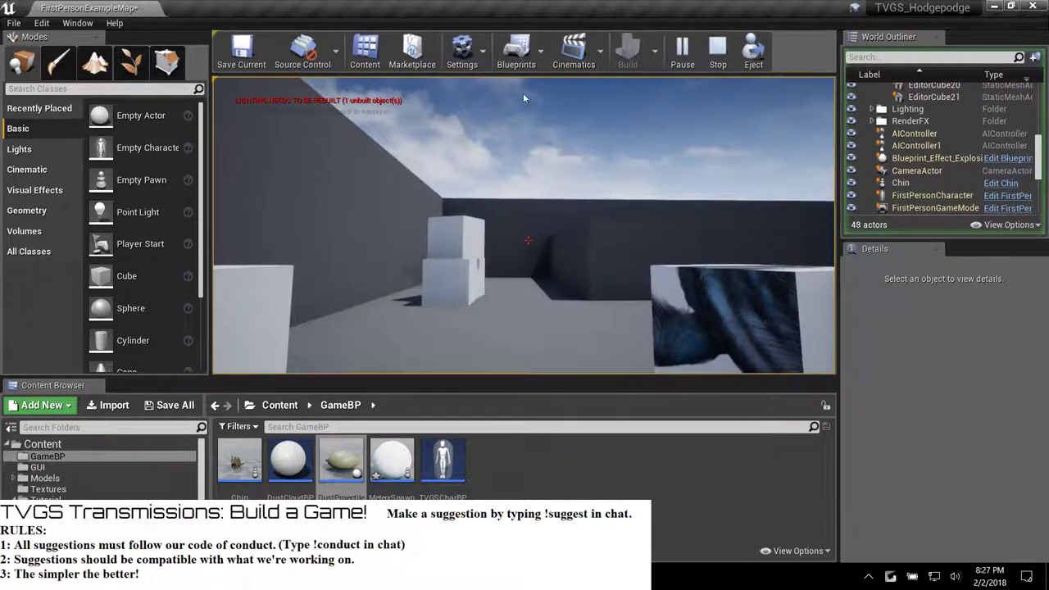
key("Escape")
Set the Projectile component's Initial Speed to 0 in the DustProjectile blueprint, then compile, save and close it.
double_click(360, 472)
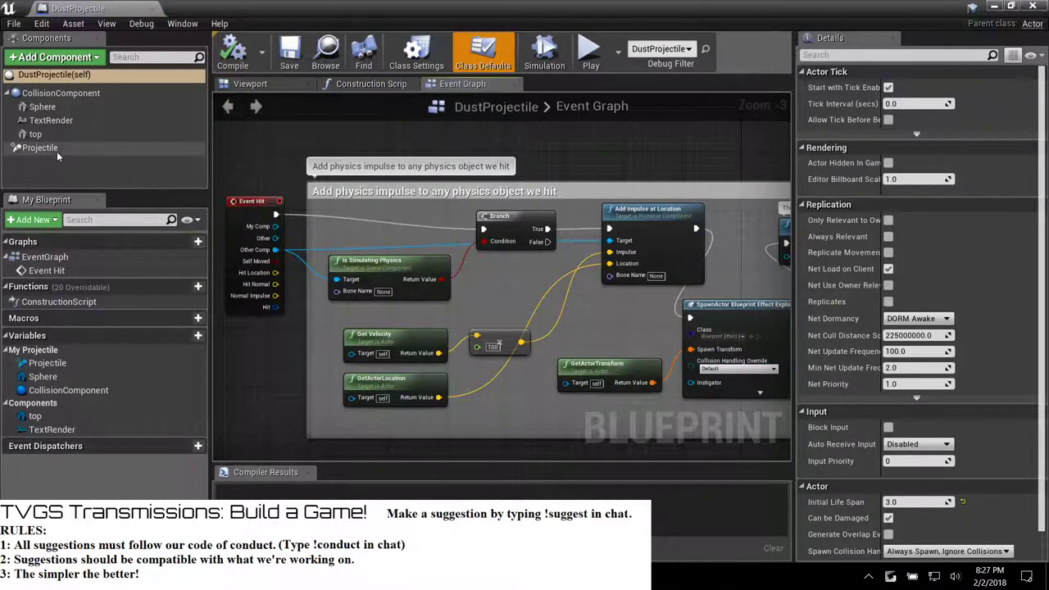
left_click(57, 149)
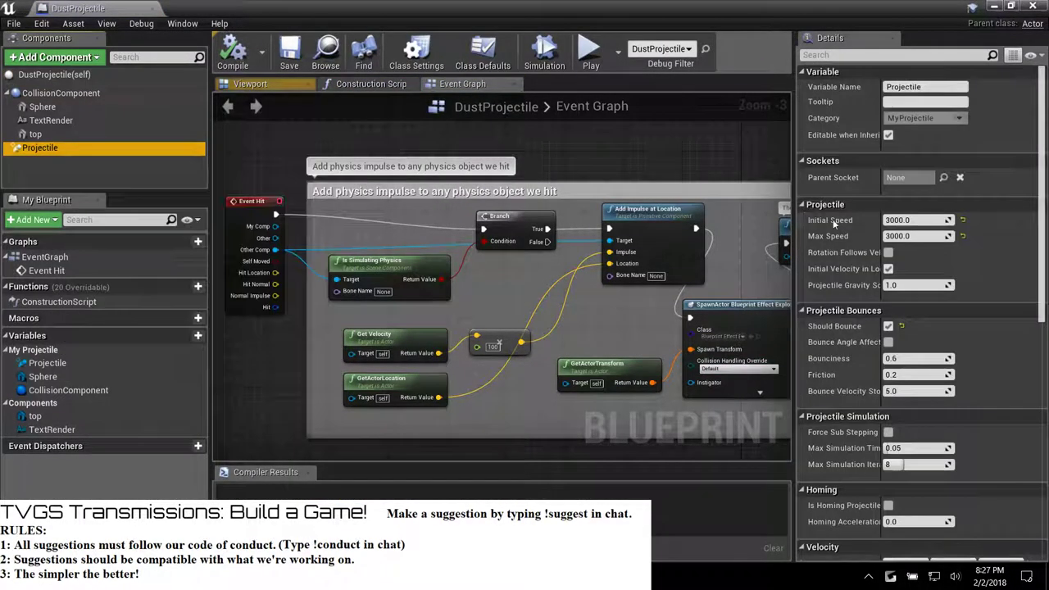
left_click(932, 219)
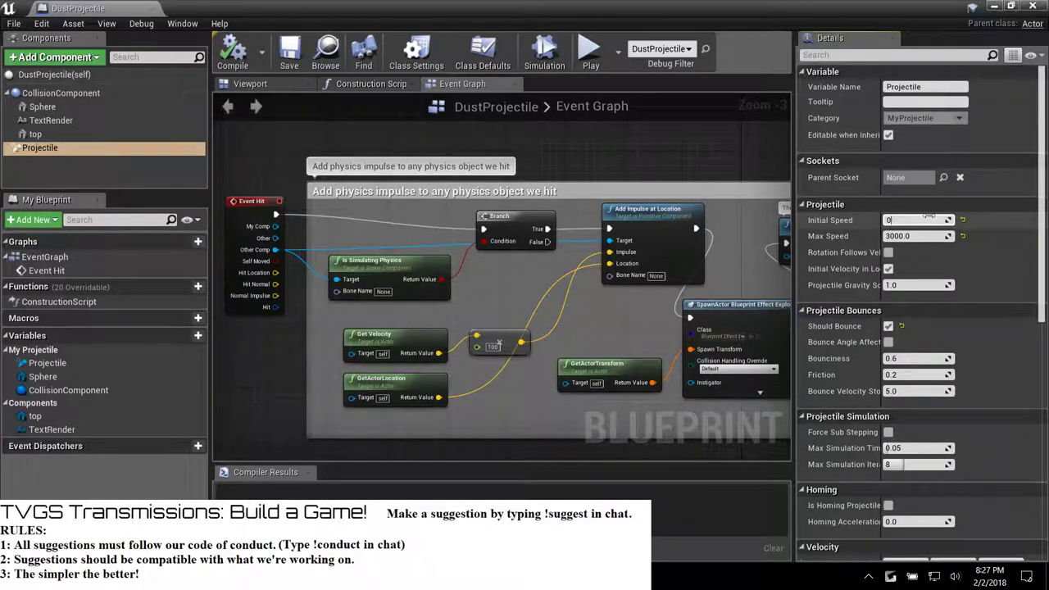
key("Return")
left_click(232, 55)
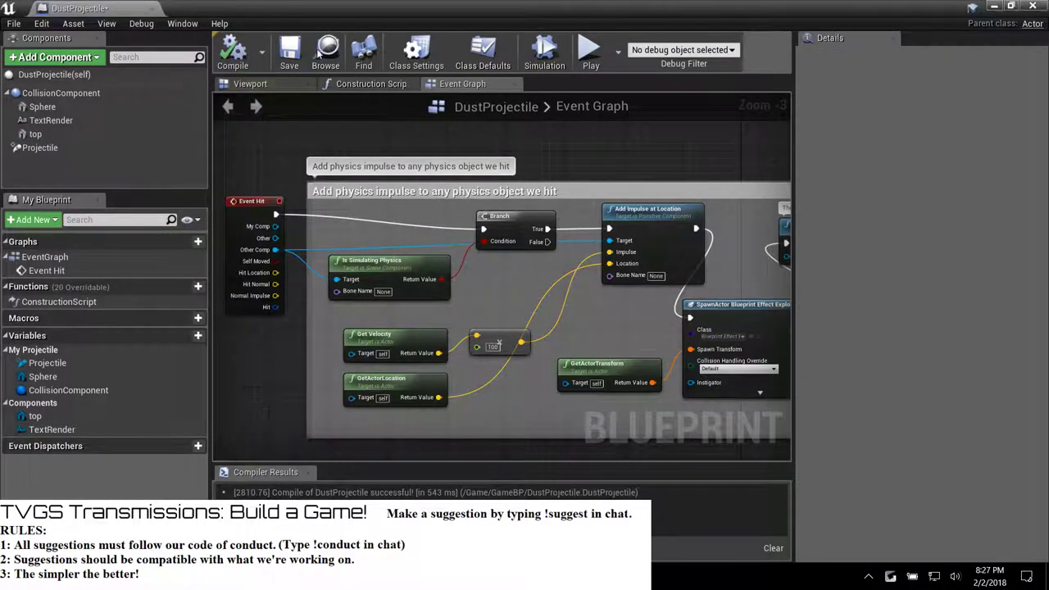
left_click(290, 54)
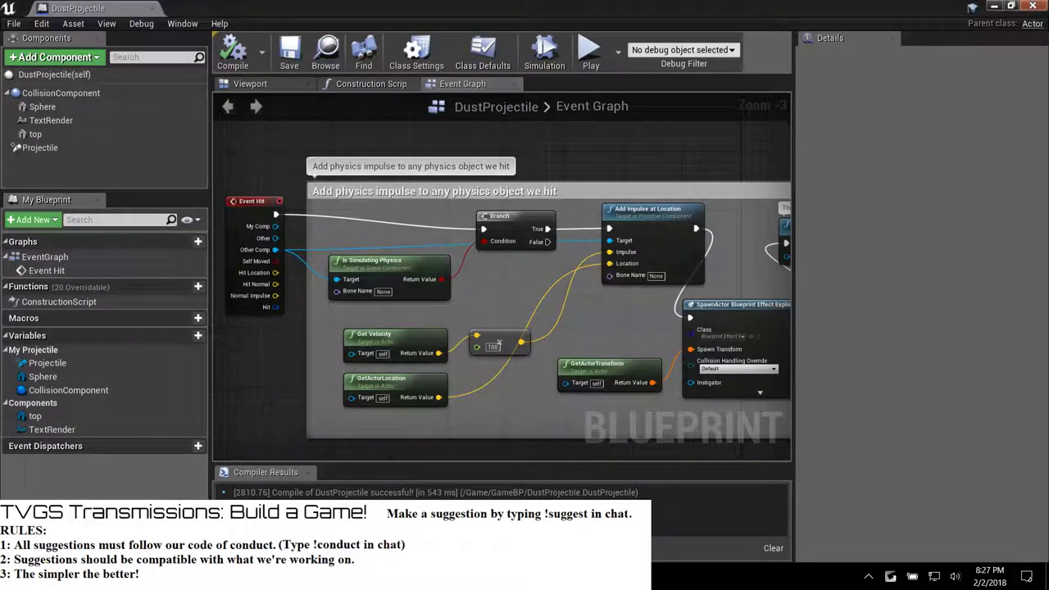
left_click(1032, 6)
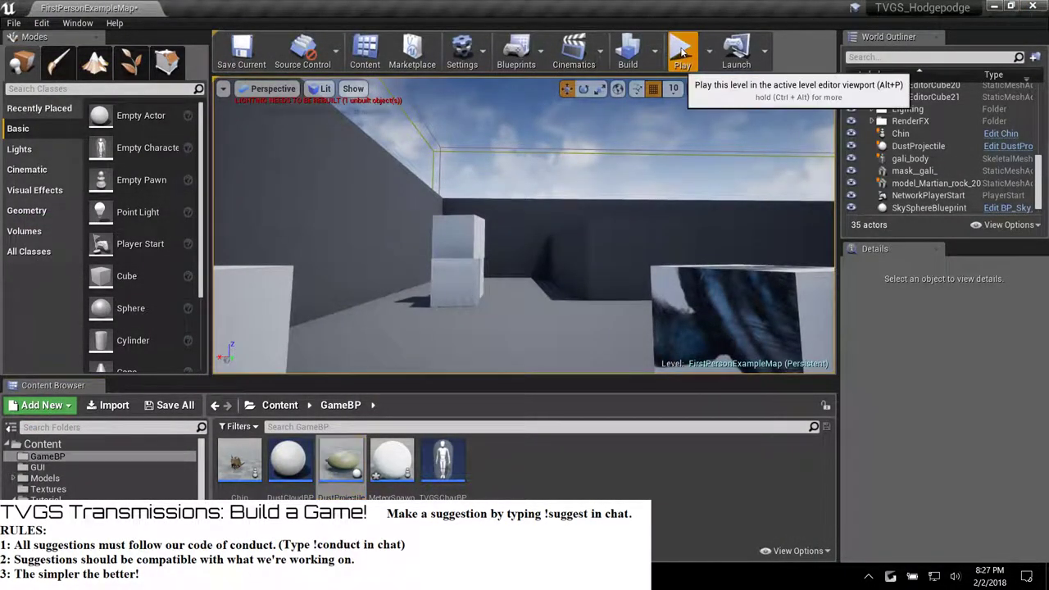
Play-test the level and fire repeatedly to check how the dust projectiles move with the new initial speed.
left_click(680, 47)
left_click(528, 240)
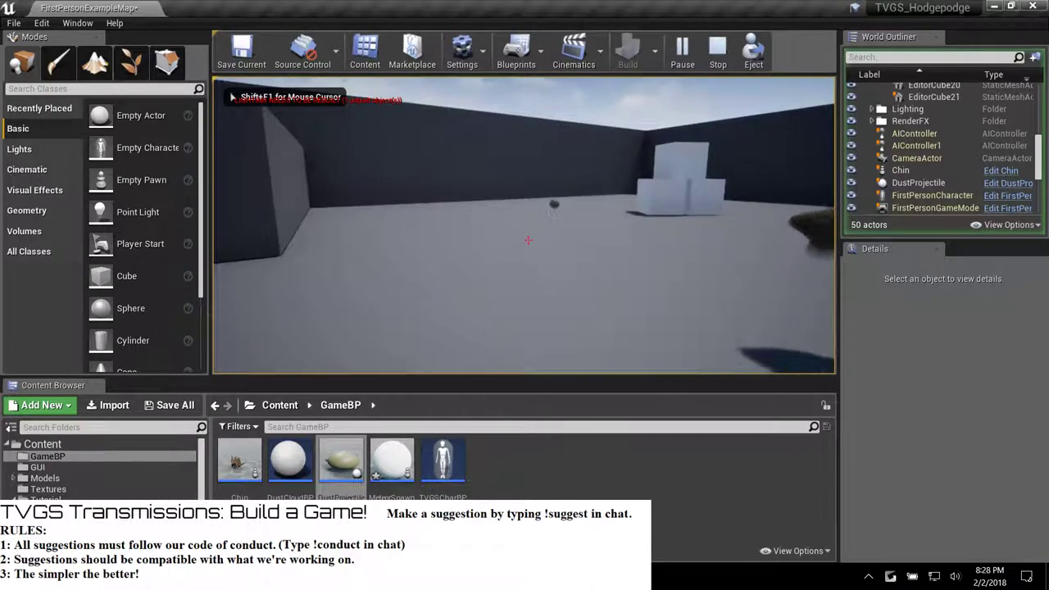
left_click(528, 240)
left_click(527, 240)
left_click(528, 240)
left_click(528, 240)
key("w")
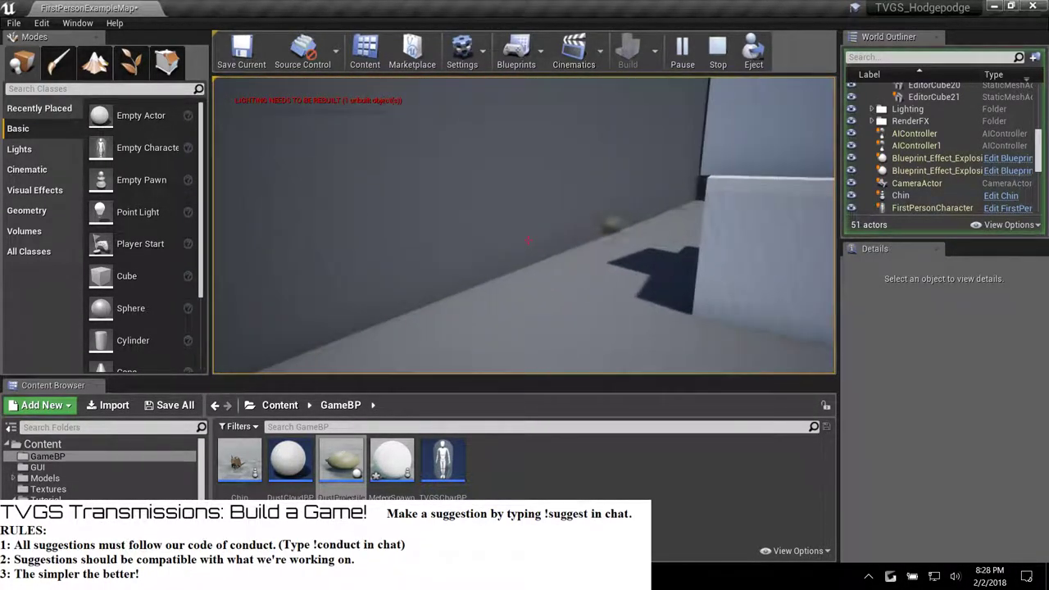
left_click(528, 240)
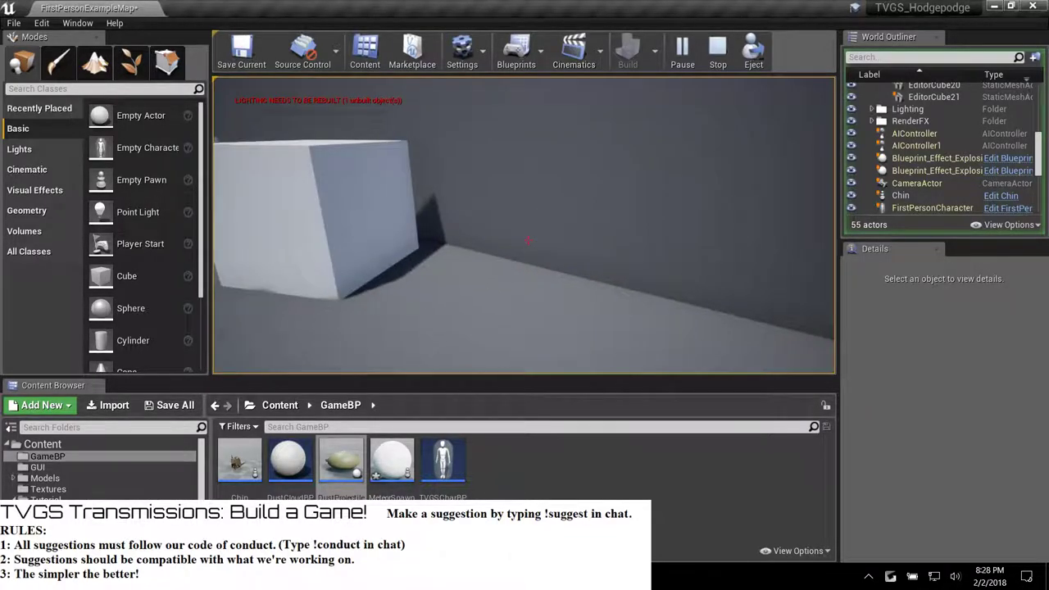
key("Escape")
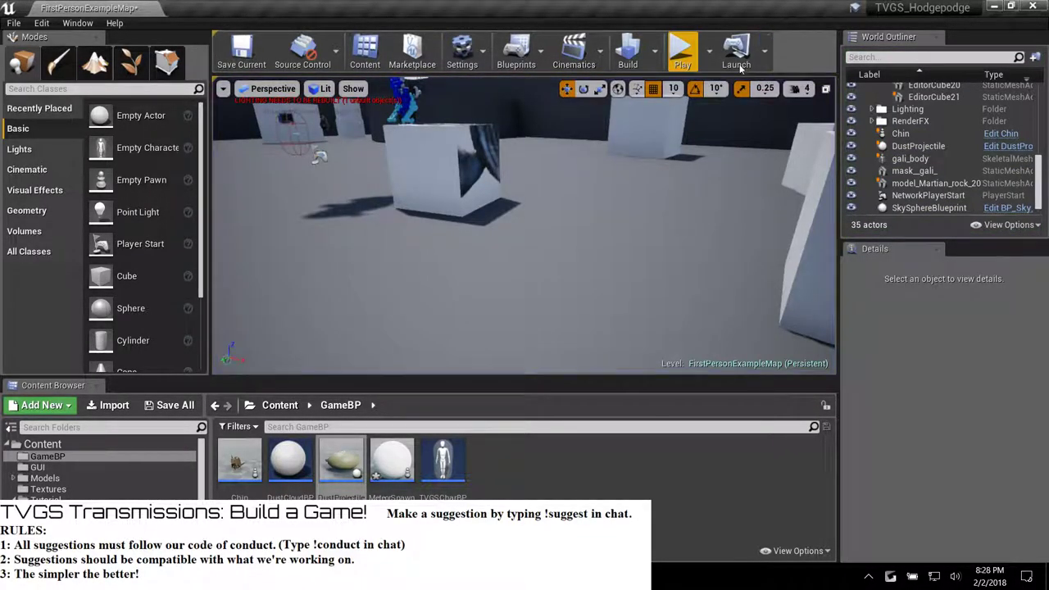
Run the level again and walk up to the placed dust projectile to inspect its shape.
left_click(679, 56)
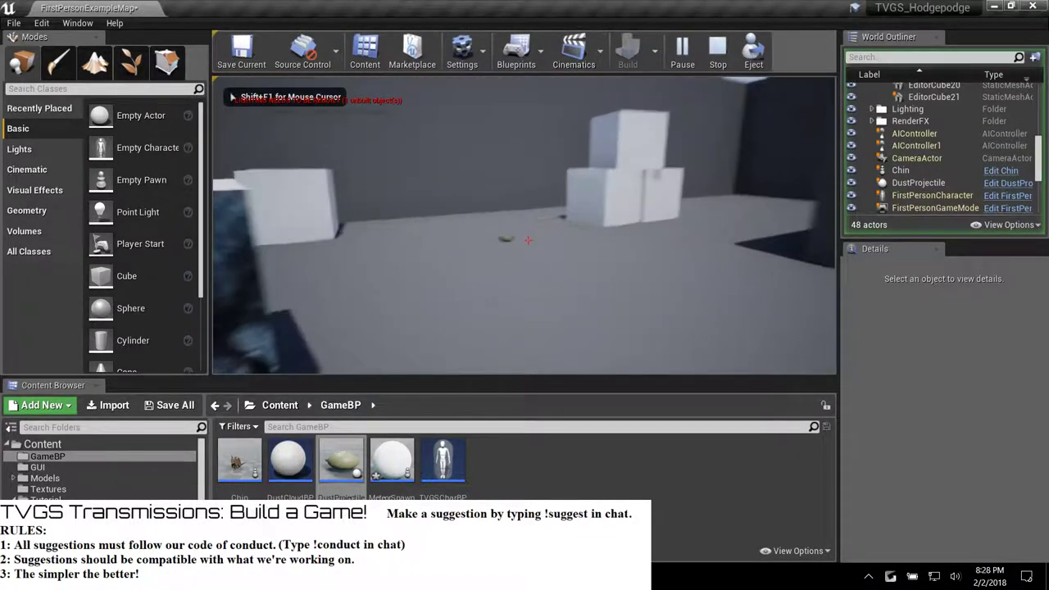
key("w")
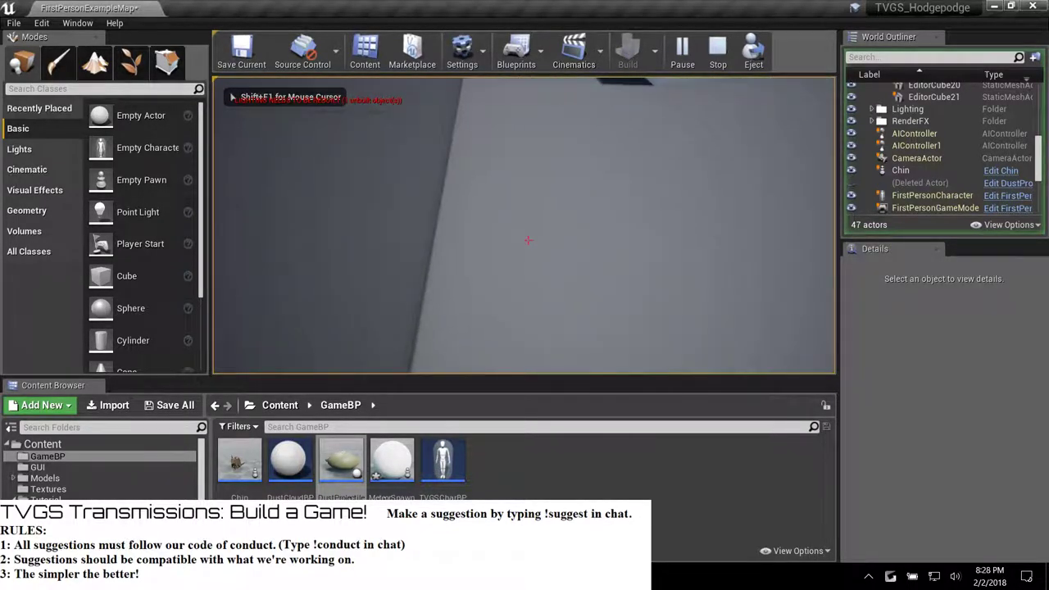
left_click(527, 240)
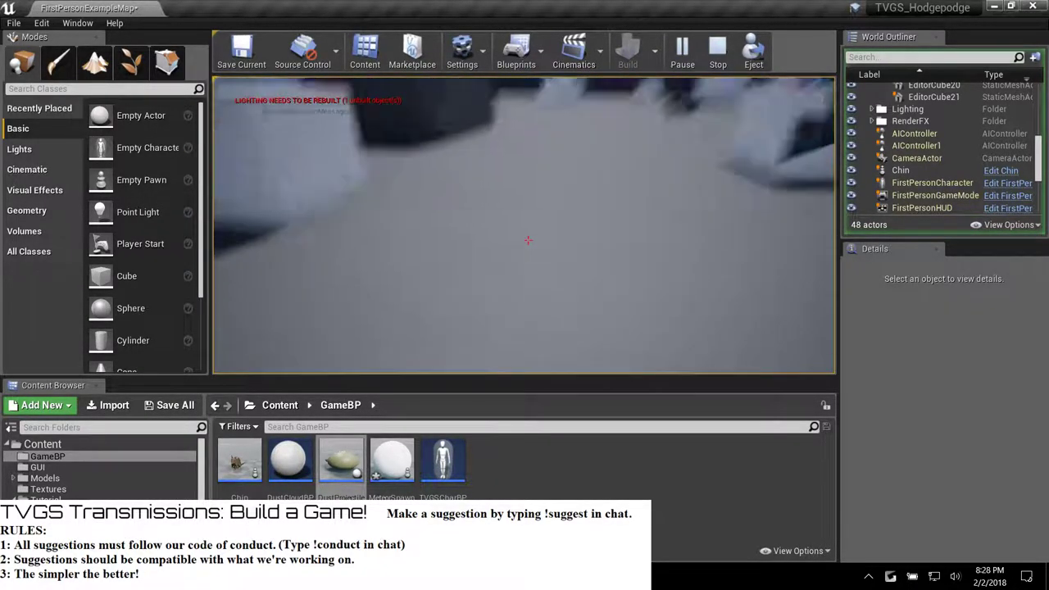
key("Escape")
Place two more DustProjectile actors on the floor and play-test the level to view them up close.
left_click_drag(576, 247, 524, 242)
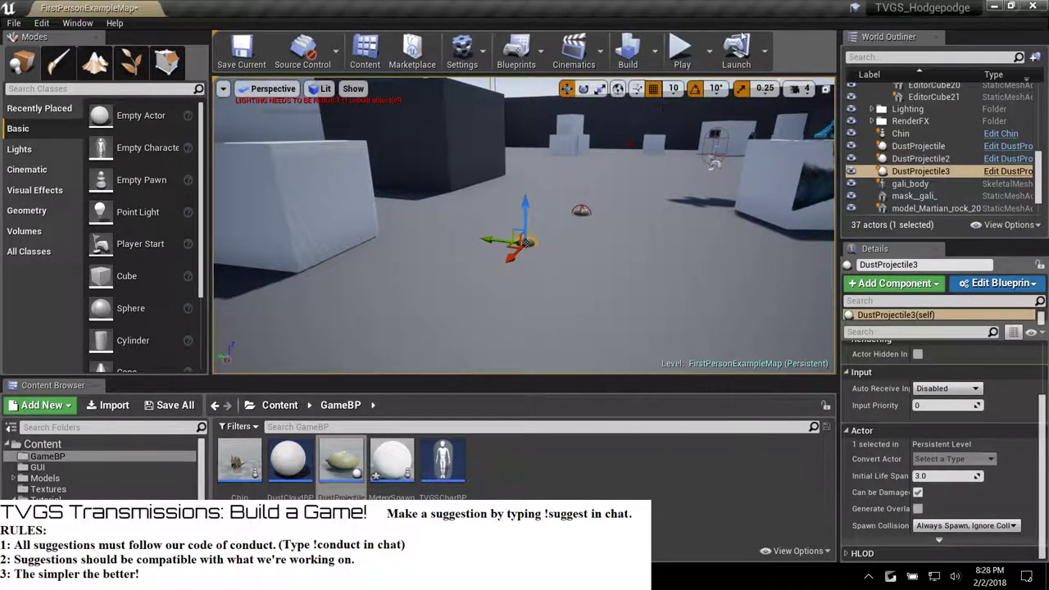
left_click(682, 54)
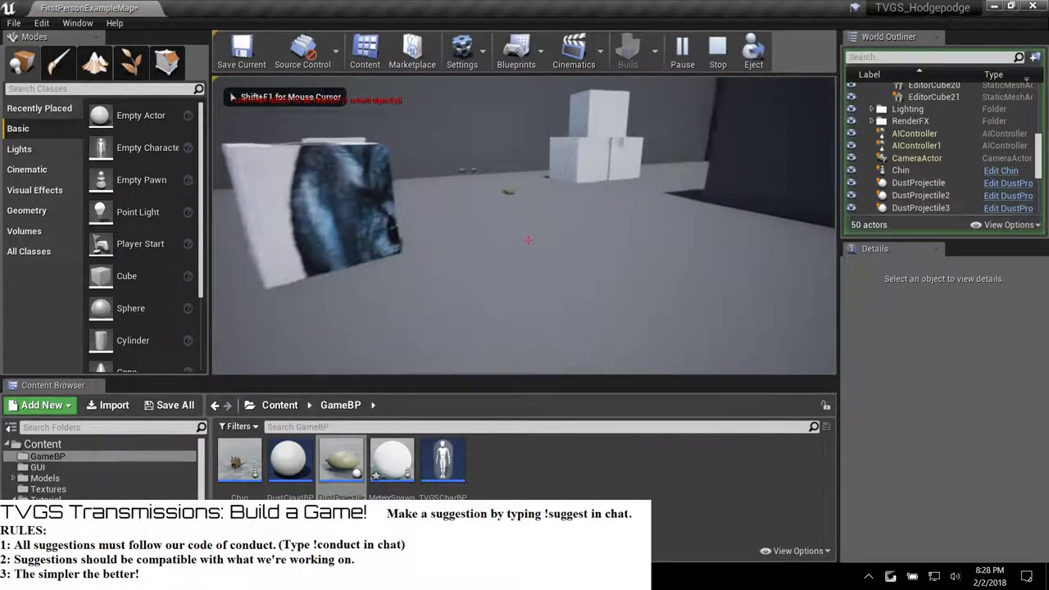
key("w")
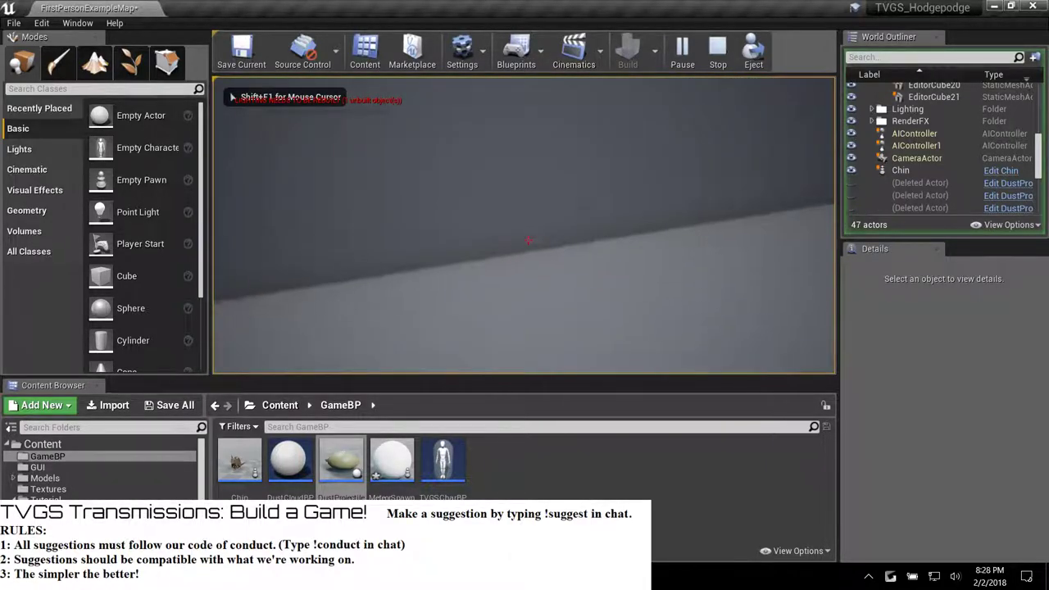
key("Escape")
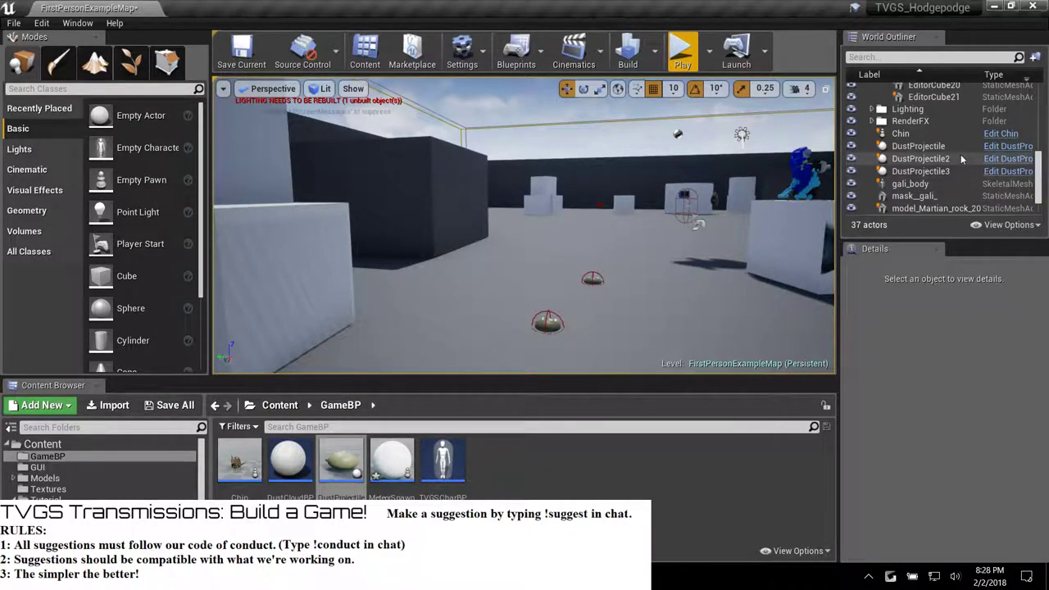
Delete the three placed DustProjectile actors from the level.
left_click(918, 146)
left_click(939, 172, "shift")
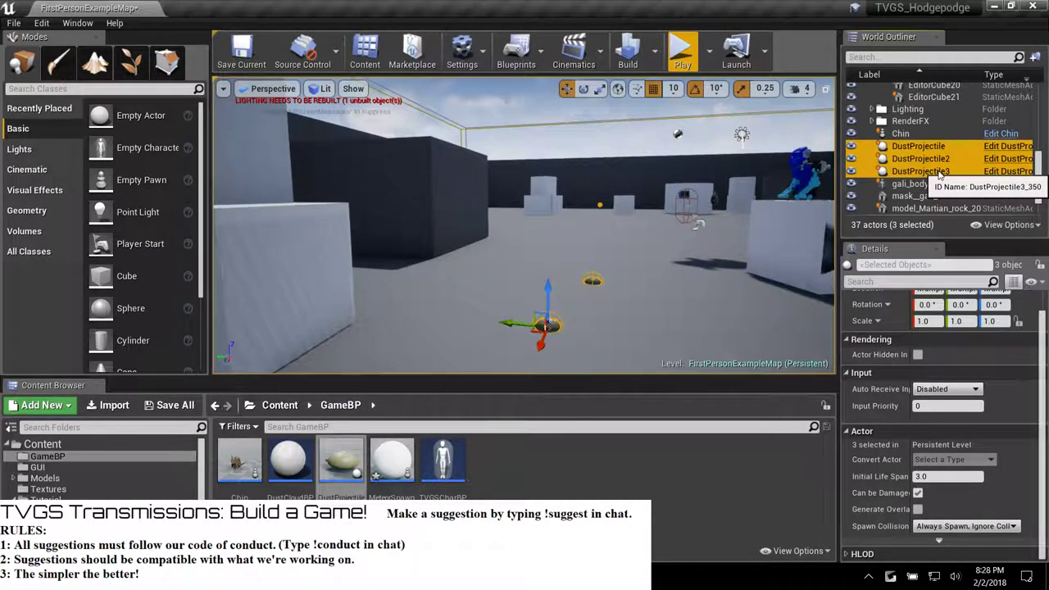
key("Delete")
Examine the Projectile variable and the SpawnActor node in the TVGSCharBP event graph, then close the blueprint.
double_click(443, 460)
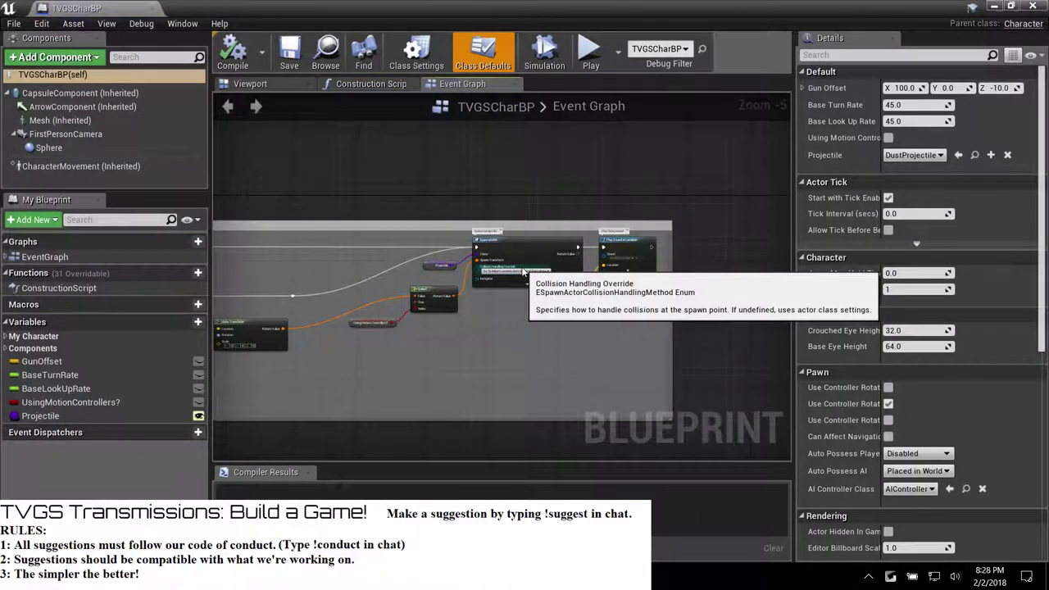
scroll(497, 260, "up", 5)
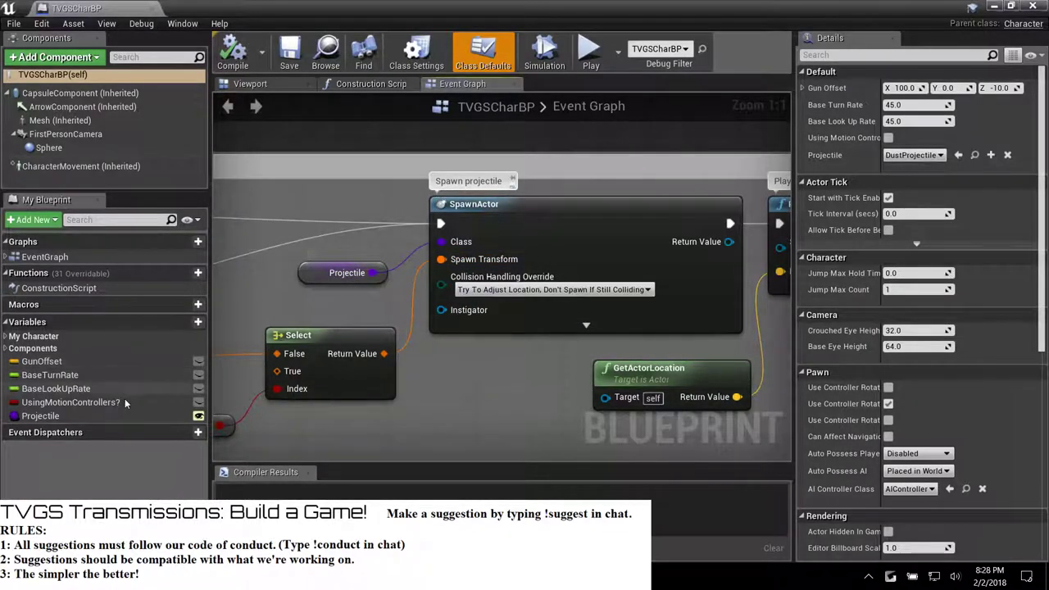
left_click(41, 415)
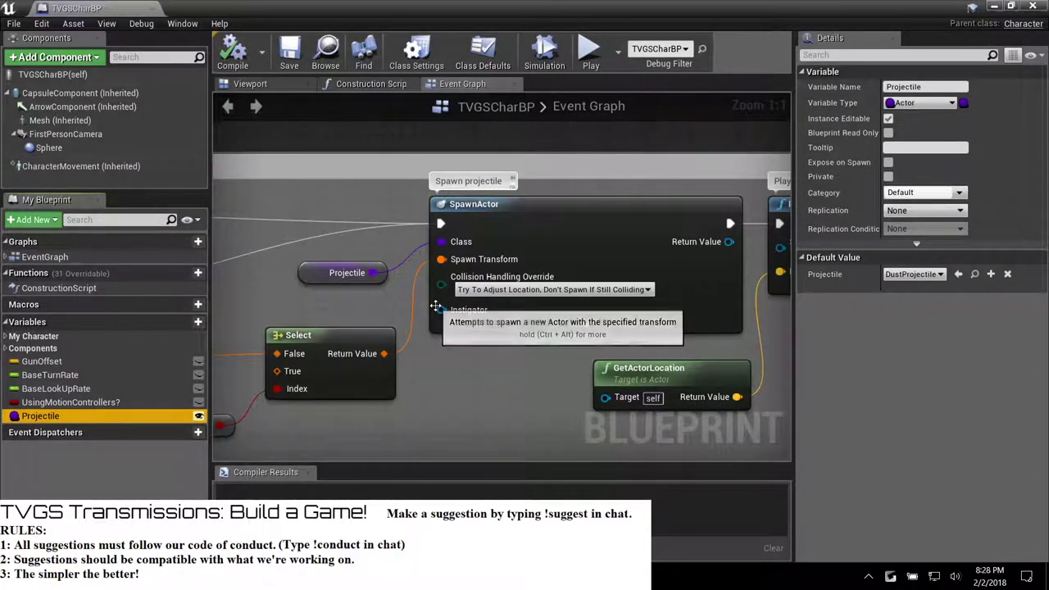
scroll(434, 305, "down", 2)
scroll(435, 305, "up", 2)
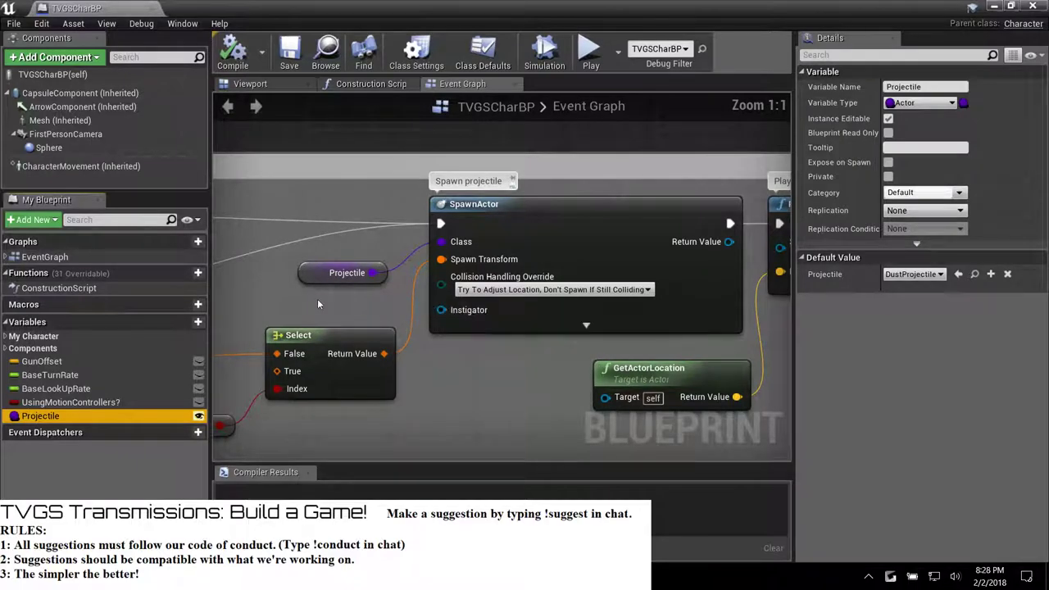
right_click_drag(324, 308, 547, 290)
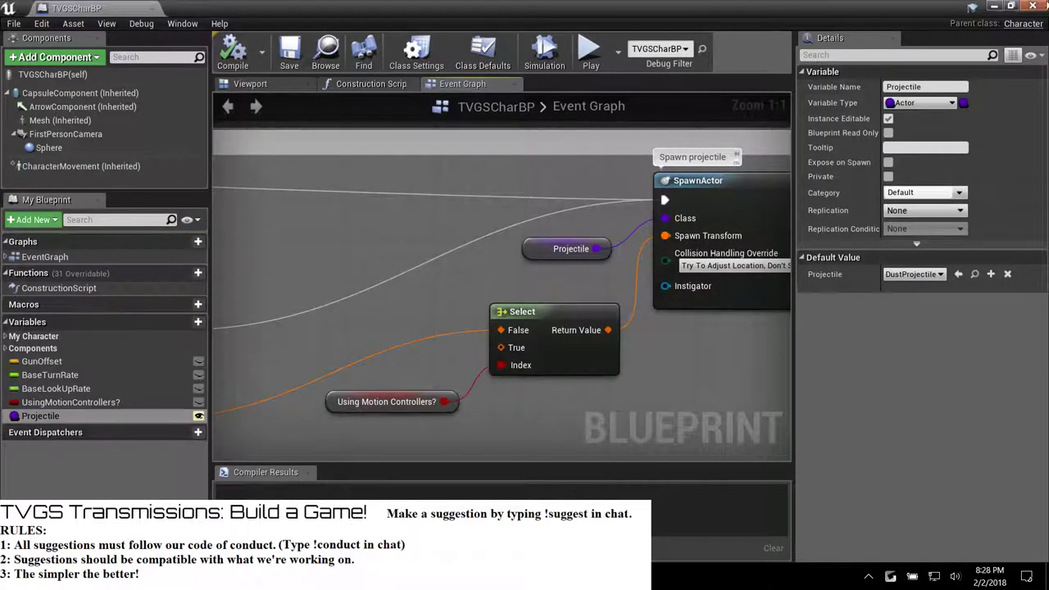
left_click(1034, 7)
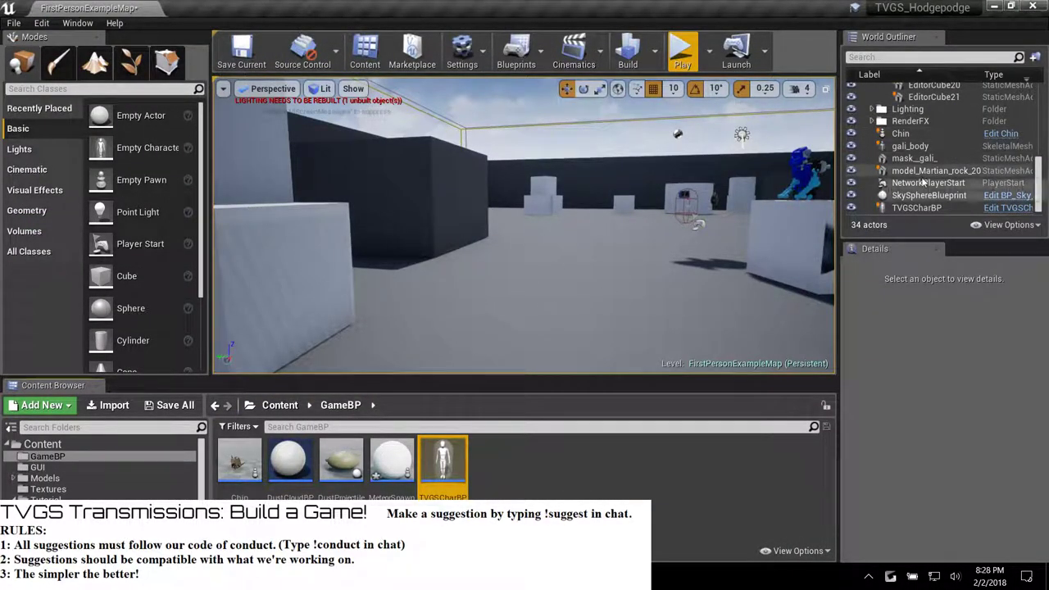
Delete the TVGSCharBP actor from the level and place a fresh TVGSCharBP instance on the open floor.
left_click(916, 208)
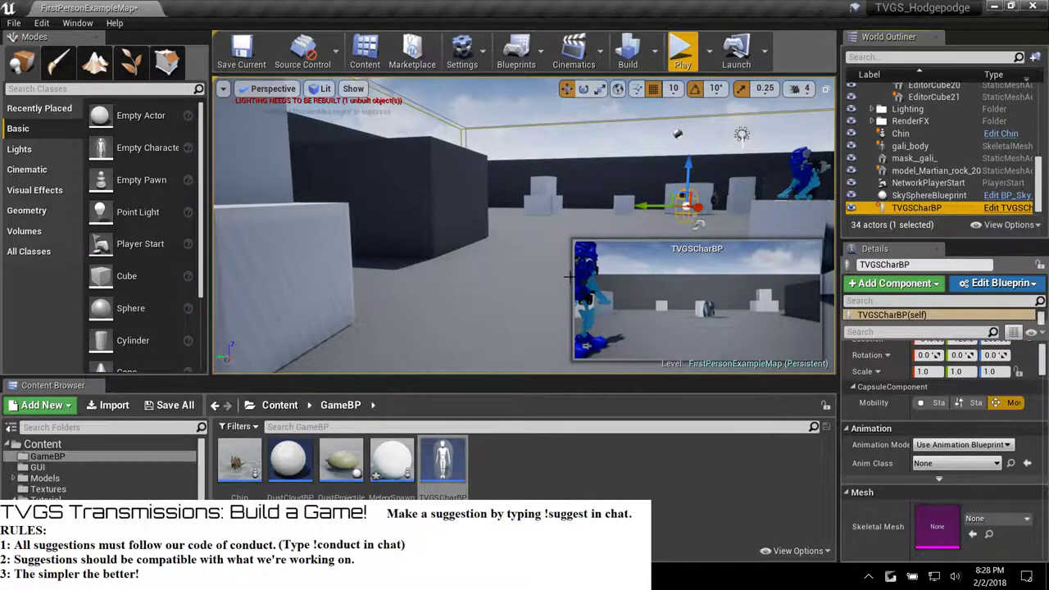
mouse_move(545, 221)
right_mouse_down()
mouse_move(647, 201)
mouse_move(679, 287)
mouse_move(713, 279)
mouse_move(534, 217)
right_mouse_up()
key("Delete")
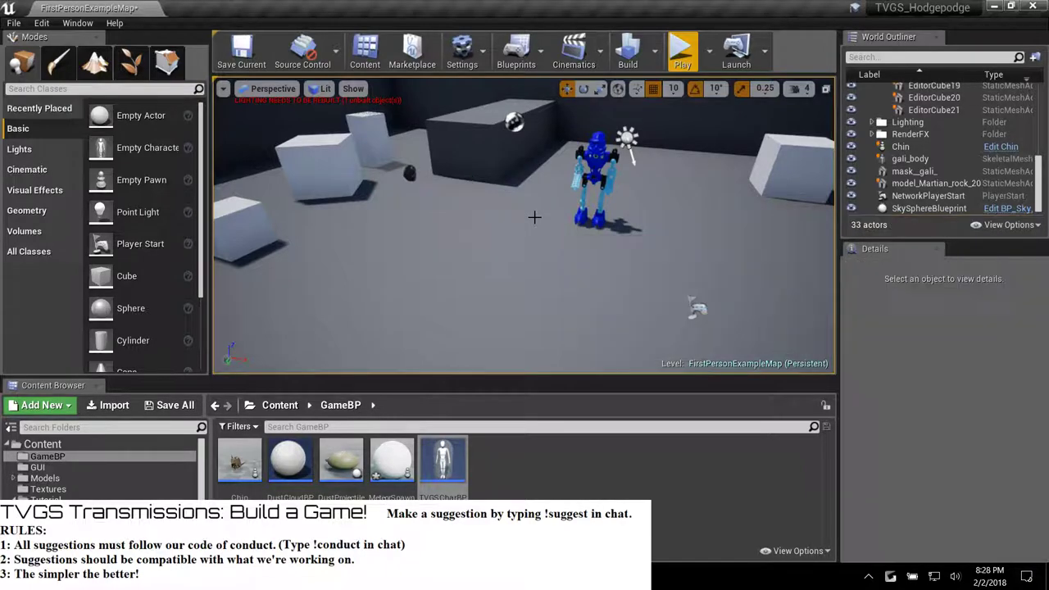
left_click_drag(443, 463, 453, 272)
Check the Projectile setting of the placed TVGSCharBP actor and browse to its assigned asset.
scroll(954, 403, "down", 3)
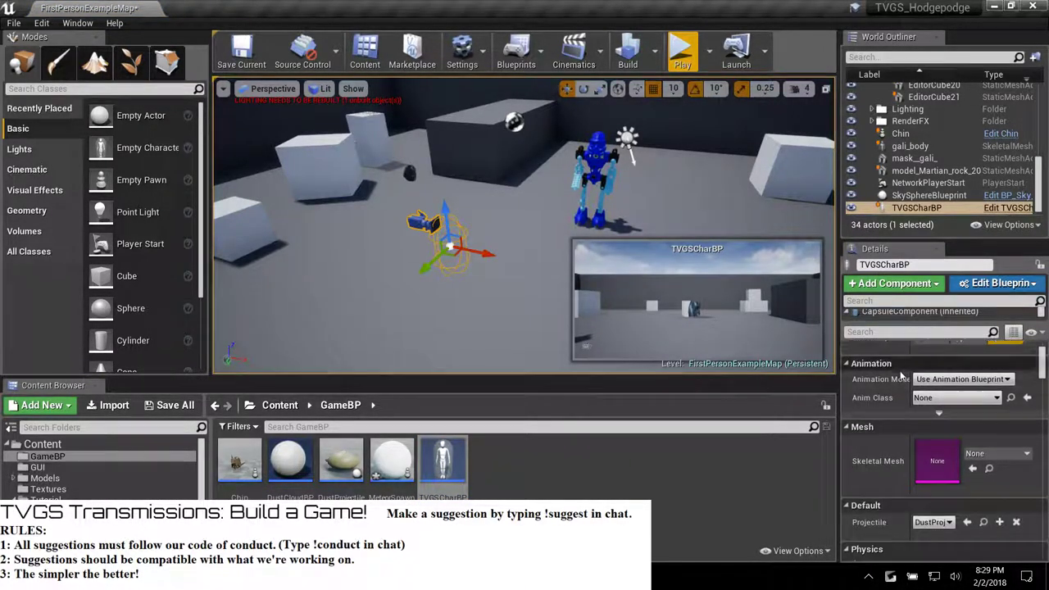
scroll(954, 403, "down", 2)
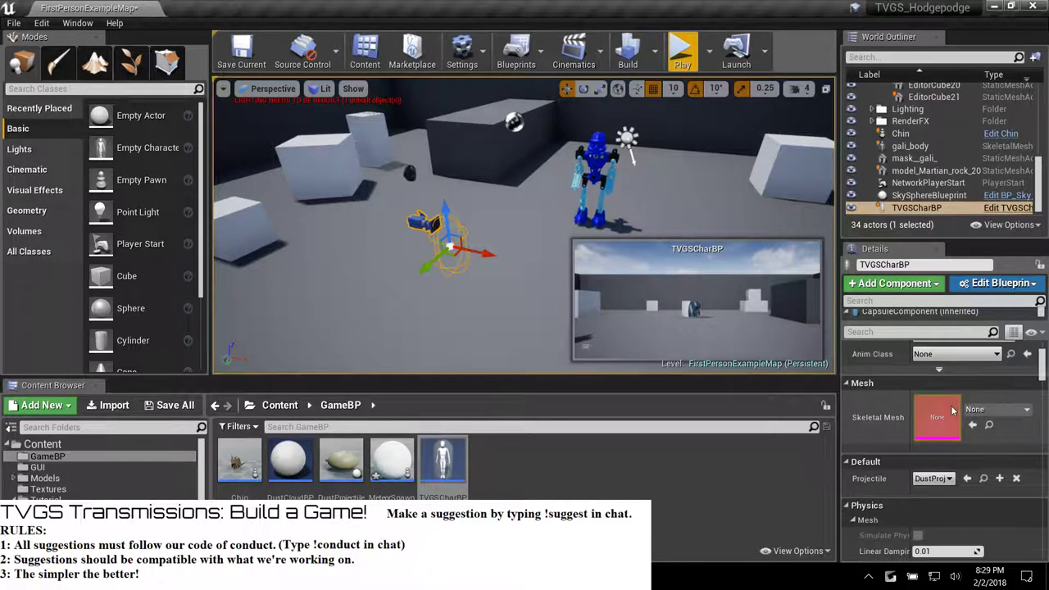
left_click(983, 479)
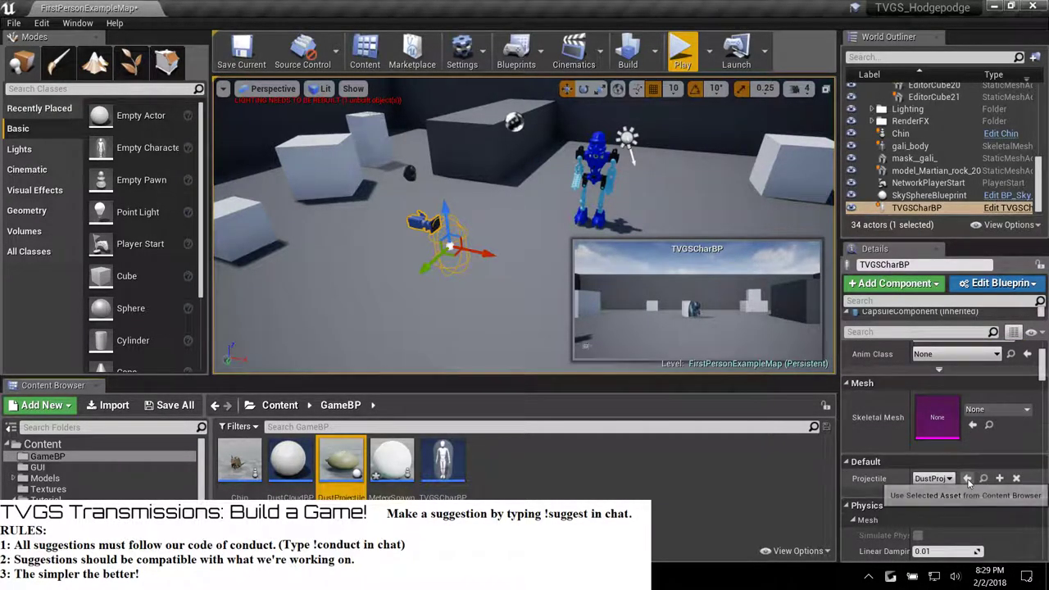
Play-test the level and fire a projectile at the stacked cubes.
left_click(682, 52)
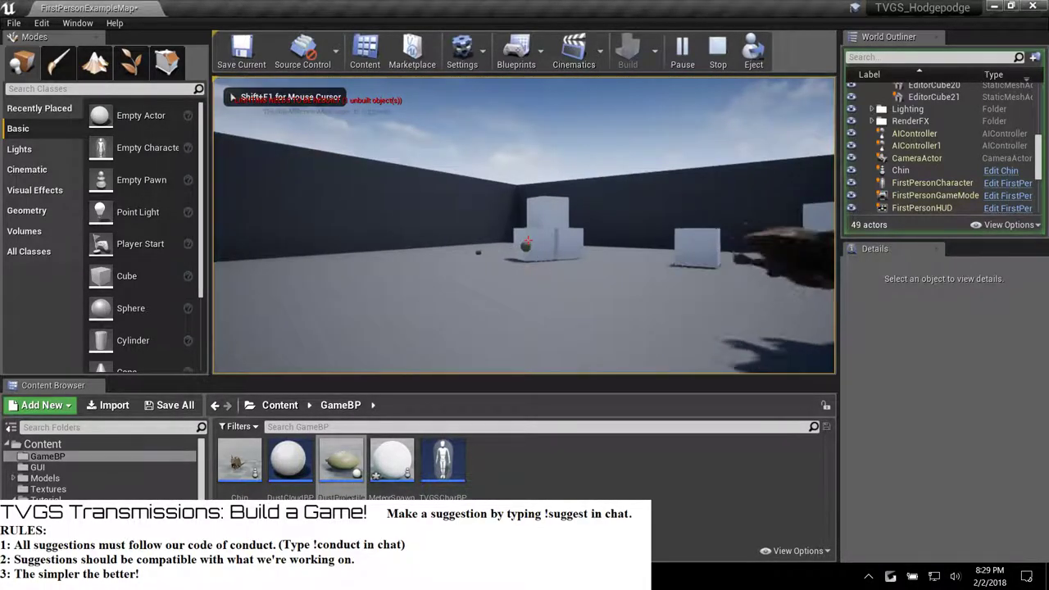
left_click(527, 241)
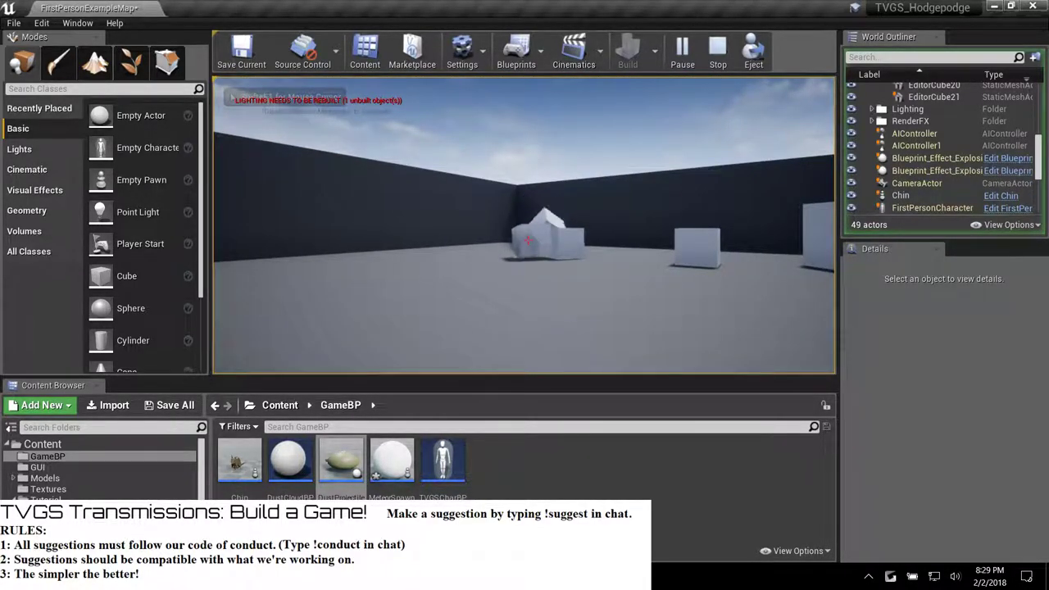
key("Escape")
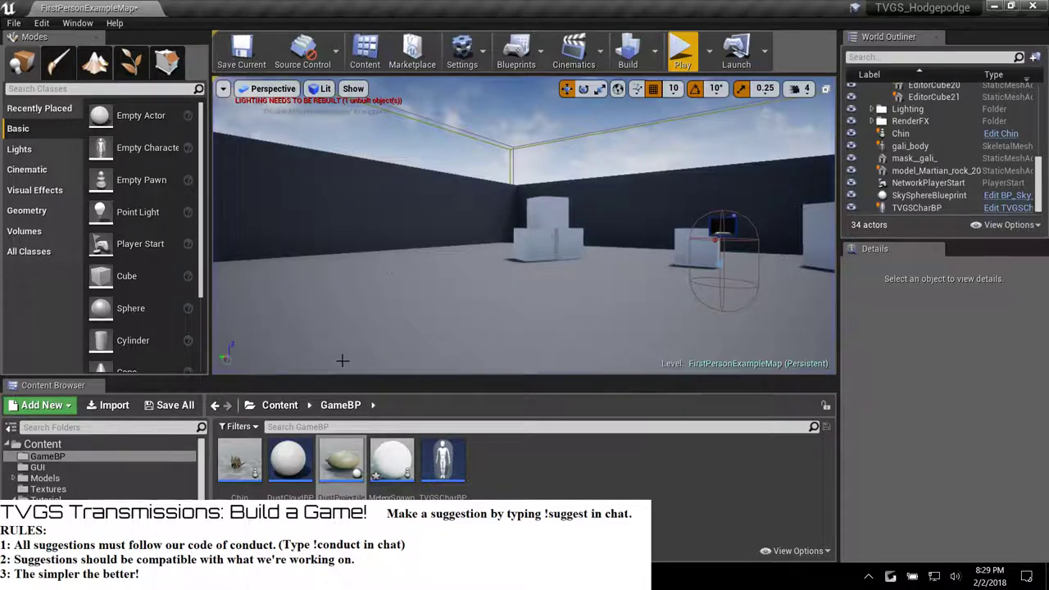
Open the TVGSCharBP blueprint and review its SpawnActor node and class default settings.
double_click(442, 460)
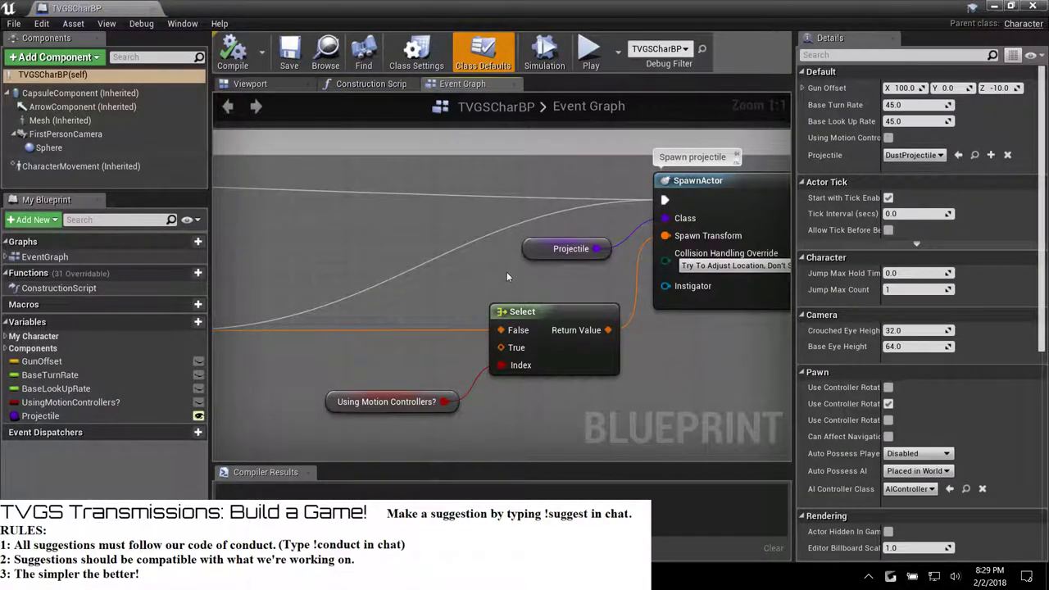
right_click_drag(720, 339, 480, 316)
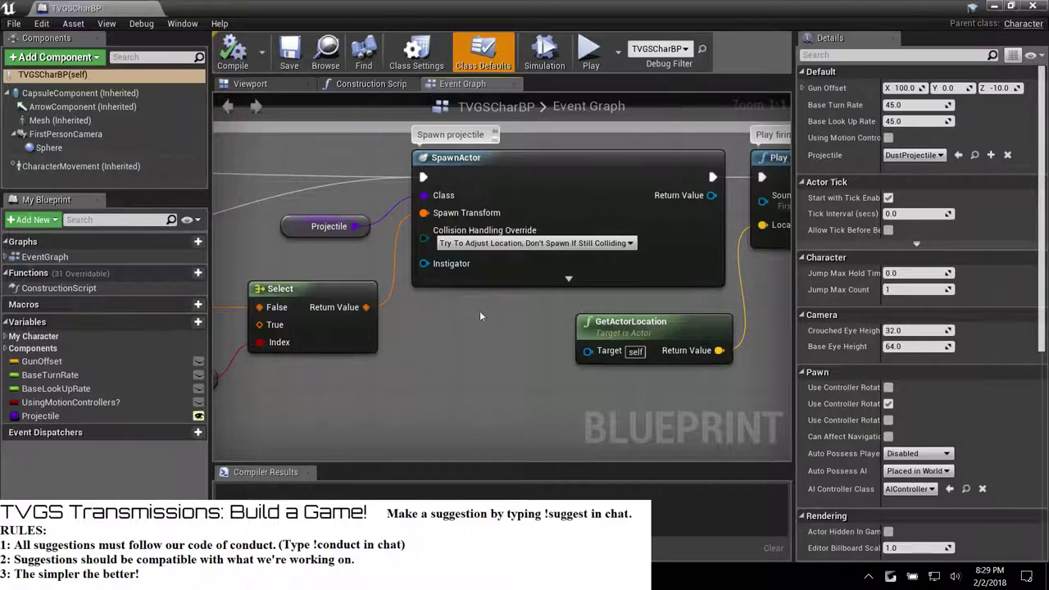
scroll(925, 360, "down", 5)
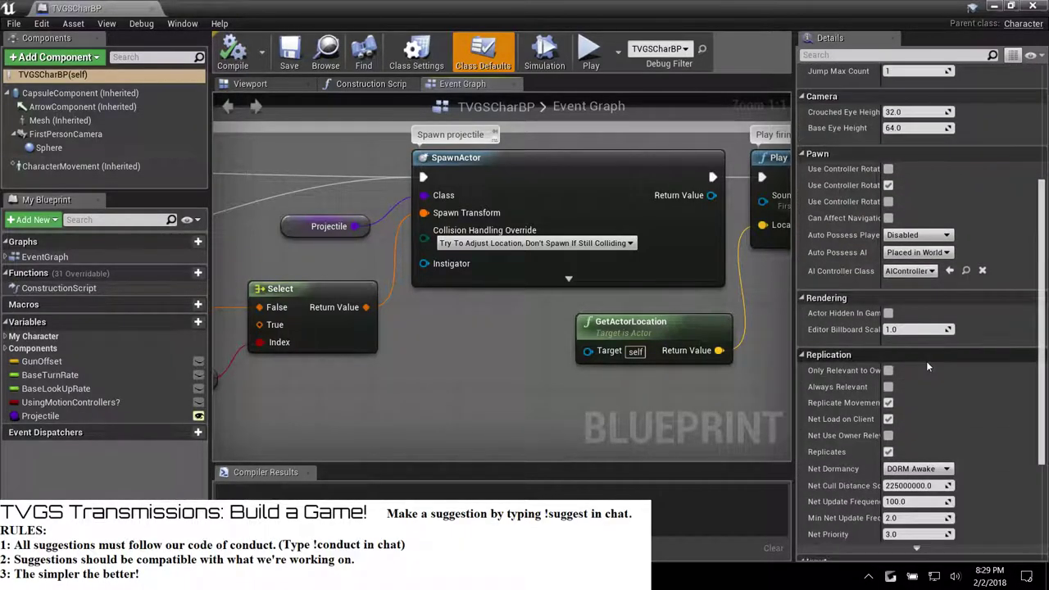
scroll(926, 360, "up", 5)
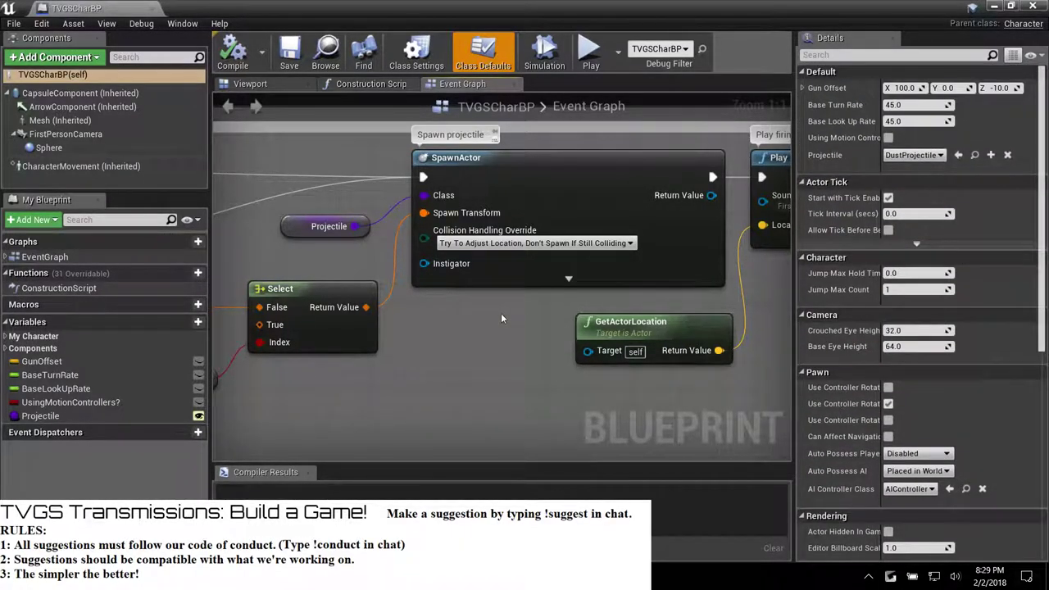
Trace the Spawn projectile section of the event graph from InputAction Fire through SpawnActor to Play Sound at Location.
right_click_drag(498, 320, 591, 398)
scroll(591, 398, "down", 5)
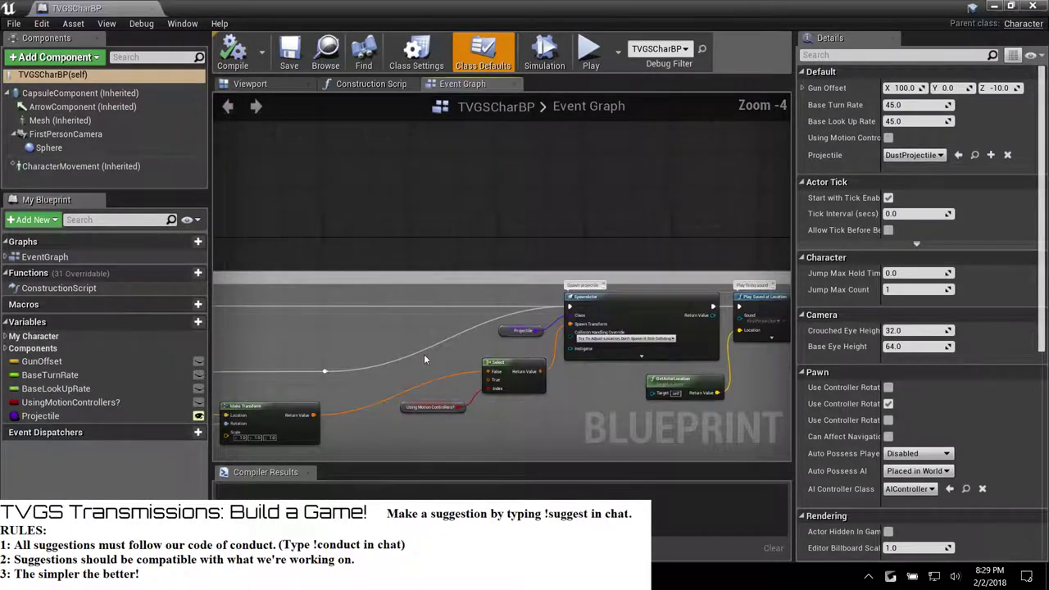
right_click_drag(739, 306, 746, 305)
right_click_drag(551, 292, 685, 251)
scroll(479, 272, "up", 2)
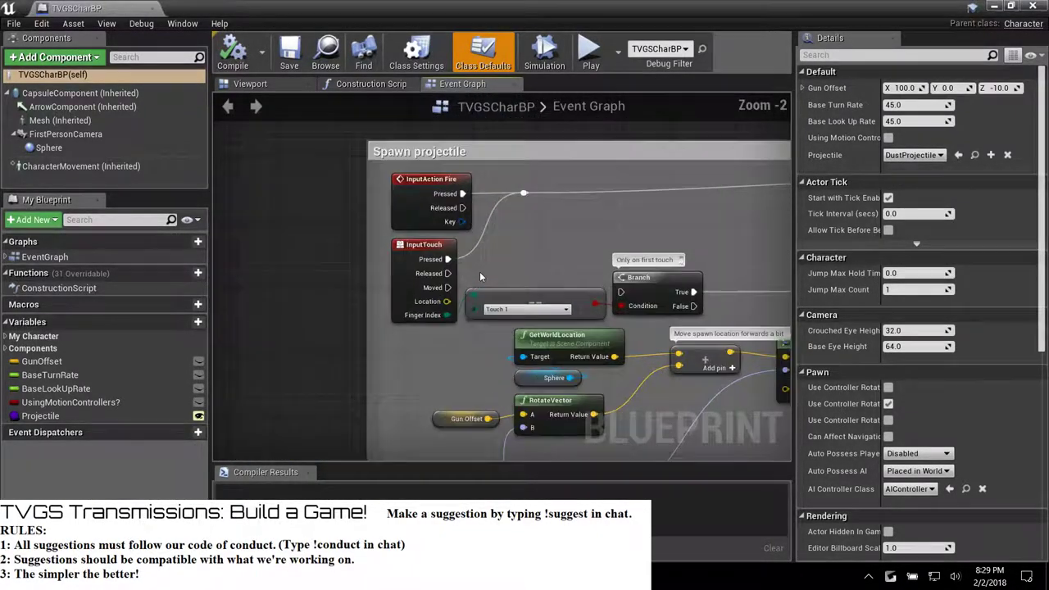
right_click_drag(516, 264, 481, 172)
right_click_drag(664, 348, 350, 361)
right_click_drag(720, 227, 401, 295)
right_click_drag(649, 292, 475, 341)
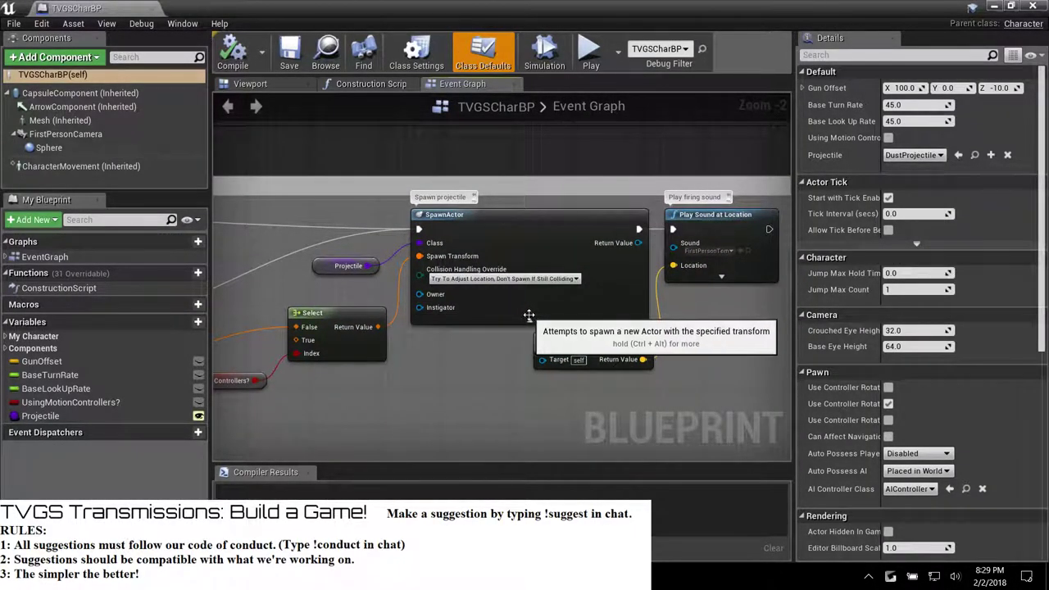
right_click_drag(655, 320, 699, 324)
right_click_drag(394, 339, 565, 320)
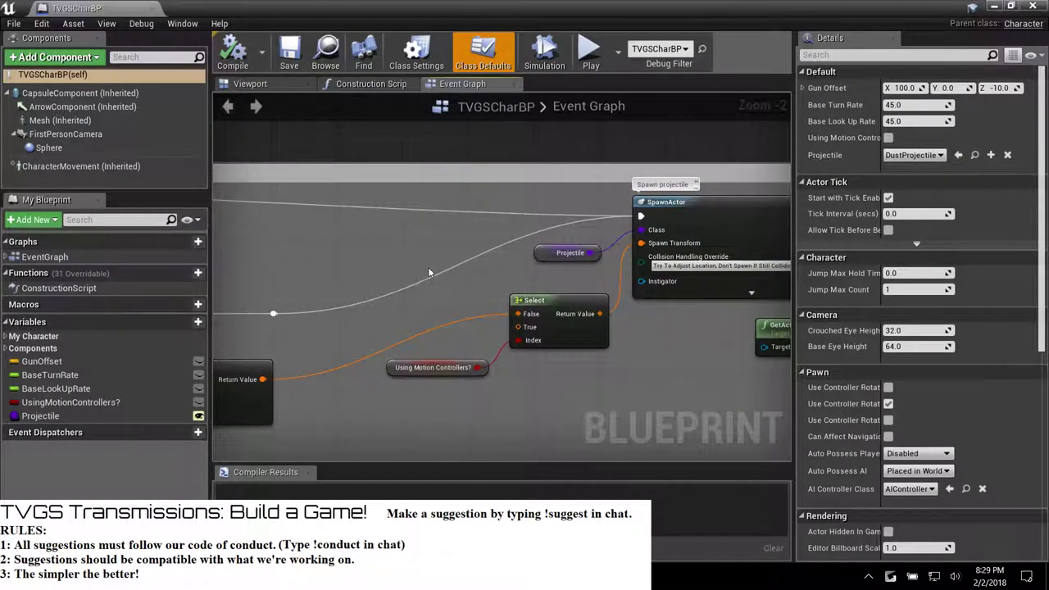
Look over the projectile transform, Jump and Mouse input sections of the event graph and close the TVGSCharBP blueprint.
right_click_drag(428, 267, 655, 250)
right_click_drag(354, 284, 624, 274)
right_click_drag(286, 240, 486, 252)
right_click_drag(579, 254, 319, 268)
right_click_drag(497, 235, 611, 410)
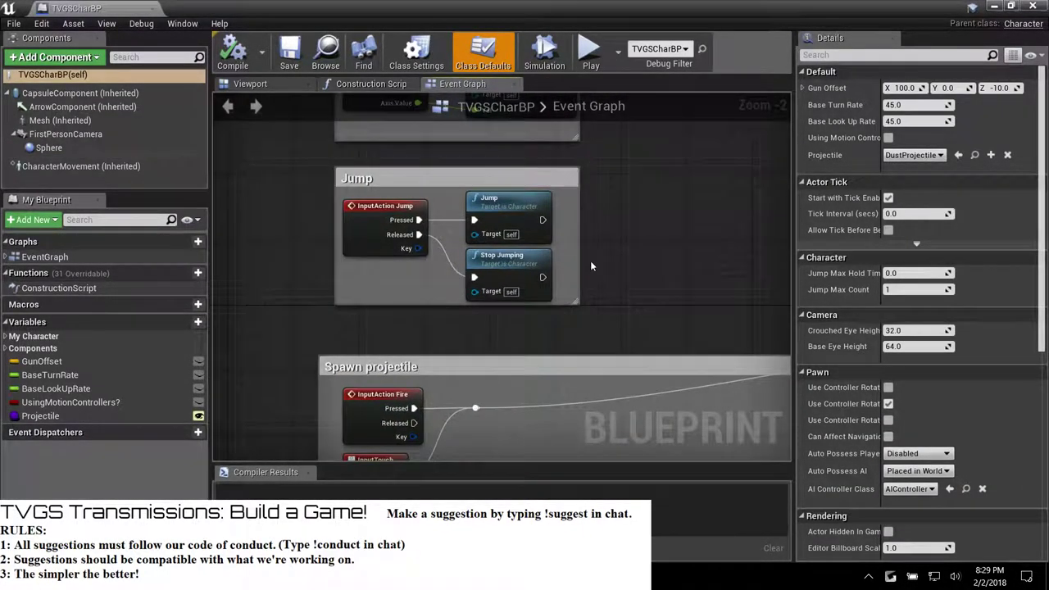
right_click_drag(589, 260, 577, 373)
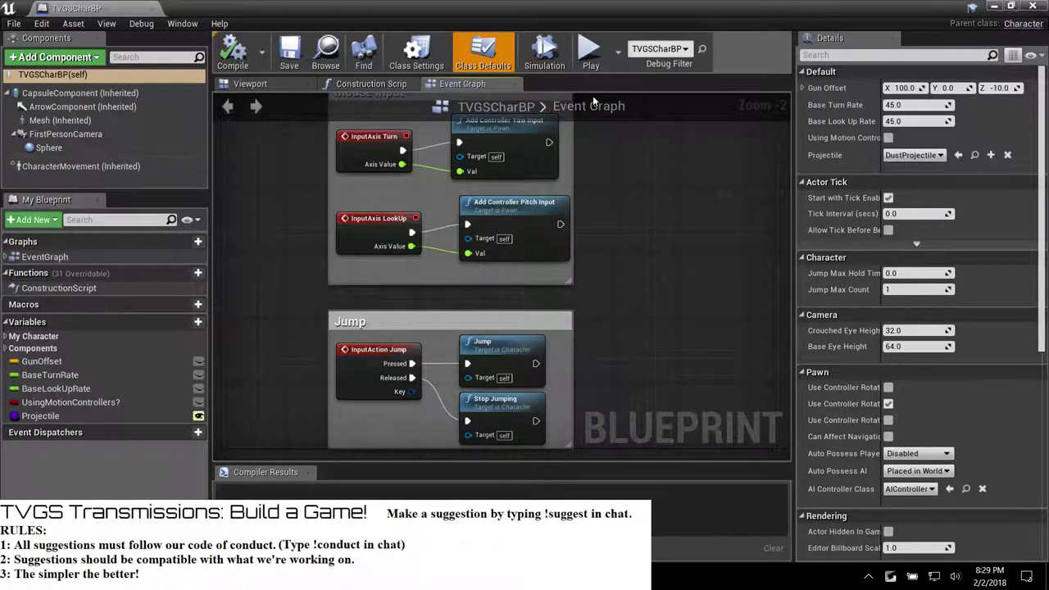
left_click(1033, 6)
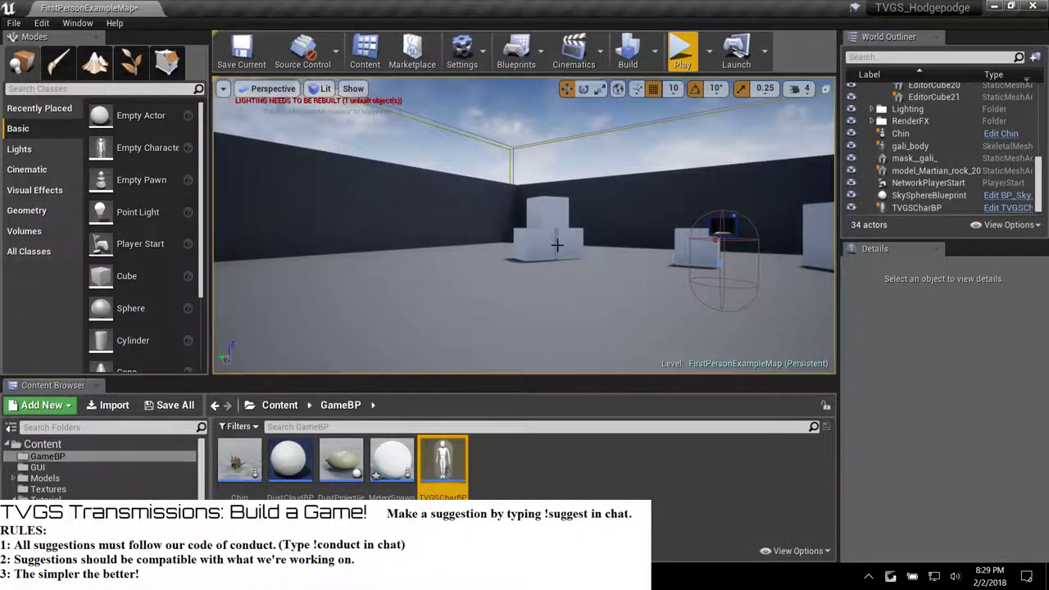
right_click_drag(557, 245, 786, 226)
key("w")
key("w")
right_click_drag(362, 266, 516, 327)
right_click_drag(418, 268, 545, 252)
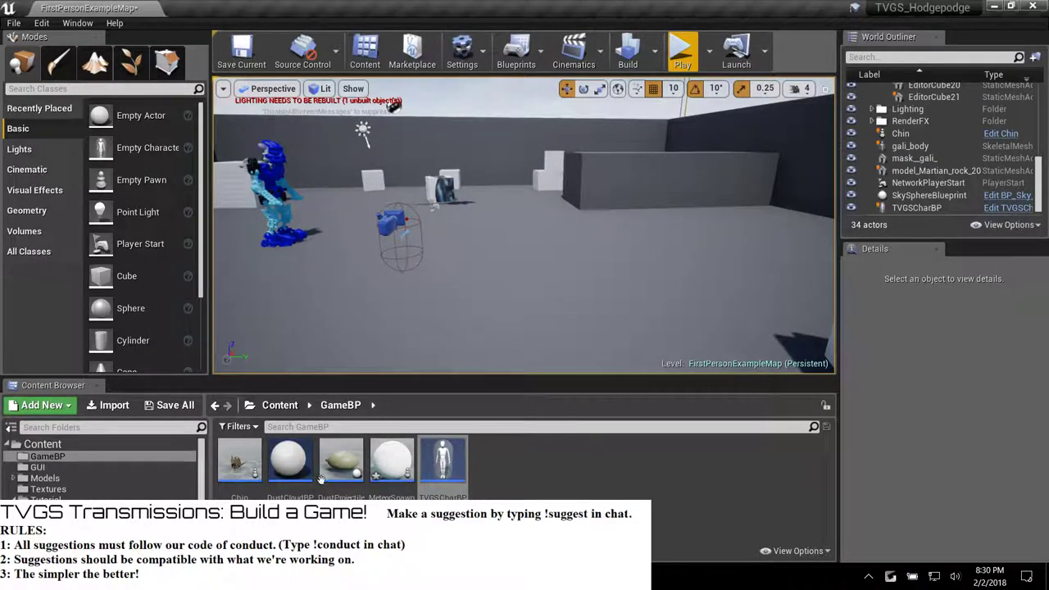
Assign BaseMaterial to the Sphere and top meshes of the DustProjectile blueprint, save it and close it.
double_click(342, 463)
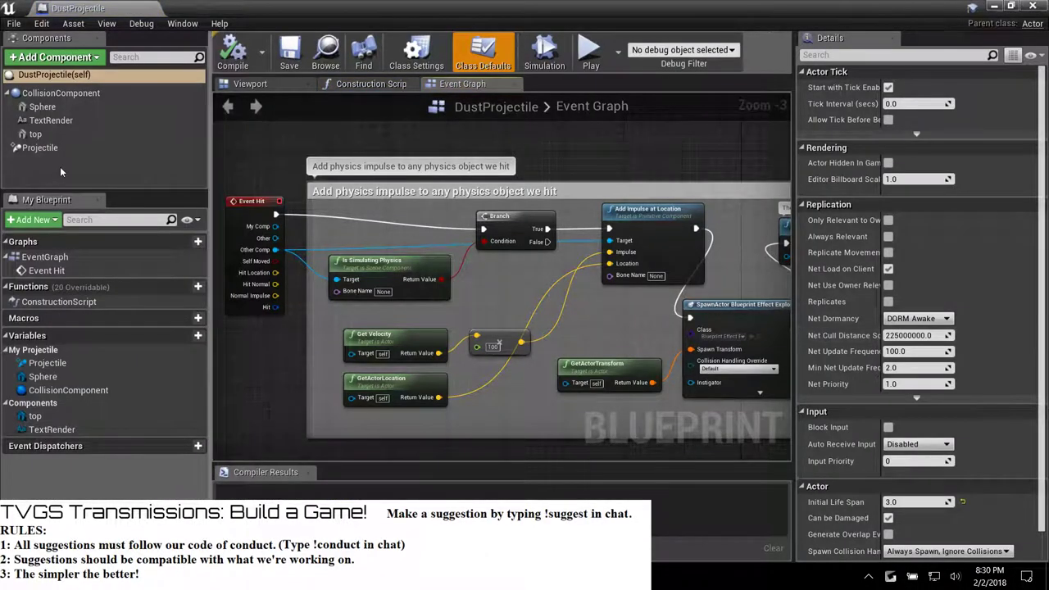
left_click(249, 84)
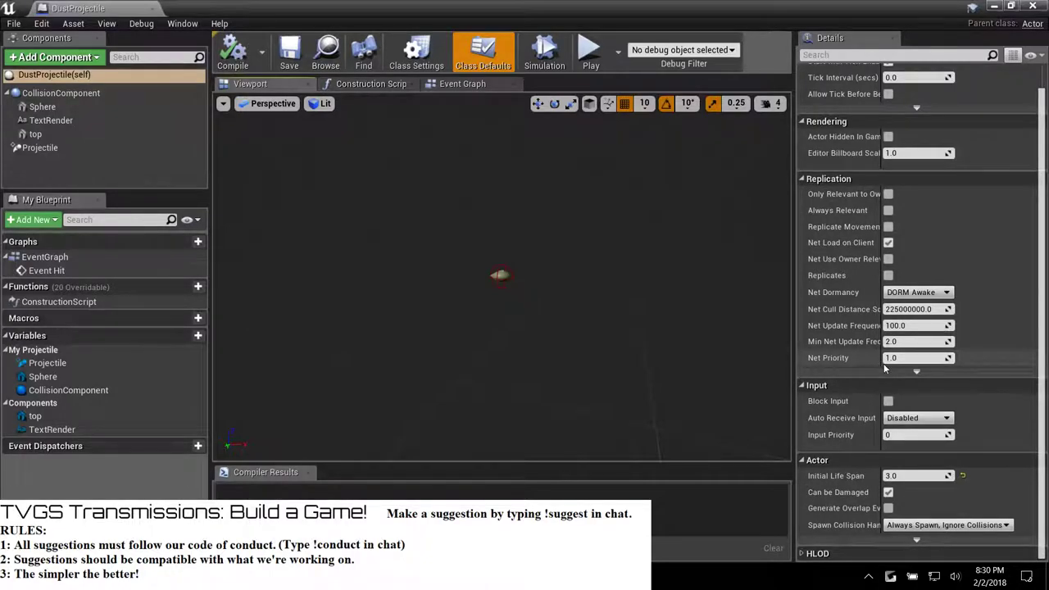
left_click(41, 106)
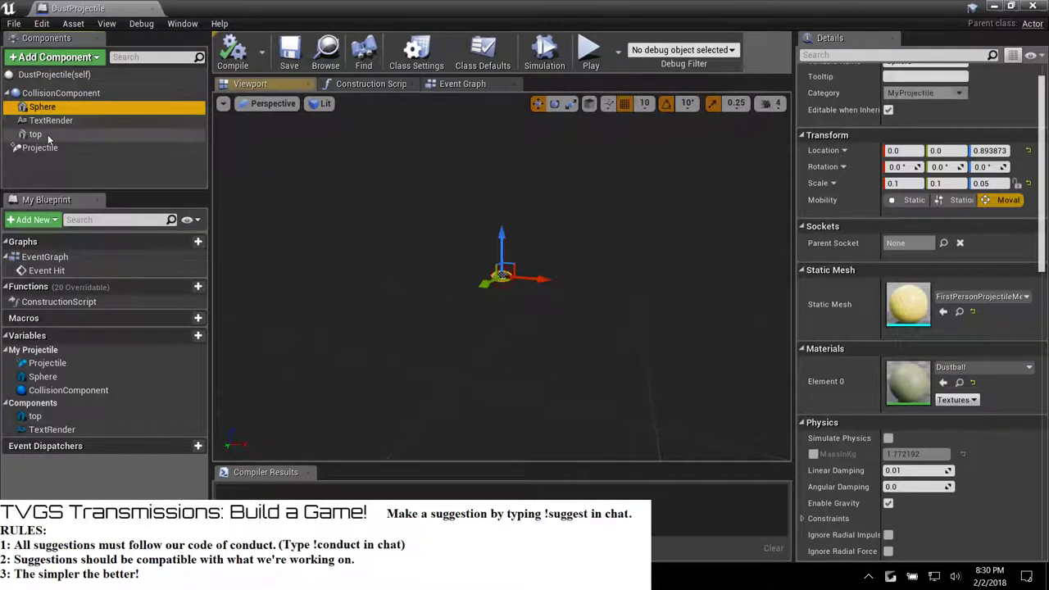
left_click(35, 134, "ctrl")
left_click(983, 234)
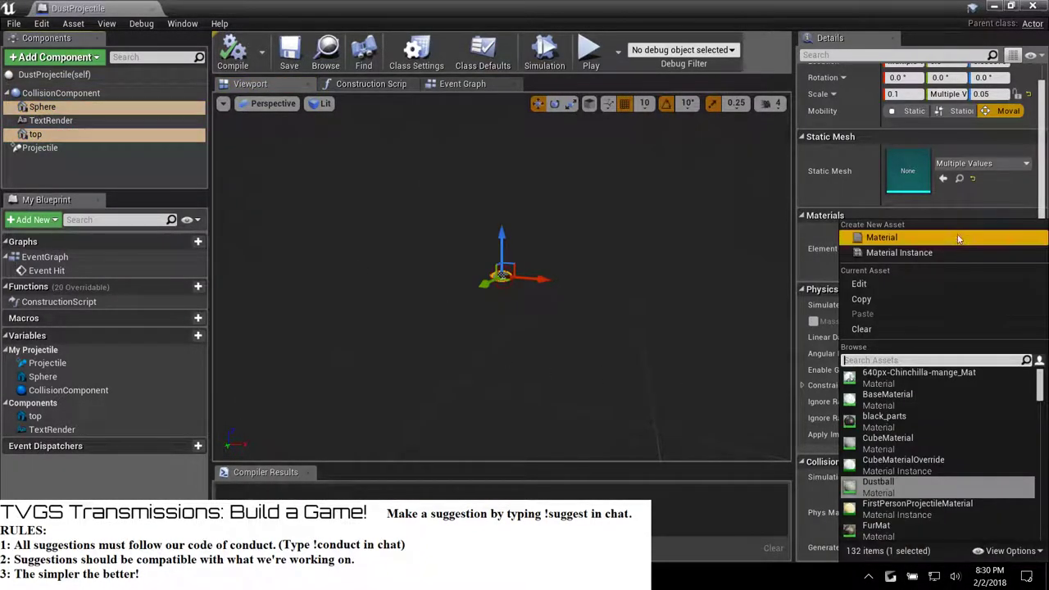
left_click(891, 400)
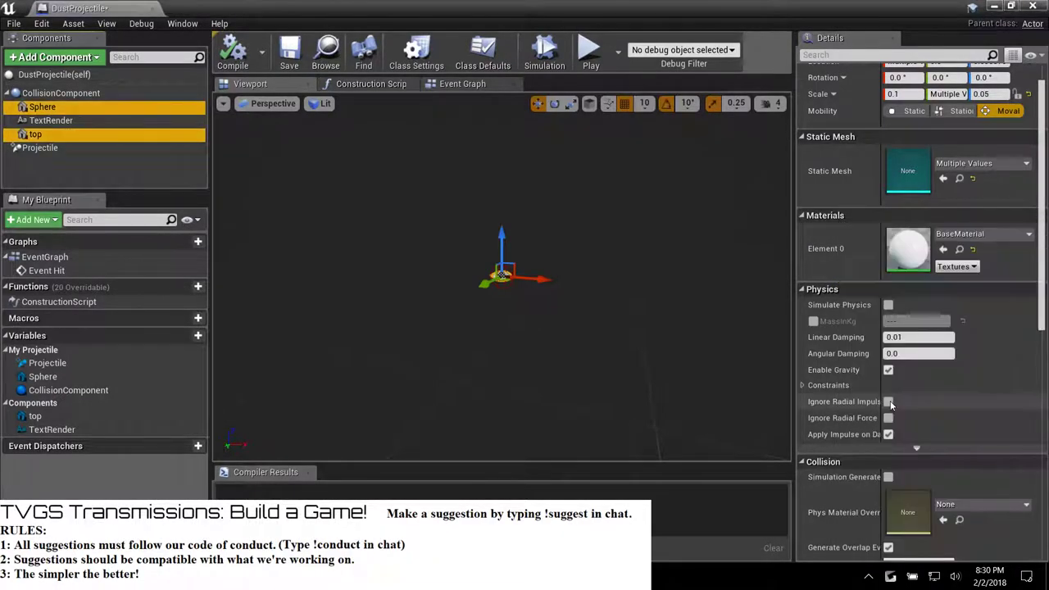
left_click(288, 53)
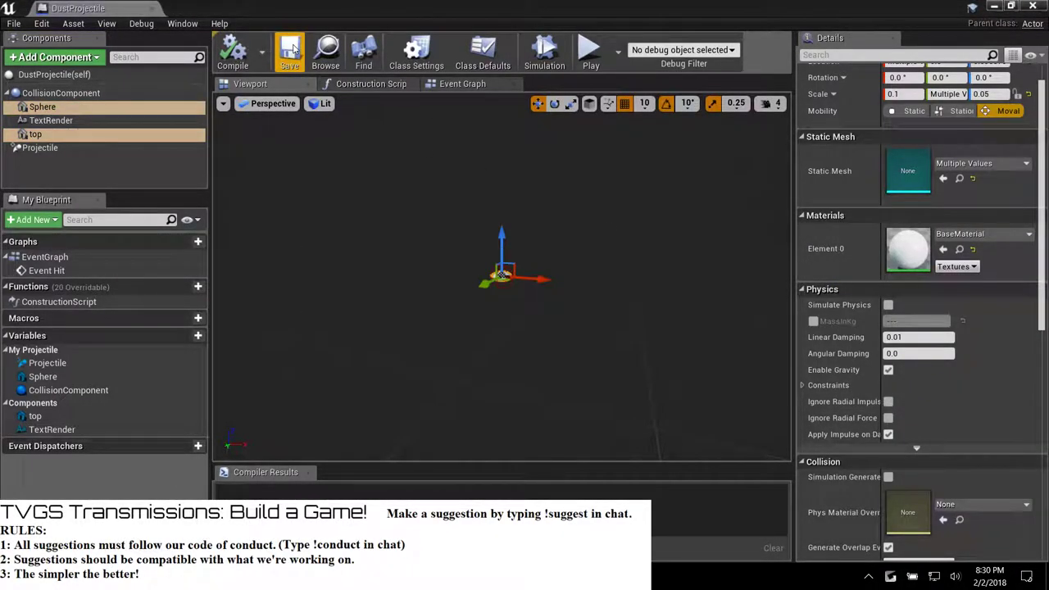
left_click(1032, 6)
Place a DustProjectile actor on the floor and play-test the level to check the projectile with its new material.
left_click(679, 53)
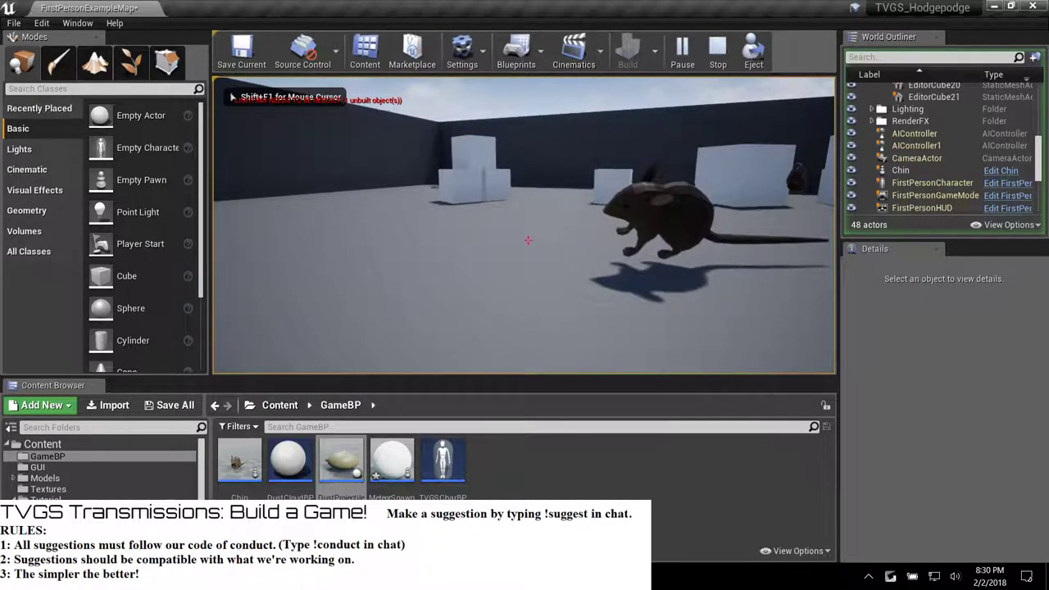
key("Escape")
left_click_drag(347, 473, 440, 305)
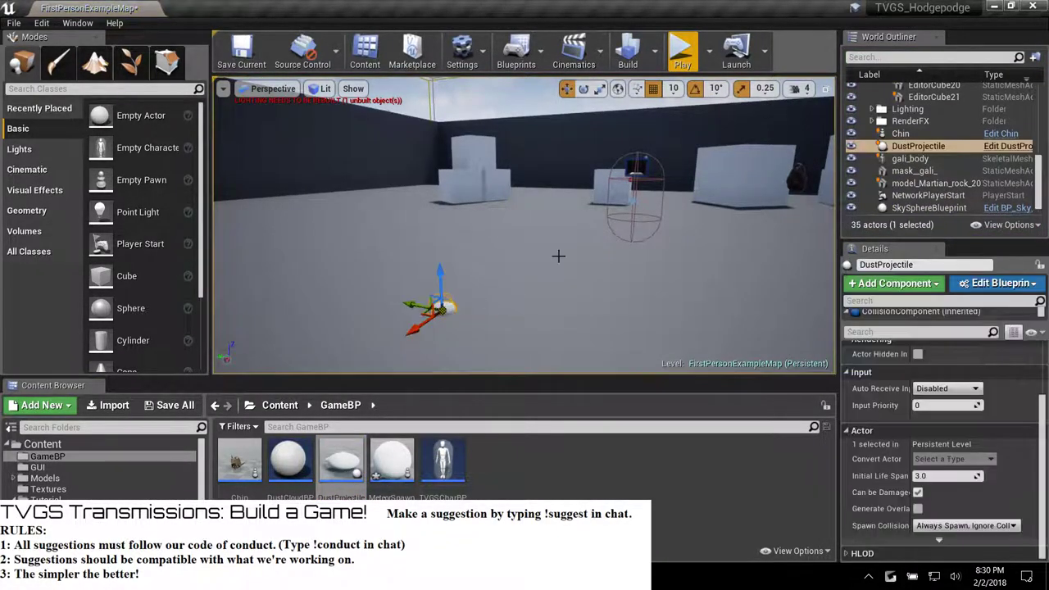
left_click(679, 52)
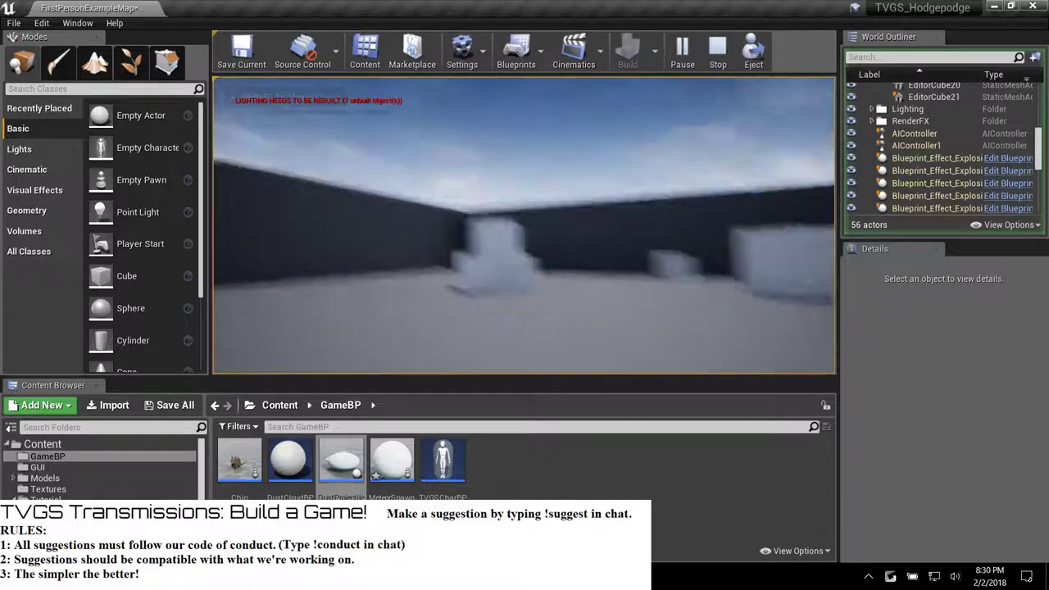
key("Escape")
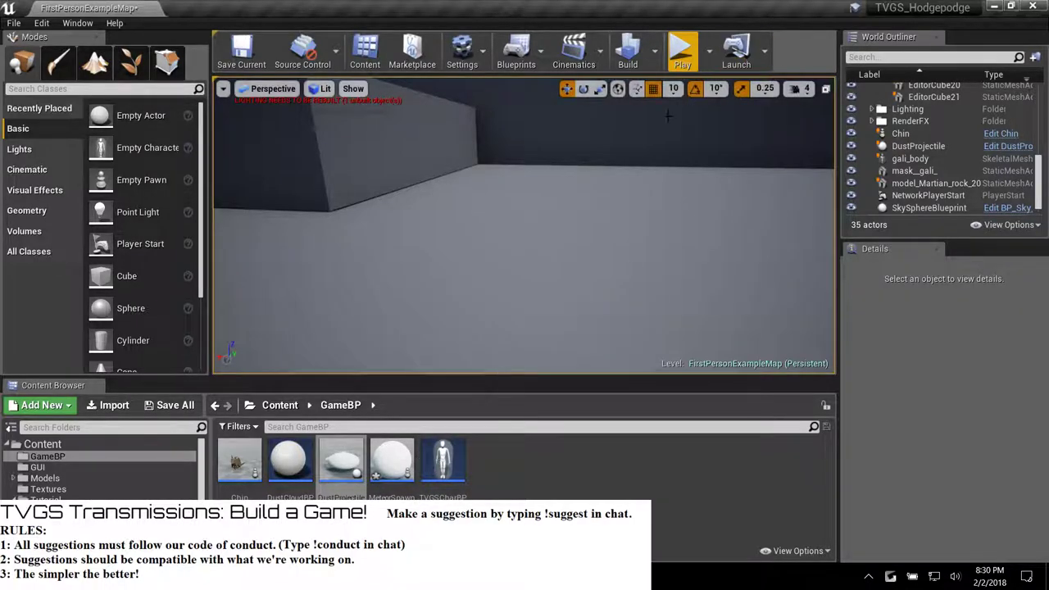
Reopen the DustProjectile blueprint in its component view and undo the last material replacement.
right_click_drag(667, 113, 819, 113)
right_click_drag(525, 245, 524, 246)
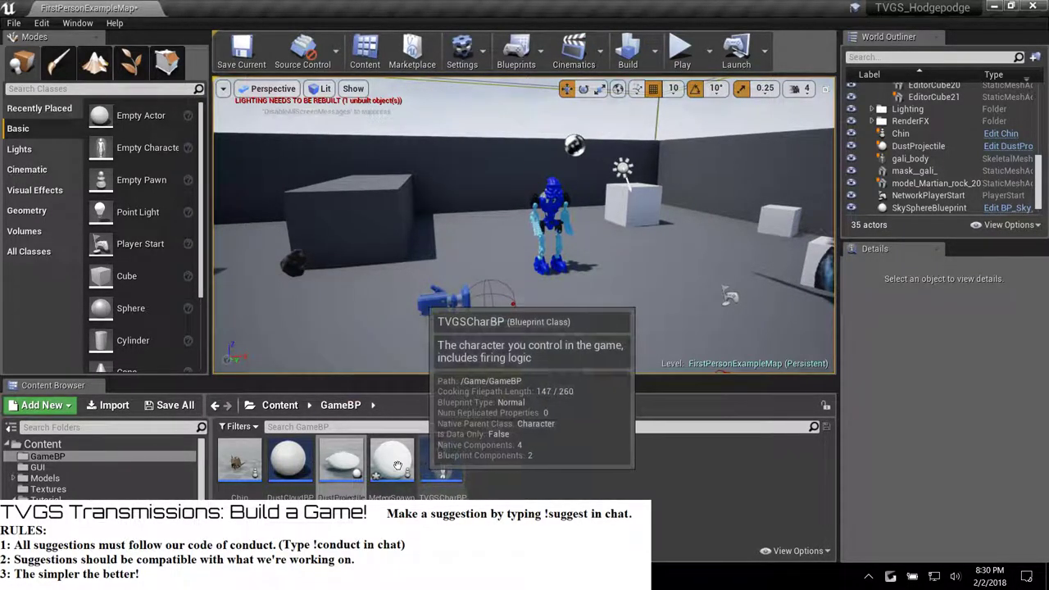
left_click(325, 461)
double_click(325, 461)
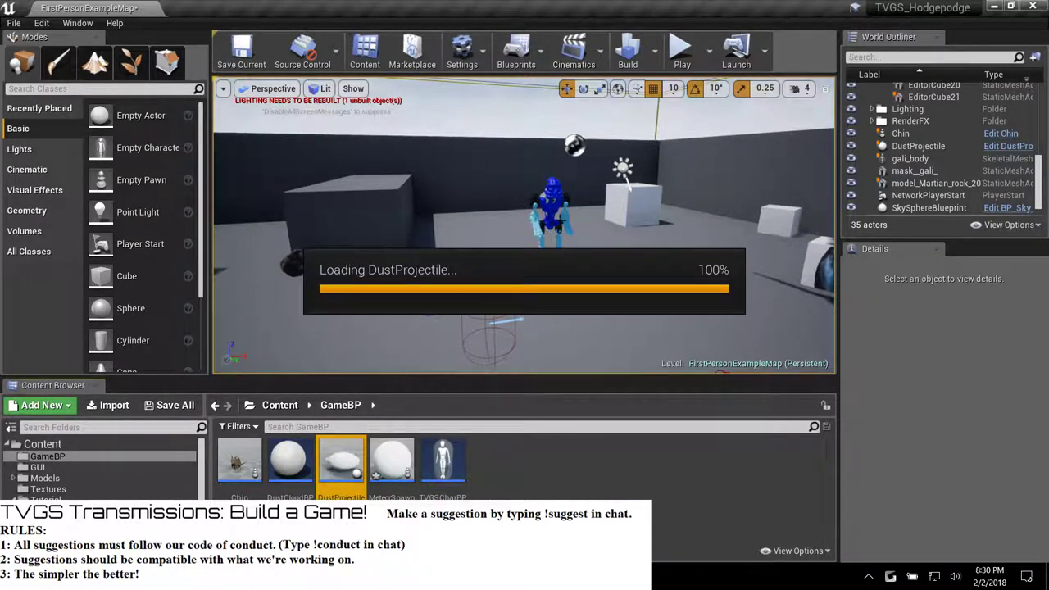
left_click(272, 85)
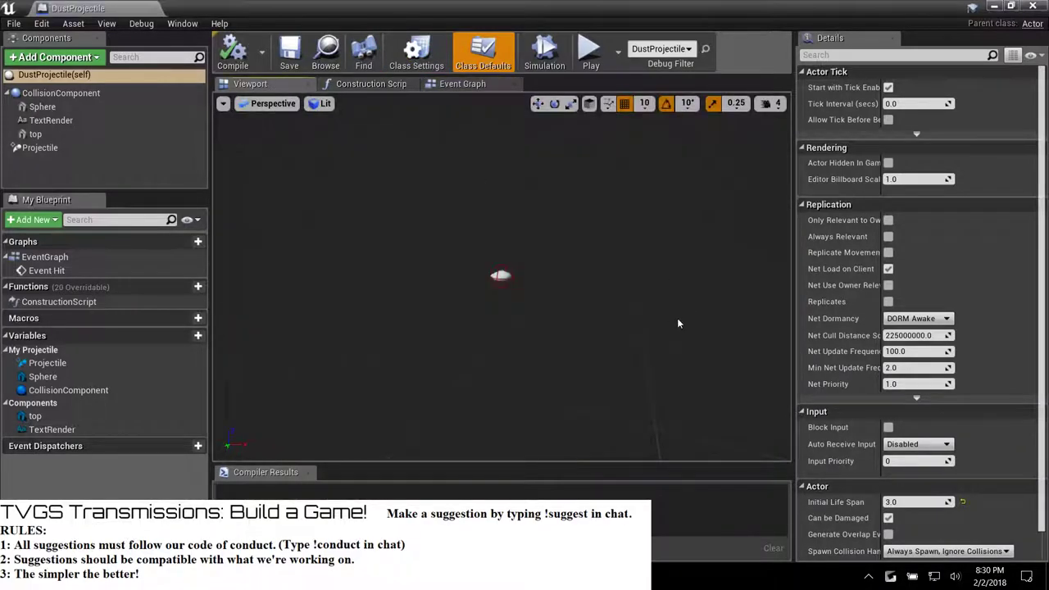
left_click(663, 328)
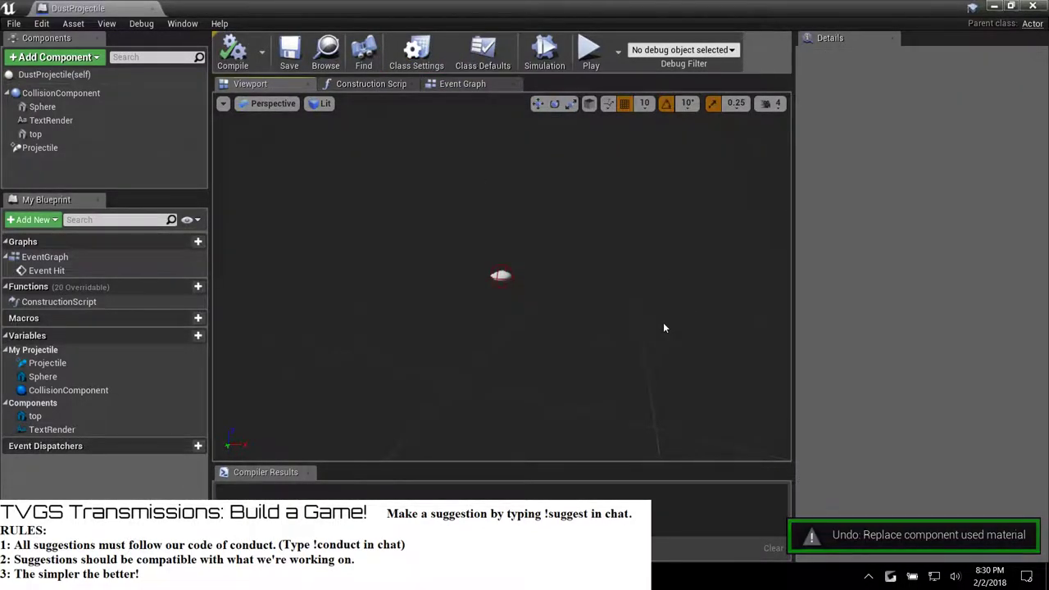
Assign the Dustball material to the Sphere and top meshes of the DustProjectile blueprint, compile and save it, and close it.
left_click(42, 106)
left_click(36, 135, "shift")
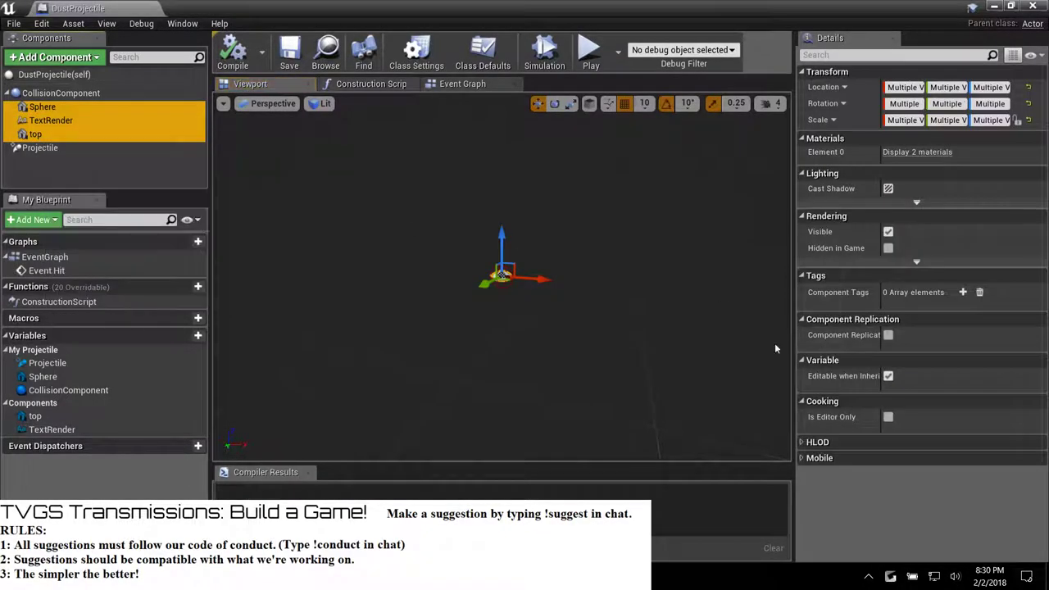
left_click(37, 134)
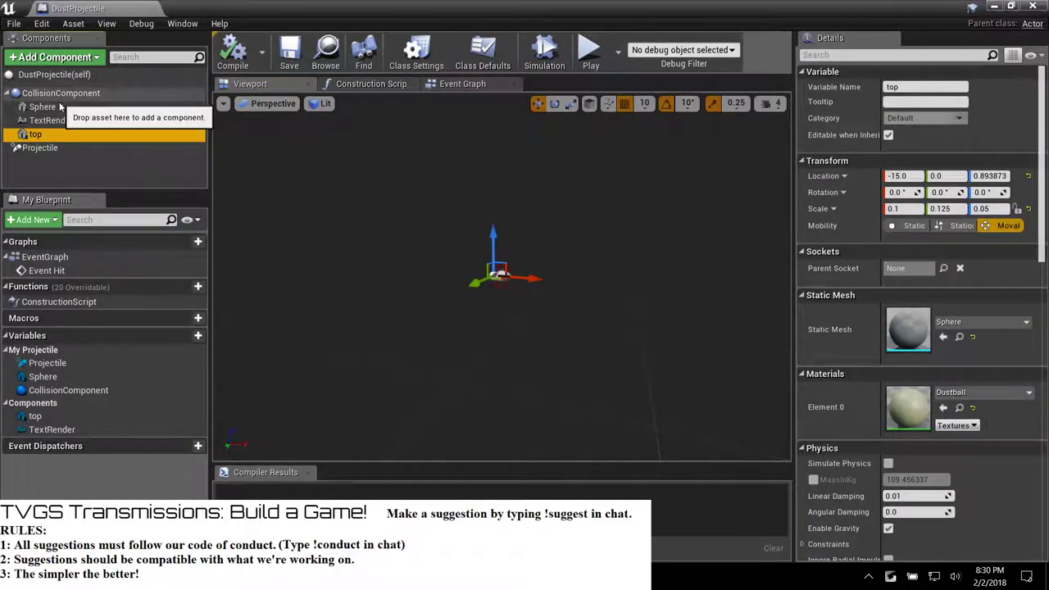
left_click(60, 107, "ctrl")
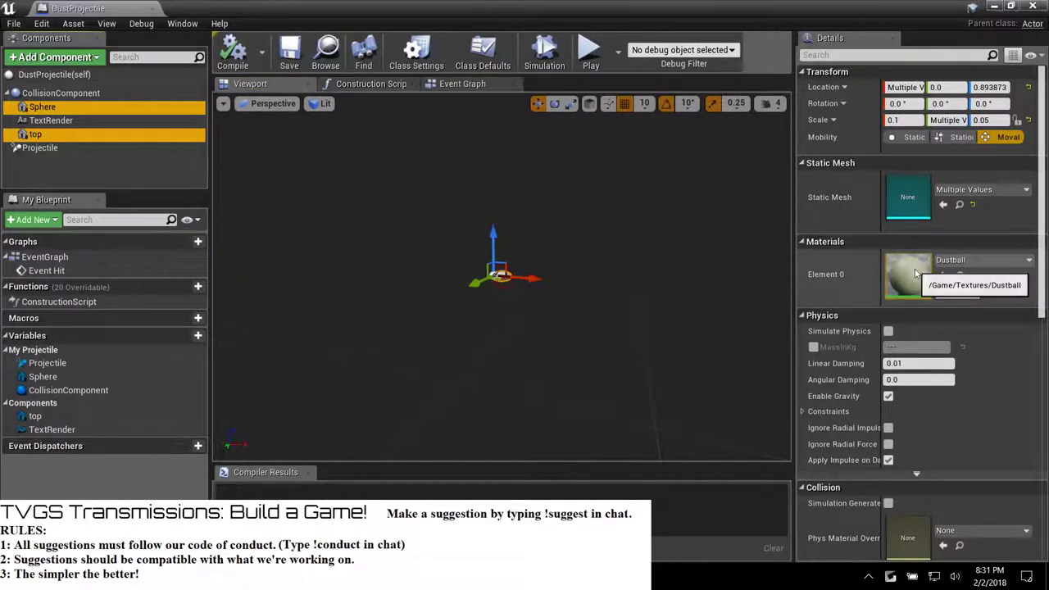
left_click(953, 262)
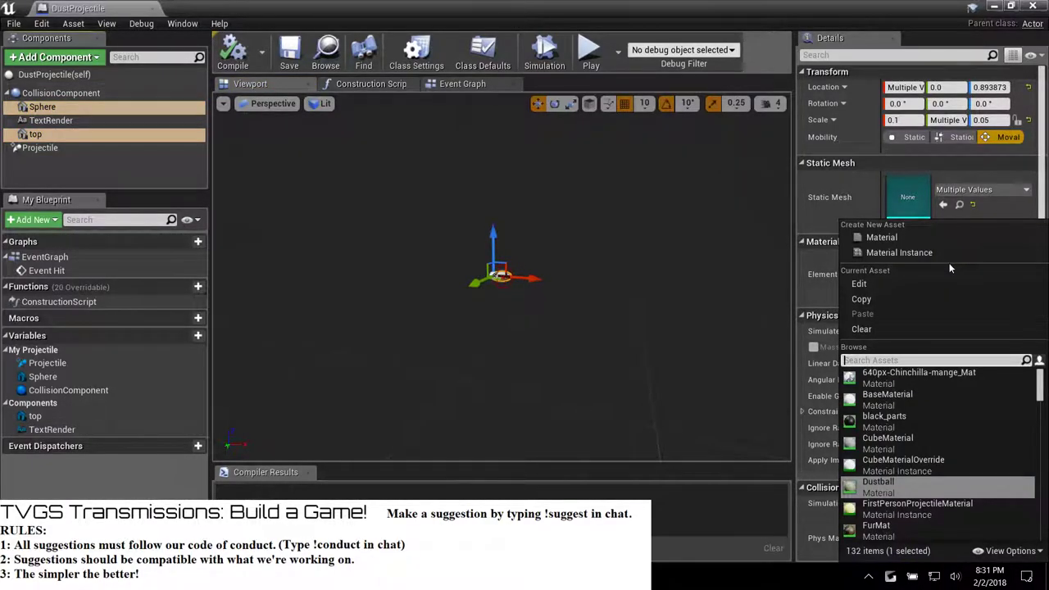
left_click(878, 487)
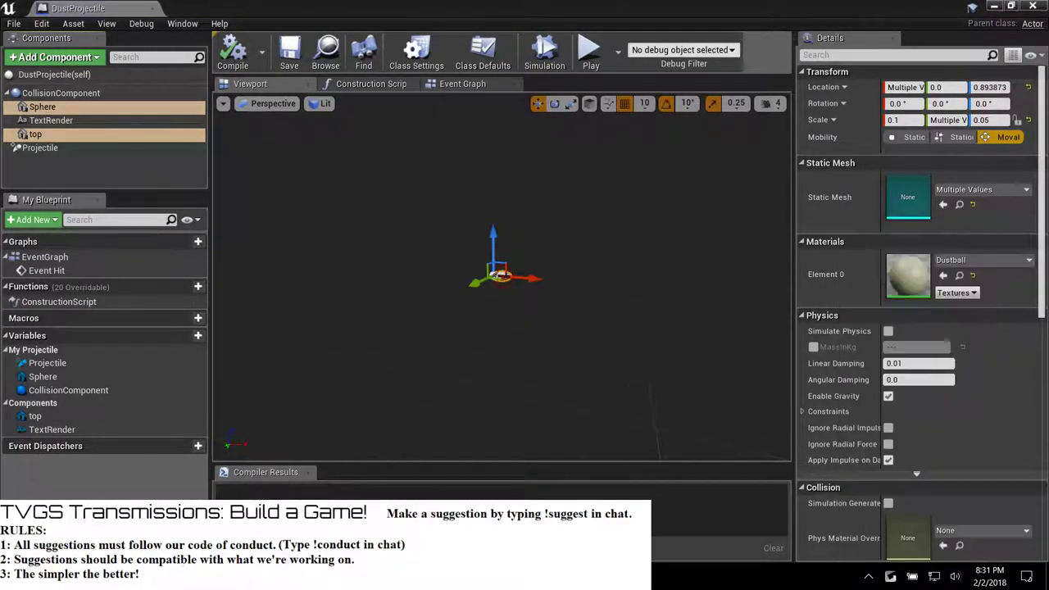
key("f")
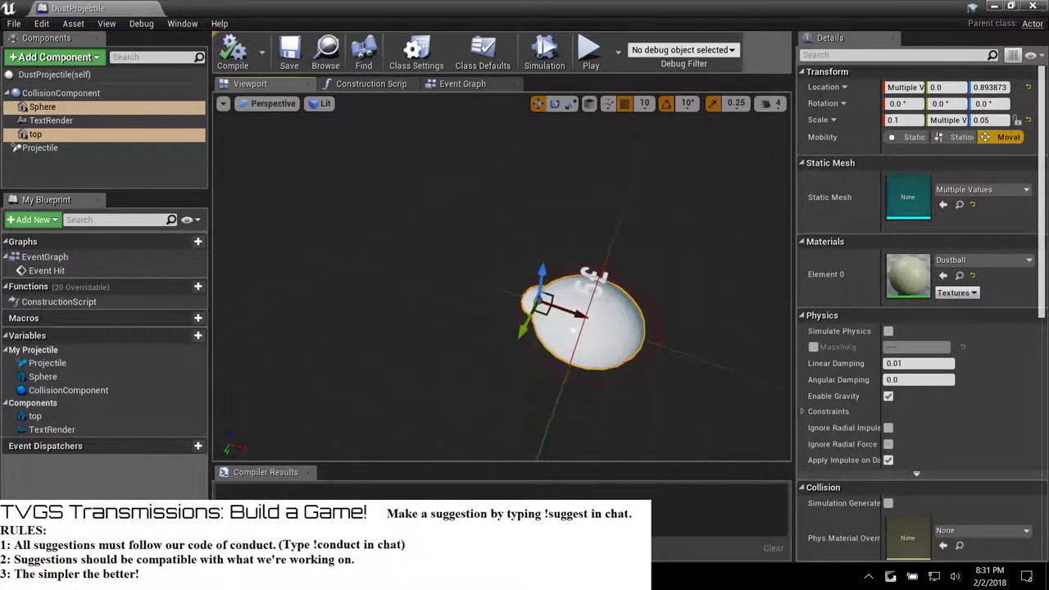
left_click(35, 111)
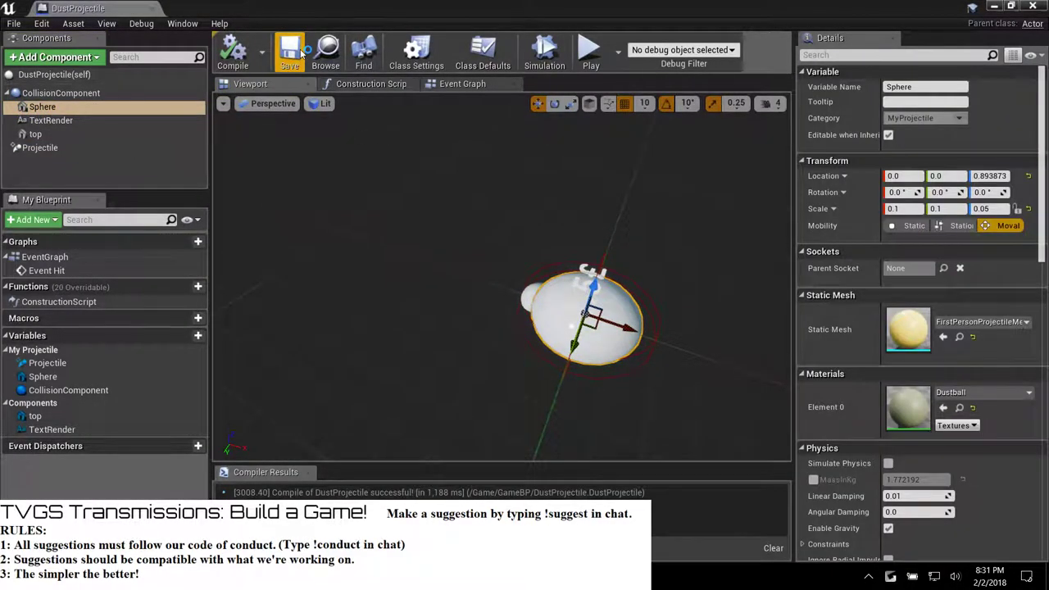
left_click(1032, 6)
Place a DustProjectile actor on the level floor and delete it again.
left_click_drag(343, 463, 442, 311)
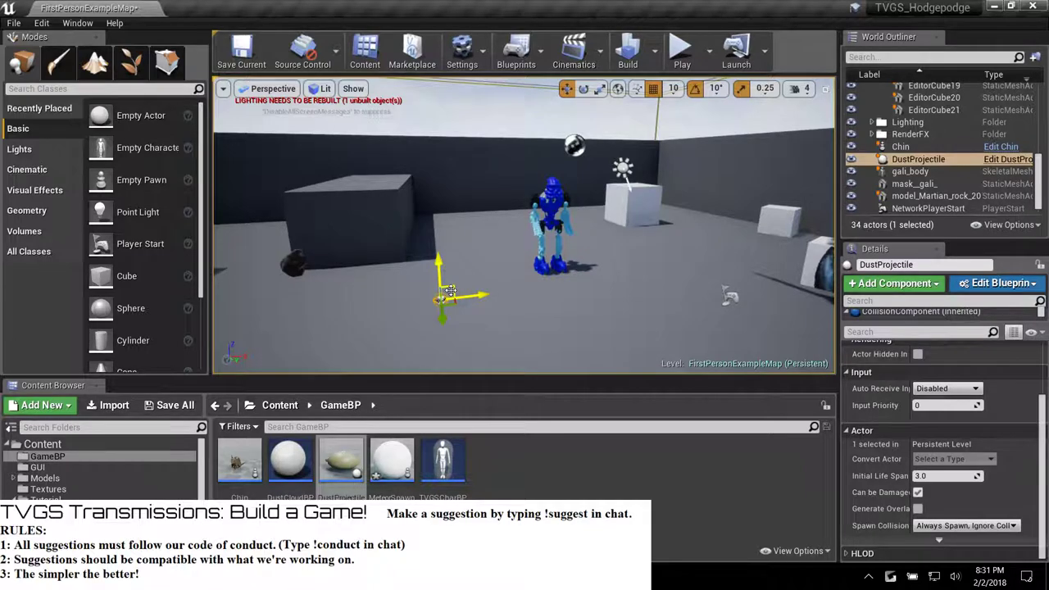
key("Delete")
Open the TVGSCharBP blueprint, look over the Spawn projectile section of its event graph and close it.
left_click(448, 469)
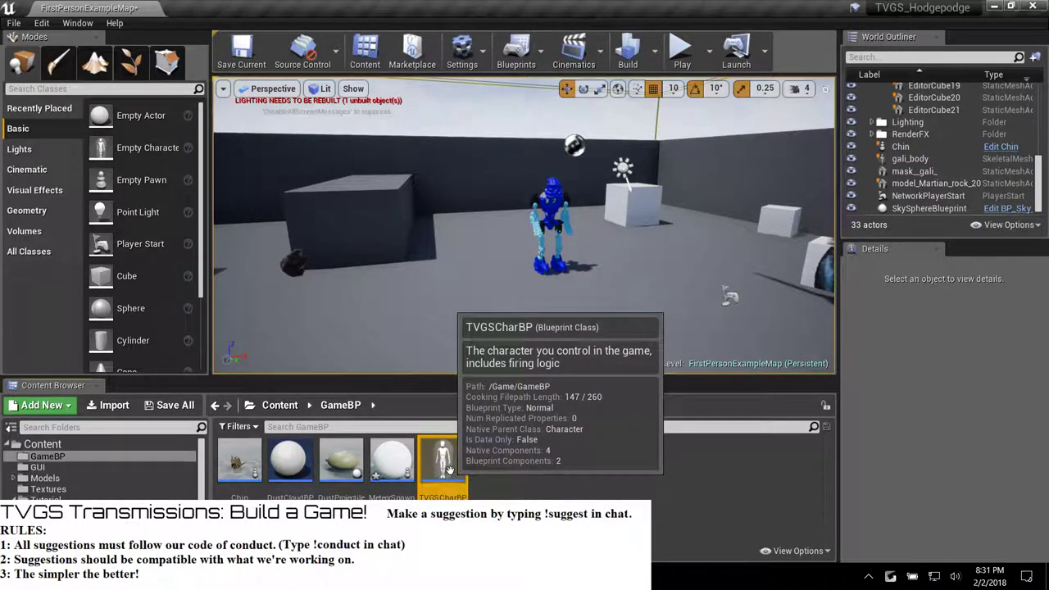
double_click(448, 469)
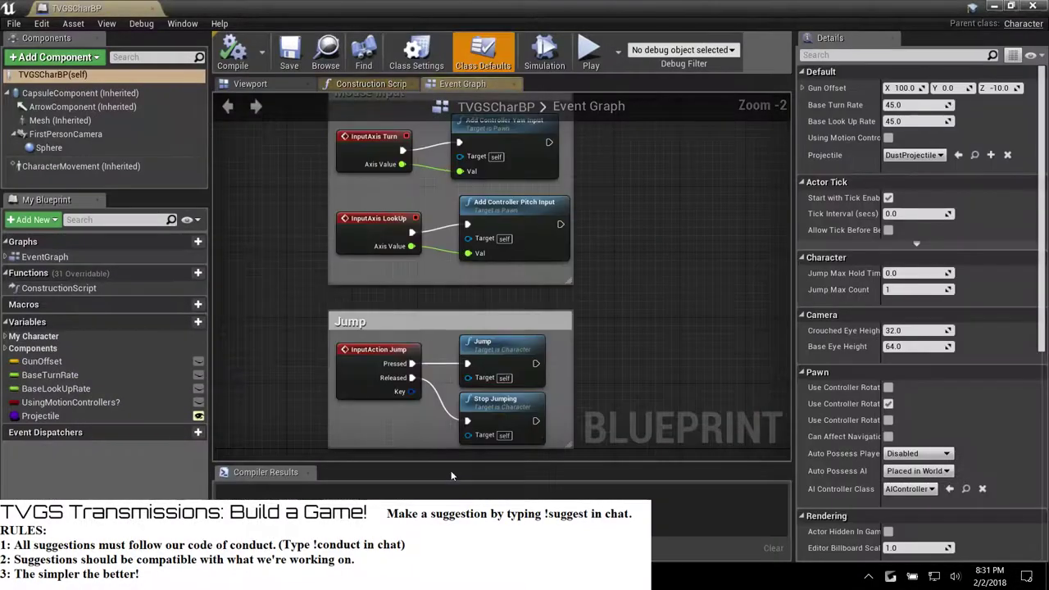
scroll(413, 438, "down", 4)
right_click_drag(516, 396, 565, 261)
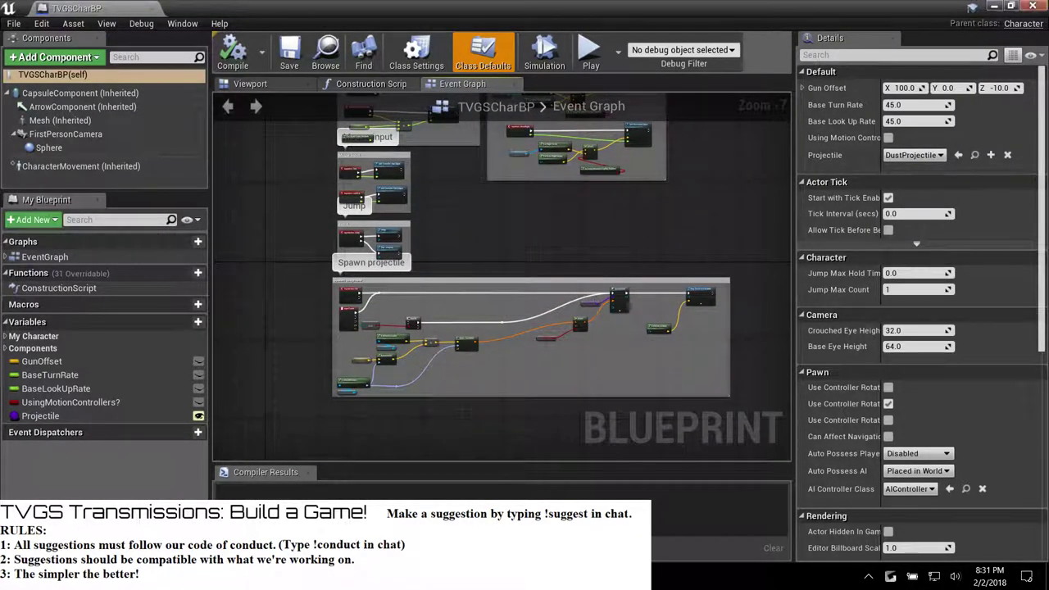
left_click(1033, 6)
Start deleting the FirstPersonProjectile blueprint in Tutorial/FirstPersonBP/Blueprints and select the asset that references it.
scroll(102, 467, "down", 1)
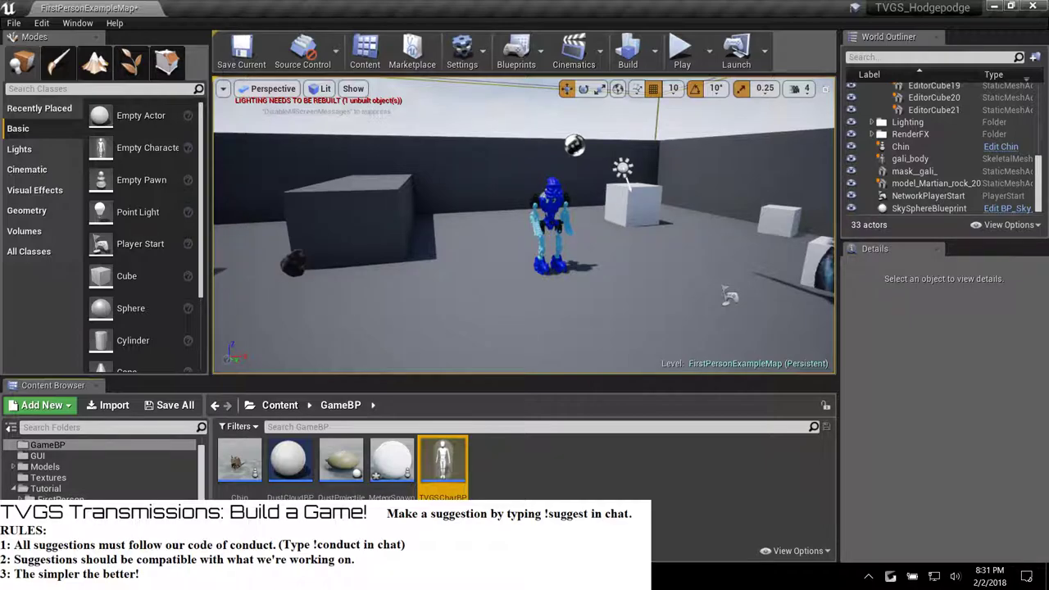
left_click(69, 521)
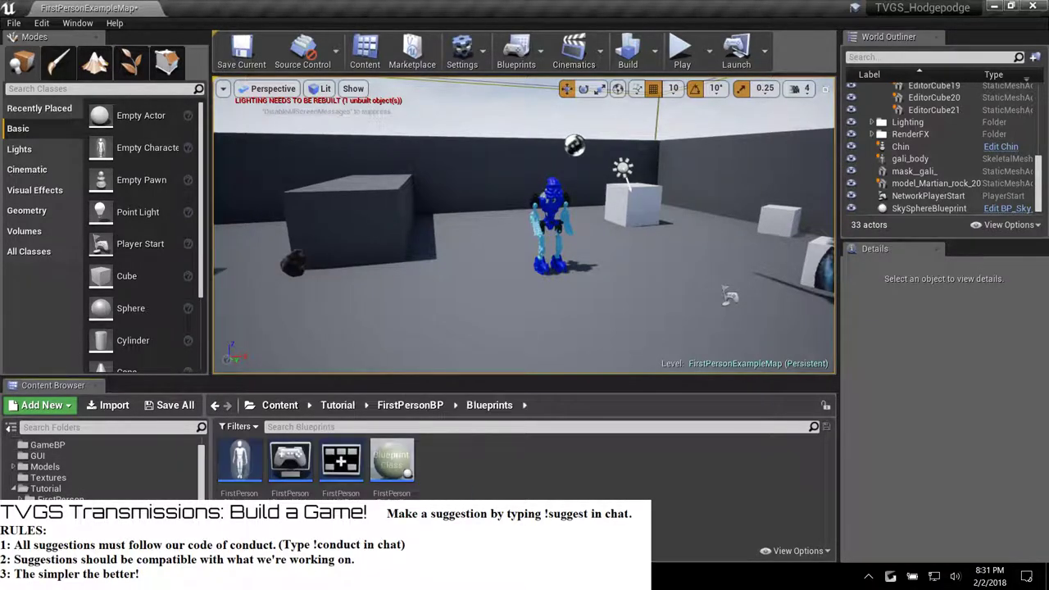
mouse_move(388, 453)
key("Delete")
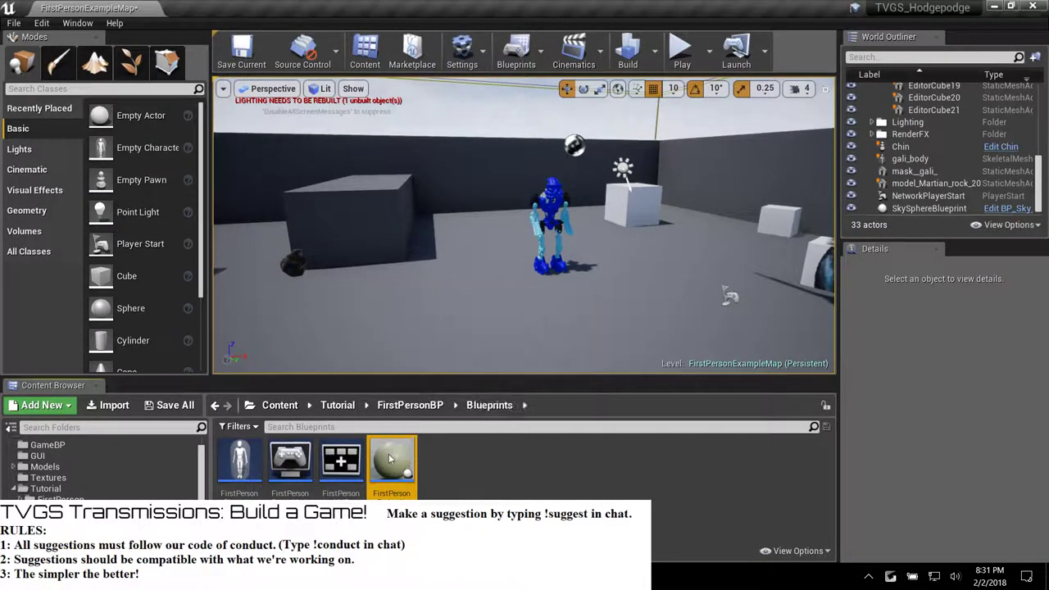
left_click(347, 238)
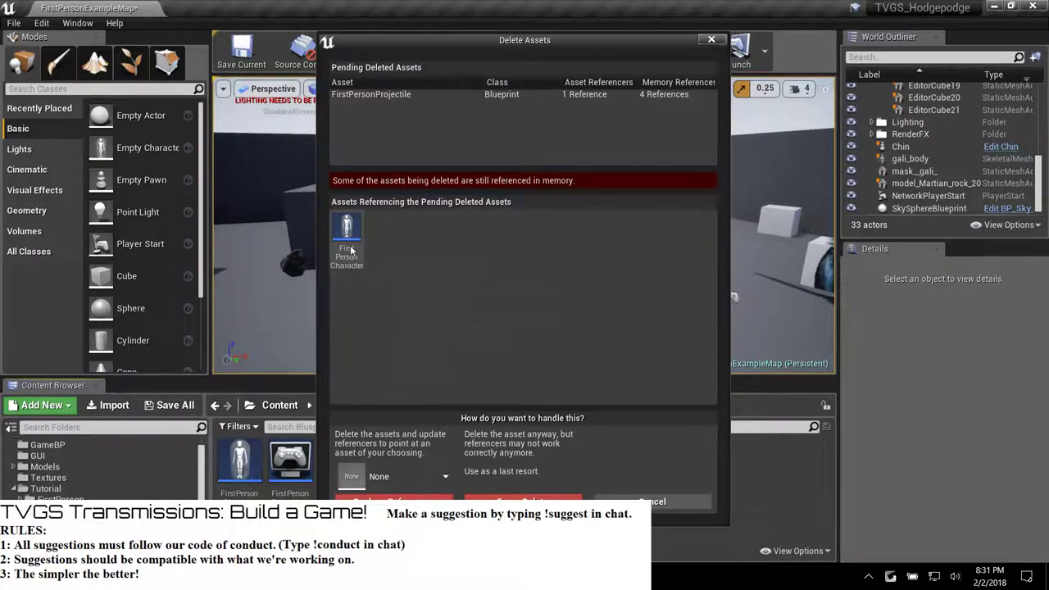
Choose DustProjectile as the replacement asset for references to the deleted FirstPersonProjectile.
left_click(417, 484)
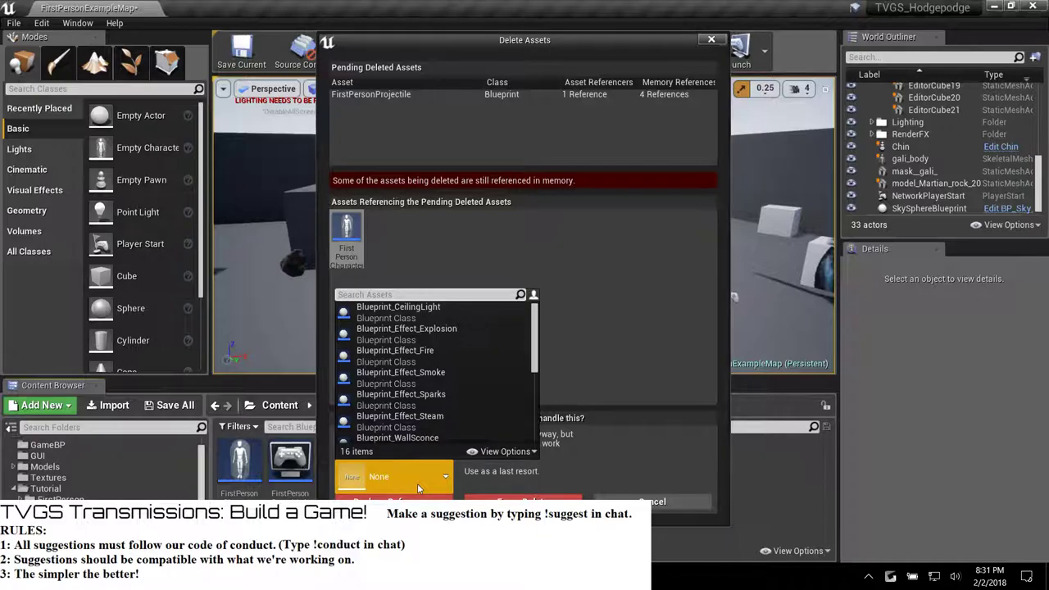
type("dush")
key("BackSpace")
type("t")
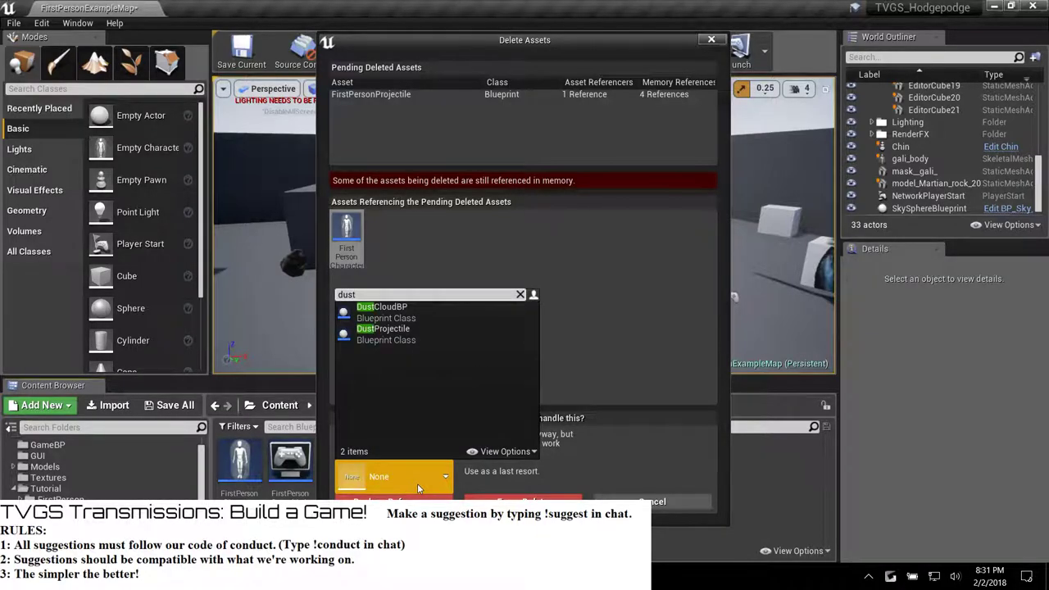
key("Return")
left_click(417, 484)
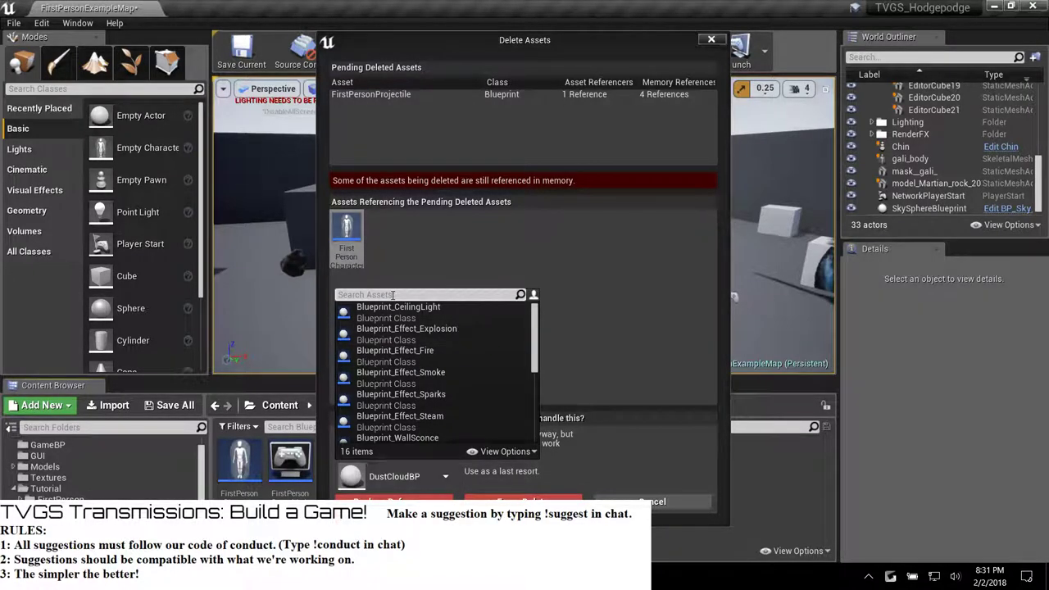
type("dust")
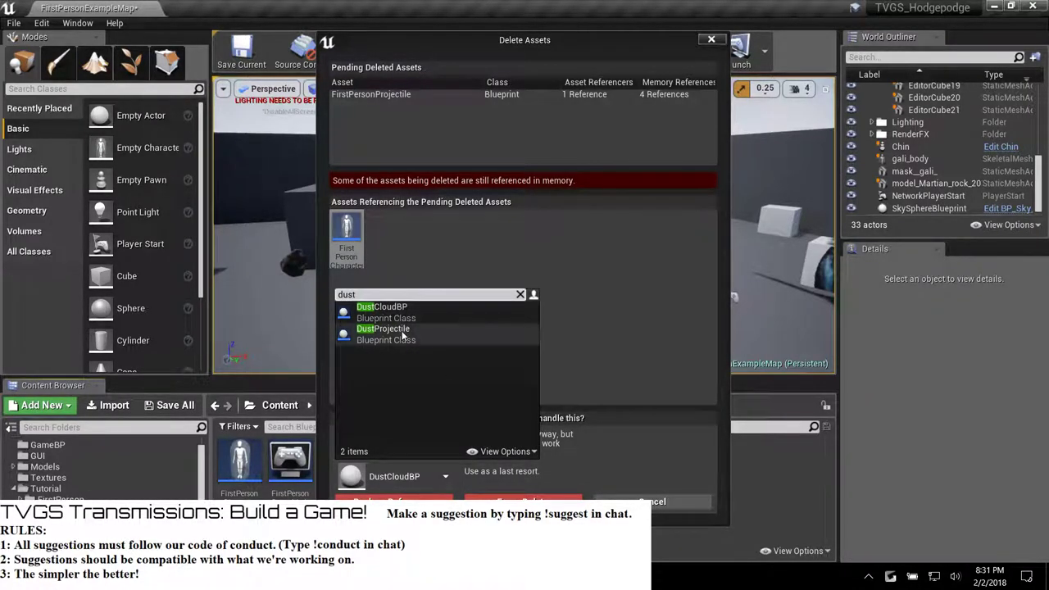
left_click(402, 333)
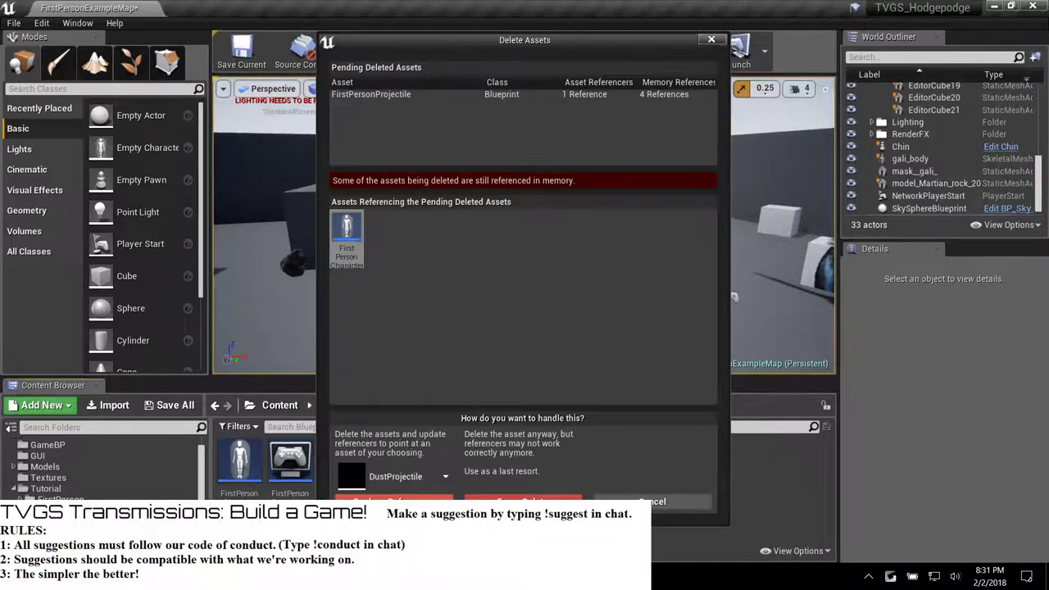
Replace the references, confirm the deletion and save the FirstPersonCharacter and FirstPersonProjectile content.
left_click(393, 497)
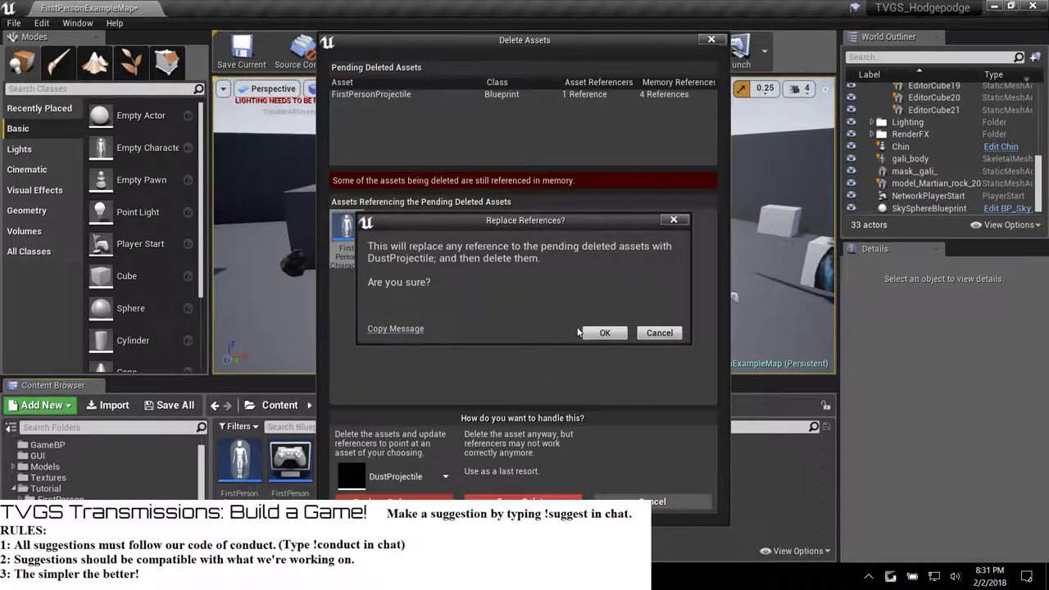
left_click(597, 333)
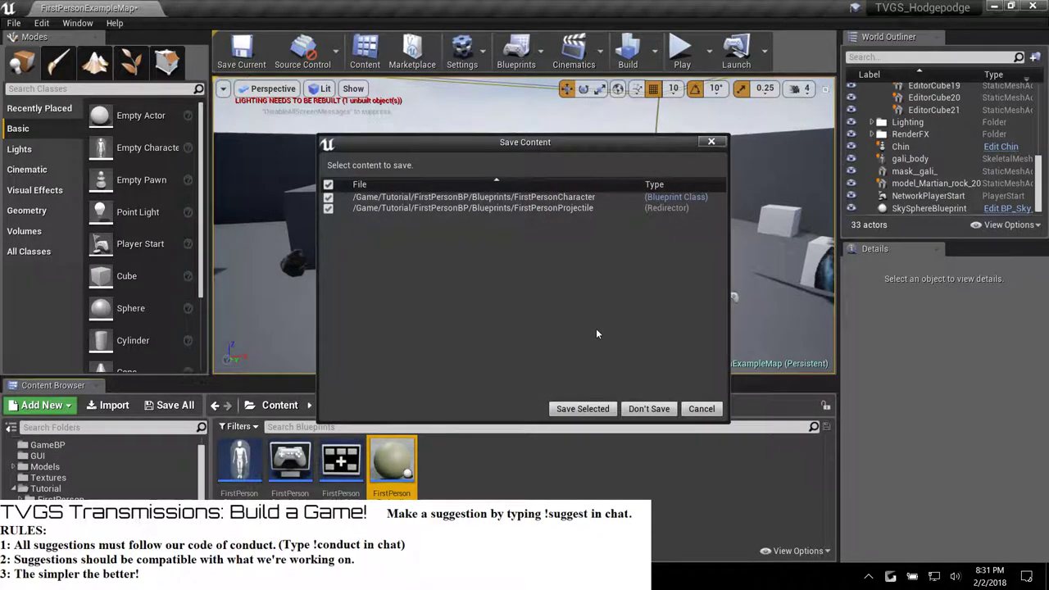
left_click(592, 407)
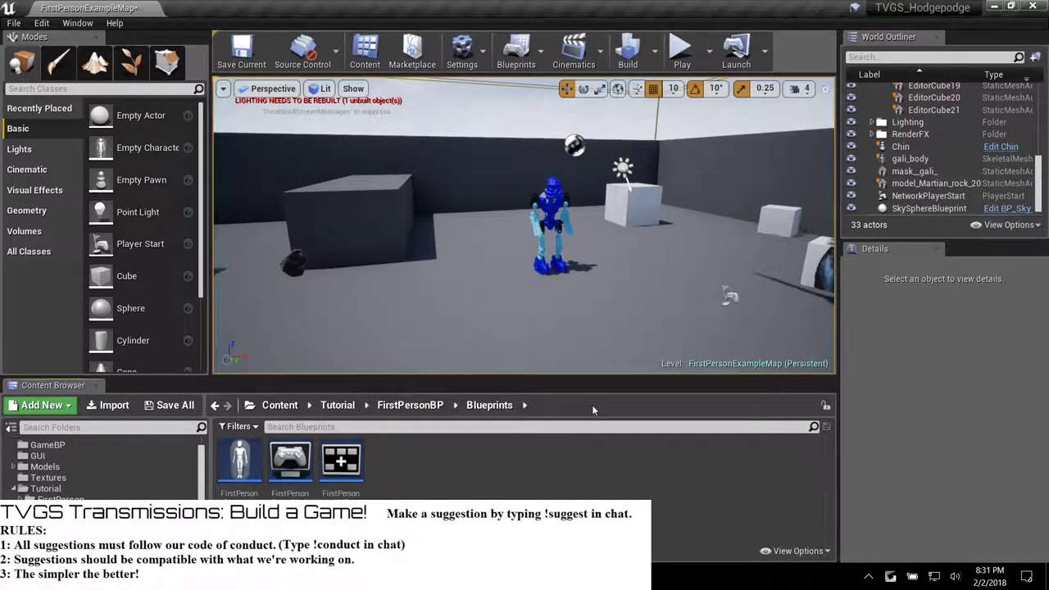
Play-test the level by walking around and firing dust projectiles at the floor and objects, and end the play session.
left_click(678, 59)
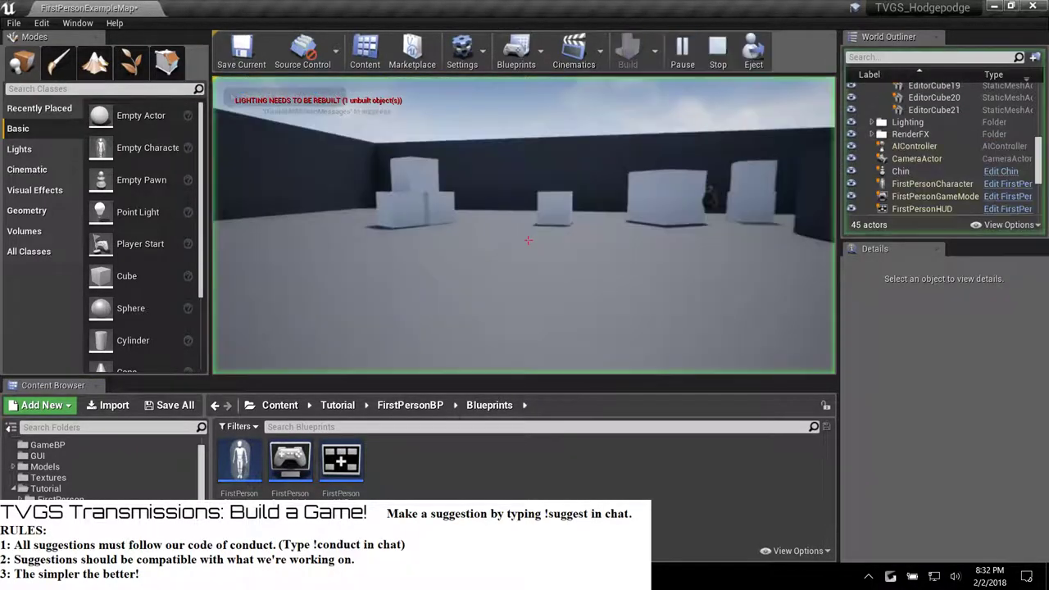
key("w")
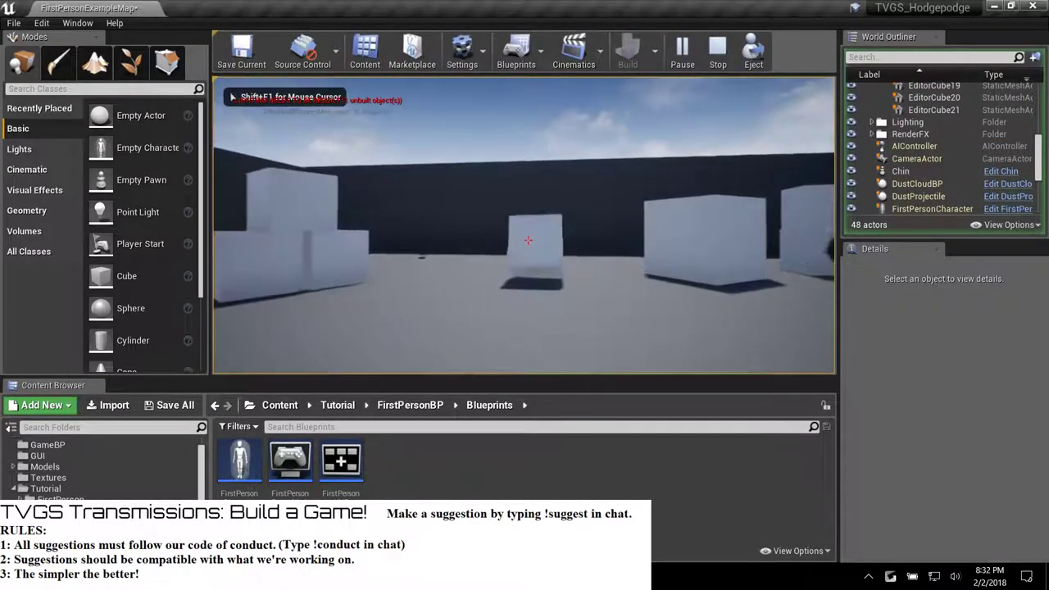
left_click(528, 240)
key("w")
left_click(528, 240)
left_click(527, 240)
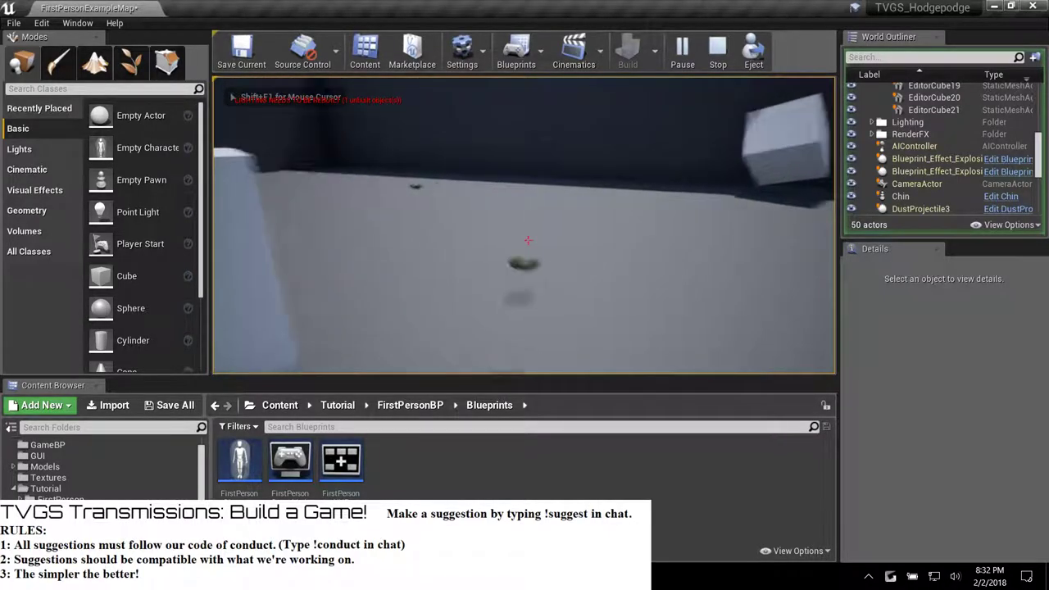
key("w")
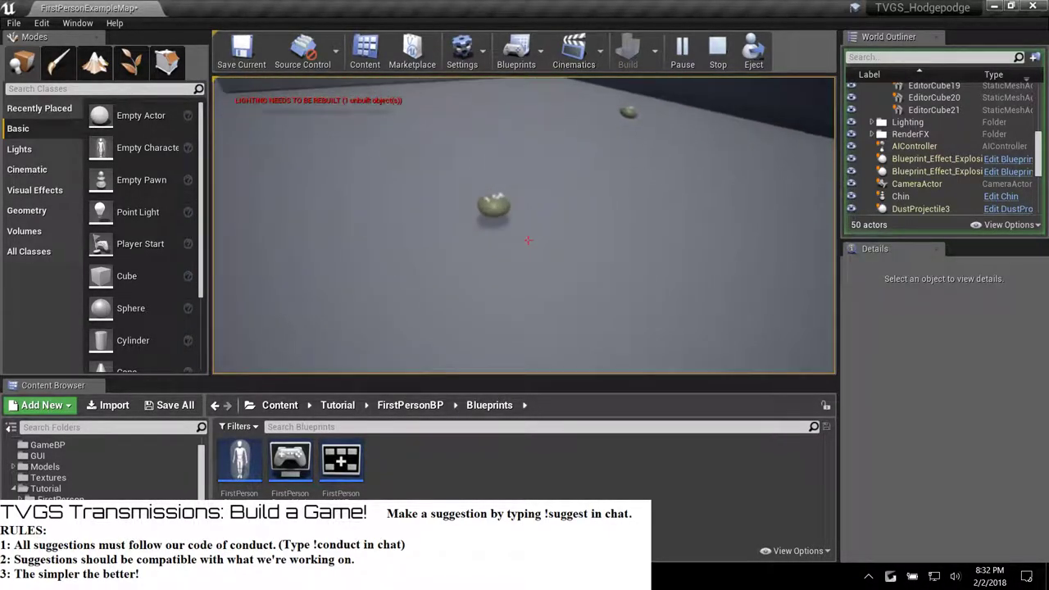
key("w")
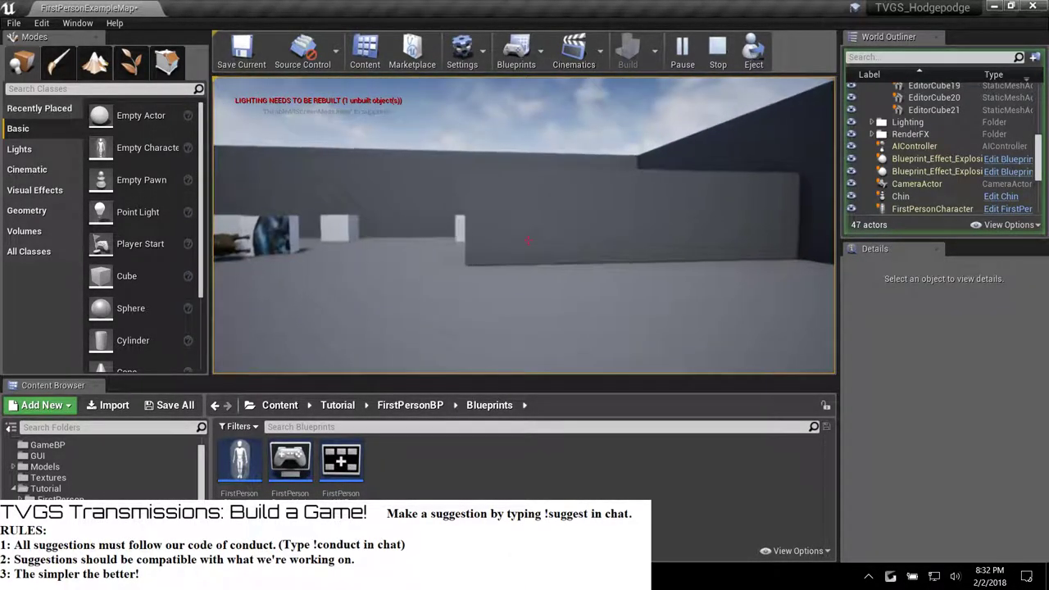
key("w")
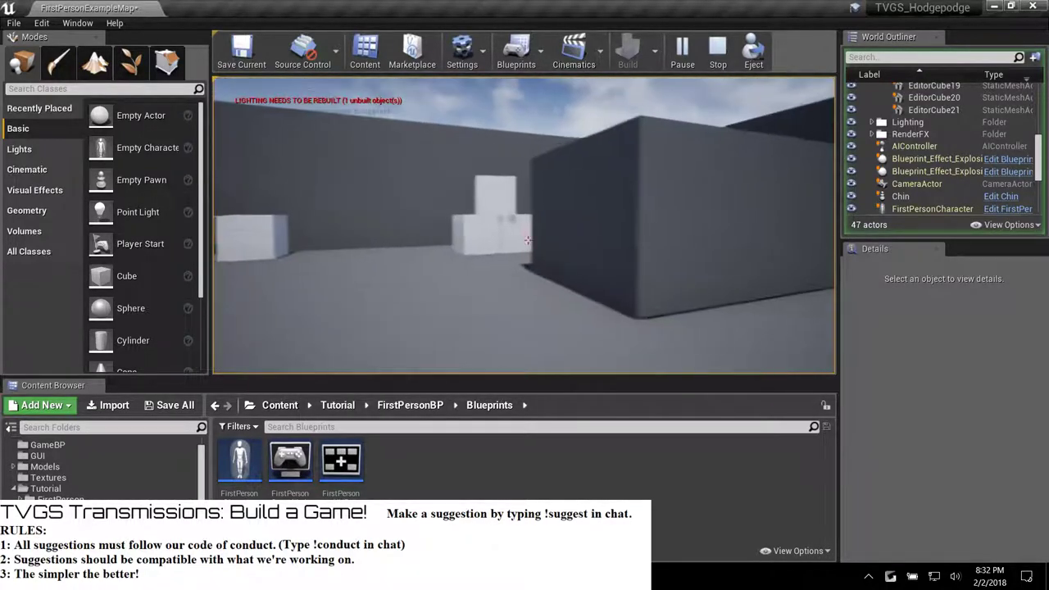
key("w")
left_click(524, 241)
left_click(524, 240)
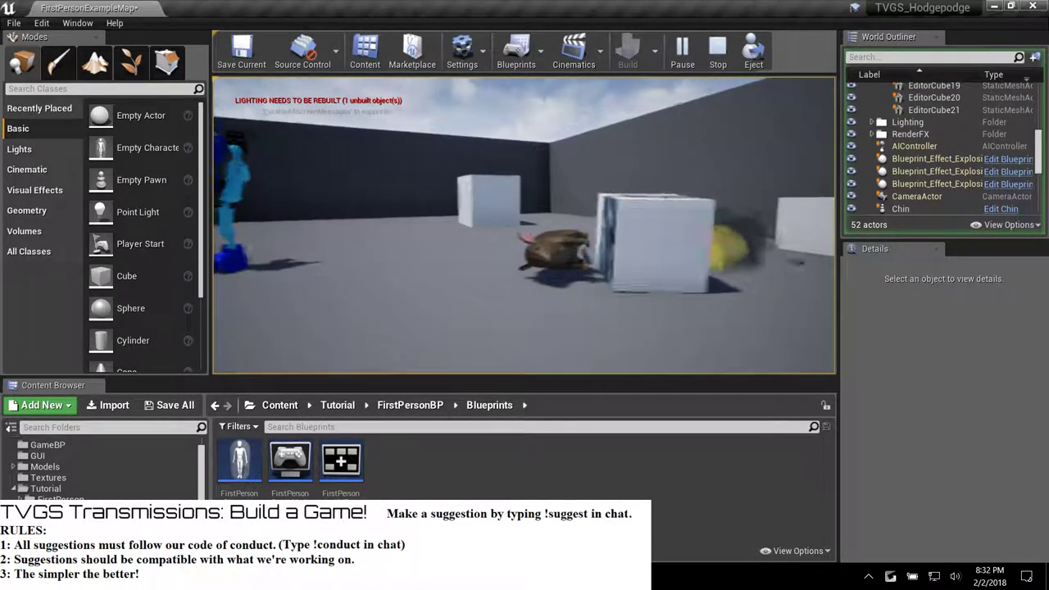
key("w")
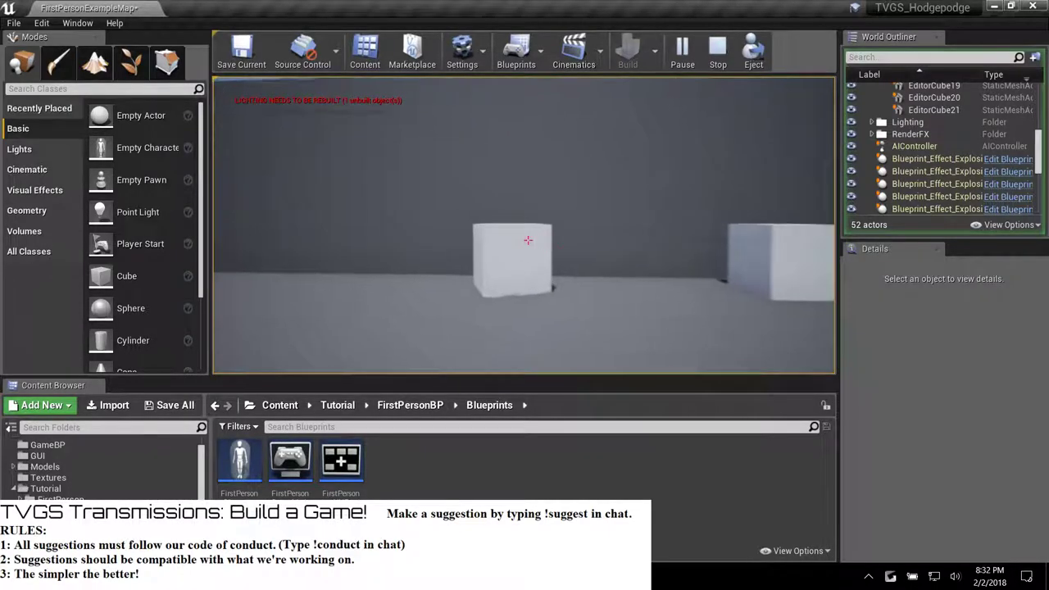
left_click(524, 241)
left_click(524, 241)
key("w")
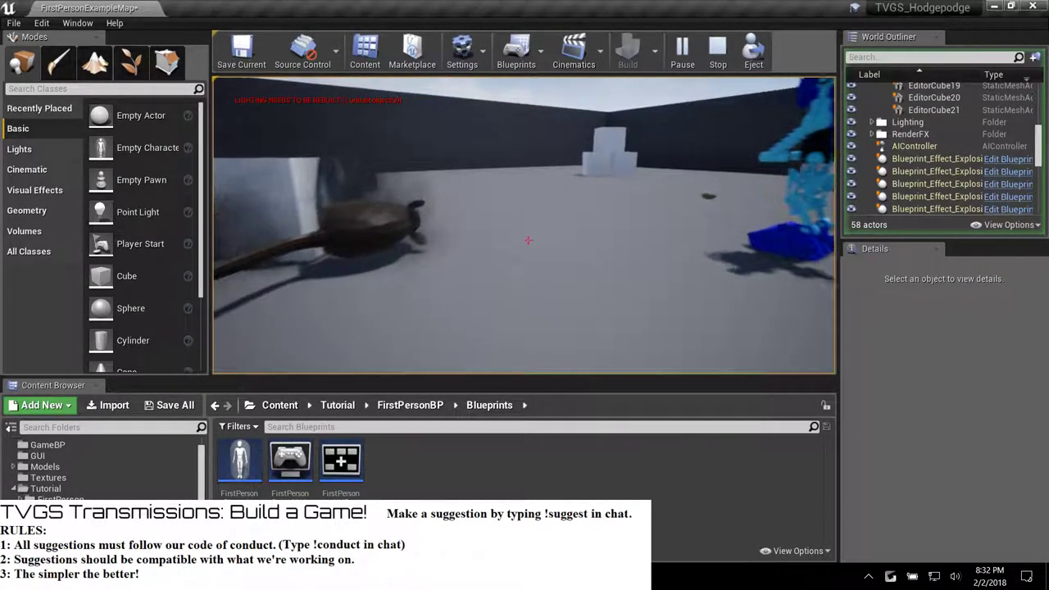
key("w")
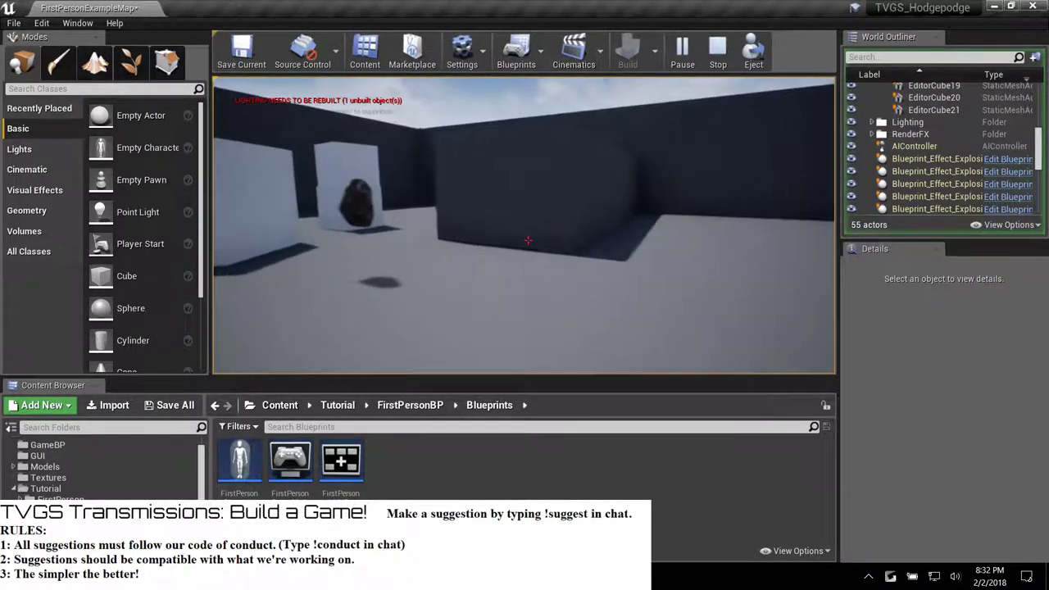
left_click(526, 241)
key("w")
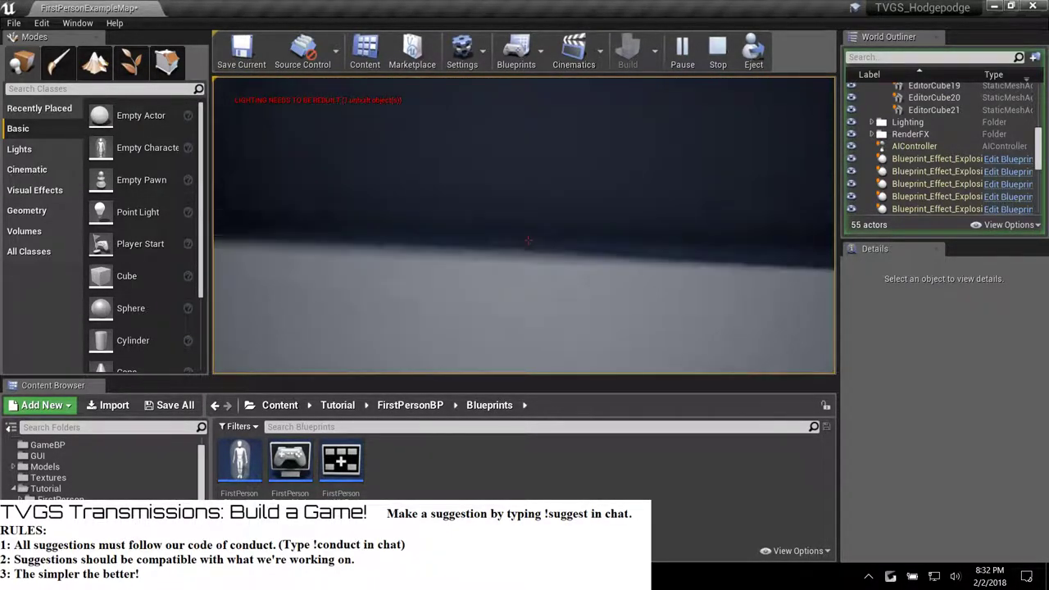
key("Escape")
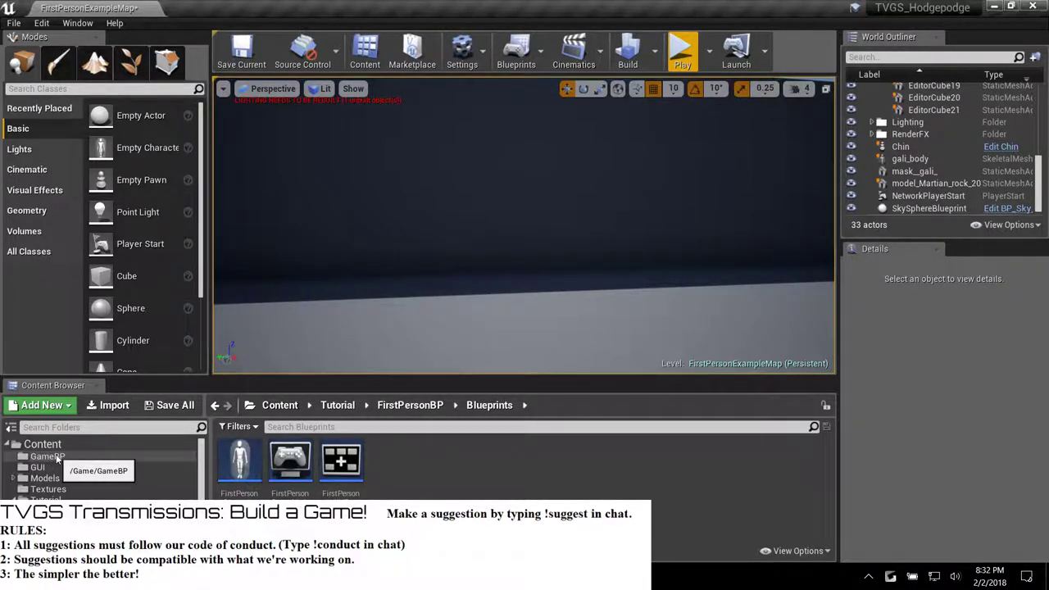
Open the DustProjectile blueprint from the GameBP folder, set its Initial Life Span to 5, compile it and return to the level editor.
left_click(53, 458)
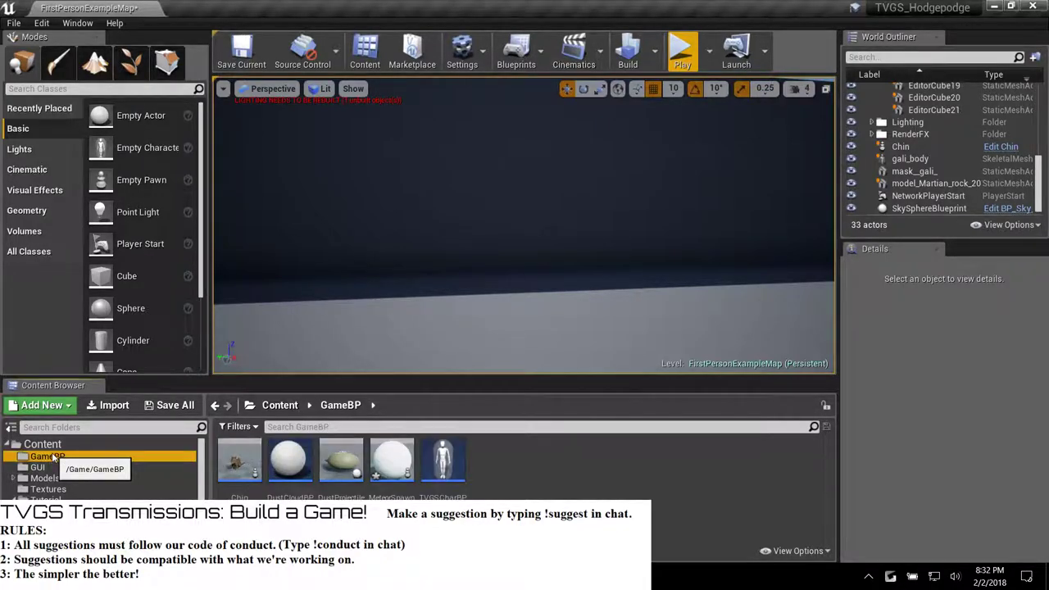
double_click(354, 471)
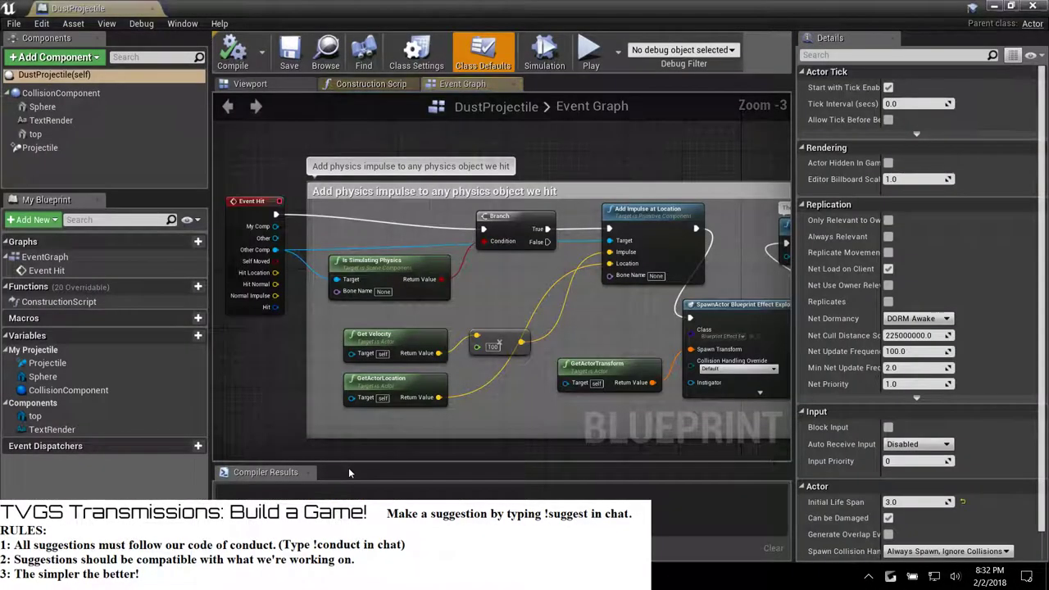
scroll(987, 307, "down", 1)
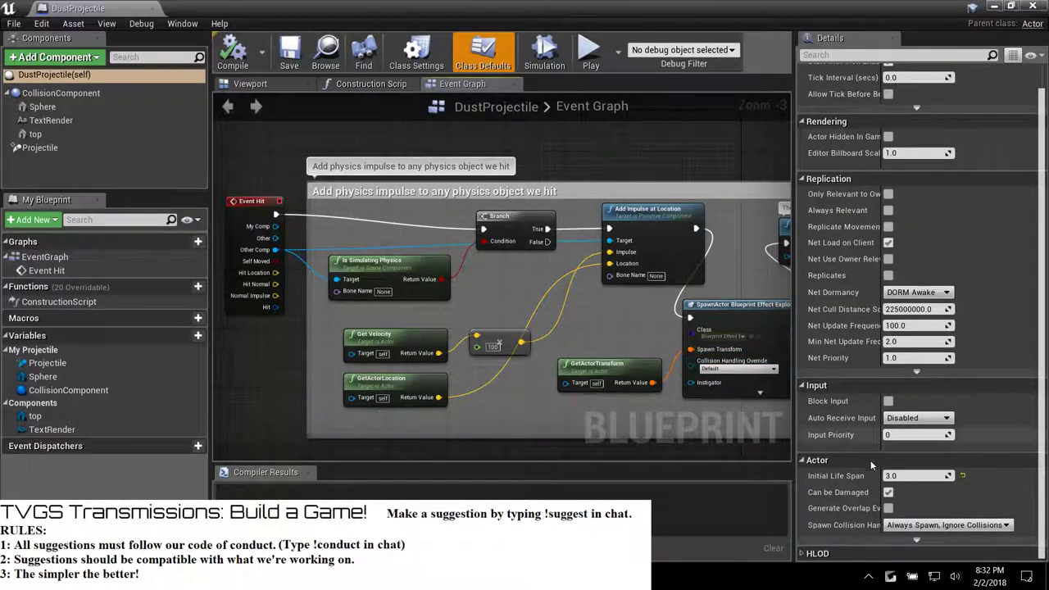
type("5")
key("Return")
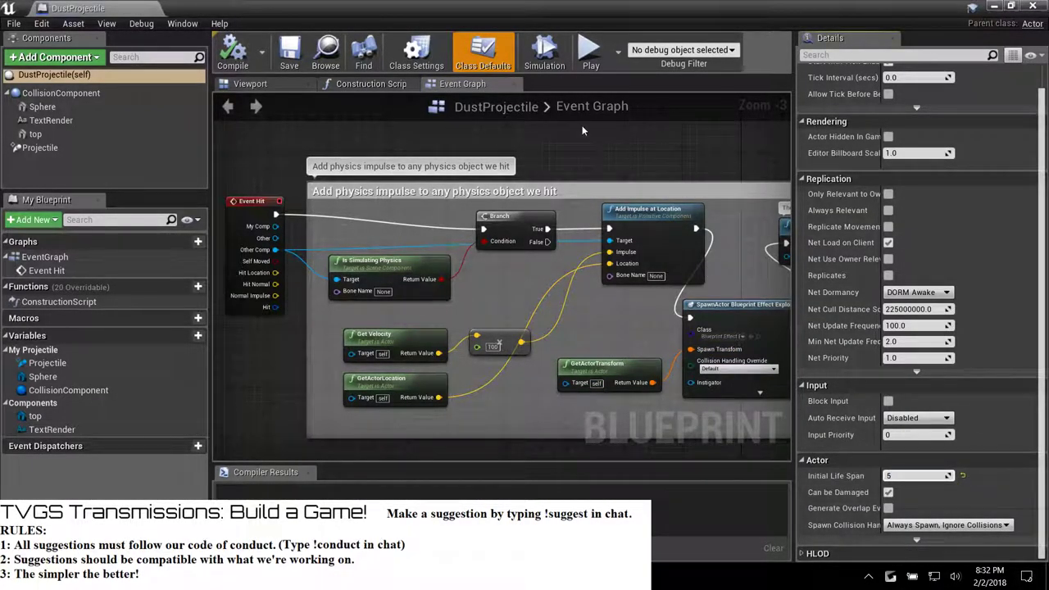
left_click(233, 52)
key("alt+Tab")
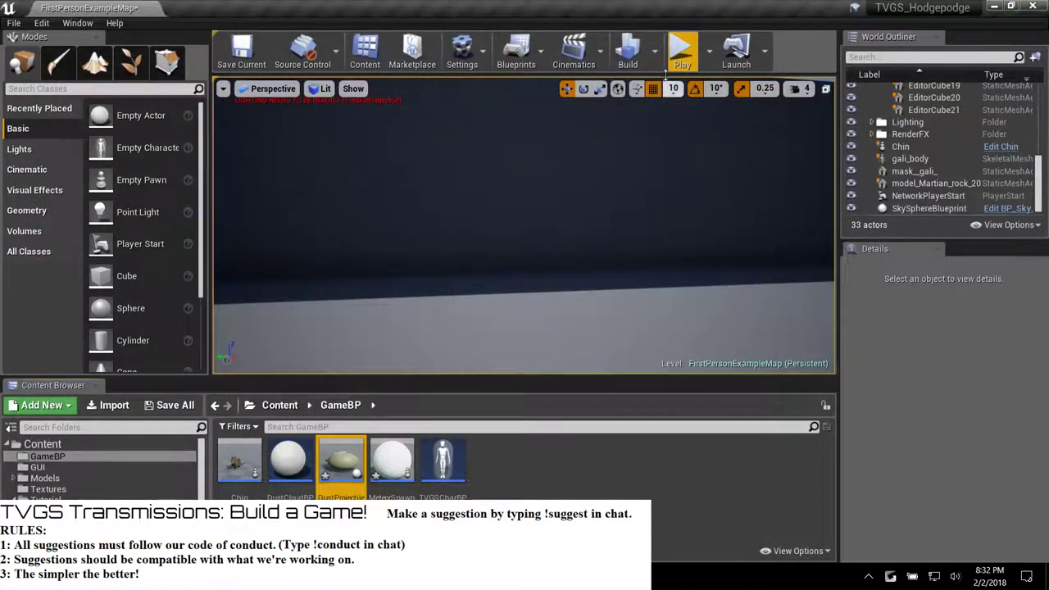
Play-test the level by walking among the cubes and characters and watching how long fired dust projectiles remain on the floor.
left_click(681, 53)
key("w")
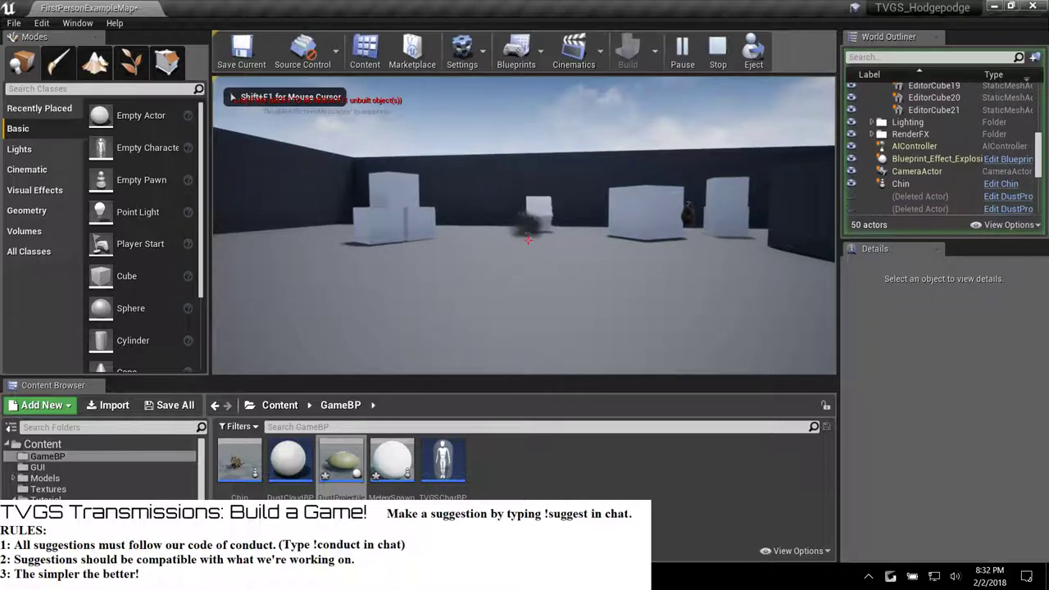
key("w")
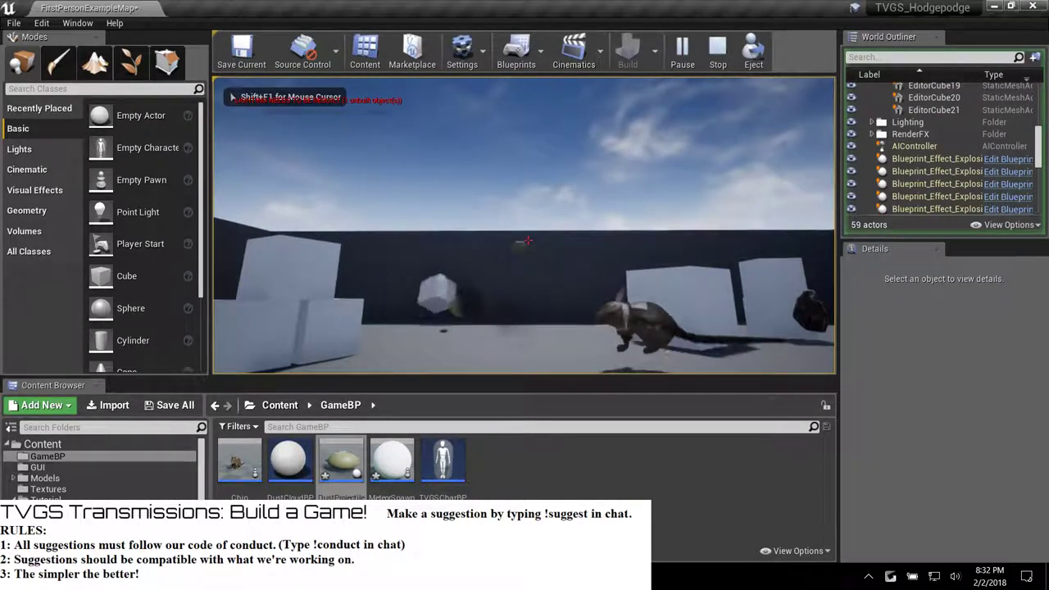
key("w")
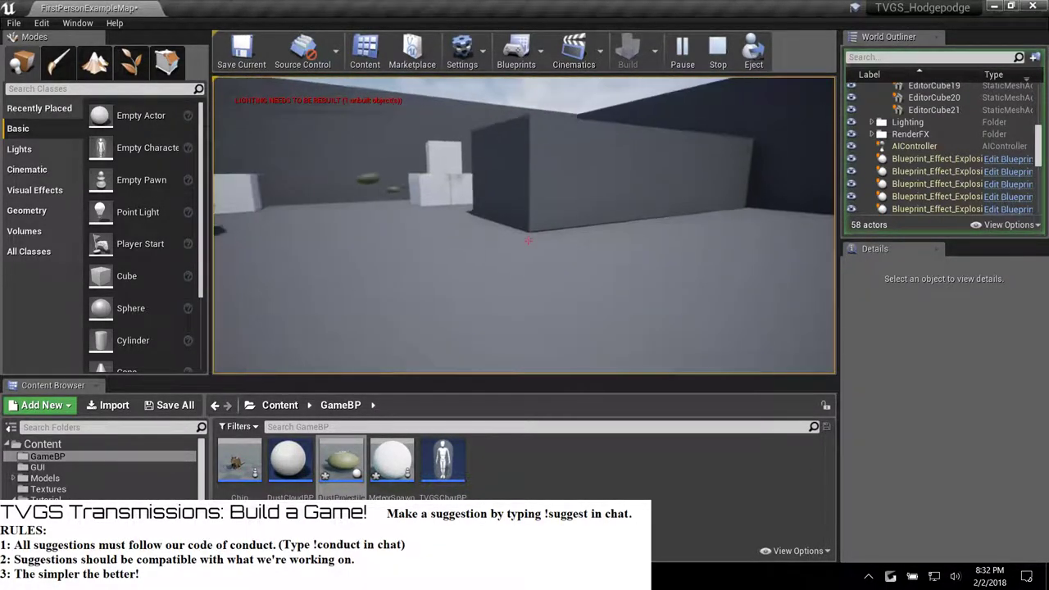
key("w")
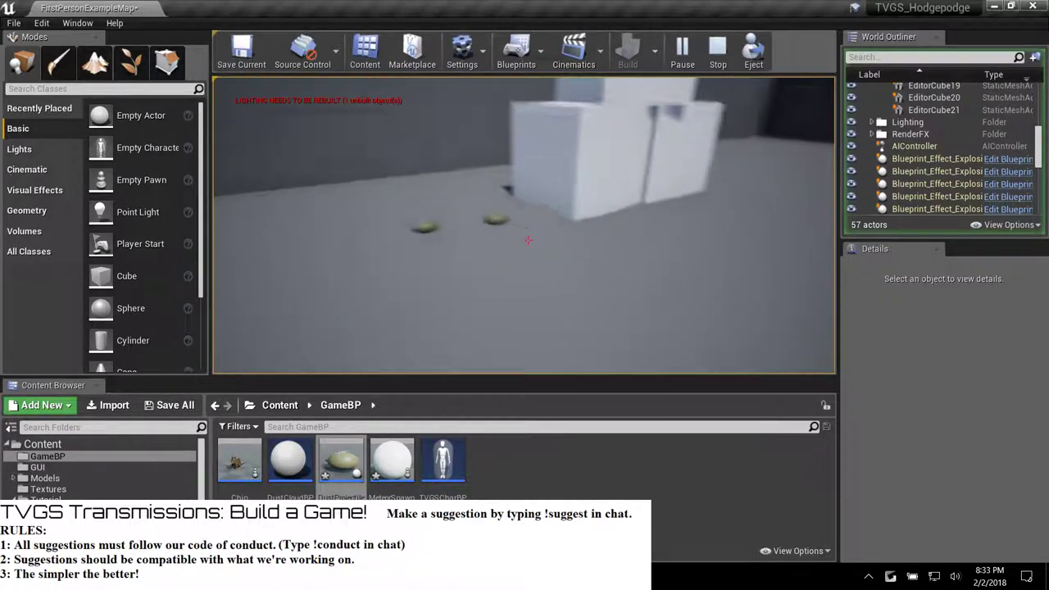
key("w")
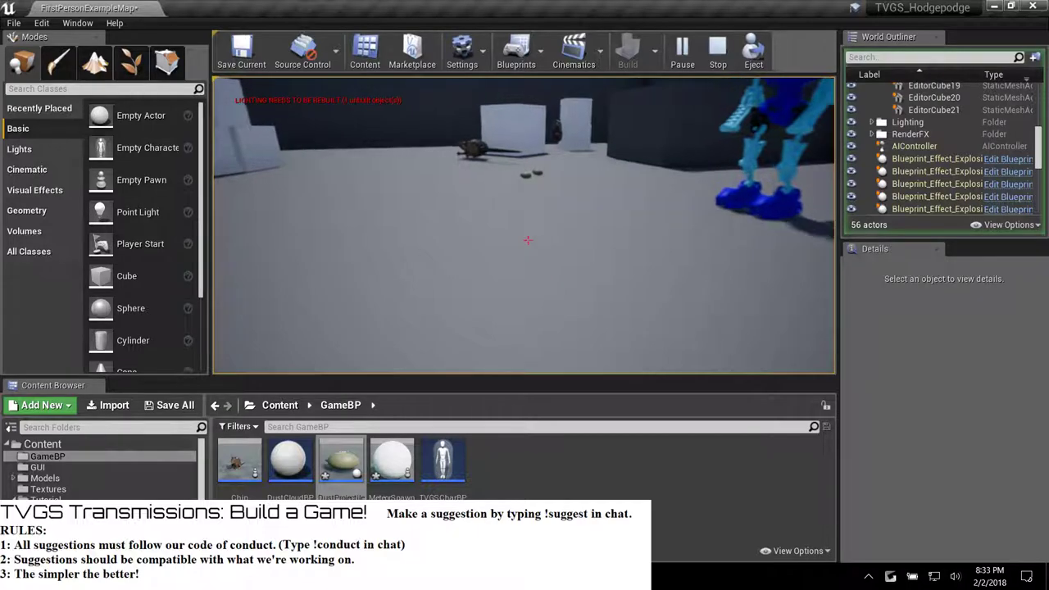
key("w")
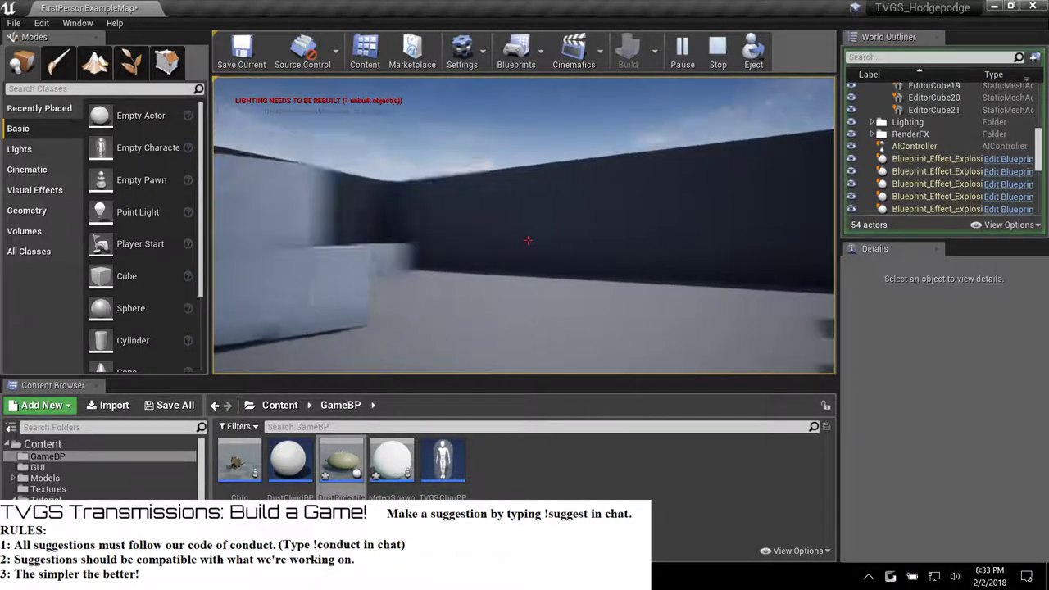
Fire more dust projectiles toward the chinchilla, walls and cubes, walk around the arena, and end the play session.
left_click(527, 240)
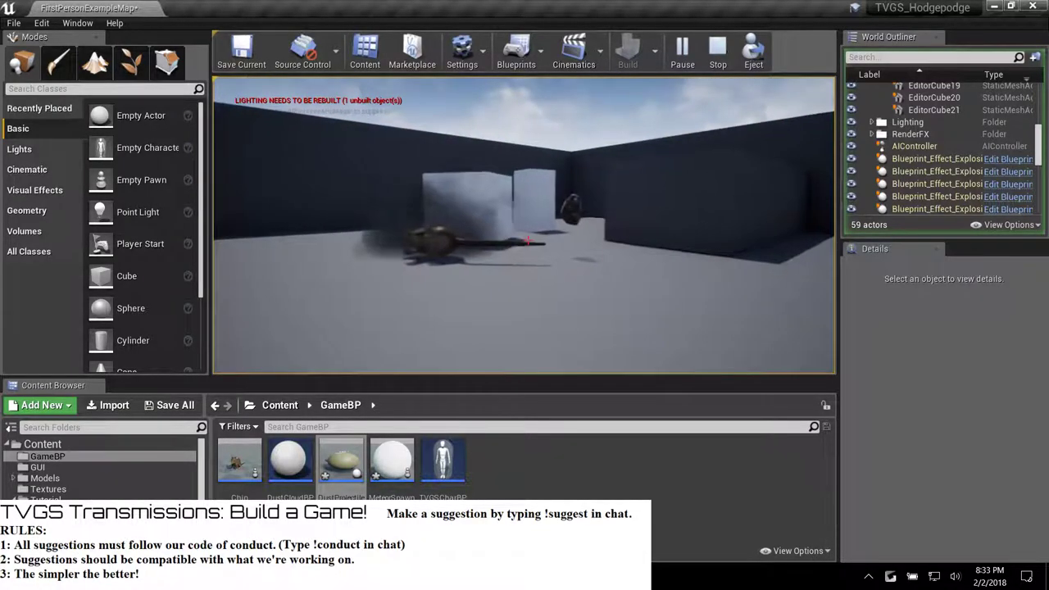
left_click(528, 240)
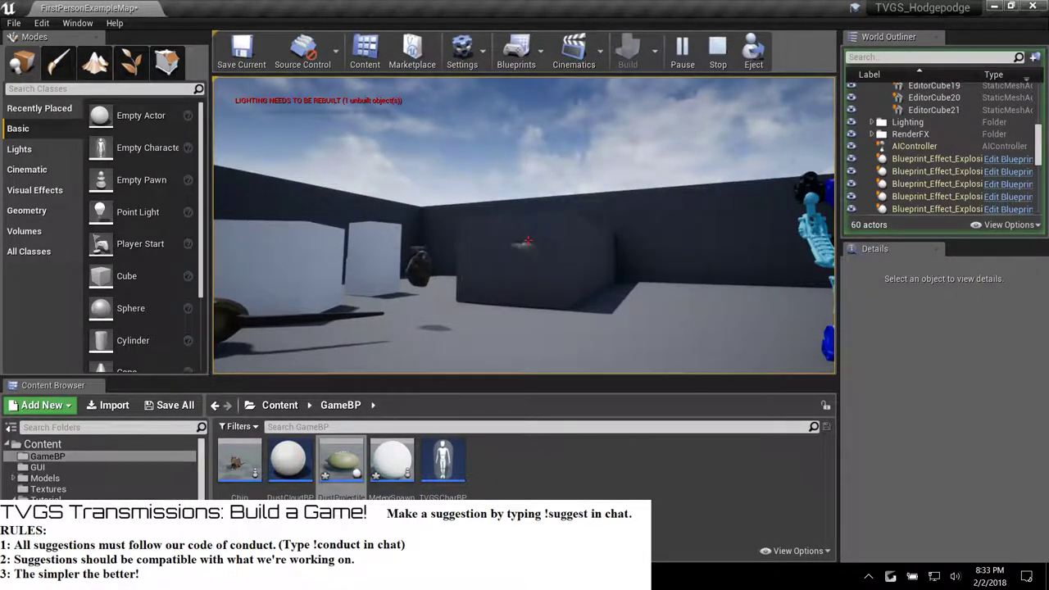
left_click(528, 240)
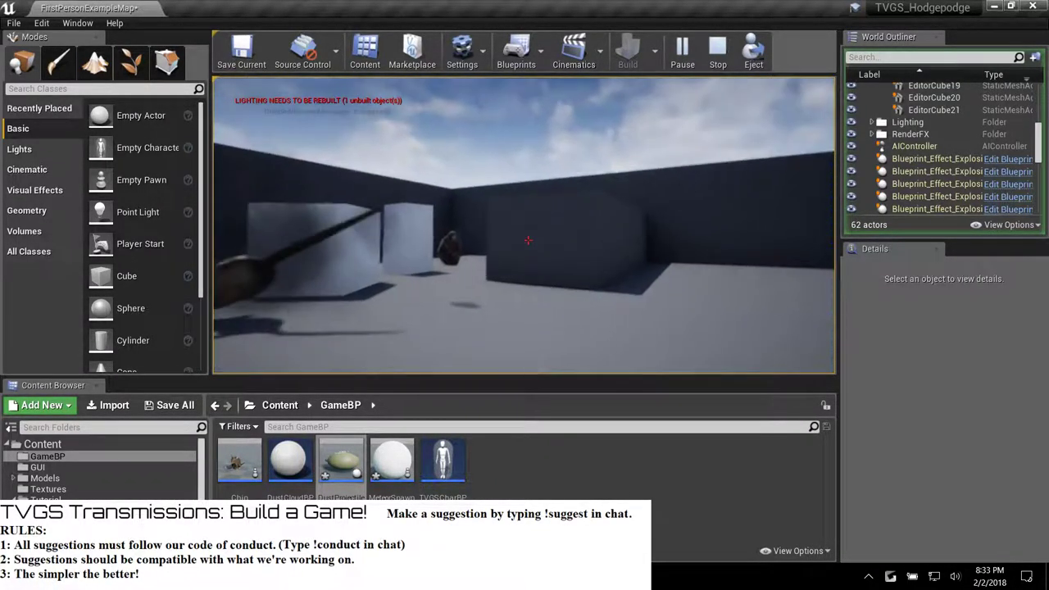
left_click(528, 240)
key("s")
left_click(528, 240)
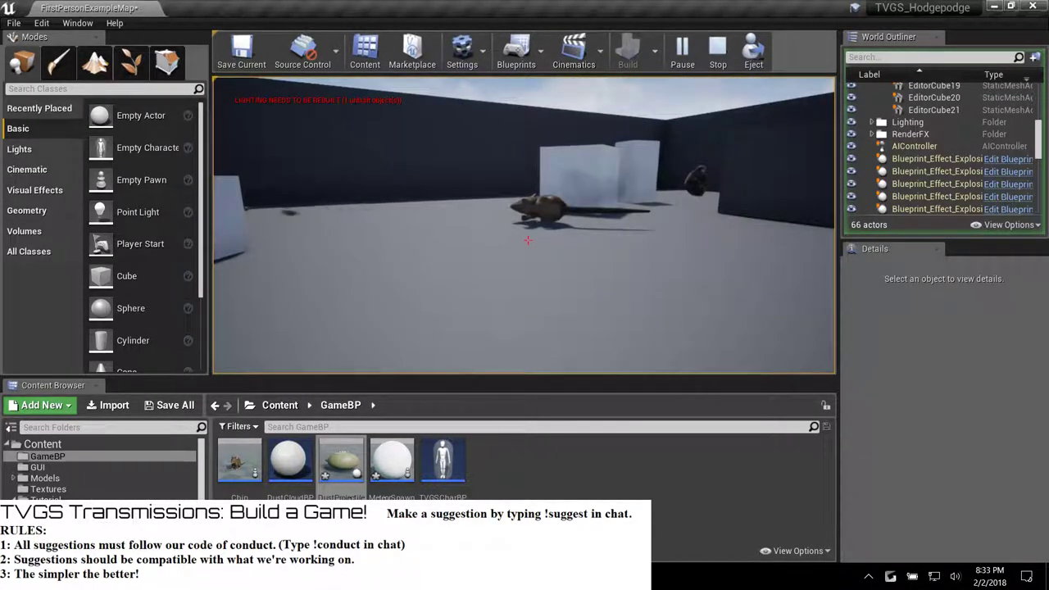
left_click(527, 240)
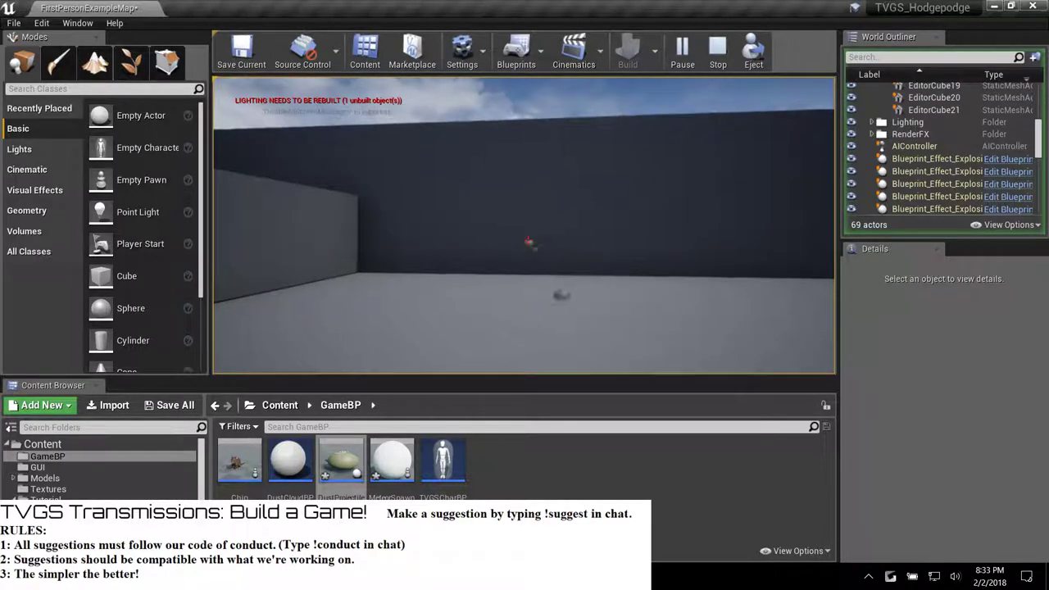
left_click(528, 240)
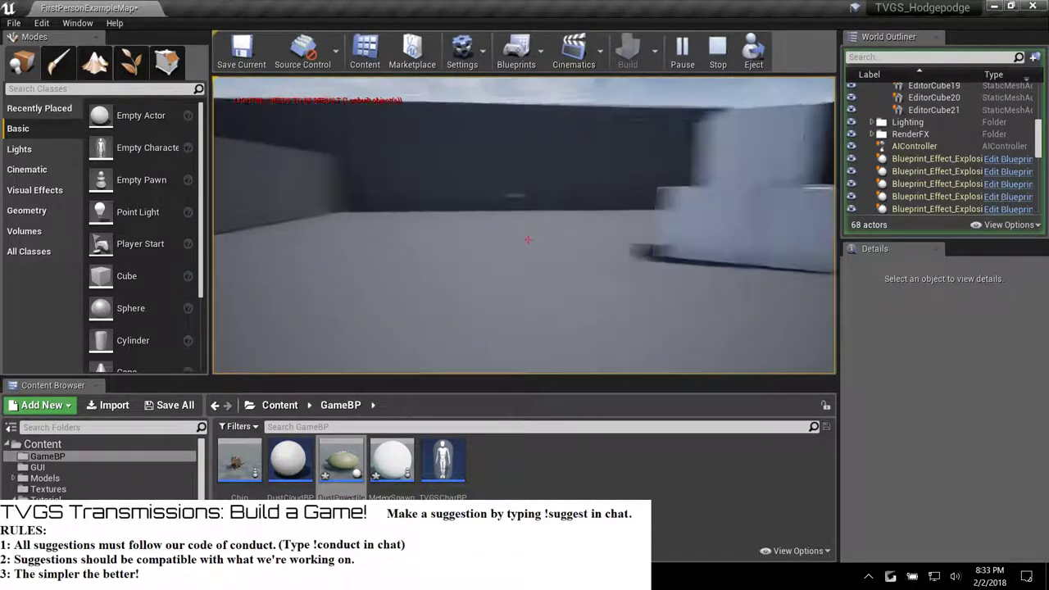
left_click(529, 240)
left_click(528, 240)
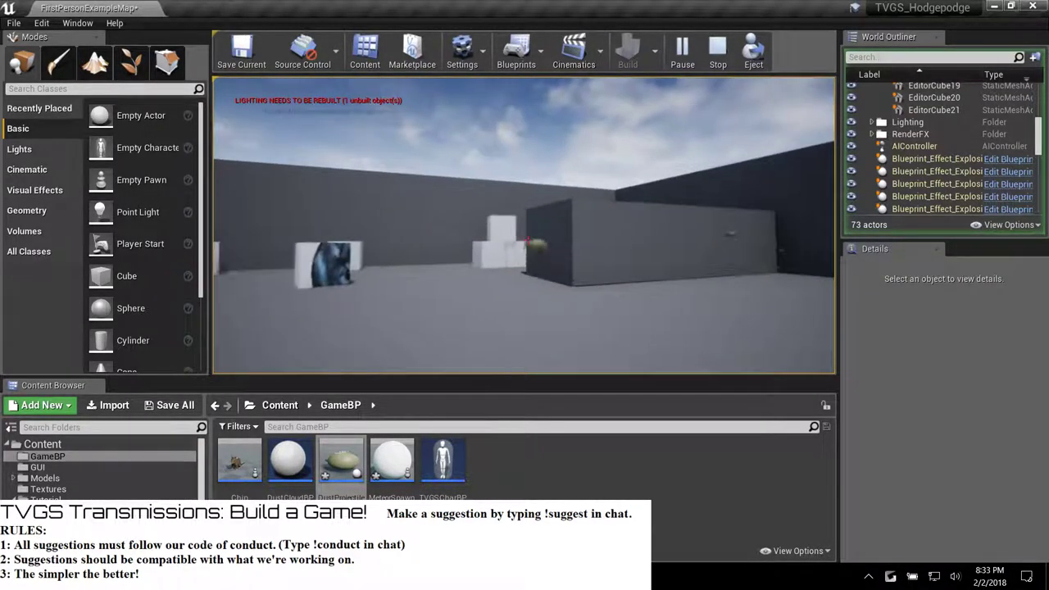
left_click(527, 241)
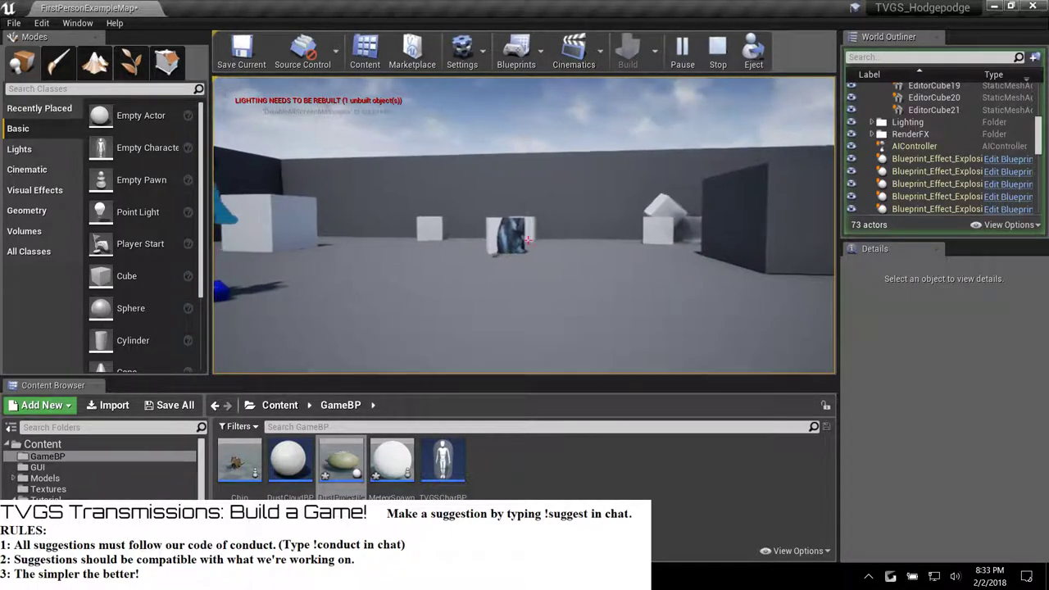
key("w")
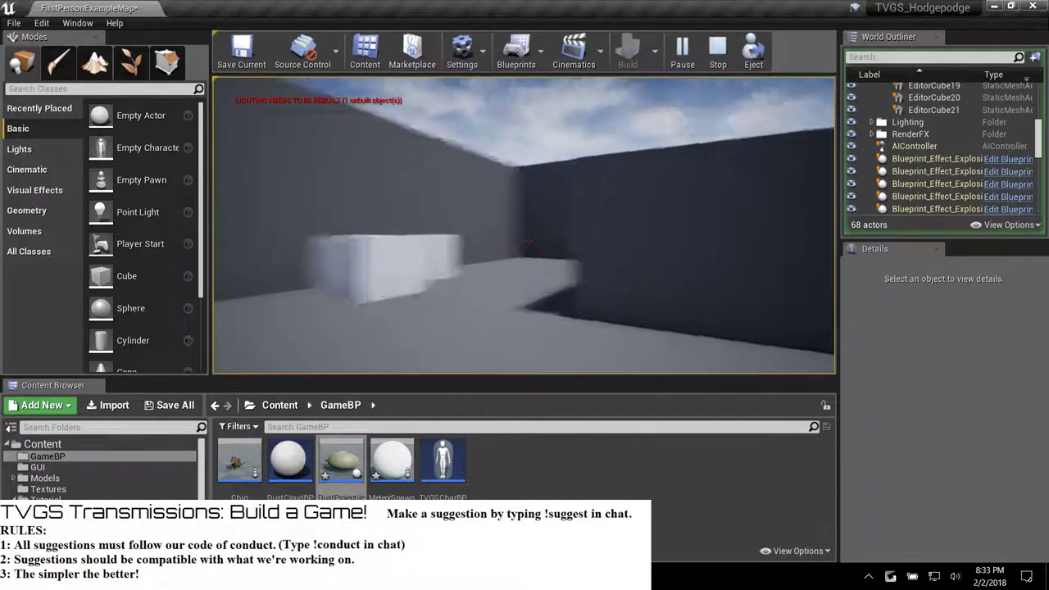
key("w")
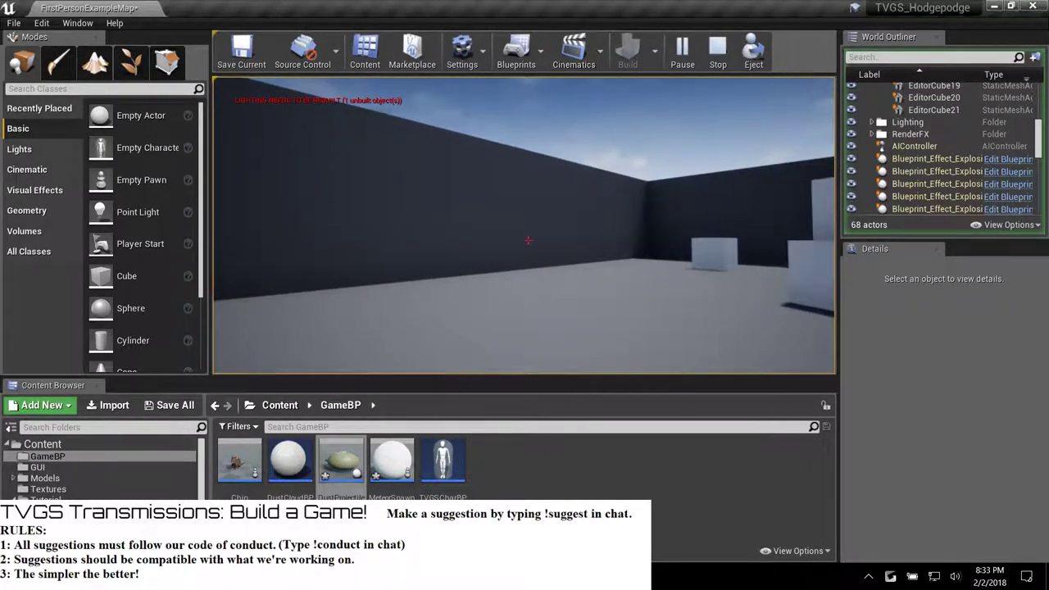
key("Escape")
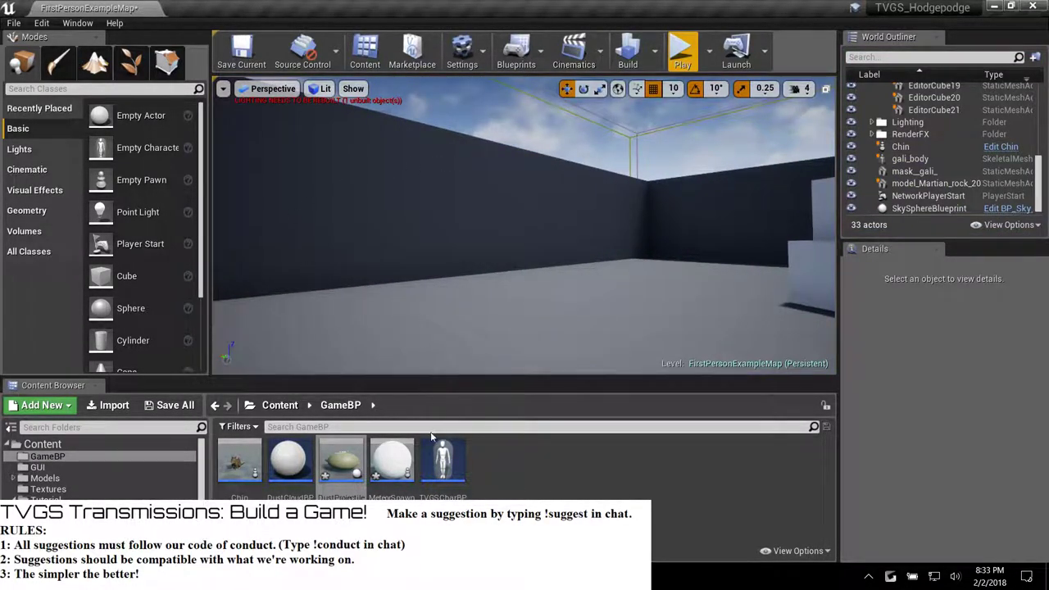
Create a Pawn blueprint class named ChinDispenserBP in the GameBP folder.
right_click(544, 460)
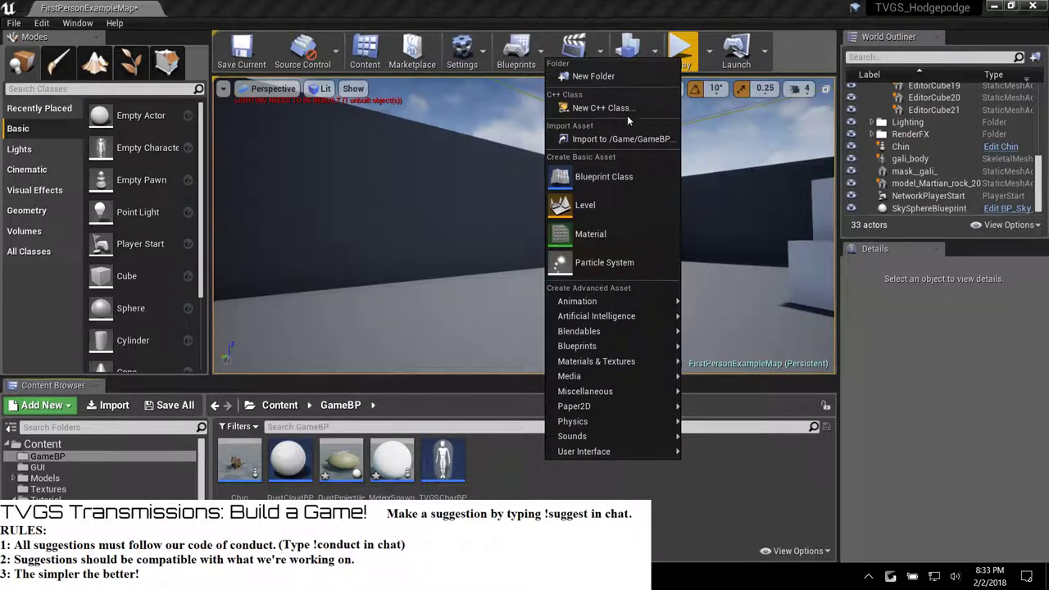
left_click(609, 181)
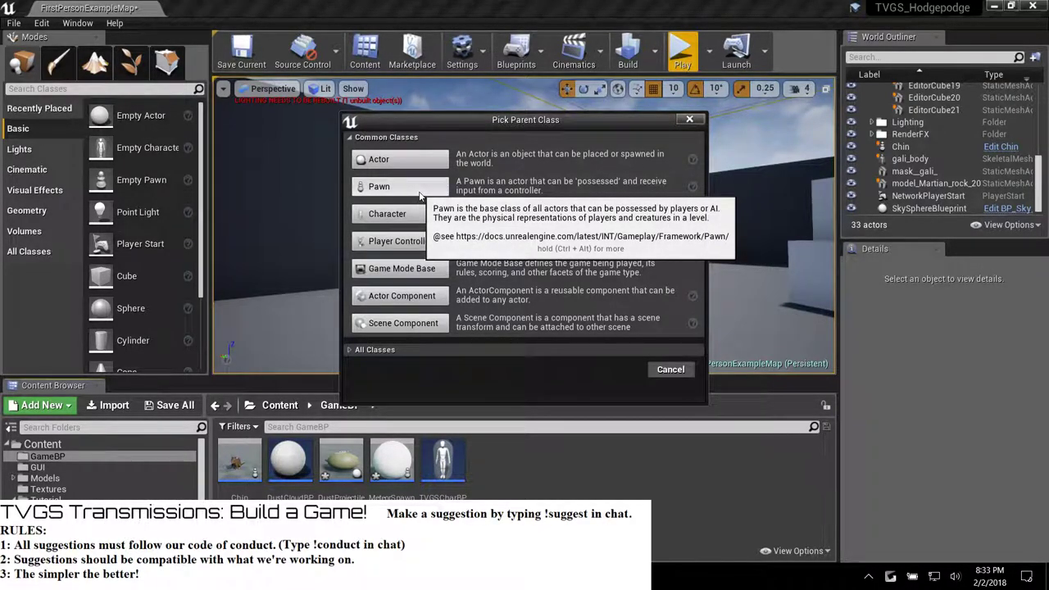
left_click(418, 191)
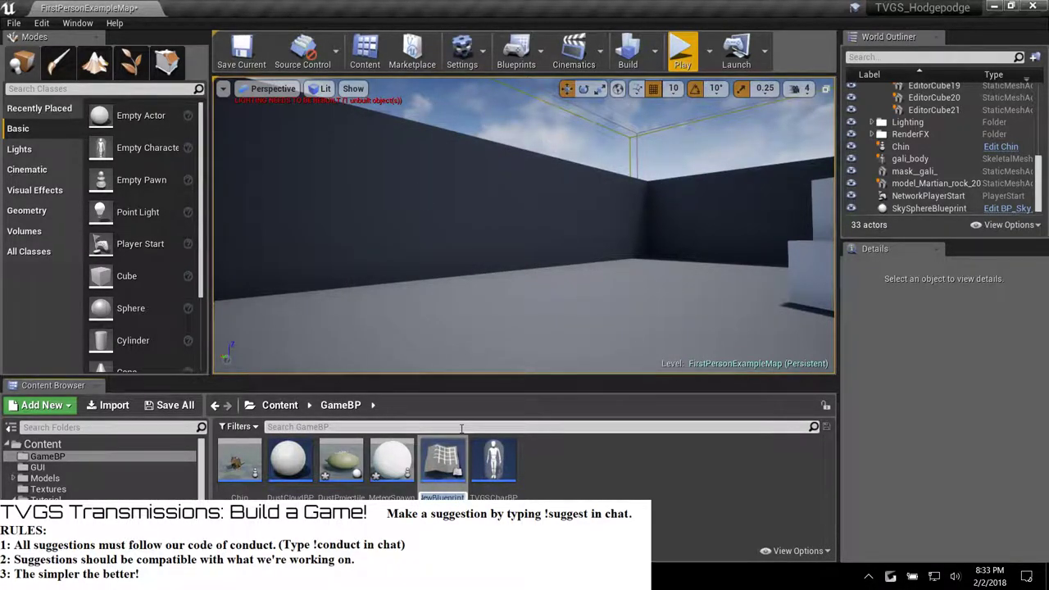
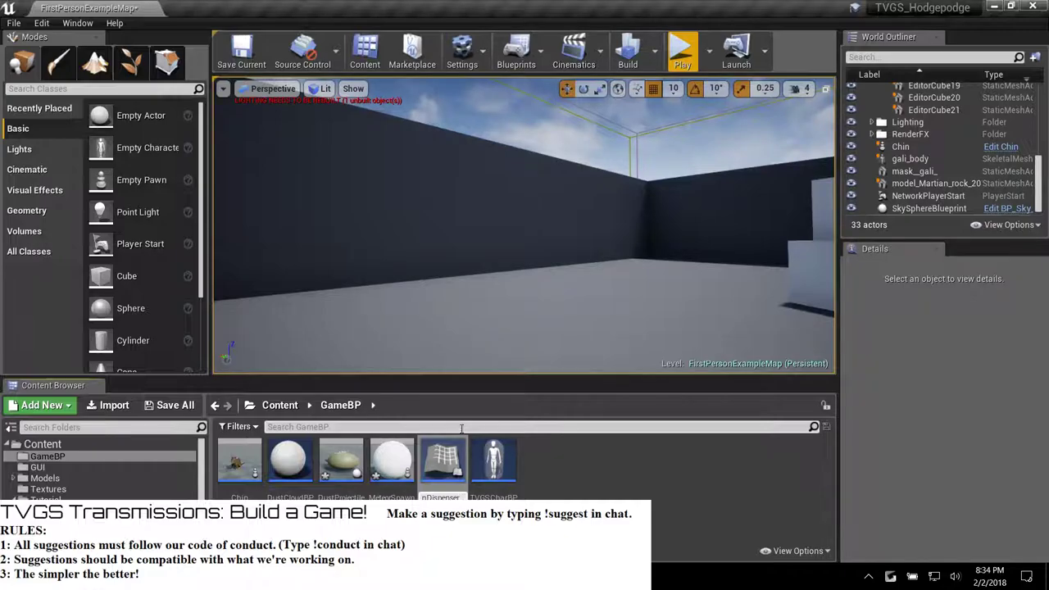
key("Return")
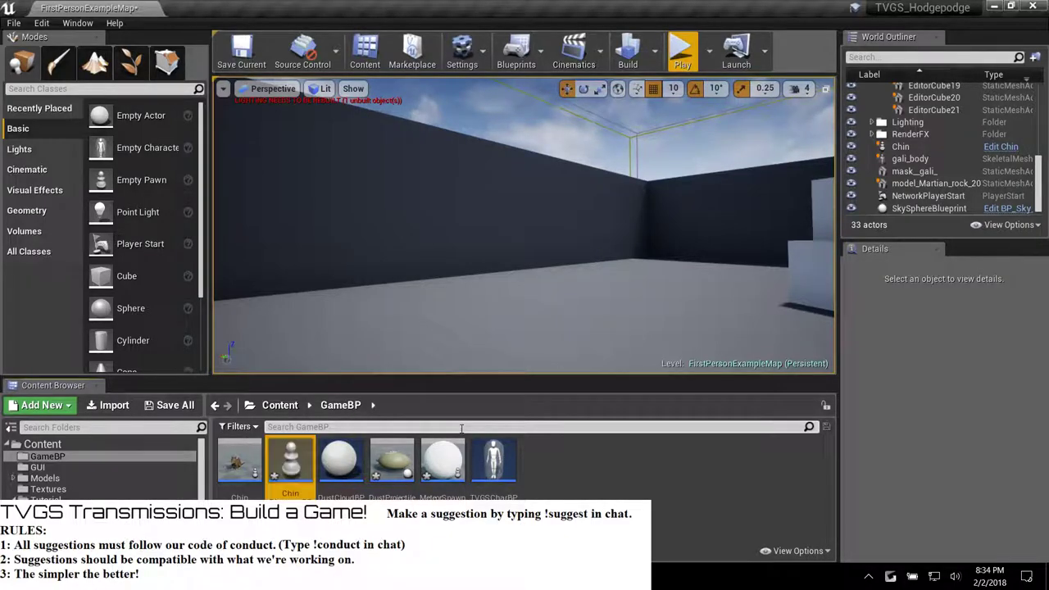
Open the ChinDispenserBP blueprint, add a Cube component and raise it to a Z location of 50.
double_click(304, 469)
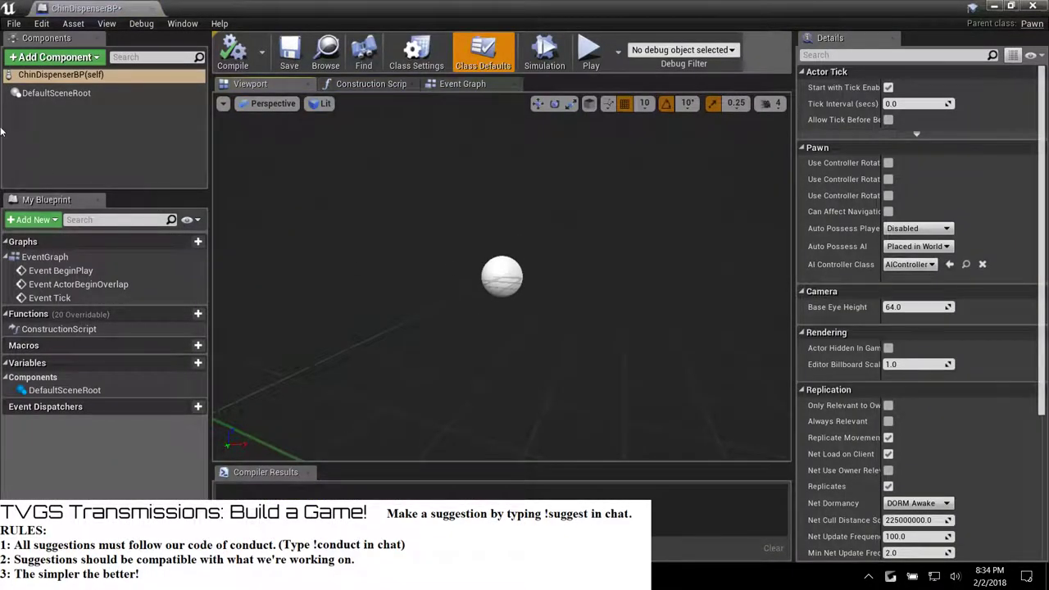
left_click(54, 56)
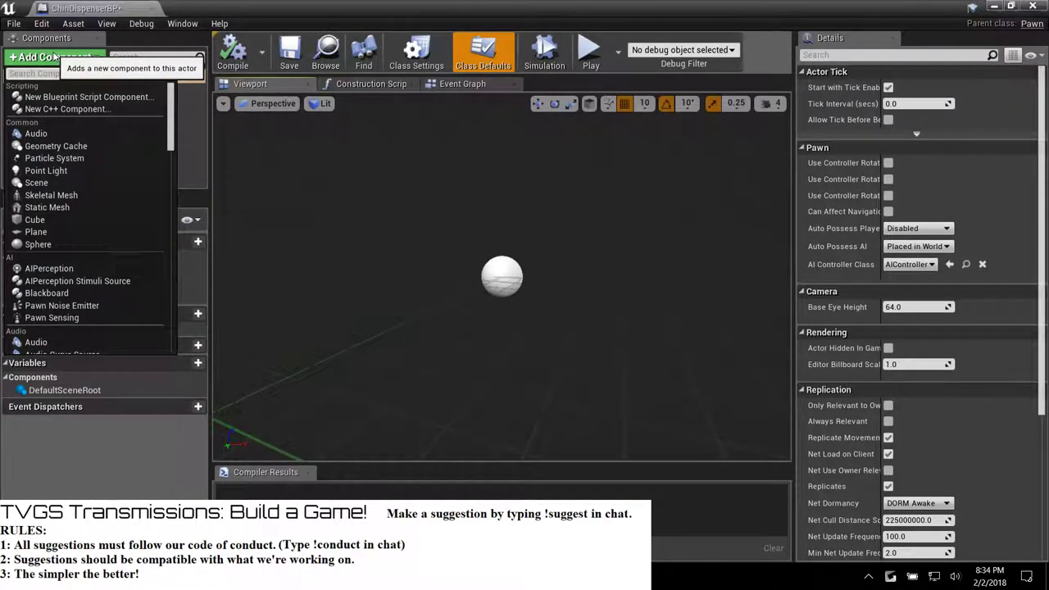
type("cu")
key("Down")
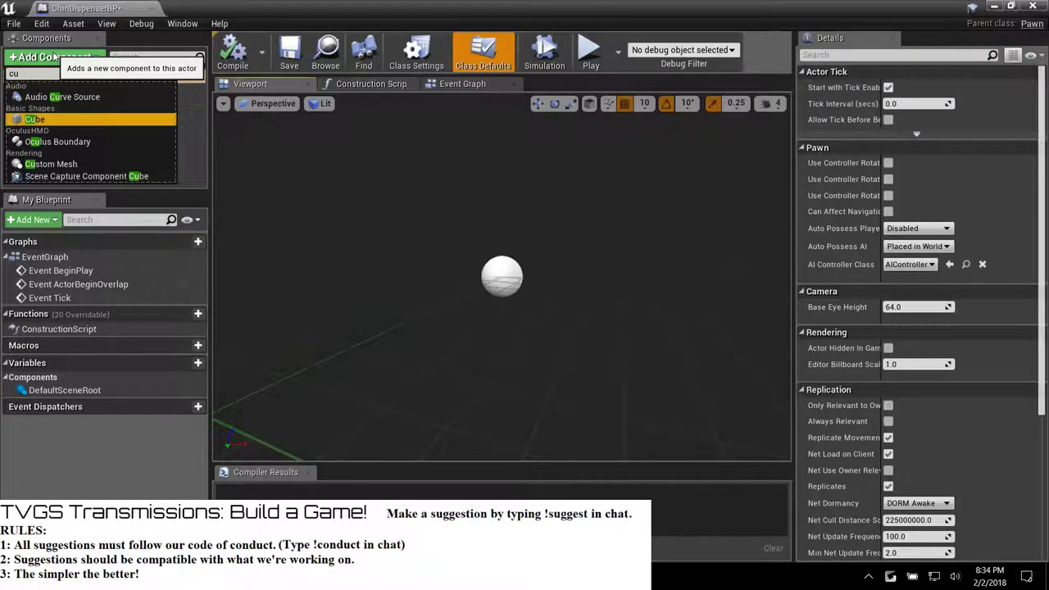
key("Return")
right_click_drag(557, 289, 498, 260)
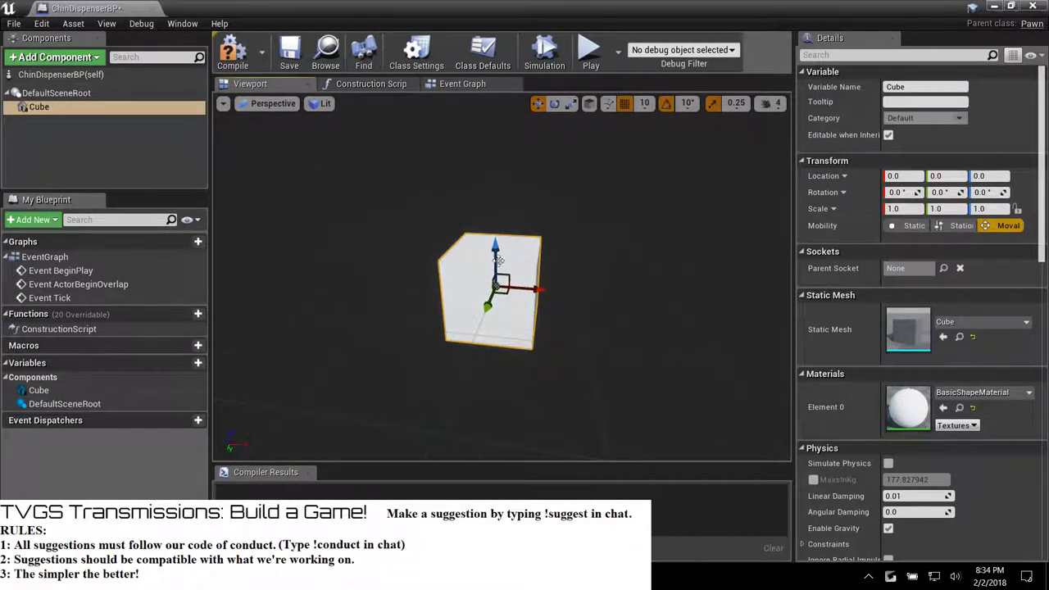
left_click_drag(495, 252, 493, 211)
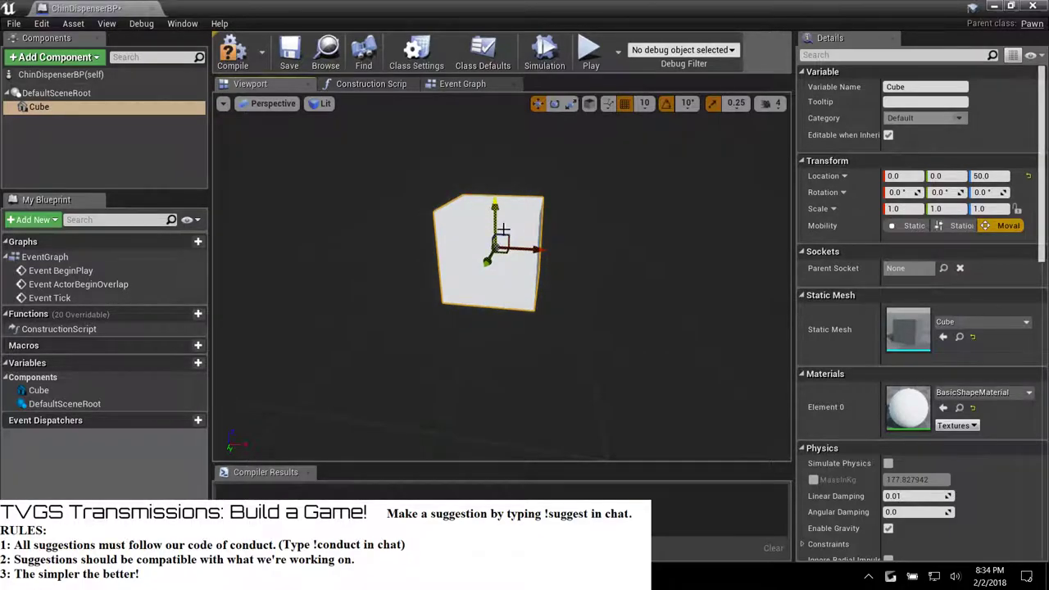
Stretch the cube to a Z scale of 2.25, raise it to a Z location of 110, and compile the blueprint.
mouse_move(503, 230)
right_mouse_down()
mouse_move(505, 215)
mouse_move(483, 233)
mouse_move(514, 228)
right_mouse_up()
key("e")
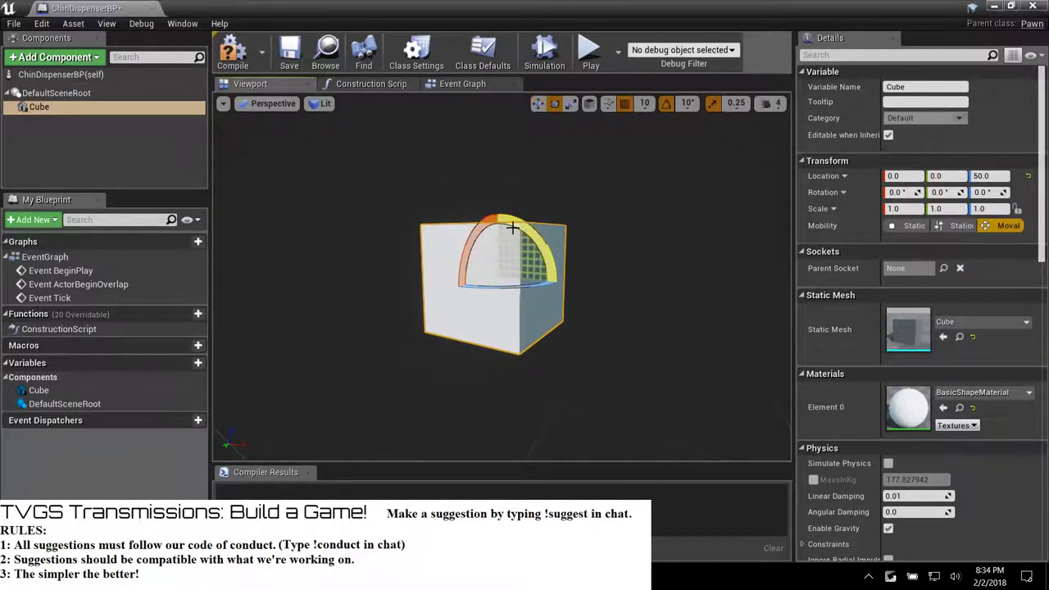
key("r")
left_click_drag(497, 235, 490, 176)
key("w")
right_click_drag(494, 251, 560, 201)
left_click_drag(500, 278, 484, 279, "alt")
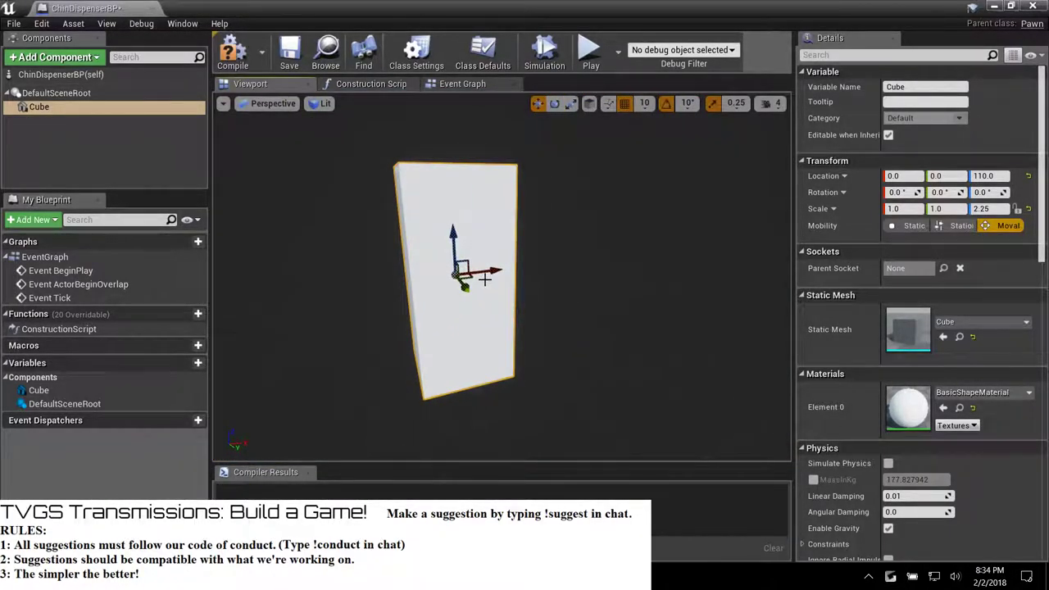
left_click(235, 55)
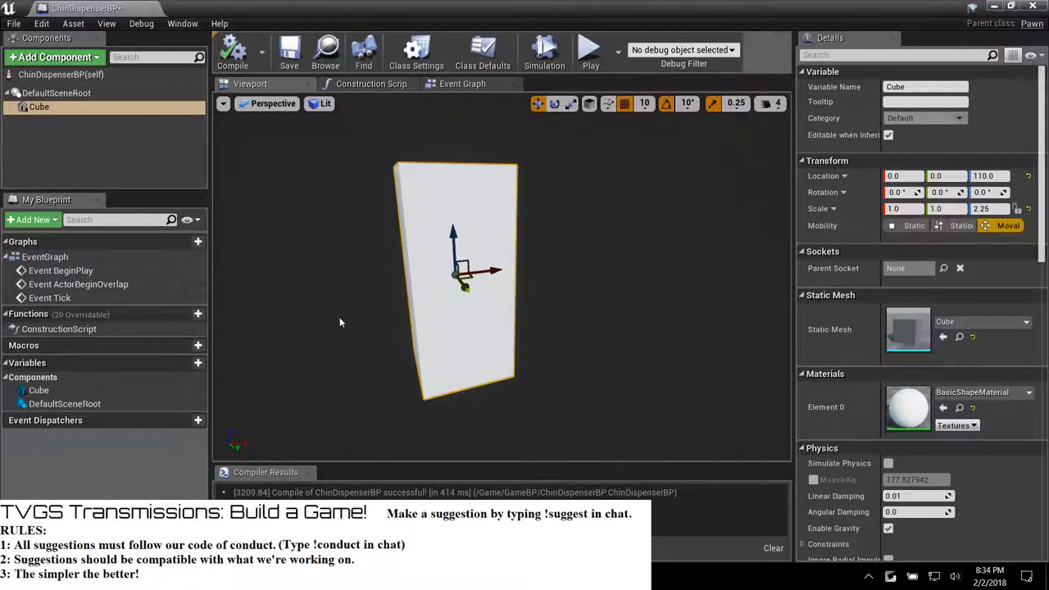
Apply the black_parts material to the dispenser's cube, save the blueprint and close its editor.
mouse_move(378, 304)
right_mouse_down()
mouse_move(316, 320)
mouse_move(336, 292)
mouse_move(378, 304)
right_mouse_up()
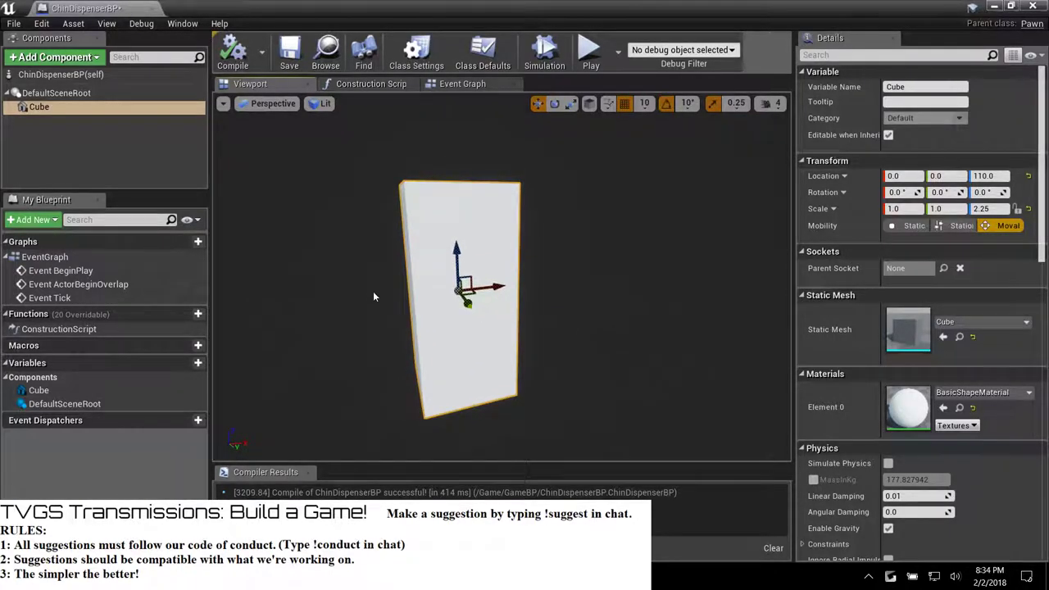
left_click_drag(372, 297, 335, 296)
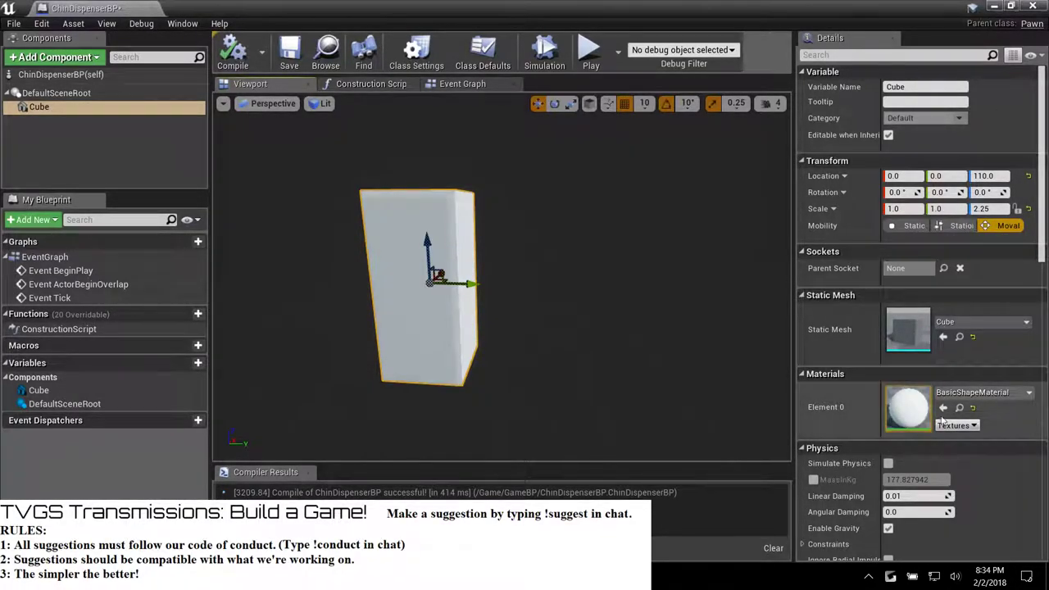
left_click(956, 392)
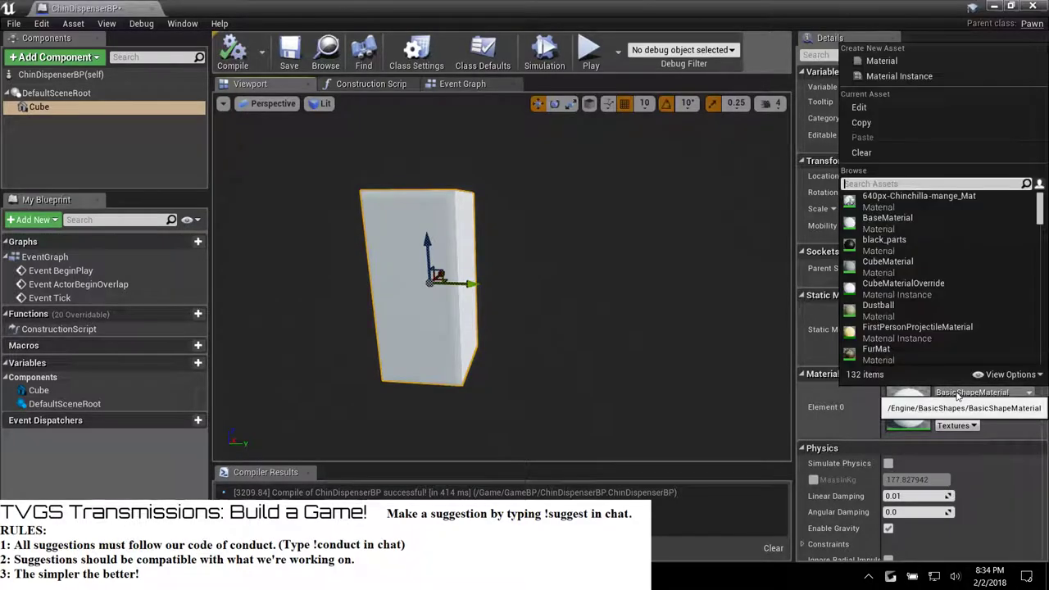
left_click(897, 237)
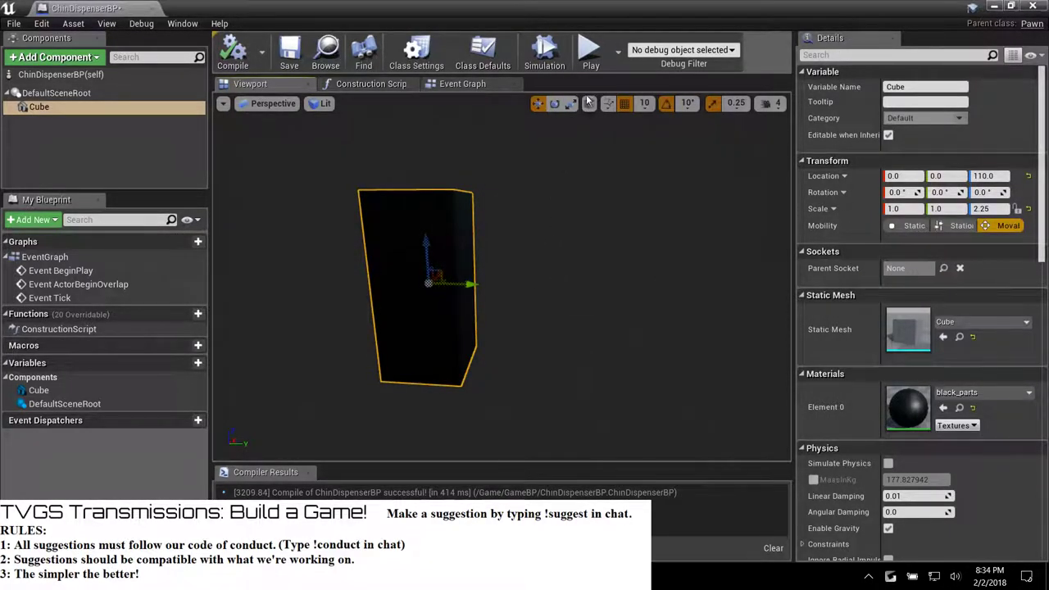
left_click(288, 51)
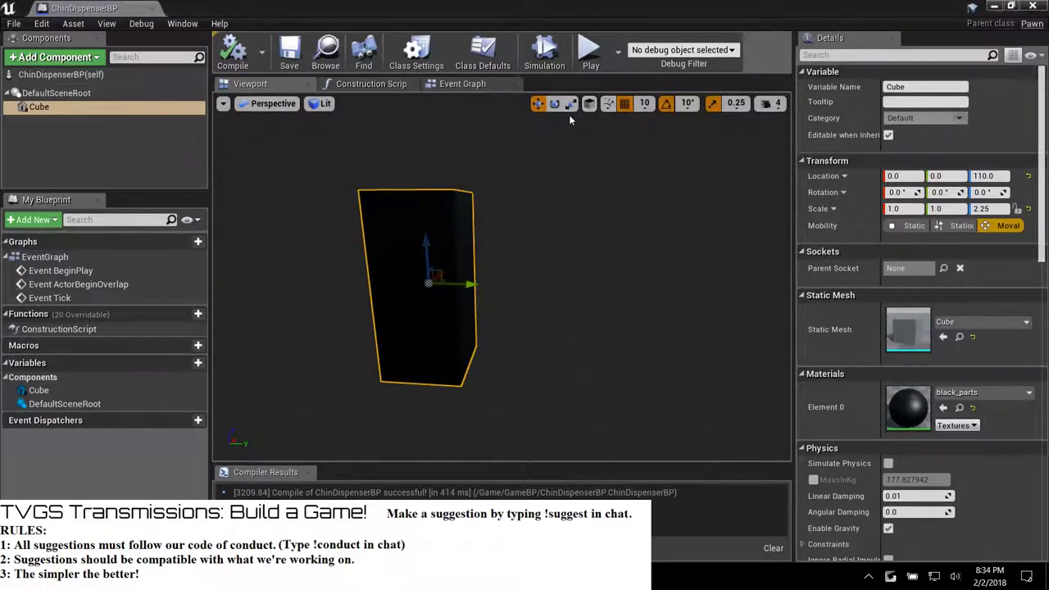
left_click(1034, 6)
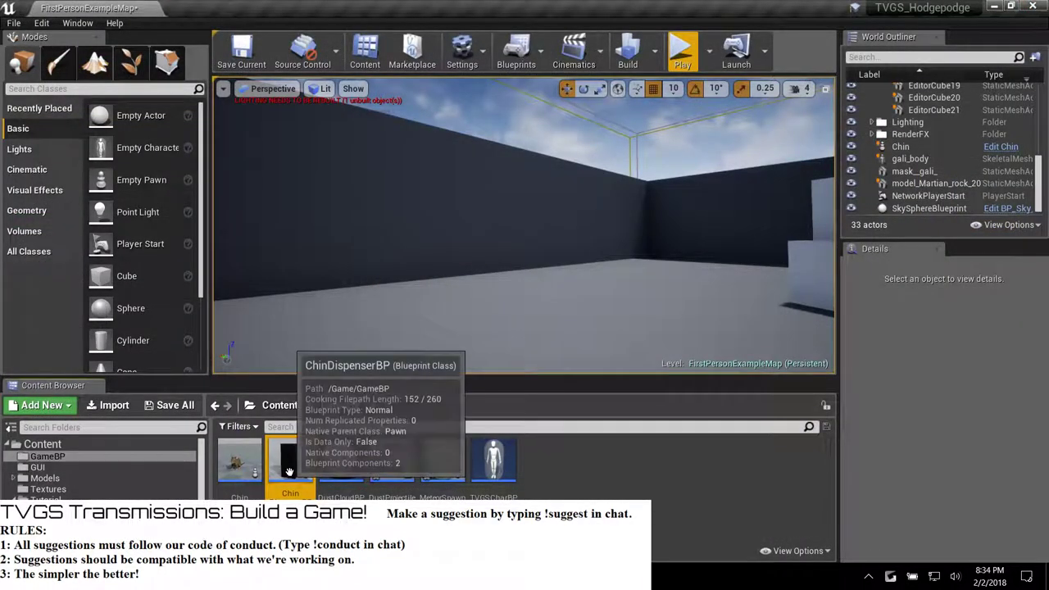
Place ChinDispenserBP on the arena floor and slide it over to the side of the large wall block.
left_click_drag(289, 463, 412, 286)
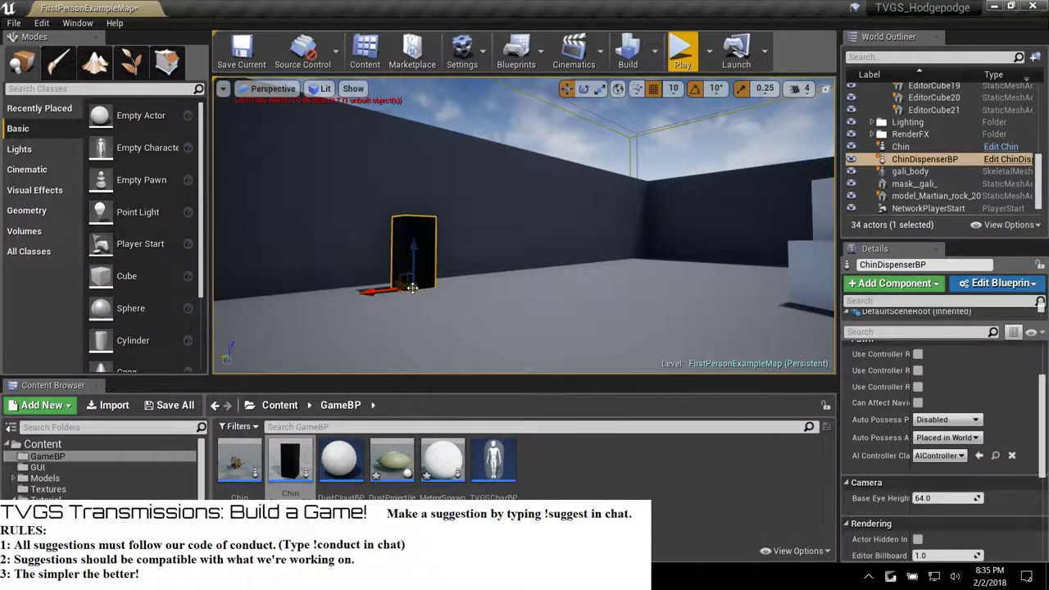
mouse_move(405, 287)
right_mouse_down()
mouse_move(328, 299)
mouse_move(406, 262)
mouse_move(385, 303)
mouse_move(442, 305)
mouse_move(352, 295)
mouse_move(365, 327)
mouse_move(356, 304)
mouse_move(369, 311)
mouse_move(413, 287)
mouse_move(402, 290)
right_mouse_up()
key("w")
key("w")
key("s")
key("w")
left_click_drag(751, 327, 628, 286)
key("w")
right_click_drag(598, 269, 542, 230)
key("s")
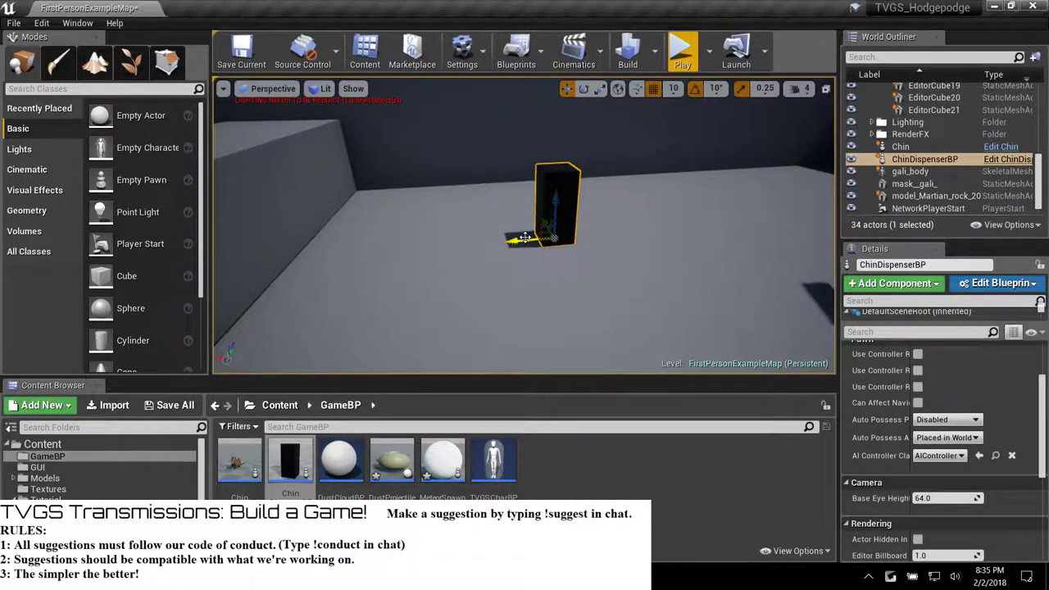
left_click_drag(524, 238, 231, 236)
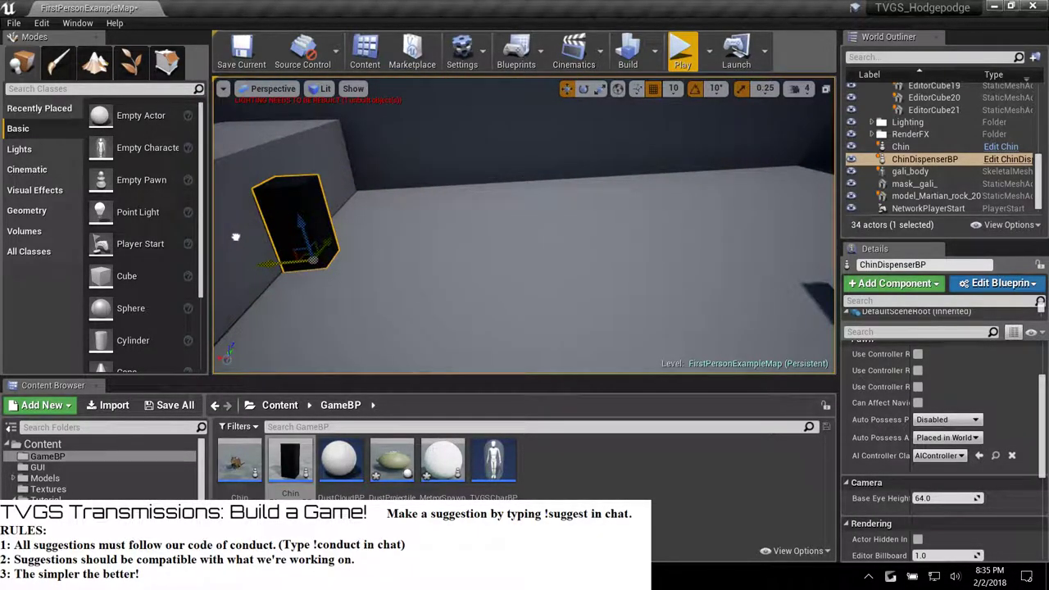
Adjust the dispenser's position along and against the large block so it stands near the block's corner.
left_click_drag(327, 242, 274, 298)
key("s")
right_click_drag(273, 299, 287, 293)
right_click_drag(258, 239, 422, 258)
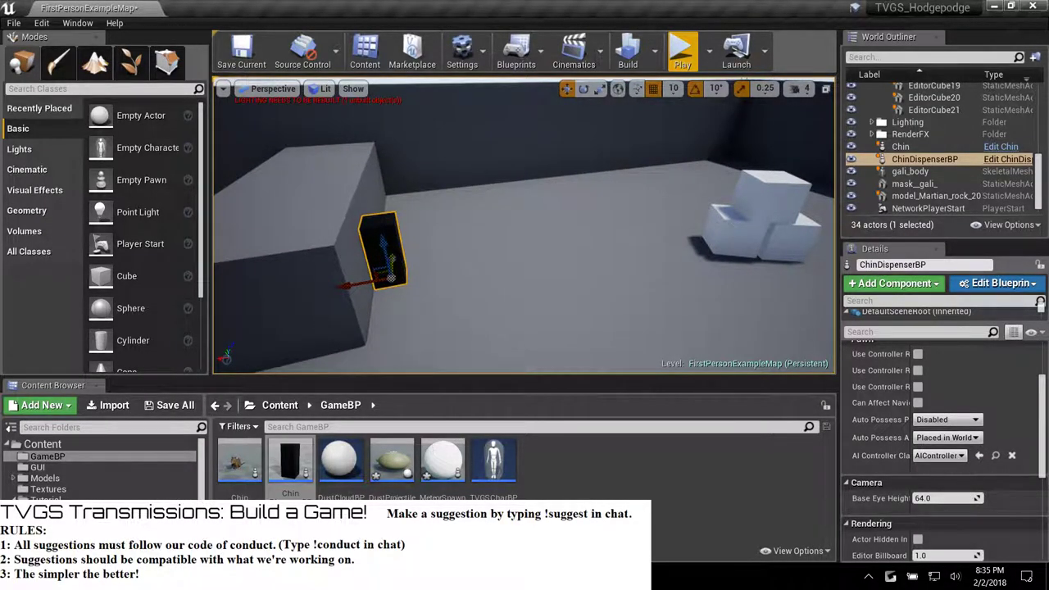
left_click_drag(391, 276, 369, 284)
Place a DustProjectile on the front face of the dispenser and rotate it so the bag stands upright.
left_click(457, 261)
right_click_drag(486, 237, 379, 148)
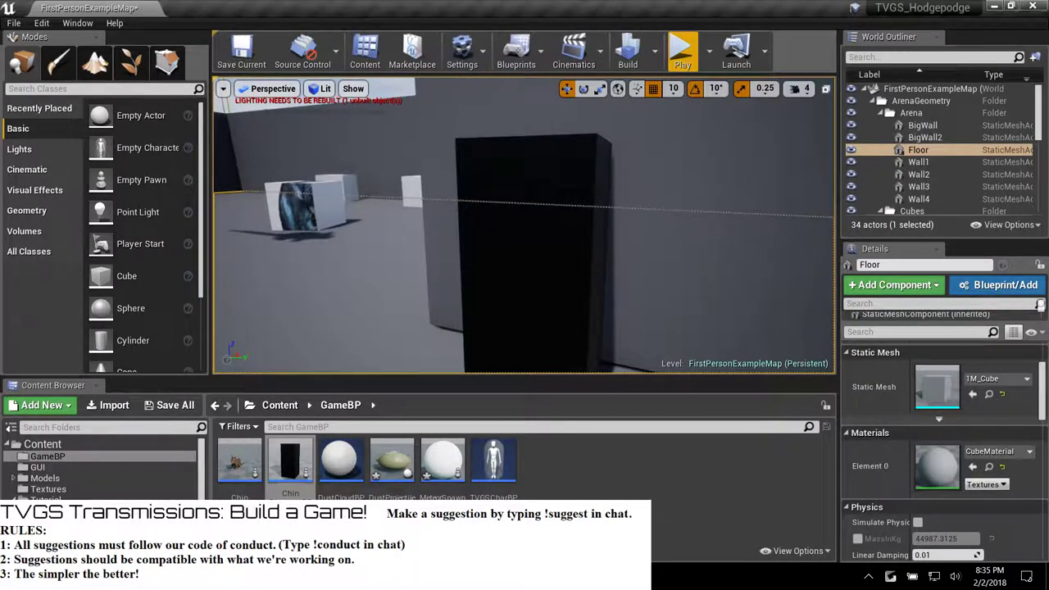
left_click(382, 83)
right_click_drag(382, 83, 501, 242)
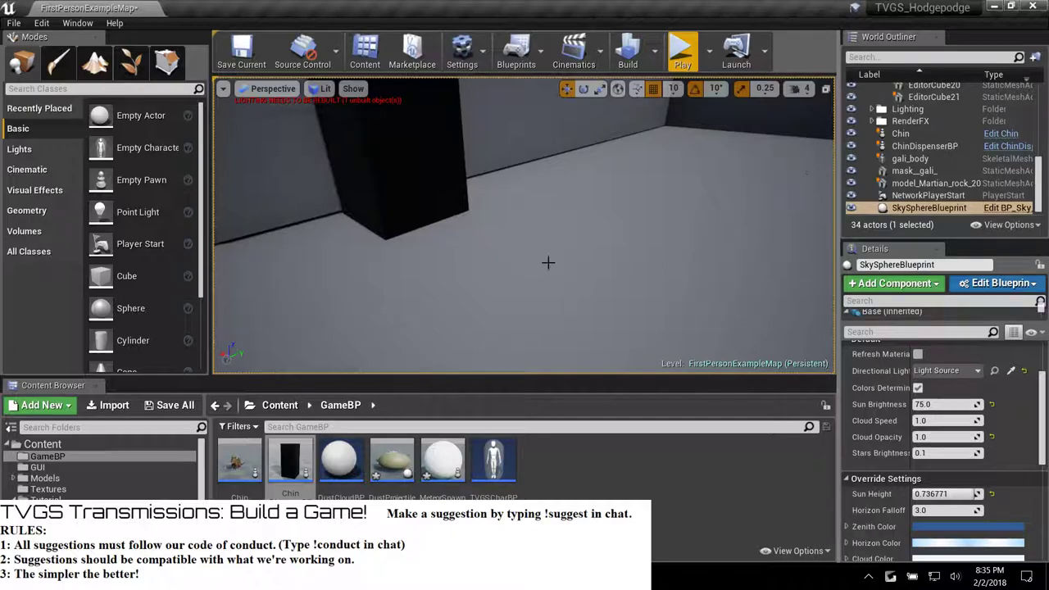
right_click_drag(498, 236, 447, 273)
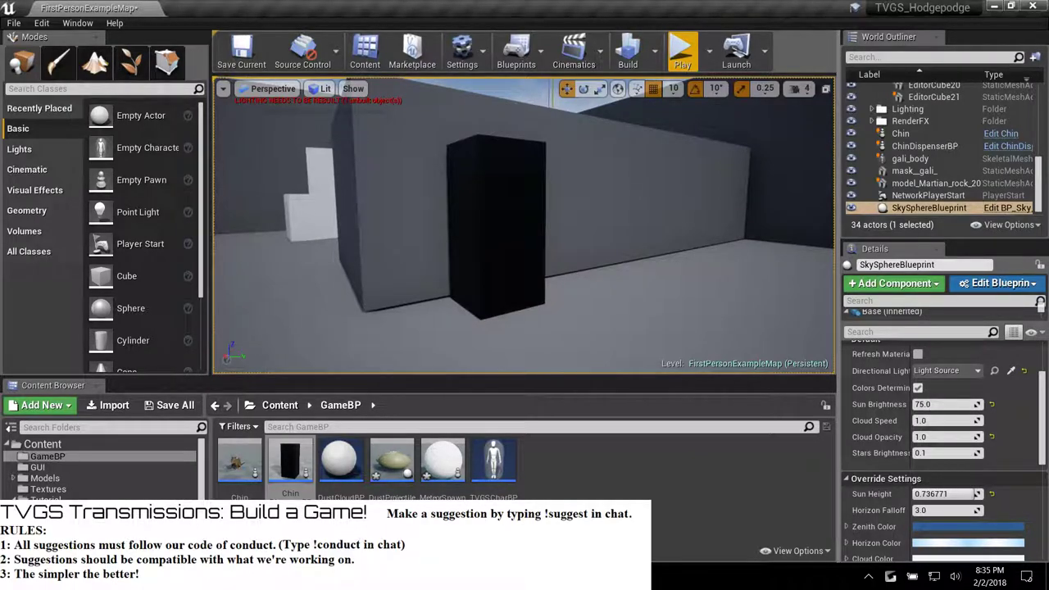
left_click_drag(391, 461, 494, 228)
key("e")
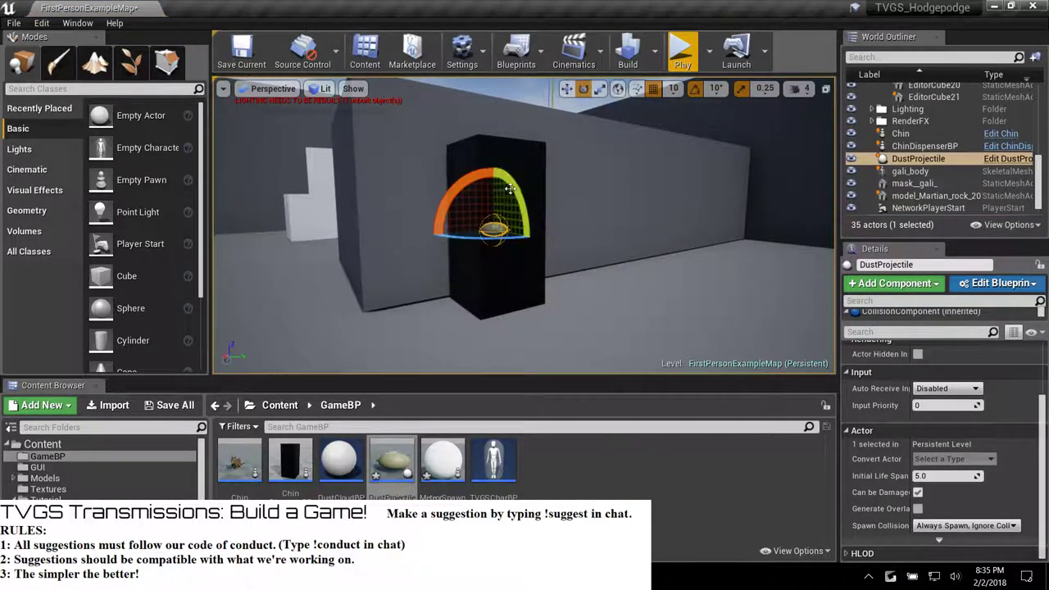
left_click_drag(510, 188, 508, 201)
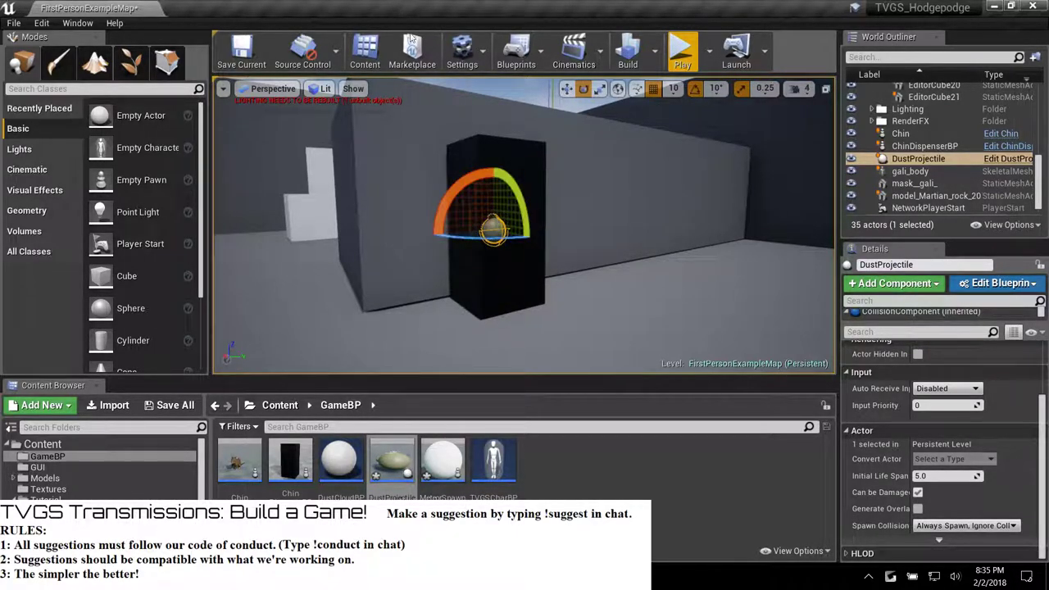
key("a")
right_click_drag(524, 225, 656, 225)
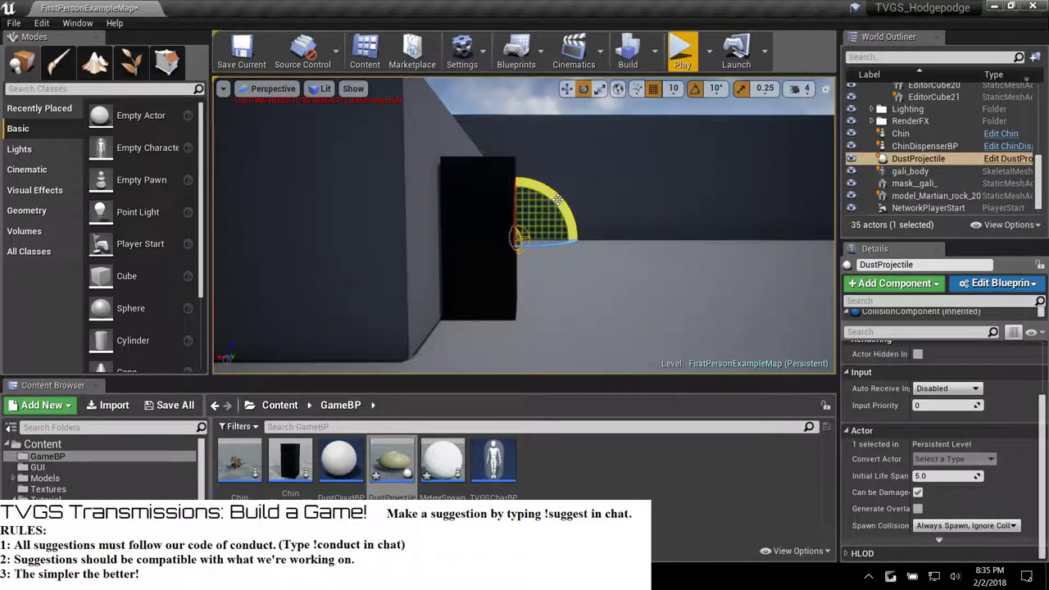
left_click_drag(557, 199, 563, 207)
Duplicate the DustProjectile blueprint in the GameBP folder and name the copy DustBag.
key("w")
key("d")
right_click_drag(557, 209, 461, 227)
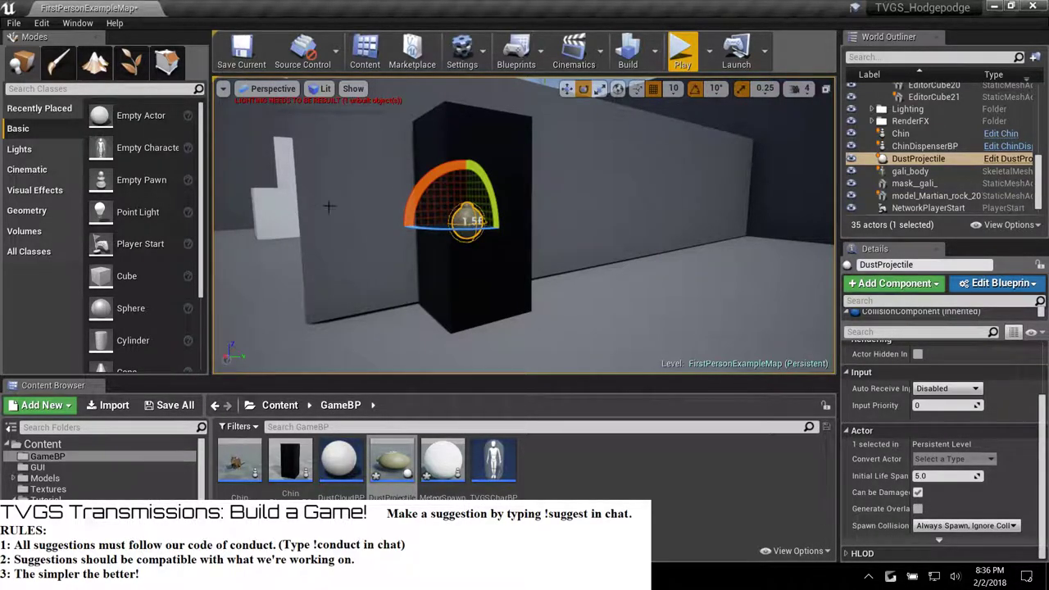
right_click_drag(329, 207, 394, 223)
left_click(381, 221)
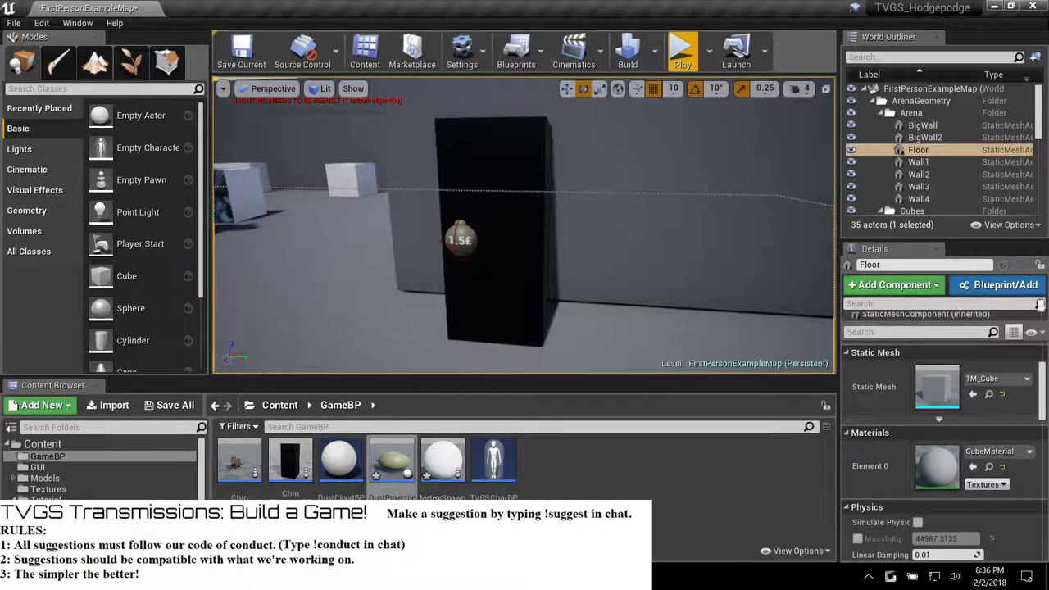
left_click(461, 236)
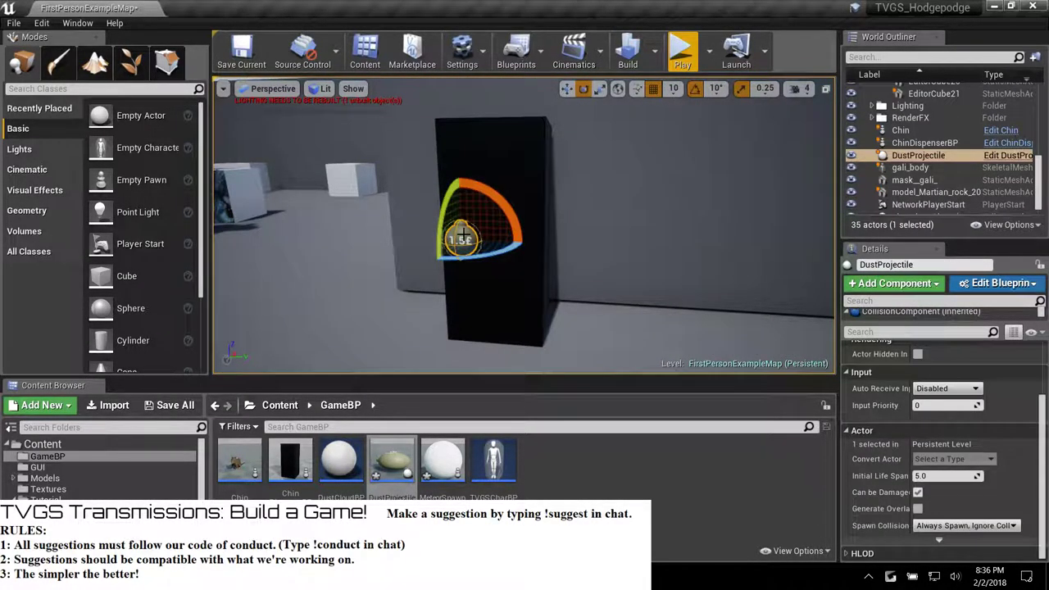
right_click(385, 463)
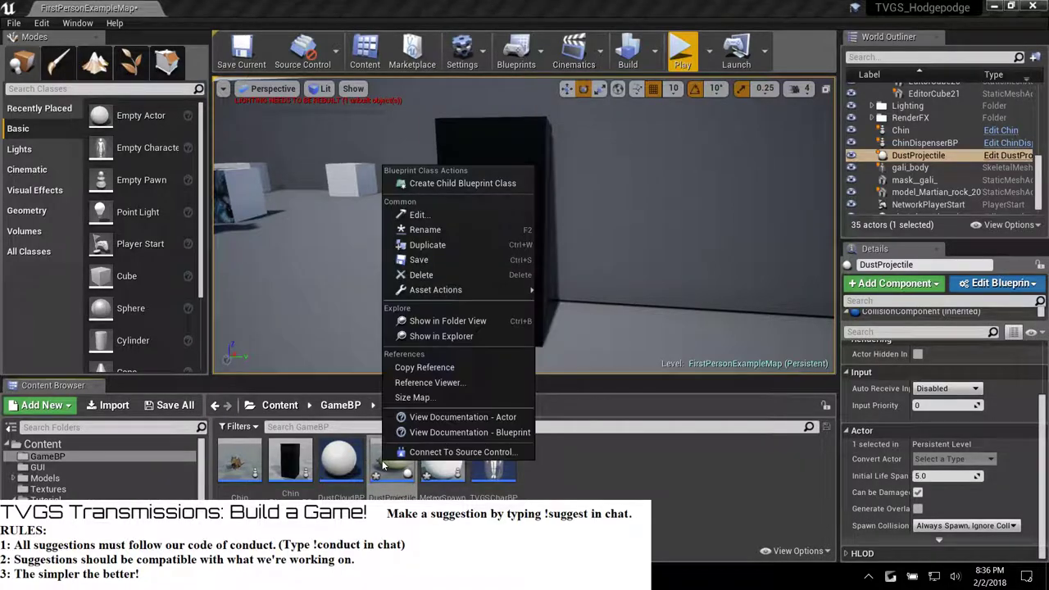
left_click(442, 245)
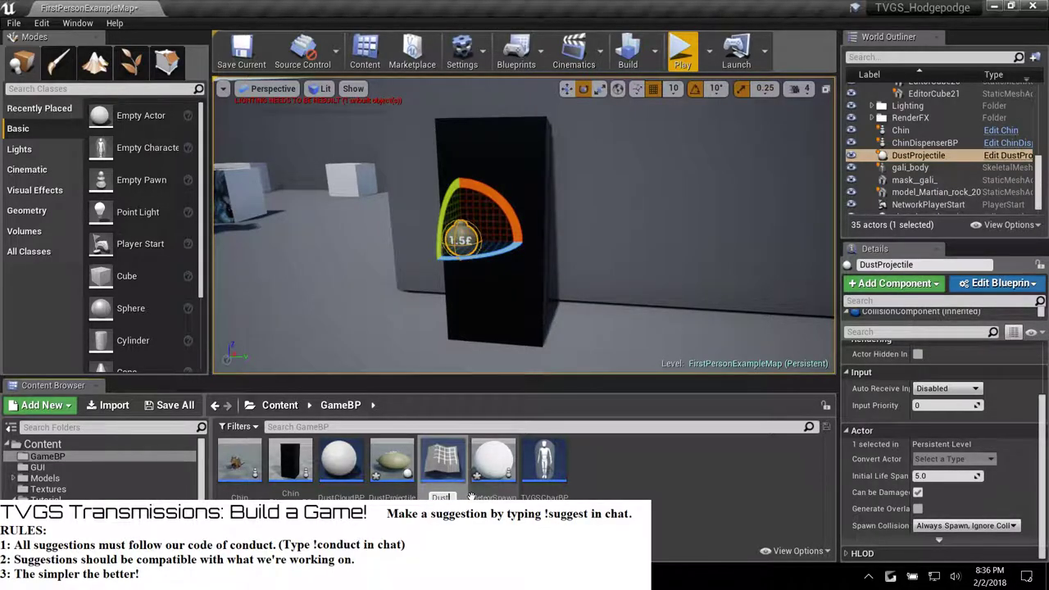
key("Return")
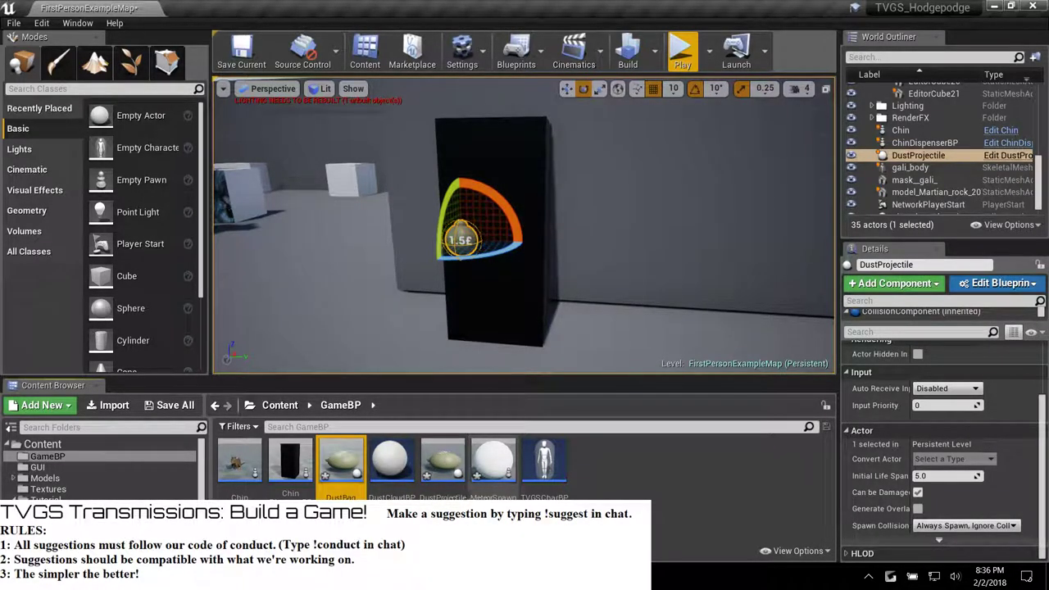
Open the DustBag blueprint and delete all nodes from its Event Graph.
right_click(341, 463)
double_click(334, 461)
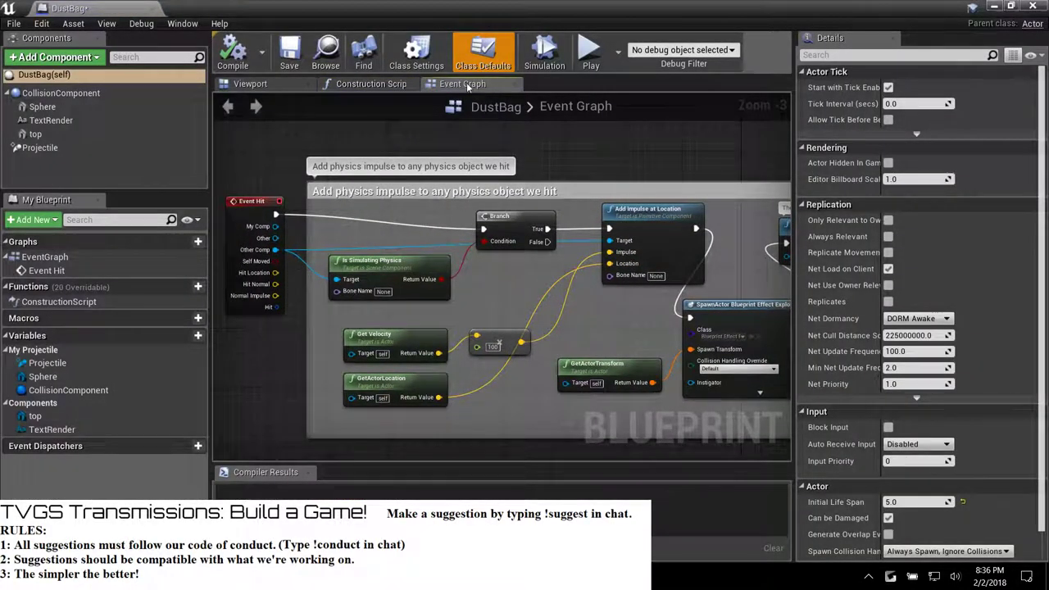
scroll(426, 168, "down", 3)
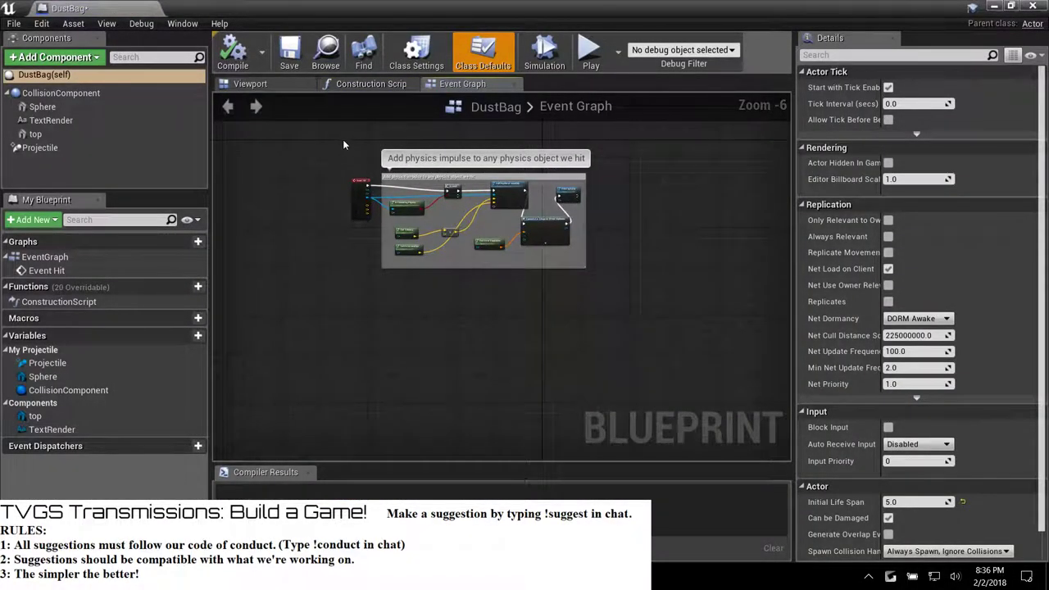
left_click_drag(344, 144, 696, 311)
key("Delete")
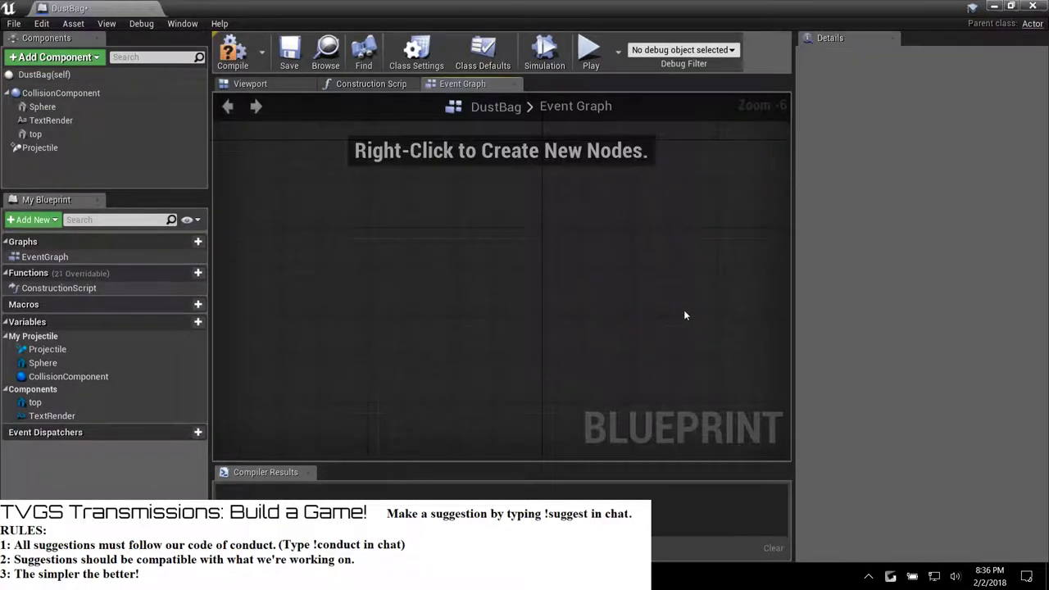
Delete the Projectile movement component from DustBag, compile the blueprint and close its editor.
left_click(250, 83)
left_click(33, 147)
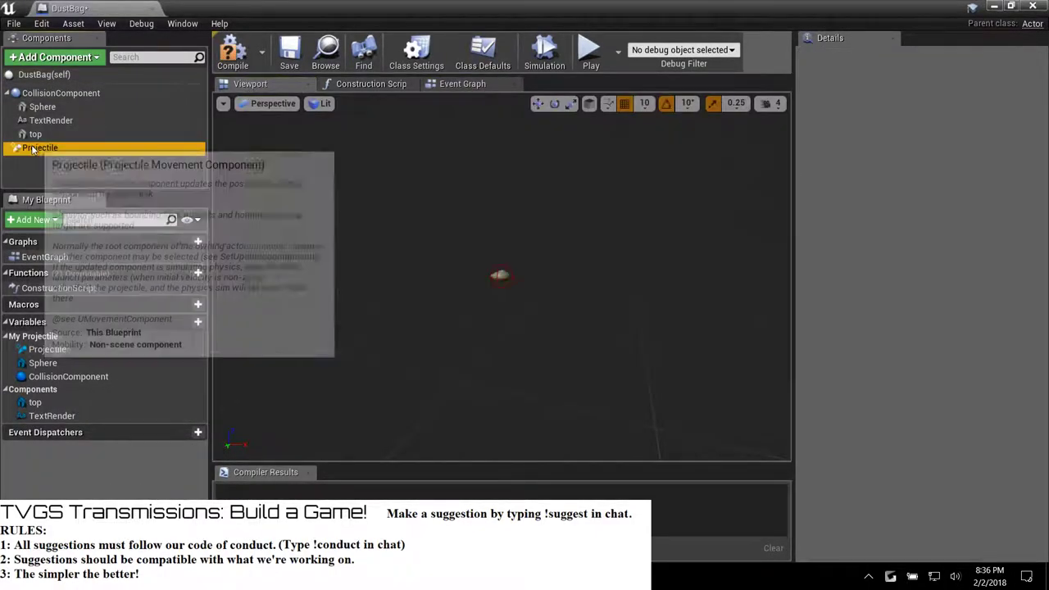
key("Delete")
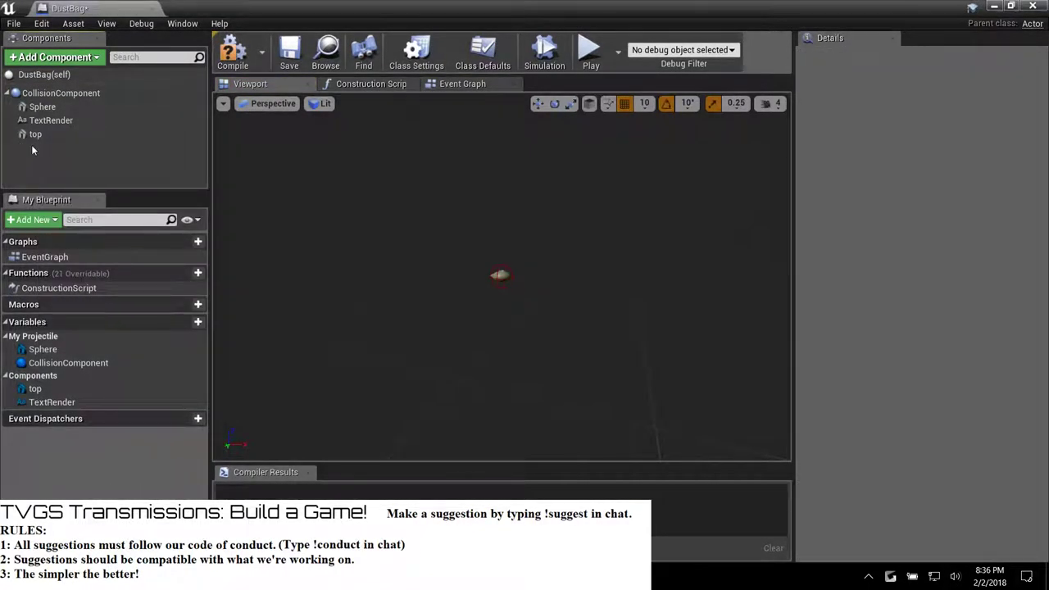
left_click(231, 49)
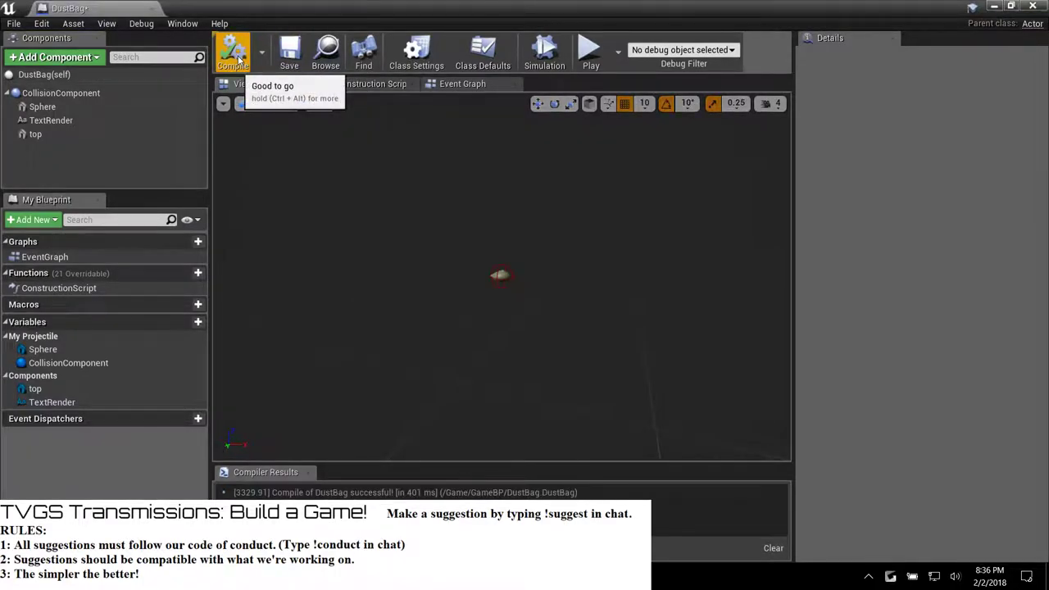
left_click(1043, 5)
Play-test the level several times and approach the dispenser to check how the bag on its front behaves.
left_click(682, 51)
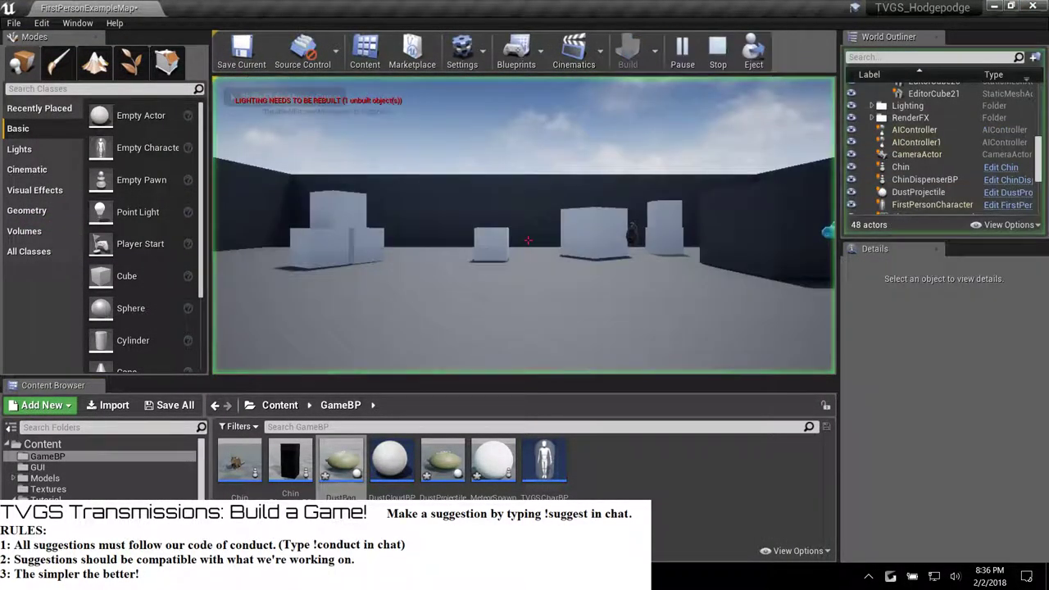
key("w")
key("d")
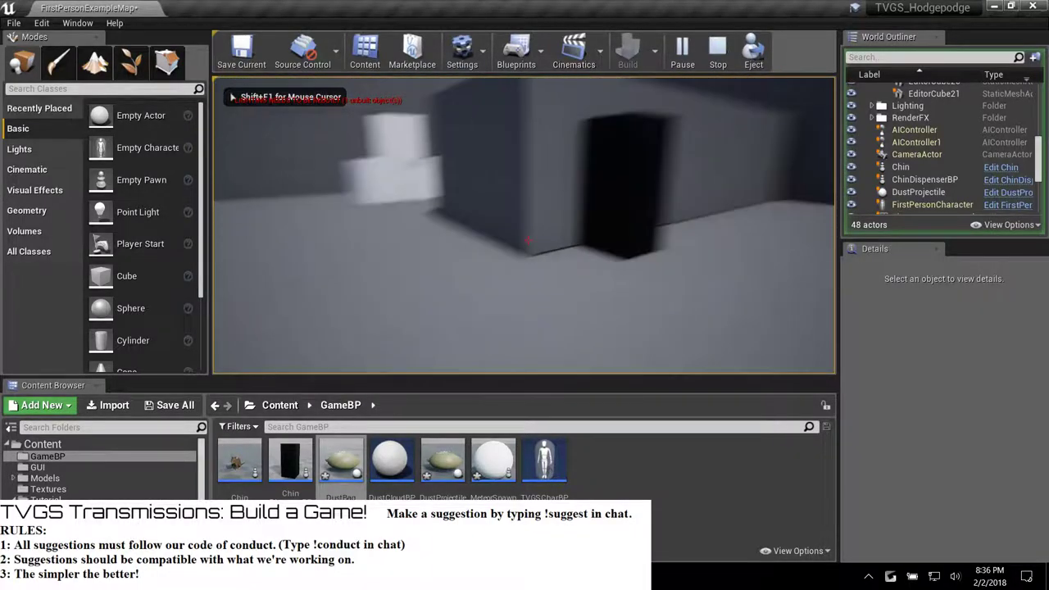
key("Escape")
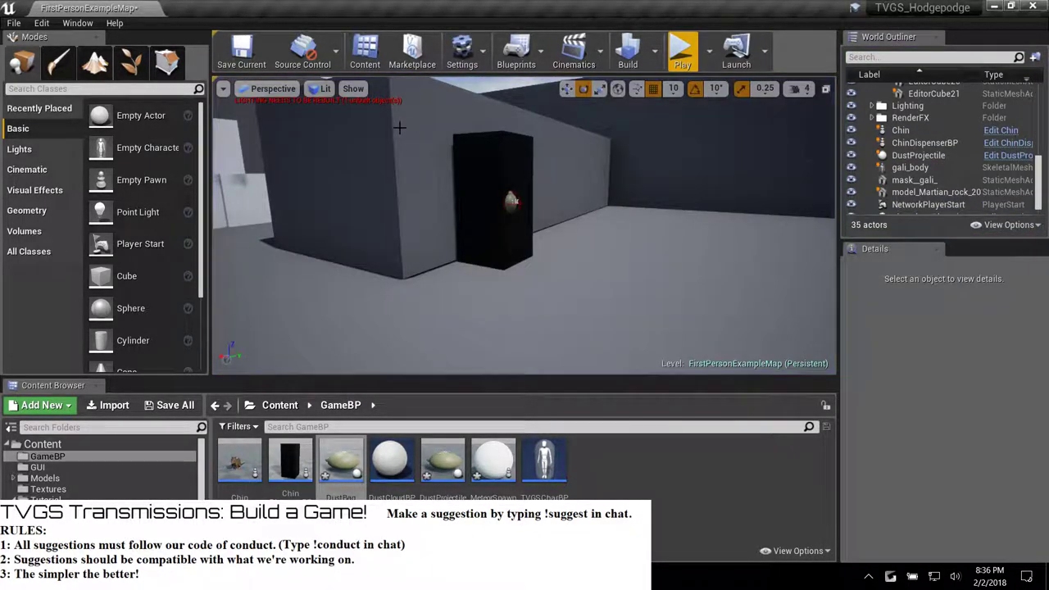
left_click(683, 50)
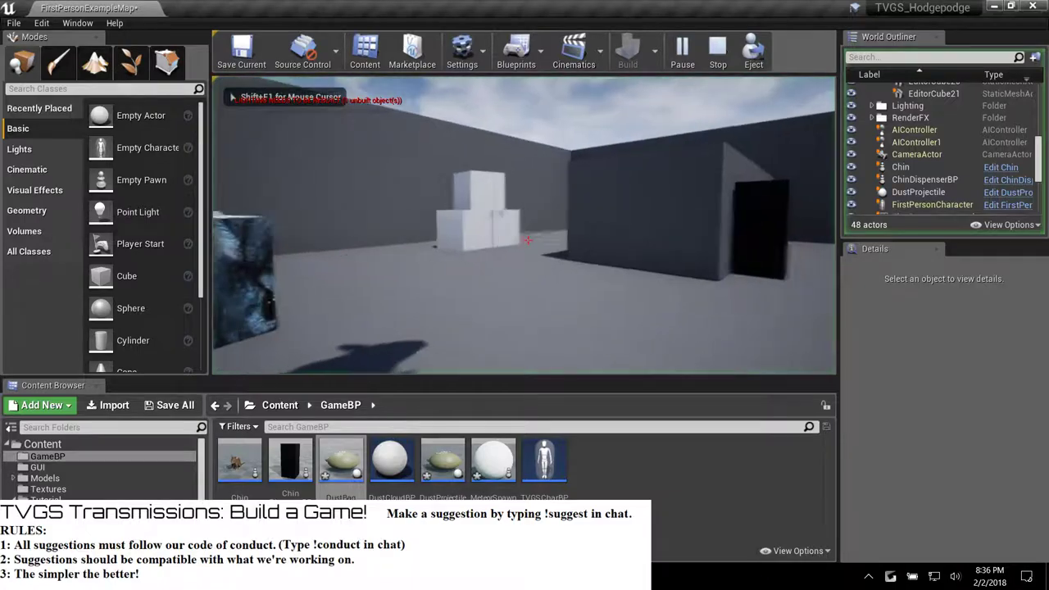
key("w")
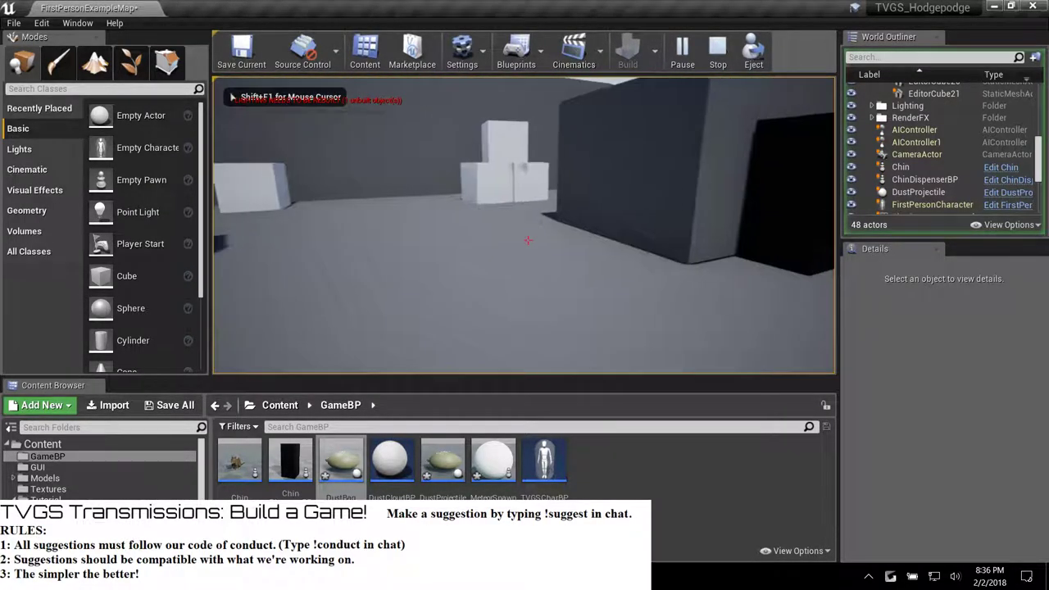
key("Escape")
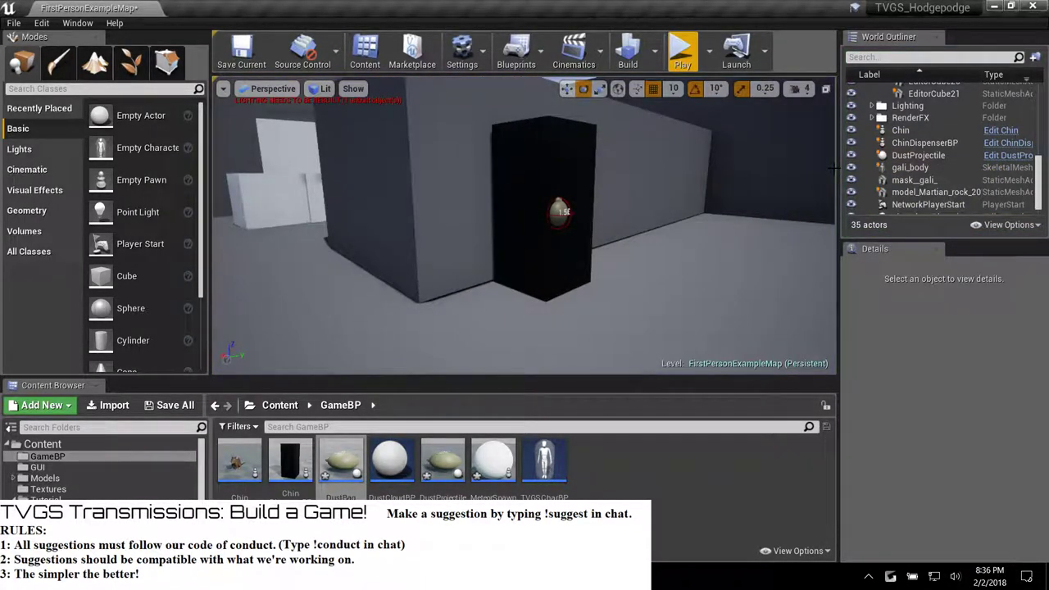
left_click(682, 51)
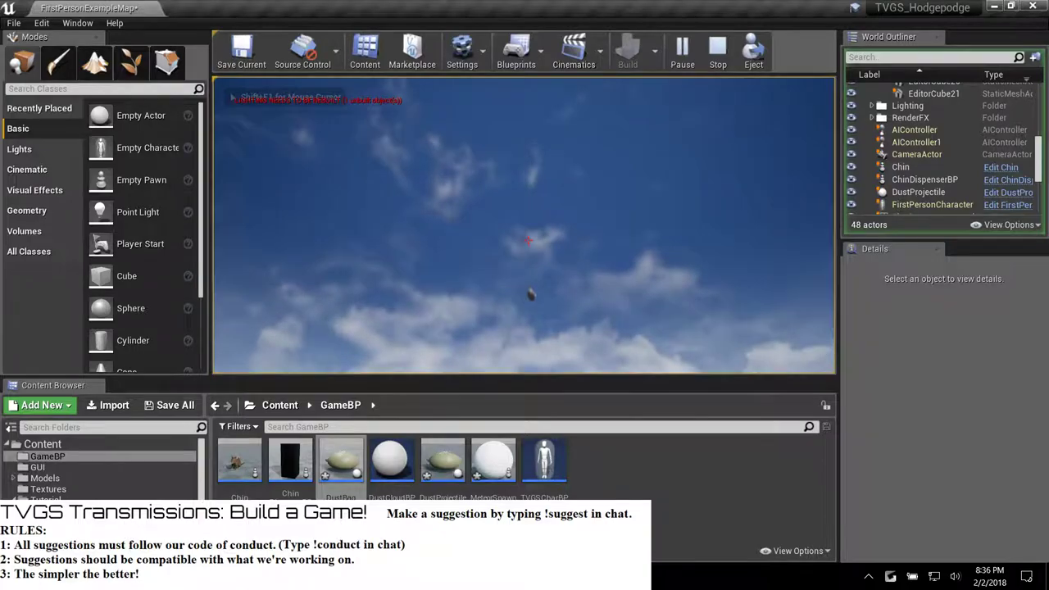
key("Escape")
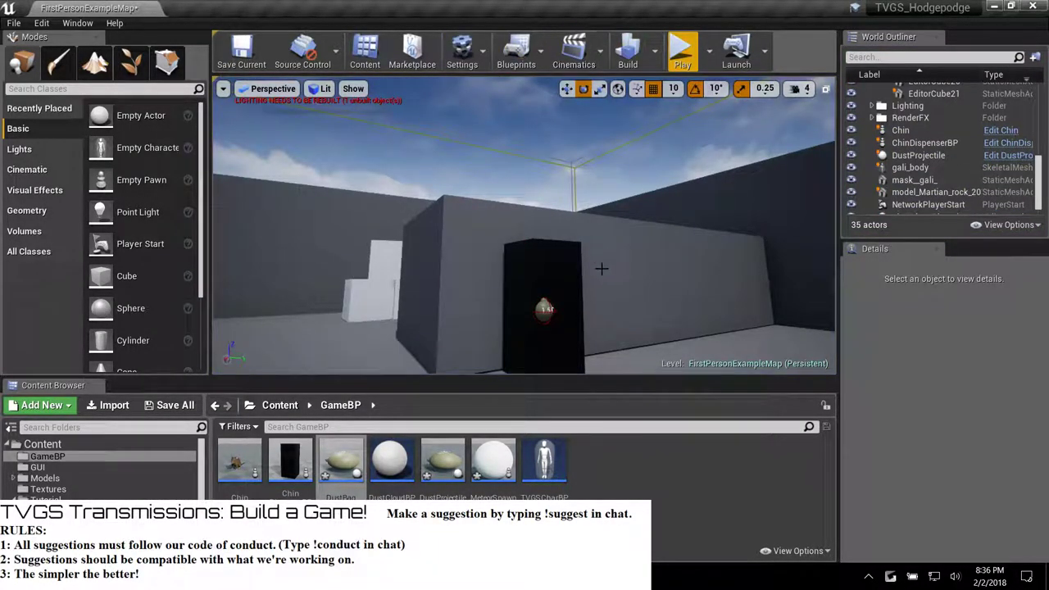
Run the level once more, walk up to the dispenser's front and watch the placed bag, ending the test after backing away.
left_click(682, 57)
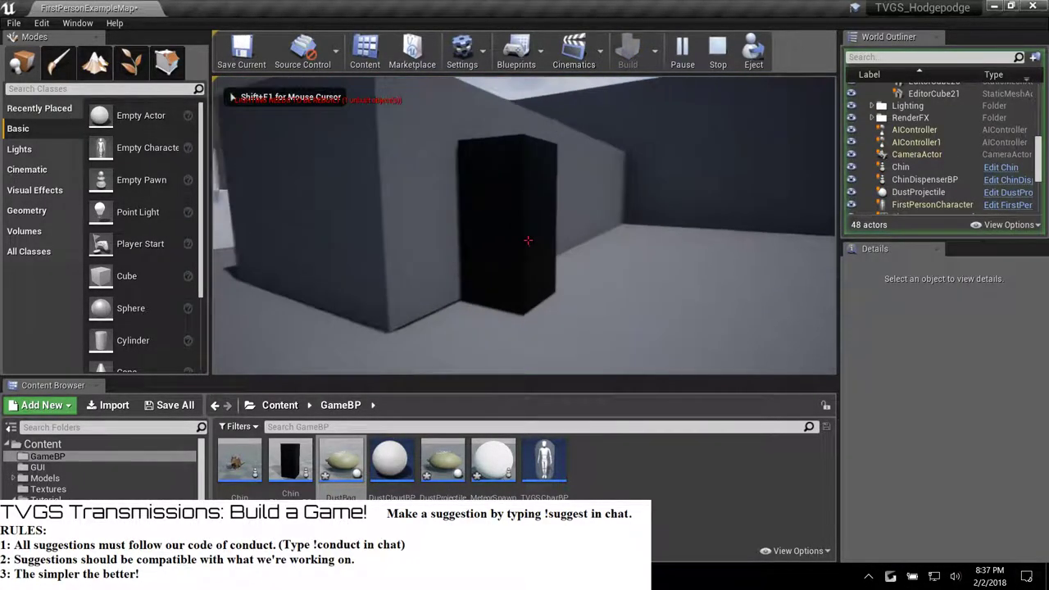
key("w")
left_click(527, 240)
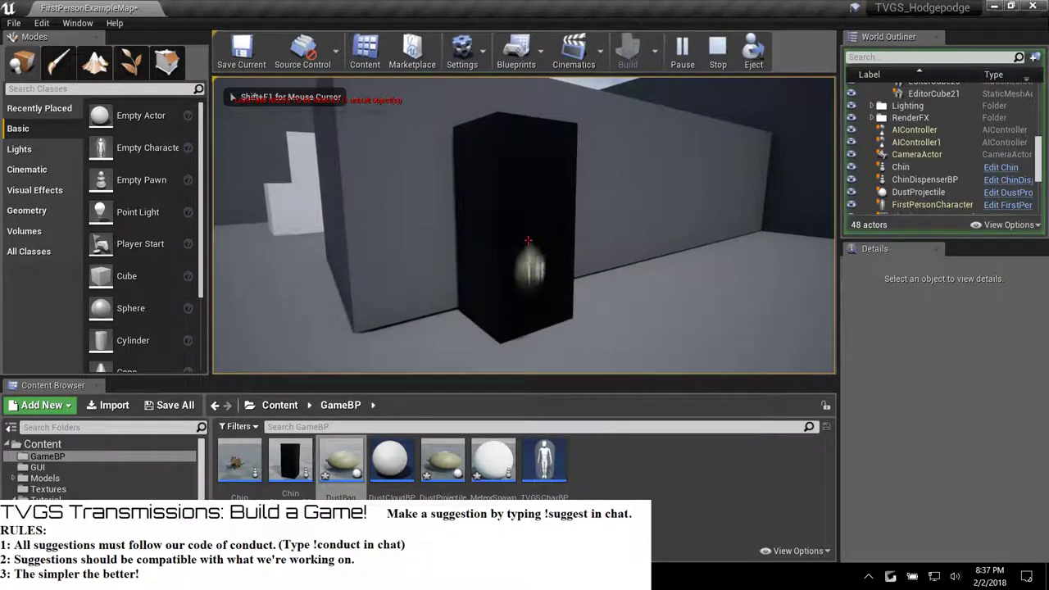
left_click(528, 240)
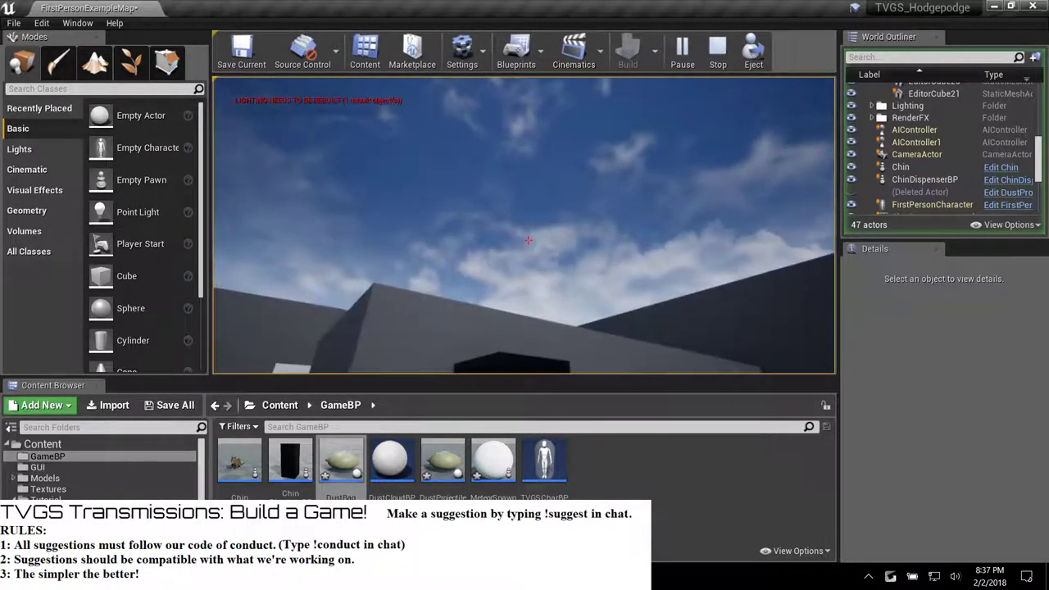
key("s")
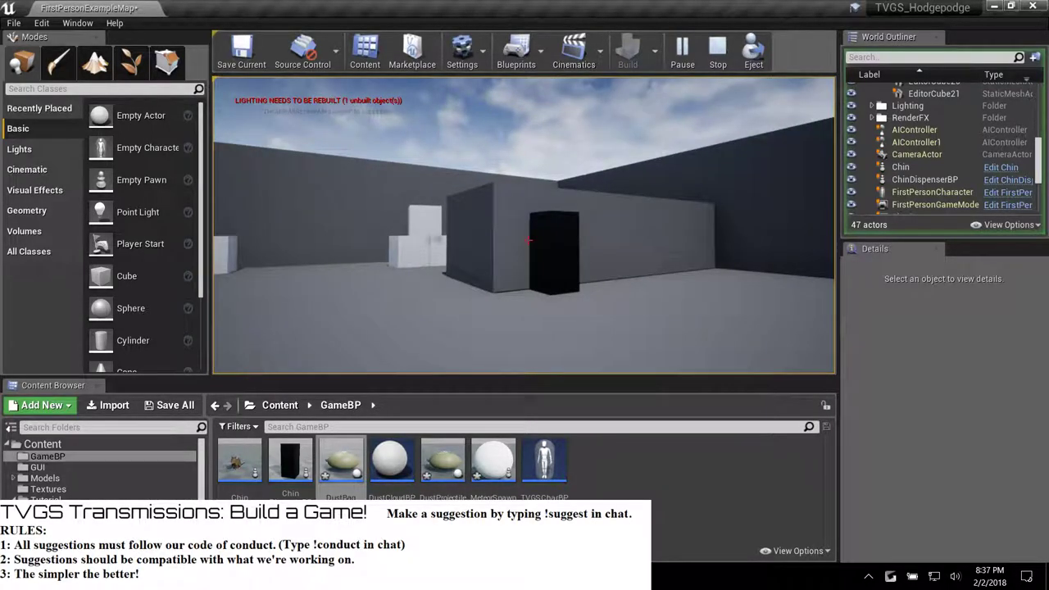
key("Escape")
Replace the DustProjectile on the dispenser's front face with a DustBag in the same spot.
key("w")
right_click_drag(604, 202, 588, 282)
key("s")
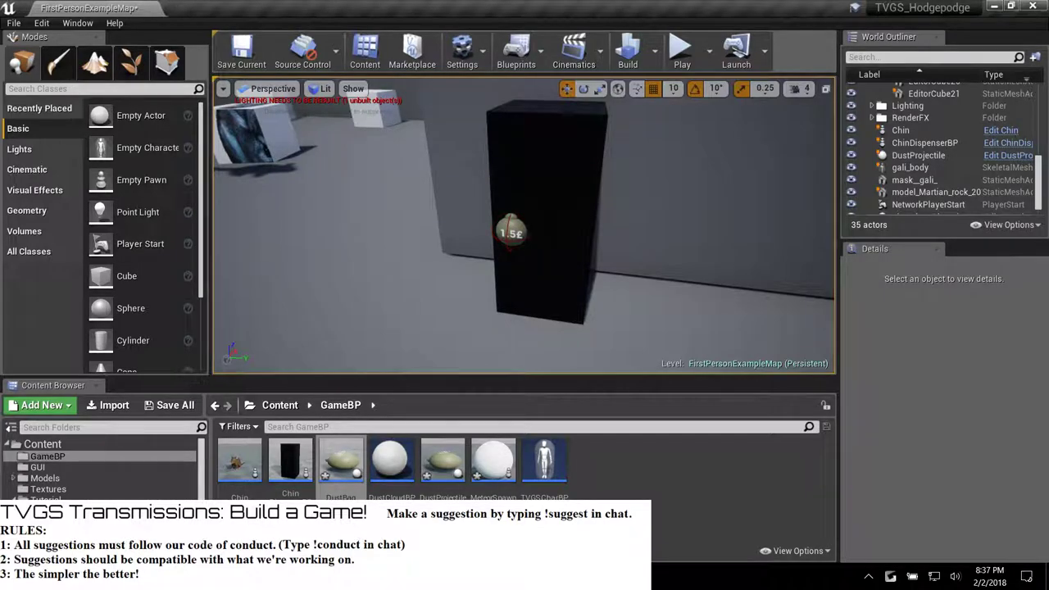
left_click(510, 228)
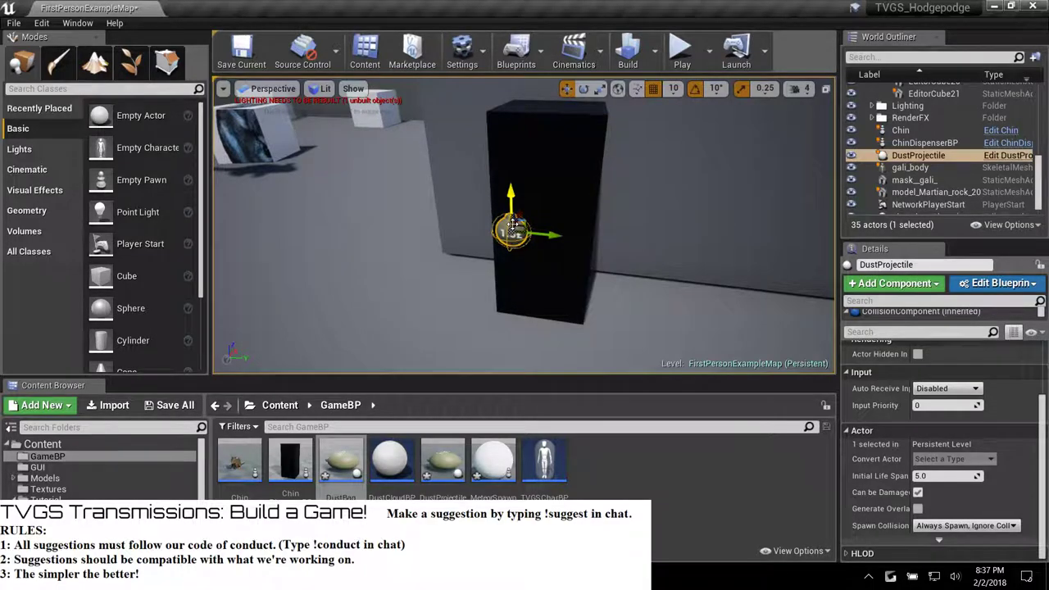
key("Delete")
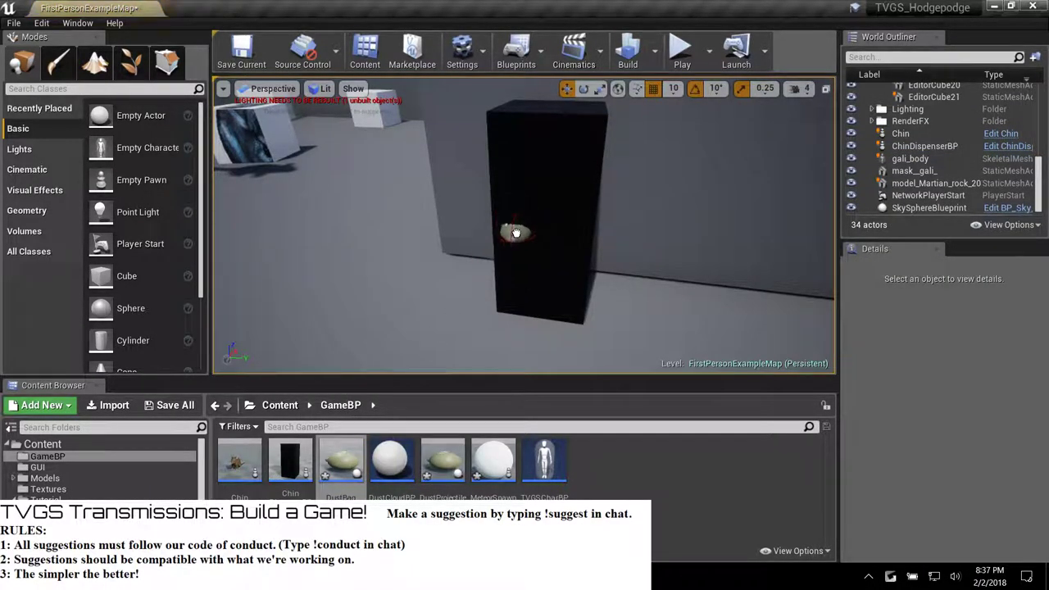
key("ctrl+z")
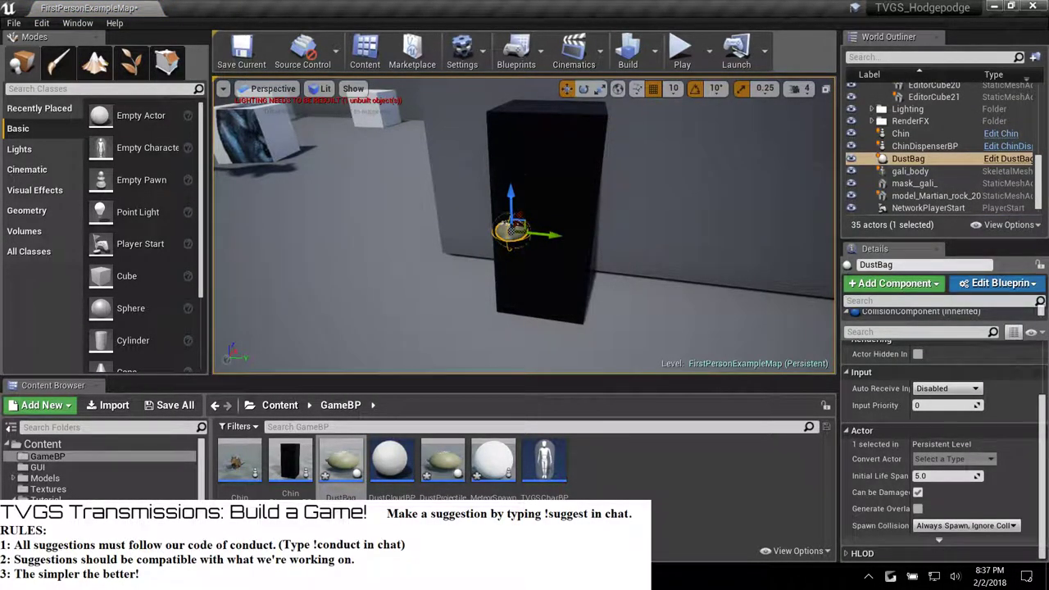
Rotate the placed DustBag so it stands upright with its text label facing outward from the dispenser.
key("e")
left_click_drag(555, 251, 525, 253)
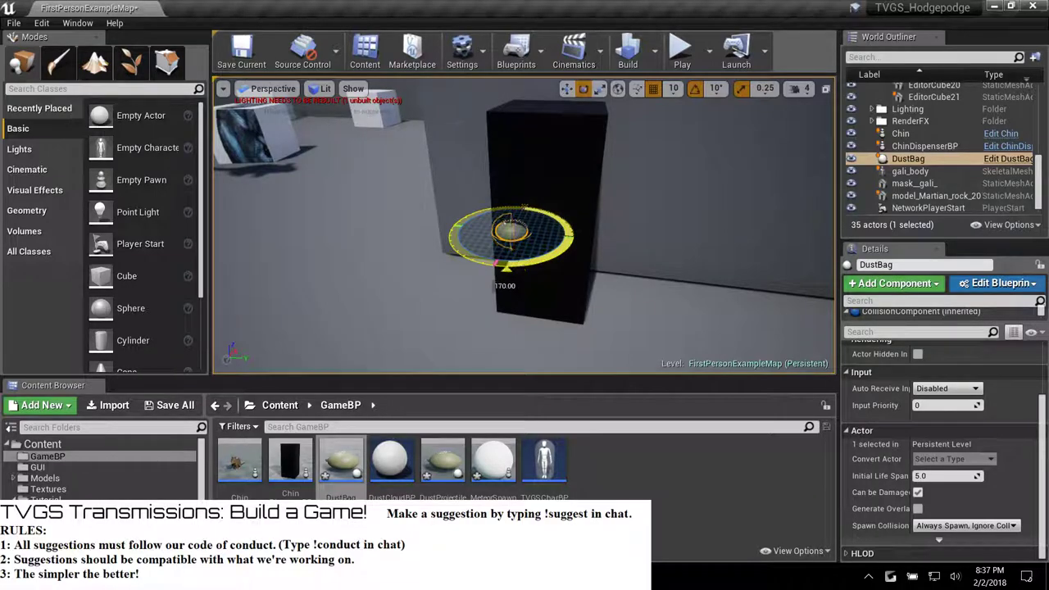
left_click_drag(493, 264, 493, 265)
left_click_drag(507, 190, 510, 173)
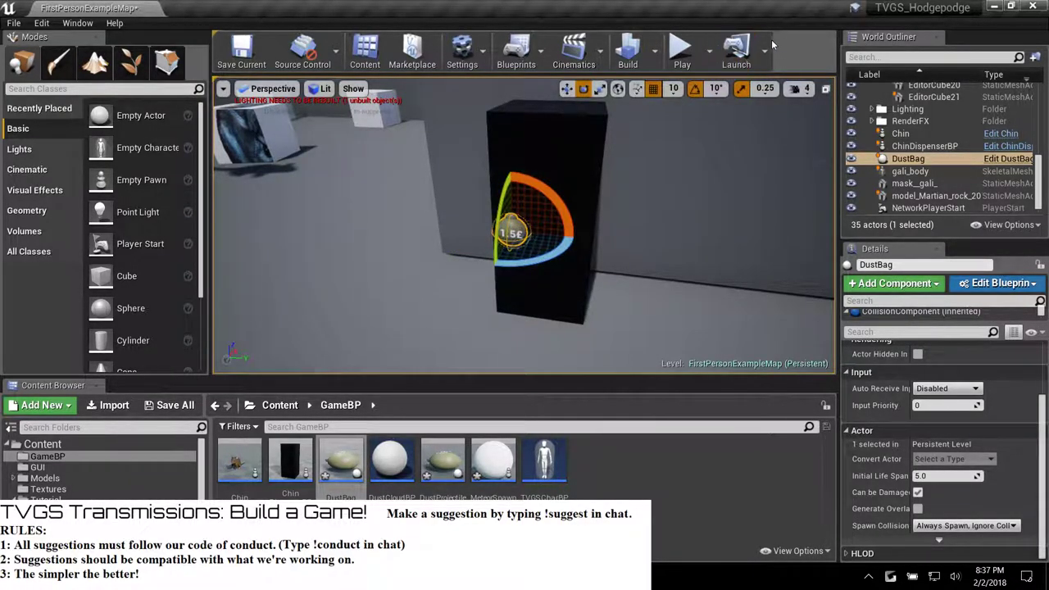
Play-test the level and walk around the dispenser to check whether the new DustBag stays in place.
left_click(681, 51)
key("w")
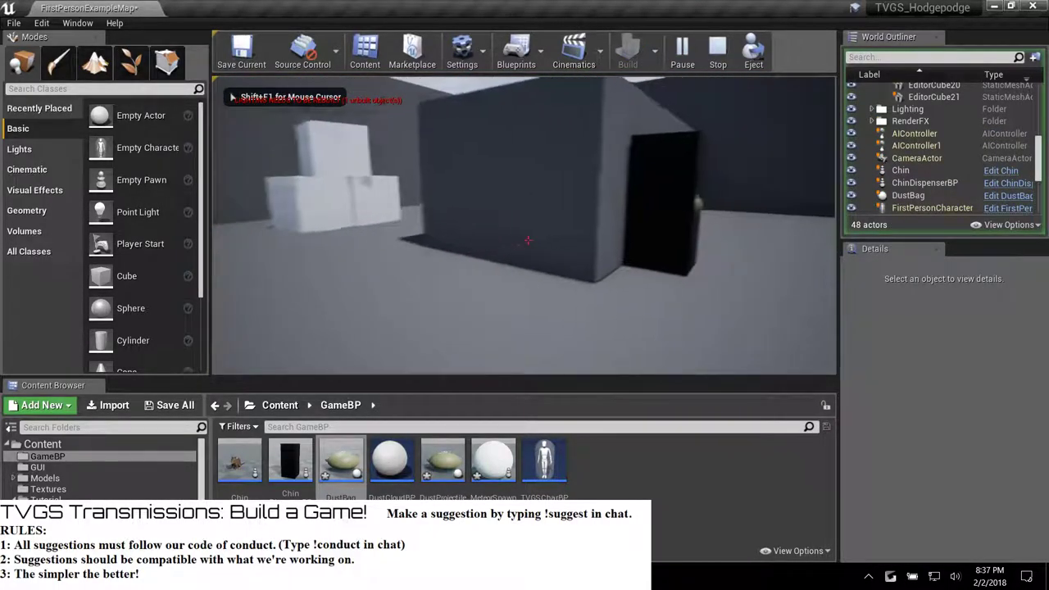
key("a")
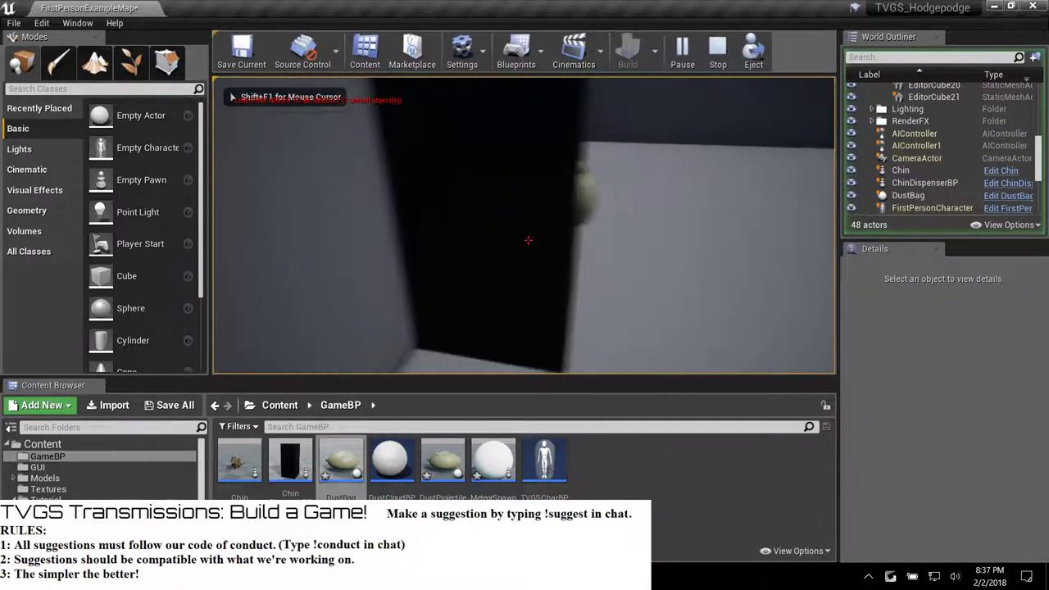
key("d")
key("a")
key("w")
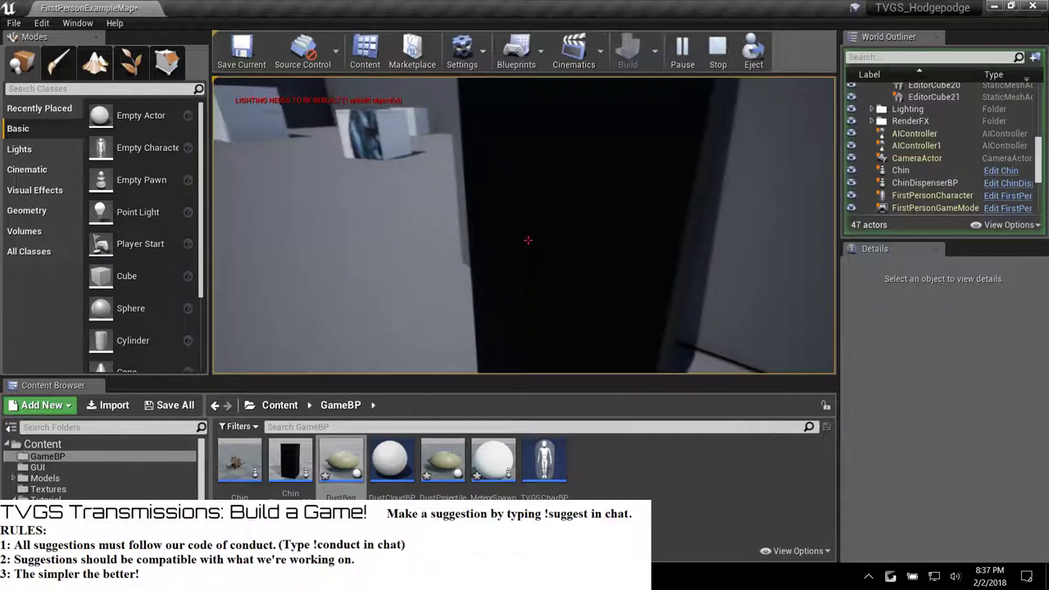
key("Escape")
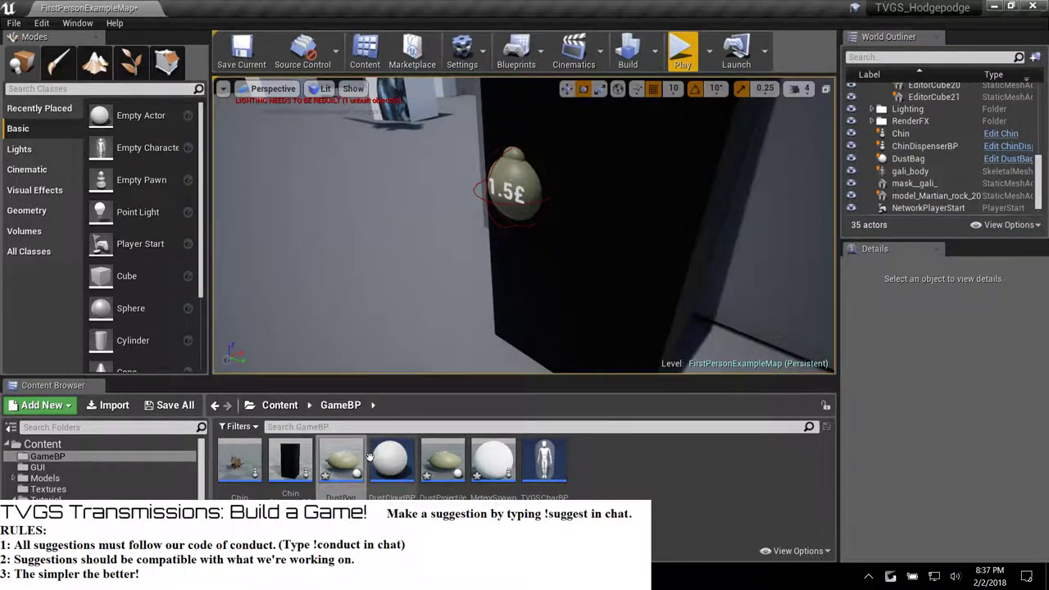
Reset the Initial Life Span of the DustBag blueprint to its default of 0.0 and close the blueprint editor.
double_click(341, 463)
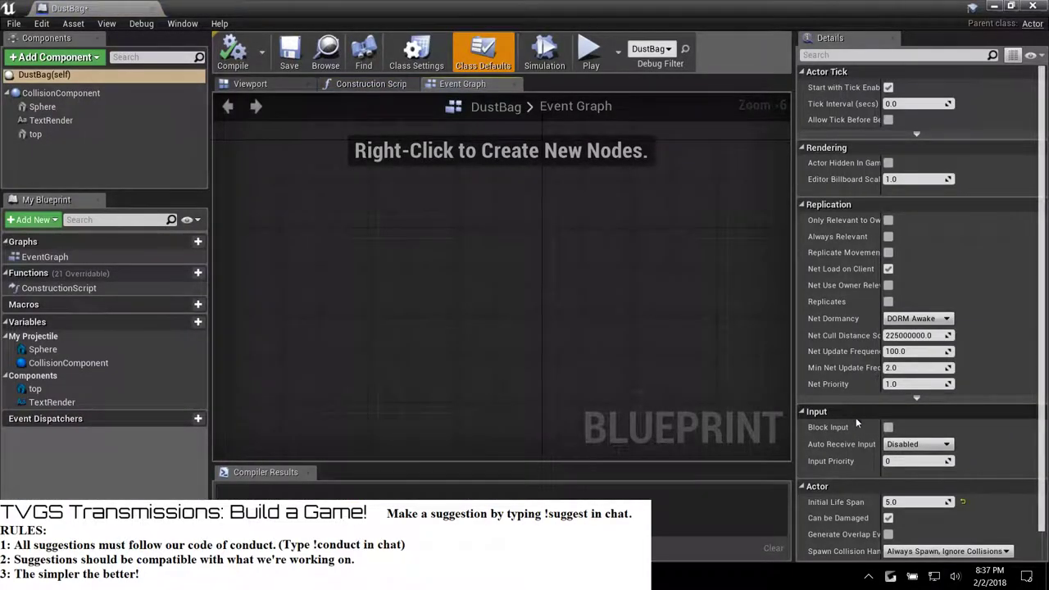
left_click(942, 501)
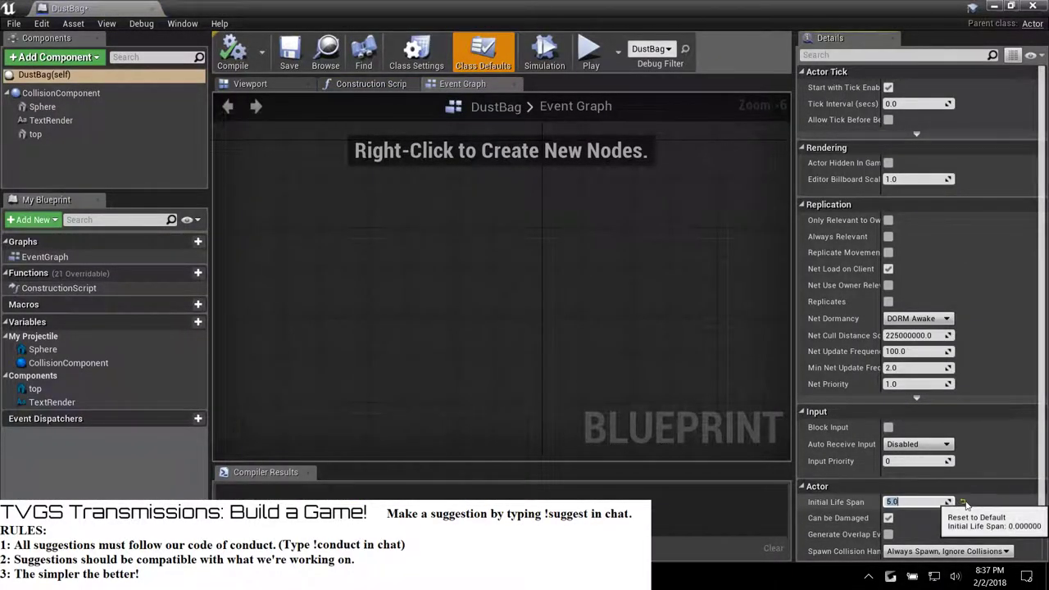
left_click(964, 501)
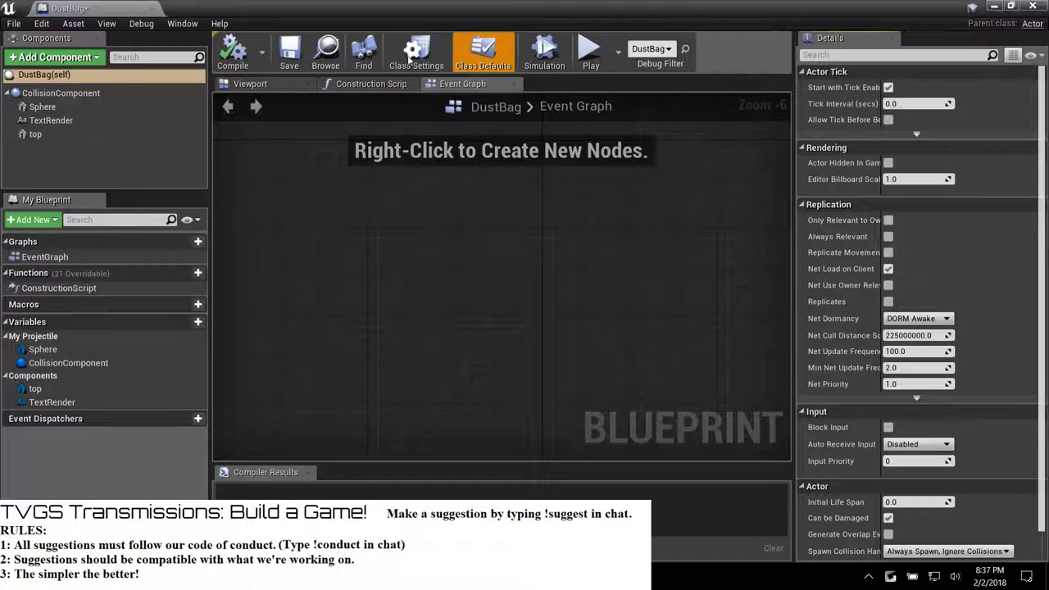
left_click(1032, 6)
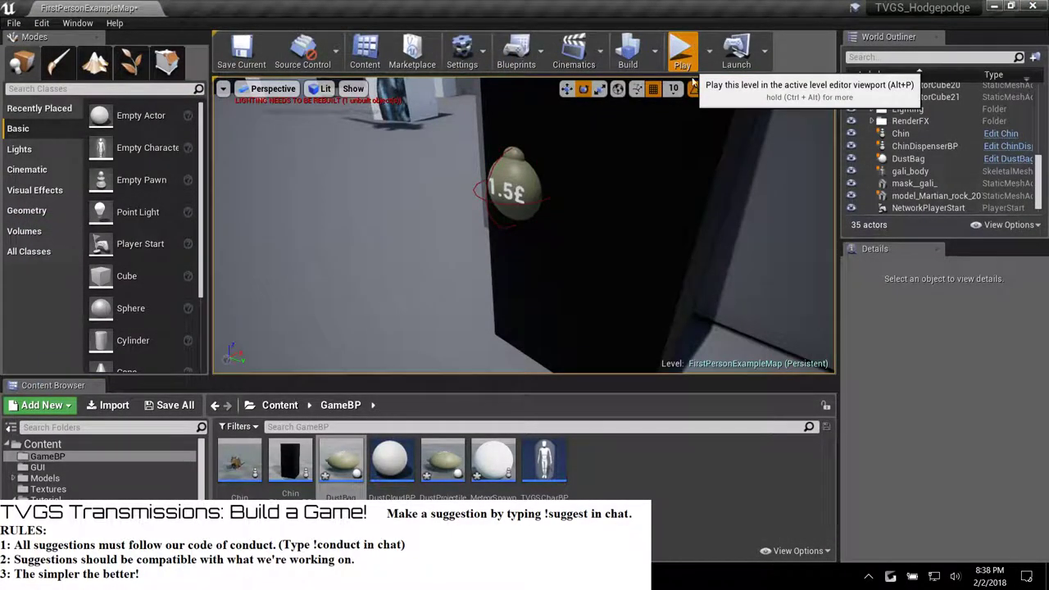
Play-test the level, approaching and backing away from the dispenser to check that the DustBag persists.
left_click(682, 49)
key("w")
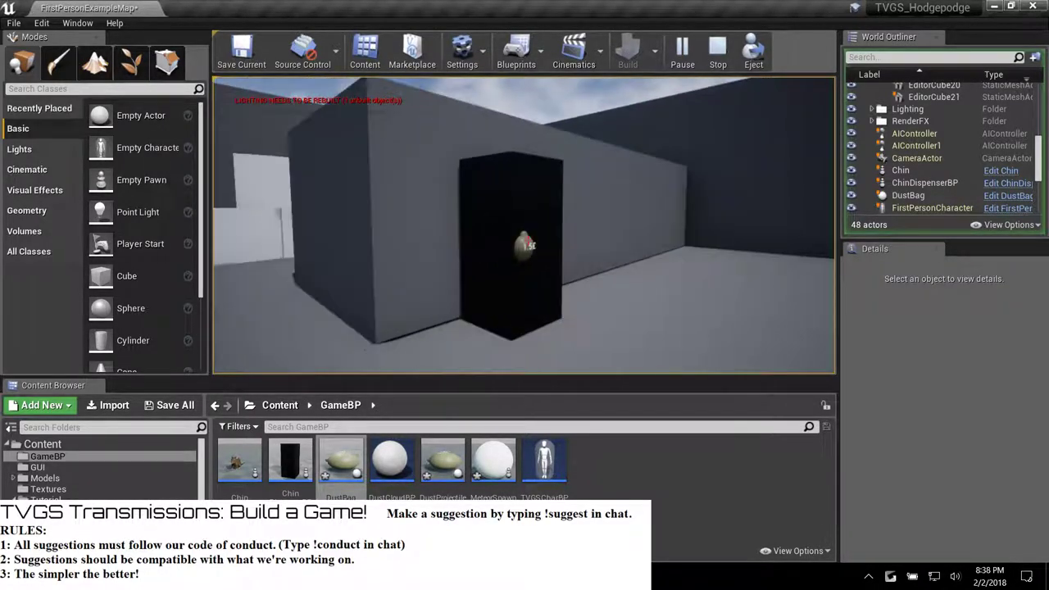
key("w")
key("s")
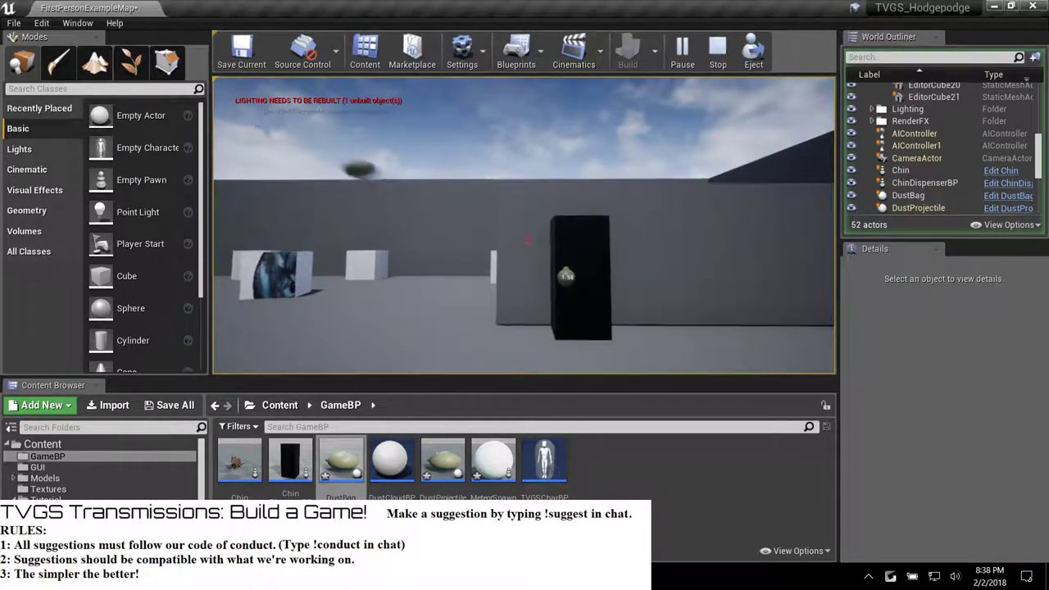
key("s")
key("shift+F1")
key("Escape")
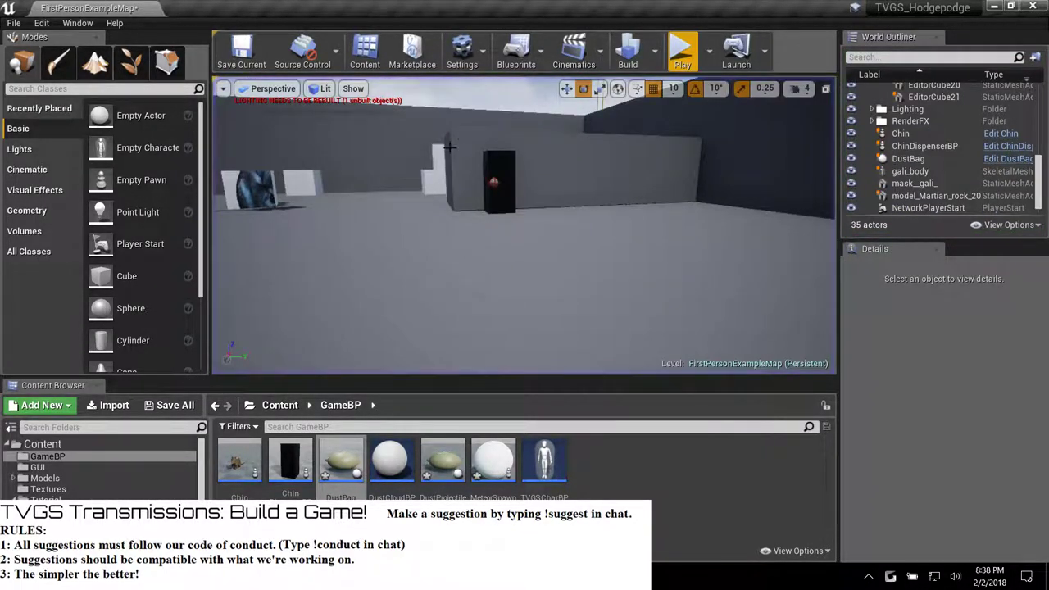
Save the FirstPersonExampleMap level with the dispenser and its DustBag.
key("w")
mouse_move(524, 225)
right_mouse_down()
mouse_move(512, 226)
mouse_move(516, 164)
mouse_move(393, 180)
mouse_move(369, 271)
mouse_move(524, 225)
right_mouse_up()
key("s")
key("ctrl+s")
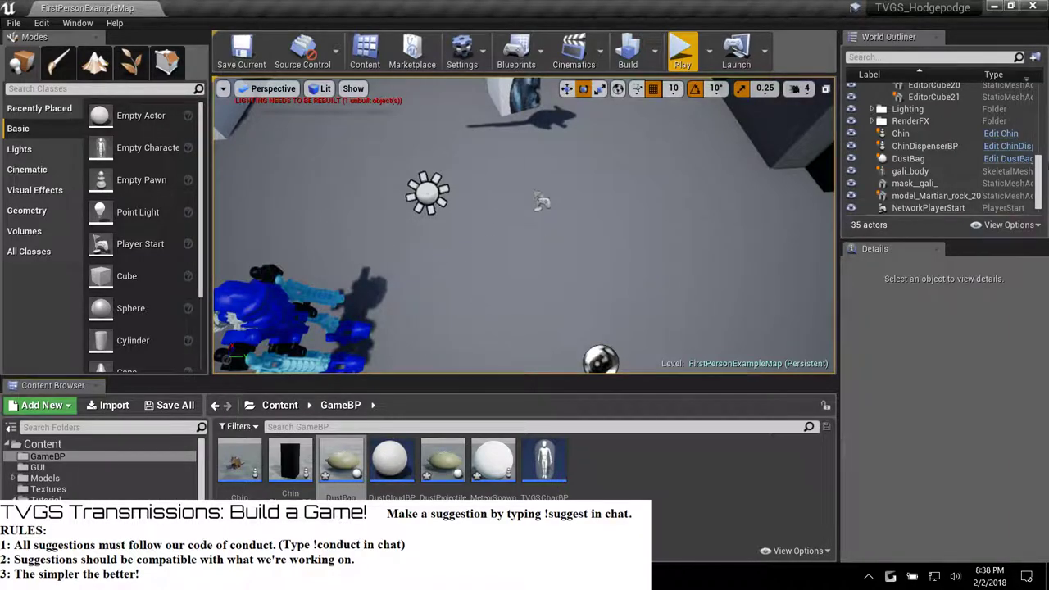
Select the Chin actor floating above the arena and run the level briefly to see how it behaves.
right_click_drag(524, 225, 525, 276)
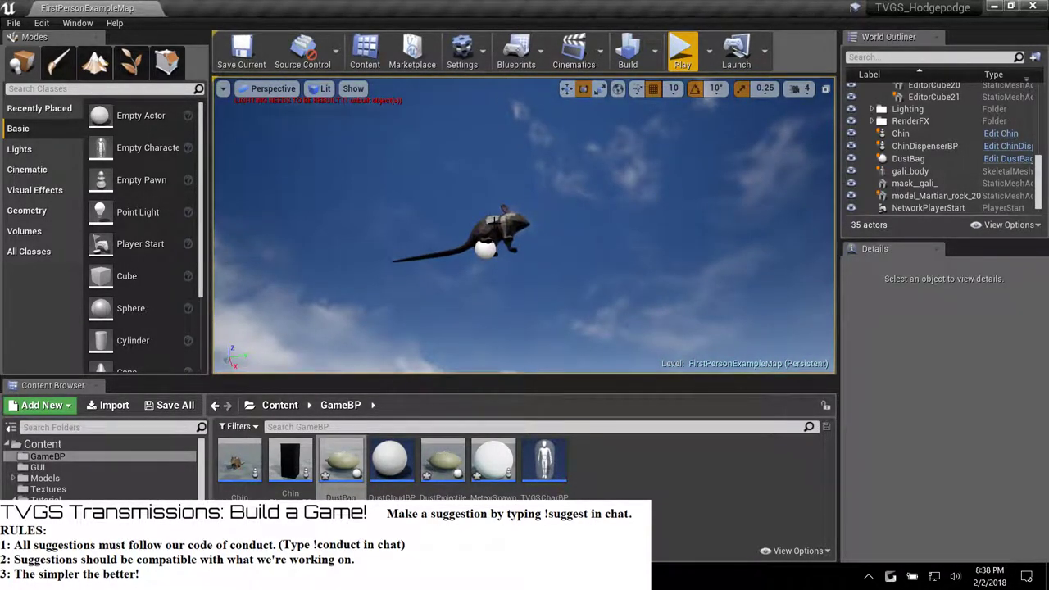
left_click(494, 221)
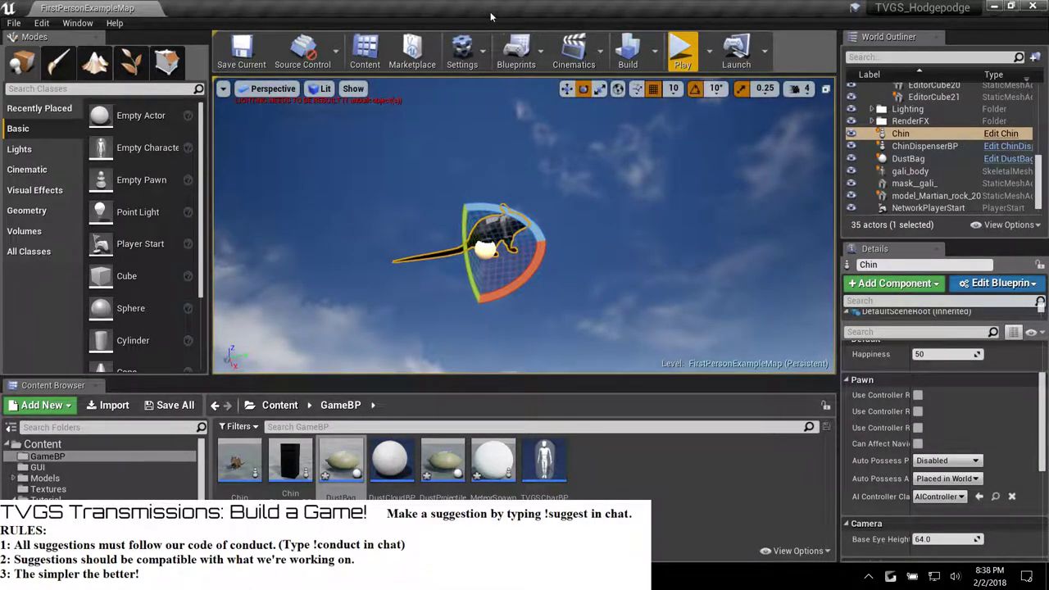
left_click(683, 54)
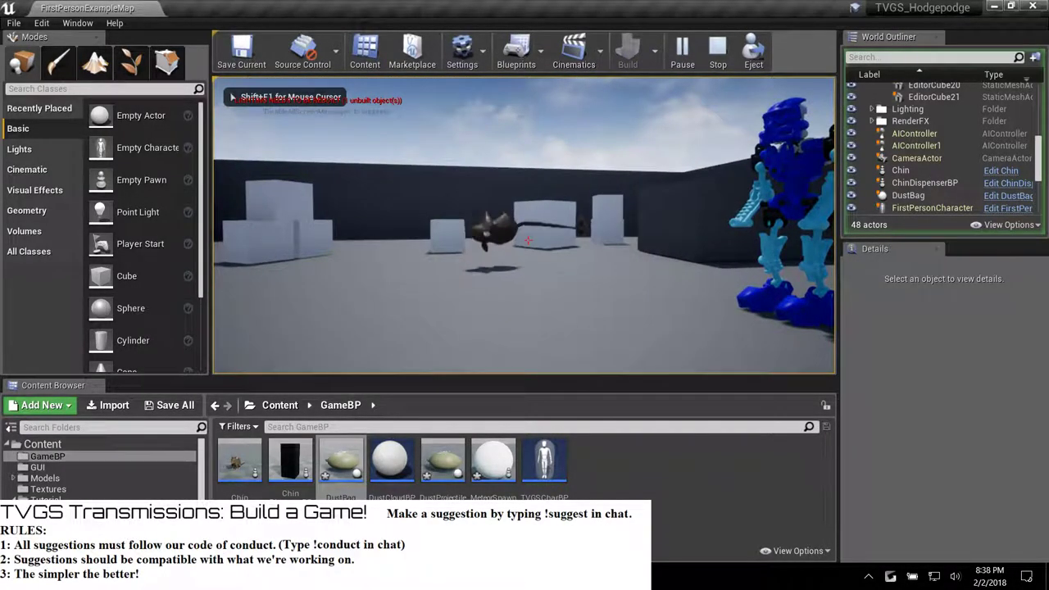
key("Escape")
View the whole arena from above and open the MeteorSpawn blueprint from the GameBP folder.
scroll(500, 335, "down", 5)
mouse_move(496, 325)
right_mouse_down()
mouse_move(497, 123)
mouse_move(496, 344)
mouse_move(497, 315)
right_mouse_up()
key("s")
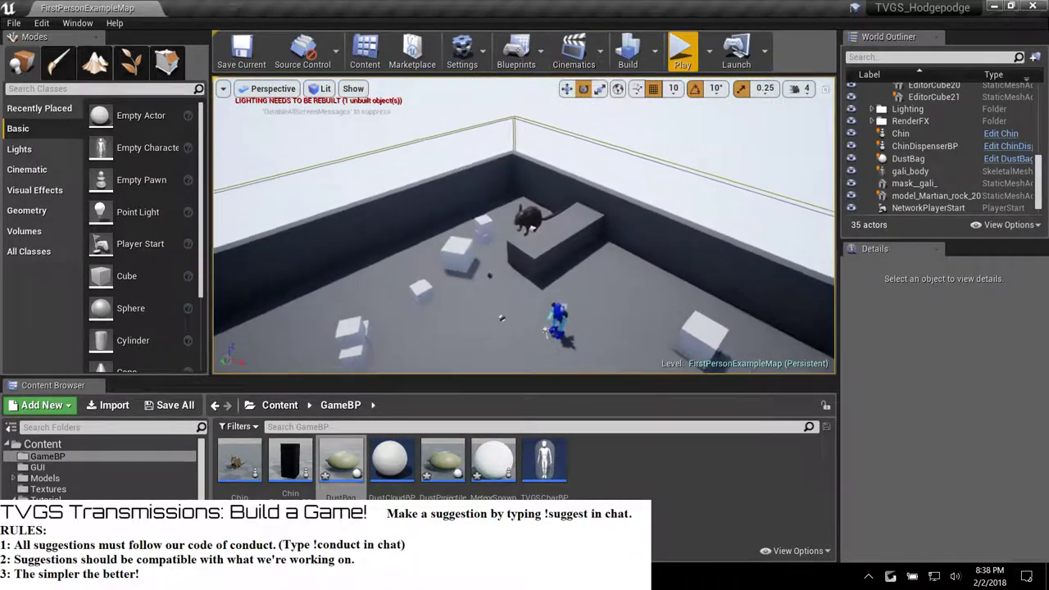
double_click(493, 460)
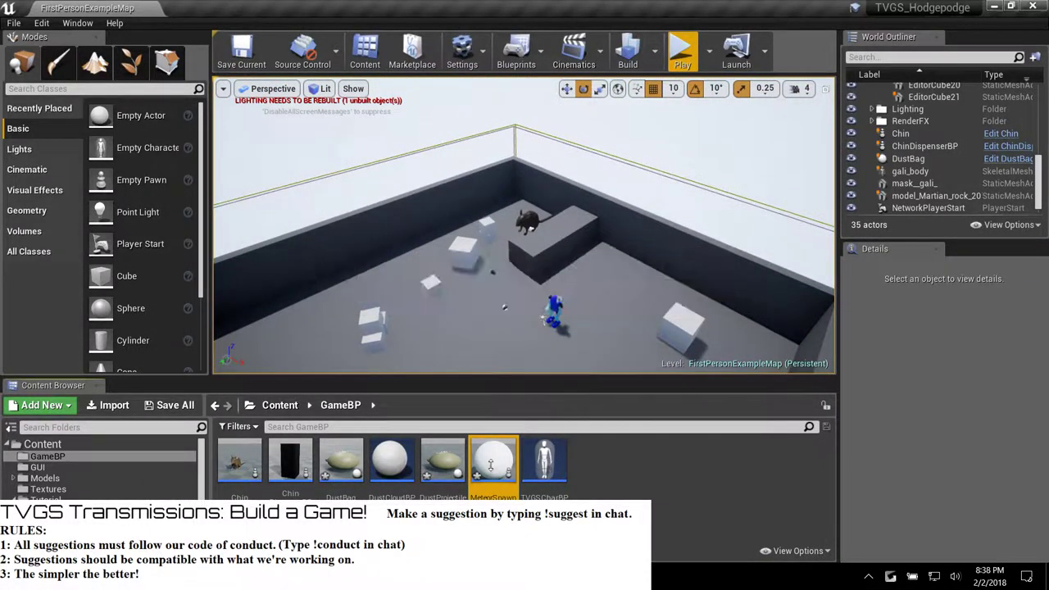
Inspect the MeteorSpawn blueprint's Sphere component in its 3D preview, and close the blueprint.
left_click(244, 85)
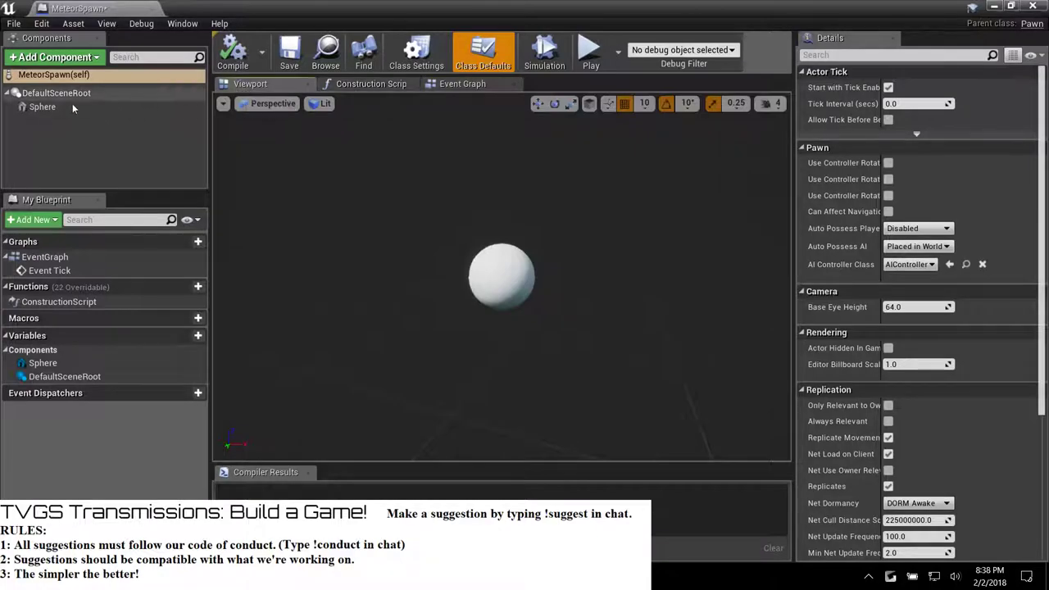
left_click(41, 106)
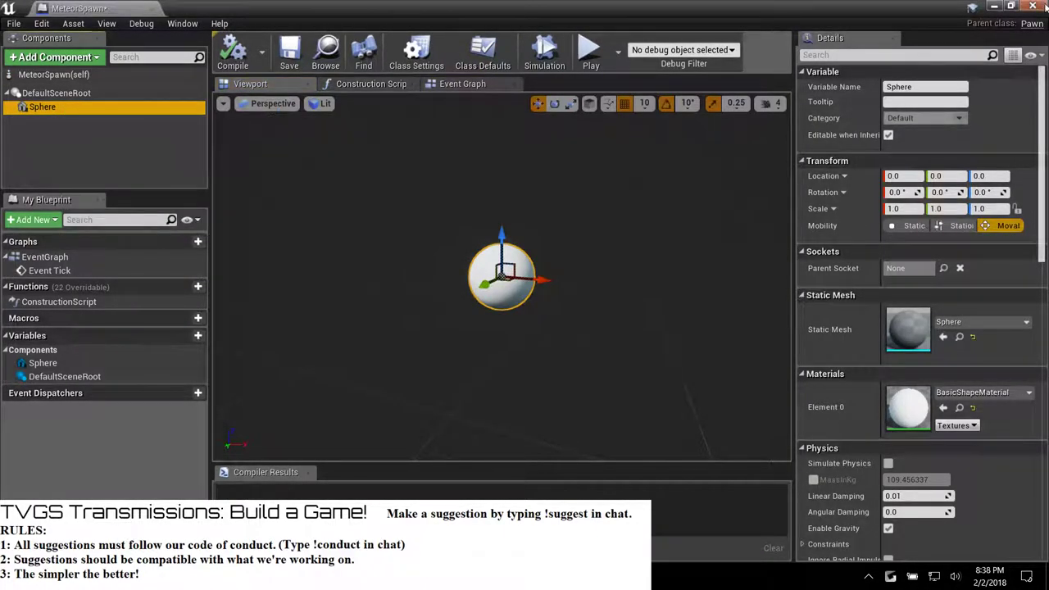
left_click(1033, 7)
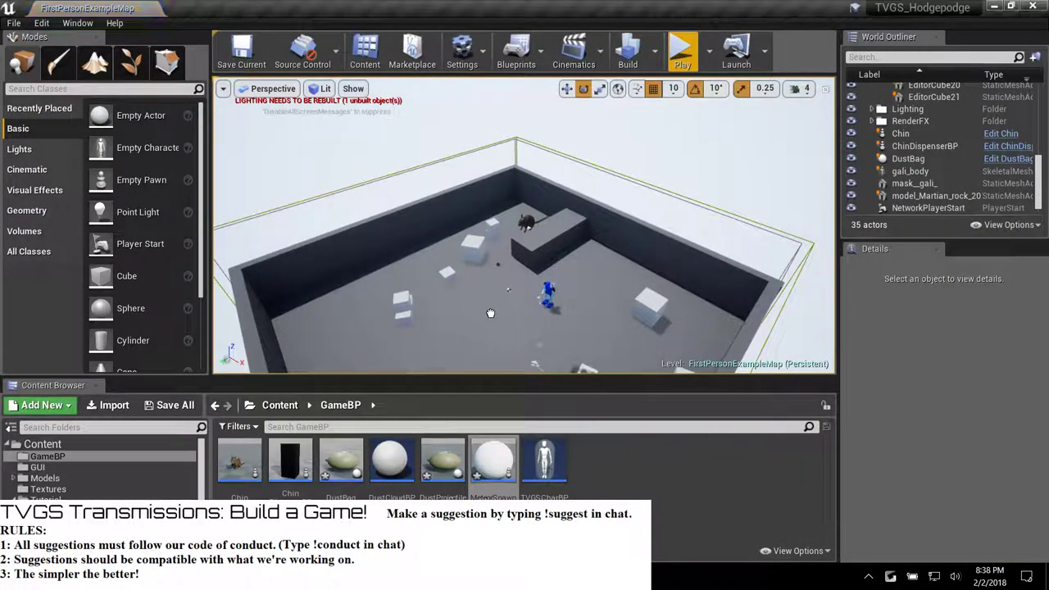
Place a MeteorSpawn actor in the middle of the arena and raise it high above the walls.
left_click_drag(500, 312, 501, 313)
key("w")
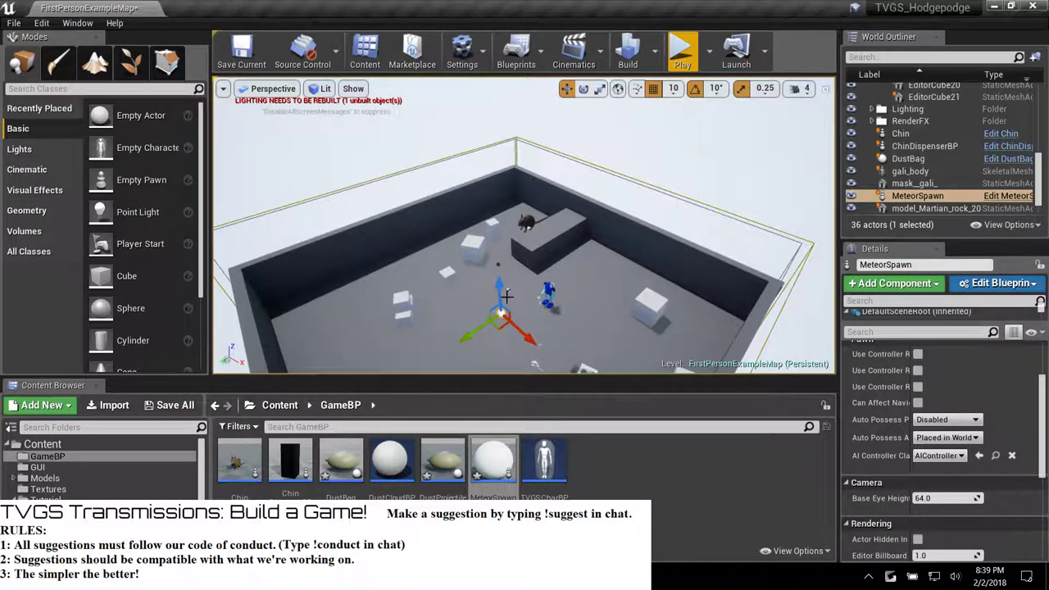
right_click_drag(507, 297, 501, 297)
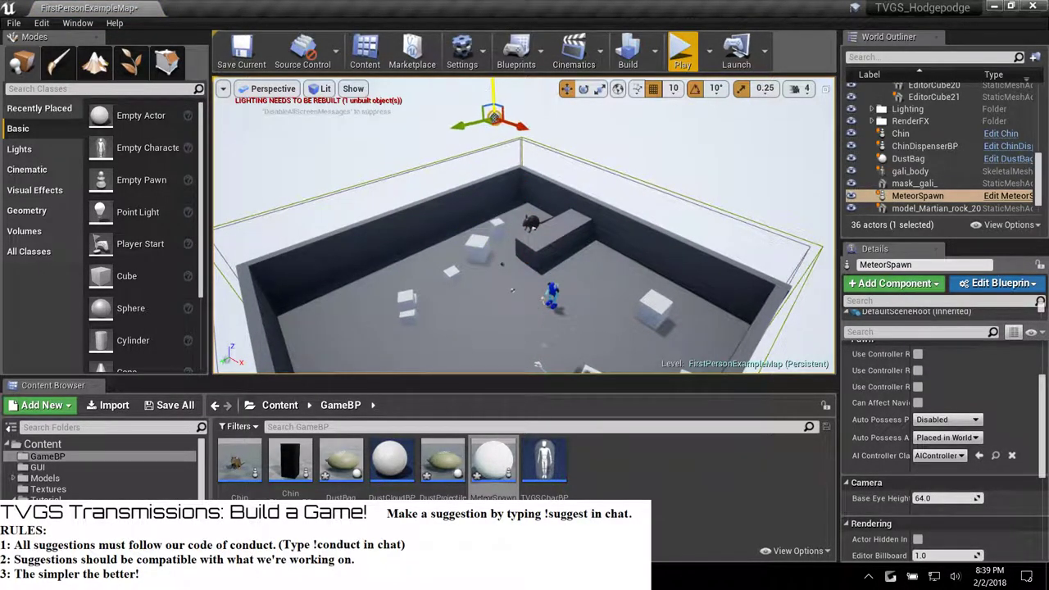
Play-test the level, watching the sky for what the MeteorSpawn sphere spawns, and end the session.
left_click(685, 54)
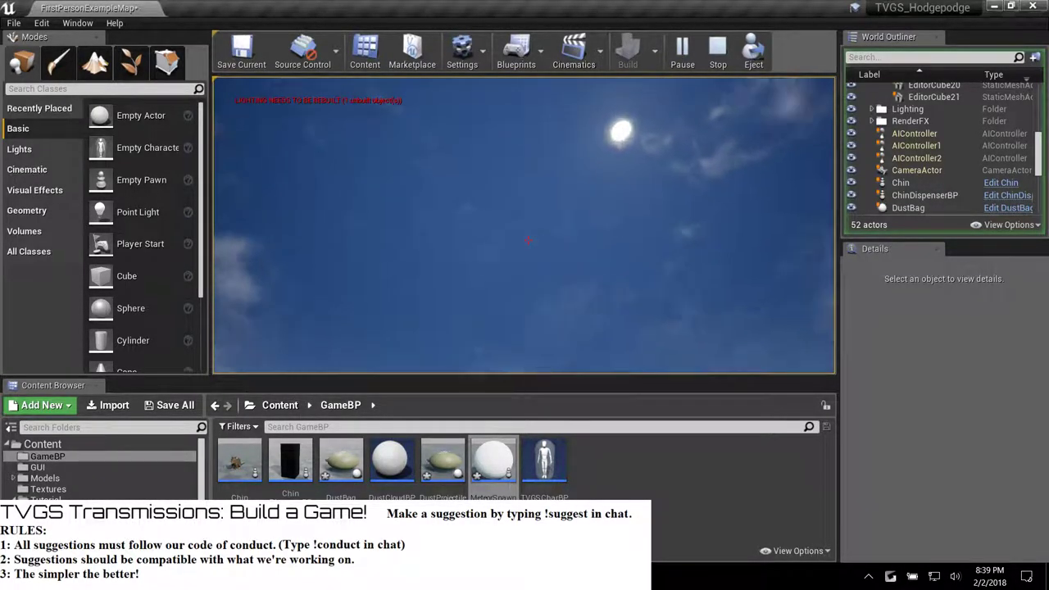
left_click(528, 240)
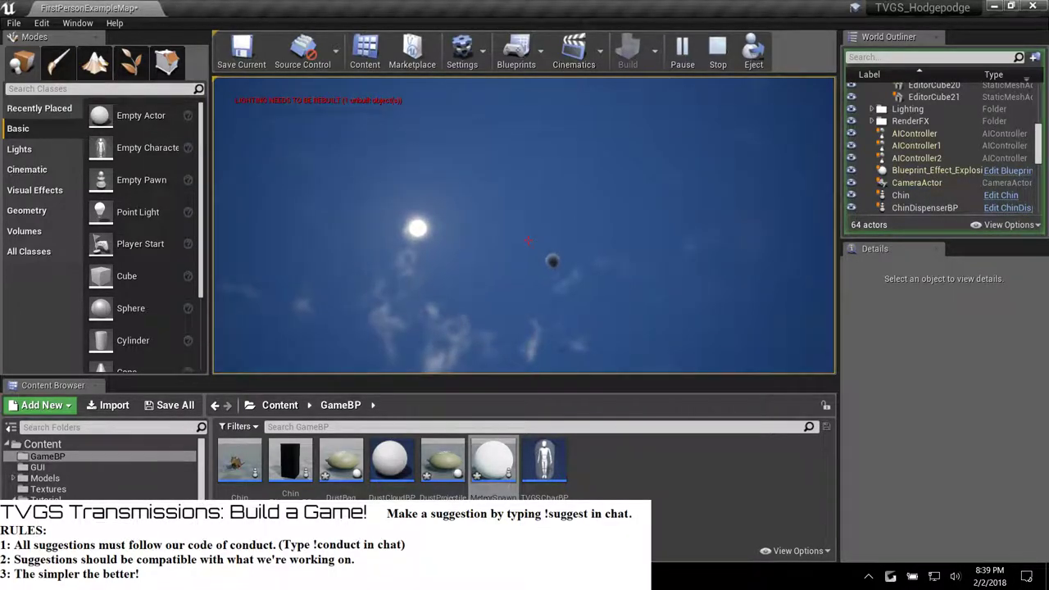
key("w")
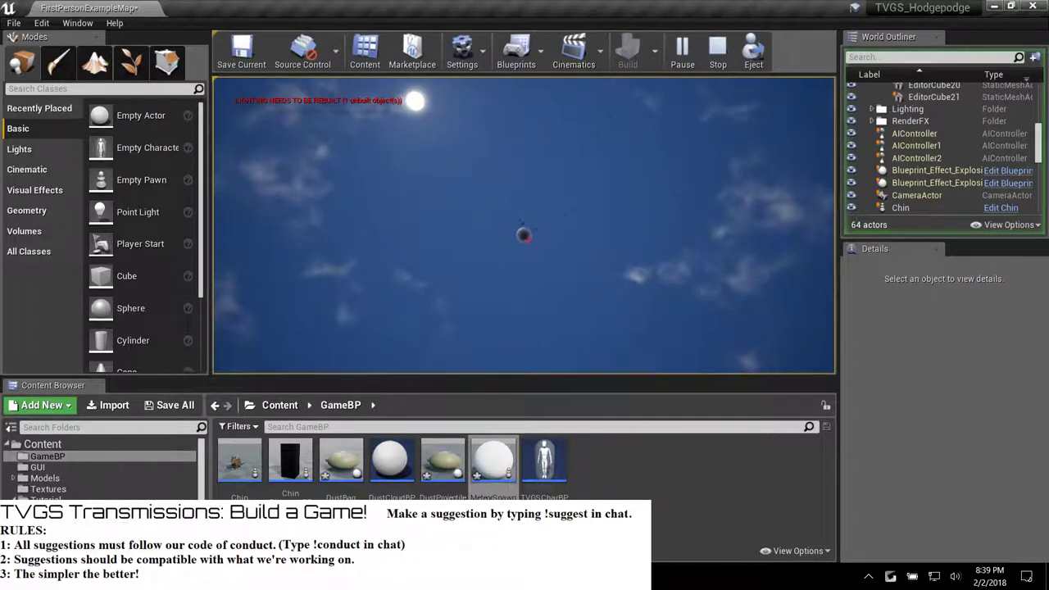
key("Escape")
Select the MeteorSpawn sphere above the arena and open the MeteorSpawn blueprint's Event Graph.
key("w")
mouse_move(515, 211)
right_mouse_down()
mouse_move(508, 197)
mouse_move(524, 360)
mouse_move(532, 200)
right_mouse_up()
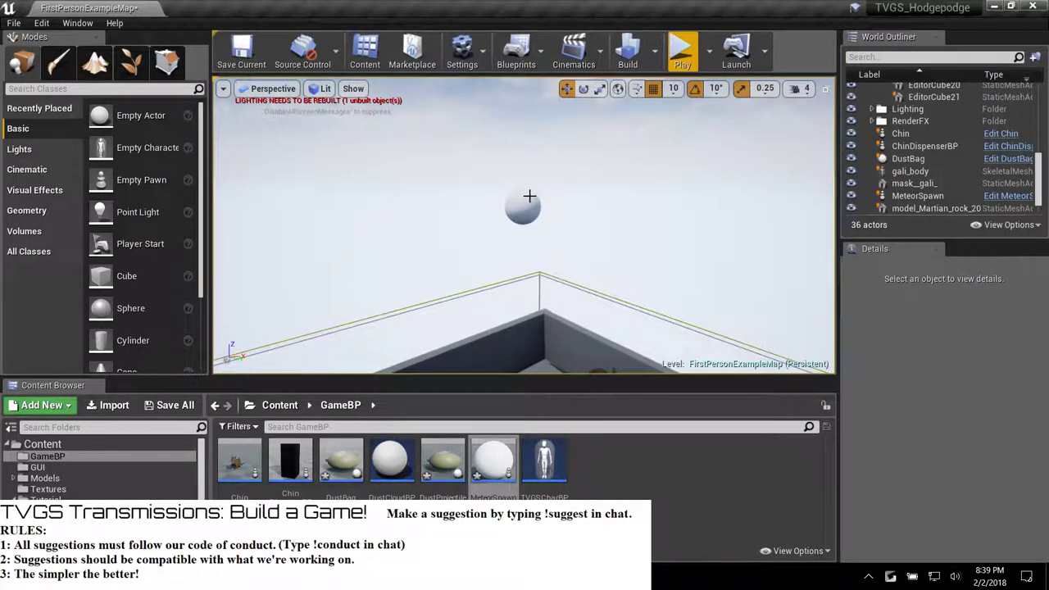
left_click(527, 198)
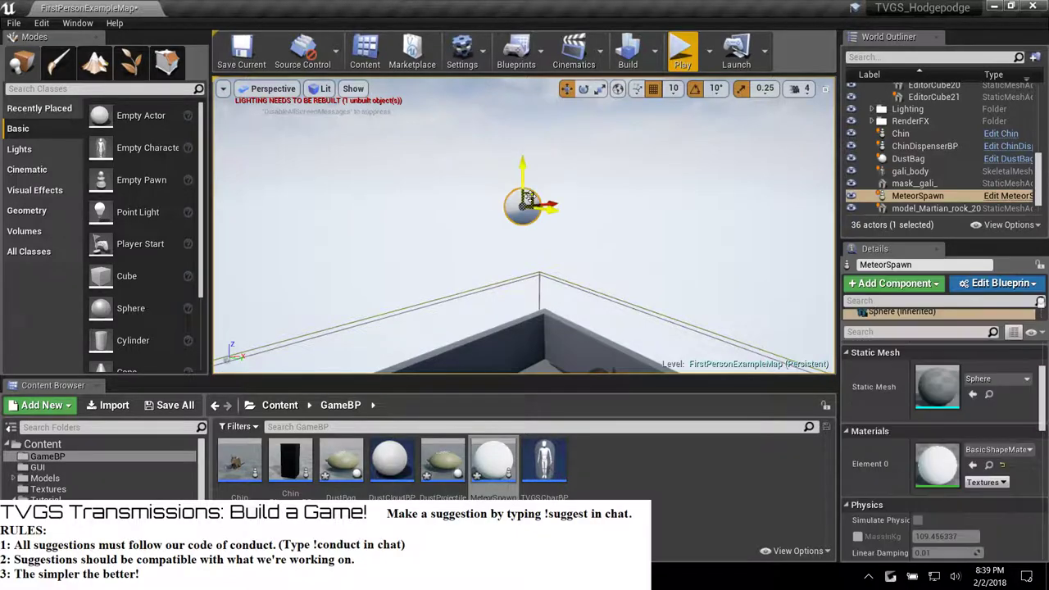
double_click(487, 457)
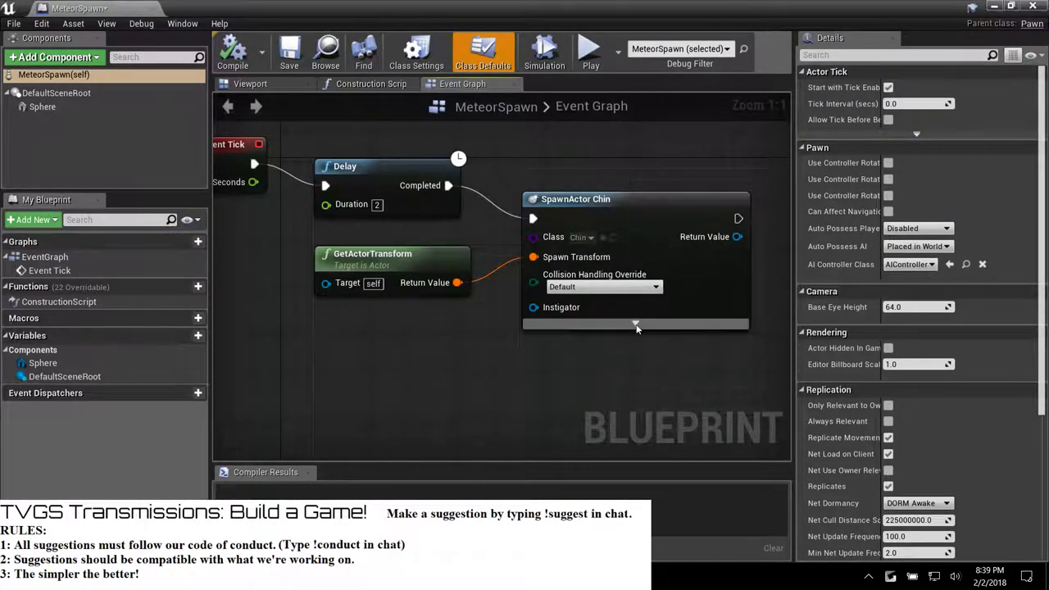
Switch to the browser, search the web for "unreal engine spawn actor" and open the Spawn and Destroy an Actor with Blueprint guide.
key("alt+Tab")
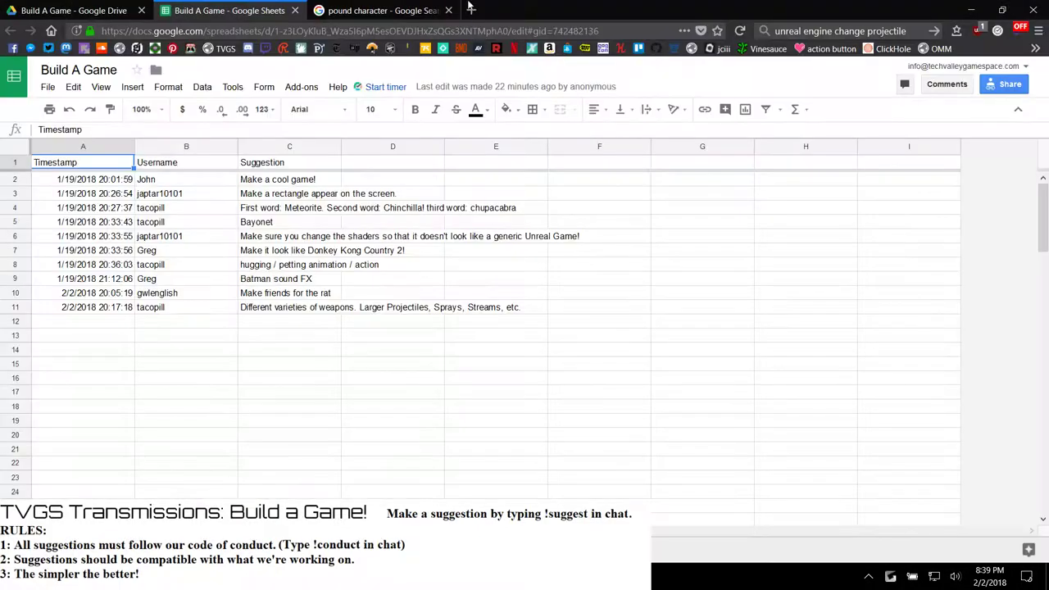
left_click(380, 12)
left_click(868, 31)
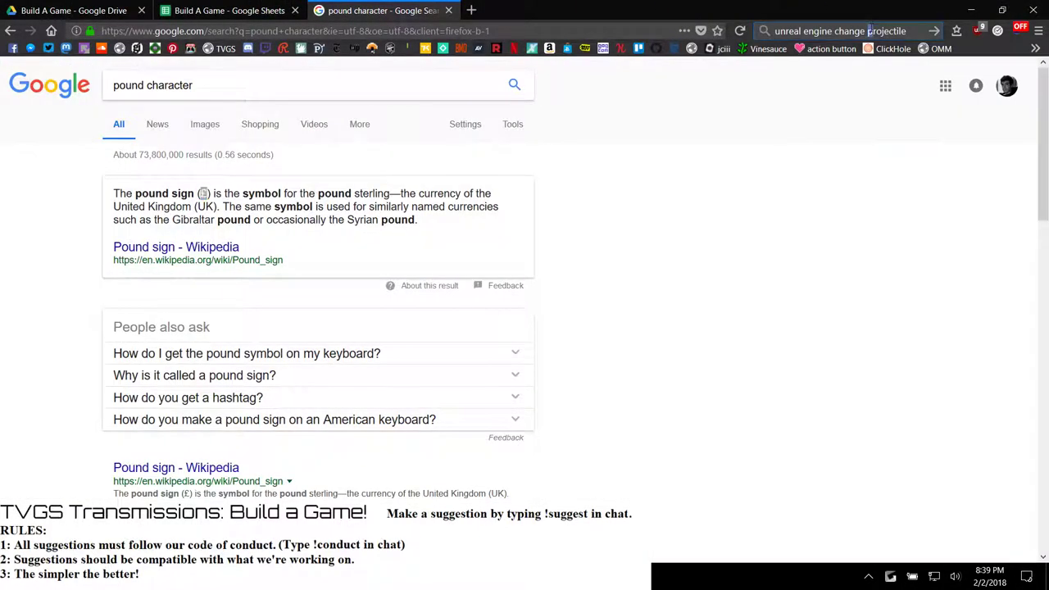
key("ctrl+a")
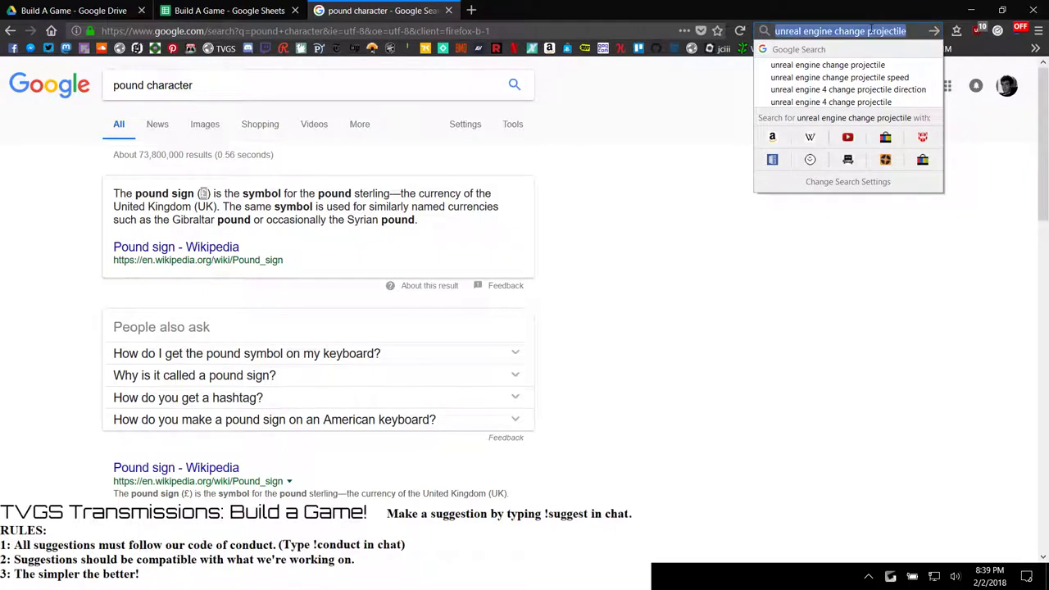
key("BackSpace")
type("unrea")
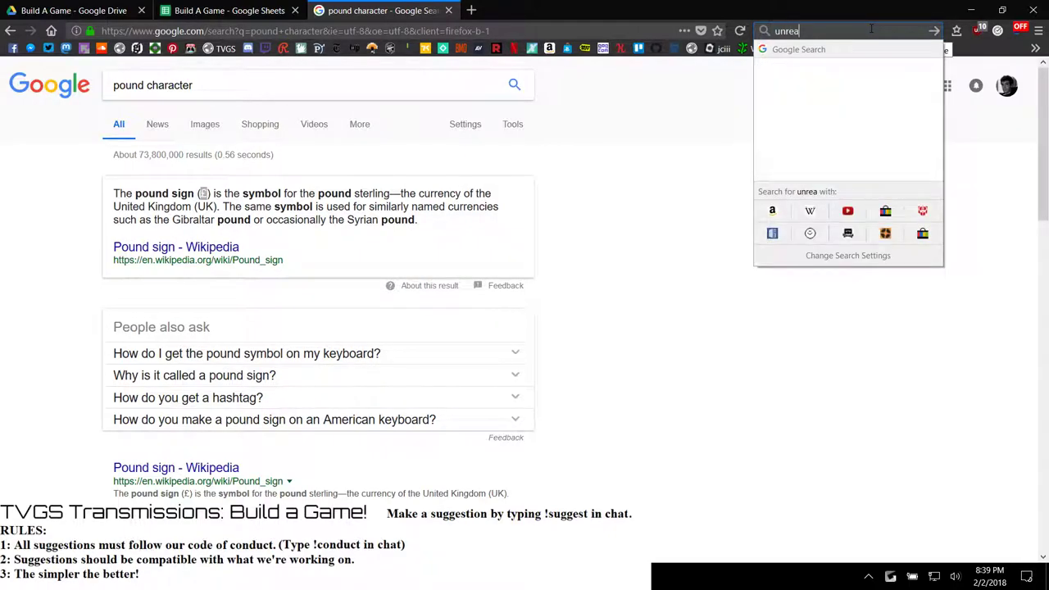
type("l engine ")
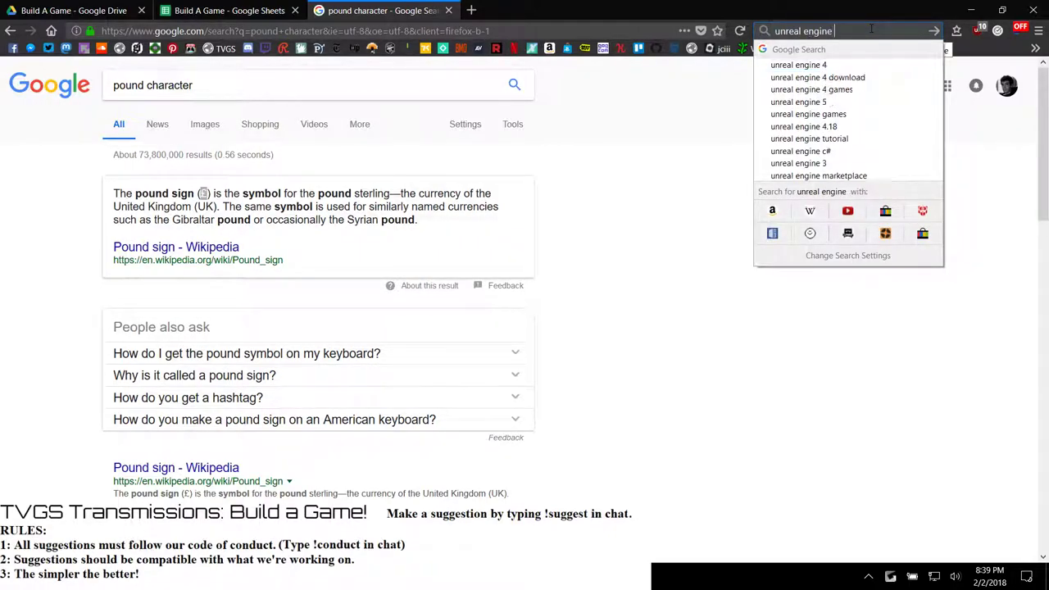
type("spawn actor")
key("Return")
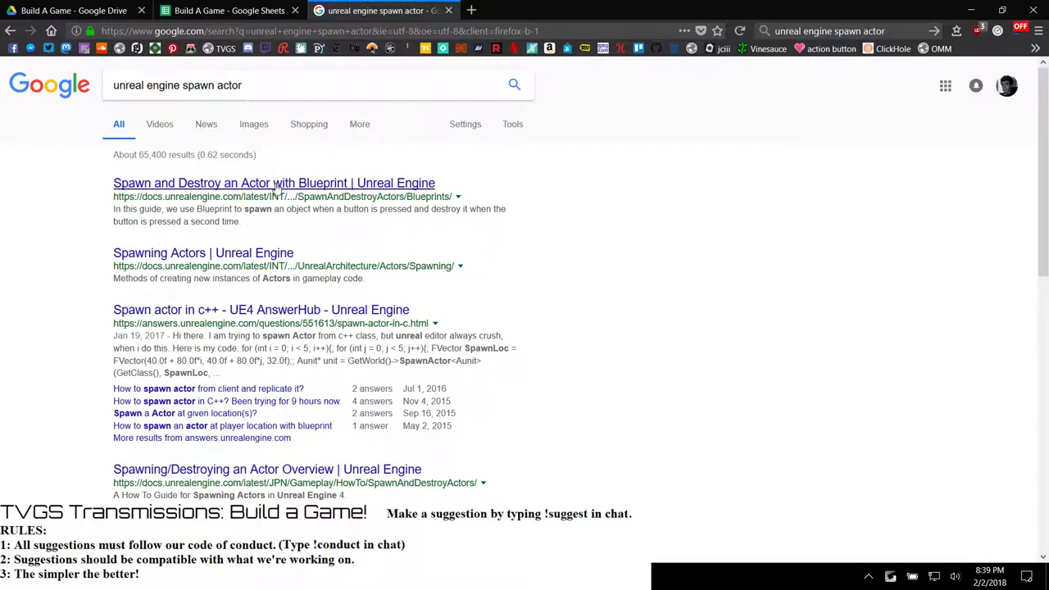
left_click(276, 185)
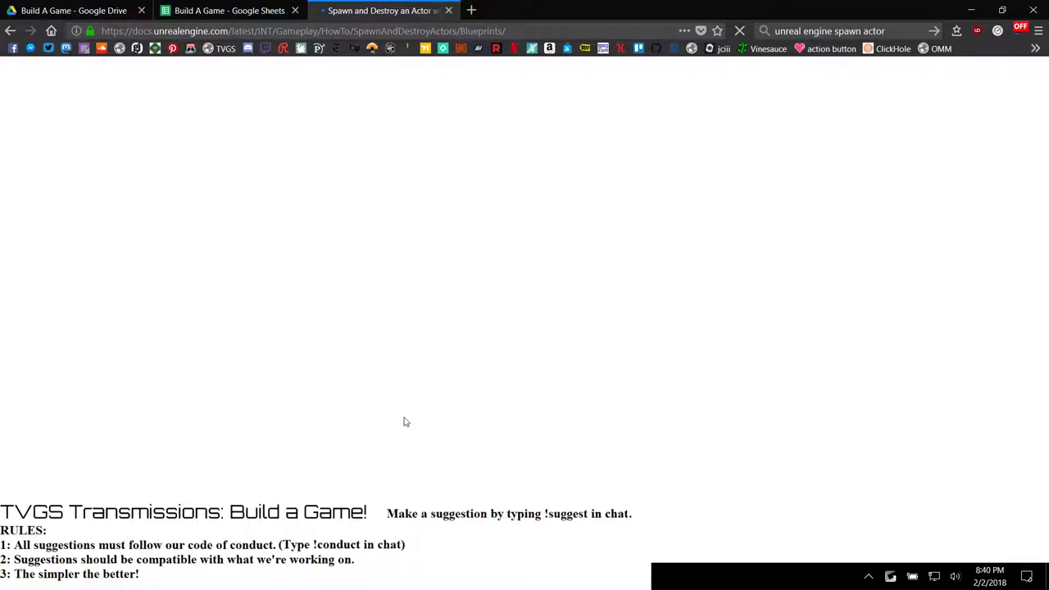
Read through the guide's steps, examining how the SpawnActor node is set up and connected.
scroll(405, 423, "down", 2)
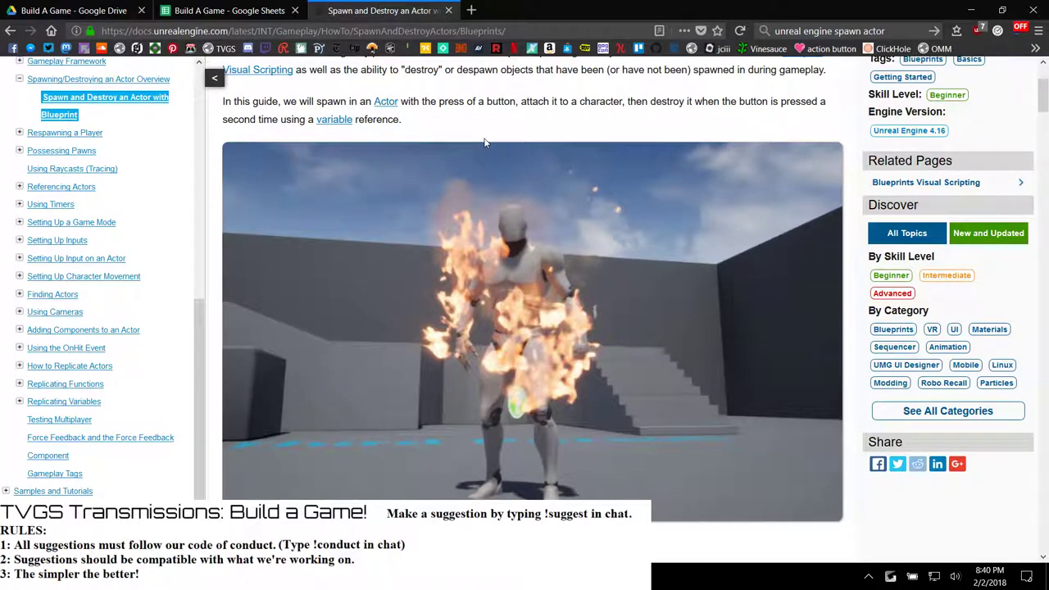
scroll(496, 160, "down", 5)
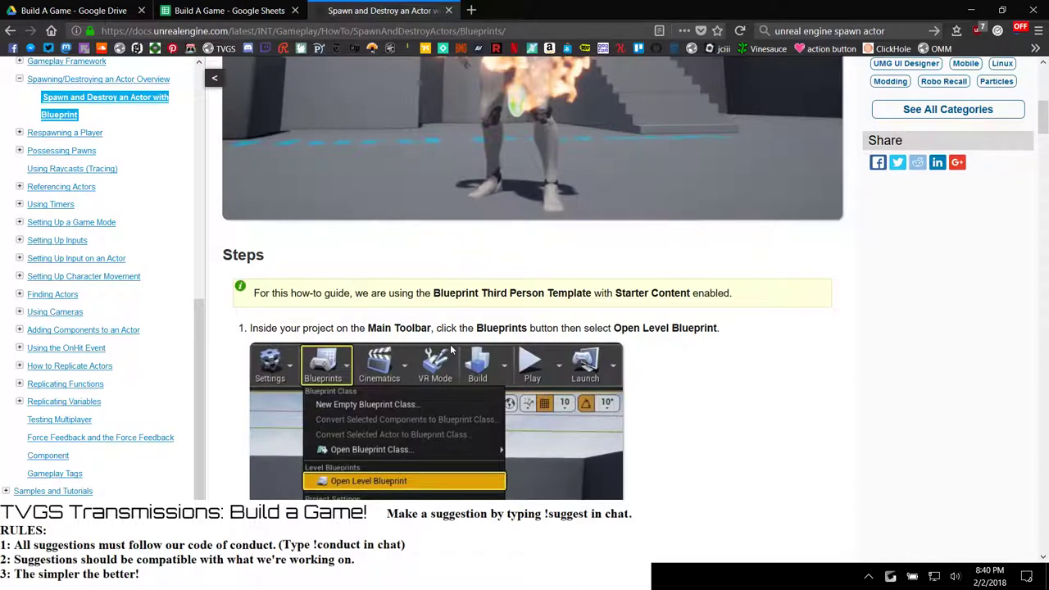
scroll(450, 349, "down", 4)
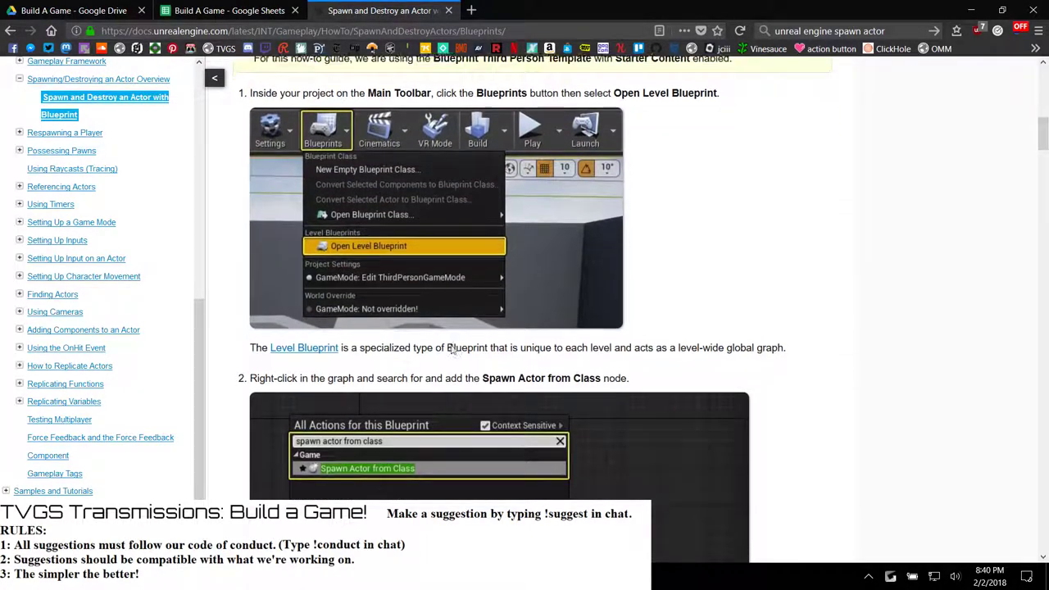
scroll(451, 347, "down", 3)
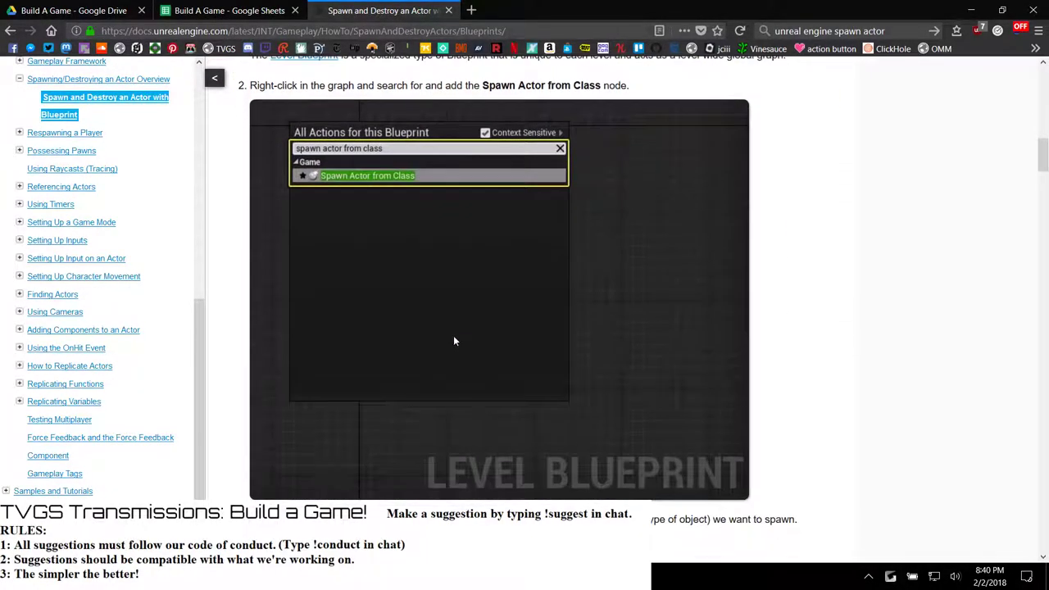
scroll(453, 347, "down", 6)
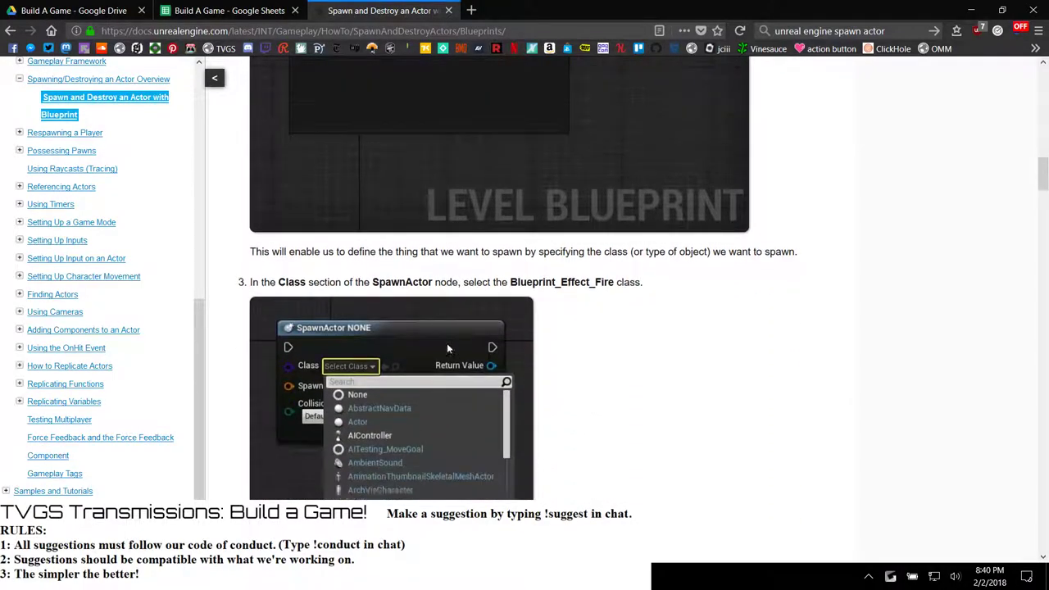
scroll(446, 348, "down", 8)
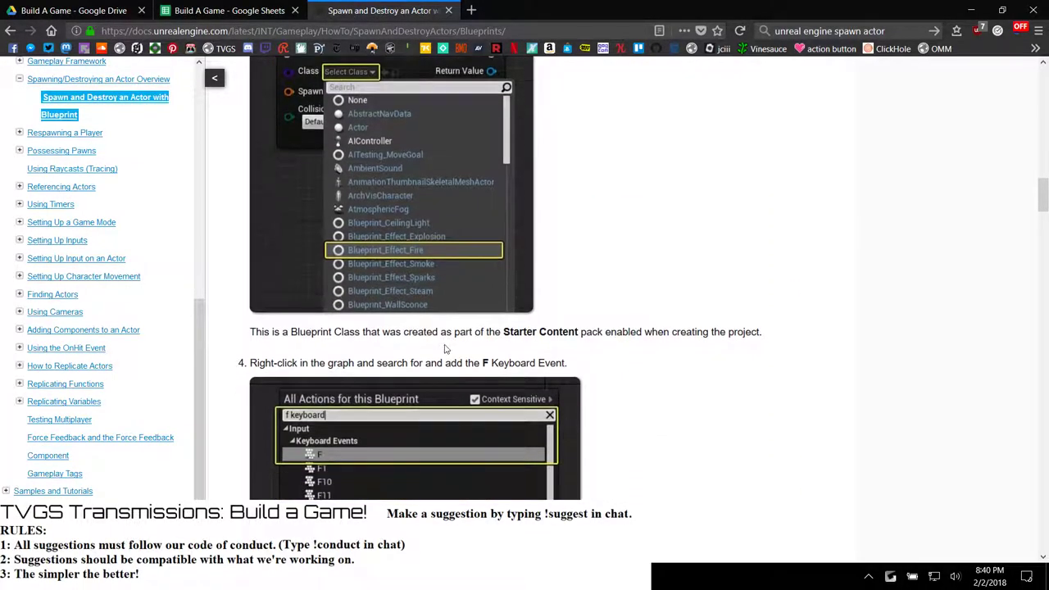
scroll(445, 349, "down", 1)
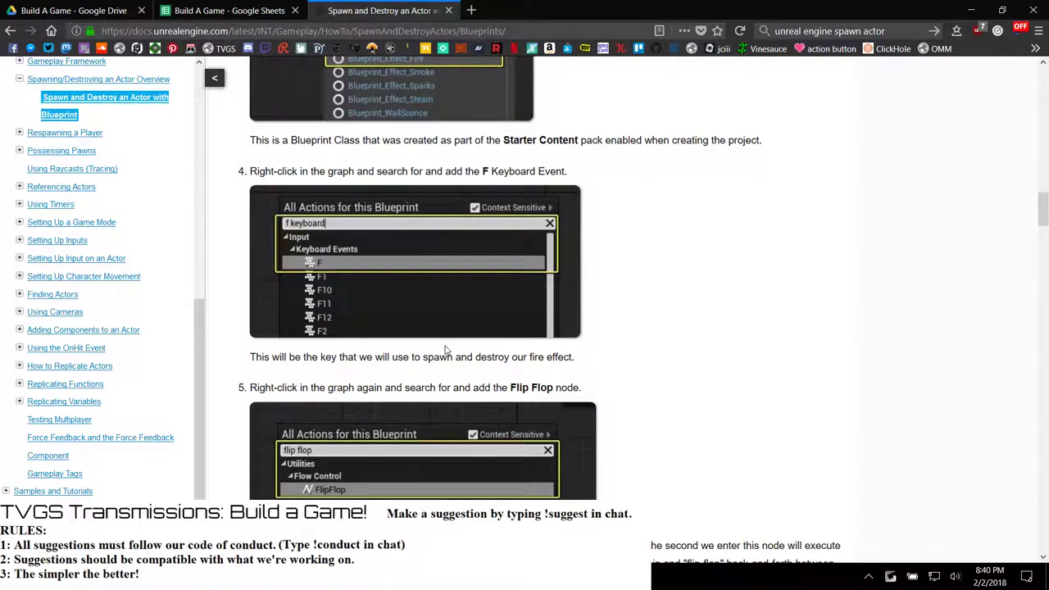
scroll(446, 351, "down", 3)
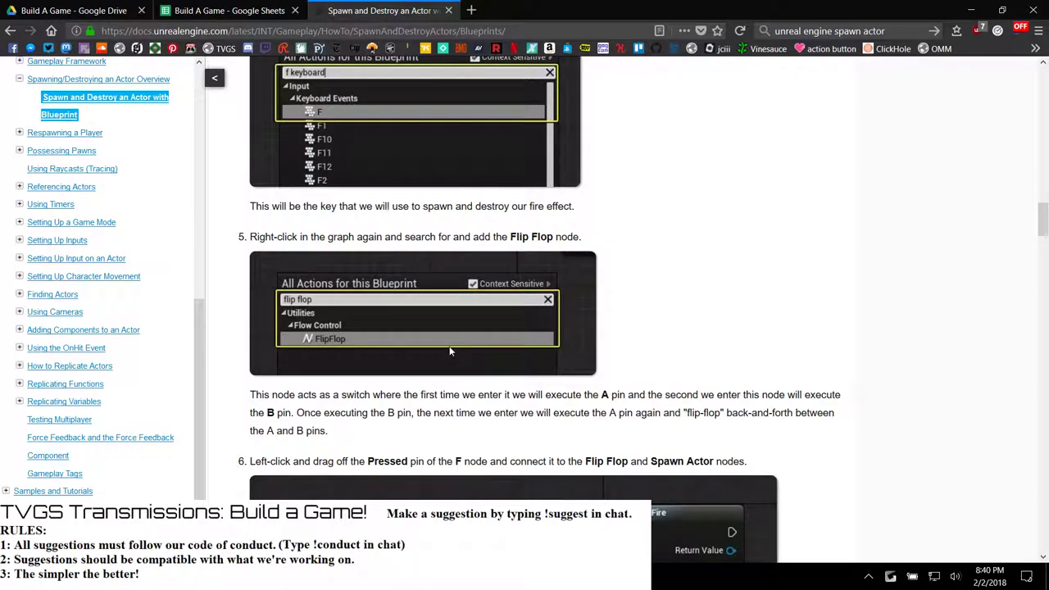
scroll(436, 359, "down", 6)
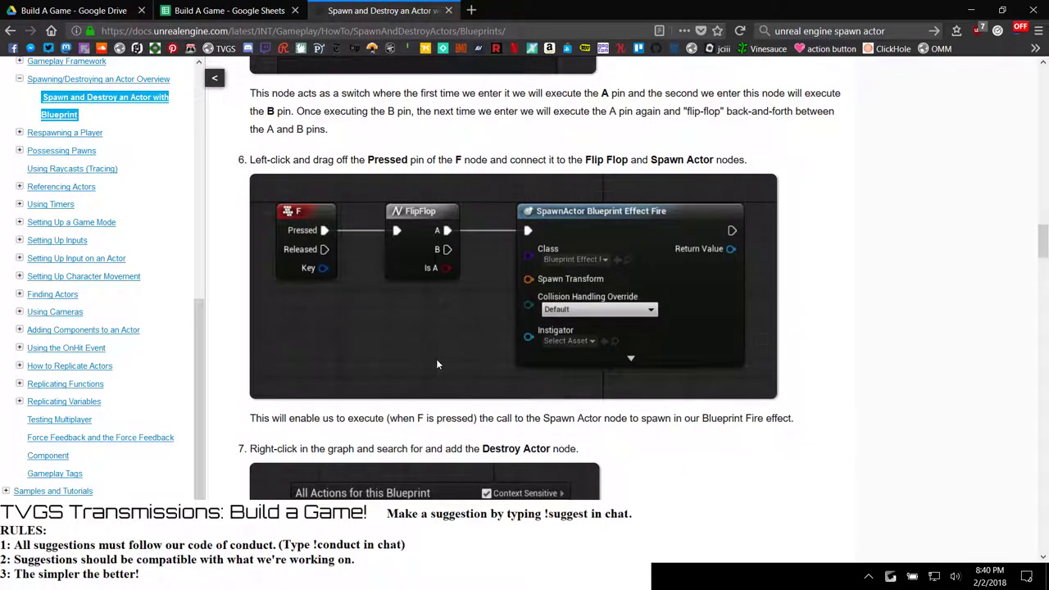
scroll(436, 364, "down", 3)
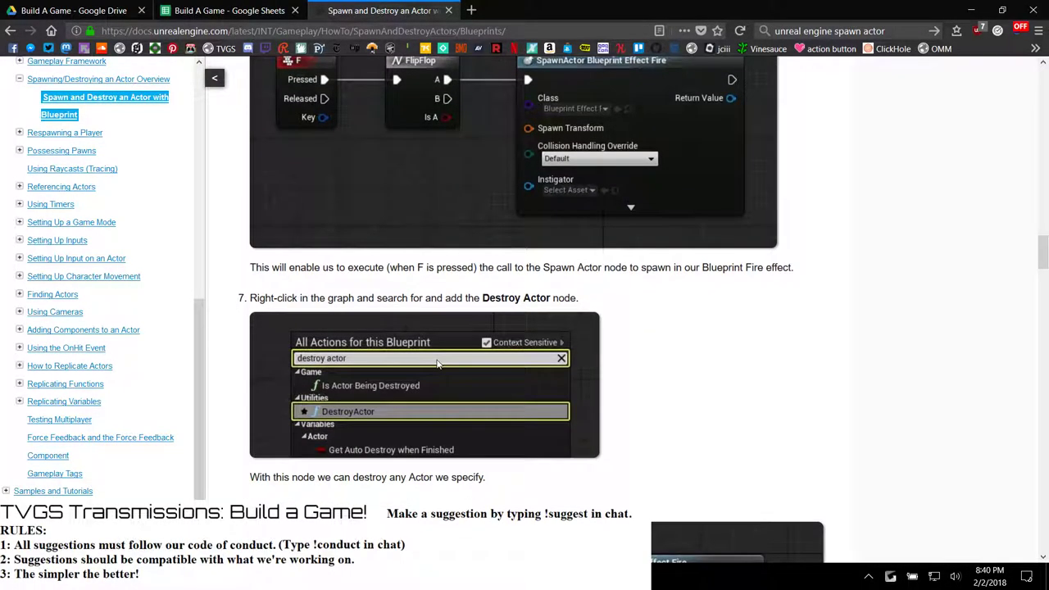
scroll(437, 364, "up", 3)
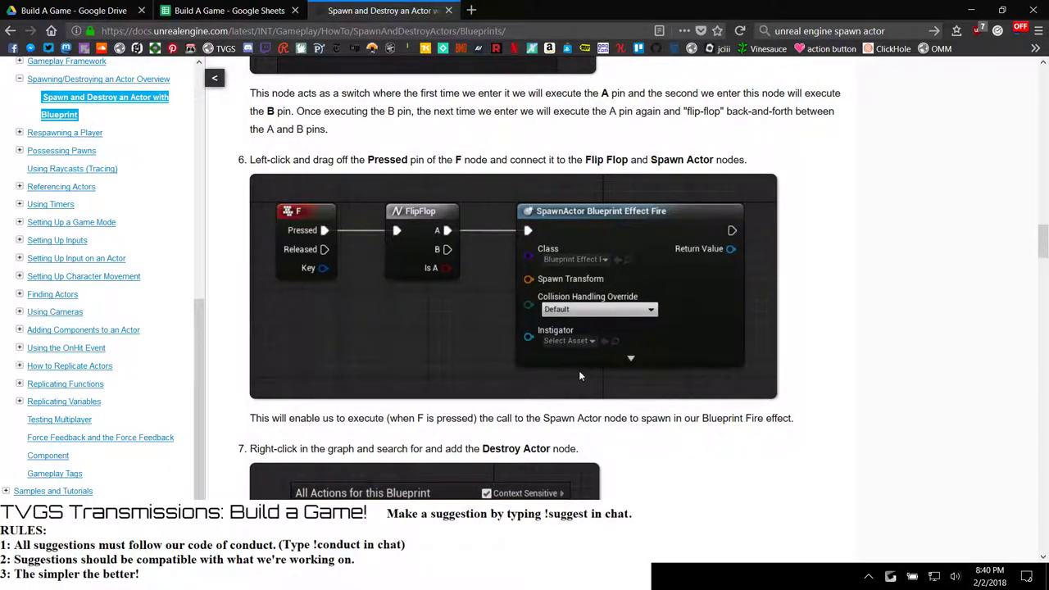
Return to the MeteorSpawn Event Graph in Unreal Editor, compare its nodes with the guide and delete the GetActorTransform node.
key("alt+Tab")
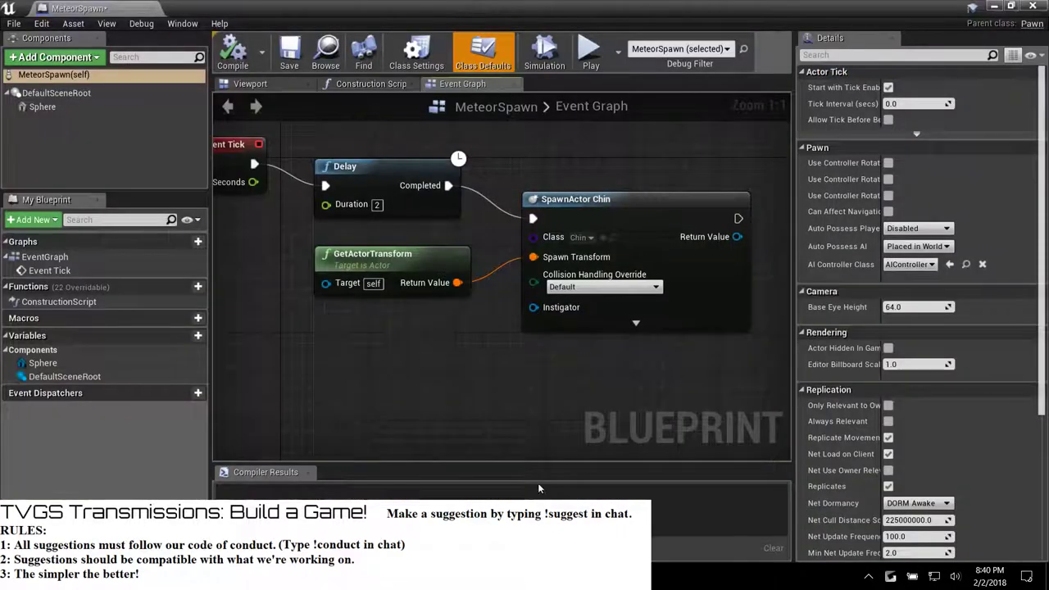
left_click(578, 197)
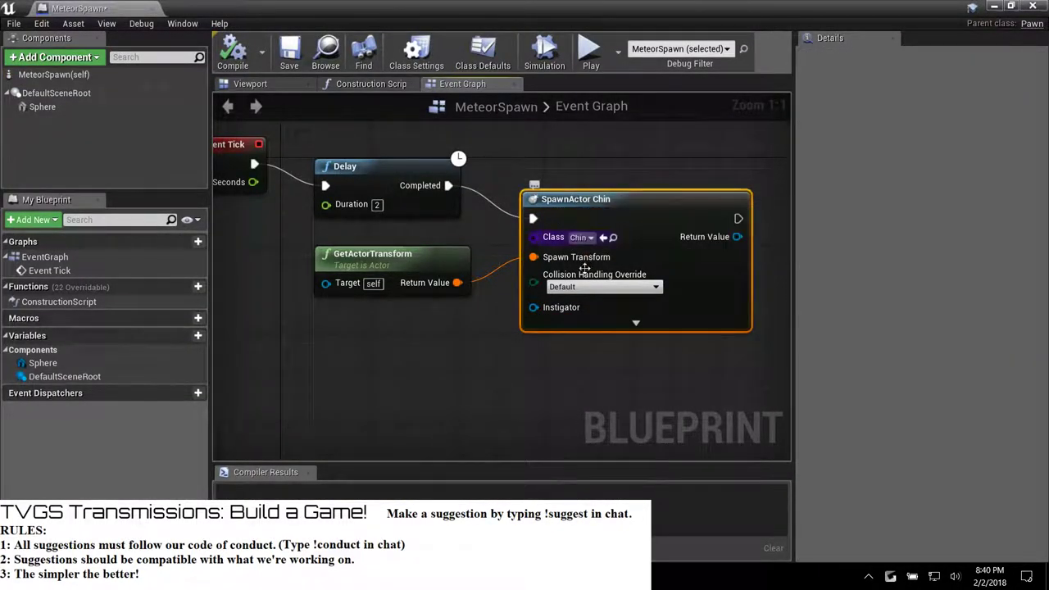
left_click(437, 268)
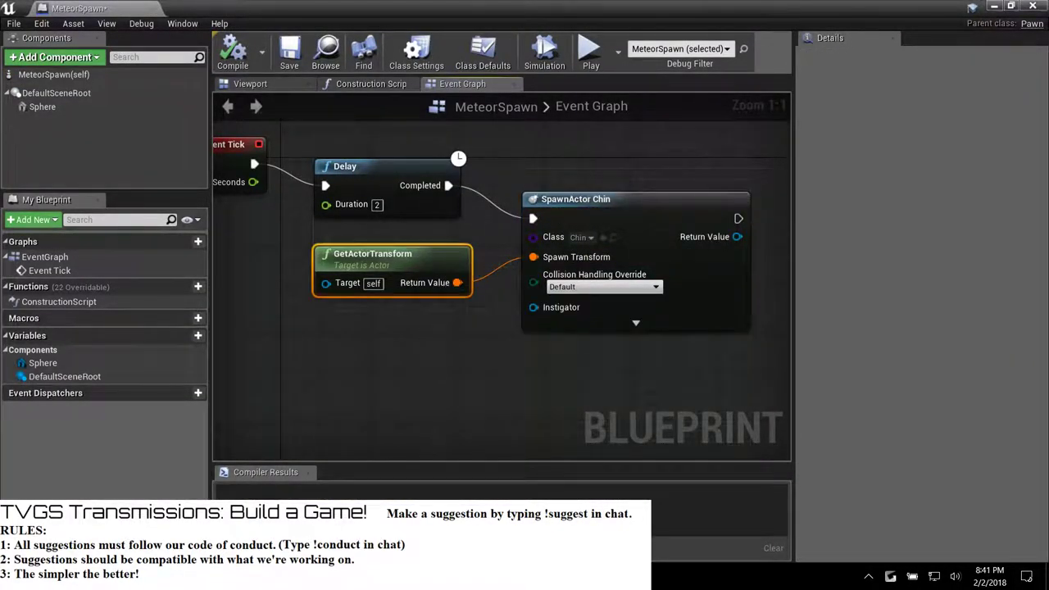
key("alt+Tab")
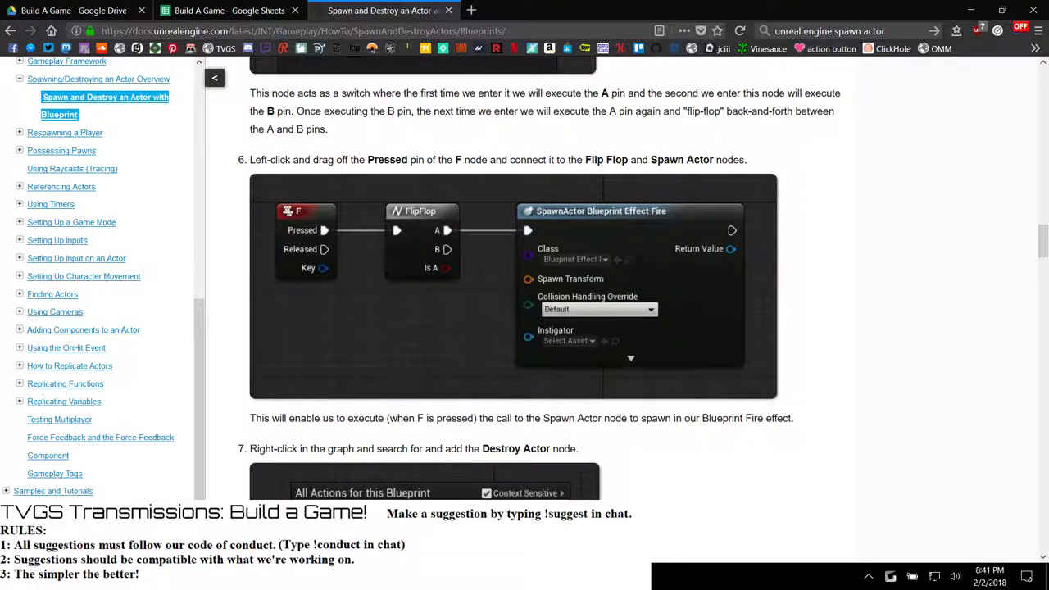
key("alt+Tab")
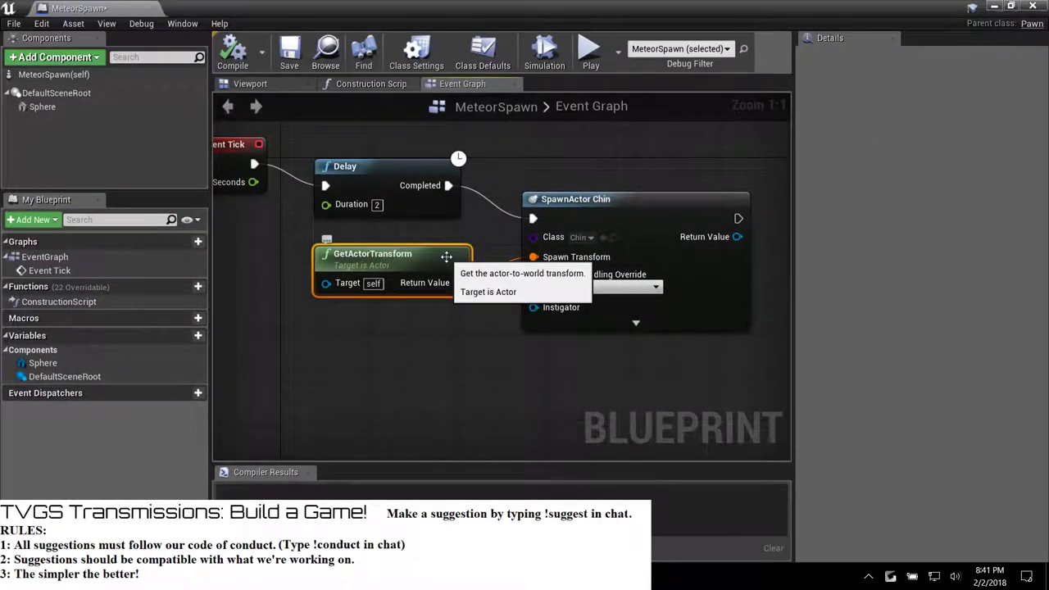
key("Delete")
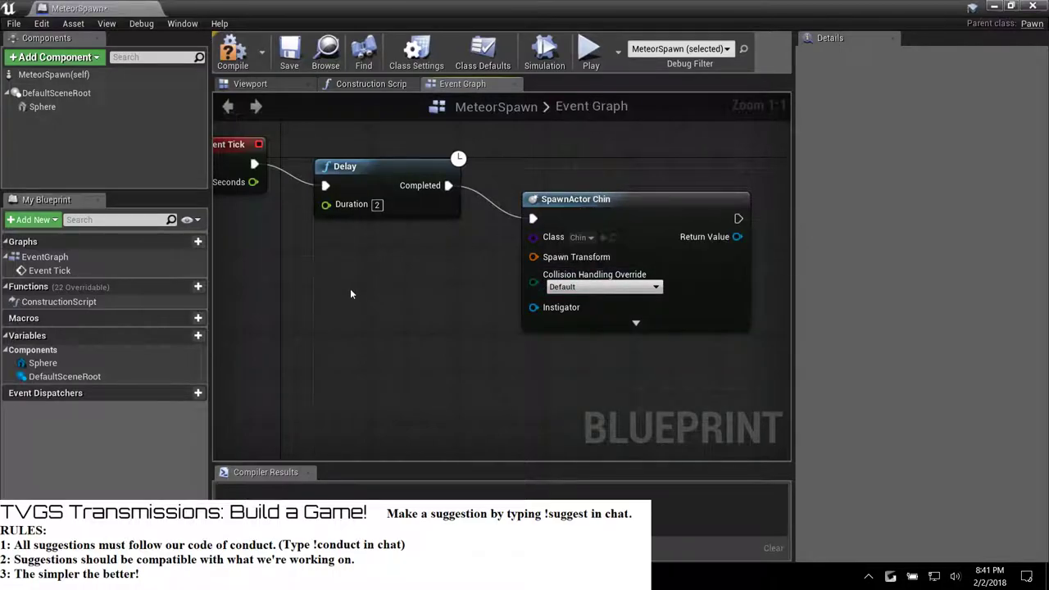
Compile MeteorSpawn, feed the SpawnActor Chin node's Spawn Transform from a new GetActorTransform node targeting self, and compile again.
right_click_drag(351, 293, 336, 278)
left_click(233, 51)
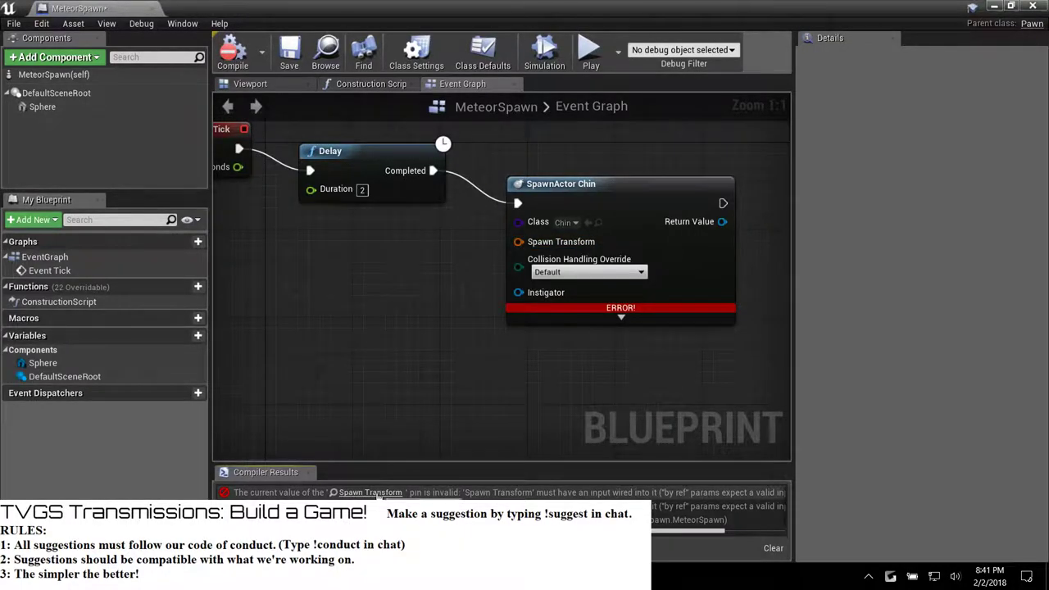
left_click_drag(518, 242, 401, 270)
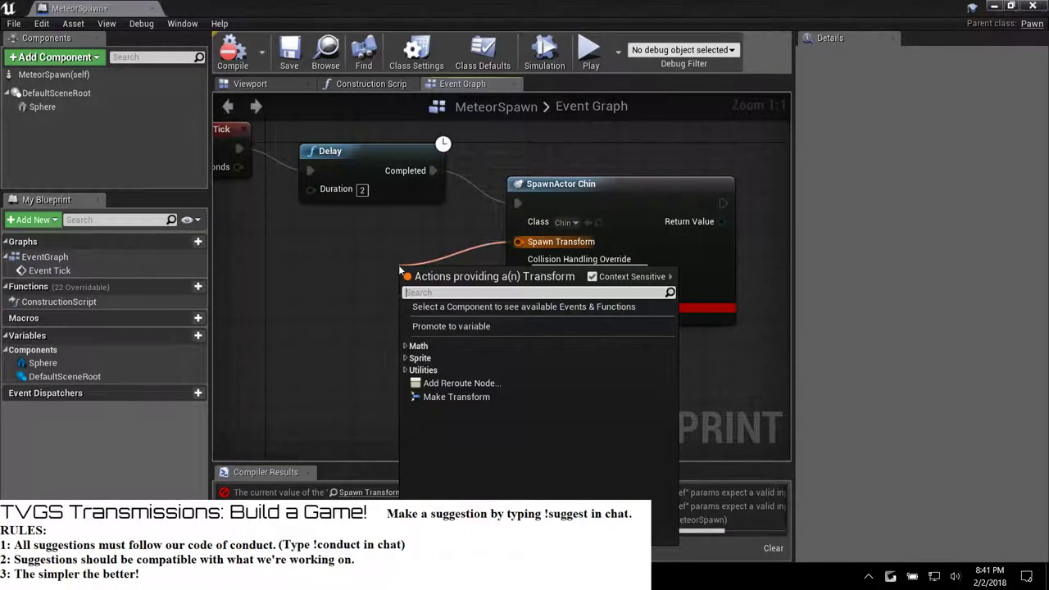
type("self")
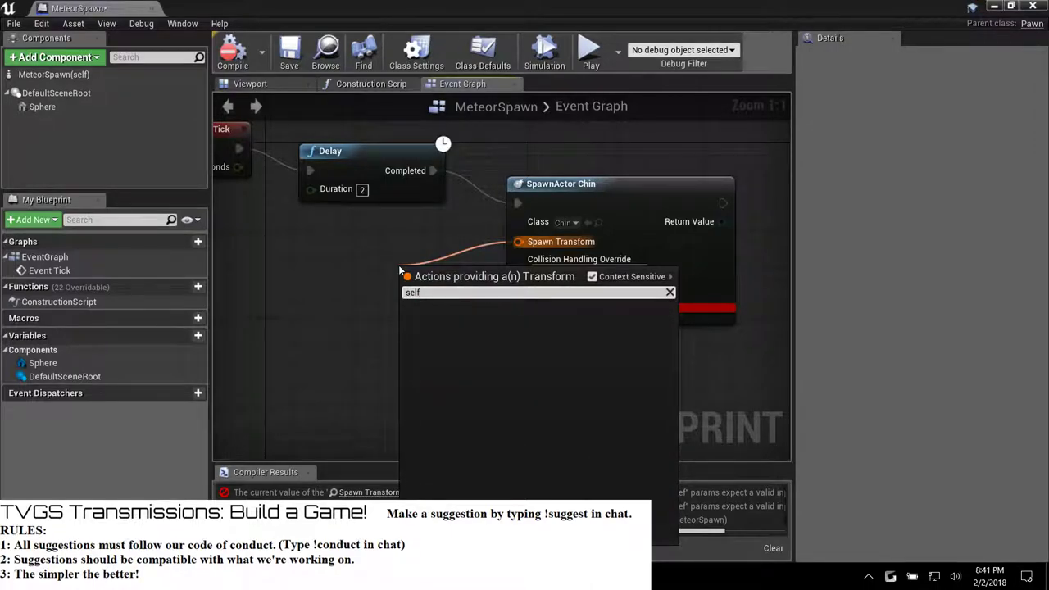
key("BackSpace")
key("BackSpace")
key("BackSpace")
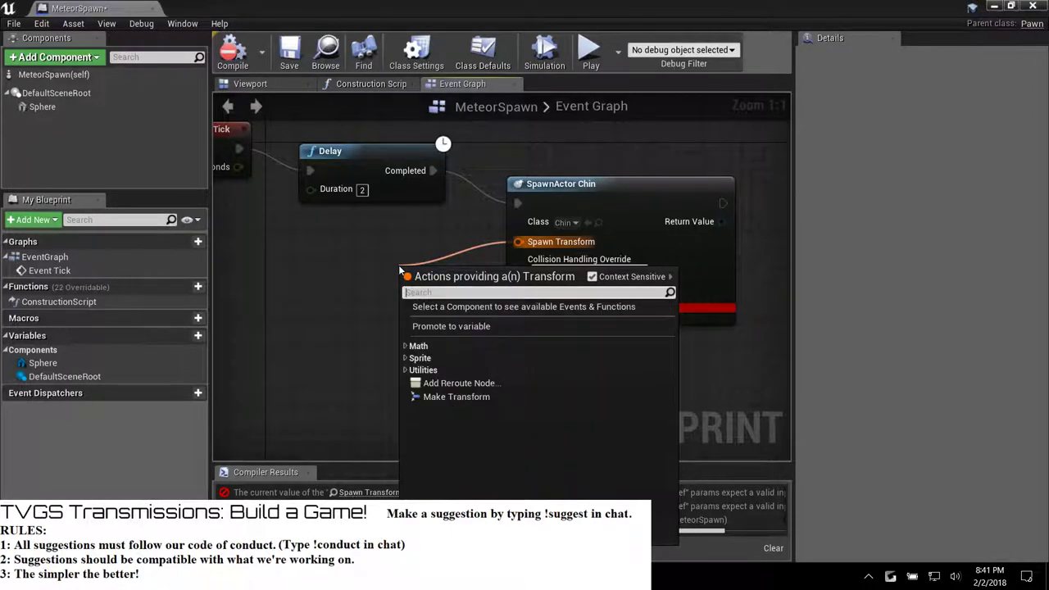
type("actor transform")
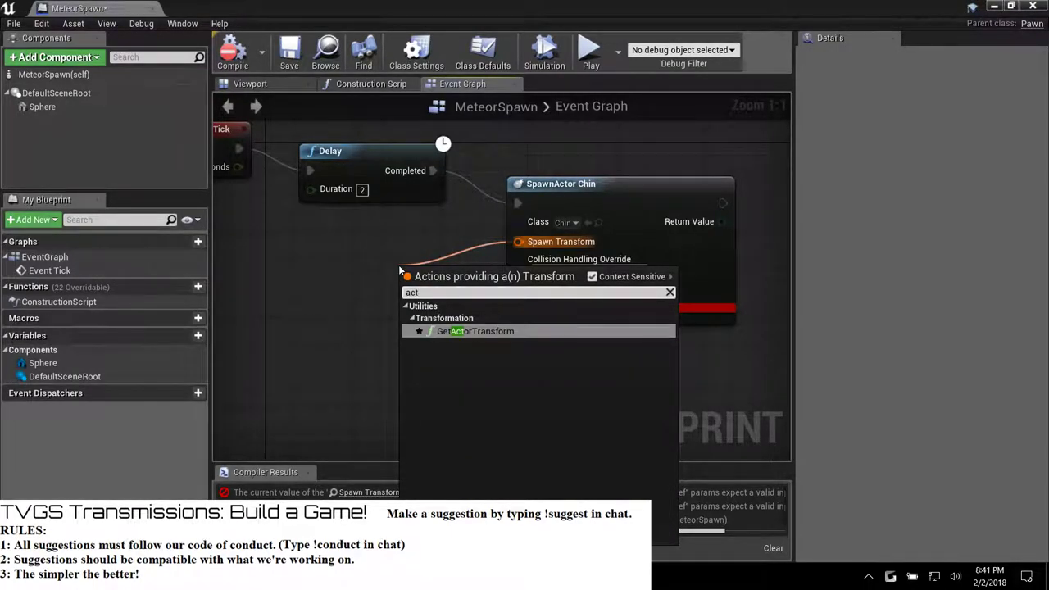
key("Return")
left_click_drag(464, 273, 371, 254)
left_click(233, 51)
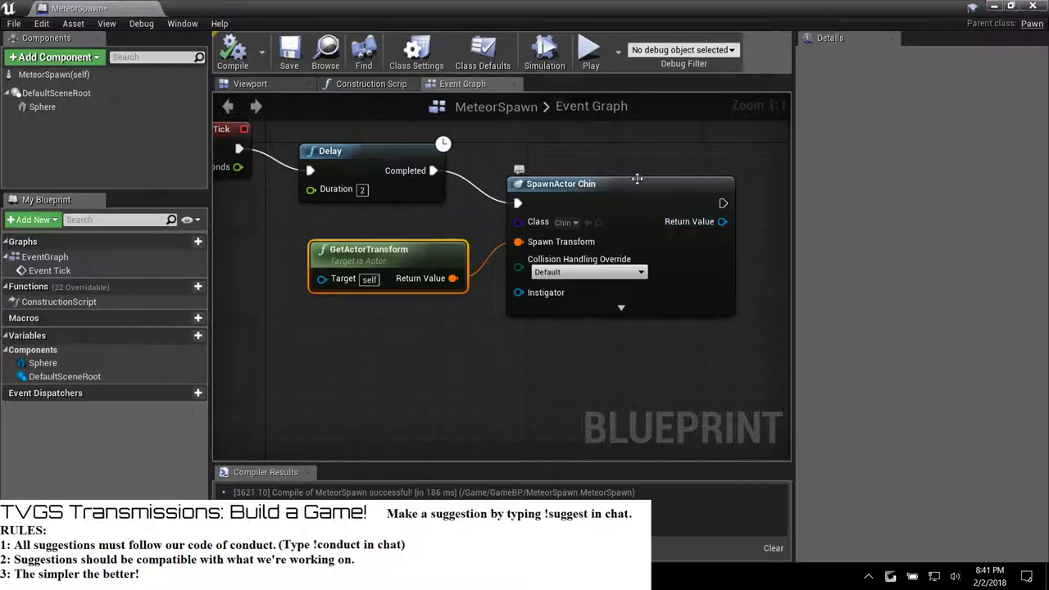
Review the SpawnActor Chin node's connections, close the MeteorSpawn blueprint and view the sphere's placement above the arena.
right_click_drag(634, 178, 520, 234)
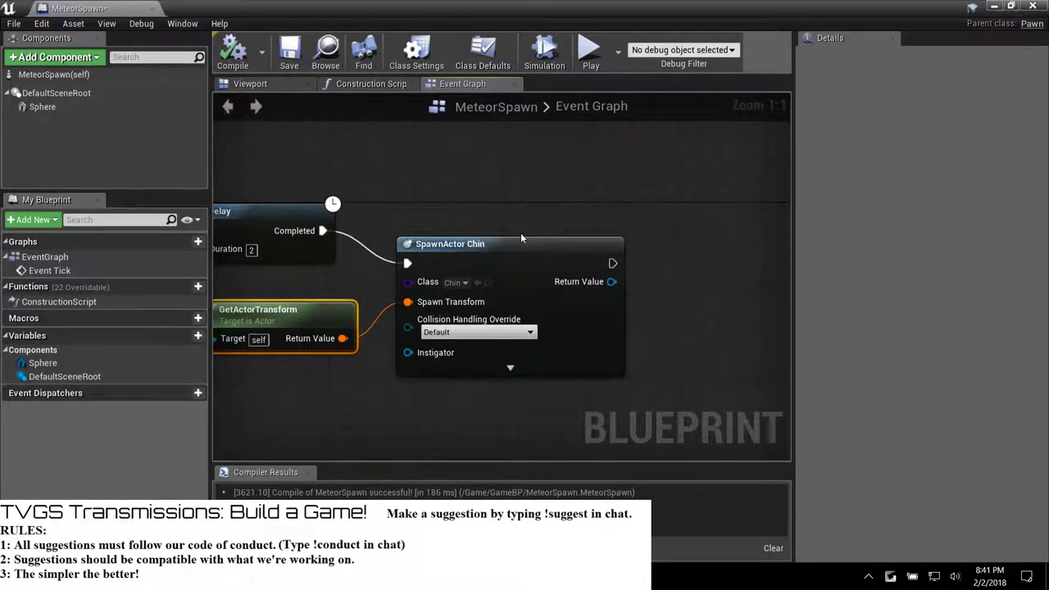
scroll(520, 234, "down", 1)
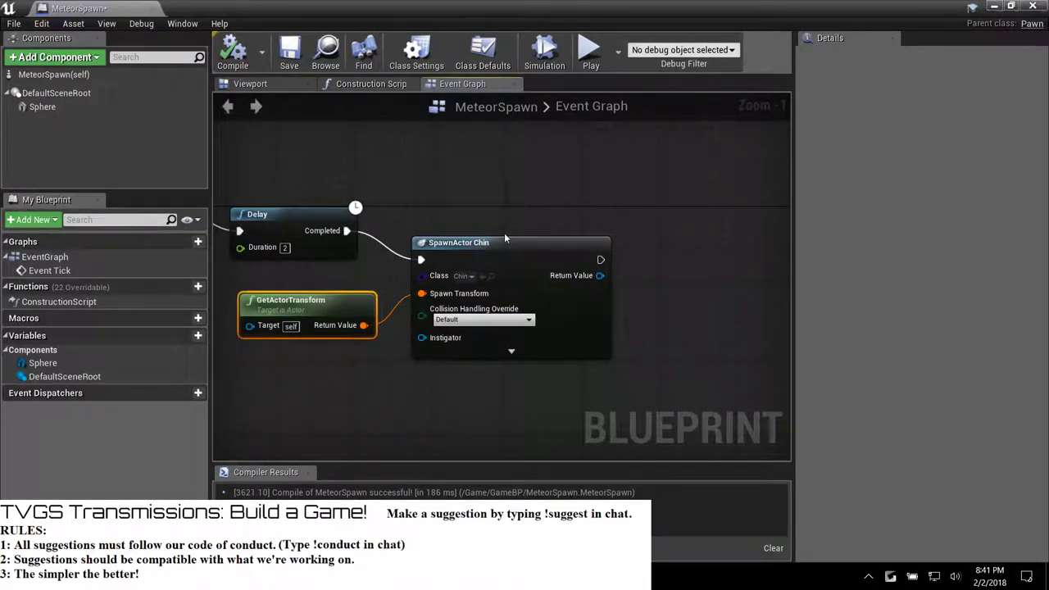
scroll(504, 235, "up", 1)
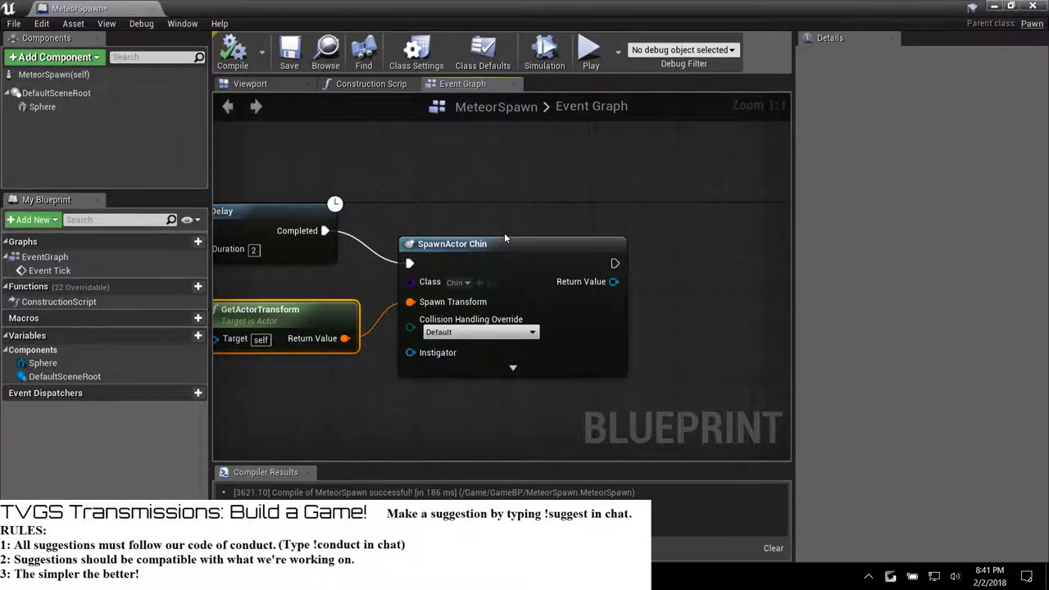
right_click_drag(432, 192, 449, 141)
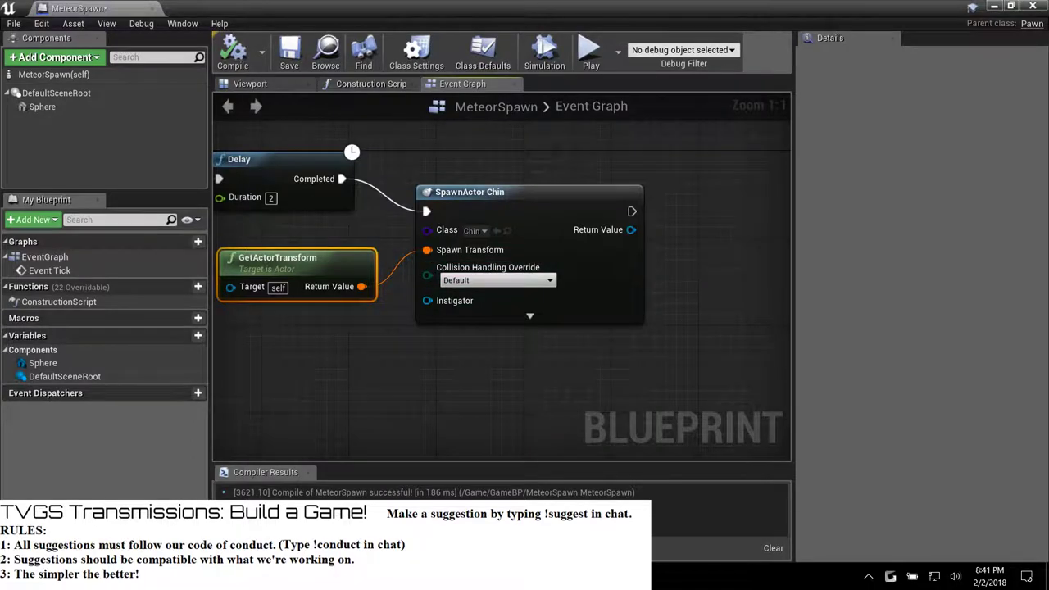
mouse_move(116, 576)
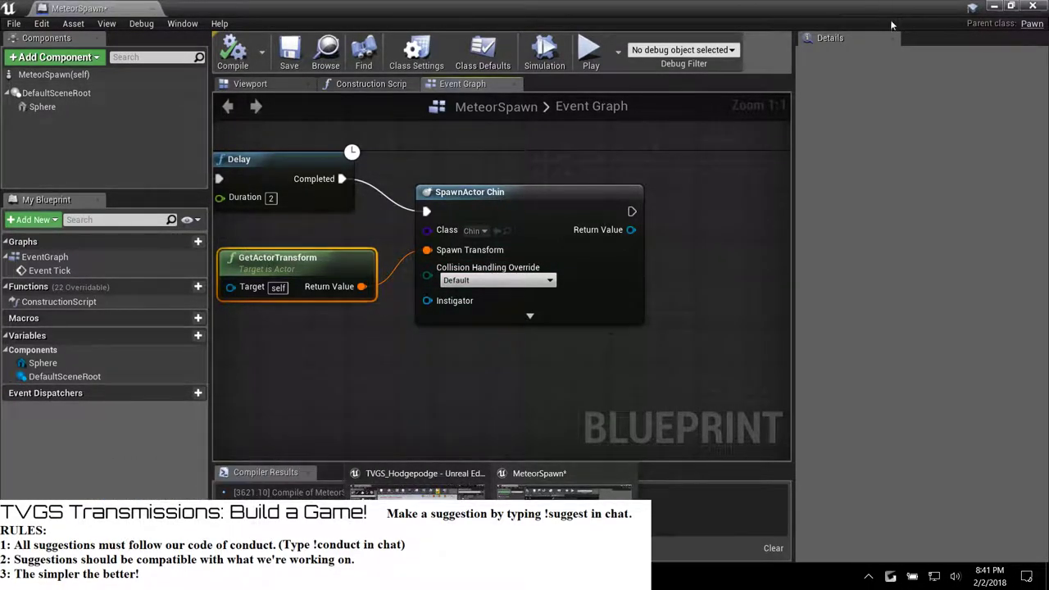
left_click(1031, 7)
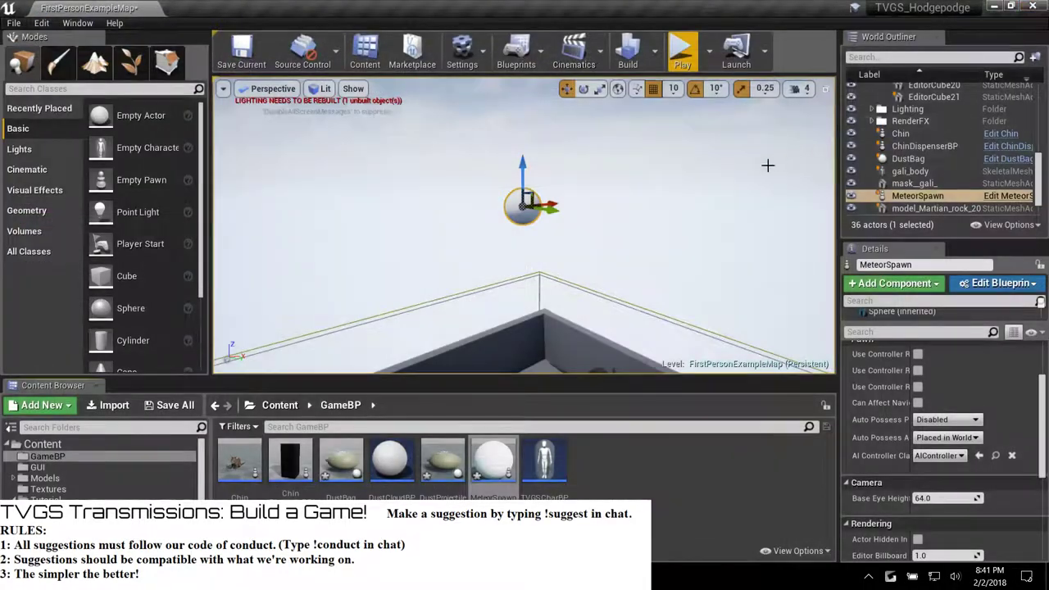
mouse_move(540, 199)
right_mouse_down()
mouse_move(622, 205)
mouse_move(590, 164)
mouse_move(540, 199)
right_mouse_up()
left_click_drag(465, 170, 463, 230)
Reopen the MeteorSpawn Event Graph and check the SpawnActor Chin node's hidden pins and available Class choices.
left_click(507, 455)
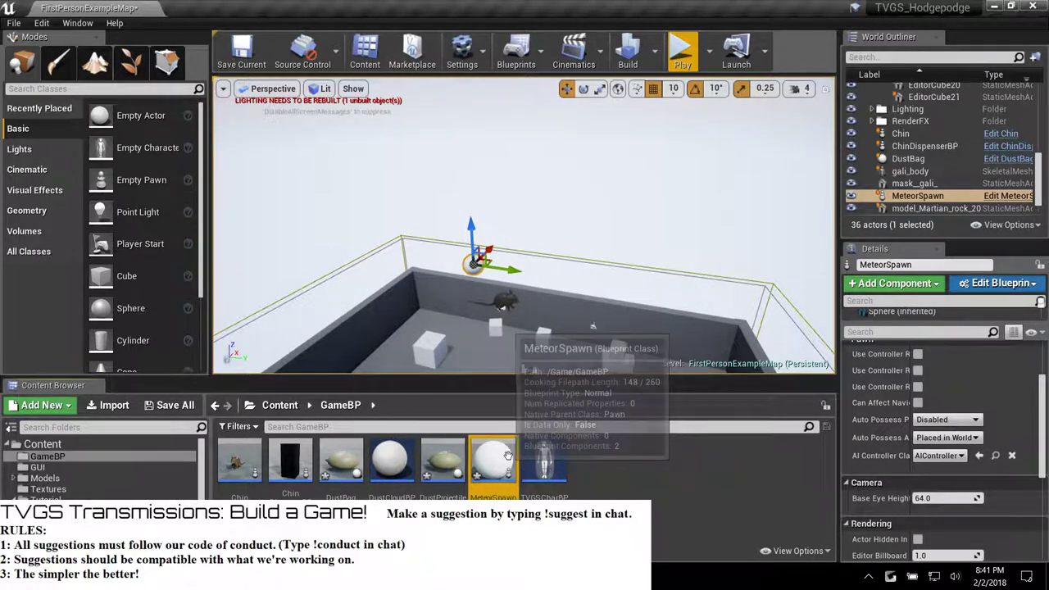
double_click(508, 455)
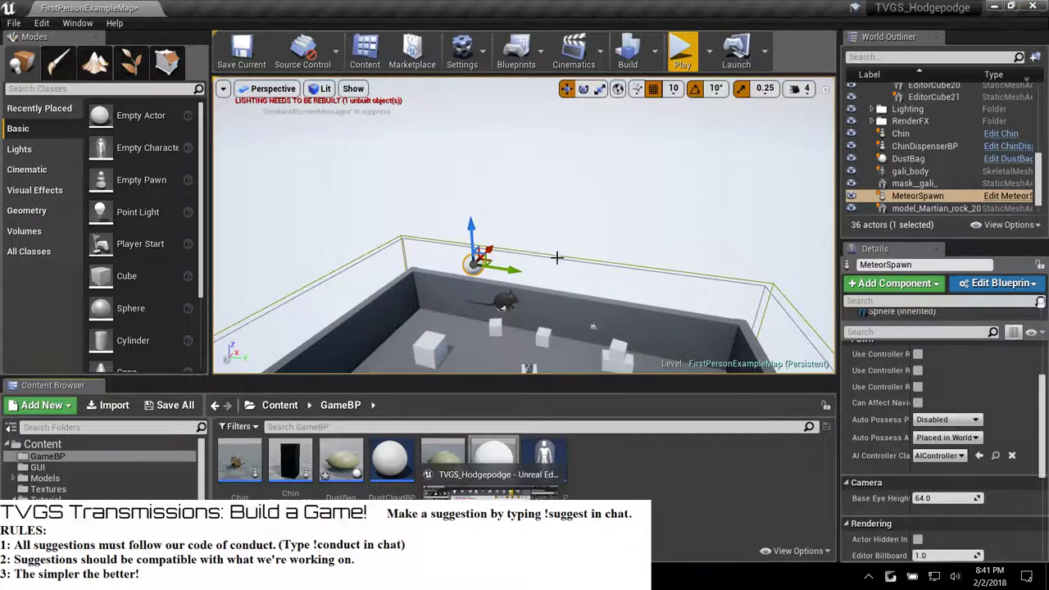
double_click(496, 459)
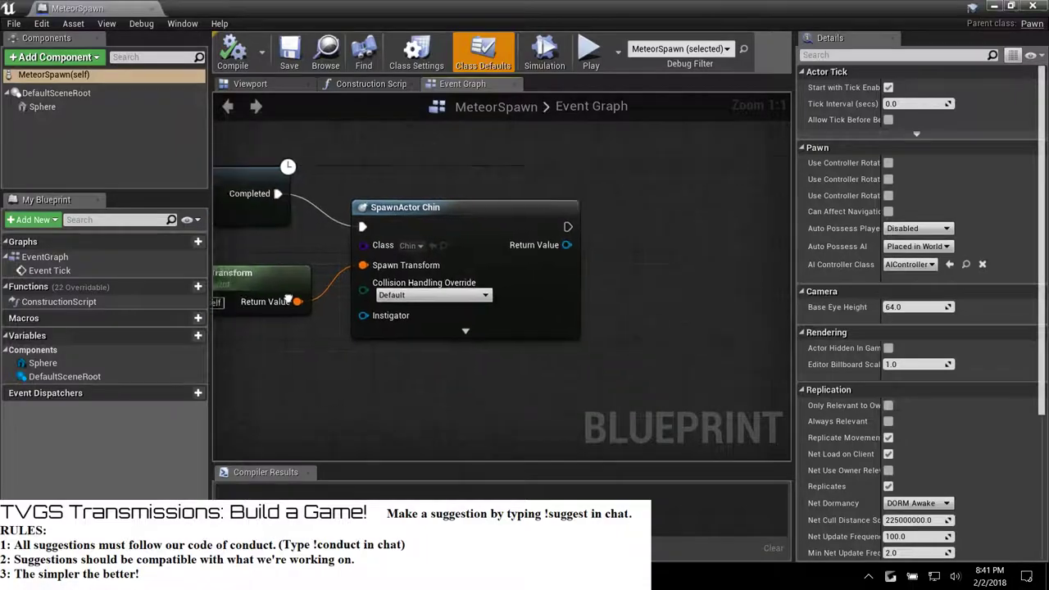
left_click(442, 305)
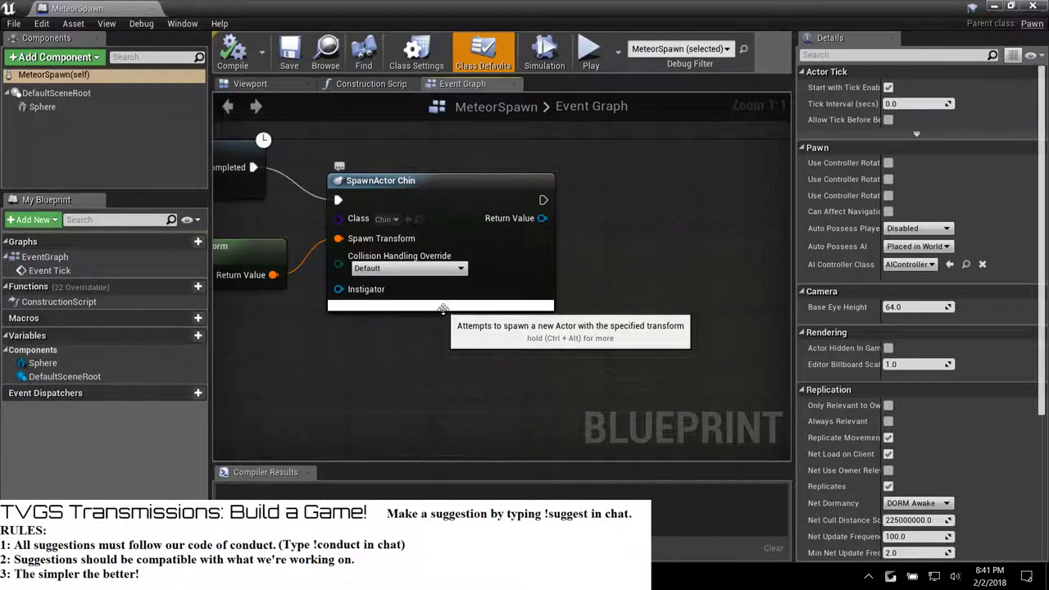
left_click(442, 325)
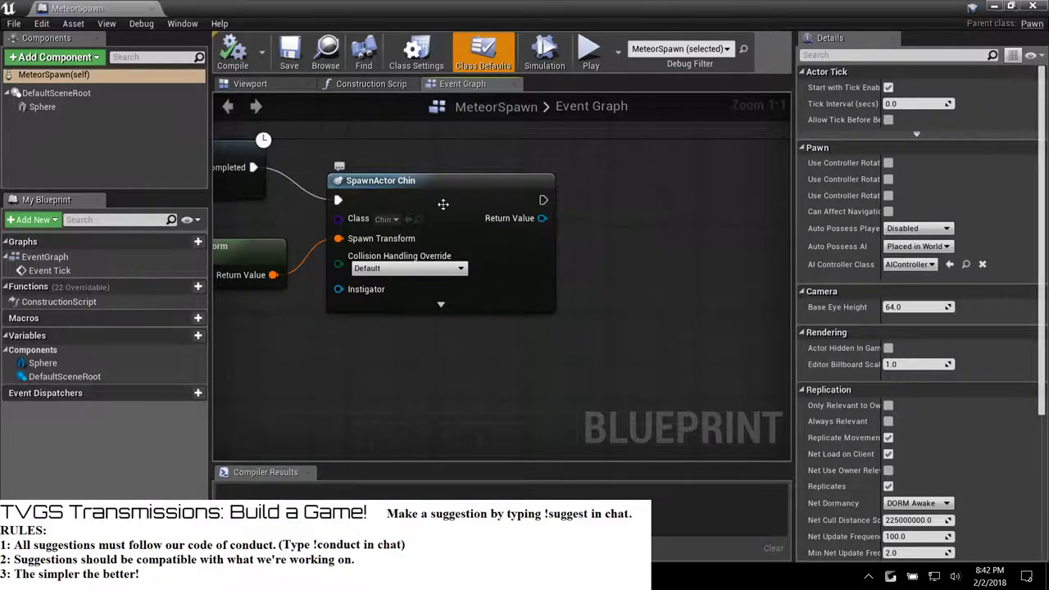
right_click_drag(388, 169, 498, 192)
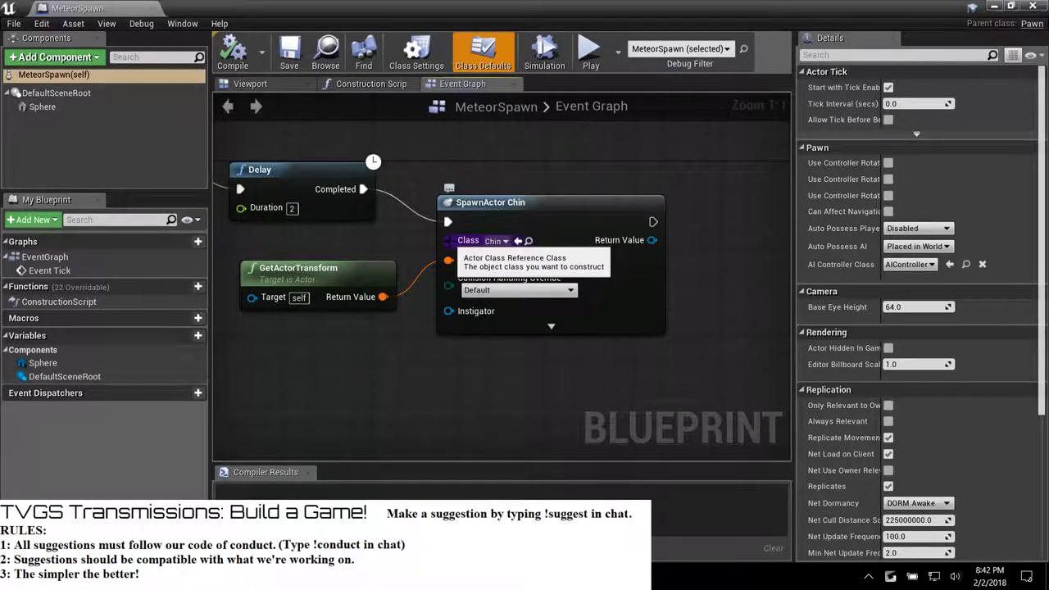
left_click(497, 241)
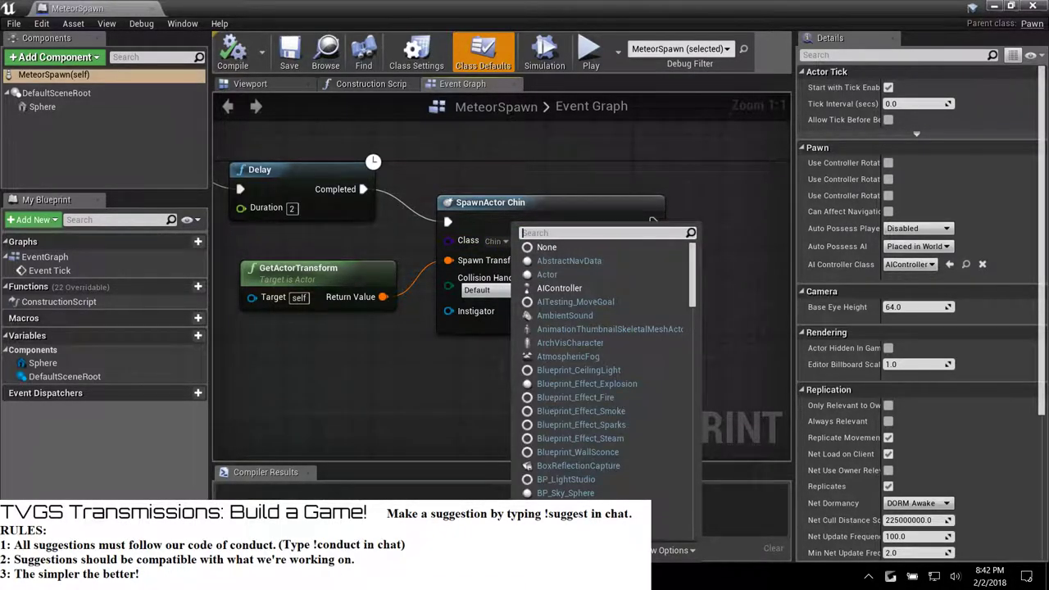
left_click(488, 574)
left_click(416, 483)
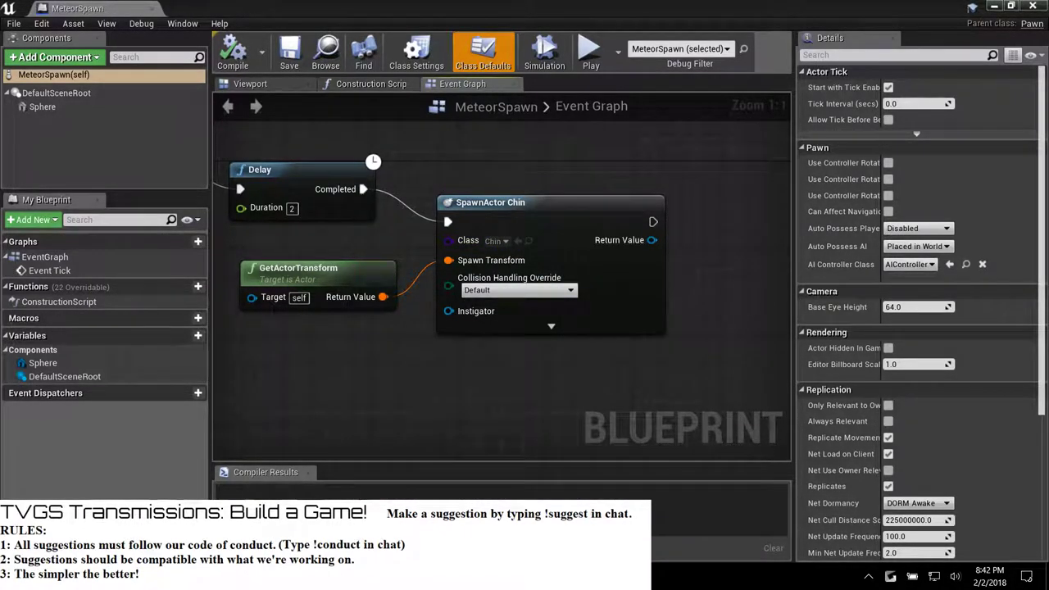
Return to the level, select the Chin actor and inspect the MeteorSpawn sphere above it from below.
left_click(992, 6)
left_click(502, 301)
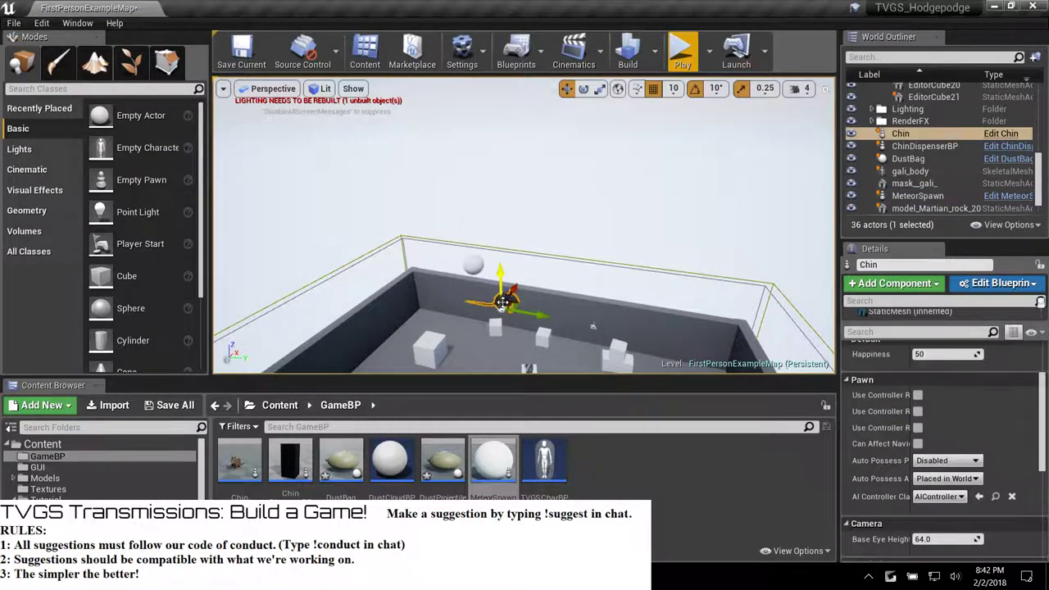
key("f")
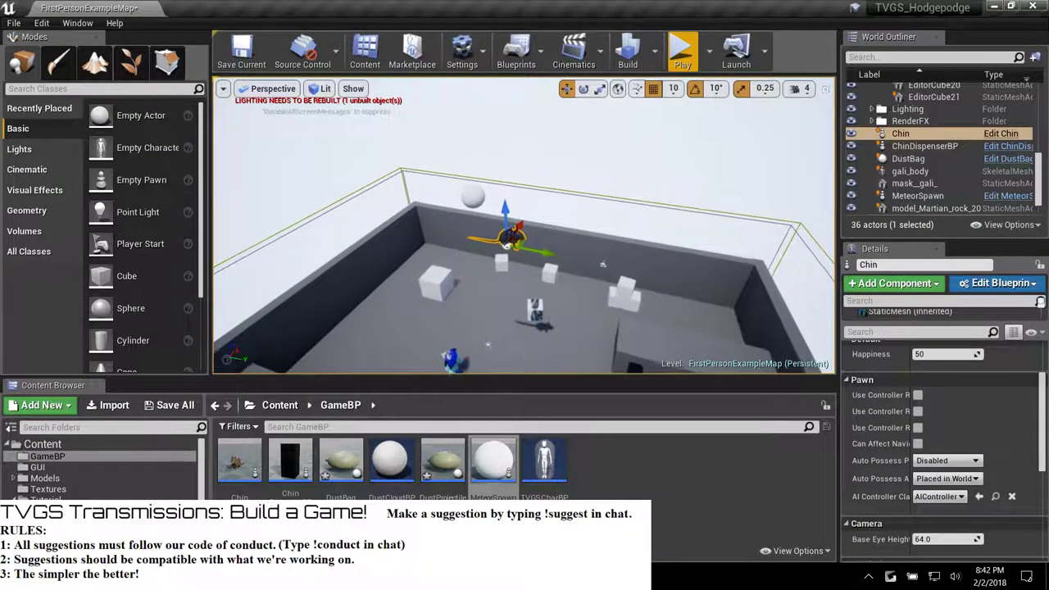
key("w")
right_click_drag(525, 226, 393, 115)
key("s")
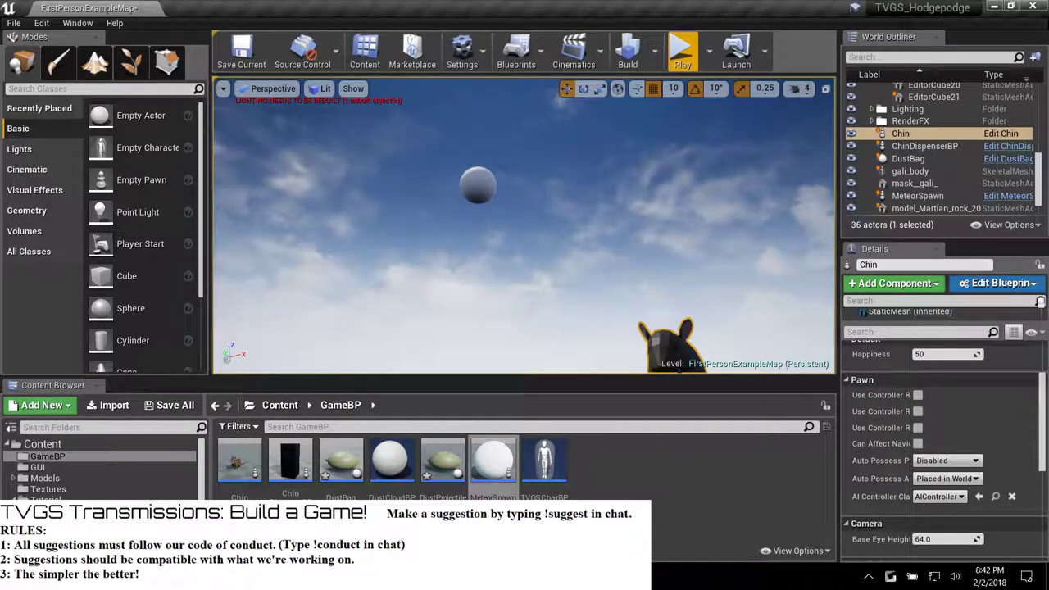
Return to the MeteorSpawn Event Graph, reveal the SpawnActor Chin node's advanced pins and enable blueprint simulation.
left_click(489, 574)
left_click(571, 524)
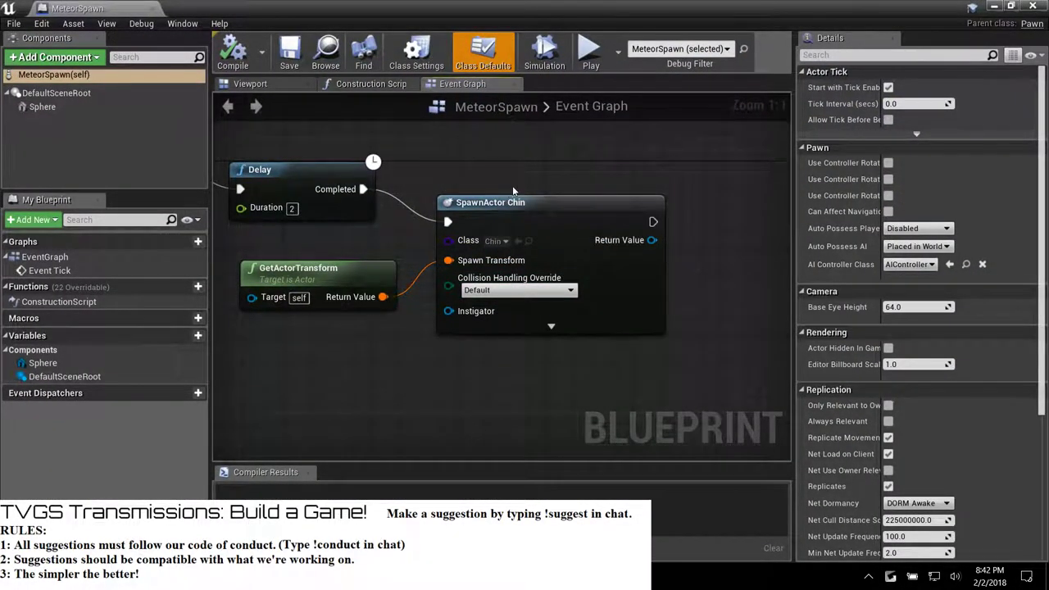
right_click_drag(512, 187, 497, 205)
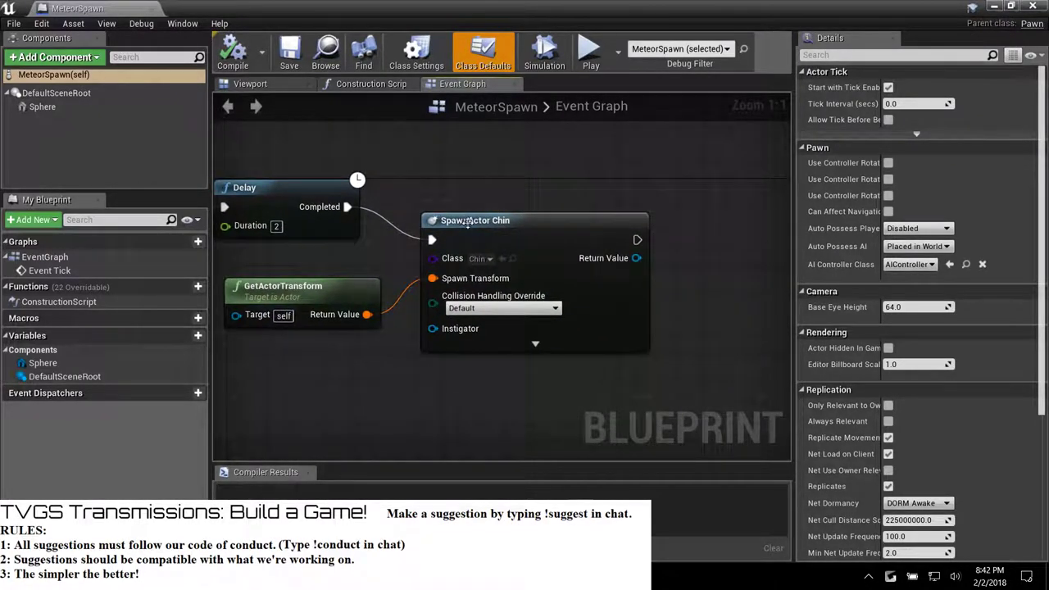
left_click(534, 344)
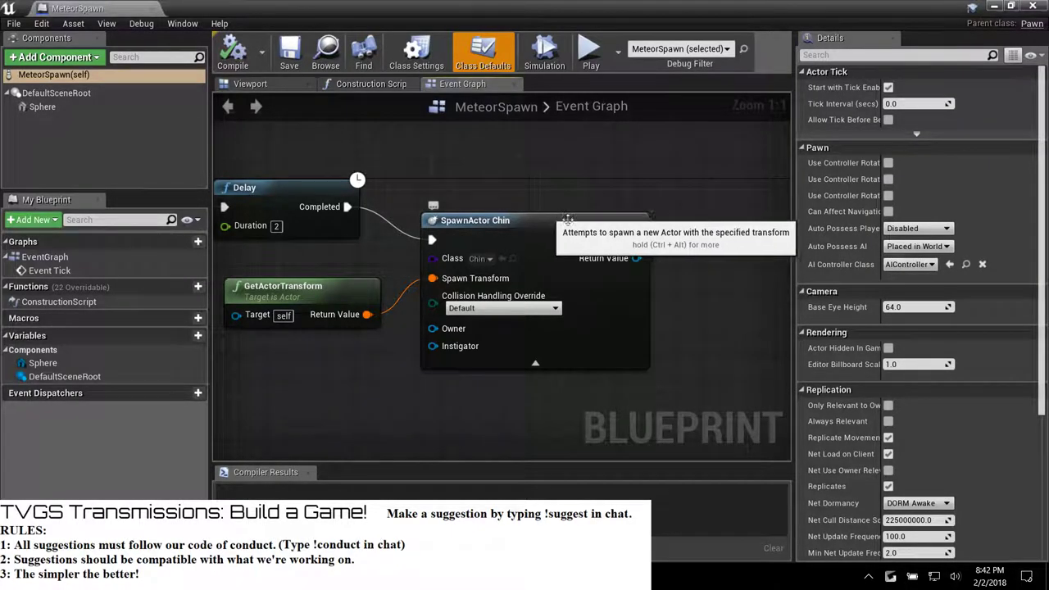
left_click(541, 58)
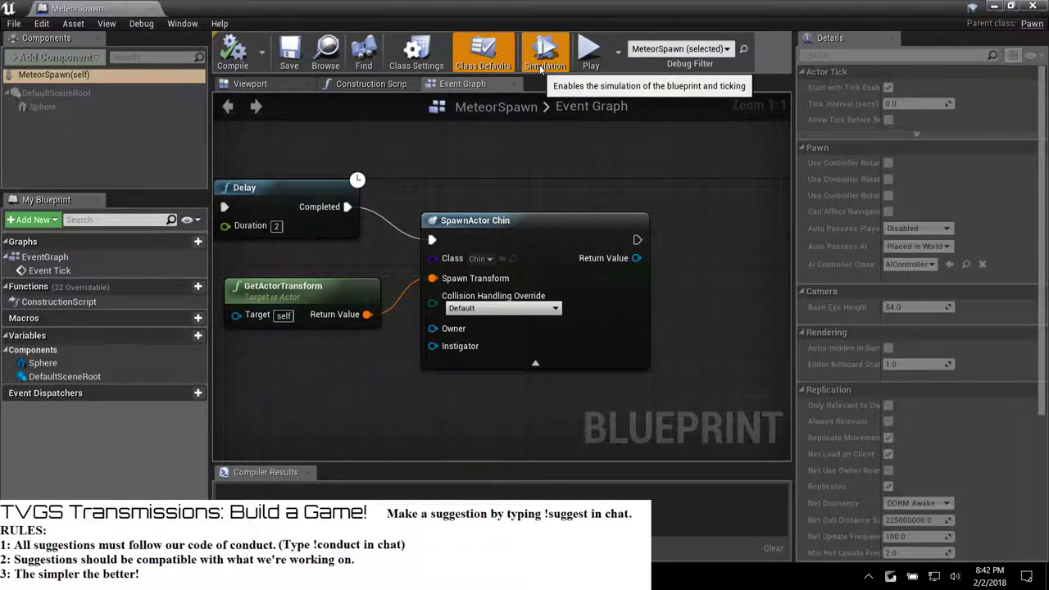
Set breakpoints on the SpawnActor Chin and Delay nodes in the MeteorSpawn Event Graph.
left_click(428, 221)
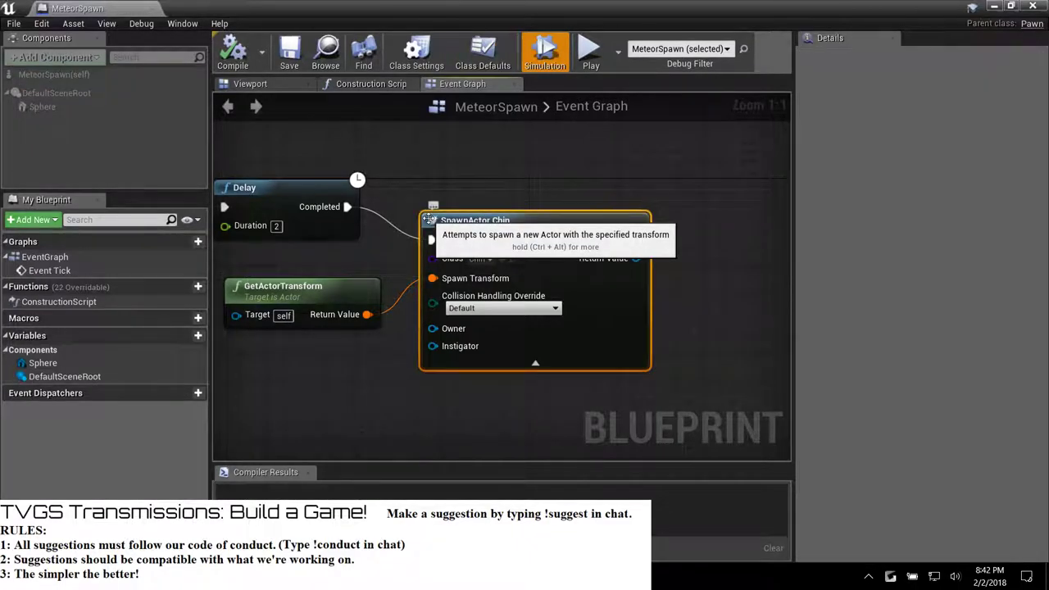
right_click(429, 222)
left_click(488, 450)
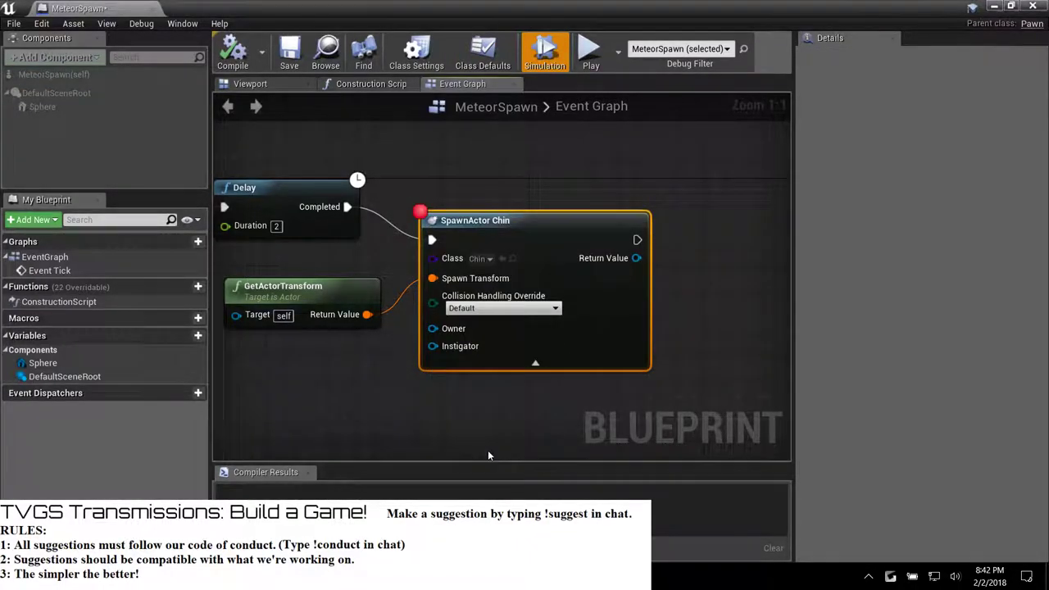
right_click_drag(287, 370, 451, 421)
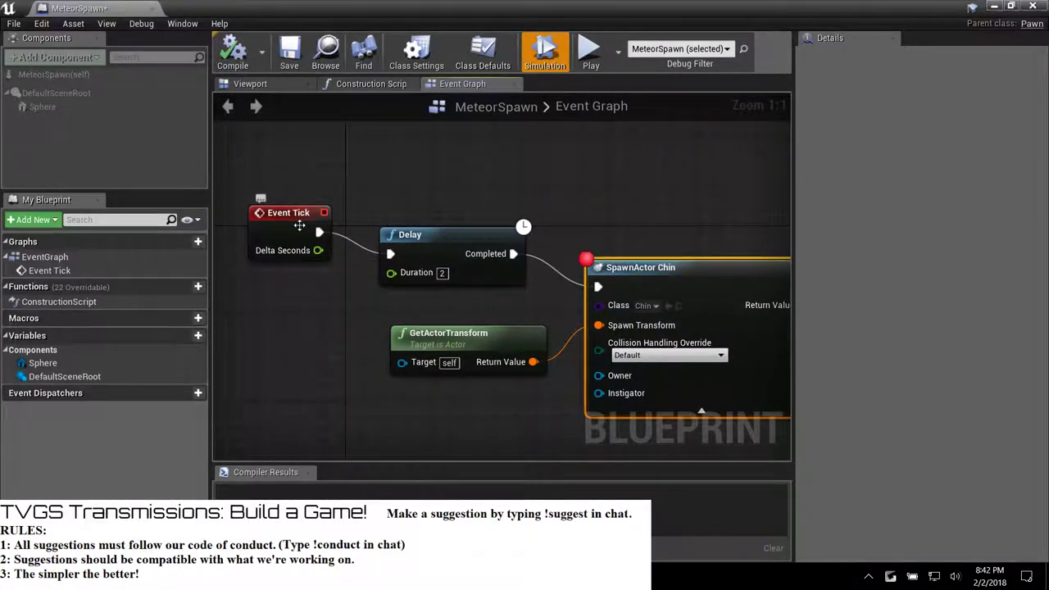
left_click(301, 209)
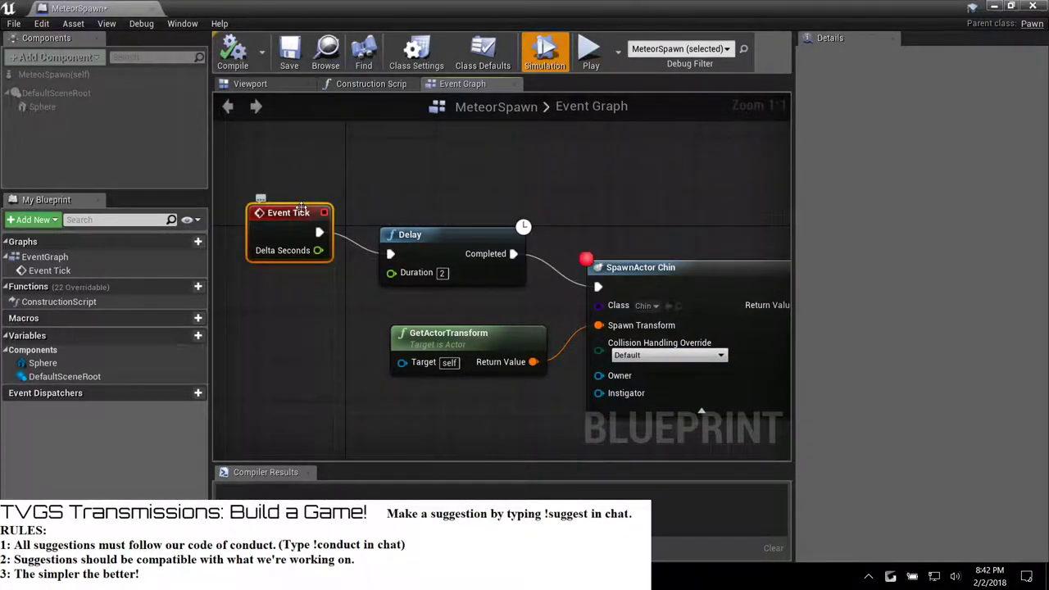
right_click(383, 233)
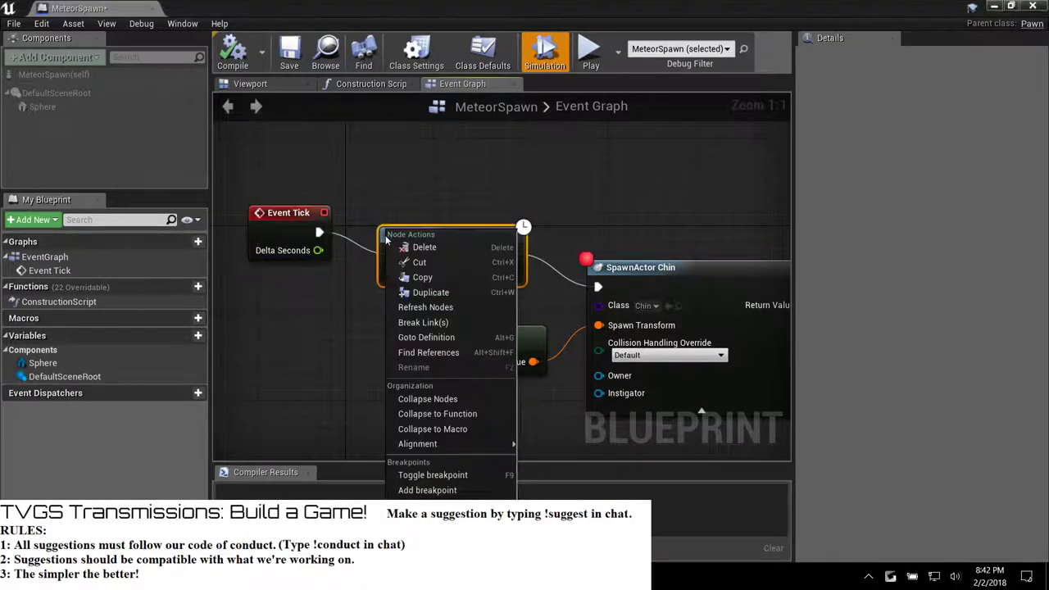
left_click(444, 476)
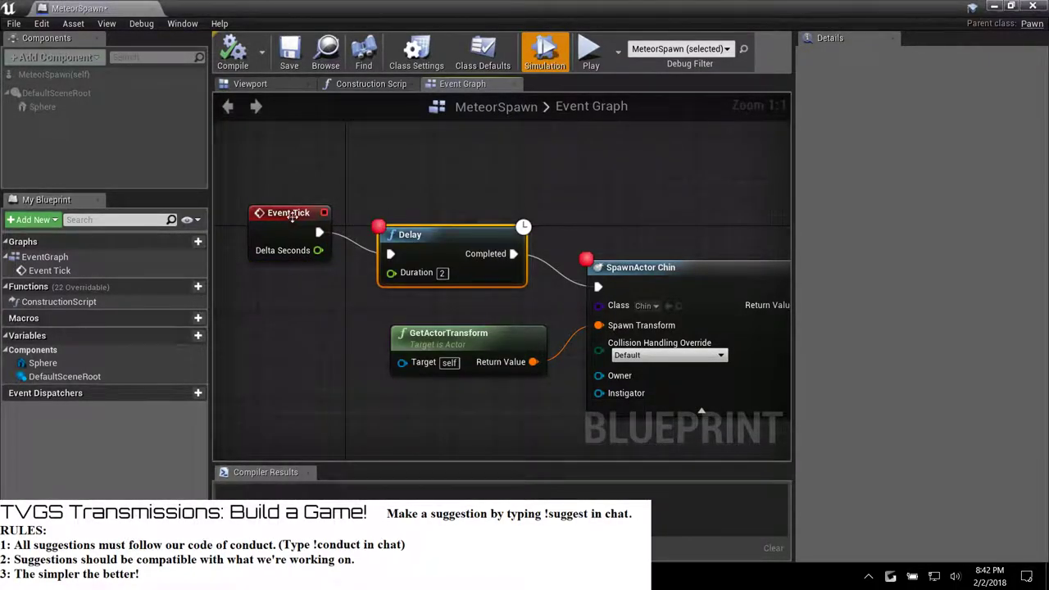
right_click(292, 214)
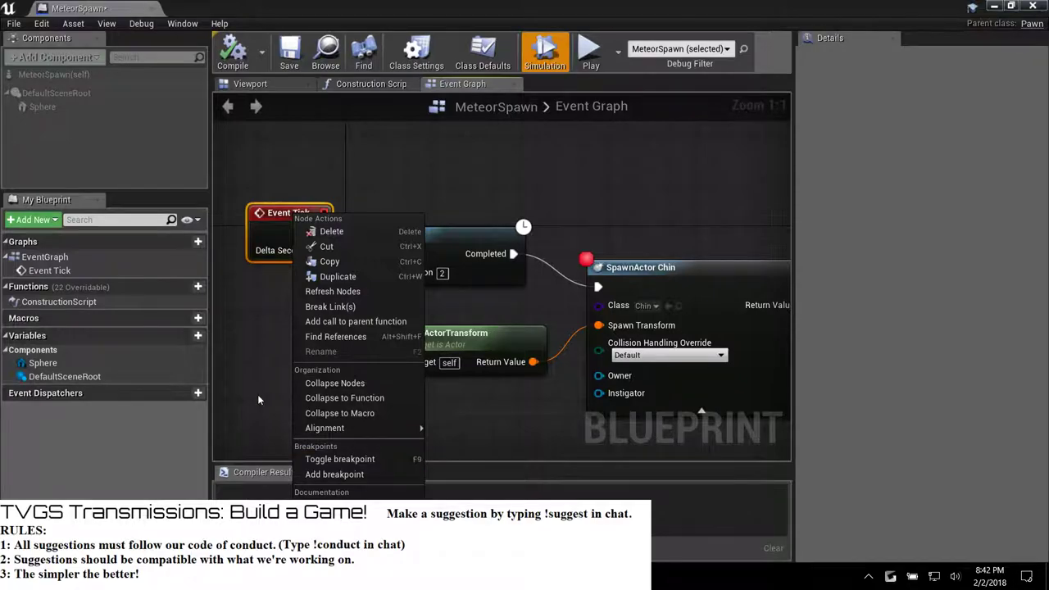
left_click(264, 431)
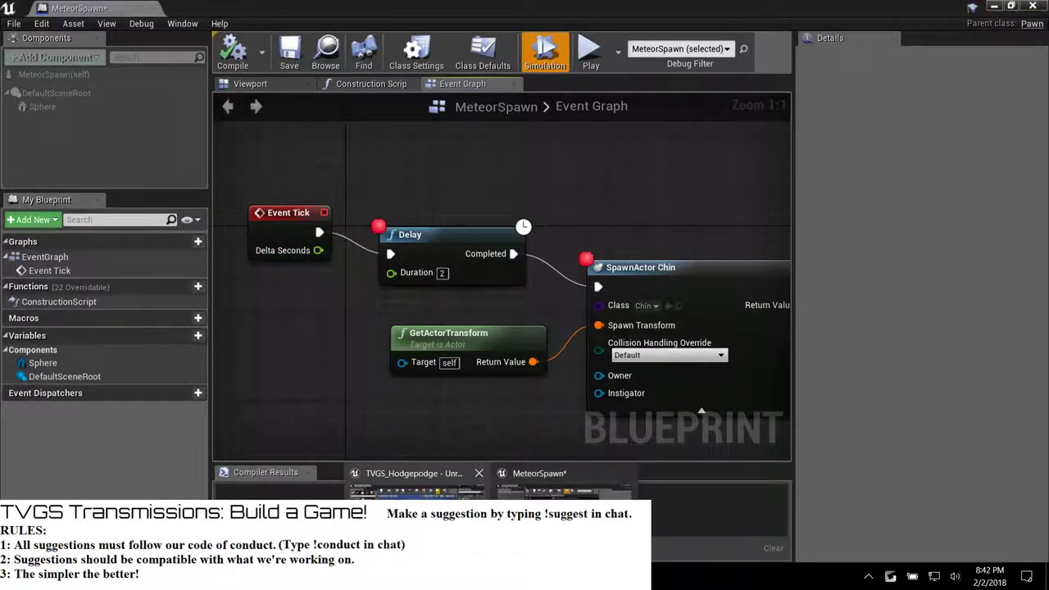
Play the level and repeatedly resume past the Delay and SpawnActor Chin breakpoints to trace MeteorSpawn's execution.
left_click(586, 59)
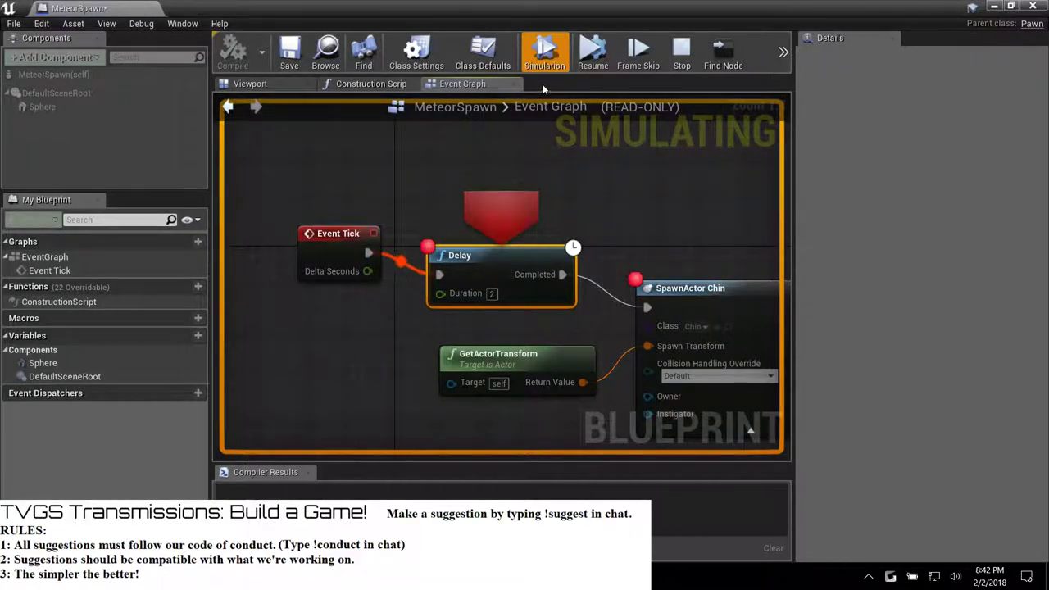
left_click(594, 75)
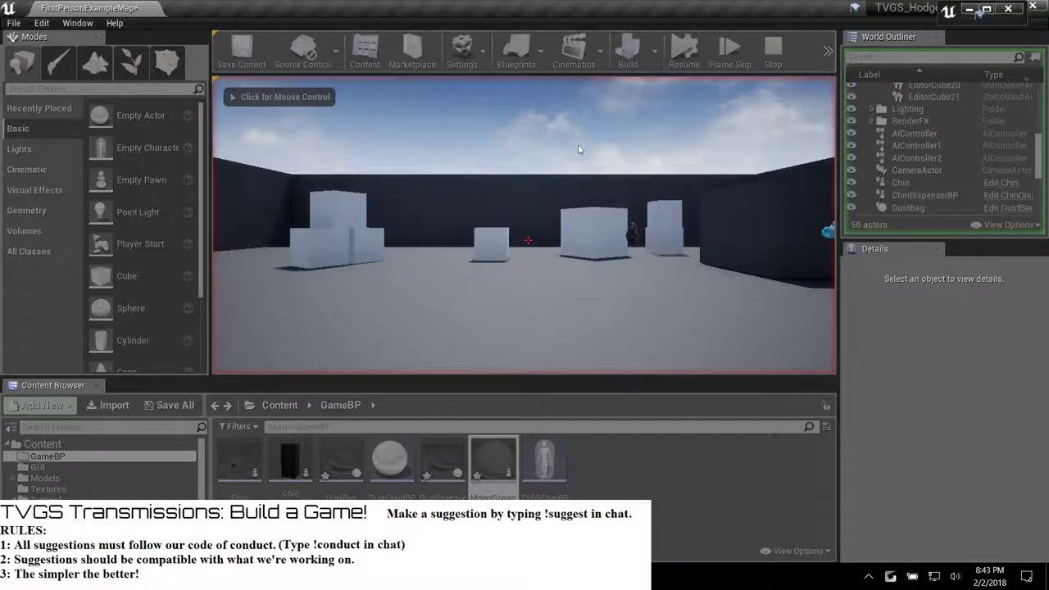
left_click(578, 149)
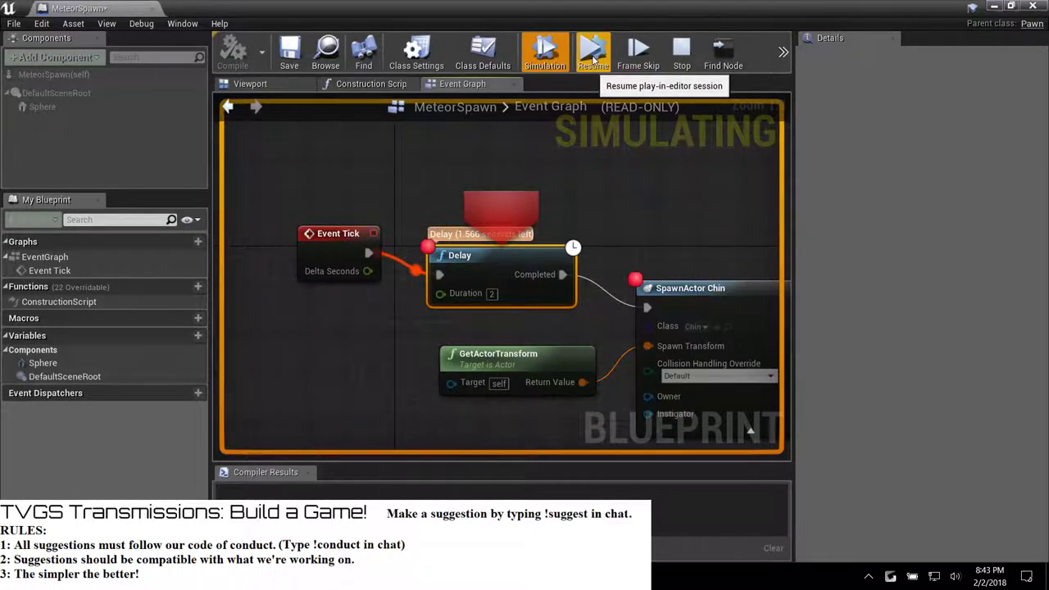
left_click(591, 59)
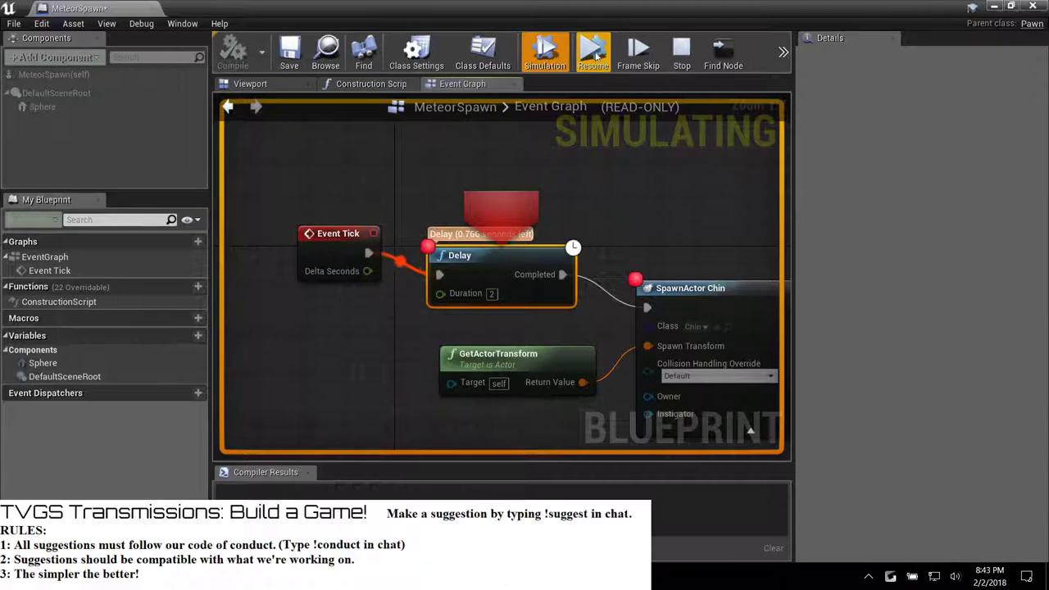
left_click(594, 76)
left_click(593, 65)
left_click(592, 67)
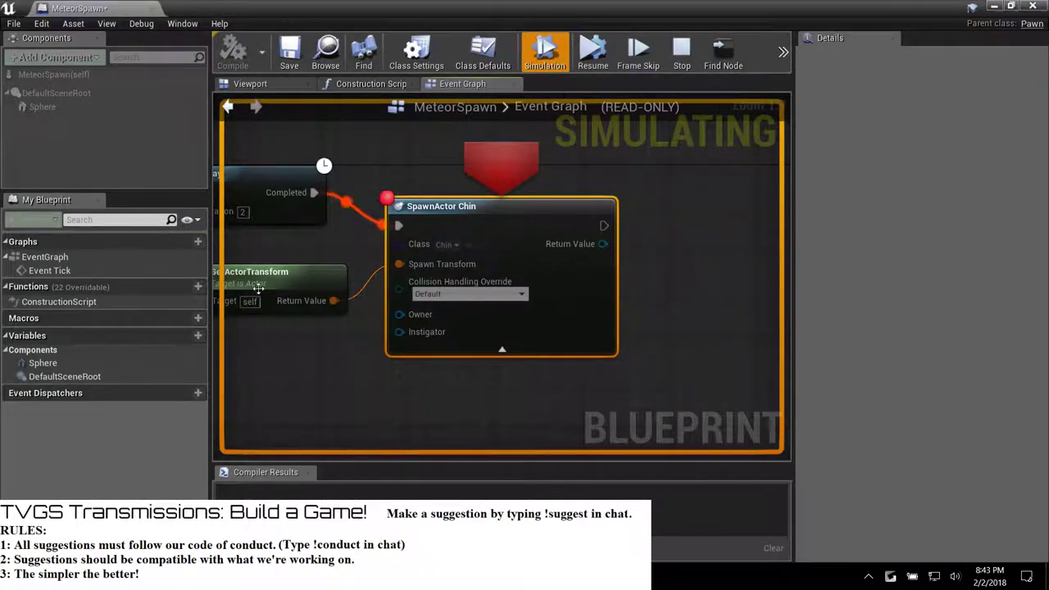
left_click(597, 76)
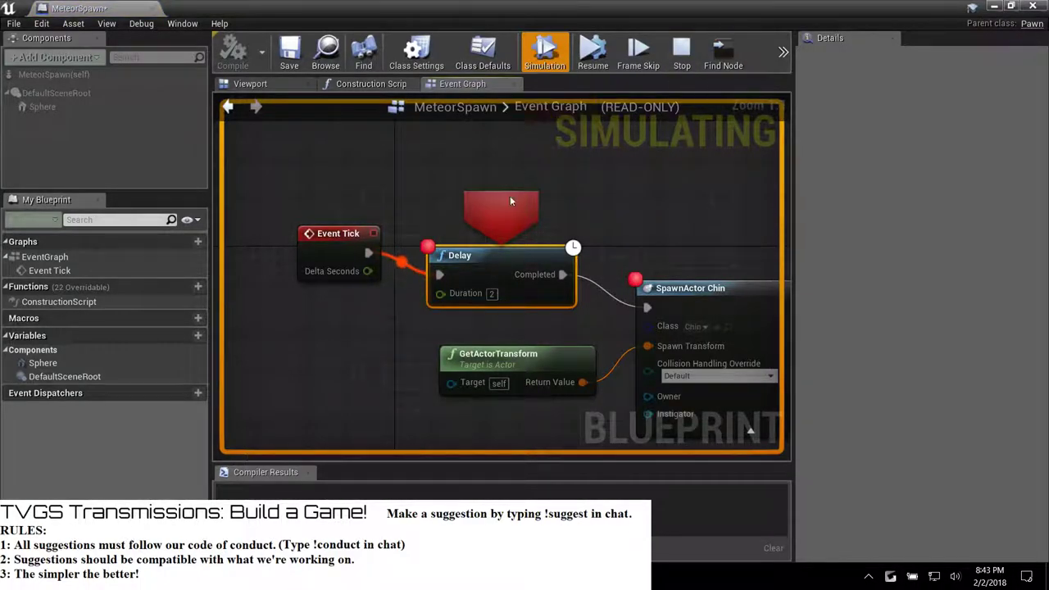
Remove the breakpoints from the Delay and SpawnActor Chin nodes, resume the paused session and stop it.
right_click(432, 248)
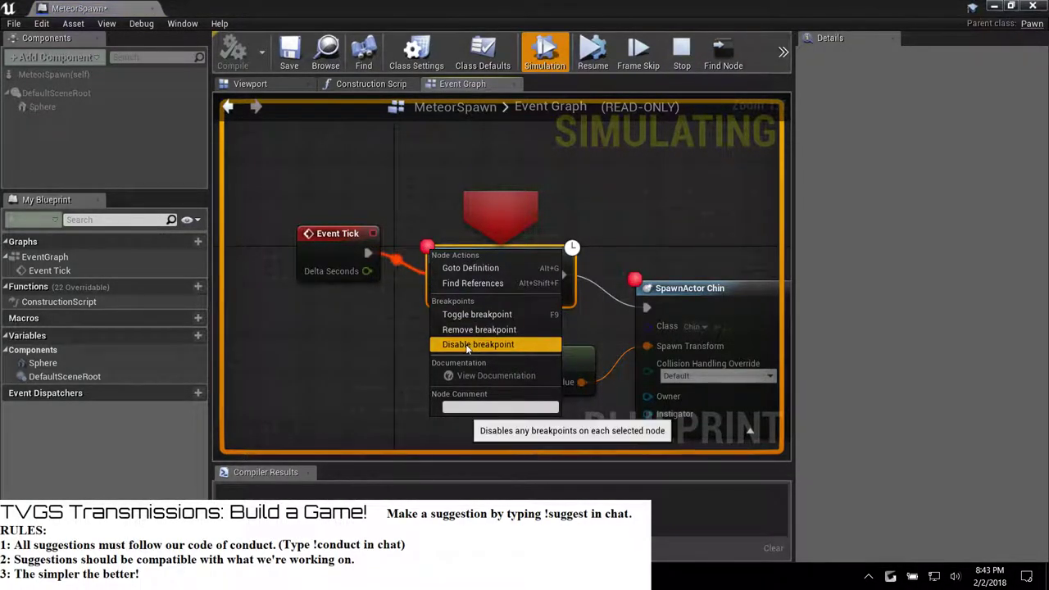
left_click(466, 342)
right_click(661, 288)
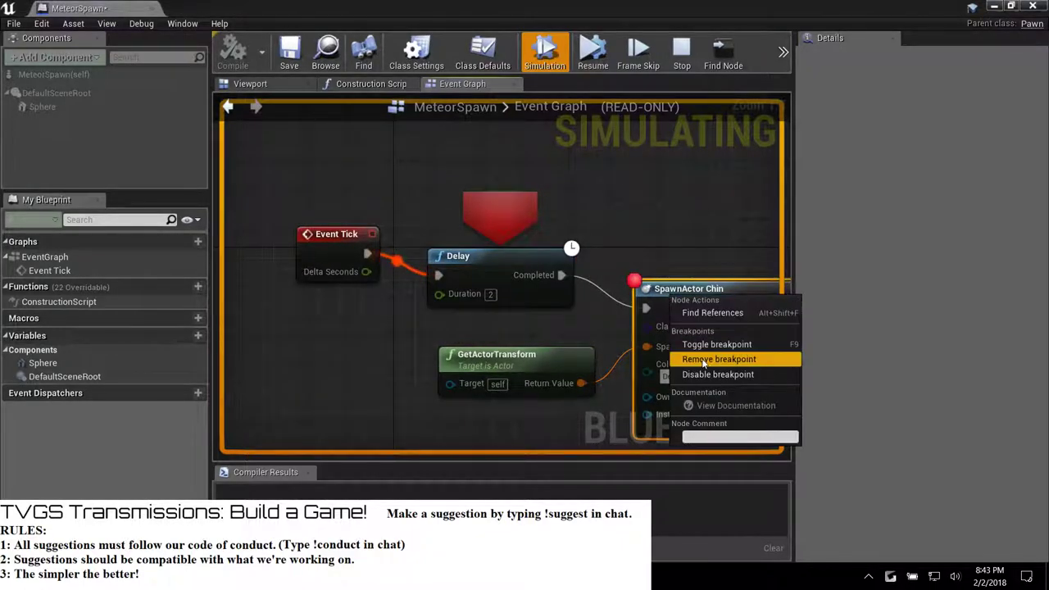
left_click(705, 361)
left_click(592, 51)
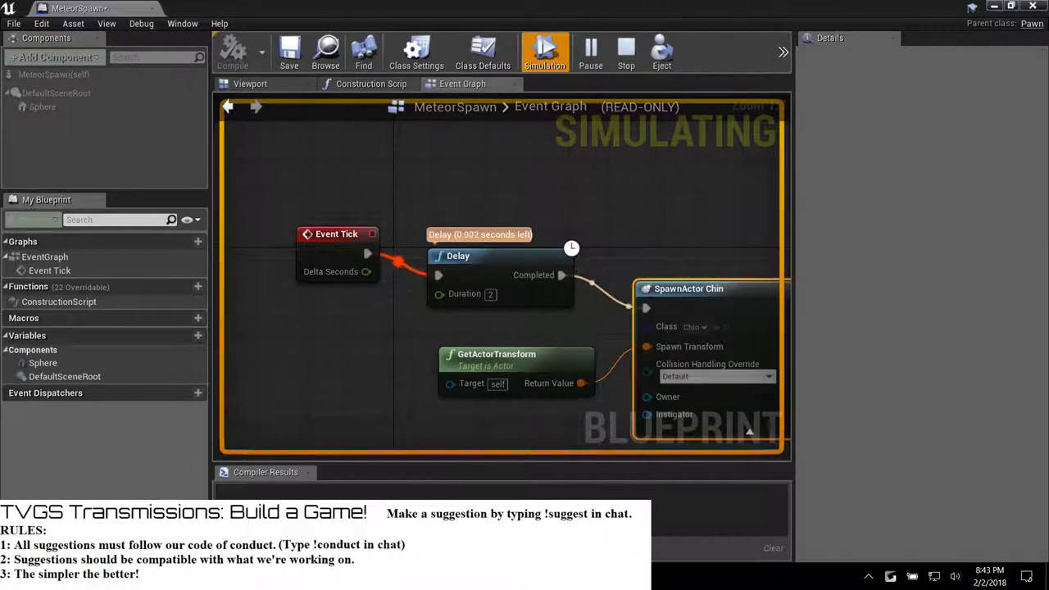
key("Escape")
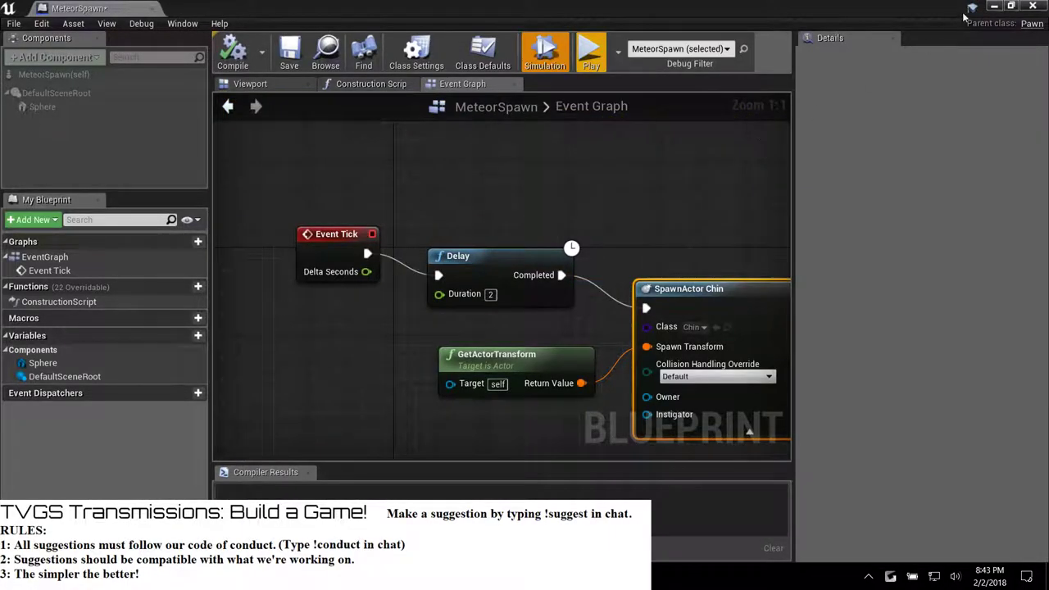
Close the MeteorSpawn blueprint and play the level, looking up at the MeteorSpawn sphere for spawned Chin actors.
left_click(1030, 7)
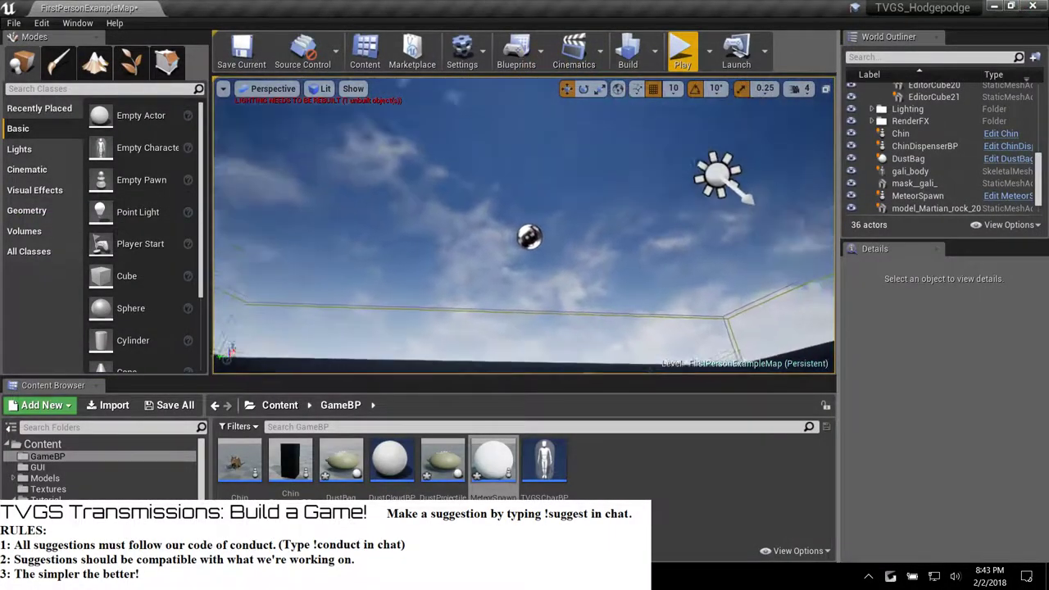
right_click_drag(523, 225, 523, 262)
key("s")
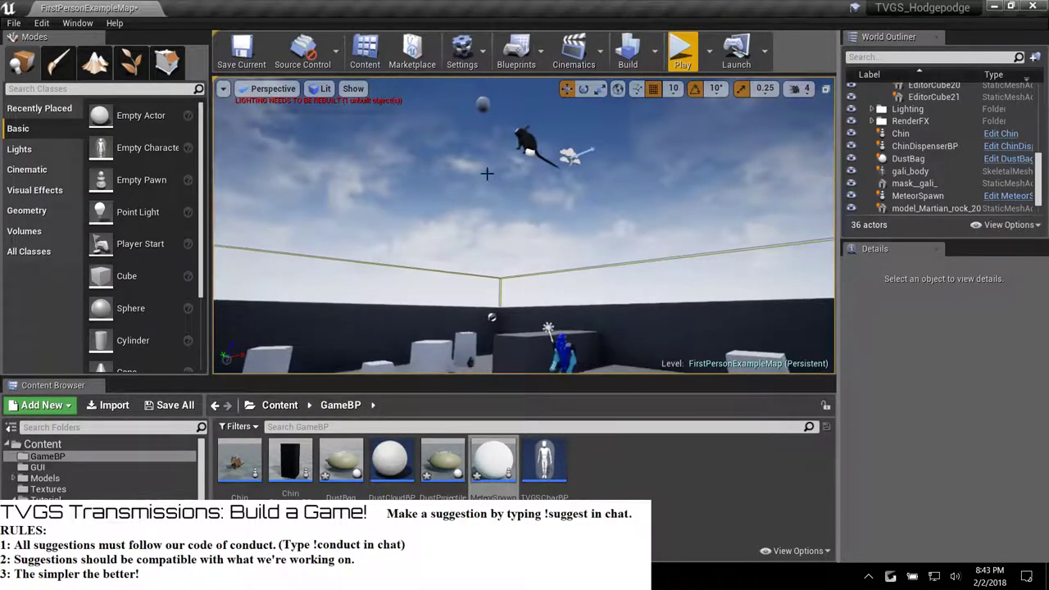
left_click(678, 52)
key("alt+p")
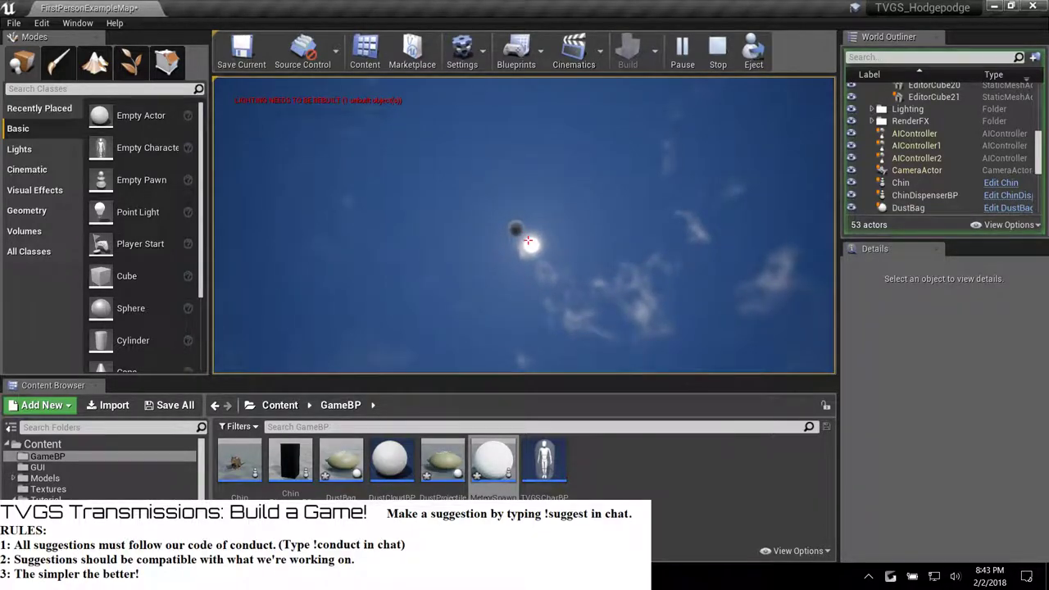
key("Escape")
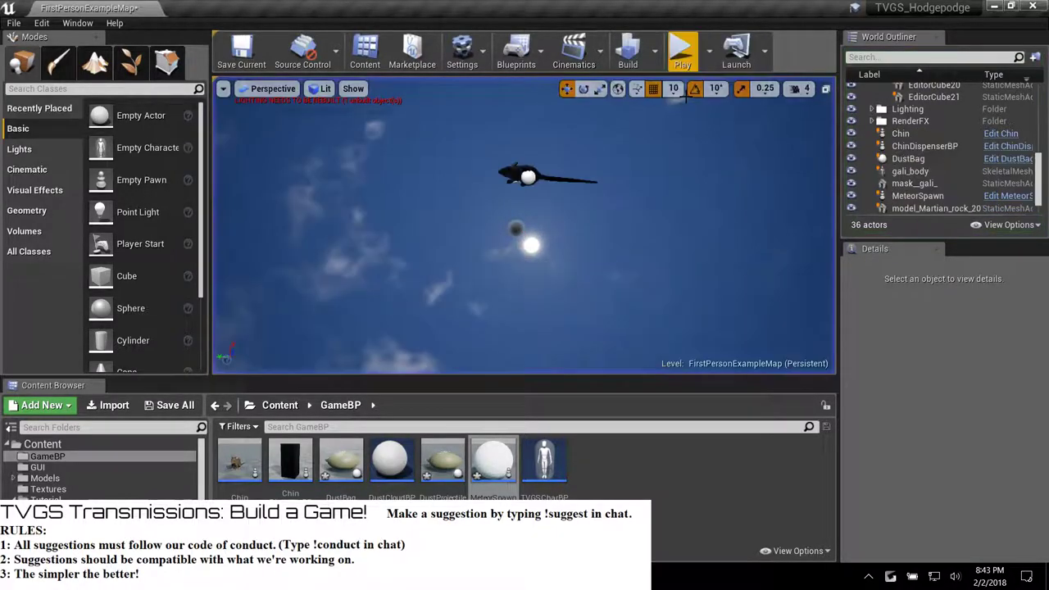
Play the level again, collapse the ArenaGeometry folder in the World Outliner and check the actor list for spawned Chins.
left_click(683, 56)
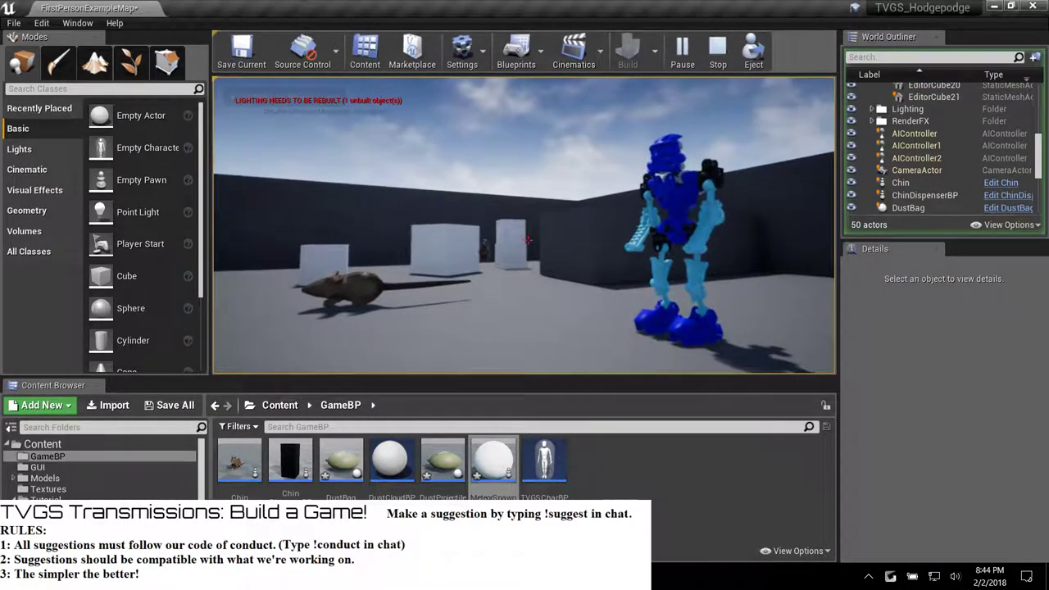
key("shift+F1")
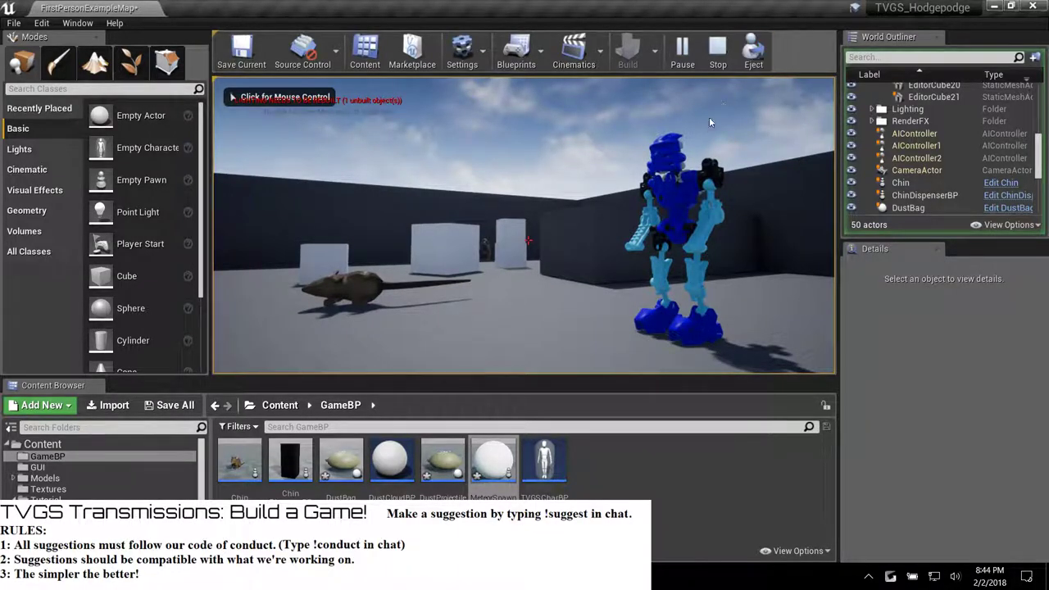
scroll(945, 162, "down", 5)
scroll(946, 164, "up", 6)
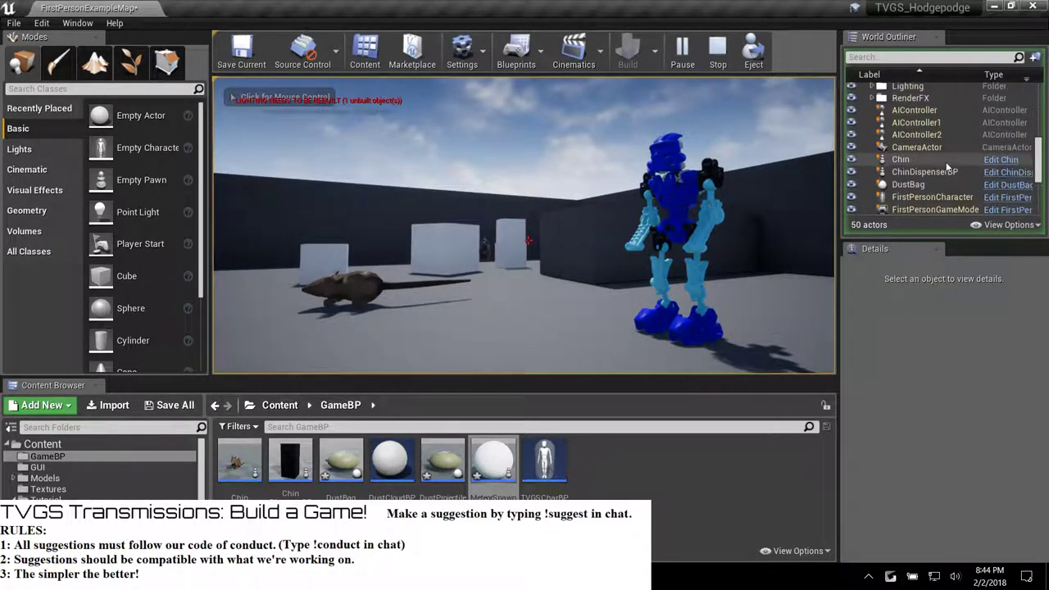
scroll(945, 164, "up", 10)
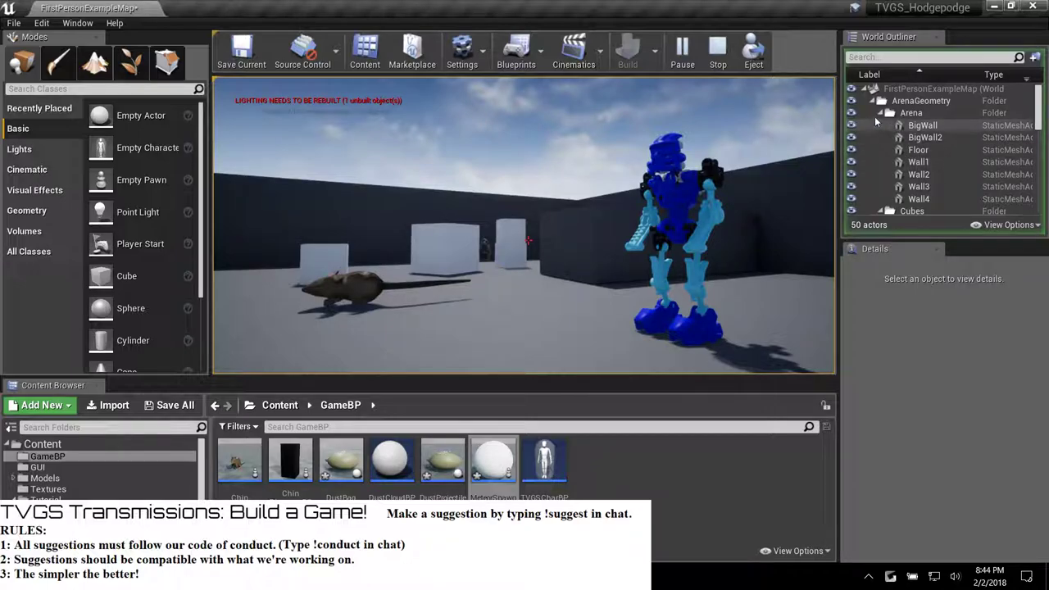
left_click(868, 102)
left_click(871, 102)
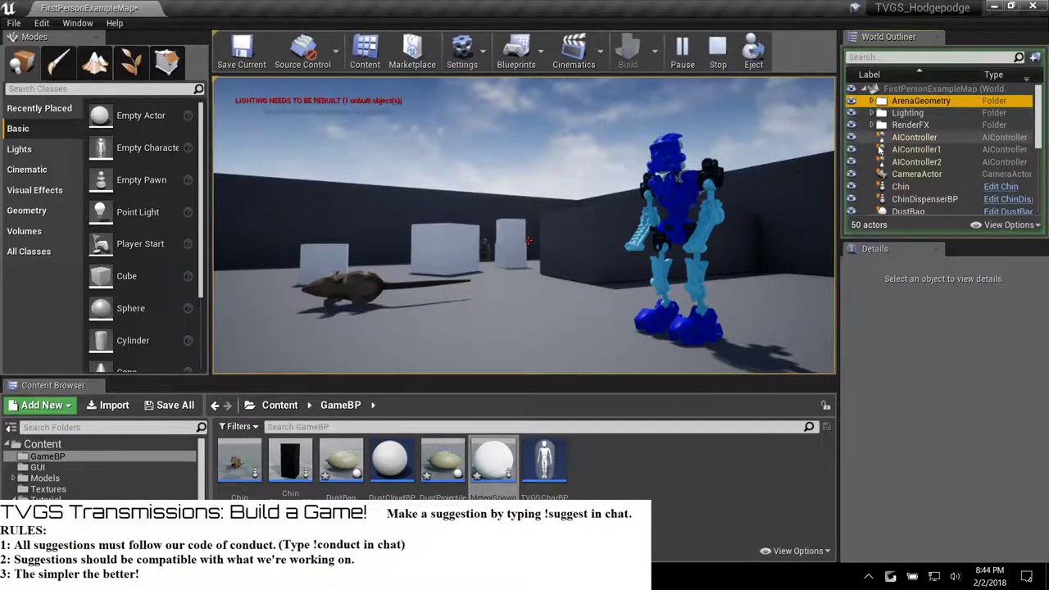
scroll(910, 184, "down", 2)
scroll(910, 183, "down", 2)
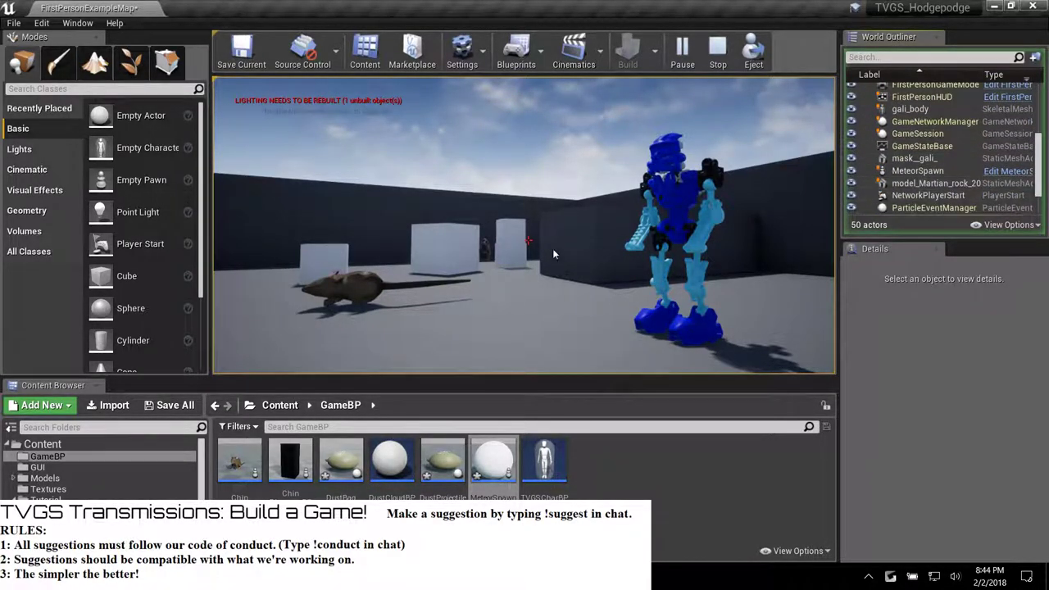
Resume control of the character, back away and look up at the MeteorSpawn sphere, and end the play session.
left_click(506, 218)
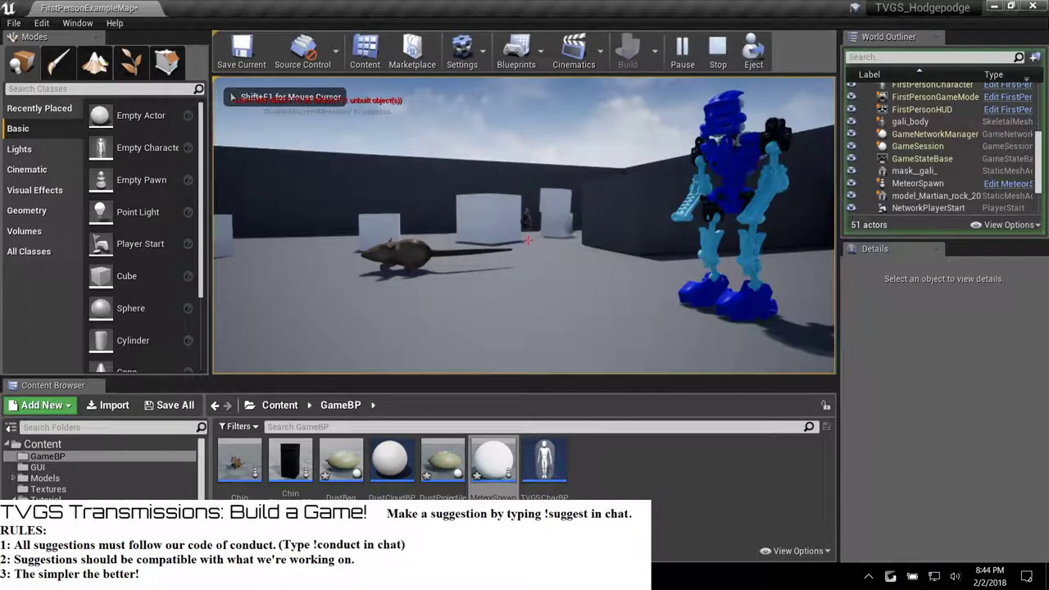
key("s")
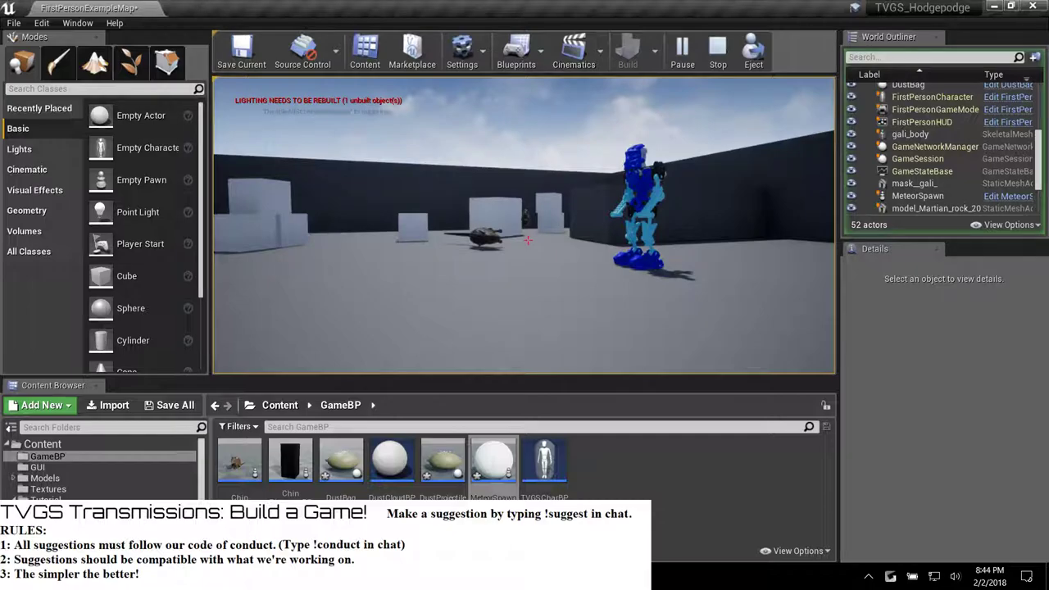
mouse_move(528, 240)
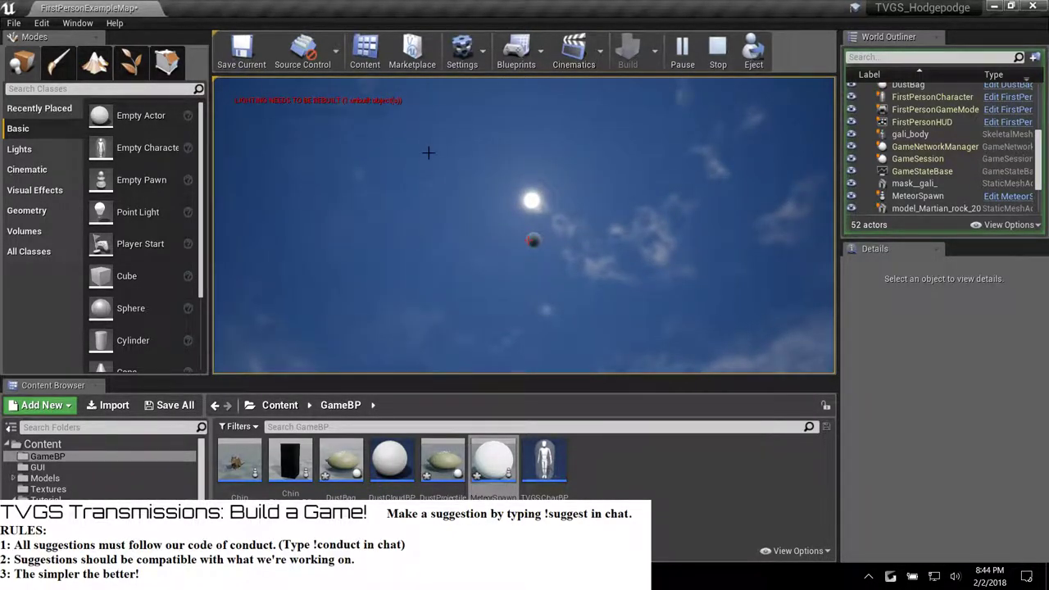
key("Escape")
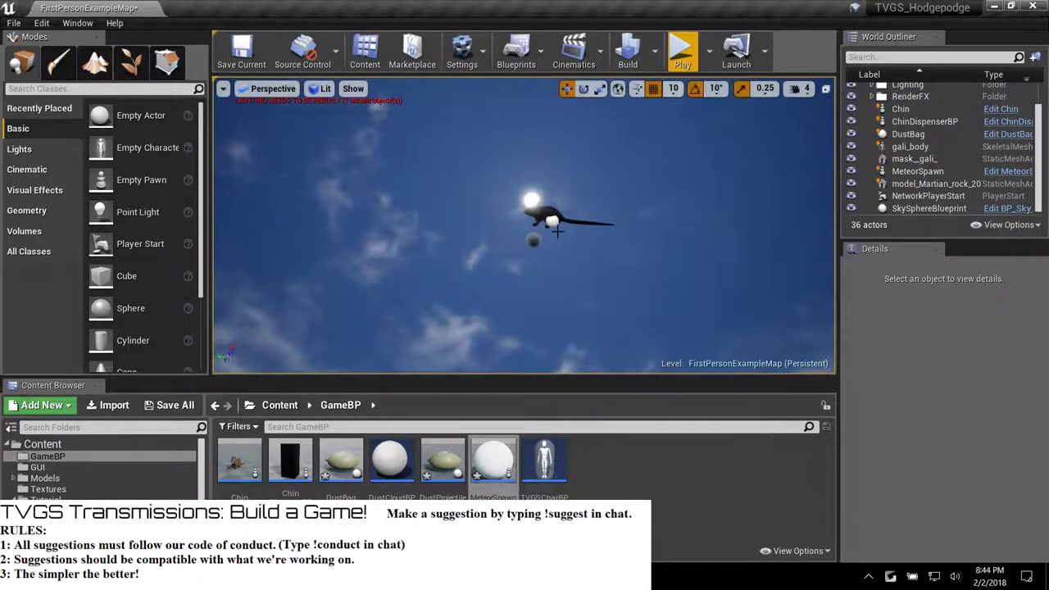
Fly up to the MeteorSpawn sphere above the arena, select it and inspect the sky around it.
key("w")
right_click_drag(524, 225, 537, 304)
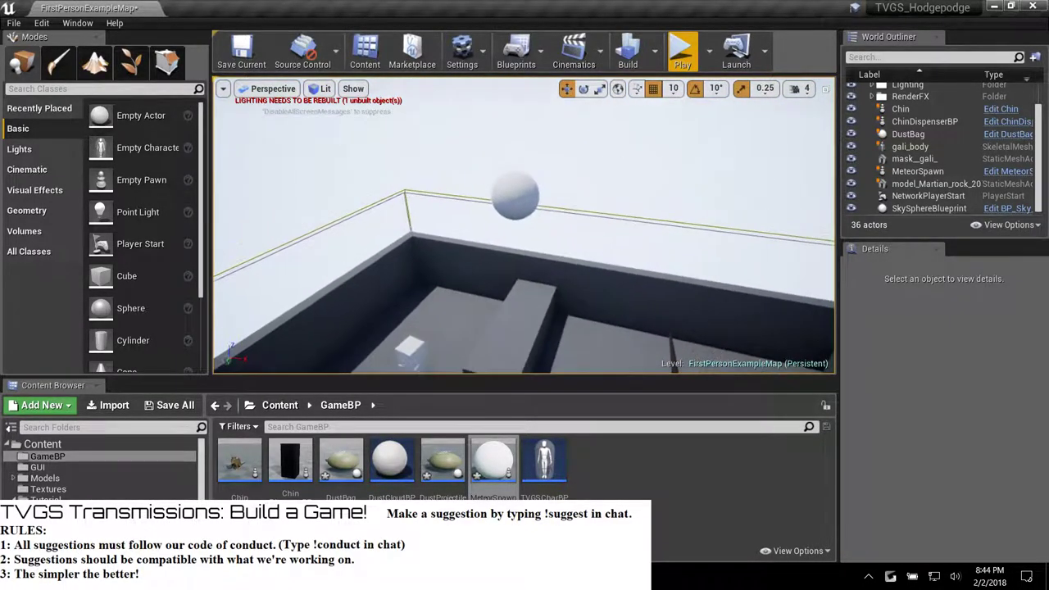
key("w")
right_click_drag(579, 221, 578, 195)
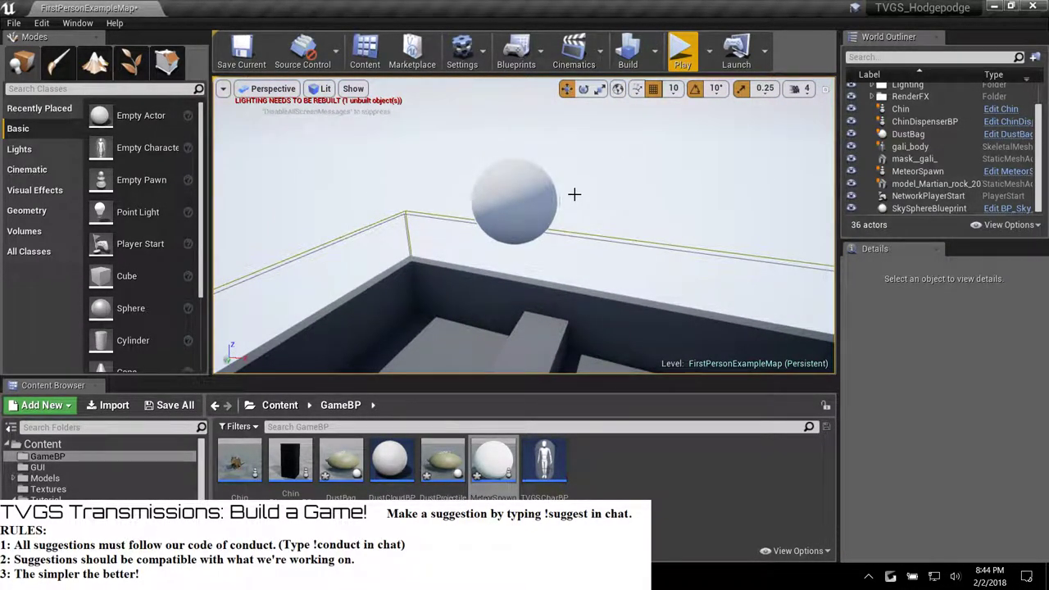
left_click(534, 195)
right_click_drag(533, 195, 533, 123)
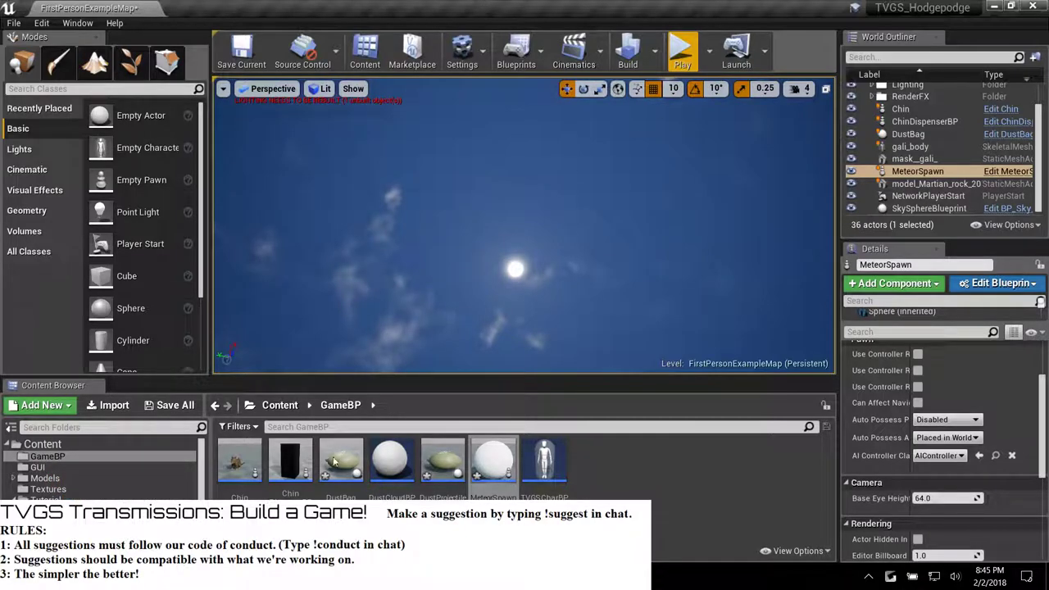
Switch to the browser, review the suggestions in the Build A Game spreadsheet and return to the Unreal Editor.
key("alt+Tab")
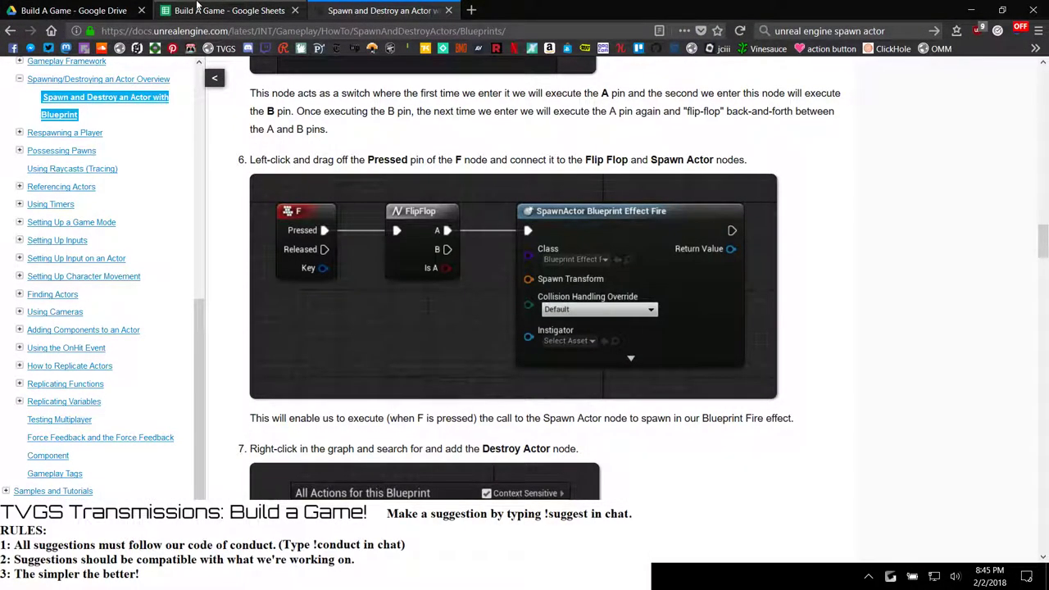
left_click(197, 10)
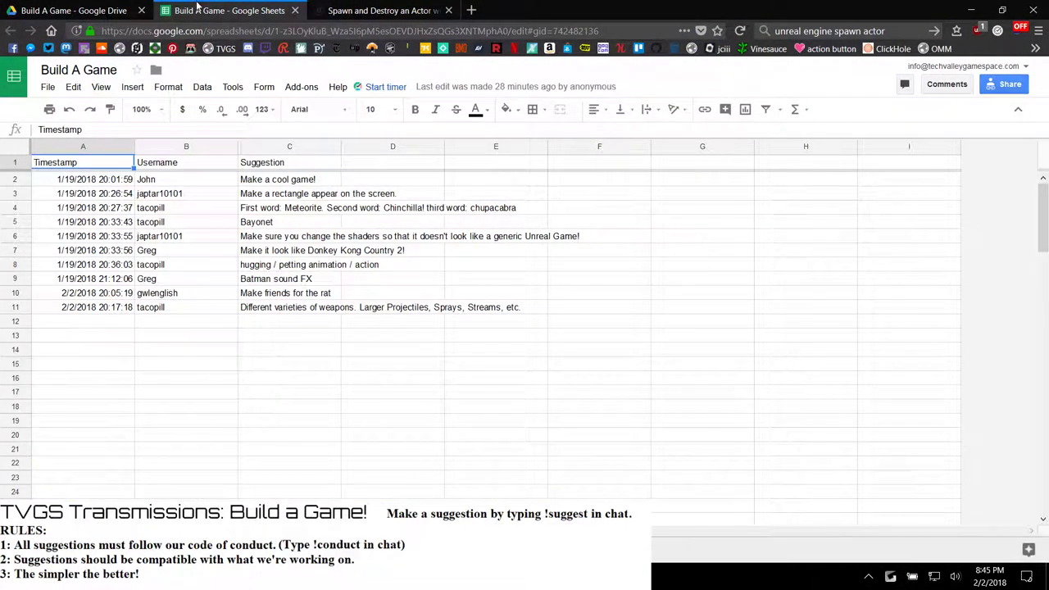
left_click(970, 10)
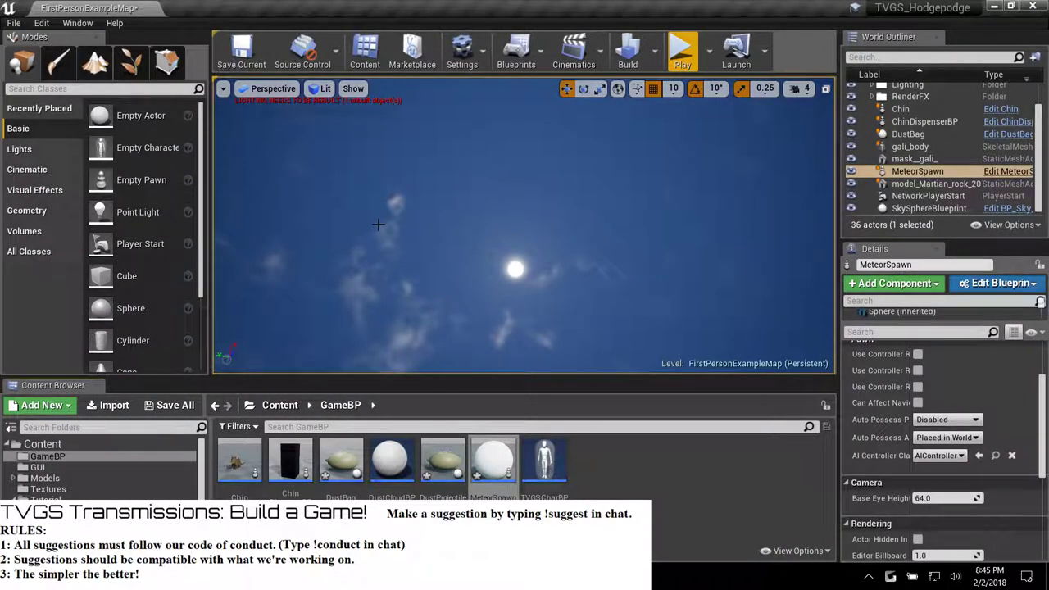
Select the Light Source above the blue robot figure and move it along its X axis toward the arena's far corner.
mouse_move(471, 192)
right_mouse_down()
mouse_move(483, 442)
mouse_move(495, 487)
mouse_move(483, 368)
mouse_move(574, 380)
mouse_move(656, 414)
mouse_move(492, 238)
mouse_move(471, 193)
right_mouse_up()
key("w")
key("w")
key("a")
key("s")
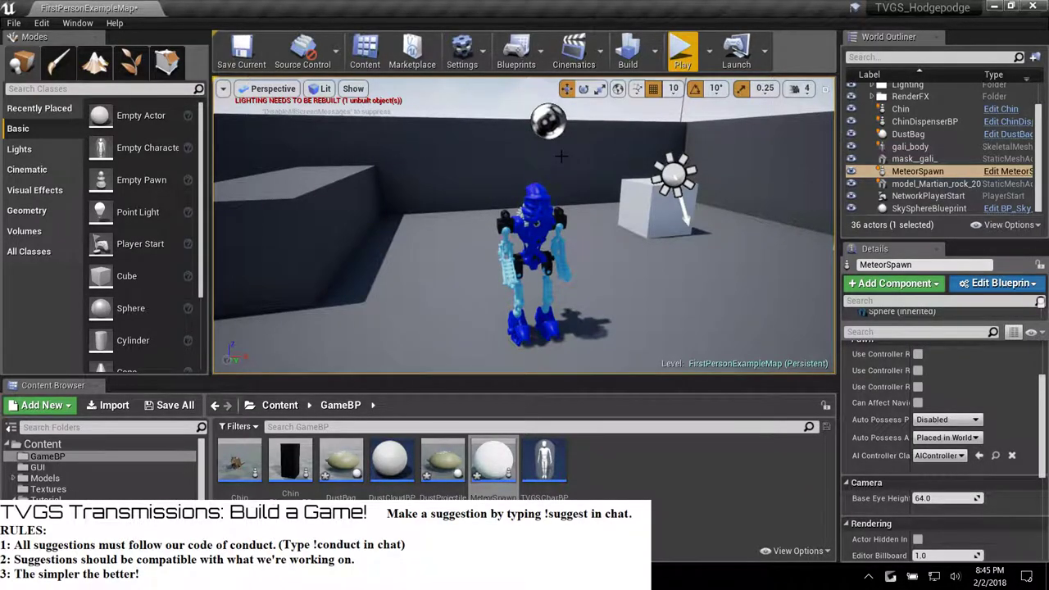
right_click_drag(559, 270, 614, 312)
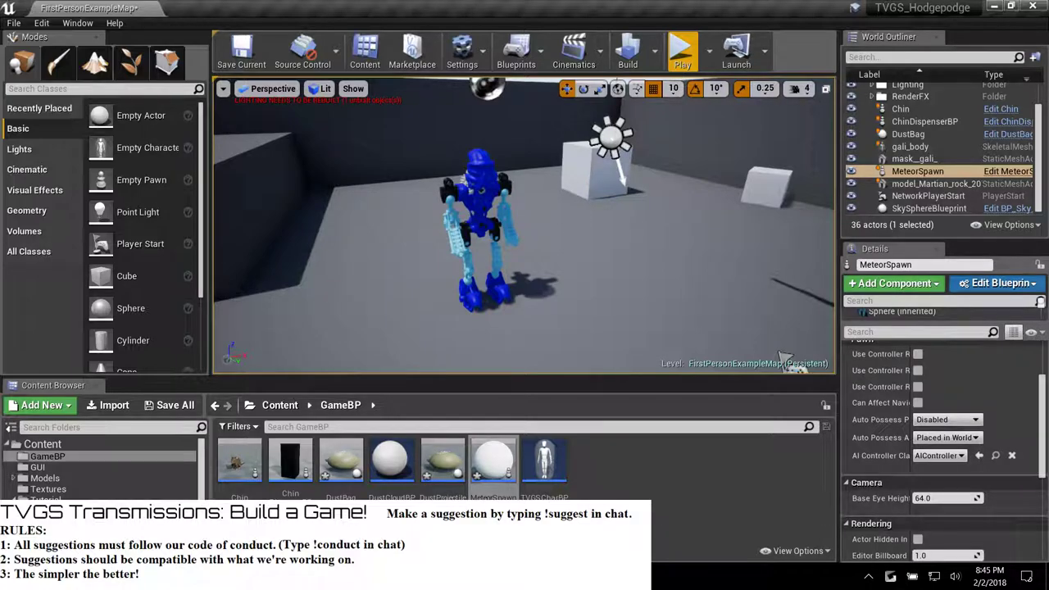
right_click_drag(748, 281, 748, 281)
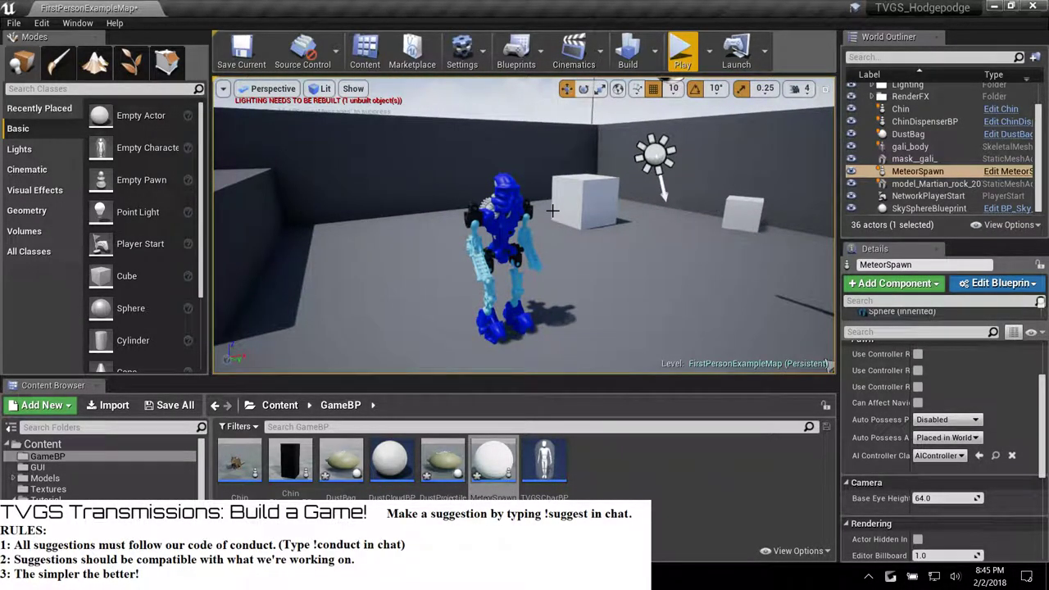
right_click_drag(534, 215, 546, 194)
left_click(495, 181)
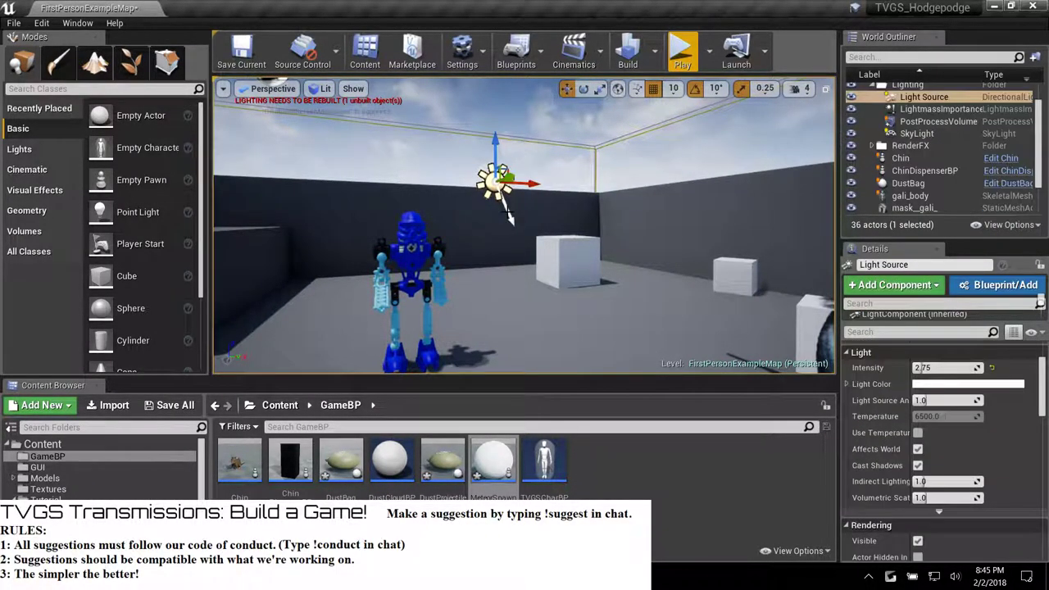
left_click_drag(533, 182, 641, 185)
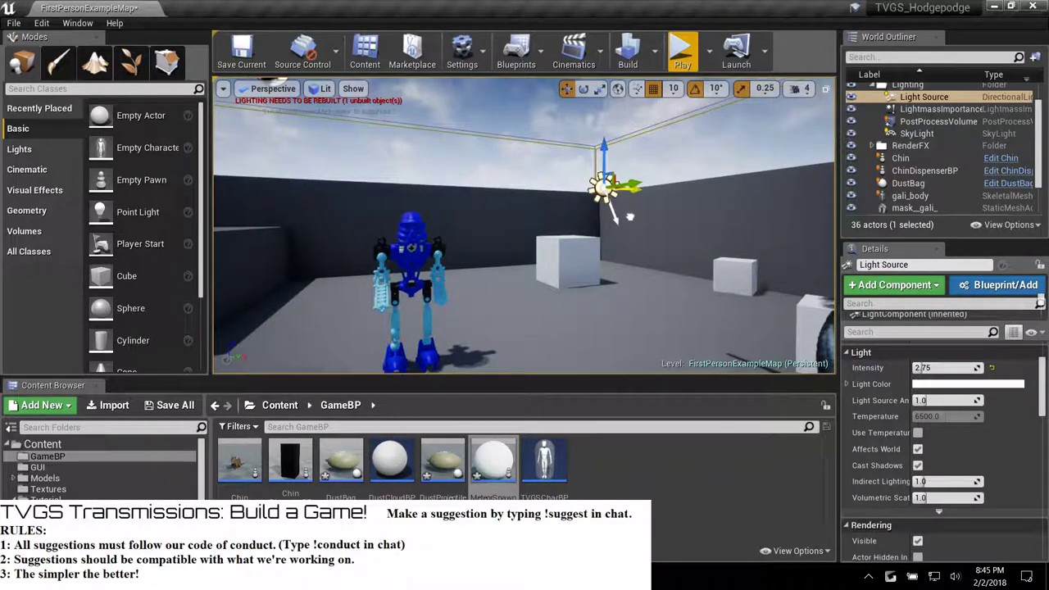
Inspect the arena around the blue robot and the Light Source, and look up at the Chin and MeteorSpawn sphere in the sky.
right_click_drag(641, 185, 721, 263)
right_click_drag(459, 254, 476, 222)
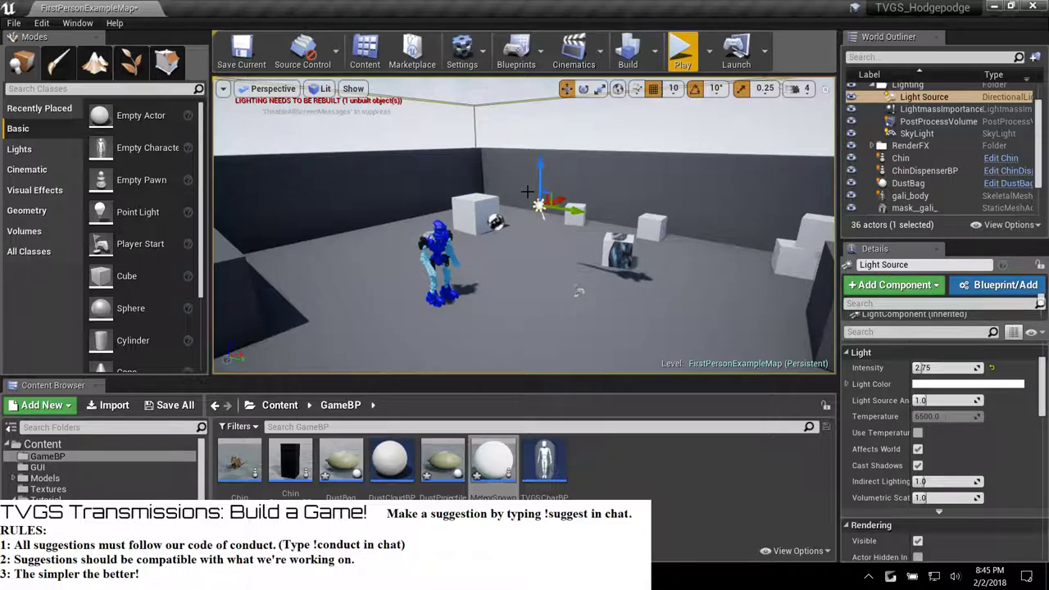
right_click_drag(574, 209, 450, 218)
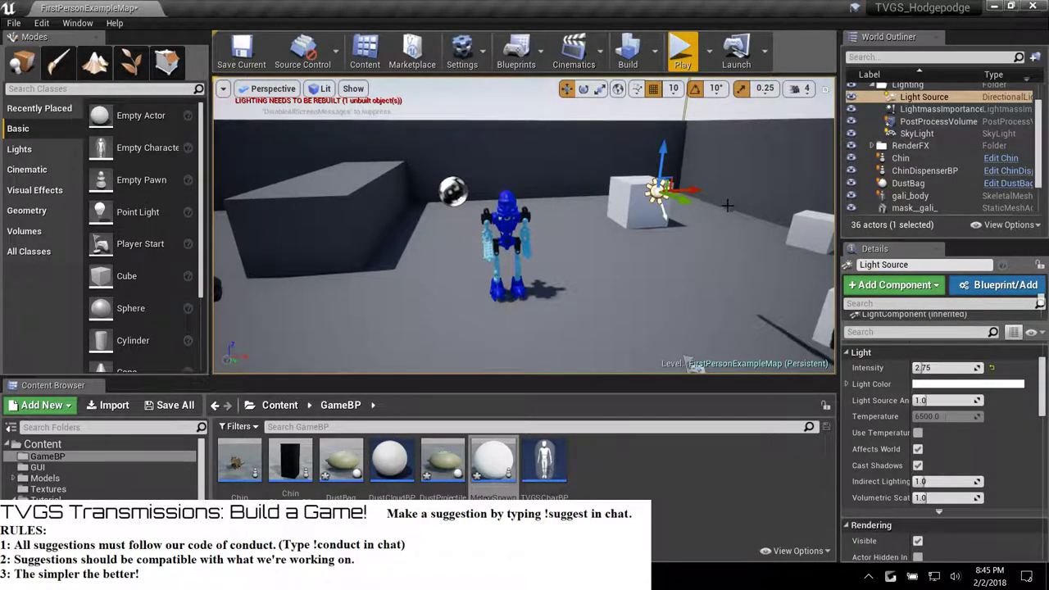
right_click_drag(727, 205, 753, 204)
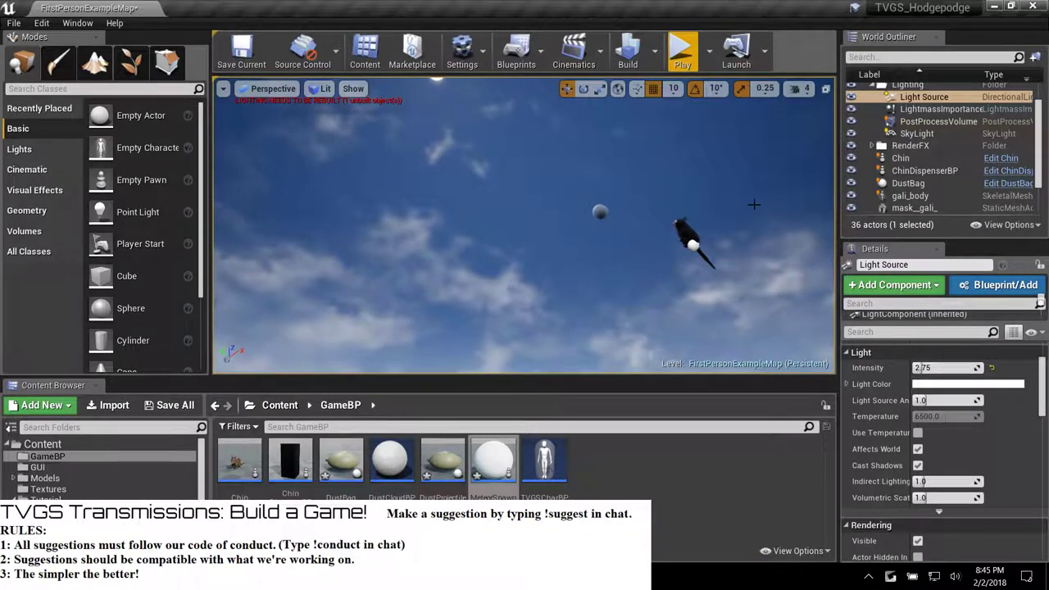
Select the SkyLight and look through its properties down to the expanded LOD section.
scroll(920, 175, "up", 1)
left_click(924, 162)
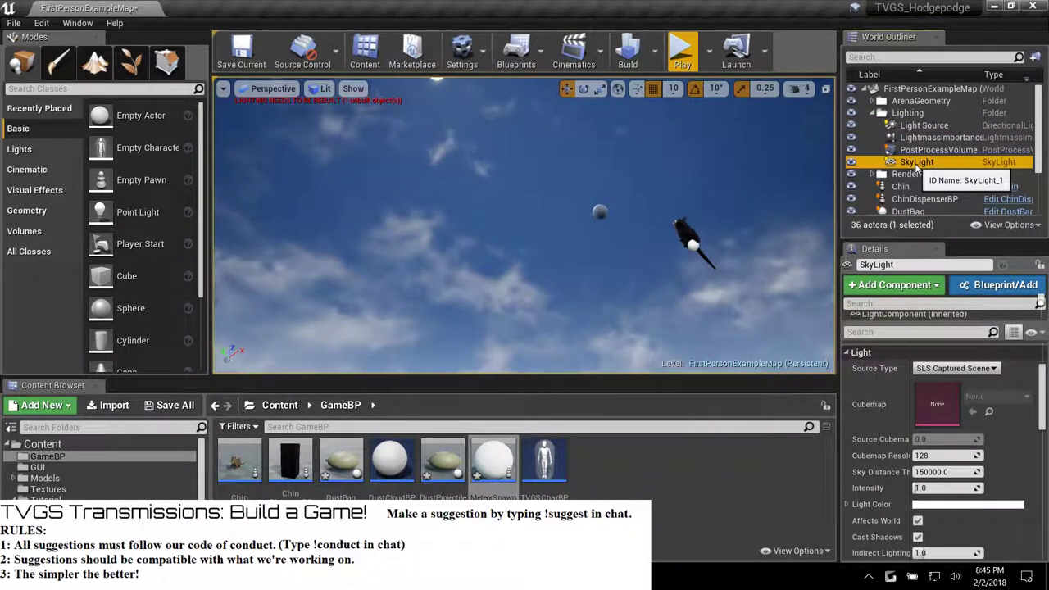
scroll(918, 482, "down", 2)
scroll(919, 482, "down", 4)
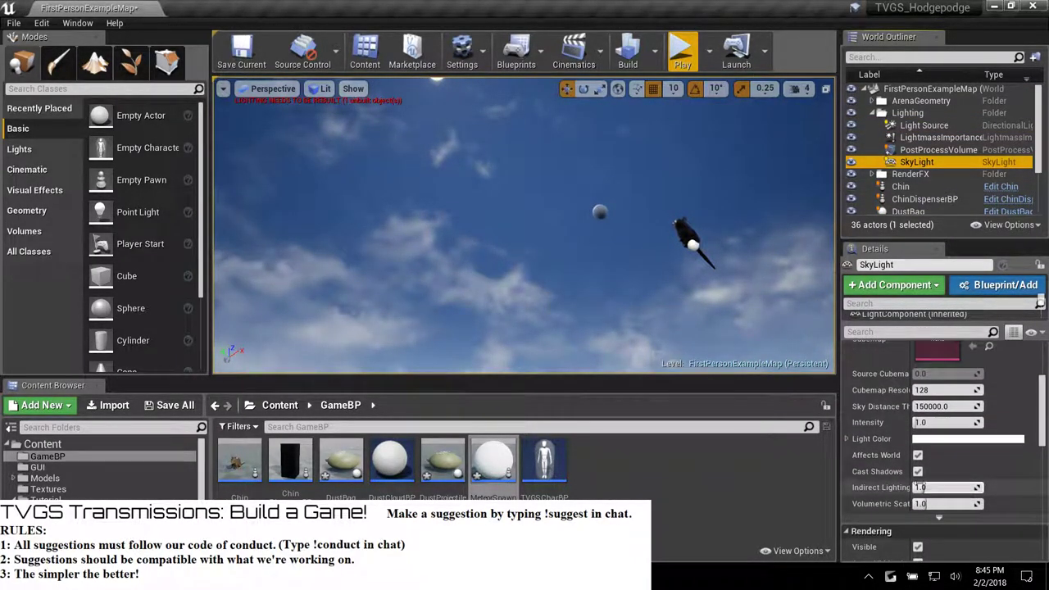
scroll(918, 482, "down", 3)
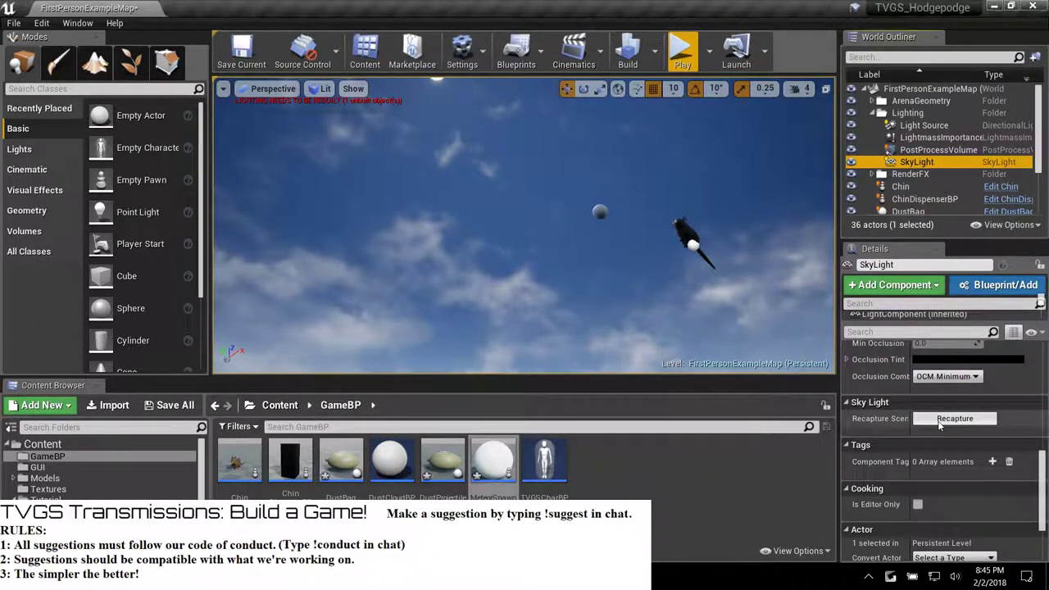
scroll(937, 423, "down", 3)
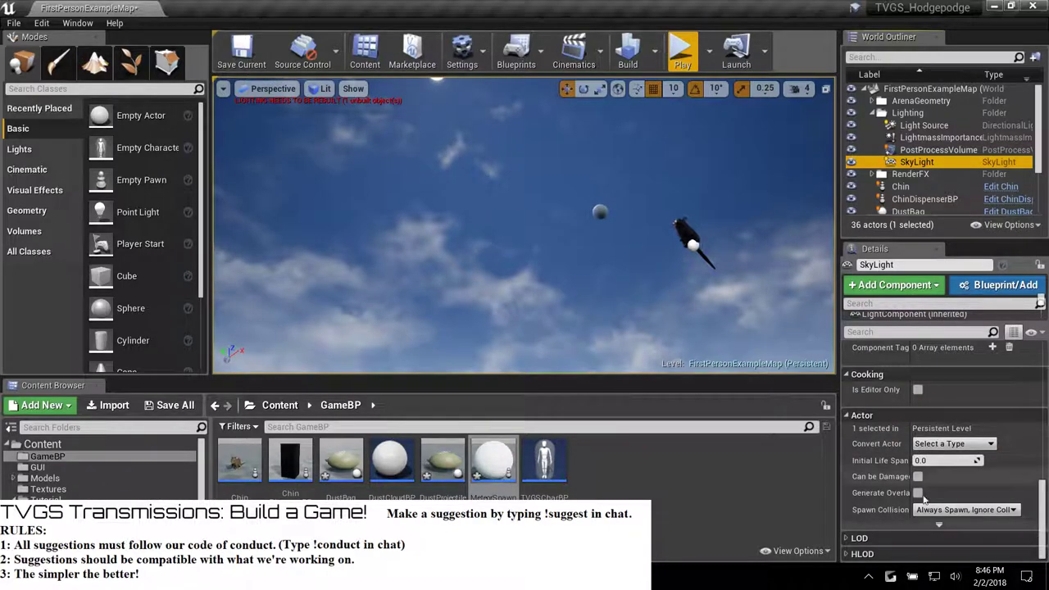
left_click(904, 537)
scroll(903, 535, "down", 1)
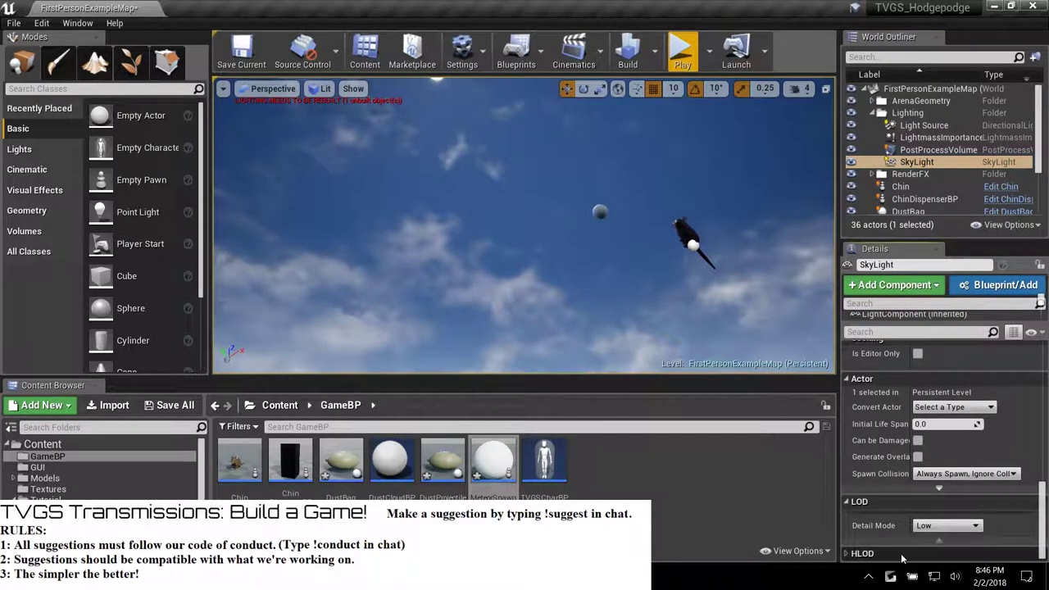
scroll(901, 540, "up", 8)
scroll(900, 548, "up", 5)
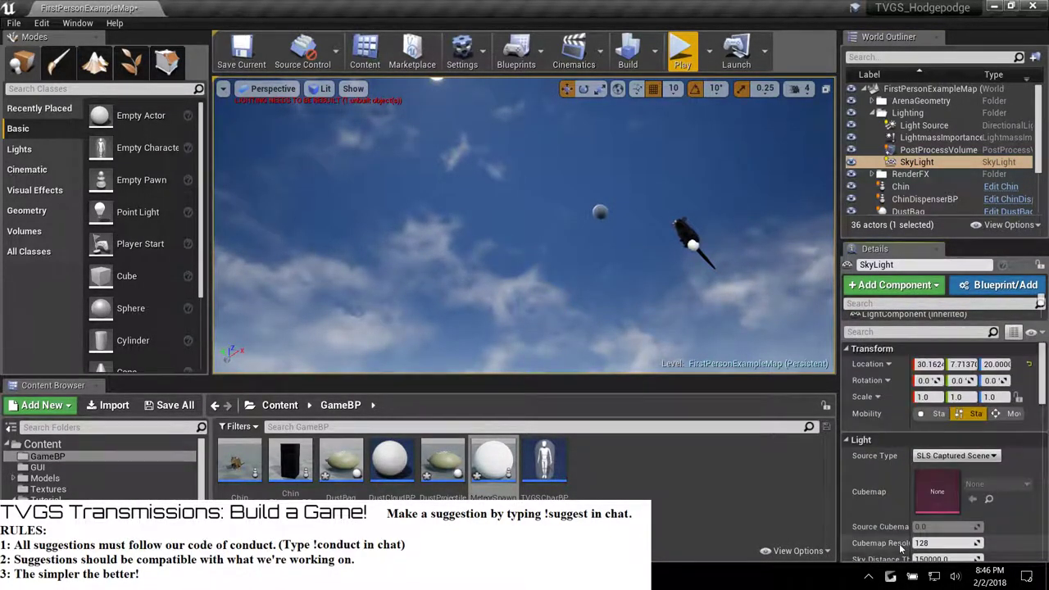
Examine the SkyLight's Transform and Light settings, including the advanced Light options.
scroll(990, 456, "down", 1)
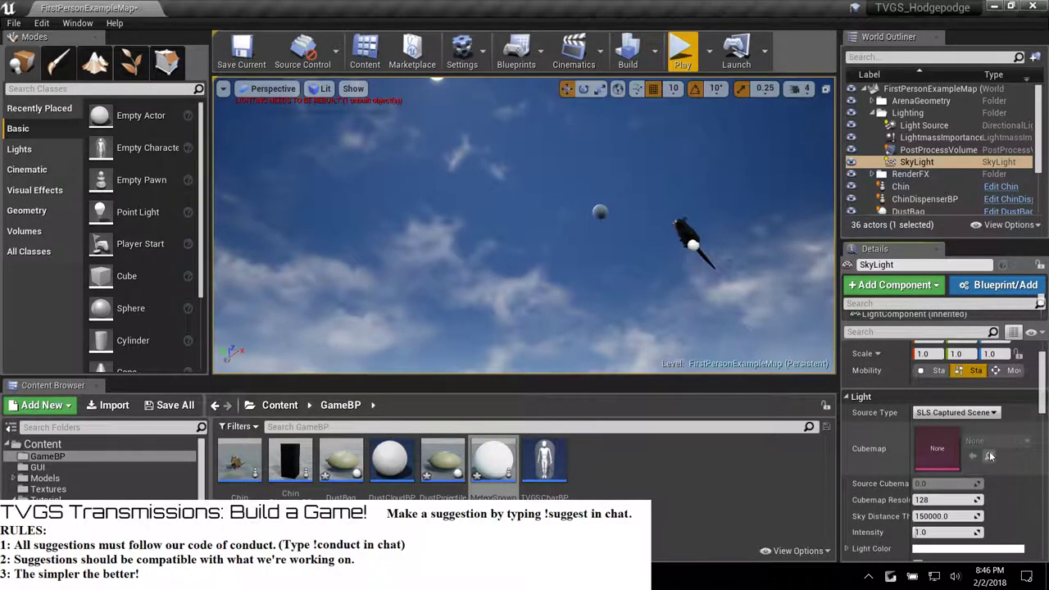
scroll(974, 484, "down", 1)
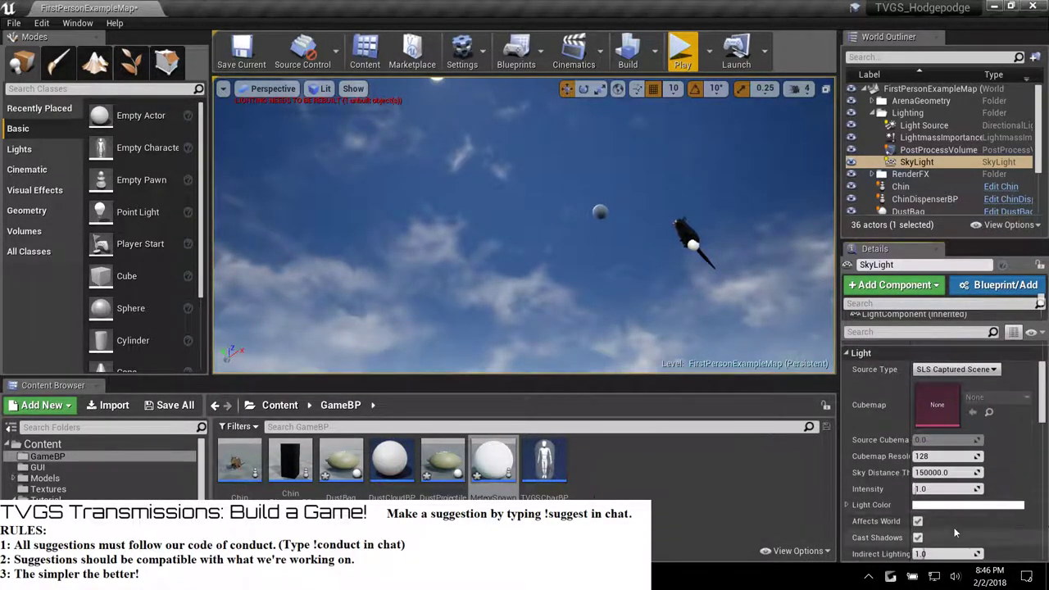
scroll(974, 490, "down", 1)
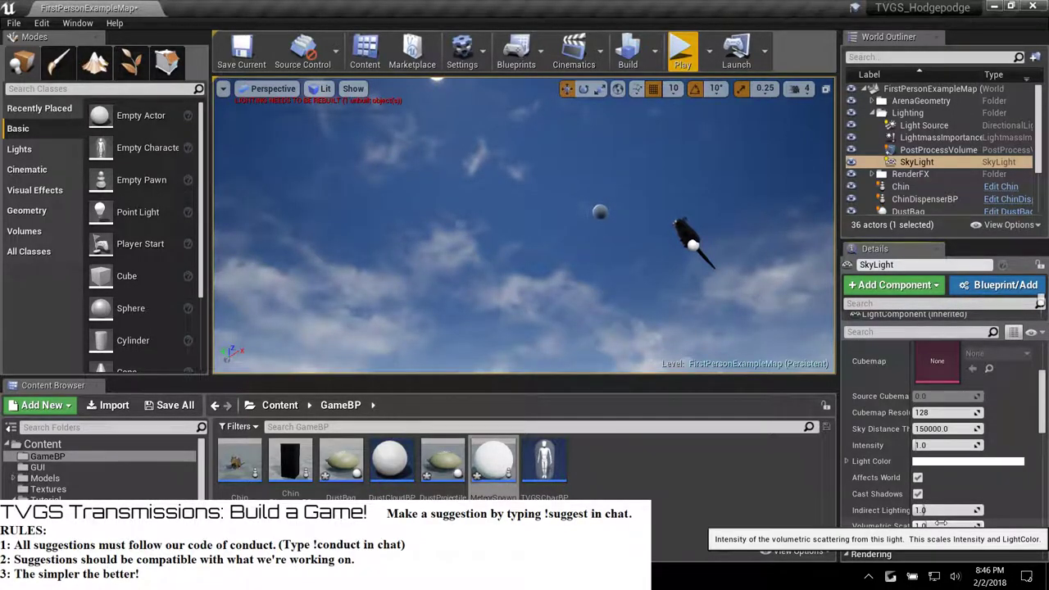
scroll(952, 434, "up", 3)
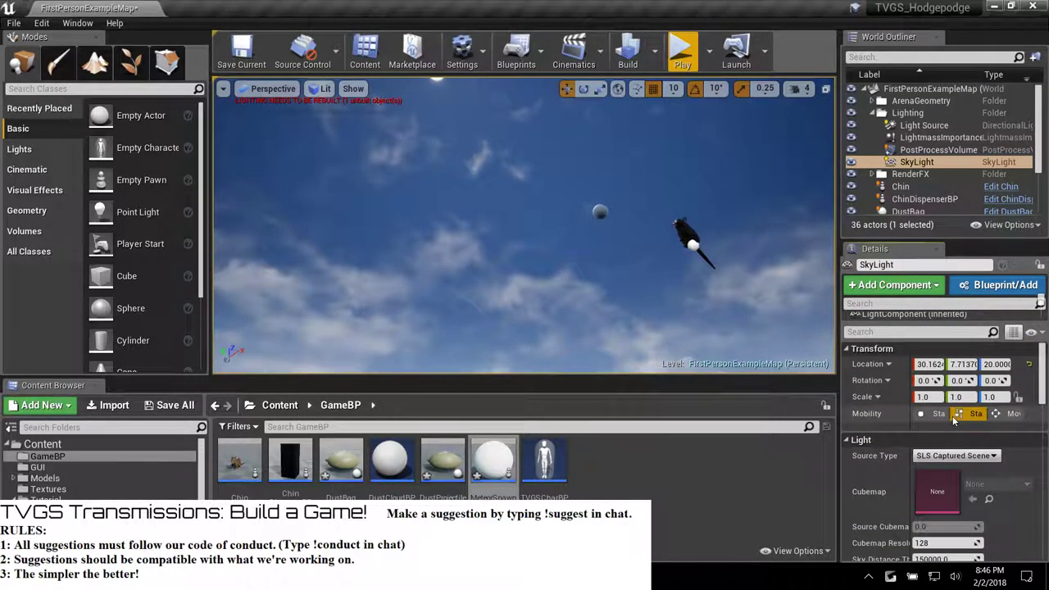
scroll(950, 420, "down", 5)
scroll(907, 416, "up", 3)
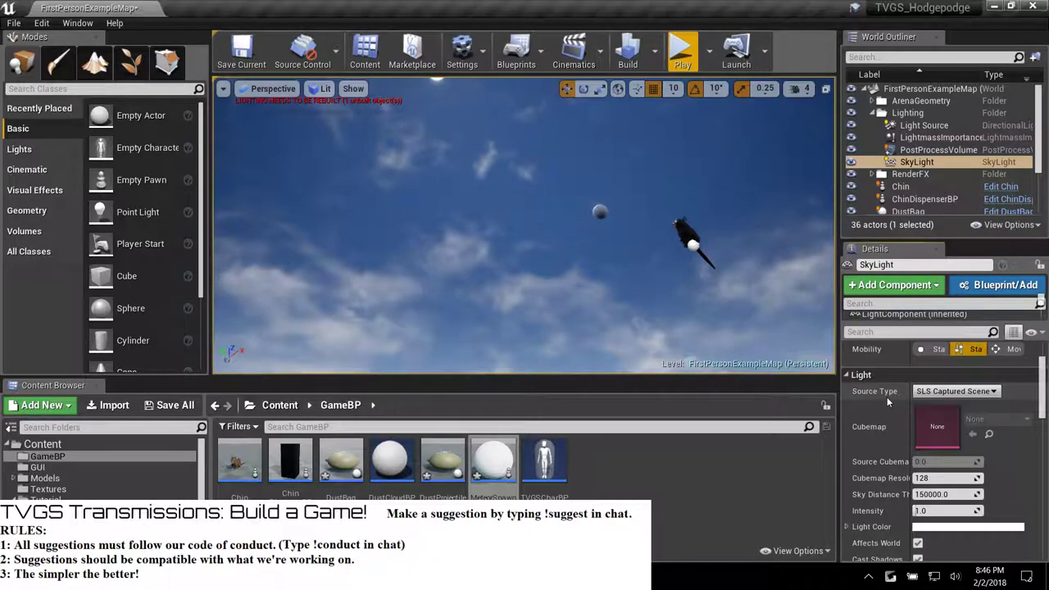
scroll(882, 399, "down", 3)
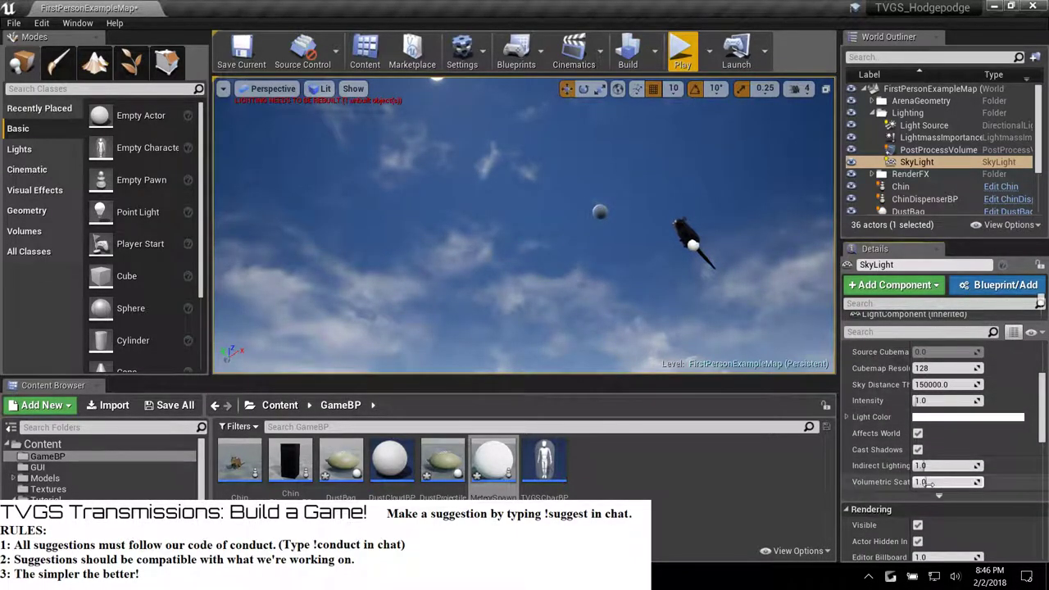
left_click(944, 498)
scroll(944, 498, "down", 2)
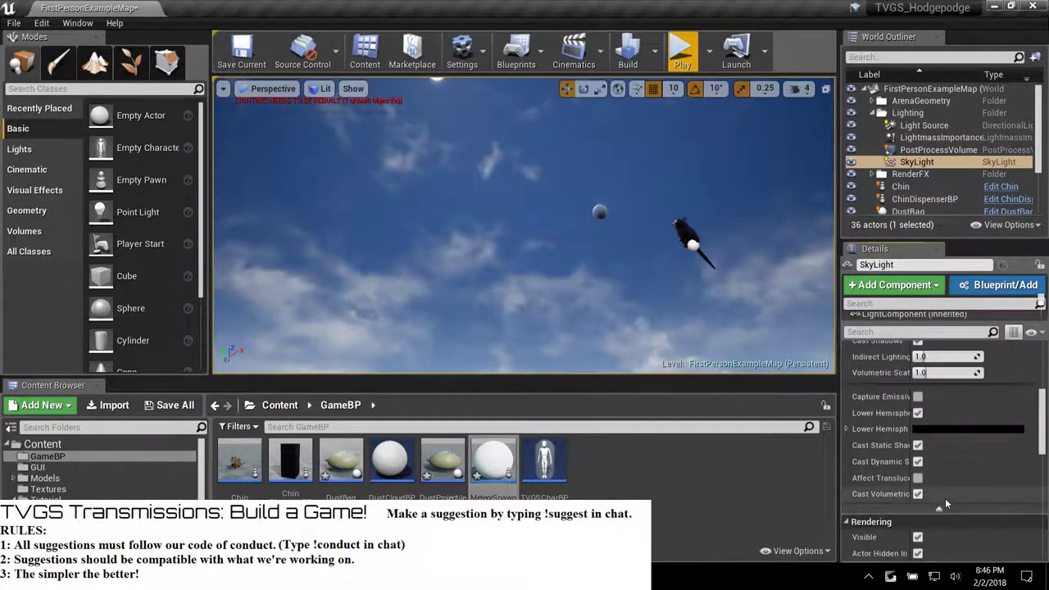
scroll(942, 507, "up", 3)
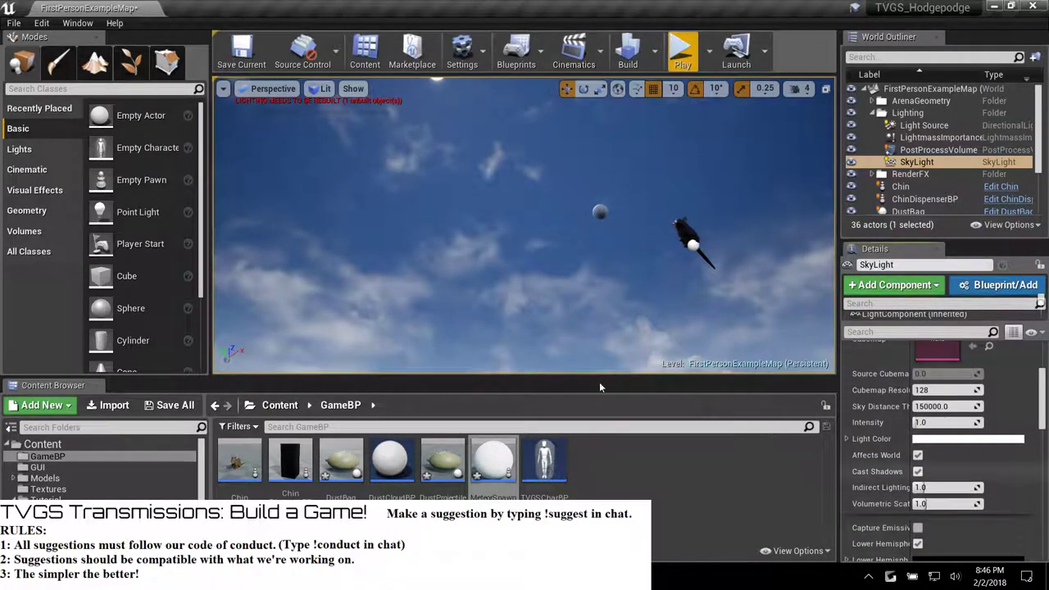
Switch to the browser and search for "day night cycle unreal 4".
key("alt+Tab")
left_click(407, 10)
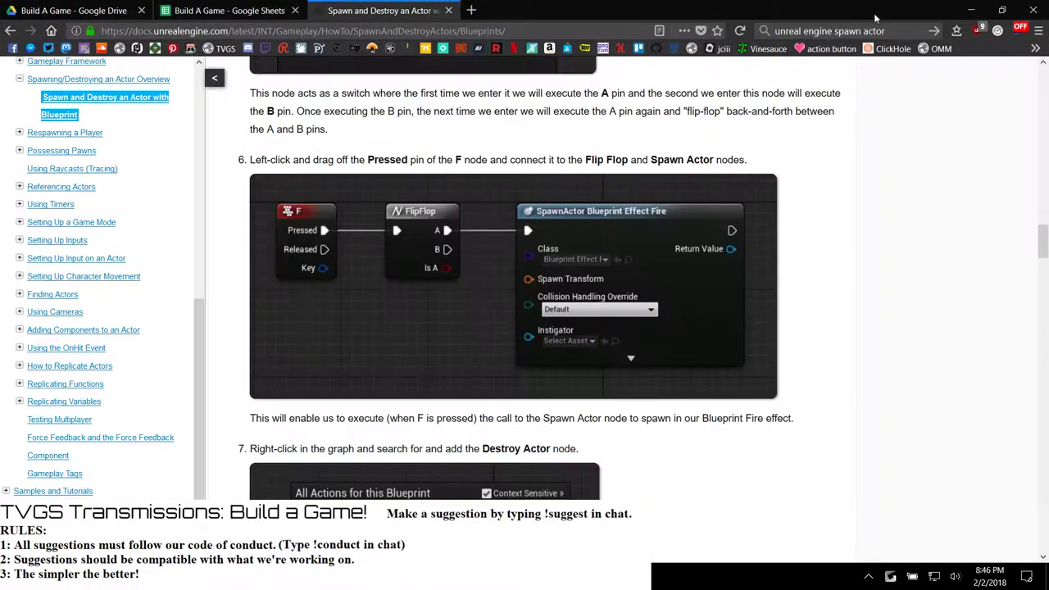
left_click(826, 31)
type("day nighty")
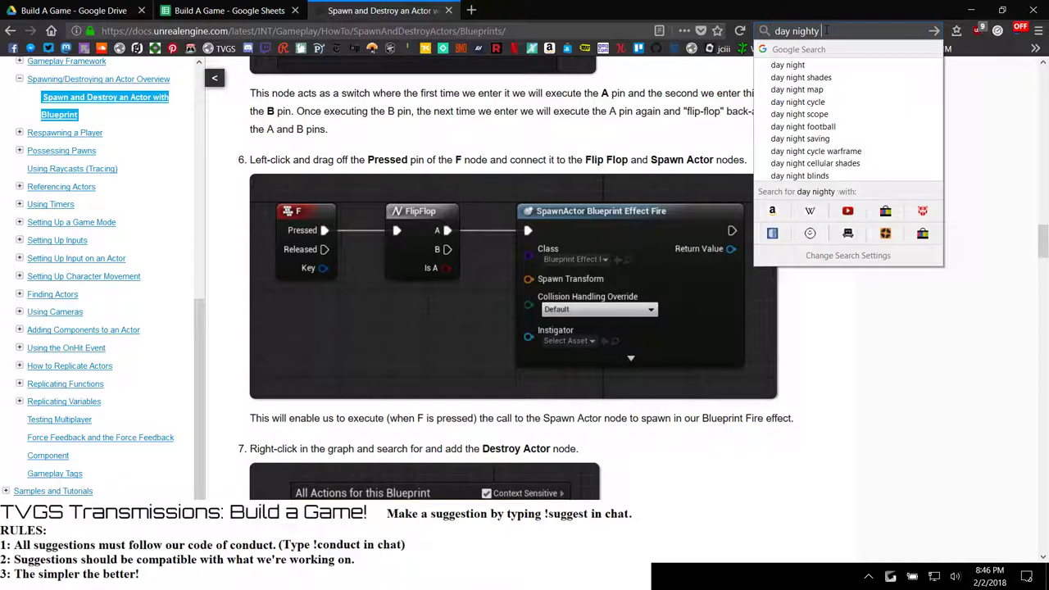
key("BackSpace")
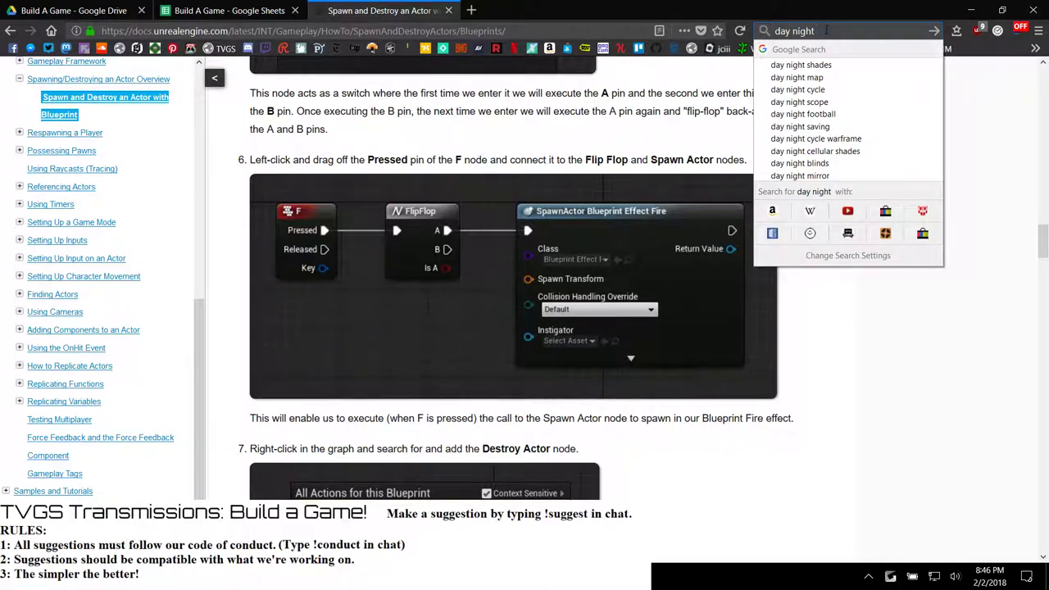
key("Down")
key("Down")
key("Down")
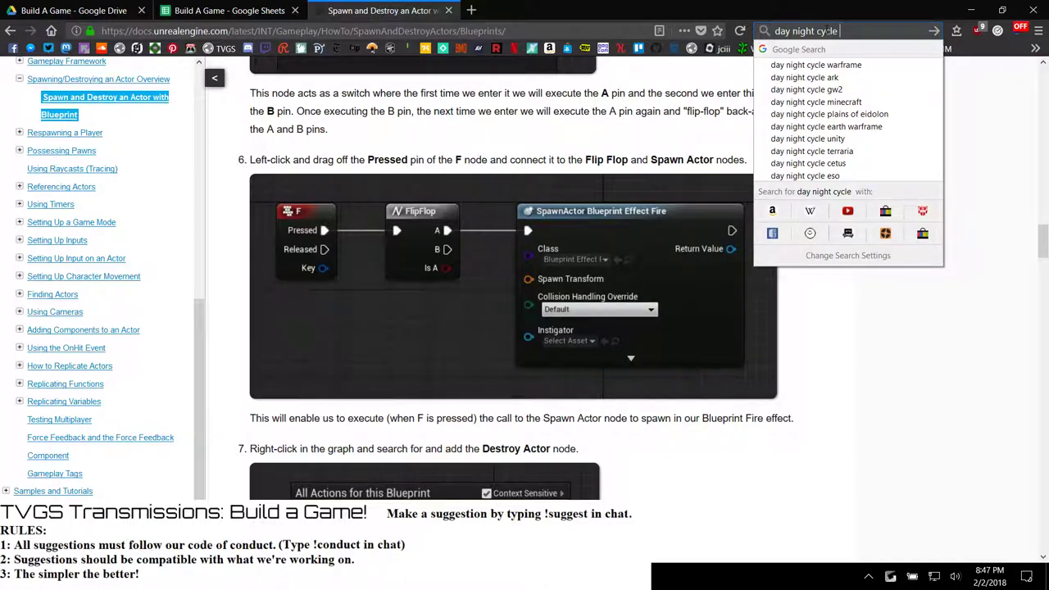
type("unreal")
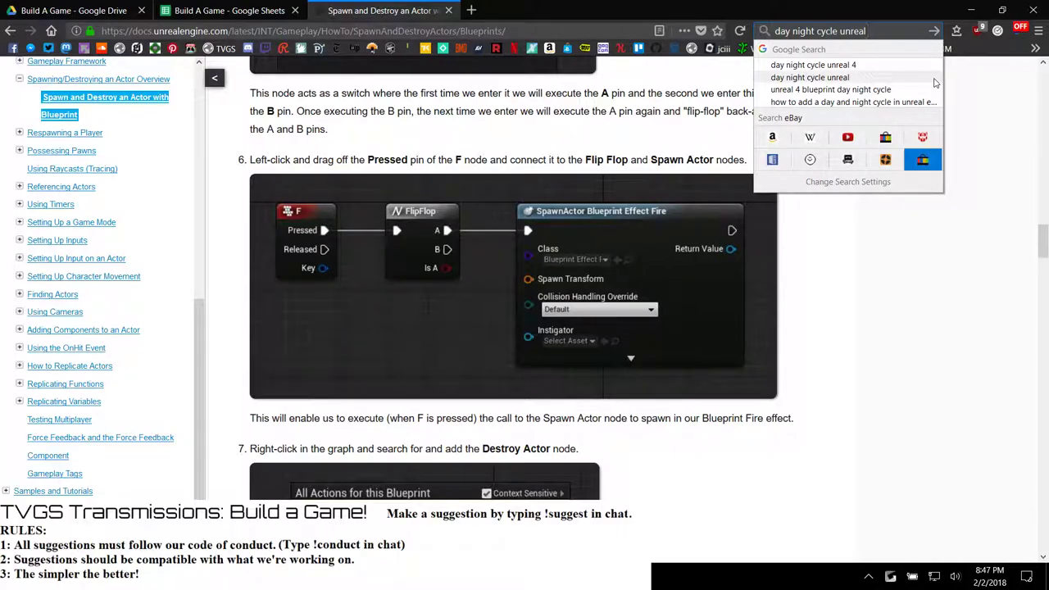
left_click(891, 70)
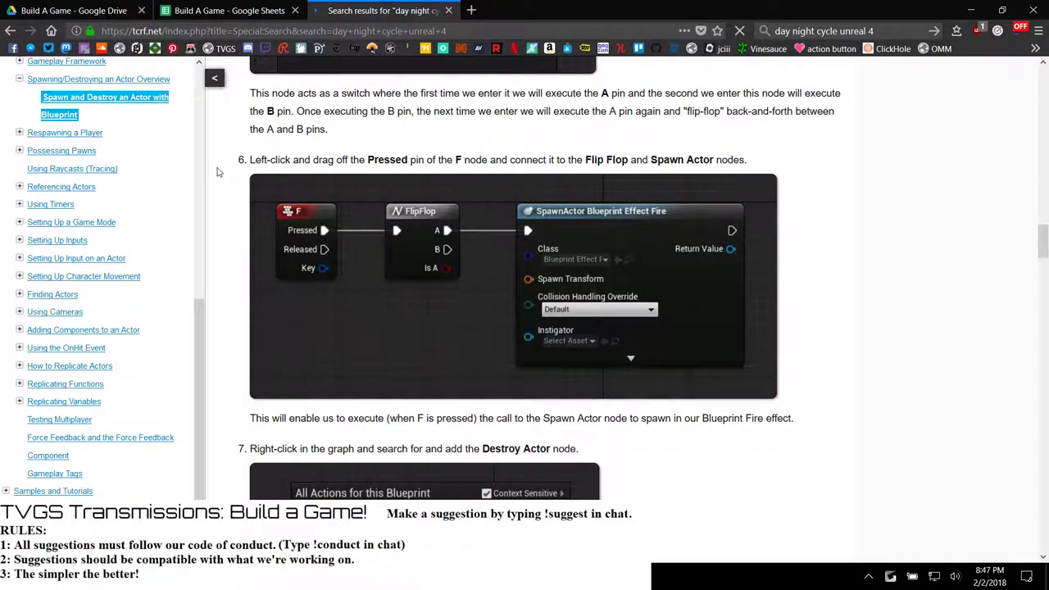
Return to the Unreal Editor, select the chinchilla-textured cube EditorCube11 and fly toward the Chin above the arena.
key("alt+Tab")
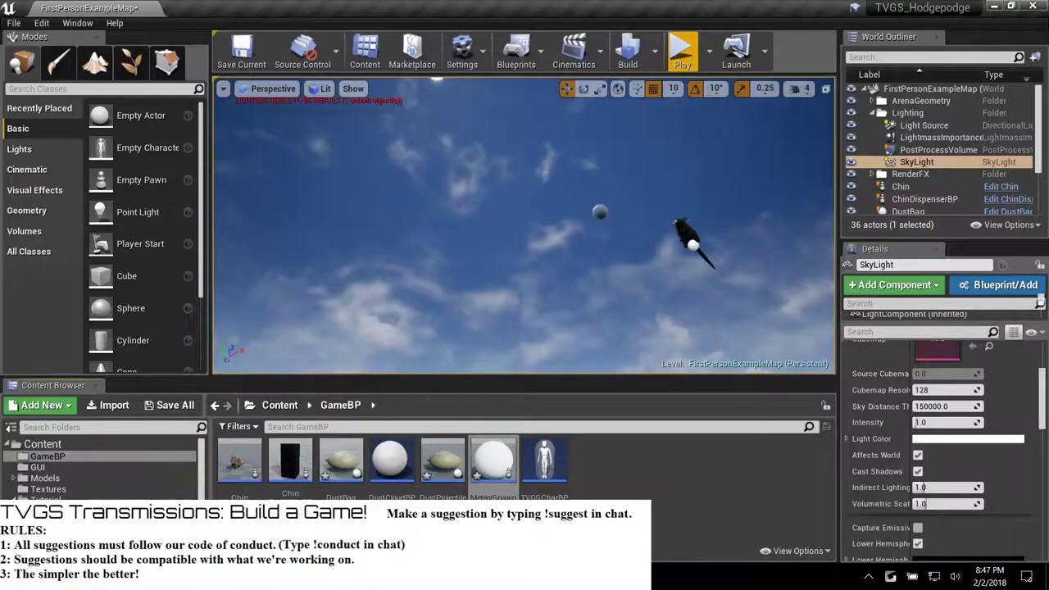
right_click_drag(513, 218, 622, 205)
key("w")
key("w")
left_click(466, 191)
key("w")
right_click_drag(532, 196, 426, 254)
key("w")
key("d")
right_click_drag(479, 185, 475, 184)
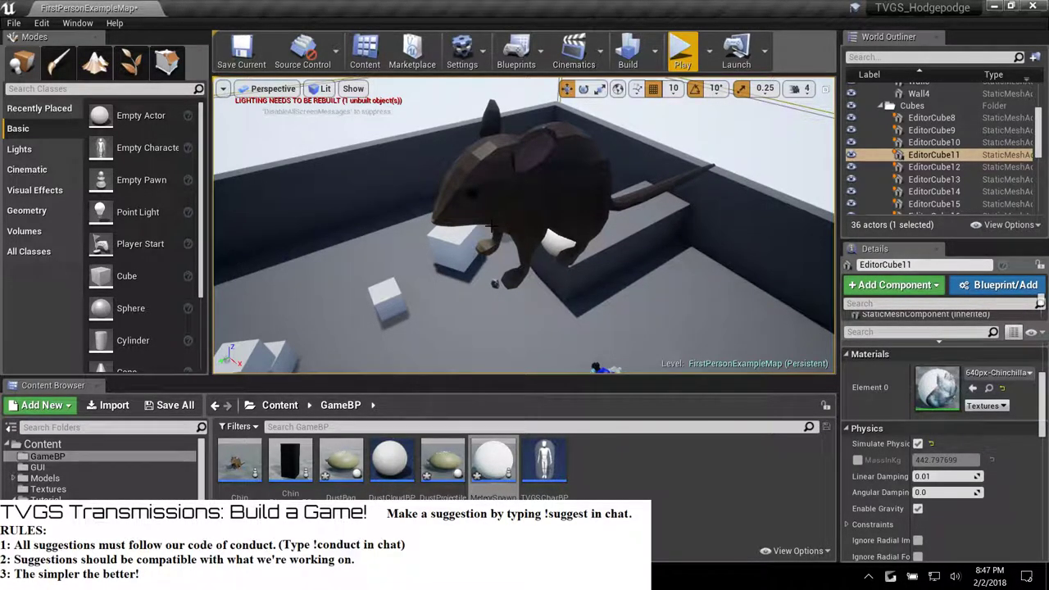
Fly around the Chin above the arena, inspect it from several sides and select it.
key("a")
right_click_drag(492, 226, 622, 205)
key("w")
right_click_drag(524, 225, 457, 222)
key("s")
key("w")
key("s")
left_click(525, 244)
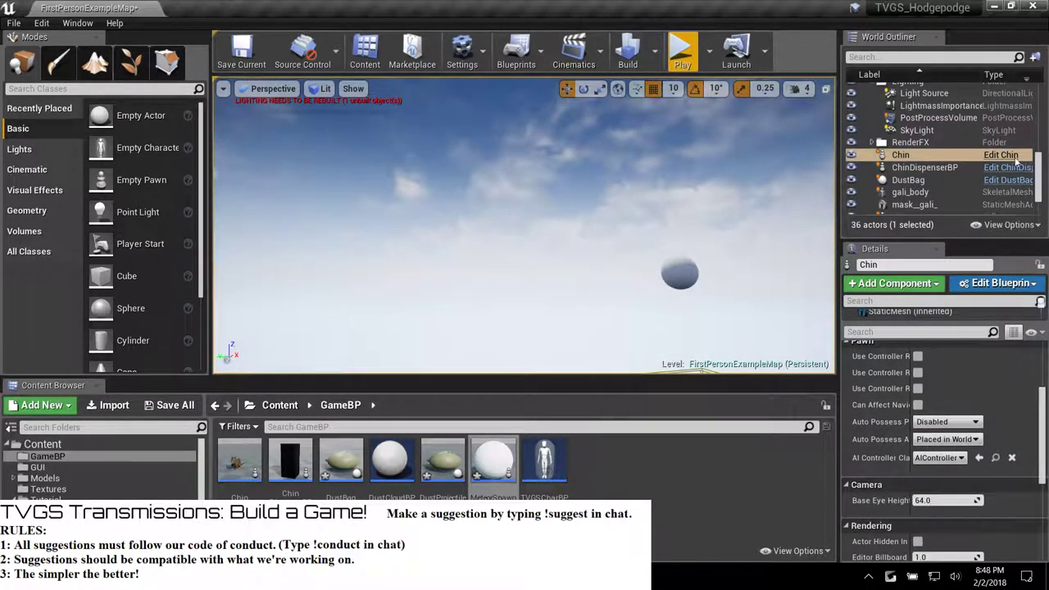
Review the Light Source's settings and the available light types, and reselect the SkyLight.
scroll(976, 168, "up", 1)
scroll(976, 168, "up", 1)
left_click(926, 137)
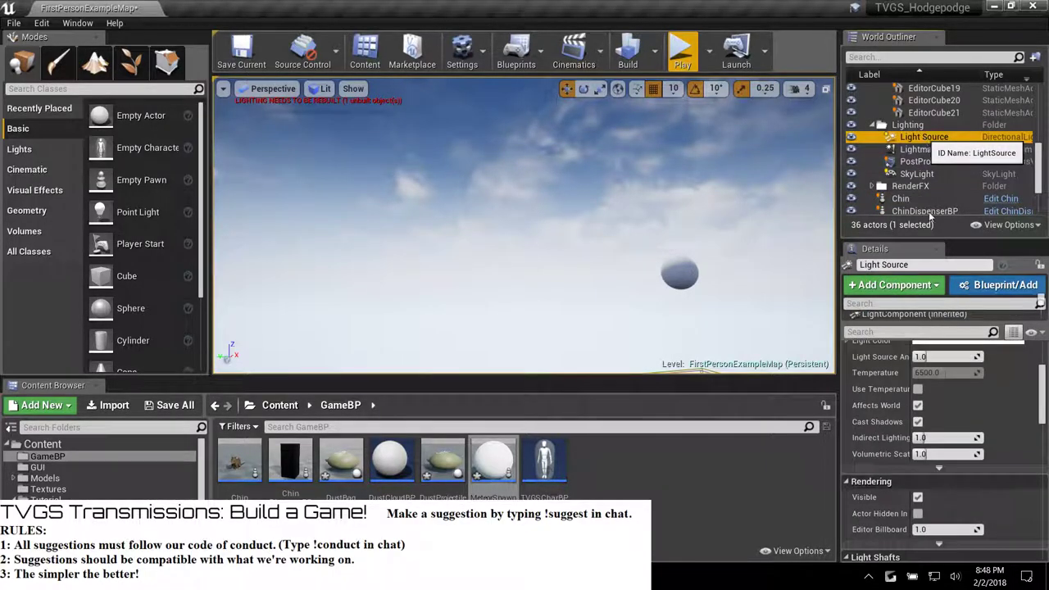
scroll(952, 412, "up", 3)
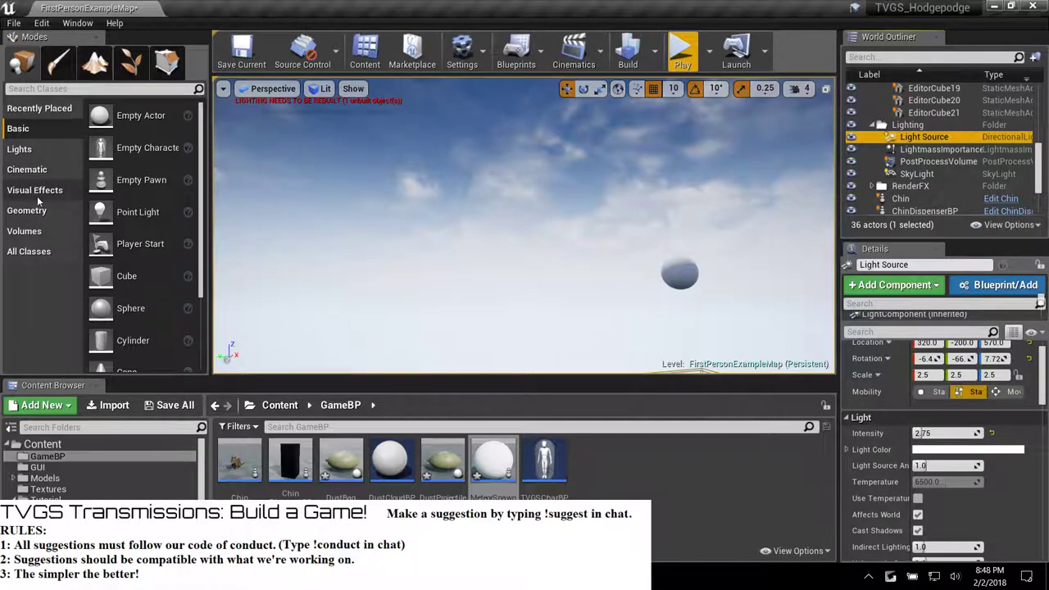
left_click(21, 150)
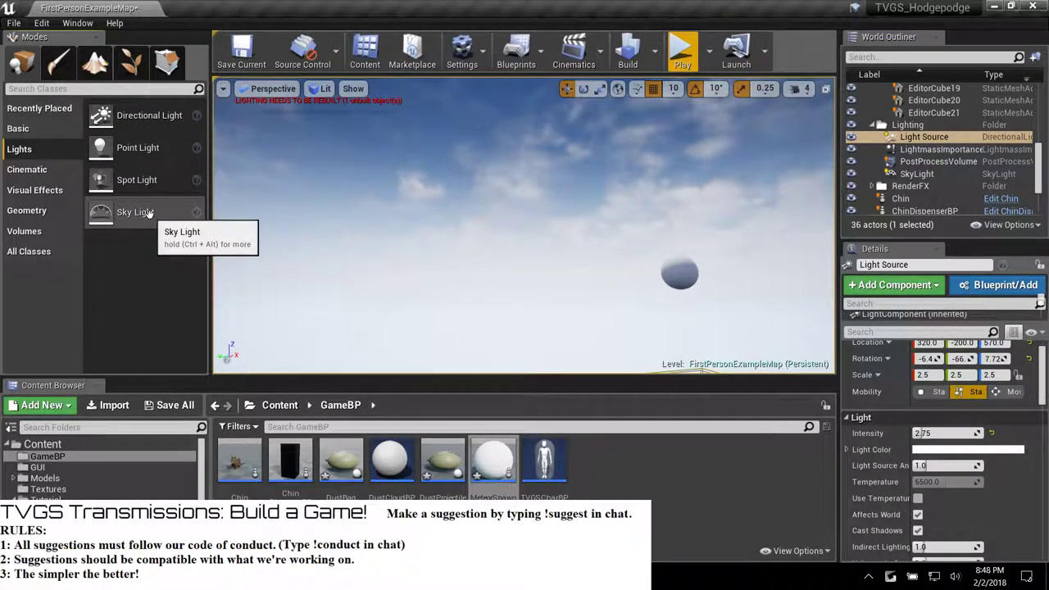
left_click(924, 174)
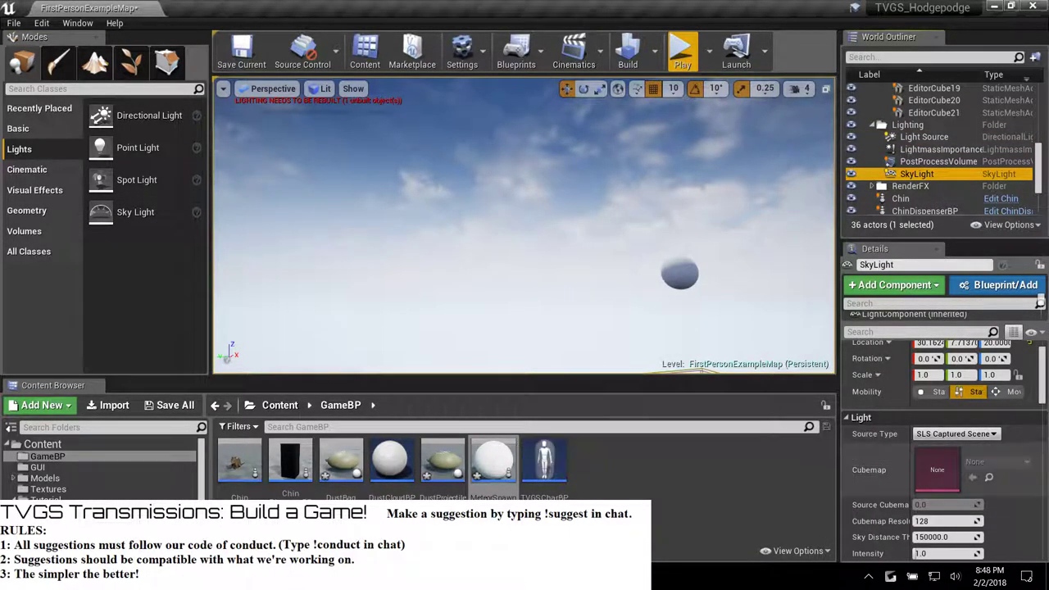
Switch to the browser, search Google for "day night cycle unreal 4" and read the Time of Day tutorial down to Level Setup.
left_click(328, 576)
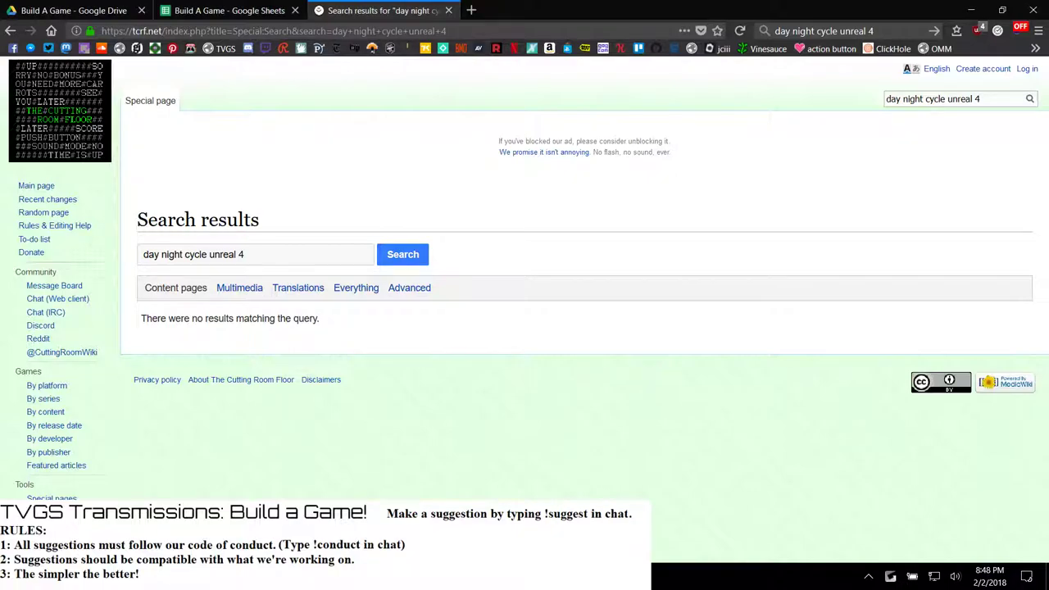
left_click(935, 32)
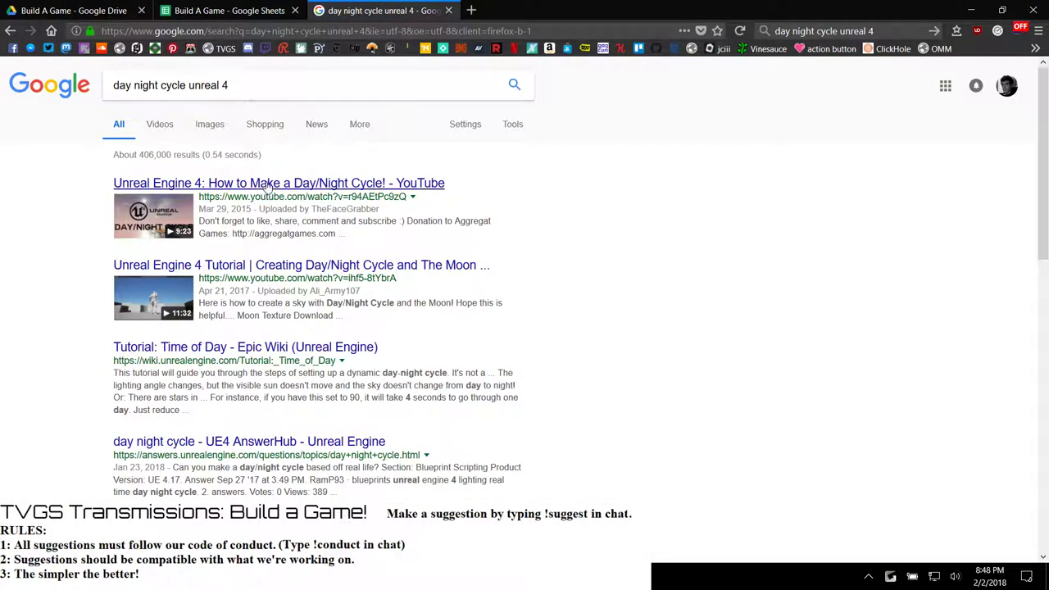
middle_click(235, 348)
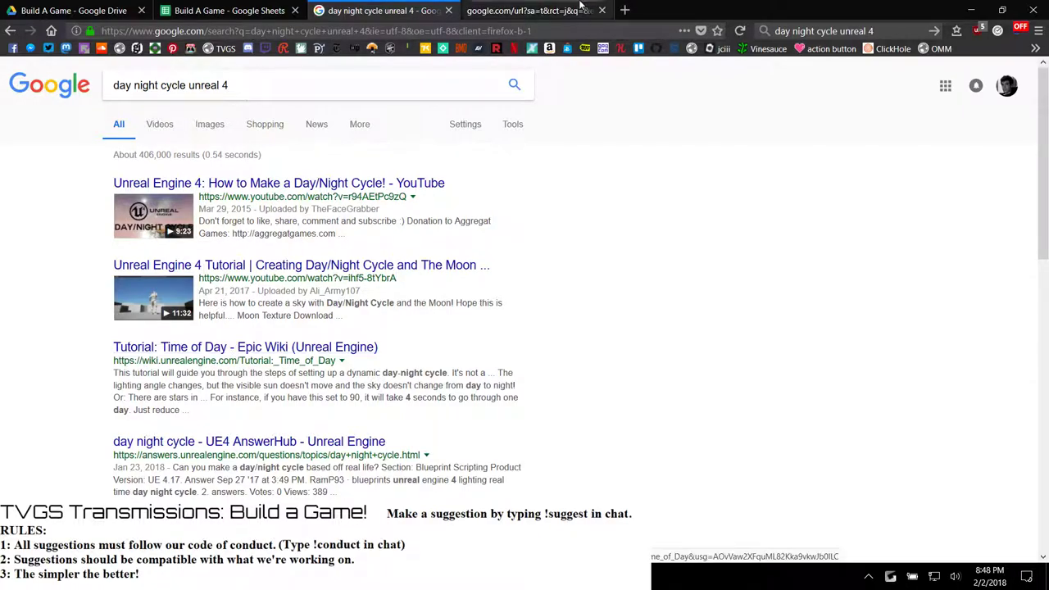
left_click(532, 11)
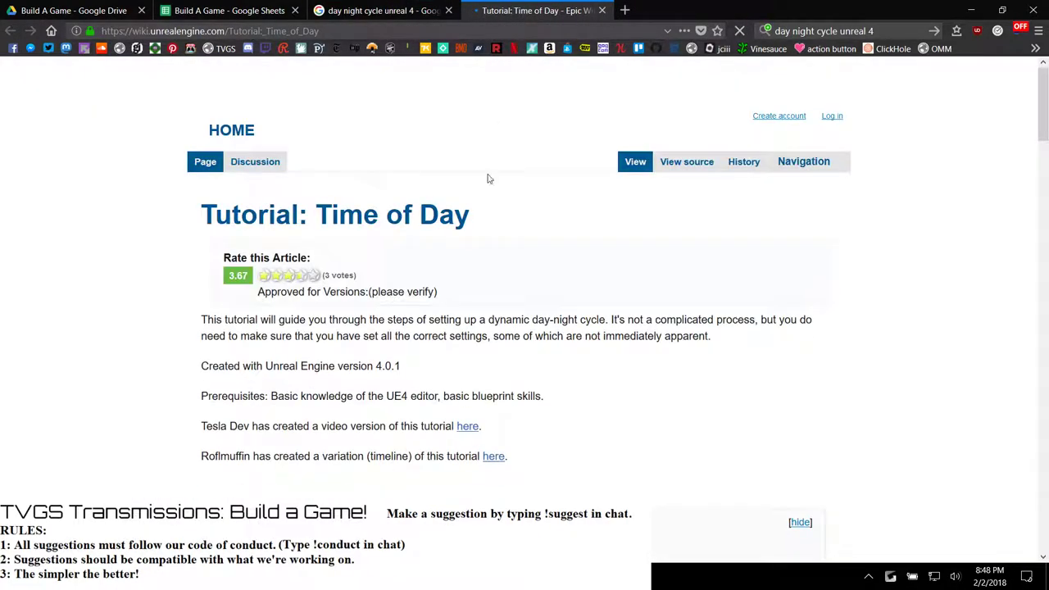
scroll(470, 311, "down", 1)
scroll(471, 311, "down", 5)
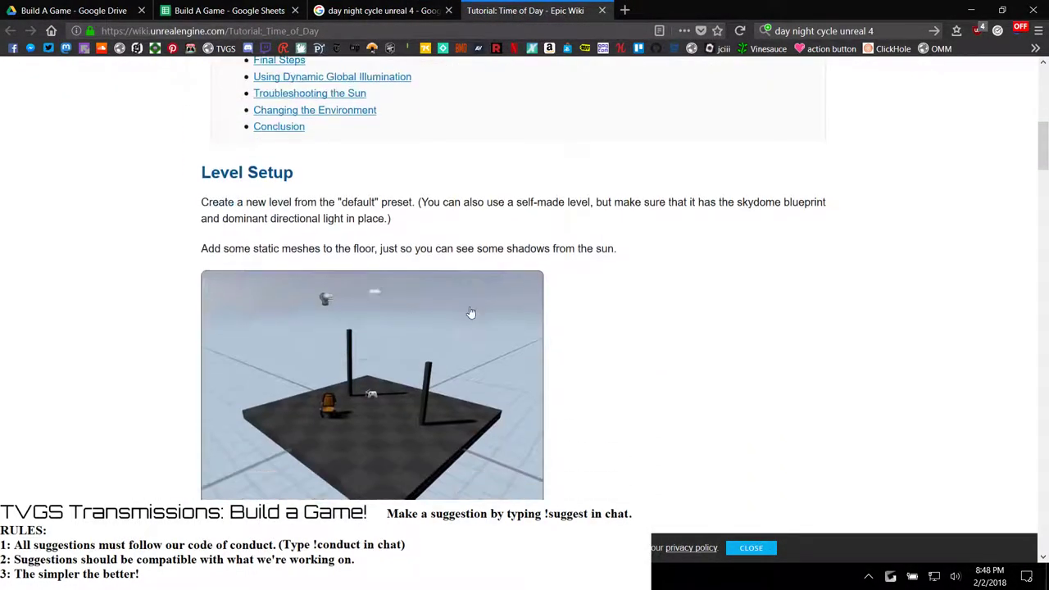
Read the Time of Day tutorial from Level Setup through Sun Lamp Settings, Level Blueprint and Final Steps to Troubleshooting the Sun, and highlight that last heading.
scroll(471, 311, "down", 1)
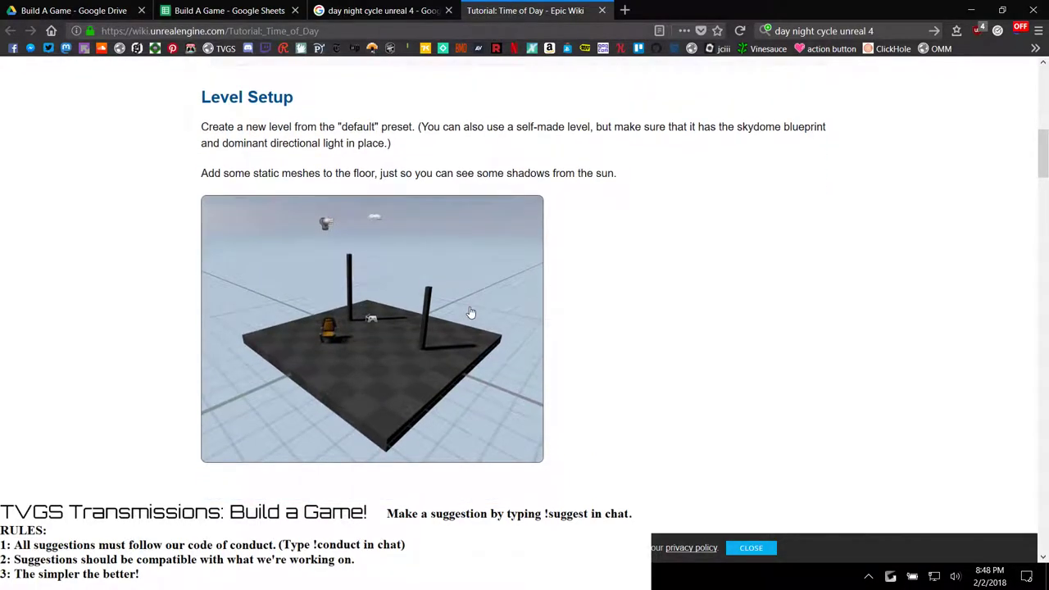
scroll(471, 311, "down", 5)
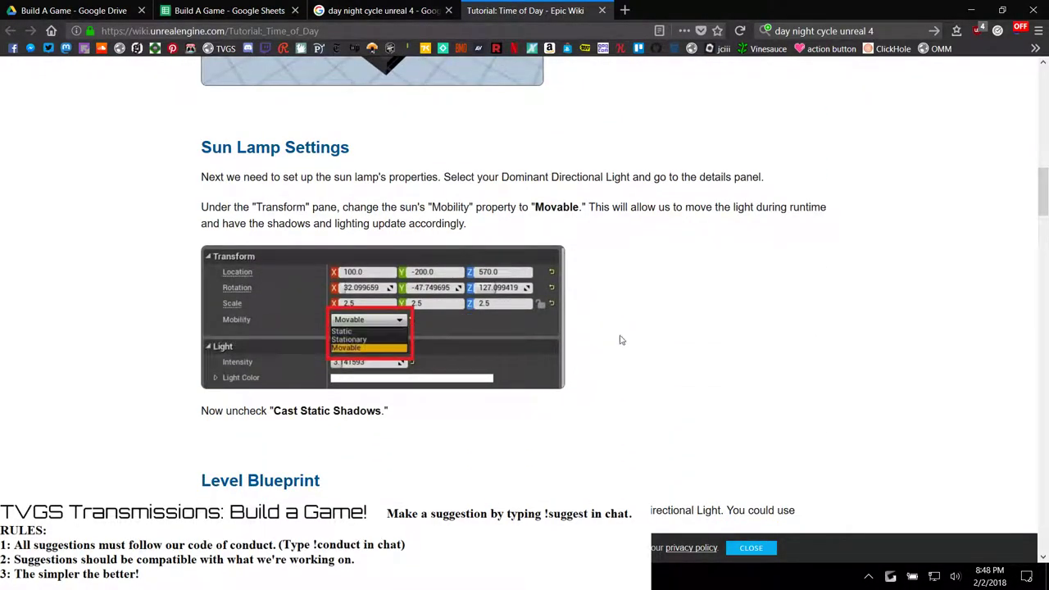
scroll(620, 339, "down", 3)
scroll(620, 339, "down", 3)
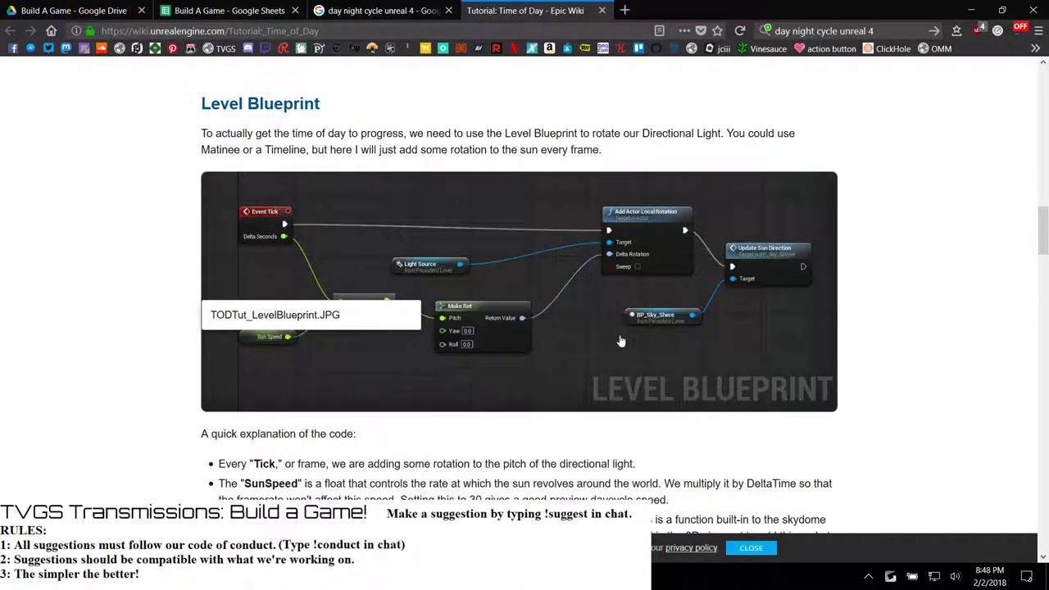
scroll(620, 339, "down", 3)
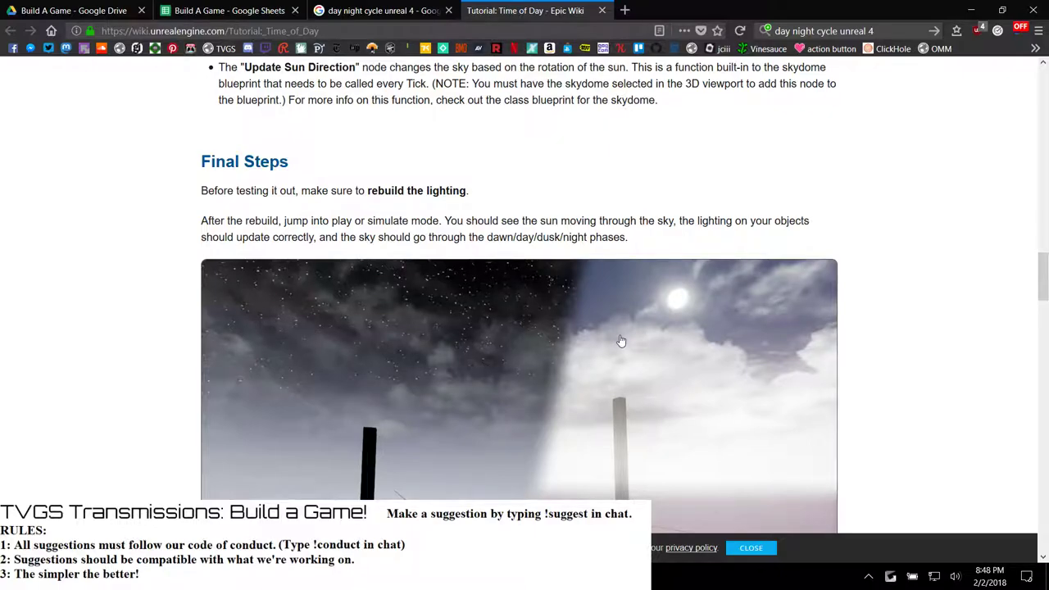
scroll(620, 340, "down", 3)
scroll(620, 340, "down", 3)
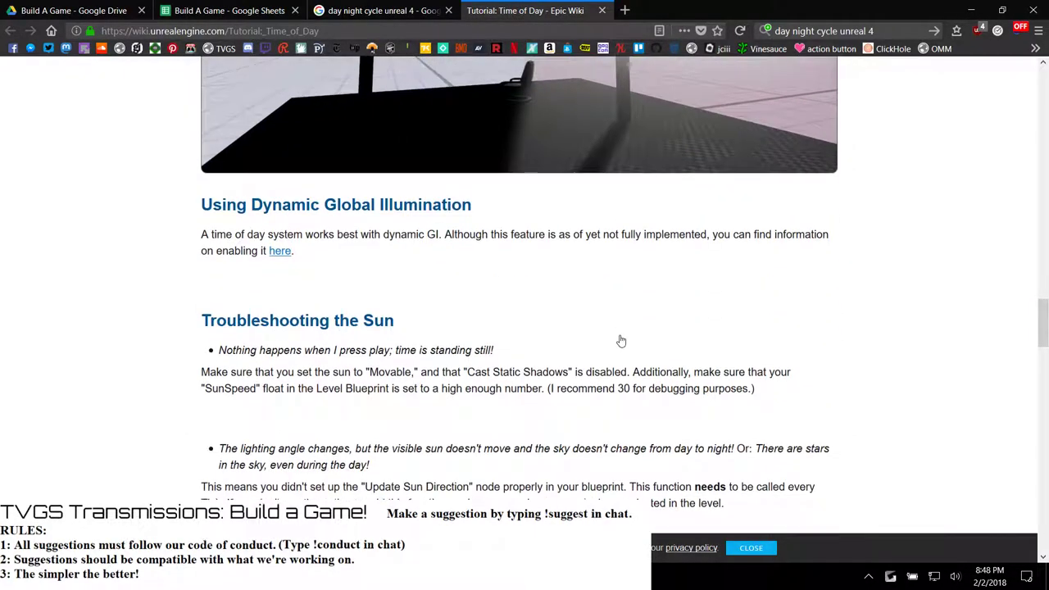
scroll(620, 340, "down", 3)
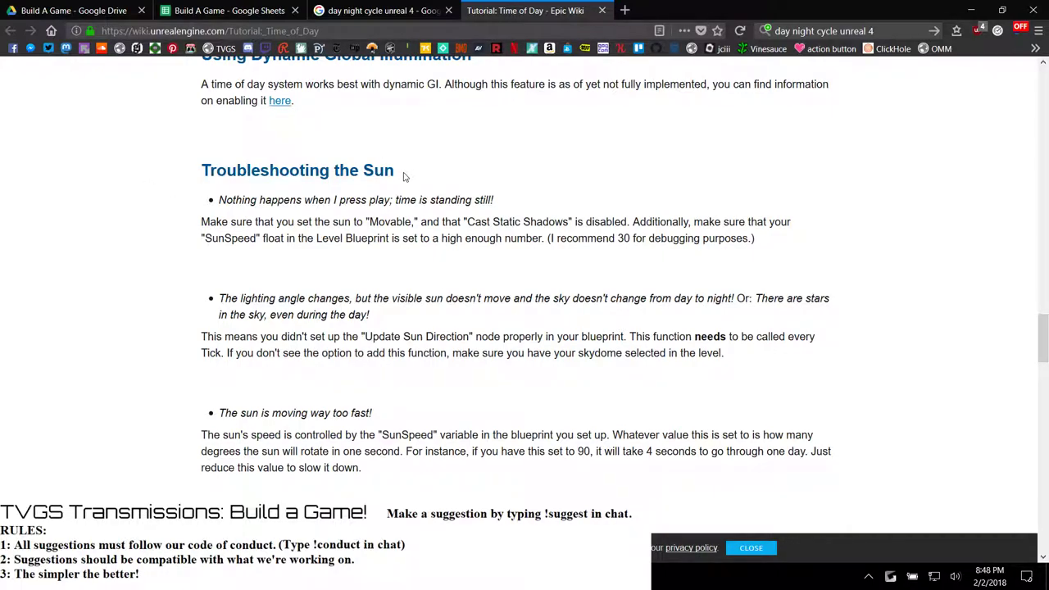
left_click_drag(403, 176, 205, 174)
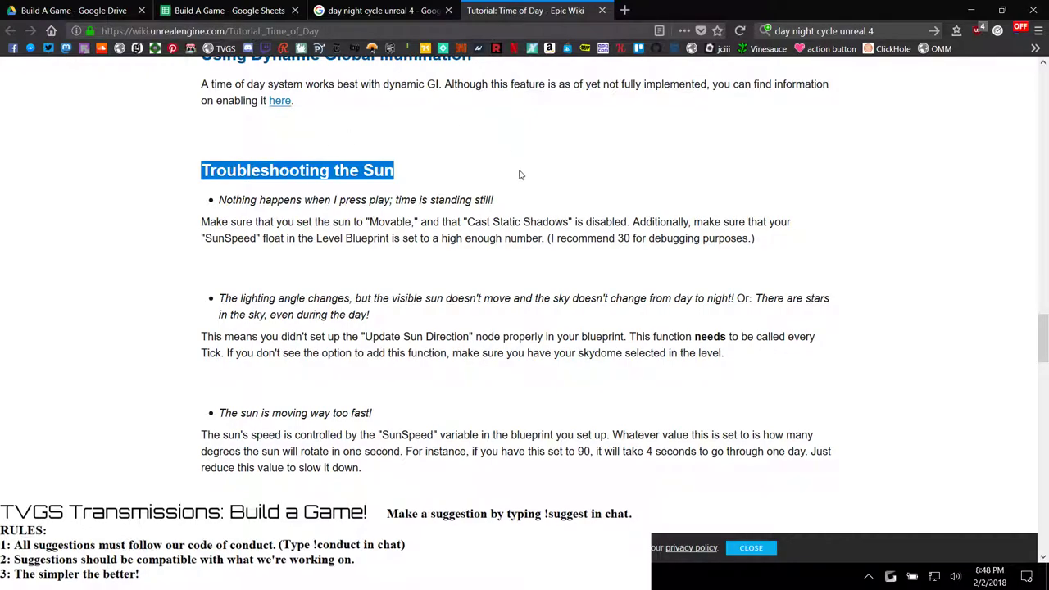
Look back through the Time of Day tutorial from the troubleshooting section up to its Contents list.
scroll(458, 223, "up", 2)
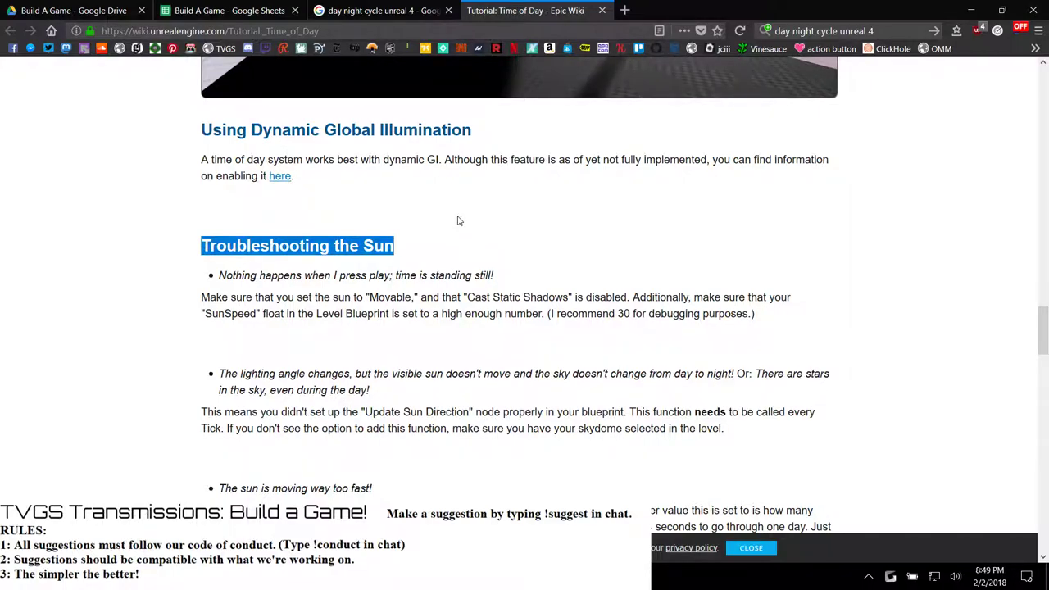
scroll(458, 238, "up", 20)
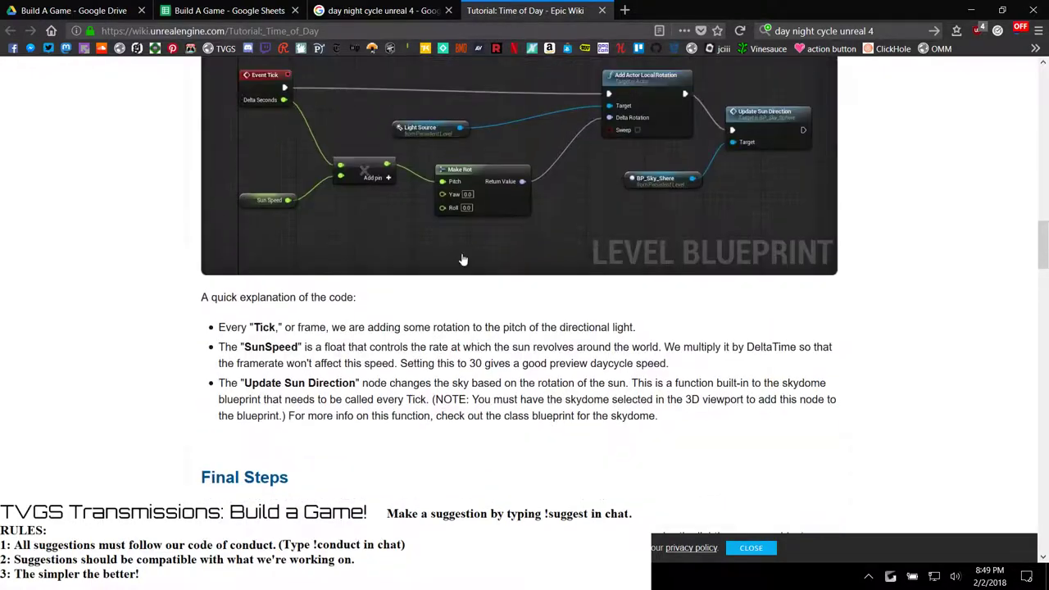
scroll(461, 256, "up", 2)
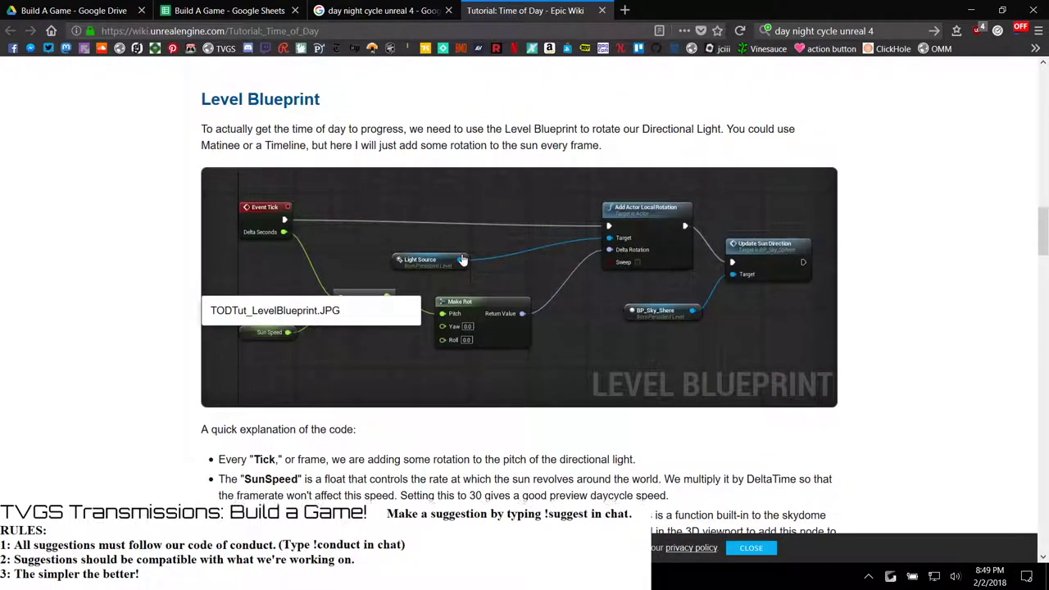
scroll(461, 257, "up", 7)
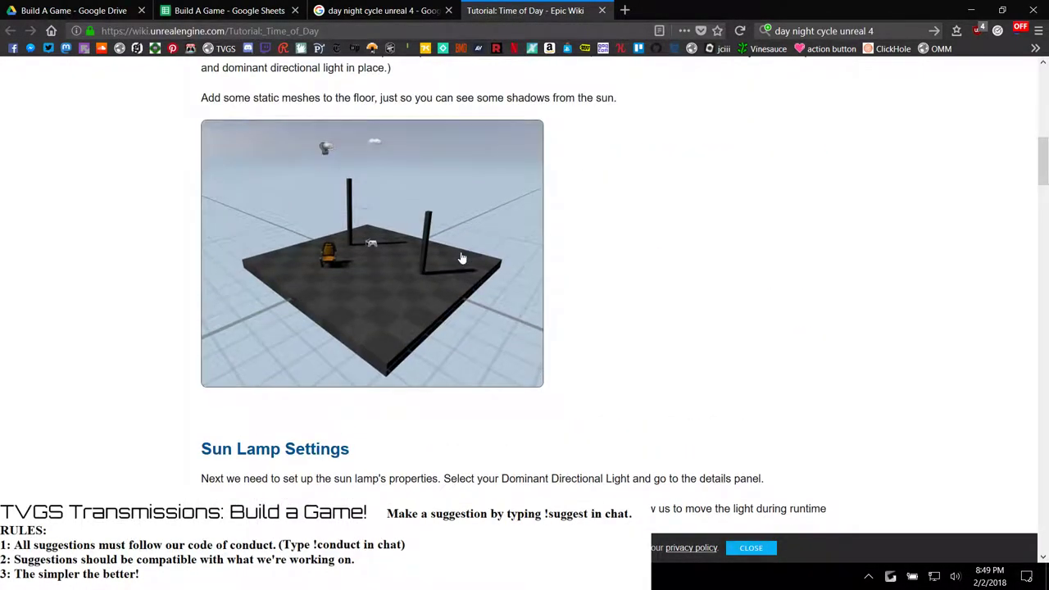
scroll(461, 258, "up", 4)
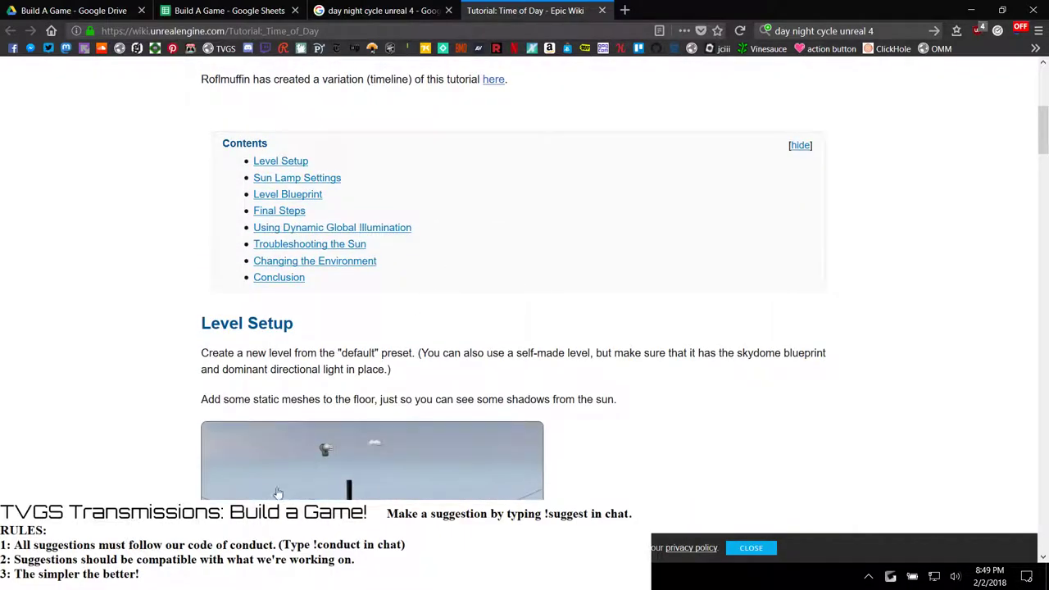
key("alt+Tab")
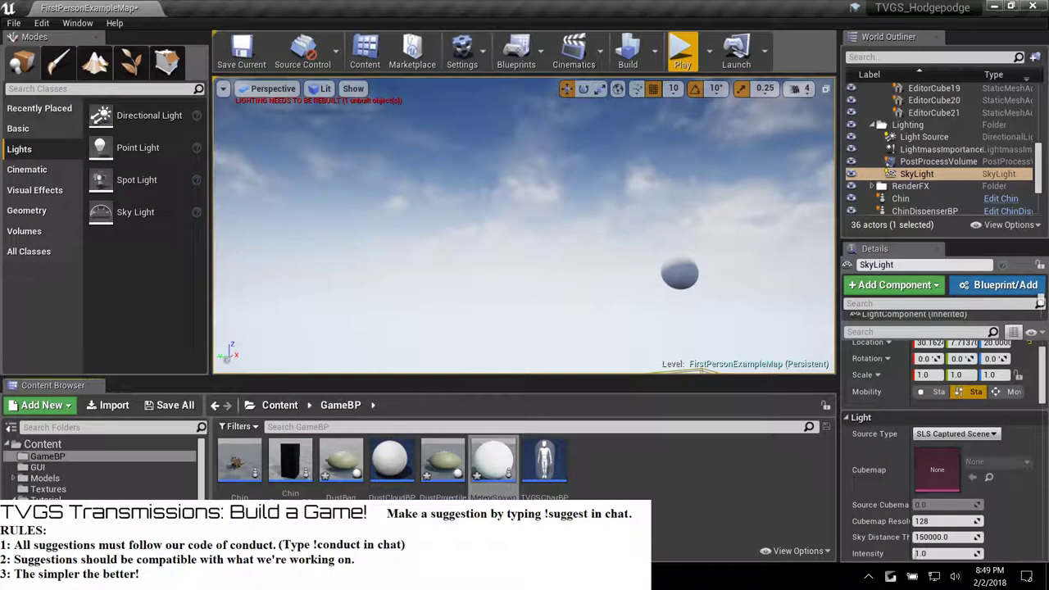
key("alt+Tab")
Examine the latest suggestion in cell C12 of the Build A Game spreadsheet, enlarging the page to 110%.
left_click(185, 12)
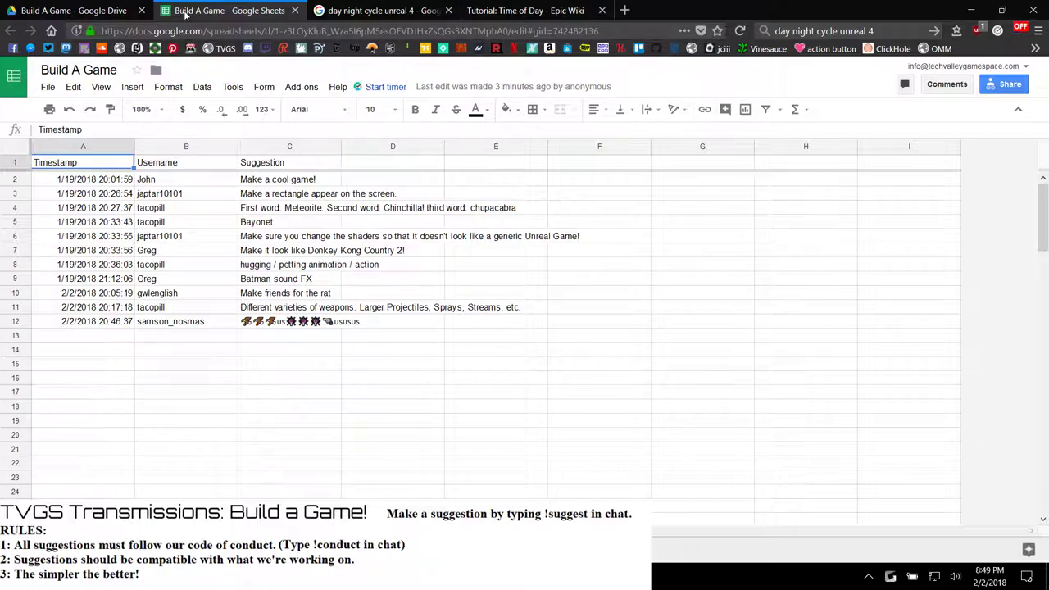
left_click(295, 326)
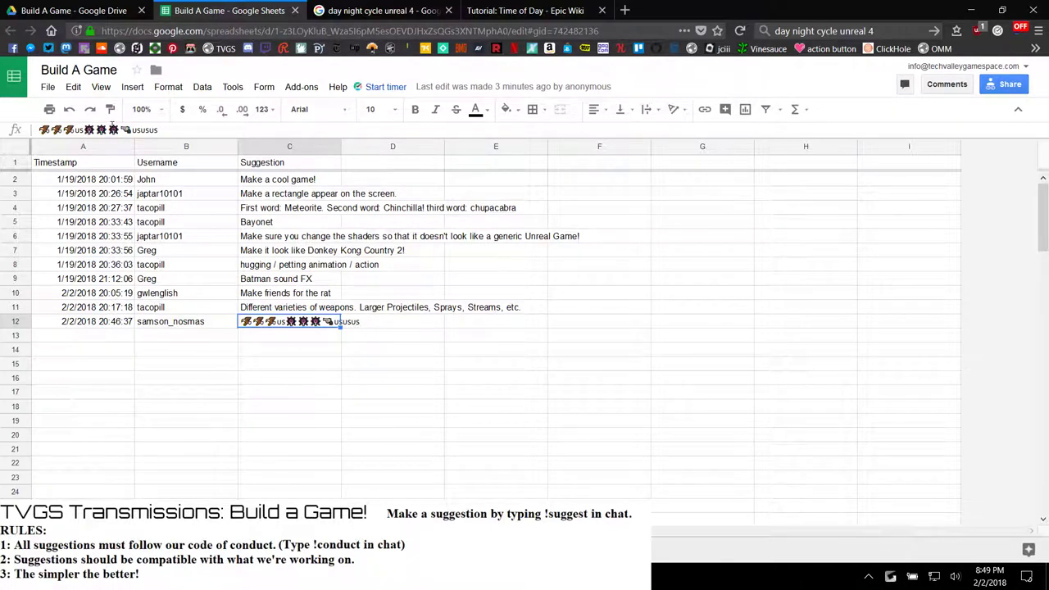
left_click_drag(121, 130, 84, 130)
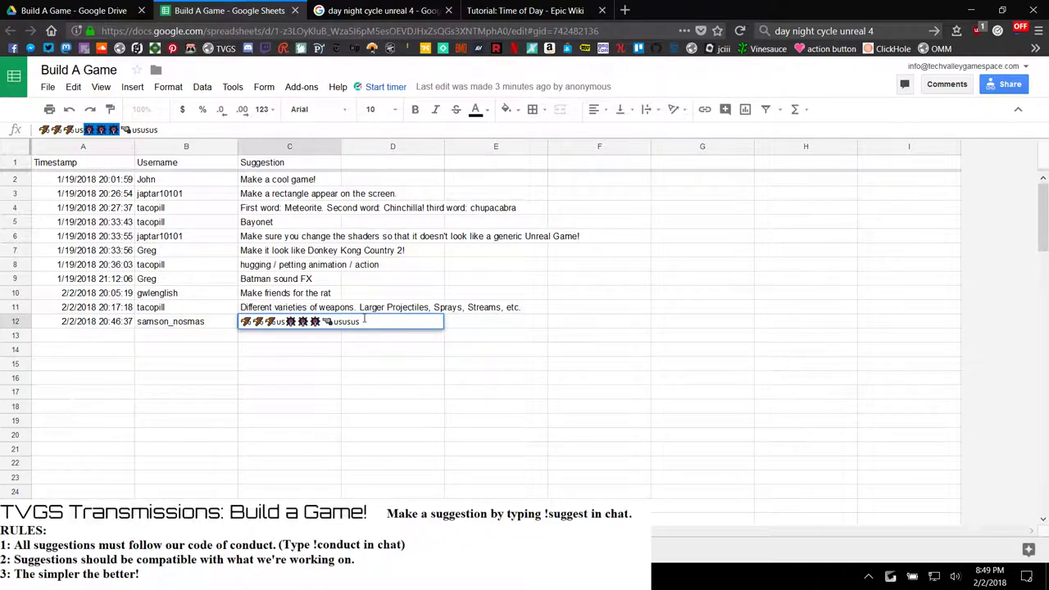
left_click(191, 128)
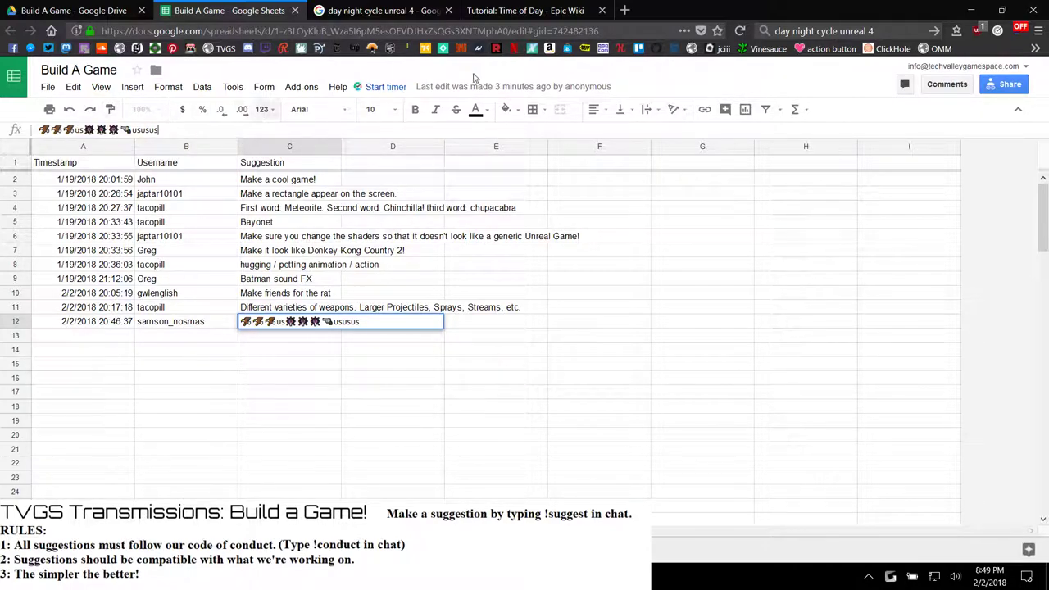
key("ctrl+plus")
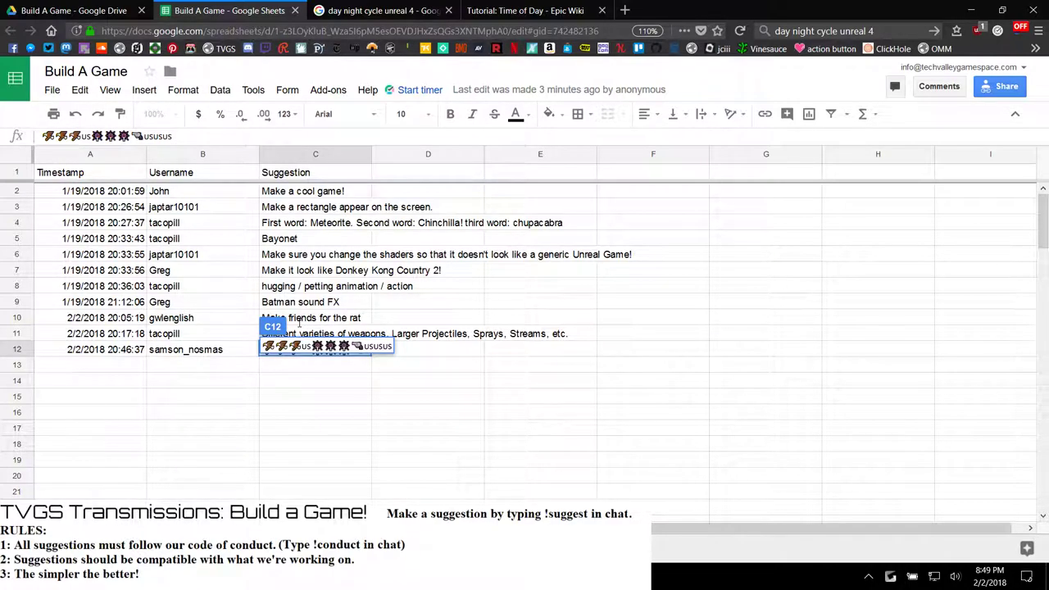
scroll(299, 324, "down", 4)
scroll(299, 324, "up", 3)
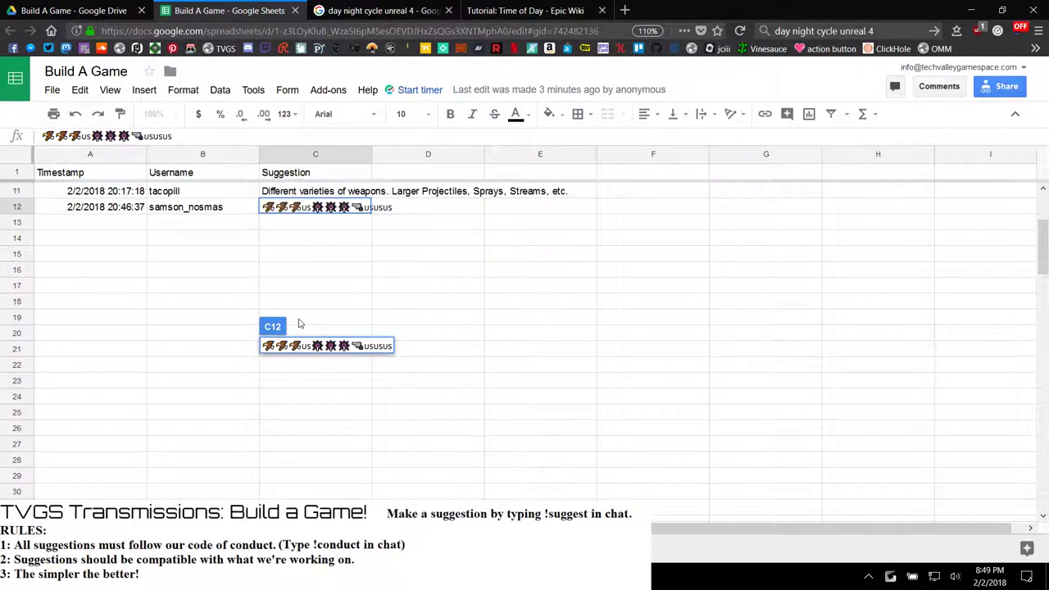
scroll(442, 217, "up", 2)
left_click(387, 243)
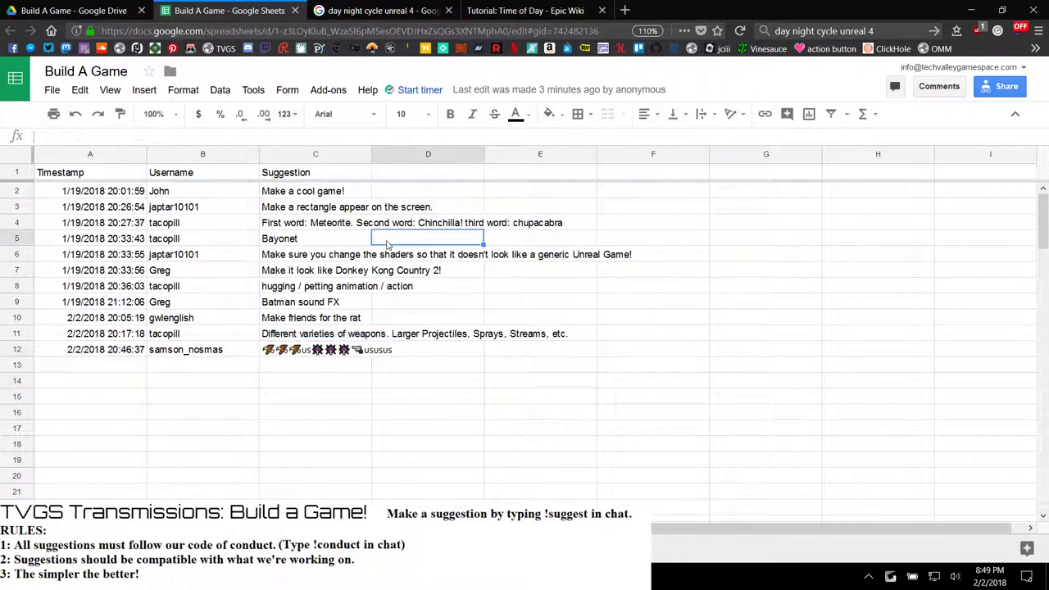
Read the Level Setup and Sun Lamp Settings sections of the Time of Day tutorial.
left_click(555, 8)
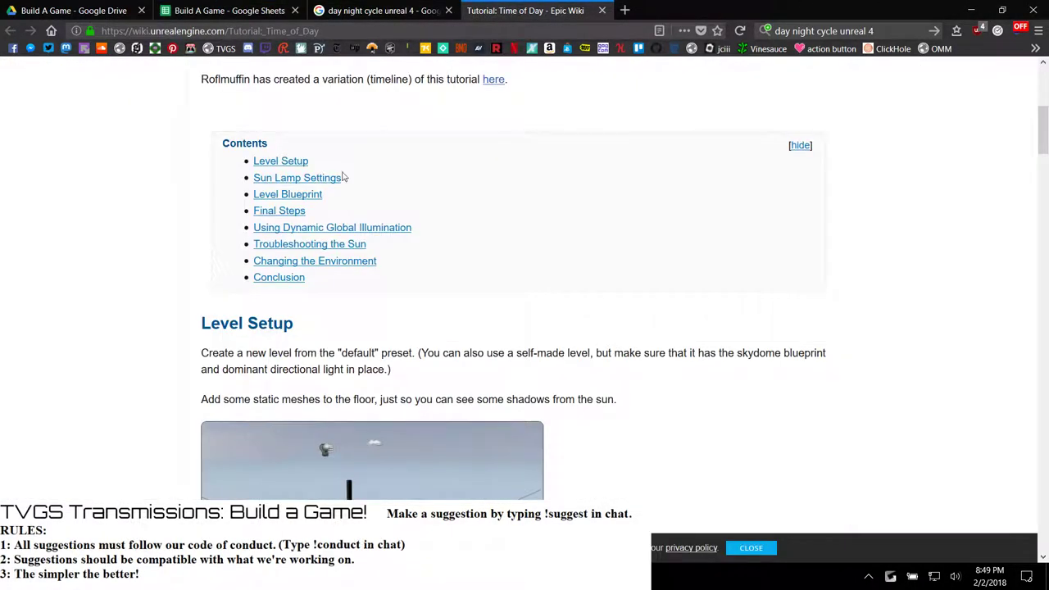
scroll(271, 326, "down", 3)
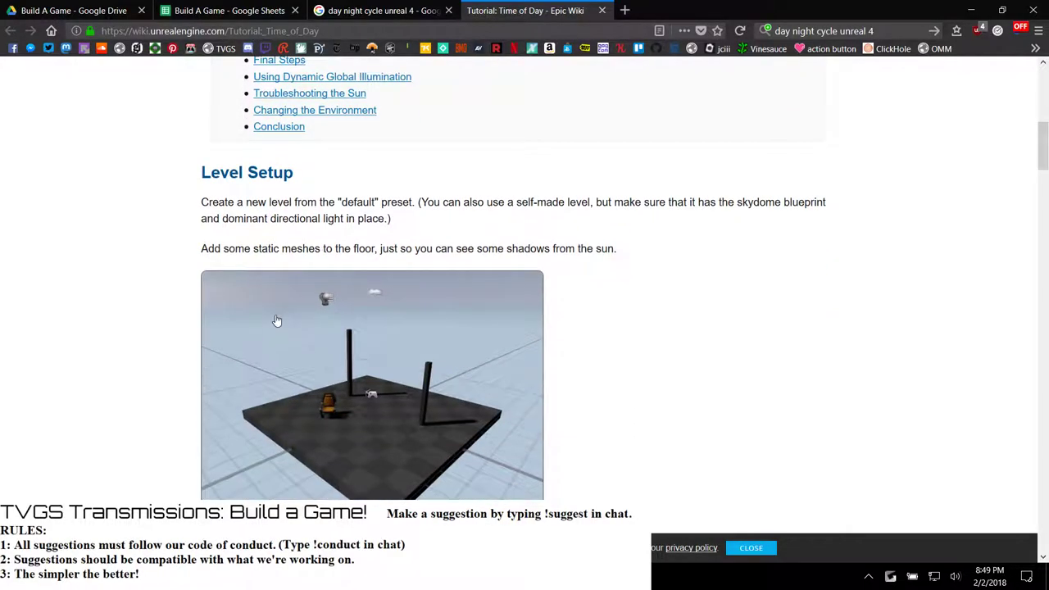
scroll(362, 247, "down", 5)
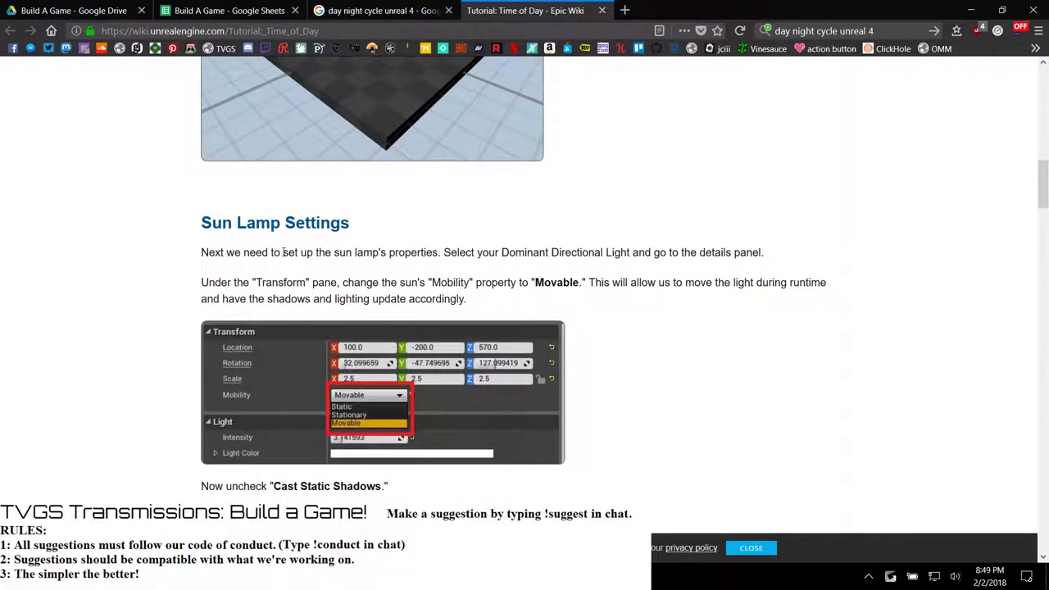
scroll(426, 238, "up", 6)
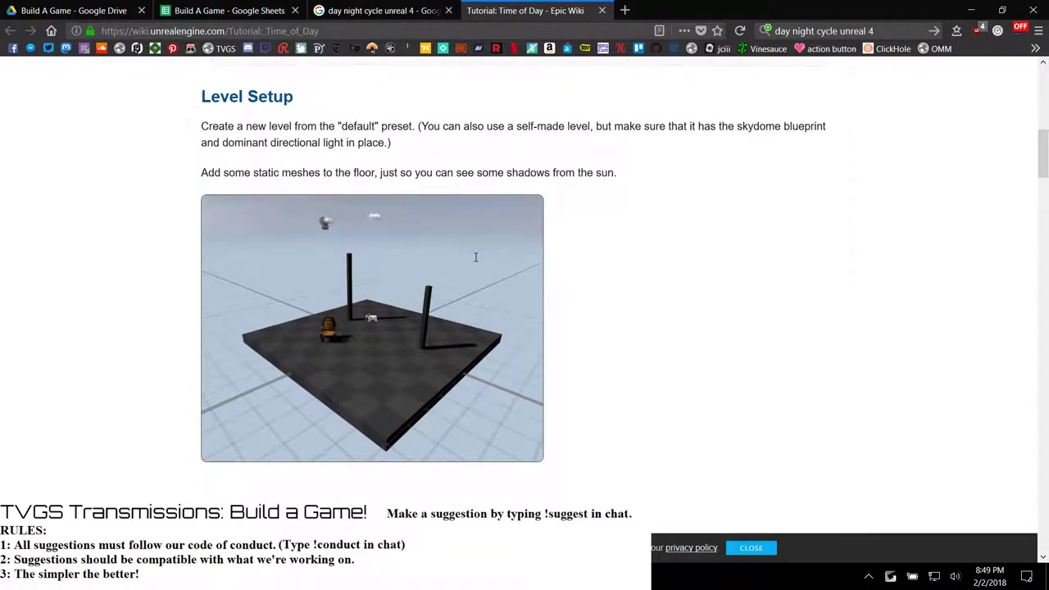
scroll(521, 424, "down", 5)
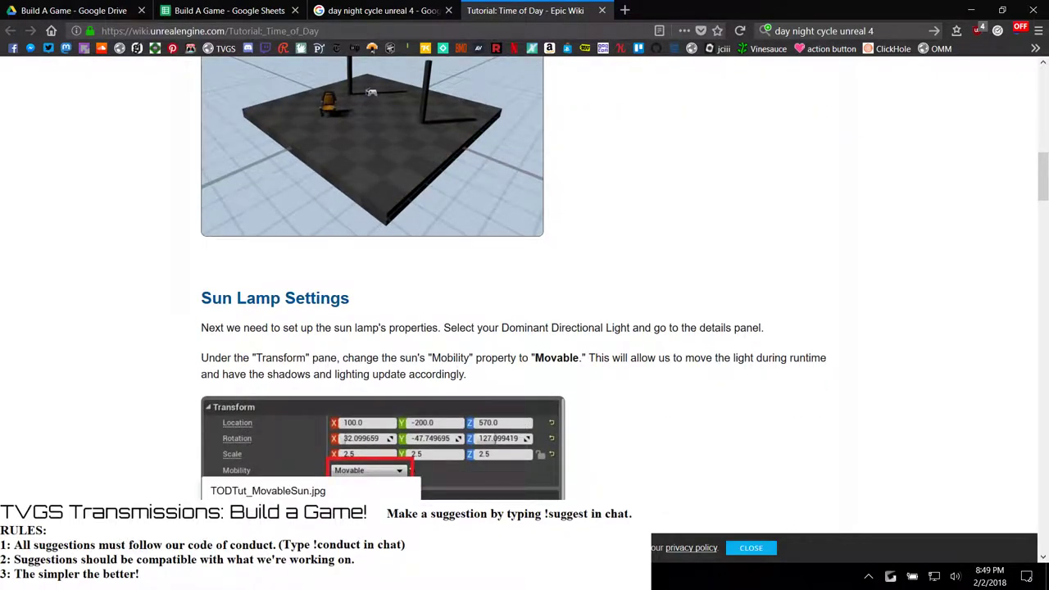
scroll(527, 432, "up", 6)
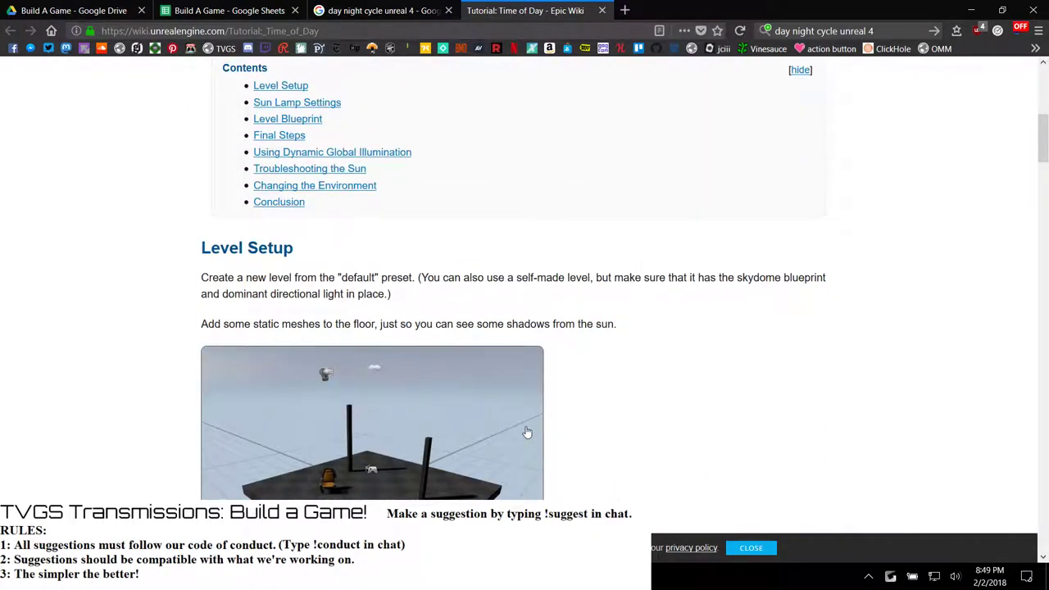
scroll(526, 431, "down", 7)
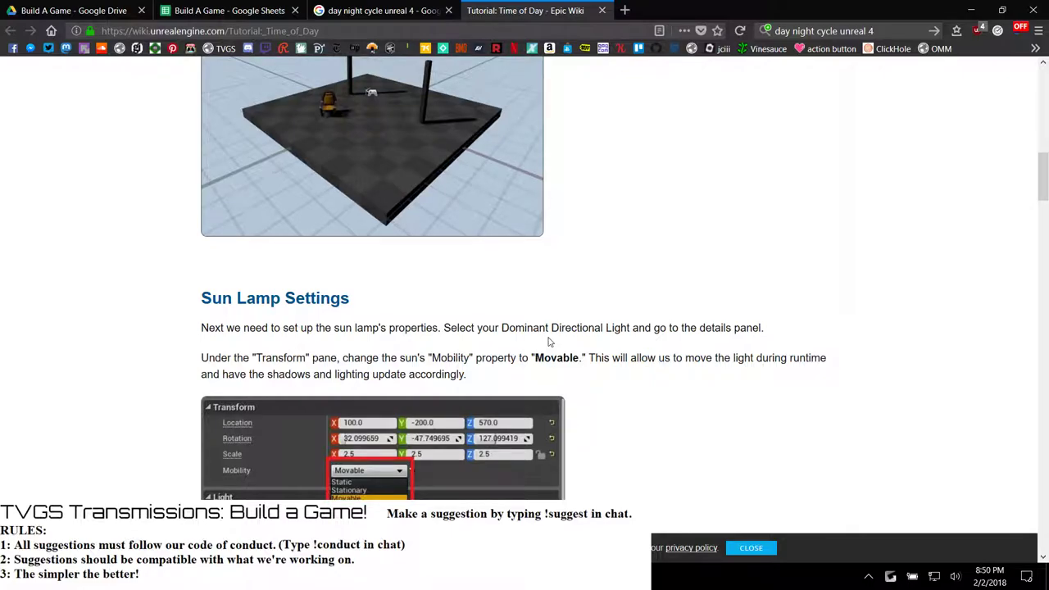
scroll(524, 409, "down", 3)
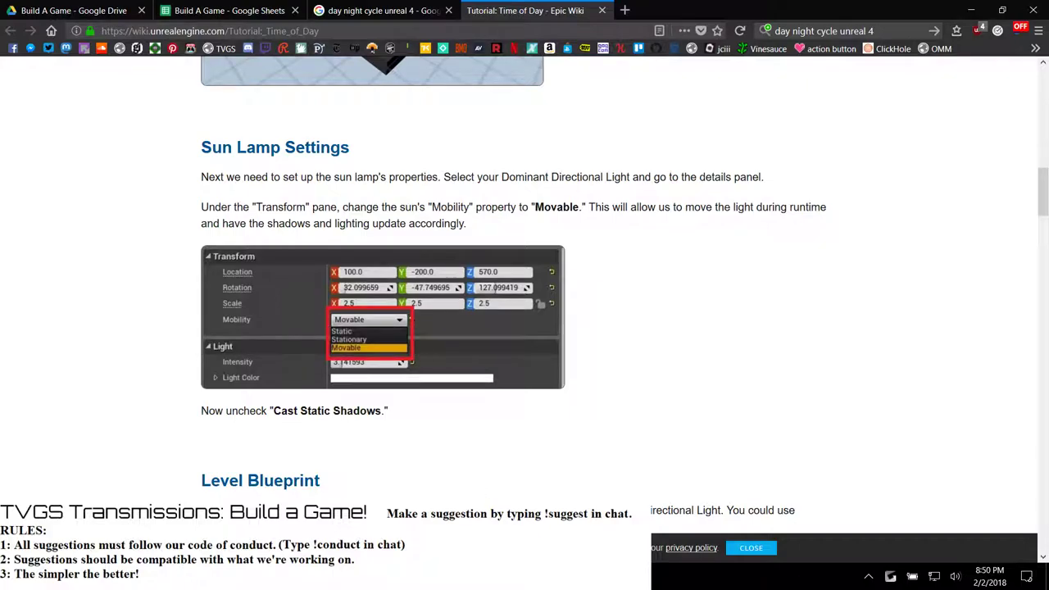
Switch to the Unreal Editor and examine the properties of the Light Source and SkyLight actors.
key("alt+Tab")
left_click(924, 137)
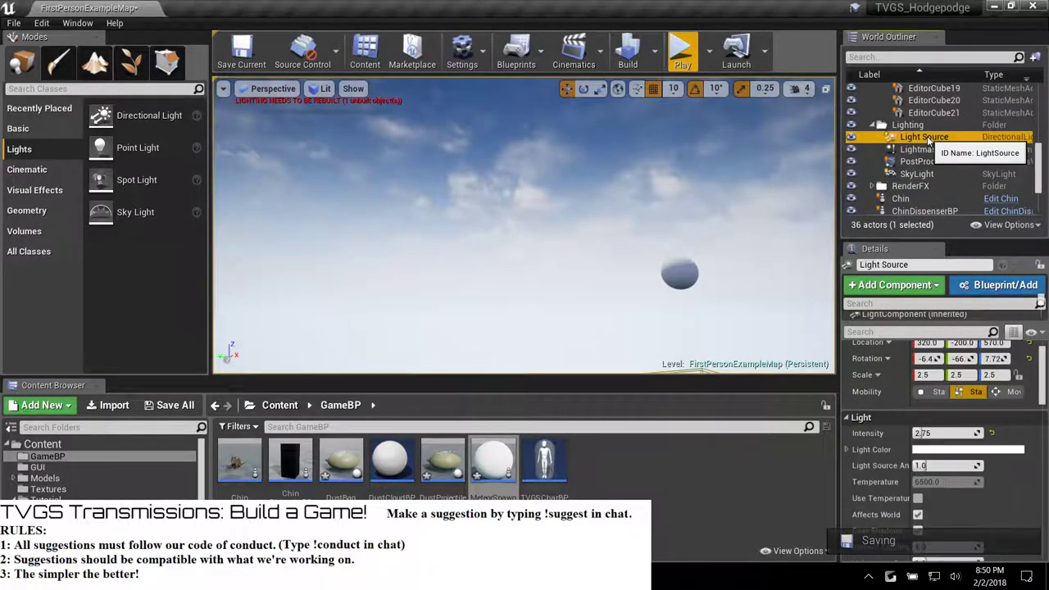
scroll(897, 459, "down", 2)
scroll(897, 458, "down", 8)
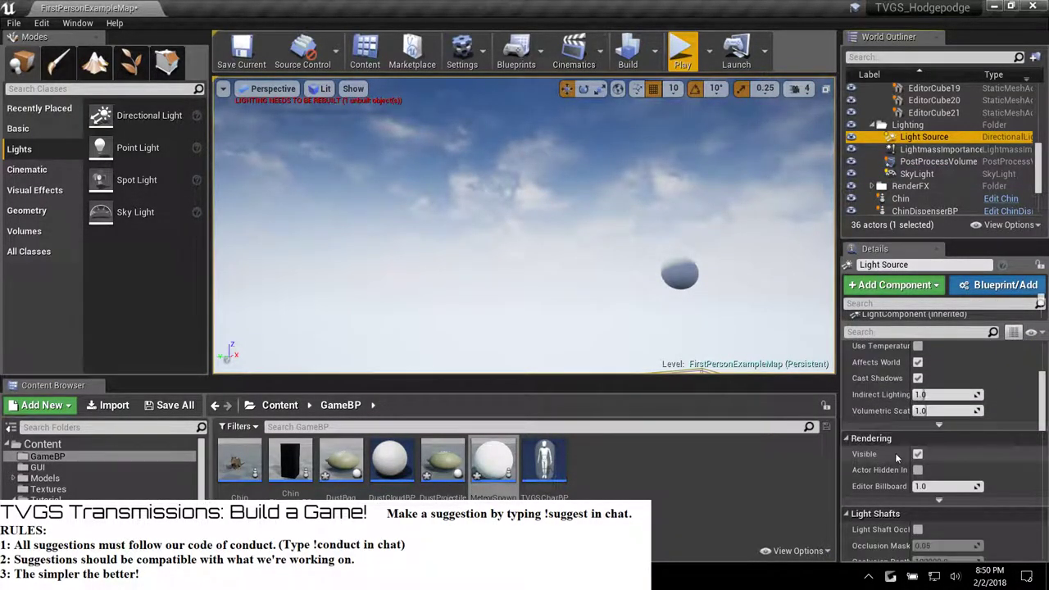
scroll(897, 458, "down", 10)
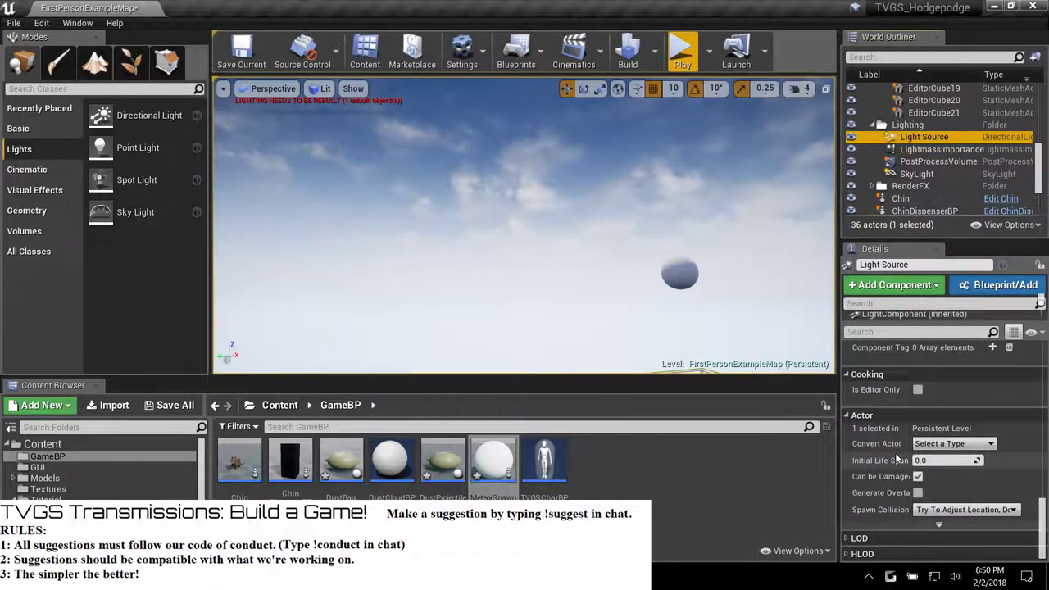
left_click(916, 174)
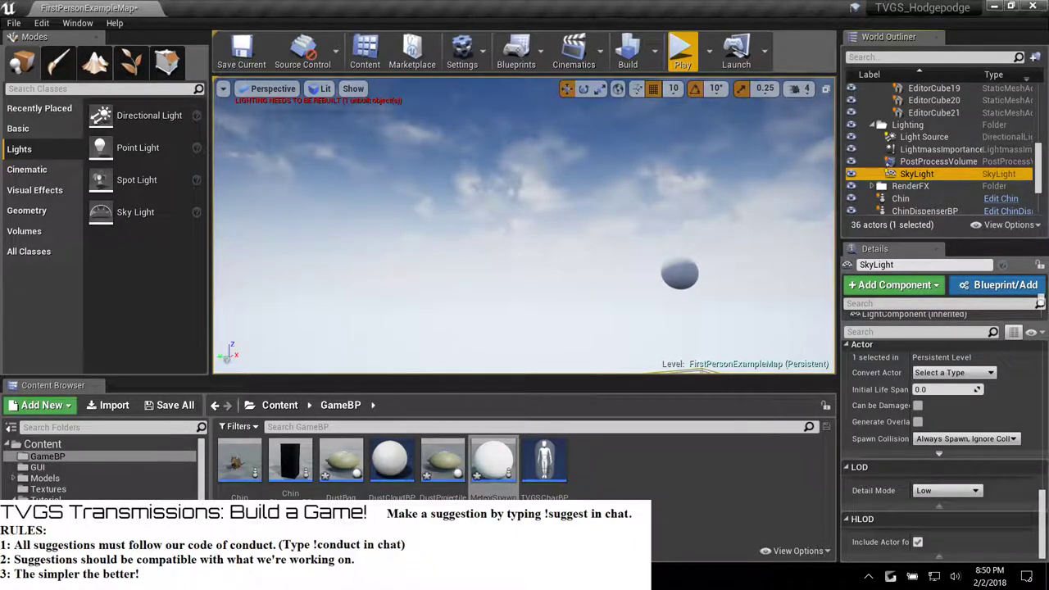
Recheck the tutorial's Level Setup section, then look over the current level's scene in the Unreal Editor.
key("alt+Tab")
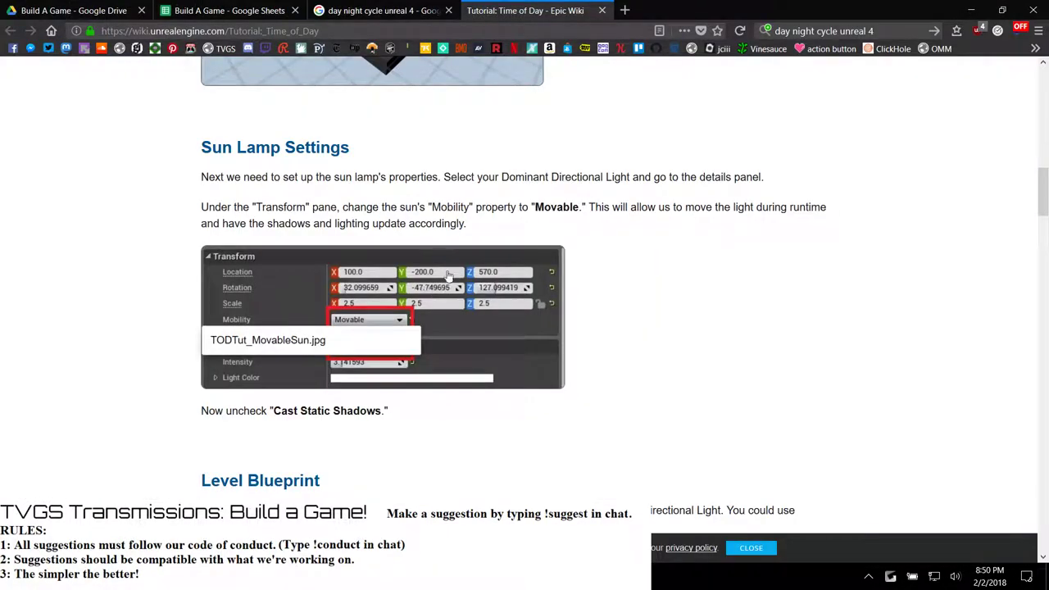
scroll(438, 260, "up", 6)
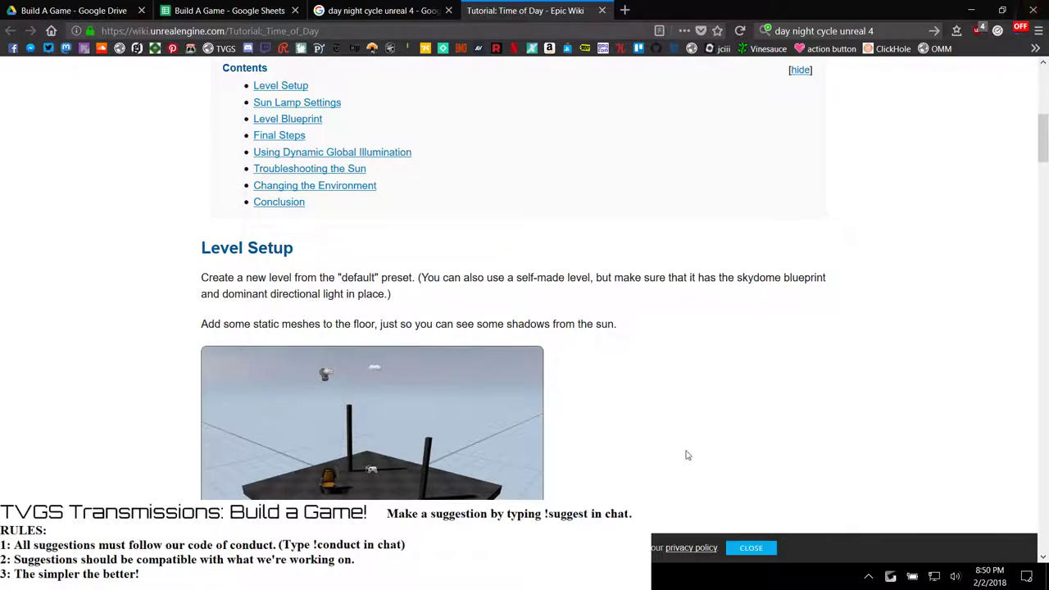
key("alt+Tab")
right_click_drag(471, 307, 566, 262)
right_click_drag(713, 303, 354, 219)
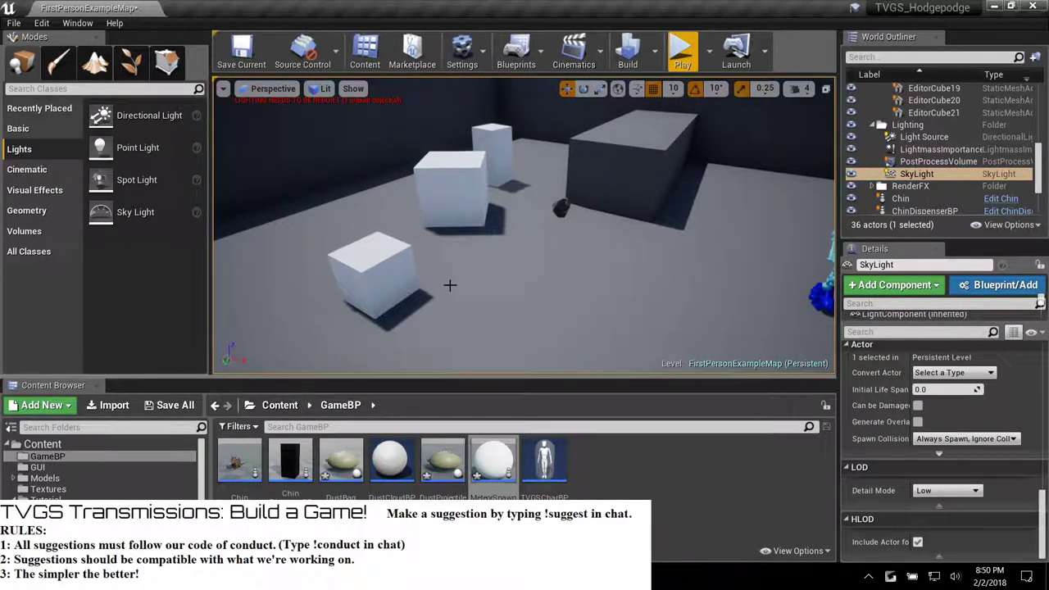
right_click_drag(450, 286, 622, 230)
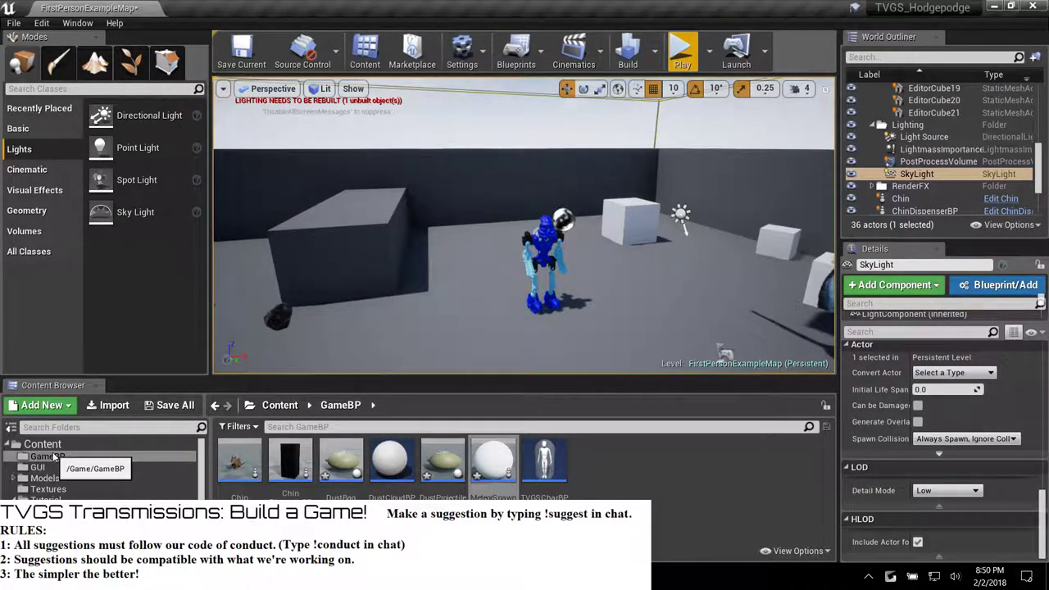
right_click_drag(271, 328, 221, 367)
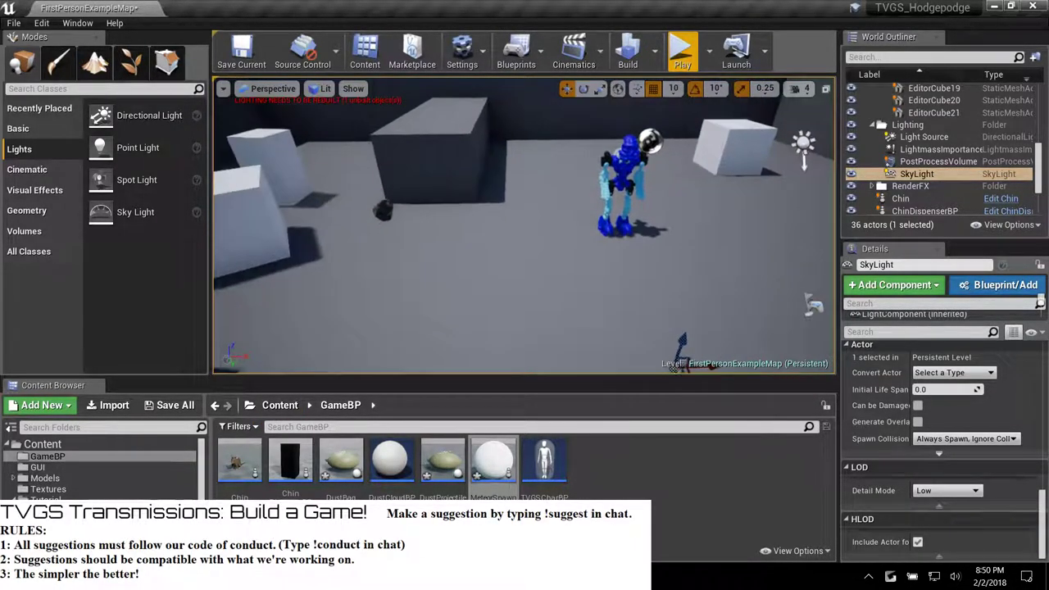
Create a folder named Maps directly under Content and open it.
right_click(57, 457)
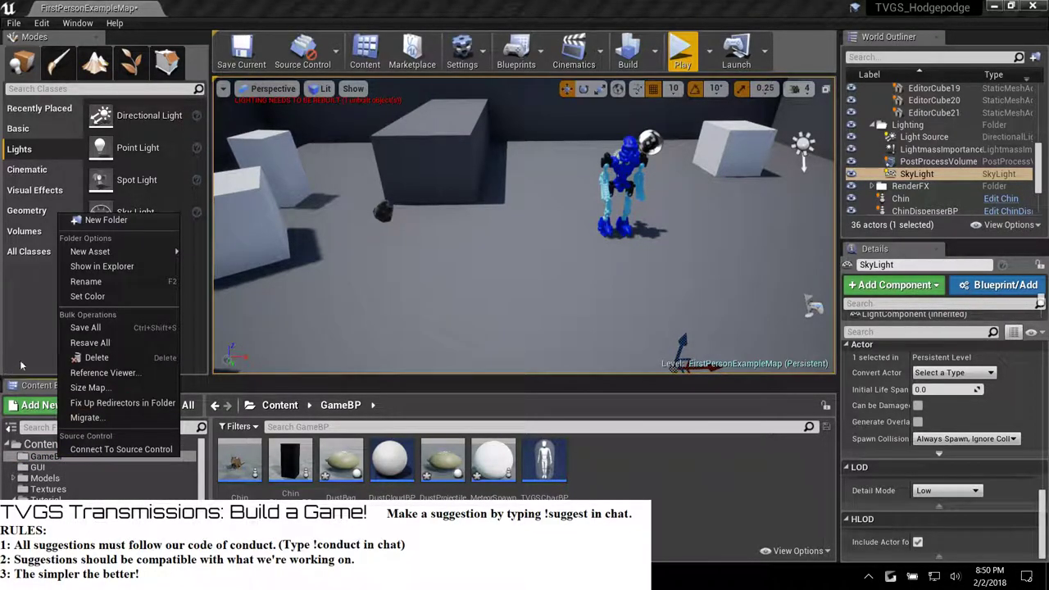
mouse_move(98, 251)
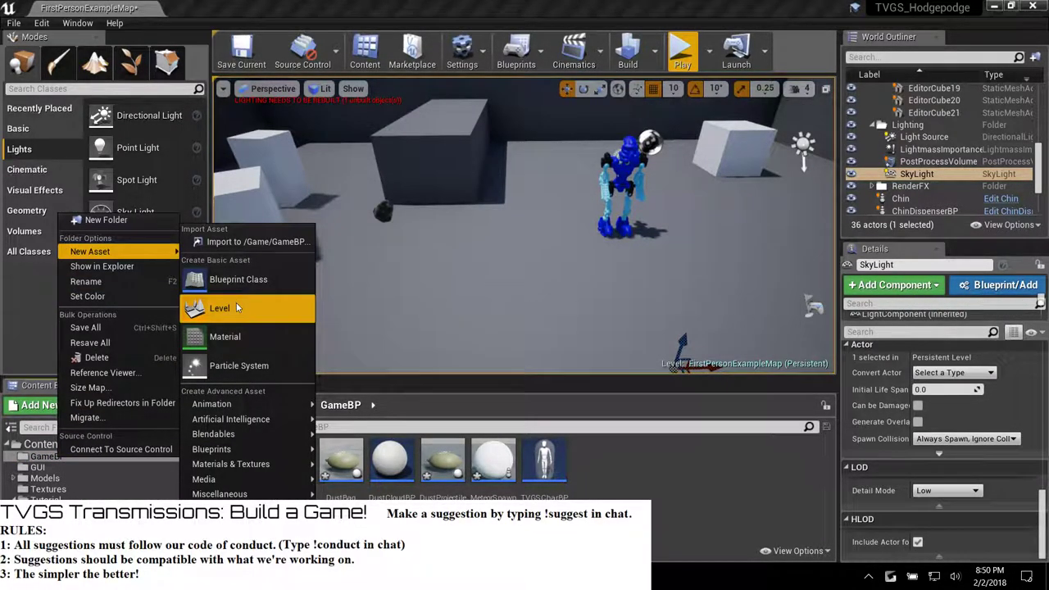
left_click(41, 443)
right_click(560, 461)
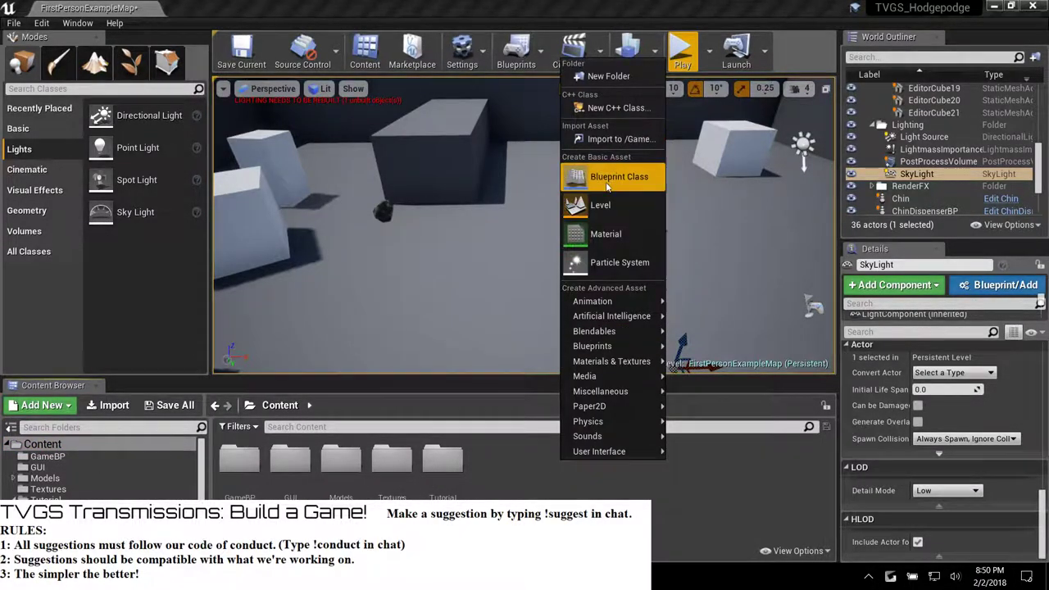
left_click(607, 76)
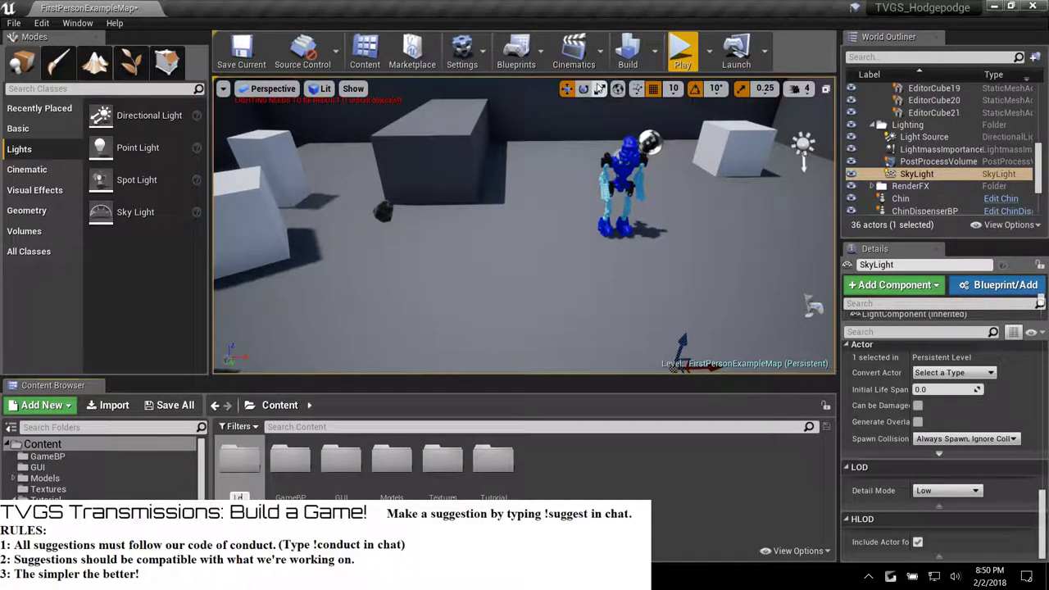
type("Levels")
key("BackSpace")
key("BackSpace")
double_click(340, 459)
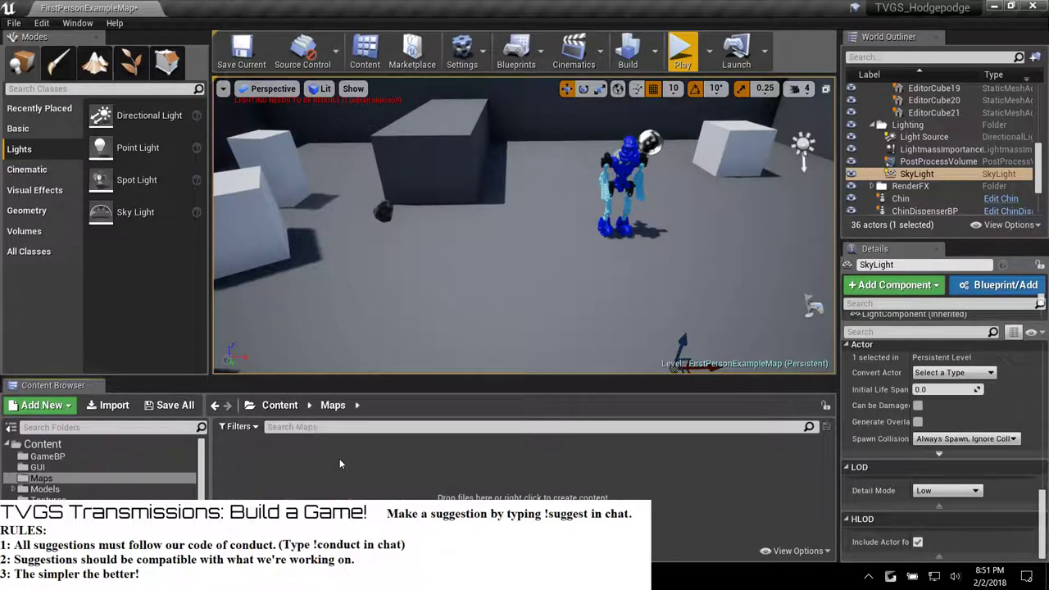
Create a new level asset named Sandbox in the Maps folder.
right_click(326, 462)
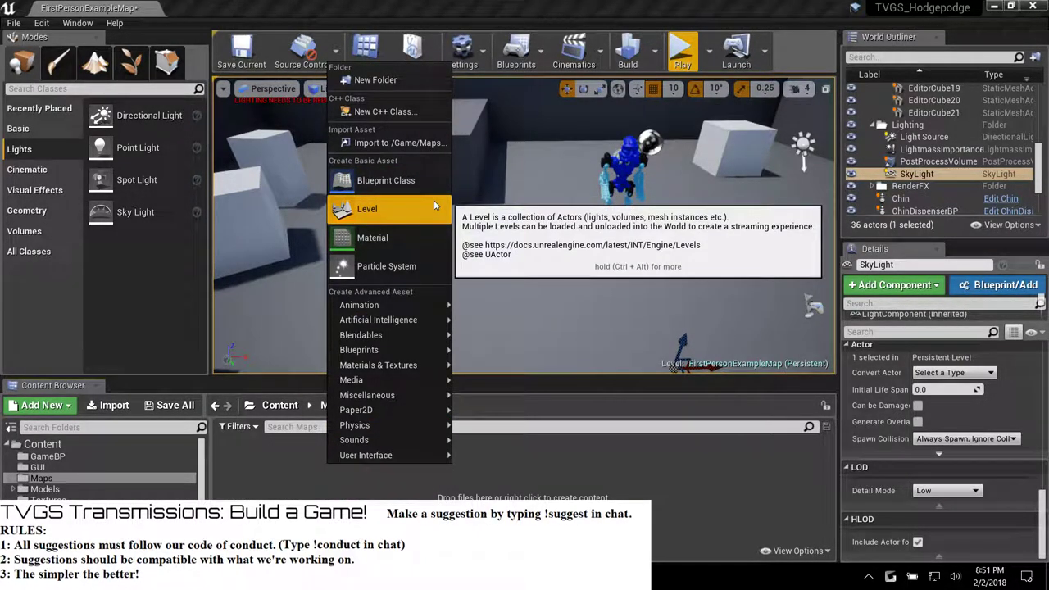
left_click(385, 209)
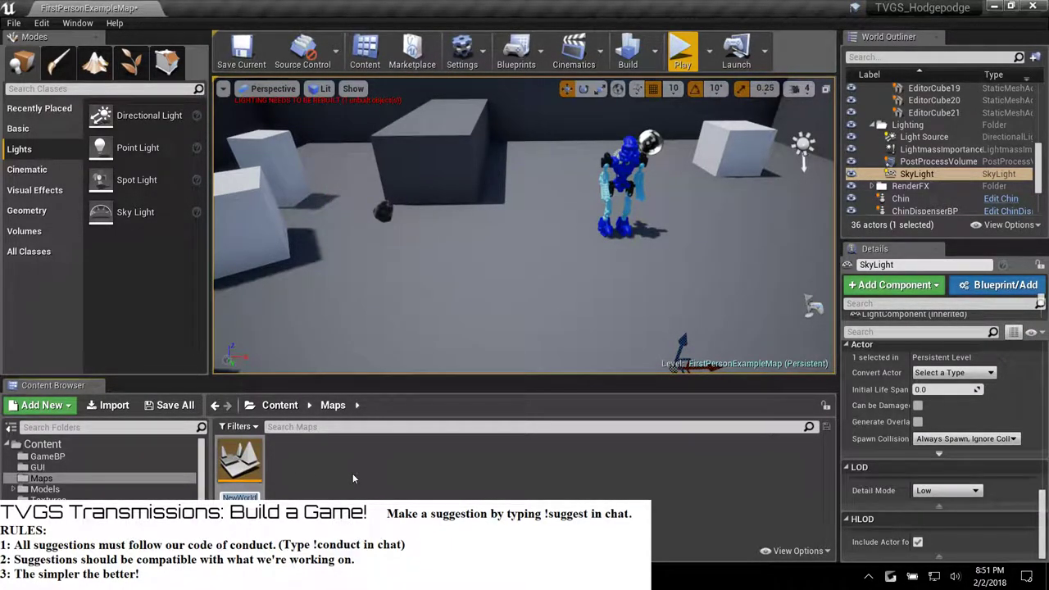
type("Sandbox")
key("Return")
Open the Sandbox level, saving all the listed modified blueprints and levels.
right_click(242, 474)
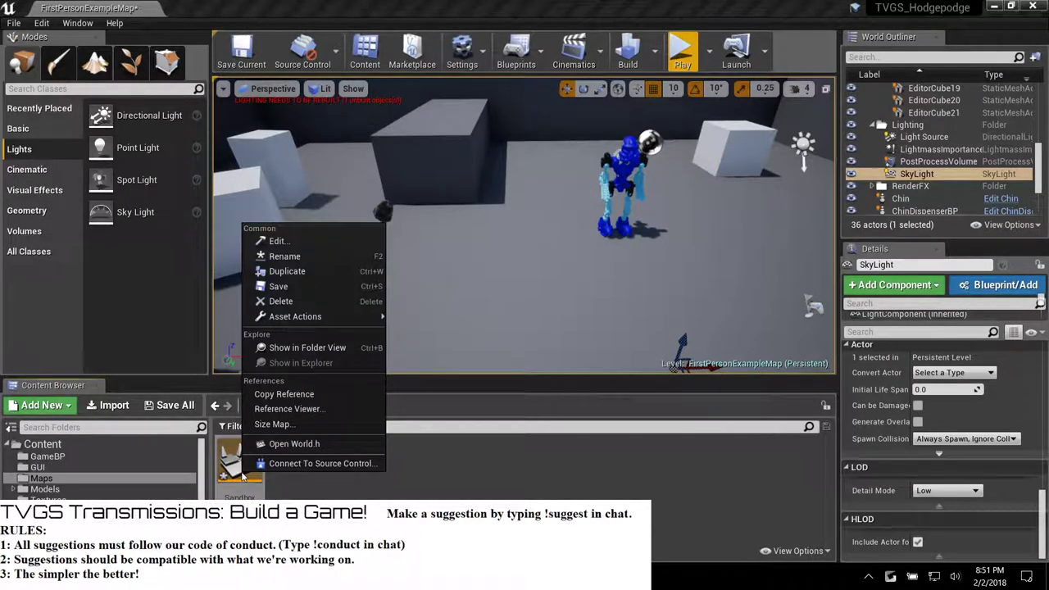
double_click(242, 476)
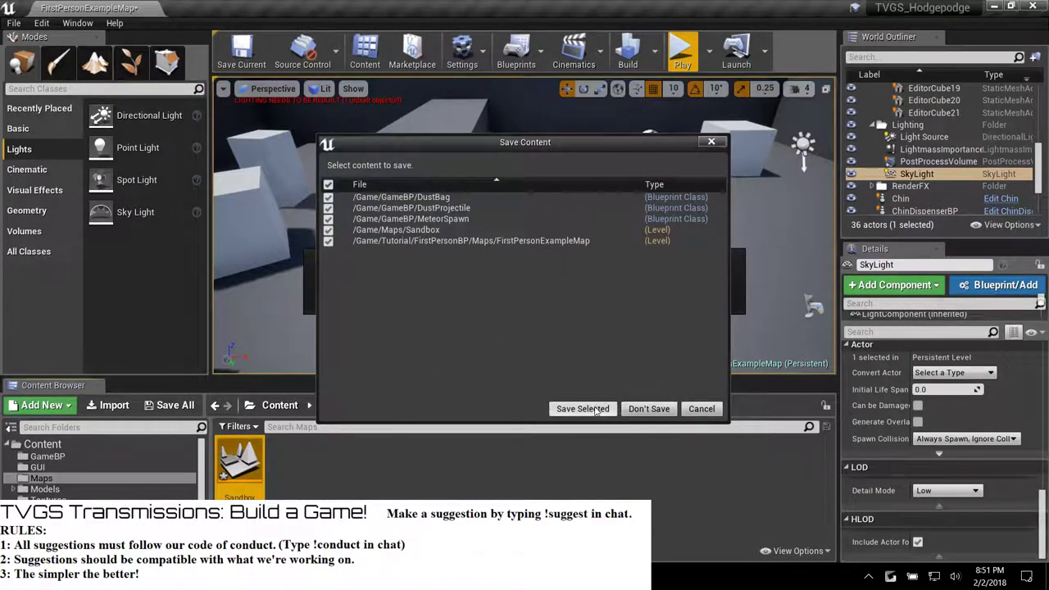
left_click(583, 408)
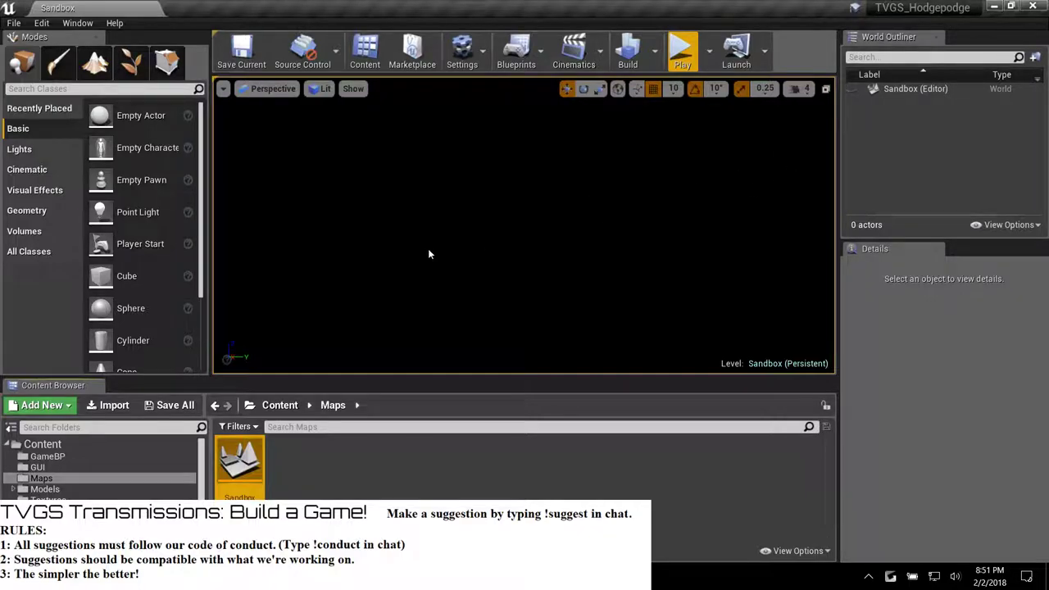
Force delete the empty Sandbox level from the Maps folder.
right_click(246, 471)
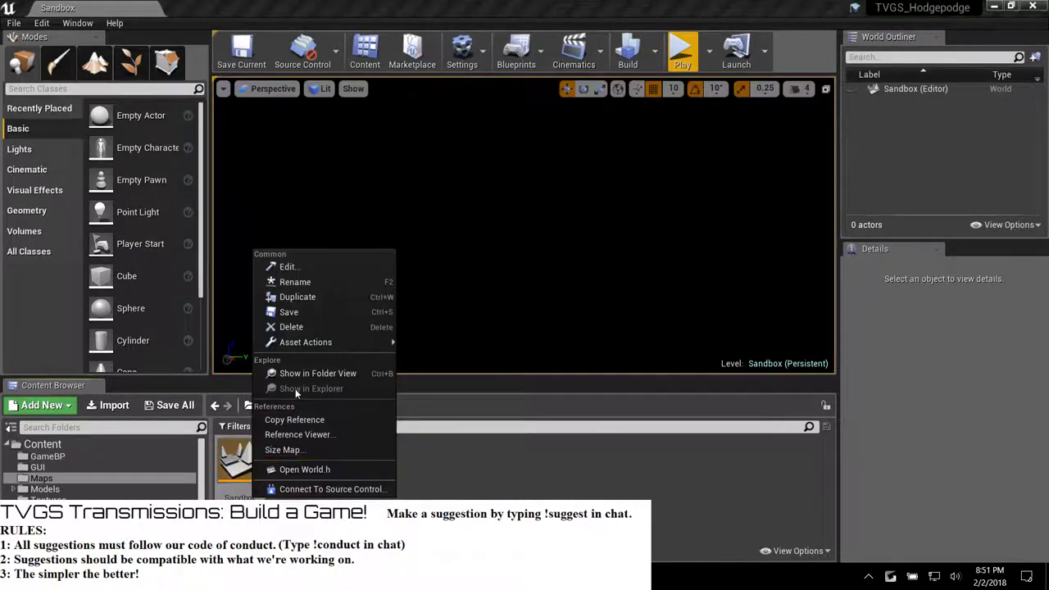
left_click(304, 326)
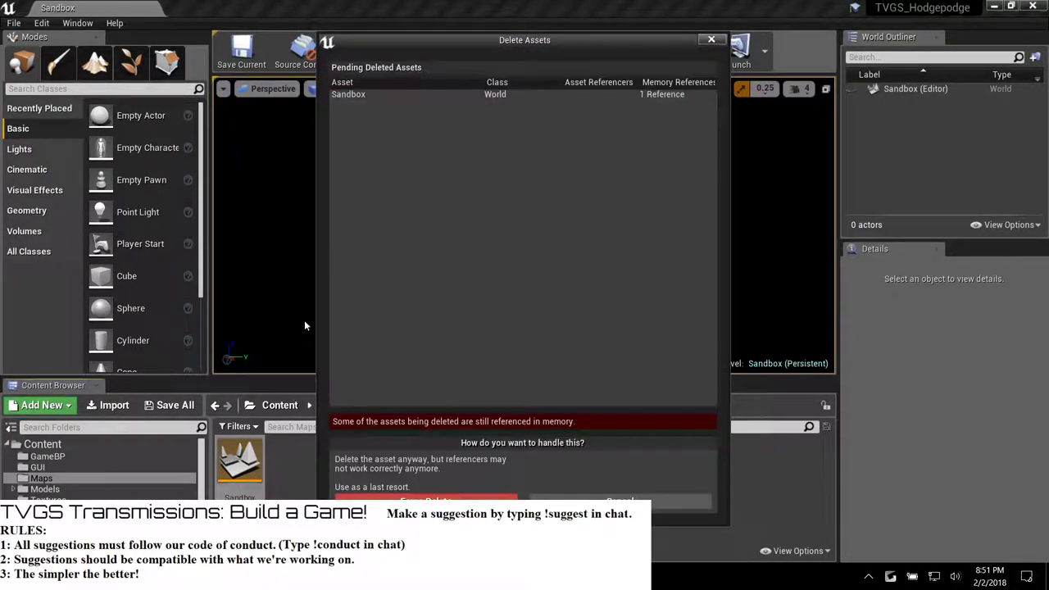
left_click(426, 502)
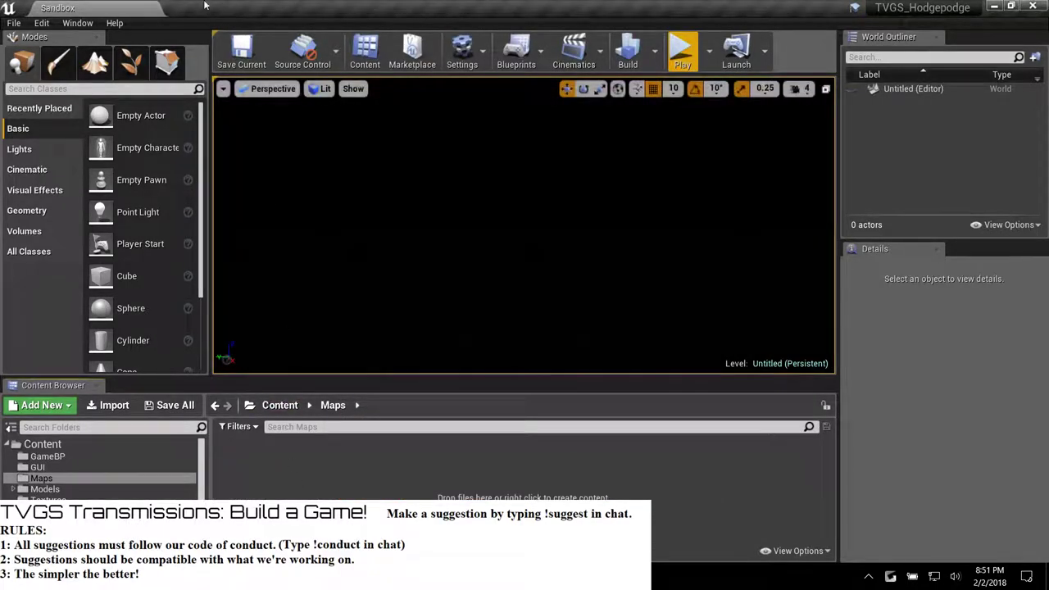
Create a new level from the Default template.
left_click(11, 23)
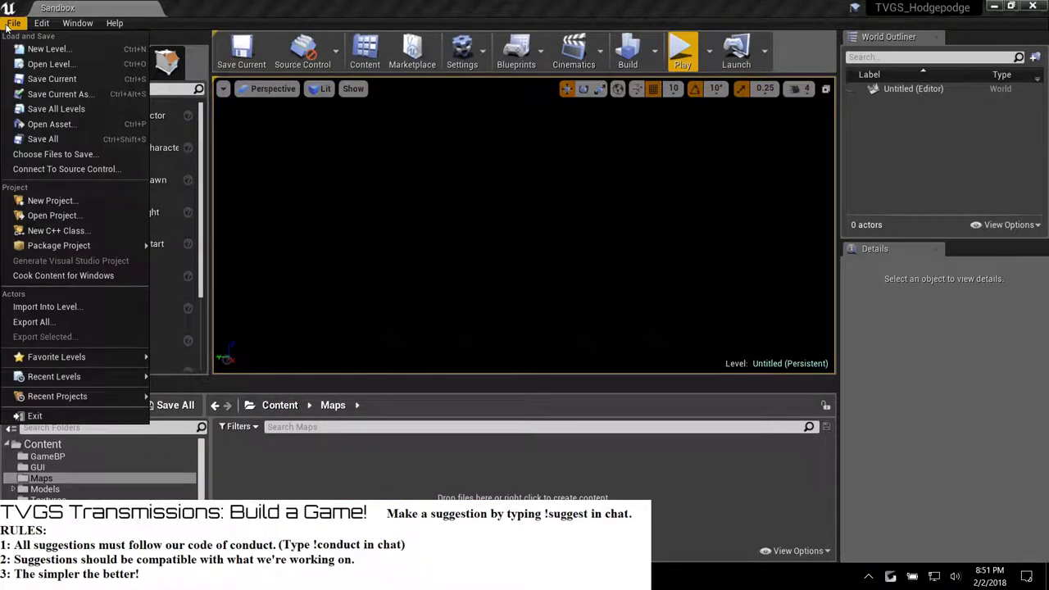
left_click(47, 48)
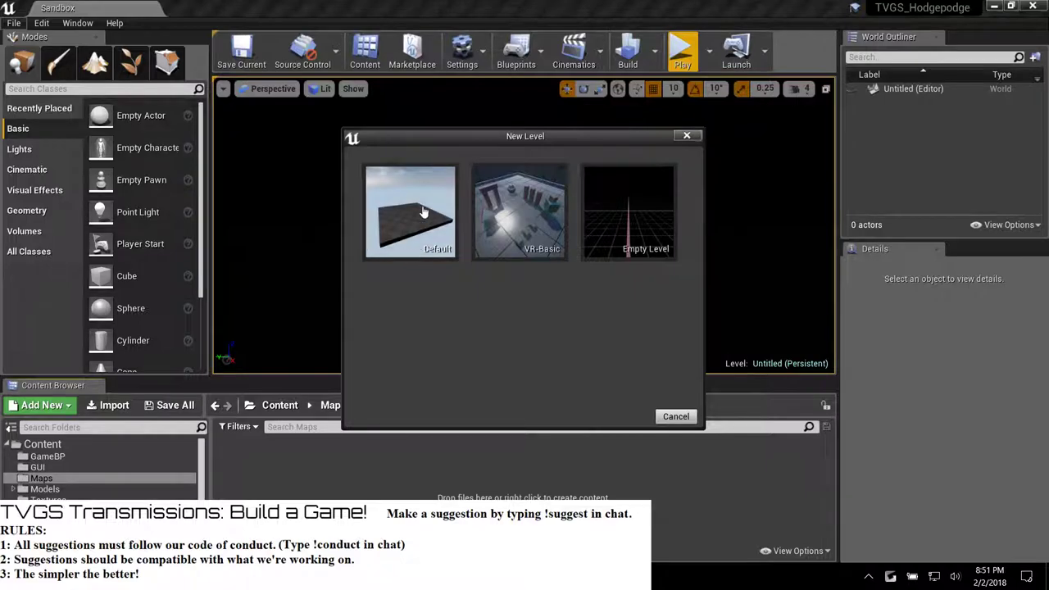
left_click(423, 212)
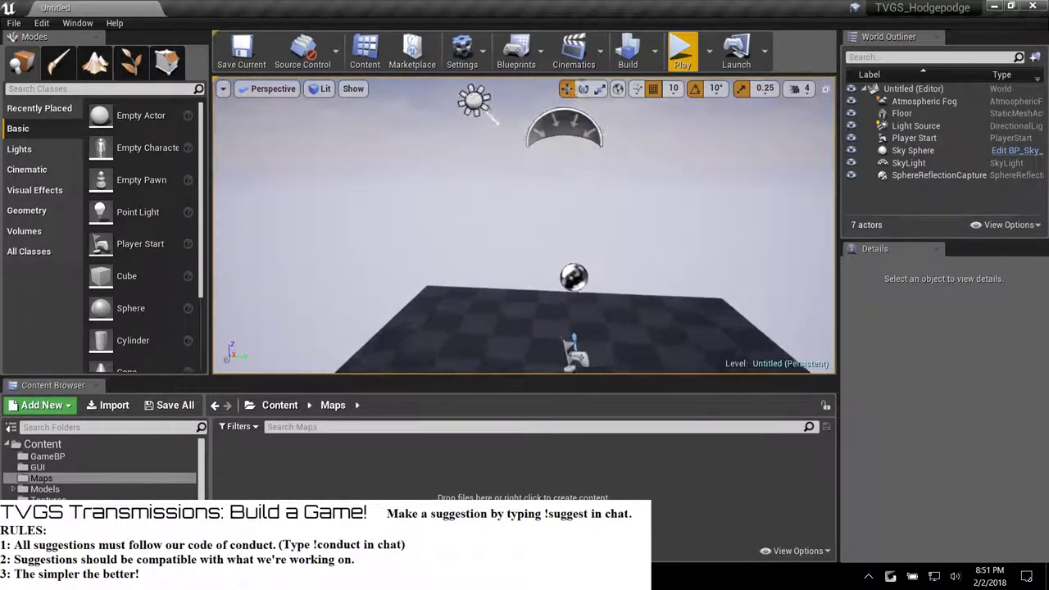
right_click_drag(523, 225, 630, 249)
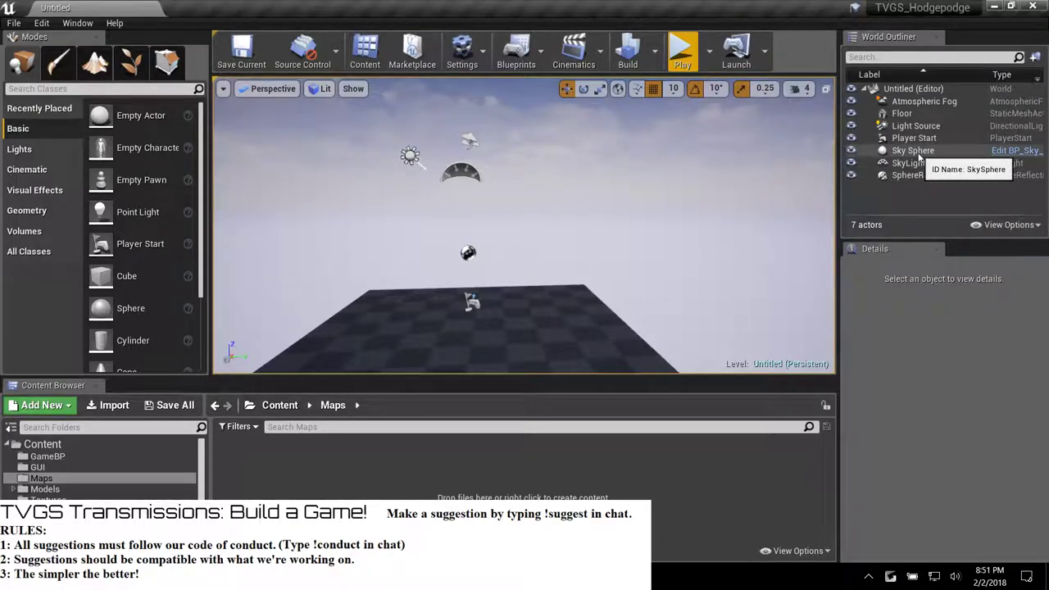
Examine the properties of the new level's Sky Sphere and SkyLight actors.
left_click(911, 150)
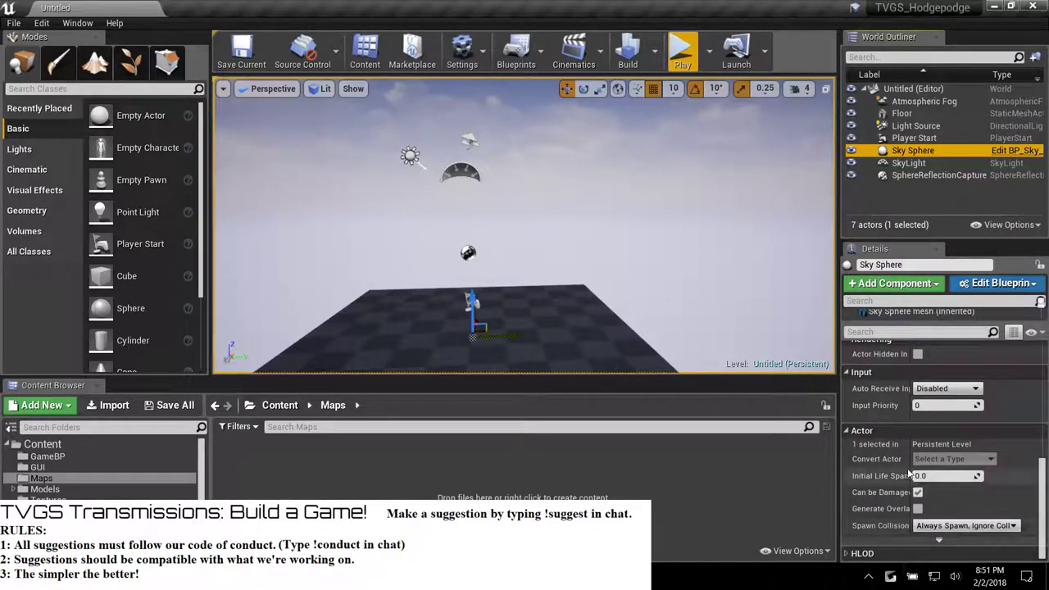
left_click(908, 163)
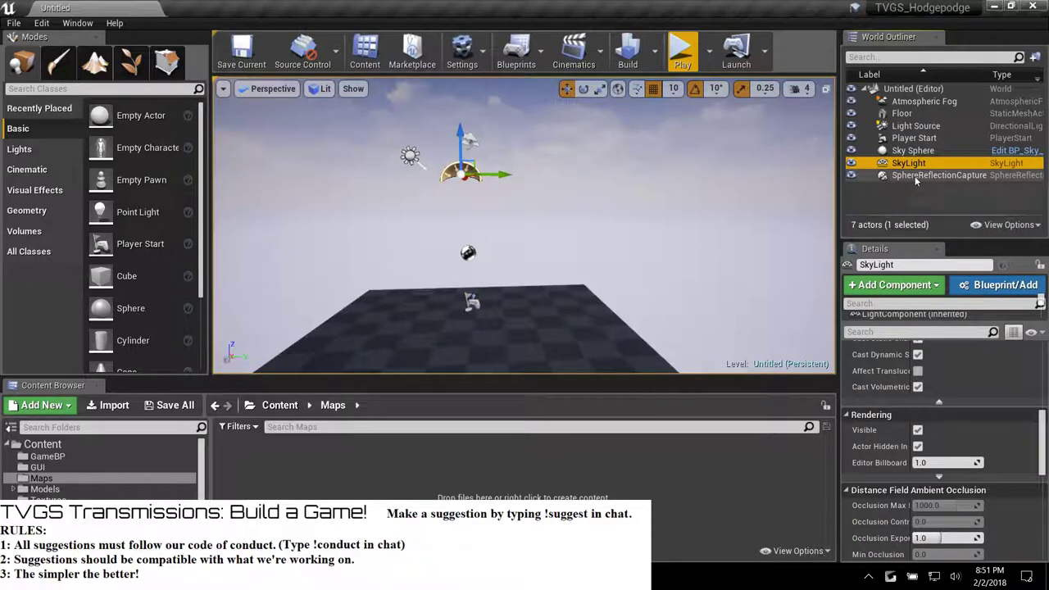
scroll(947, 505, "down", 3)
scroll(934, 492, "up", 8)
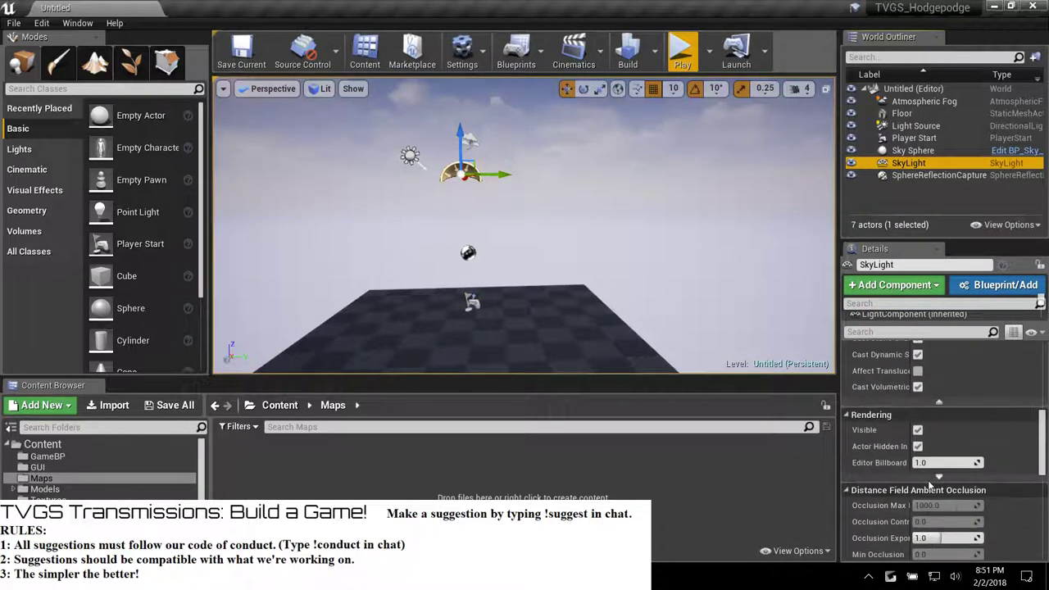
scroll(929, 486, "up", 5)
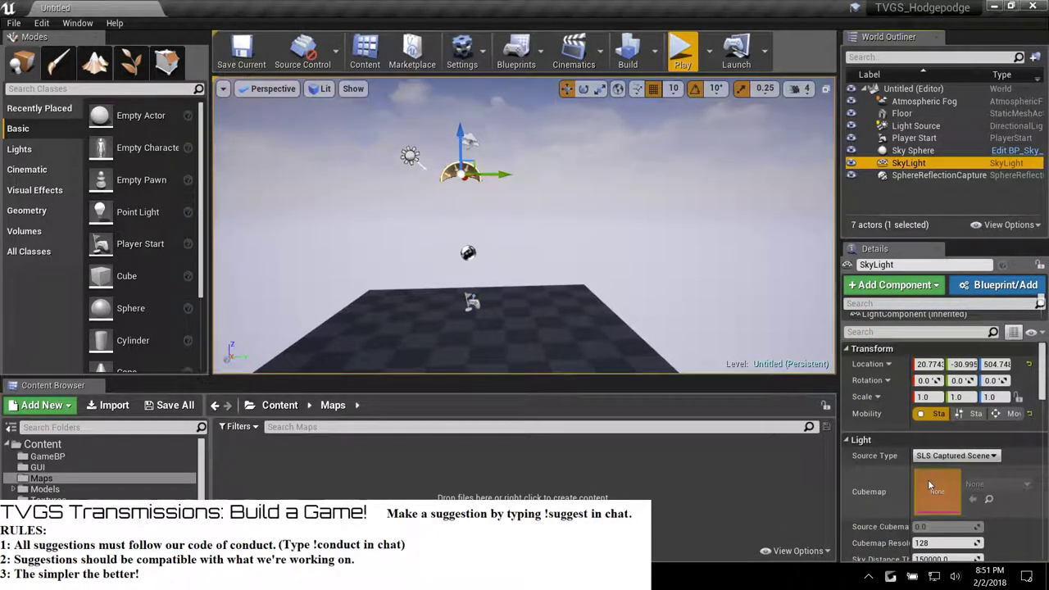
left_click(913, 152)
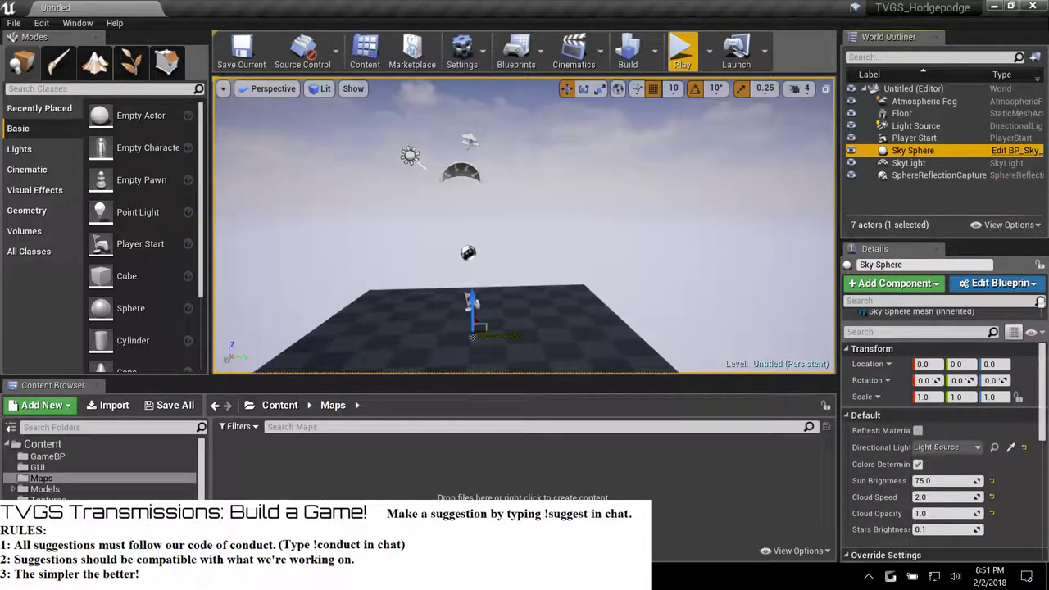
Recheck the tutorial's Level Setup and Sun Lamp Settings in the browser, and look through the Light Source's properties in the Unreal Editor.
key("alt+Tab")
scroll(311, 452, "down", 5)
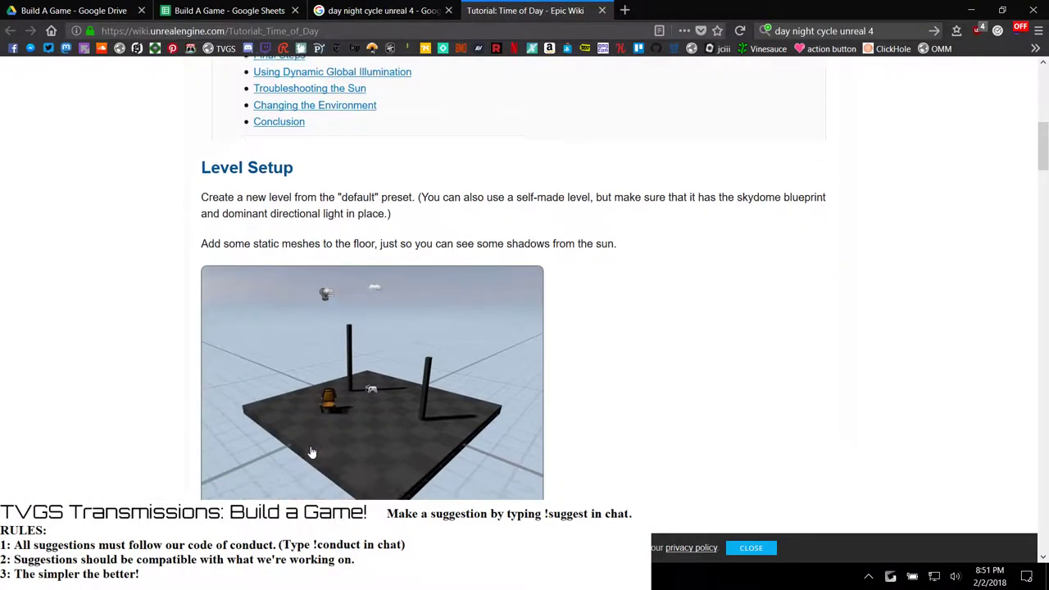
scroll(311, 451, "up", 2)
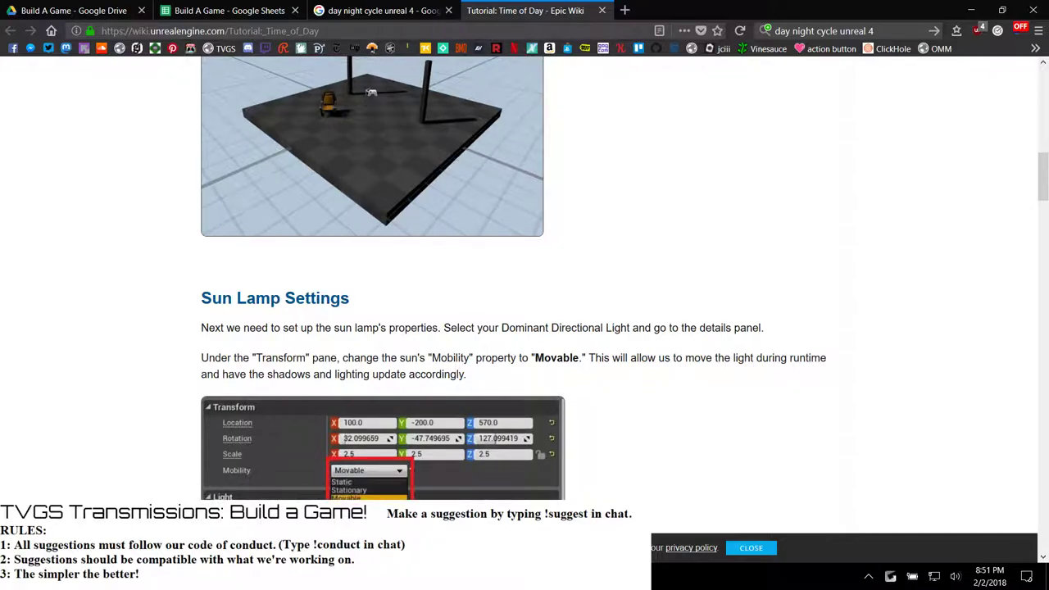
key("alt+Tab")
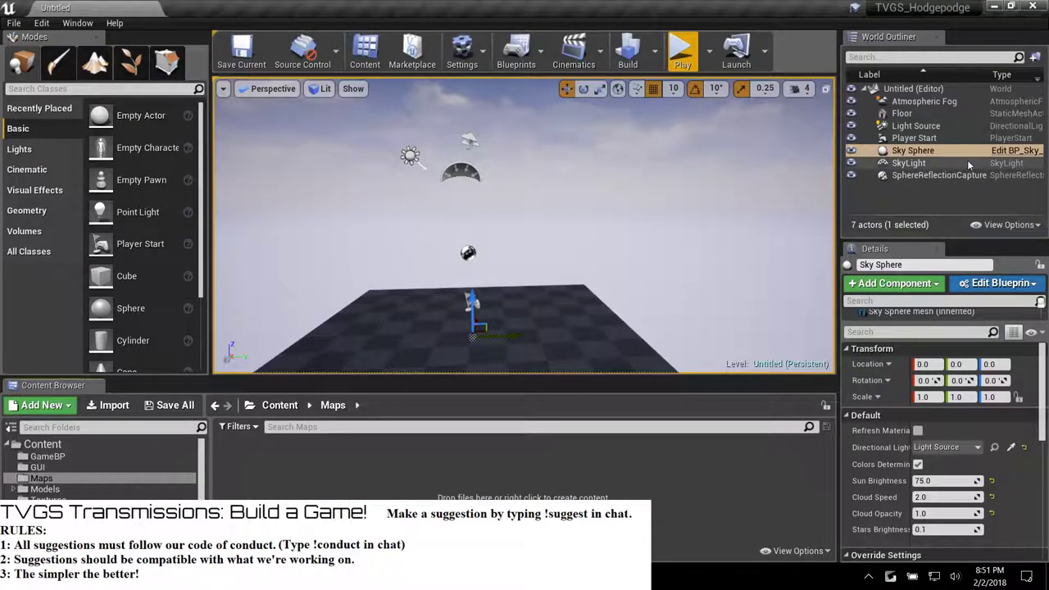
left_click(908, 128)
scroll(942, 451, "down", 5)
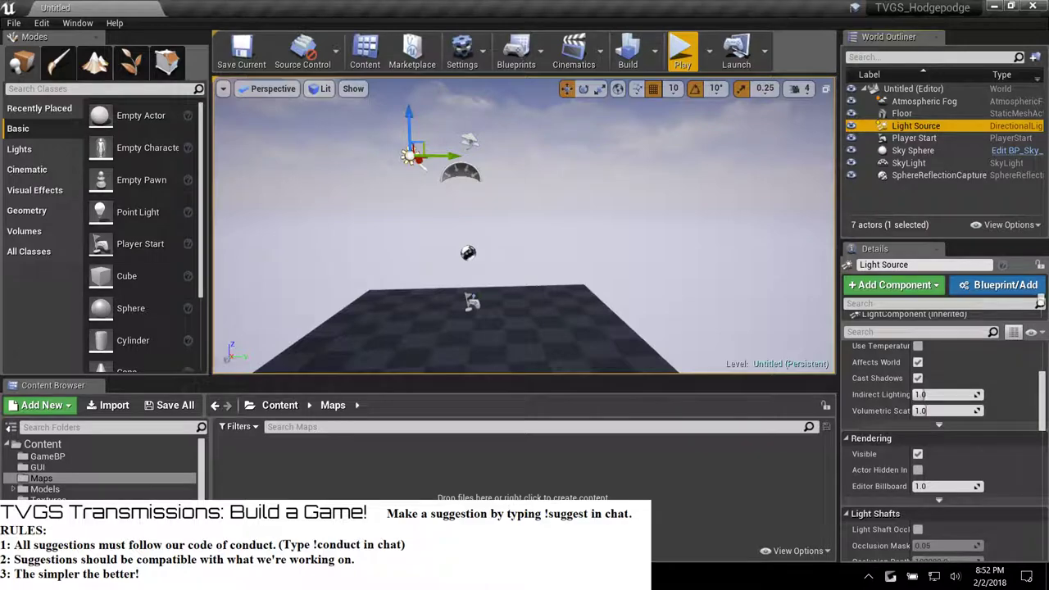
Switch back to the browser and read the tutorial's instructions on the sun's mobility and Cast Static Shadows.
key("alt+Tab")
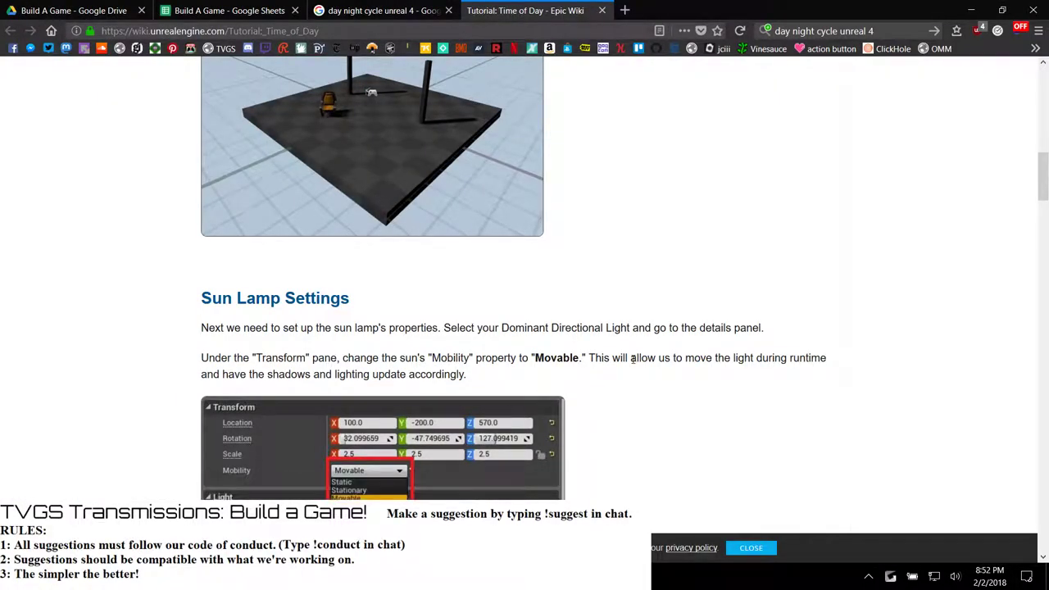
scroll(568, 388, "down", 3)
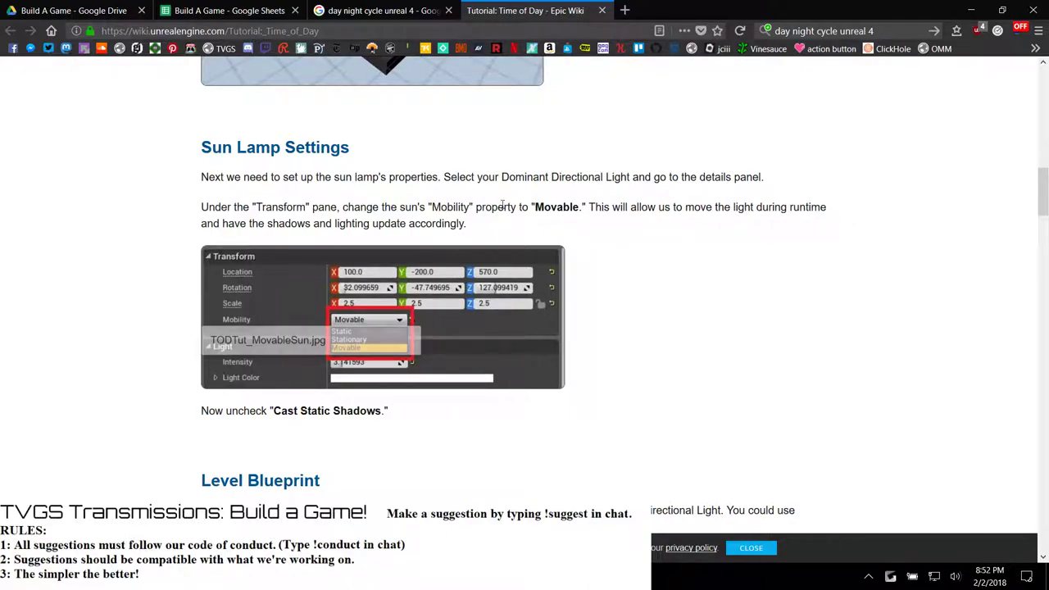
scroll(471, 244, "down", 3)
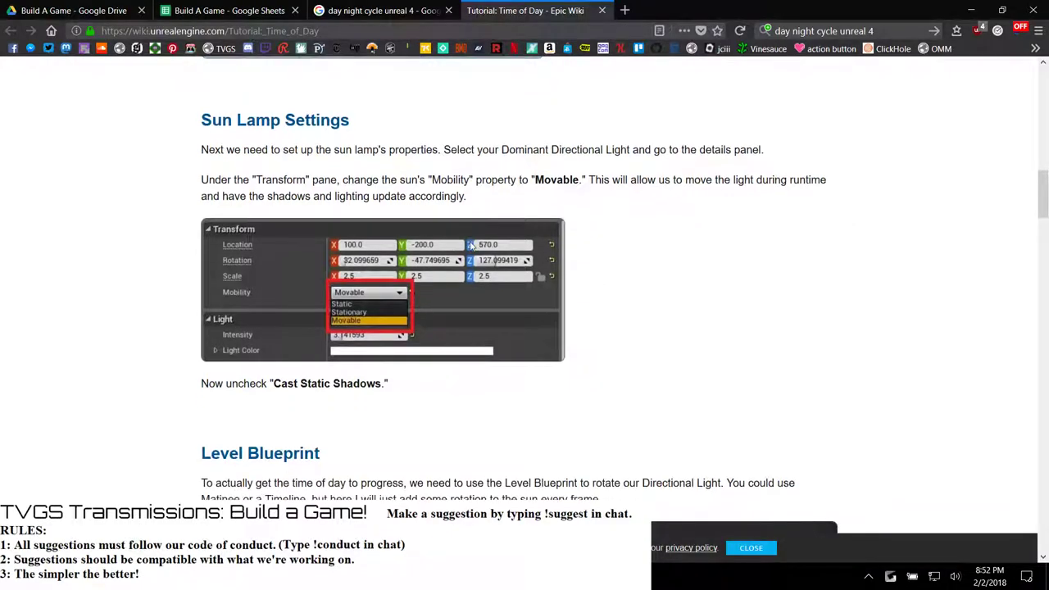
scroll(471, 245, "up", 3)
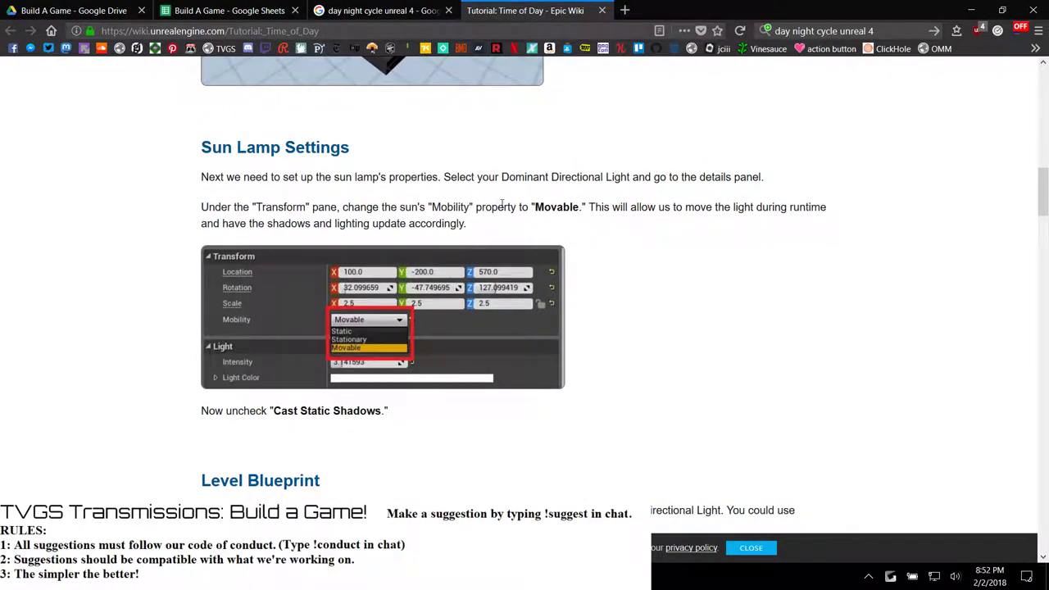
right_click(625, 373)
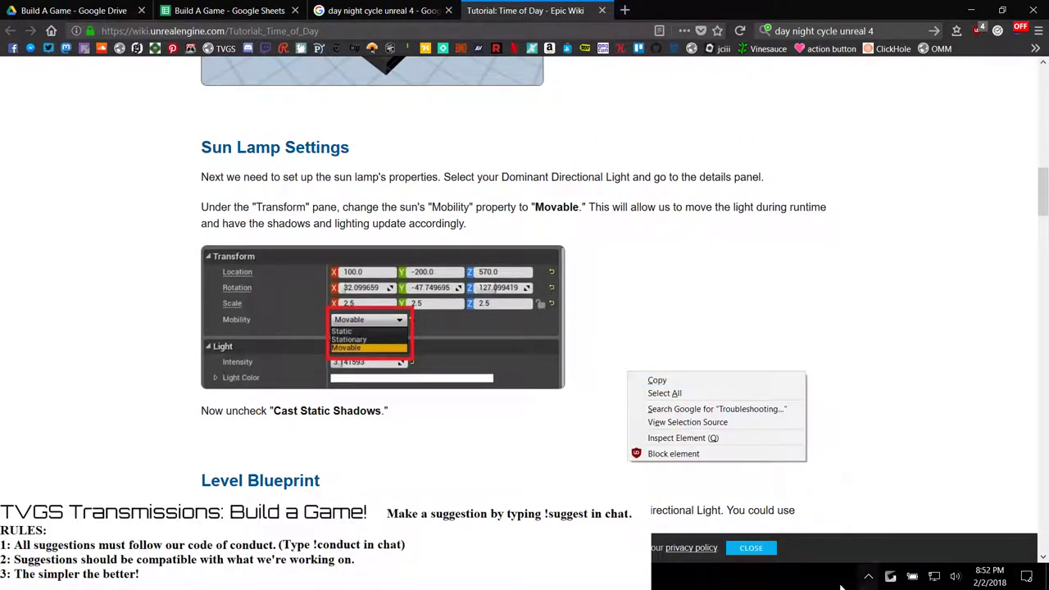
left_click(1008, 537)
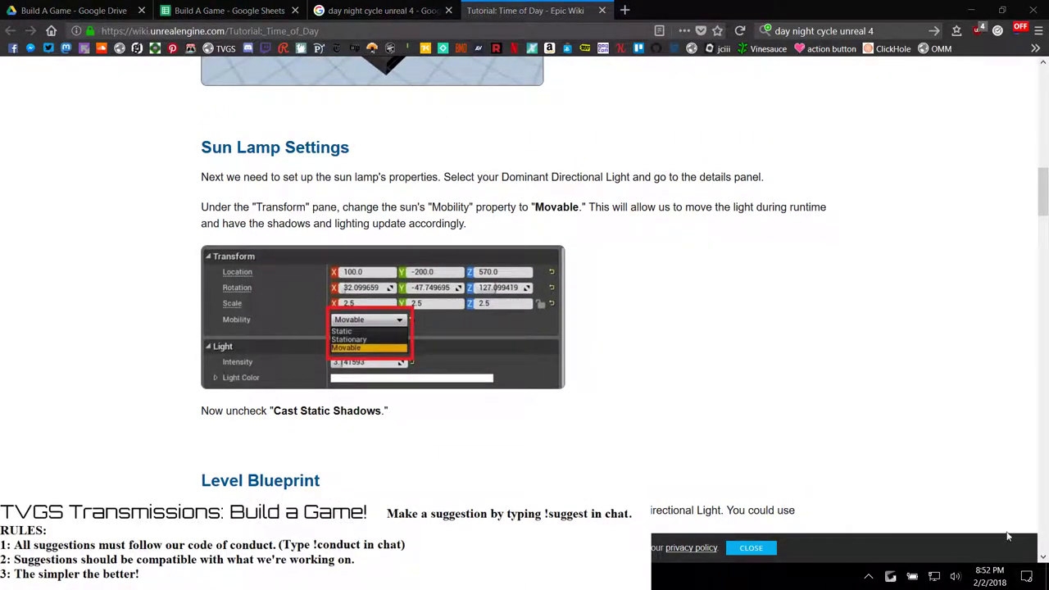
Show the Windows desktop and open the display settings.
left_click(1045, 577)
left_click(1045, 577)
left_click(1046, 577)
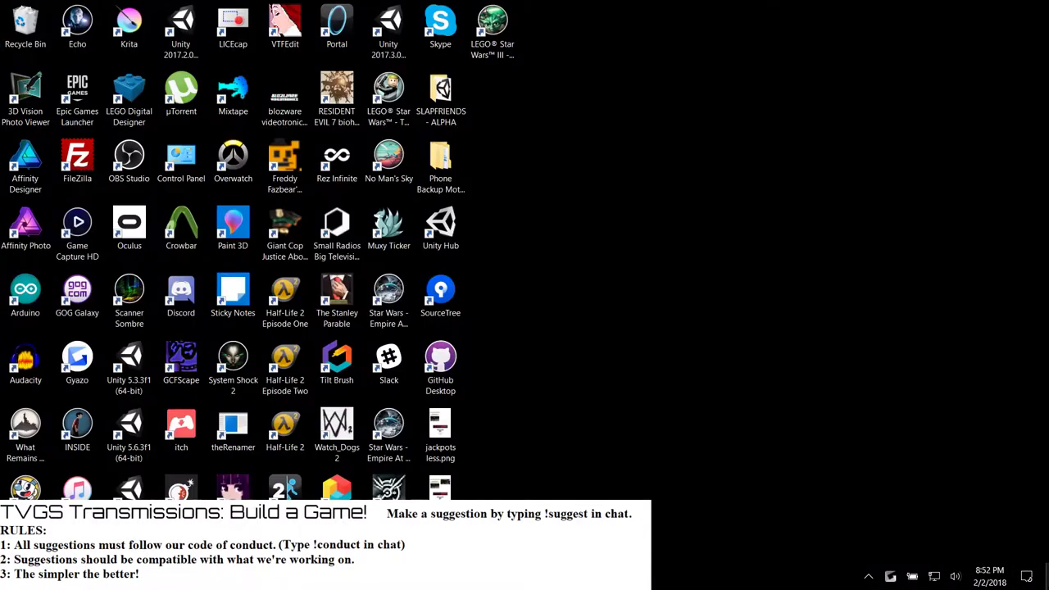
right_click(524, 149)
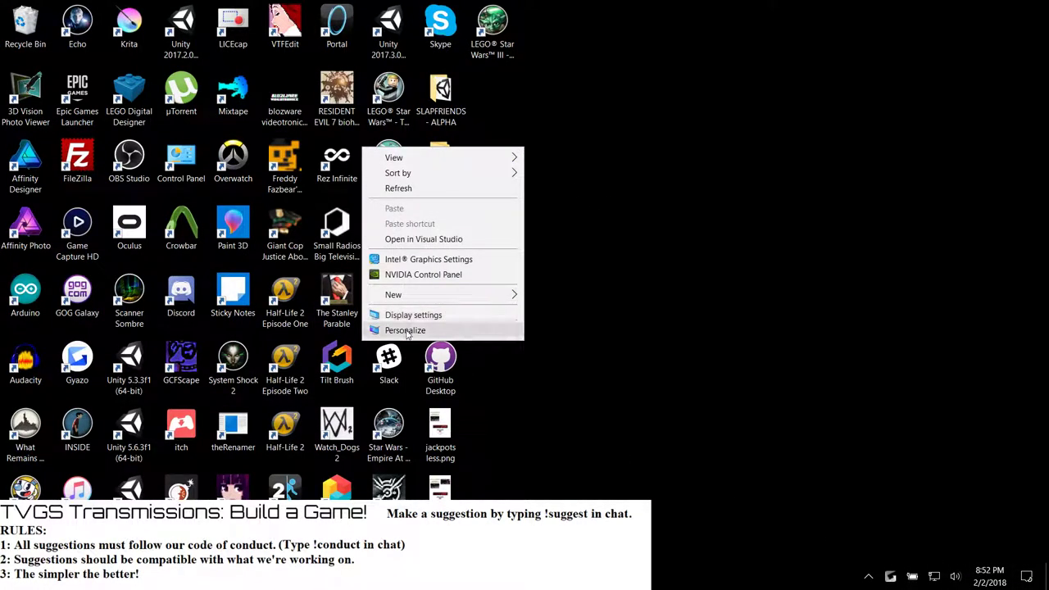
left_click(411, 313)
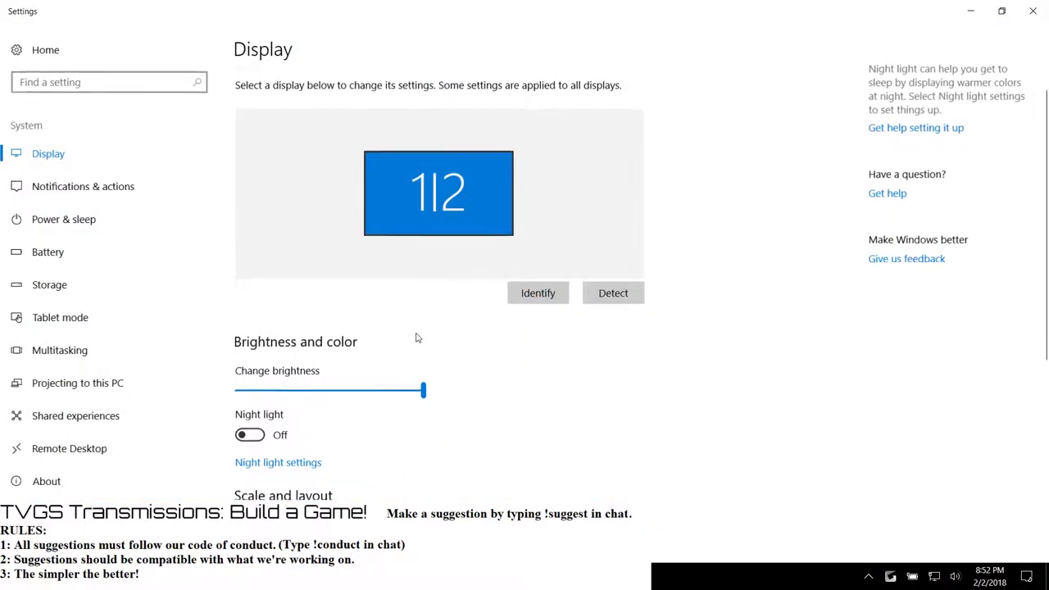
Set the multiple displays mode to Extend these displays, and reposition the Settings window out of its maximized state.
scroll(417, 336, "down", 5)
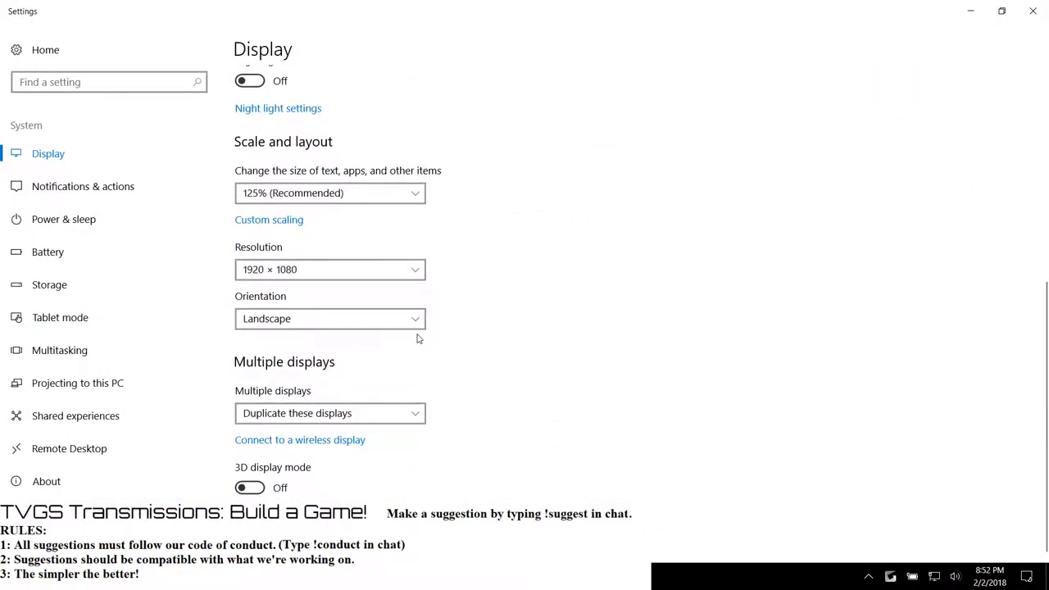
left_click(340, 414)
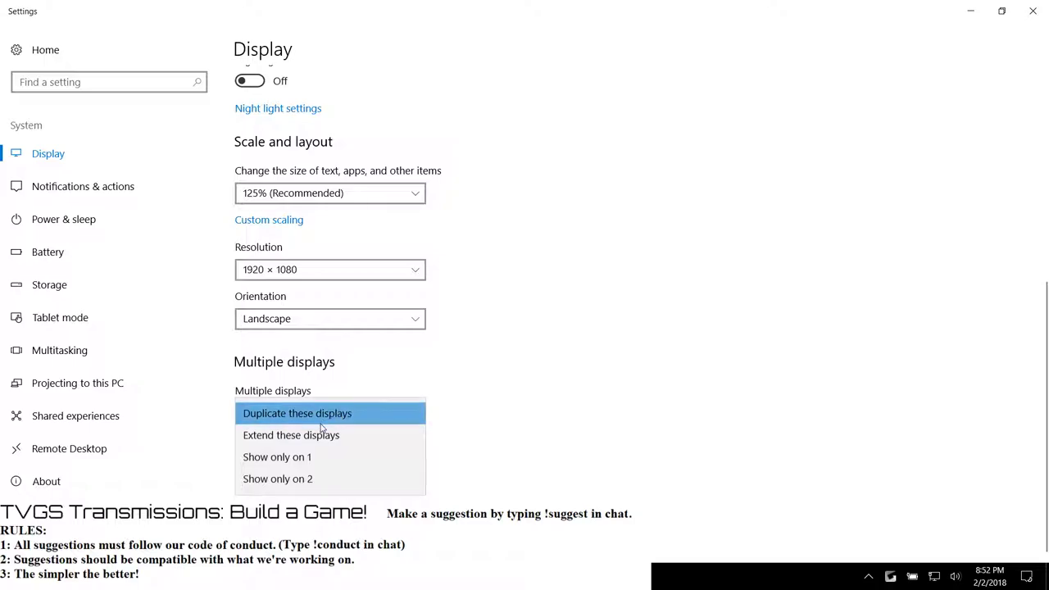
left_click(315, 435)
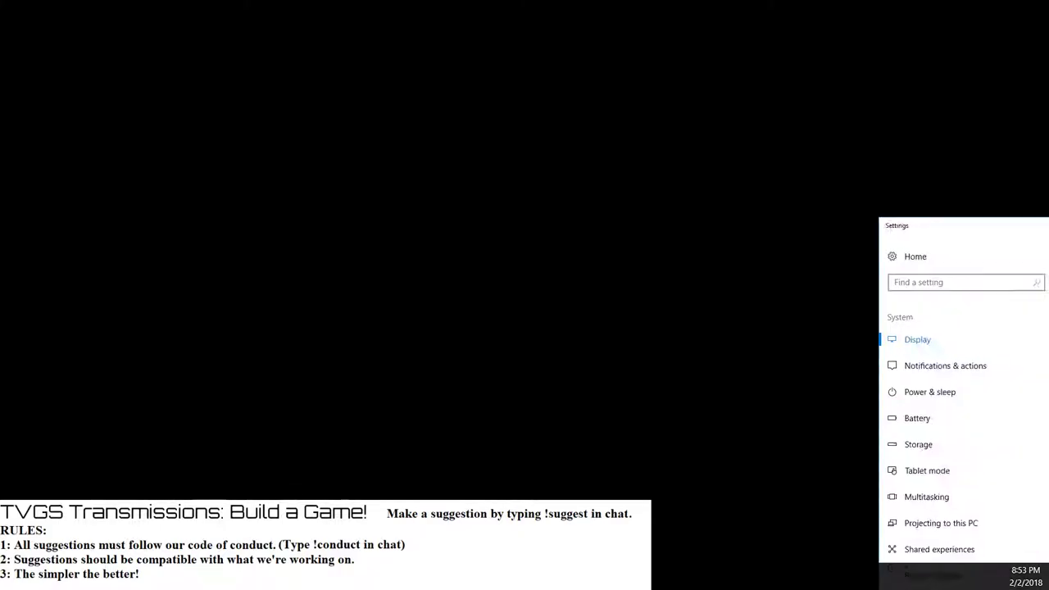
left_click_drag(1048, 209, 706, 2)
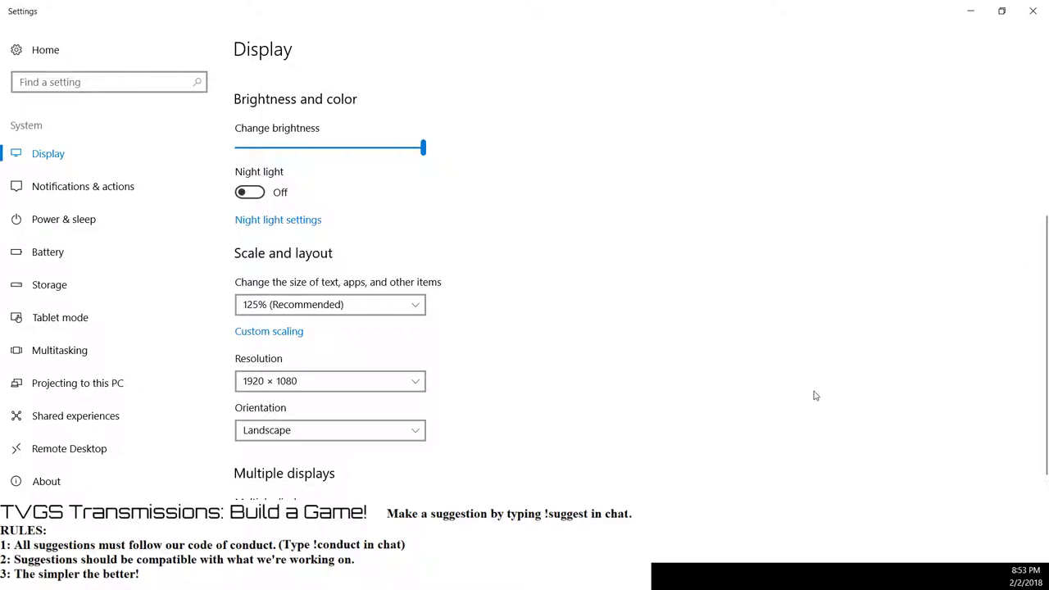
double_click(448, 4)
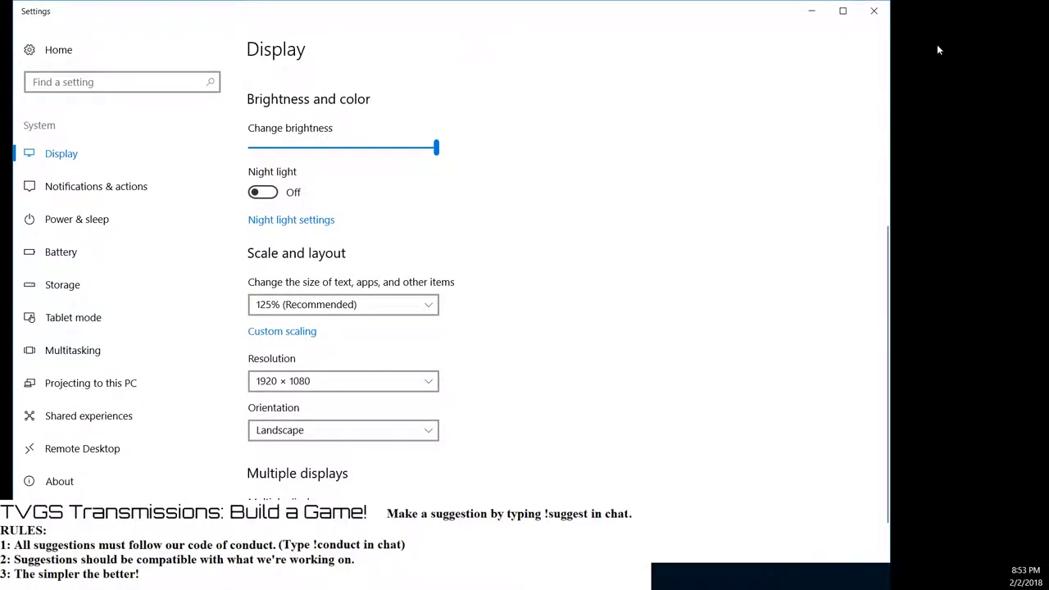
Close the display settings, bring the Time of Day tutorial back up in the browser and read on to its Level Blueprint section.
left_click(873, 15)
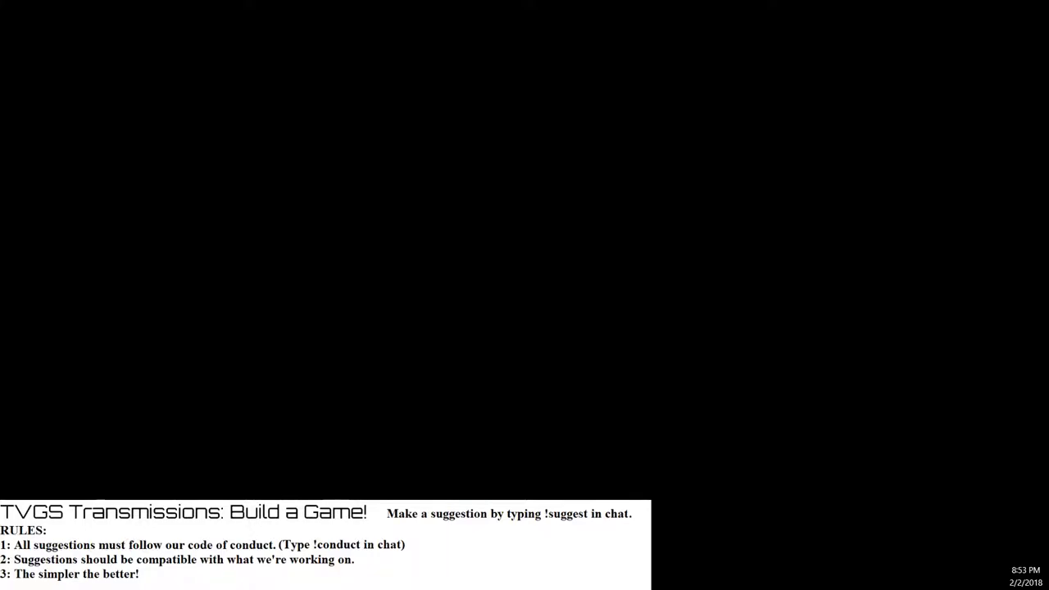
left_click_drag(709, 7, 566, 1)
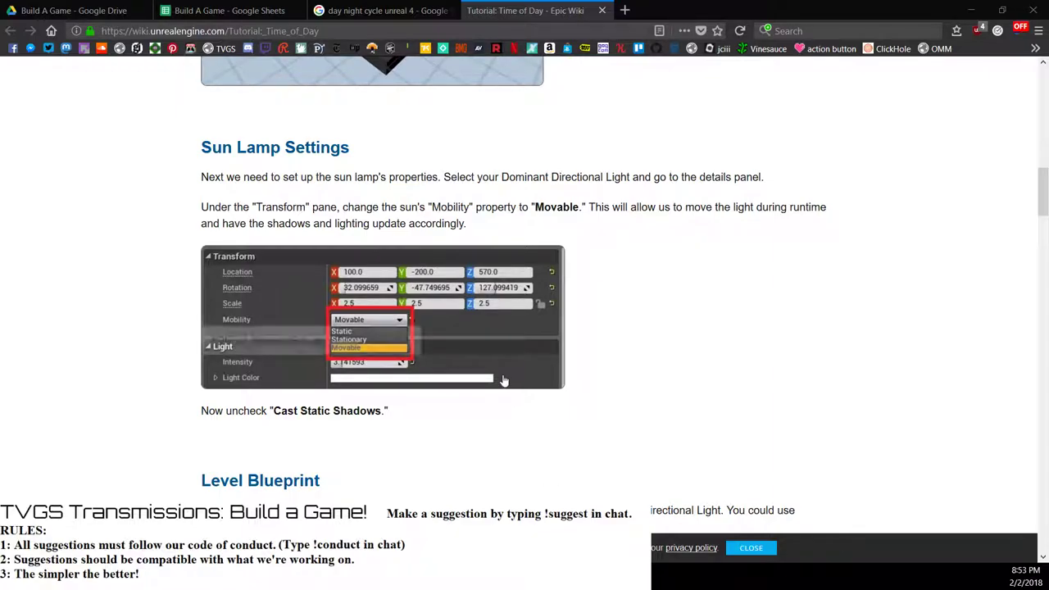
scroll(504, 381, "down", 1)
scroll(504, 381, "down", 1)
scroll(504, 380, "down", 2)
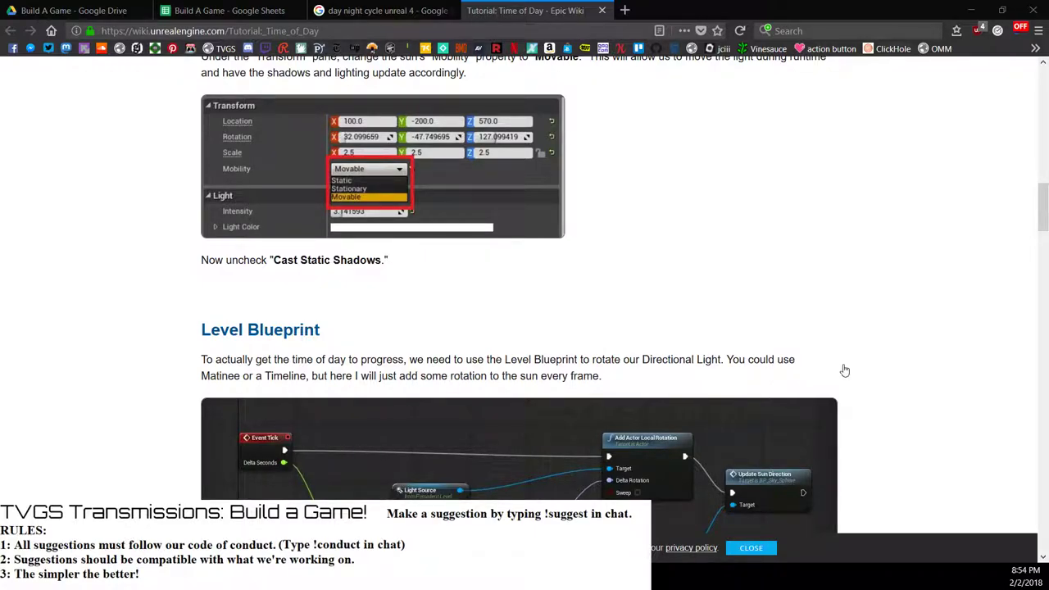
Switch to OBS Studio and transition the live output to the BRB scene with the Build A Game source.
left_click_drag(1048, 458, 280, 127)
double_click(279, 126)
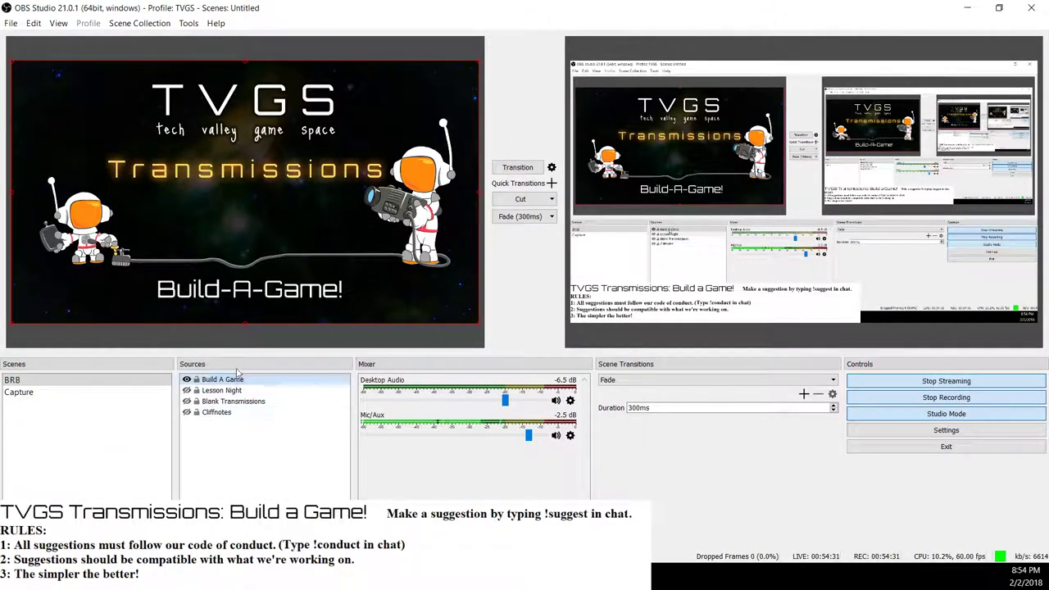
left_click(528, 168)
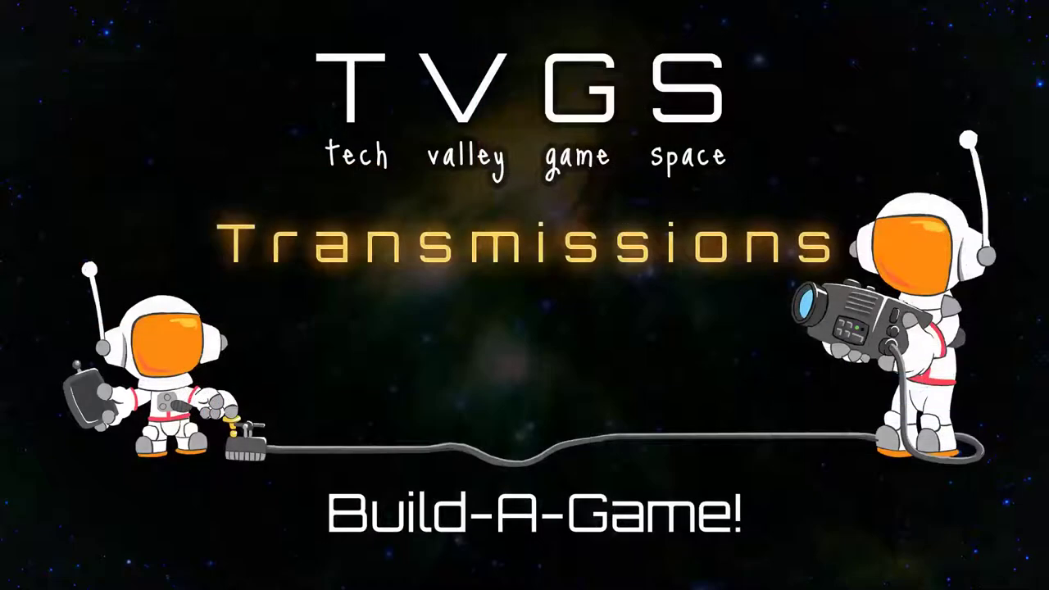
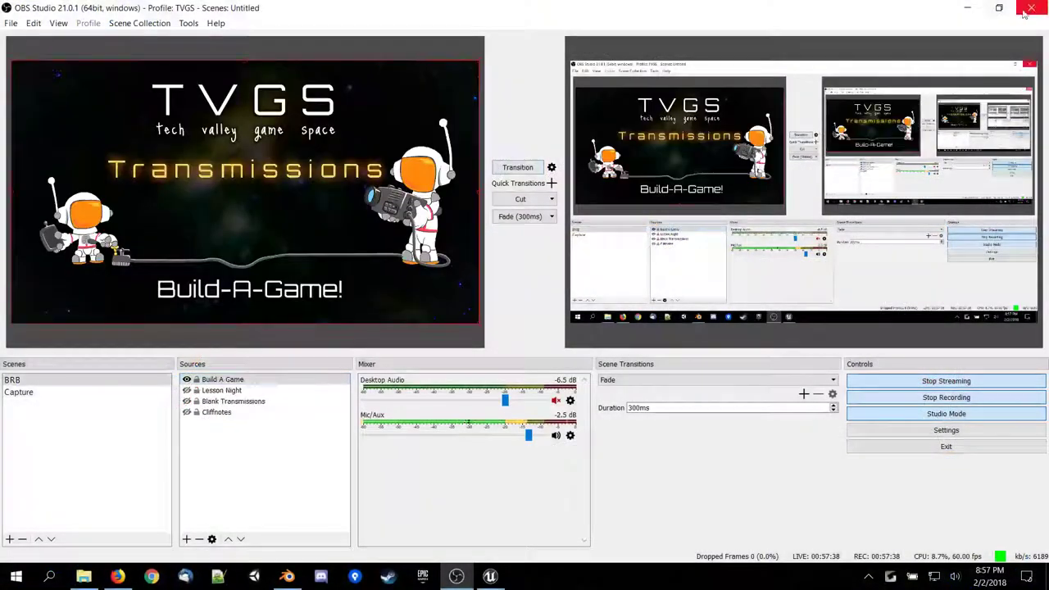
Recheck the tutorial's Sun Lamp Settings in the browser, and set the Light Source's mobility to Movable in the Unreal Editor.
left_click(490, 576)
left_click(147, 578)
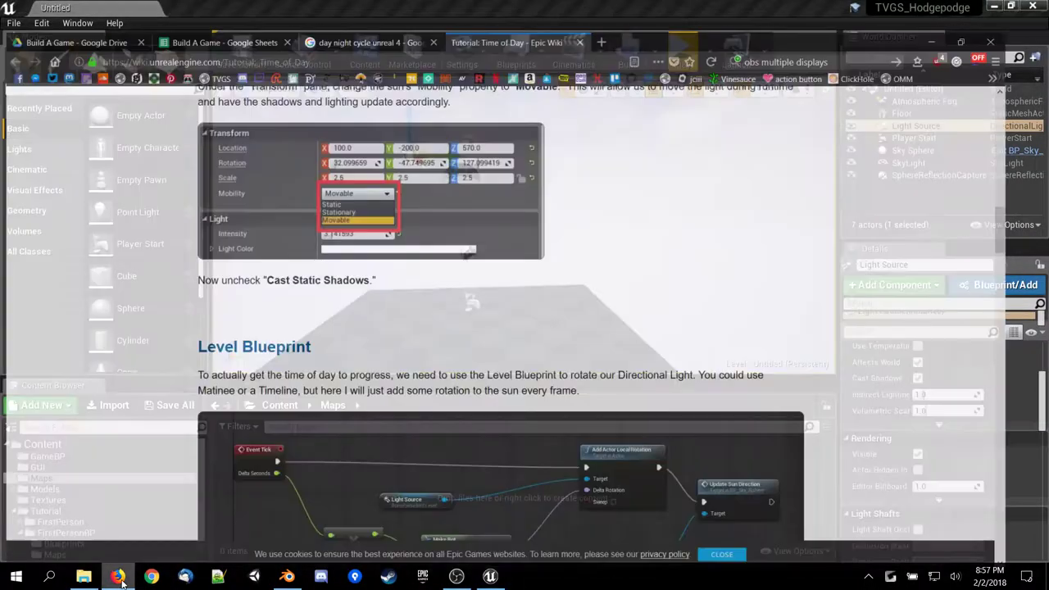
scroll(503, 285, "down", 3)
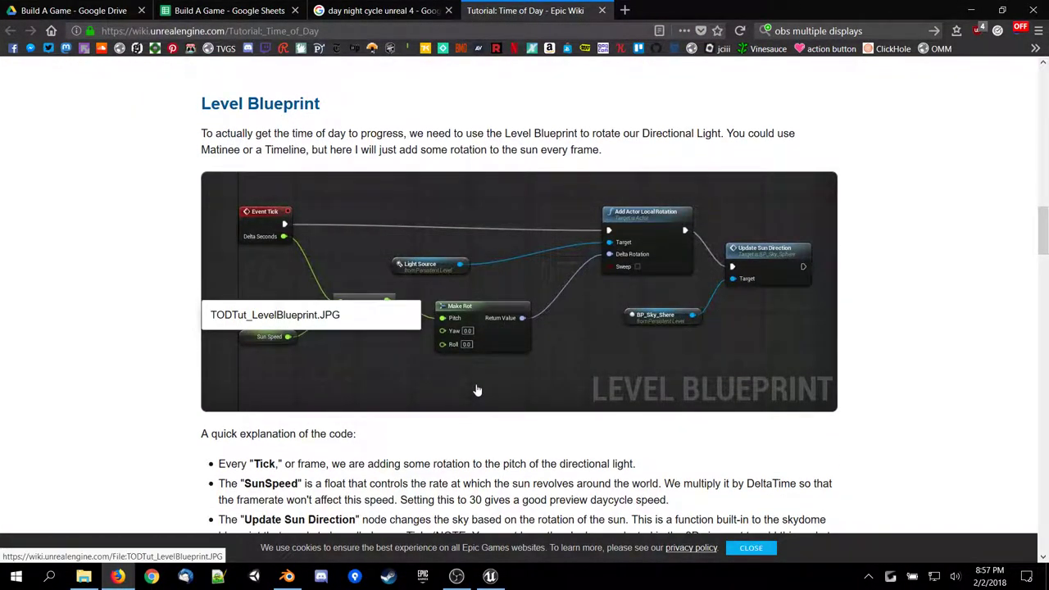
scroll(496, 314, "up", 5)
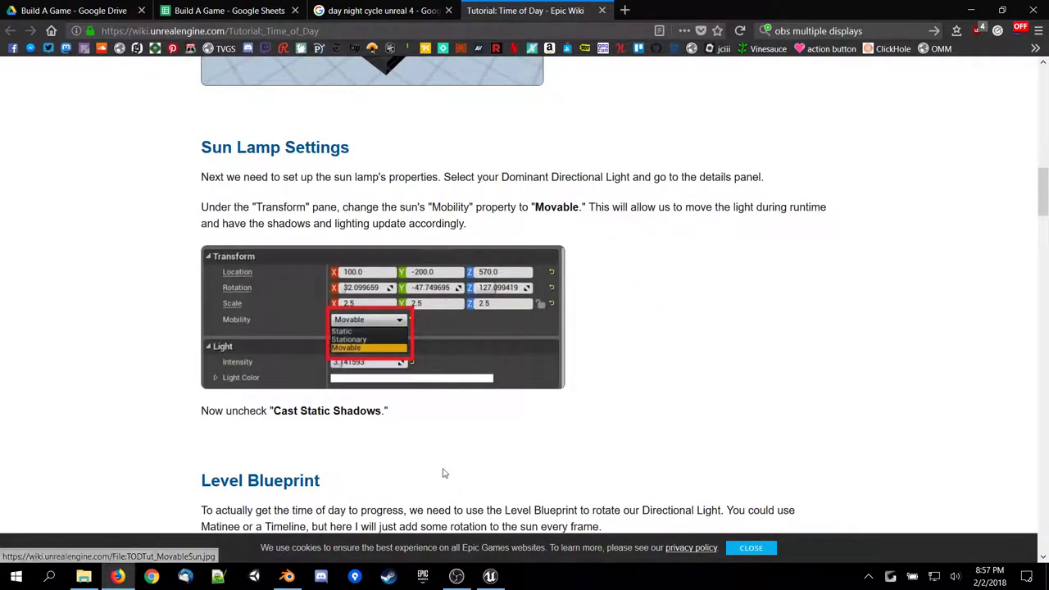
left_click(490, 576)
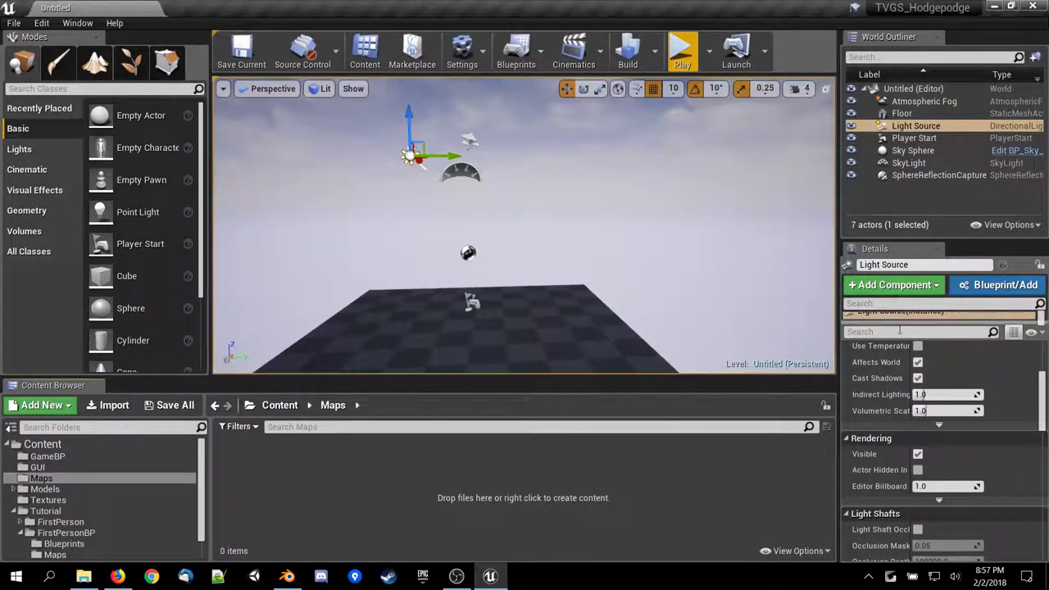
scroll(899, 344, "up", 4)
mouse_move(891, 418)
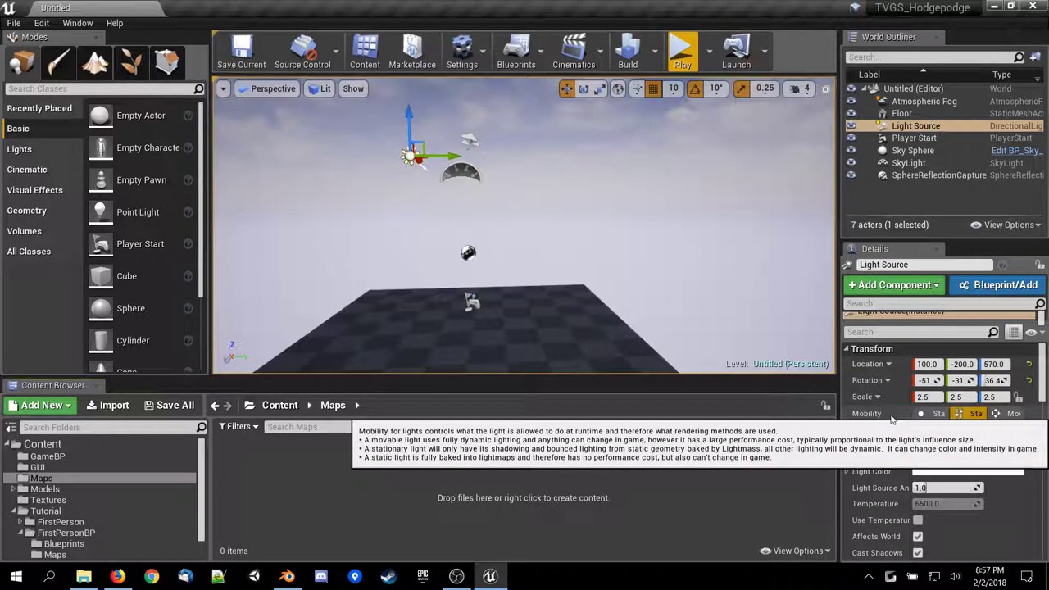
left_click(993, 414)
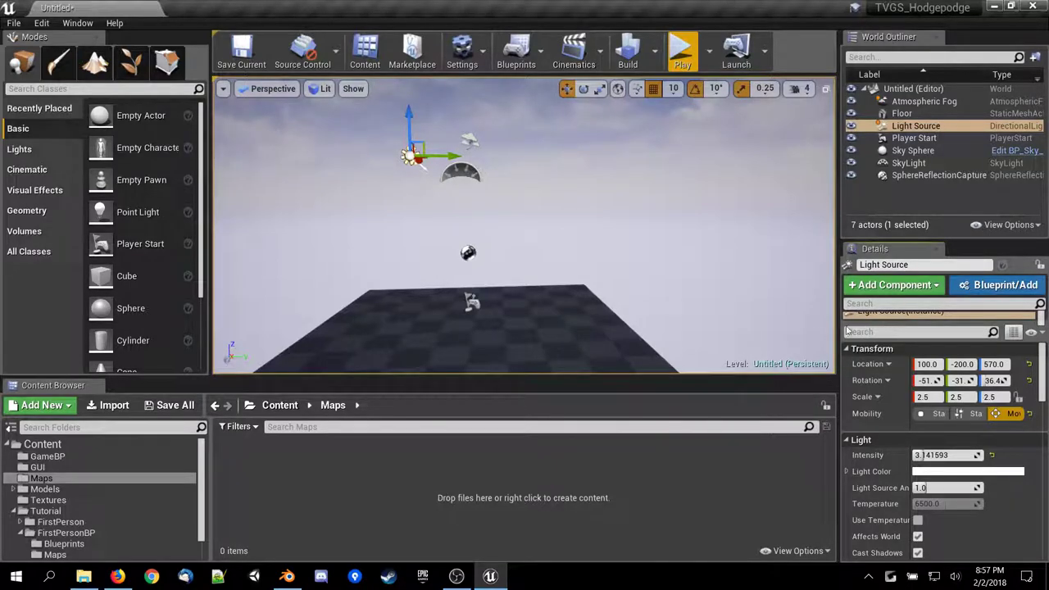
Check the tutorial's shadow instruction in the browser, and turn off Cast Static Shadows for the Light Source in the Unreal Editor.
left_click(118, 576)
scroll(525, 356, "down", 3)
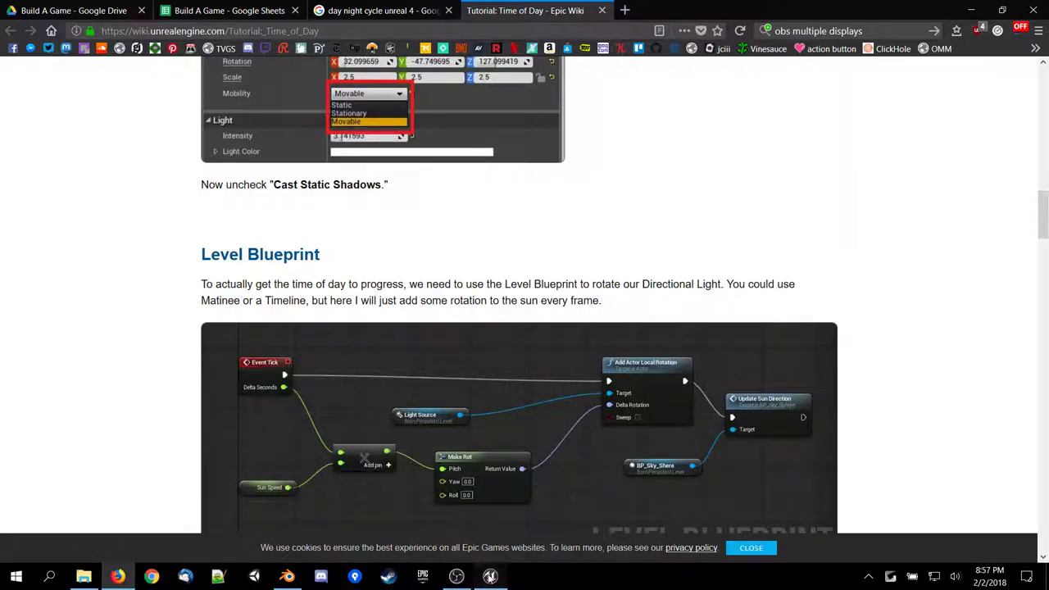
left_click(489, 576)
scroll(942, 422, "down", 2)
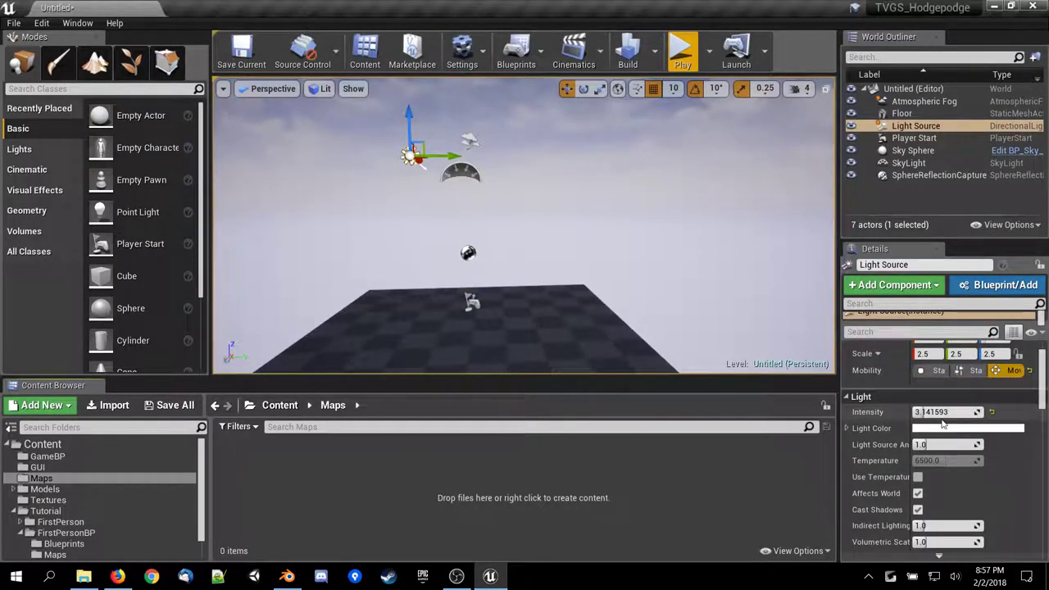
scroll(942, 422, "down", 2)
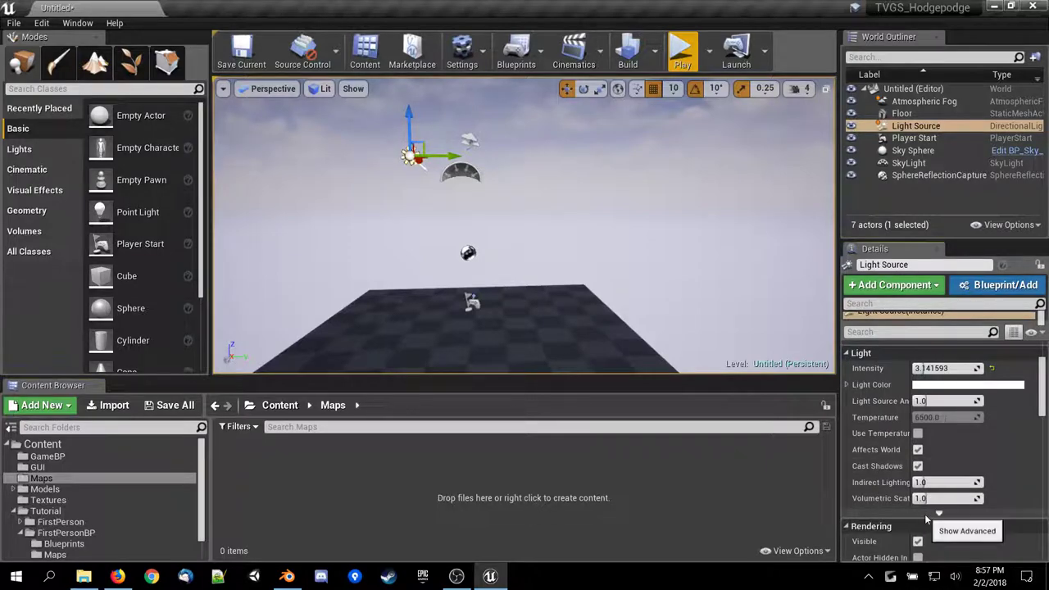
scroll(919, 462, "down", 5)
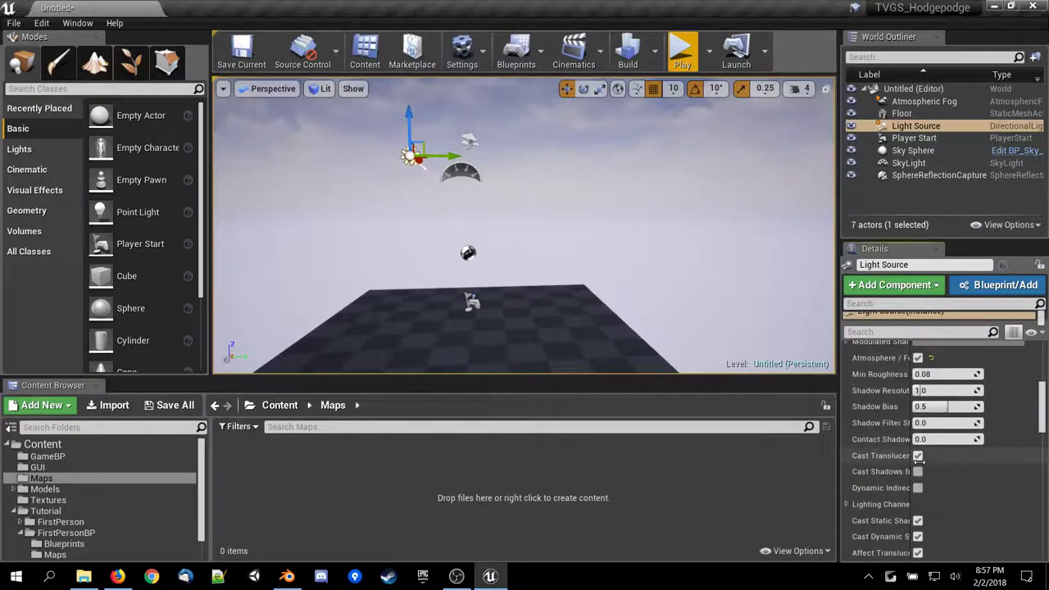
scroll(905, 462, "down", 2)
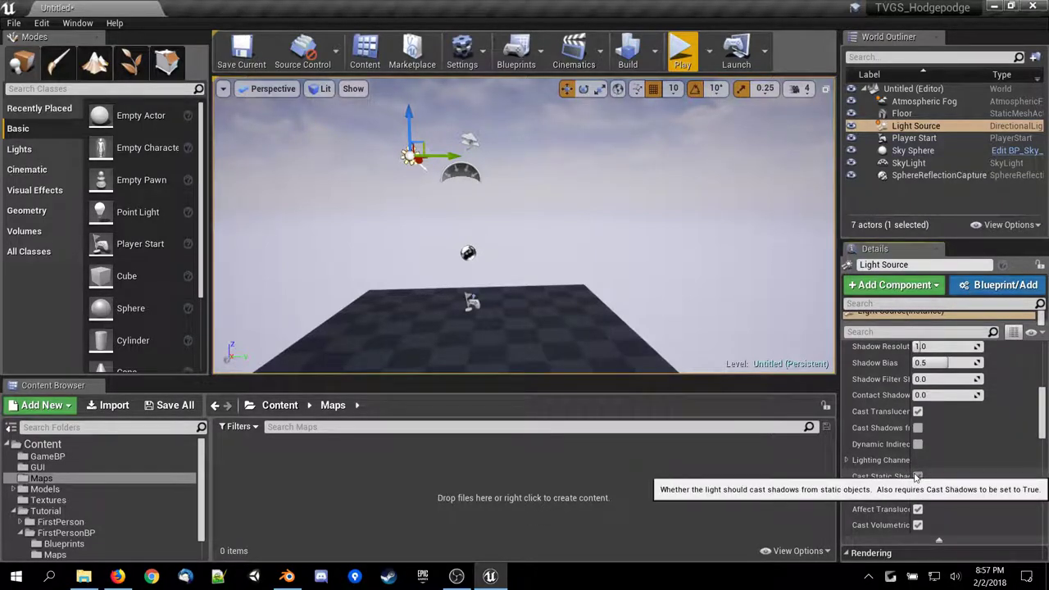
left_click(916, 475)
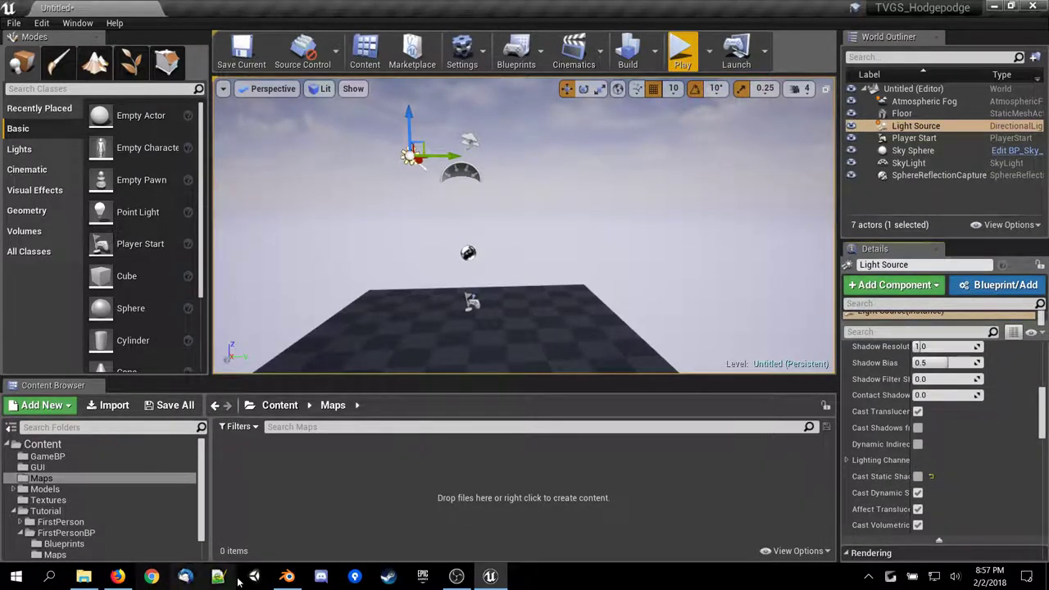
Switch to the browser and study the tutorial's Level Blueprint graph and the explanation of its Tick, SunSpeed and Update Sun Direction parts.
left_click(118, 576)
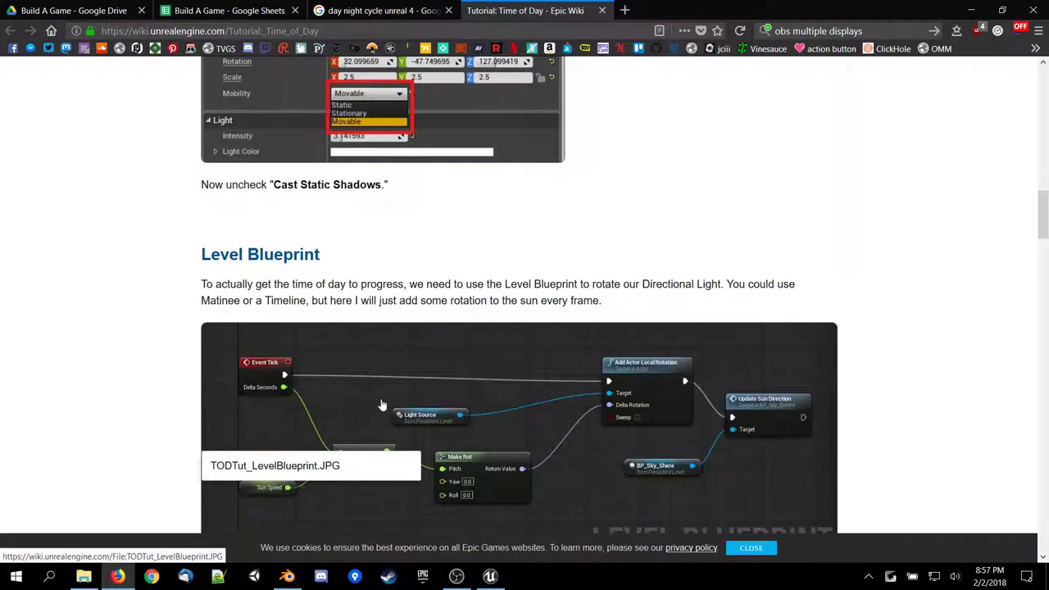
scroll(381, 405, "down", 2)
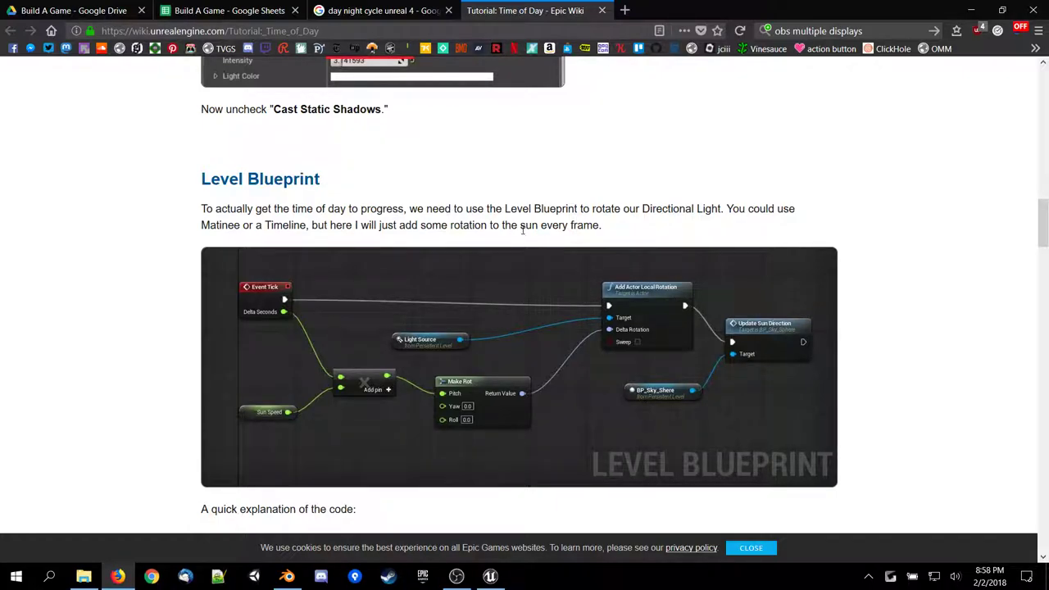
scroll(522, 232, "down", 3)
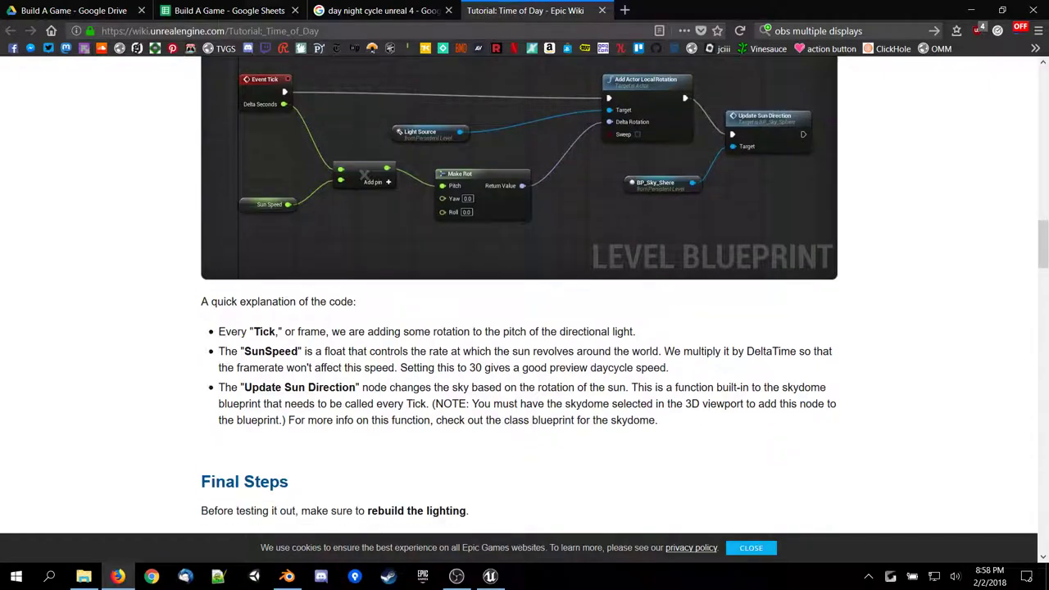
scroll(522, 235, "up", 1)
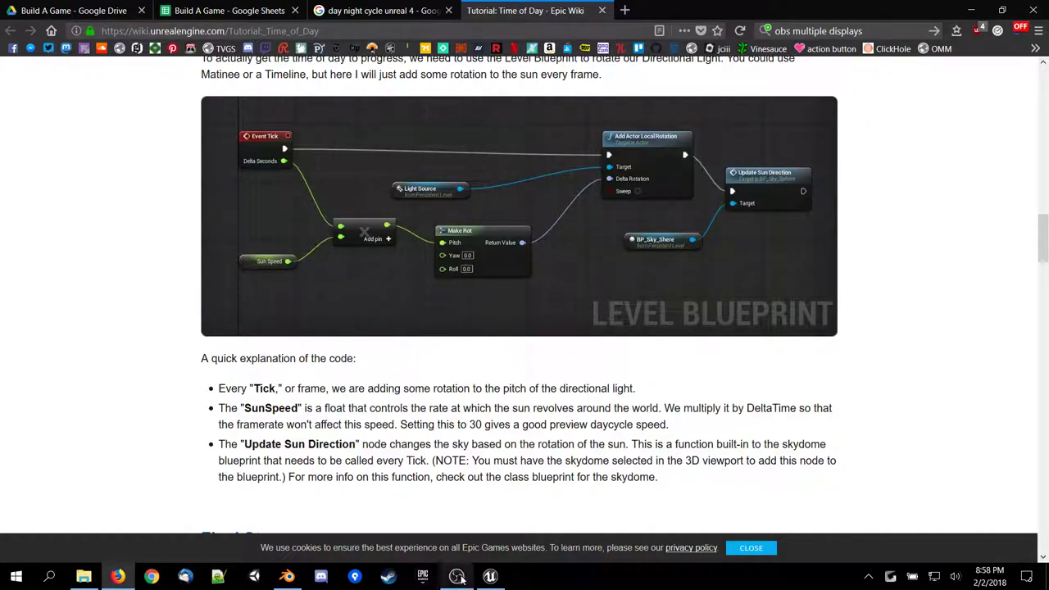
mouse_move(499, 578)
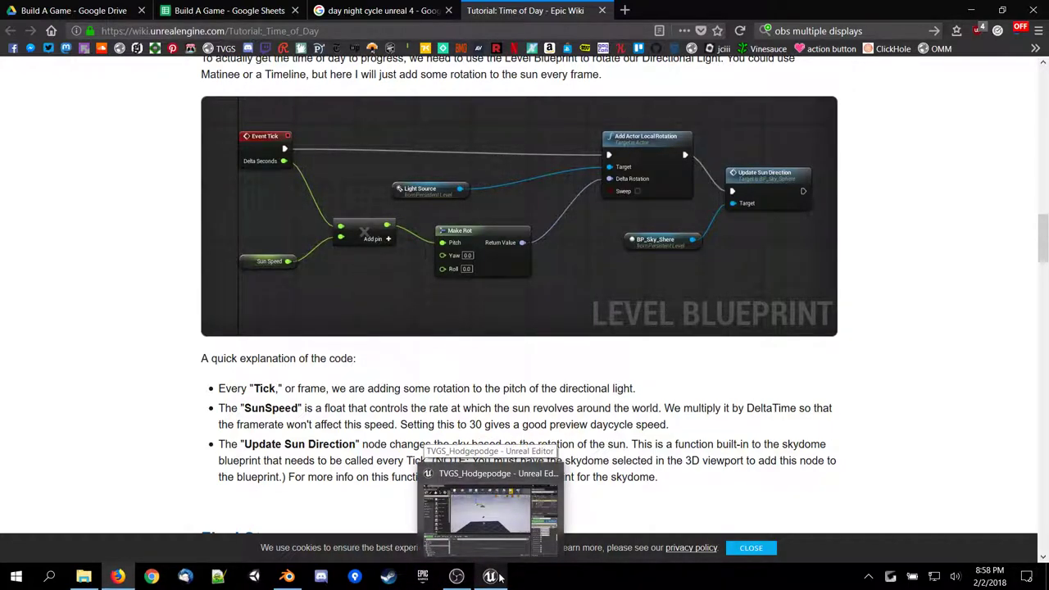
Return to the Unreal Editor, try changing the Light Source's X and Y rotation, and undo the rotation changes.
left_click(498, 577)
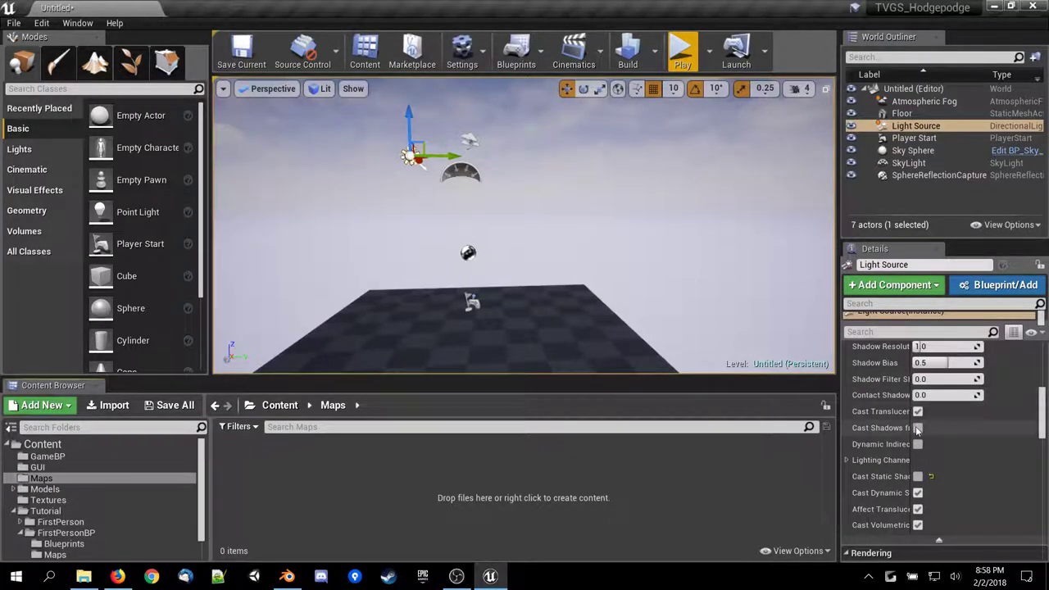
scroll(909, 456, "up", 1)
scroll(909, 457, "up", 6)
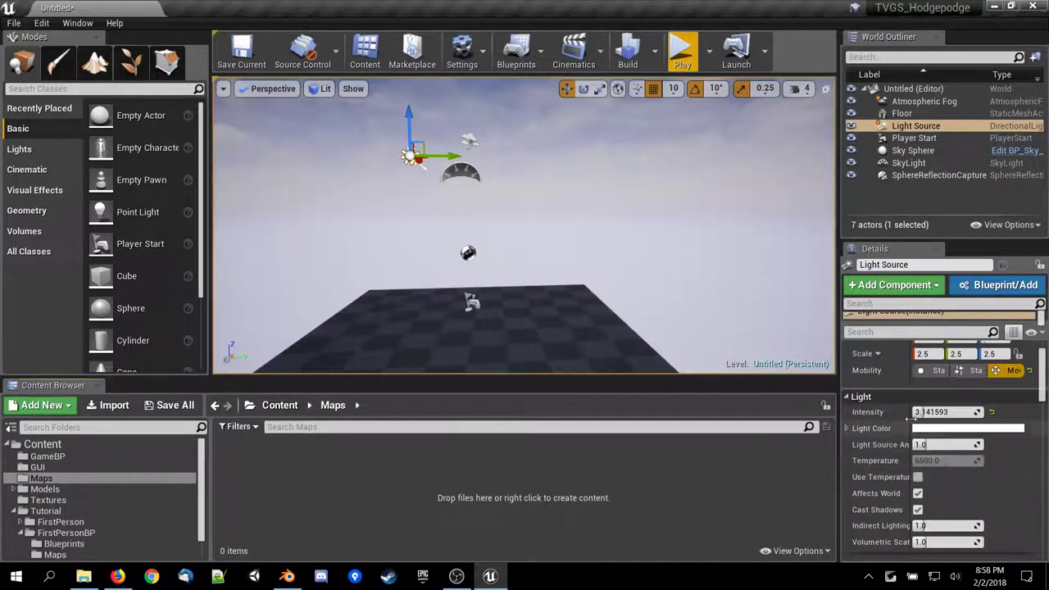
scroll(950, 434, "up", 2)
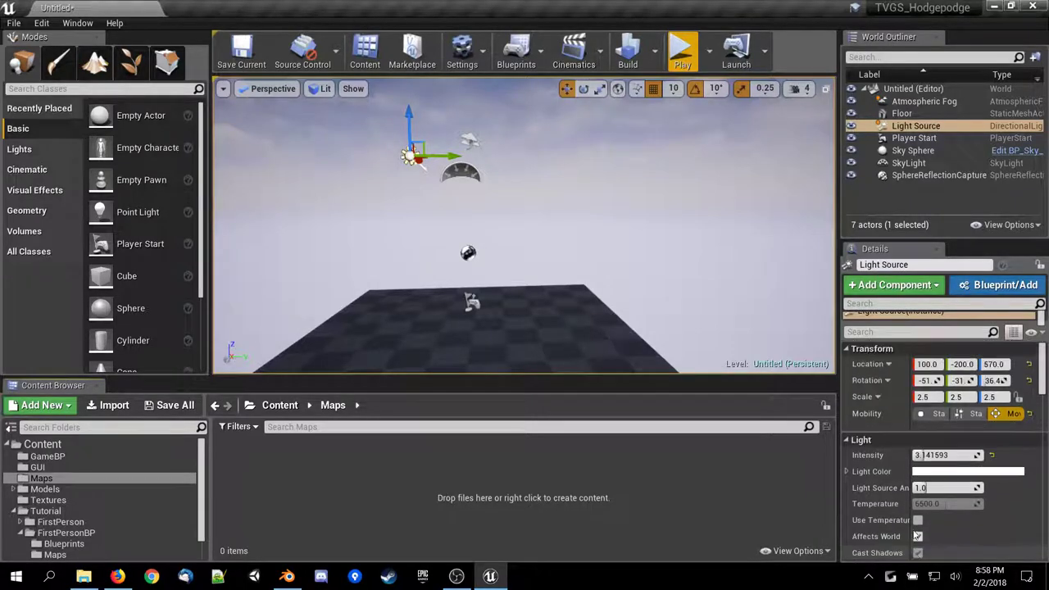
mouse_move(926, 380)
left_mouse_down()
mouse_move(983, 380)
mouse_move(933, 380)
left_mouse_up()
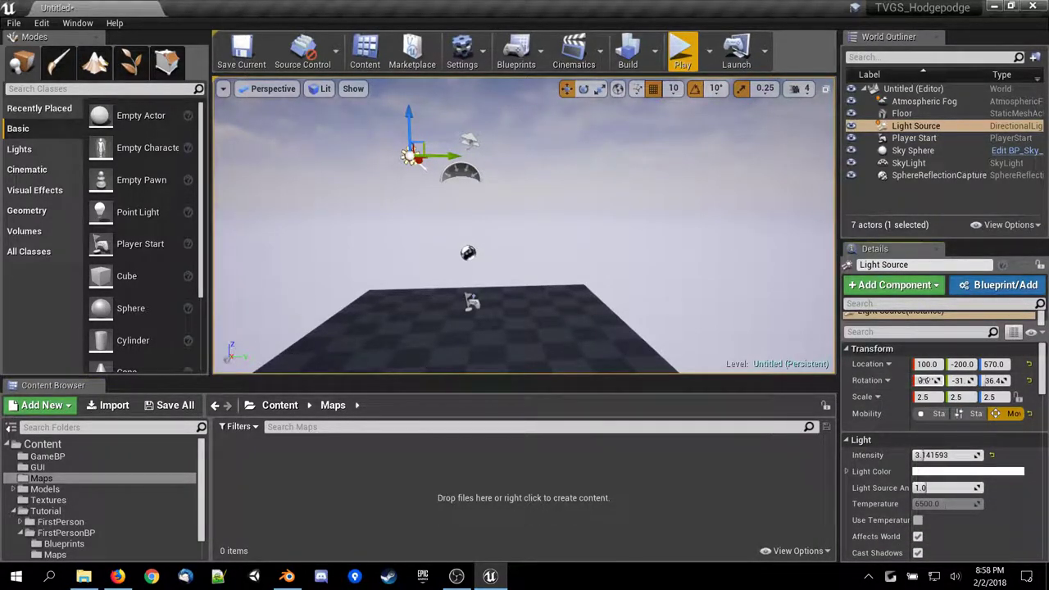
key("ctrl+z")
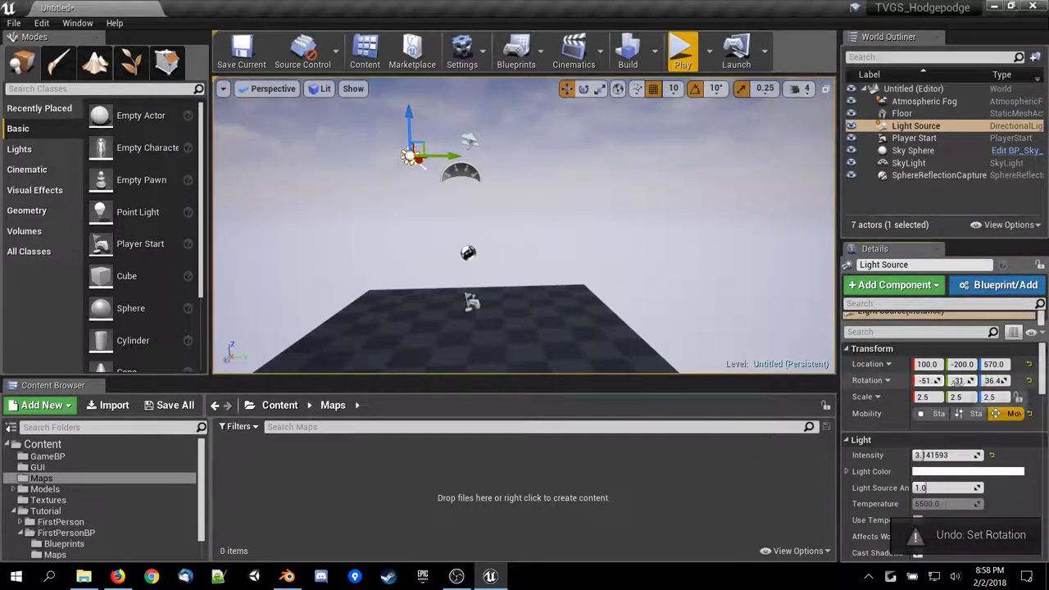
left_click_drag(957, 381, 990, 380)
key("ctrl+z")
key("ctrl+z")
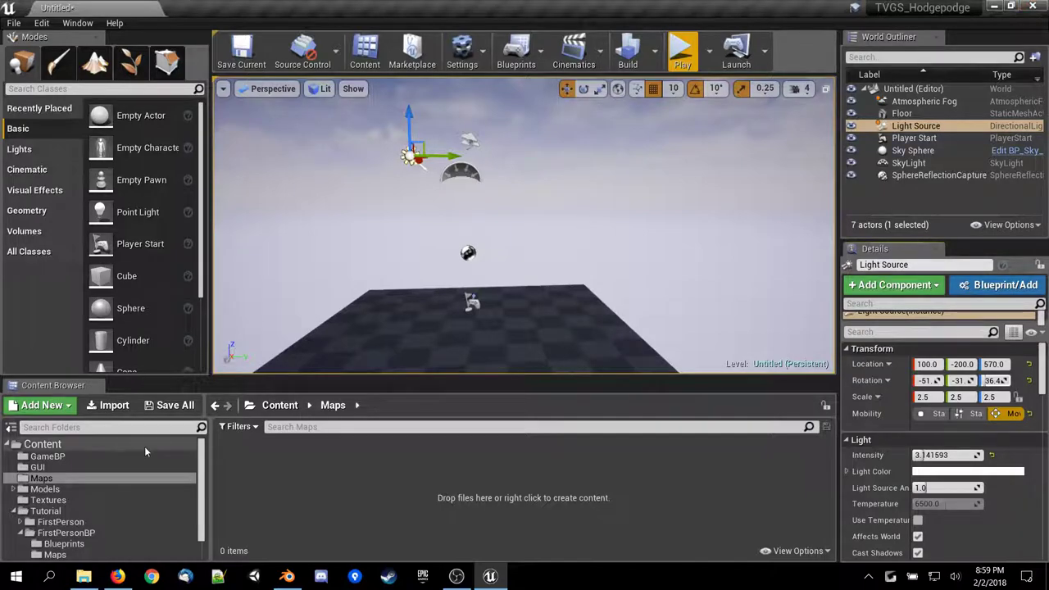
Open FirstPersonExampleMap from the Tutorial/FirstPersonBP/Maps folder without saving the untitled level.
left_click(277, 405)
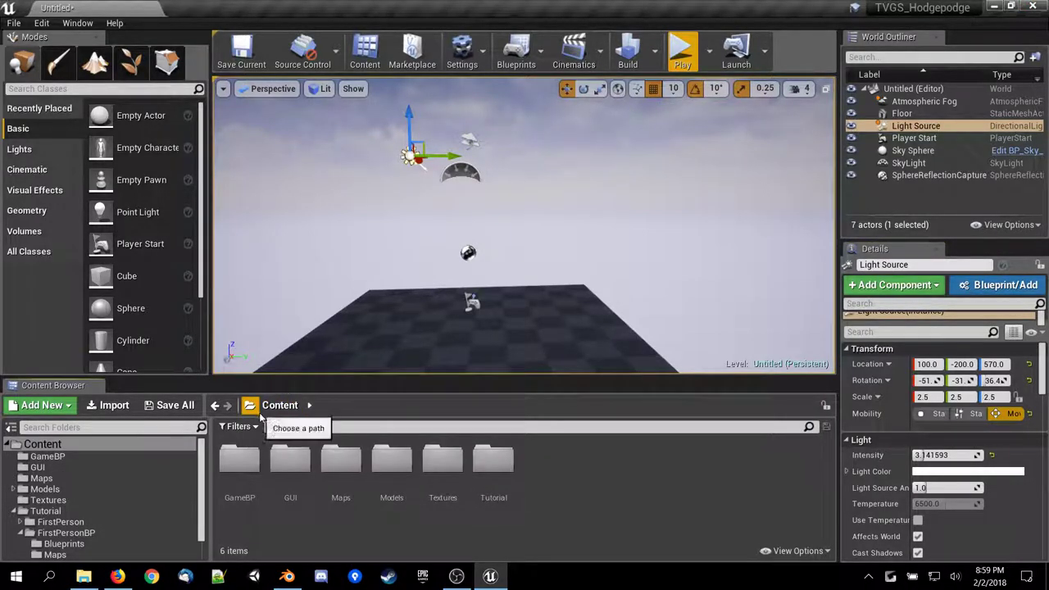
scroll(74, 503, "down", 1)
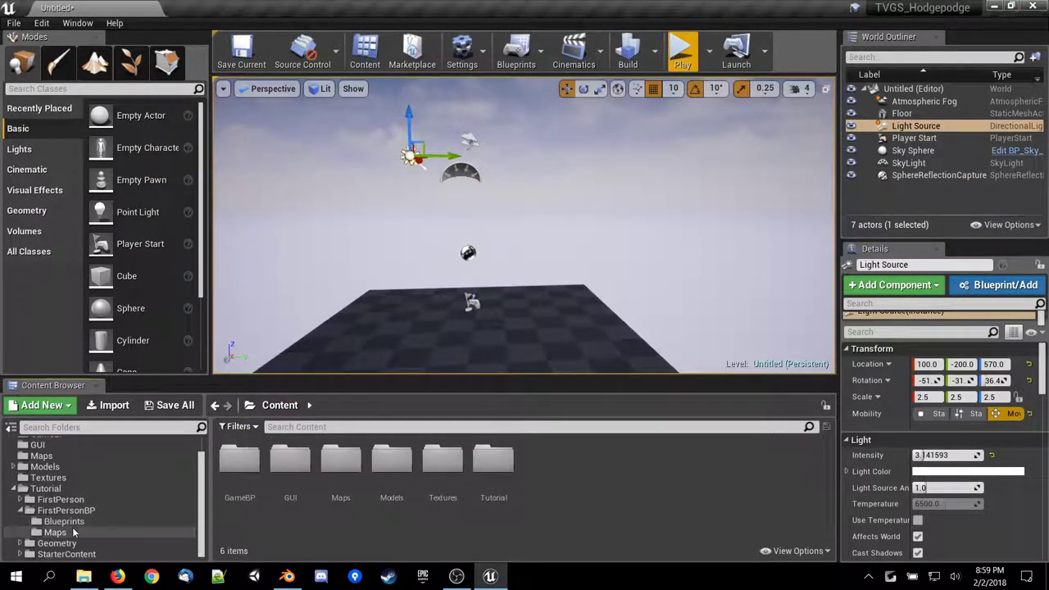
left_click(73, 533)
double_click(242, 473)
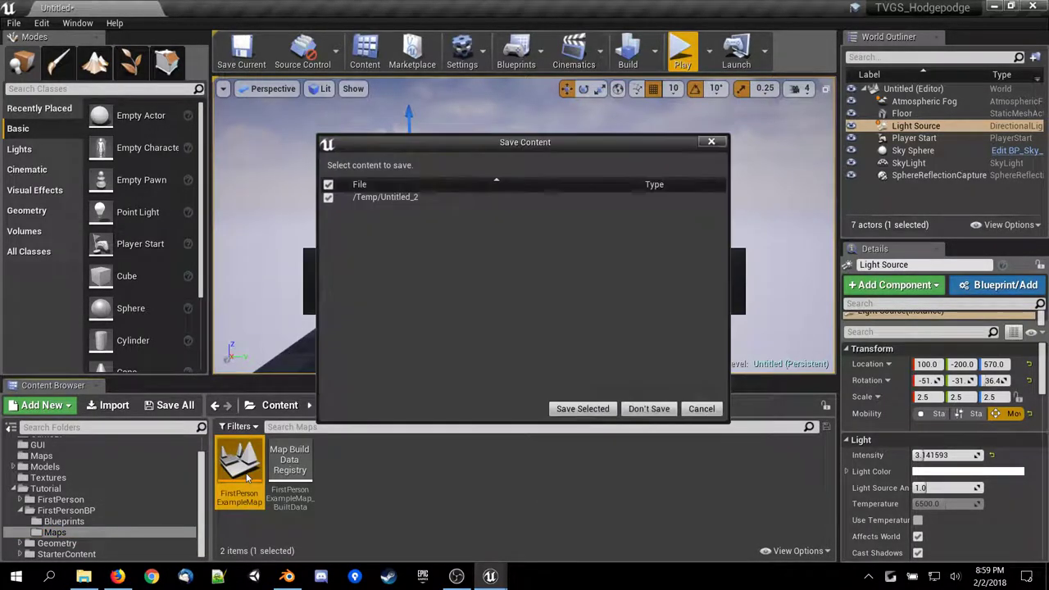
left_click(593, 407)
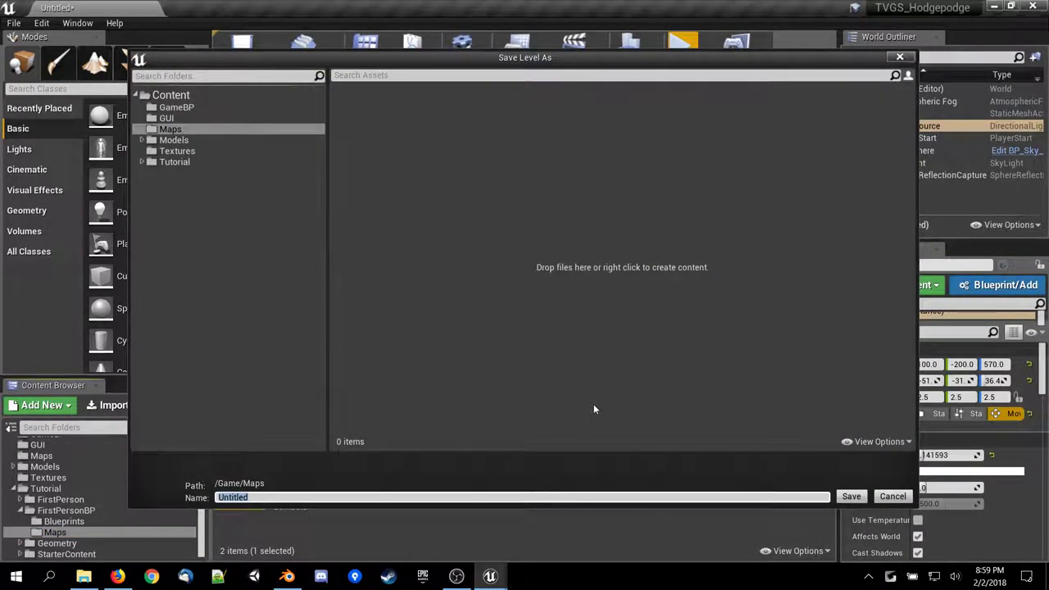
left_click(892, 496)
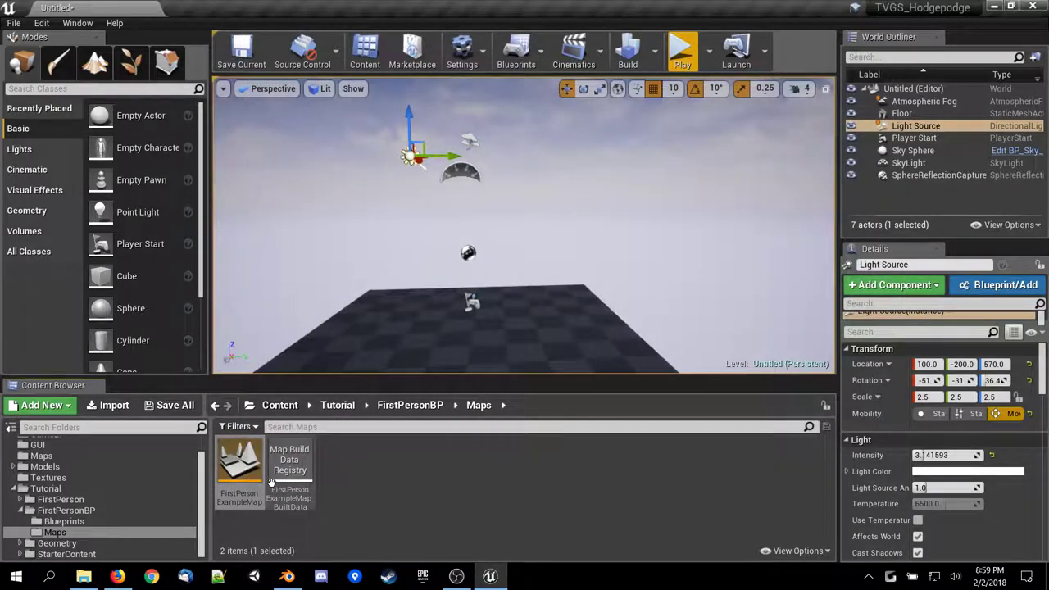
double_click(242, 473)
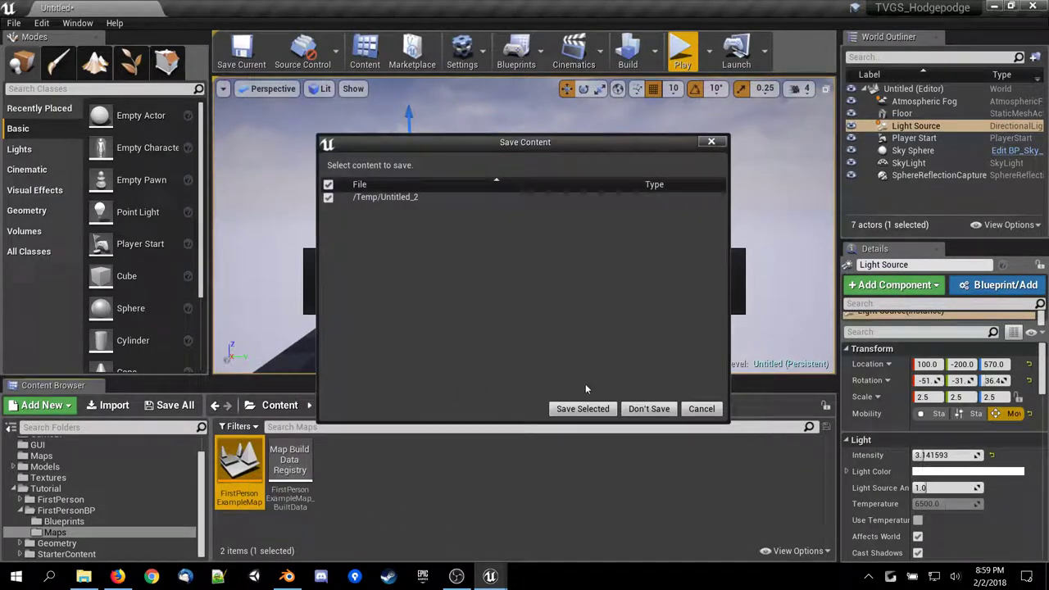
left_click(648, 409)
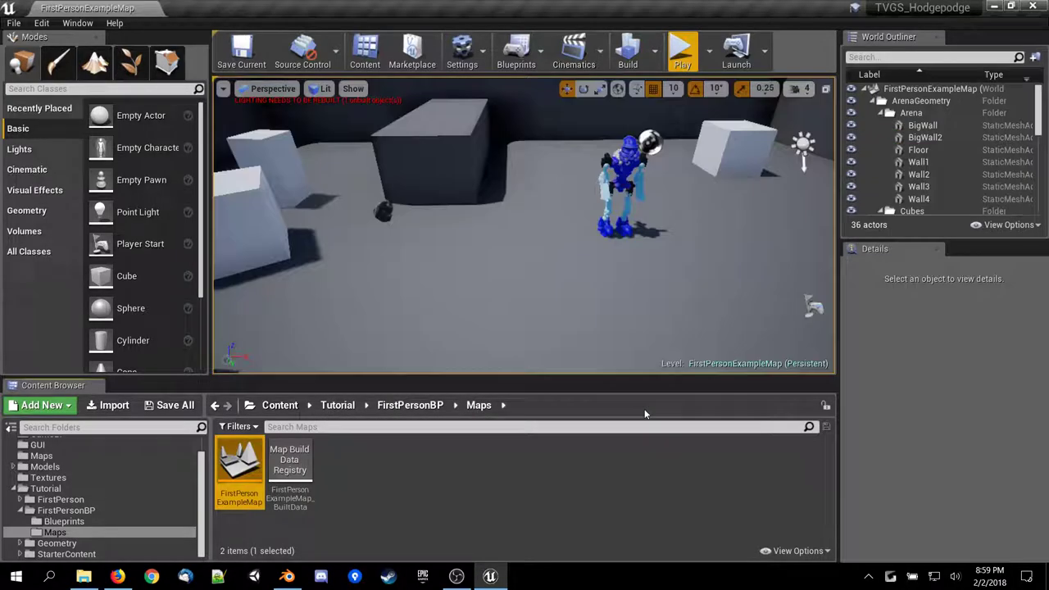
Play the level in the editor, look around the arena, and stop the play session.
left_click(681, 59)
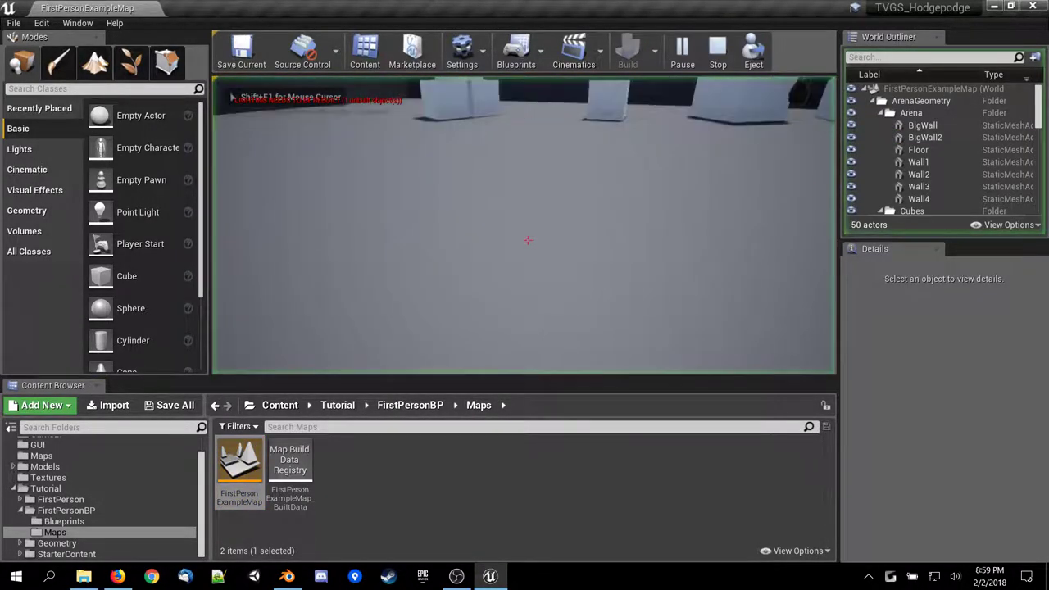
left_click(528, 240)
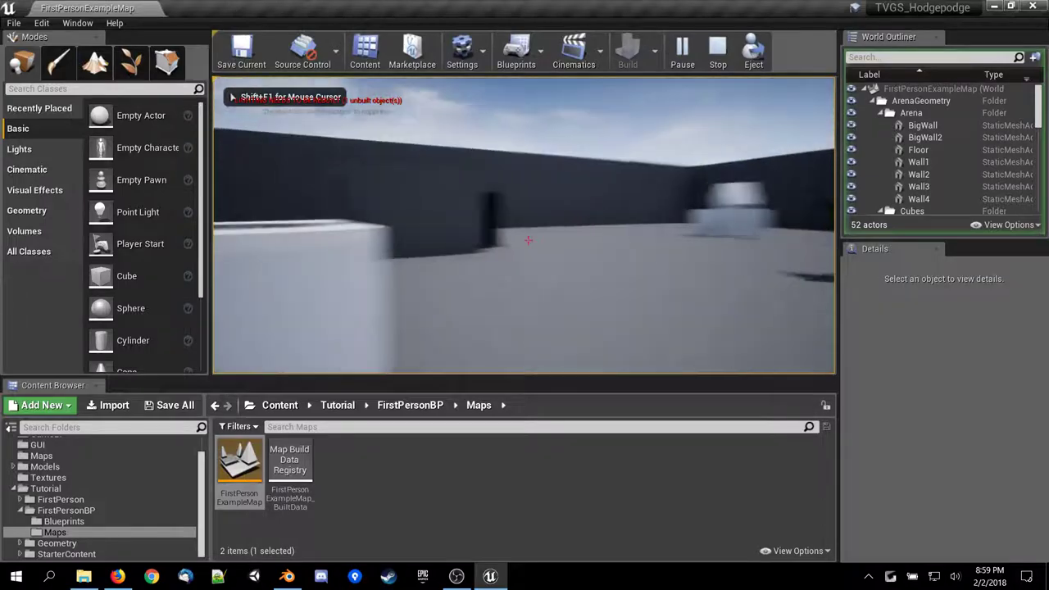
key("Escape")
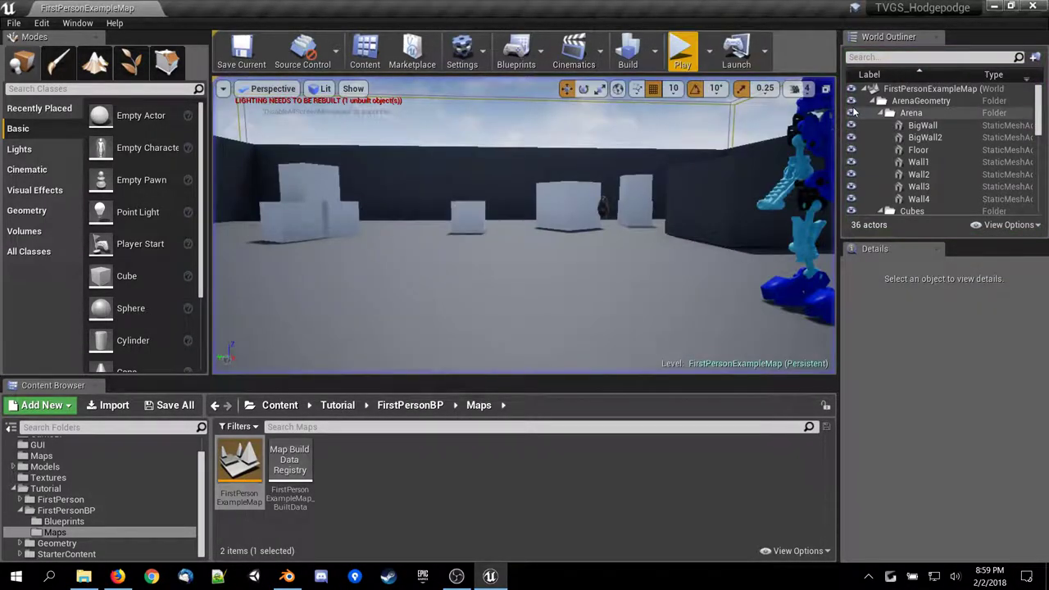
Collapse the ArenaGeometry folder, select the Light Source in the Lighting folder, and change its Y rotation to about 7 degrees.
right_click_drag(648, 199, 815, 177)
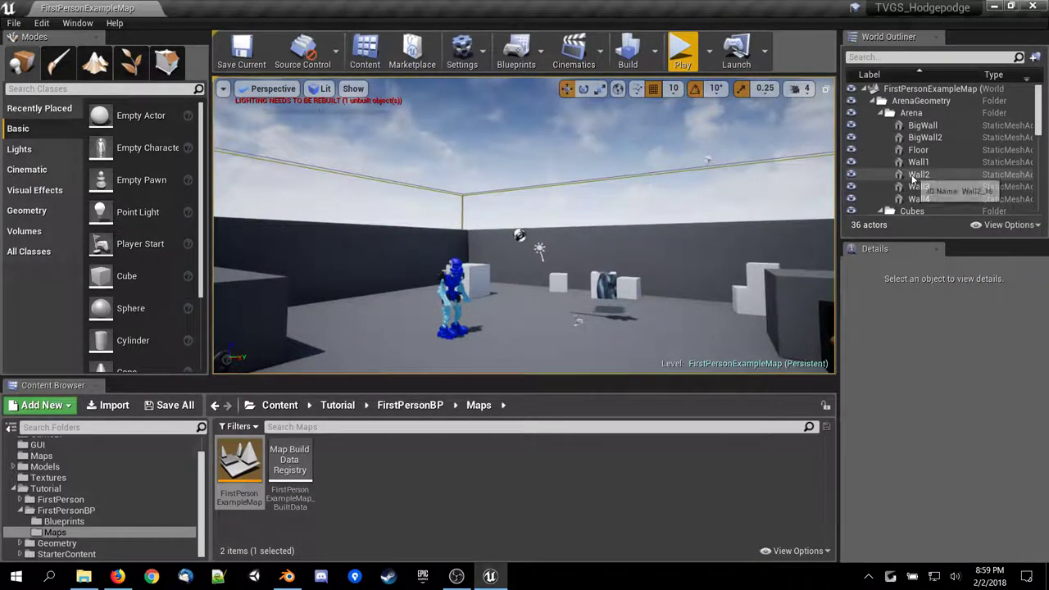
scroll(889, 177, "down", 5)
scroll(880, 148, "up", 5)
left_click(871, 101)
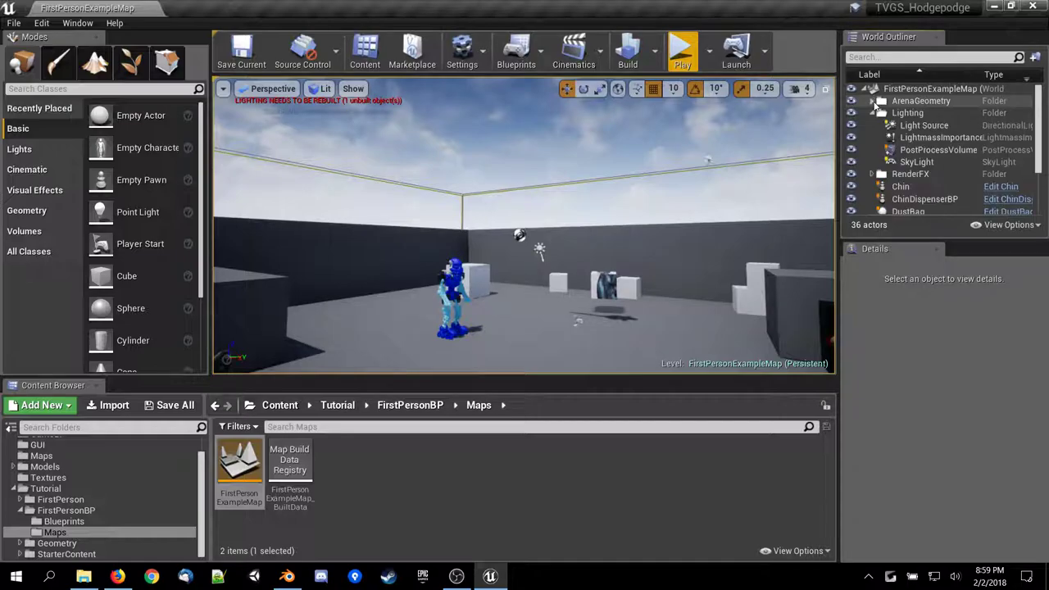
left_click(916, 127)
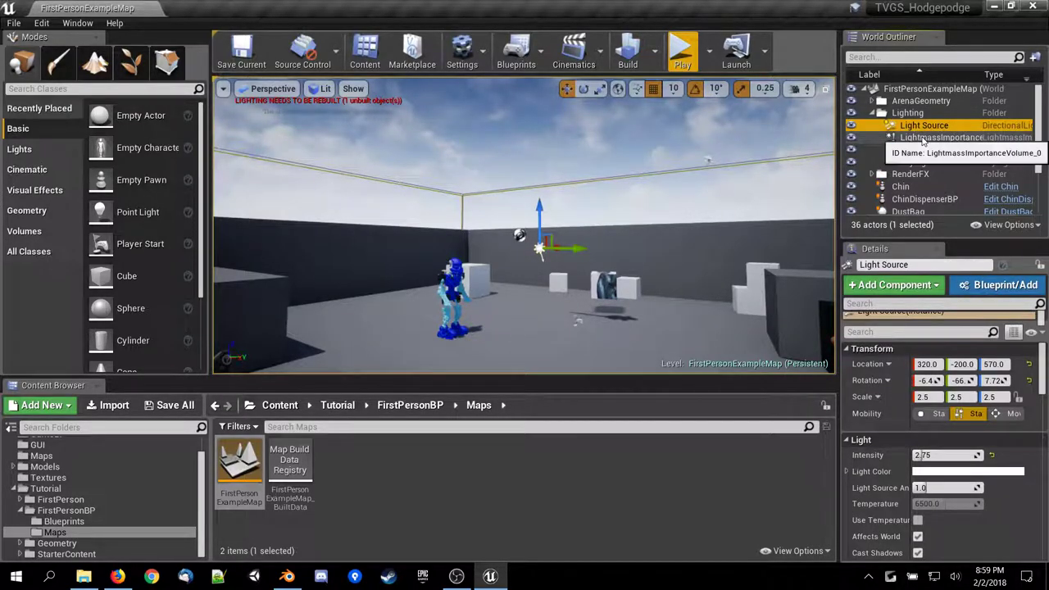
left_click_drag(954, 379, 911, 380)
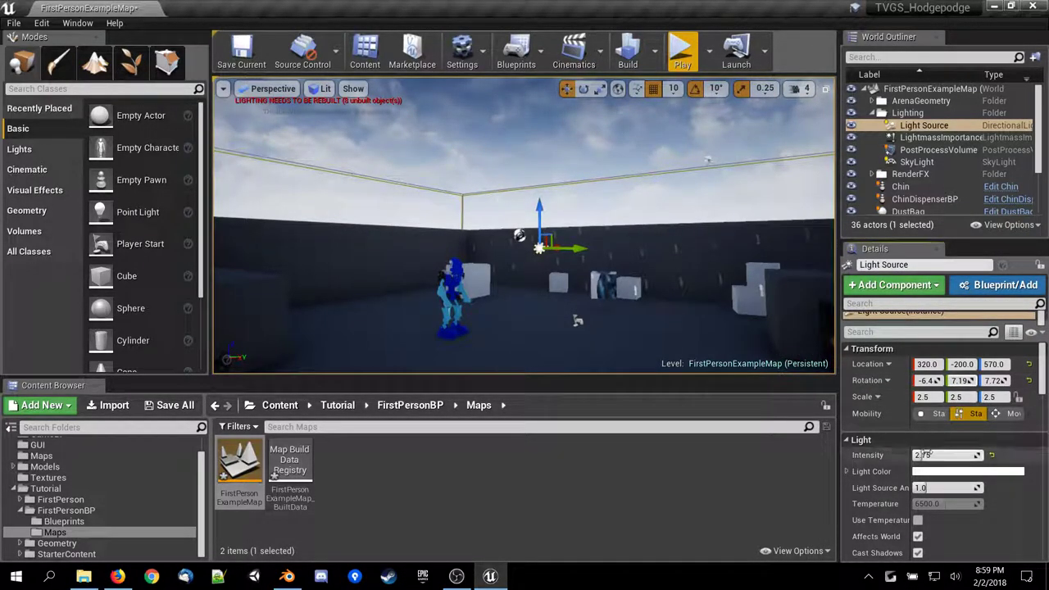
Check the Light Source's light and shadow settings, and reset its rotation to the default.
scroll(955, 423, "down", 3)
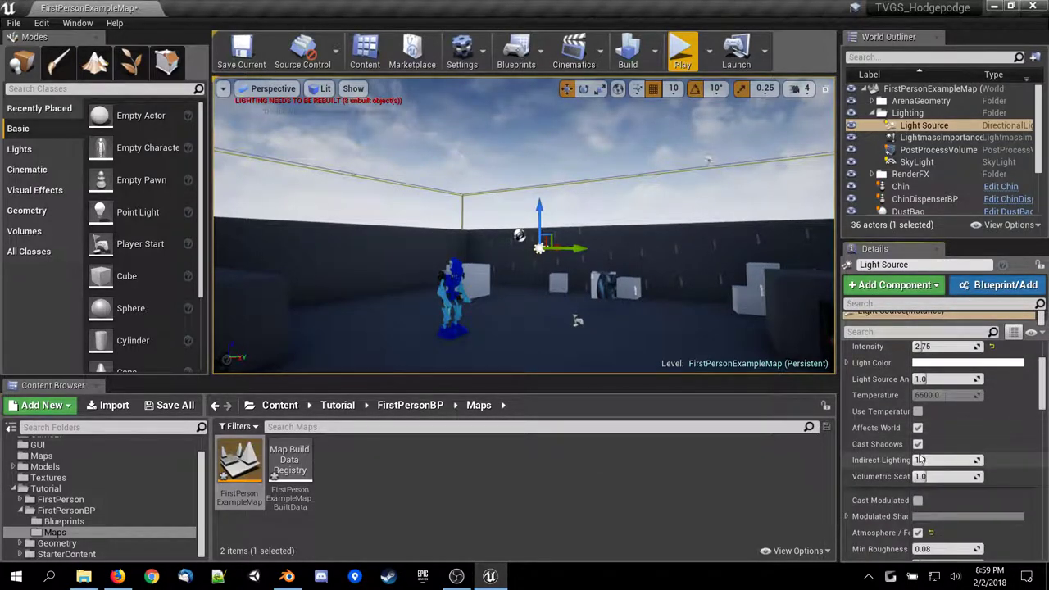
scroll(887, 488, "down", 3)
scroll(887, 489, "down", 3)
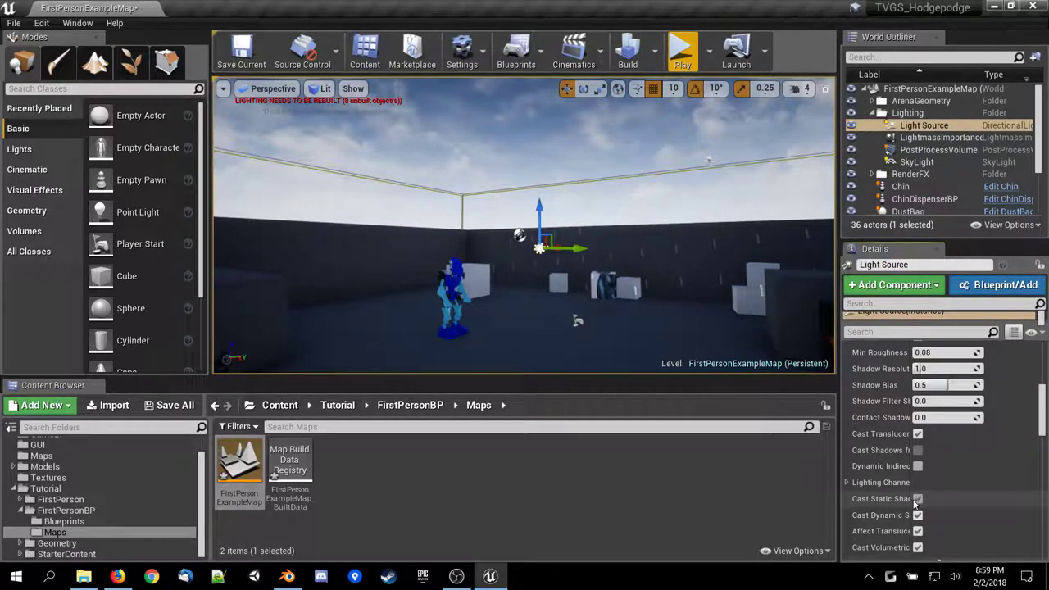
scroll(1010, 358, "up", 3)
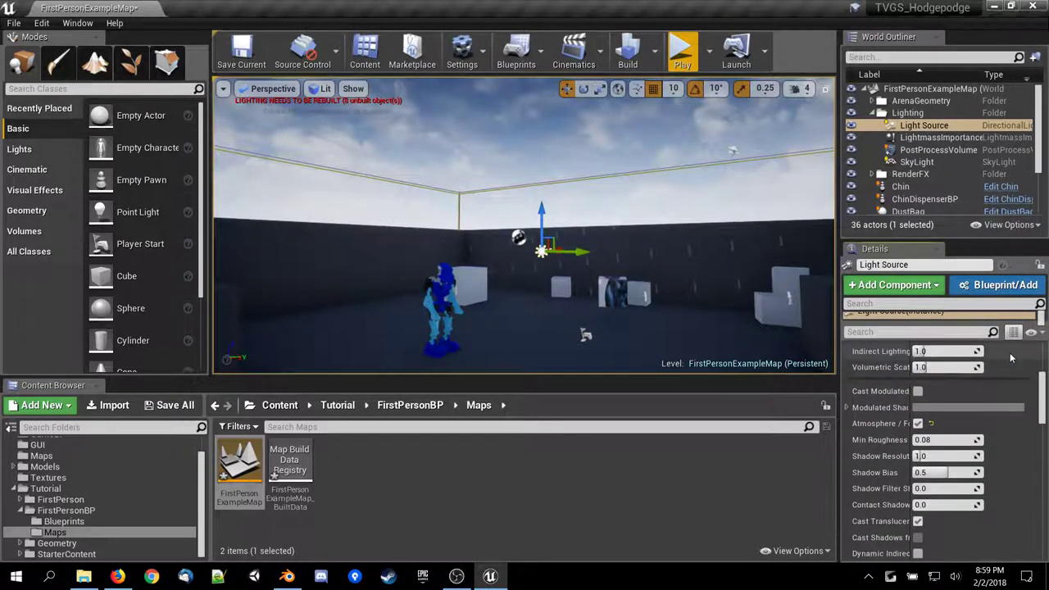
scroll(1010, 358, "up", 10)
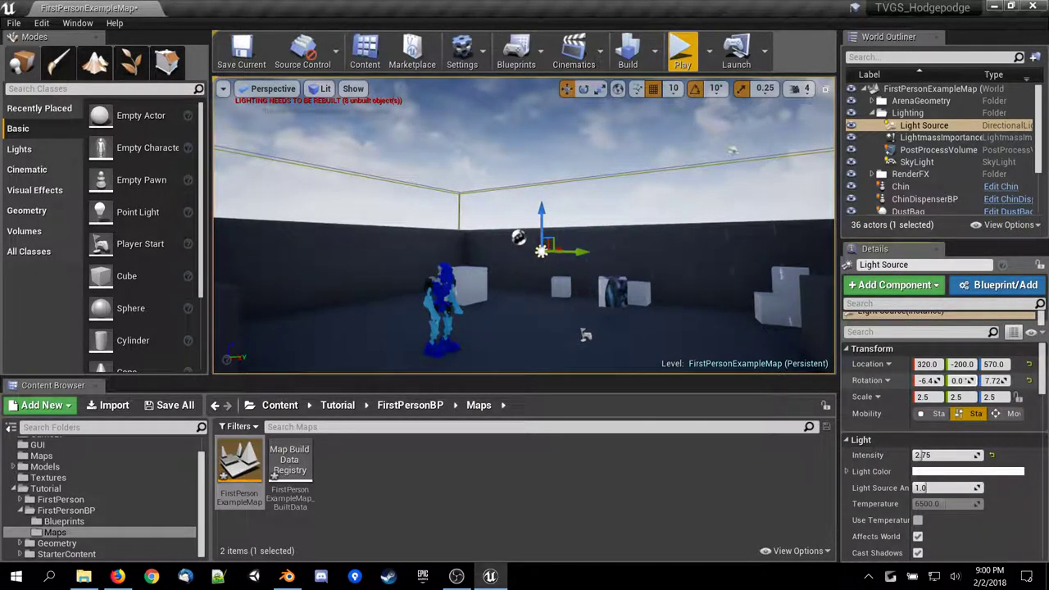
left_click(1028, 381)
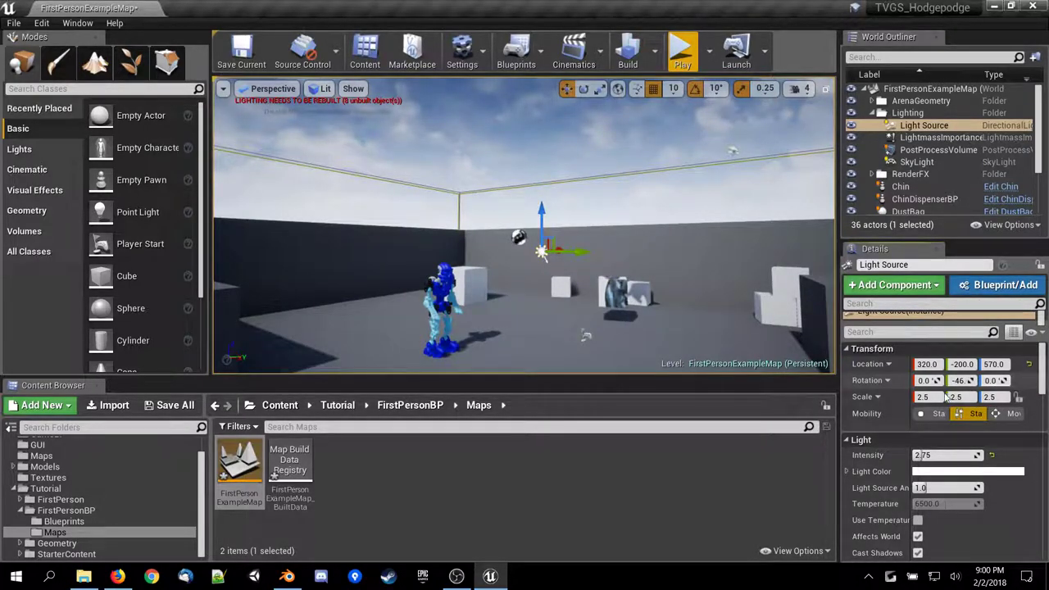
Try different Y rotations on the Light Source up to about 323 degrees, and raise it to Z 1360.
left_click_drag(971, 381, 971, 381)
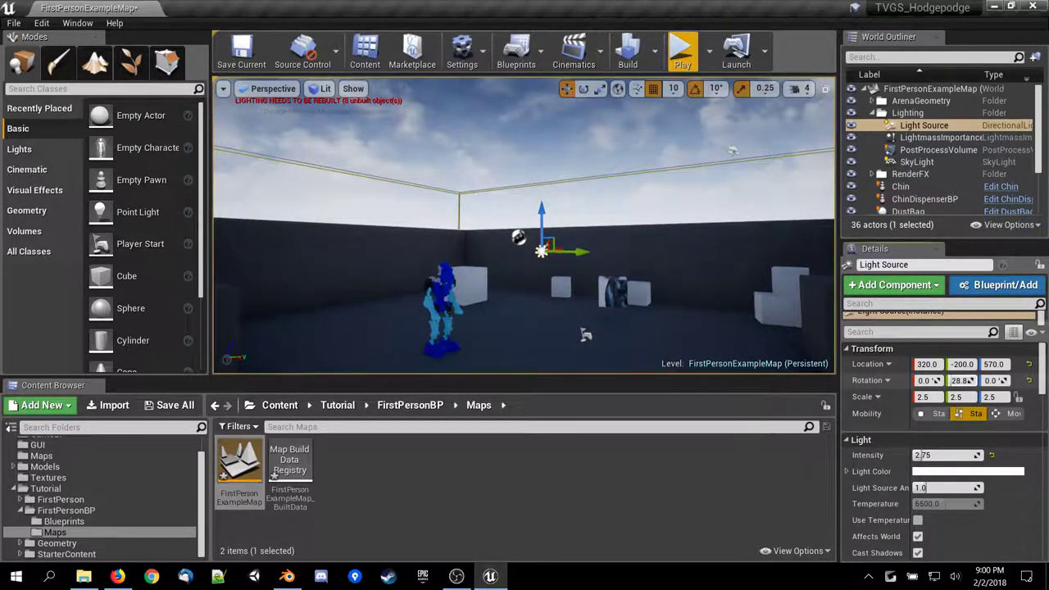
left_click_drag(972, 381, 972, 381)
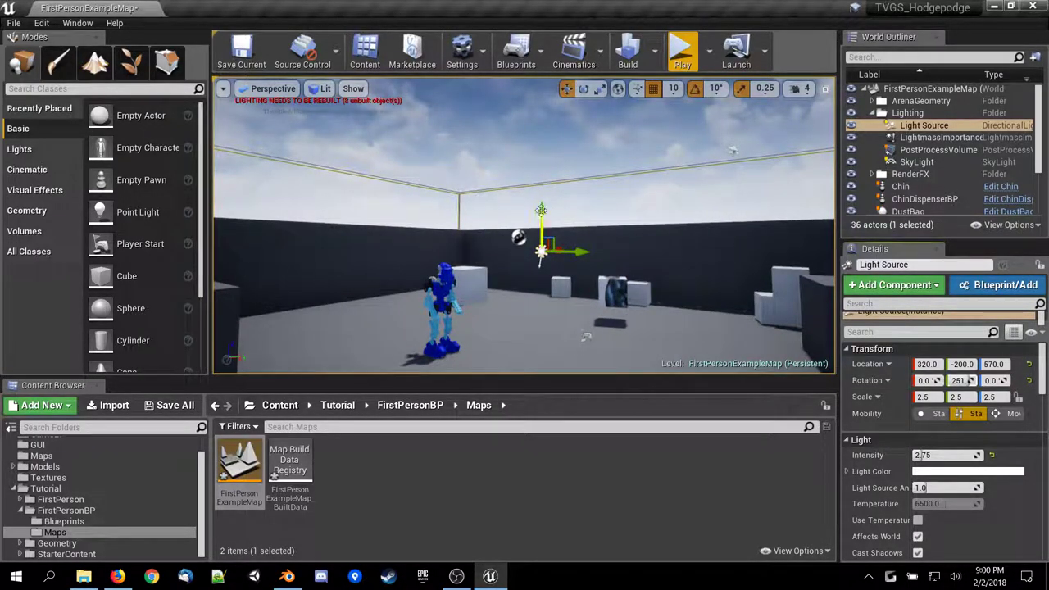
left_click_drag(540, 90, 540, 64)
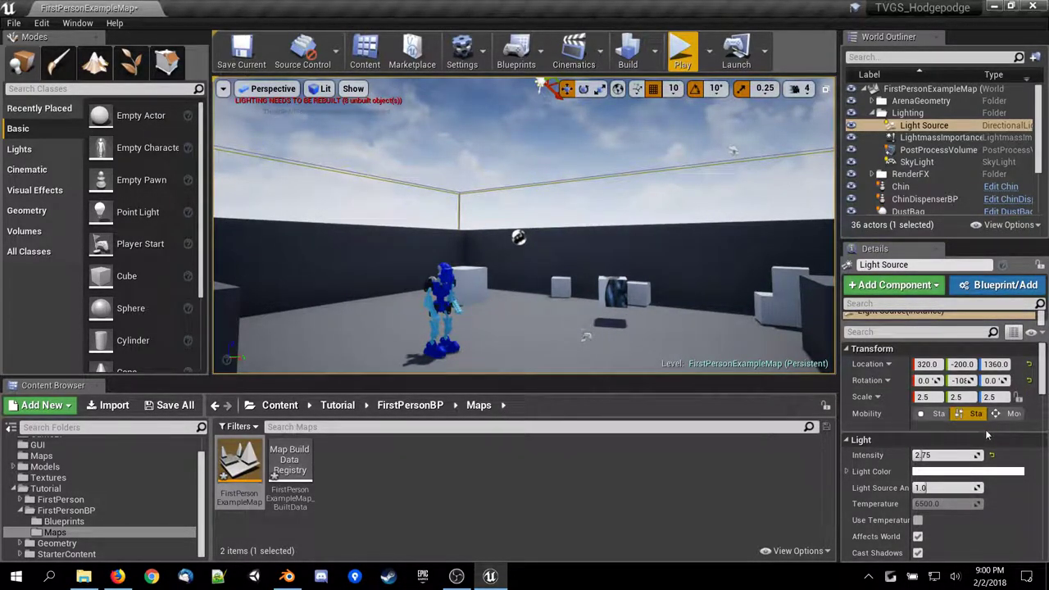
left_click_drag(960, 380, 968, 380)
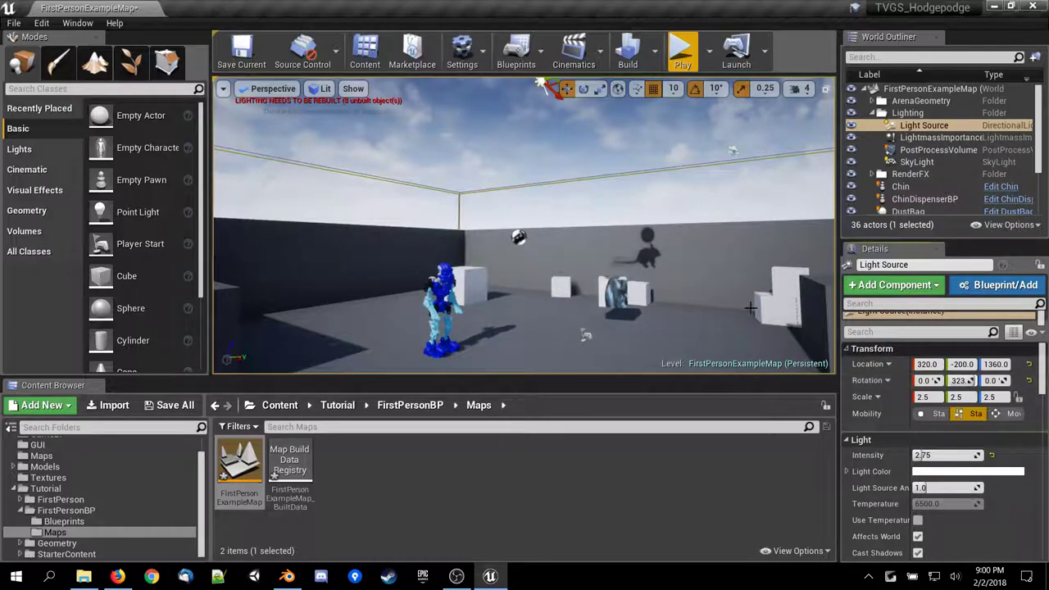
Raise the Light Source above the arena to Z 3280, and turn its Y rotation to about 266 degrees.
scroll(569, 254, "up", 3)
scroll(562, 257, "down", 6)
scroll(560, 258, "down", 3)
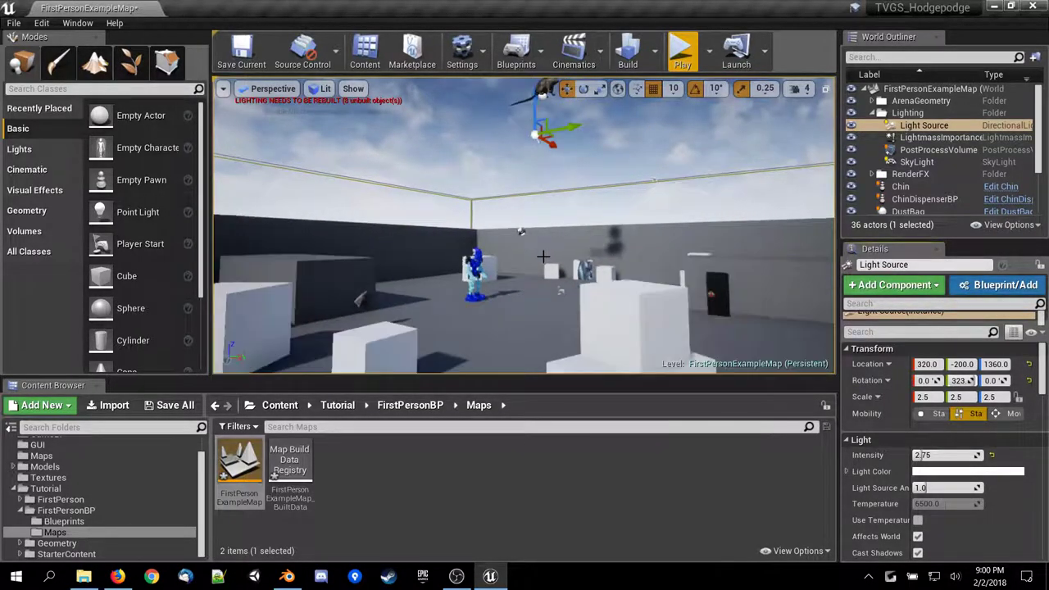
right_click_drag(532, 221, 531, 220)
right_click_drag(552, 327, 552, 327)
scroll(552, 326, "down", 6)
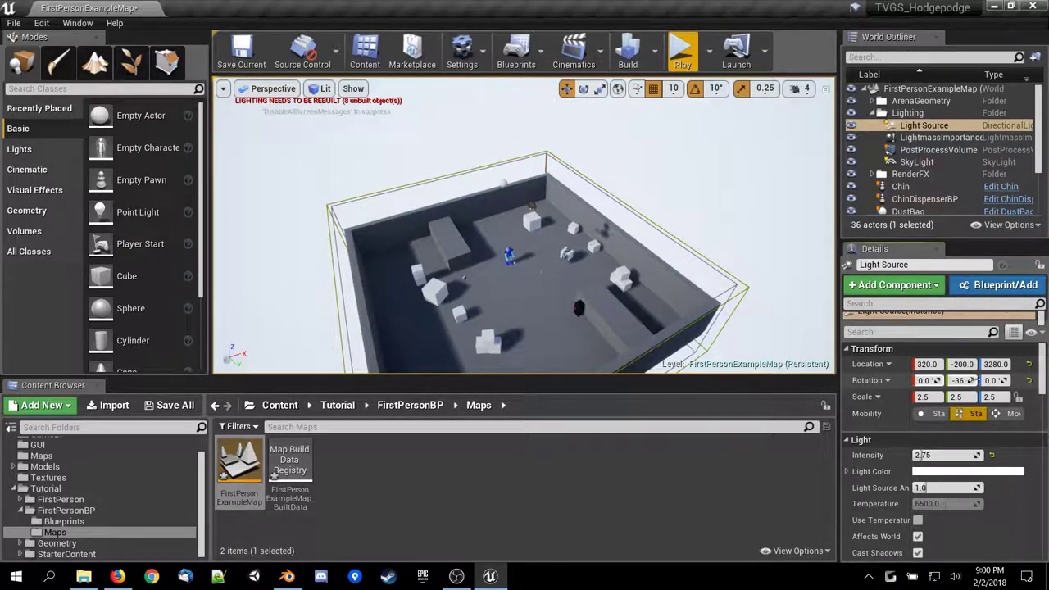
left_click_drag(960, 380, 997, 380)
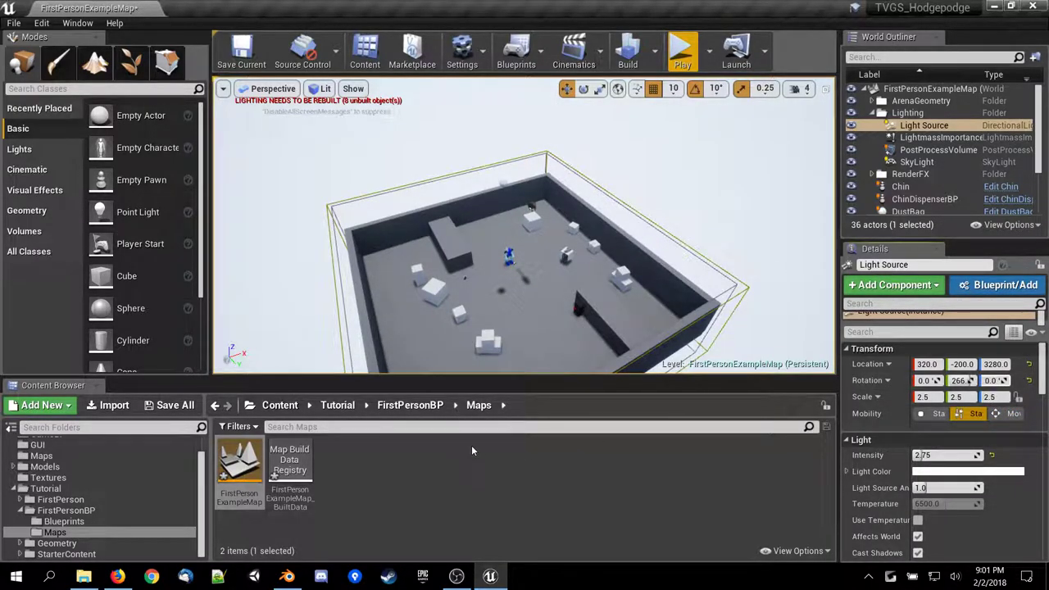
Focus on the Light Source and raise it further above the arena to Z 4260.
right_click_drag(471, 328, 483, 228)
key("w")
key("s")
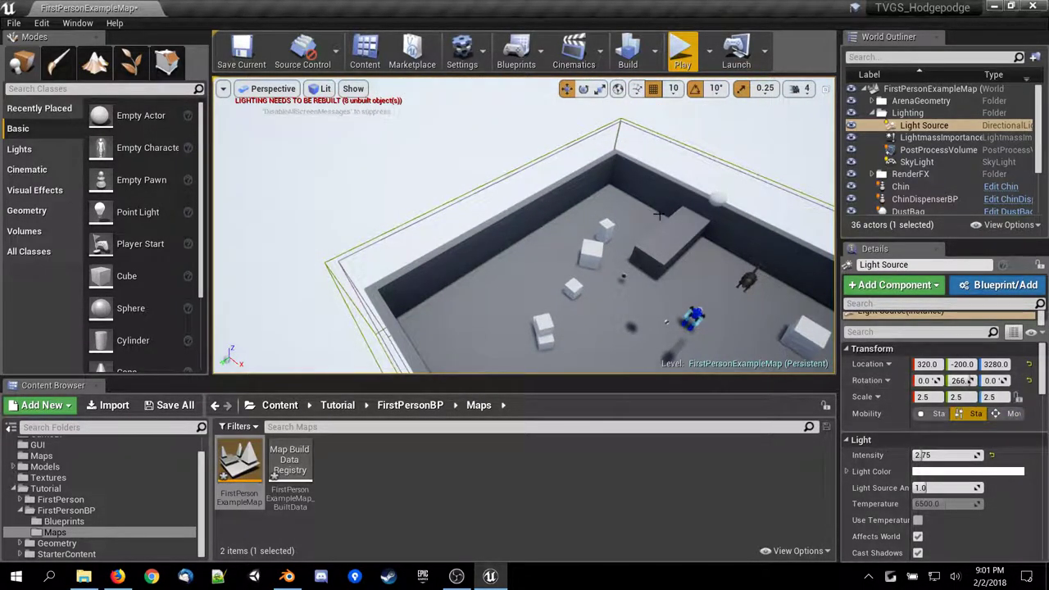
key("f")
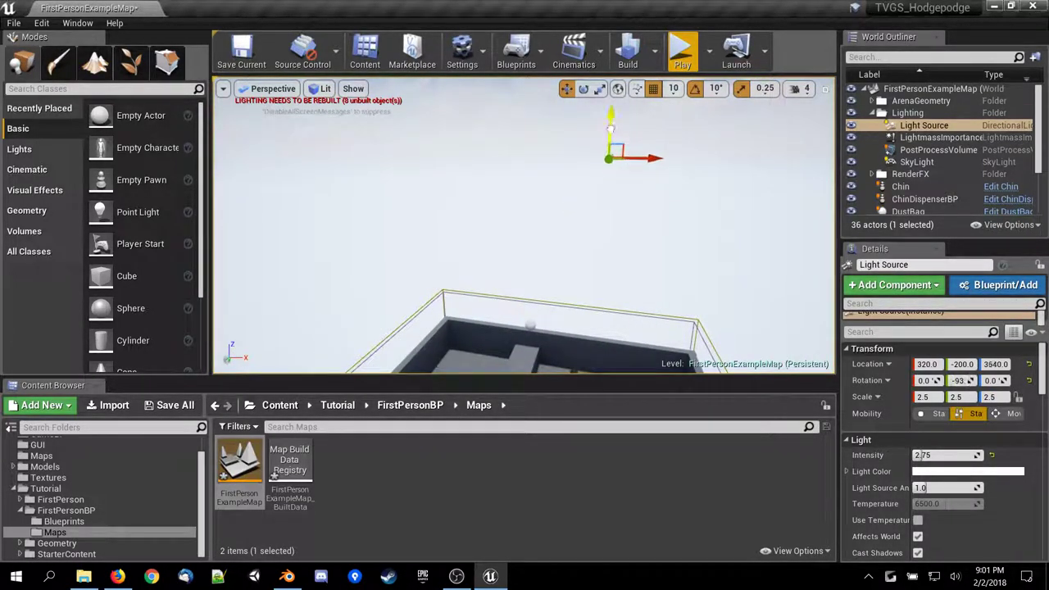
right_click_drag(595, 175, 686, 230)
key("s")
key("s")
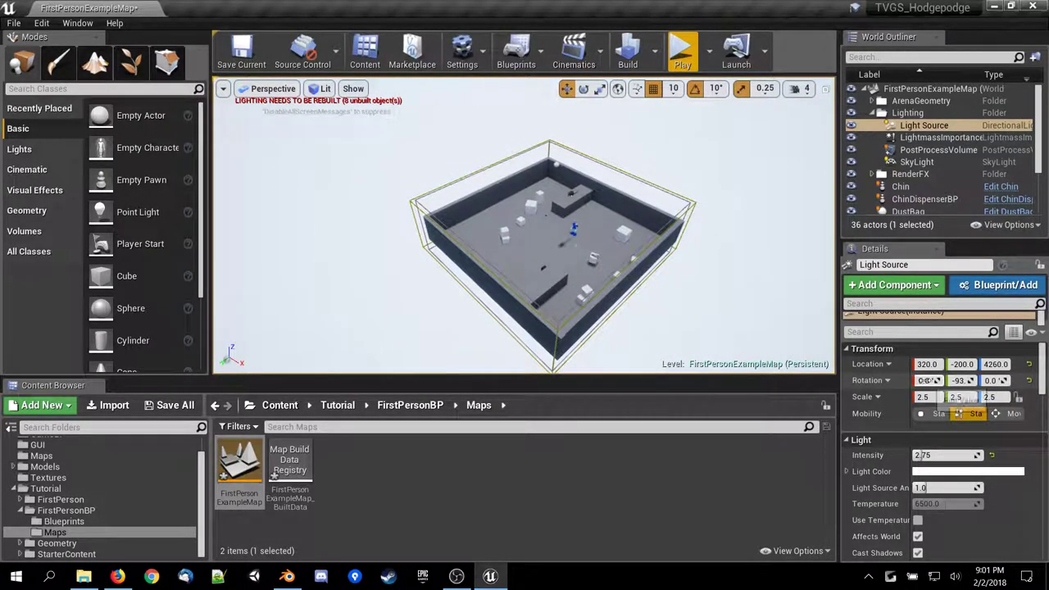
Widen the value fields in the Light Source's details, and set its Y location to -11200.
left_click_drag(907, 364, 899, 364)
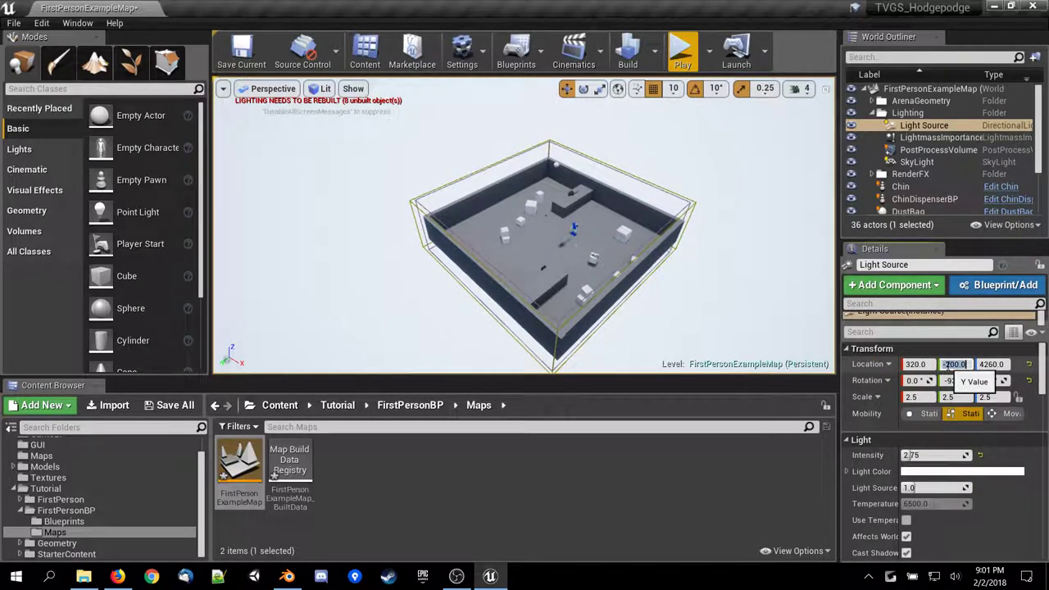
type("112")
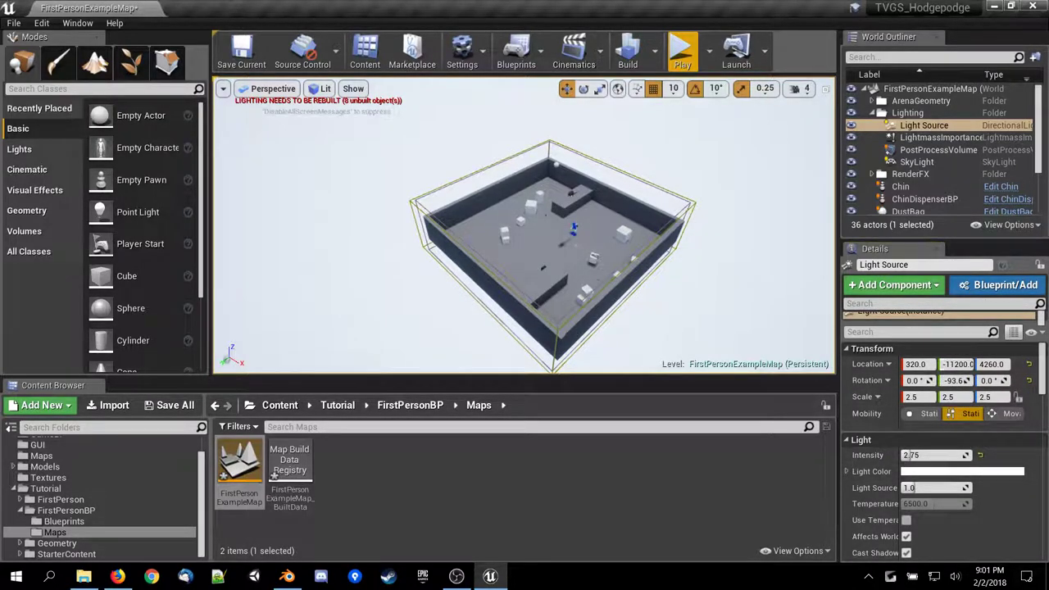
left_click(719, 327)
scroll(995, 197, "up", 3)
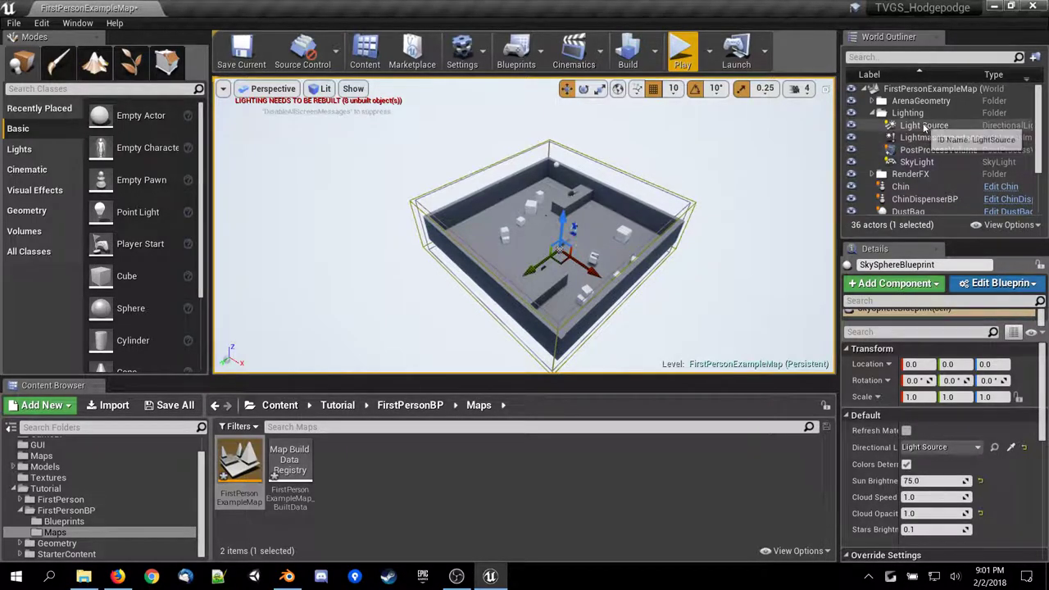
Focus on the Light Source and set its Y location to 0.
left_click(923, 125)
key("f")
right_click_drag(524, 226, 536, 367)
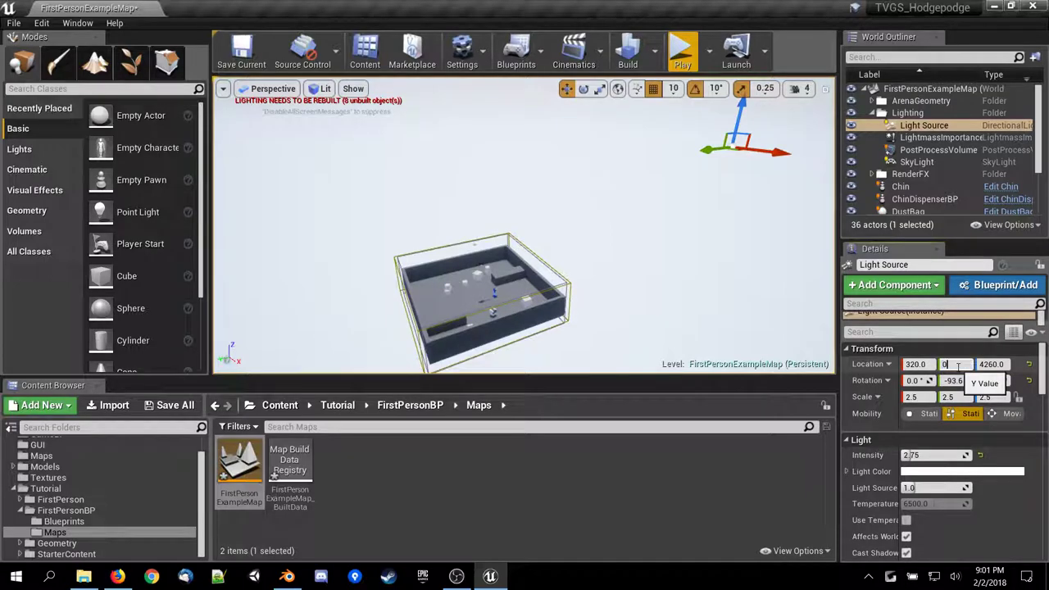
key("Return")
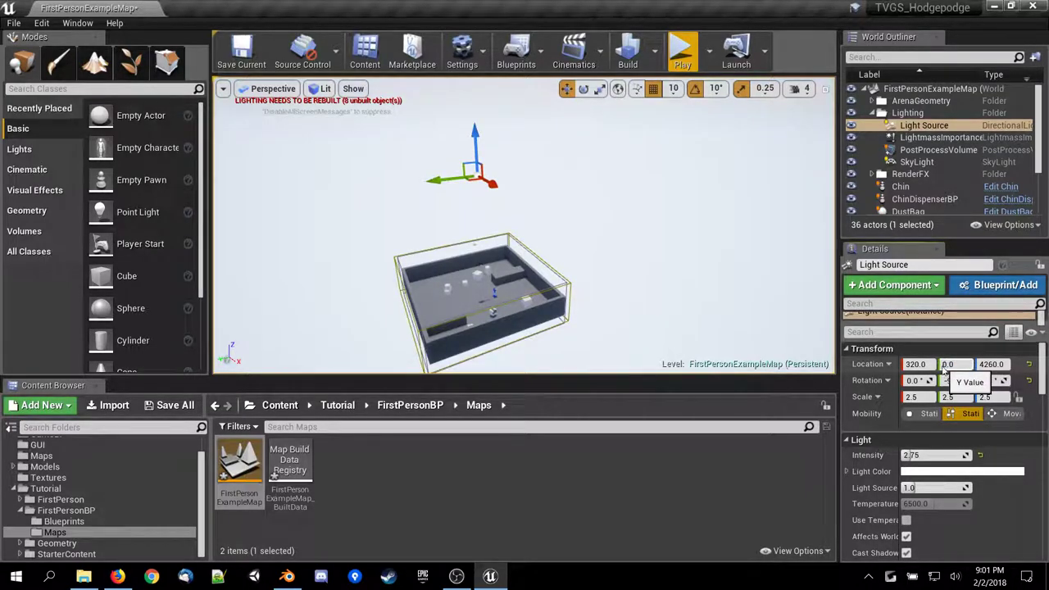
Set the Light Source's Z location to 10000, high above the arena.
left_click(994, 364)
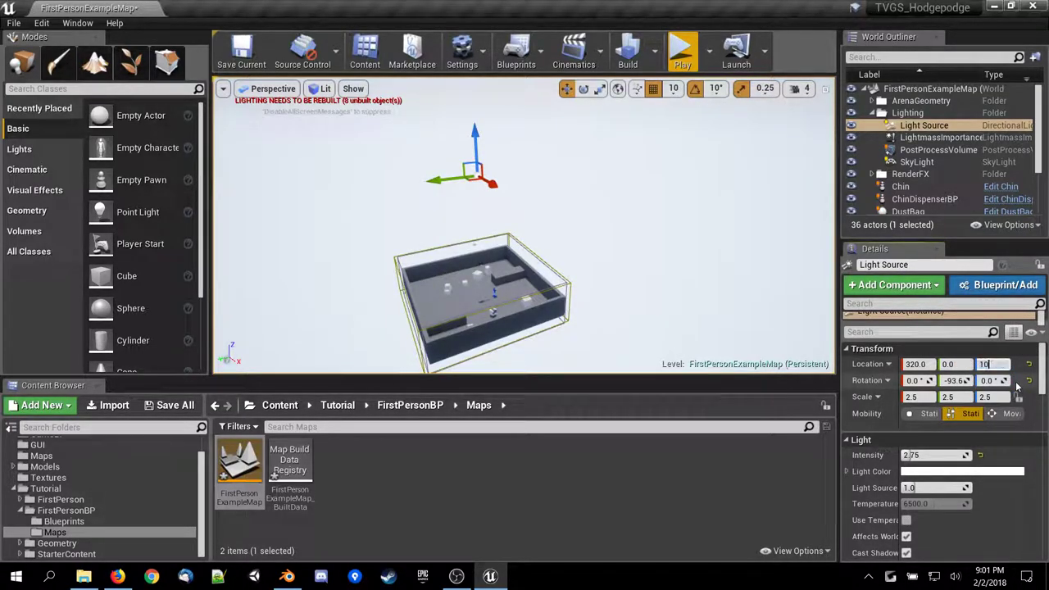
type("10000")
key("Return")
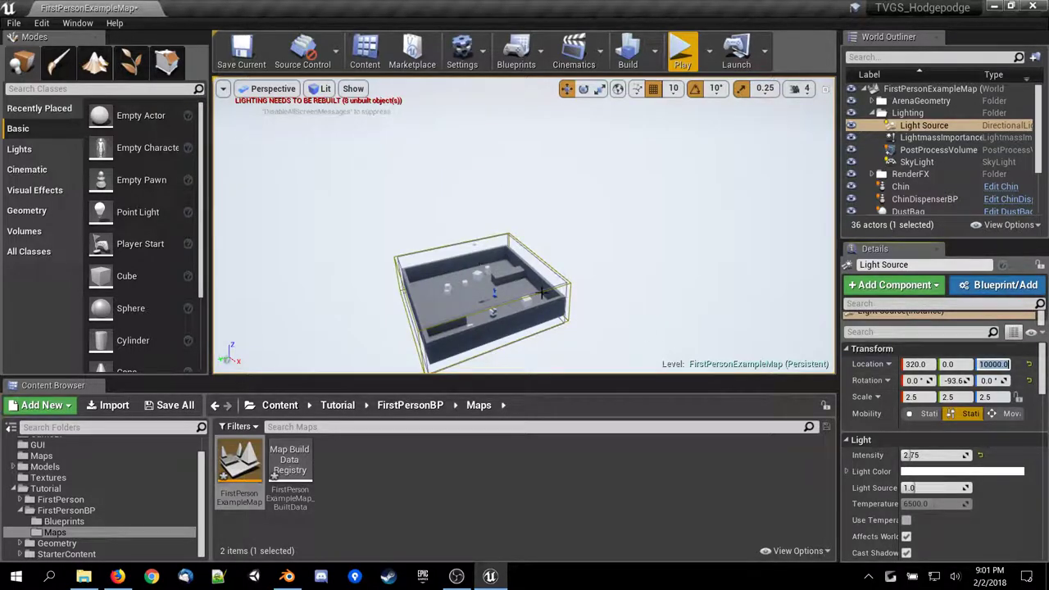
right_click_drag(541, 293, 475, 315)
key("w")
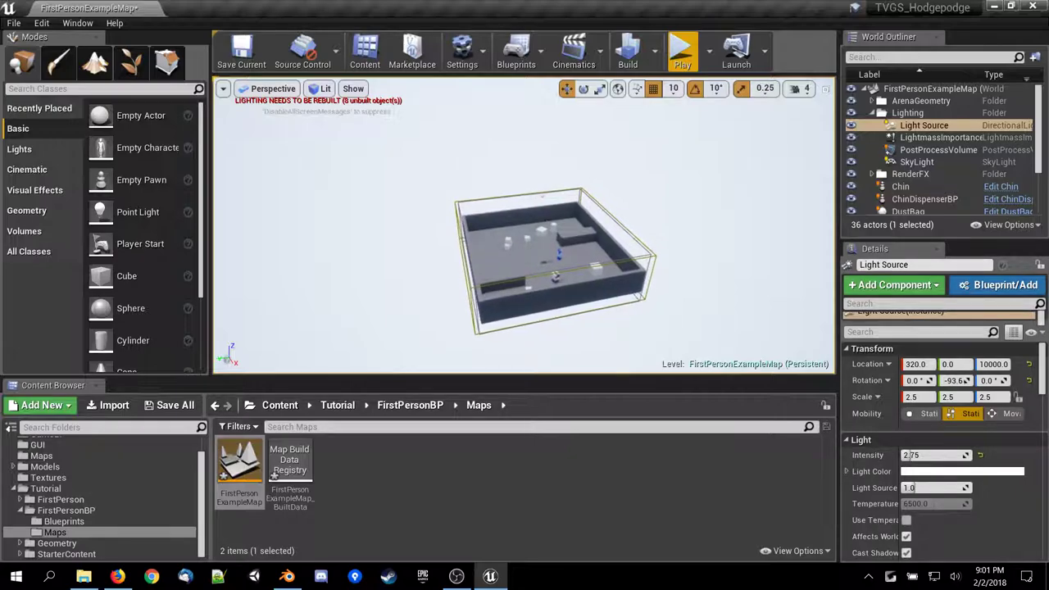
Make the Light Source movable and turn its Y rotation to about 248 degrees.
left_click(1006, 414)
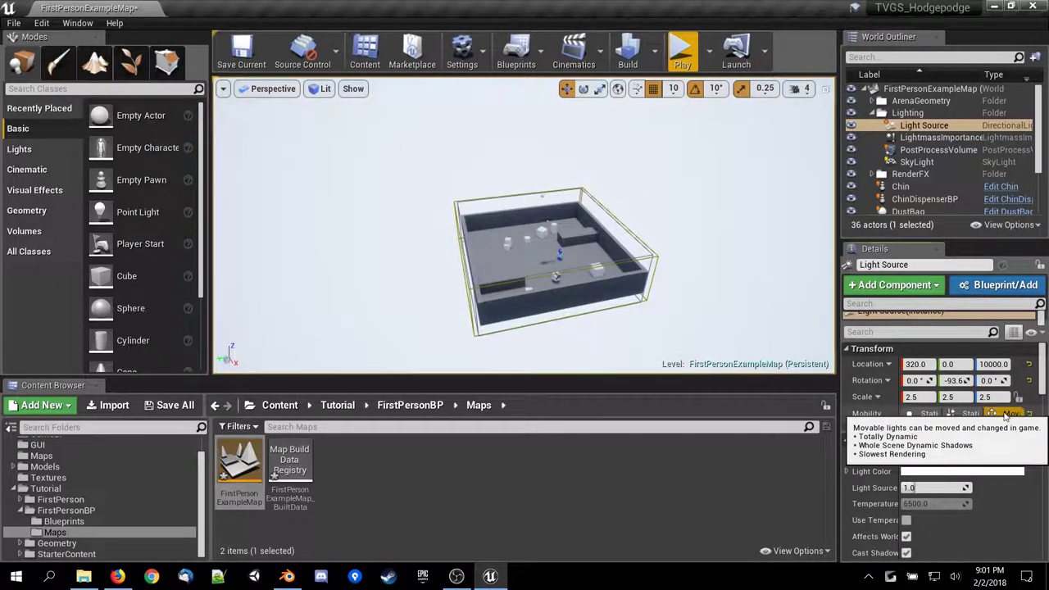
mouse_move(954, 380)
left_mouse_down()
mouse_move(1016, 380)
mouse_move(939, 380)
mouse_move(961, 380)
left_mouse_up()
Delete the four outer walls around the arena floor.
left_click(508, 221)
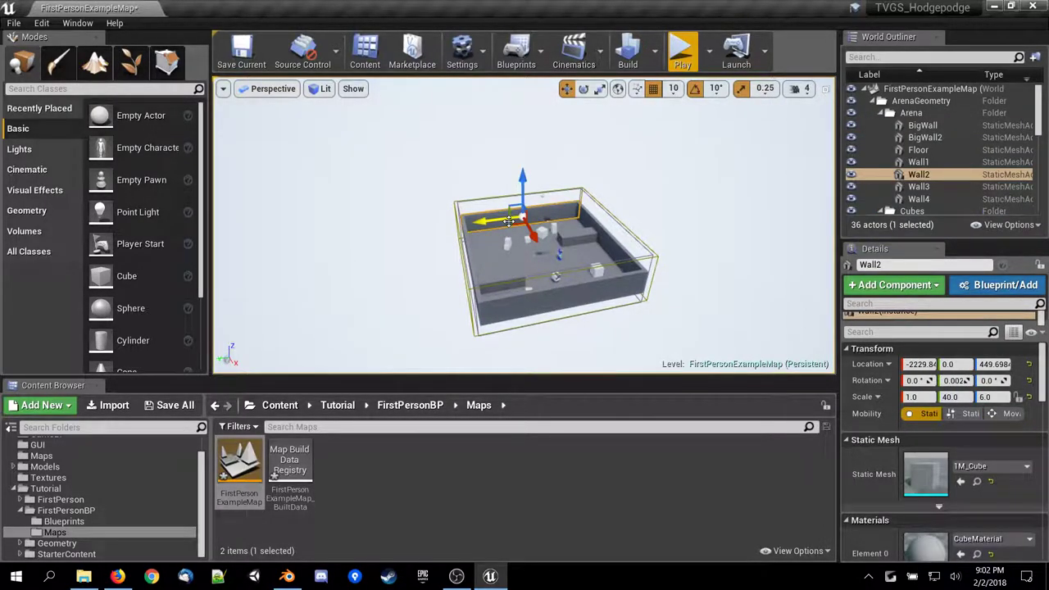
key("Delete")
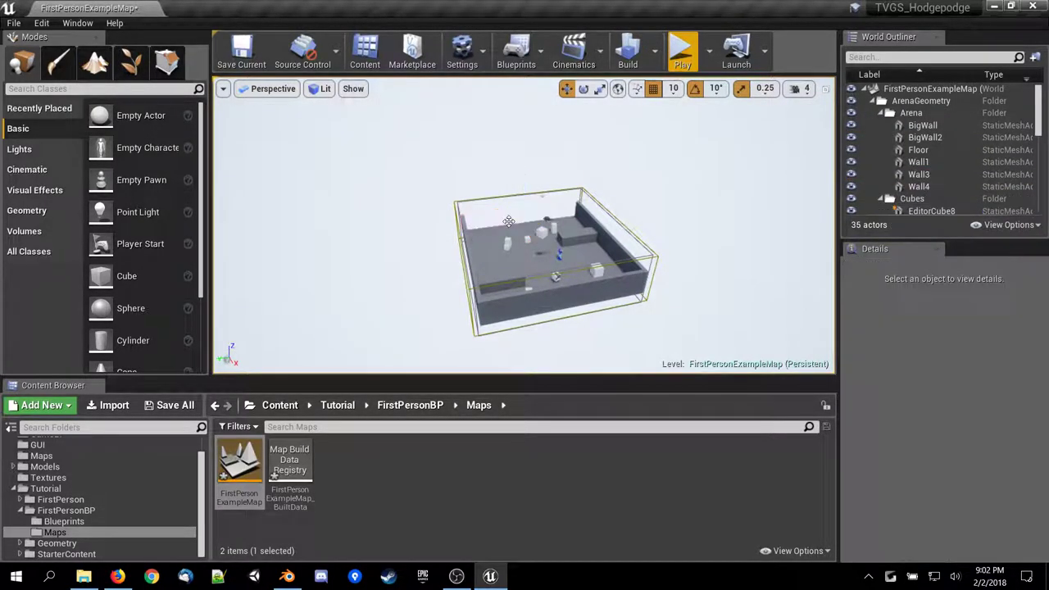
left_click(467, 243)
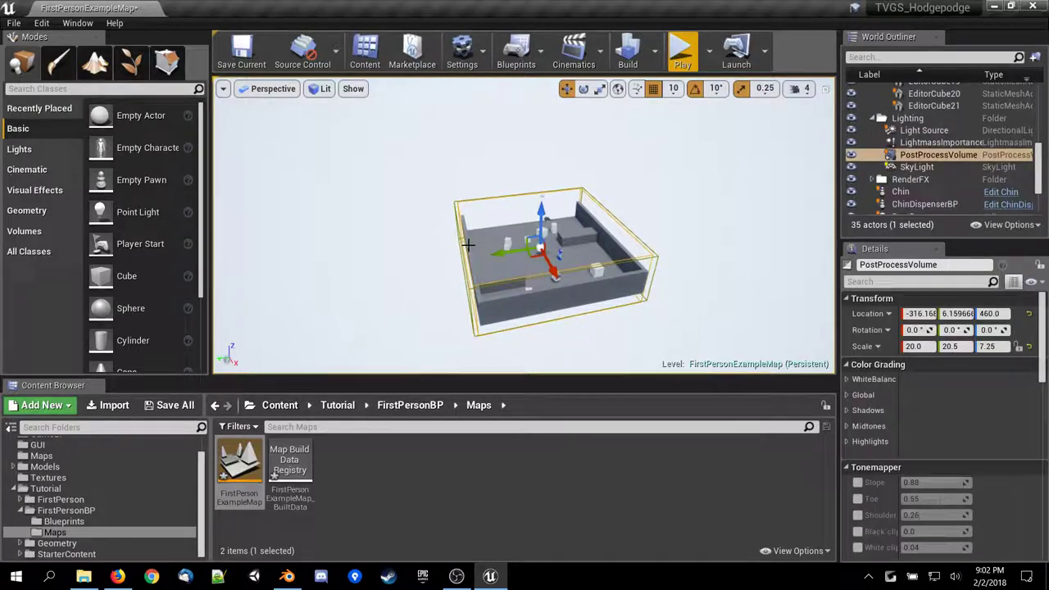
left_click(610, 237)
key("Delete")
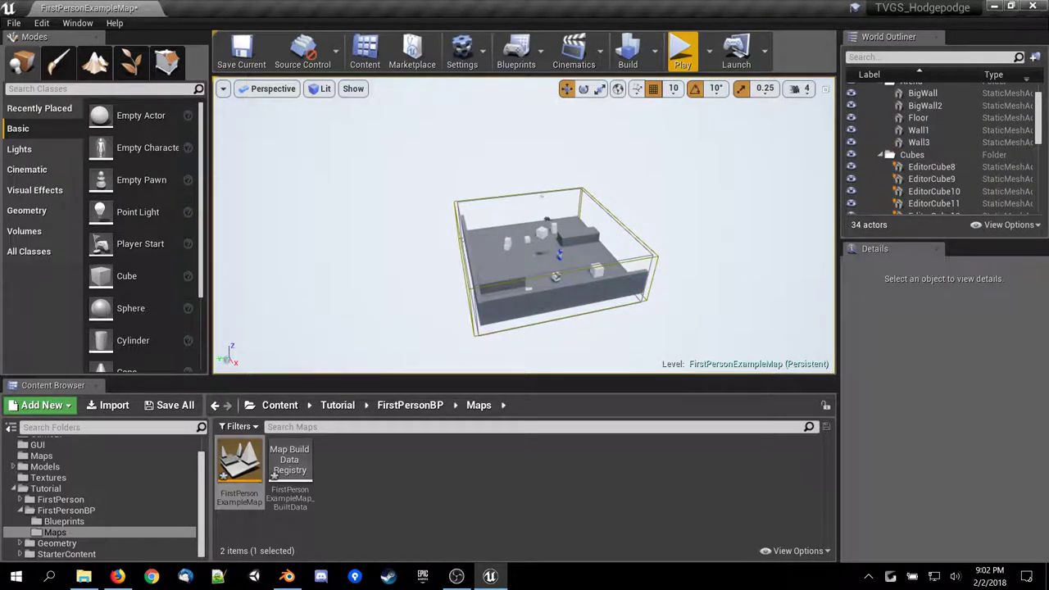
left_click(555, 291)
key("Delete")
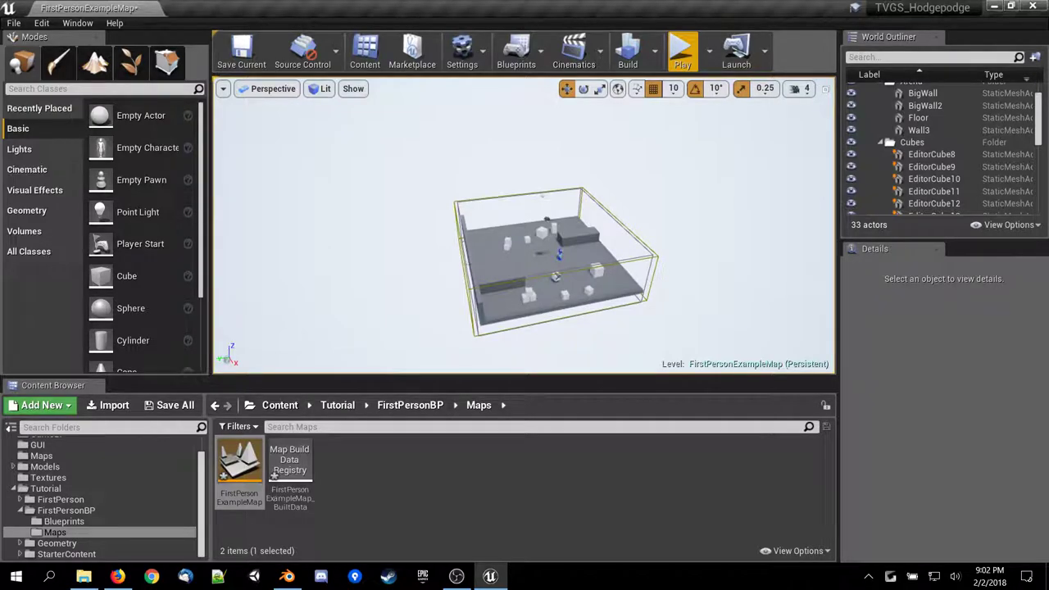
left_click(474, 265)
key("Delete")
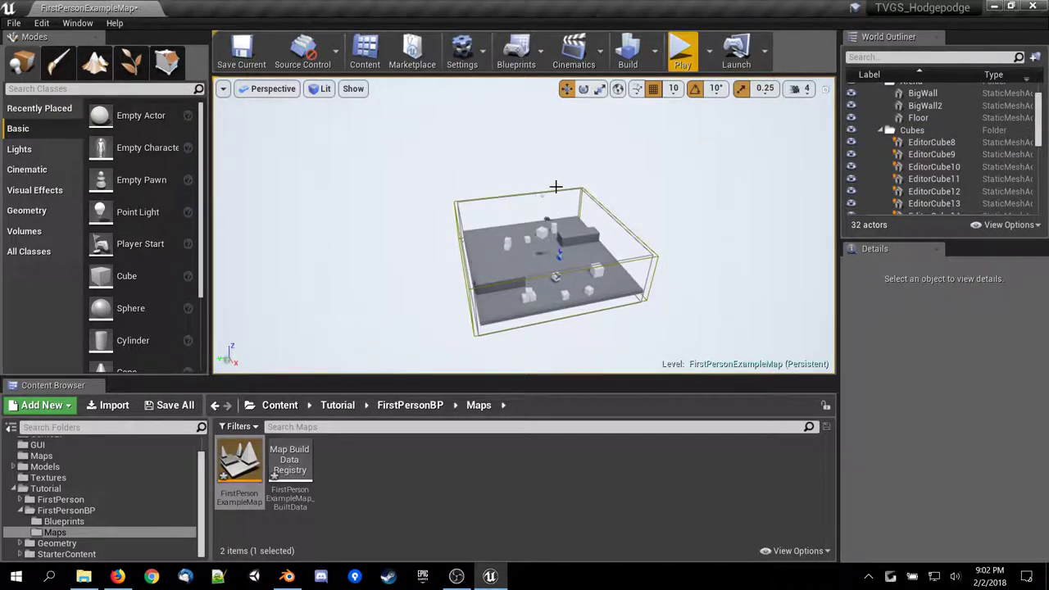
Collapse the Arena and Cubes folders, and try a different Y rotation on the Light Source.
scroll(901, 127, "up", 2)
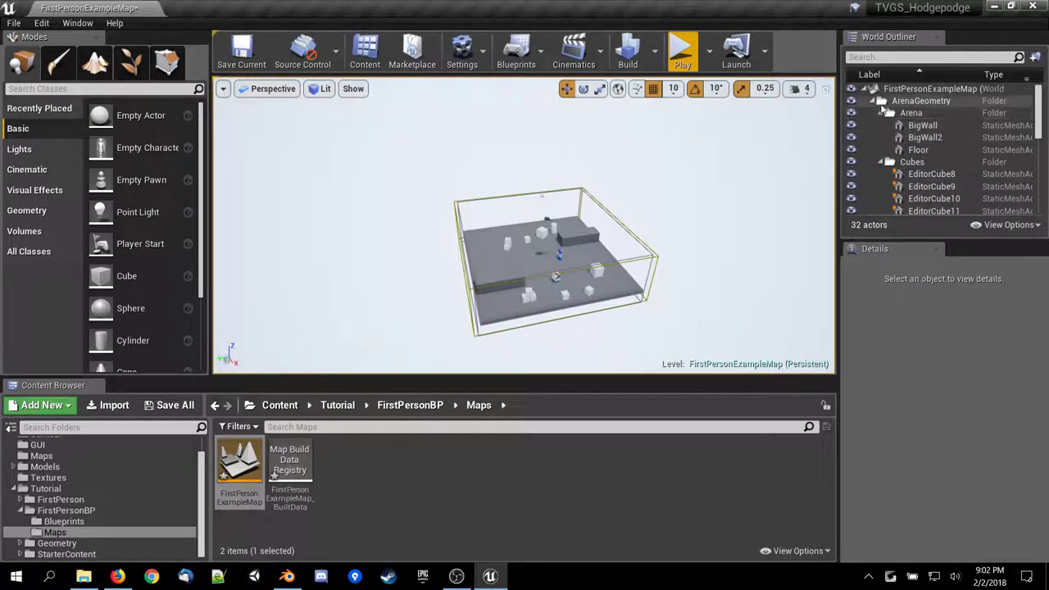
left_click(880, 113)
left_click(880, 125)
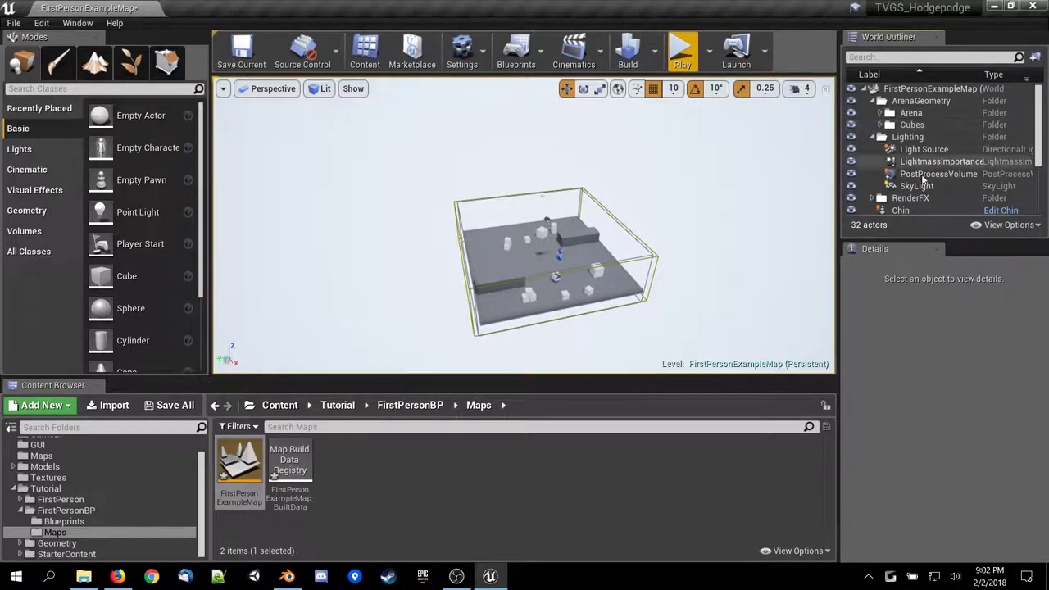
left_click(924, 150)
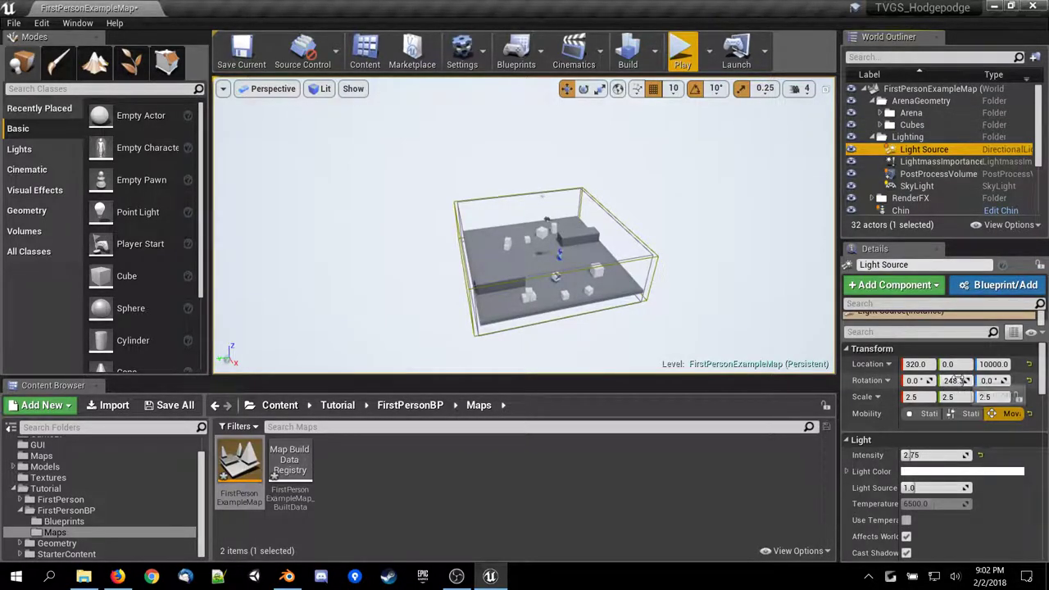
mouse_move(955, 380)
left_mouse_down()
mouse_move(933, 380)
mouse_move(975, 380)
mouse_move(946, 380)
left_mouse_up()
Undo the last Light Source rotation and the deletion of the four arena walls.
key("ctrl+z")
key("ctrl+z")
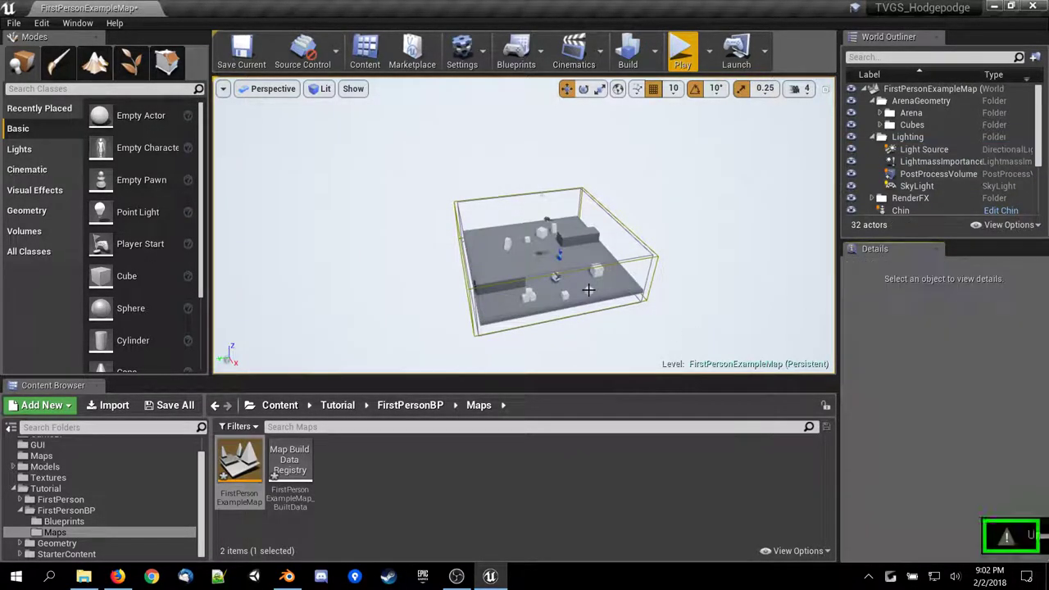
key("ctrl+z")
key("ctrl+z")
key("ctrl+z")
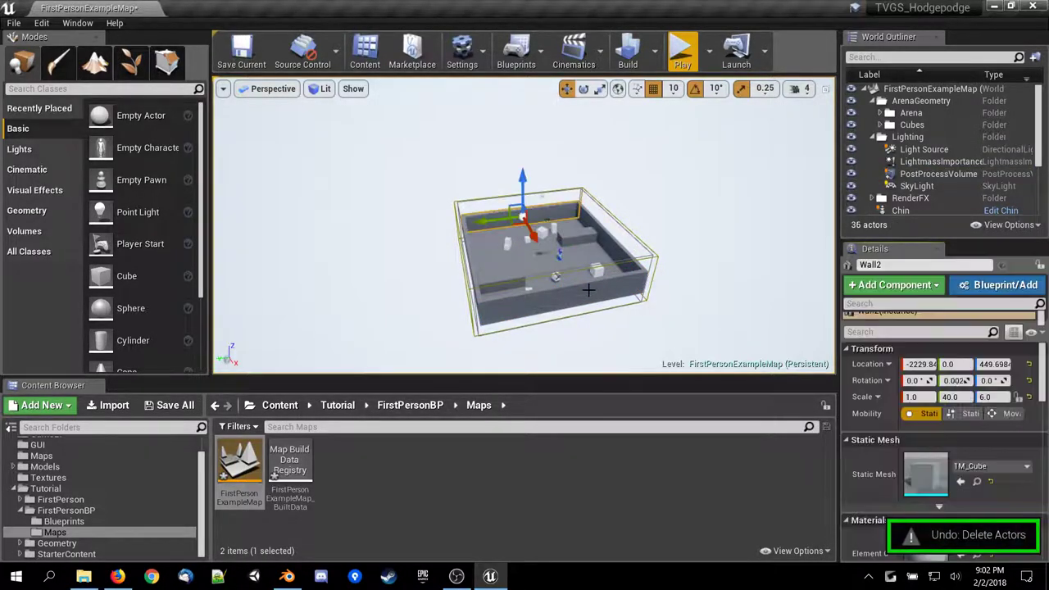
Set Wall2's X and Z location to 0.
right_click_drag(679, 281, 675, 277)
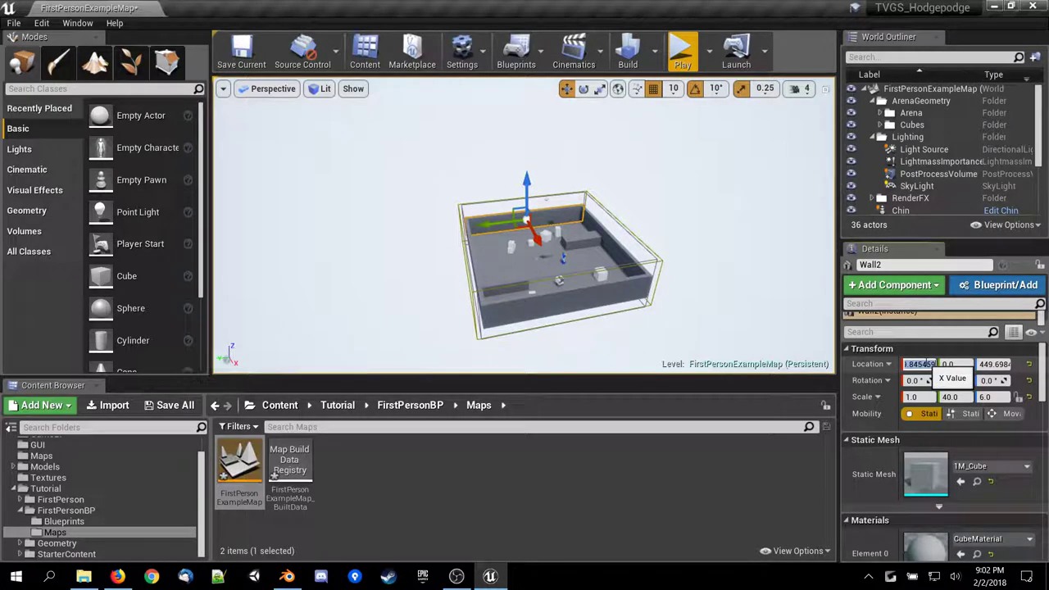
type("0")
key("Tab")
key("Tab")
type("0")
key("Return")
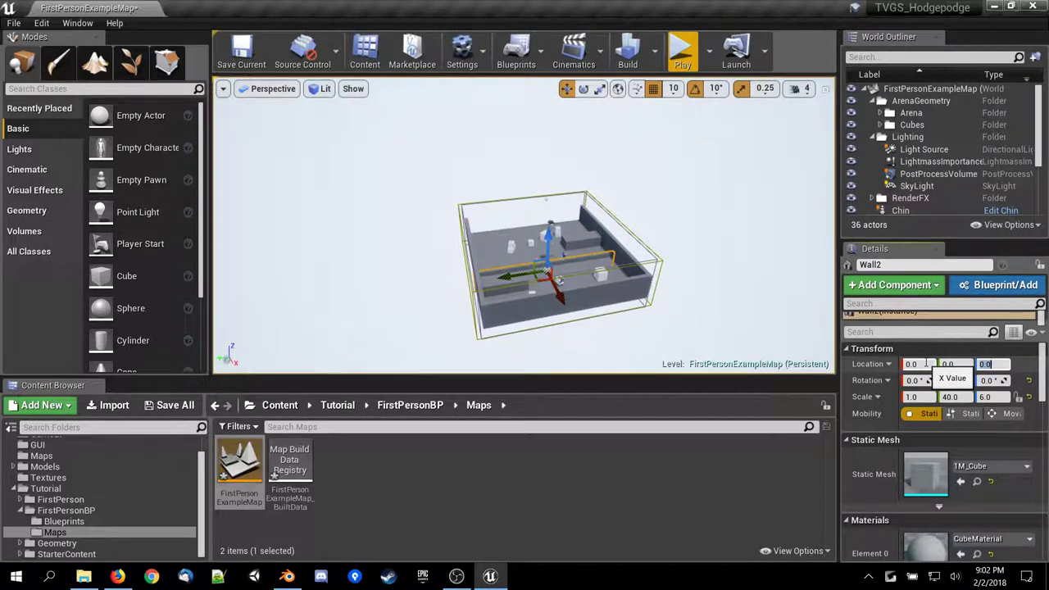
Undo the location changes on Wall2.
key("ctrl+z")
key("ctrl+z")
key("ctrl+z")
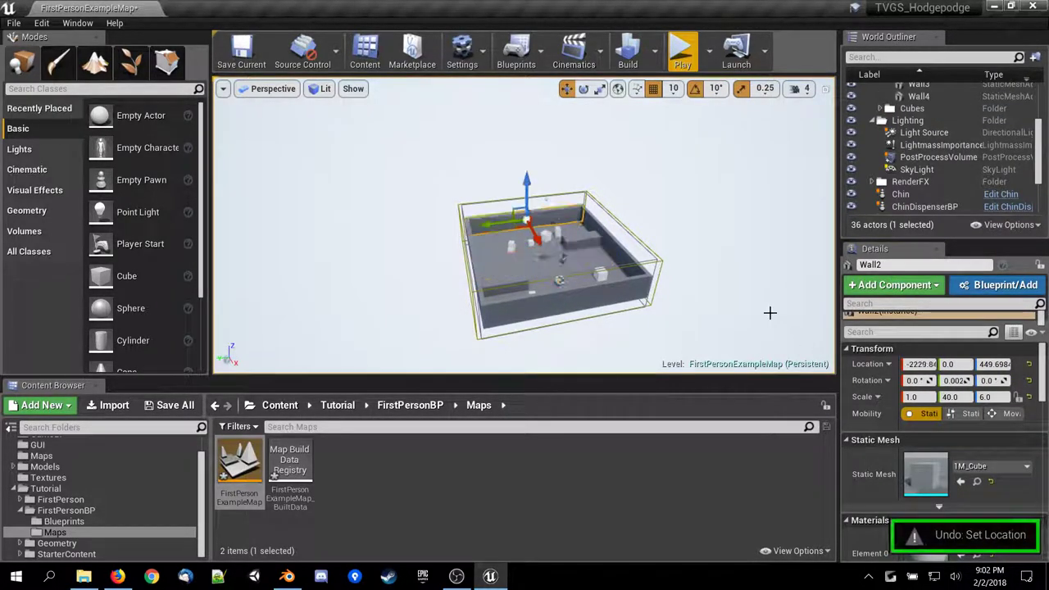
Set the Light Source's Z location to 0, and raise it from there to Z 3010.
left_click(912, 144)
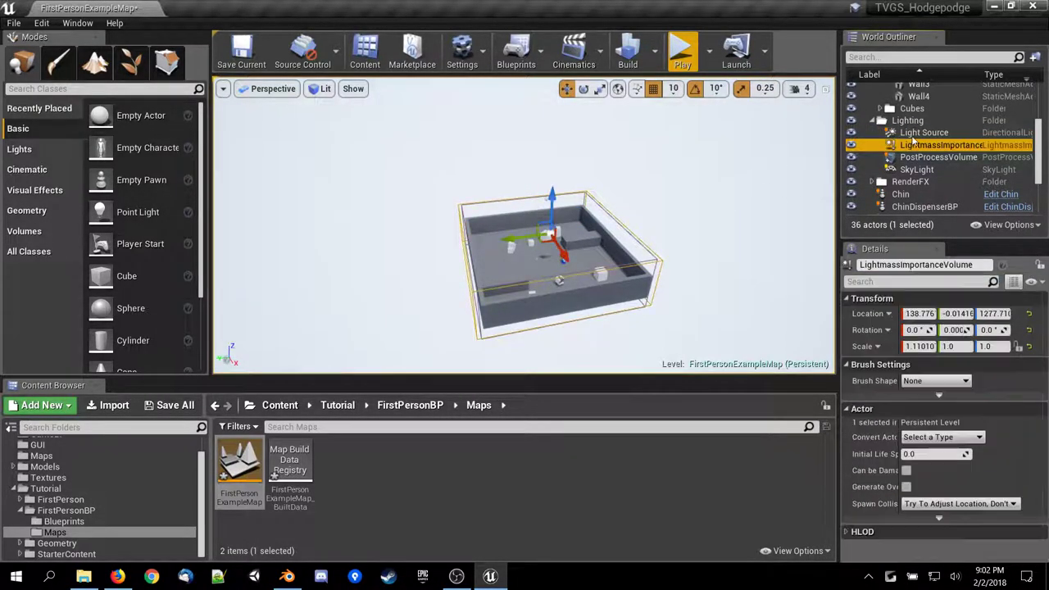
left_click(917, 133)
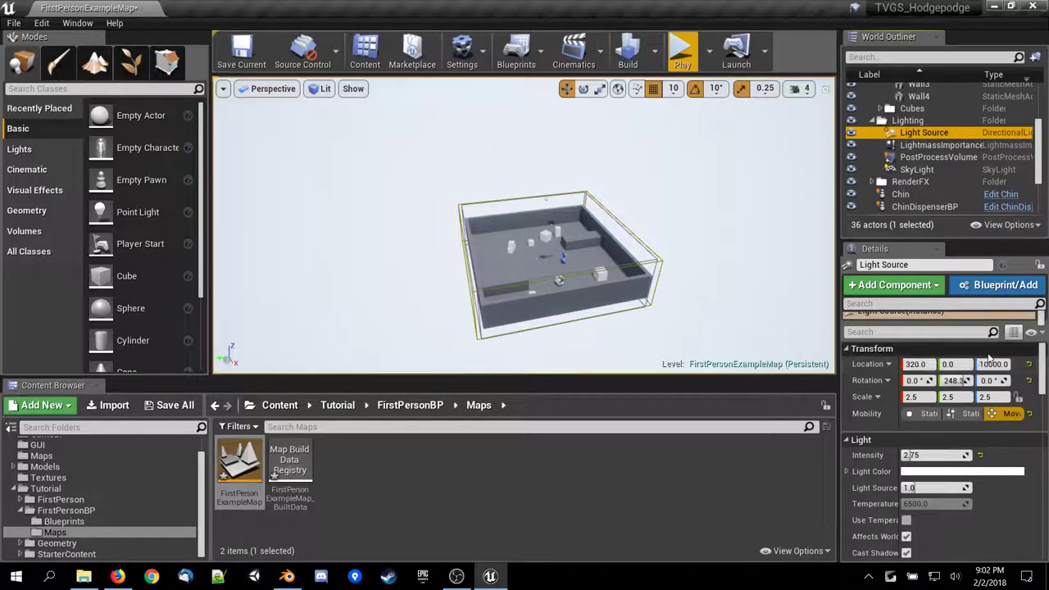
left_click(993, 364)
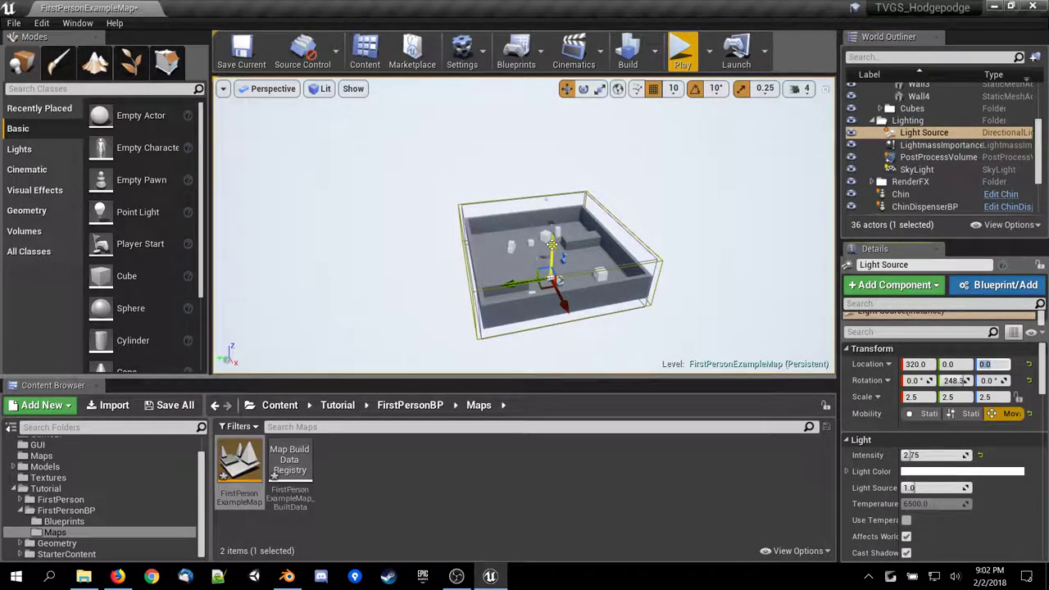
key("w")
mouse_move(524, 225)
right_mouse_down()
mouse_move(486, 215)
mouse_move(533, 226)
right_mouse_up()
key("f")
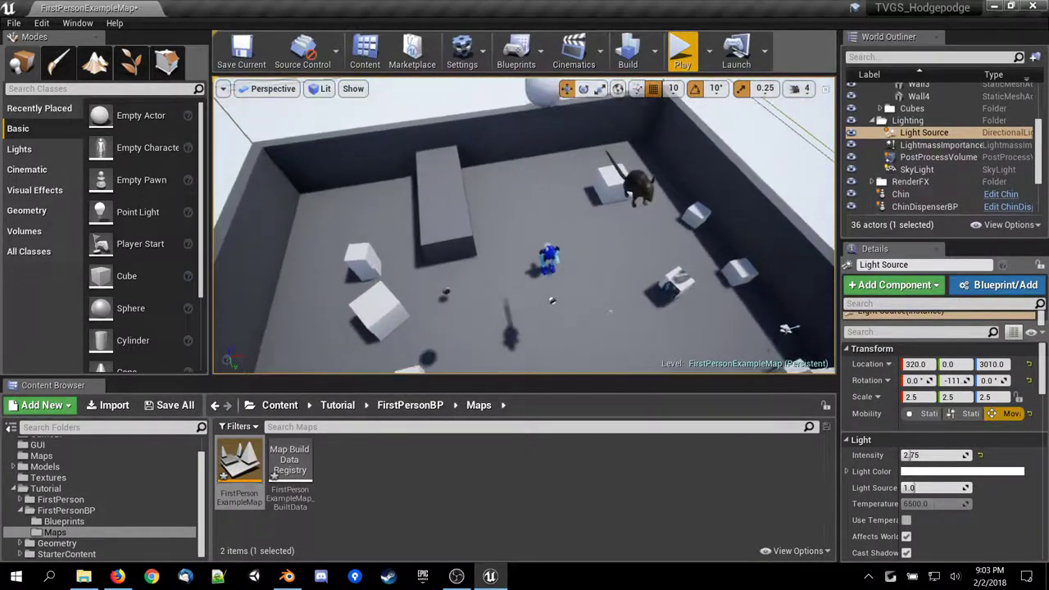
Turn the Light Source's Y rotation to about 295 degrees and fine-tune it while viewing the shadows inside the arena.
right_click_drag(524, 225, 541, 194)
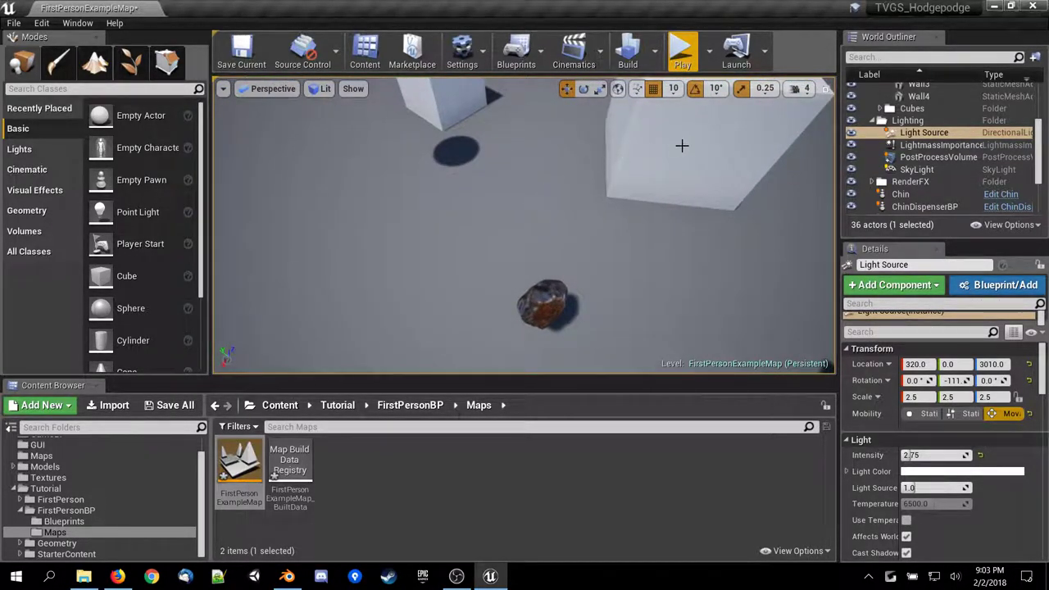
right_click_drag(681, 145, 590, 164)
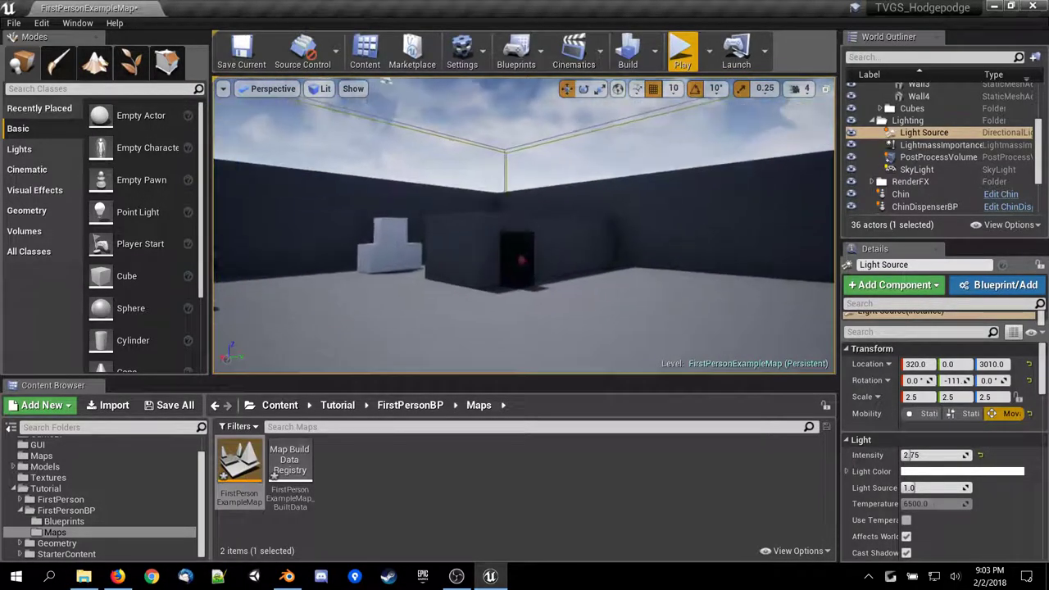
left_click(465, 141)
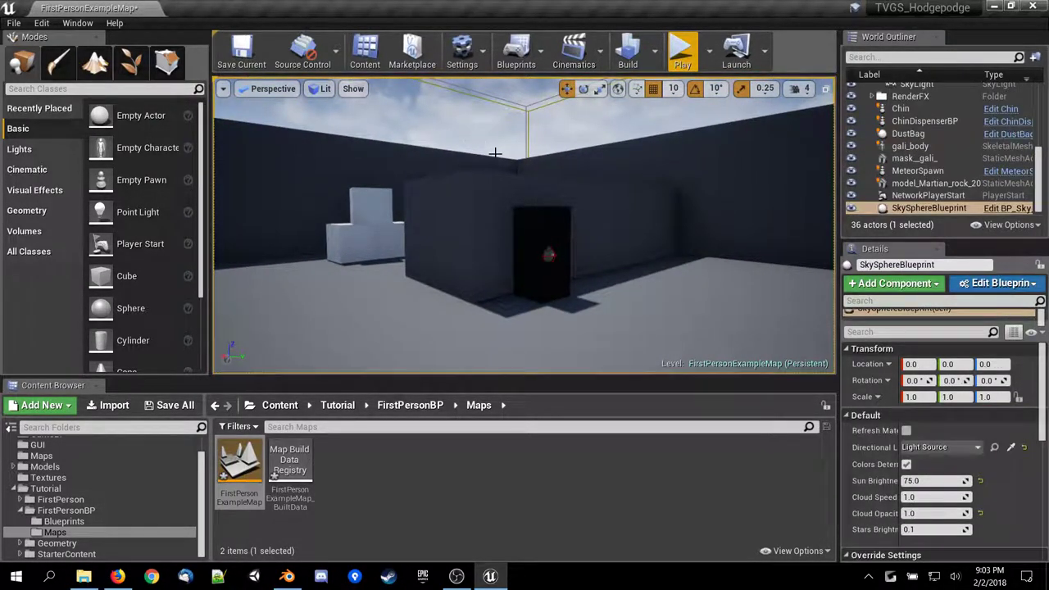
right_click_drag(495, 153, 344, 164)
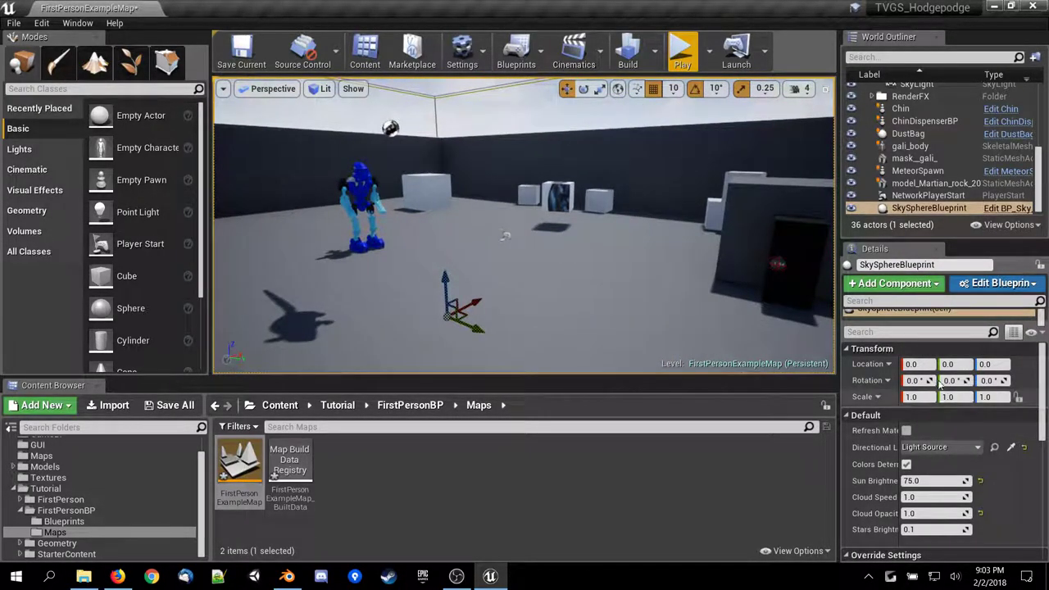
scroll(931, 158, "up", 5)
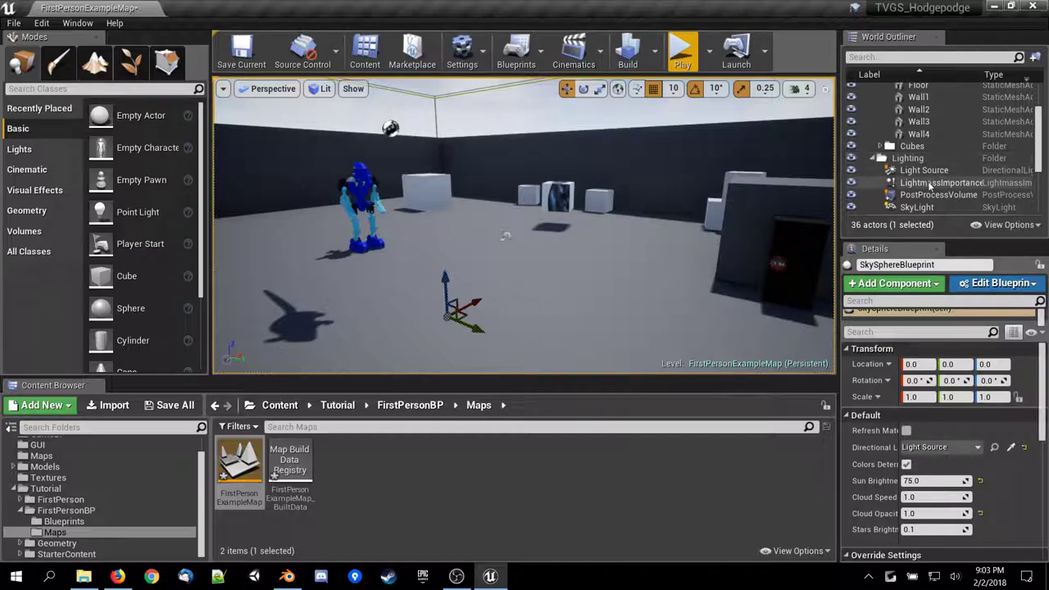
left_click(924, 170)
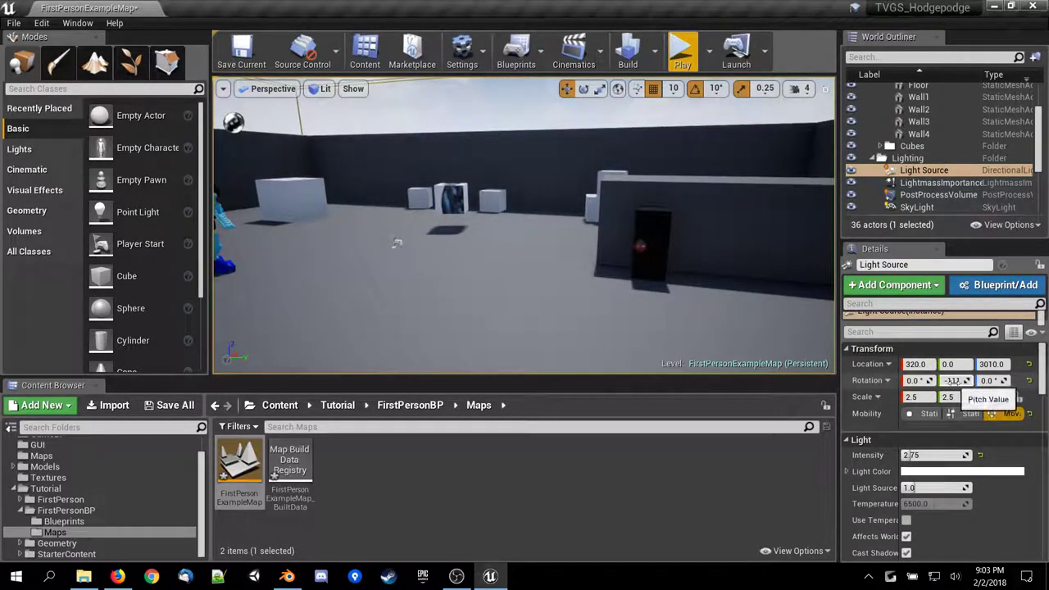
mouse_move(954, 380)
left_mouse_down()
mouse_move(1016, 380)
mouse_move(966, 380)
left_mouse_up()
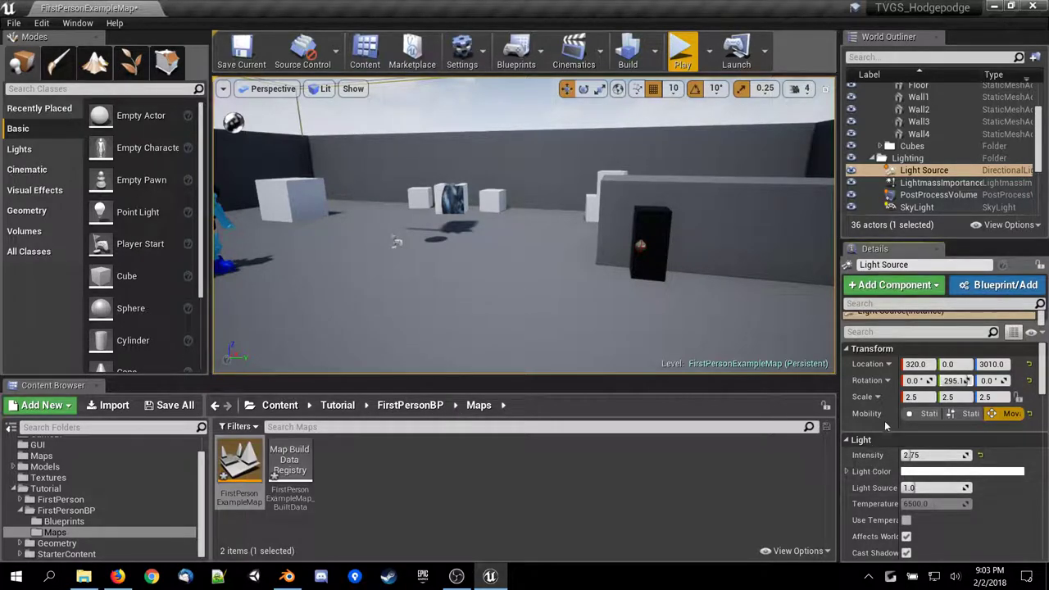
left_click_drag(967, 380, 966, 380)
Examine the shadows on the arena floor and the sky above from several angles.
left_click(518, 120)
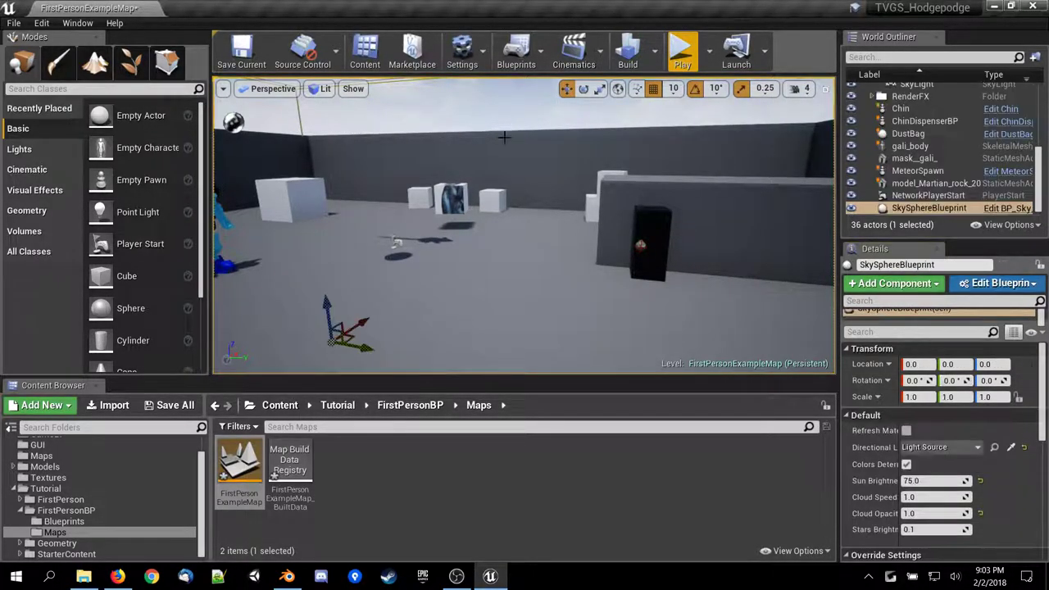
right_click_drag(501, 141, 410, 196)
right_click_drag(516, 123, 471, 150)
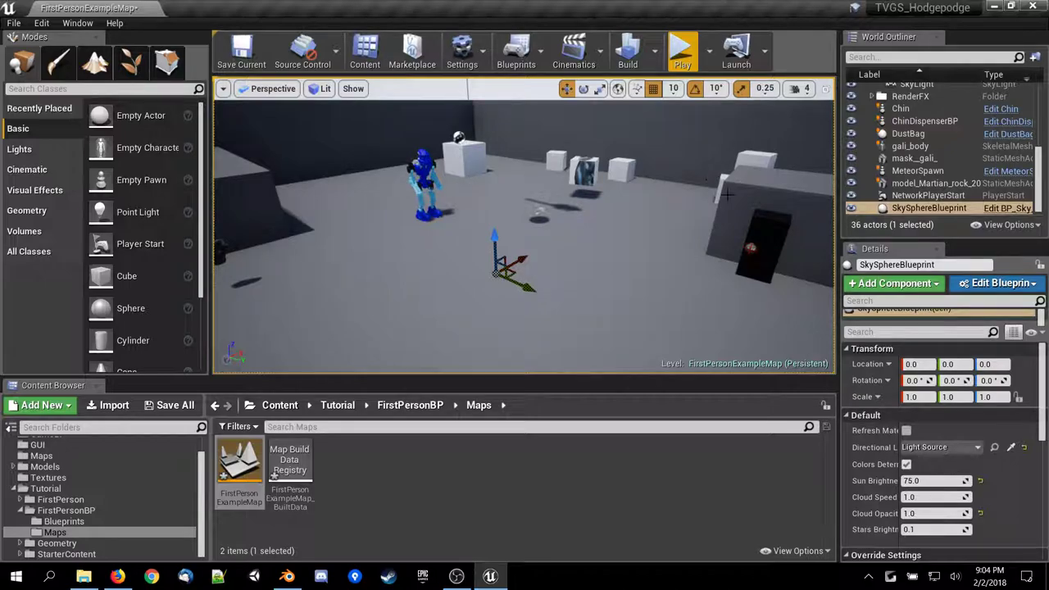
scroll(365, 283, "down", 2)
right_click_drag(430, 224, 339, 282)
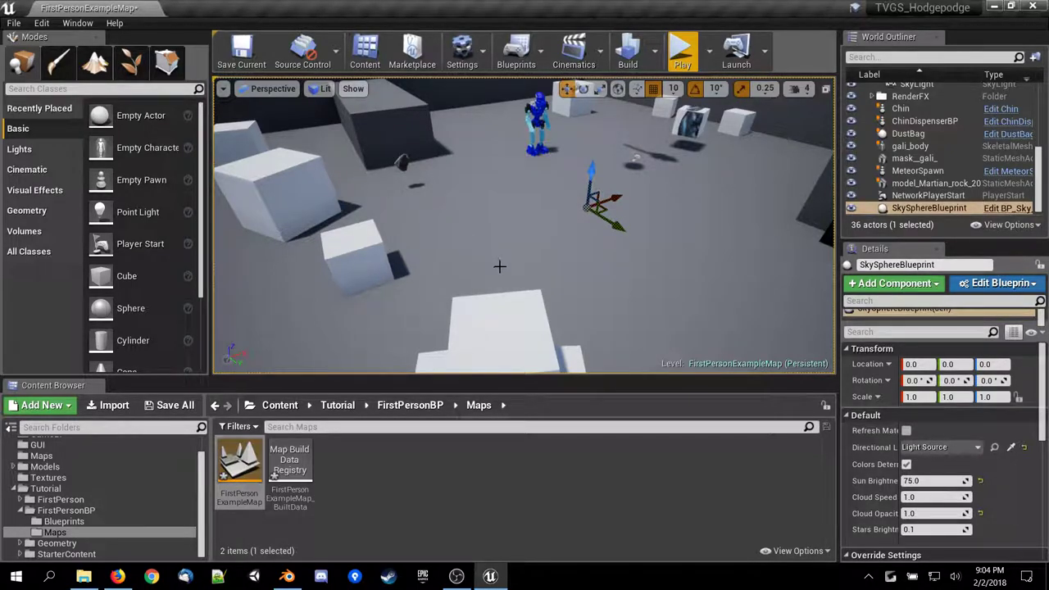
right_click_drag(460, 196, 459, 82)
right_click_drag(483, 147, 521, 231)
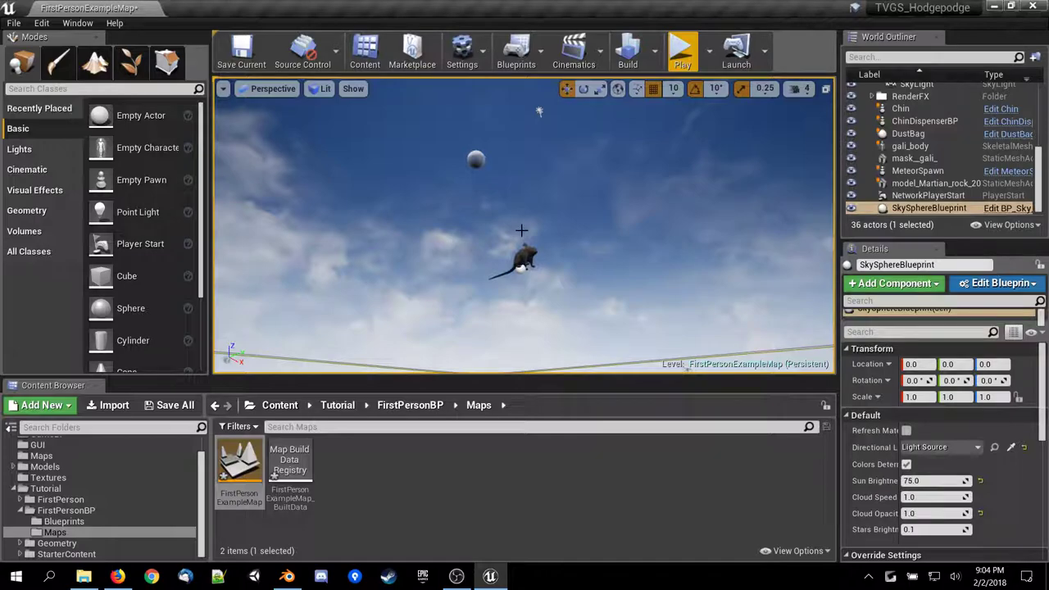
Select the MeteorSpawn sphere in the sky and open the MeteorSpawn blueprint from the GameBP folder.
left_click(474, 159)
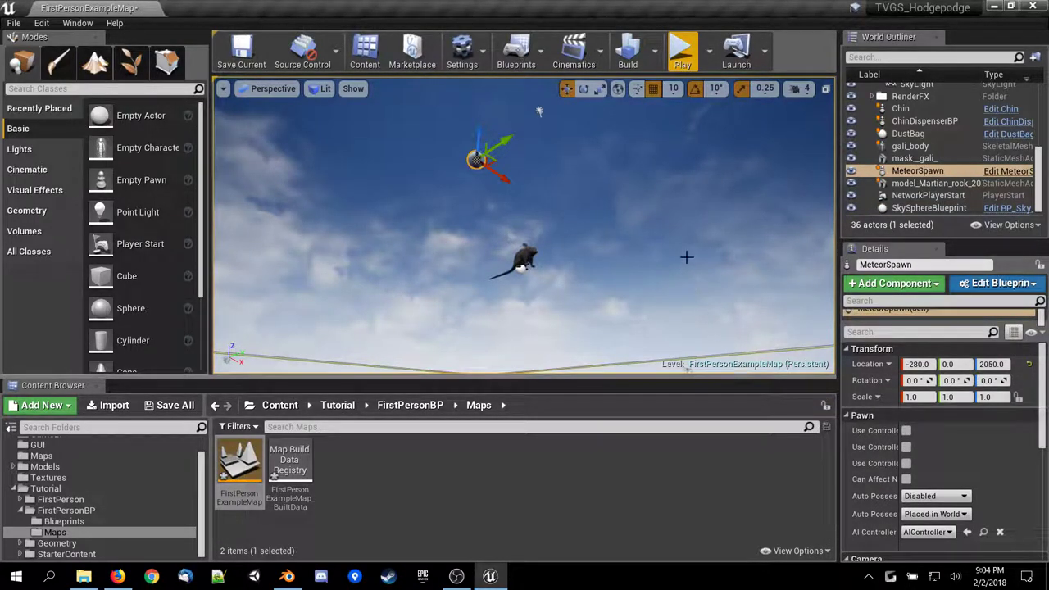
scroll(27, 481, "up", 2)
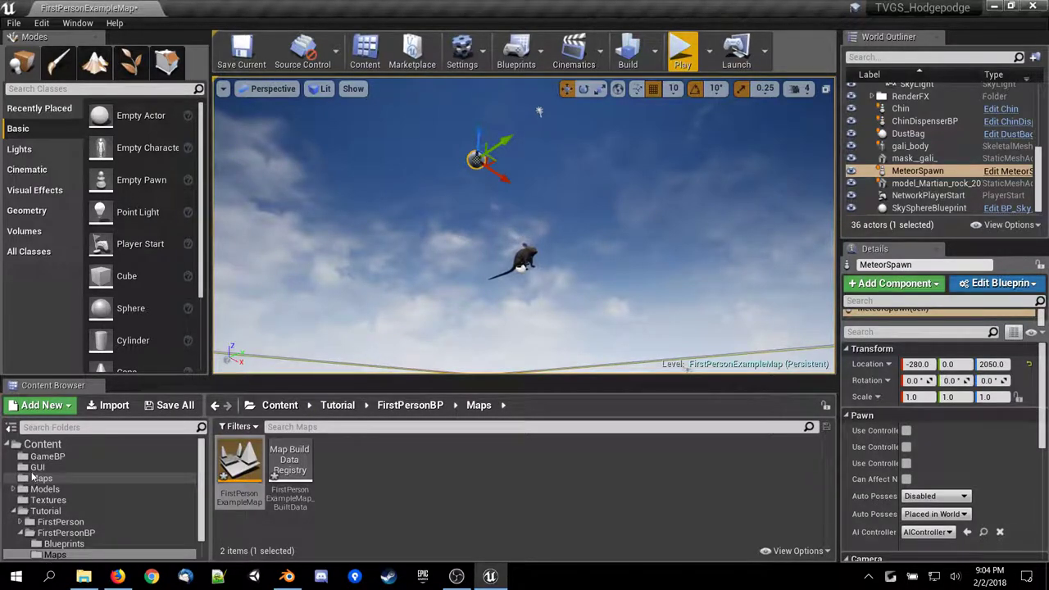
left_click(22, 458)
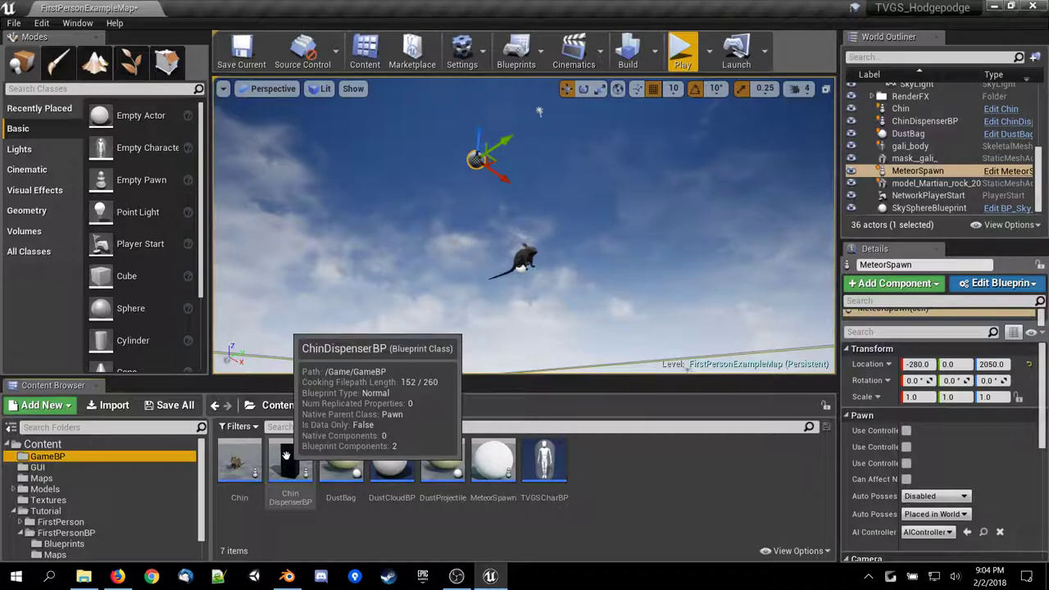
left_click(513, 456)
double_click(514, 456)
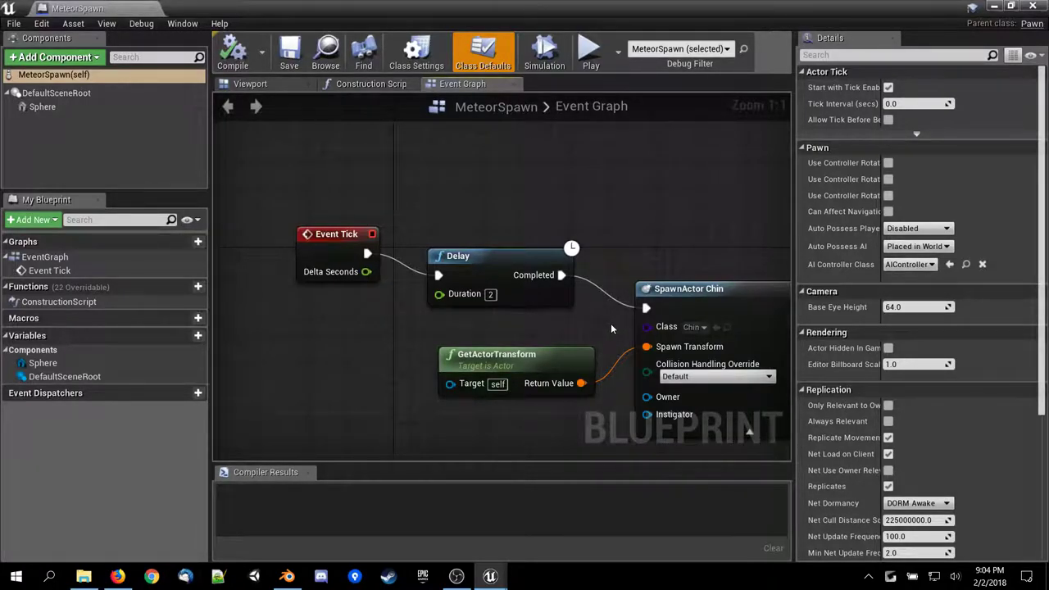
left_click(456, 576)
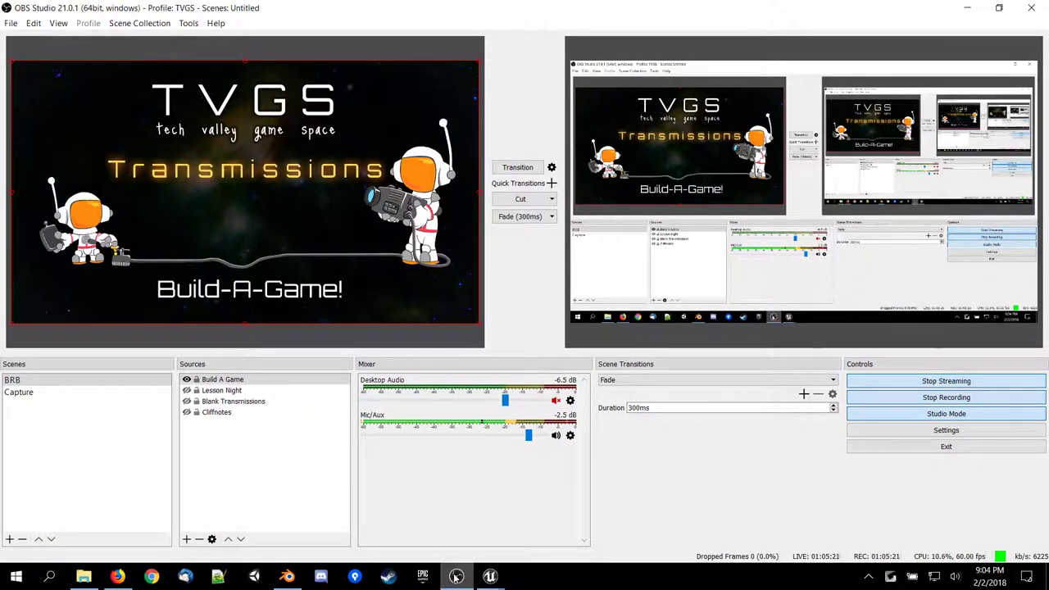
left_click(456, 576)
Move the GetActorTransform node lower and set SpawnActor Chin's Collision Handling Override to Try To Adjust Location, But Always Spawn.
right_click_drag(599, 319, 435, 274)
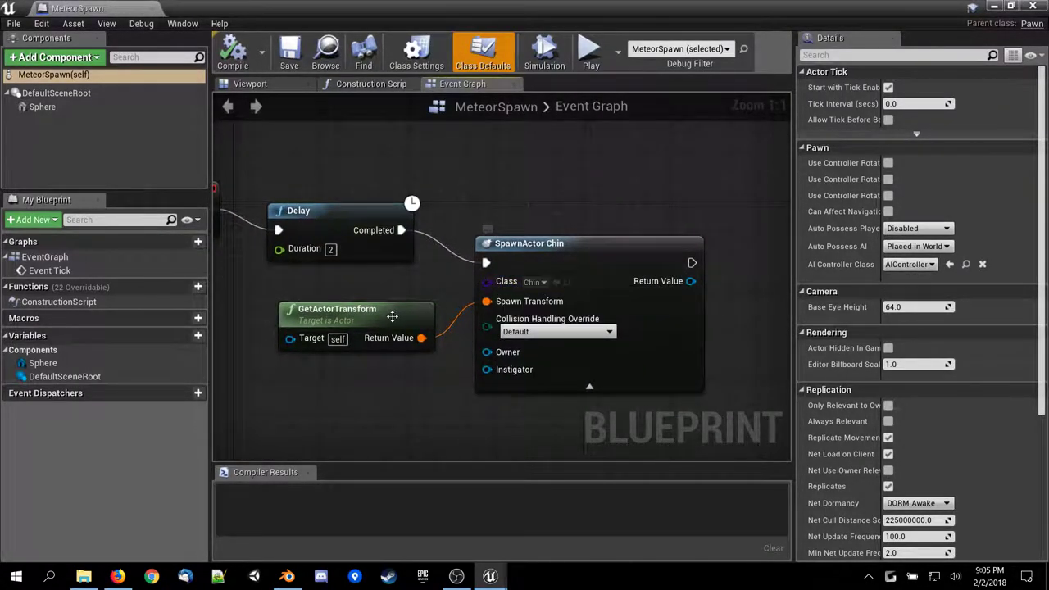
left_click_drag(391, 325, 385, 358)
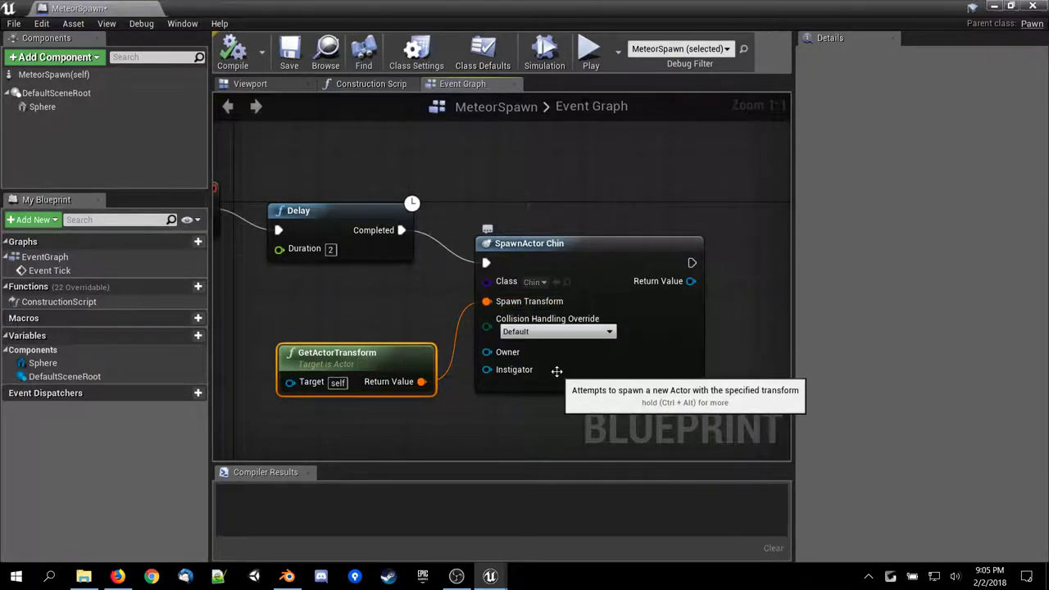
left_click(552, 332)
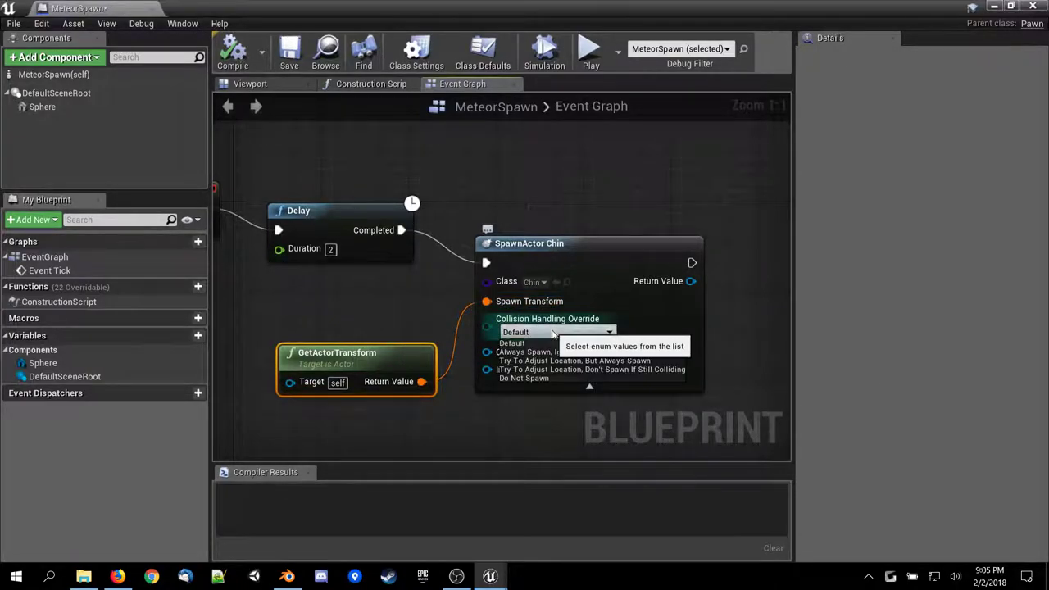
left_click(660, 361)
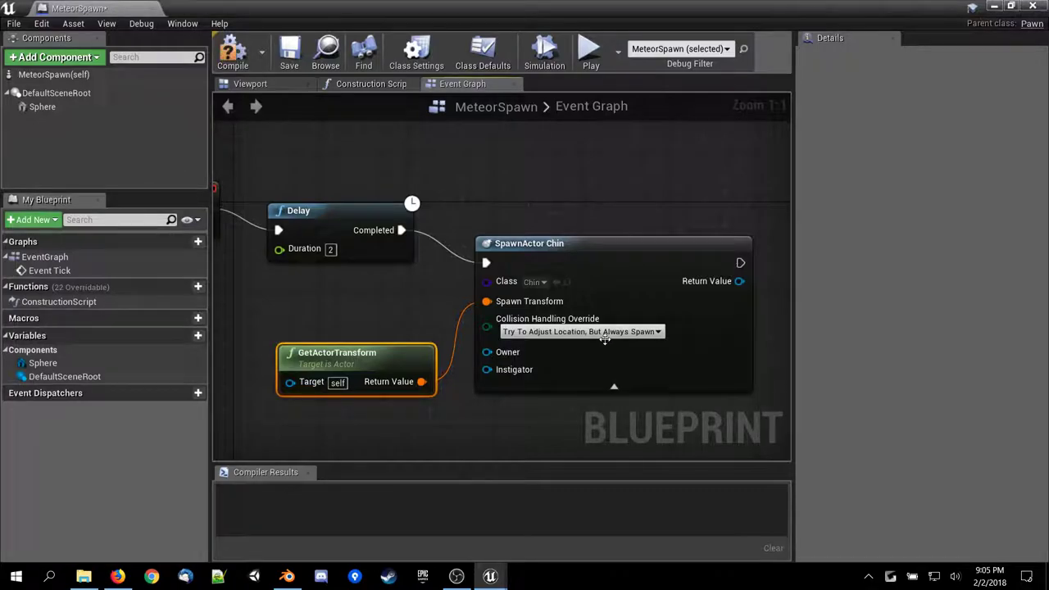
Compile the MeteorSpawn blueprint and return to the level after checking its event graph.
left_click(231, 56)
right_click_drag(307, 164, 458, 170)
scroll(457, 168, "down", 3)
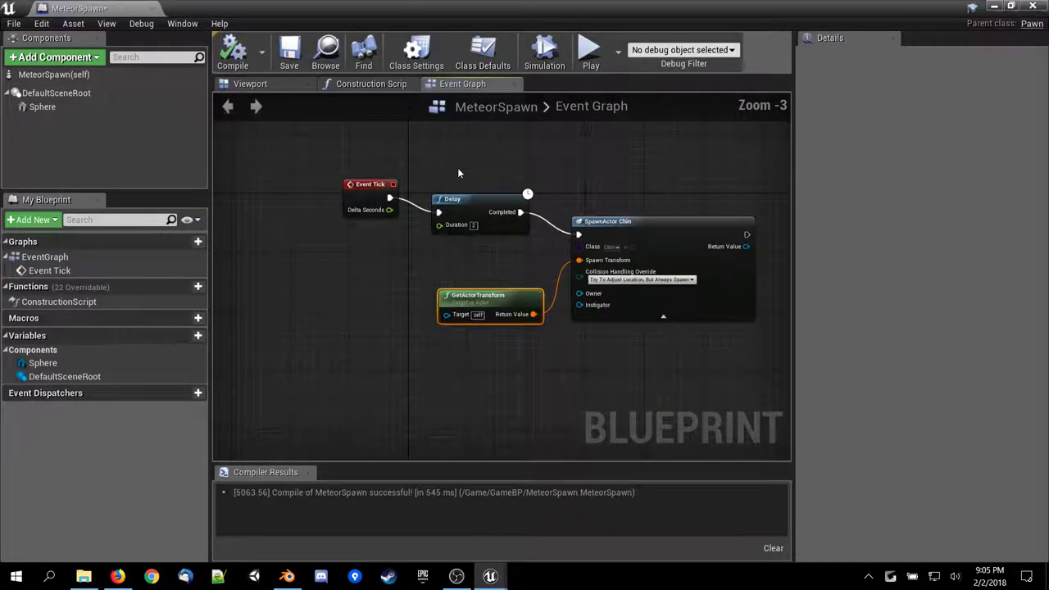
right_click_drag(521, 268, 454, 281)
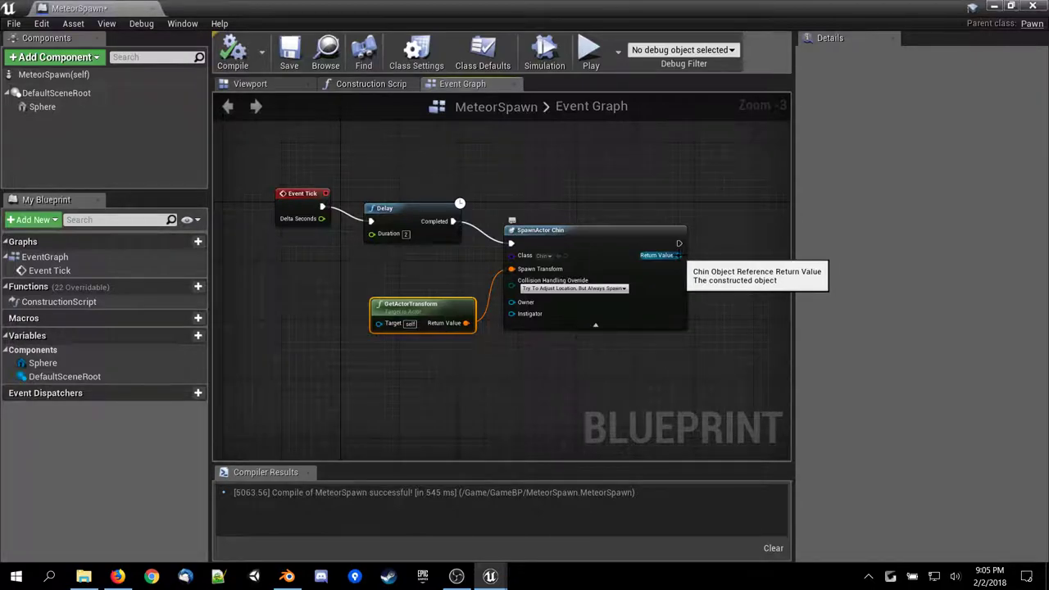
left_click(993, 7)
Examine the MeteorSpawn sphere above the arena from several angles and review its Pawn, Input and Actor settings.
right_click_drag(502, 288, 500, 357)
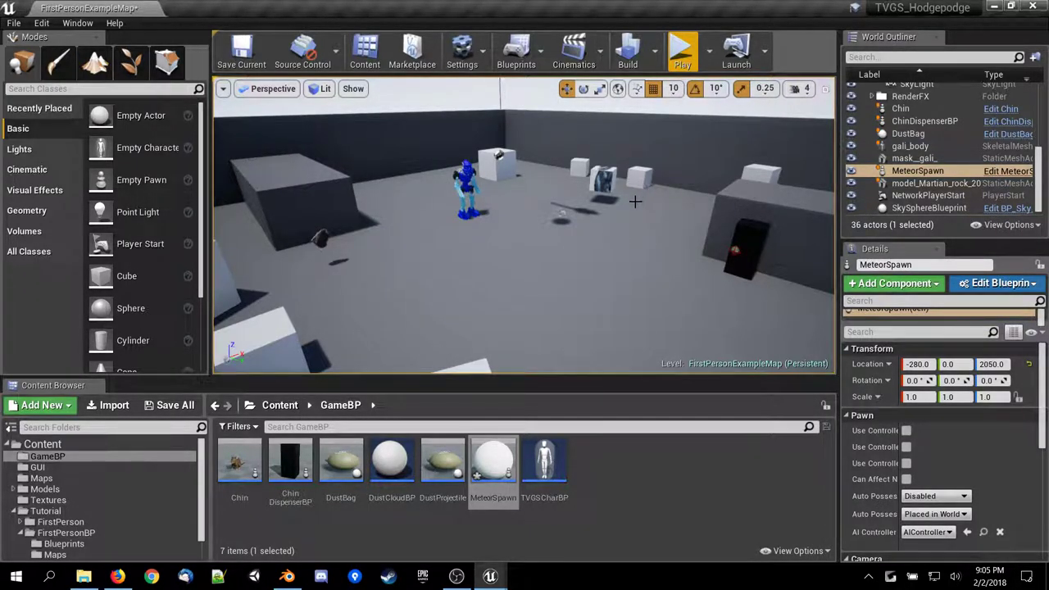
key("f")
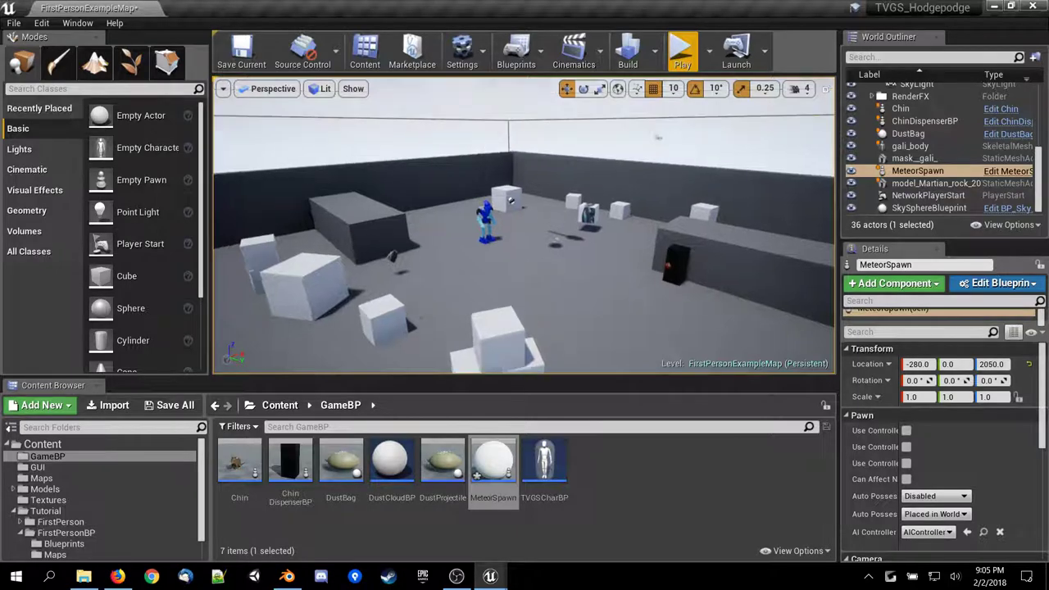
right_click_drag(532, 240, 623, 344)
scroll(486, 246, "up", 5)
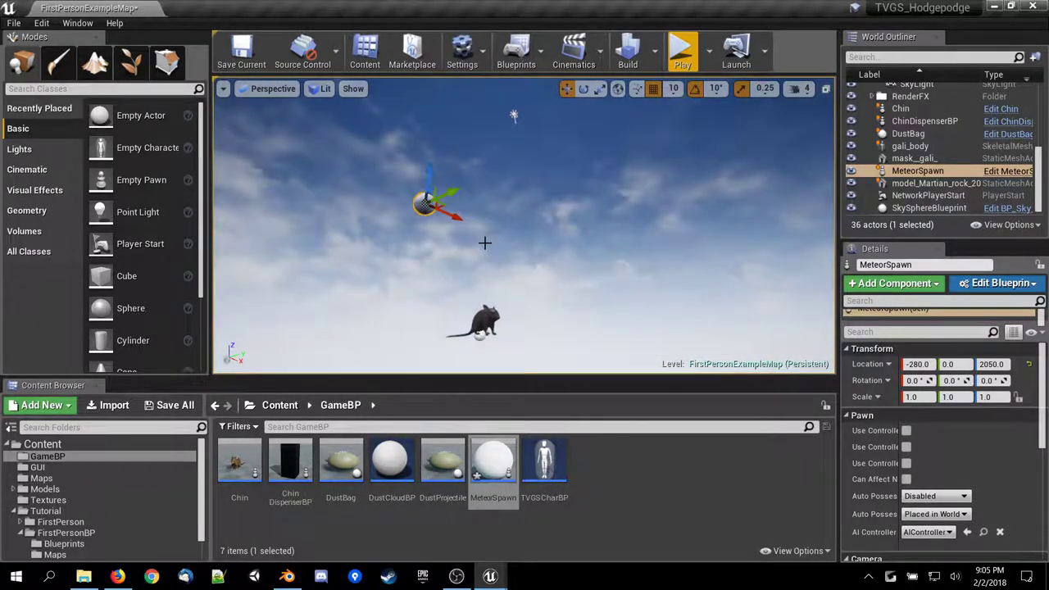
right_click_drag(497, 201, 573, 344)
scroll(498, 201, "down", 6)
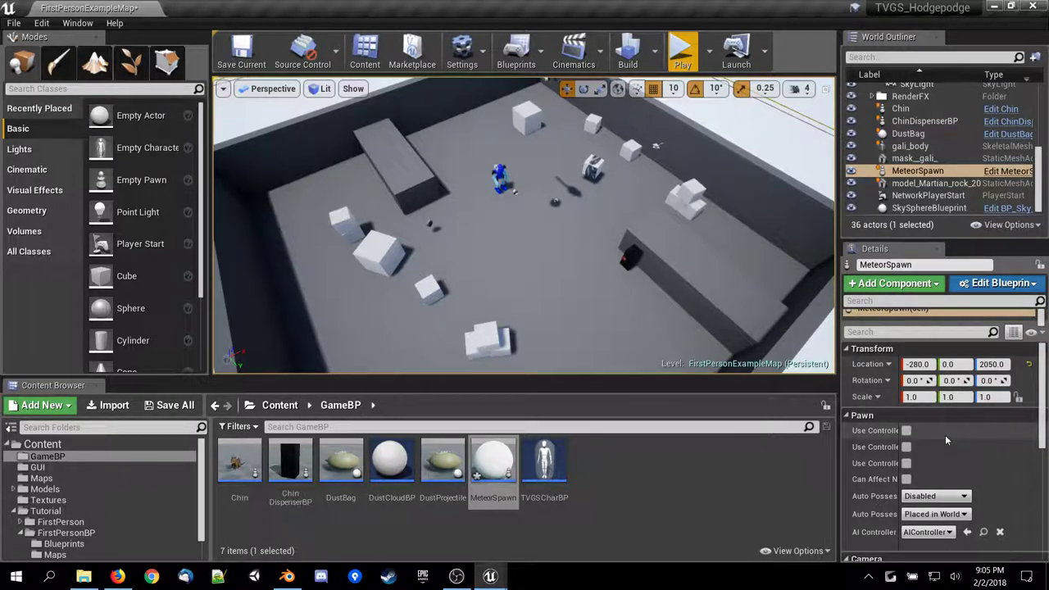
scroll(945, 434, "down", 2)
scroll(944, 434, "down", 6)
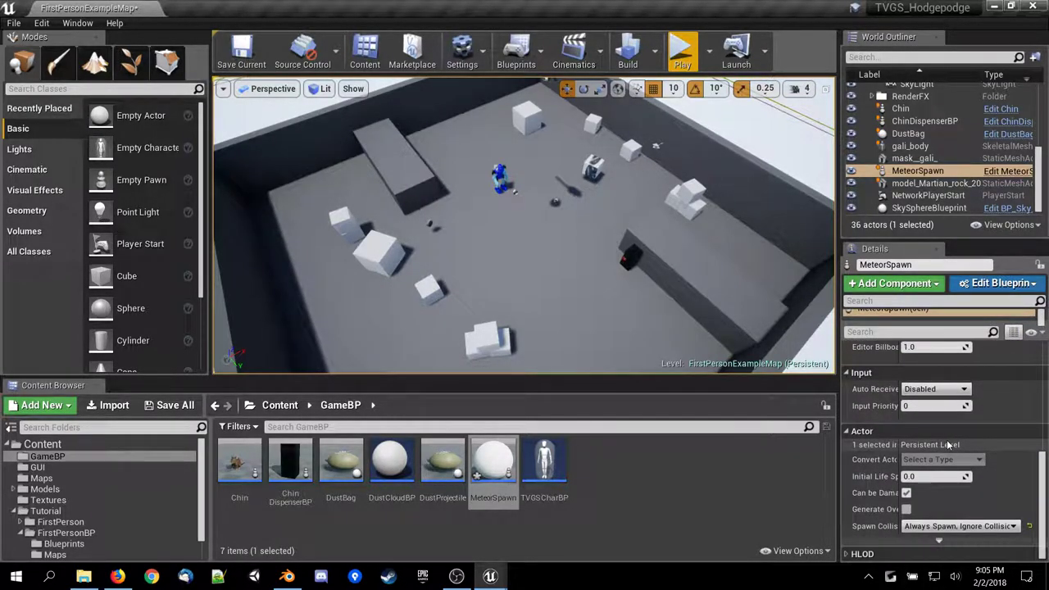
scroll(914, 443, "up", 8)
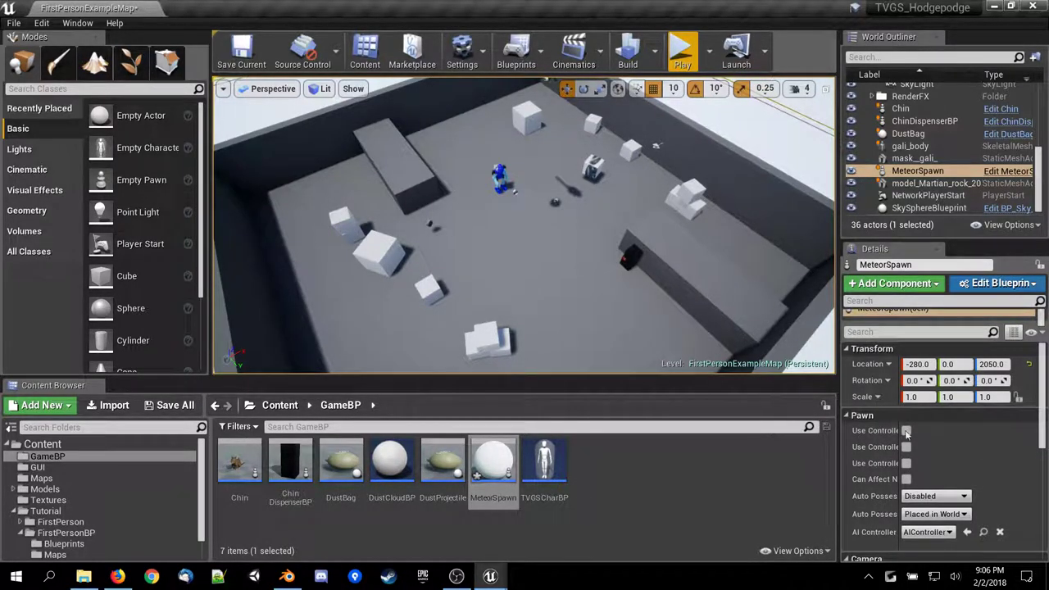
scroll(906, 435, "down", 3)
scroll(901, 430, "up", 2)
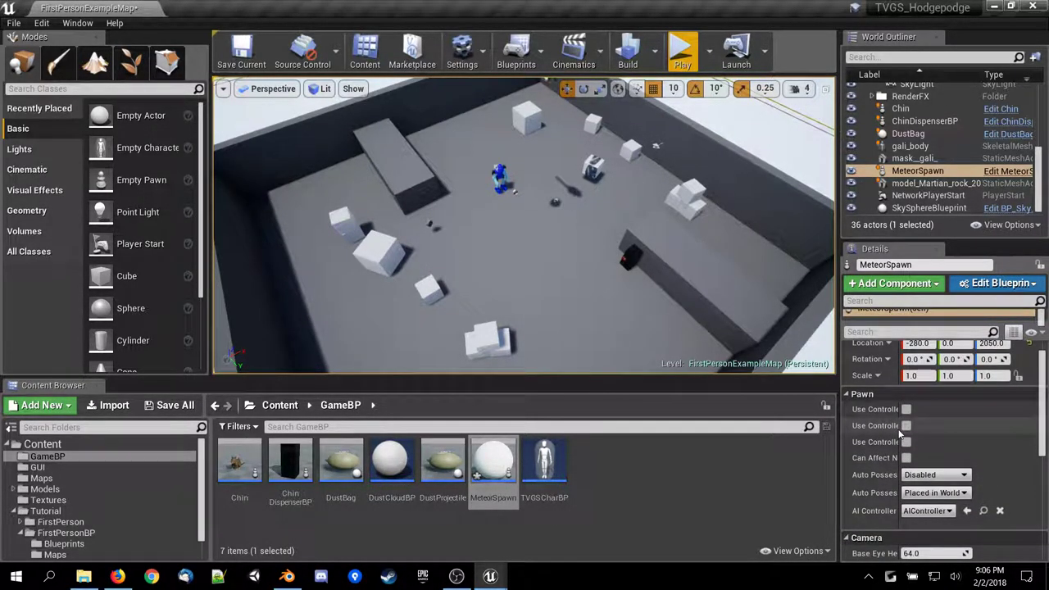
scroll(899, 431, "up", 1)
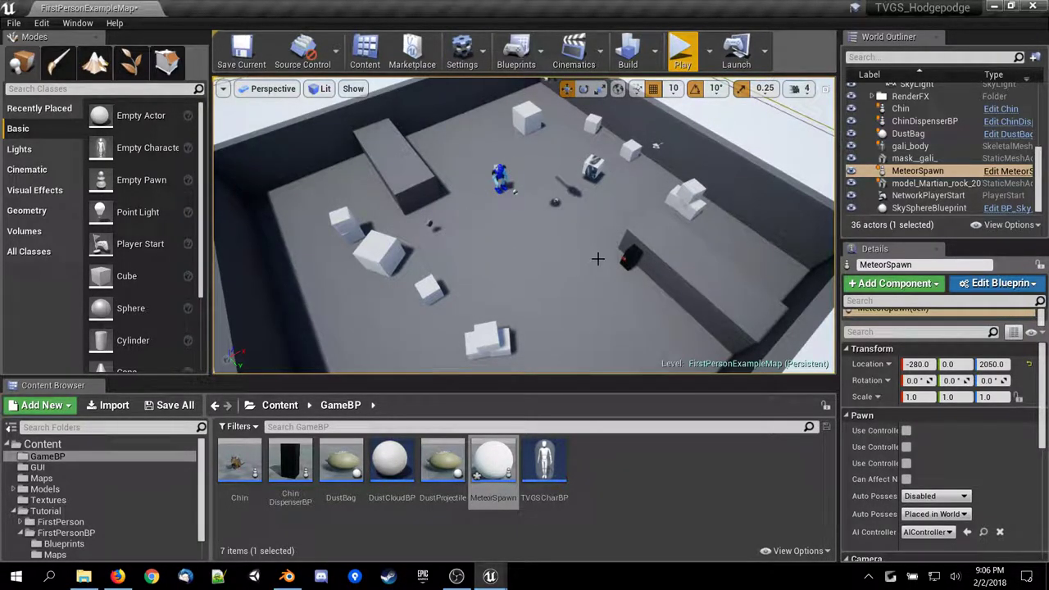
right_click_drag(524, 225, 483, 123)
right_click_drag(479, 270, 479, 265)
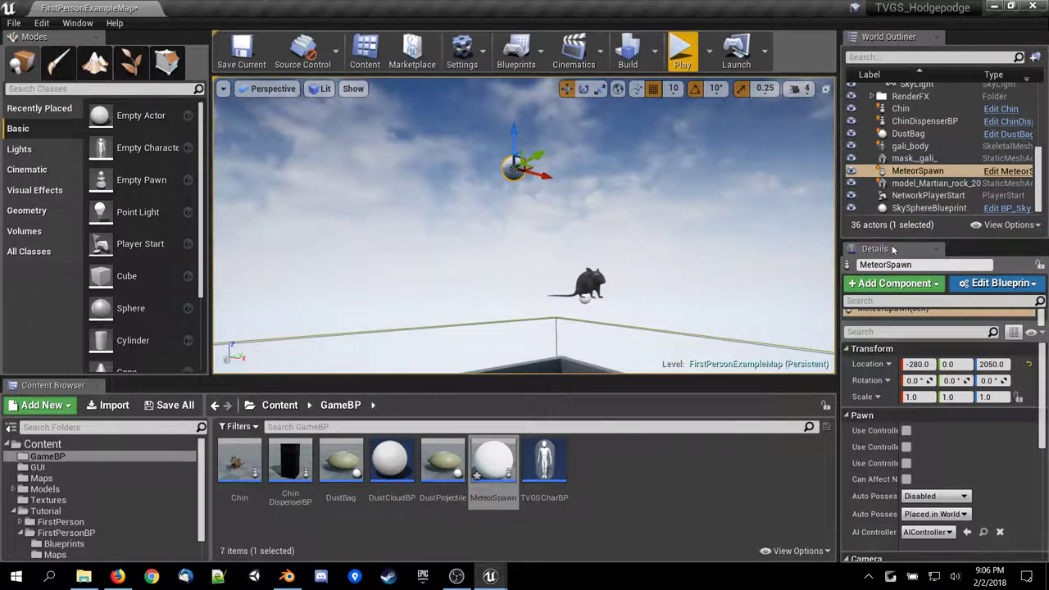
Collapse the ArenaGeometry folder and set the Light Source's Y rotation to about 291.5 degrees while viewing the arena shadows.
scroll(923, 154, "up", 8)
scroll(923, 154, "down", 3)
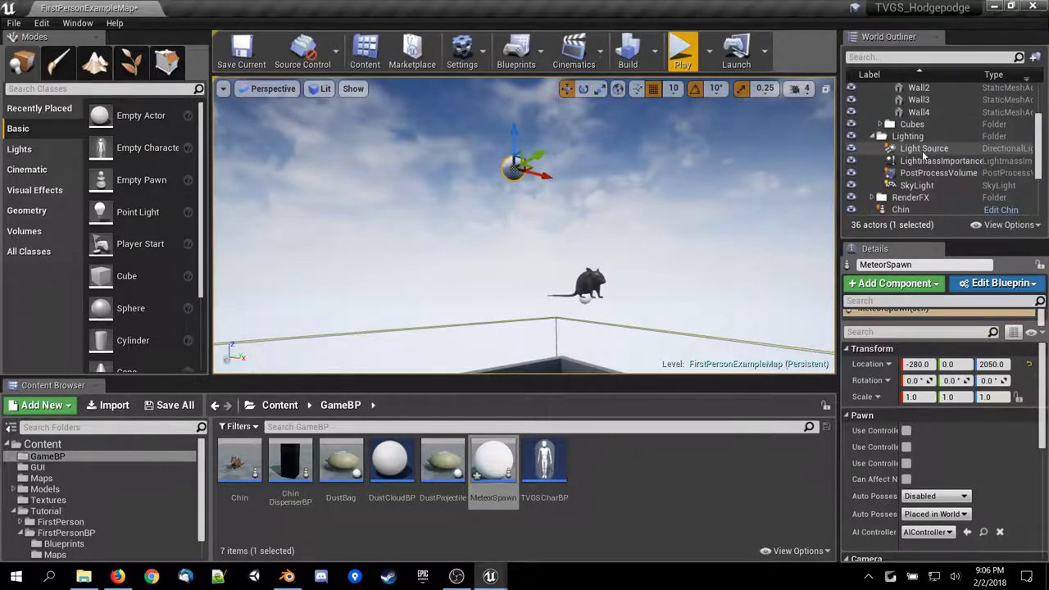
scroll(923, 154, "up", 3)
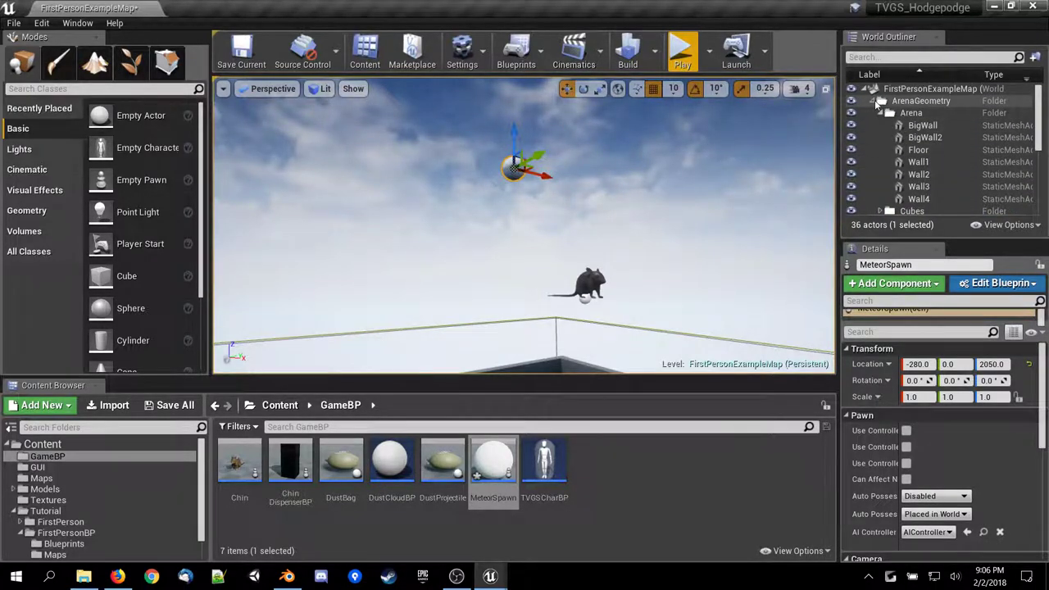
left_click(875, 100)
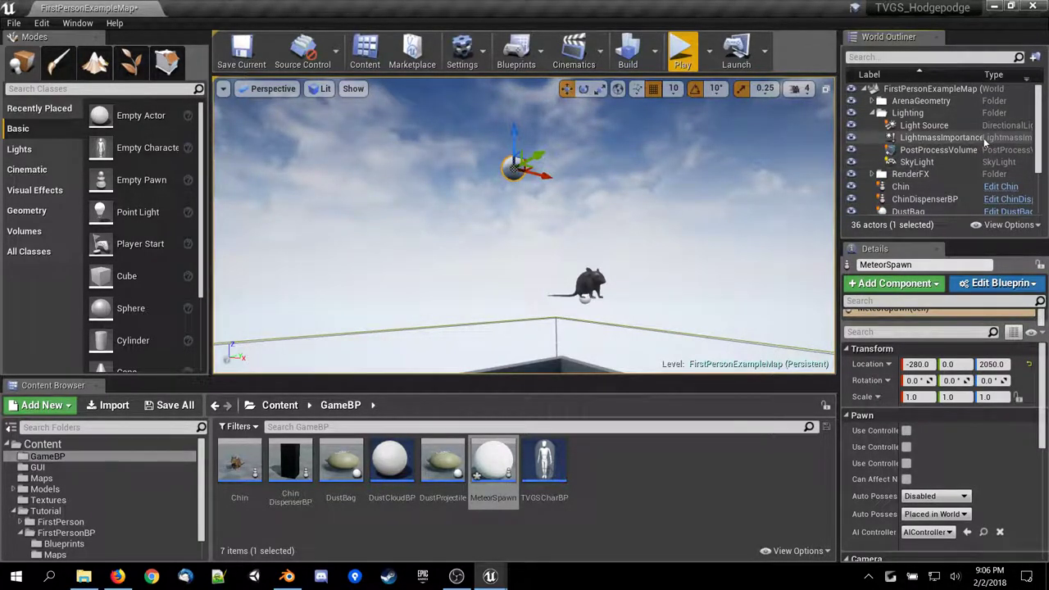
left_click(924, 126)
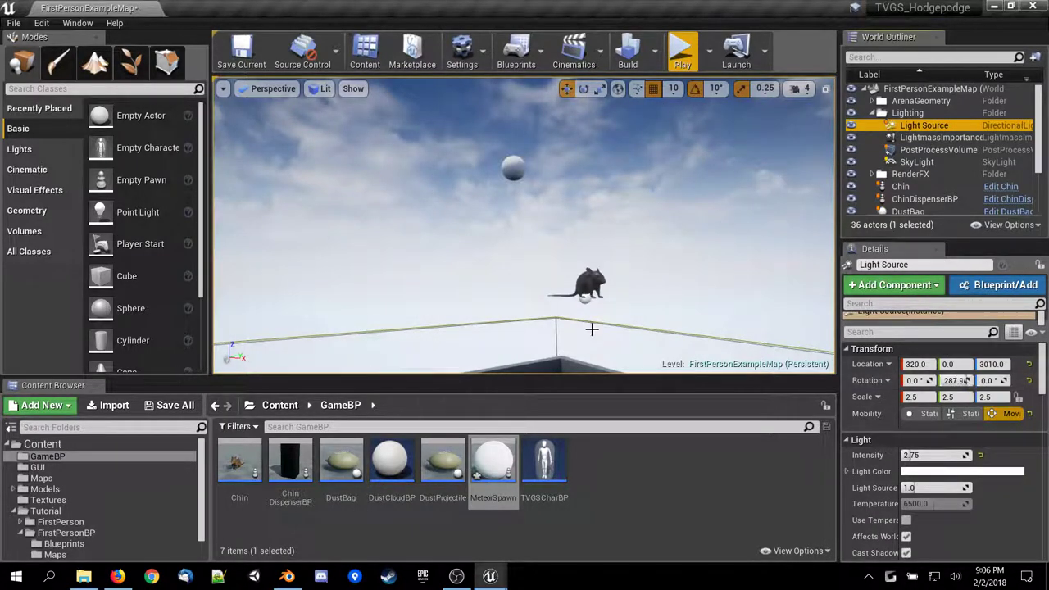
right_click_drag(591, 329, 487, 302)
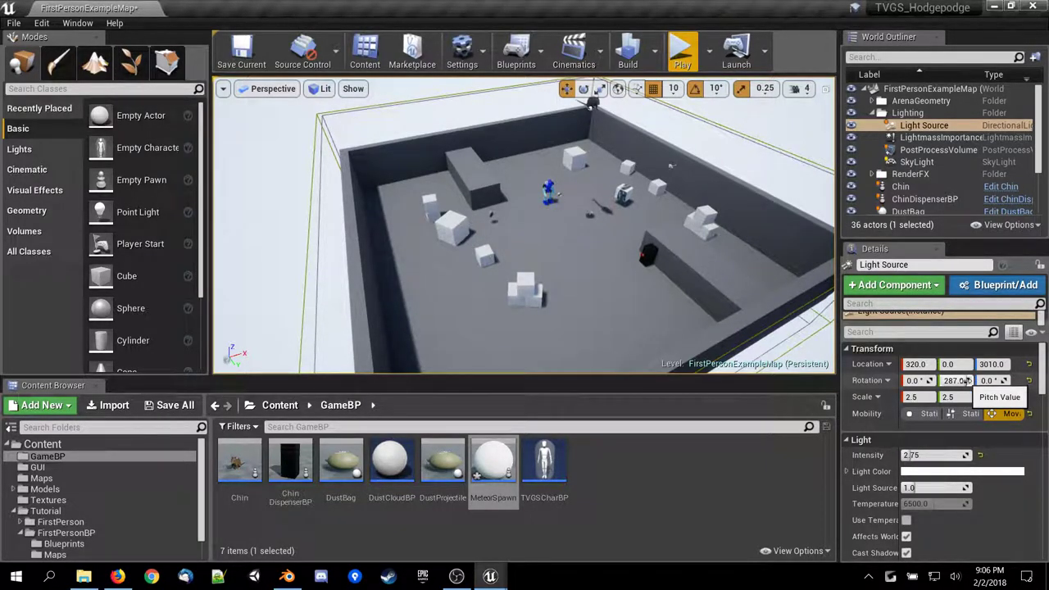
mouse_move(956, 380)
left_mouse_down()
mouse_move(934, 380)
mouse_move(1032, 380)
mouse_move(957, 380)
mouse_move(968, 381)
left_mouse_up()
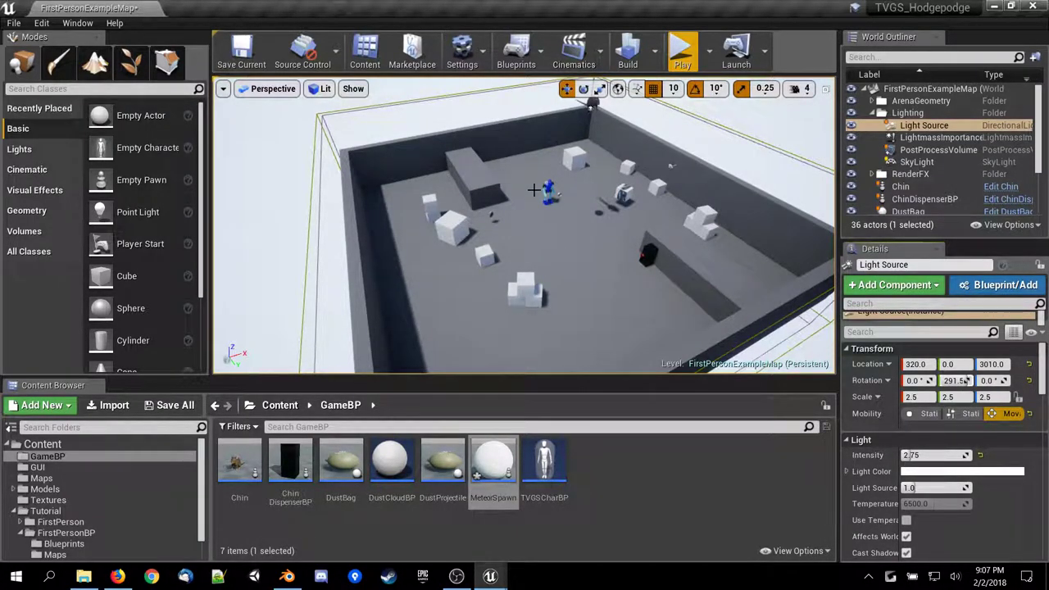
right_click_drag(561, 227, 614, 155)
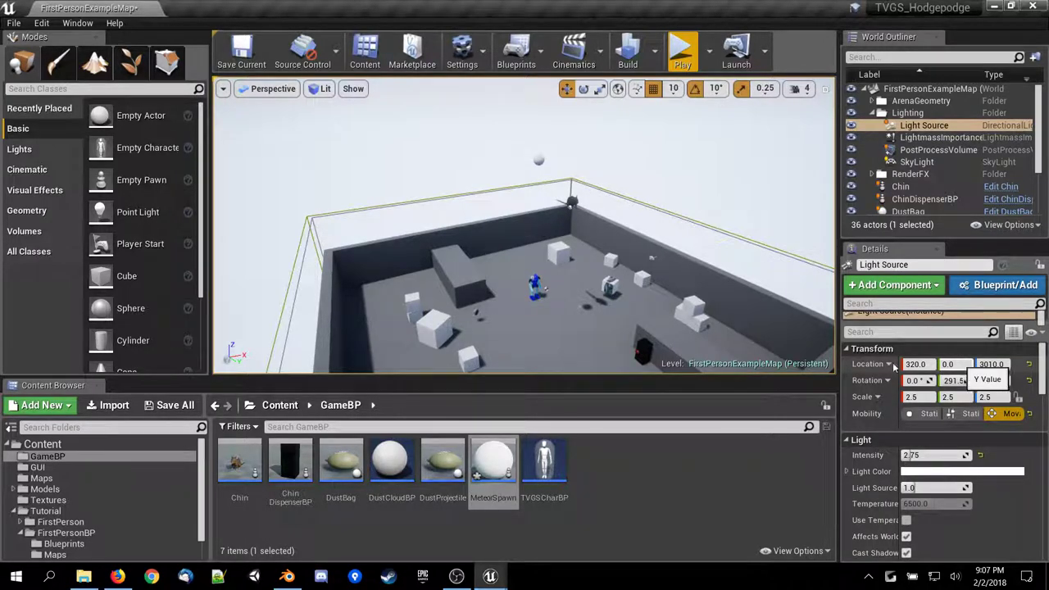
Switch to the Time of Day tutorial in Firefox, skim it to the conclusion, and return to the Level Blueprint diagram.
left_click(118, 576)
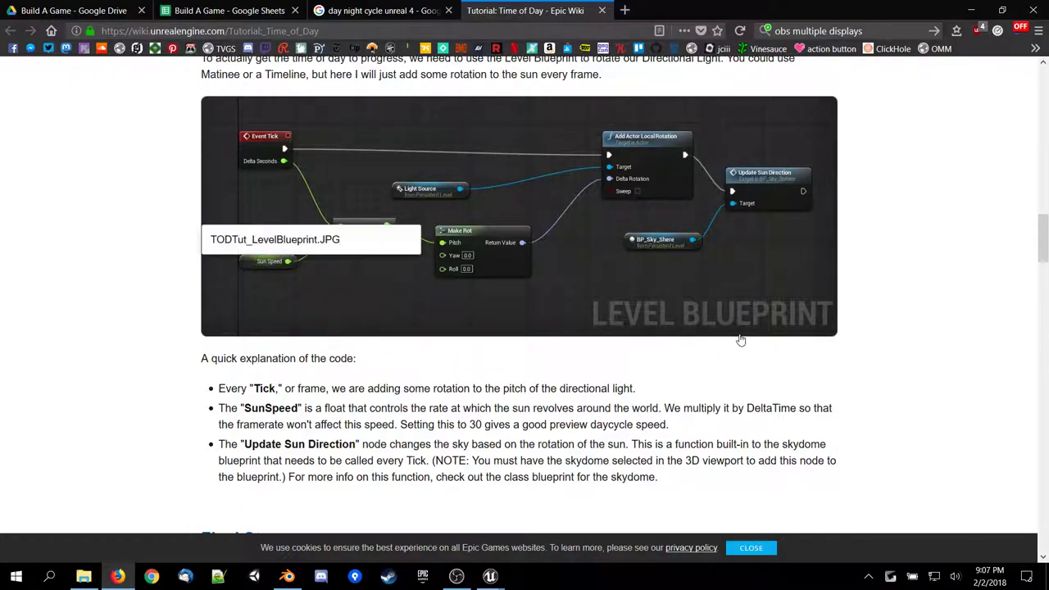
scroll(573, 380, "down", 3)
scroll(572, 378, "down", 2)
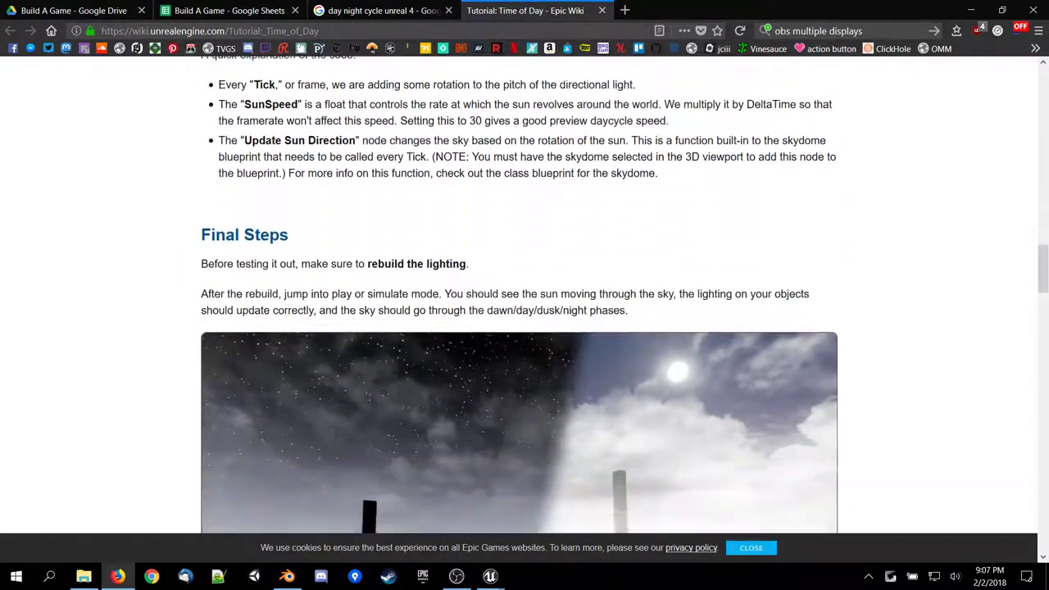
scroll(573, 378, "down", 5)
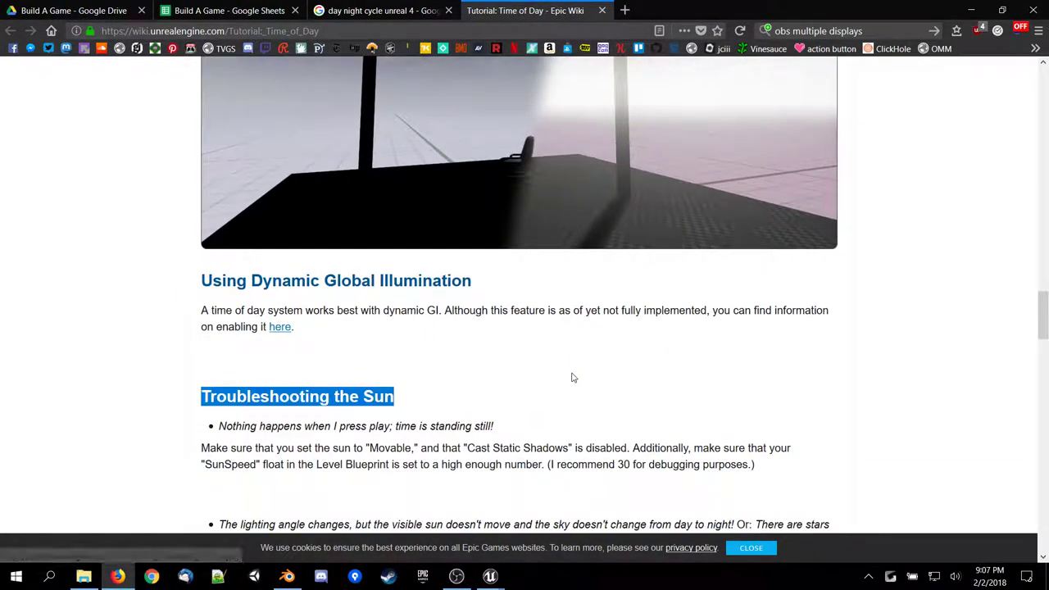
scroll(572, 377, "down", 10)
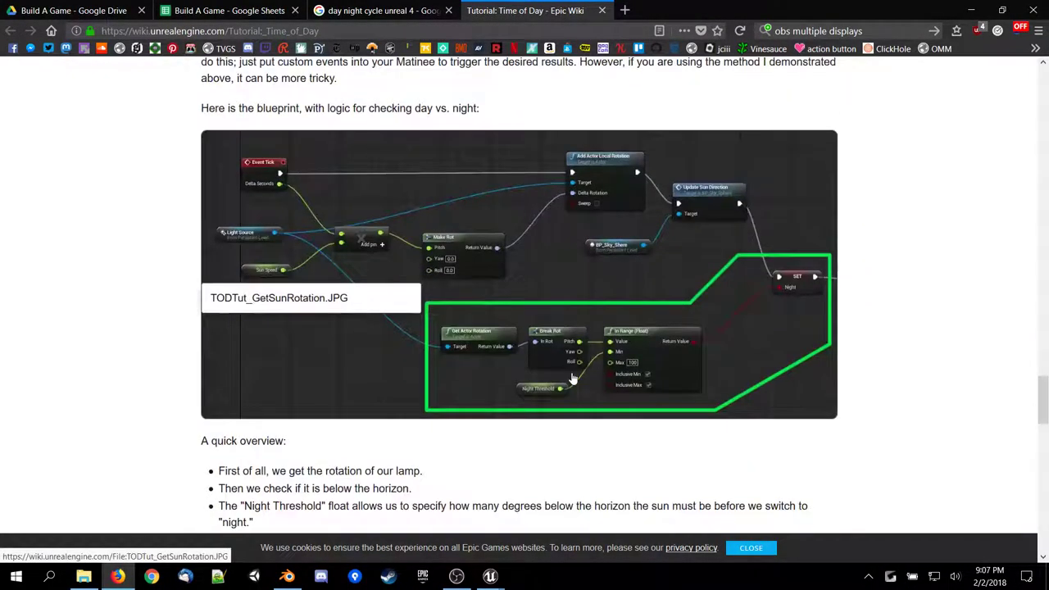
scroll(573, 377, "up", 1)
scroll(572, 379, "down", 8)
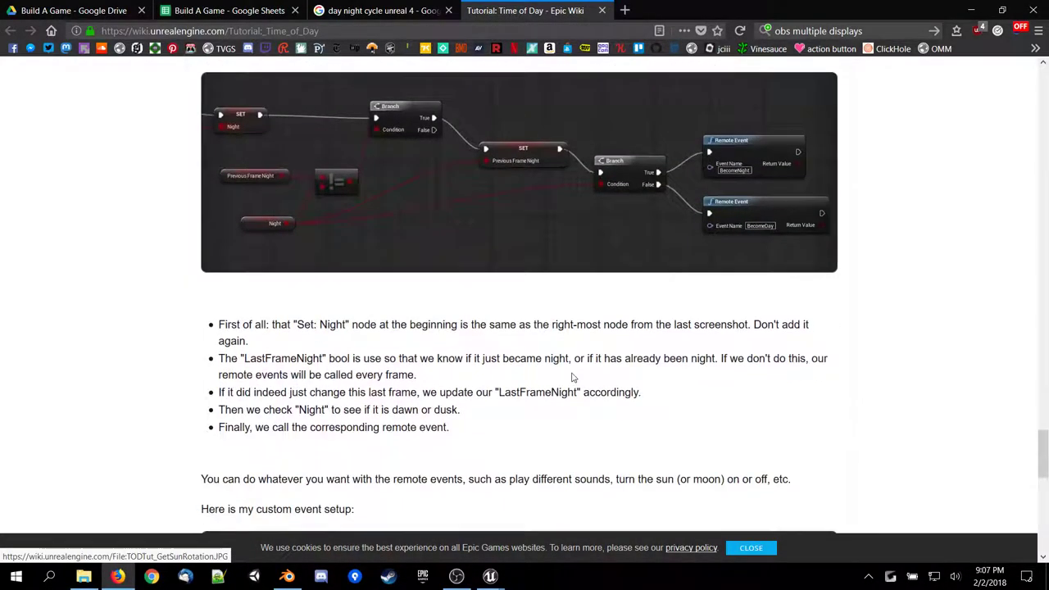
scroll(573, 375, "down", 7)
scroll(573, 375, "down", 2)
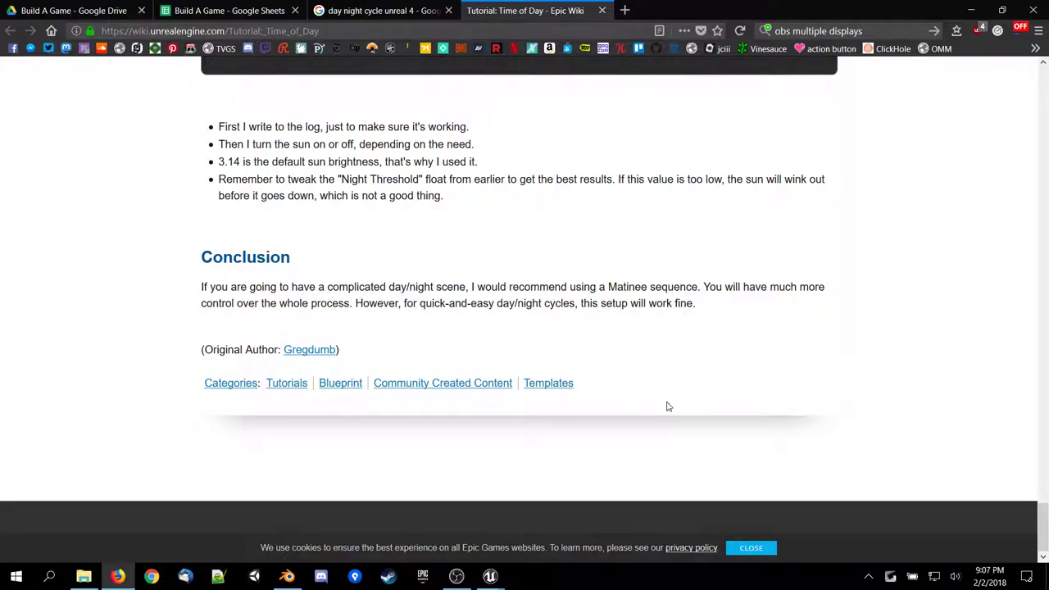
scroll(678, 421, "up", 15)
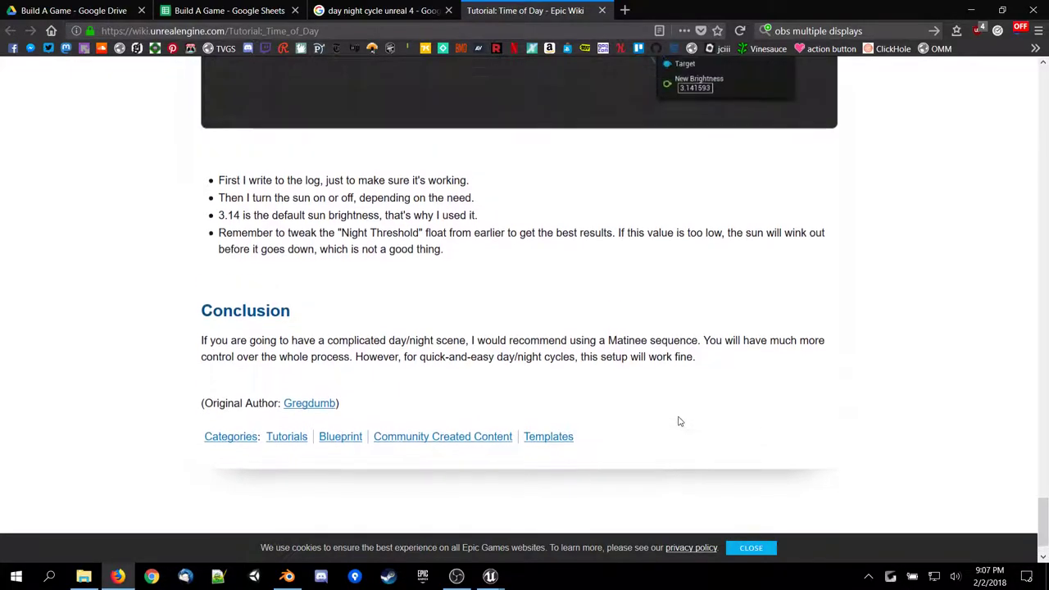
scroll(679, 421, "up", 12)
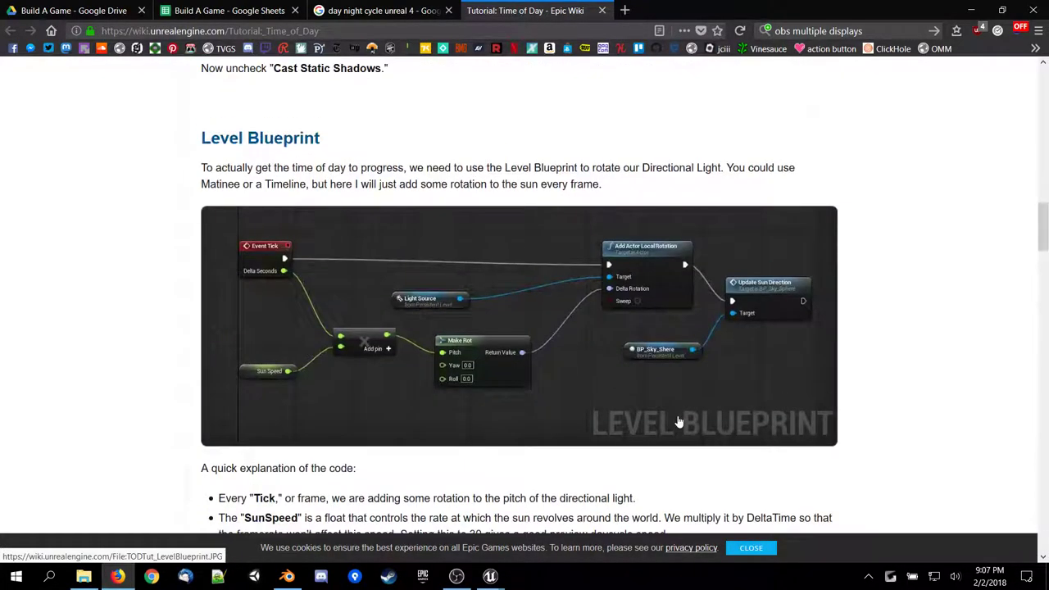
Review the tutorial's Sun Lamp Settings section and switch back to the FirstPersonExampleMap level in Unreal Editor.
scroll(678, 422, "down", 4)
scroll(679, 421, "down", 2)
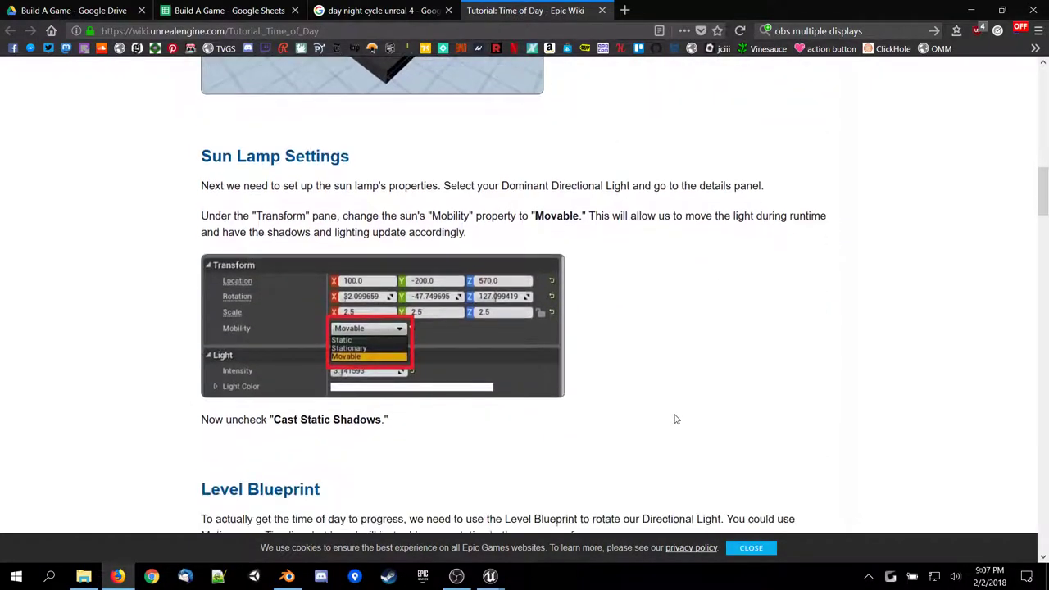
mouse_move(492, 577)
left_click(557, 524)
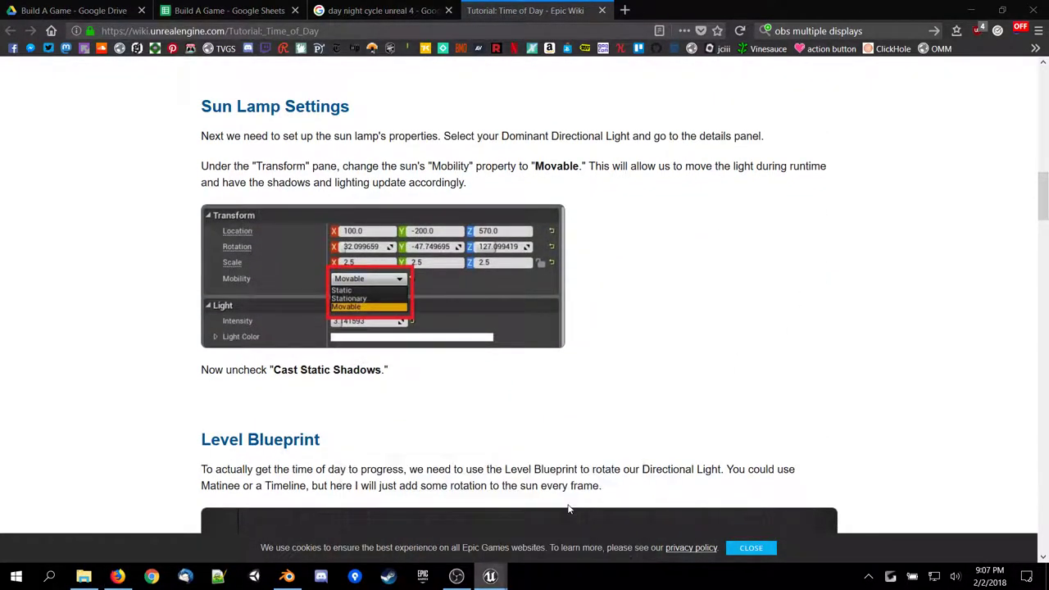
left_click(1037, 6)
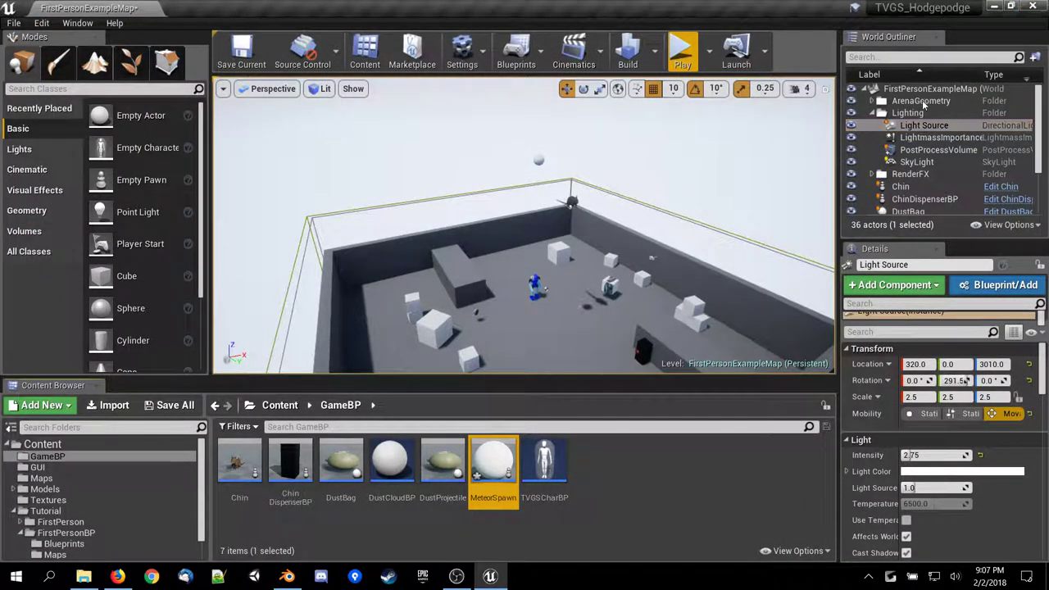
Try to turn the Light Source into a GameBP asset and check its actor options for editing, level, attaching and moving.
left_click_drag(924, 129, 646, 412)
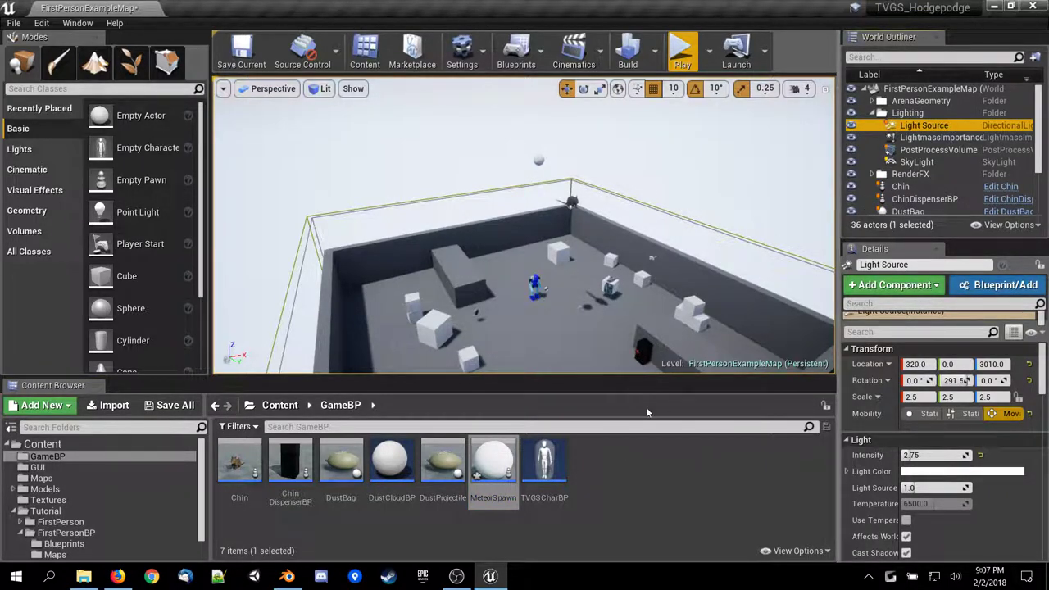
right_click(921, 127)
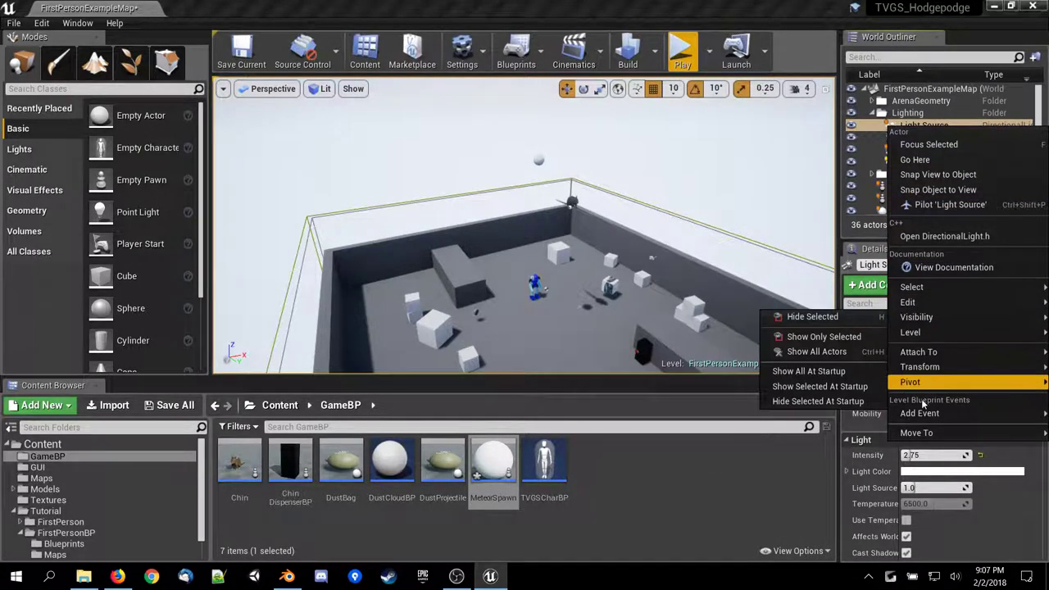
mouse_move(923, 435)
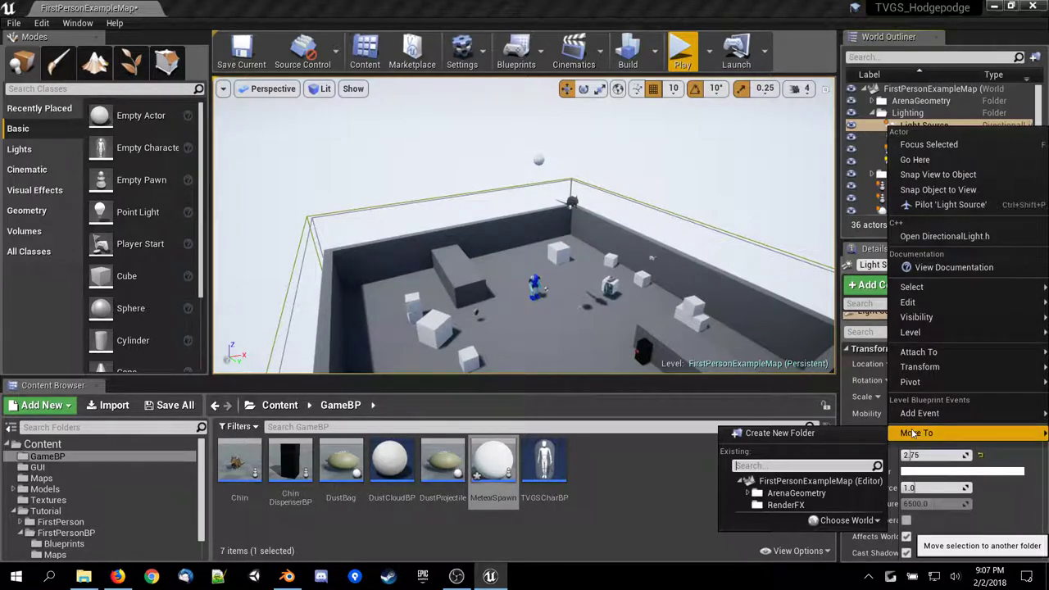
left_click(619, 494)
right_click(905, 127)
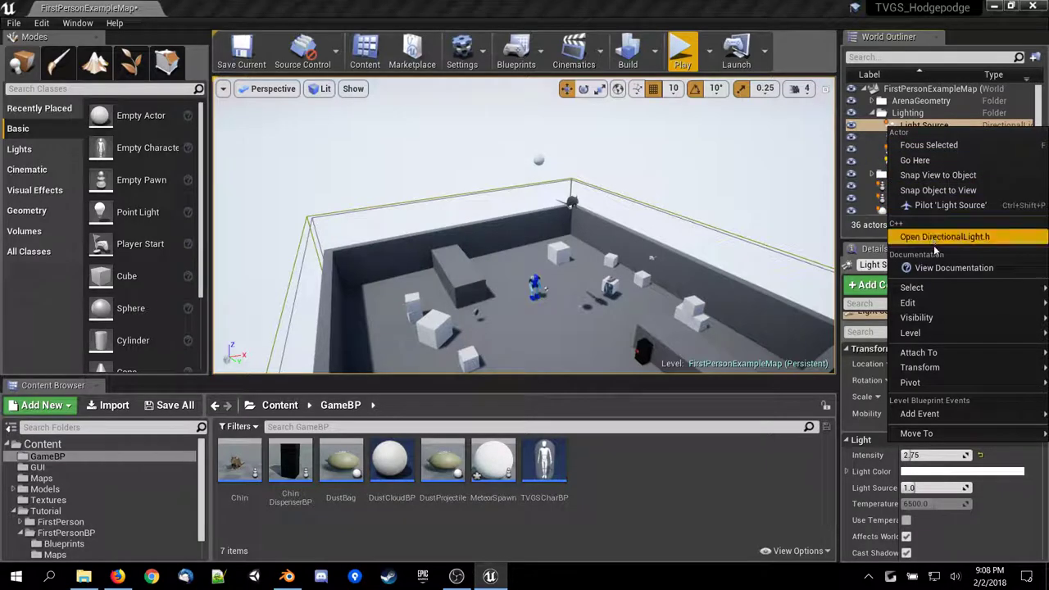
mouse_move(916, 290)
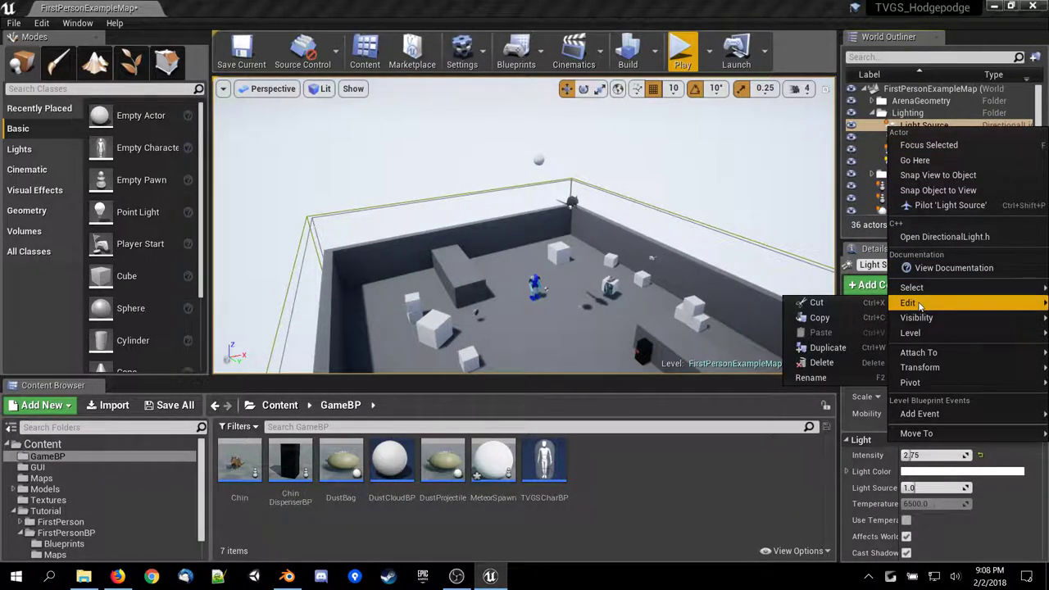
mouse_move(911, 332)
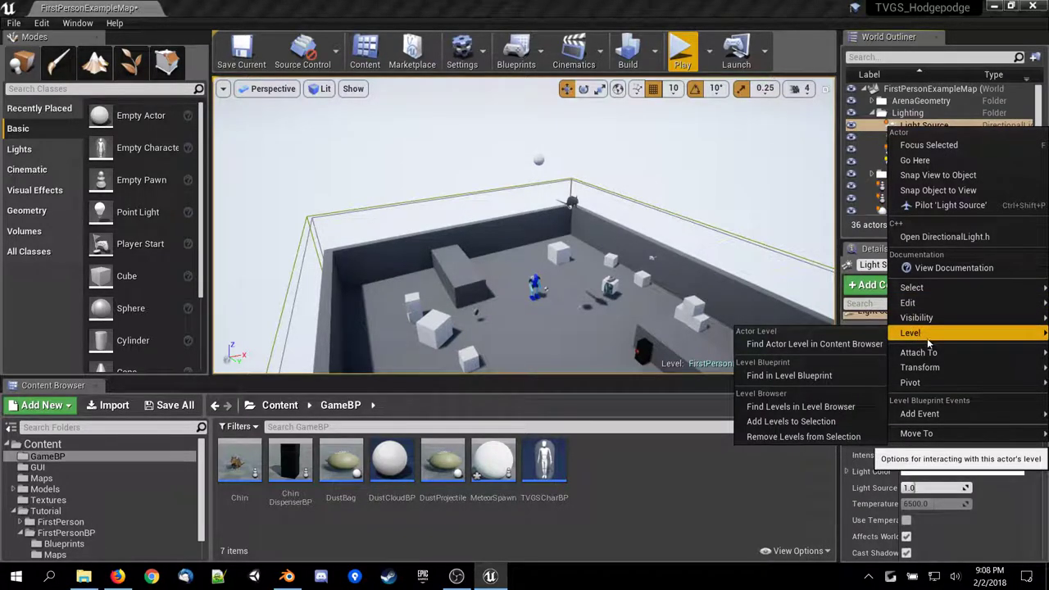
mouse_move(933, 353)
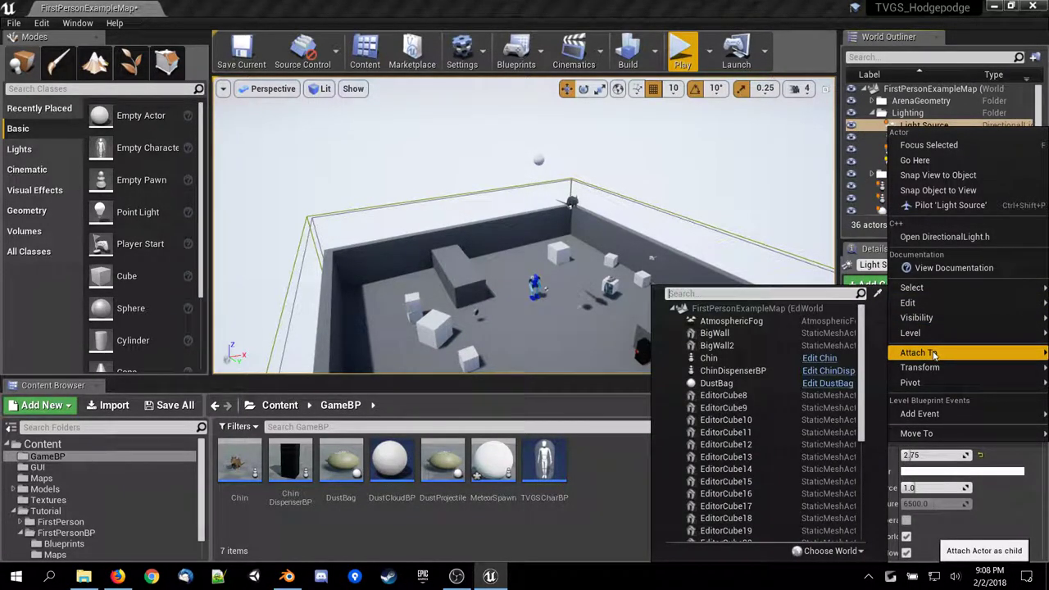
mouse_move(927, 434)
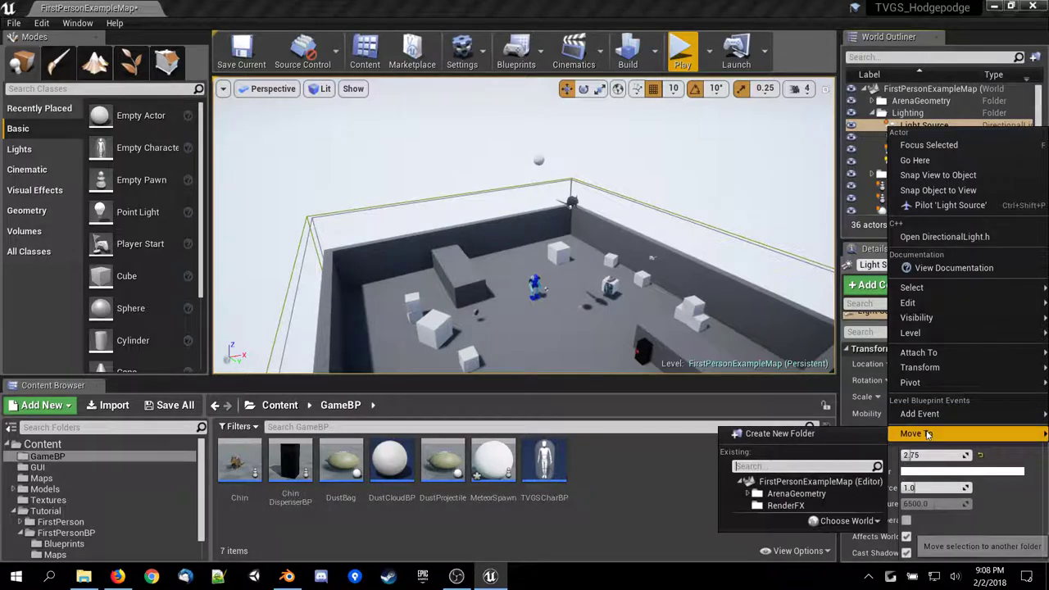
left_click(671, 476)
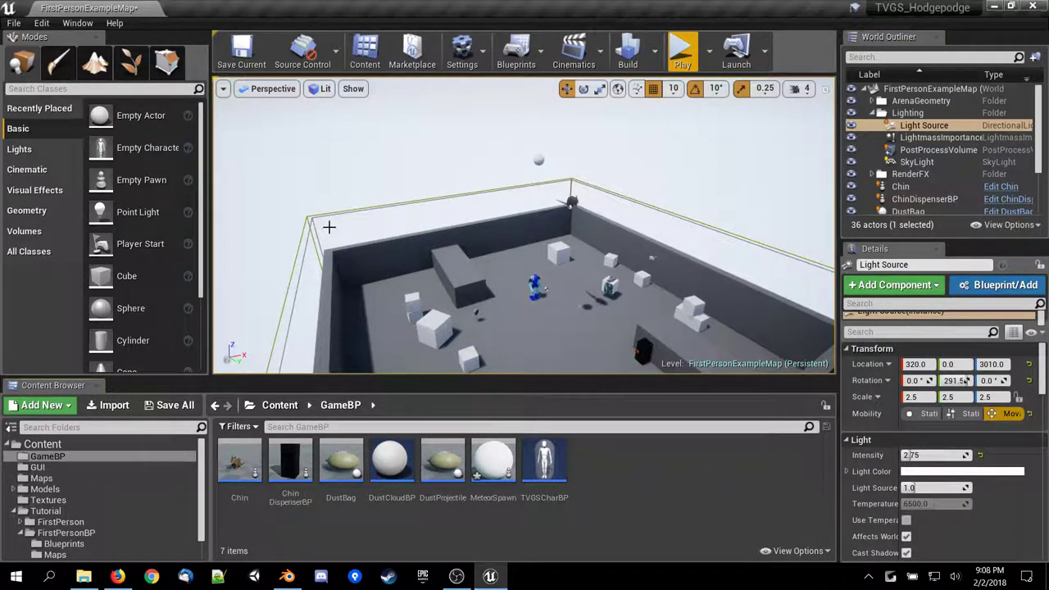
Try placing a new Directional Light on the arena floor and delete it.
left_click(35, 153)
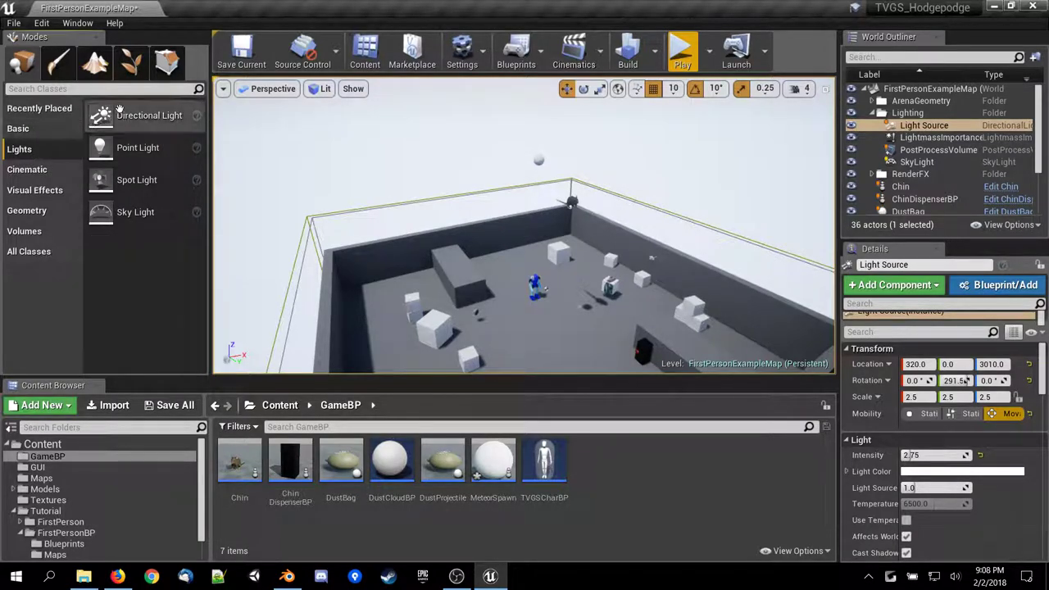
left_click_drag(119, 109, 555, 344)
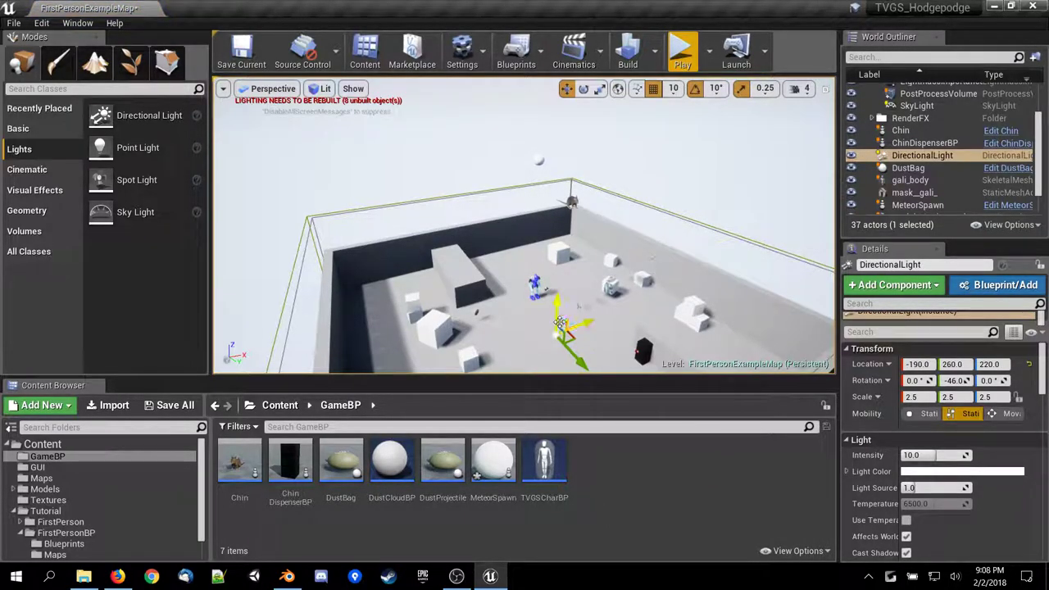
left_click_drag(558, 307, 562, 259)
key("Delete")
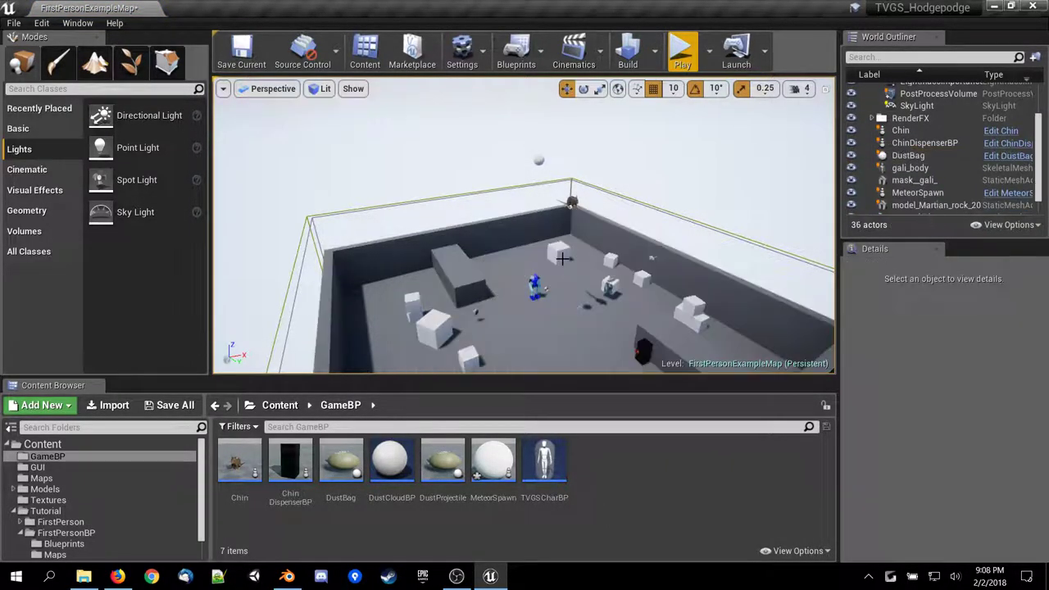
Convert the existing Light Source actor in the Lighting folder into a blueprint named Light_Source_Blueprint.
scroll(934, 140, "up", 3)
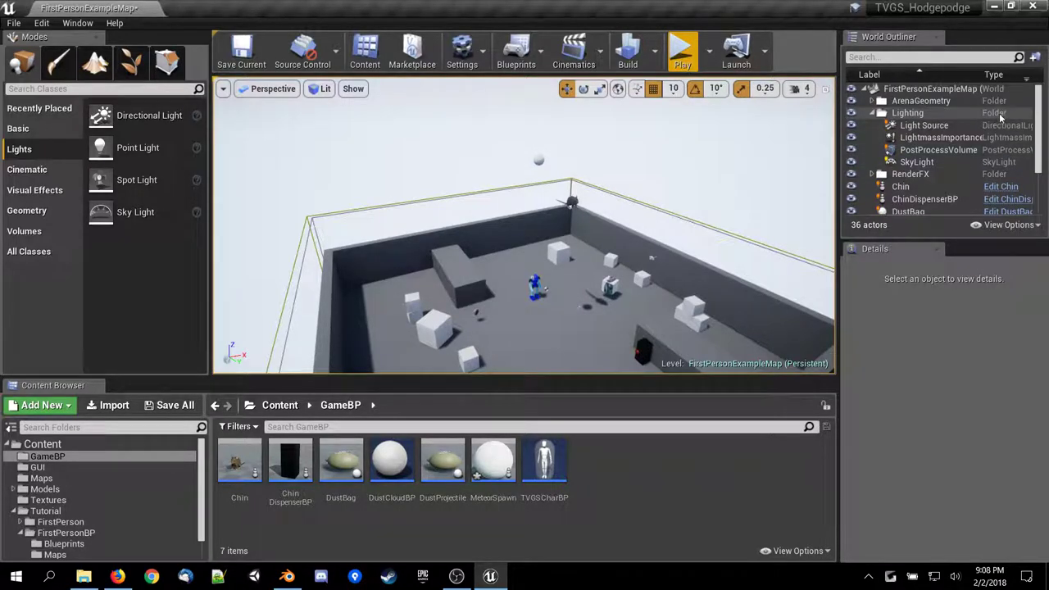
left_click(923, 125)
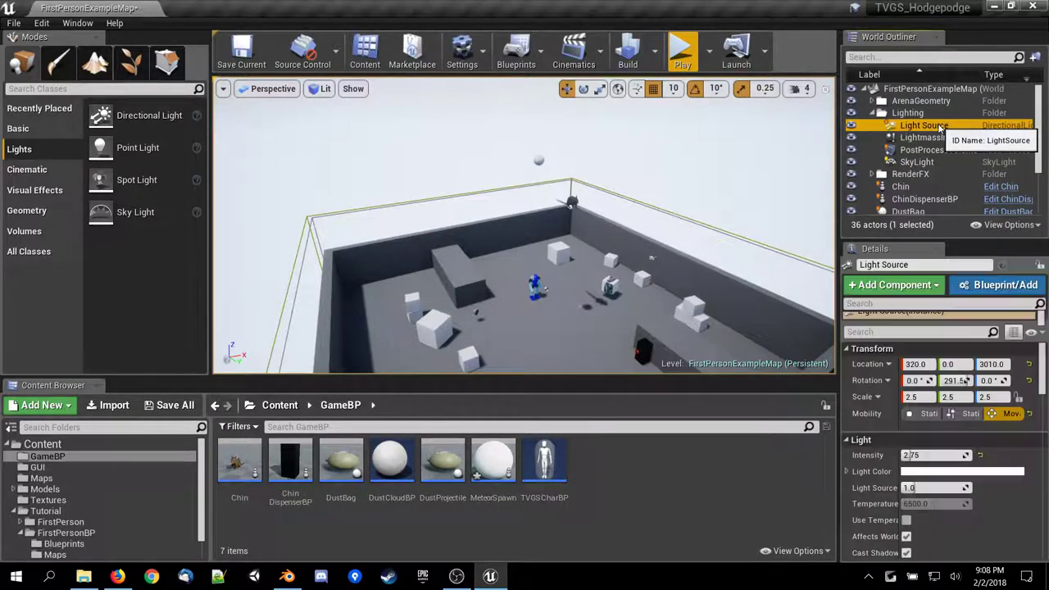
left_click(977, 286)
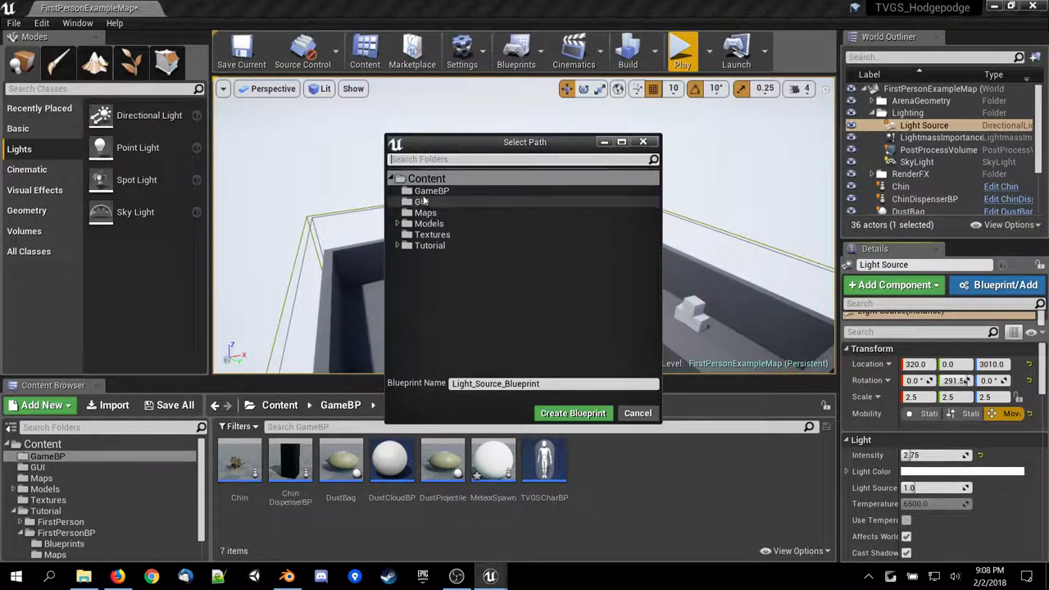
left_click(573, 413)
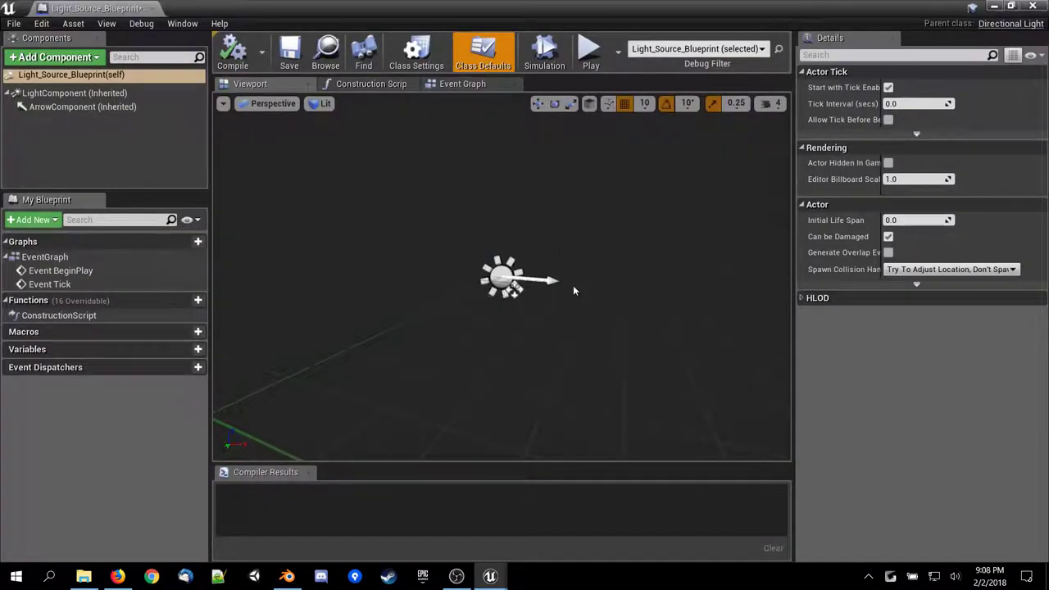
Examine the light blueprint's viewport and event graph, and review the LightComponent's advanced light, shadow and rendering settings.
right_click_drag(573, 287, 525, 220)
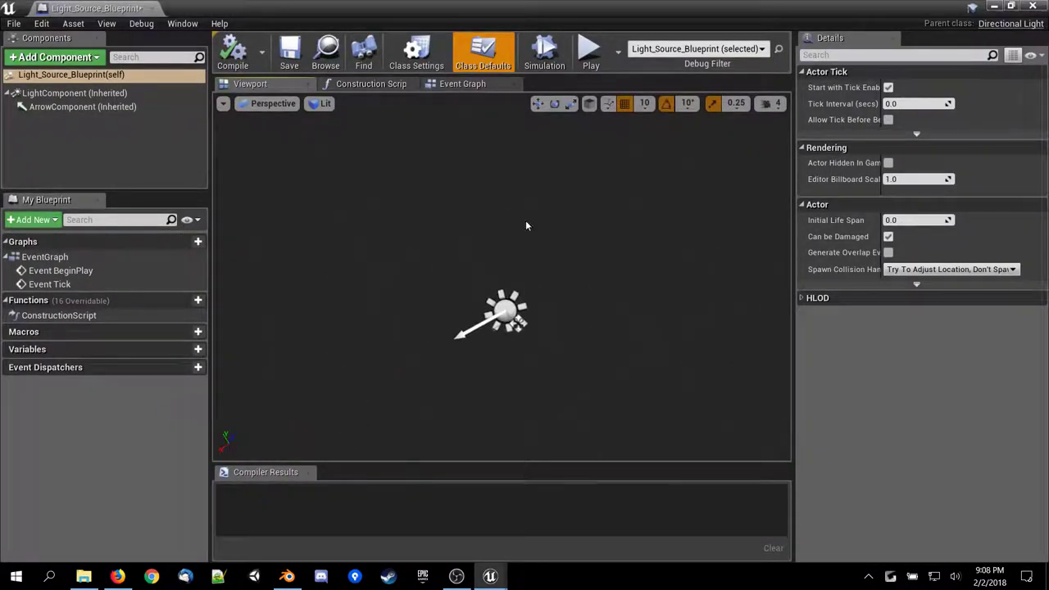
left_click(462, 83)
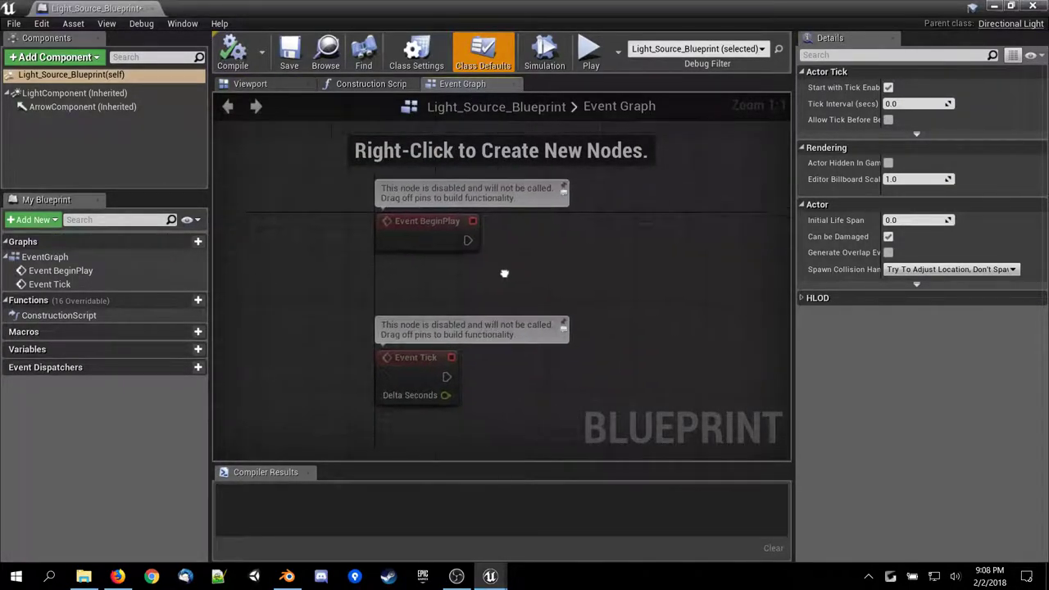
left_click(246, 84)
left_click(57, 93)
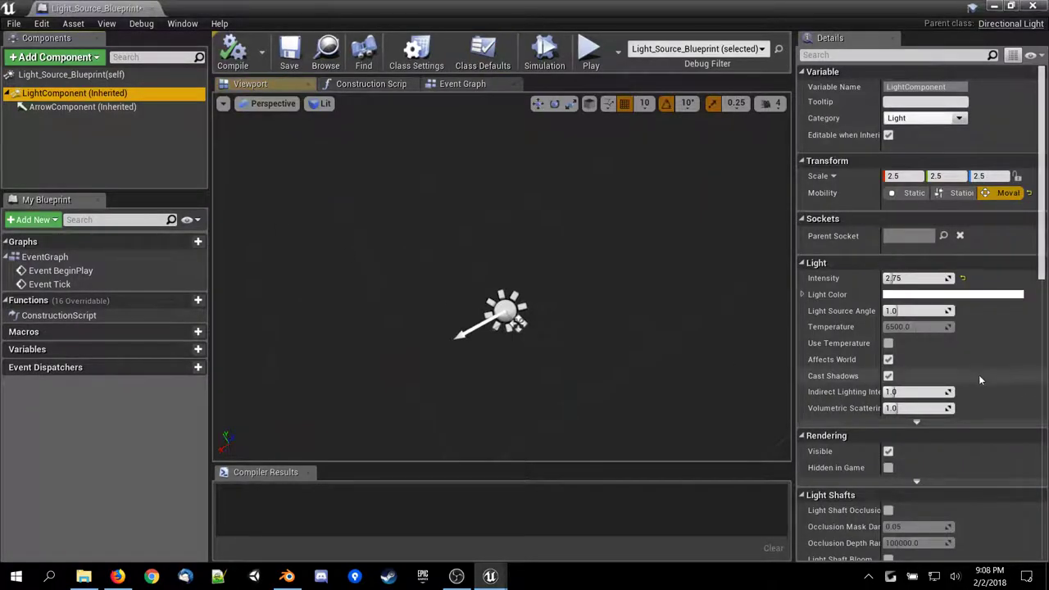
scroll(975, 303, "down", 3)
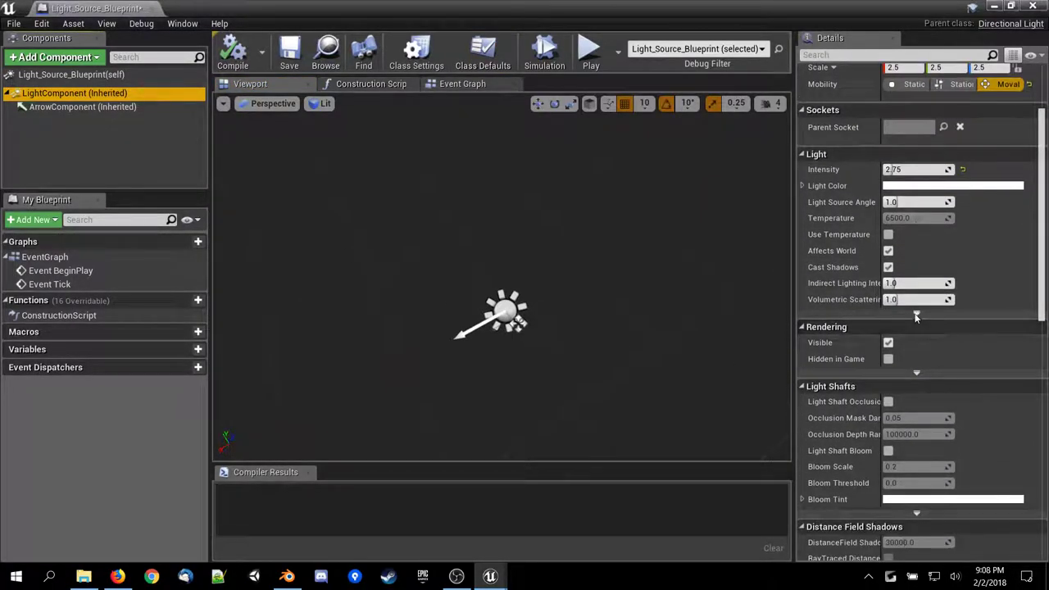
left_click(915, 315)
scroll(931, 349, "down", 2)
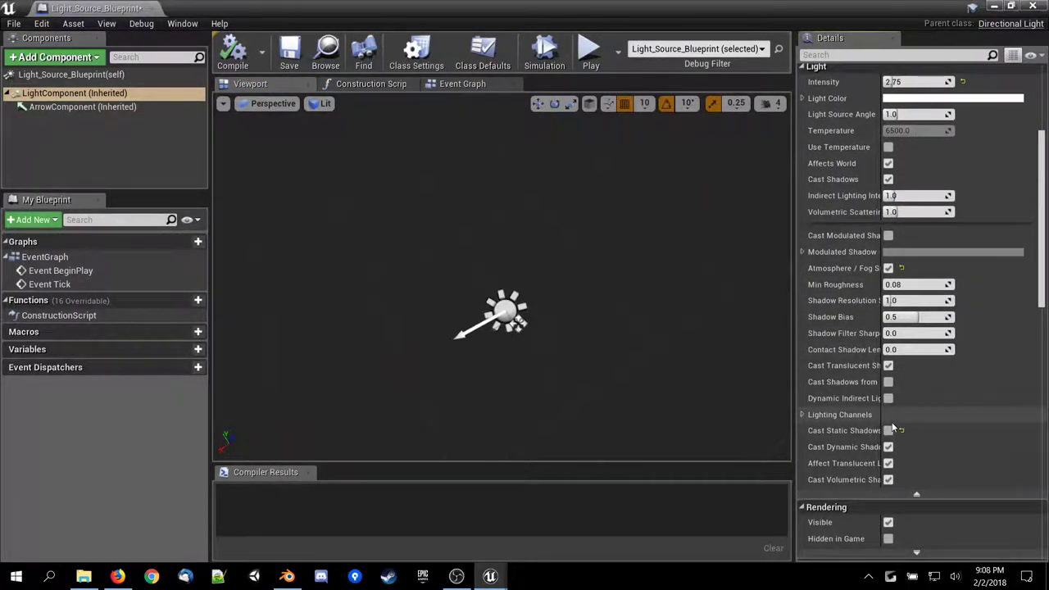
scroll(891, 424, "down", 20)
scroll(891, 421, "up", 6)
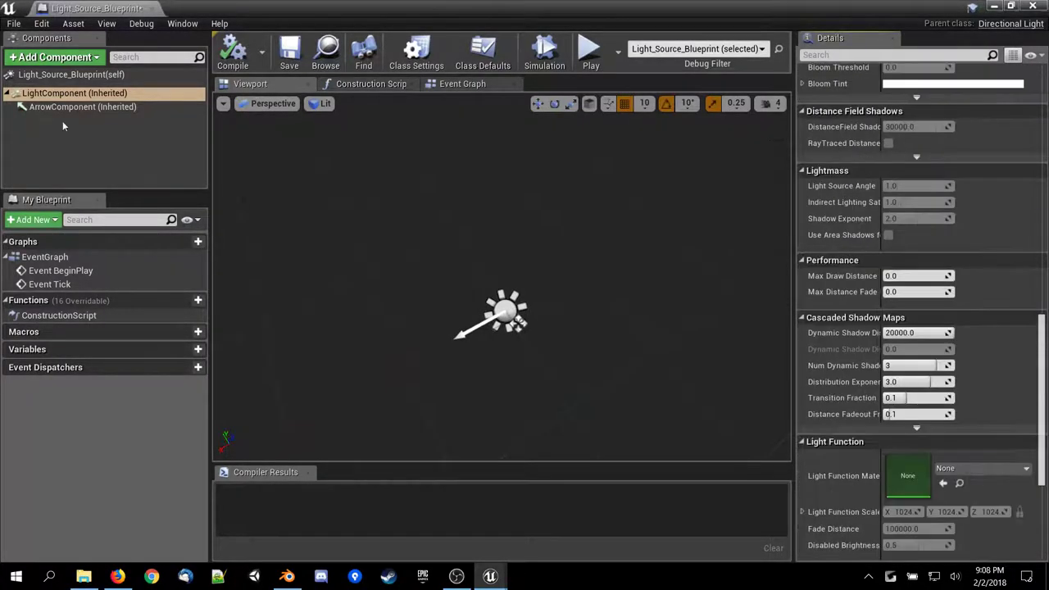
Open the light blueprint's event graph and compare it with the Level Blueprint diagram in the Firefox tutorial.
left_click(462, 84)
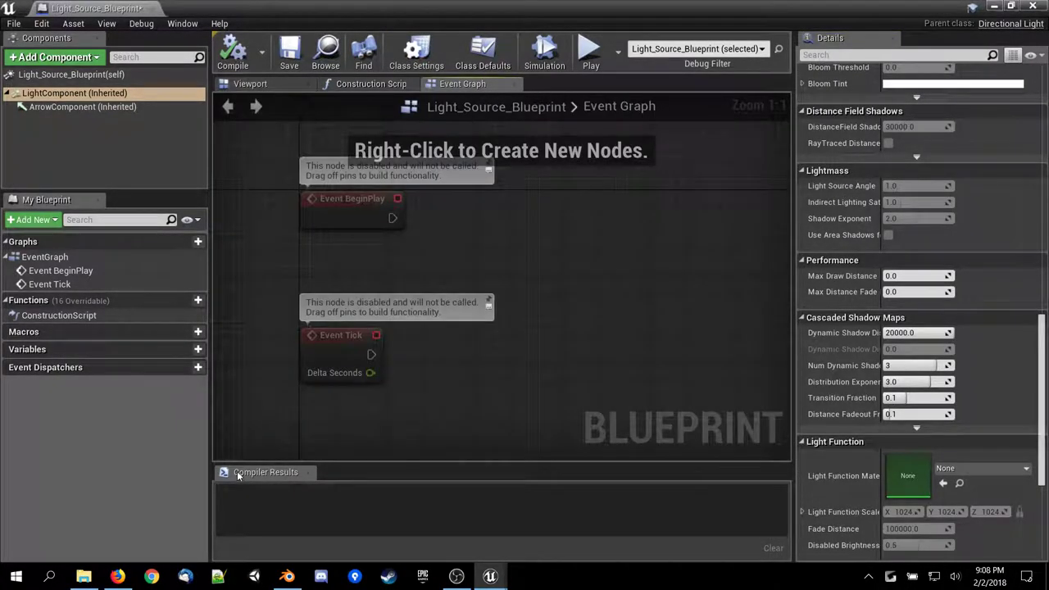
left_click(119, 576)
scroll(228, 448, "down", 3)
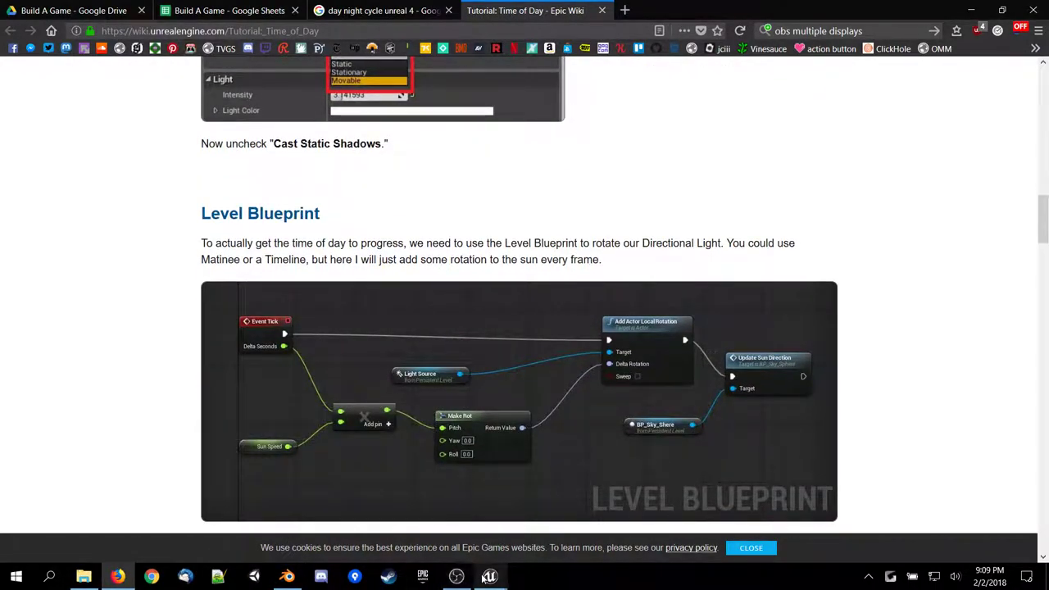
mouse_move(489, 577)
left_click(520, 529)
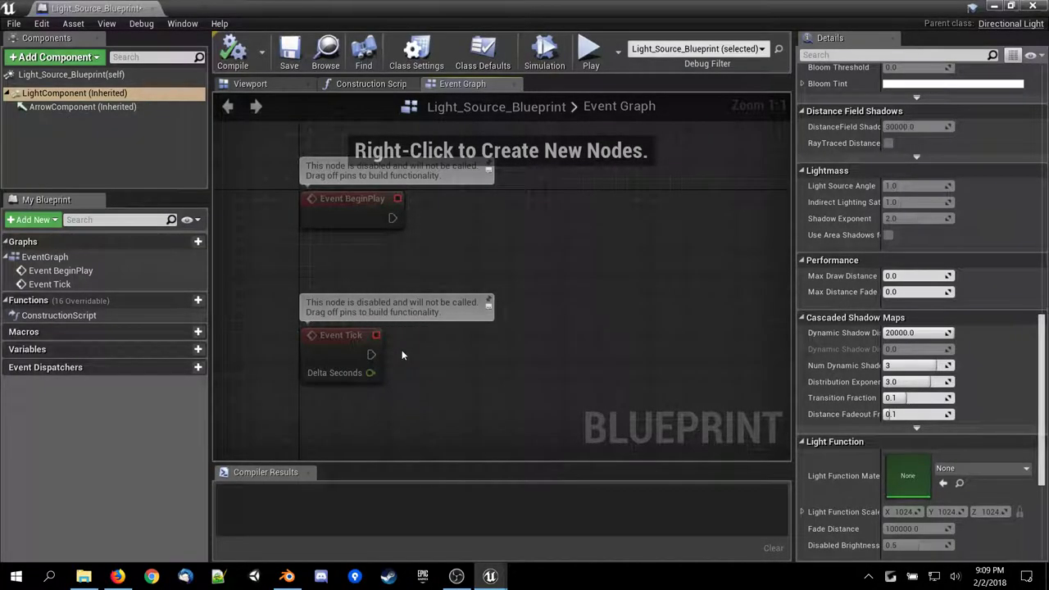
Delete the Event BeginPlay node and connect Event Tick's Delta Seconds to a new float * float node.
left_click(370, 252)
key("Delete")
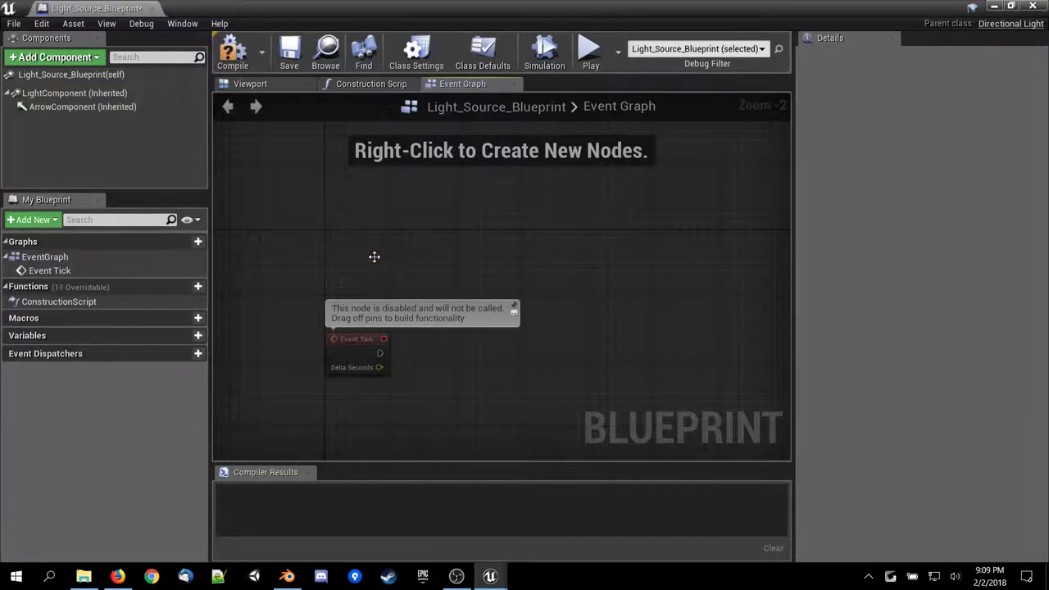
left_click_drag(379, 367, 441, 396)
type("mul")
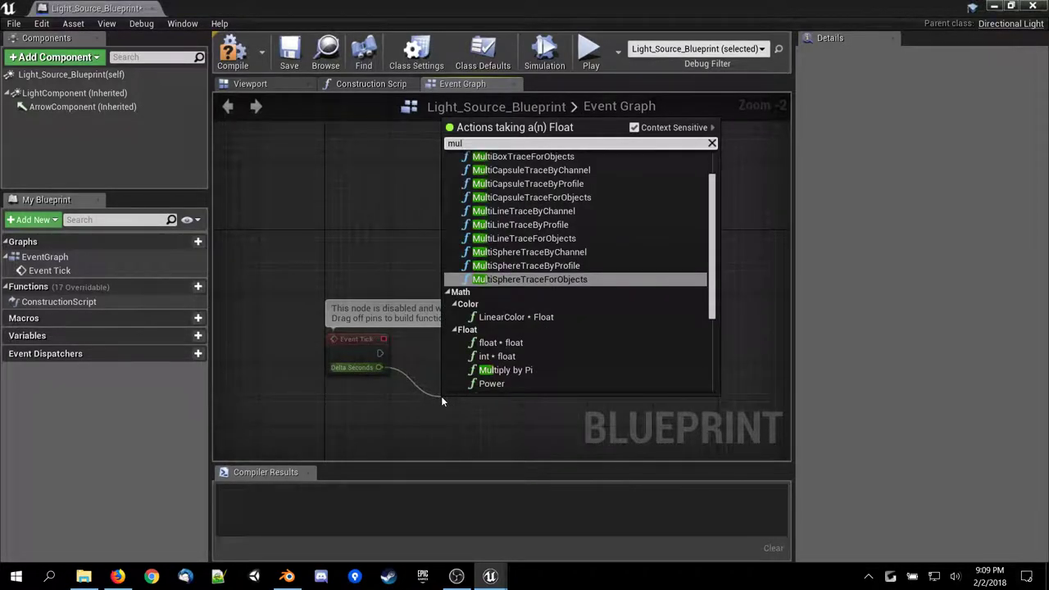
left_click(507, 344)
Promote the multiply node's second input to a float variable and name it SunSpeed.
scroll(507, 346, "down", 2)
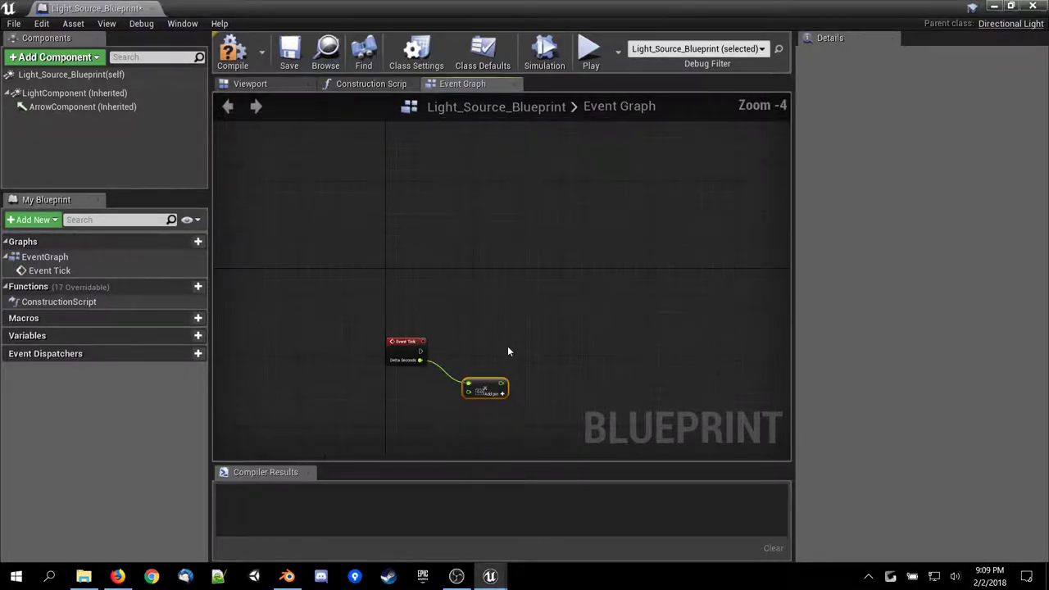
scroll(443, 392, "up", 4)
right_click_drag(532, 380, 550, 282)
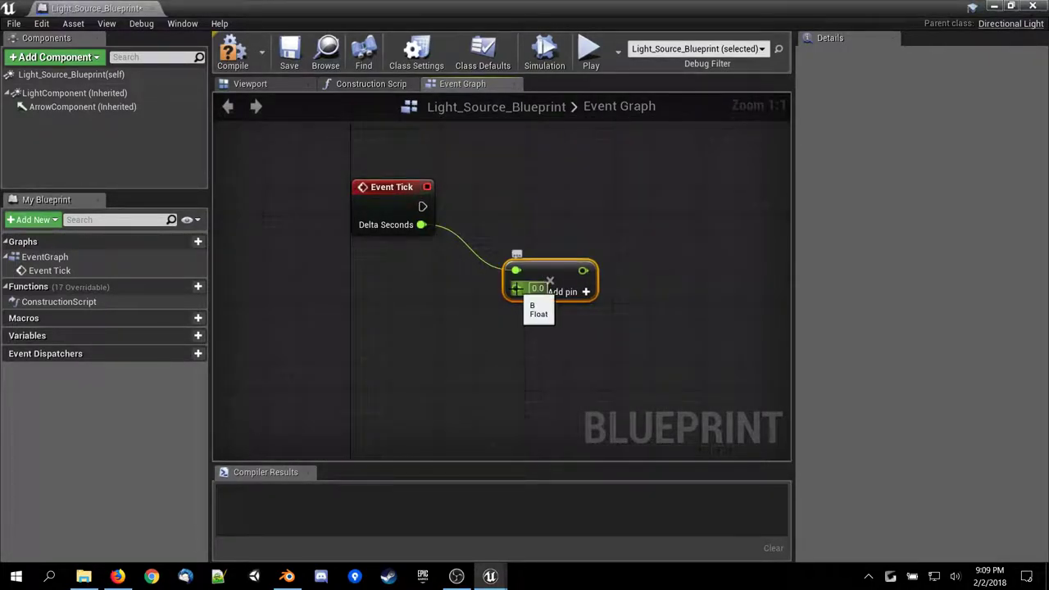
right_click(516, 288)
left_click(541, 308)
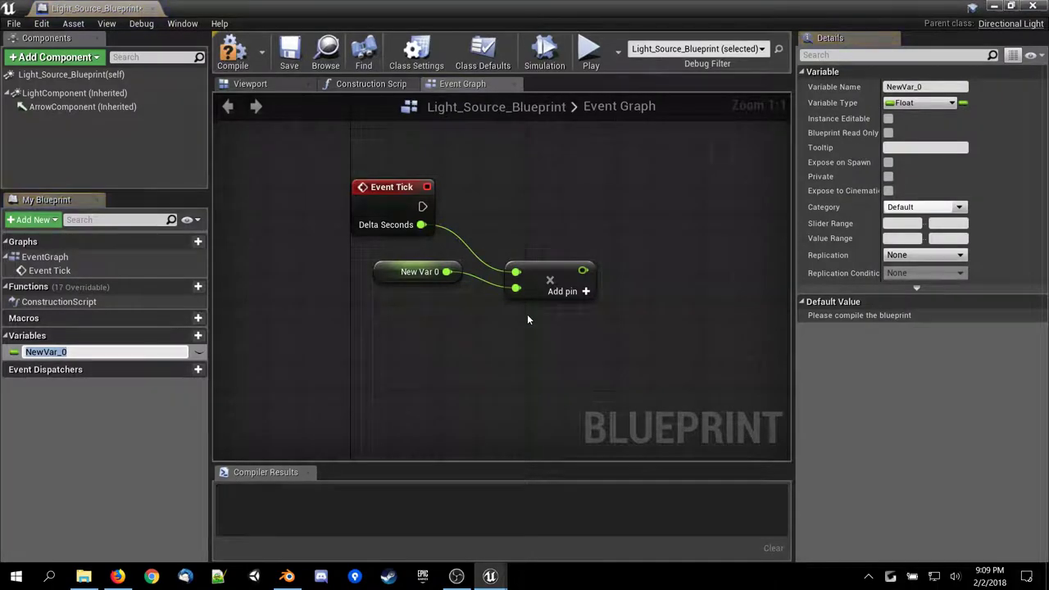
left_click(925, 87)
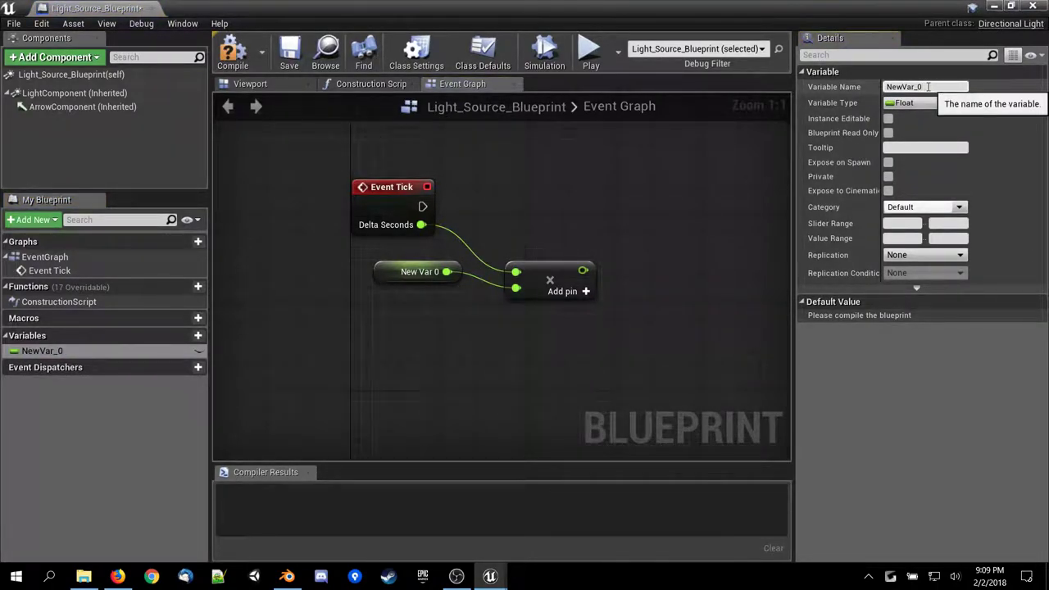
left_click(885, 88)
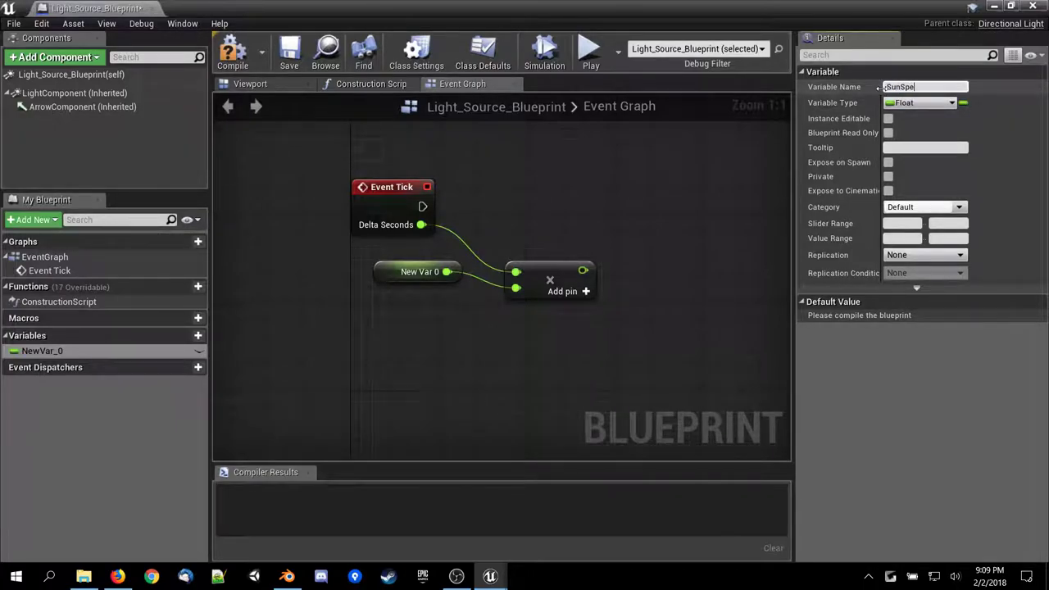
key("Return")
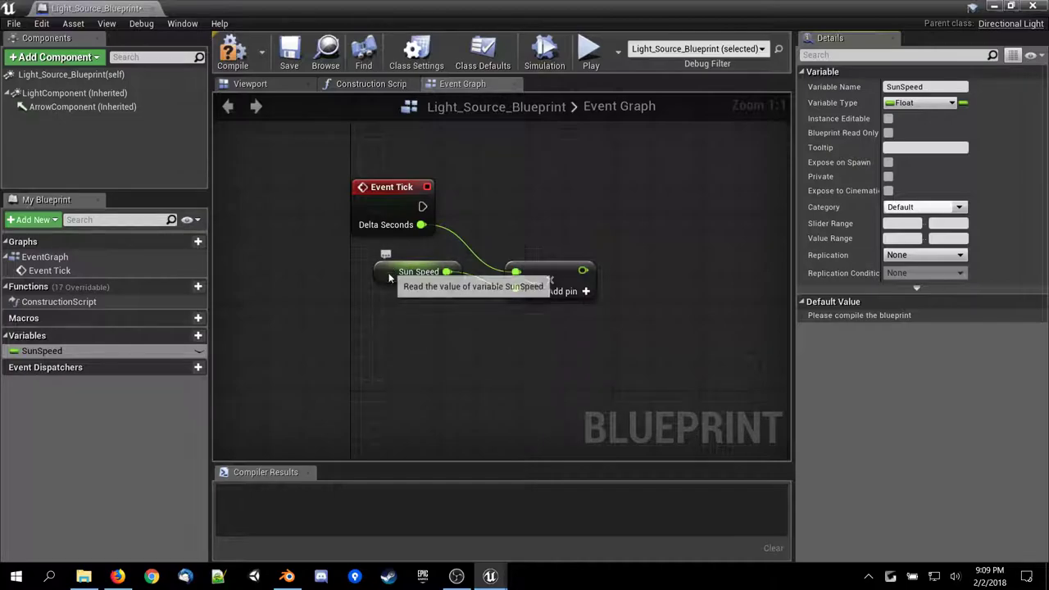
Compile the blueprint and arrange Event Tick directly above the Sun Speed getter, ahead of the multiply node.
left_click_drag(429, 276, 419, 331)
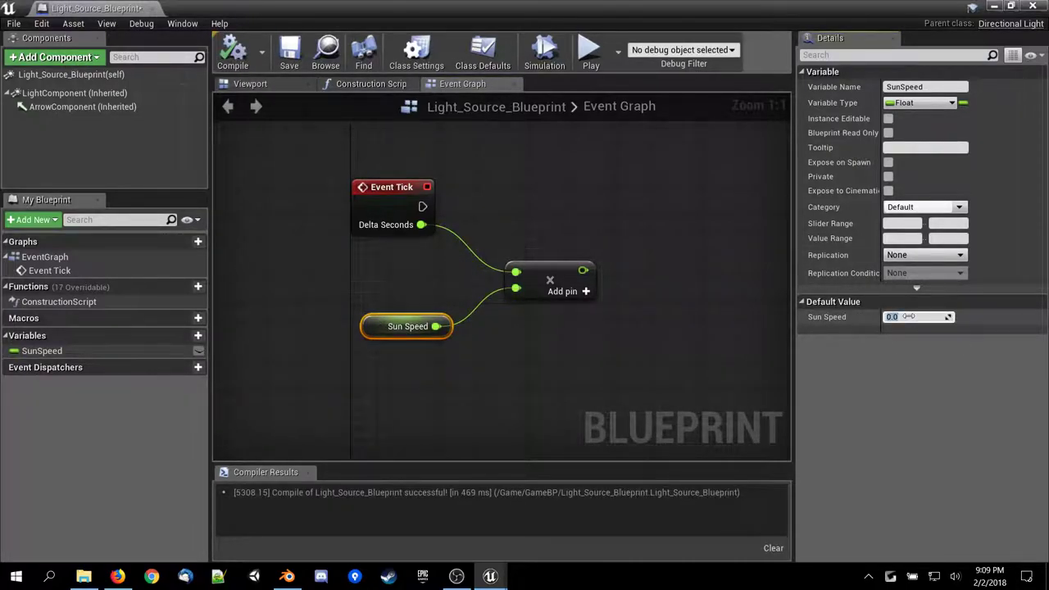
left_click(908, 318)
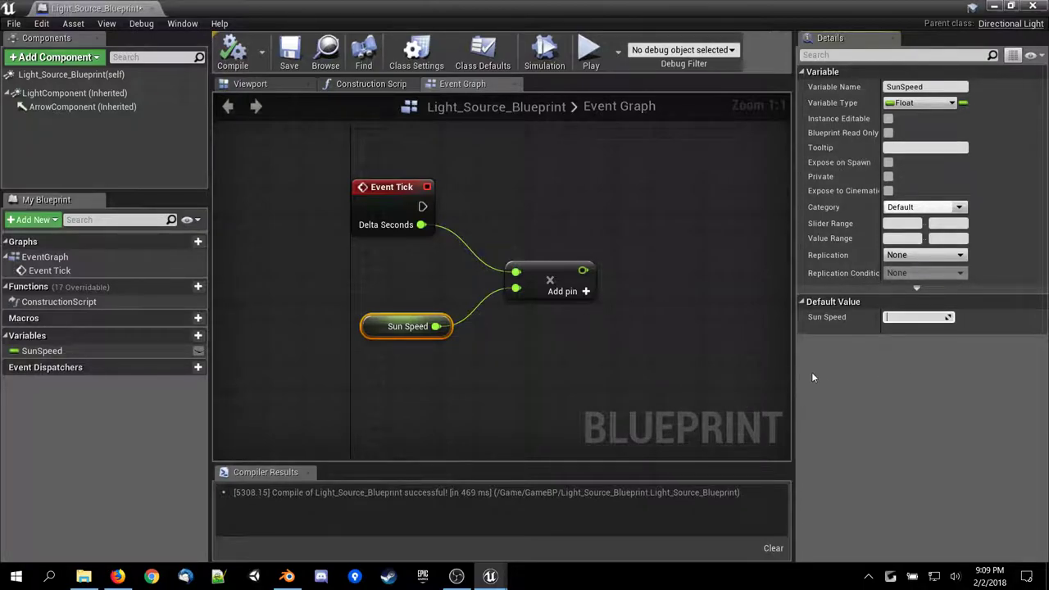
left_click(890, 371)
left_click_drag(364, 329, 374, 329)
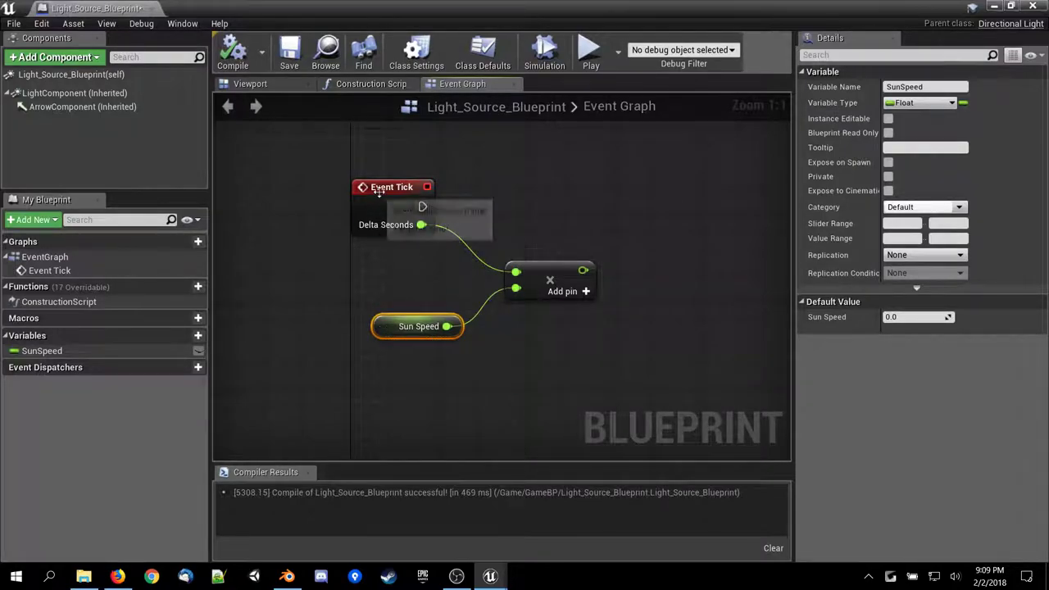
left_click_drag(379, 191, 407, 230)
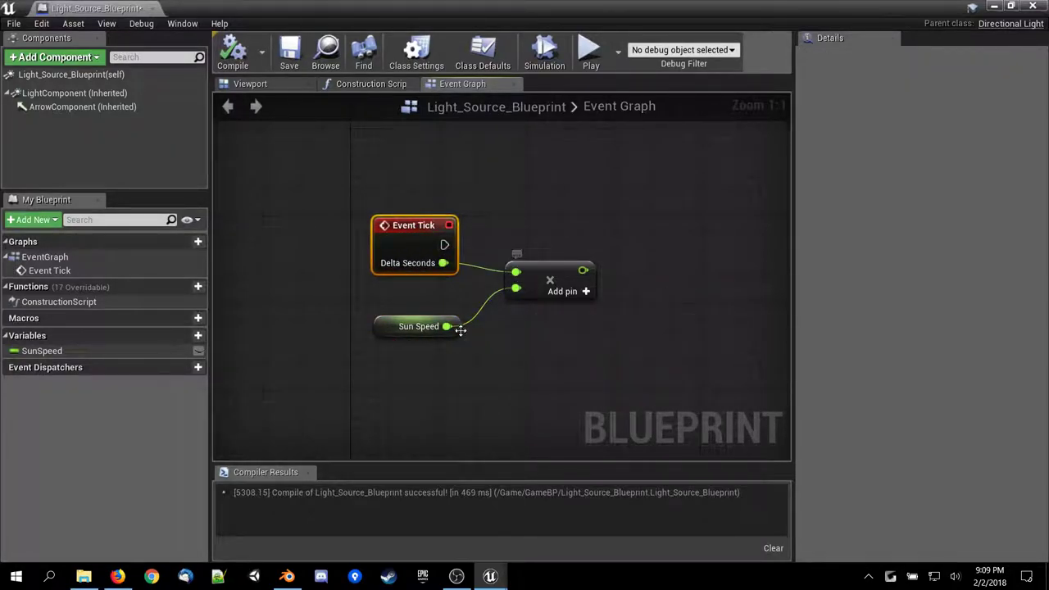
Set the SunSpeed variable's default value to 50.
left_click(390, 320)
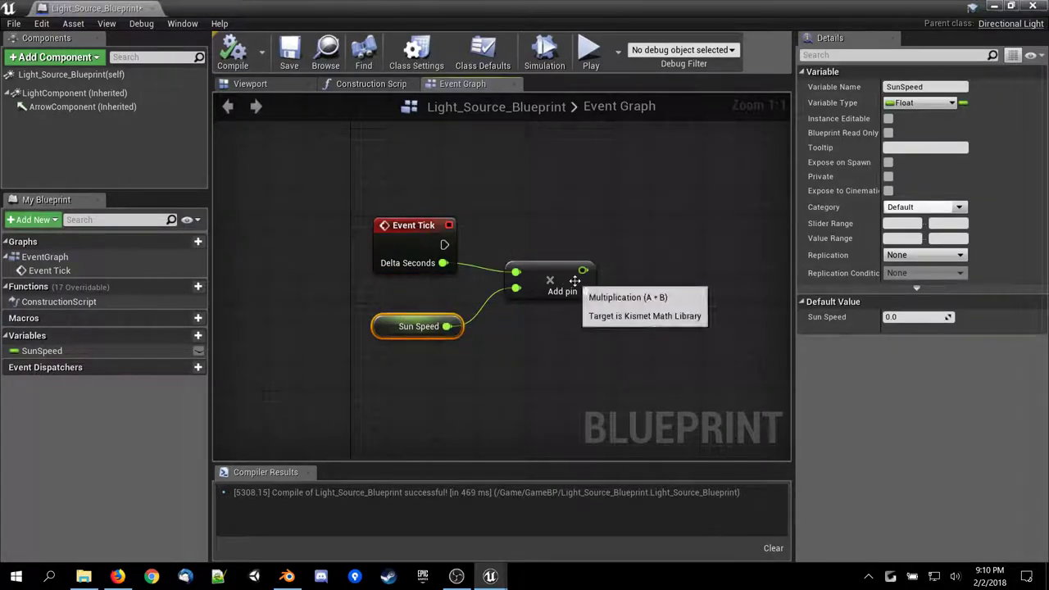
left_click(918, 318)
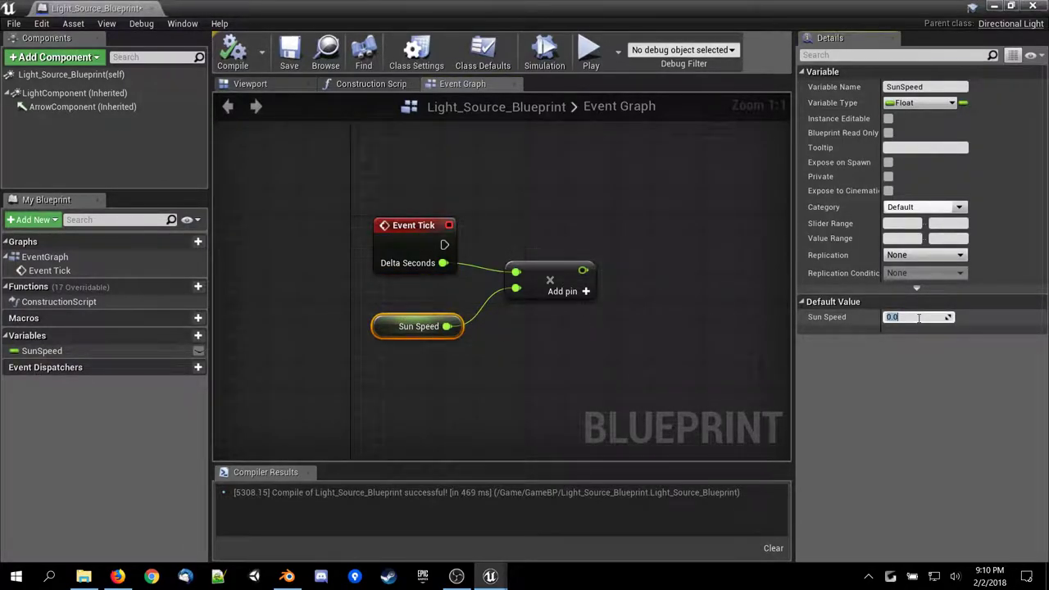
key("Return")
Check the Level Blueprint diagram in the Firefox tutorial and connect the multiply node's output to a new Make Rotator node in Unreal.
left_click(118, 577)
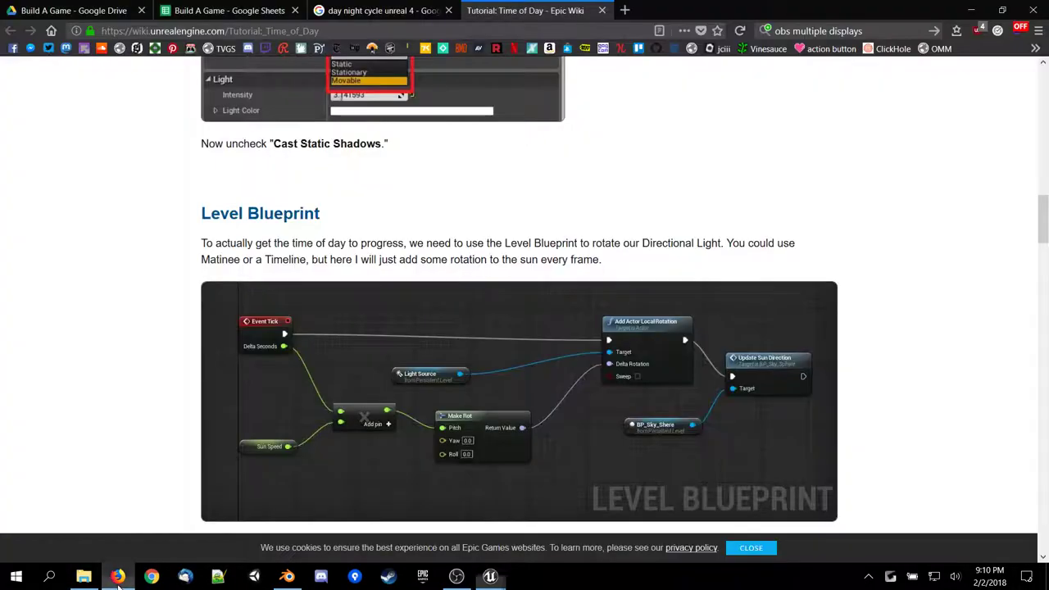
right_click(117, 308)
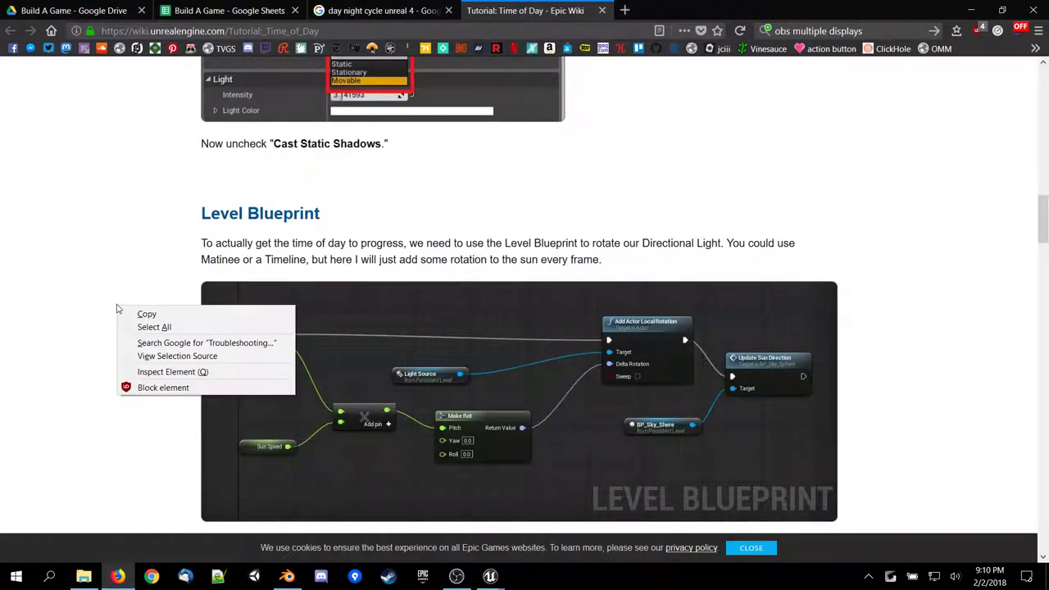
left_click(59, 308)
scroll(59, 308, "down", 1)
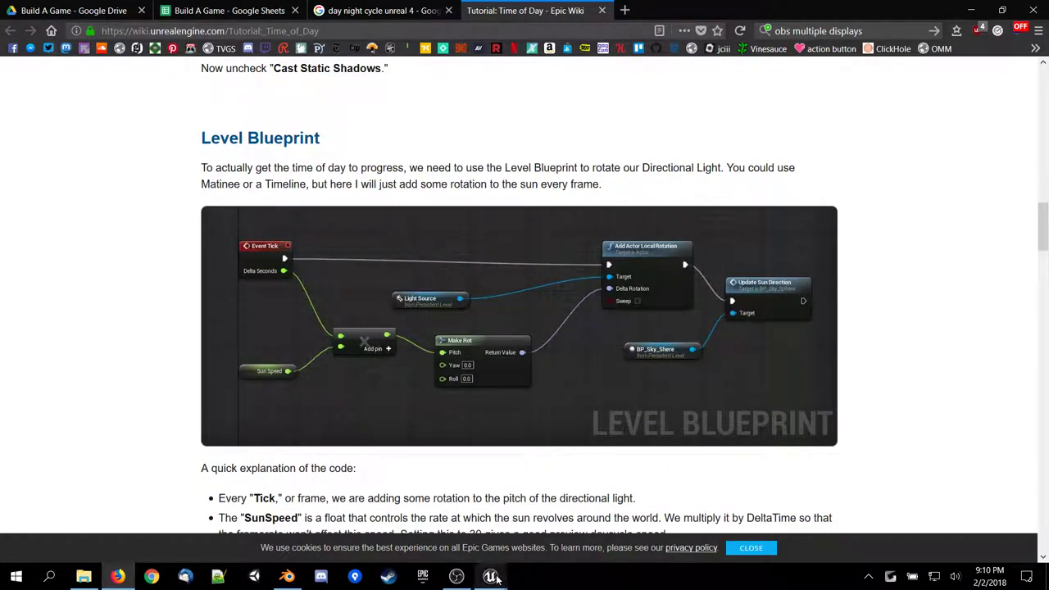
mouse_move(496, 579)
left_click(546, 524)
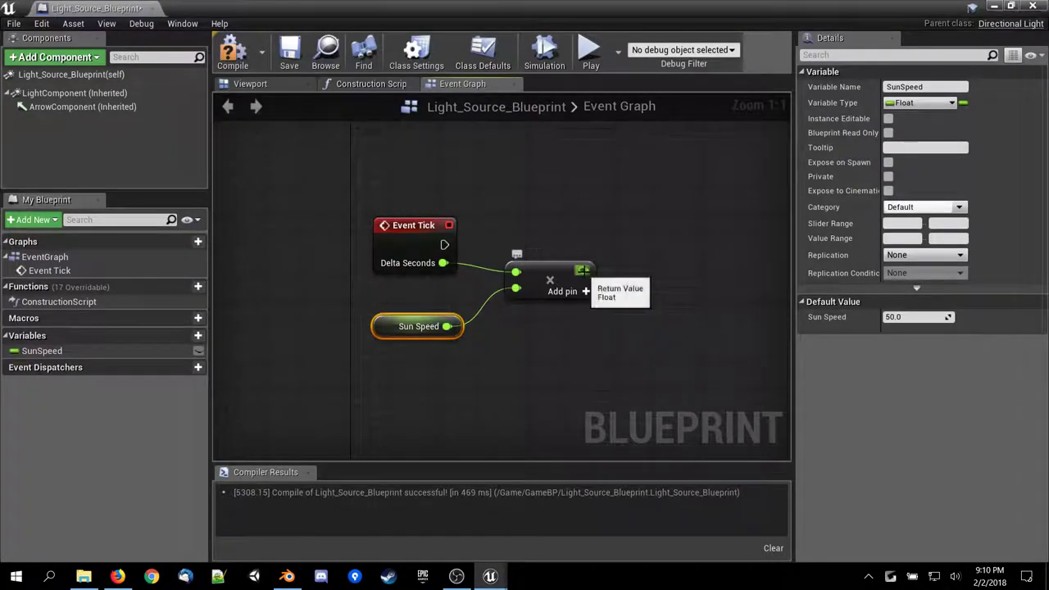
left_click_drag(582, 270, 675, 330)
type("make ")
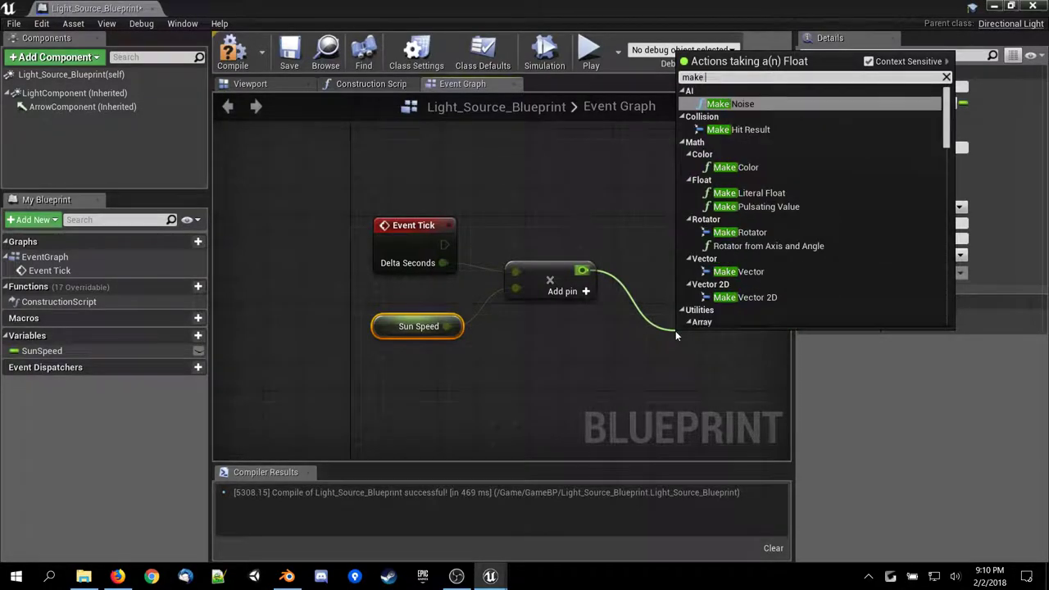
type("ro")
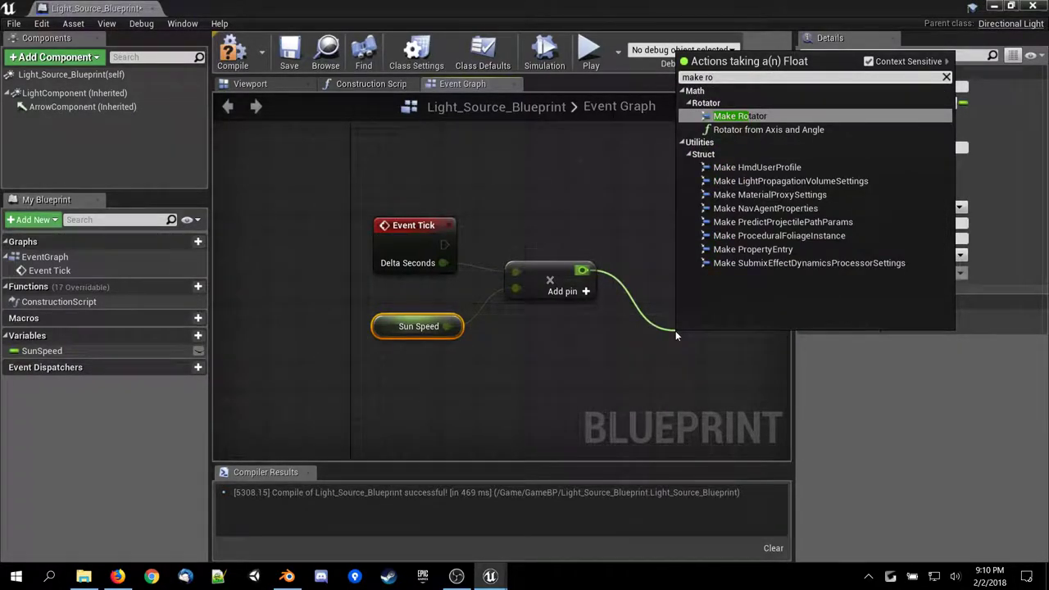
key("Return")
right_click_drag(752, 297, 495, 259)
scroll(450, 241, "down", 3)
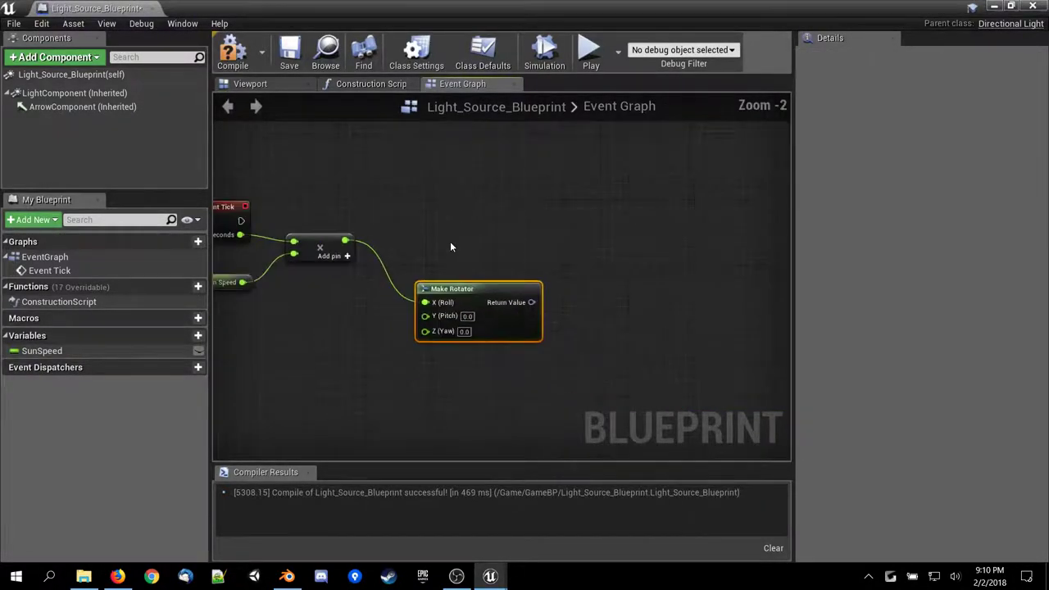
Add an AddActorLocalRotation node executed by Event Tick, with Make Rotator's Return Value feeding its Delta Rotation.
left_click(120, 577)
left_click(121, 577)
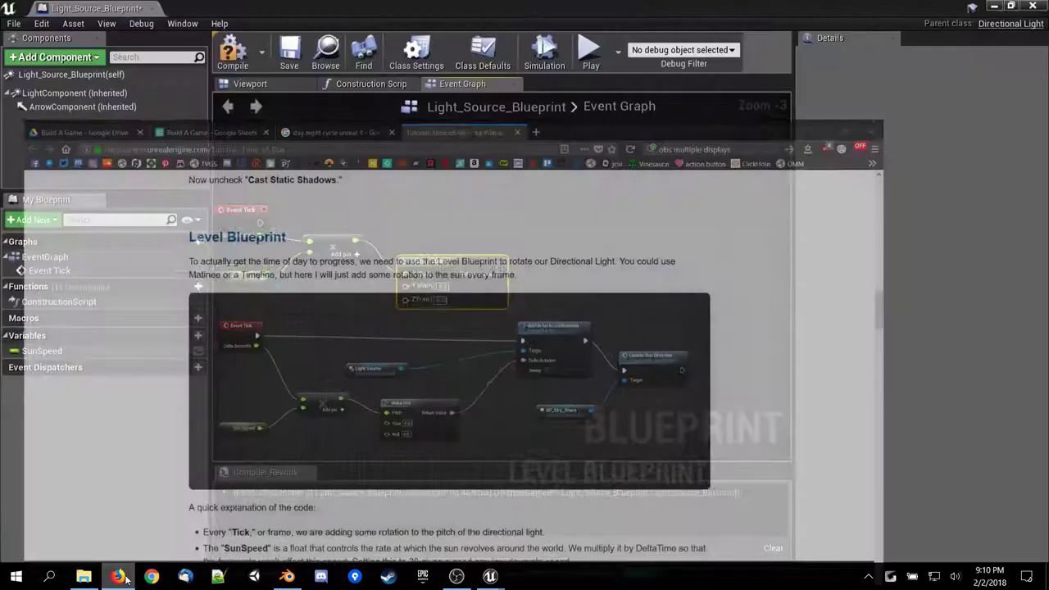
right_click(466, 206)
type("addact")
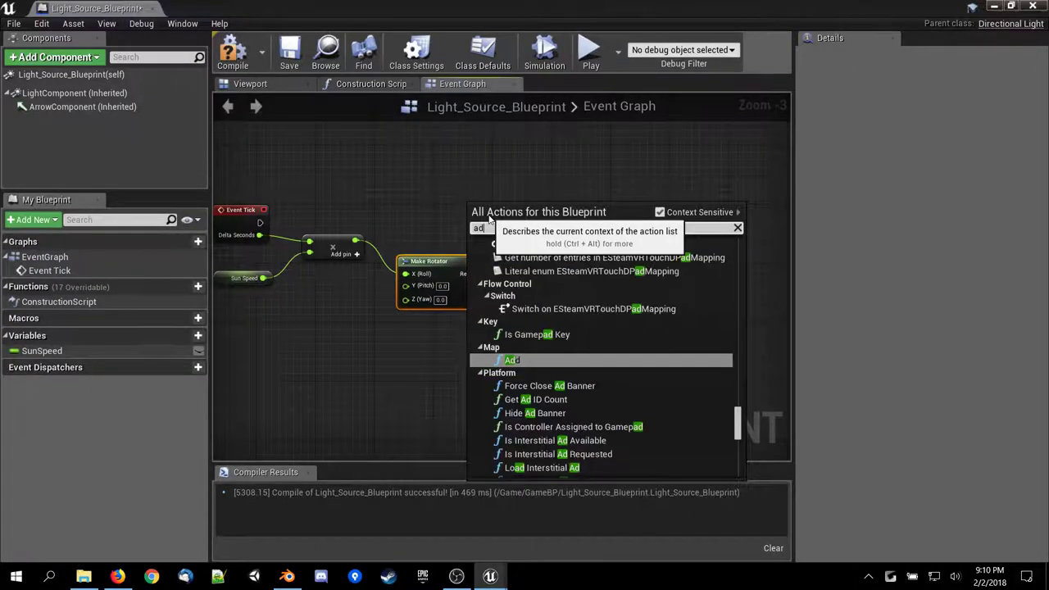
key("Up")
key("Up")
key("Up")
key("Up")
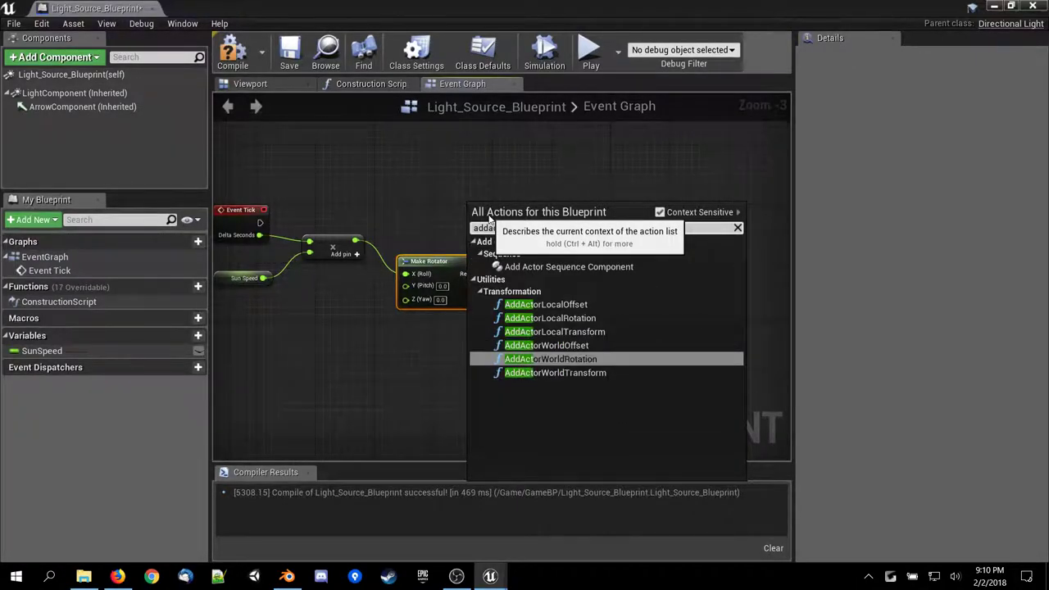
key("Return")
left_click_drag(494, 212, 590, 174)
left_click_drag(259, 222, 567, 193)
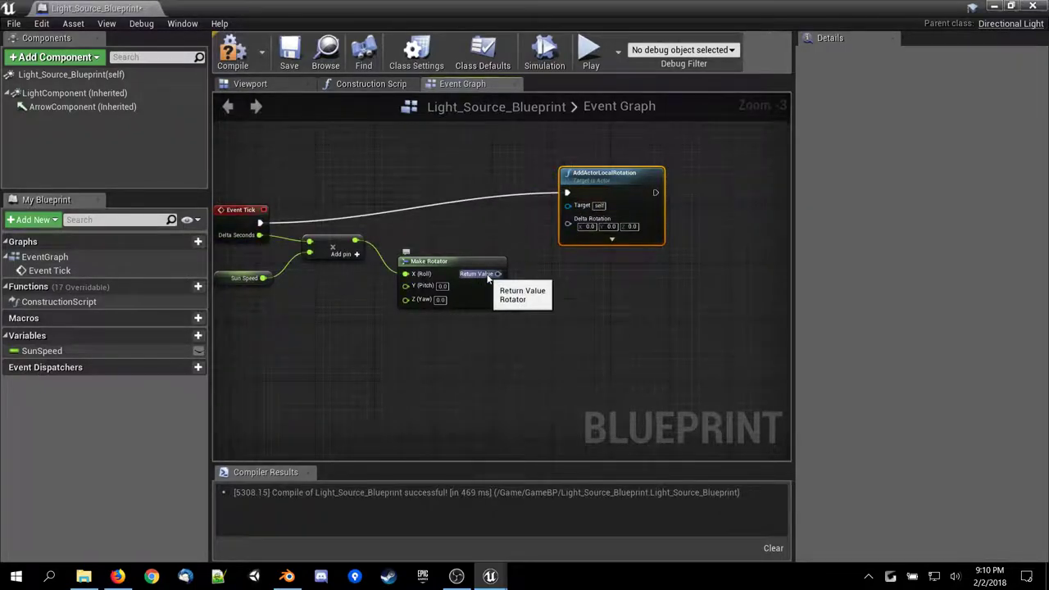
left_click_drag(497, 273, 562, 243)
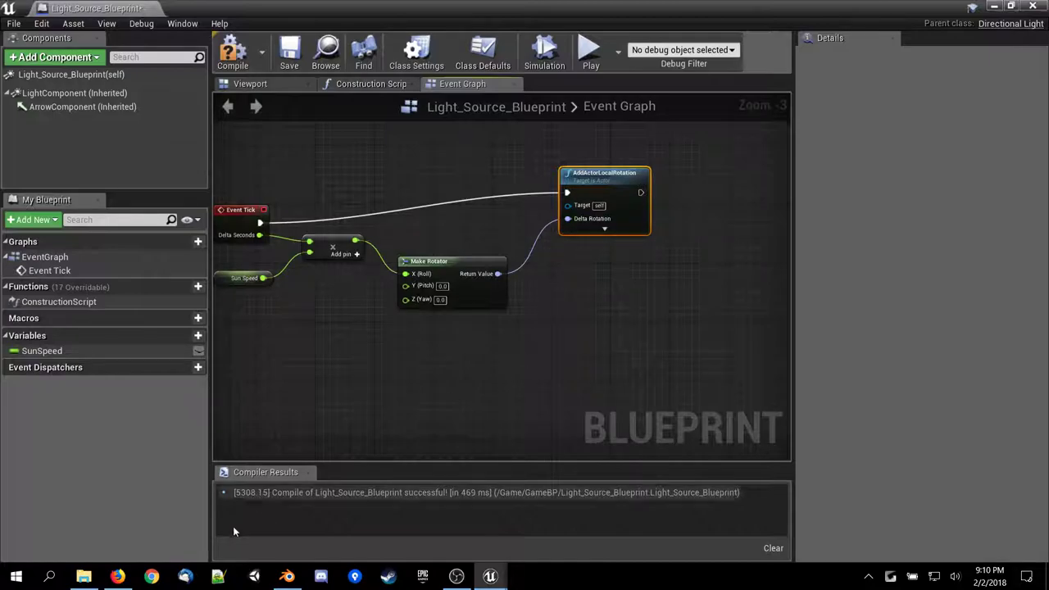
left_click(118, 576)
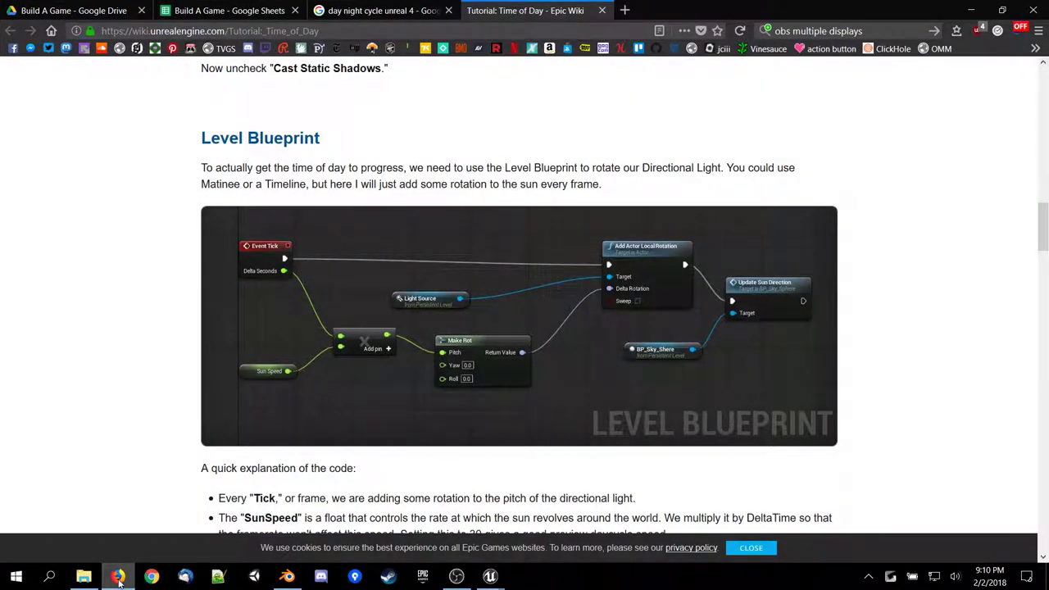
left_click(118, 576)
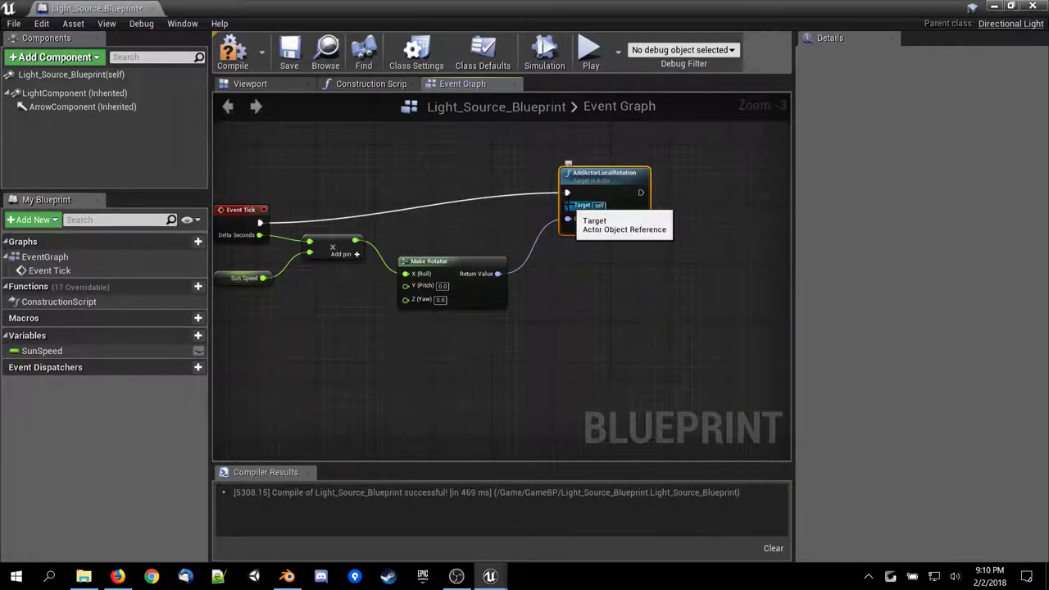
left_click_drag(567, 205, 476, 224)
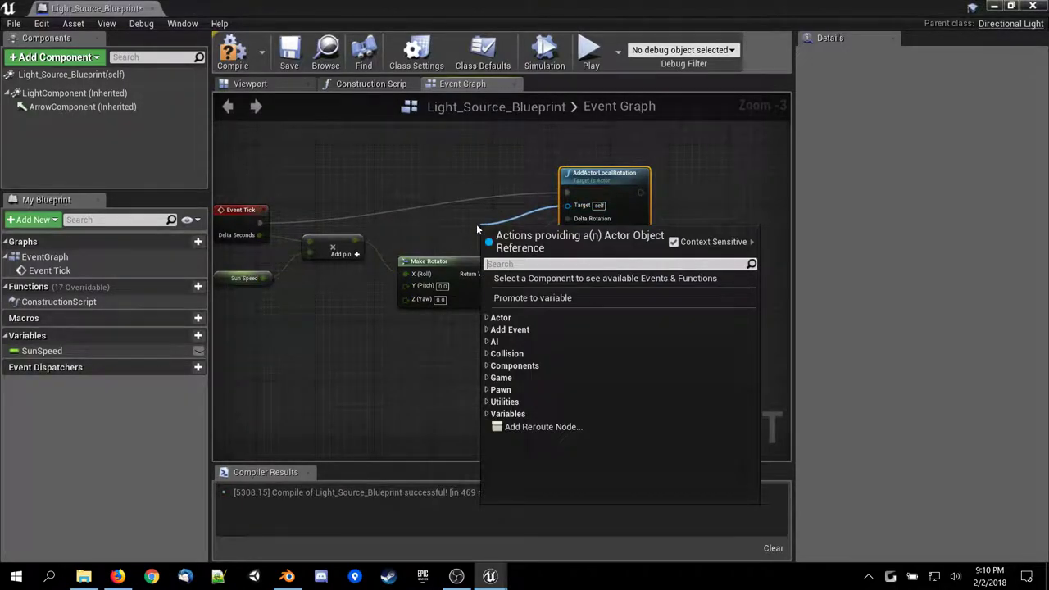
type("light")
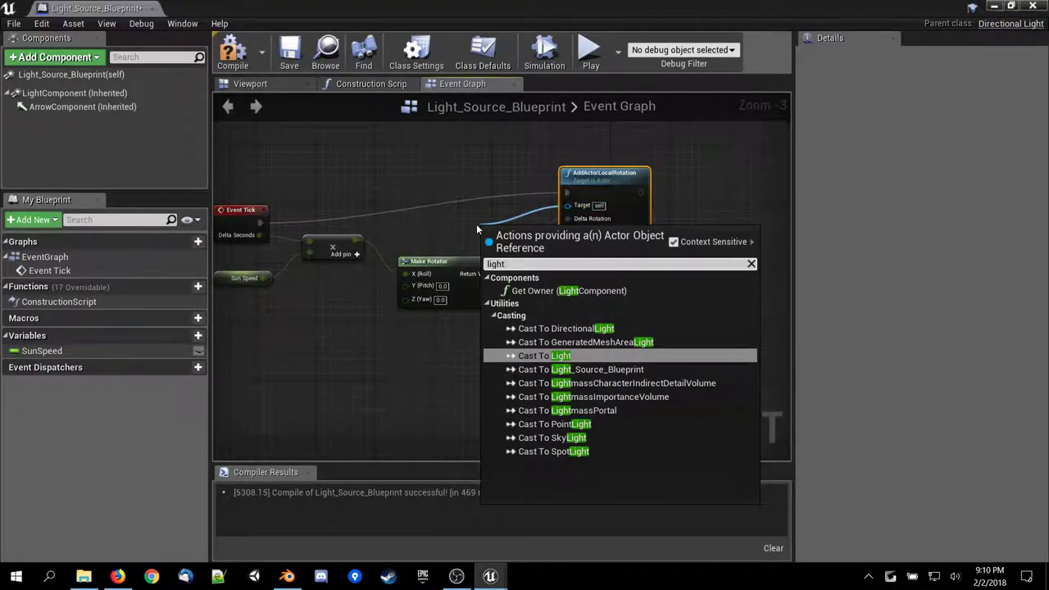
type("so")
key("BackSpace")
key("BackSpace")
key("BackSpace")
key("BackSpace")
key("BackSpace")
key("BackSpace")
key("BackSpace")
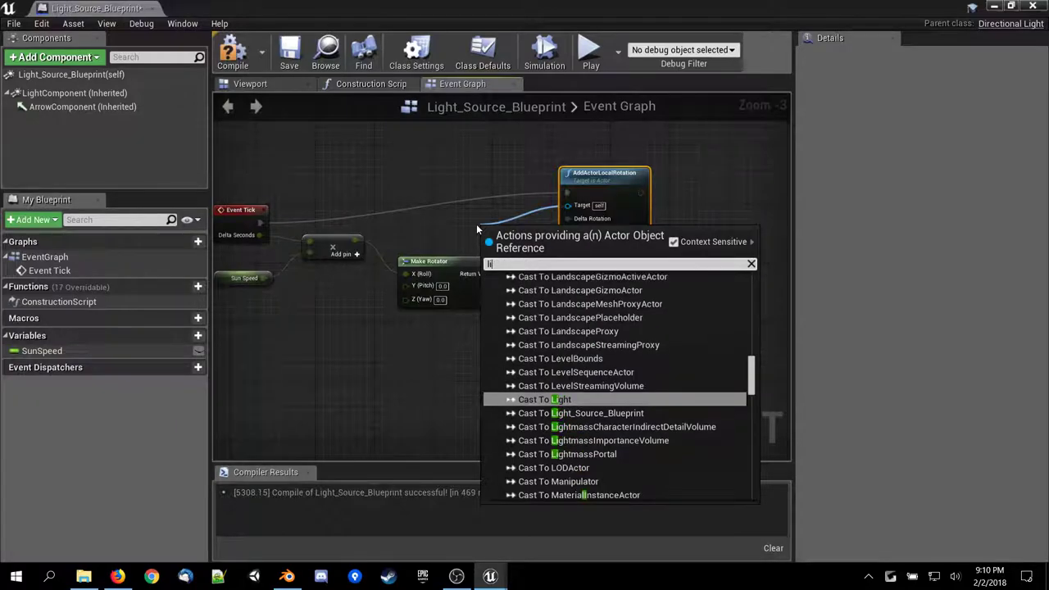
Recheck the Firefox diagram, promote AddActorLocalRotation's Target input to a variable, and place its getter above the Make Rotator node.
left_click(119, 576)
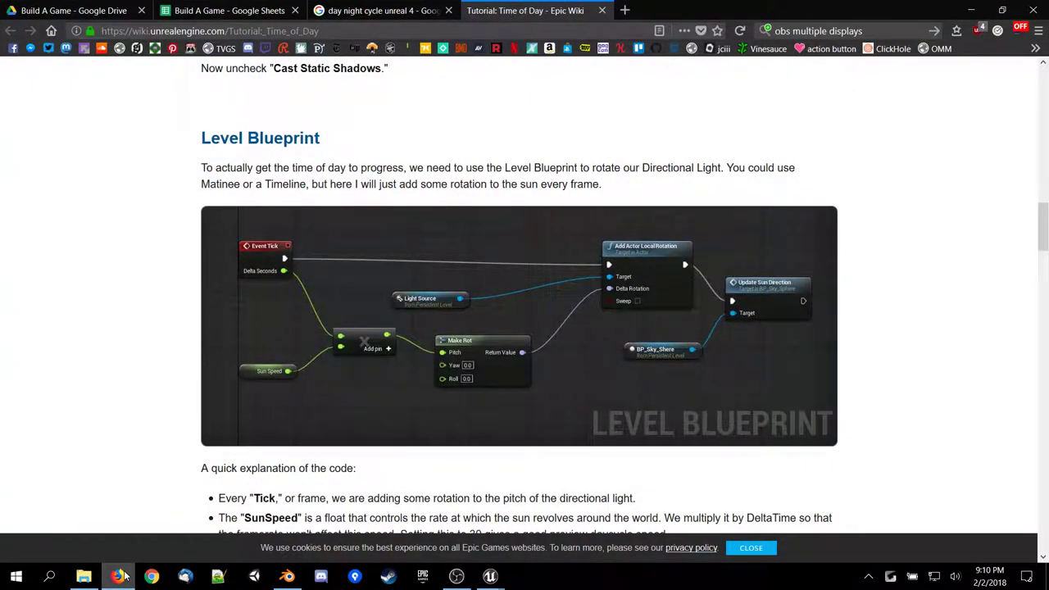
left_click(119, 576)
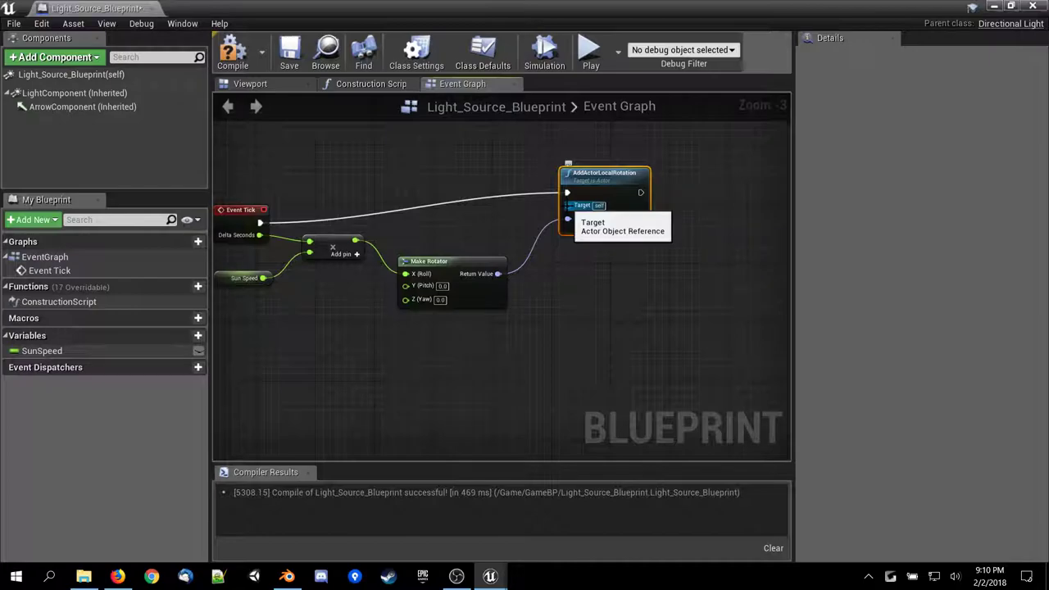
right_click(569, 209)
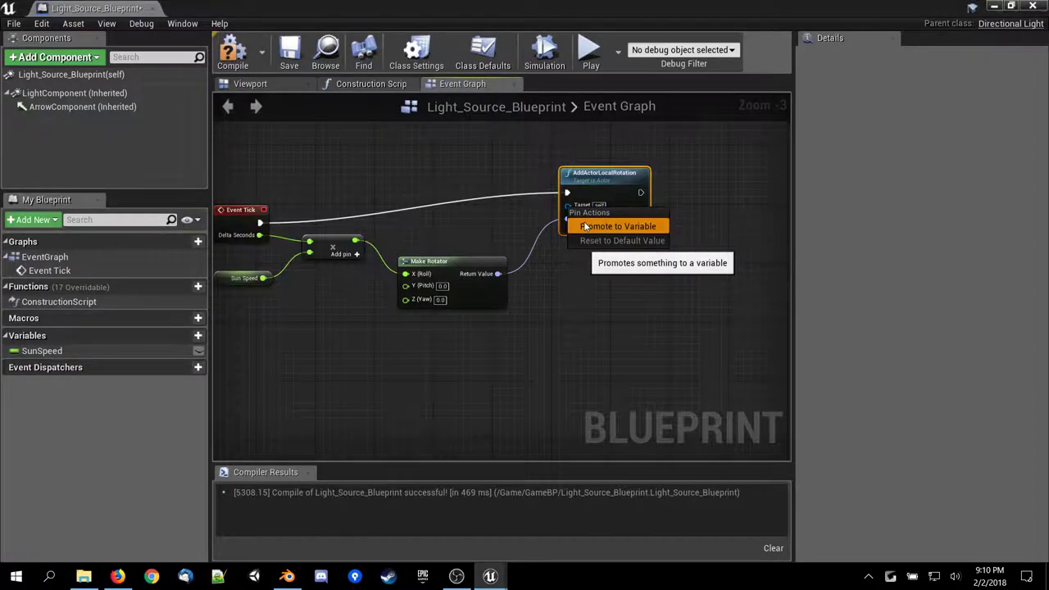
left_click(610, 222)
left_click_drag(501, 175, 461, 230)
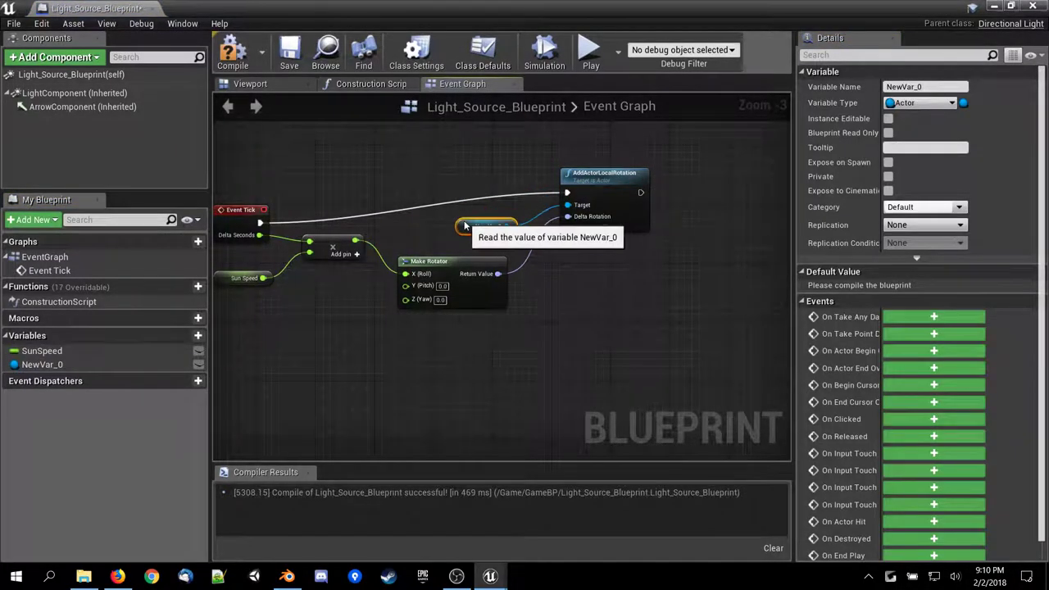
Check NewVar_0's type and replication options, then delete its getter node from AddActorLocalRotation's Target input.
left_click(919, 102)
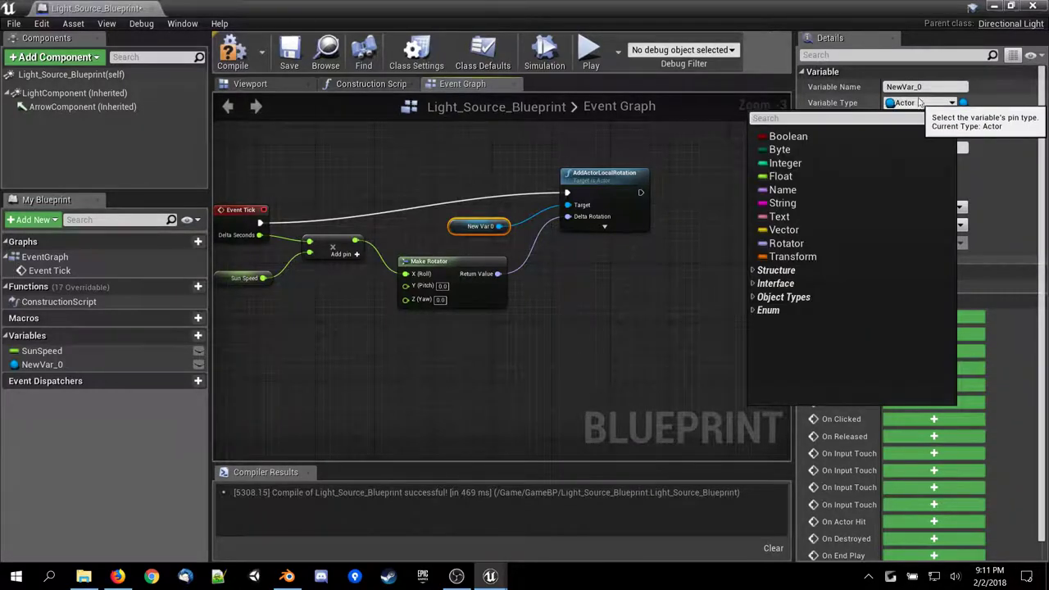
left_click(934, 86)
left_click(934, 86)
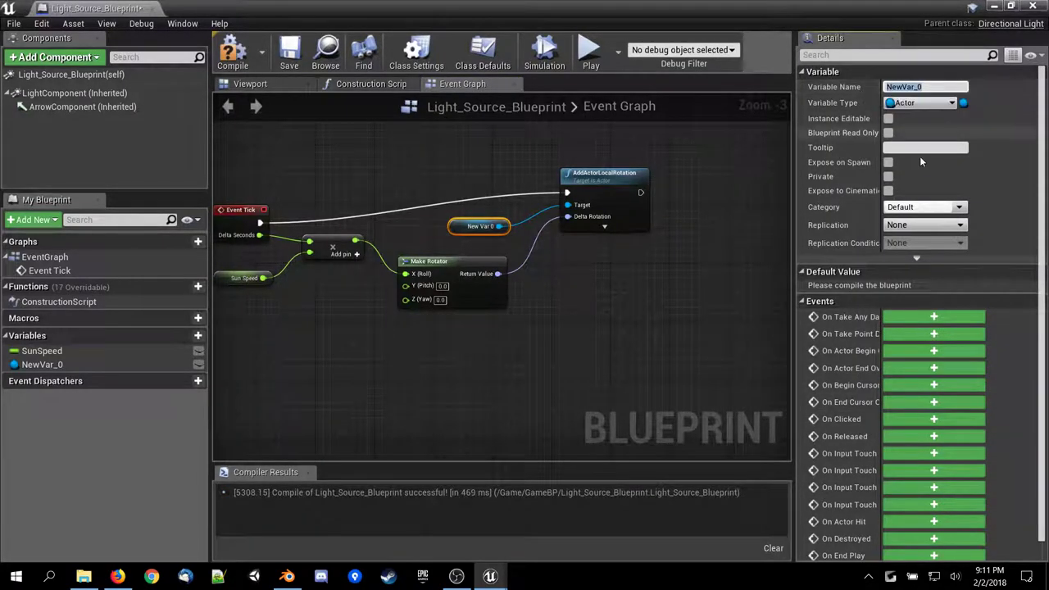
left_click(959, 226)
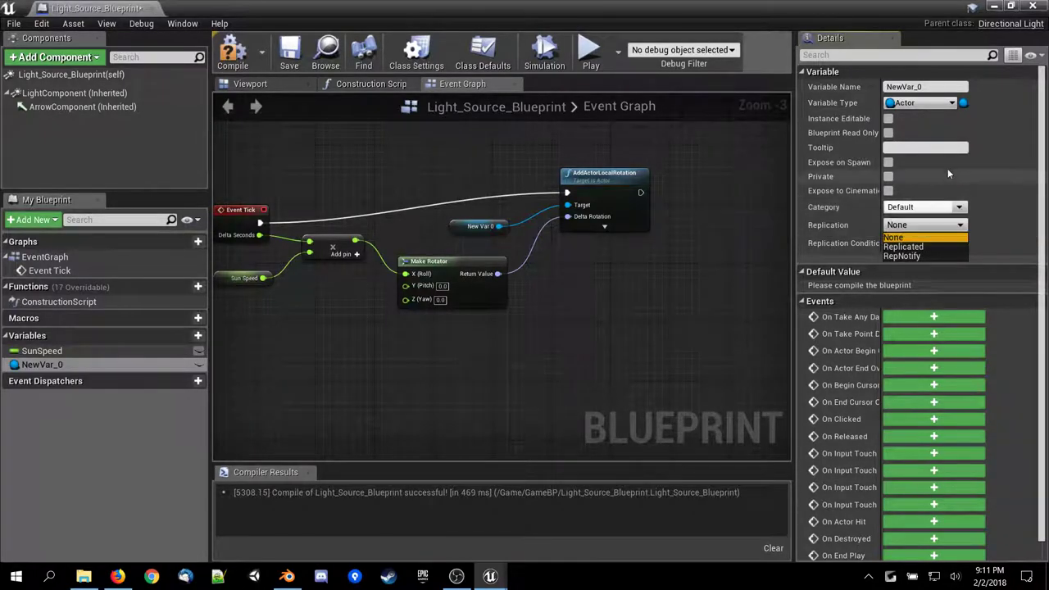
scroll(968, 227, "down", 1)
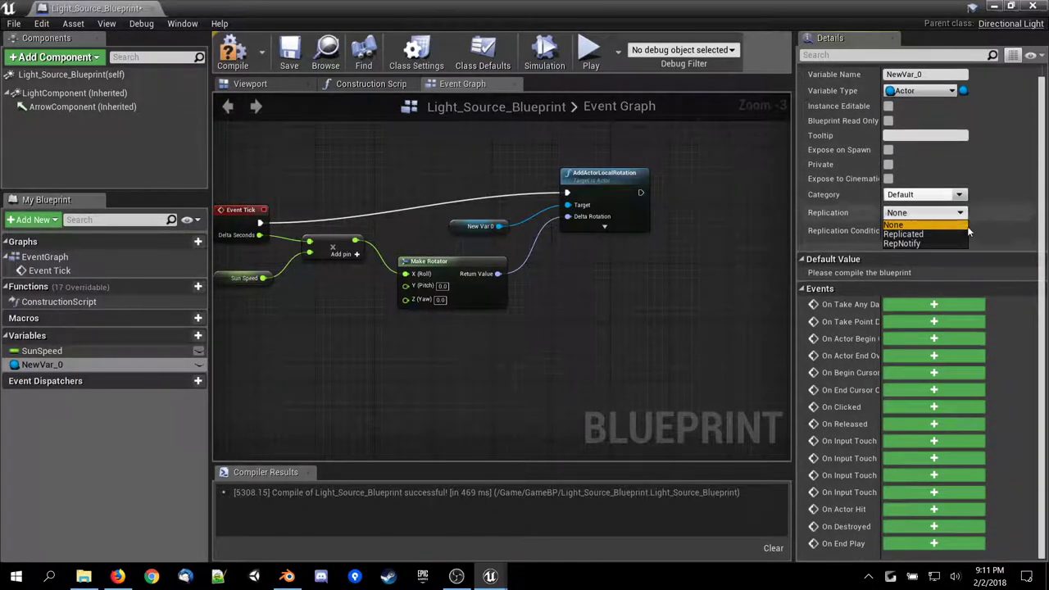
left_click(457, 226)
key("Delete")
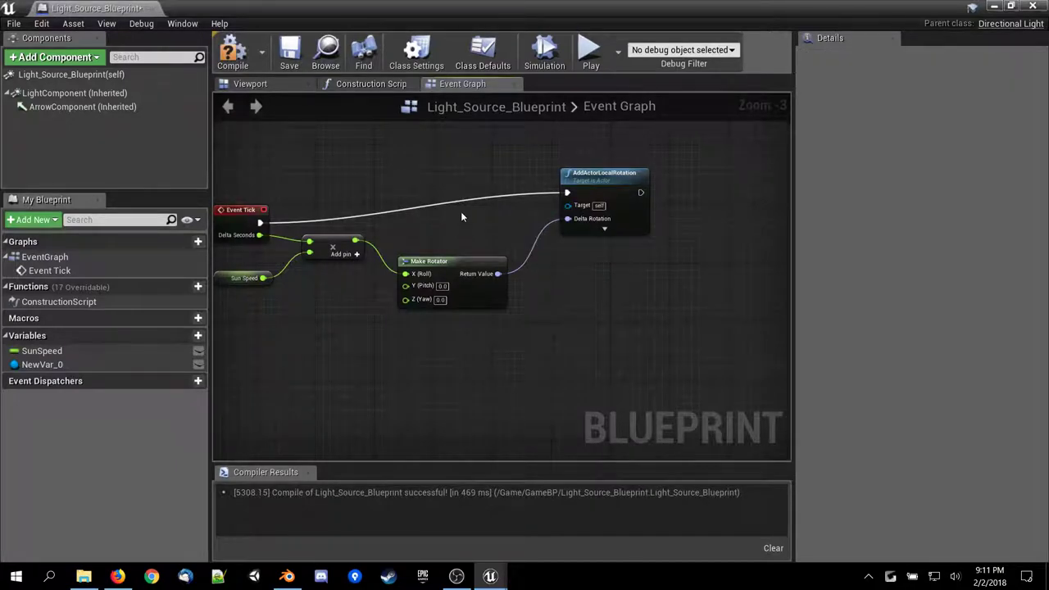
Switch to the Time of Day tutorial in Firefox and reread the Level Blueprint diagram and code explanation.
left_click(118, 576)
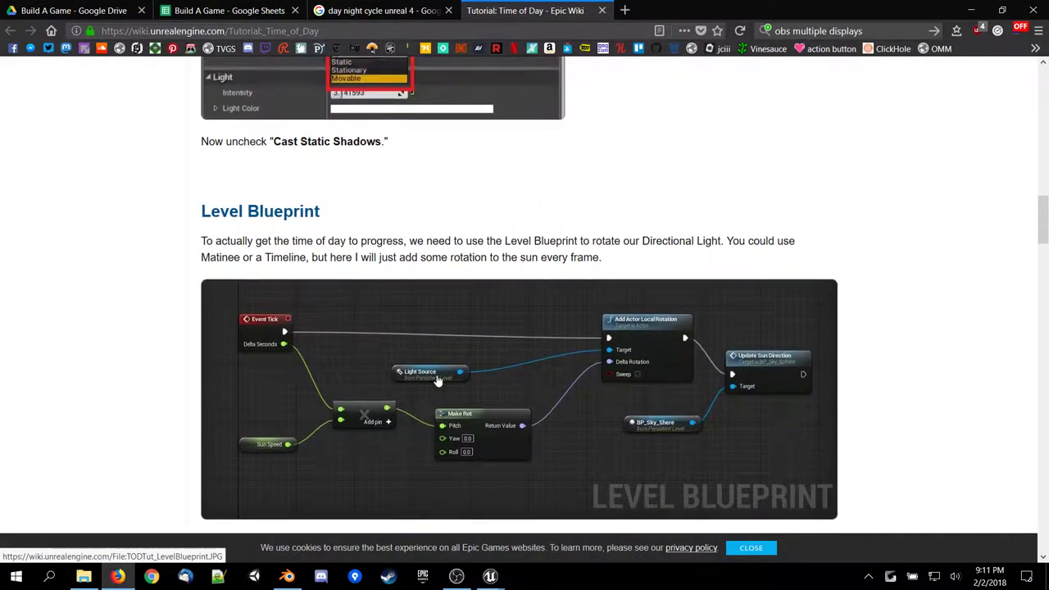
scroll(437, 381, "up", 3)
scroll(437, 381, "down", 7)
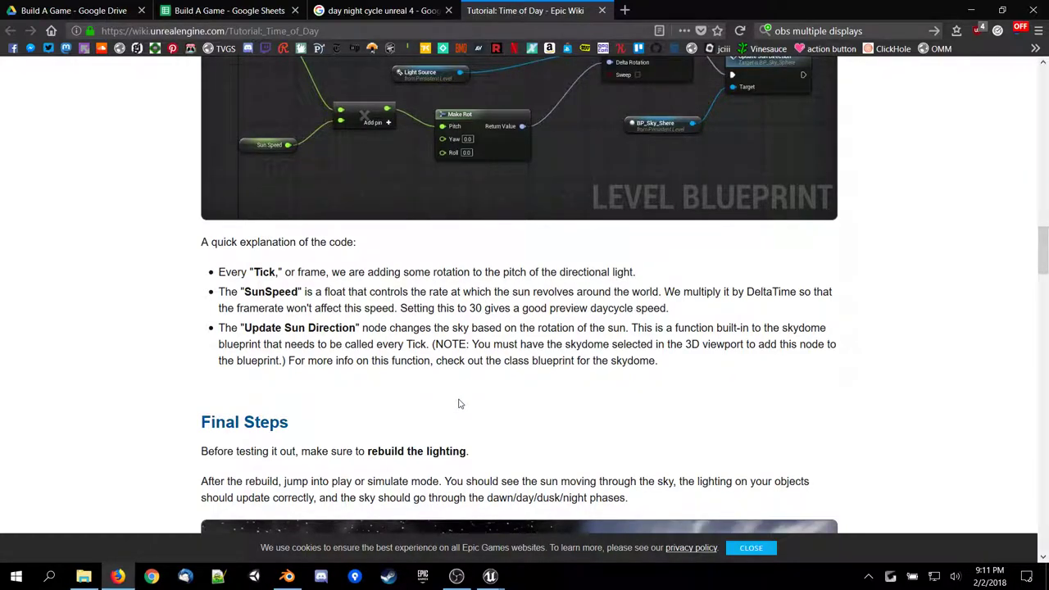
scroll(459, 403, "up", 3)
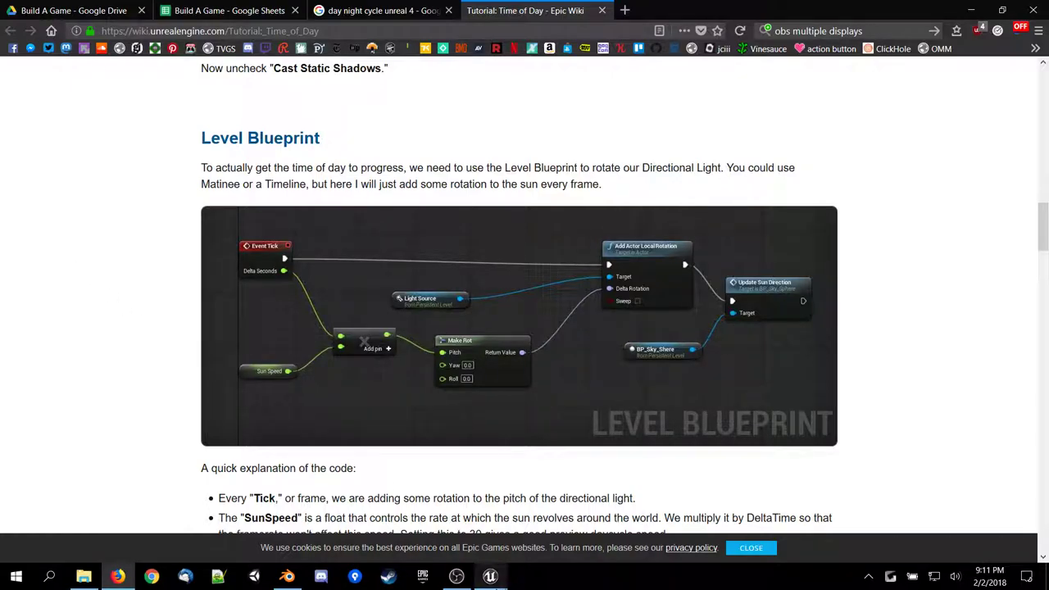
Return to Light_Source_Blueprint in Unreal, compile it, and minimize its editor to show the level.
mouse_move(490, 576)
left_click(569, 516)
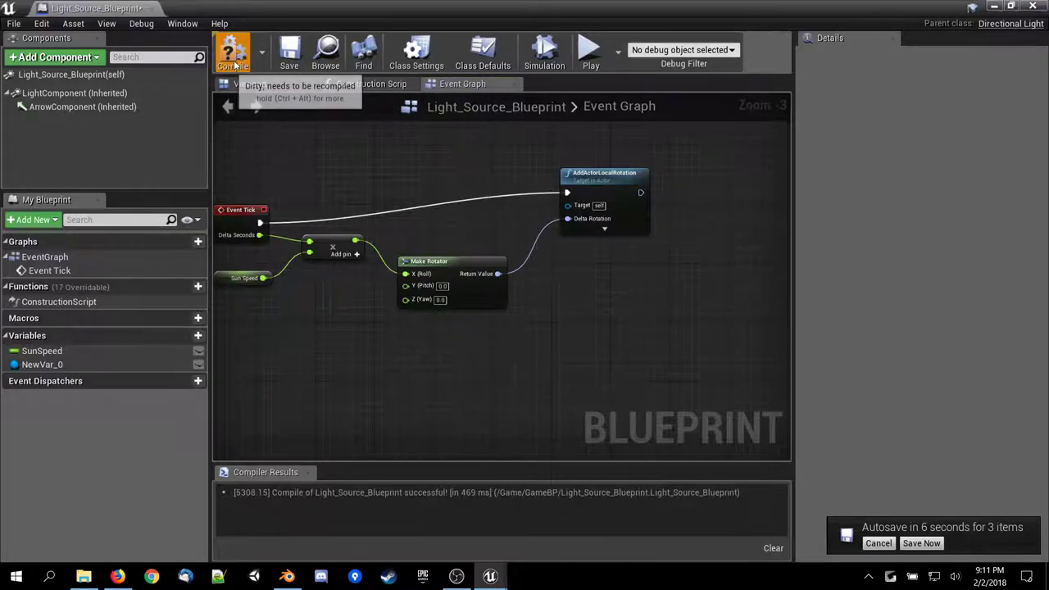
left_click(993, 5)
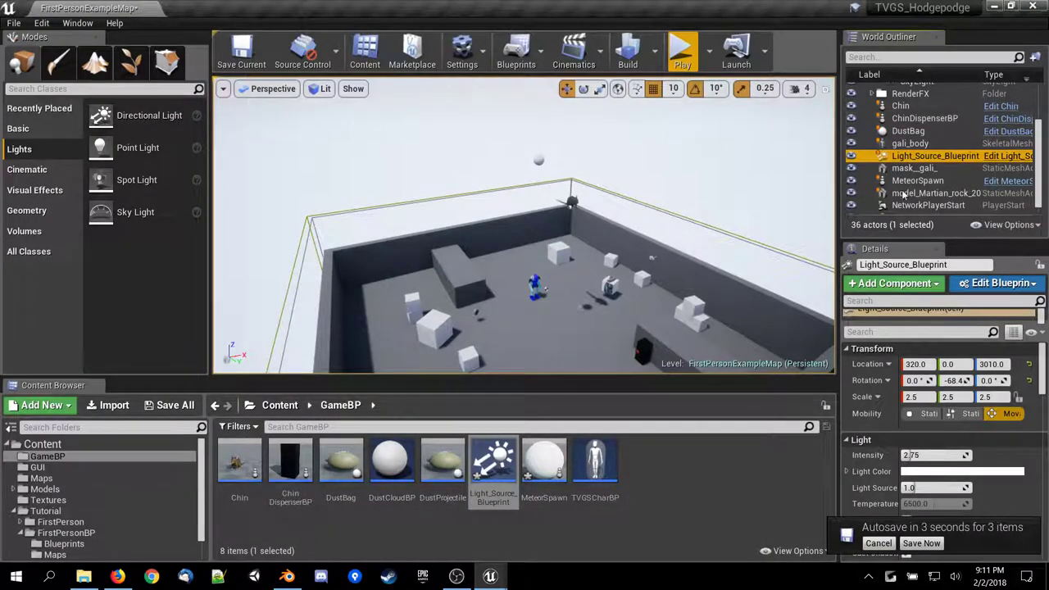
Place a second Light_Source_Blueprint instance in the level above the arena, then delete it.
scroll(916, 150, "up", 3)
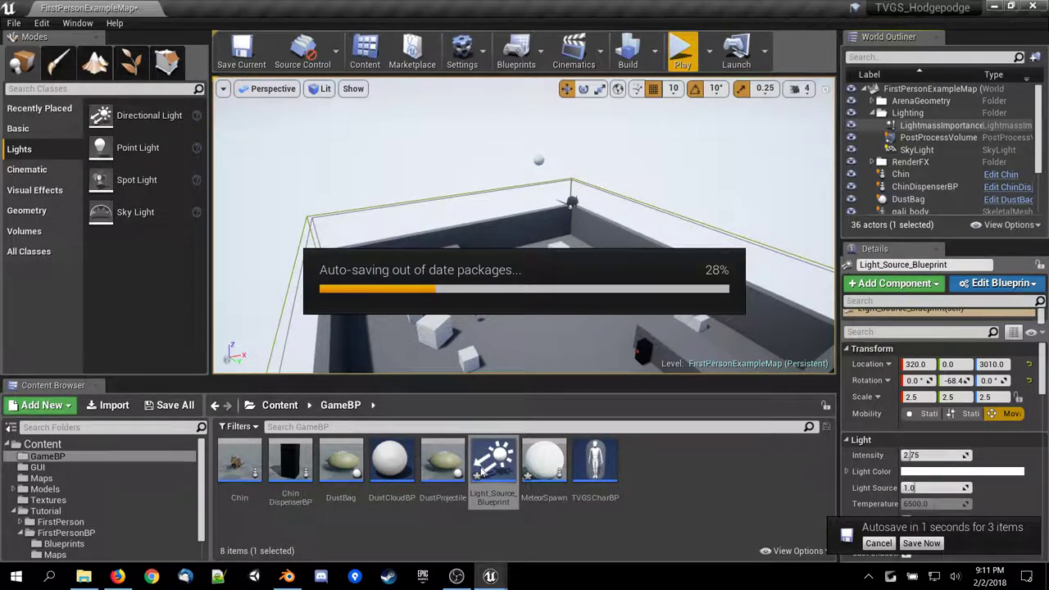
left_click_drag(482, 471, 645, 177)
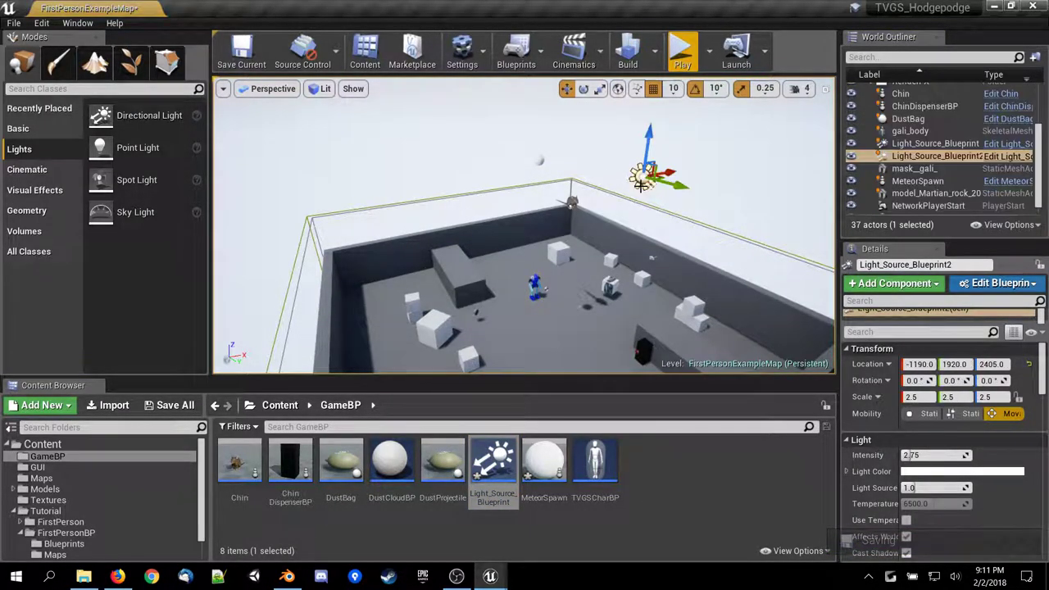
left_click(934, 143)
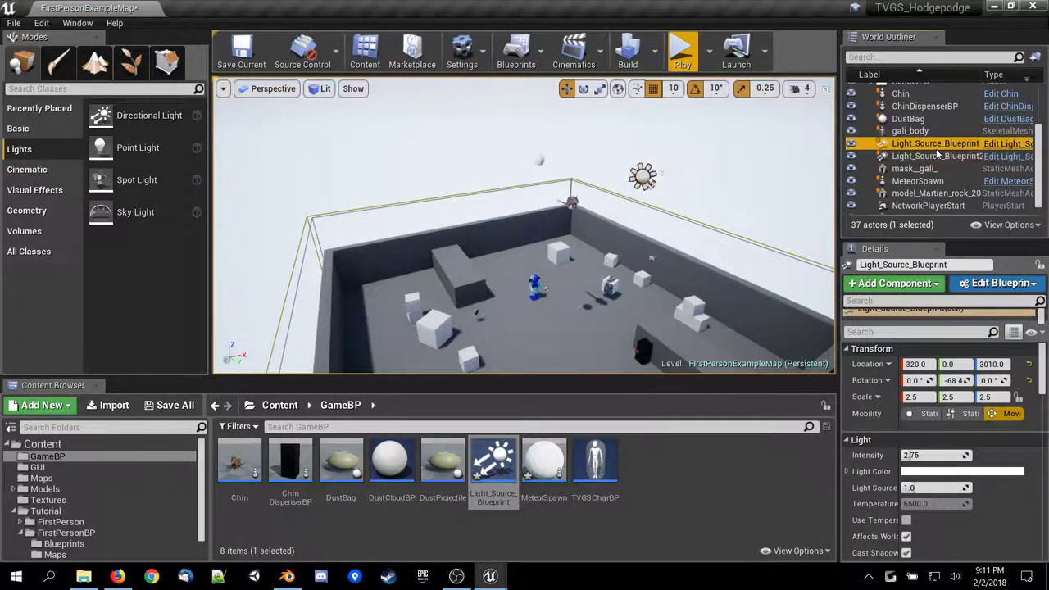
left_click(935, 155)
key("Delete")
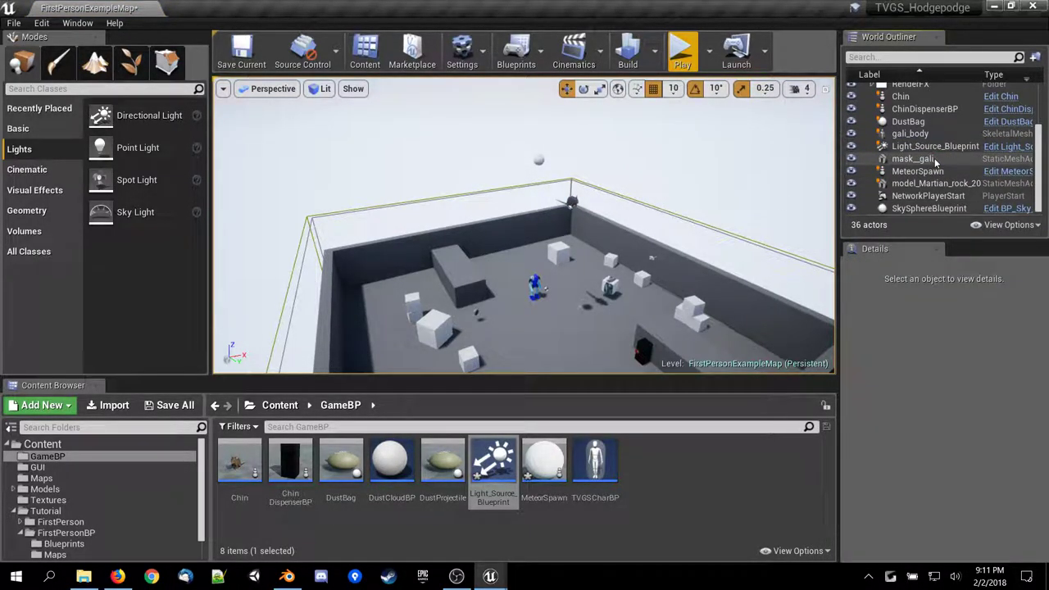
Focus the viewport on the Light_Source_Blueprint actor and leave it selected.
left_click(934, 146)
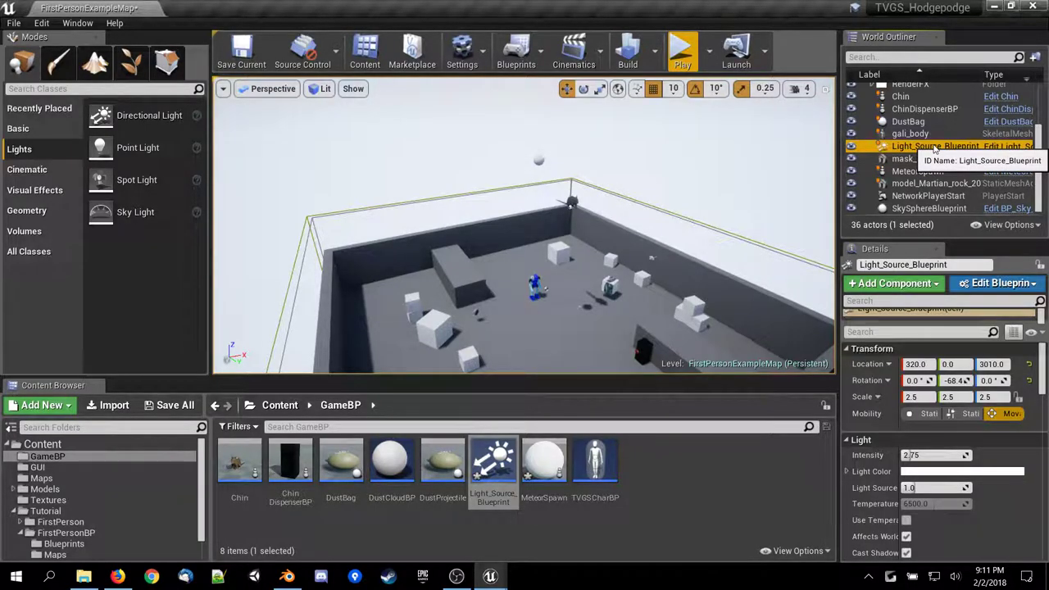
double_click(933, 147)
scroll(977, 165, "up", 3)
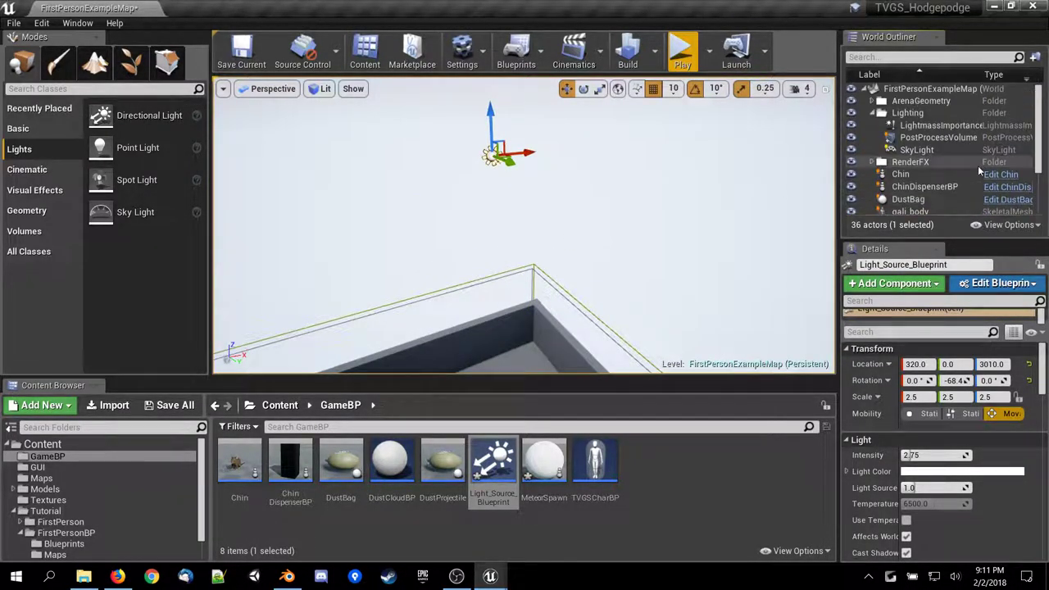
scroll(973, 166, "down", 3)
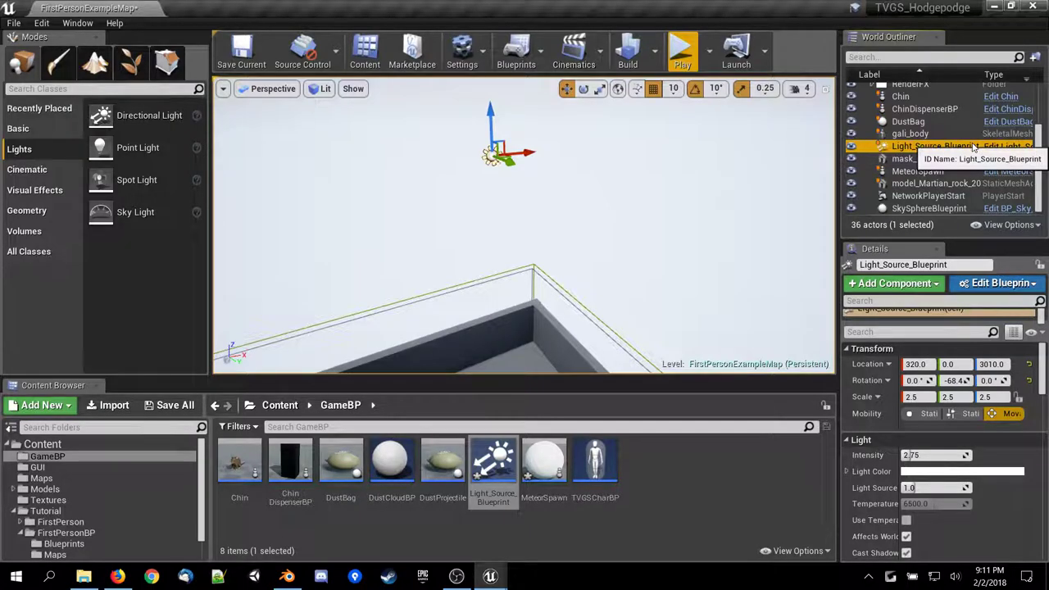
left_click(929, 121)
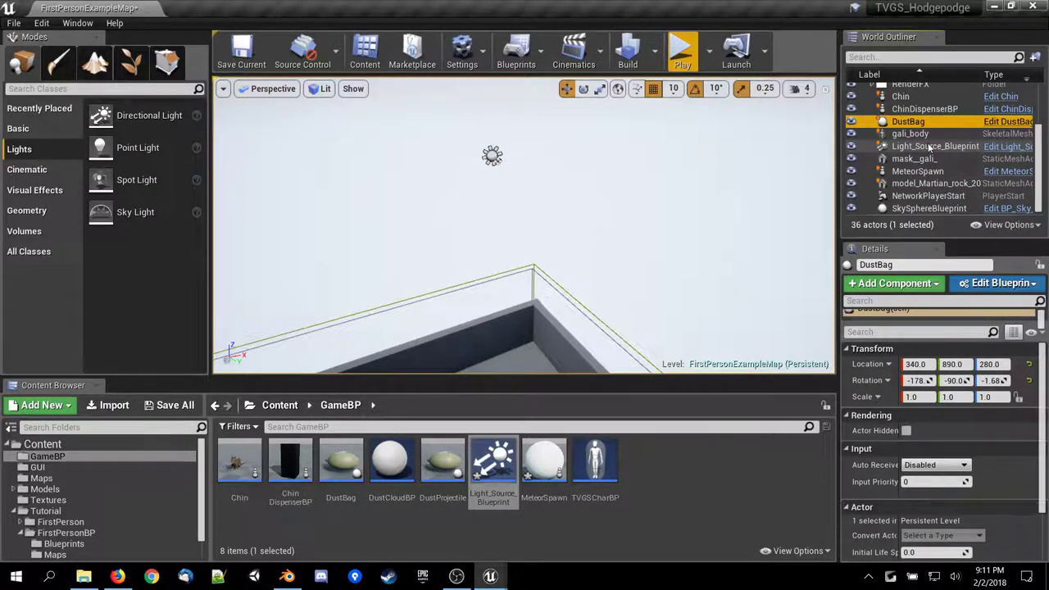
left_click(928, 146)
scroll(928, 139, "up", 3)
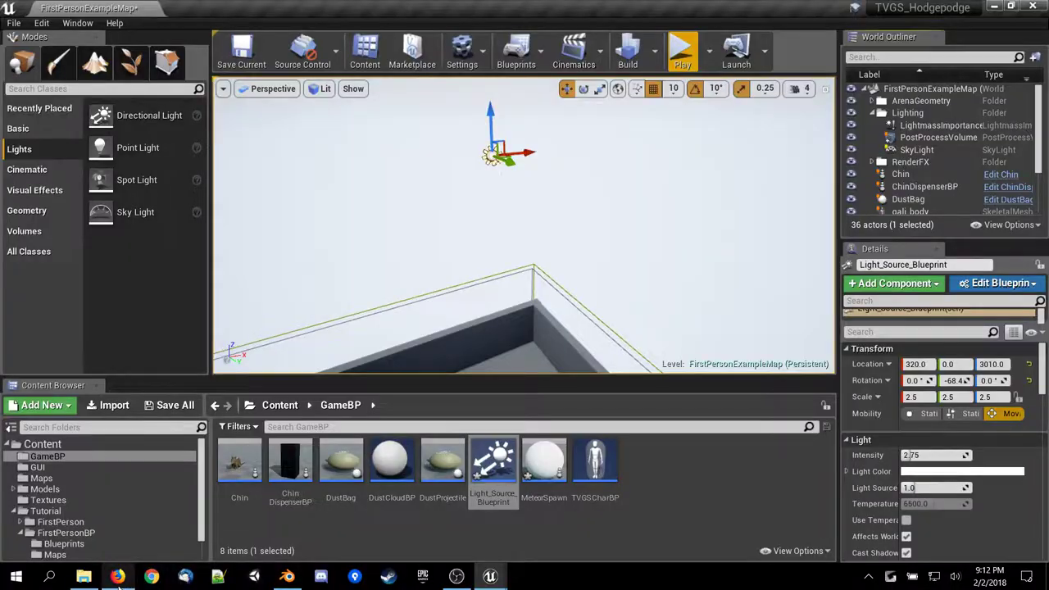
Check the SunSpeed advice in the Firefox tutorial and set the SunSpeed variable's default value to 30 in Light_Source_Blueprint.
left_click(118, 577)
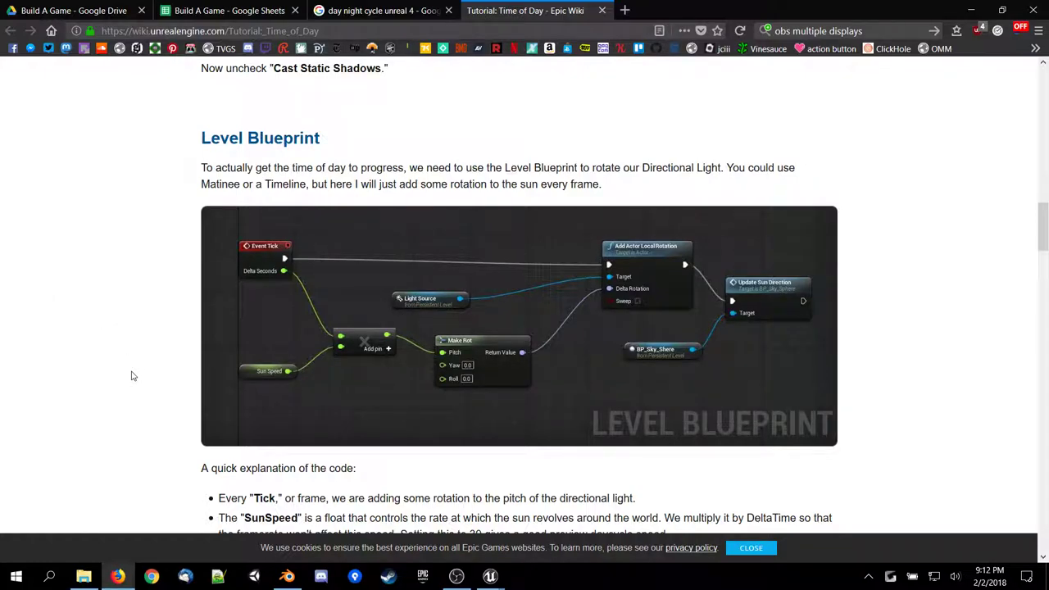
scroll(133, 376, "down", 1)
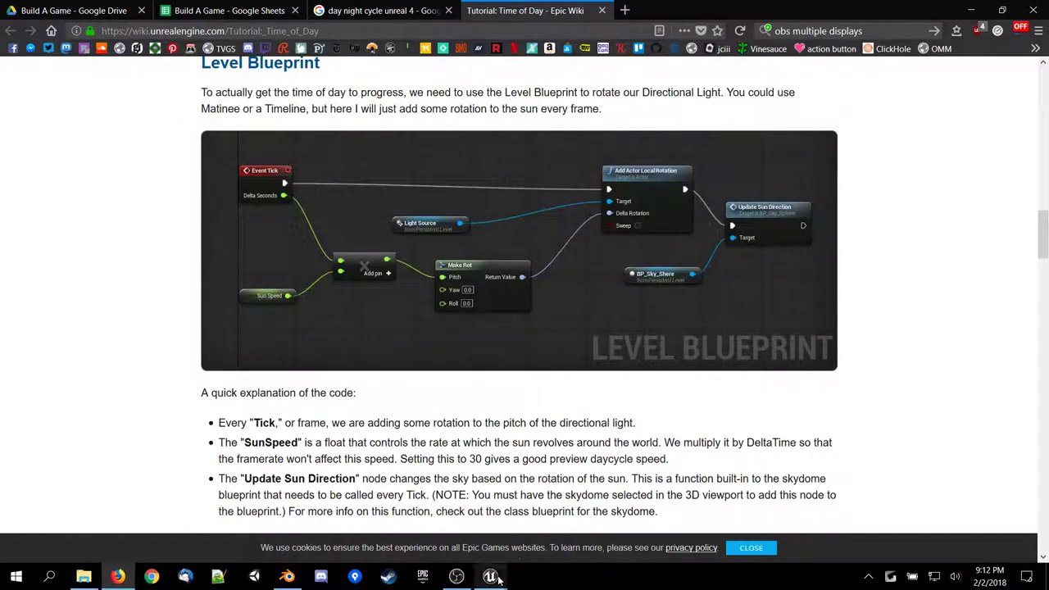
mouse_move(490, 576)
left_click(548, 534)
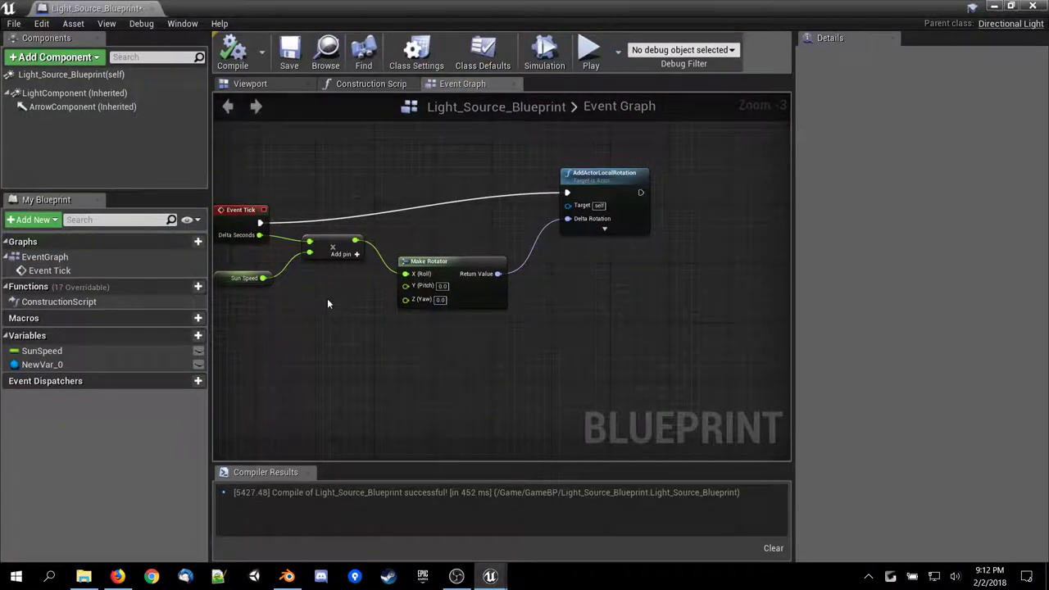
left_click(236, 276)
left_click(899, 317)
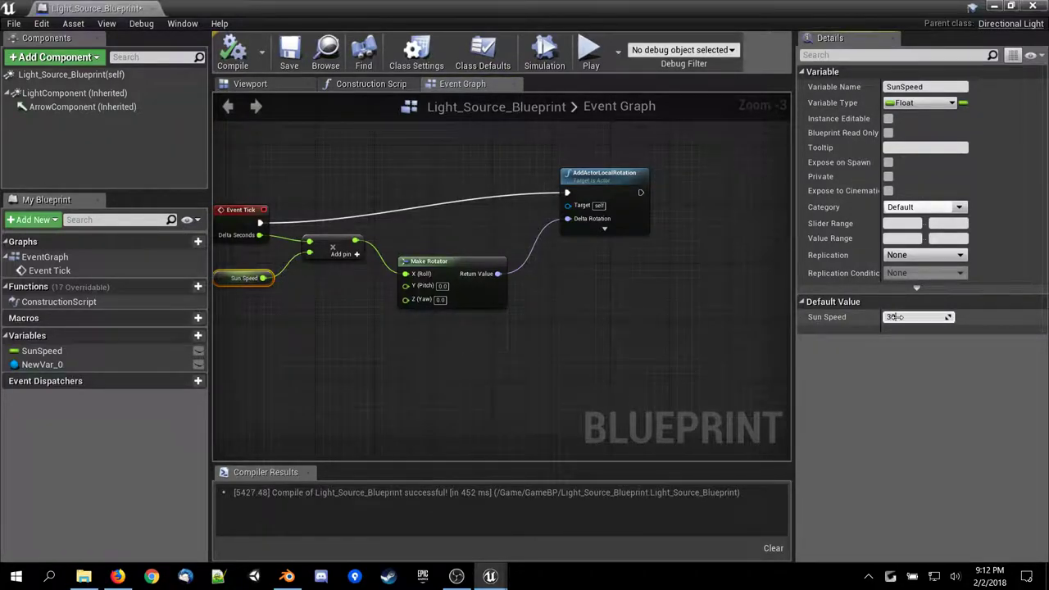
left_click(993, 6)
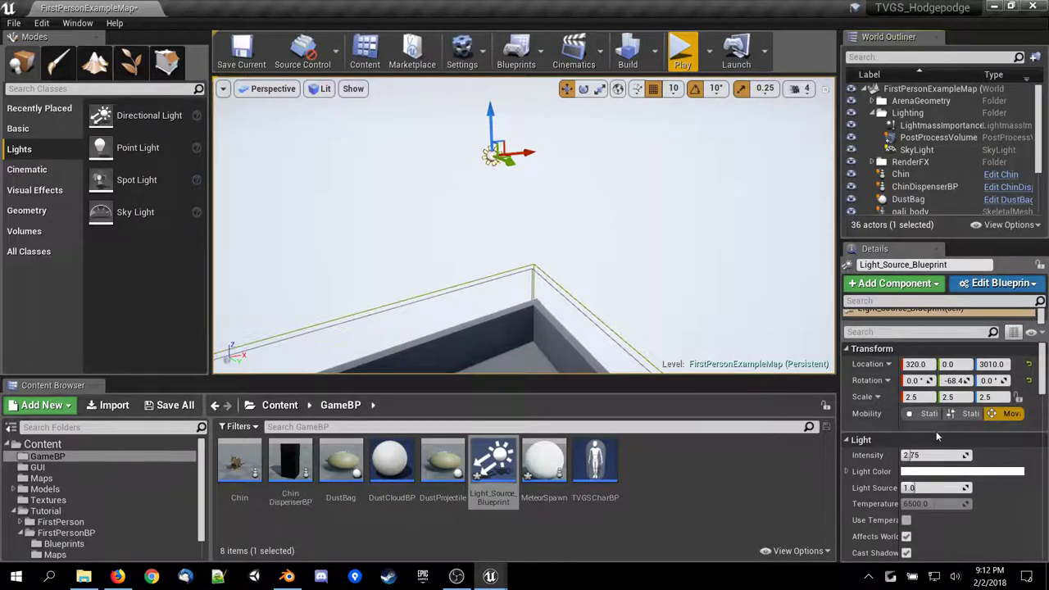
Examine the selected light's properties and where Light_Source_Blueprint sits among the level's actors.
scroll(934, 431, "down", 5)
scroll(926, 427, "up", 3)
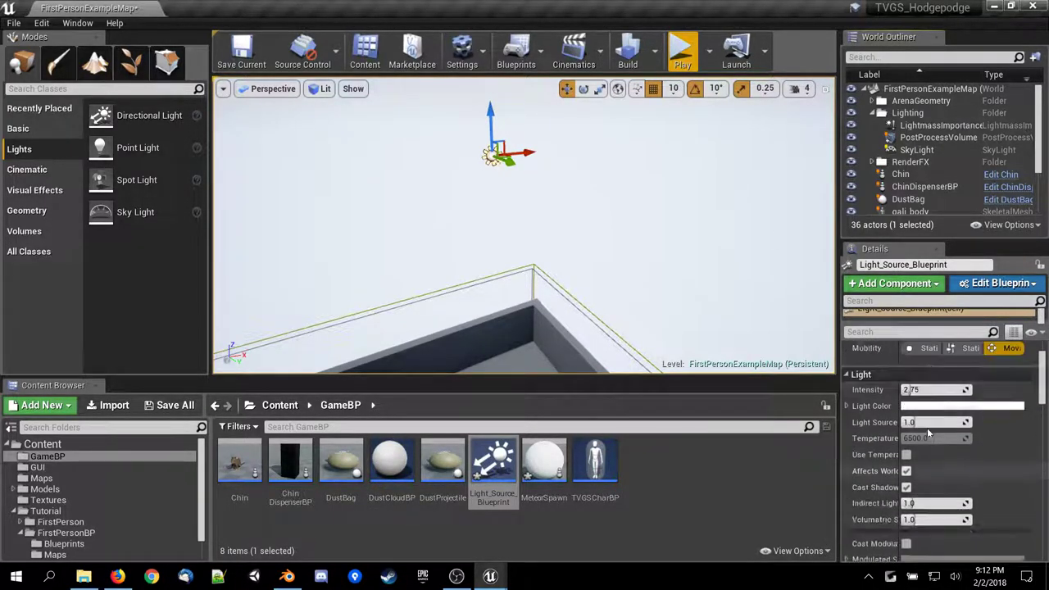
scroll(926, 428, "up", 2)
scroll(973, 209, "down", 1)
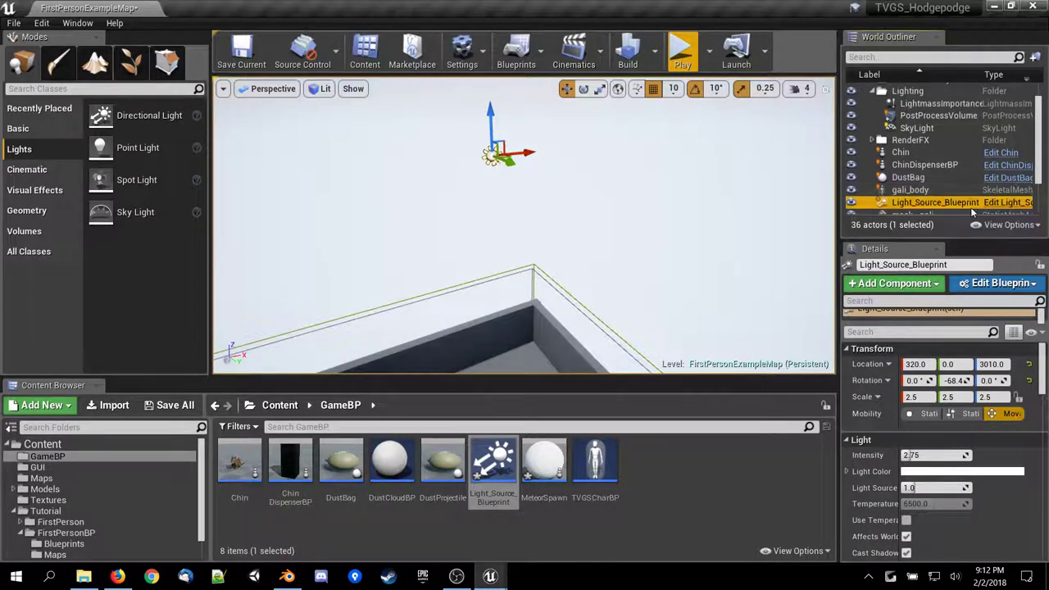
scroll(971, 210, "down", 2)
scroll(960, 206, "up", 4)
scroll(942, 198, "down", 3)
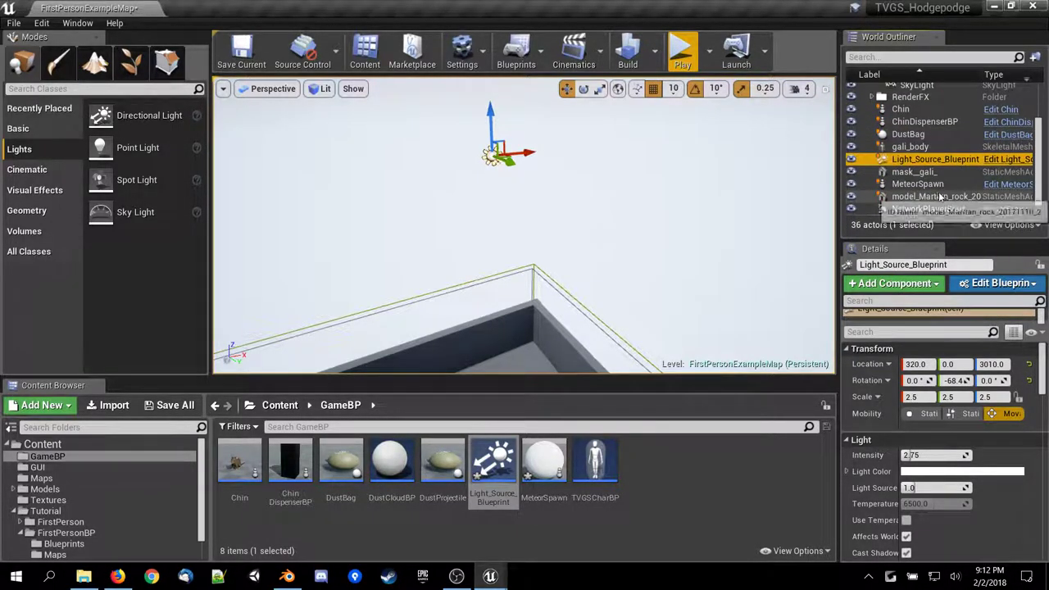
Move the Light_Source_Blueprint actor into the Lighting folder of the World Outliner.
left_click_drag(934, 160, 882, 161)
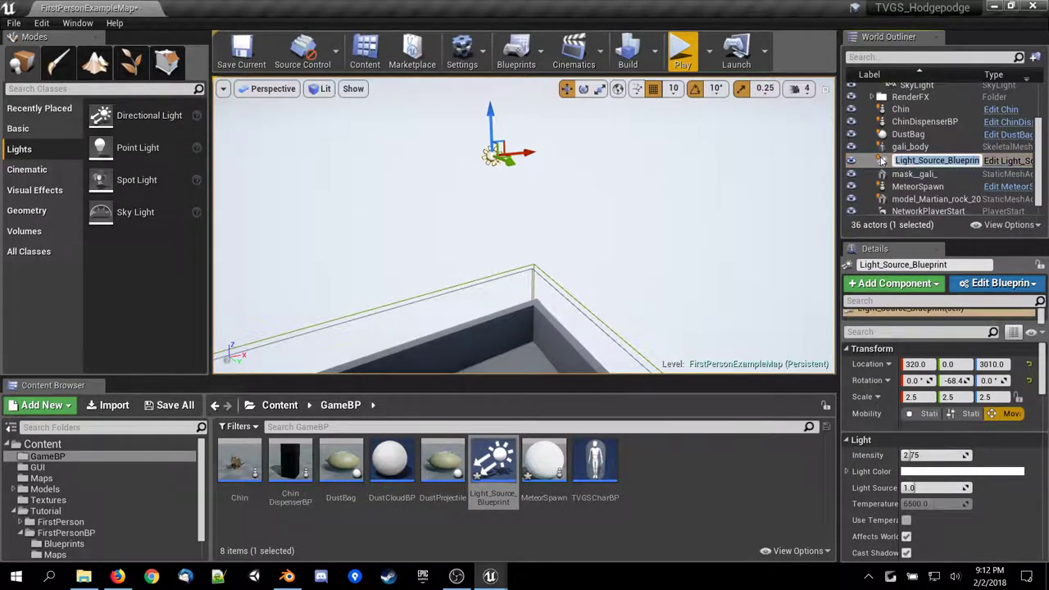
scroll(908, 173, "up", 3)
scroll(909, 174, "down", 2)
scroll(905, 176, "up", 1)
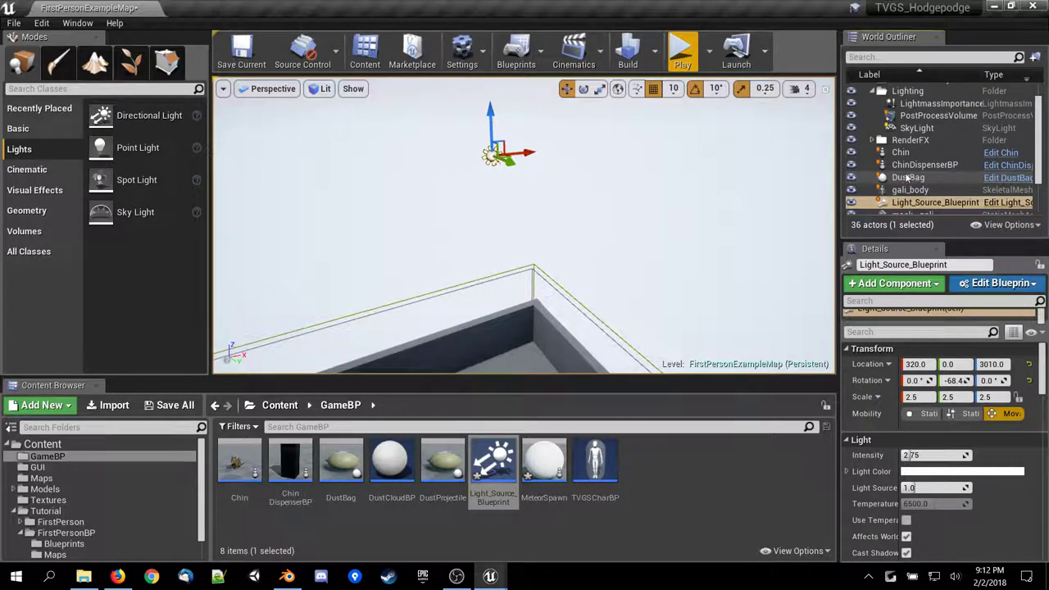
left_click_drag(880, 204, 897, 106)
left_click_drag(902, 95, 904, 93)
scroll(913, 156, "down", 1)
scroll(913, 160, "up", 3)
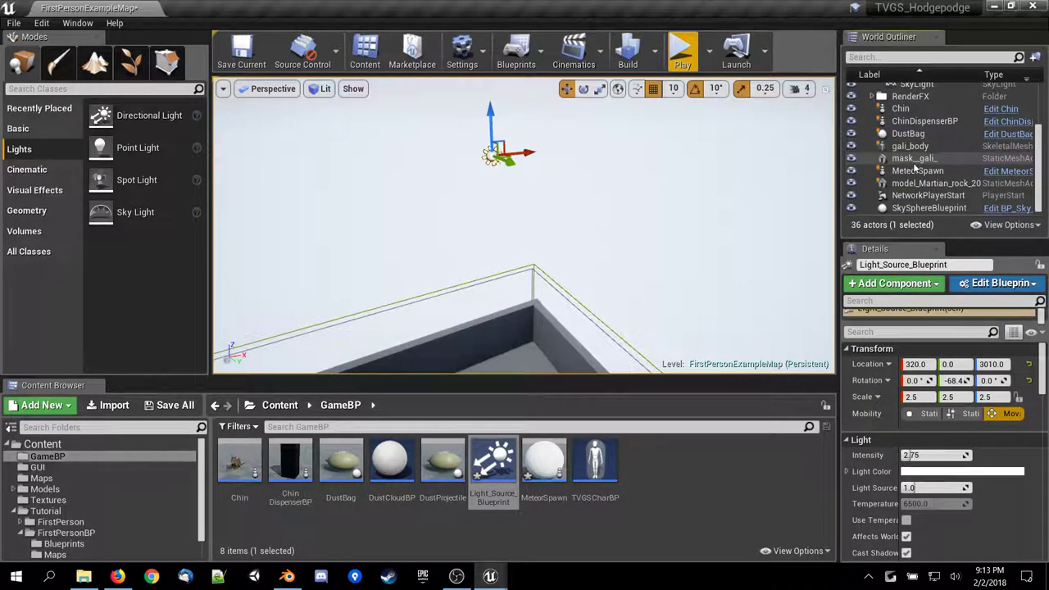
Select Light_Source_Blueprint inside the Lighting folder and save FirstPersonExampleMap.
left_click(917, 127)
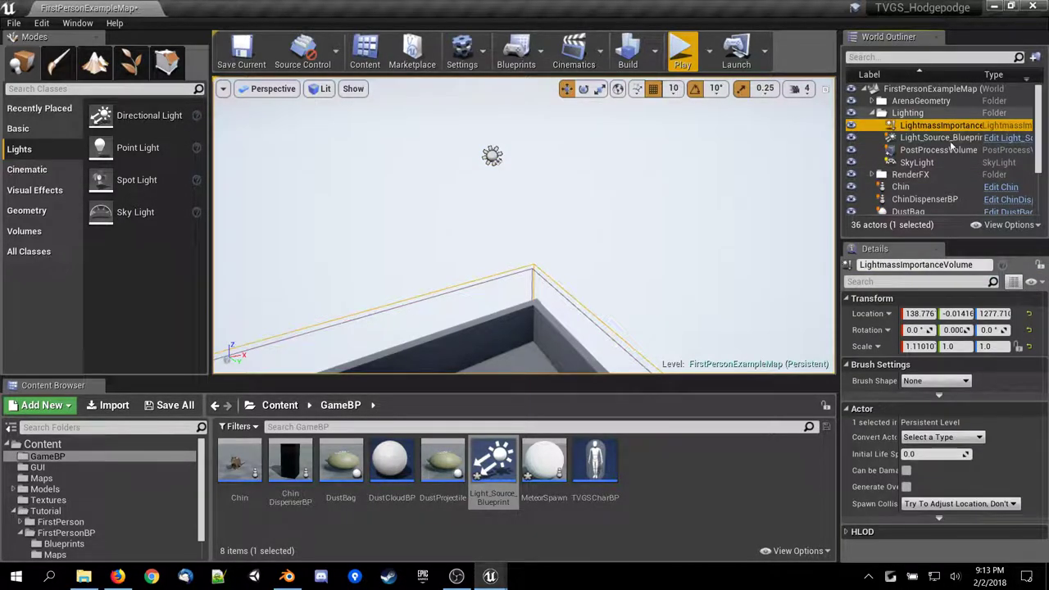
left_click(930, 137)
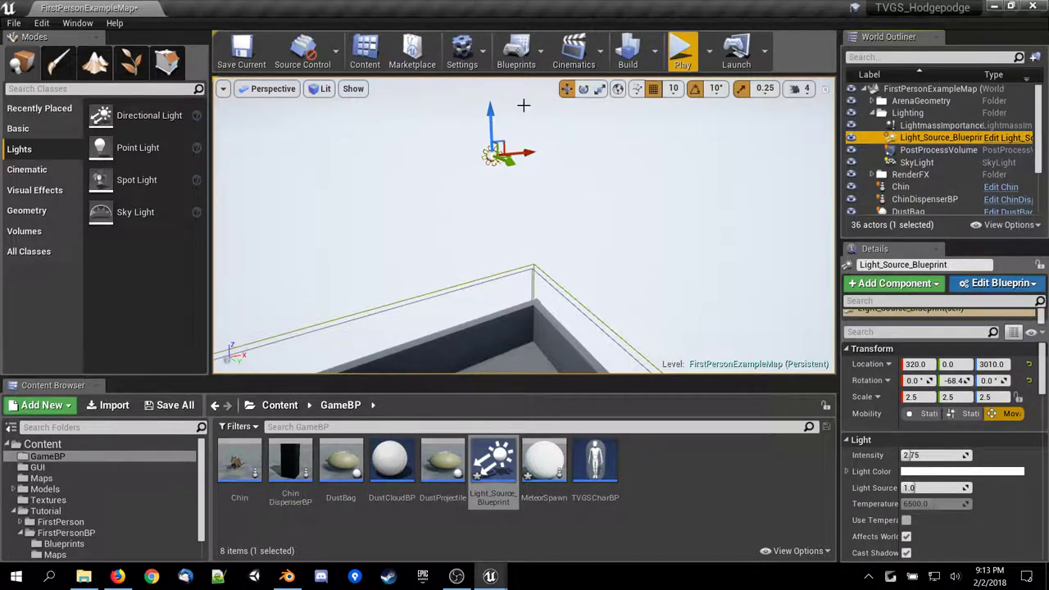
key("ctrl+s")
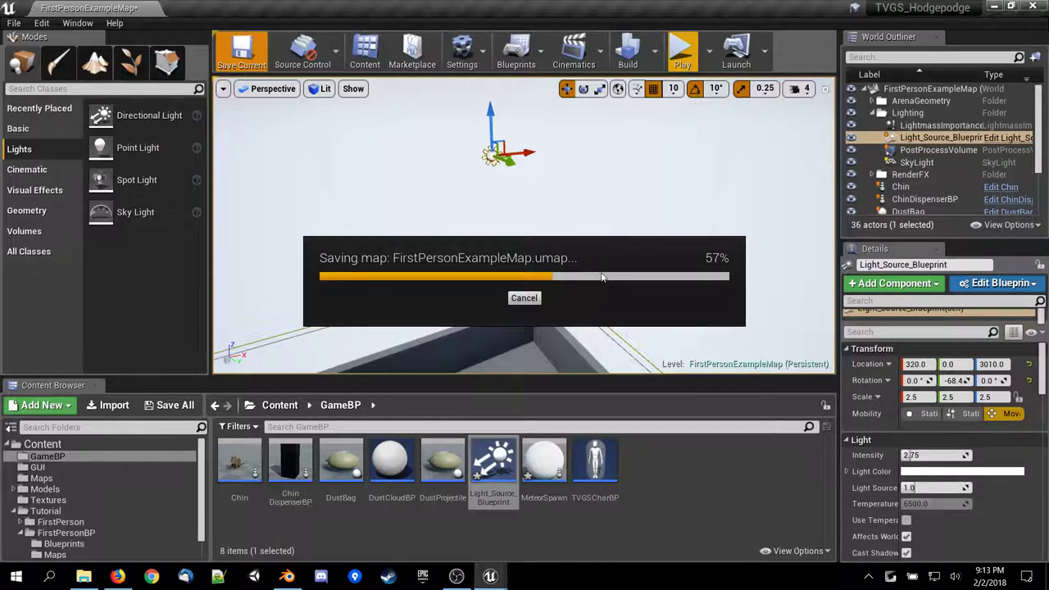
Try a different Y rotation for the selected Light_Source_Blueprint actor and undo the change.
scroll(574, 256, "down", 2)
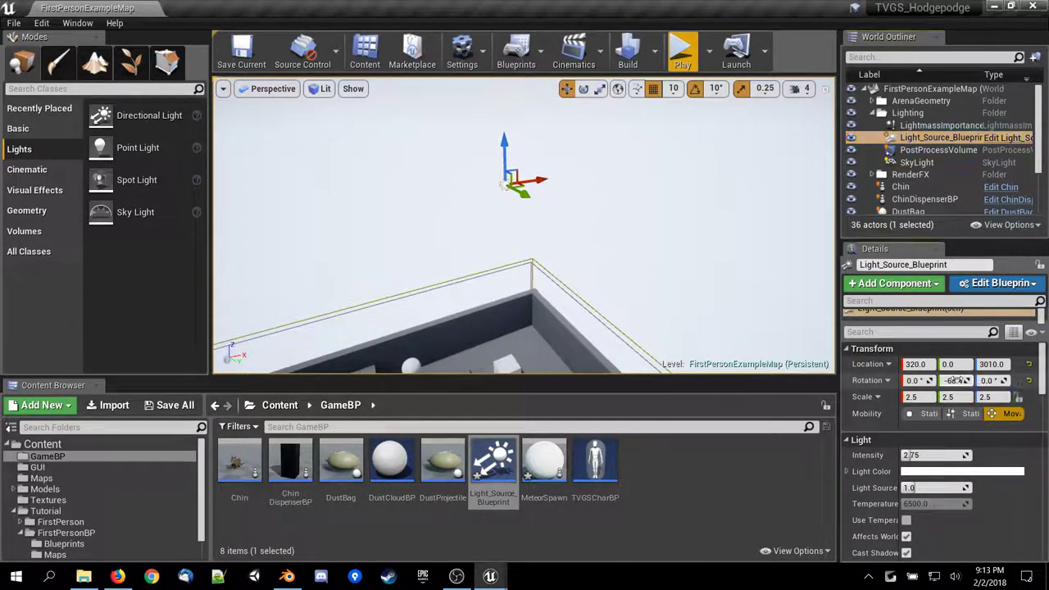
left_click_drag(956, 378, 956, 379)
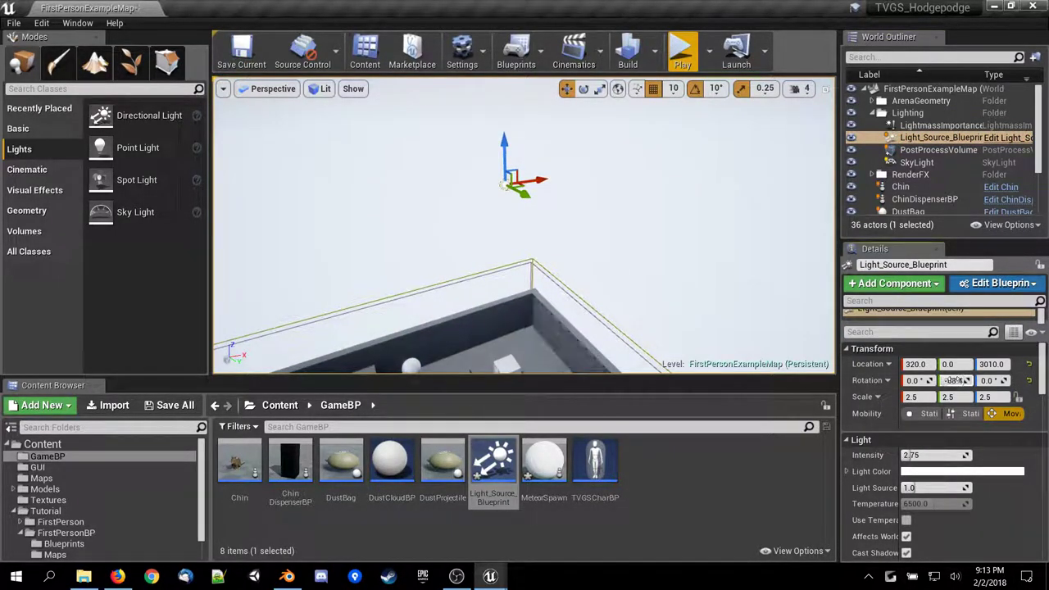
key("ctrl+z")
scroll(622, 279, "down", 3)
right_click_drag(614, 255, 770, 278)
key("w")
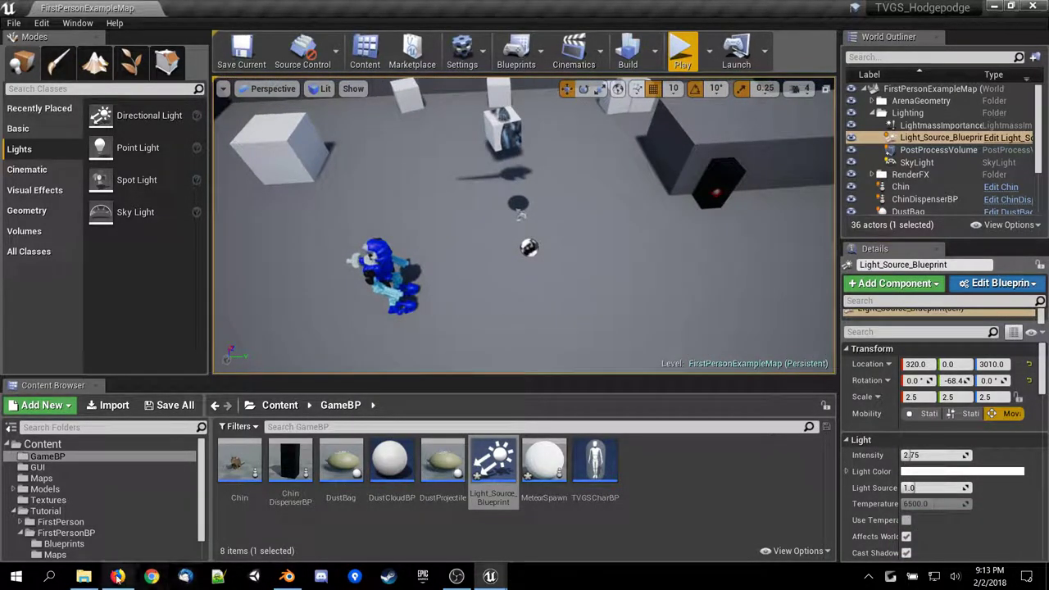
Switch to the Time of Day tutorial in Firefox and review it from the introduction through Sun Lamp Settings to the Level Blueprint graph.
left_click(118, 575)
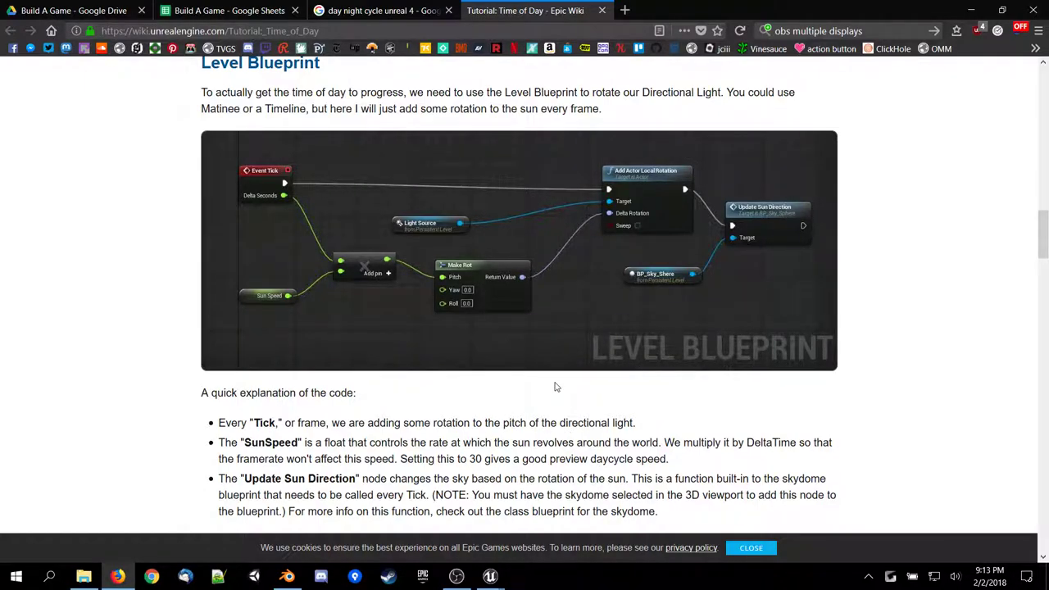
scroll(555, 386, "up", 15)
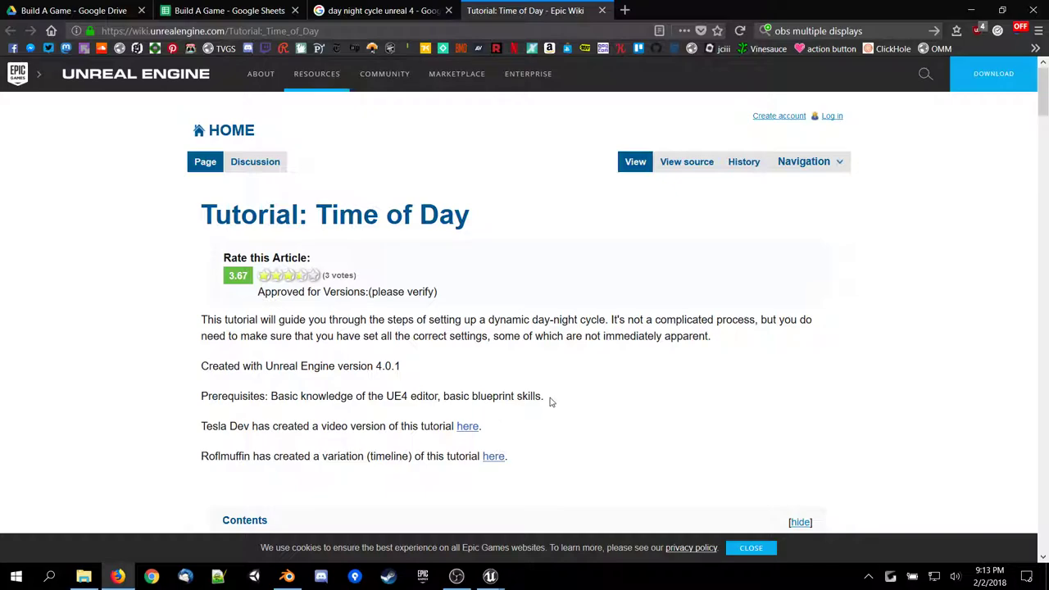
scroll(551, 401, "down", 5)
scroll(550, 402, "up", 2)
scroll(550, 401, "down", 7)
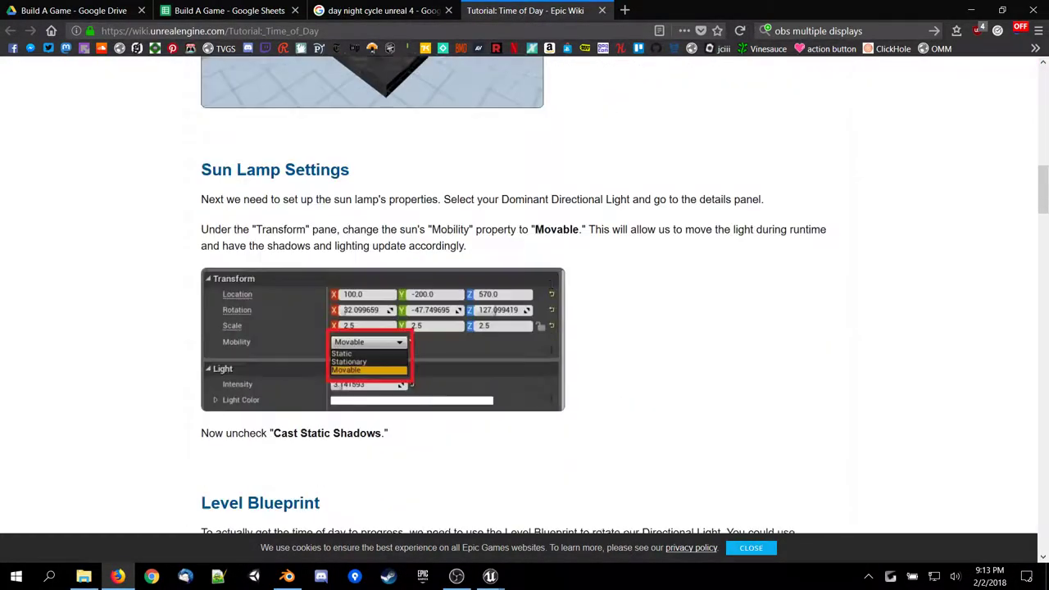
scroll(551, 403, "down", 1)
scroll(552, 403, "up", 1)
scroll(551, 403, "down", 4)
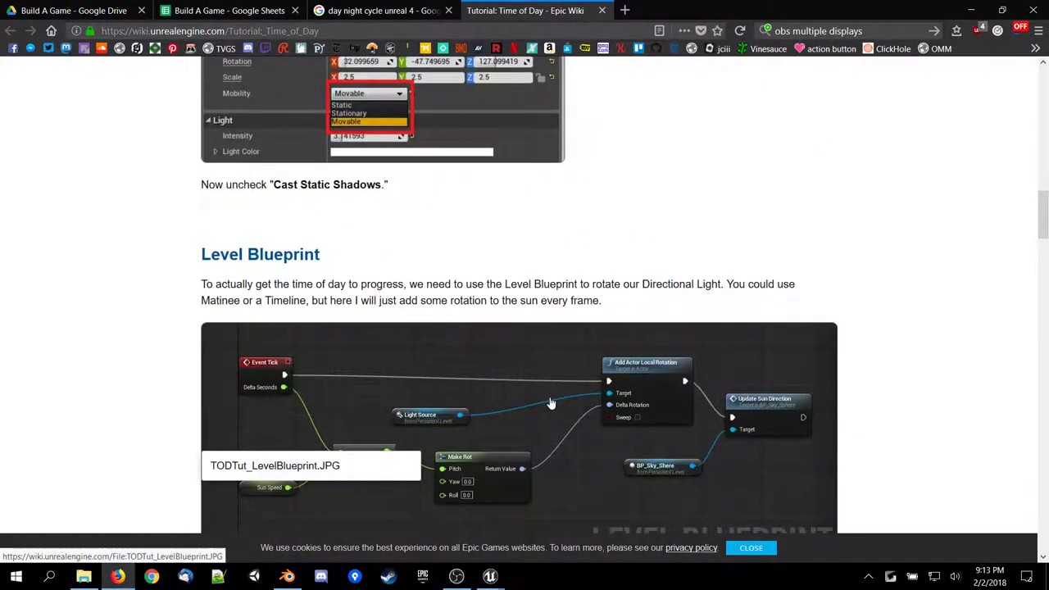
scroll(552, 403, "down", 3)
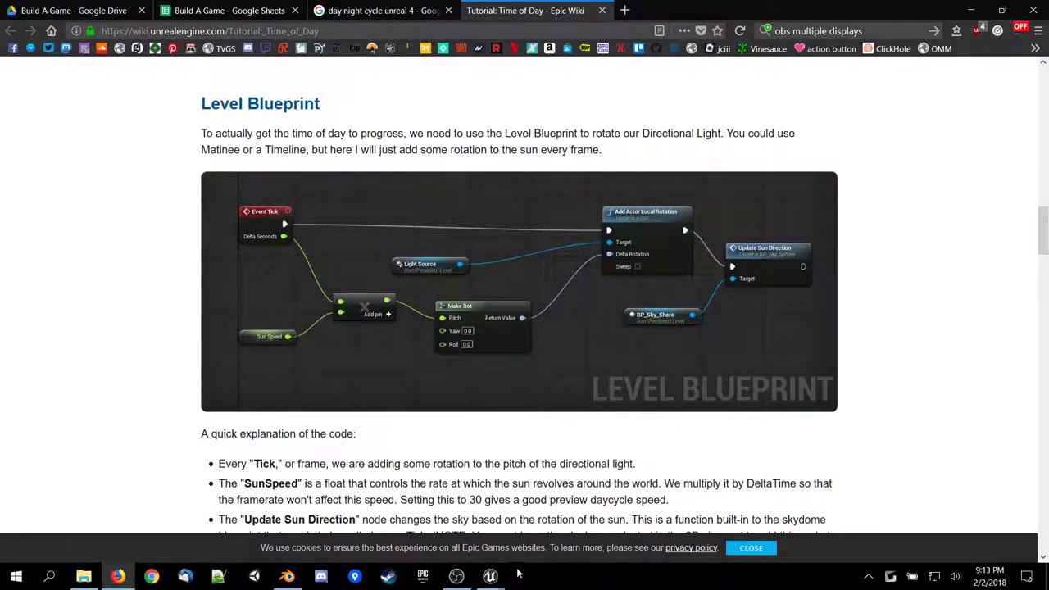
Switch to Light_Source_Blueprint and try to find an update sun node to follow AddActorLocalRotation in the Event Graph.
mouse_move(501, 577)
left_click(541, 544)
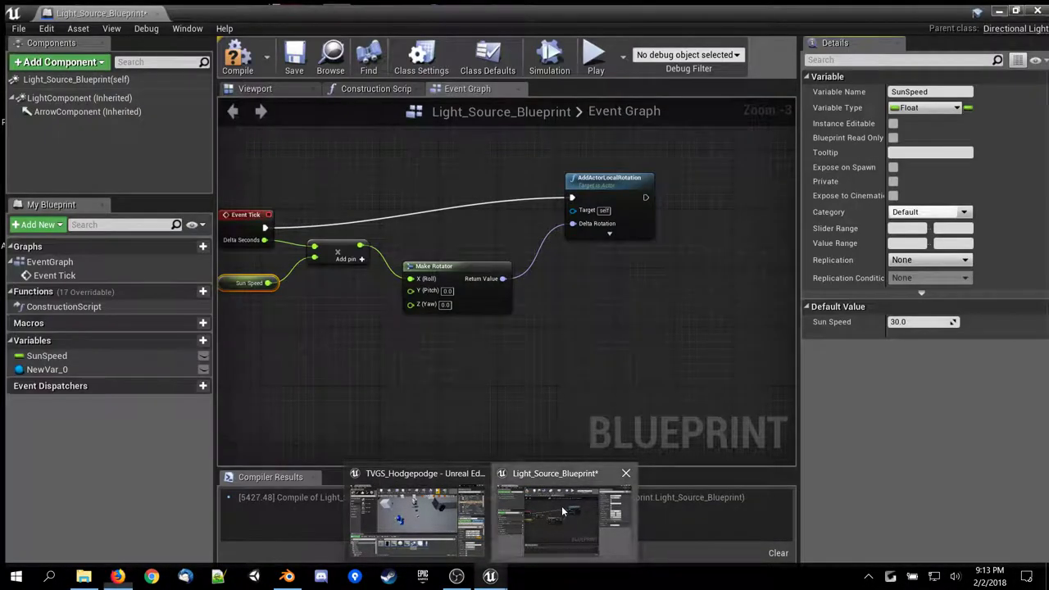
left_click(566, 512)
left_click_drag(640, 192, 697, 215)
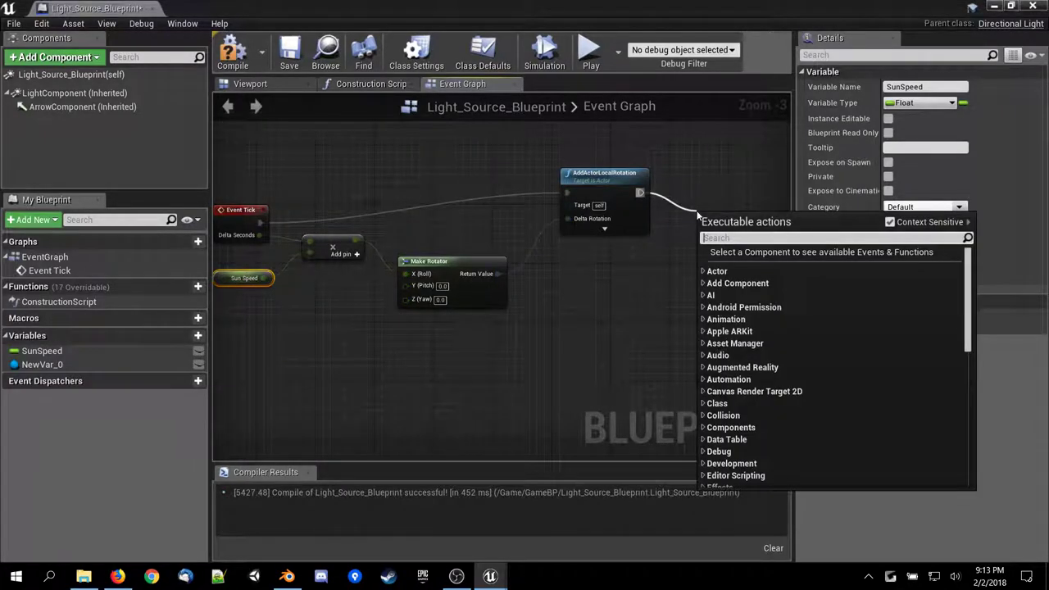
type("updae")
key("BackSpace")
key("BackSpace")
key("BackSpace")
key("BackSpace")
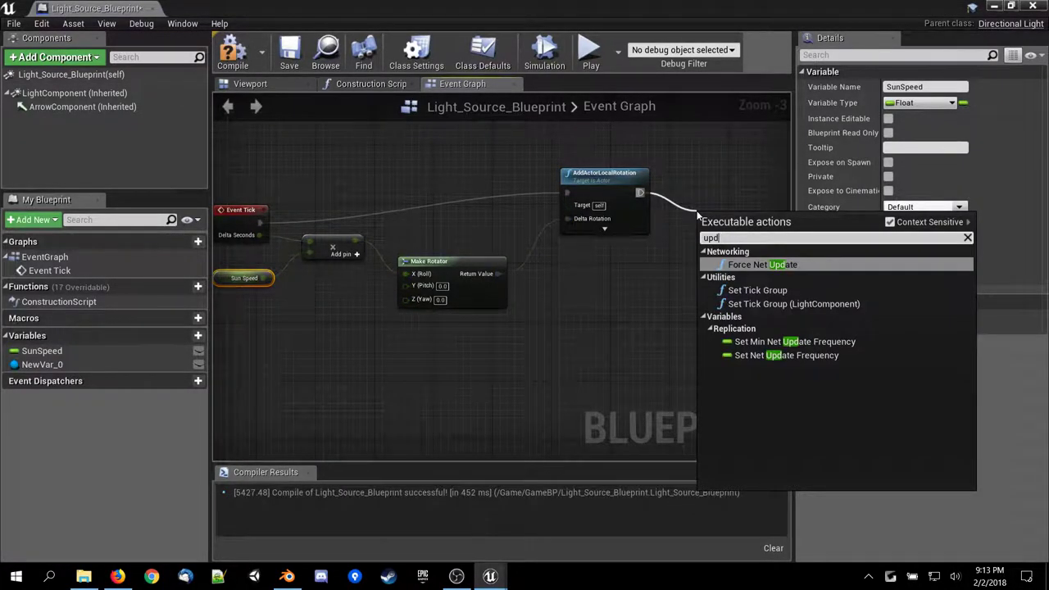
type("pdate")
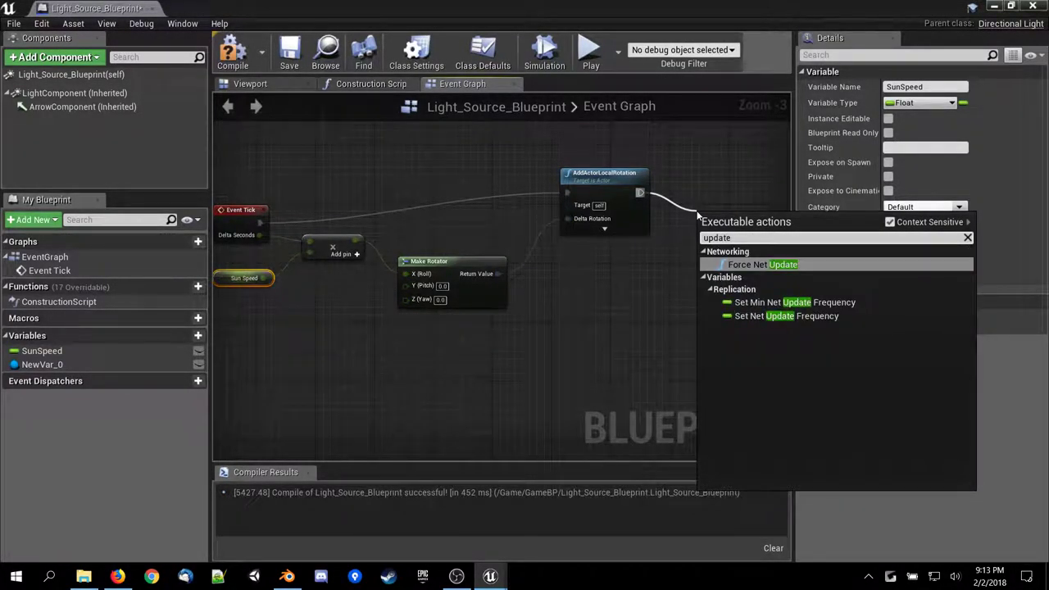
type(" sun")
key("BackSpace")
key("BackSpace")
key("BackSpace")
key("BackSpace")
type("sun")
key("BackSpace")
key("BackSpace")
key("BackSpace")
key("Escape")
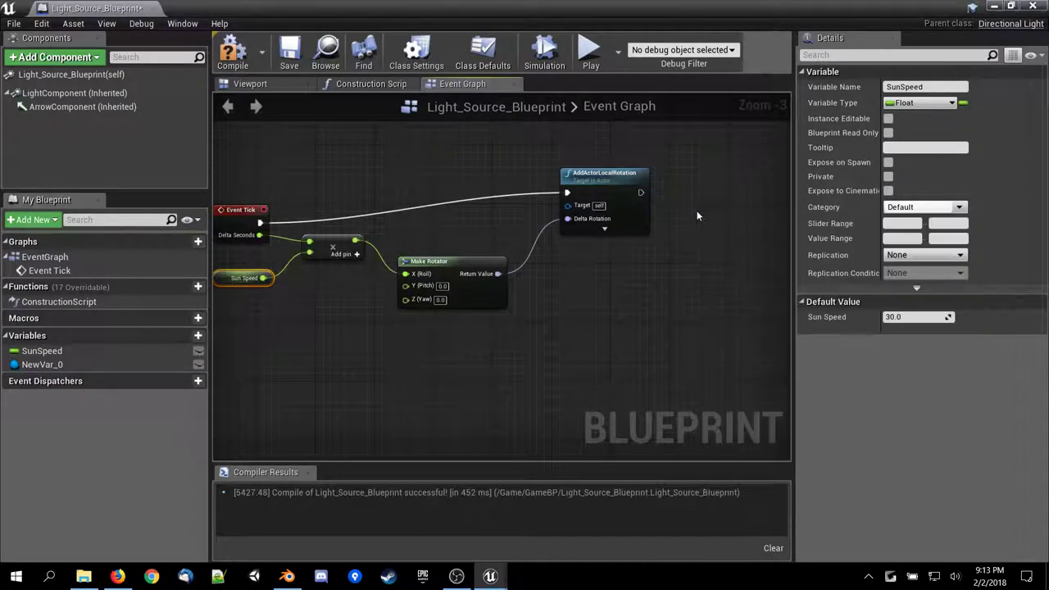
Compare Light_Source_Blueprint with the Firefox tutorial, rereading the sun lamp settings, Level Blueprint graph and Update Sun Direction explanation.
left_click(153, 576)
scroll(414, 406, "down", 1)
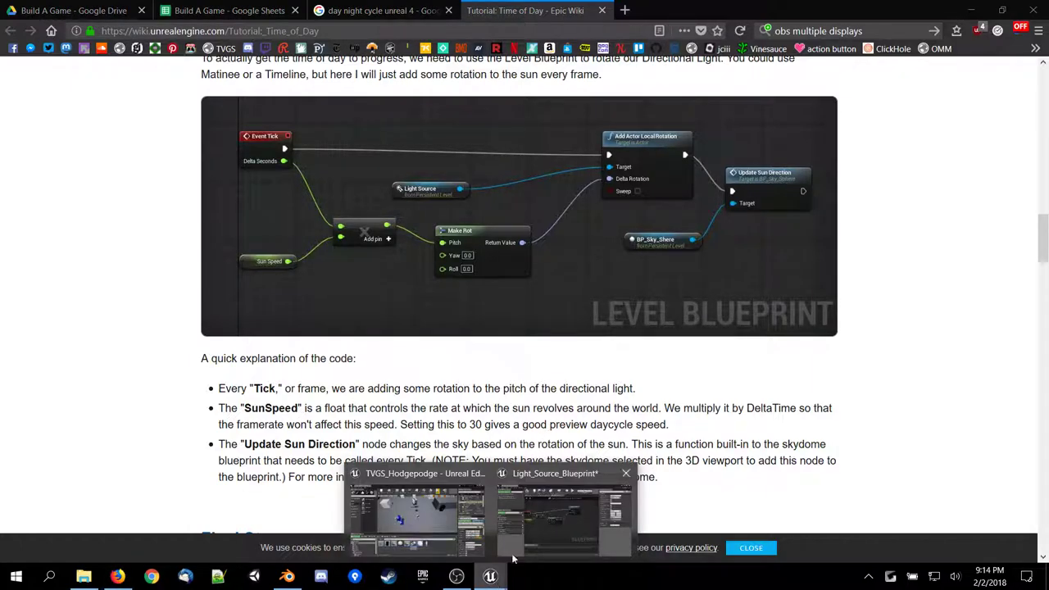
key("alt+Tab")
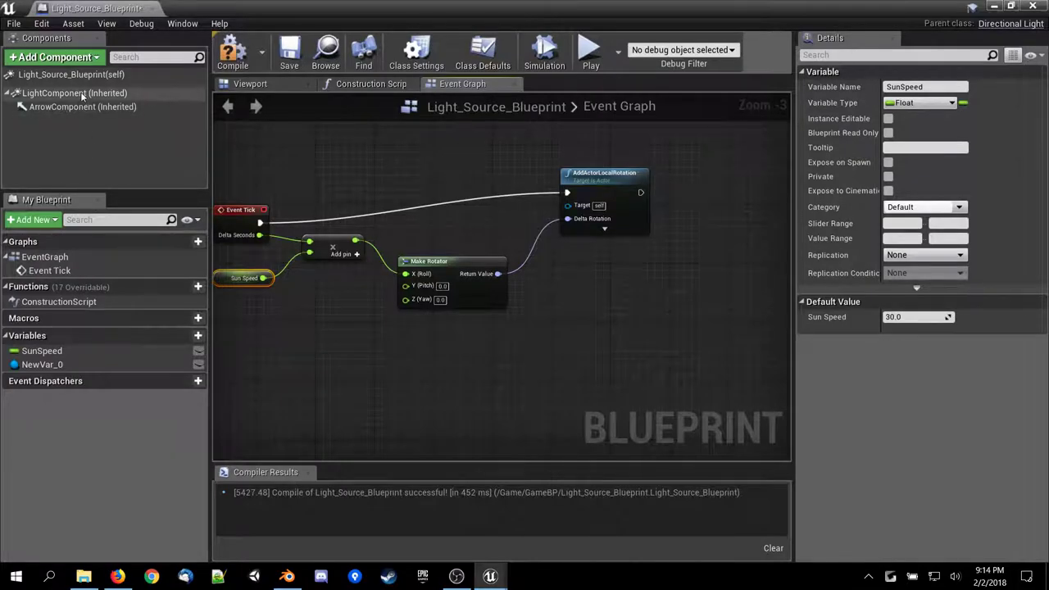
left_click(118, 576)
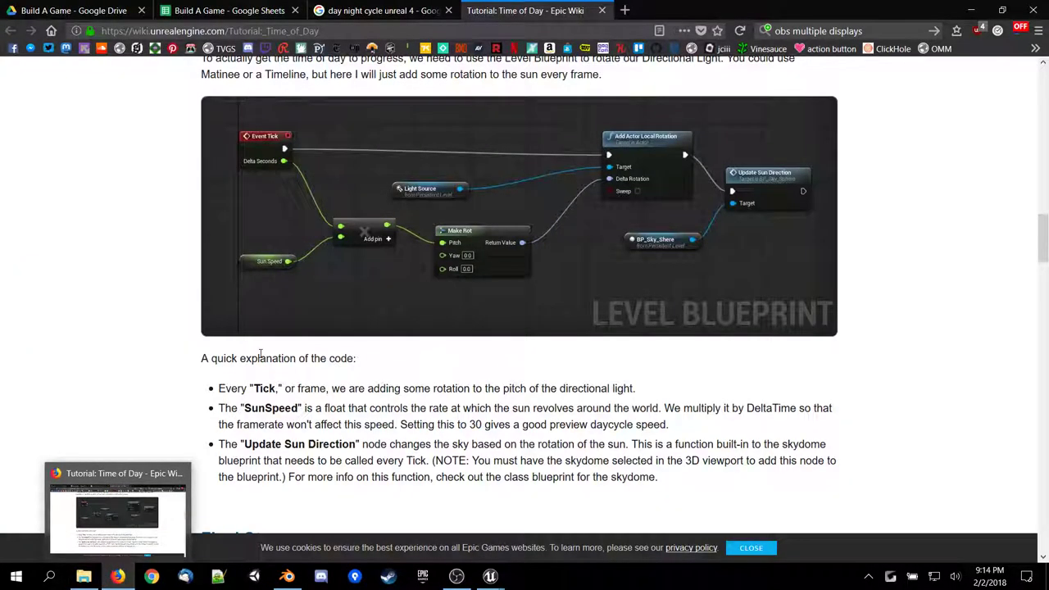
scroll(260, 357, "up", 5)
scroll(260, 357, "up", 3)
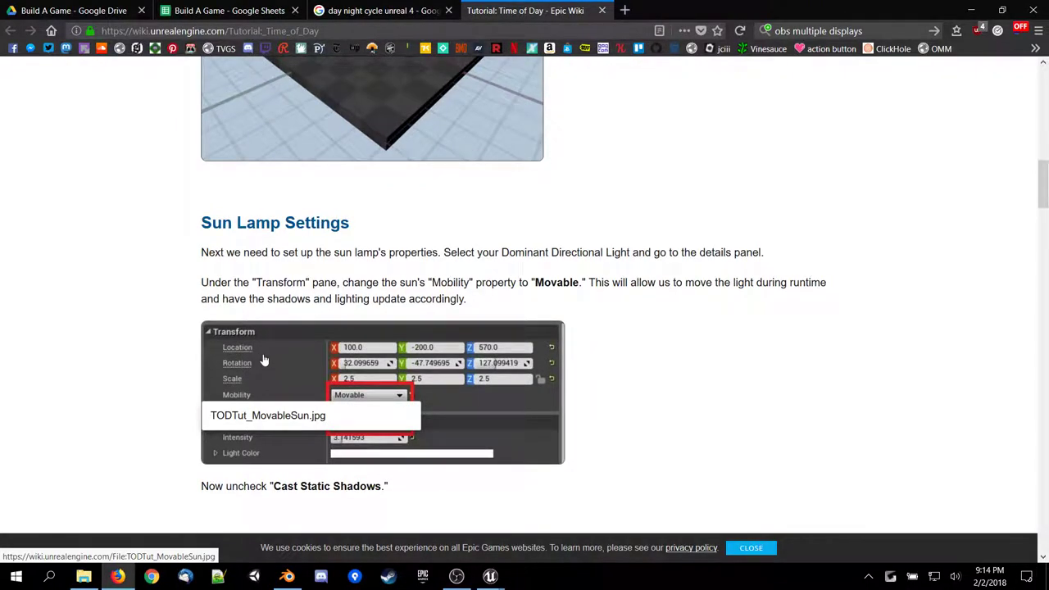
scroll(310, 422, "down", 6)
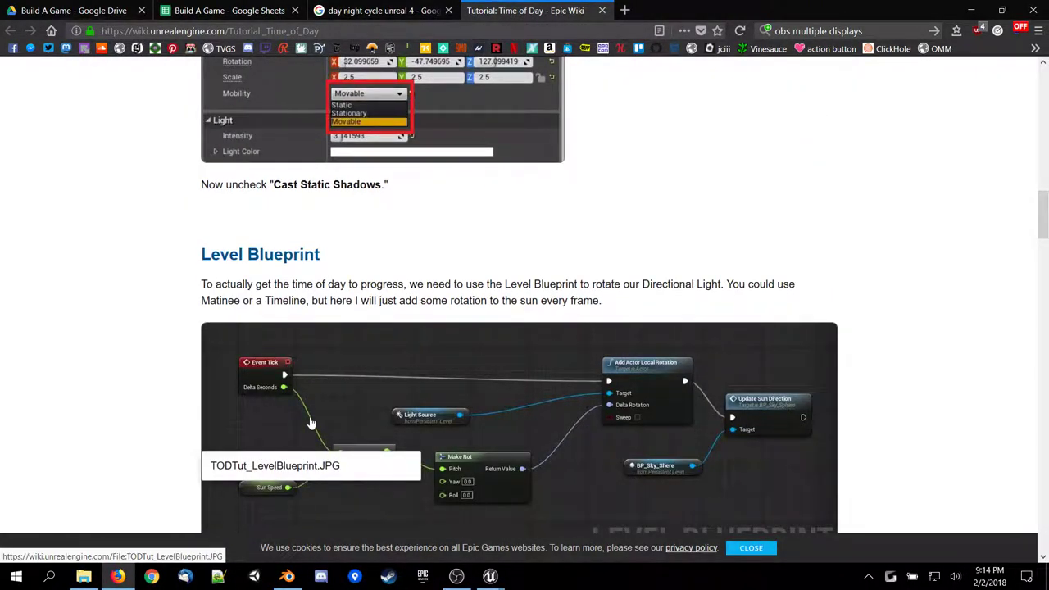
scroll(309, 422, "down", 4)
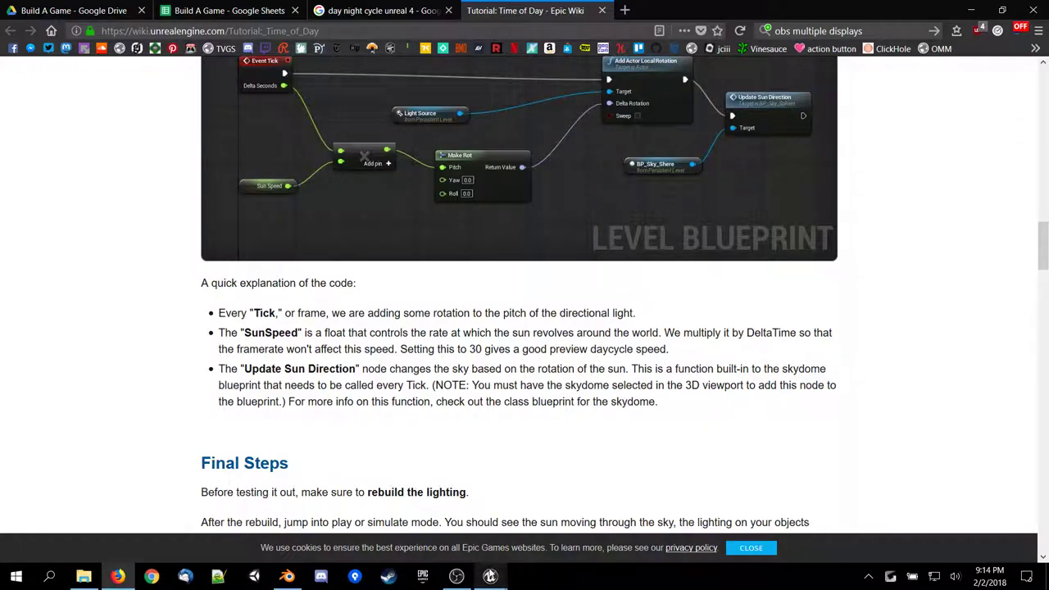
Switch to Light_Source_Blueprint, inspect its light component in the 3D view, and return to the Event Graph.
mouse_move(490, 576)
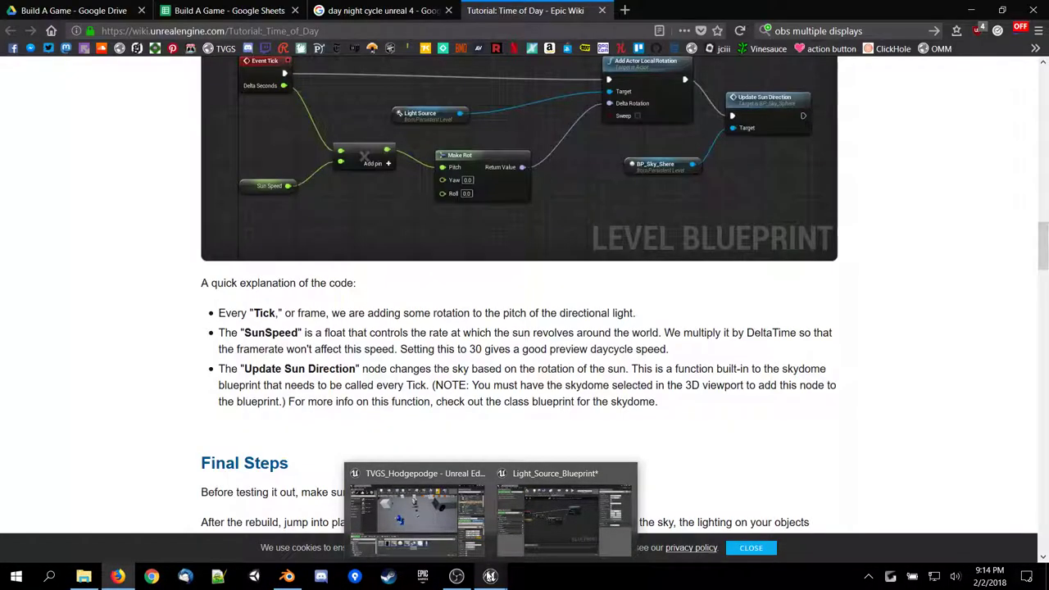
left_click(512, 537)
left_click(283, 85)
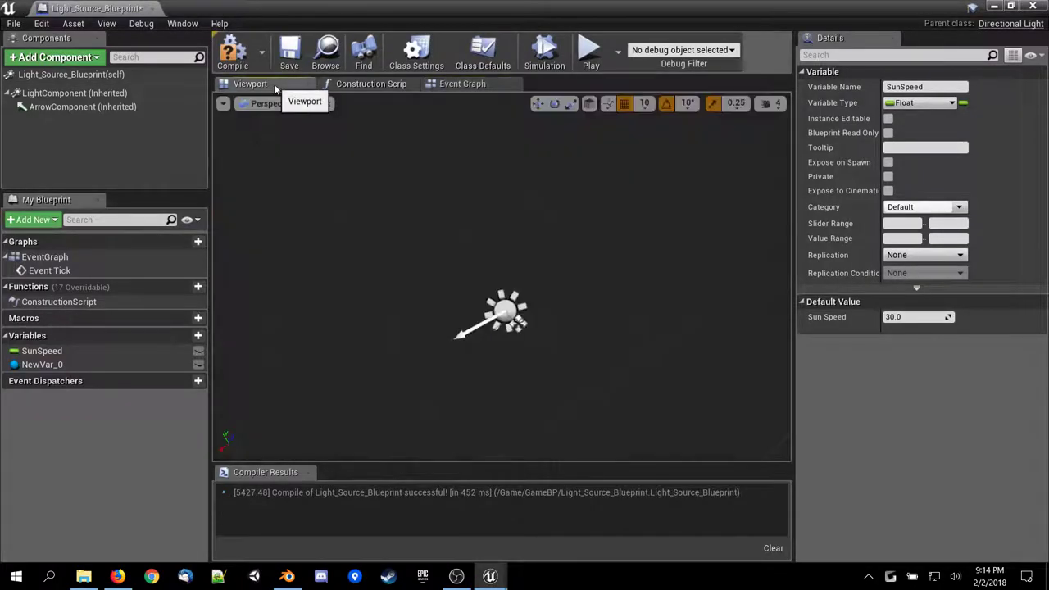
left_click(505, 311)
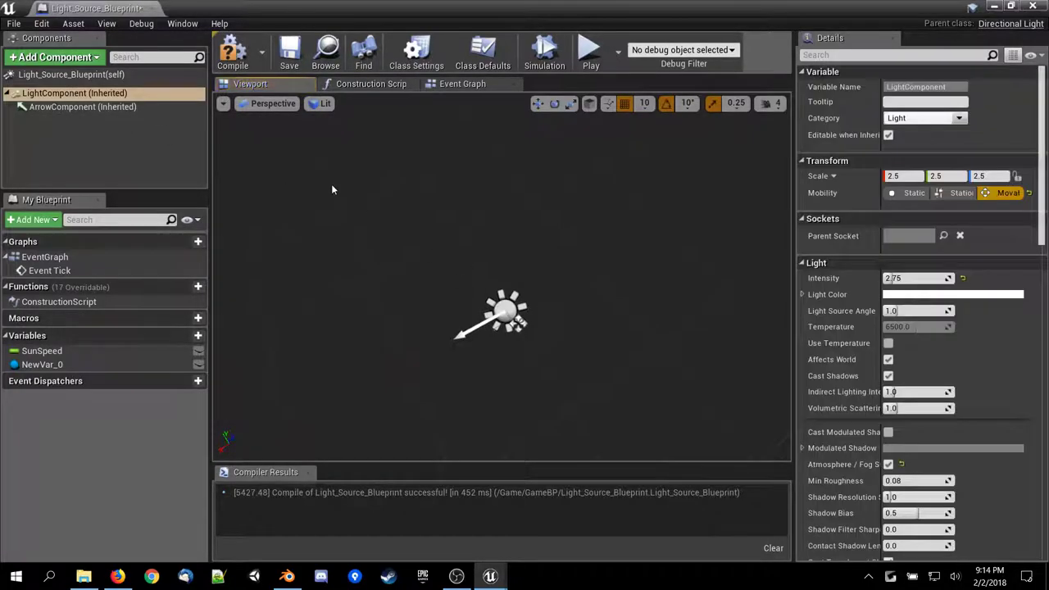
left_click(471, 84)
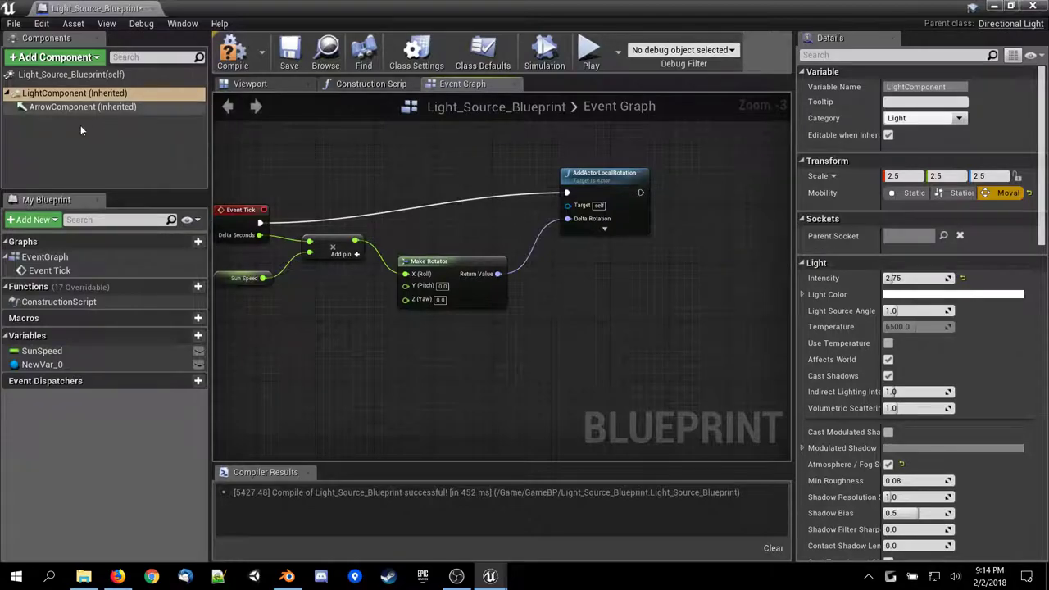
Look for a sky component to add to Light_Source_Blueprint by searching "sk", and dismiss the list without adding one.
left_click(52, 59)
type("sk")
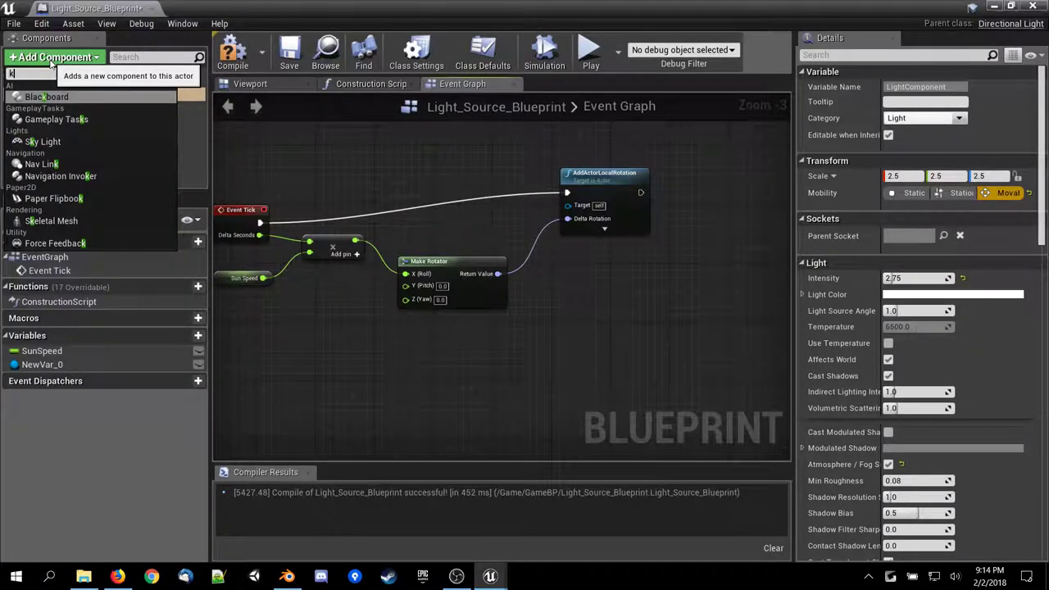
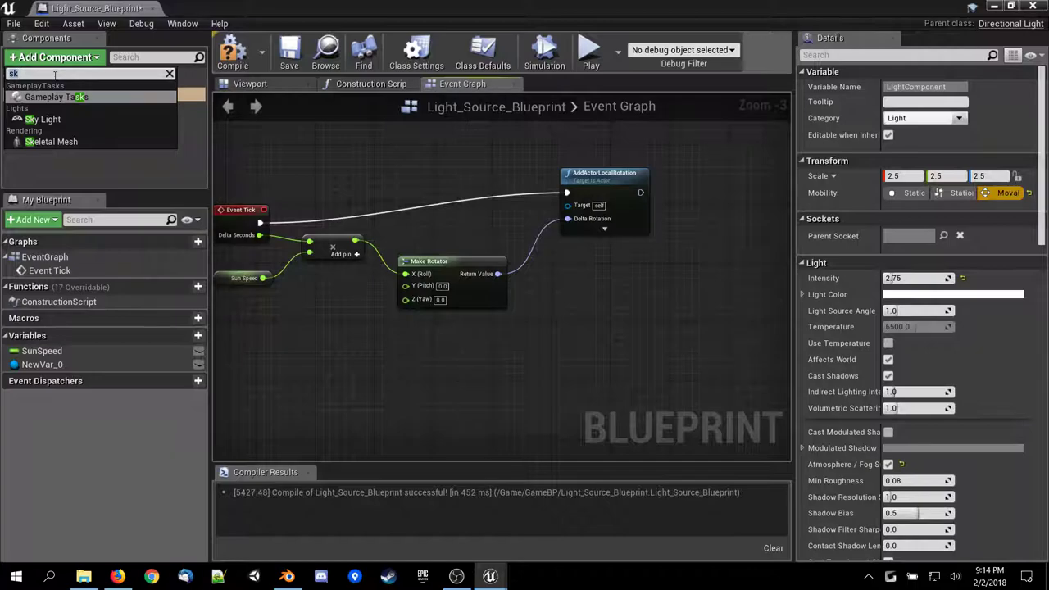
key("BackSpace")
key("BackSpace")
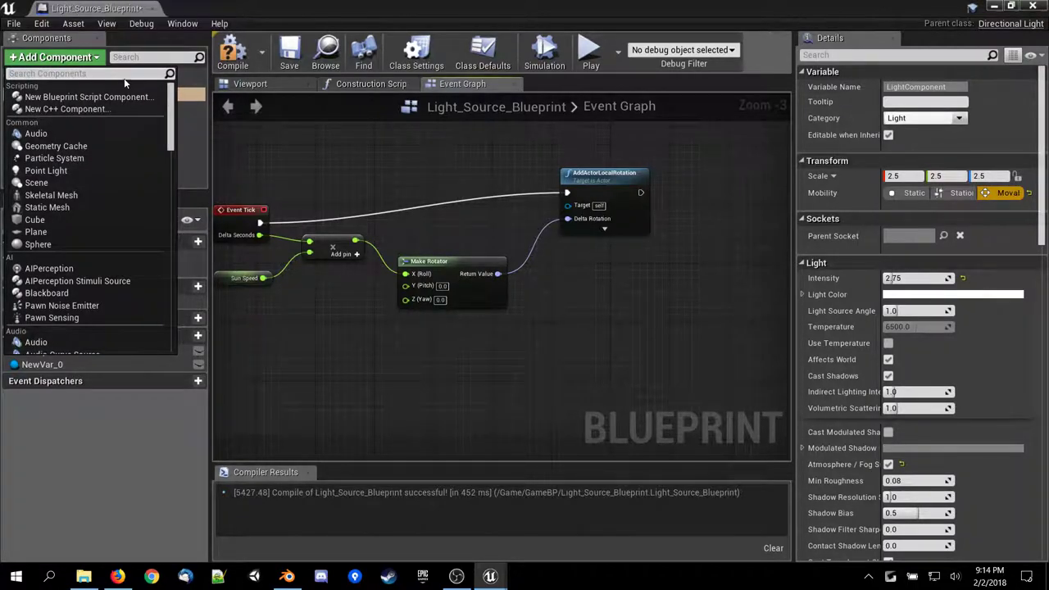
left_click(662, 241)
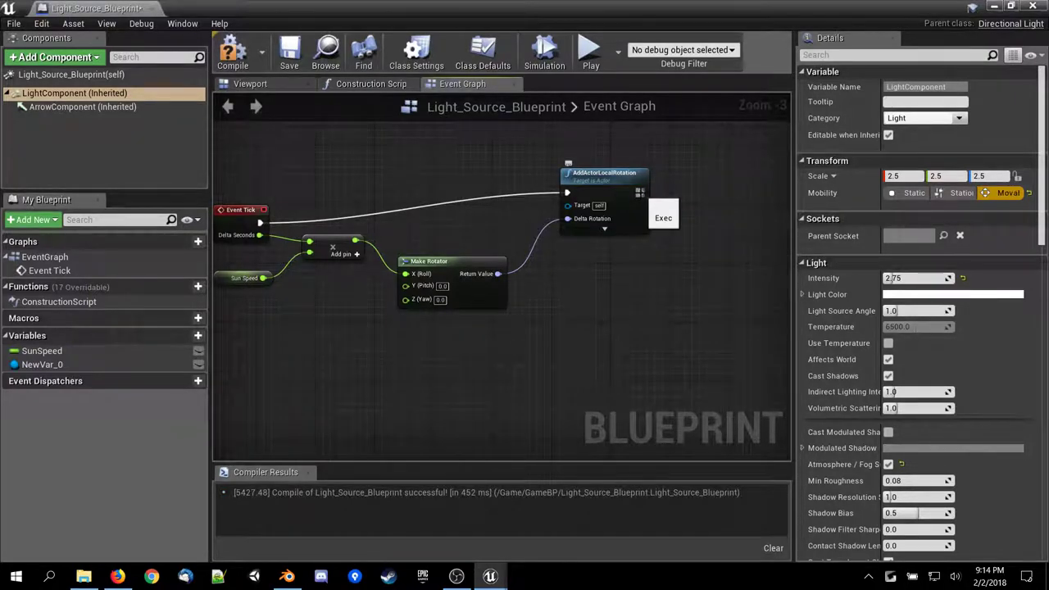
With LightComponent selected, try to find an "update" action to follow AddActorLocalRotation.
left_click(108, 93)
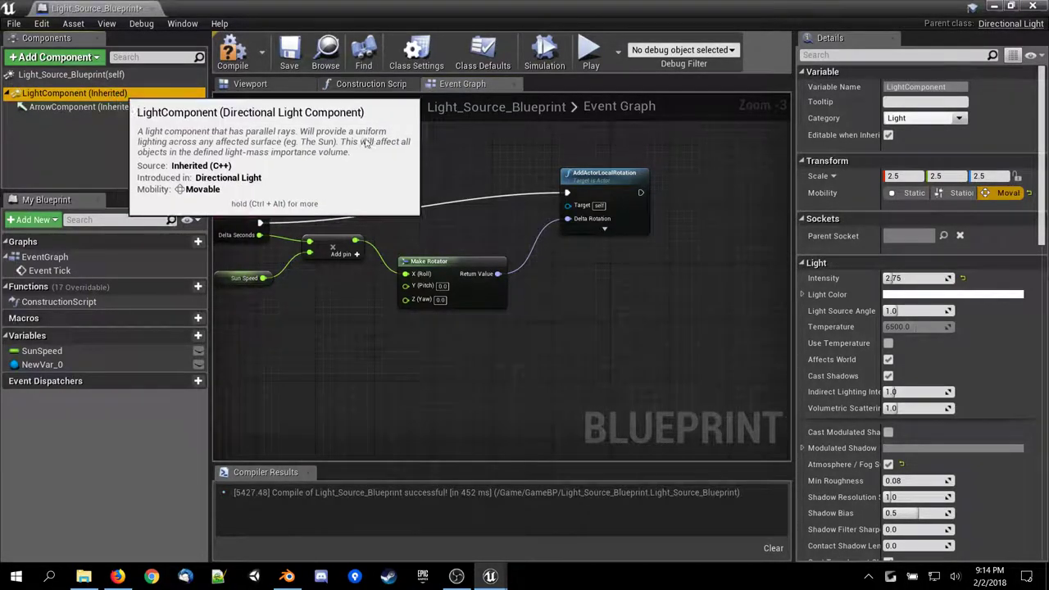
left_click_drag(641, 193, 683, 212)
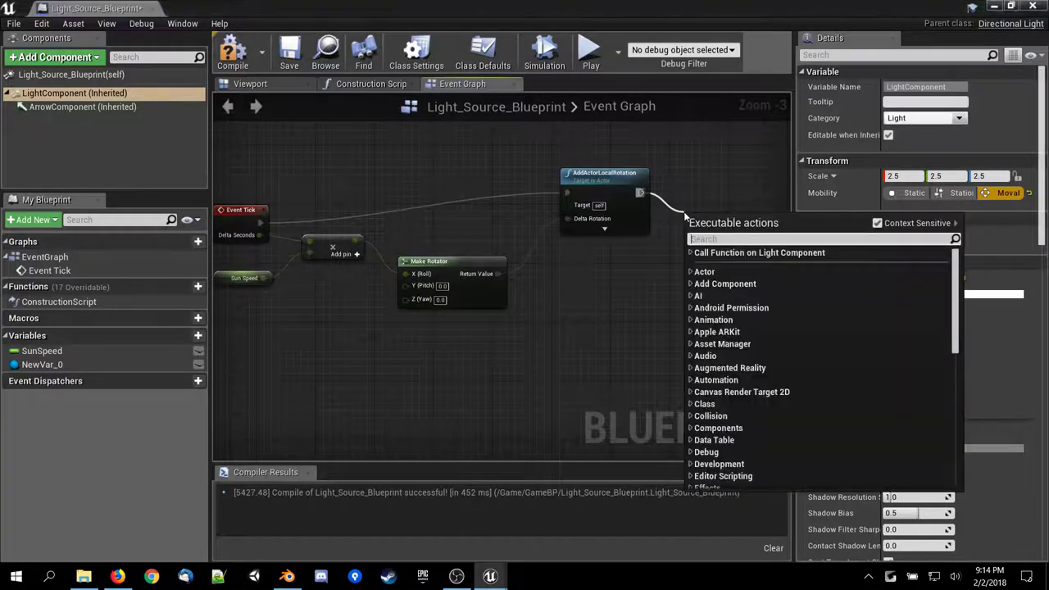
type("update")
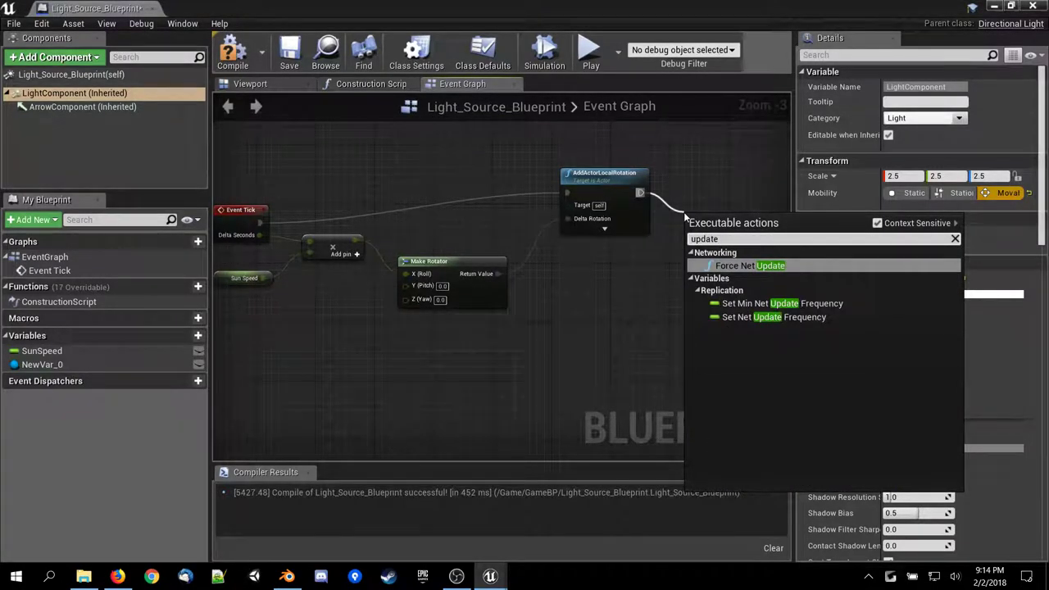
type("t")
key("BackSpace")
key("BackSpace")
key("BackSpace")
key("BackSpace")
key("BackSpace")
key("Escape")
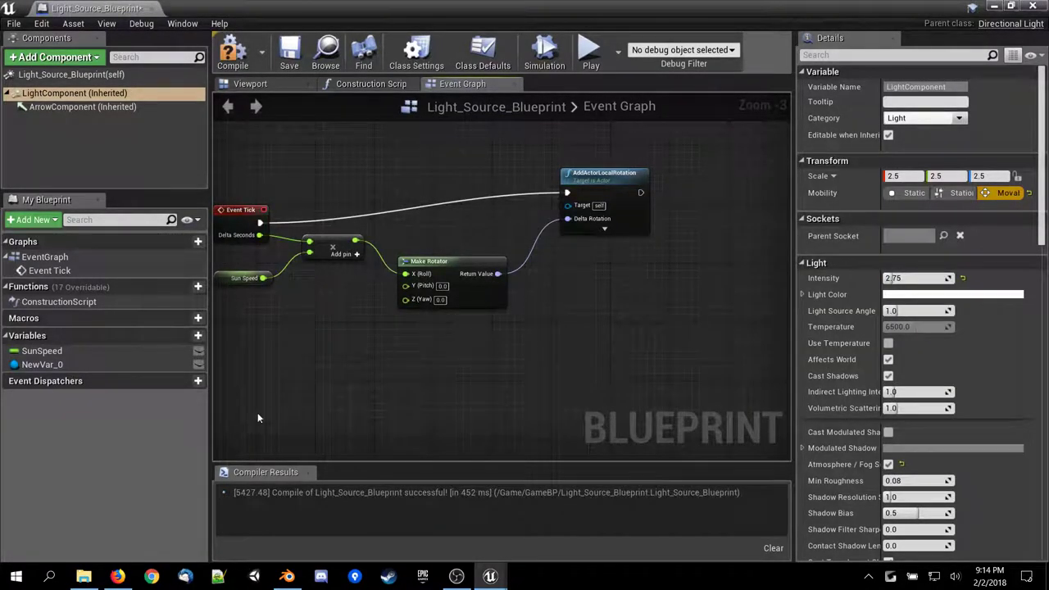
Check the Final Steps of the tutorial in Firefox and open the UE4 AnswerHub day night cycle result from the Google search.
left_click(118, 576)
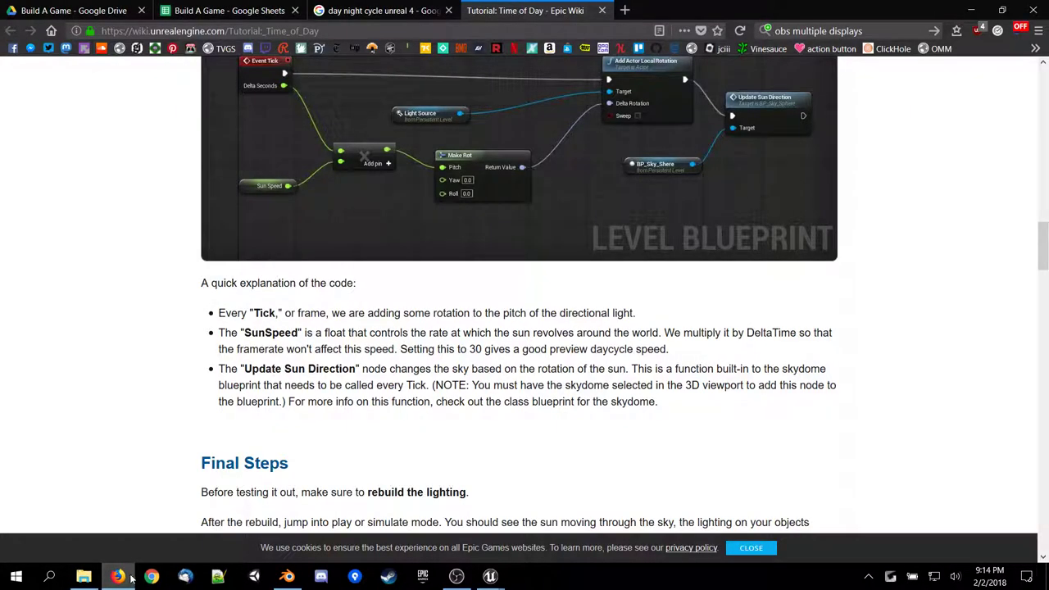
scroll(389, 398, "down", 3)
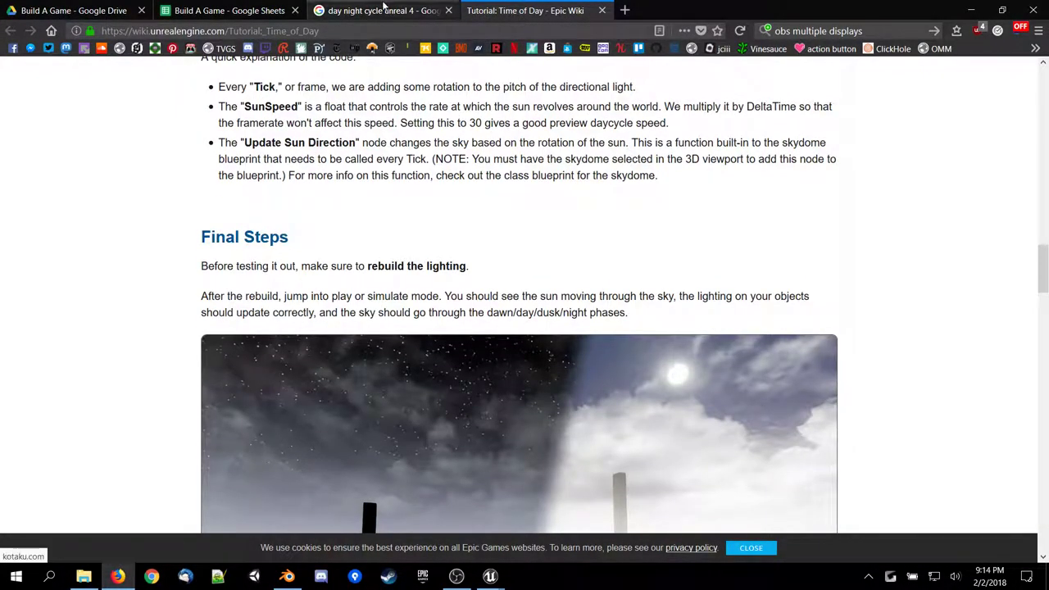
left_click(383, 10)
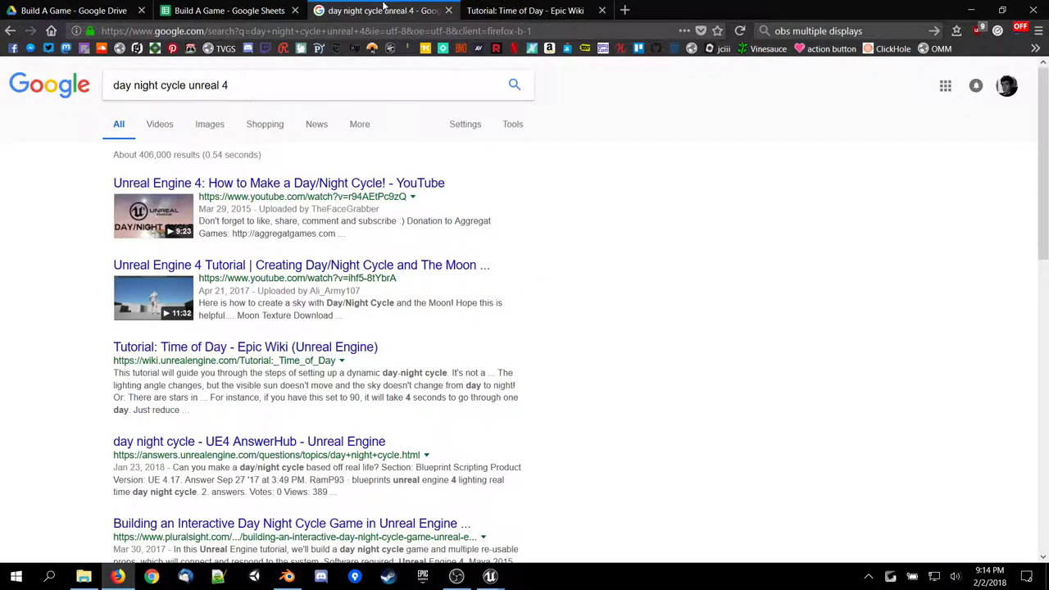
left_click(209, 443)
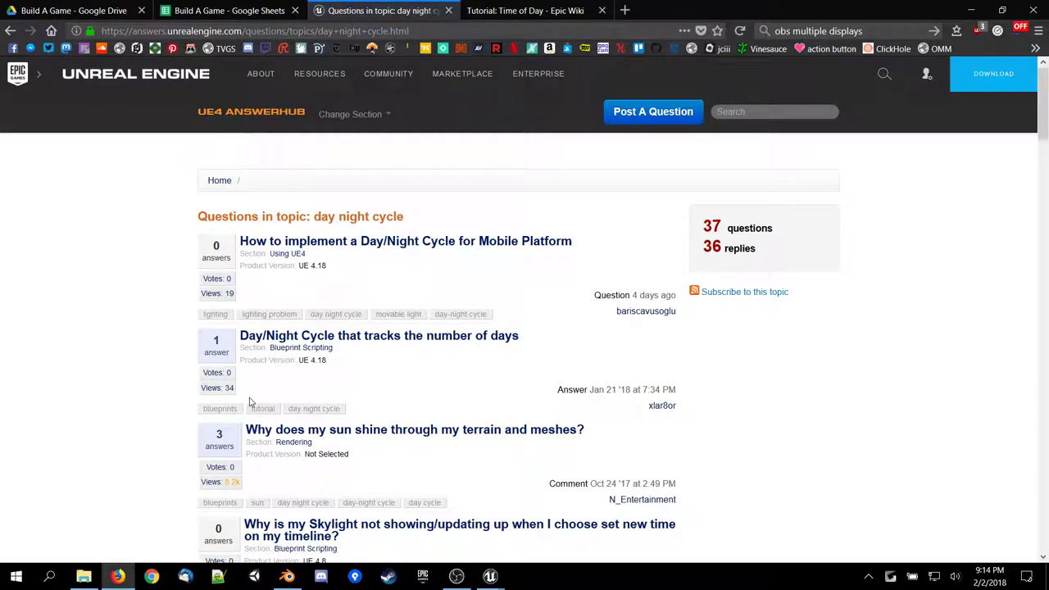
Look through the AnswerHub questions on the day night cycle topic for one about updating the sky or sun direction.
scroll(252, 402, "down", 1)
scroll(311, 377, "up", 1)
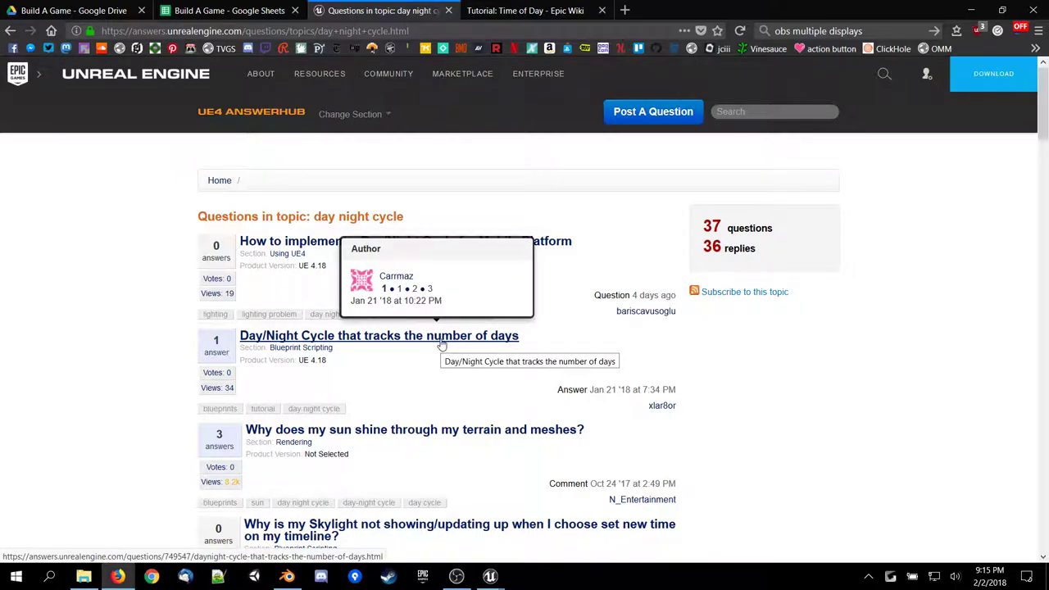
scroll(441, 342, "down", 4)
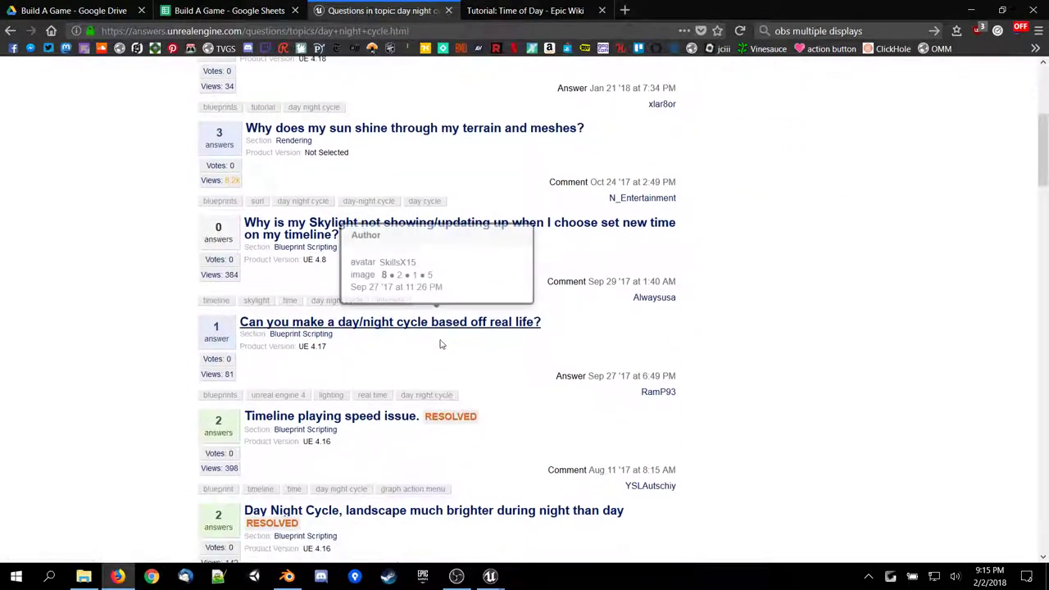
scroll(441, 339, "down", 4)
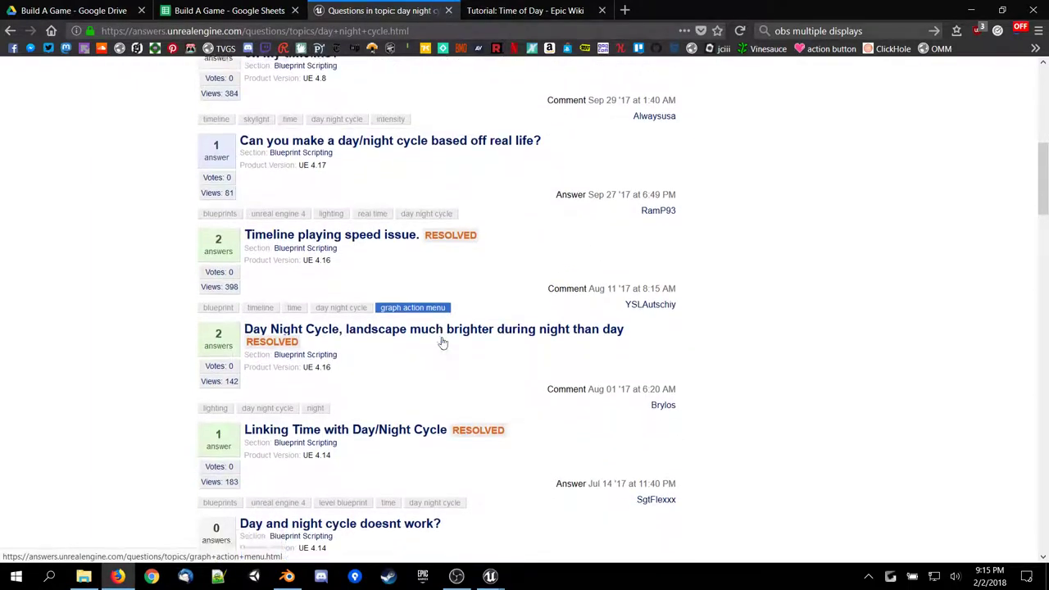
scroll(393, 403, "down", 2)
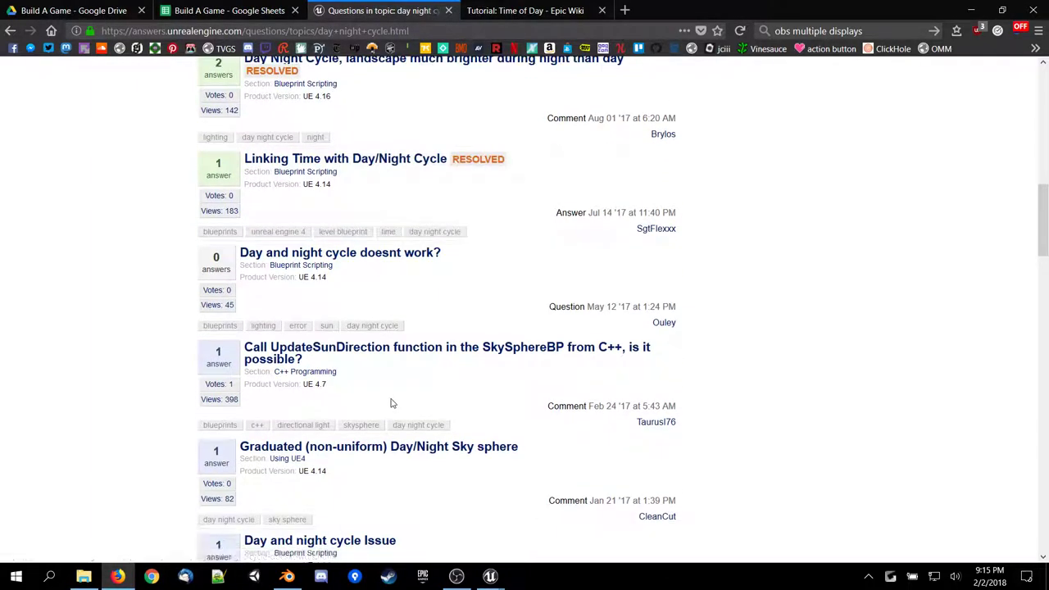
Return to the Google results, open the Pluralsight course on building an interactive day night cycle game, and skim its description.
key("alt+Left")
scroll(385, 393, "down", 2)
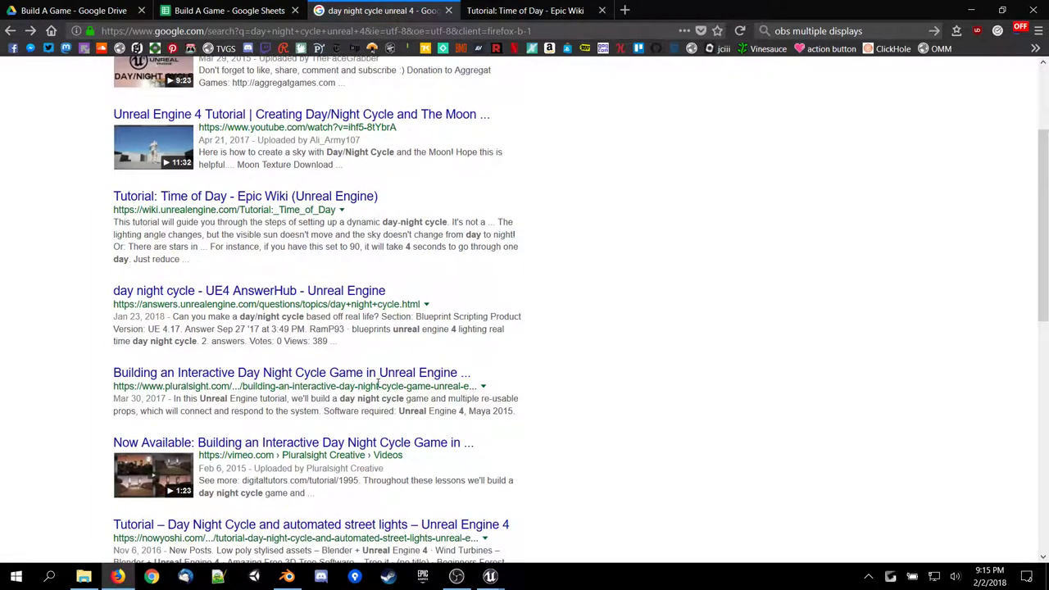
left_click(380, 383)
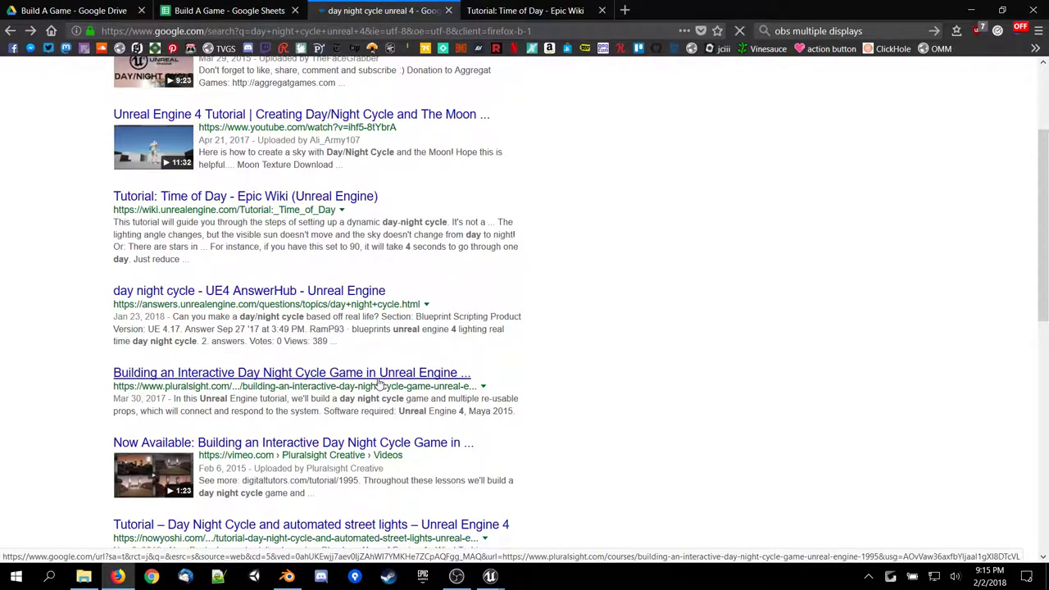
scroll(386, 379, "down", 3)
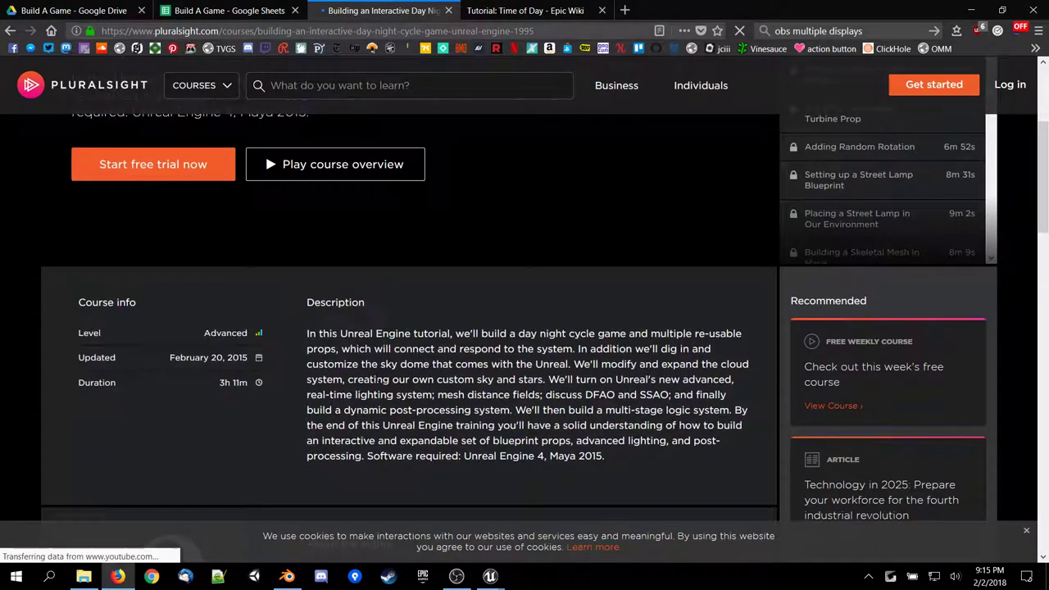
scroll(379, 381, "down", 4)
scroll(377, 382, "up", 7)
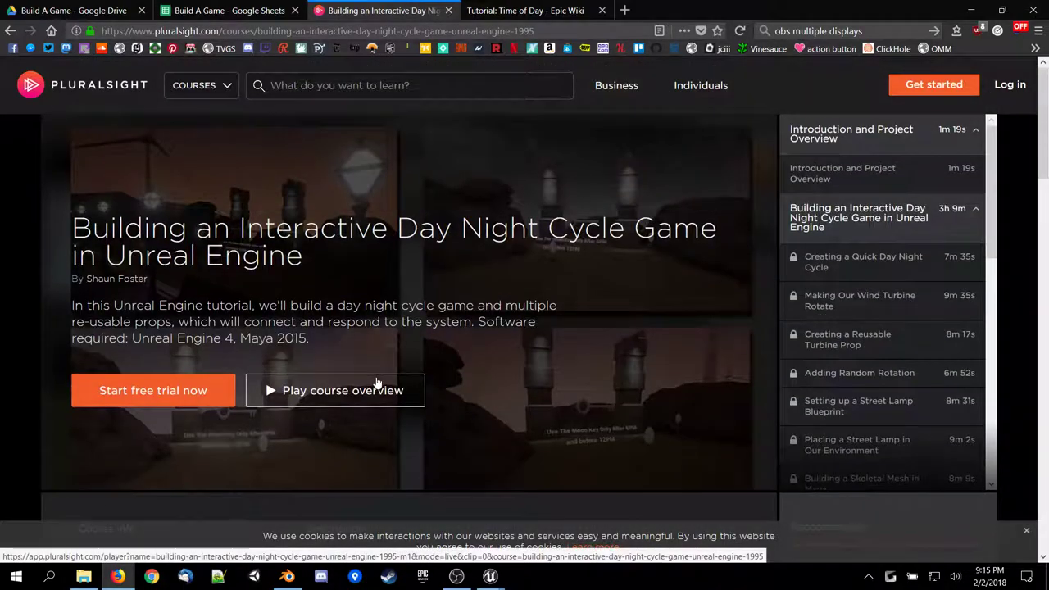
Go back to the "day night cycle unreal 4" search results and scan them for another suitable tutorial.
key("alt+Left")
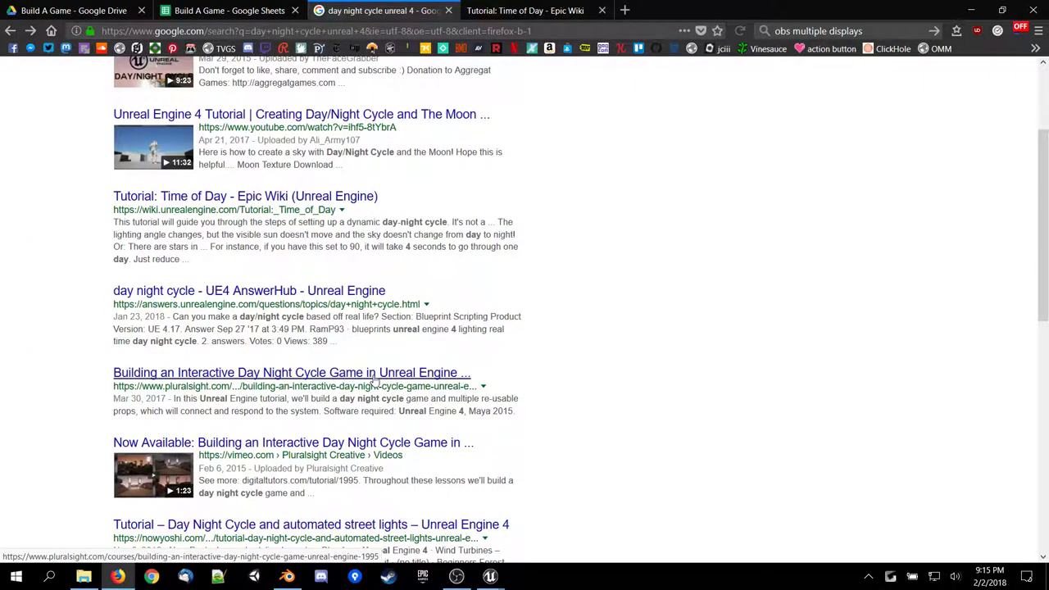
scroll(372, 380, "down", 2)
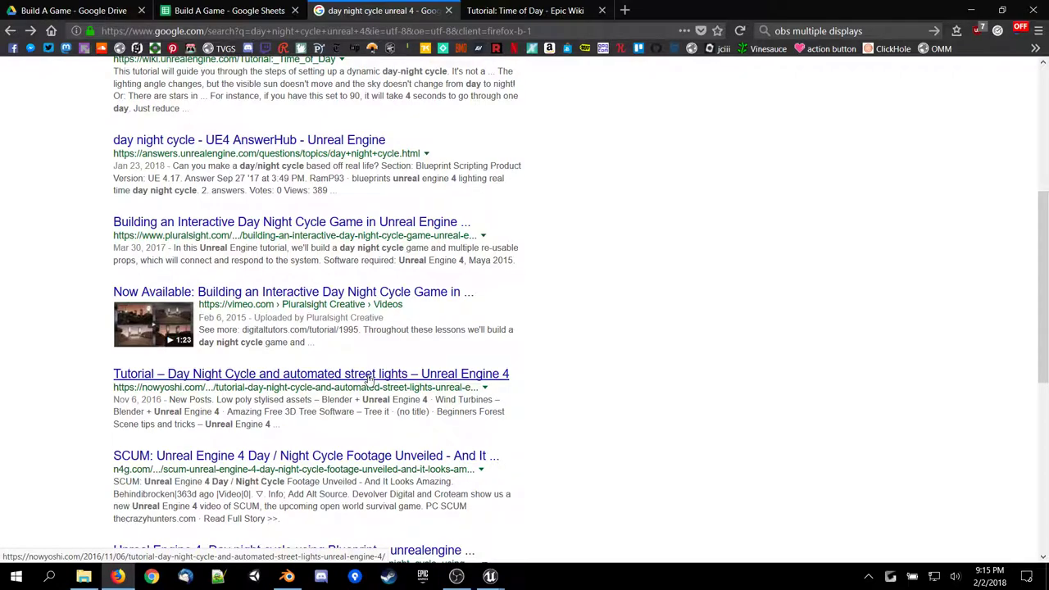
scroll(367, 378, "down", 2)
scroll(368, 377, "up", 6)
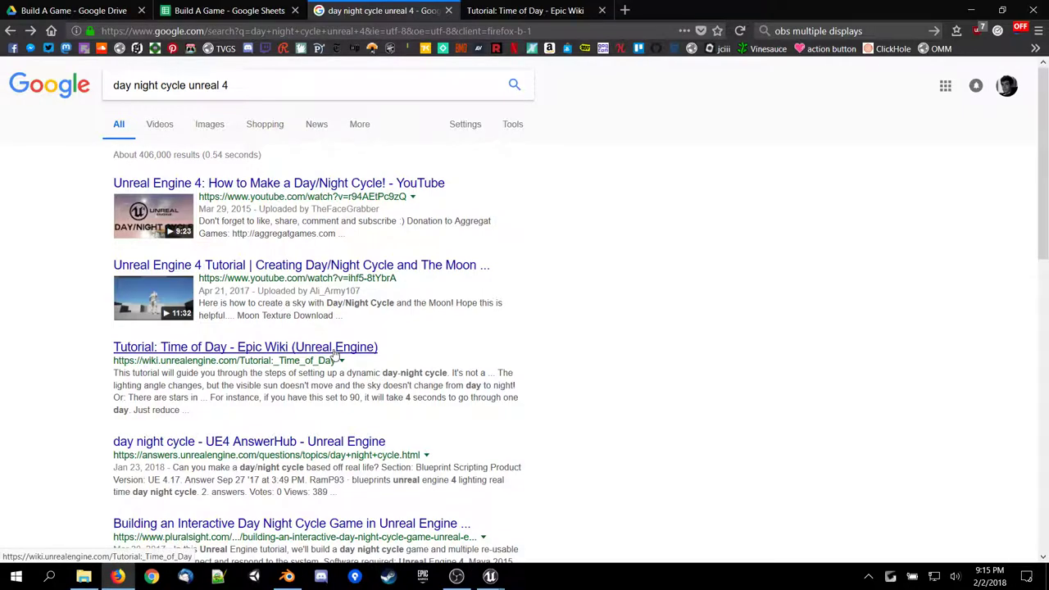
Reread the Time of Day tutorial on the Epic Wiki, reviewing the Update Sun Direction note, the Level Blueprint graph and the Level Setup section.
left_click(554, 7)
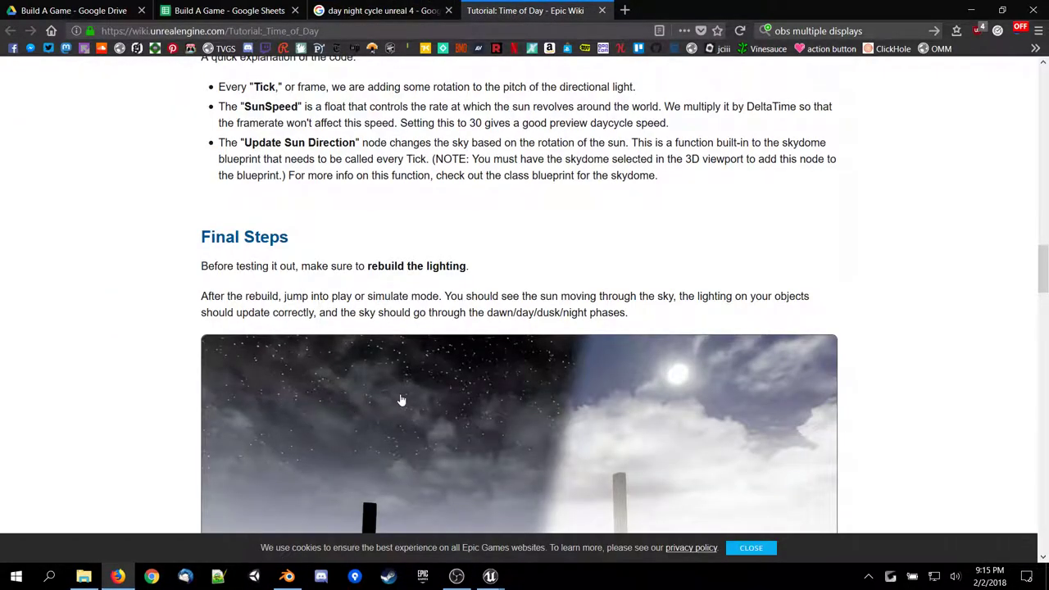
scroll(401, 399, "up", 2)
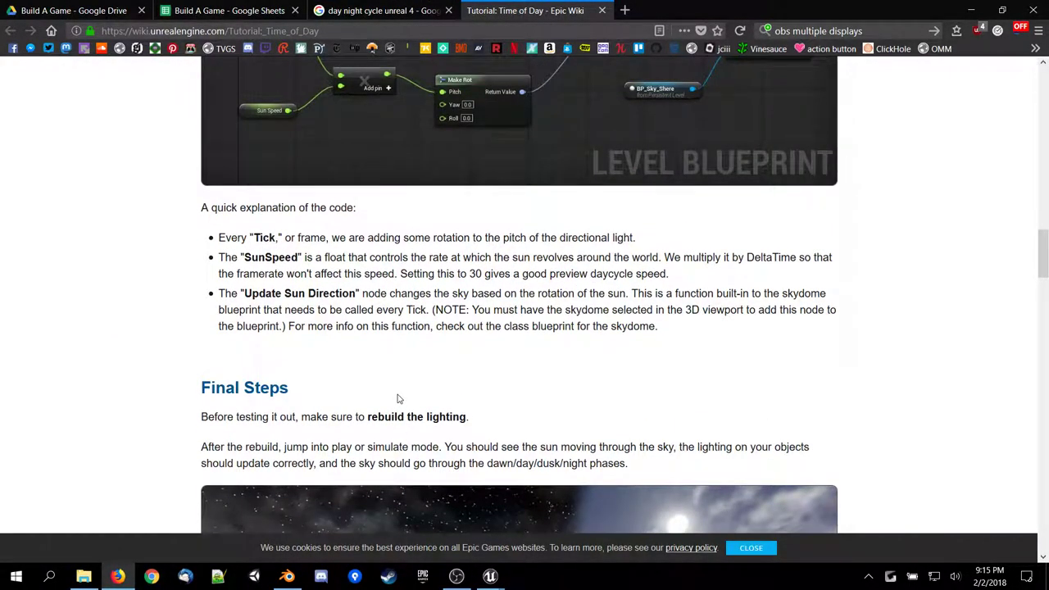
scroll(560, 369, "up", 6)
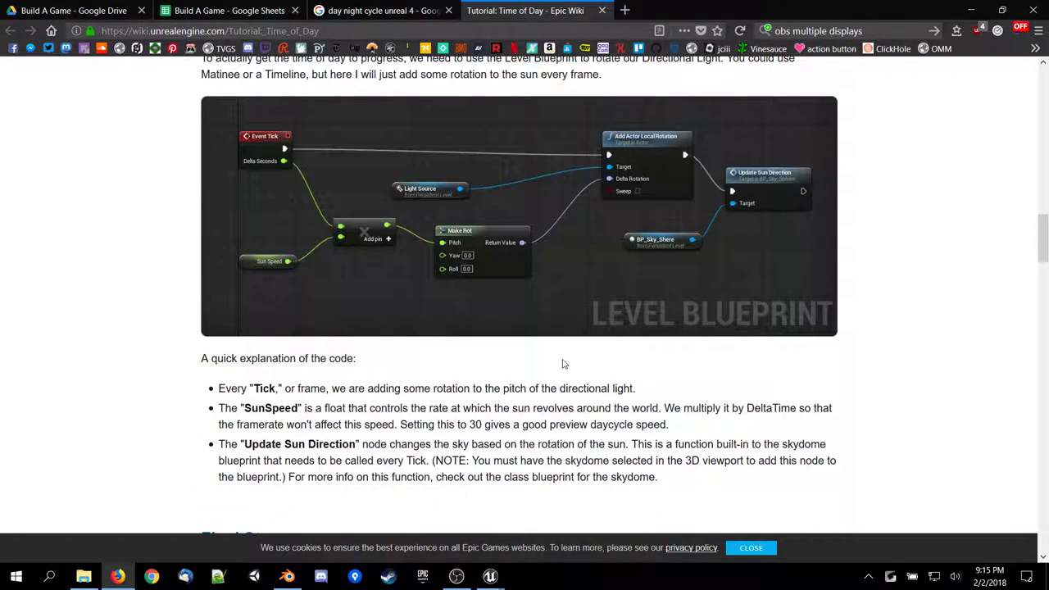
scroll(560, 371, "down", 1)
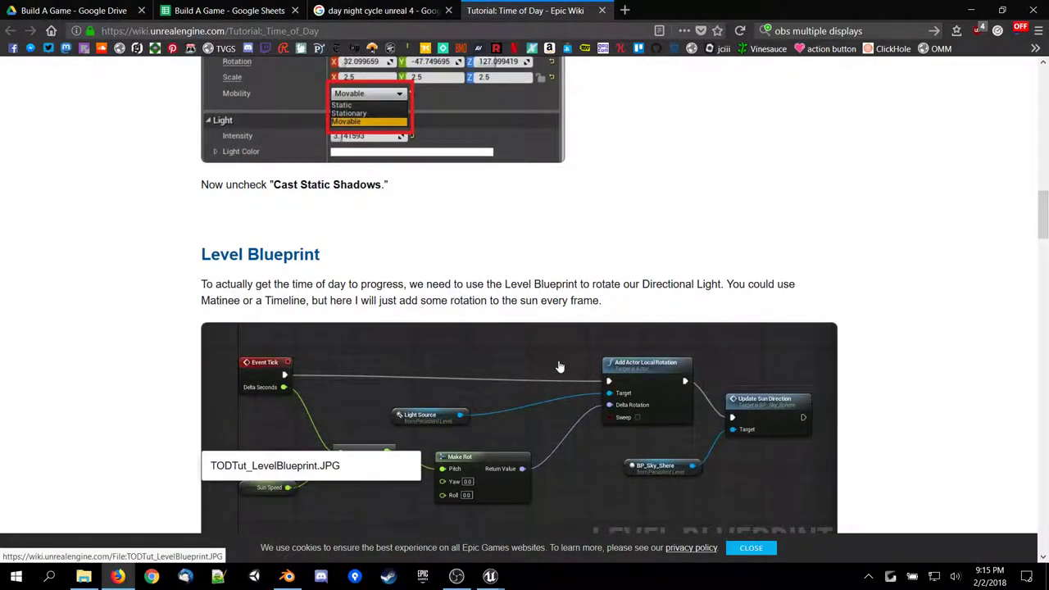
scroll(559, 367, "up", 4)
scroll(564, 366, "up", 3)
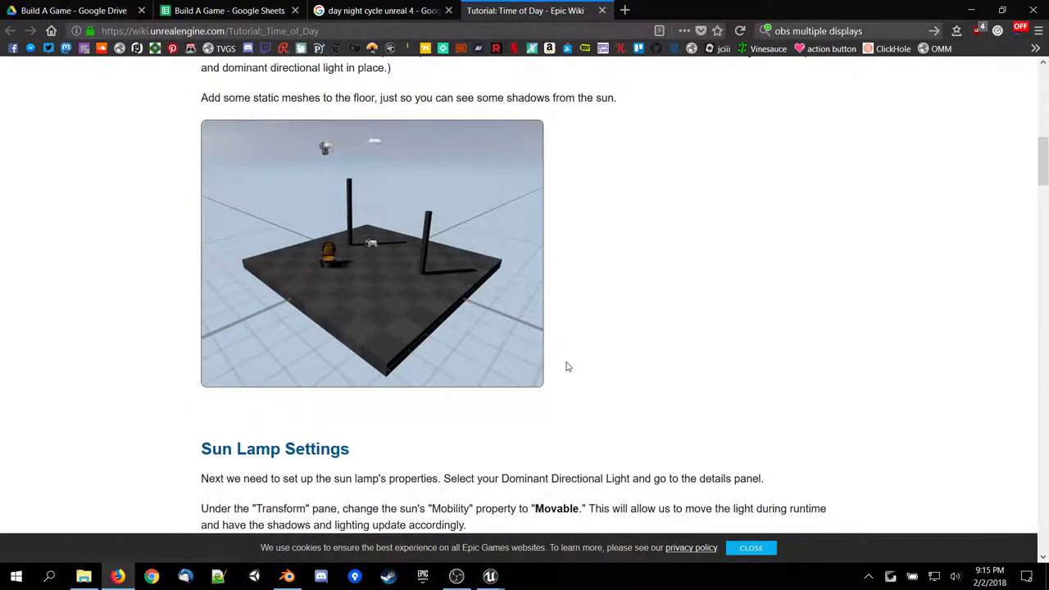
scroll(566, 367, "up", 1)
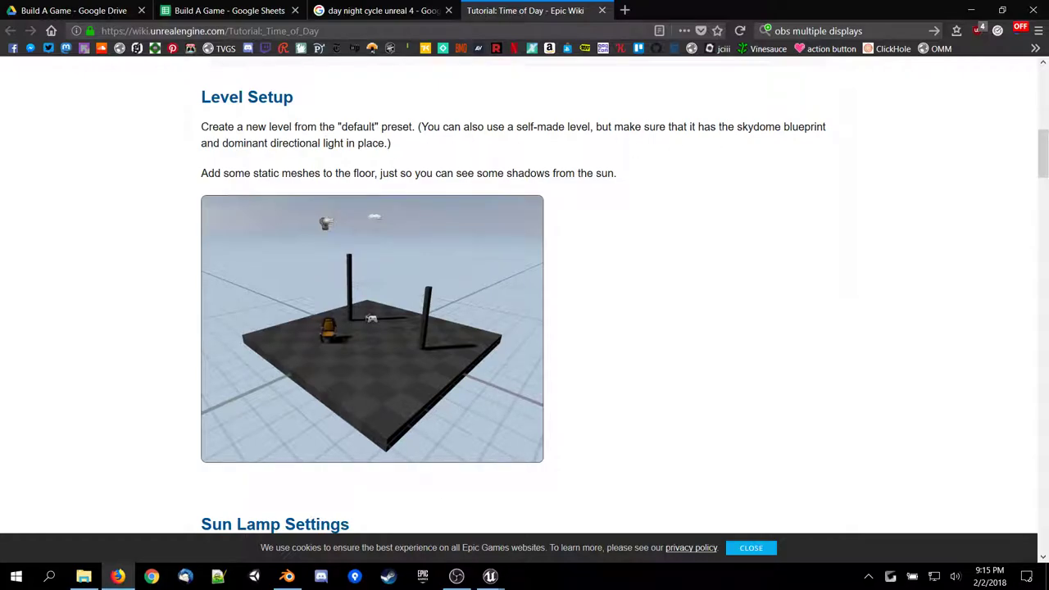
Switch to the Unreal level editor and search the placeable classes for "skydo", clearing the search when done.
left_click(538, 519)
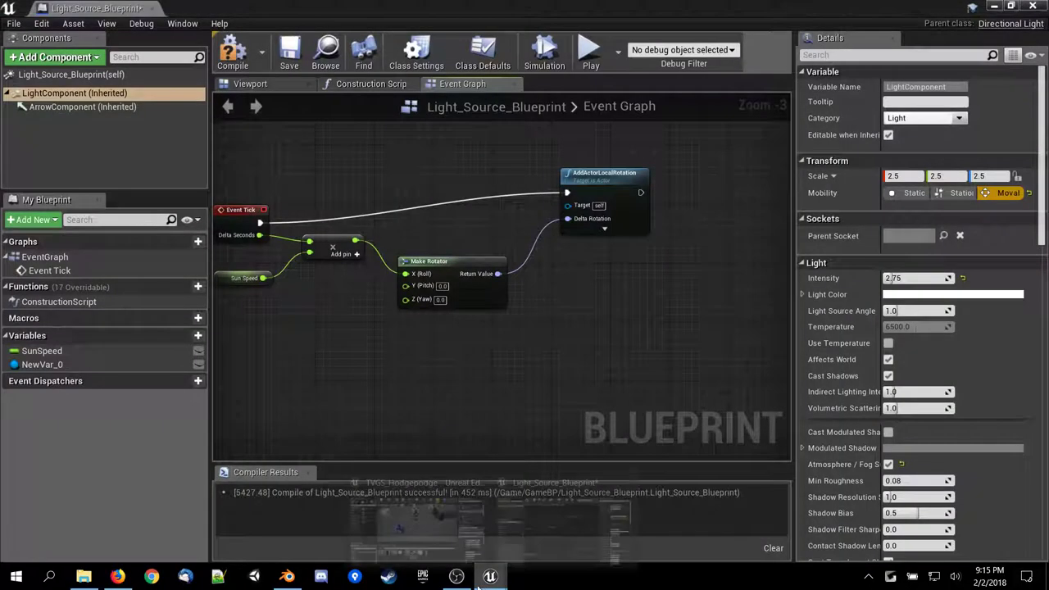
left_click(992, 6)
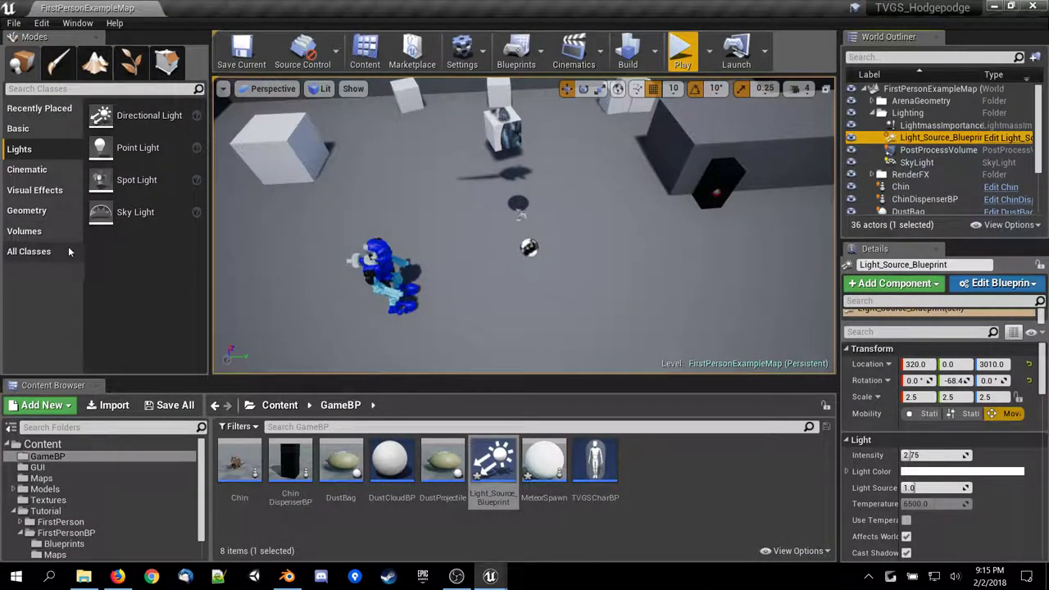
left_click(78, 88)
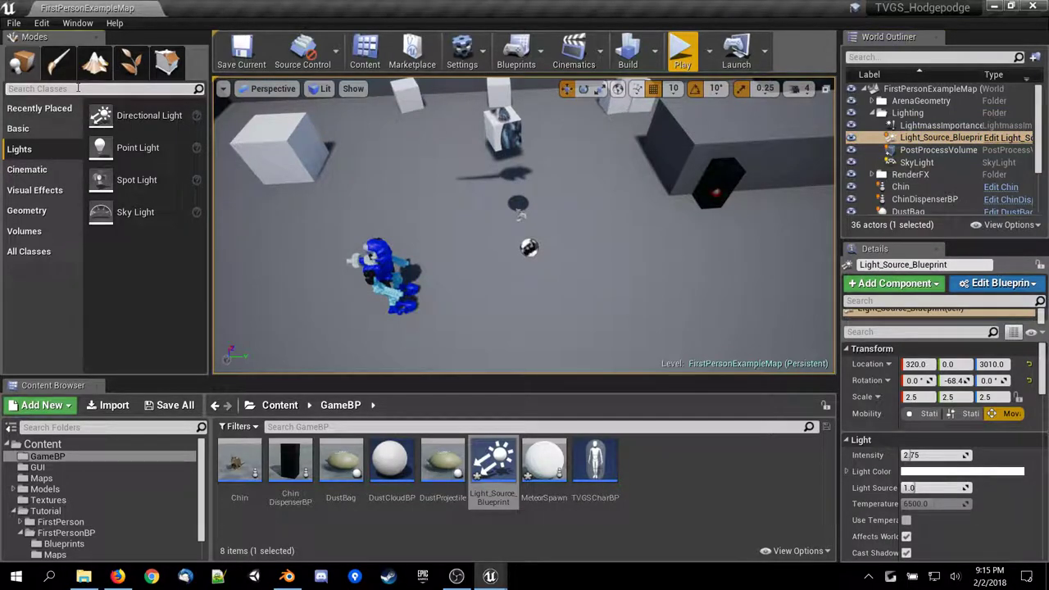
type("skydo")
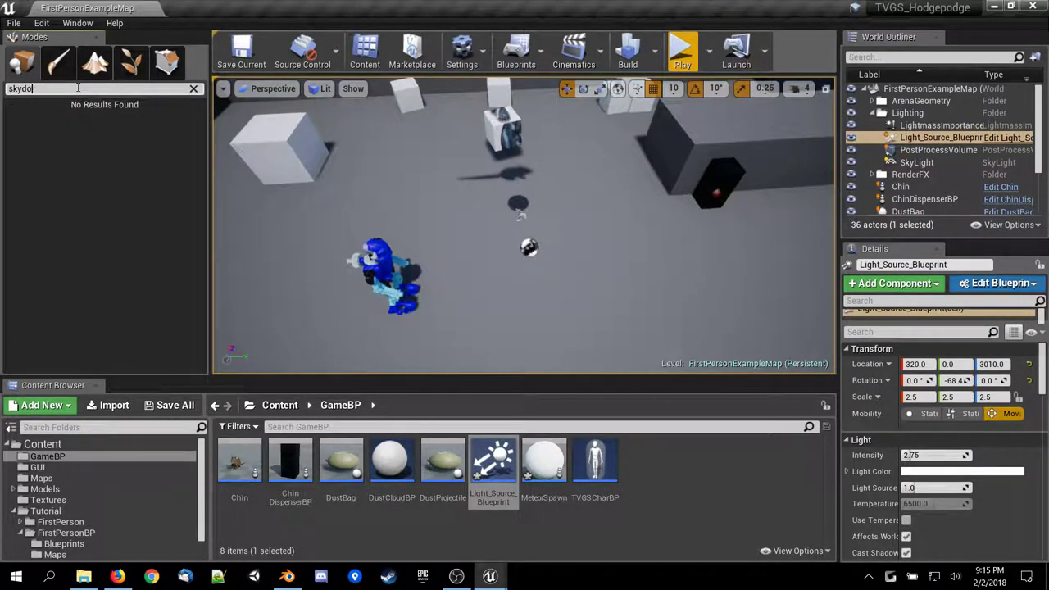
key("BackSpace")
key("BackSpace")
key("BackSpace")
key("BackSpace")
key("BackSpace")
key("BackSpace")
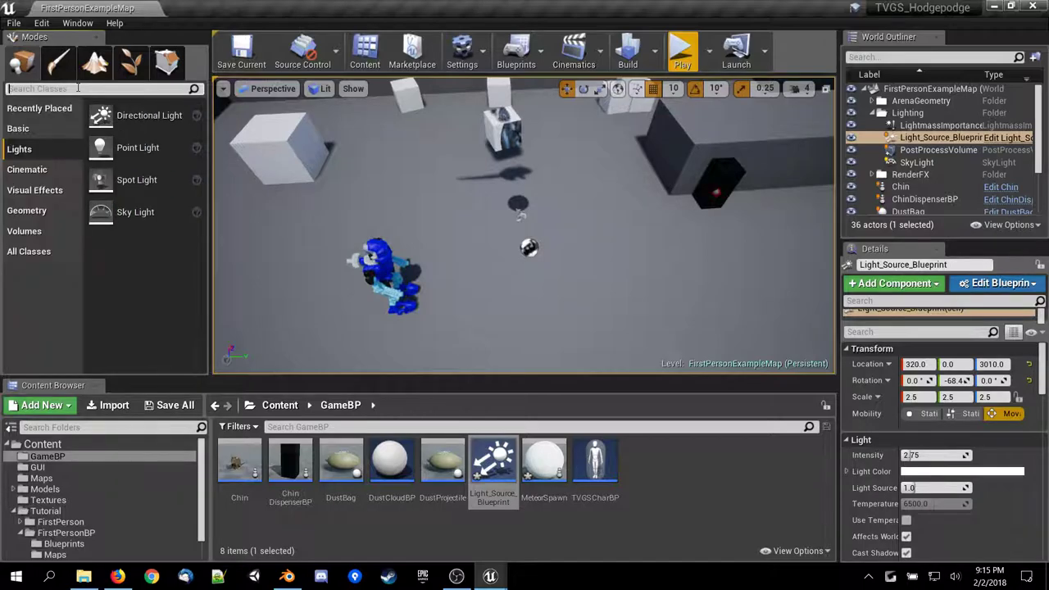
Select the SkyLight actor in the level and examine its light settings.
left_click(960, 164)
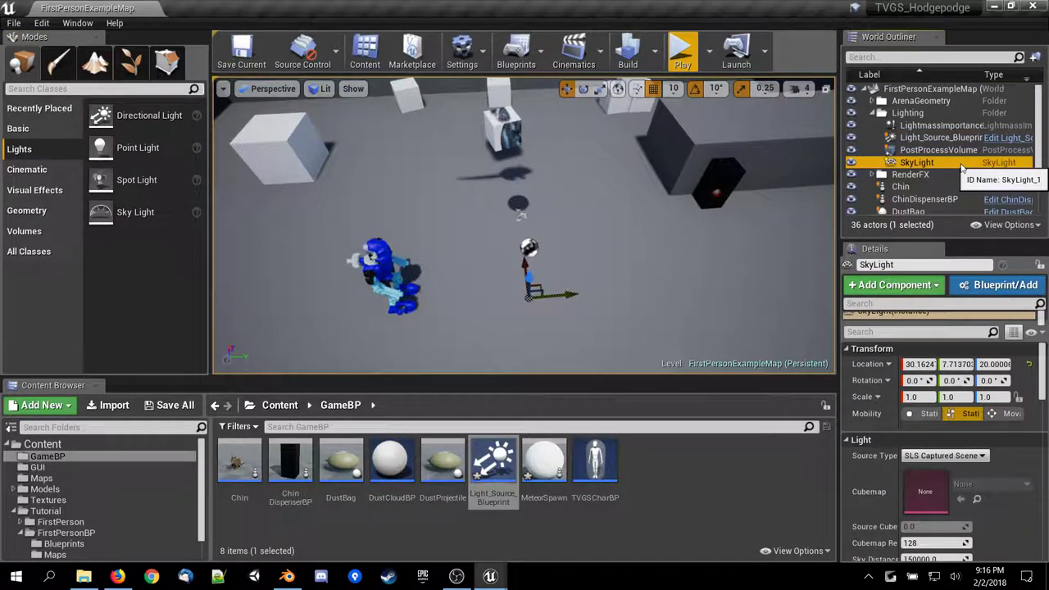
scroll(919, 449, "down", 3)
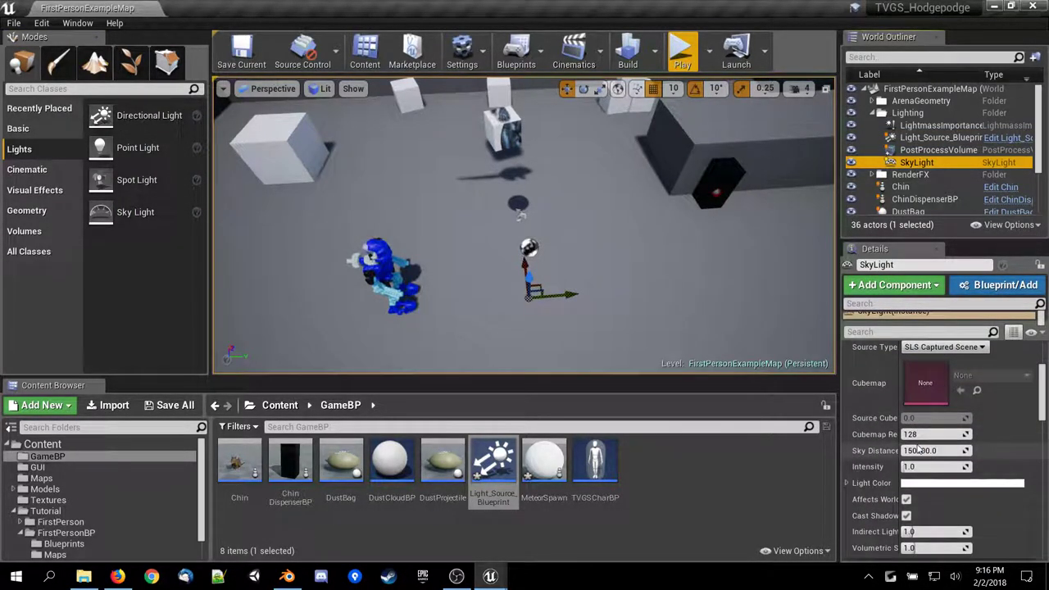
Switch to Firefox and search the web for "unreal skydome" in a new tab.
left_click(118, 576)
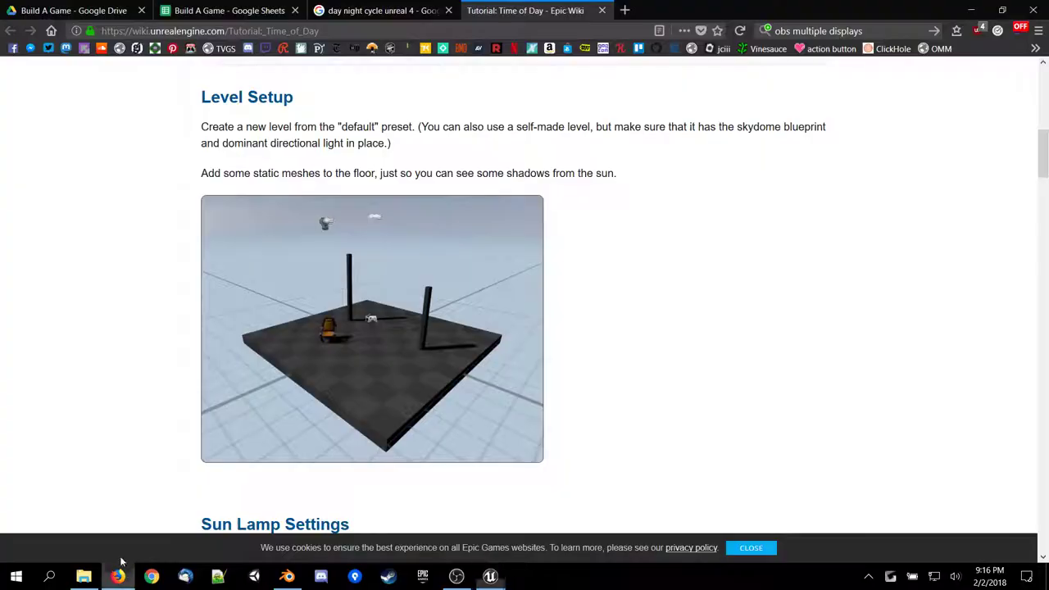
left_click(665, 10)
left_click(852, 30)
type("unrea")
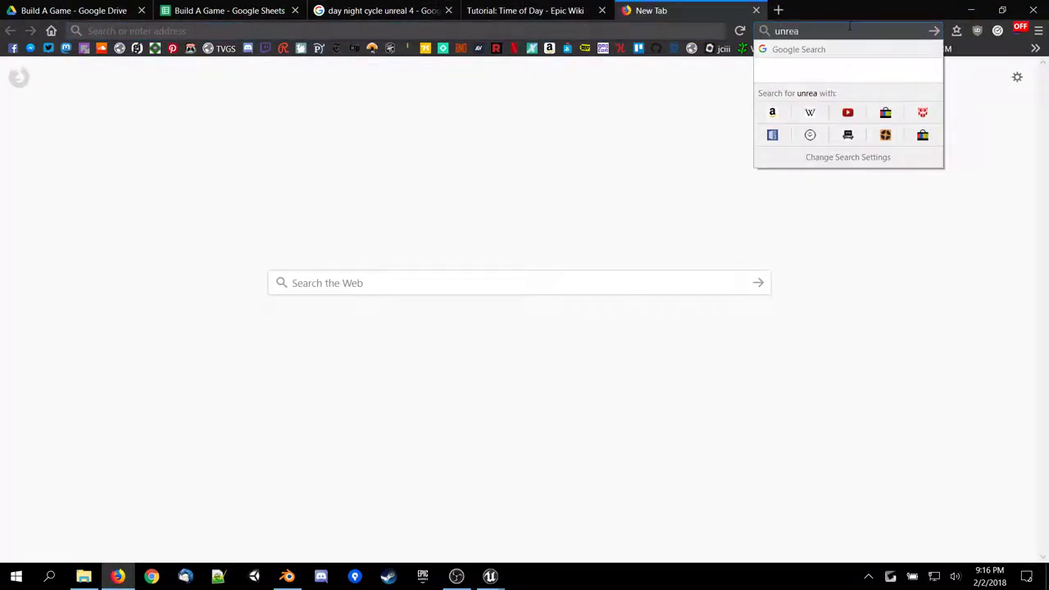
type("l skydome")
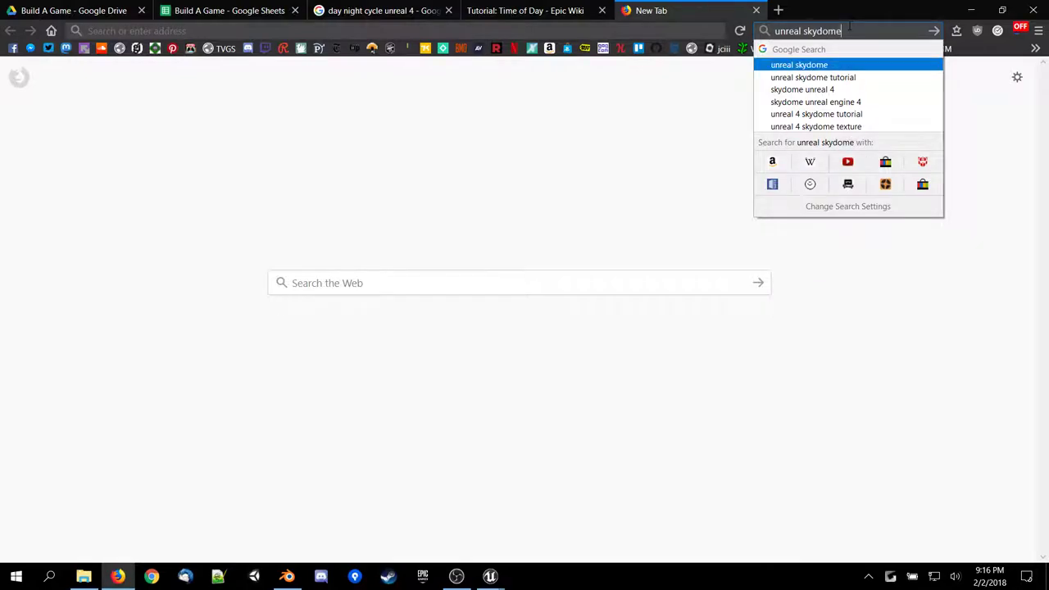
key("Return")
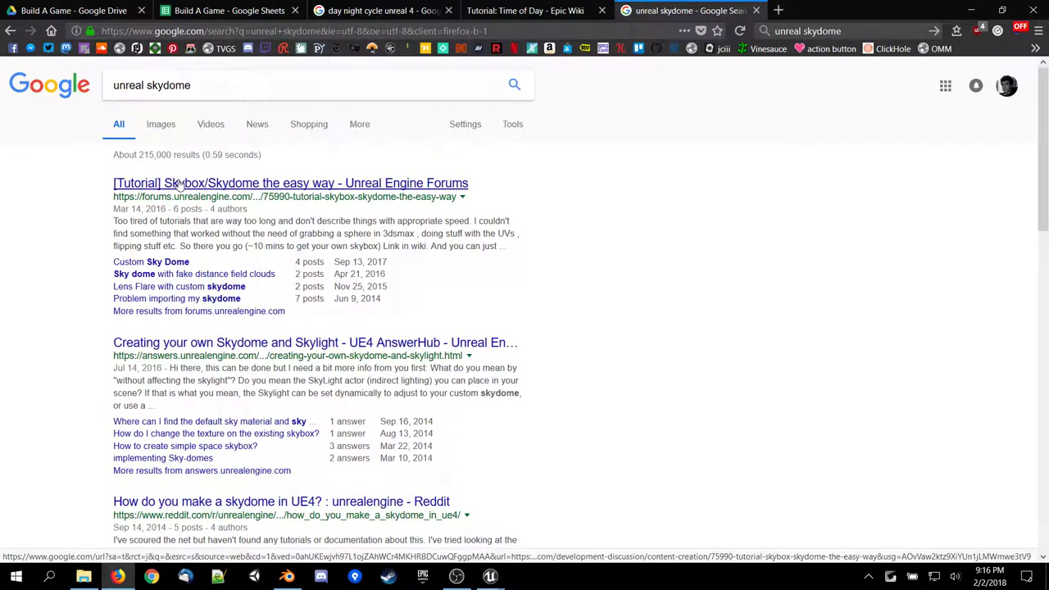
Open the forum thread "[Tutorial] Skybox/Skydome the easy way" and bring up its linked wiki tutorial in a separate tab.
left_click(178, 186)
scroll(352, 382, "down", 1)
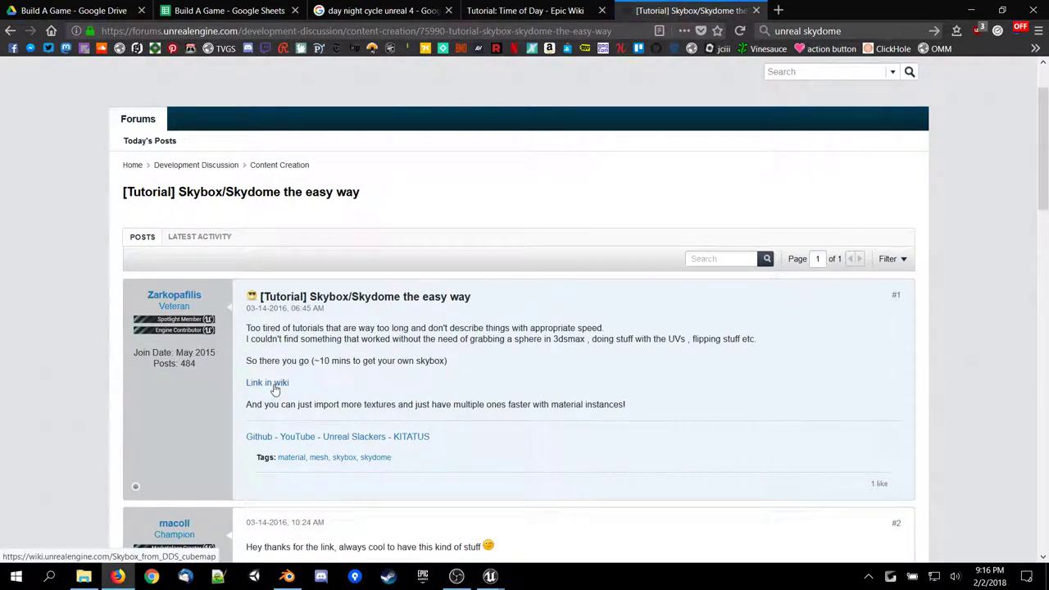
middle_click(275, 389)
left_click(844, 16)
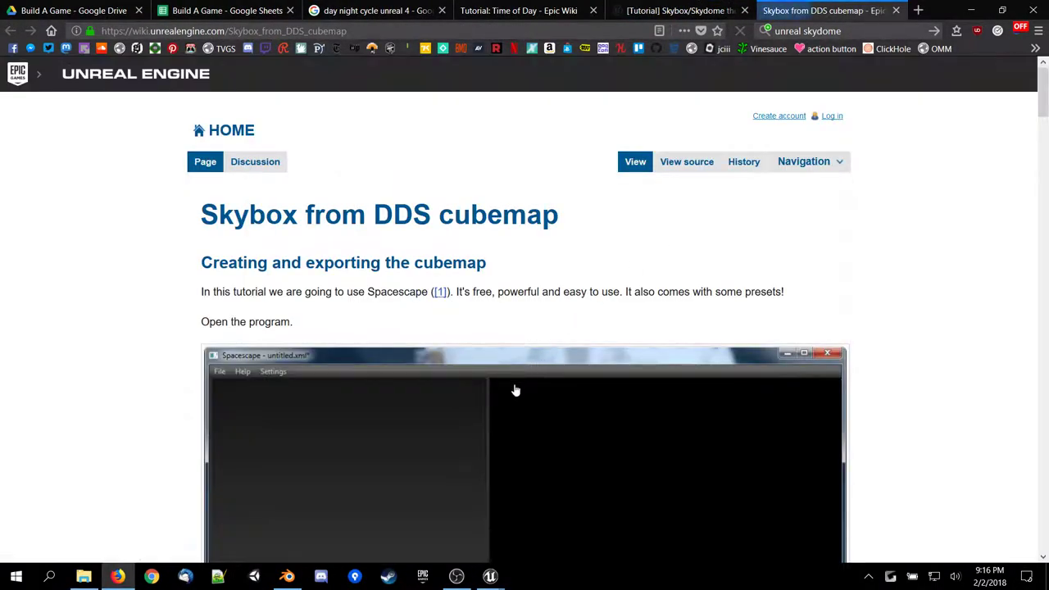
Read through the "Skybox from DDS cubemap" tutorial, checking the export, texture, material and sky sphere setup instructions.
scroll(508, 397, "down", 5)
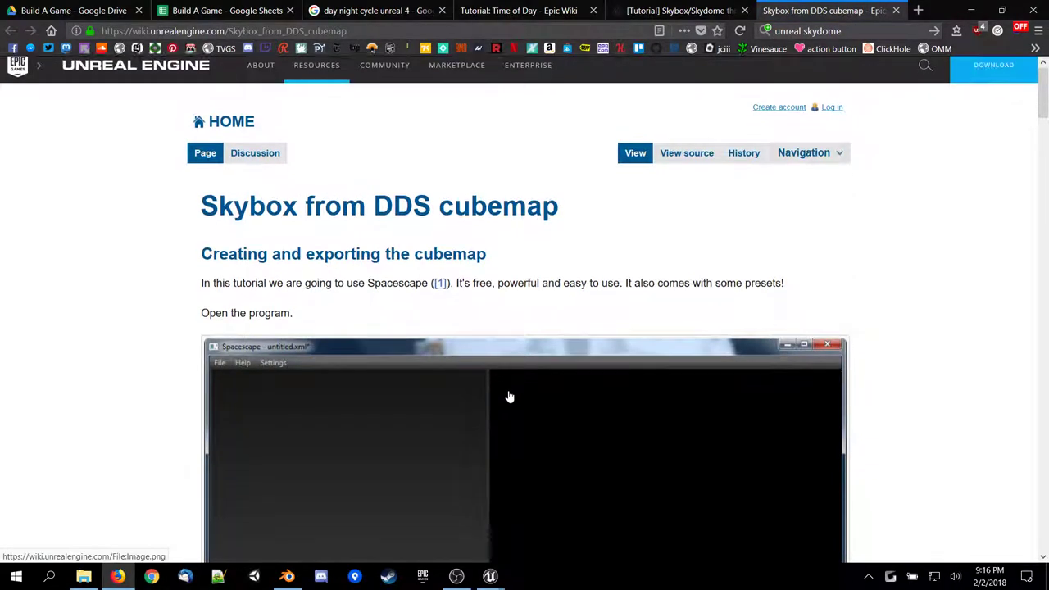
scroll(508, 397, "down", 8)
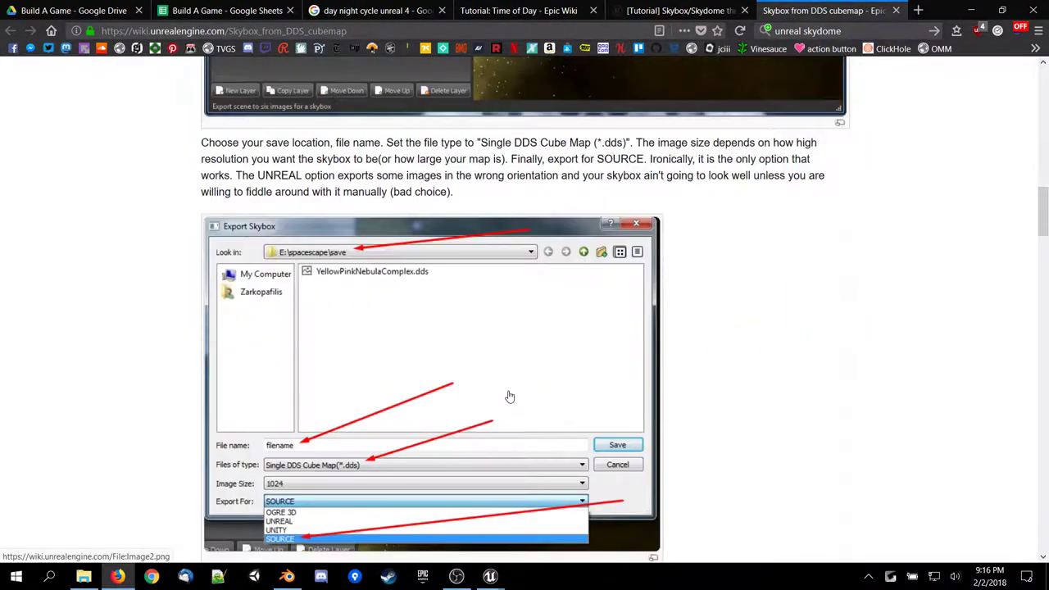
scroll(509, 397, "down", 4)
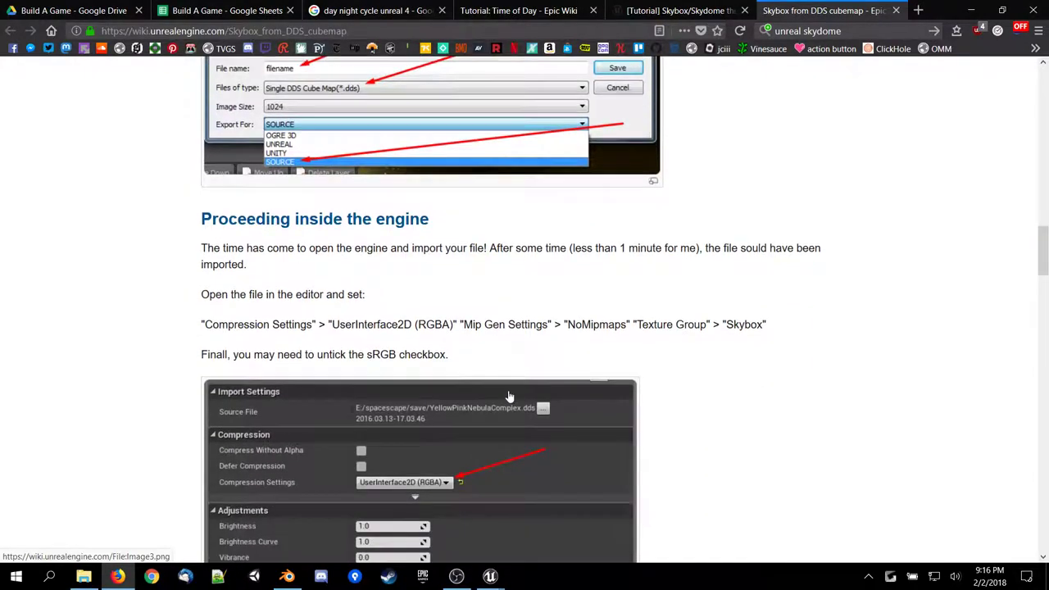
scroll(509, 396, "down", 15)
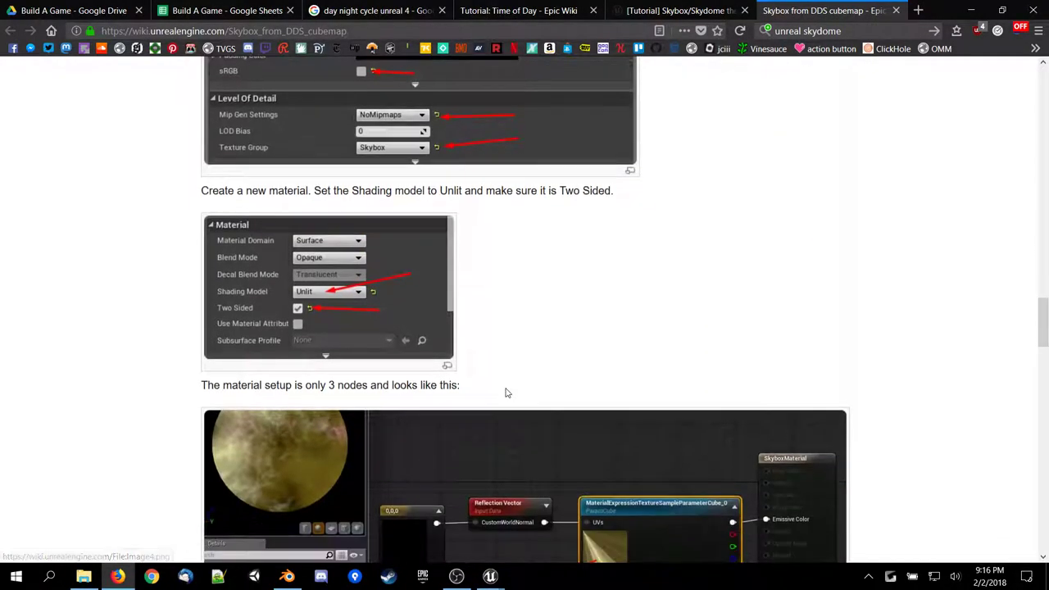
scroll(505, 394, "down", 4)
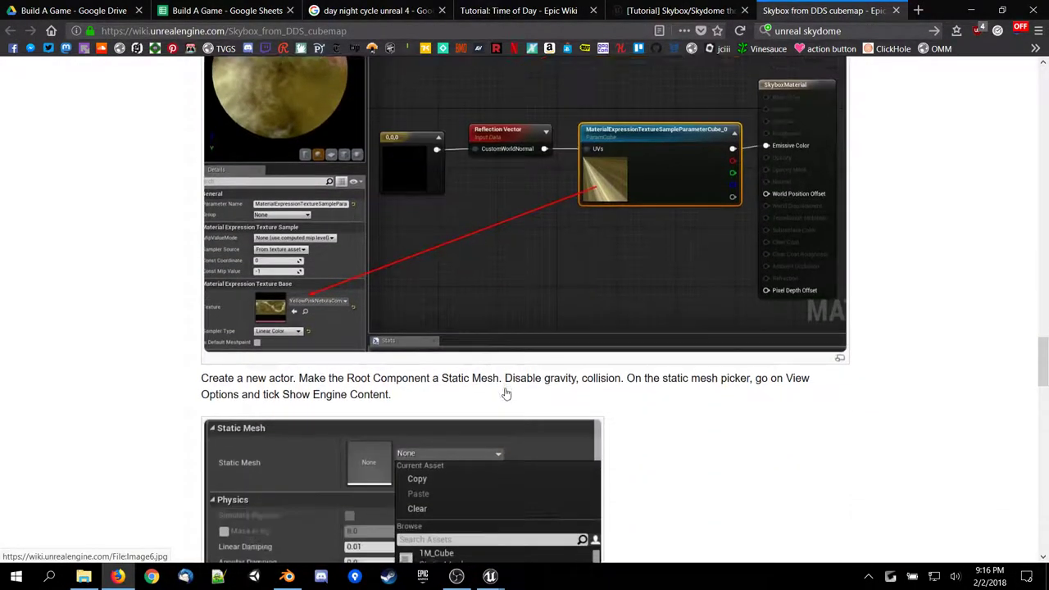
scroll(506, 394, "down", 13)
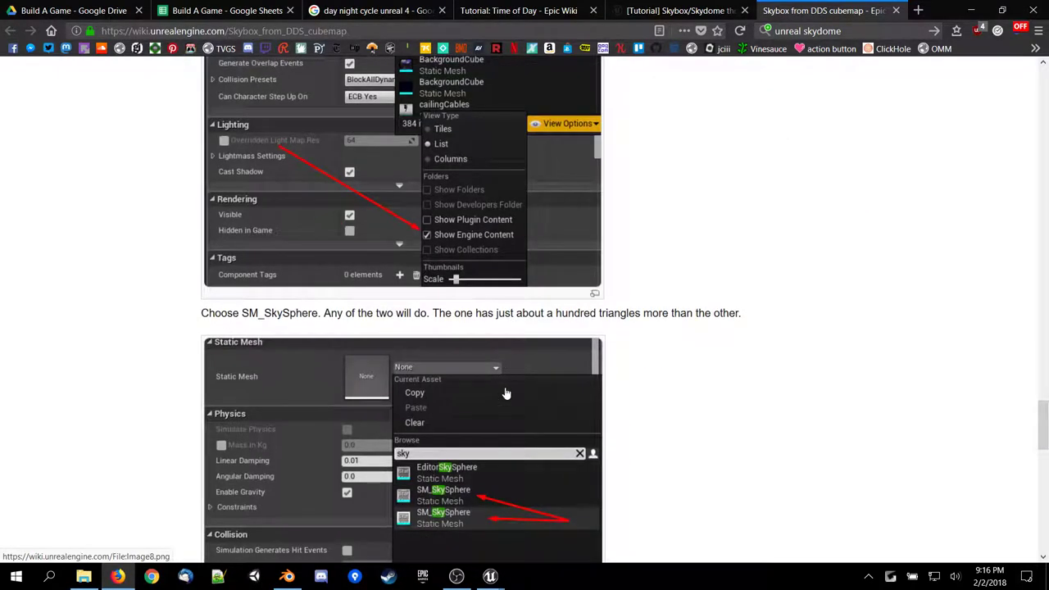
scroll(505, 394, "down", 6)
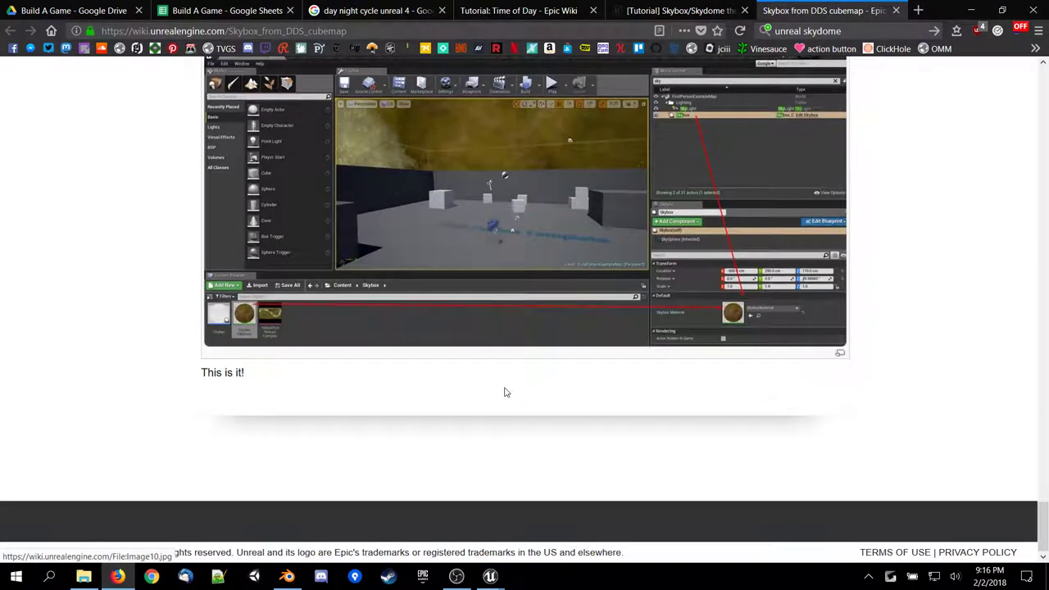
scroll(504, 393, "up", 1)
scroll(504, 393, "up", 1)
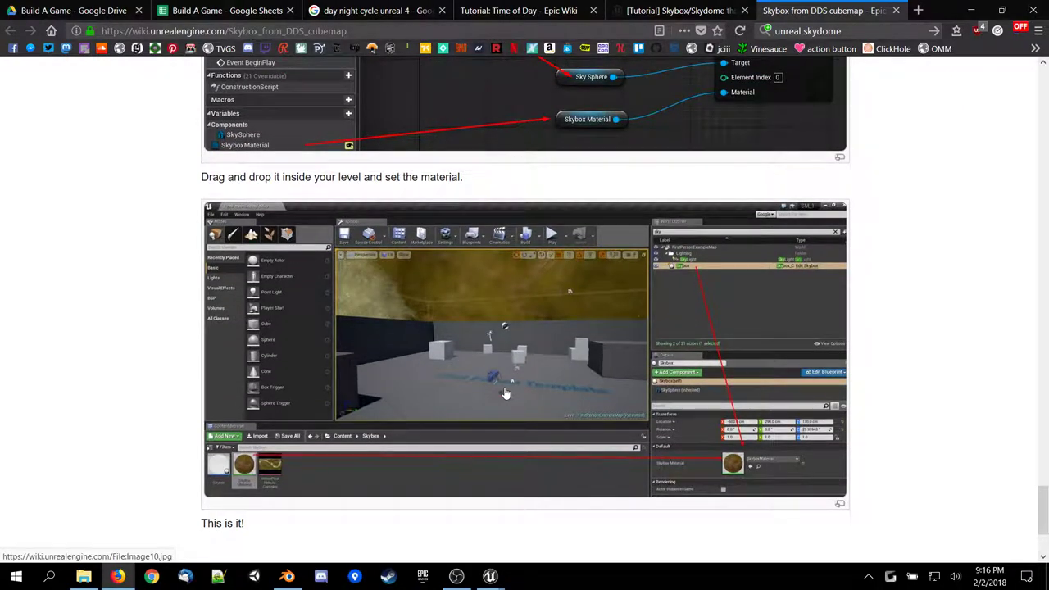
scroll(506, 394, "down", 2)
scroll(506, 393, "up", 10)
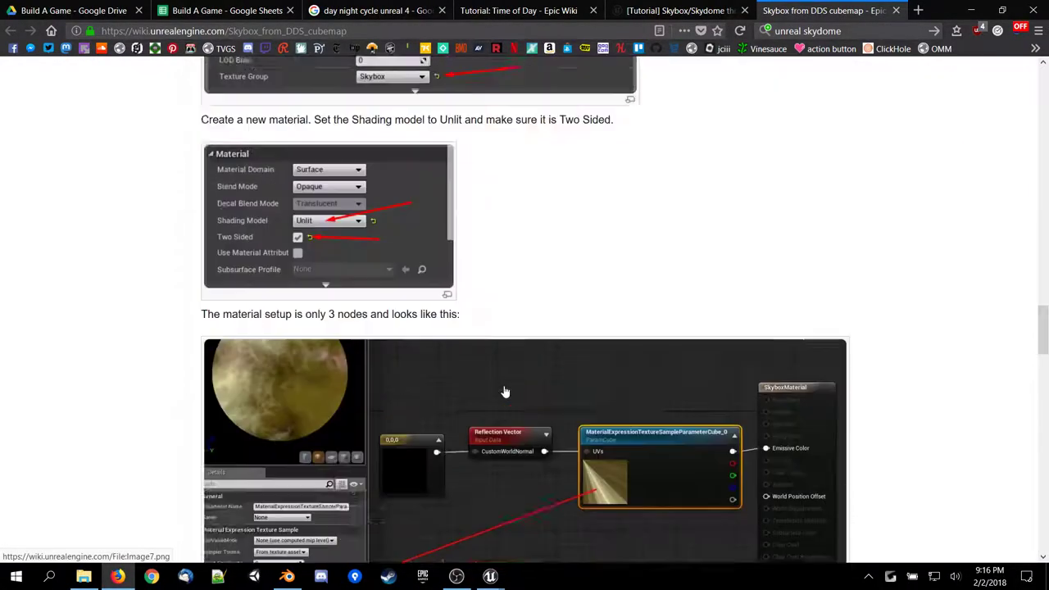
scroll(506, 392, "up", 6)
Return to the Skybox/Skydome forum thread and read the replies below the first post.
left_click(680, 10)
scroll(458, 420, "down", 1)
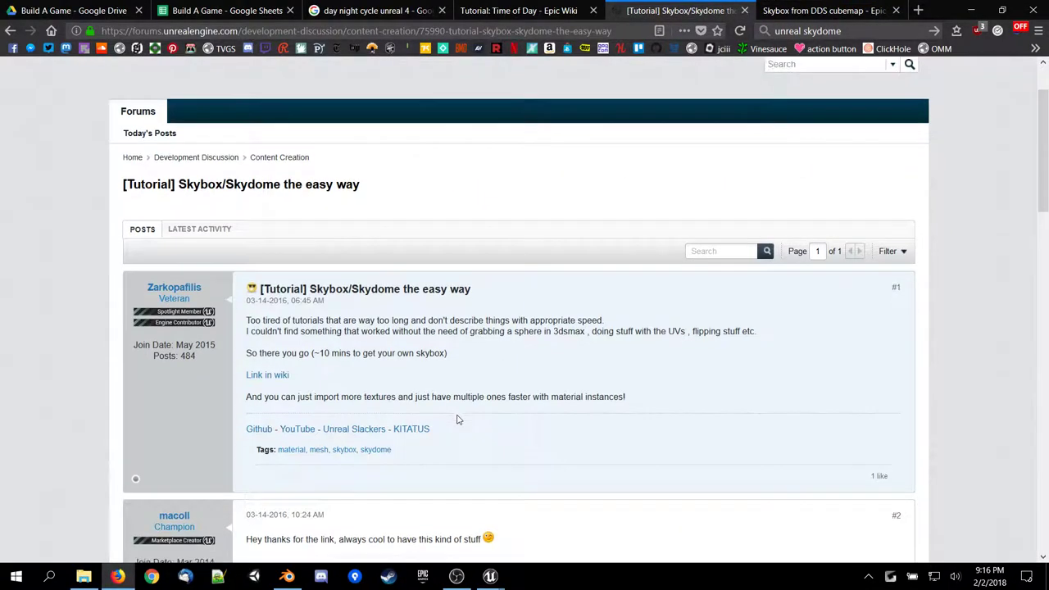
scroll(458, 419, "down", 5)
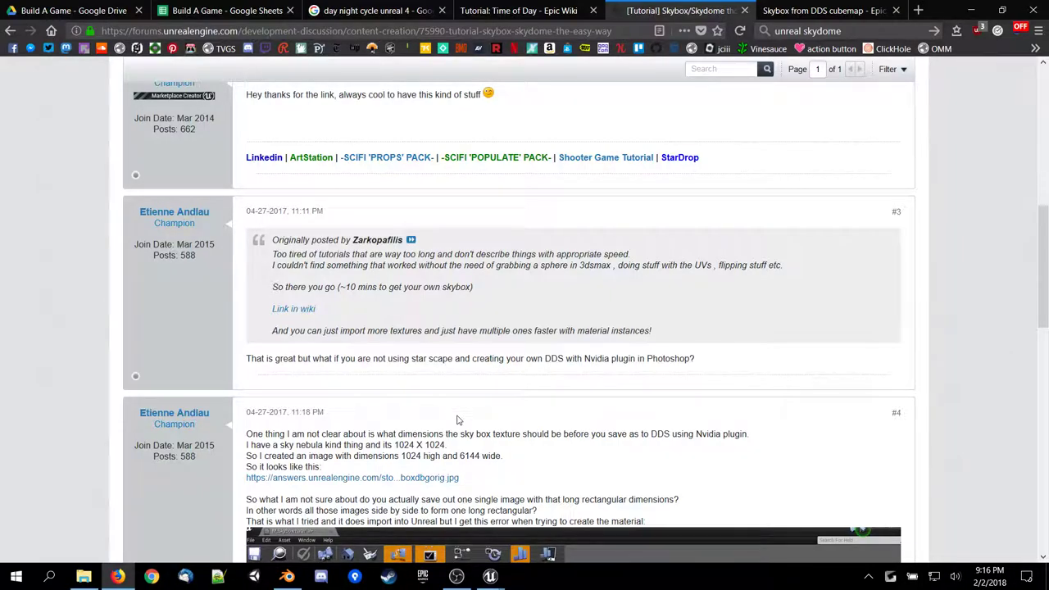
scroll(458, 420, "down", 2)
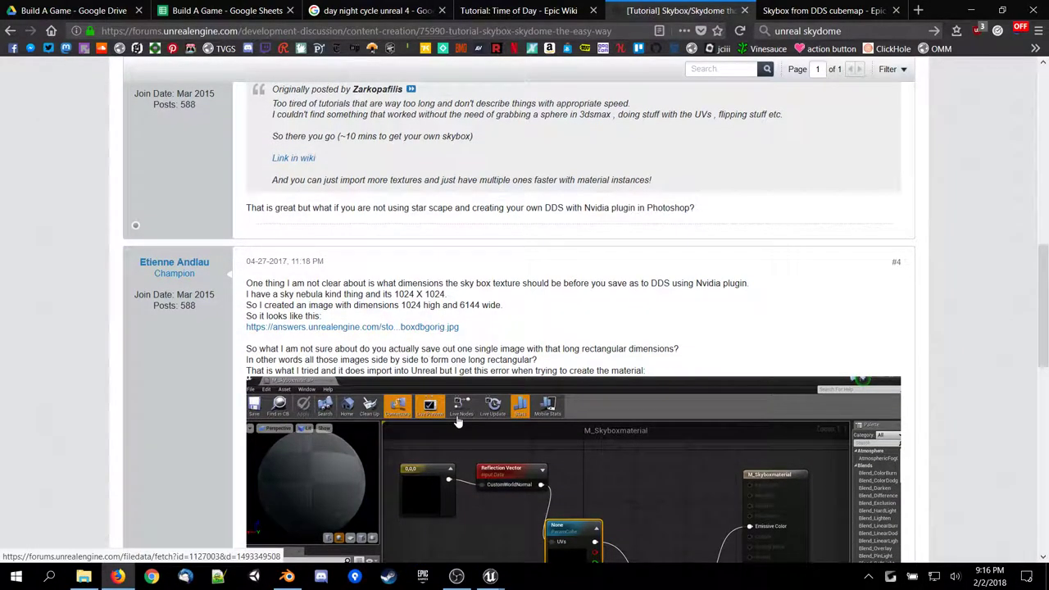
scroll(457, 419, "down", 2)
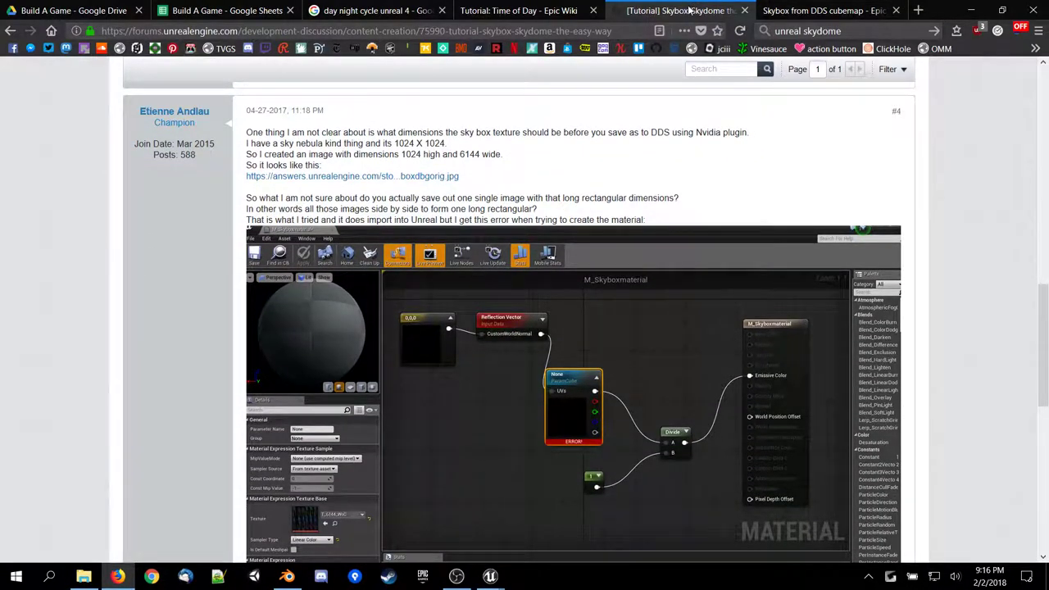
Return to the search results, close the cubemap tutorial, and read the Reddit thread "How do you make a skydome in UE4?".
key("alt+Left")
middle_click(785, 11)
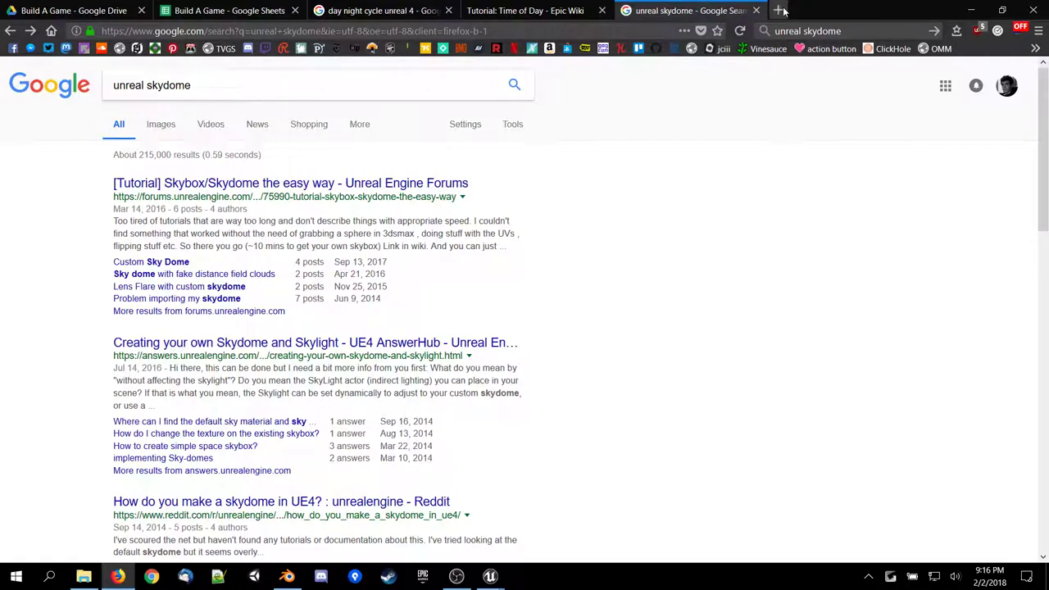
scroll(315, 354, "down", 2)
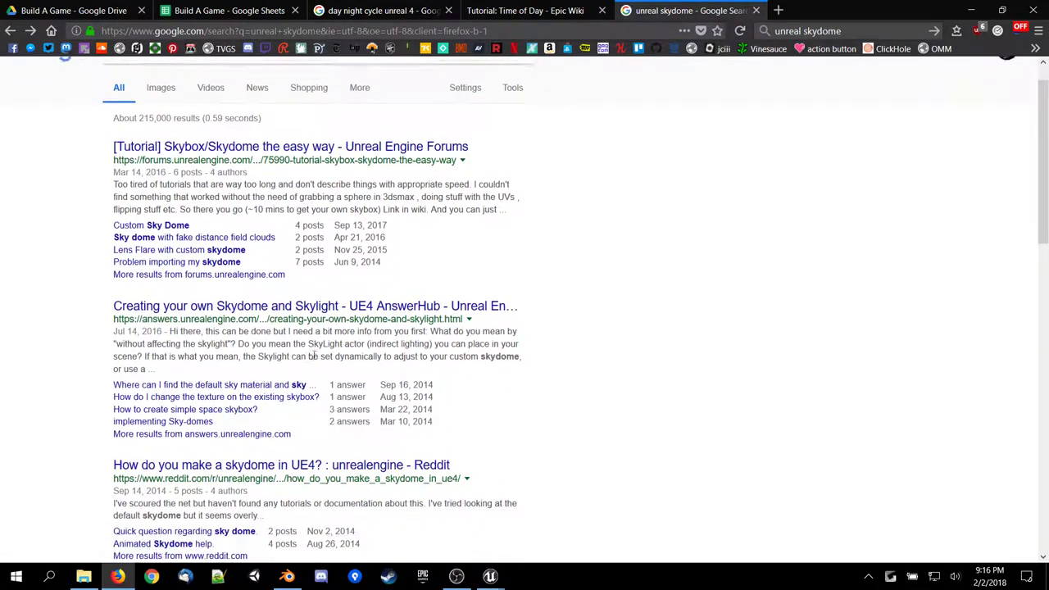
left_click(281, 427)
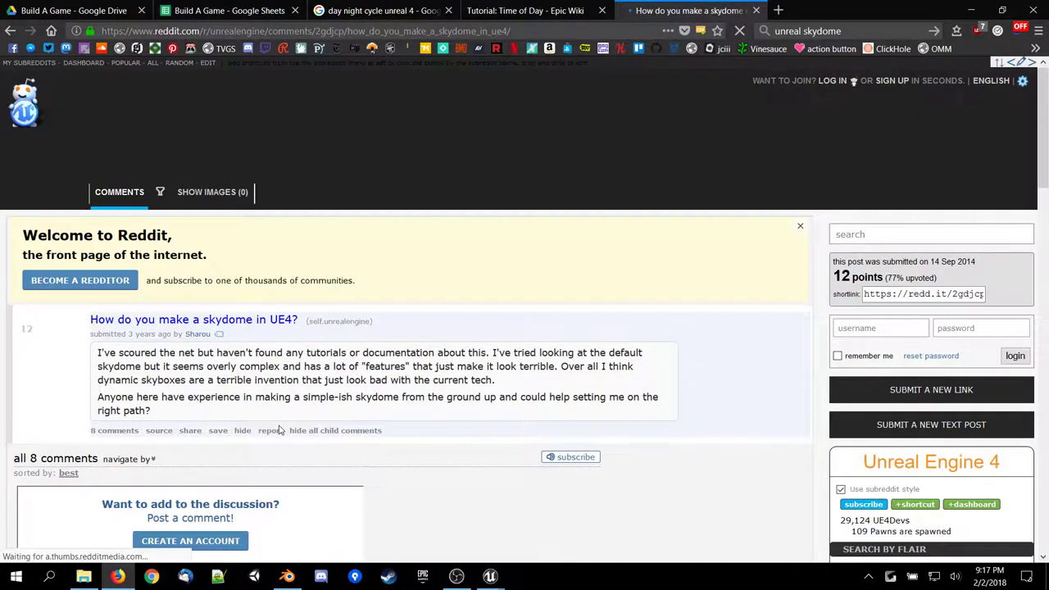
scroll(279, 429, "down", 5)
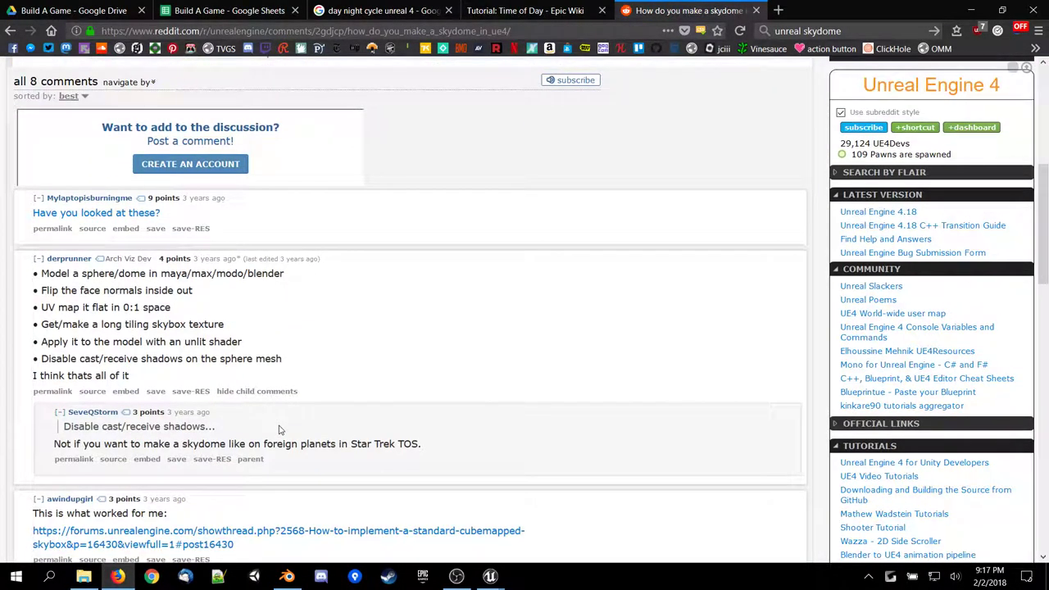
scroll(279, 429, "down", 4)
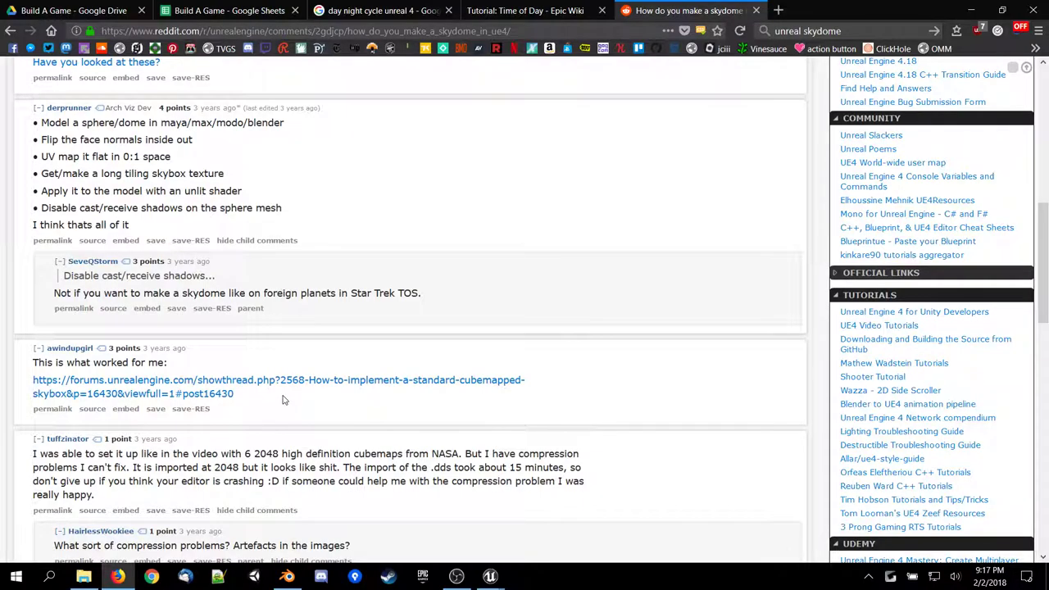
Switch to Unreal Editor and bring up the event graph of Light_Source_Blueprint.
mouse_move(490, 576)
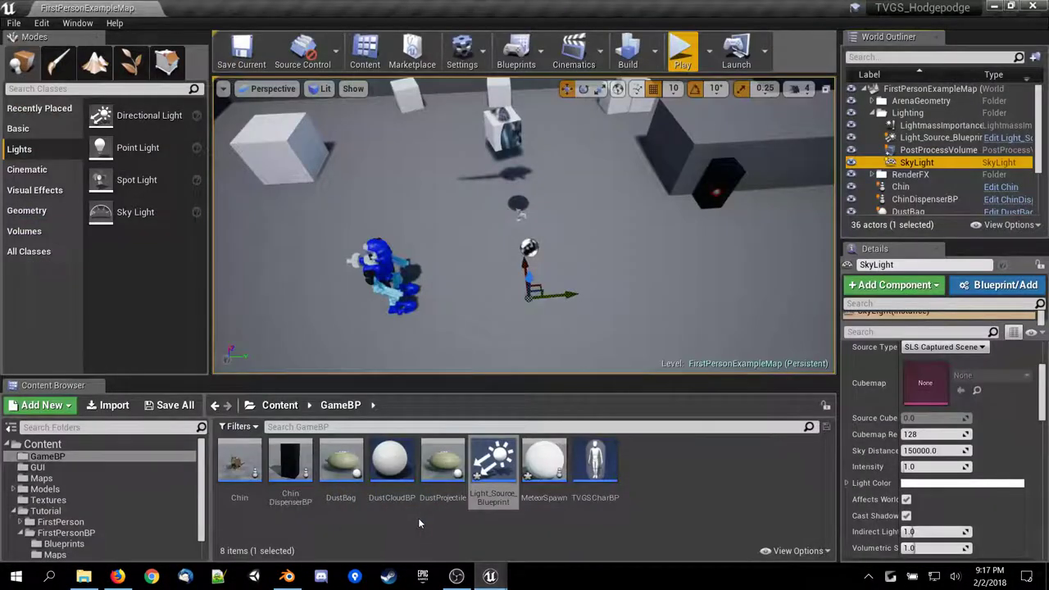
left_click(418, 518)
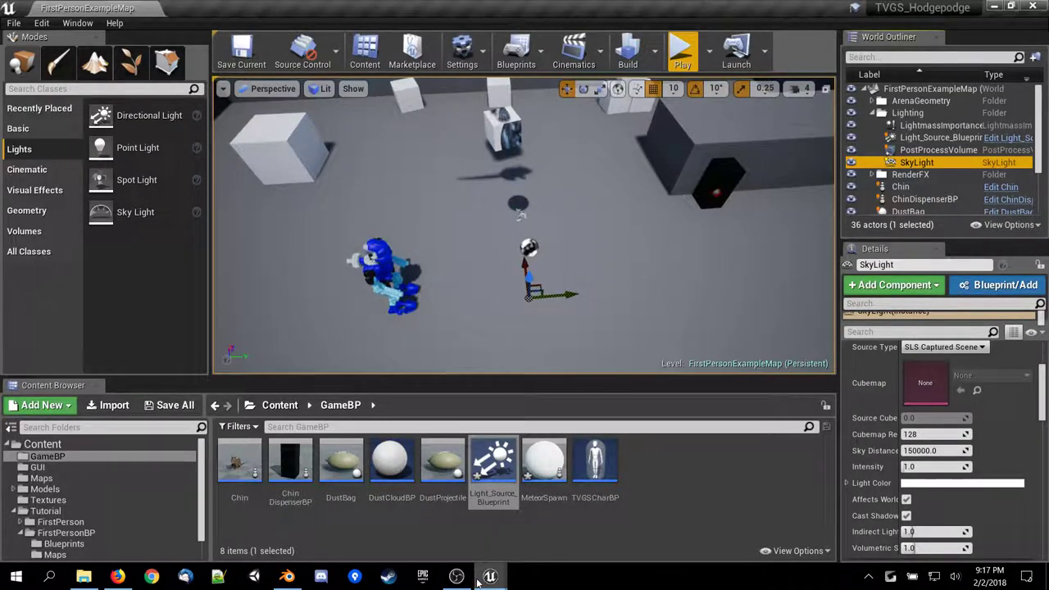
mouse_move(479, 582)
left_click(524, 536)
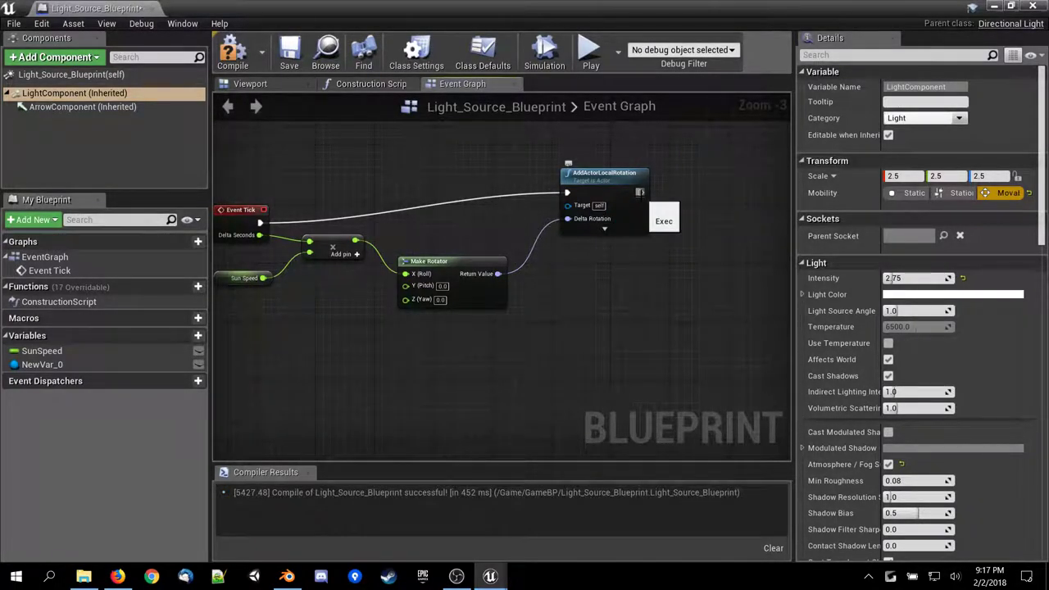
right_click(481, 341)
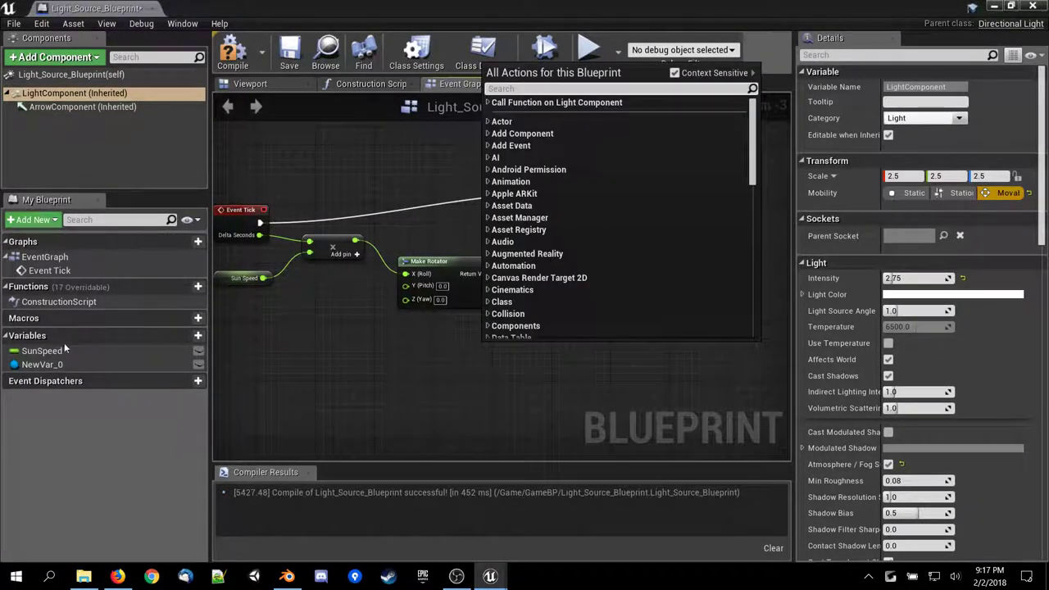
Change the type of the NewVar_0 variable to a Sky Light object reference.
left_click(45, 364)
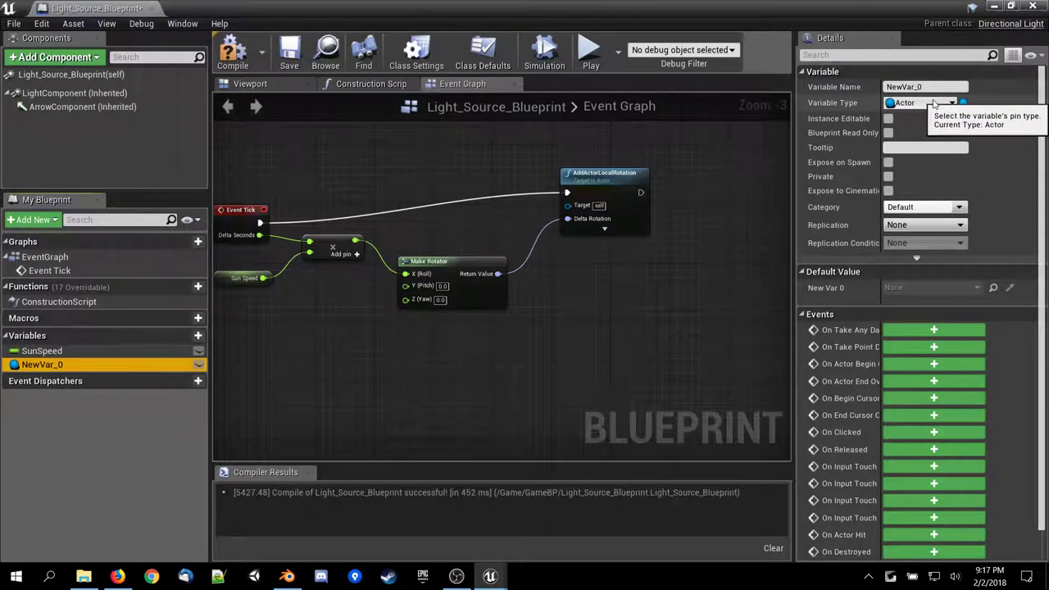
left_click(932, 102)
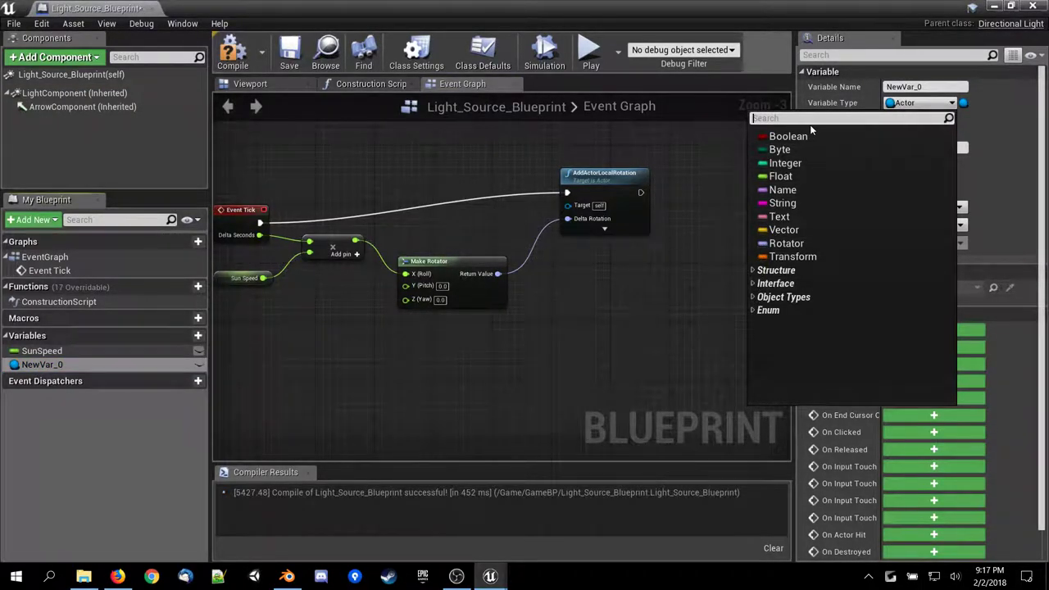
type("sky")
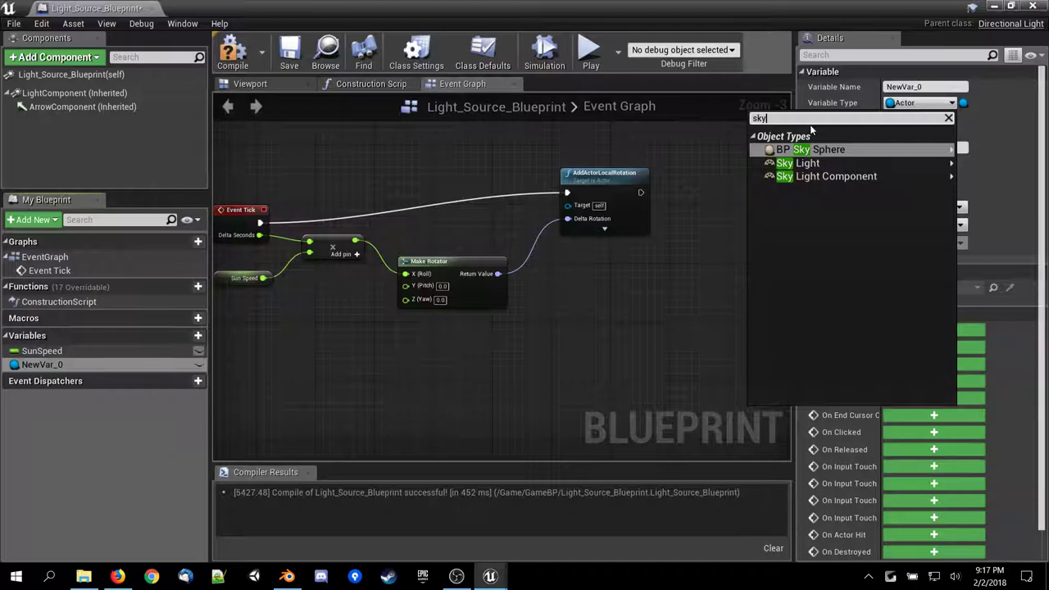
key("Down")
key("Down")
key("Right")
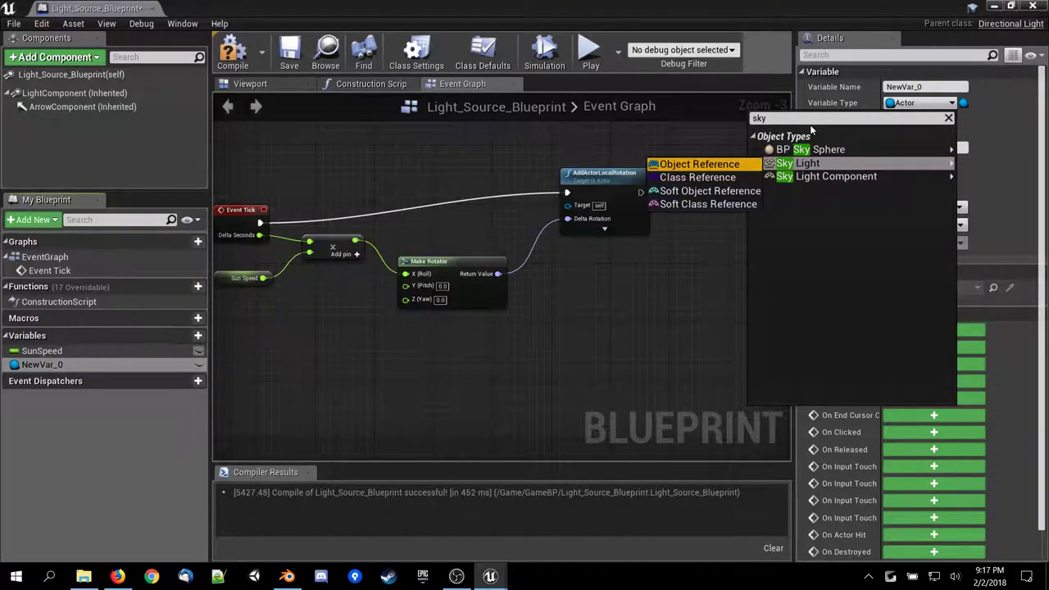
left_click(710, 167)
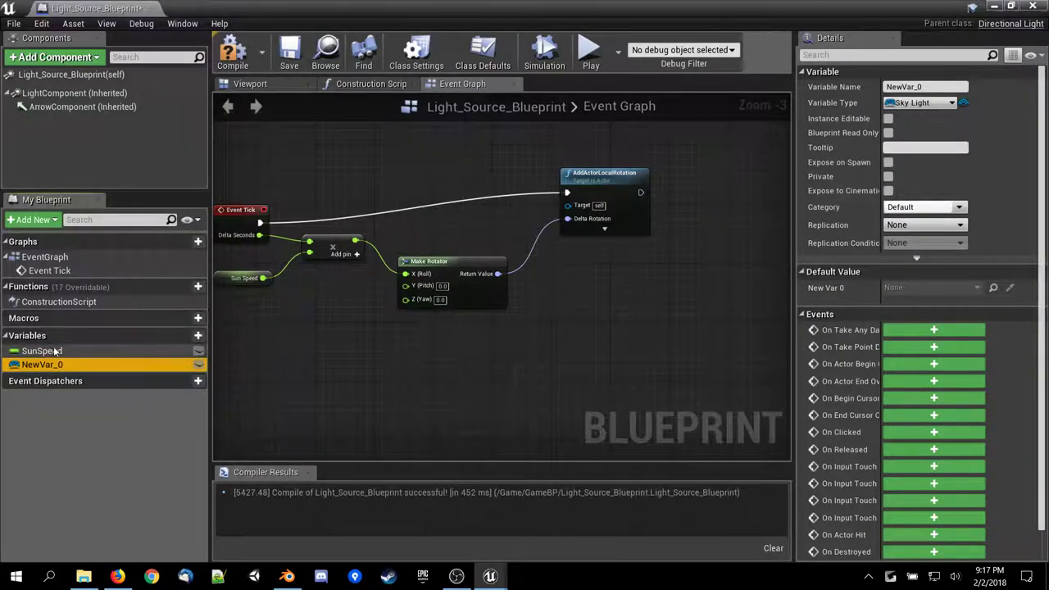
Rename the Sky Light variable to Skydome and place a getter node for it below the AddActorLocalRotation node.
left_click(909, 87)
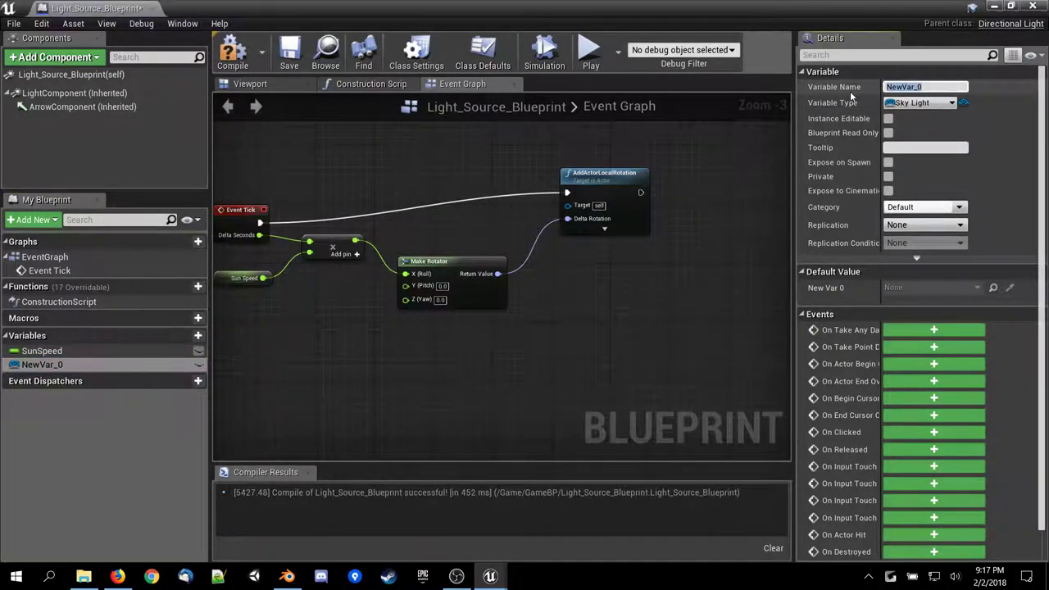
type("Skydome")
key("Return")
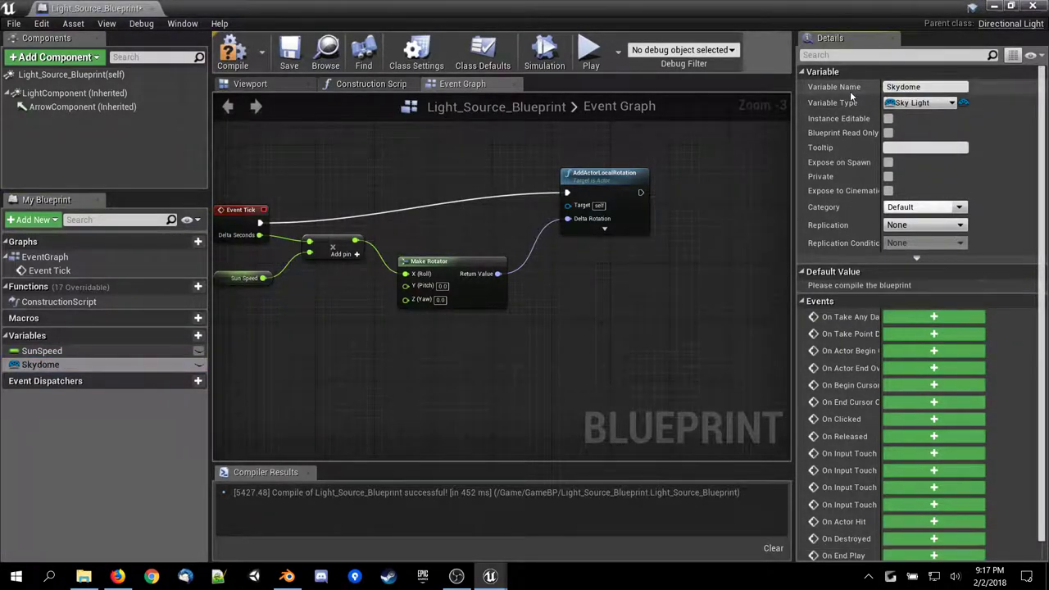
left_click_drag(41, 364, 680, 252)
left_click(604, 330)
Search the actions available from the Skydome reference for "upda" and "cast" functions.
type("upda")
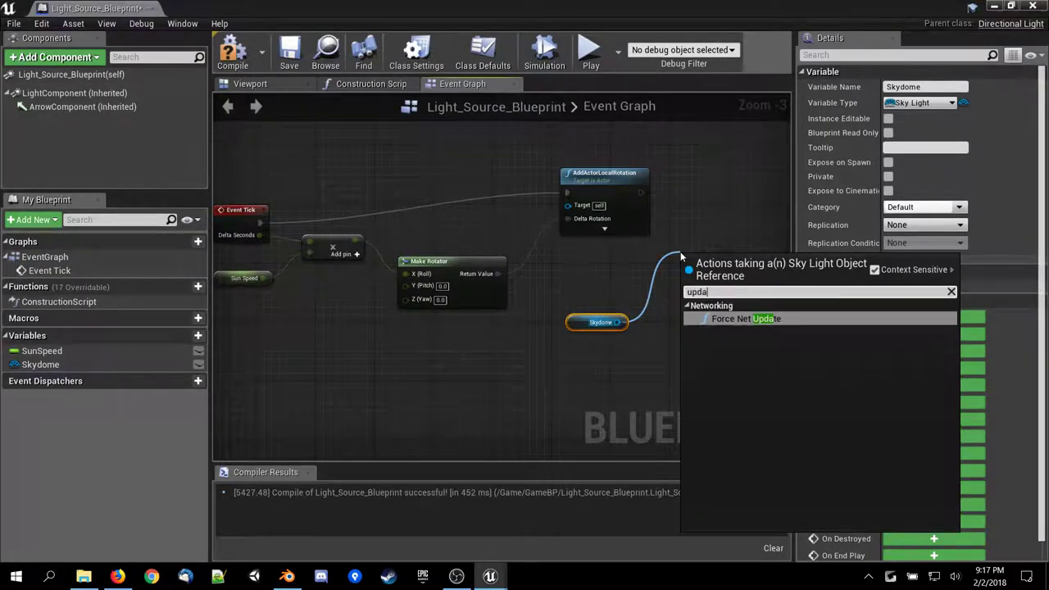
key("BackSpace")
key("BackSpace")
key("BackSpace")
key("BackSpace")
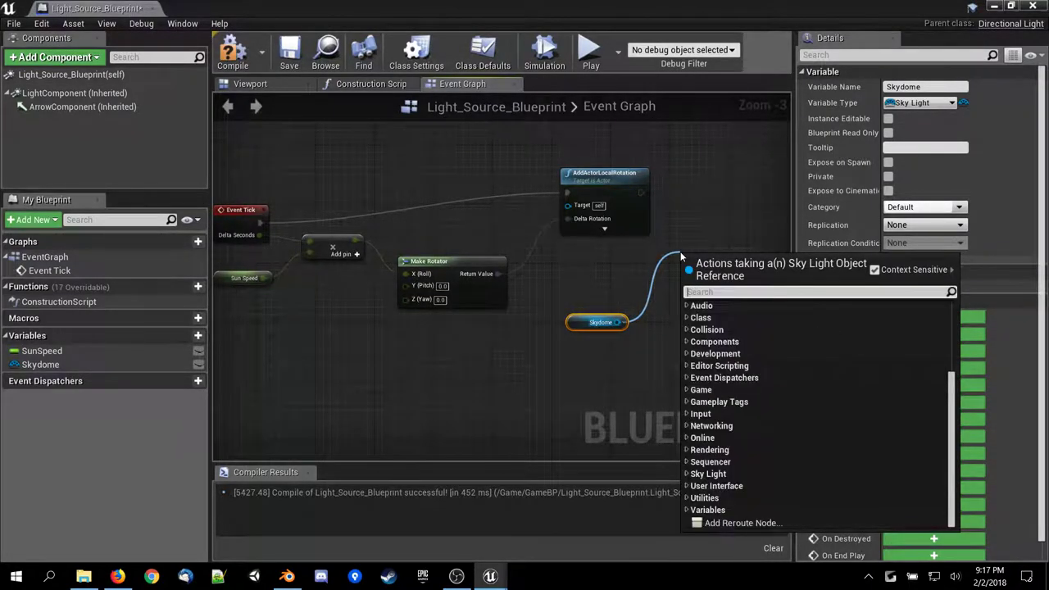
type("cast")
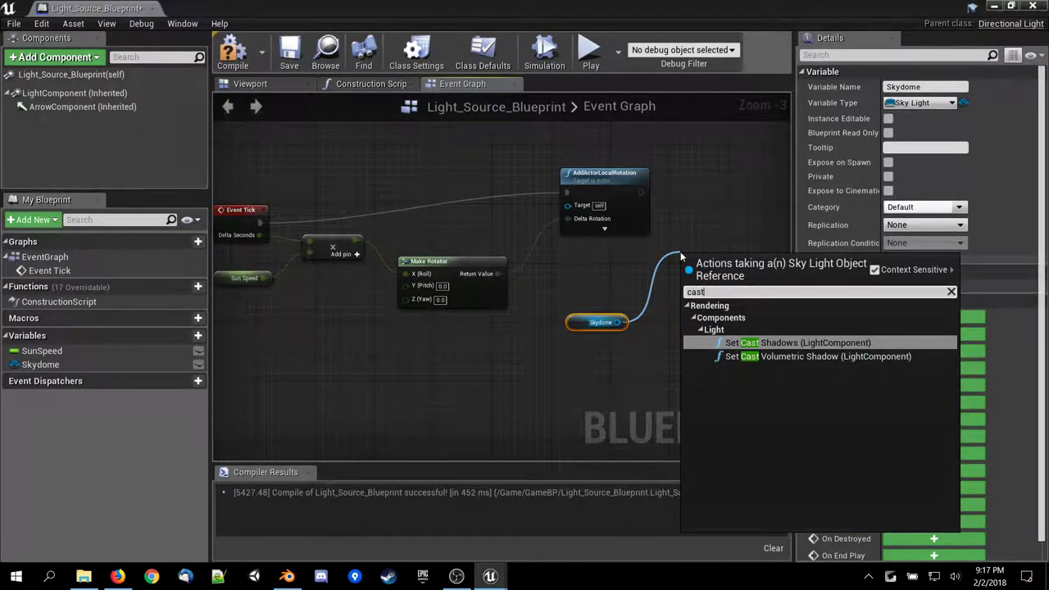
key("BackSpace")
key("BackSpace")
key("BackSpace")
key("BackSpace")
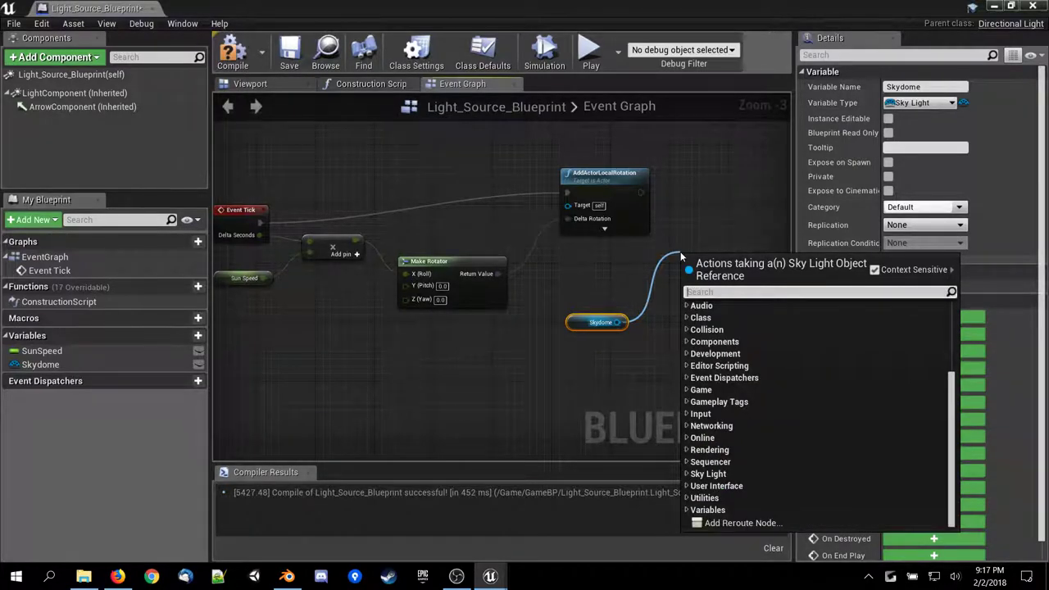
key("Escape")
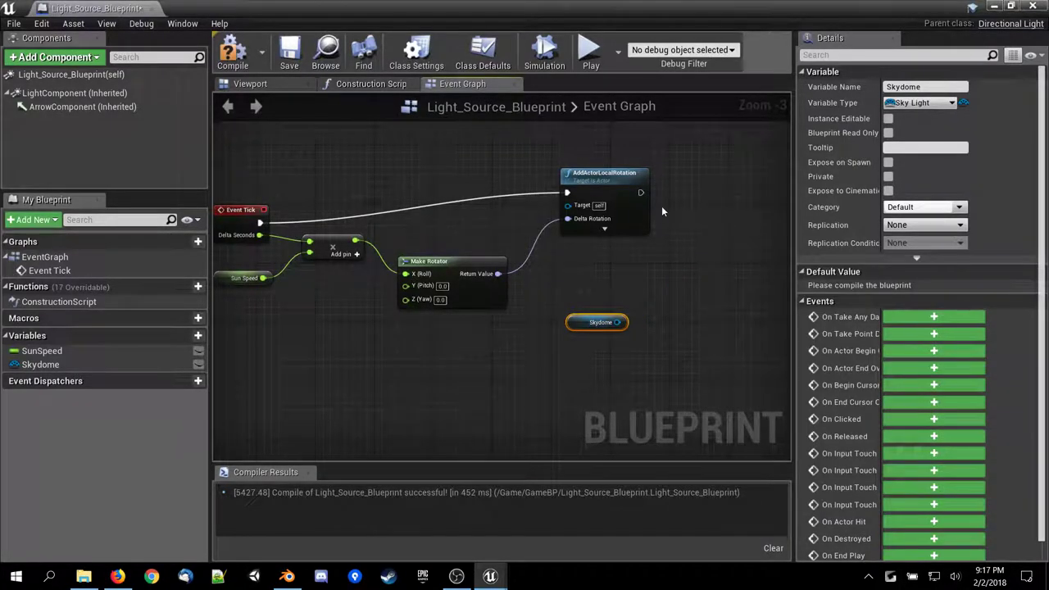
Add a Cast To SkyLight node driven by the execution output of AddActorLocalRotation.
left_click_drag(639, 193, 698, 235)
type("cast")
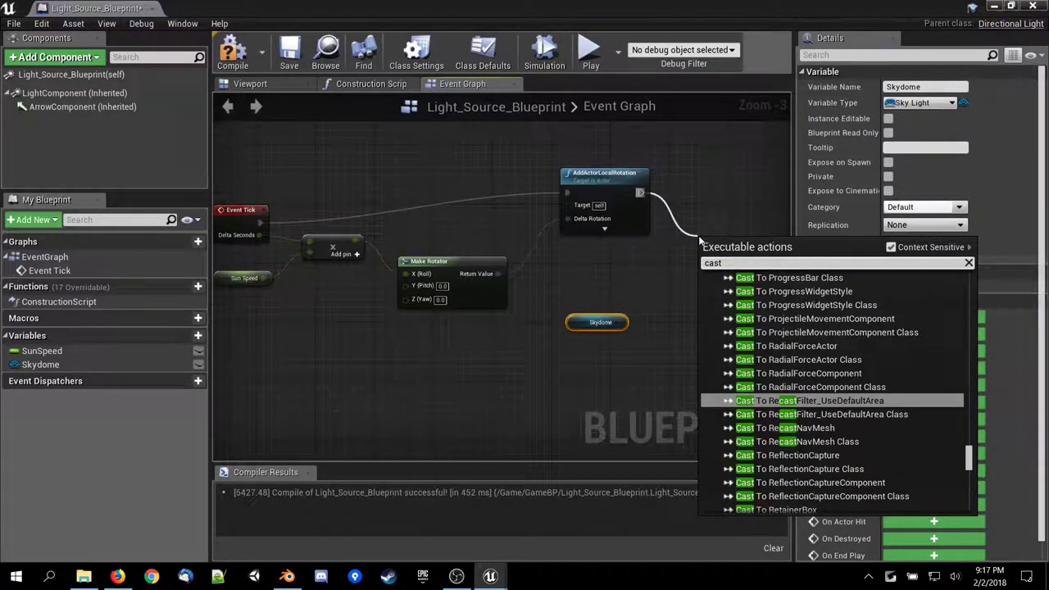
type(" to s")
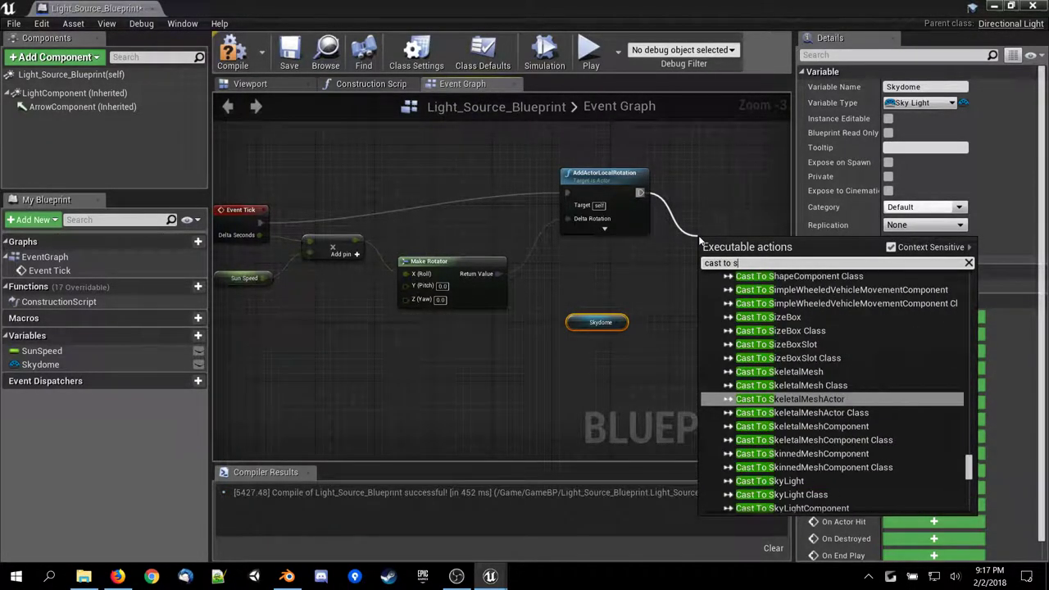
type("k")
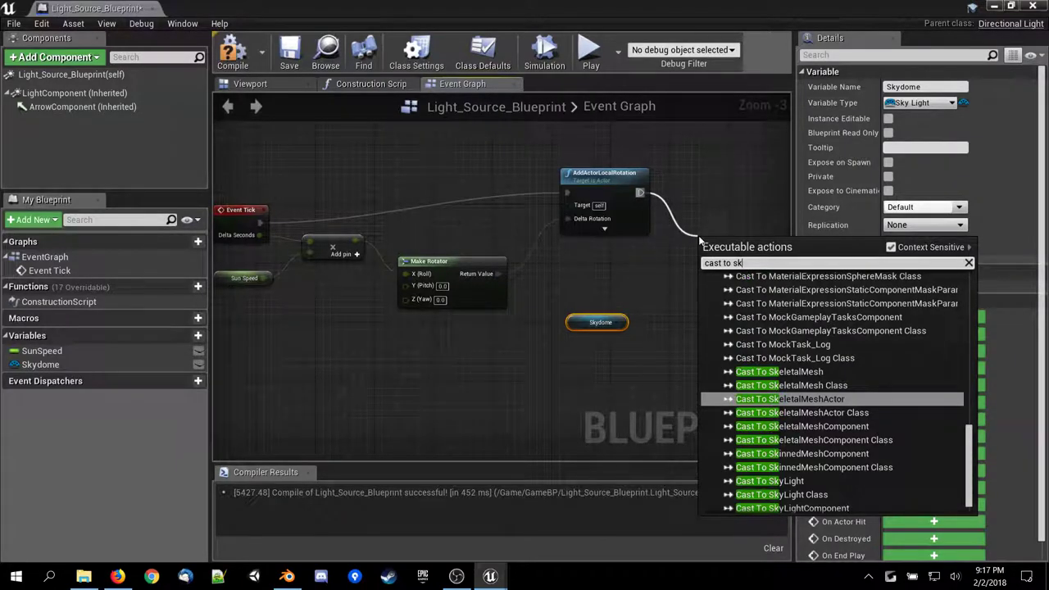
left_click(770, 480)
right_click_drag(745, 377, 649, 394)
Search the actions available from the cast's As Sky Light output for "upda", "sun" and "sky" functions.
left_click_drag(523, 338, 699, 299)
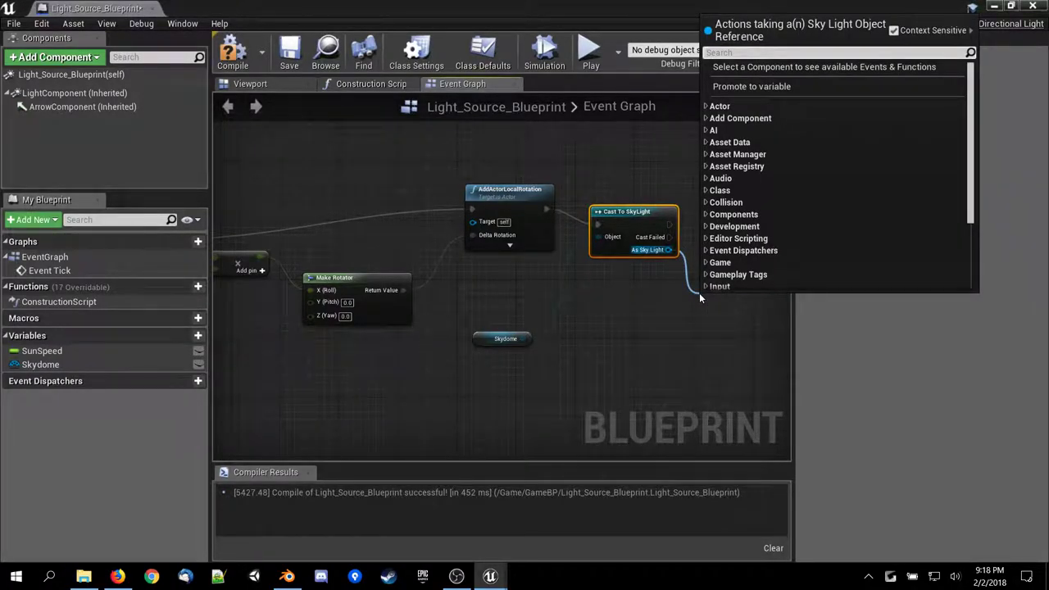
type("upda")
key("BackSpace")
key("BackSpace")
key("BackSpace")
key("BackSpace")
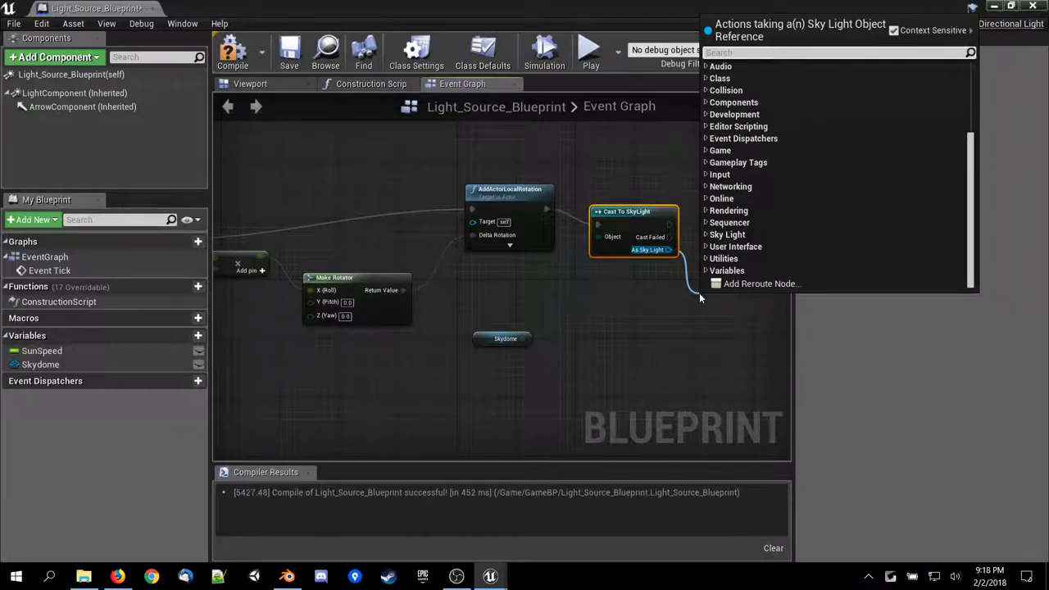
type("sun")
key("BackSpace")
key("BackSpace")
key("BackSpace")
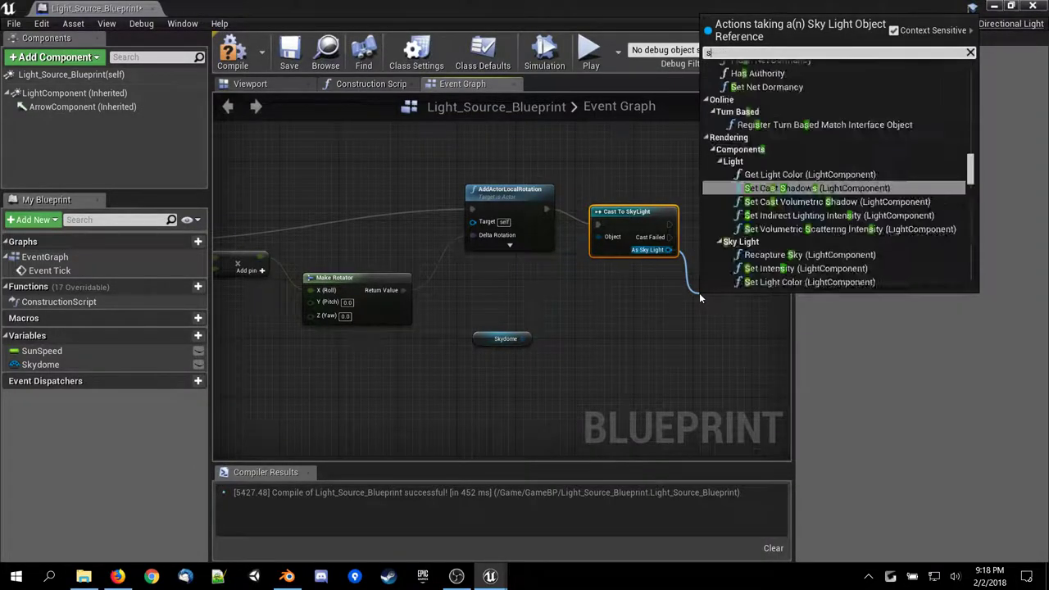
type("sky")
scroll(699, 292, "down", 2)
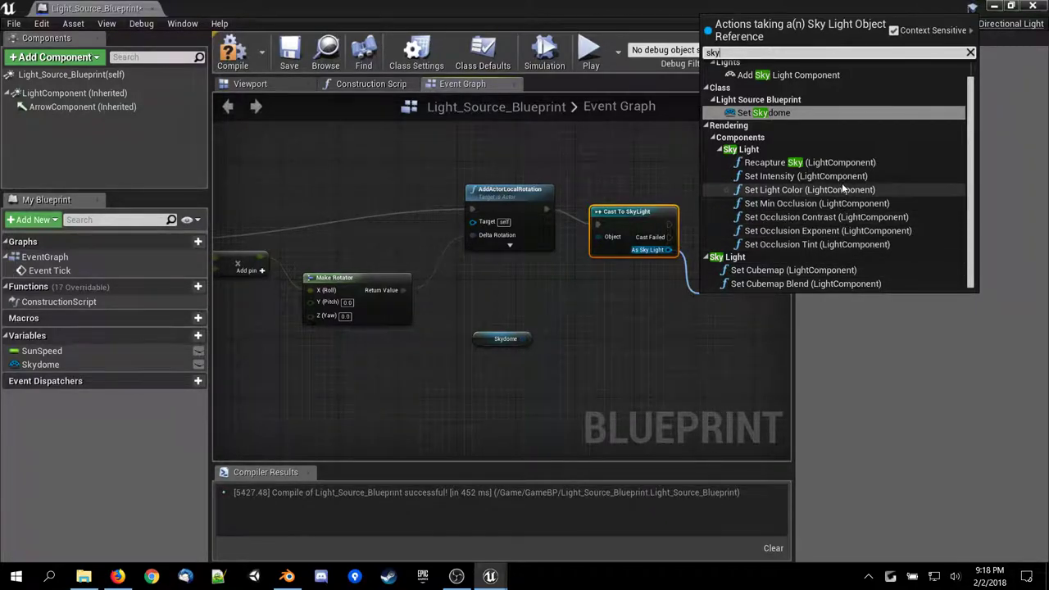
Switch to Firefox, close the Reddit skydome thread and look over the Time of Day tutorial's level setup section.
left_click(118, 576)
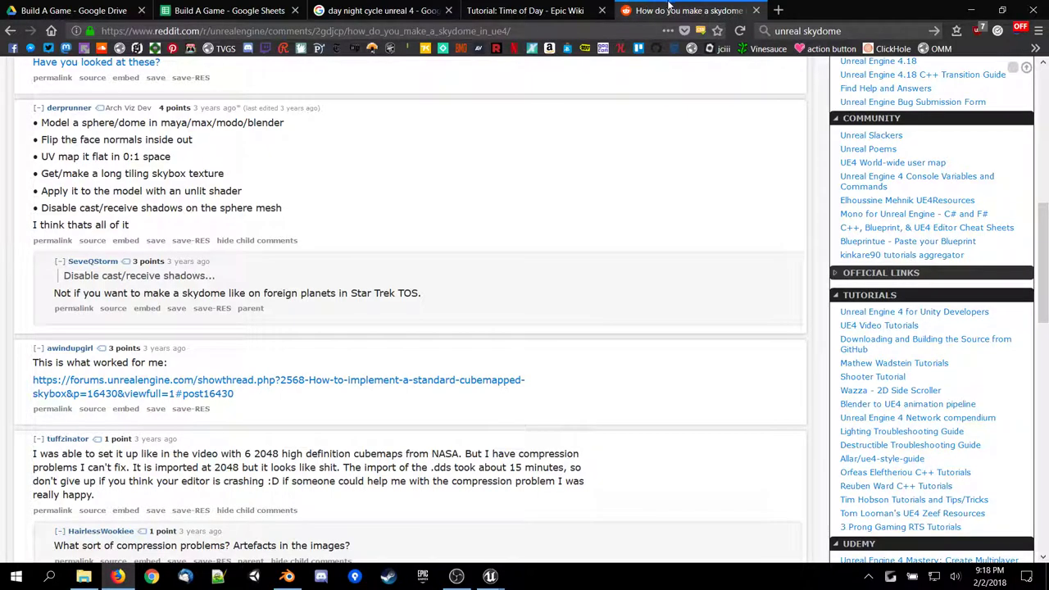
left_click(755, 10)
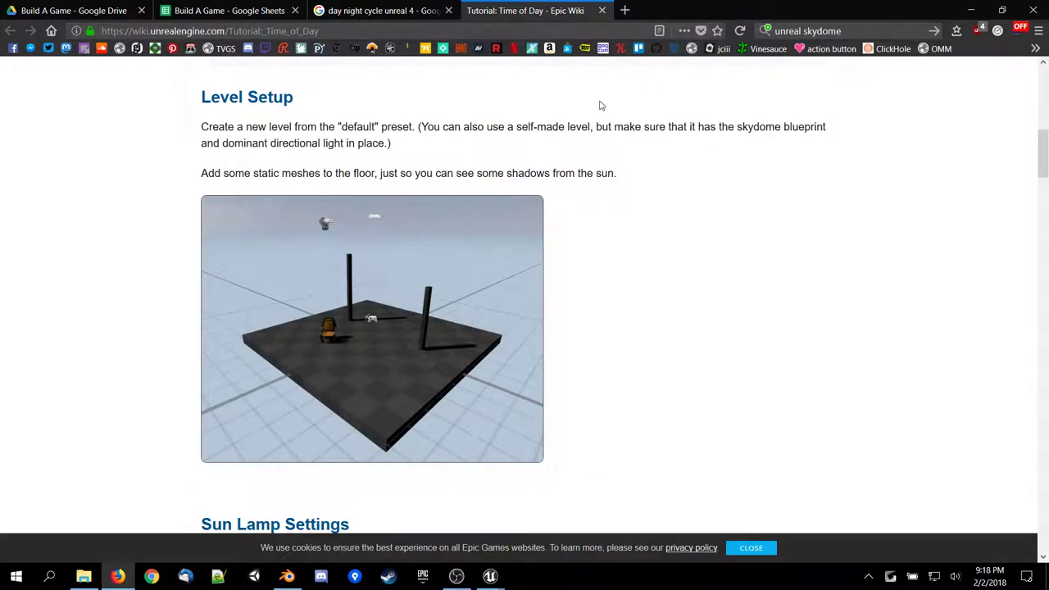
scroll(524, 327, "down", 4)
scroll(369, 328, "up", 1)
scroll(414, 246, "up", 4)
Return to the "day night cycle unreal 4" search results and open the YouTube tutorial on creating a day/night cycle and the moon.
left_click(377, 10)
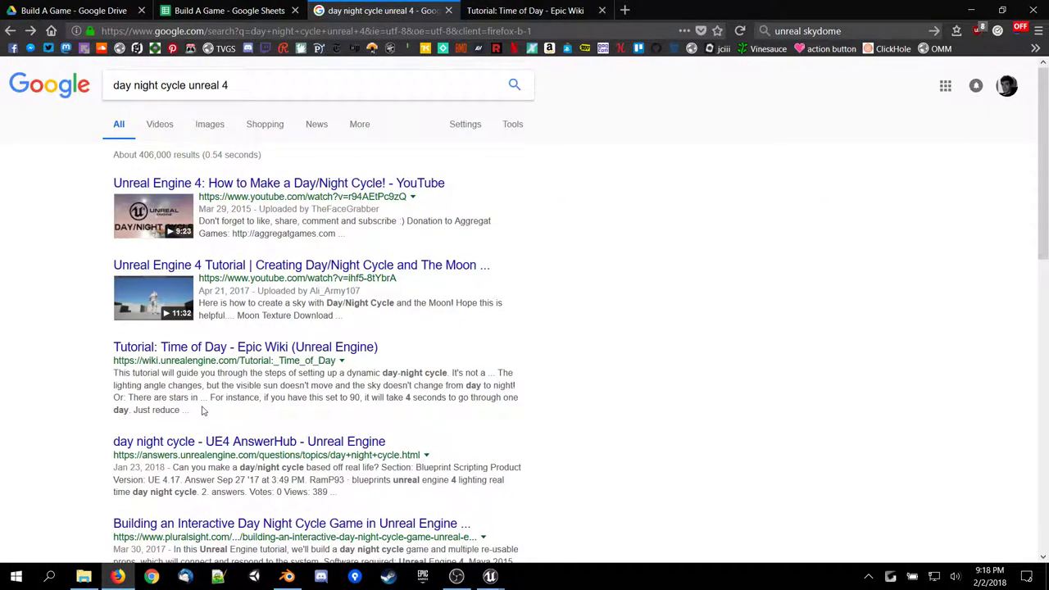
scroll(202, 373, "down", 1)
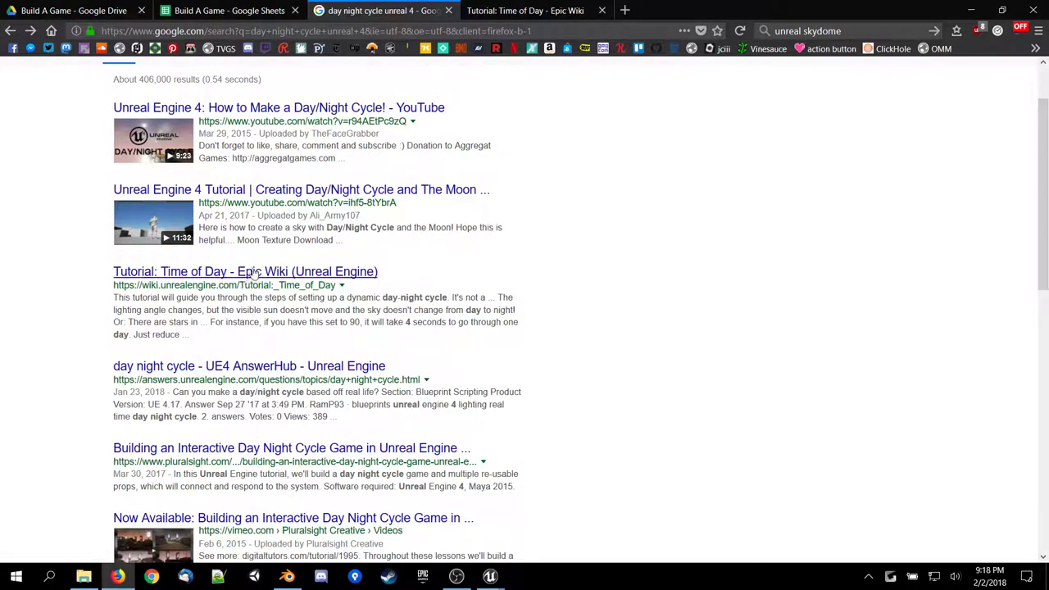
scroll(245, 275, "up", 1)
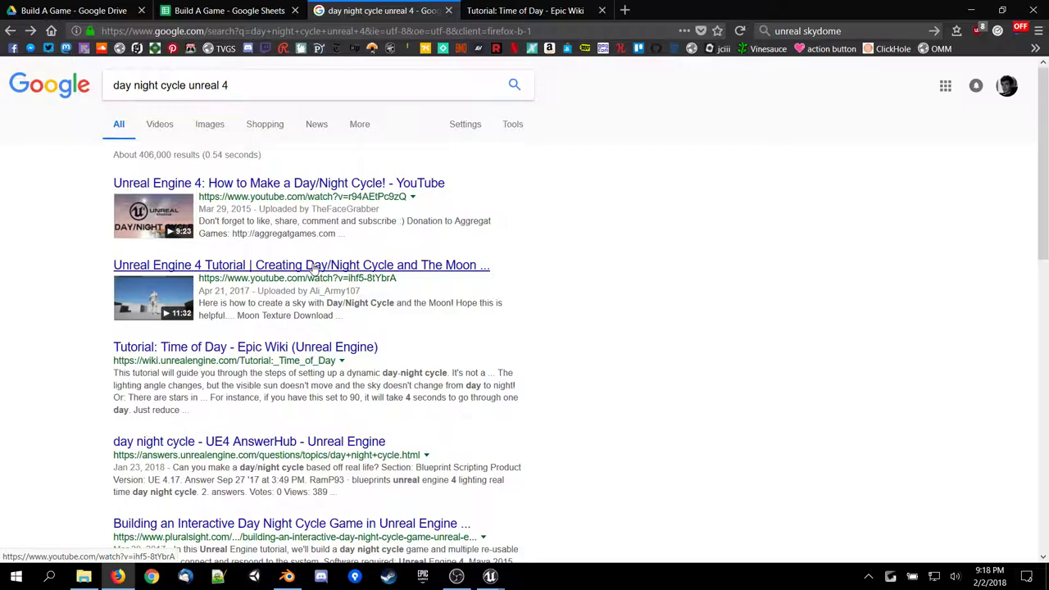
left_click(313, 266)
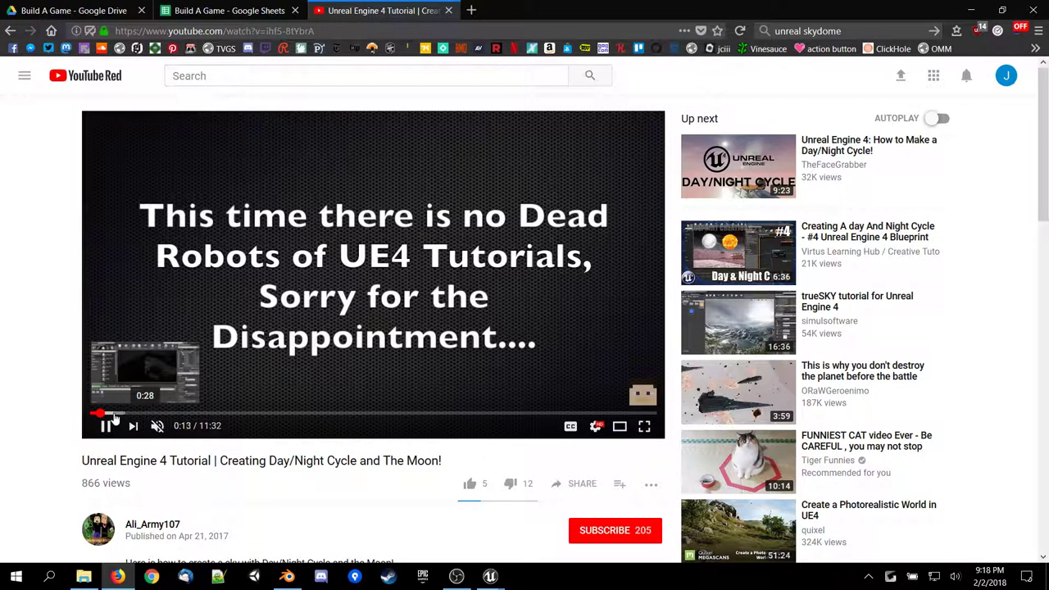
Skim the day/night cycle video up to 3:42 to see how its sky blueprint is set up.
left_click(117, 414)
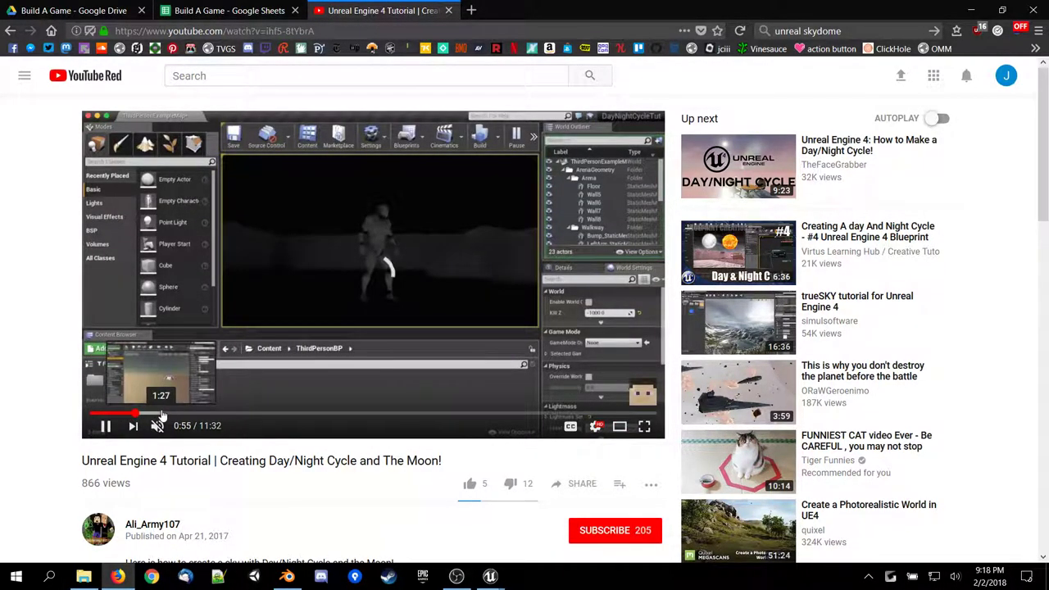
left_click(168, 415)
left_click(211, 417)
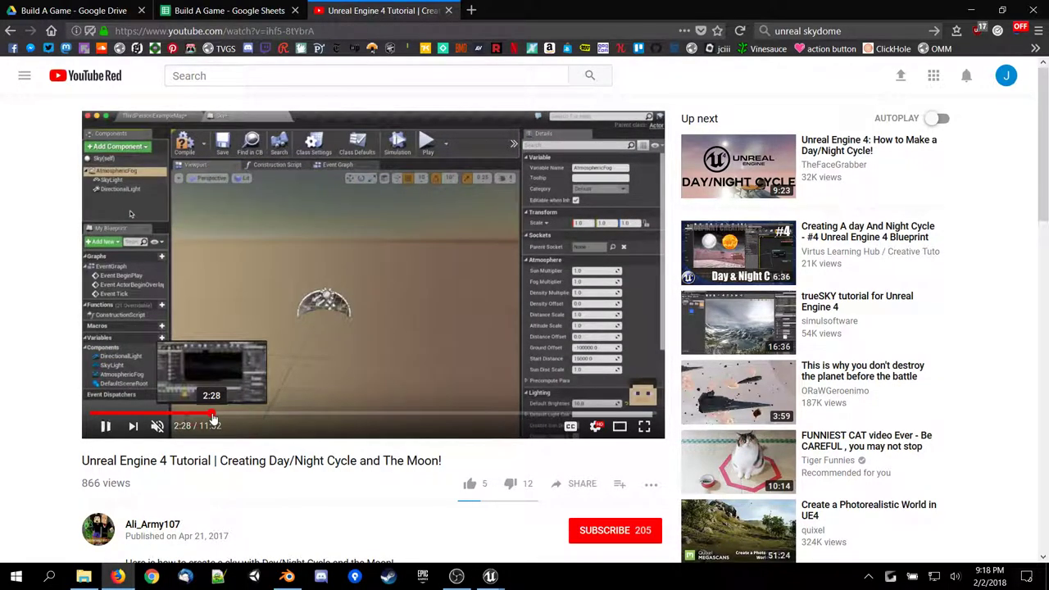
left_click(235, 415)
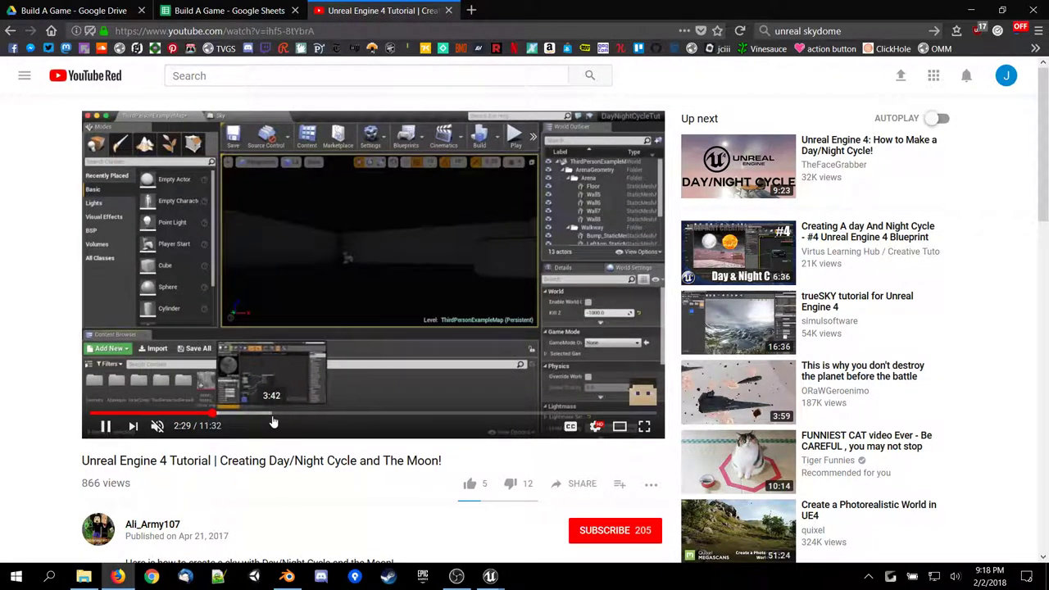
left_click(271, 414)
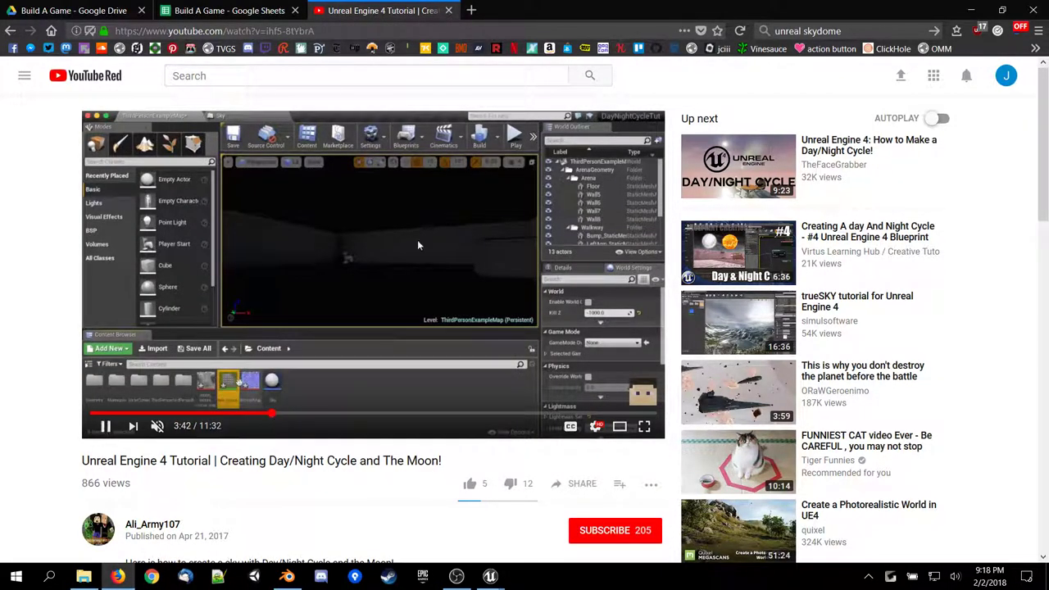
Close the YouTube day/night cycle tutorial.
left_click(449, 10)
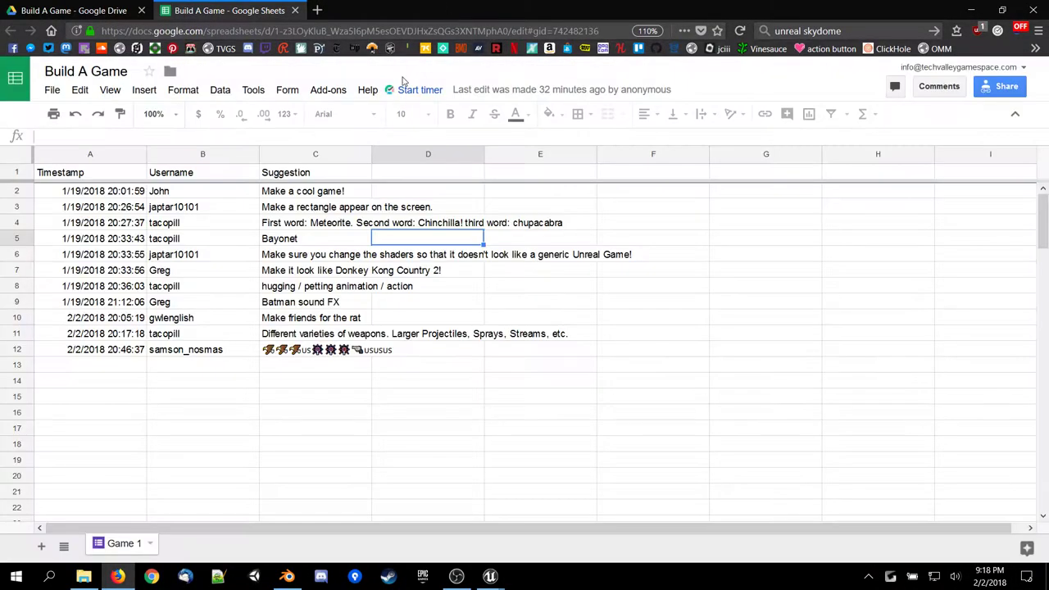
right_click(251, 13)
left_click(317, 9)
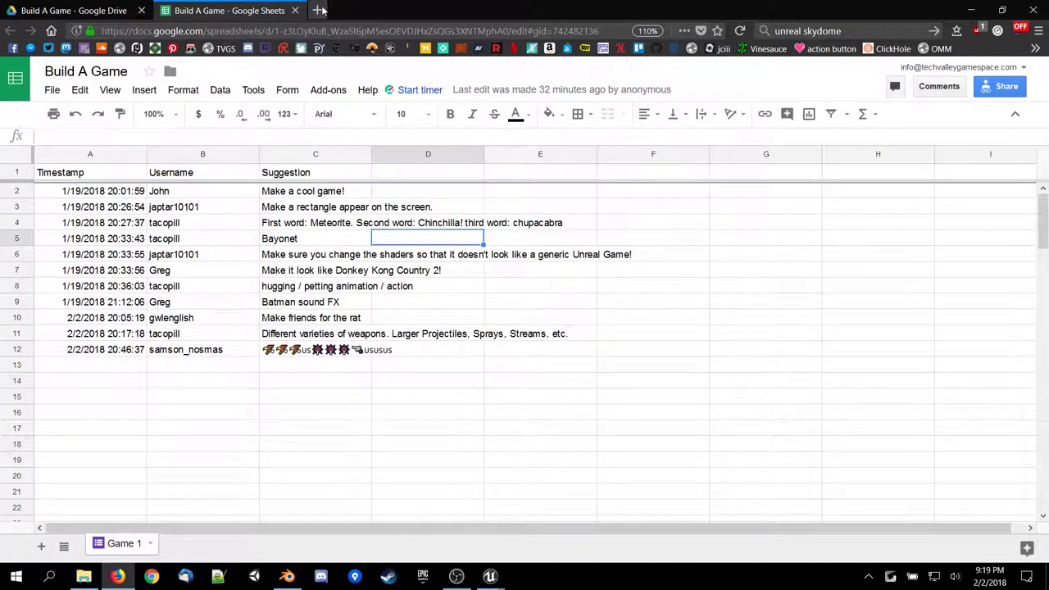
left_click(855, 31)
type("unre")
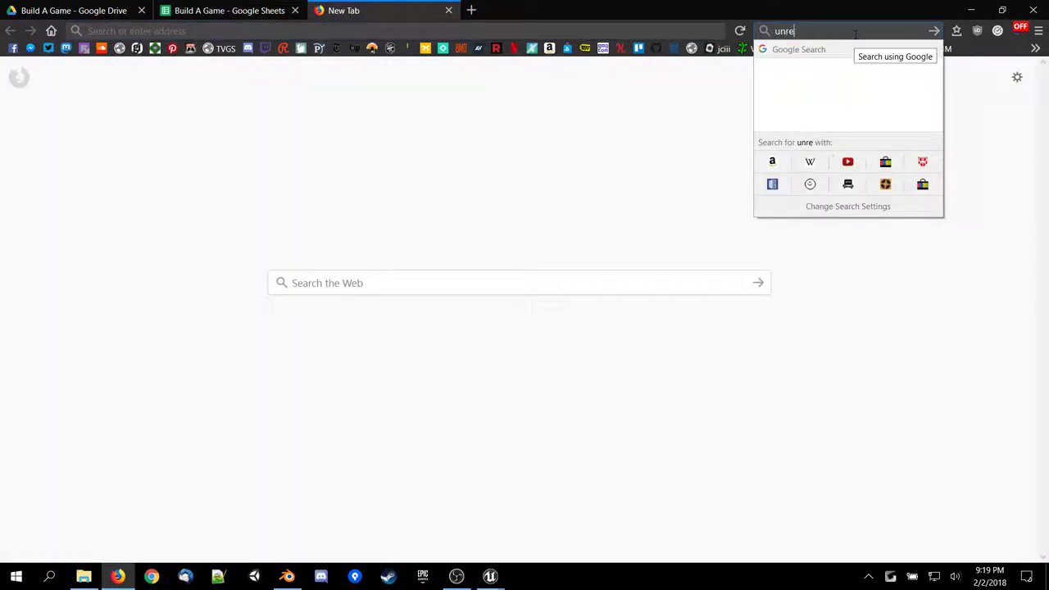
type("al day")
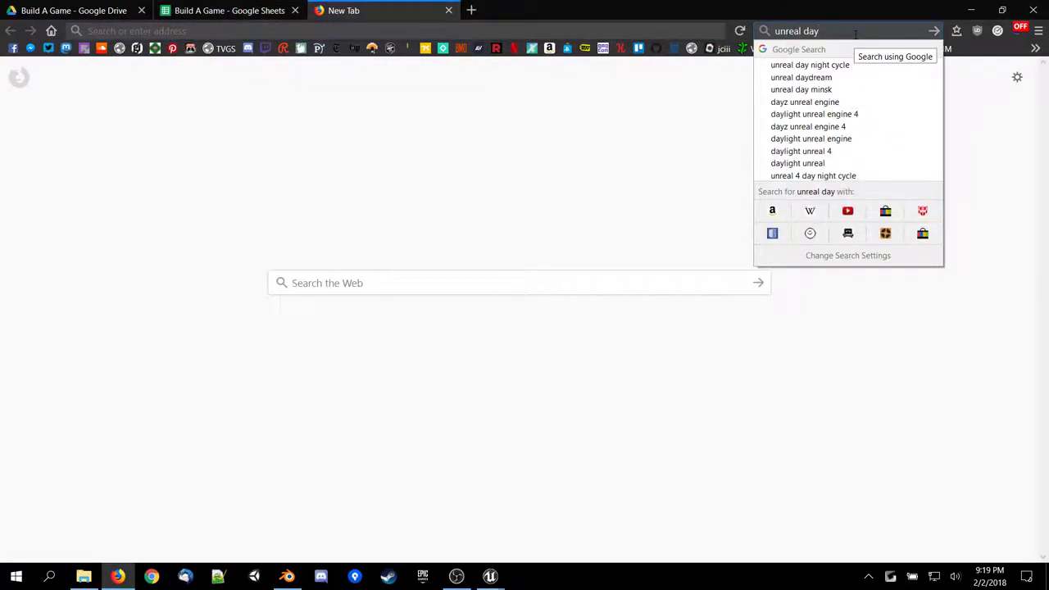
key("Down")
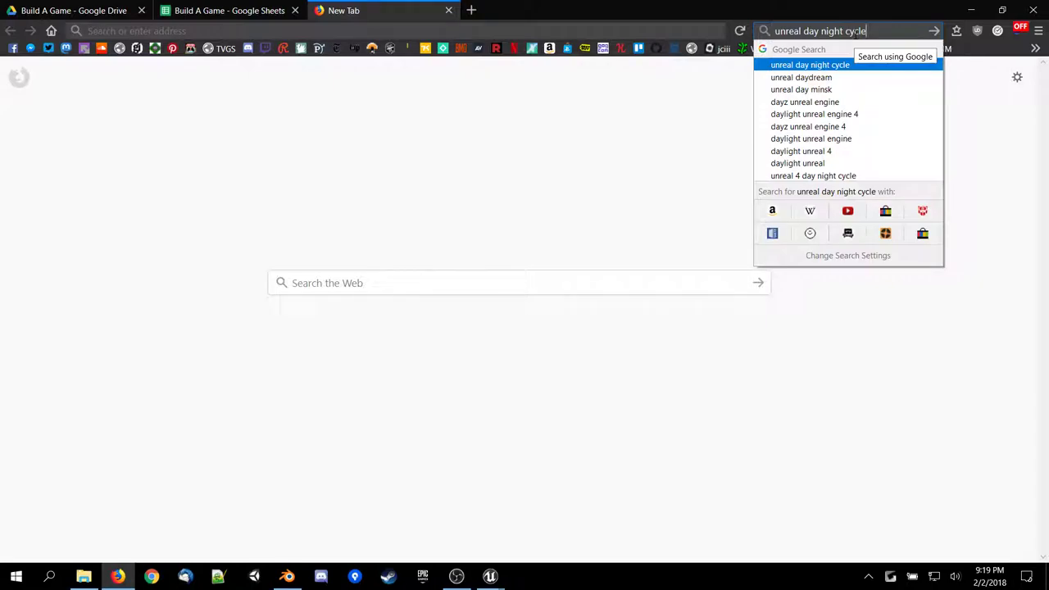
key("Down")
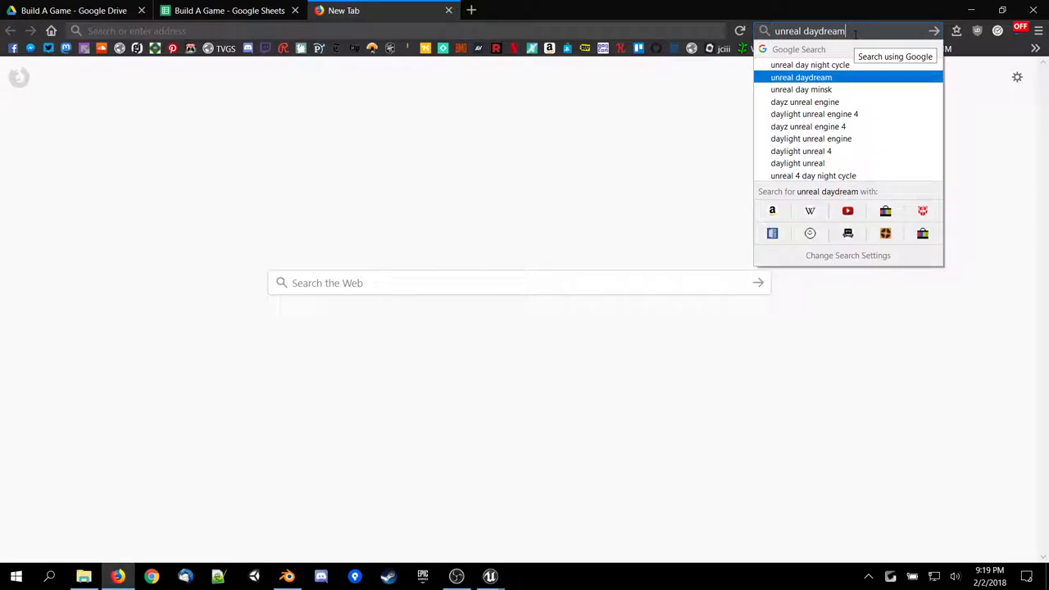
key("Down")
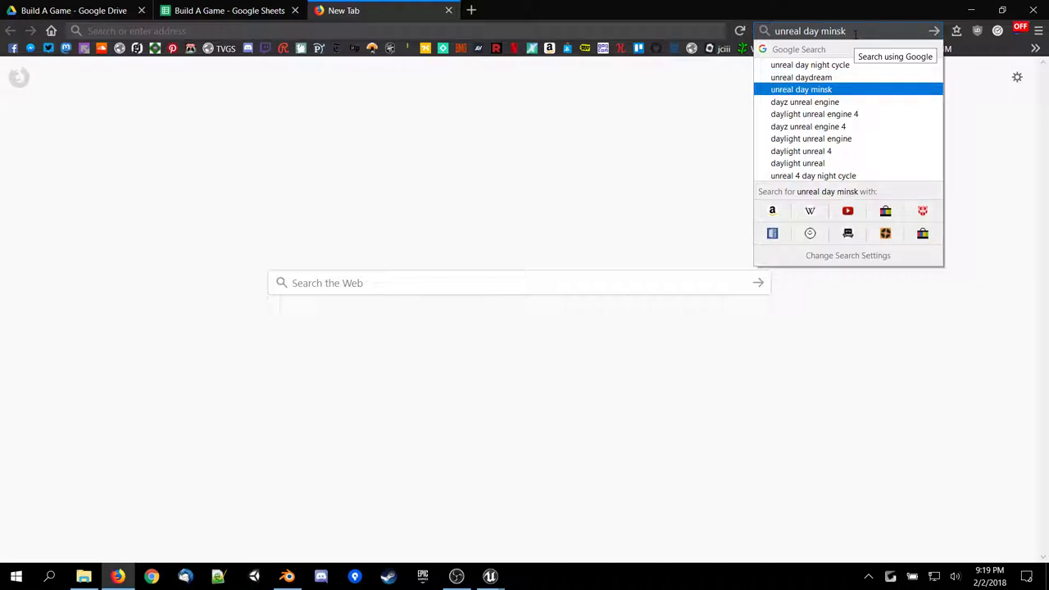
key("Down")
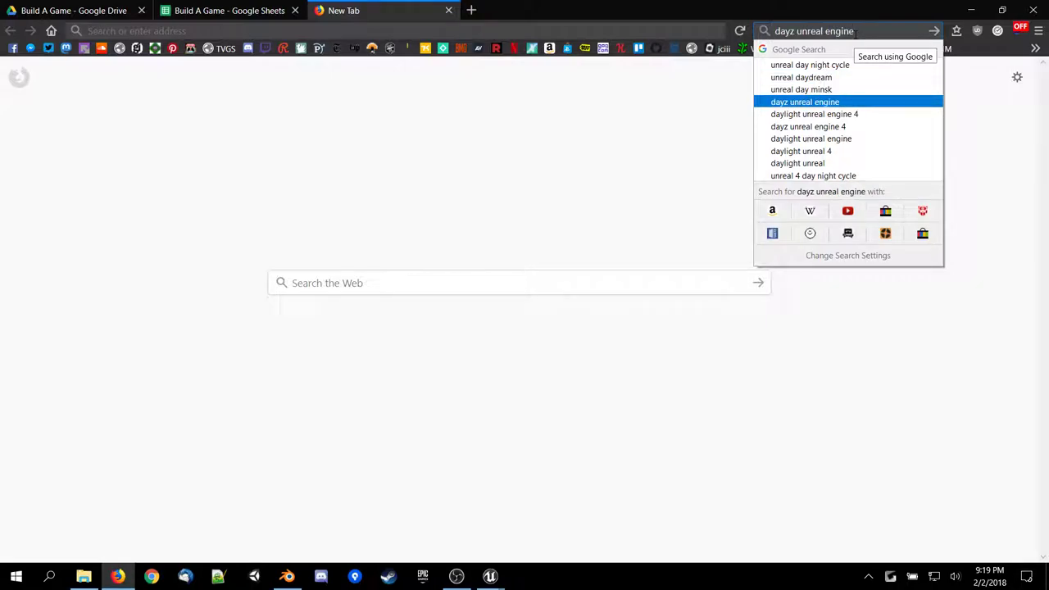
key("Up")
key("Up")
key("Up")
key("Down")
key("Down")
key("Down")
key("Down")
key("Down")
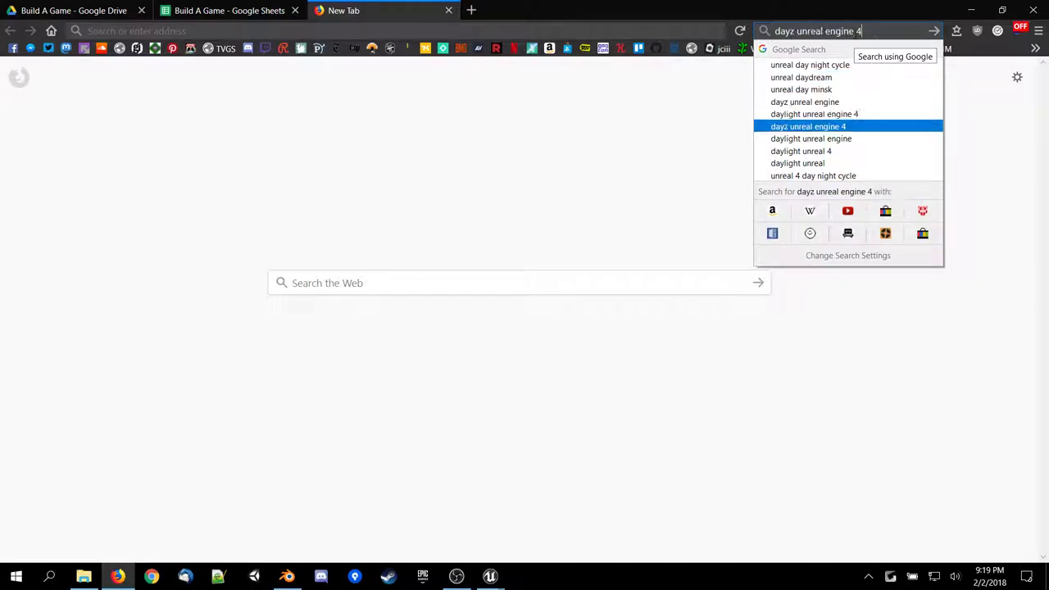
left_click(363, 12)
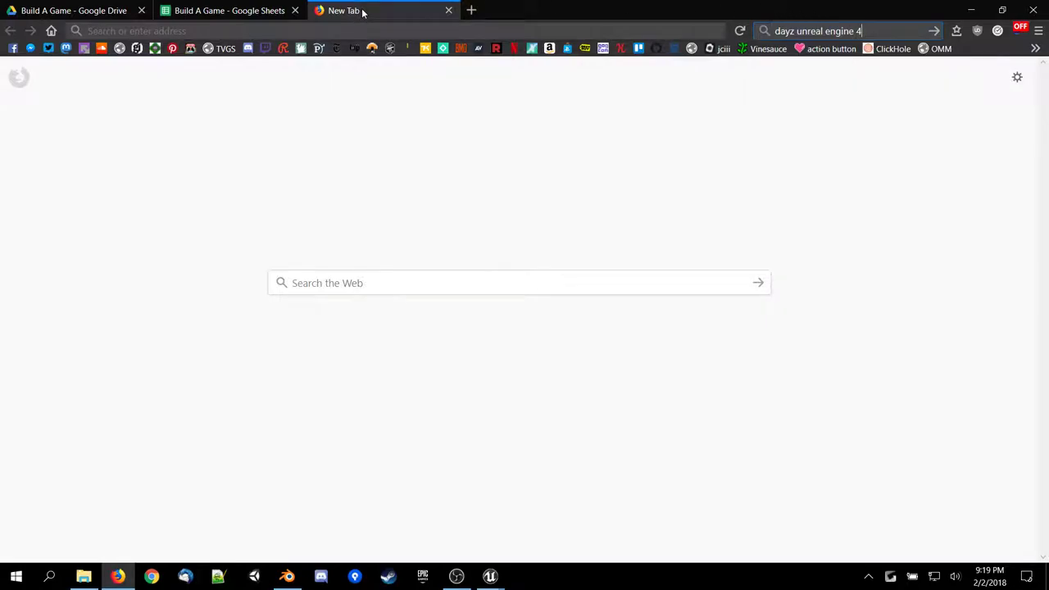
middle_click(363, 12)
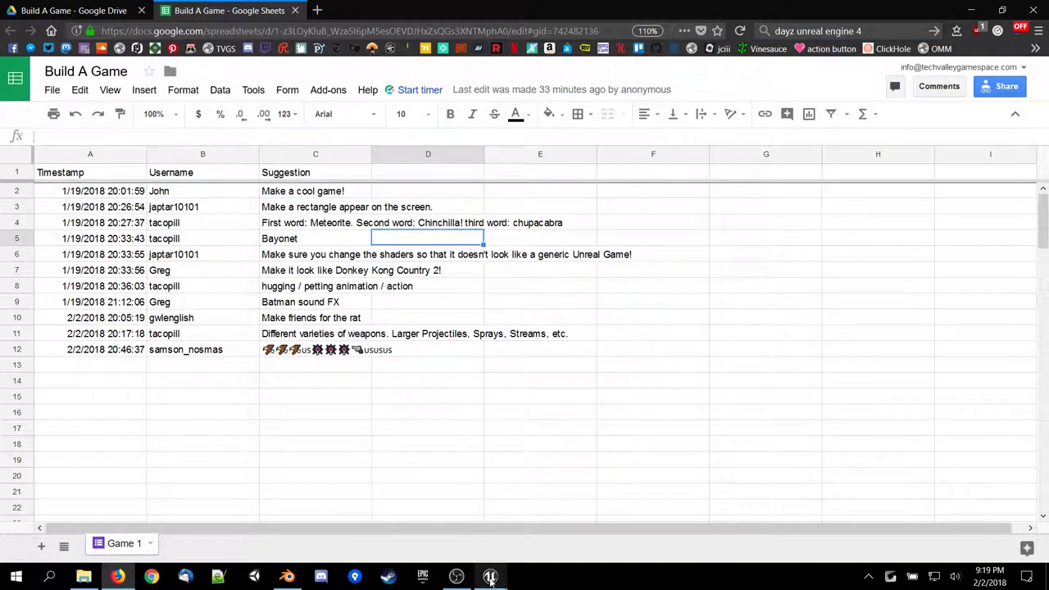
Switch to Unreal Engine and close the Light_Source_Blueprint editor to return to the level.
mouse_move(490, 575)
left_click(537, 532)
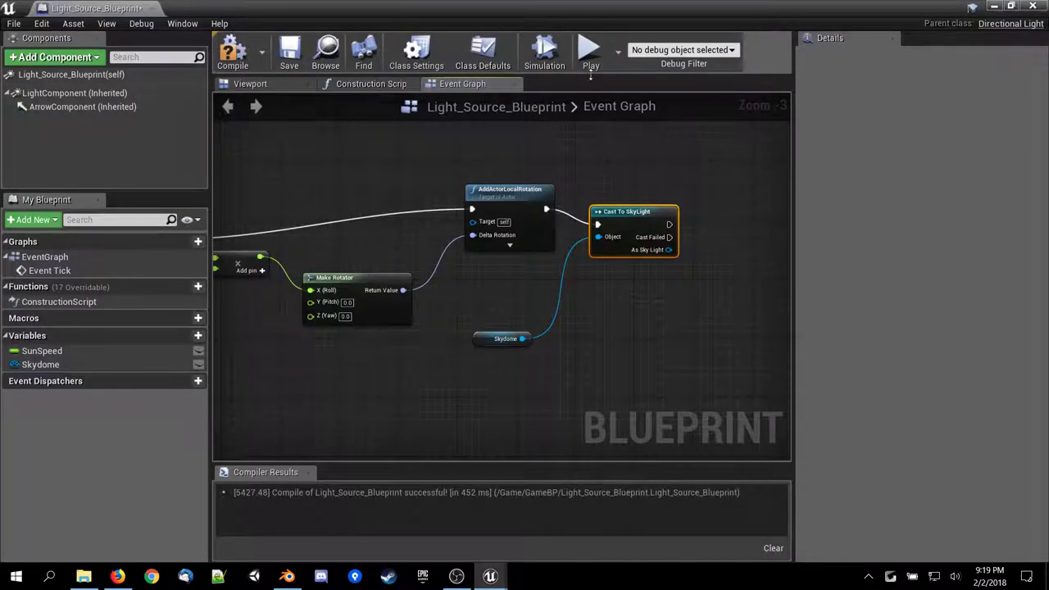
left_click(1033, 5)
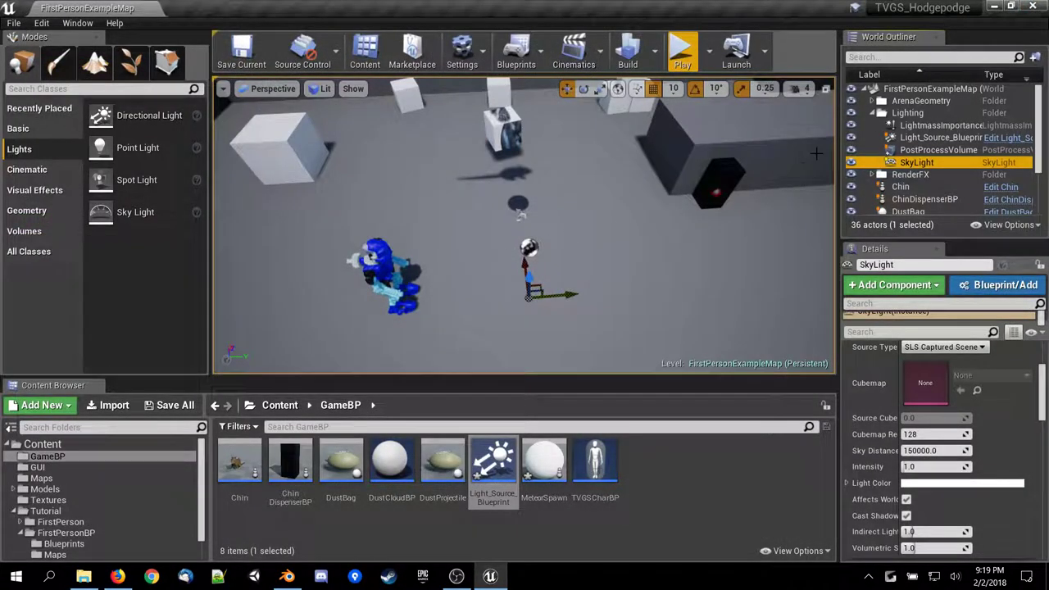
right_click_drag(587, 256, 656, 215)
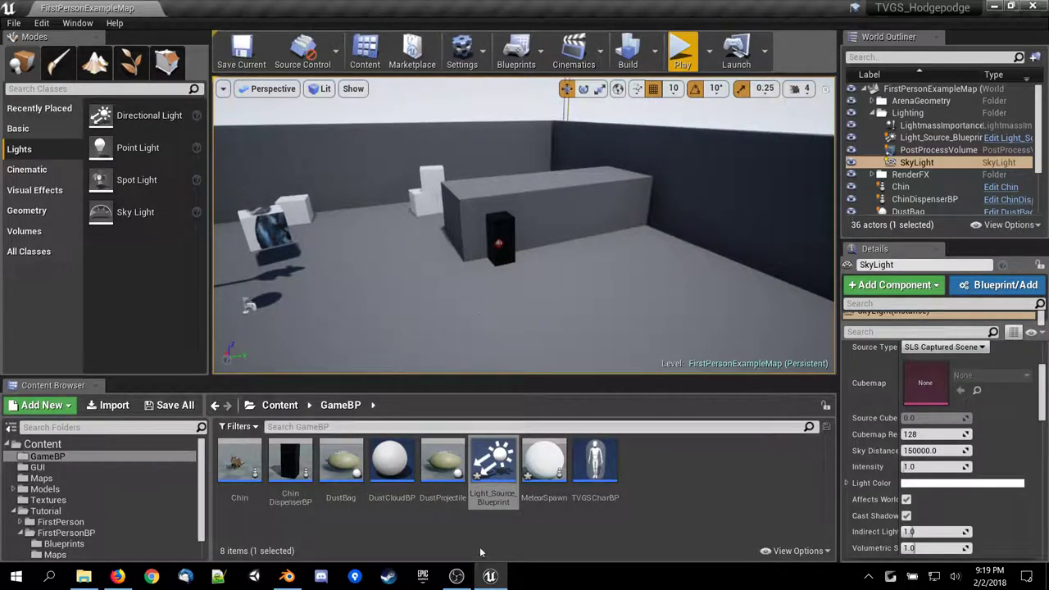
Open the TVGSCharBP blueprint, add an Integer variable named AmmoBags and compile.
double_click(598, 468)
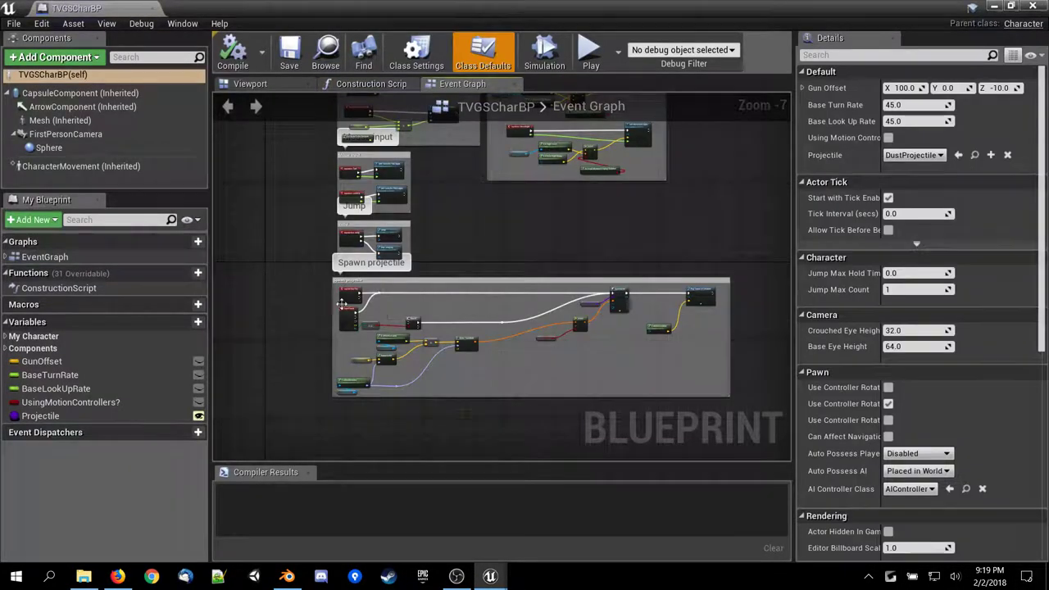
left_click(184, 322)
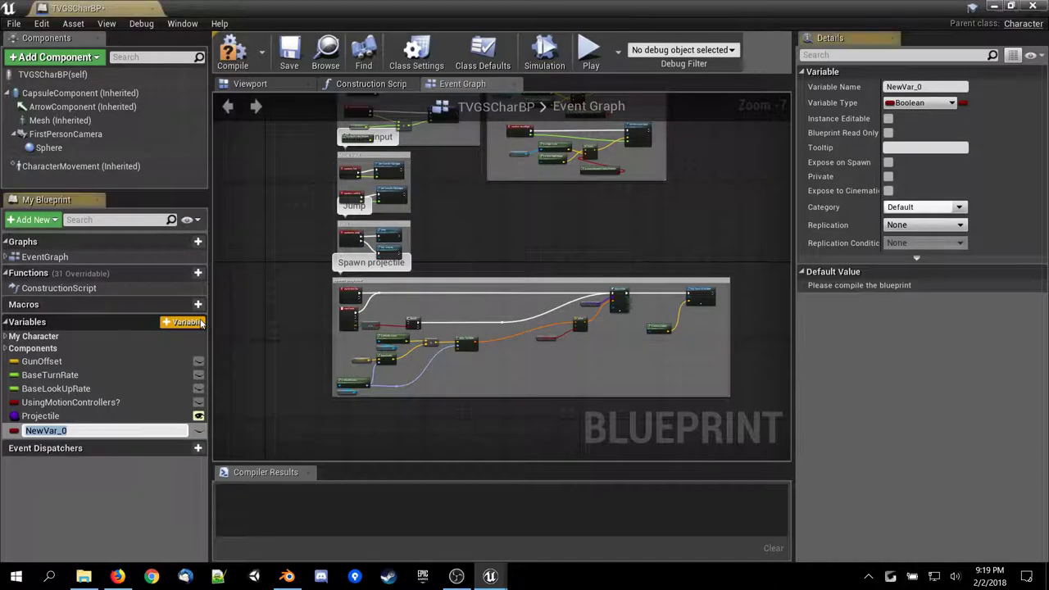
left_click(917, 106)
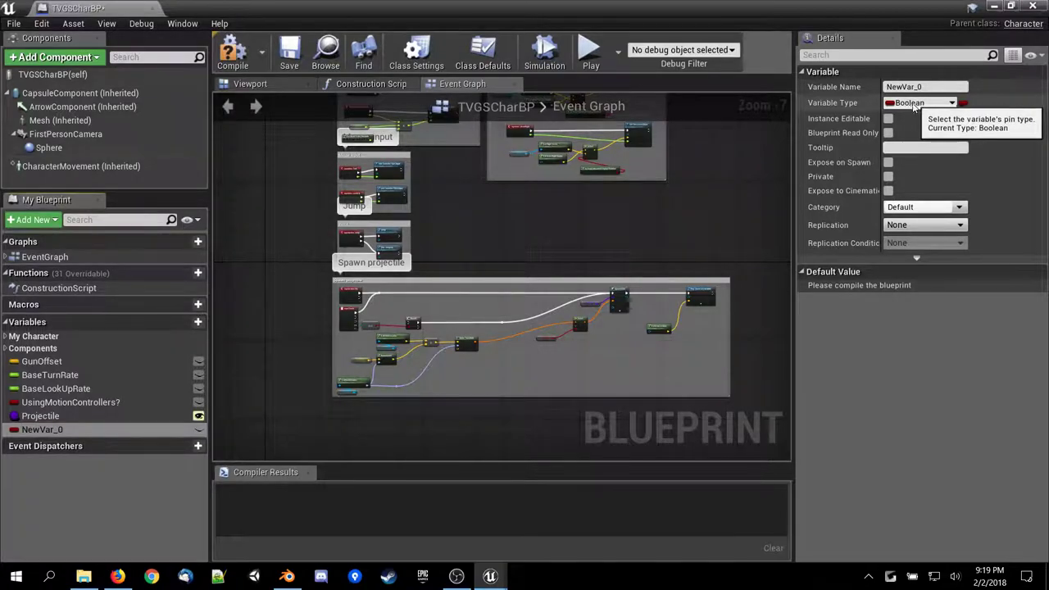
left_click(911, 104)
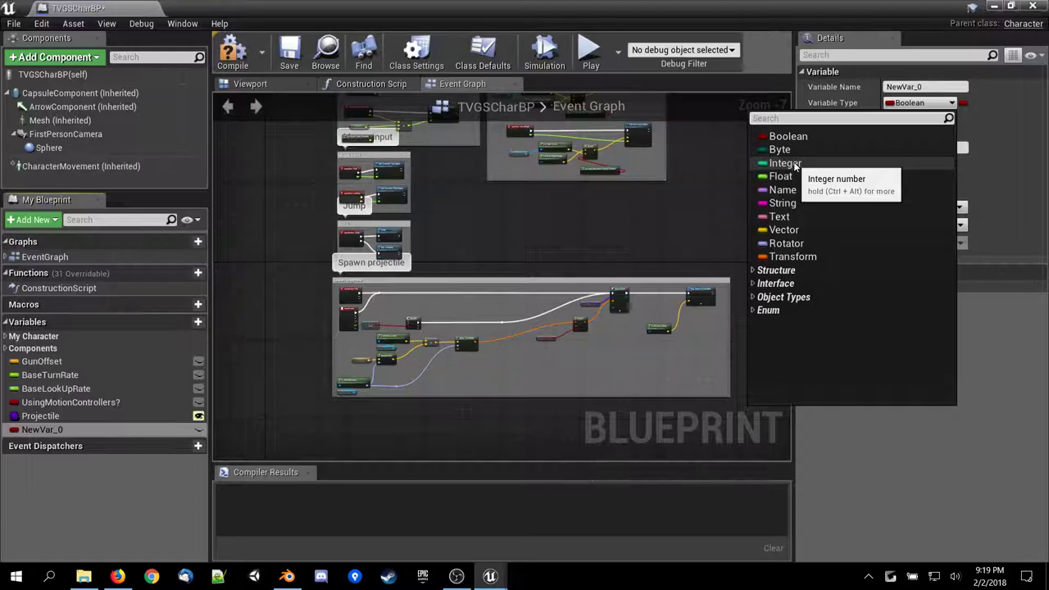
left_click(784, 163)
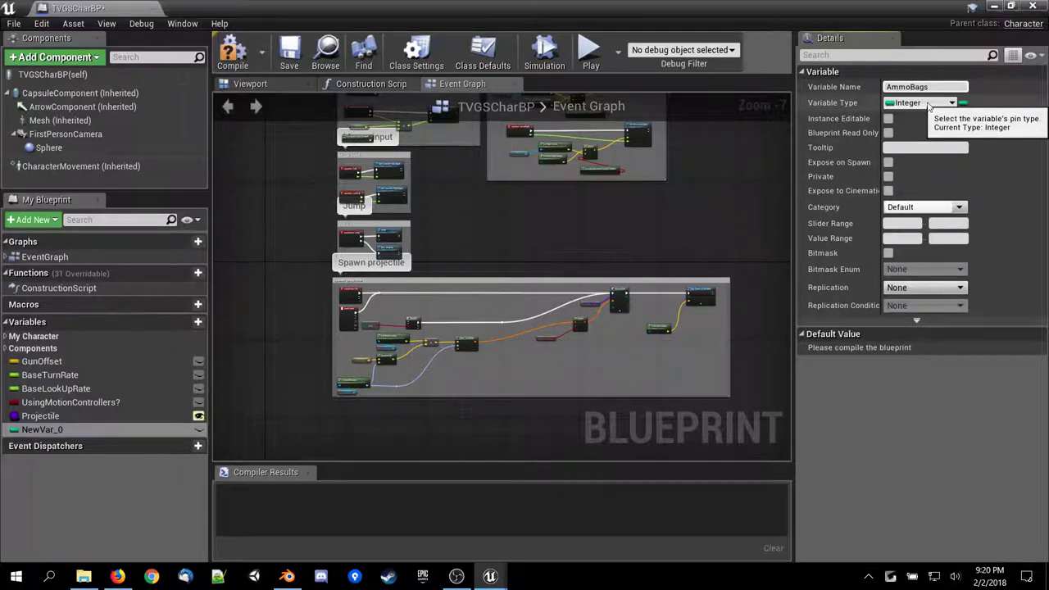
key("Return")
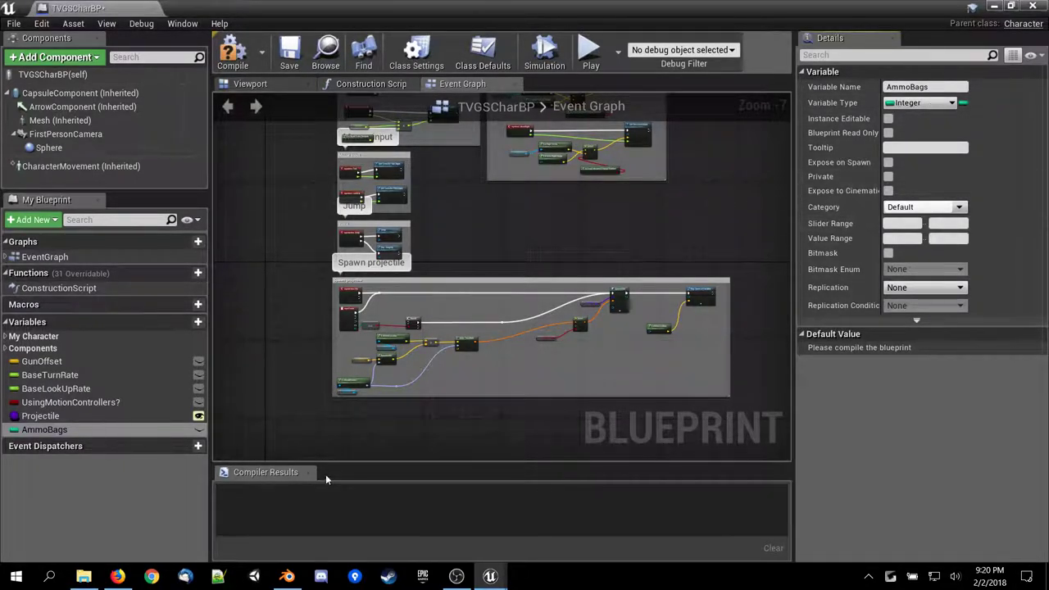
mouse_move(200, 445)
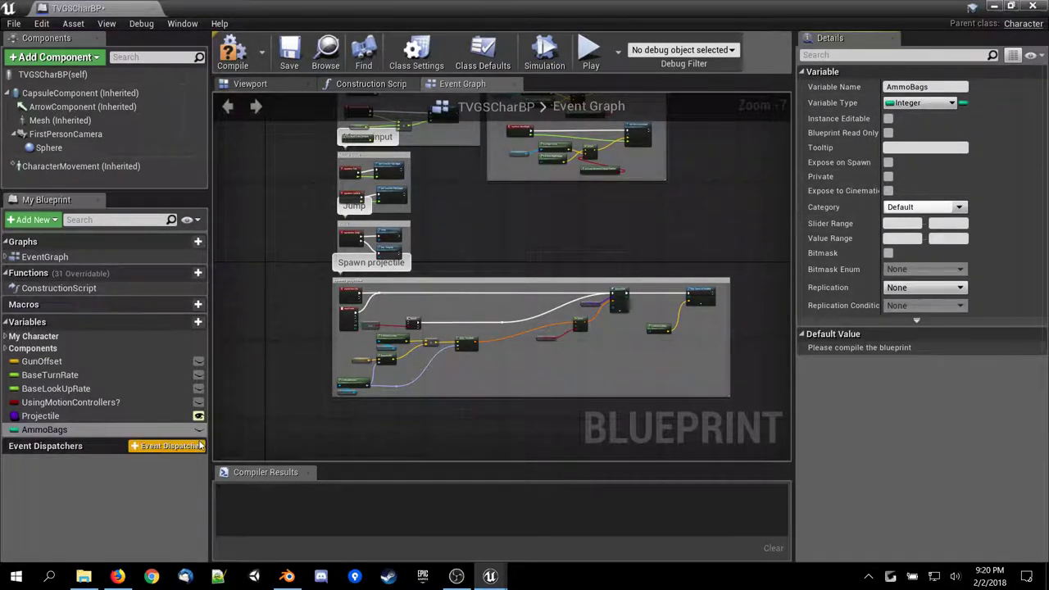
left_click(232, 52)
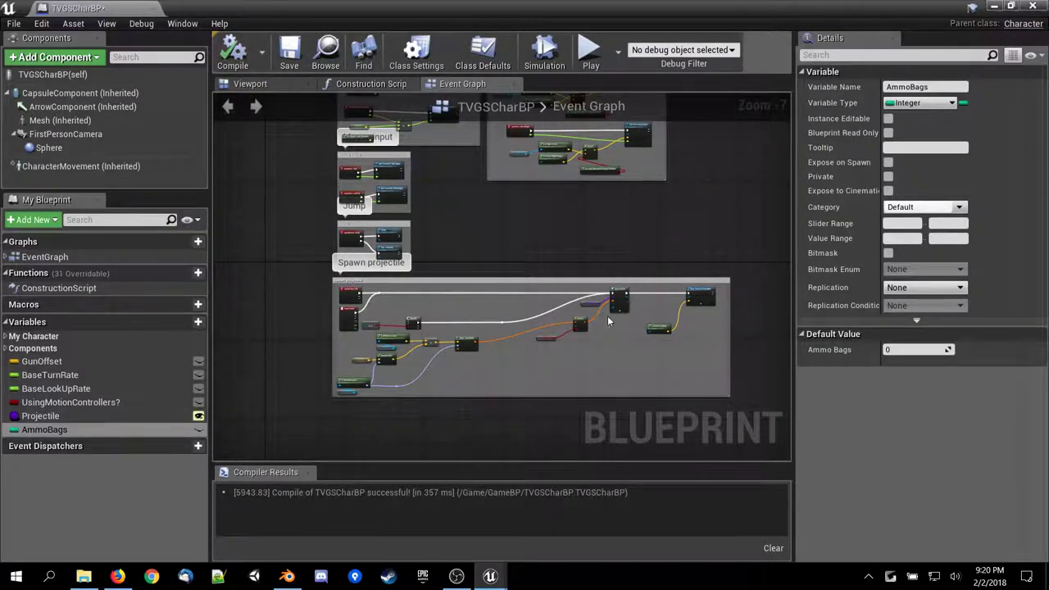
Add a Branch node beside the projectile's SpawnActor node and connect its True output to SpawnActor's execution input.
scroll(604, 334, "up", 6)
right_click_drag(586, 335, 711, 376)
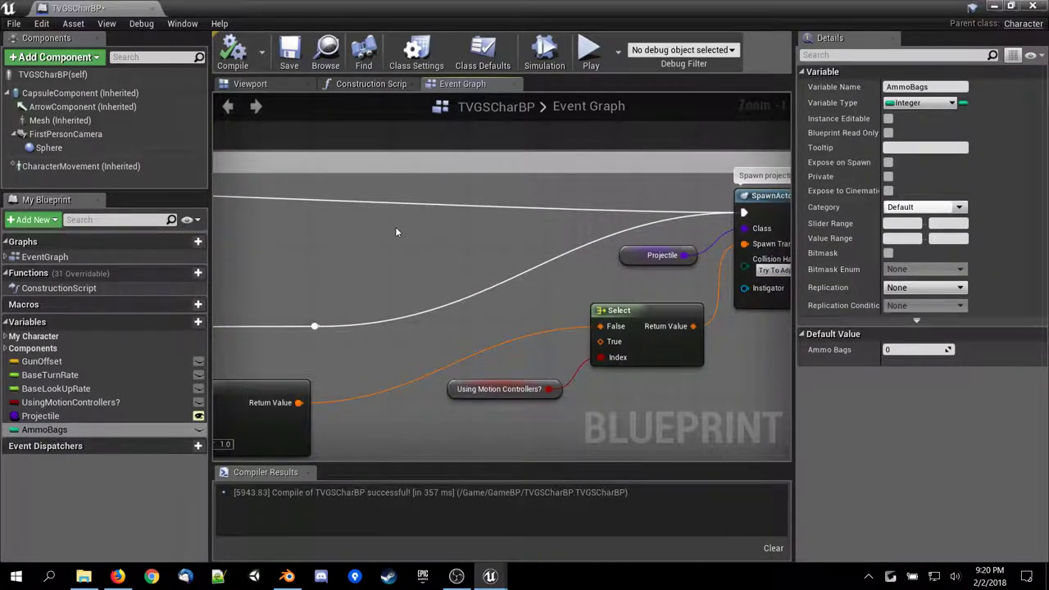
right_click(396, 232)
type("bra")
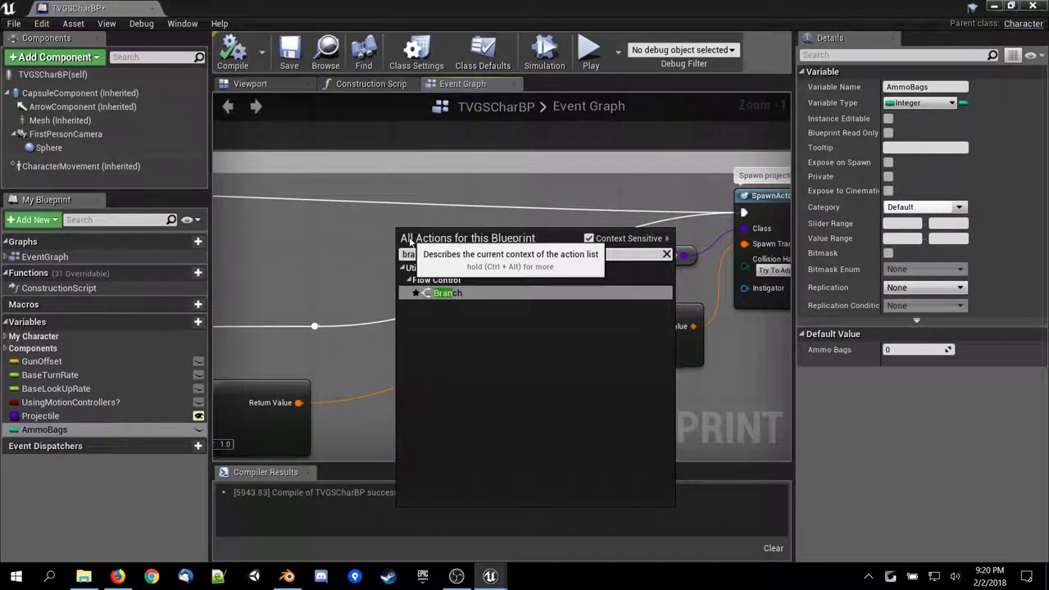
key("Return")
left_click_drag(468, 245, 532, 199)
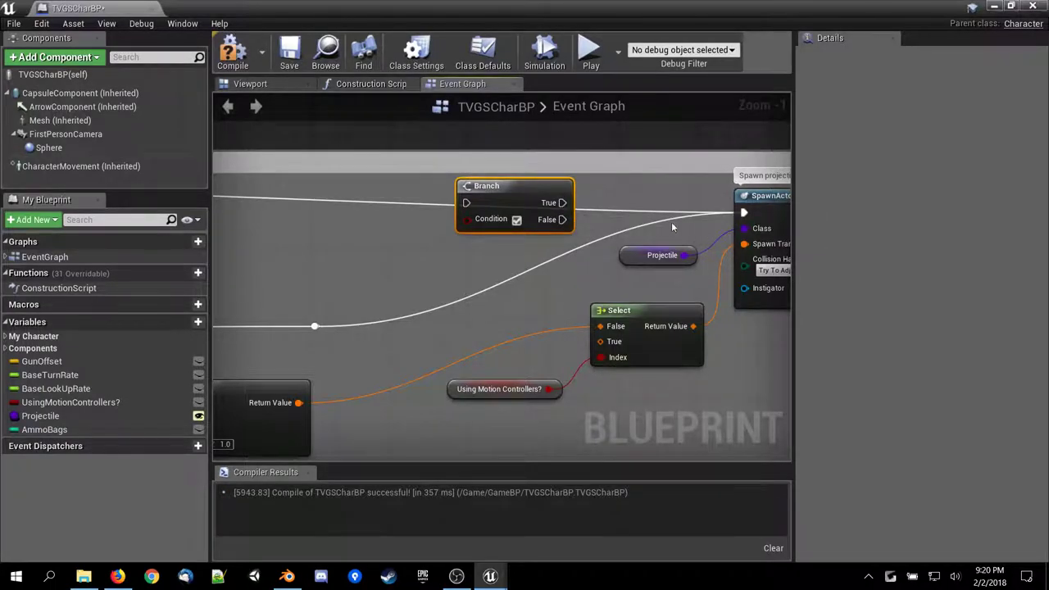
left_click_drag(468, 192, 621, 136)
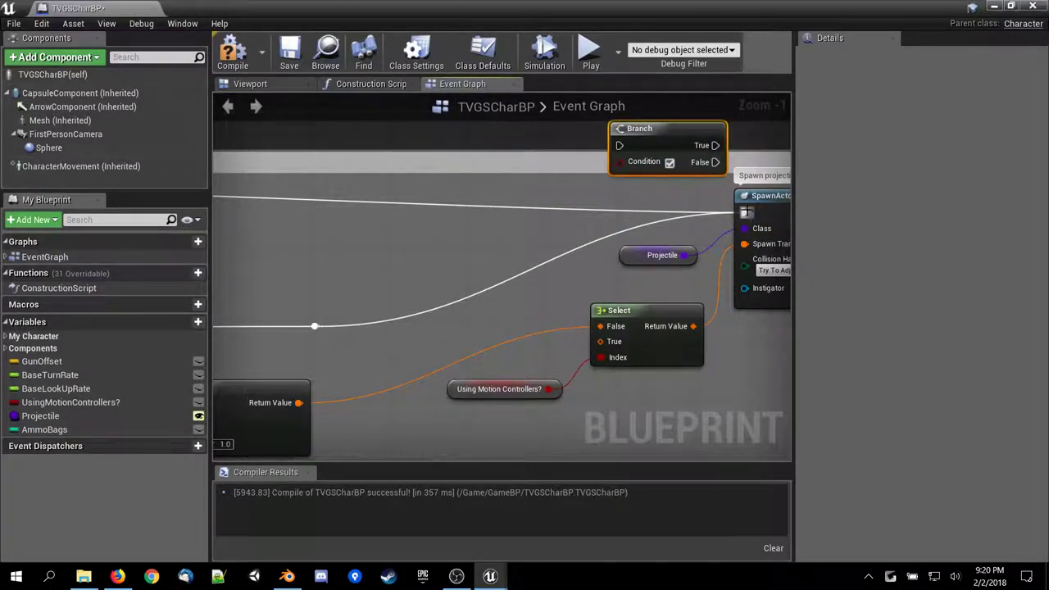
left_click_drag(743, 211, 661, 189)
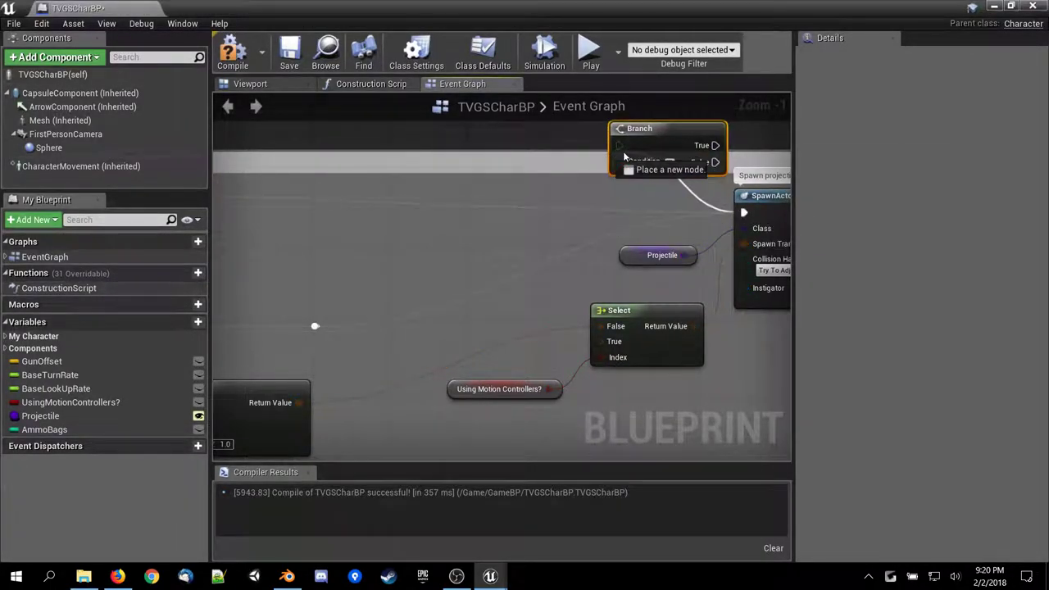
left_click_drag(711, 151, 711, 150)
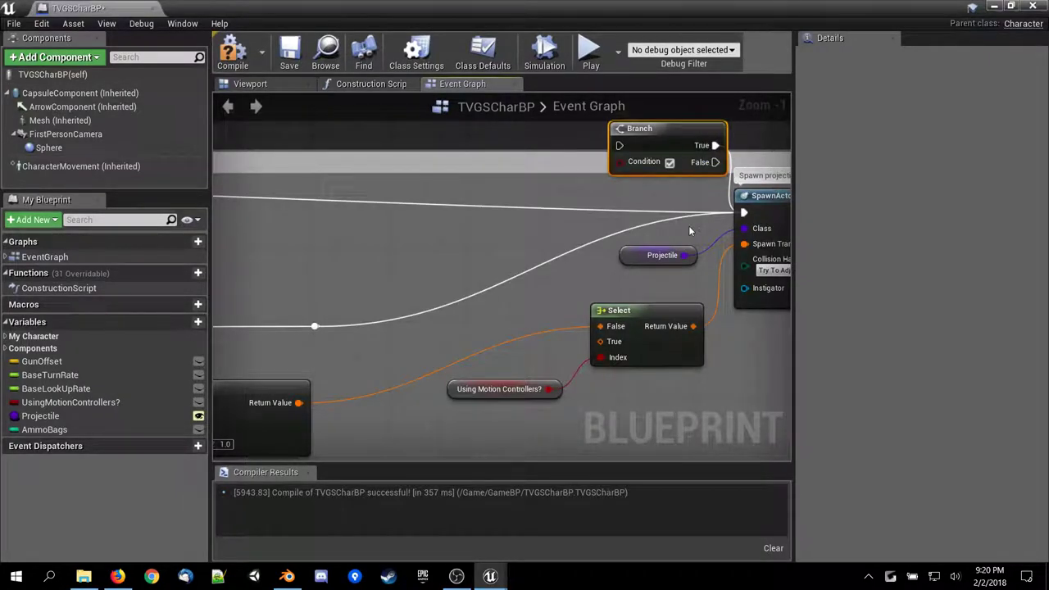
Connect the True output of the first-touch Branch to the execution input of the new Branch.
left_click_drag(650, 130, 631, 149)
right_click_drag(444, 208, 679, 228)
scroll(678, 228, "down", 3)
right_click_drag(607, 254, 493, 280)
left_click_drag(334, 312, 661, 218)
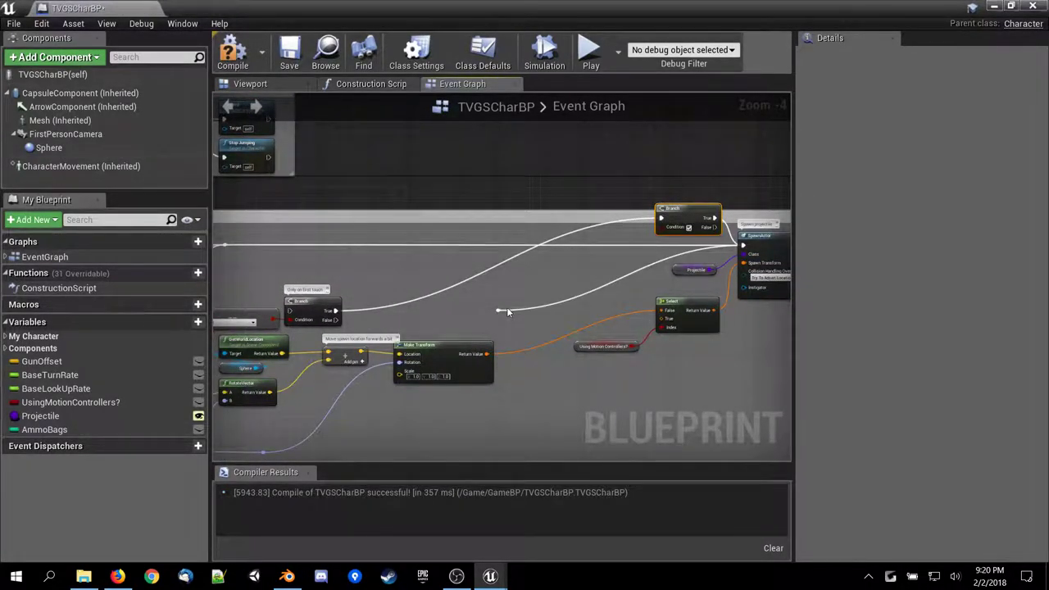
Break the leftover reroute point's link to SpawnActor, keeping the new Branch in place.
key("Delete")
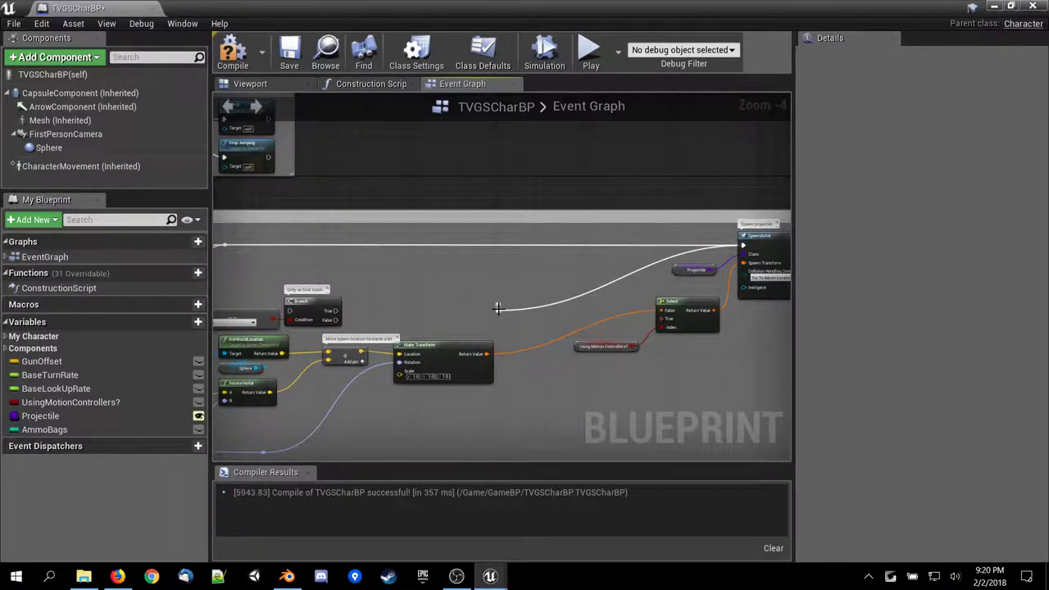
key("ctrl+z")
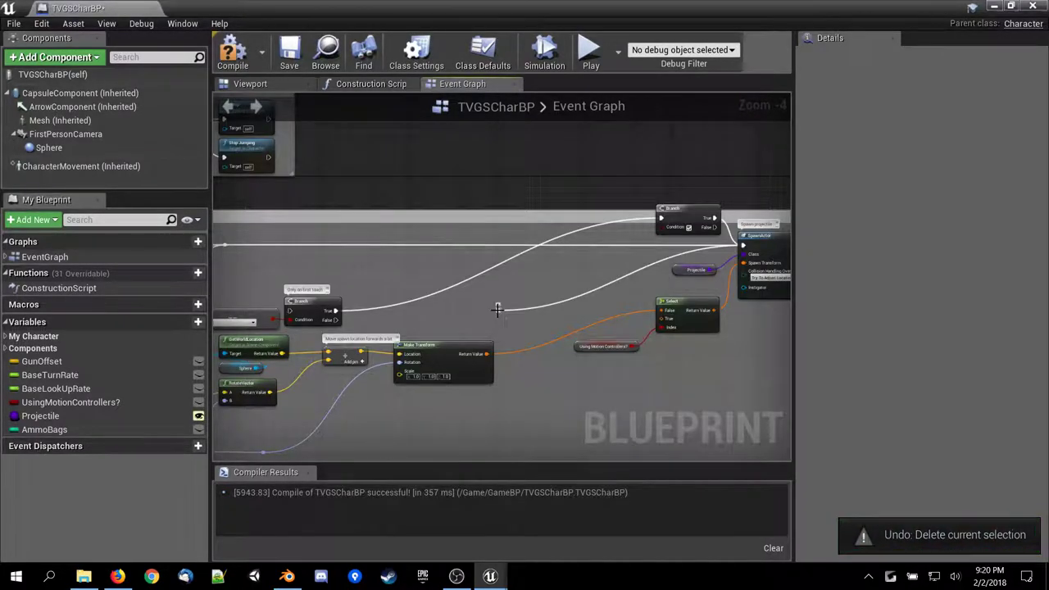
left_click_drag(503, 309, 499, 310)
right_click(499, 310)
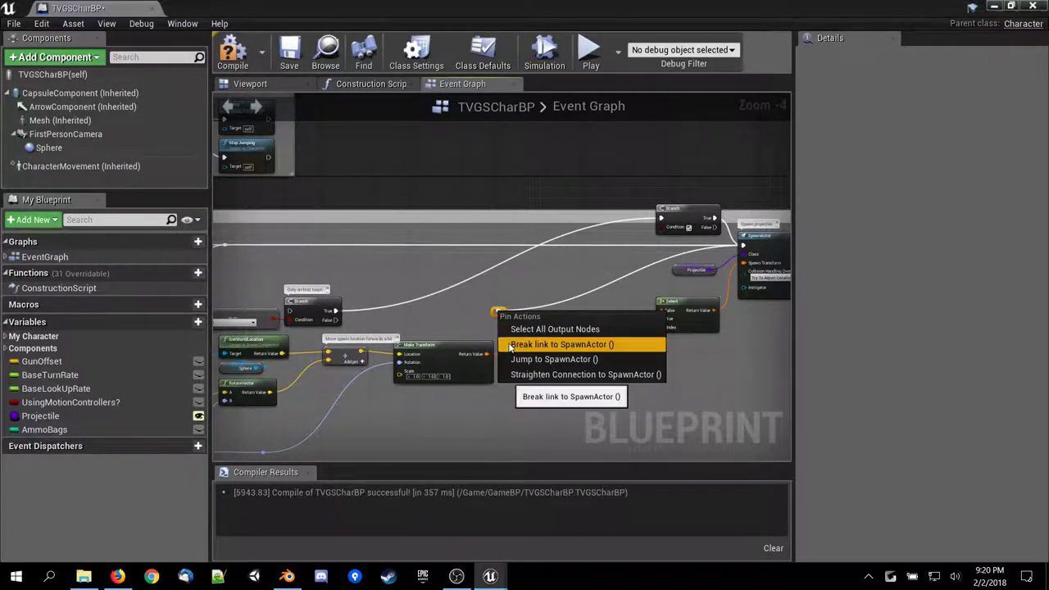
left_click(511, 346)
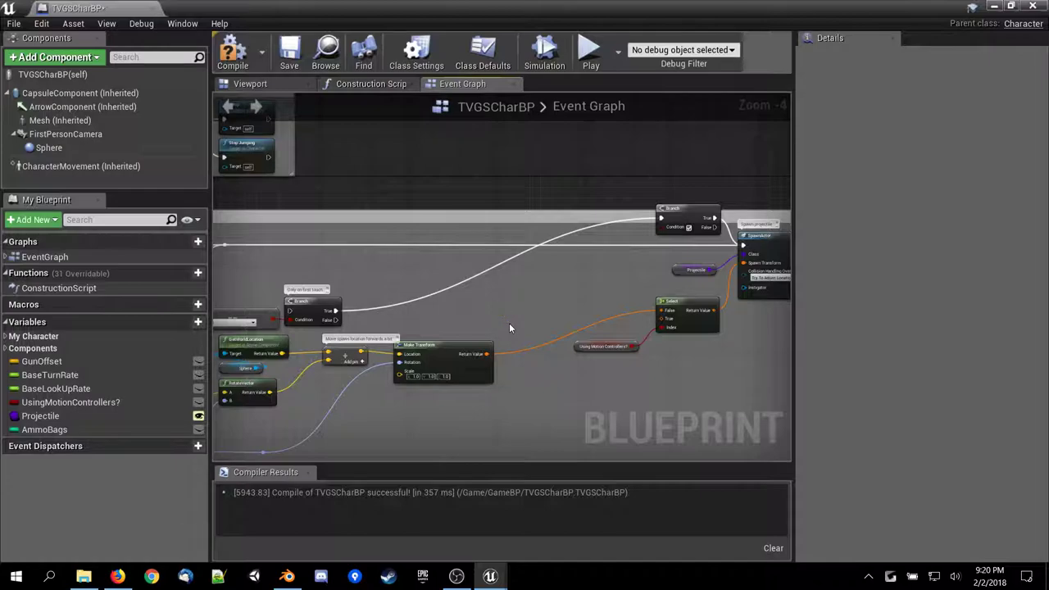
Move the new Branch away from SpawnActor and connect the fire input's execution line to the Branch's execution input.
left_click_drag(690, 215, 593, 265)
right_click_drag(495, 254, 570, 240)
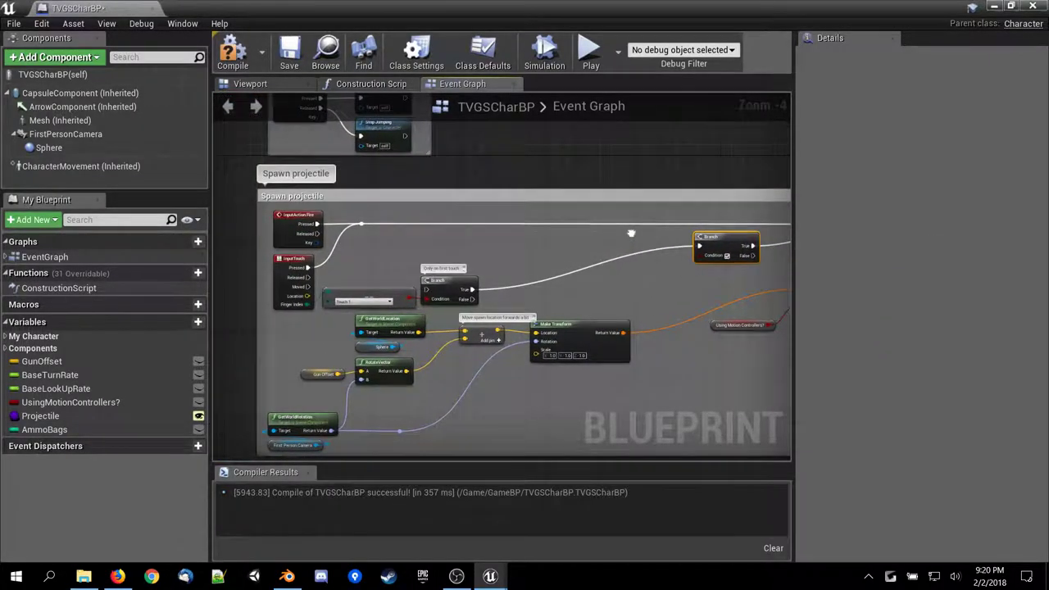
left_click_drag(302, 231, 578, 283)
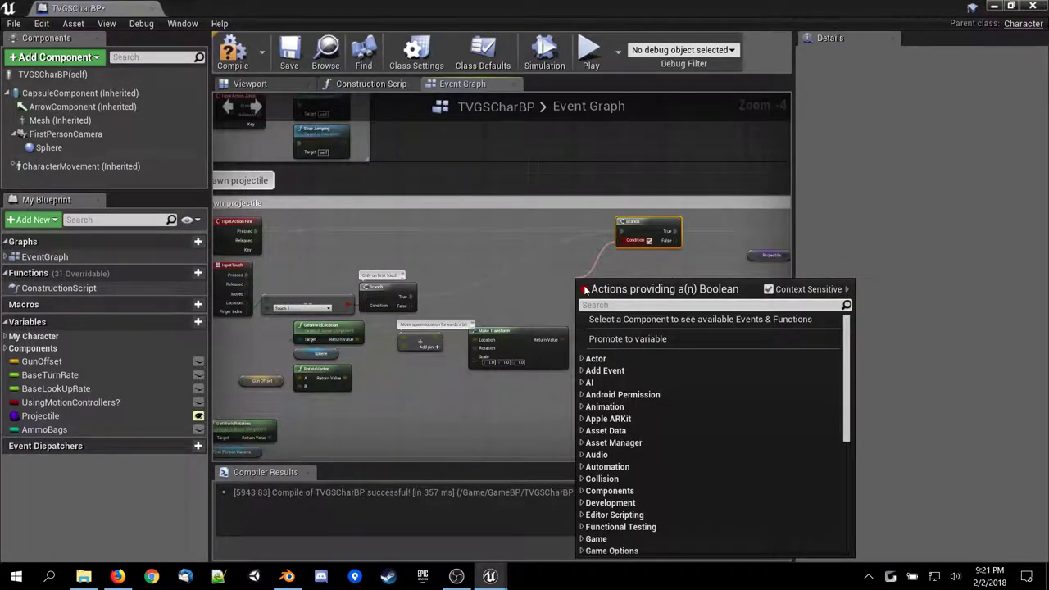
type("amm")
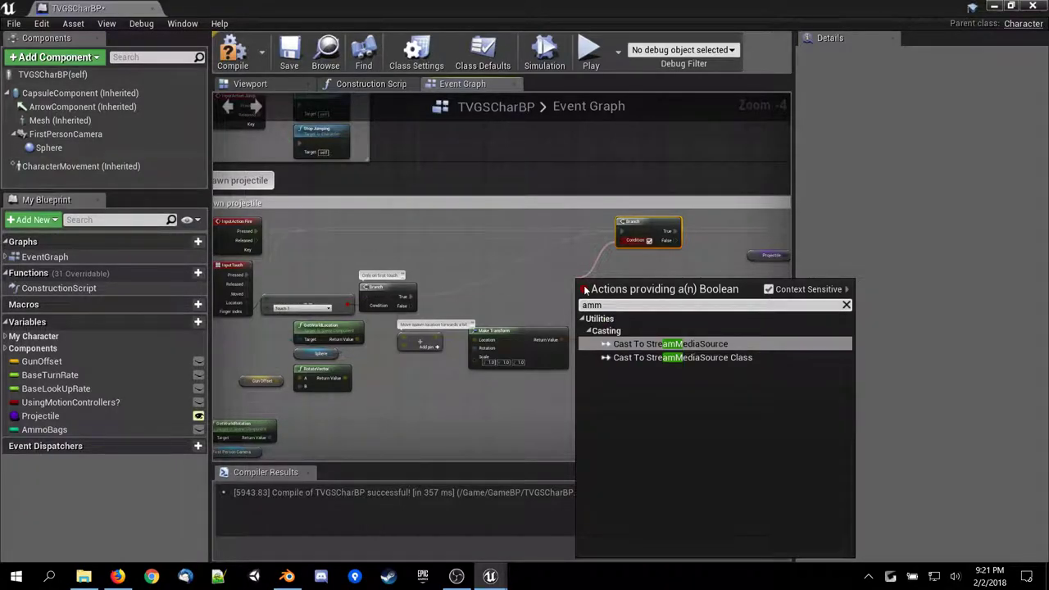
key("BackSpace")
key("BackSpace")
key("BackSpace")
type("get")
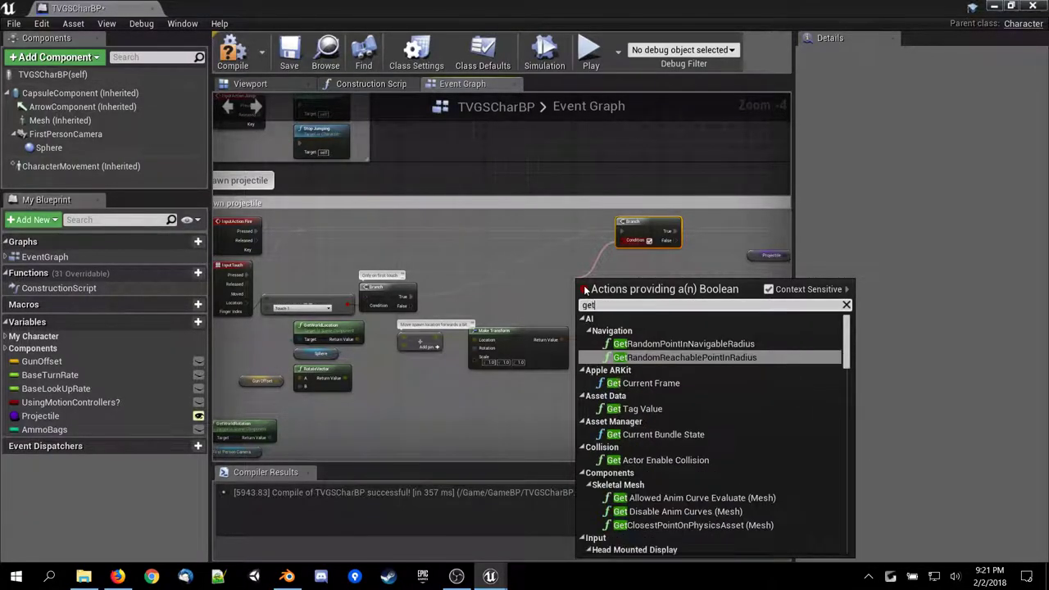
key("Escape")
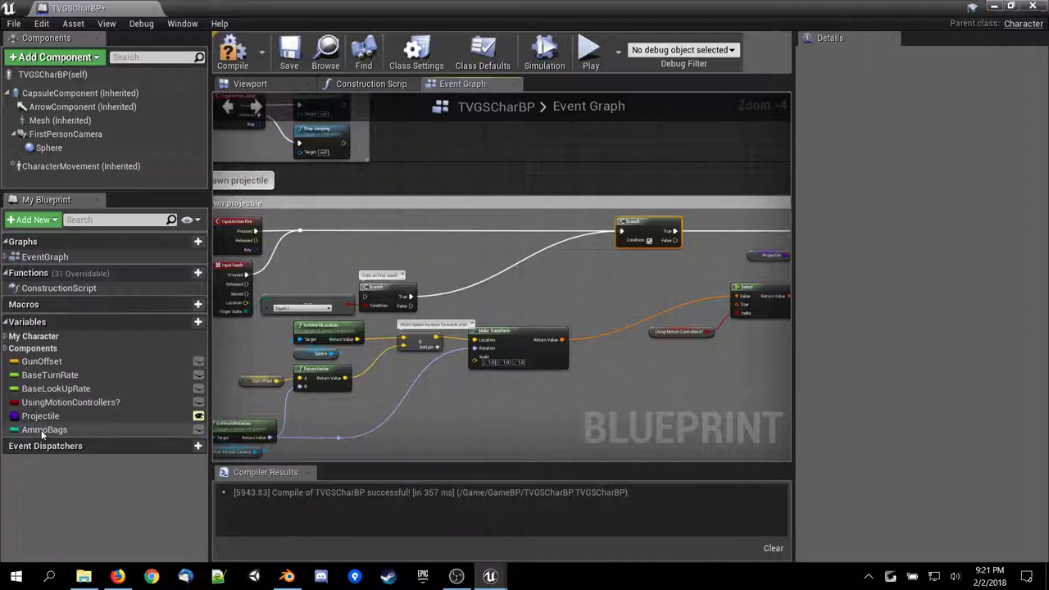
Add an AmmoBags getter feeding an integer > integer comparison against 0, and connect its result to the new Branch's Condition.
left_click_drag(41, 430, 375, 328)
left_click_drag(479, 296, 567, 294)
left_click(518, 306)
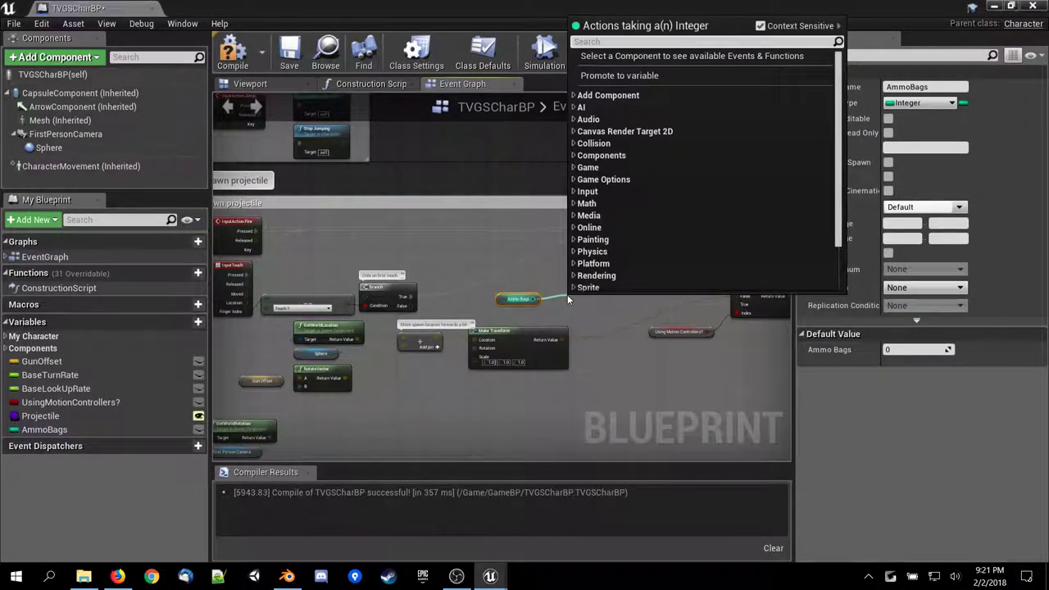
type("gr")
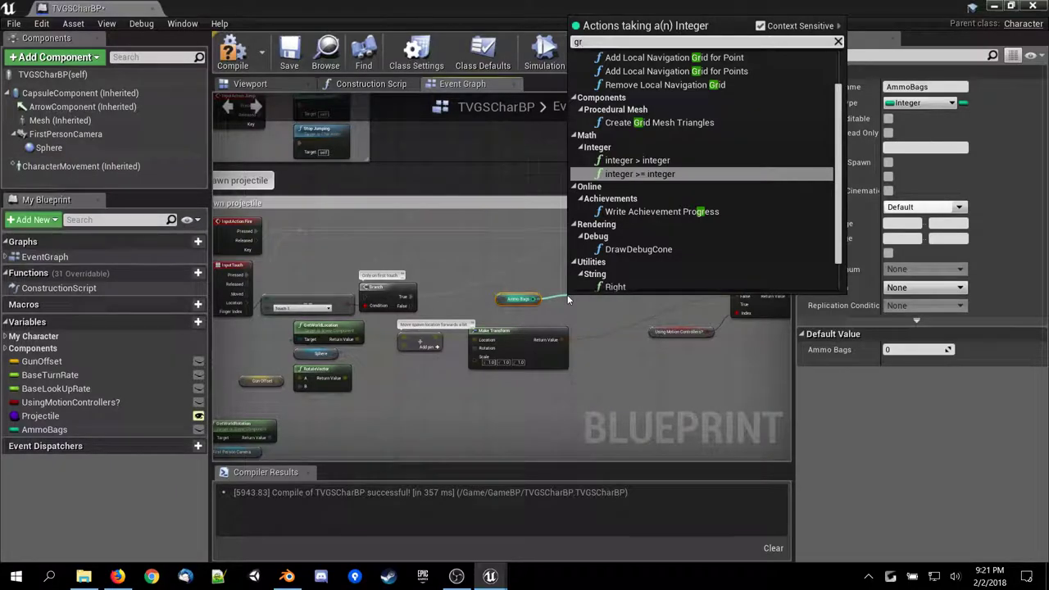
key("Up")
key("Return")
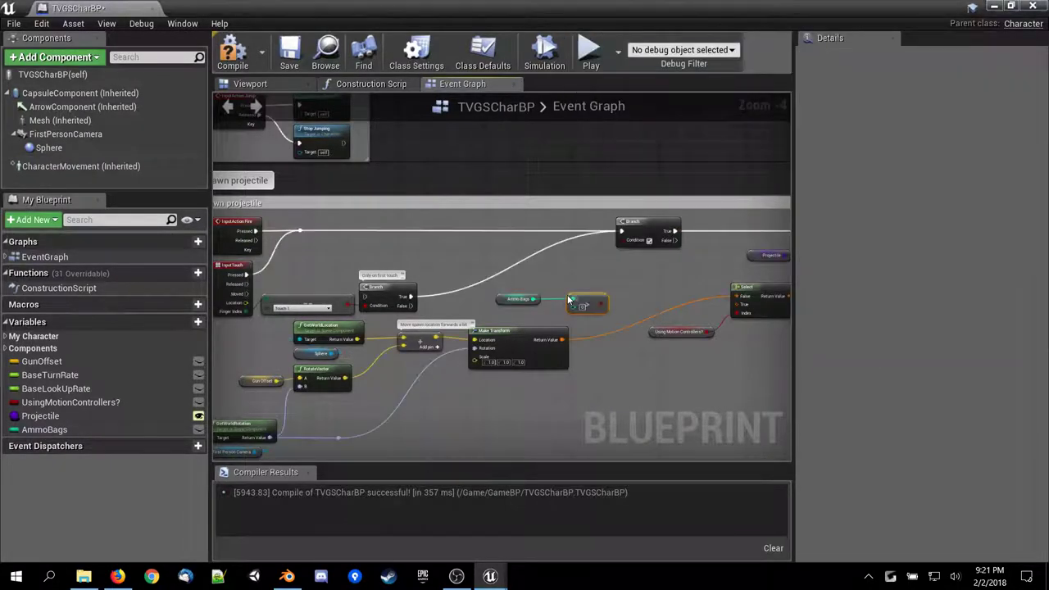
left_click_drag(595, 303, 621, 239)
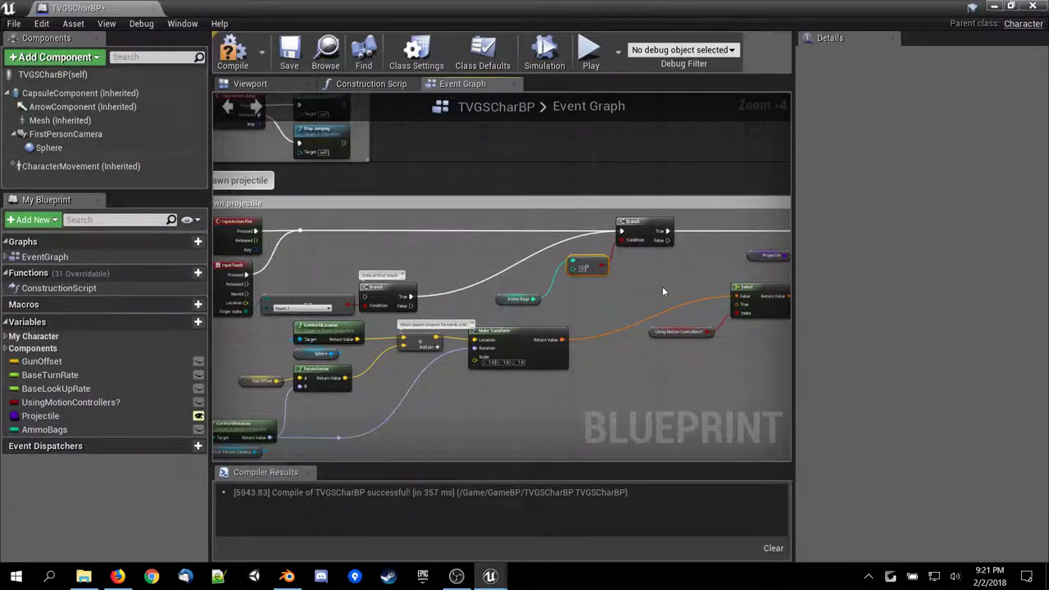
Compile the character blueprint and briefly play-test the level.
left_click(233, 49)
left_click(994, 5)
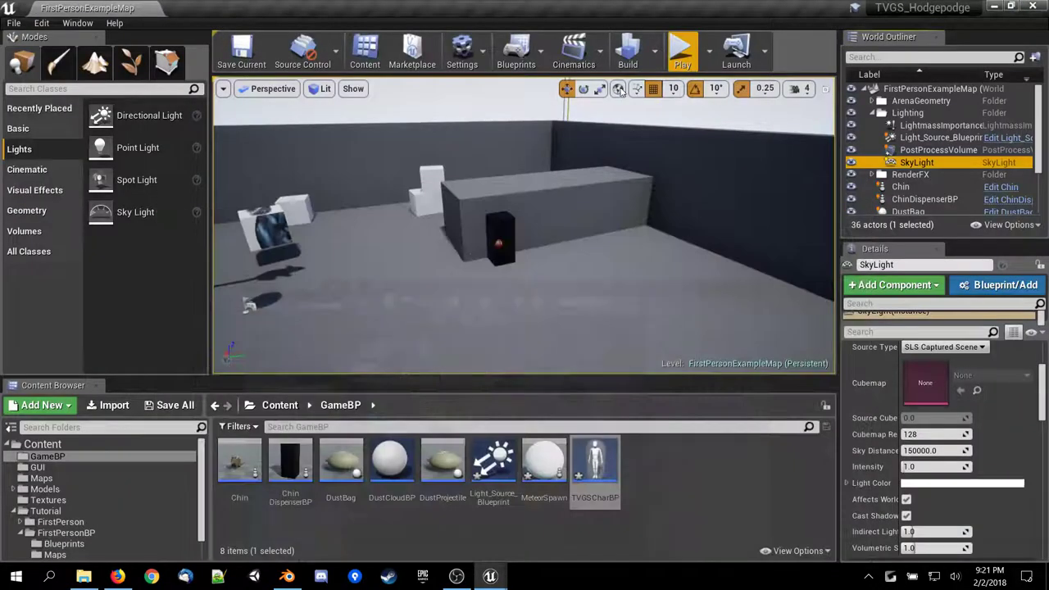
left_click(679, 46)
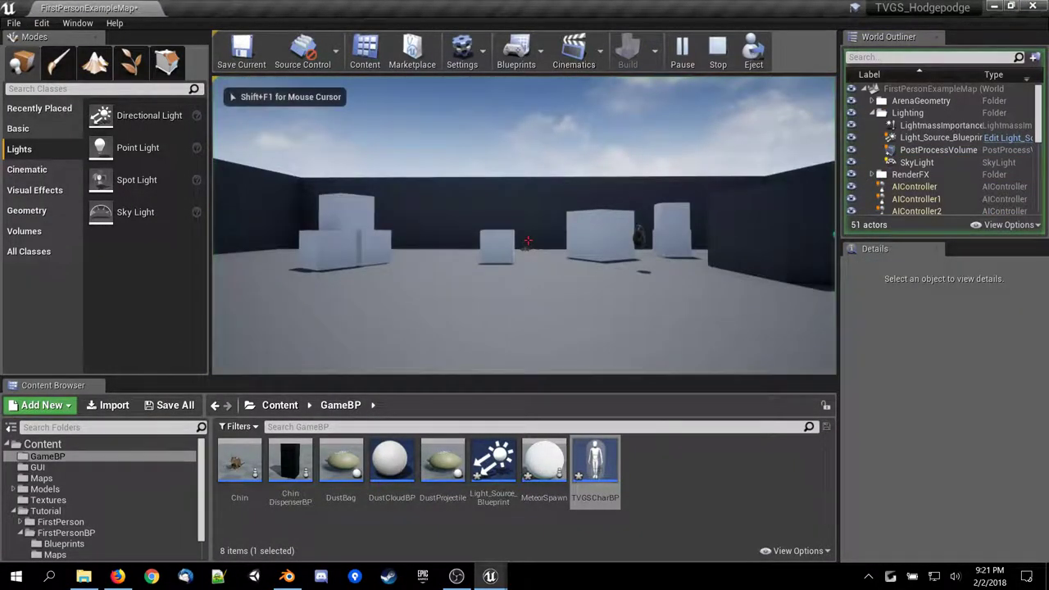
key("Escape")
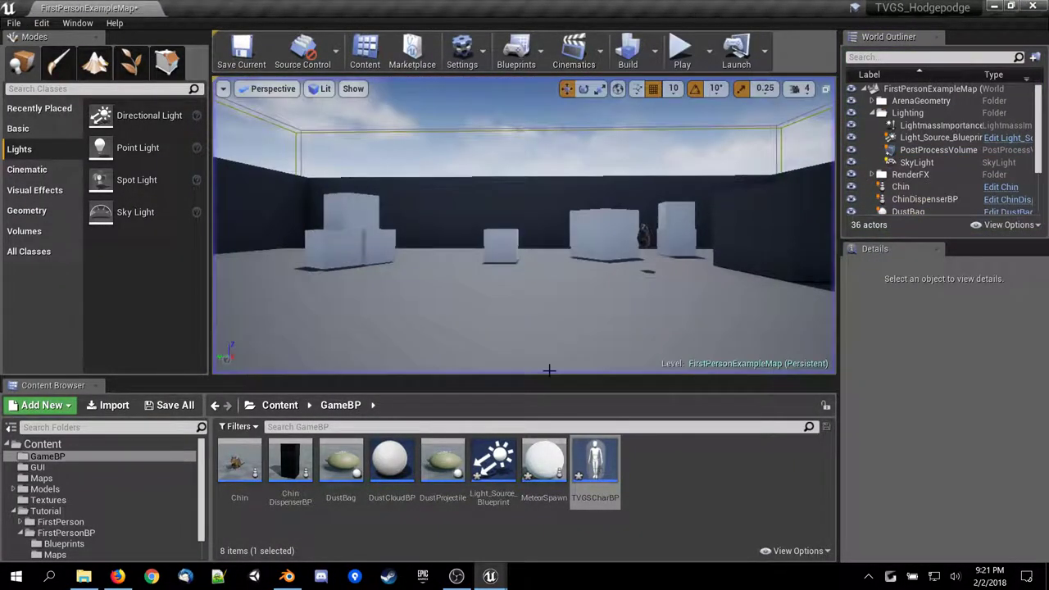
Place a TVGSCharBP actor from the GameBP folder on the arena floor and briefly play-test the level.
double_click(591, 476)
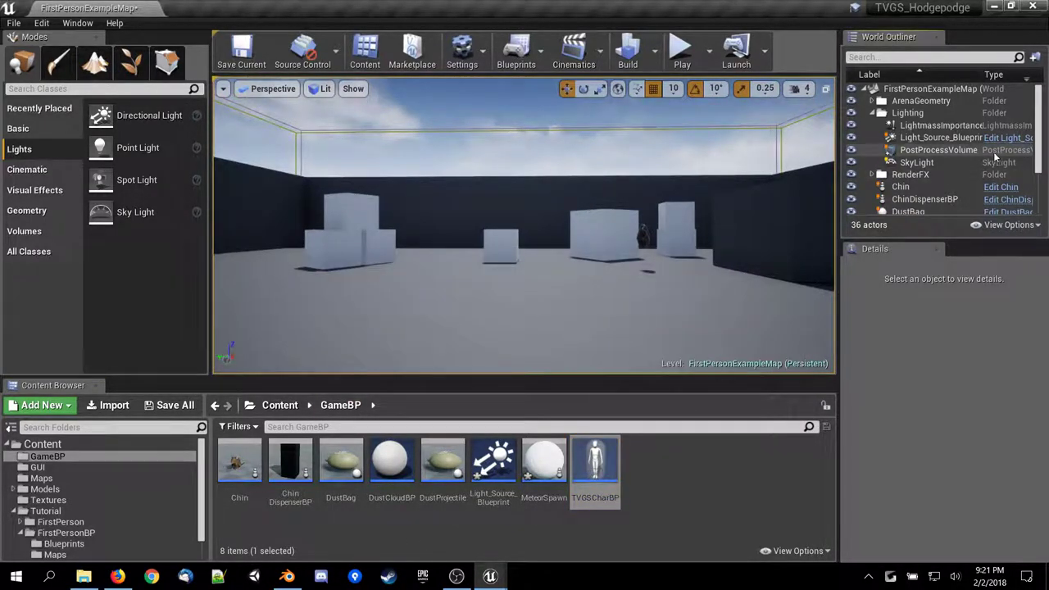
left_click_drag(597, 468, 545, 270)
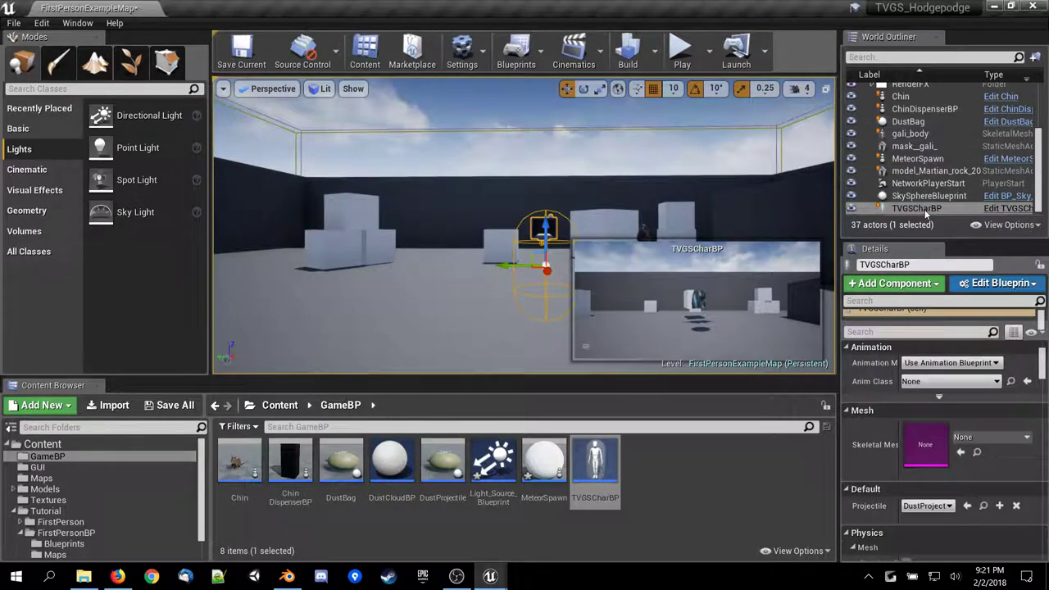
scroll(924, 210, "up", 4)
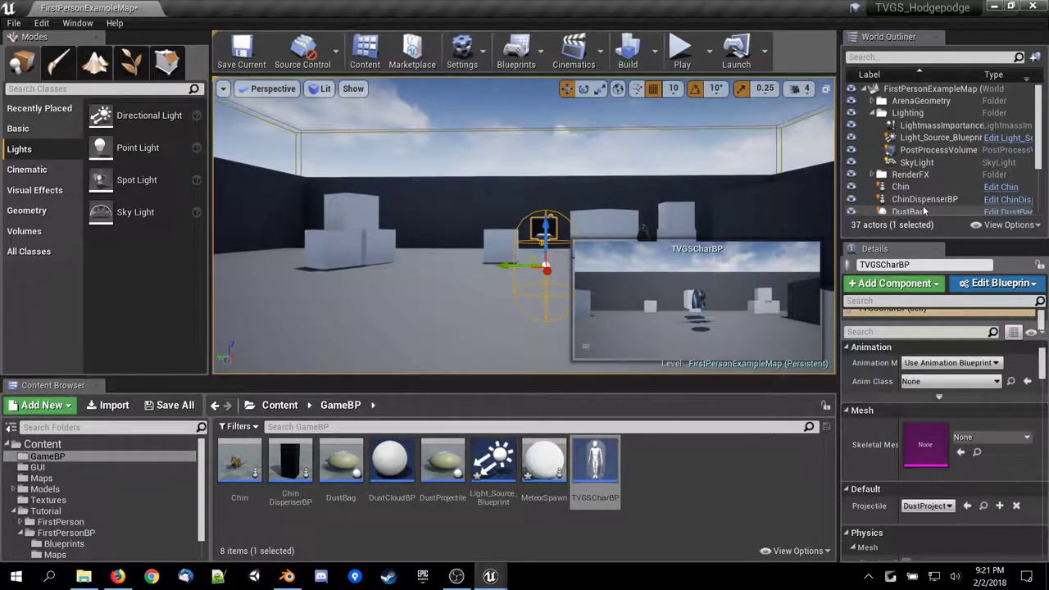
left_click(873, 112)
scroll(901, 162, "down", 2)
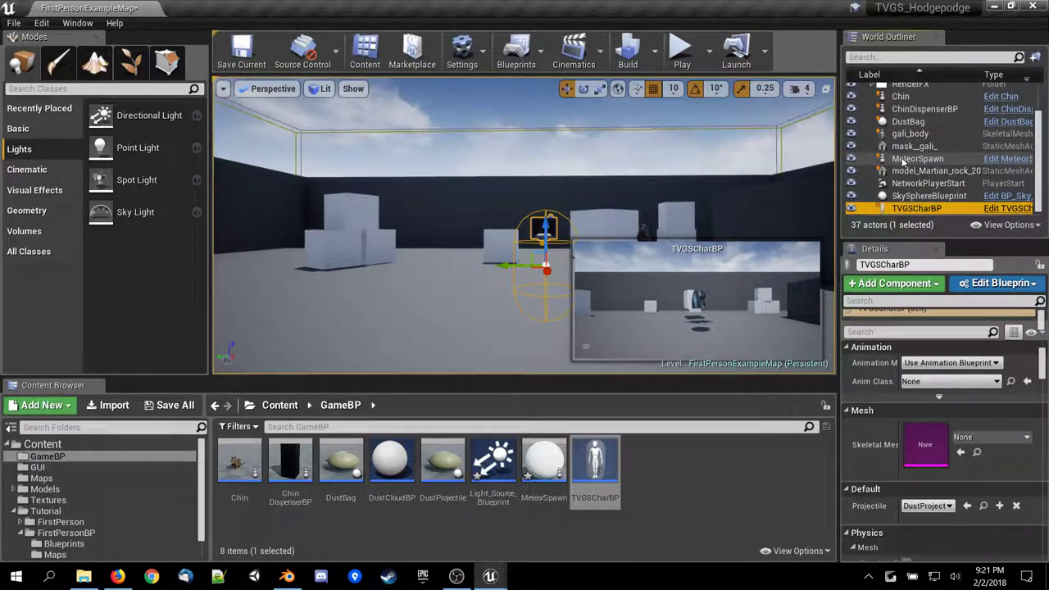
left_click(679, 50)
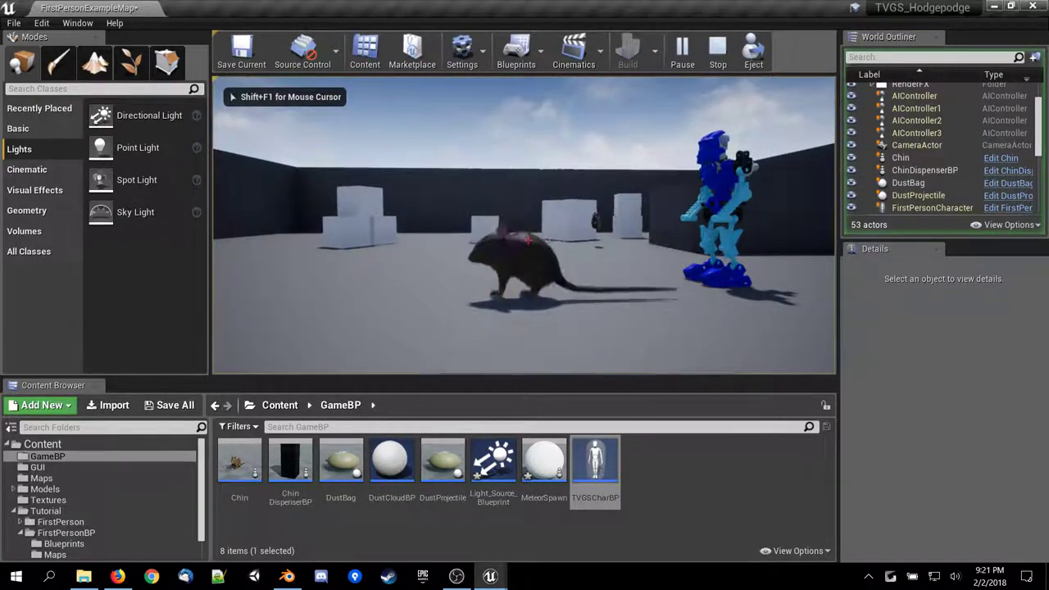
key("Escape")
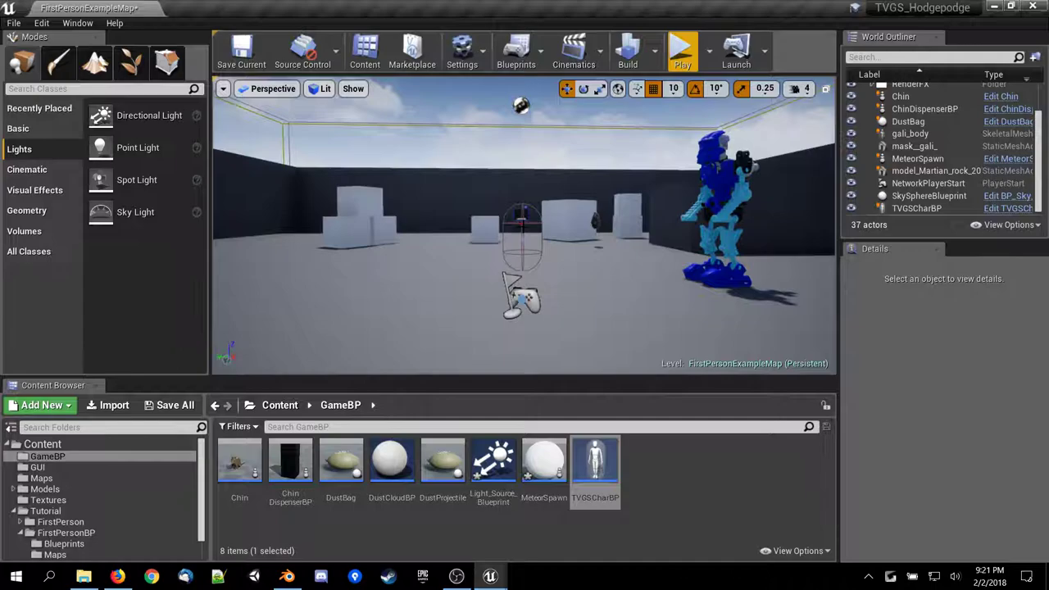
left_click(521, 222)
right_click_drag(521, 222, 444, 275)
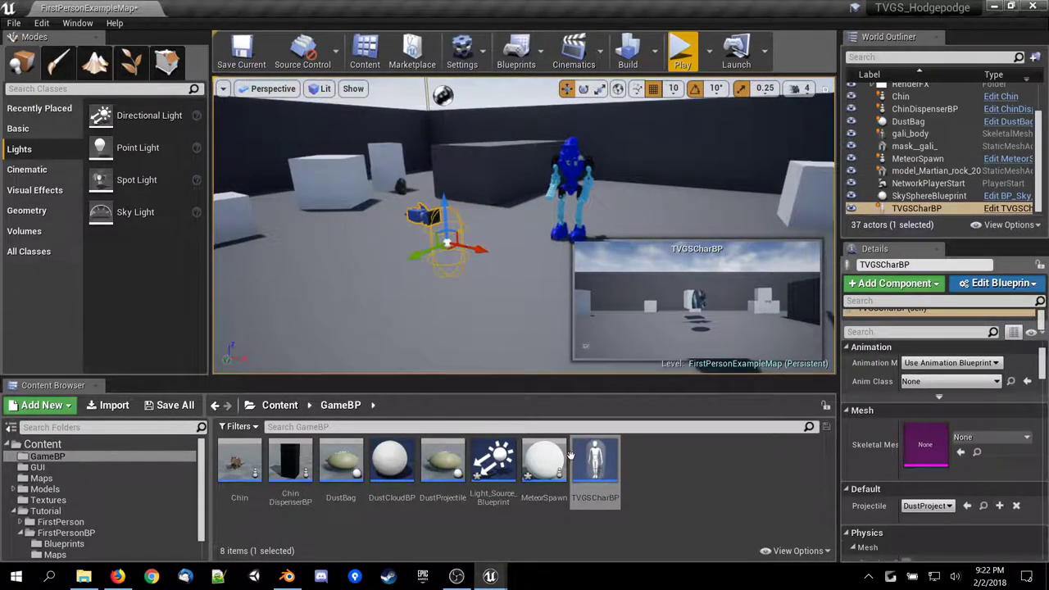
left_click_drag(595, 467, 427, 300)
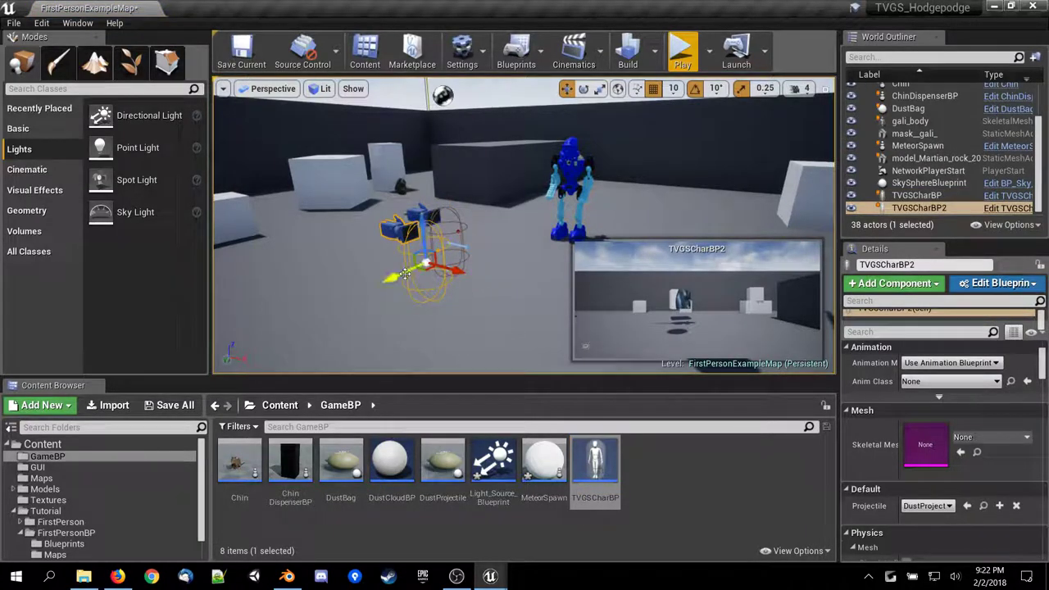
key("Delete")
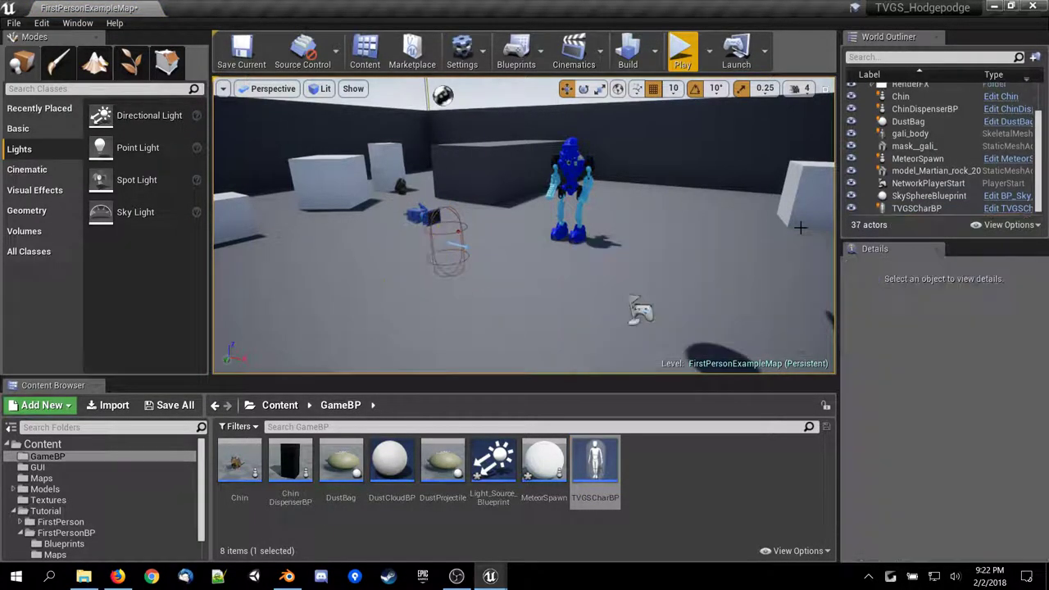
Inspect the placed TVGSCharBP's details, and open its blueprint to examine the comparison and the AmmoBags variable's settings.
left_click(916, 209)
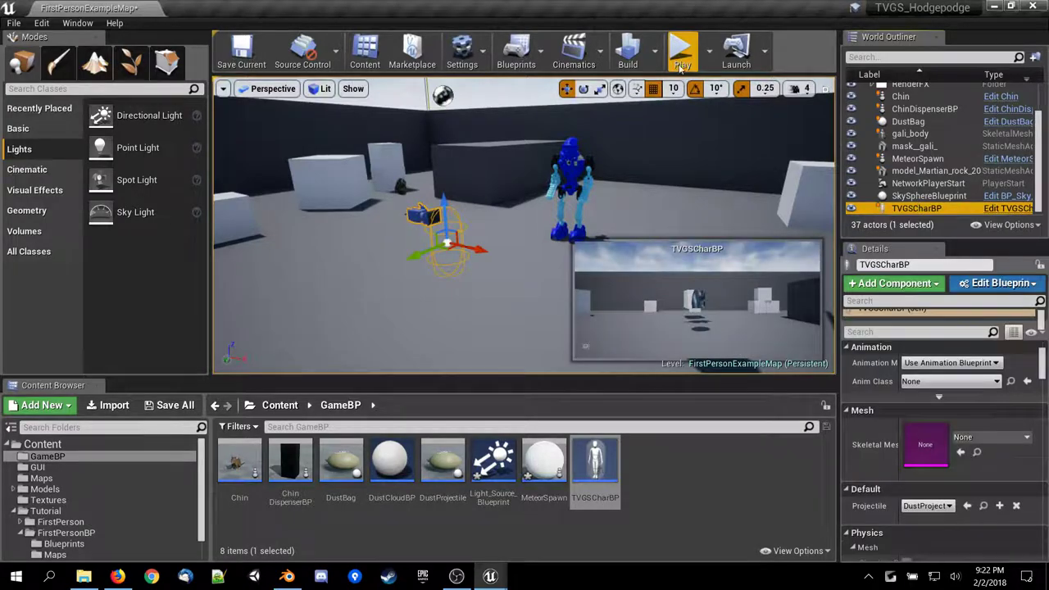
scroll(882, 426, "down", 2)
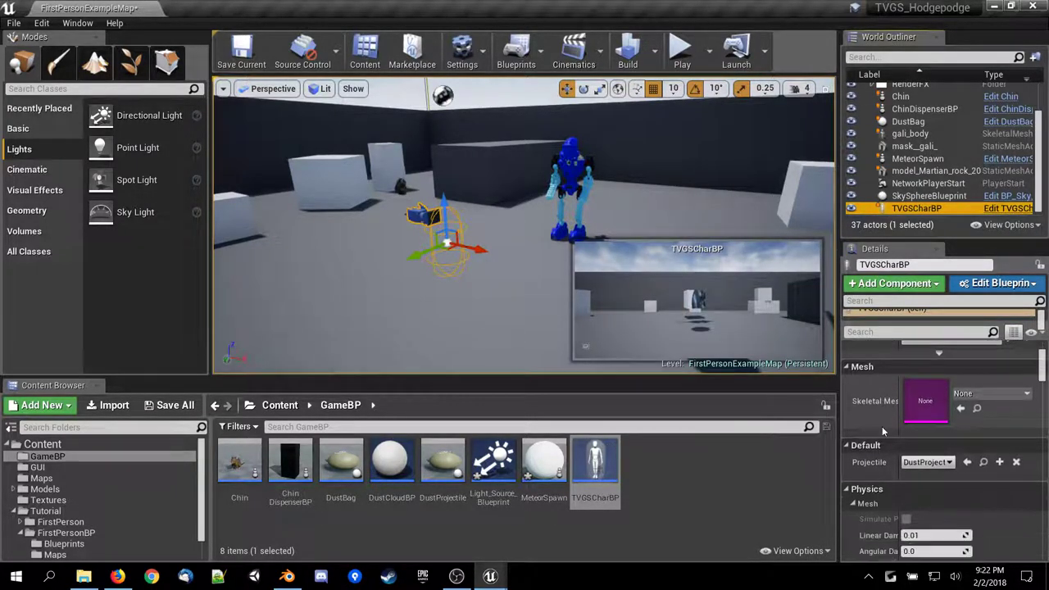
double_click(603, 462)
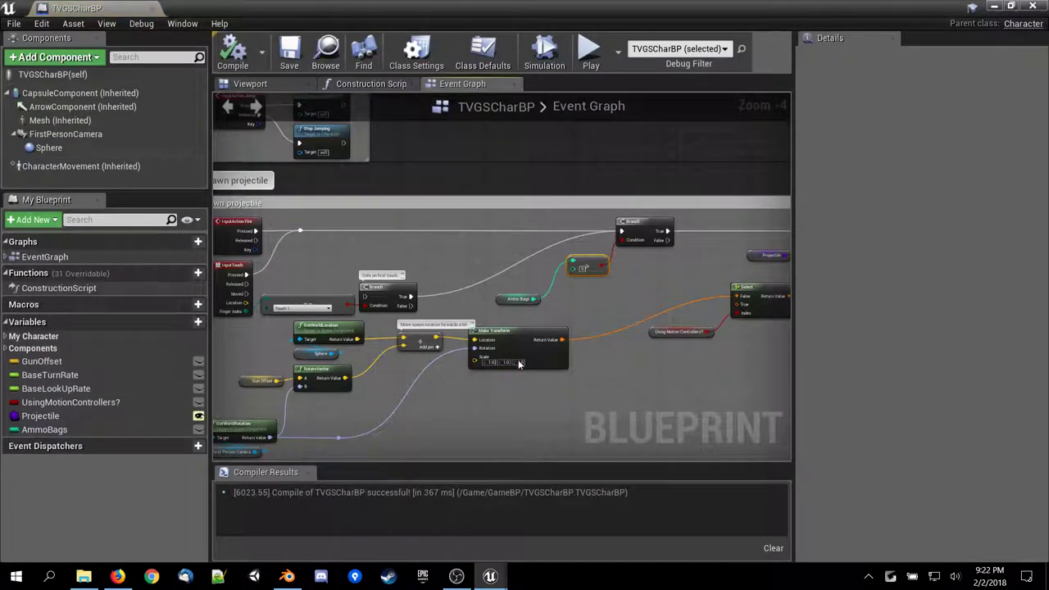
scroll(678, 240, "up", 5)
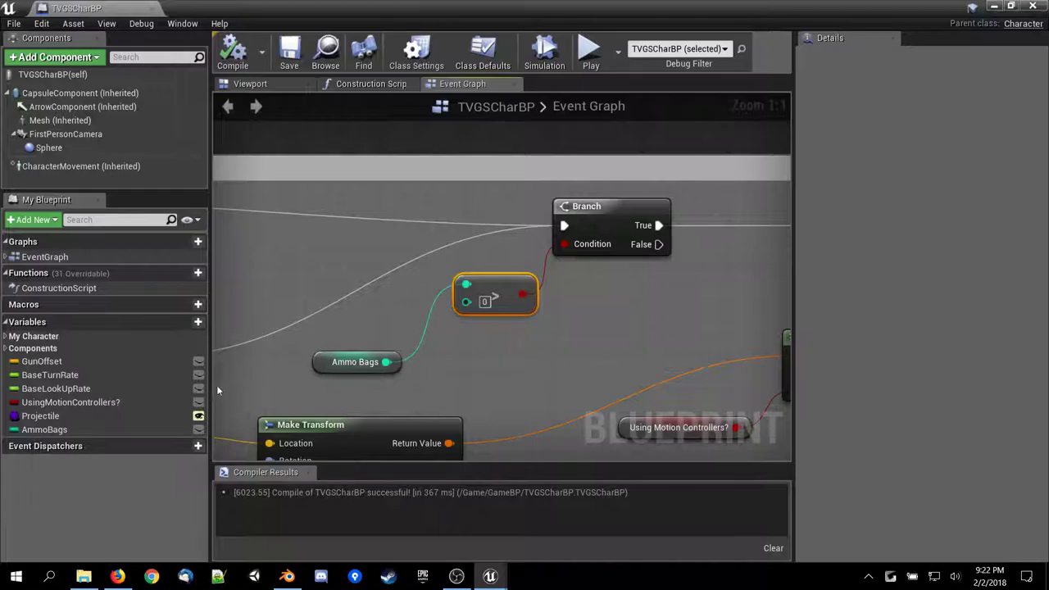
left_click(139, 429)
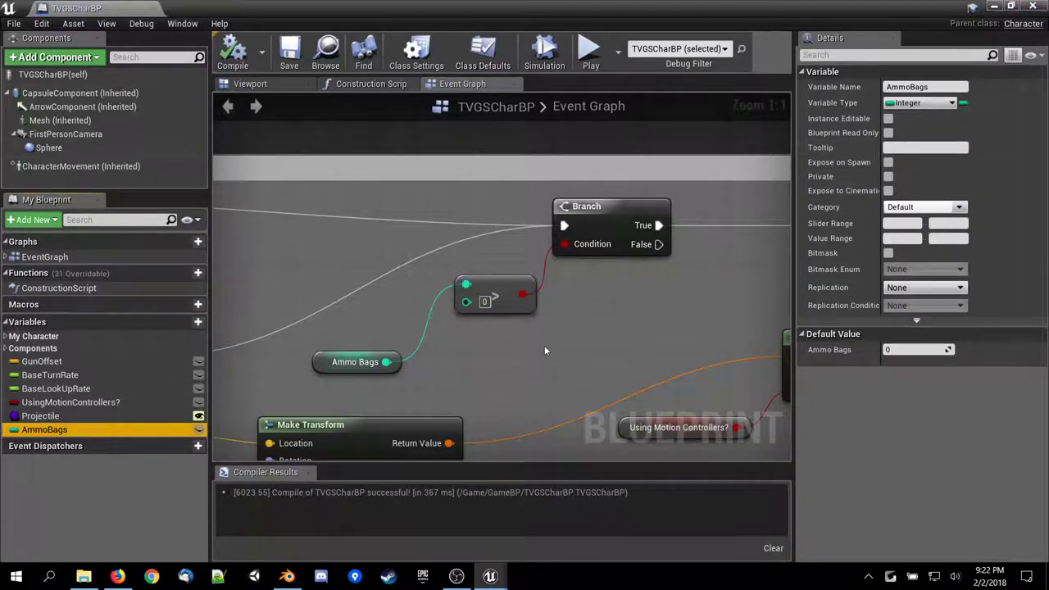
Move the Branch closer to SpawnActor and bring the > comparison and Ammo Bags nodes along beside it.
right_click_drag(545, 346, 484, 278)
scroll(581, 414, "down", 3)
scroll(581, 410, "down", 3)
scroll(597, 267, "up", 3)
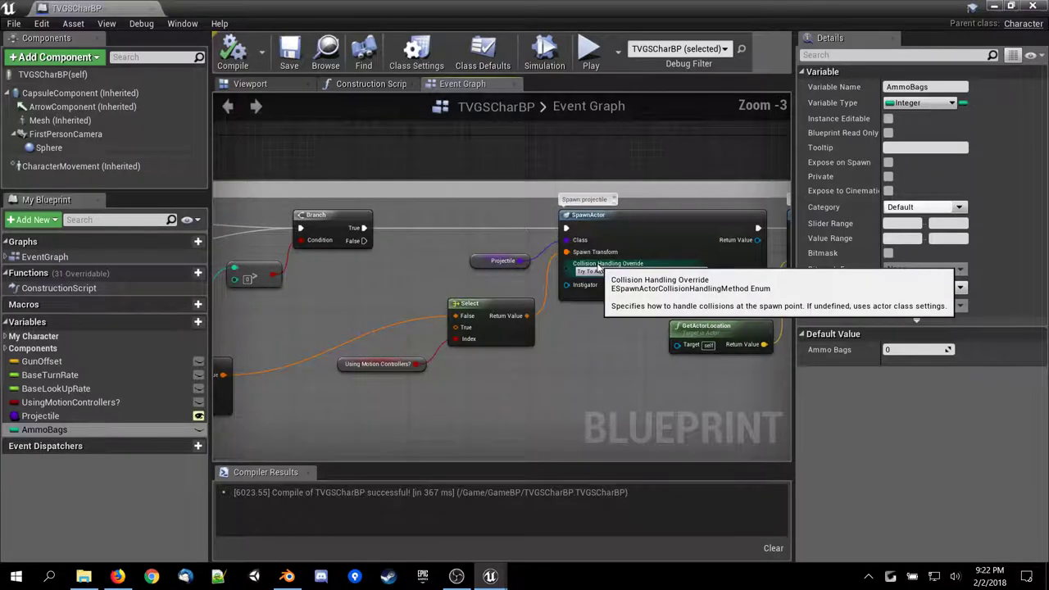
left_click_drag(335, 219, 416, 216)
left_click_drag(256, 277, 336, 260)
right_click_drag(336, 260, 457, 262)
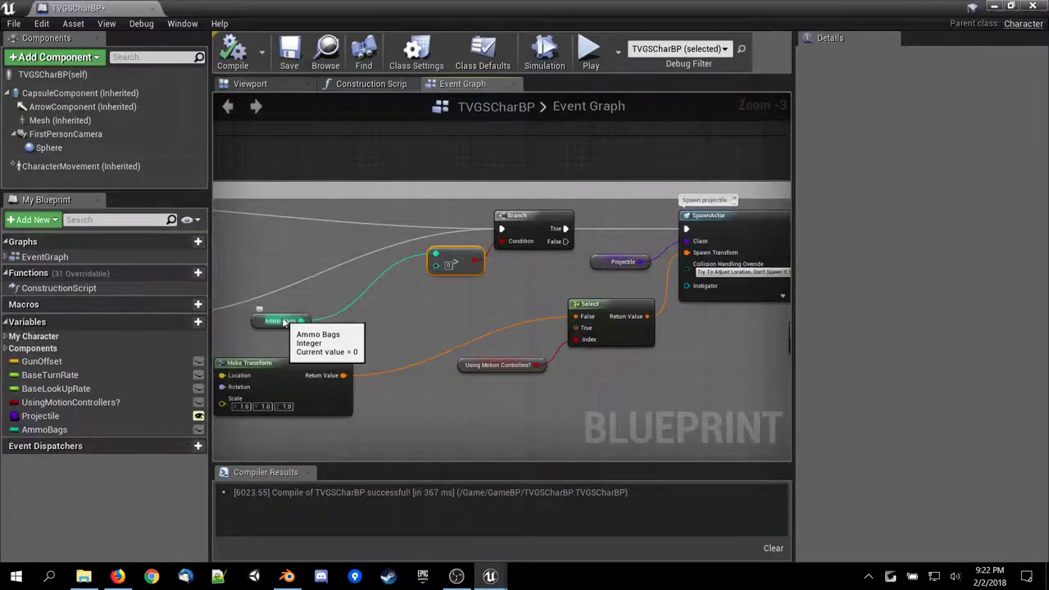
left_click_drag(285, 319, 370, 270)
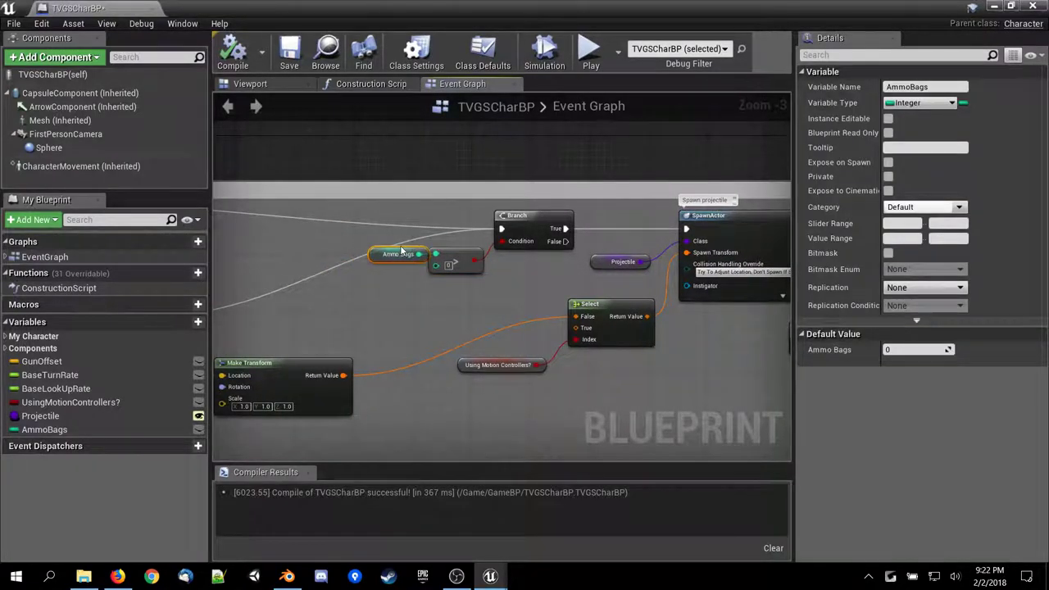
right_click_drag(343, 315, 589, 313)
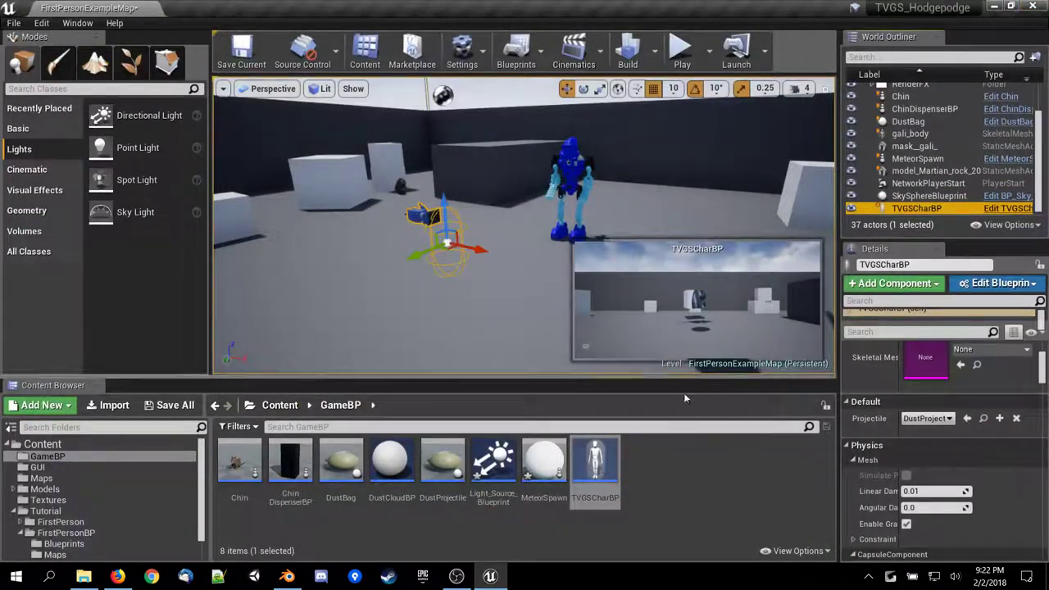
Play-test the level again, firing projectiles and moving around the arena to check whether shooting is blocked.
left_click(1006, 208)
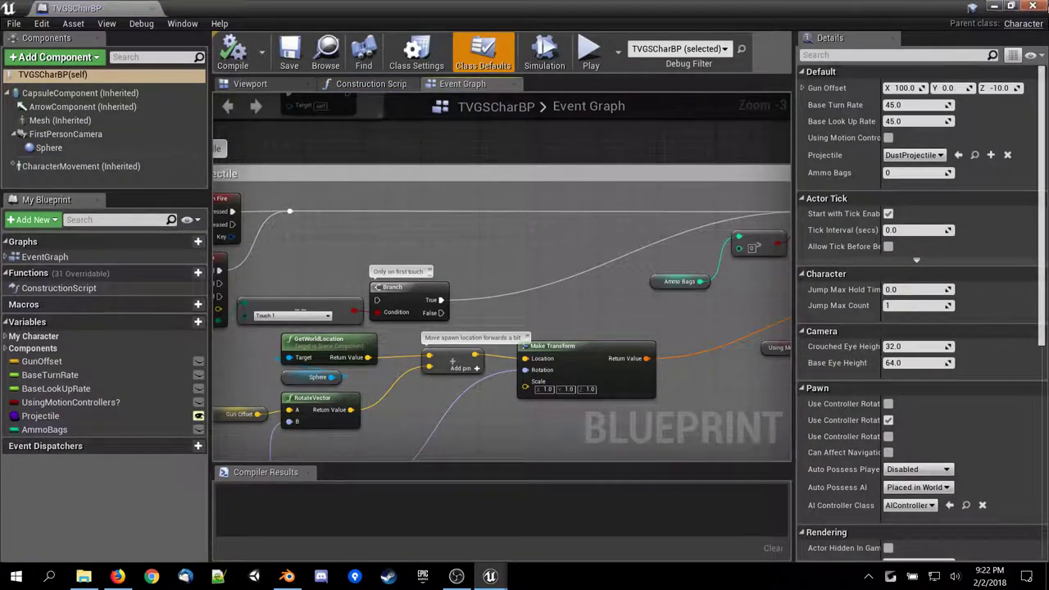
left_click(1033, 7)
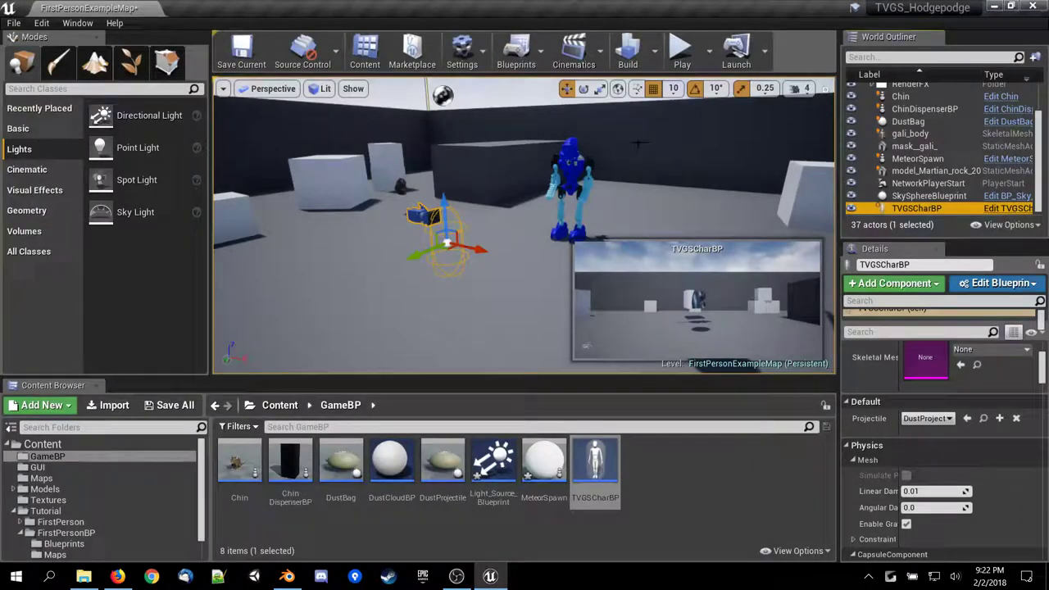
left_click(681, 47)
left_click(527, 240)
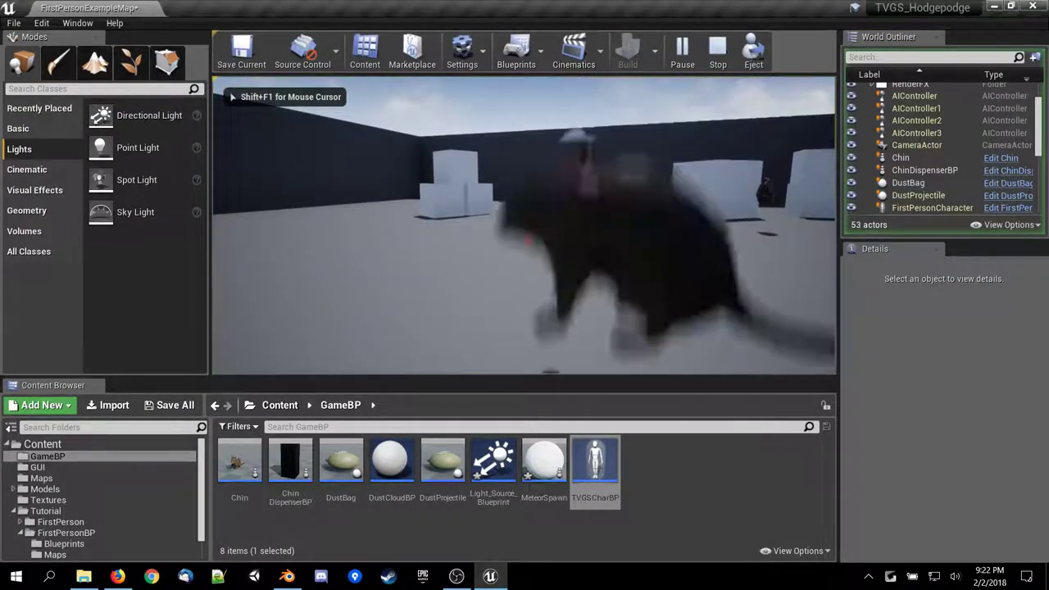
key("s")
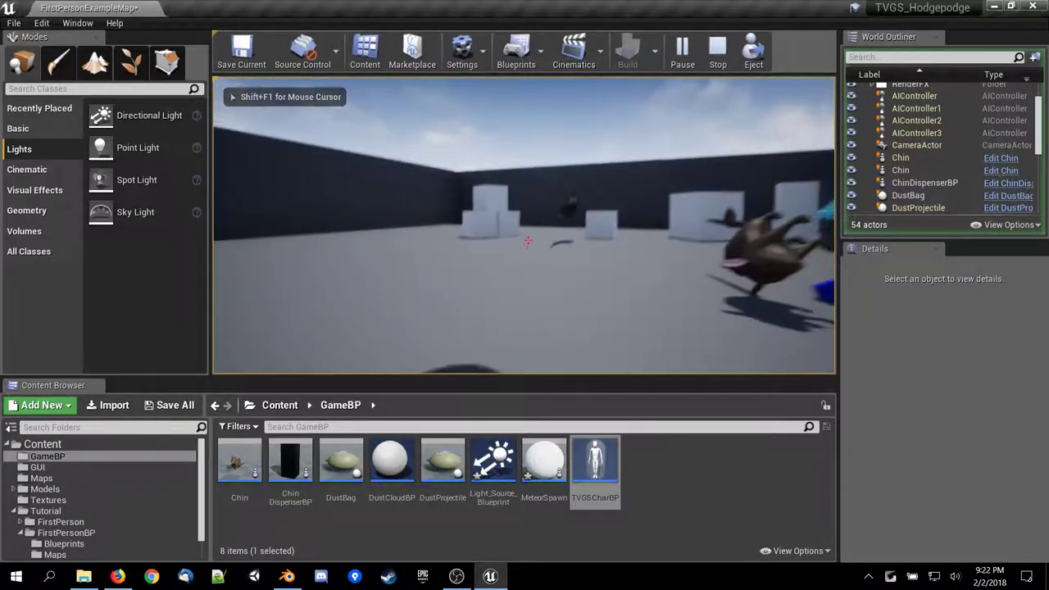
key("s")
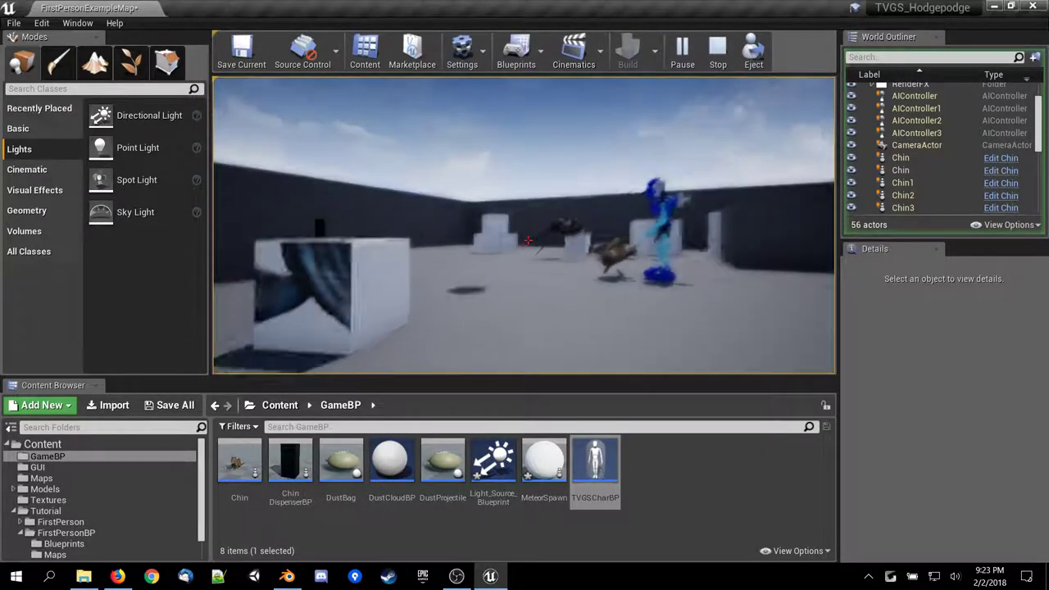
key("w")
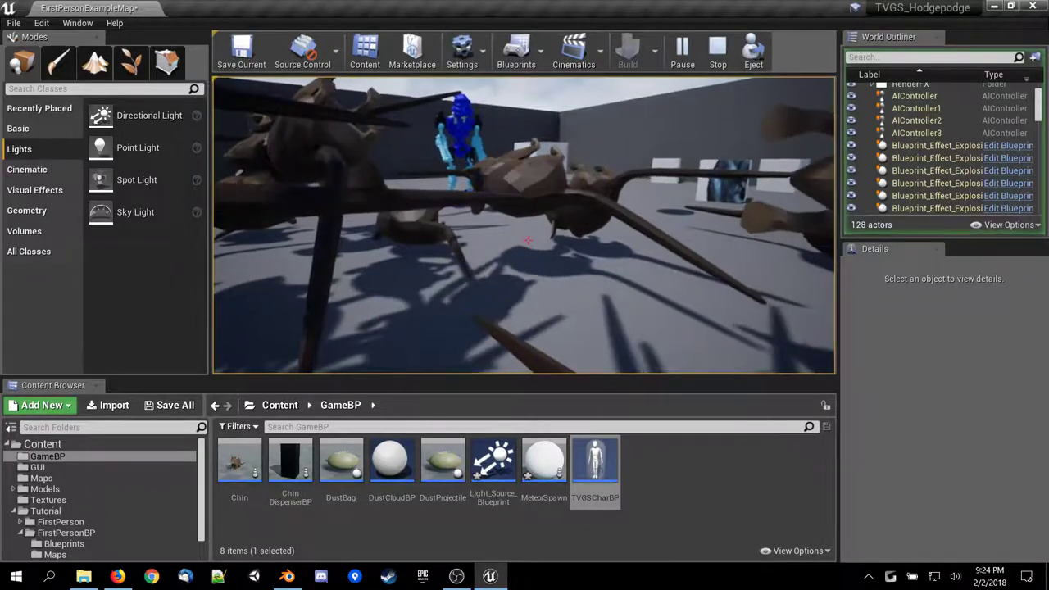
Check the suggestions in the Build A Game Google Sheet, return to Unreal Editor and end the play-test.
key("alt+Tab")
left_click(456, 576)
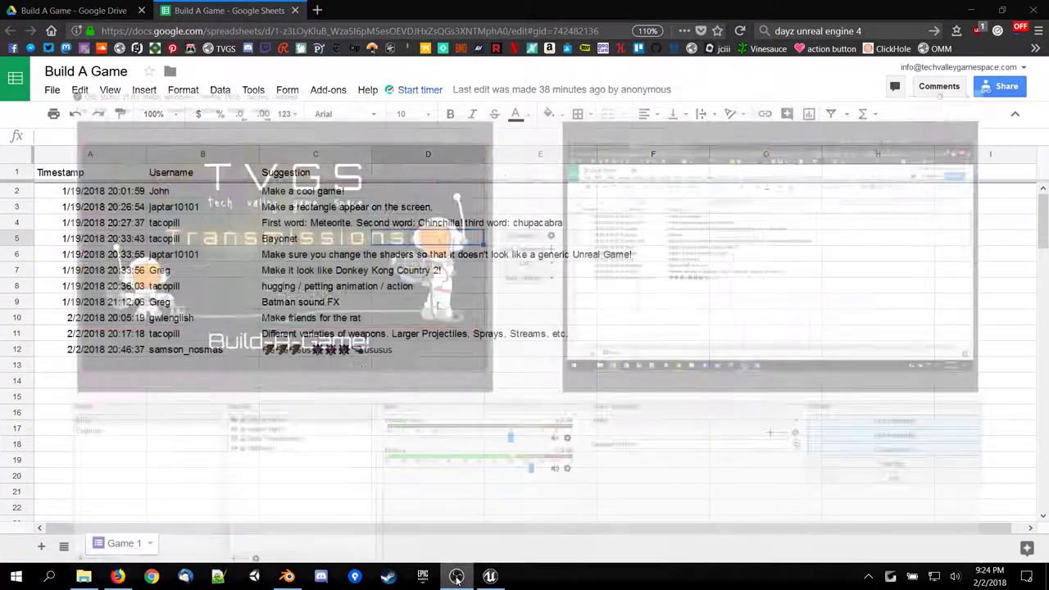
left_click(456, 576)
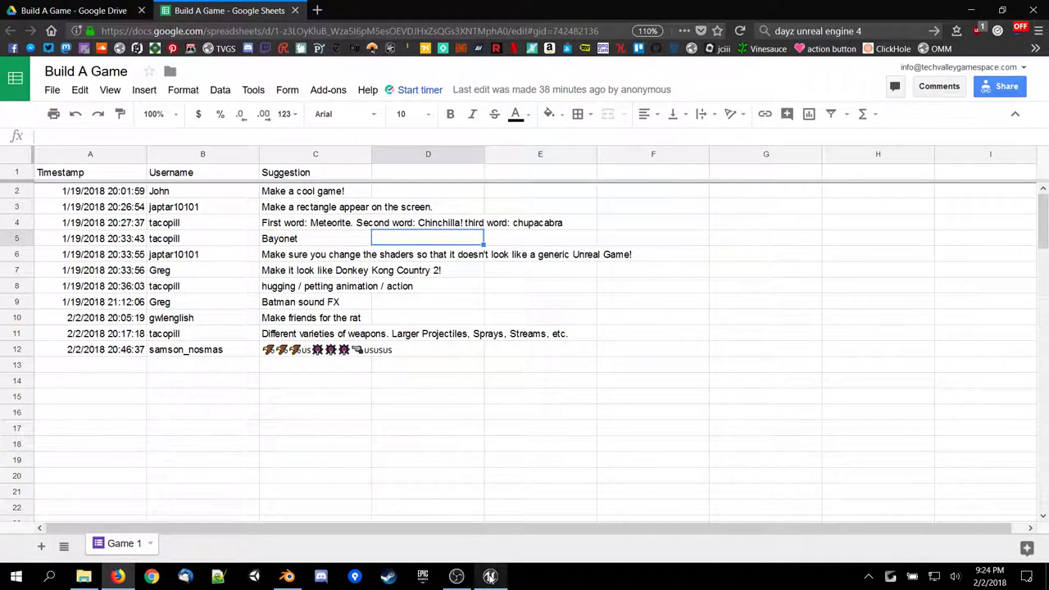
left_click(490, 576)
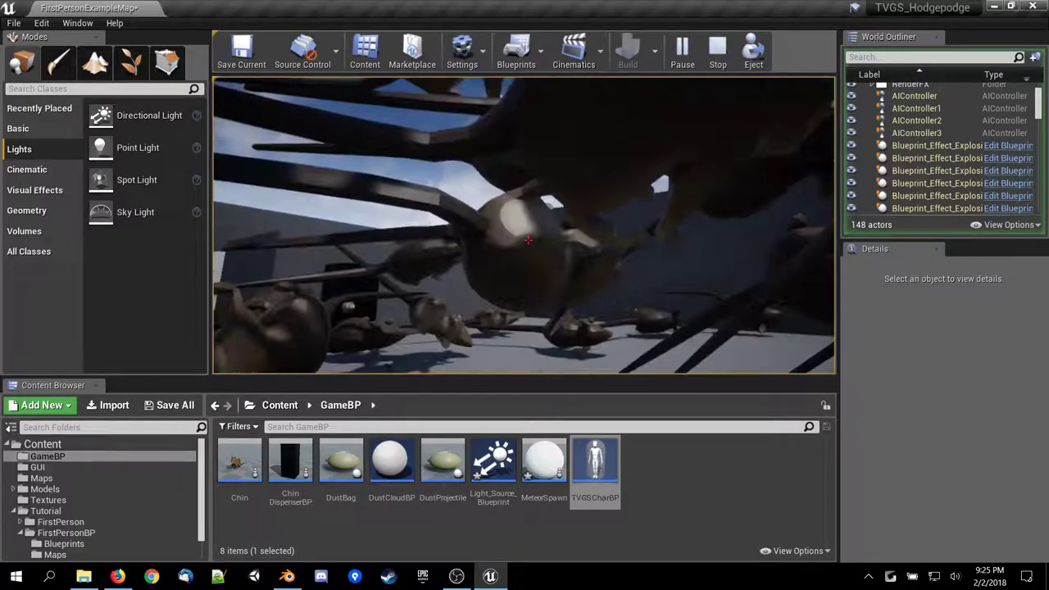
key("Escape")
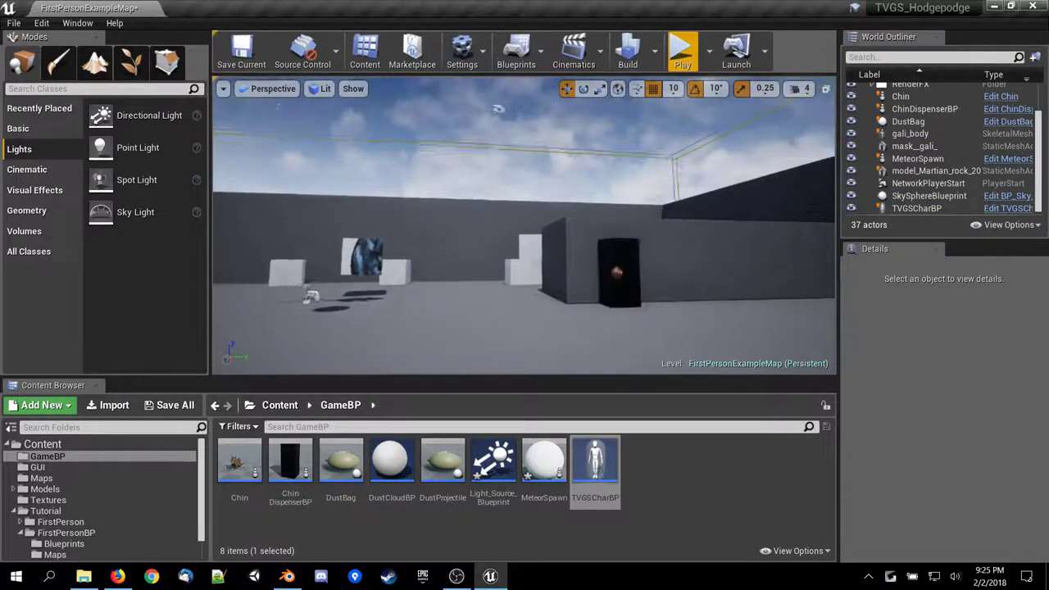
Open the TVGSCharBP blueprint, disconnect the ammo Branch's True output from SpawnActor, and compile.
mouse_move(505, 234)
right_mouse_down()
mouse_move(506, 316)
mouse_move(505, 234)
right_mouse_up()
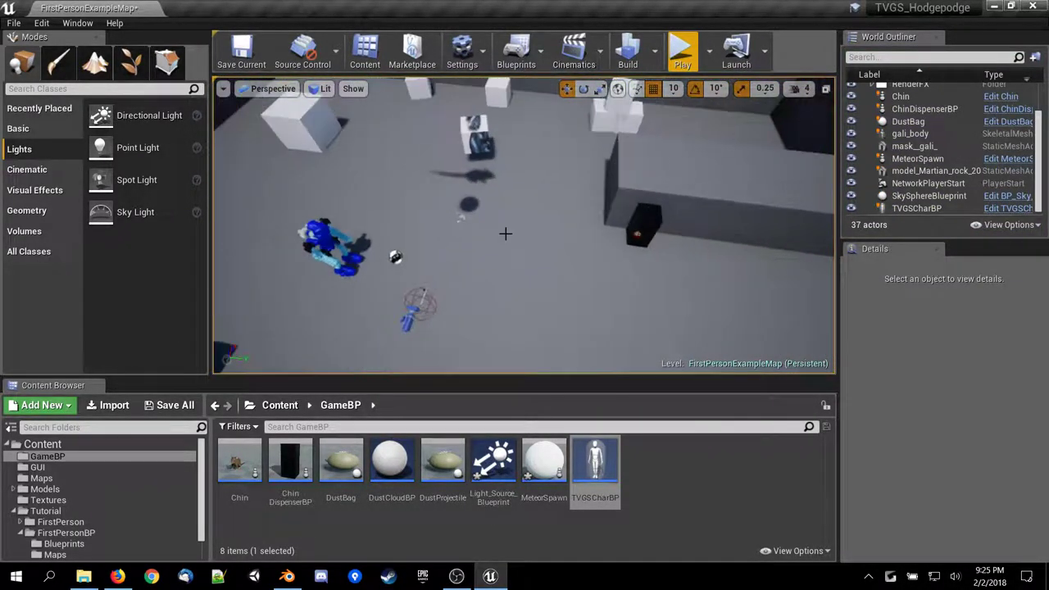
double_click(595, 467)
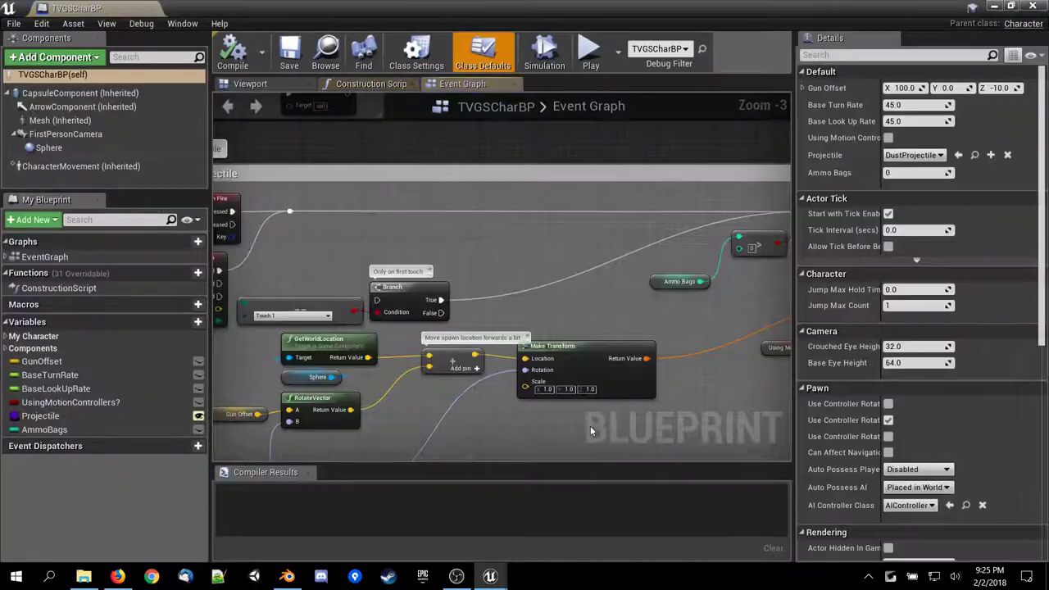
right_click_drag(573, 292, 219, 328)
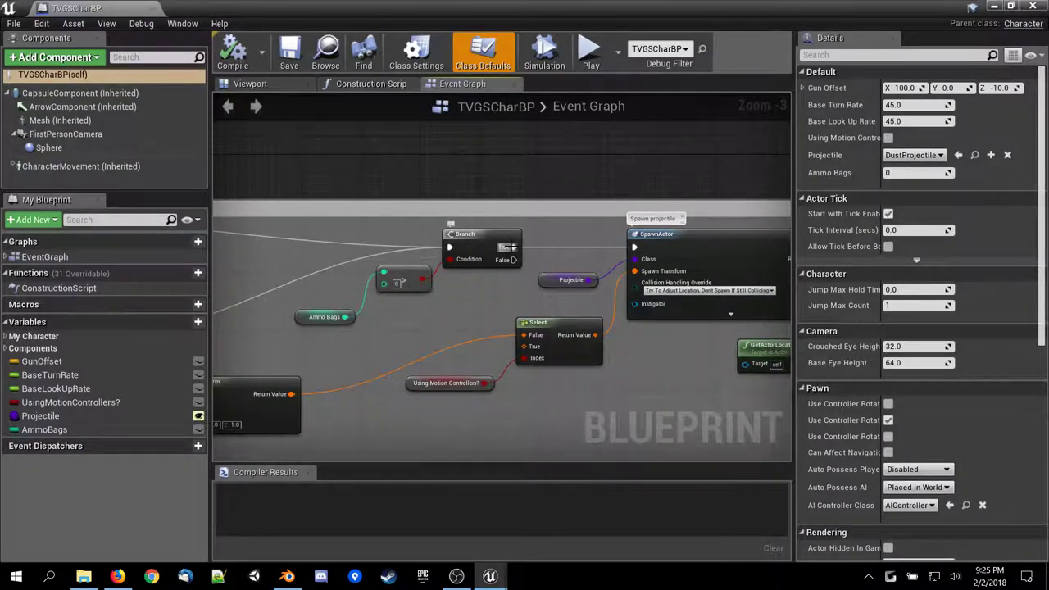
right_click_drag(459, 320, 364, 315)
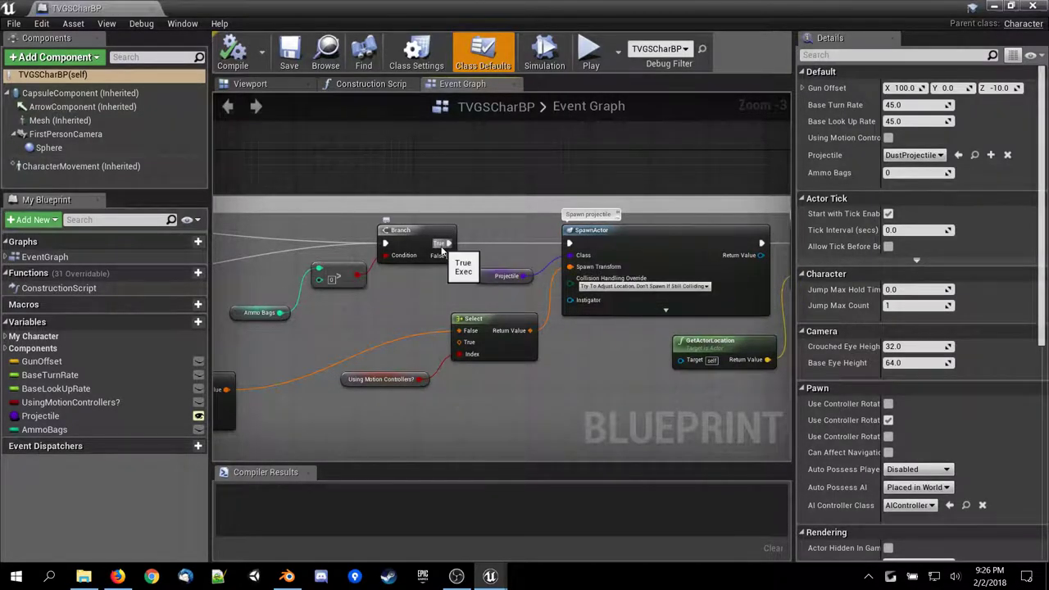
left_click(443, 245, "alt")
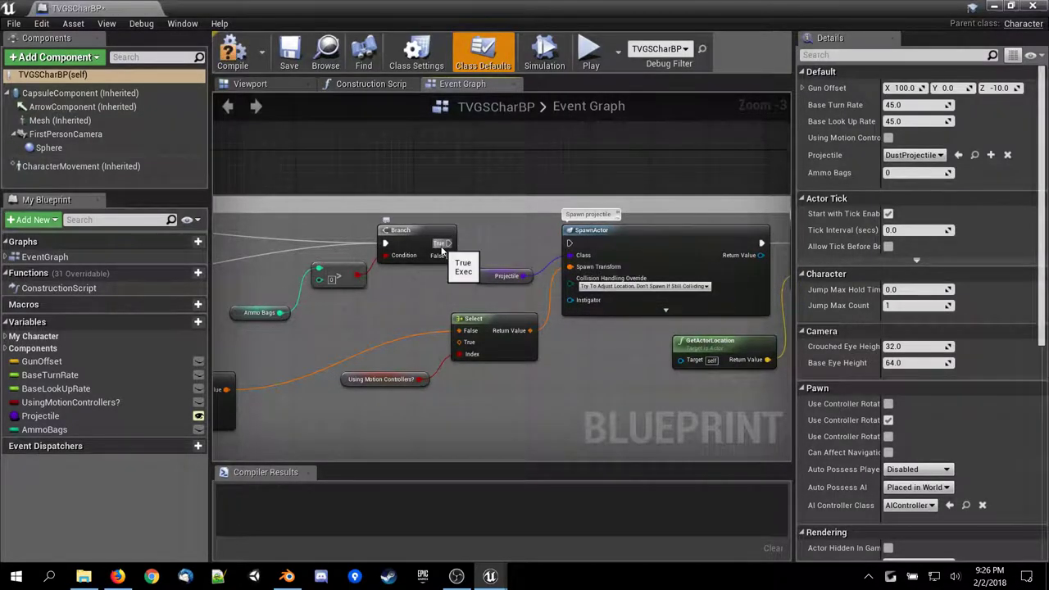
left_click(232, 55)
Return to the level editor and briefly play-test firing with SpawnActor disconnected from the Branch.
left_click(993, 6)
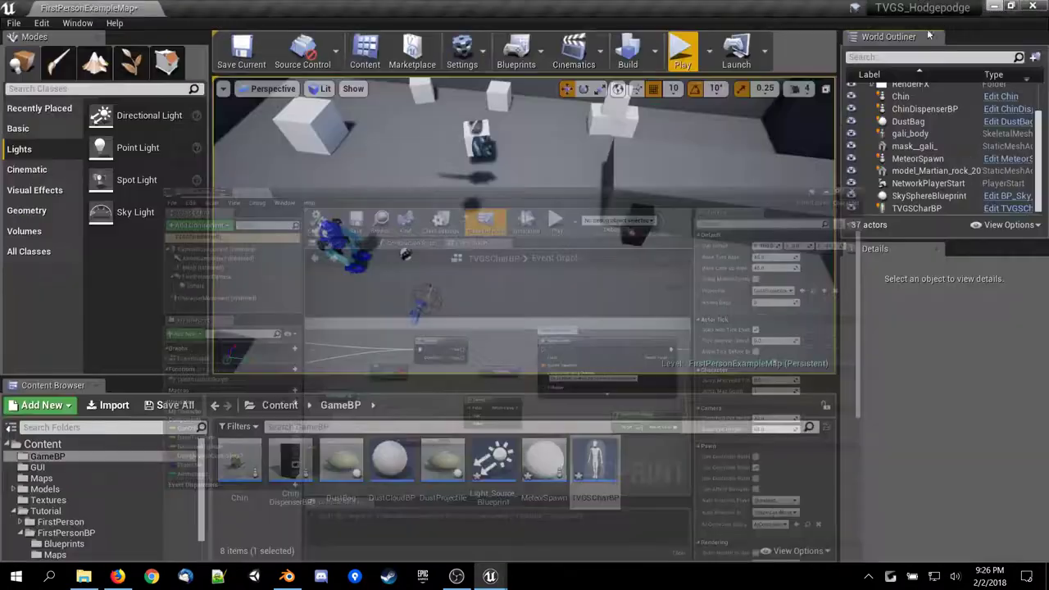
left_click(681, 50)
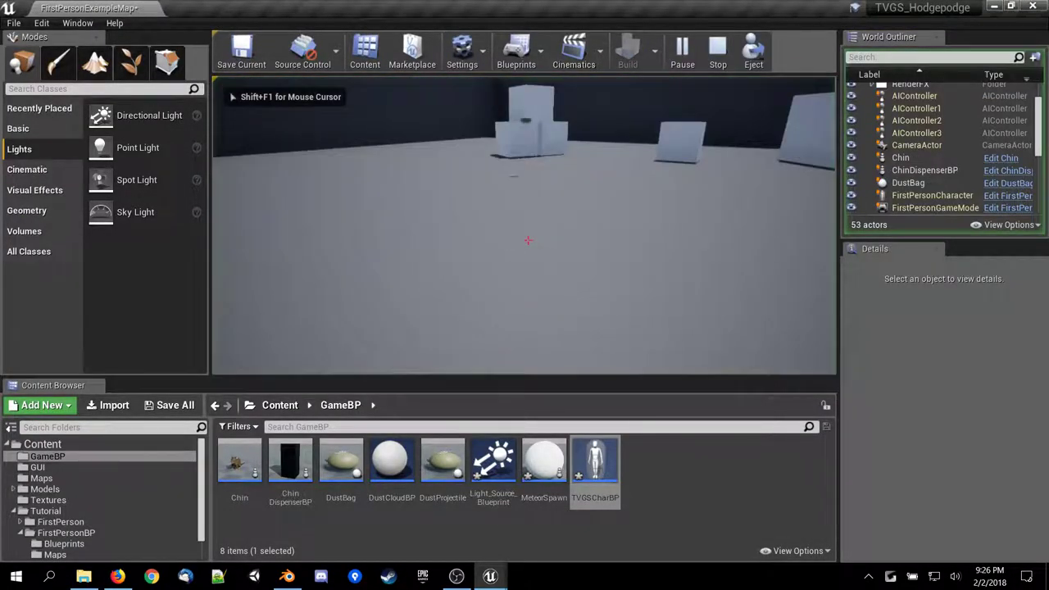
left_click(528, 240)
left_click(528, 240)
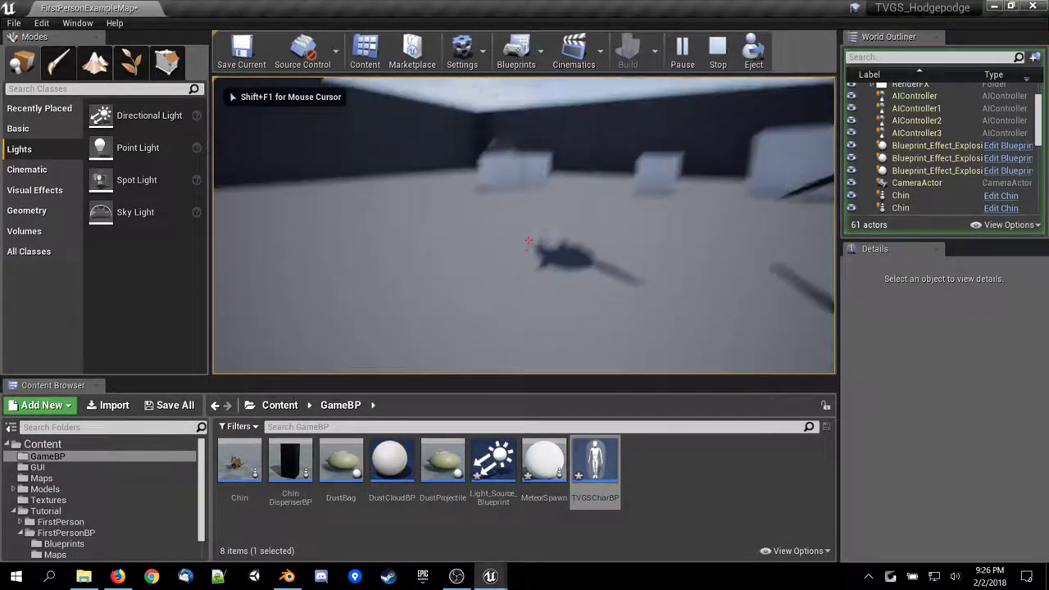
key("Escape")
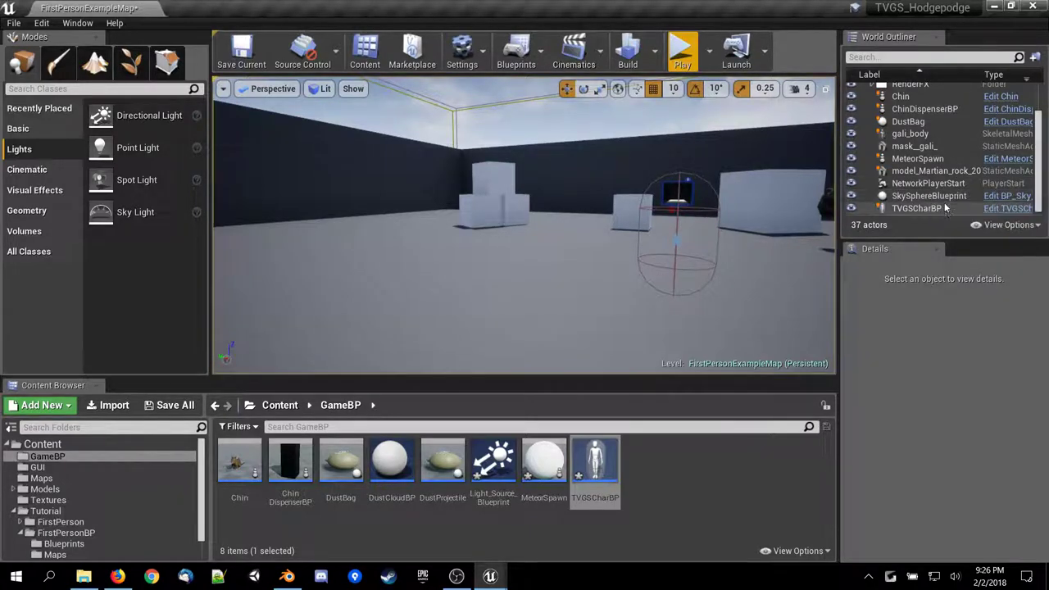
Replace the placed TVGSCharBP actor with a fresh one from the GameBP folder and briefly play-test the level.
left_click(945, 208)
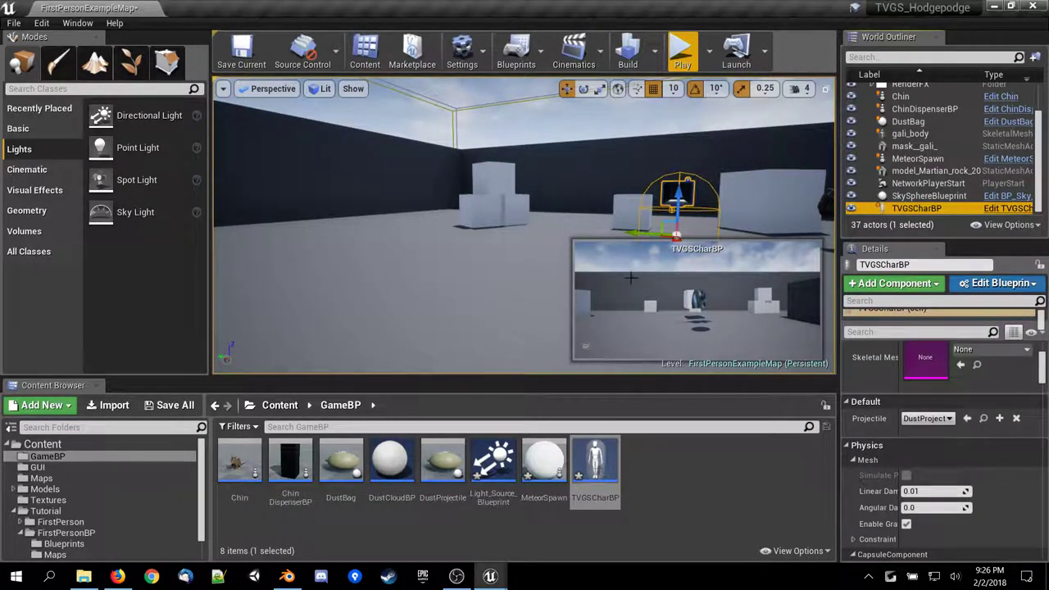
key("Delete")
left_click_drag(595, 462, 557, 267)
left_click(527, 240)
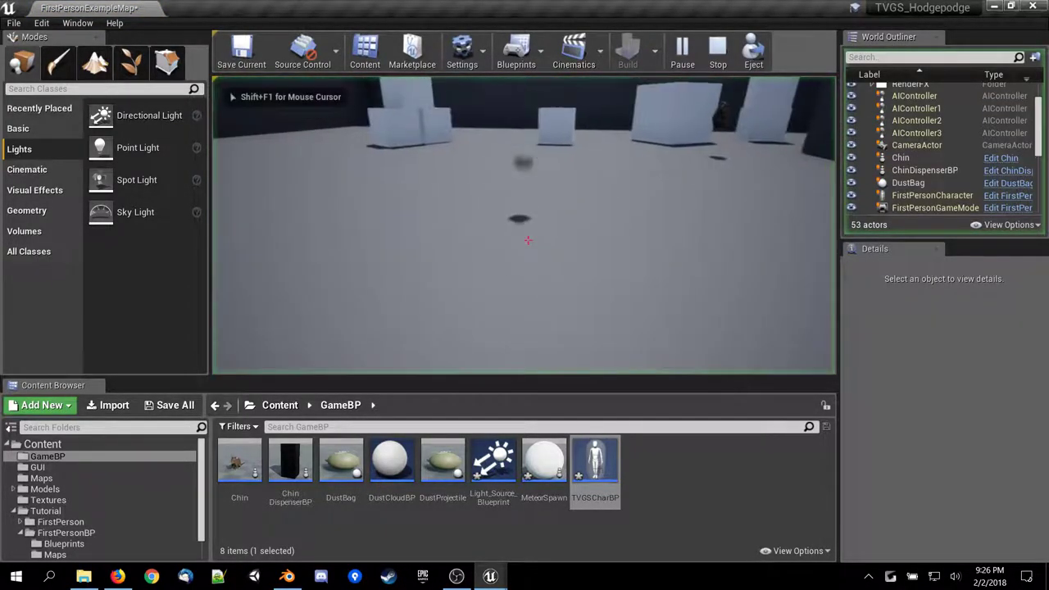
key("Escape")
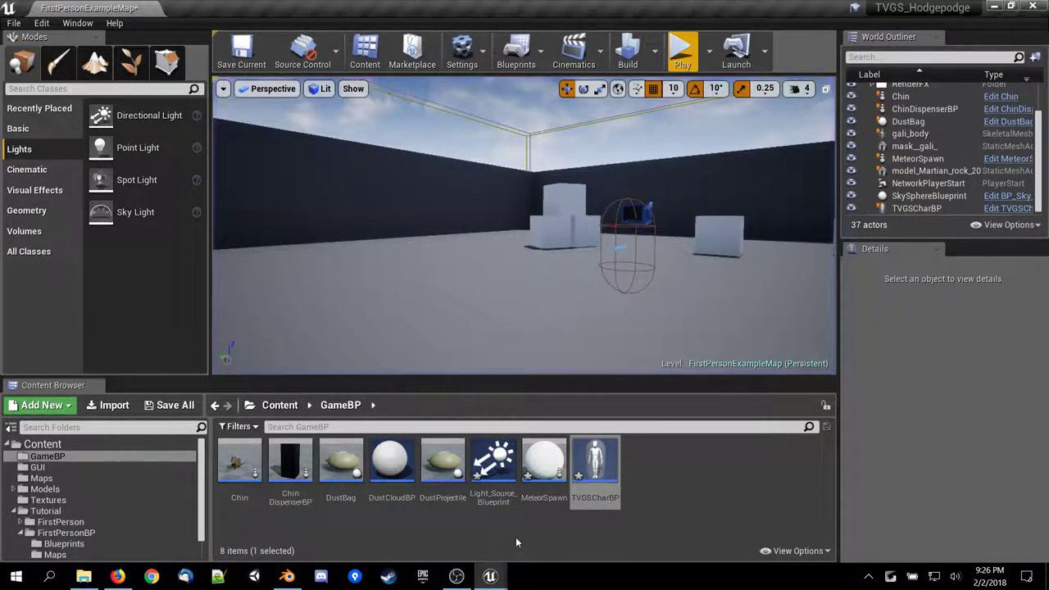
Delete the "Reset VR orientation and position" comment and its nodes from TVGSCharBP's event graph, and compile.
mouse_move(490, 576)
left_click(565, 504)
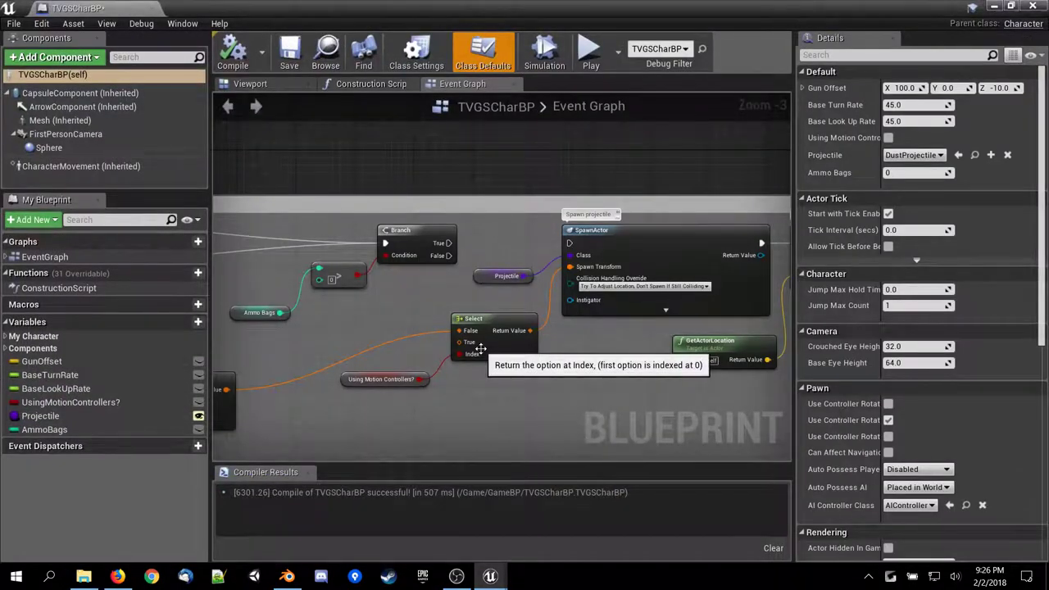
scroll(480, 349, "down", 4)
right_click_drag(480, 350, 498, 456)
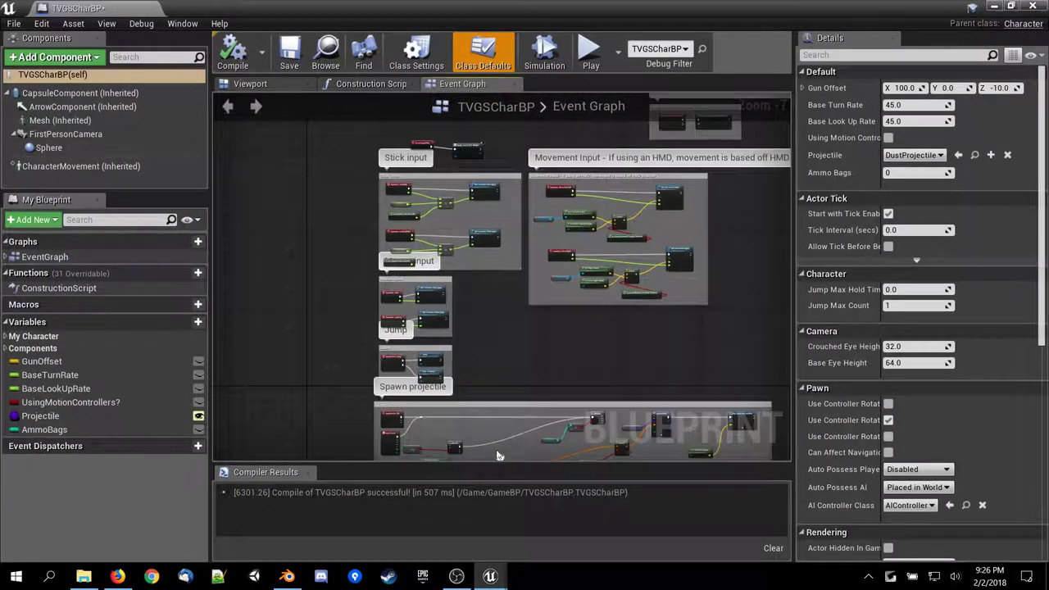
right_click_drag(490, 329, 357, 390)
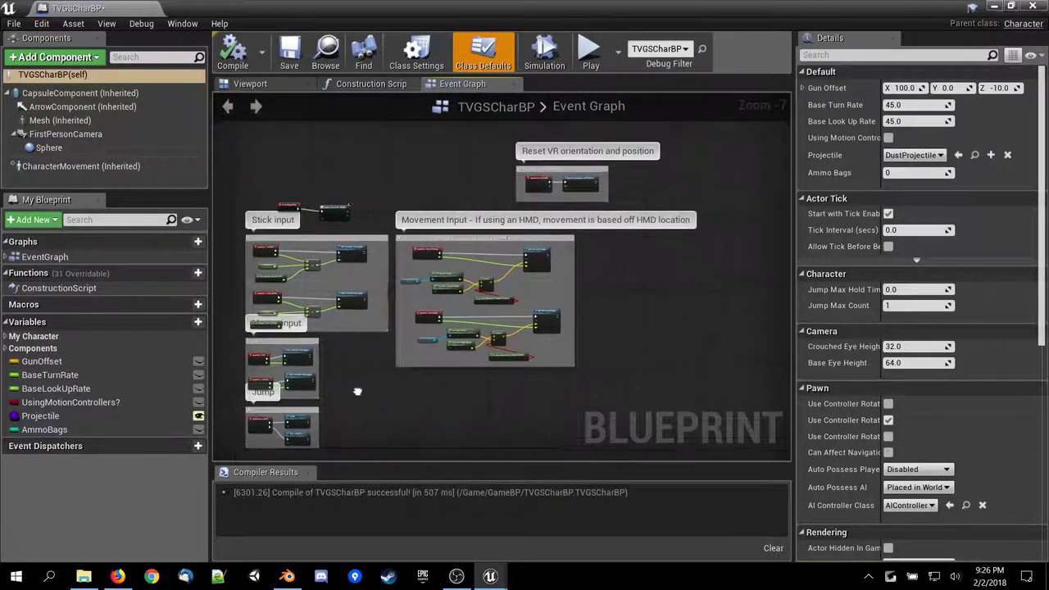
scroll(409, 178, "up", 3)
left_click_drag(467, 156, 701, 296)
key("Delete")
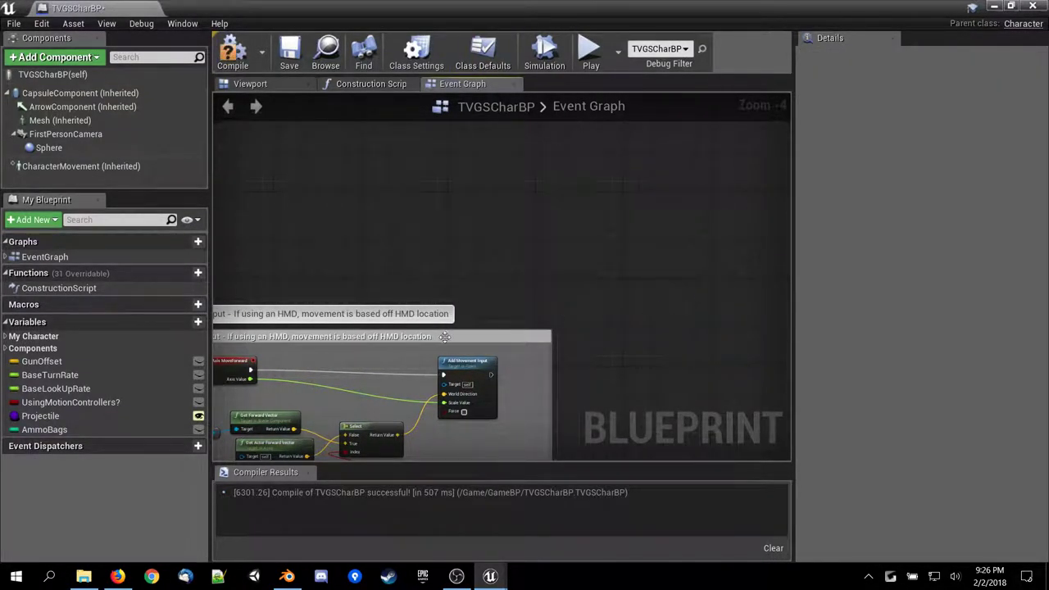
right_click_drag(701, 301, 906, 171)
left_click(232, 58)
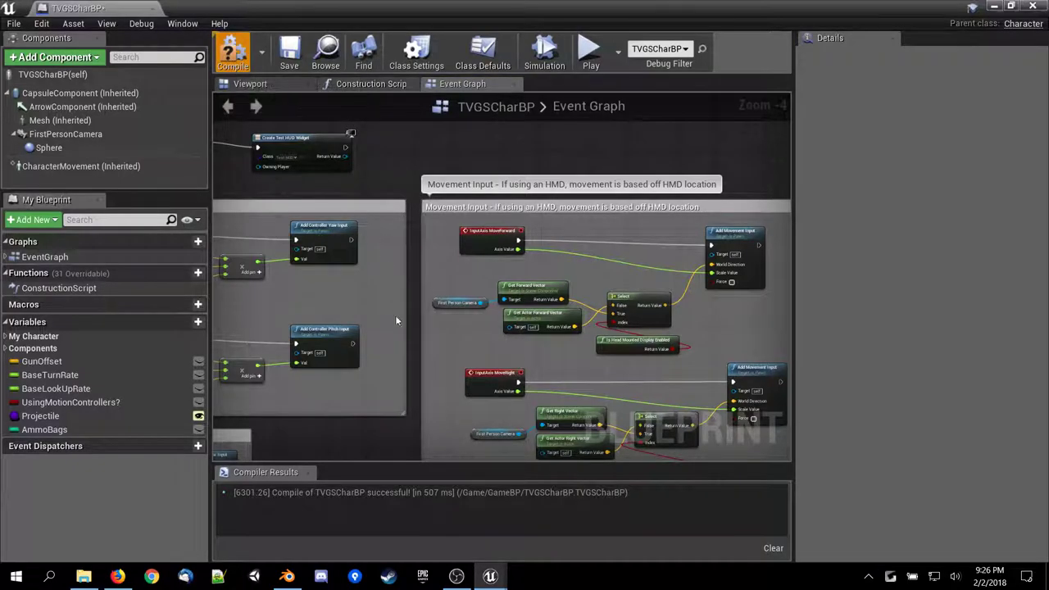
Examine the Spawn projectile section of the event graph, from the fire and touch inputs through to the firing sound.
right_click_drag(403, 365, 559, 115)
right_click_drag(448, 330, 439, 135)
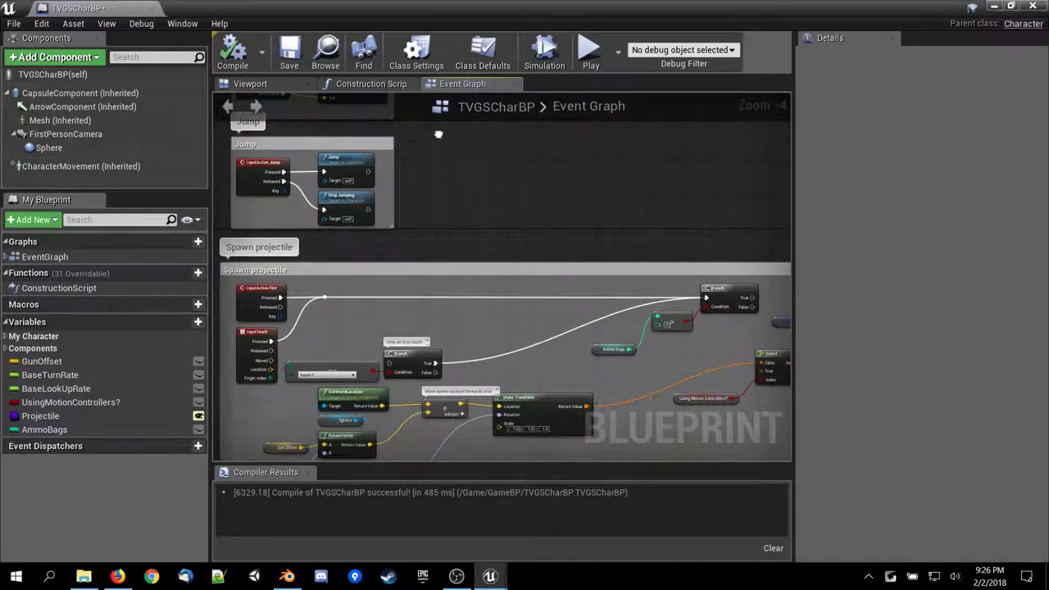
right_click_drag(466, 202, 520, 92)
scroll(321, 241, "up", 1)
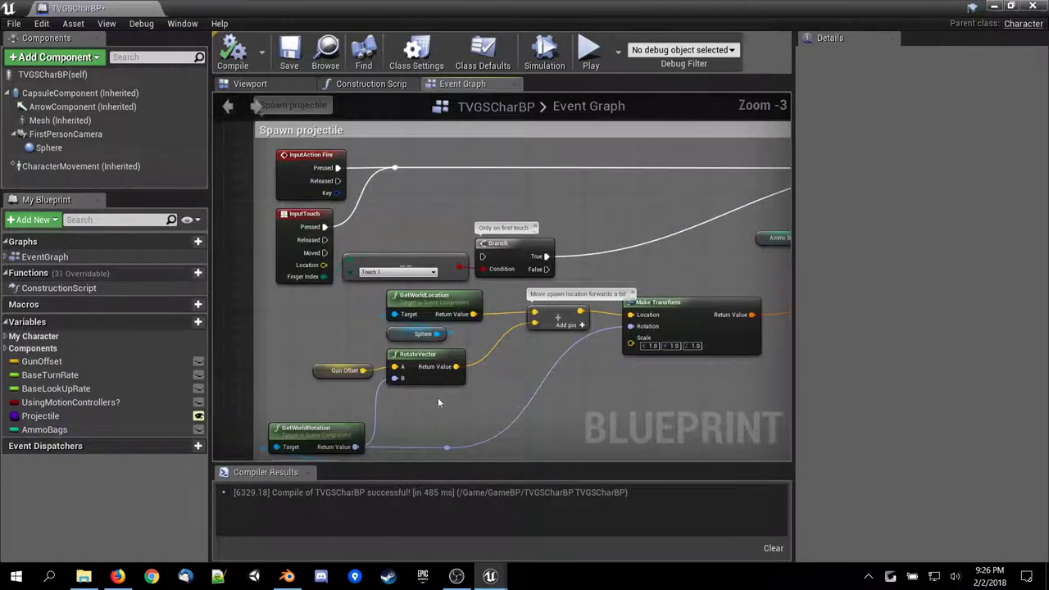
right_click_drag(460, 394, 495, 434)
scroll(414, 198, "up", 3)
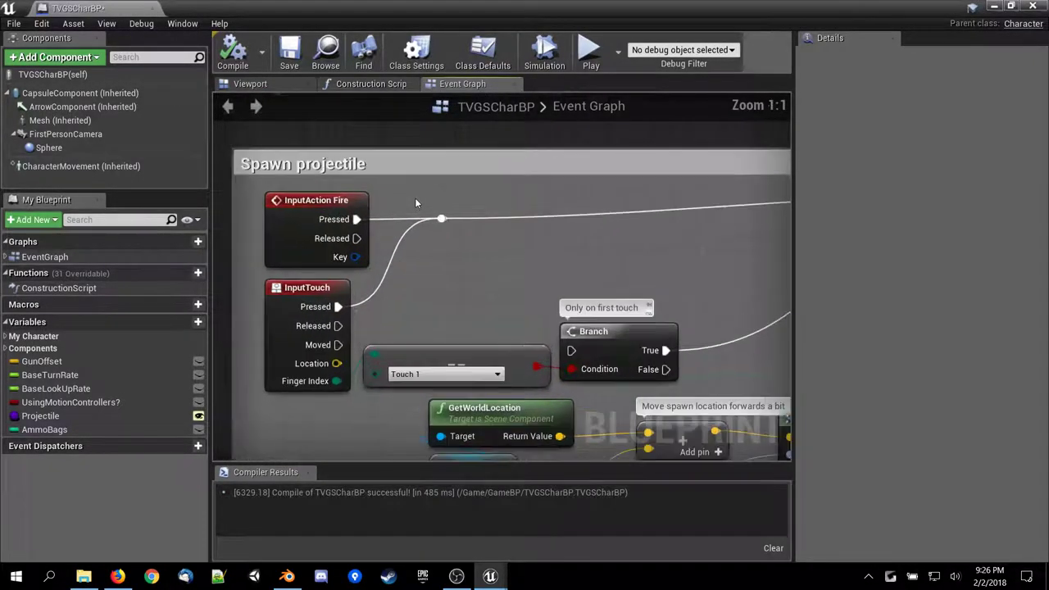
right_click_drag(666, 259, 149, 249)
right_click_drag(759, 312, 270, 356)
right_click_drag(496, 403, 315, 391)
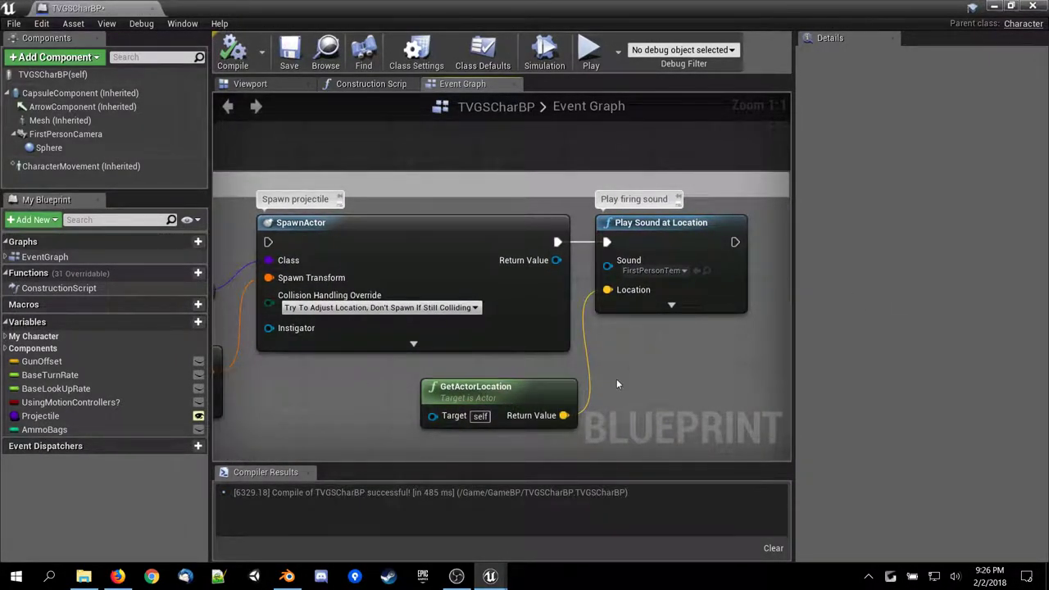
right_click_drag(616, 383, 749, 394)
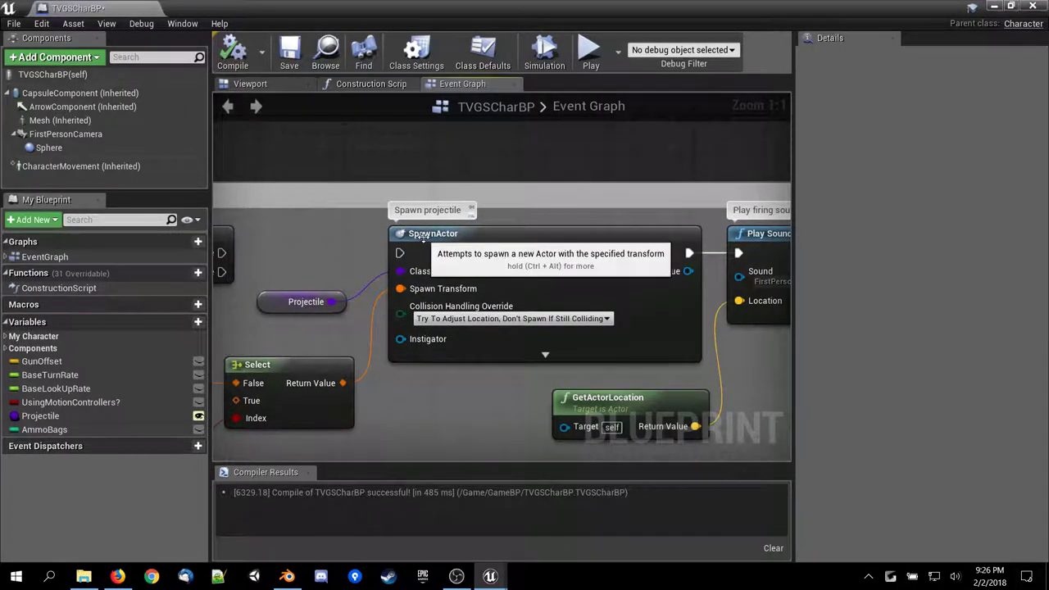
Disconnect the Select result from SpawnActor's Spawn Transform and the Projectile variable from its Class input.
right_click_drag(281, 235, 545, 239)
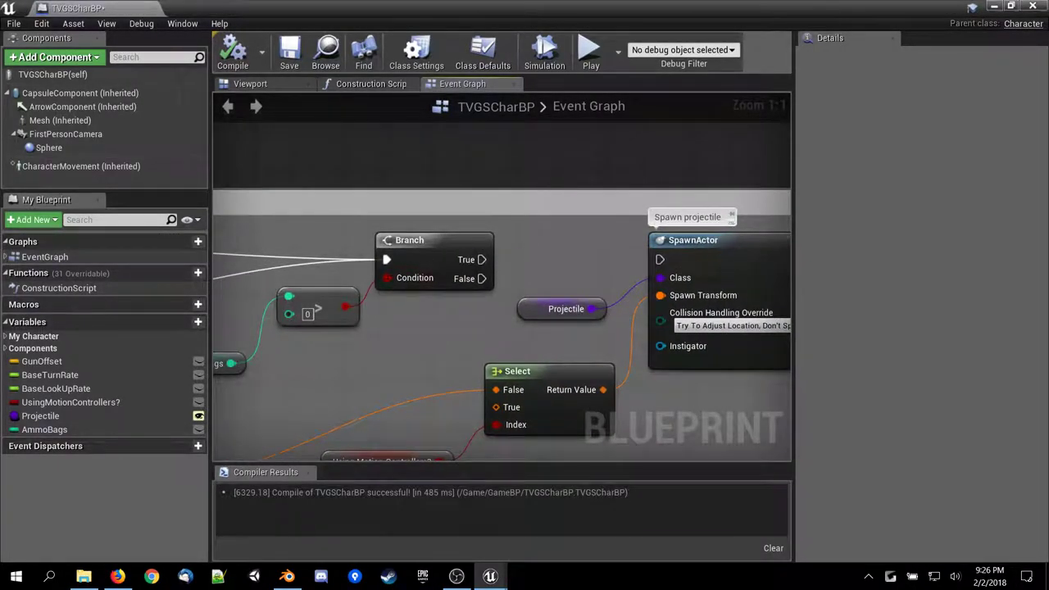
right_click_drag(387, 361, 462, 316)
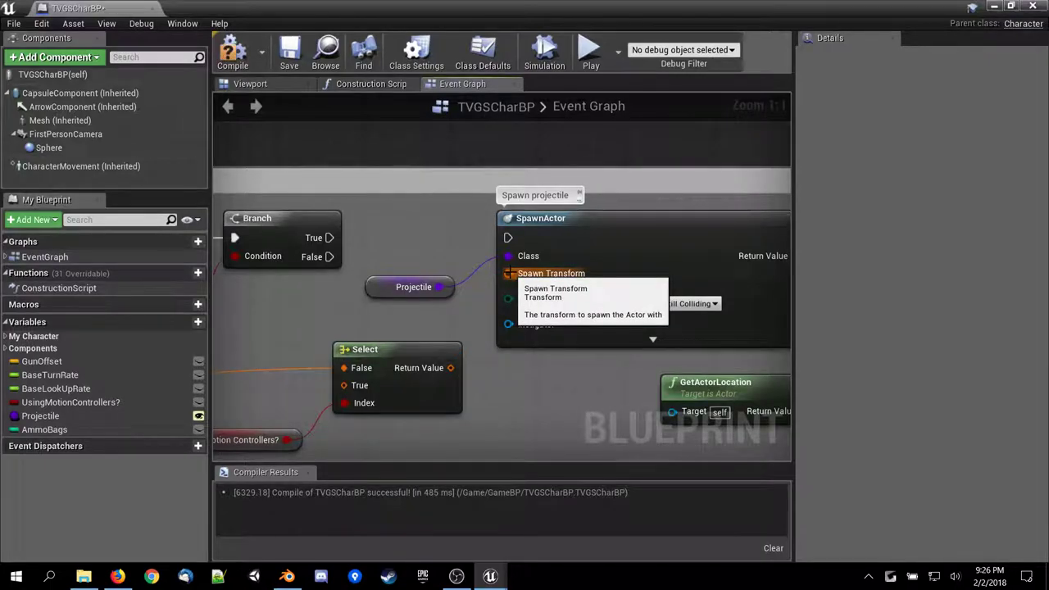
left_click(510, 257, "alt")
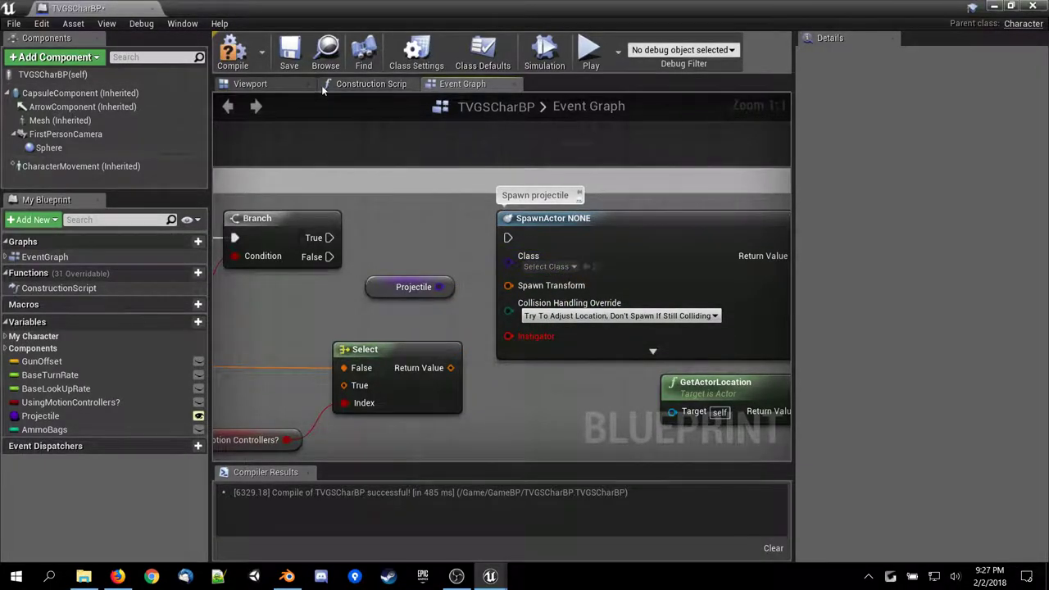
Compile TVGSCharBP and briefly play-test the level.
left_click(232, 51)
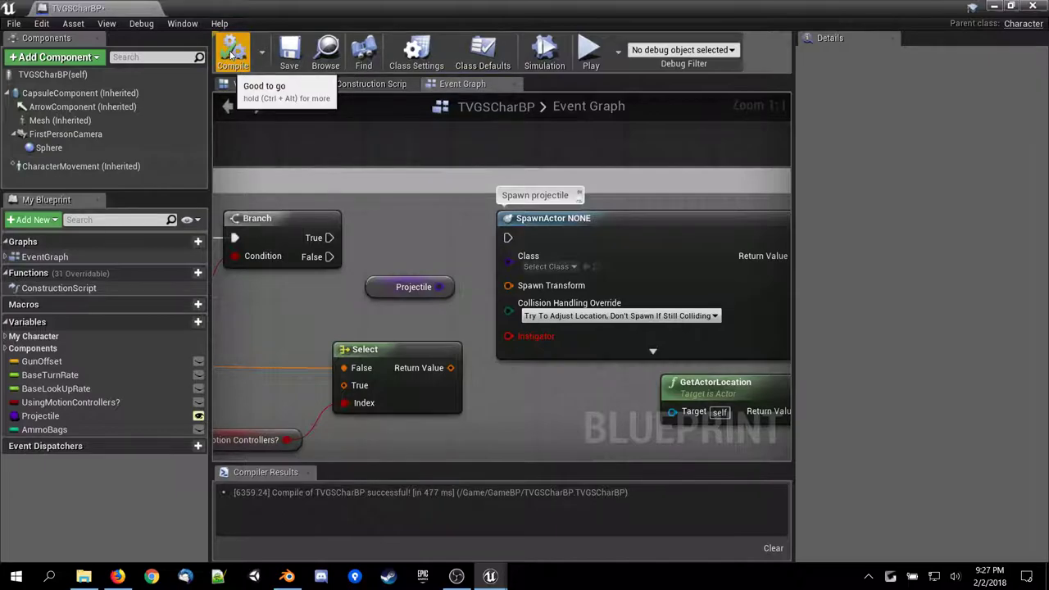
left_click(994, 7)
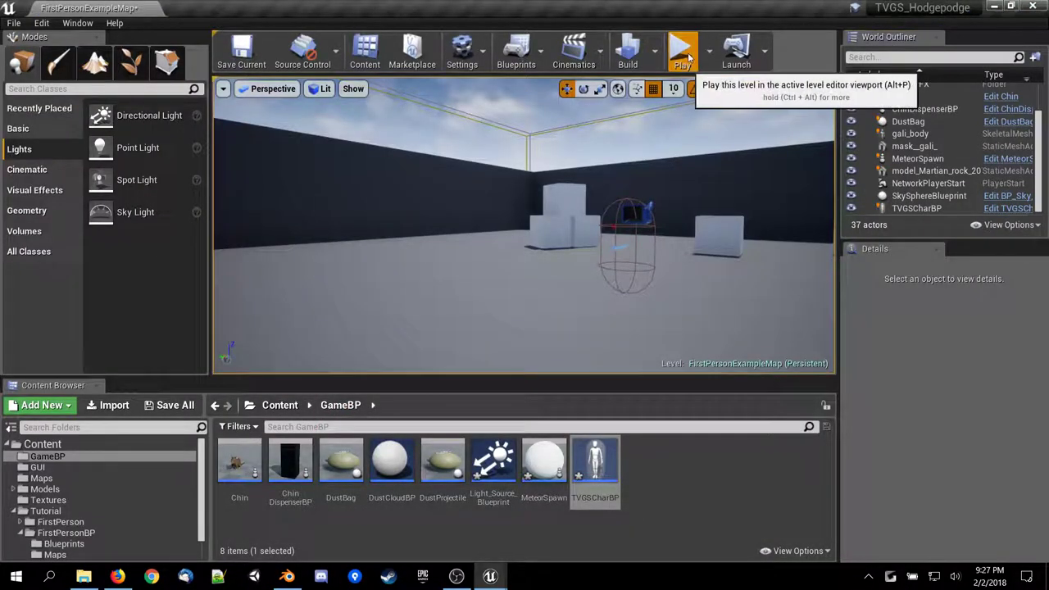
left_click(679, 47)
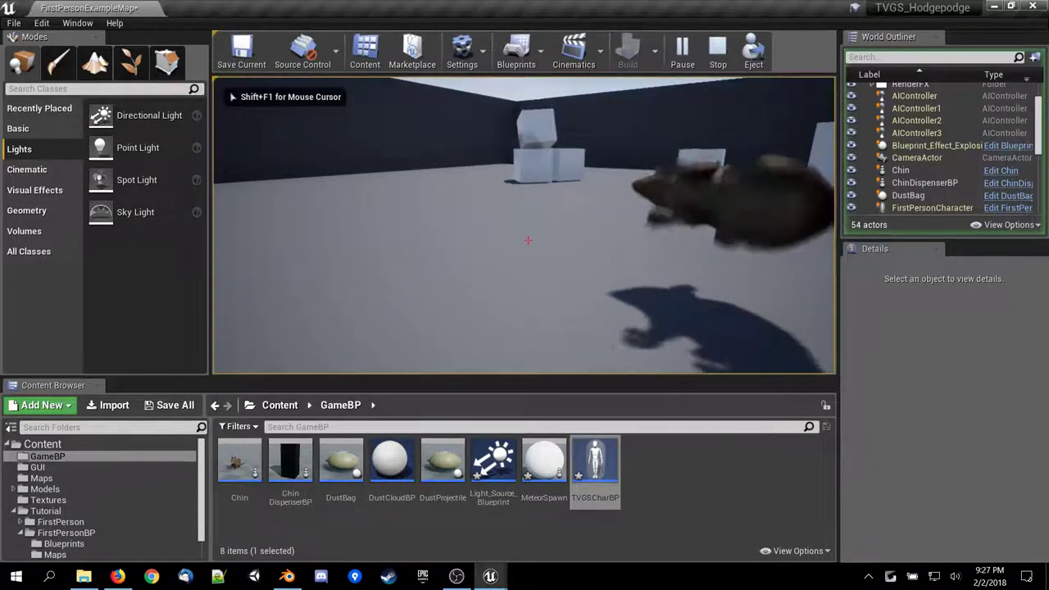
key("Escape")
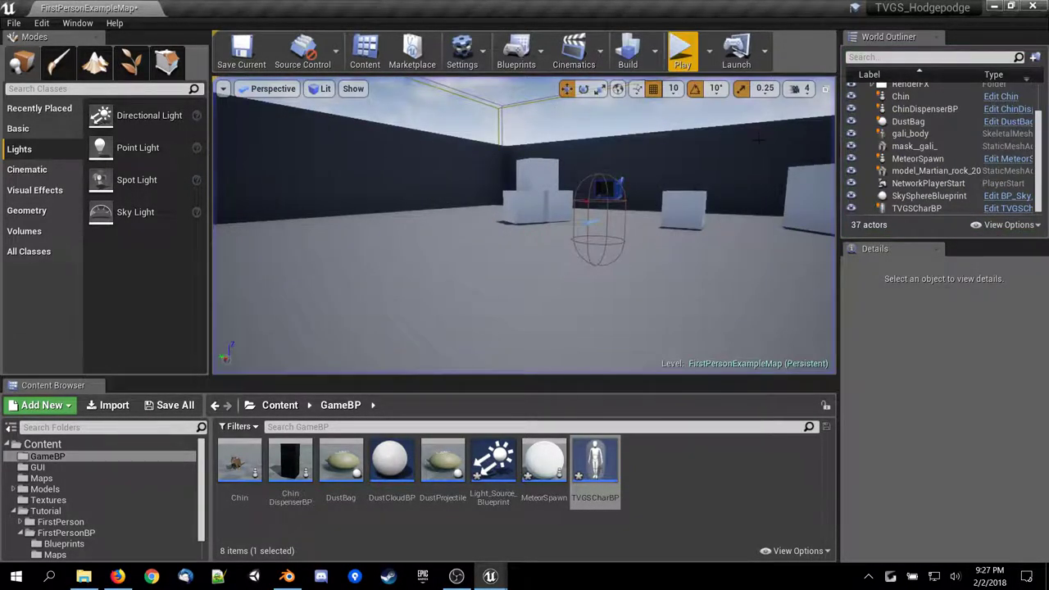
Save the TVGSCharBP blueprint and close its editor.
double_click(594, 484)
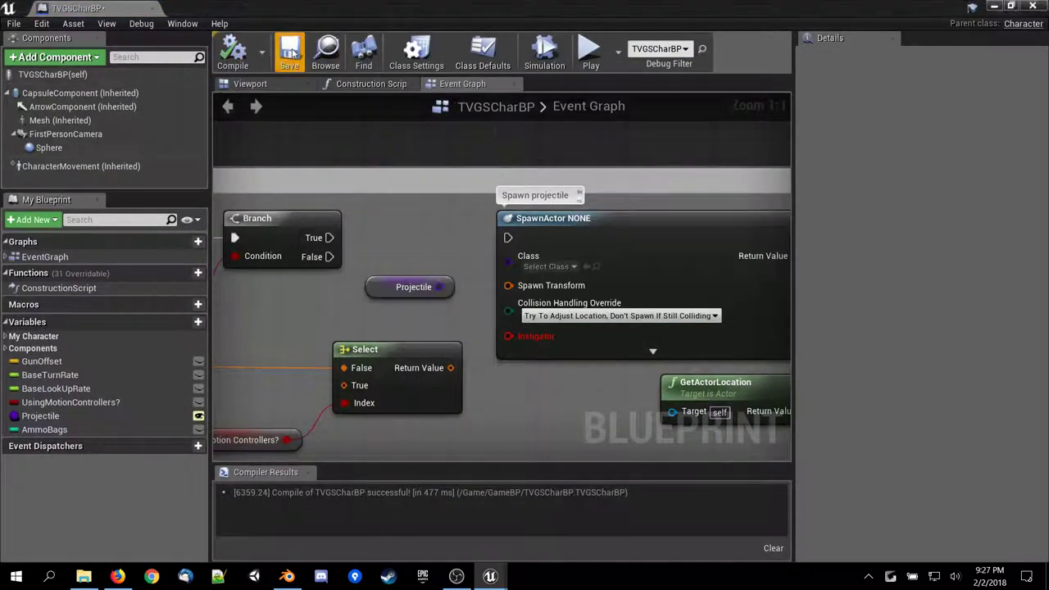
left_click(1034, 5)
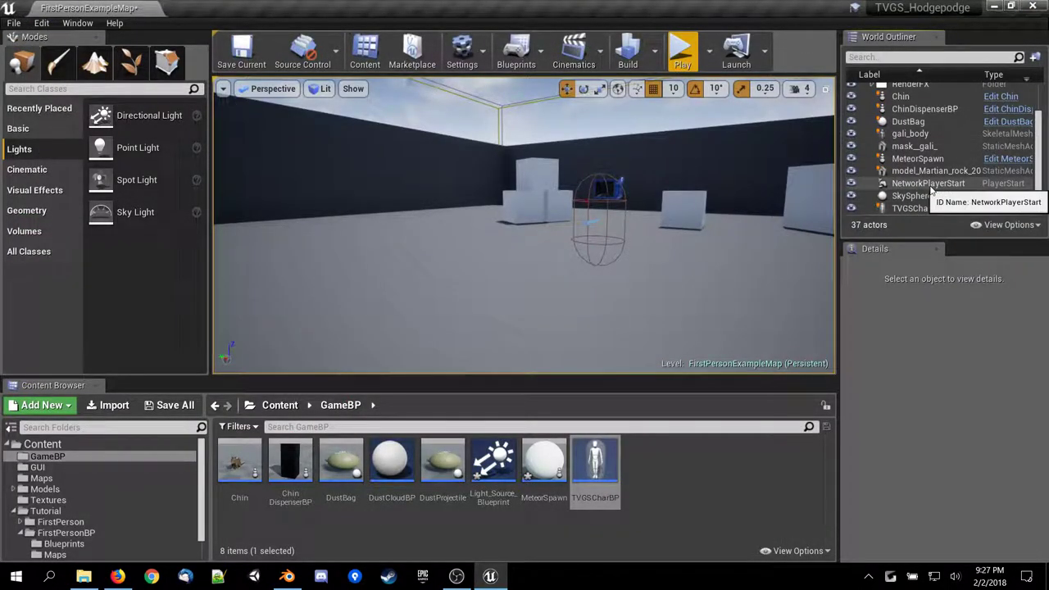
Try relocating the placed TVGSCharBP actor across the level to the far side of the blue robot figure.
scroll(924, 208, "up", 3)
scroll(915, 198, "down", 3)
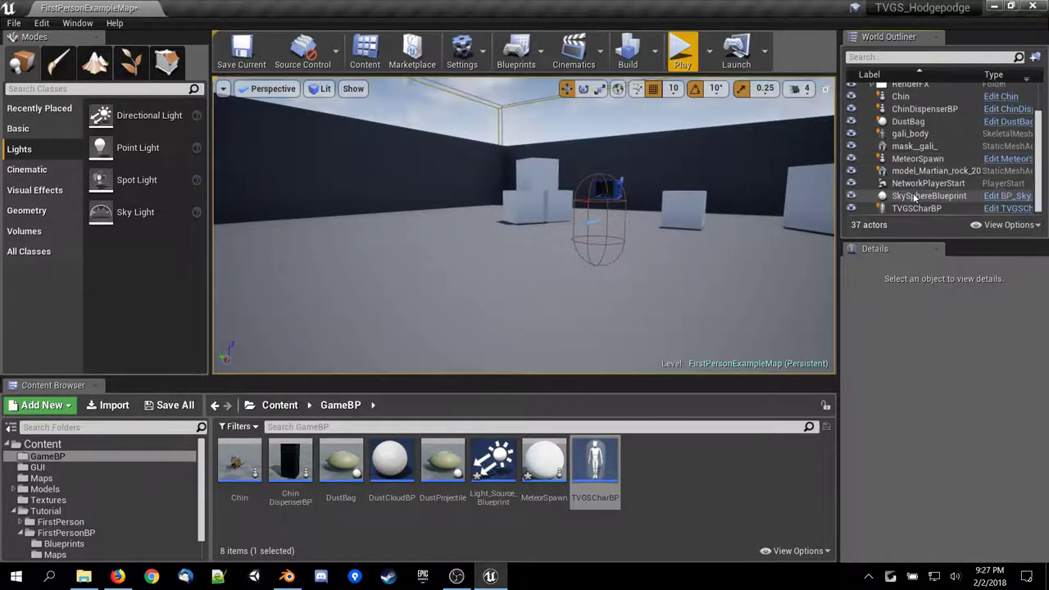
mouse_move(562, 289)
right_mouse_down()
mouse_move(623, 303)
mouse_move(574, 221)
mouse_move(532, 287)
mouse_move(562, 288)
right_mouse_up()
left_click(534, 293)
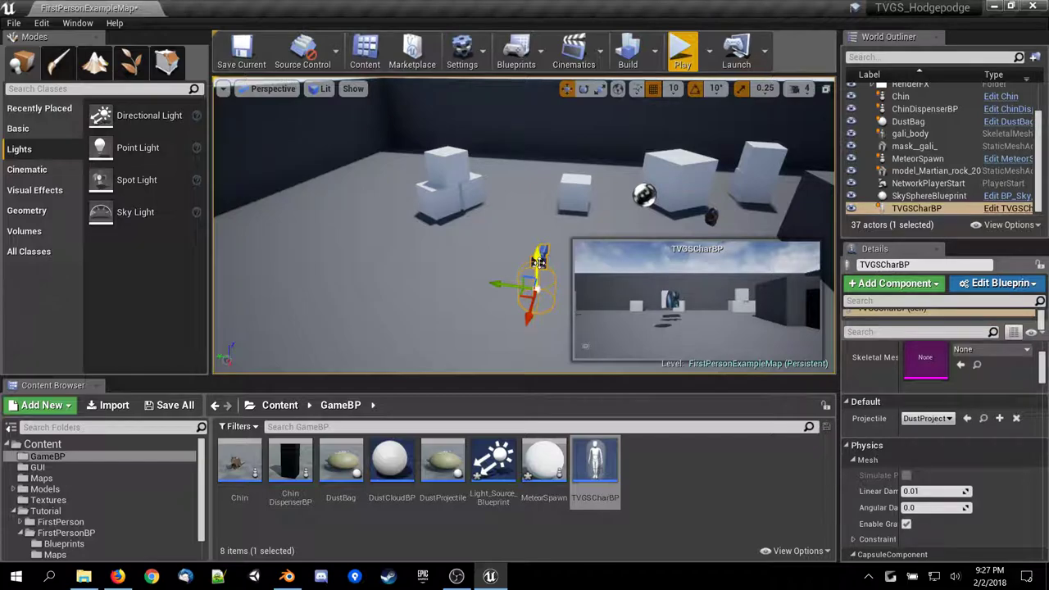
left_click_drag(538, 260, 550, 134)
left_click_drag(494, 173, 897, 151)
right_click_drag(787, 172, 828, 239)
key("s")
left_click_drag(488, 161, 516, 235)
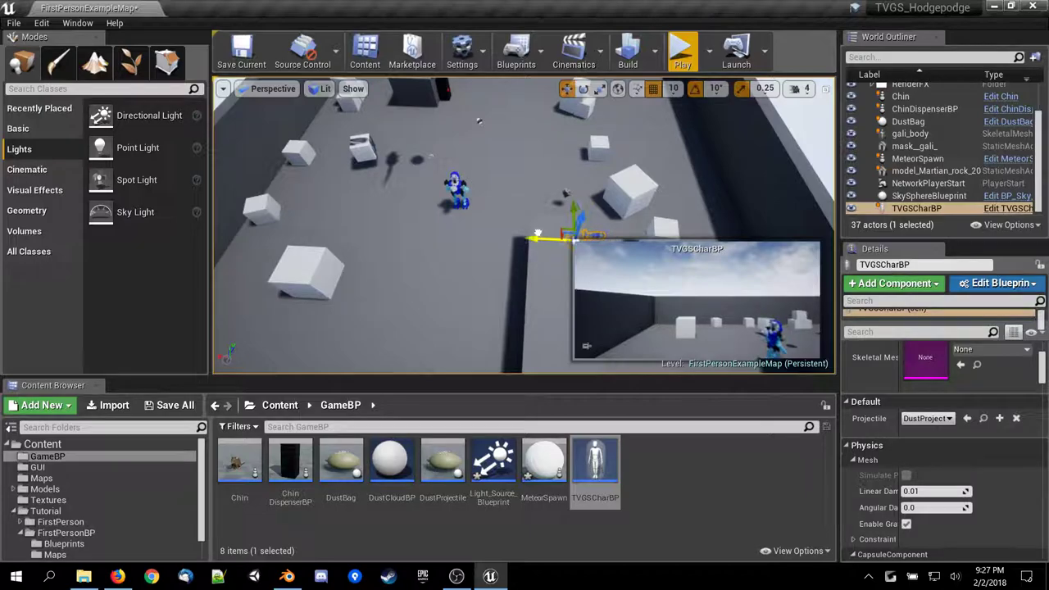
Rotate the relocated TVGSCharBP actor to face the blue robot figure and play-test the level.
right_click_drag(526, 205, 541, 217)
key("e")
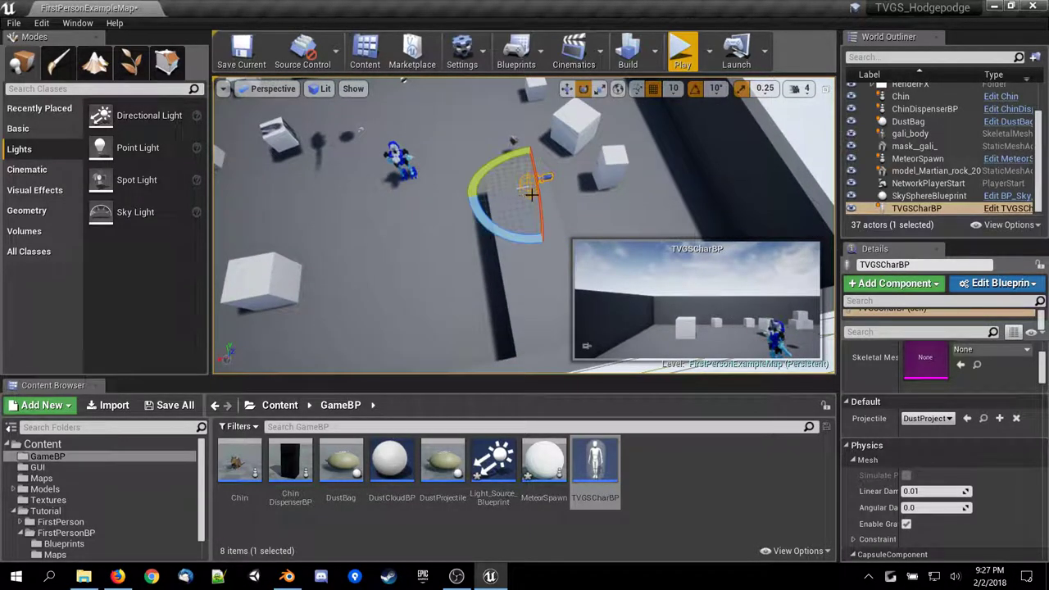
left_click_drag(524, 239, 543, 243)
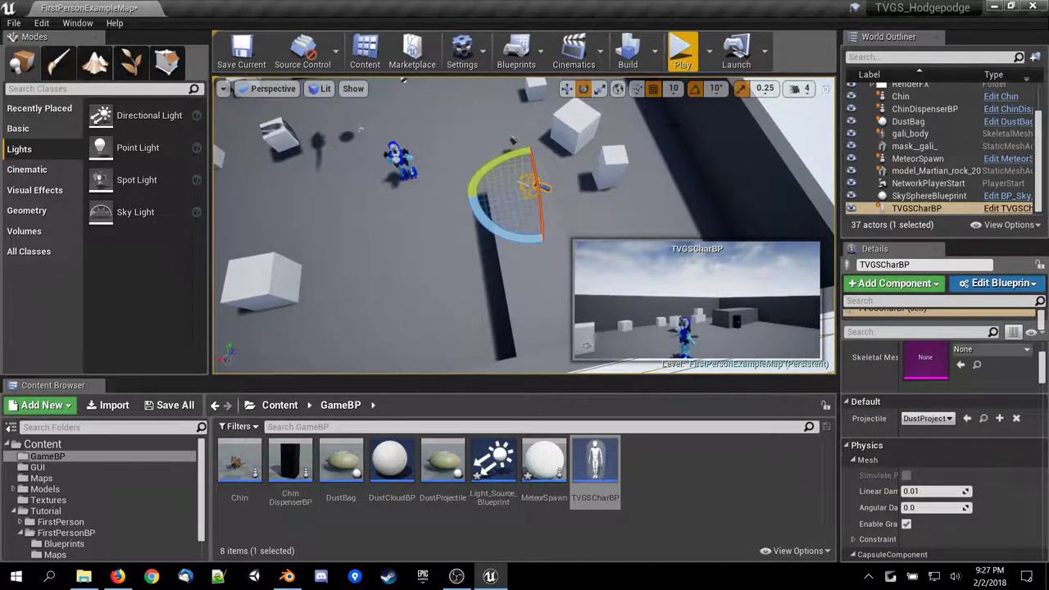
left_click(680, 53)
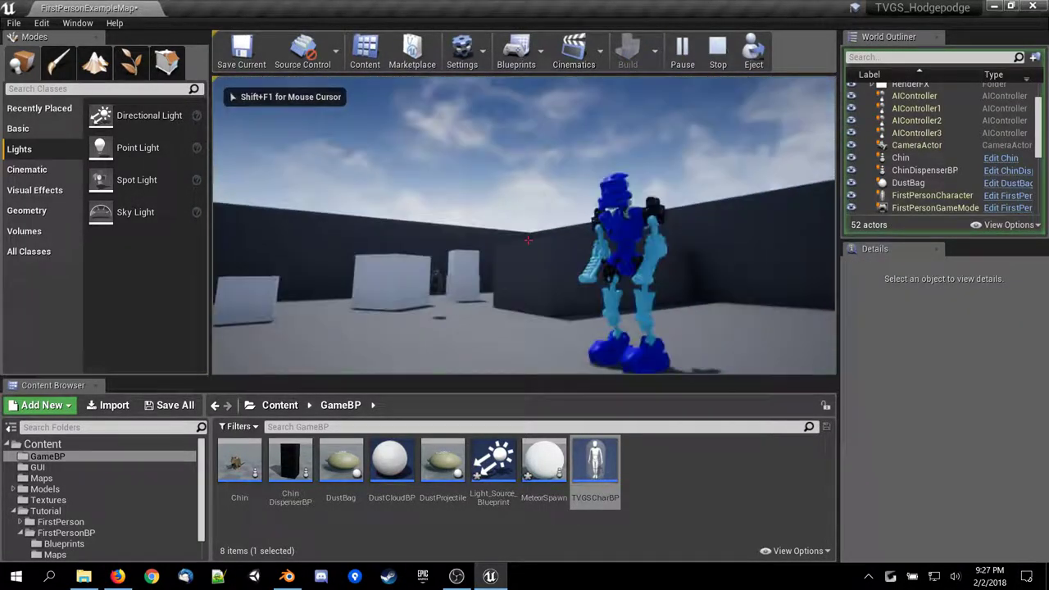
key("Escape")
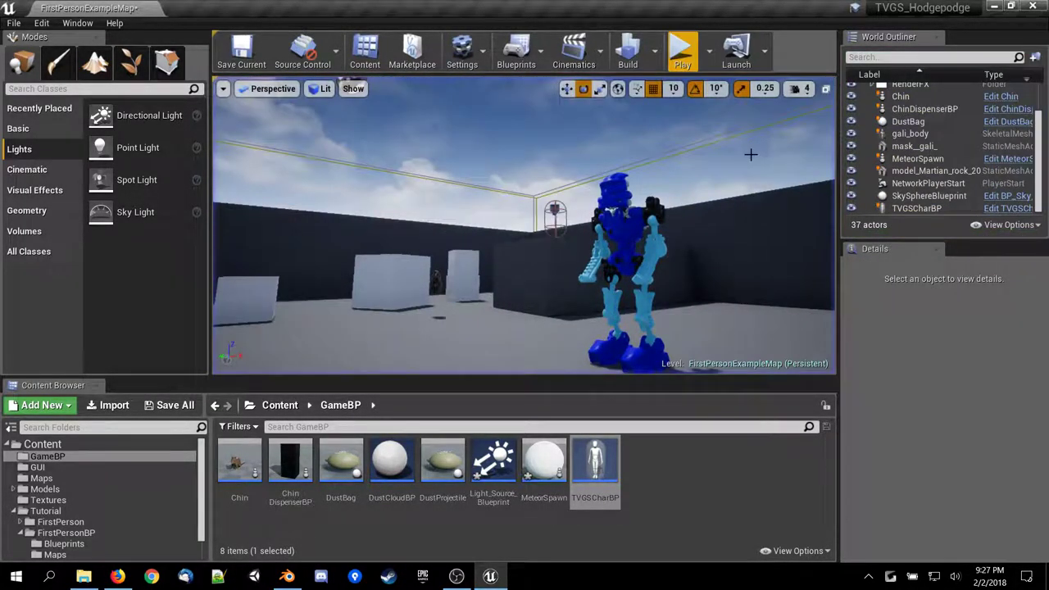
Undo the rotation and the moves of the TVGSCharBP actor.
right_click_drag(524, 225, 512, 286)
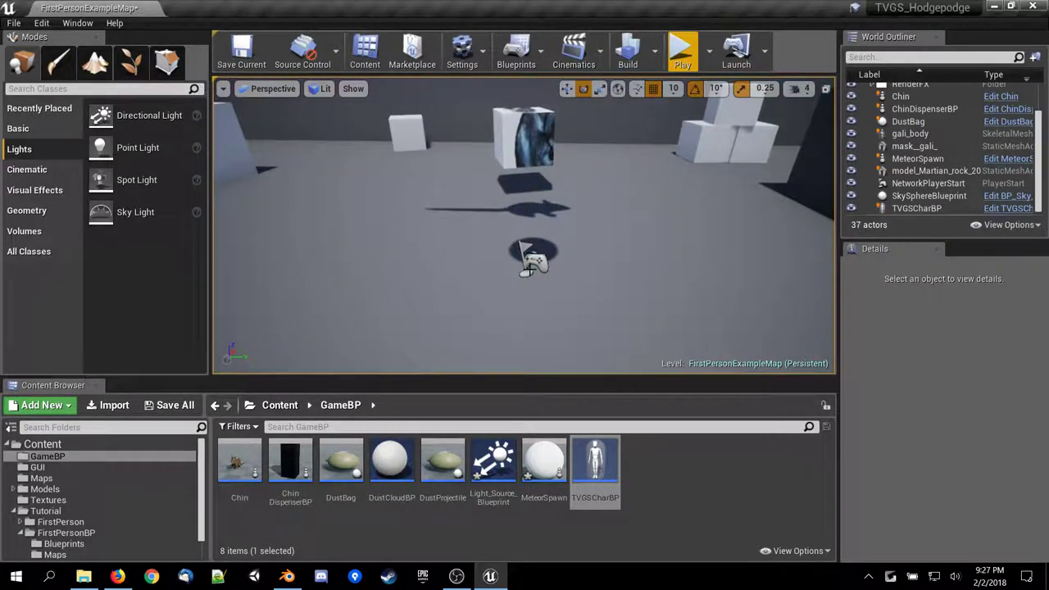
left_click(530, 261)
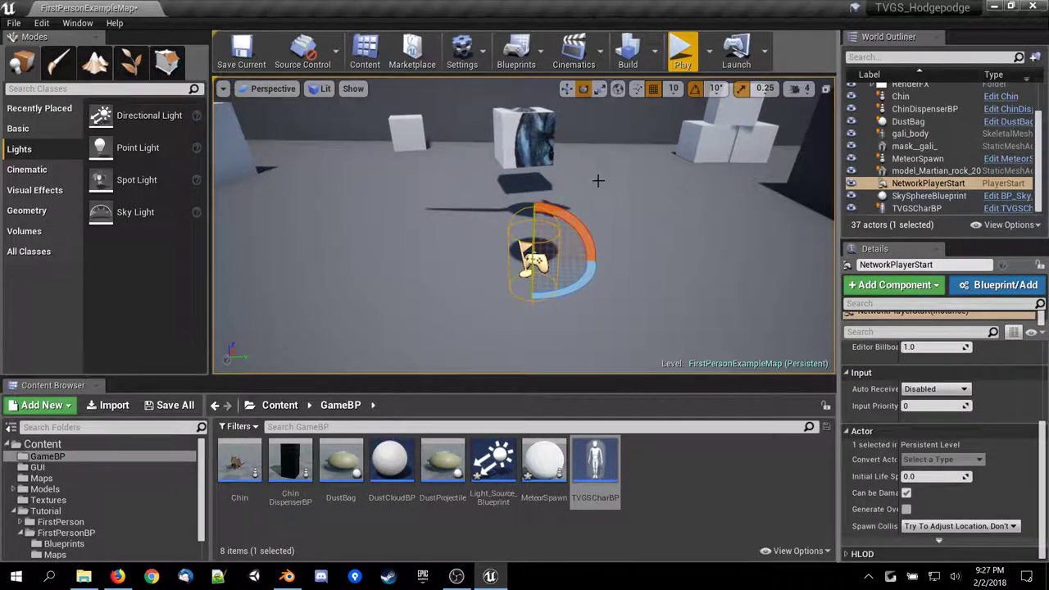
scroll(596, 180, "down", 4)
right_click_drag(591, 240, 479, 267)
key("ctrl+z")
key("ctrl+z")
key("ctrl+z")
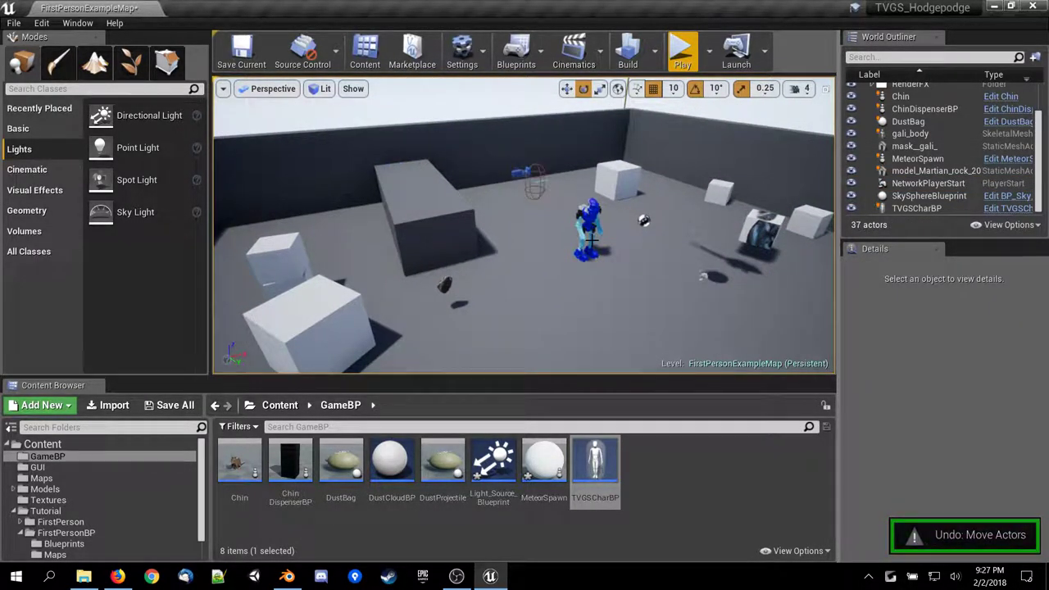
key("ctrl+z")
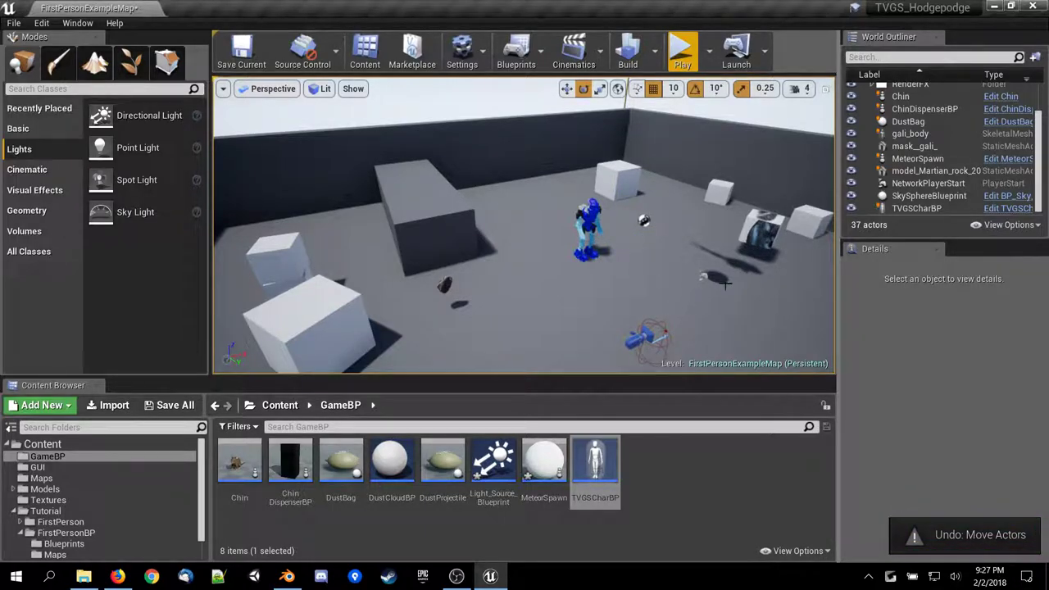
Move NetworkPlayerStart onto the top of the large dark block and play-test walking around and firing from there.
left_click(703, 278)
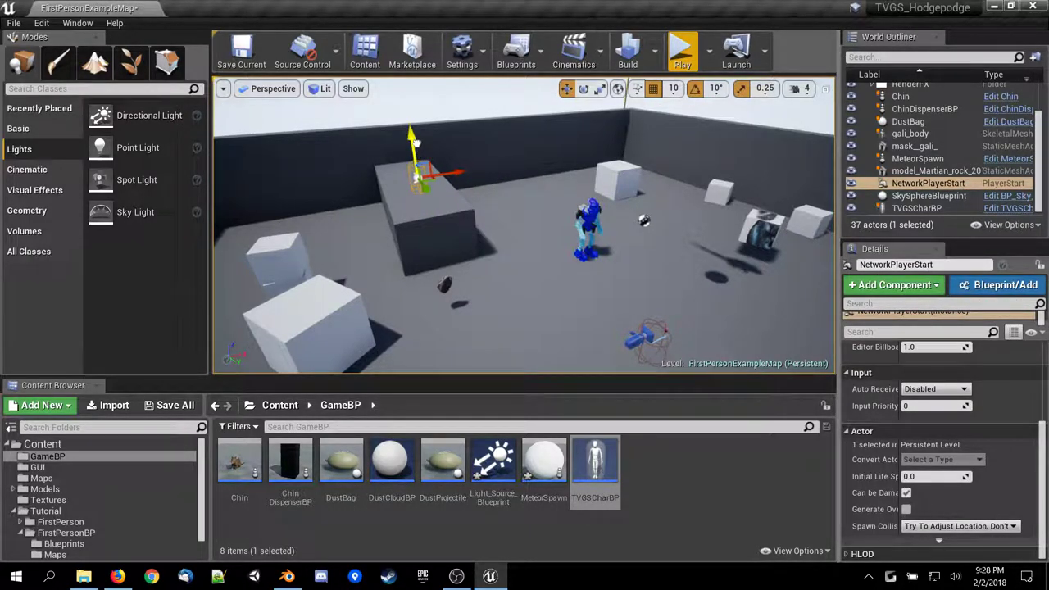
left_click(681, 50)
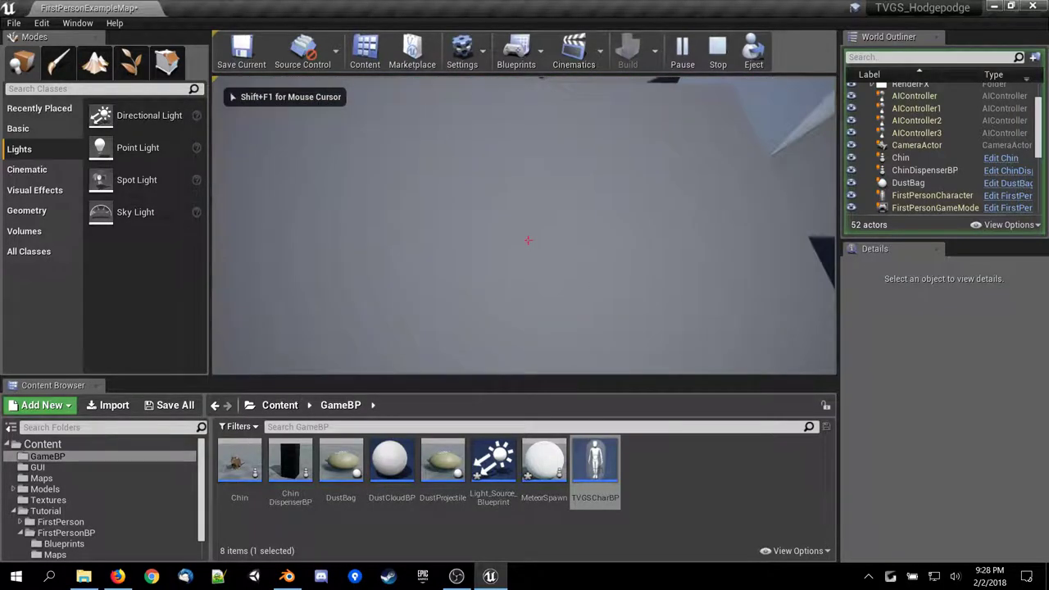
key("w")
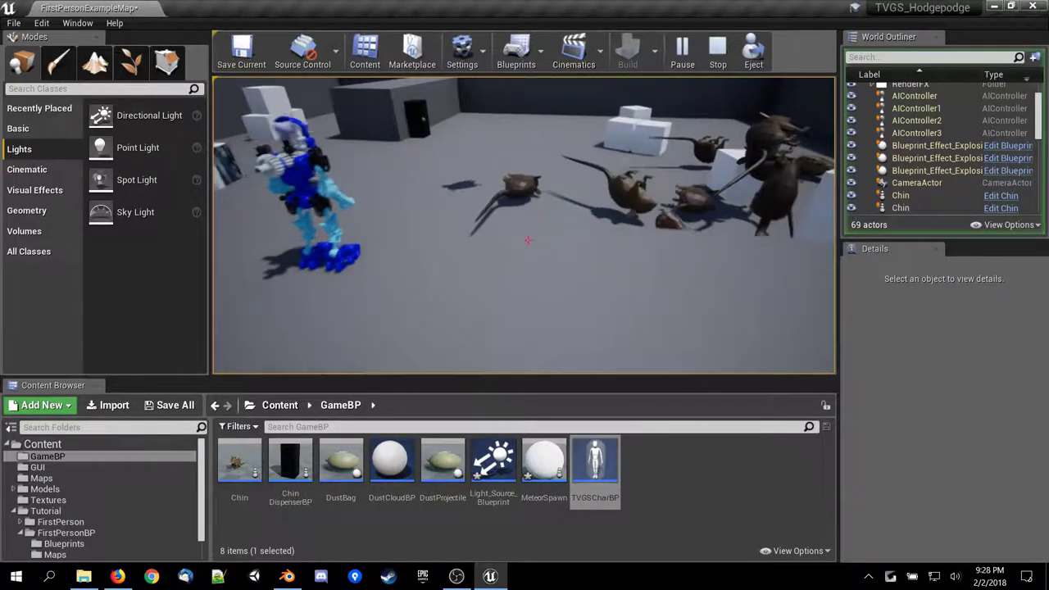
key("w")
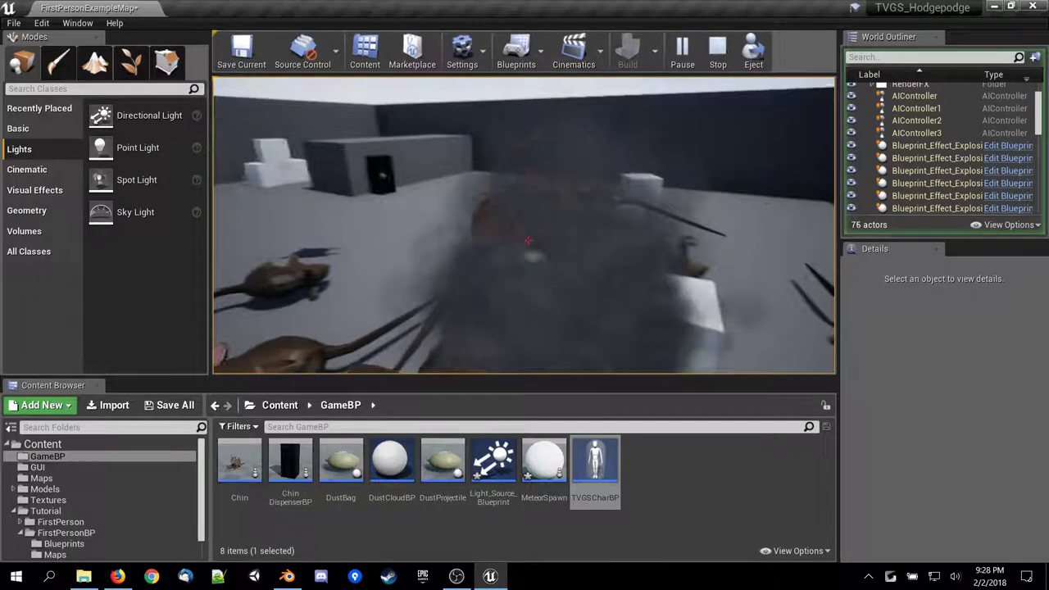
key("Escape")
Open the Blueprints folder of Tutorial/FirstPersonBP in the project content.
right_click_drag(805, 223, 852, 237)
key("w")
key("w")
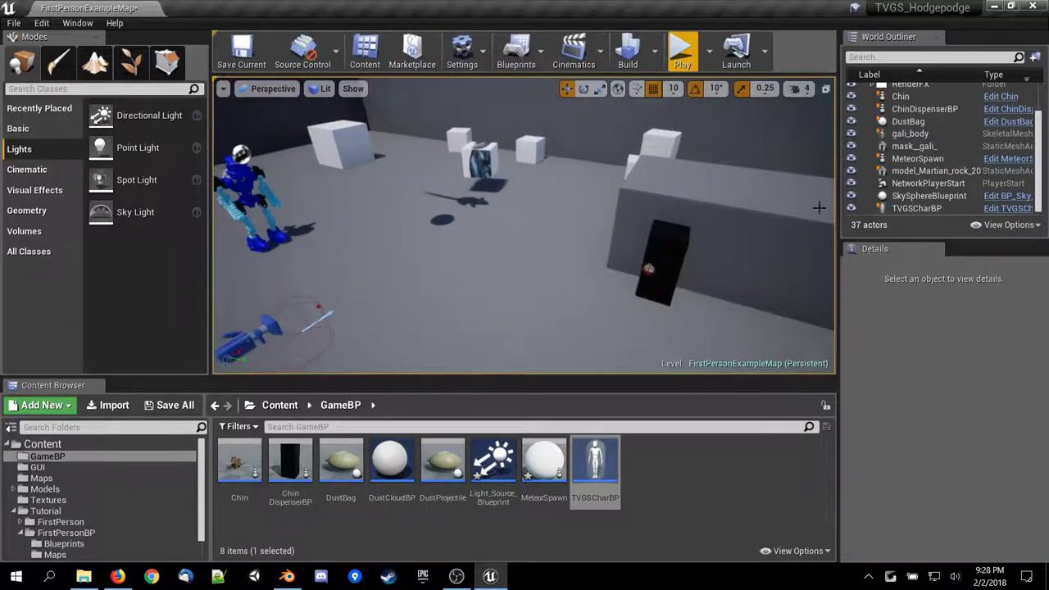
scroll(85, 485, "down", 1)
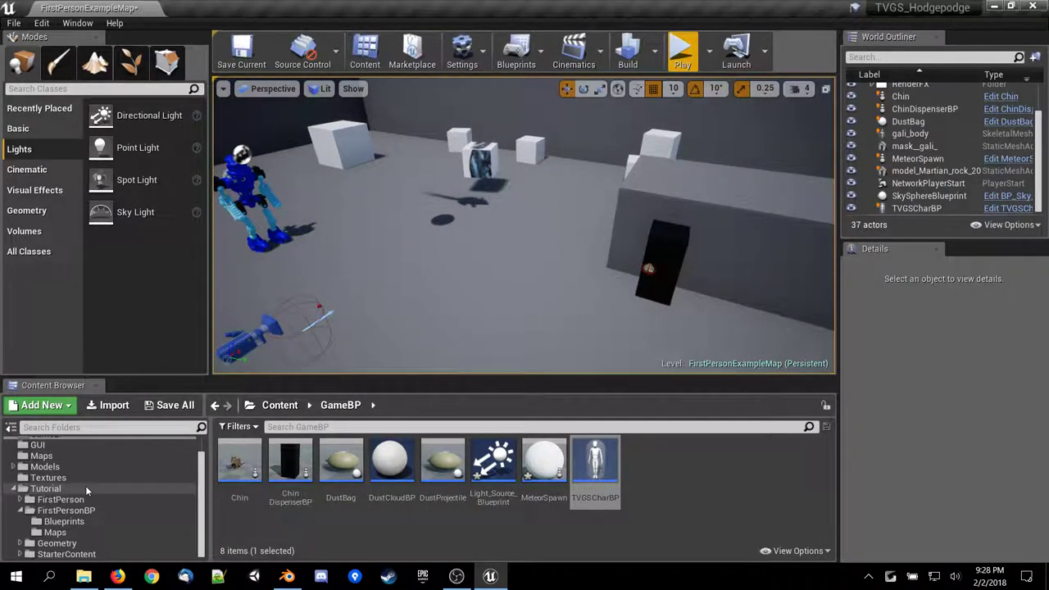
left_click(75, 500)
left_click(75, 511)
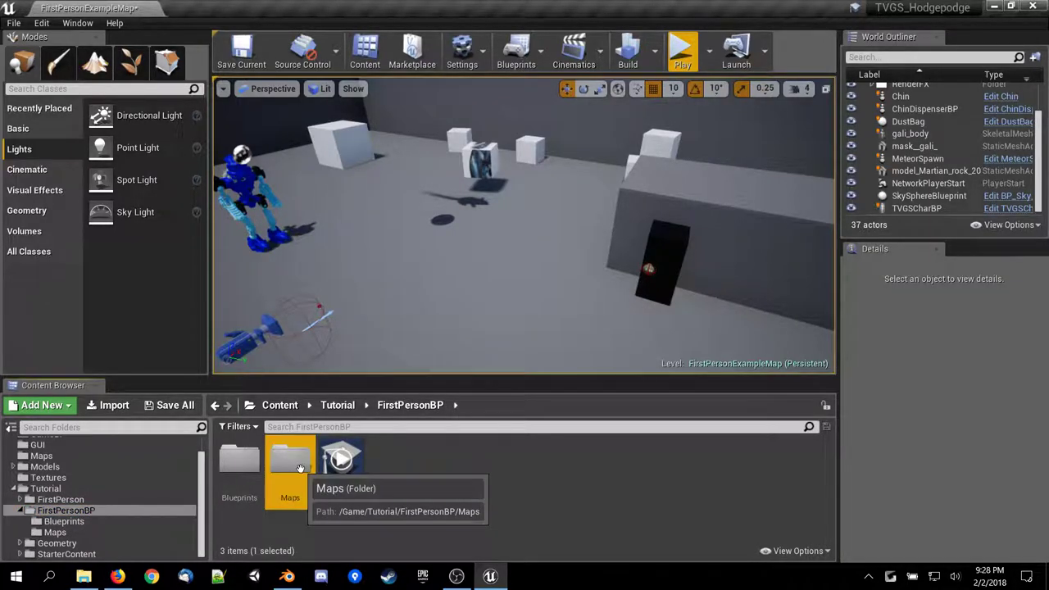
double_click(239, 461)
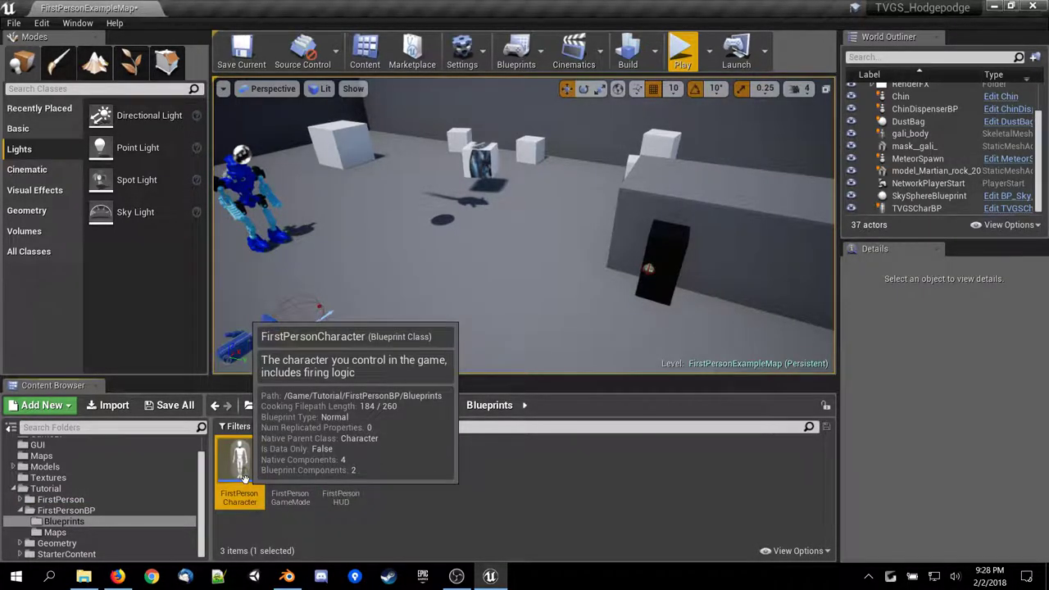
Delete the FirstPersonCharacter blueprint, replacing its references with TVGSCharBP.
left_click(246, 479)
key("Delete")
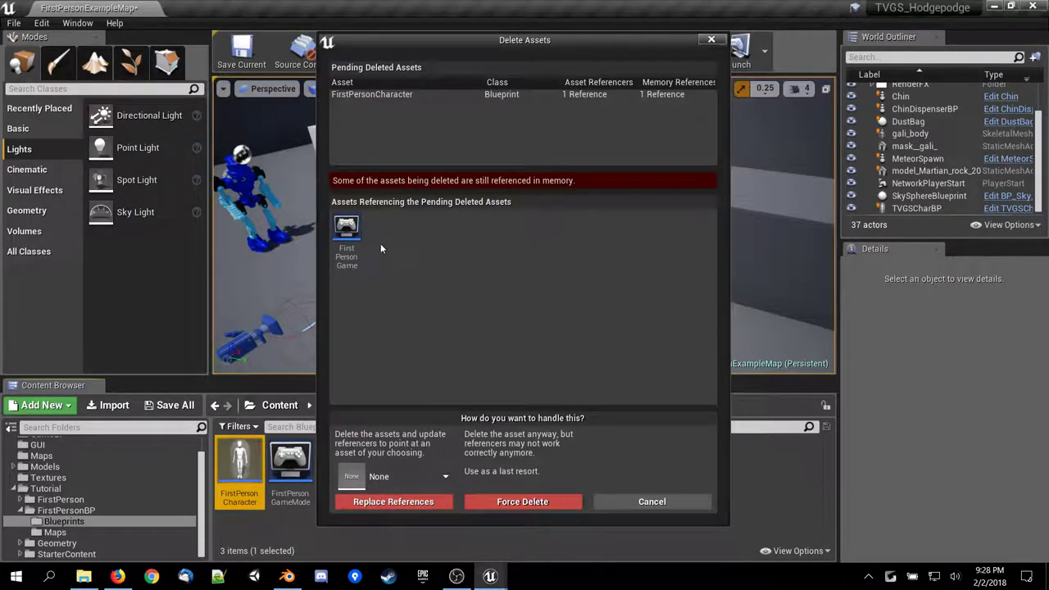
left_click(380, 476)
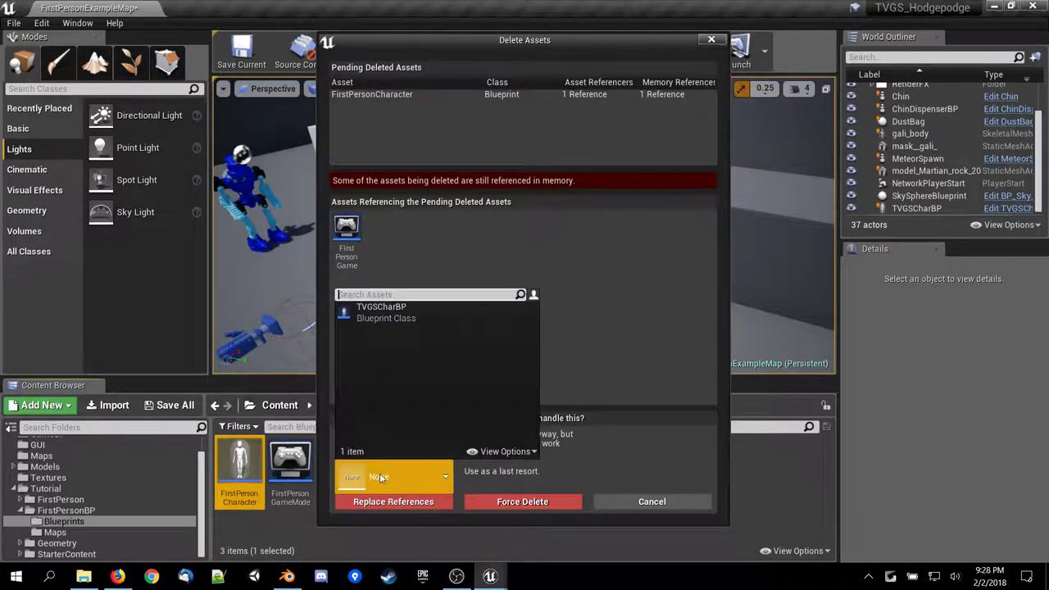
left_click(389, 309)
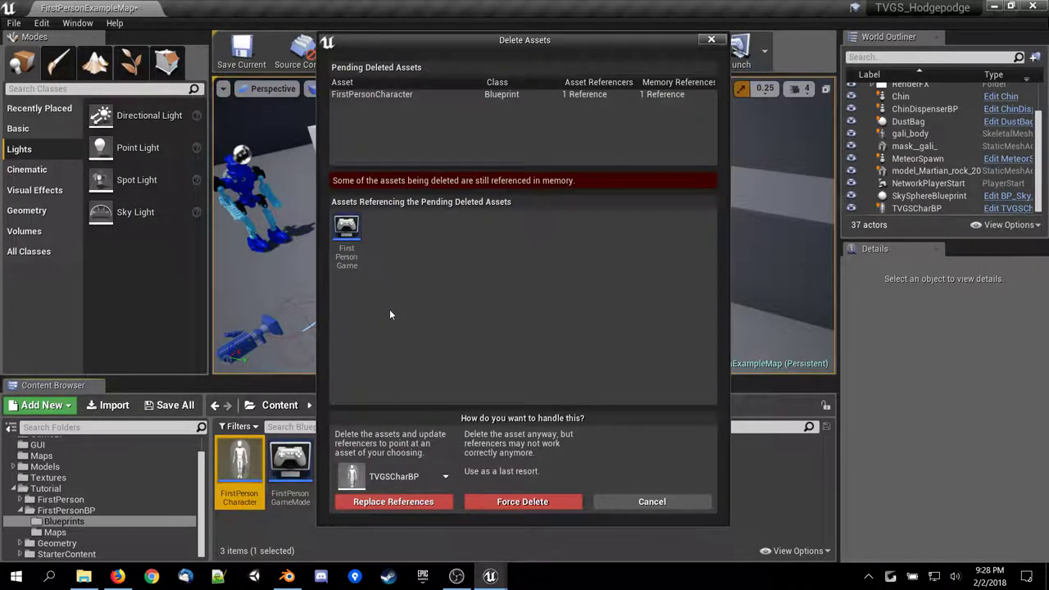
left_click(412, 503)
left_click(603, 333)
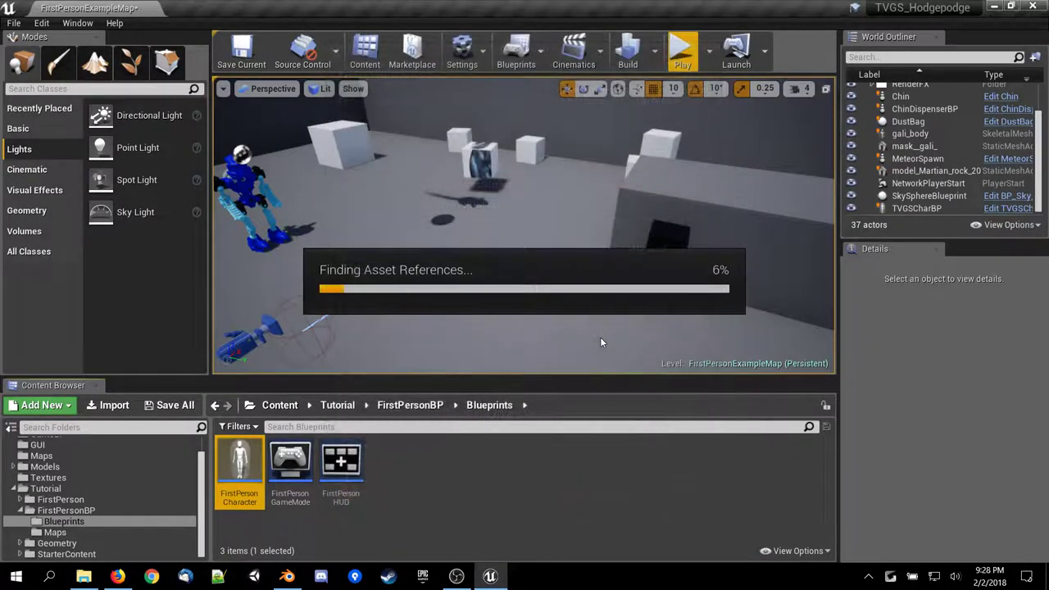
left_click(582, 408)
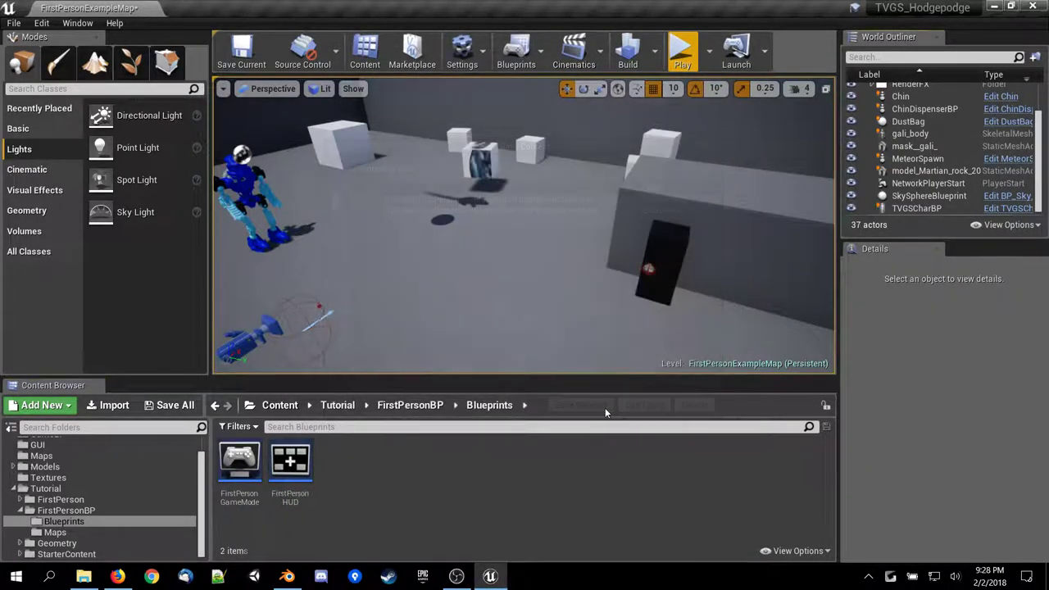
Play-test the level with TVGSCharBP as the replacement character.
left_click(683, 58)
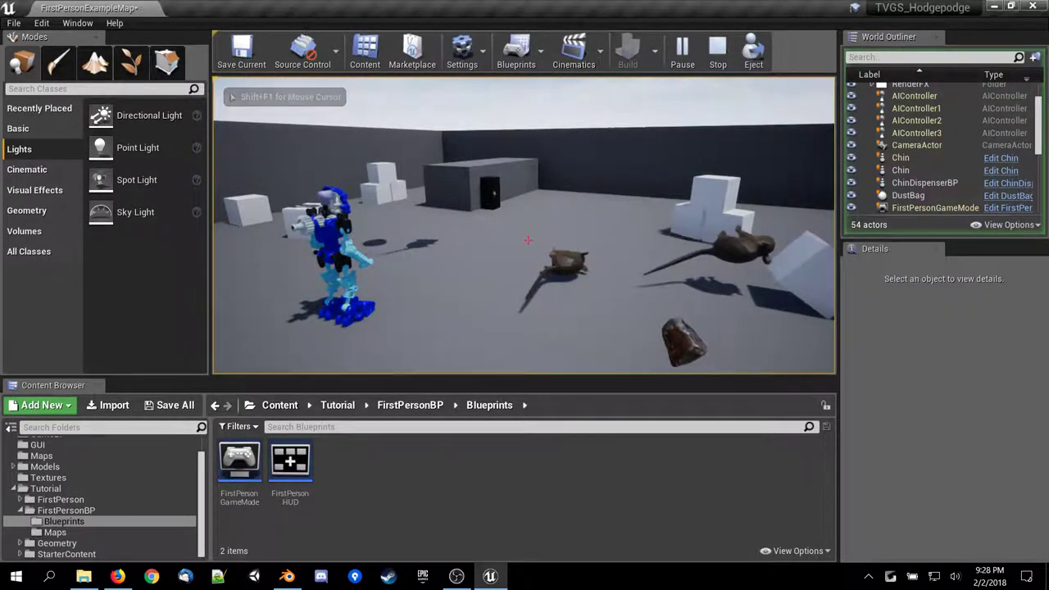
key("shift+F1")
key("Escape")
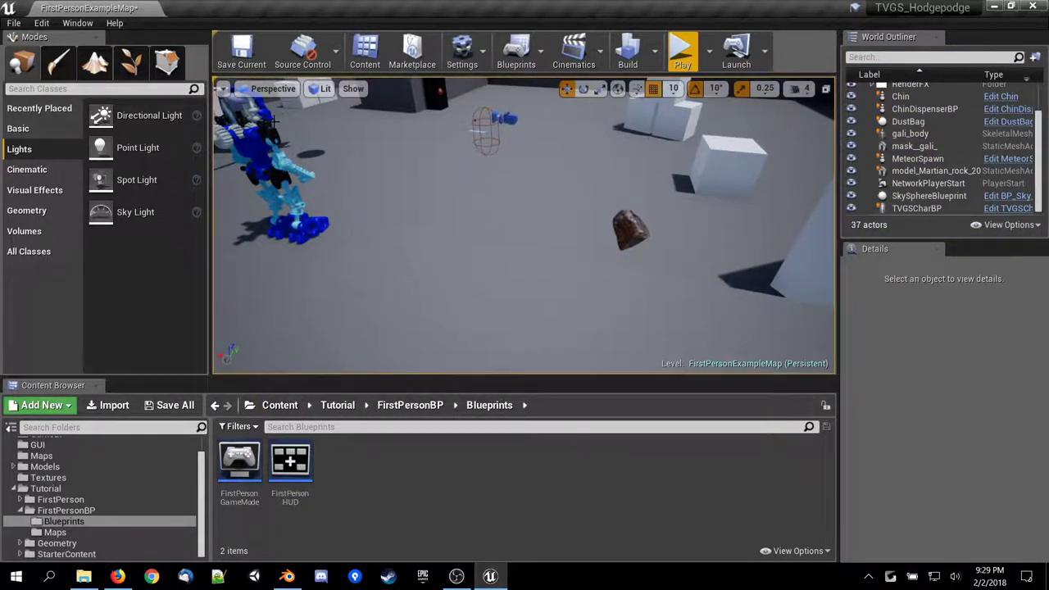
Open the placed TVGSCharBP actor's blueprint for editing.
double_click(932, 207)
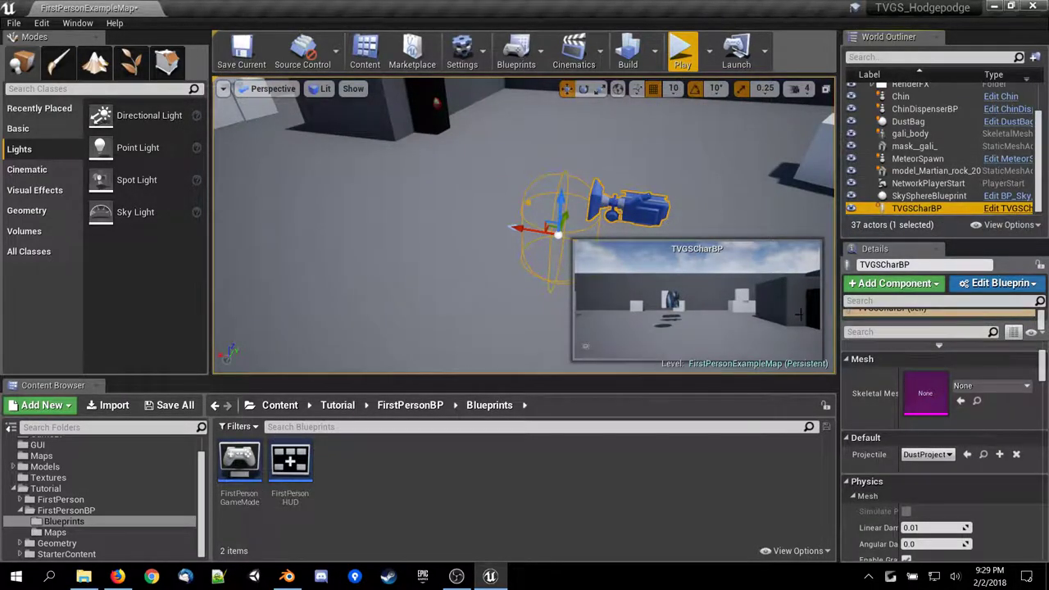
left_click(994, 283)
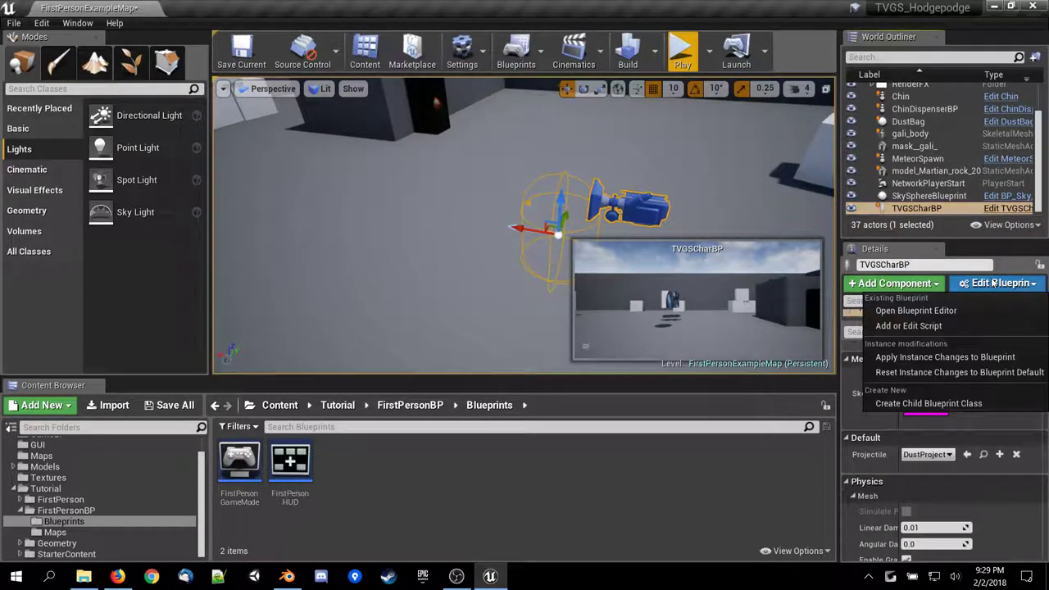
left_click(926, 310)
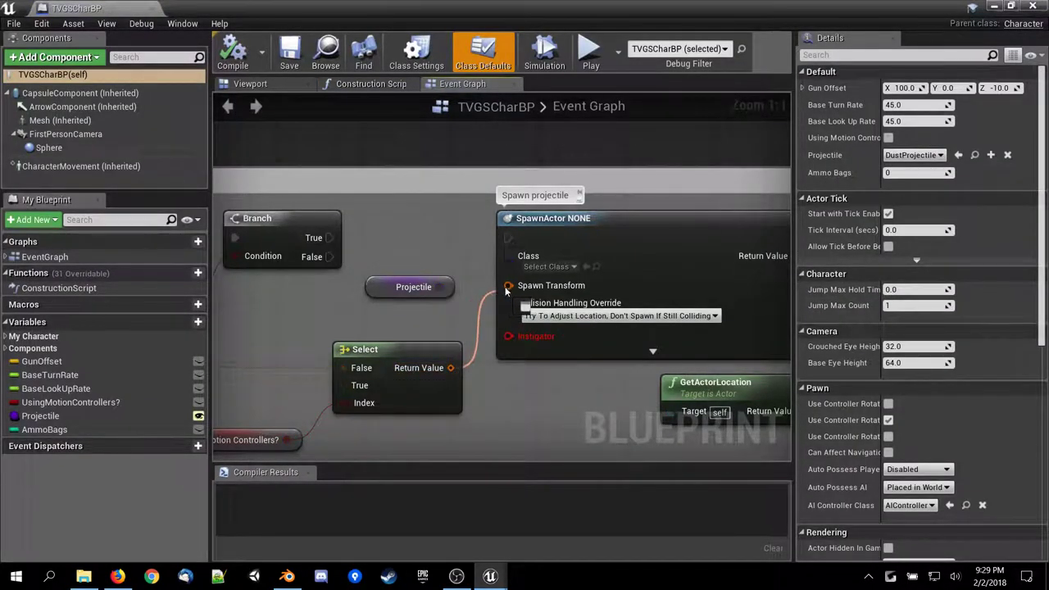
Connect Projectile to SpawnActor's Class input and the Branch's True output to its execution input, and compile the blueprint.
left_click_drag(441, 287, 513, 266)
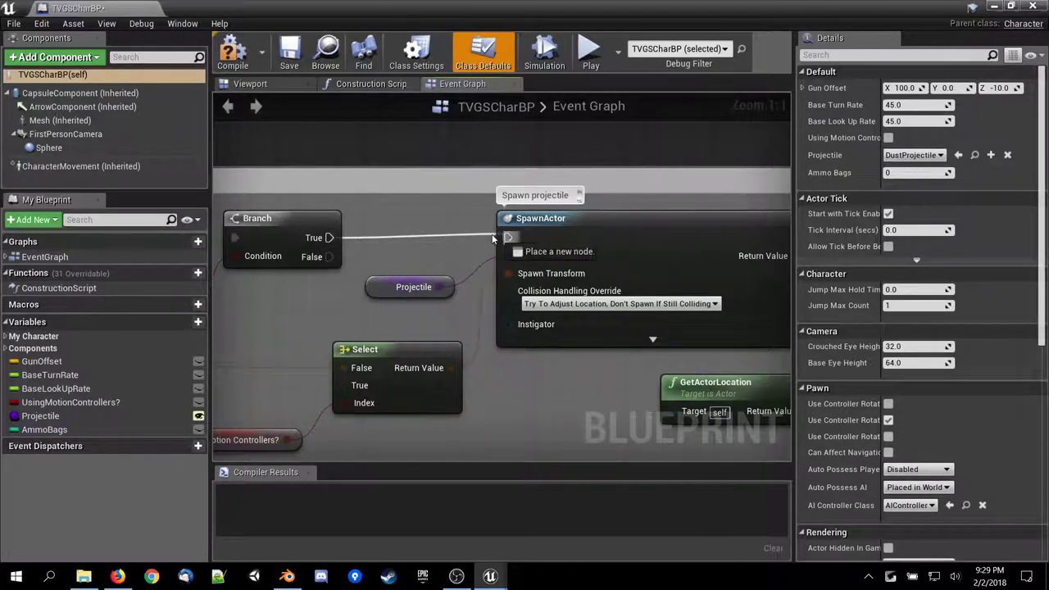
left_click(233, 52)
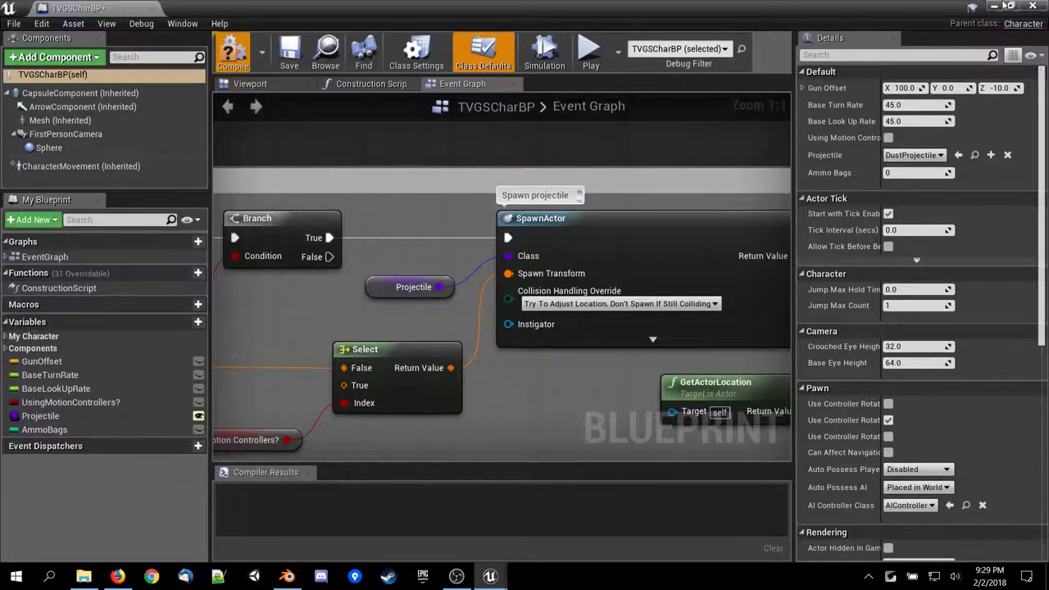
Return to the level editor and play-test the level with the reconnected projectile spawning.
left_click(994, 5)
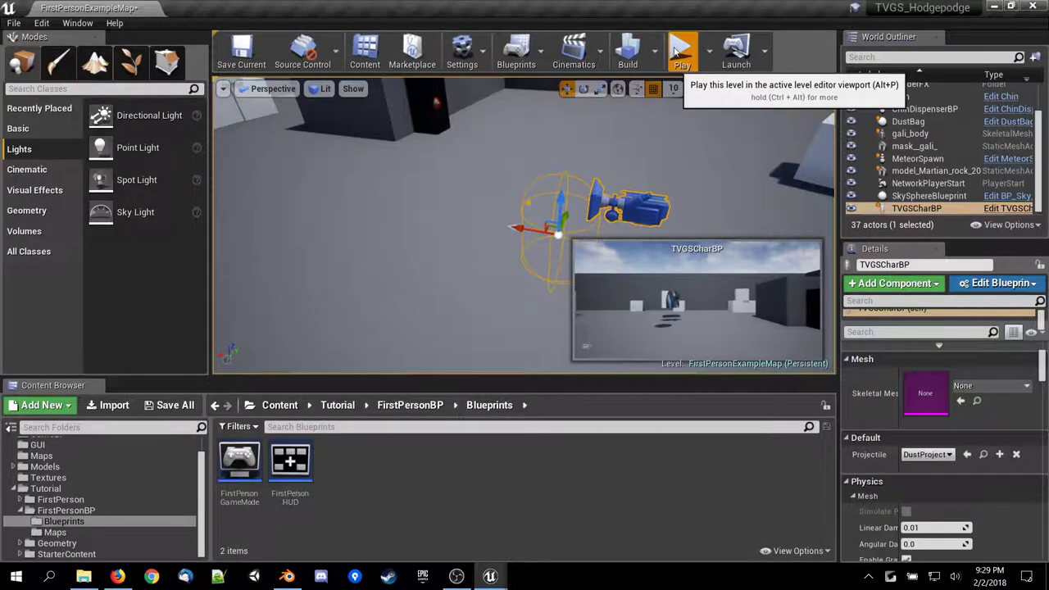
left_click(680, 47)
key("Escape")
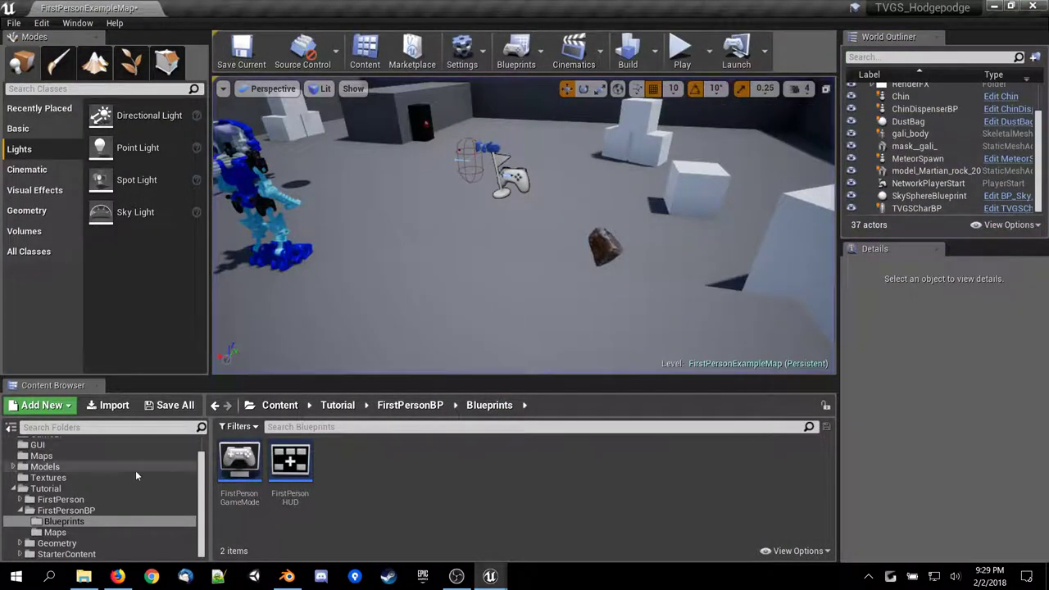
Open the GameBP content folder and check the placed TVGSCharBP actor's properties for an Ammo Bags setting.
scroll(69, 475, "up", 2)
left_click(49, 456)
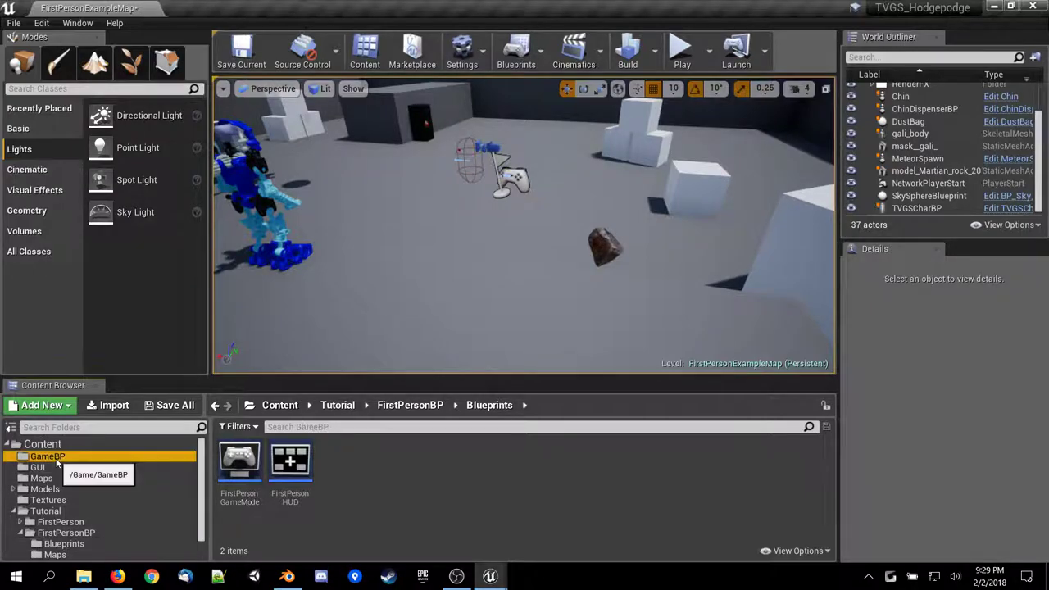
left_click(909, 208)
scroll(924, 415, "down", 3)
scroll(923, 412, "up", 2)
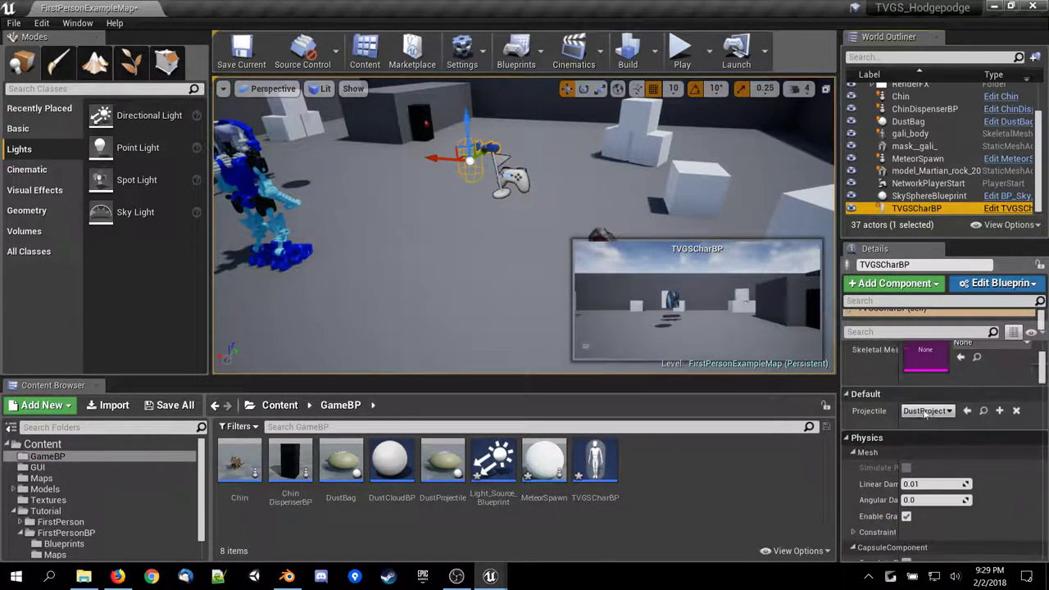
Make the AmmoBags variable of TVGSCharBP instance editable, and compile and save the blueprint.
mouse_move(489, 578)
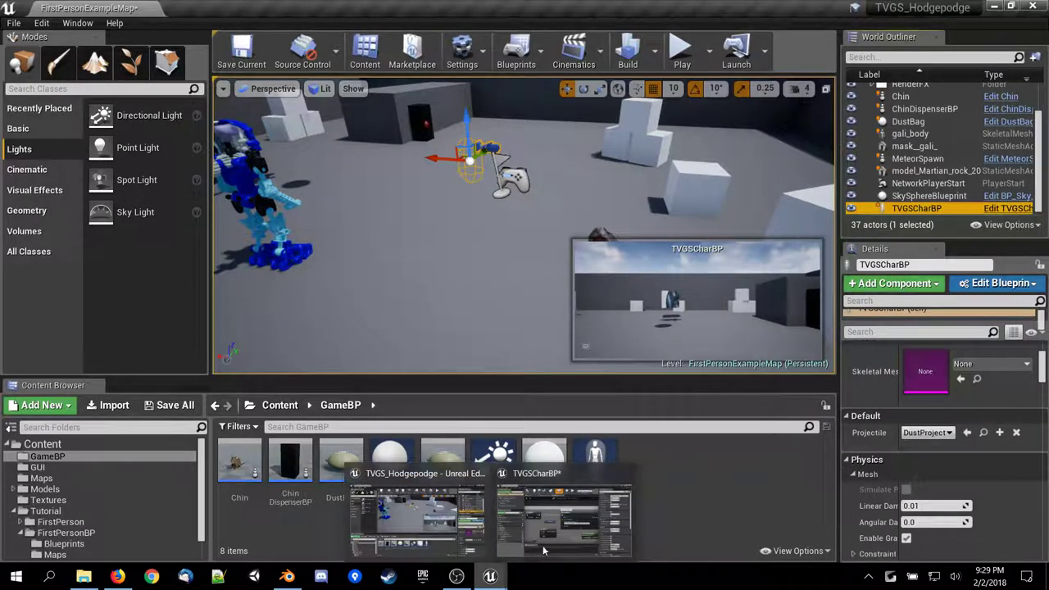
left_click(542, 537)
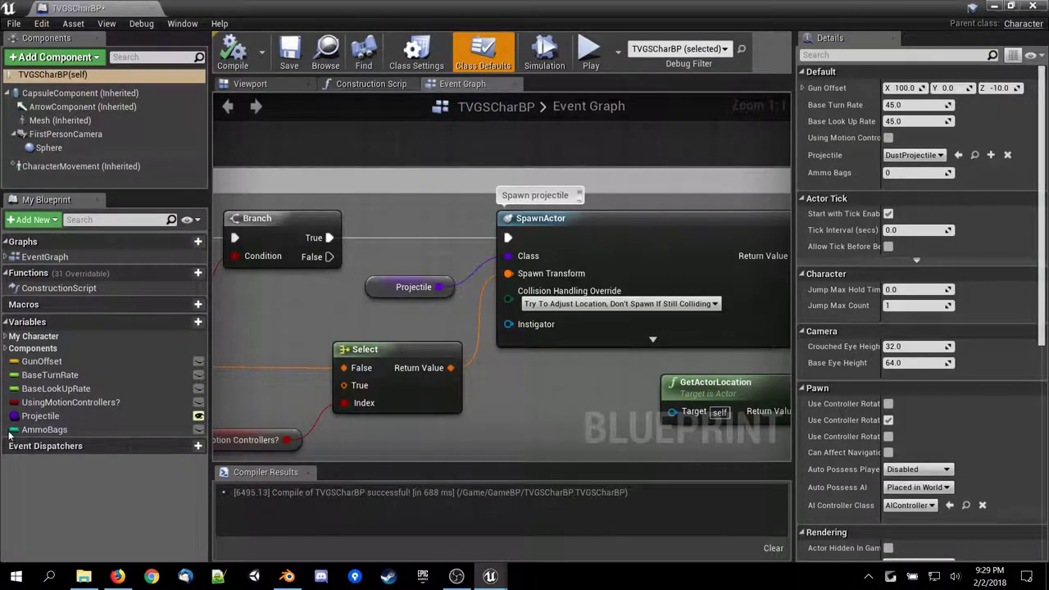
left_click(198, 429)
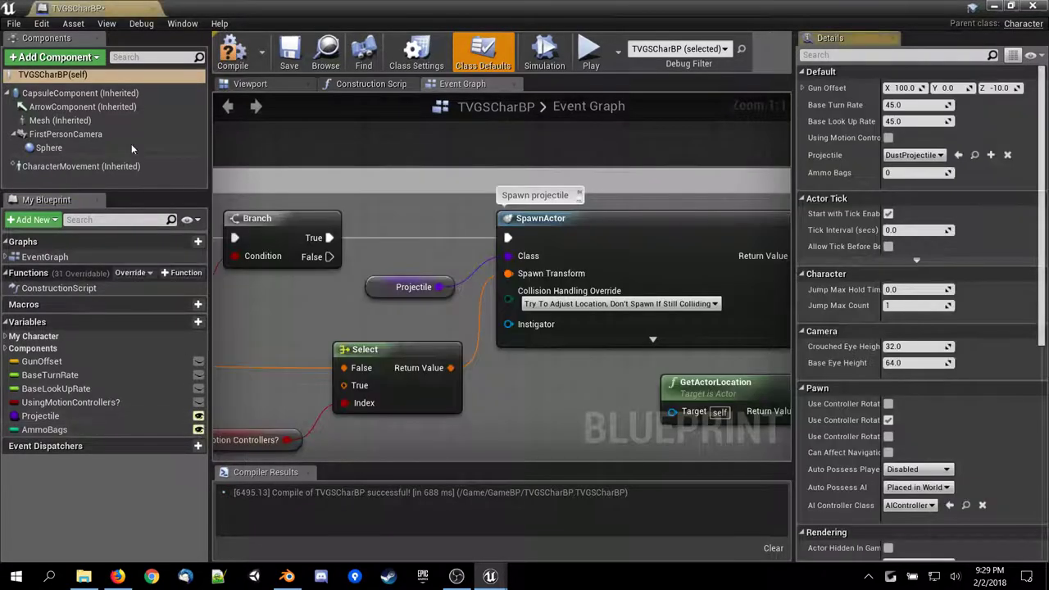
left_click(237, 56)
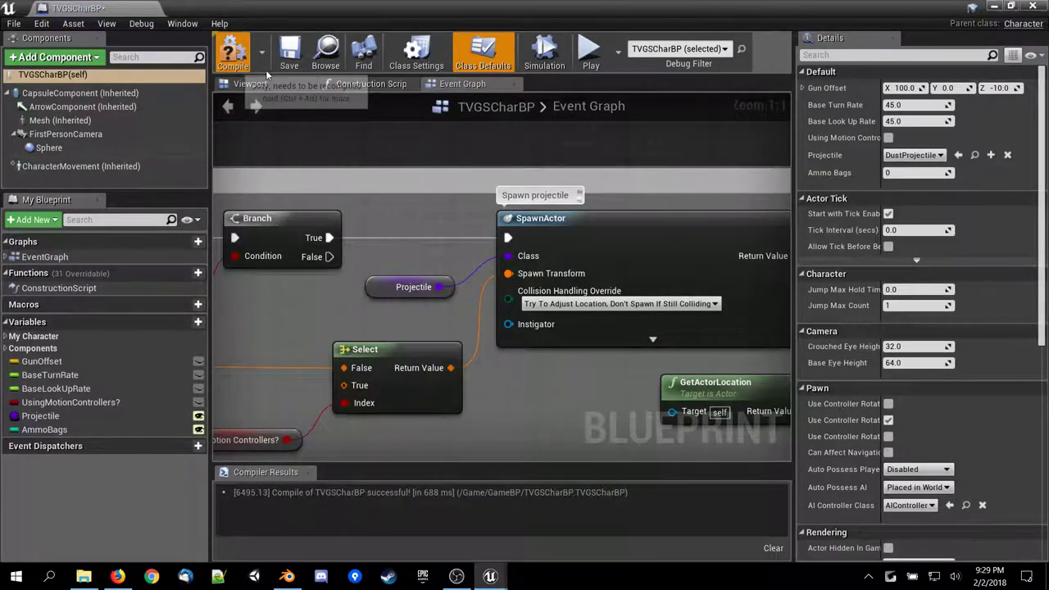
key("ctrl+s")
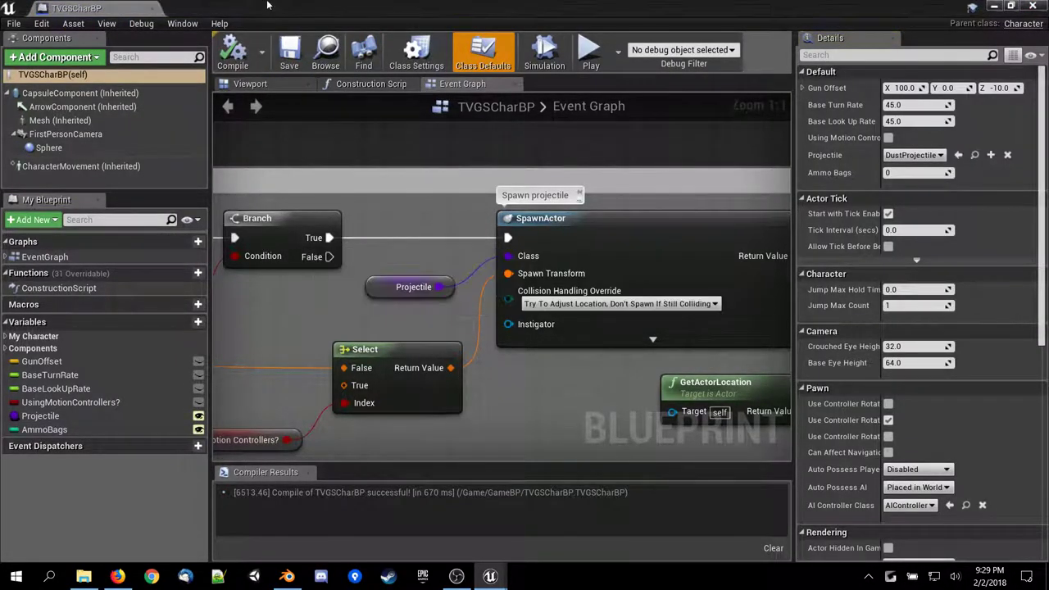
Set the placed TVGSCharBP actor's Ammo Bags to 10 and play-test the level.
left_click(1031, 6)
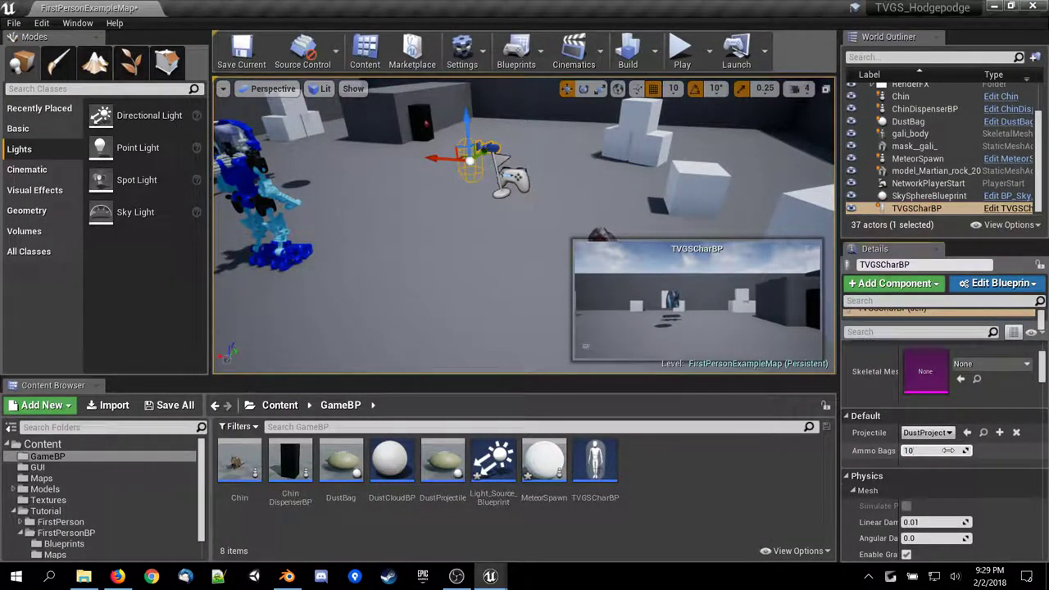
left_click(681, 50)
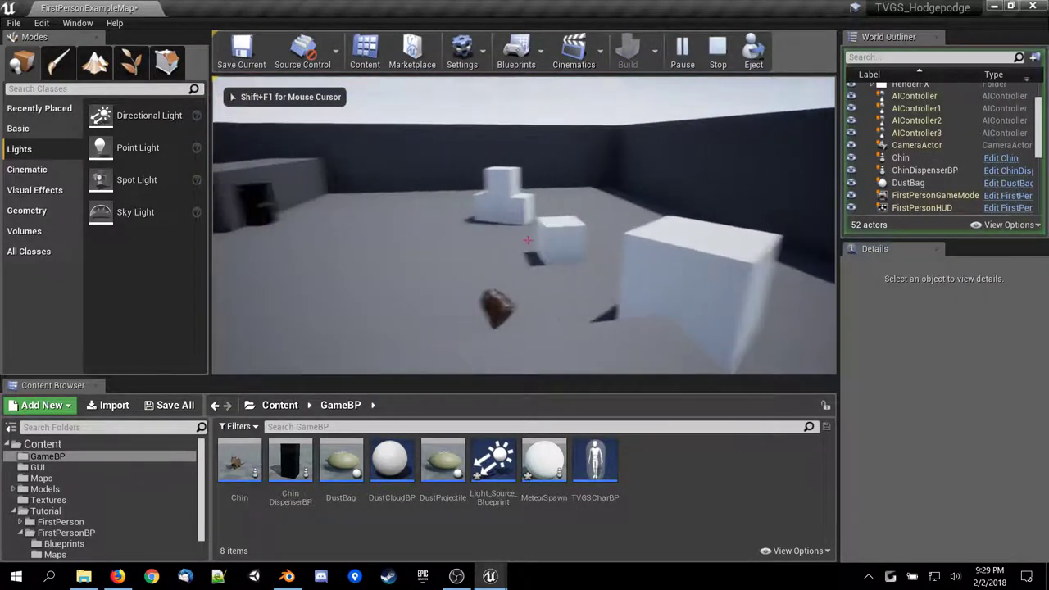
key("Escape")
left_click(917, 208)
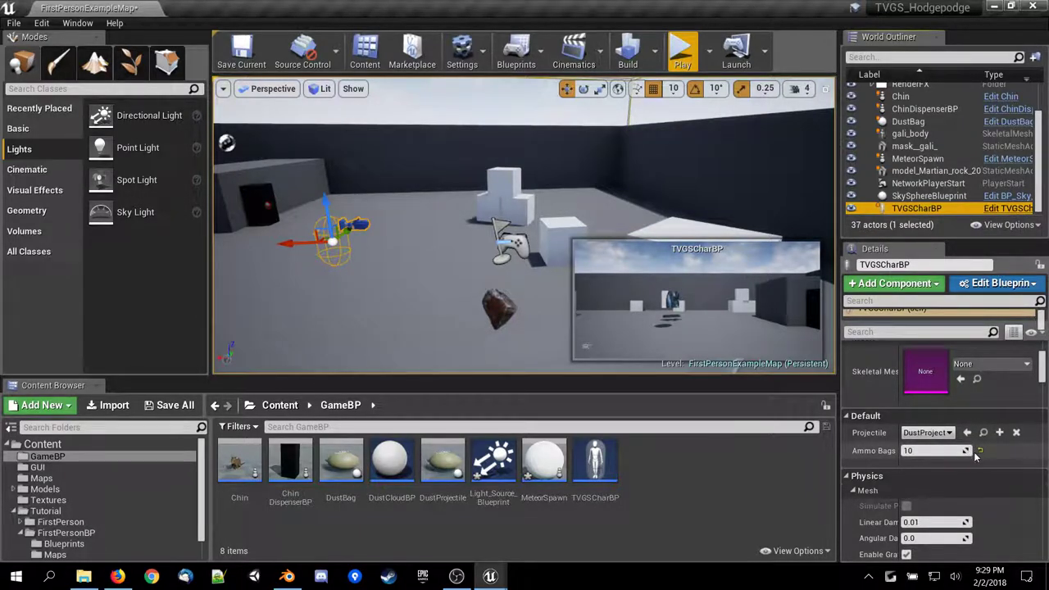
Add a Set Ammo Bags node after Play Sound at Location in TVGSCharBP's Event Graph and widen the comment box around it.
mouse_move(490, 576)
left_click(553, 487)
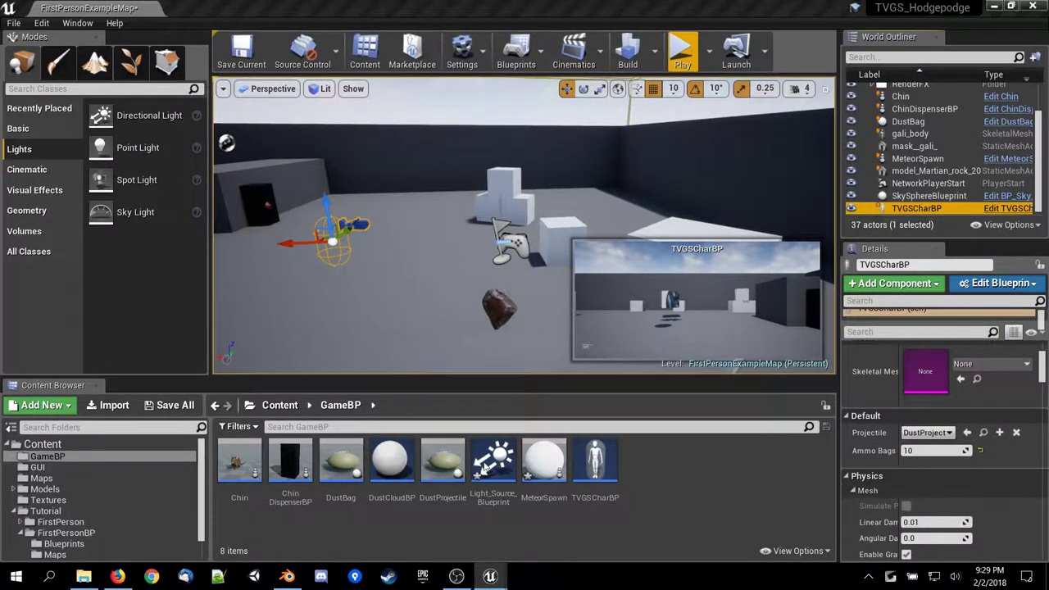
right_click_drag(564, 390, 213, 373)
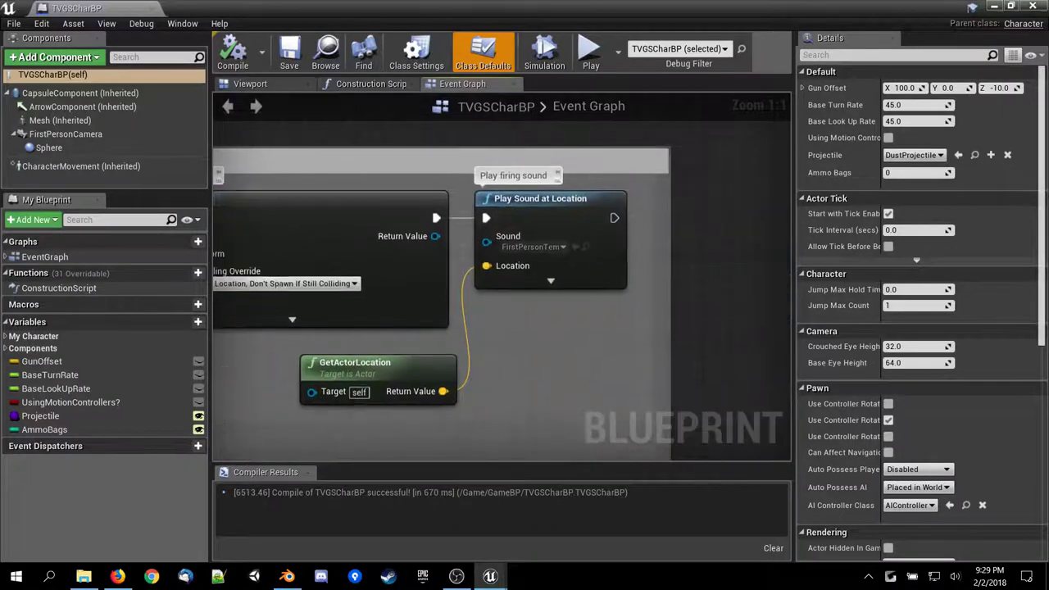
right_click_drag(528, 345, 449, 343)
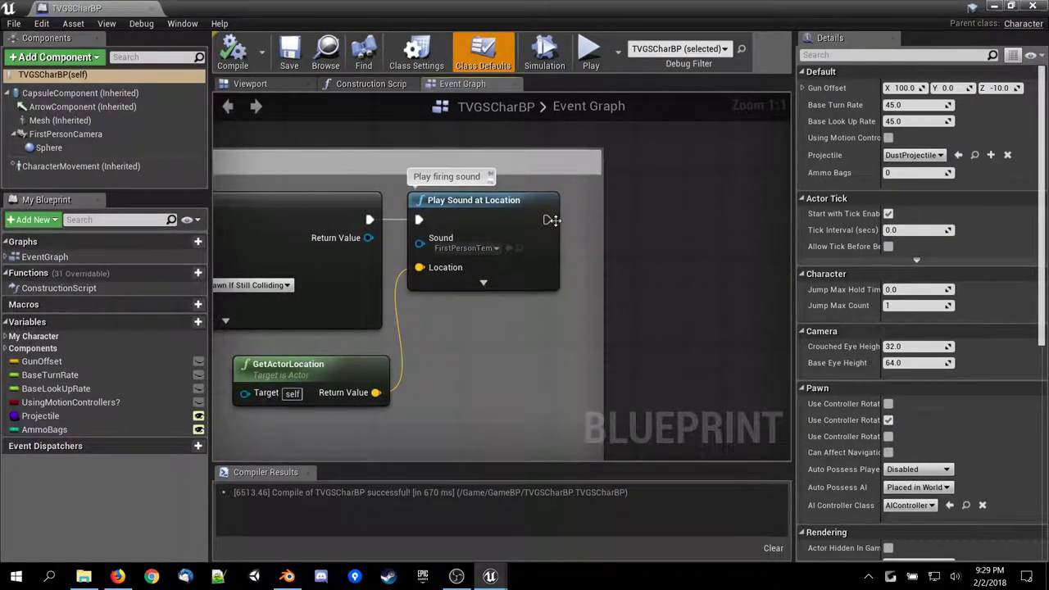
left_click_drag(545, 220, 552, 359)
type("amm")
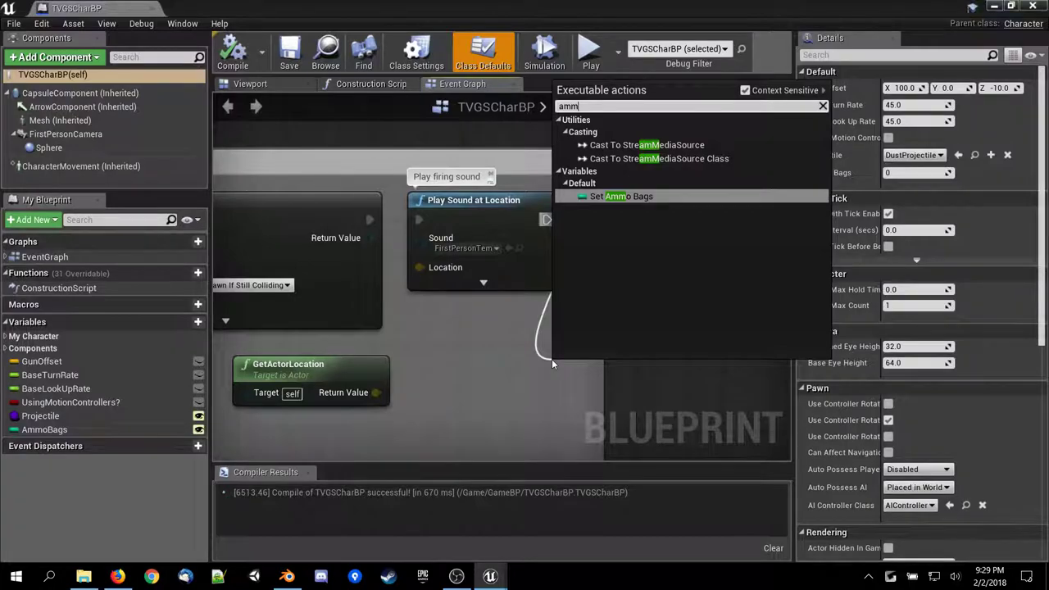
key("Return")
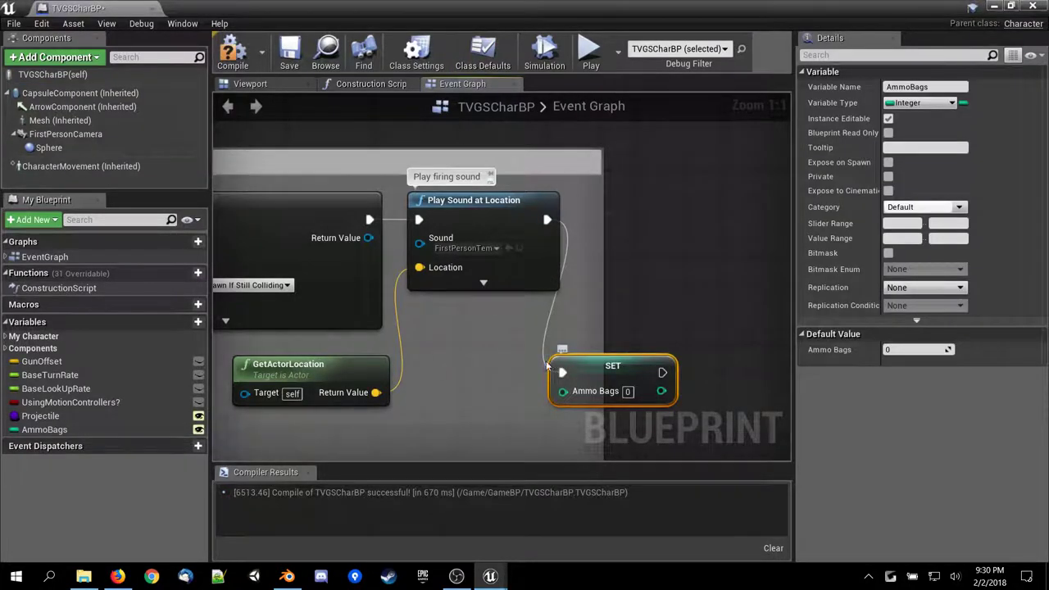
left_click_drag(581, 365, 646, 224)
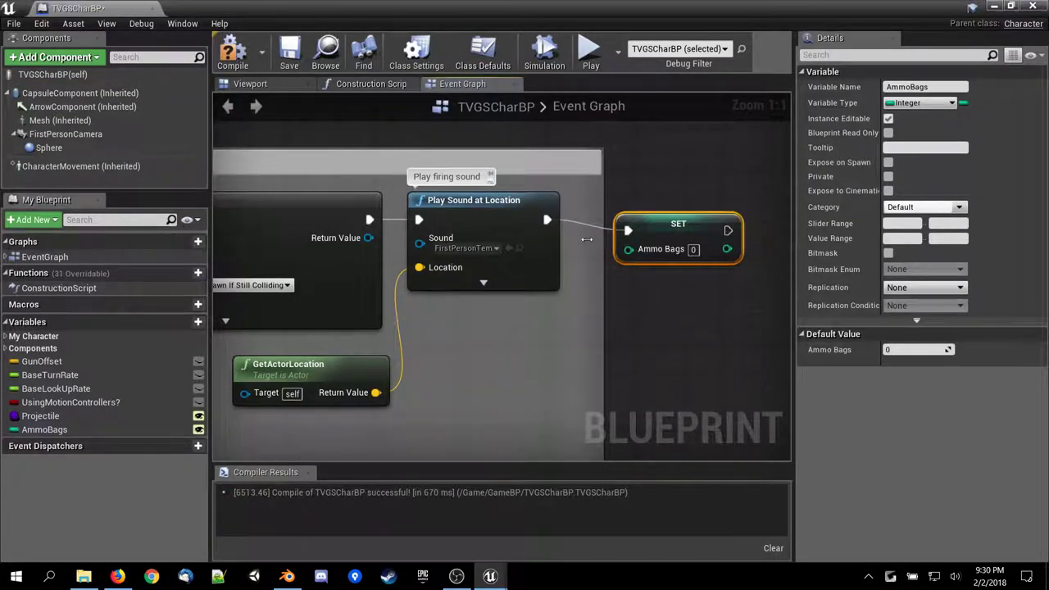
left_click_drag(603, 259, 785, 266)
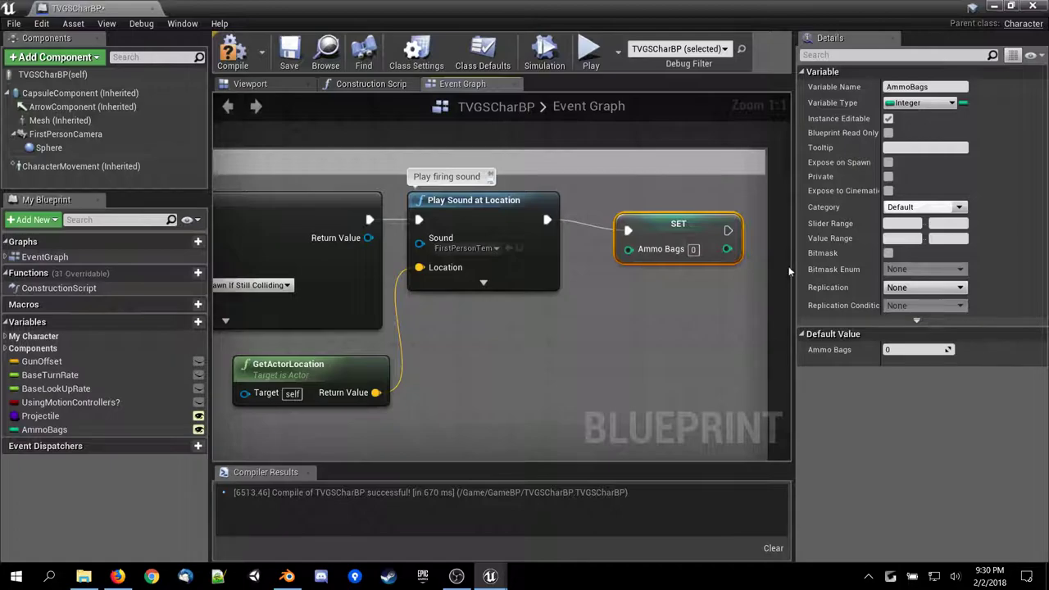
Feed the Set Ammo Bags value from an integer - integer node subtracting 1, placed below Play Sound at Location.
left_click_drag(627, 249, 581, 341)
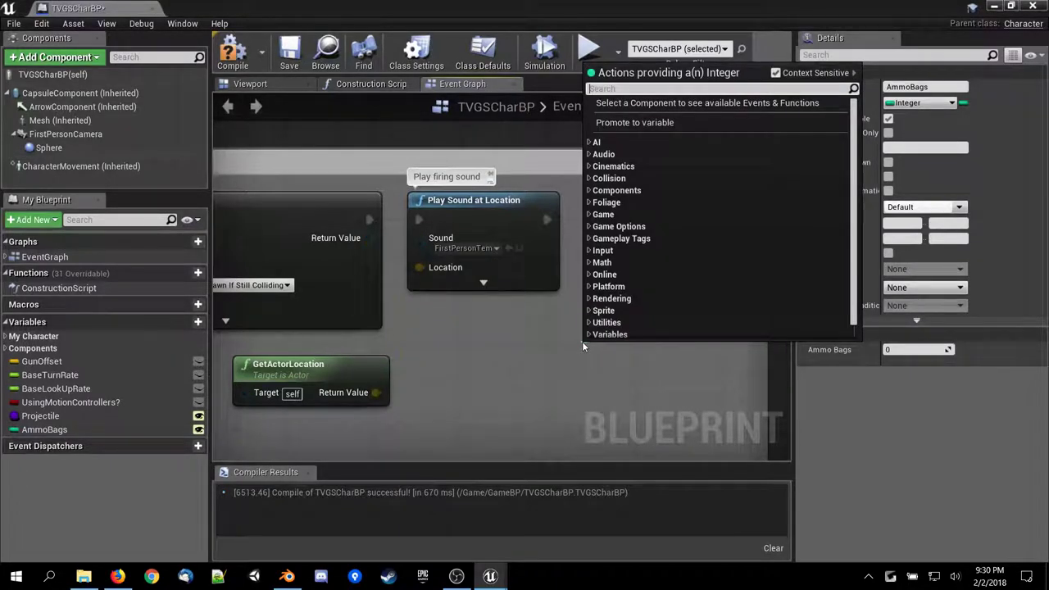
type("min")
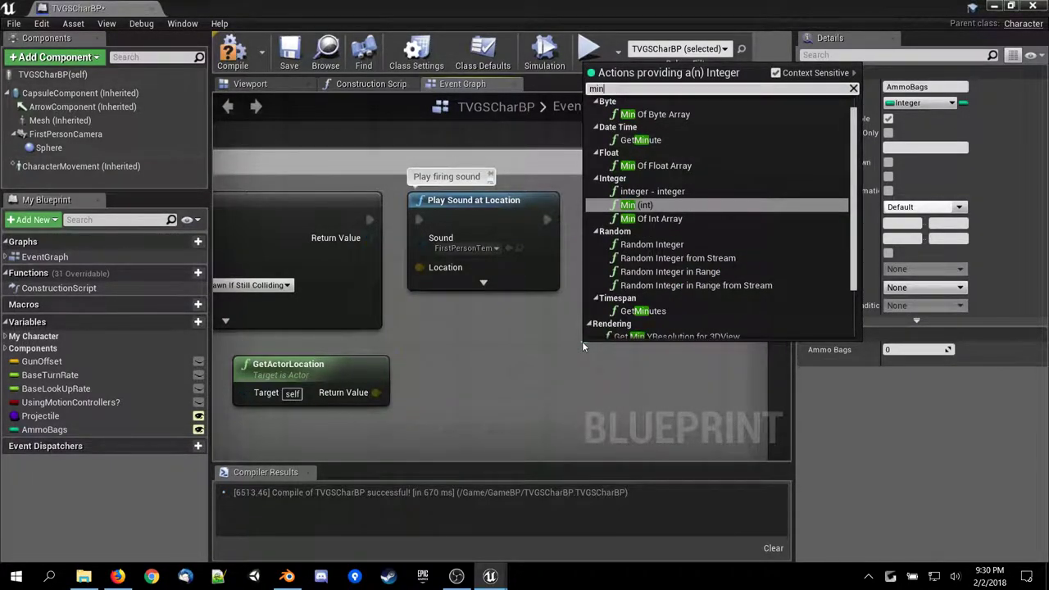
key("Up")
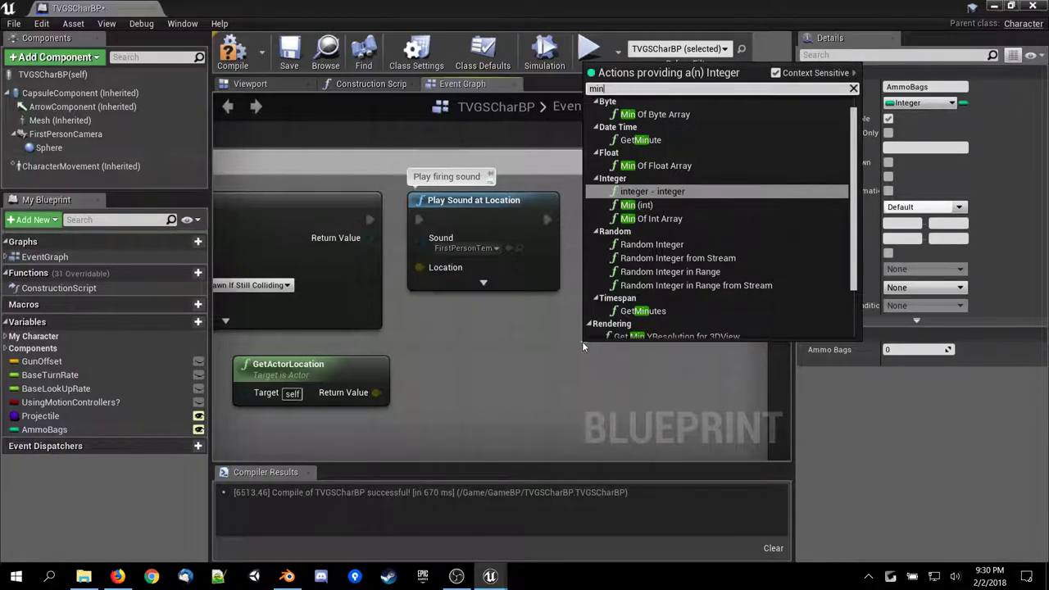
key("Return")
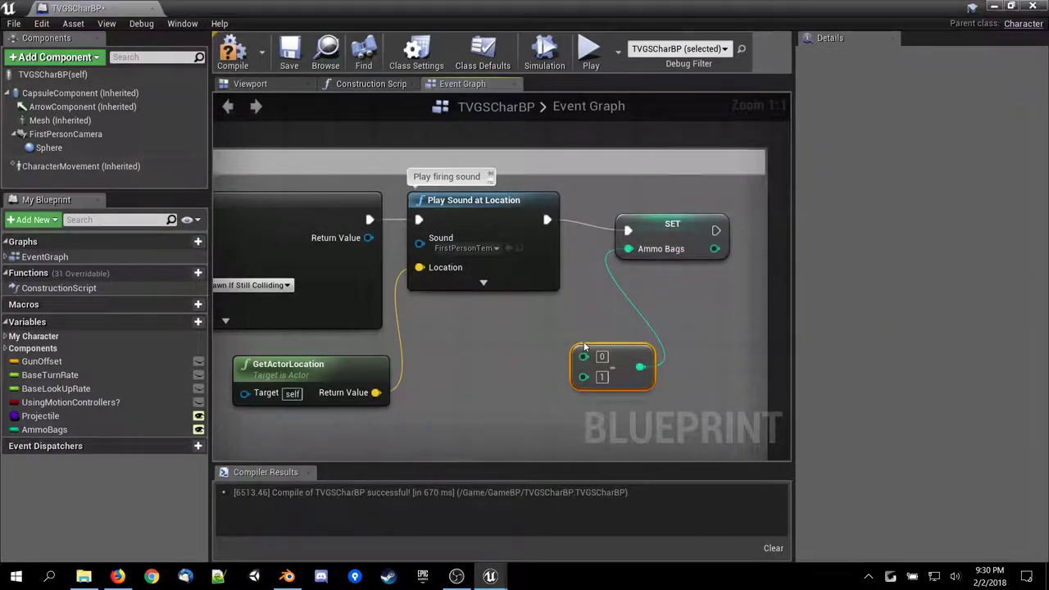
left_click_drag(629, 354, 584, 321)
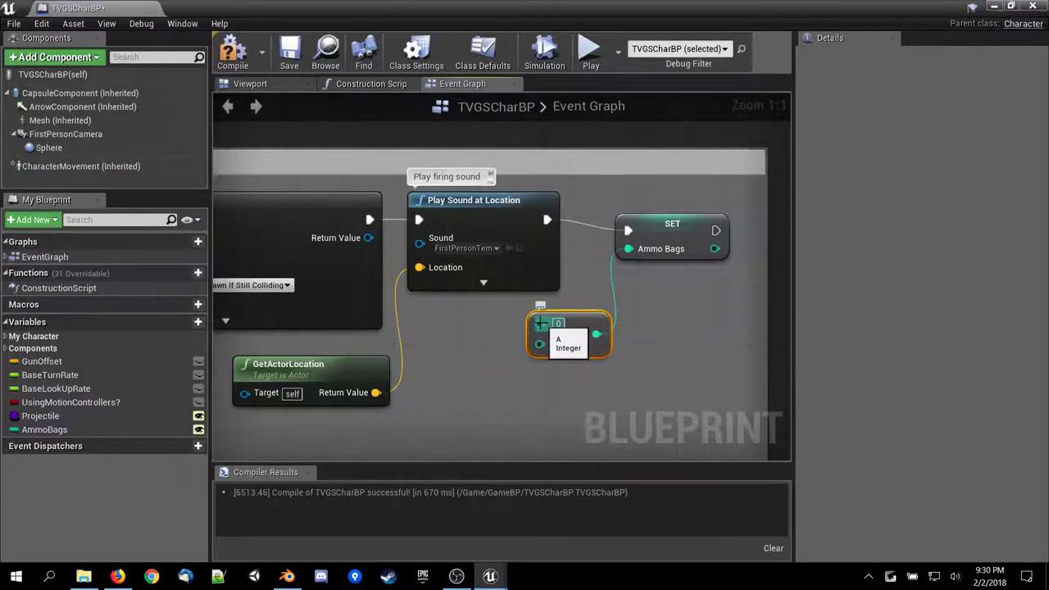
Connect a Get Ammo Bags node to the subtraction's first input, align it beside the node, and compile the blueprint.
left_click_drag(540, 323, 485, 350)
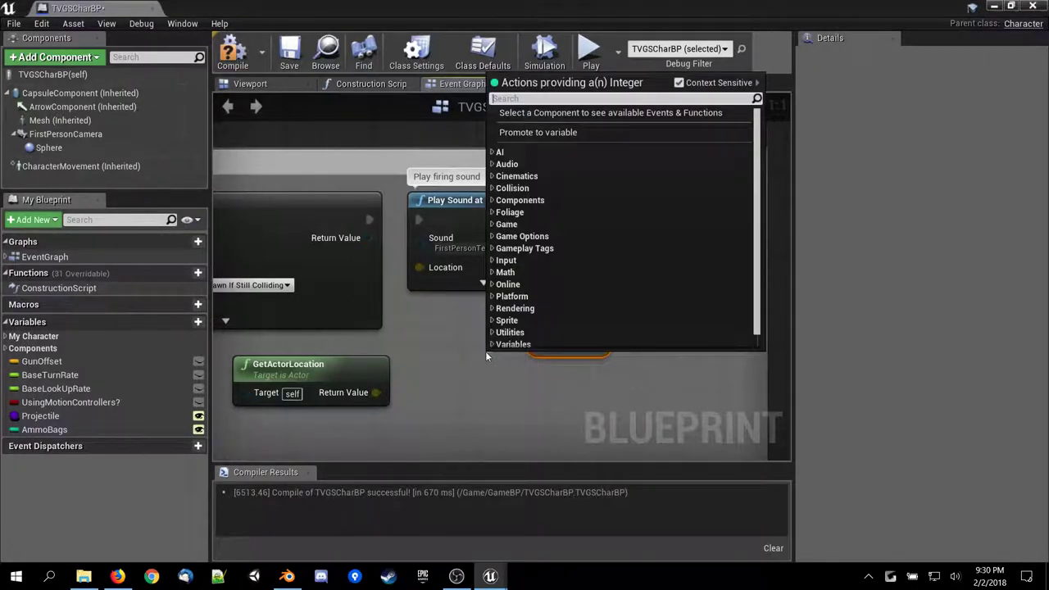
type("ammo")
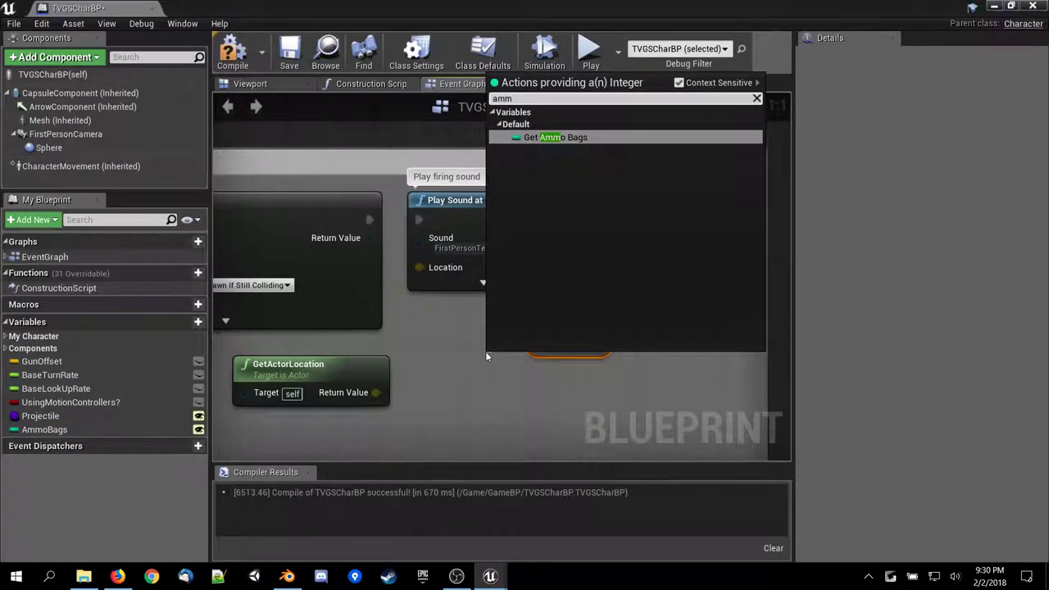
key("Return")
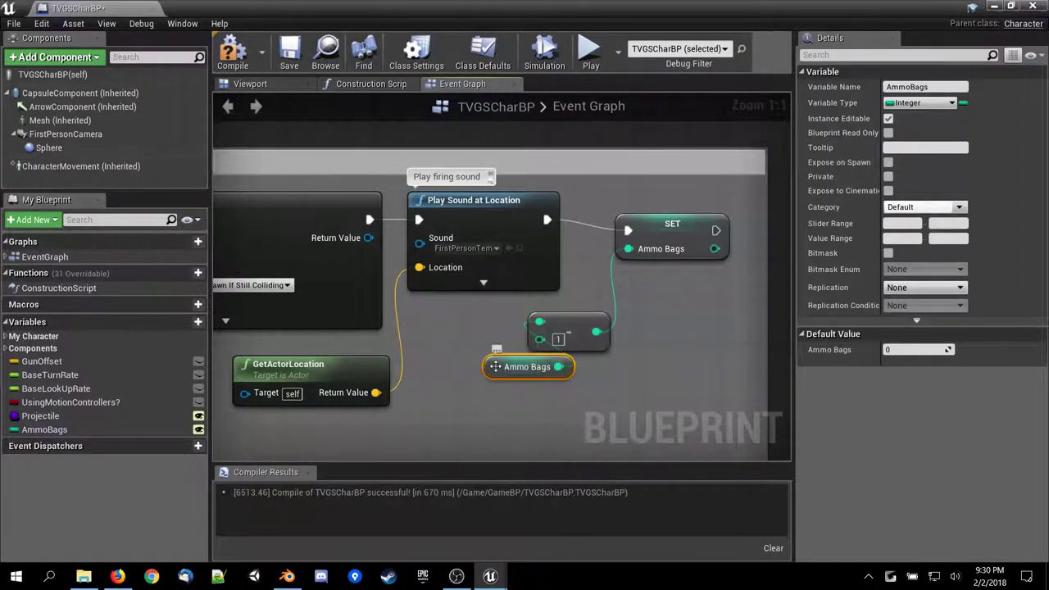
left_click_drag(487, 364, 419, 316)
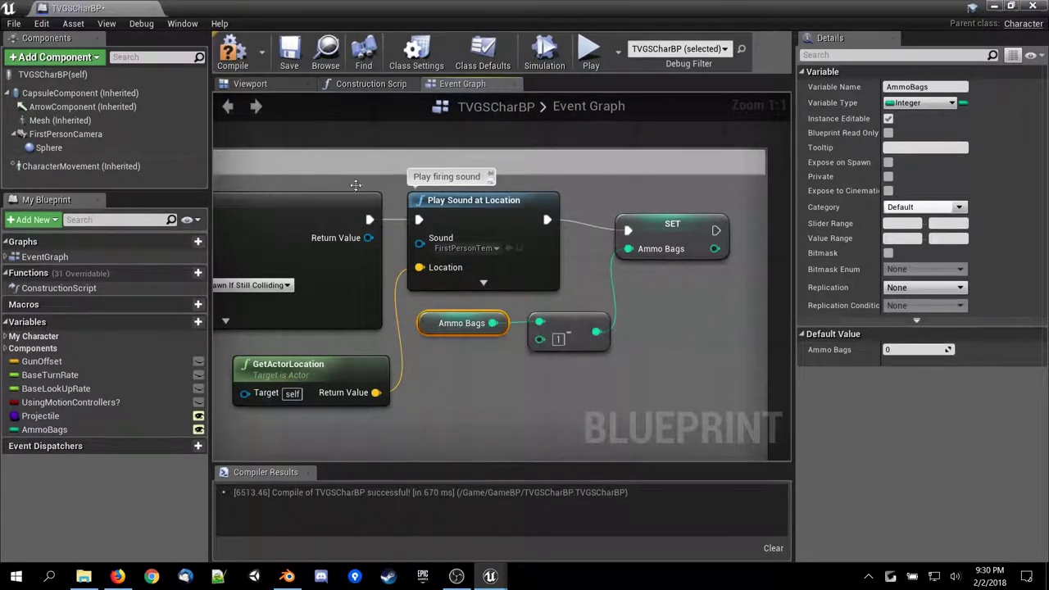
Switch to Firefox, review the Build A Game suggestions sheet, and open the TVGS Build-A-Game Submissions form from Google Drive.
left_click(119, 577)
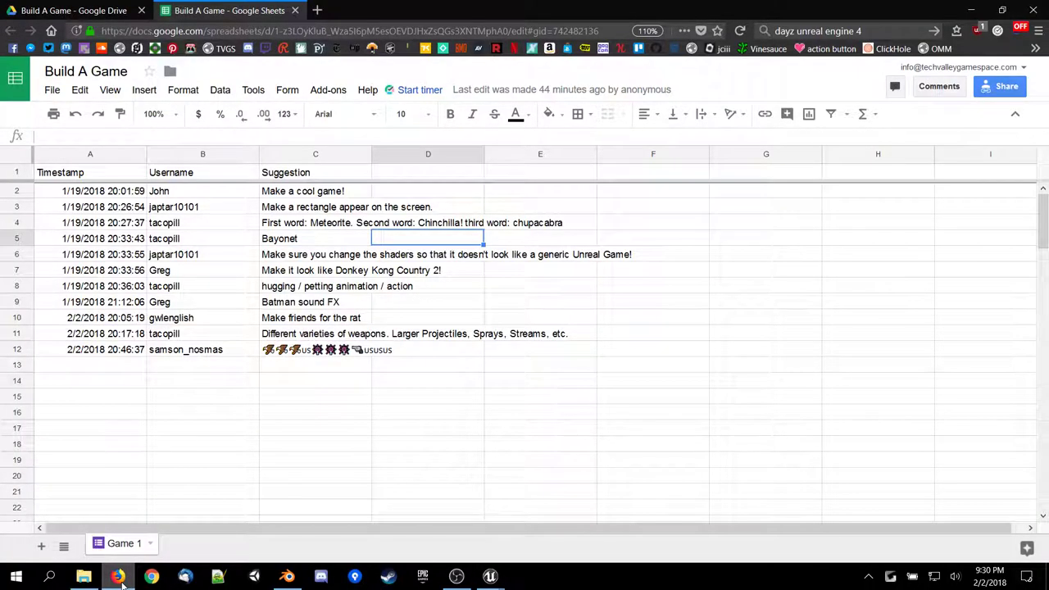
left_click(119, 577)
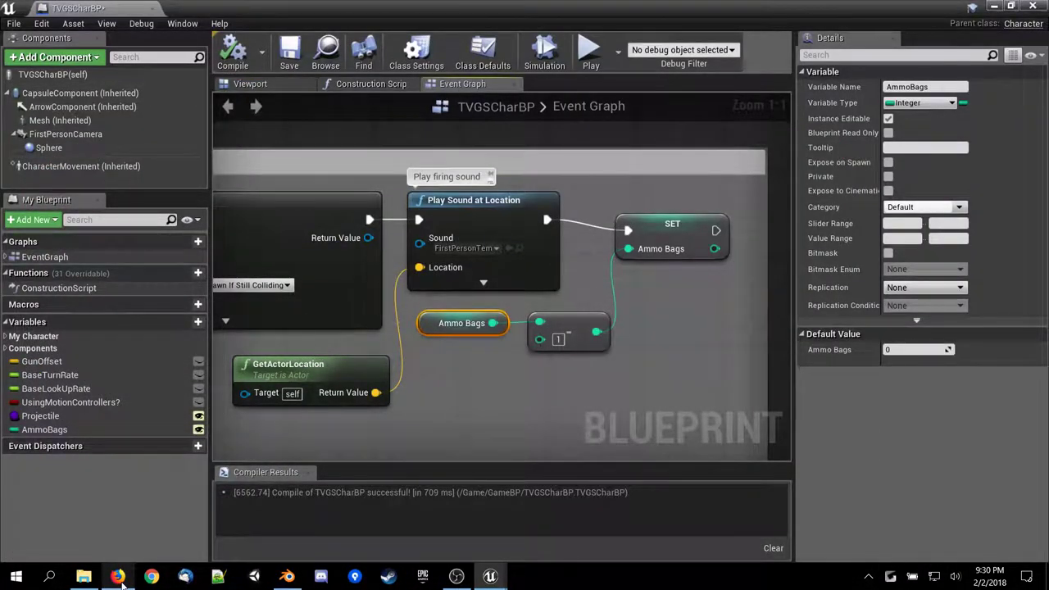
left_click(118, 578)
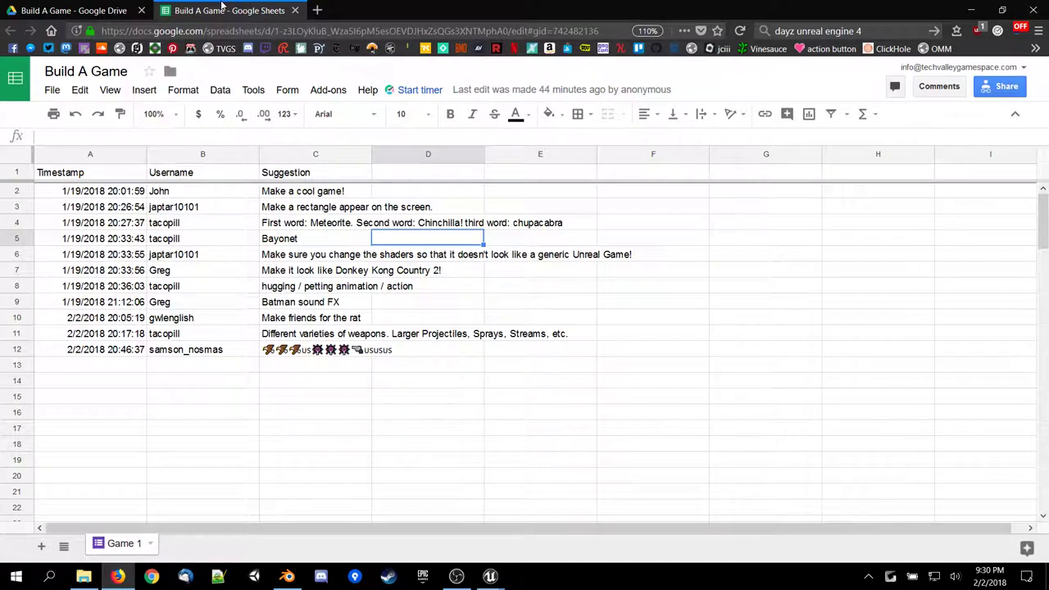
left_click(79, 11)
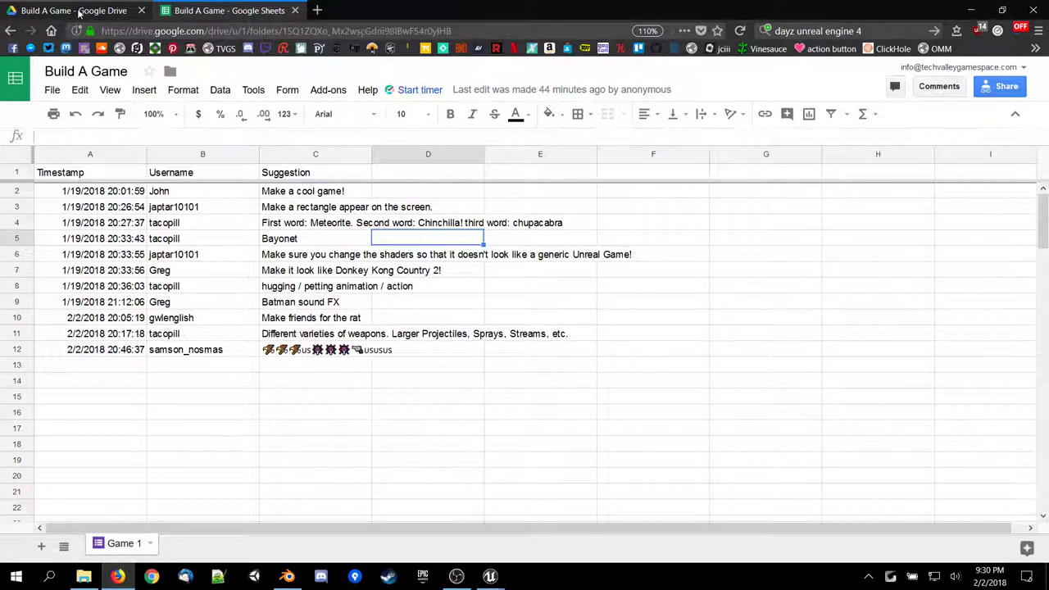
double_click(376, 308)
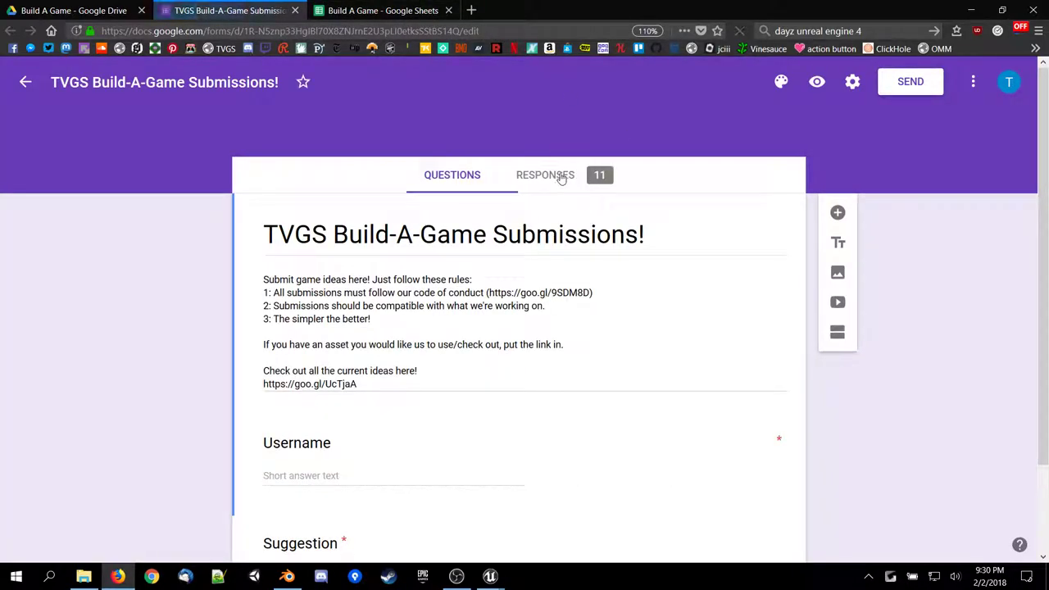
Look through the submissions form's general, presentation and quiz settings, and leave them without saving.
left_click(973, 86)
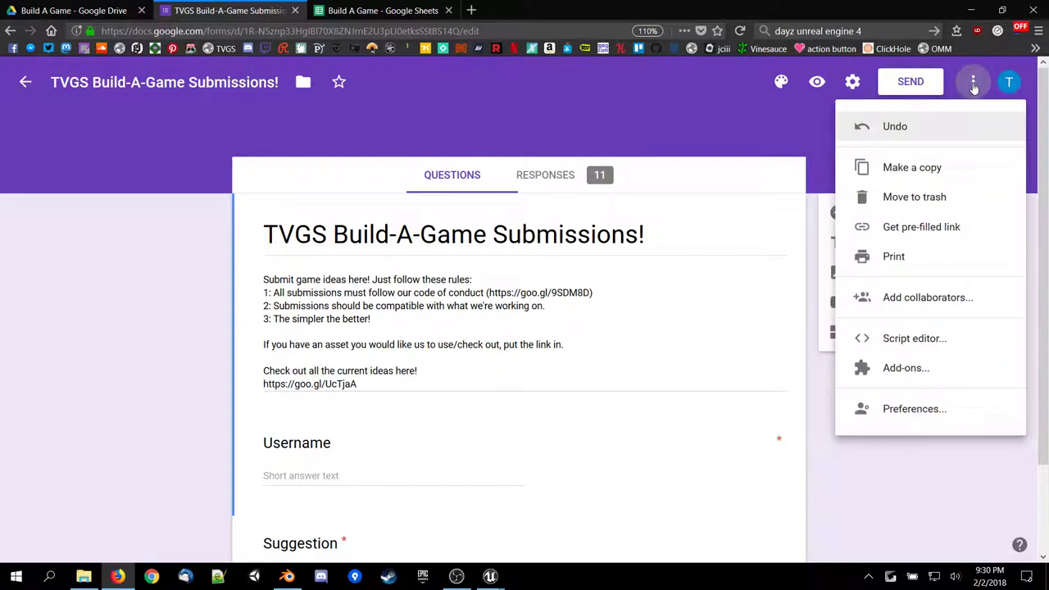
left_click(853, 88)
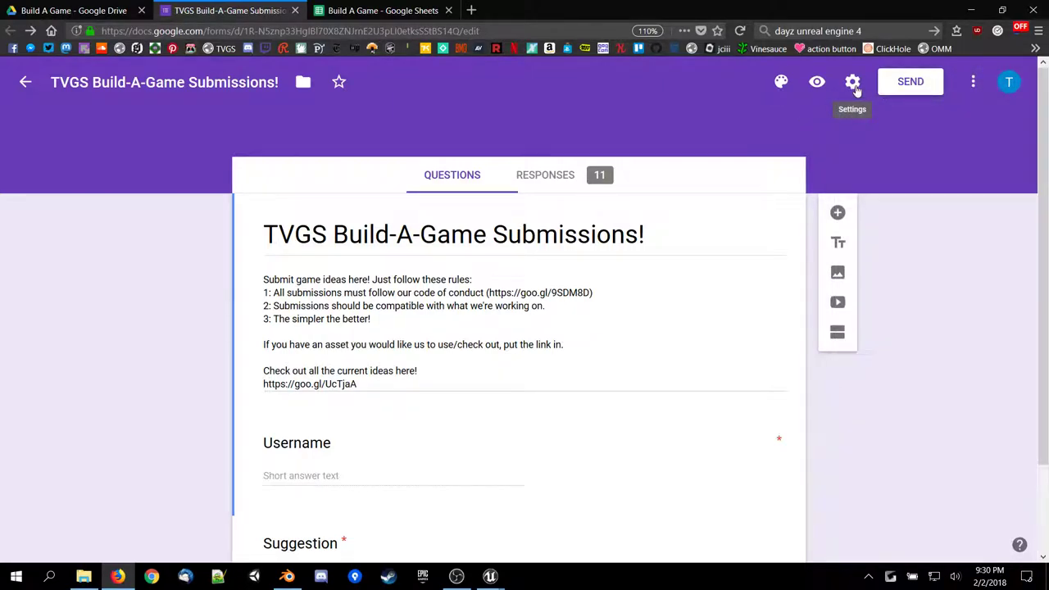
left_click(852, 82)
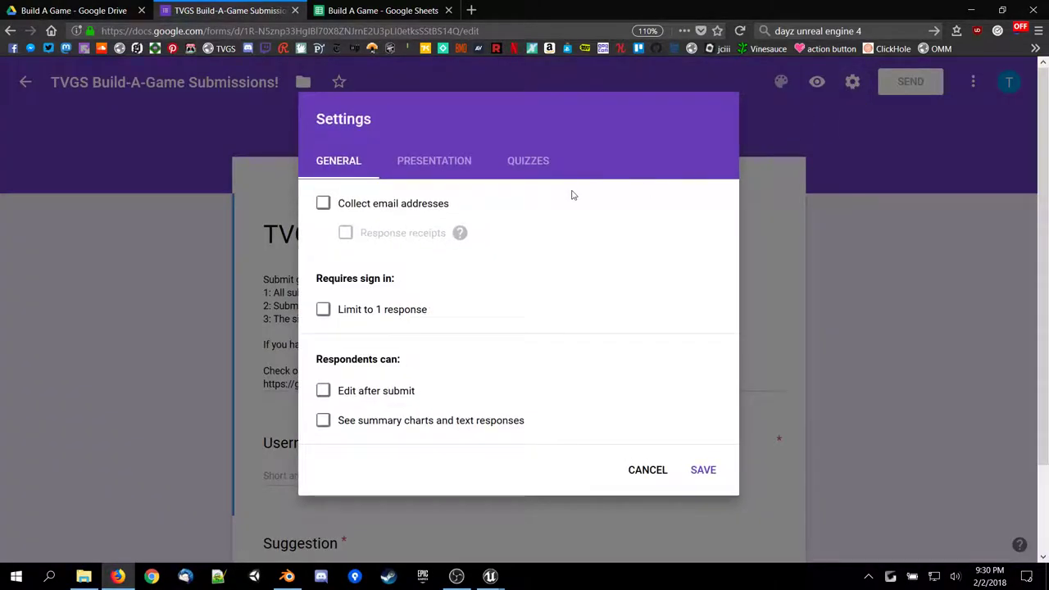
left_click(467, 168)
left_click(523, 166)
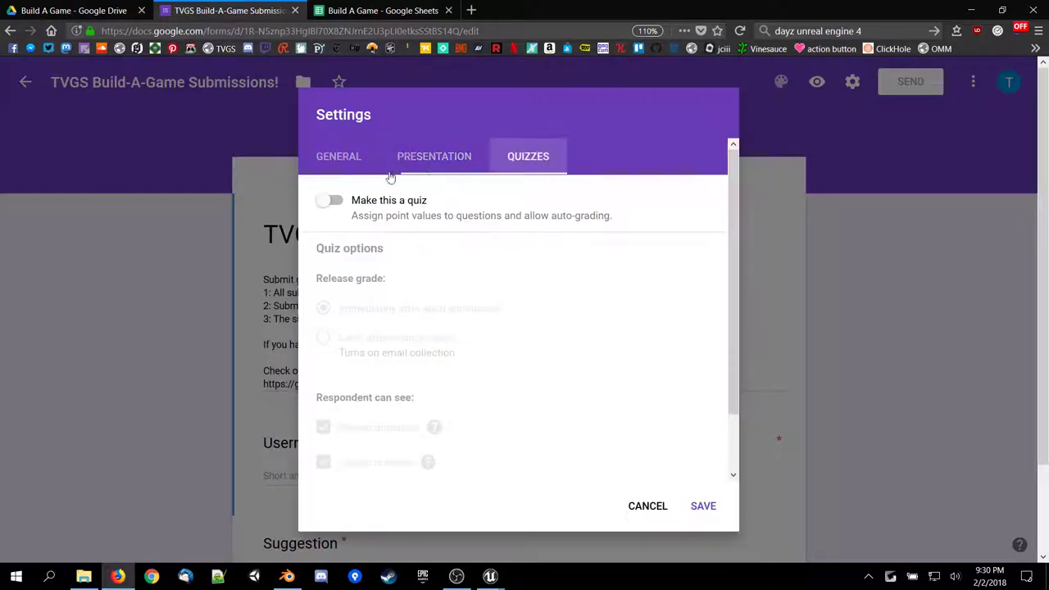
left_click(332, 161)
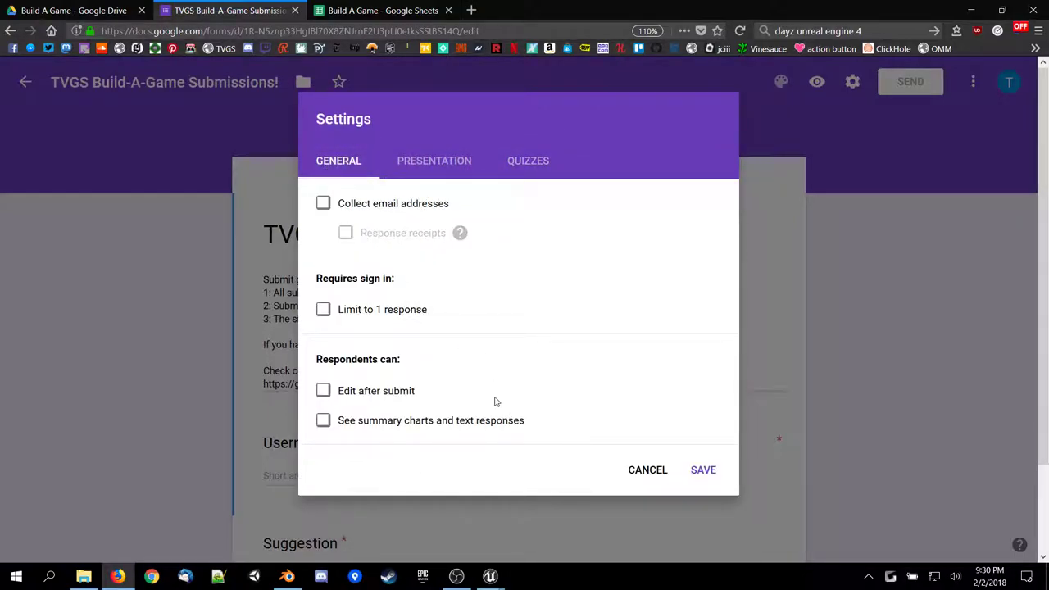
left_click(648, 474)
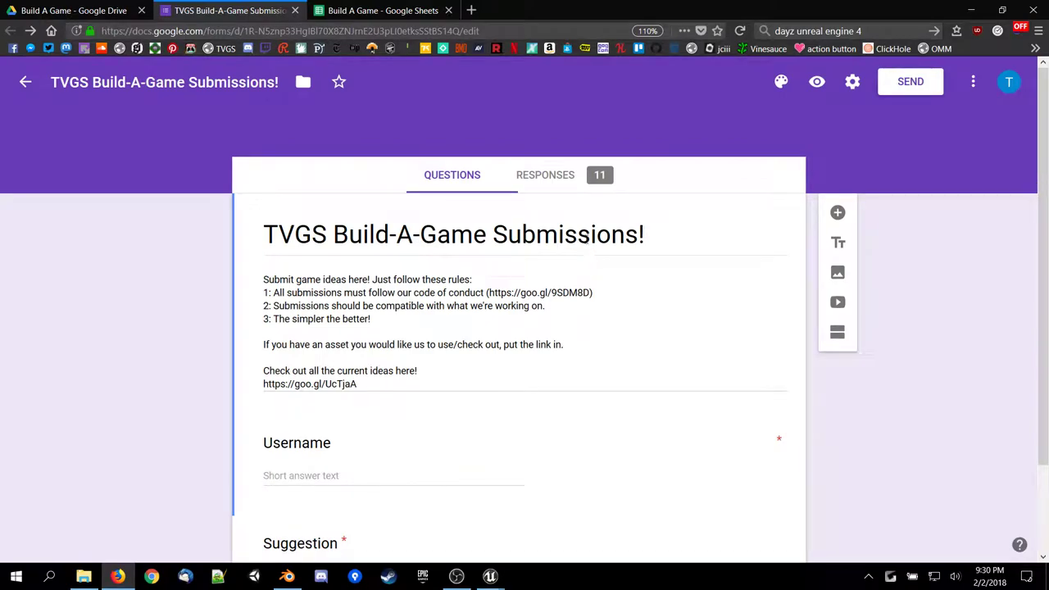
Preview the submissions form as a respondent, close the preview and the form, and return to the TVGSCharBP blueprint in Unreal Editor.
left_click(817, 81)
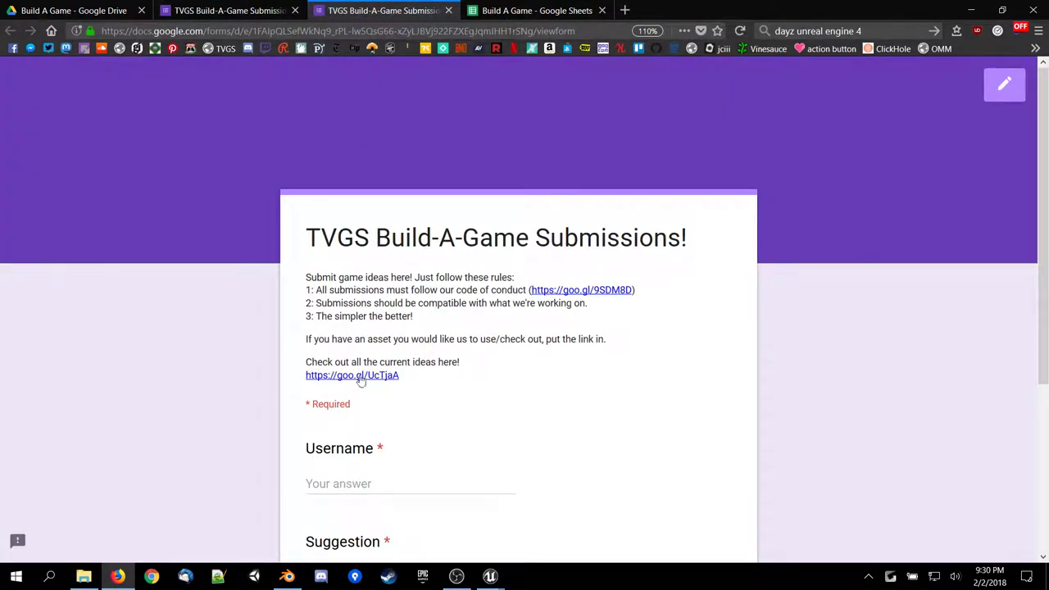
scroll(353, 360, "down", 3)
middle_click(380, 4)
left_click(219, 26)
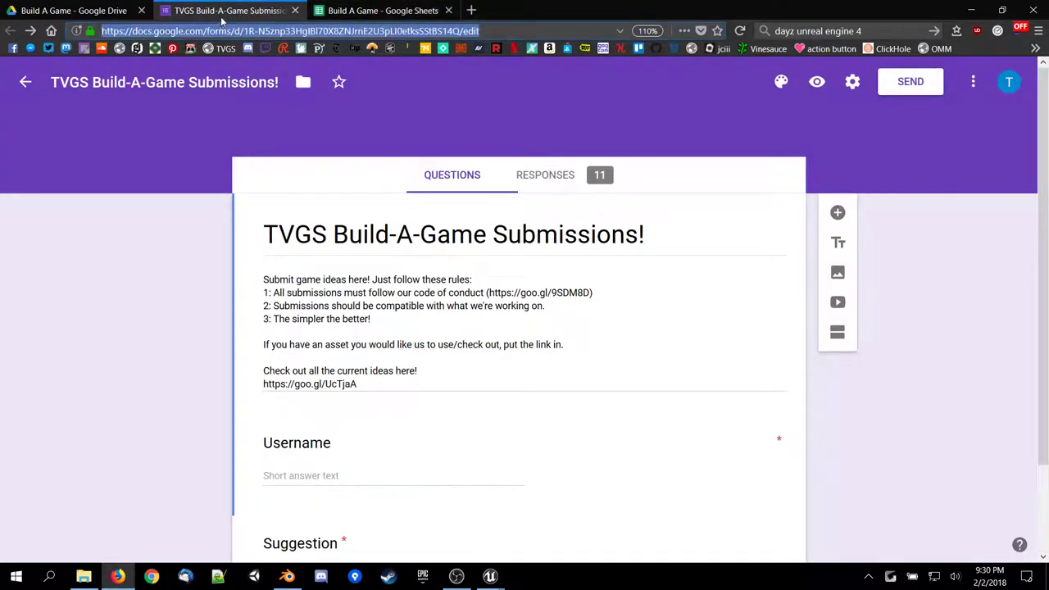
middle_click(221, 11)
left_click(969, 13)
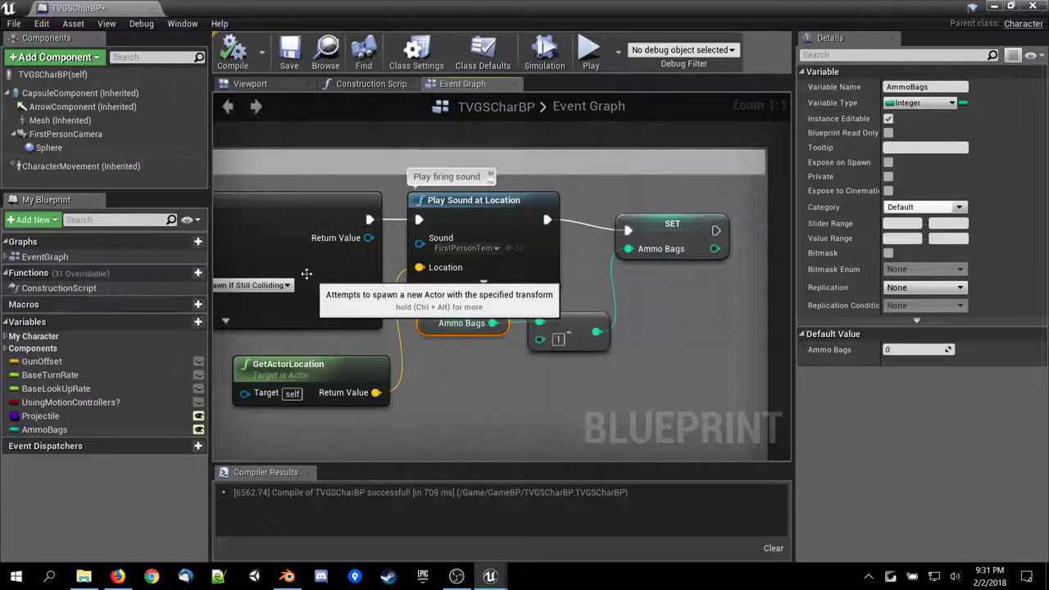
Review the firing nodes, briefly run and stop the game from the blueprint editor, and close the TVGSCharBP blueprint.
right_click_drag(299, 182, 565, 186)
scroll(566, 186, "down", 3)
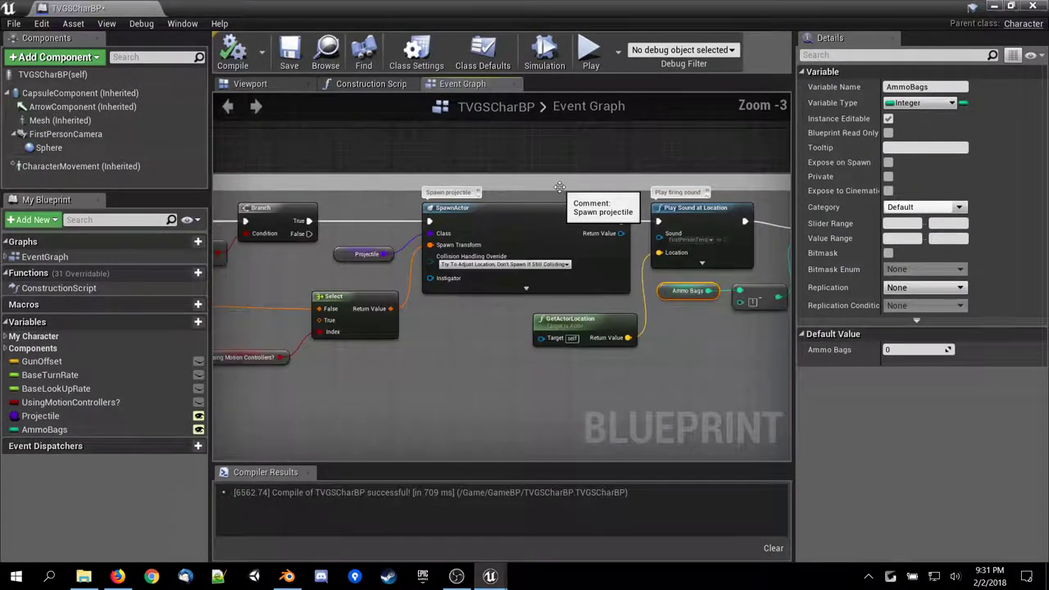
left_click(590, 49)
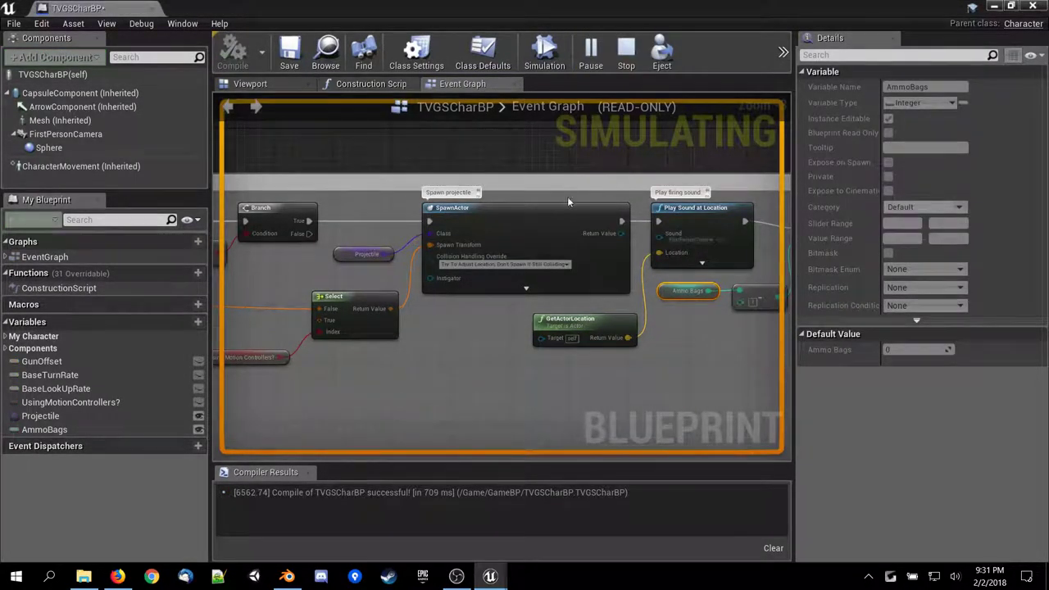
key("Escape")
left_click(1033, 7)
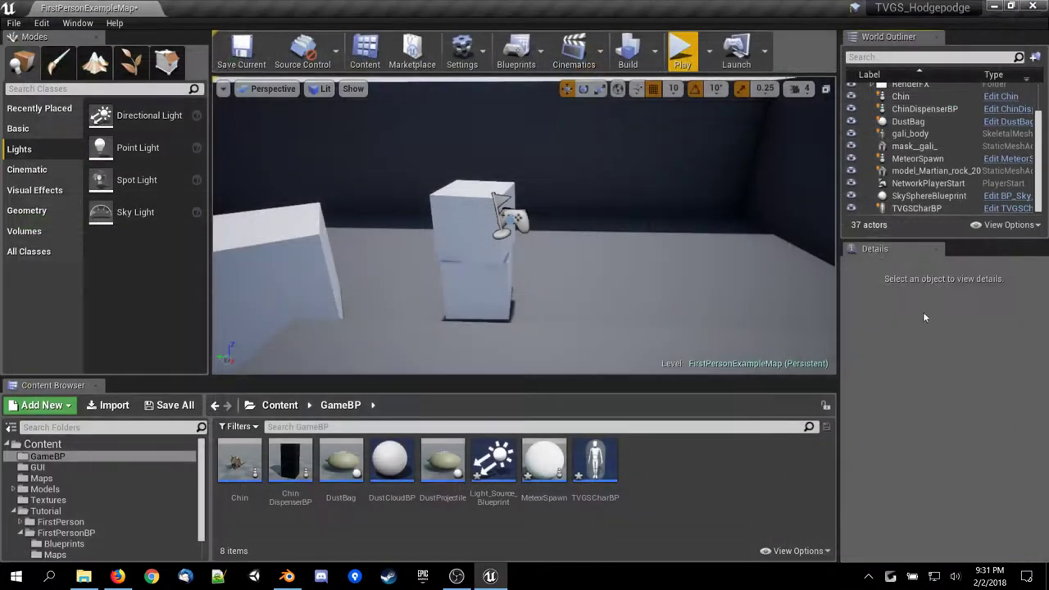
Check the Ammo Bags value on the level's TVGSCharBP actor, and play-test the level.
left_click(897, 208)
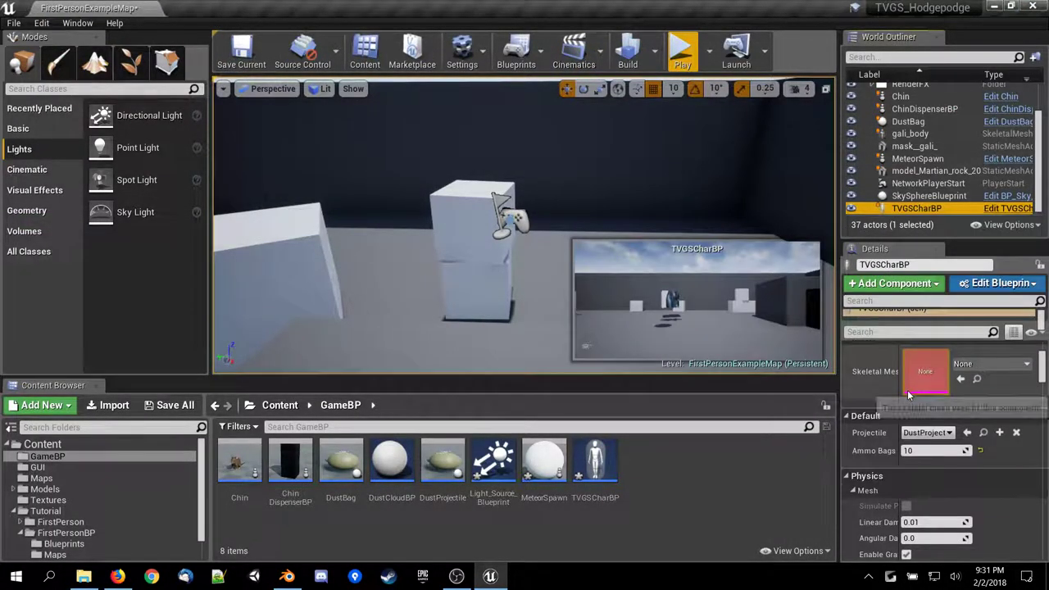
left_click(681, 51)
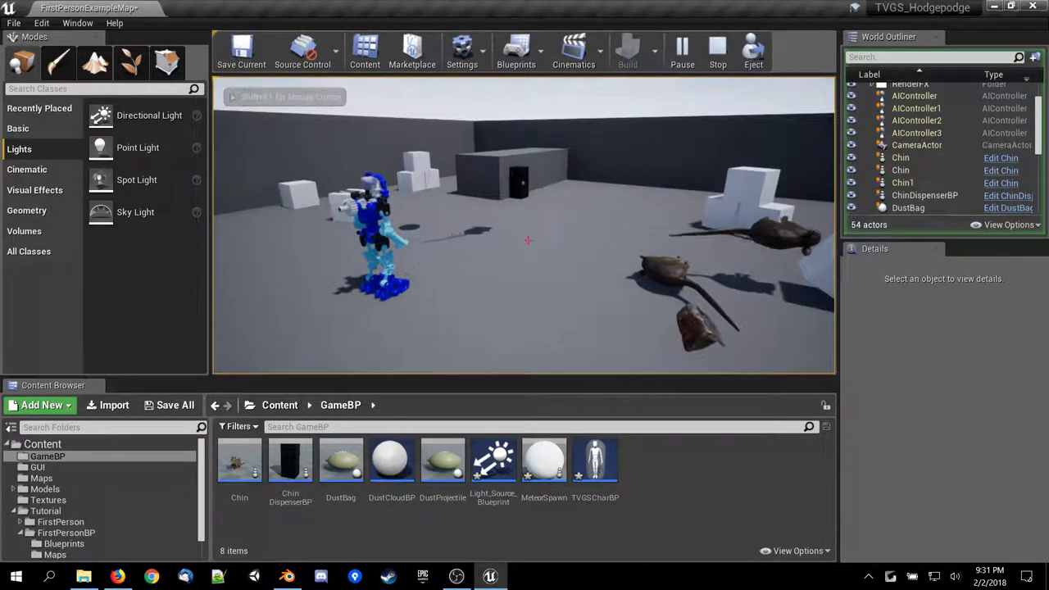
key("Escape")
Set the Ammo Bags value of the TVGSCharBP actor in the level to 100.
left_click(917, 209)
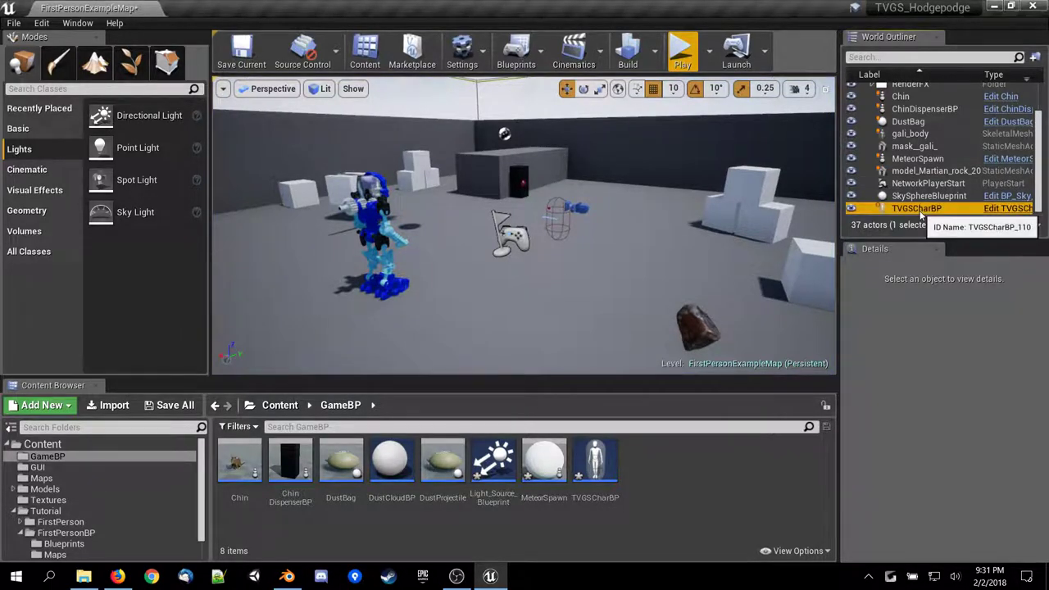
left_click(942, 407)
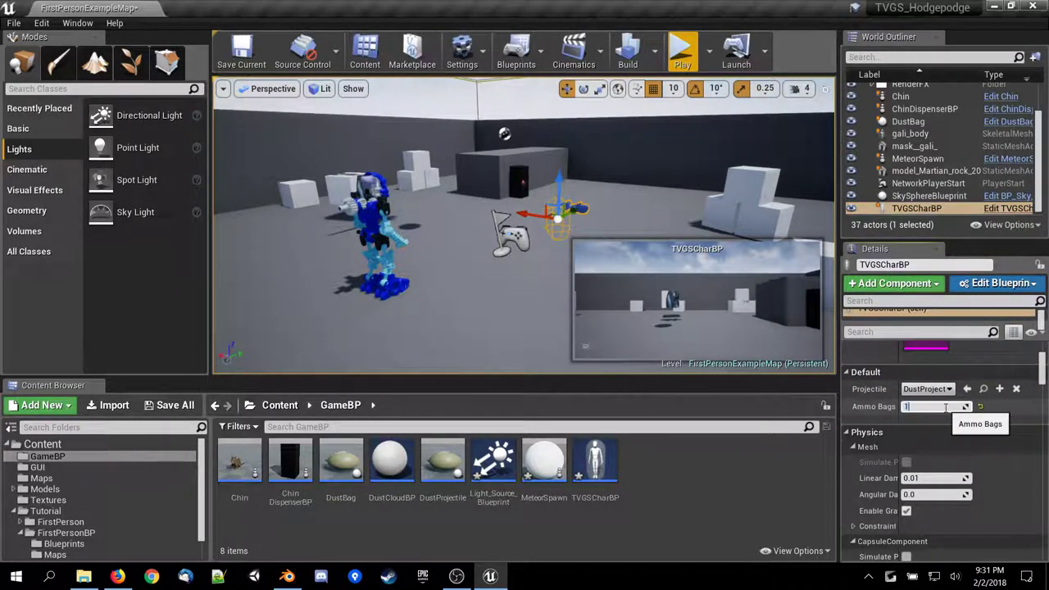
type("00")
key("Return")
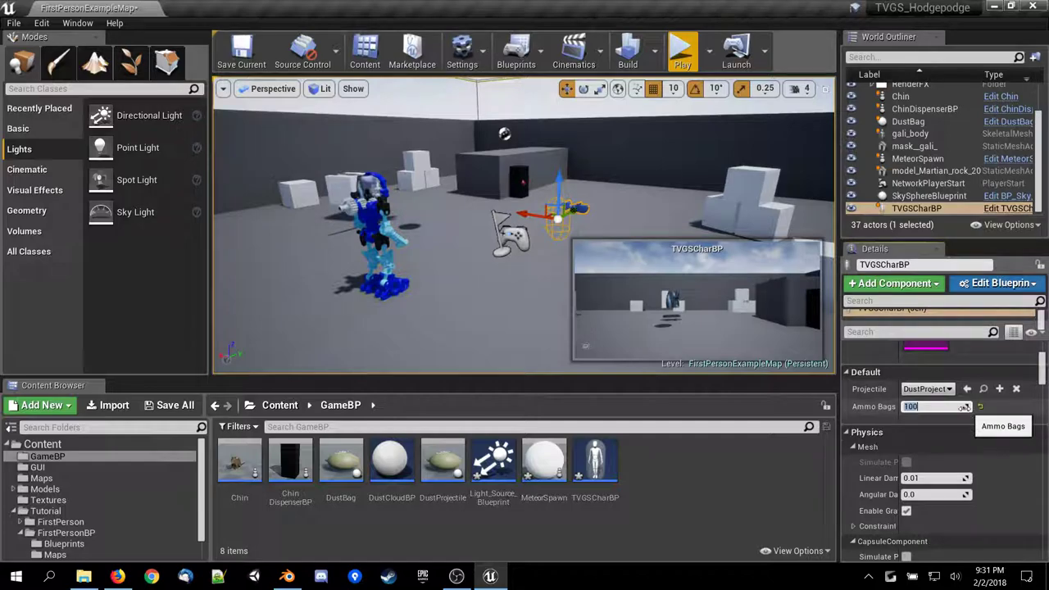
Open the TVGSCharBP blueprint asset and move the Ammo Bags getter slightly farther from the greater-than-0 comparison in the Event Graph.
double_click(596, 465)
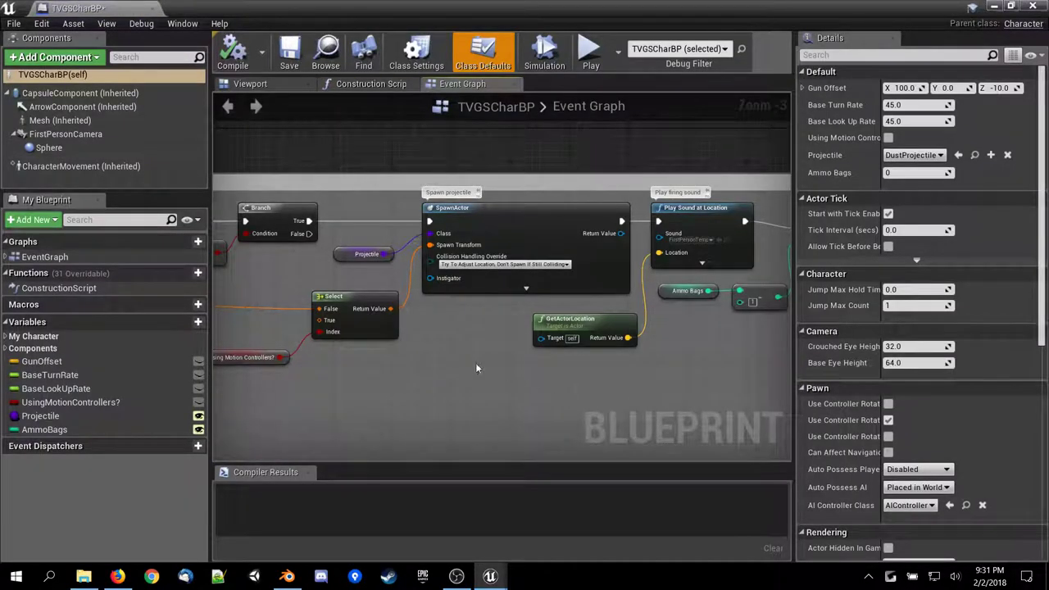
right_click_drag(438, 387, 680, 396)
scroll(486, 278, "up", 3)
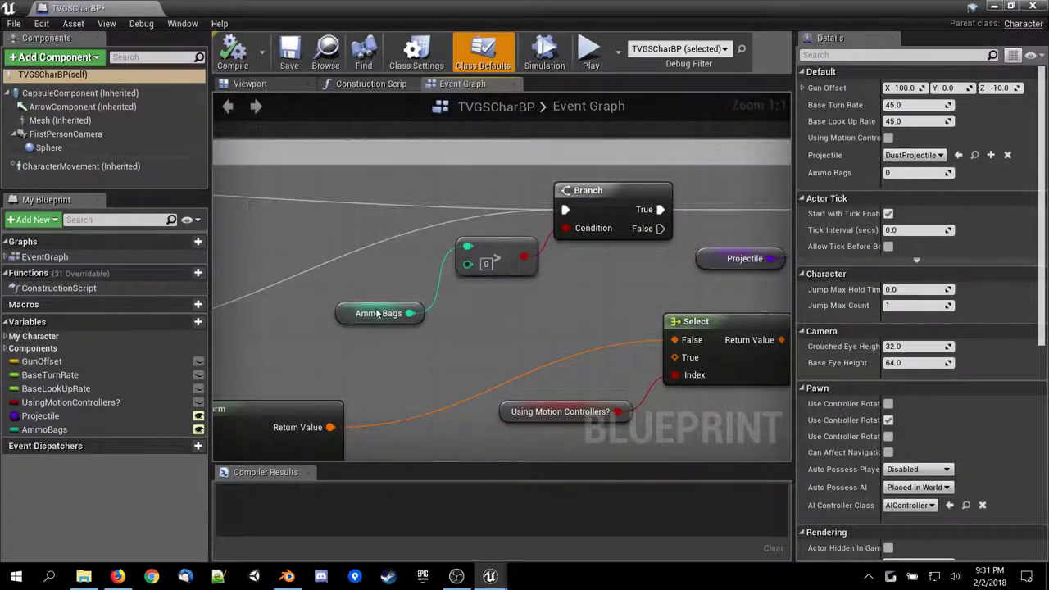
left_click_drag(377, 313, 338, 333)
Reopen the blueprint from the level's TVGSCharBP actor and add a breakpoint to the Branch node that precedes SpawnActor.
left_click(1035, 7)
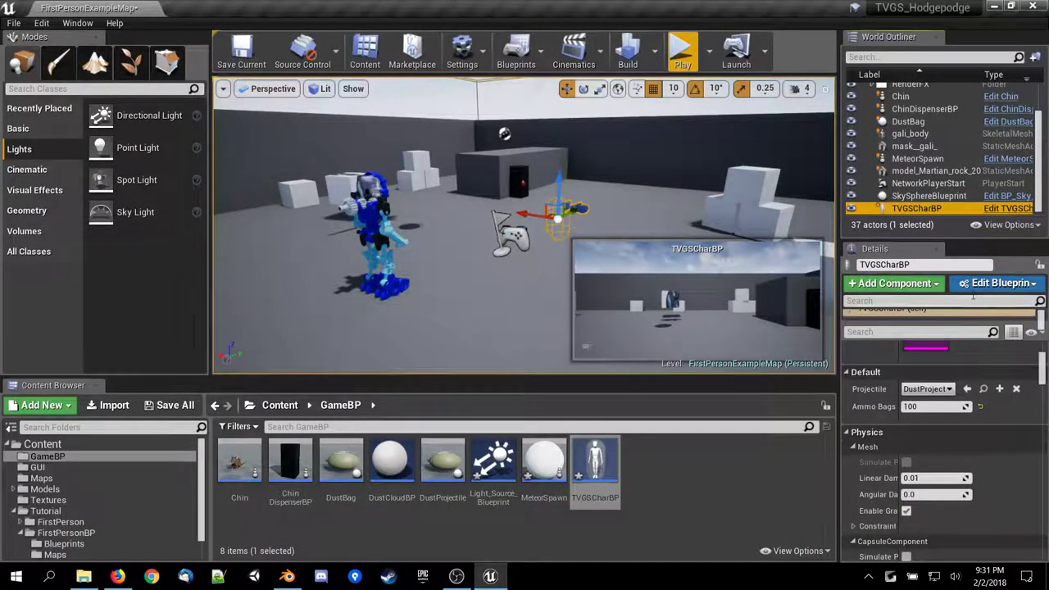
left_click(976, 285)
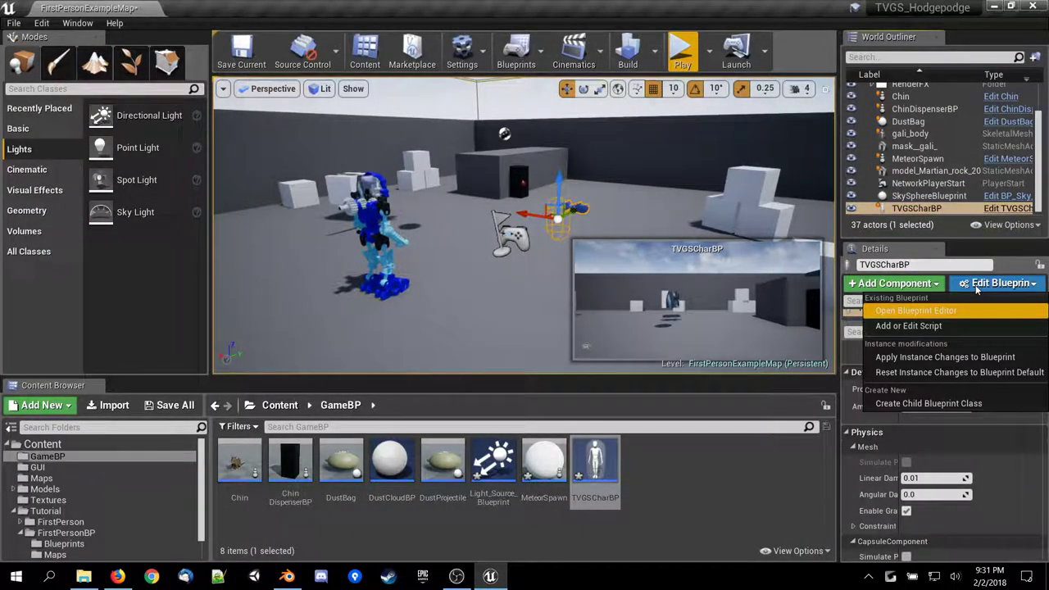
left_click(926, 310)
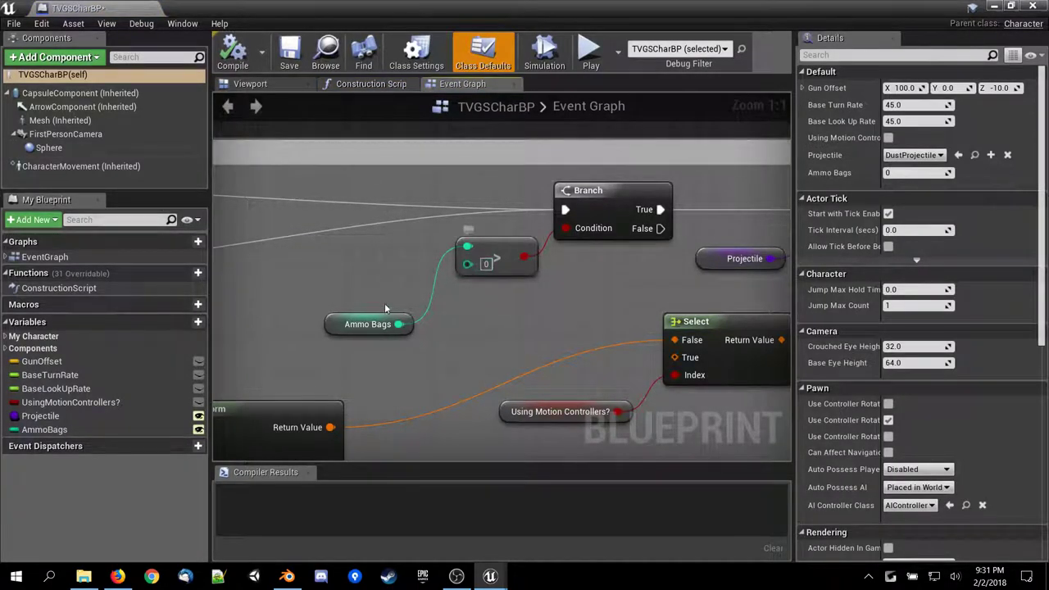
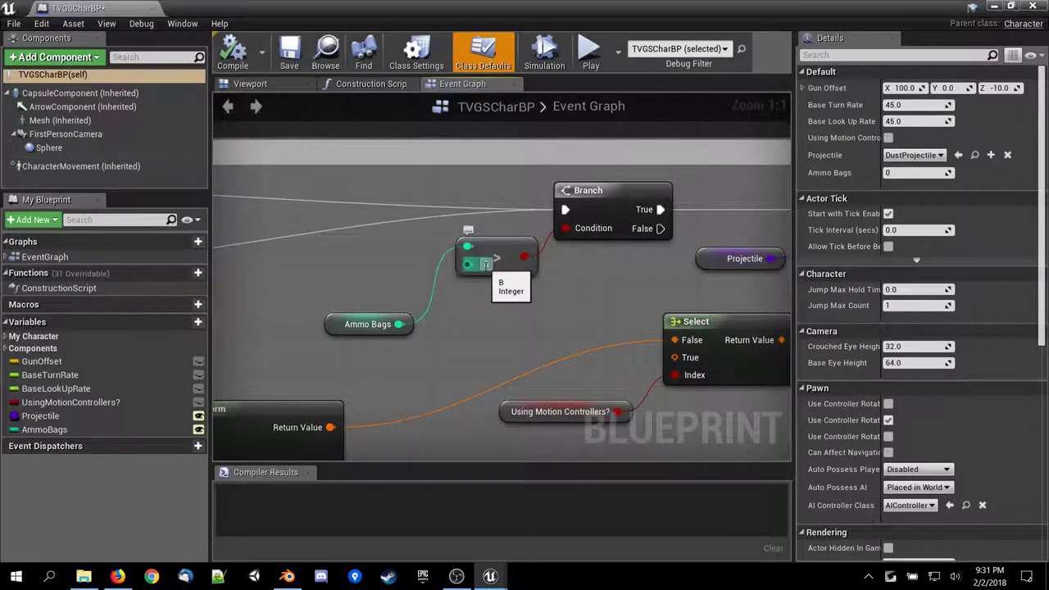
right_click_drag(656, 274, 300, 373)
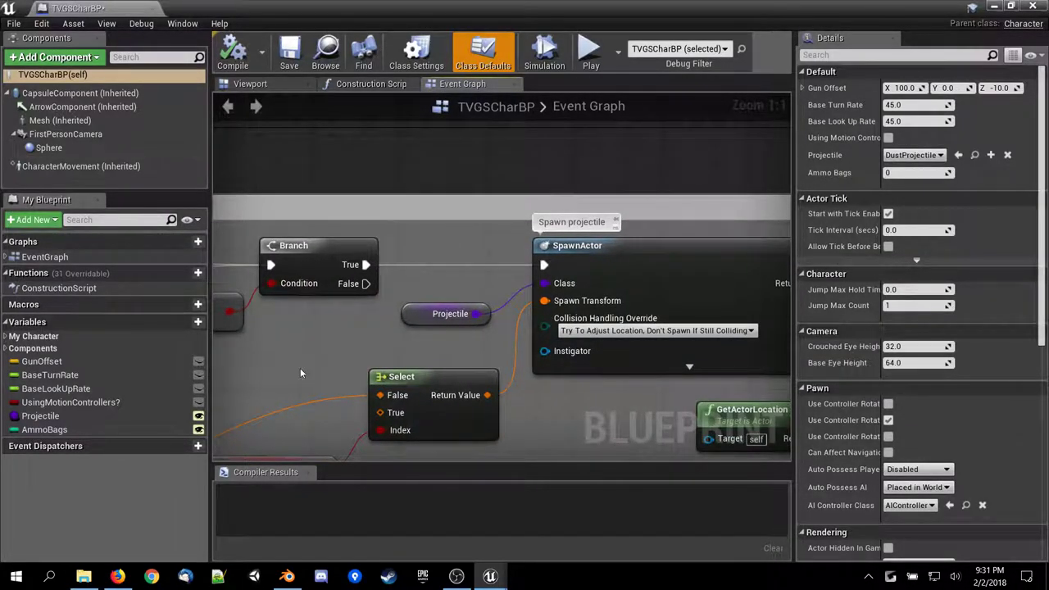
right_click_drag(517, 406, 474, 413)
right_click_drag(441, 291, 593, 283)
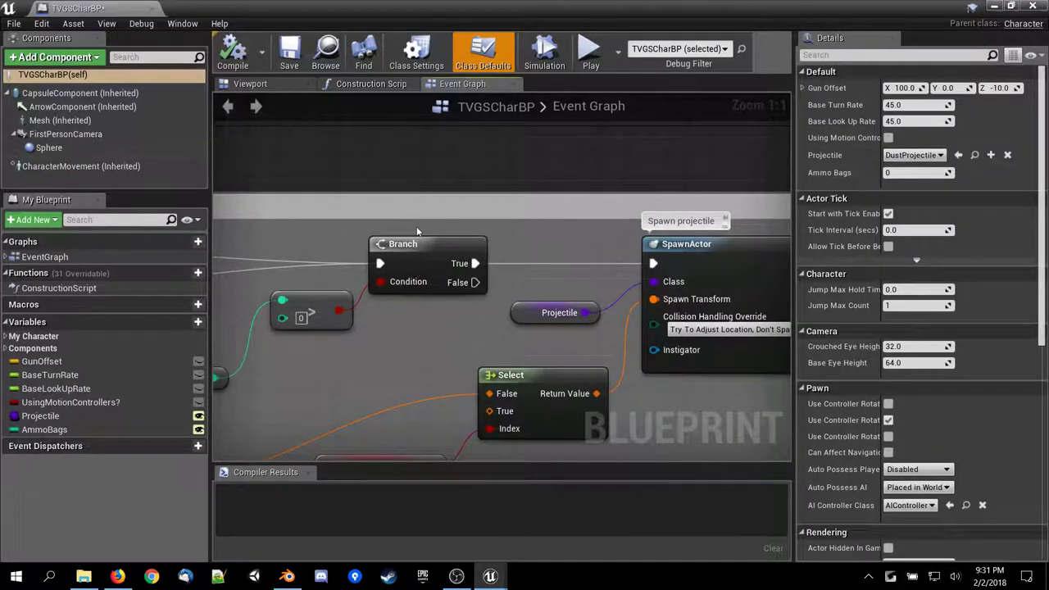
right_click(386, 244)
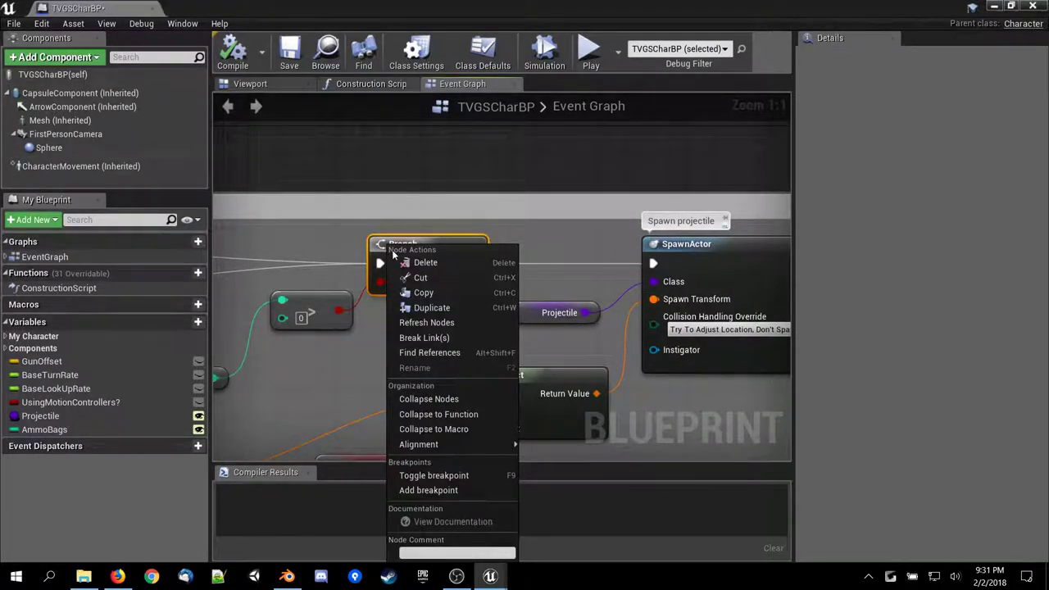
left_click(465, 479)
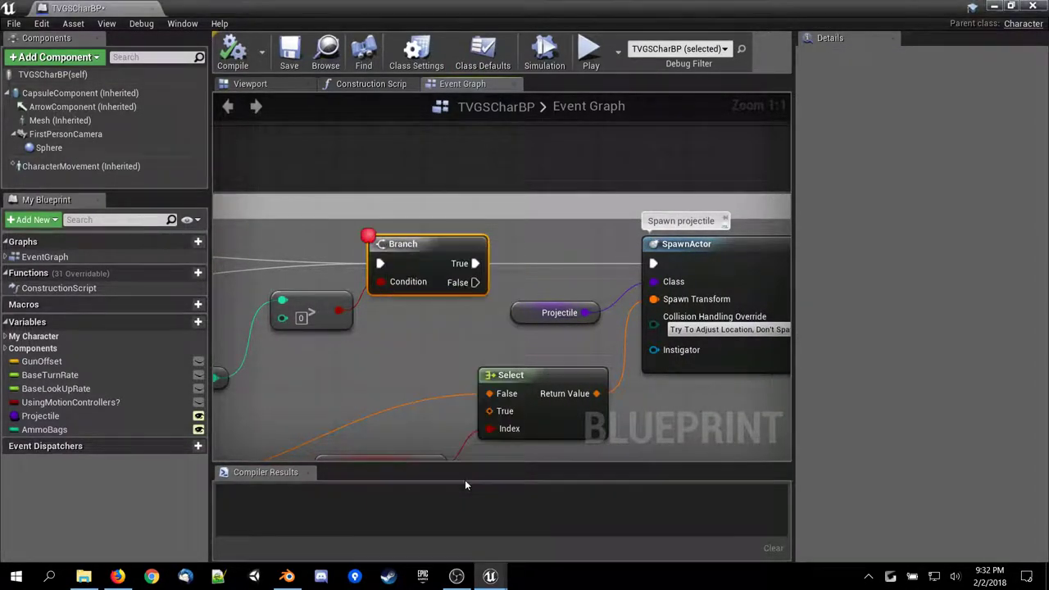
Trace the Spawn projectile execution flow from InputAction Fire and InputTouch through the ammo Branch and SpawnActor to Set Ammo Bags.
right_click_drag(382, 352, 618, 350)
scroll(596, 352, "down", 5)
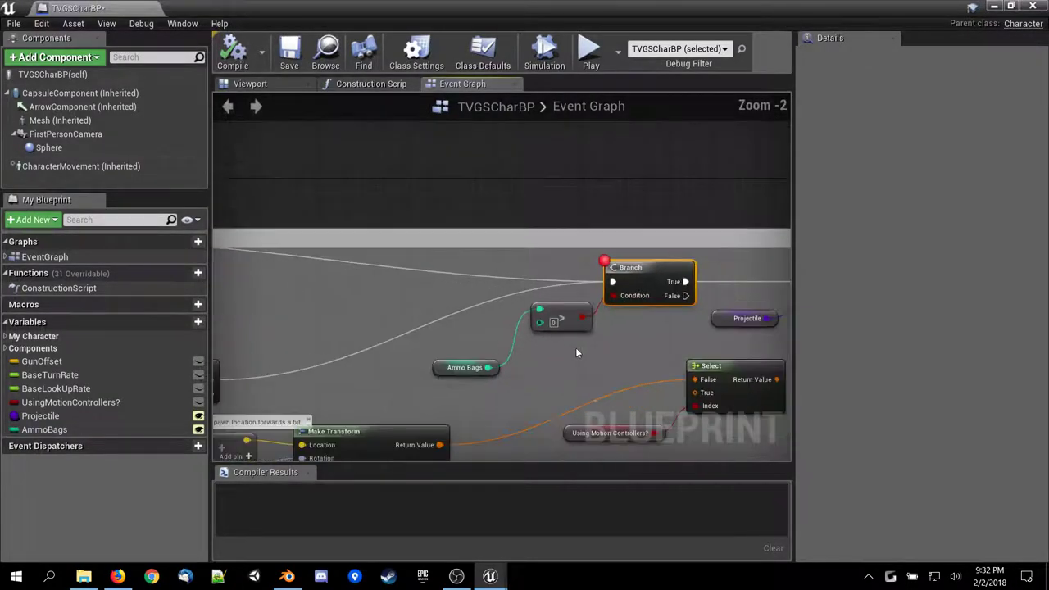
right_click_drag(490, 321, 502, 270)
scroll(504, 272, "down", 3)
scroll(508, 275, "up", 4)
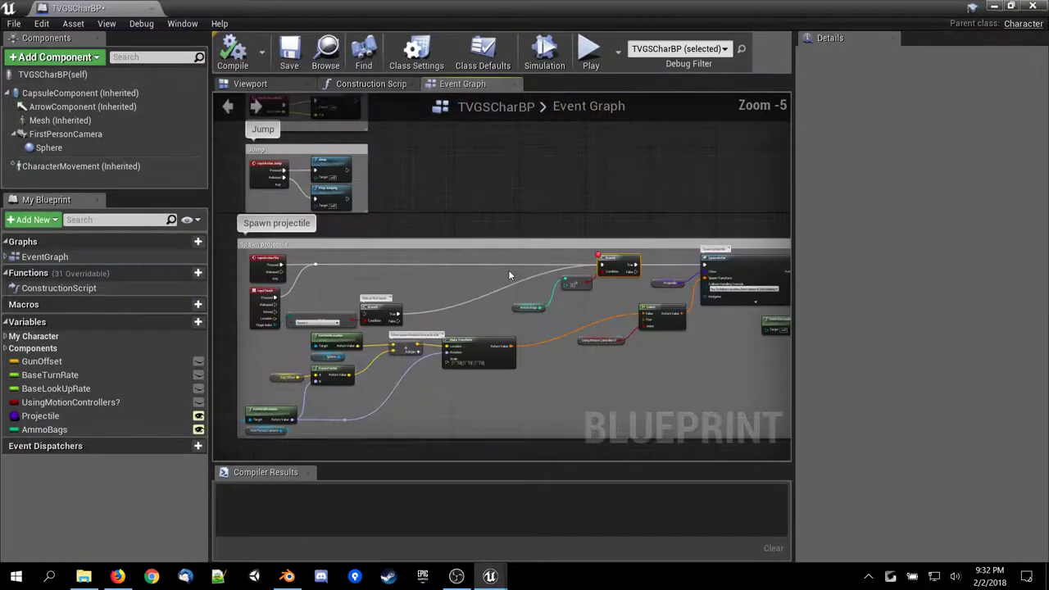
right_click_drag(410, 287, 598, 276)
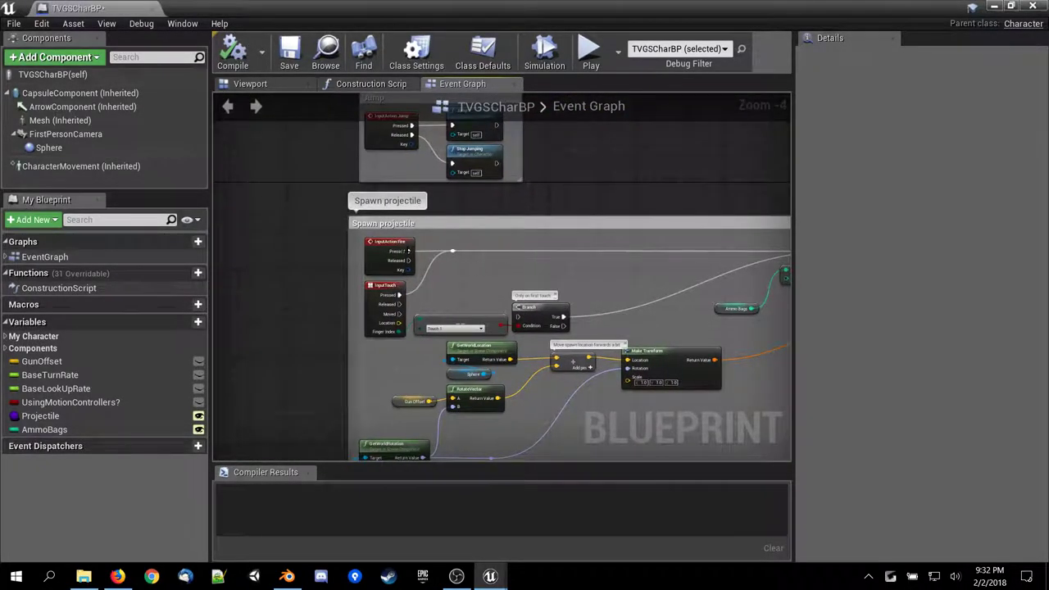
scroll(416, 259, "up", 4)
right_click_drag(482, 321, 531, 287)
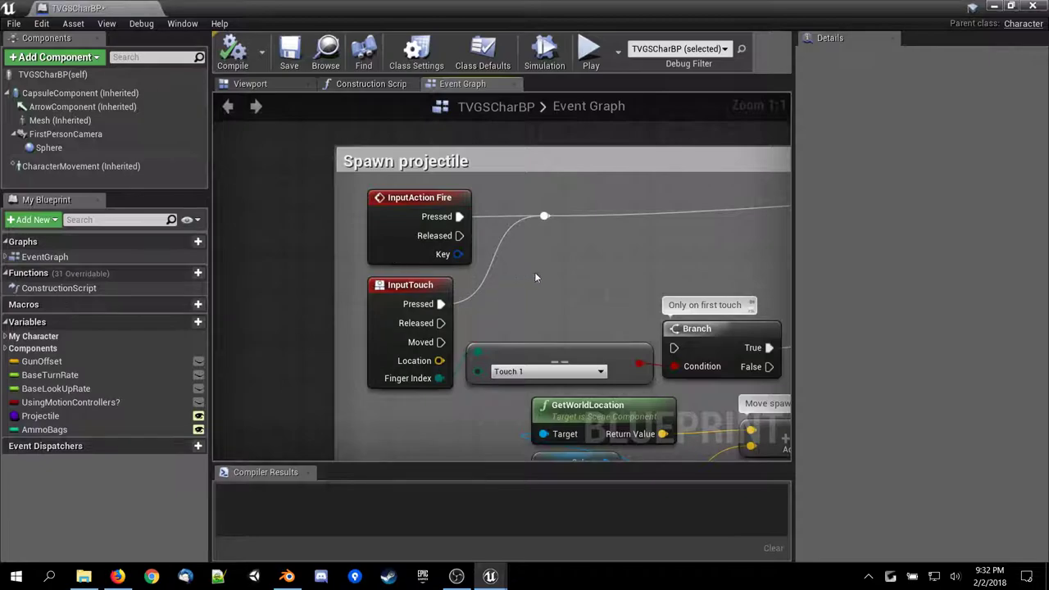
right_click_drag(618, 275, 299, 261)
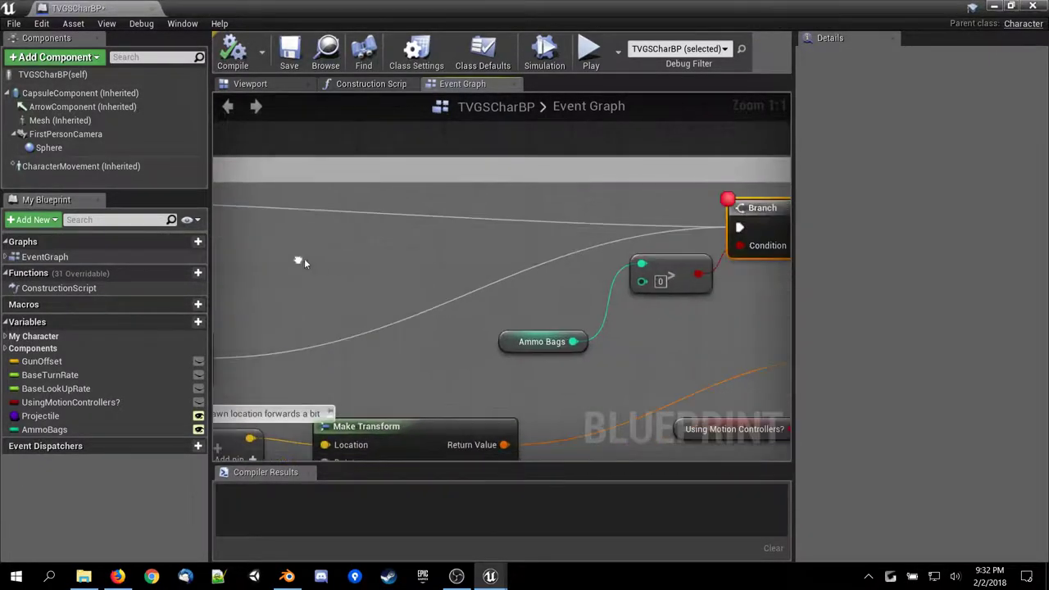
right_click_drag(418, 264, 753, 246)
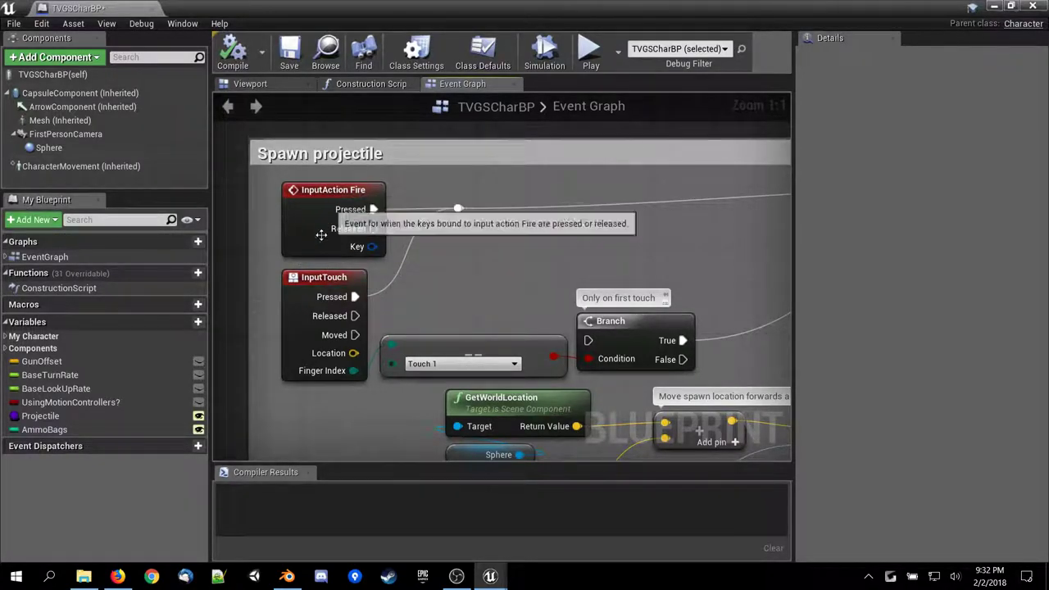
scroll(324, 235, "down", 4)
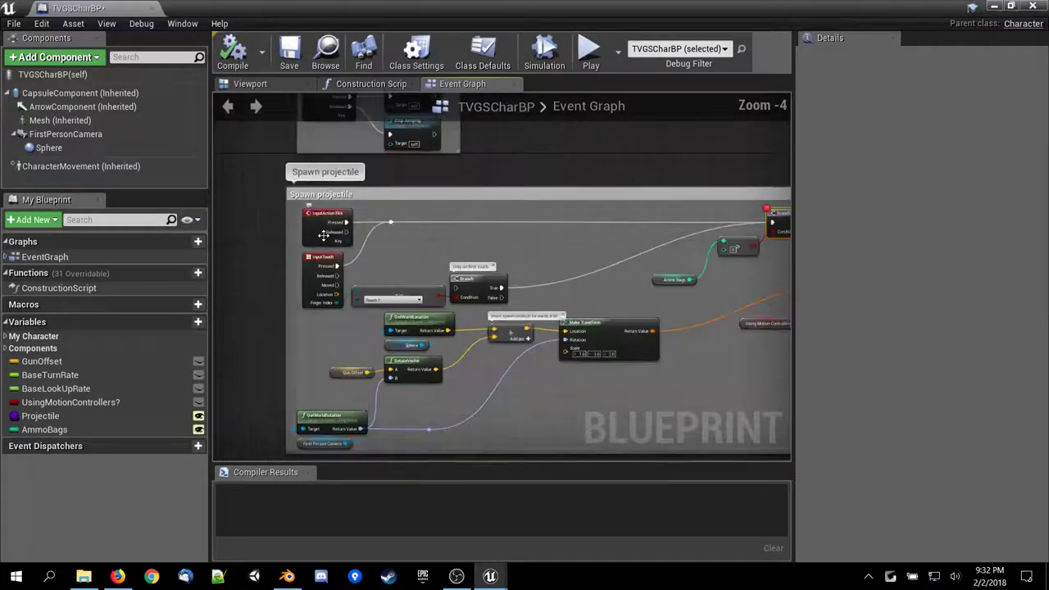
right_click_drag(638, 214, 413, 208)
right_click_drag(515, 208, 544, 215)
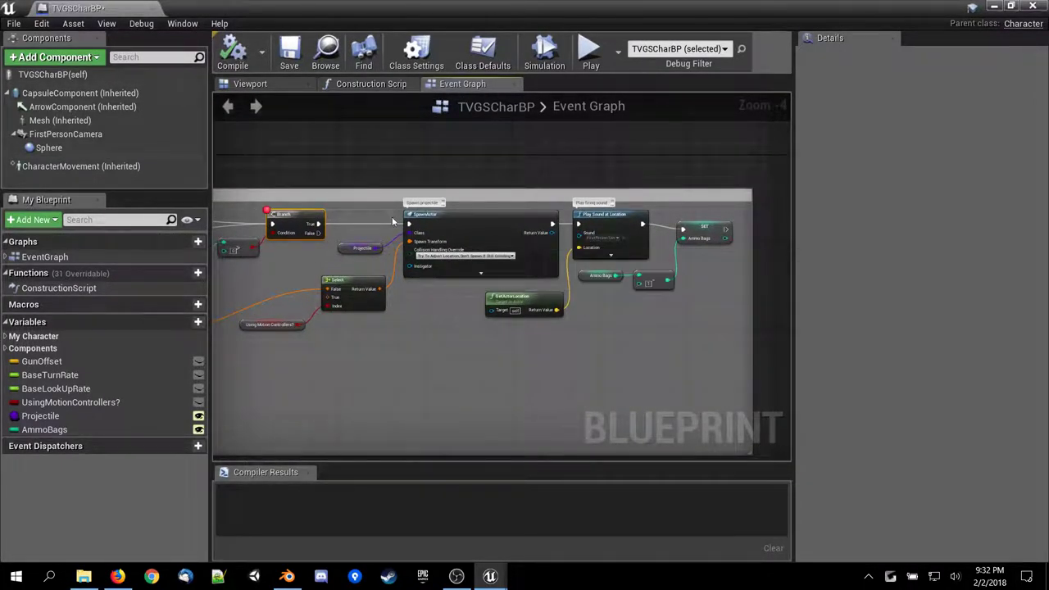
Examine the InputAction Fire and InputTouch events that start the Spawn projectile section and their connections.
right_click_drag(372, 213, 593, 198)
scroll(508, 215, "down", 2)
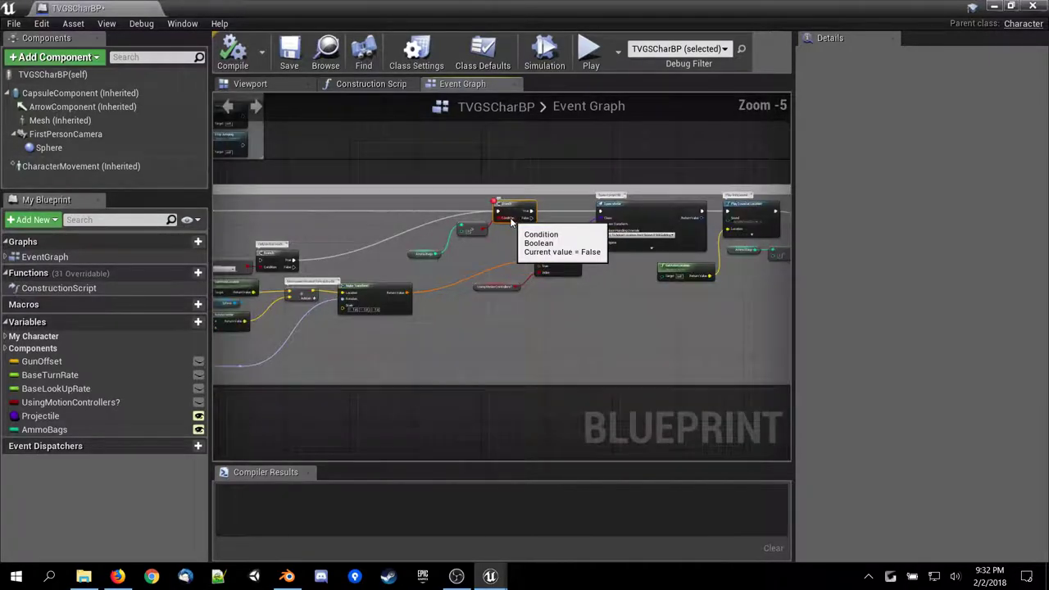
scroll(500, 278, "up", 1)
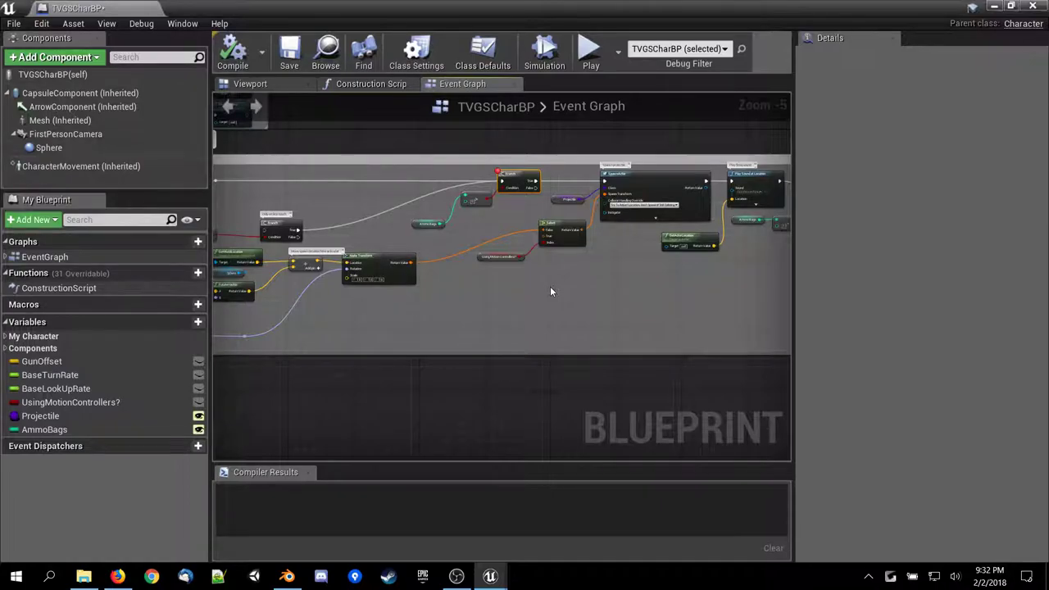
right_click_drag(321, 362, 511, 423)
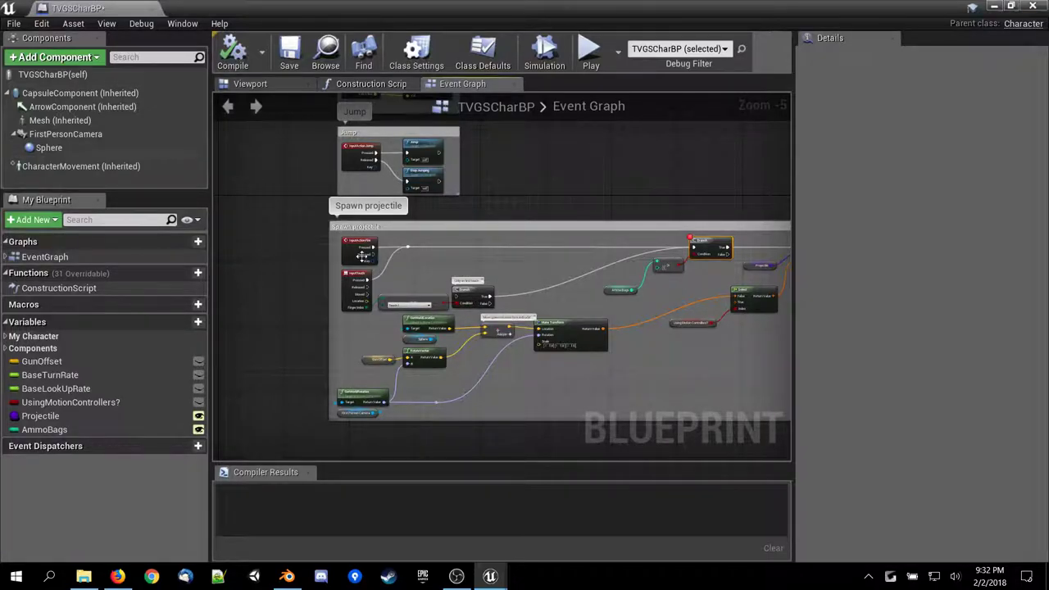
scroll(367, 262, "up", 5)
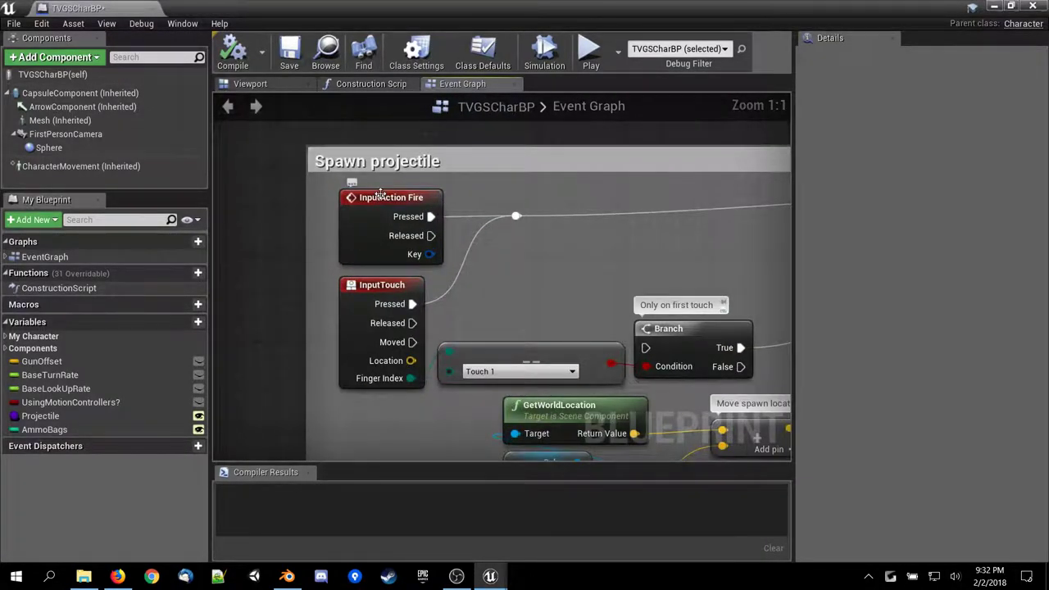
left_click(372, 220)
left_click(359, 296)
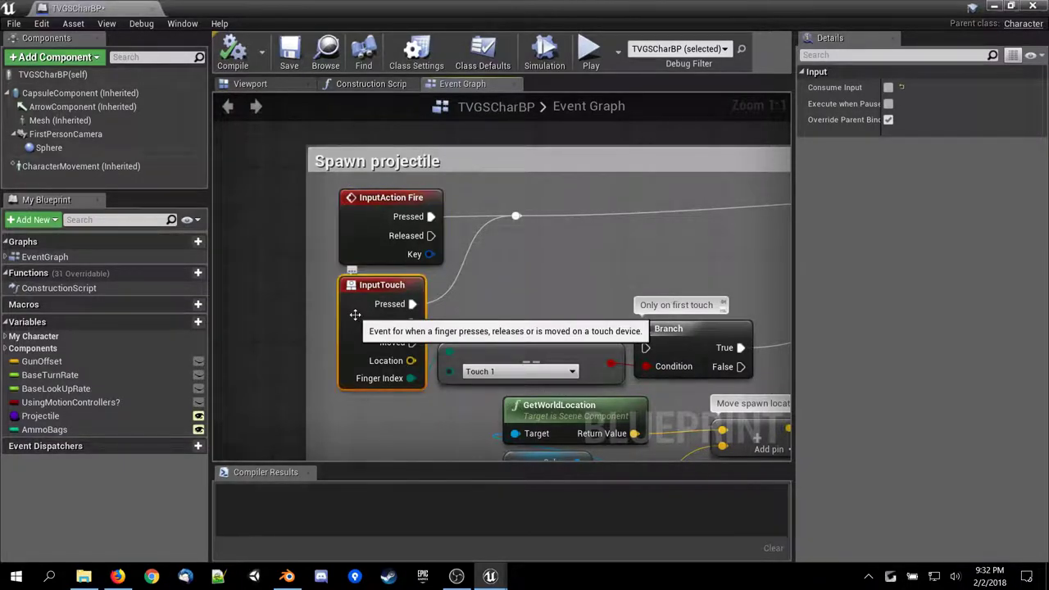
scroll(492, 268, "down", 6)
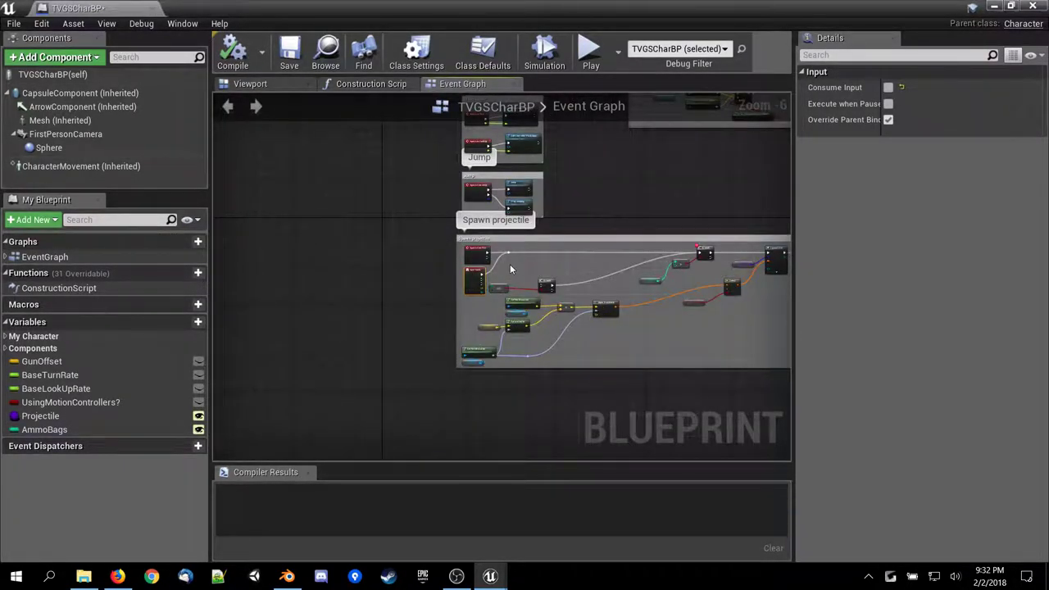
scroll(510, 268, "up", 4)
right_click_drag(515, 316, 431, 256)
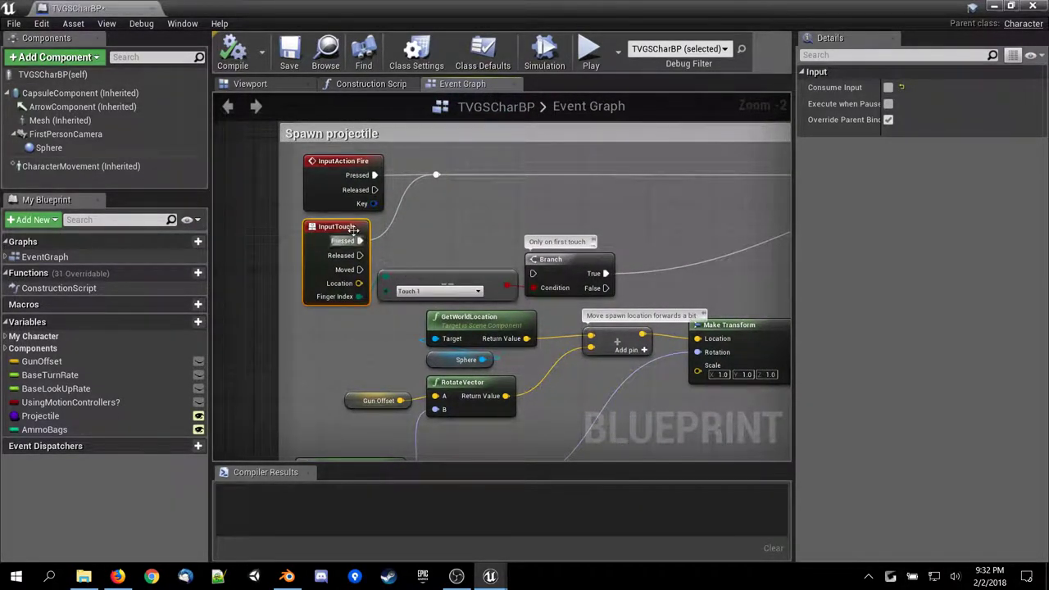
scroll(312, 238, "up", 1)
left_click(329, 168)
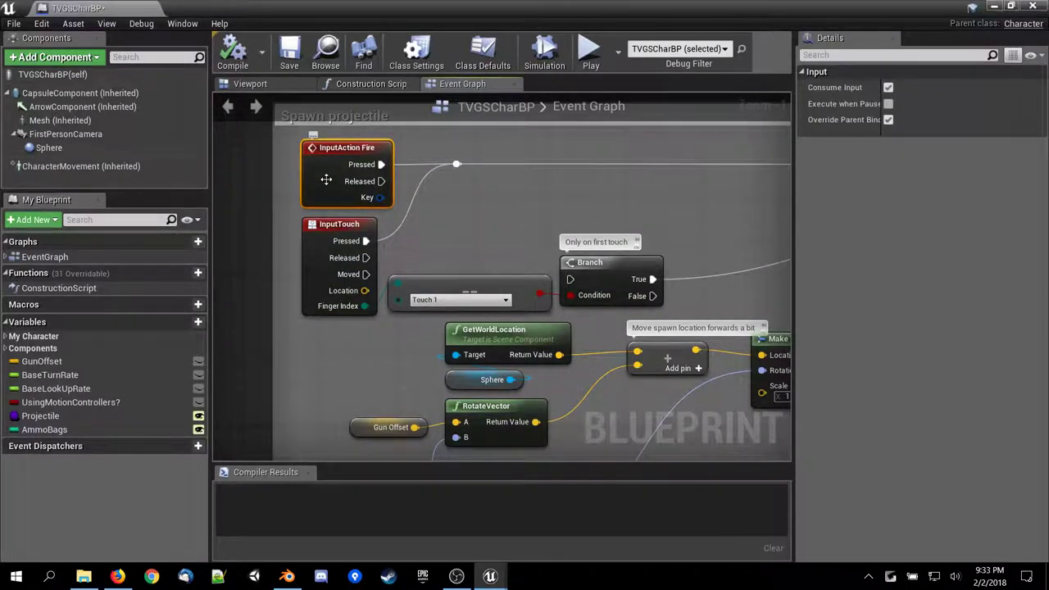
left_click(344, 245)
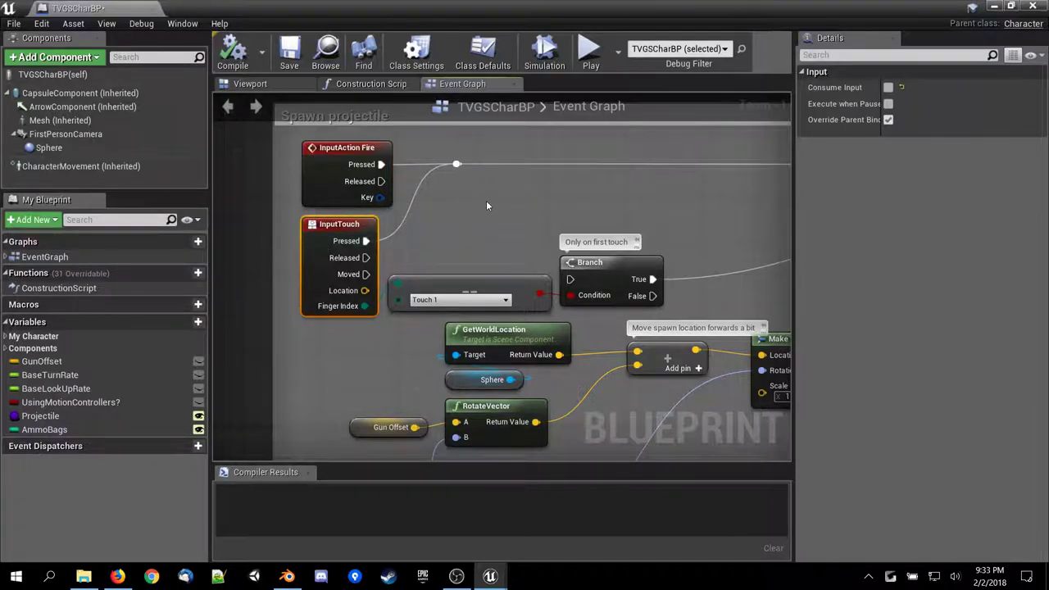
Follow the execution wire from the input events through the Ammo Bags Branch to SpawnActor.
right_click_drag(486, 205, 382, 208)
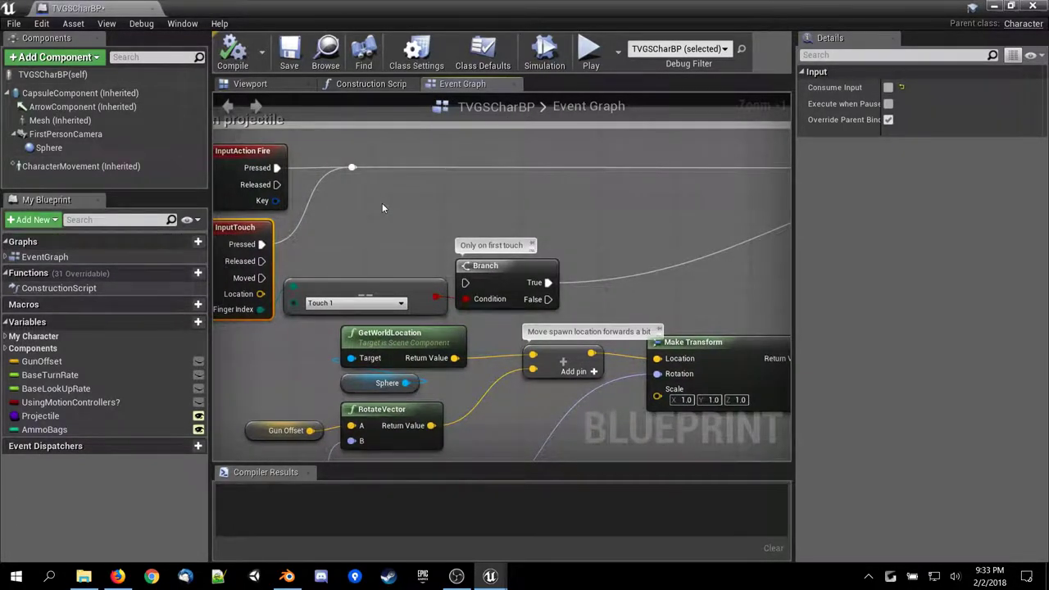
scroll(381, 203, "down", 1)
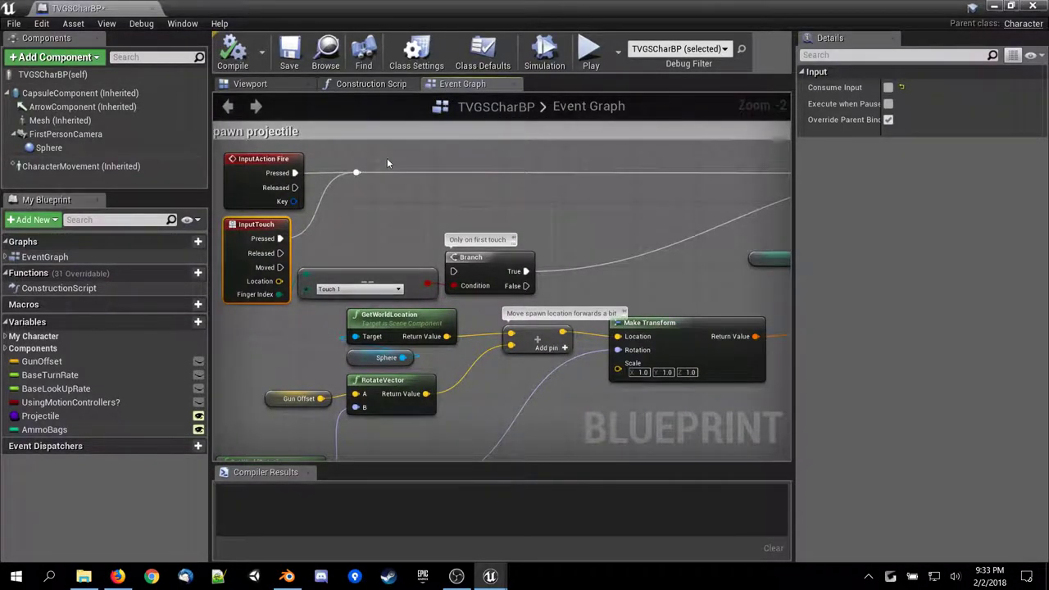
scroll(438, 168, "down", 2)
right_click_drag(489, 185, 215, 244)
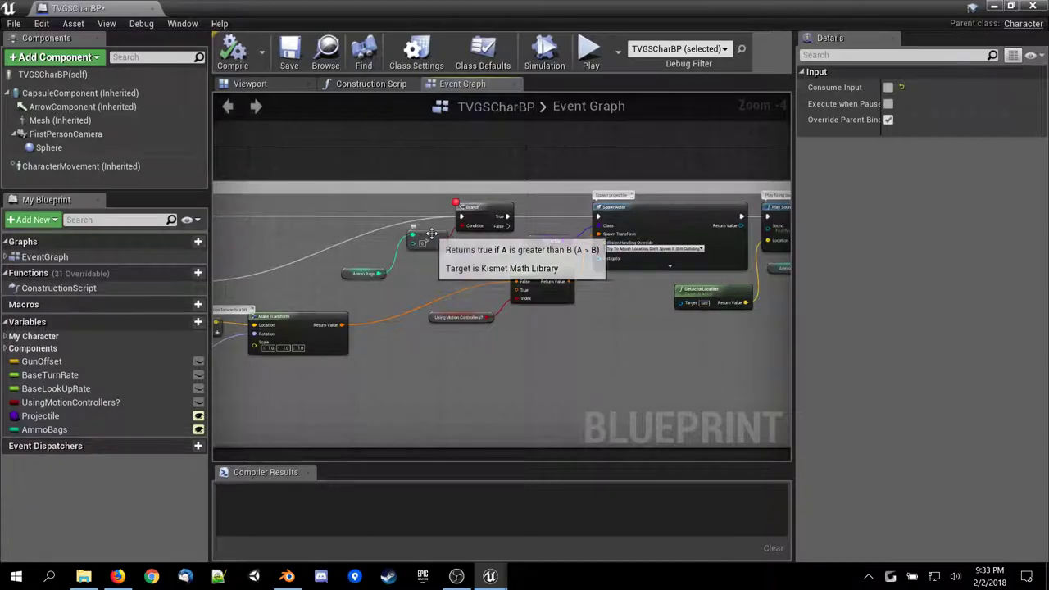
scroll(422, 237, "up", 1)
right_click_drag(358, 232, 565, 245)
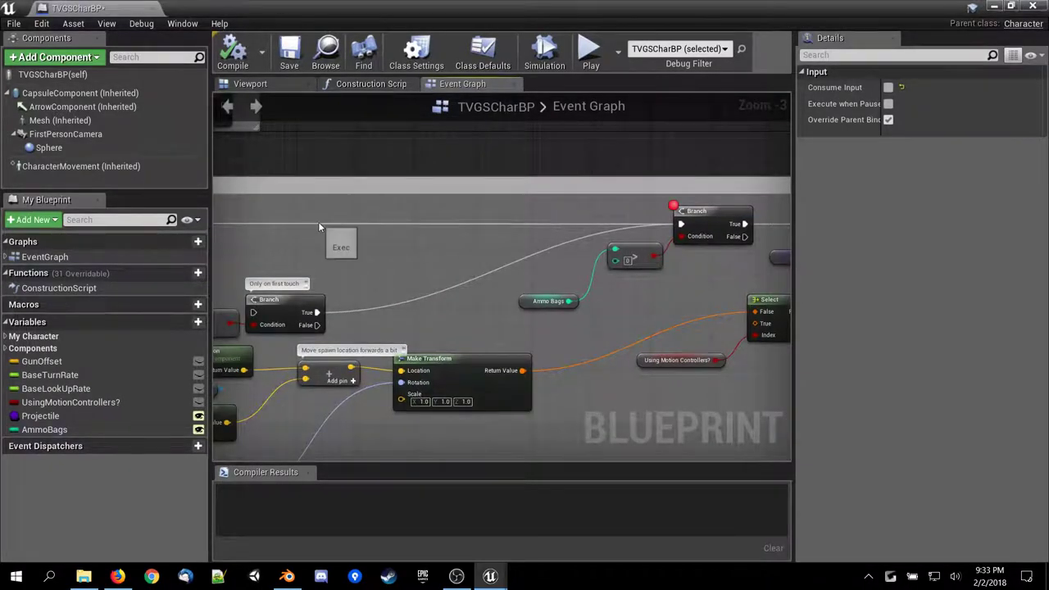
right_click_drag(610, 212, 247, 213)
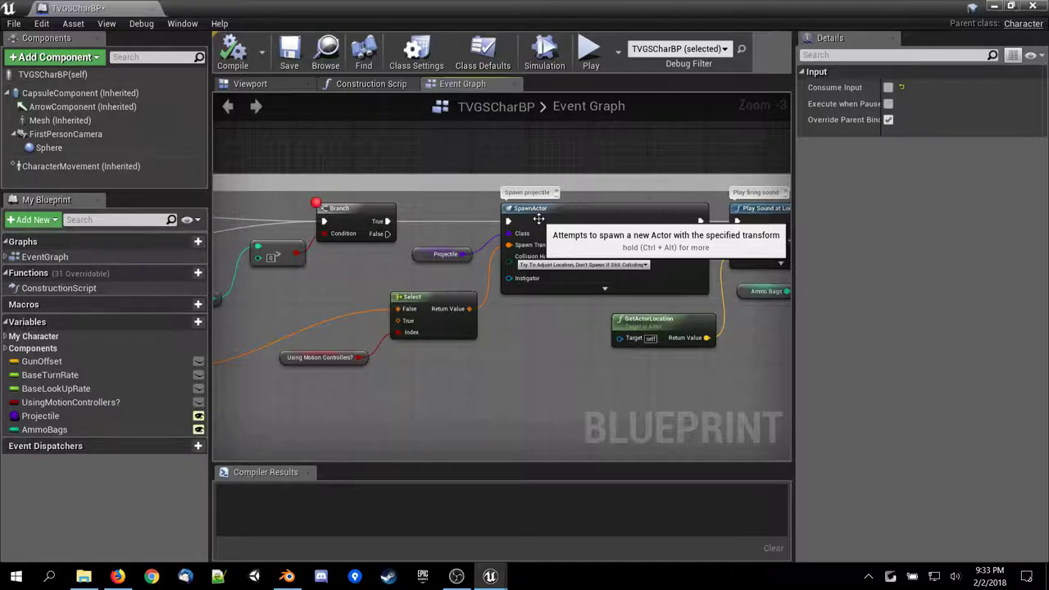
Inspect the Projectile variable feeding SpawnActor's Class and trace its Spawn Transform back through Select and Make Transform.
left_click(420, 253)
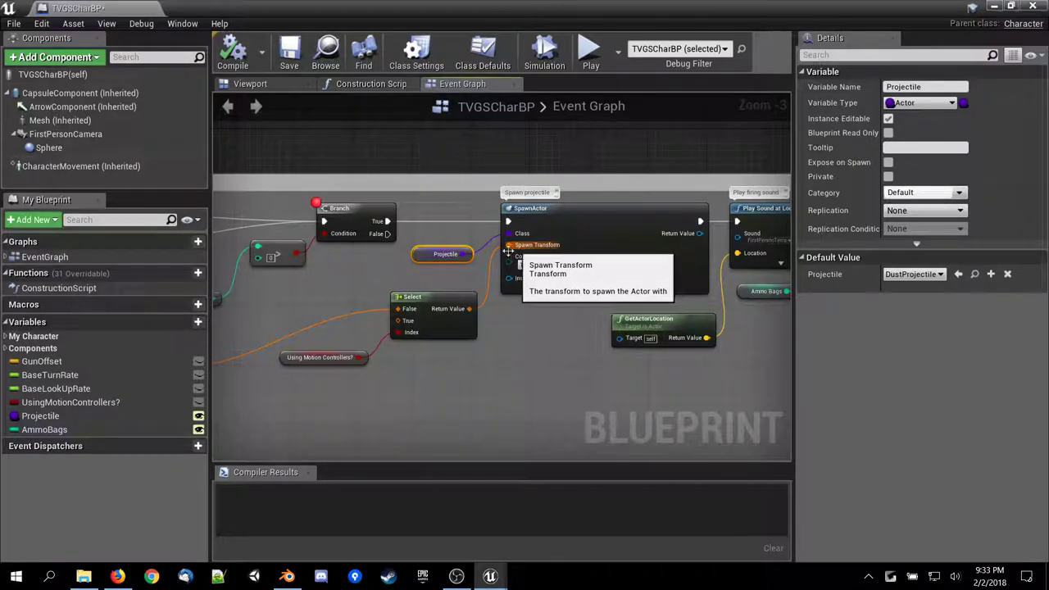
right_click_drag(388, 281, 462, 272)
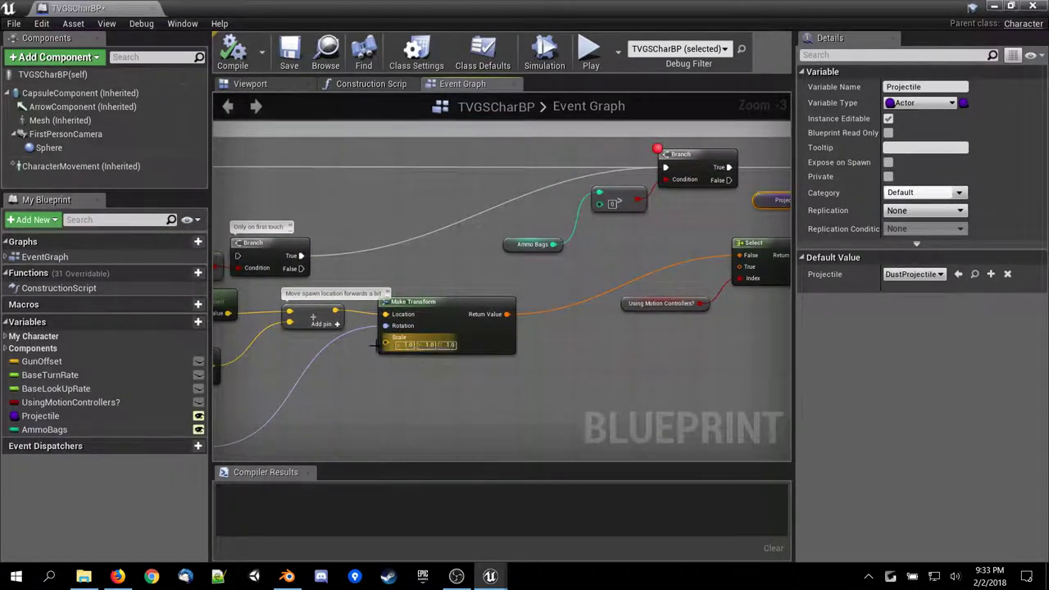
right_click_drag(355, 373, 609, 299)
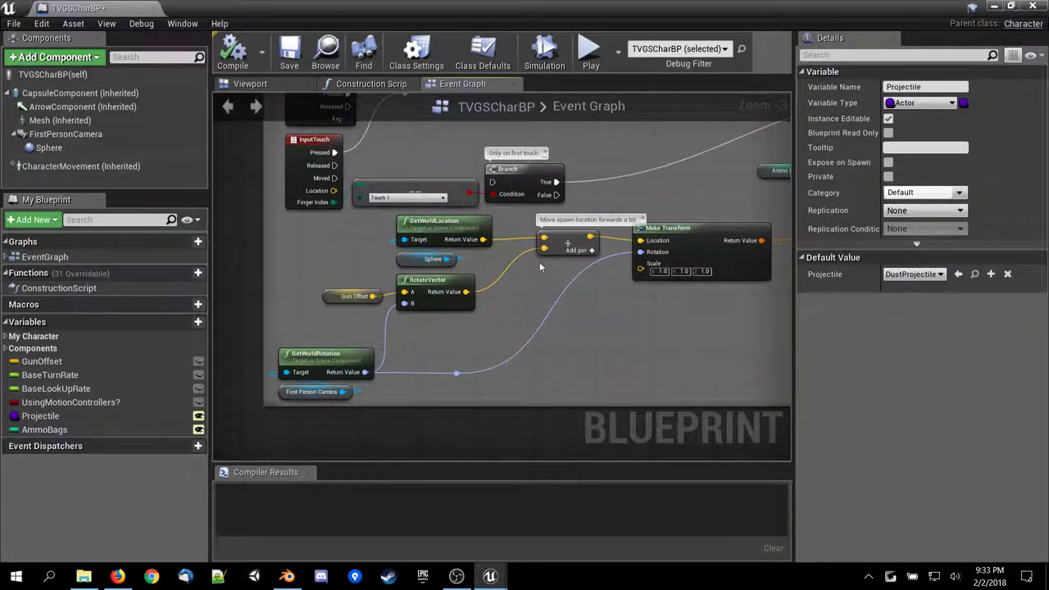
right_click_drag(659, 329, 298, 398)
right_click_drag(512, 378, 410, 403)
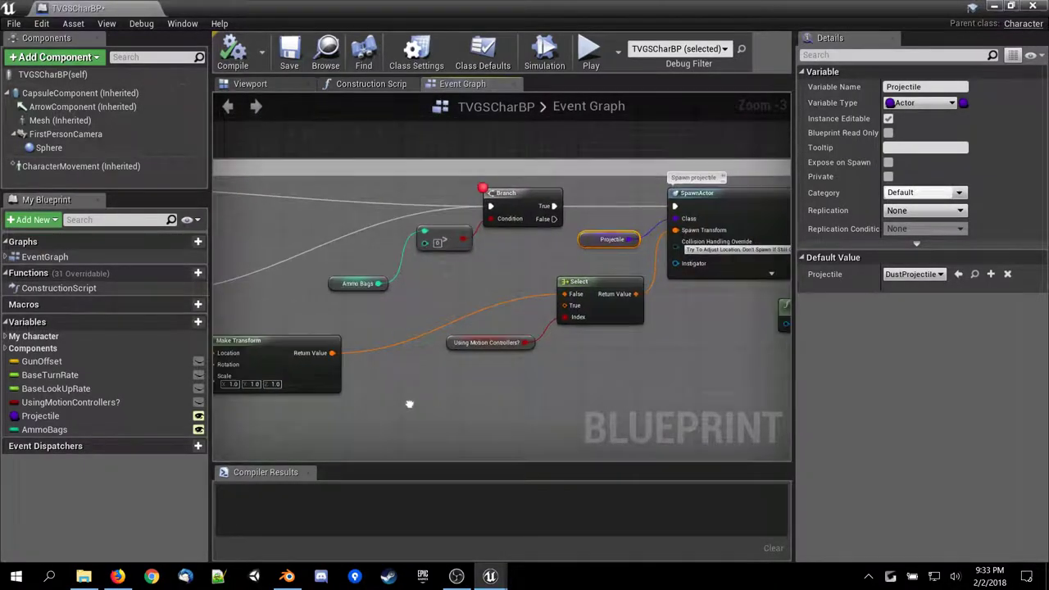
Move the Ammo Bags getter slightly closer to the greater-than-0 comparison that feeds the Branch condition.
scroll(318, 321, "up", 3)
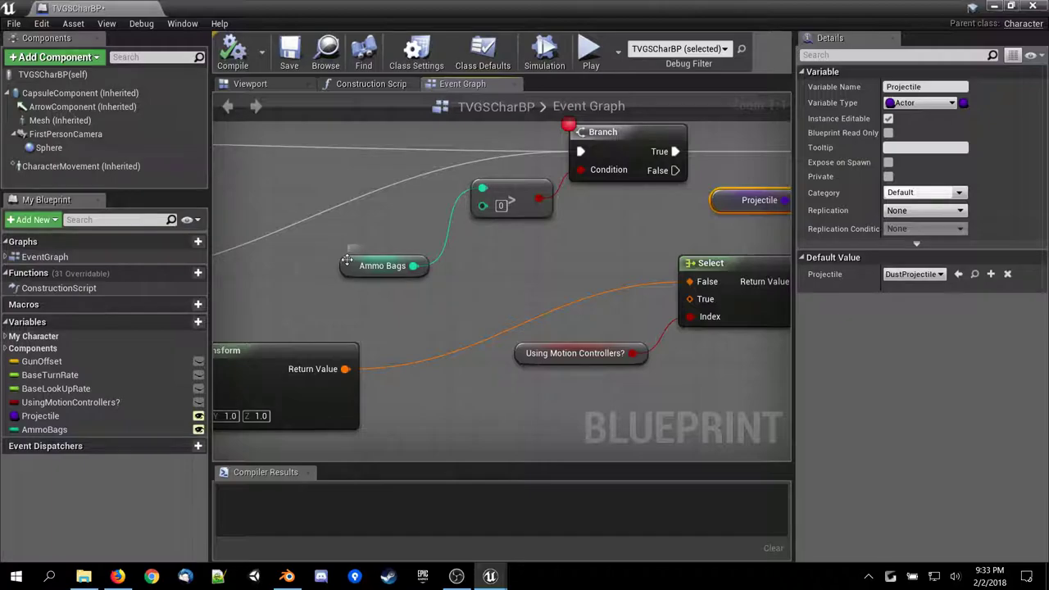
left_click(348, 262)
right_click_drag(347, 261, 236, 338)
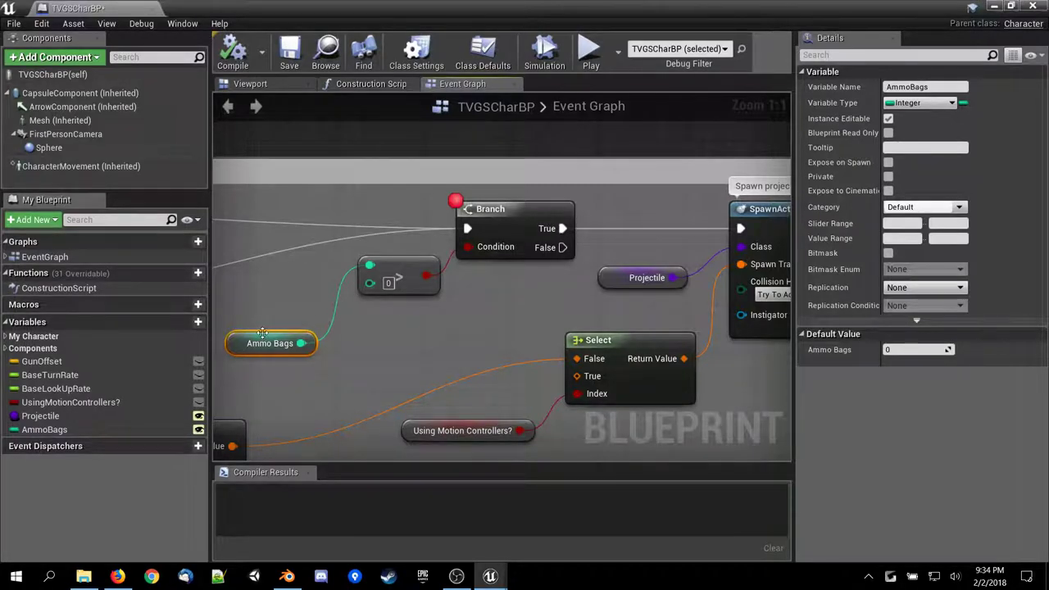
left_click_drag(262, 332, 277, 310)
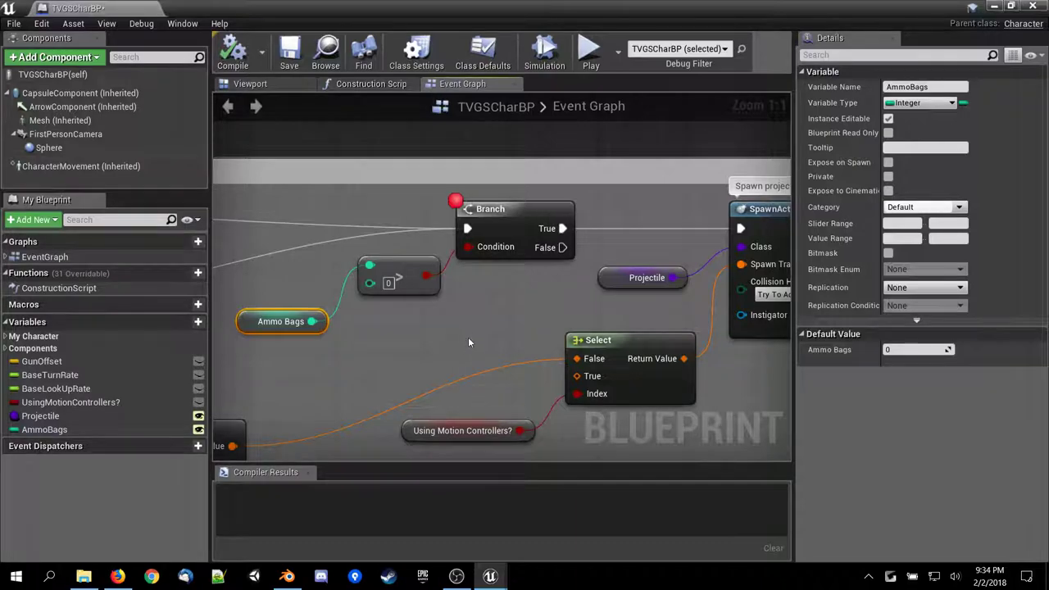
Move the Ammo Bags getter near Play Sound at Location below its subtract-1 node, and compile and save the blueprint.
right_click_drag(500, 317, 334, 334)
scroll(525, 353, "down", 1)
right_click_drag(592, 392, 758, 342)
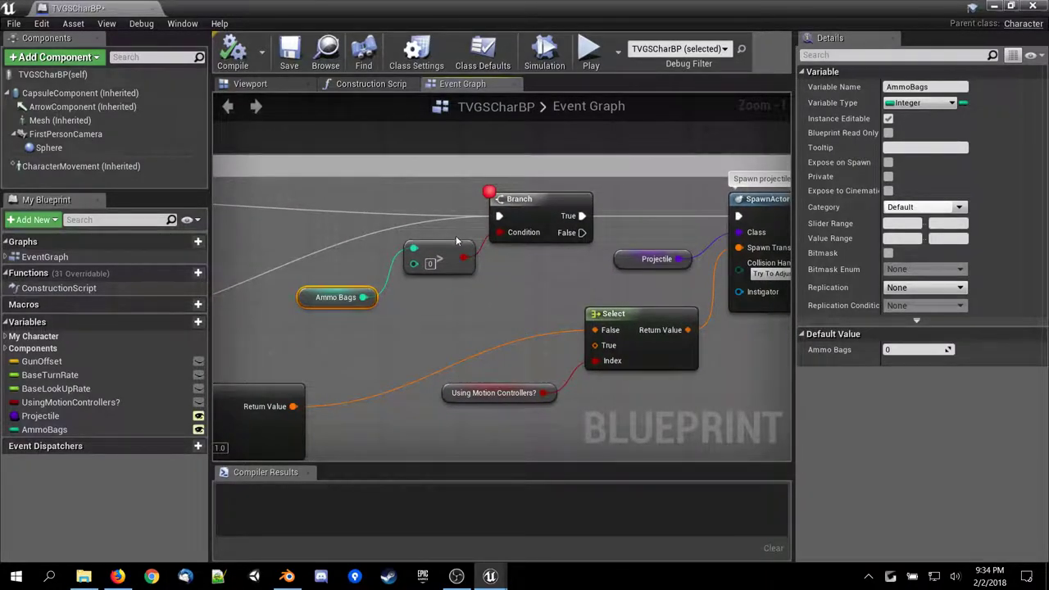
right_click_drag(345, 216, 223, 267)
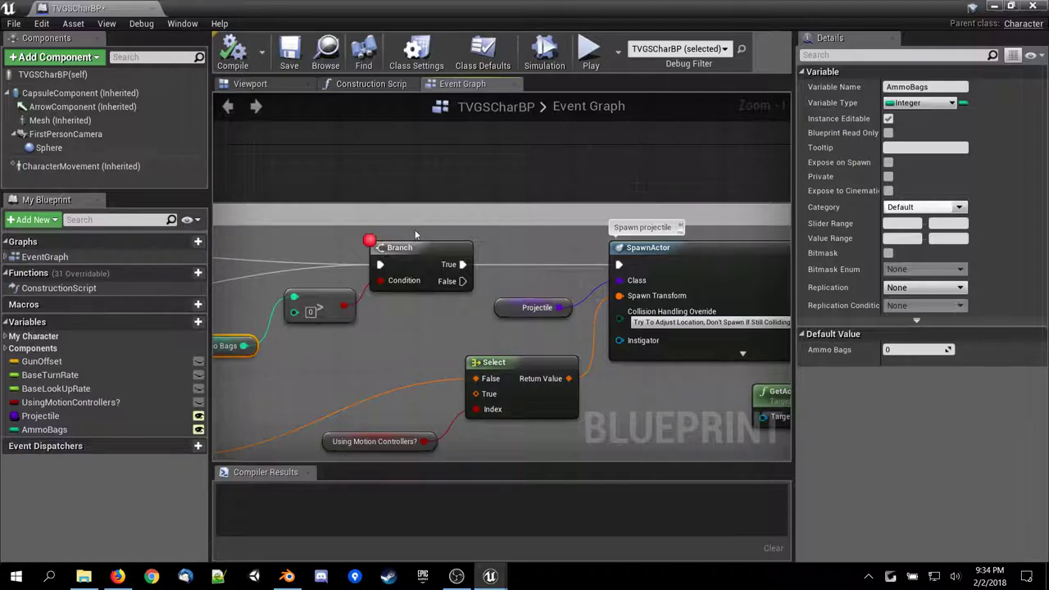
right_click_drag(368, 325, 417, 320)
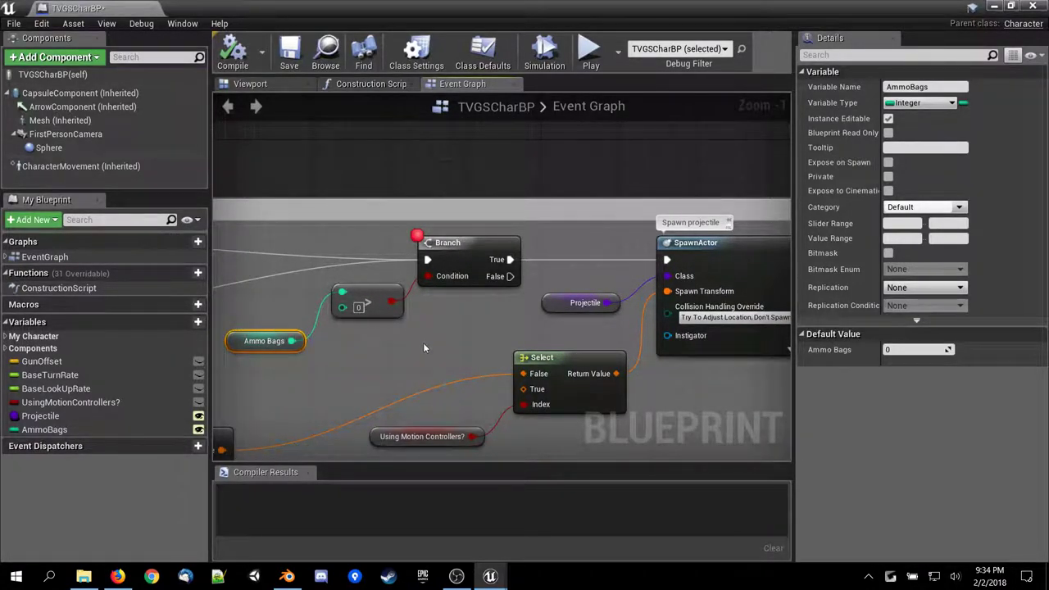
right_click_drag(551, 331, 182, 333)
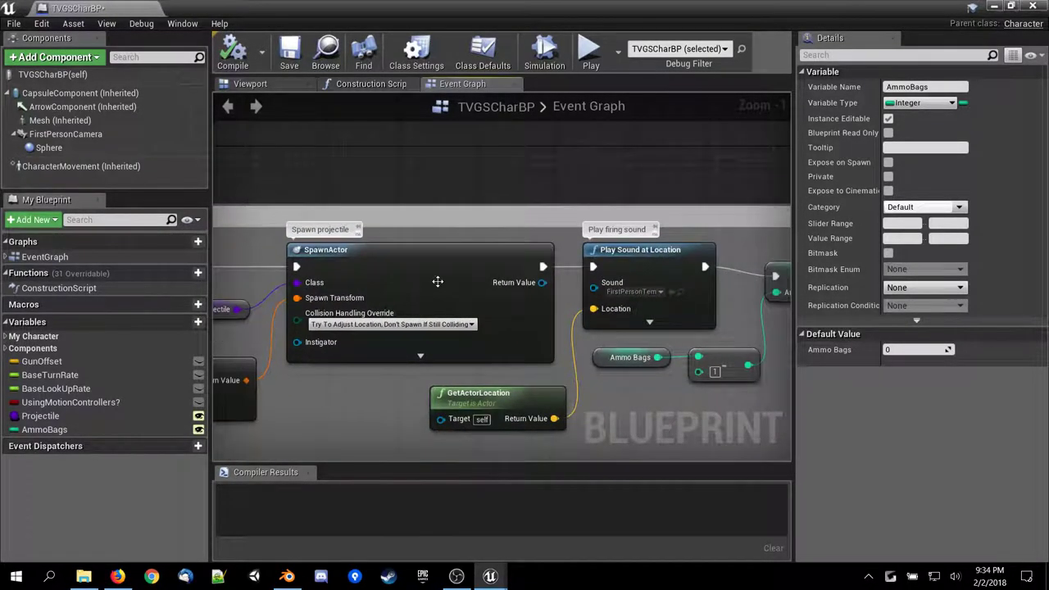
right_click_drag(602, 331, 310, 278)
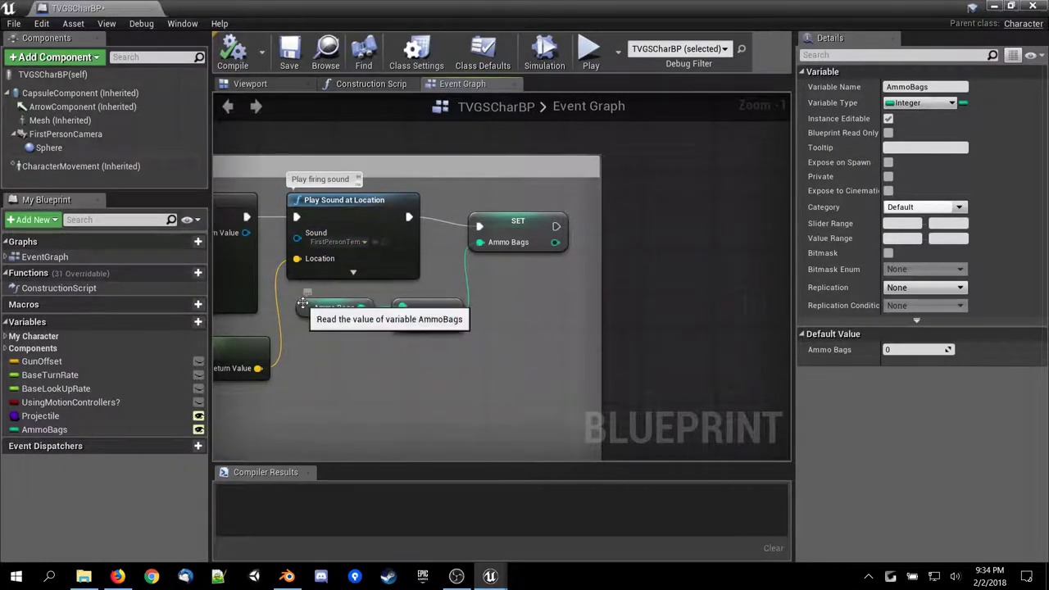
left_click_drag(307, 307, 307, 365)
right_click_drag(322, 301, 473, 304)
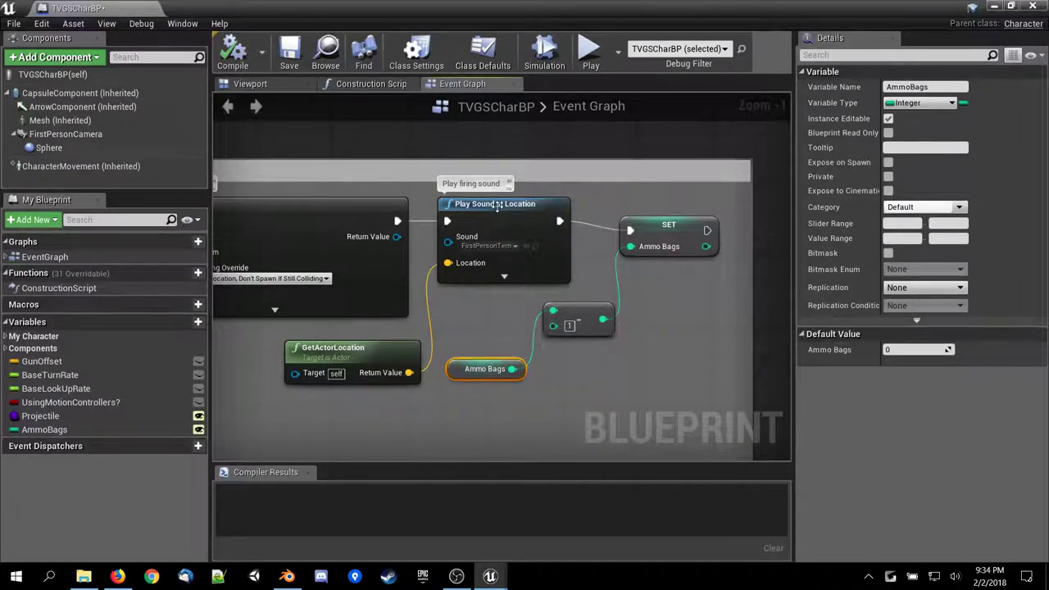
left_click(232, 51)
left_click(292, 52)
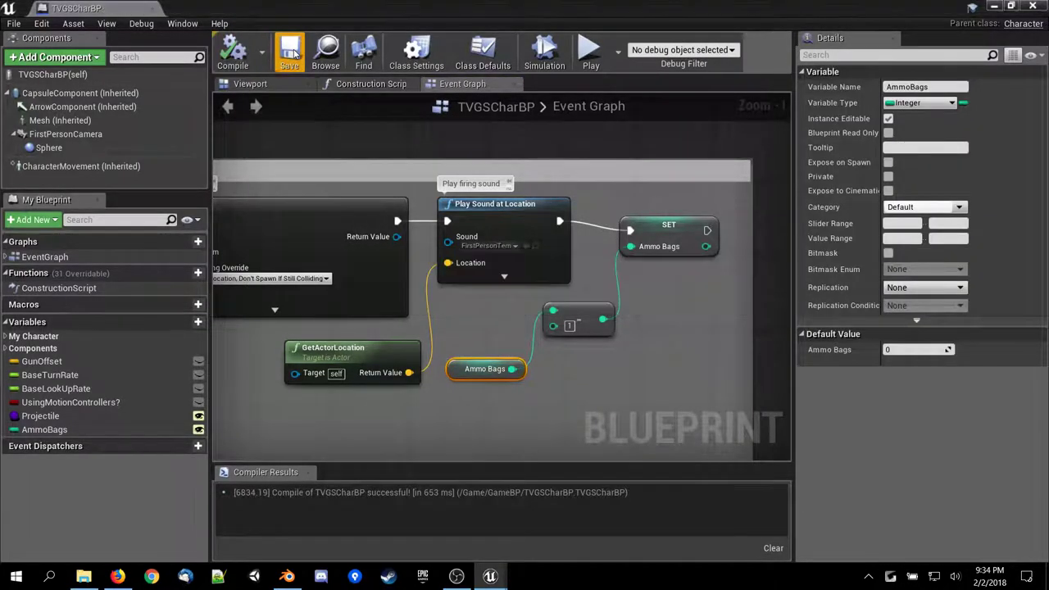
Set the default value of the AmmoBags variable to 10 and save the blueprint.
left_click(98, 430)
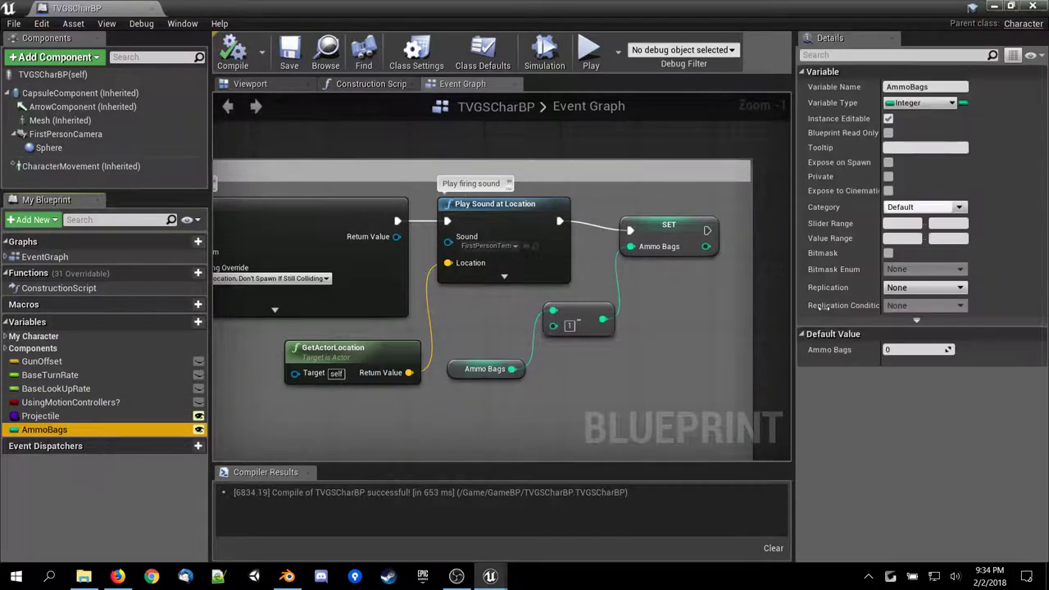
left_click(909, 351)
key("ctrl+s")
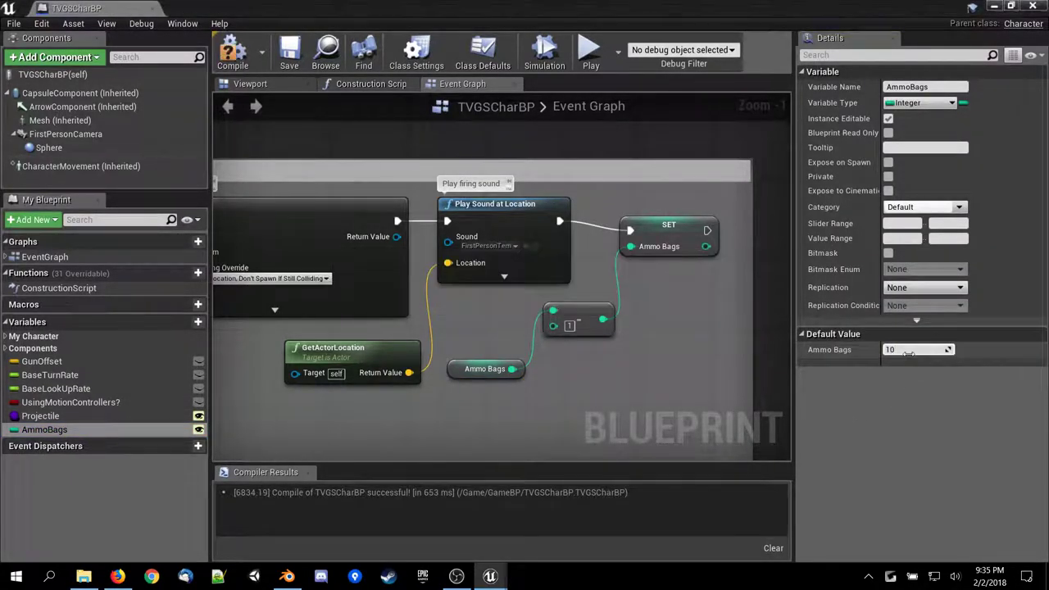
Play the level from the main editor, fire to reach the Branch breakpoint, and inspect the Ammo Bags value and Branch condition.
left_click(994, 6)
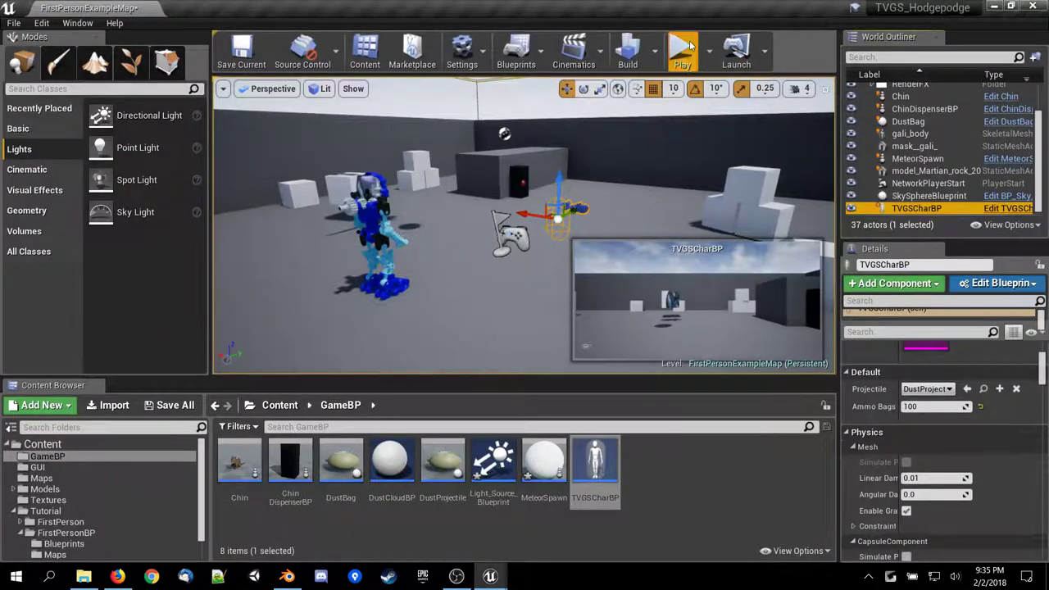
left_click(680, 51)
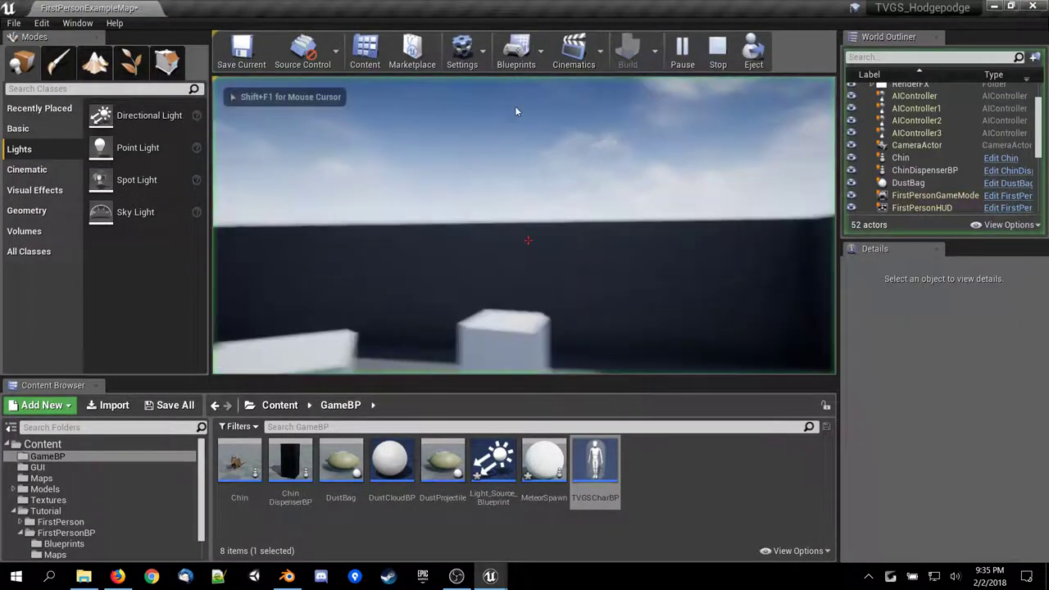
left_click(515, 107)
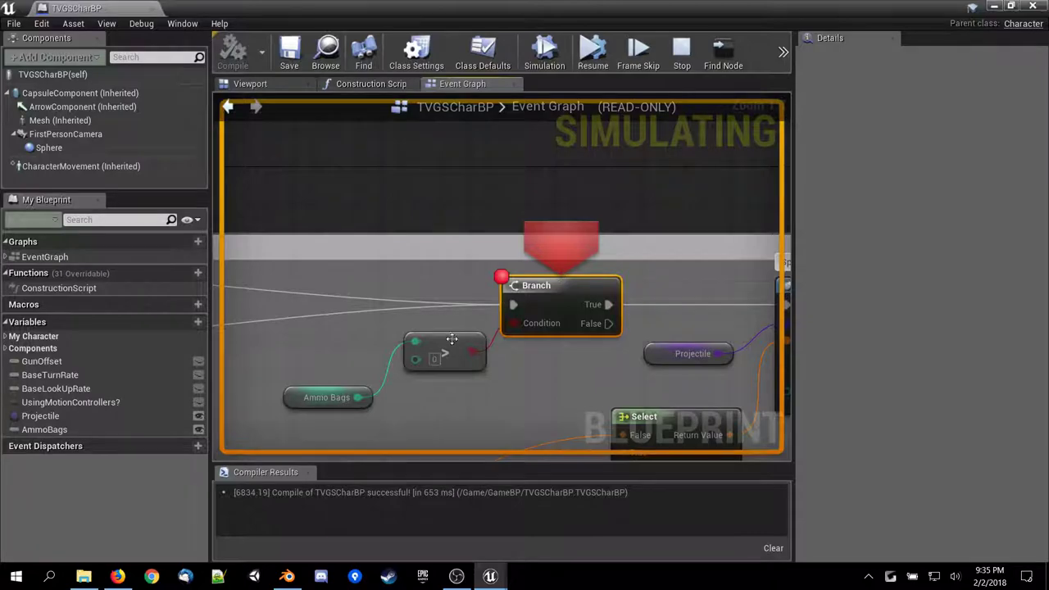
mouse_move(322, 402)
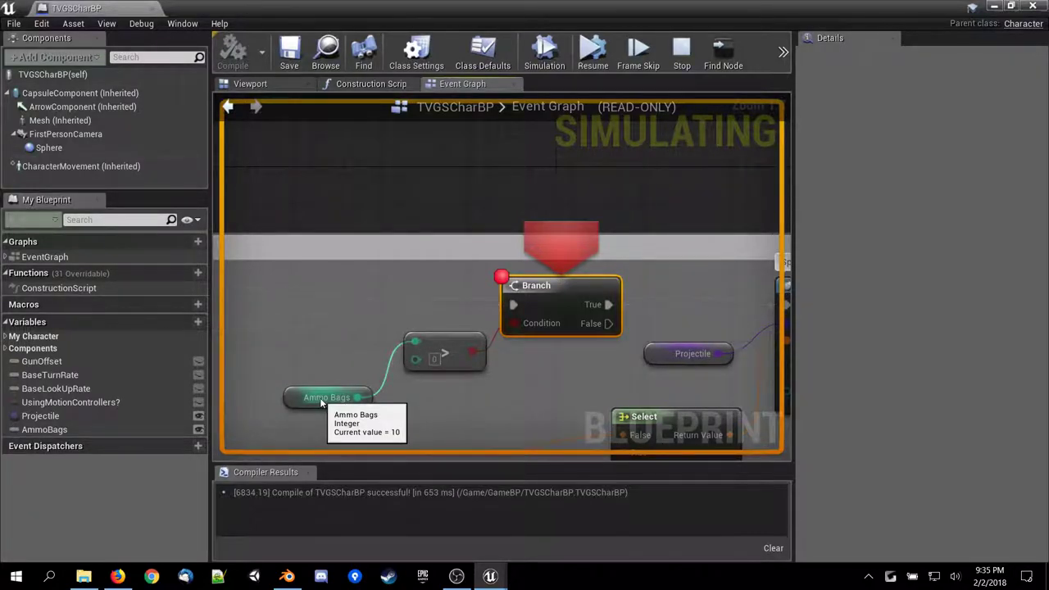
mouse_move(540, 329)
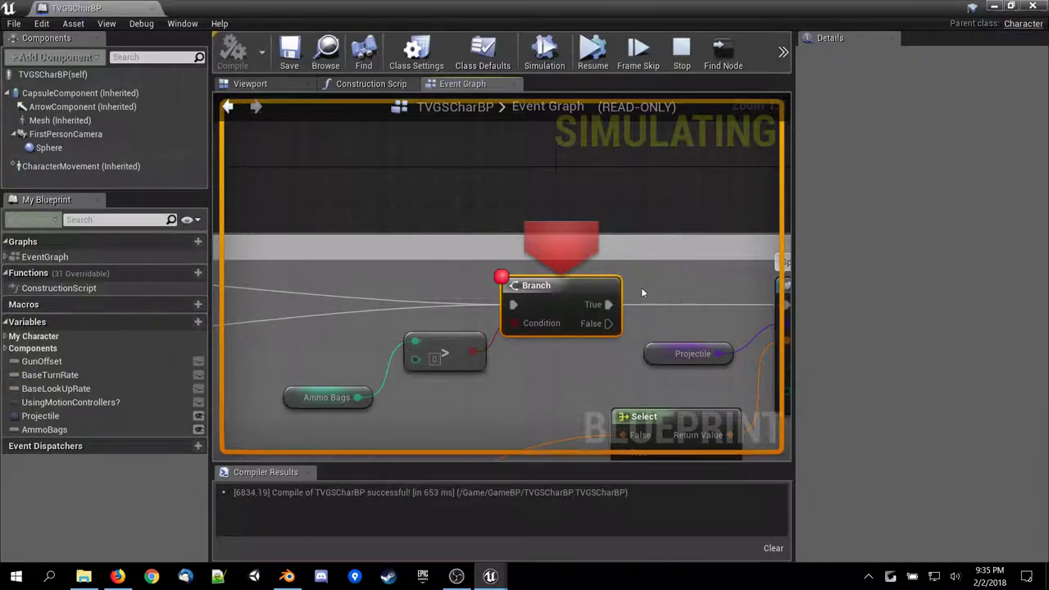
Advance the paused game frame by frame from the Branch breakpoint through SpawnActor into DustProjectile's Construction Script.
right_click_drag(642, 292, 620, 204)
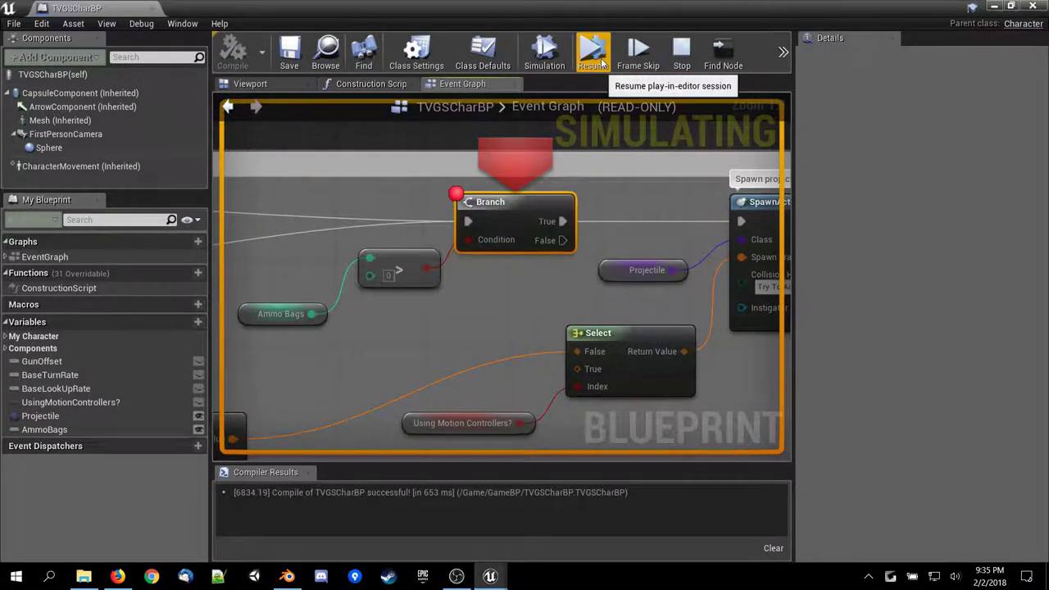
left_click(634, 72)
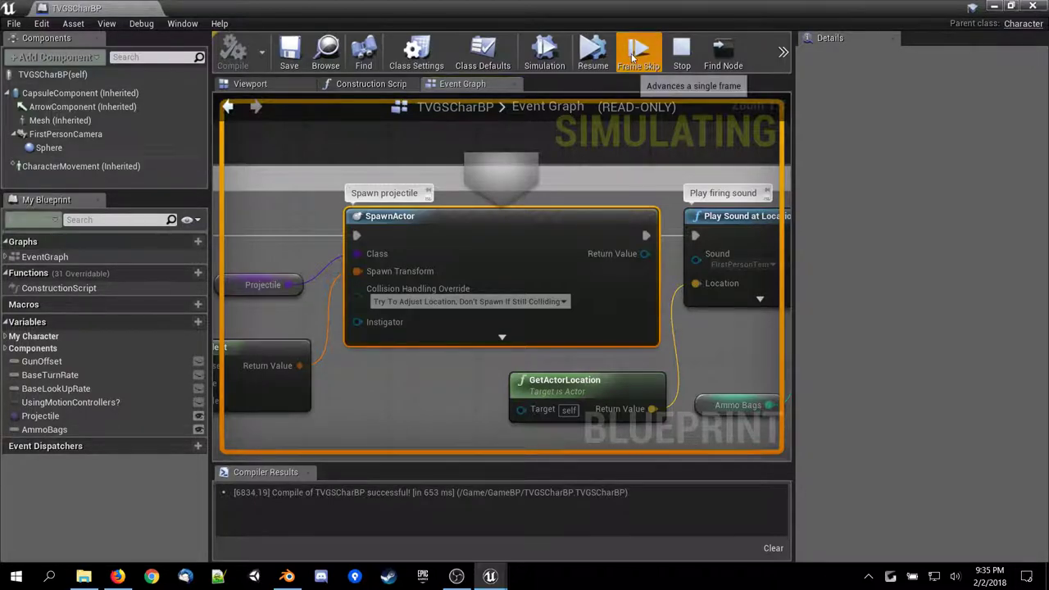
left_click(636, 74)
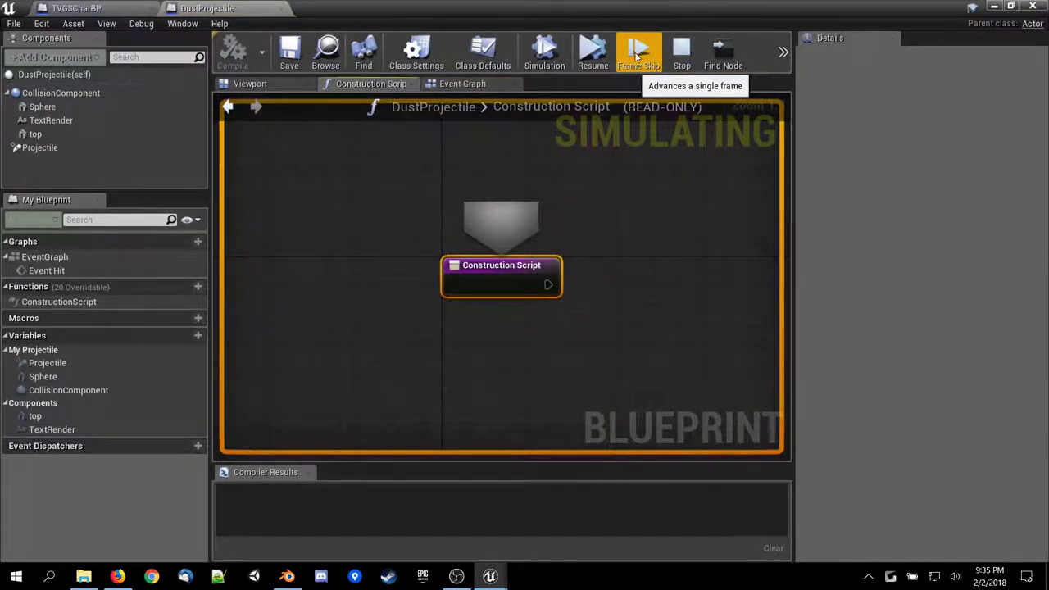
left_click(638, 53)
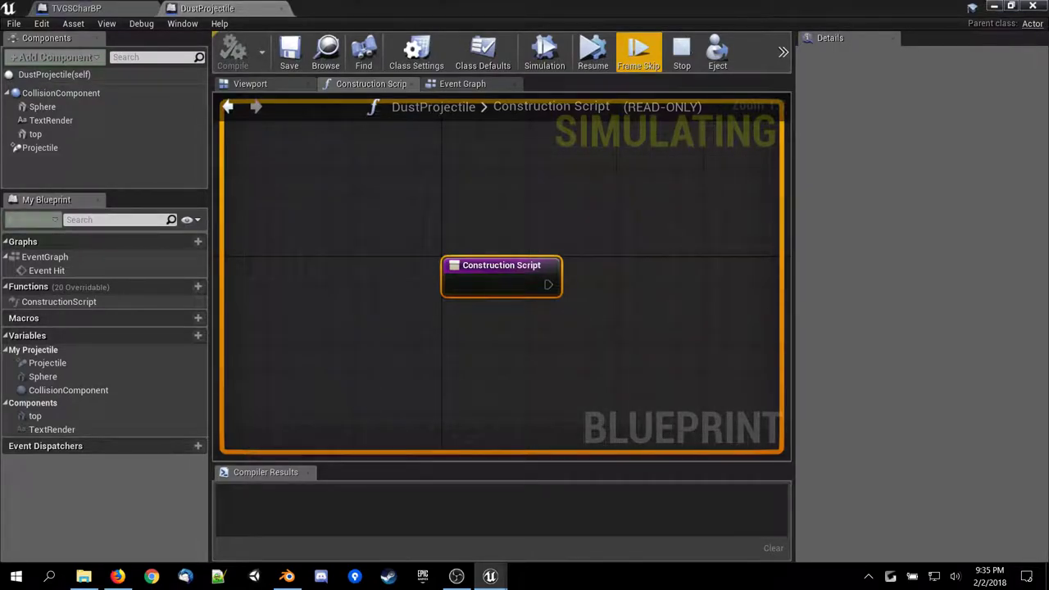
key("alt+Tab")
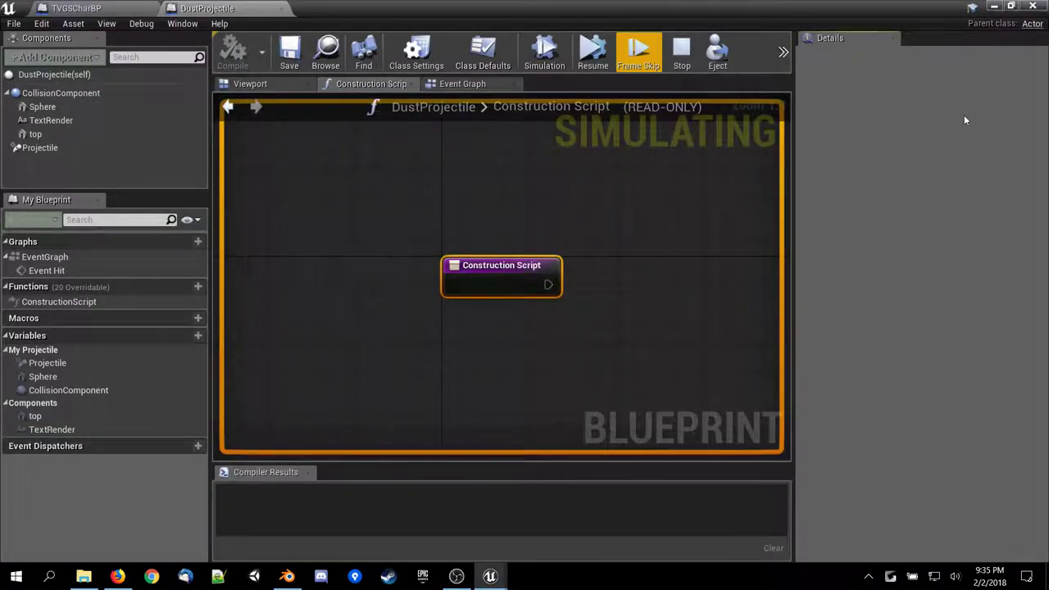
Stop the debugging session, close the blueprint editor window, and save the FirstPersonExampleMap level.
left_click(680, 54)
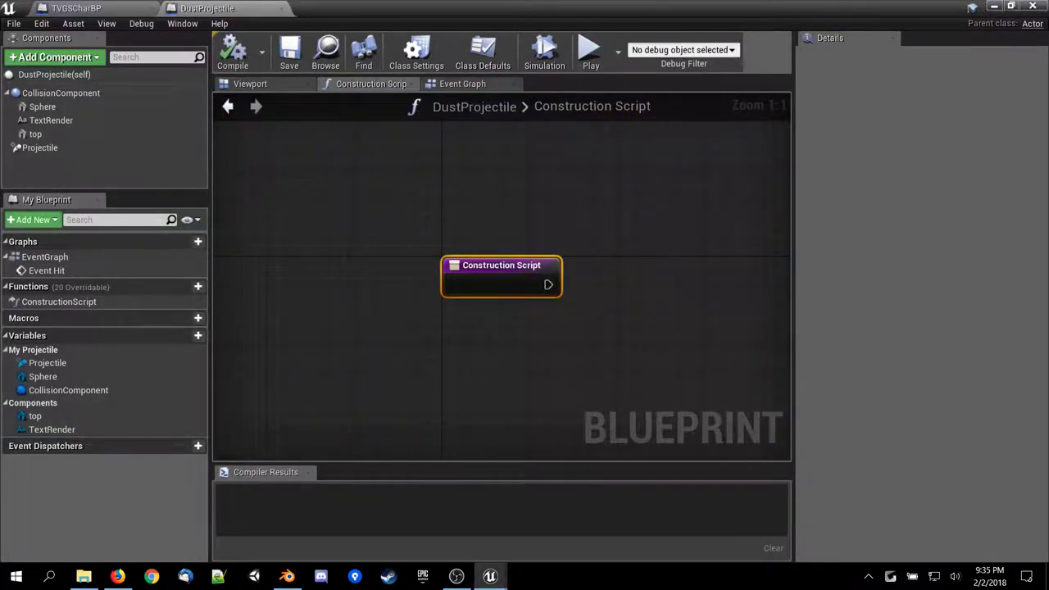
left_click(1033, 7)
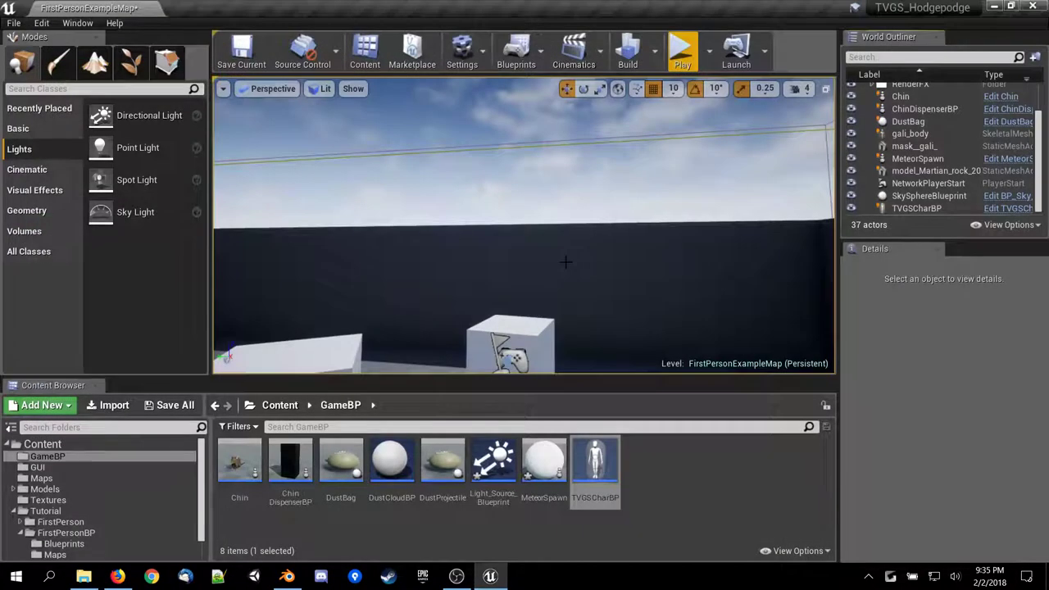
key("ctrl+s")
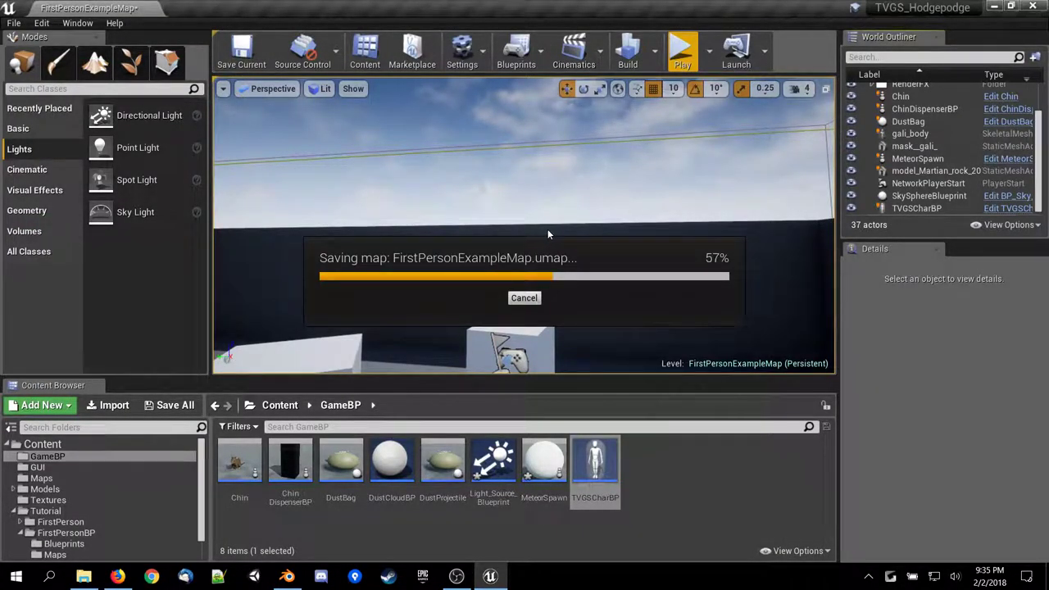
Select the TVGSCharBP actor placed in the level and check its Ammo Bags value in the Default properties.
left_click(912, 208)
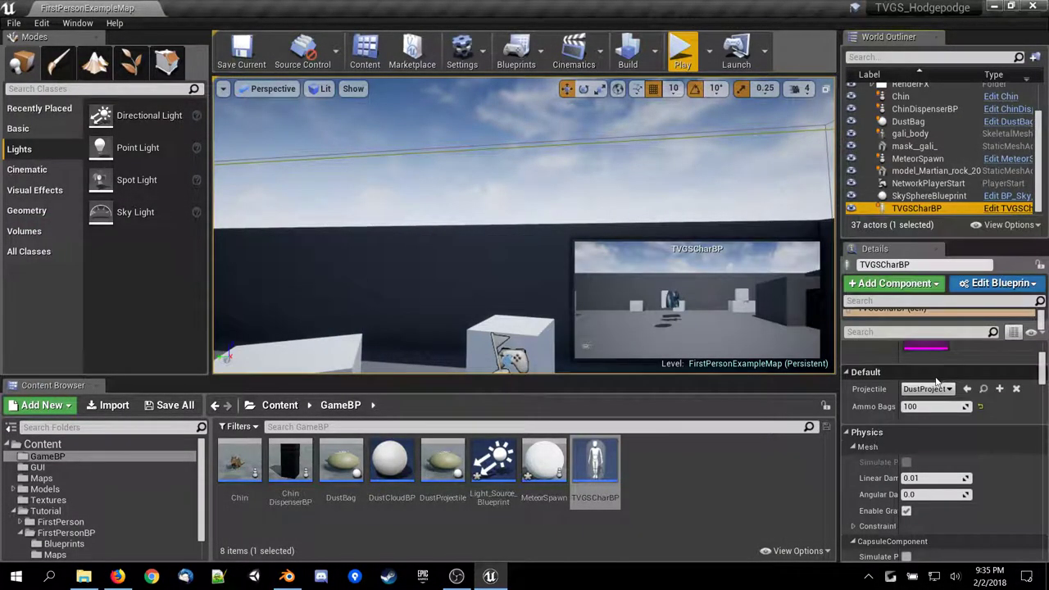
scroll(924, 426, "down", 3)
scroll(925, 424, "up", 4)
left_click(935, 427)
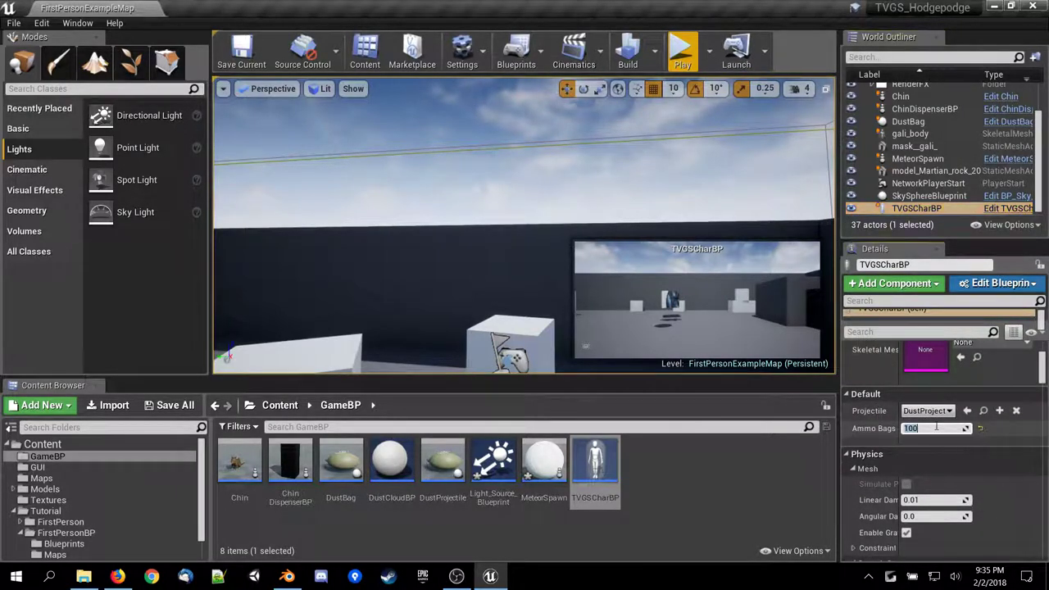
scroll(604, 290, "down", 3)
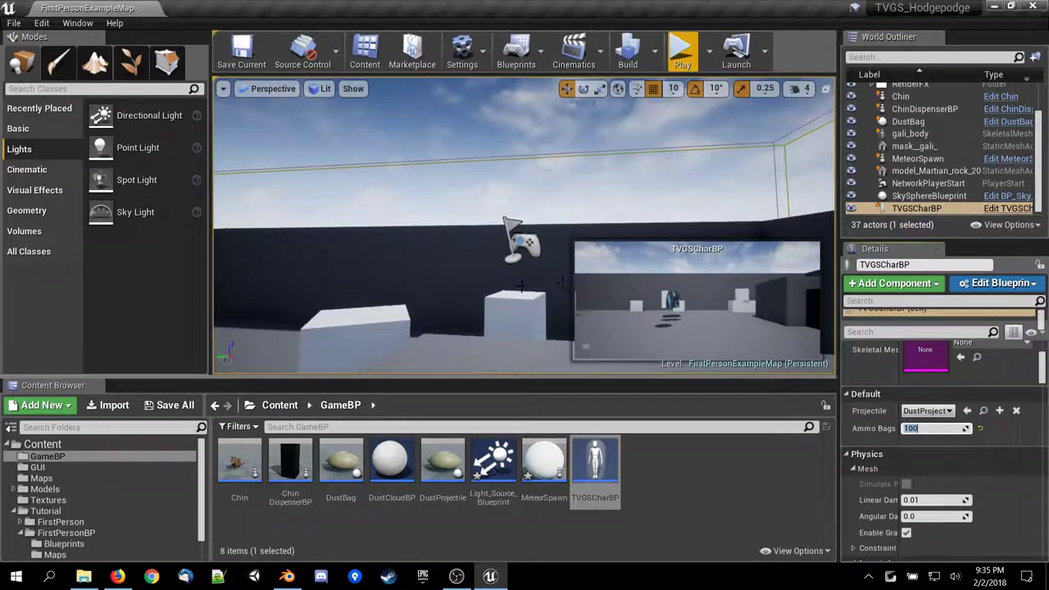
scroll(555, 282, "down", 1)
scroll(484, 285, "up", 2)
right_click_drag(485, 285, 585, 254)
right_click_drag(525, 246, 524, 246)
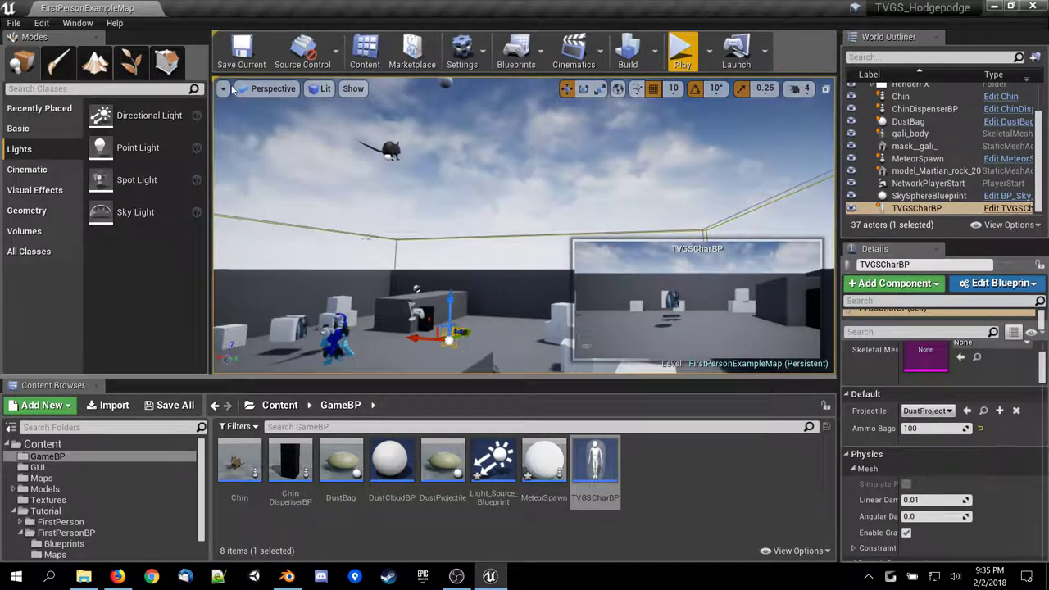
Save all unsaved levels and assets in the project.
left_click(13, 23)
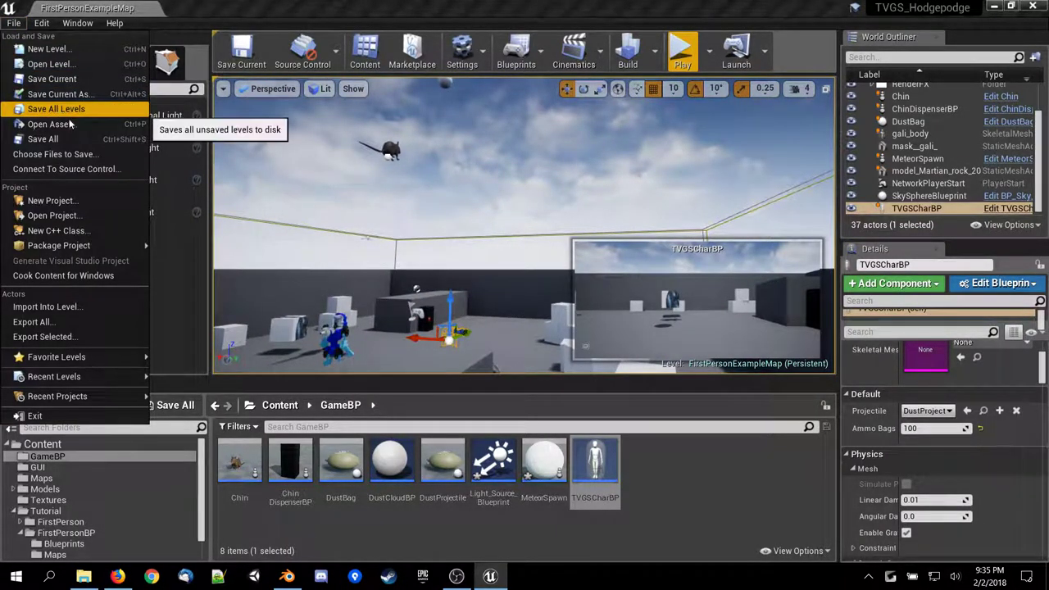
left_click(43, 139)
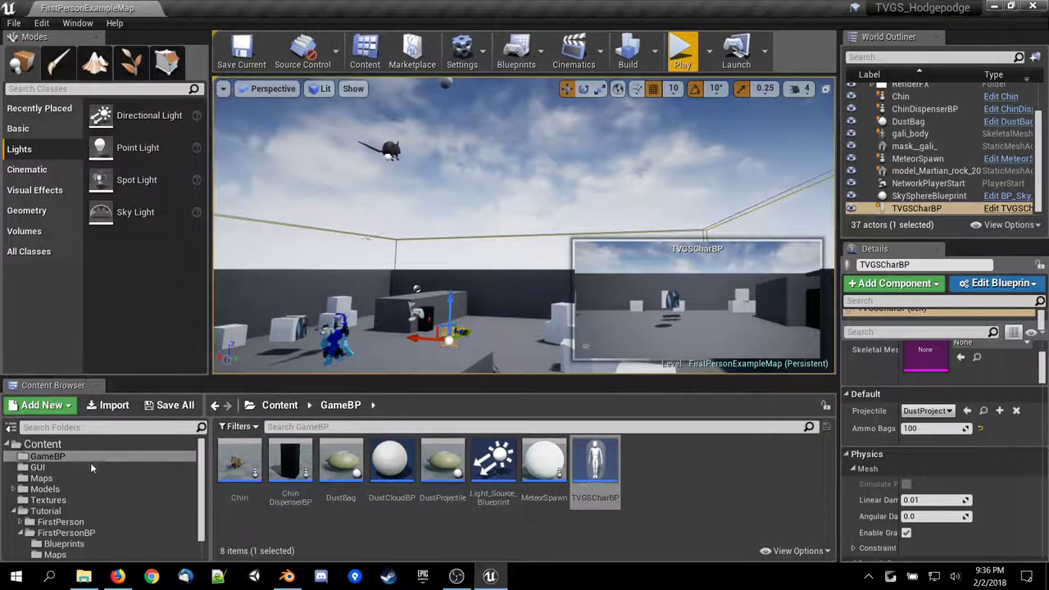
right_click(80, 443)
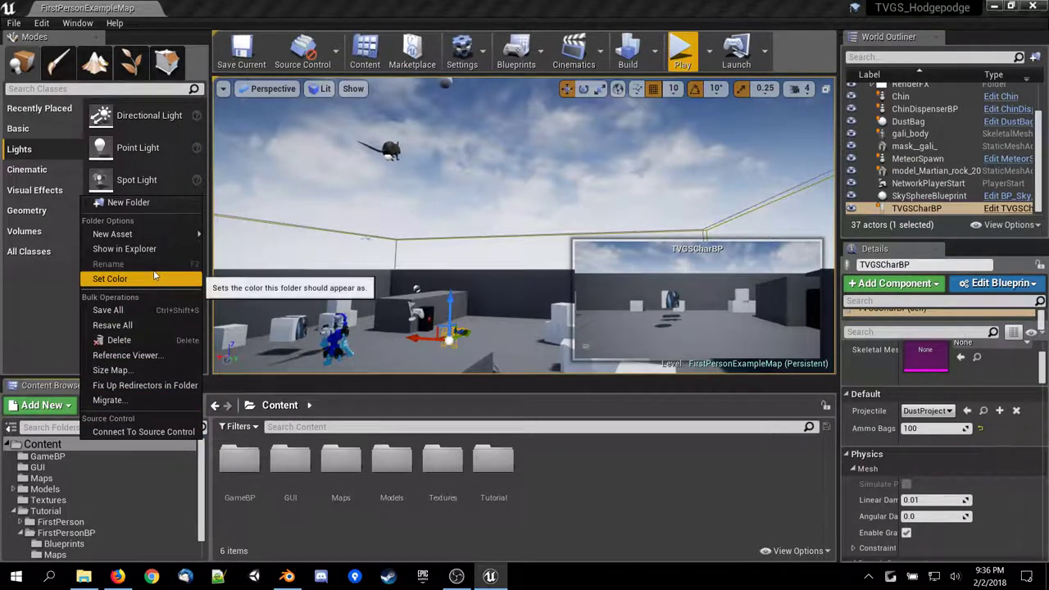
left_click(576, 489)
Play the level in the editor, move forward among the Chin creatures and blocks, and end the session.
right_click_drag(366, 237, 237, 319)
key("w")
right_click_drag(464, 188, 463, 186)
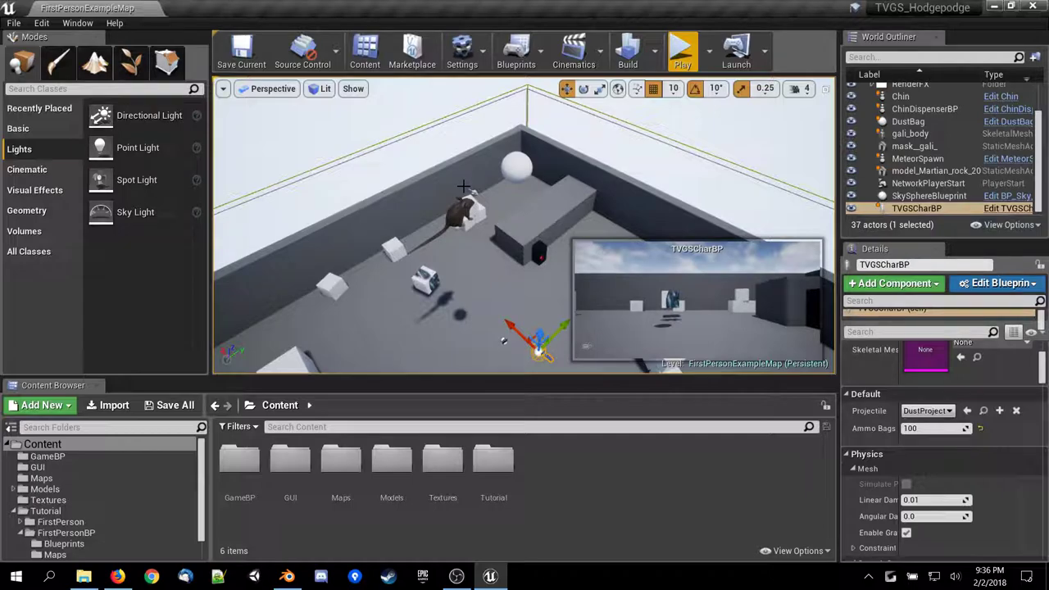
left_click(682, 50)
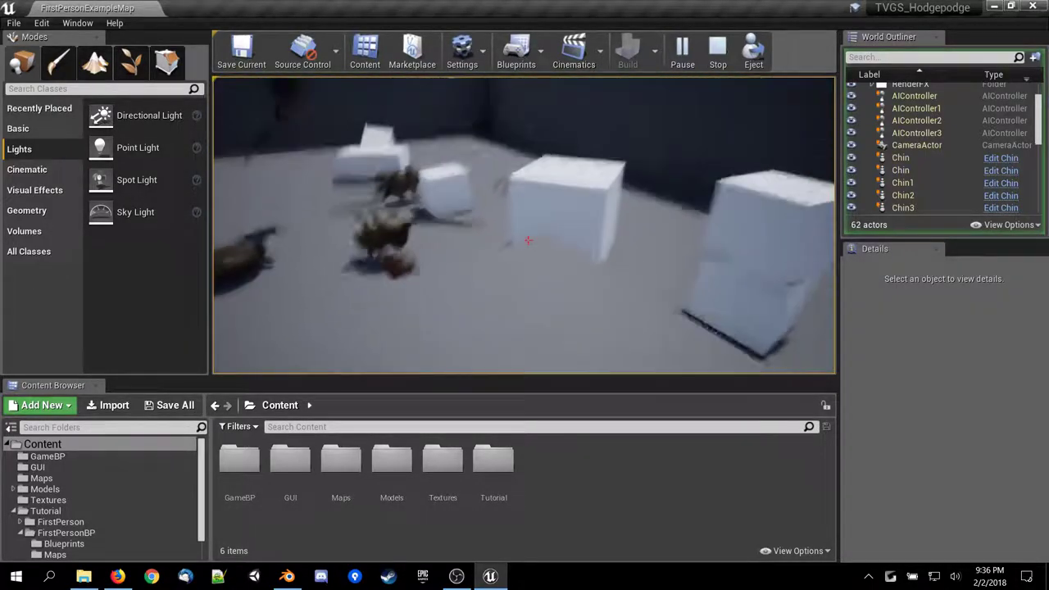
key("w")
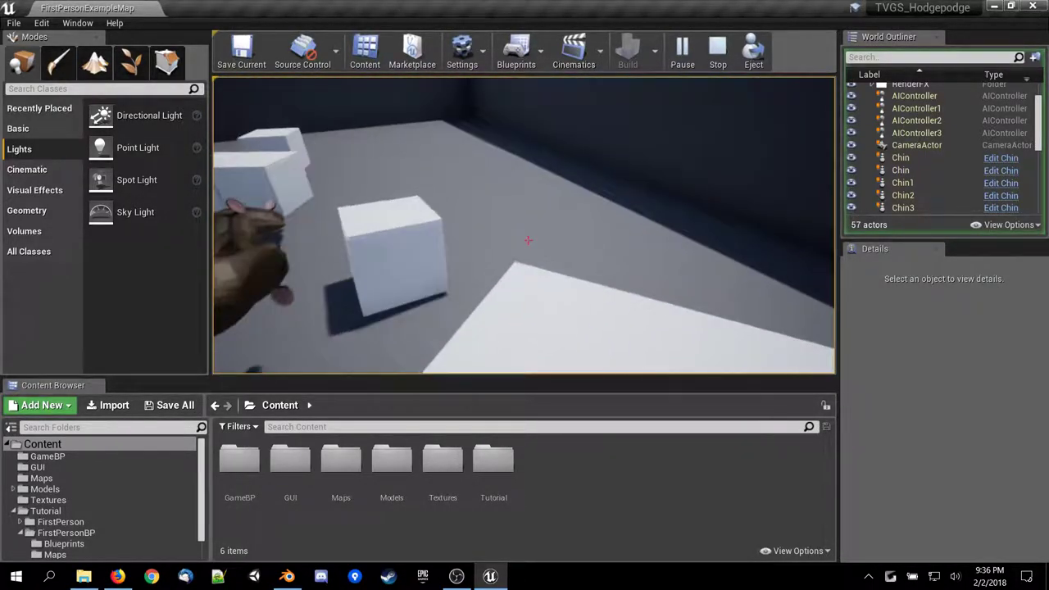
key("Escape")
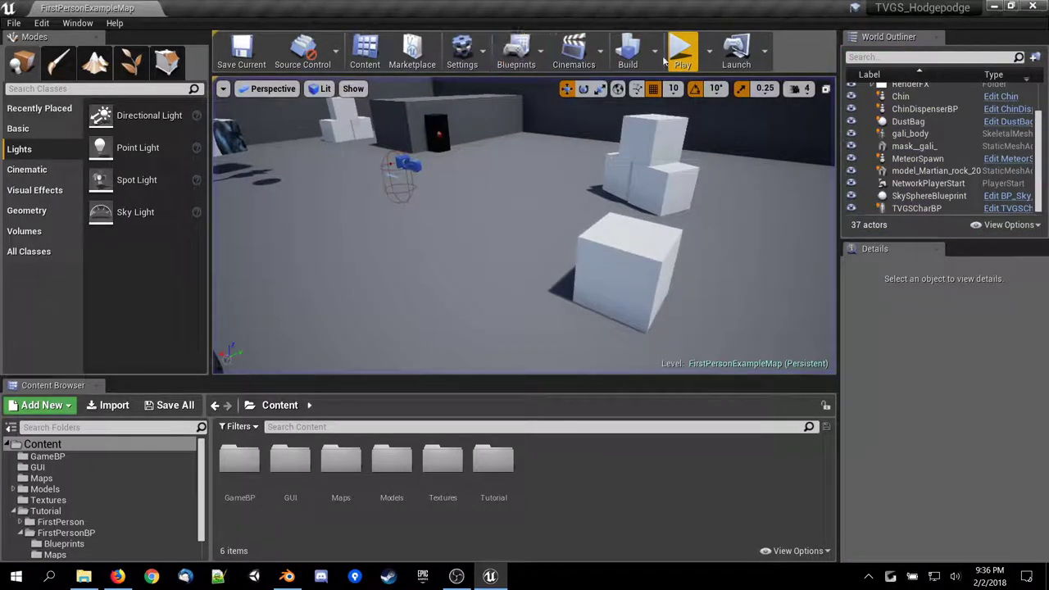
Play the level again, firing dust projectiles while moving and jumping around the arena to test the ammo limit, and stop.
left_click(682, 52)
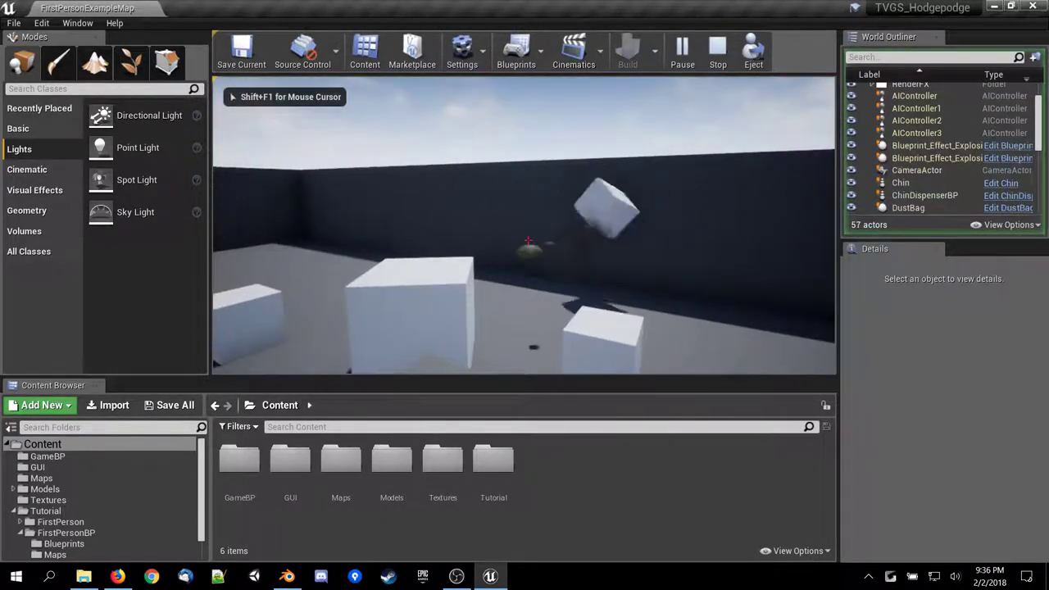
key("d")
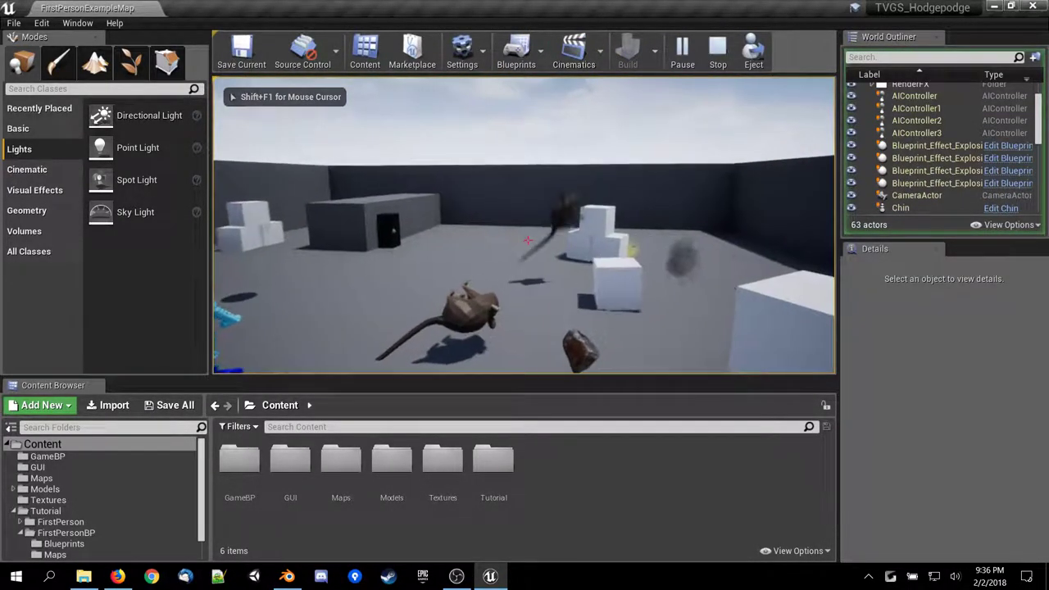
key("s")
key("w")
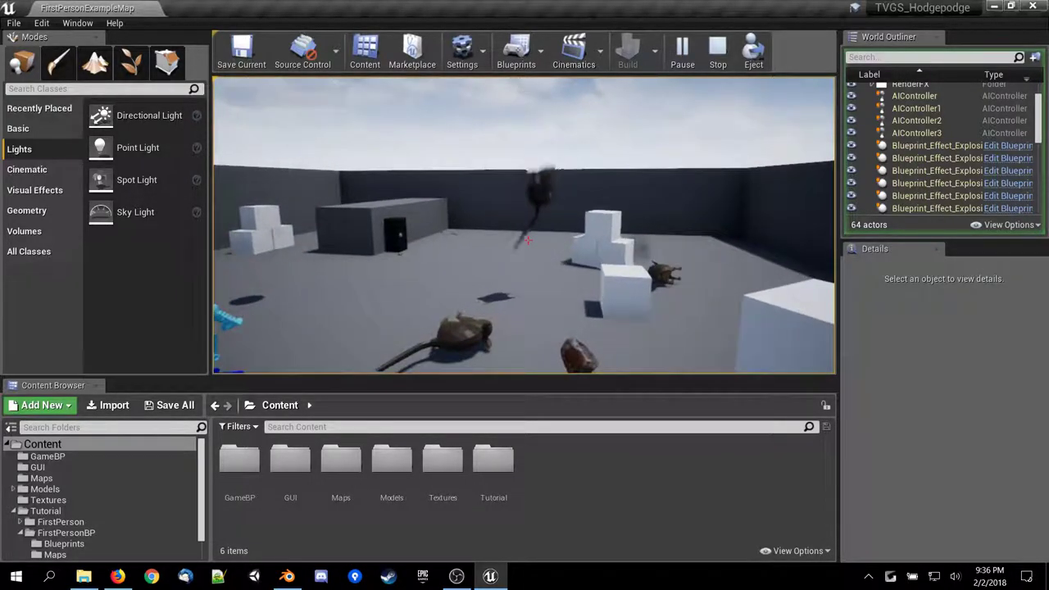
key("w")
key("space")
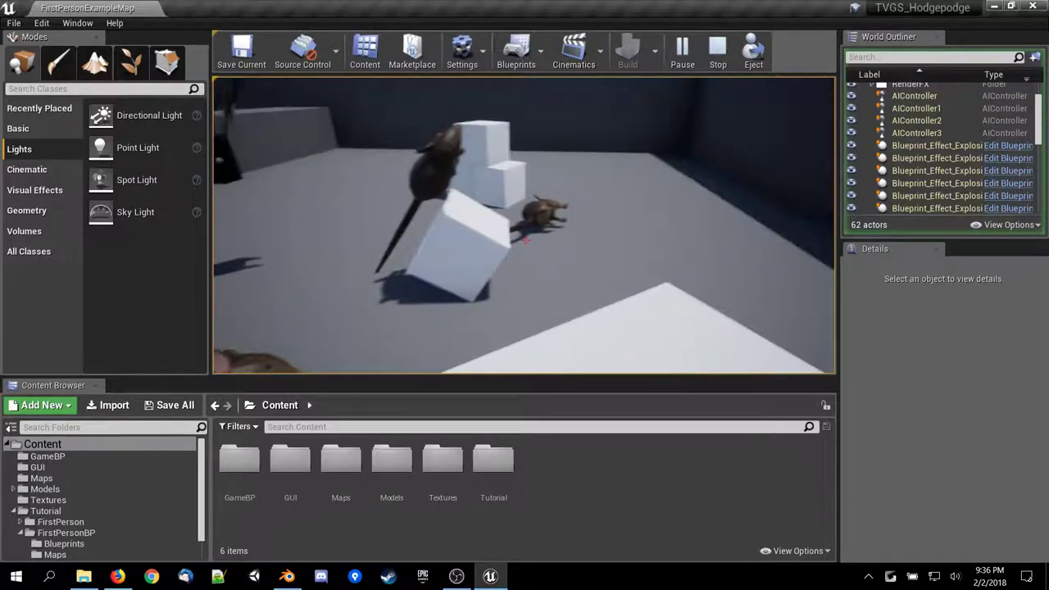
key("w")
key("w")
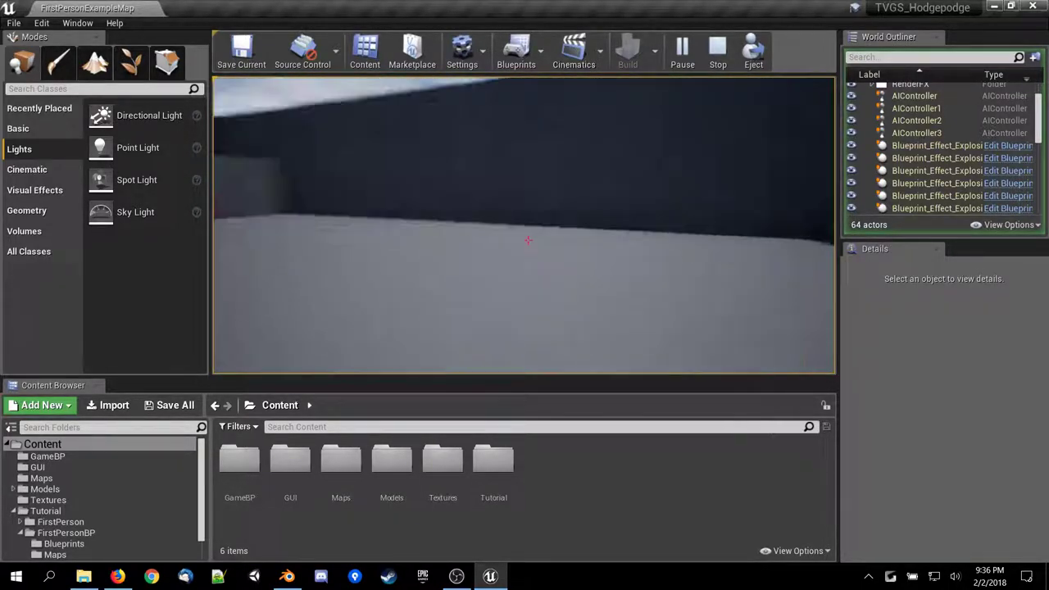
key("Escape")
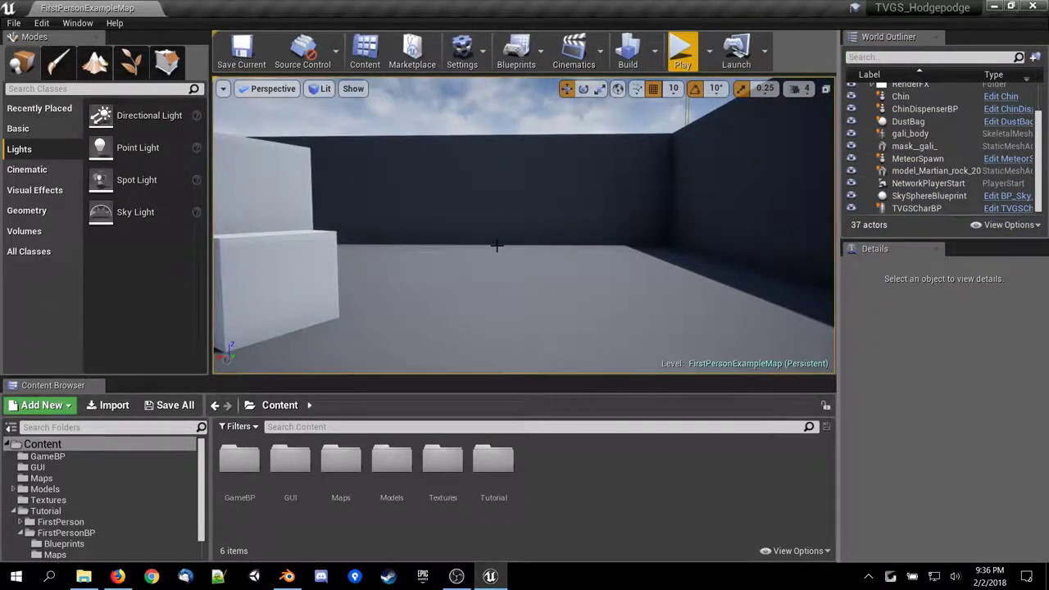
Open the DustCloudBP blueprint from the GameBP folder and review its Initial Life Span setting and Event Graph nodes.
right_click_drag(524, 225, 380, 286)
right_click_drag(512, 254, 568, 180)
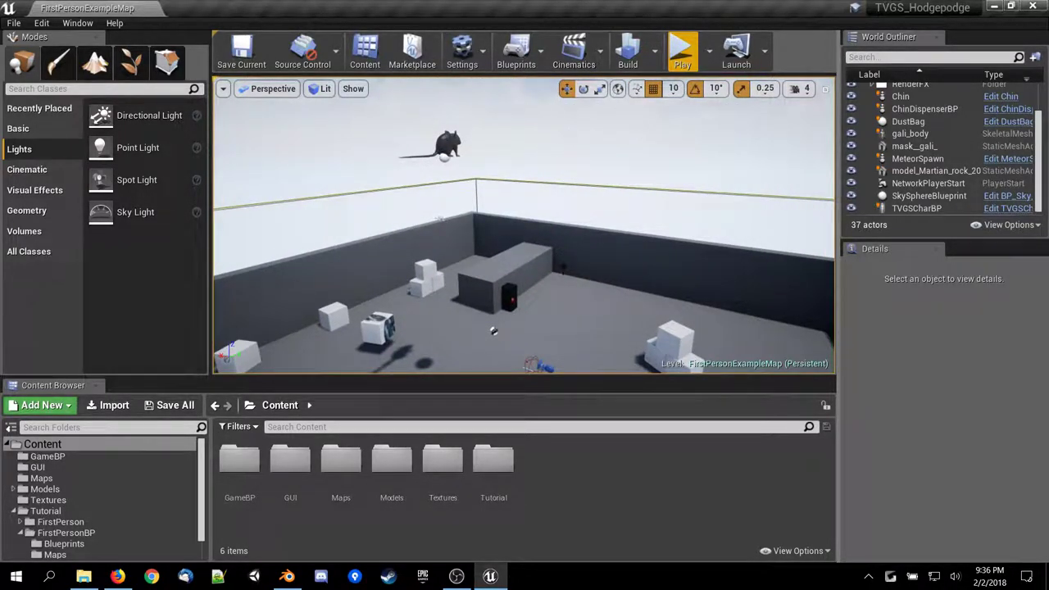
left_click(107, 457)
double_click(381, 456)
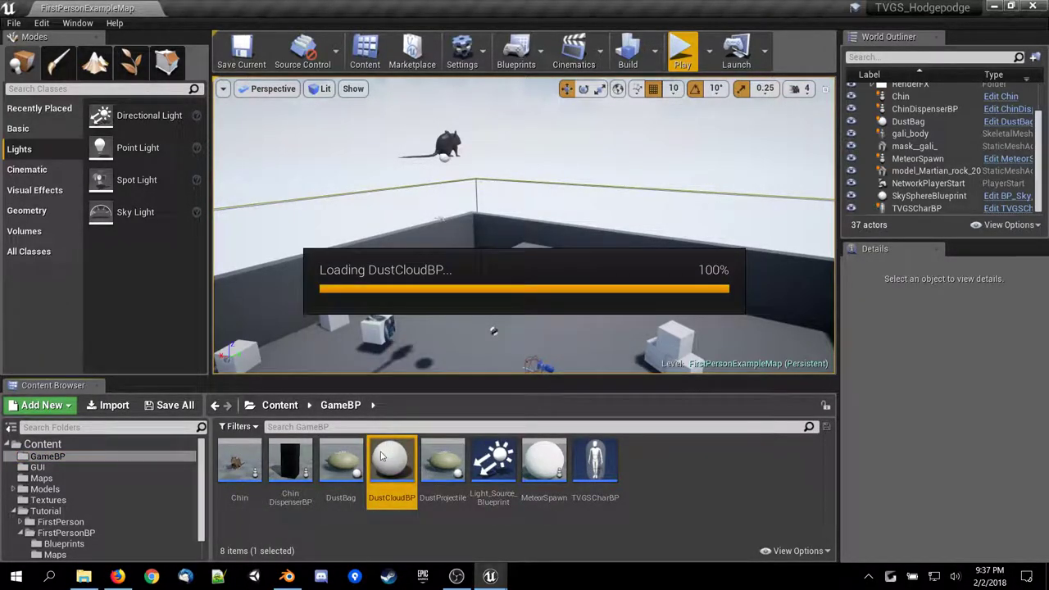
scroll(931, 476, "down", 1)
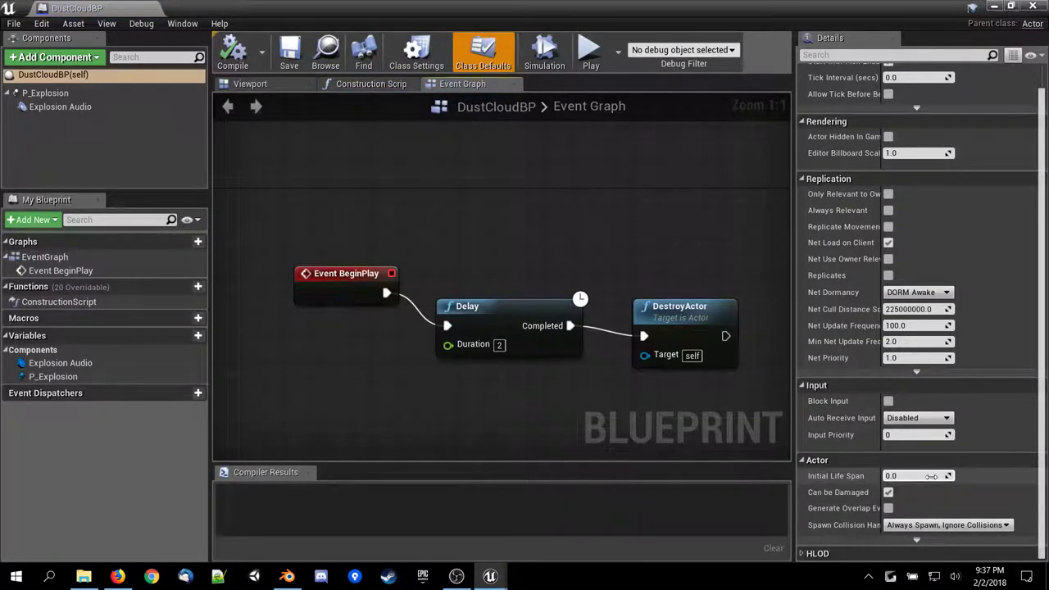
left_click(932, 476)
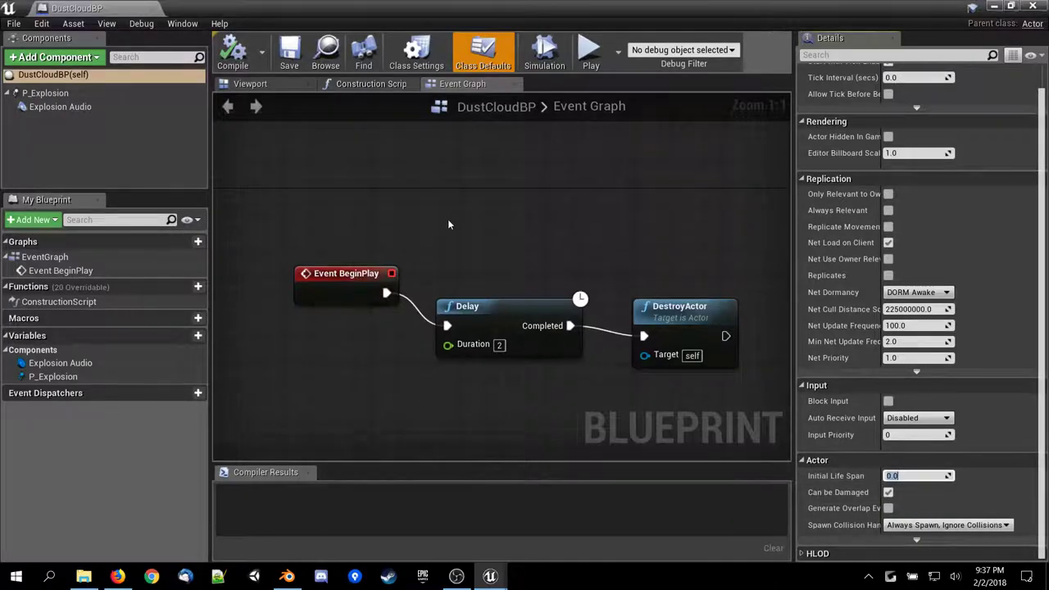
right_click_drag(521, 290, 466, 251)
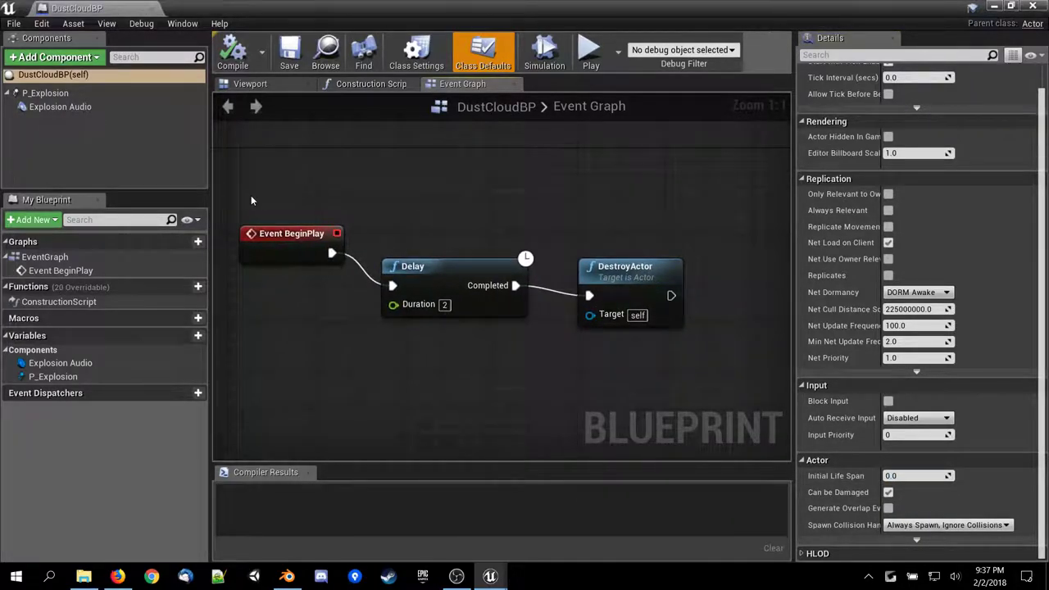
Delete the Event BeginPlay, Delay and DestroyActor nodes from DustCloudBP's Event Graph and compile the blueprint.
left_click_drag(250, 195, 631, 359)
key("Delete")
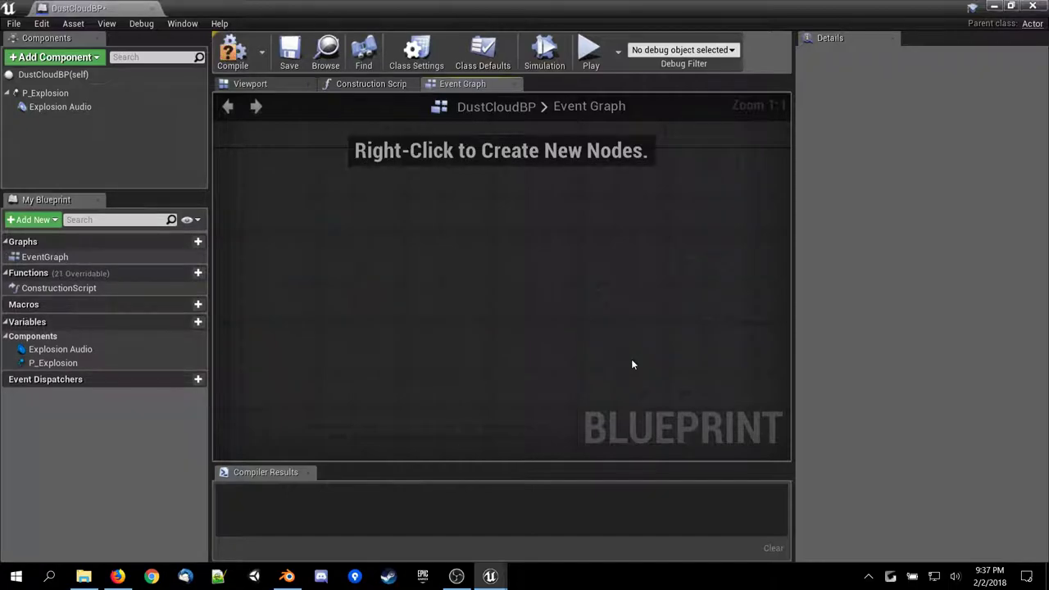
left_click(233, 59)
Set the Initial Life Span of the DustCloudBP actor itself to 3 and compile the blueprint.
left_click(248, 83)
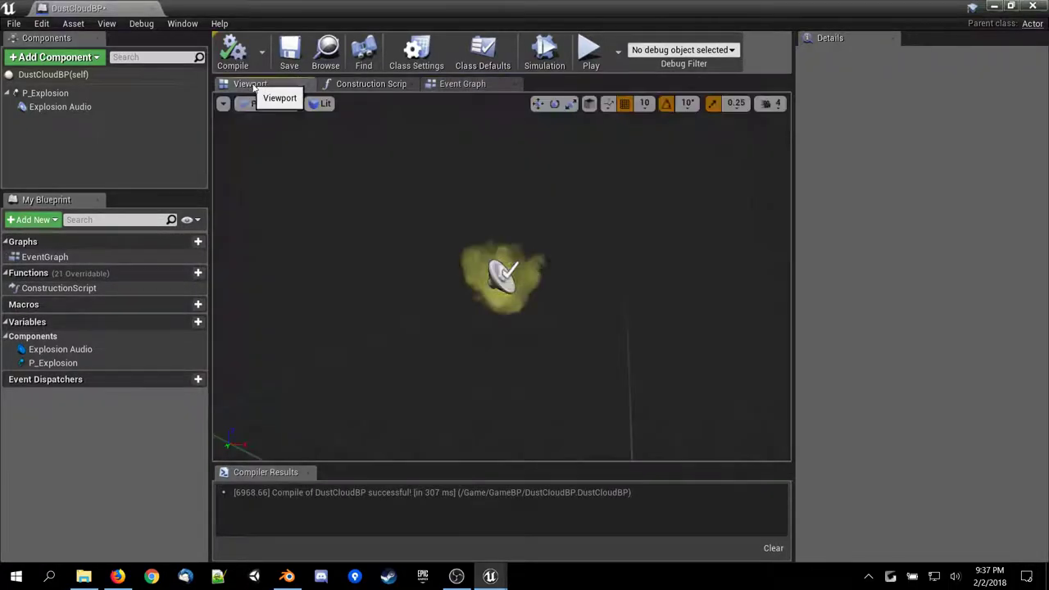
left_click(51, 94)
left_click(49, 75)
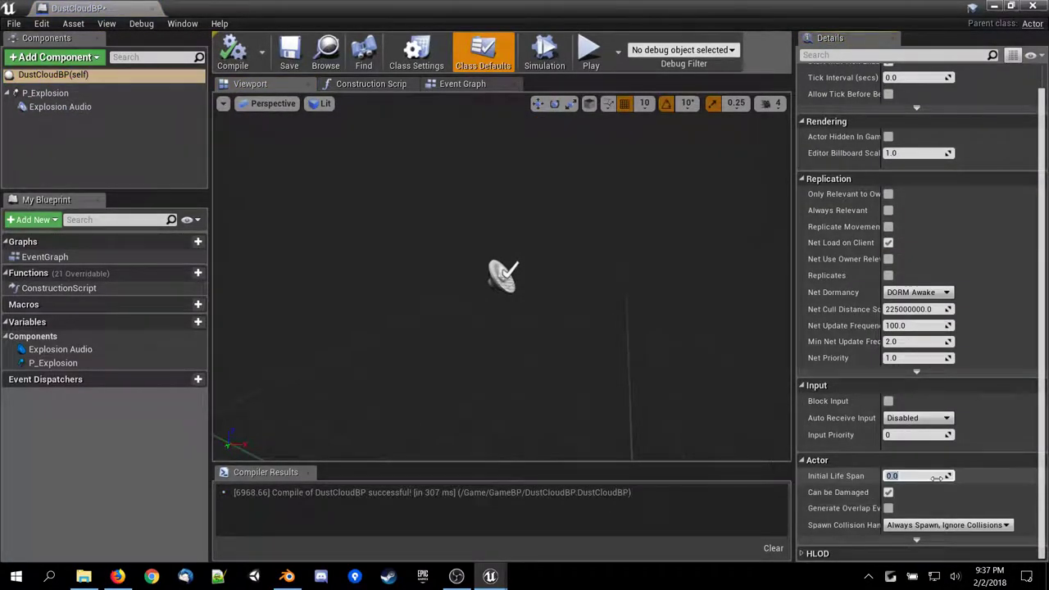
type("3")
key("Return")
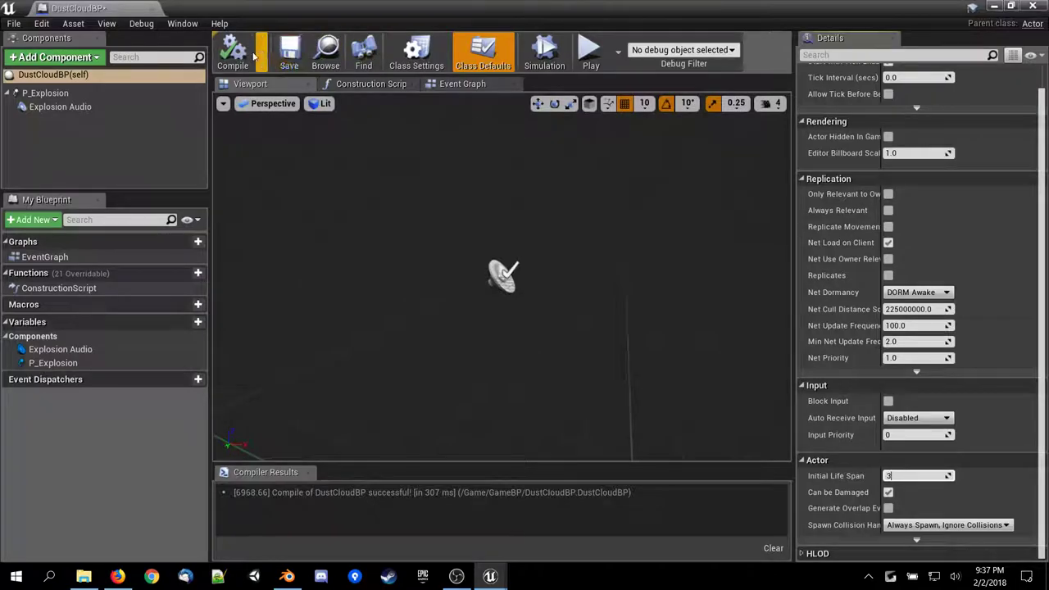
left_click(219, 62)
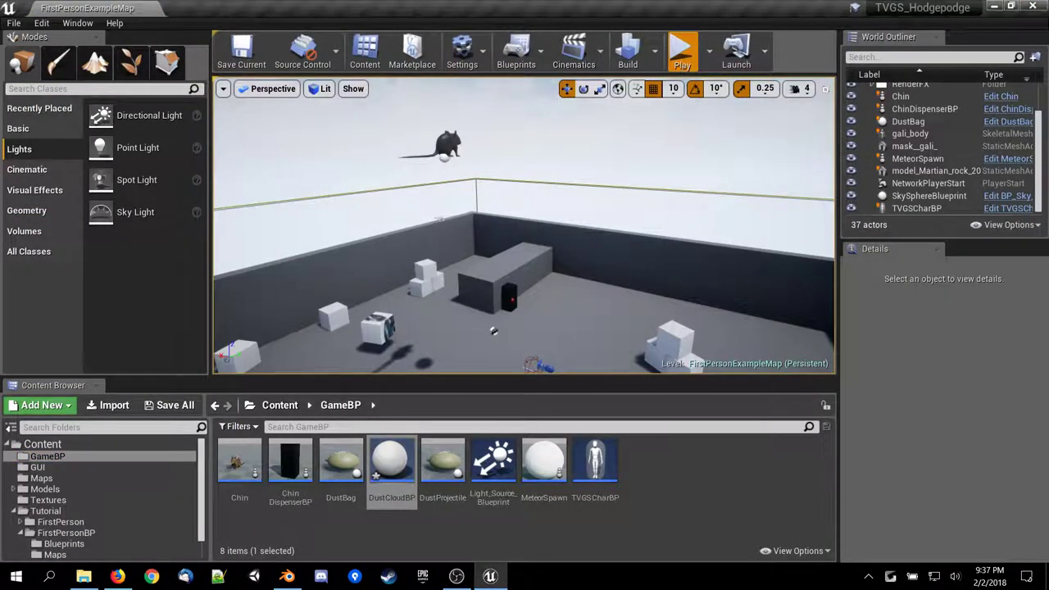
Play the level again, moving around the arena among the chins to test the dust clouds, and stop.
key("alt+p")
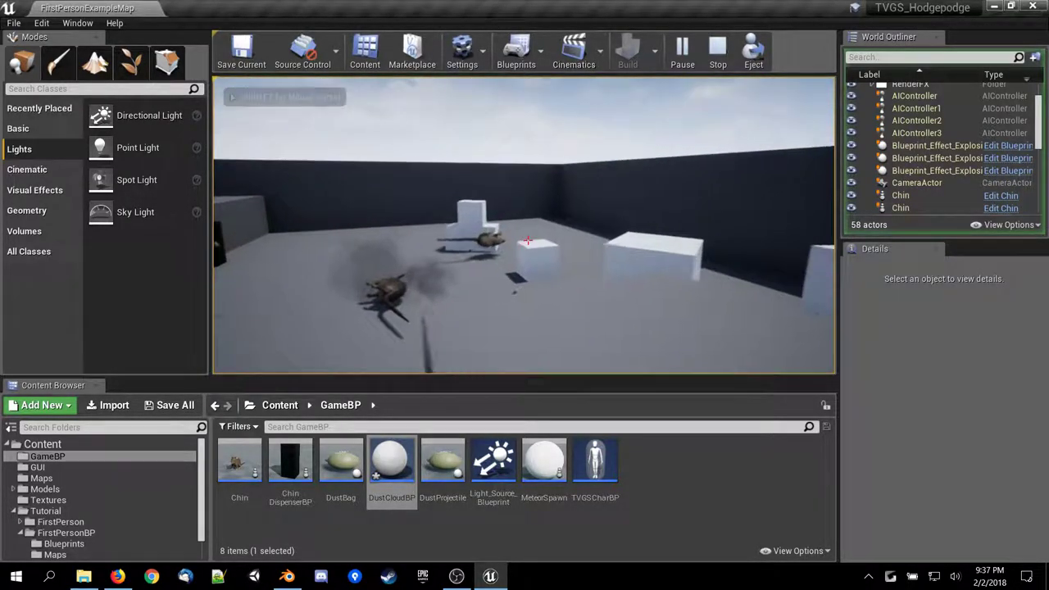
key("w")
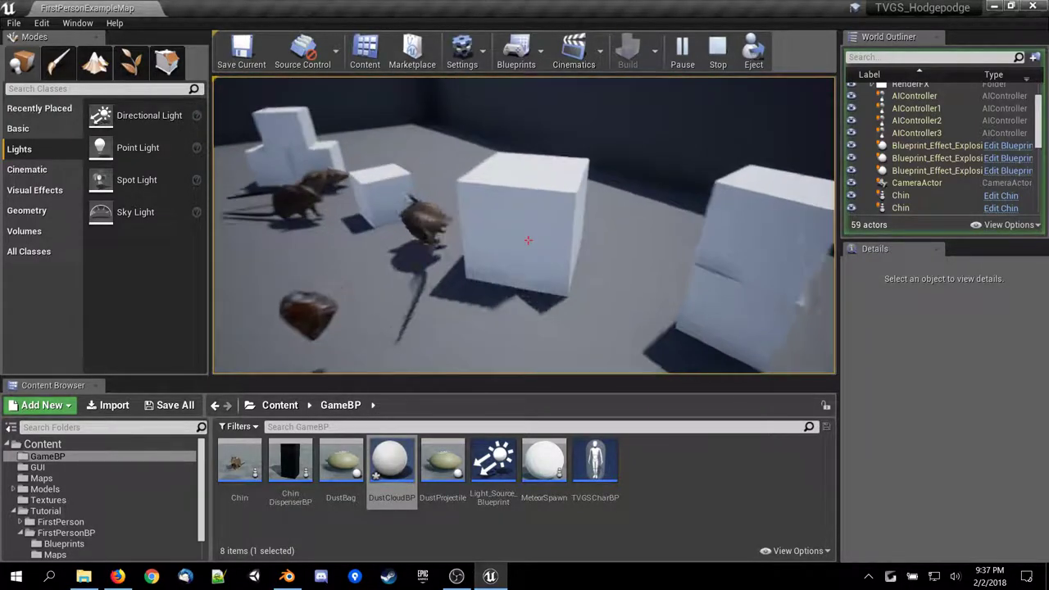
key("w")
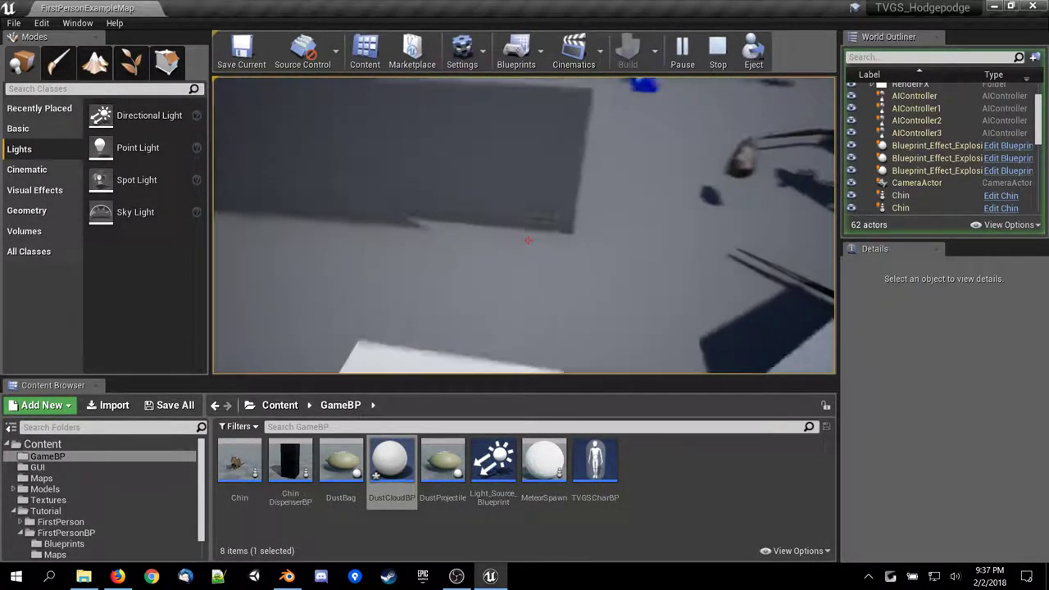
key("w")
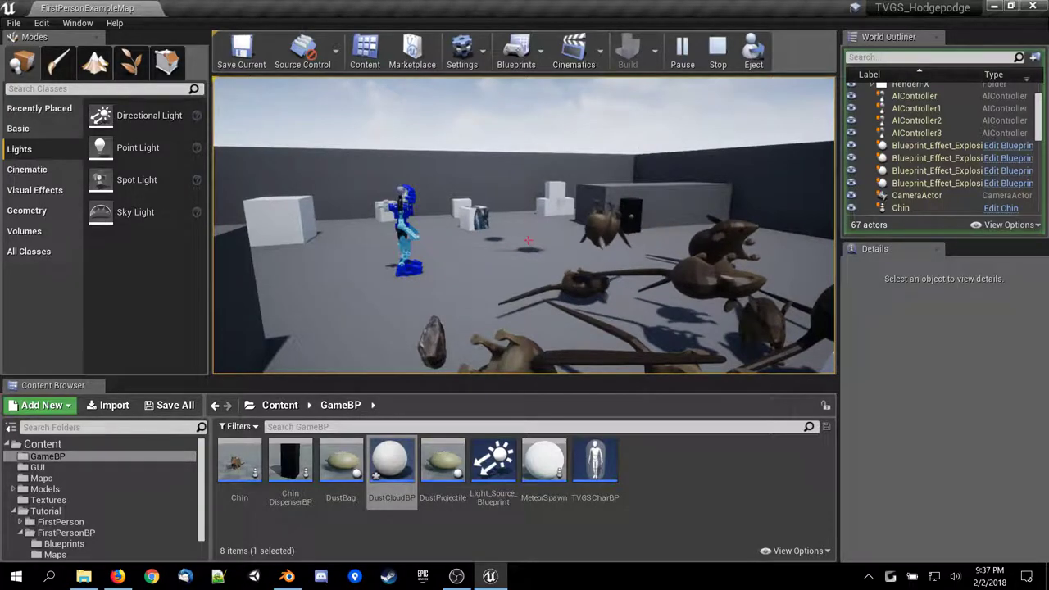
key("Escape")
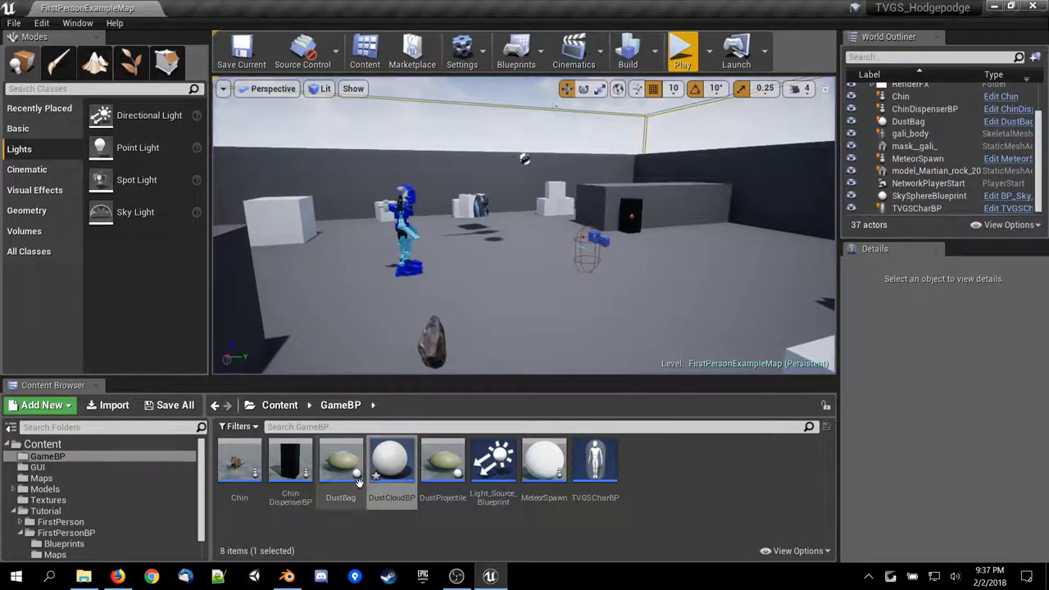
Open the DustBag blueprint, check its Construction Script, Viewport and Event Graph for nodes, and close it.
double_click(339, 469)
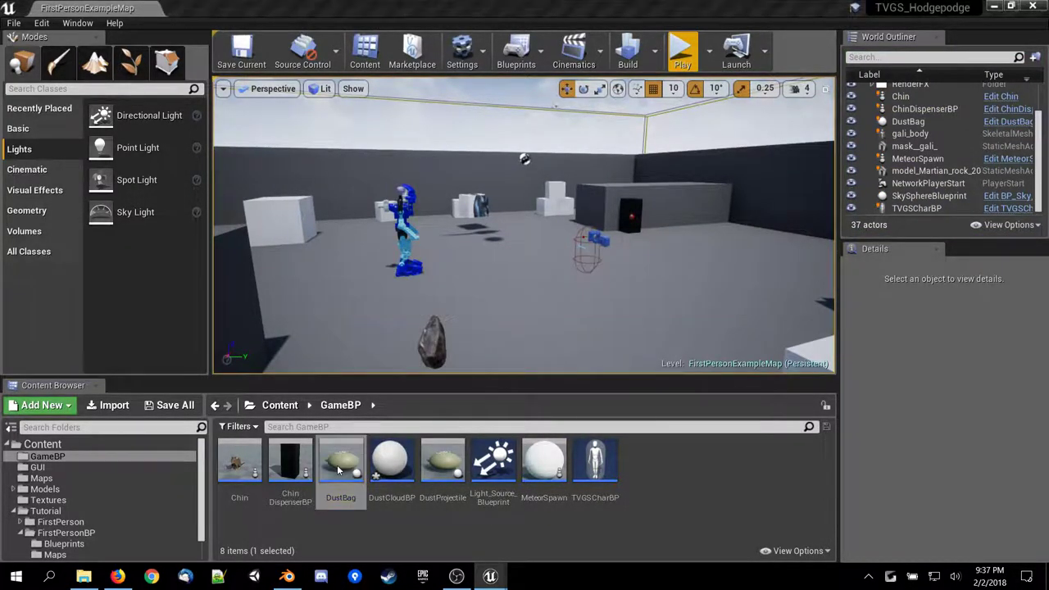
scroll(497, 220, "down", 6)
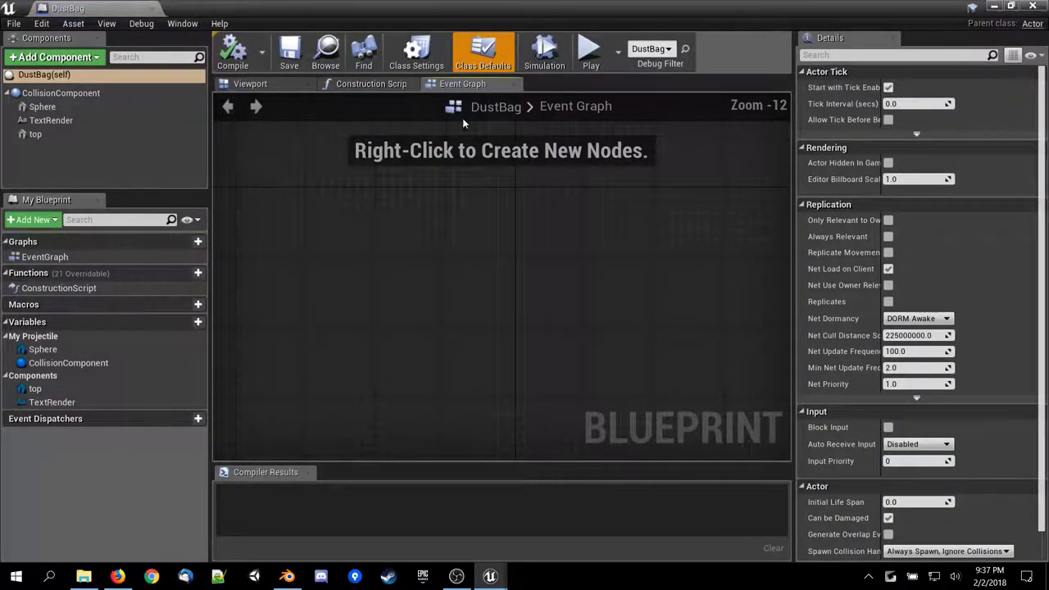
left_click(373, 84)
left_click_drag(311, 121, 264, 87)
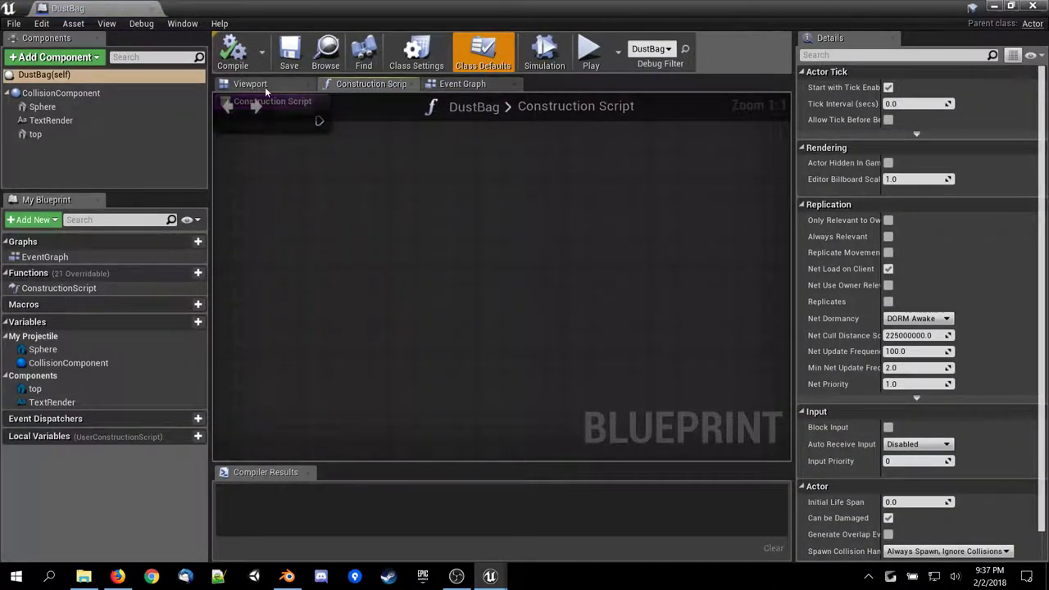
left_click(265, 87)
left_click(469, 84)
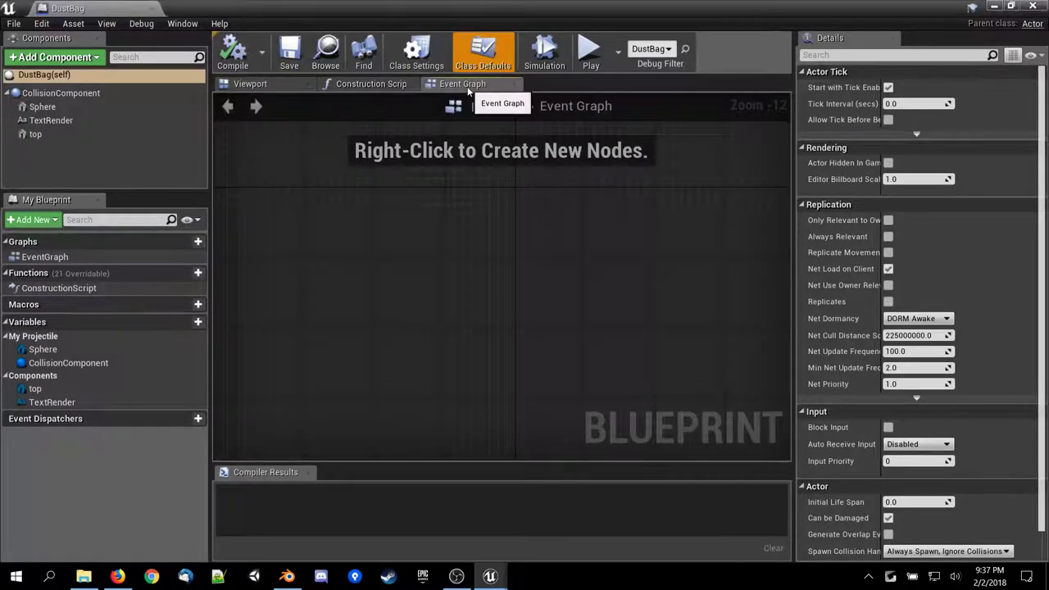
left_click(1031, 6)
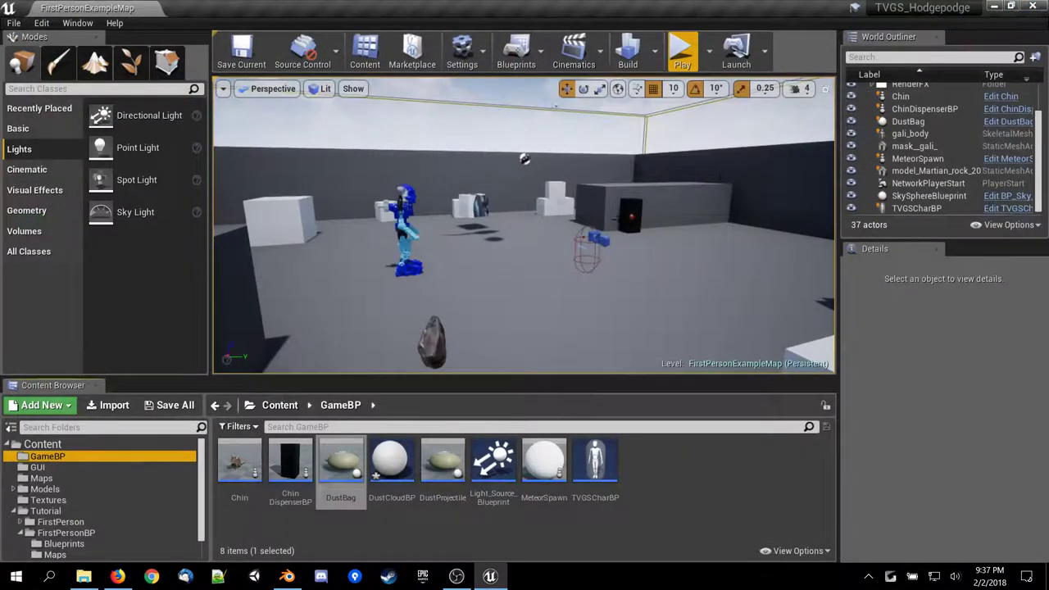
Open the DustProjectile blueprint from the GameBP folder and show its Event Graph.
double_click(443, 458)
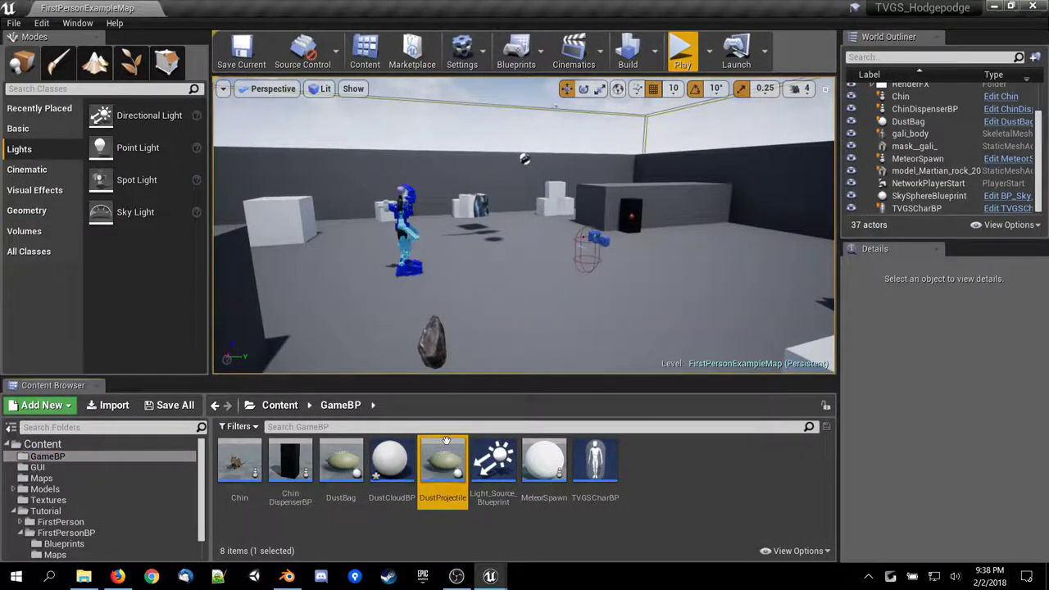
left_click(361, 84)
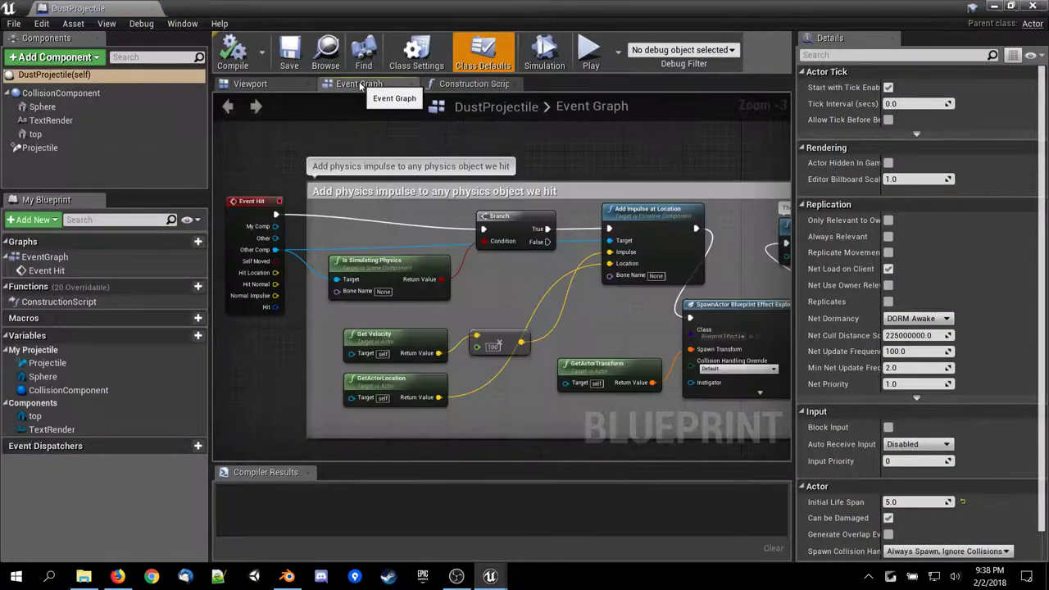
Promote the Class input of the SpawnActor Blueprint Effect Explosion node to a variable.
scroll(573, 277, "down", 1)
scroll(589, 291, "up", 2)
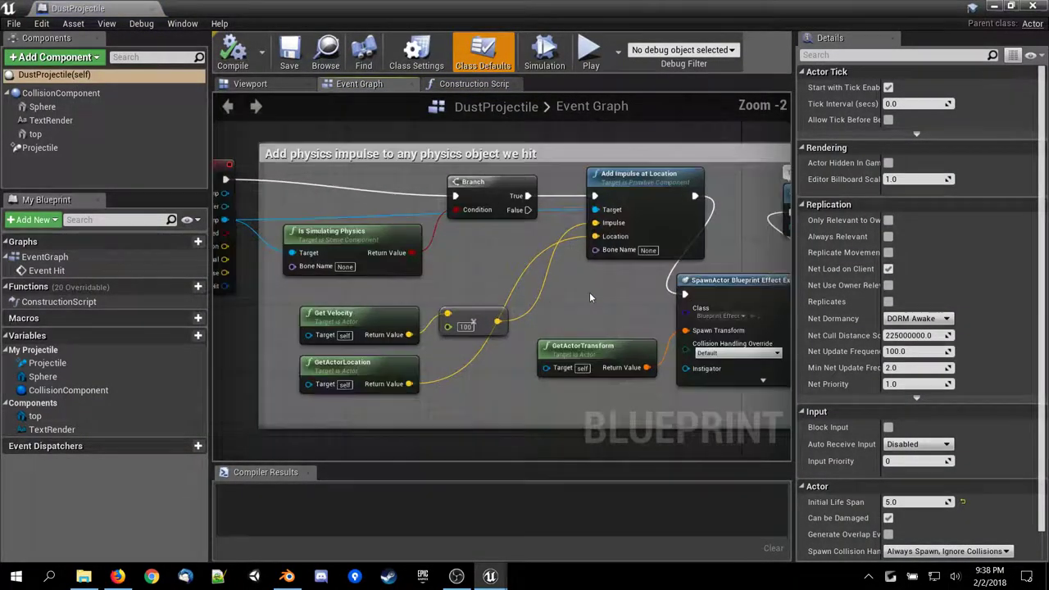
right_click_drag(589, 292, 456, 335)
scroll(502, 288, "up", 2)
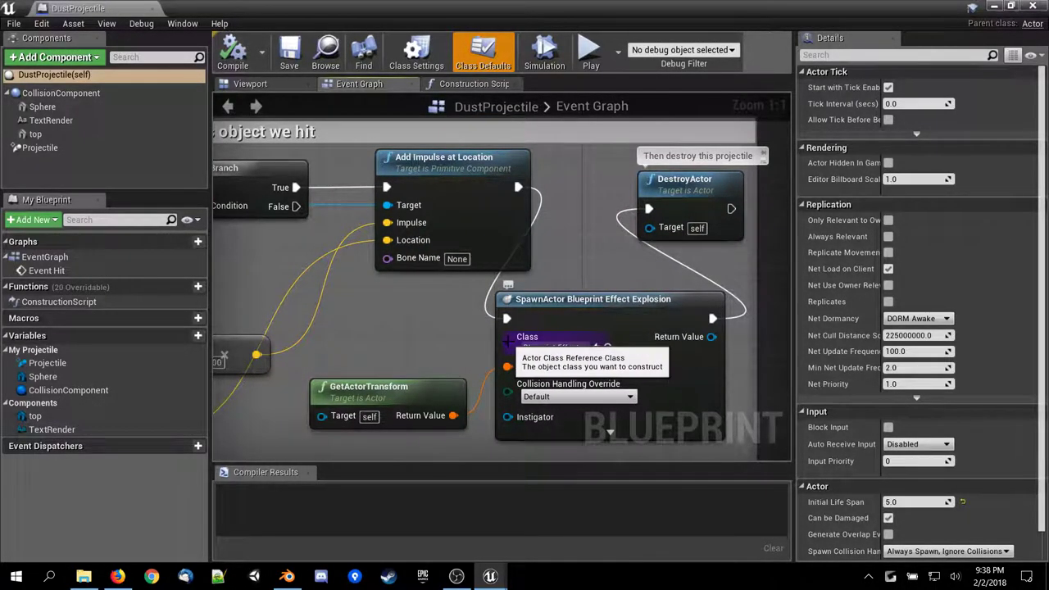
left_click_drag(507, 337, 461, 341)
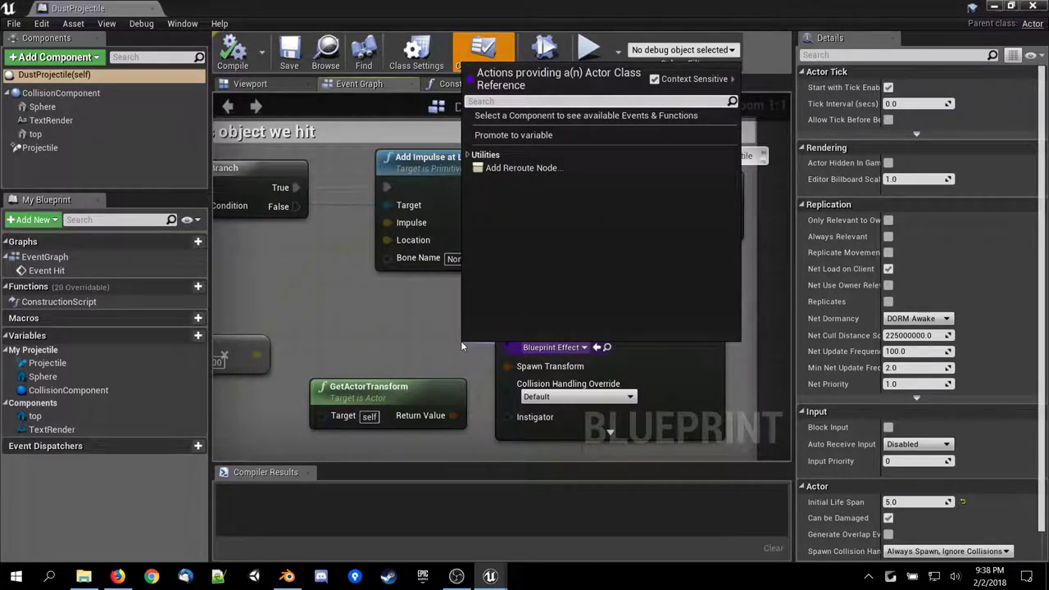
left_click(513, 134)
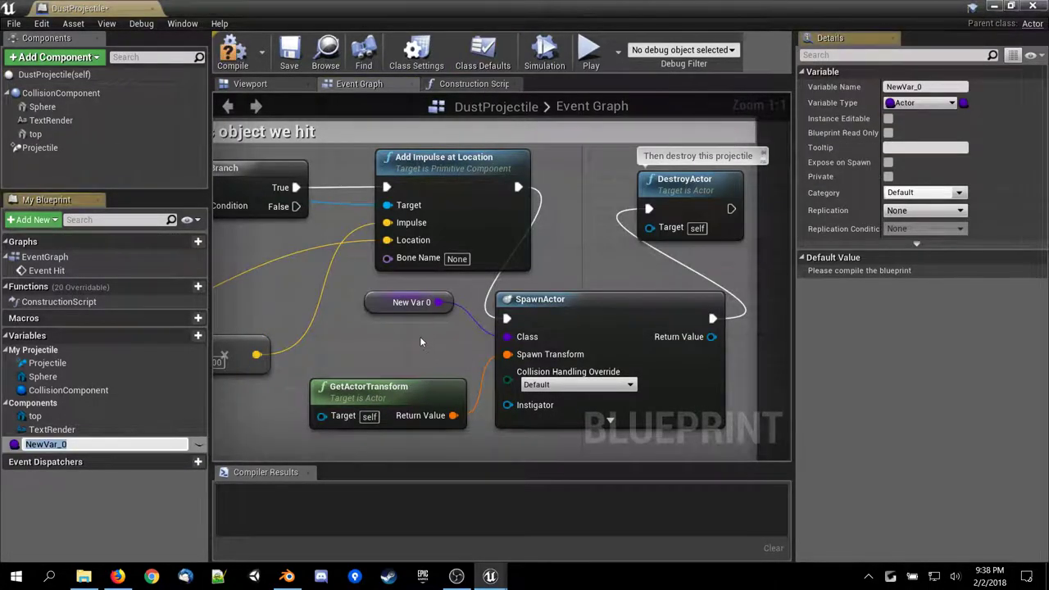
Name the new actor class variable ProjectileParticles.
left_click(932, 88)
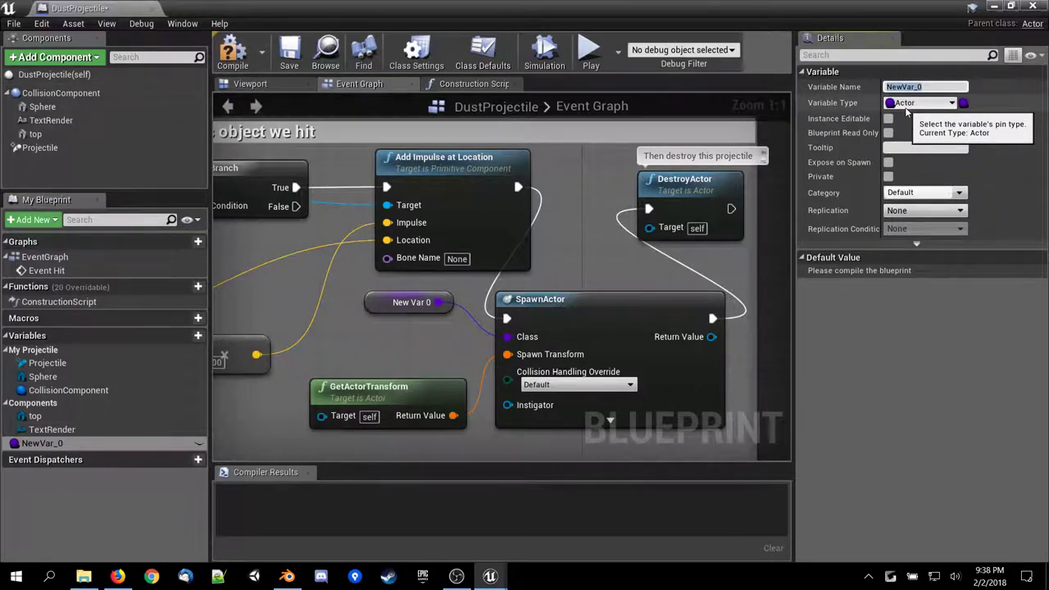
left_click(905, 107)
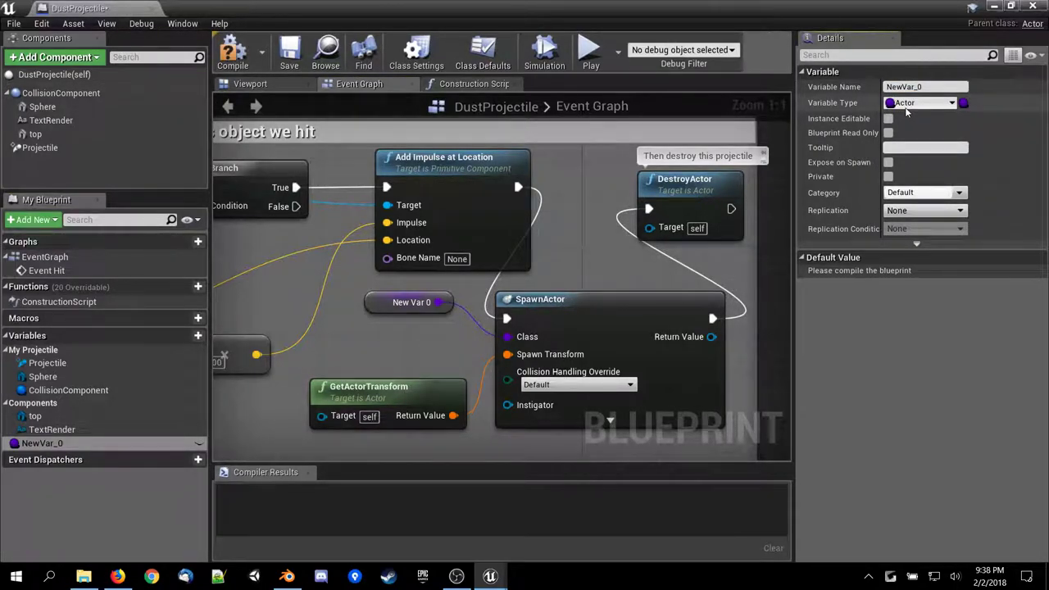
left_click(919, 89)
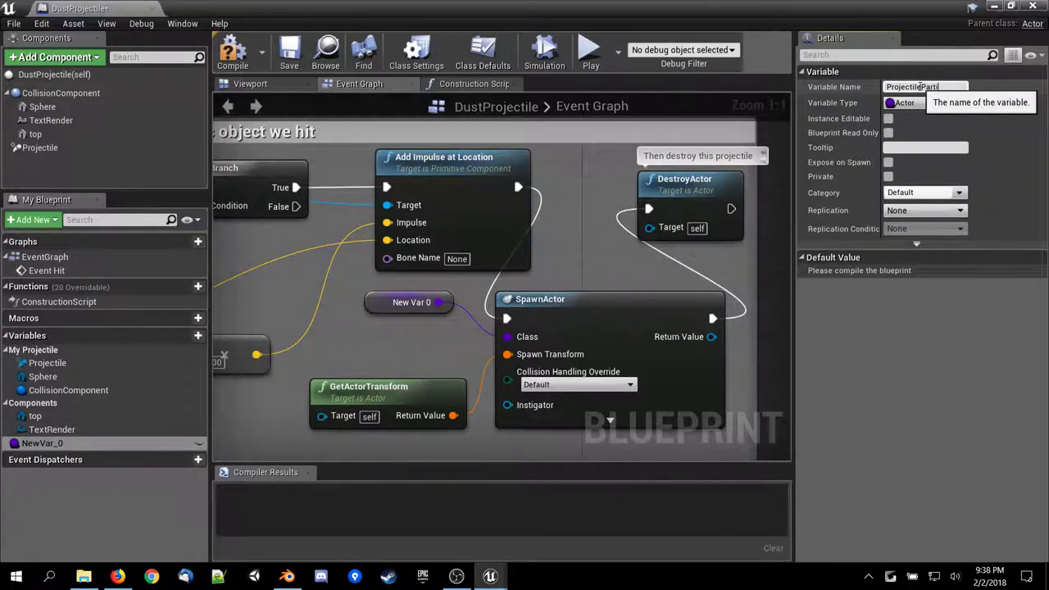
key("Return")
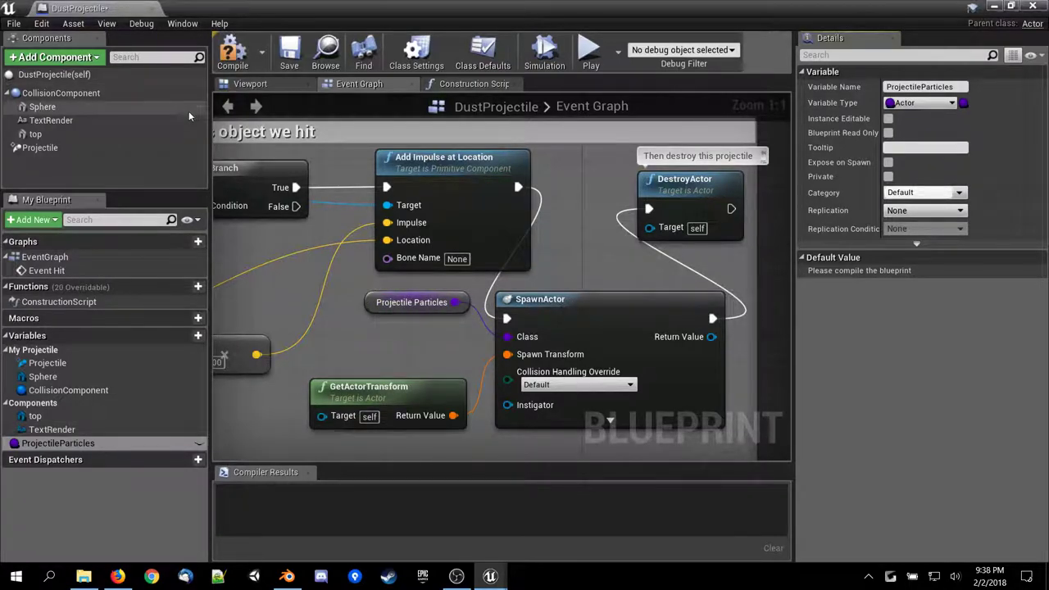
Compile DustProjectile and make the ProjectileParticles variable instance editable.
left_click(242, 64)
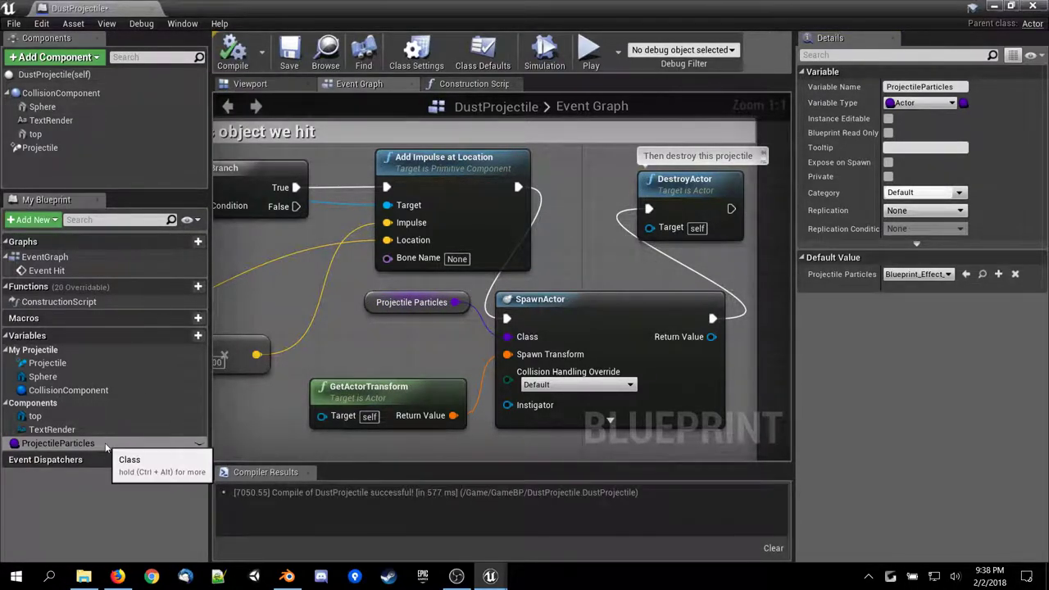
left_click(198, 443)
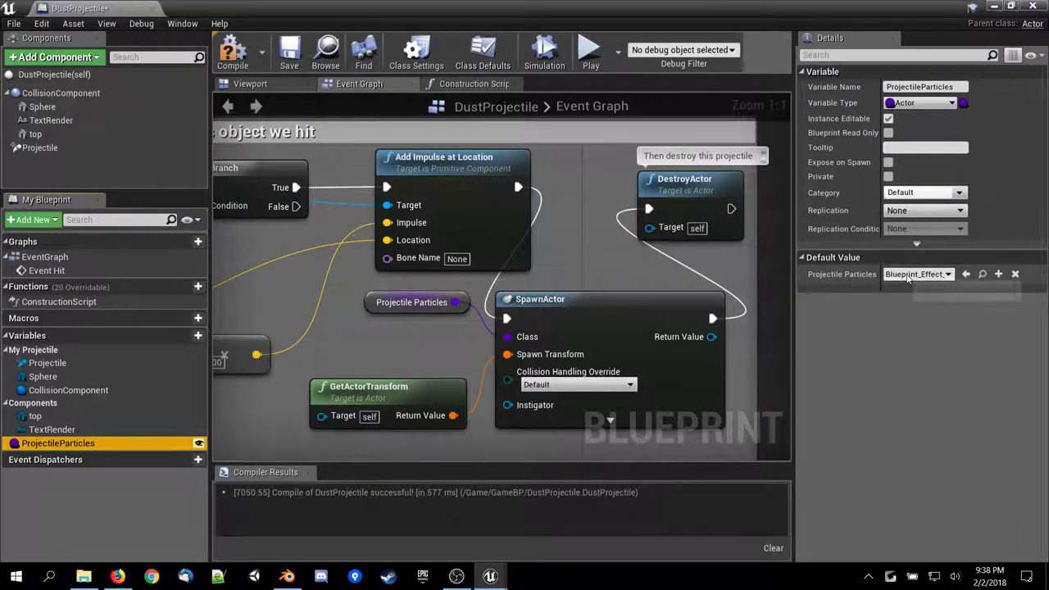
left_click(911, 274)
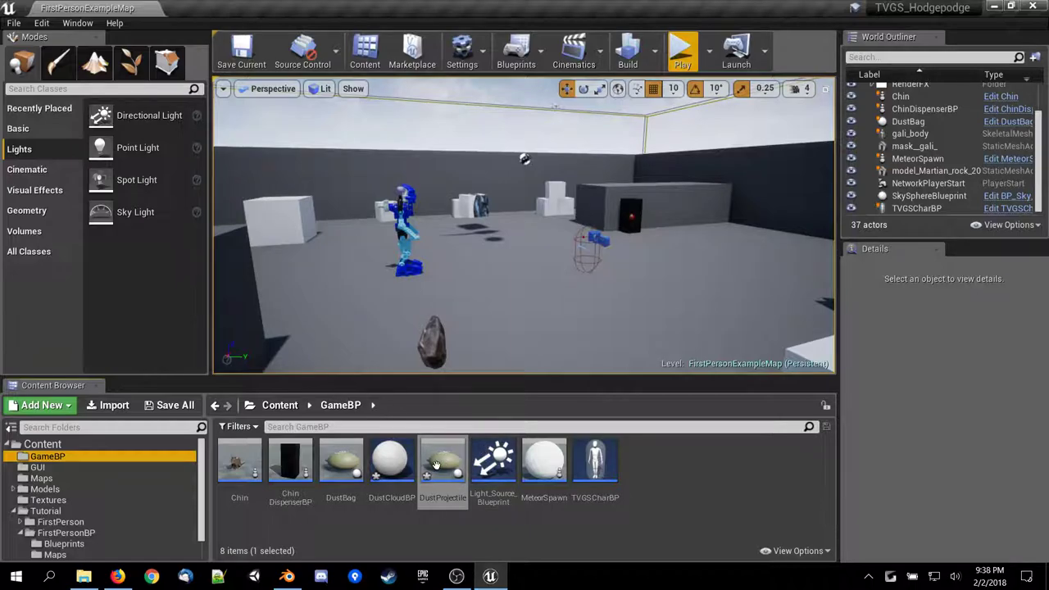
Set the Projectile Particles default of the DustProjectile blueprint to DustCloudBP, and compile and close the blueprint.
double_click(436, 465)
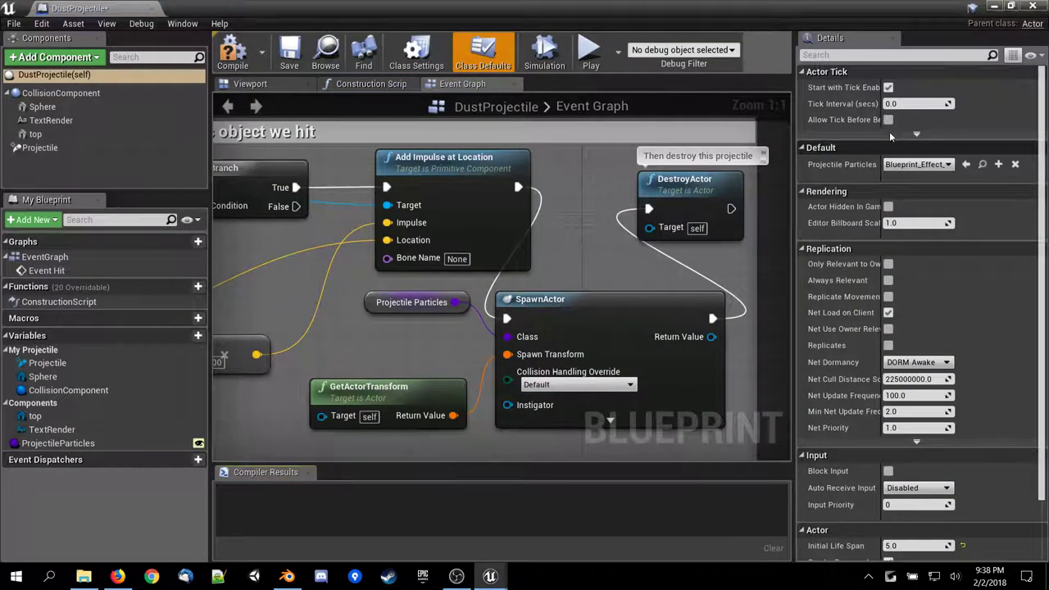
left_click(923, 168)
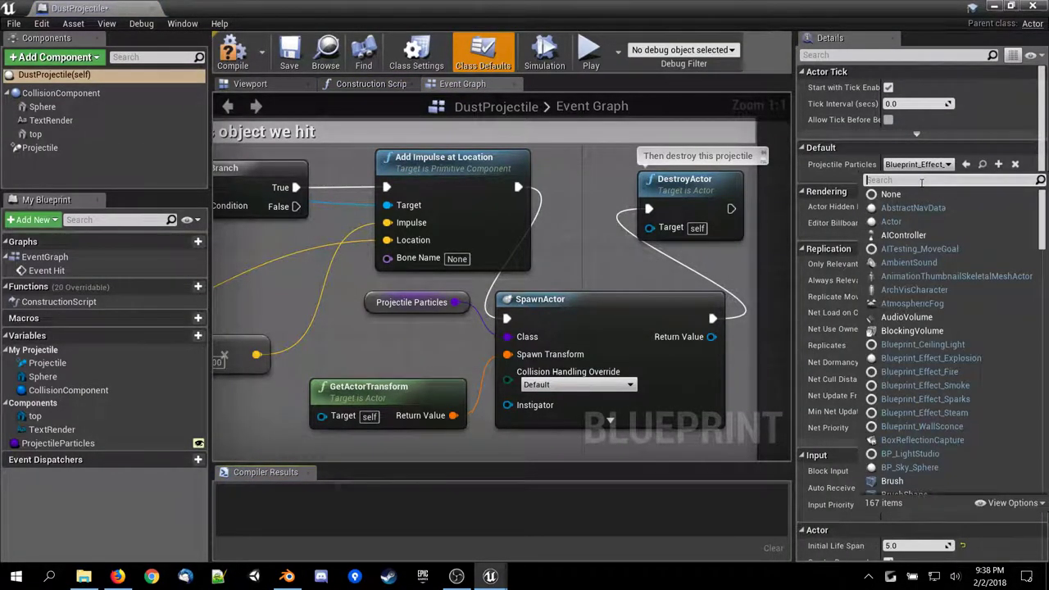
type("dust")
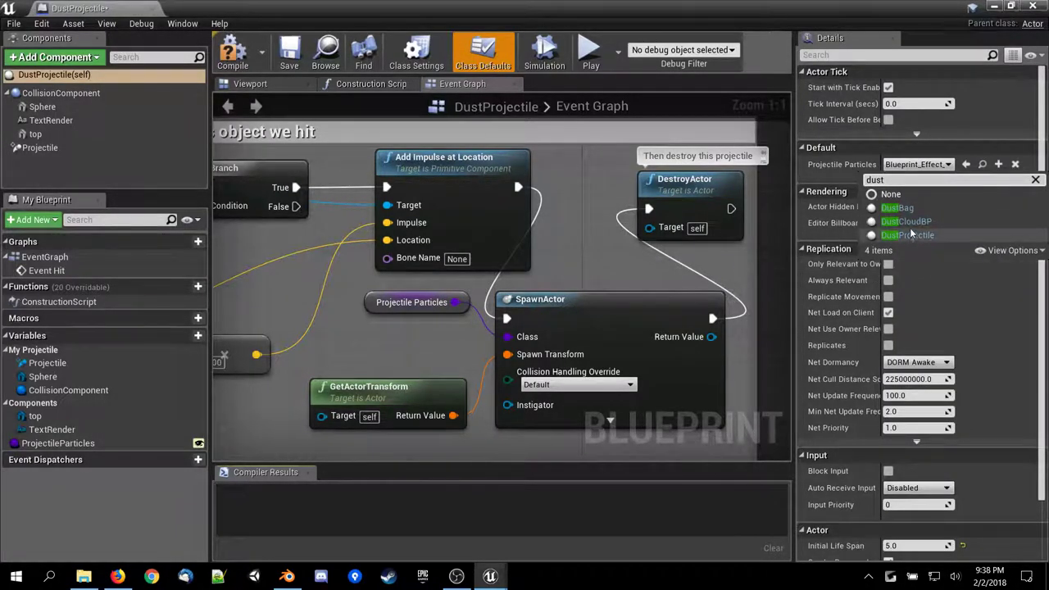
left_click(905, 221)
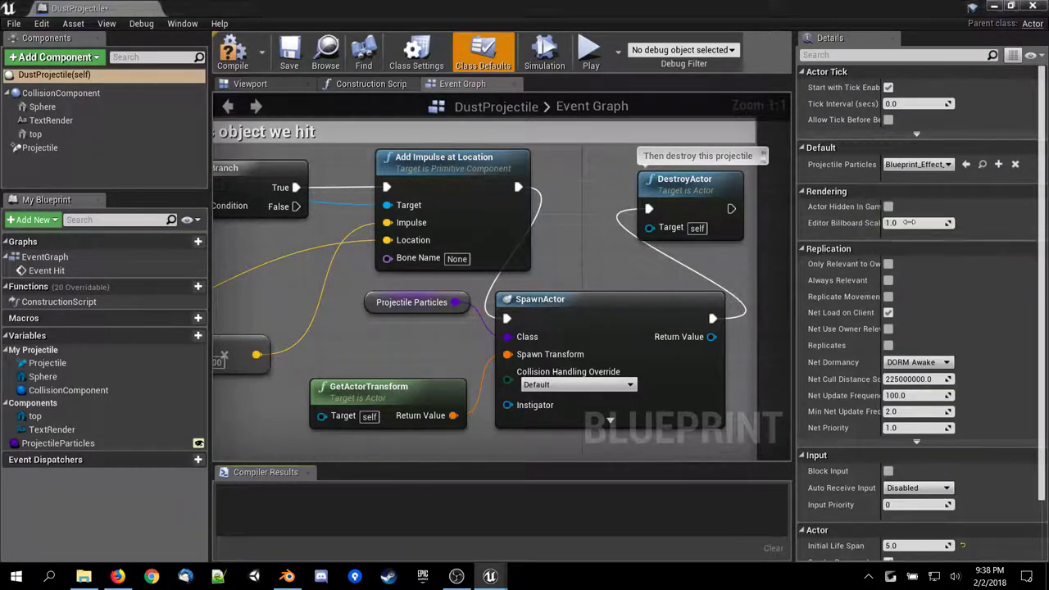
left_click(233, 51)
left_click(1032, 6)
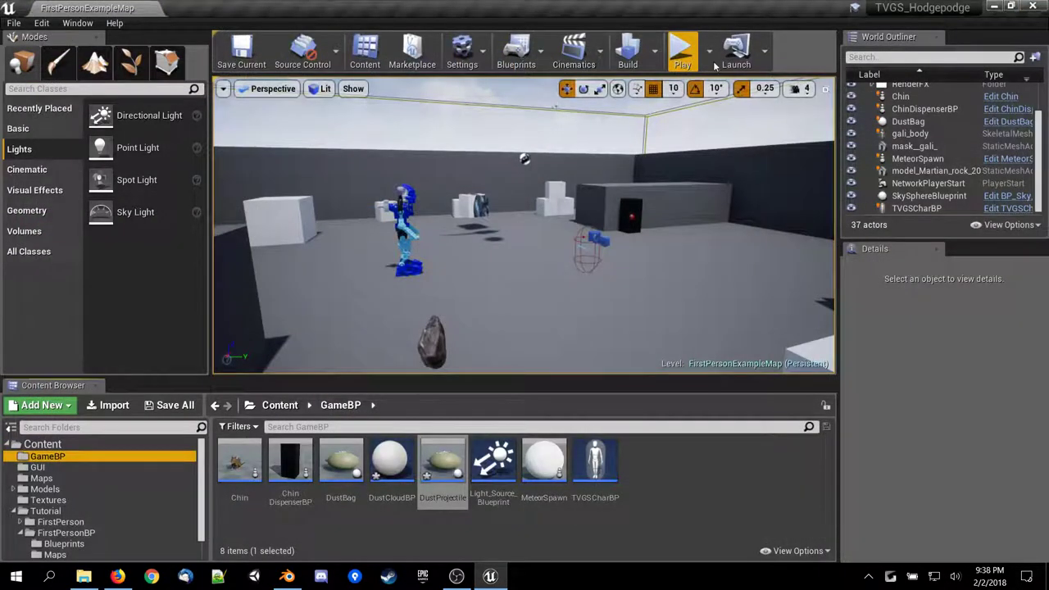
Play-test the projectile's effect in the level and check which class the Chin blueprint spawns on hit.
left_click(681, 50)
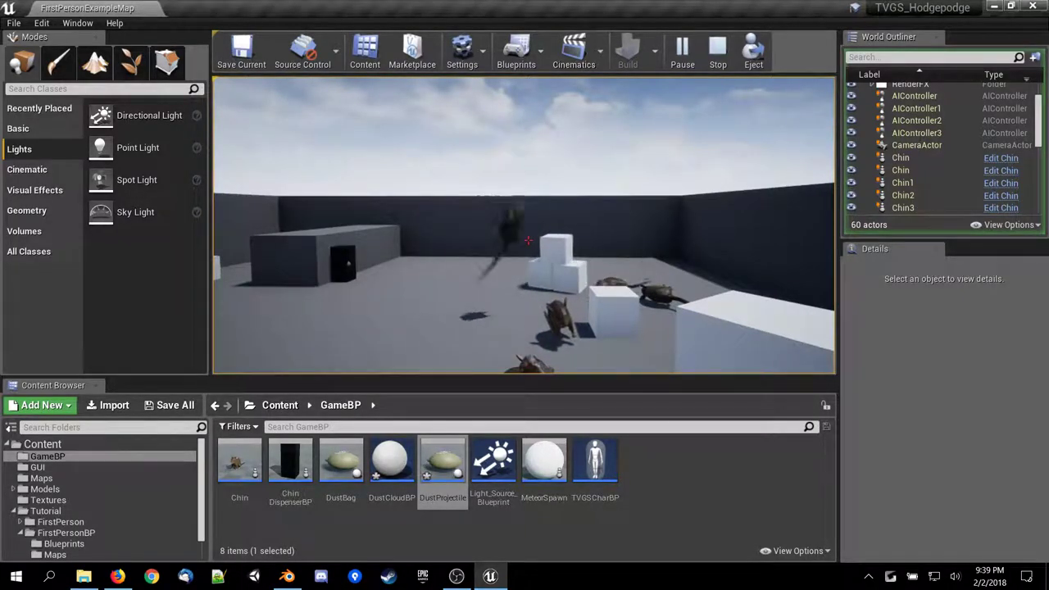
key("Escape")
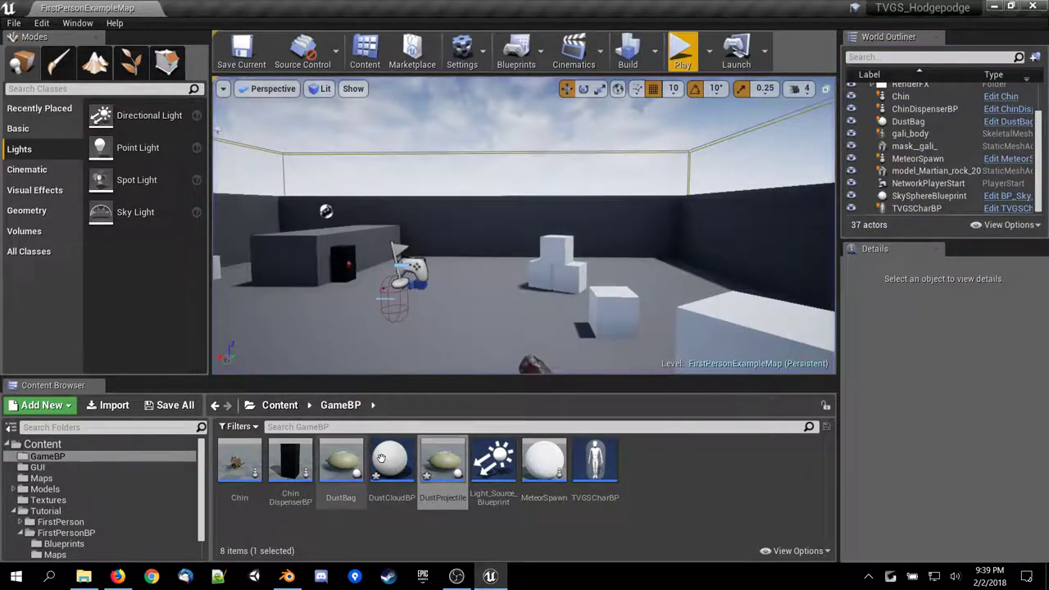
double_click(244, 463)
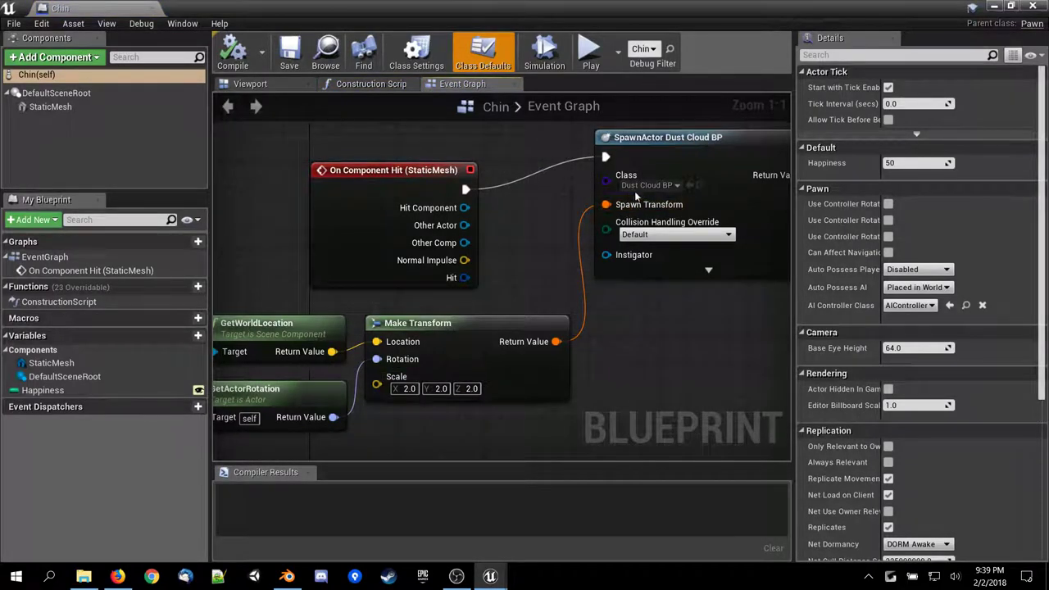
left_click(1032, 7)
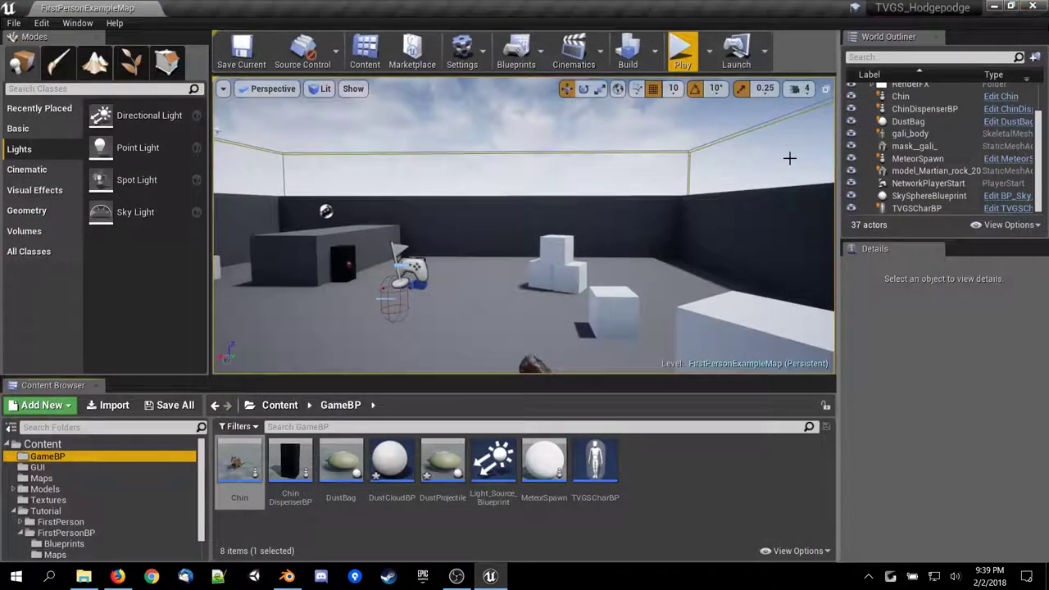
Play-test the level again with the Chin creatures and save the current level.
left_click(684, 68)
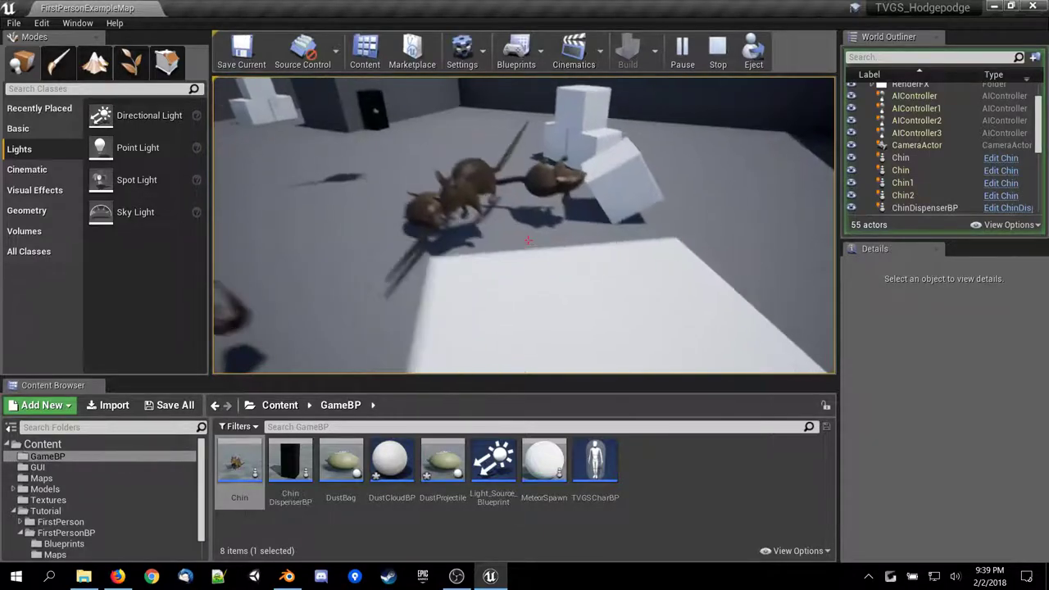
key("Escape")
left_click(241, 47)
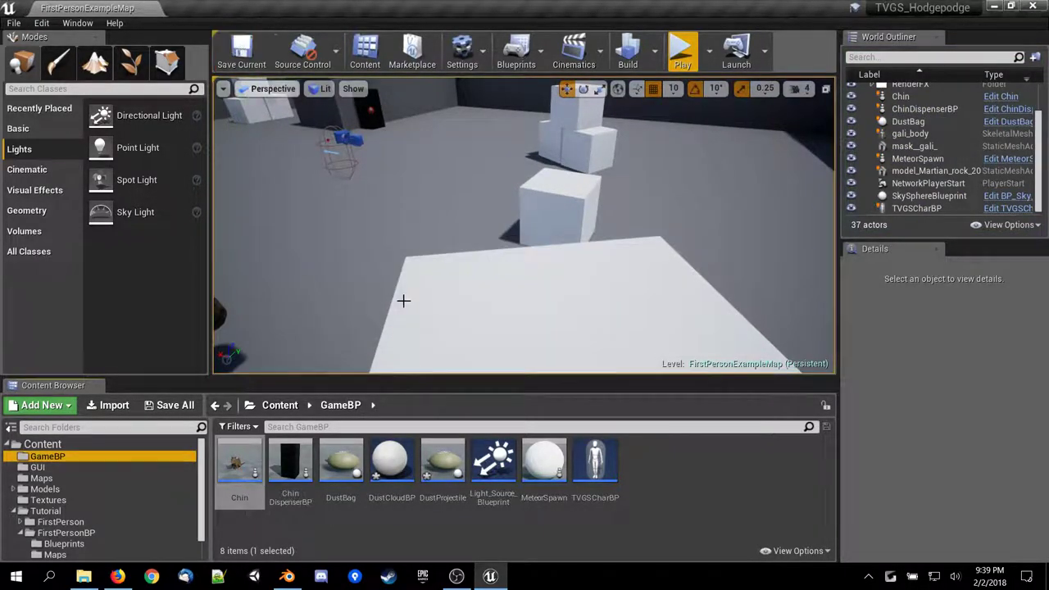
Try scaling the DustBag actor at the black dispenser box and undo the scaling.
right_click_drag(405, 126, 351, 169)
key("w")
key("w")
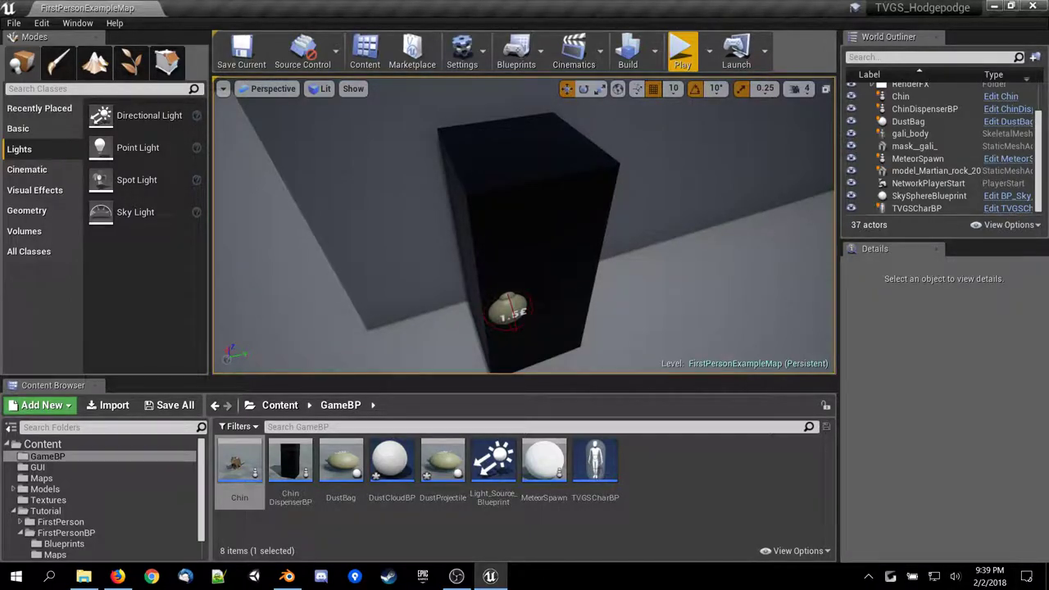
right_click_drag(525, 225, 495, 266)
left_click(565, 251)
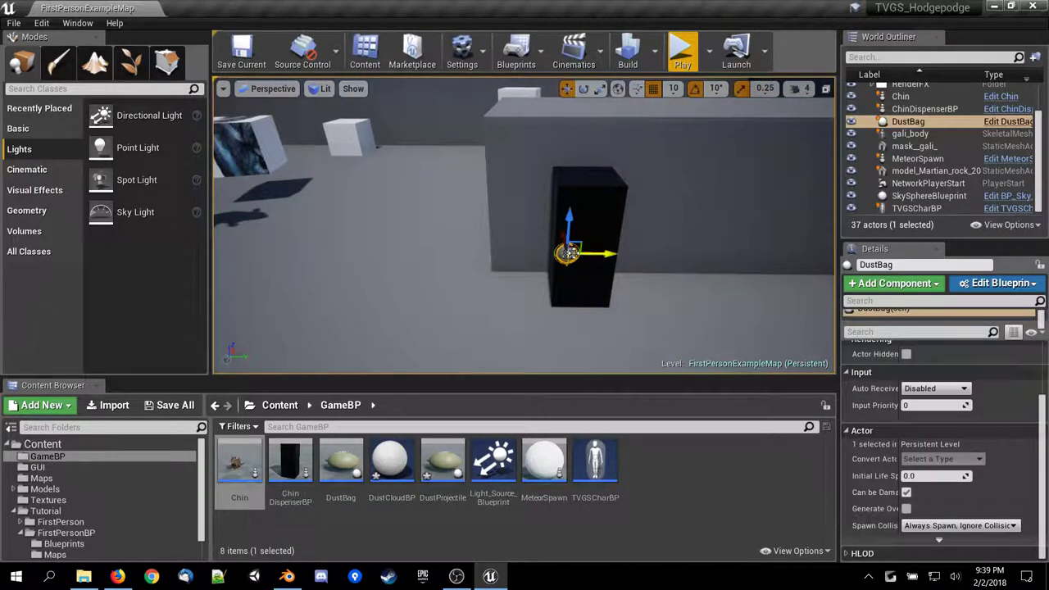
key("r")
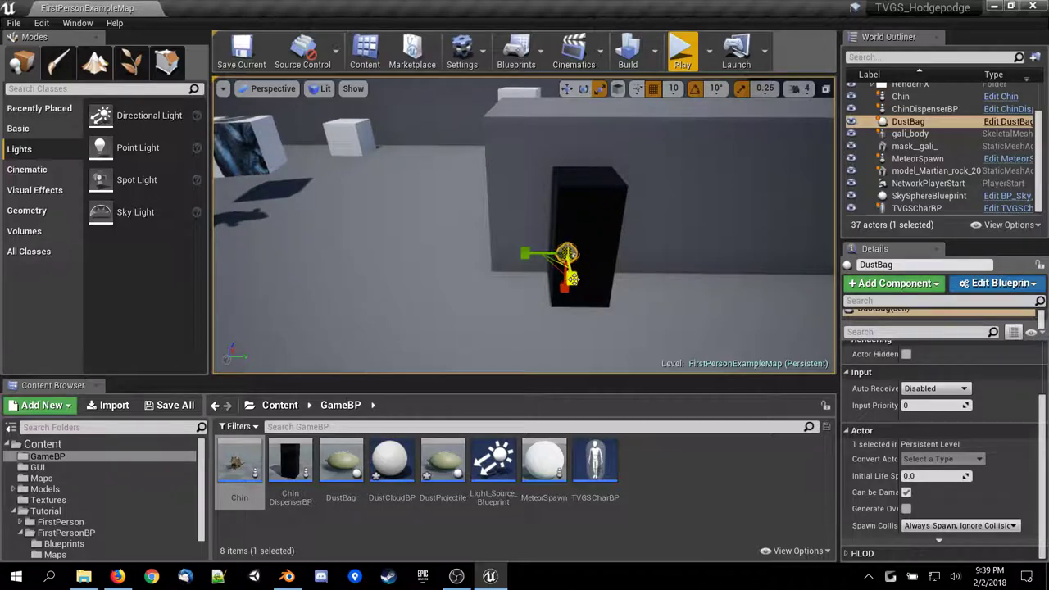
right_click_drag(491, 250, 573, 238)
key("ctrl+z")
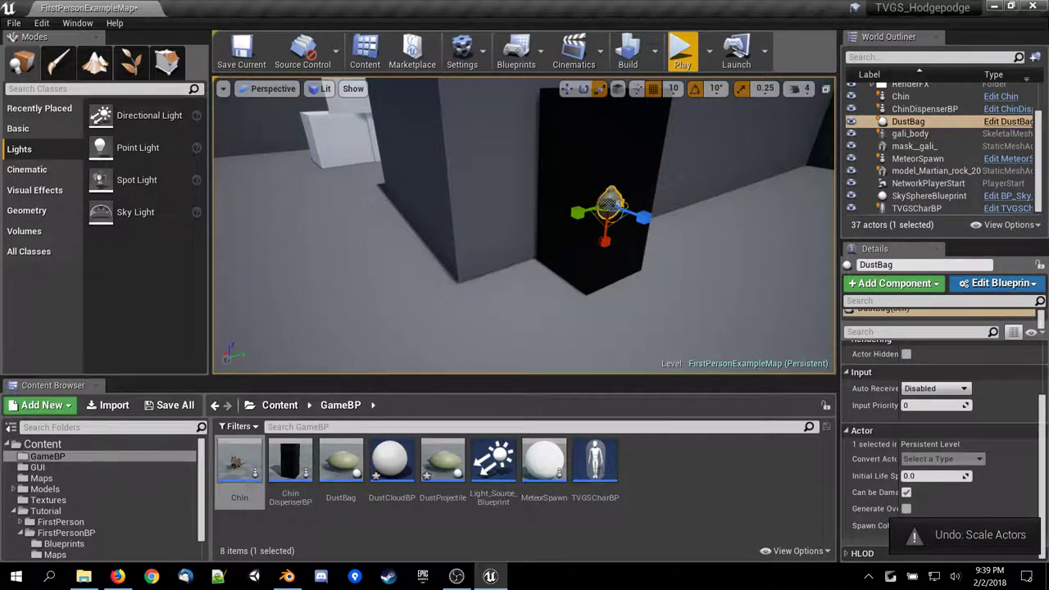
Enlarge the DustBag actor uniformly on the front of the black dispenser box.
left_click_drag(611, 209, 652, 195)
key("w")
right_click_drag(652, 195, 609, 128)
key("s")
key("w")
key("s")
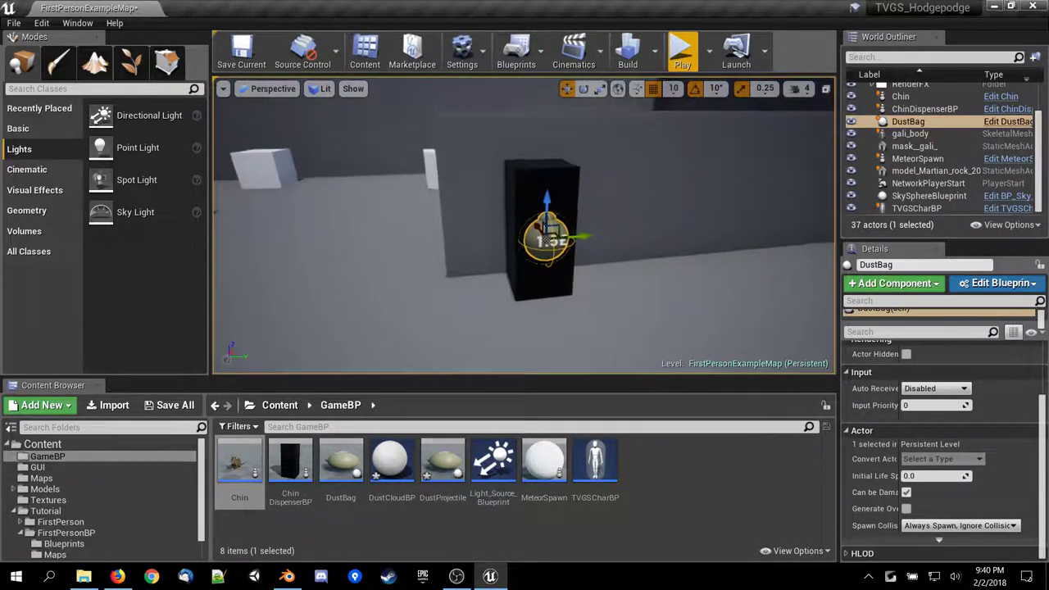
Delete the DustBag actor in front of the dispenser box from the level.
left_click(484, 125)
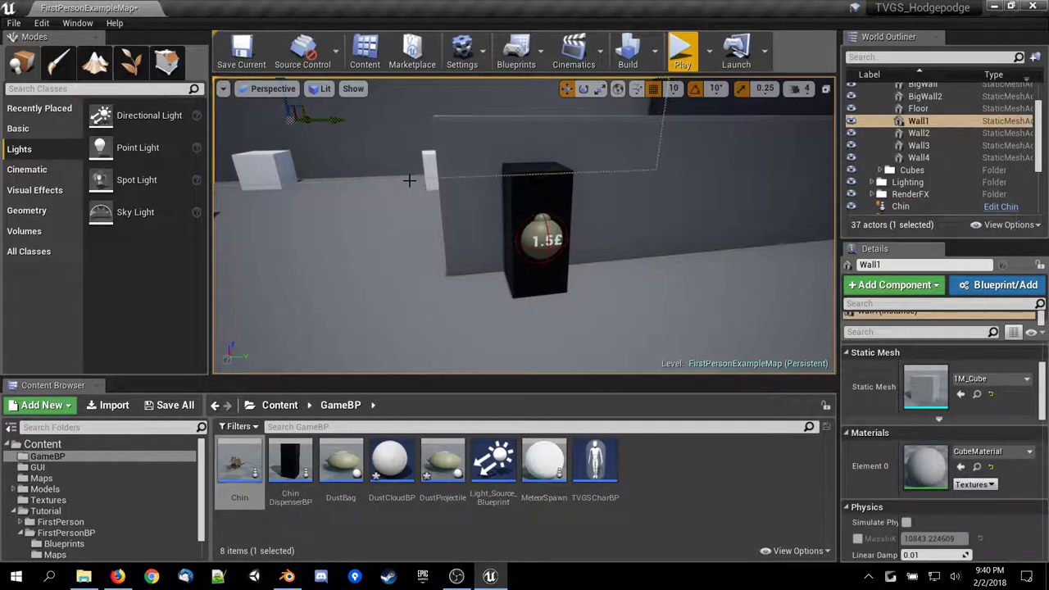
scroll(478, 204, "down", 5)
left_click(498, 219)
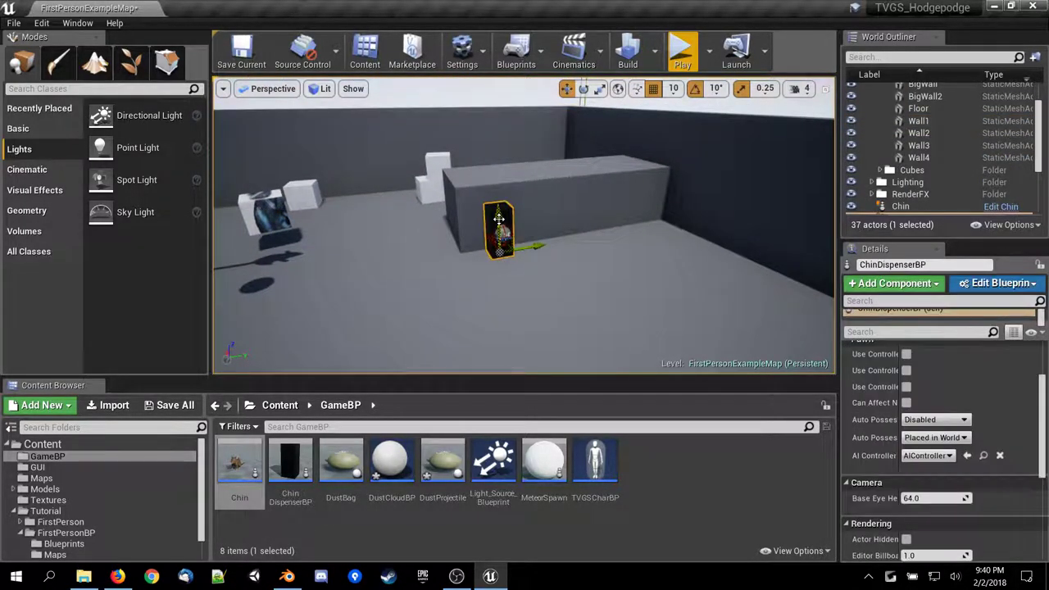
scroll(498, 218, "up", 10)
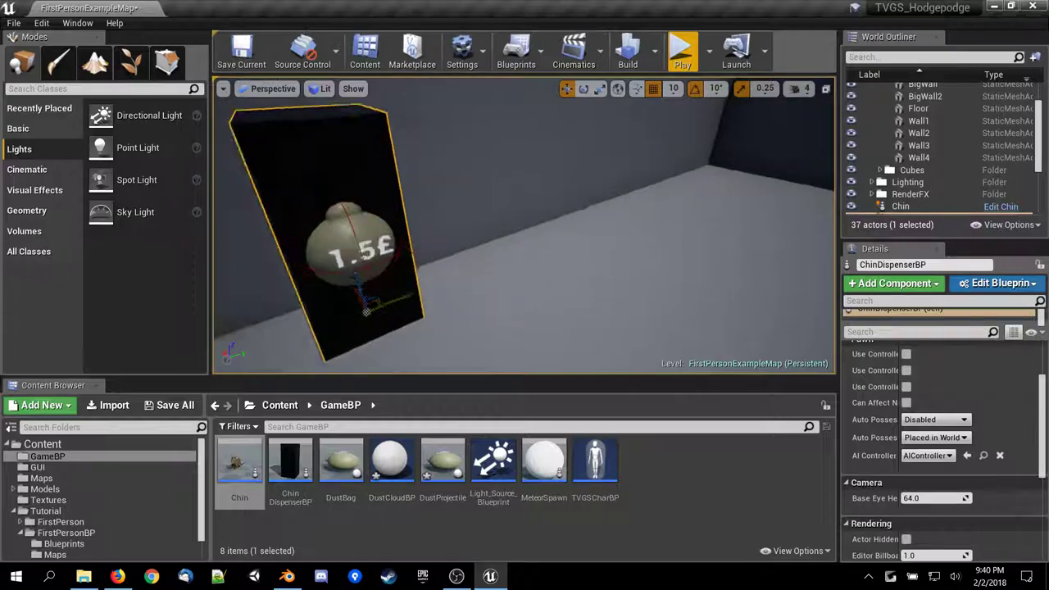
scroll(524, 226, "down", 5)
left_click(514, 238)
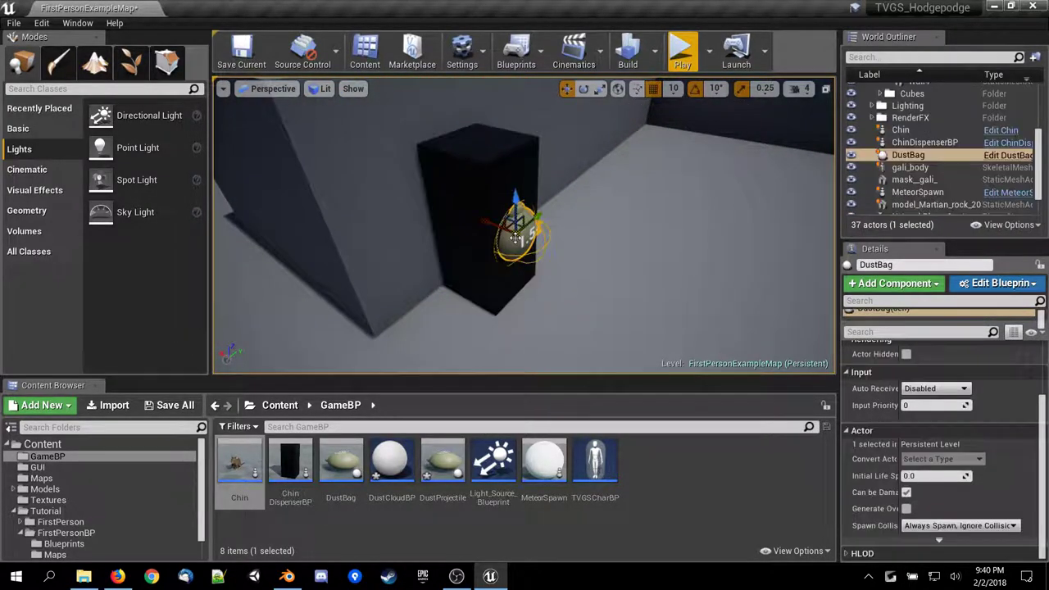
key("Delete")
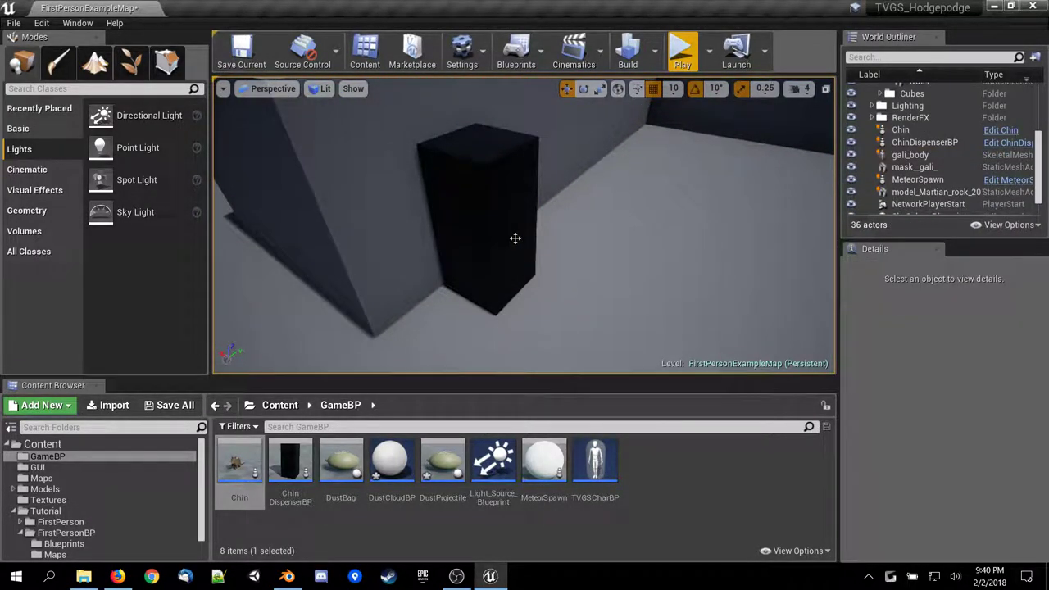
Open the ChinDispenserBP actor's blueprint in the Blueprint Editor.
left_click(490, 280)
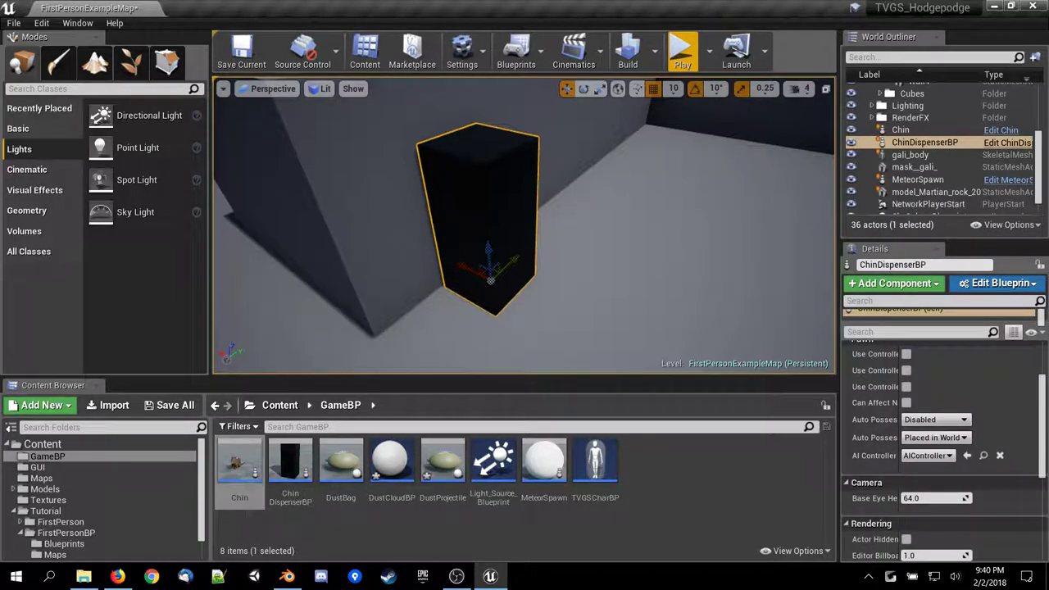
right_click(489, 196)
left_click(998, 283)
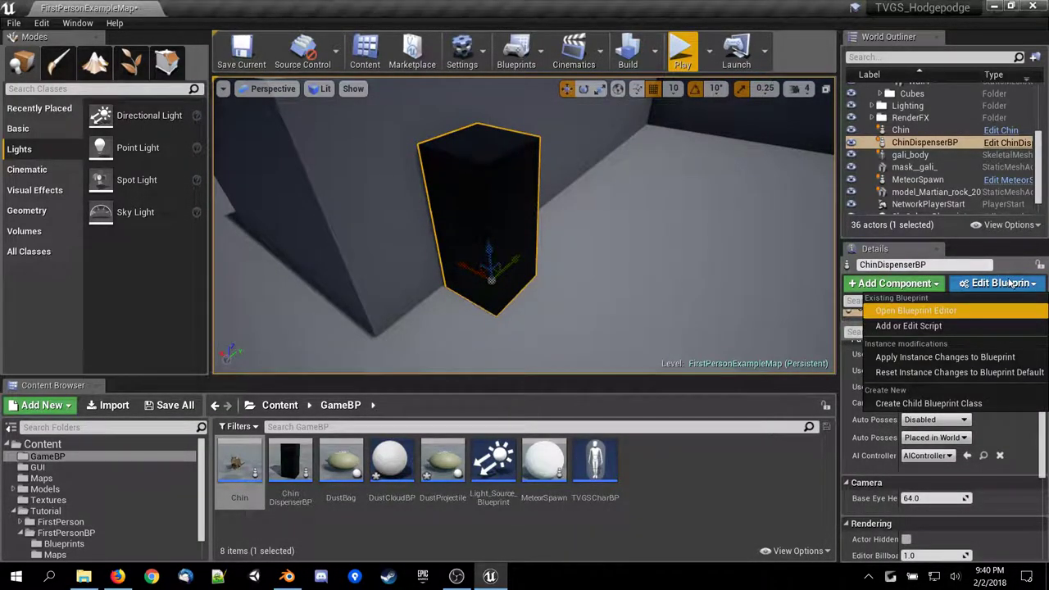
left_click(986, 312)
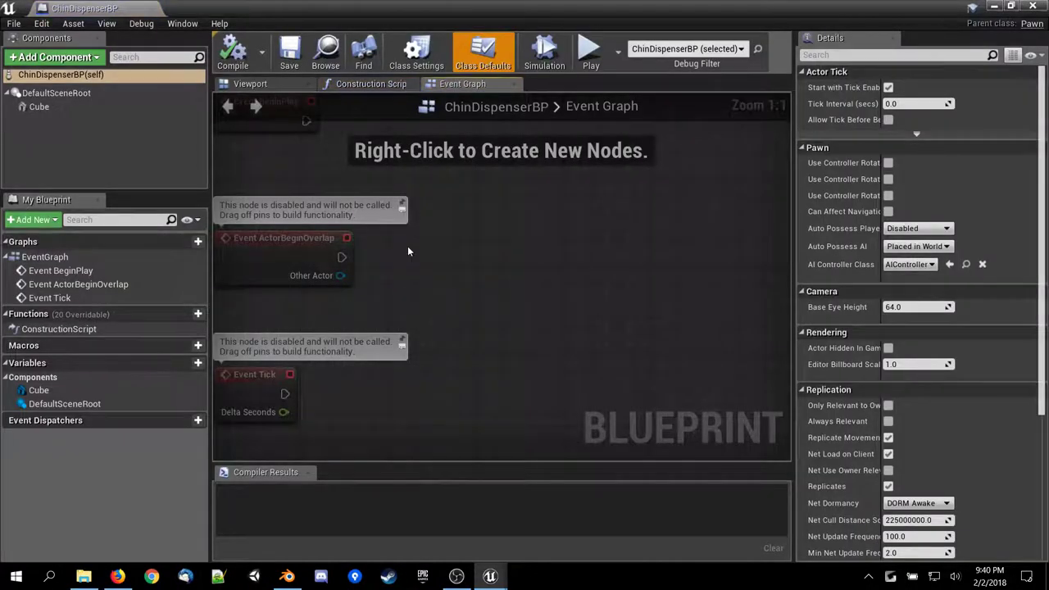
Add a Child Actor component to ChinDispenserBP, keeping its default name.
left_click(257, 84)
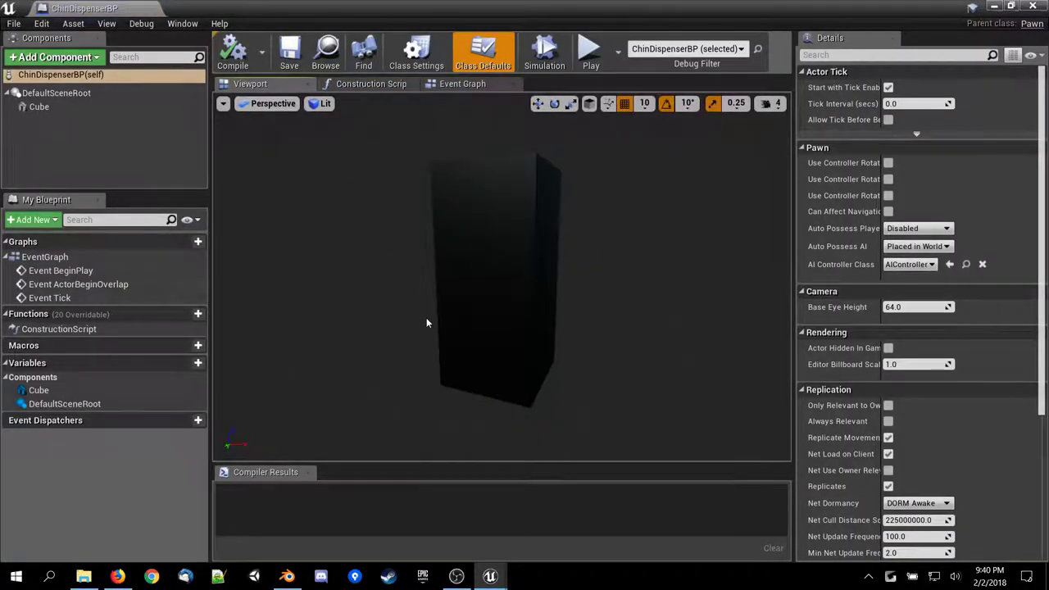
left_click(62, 61)
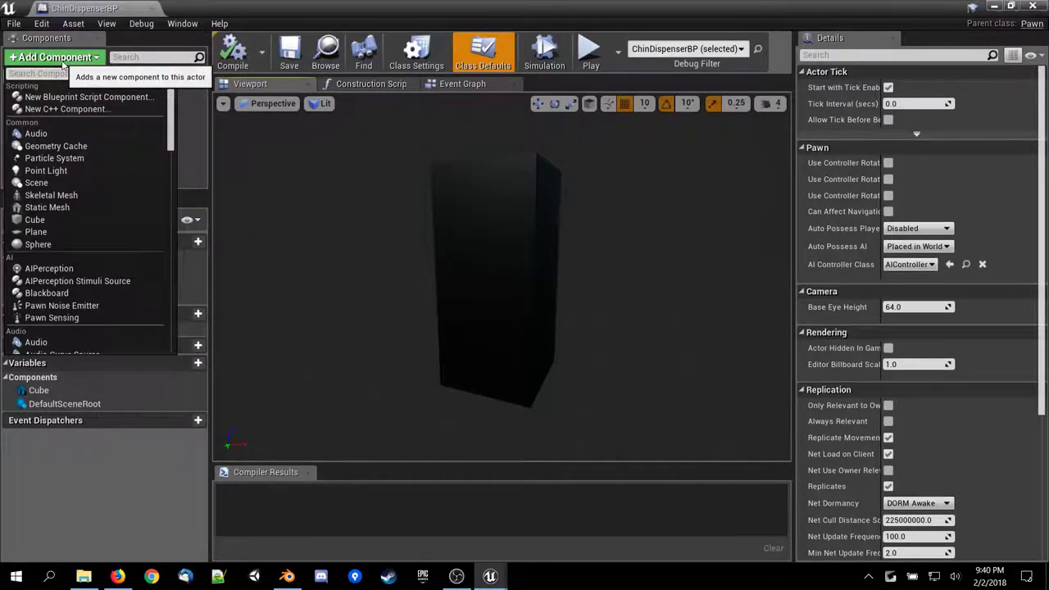
type("ac")
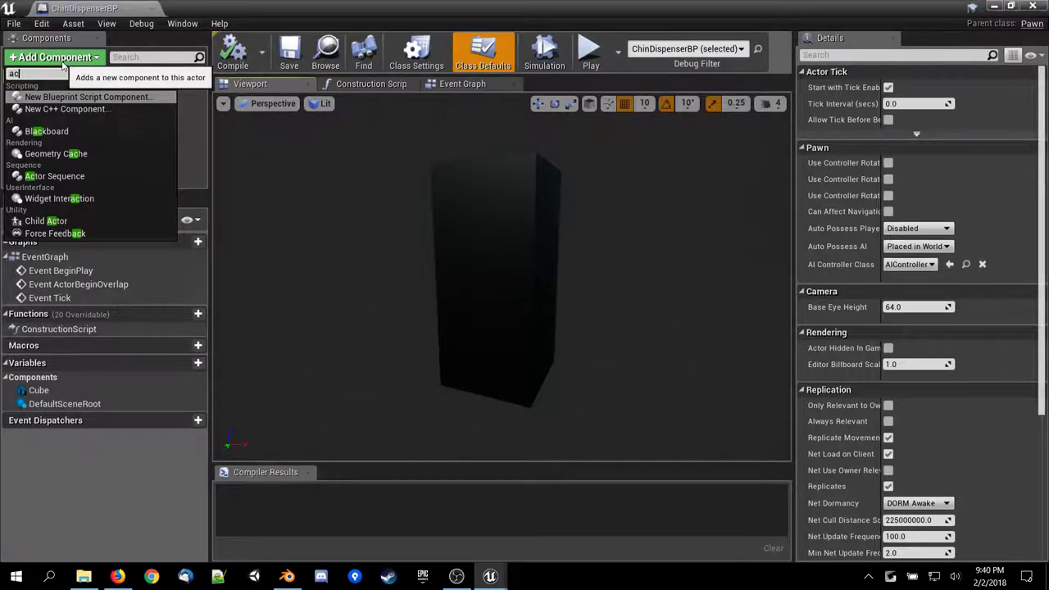
left_click(24, 224)
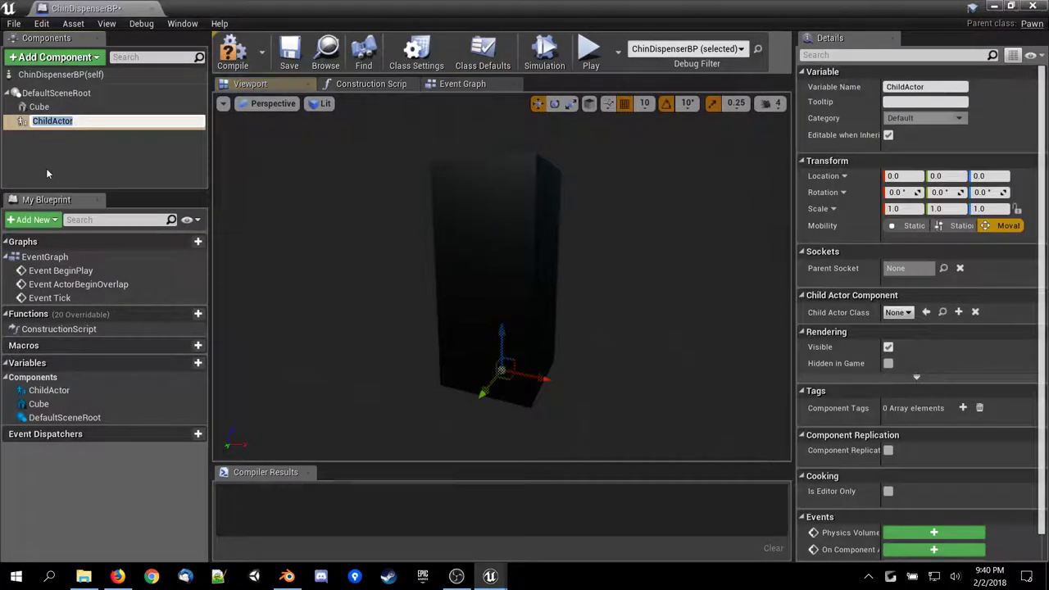
left_click(122, 146)
left_click(74, 122)
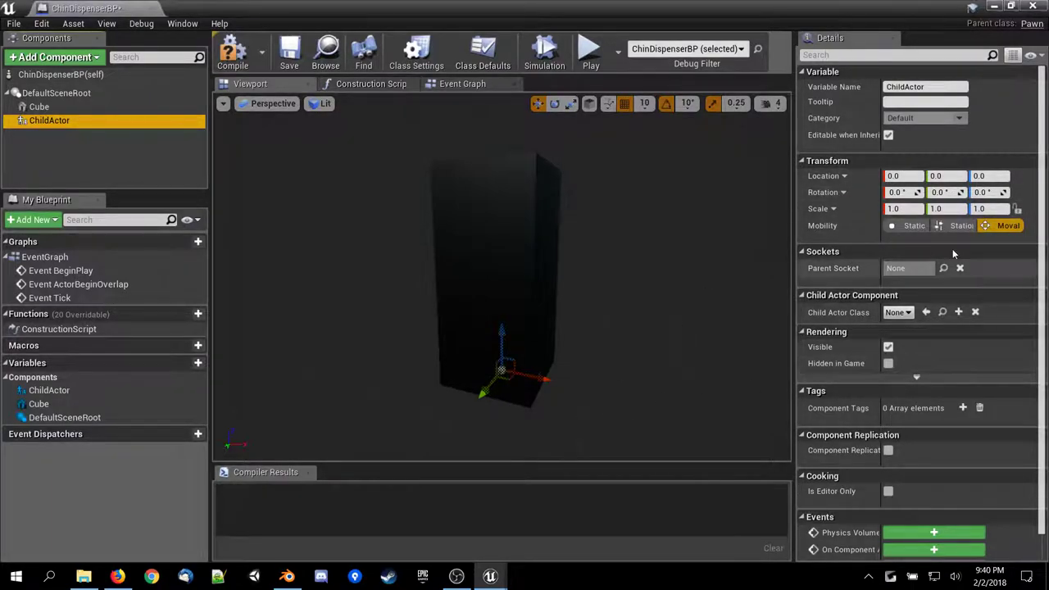
Set the ChildActor component's Child Actor Class to DustBag.
left_click(908, 269)
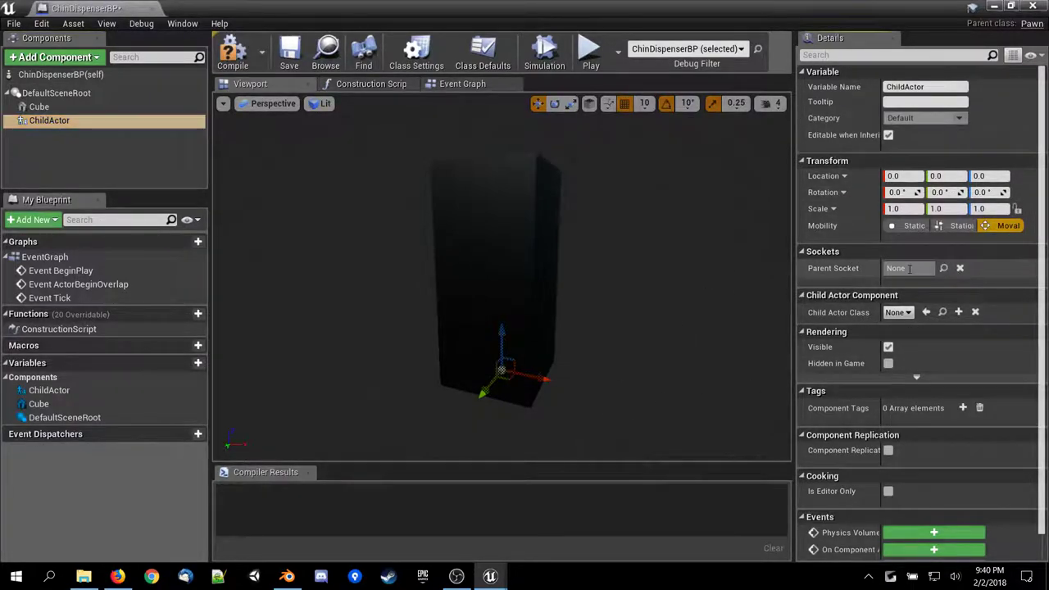
left_click(896, 312)
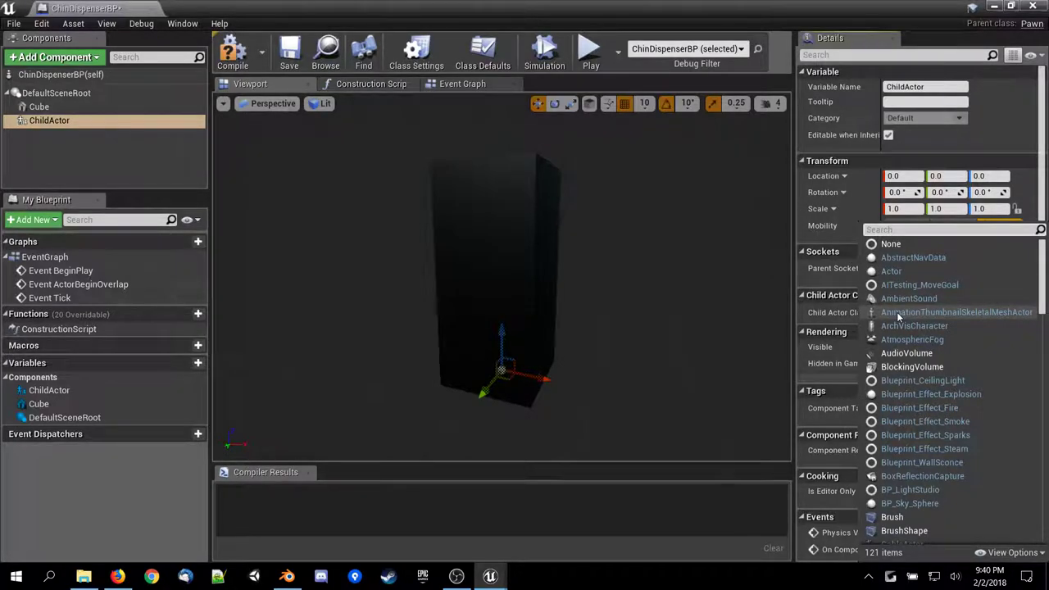
type("dust")
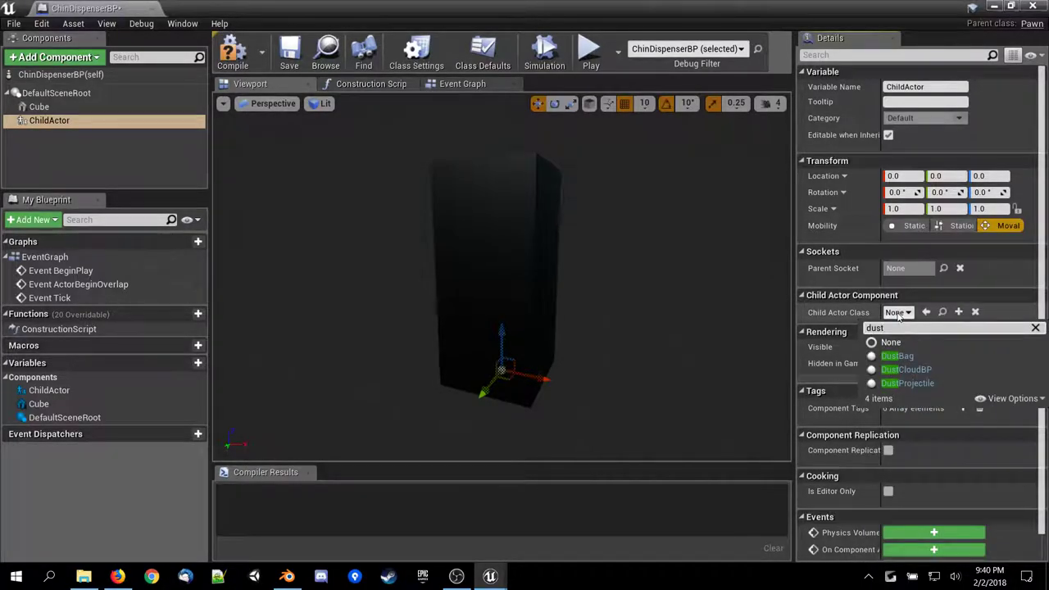
left_click(897, 355)
Move the DustBag child actor to the front face of the black box, at location X 50, Y 10, Z 90.
left_click_drag(502, 338, 499, 251)
left_click_drag(484, 304, 458, 324)
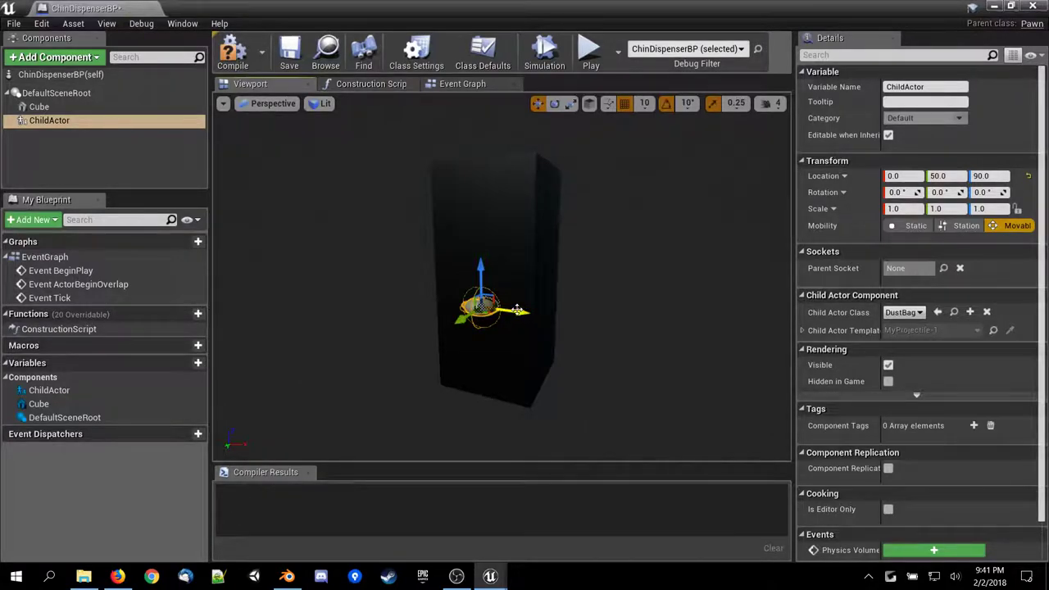
left_click_drag(517, 310, 571, 314)
mouse_move(516, 334)
left_mouse_down()
mouse_move(540, 320)
mouse_move(532, 324)
left_mouse_up()
right_click_drag(531, 325, 458, 336)
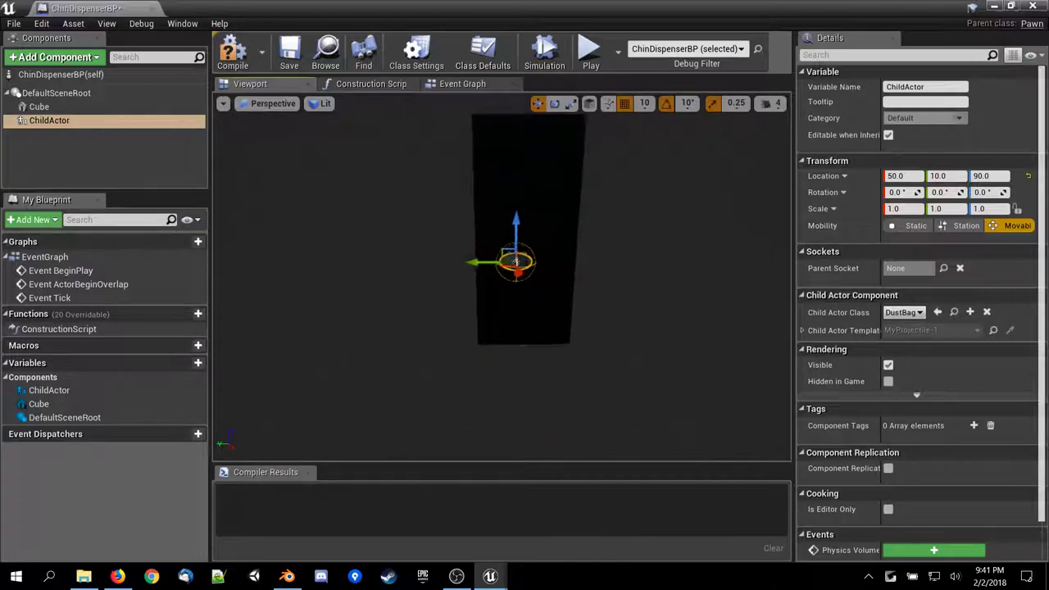
scroll(516, 260, "up", 3)
Rotate the DustBag child actor -90° about Y so it faces outward, and scale it uniformly to 2.25.
key("e")
left_click_drag(524, 281, 523, 287)
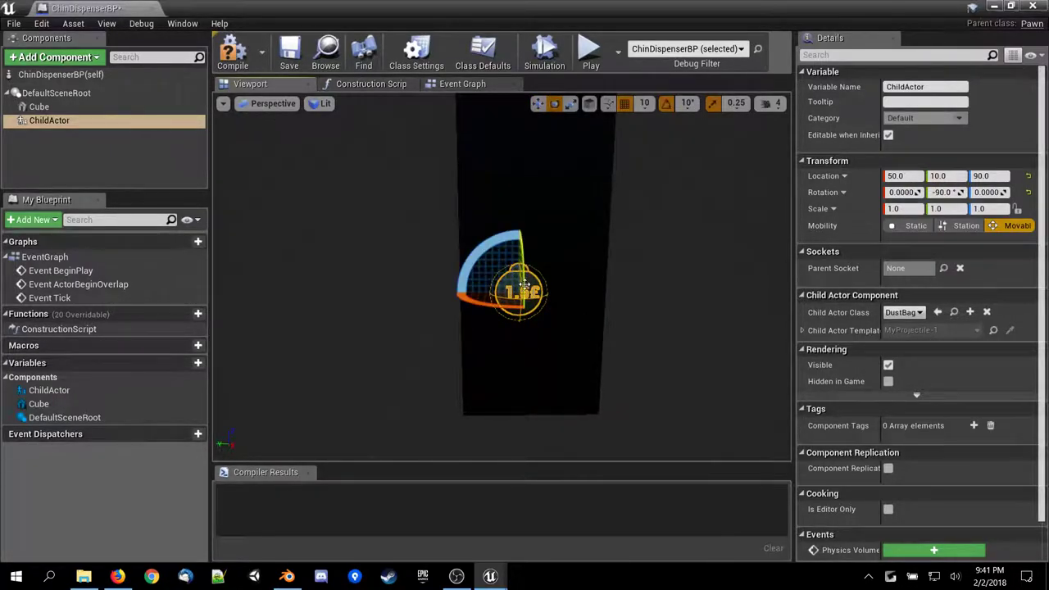
key("r")
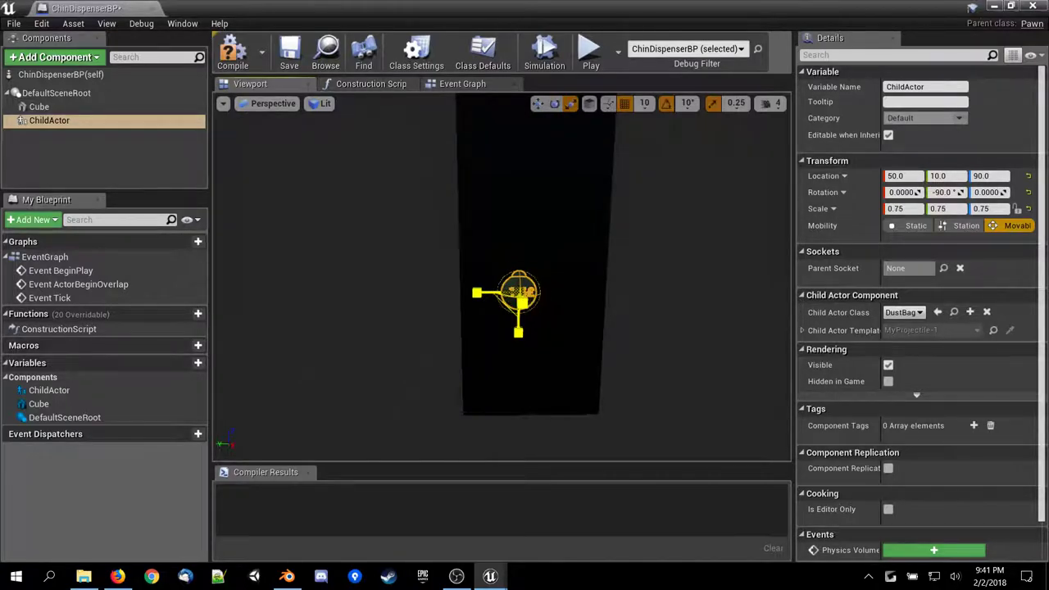
left_click_drag(521, 303, 493, 295)
Center the enlarged DustBag child actor on the box front at Y 0 and raise it to Z 120.
key("w")
left_click_drag(533, 325, 542, 273)
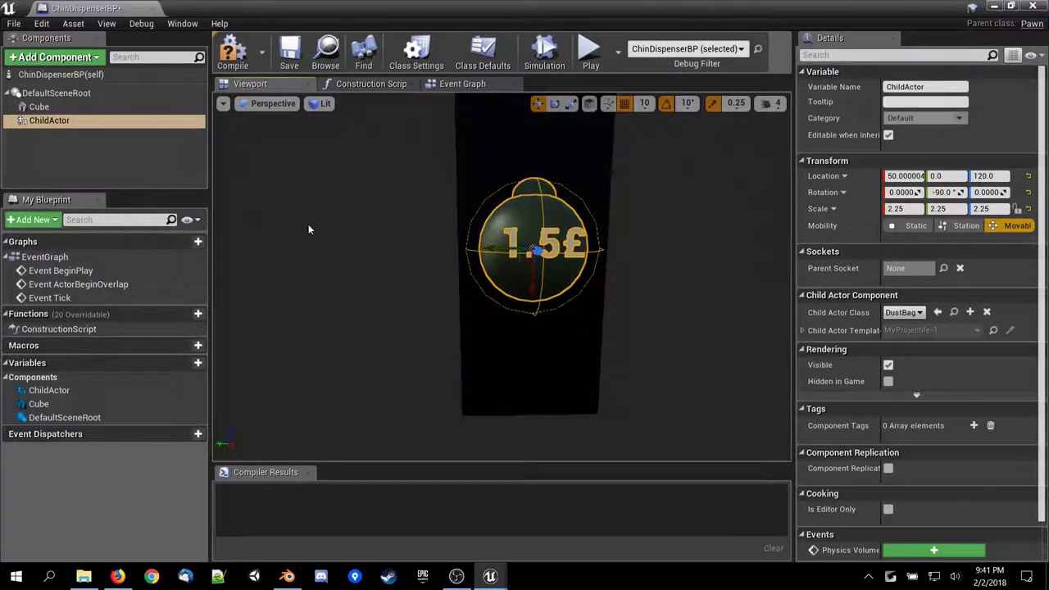
mouse_move(372, 197)
right_mouse_down()
mouse_move(459, 222)
mouse_move(372, 198)
right_mouse_up()
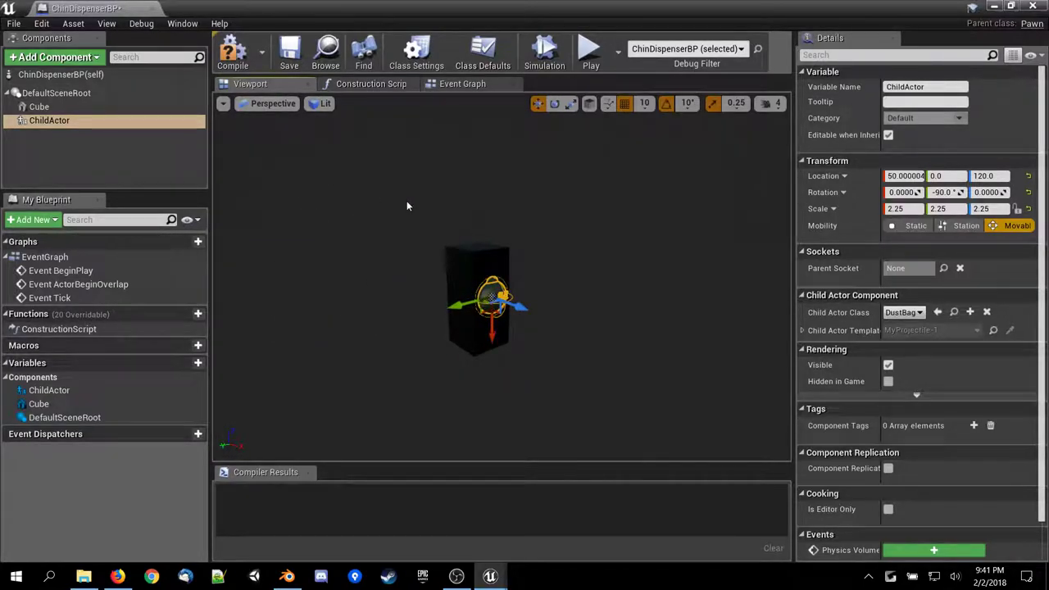
left_click(455, 247)
mouse_move(391, 248)
right_mouse_down()
mouse_move(311, 266)
mouse_move(389, 267)
right_mouse_up()
Add a Box Collision component under DefaultSceneRoot.
left_click(49, 92)
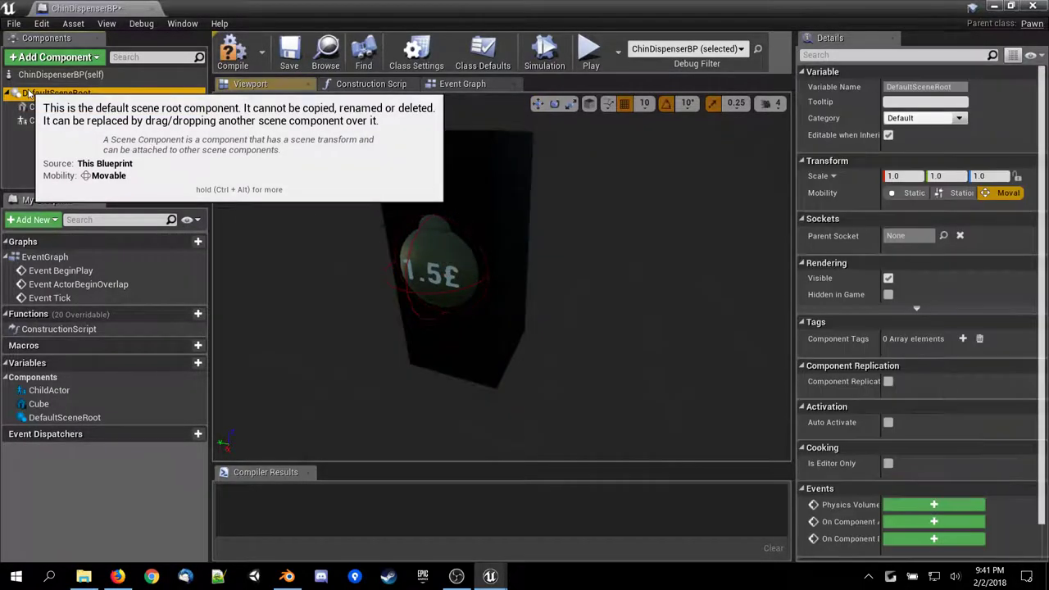
right_click(38, 93)
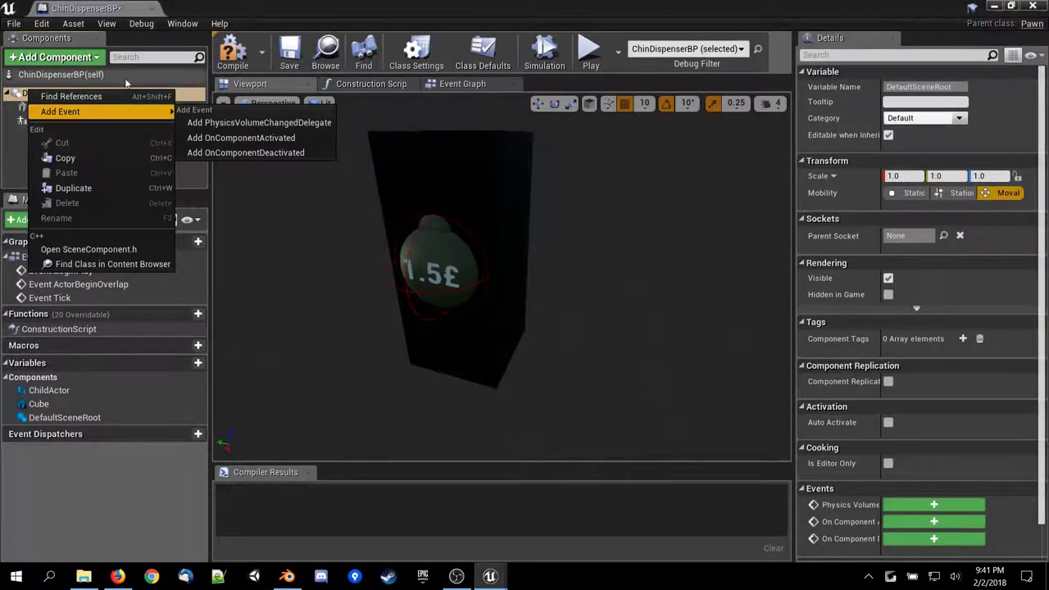
mouse_move(168, 113)
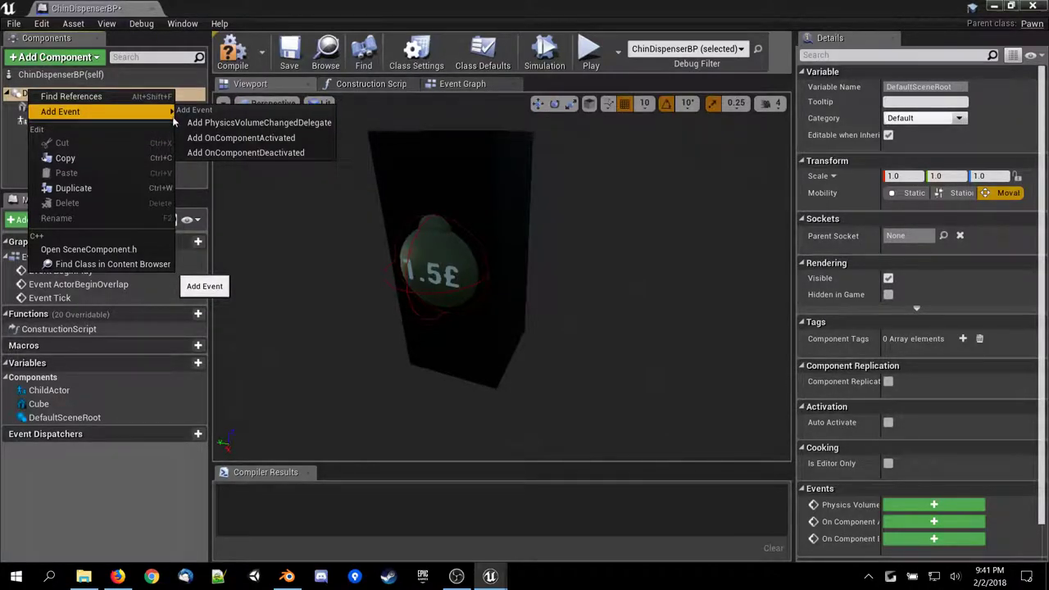
left_click(75, 61)
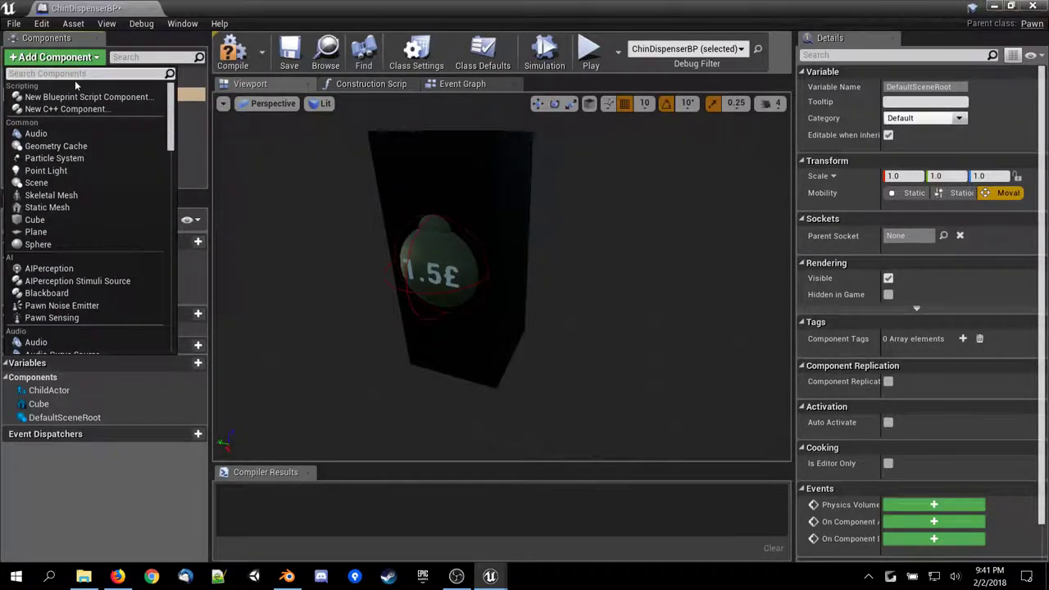
type("coll")
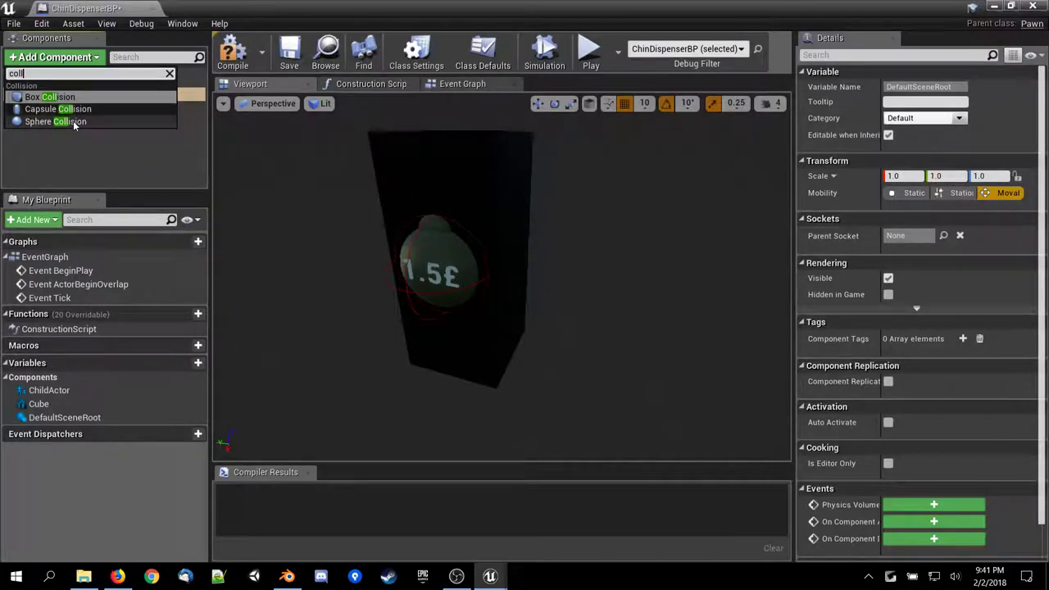
left_click(55, 97)
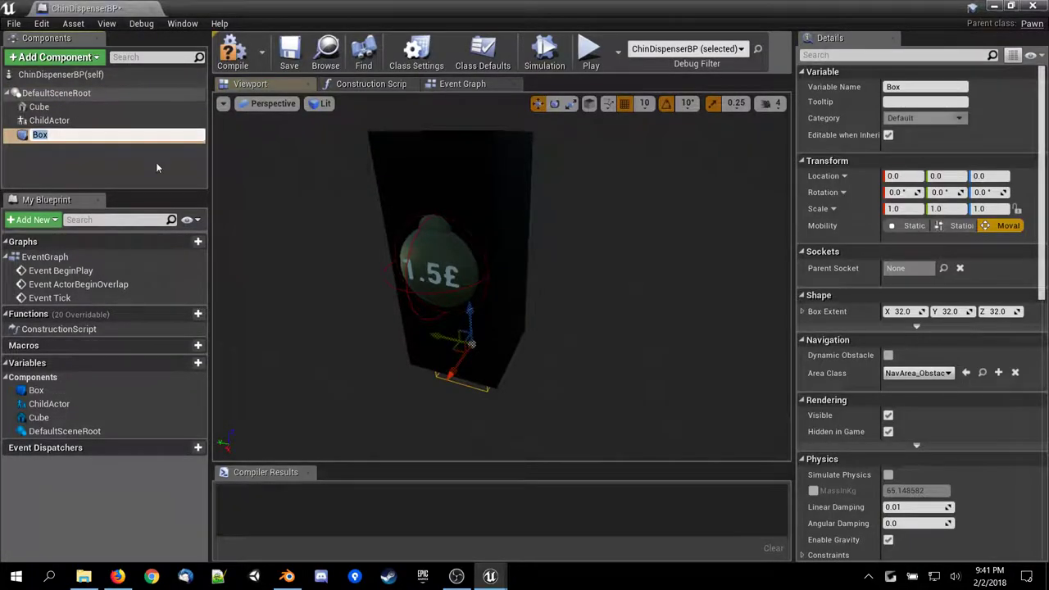
Place the box collision in front of the dispenser at X 100 and scale it to 2.25 by 2.0 by 5.25.
left_click_drag(454, 375, 352, 453)
key("e")
key("r")
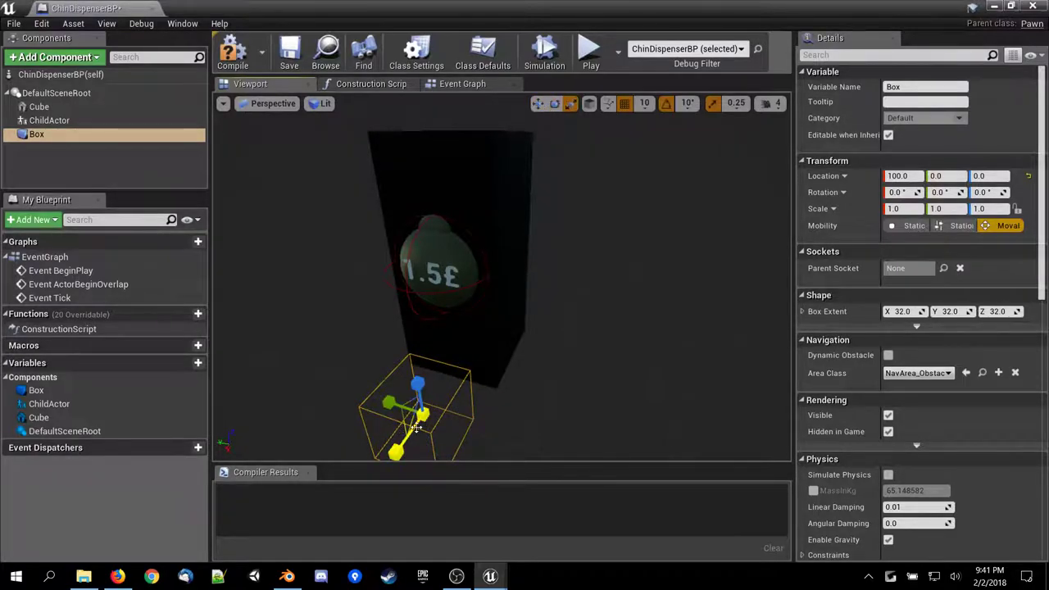
left_click_drag(417, 383, 418, 278)
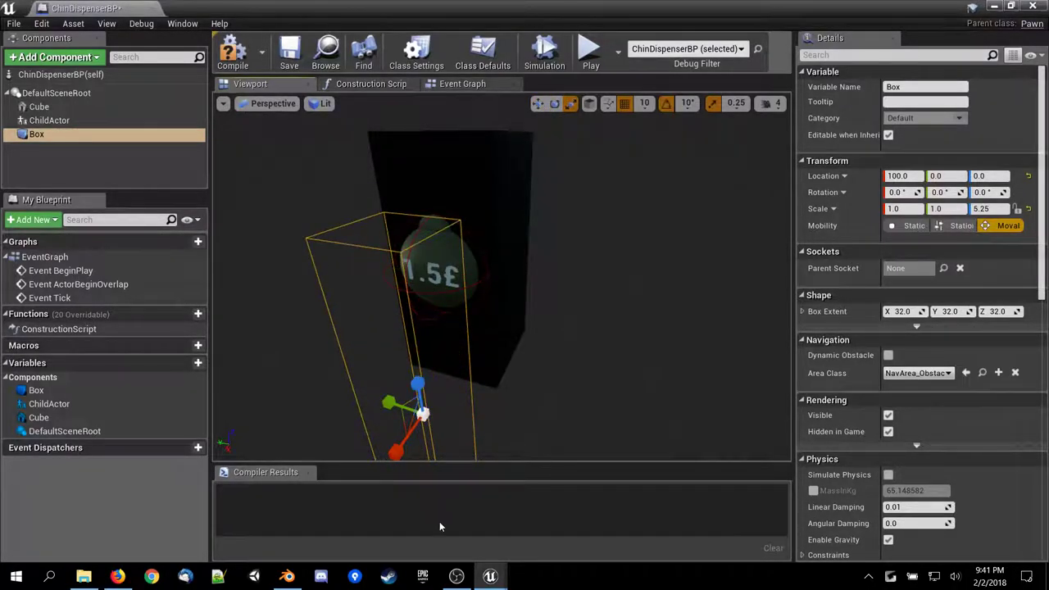
left_click_drag(389, 402, 344, 395)
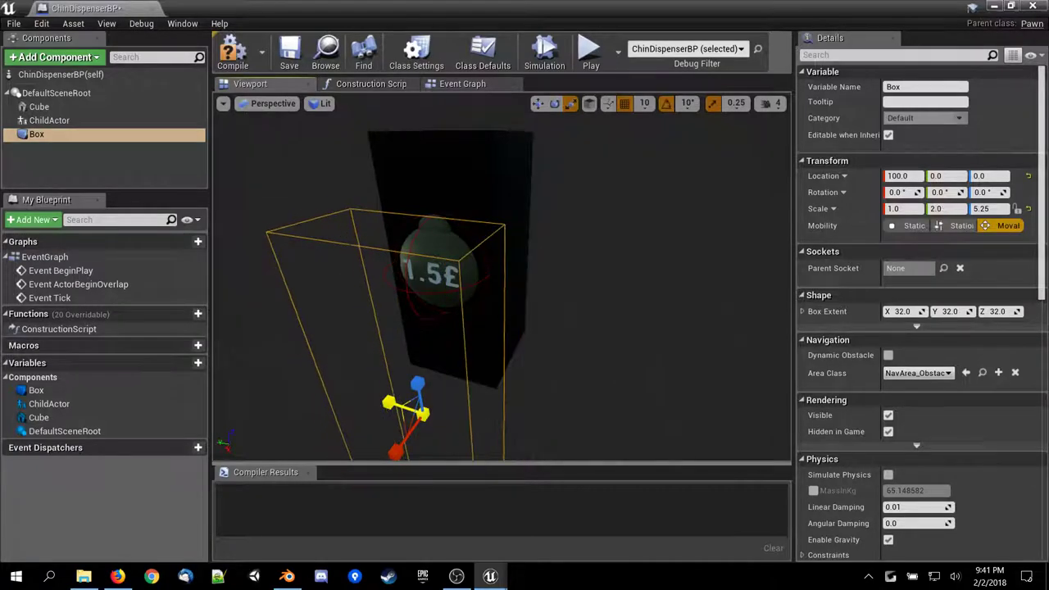
left_click_drag(395, 449, 373, 456)
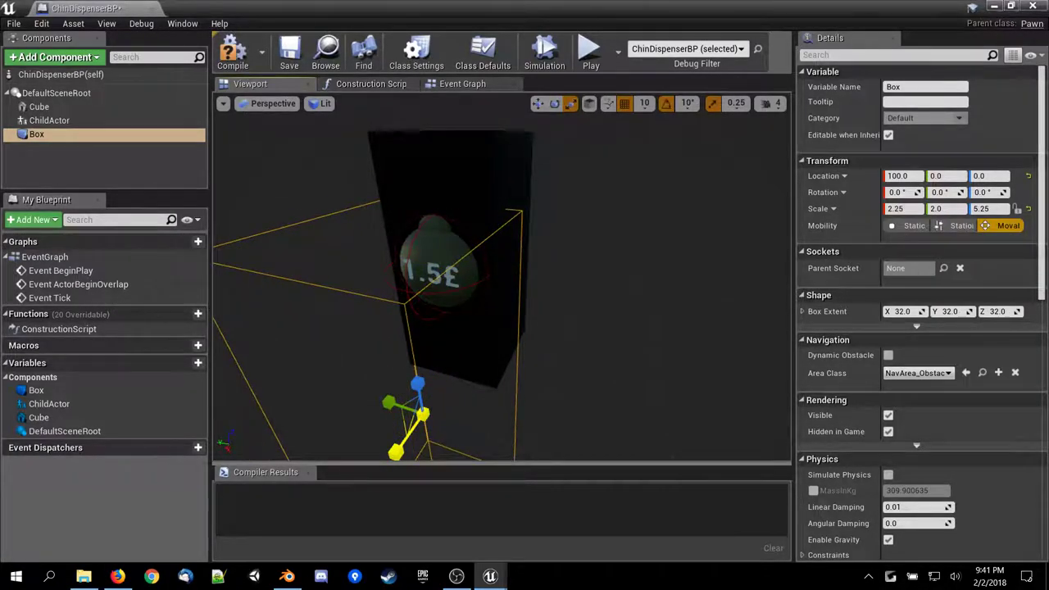
right_click_drag(478, 416, 589, 369)
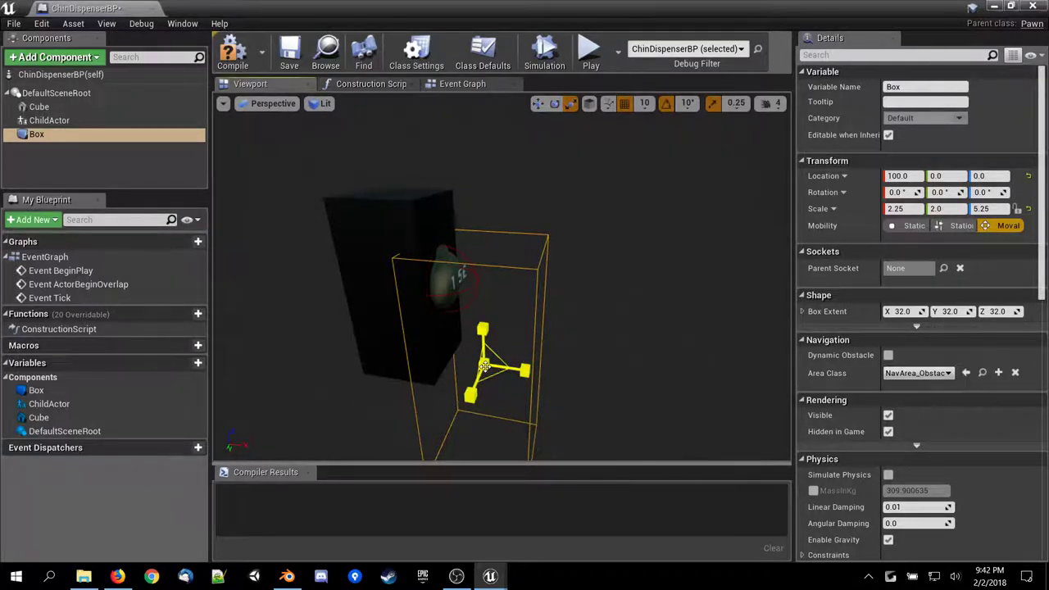
Delete the box collision and add a Sphere Collision component in its place.
key("Delete")
left_click(65, 56)
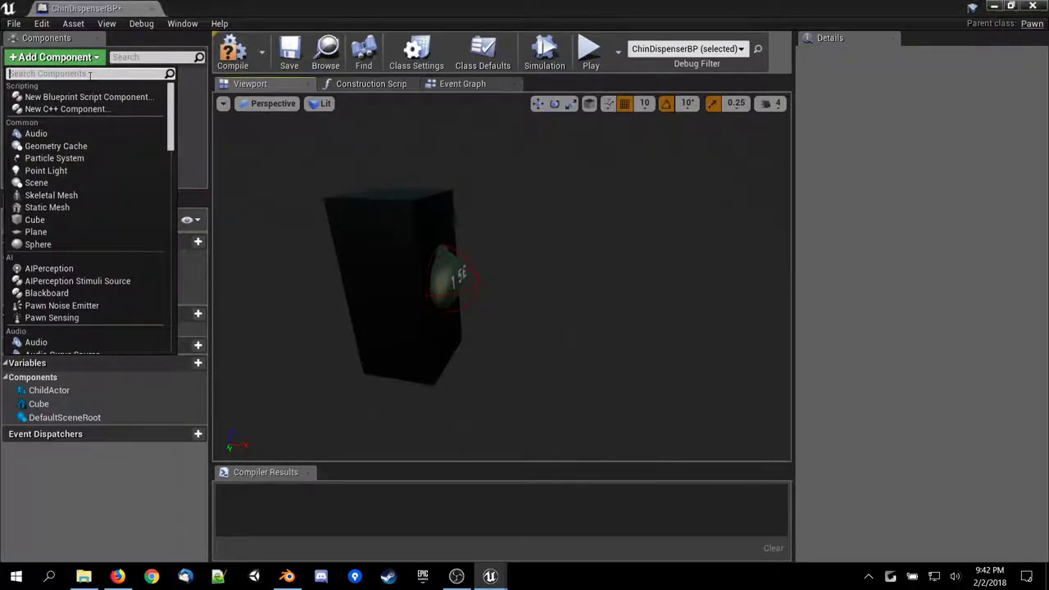
type("asd")
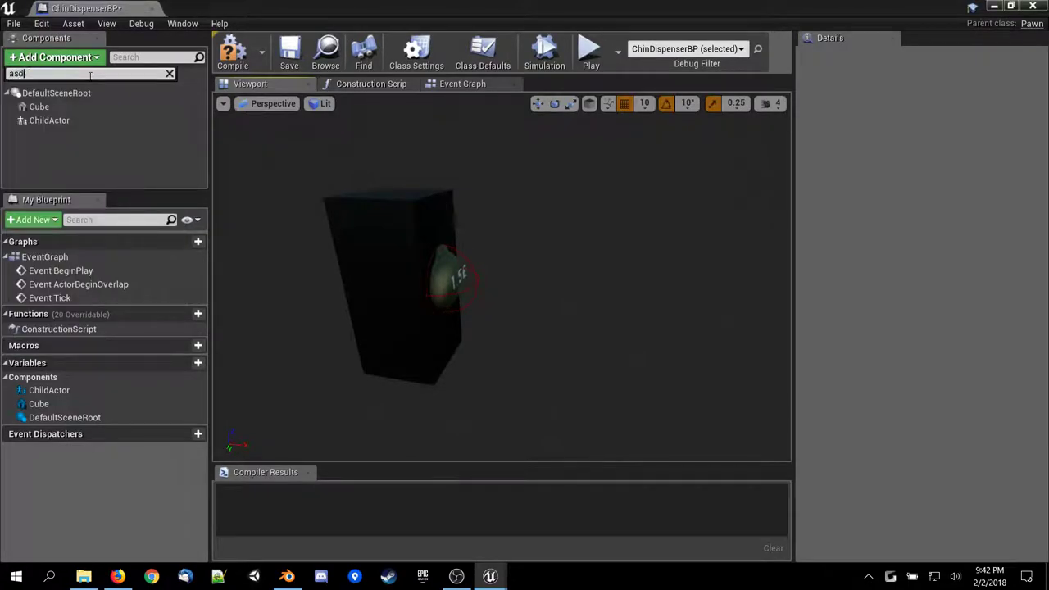
key("BackSpace")
key("BackSpace")
key("BackSpace")
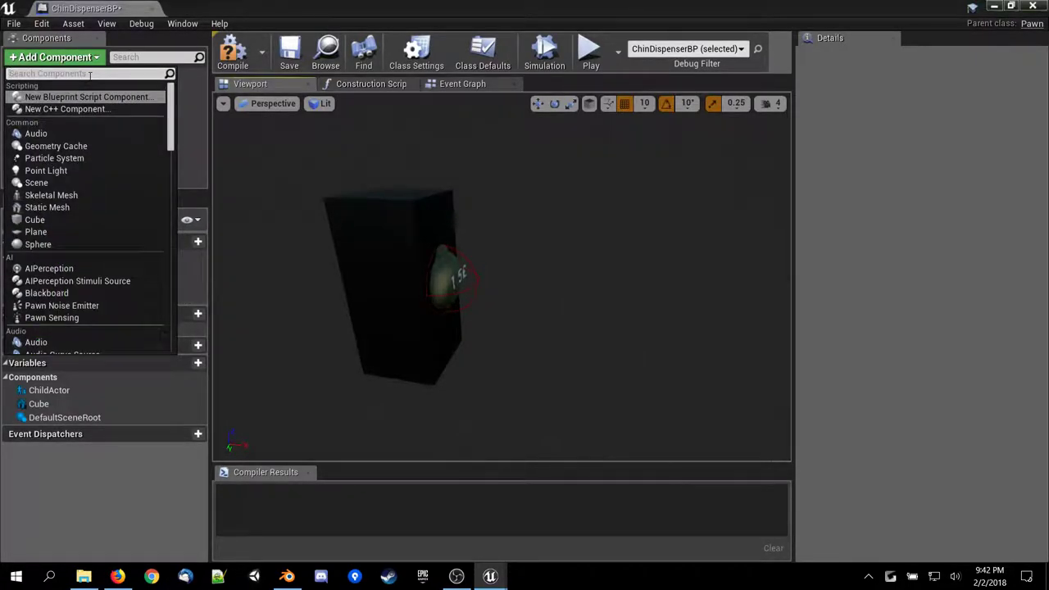
type("soh")
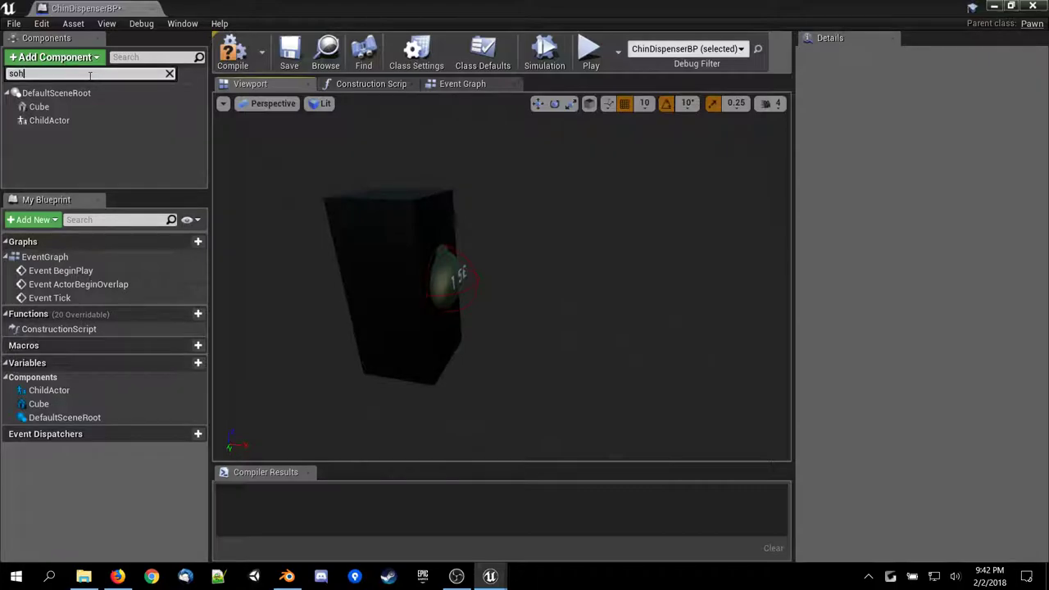
key("BackSpace")
key("BackSpace")
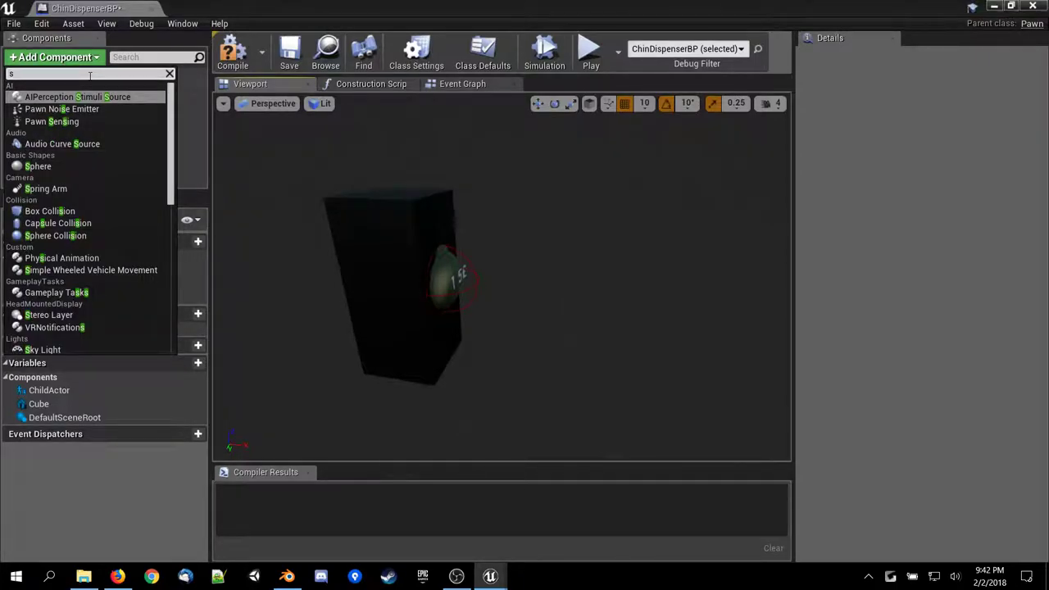
key("BackSpace")
type("coll")
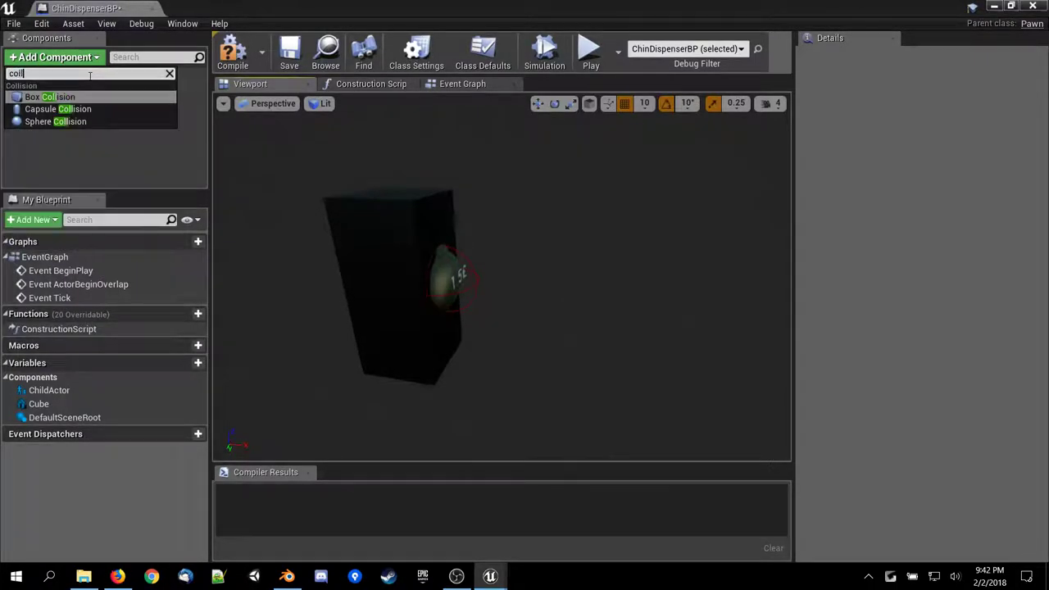
left_click(37, 121)
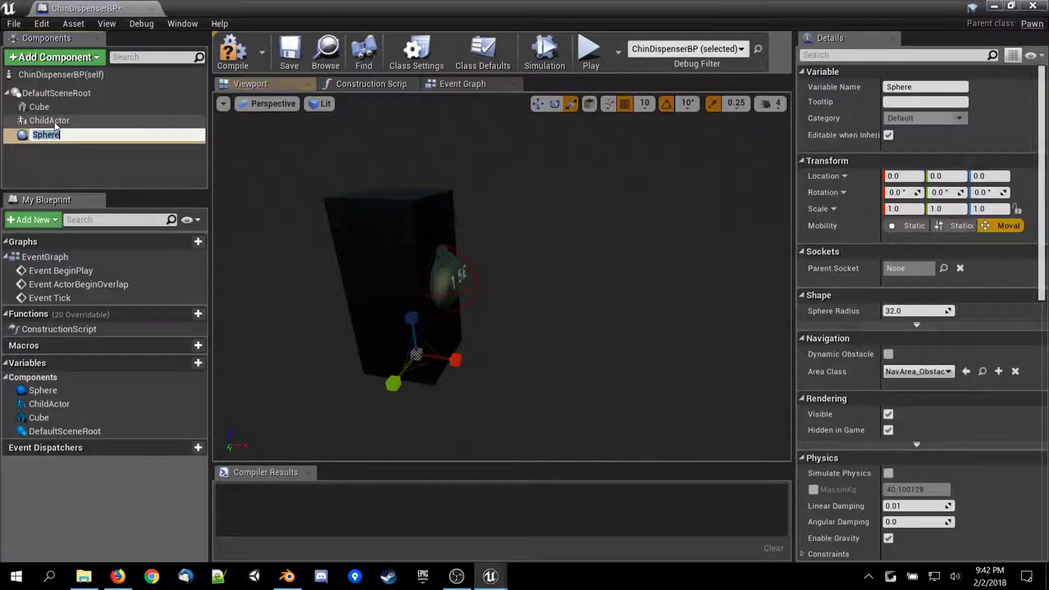
Nest the Sphere collision under ChildActor and reattach it to DefaultSceneRoot.
left_click_drag(45, 135, 41, 121)
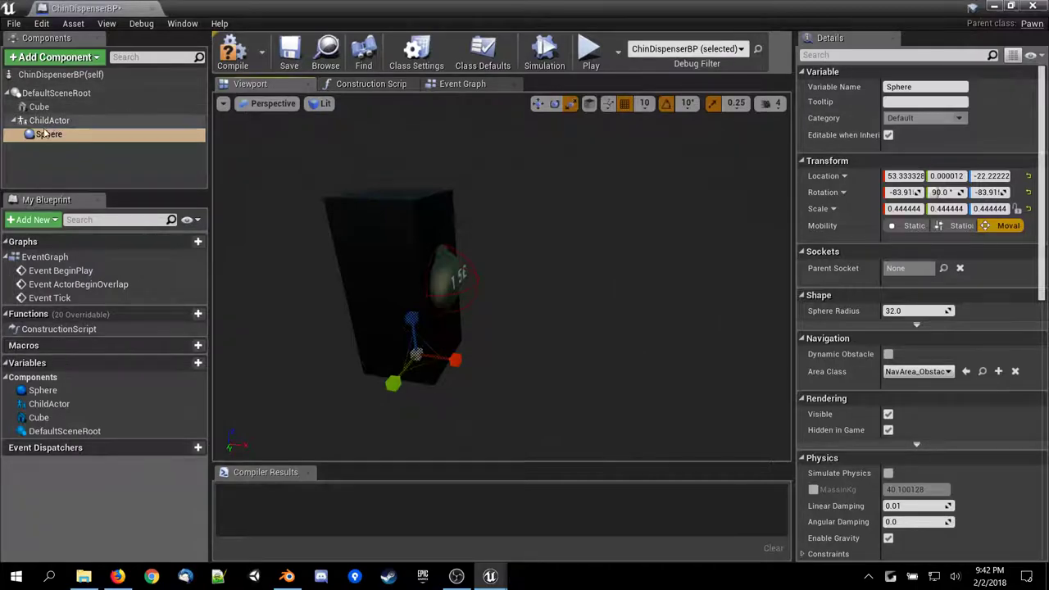
left_click_drag(35, 135, 35, 95)
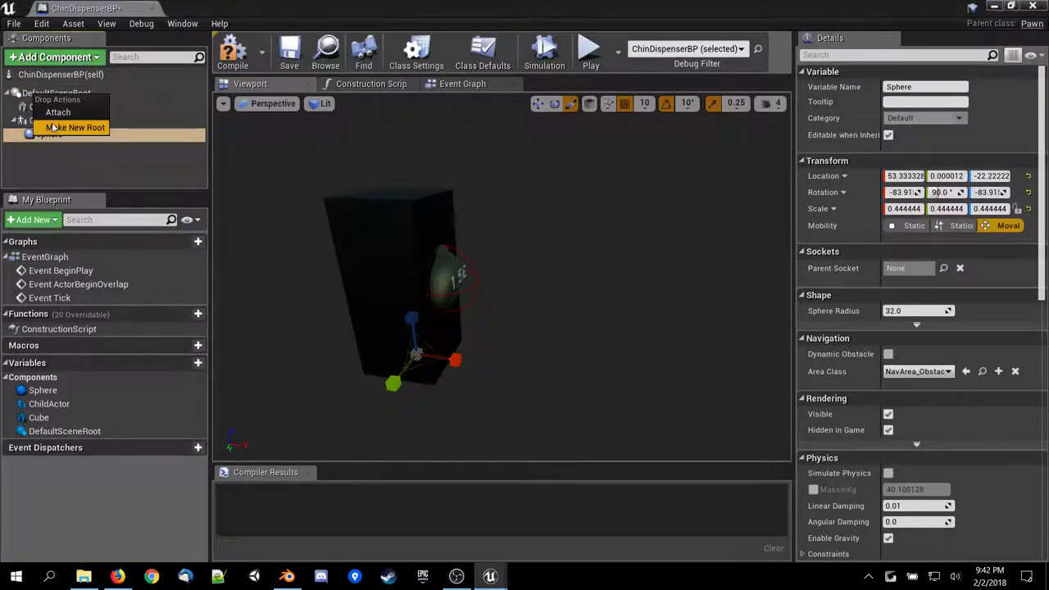
left_click(59, 112)
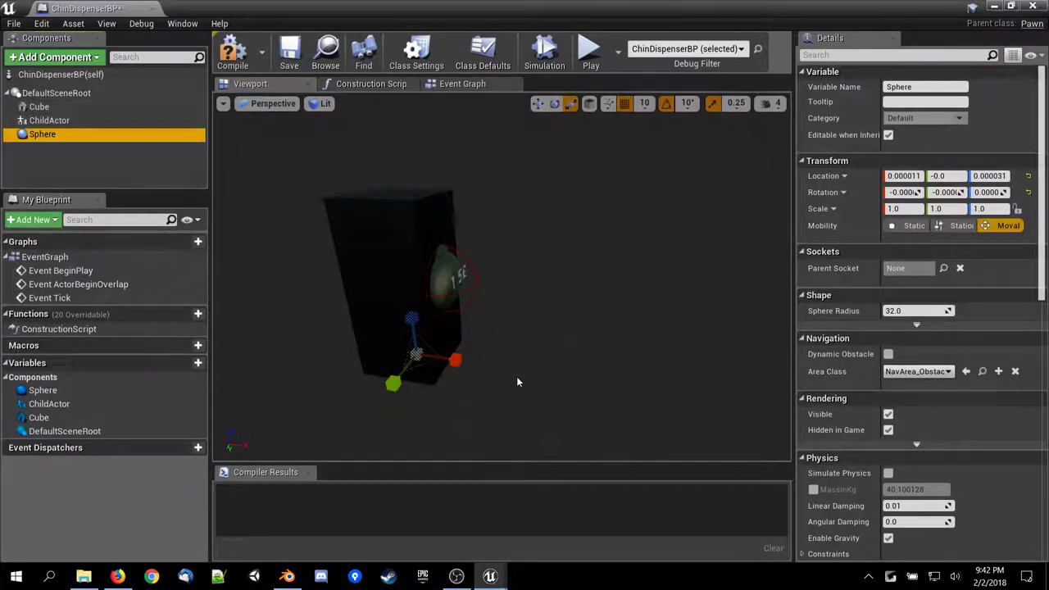
Double the Sphere collision's scale to 2.0 and move it in front of the dispenser at X 80, Z 120.
left_click_drag(422, 341, 508, 280)
key("w")
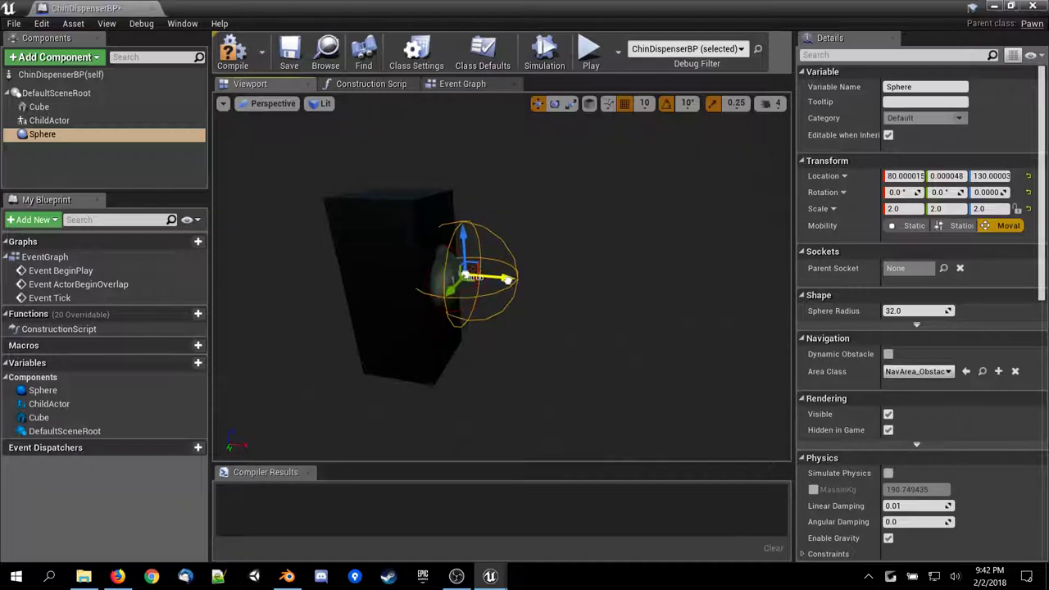
left_click_drag(459, 247, 468, 246)
right_click_drag(471, 250, 443, 238)
key("w")
key("s")
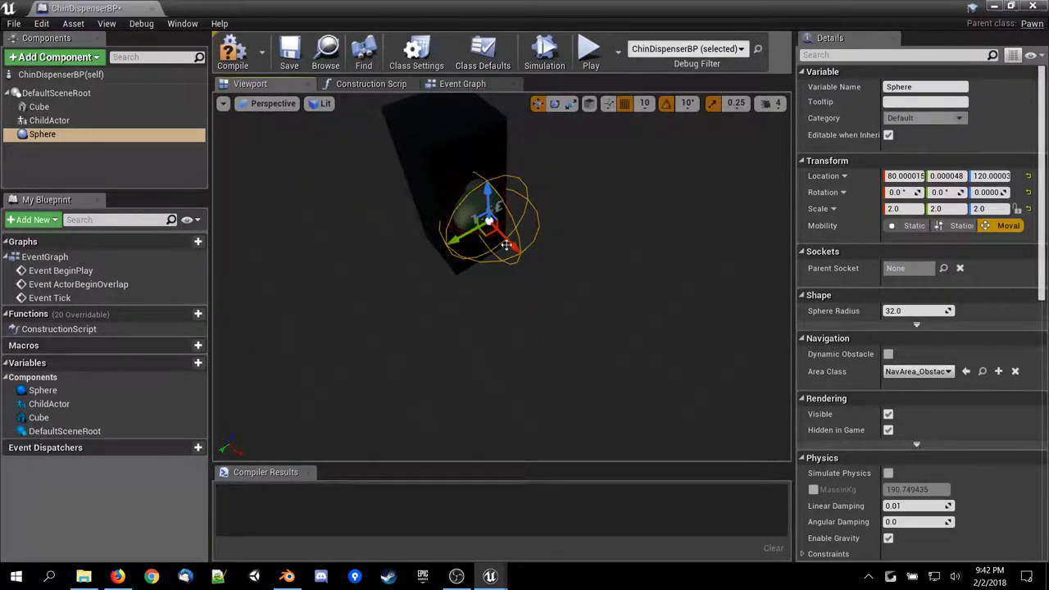
Enlarge the Sphere collision to a scale of 6.75 by 2.75 by 2.75 and compile the blueprint.
key("e")
key("r")
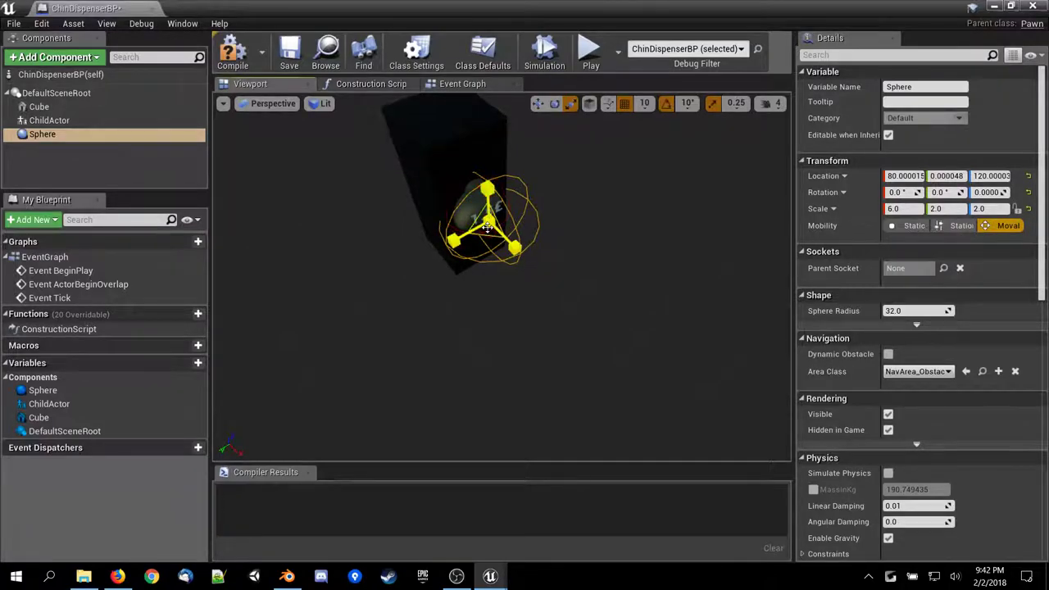
left_click_drag(489, 214, 505, 200)
right_click_drag(505, 200, 583, 145)
key("f")
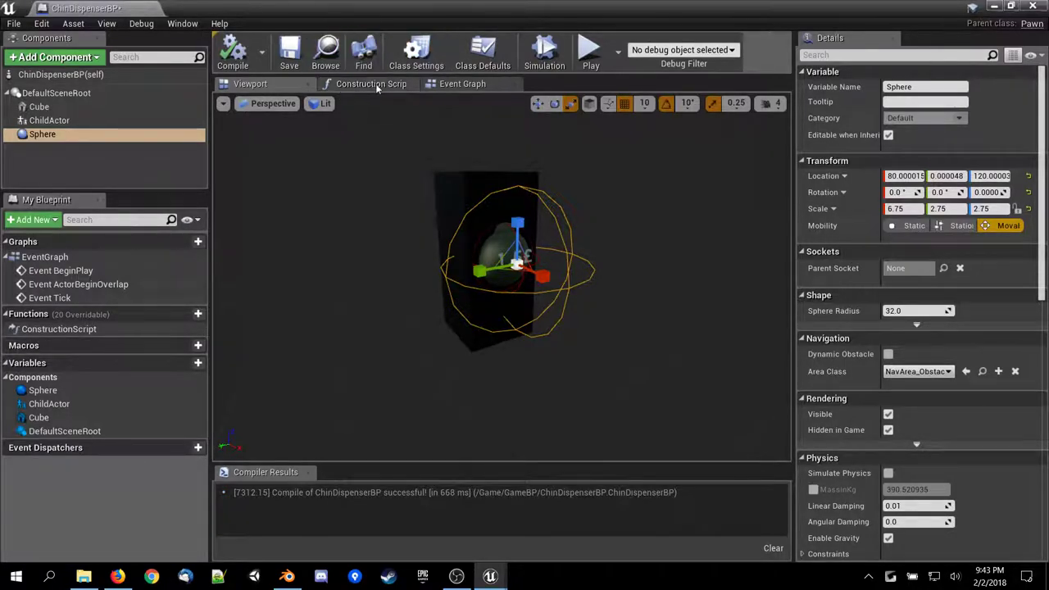
Delete the default BeginPlay, ActorBeginOverlap and Tick event nodes from the dispenser's Event Graph and compile.
left_click(453, 88)
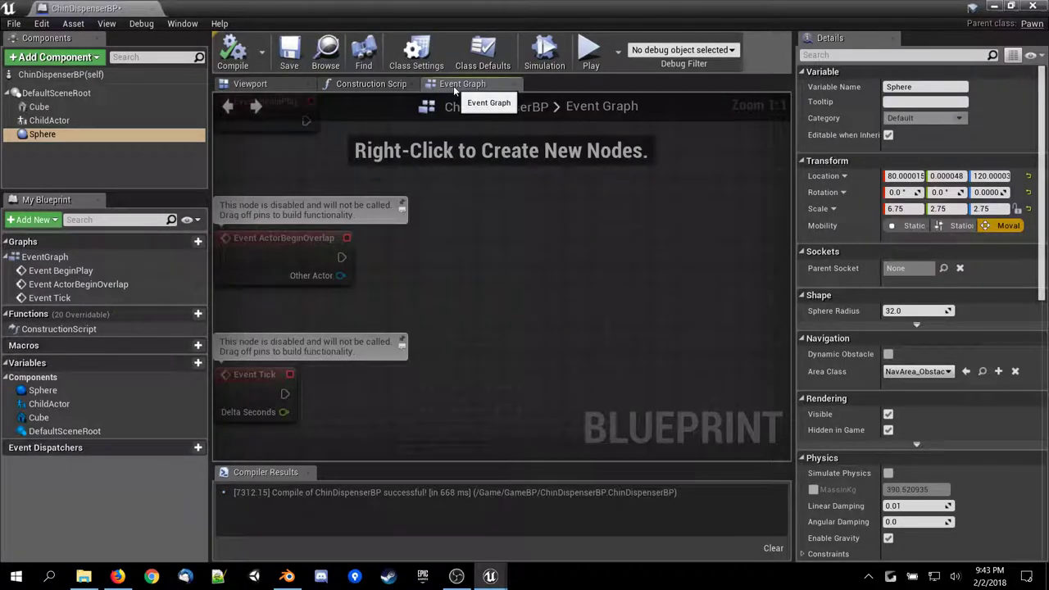
right_click_drag(416, 288, 533, 305)
scroll(533, 303, "down", 2)
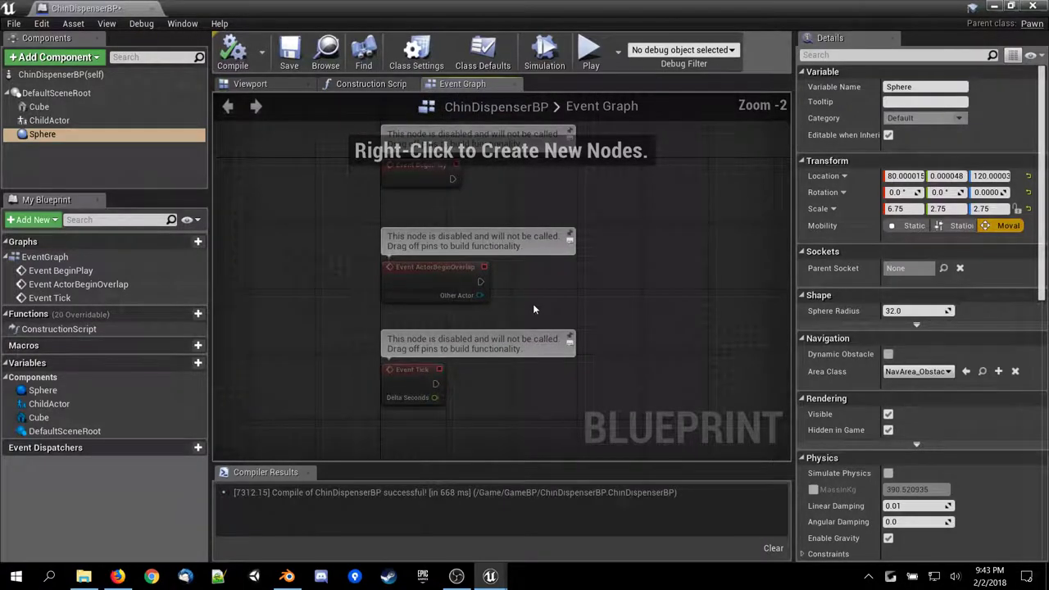
scroll(532, 308, "down", 3)
scroll(524, 312, "up", 2)
left_click_drag(340, 145, 519, 416)
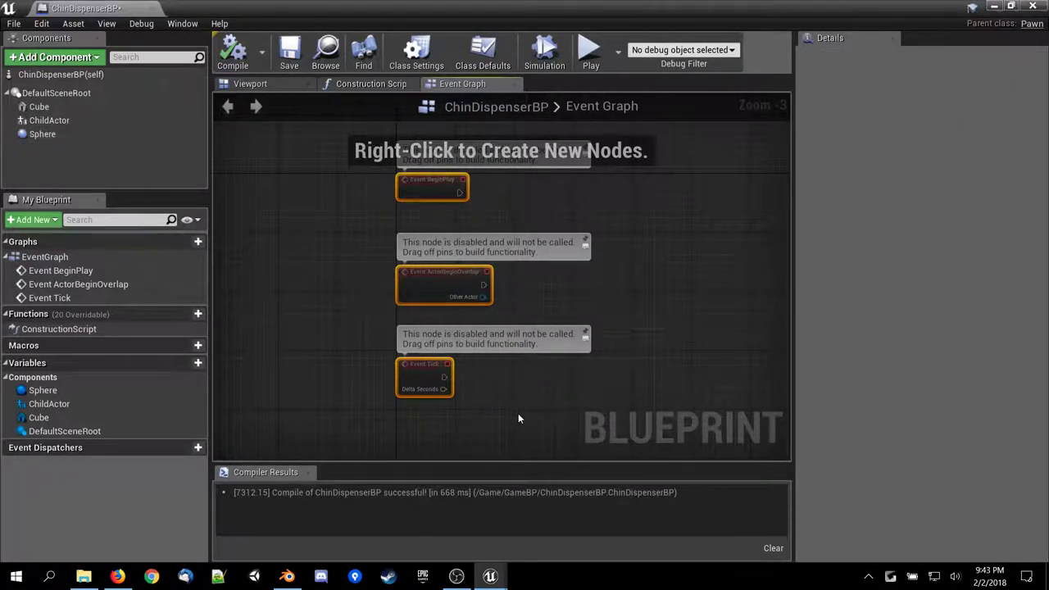
key("Delete")
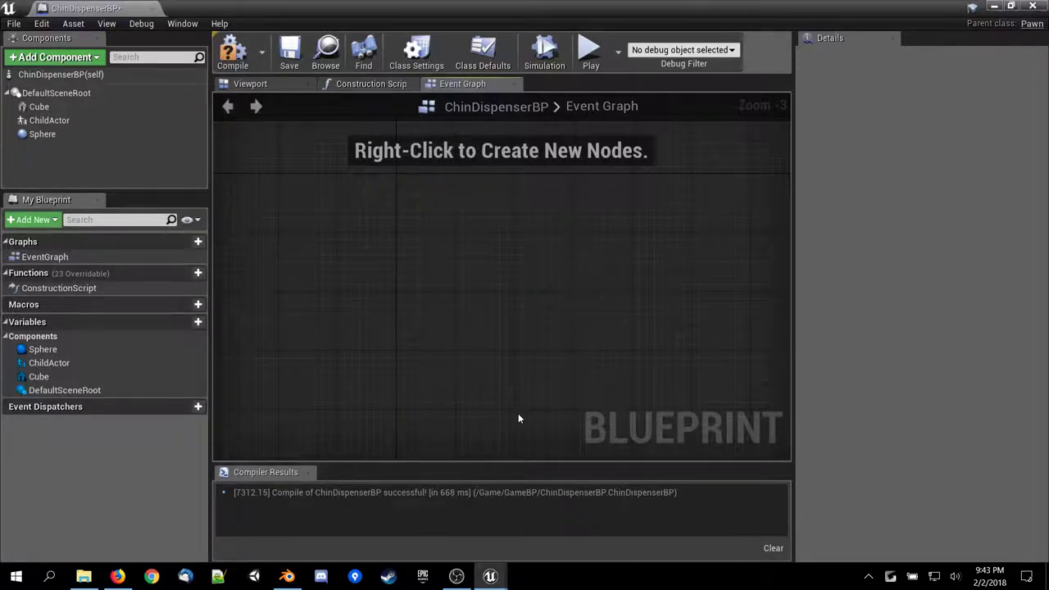
left_click(232, 51)
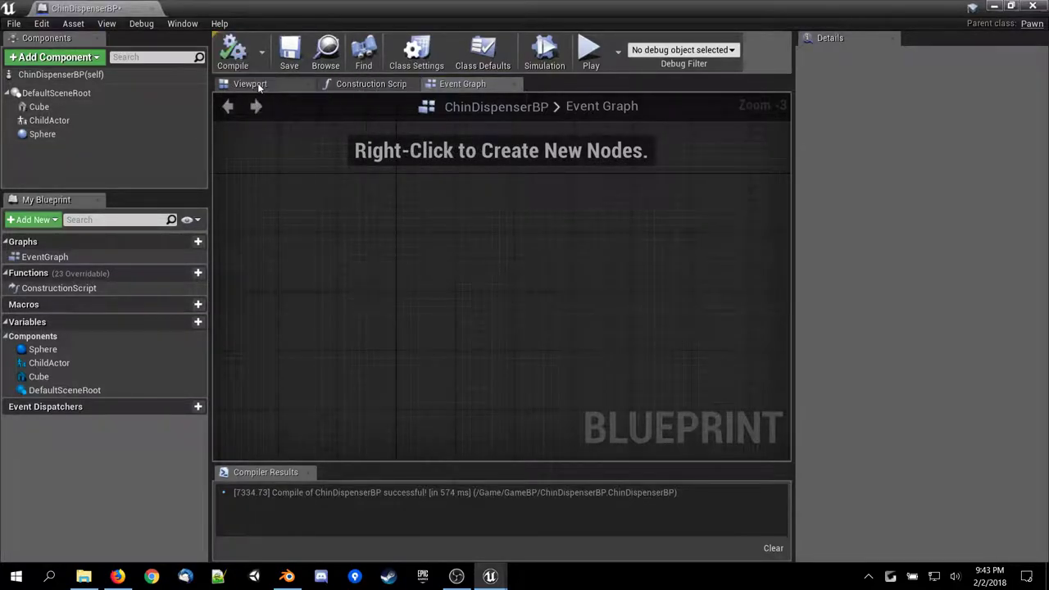
left_click(250, 83)
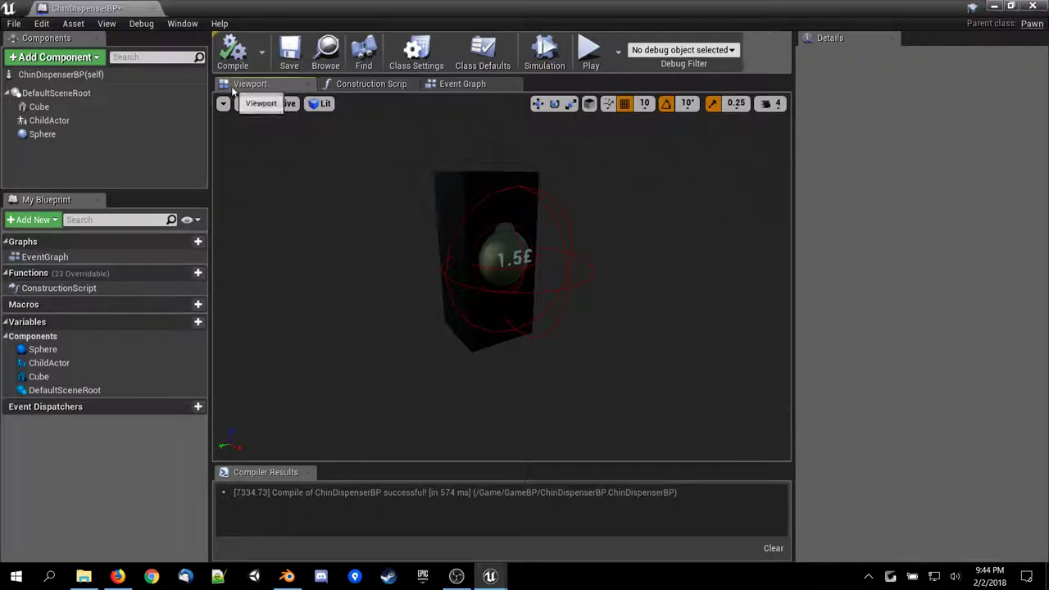
left_click(372, 83)
left_click(474, 87)
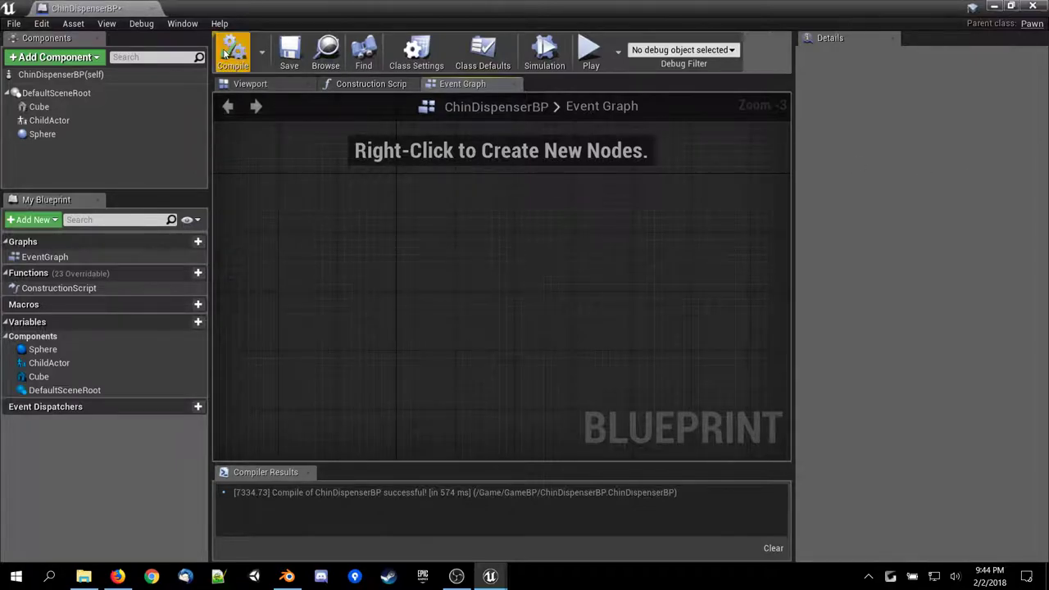
left_click(255, 85)
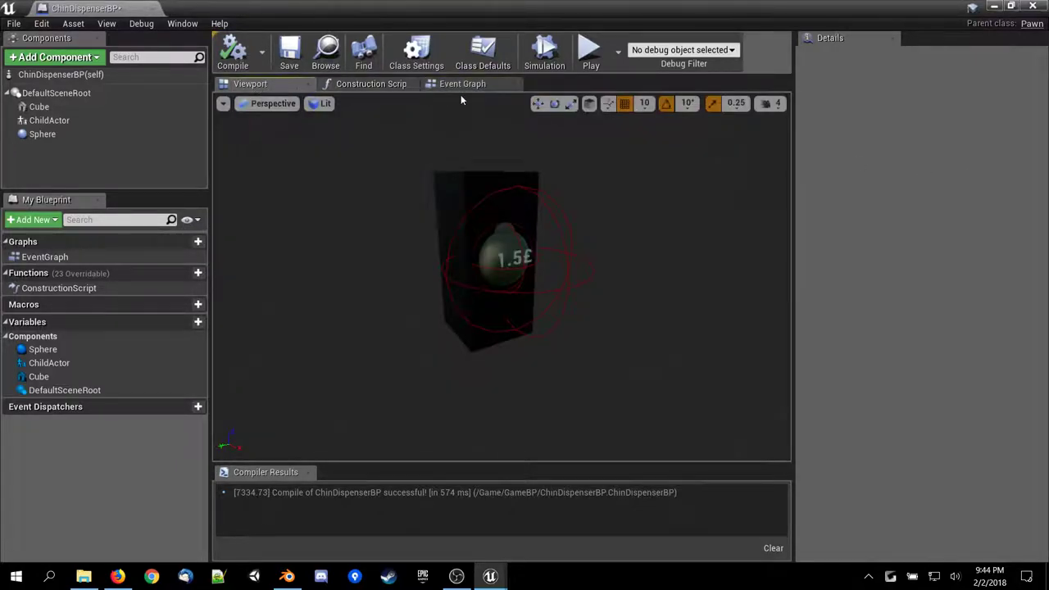
left_click(479, 86)
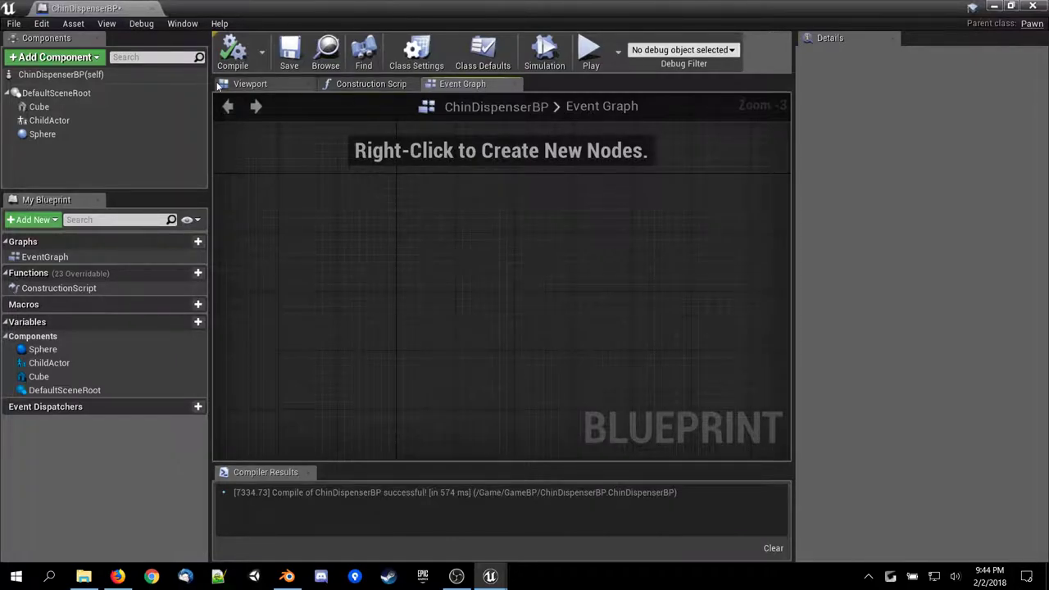
left_click(246, 84)
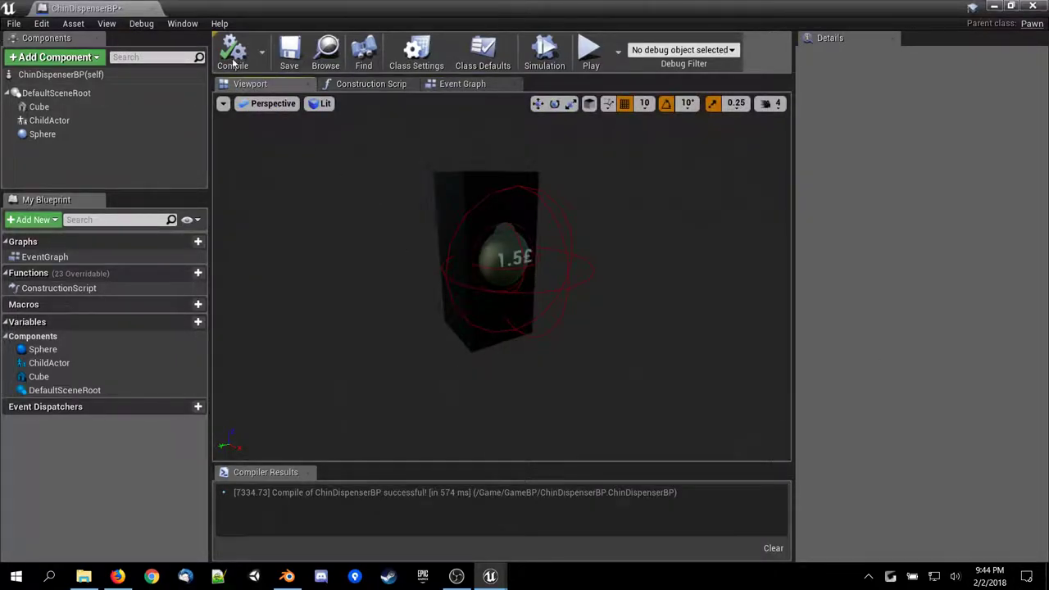
Save the ChinDispenserBP blueprint and close its editor.
left_click(289, 51)
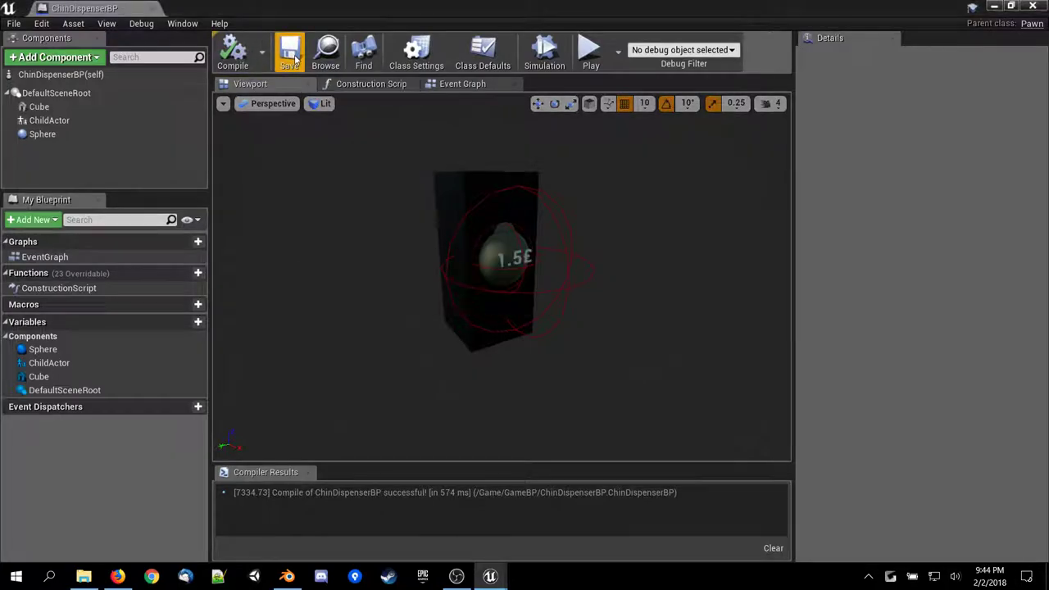
left_click(1031, 6)
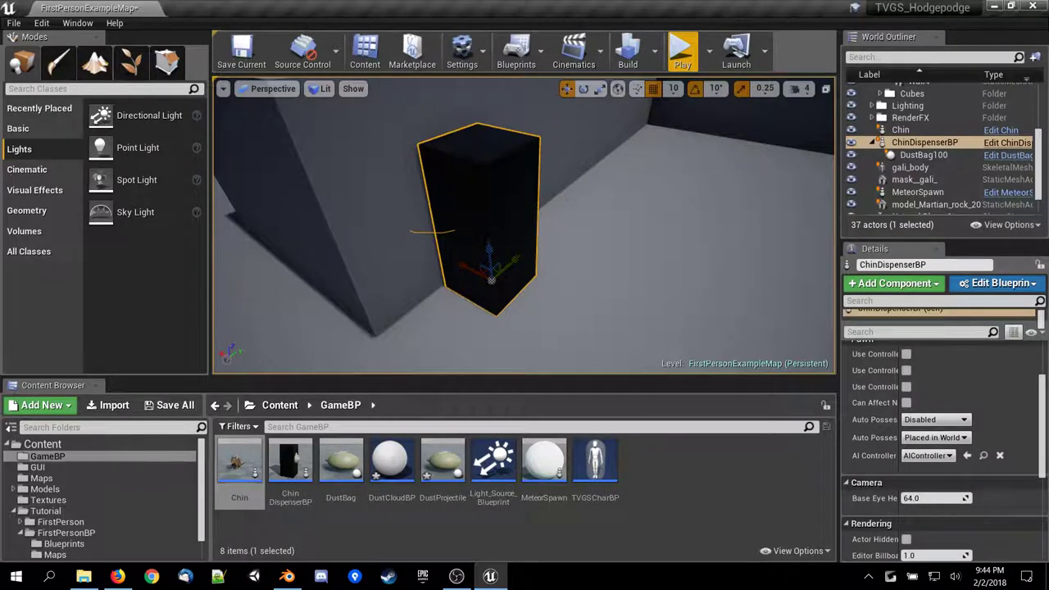
Rotate the ChinDispenserBP actor about its vertical axis so the DustBag faces the open floor, and save the level.
key("e")
key("r")
key("e")
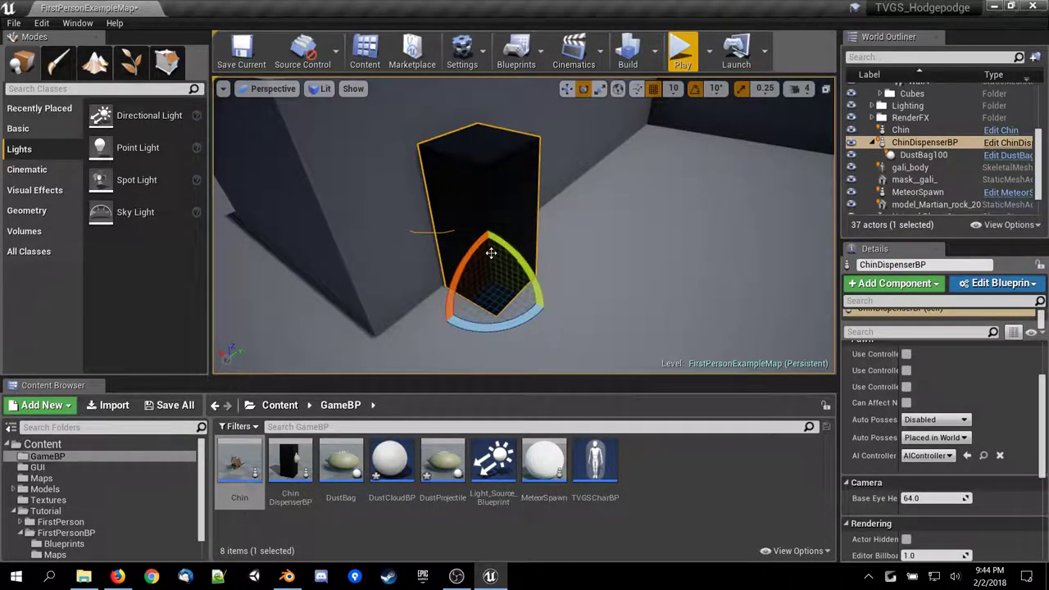
left_click_drag(516, 328, 886, 337)
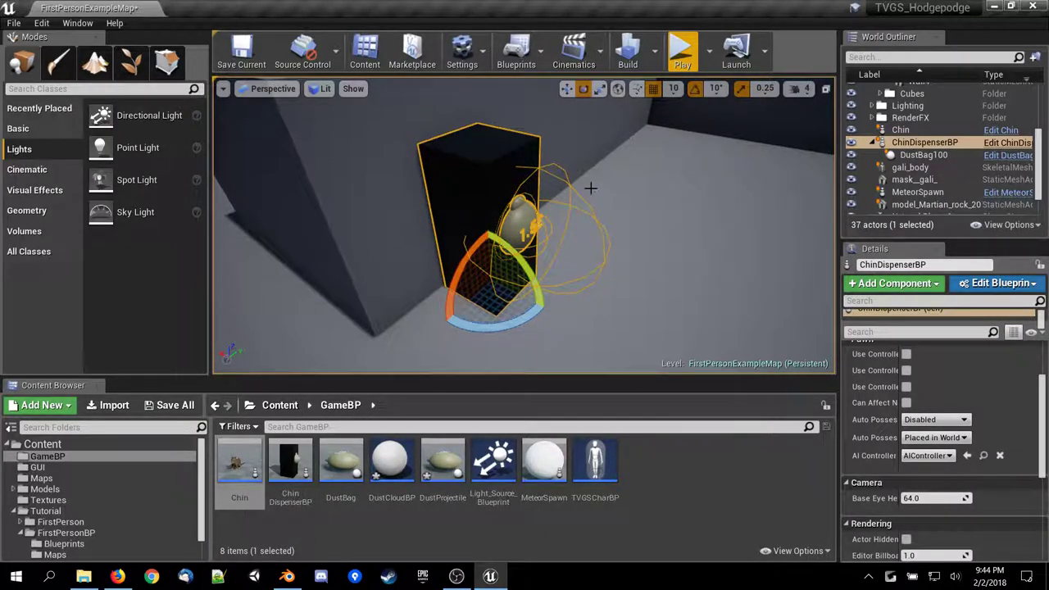
left_click(646, 308)
key("ctrl+s")
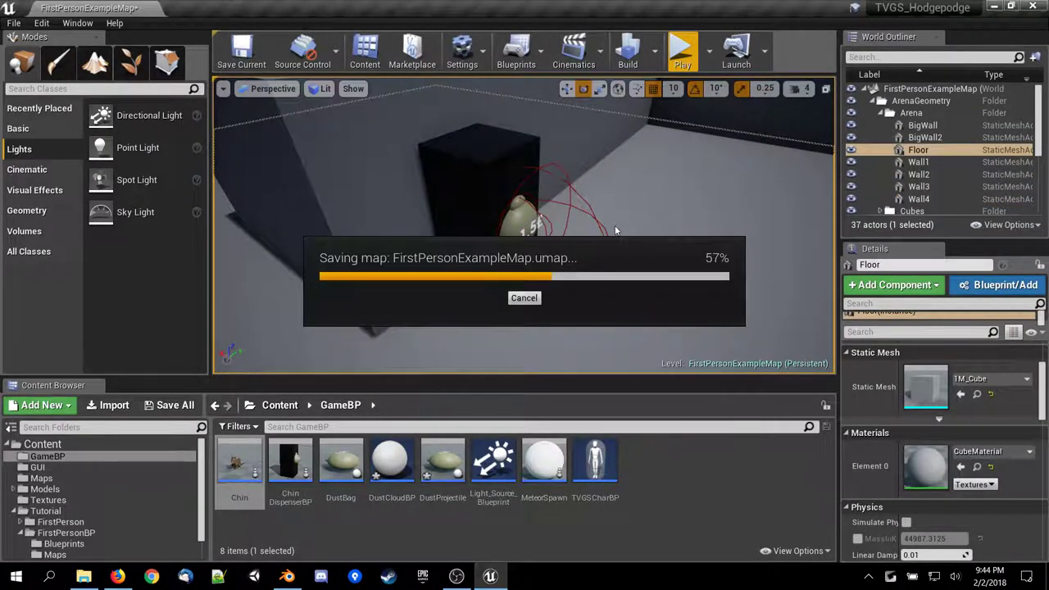
Play-test the level, walking up to the dispenser to check its DustBag and price label, and stop the session.
left_click(677, 51)
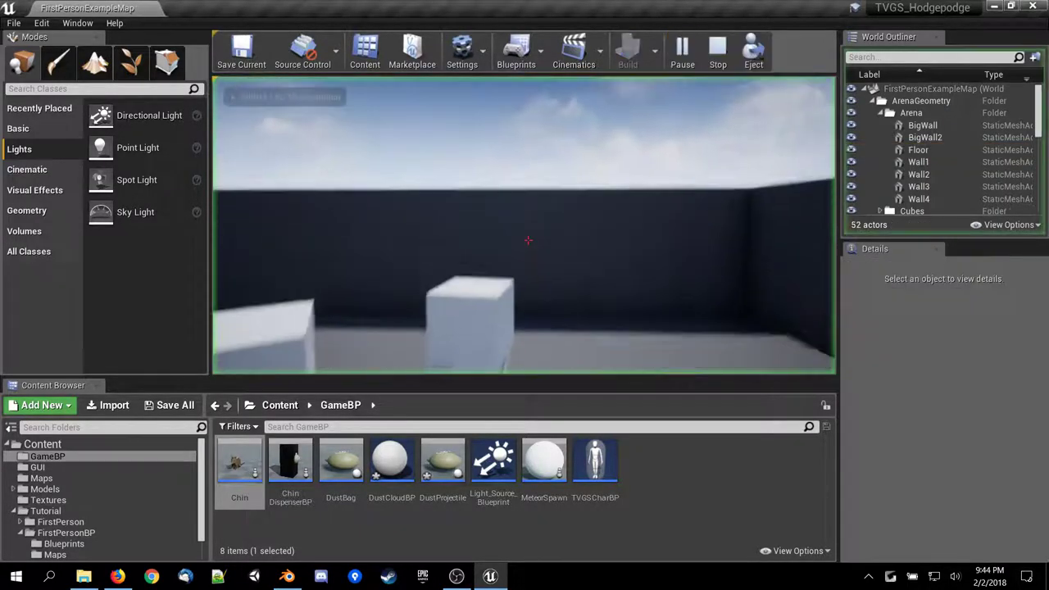
key("w")
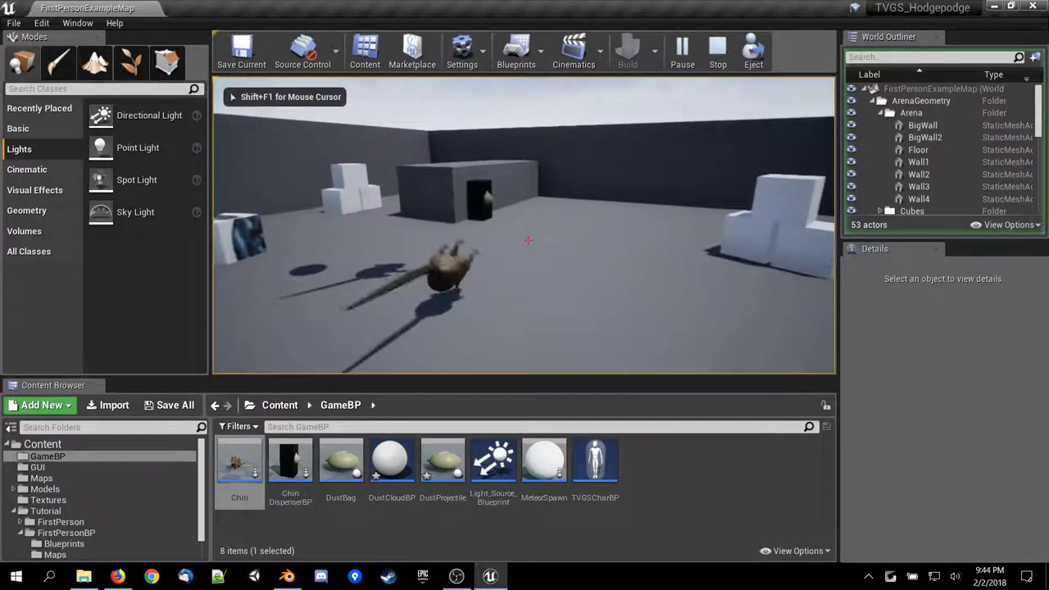
key("w")
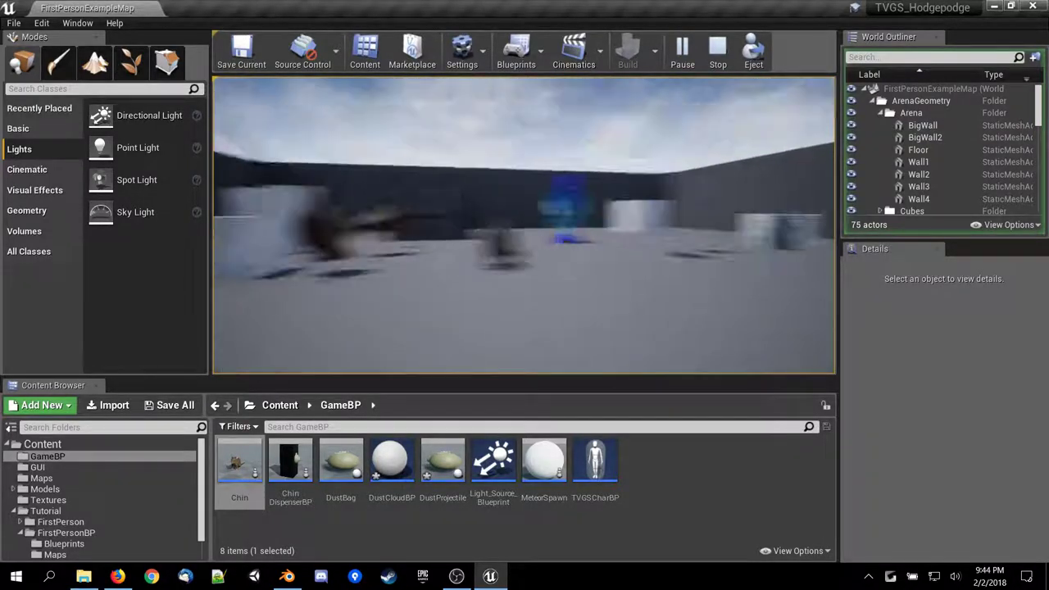
key("w")
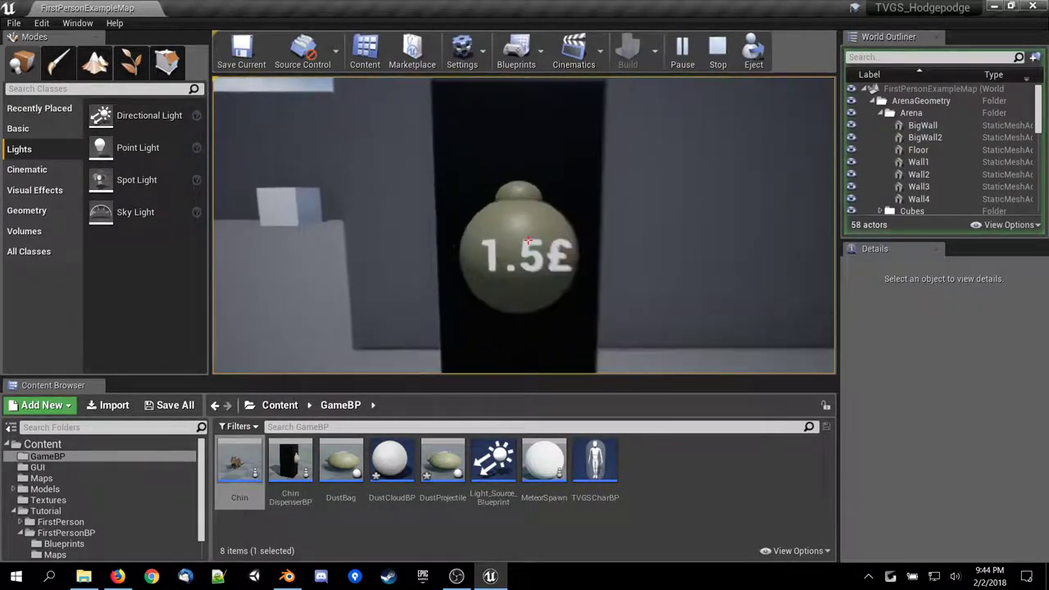
key("s")
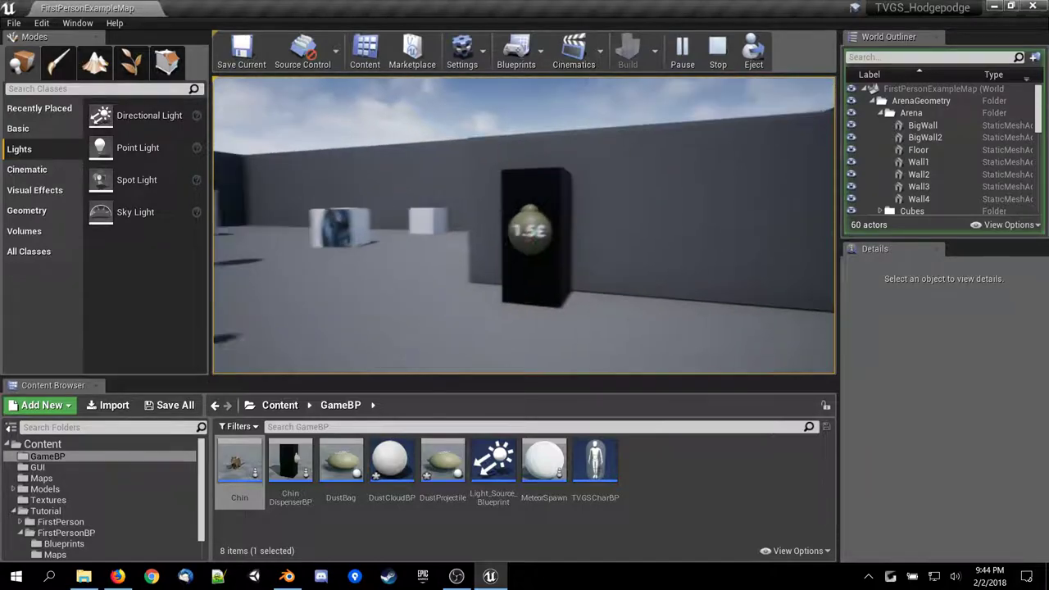
key("w")
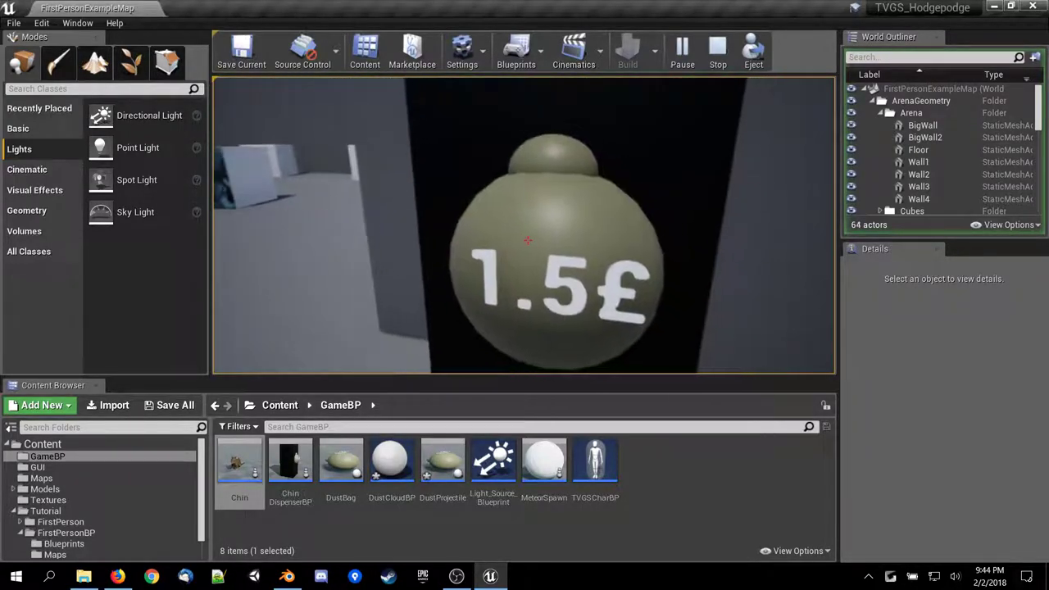
key("s")
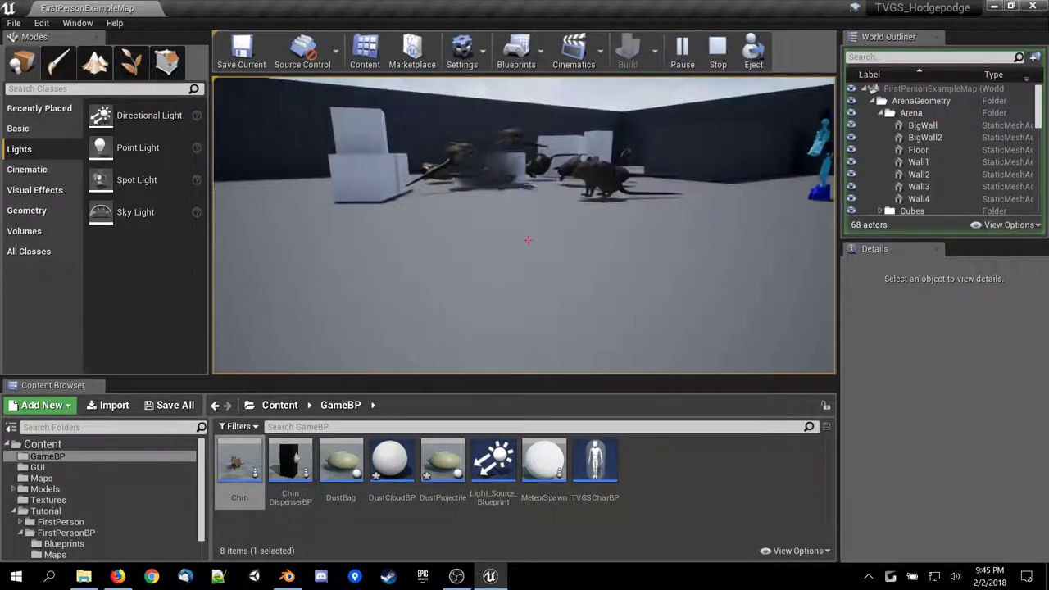
key("s")
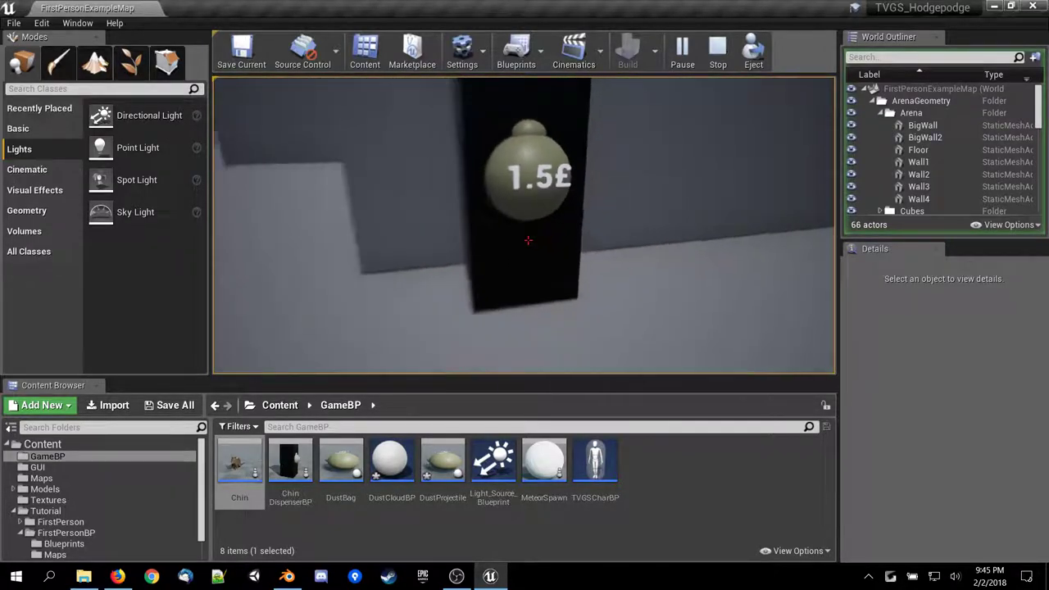
key("w")
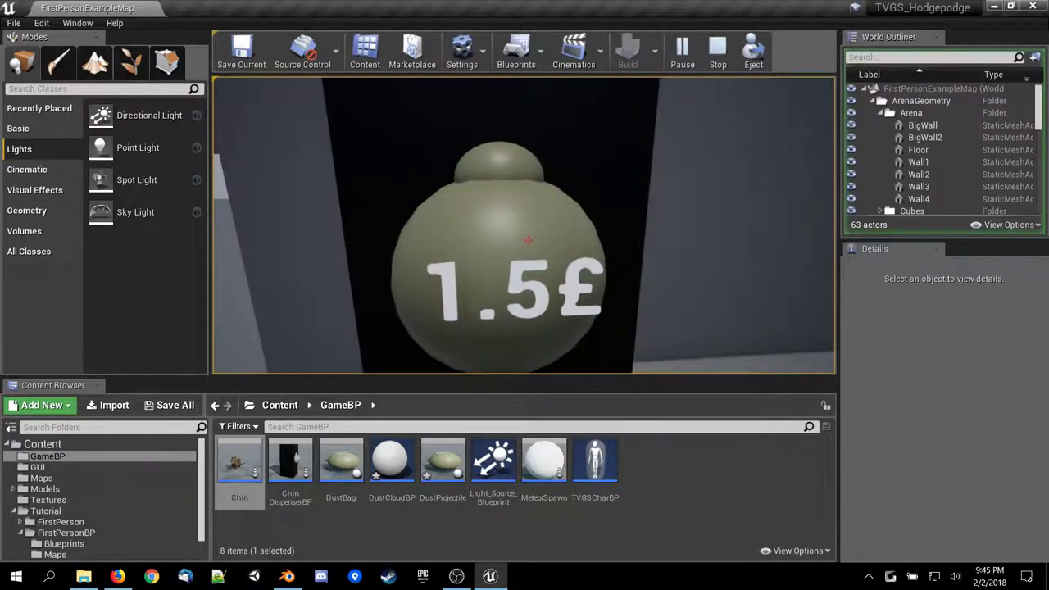
key("Escape")
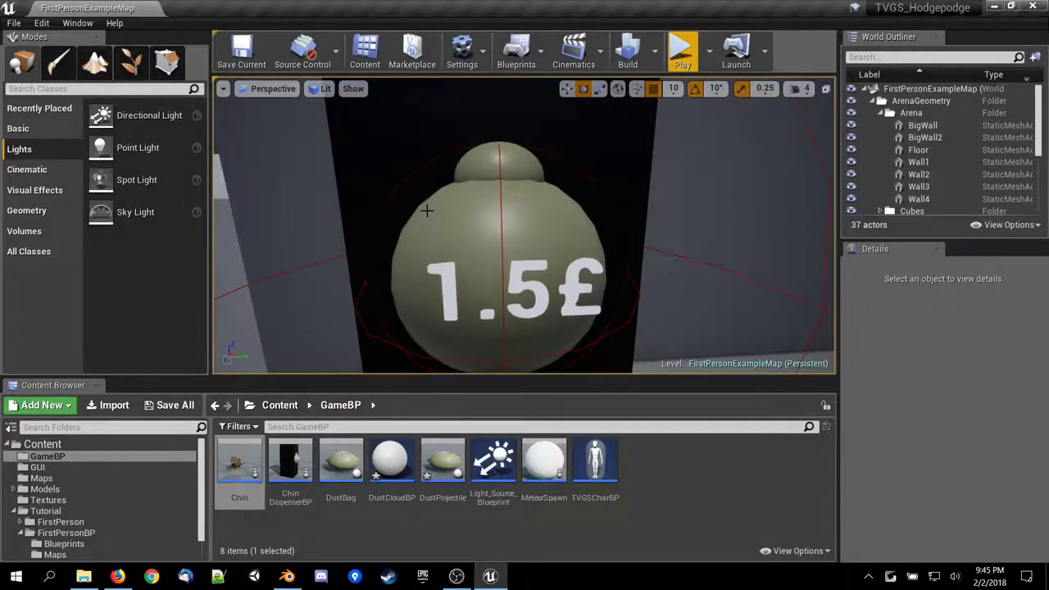
right_click_drag(439, 213, 594, 250)
key("s")
key("w")
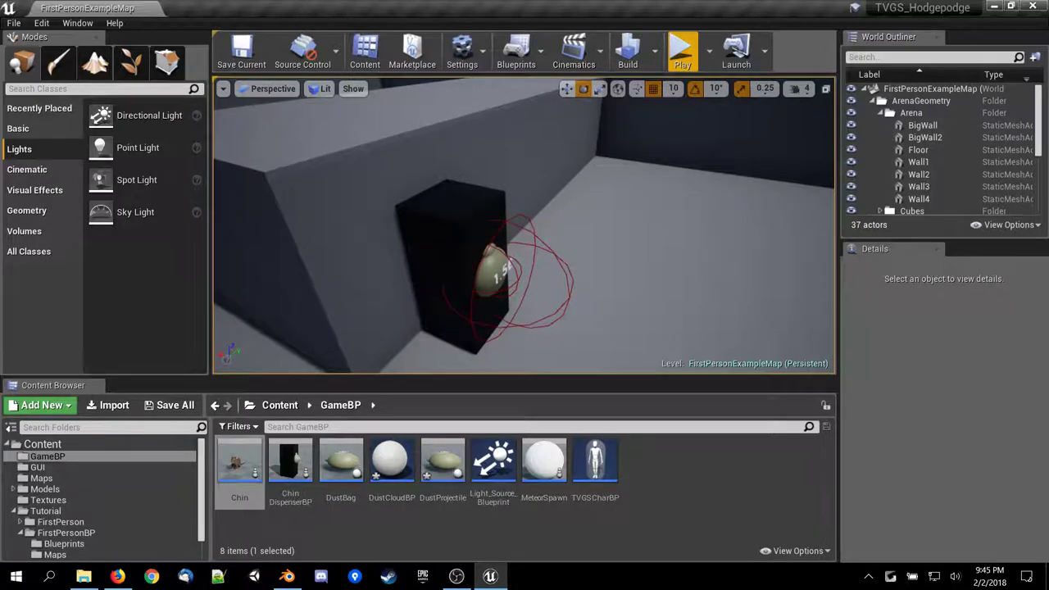
Open the TVGSCharBP blueprint and examine the Spawn projectile logic in its Event Graph, from the Fire input to SpawnActor.
left_click(595, 463)
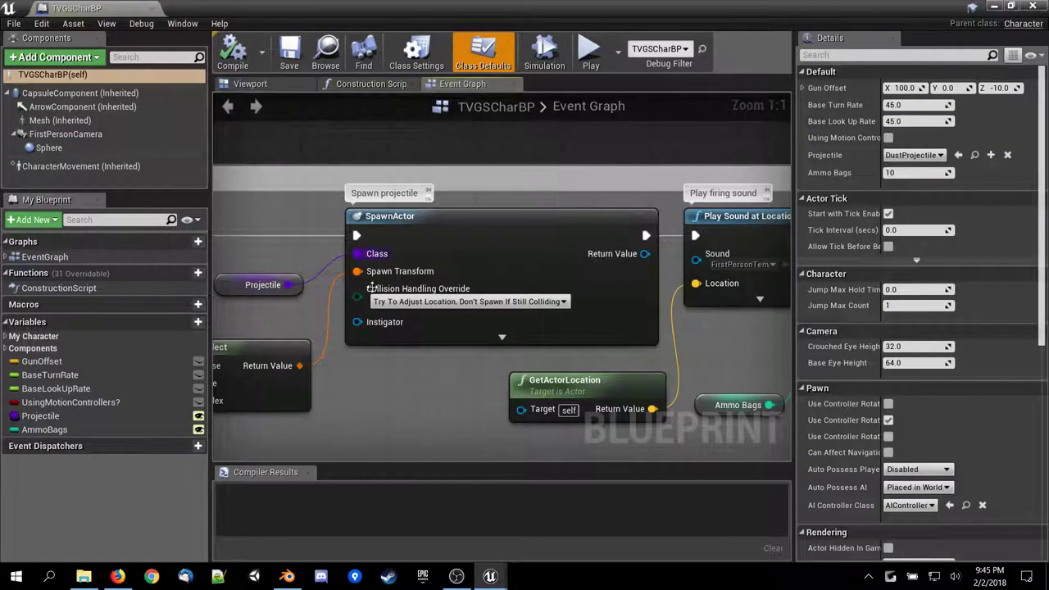
right_click_drag(354, 355, 539, 205)
scroll(540, 205, "down", 4)
right_click_drag(279, 342, 718, 349)
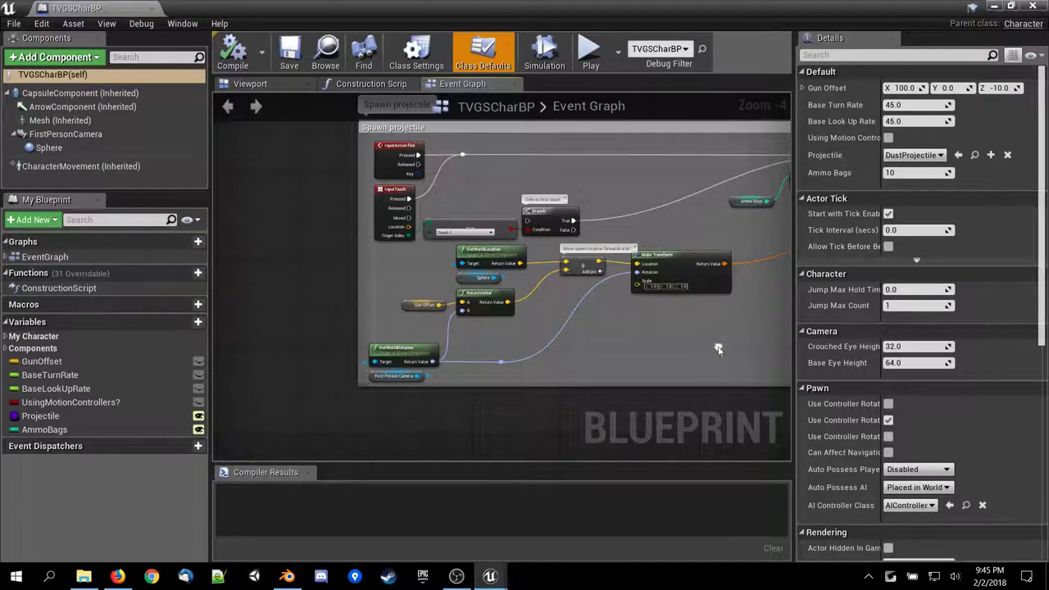
right_click_drag(540, 387, 528, 293)
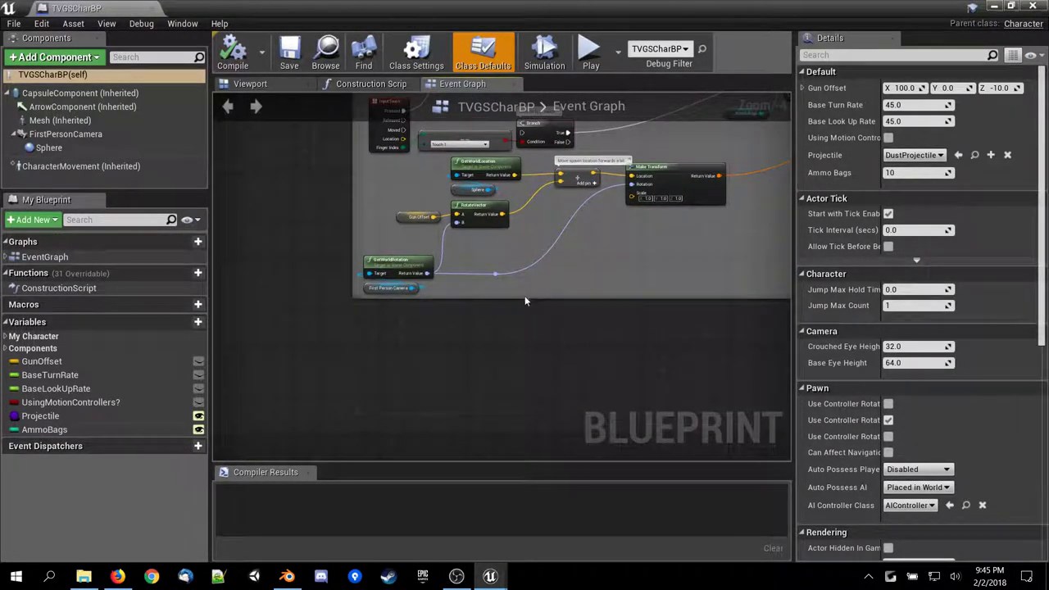
right_click_drag(463, 326, 239, 460)
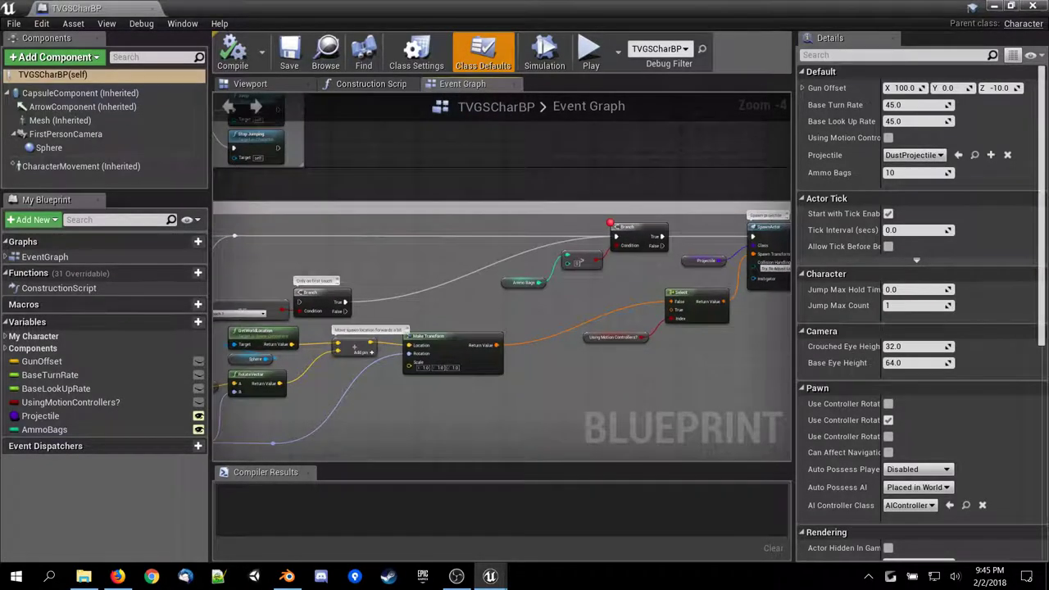
right_click_drag(301, 468, 370, 448)
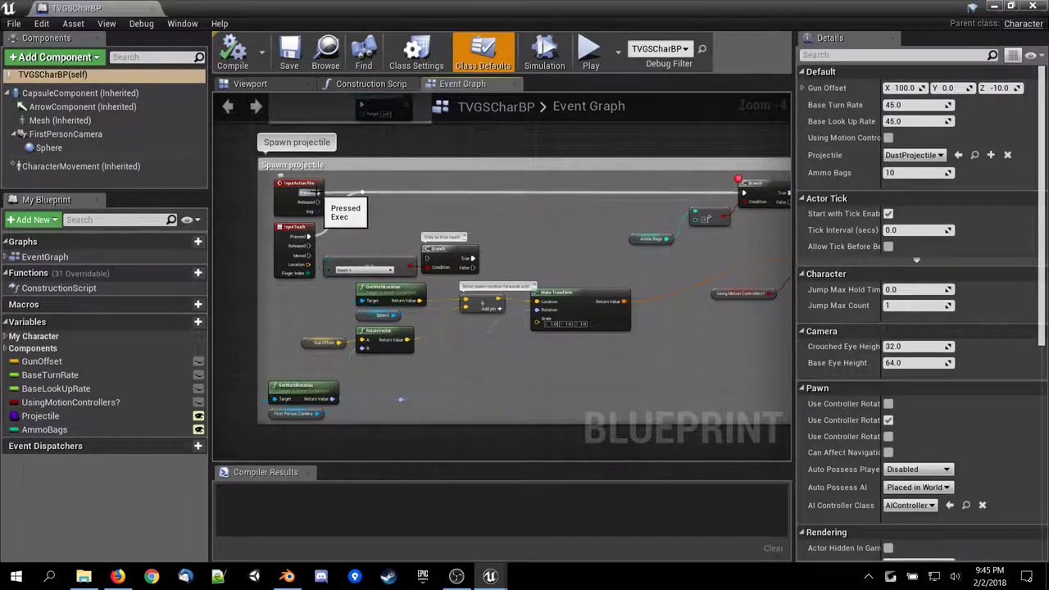
left_click_drag(318, 192, 421, 217)
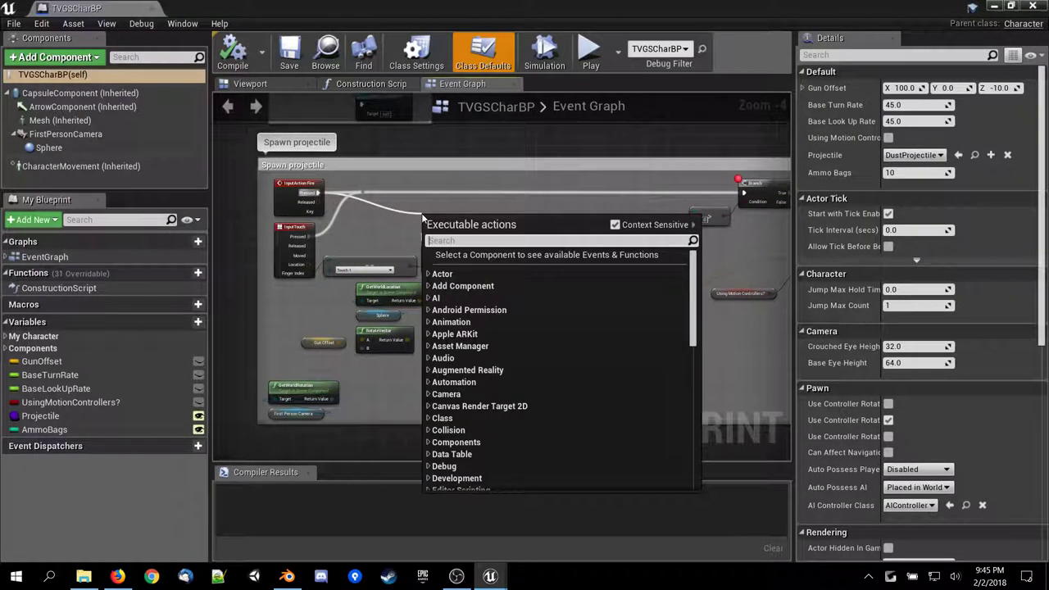
type("branch")
key("Return")
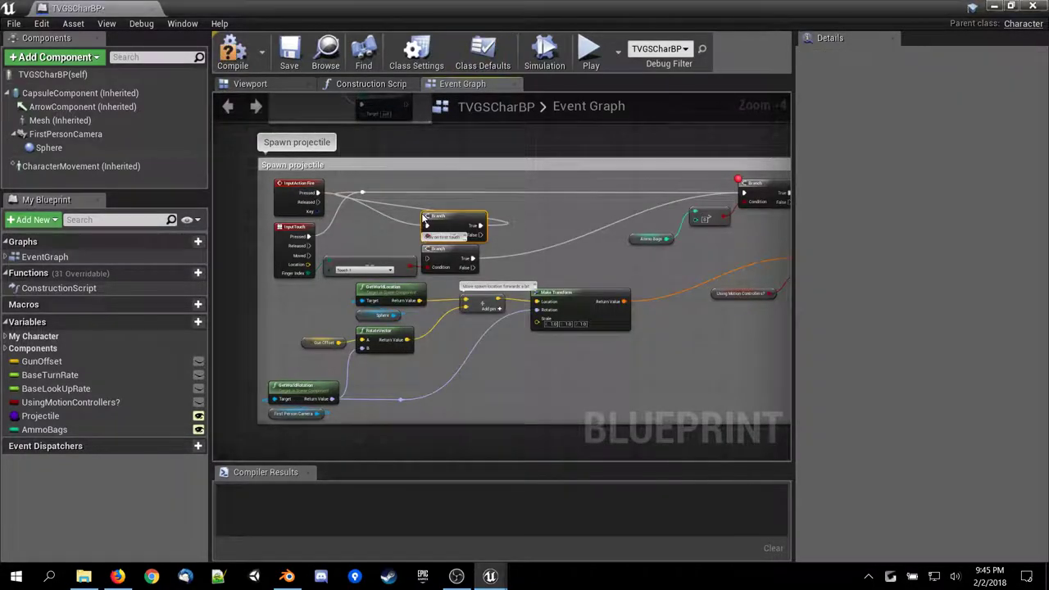
left_click_drag(445, 216, 442, 160)
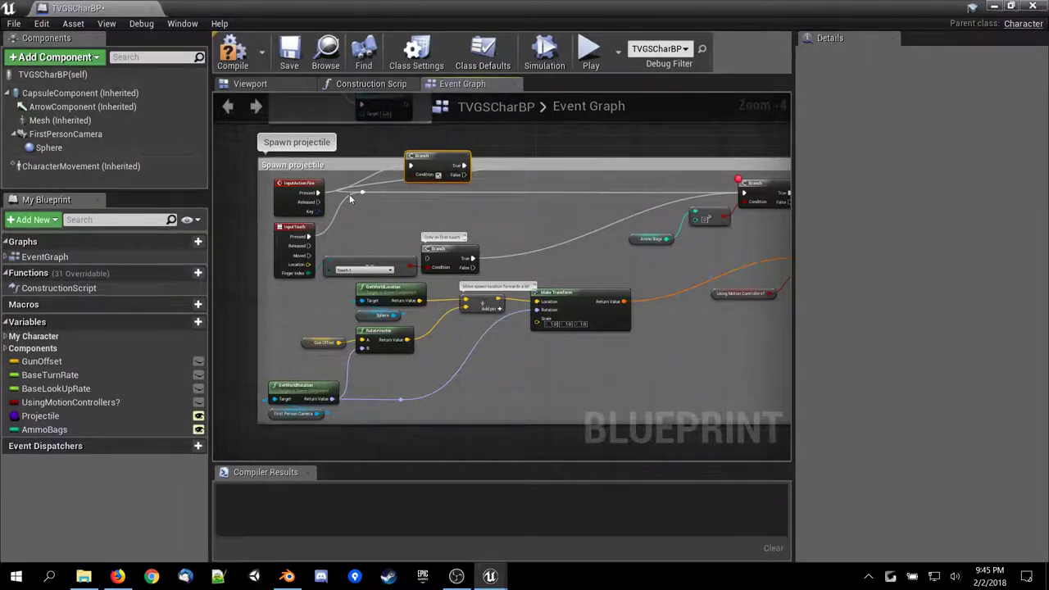
left_click_drag(362, 195, 481, 210)
left_click(457, 234)
left_click_drag(374, 190, 543, 206)
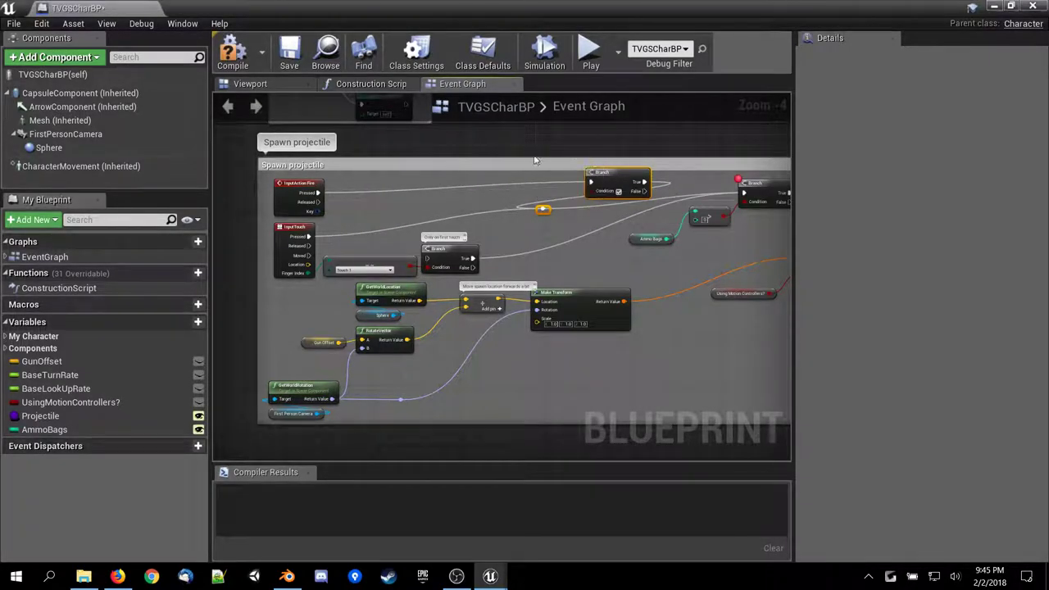
left_click_drag(611, 174, 399, 187)
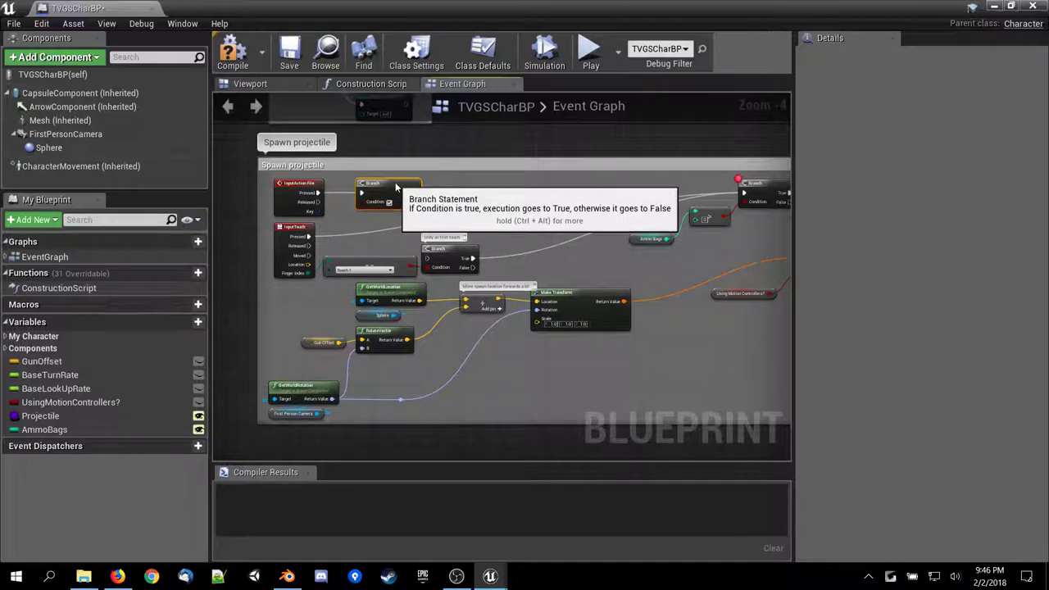
right_click_drag(371, 195, 461, 163)
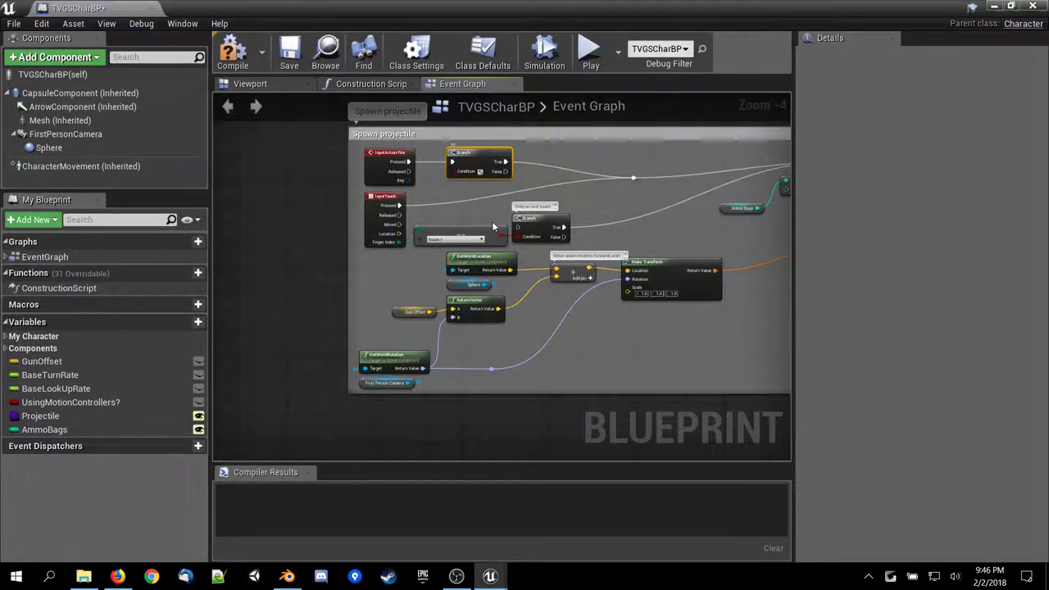
key("Delete")
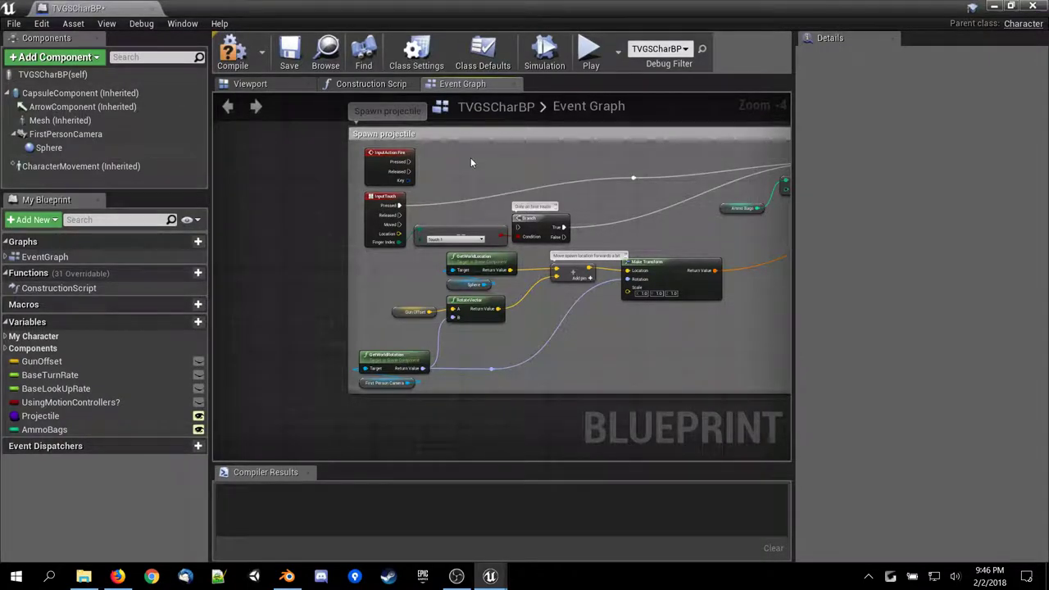
key("ctrl+z")
key("ctrl+z")
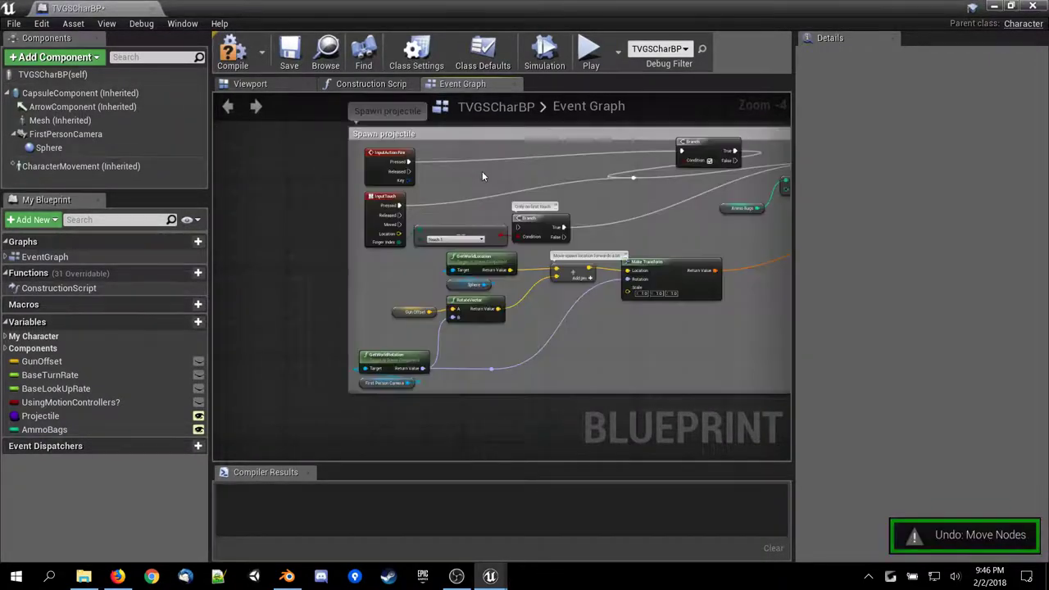
key("ctrl+z")
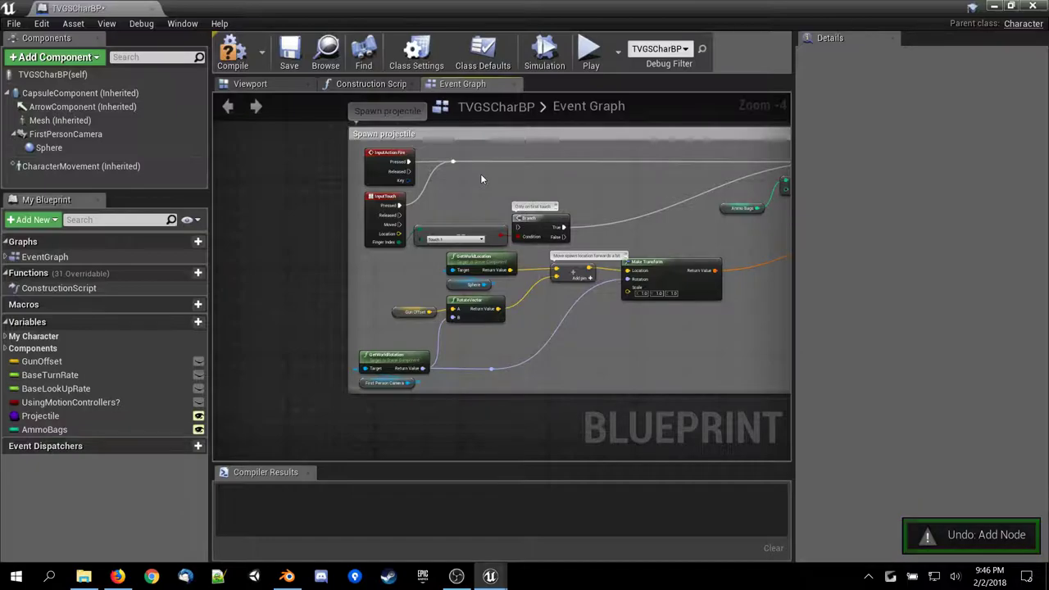
Compile the blueprint and add a comment box in the empty graph area below the Spawn projectile section.
left_click(234, 57)
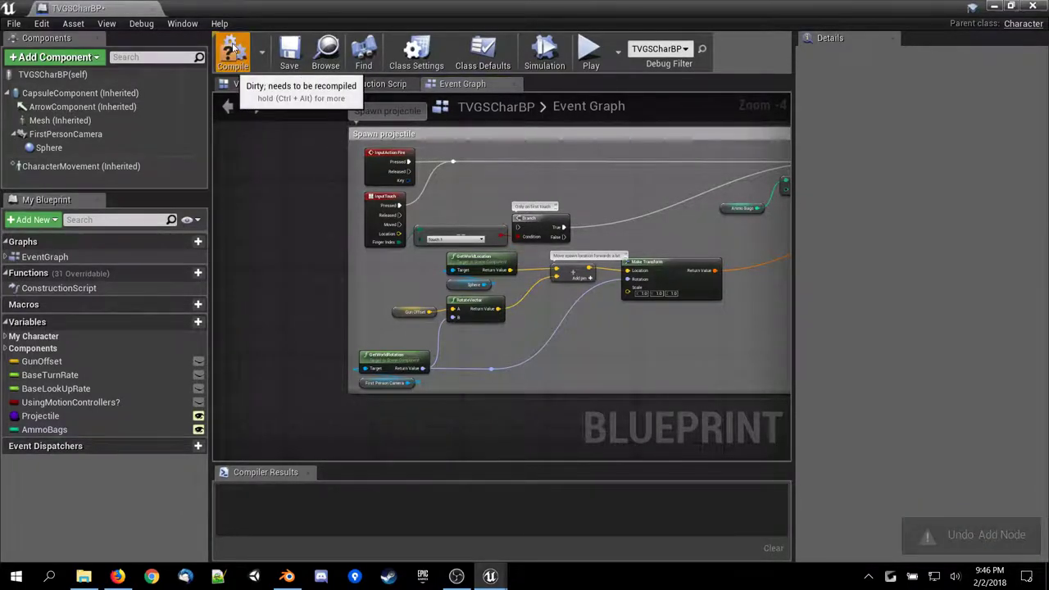
right_click_drag(491, 356, 429, 247)
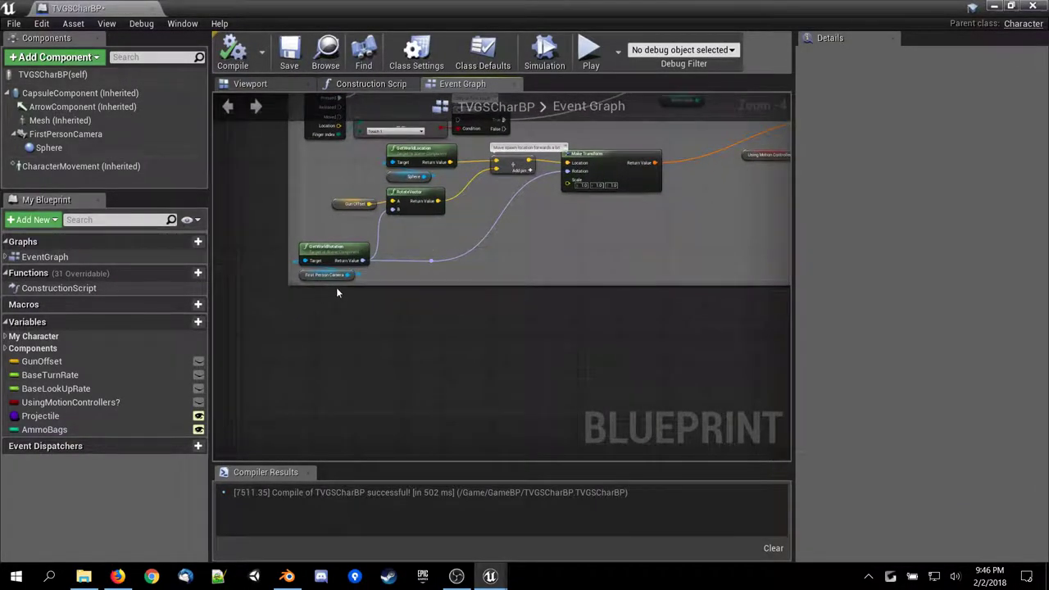
scroll(318, 329, "down", 2)
scroll(330, 318, "down", 1)
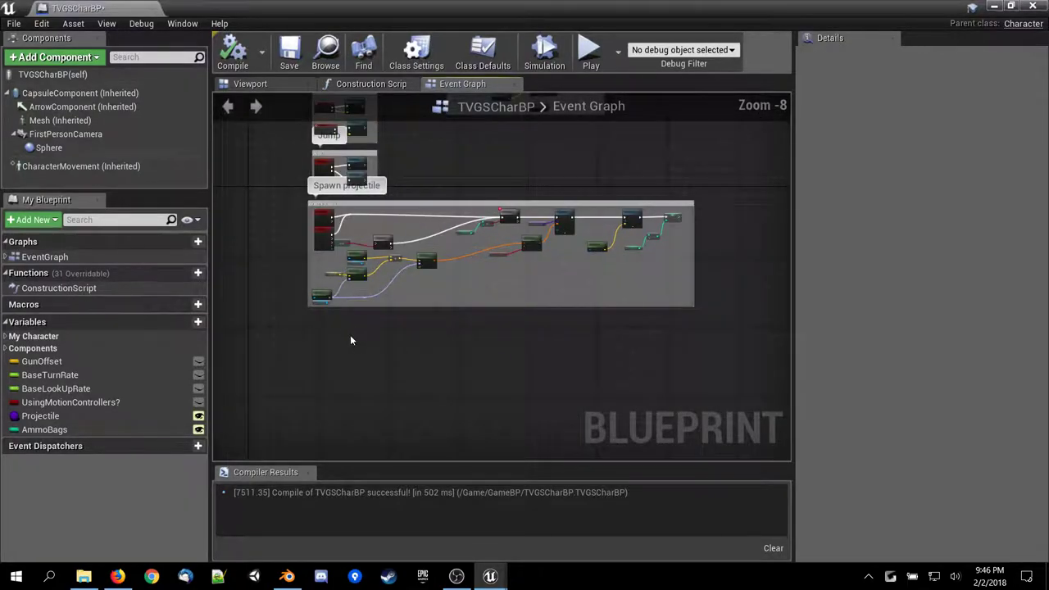
right_click_drag(348, 334, 397, 326)
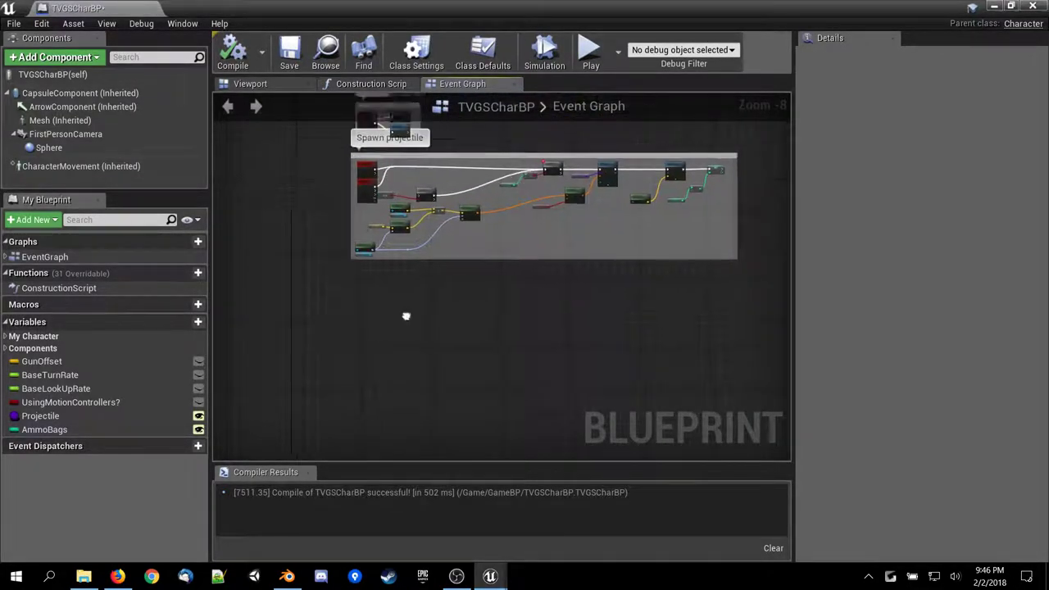
scroll(382, 293, "up", 3)
right_click(354, 257)
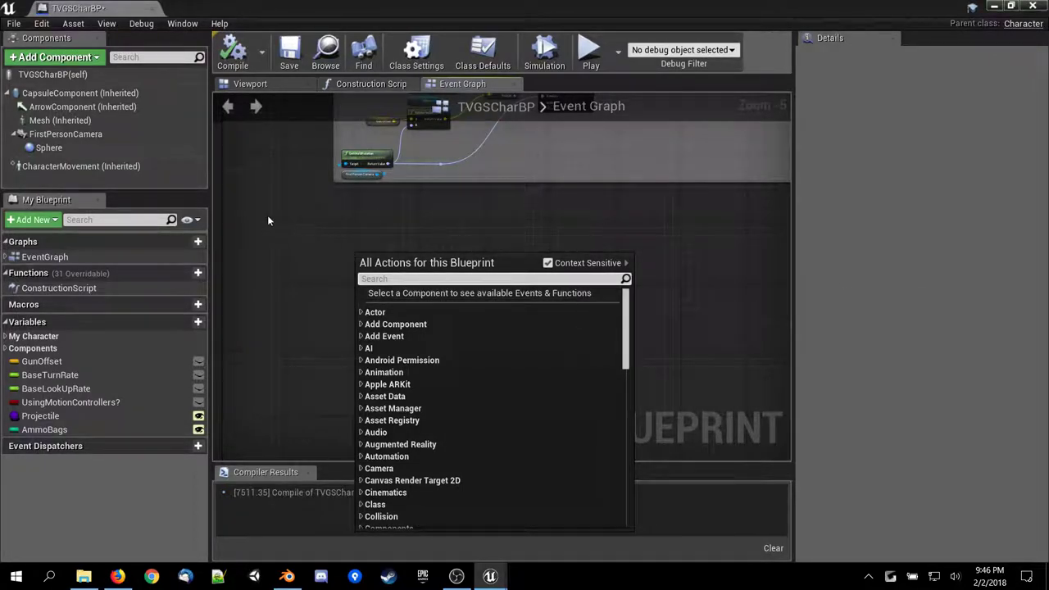
type("comm")
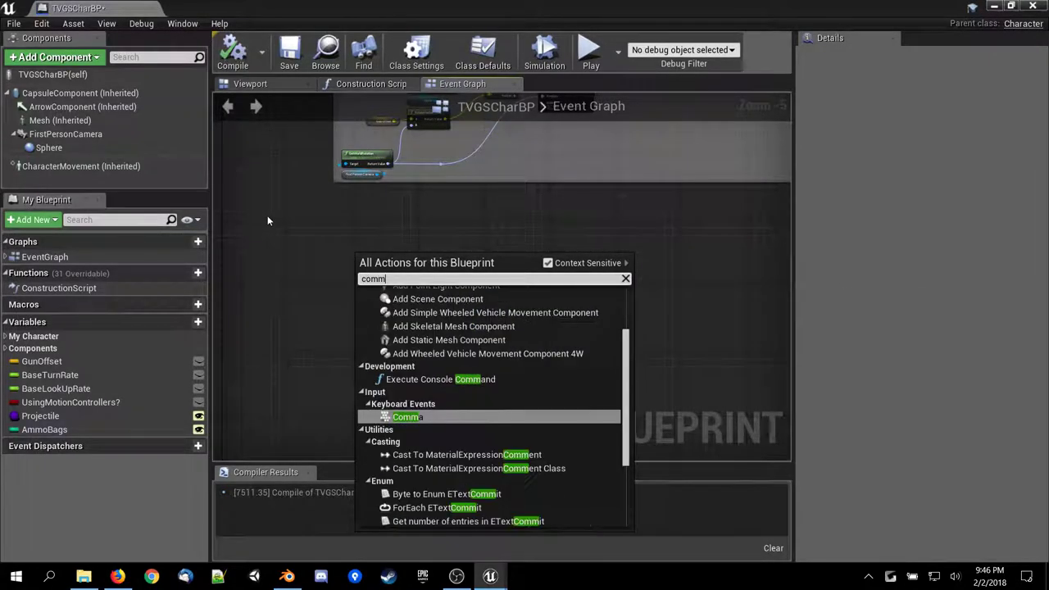
type("e")
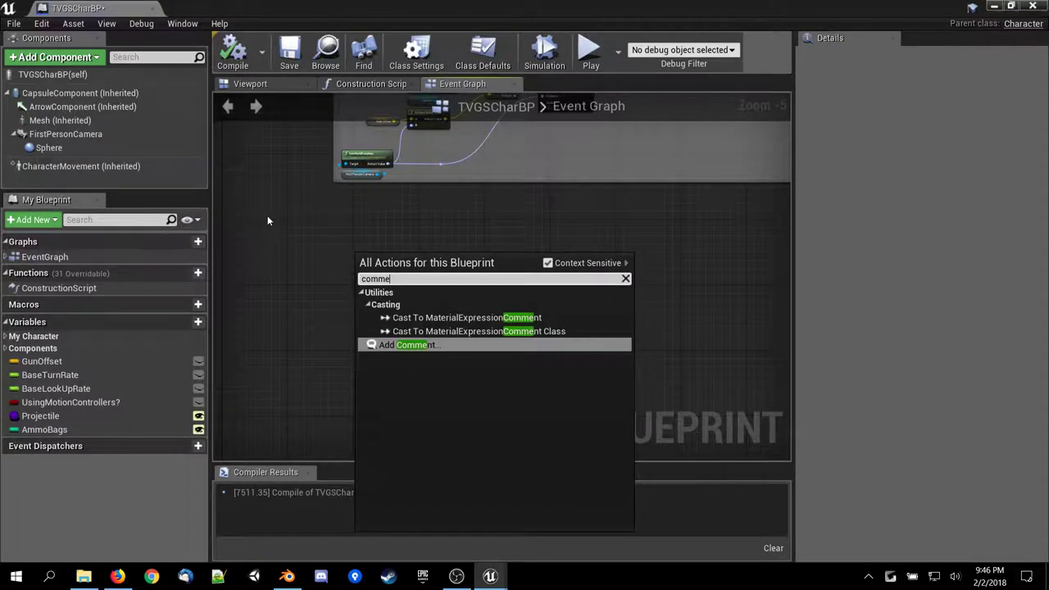
key("Return")
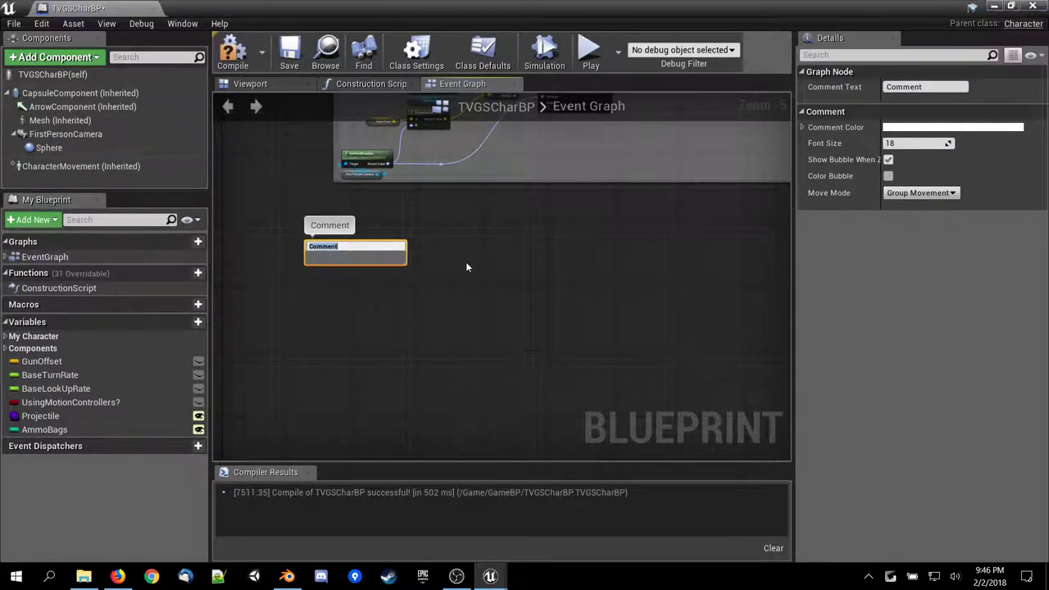
Set the new comment box's text to Interact.
scroll(465, 262, "down", 3)
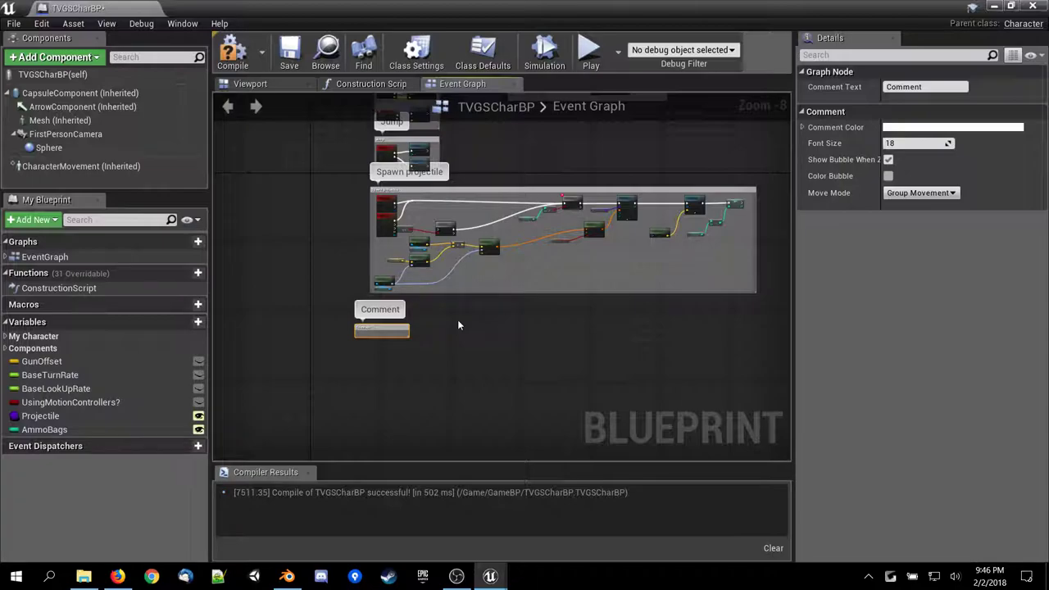
left_click(932, 87)
double_click(932, 86)
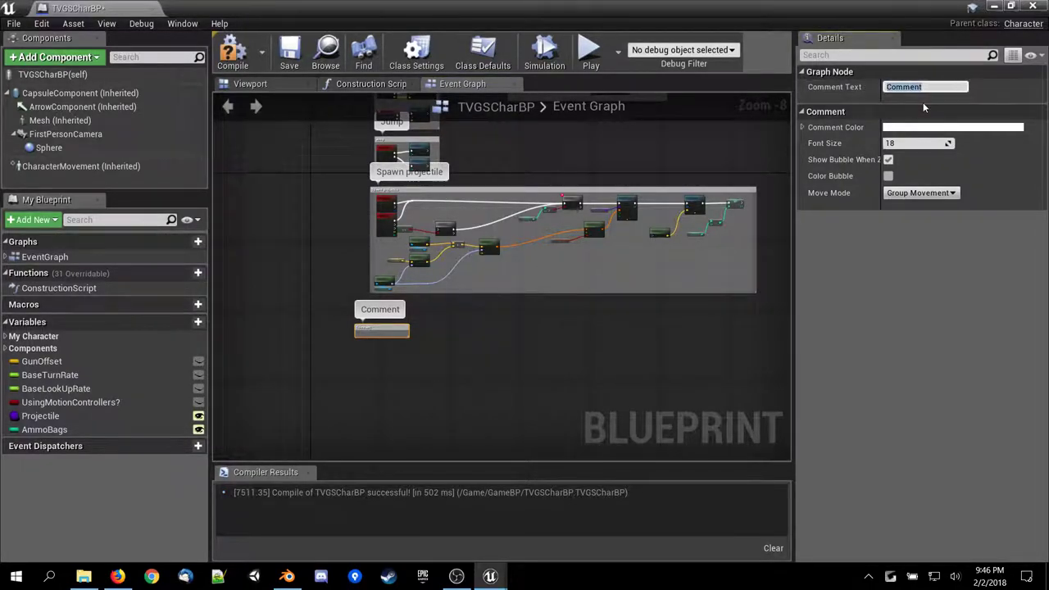
type("Interact")
key("Return")
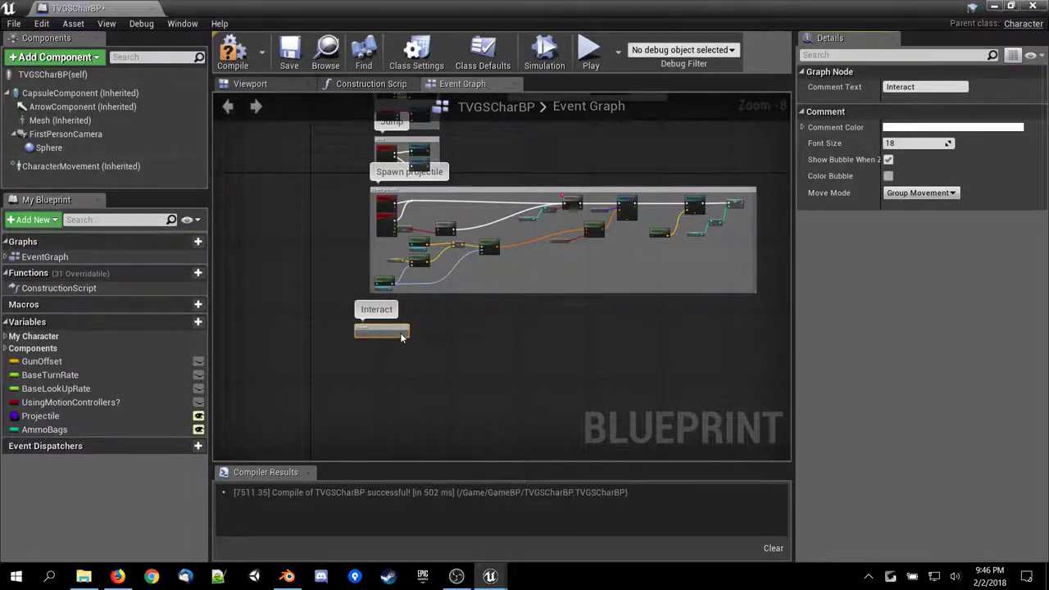
Enlarge the Interact comment box and align its left edge with the Spawn projectile box, just beneath it.
left_click_drag(409, 335, 645, 426)
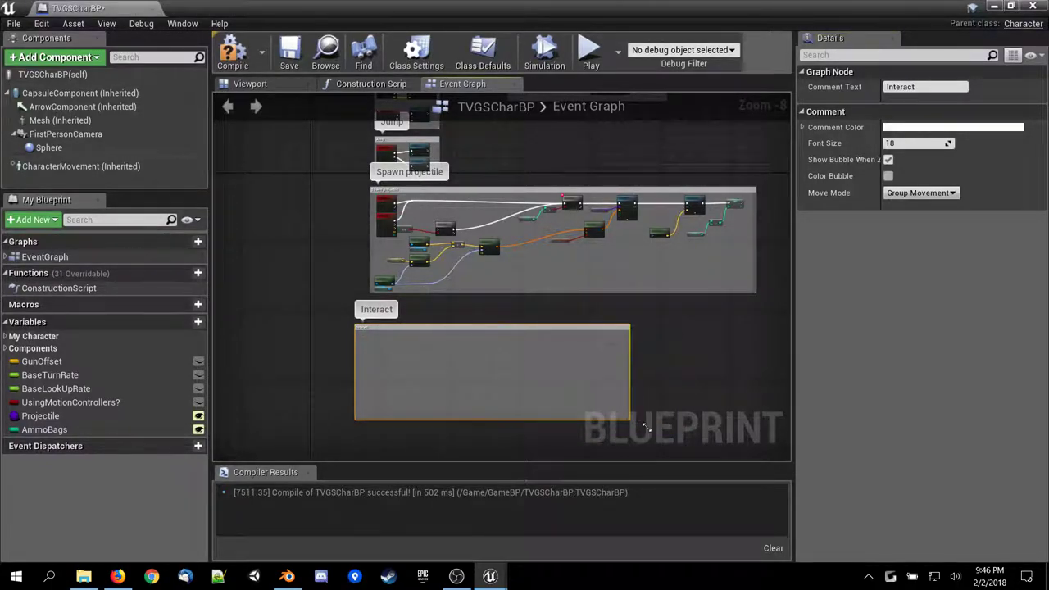
mouse_move(415, 332)
left_mouse_down()
mouse_move(431, 309)
mouse_move(425, 328)
left_mouse_up()
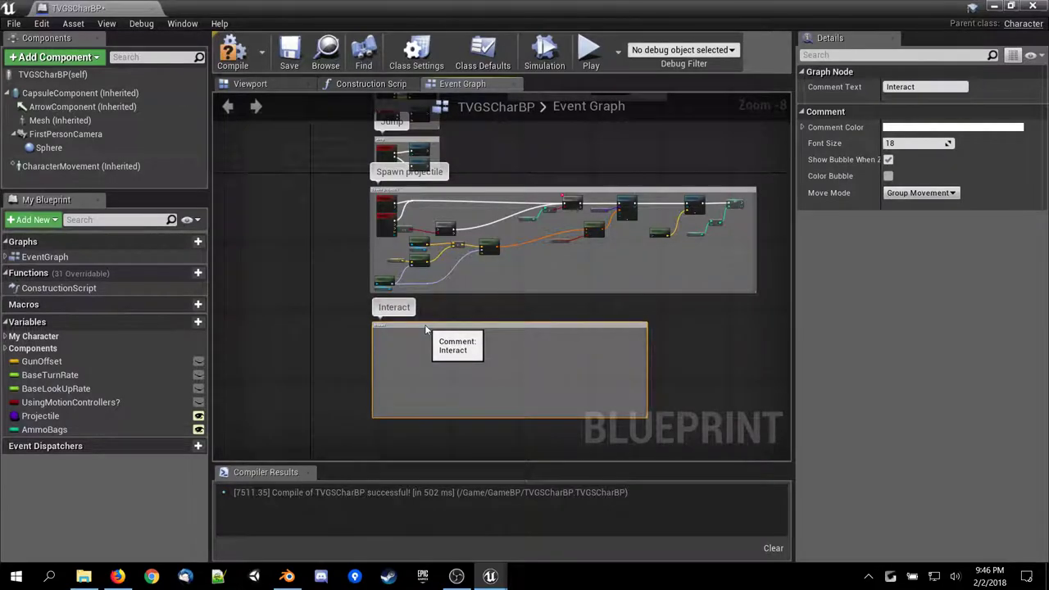
scroll(322, 331, "up", 5)
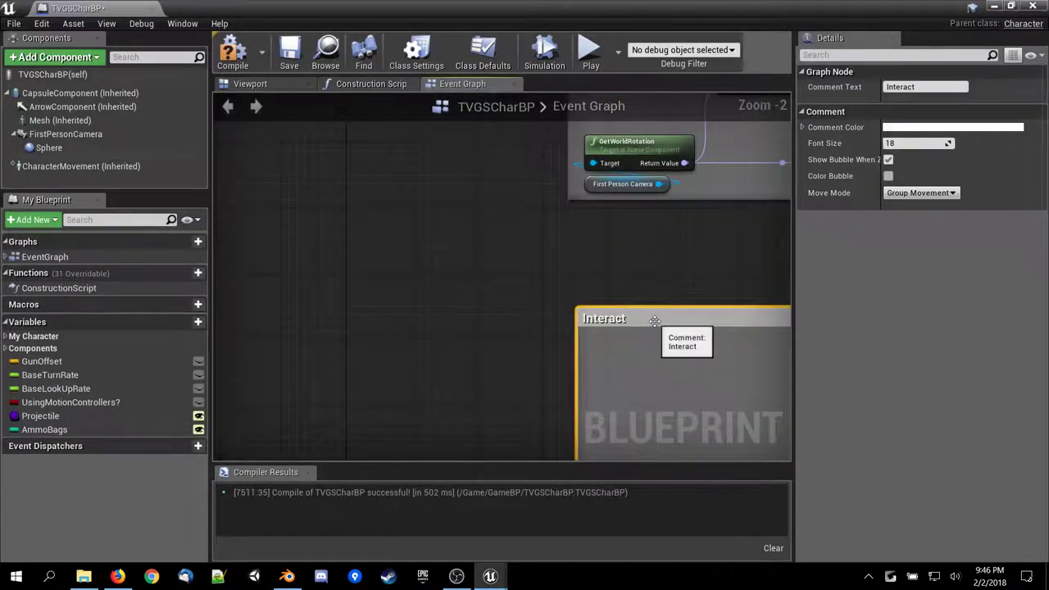
left_click_drag(636, 317, 649, 245)
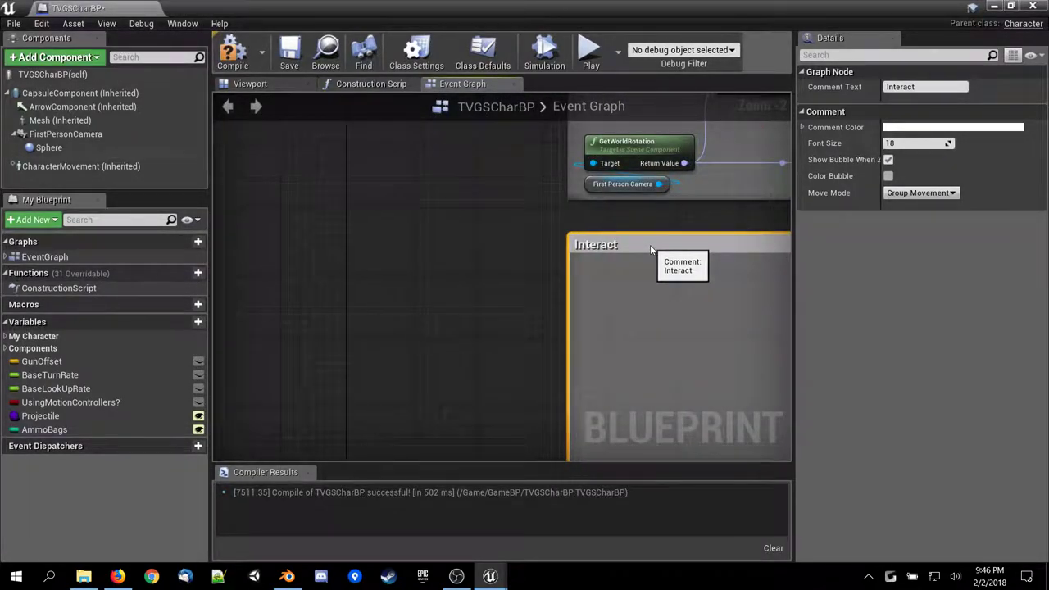
scroll(464, 276, "down", 3)
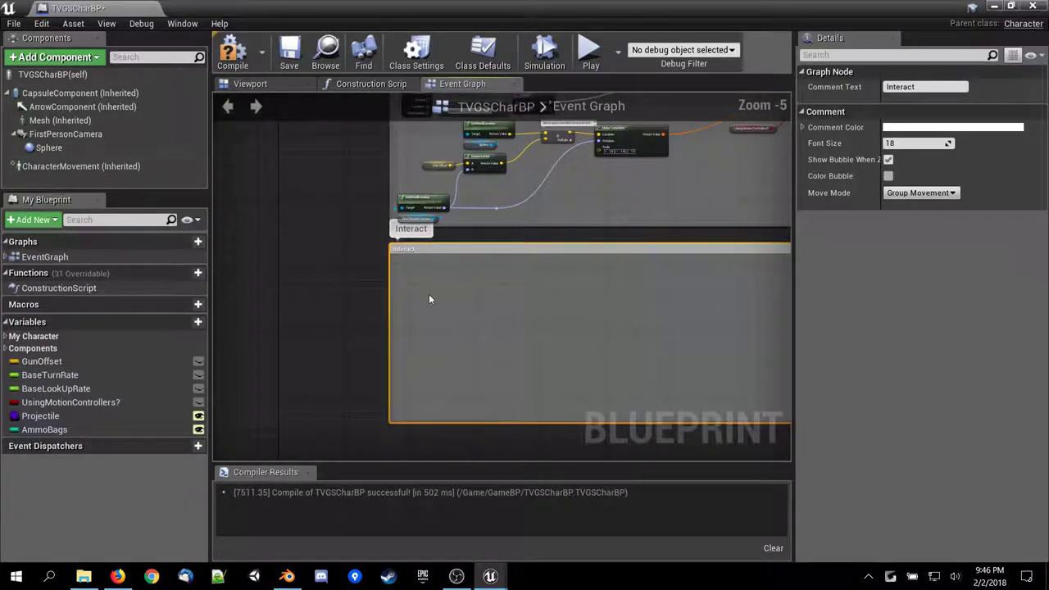
Add a keyboard event node for the E key inside the Interact comment box.
right_click_drag(428, 293, 425, 378)
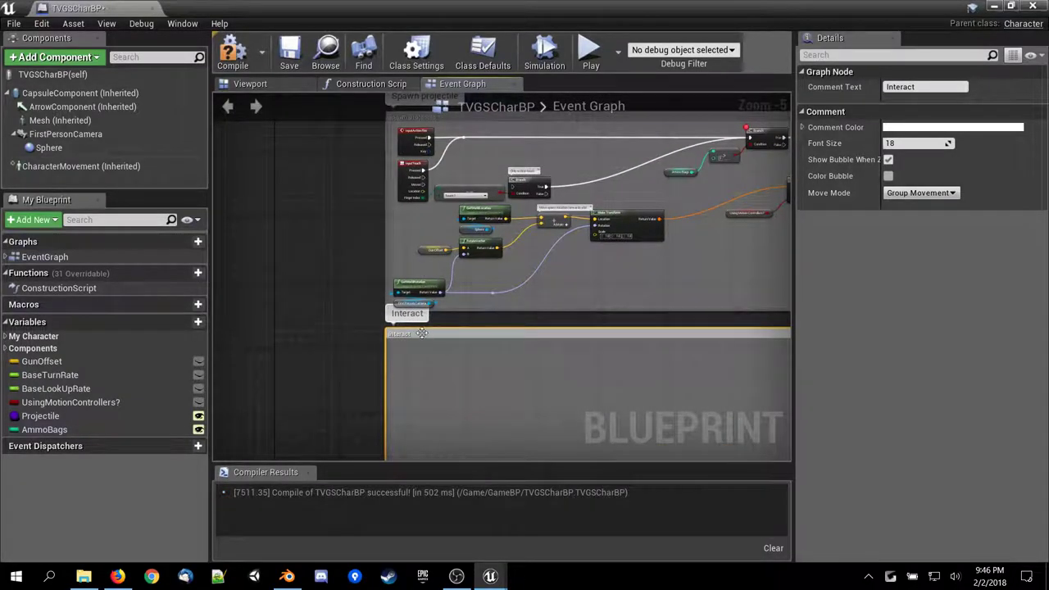
right_click(423, 386)
type("input")
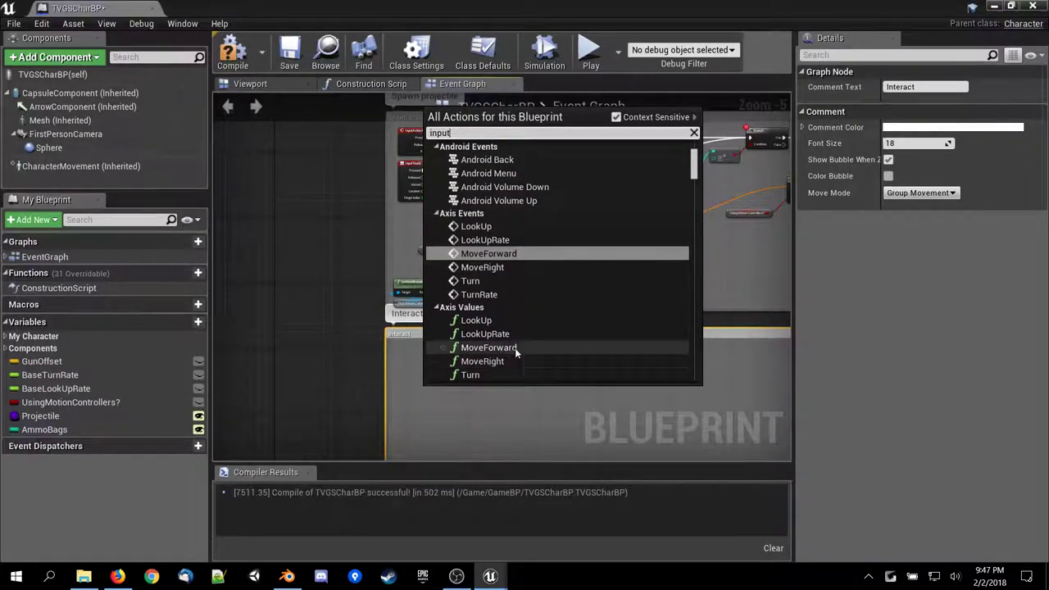
scroll(514, 347, "down", 5)
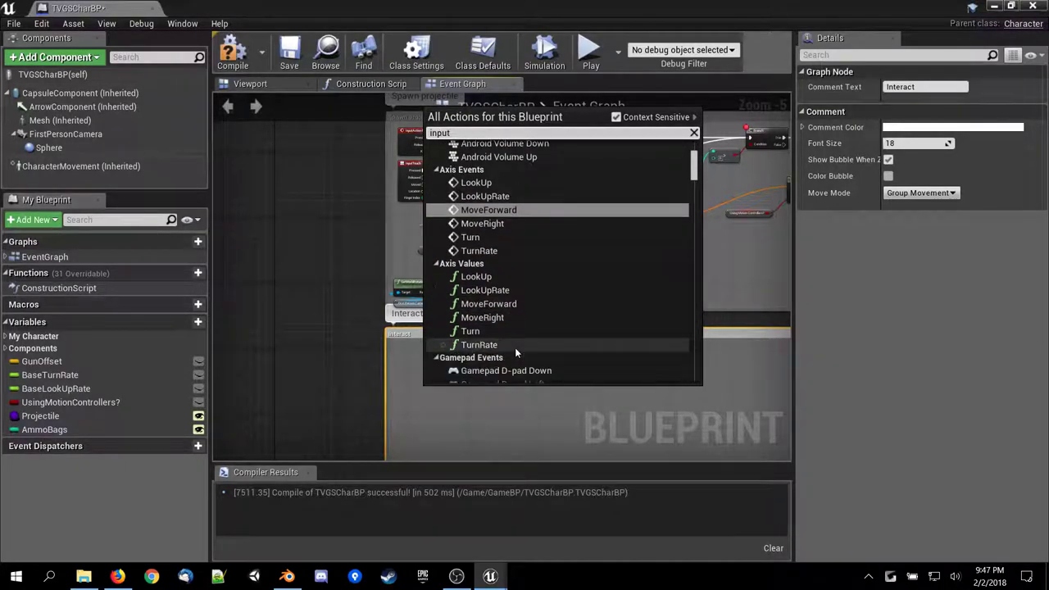
scroll(515, 347, "down", 10)
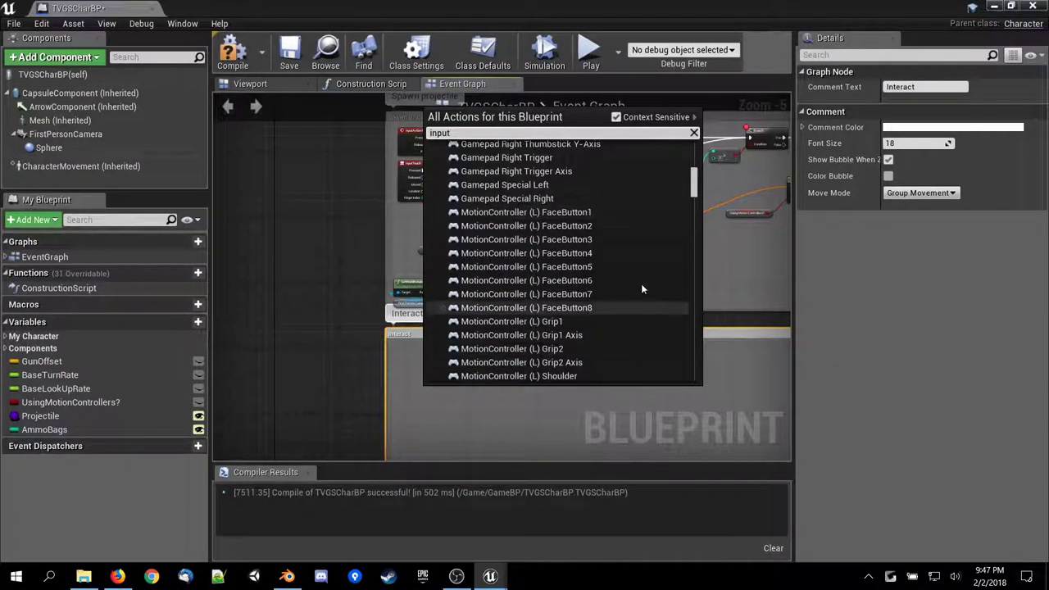
left_click_drag(697, 185, 685, 285)
scroll(682, 274, "up", 15)
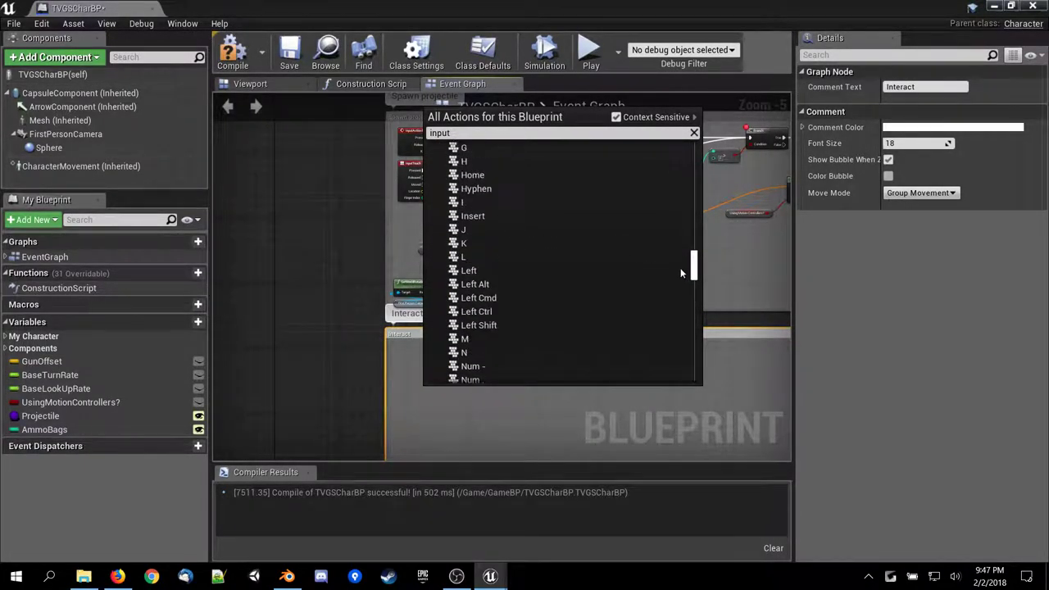
scroll(680, 260, "up", 5)
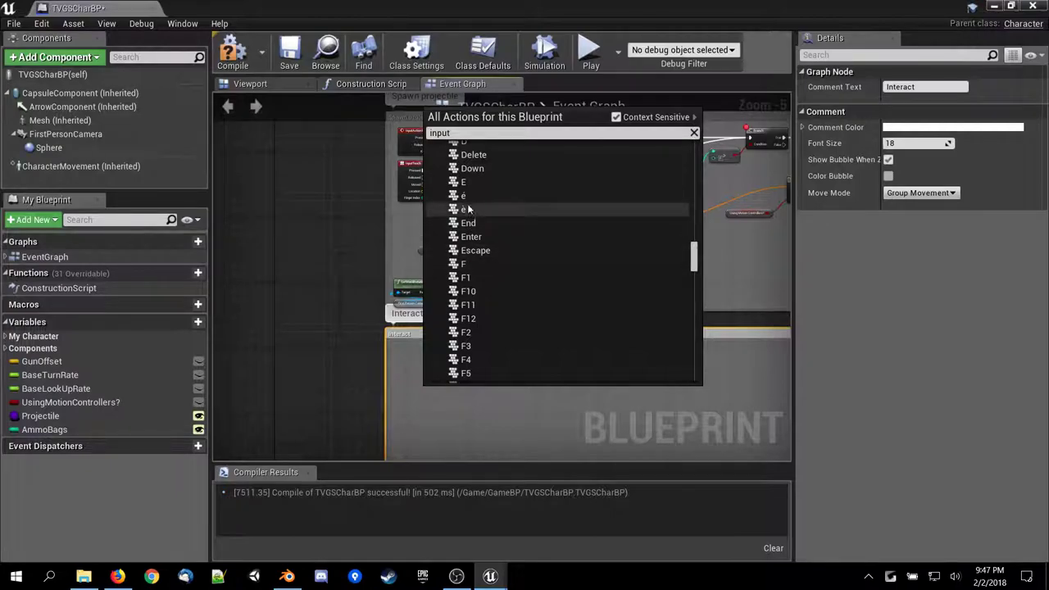
left_click(463, 182)
scroll(293, 276, "up", 5)
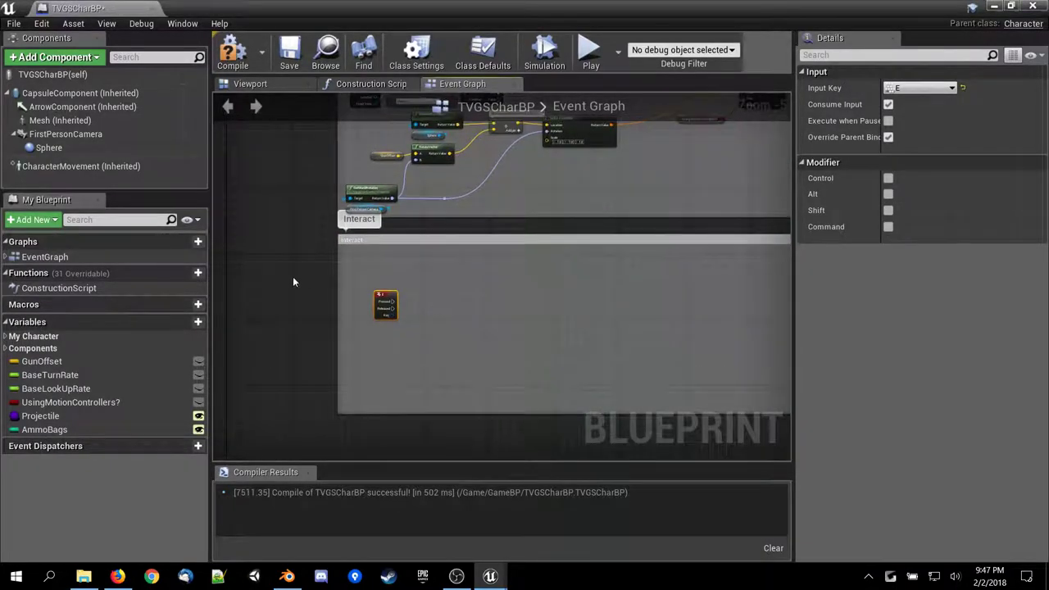
Move the E event to the upper-left corner of the Interact box and connect its Pressed output to a new Branch node.
right_click_drag(626, 325, 408, 308)
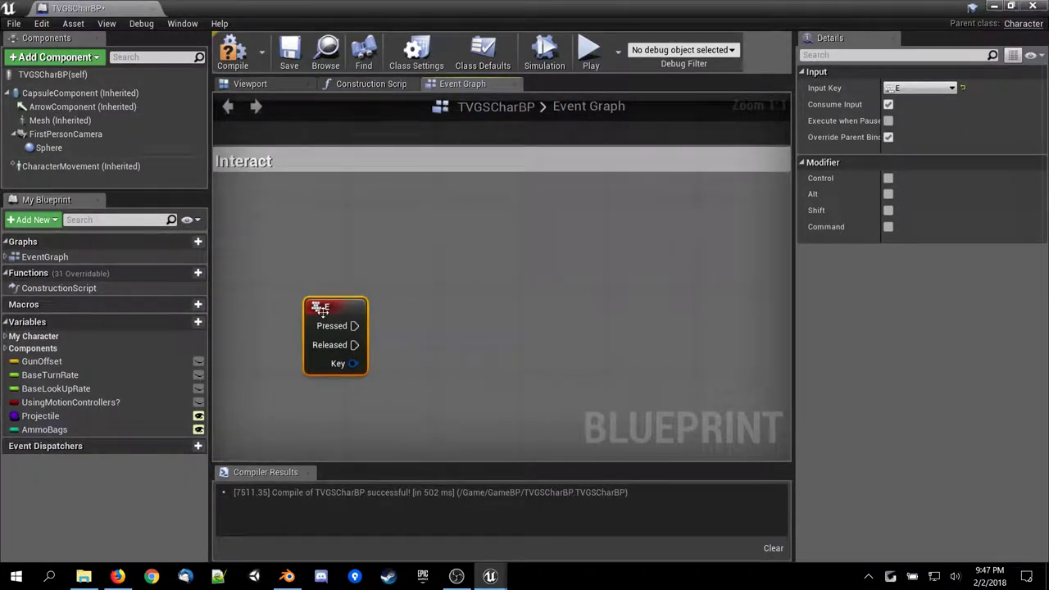
left_click_drag(321, 307, 543, 233)
type("branch")
key("Return")
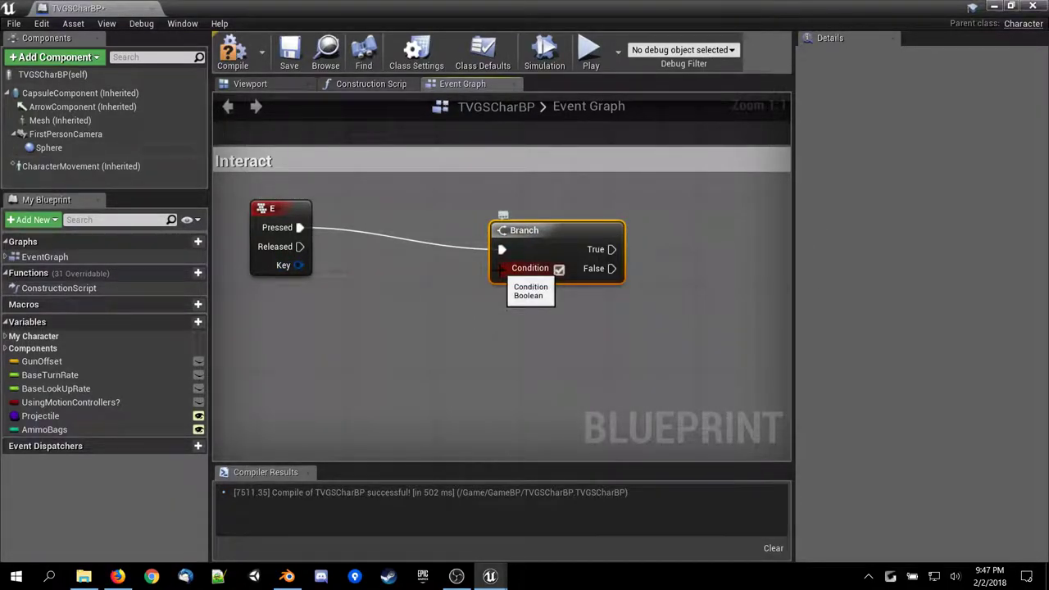
Add an Is Overlapping Actor (CapsuleComponent) node that feeds the Branch node's Condition input.
left_click_drag(501, 268, 413, 329)
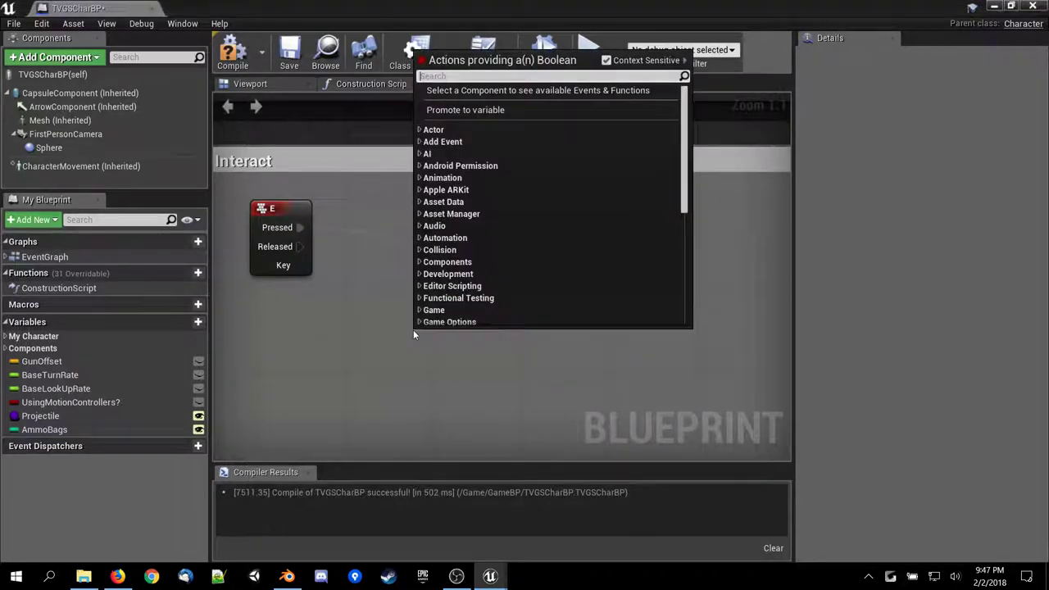
type("collid")
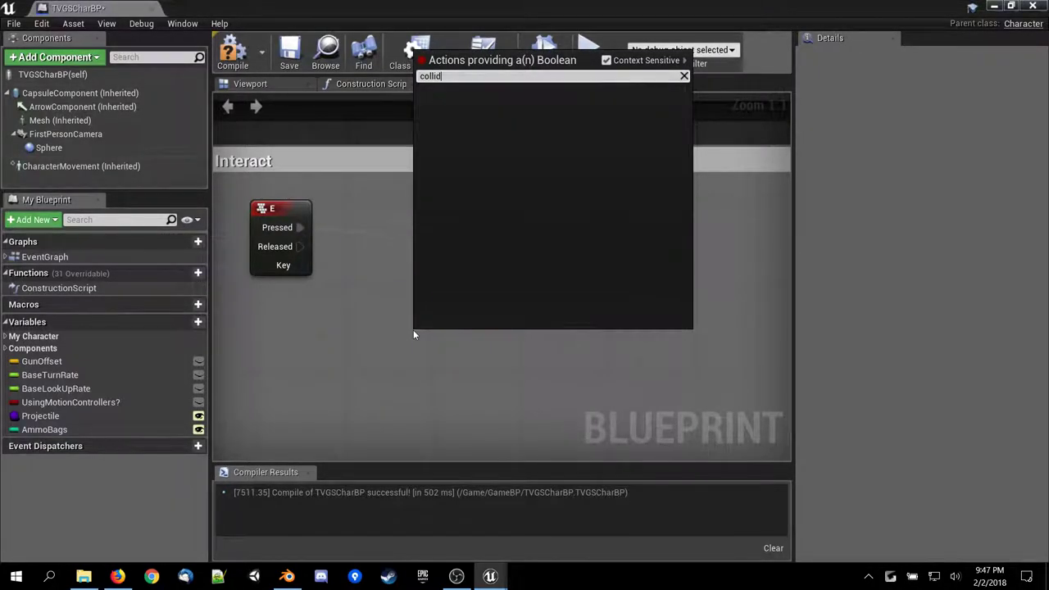
key("BackSpace")
key("BackSpace")
key("BackSpace")
key("BackSpace")
key("BackSpace")
key("BackSpace")
type("co")
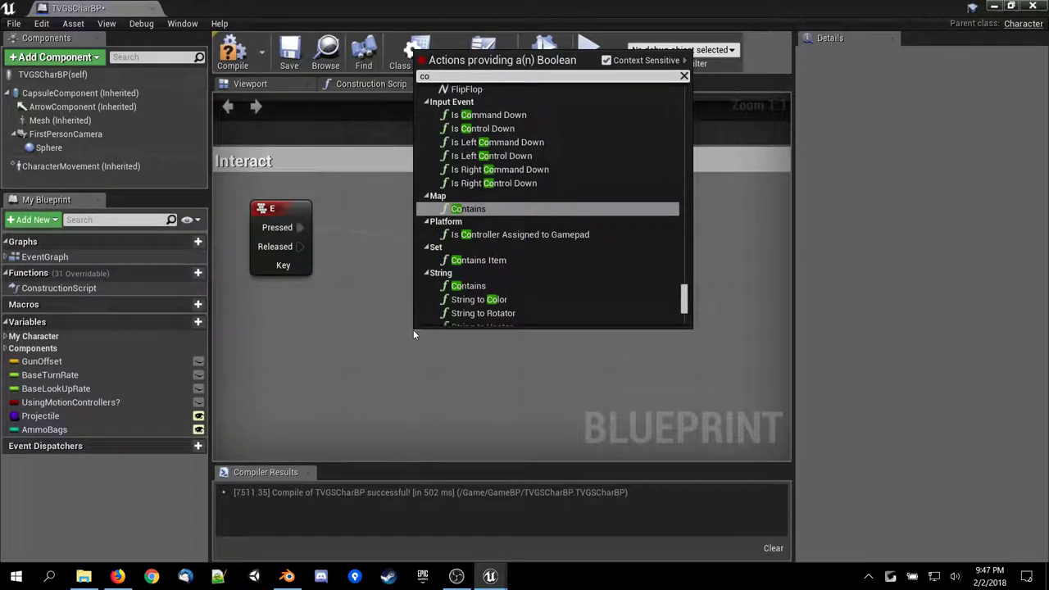
type("llid")
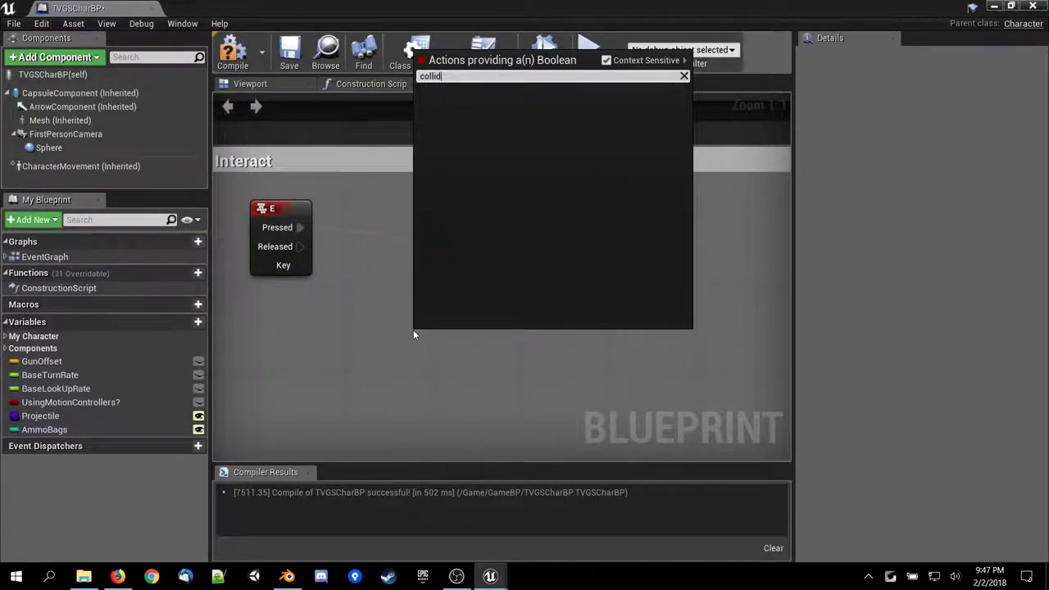
key("BackSpace")
key("BackSpace")
scroll(508, 270, "down", 3)
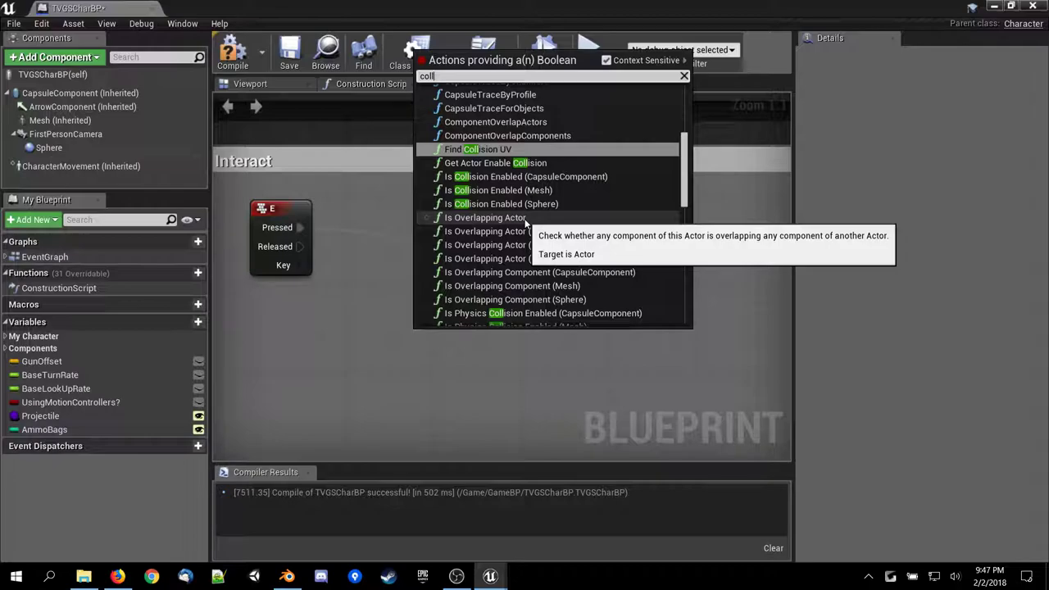
scroll(525, 223, "down", 4)
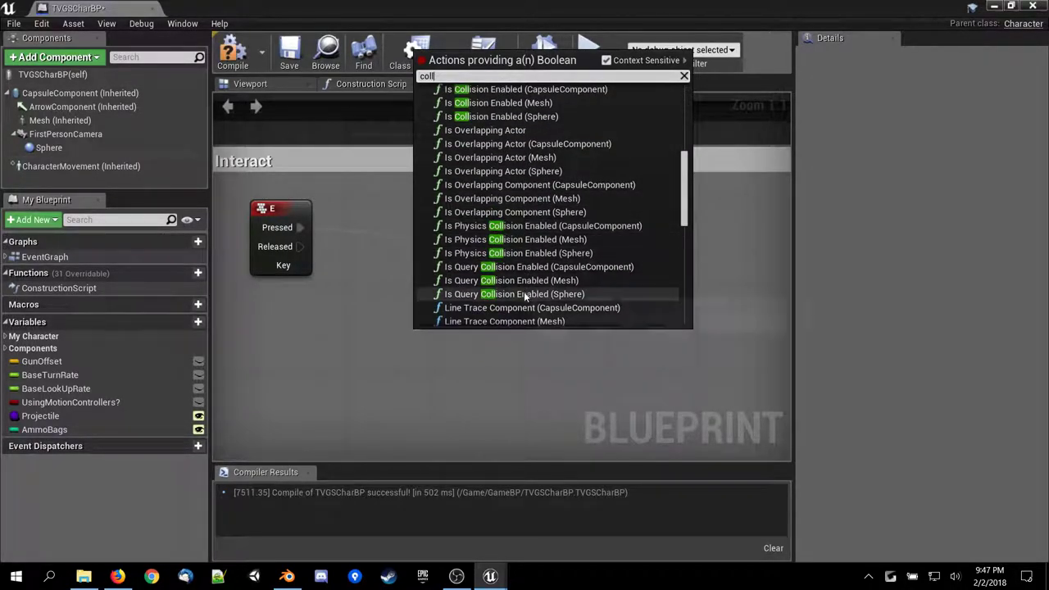
left_click(478, 144)
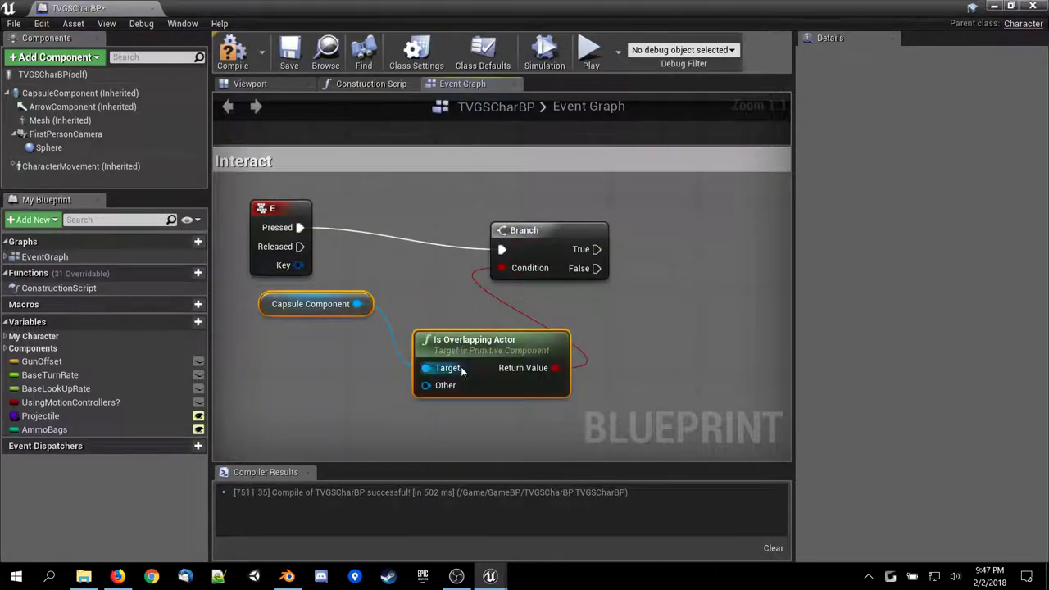
Delete the Capsule Component node and move the Is Overlapping Actor node closer beneath the E event.
right_click_drag(473, 330, 564, 310)
left_click_drag(564, 310, 509, 277)
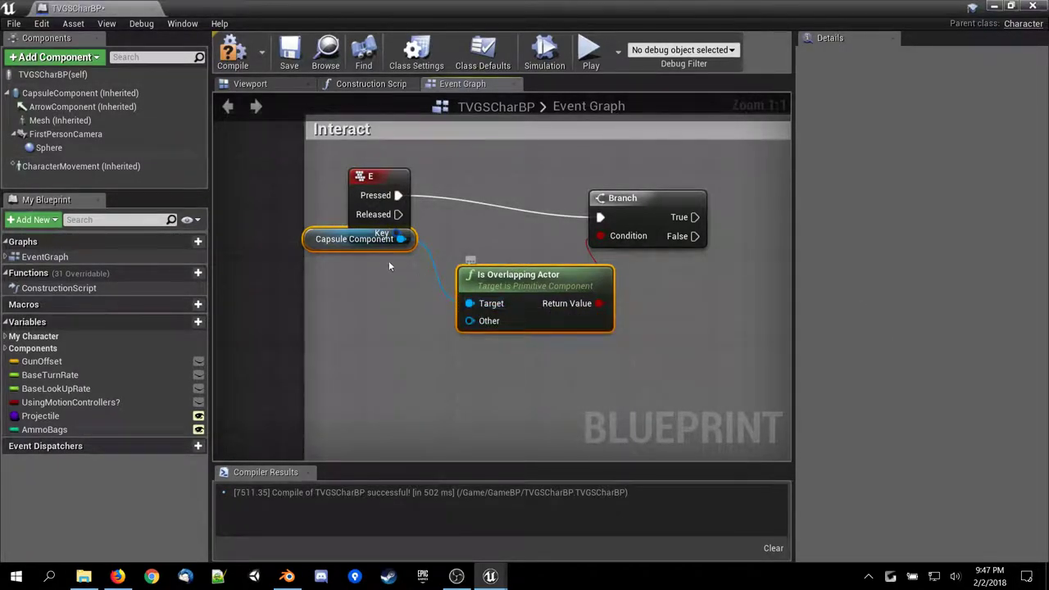
left_click(311, 241)
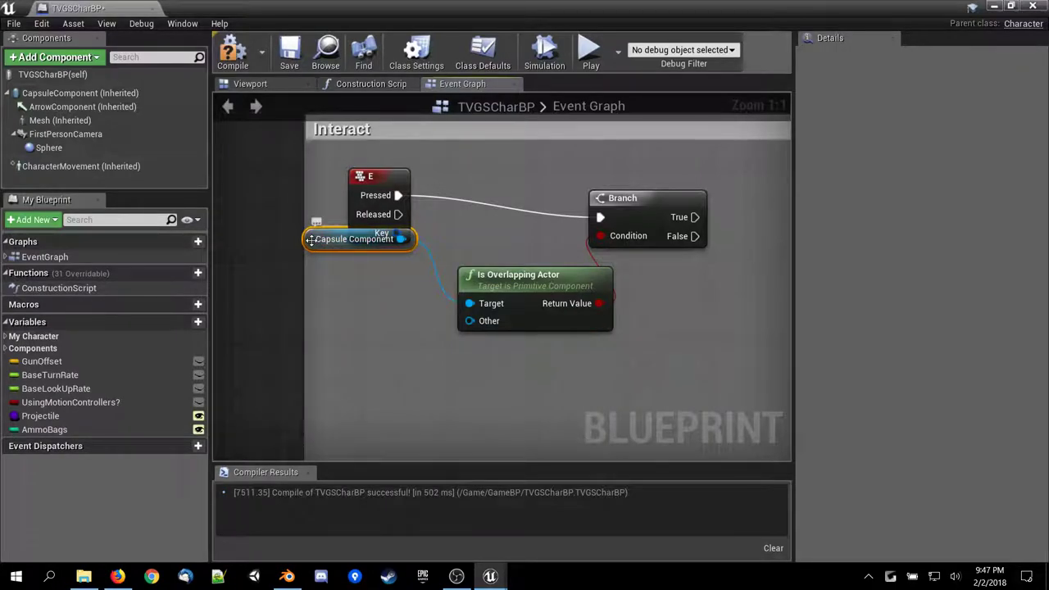
key("Delete")
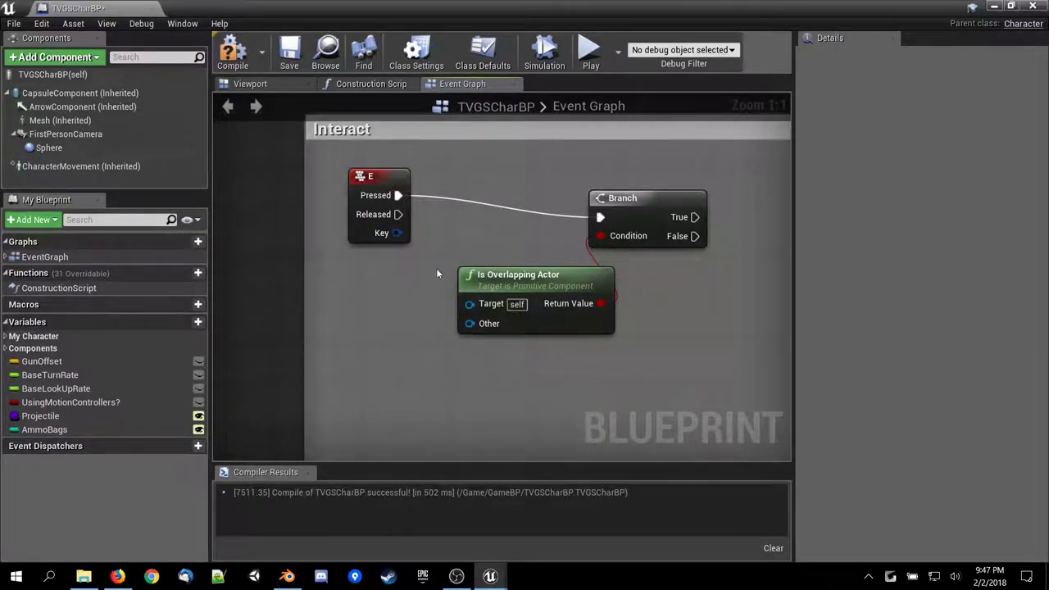
left_click_drag(542, 277, 486, 266)
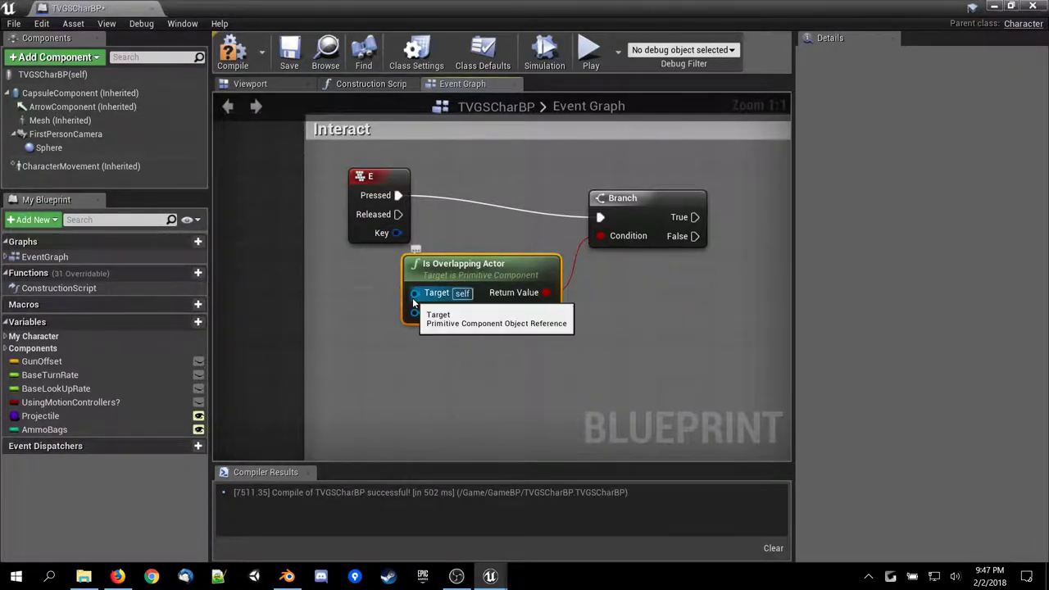
left_click_drag(441, 278, 419, 331)
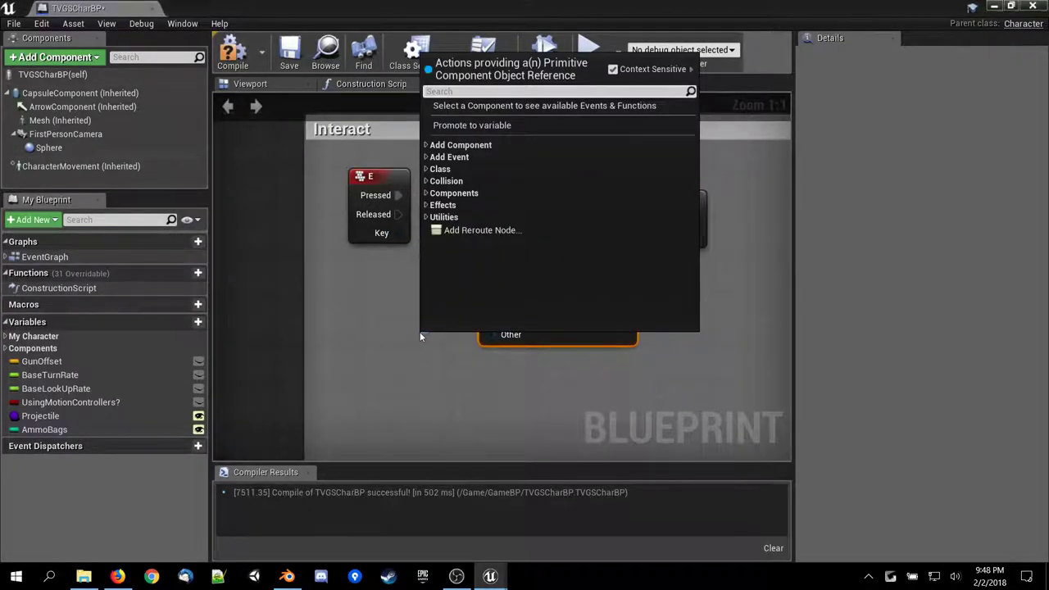
type("act")
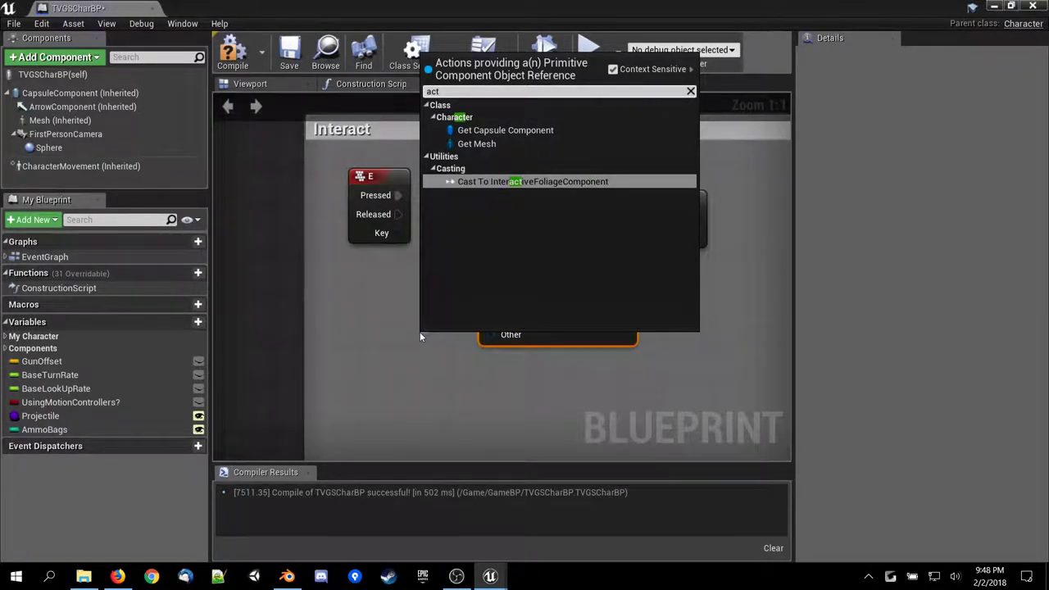
key("BackSpace")
key("BackSpace")
key("BackSpace")
type("cast")
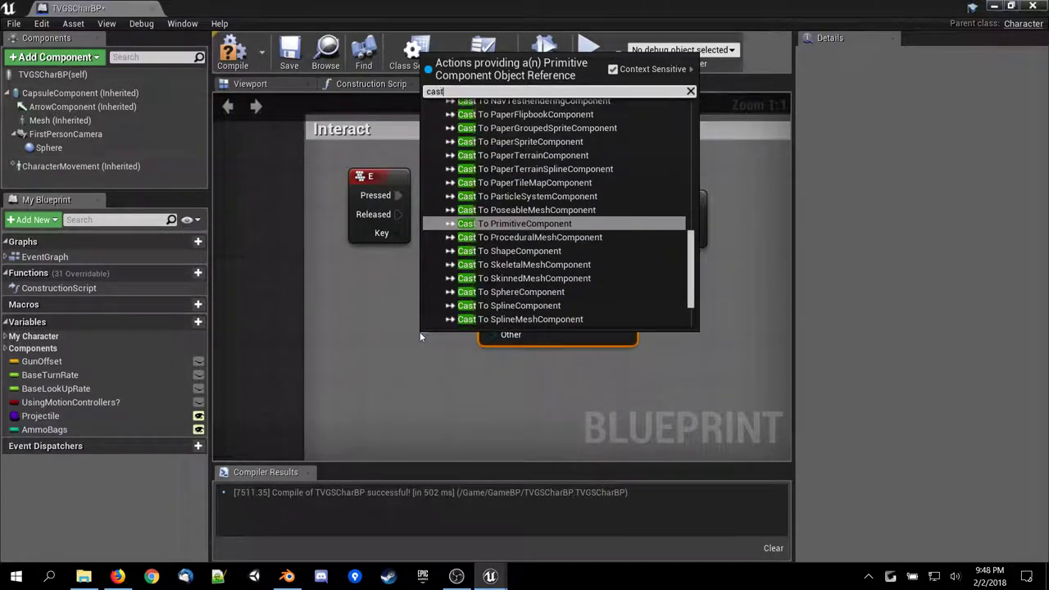
type(" to act")
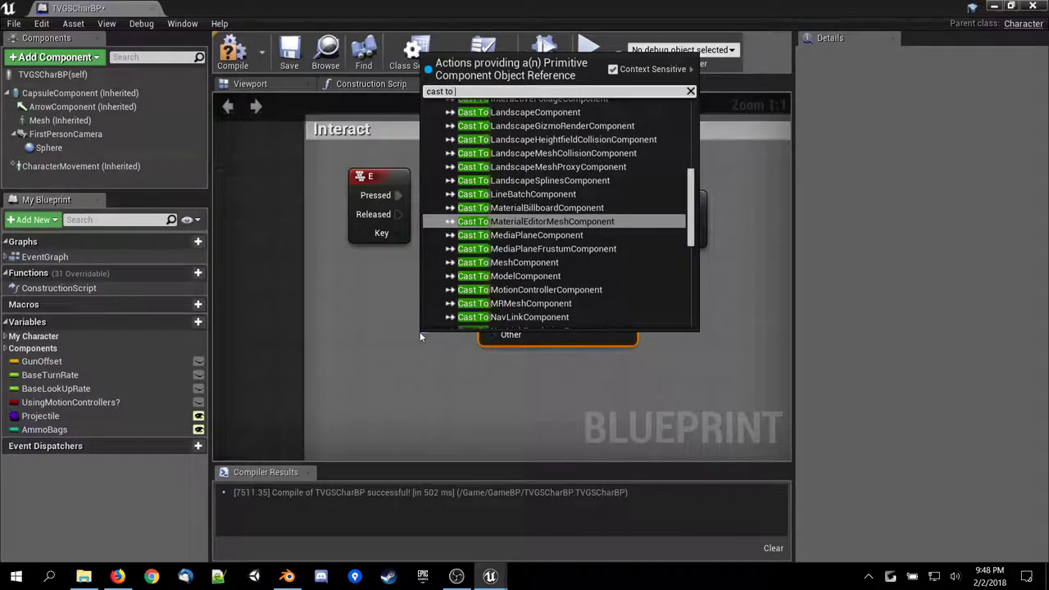
key("BackSpace")
key("BackSpace")
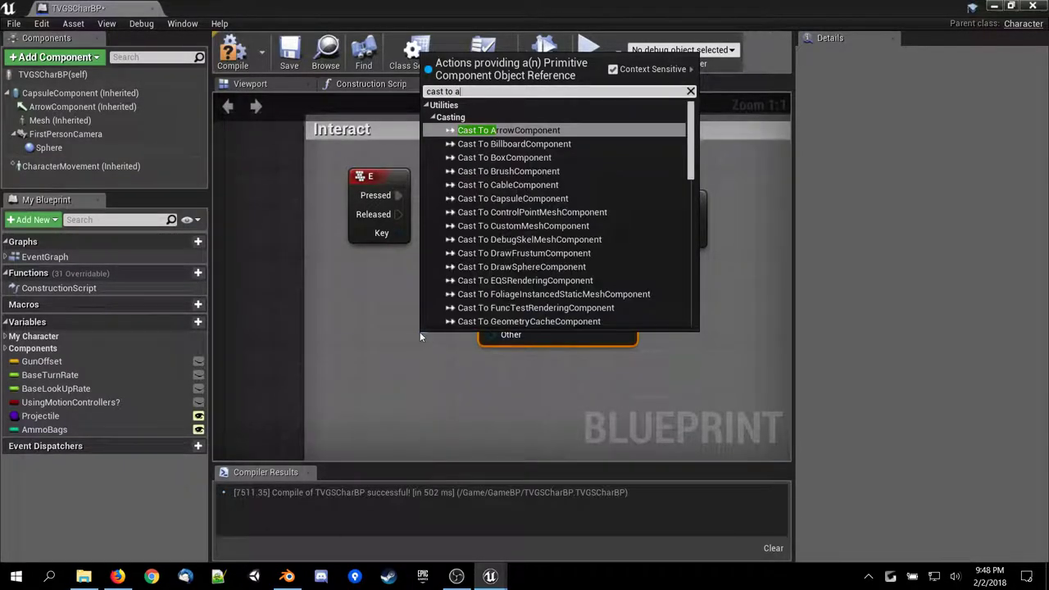
key("BackSpace")
key("BackSpace")
key("BackSpace")
key("BackSpace")
key("BackSpace")
key("BackSpace")
key("BackSpace")
key("BackSpace")
key("BackSpace")
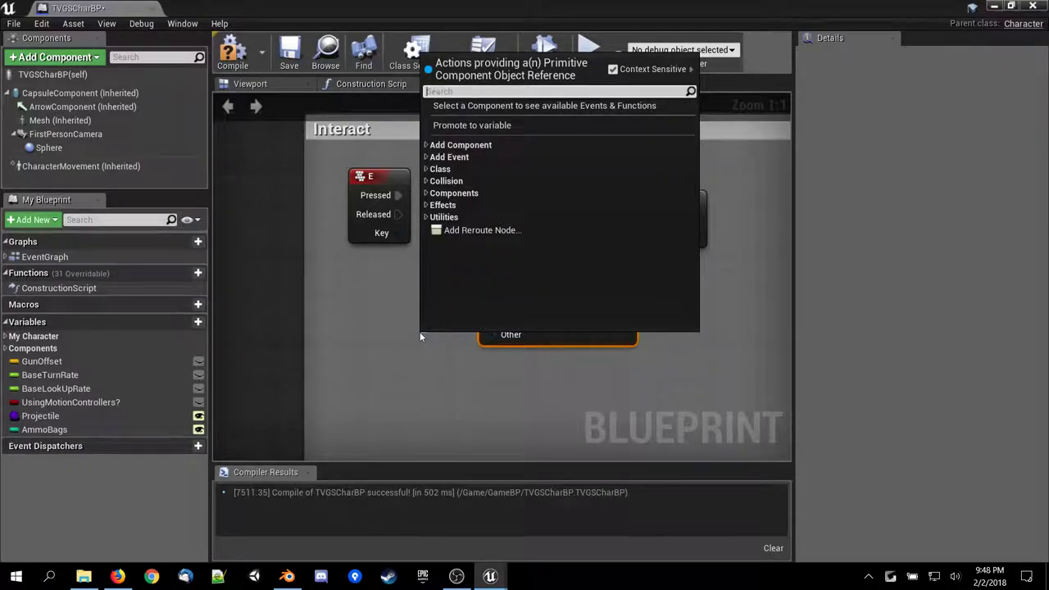
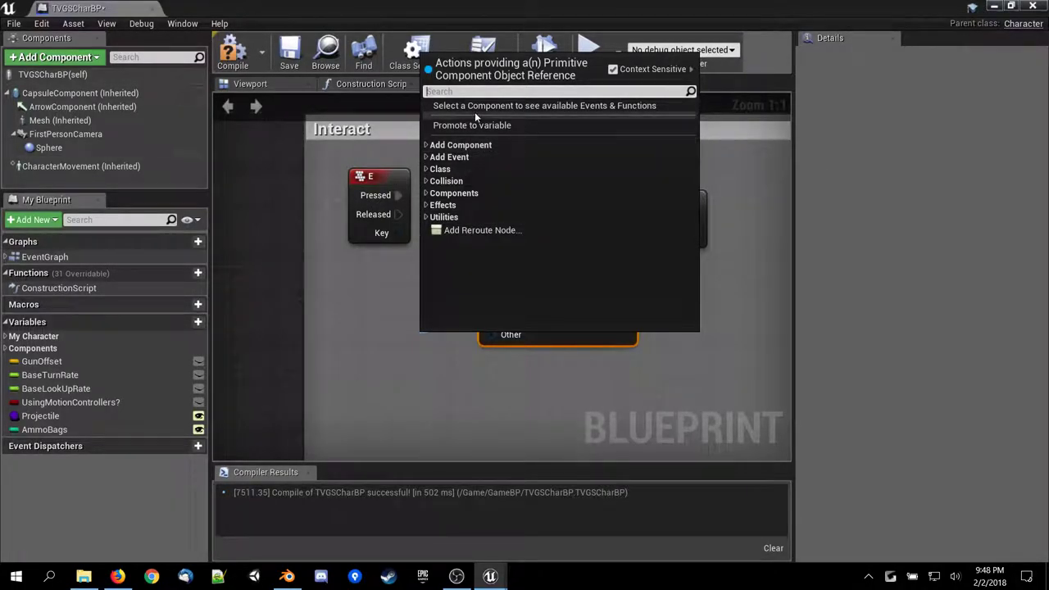
left_click(372, 342)
left_click_drag(542, 283, 482, 256)
Switch to the Build A Game spreadsheet in Firefox, read the suggestions, and return to the blueprint's event graph.
mouse_move(127, 582)
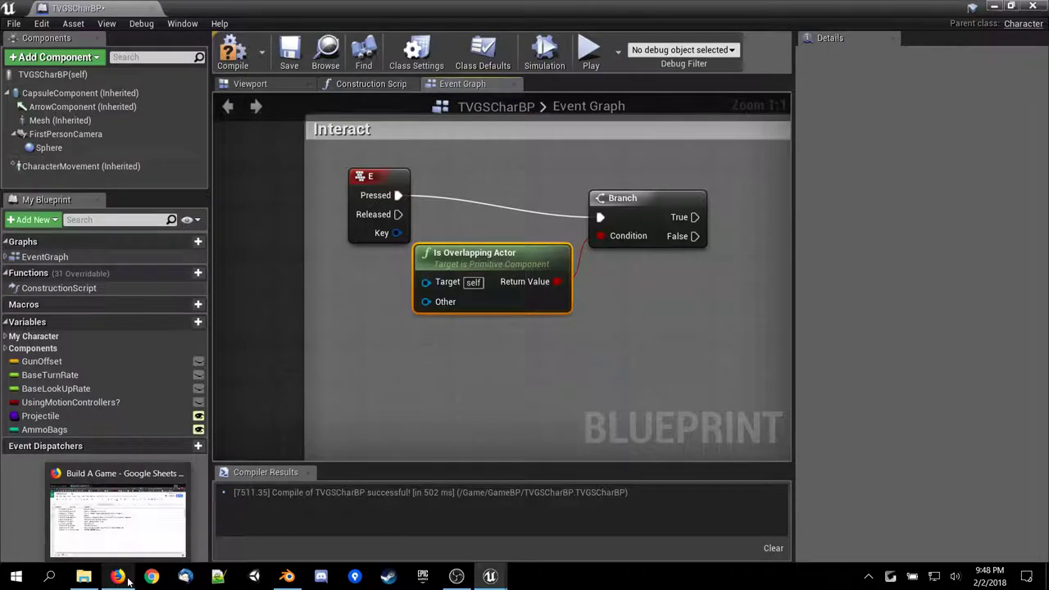
left_click(136, 524)
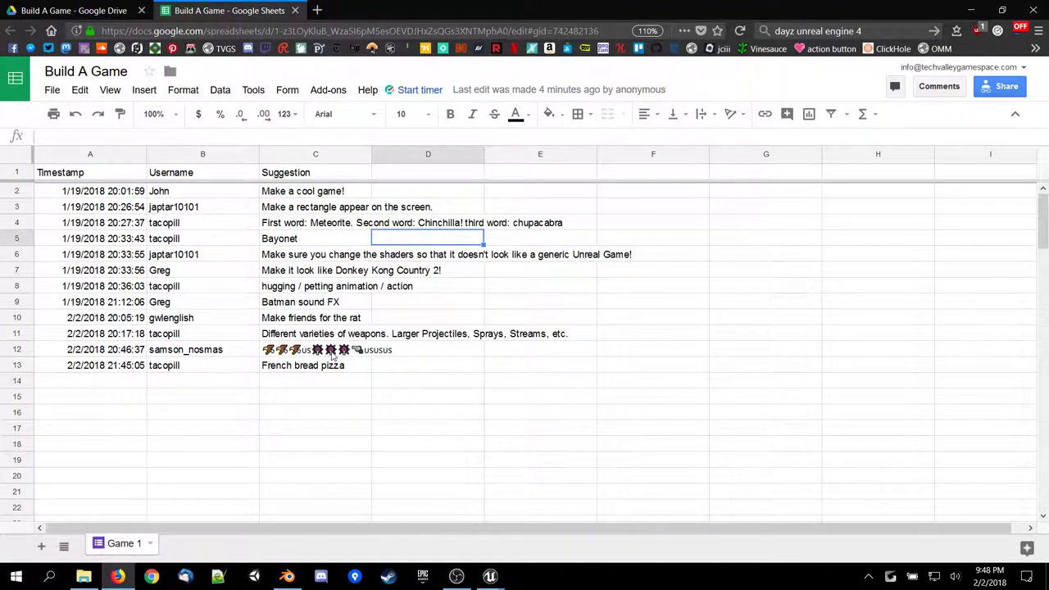
left_click(980, 9)
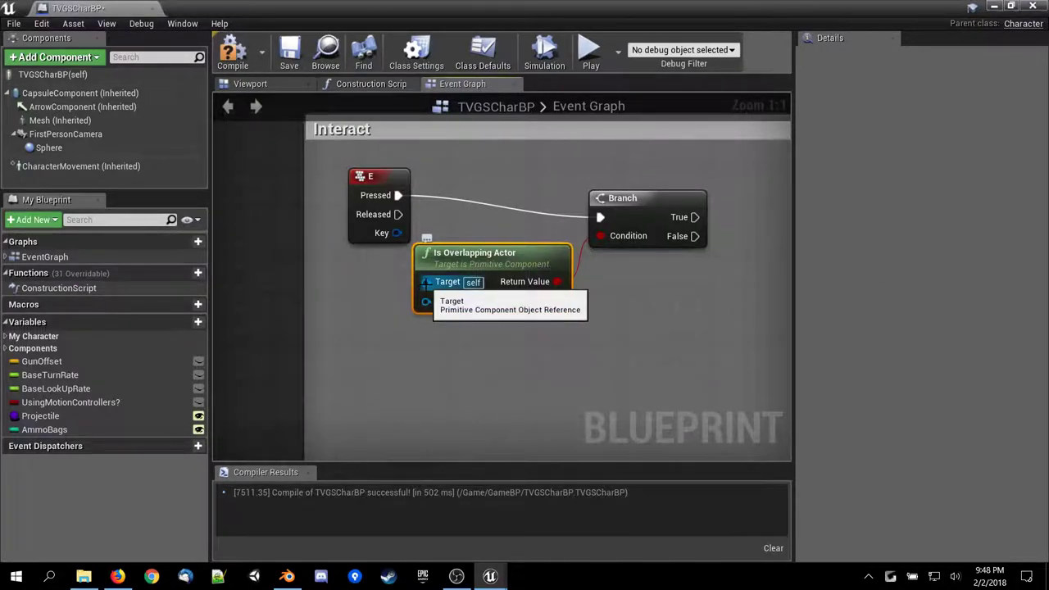
Promote the Is Overlapping Actor node's Target input to a variable and place its getter below and to the left of the node.
left_click_drag(425, 282, 370, 316)
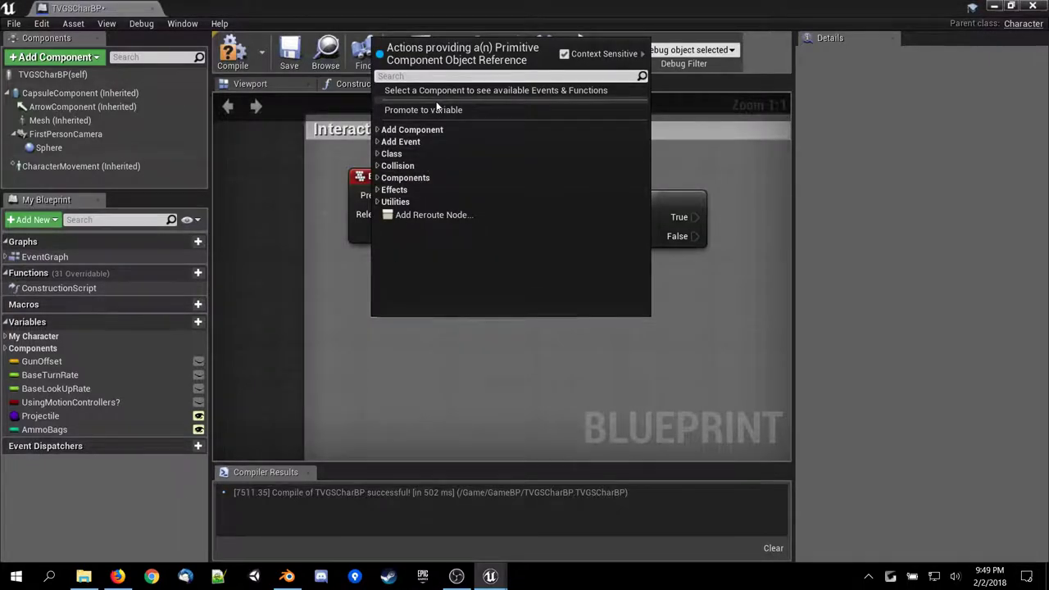
left_click(423, 110)
left_click(486, 283)
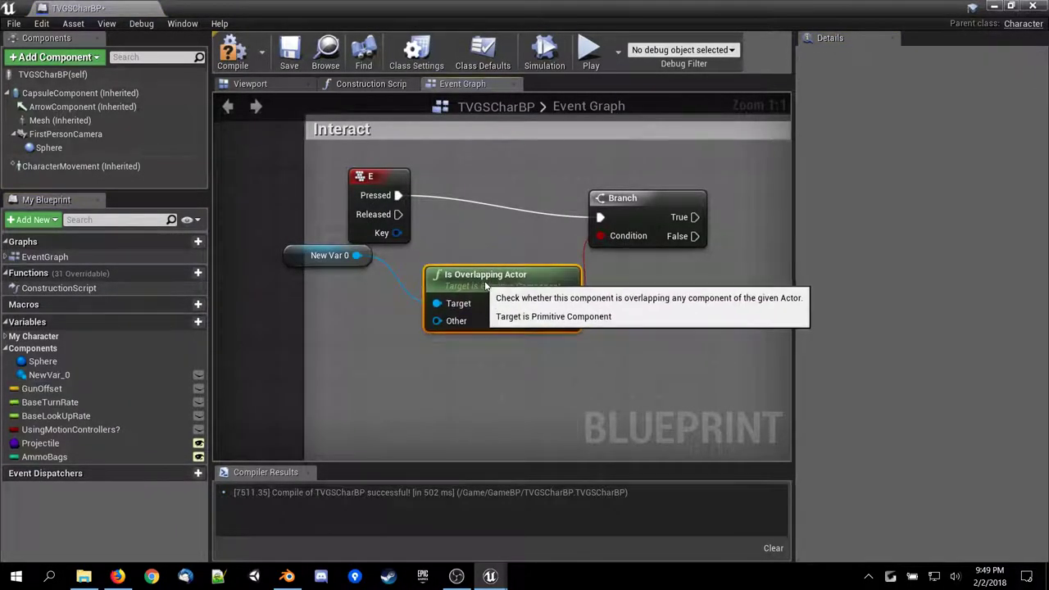
left_click_drag(485, 283, 496, 293)
left_click_drag(293, 255, 342, 341)
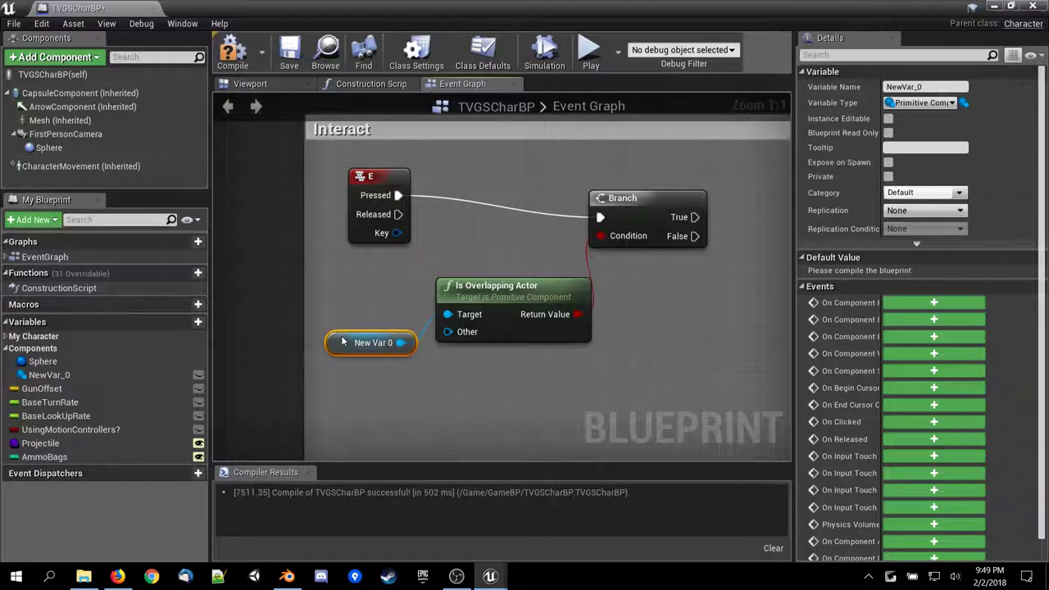
Change the promoted variable's type to an Actor object reference and close the Find in Blueprints results.
left_click(942, 103)
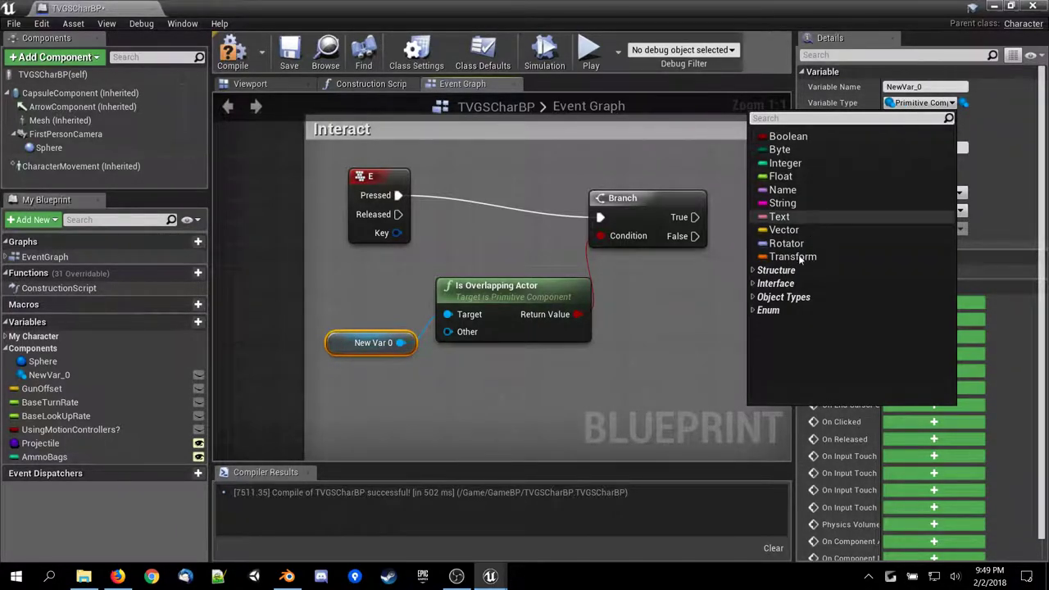
left_click(785, 297)
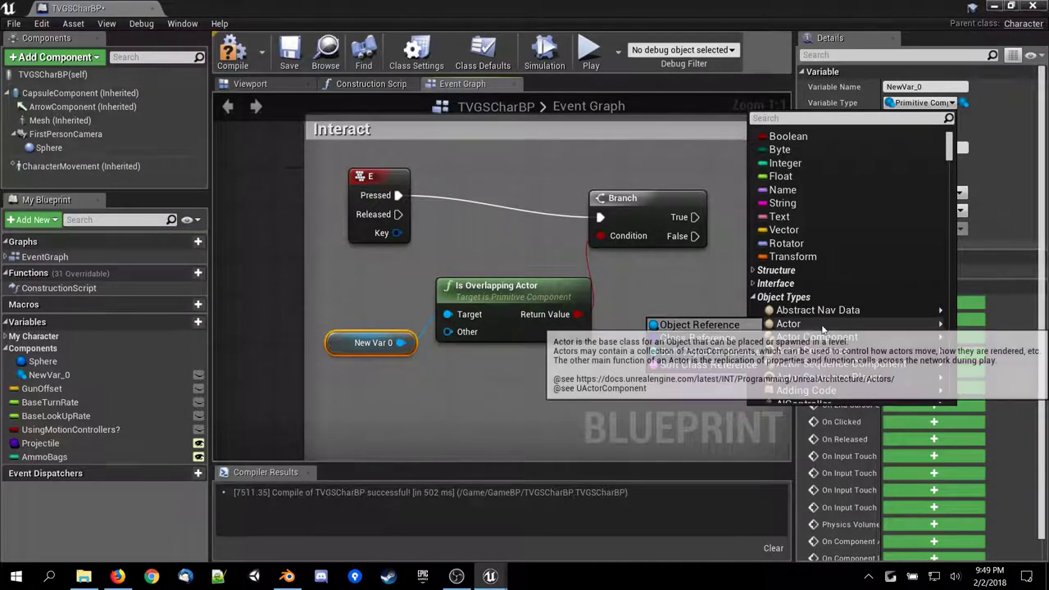
scroll(819, 323, "down", 2)
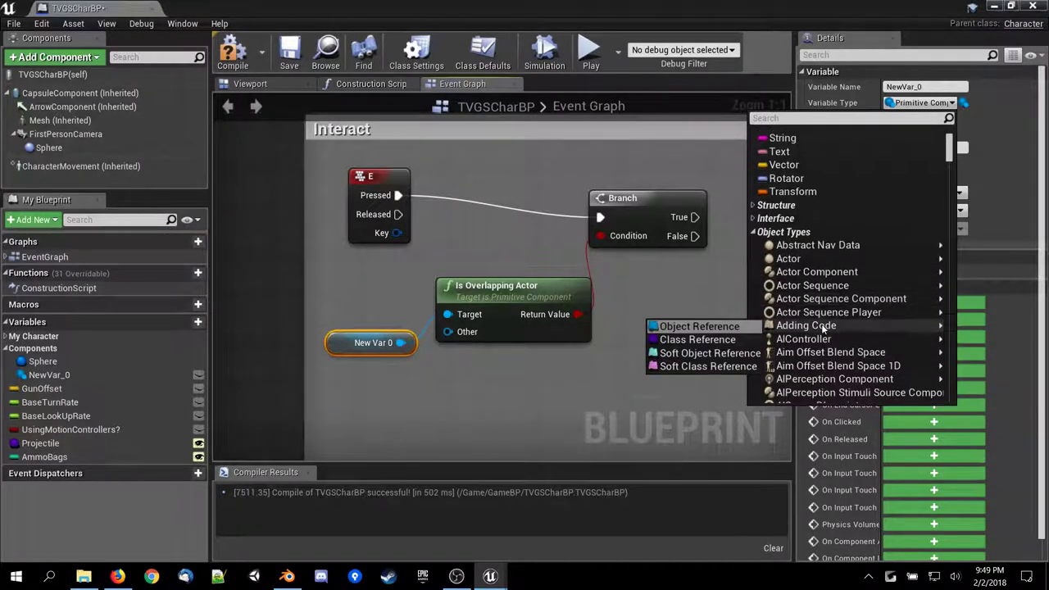
left_click(782, 264)
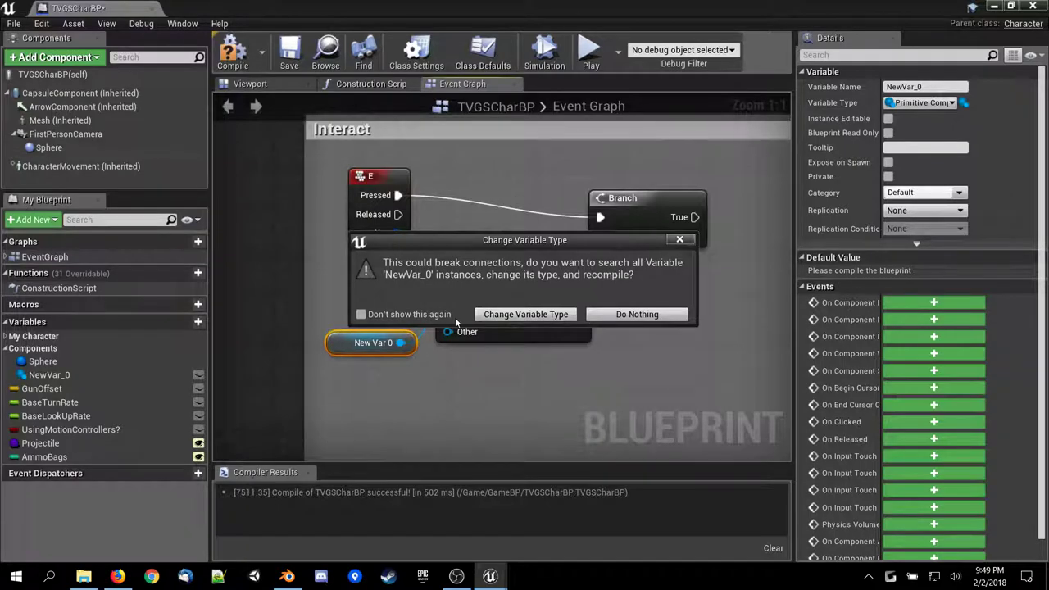
left_click(559, 316)
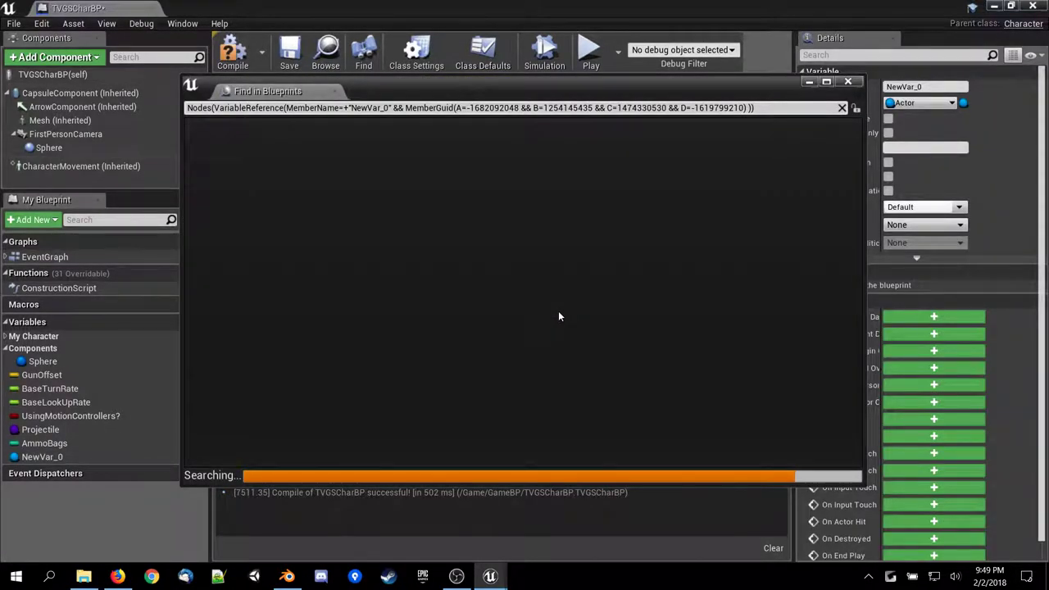
left_click(849, 83)
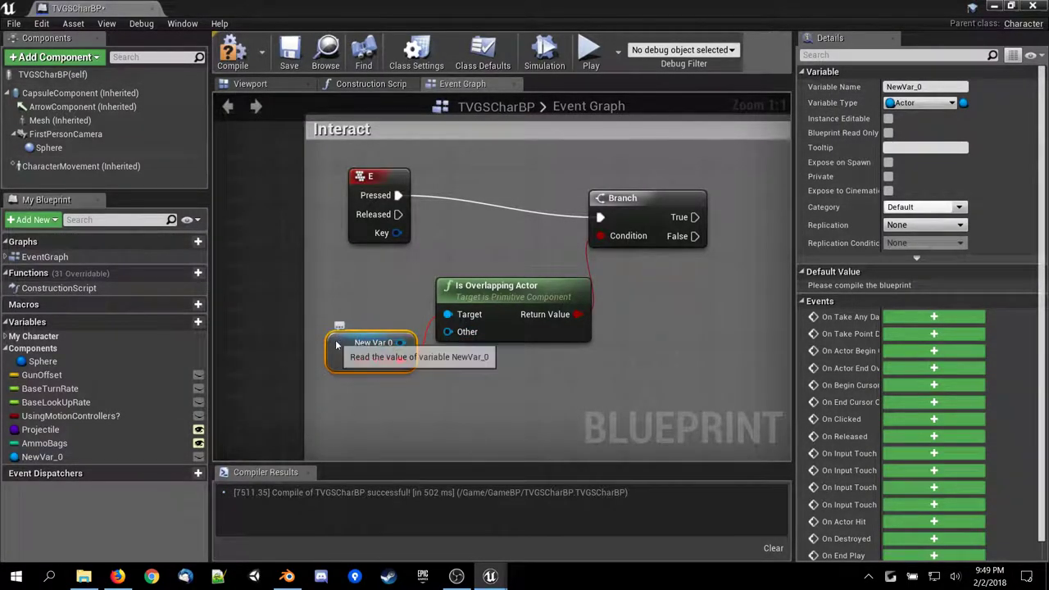
Delete the variable's getter node and the Is Overlapping Actor node that targets a primitive component.
mouse_move(375, 345)
left_mouse_down()
mouse_move(352, 313)
mouse_move(364, 355)
left_mouse_up()
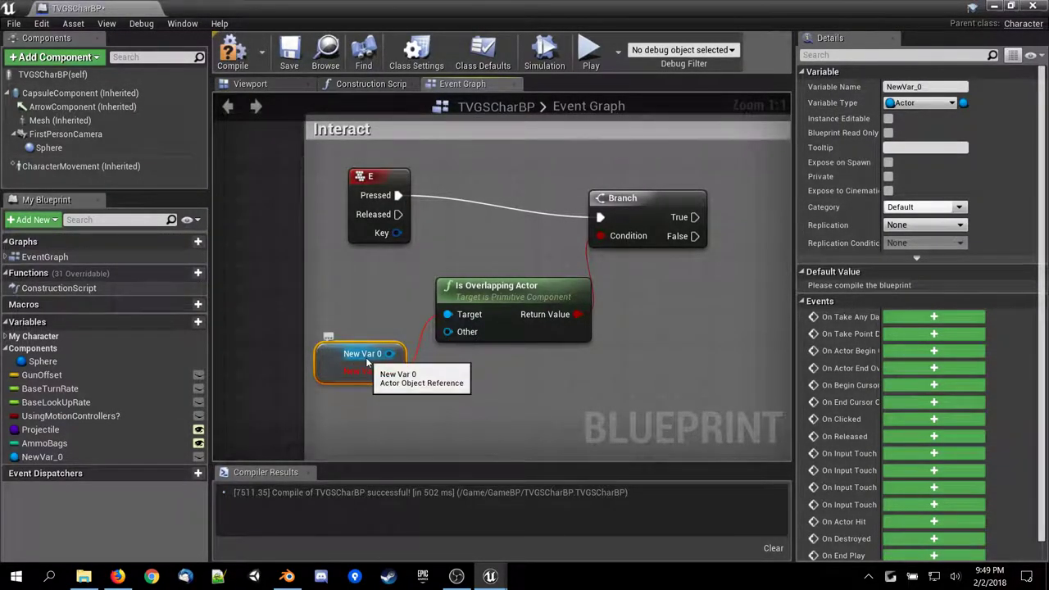
key("Delete")
left_click(513, 295)
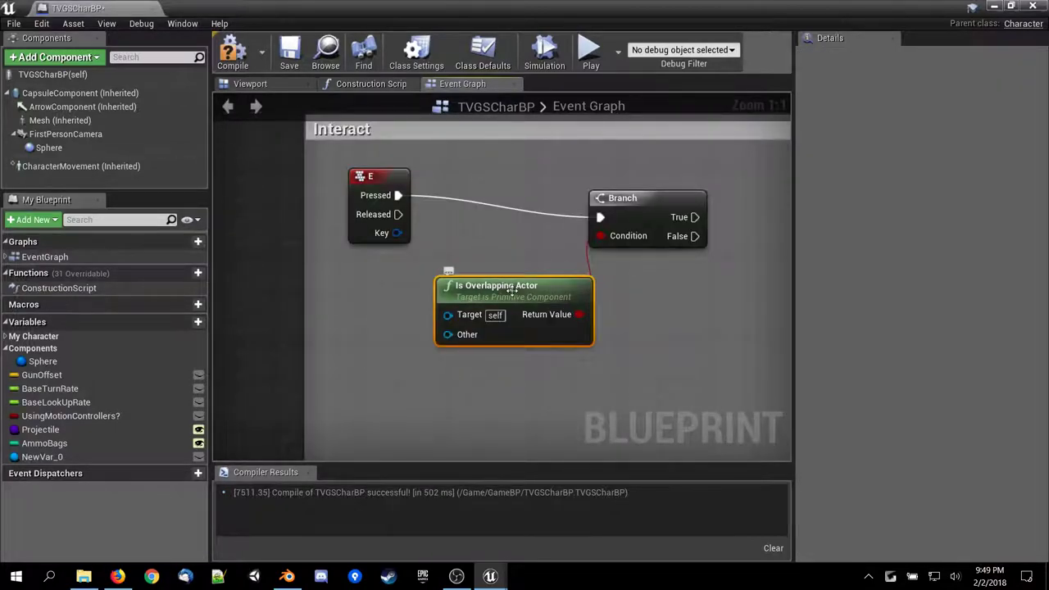
key("Delete")
Add the Is Overlapping Actor node that targets an actor, feed it into the Branch Condition, and place it beneath the E event.
left_click_drag(599, 236, 498, 317)
type("isover")
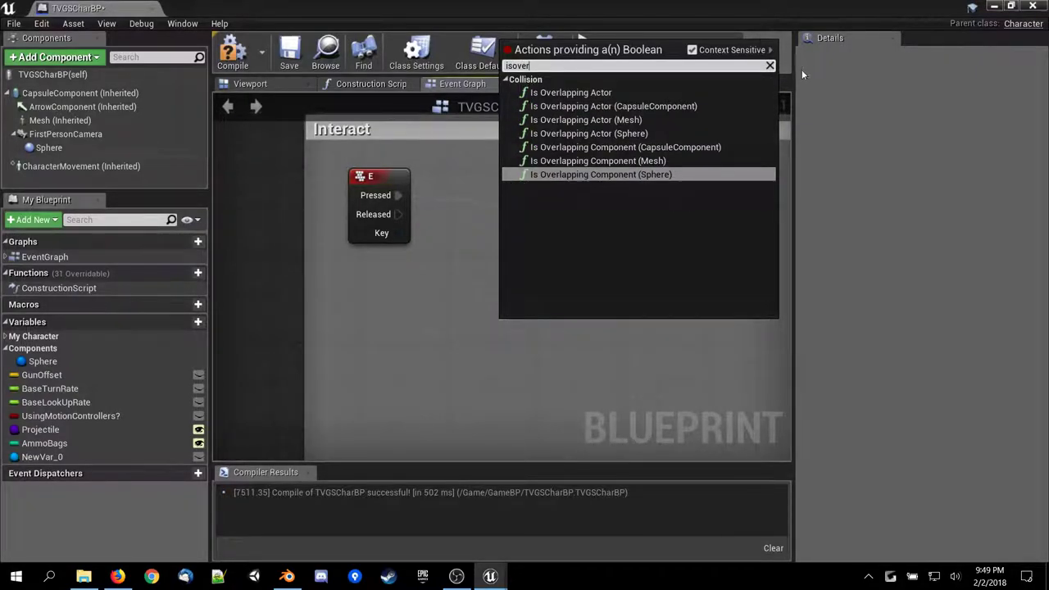
left_click(651, 93)
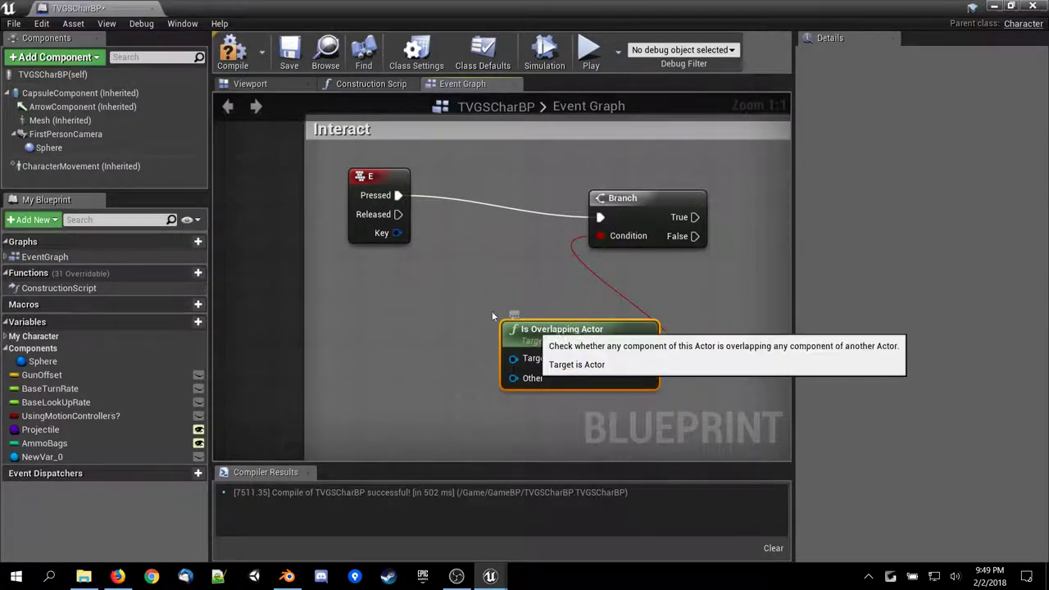
left_click_drag(532, 331, 444, 276)
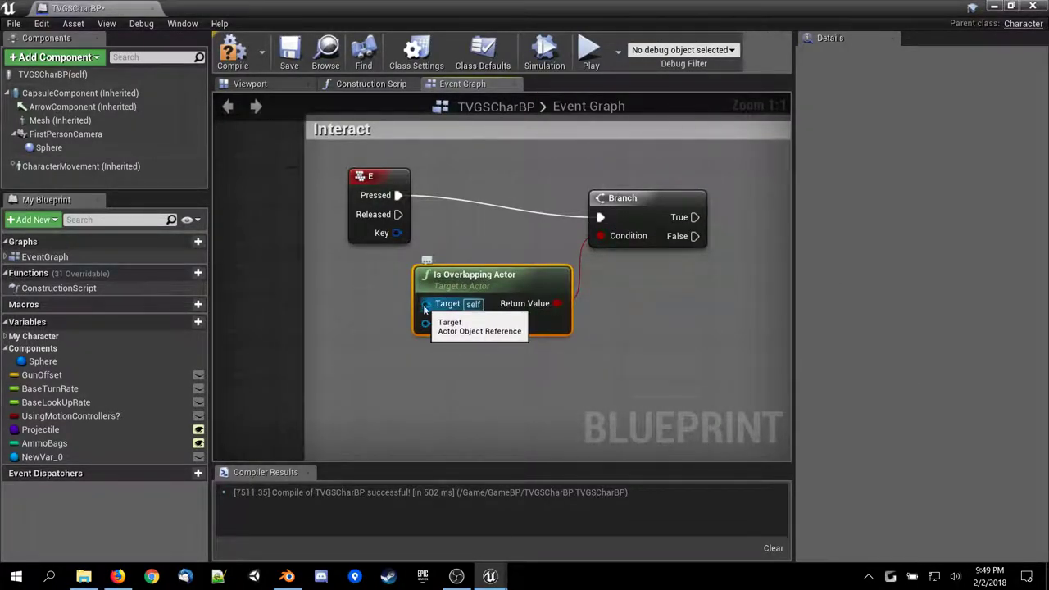
Add a Cast To Actor node feeding the Target input of Is Overlapping Actor and place it below that node.
left_click_drag(425, 309, 373, 331)
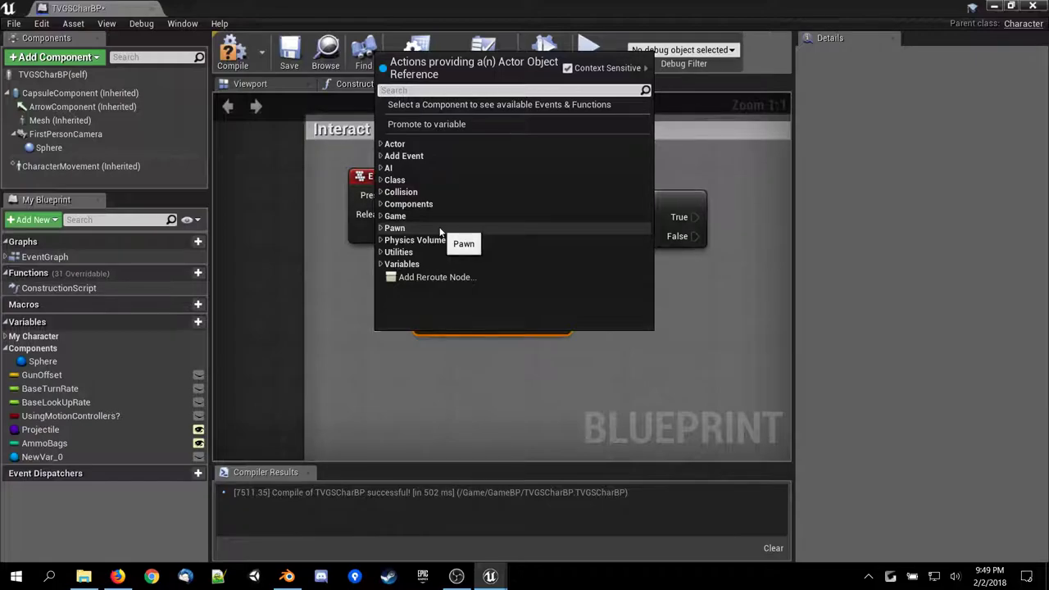
type("cast ti")
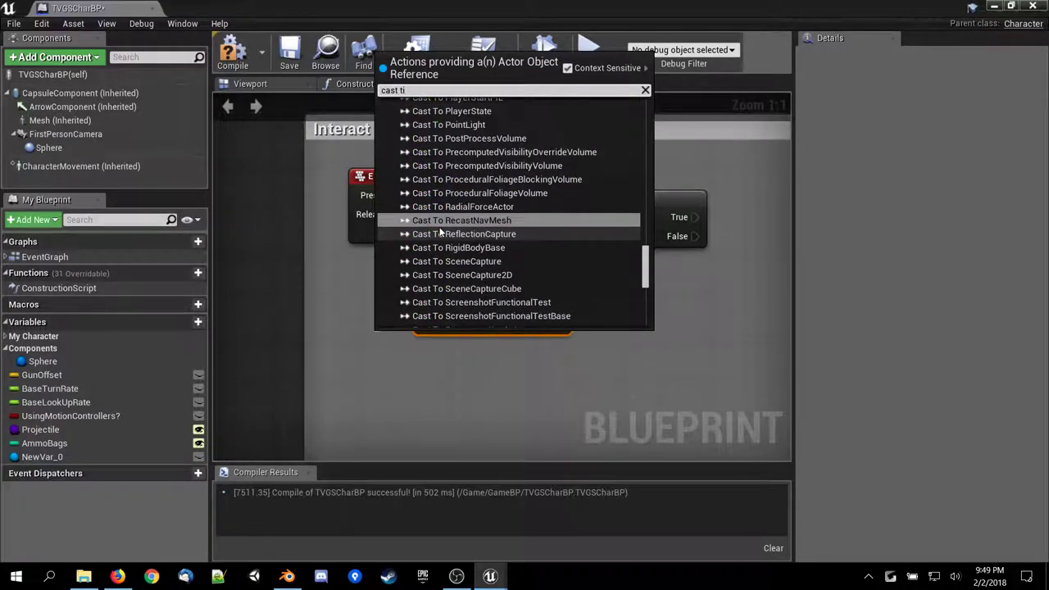
type(" ac")
key("Return")
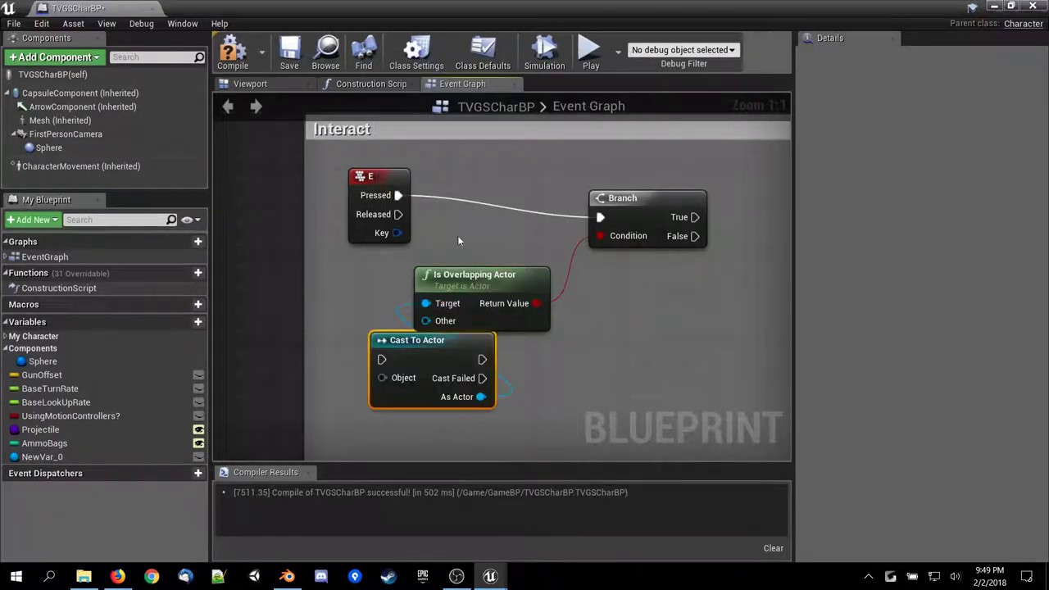
left_click_drag(408, 357, 331, 357)
Rearrange the Interact nodes, moving Branch and Is Overlapping Actor further from the E event and Cast To Actor up beneath it.
right_click_drag(647, 335, 539, 300)
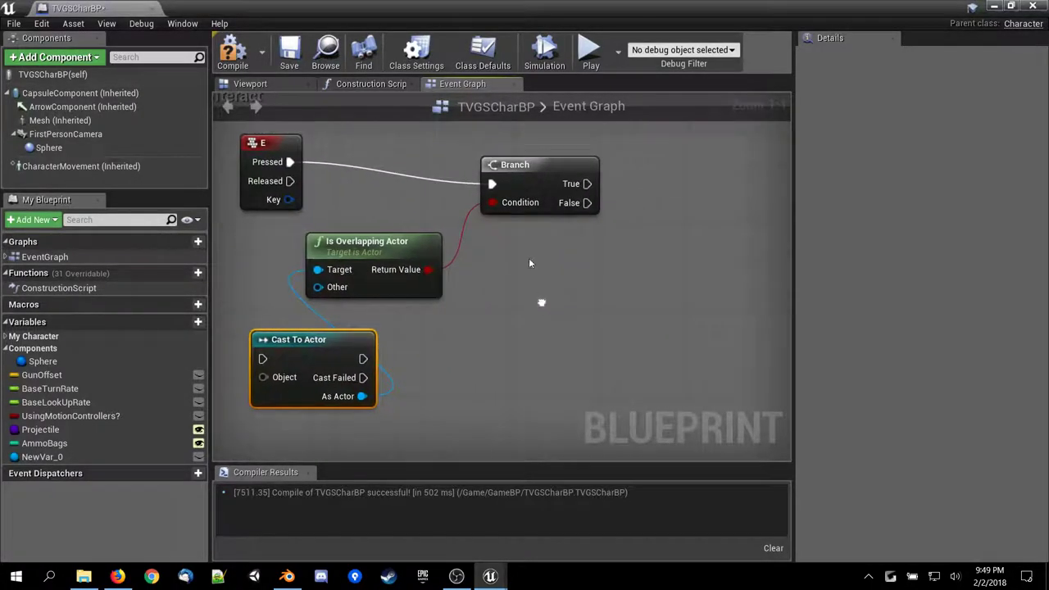
left_click_drag(526, 163, 624, 141)
left_click_drag(369, 250, 477, 195)
left_click_drag(339, 329, 353, 272)
right_click_drag(308, 368, 554, 347)
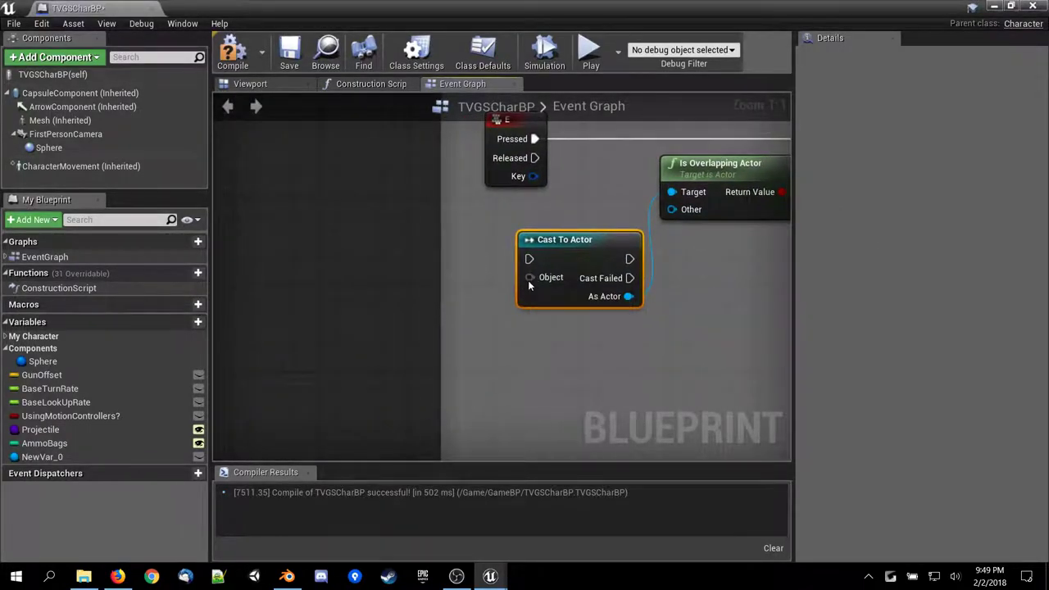
left_click_drag(529, 277, 511, 375)
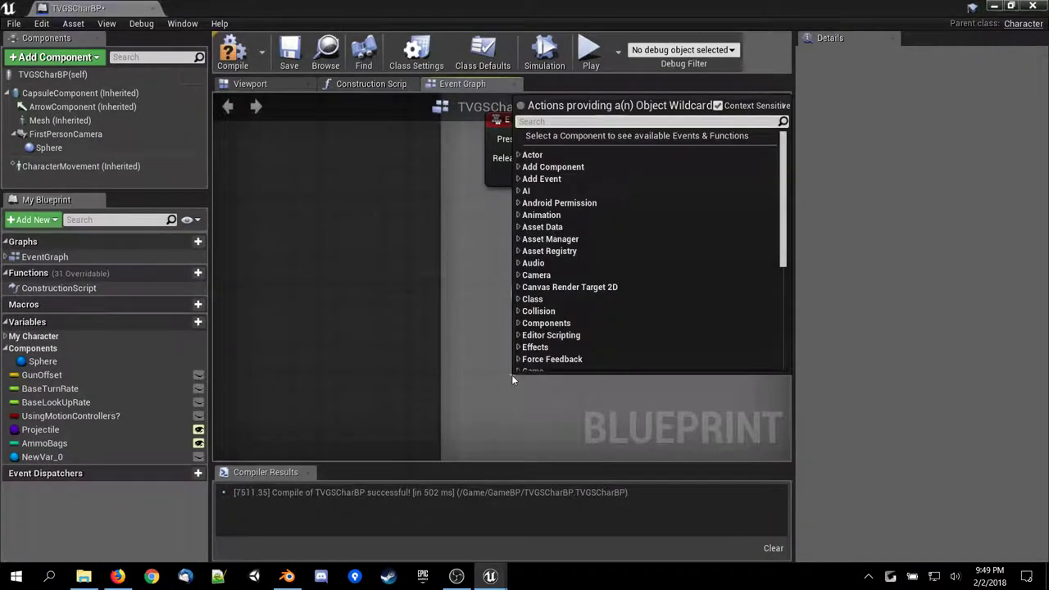
type("ob")
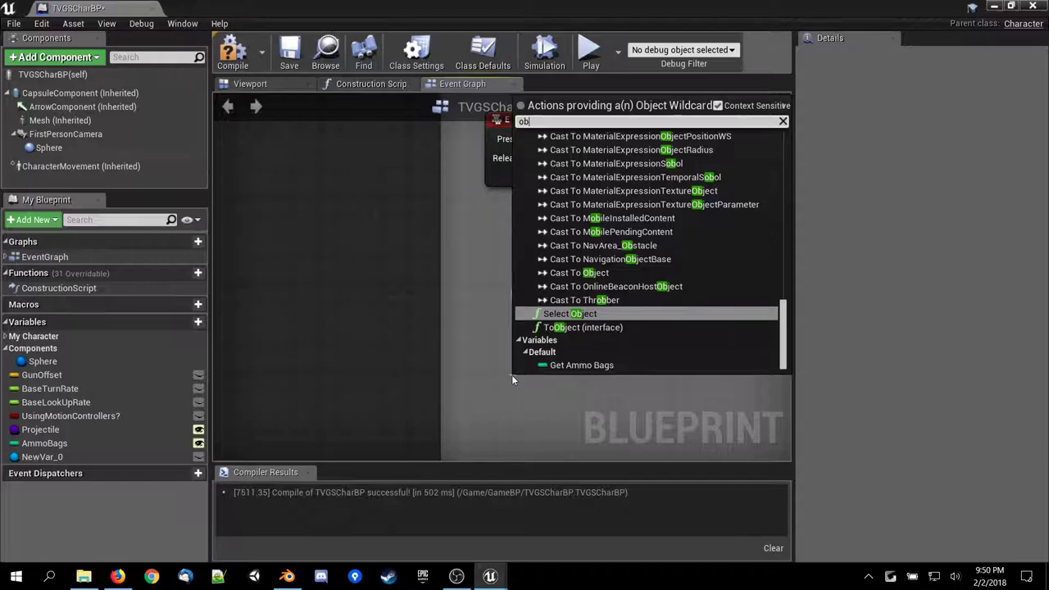
key("BackSpace")
key("BackSpace")
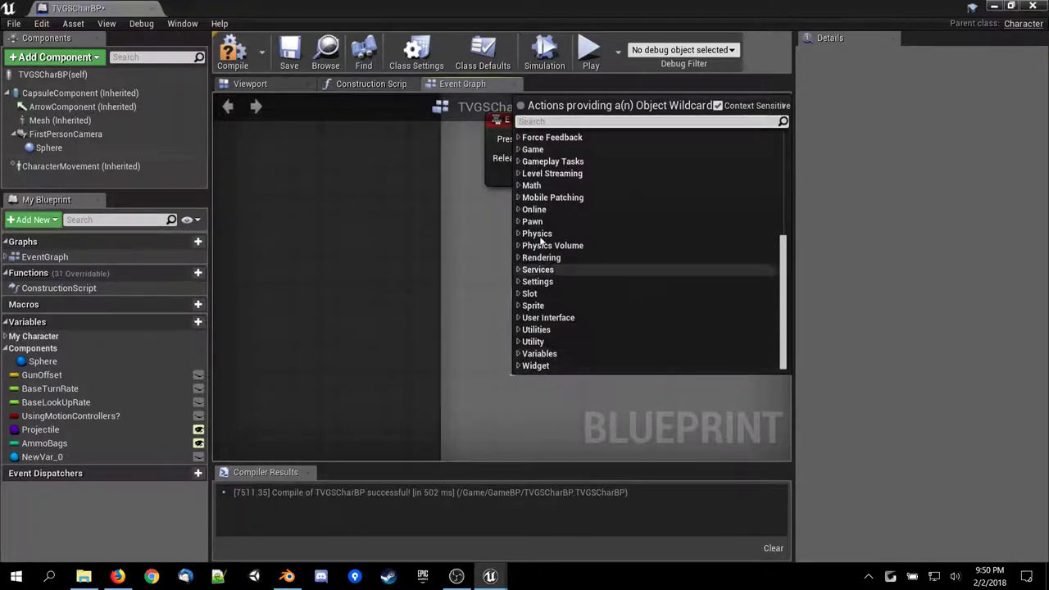
scroll(583, 284, "up", 5)
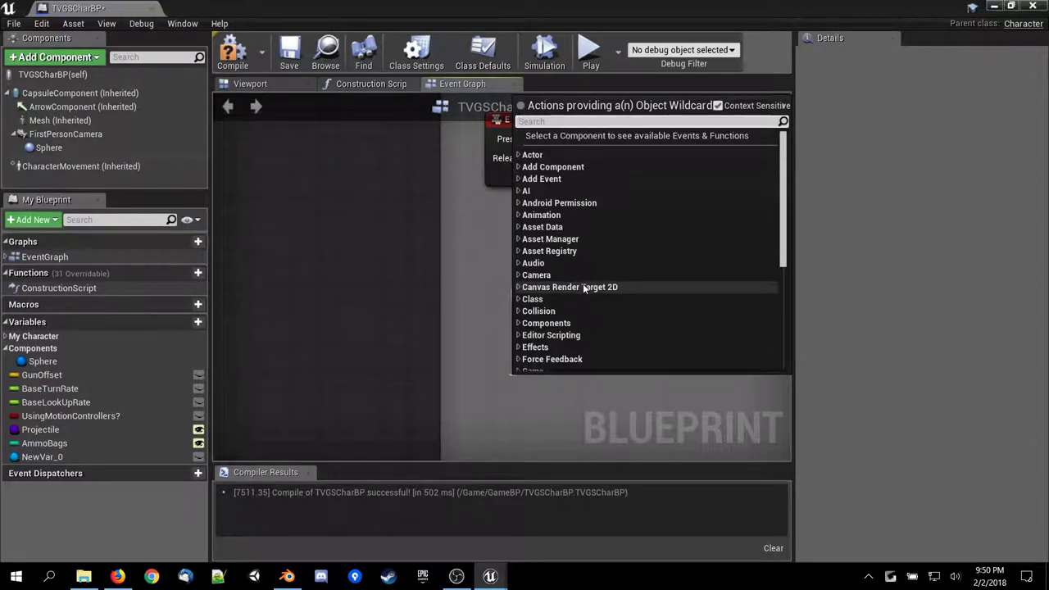
scroll(582, 283, "down", 5)
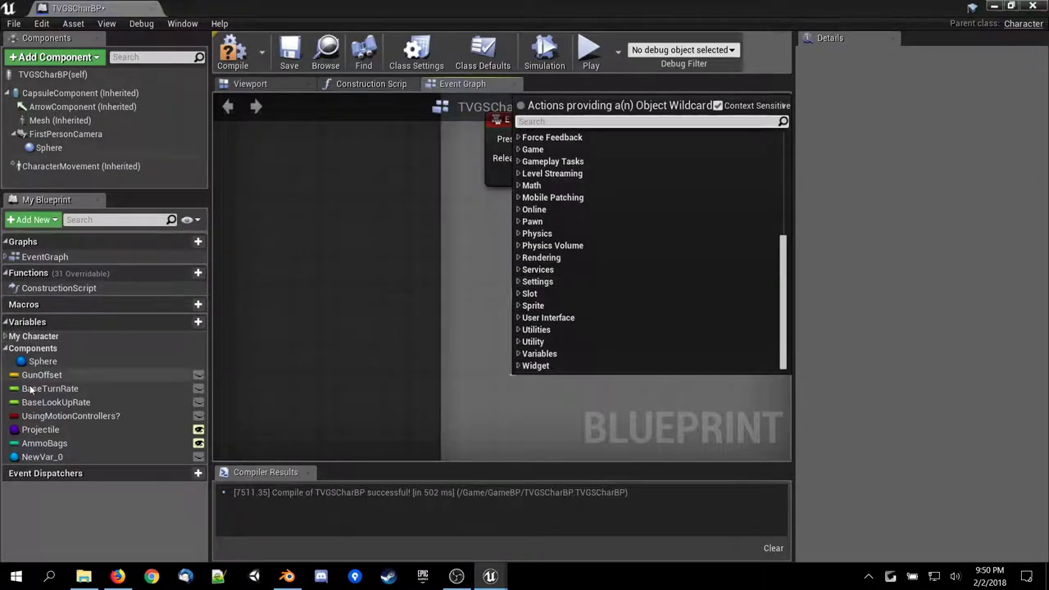
Rename the NewVar_0 variable to Ammo.
left_click(49, 461)
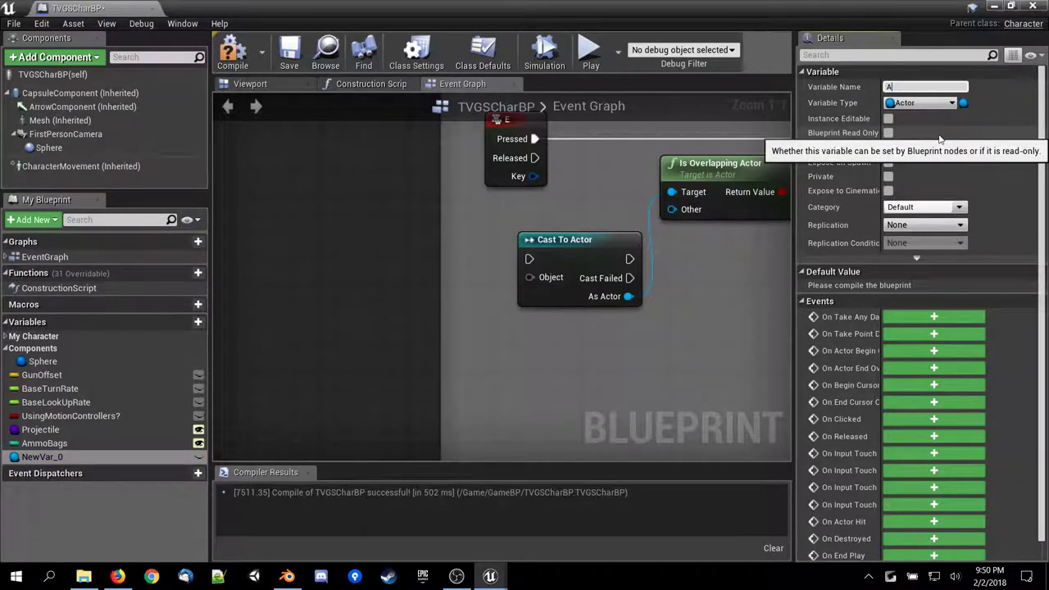
type("Ammo")
key("Return")
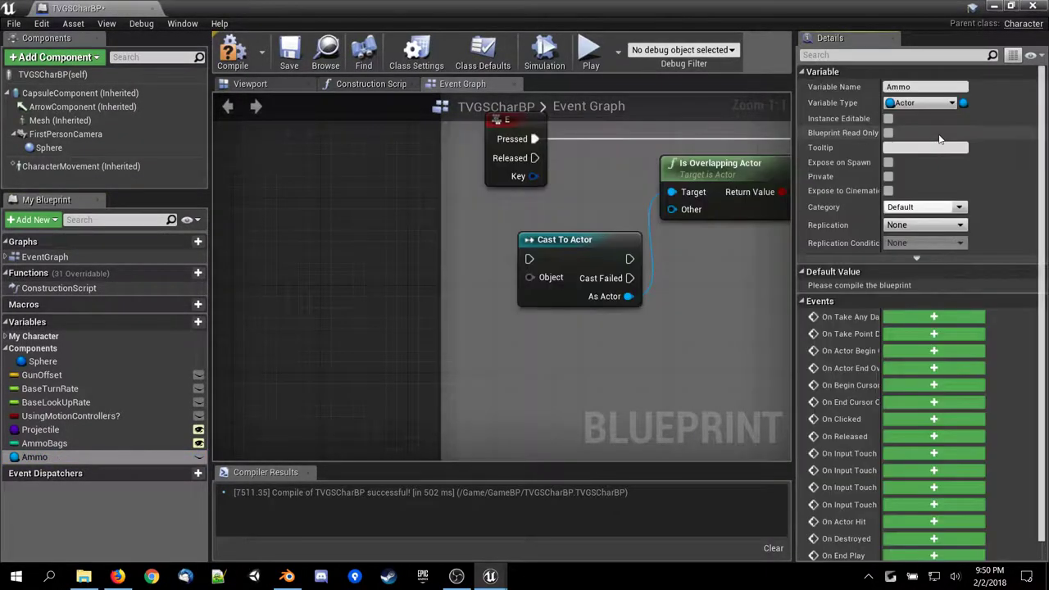
Replace the Cast To Actor node with an Ammo getter feeding the Is Overlapping Actor Target, placed beneath the E event.
left_click_drag(120, 456, 680, 194)
left_click(536, 375)
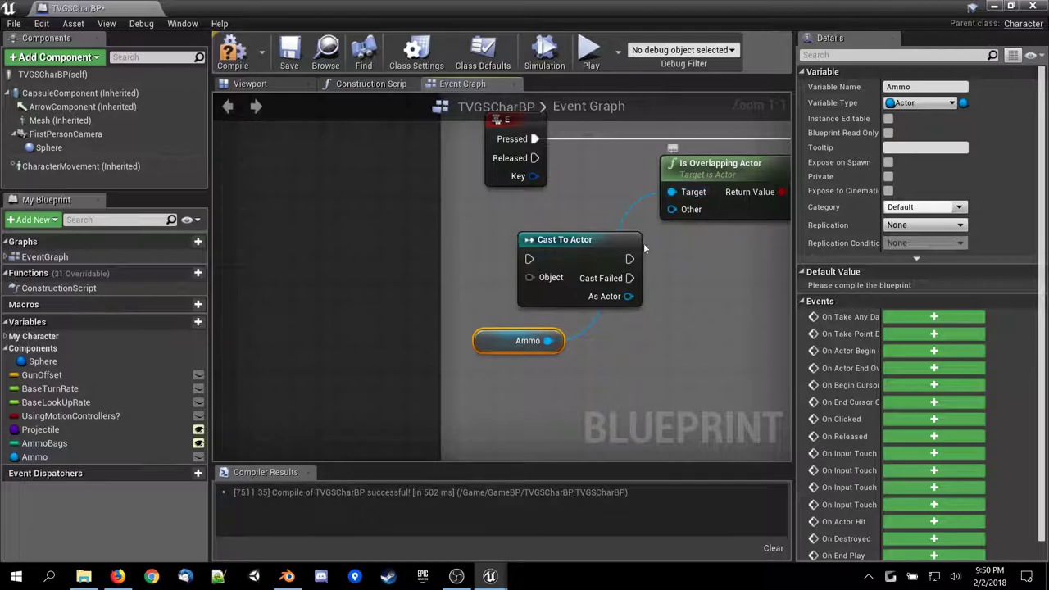
left_click(590, 250)
key("Delete")
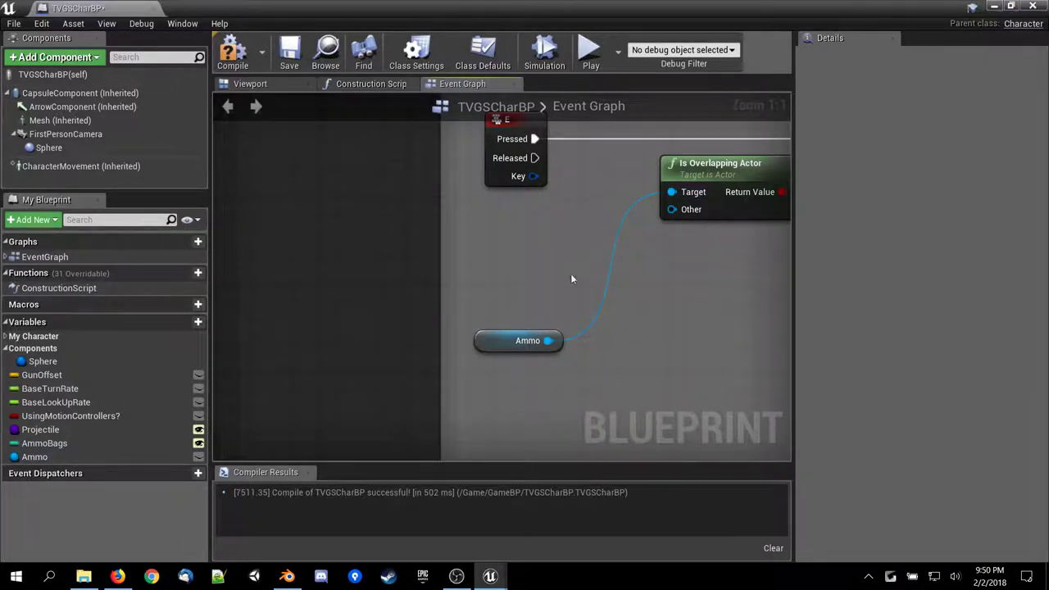
left_click_drag(484, 334, 517, 226)
right_click_drag(641, 269, 464, 312)
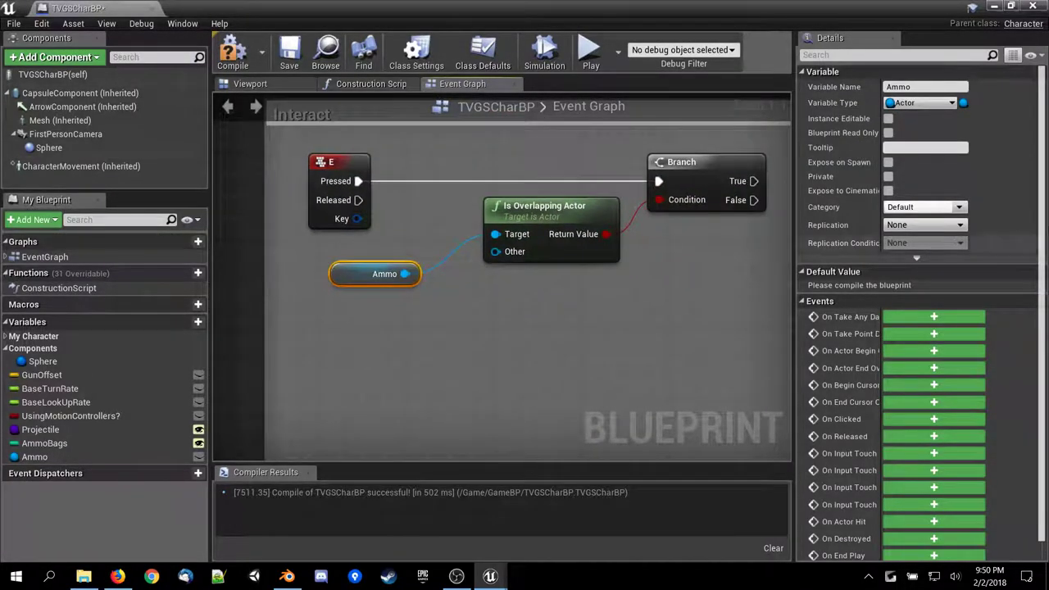
Compile the blueprint and make the Ammo variable instance editable.
left_click(233, 51)
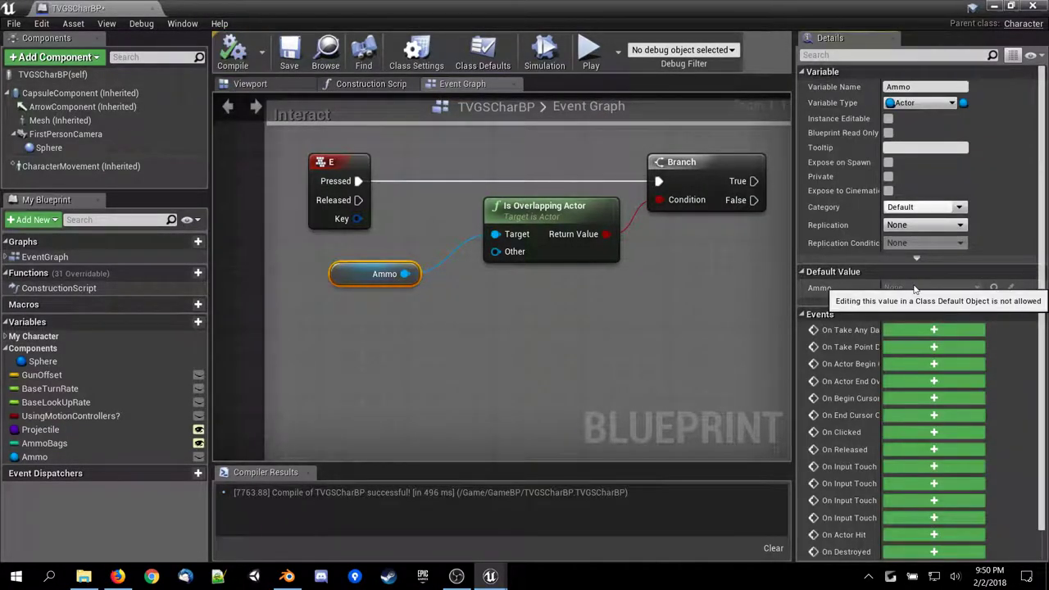
left_click(198, 457)
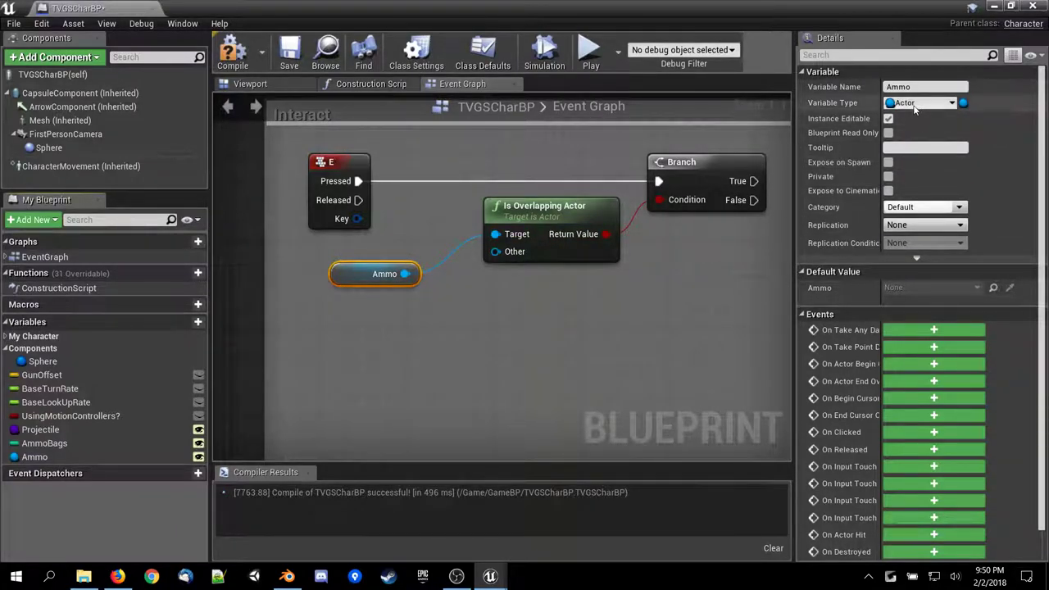
Switch to Firefox and search the web for "unreal 4 trigger box blueprint" in a new tab.
left_click(109, 582)
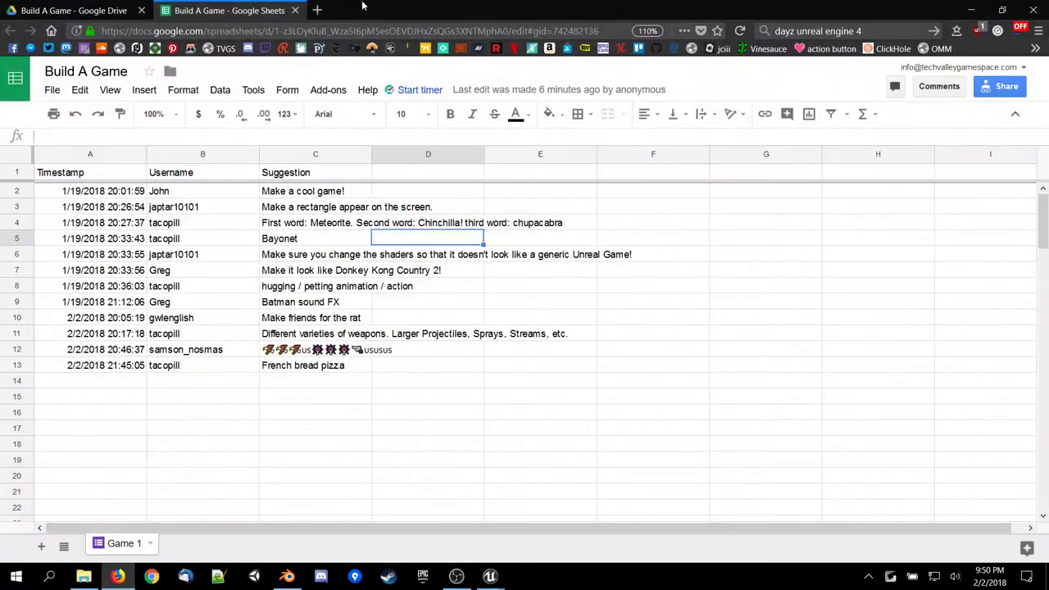
left_click(319, 10)
left_click(825, 31)
left_click(825, 31)
type("unreal 4")
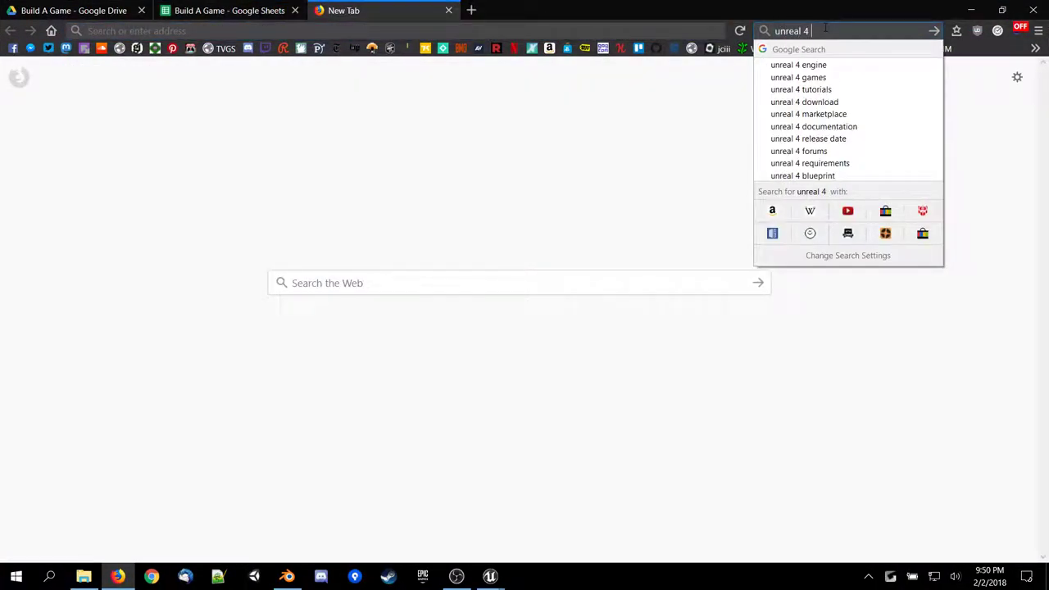
type(" coll")
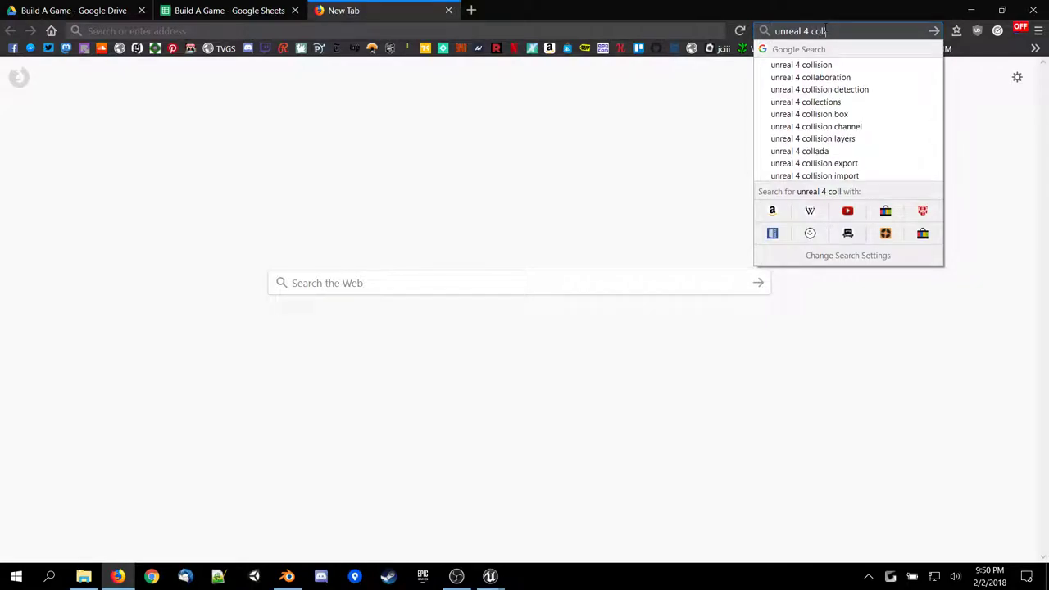
key("Down")
key("BackSpace")
key("BackSpace")
key("BackSpace")
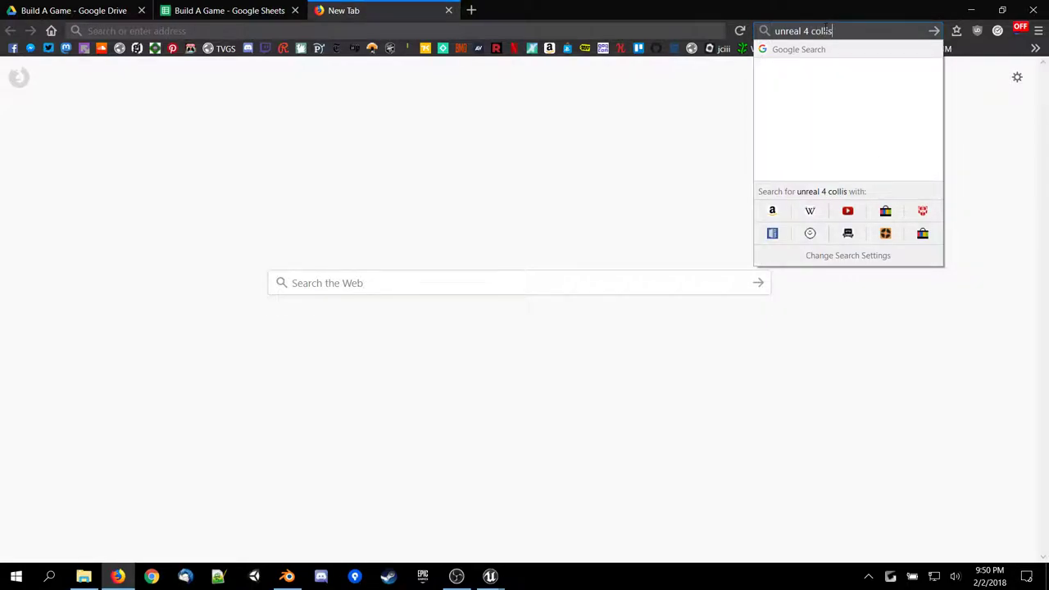
key("BackSpace")
key("BackSpace")
key("BackSpace")
type("trigger")
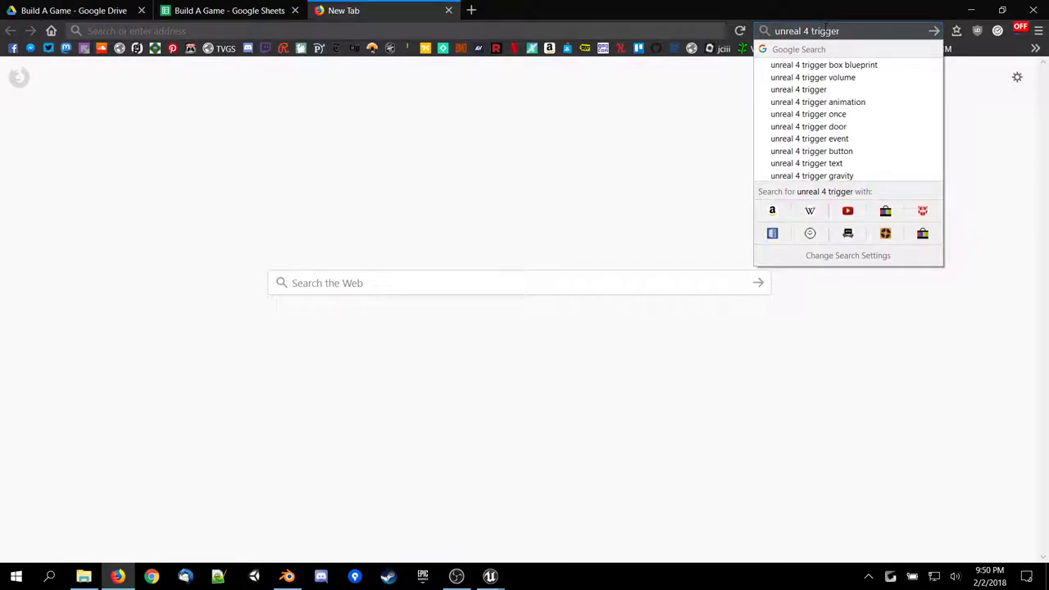
key("Down")
key("Return")
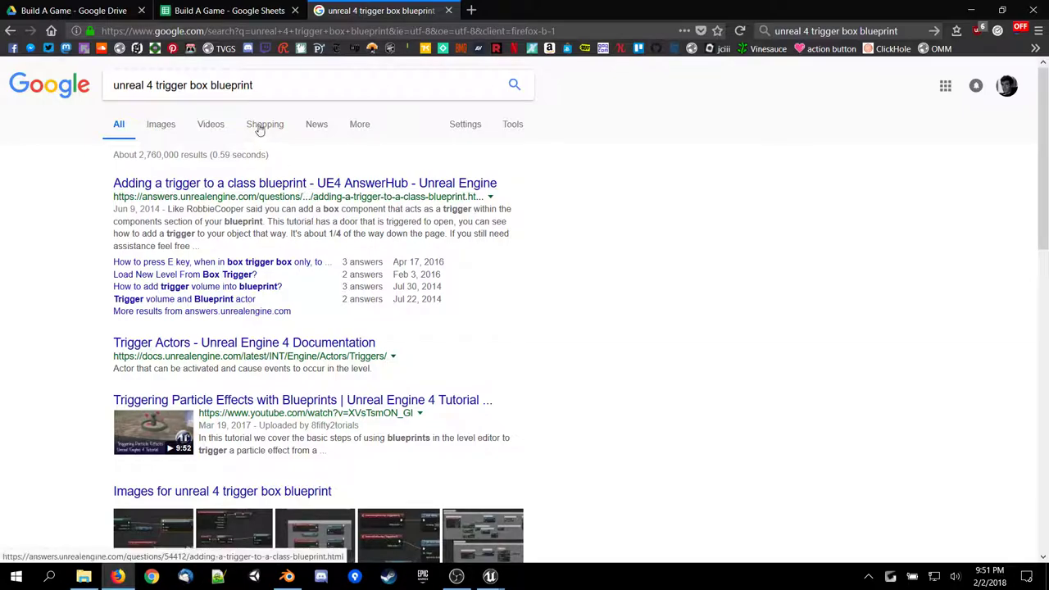
Change the Google search to "unreal 4 trigger volume".
left_click_drag(285, 83, 164, 82)
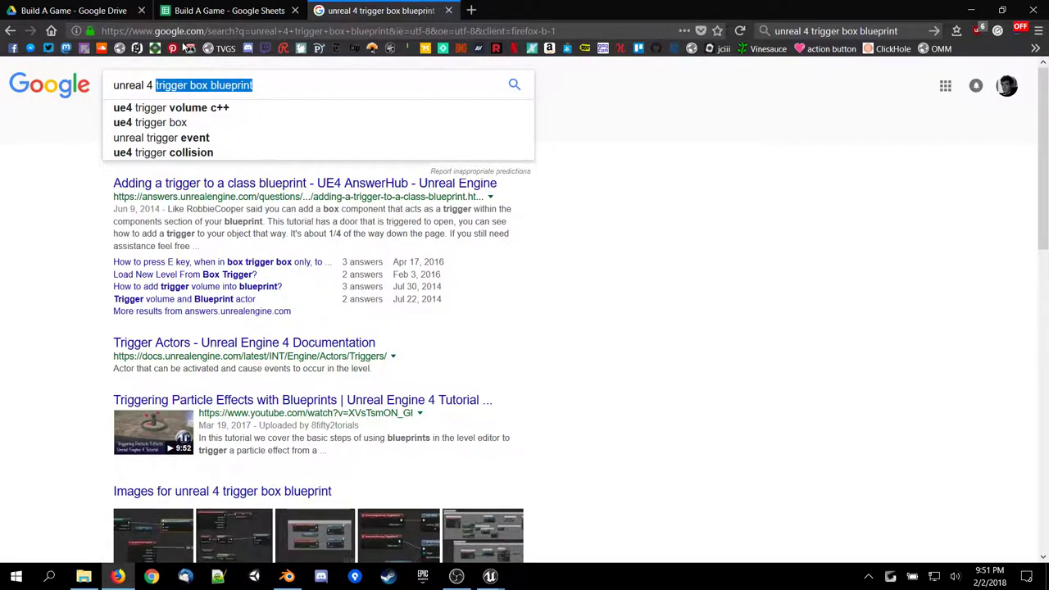
type("trigger")
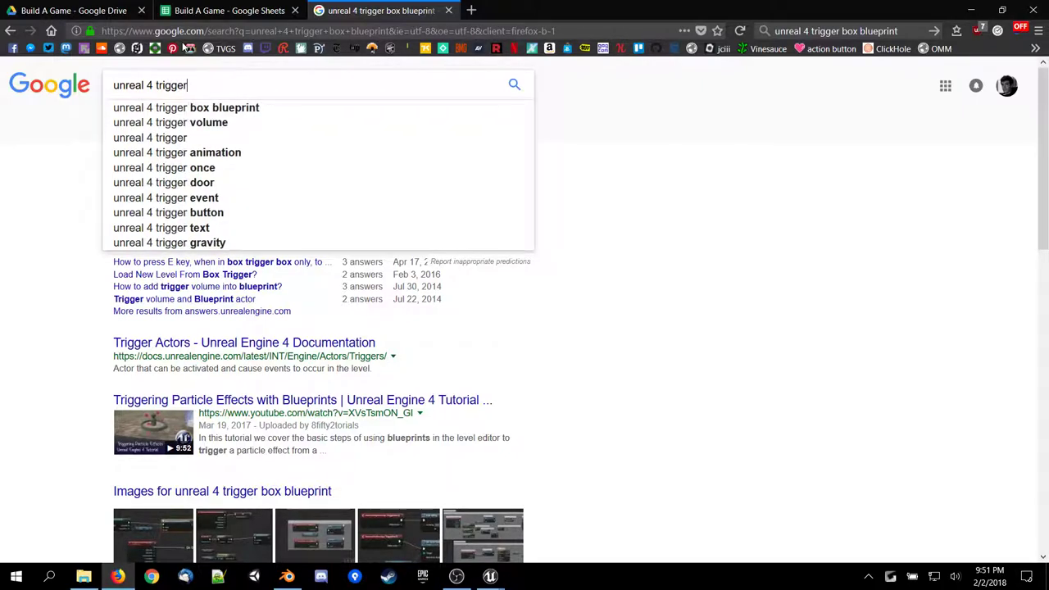
type(" volume")
key("Return")
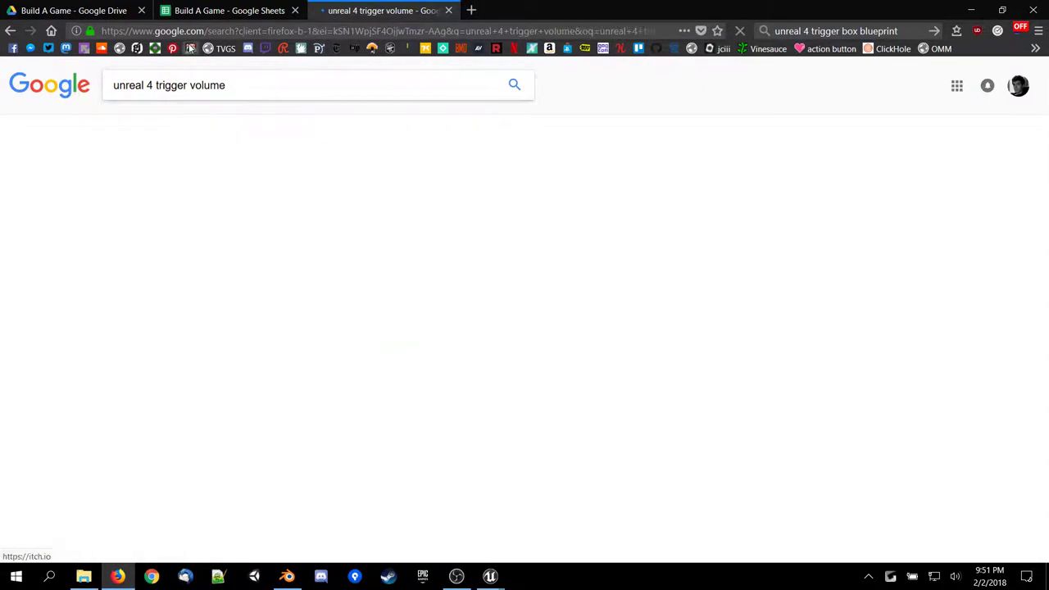
Open the Trigger Actors documentation page and read its sections on placing triggers and triggering events.
left_click(201, 187)
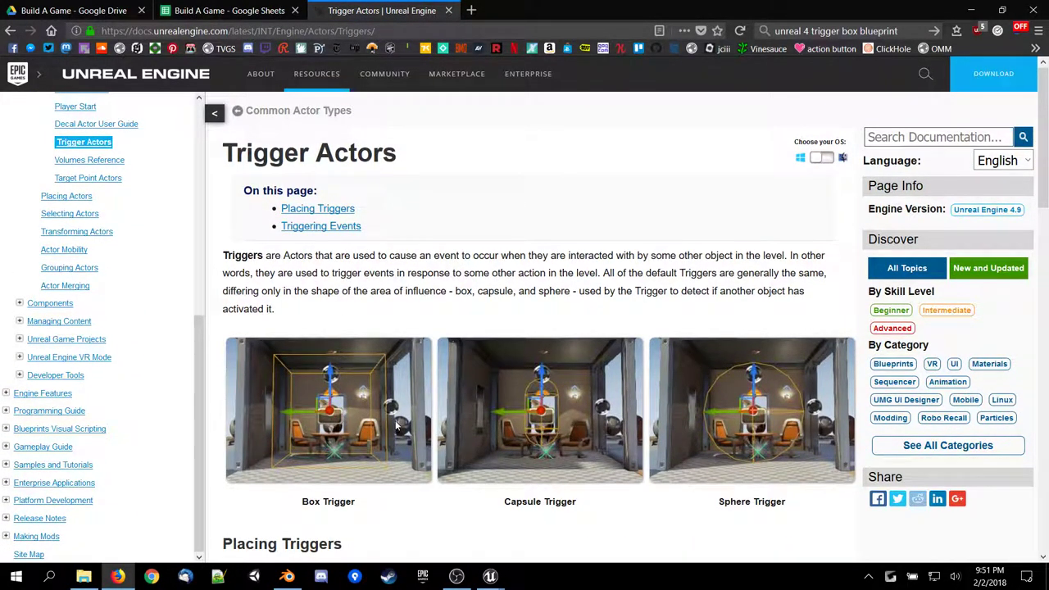
scroll(397, 426, "down", 5)
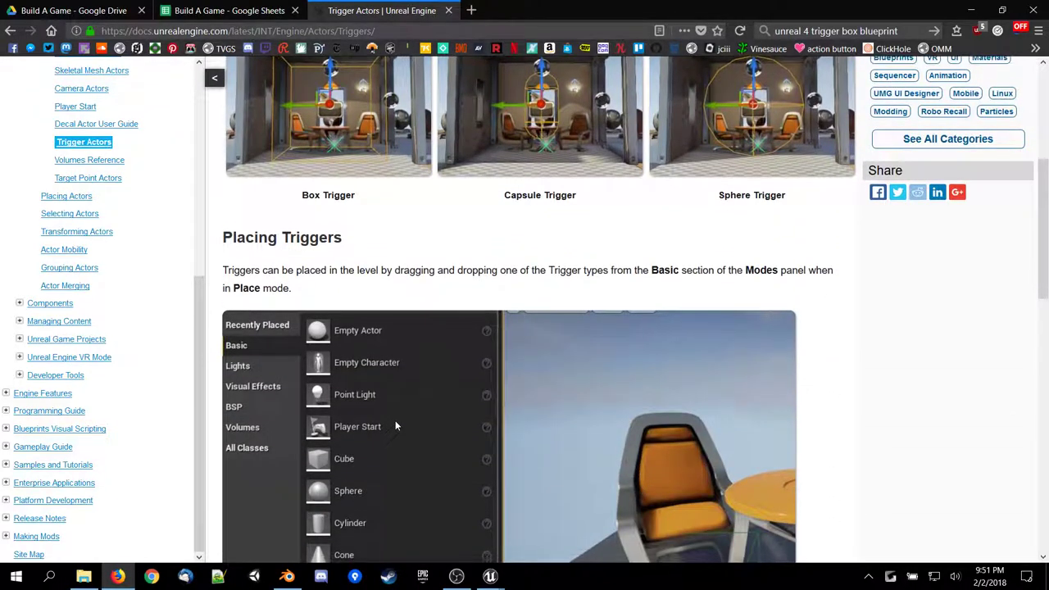
scroll(395, 420, "down", 6)
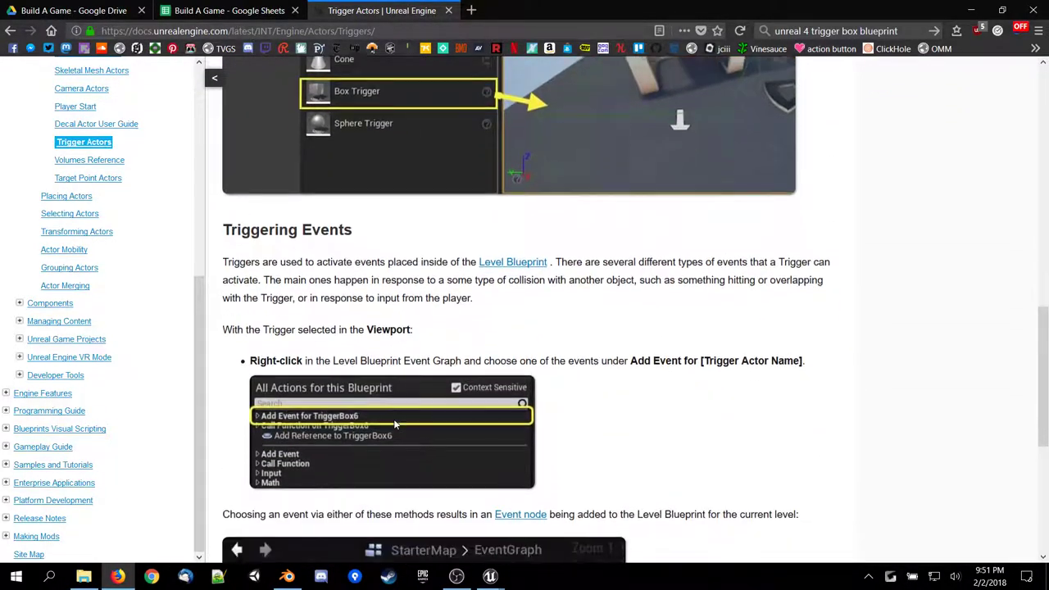
scroll(394, 424, "down", 4)
scroll(394, 423, "down", 1)
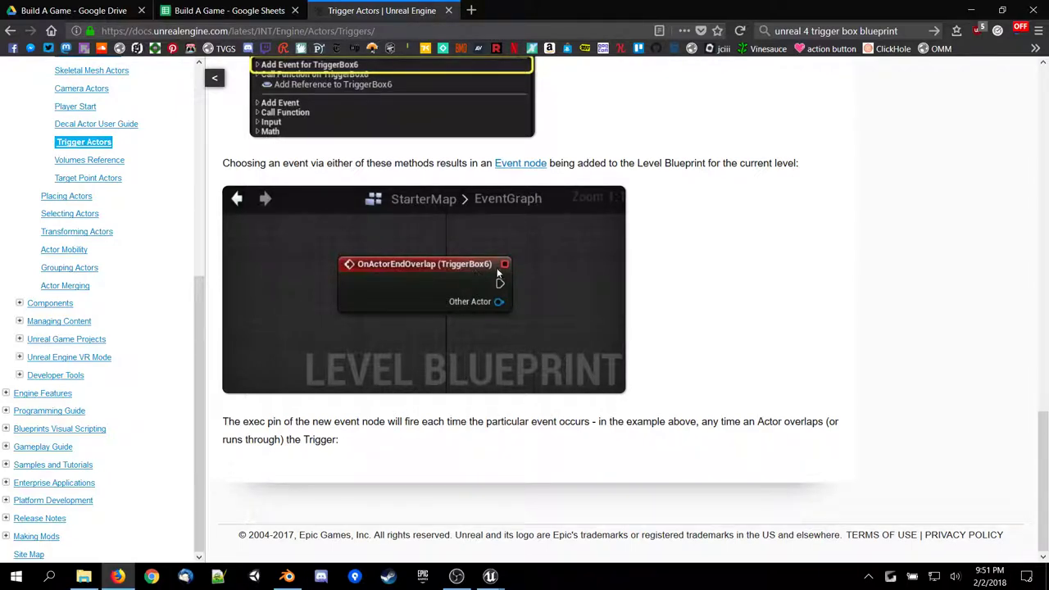
scroll(443, 390, "up", 10)
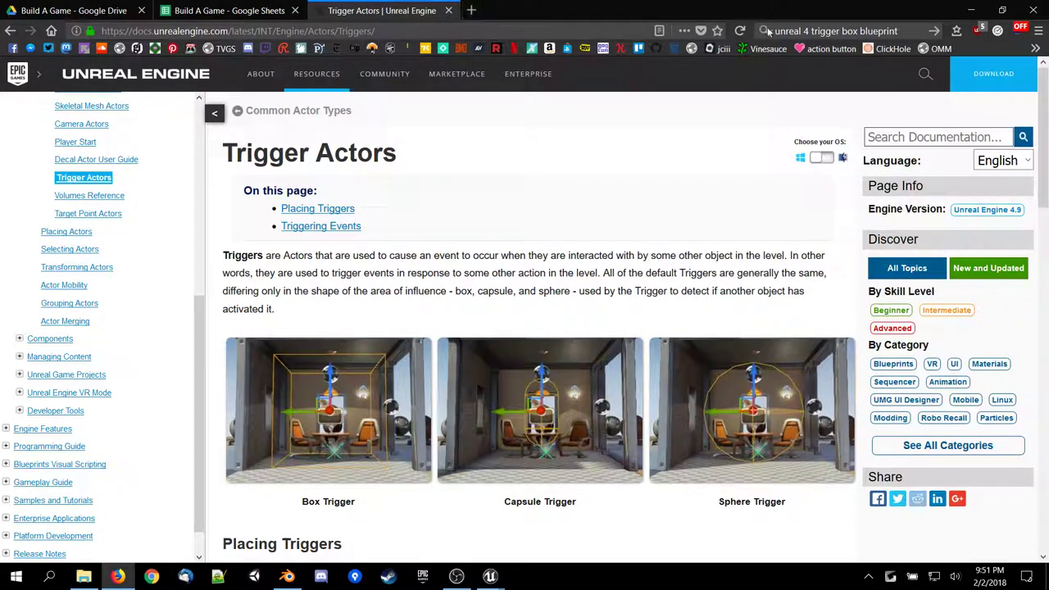
Search the web for "unreal 4 interactive button".
left_click(828, 30)
type("unreal 4")
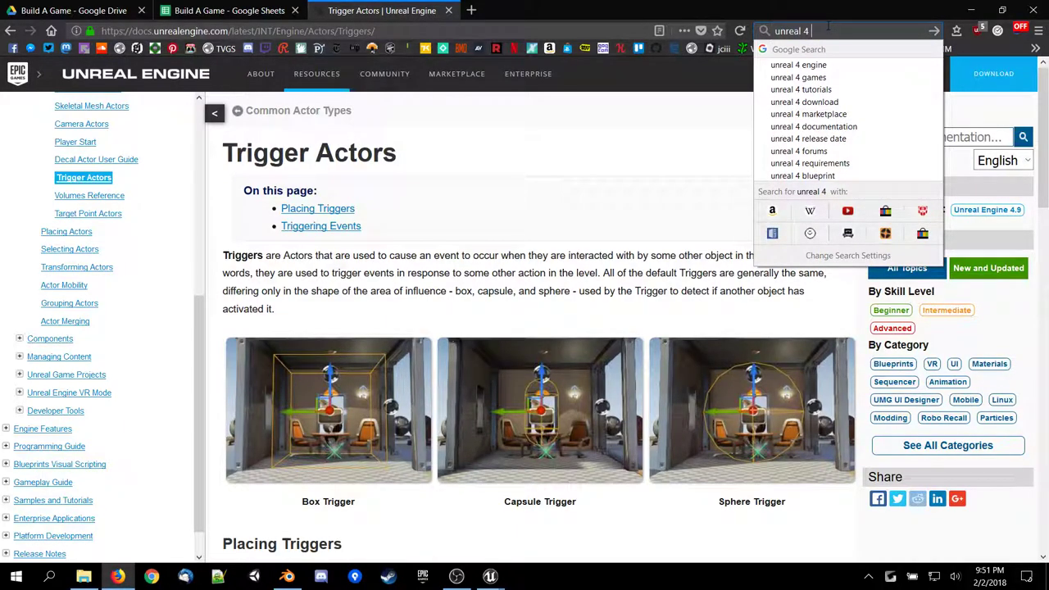
type("sdk;jasdk;jasdk;jasdk;j")
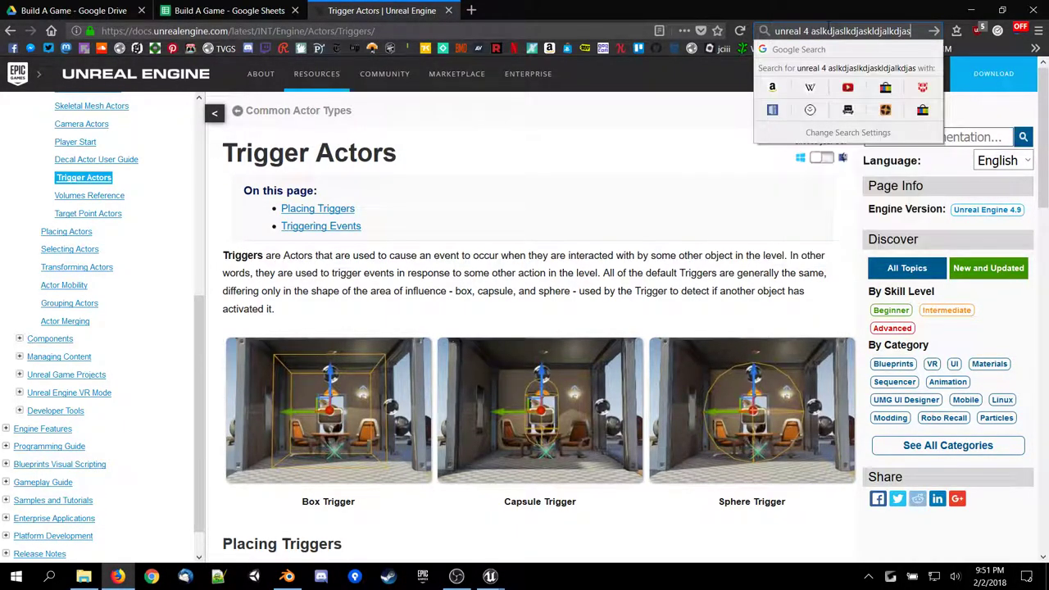
key("BackSpace")
key("BackSpace")
key("BackSpace")
key("BackSpace")
key("BackSpace")
key("BackSpace")
key("BackSpace")
key("BackSpace")
key("BackSpace")
key("BackSpace")
key("BackSpace")
key("BackSpace")
key("BackSpace")
key("BackSpace")
key("BackSpace")
key("BackSpace")
key("BackSpace")
key("BackSpace")
key("BackSpace")
key("BackSpace")
key("BackSpace")
key("BackSpace")
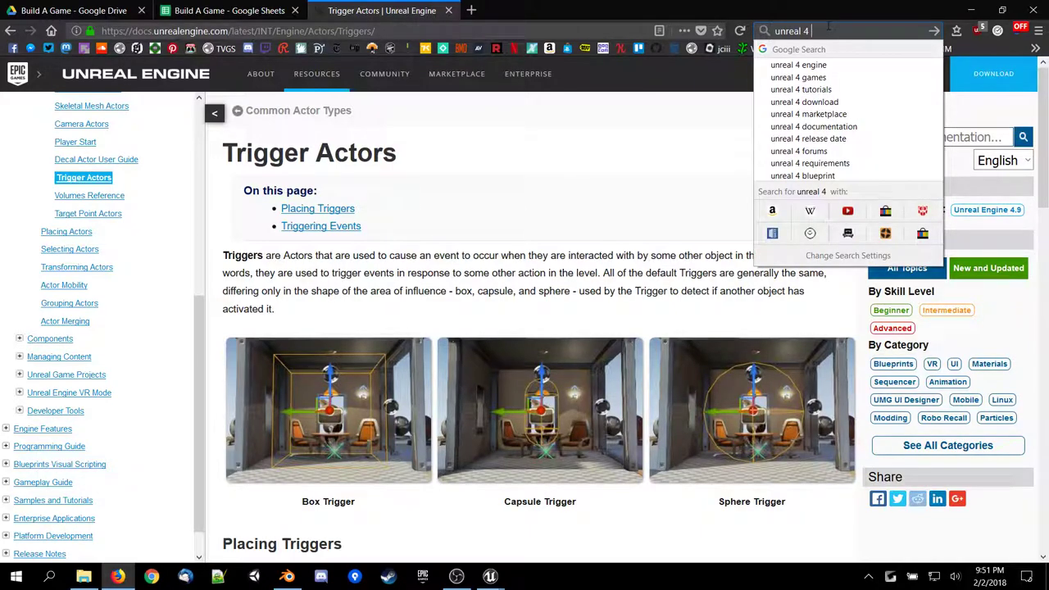
type("interact")
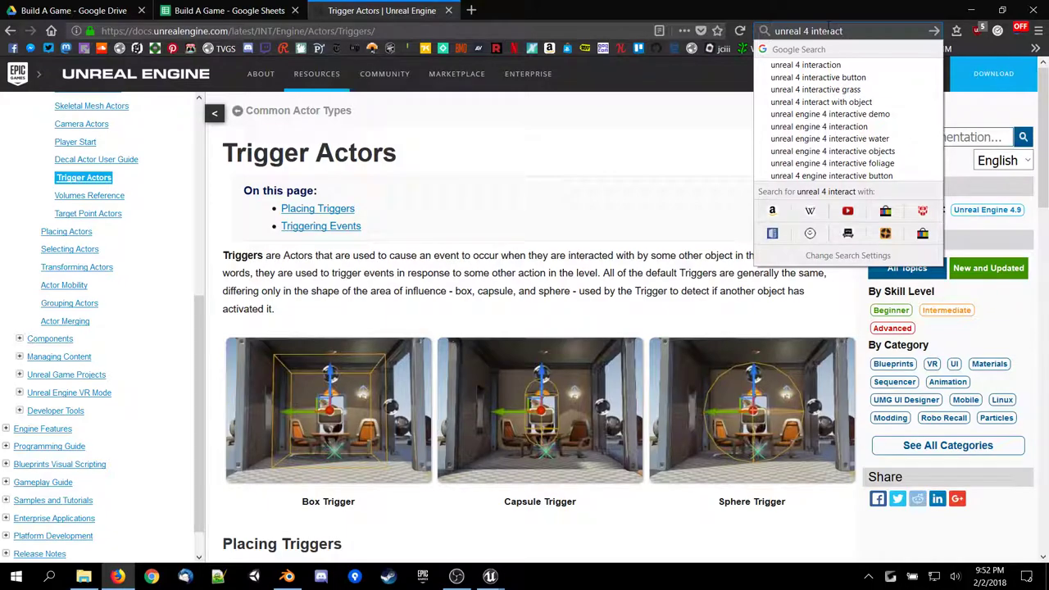
key("Down")
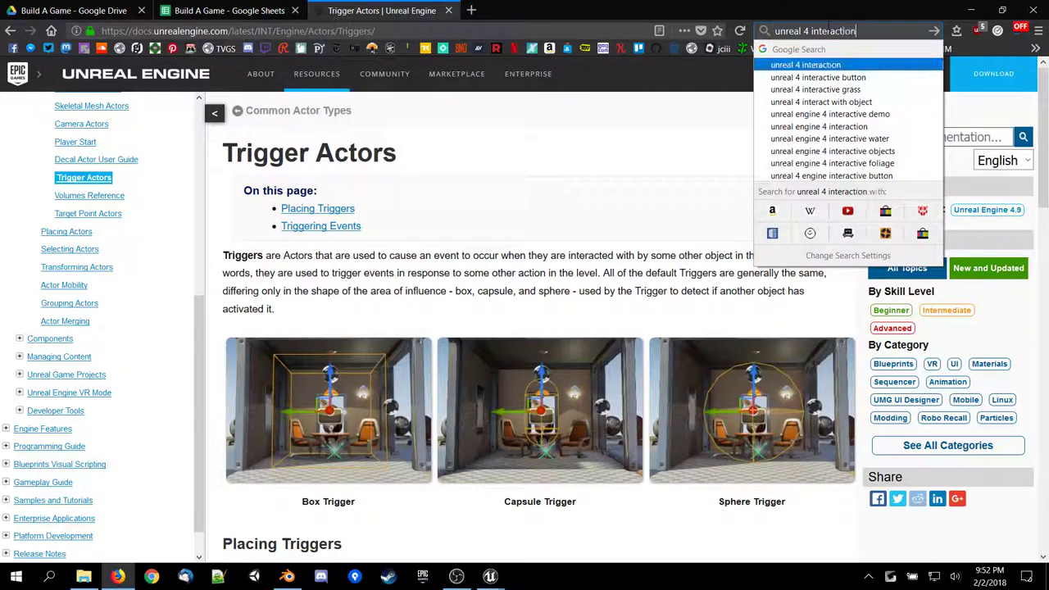
key("Down")
key("Return")
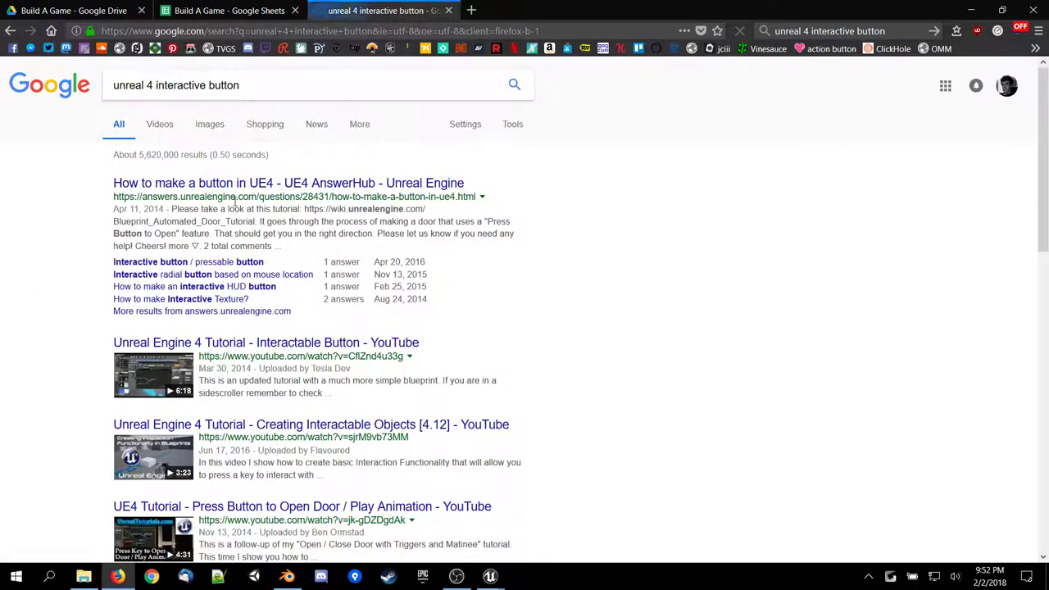
Open the AnswerHub result on making a button in UE4, follow its Blueprint Automated Door Tutorial link, and look through the contents list.
left_click(232, 189)
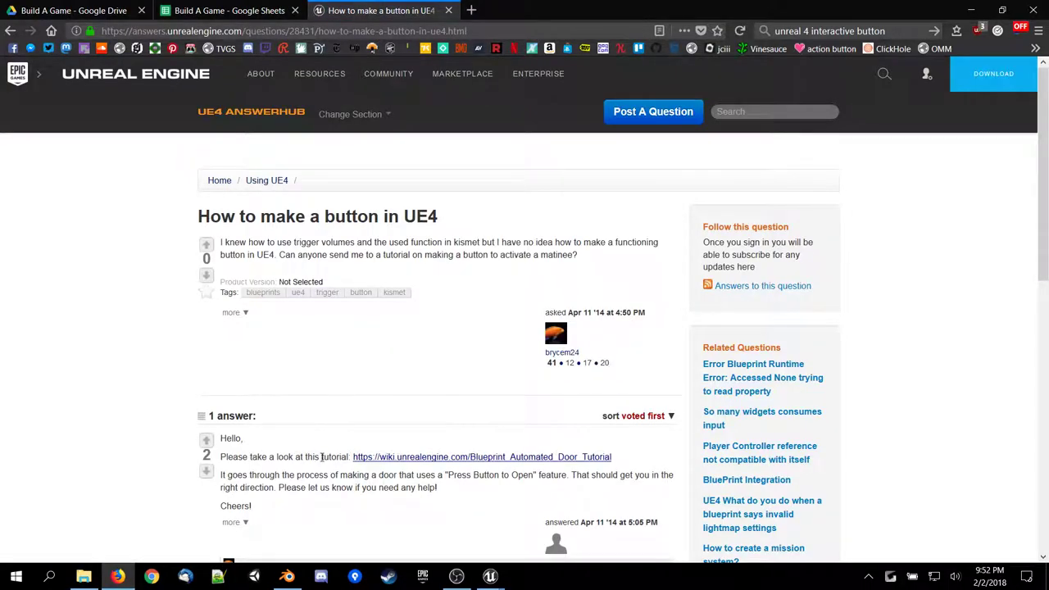
left_click(382, 458)
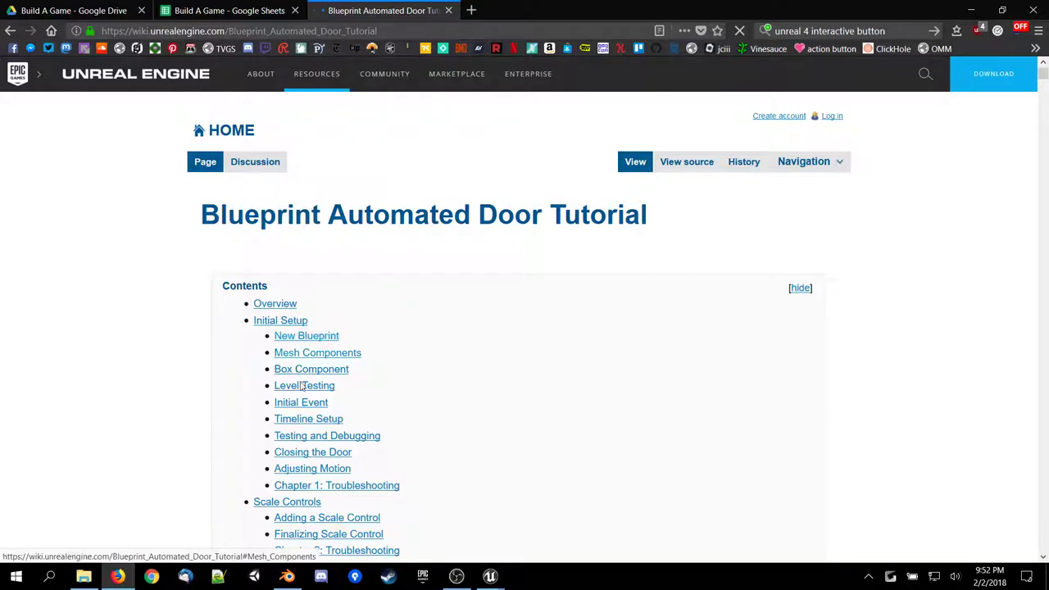
scroll(319, 385, "down", 5)
scroll(311, 391, "down", 2)
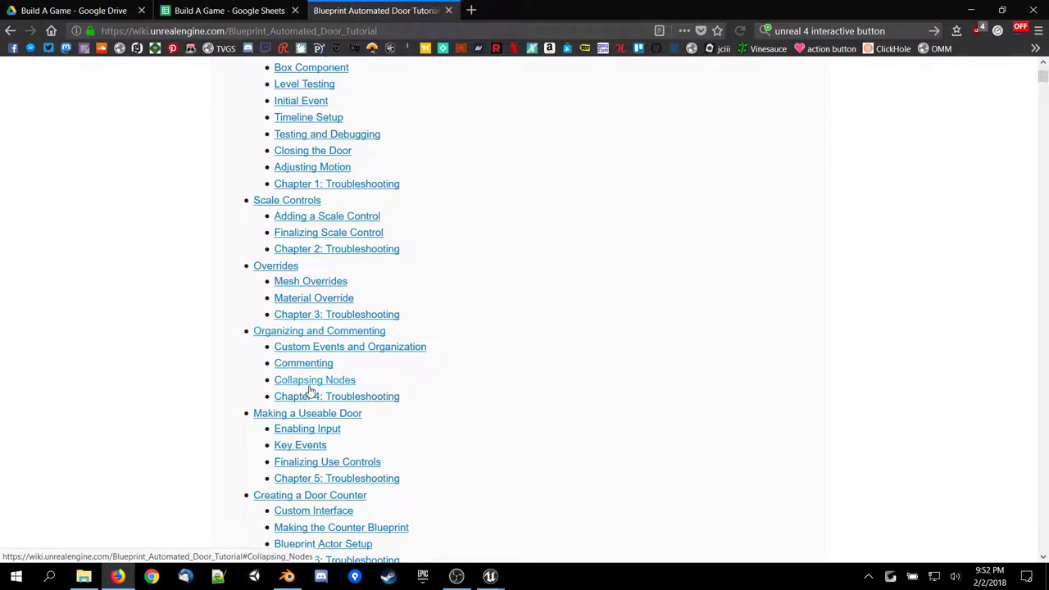
scroll(315, 385, "down", 3)
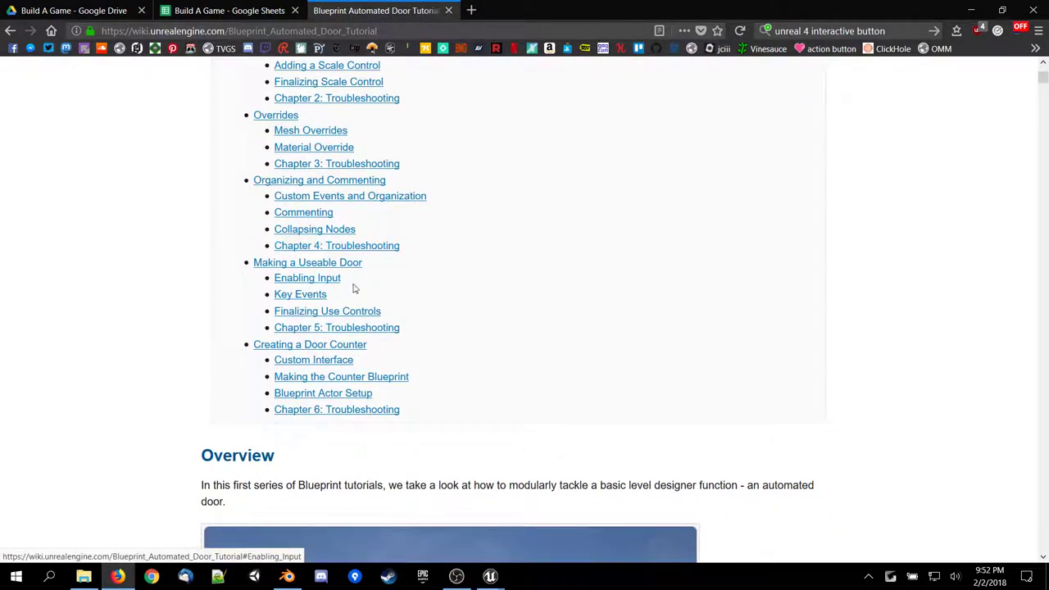
scroll(328, 270, "up", 10)
scroll(335, 248, "down", 5)
scroll(339, 251, "down", 15)
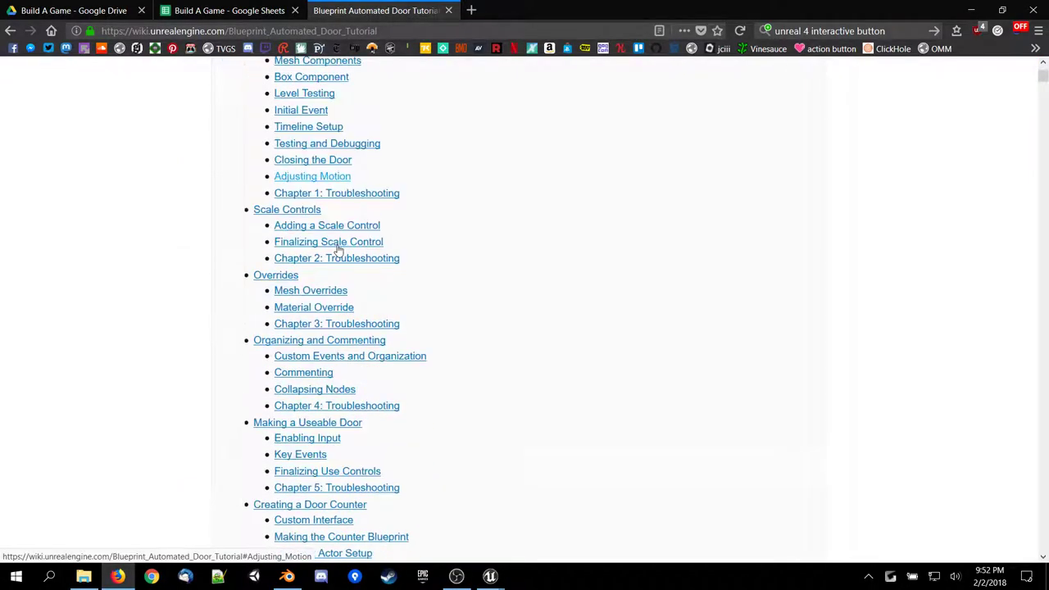
scroll(338, 251, "up", 5)
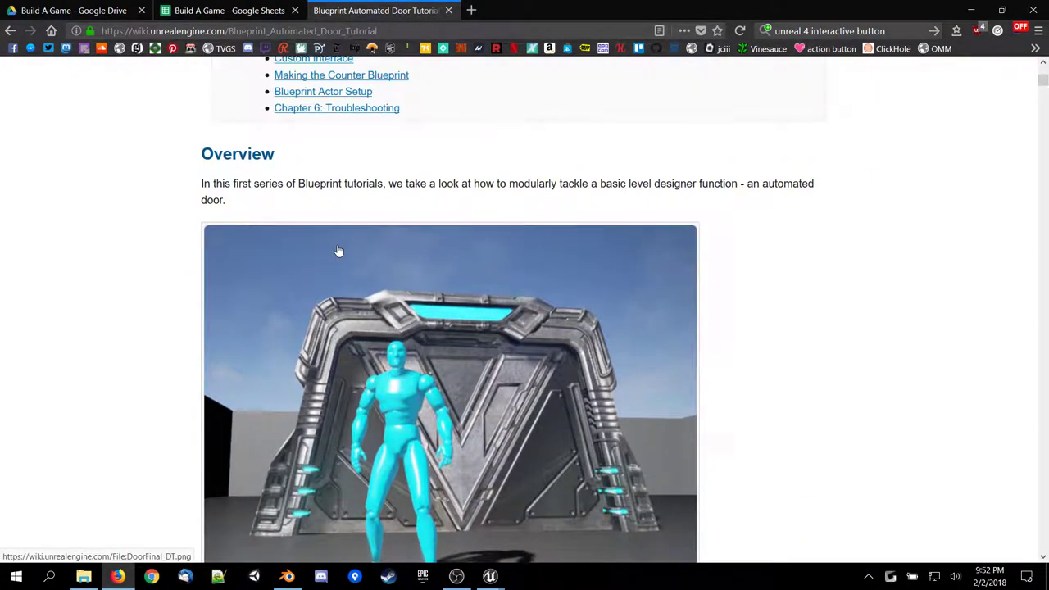
Skim the door tutorial from the Overview through the Initial Setup, New Blueprint and Mesh Components sections.
scroll(338, 251, "down", 10)
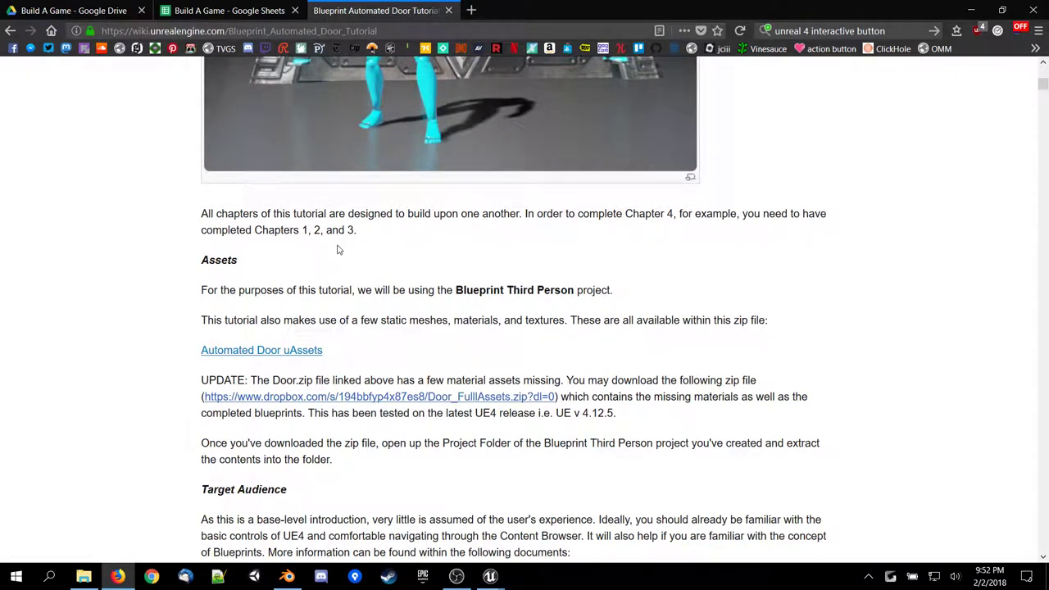
scroll(338, 251, "down", 10)
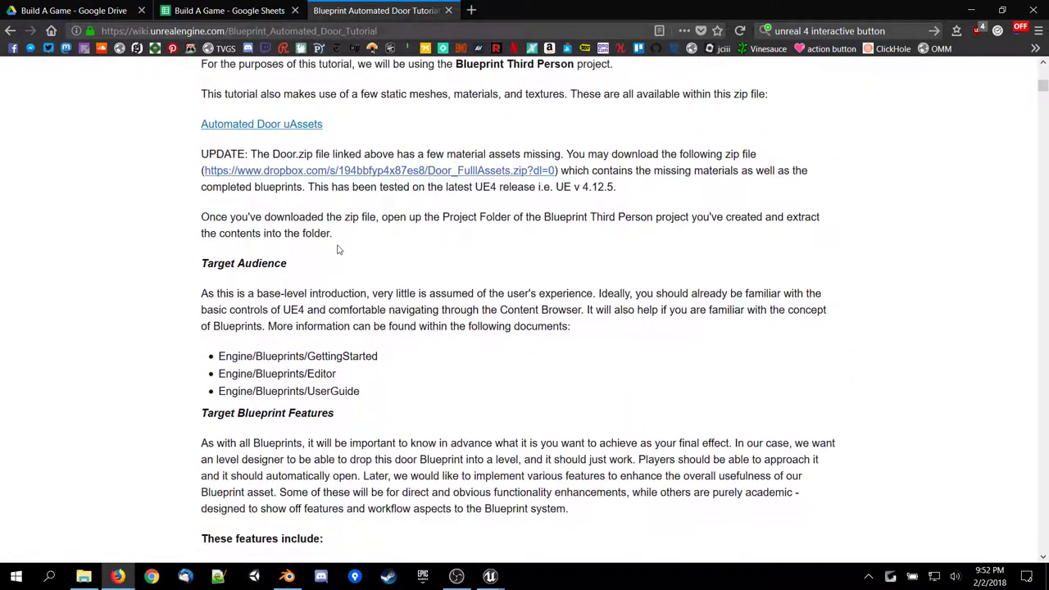
scroll(339, 251, "down", 15)
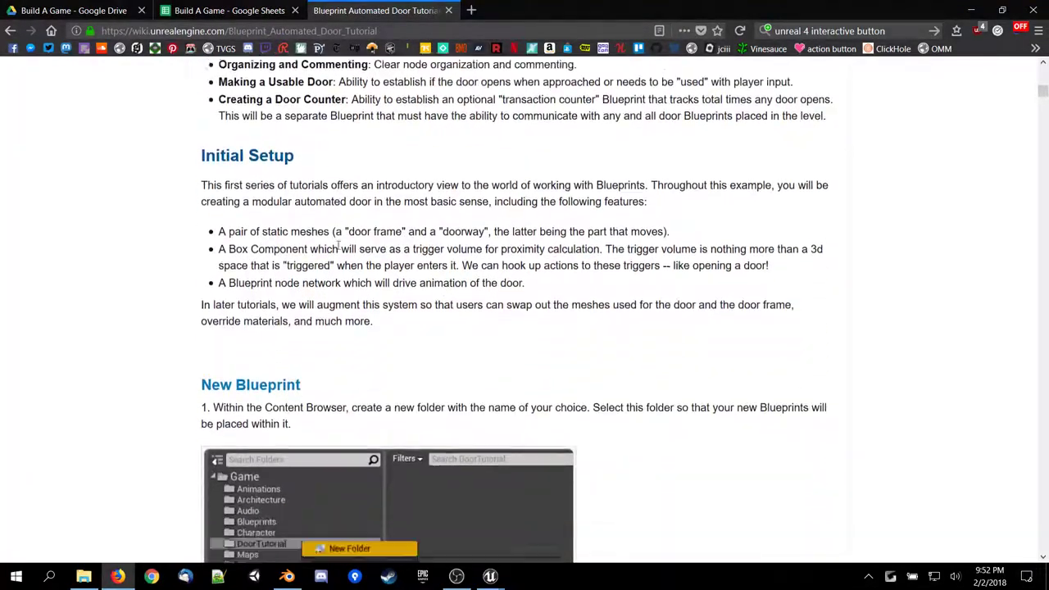
scroll(338, 251, "down", 12)
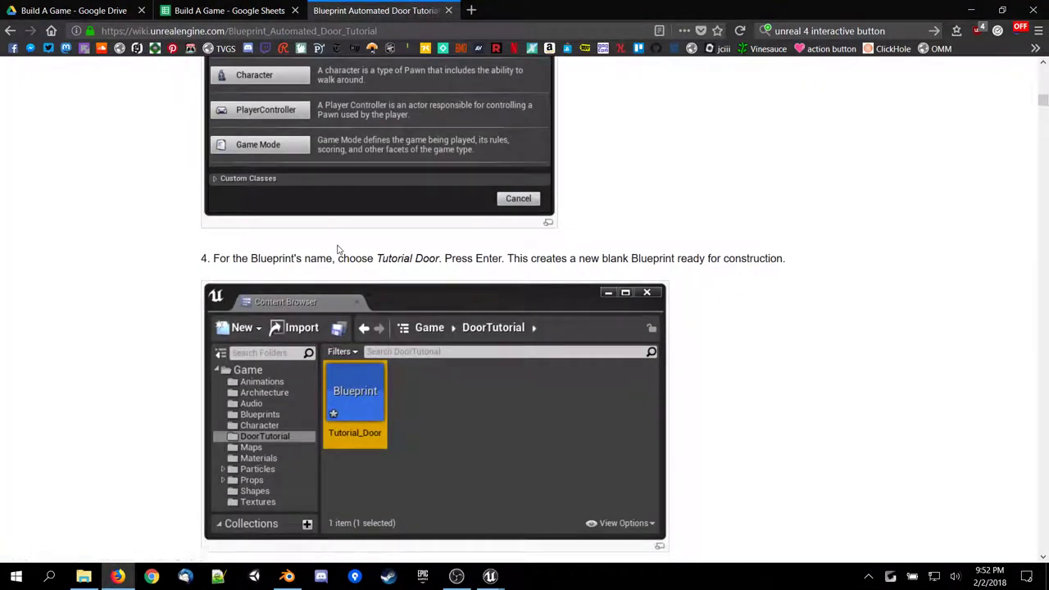
scroll(323, 253, "down", 10)
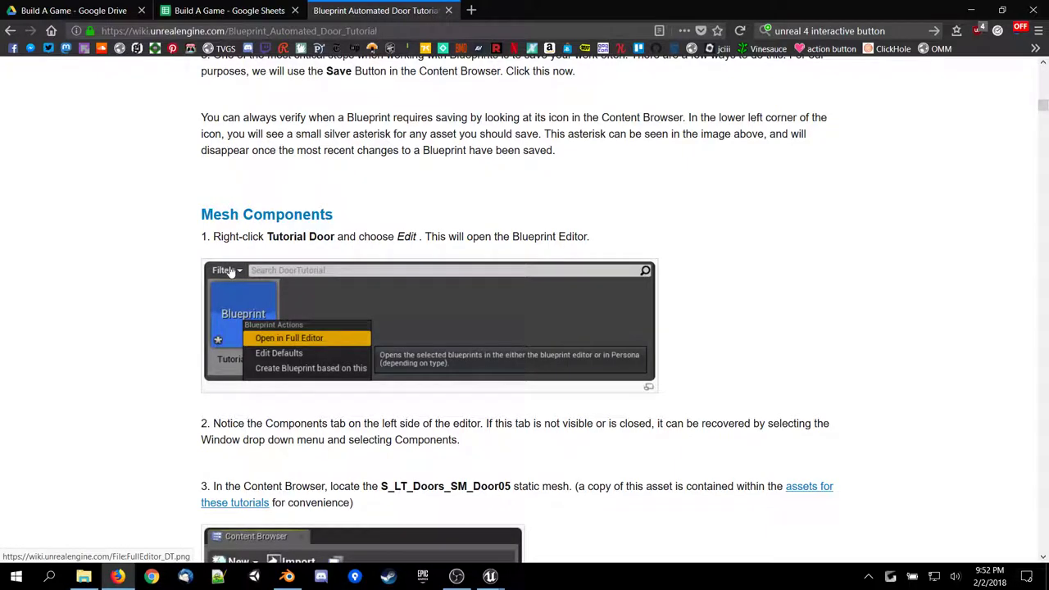
scroll(232, 271, "down", 7)
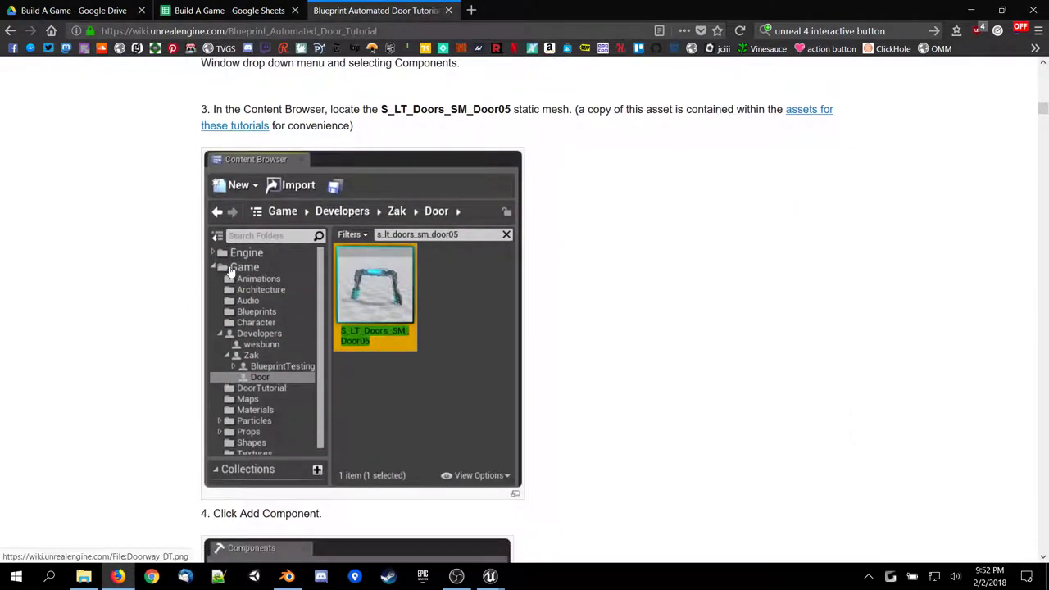
scroll(232, 271, "down", 11)
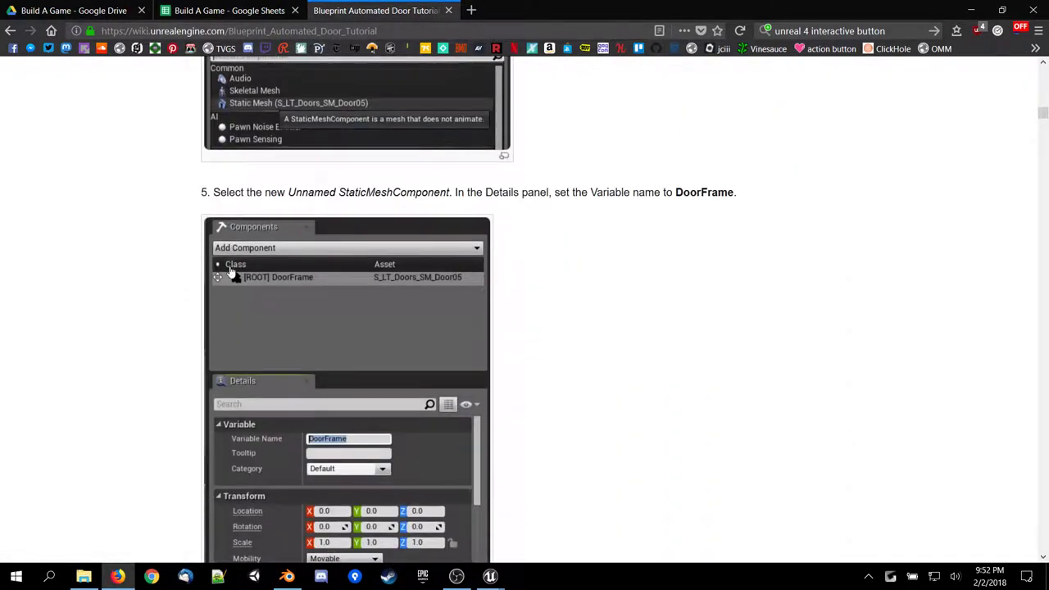
scroll(230, 272, "down", 14)
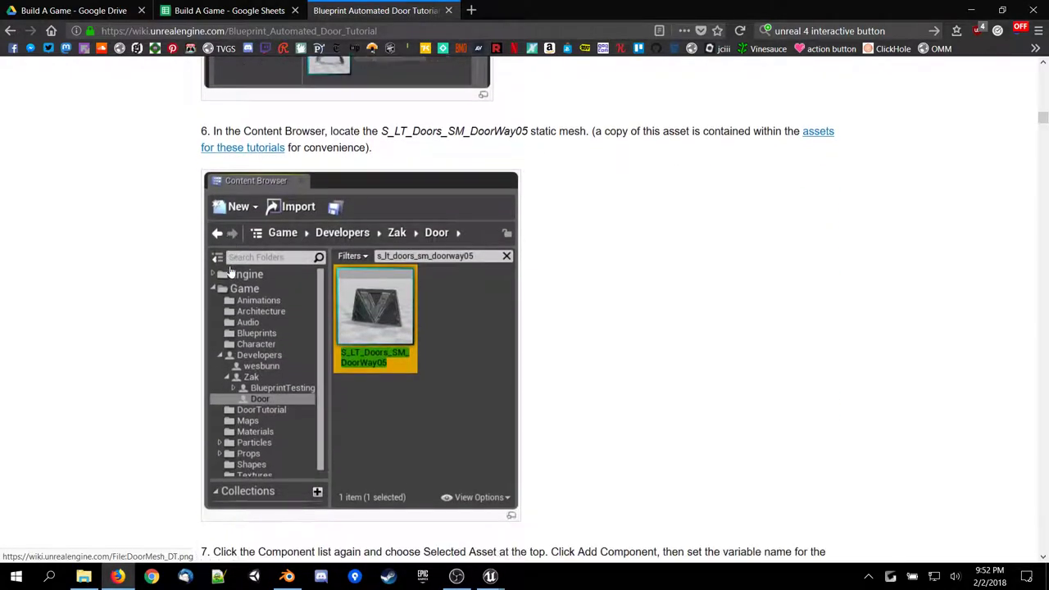
scroll(231, 272, "down", 12)
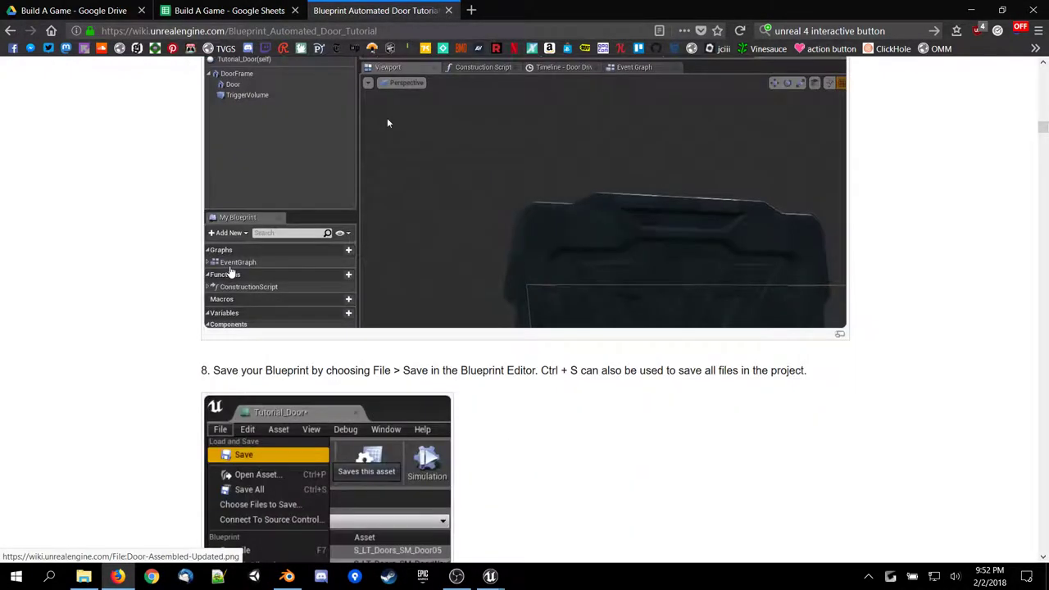
Examine the tutorial's Box Component section on the trigger volume's collision setup and its instructions for placing the door in the level.
scroll(231, 272, "up", 2)
scroll(230, 272, "down", 13)
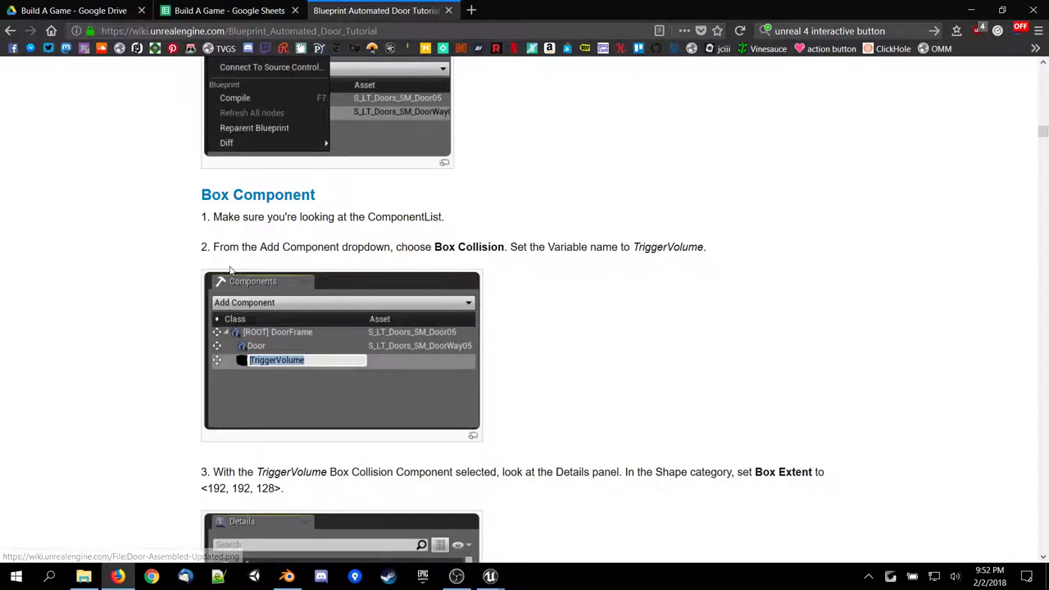
scroll(230, 272, "down", 20)
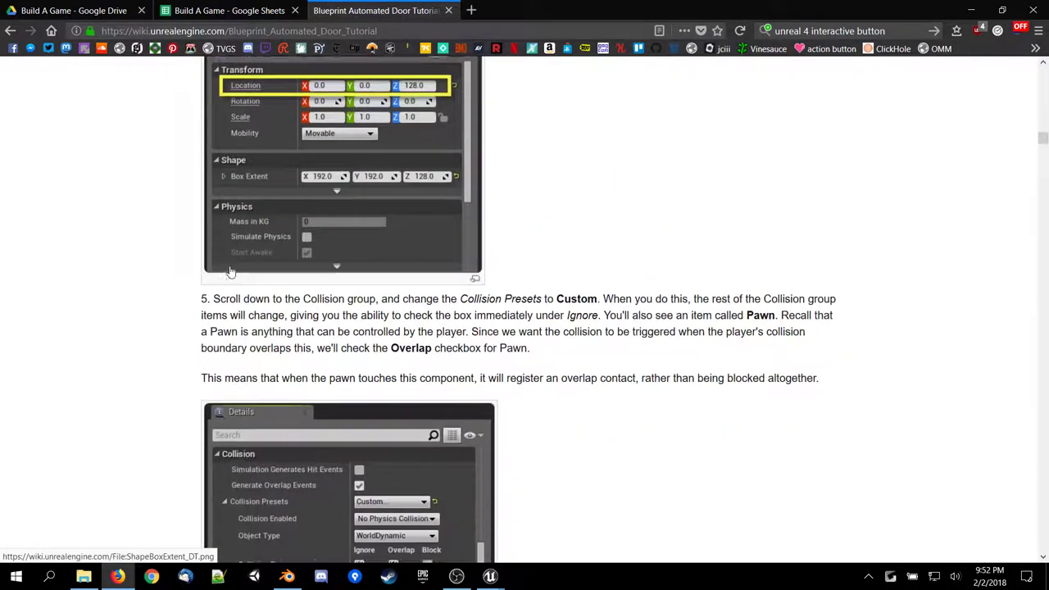
scroll(230, 272, "down", 7)
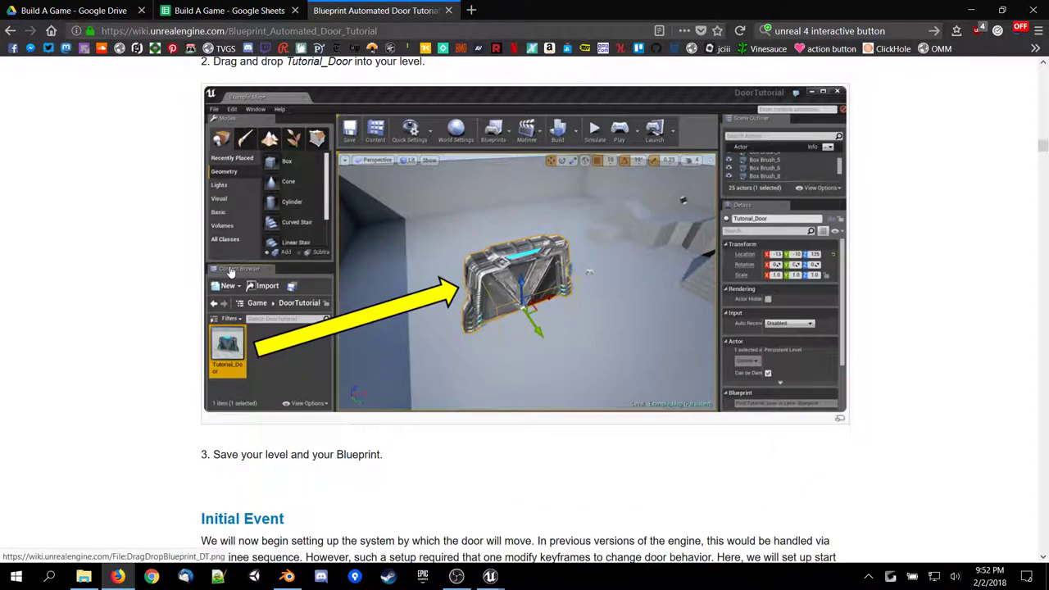
scroll(230, 272, "down", 10)
scroll(231, 272, "up", 10)
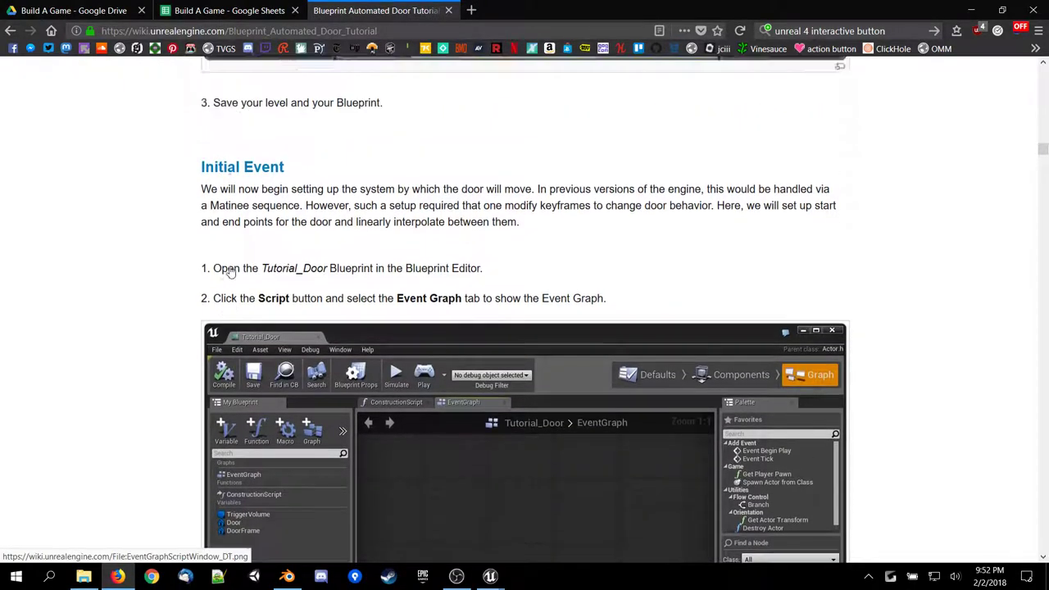
scroll(230, 272, "down", 15)
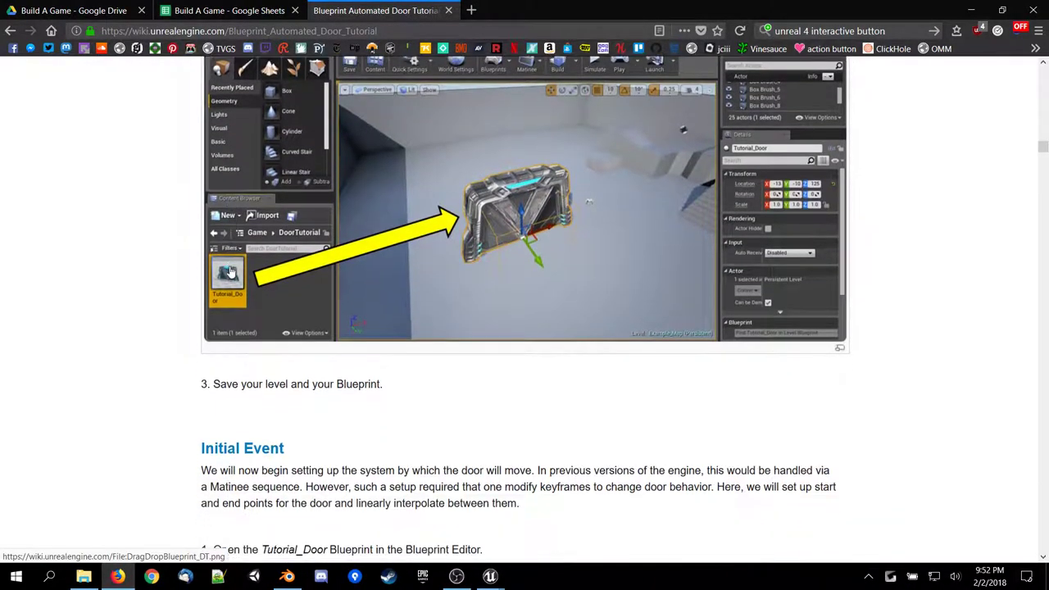
Read how the tutorial sets up the OnComponentBeginOverlap event, the Lerp nodes and the door Timeline.
scroll(230, 272, "down", 6)
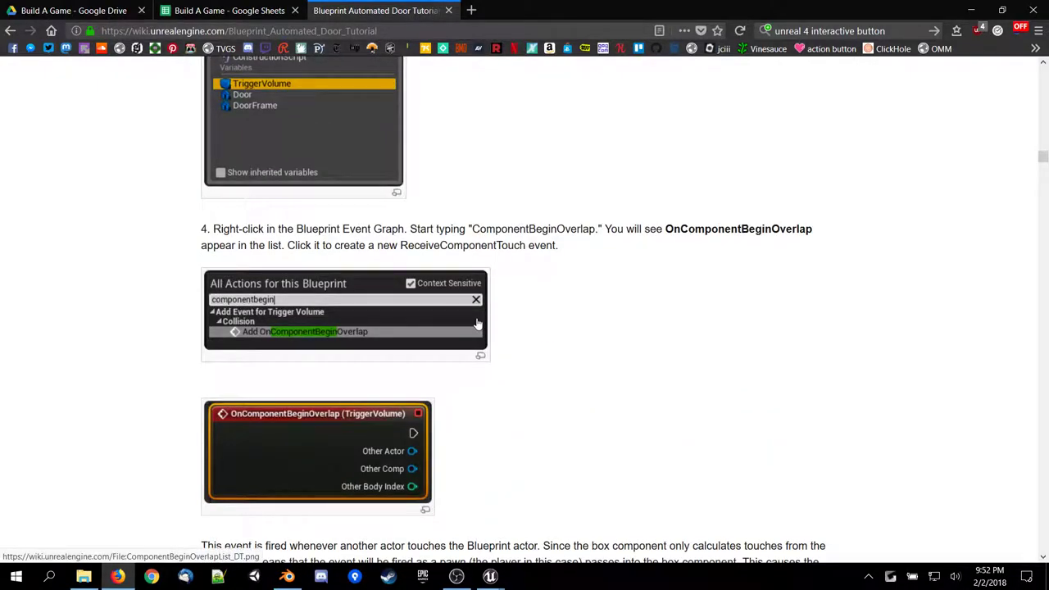
scroll(478, 324, "down", 5)
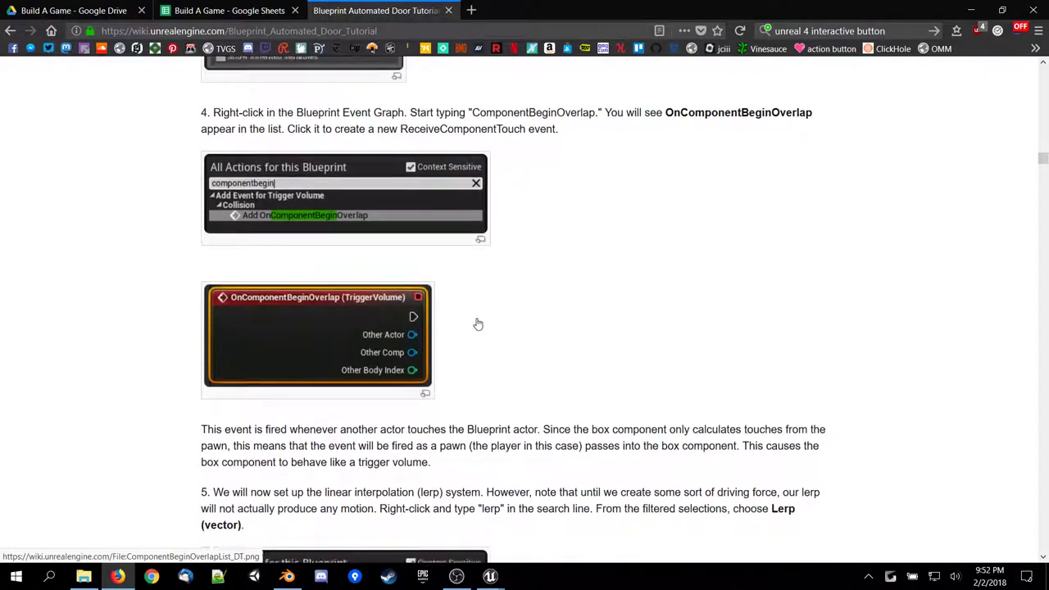
scroll(478, 319, "down", 1)
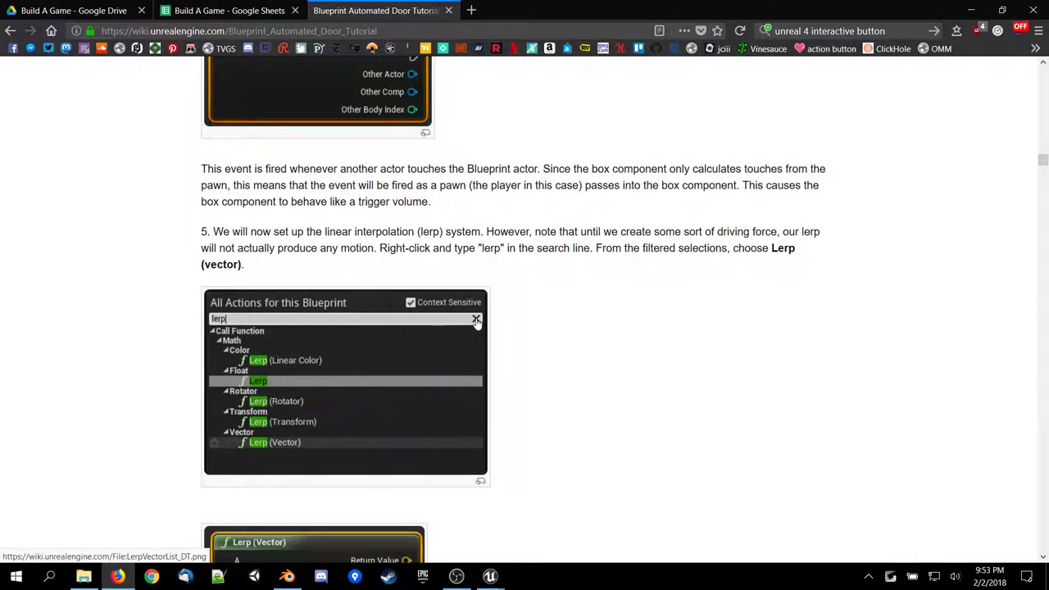
scroll(476, 321, "down", 6)
scroll(476, 321, "down", 5)
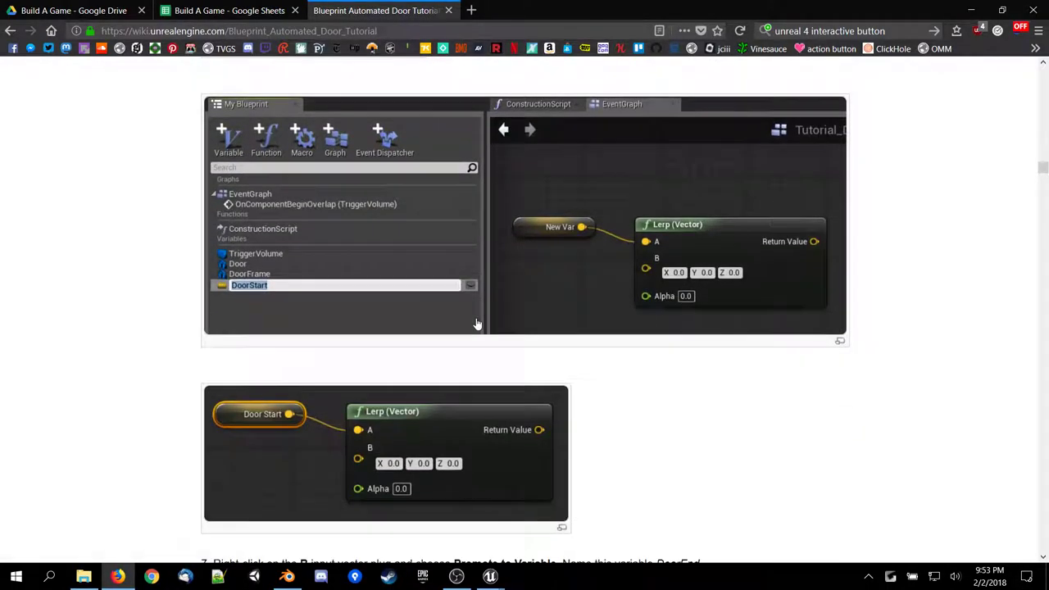
scroll(476, 323, "down", 6)
scroll(476, 322, "down", 6)
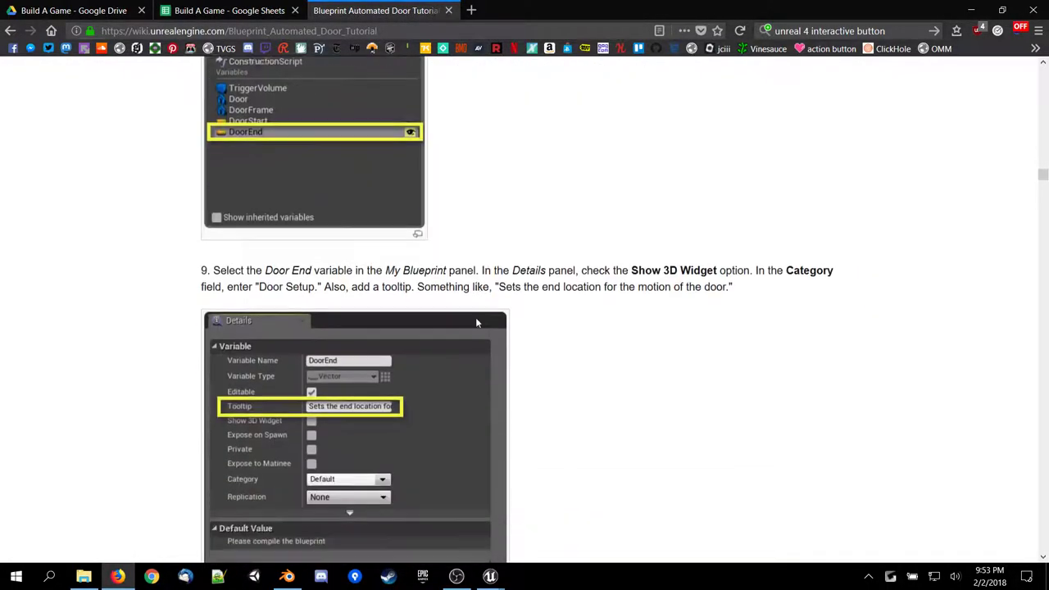
scroll(476, 323, "down", 14)
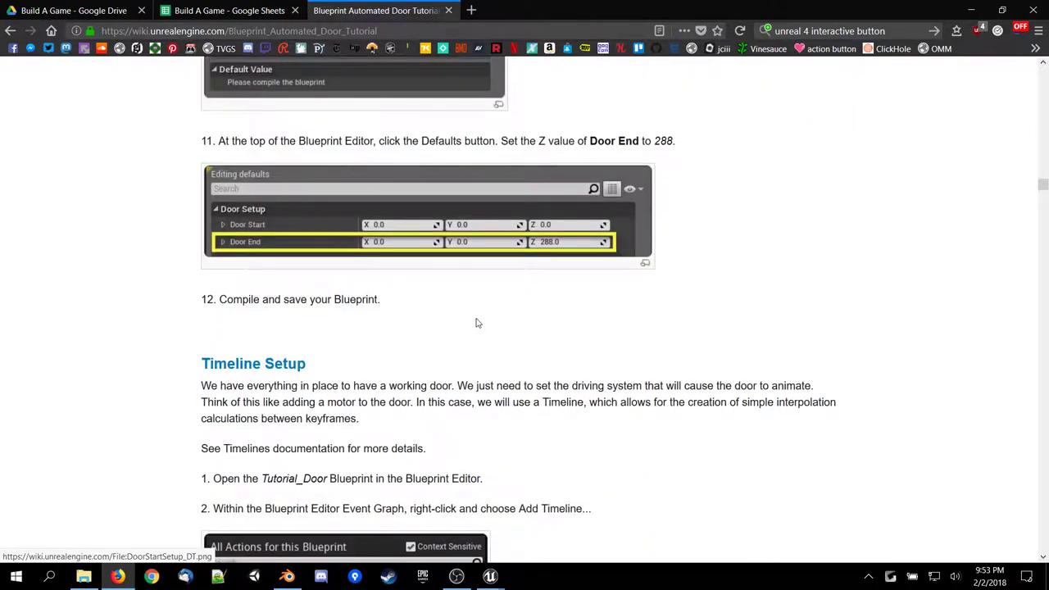
scroll(476, 323, "down", 15)
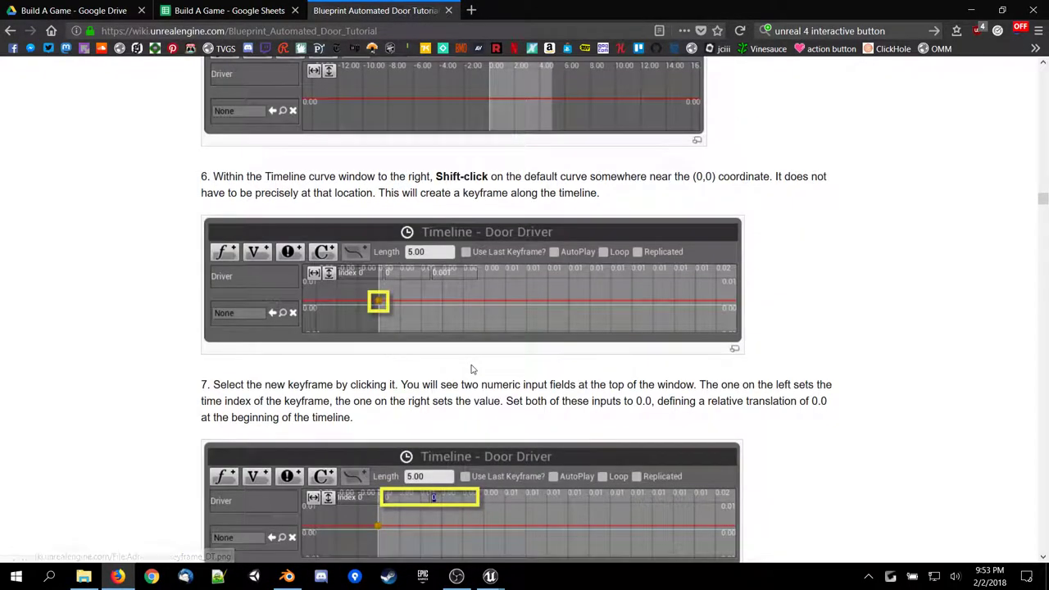
Search the text of the tutorial page for "interact".
key("ctrl+f")
type("int")
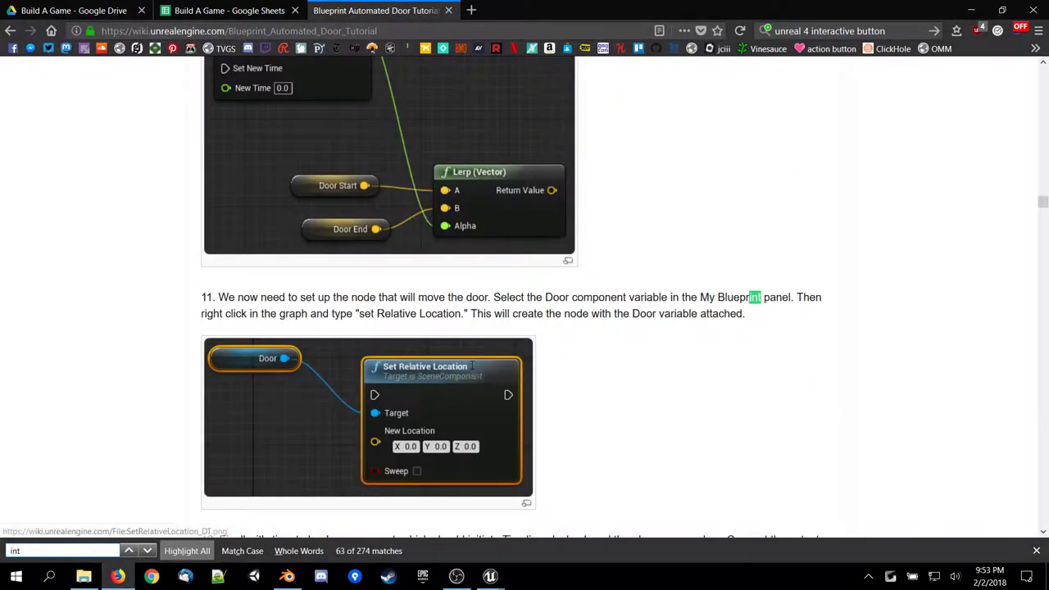
type("eract")
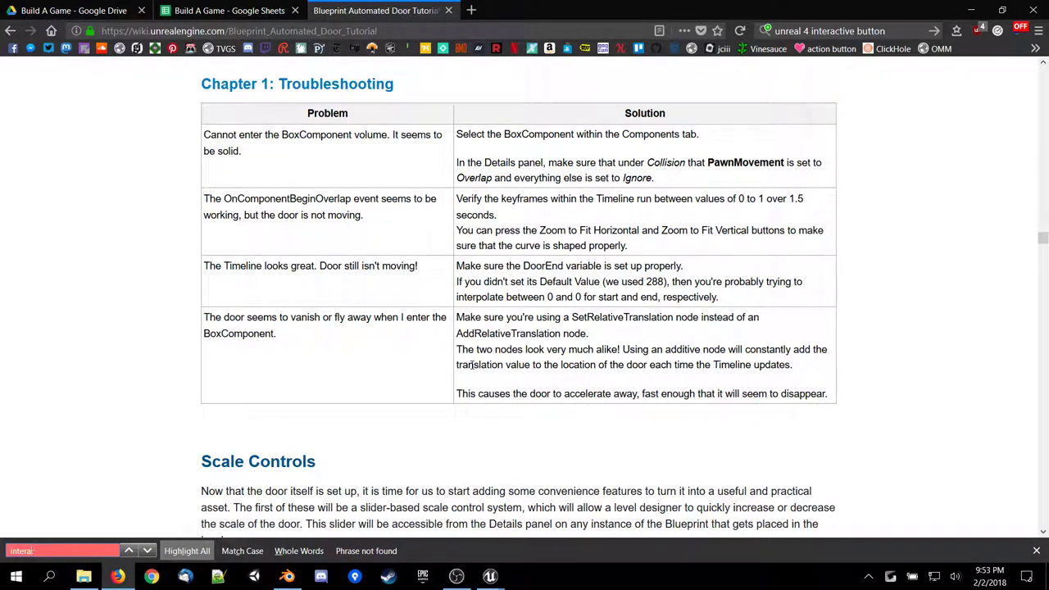
Clear the search term "interact" from the tutorial page's text search.
key("BackSpace")
key("BackSpace")
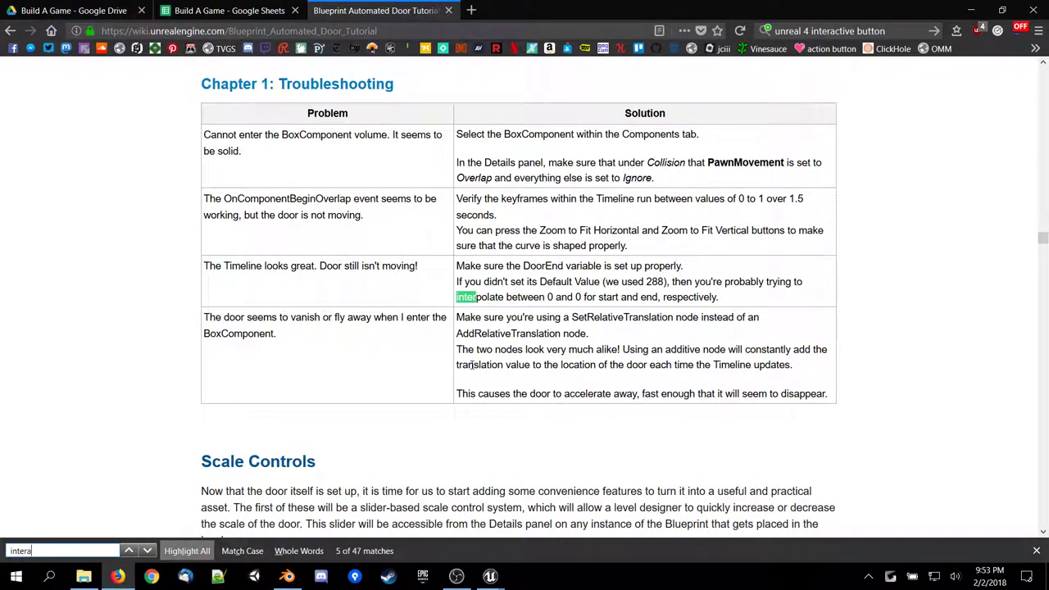
key("BackSpace")
key("BackSpace")
key("BackSpace")
key("BackSpace")
key("BackSpace")
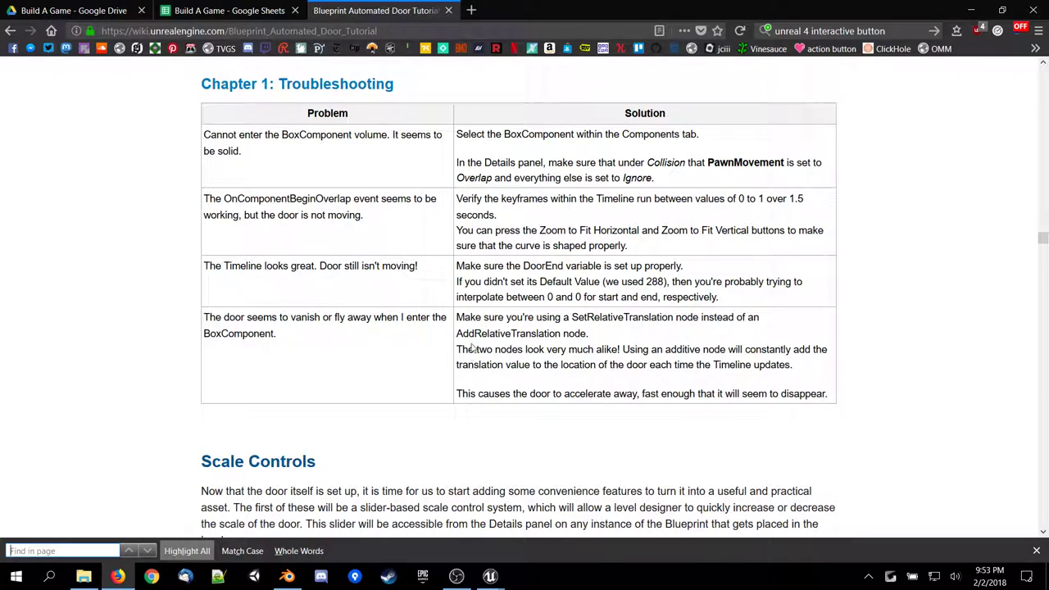
Go back to the "How to make a button in UE4" answer and open its linked door tutorial in a separate tab.
key("alt+Left")
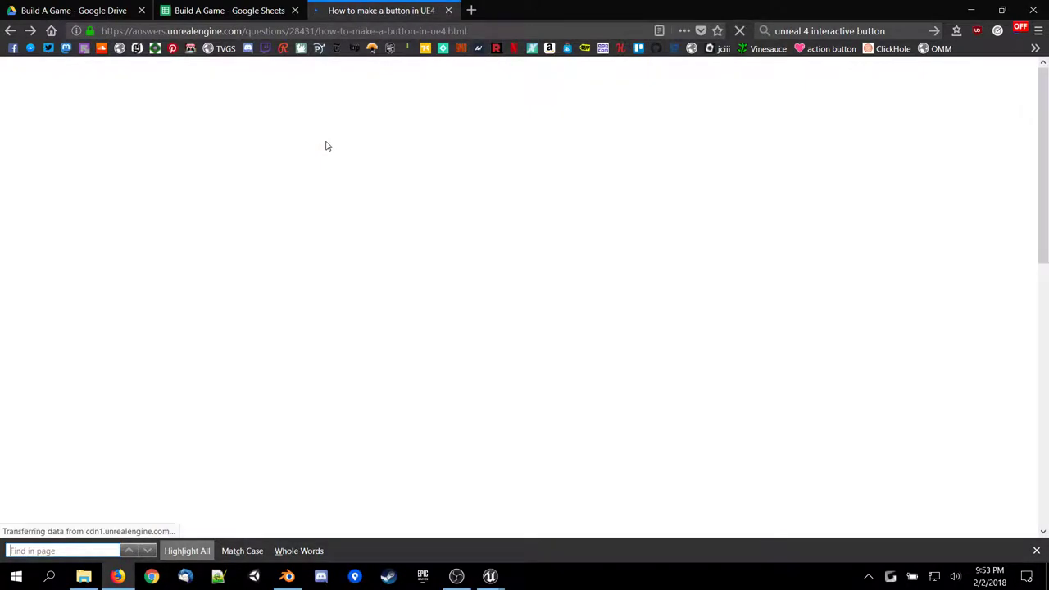
scroll(319, 156, "down", 3)
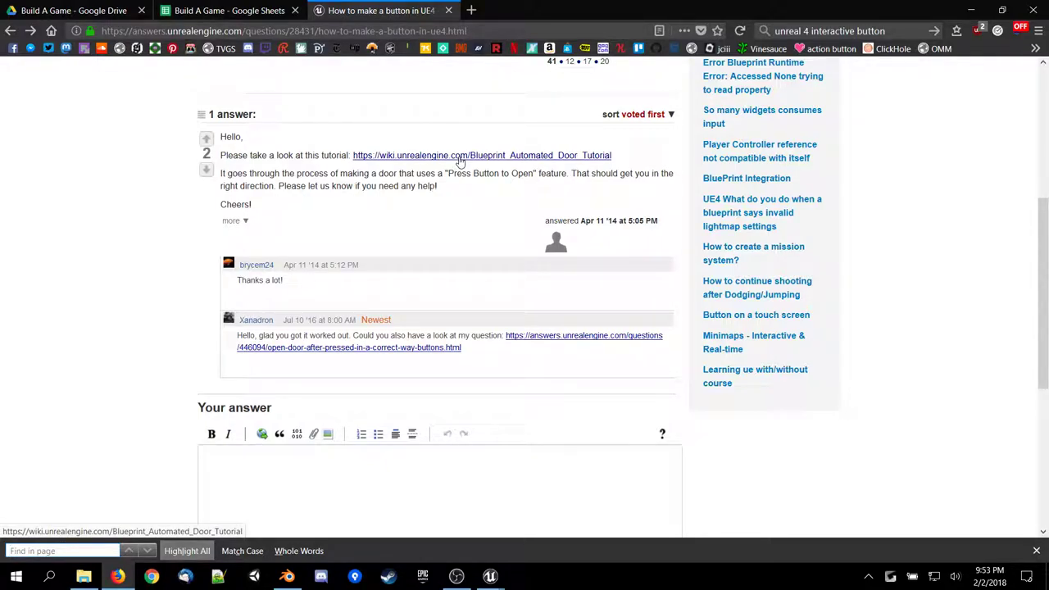
middle_click(462, 156)
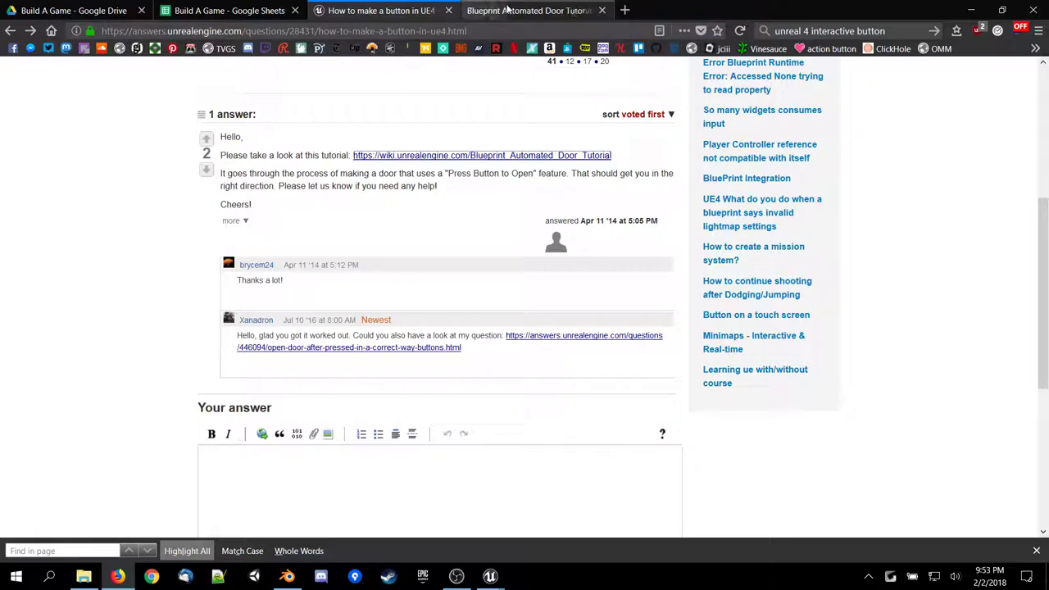
left_click(506, 10)
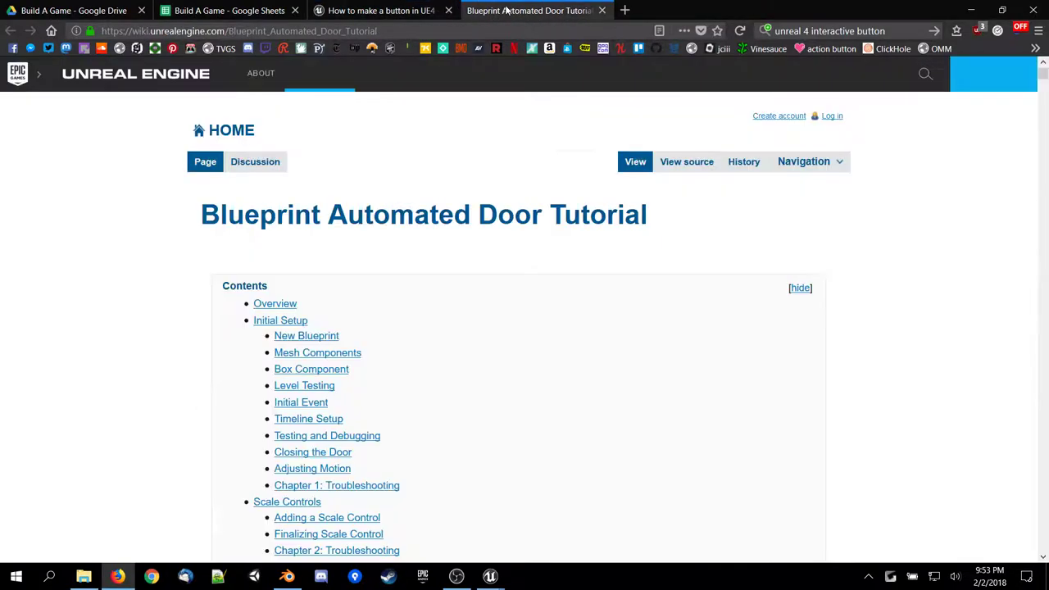
Search the door tutorial for "button" and go through the matches from the New Blueprint section to the Construction Script steps.
key("ctrl+f")
type("button")
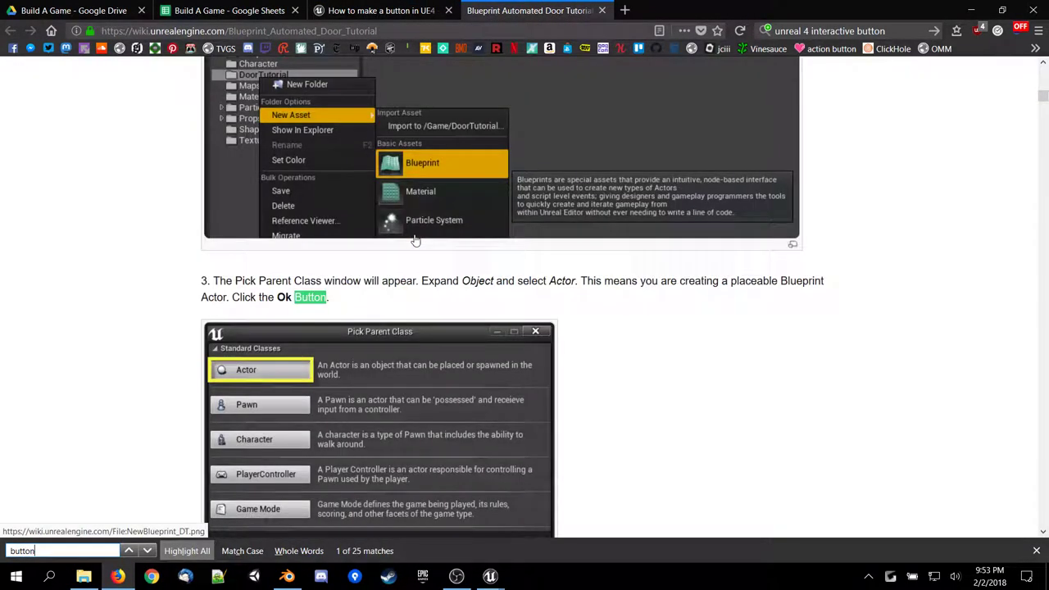
left_click(147, 551)
left_click(147, 551)
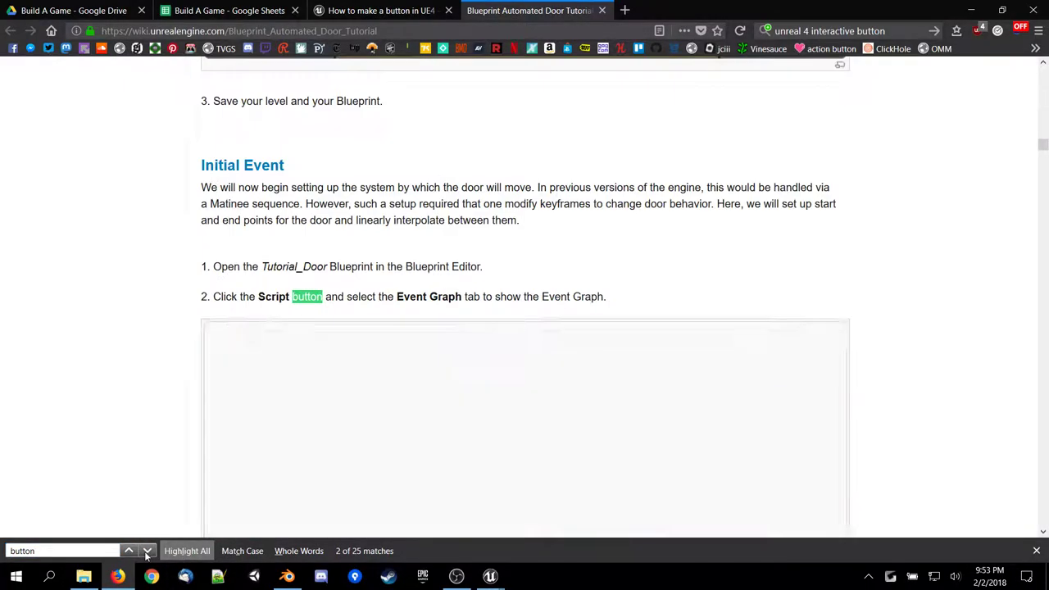
left_click(147, 552)
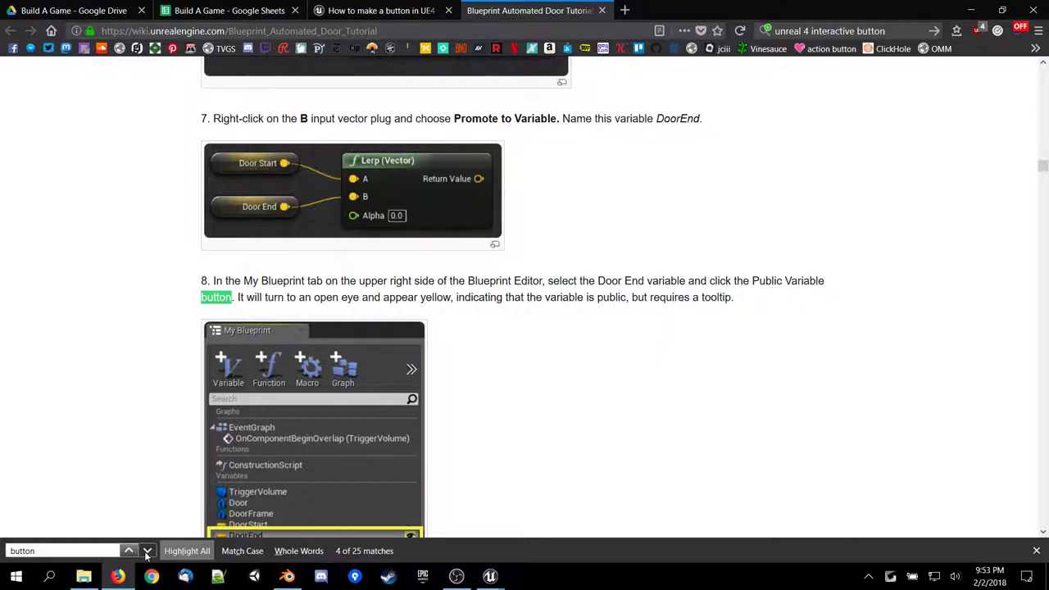
left_click(147, 551)
left_click(147, 551)
left_click(147, 551)
left_click(146, 552)
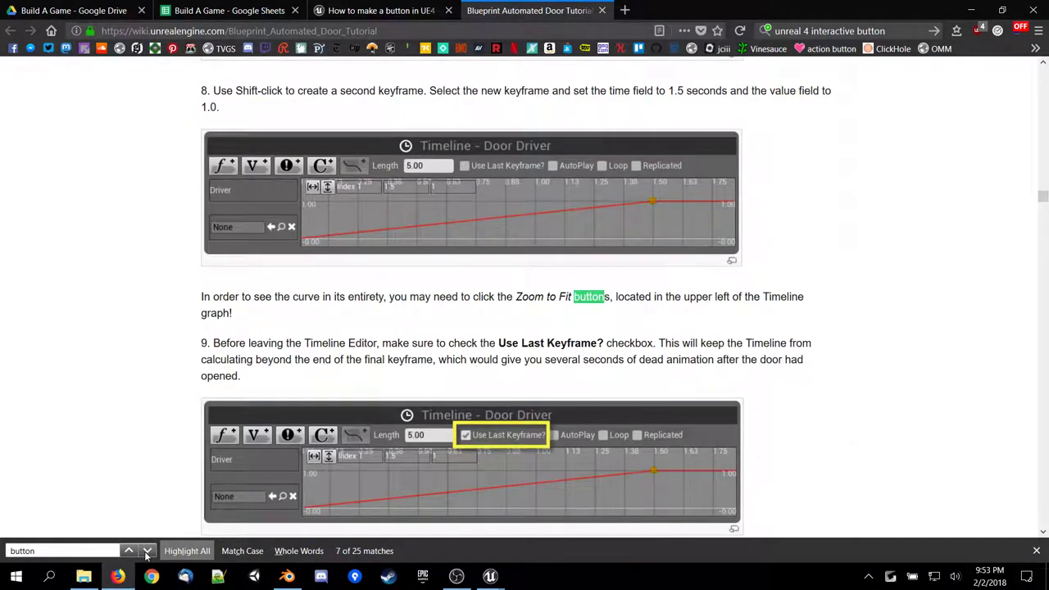
left_click(146, 552)
left_click(146, 552)
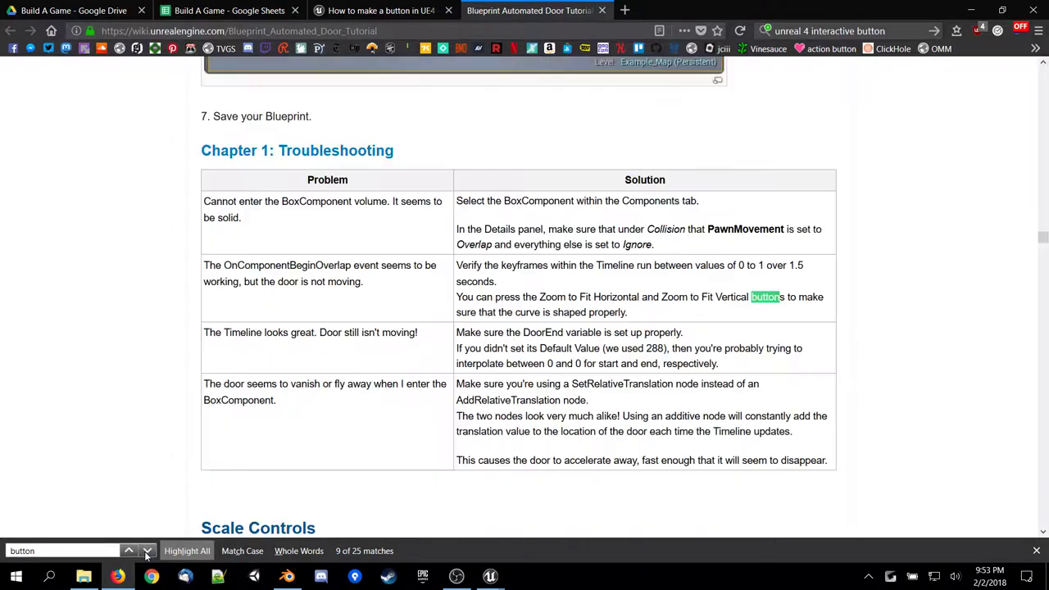
left_click(146, 551)
left_click(146, 551)
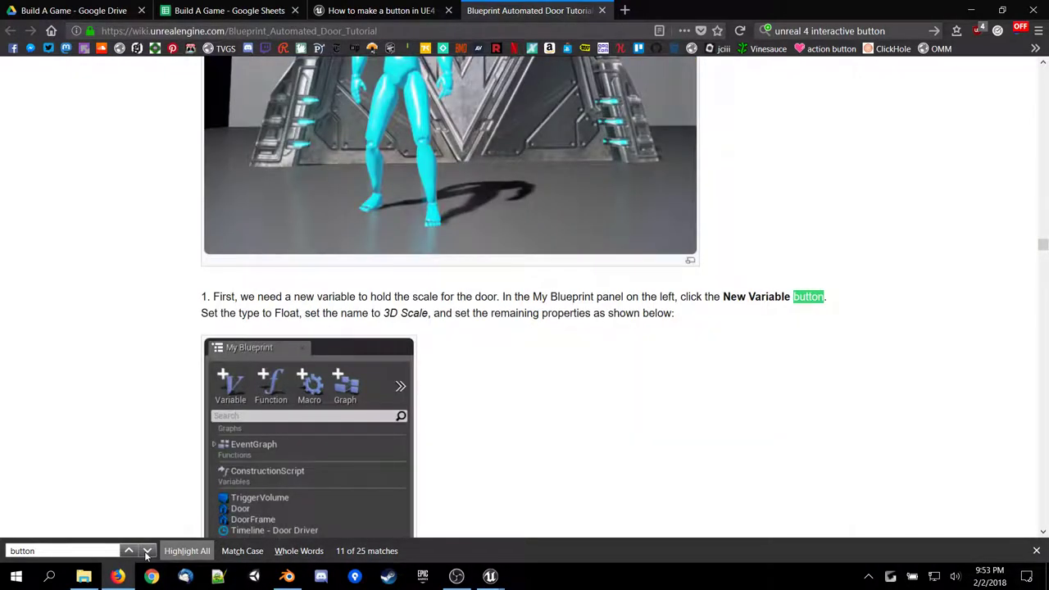
left_click(147, 551)
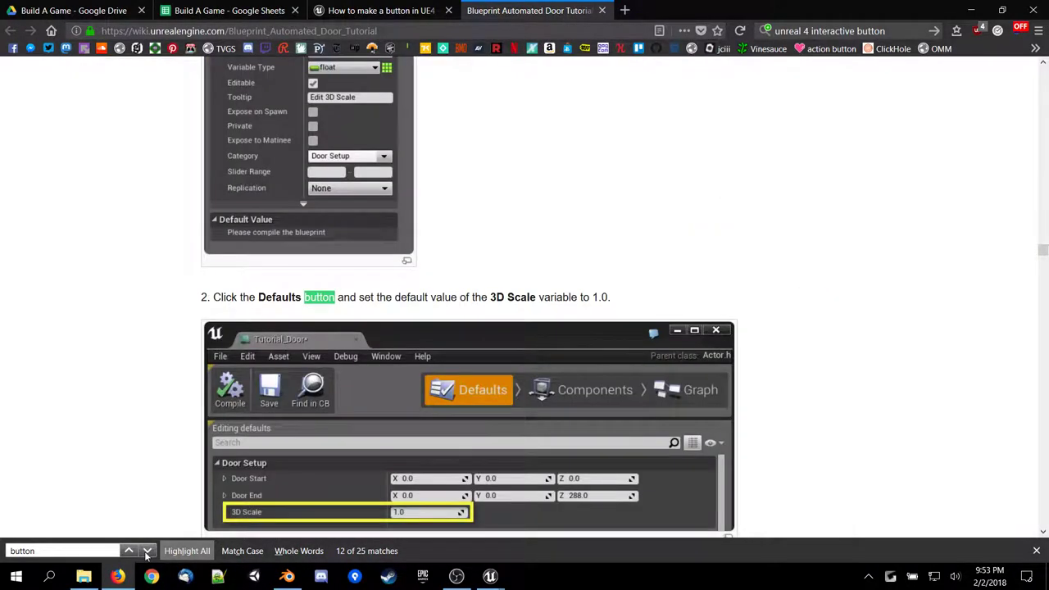
left_click(146, 551)
scroll(182, 473, "up", 5)
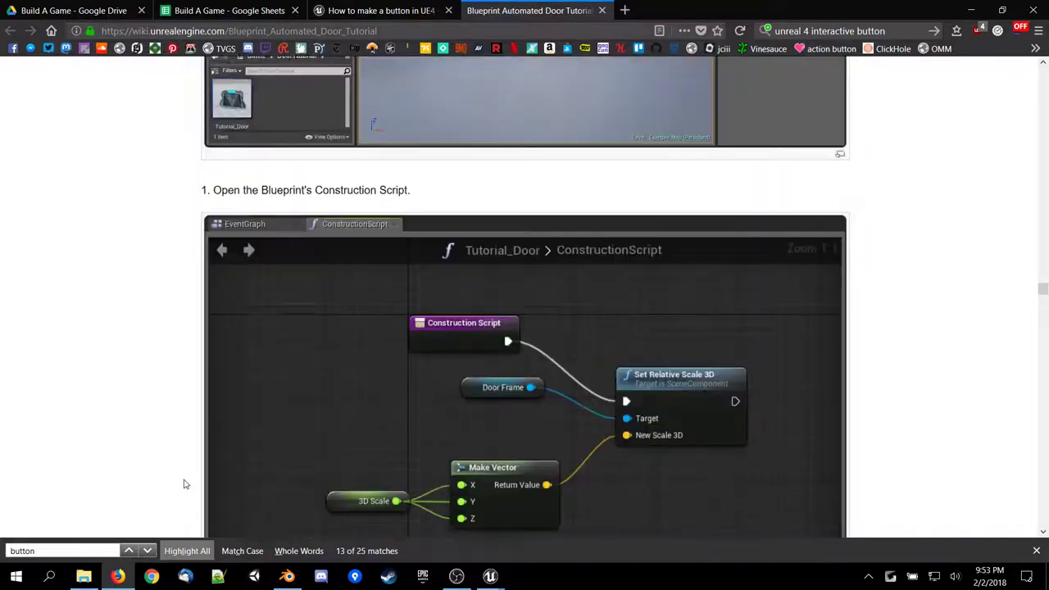
Try searching the tutorial for "press button", and restore the search term to "button".
left_click(100, 551)
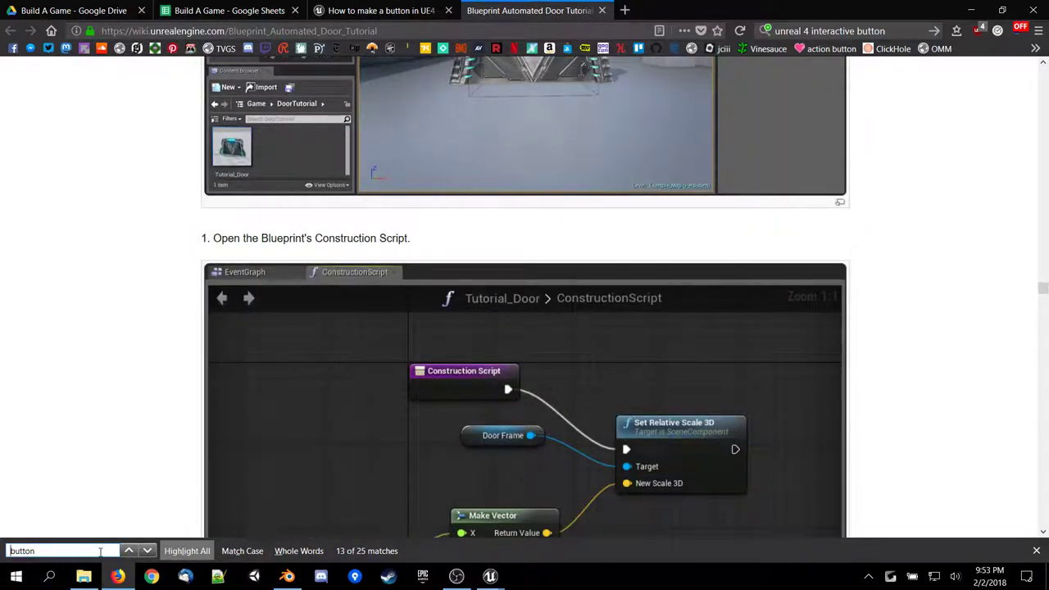
key("Return")
type("press")
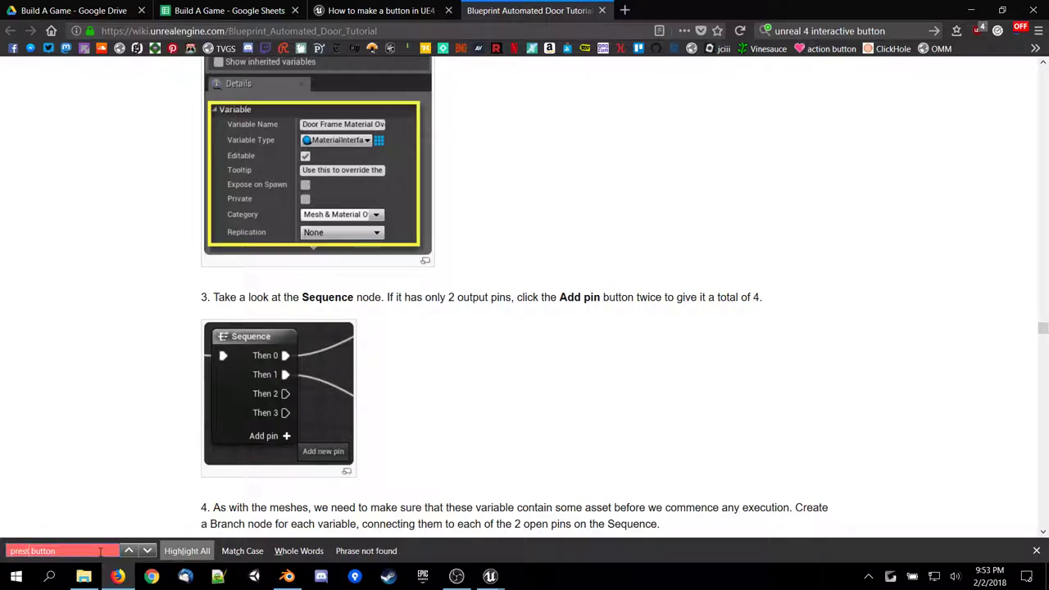
key("BackSpace")
key("BackSpace")
key("BackSpace")
key("BackSpace")
key("BackSpace")
key("BackSpace")
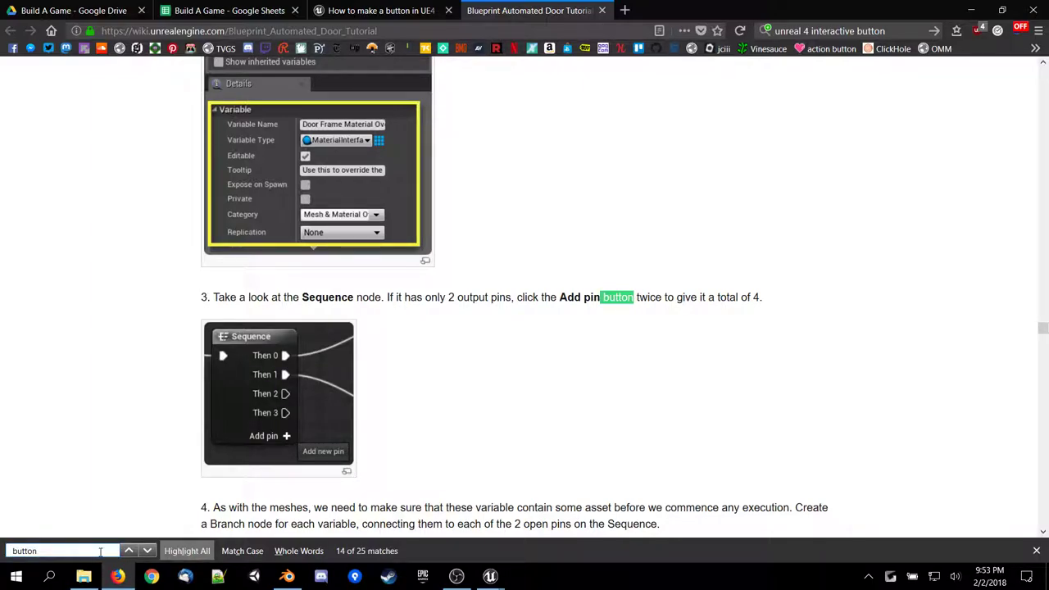
key("BackSpace")
Check the remaining "button" matches through the Blueprint Actor Setup section and recheck the early ones up to Timeline Setup.
scroll(463, 444, "down", 20)
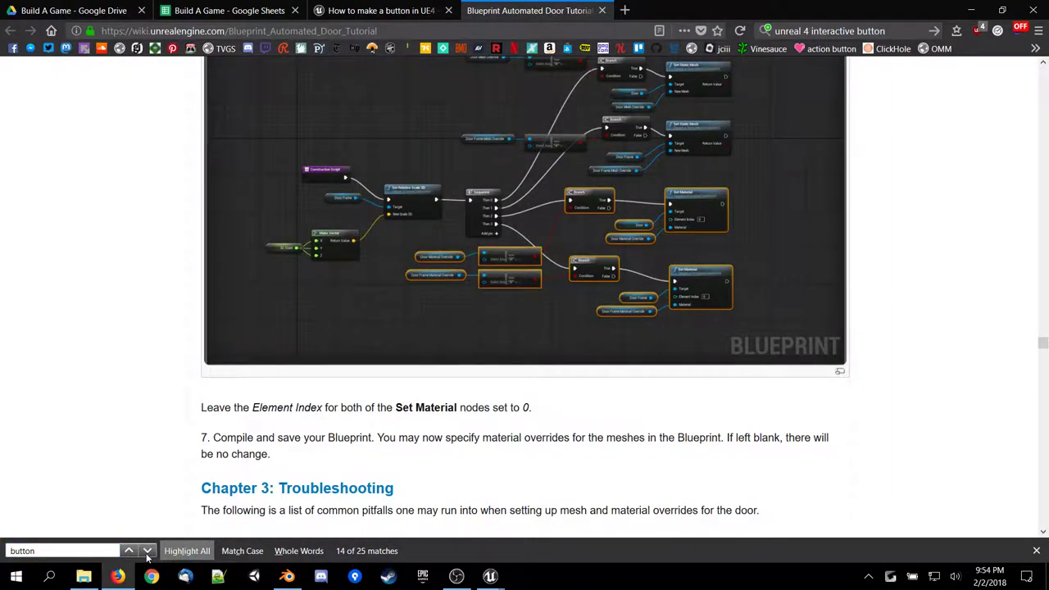
left_click(147, 552)
left_click(148, 552)
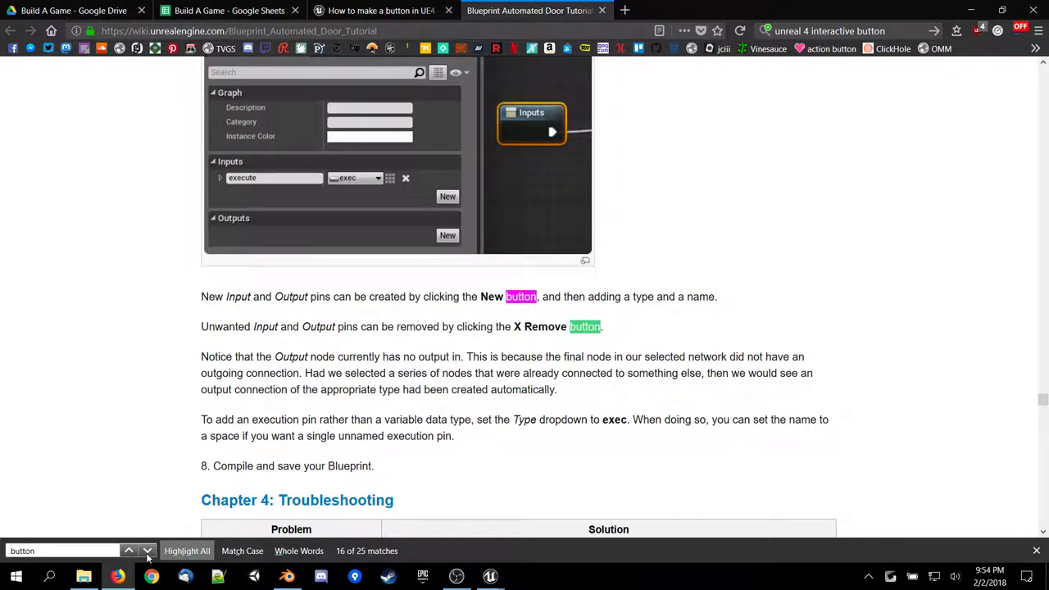
left_click(147, 553)
left_click(147, 552)
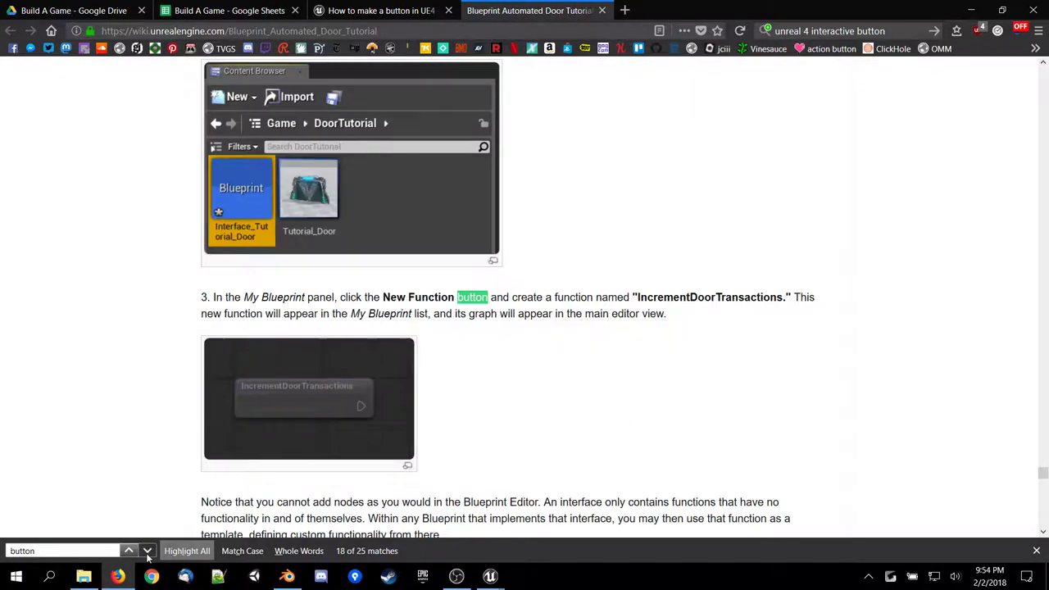
left_click(147, 552)
left_click(148, 552)
left_click(147, 552)
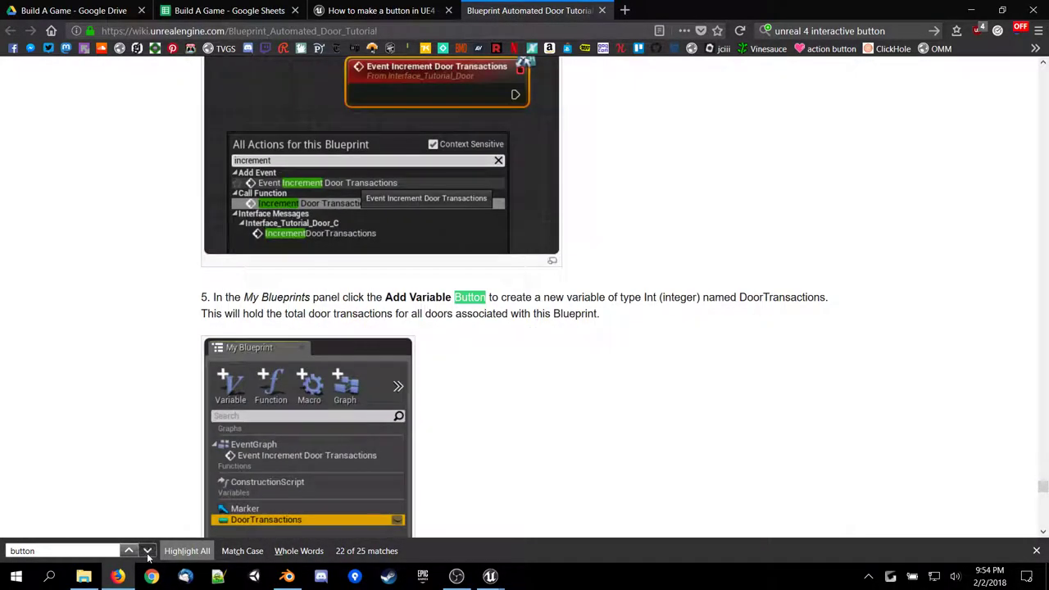
left_click(147, 552)
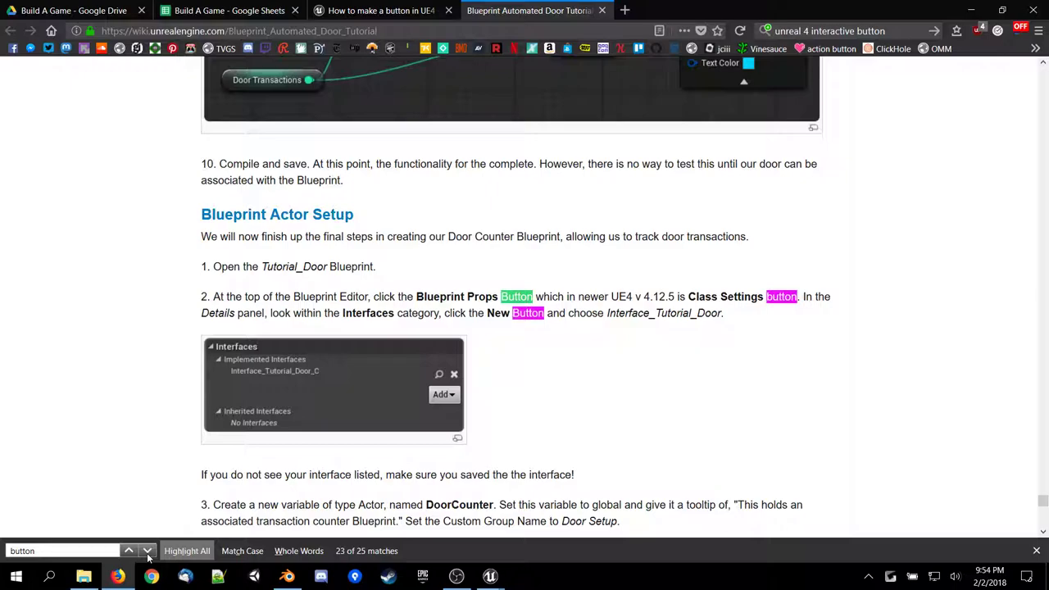
left_click(148, 552)
left_click(148, 552)
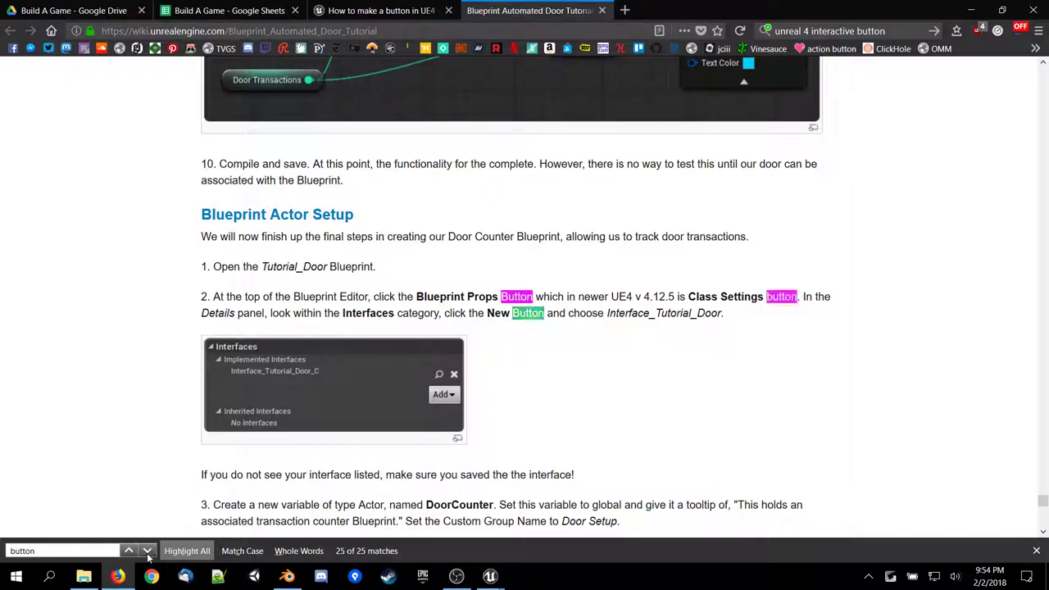
left_click(147, 552)
left_click(148, 552)
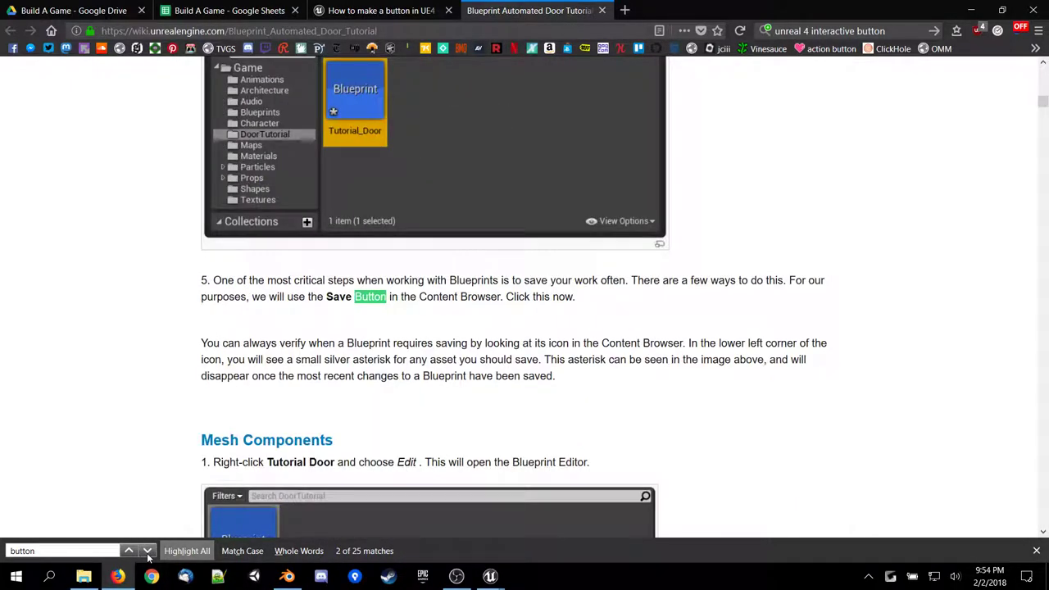
left_click(147, 552)
left_click(148, 552)
left_click(148, 552)
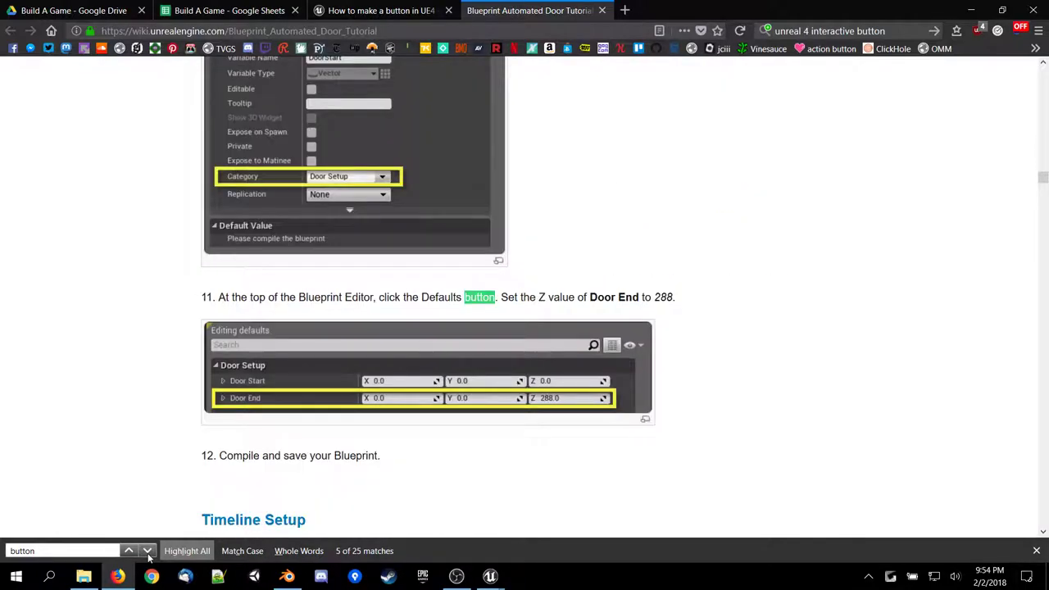
left_click(147, 552)
left_click(148, 552)
scroll(1011, 373, "down", 3)
scroll(1011, 373, "down", 15)
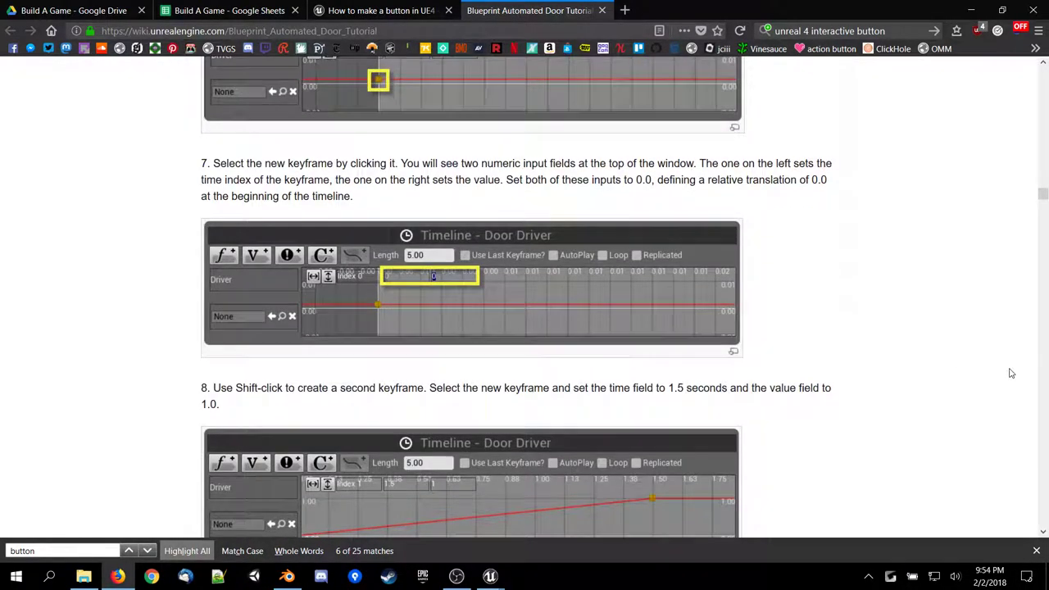
Return to the tutorial's contents list and go to the Enabling Input section under Making a Useable Door.
left_click_drag(1047, 158, 1044, 3)
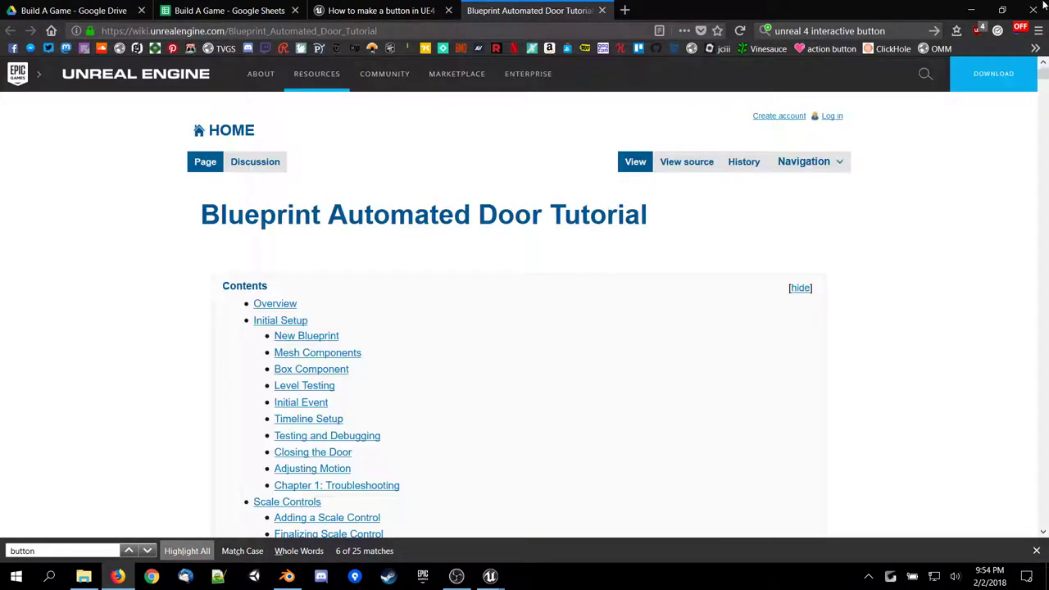
scroll(302, 450, "down", 3)
scroll(304, 455, "down", 2)
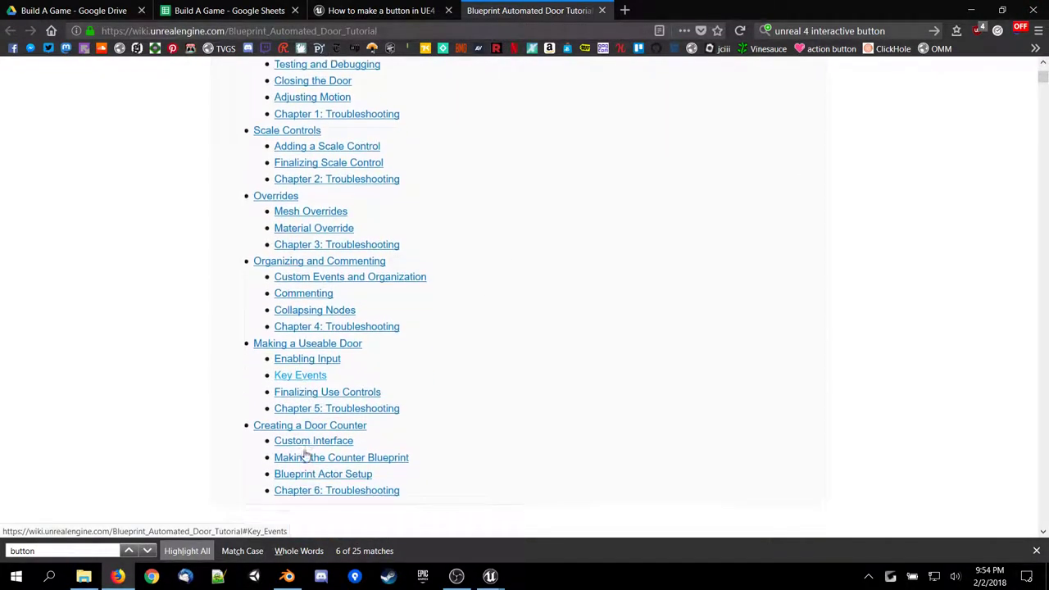
left_click(299, 353)
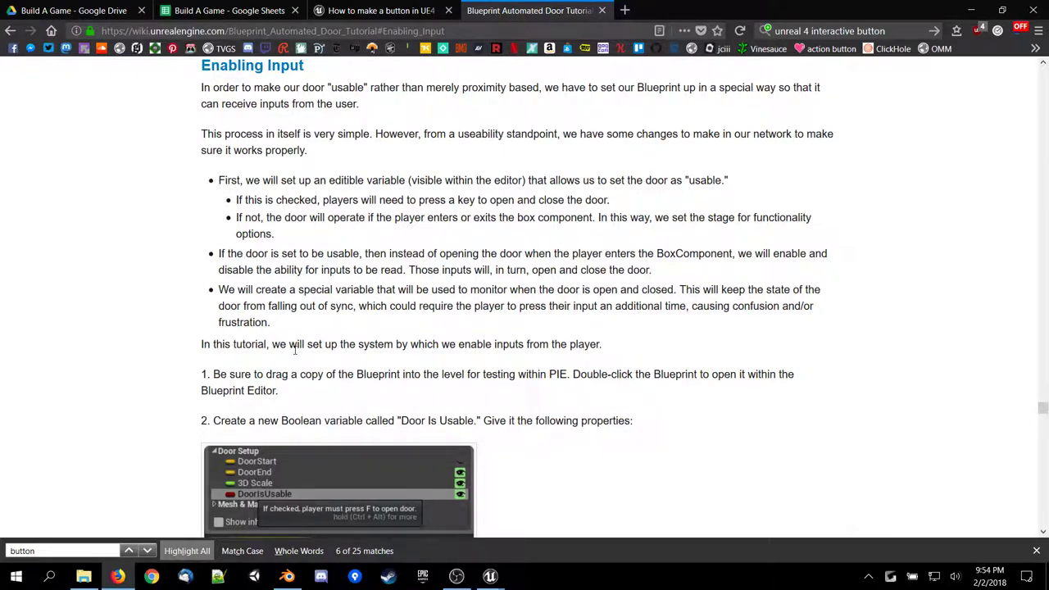
Read the Enabling Input section from the usable-door overview through step 7, which adds the Get Player Controller node.
scroll(295, 350, "down", 2)
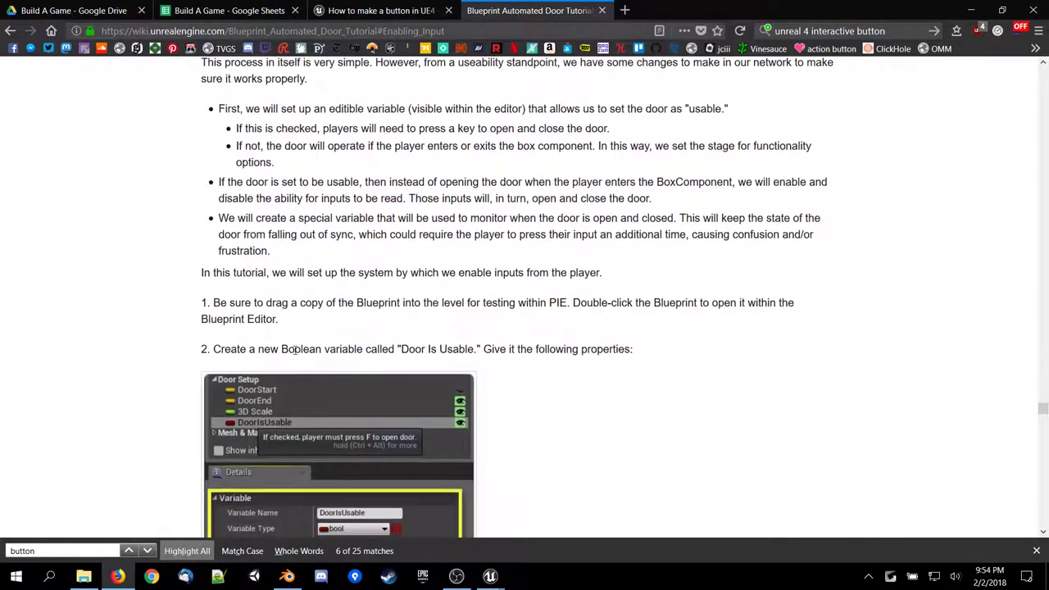
scroll(294, 350, "down", 2)
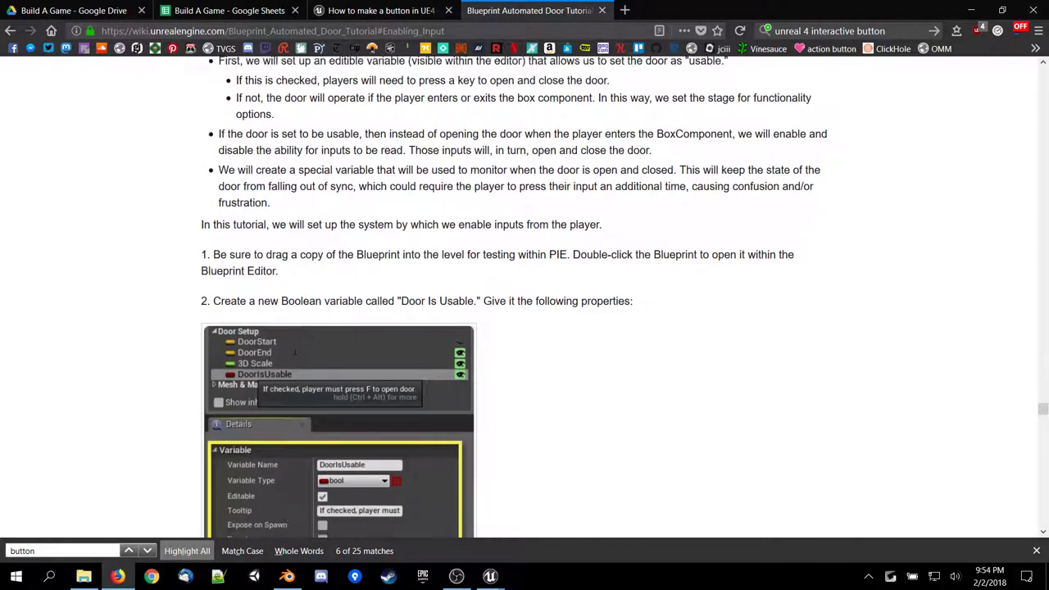
scroll(295, 350, "up", 2)
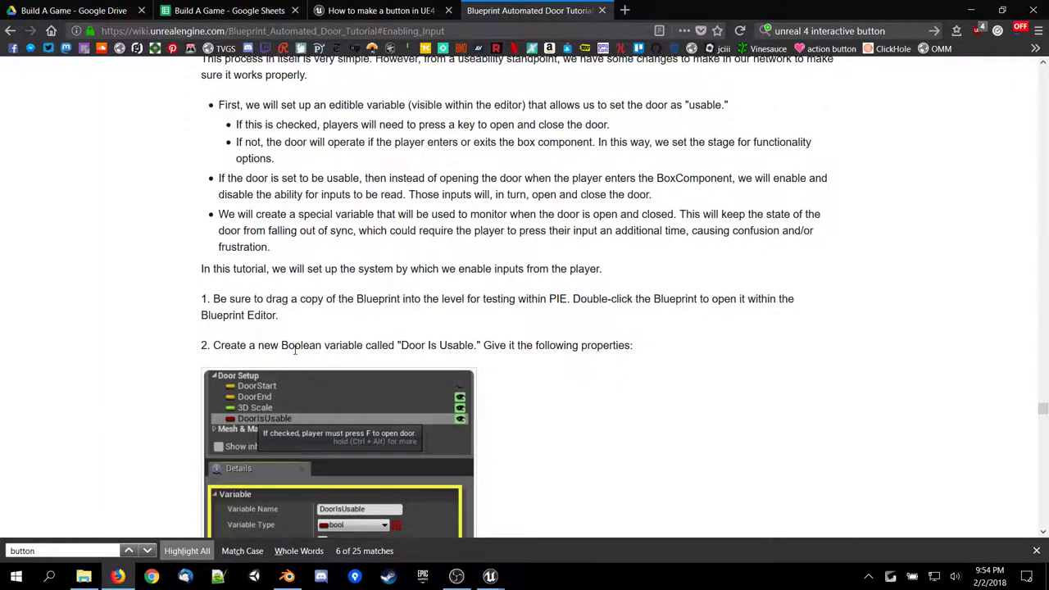
scroll(295, 350, "down", 5)
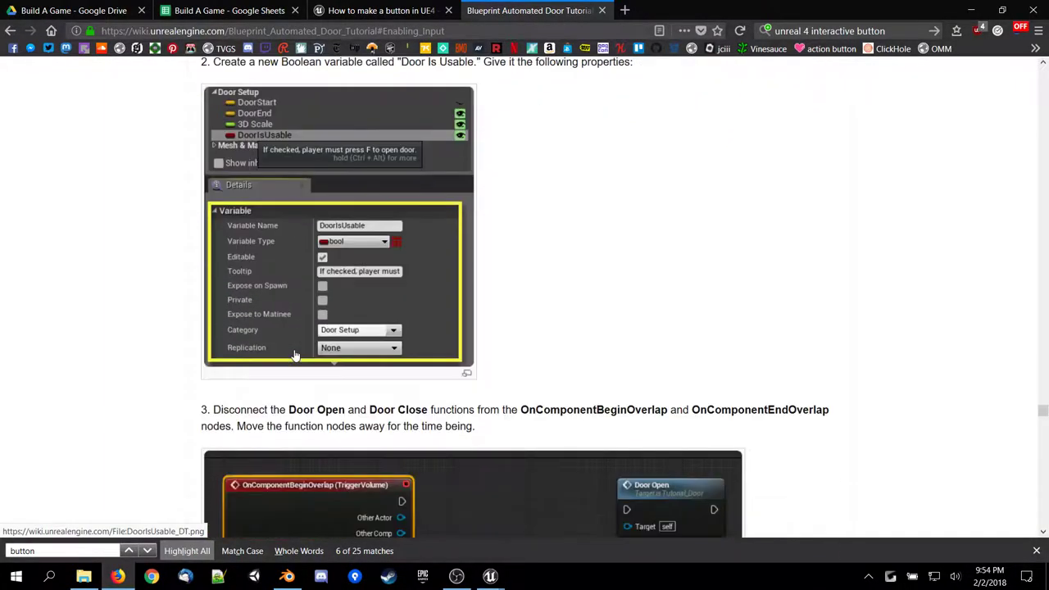
scroll(295, 355, "down", 4)
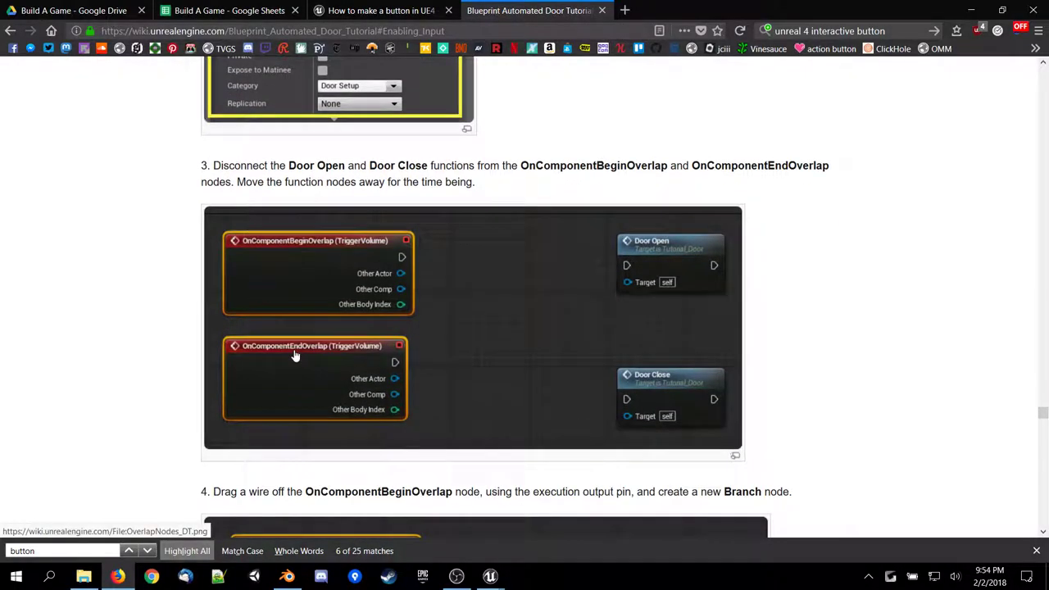
scroll(295, 355, "down", 3)
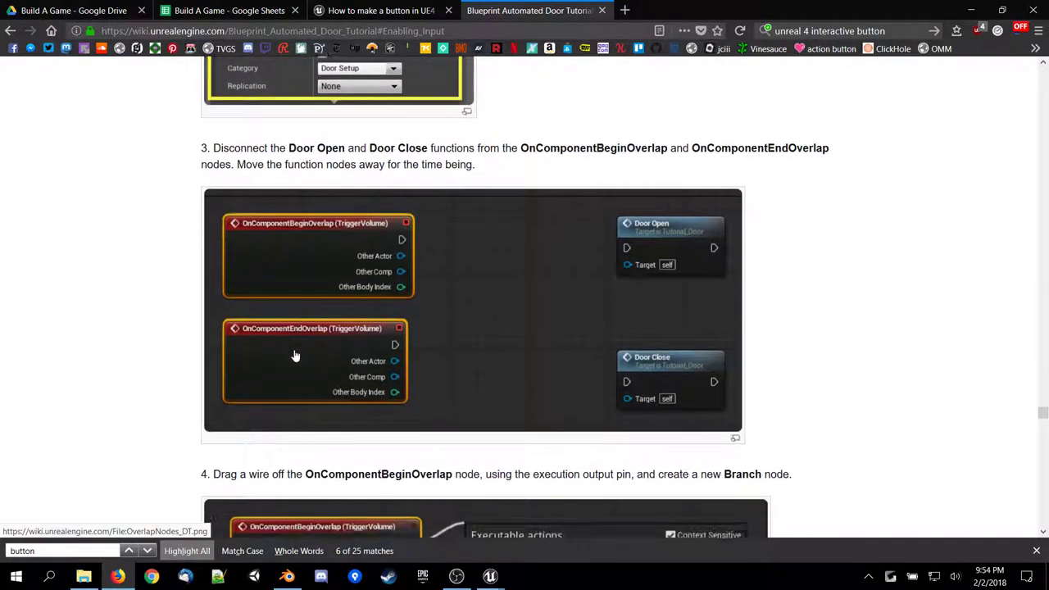
scroll(294, 355, "down", 7)
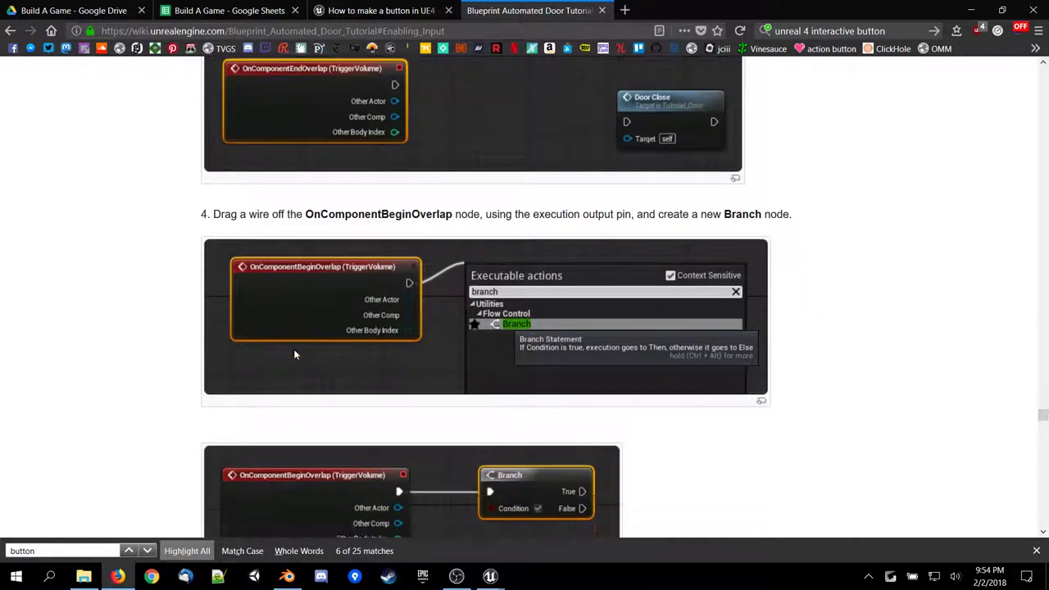
scroll(295, 355, "down", 4)
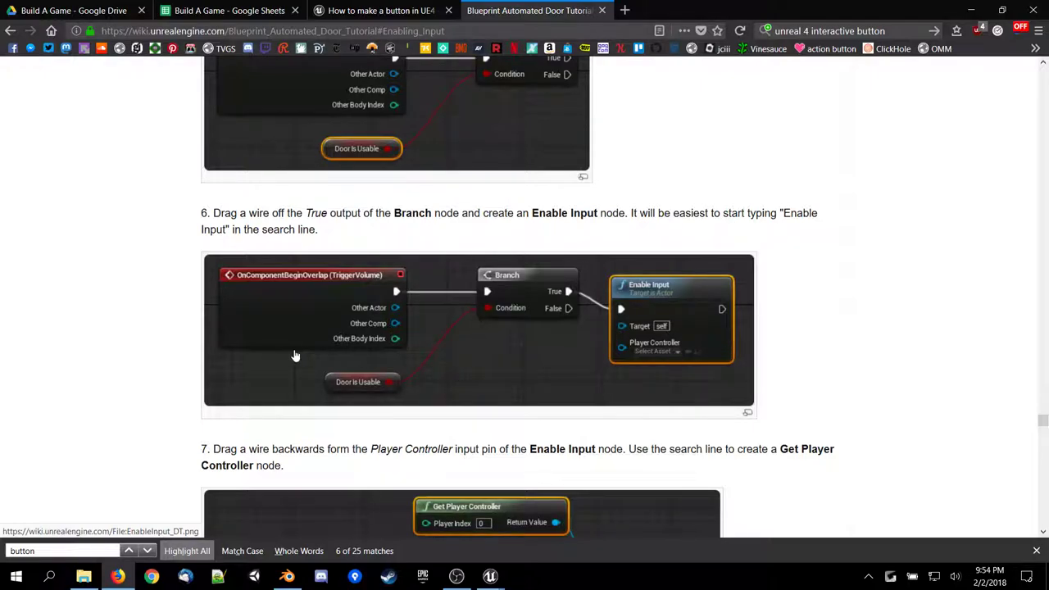
scroll(295, 355, "down", 4)
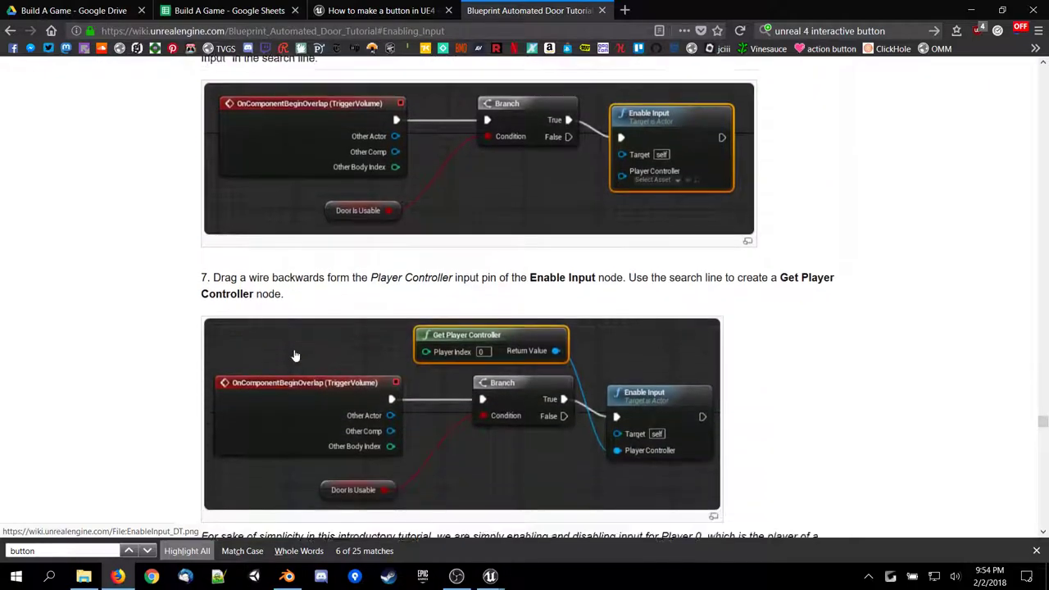
scroll(295, 355, "down", 1)
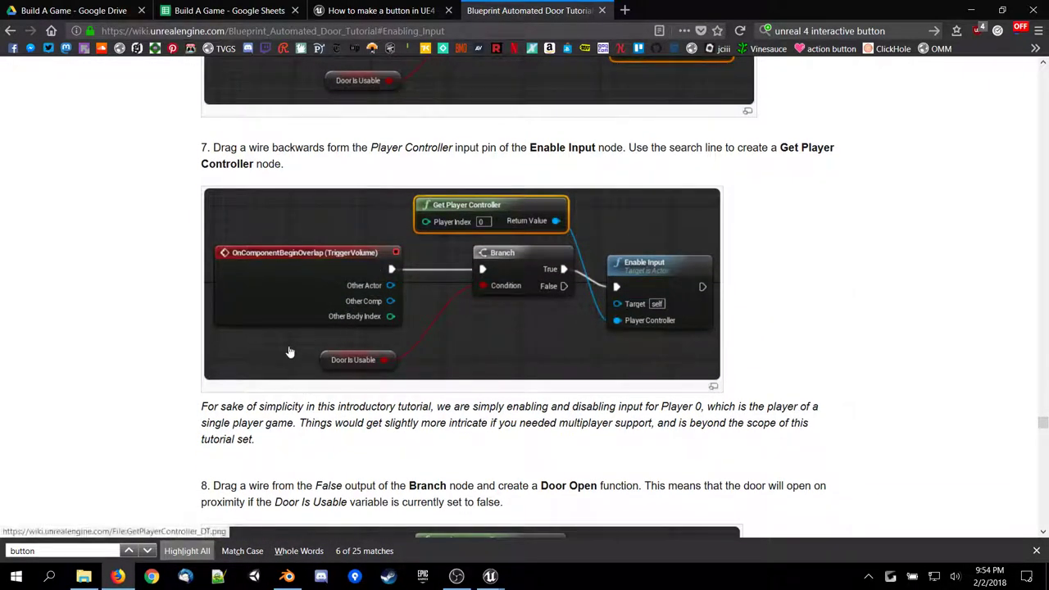
Switch to the Unreal Editor and delete the Interact comment with all its nodes from TVGSCharBP's Event Graph, and recompile the blueprint.
mouse_move(489, 576)
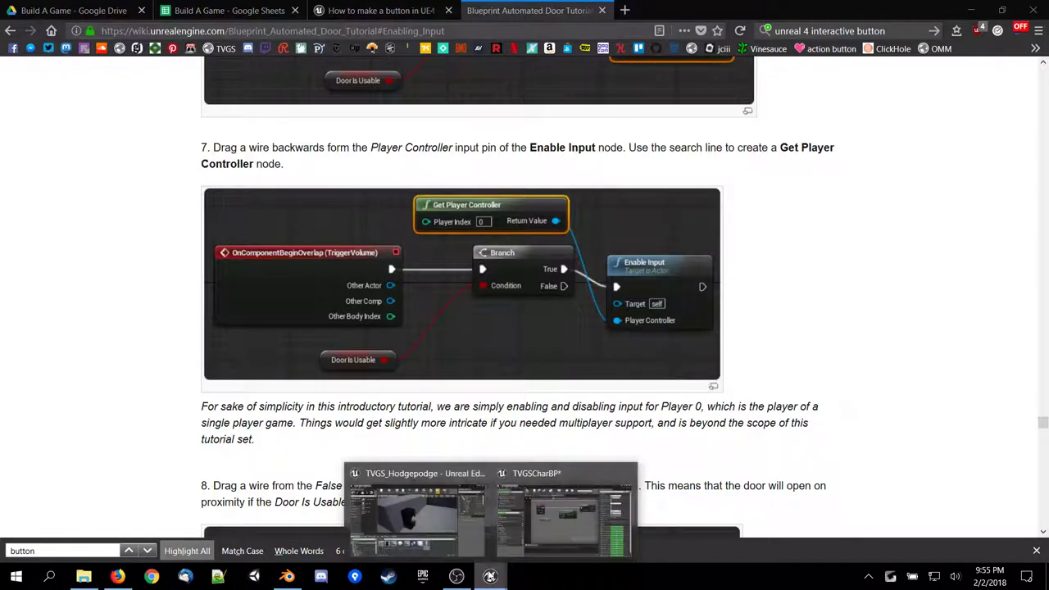
left_click(525, 529)
scroll(394, 329, "down", 5)
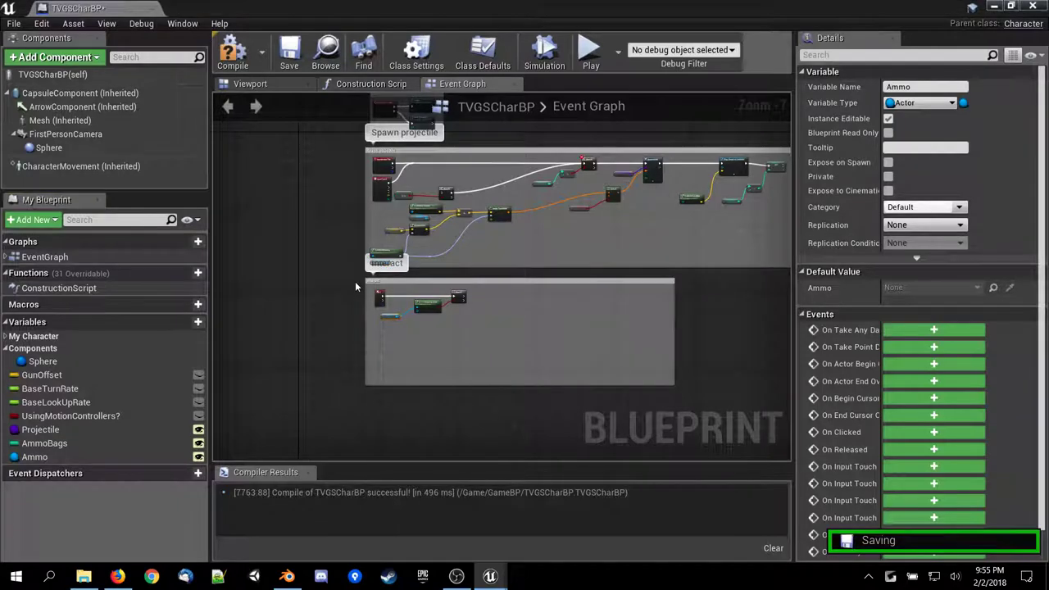
left_click_drag(354, 281, 703, 399)
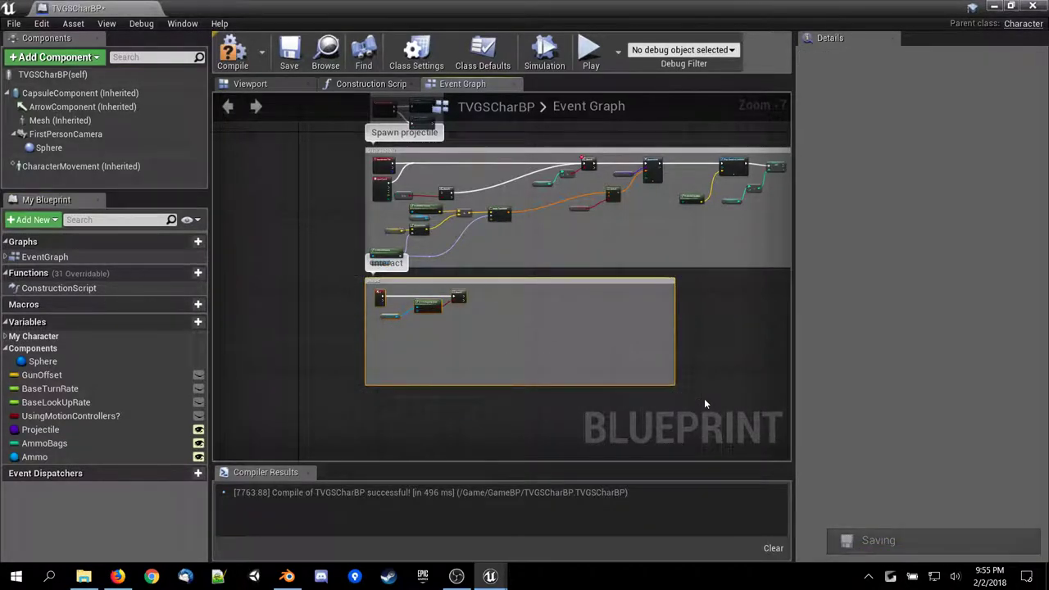
key("Delete")
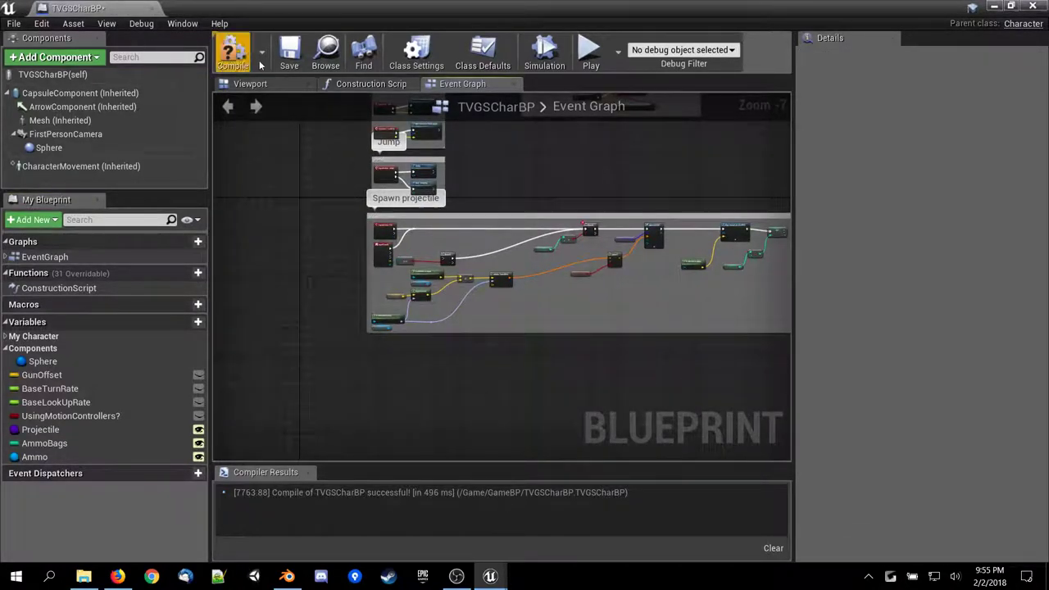
left_click(232, 55)
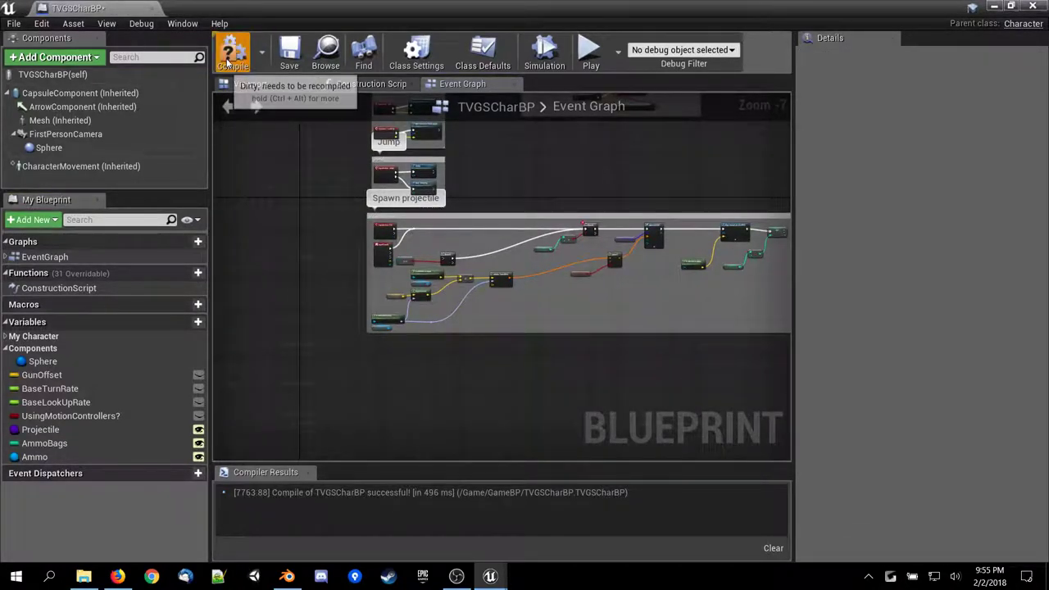
Open the ChinDispenserBP blueprint from the GameBP folder and show its model in the viewport.
left_click(993, 6)
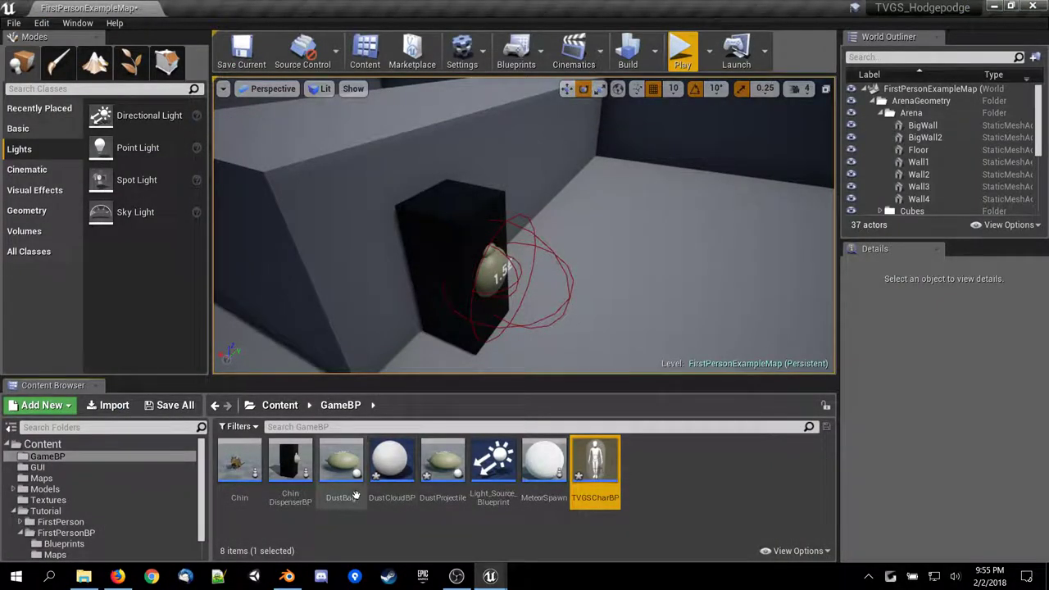
left_click(296, 465)
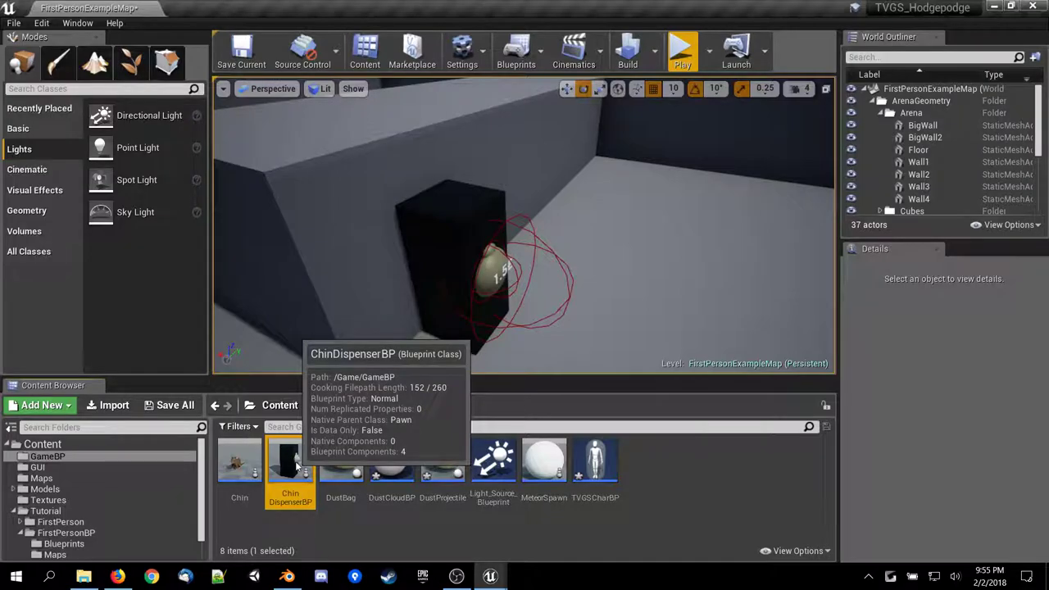
double_click(295, 465)
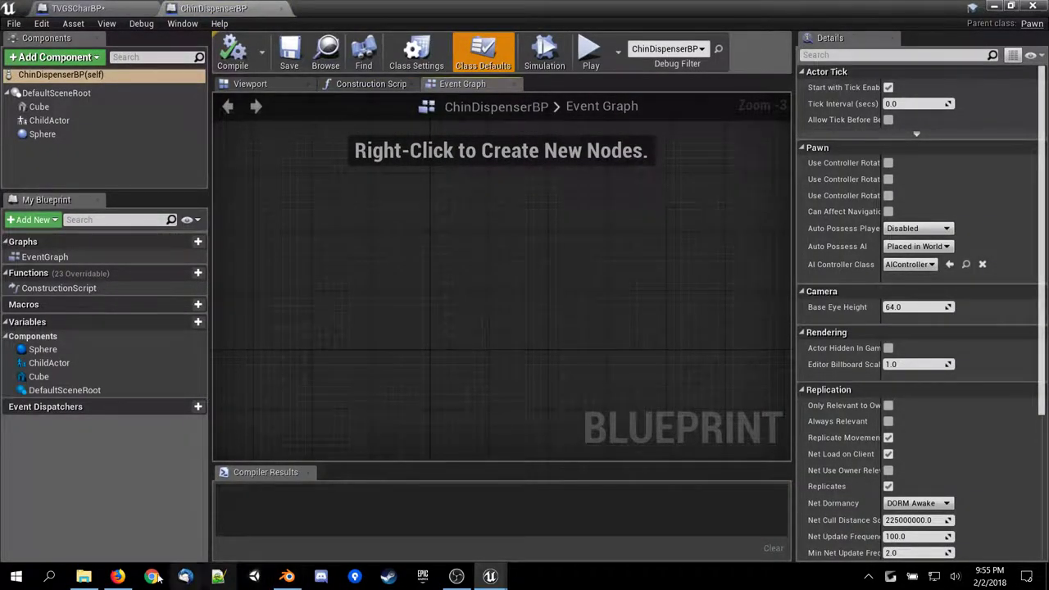
left_click(118, 576)
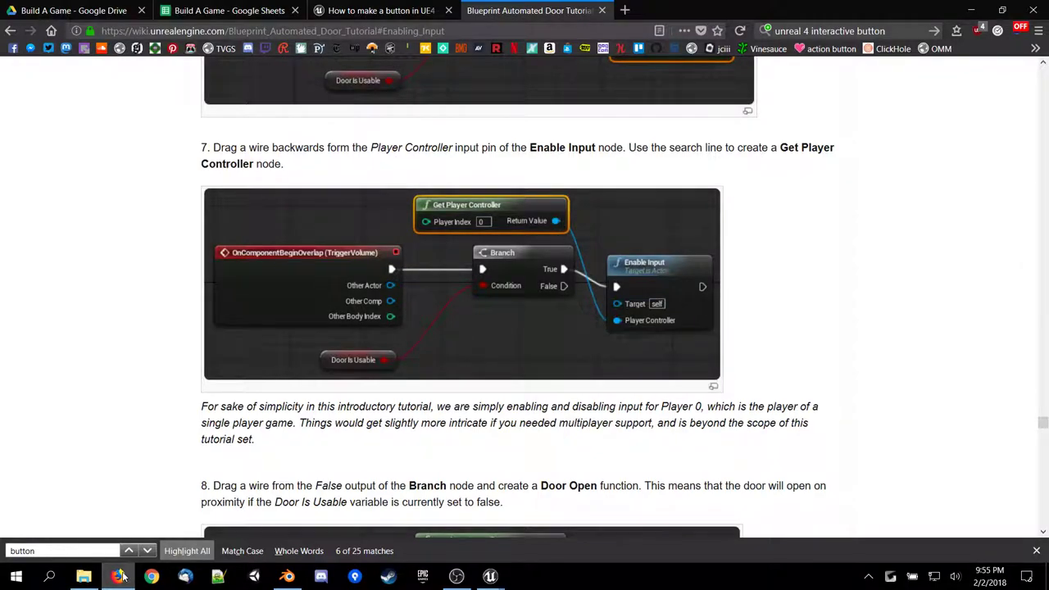
left_click(120, 576)
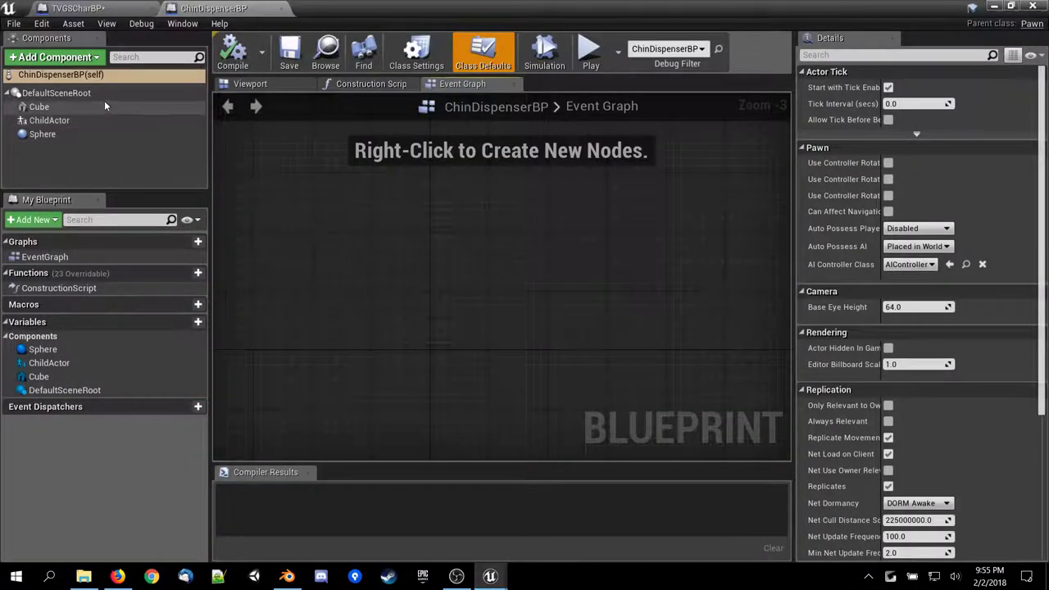
left_click(277, 84)
scroll(377, 195, "down", 5)
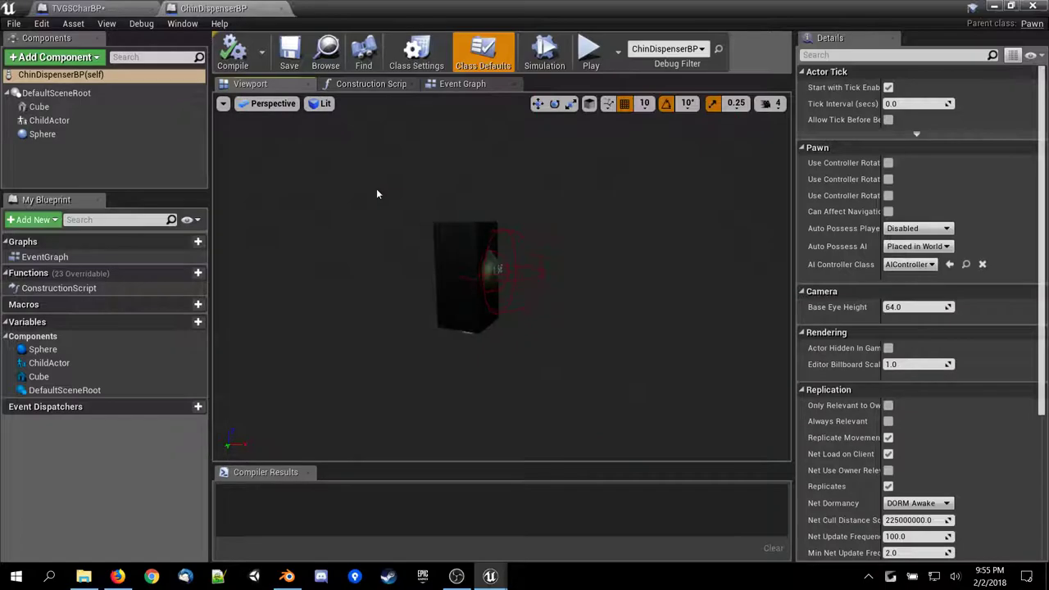
Try to replace the Sphere component with a trigger component by deleting it and searching for "trigg", and undo the deletion.
left_click(42, 135)
key("Delete")
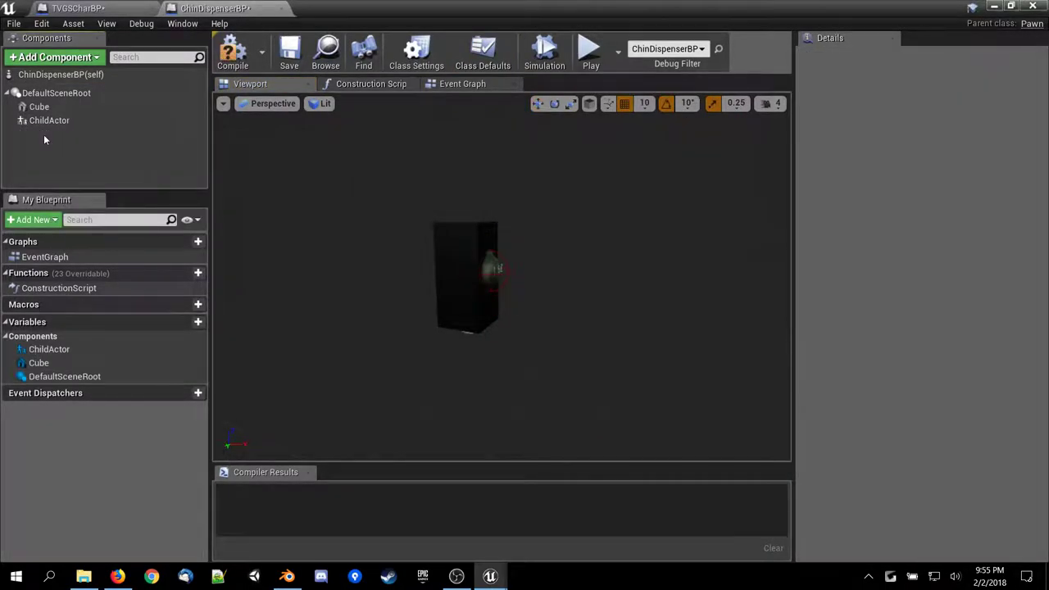
left_click(54, 57)
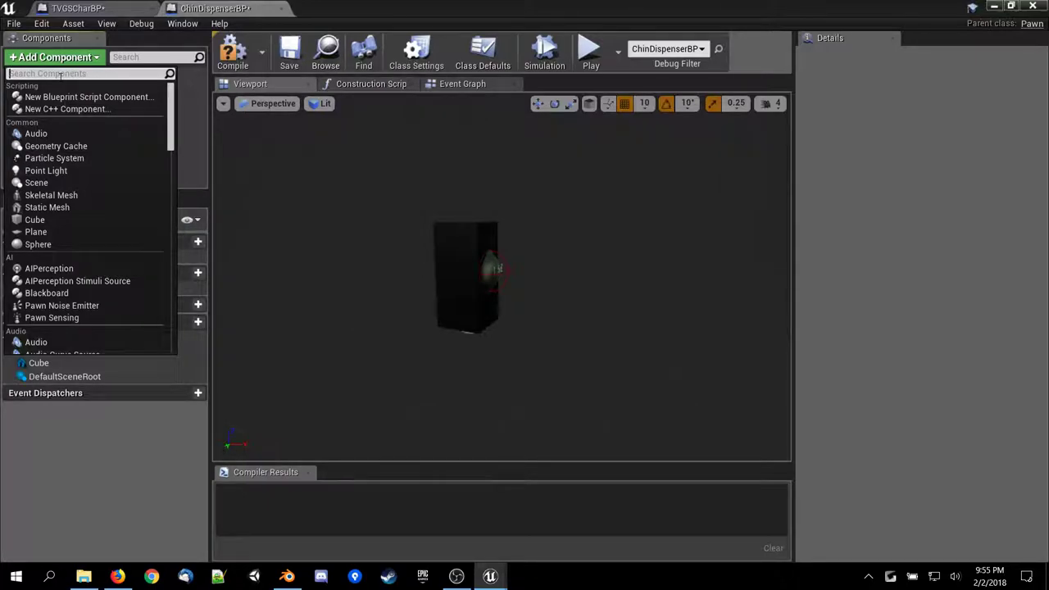
type("trigg")
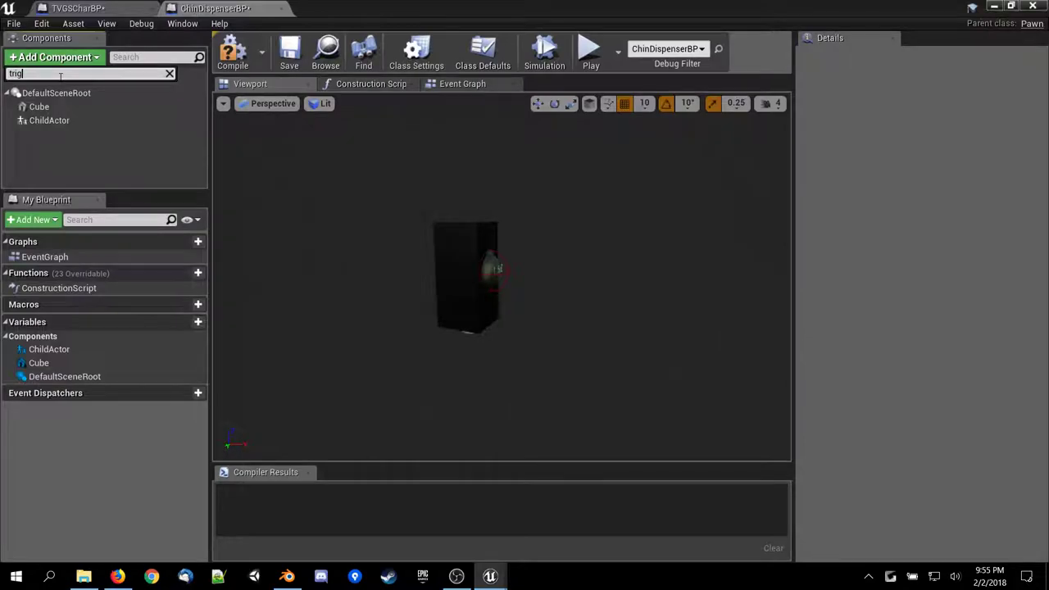
key("BackSpace")
key("BackSpace")
key("BackSpace")
key("BackSpace")
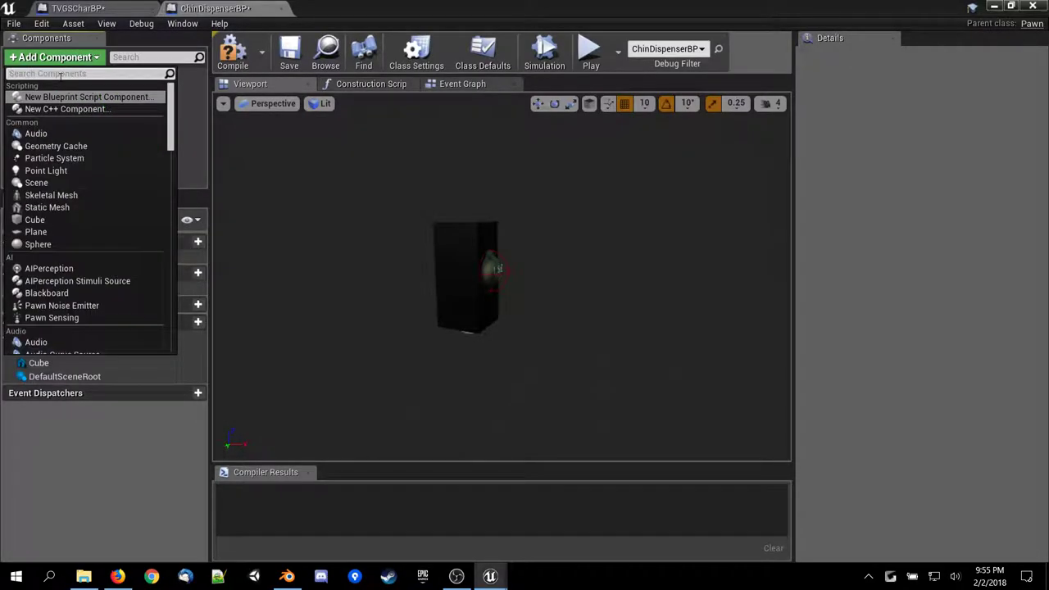
type("tr")
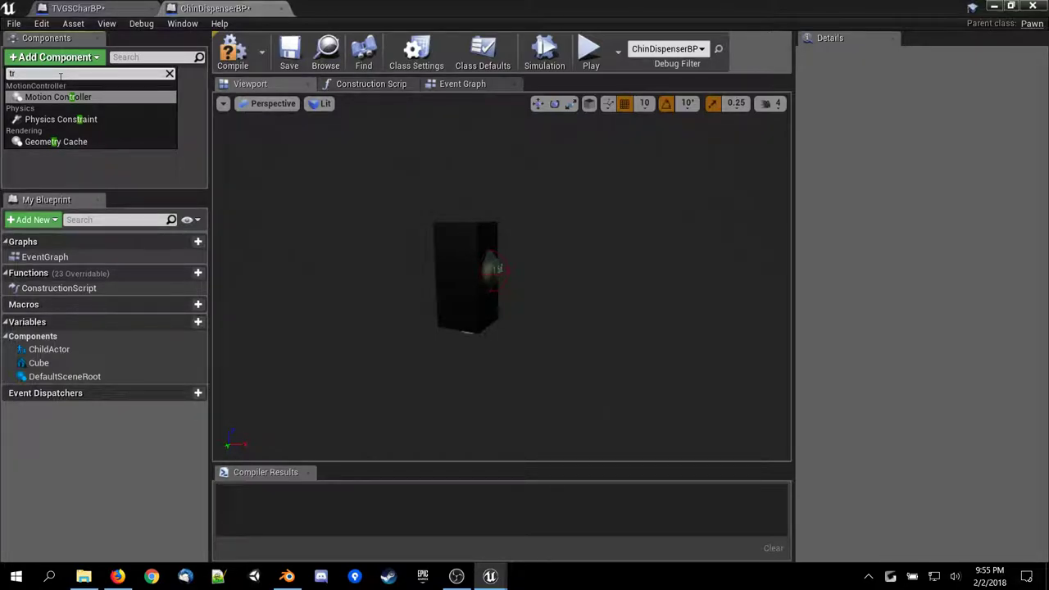
left_click(70, 156)
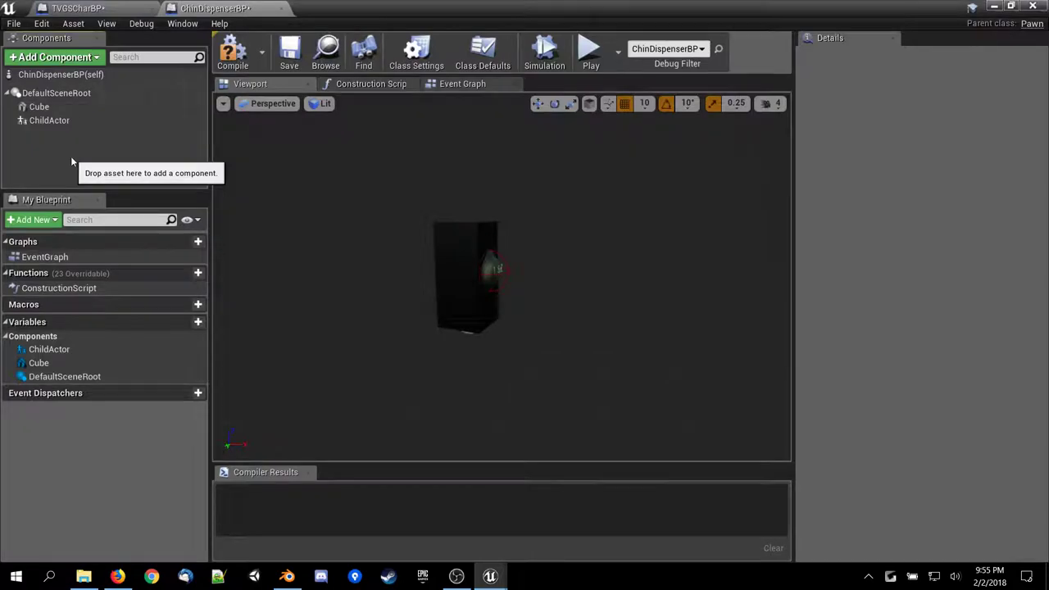
key("ctrl+z")
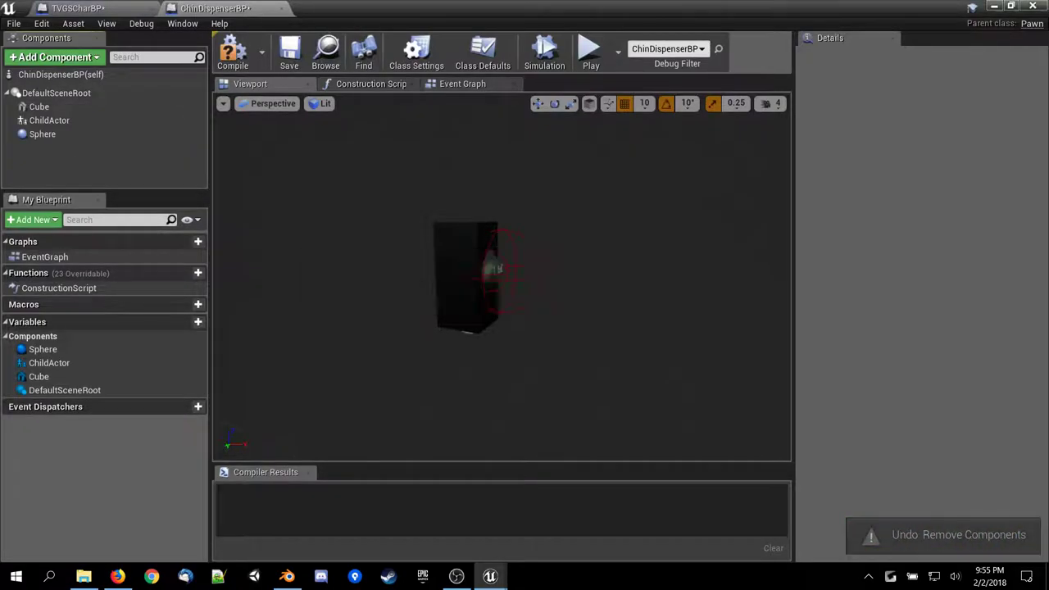
Save and compile ChinDispenserBP, and go to its Event Graph.
key("ctrl+s")
left_click(232, 53)
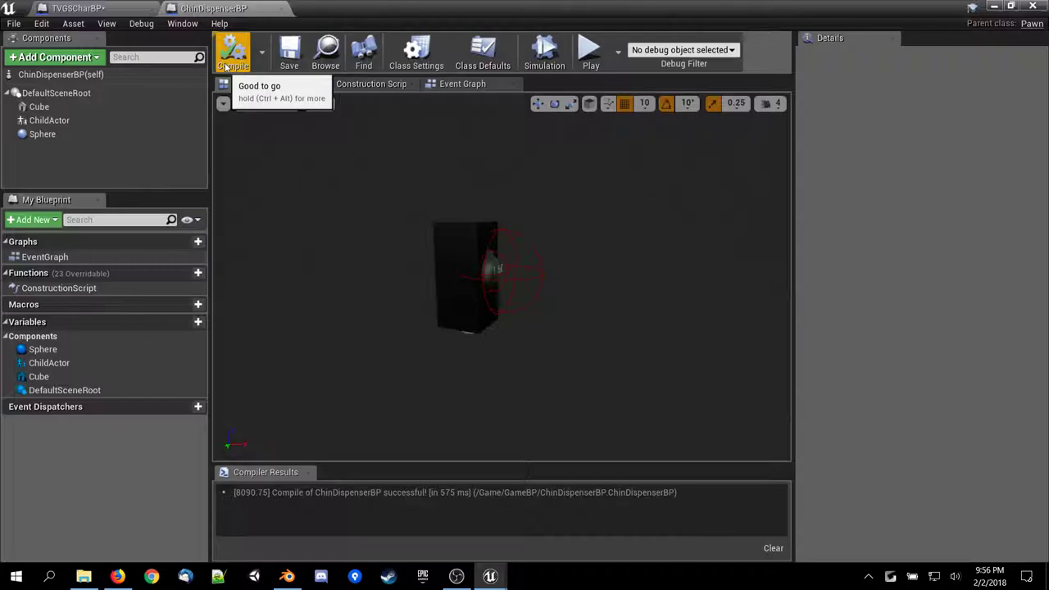
left_click(464, 84)
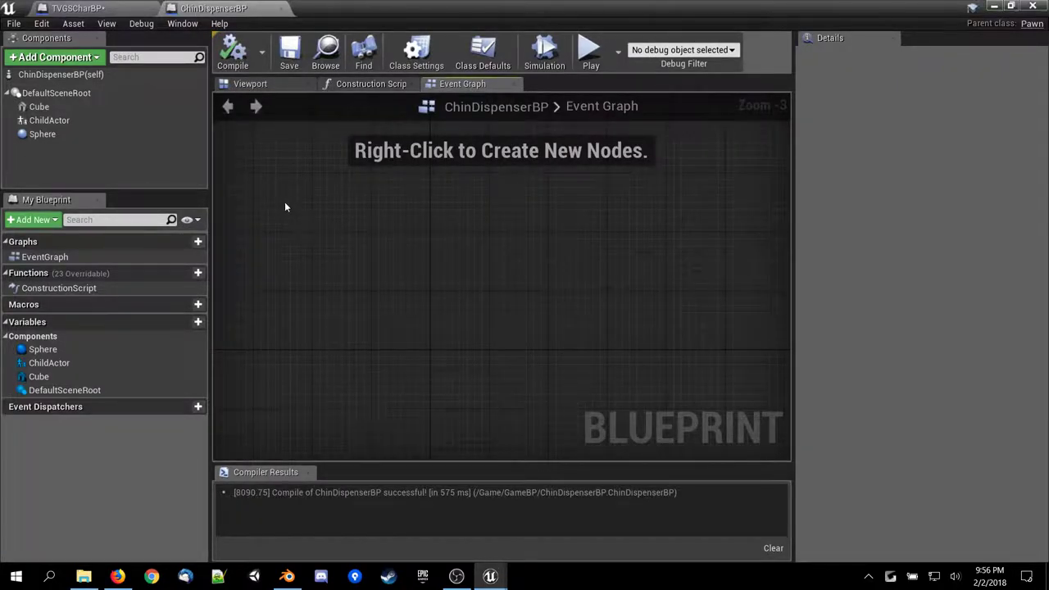
Check the Get Player Controller step of the door tutorial in the browser, and return to ChinDispenserBP in the Unreal Editor.
left_click(118, 576)
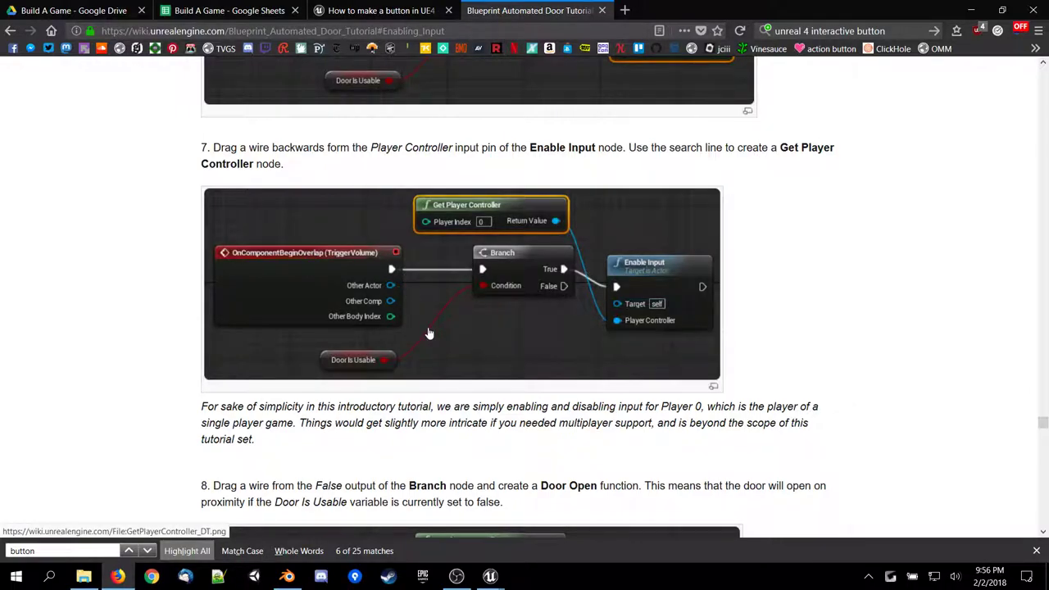
scroll(428, 333, "down", 3)
scroll(427, 333, "up", 2)
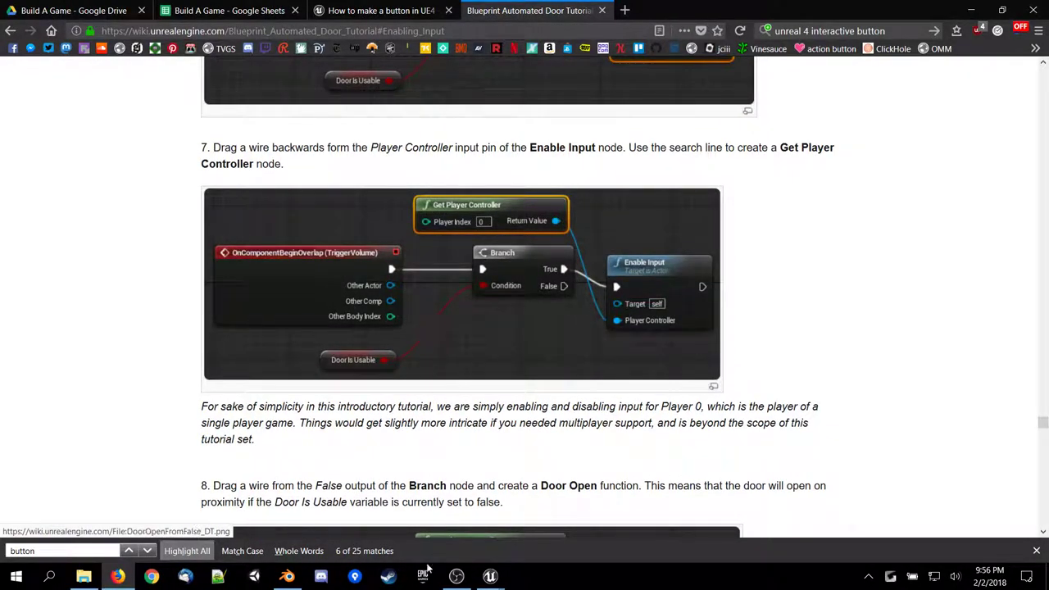
mouse_move(490, 576)
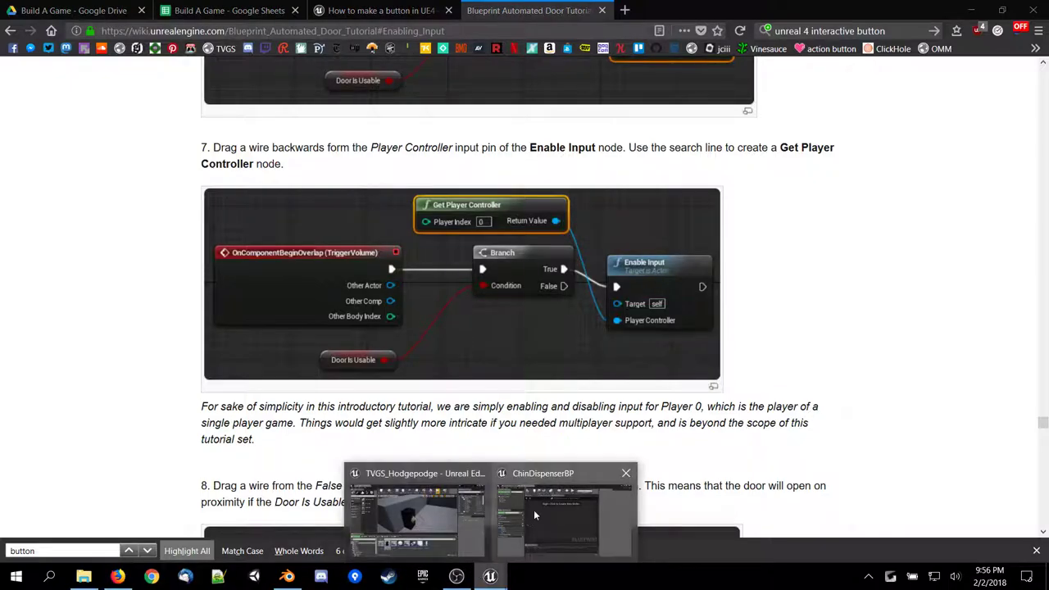
left_click(533, 510)
Try to add an overlap node by searching for "oncom" and "overlap", placing Is Overlapping Actor in the Event Graph and deleting it.
right_click(343, 229)
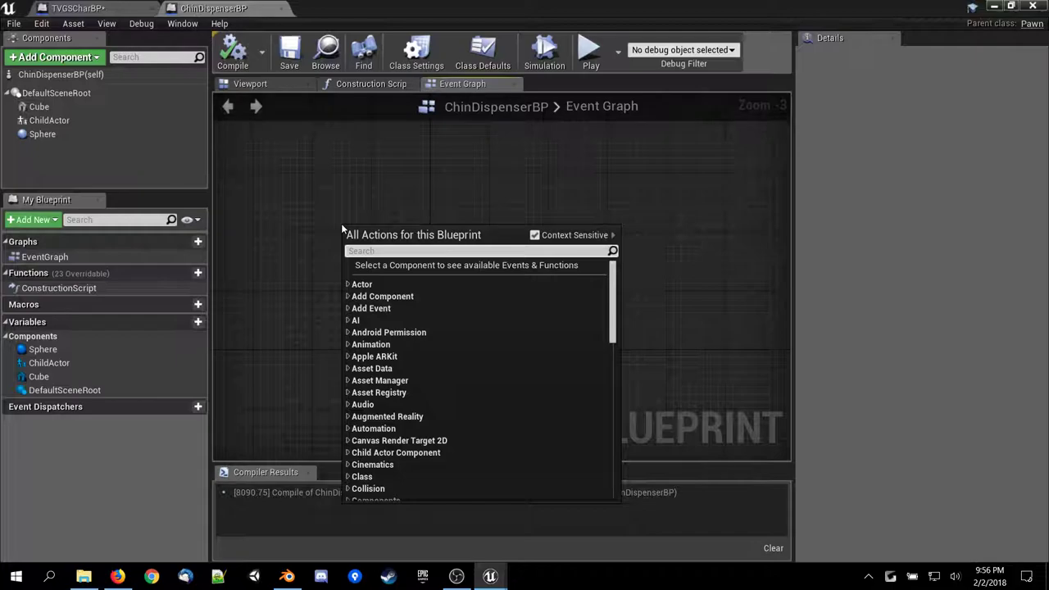
type("on")
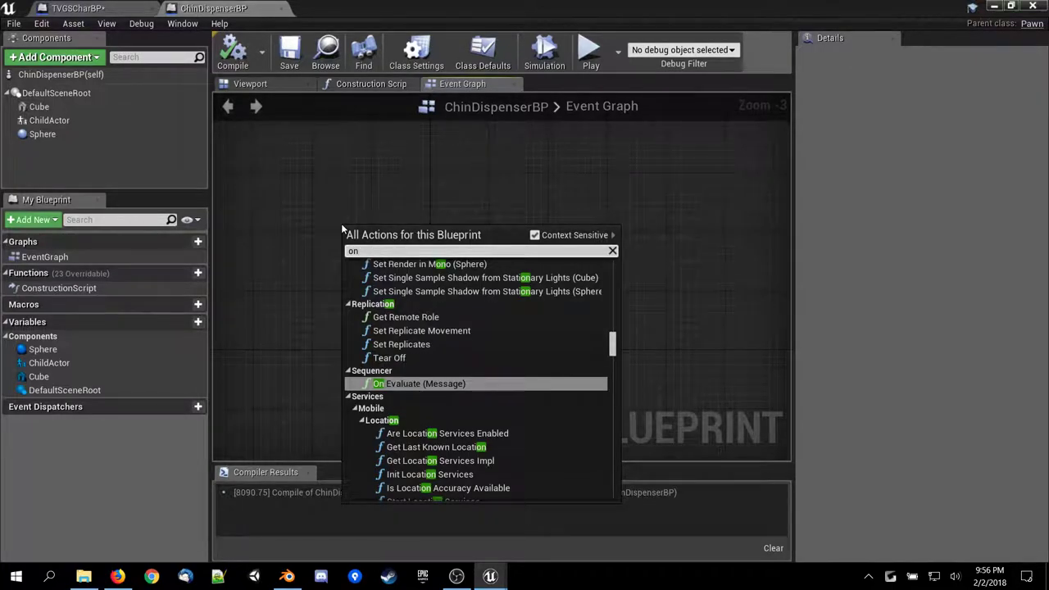
type("com")
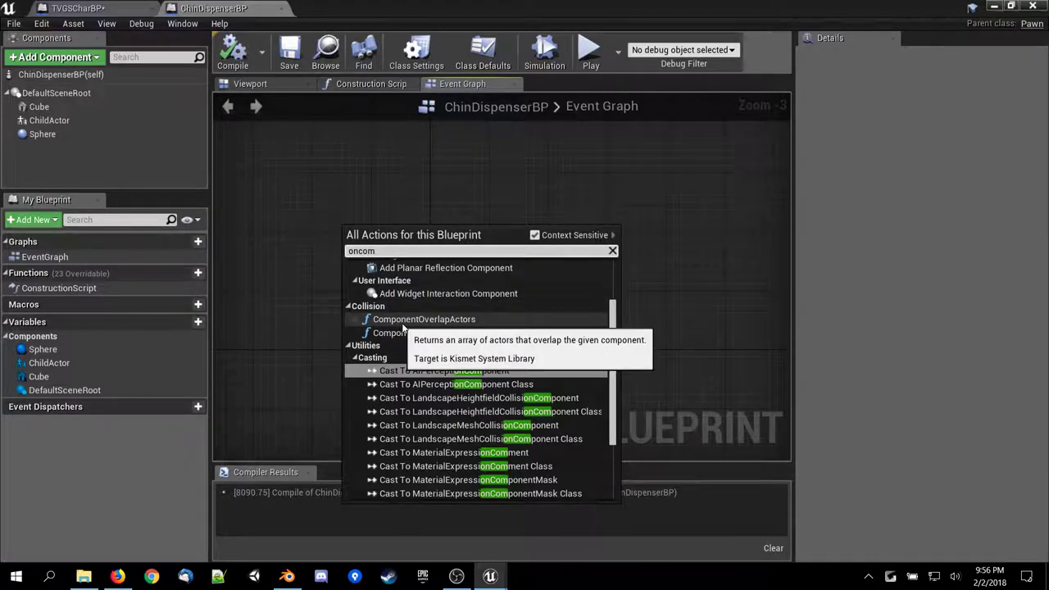
scroll(403, 324, "down", 3)
scroll(403, 325, "up", 5)
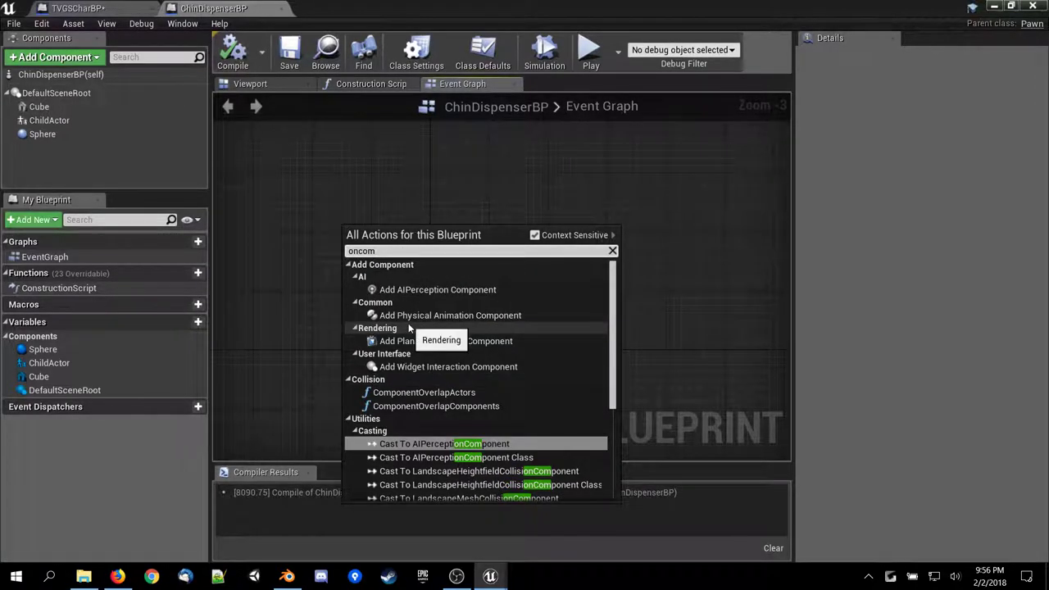
key("BackSpace")
key("BackSpace")
key("BackSpace")
key("BackSpace")
key("BackSpace")
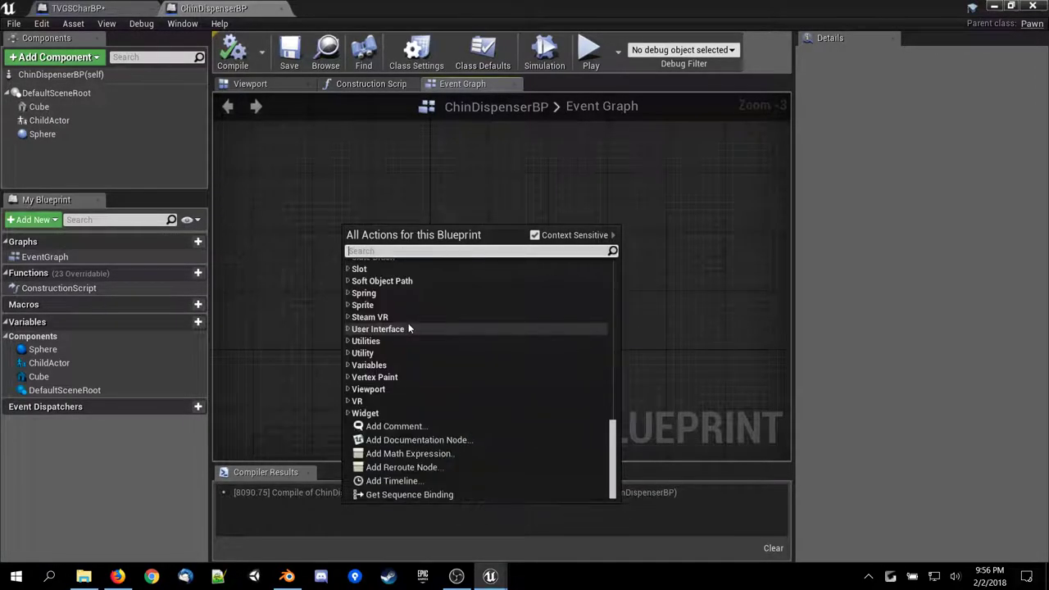
type("overlap")
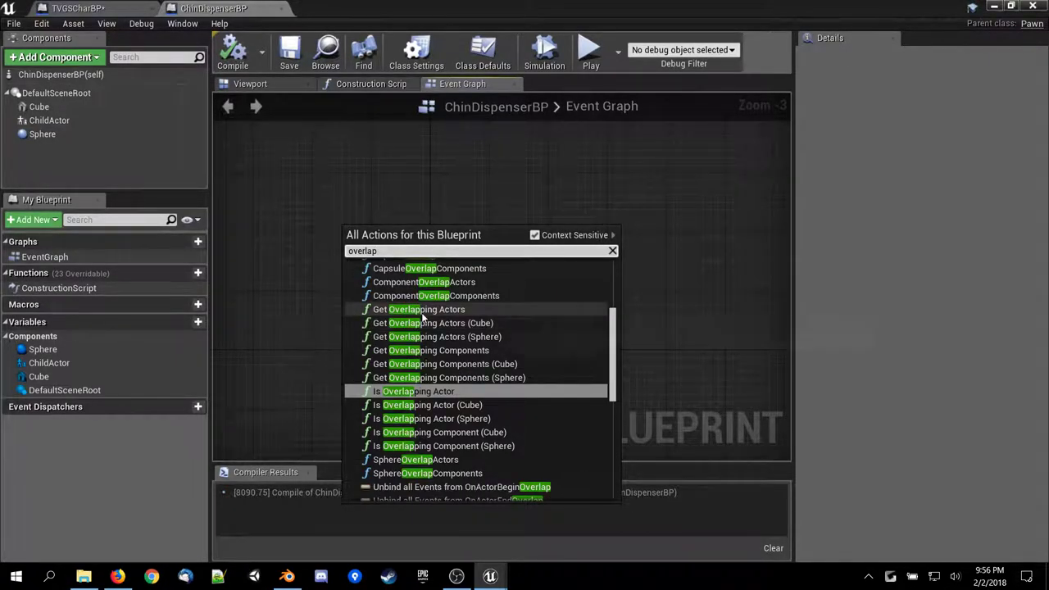
left_click(445, 393)
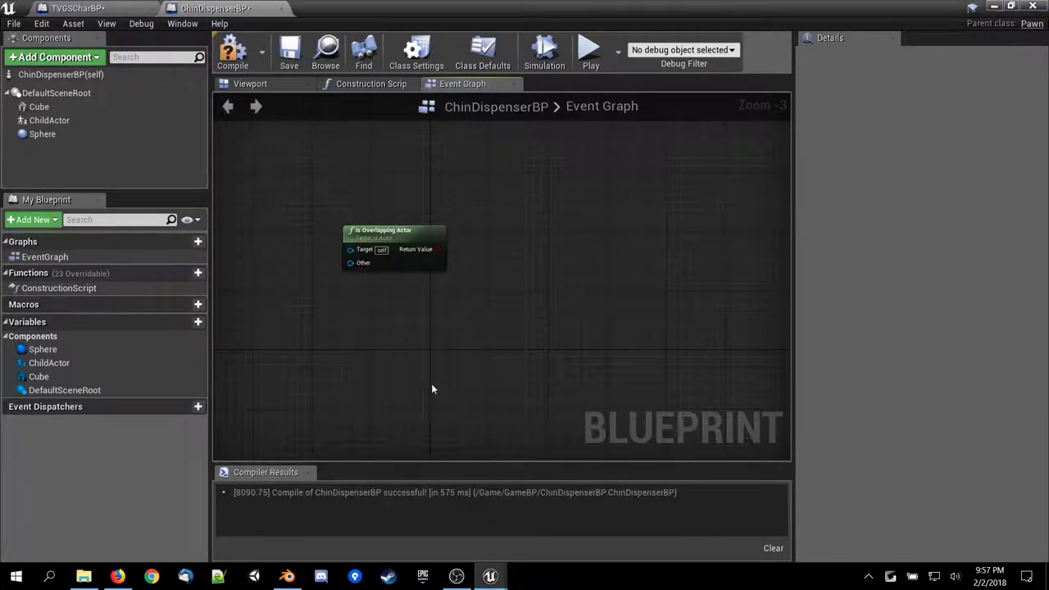
left_click(406, 238)
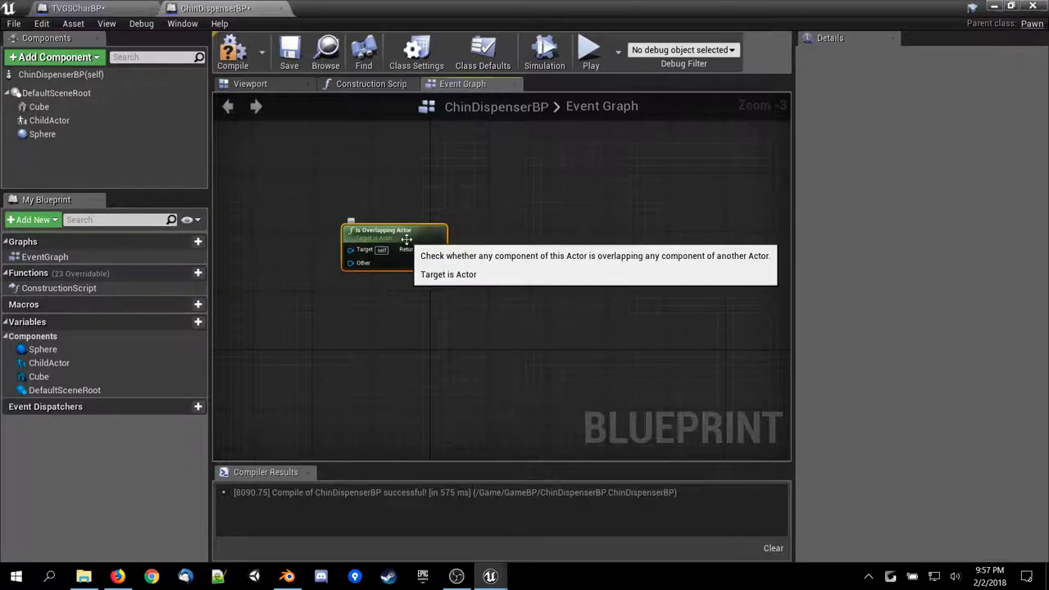
key("Delete")
Try the Sphere component's On Component Hit event in the Event Graph, and delete its node.
left_click(46, 136)
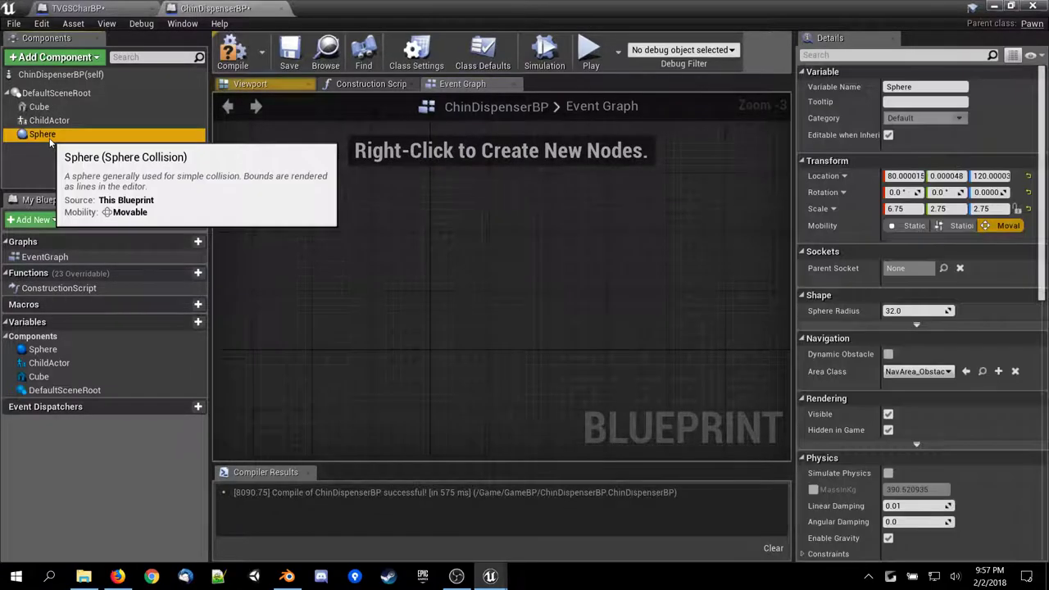
scroll(999, 403, "down", 5)
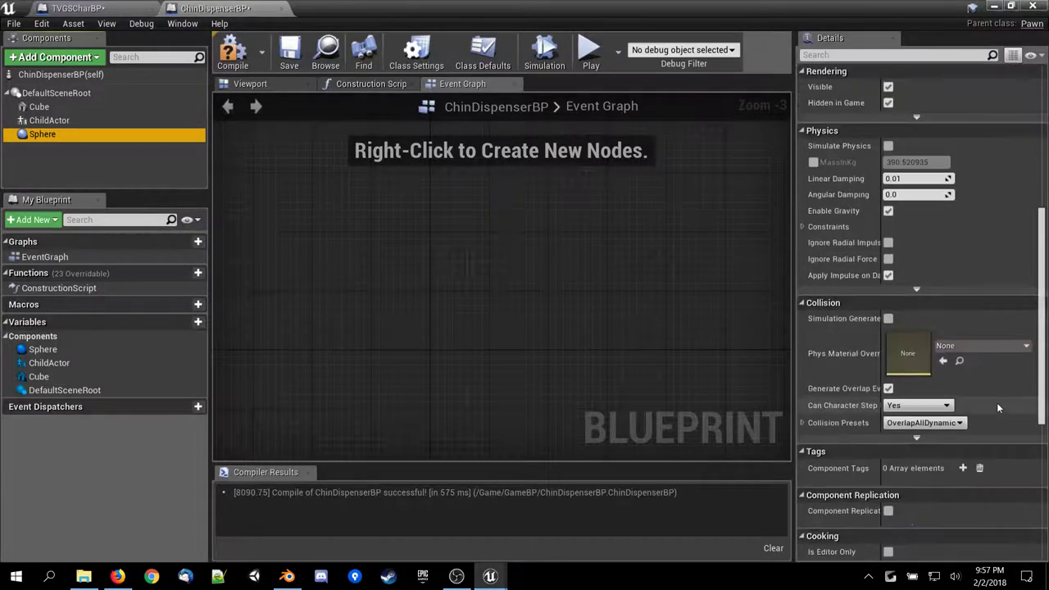
scroll(996, 402, "down", 5)
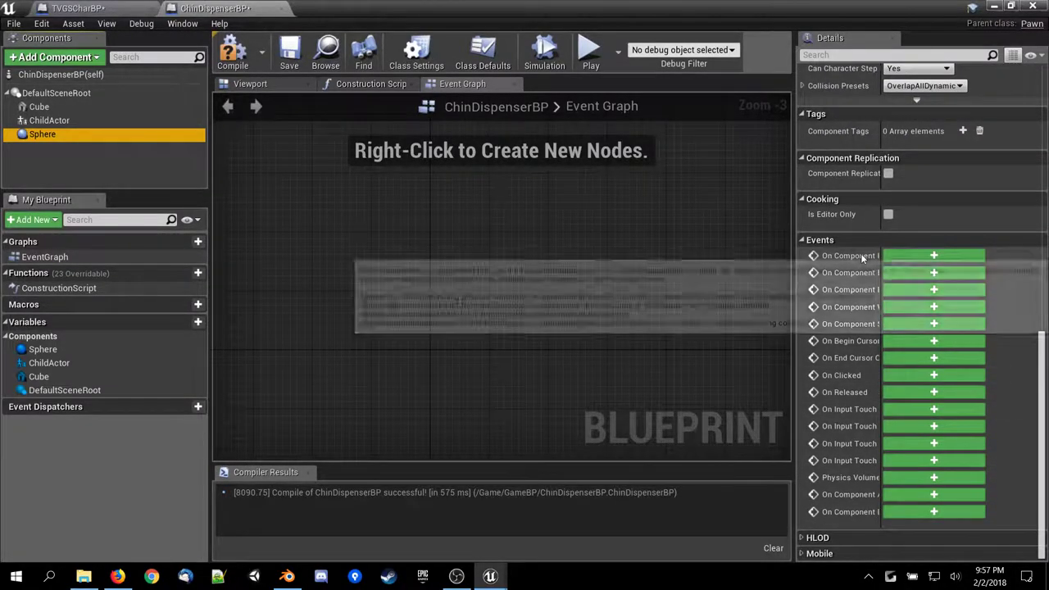
left_click(910, 254)
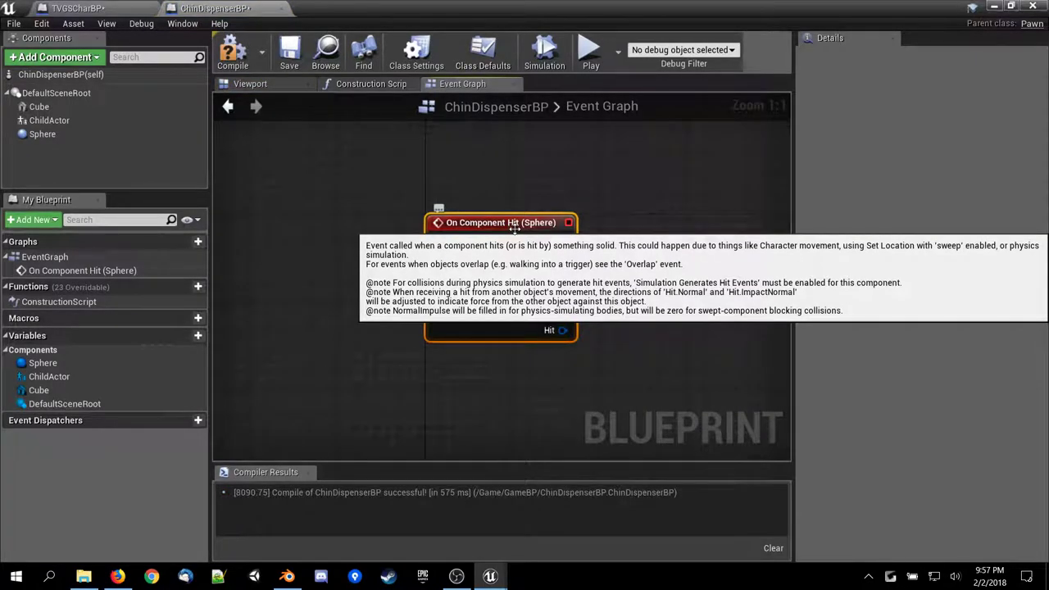
key("Delete")
Select the Sphere component and search the Event Graph's available actions for "oncom" and "overlap", closing the list without adding a node.
left_click(41, 133)
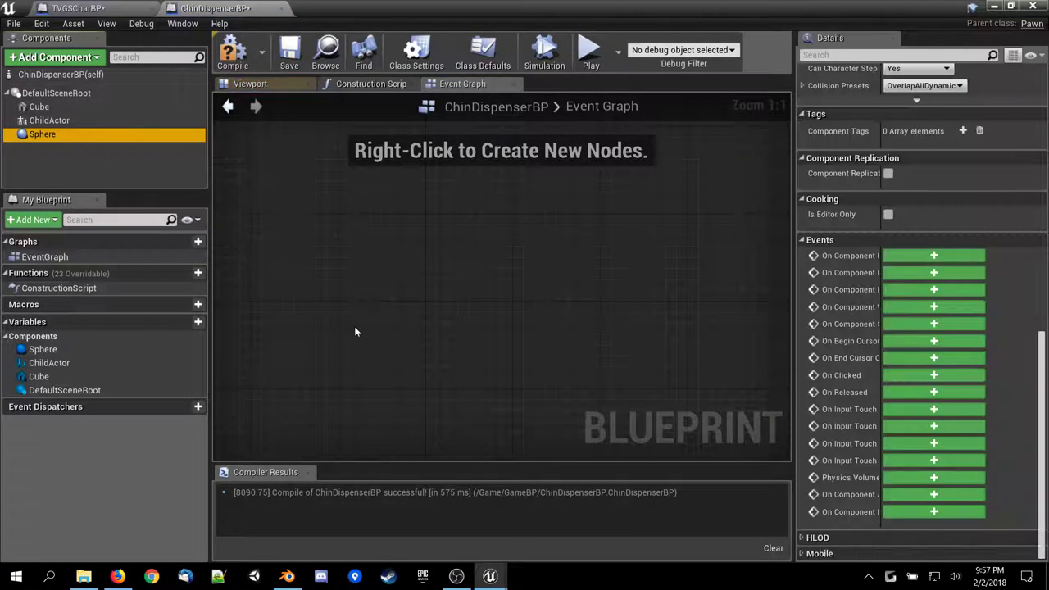
right_click(354, 272)
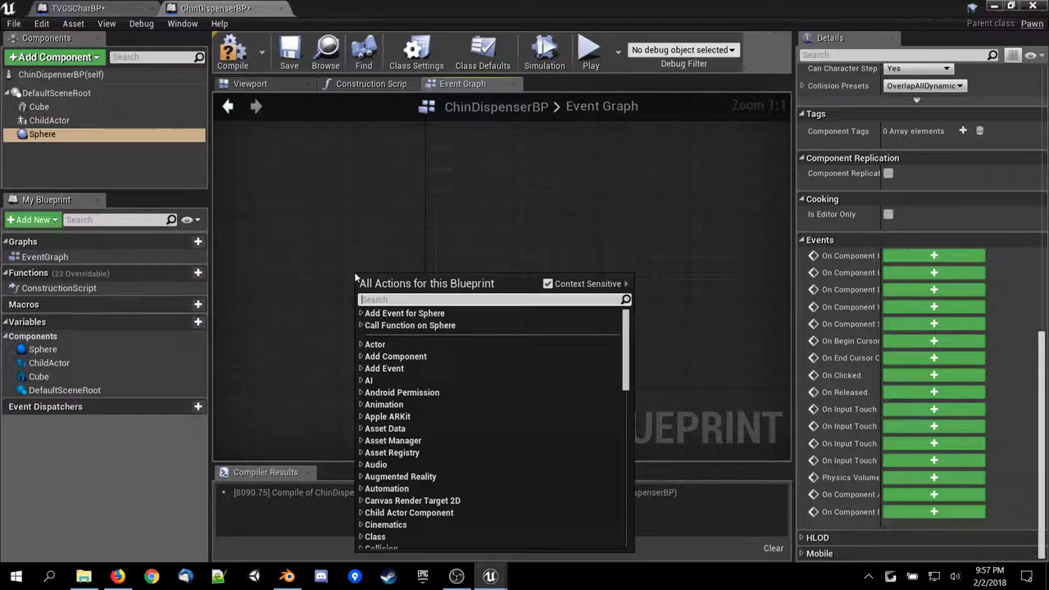
type("oncom")
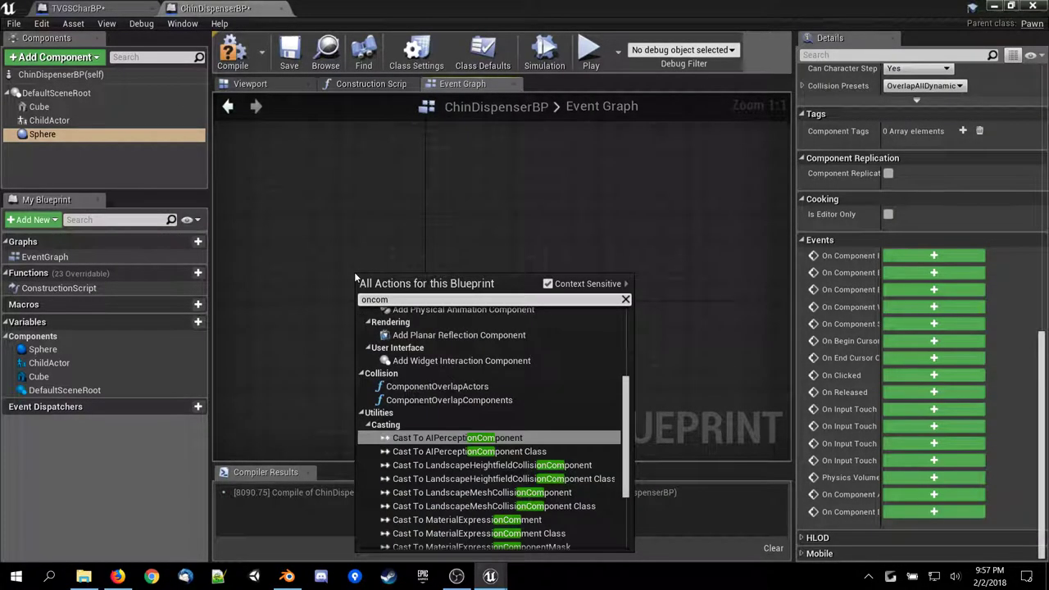
key("BackSpace")
key("BackSpace")
key("BackSpace")
key("BackSpace")
key("BackSpace")
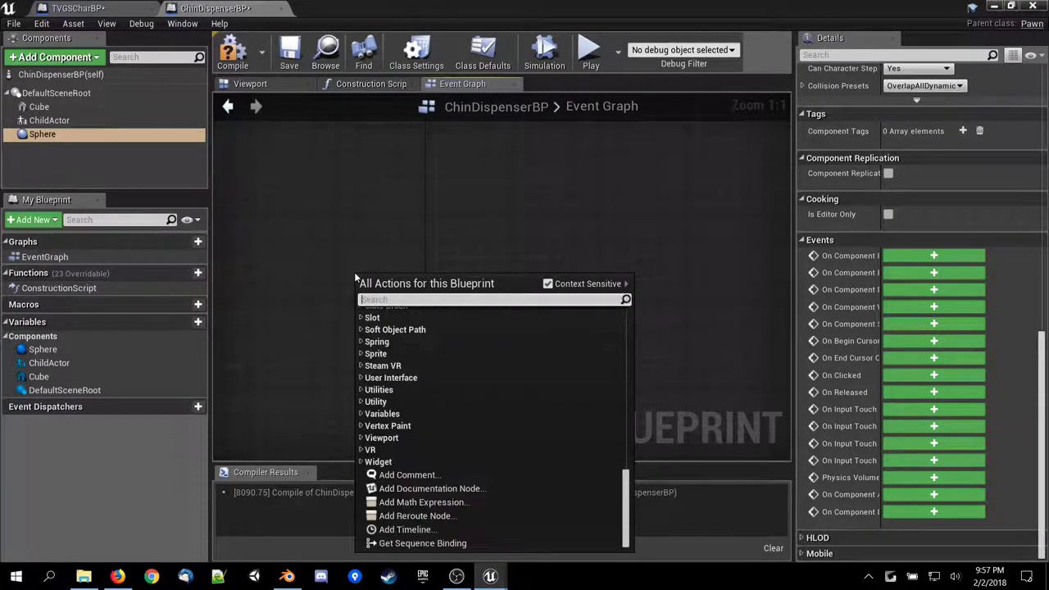
type("overl")
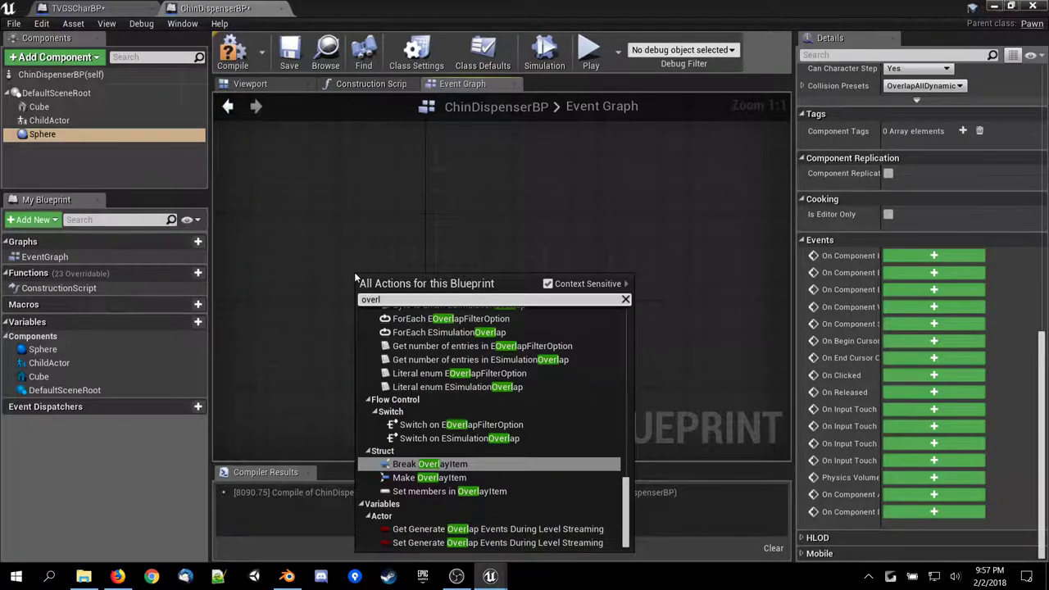
type("ap")
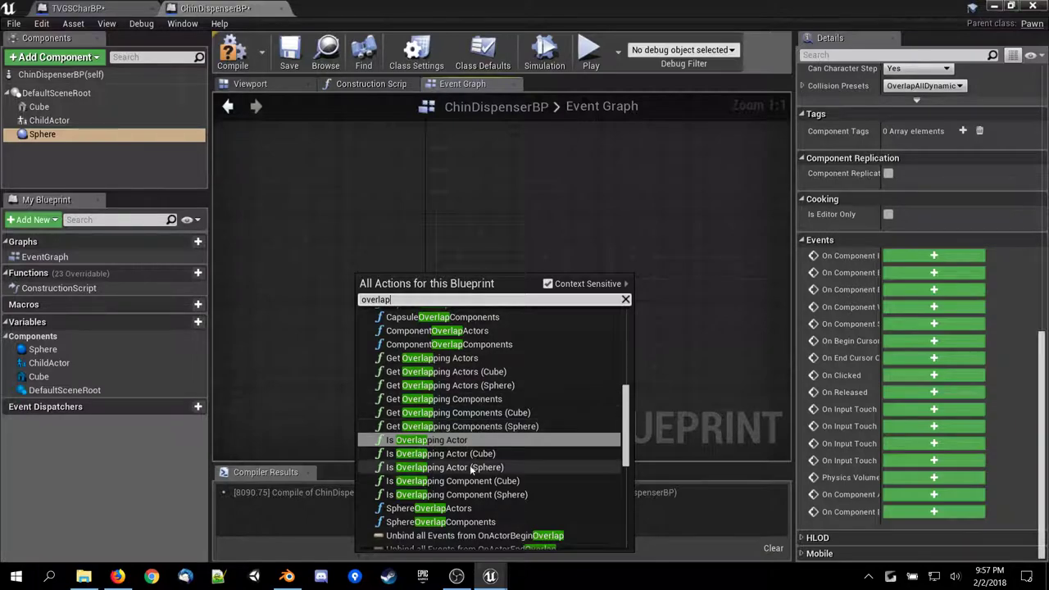
scroll(471, 469, "down", 1)
scroll(471, 469, "down", 1)
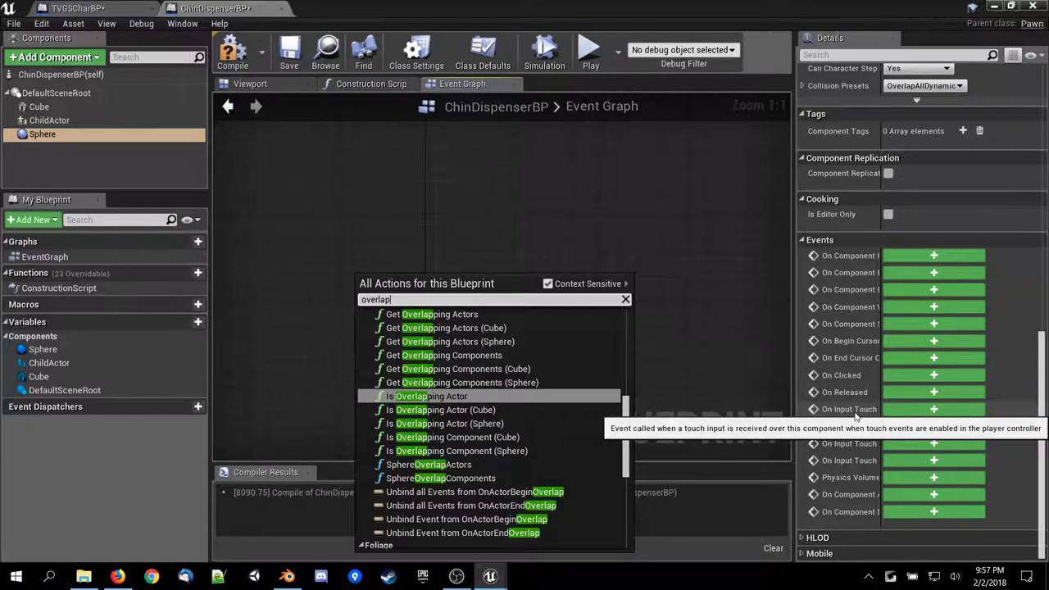
left_click(625, 299)
key("Escape")
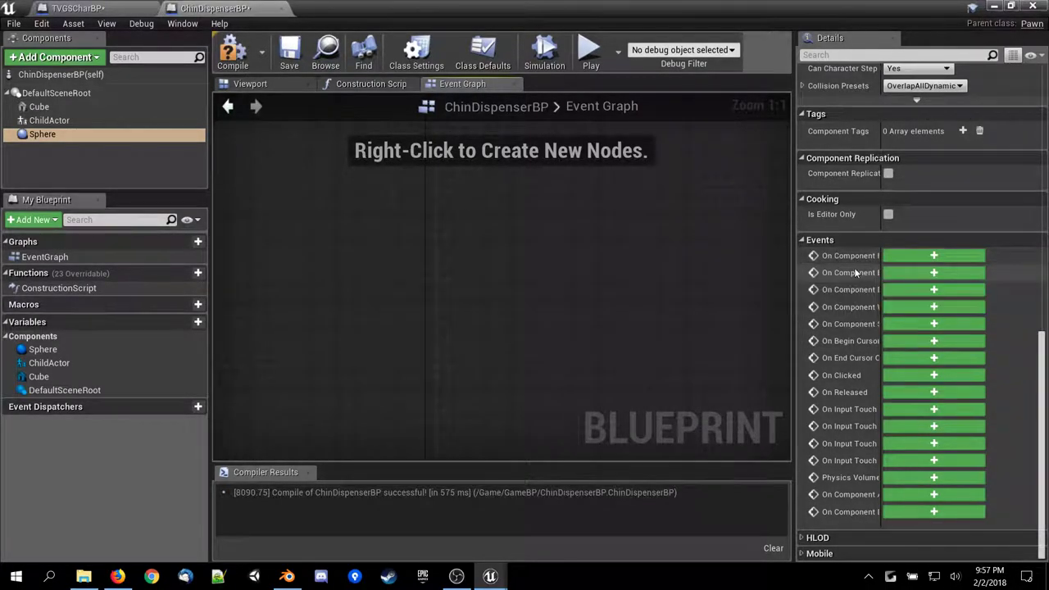
Widen the details area to read the event names, add the Sphere's On Component Begin Overlap event, and narrow the area.
left_click_drag(794, 273, 880, 272)
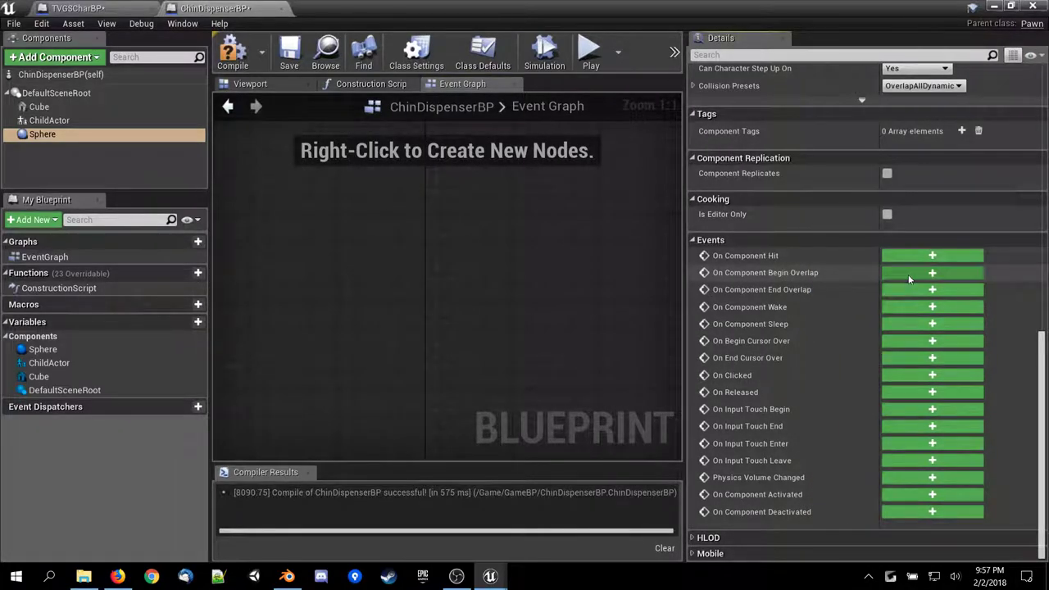
left_click(908, 274)
left_click_drag(684, 287, 958, 304)
Following the door tutorial, connect an Enable Input node to the Begin Overlap event's execution output and place it farther from the event.
left_click(118, 576)
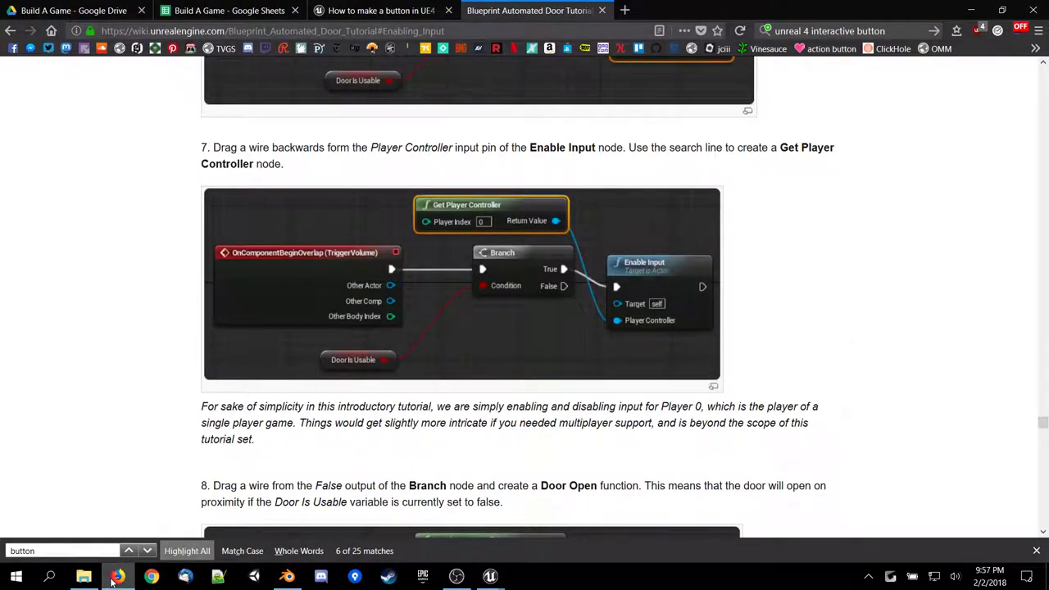
left_click(118, 576)
left_click(118, 576)
left_click(118, 576)
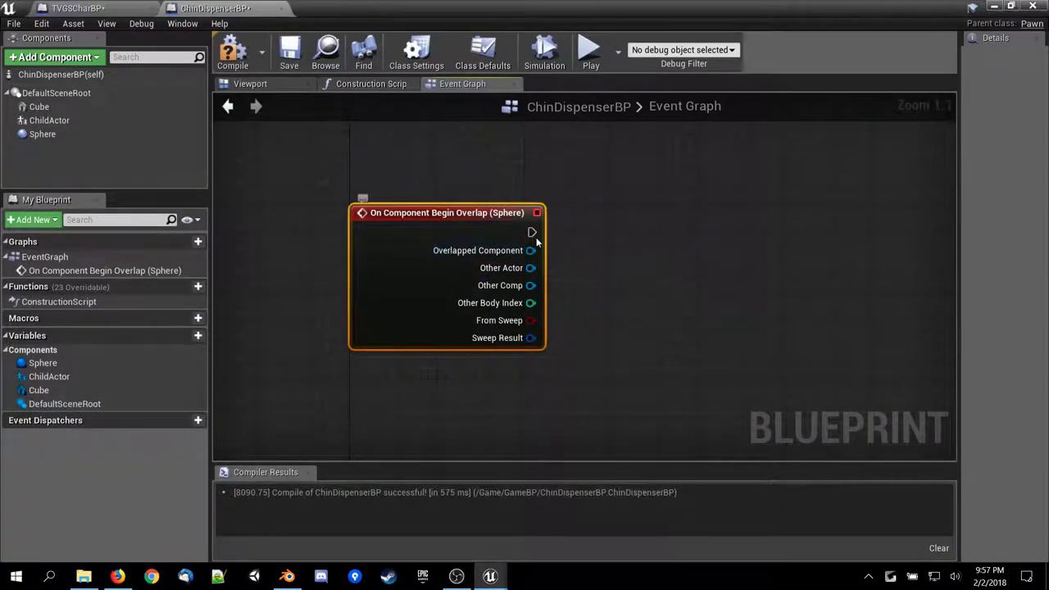
left_click_drag(531, 233, 583, 239)
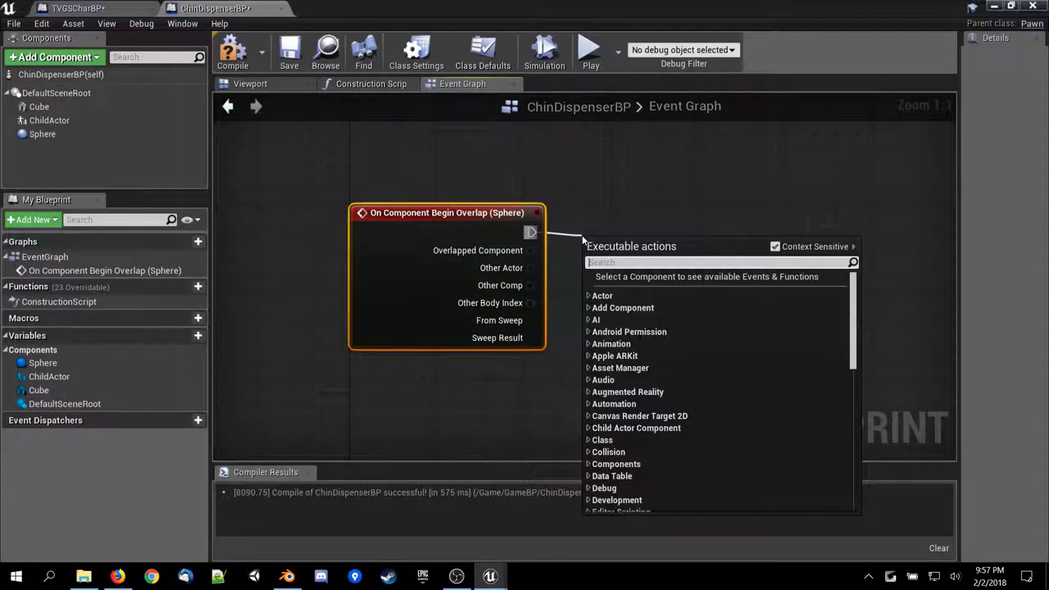
left_click(118, 576)
left_click(118, 576)
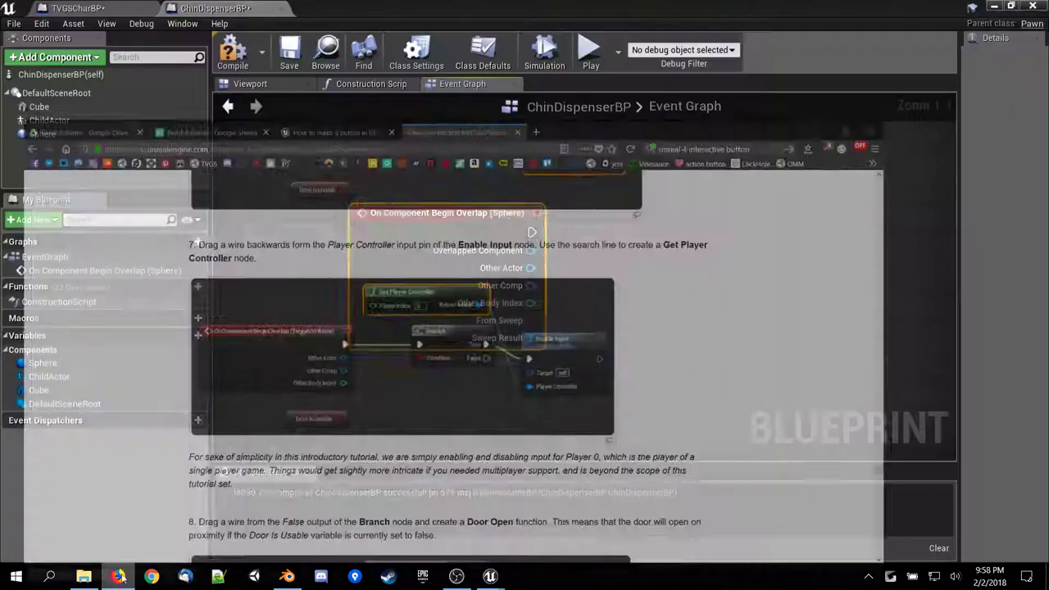
left_click_drag(531, 232, 578, 240)
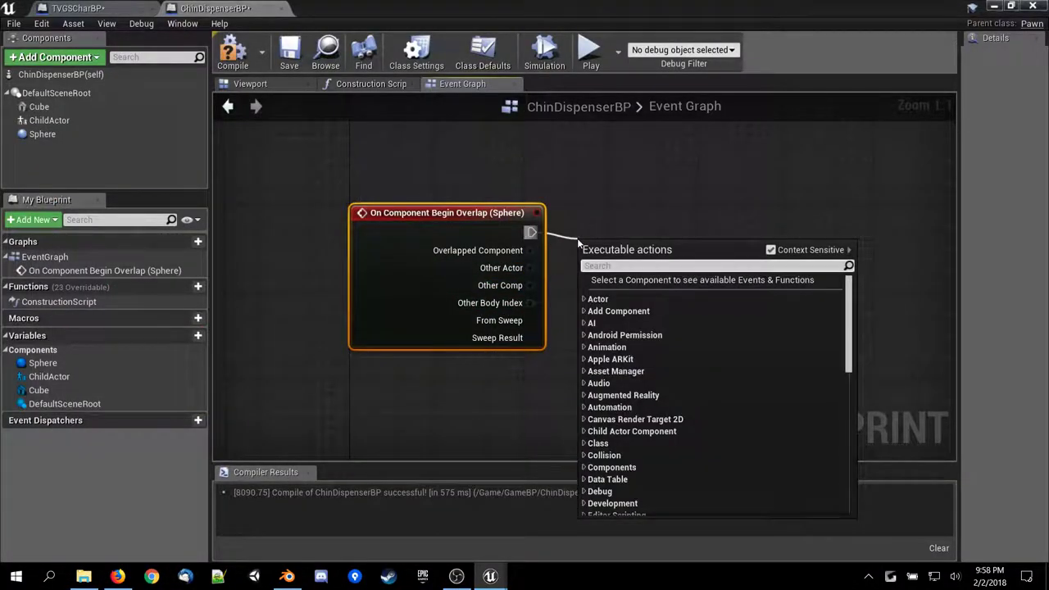
type("ena")
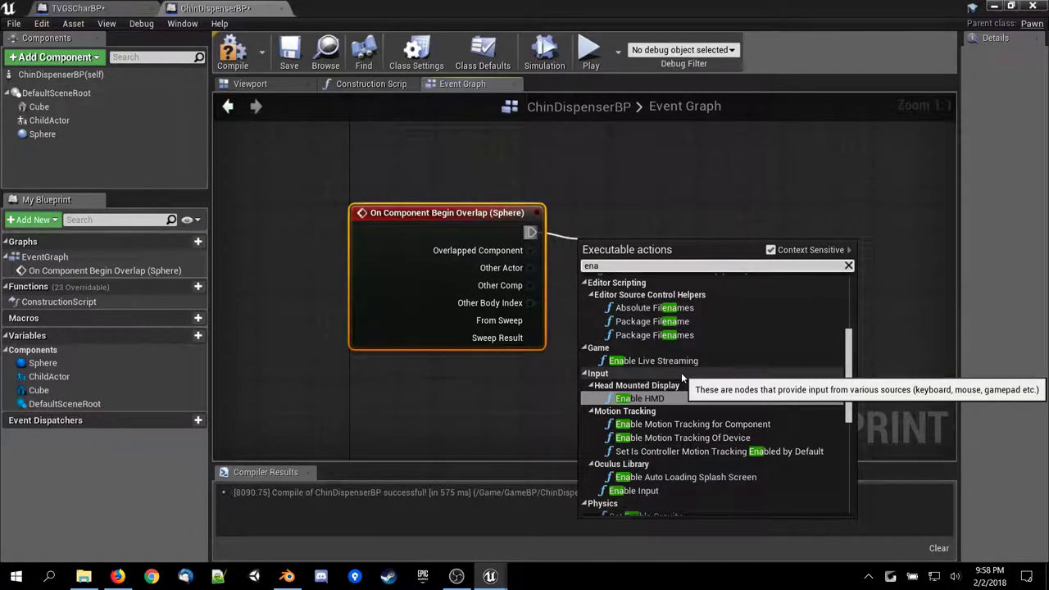
type("bled")
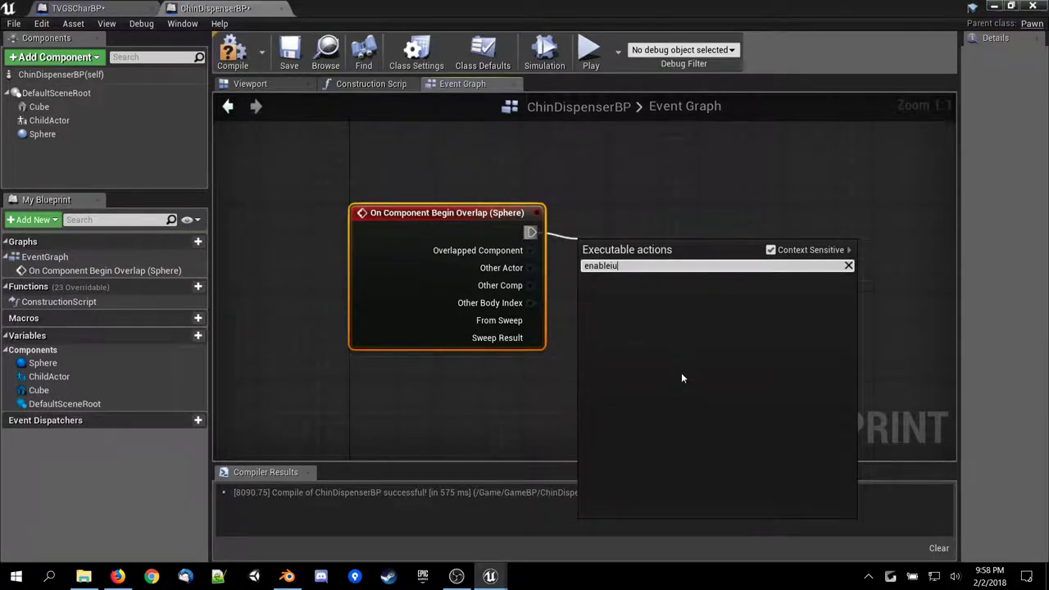
key("BackSpace")
type("input")
key("Return")
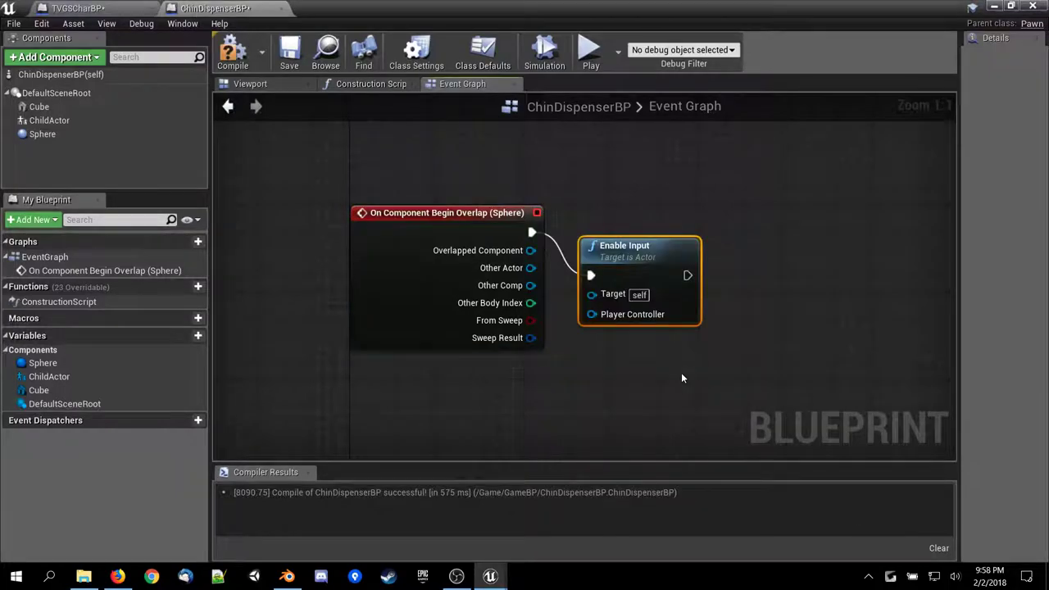
left_click_drag(627, 257, 725, 246)
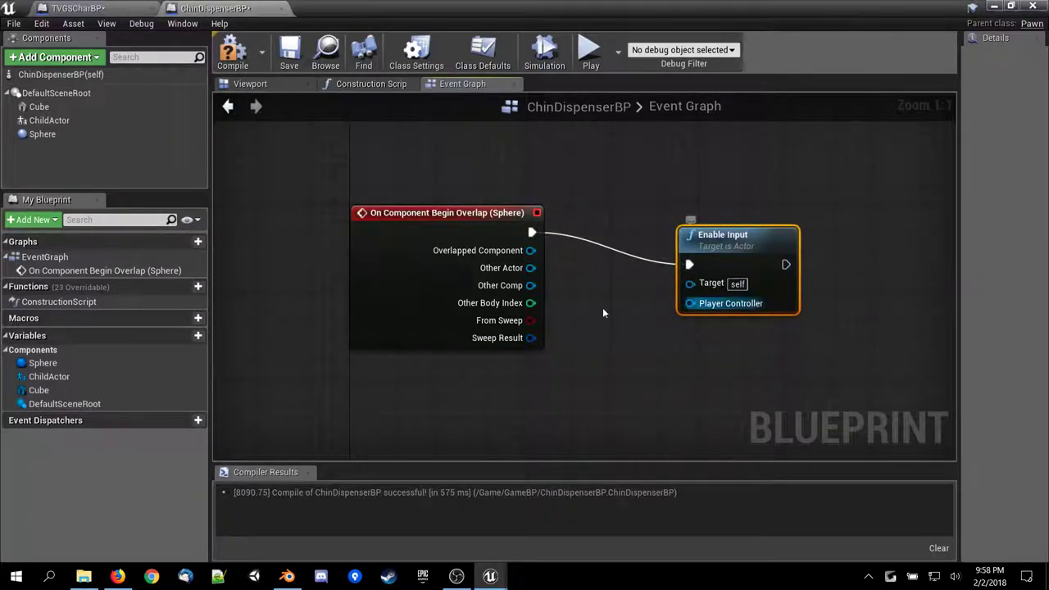
Following the door tutorial, connect a Get Player Controller node to Enable Input's Player Controller pin and arrange both nodes near the Begin Overlap event.
left_click(118, 577)
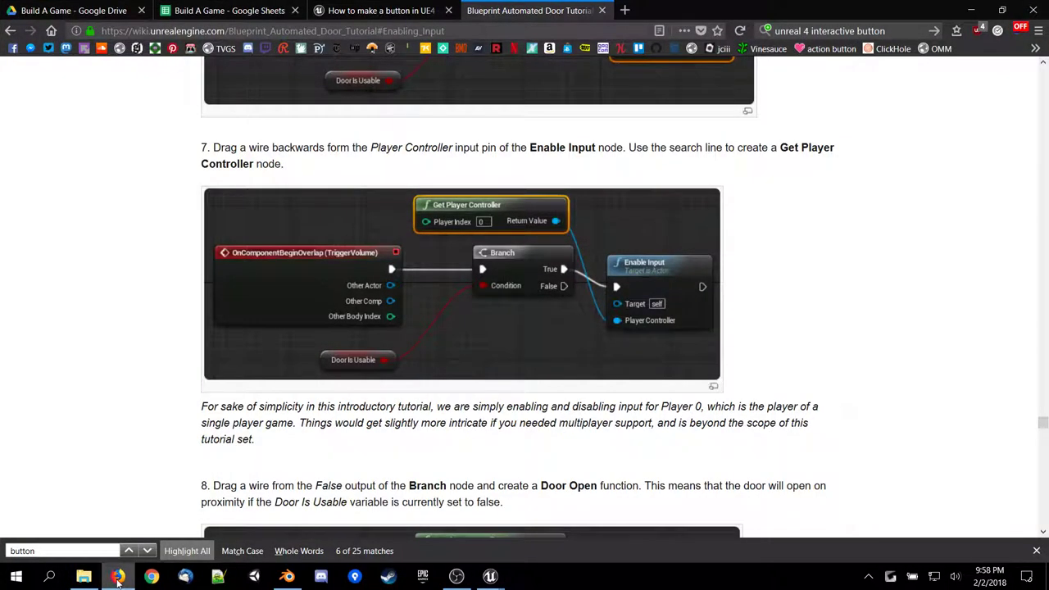
left_click(490, 576)
left_click_drag(691, 302, 617, 386)
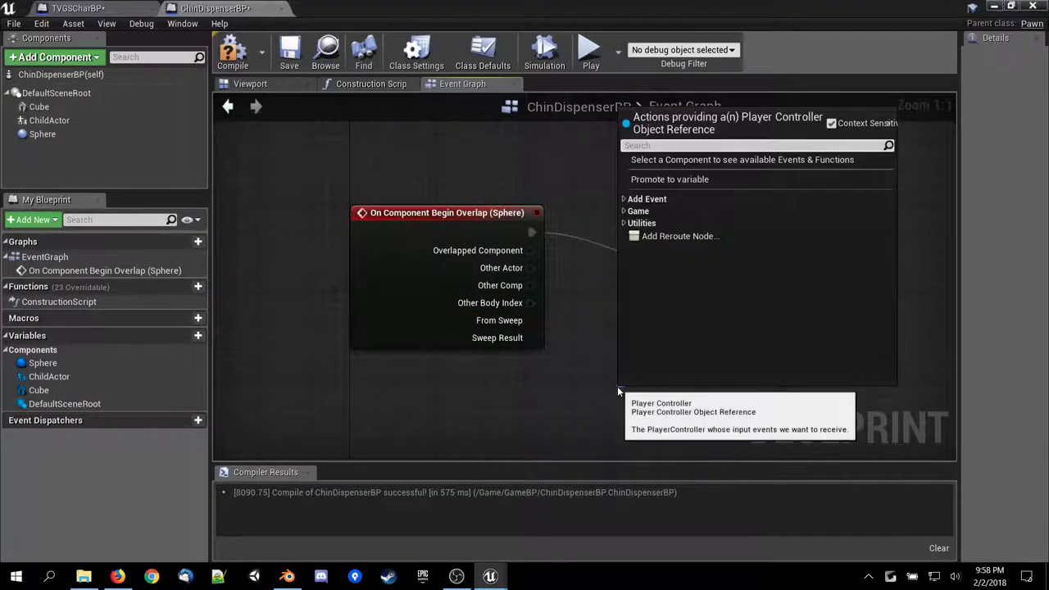
type("get pl")
key("Return")
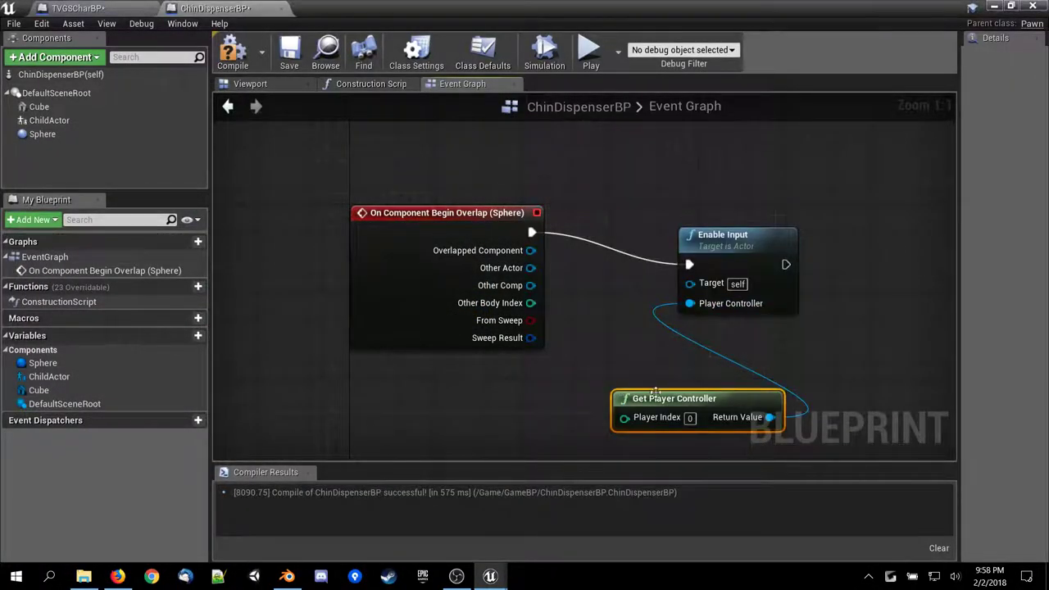
left_click_drag(655, 391, 473, 387)
left_click_drag(745, 250, 677, 272)
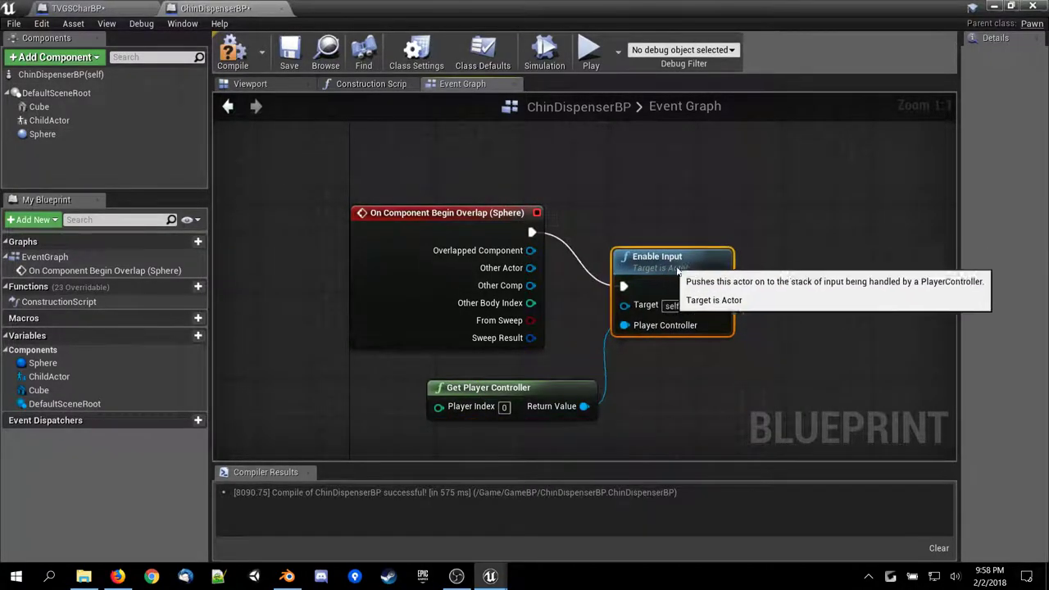
Examine steps 8 to 10 of the door tutorial's Enabling Input section and the start of Key Events for the End Overlap and Disable Input setup.
left_click(118, 576)
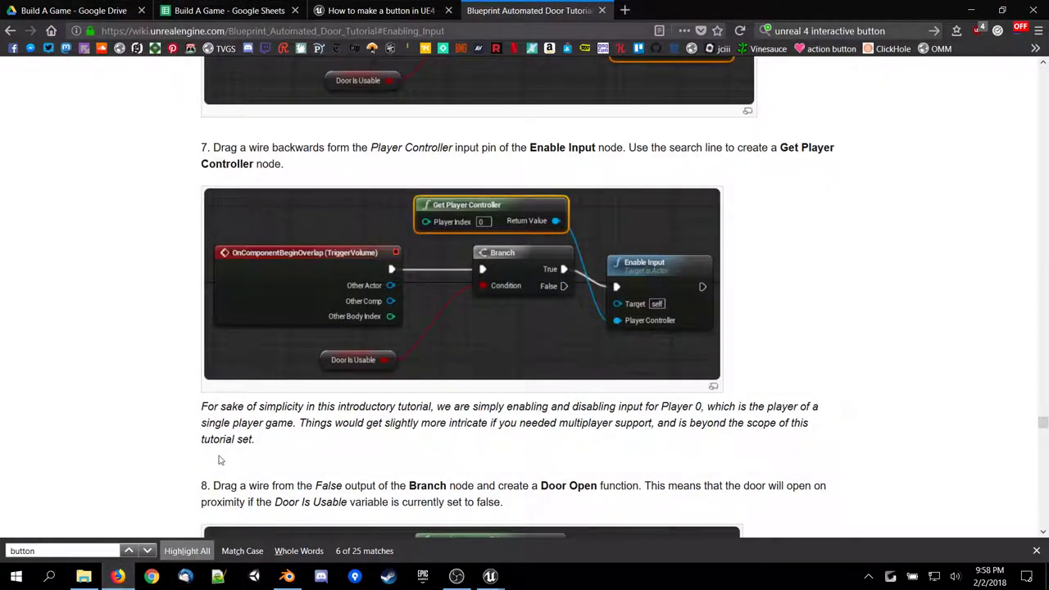
scroll(219, 460, "down", 5)
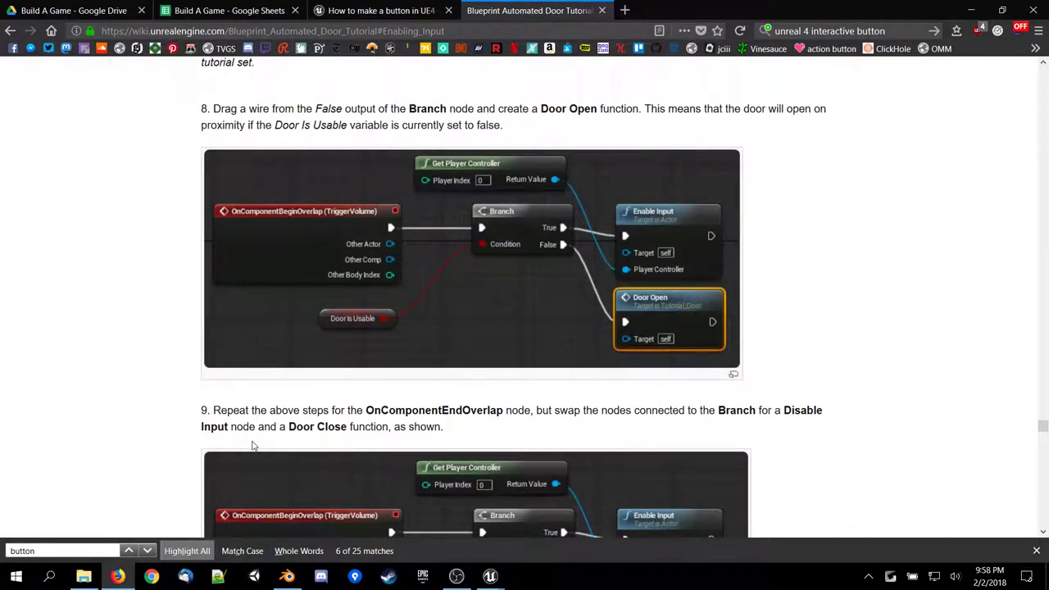
scroll(252, 444, "down", 1)
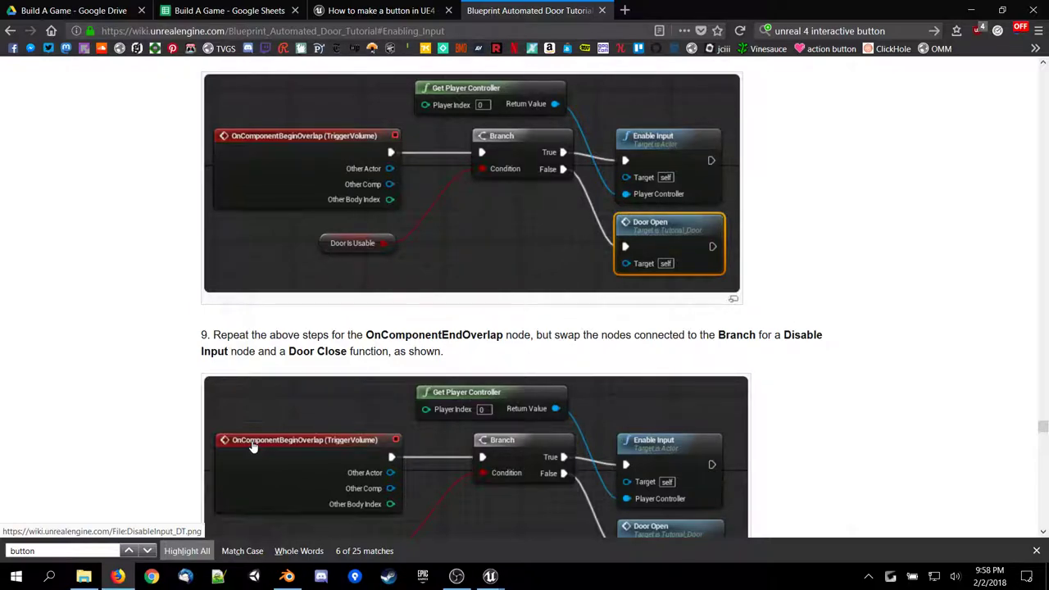
scroll(253, 445, "down", 5)
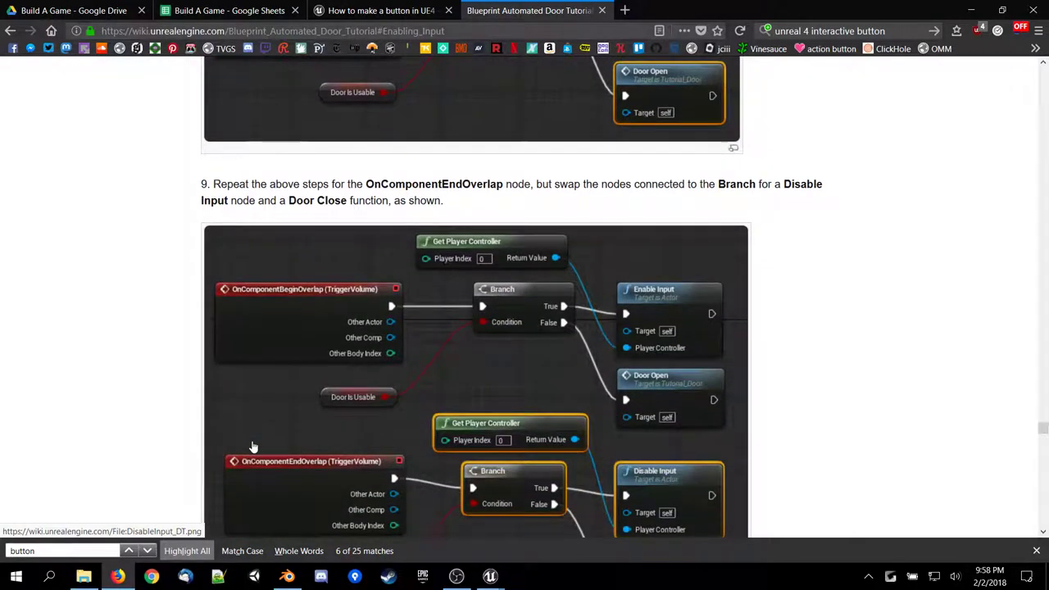
scroll(252, 444, "down", 5)
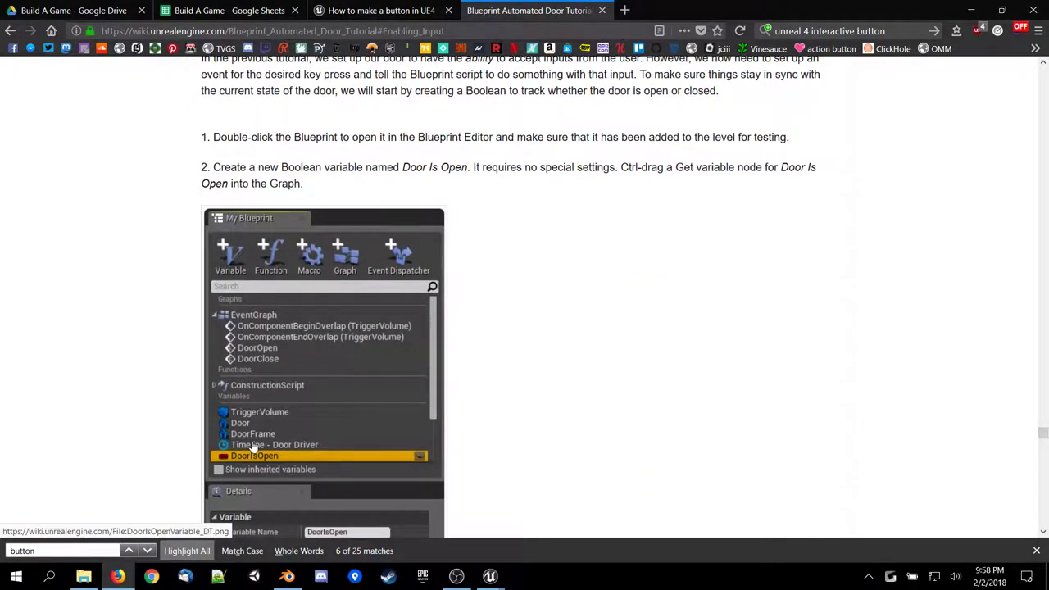
scroll(252, 445, "up", 4)
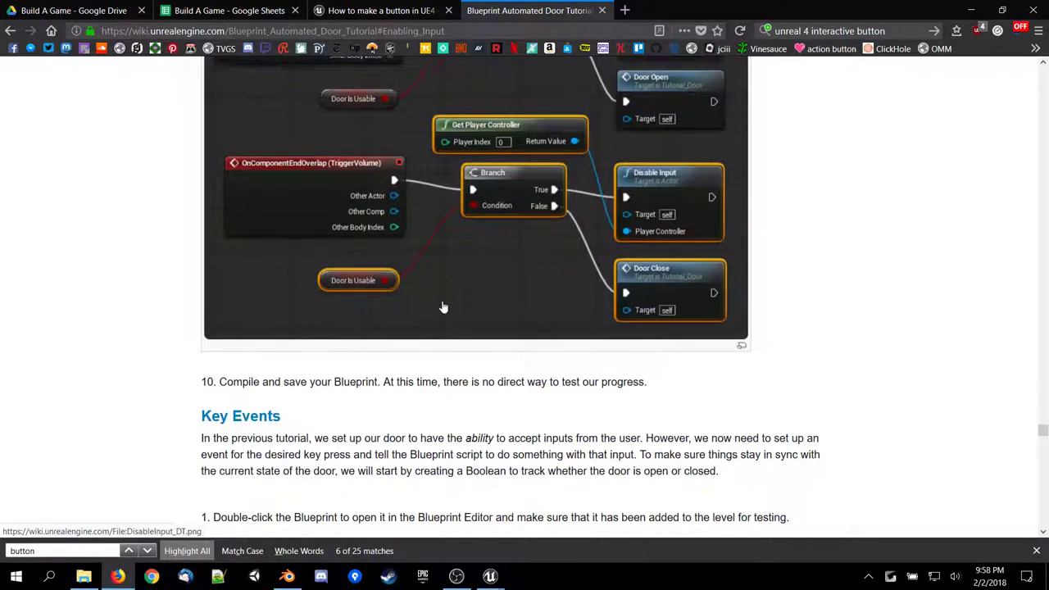
scroll(442, 308, "up", 3)
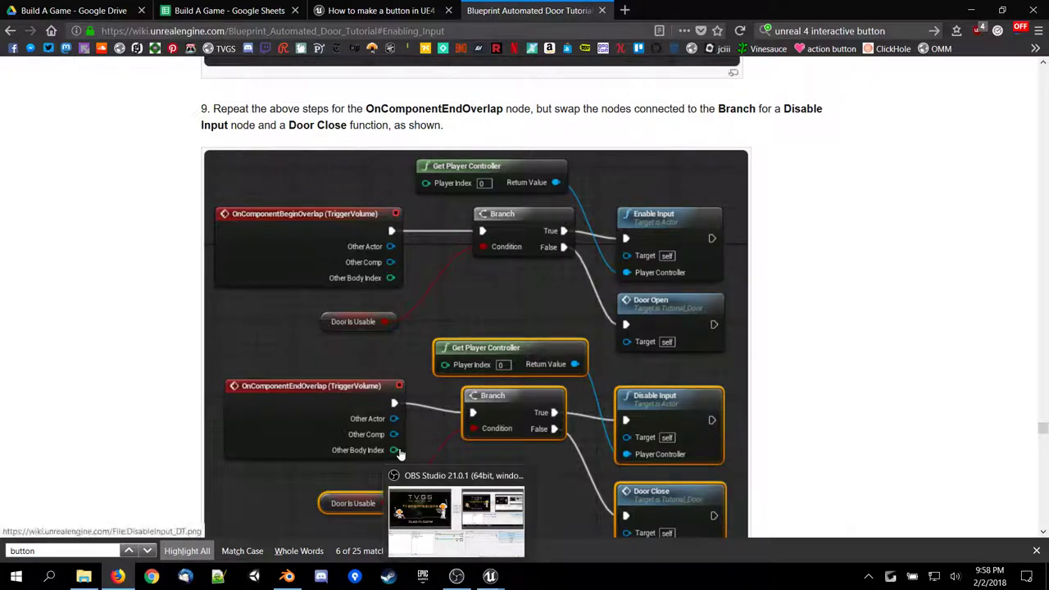
scroll(400, 453, "up", 2)
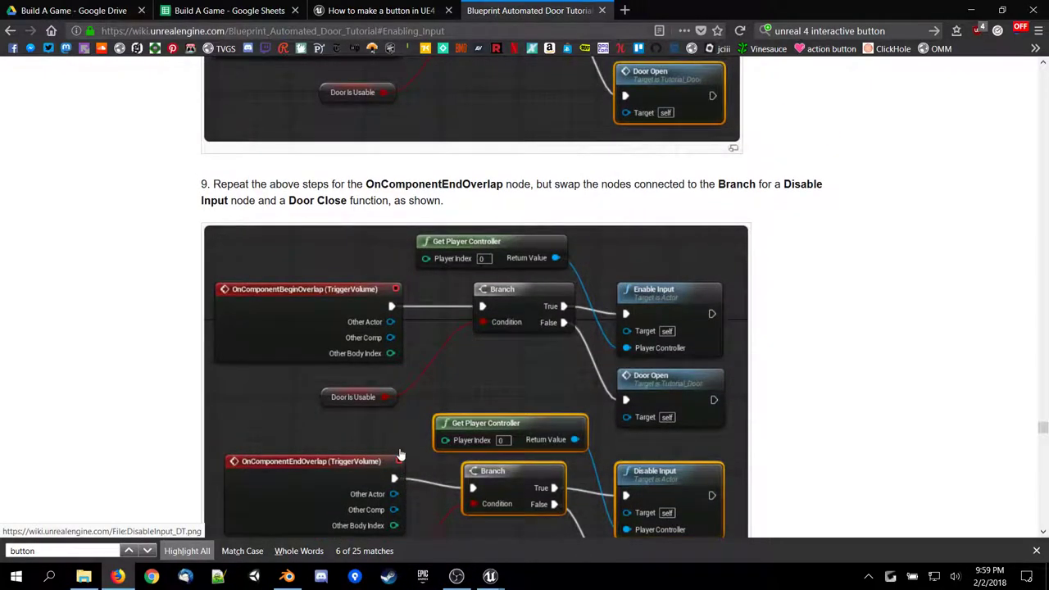
scroll(400, 453, "down", 4)
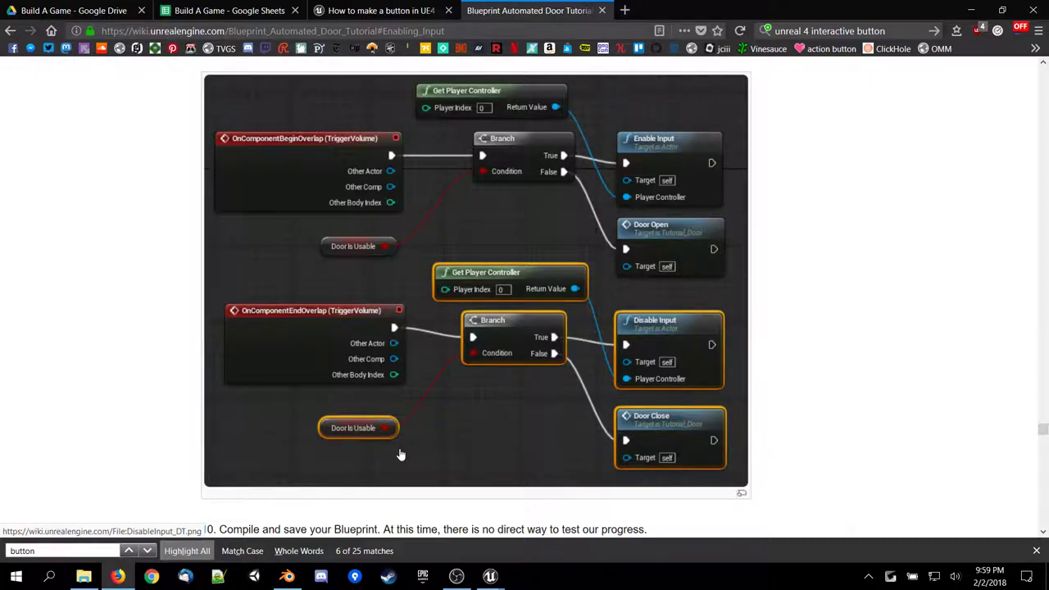
Switch back to the Unreal Editor's ChinDispenserBP window, compile the Blueprint, and return to the door tutorial in Firefox.
mouse_move(490, 576)
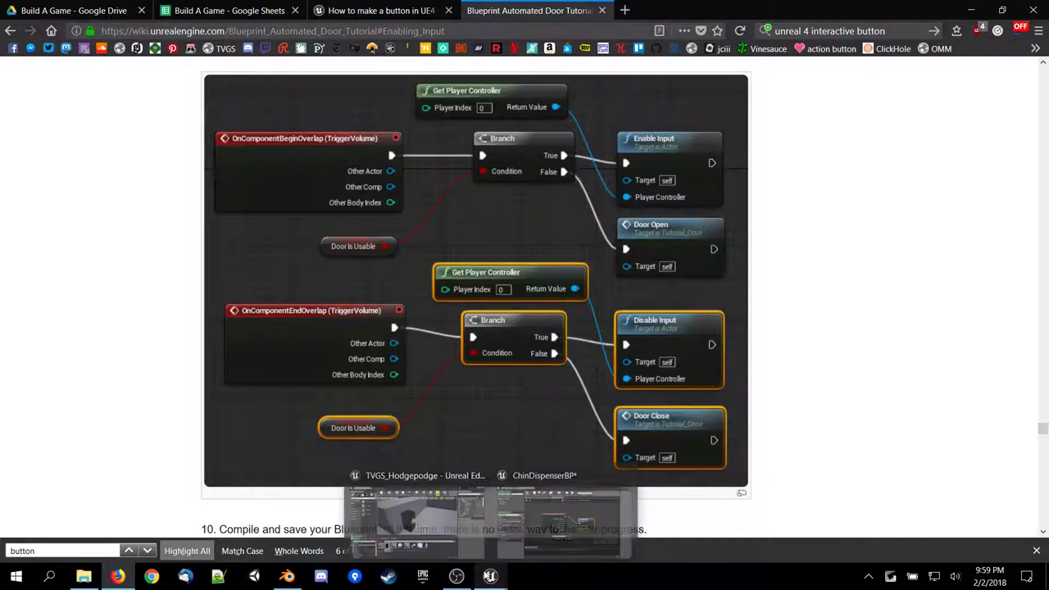
left_click(505, 535)
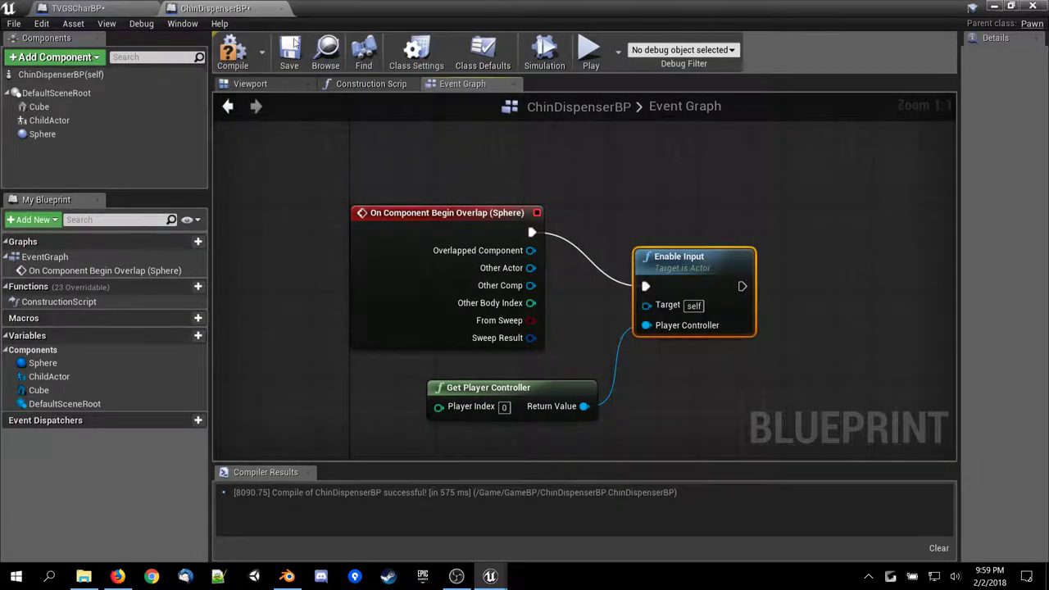
left_click(233, 48)
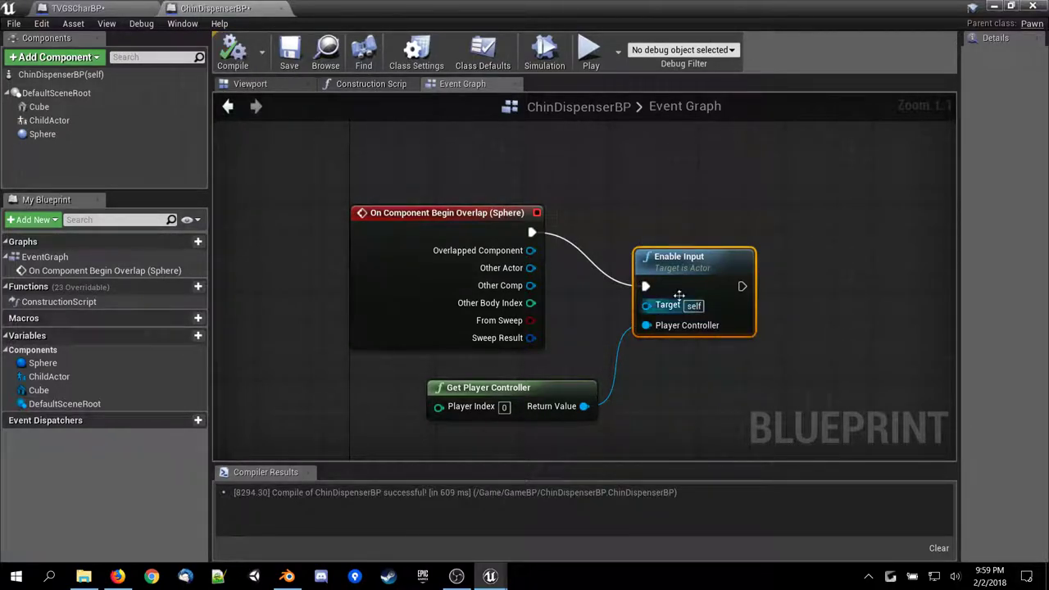
left_click(119, 576)
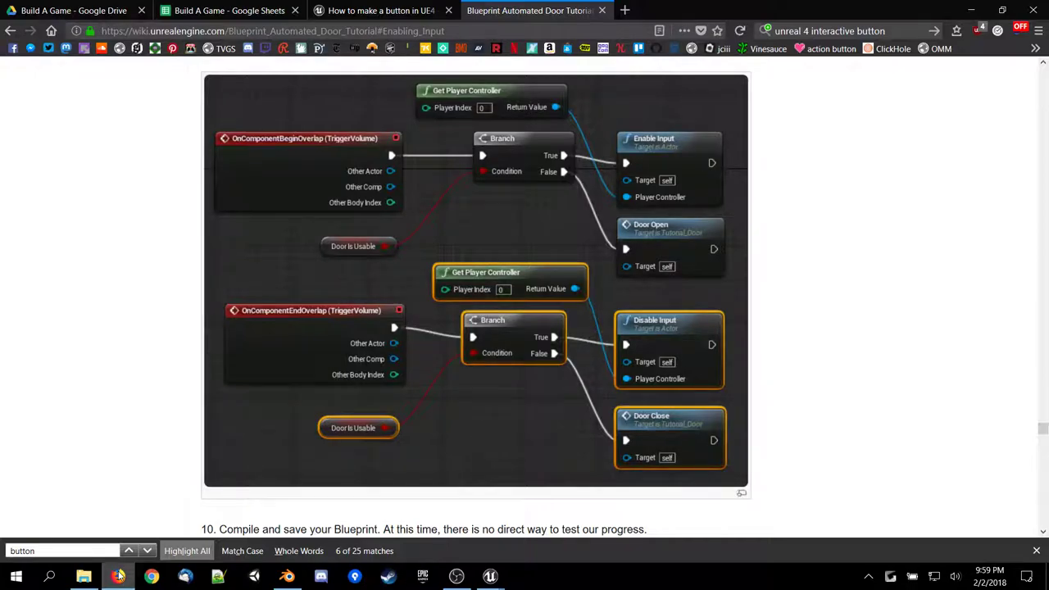
Check the tutorial's Key Events instructions for creating a key input event and switch to the ChinDispenserBP blueprint in Unreal Editor.
scroll(344, 441, "down", 3)
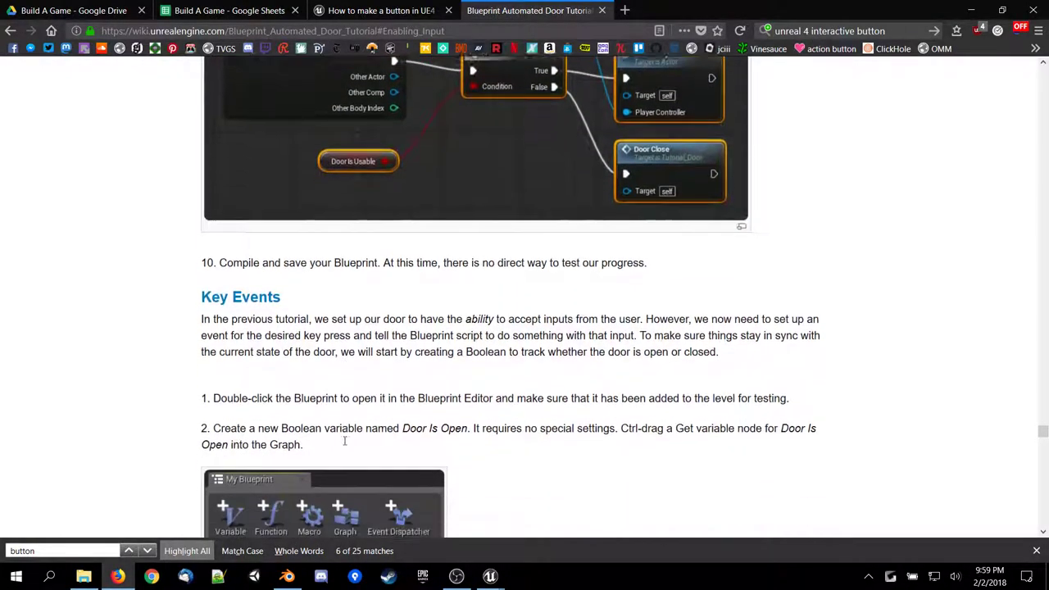
scroll(344, 441, "down", 1)
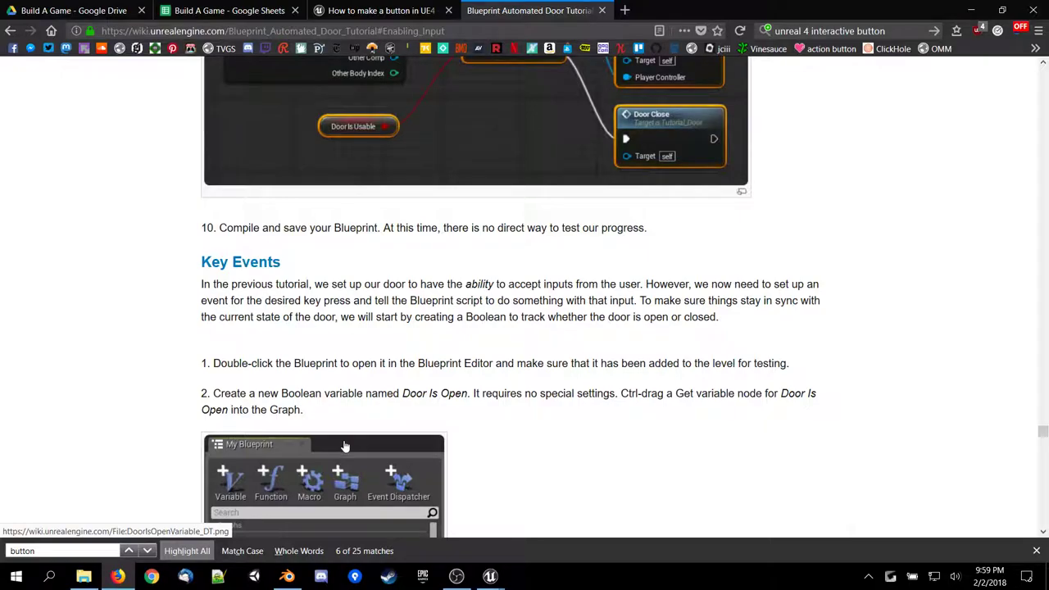
scroll(344, 447, "down", 5)
scroll(344, 444, "down", 4)
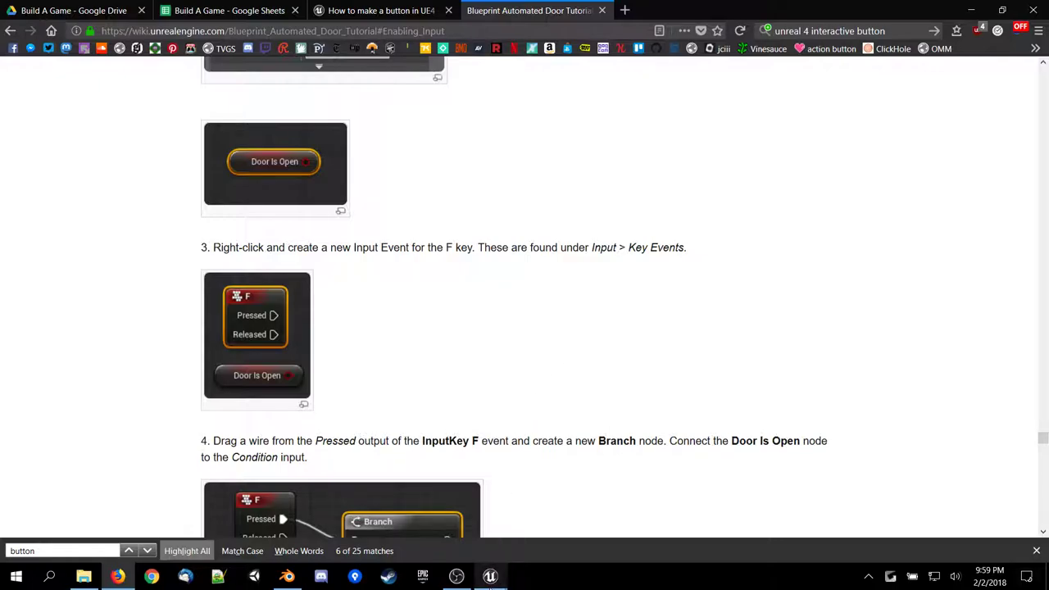
mouse_move(490, 573)
left_click(525, 534)
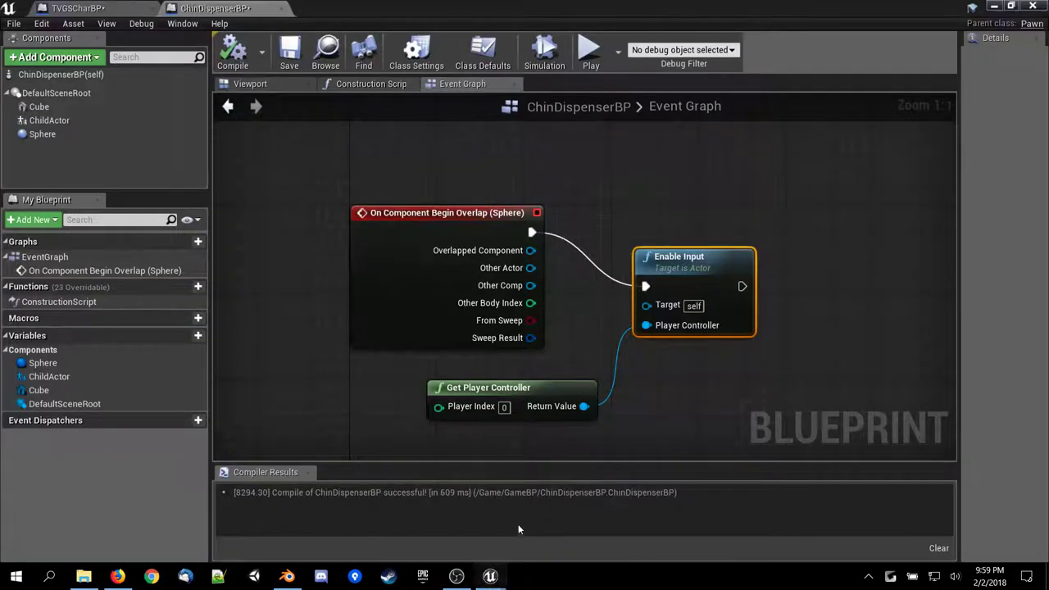
Add an E key input event to the Event Graph and place it below the Enable Input node.
right_click(299, 283)
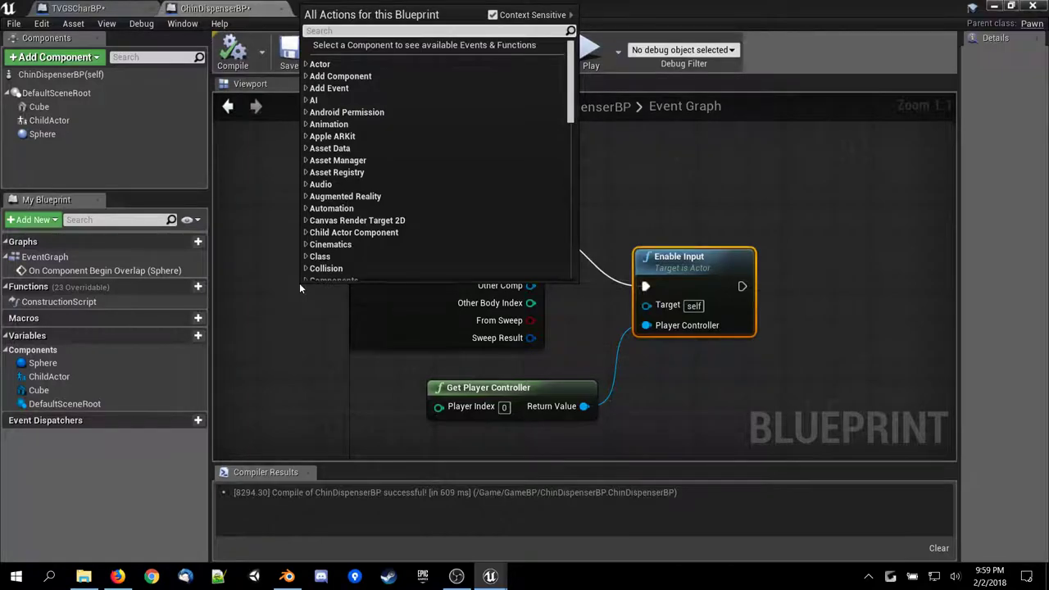
type("inpo")
key("BackSpace")
type("ut")
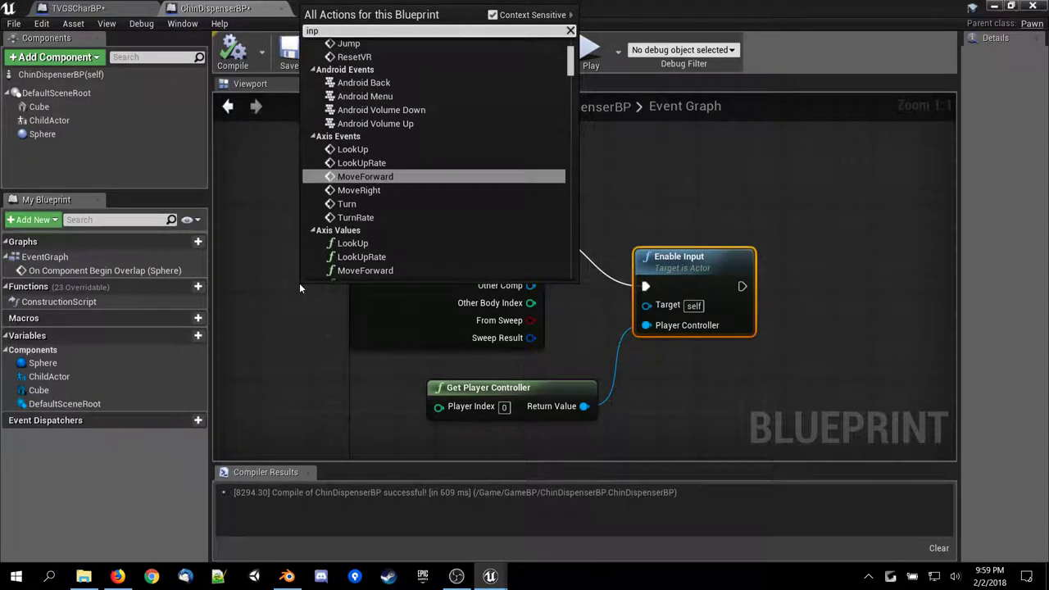
scroll(531, 182, "down", 10)
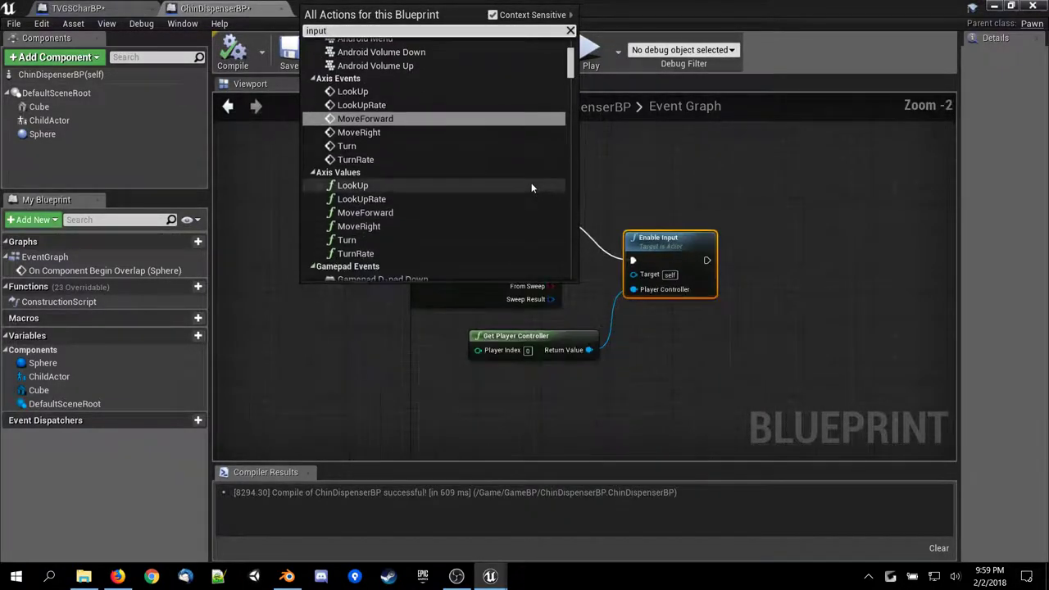
left_click_drag(571, 82, 570, 158)
left_click(353, 185)
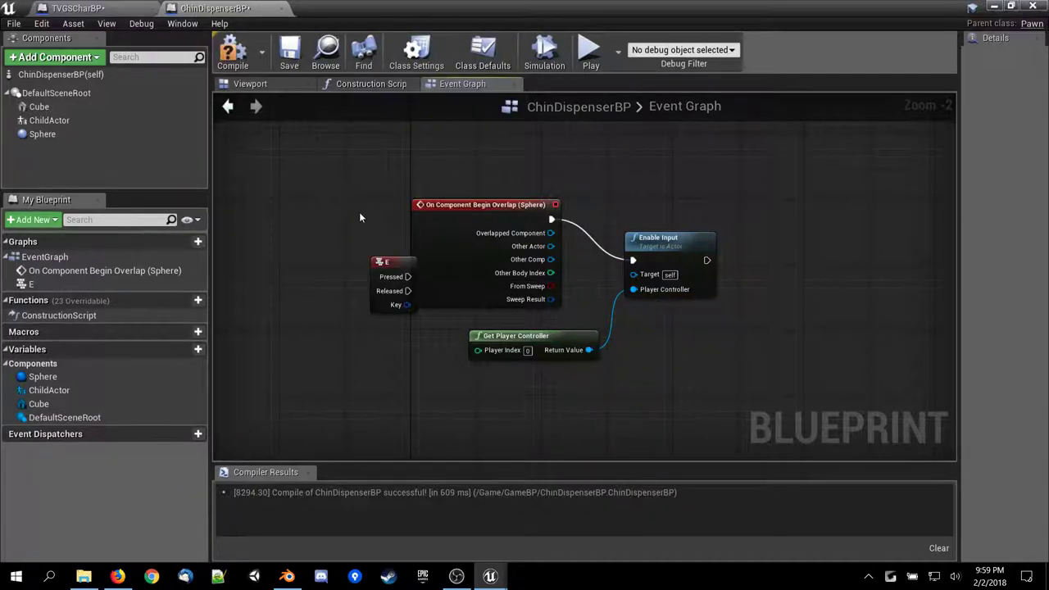
left_click_drag(385, 264, 651, 344)
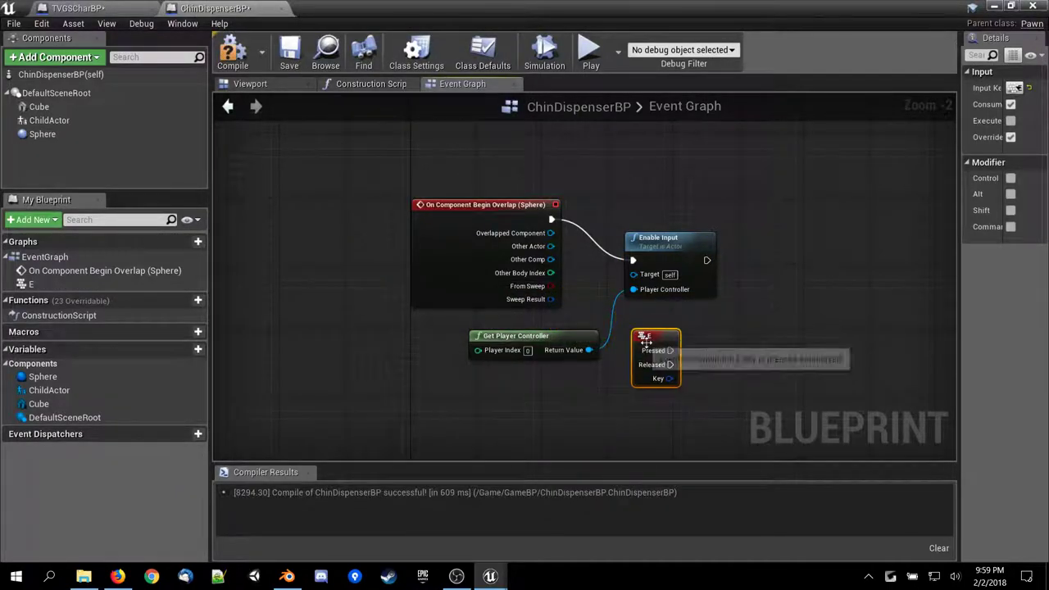
right_click_drag(388, 324, 271, 227)
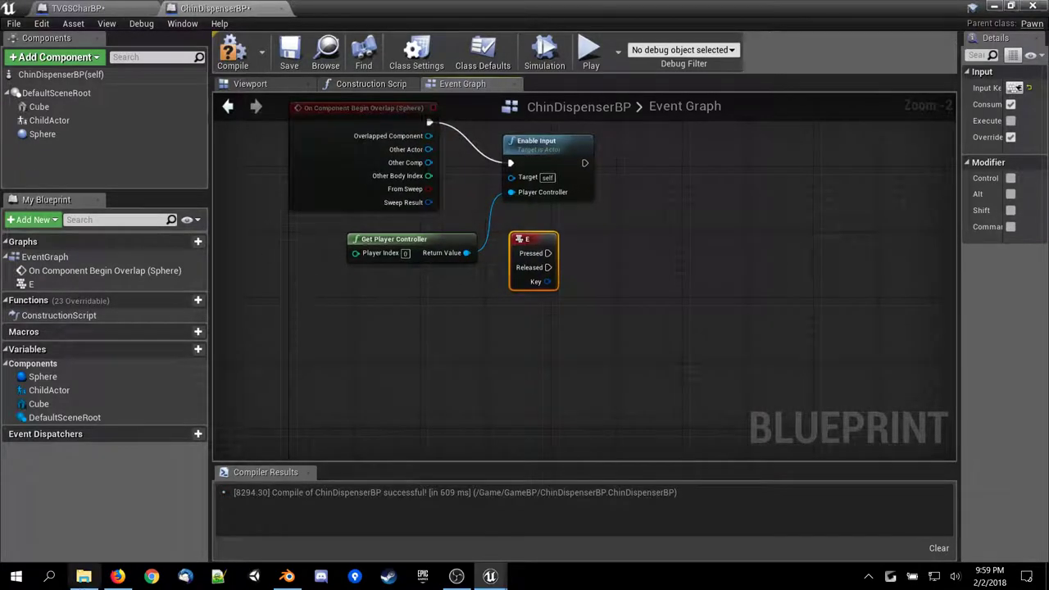
Switch to Firefox to examine the tutorial's Branch and Door Is Open steps, and compare them with the ChinDispenserBP graph.
left_click(118, 576)
scroll(347, 409, "down", 6)
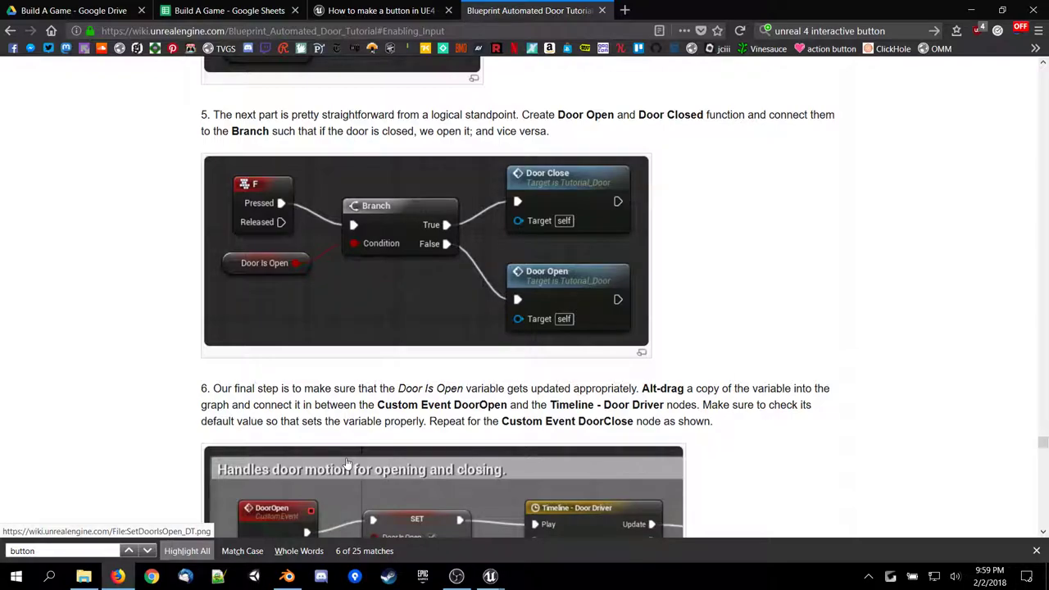
scroll(348, 465, "down", 2)
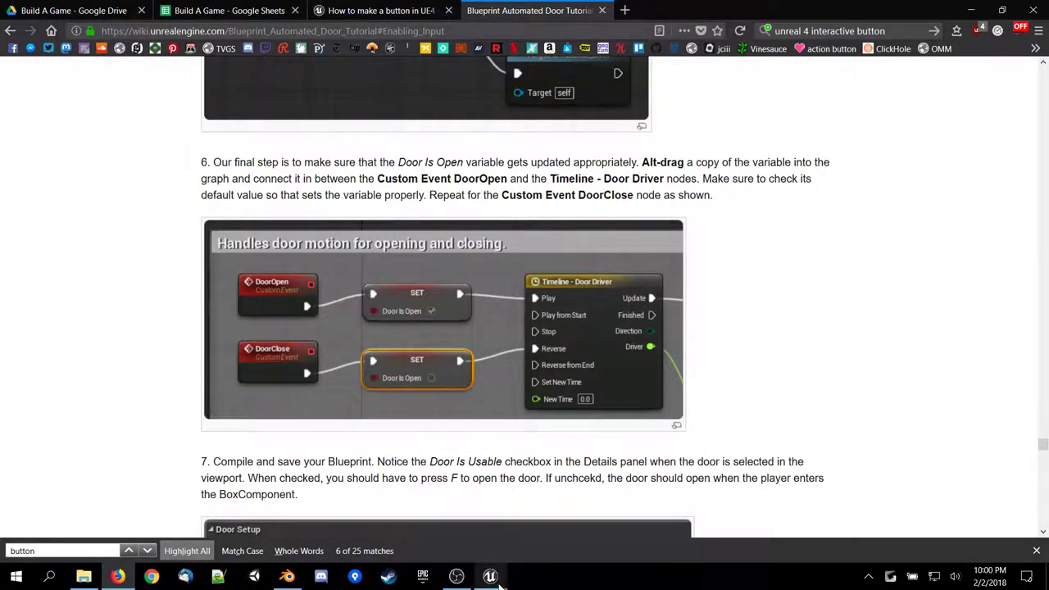
mouse_move(492, 576)
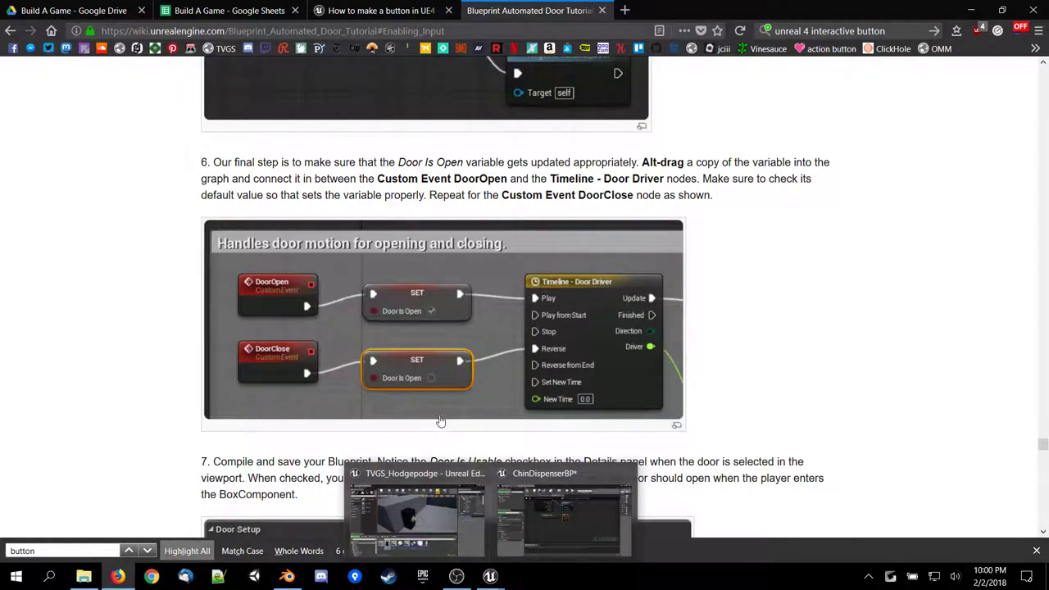
scroll(422, 404, "down", 4)
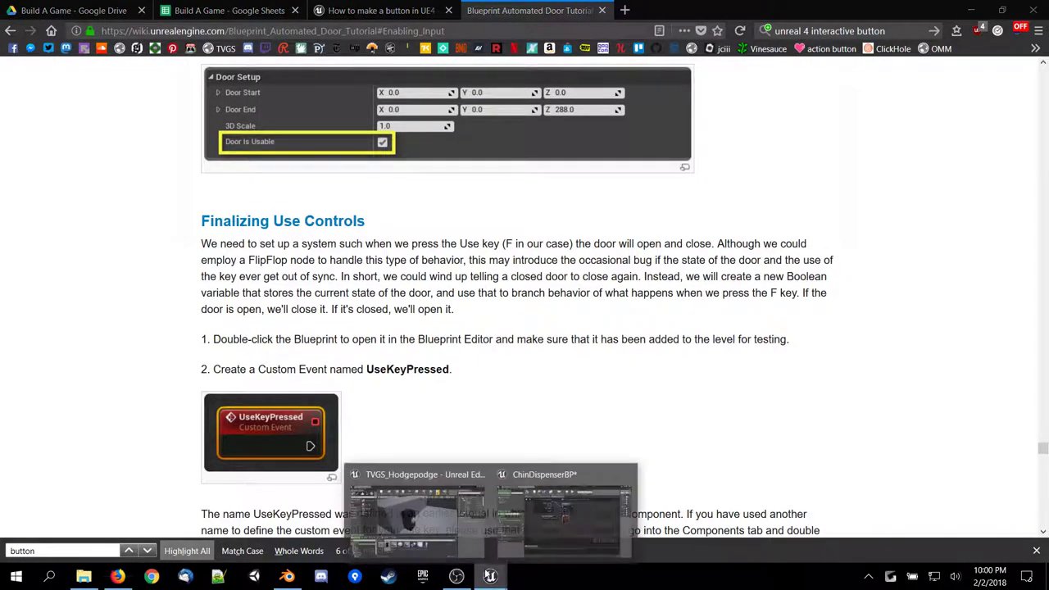
left_click(565, 512)
right_click_drag(420, 373, 341, 417)
Return to the Firefox tutorial and reread key event steps 4 to 7 on wiring the Branch and updating Door Is Open.
left_click(118, 577)
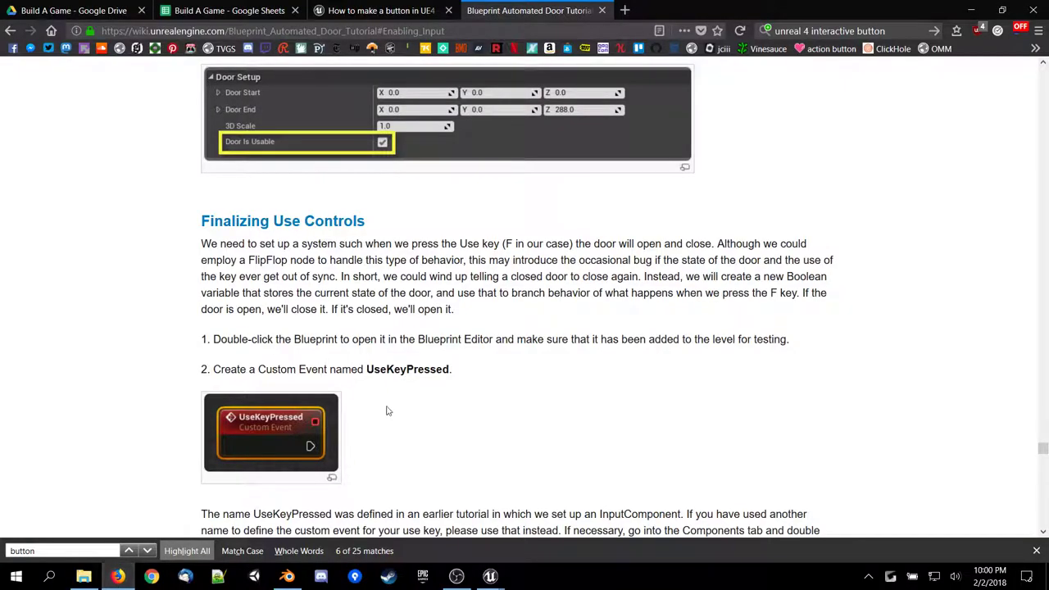
scroll(402, 418, "up", 10)
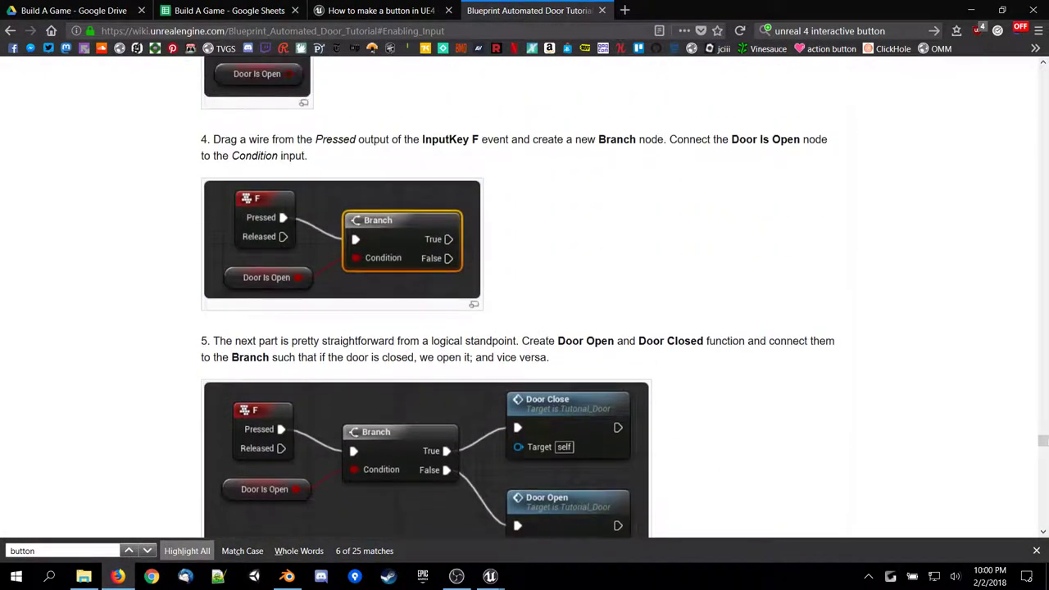
scroll(412, 422, "down", 3)
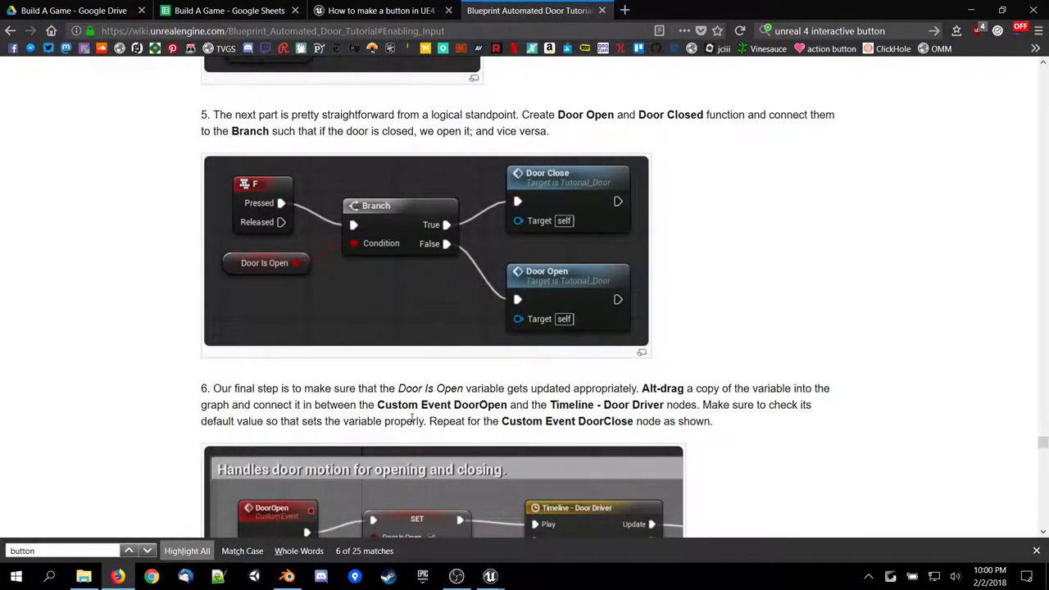
scroll(411, 419, "up", 3)
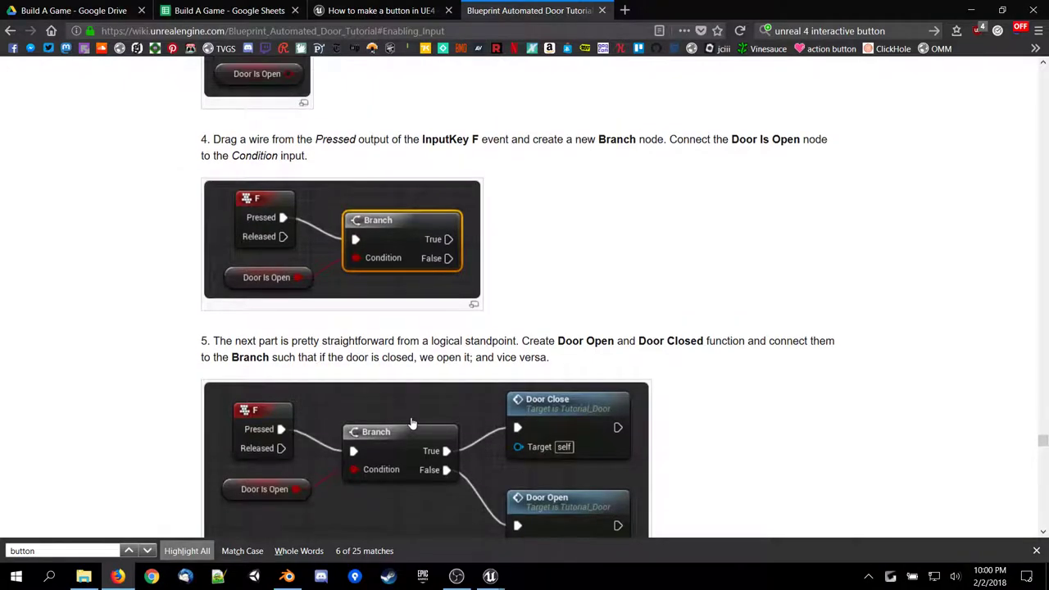
scroll(412, 419, "down", 3)
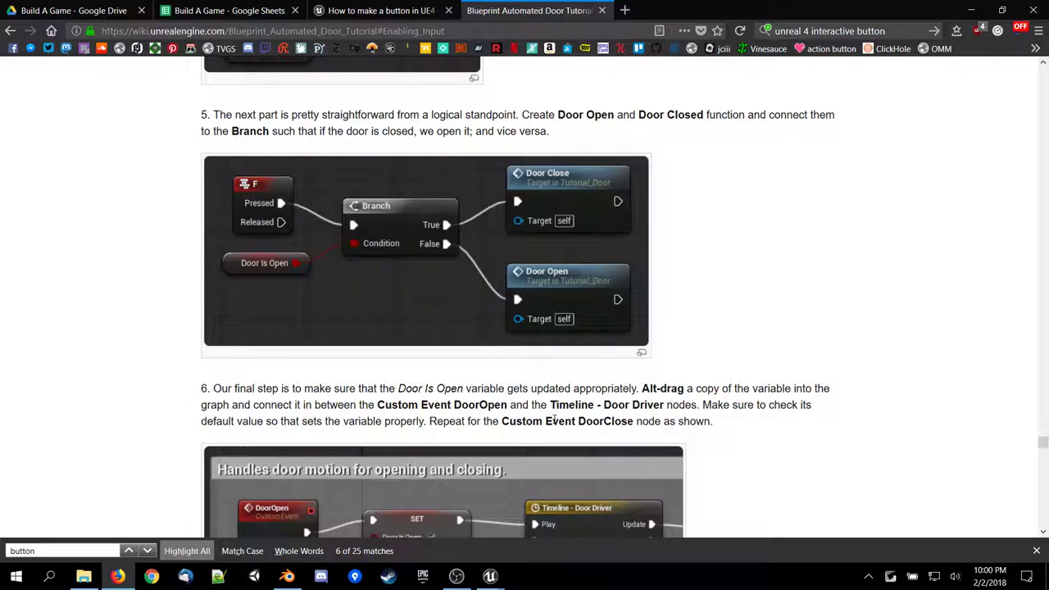
scroll(554, 419, "down", 3)
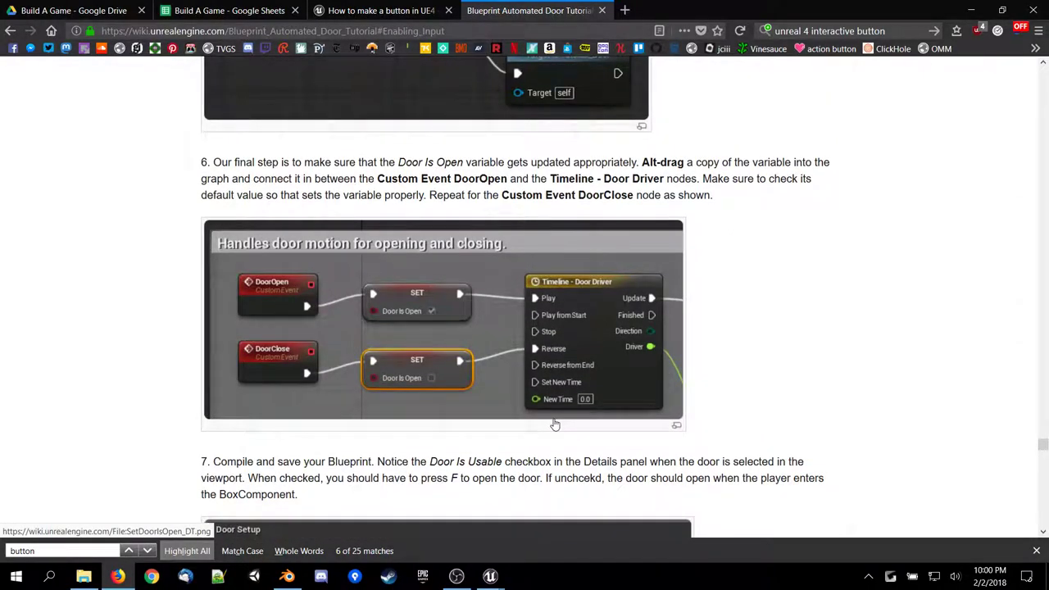
scroll(554, 425, "down", 4)
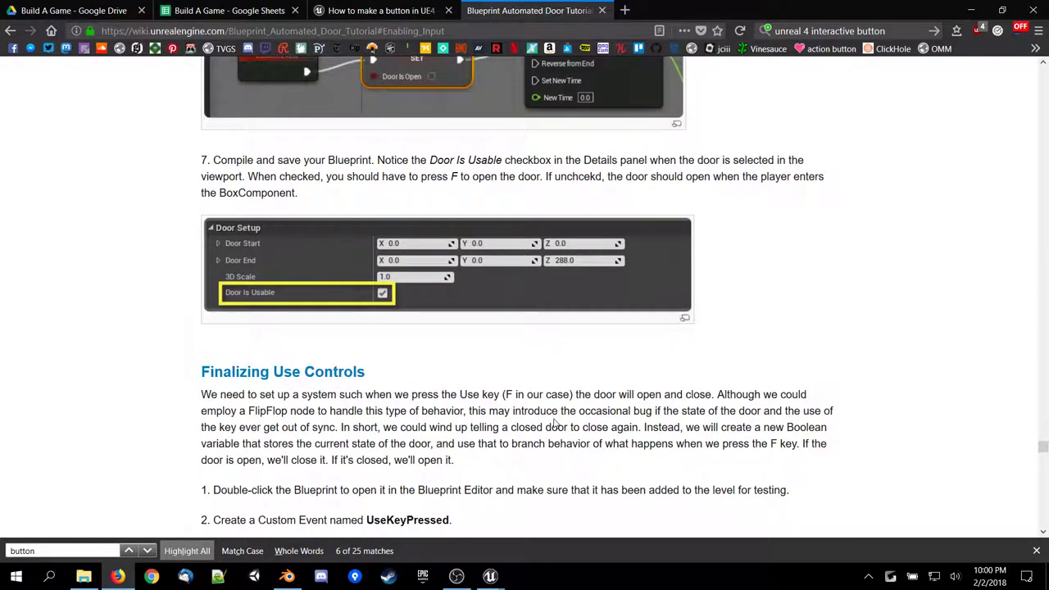
scroll(555, 424, "down", 2)
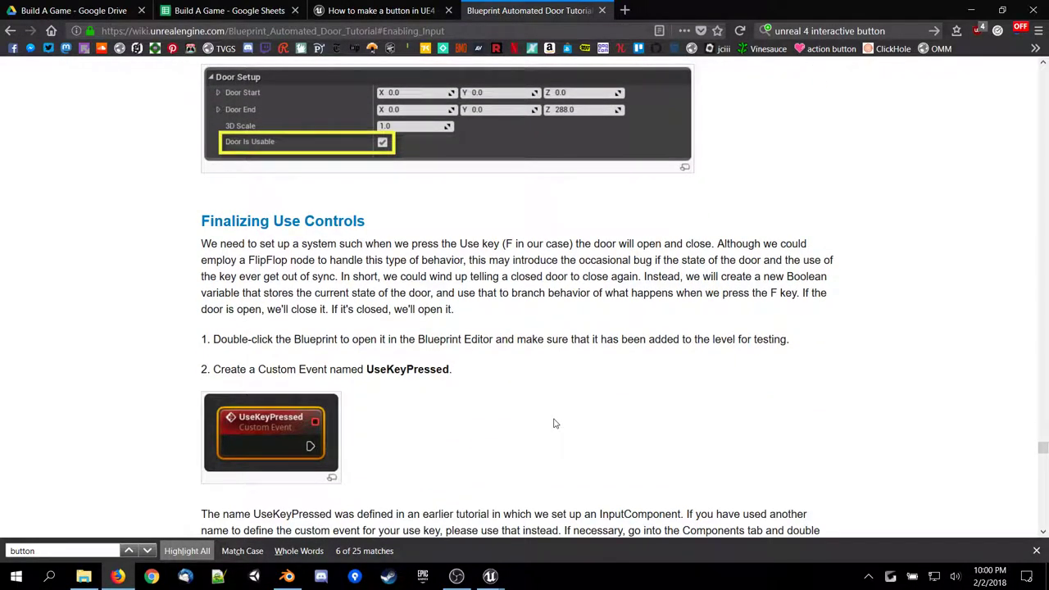
Read the tutorial's Finalizing Use Controls section on the UseKeyPressed event, and compare it with the ChinDispenserBP graph in Unreal Editor.
scroll(554, 424, "down", 2)
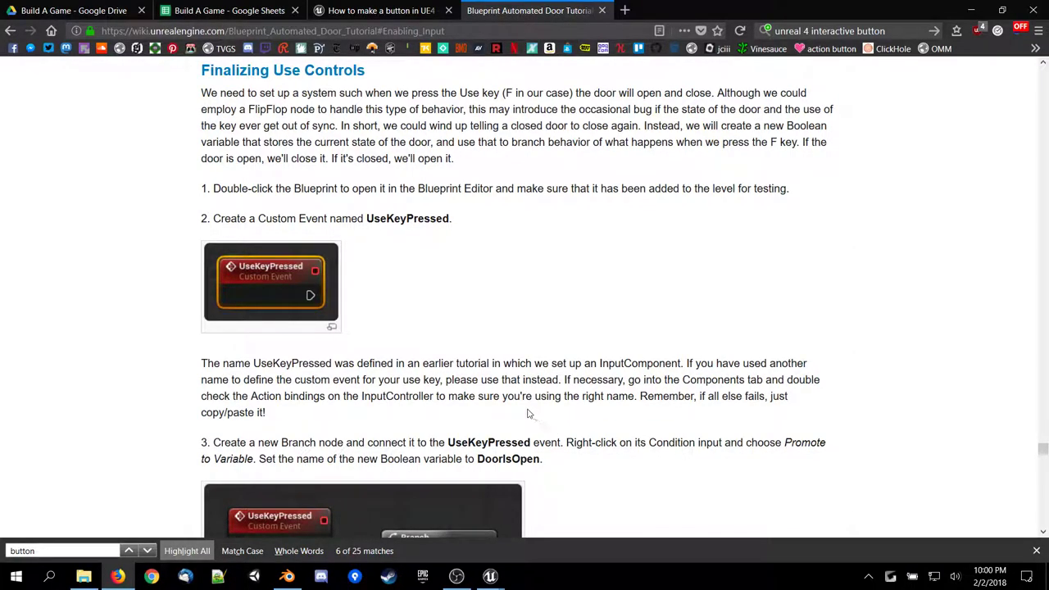
scroll(529, 413, "down", 4)
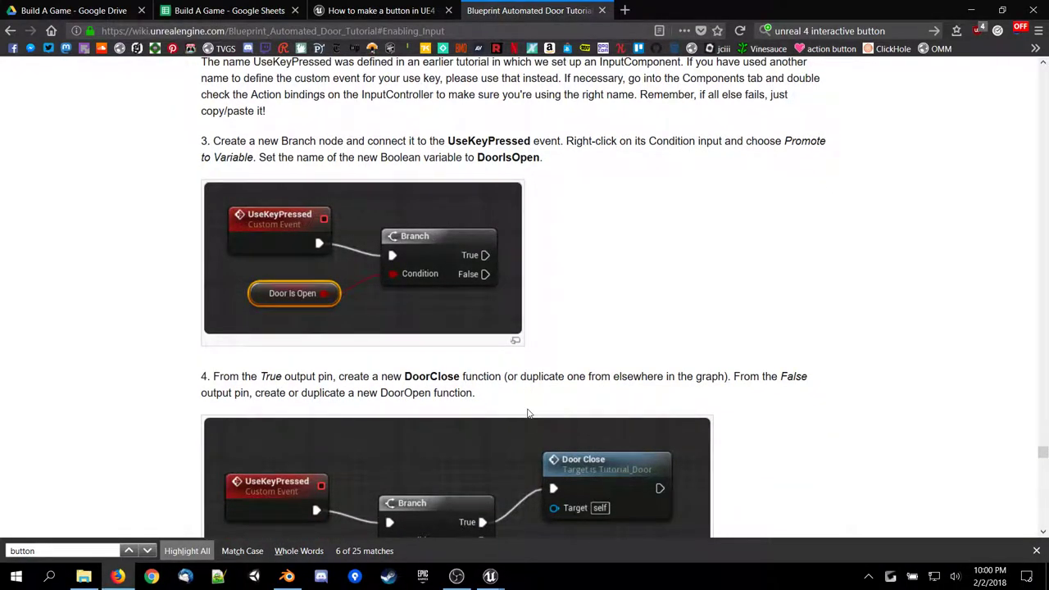
scroll(528, 414, "down", 4)
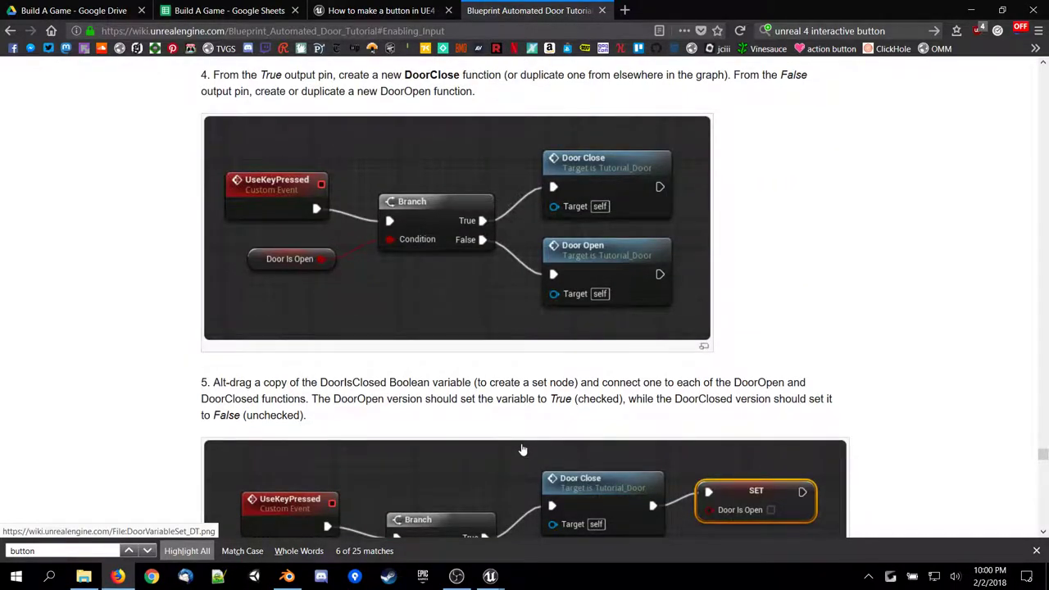
scroll(522, 449, "down", 12)
scroll(520, 447, "up", 6)
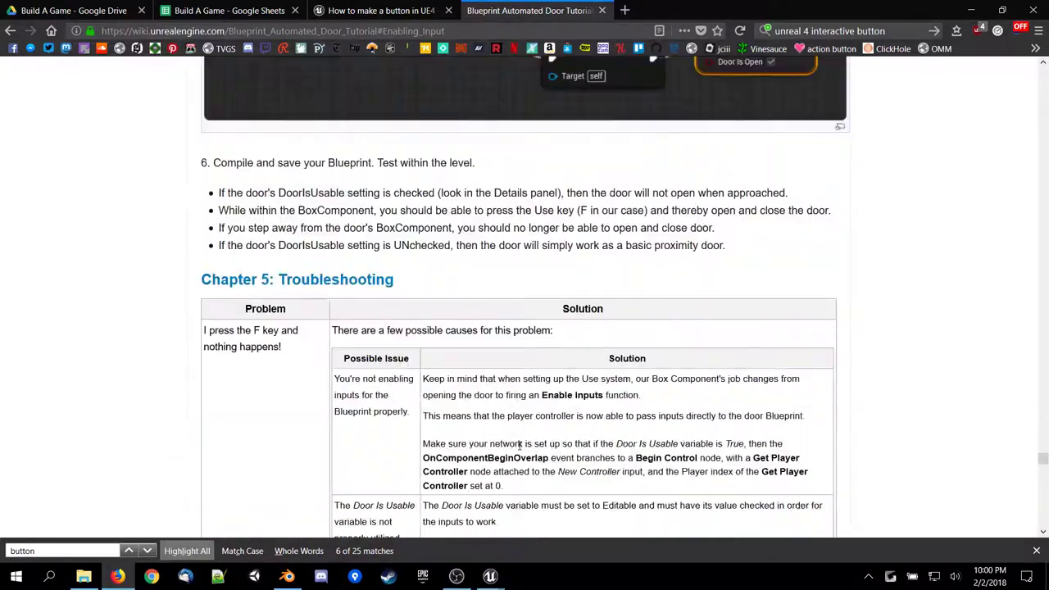
scroll(520, 447, "up", 10)
scroll(518, 449, "down", 6)
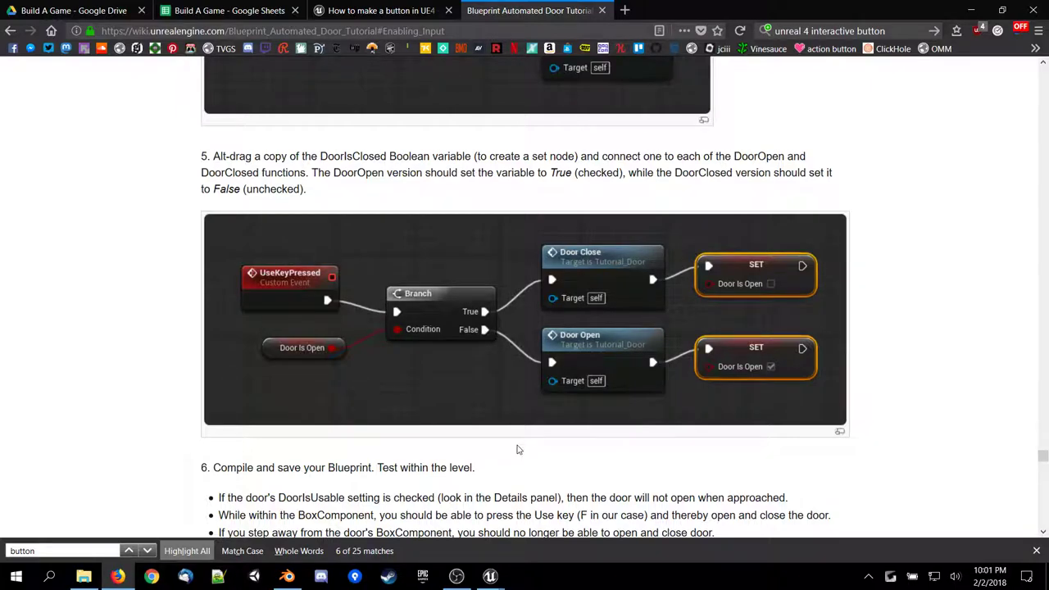
mouse_move(492, 578)
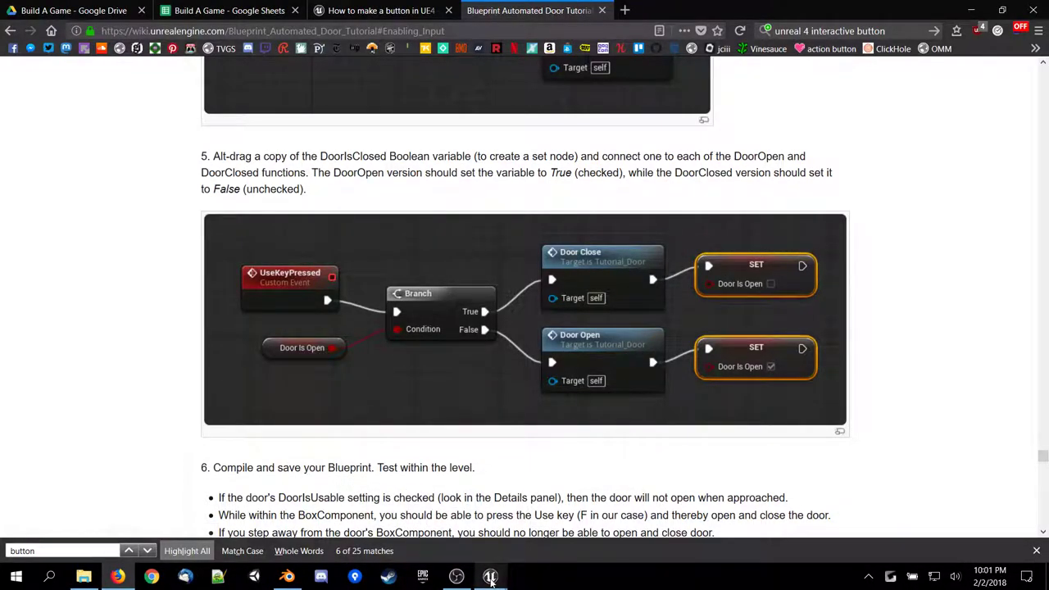
left_click(561, 512)
right_click_drag(450, 283, 474, 310)
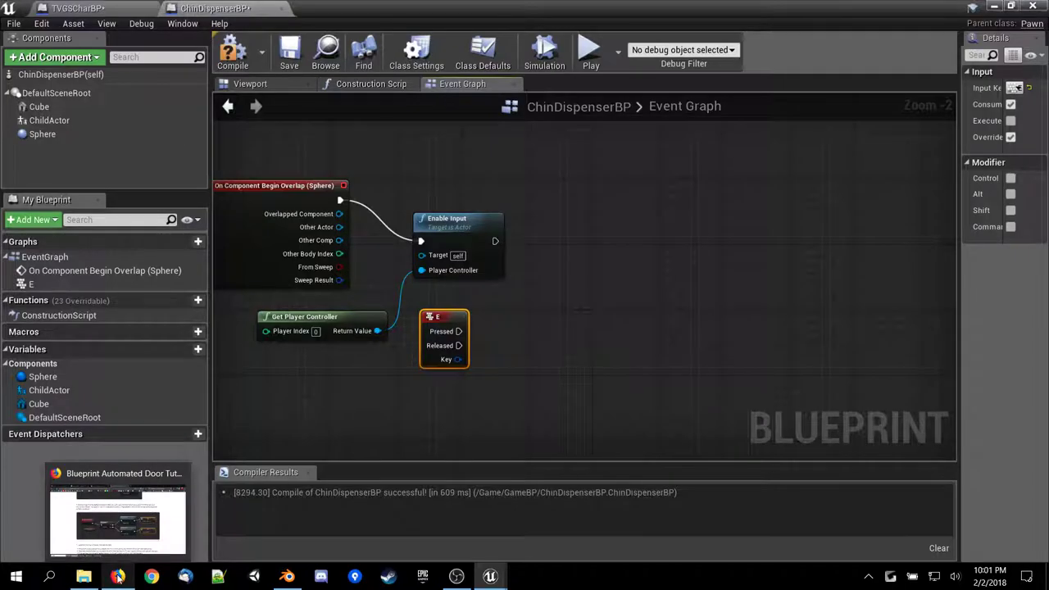
Switch back to Firefox and compare the tutorial's F key Branch setup with its final UseKeyPressed network.
left_click(118, 576)
scroll(412, 394, "up", 5)
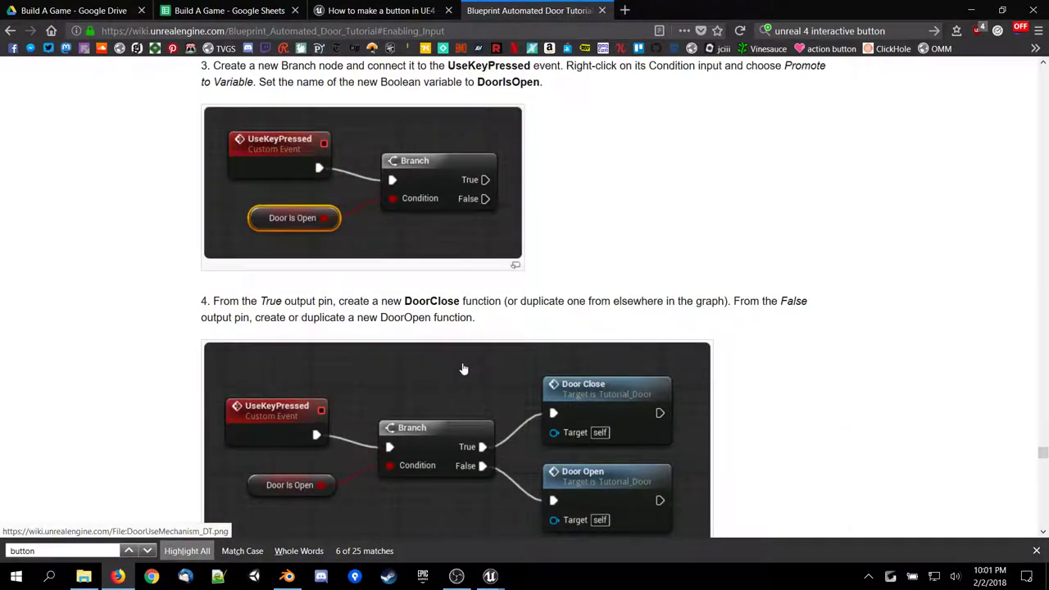
scroll(463, 368, "up", 6)
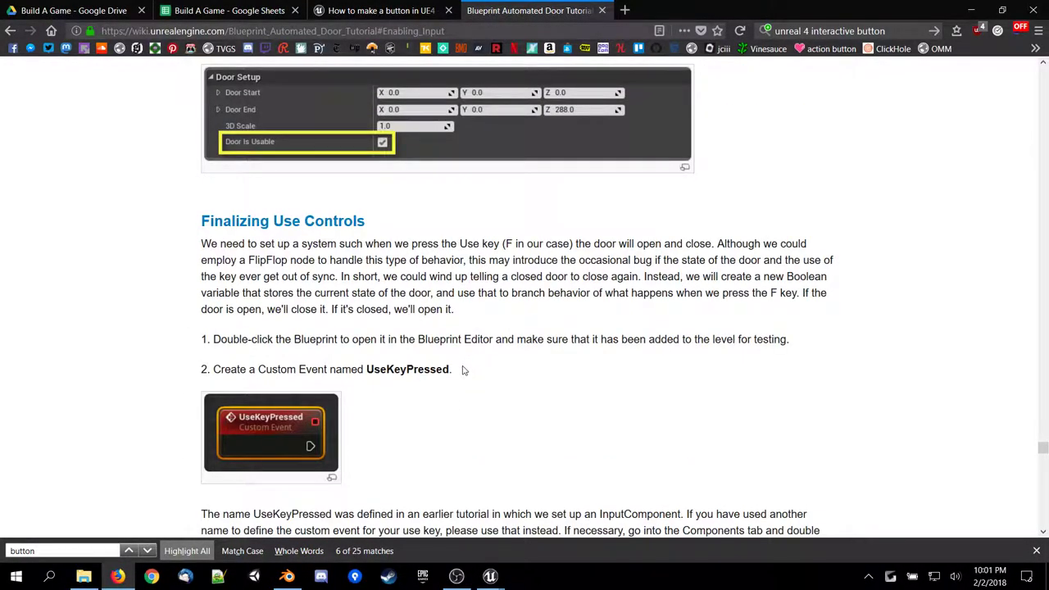
scroll(463, 370, "up", 3)
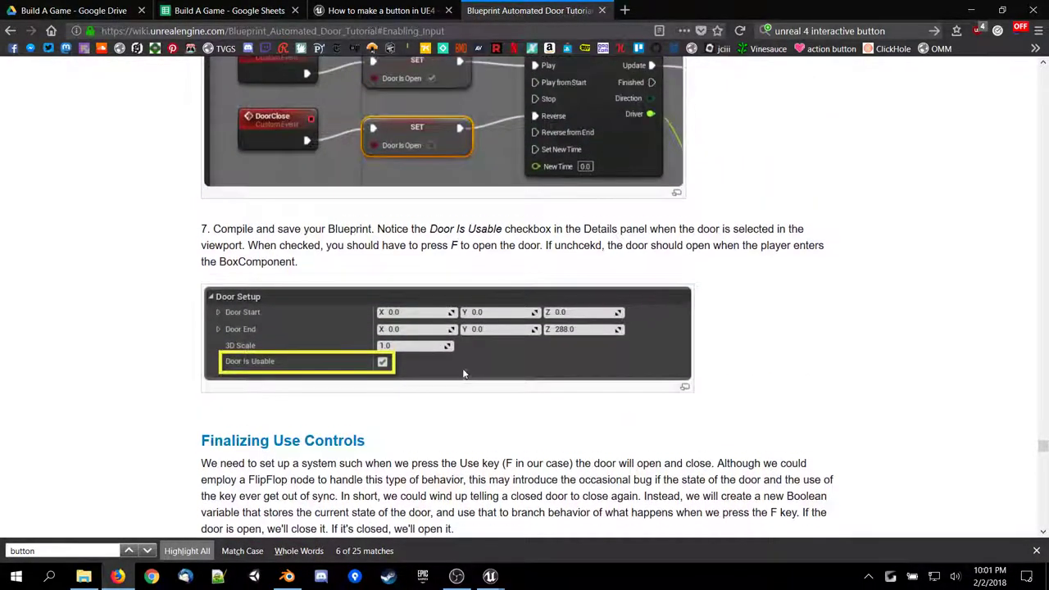
scroll(463, 373, "up", 2)
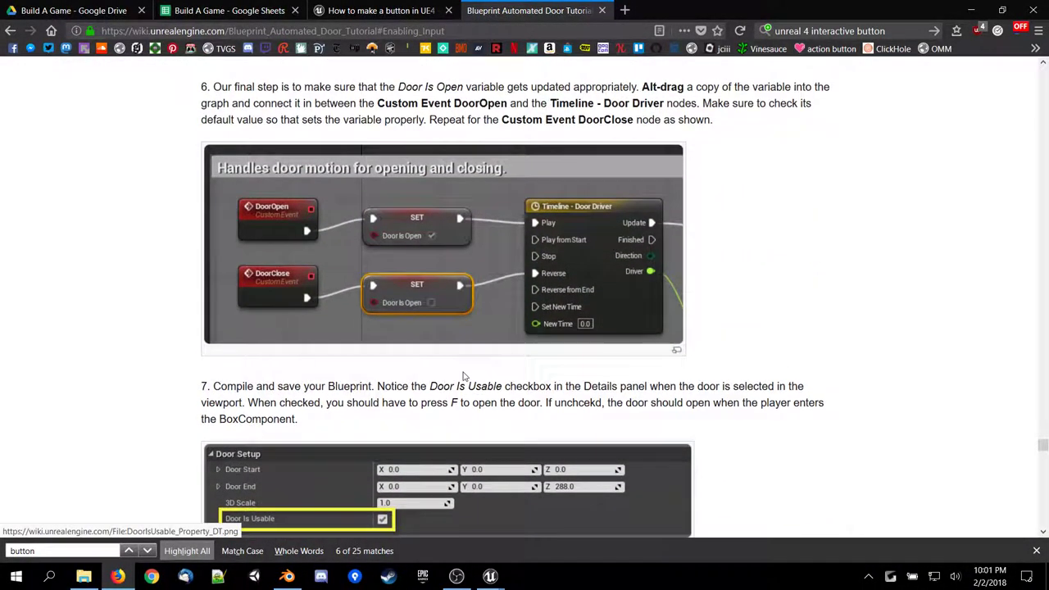
scroll(462, 376, "up", 5)
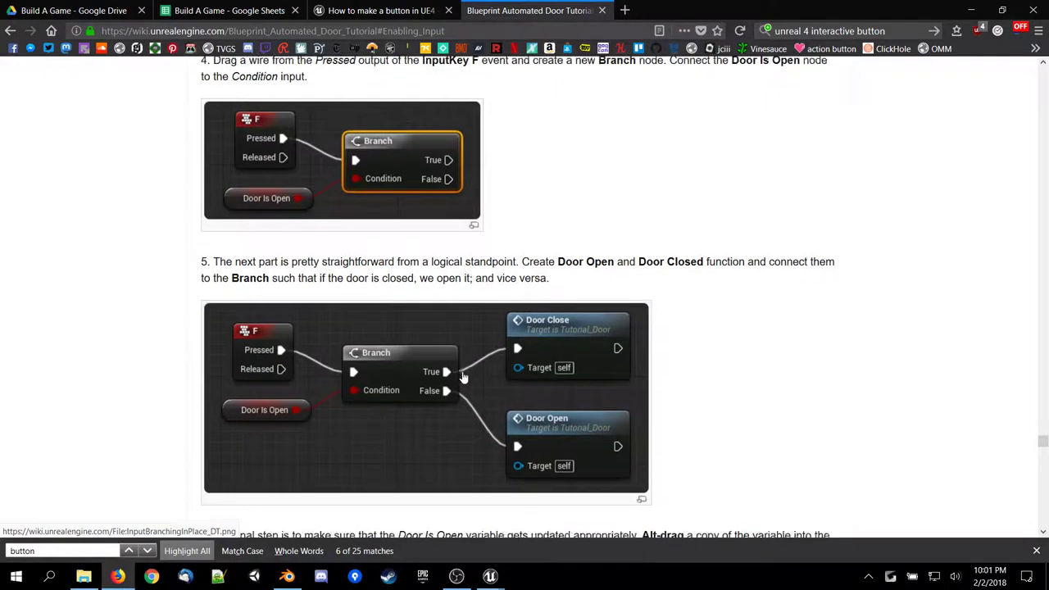
scroll(462, 377, "down", 20)
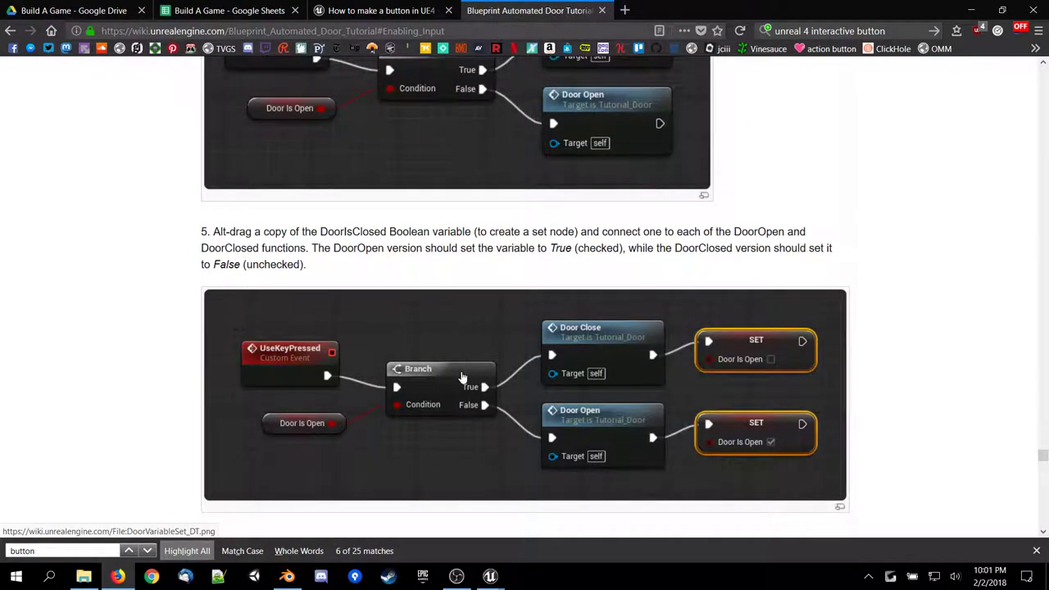
Reread the tutorial's Finalizing Use Controls section through its final UseKeyPressed network, and return to the ChinDispenserBP graph in Unreal Editor.
scroll(463, 376, "down", 2)
scroll(462, 376, "up", 9)
scroll(463, 376, "up", 10)
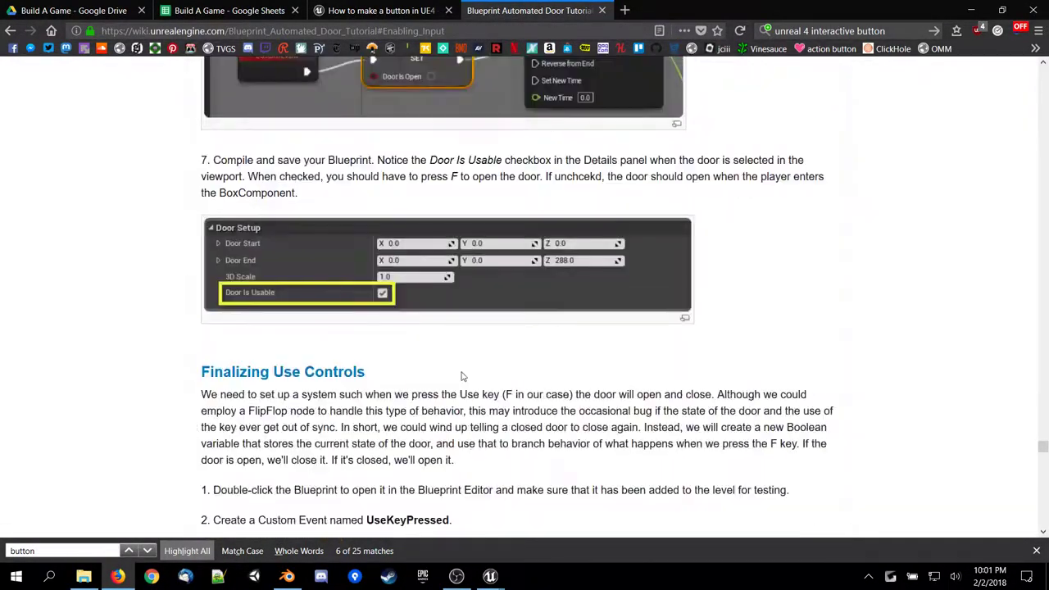
scroll(463, 377, "down", 4)
scroll(463, 377, "down", 14)
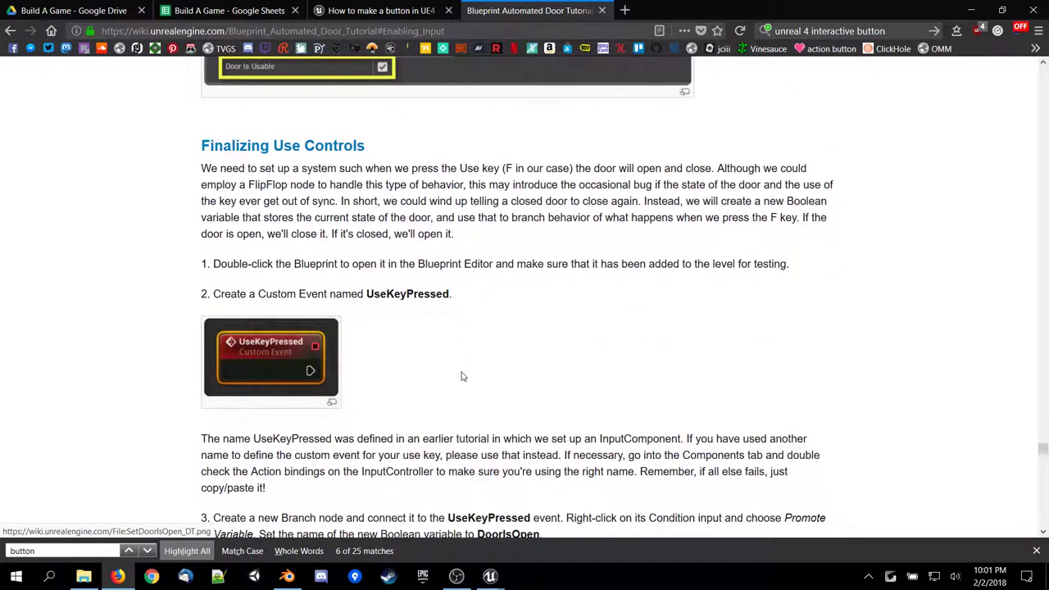
scroll(462, 377, "down", 4)
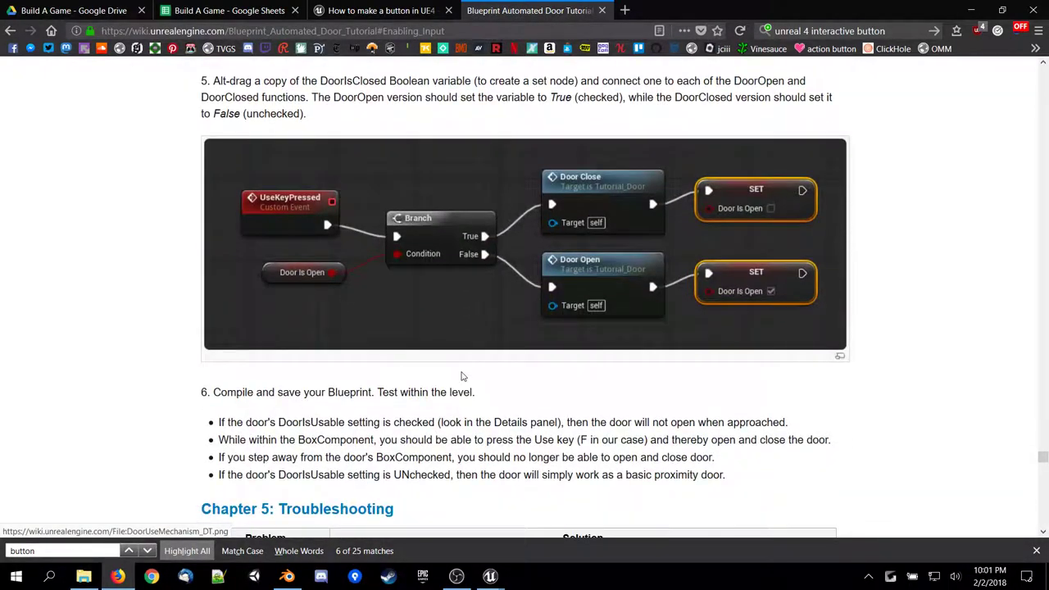
scroll(461, 377, "up", 4)
scroll(461, 376, "up", 1)
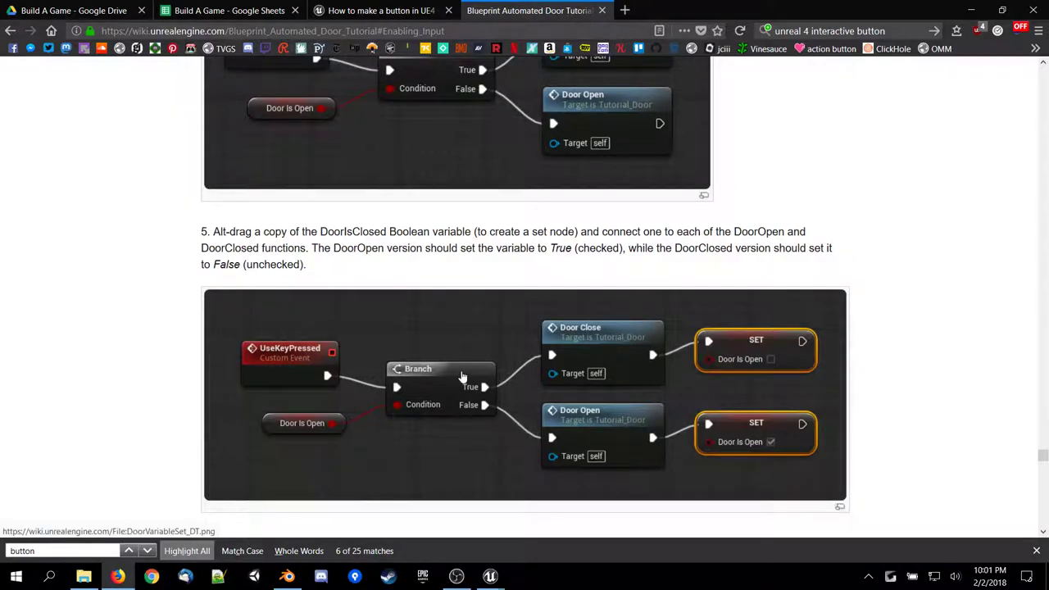
mouse_move(490, 576)
left_click(541, 543)
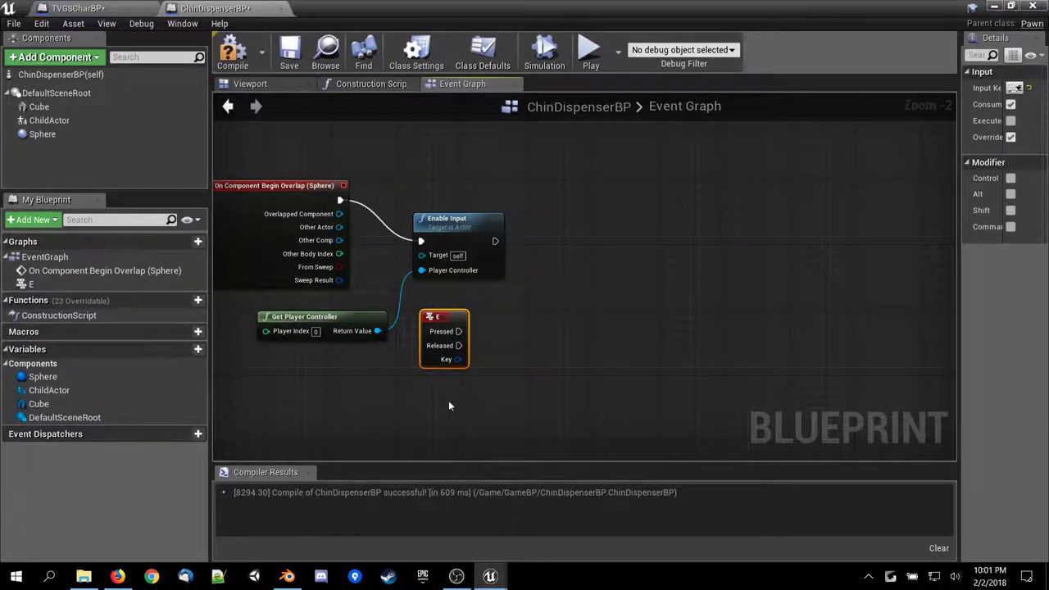
right_click_drag(423, 408, 447, 433)
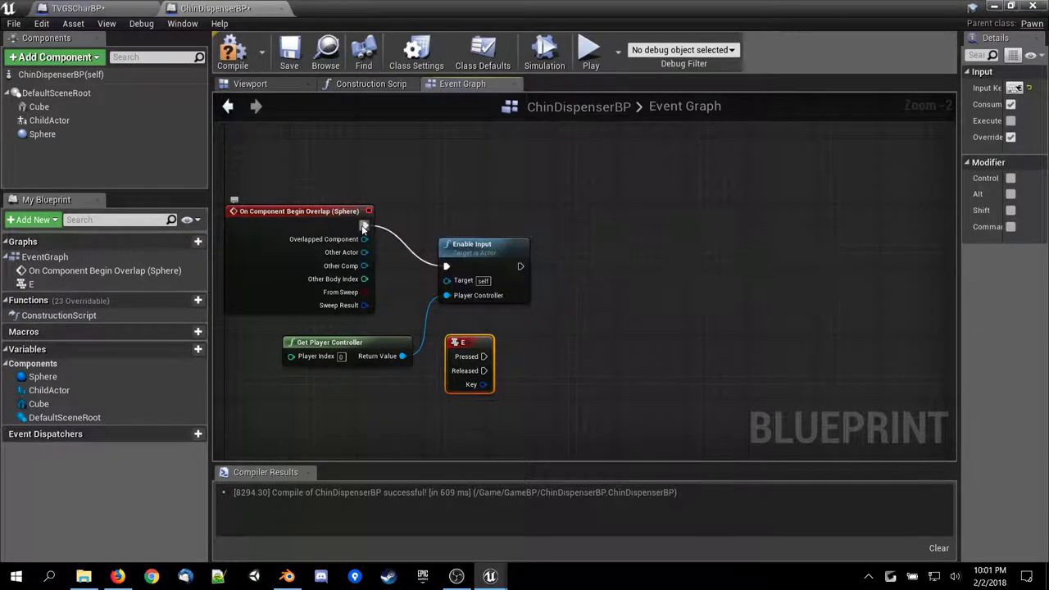
left_click_drag(443, 264, 446, 266)
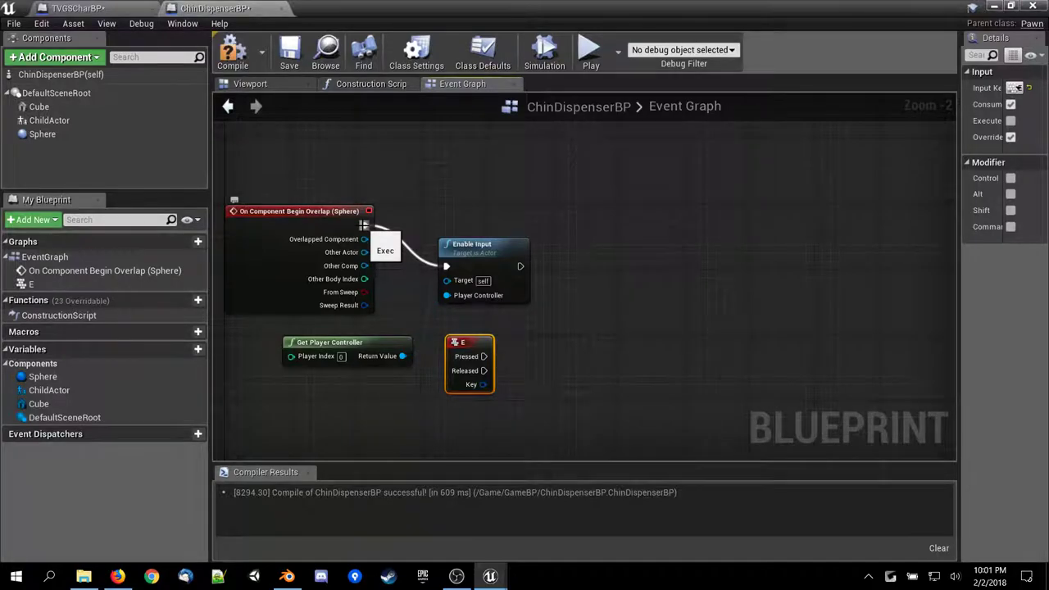
left_click_drag(403, 356, 446, 294)
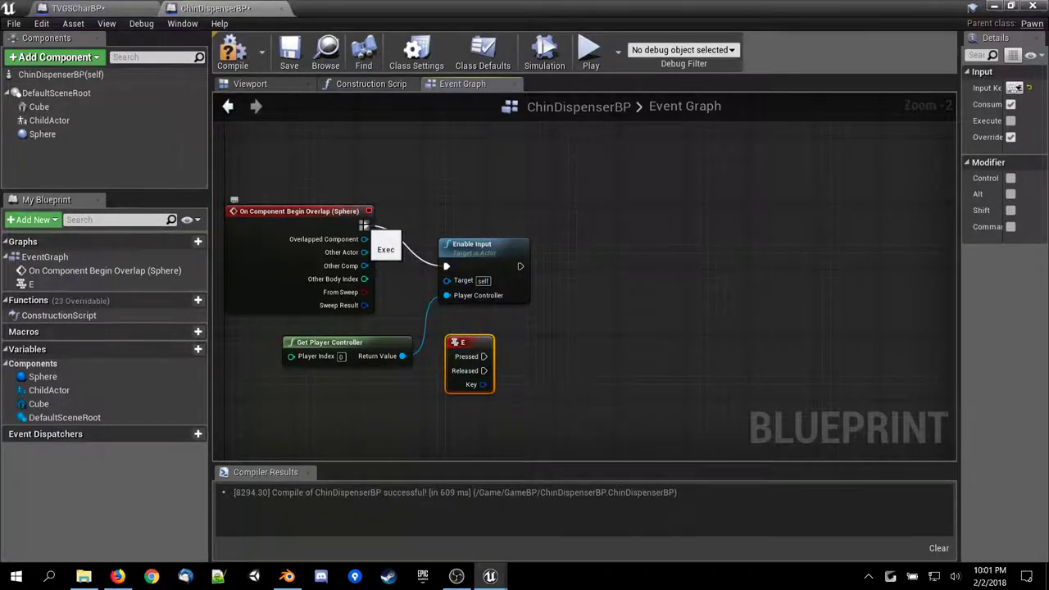
key("ctrl+z")
Search the actions available from the sphere overlap event's execution output for "and" and "&".
left_click_drag(364, 225, 632, 234)
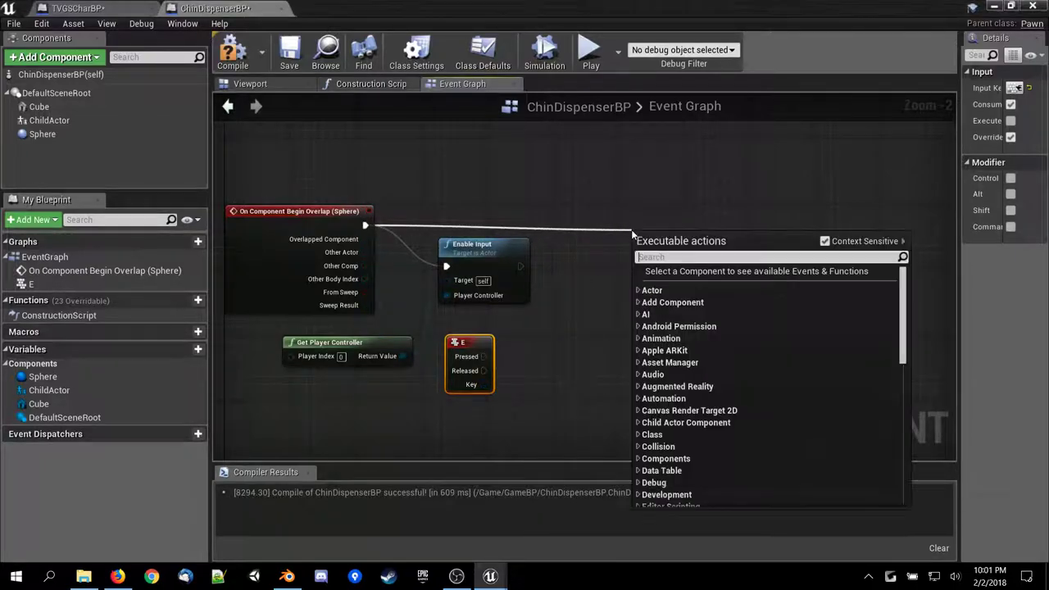
type("and")
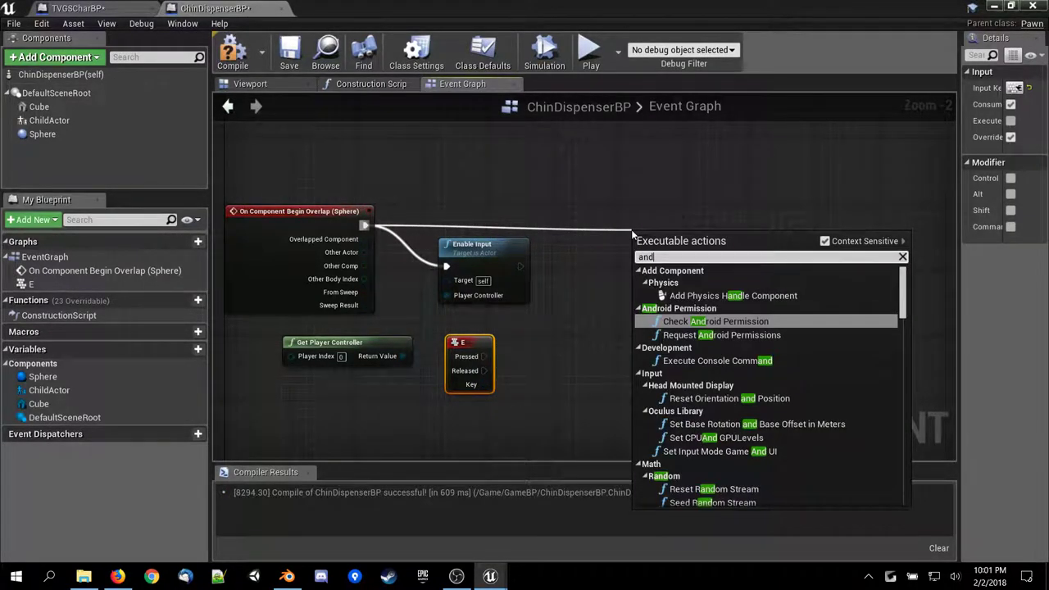
key("BackSpace")
key("BackSpace")
key("BackSpace")
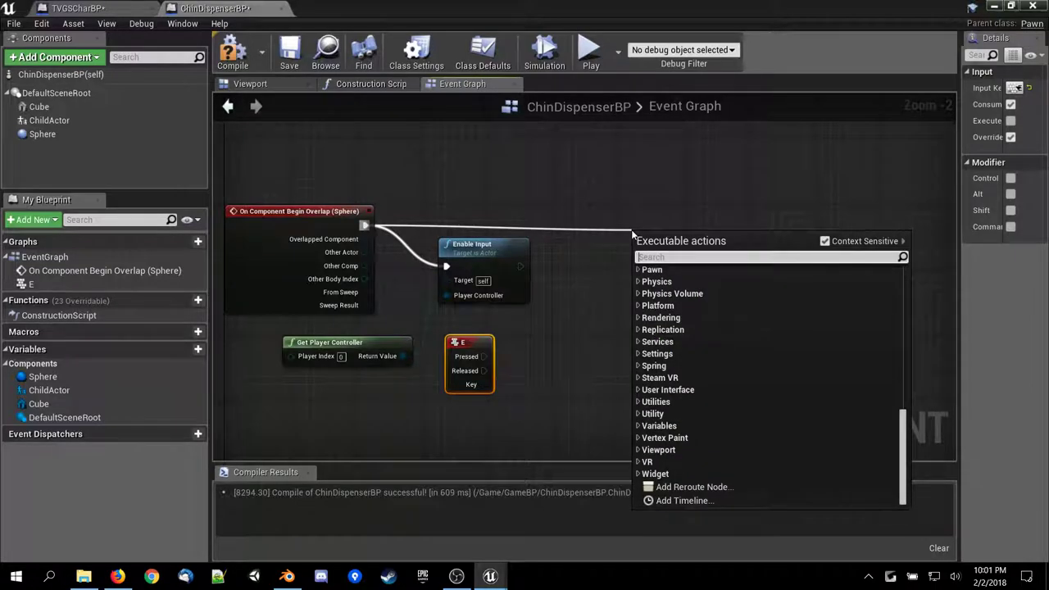
type("&")
key("BackSpace")
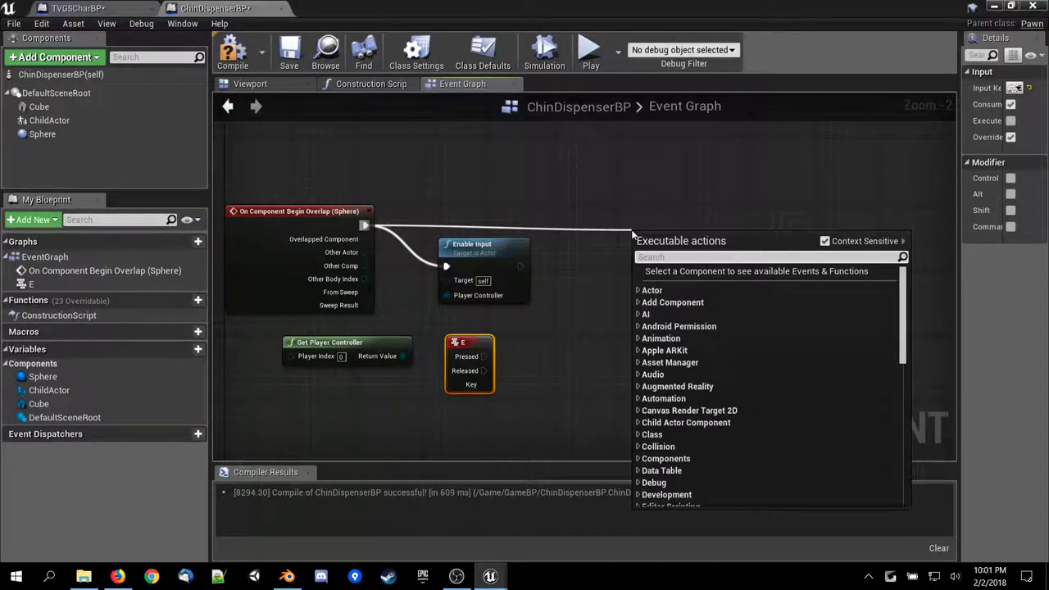
type("&")
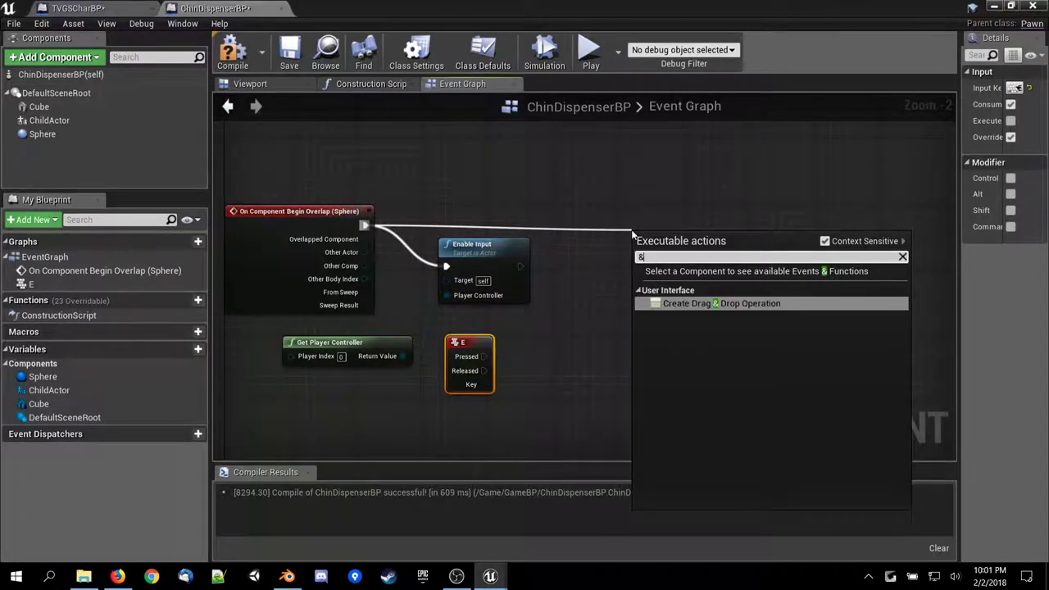
key("BackSpace")
Browse the executable action categories, including the expanded Utilities group, and search them again for "and".
scroll(689, 399, "down", 3)
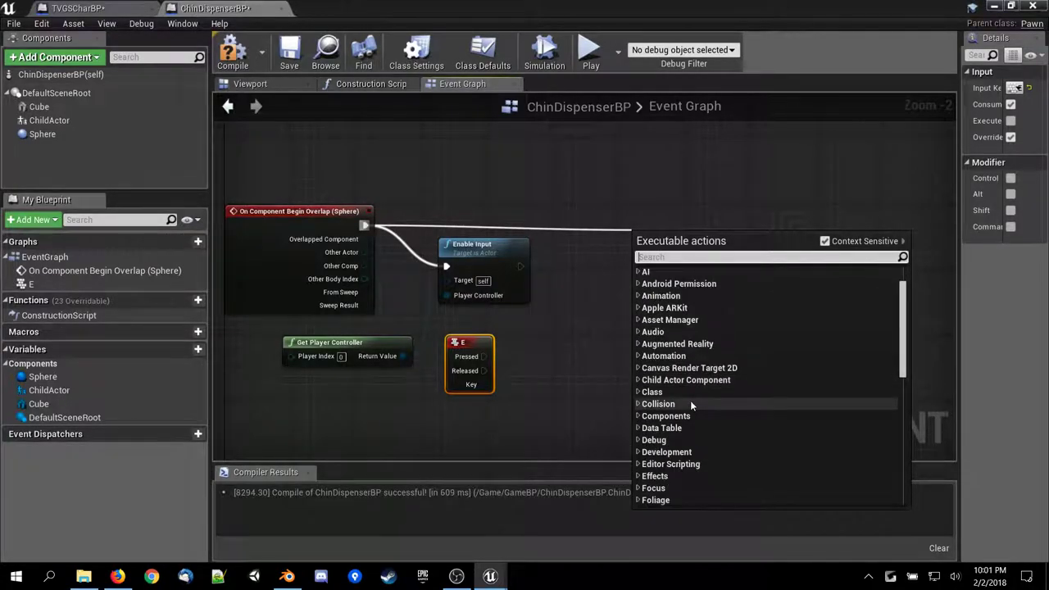
scroll(683, 403, "up", 3)
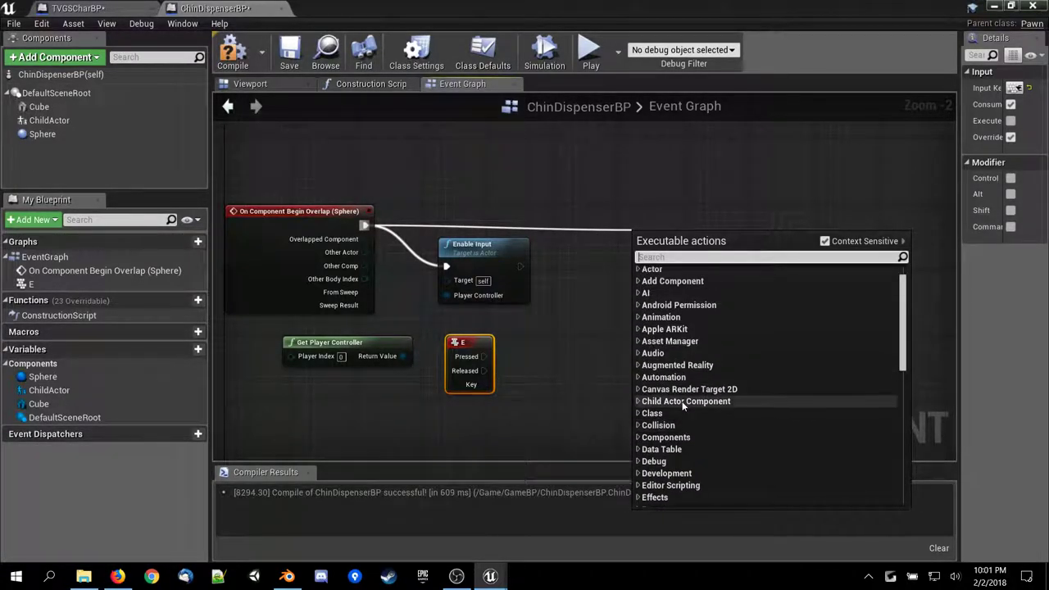
scroll(683, 405, "down", 5)
scroll(682, 405, "down", 3)
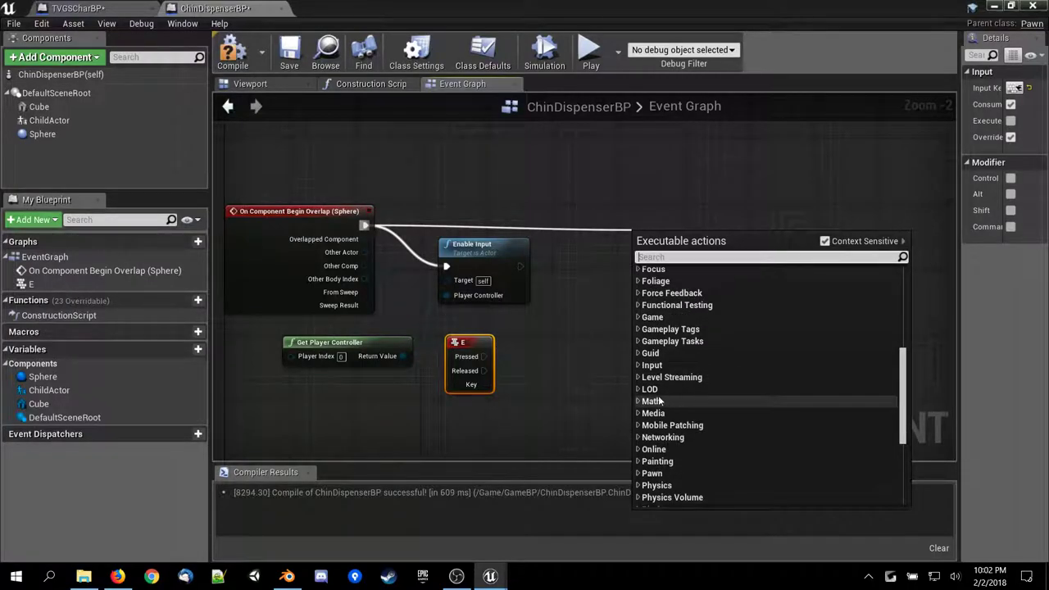
scroll(651, 393, "down", 6)
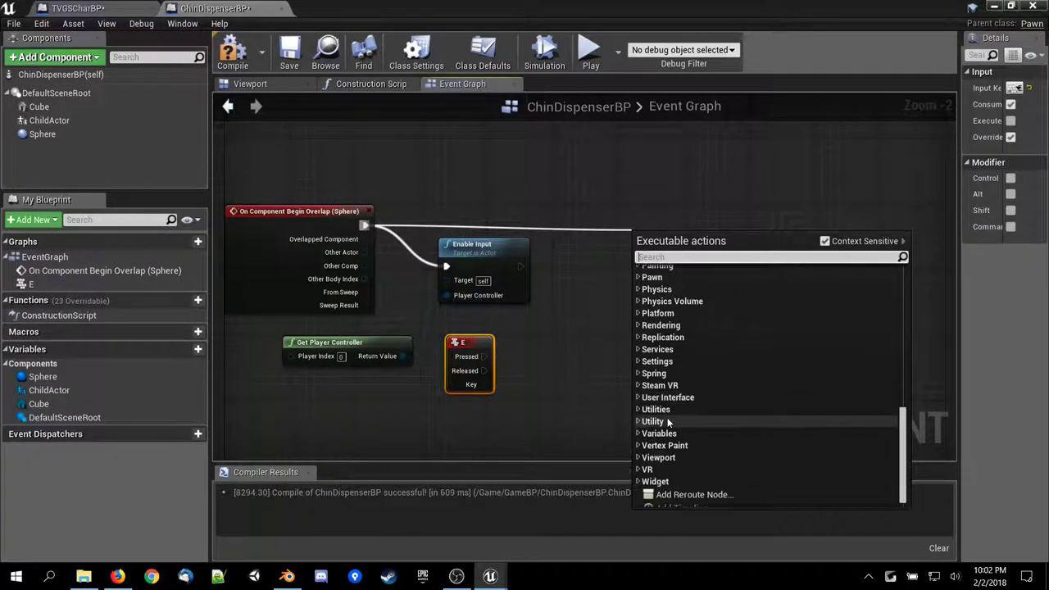
scroll(667, 454, "up", 2)
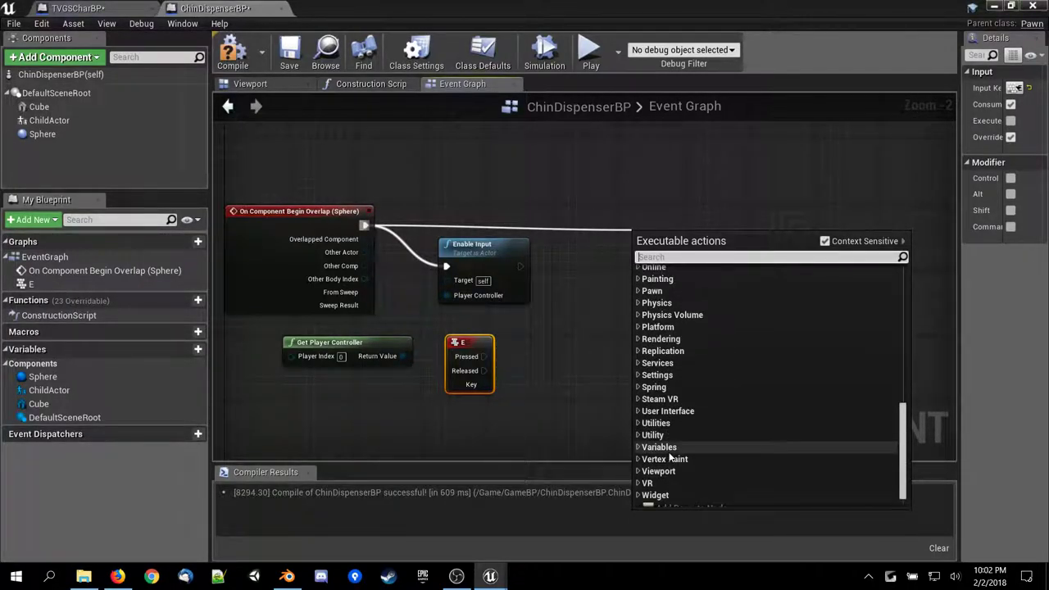
left_click(665, 441)
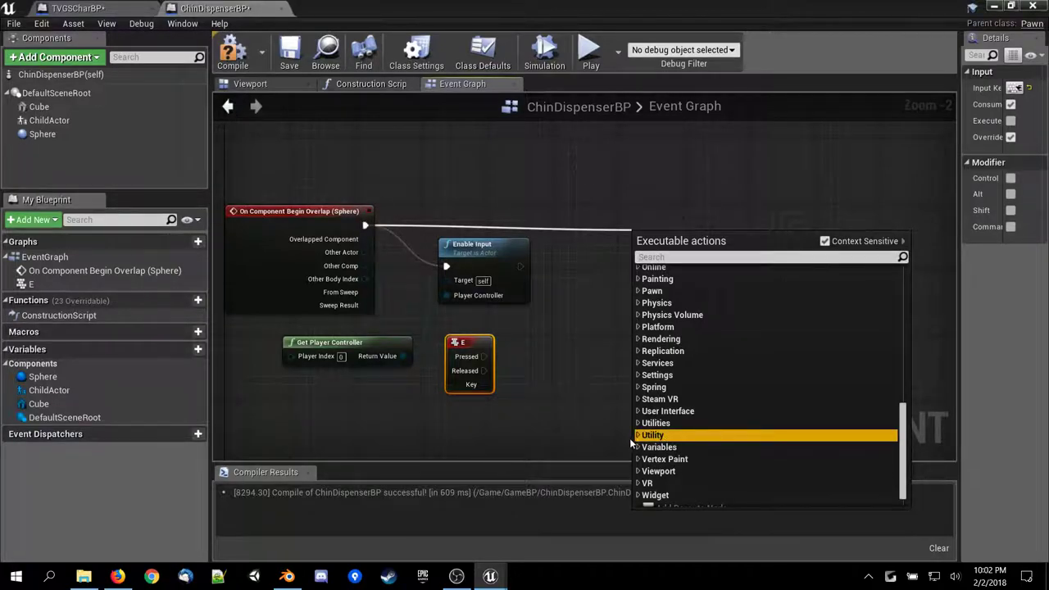
left_click(648, 433)
left_click(638, 423)
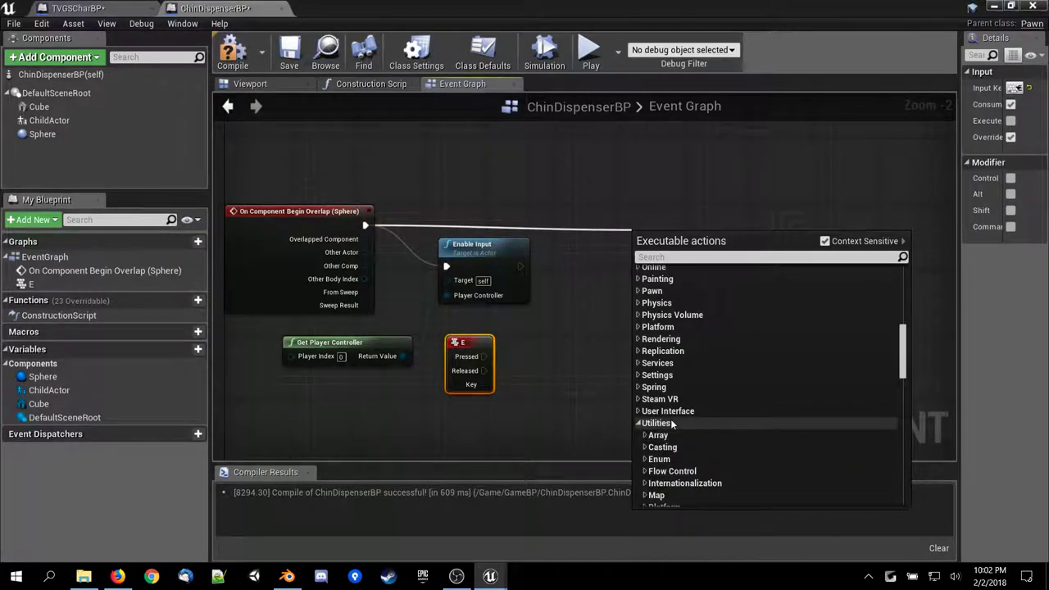
scroll(674, 419, "down", 5)
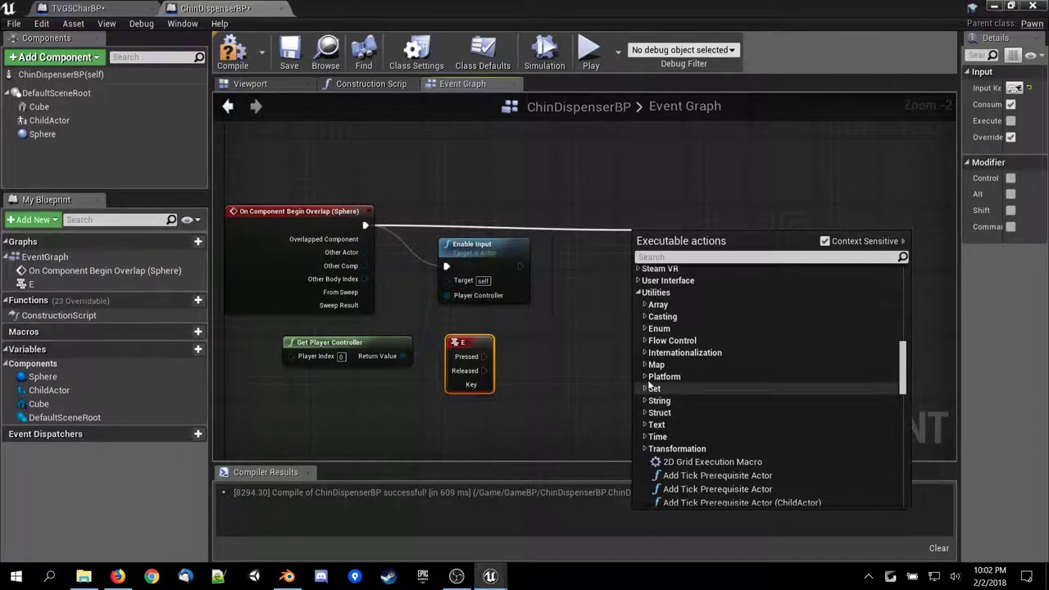
scroll(663, 326, "down", 18)
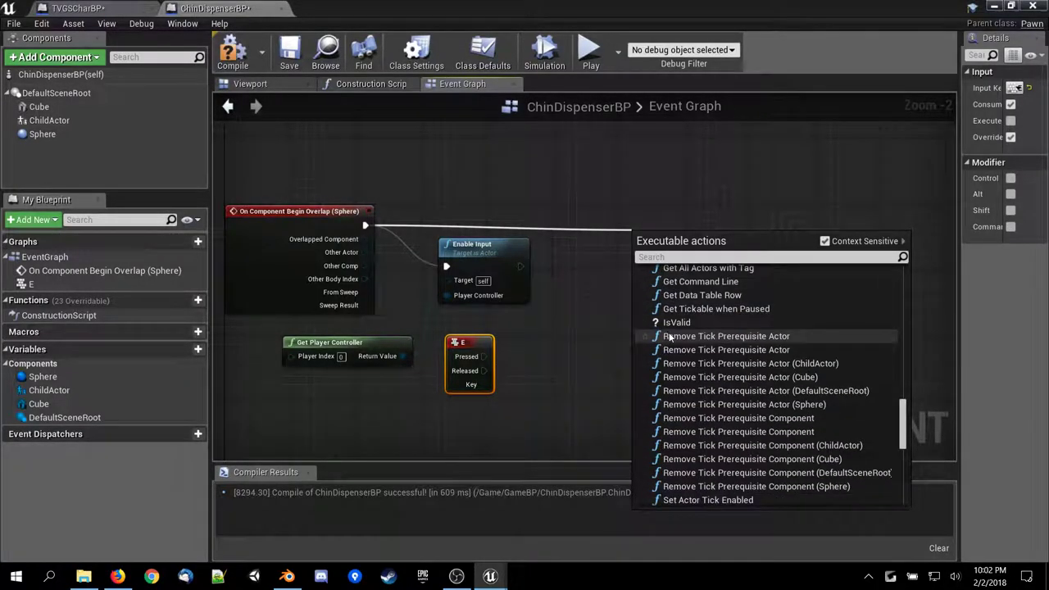
scroll(670, 336, "up", 20)
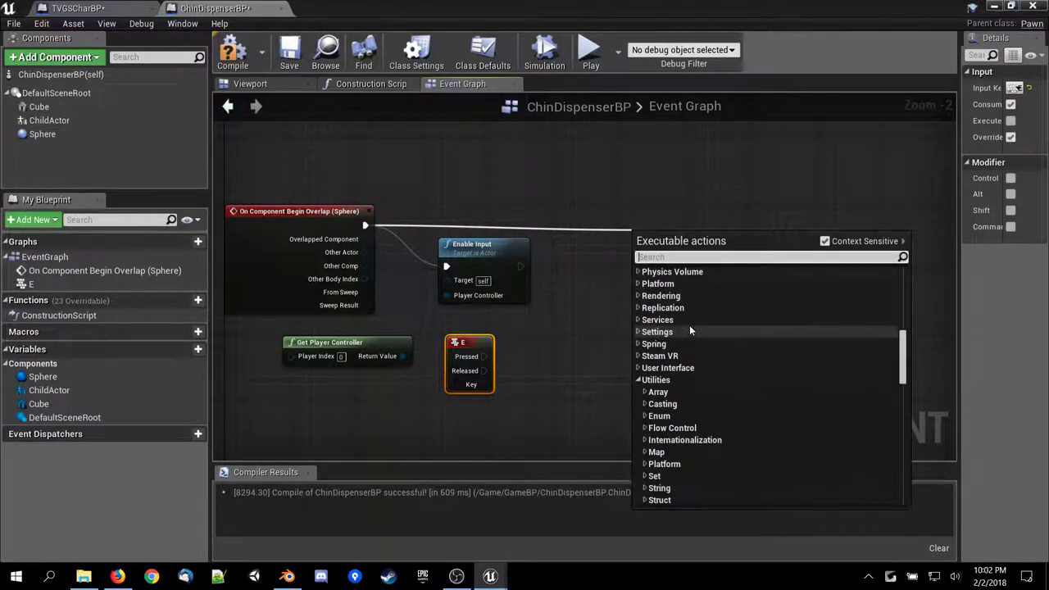
type("and")
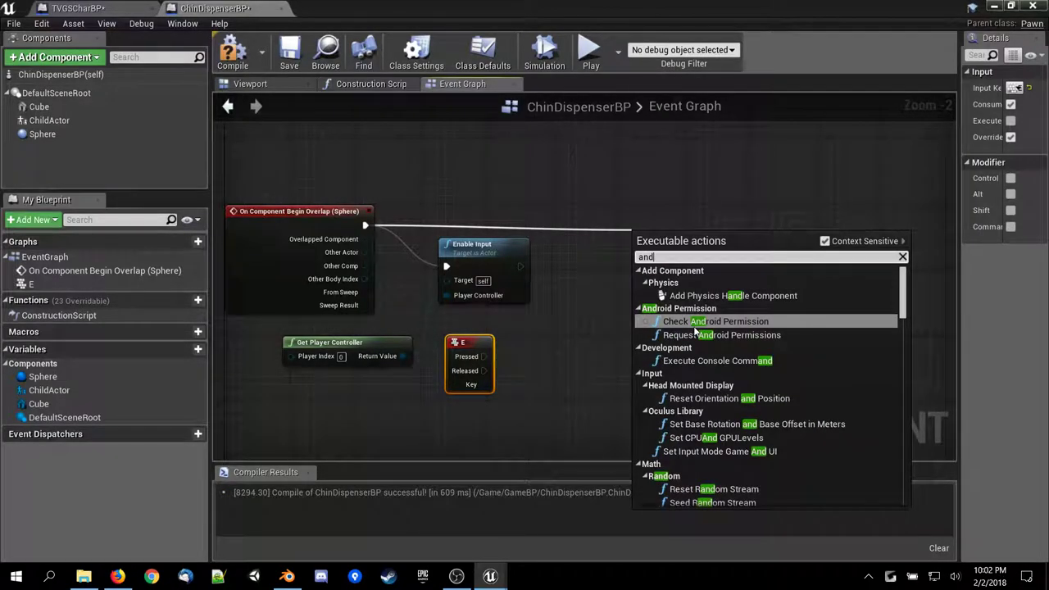
scroll(694, 327, "down", 5)
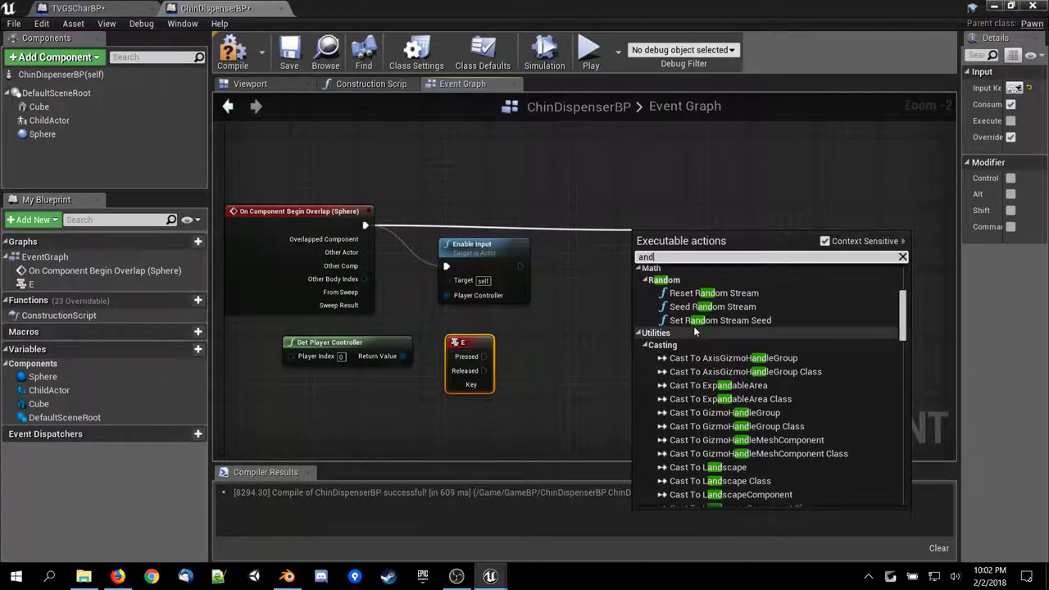
Add a Branch node after the sphere's begin overlap event, and disconnect the execution input of Enable Input.
key("BackSpace")
key("BackSpace")
key("BackSpace")
type("bo")
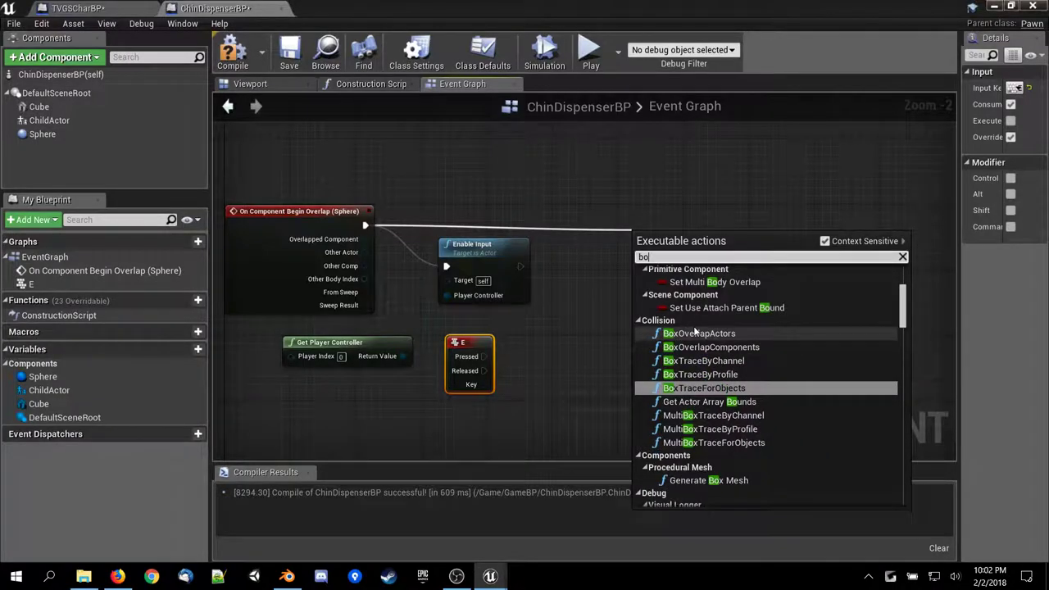
type("ol")
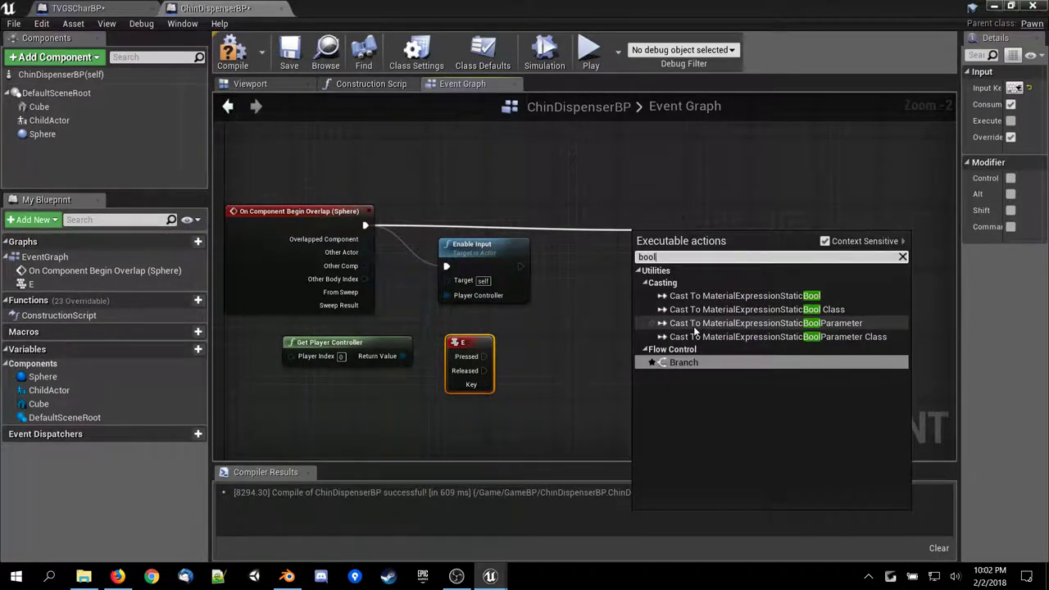
left_click(660, 362)
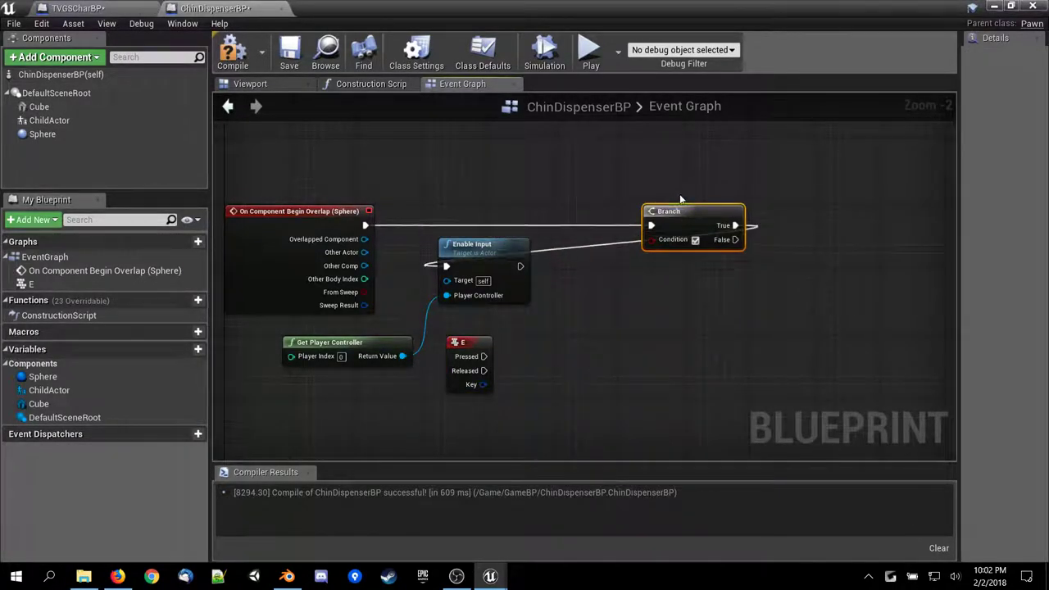
left_click_drag(679, 206, 581, 174)
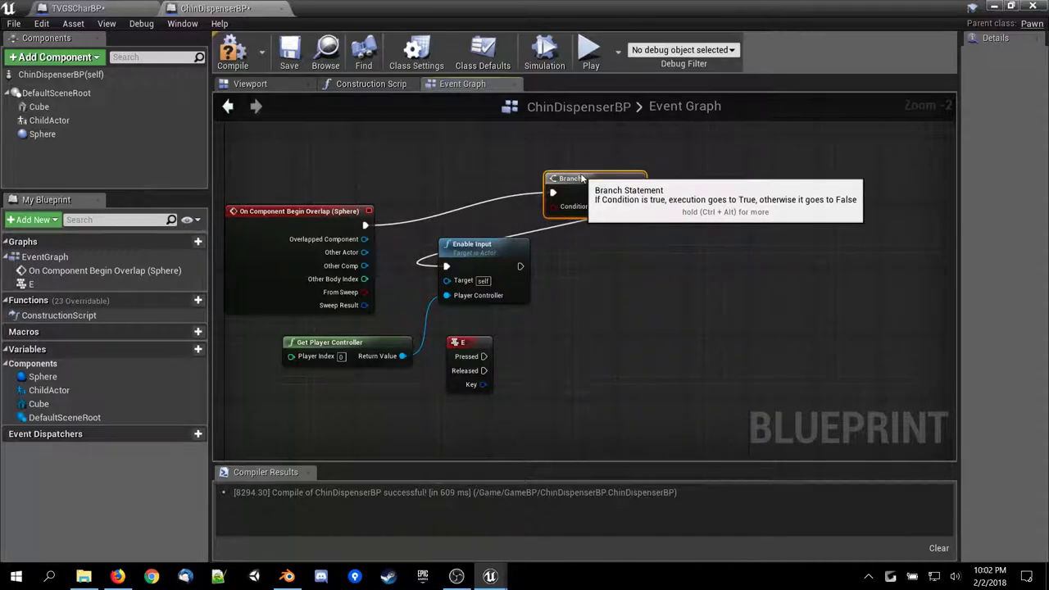
left_click(447, 267, "alt")
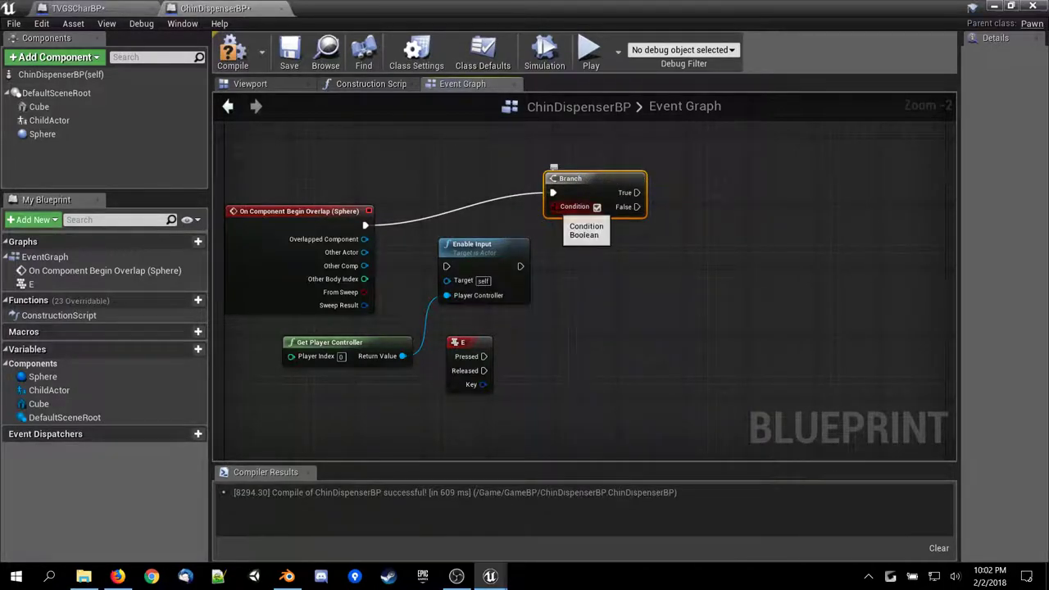
Feed the Branch's Condition from a new AND Boolean node, and arrange both nodes beyond Enable Input.
left_click_drag(557, 206, 563, 338)
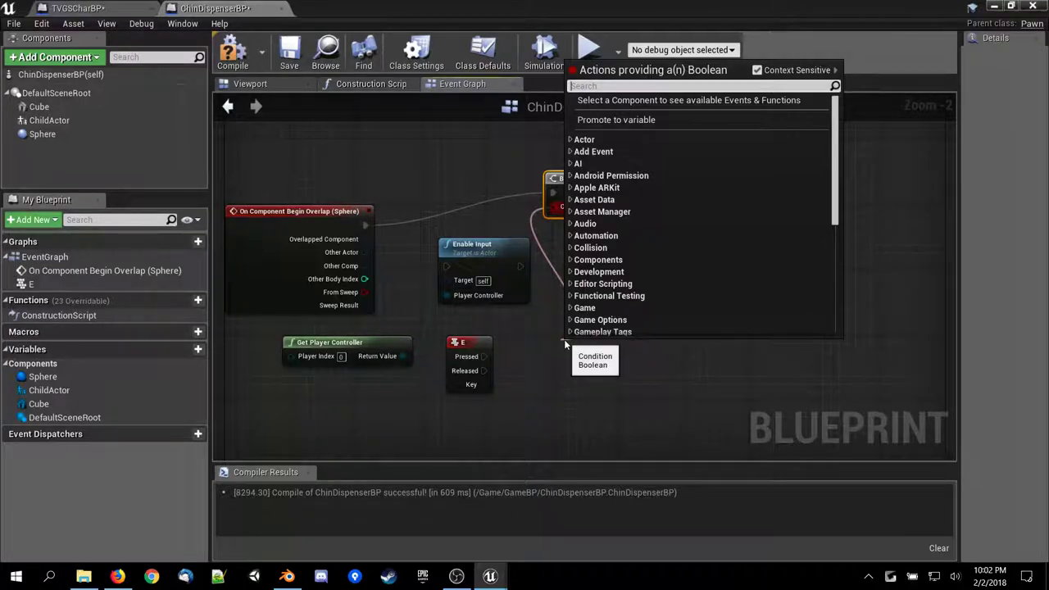
type("and")
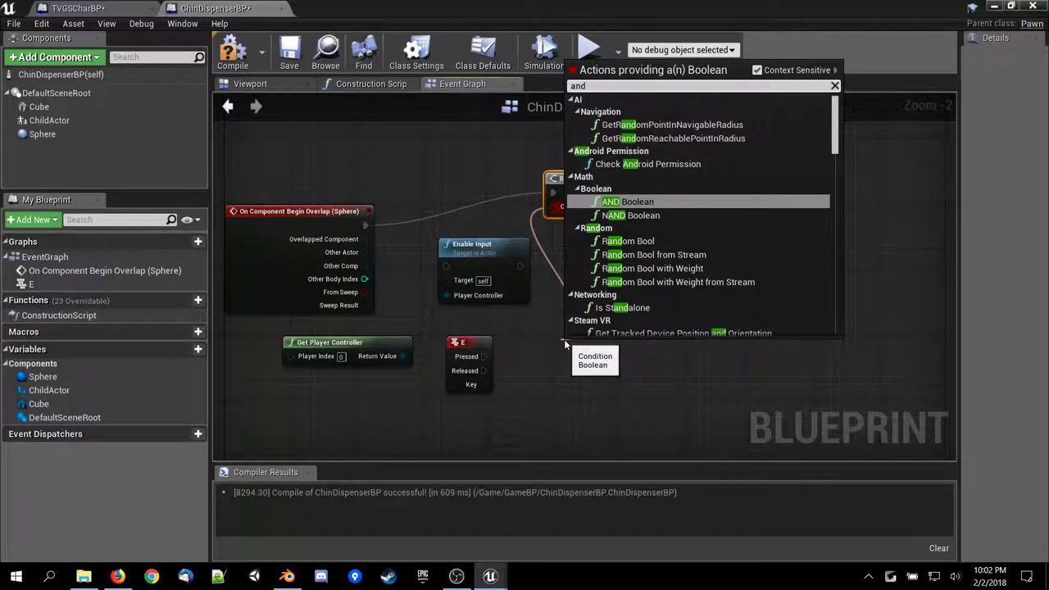
key("Return")
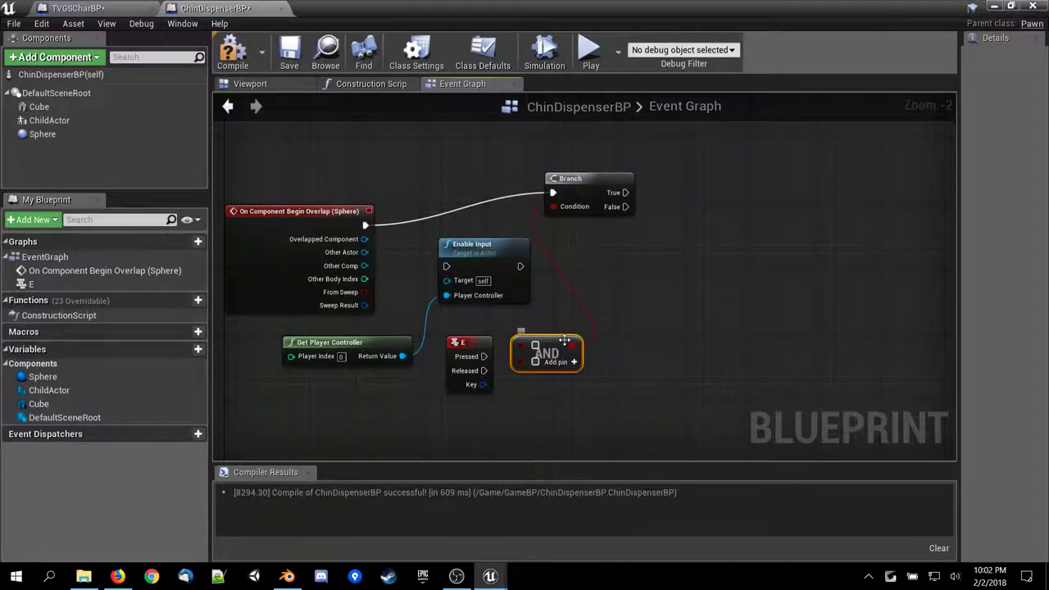
left_click_drag(615, 179, 721, 203)
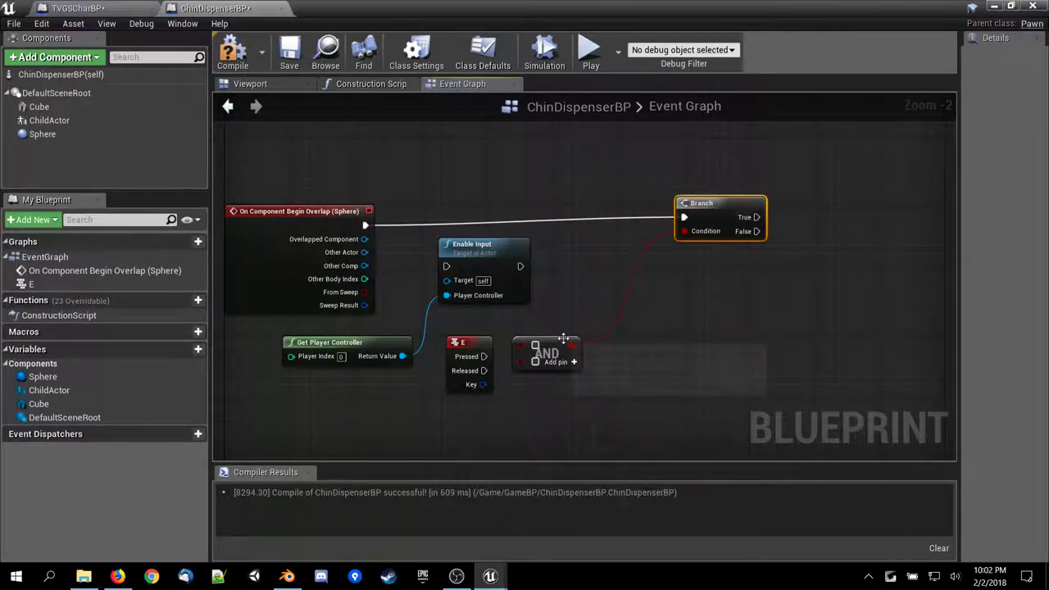
left_click_drag(562, 349, 594, 293)
right_click(589, 288)
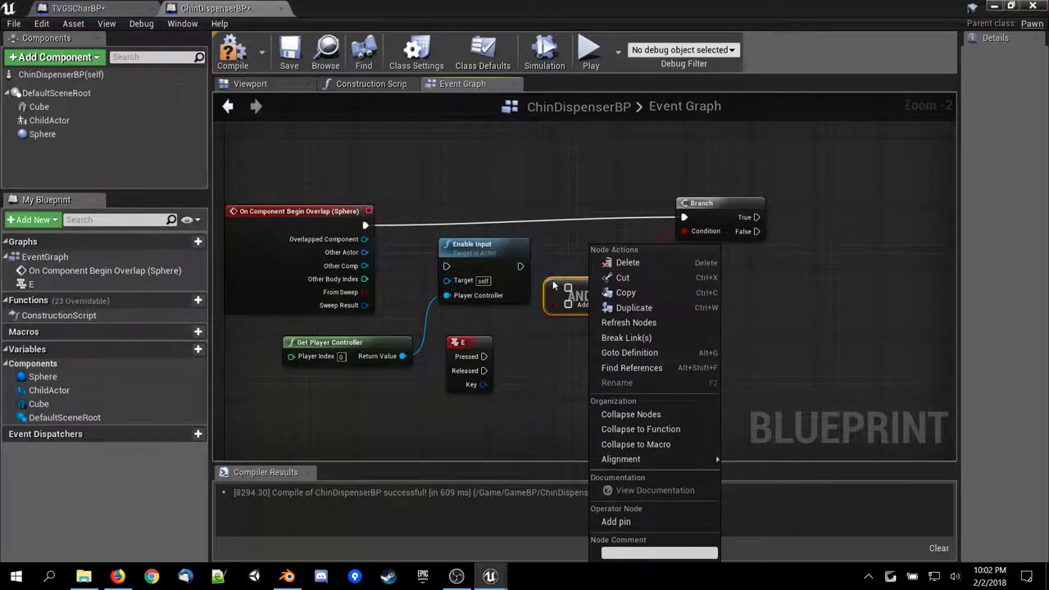
Try to connect the E event's Pressed output to the AND node, and reposition the AND node below the Branch.
left_click(495, 377)
left_click_drag(483, 356, 590, 328)
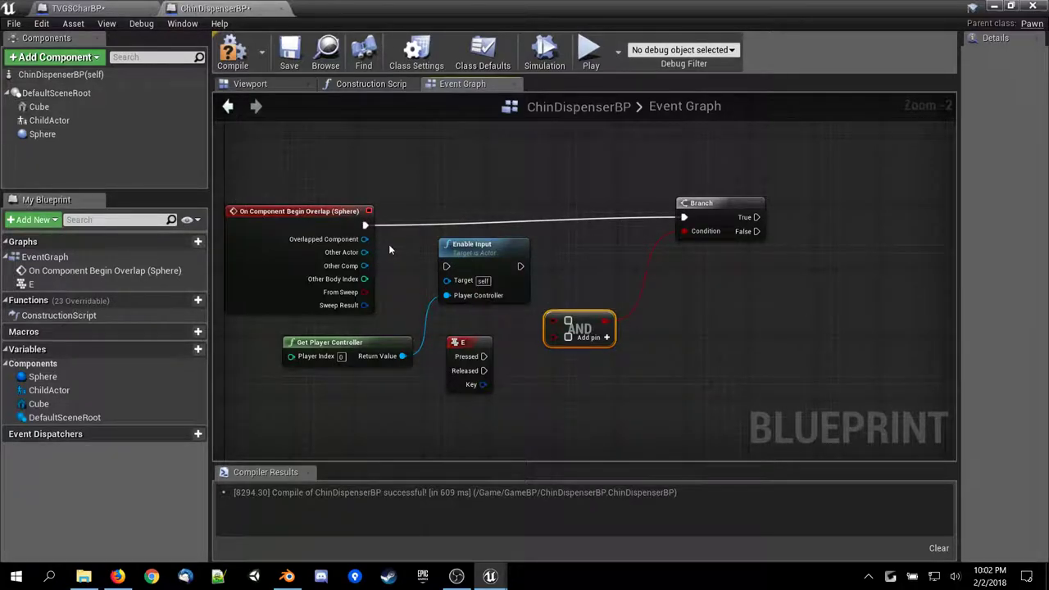
right_click_drag(390, 249, 484, 243)
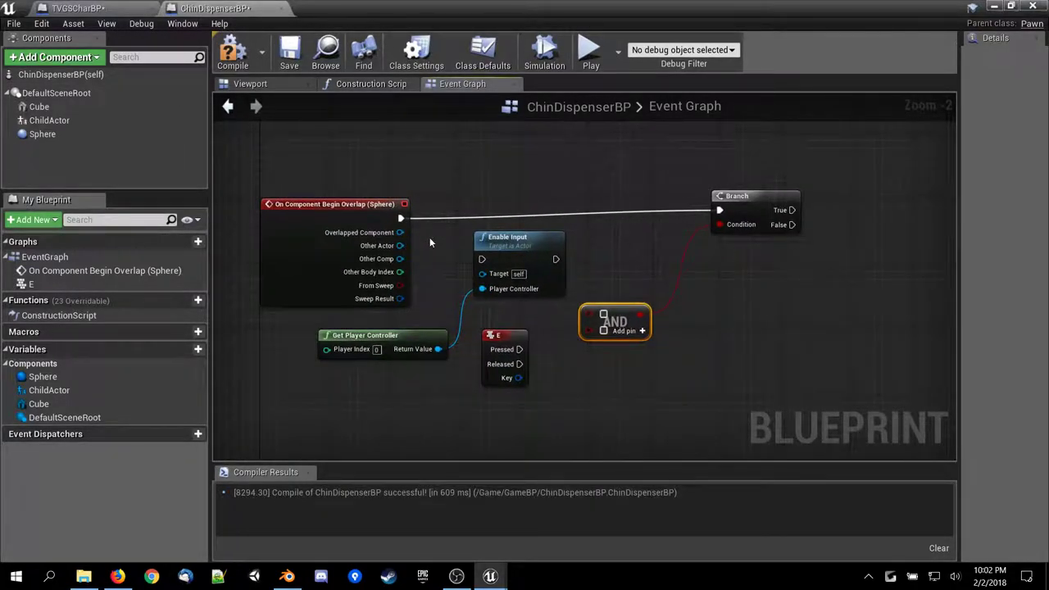
scroll(429, 237, "down", 1)
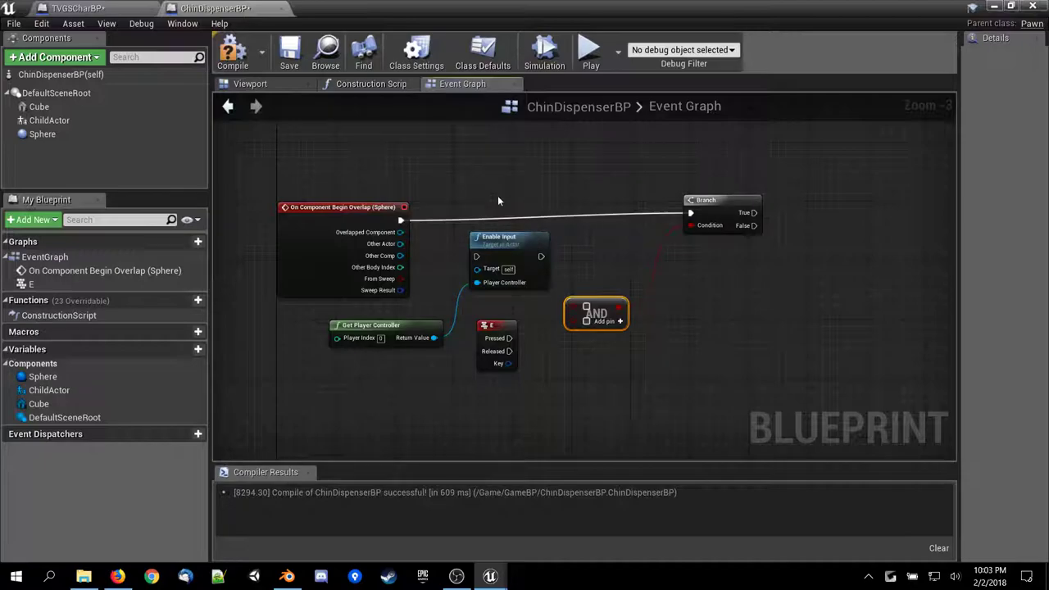
right_click_drag(496, 193, 502, 194)
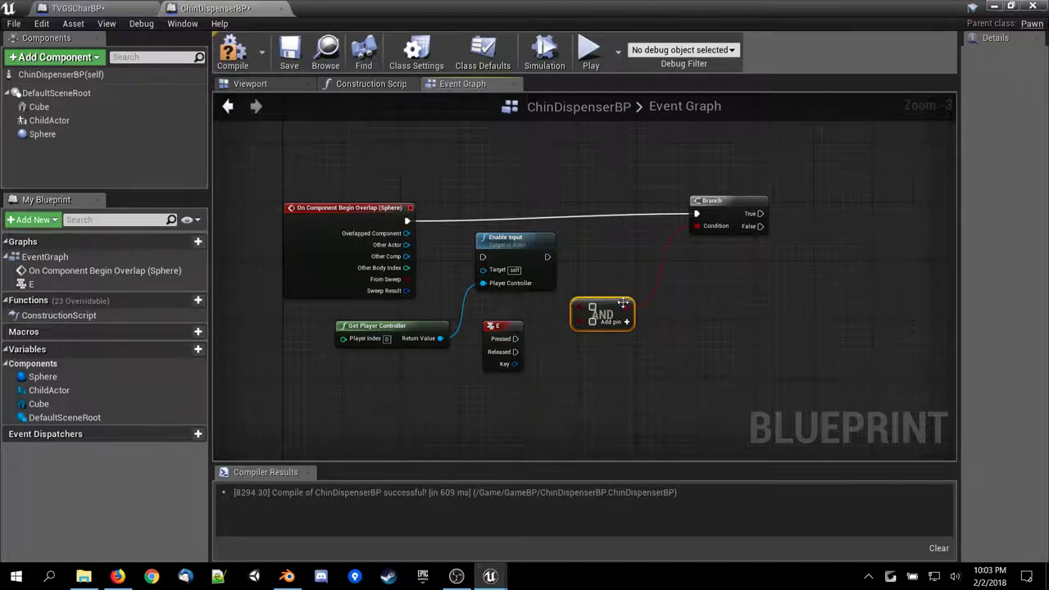
left_click_drag(607, 307, 633, 307)
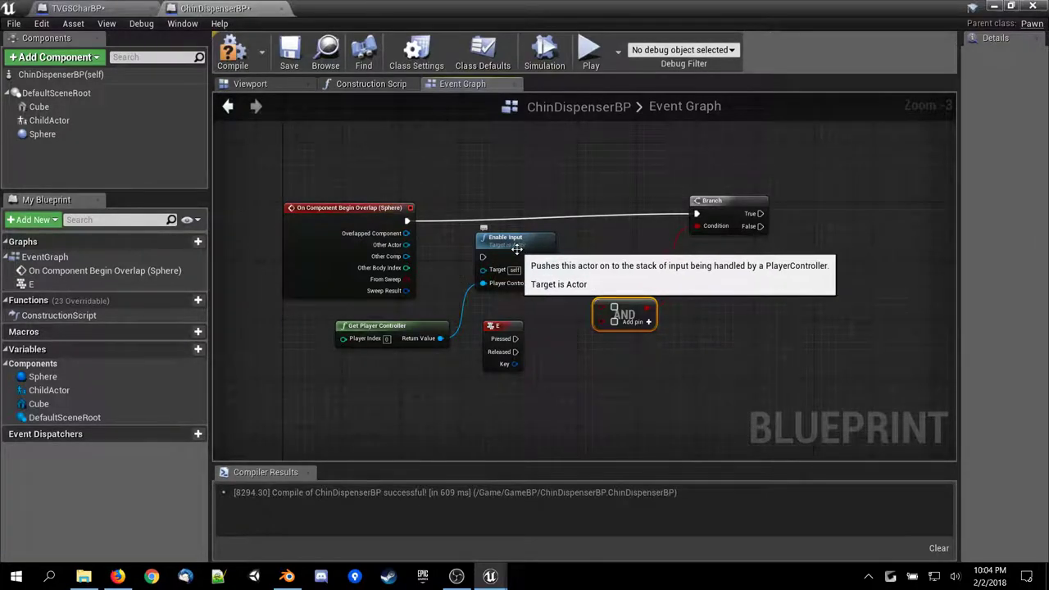
Move the Branch node slightly closer to the overlap event, and delete the AND Boolean node feeding its Condition.
left_click_drag(712, 208, 690, 221)
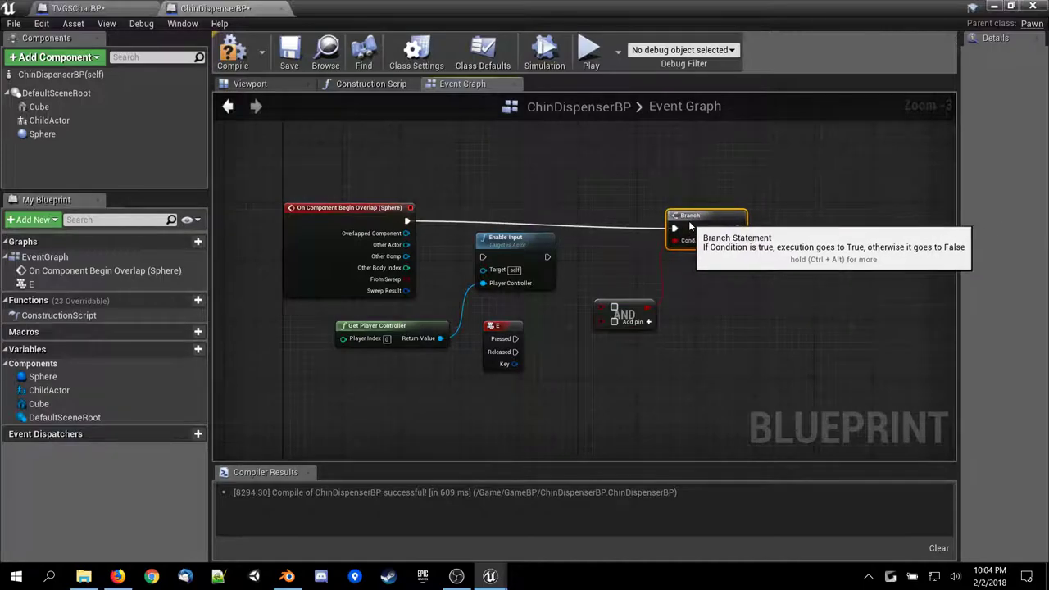
left_click(631, 310)
key("Delete")
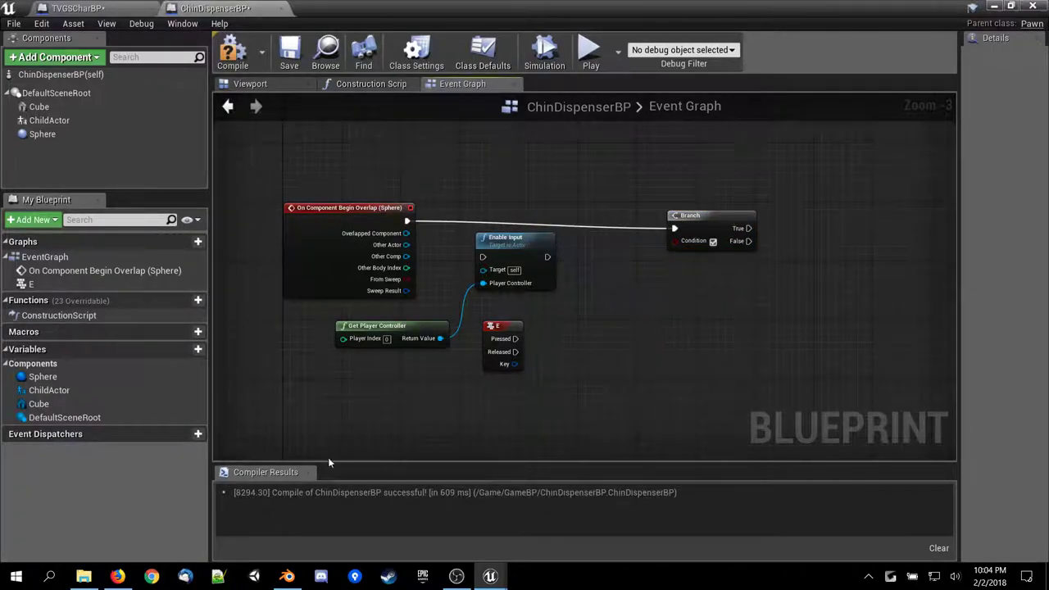
Switch to Firefox, search for "unreal overlap trigger and input" in a new tab, and open the AnswerHub question about pressing E in a trigger box.
left_click(117, 576)
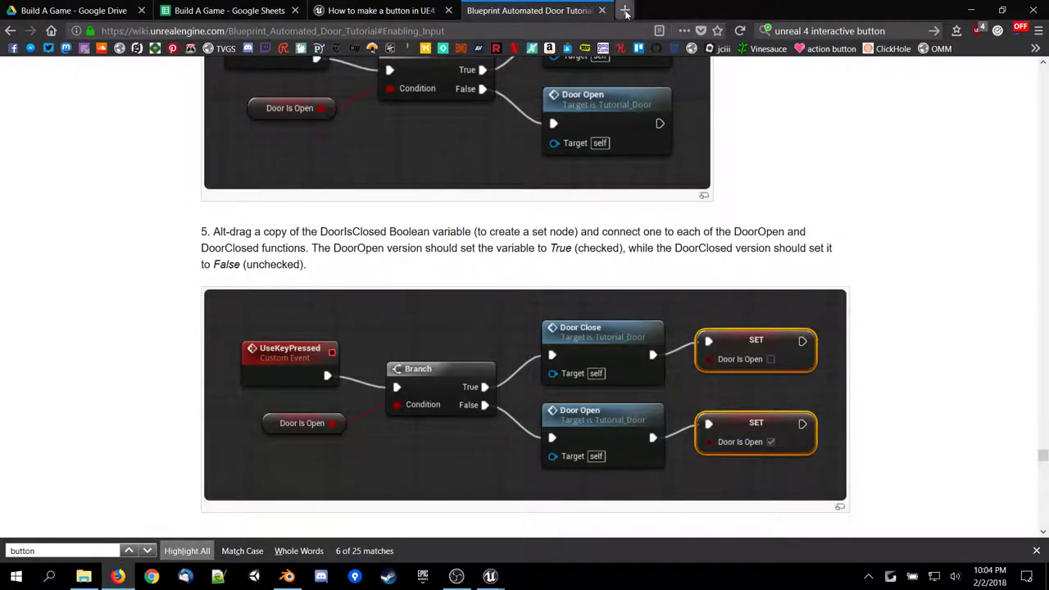
left_click(620, 10)
left_click(861, 30)
type("unreal ")
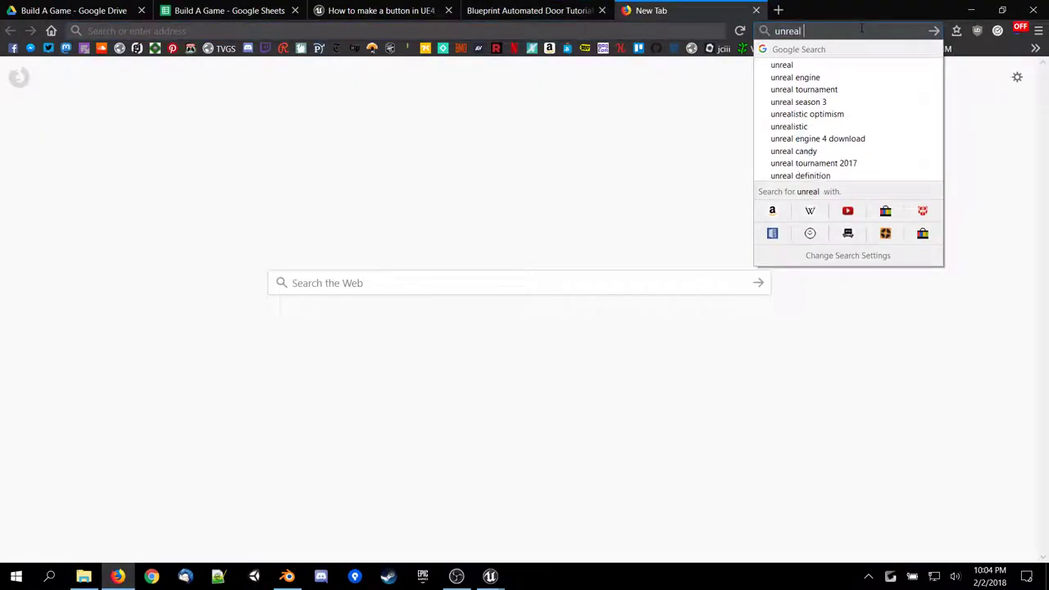
type("overlap t")
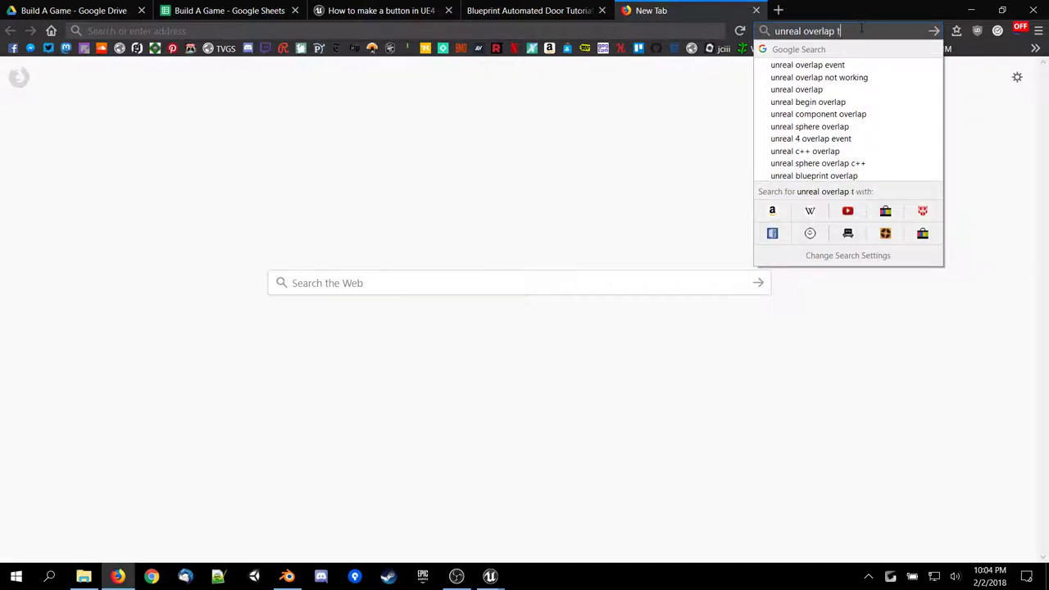
type("rigger and")
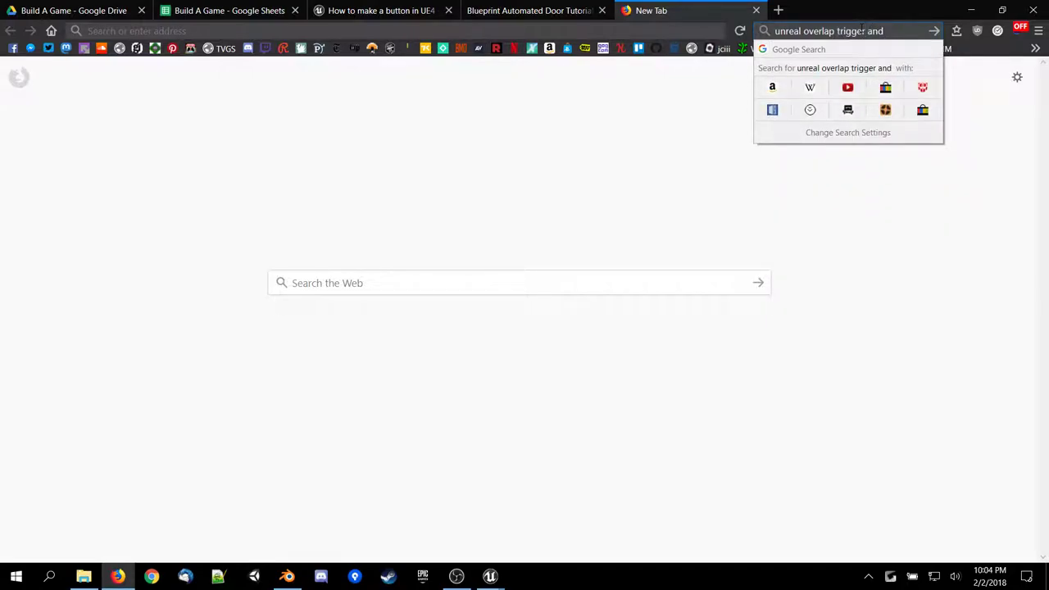
type(" input")
key("Return")
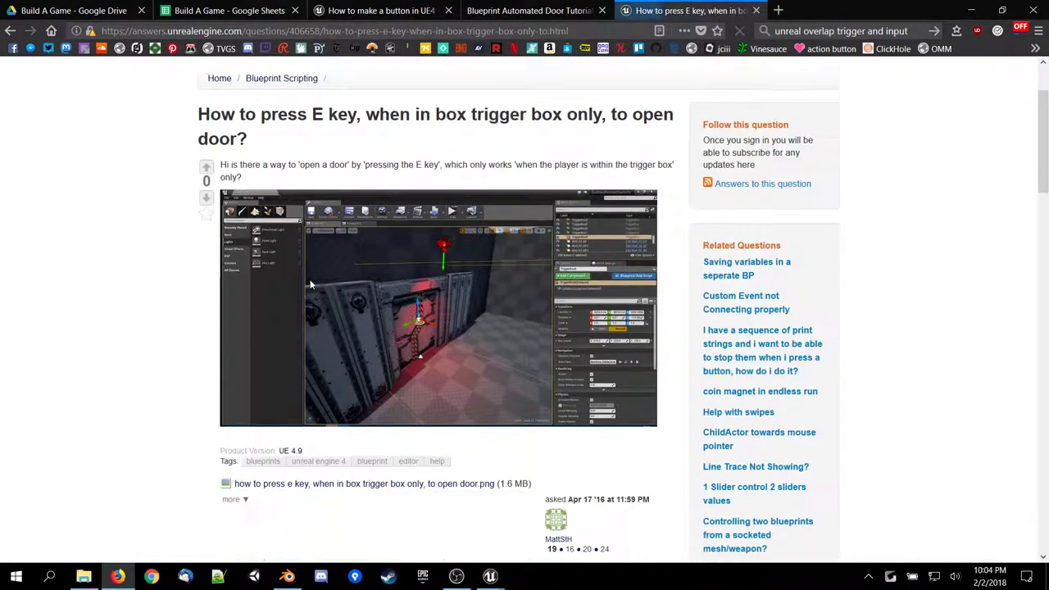
Read the question and its answers, examining how the begin and end overlap events and the E key are set up in the door blueprint.
scroll(311, 284, "down", 2)
scroll(311, 284, "down", 5)
scroll(312, 284, "up", 7)
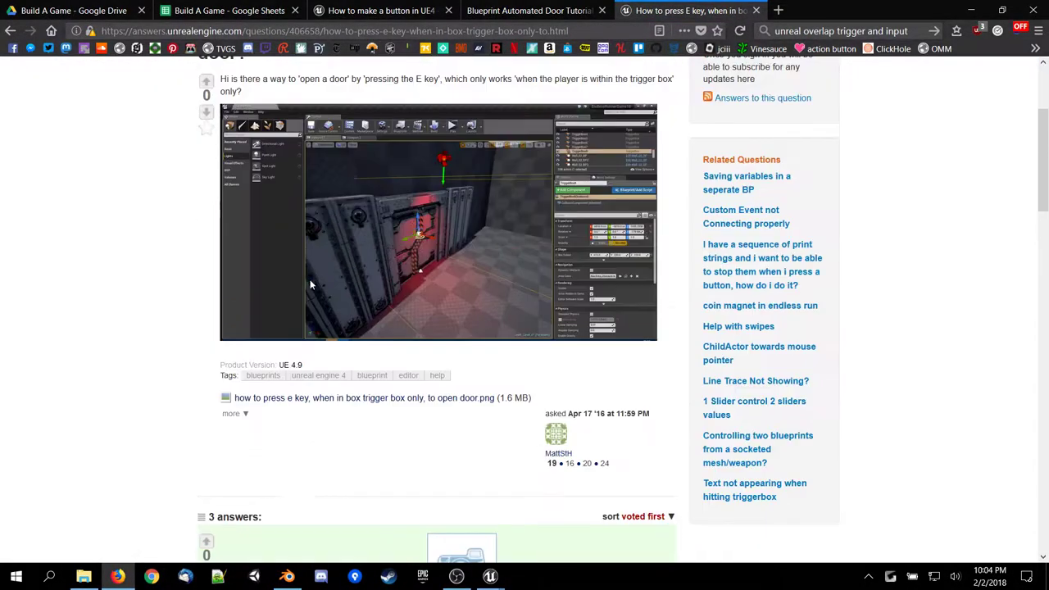
scroll(310, 284, "down", 5)
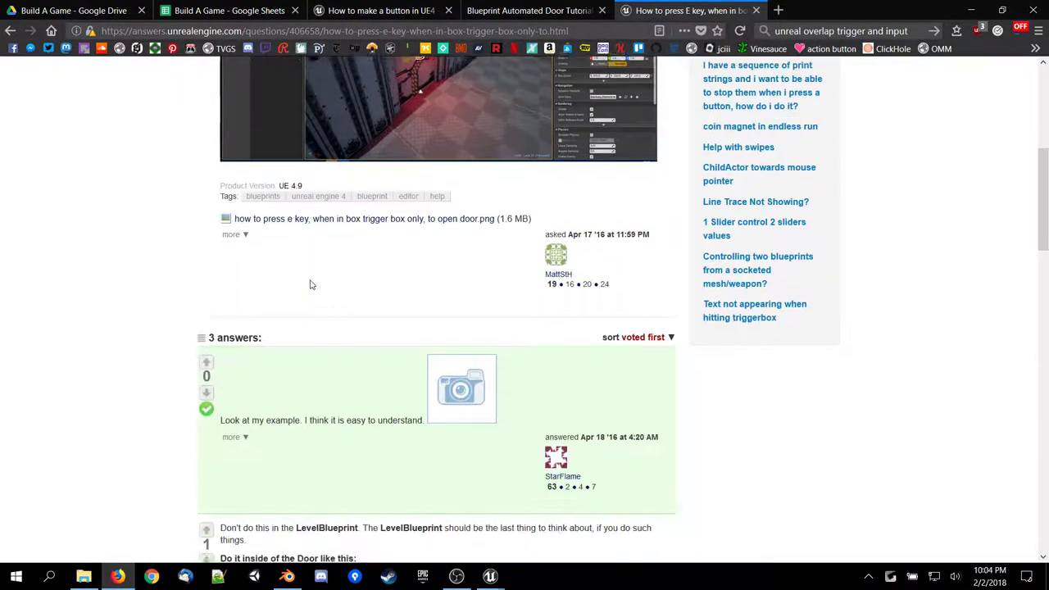
scroll(310, 284, "down", 1)
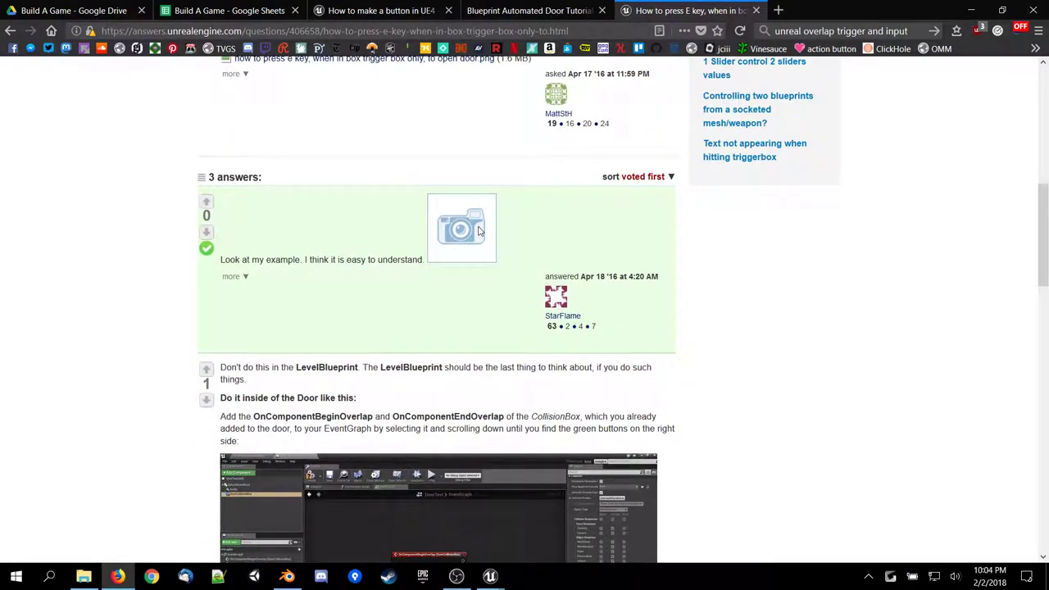
scroll(464, 227, "down", 2)
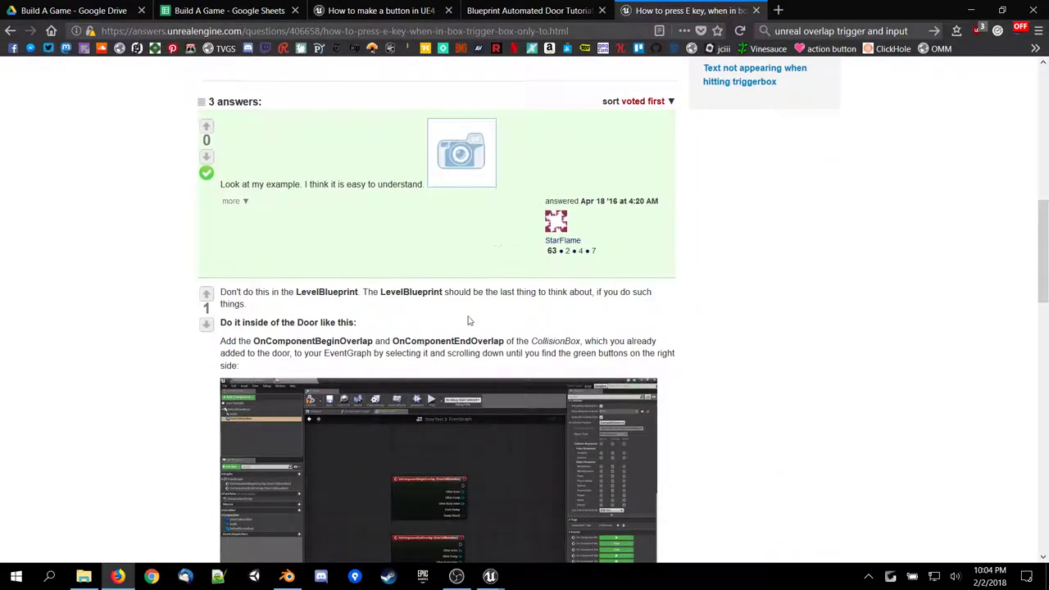
left_click(241, 204)
left_click(241, 204)
scroll(370, 264, "down", 1)
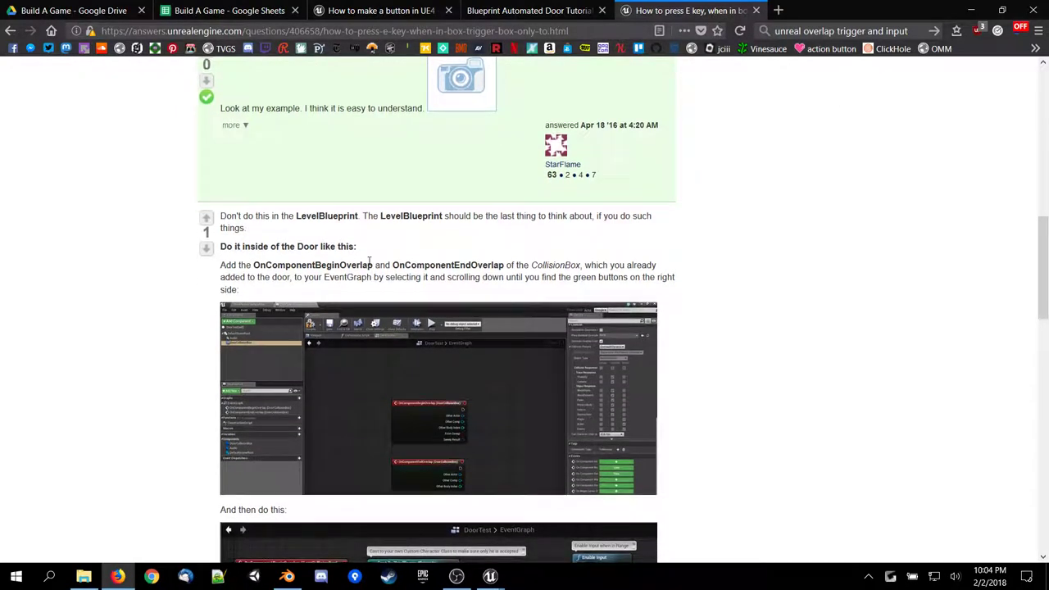
scroll(369, 266, "down", 4)
scroll(368, 259, "up", 4)
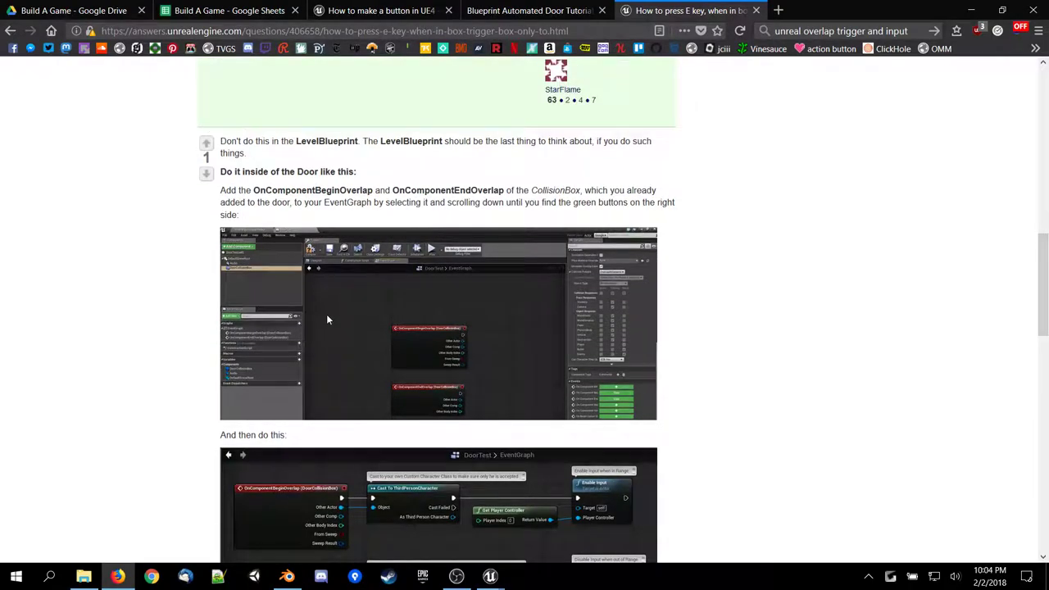
scroll(354, 325, "down", 3)
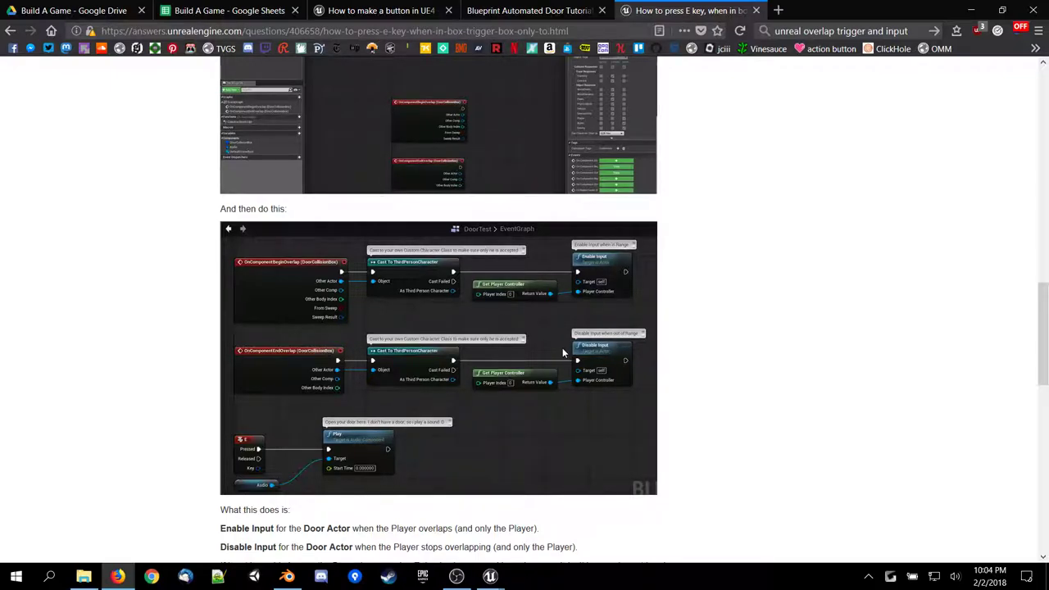
Try to view the example image in the accepted answer, and return to the question page.
scroll(562, 350, "up", 7)
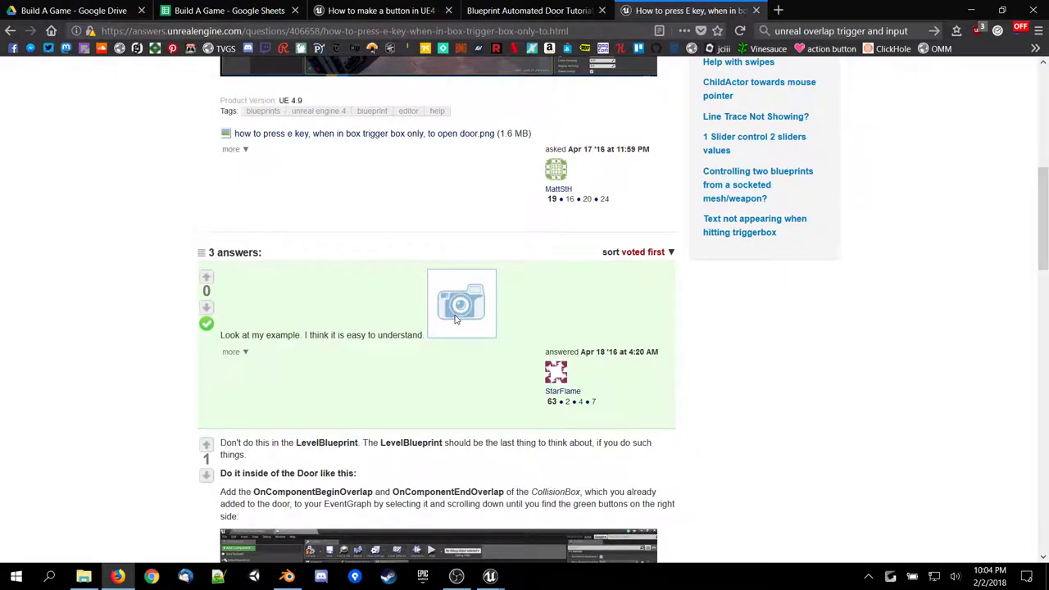
right_click(469, 318)
left_click(472, 327)
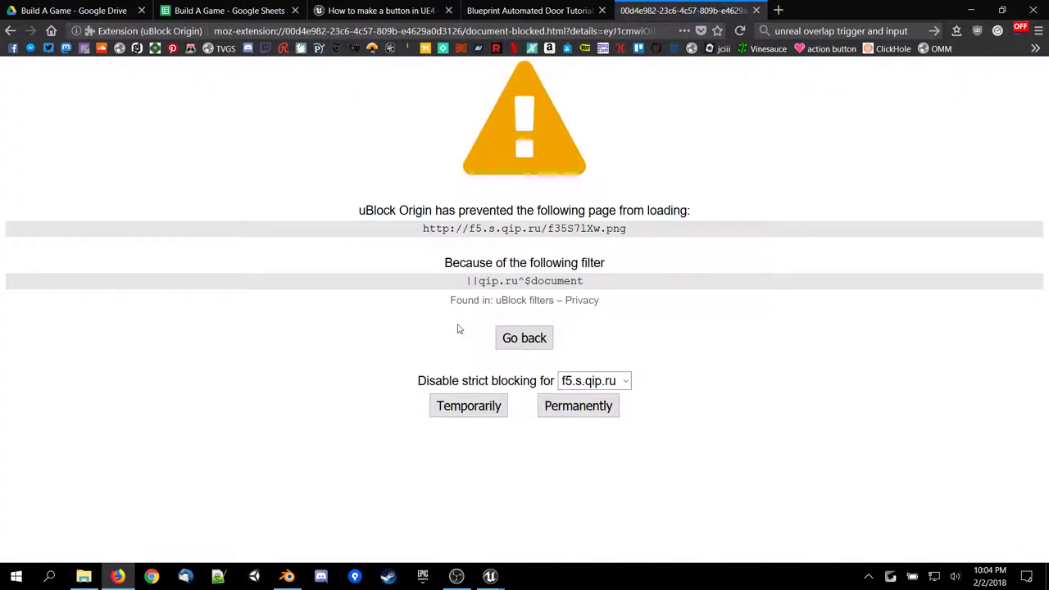
key("alt+Left")
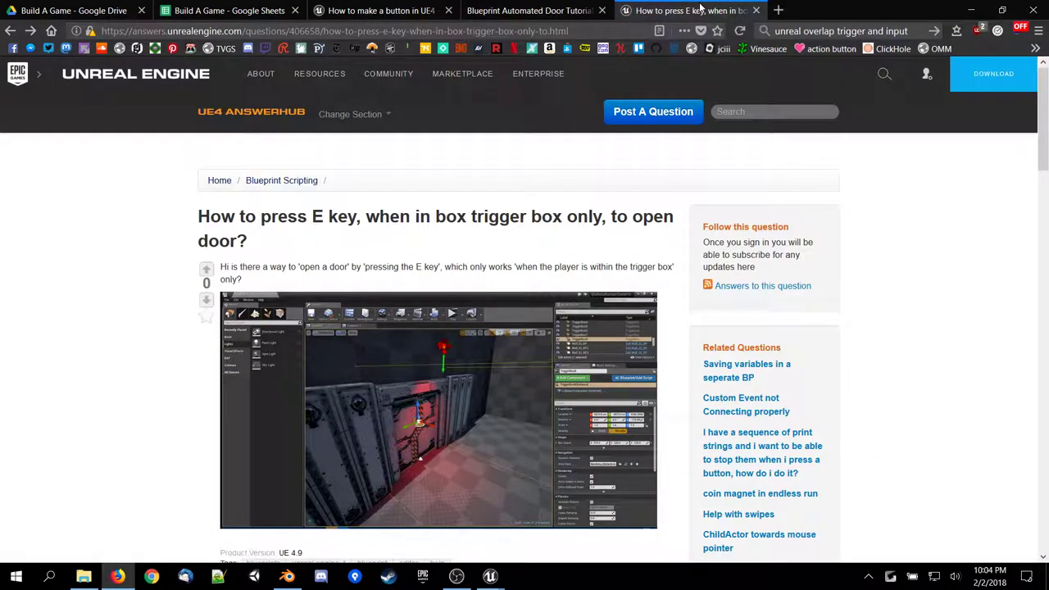
Study the second answer's DoorTest event graph and its explanation of Enable Input, Disable Input and the E key event.
scroll(503, 293, "down", 9)
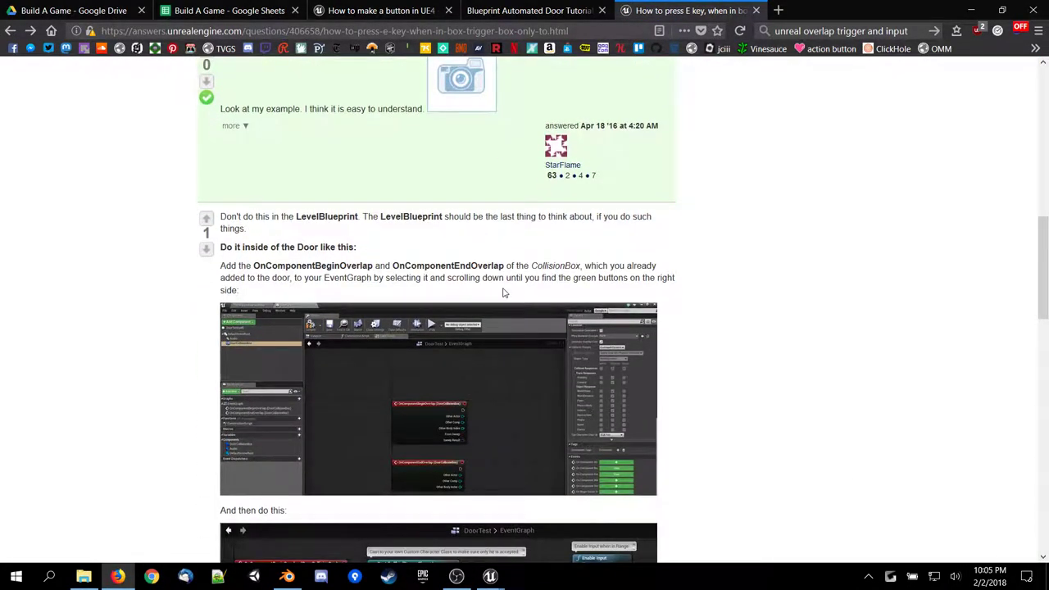
scroll(504, 293, "down", 7)
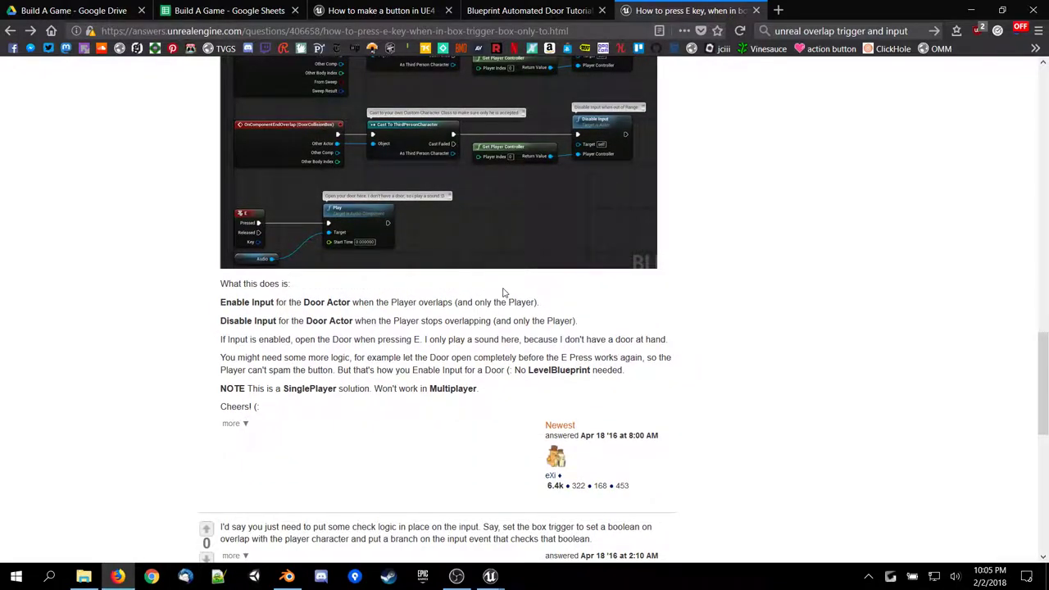
scroll(503, 293, "up", 2)
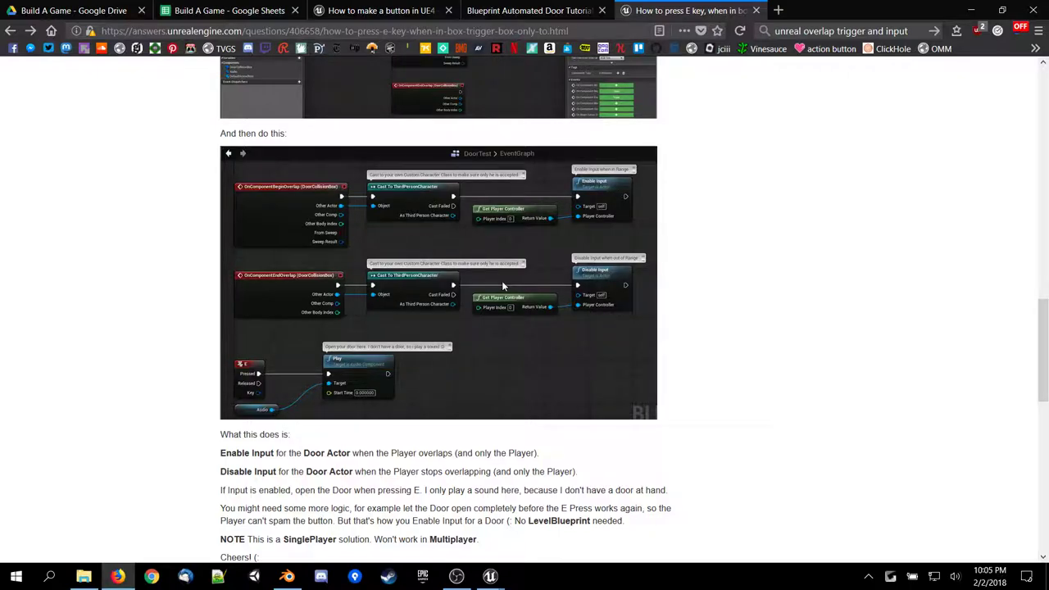
scroll(503, 284, "up", 1)
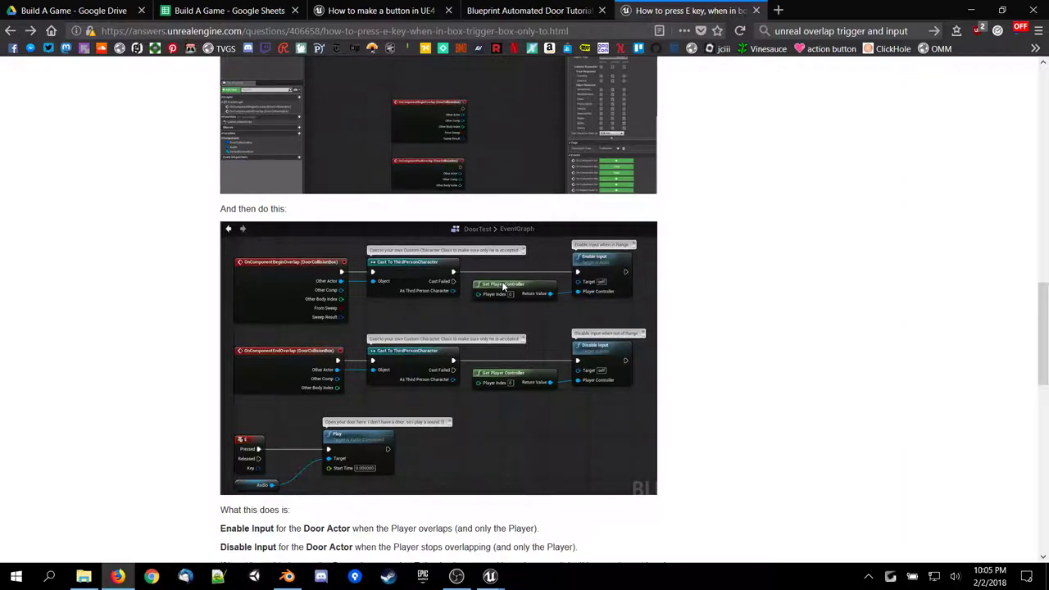
scroll(503, 284, "down", 2)
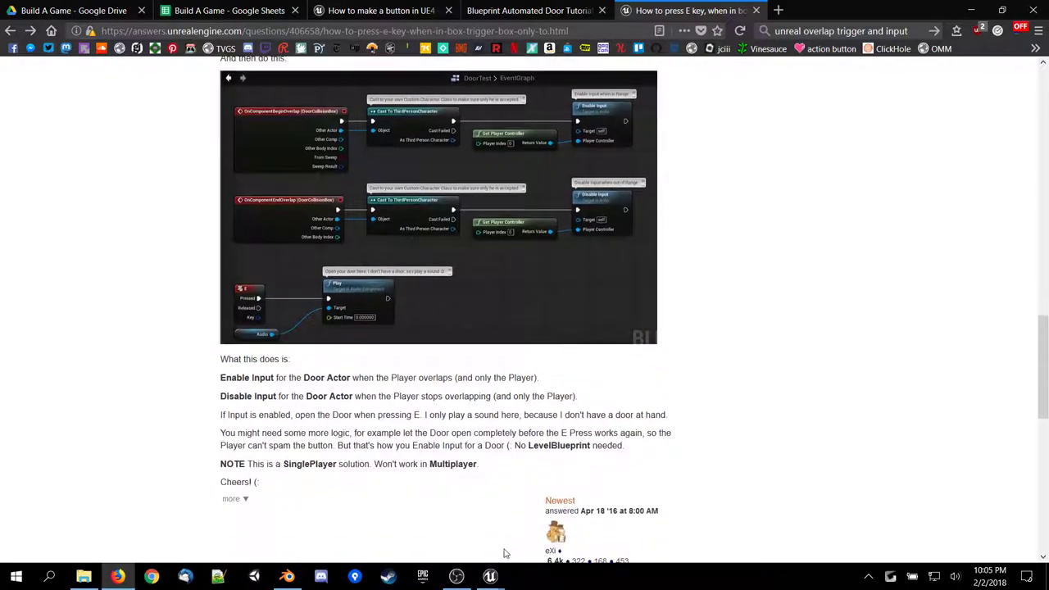
Switch back to the Unreal Editor, reposition the Branch node above and just beyond Enable Input, and compile ChinDispenserBP.
mouse_move(490, 575)
left_click(513, 526)
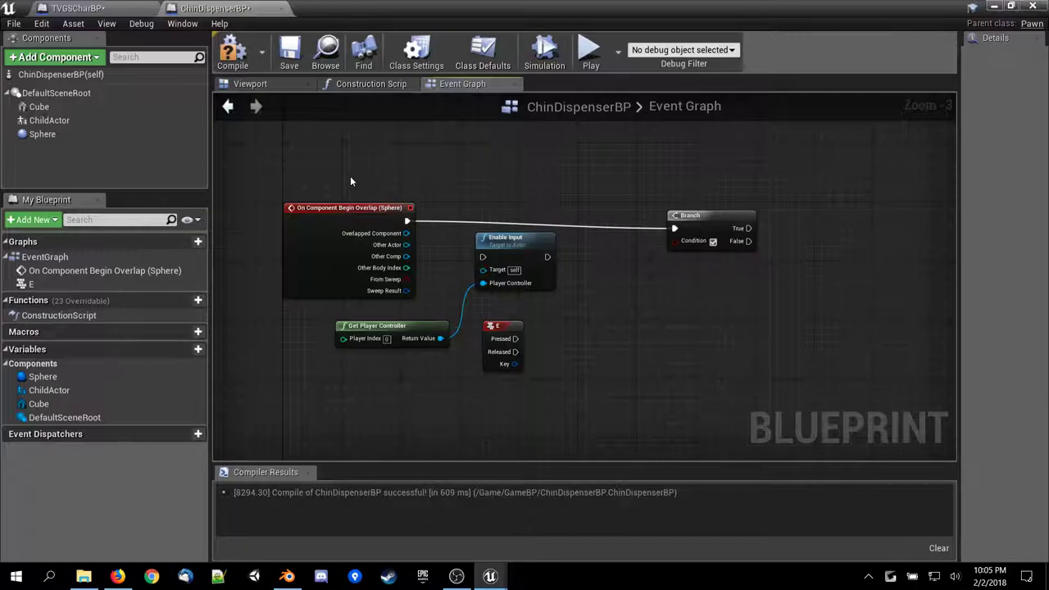
mouse_move(350, 176)
right_mouse_down()
mouse_move(436, 176)
mouse_move(369, 175)
right_mouse_up()
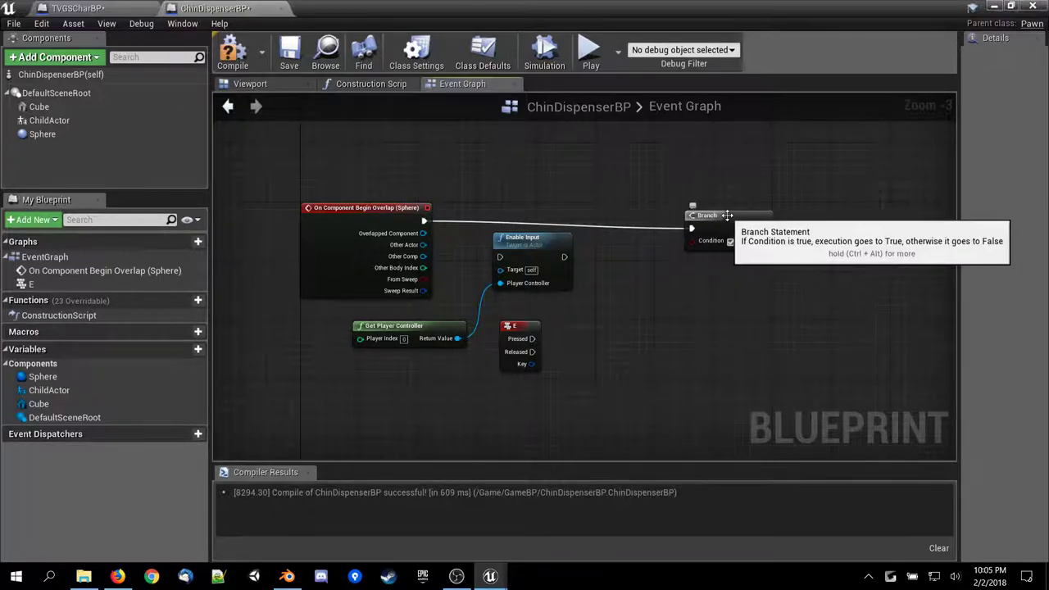
left_click_drag(726, 215, 625, 216)
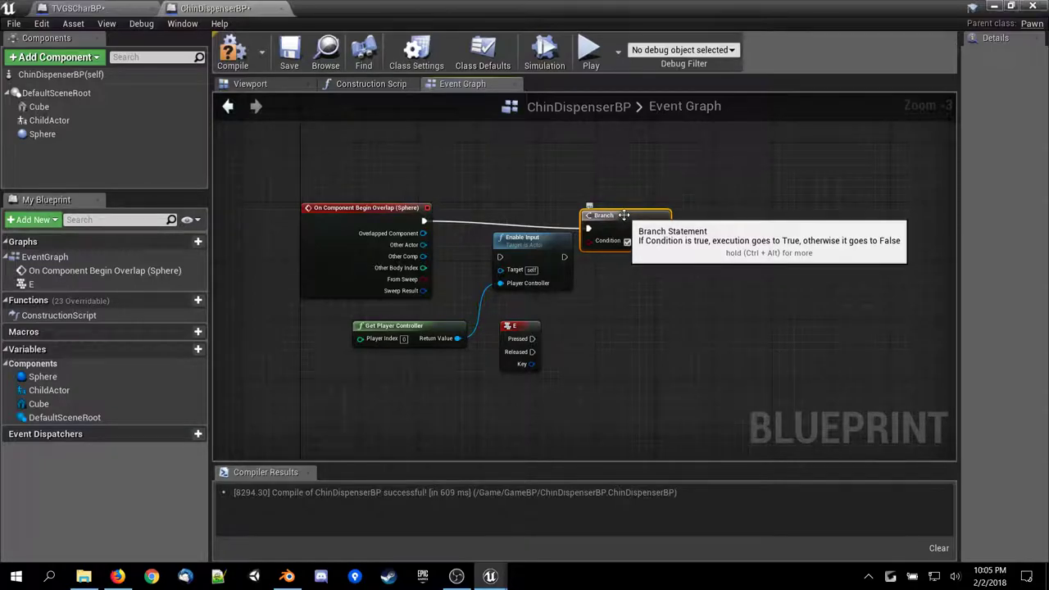
left_click(234, 63)
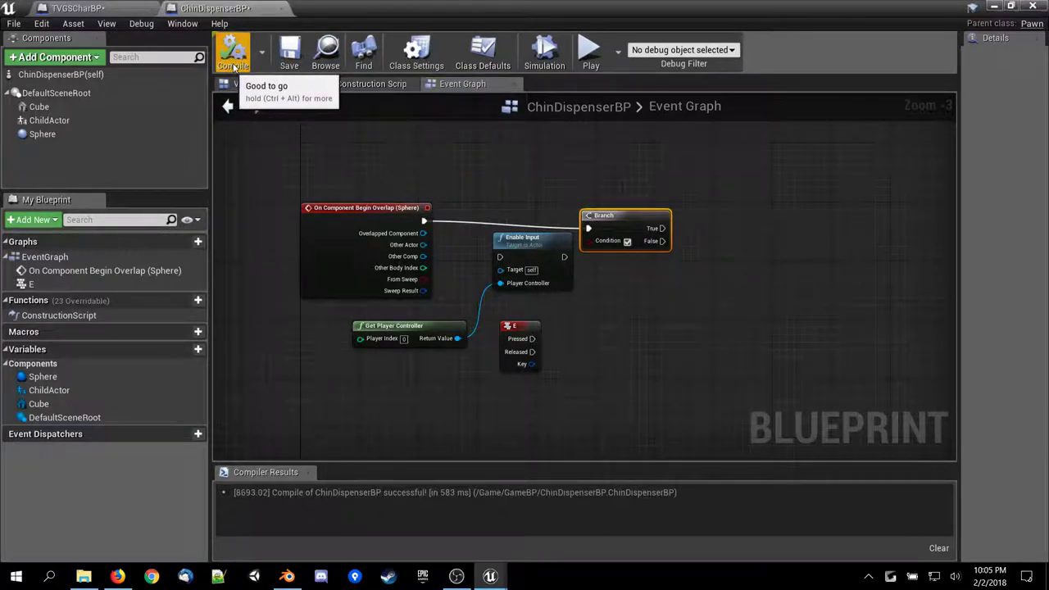
left_click_drag(626, 215, 662, 201)
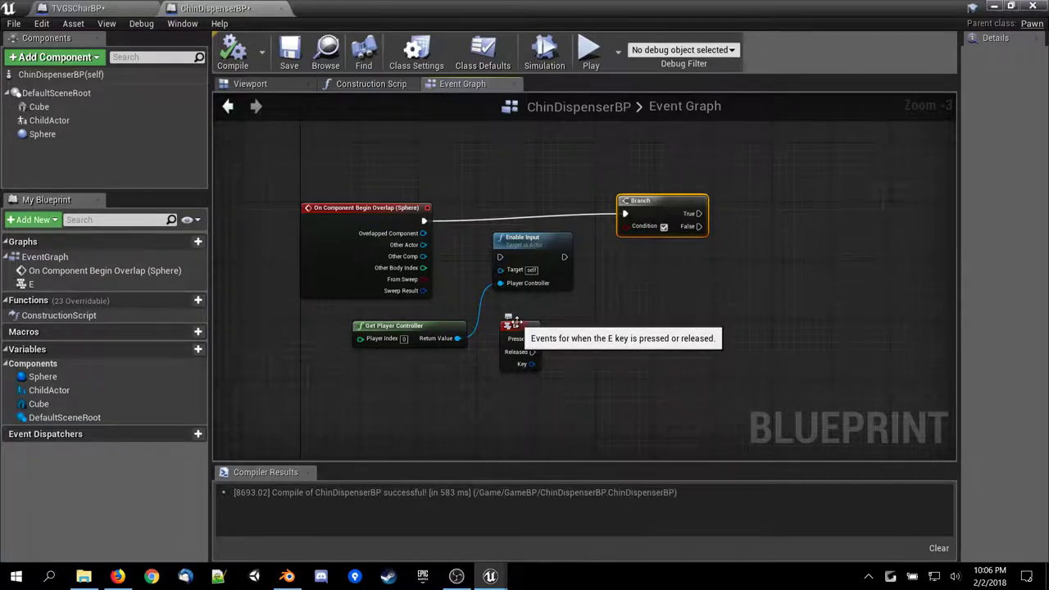
Inspect the dispenser cube and its overlap sphere from several angles in the blueprint's 3D view.
left_click(359, 86)
left_click(250, 83)
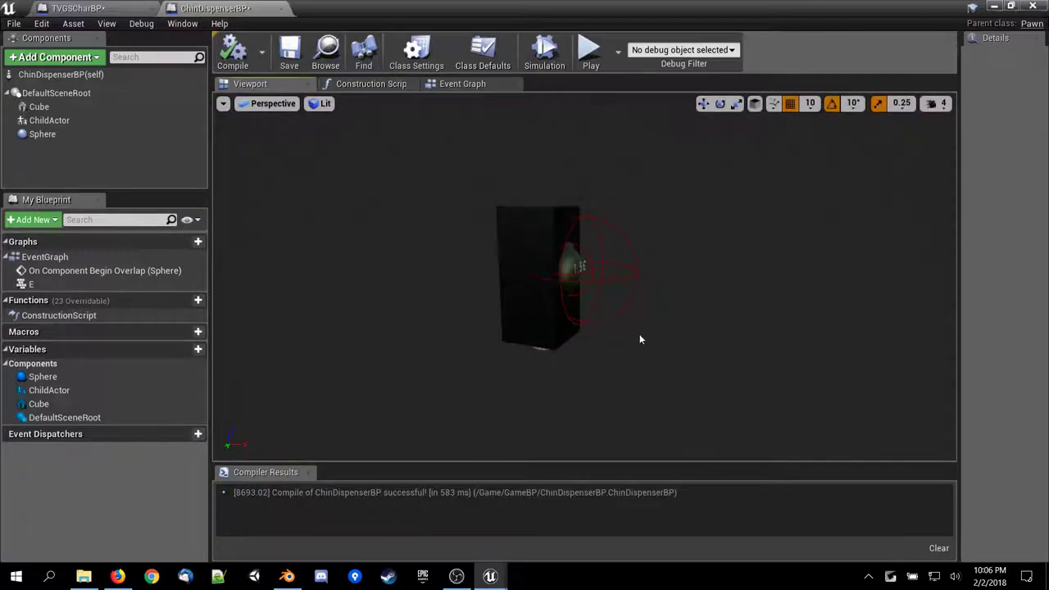
right_click_drag(640, 338, 770, 344)
scroll(629, 344, "up", 3)
scroll(629, 344, "up", 5)
scroll(629, 344, "up", 1)
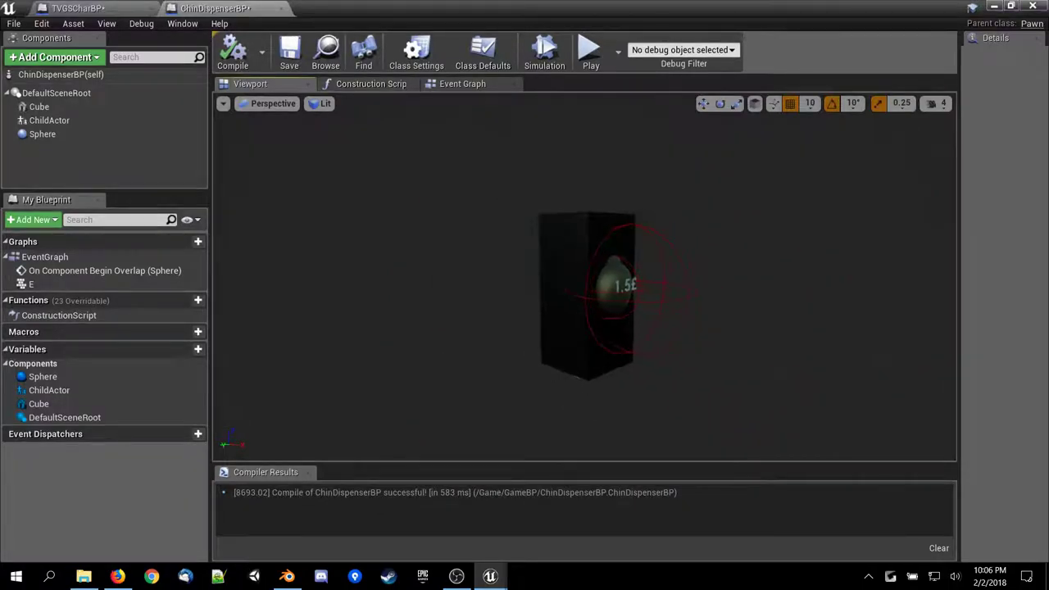
left_click_drag(578, 369, 625, 342)
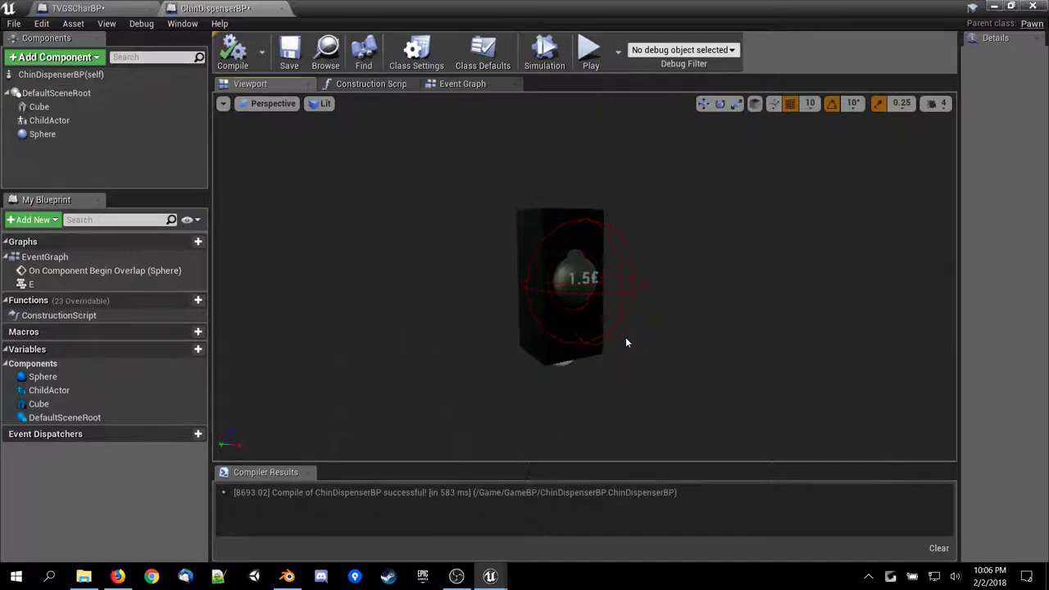
Return to ChinDispenserBP's event graph and move the Enable Input node slightly closer to the sphere's begin-overlap event.
left_click(992, 578)
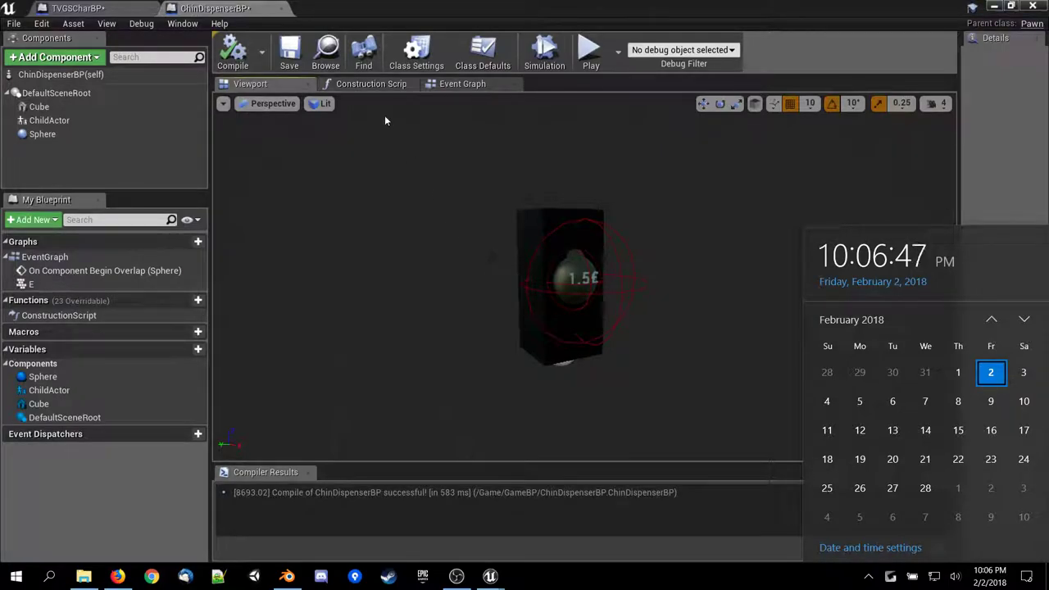
left_click(456, 84)
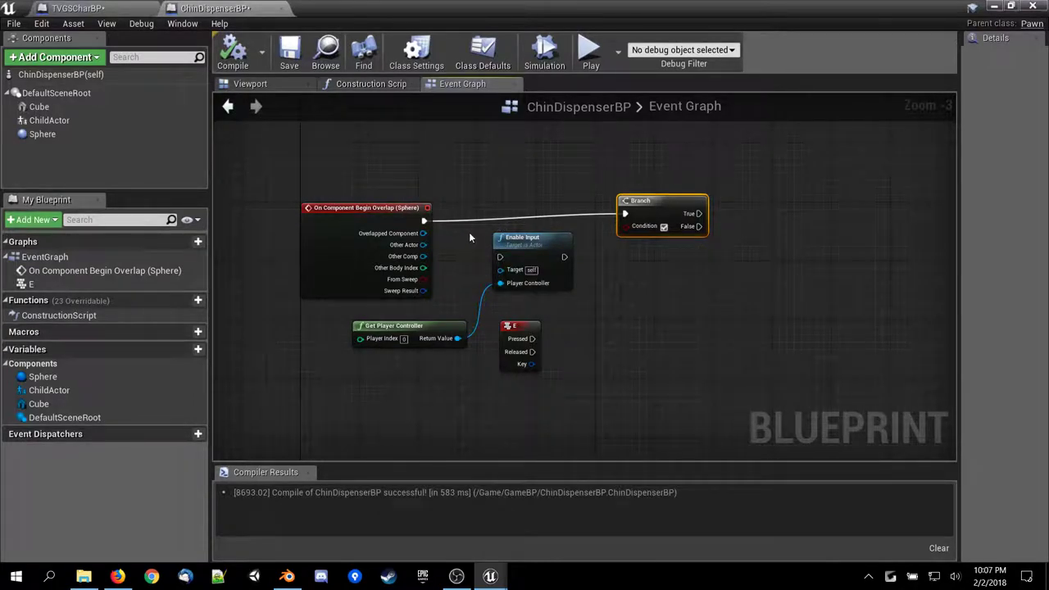
right_click_drag(470, 238, 484, 246)
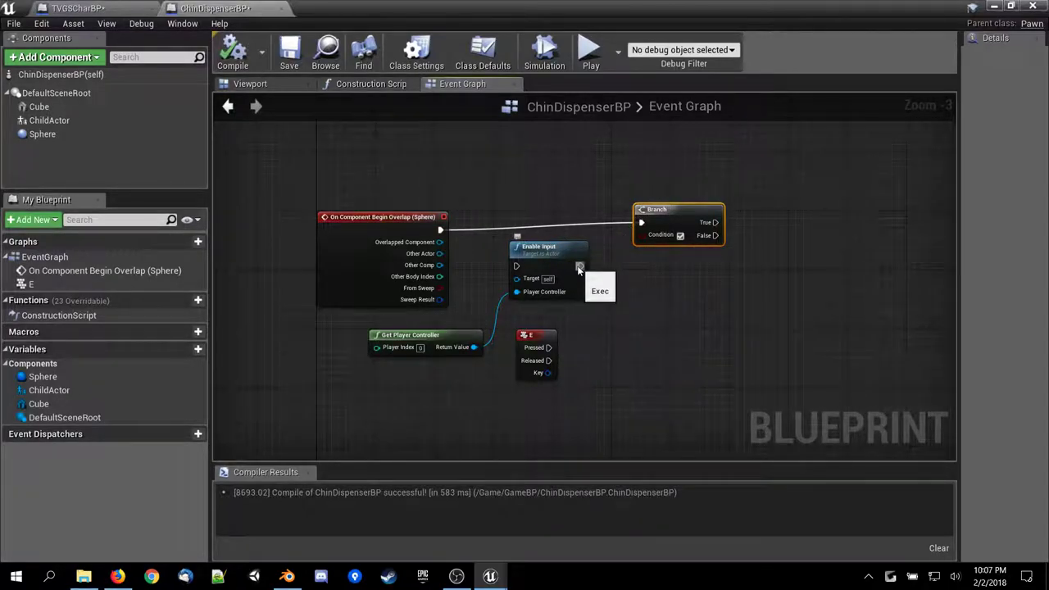
mouse_move(559, 250)
left_mouse_down()
mouse_move(537, 265)
mouse_move(539, 256)
left_mouse_up()
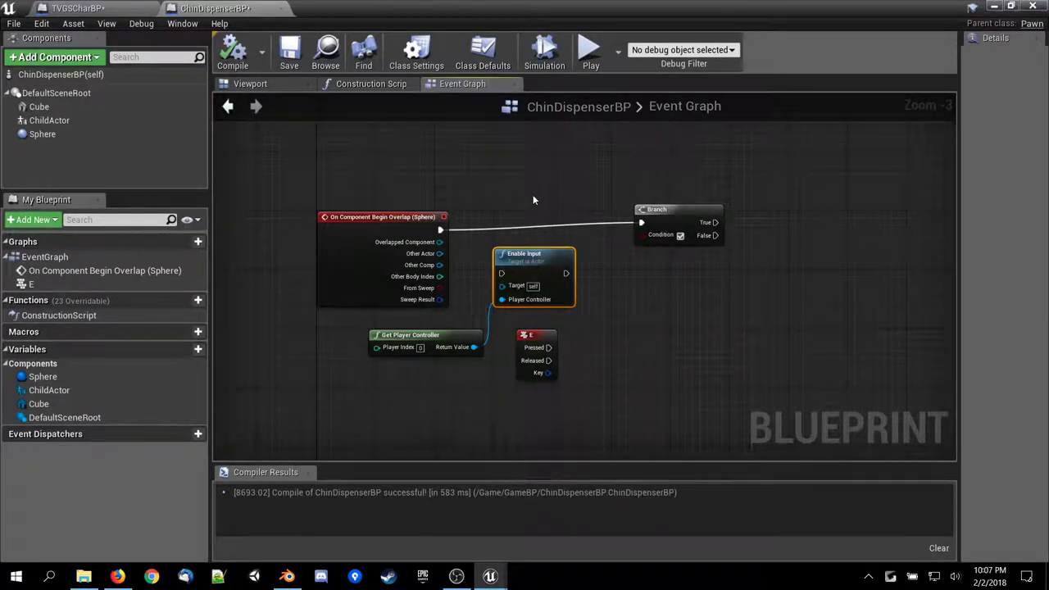
right_click_drag(574, 208, 616, 173)
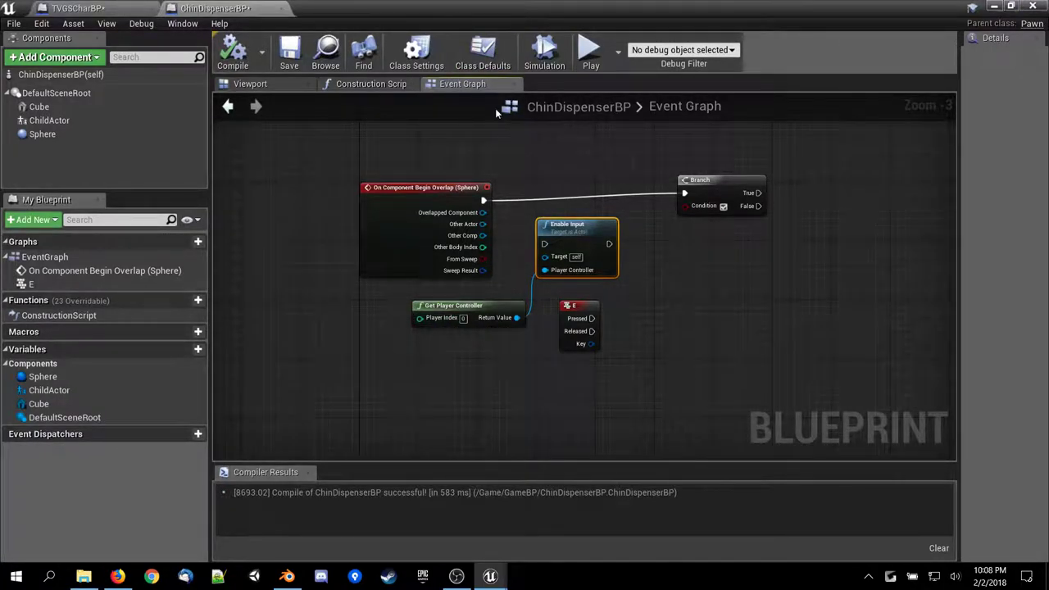
Close the blueprint editor window and save the FirstPersonExampleMap level.
left_click(1030, 7)
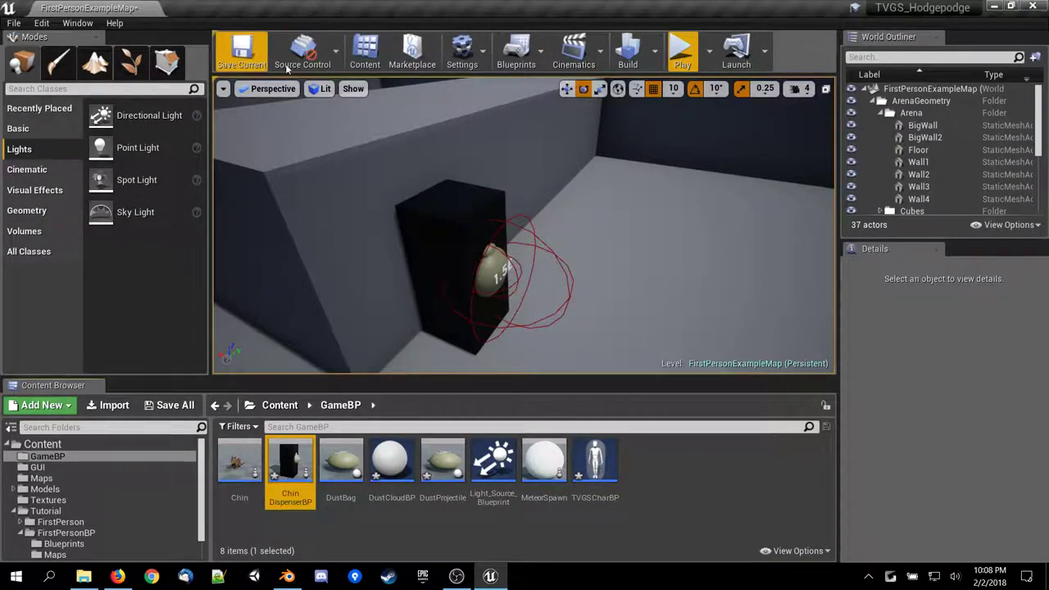
left_click(239, 56)
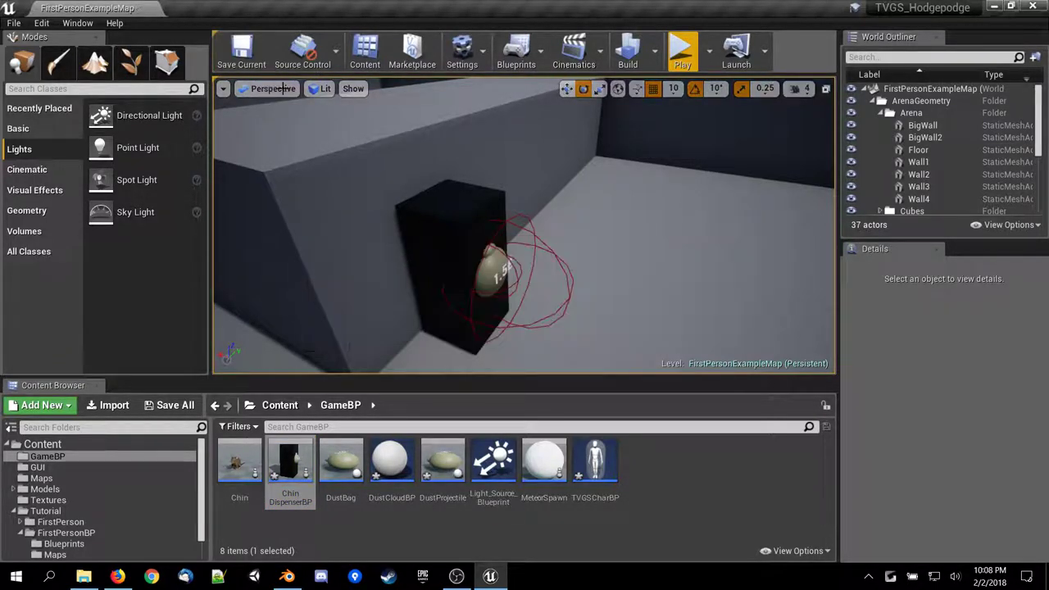
Examine the arena layout from above, including the dispenser, the cubes and the MeteorSpawn sphere.
scroll(418, 328, "down", 5)
scroll(418, 328, "down", 6)
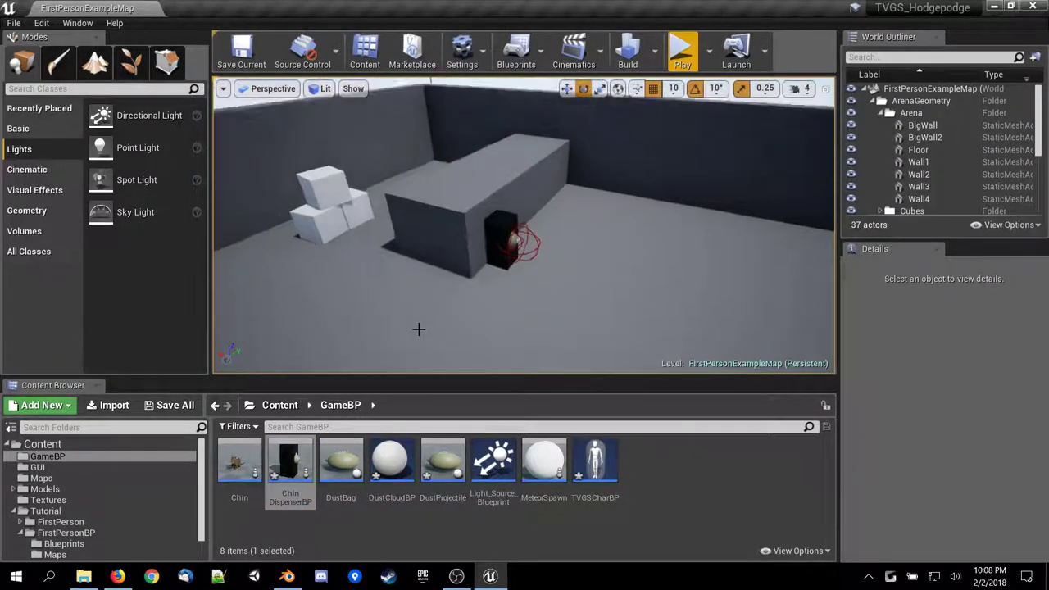
right_click_drag(488, 279, 565, 194)
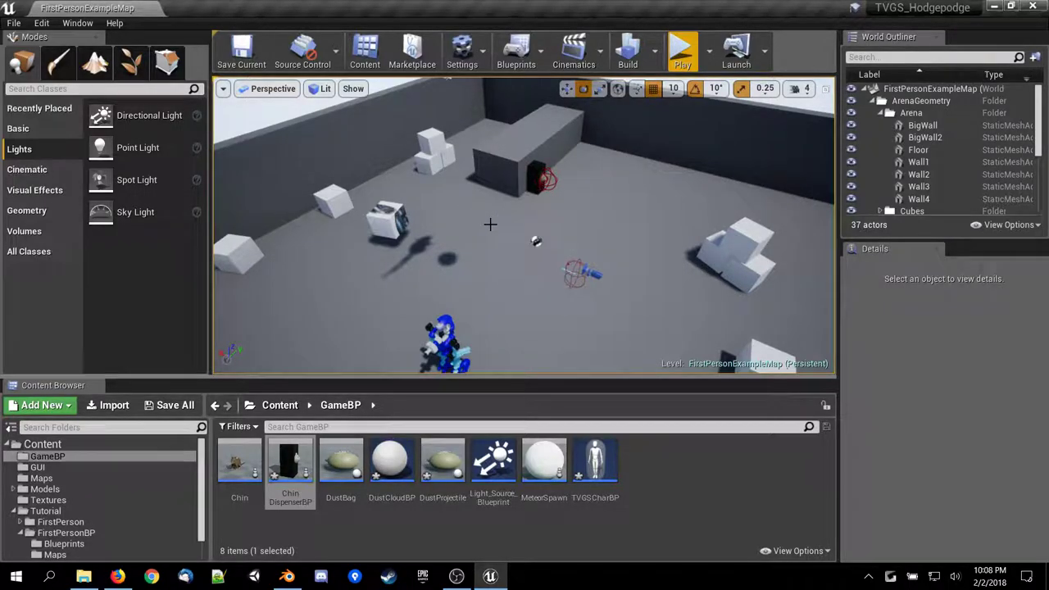
scroll(489, 224, "down", 4)
right_click_drag(489, 229, 360, 262)
key("w")
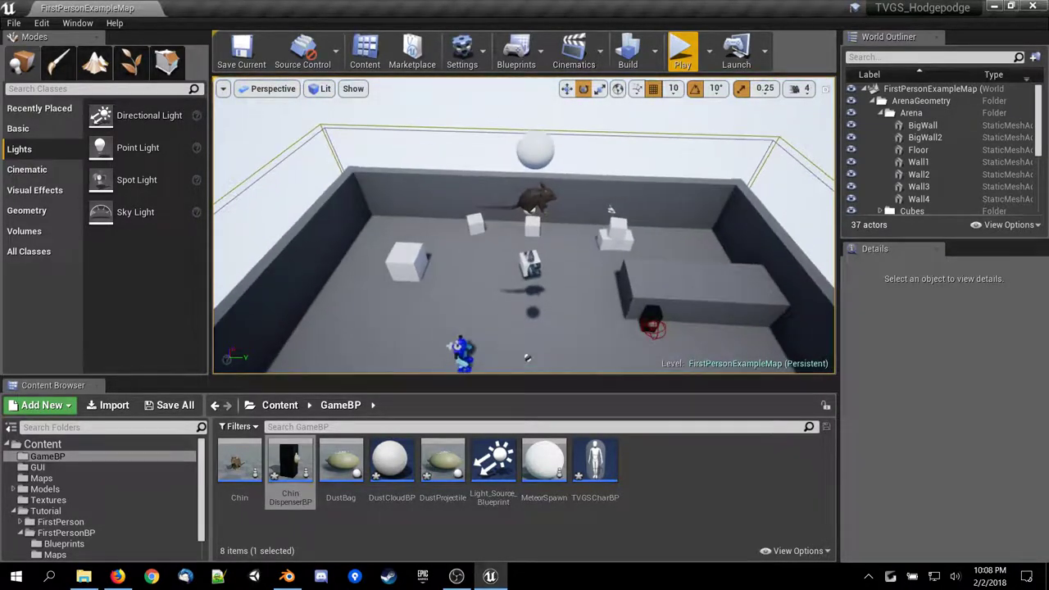
left_click(534, 151)
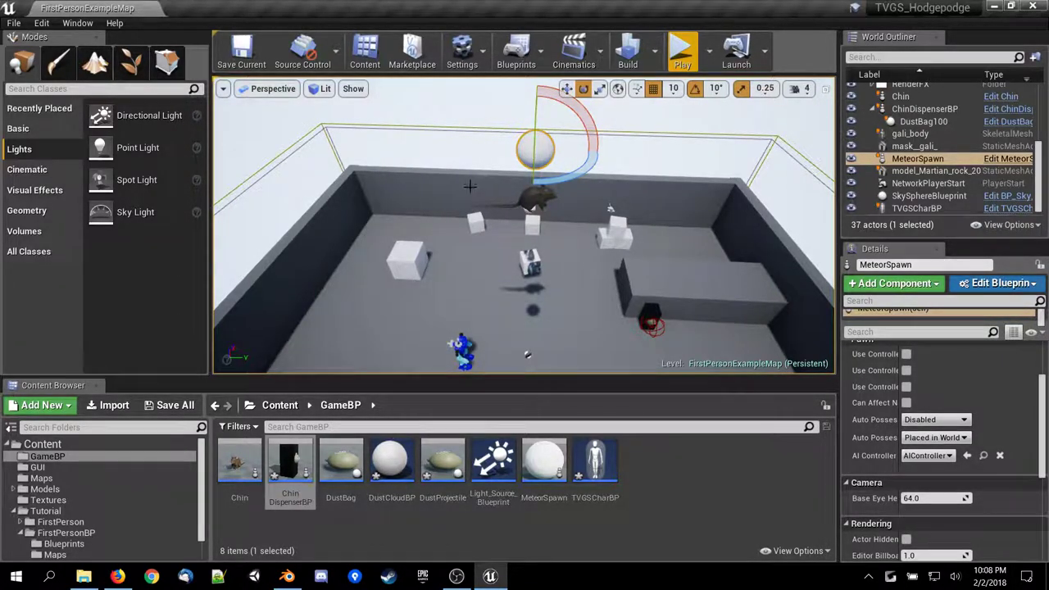
right_click_drag(470, 185, 770, 205)
right_click_drag(295, 203, 469, 186)
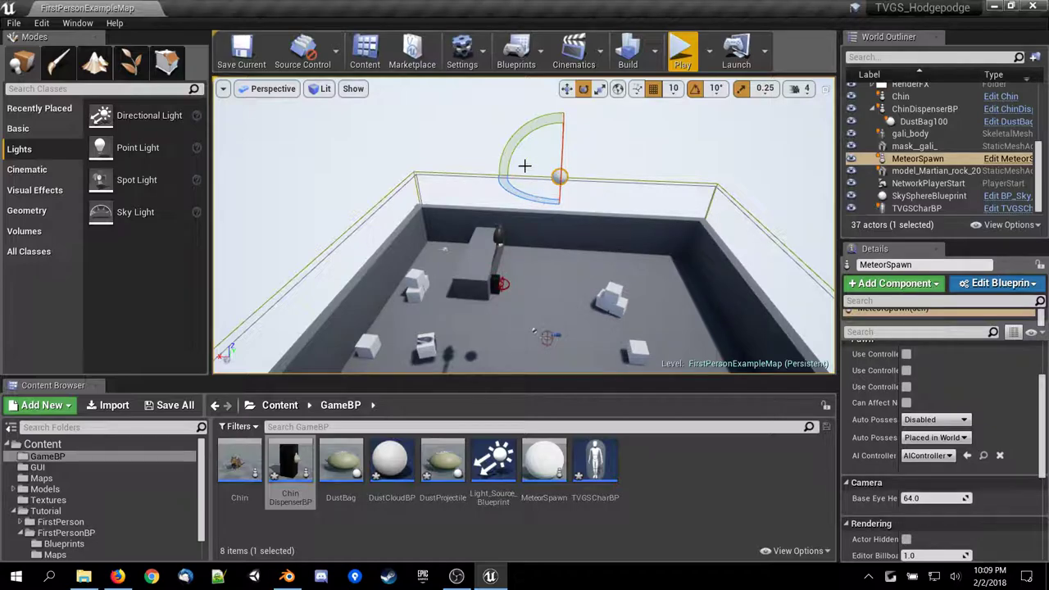
mouse_move(525, 165)
right_mouse_down()
mouse_move(499, 262)
mouse_move(524, 279)
mouse_move(524, 165)
right_mouse_up()
key("w")
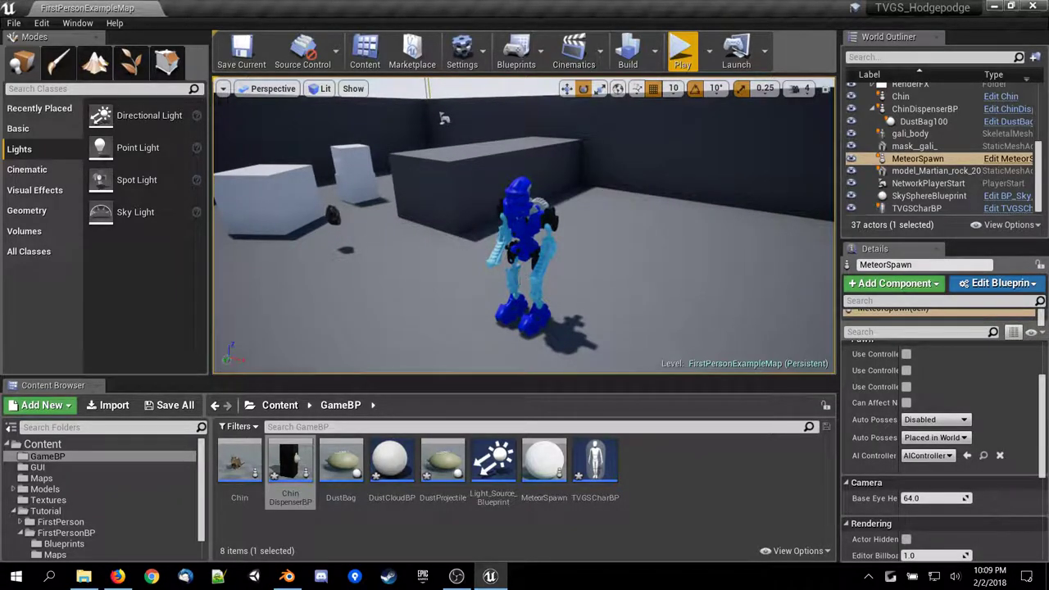
Select the gali_body figure and inspect it from several angles within the arena.
left_click(524, 229)
key("s")
right_click_drag(524, 229, 524, 254)
right_click_drag(552, 153, 540, 149)
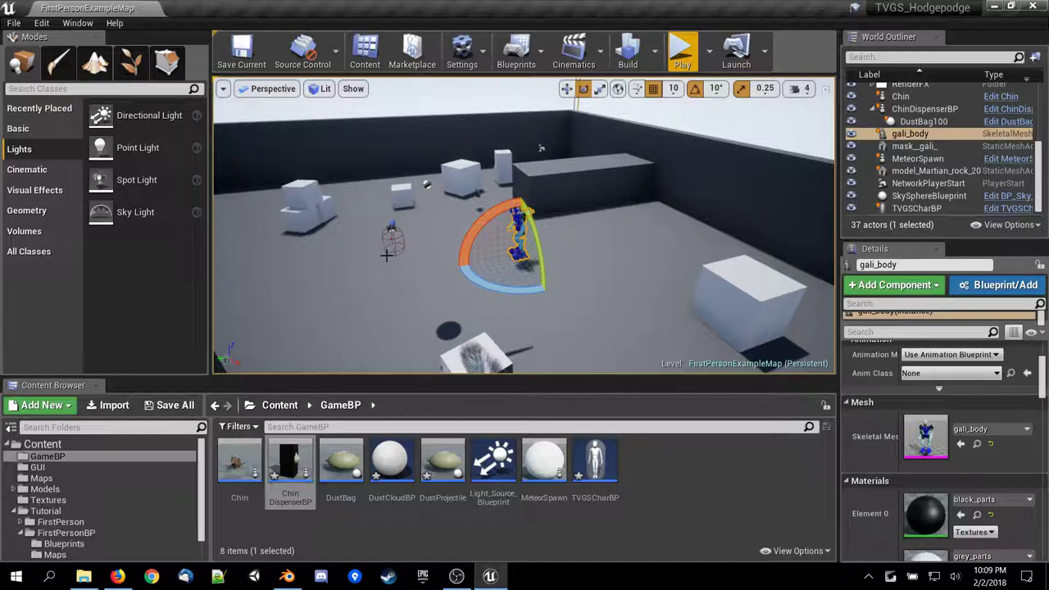
scroll(503, 221, "up", 5)
scroll(502, 221, "up", 6)
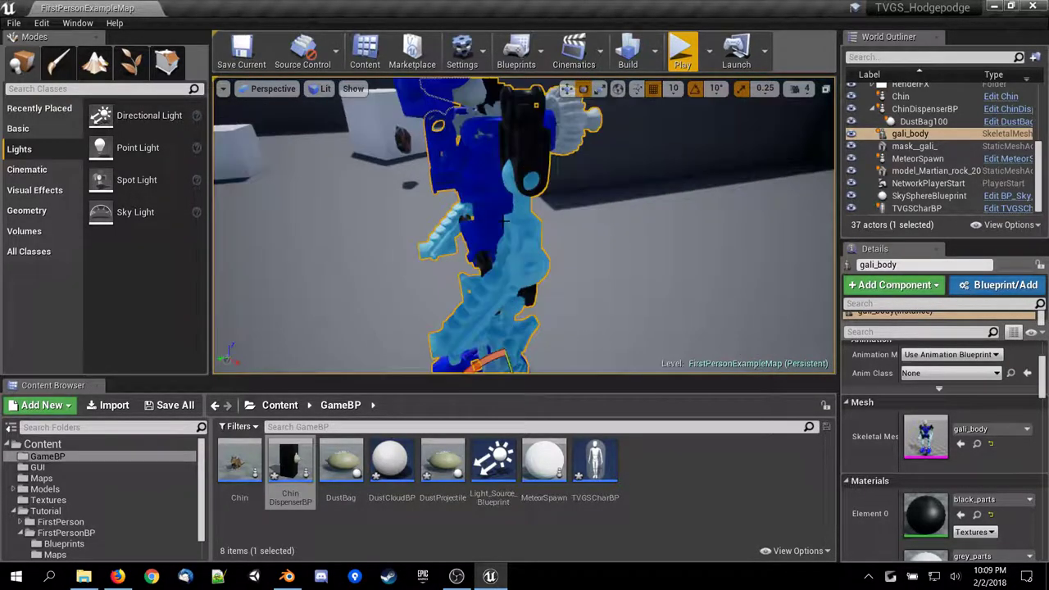
scroll(502, 221, "down", 4)
key("a")
right_click_drag(502, 222, 461, 234)
key("w")
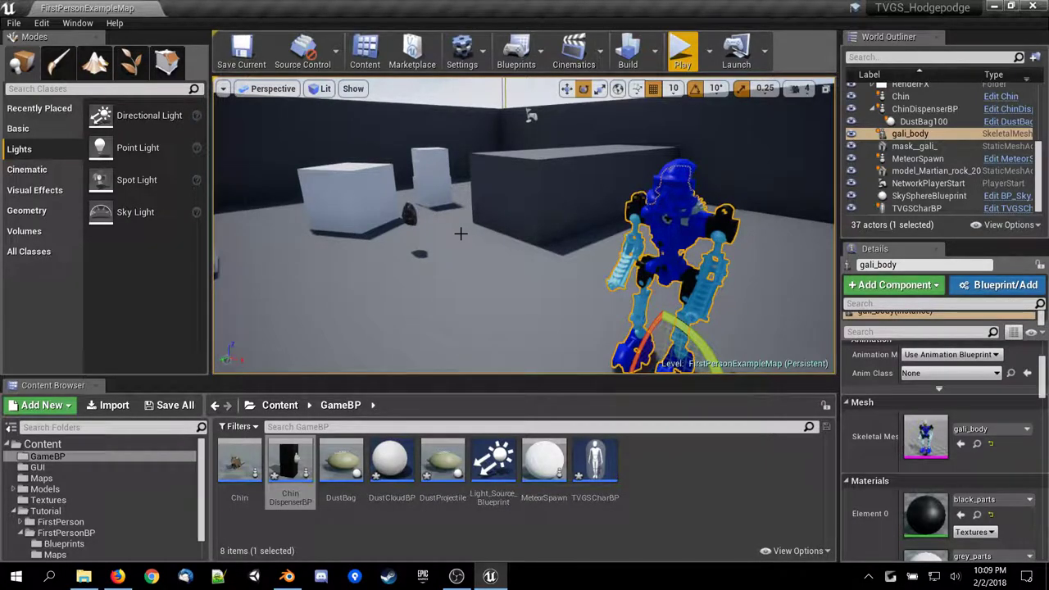
right_click_drag(574, 290, 669, 336)
right_click_drag(432, 227, 460, 207)
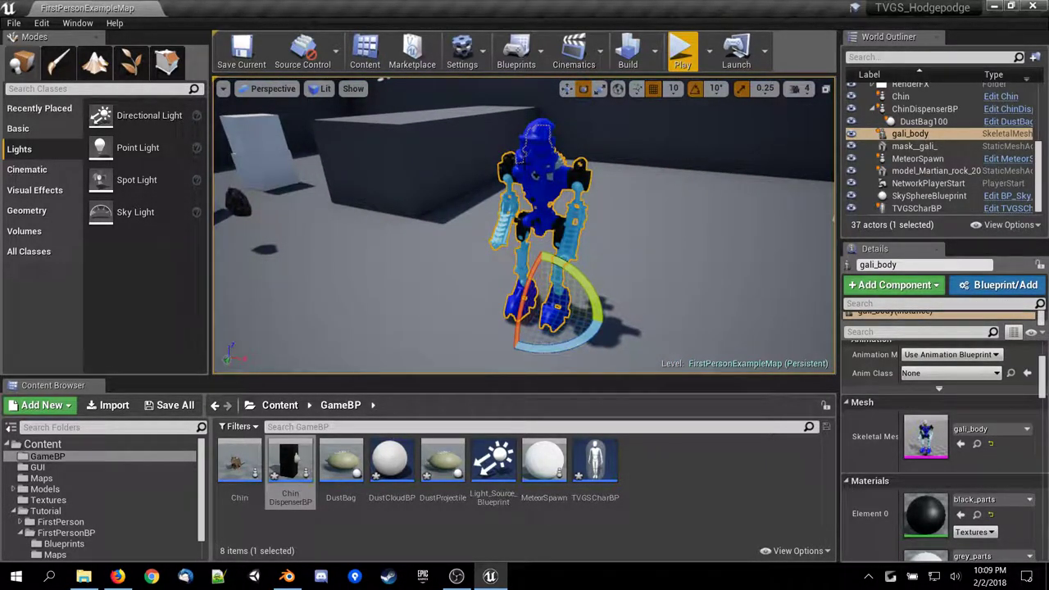
left_click(538, 146)
left_click(538, 193)
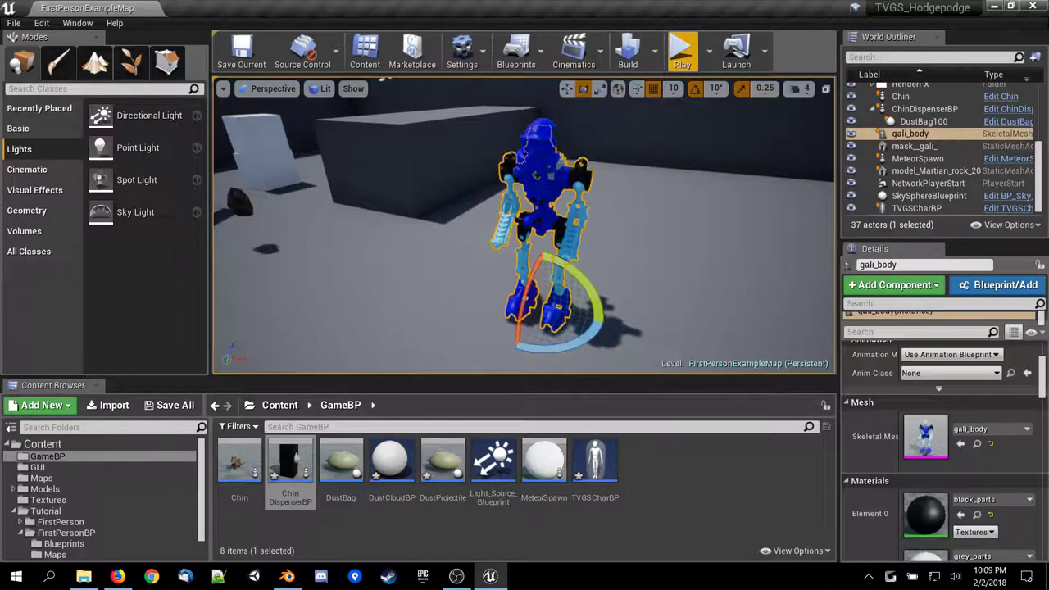
right_click_drag(430, 155, 460, 163)
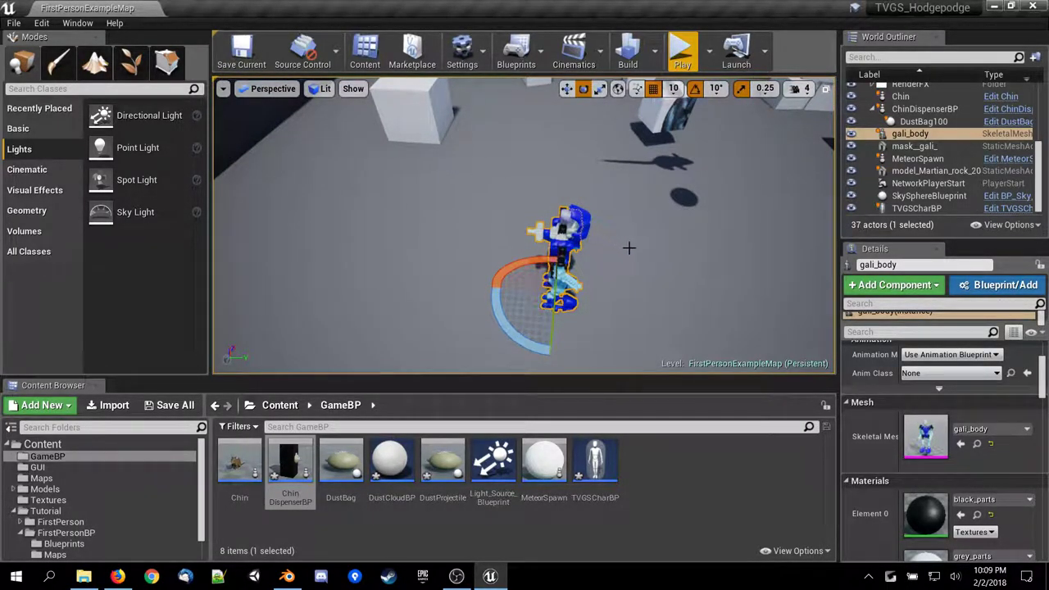
scroll(598, 237, "down", 3)
right_click_drag(598, 237, 631, 213)
right_click_drag(525, 167, 483, 164)
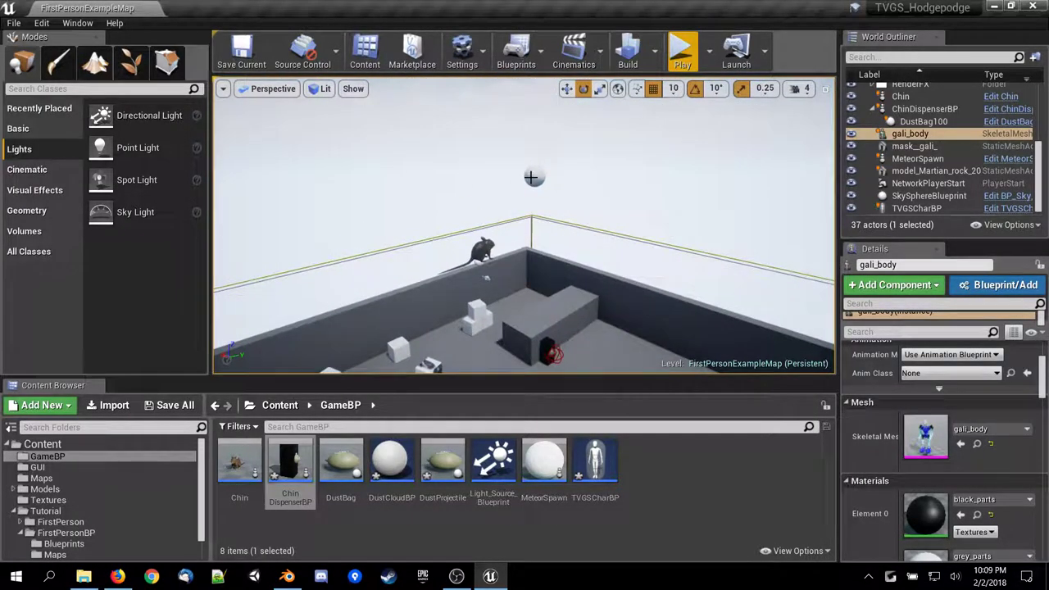
Select the MeteorSpawn sphere above the arena and open its blueprint's event graph for editing.
left_click(533, 177)
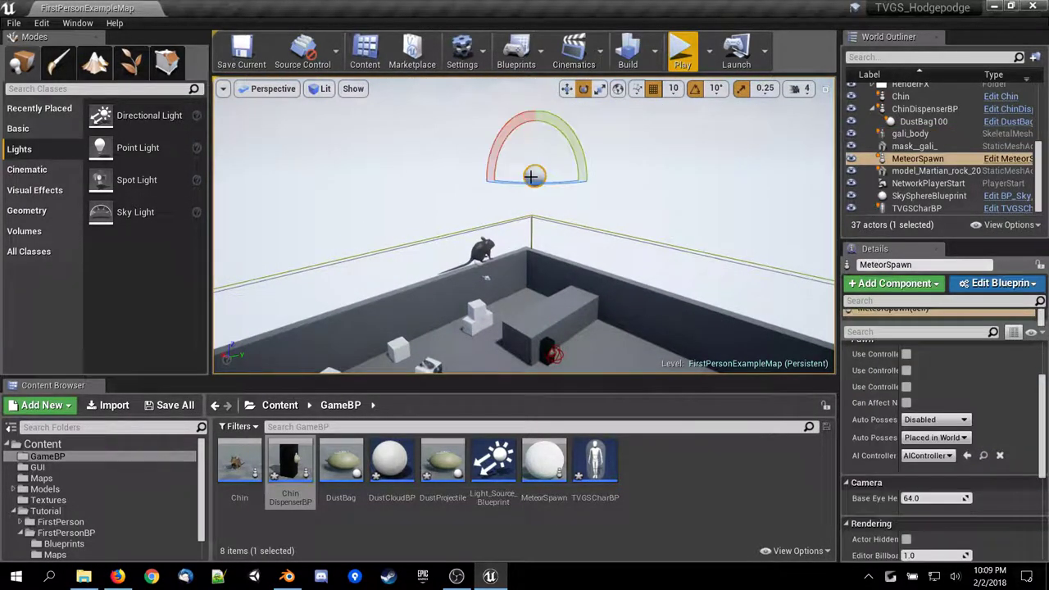
left_click(973, 282)
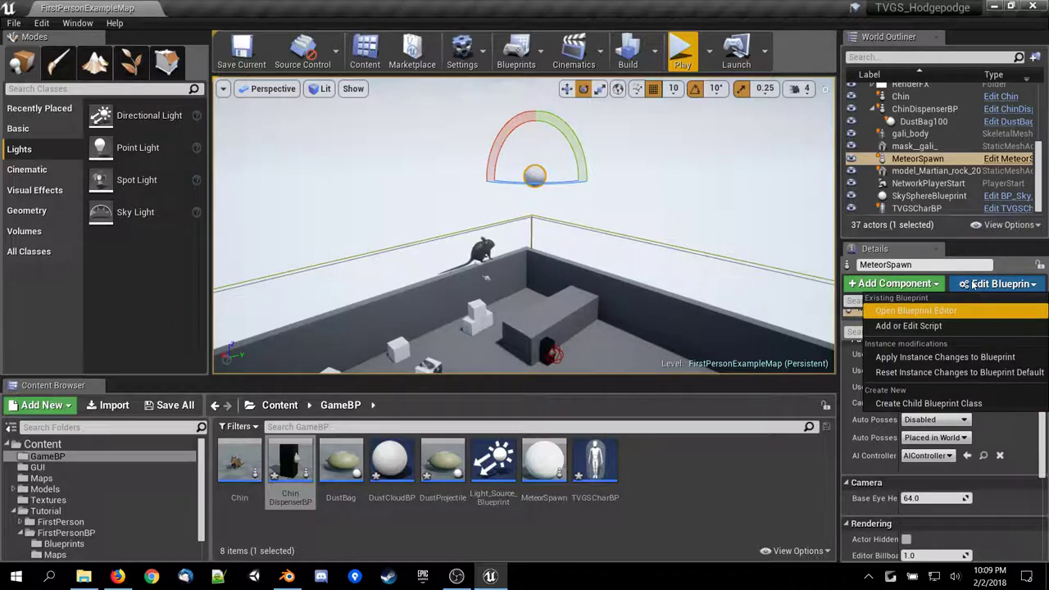
left_click(973, 309)
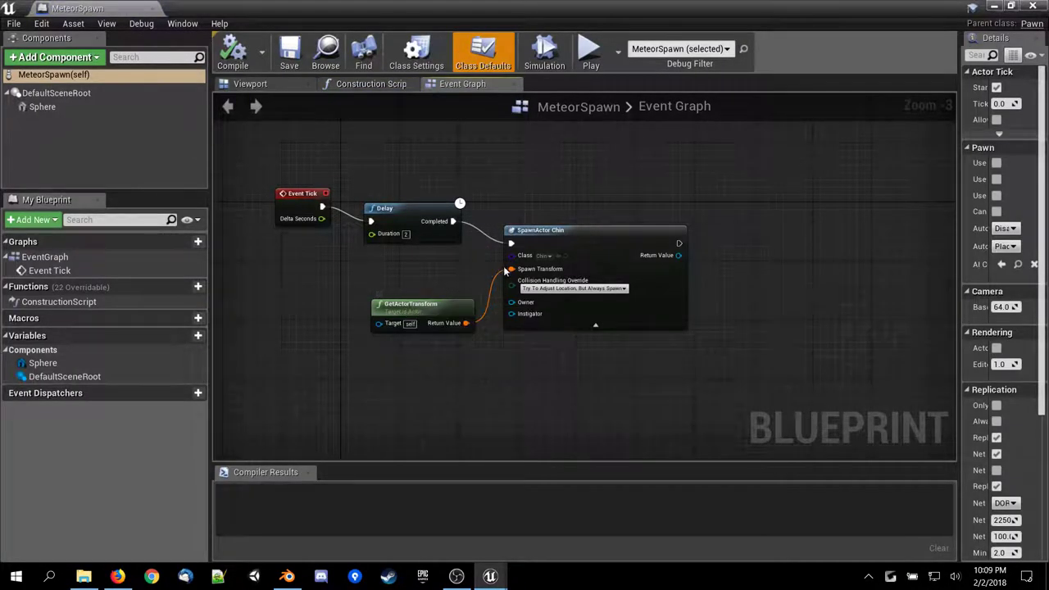
scroll(509, 262, "down", 1)
right_click_drag(437, 316, 535, 281)
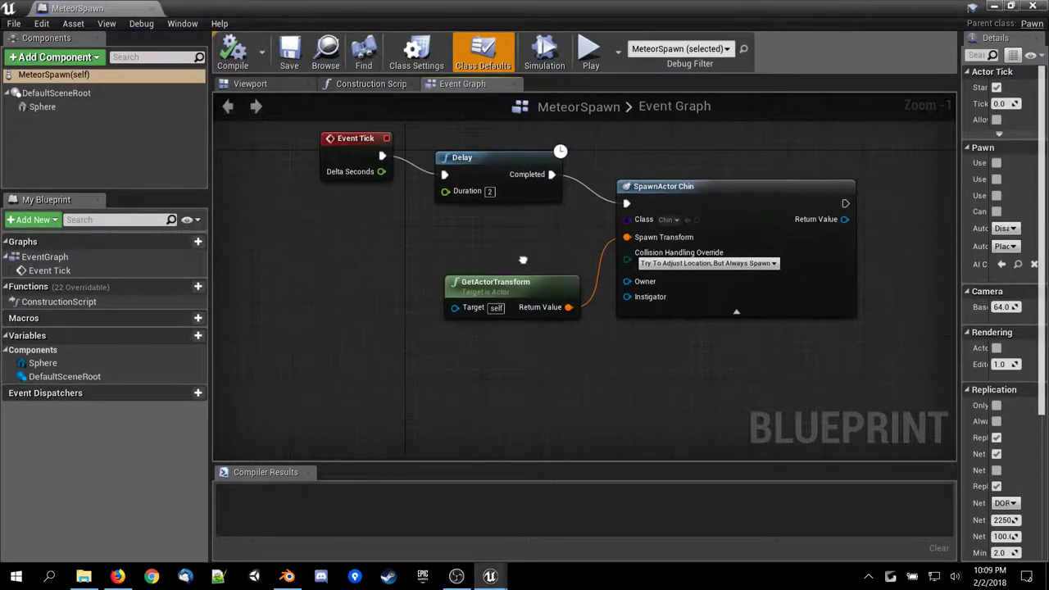
Move GetActorTransform aside and feed SpawnActor Chin's Spawn Transform from a new Make Transform node instead.
left_click_drag(535, 281, 393, 252)
left_click_drag(627, 236, 529, 318, "ctrl")
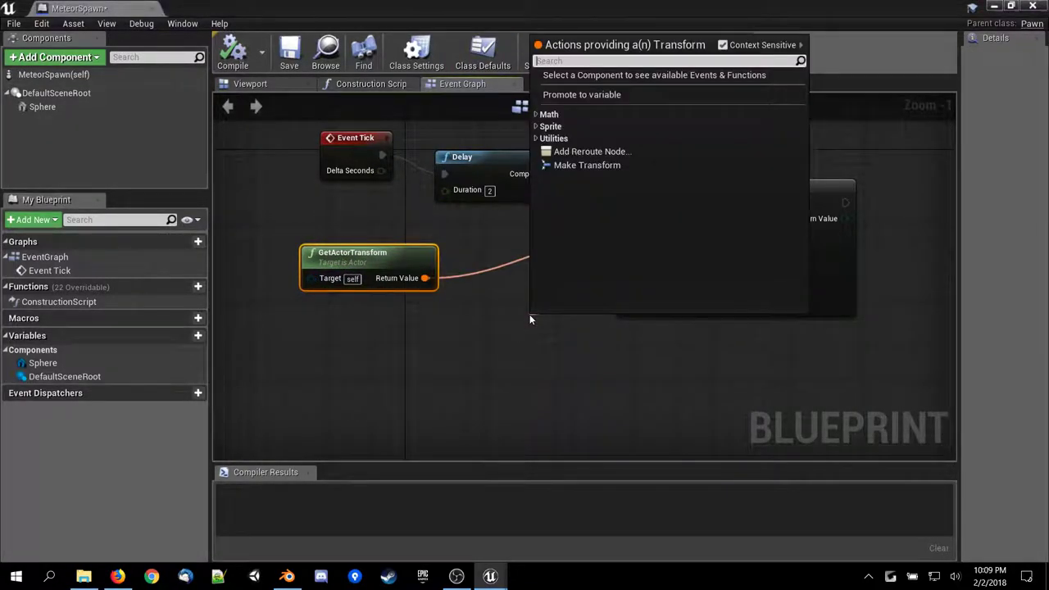
type("trans")
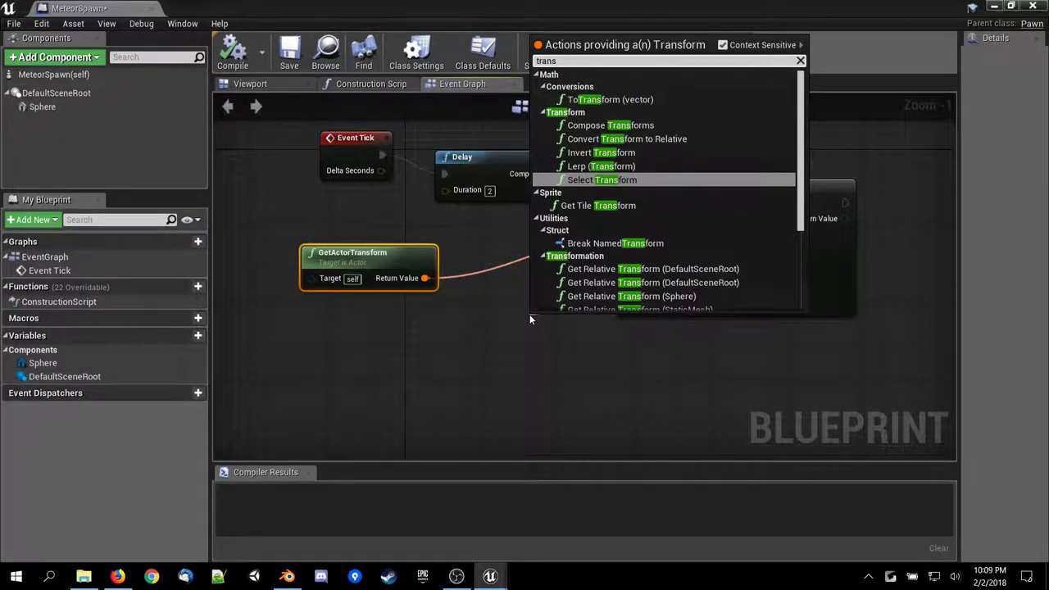
key("BackSpace")
key("BackSpace")
key("BackSpace")
key("BackSpace")
key("BackSpace")
type("v")
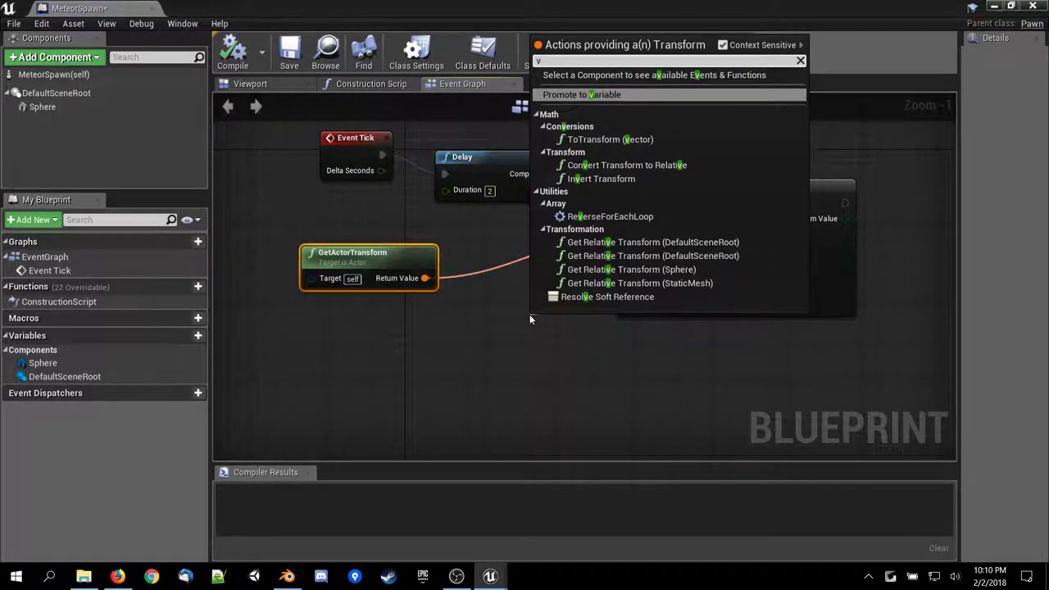
key("BackSpace")
type("crea")
key("BackSpace")
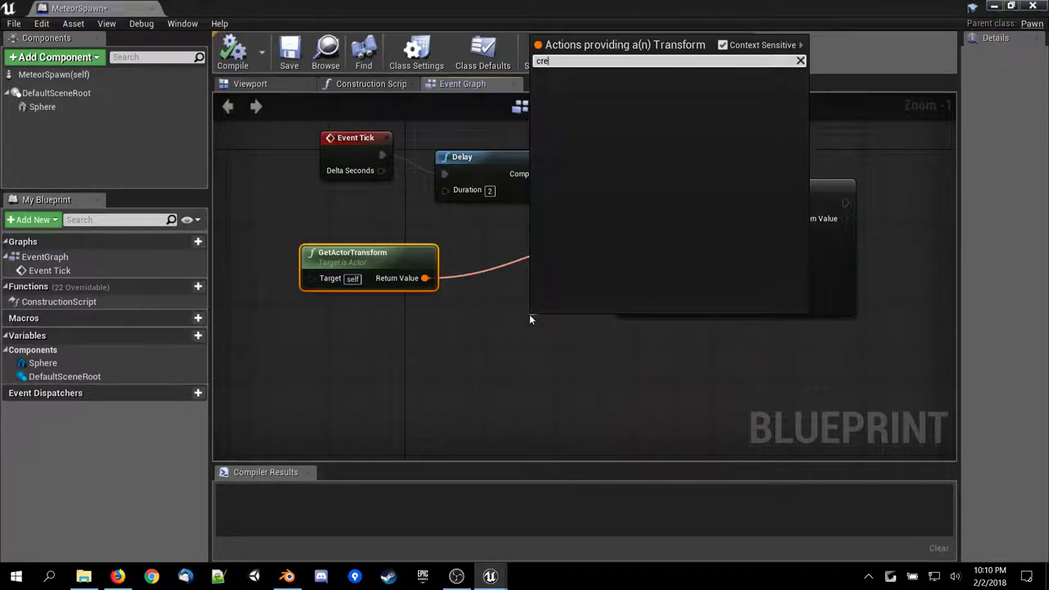
key("BackSpace")
key("BackSpace")
key("BackSpace")
type("ne")
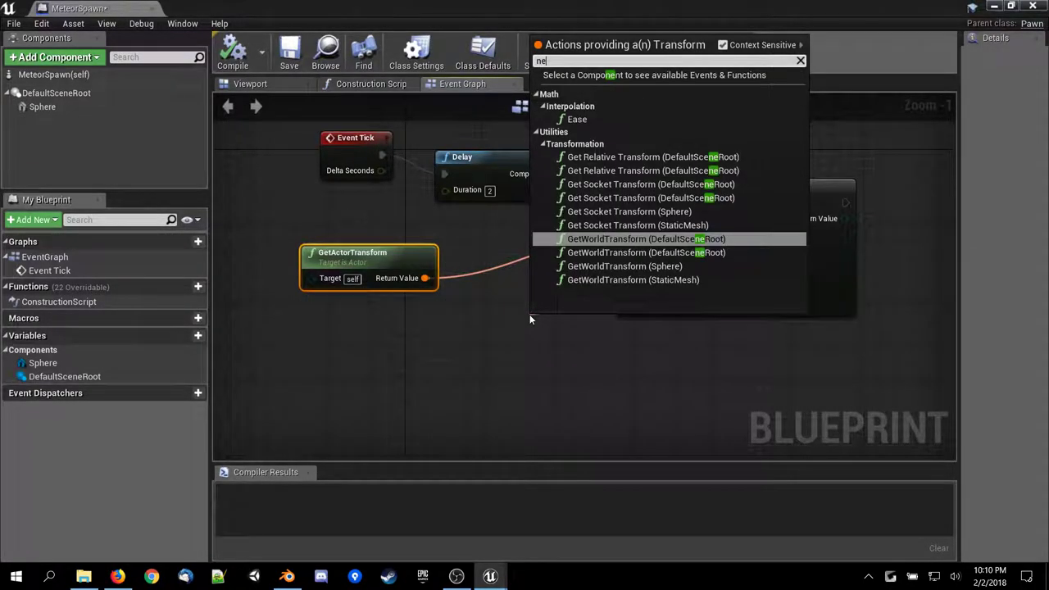
key("BackSpace")
key("BackSpace")
type("to")
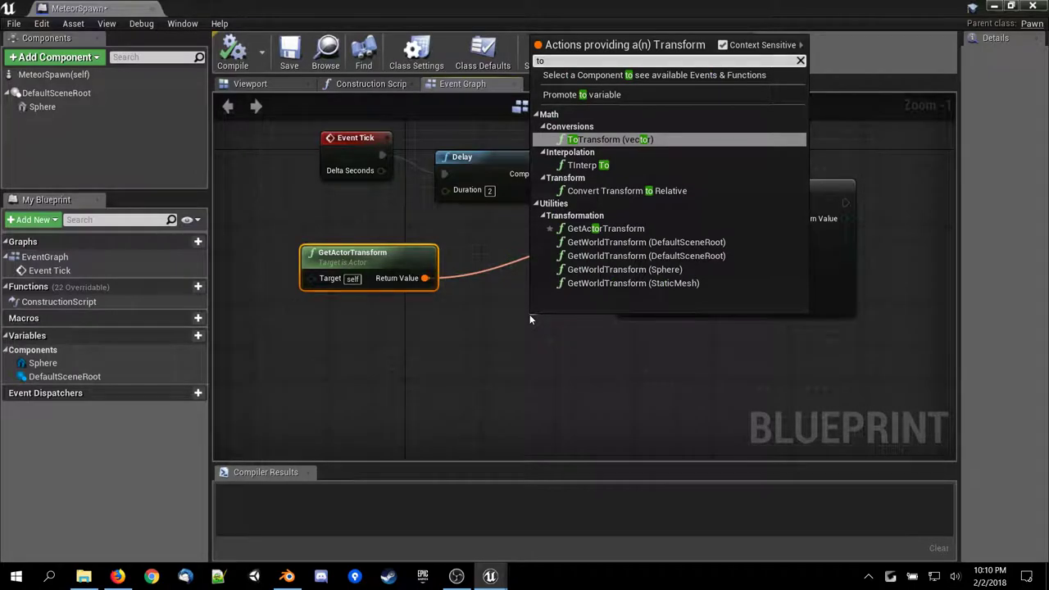
key("BackSpace")
key("BackSpace")
type("make")
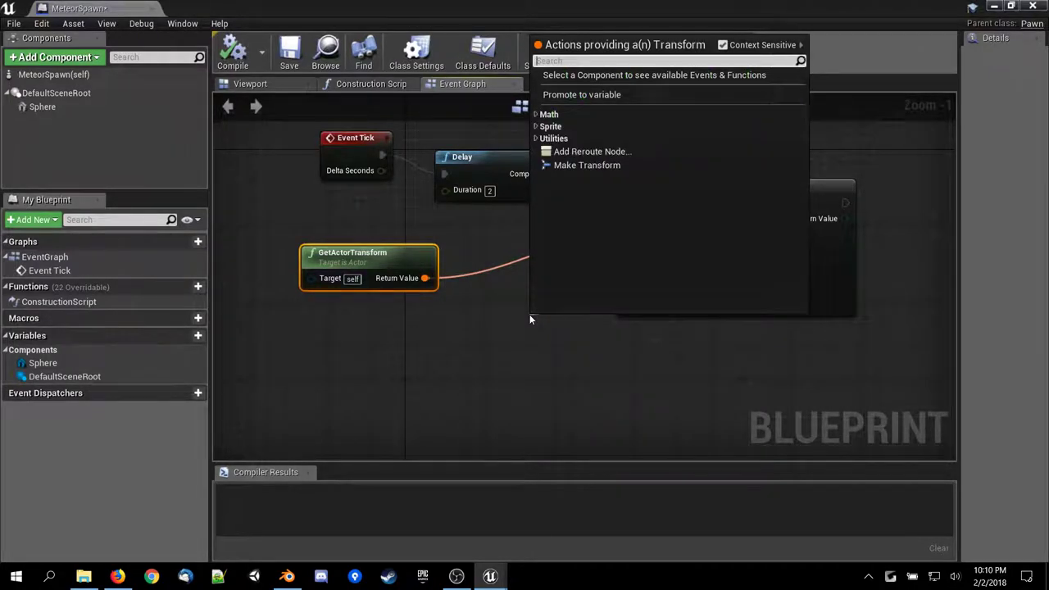
key("Return")
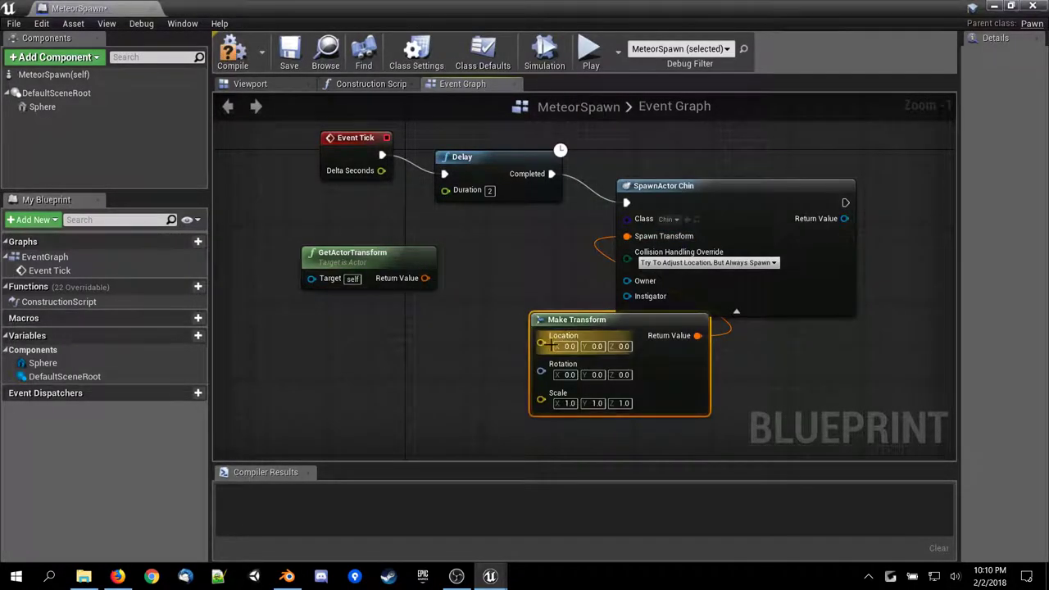
Delete the GetActorTransform node and position Make Transform beside SpawnActor Chin, below the Delay node.
left_click_drag(574, 326, 412, 297)
right_click_drag(428, 279, 653, 217)
left_click(586, 194)
key("Delete")
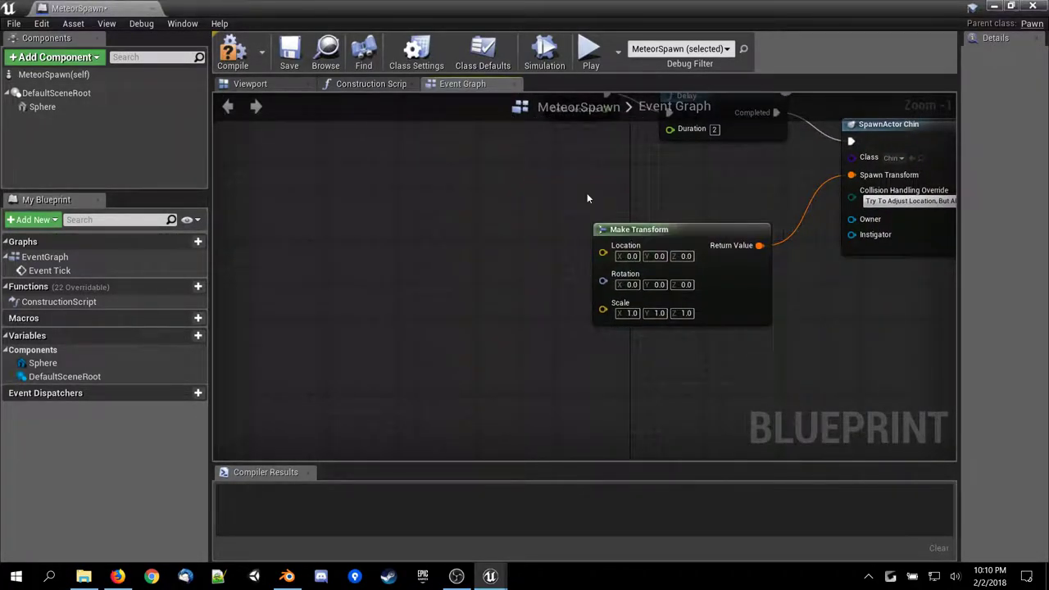
left_click_drag(669, 234, 706, 175)
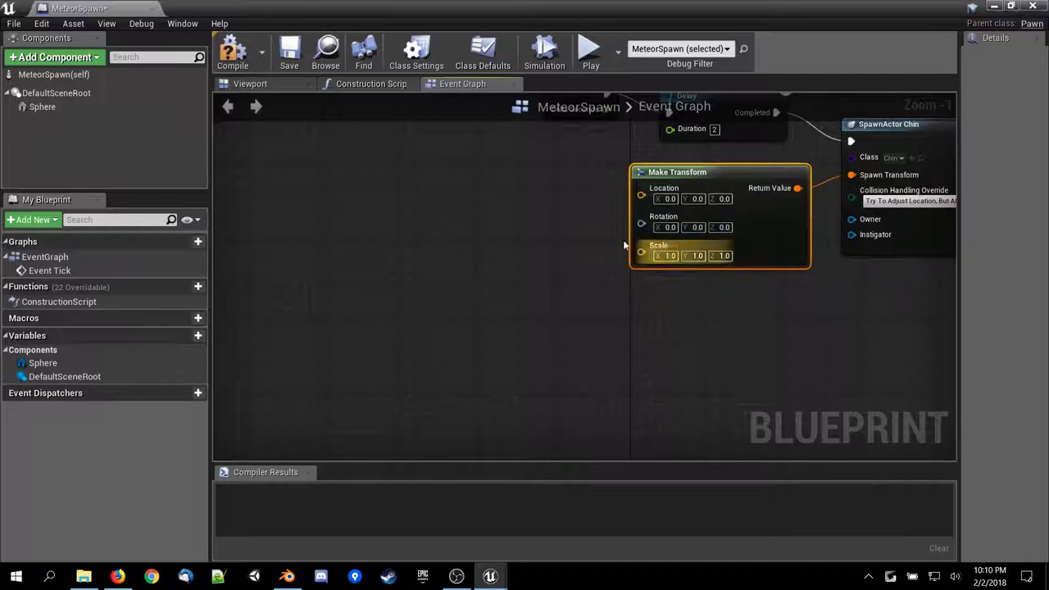
Feed Make Transform's Location from a new GetActorLocation node placed beside it.
left_click_drag(641, 195, 596, 205)
type("getactor")
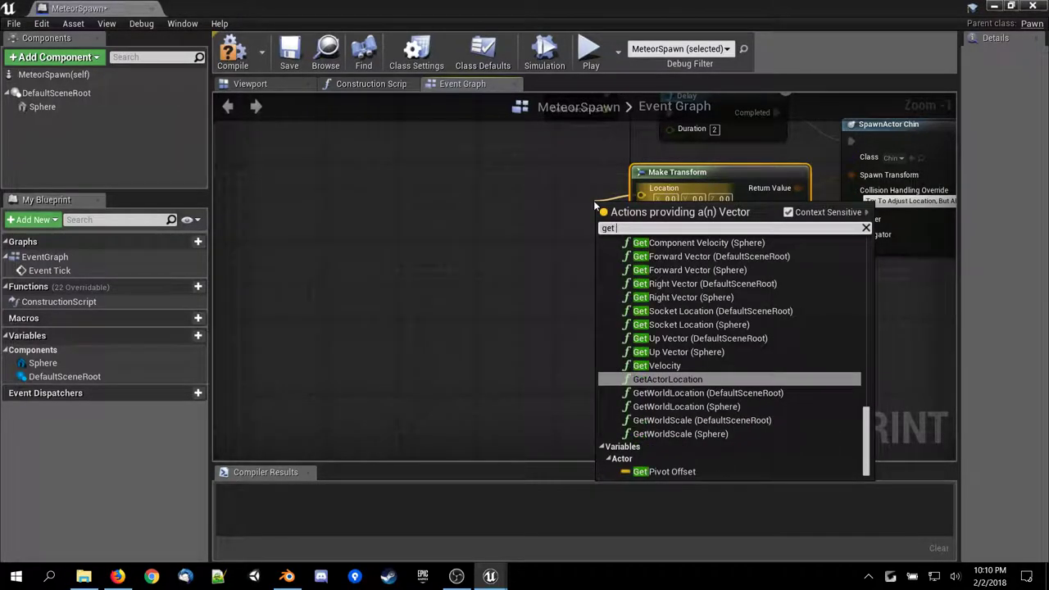
key("Return")
left_click_drag(595, 205, 442, 165)
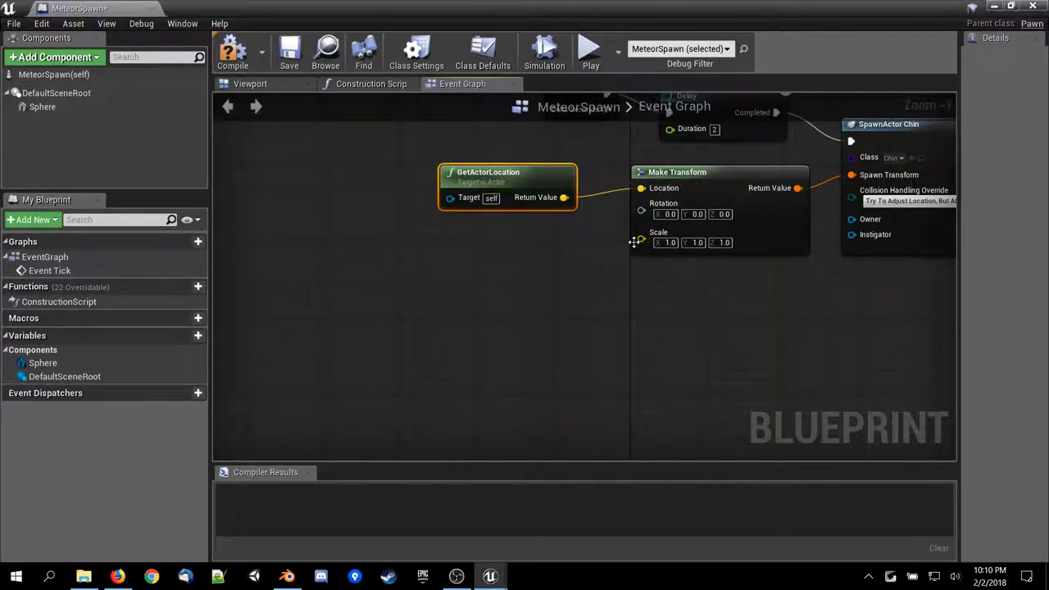
Feed Make Transform's Scale from a new Get Actor Scale 3D node placed beneath GetActorLocation, and compile MeteorSpawn.
left_click_drag(641, 239, 540, 323)
type("get ac")
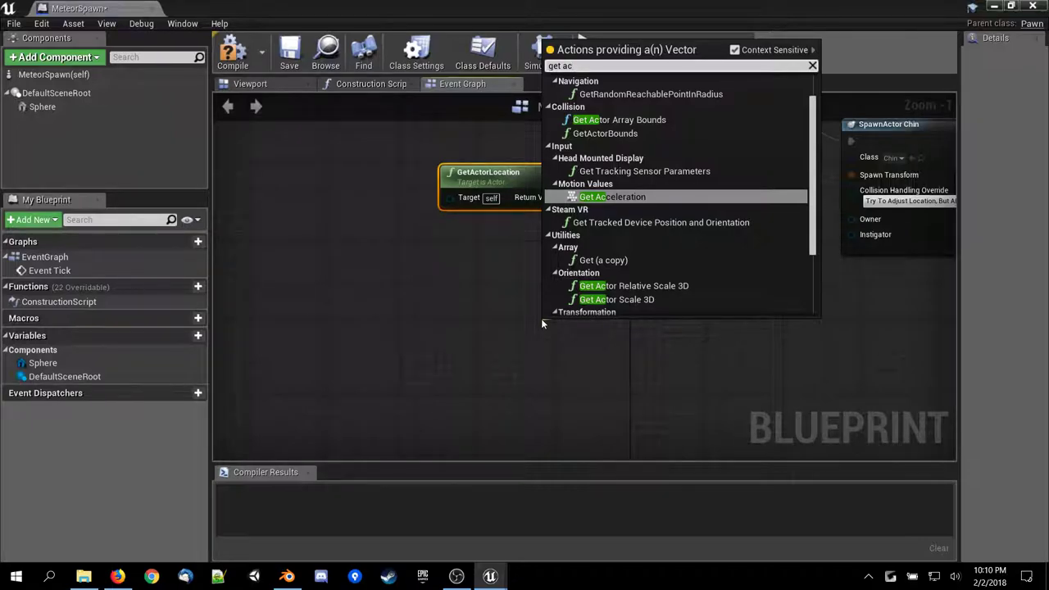
type("tor sc")
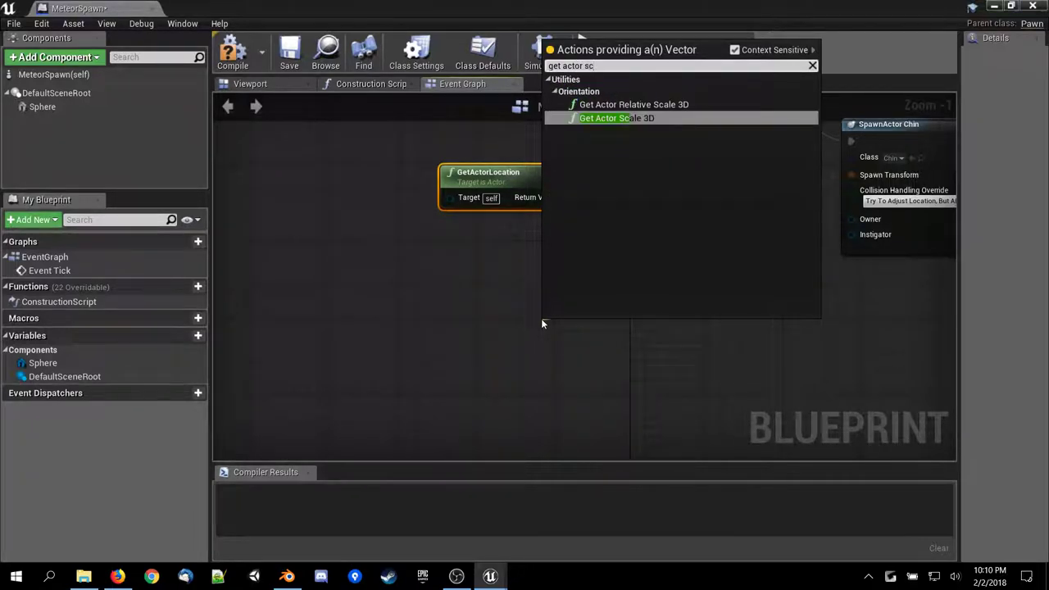
key("Return")
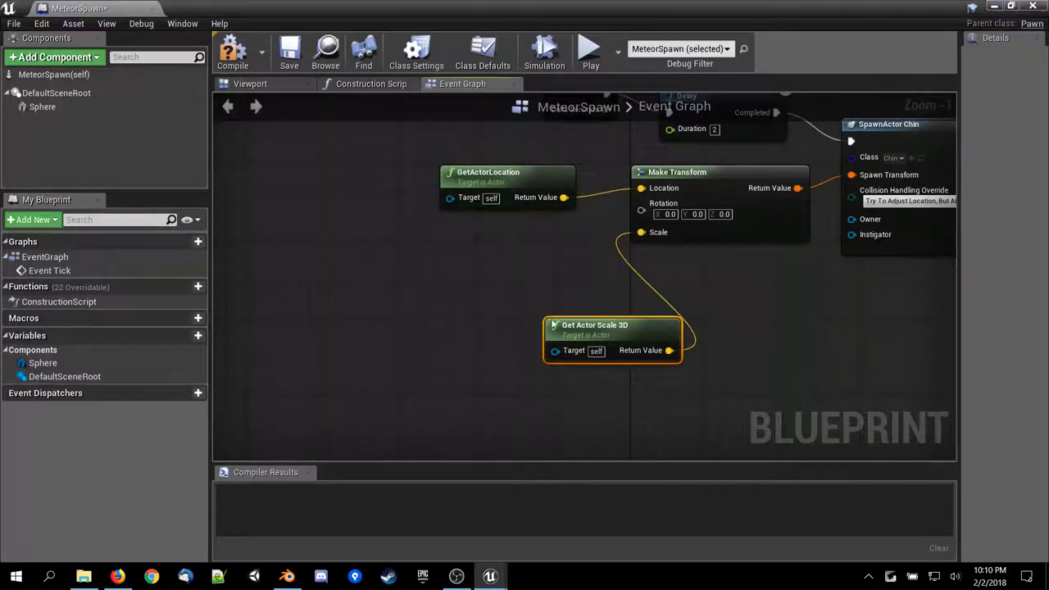
left_click_drag(633, 321, 522, 228)
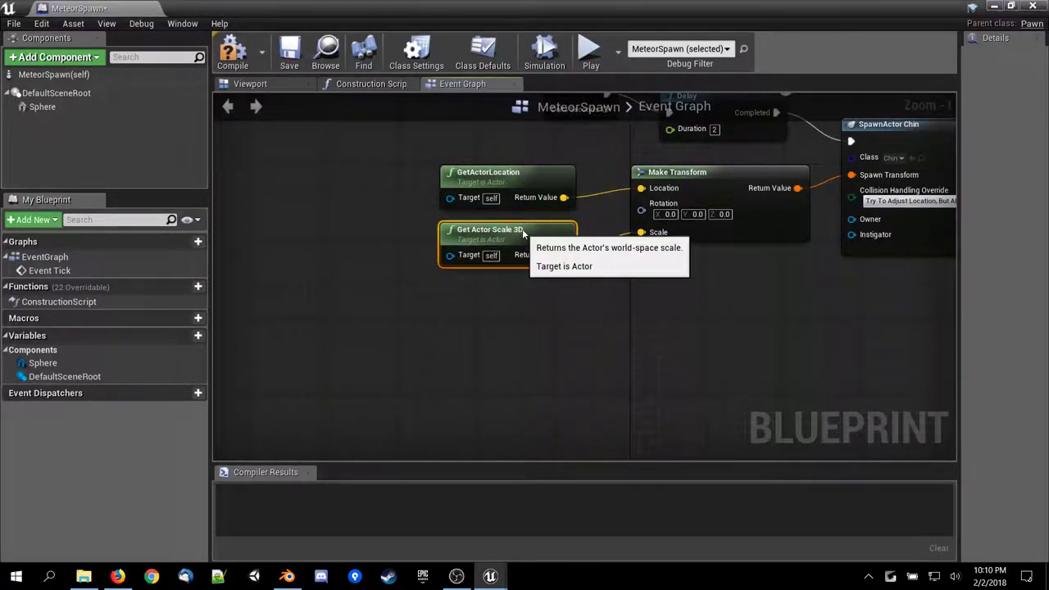
right_click_drag(626, 366, 571, 387)
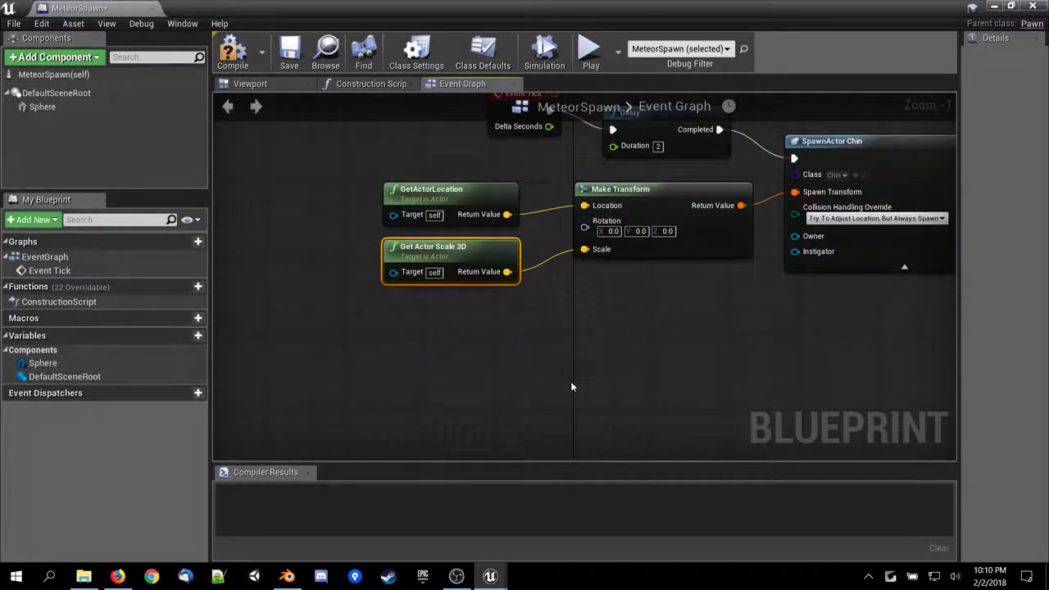
left_click(230, 59)
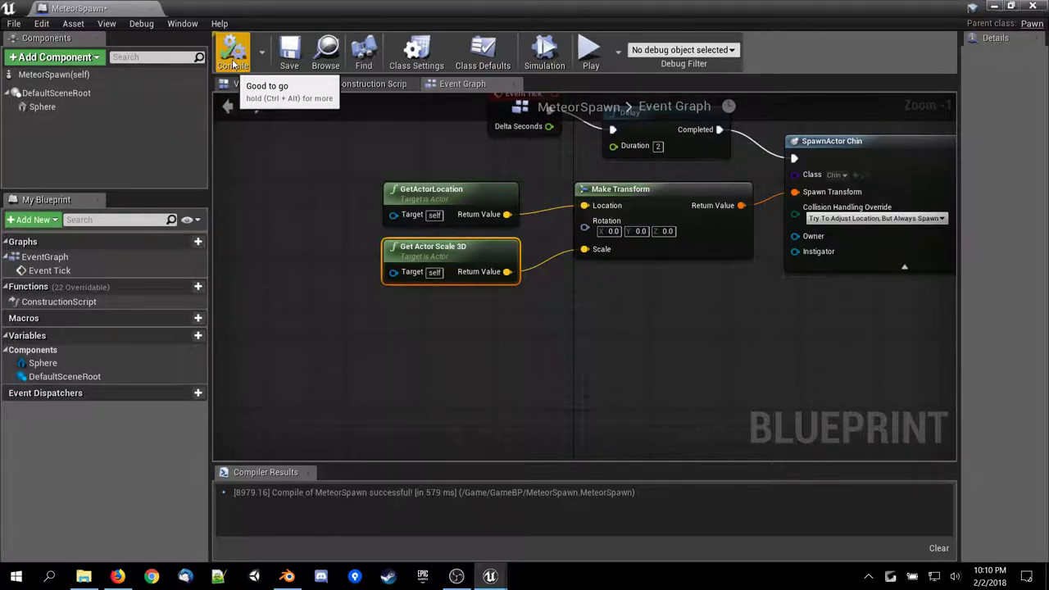
Switch to Firefox and search the web for "unreal raycast" in a new tab.
left_click(118, 576)
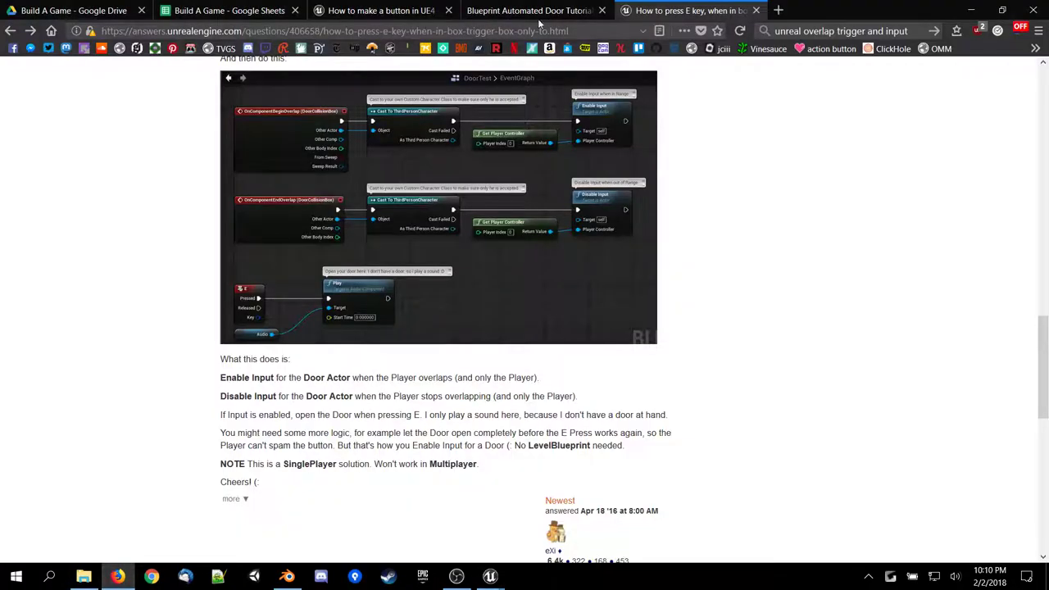
left_click(778, 10)
left_click(790, 30)
type("un")
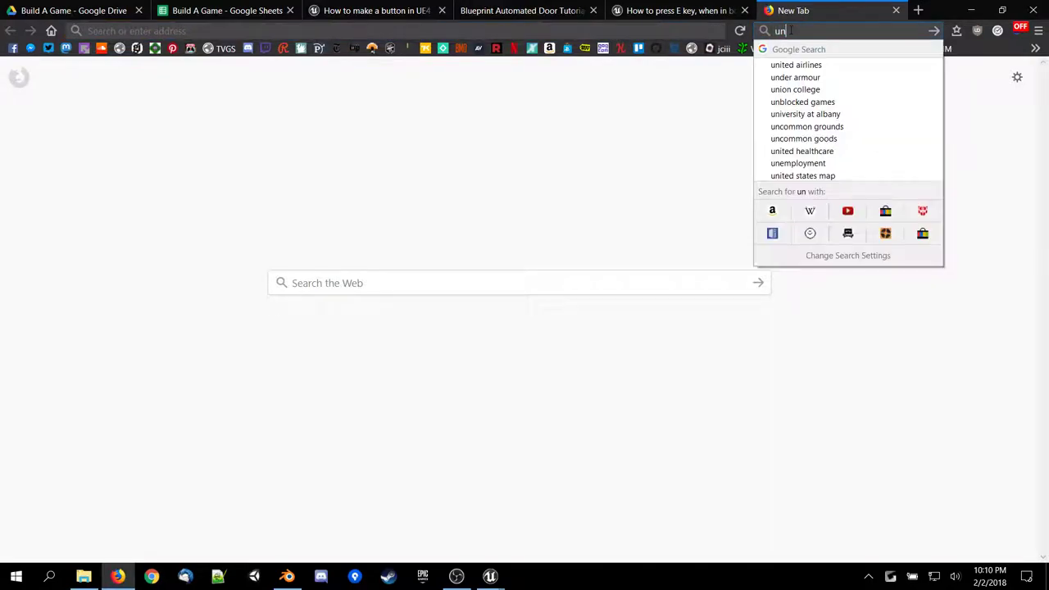
type("real")
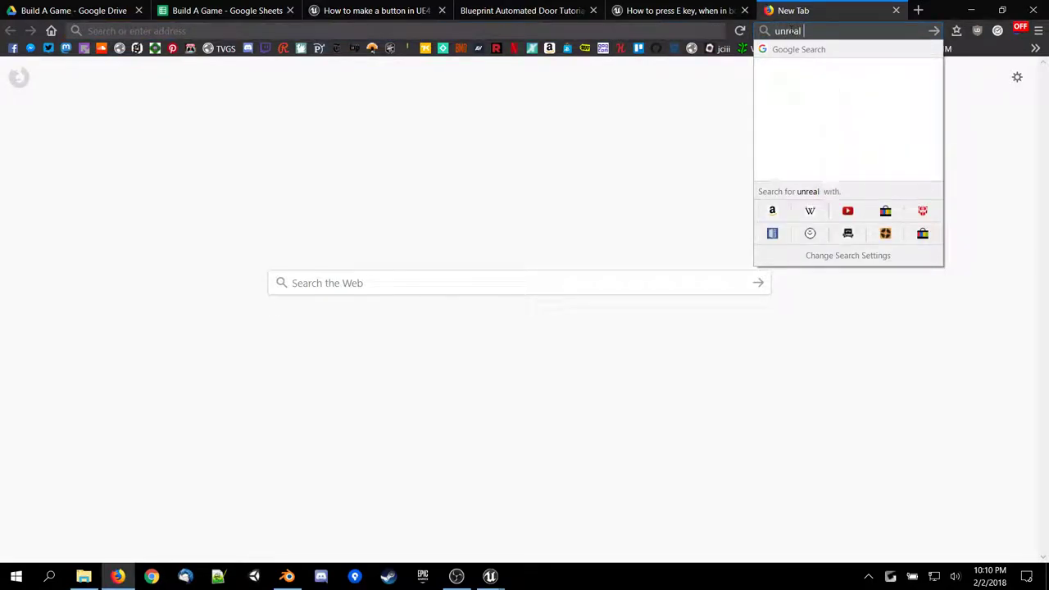
key("BackSpace")
key("BackSpace")
key("BackSpace")
key("BackSpace")
key("BackSpace")
key("BackSpace")
key("BackSpace")
type("unreal")
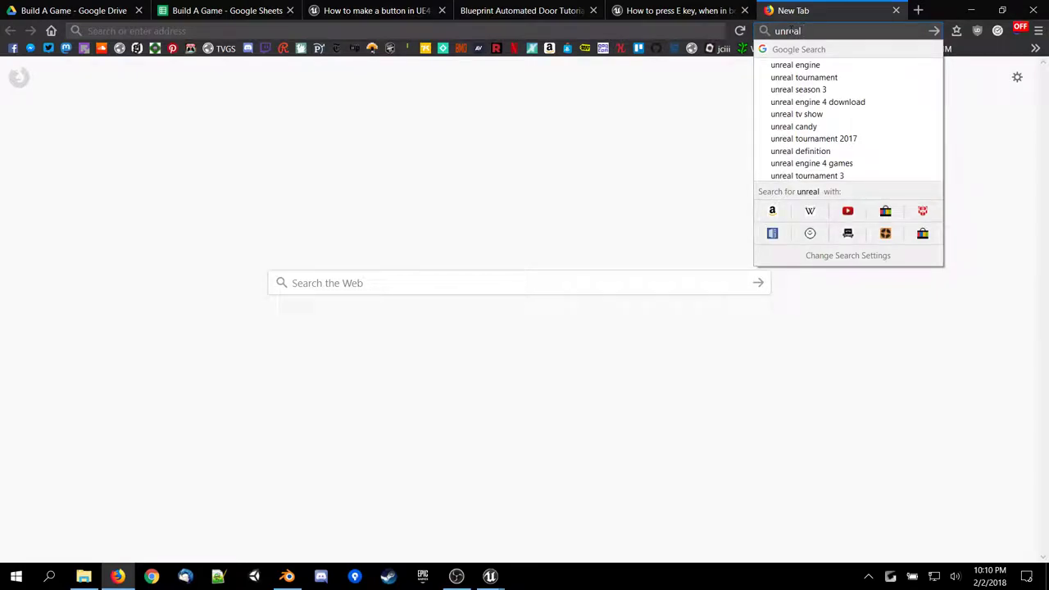
type(" raycast")
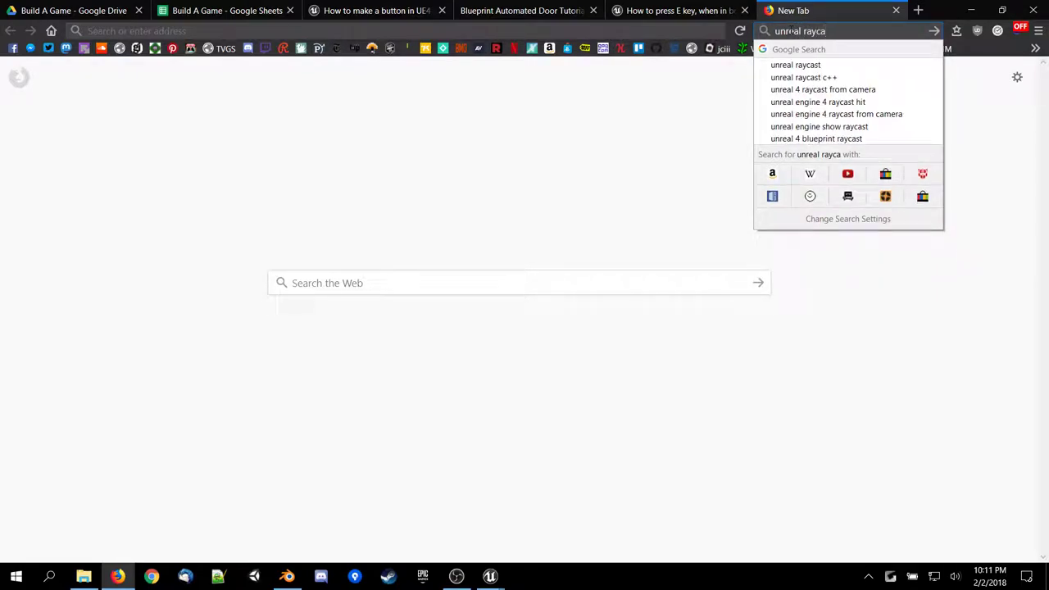
key("Down")
key("Return")
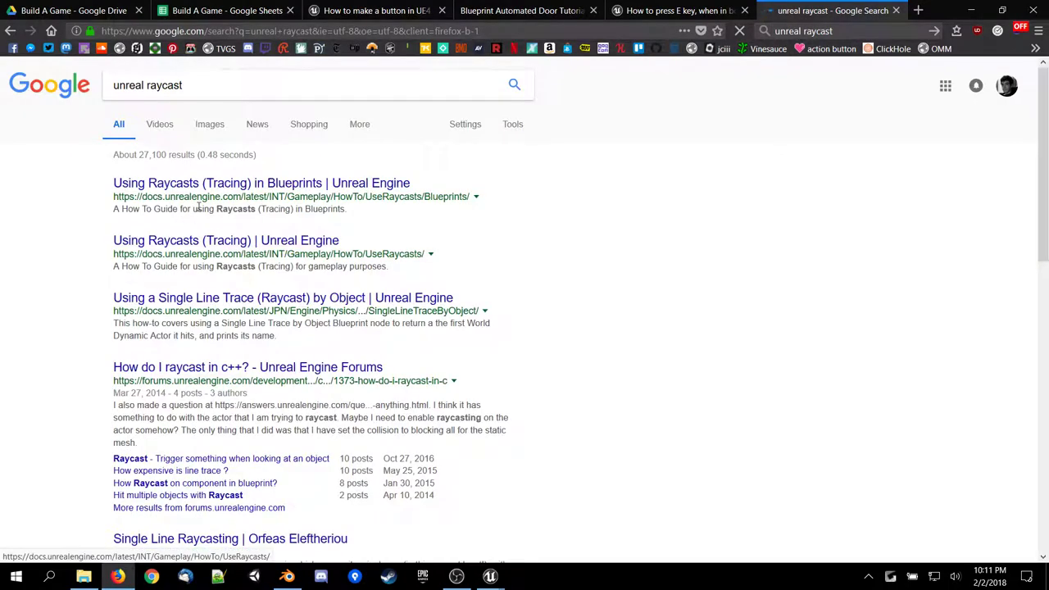
Open the "Using Raycasts (Tracing) in Blueprints" documentation and read through the LineTraceByChannel setup steps.
left_click(211, 184)
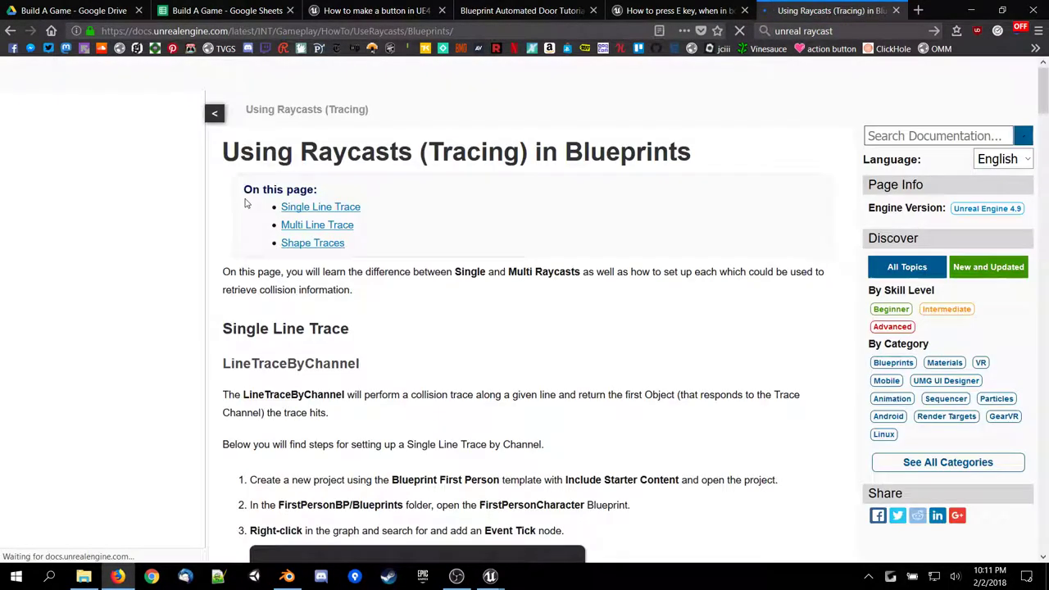
scroll(428, 244, "down", 3)
scroll(427, 244, "down", 4)
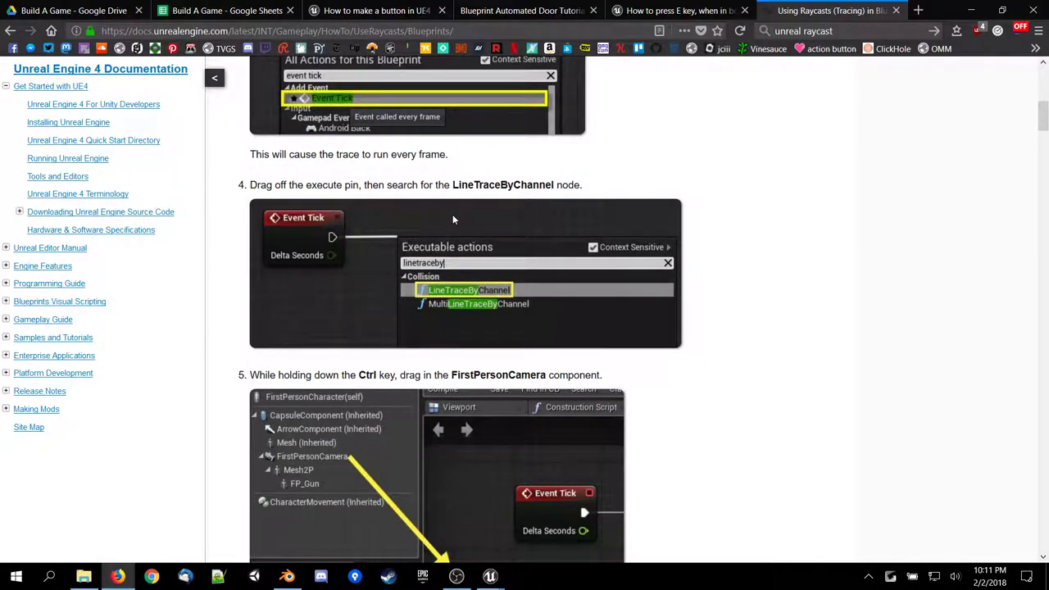
scroll(452, 217, "down", 7)
scroll(452, 219, "down", 1)
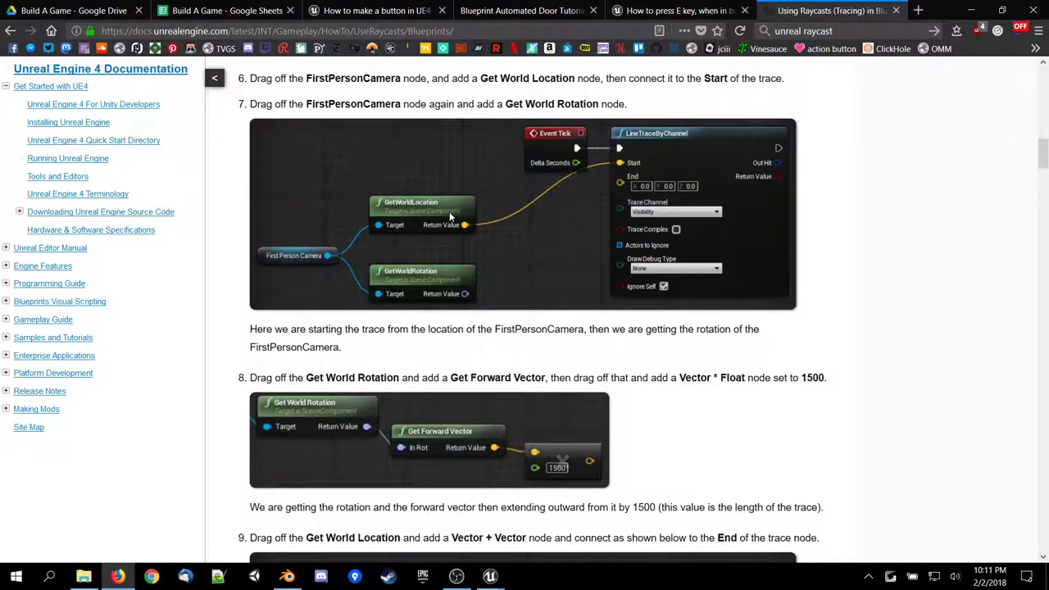
left_click(920, 10)
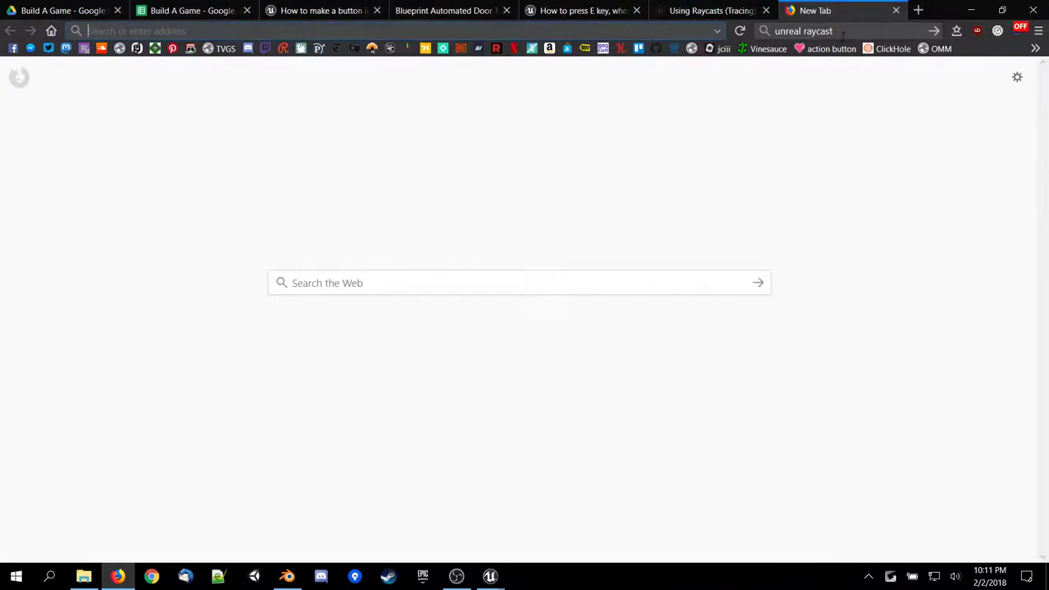
left_click(842, 33)
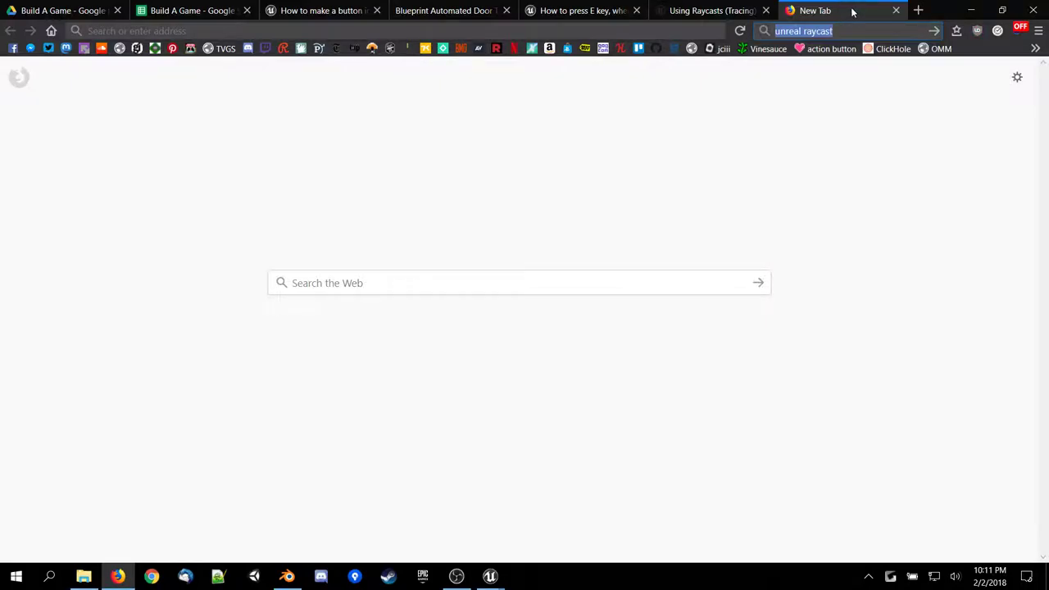
middle_click(849, 10)
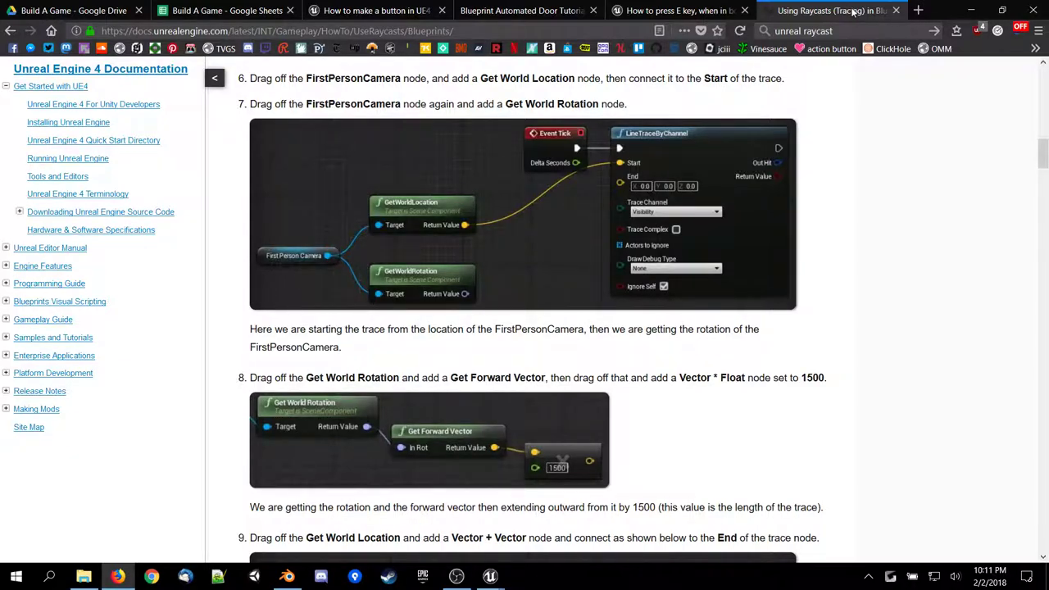
Search the web for "star trek itch.io" in a new tab.
left_click(917, 10)
left_click(840, 31)
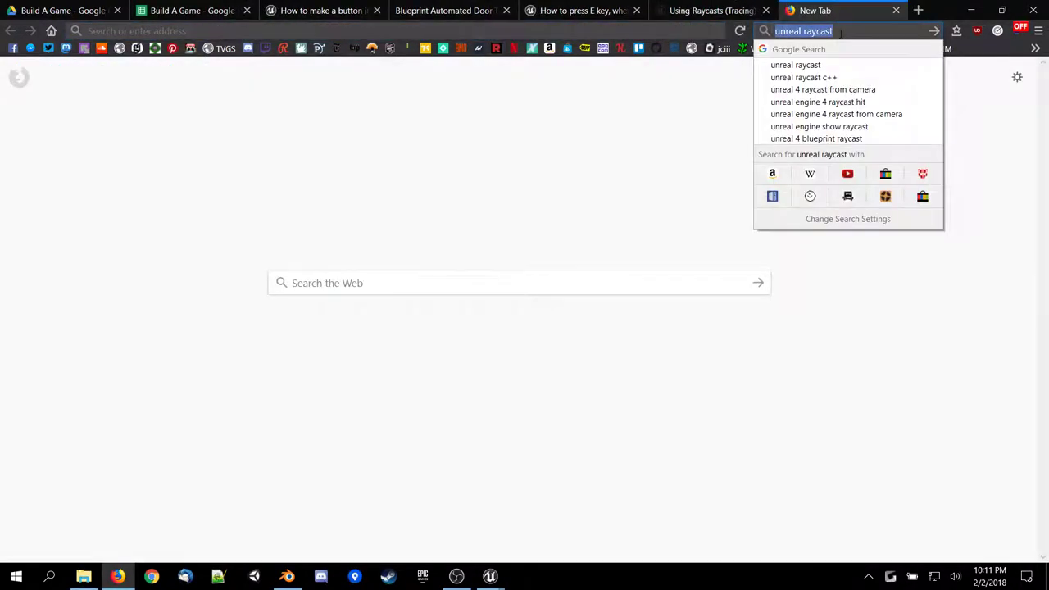
type("star trek")
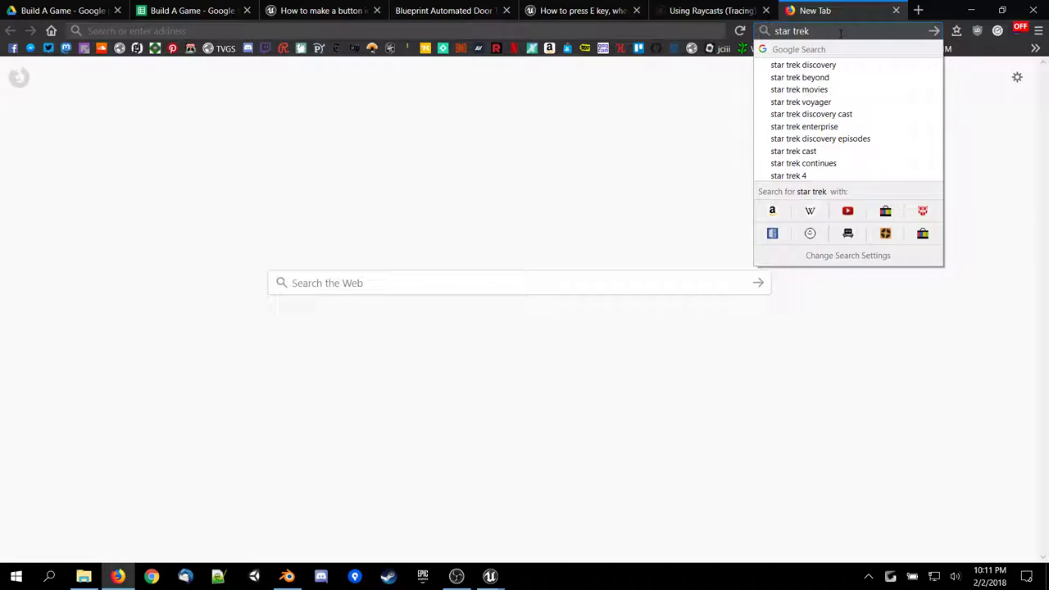
type("c")
key("BackSpace")
type("vi")
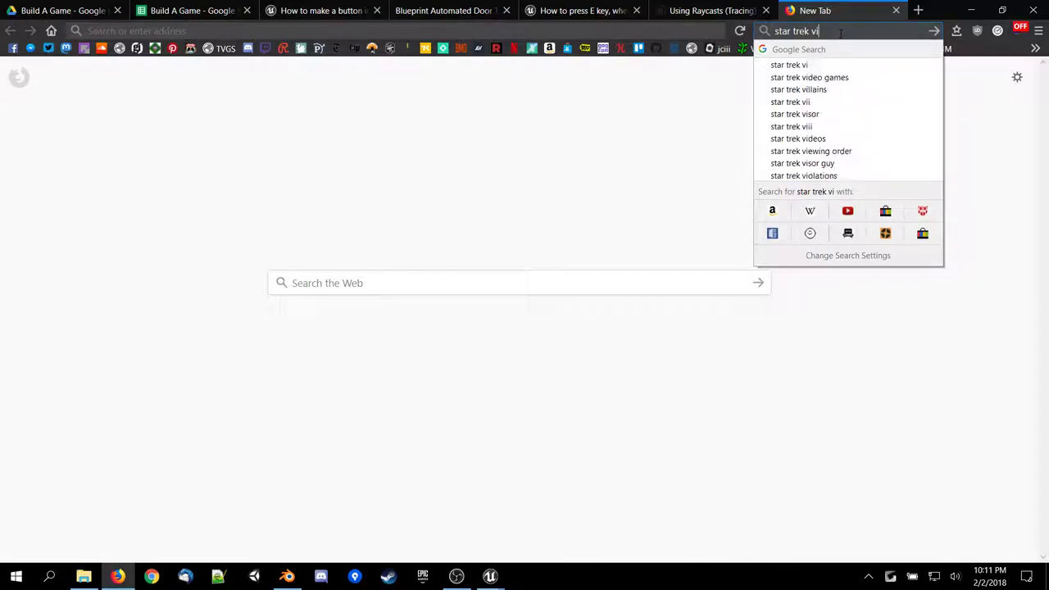
type("ne")
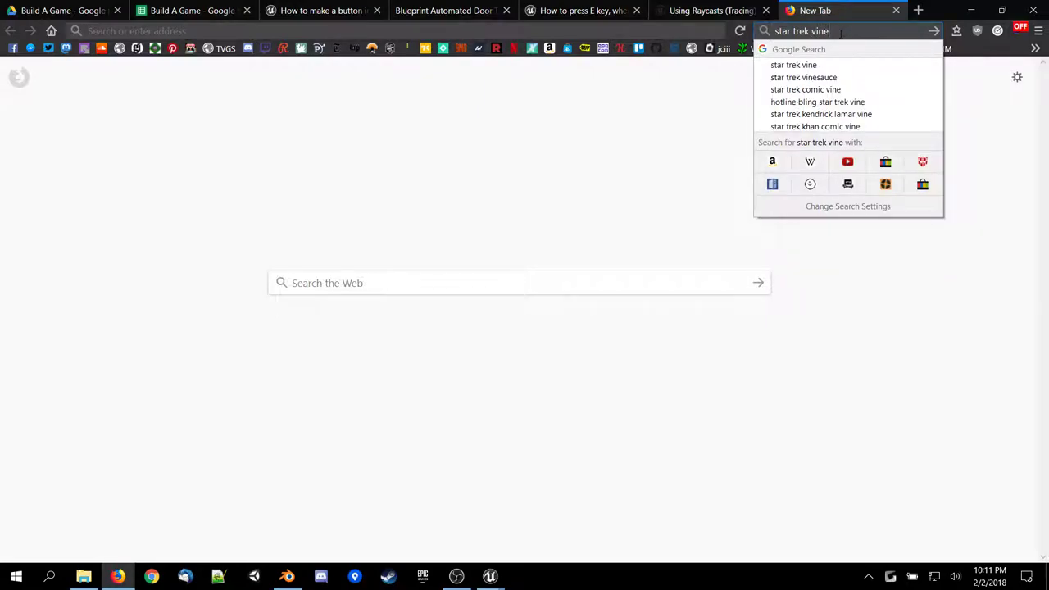
key("BackSpace")
key("BackSpace")
key("BackSpace")
key("BackSpace")
type("i")
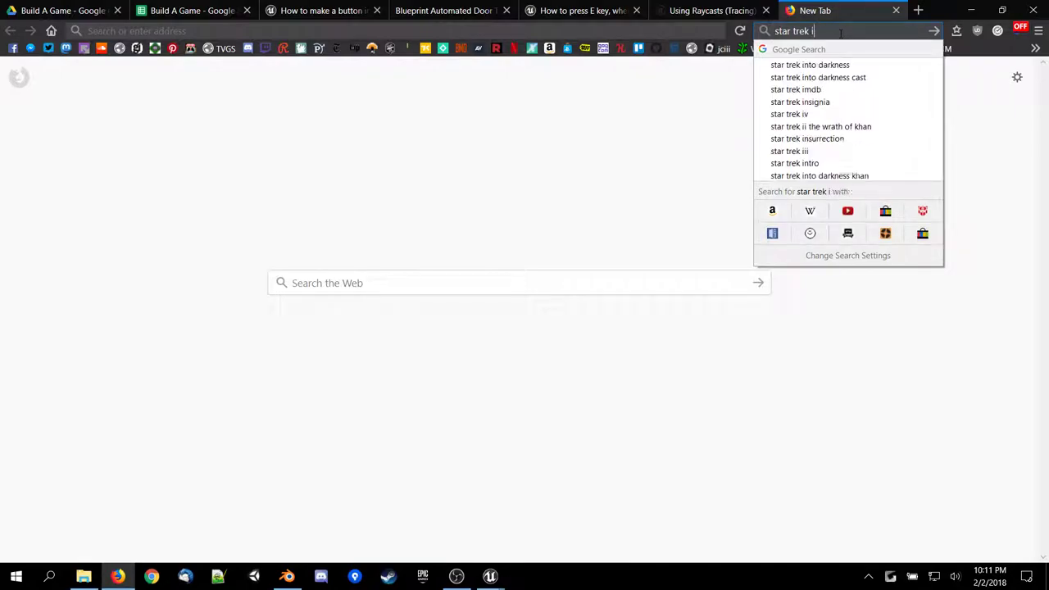
type("tch.")
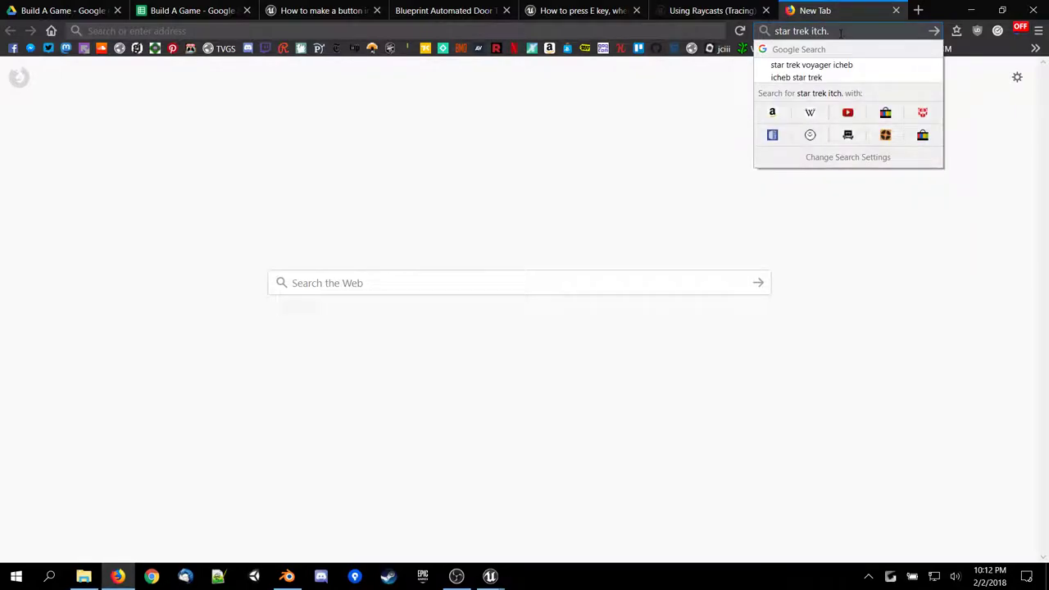
type("io")
key("Return")
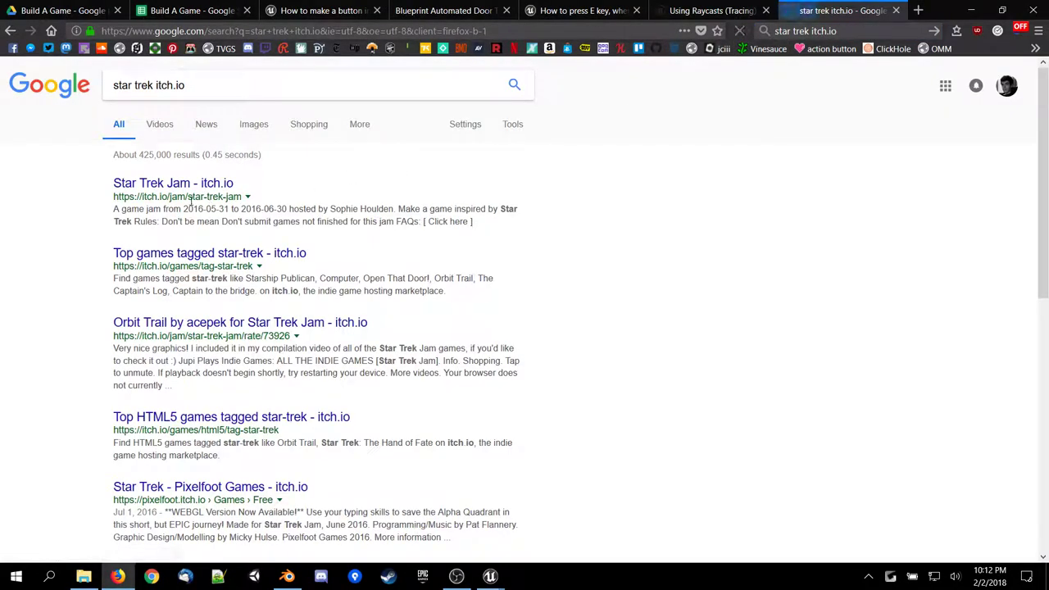
Replace the Google query with "circles.io" and run the search.
left_click_drag(205, 86, 154, 92)
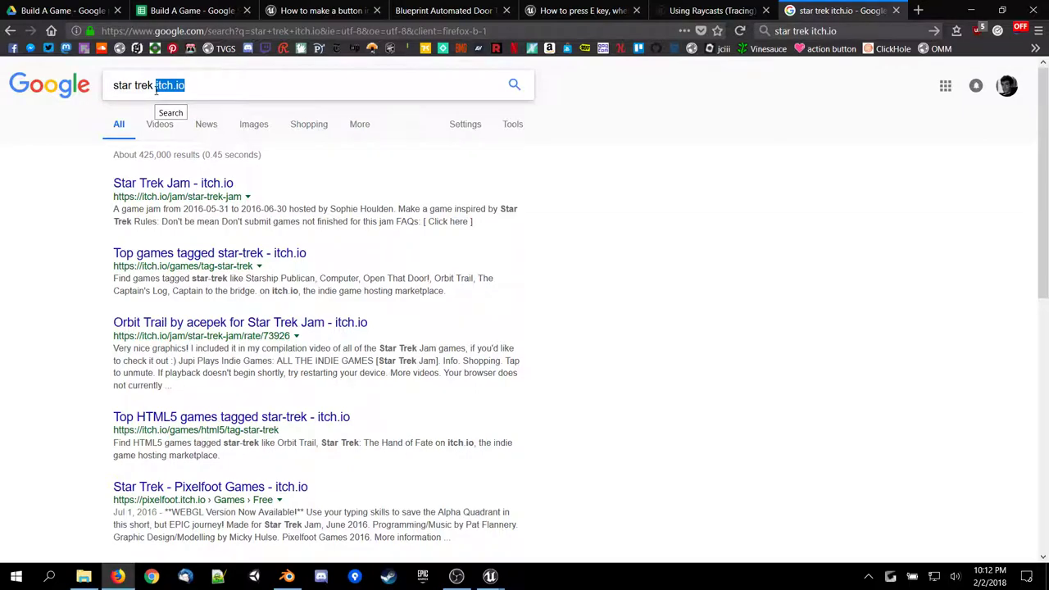
key("BackSpace")
key("BackSpace")
key("BackSpace")
key("BackSpace")
key("BackSpace")
key("BackSpace")
key("BackSpace")
key("BackSpace")
key("BackSpace")
key("BackSpace")
key("BackSpace")
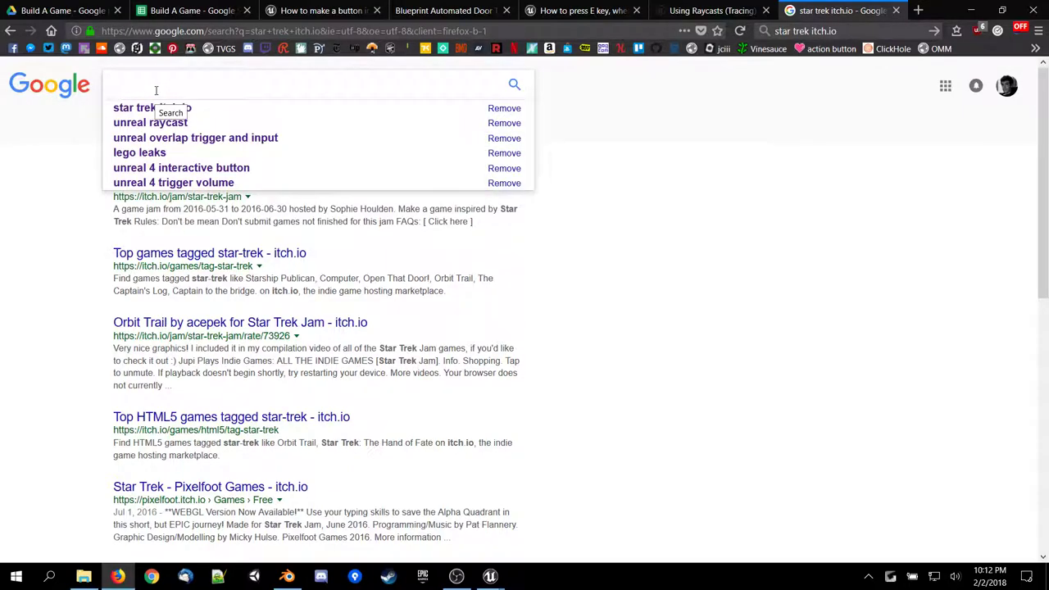
type("circles.")
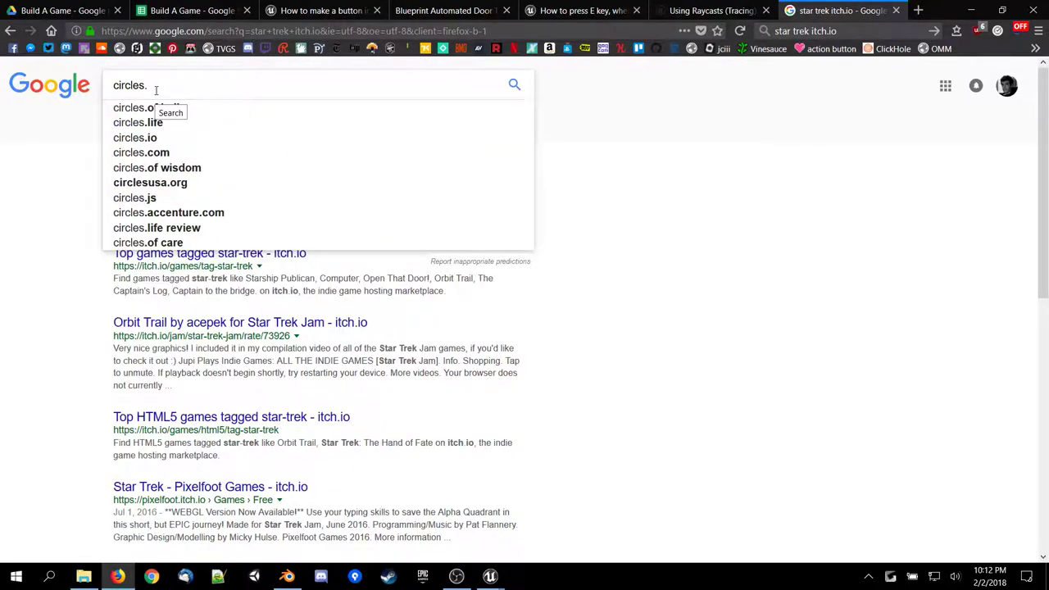
type("io")
key("Return")
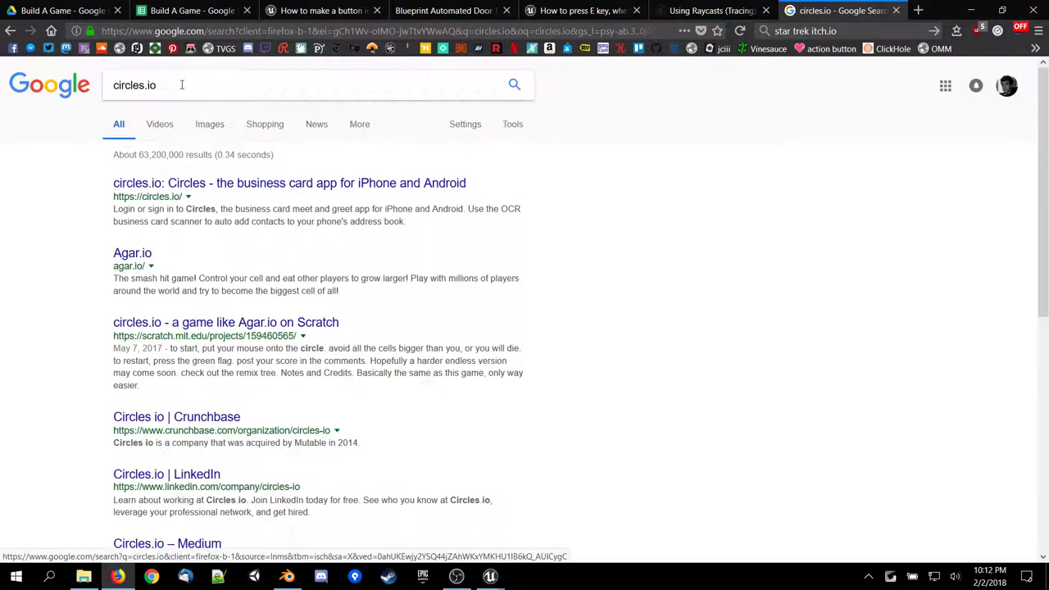
Replace the Google query with "agar.io star trek" and run the search.
left_click_drag(177, 85, 2, 95)
type("agar")
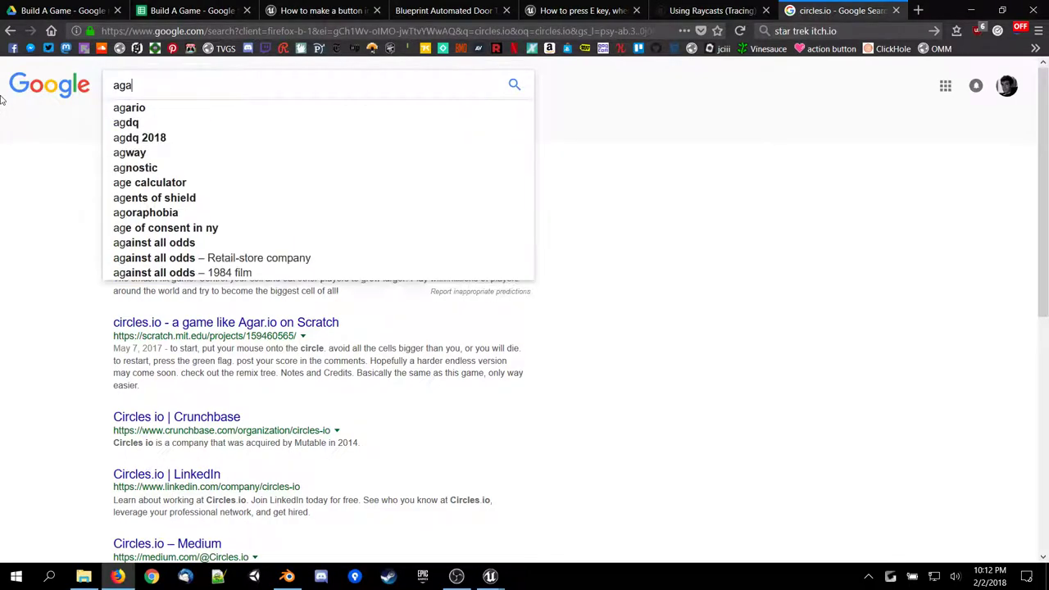
key("BackSpace")
key("BackSpace")
key("BackSpace")
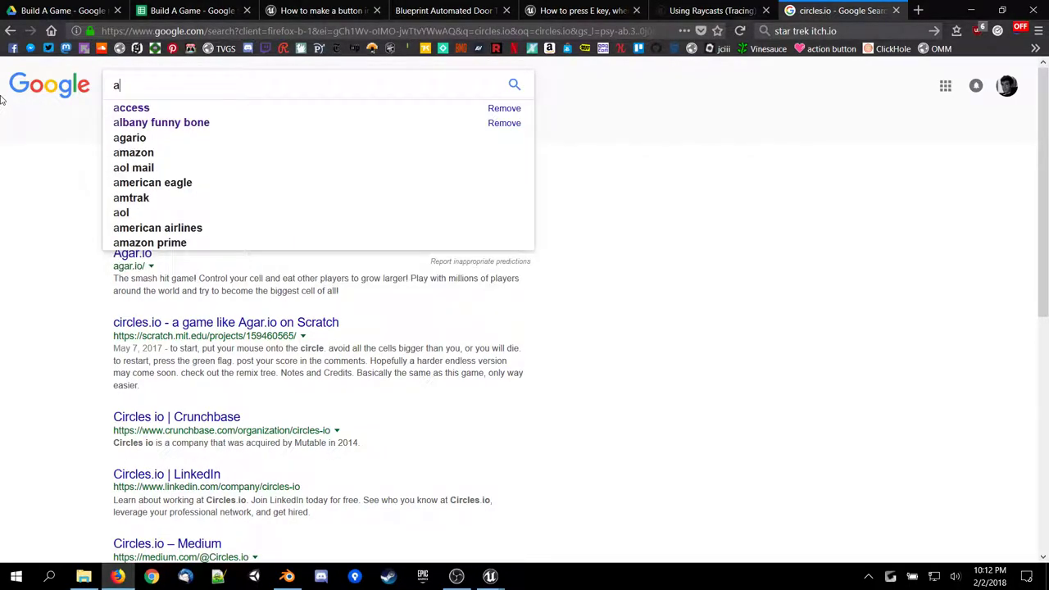
type("gar.i")
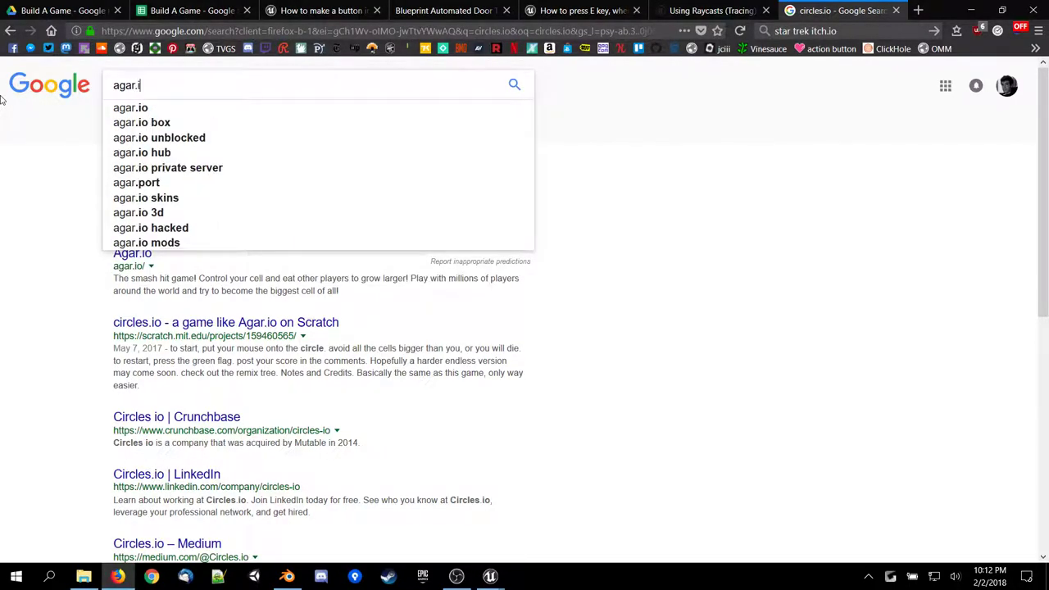
type("o")
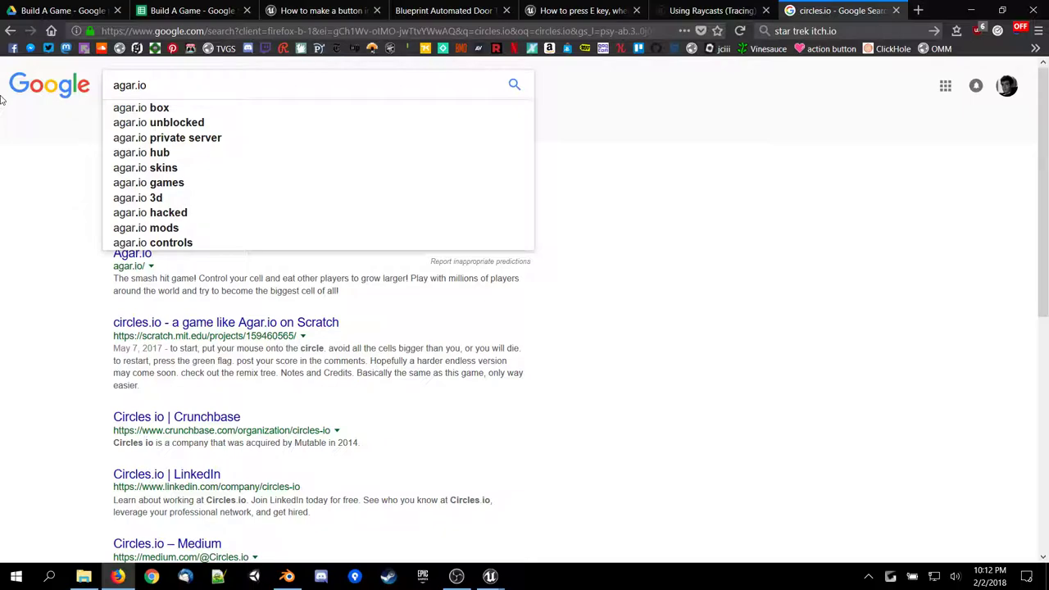
type("star trek")
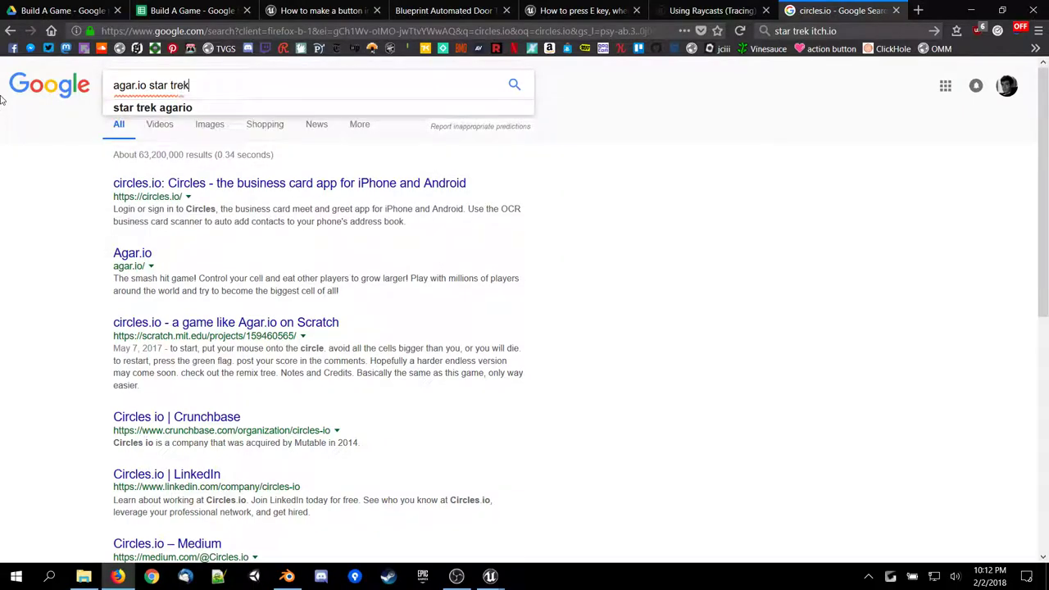
key("Return")
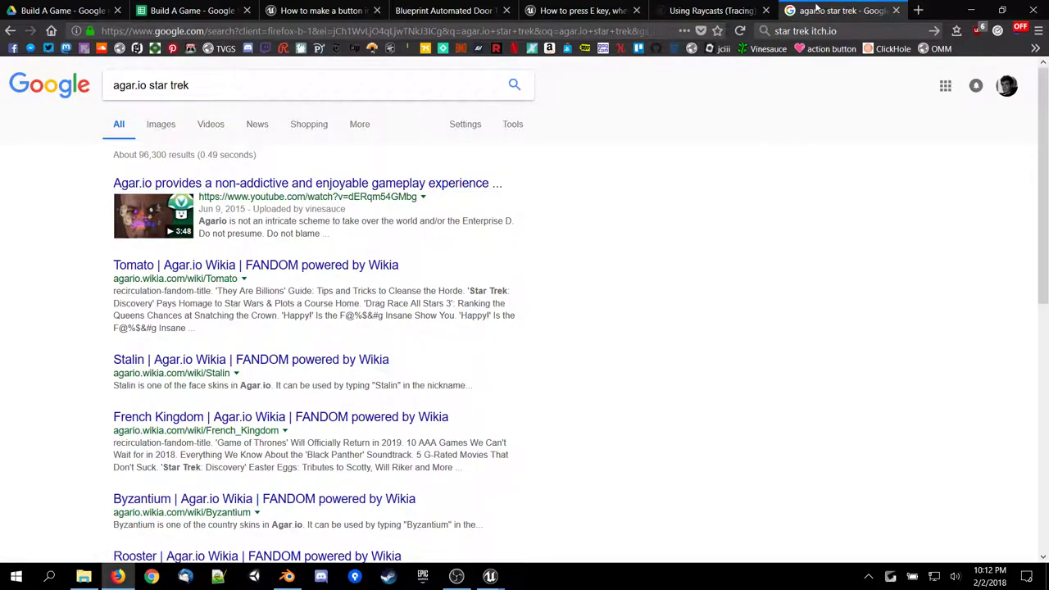
Return from the search results to the "Using Raycasts (Tracing) in Blueprints" documentation.
left_click(709, 10)
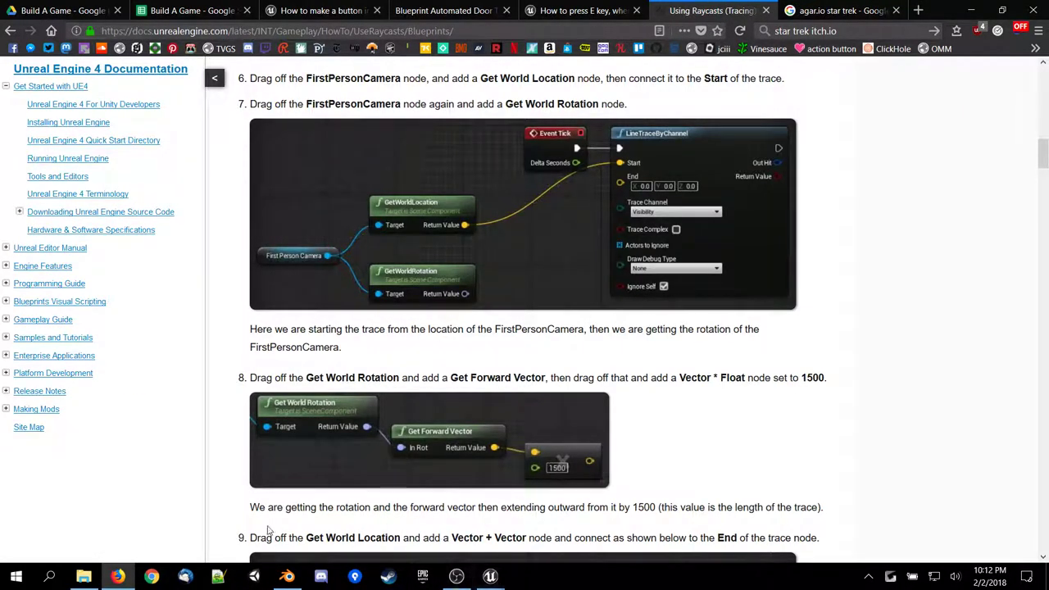
left_click(839, 10)
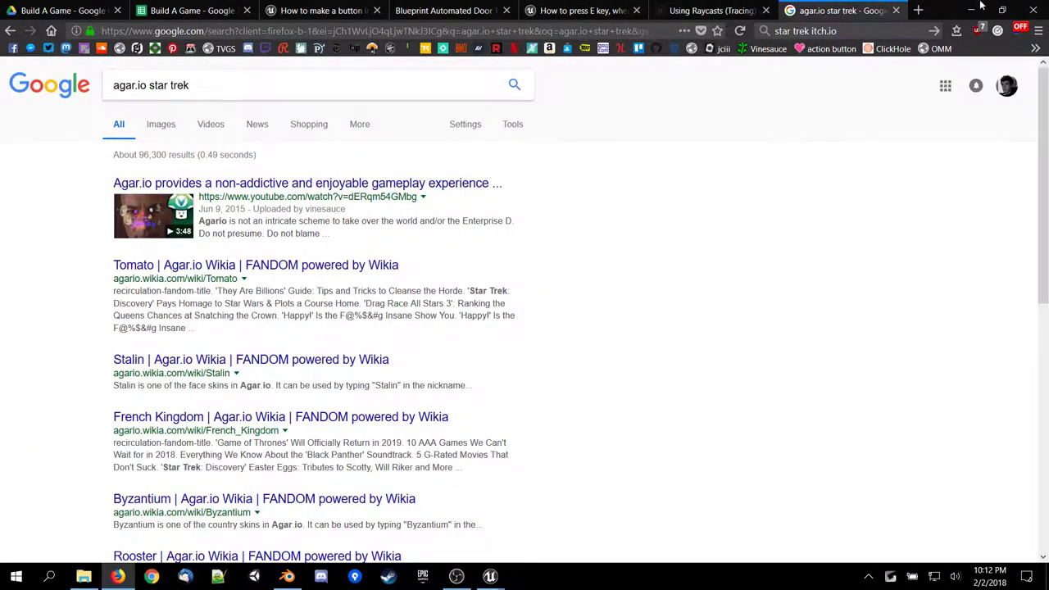
left_click(709, 11)
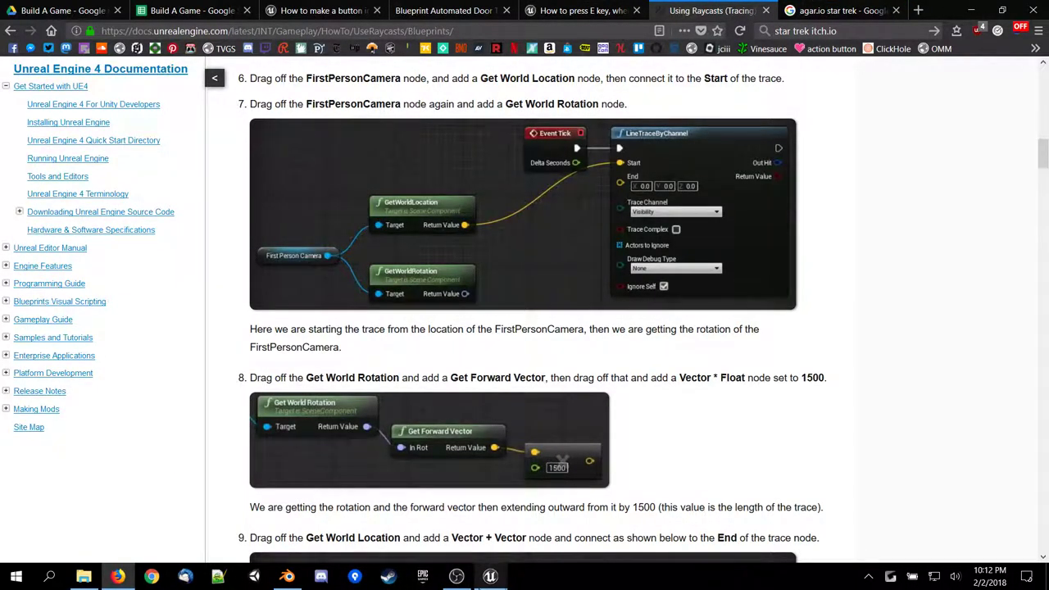
Switch to the Unreal Editor and review MeteorSpawn's viewport and the spawn nodes in its Event Graph.
key("alt+Tab")
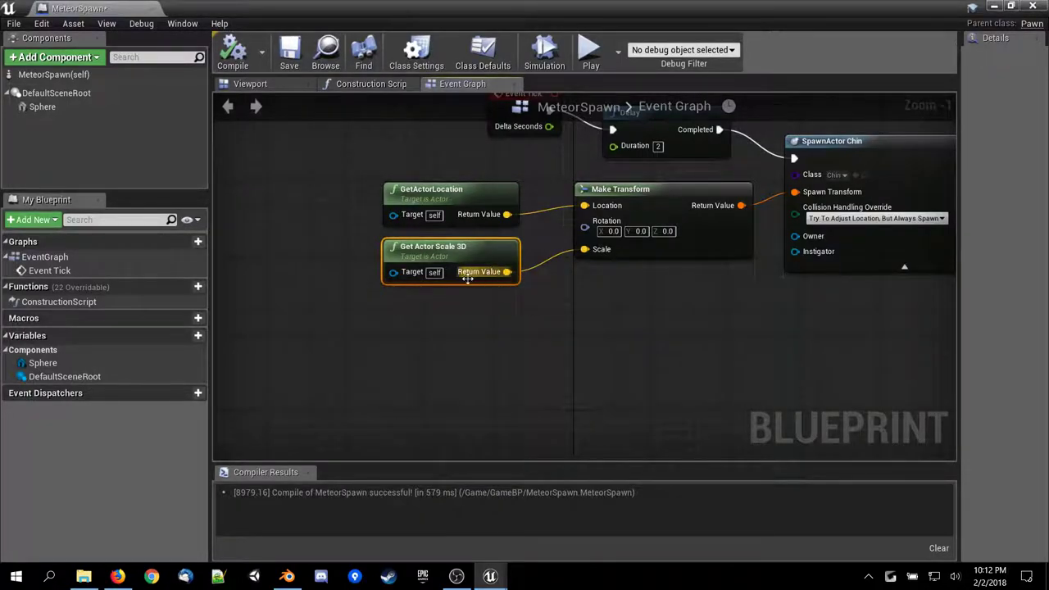
right_click_drag(632, 303, 532, 376)
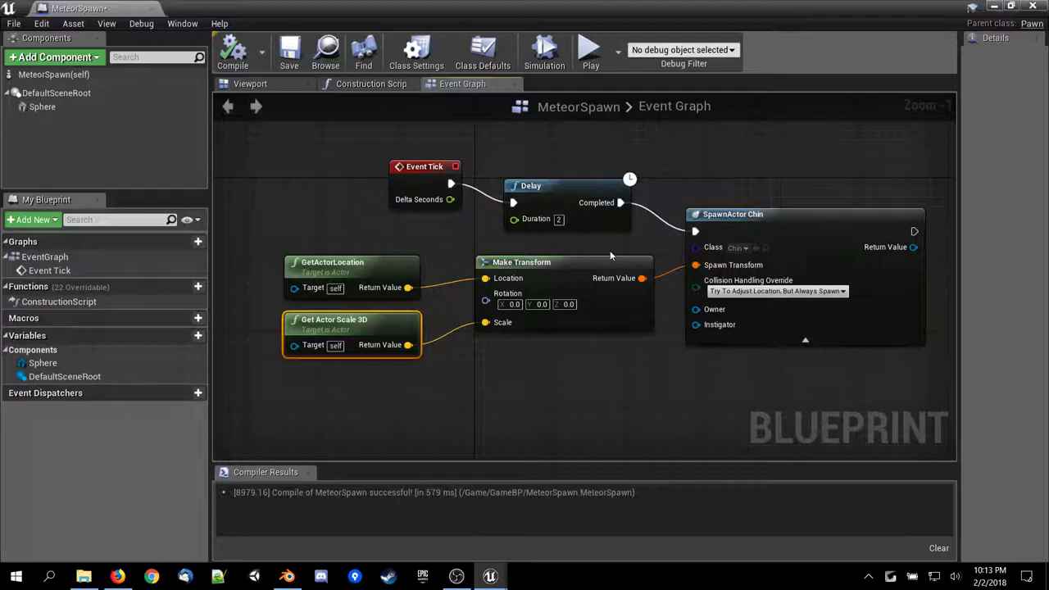
left_click(360, 84)
left_click(264, 84)
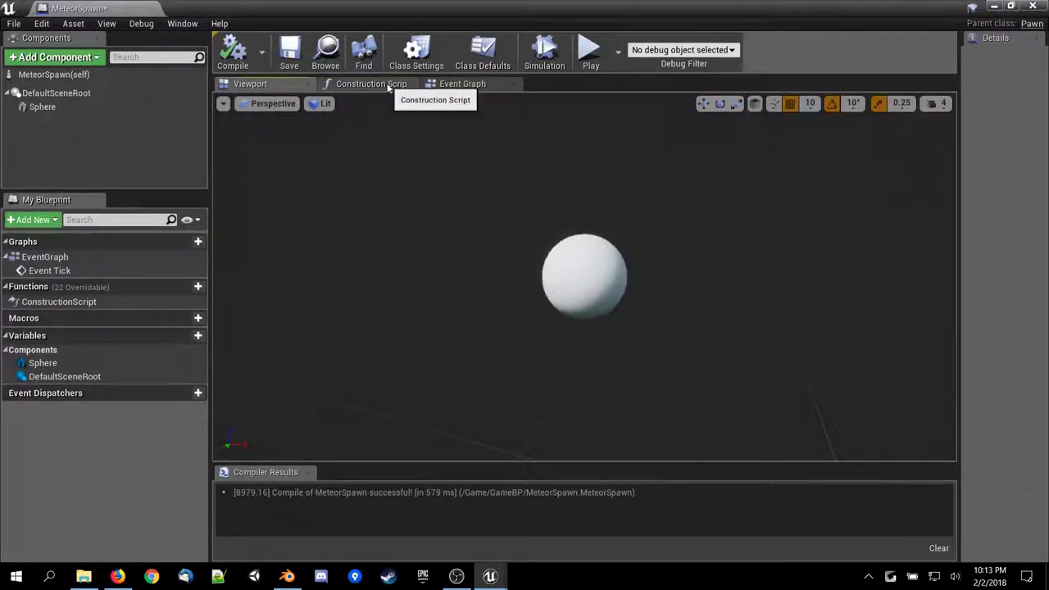
left_click(482, 85)
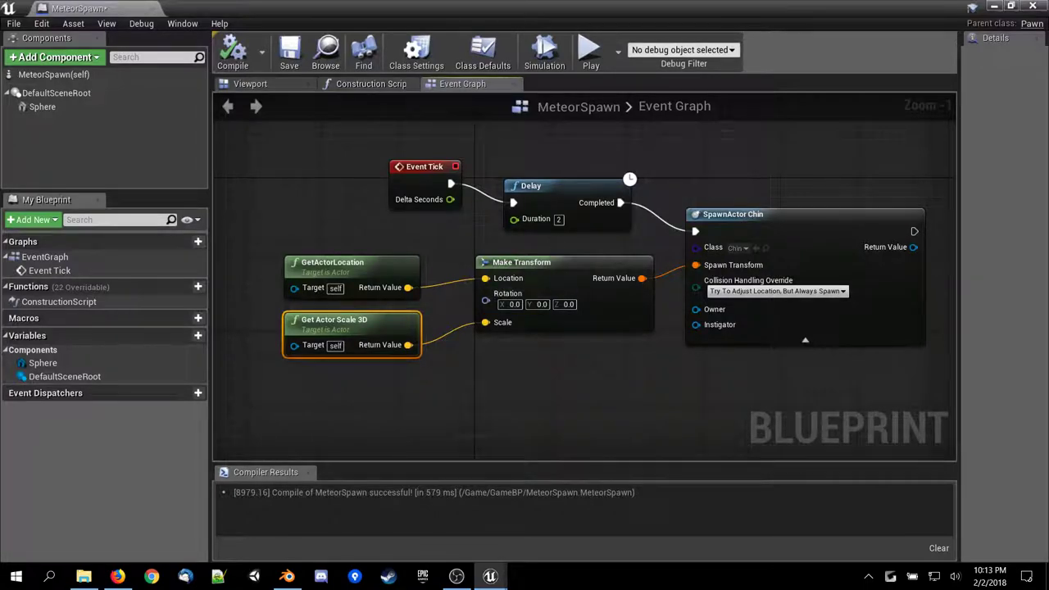
right_click_drag(549, 362, 528, 340)
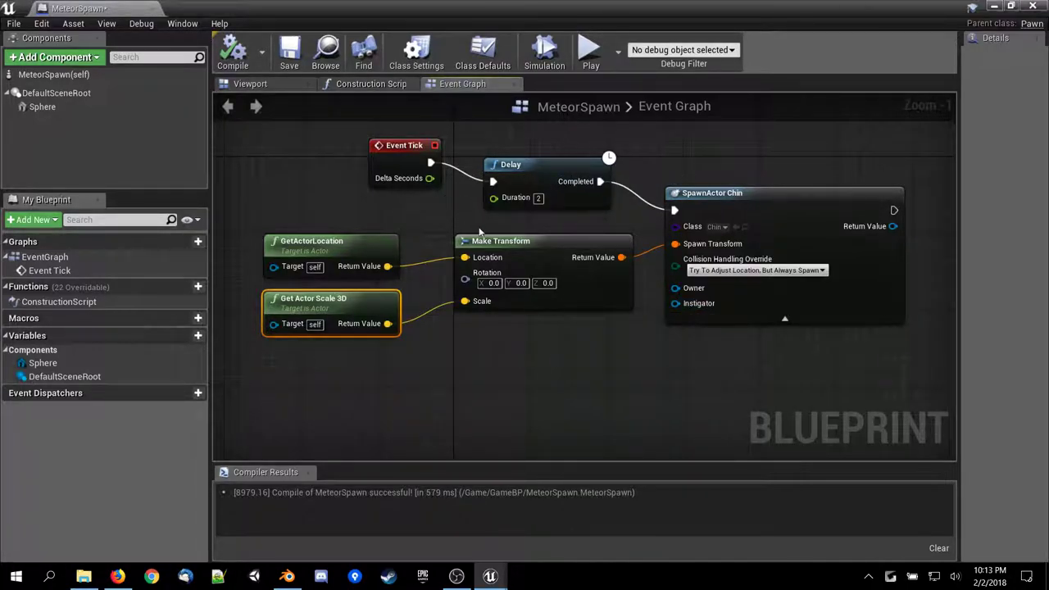
Switch to Firefox, clear the old browser search text and look back through the LineTraceByChannel setup steps.
left_click(118, 575)
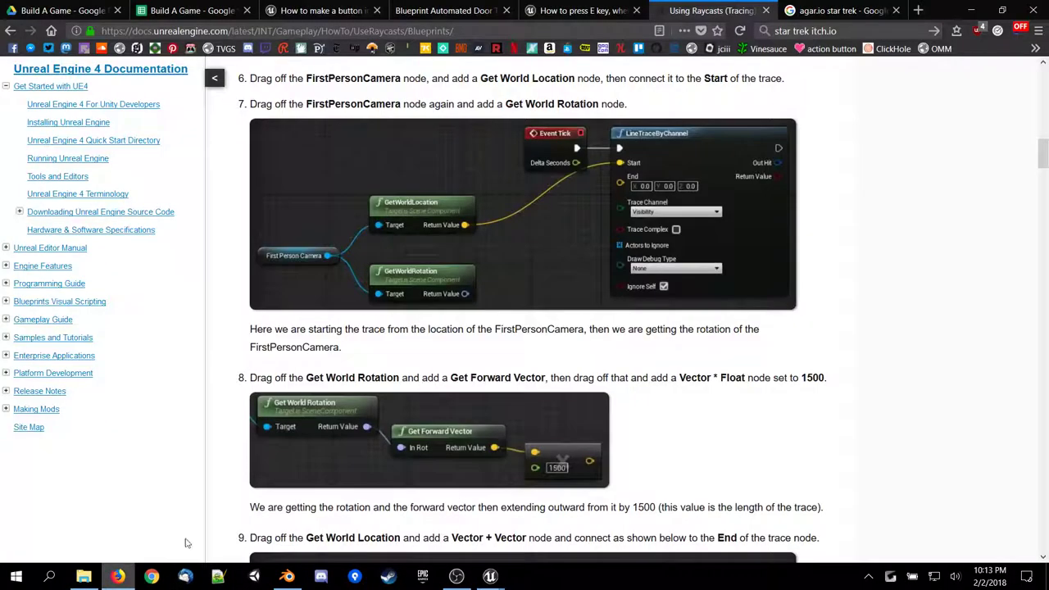
left_click(863, 31)
key("BackSpace")
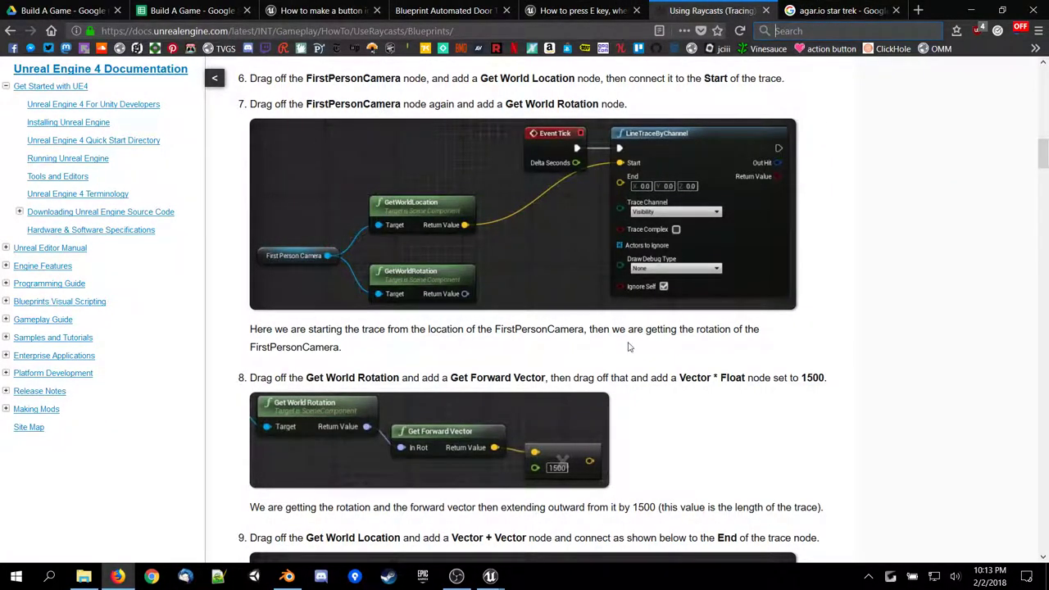
scroll(629, 348, "down", 3)
scroll(624, 369, "down", 1)
scroll(620, 395, "up", 1)
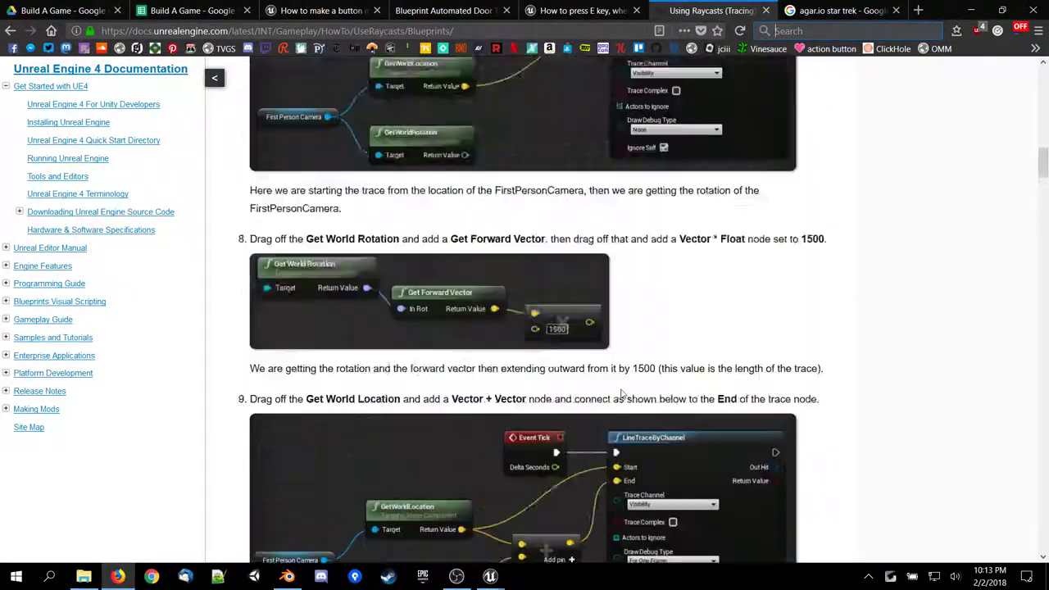
scroll(621, 395, "up", 3)
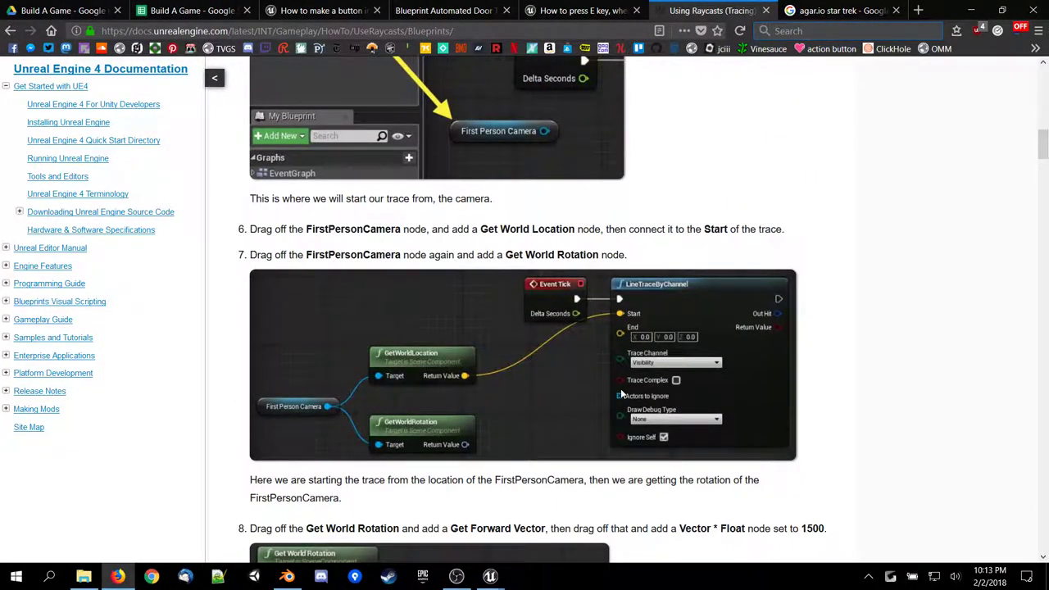
scroll(659, 406, "up", 10)
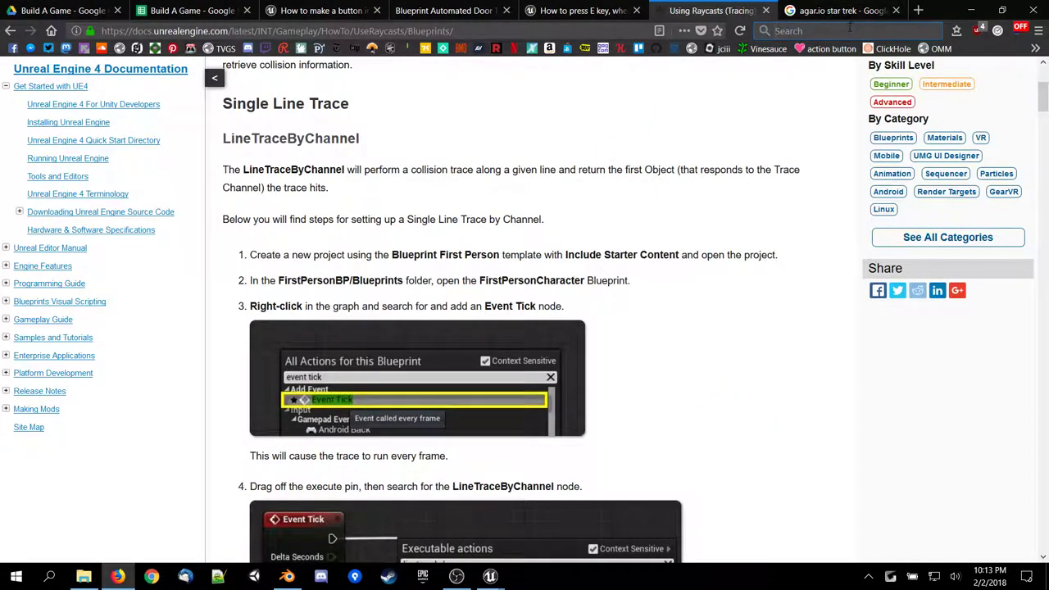
Search the web for "unreal random downward direction".
left_click(849, 29)
type("unreal ")
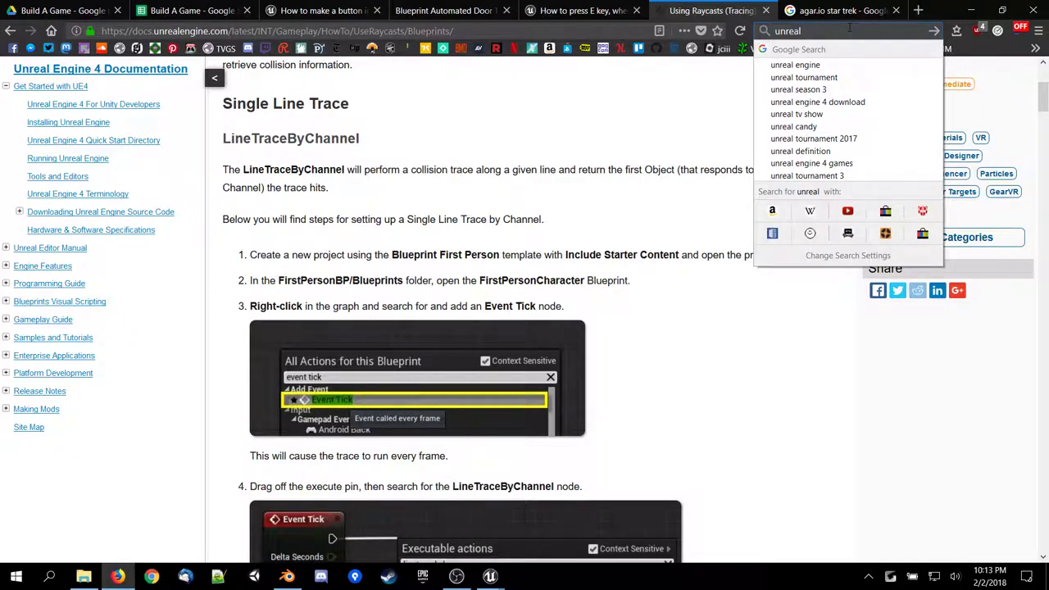
type("random downw")
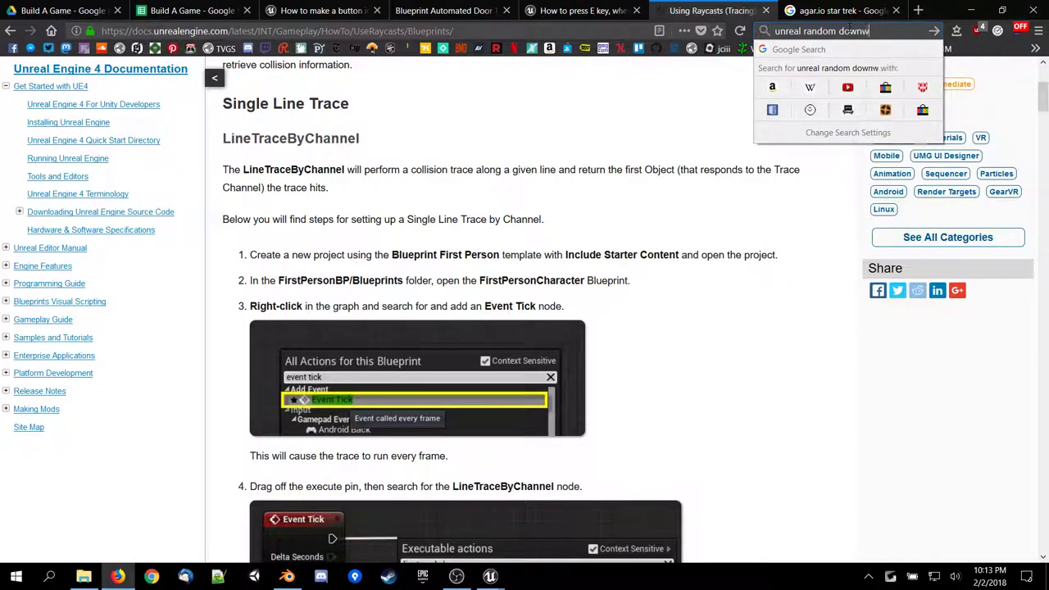
type("ard direction")
key("Return")
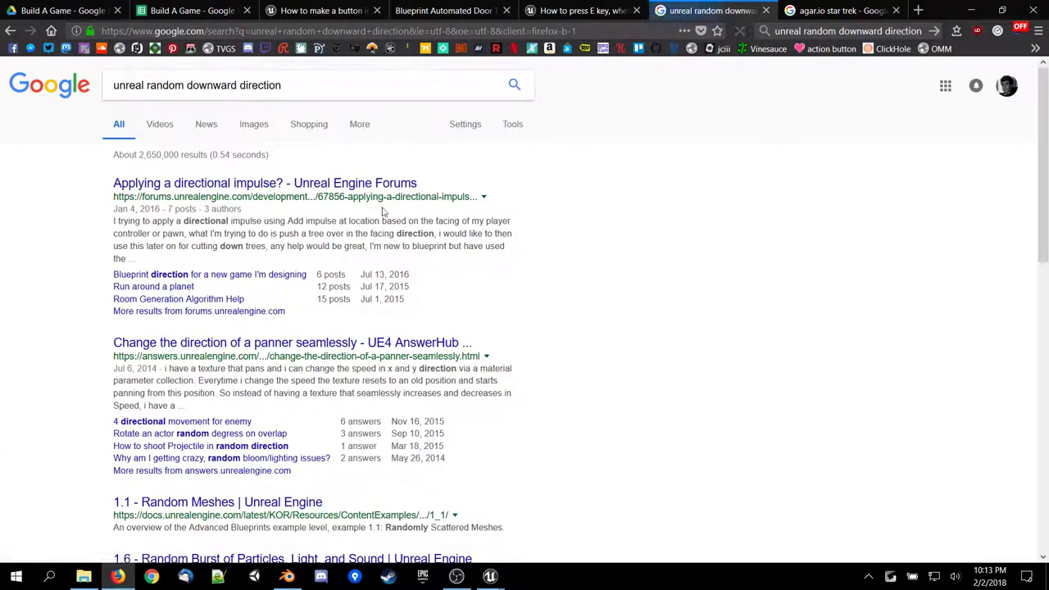
Open the "Applying a directional impulse?" forum thread, read through the replies and return to the search results.
left_click(335, 184)
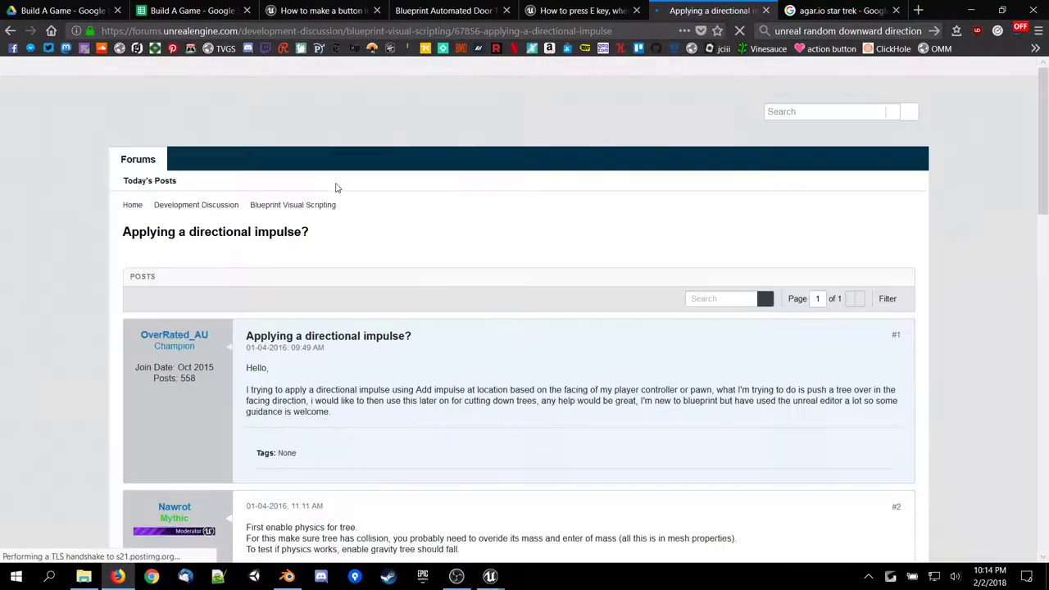
scroll(468, 457, "down", 4)
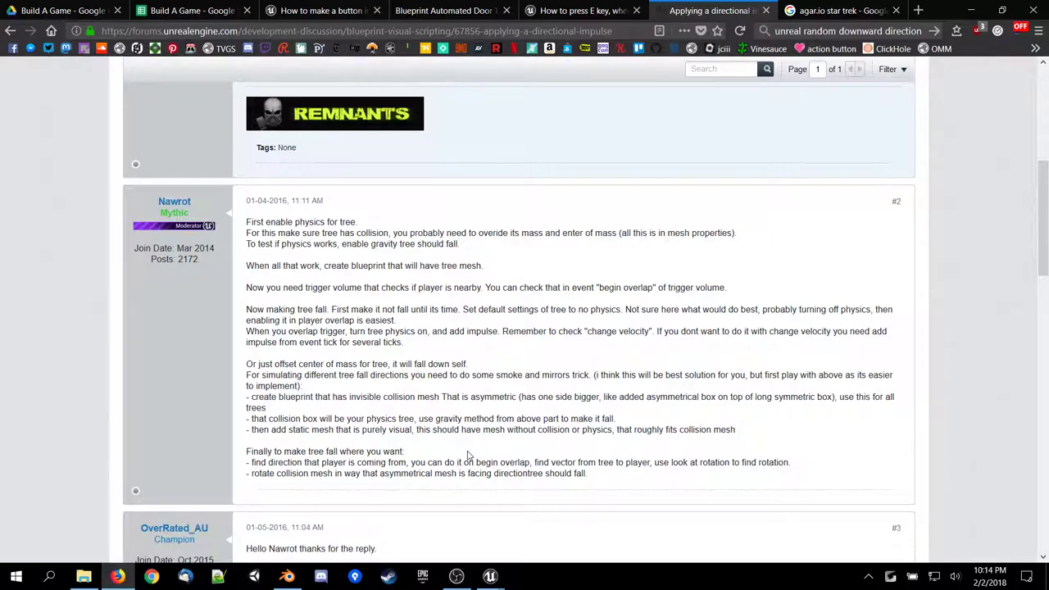
scroll(482, 413, "down", 2)
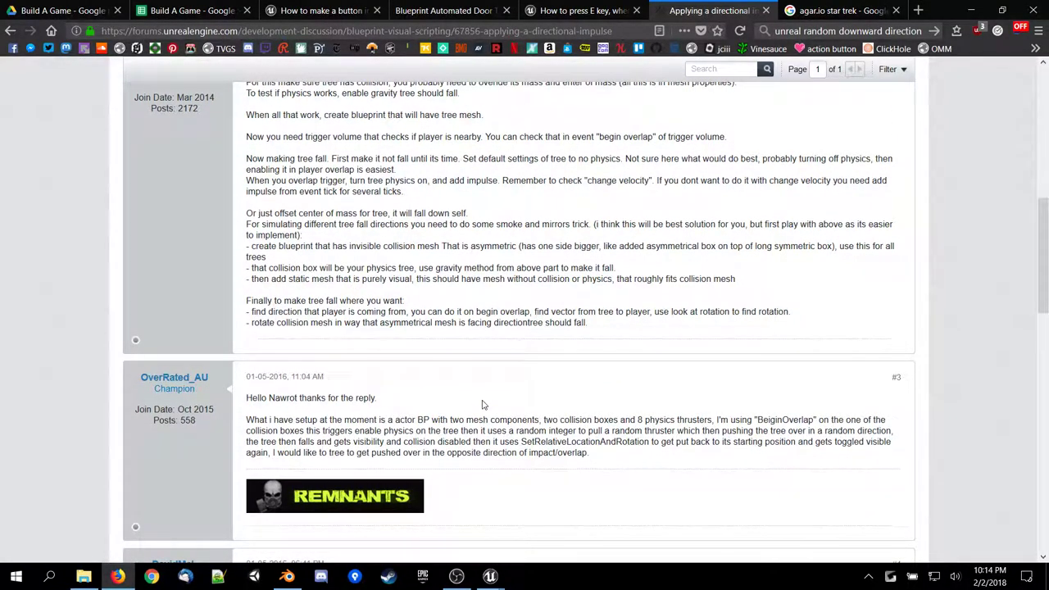
scroll(481, 404, "down", 8)
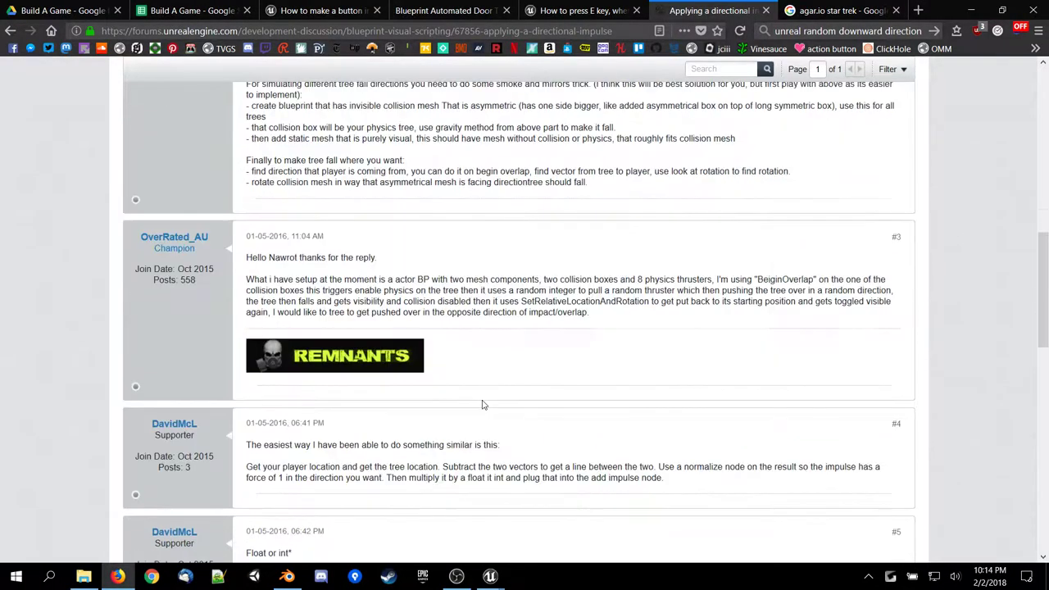
key("alt+Left")
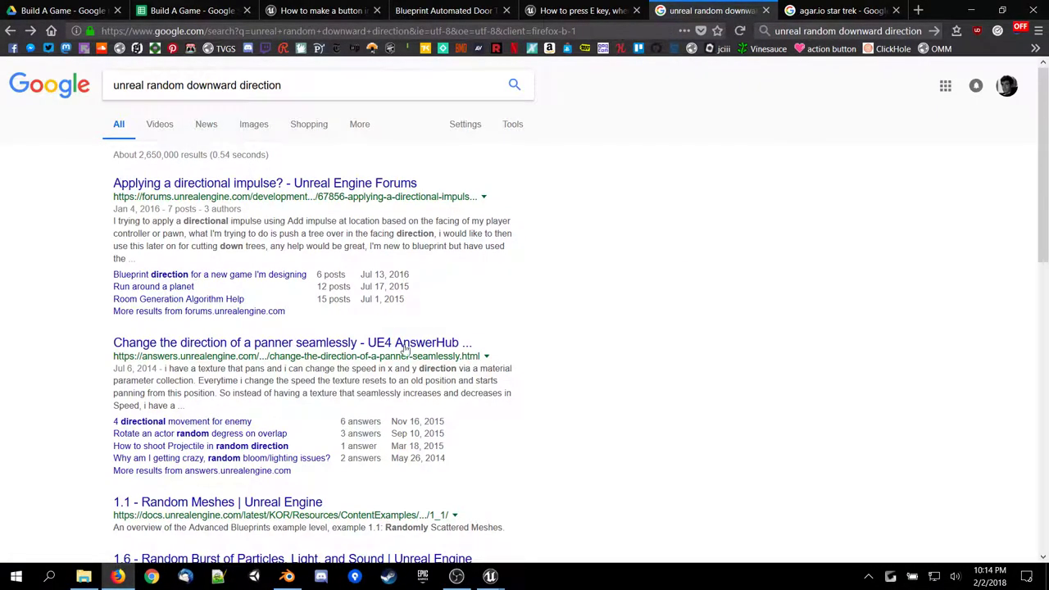
Change the Google query to "unreal raycast onto plane", run the search and skim the results.
left_click(283, 87)
left_click_drag(282, 86, 149, 98)
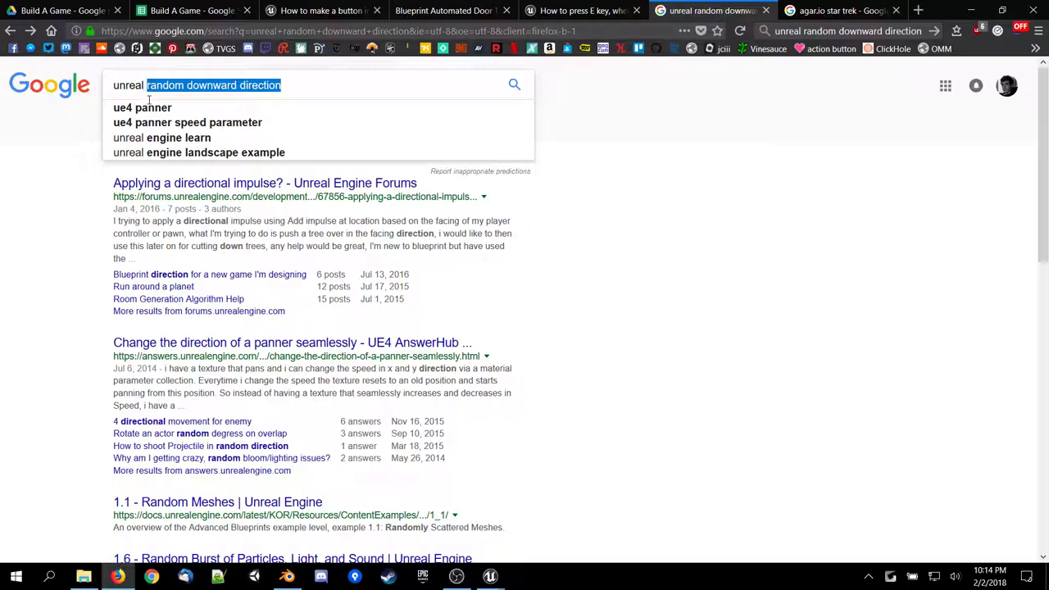
key("BackSpace")
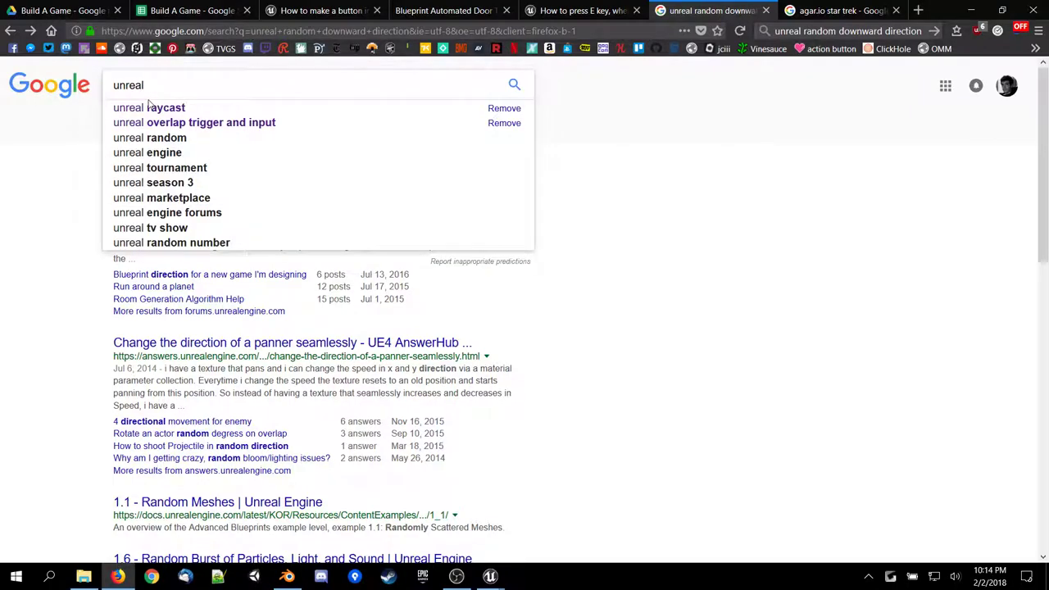
type("raycast ")
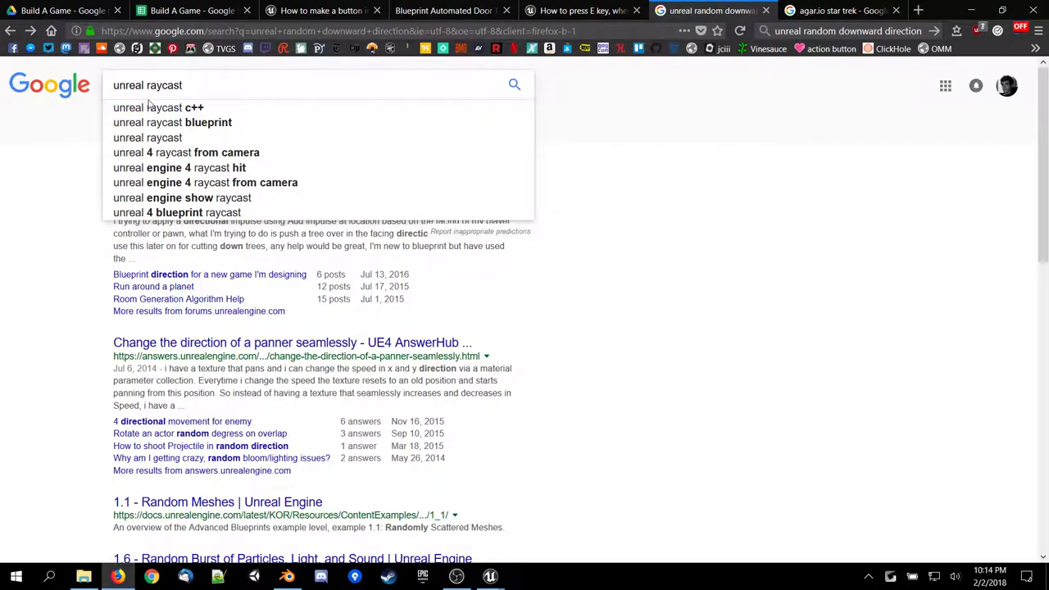
type("onto plan")
key("Return")
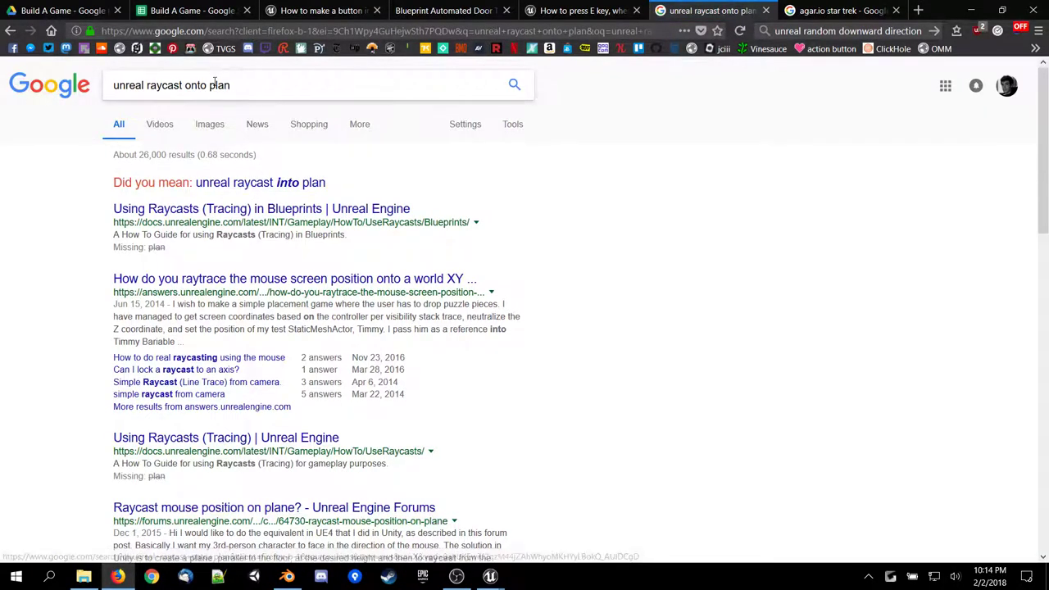
left_click(245, 85)
type("e")
key("Return")
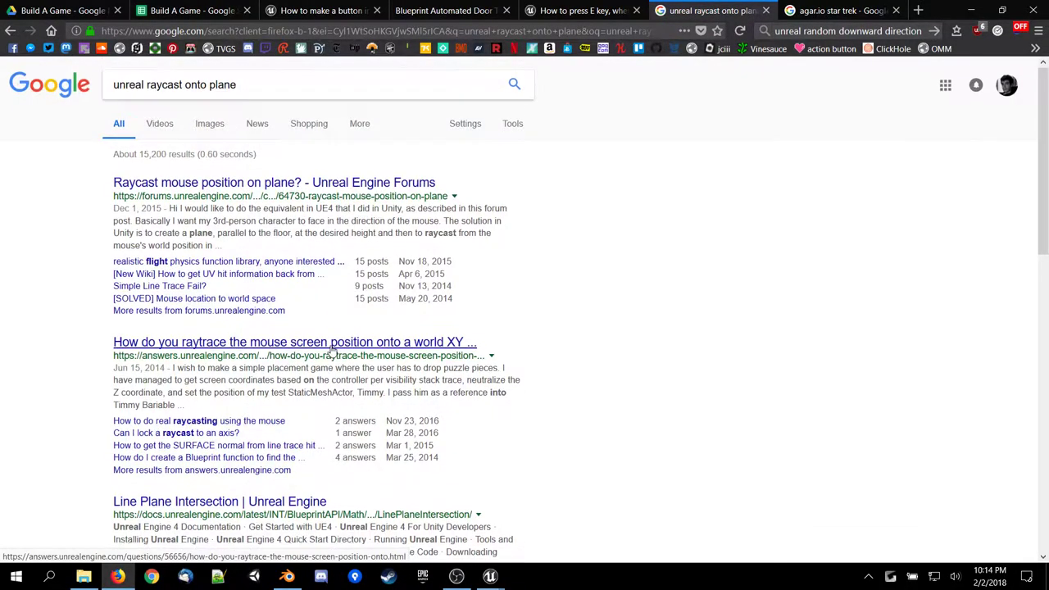
scroll(331, 350, "down", 3)
scroll(332, 350, "up", 3)
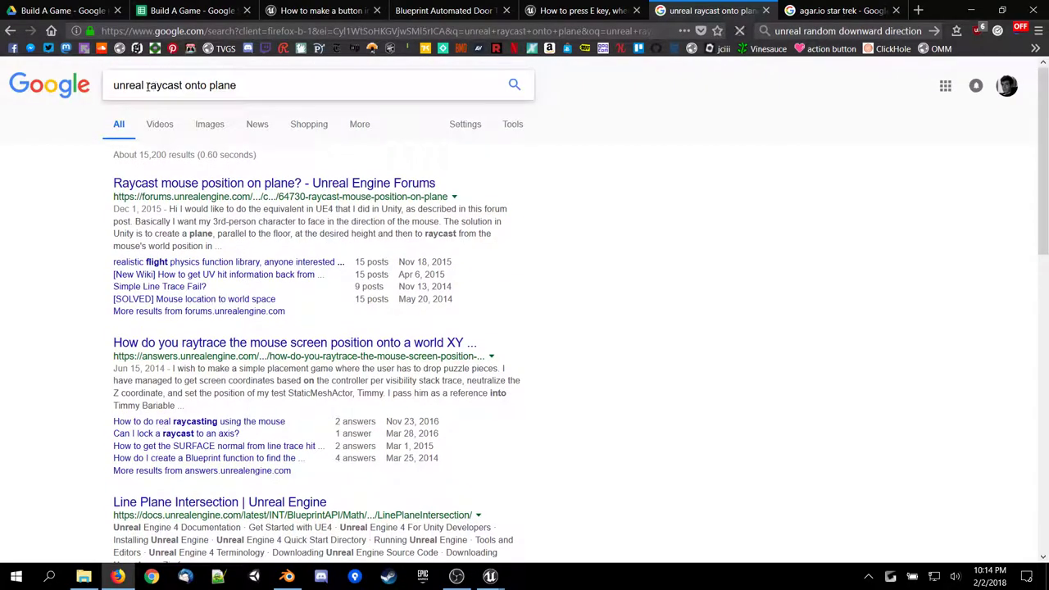
Cut the Google query back to "unreal", switch to Unreal Editor, check MeteorSpawn's Event Graph and return to the level.
left_click_drag(146, 85, 262, 85)
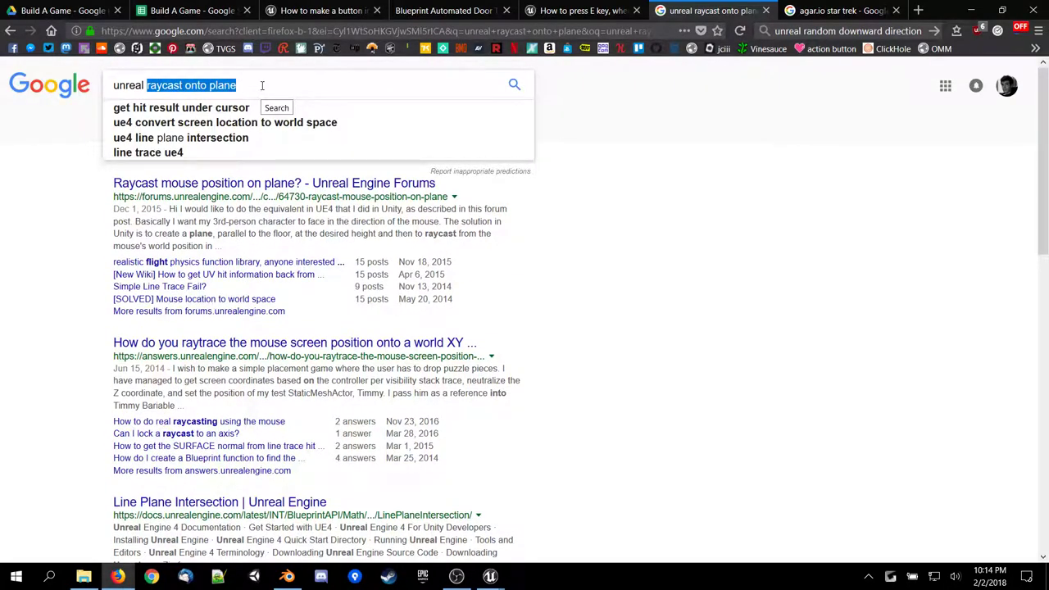
key("BackSpace")
left_click(483, 578)
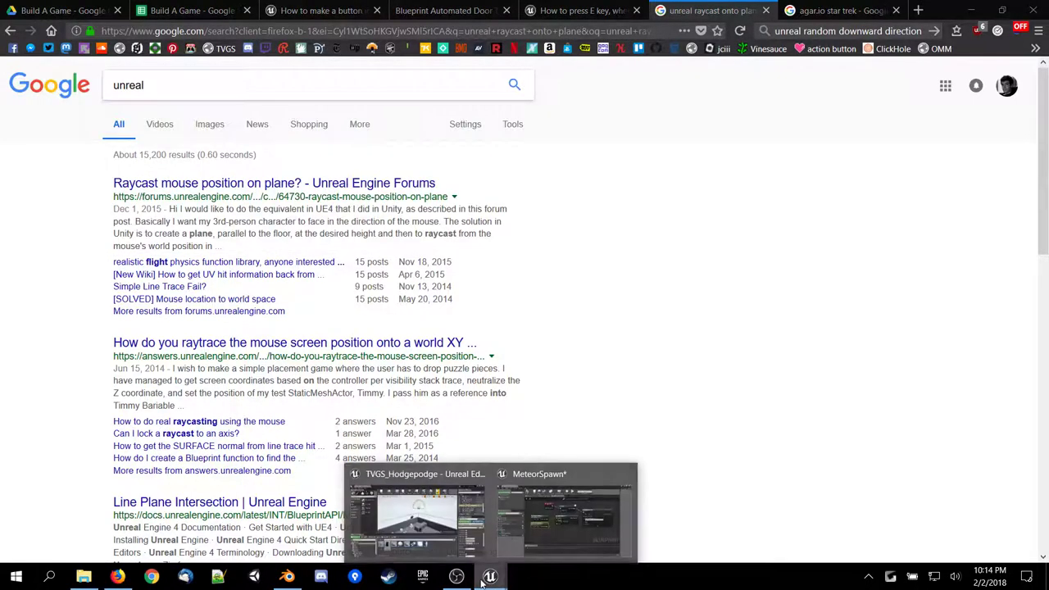
left_click(544, 533)
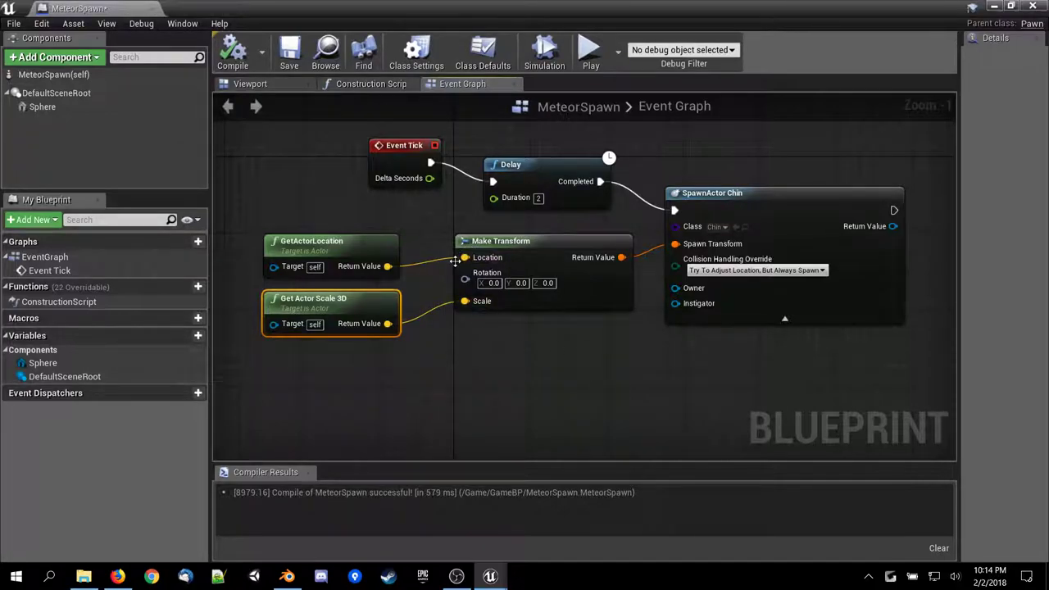
left_click(993, 8)
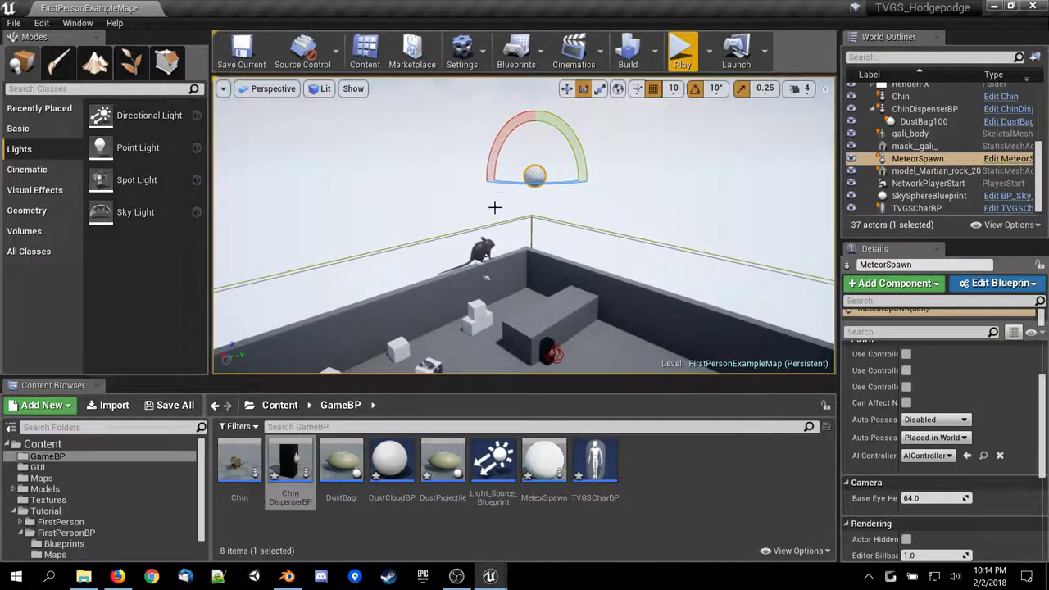
Examine the arena floor and the MeteorSpawn sphere above it from several distances and angles.
right_click_drag(459, 240, 468, 361)
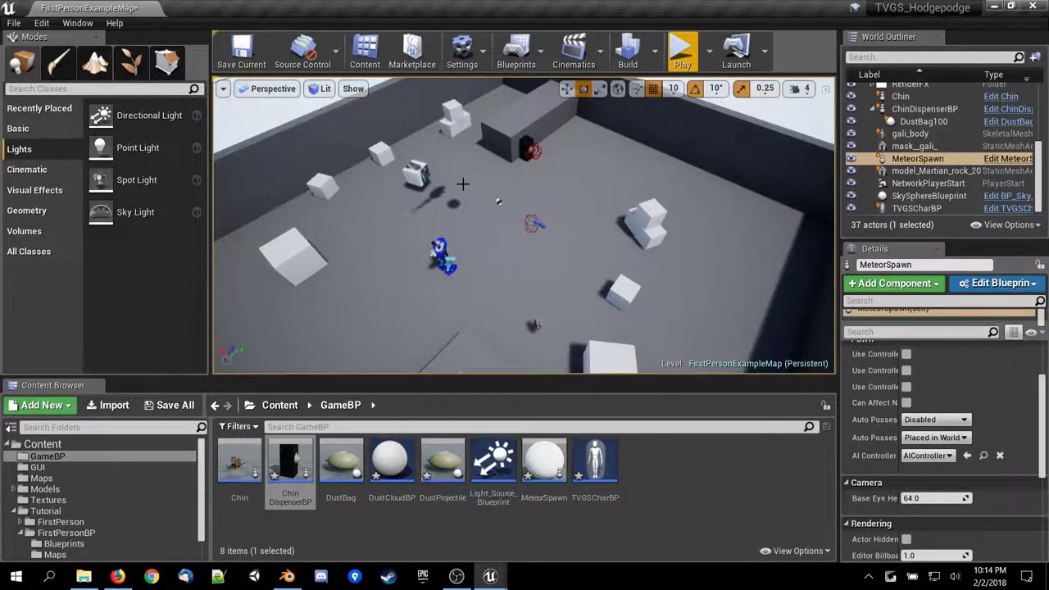
scroll(513, 274, "down", 5)
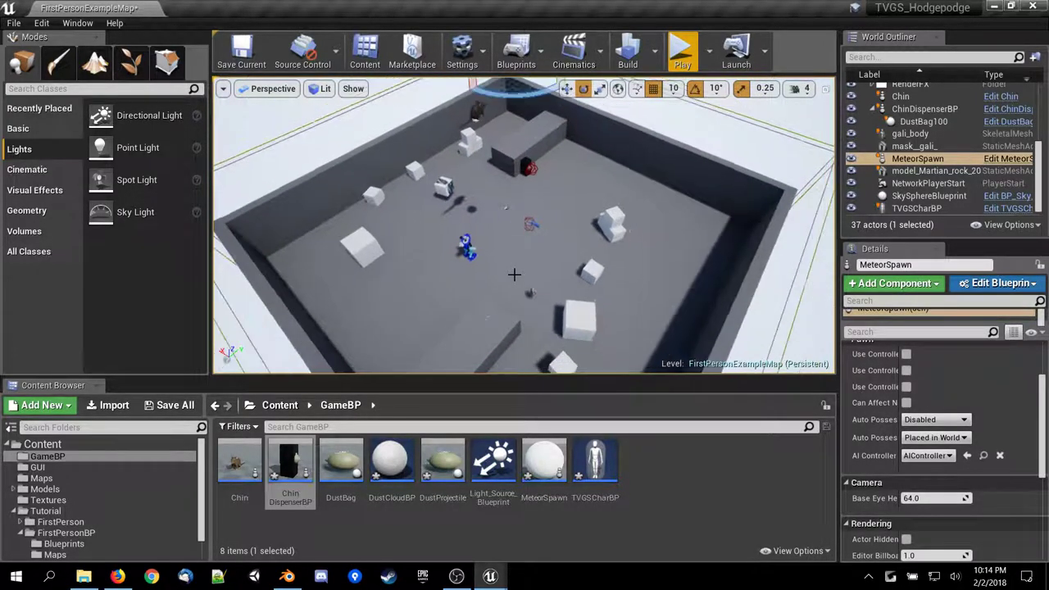
scroll(514, 274, "down", 5)
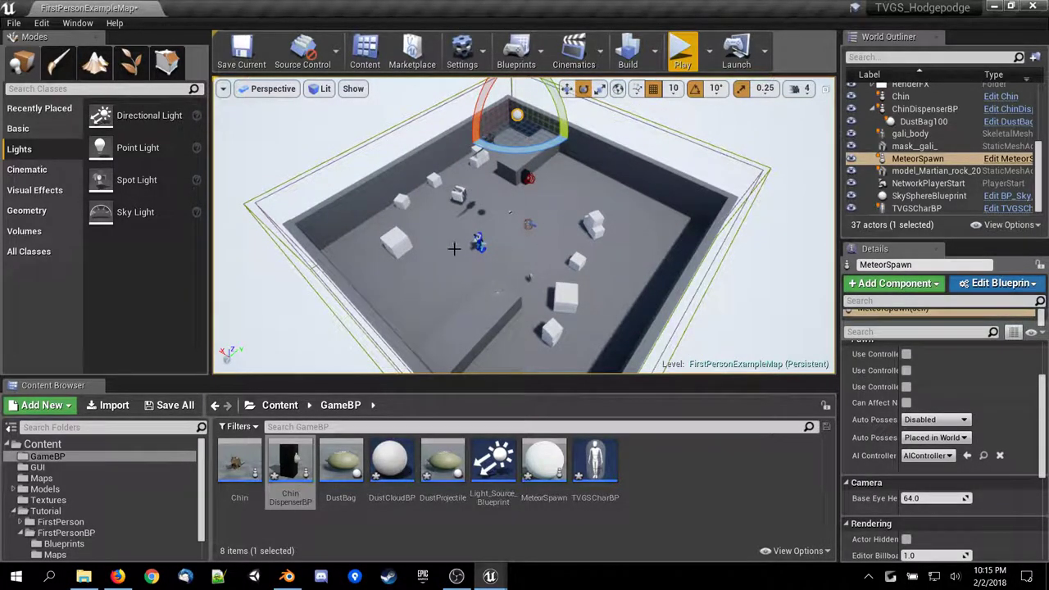
scroll(514, 247, "down", 4)
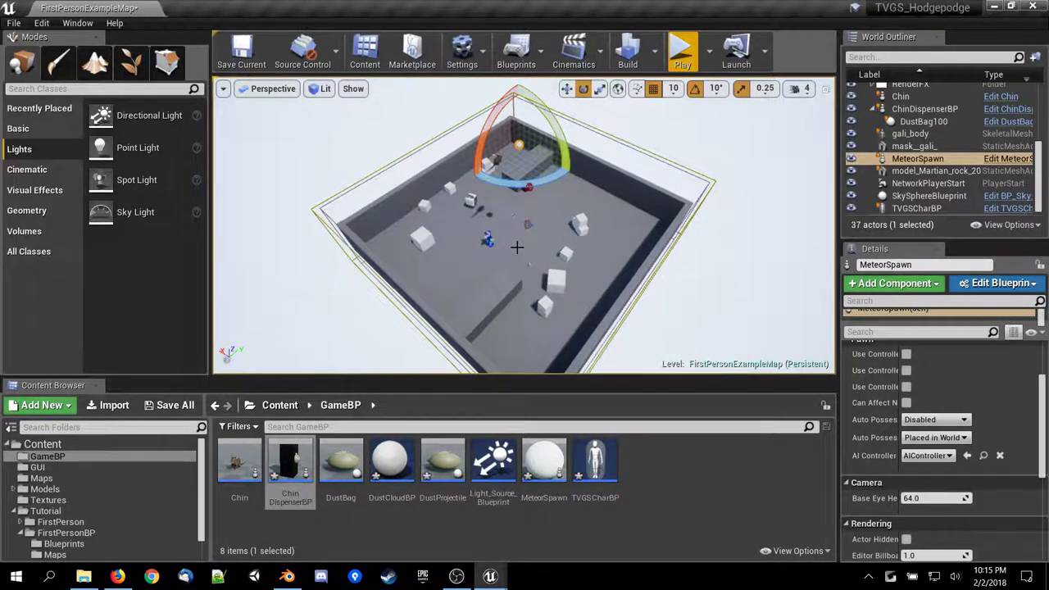
scroll(517, 247, "up", 6)
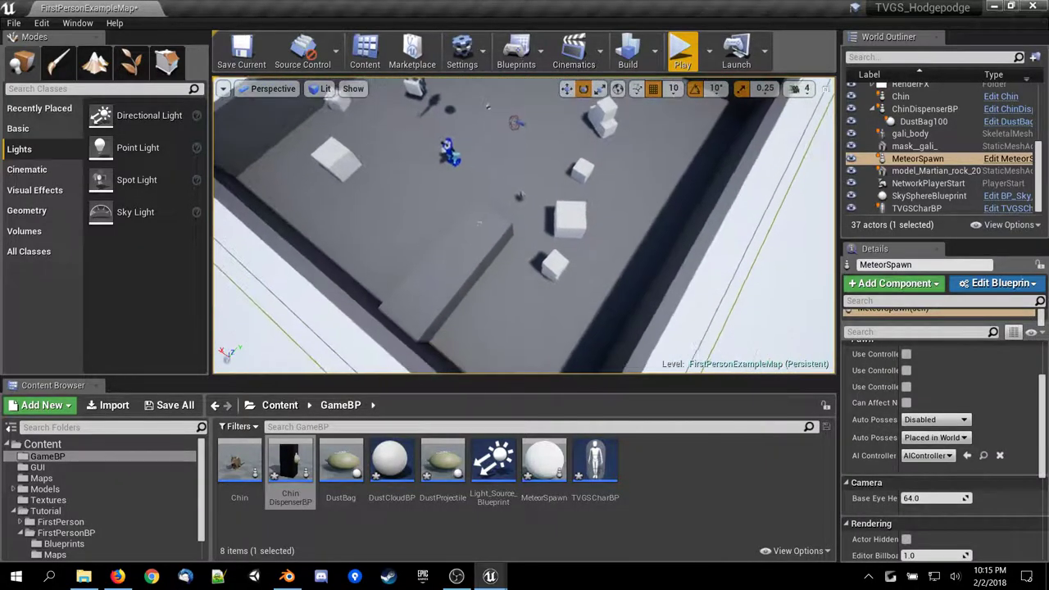
right_click_drag(472, 237, 472, 139)
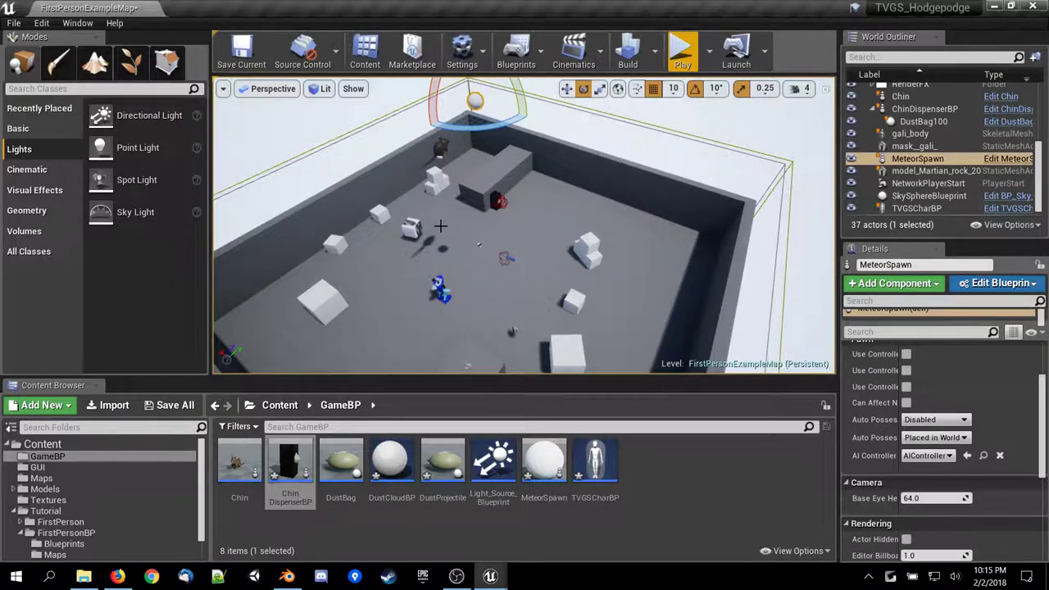
right_click_drag(440, 226, 499, 213)
key("w")
key("w")
right_click_drag(447, 256, 314, 219)
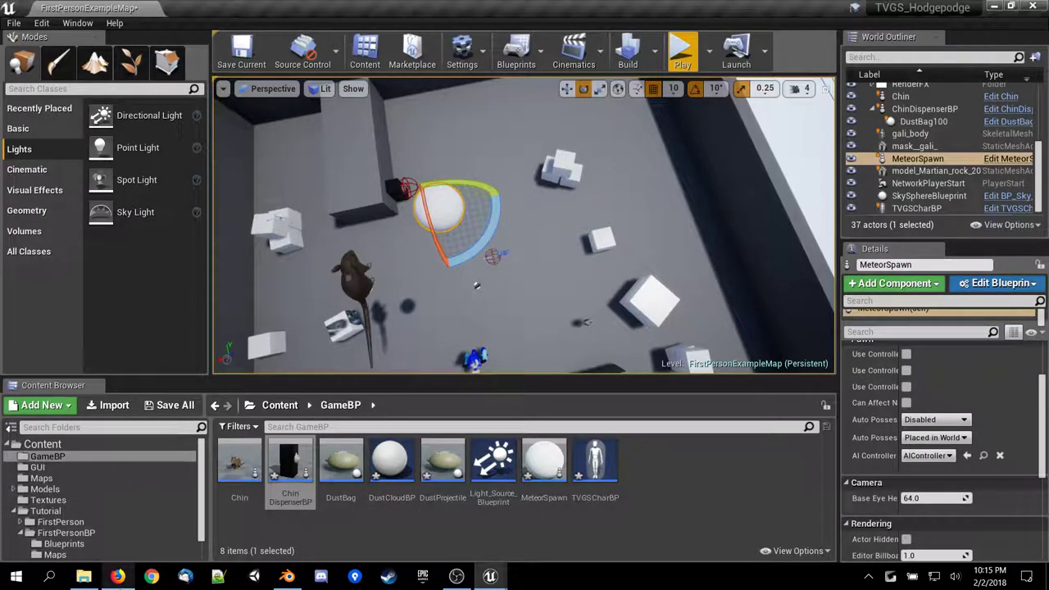
Switch to Firefox and search Google for "unreal ray tracing to plane".
left_click(118, 576)
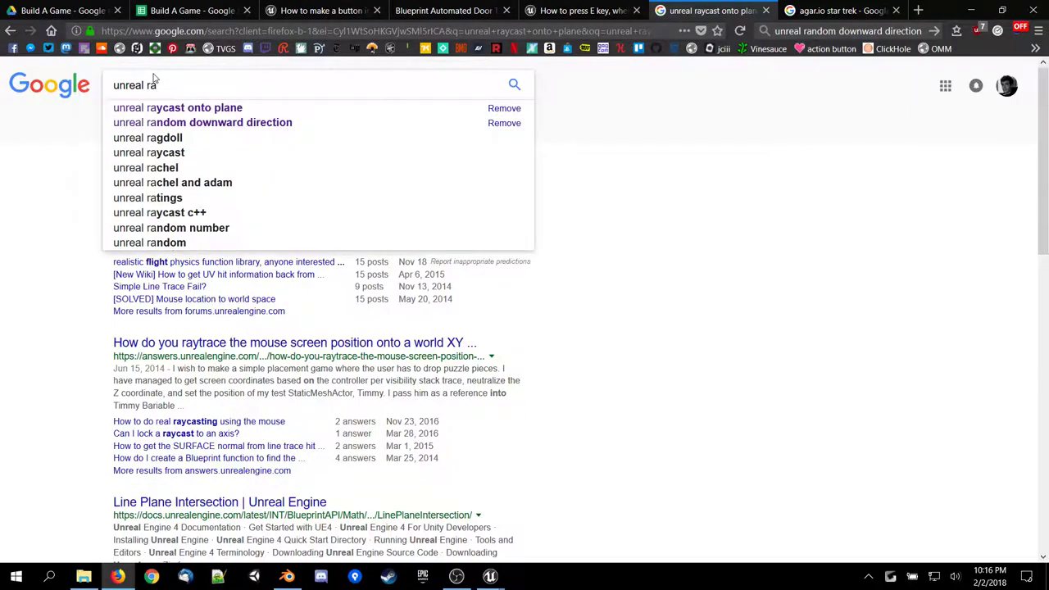
type("ytra")
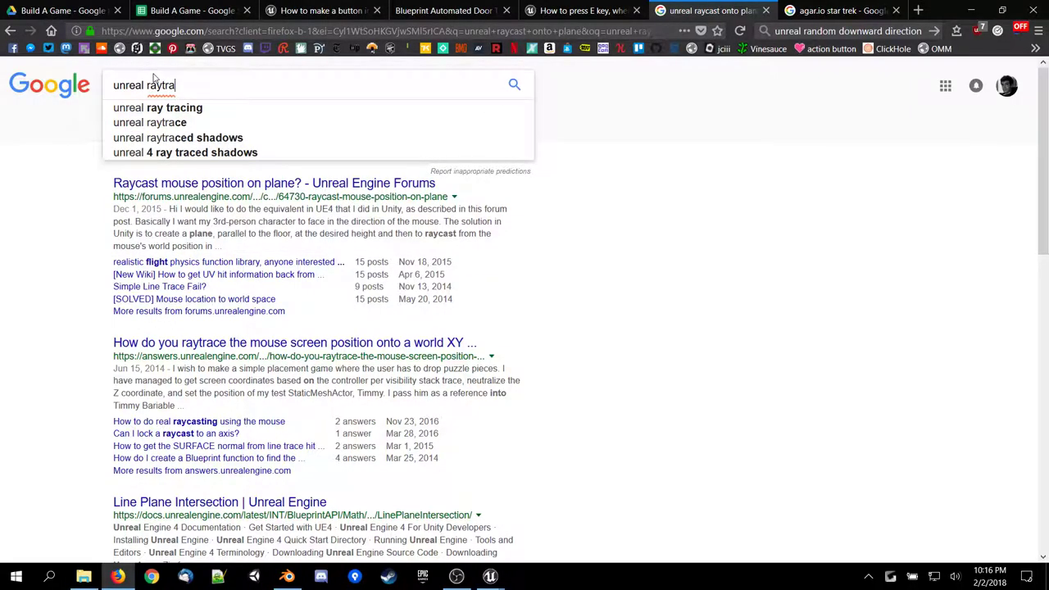
key("Down")
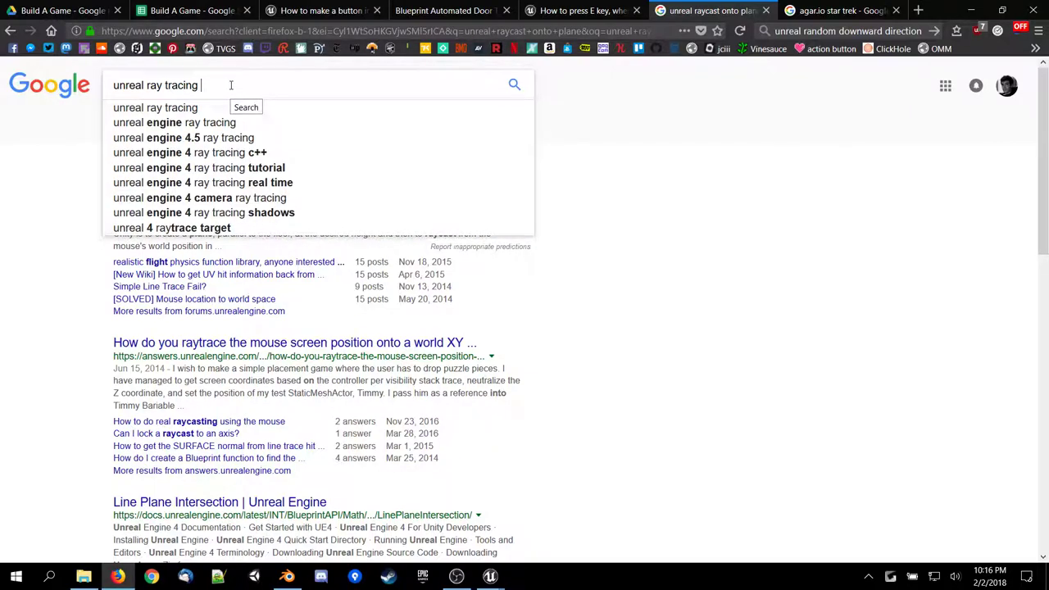
type("to plane")
key("Return")
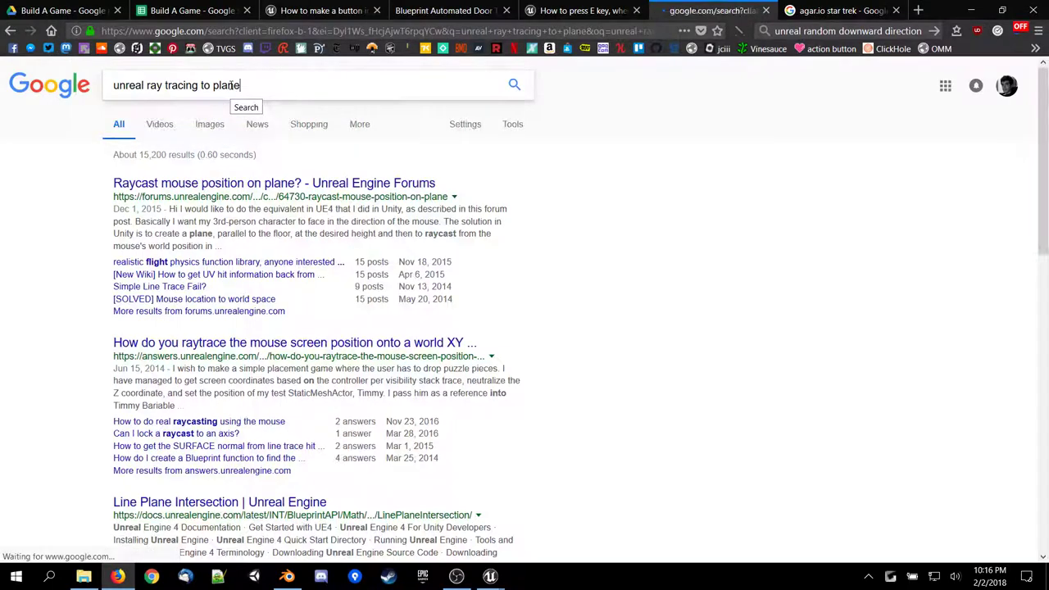
Change the Google query to "unreal random point on plane", run the search and skim the results.
mouse_move(257, 90)
left_mouse_down()
mouse_move(115, 89)
mouse_move(157, 91)
left_mouse_up()
type("random po")
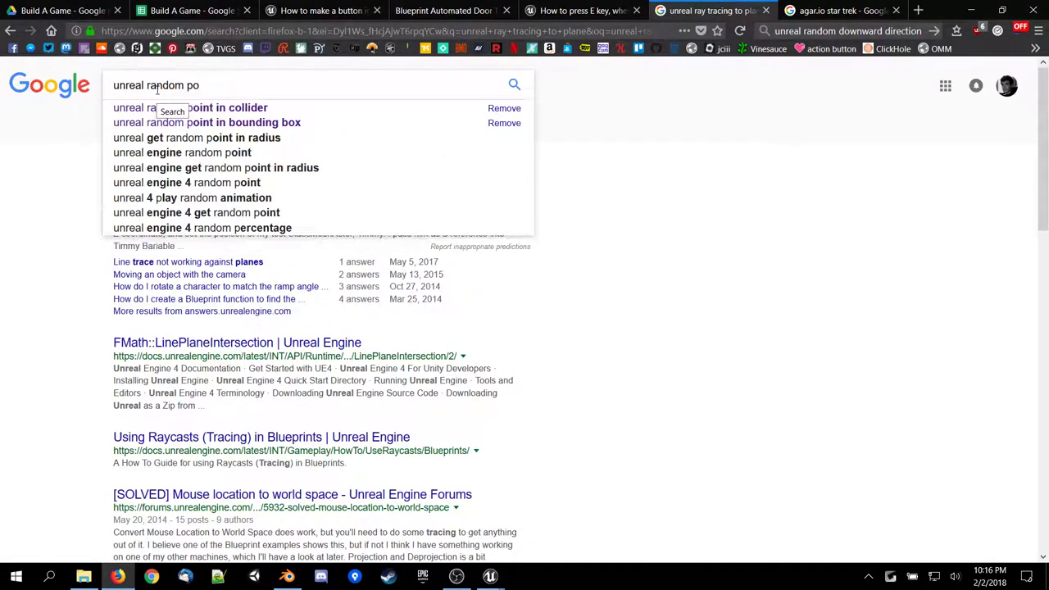
type("int on plane")
key("Return")
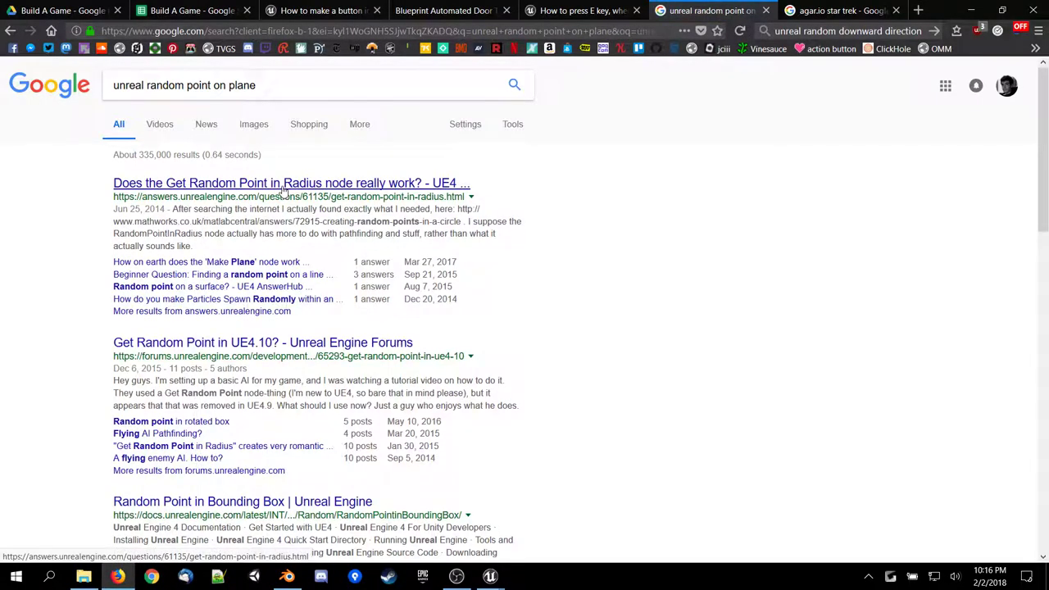
scroll(298, 302, "down", 3)
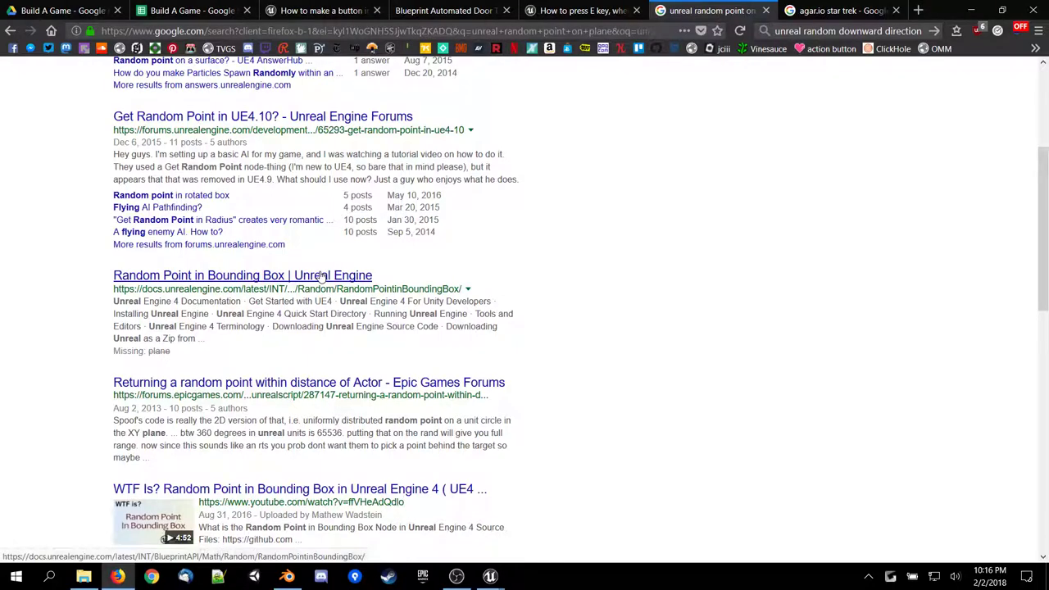
scroll(321, 276, "down", 6)
scroll(208, 109, "up", 7)
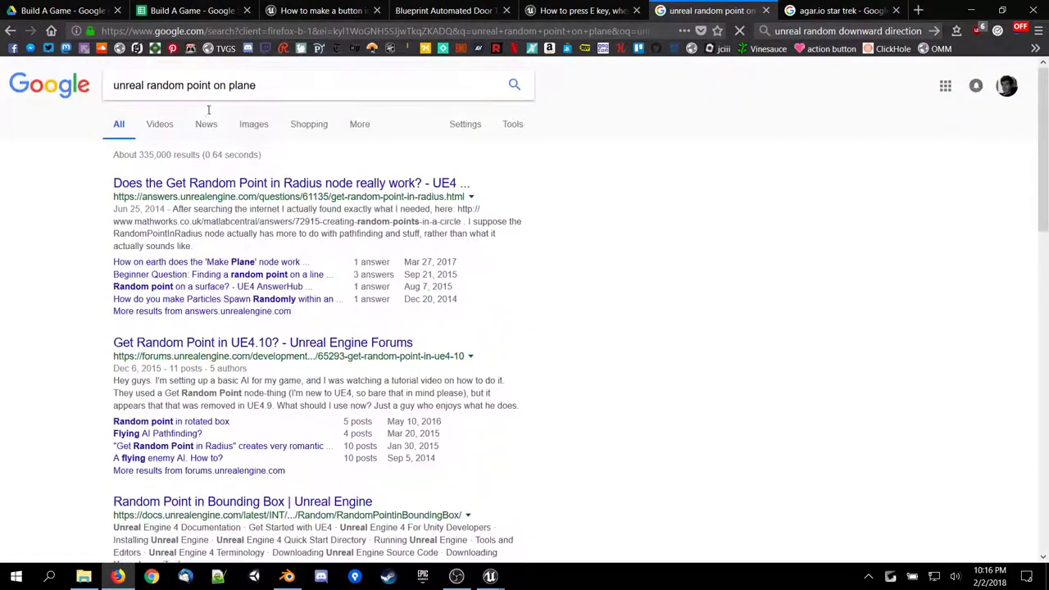
Remove "random point on plane" from the Google query, keeping only "unreal".
left_click_drag(281, 87, 200, 92)
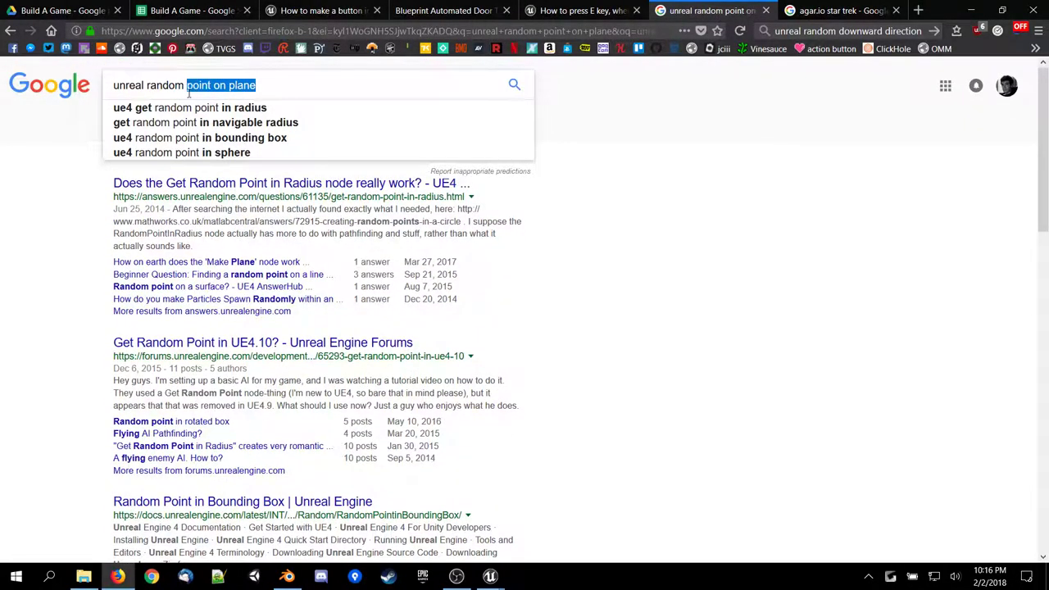
key("BackSpace")
key("BackSpace")
key("BackSpace")
key("BackSpace")
key("BackSpace")
key("BackSpace")
key("BackSpace")
key("BackSpace")
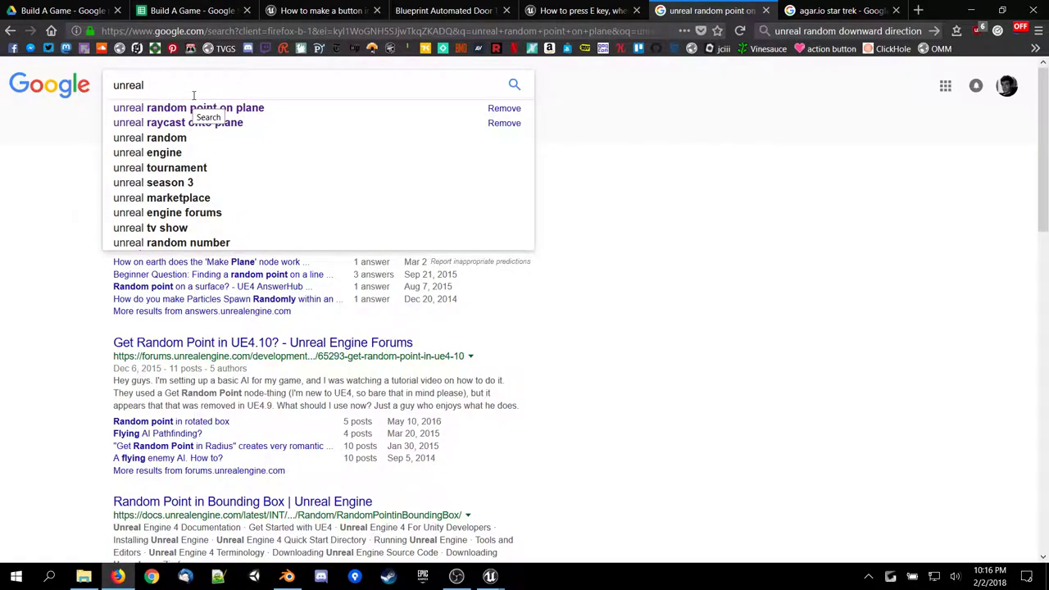
type("random")
key("BackSpace")
key("BackSpace")
key("BackSpace")
key("BackSpace")
key("BackSpace")
key("BackSpace")
type("point to")
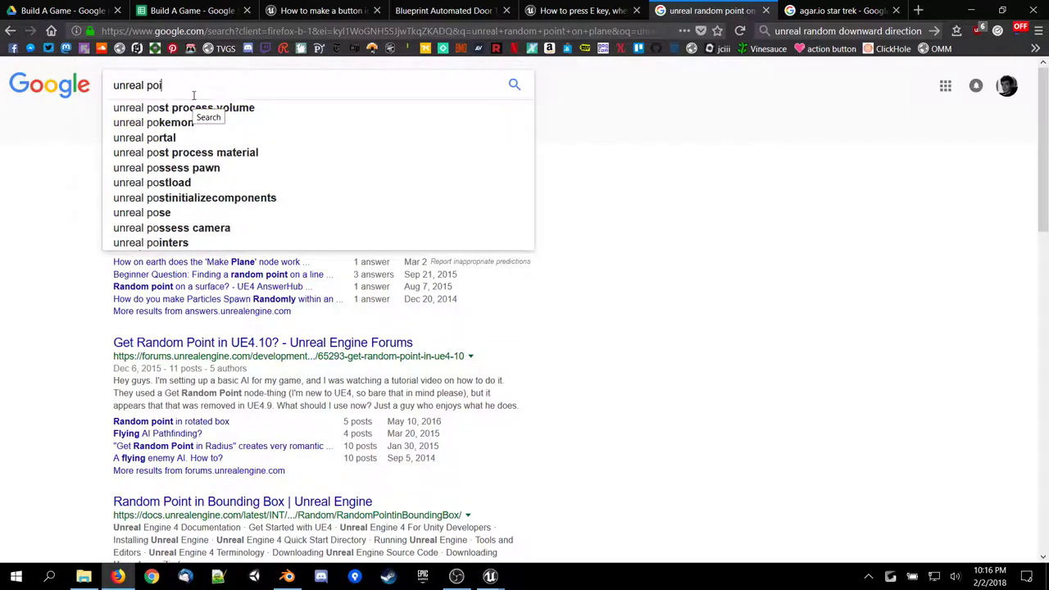
key("BackSpace")
key("BackSpace")
key("BackSpace")
key("BackSpace")
key("BackSpace")
key("BackSpace")
key("BackSpace")
key("BackSpace")
key("BackSpace")
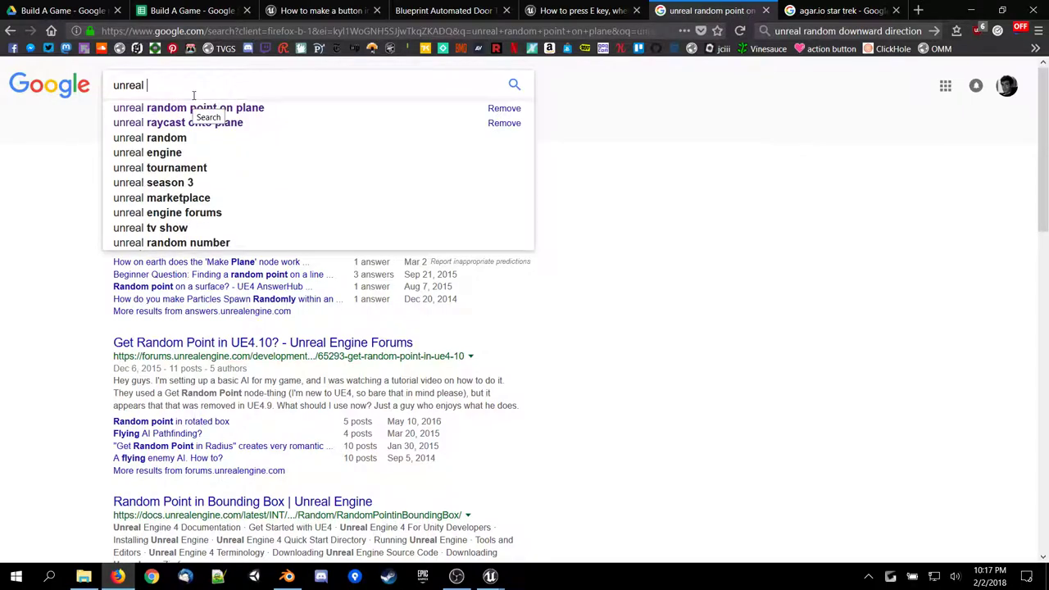
Search Google for "unreal rotate to point".
type("ro")
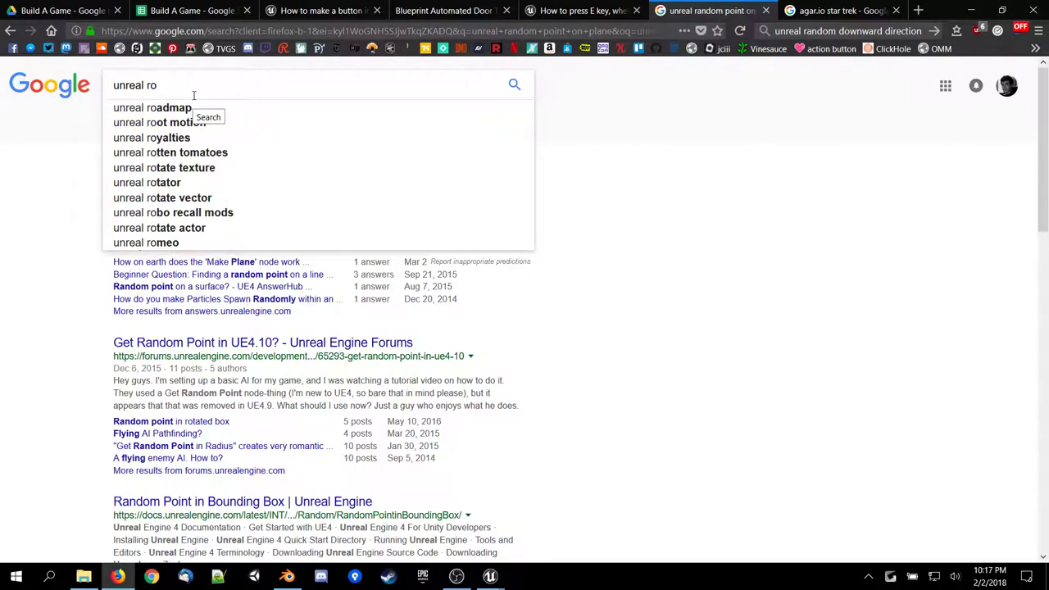
type("tat")
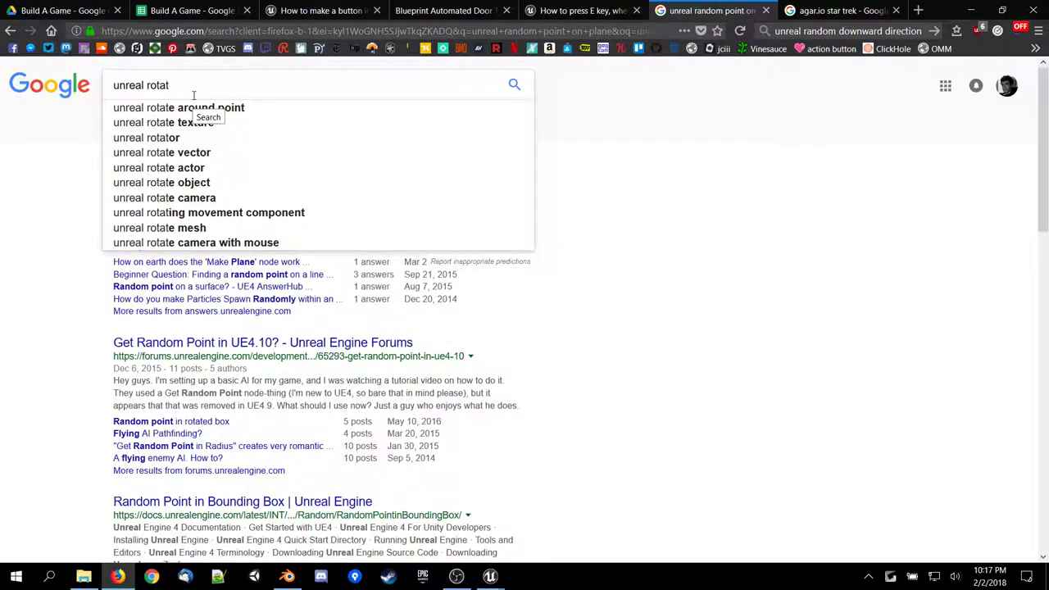
type("e to")
key("BackSpace")
type("e to point")
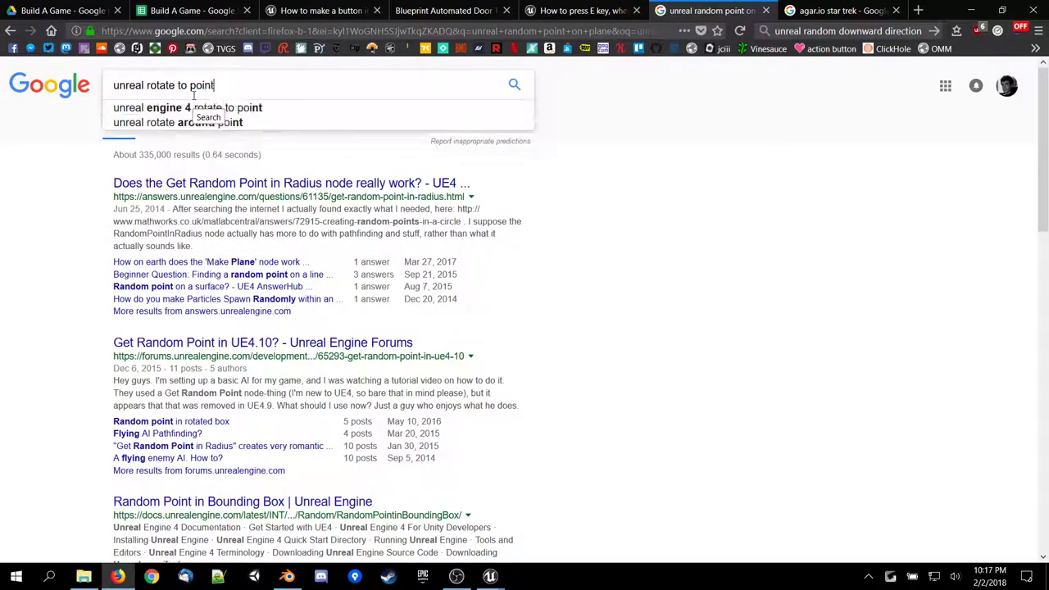
key("Return")
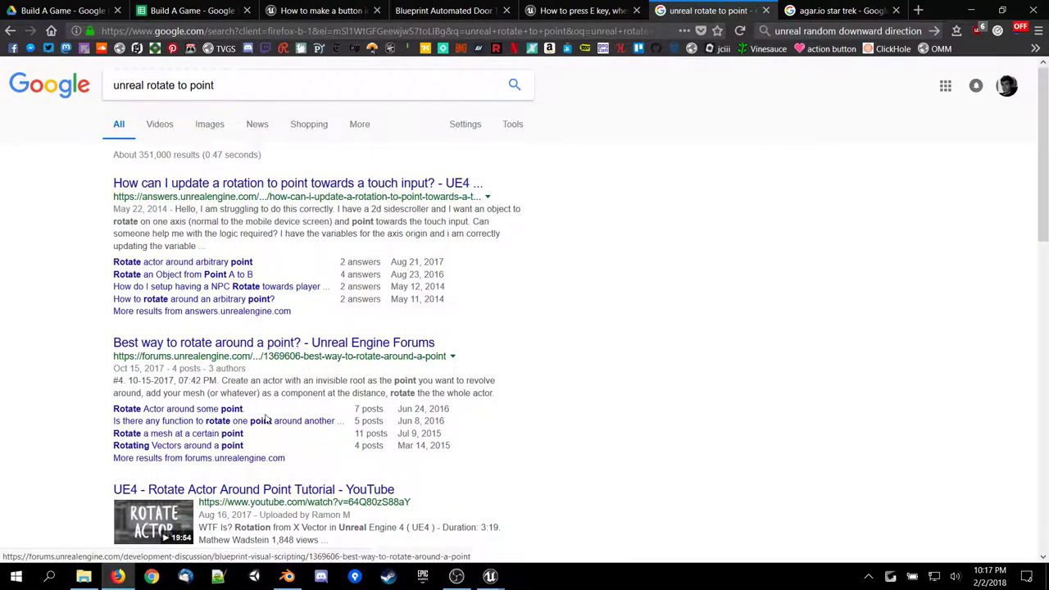
Open the AnswerHub question on rotating towards a touch input, read its answer and open the linked NPC rotation question.
left_click(302, 185)
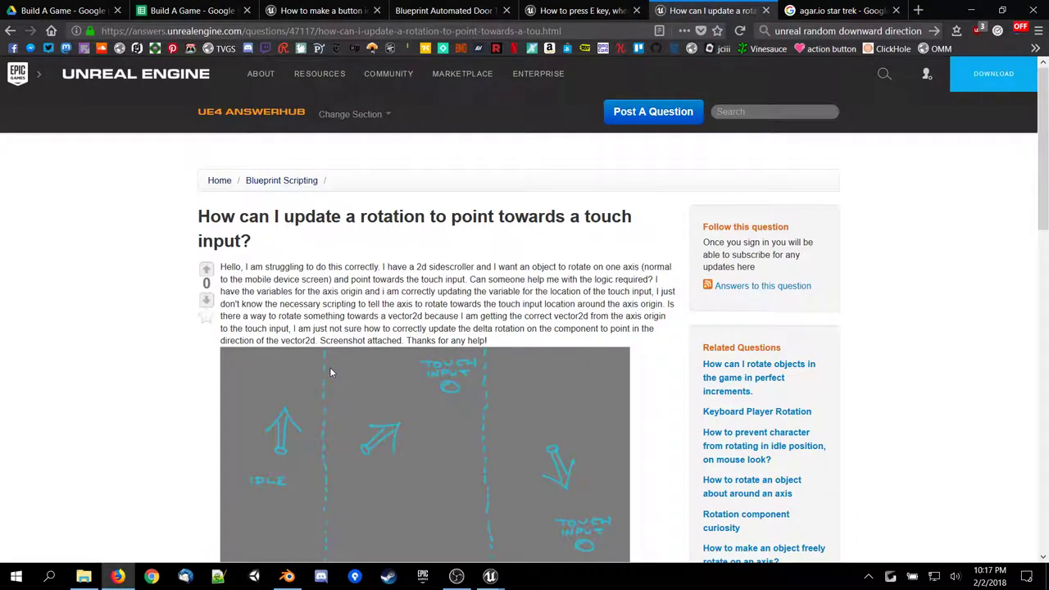
scroll(330, 373, "down", 1)
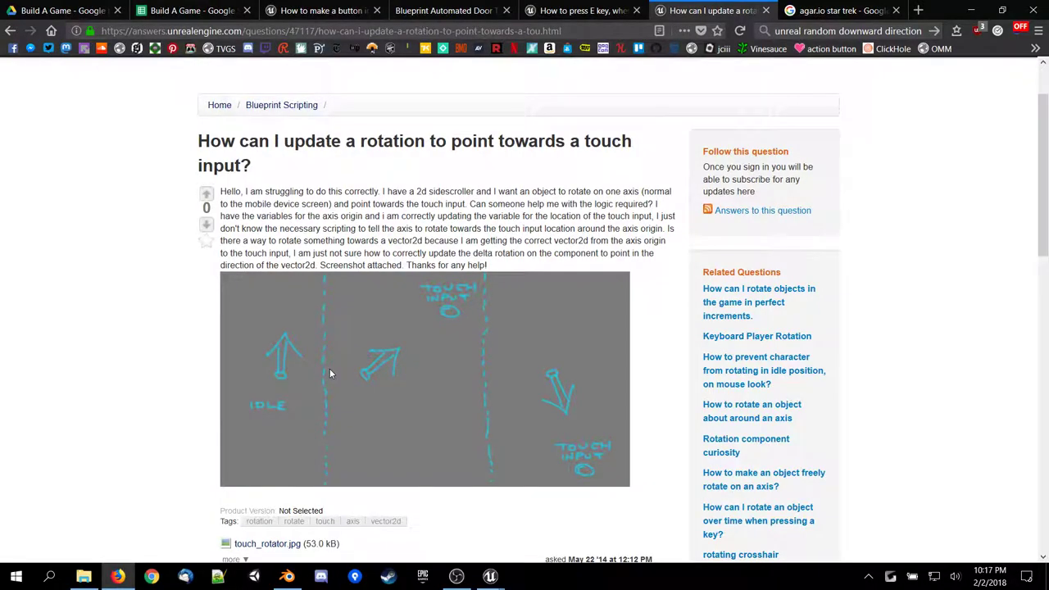
scroll(330, 373, "down", 5)
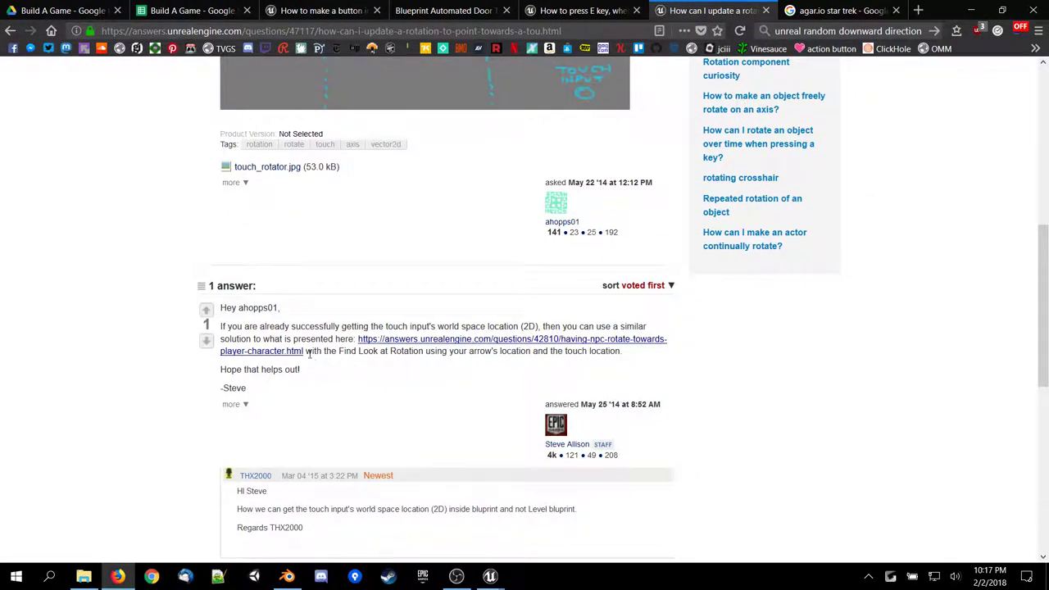
left_click(287, 351)
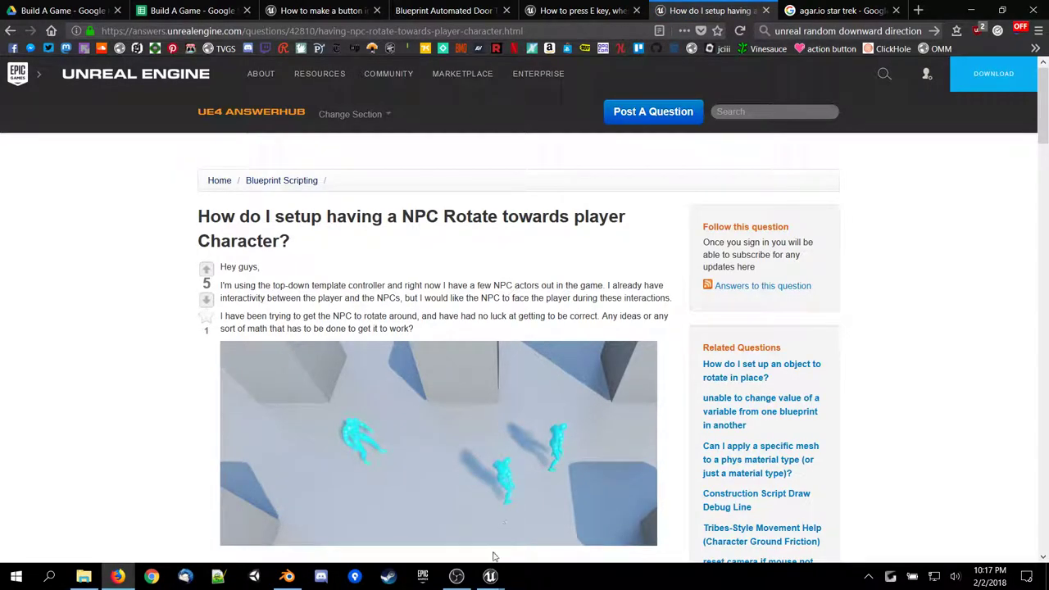
Switch to the MeteorSpawn blueprint and add a Find Look at Rotation node feeding Make Transform's Rotation input.
mouse_move(491, 573)
left_click(551, 514)
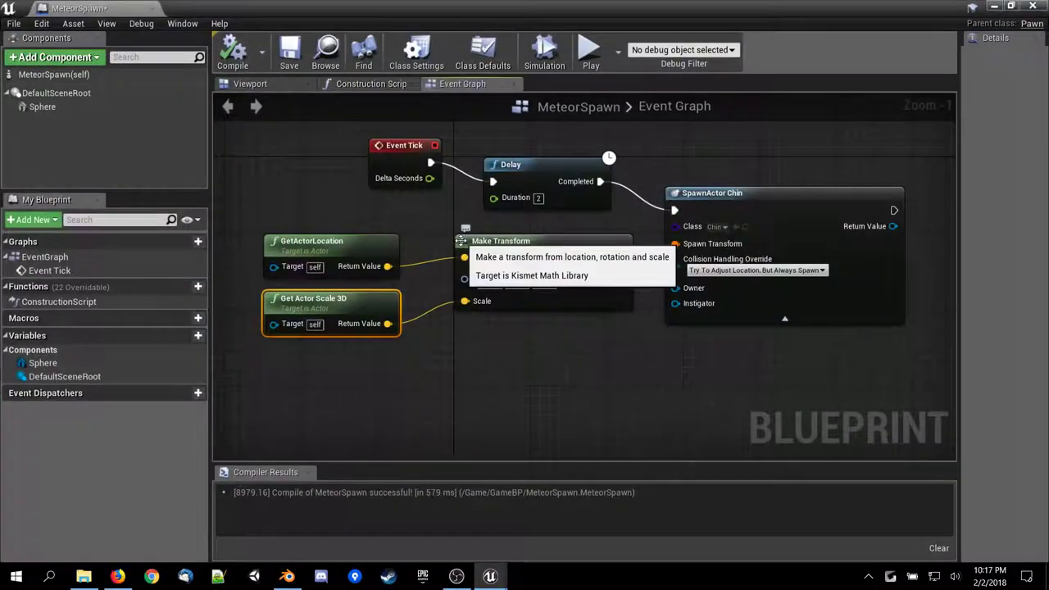
left_click_drag(464, 279, 404, 440)
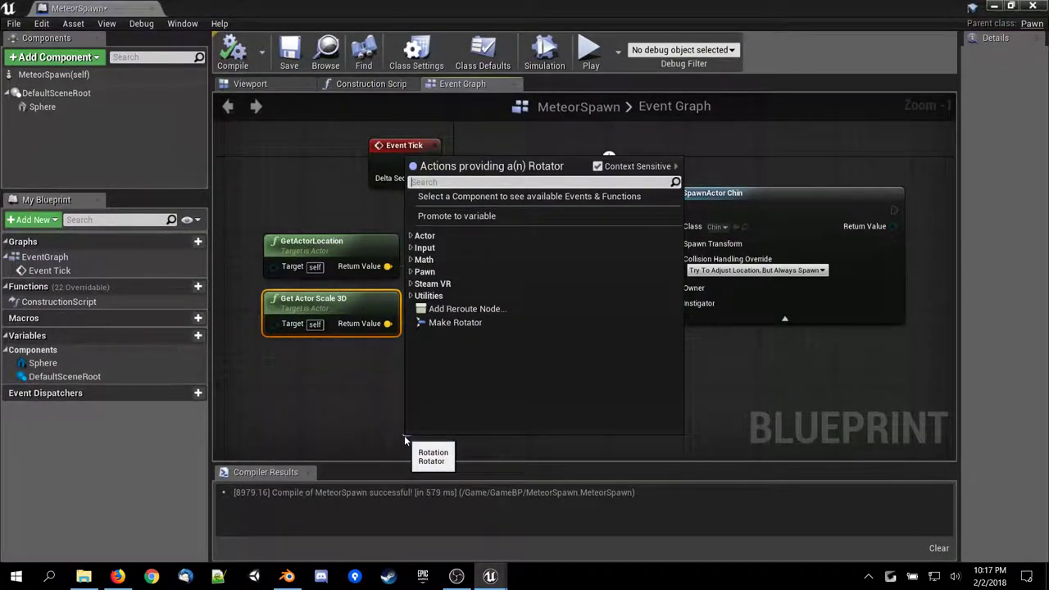
type("look")
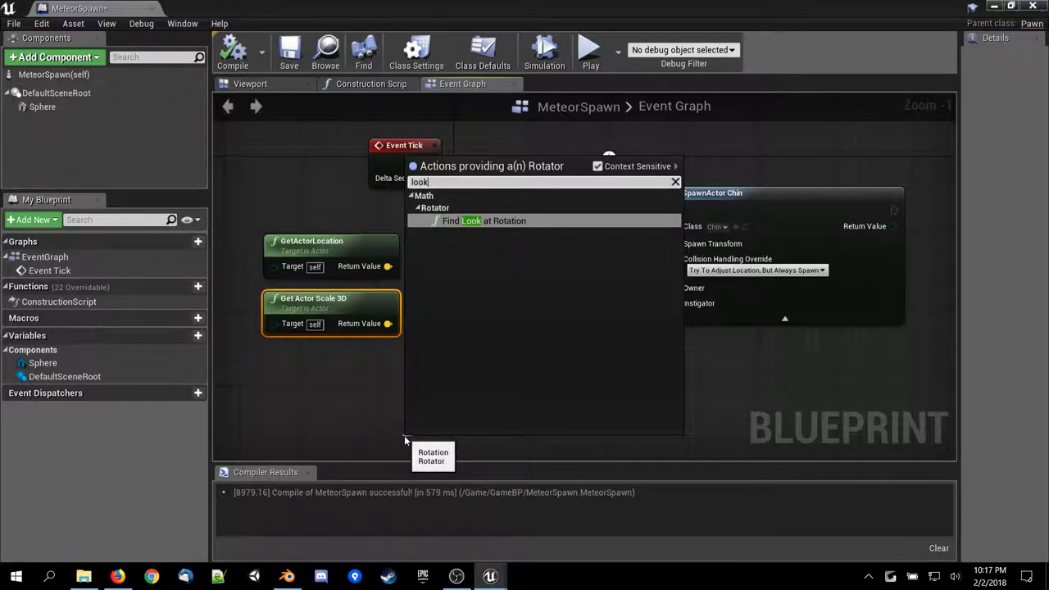
key("Return")
right_click_drag(404, 435, 510, 281)
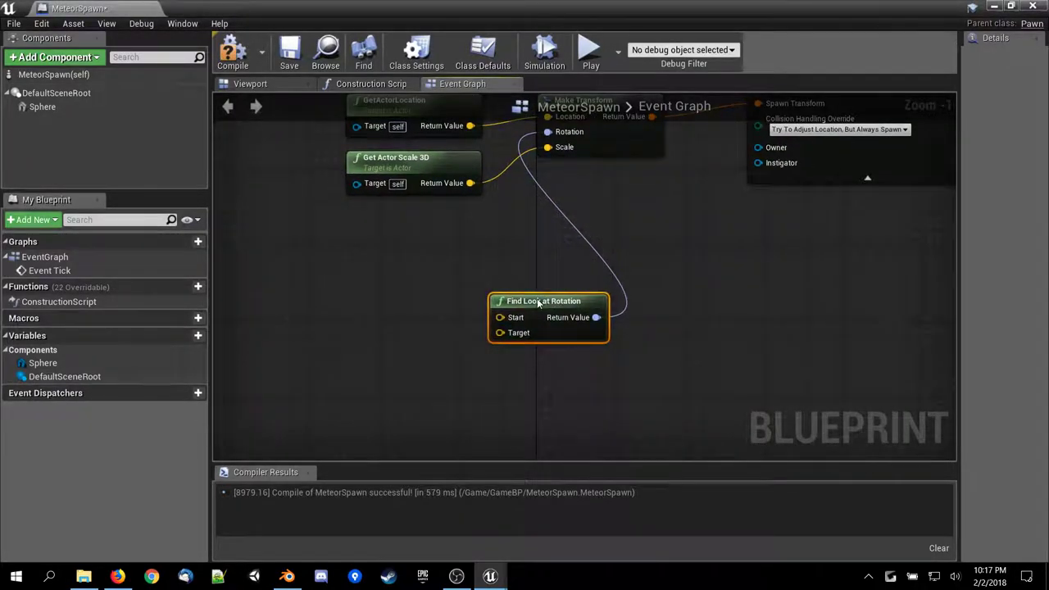
Reposition the Find Look at Rotation node and check the AnswerHub answer for how its Start and Target inputs should be set.
left_click_drag(538, 303, 469, 254)
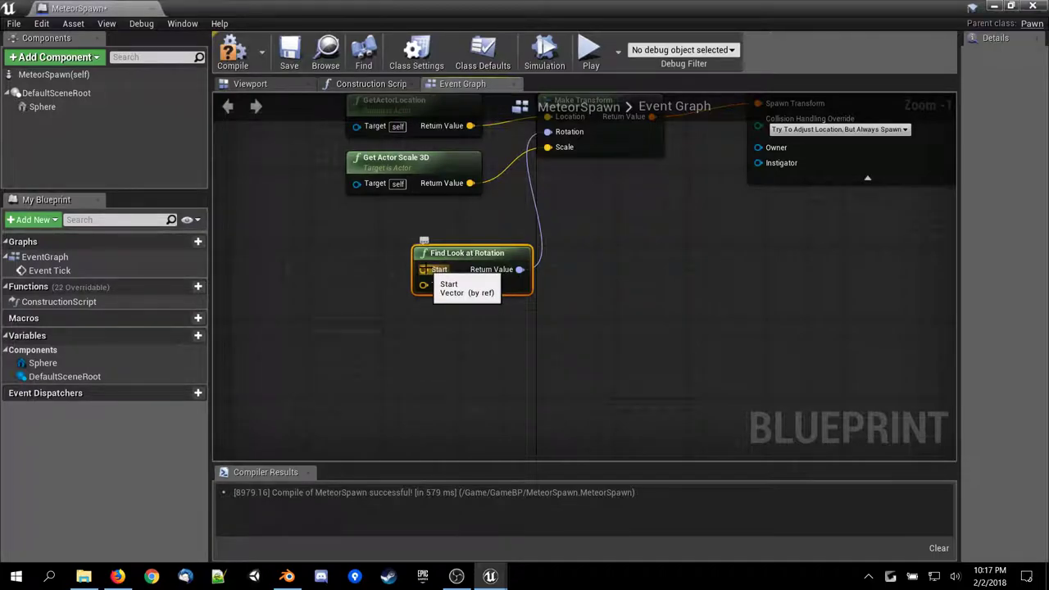
left_click(117, 576)
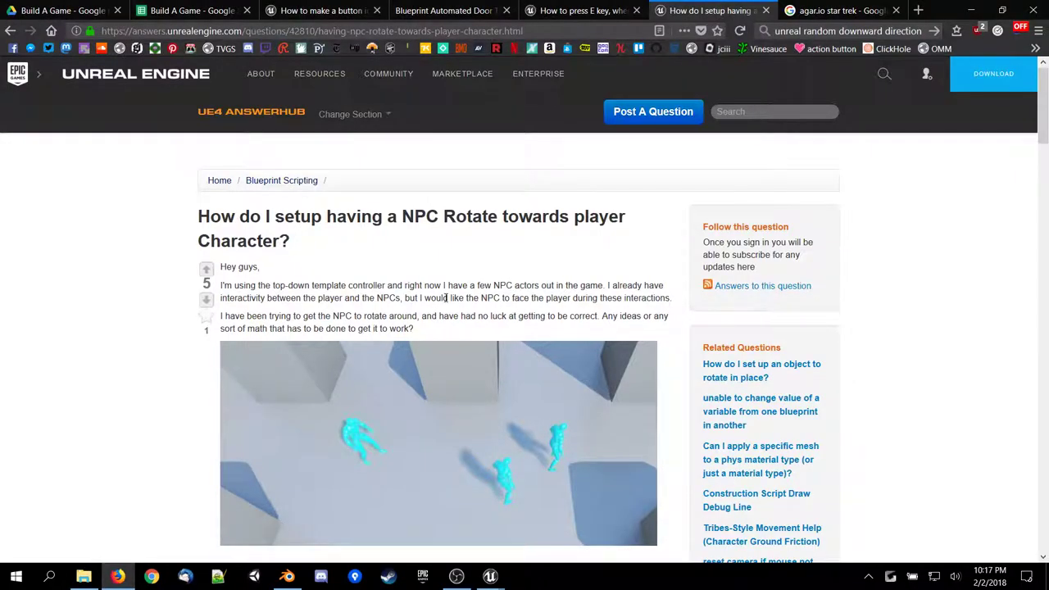
scroll(447, 302, "down", 5)
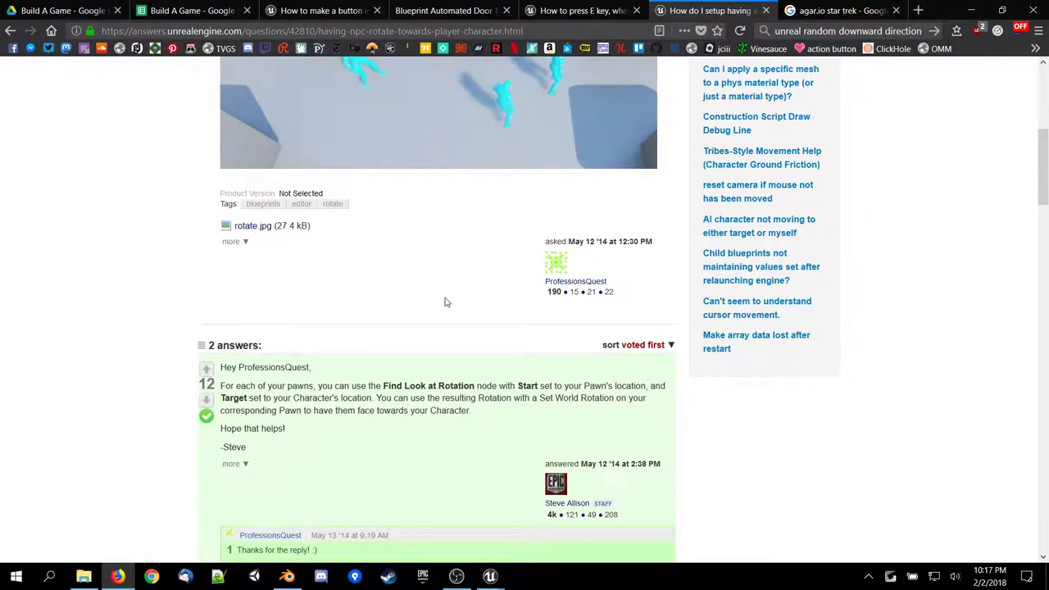
scroll(446, 302, "down", 1)
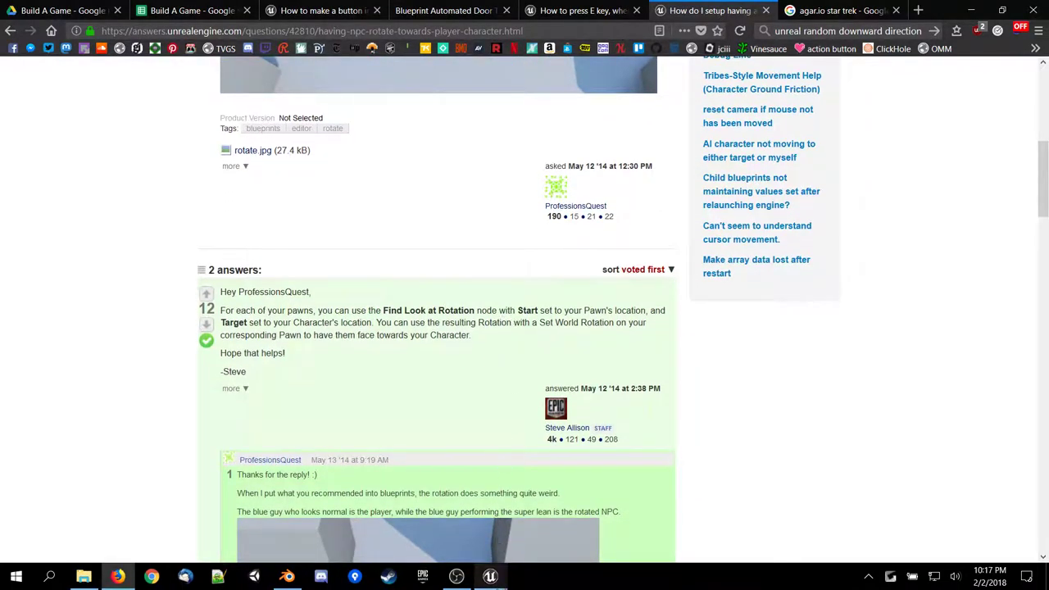
left_click(549, 516)
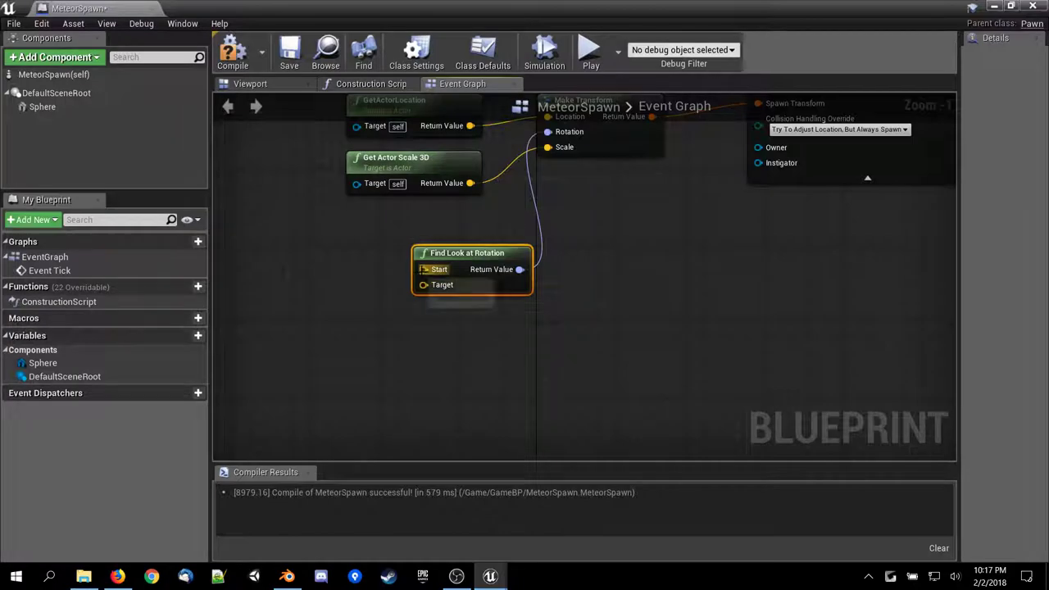
right_click_drag(378, 271, 439, 296)
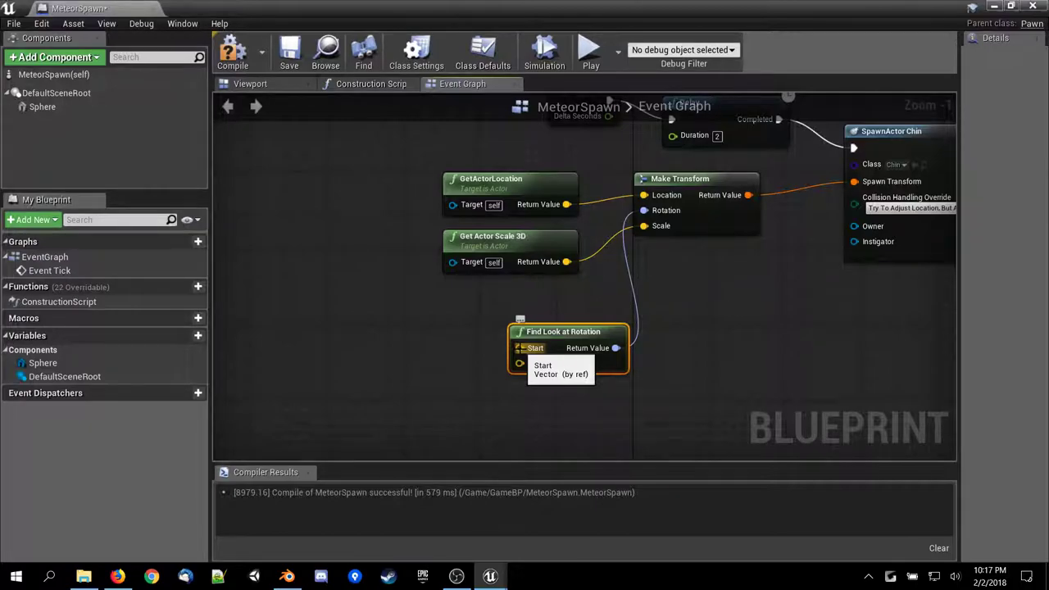
left_click_drag(519, 348, 466, 332)
type("s")
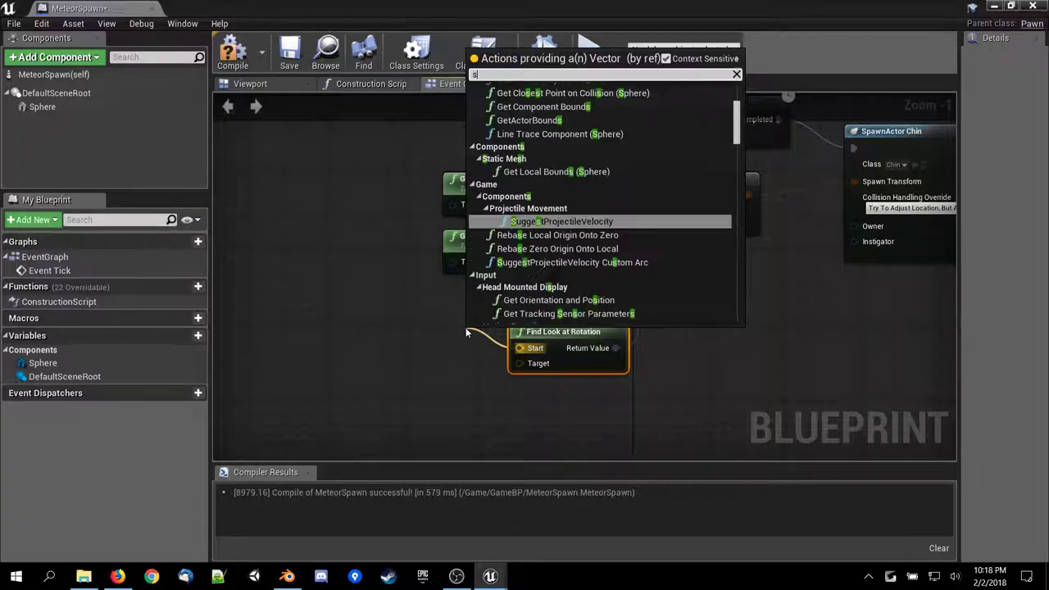
type("elf")
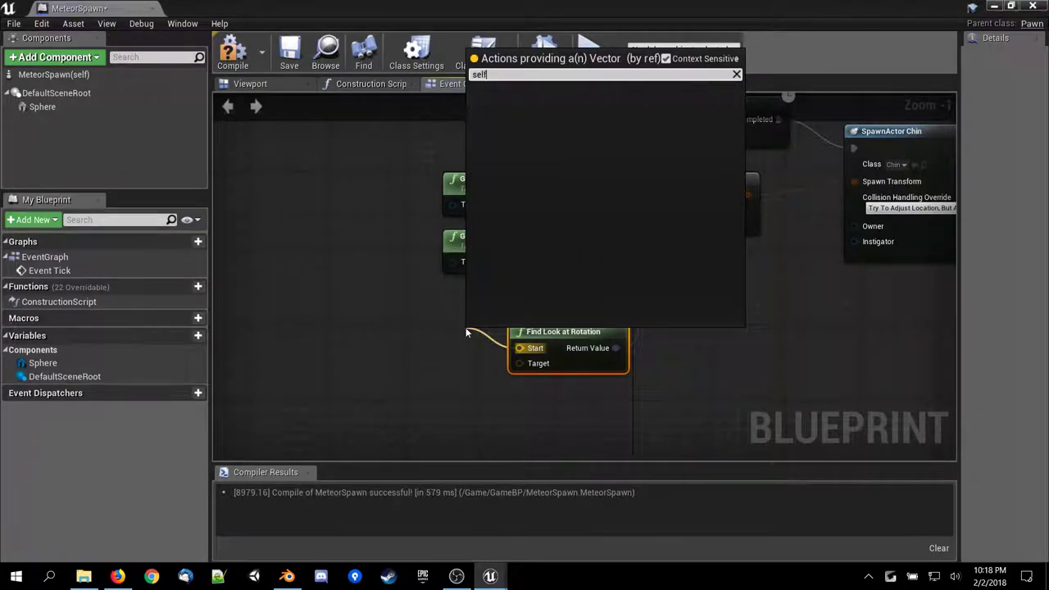
key("BackSpace")
key("BackSpace")
key("BackSpace")
key("BackSpace")
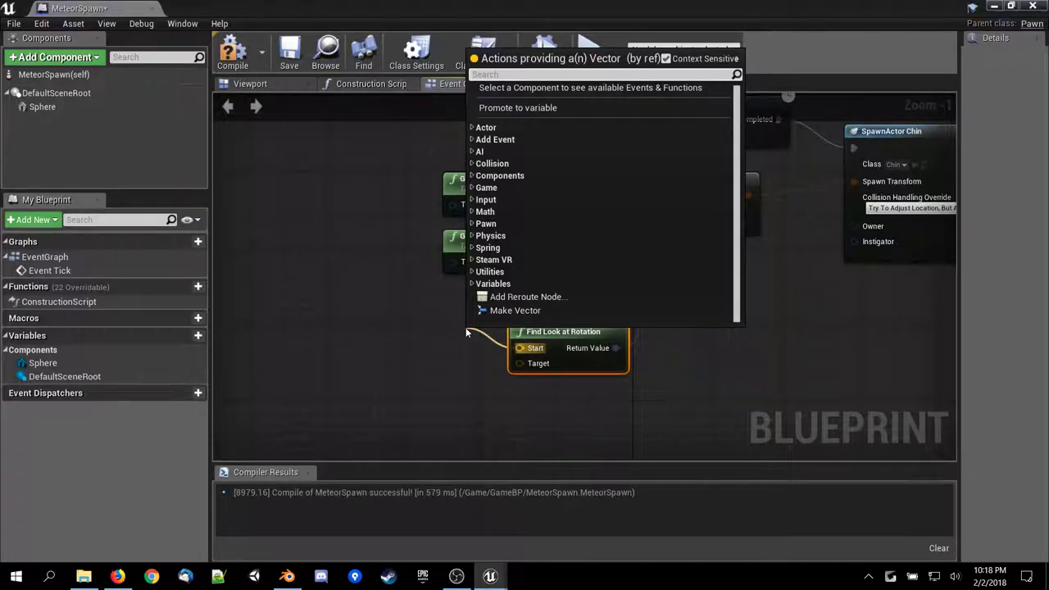
left_click(465, 329)
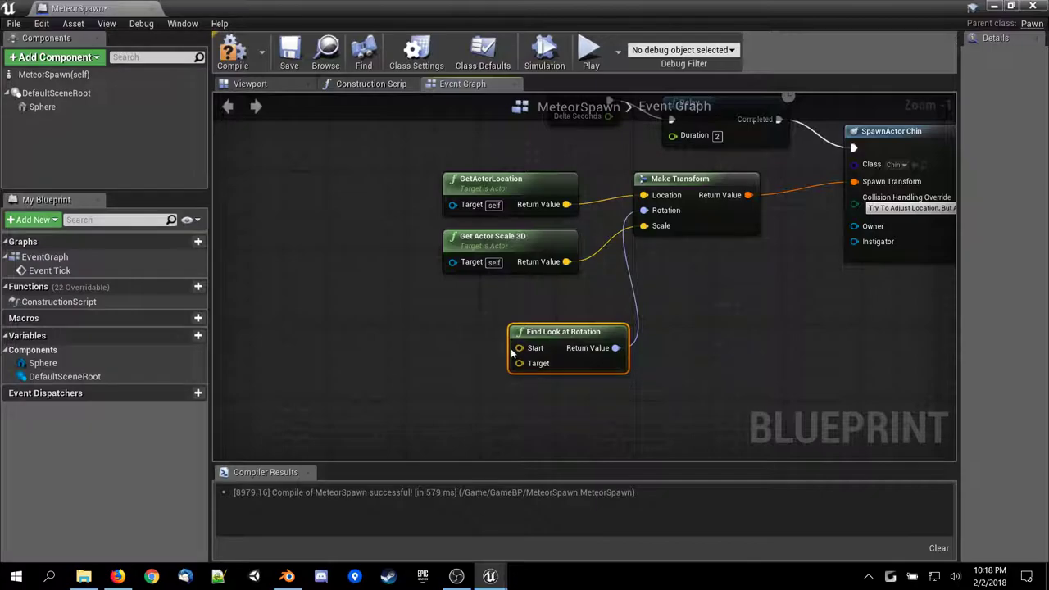
Connect the existing GetActorLocation node's Return Value to the Start input of Find Look at Rotation.
left_click_drag(562, 204, 579, 300)
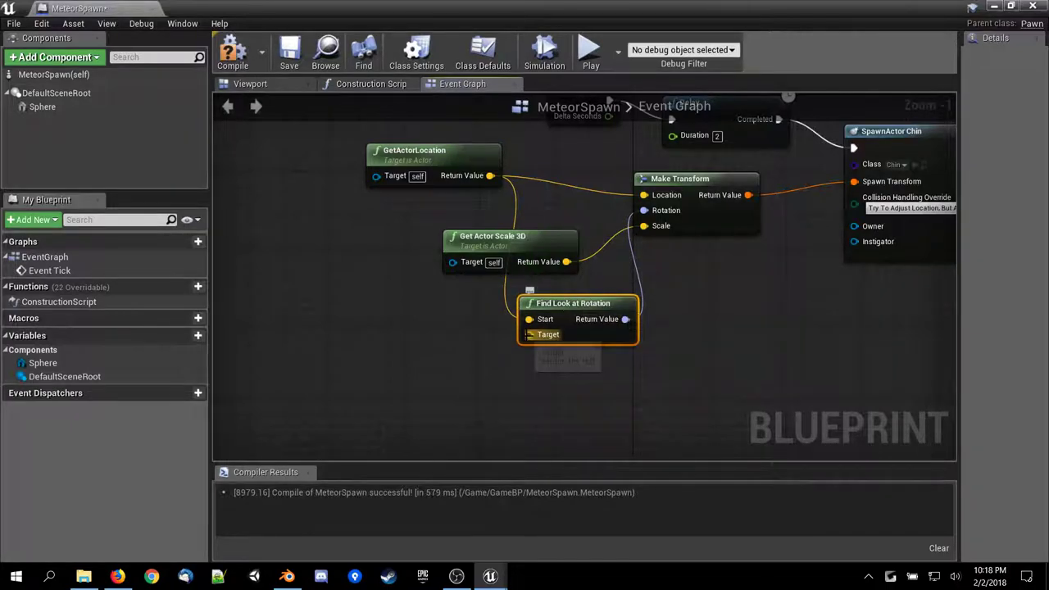
left_click_drag(528, 335, 465, 373)
type("get")
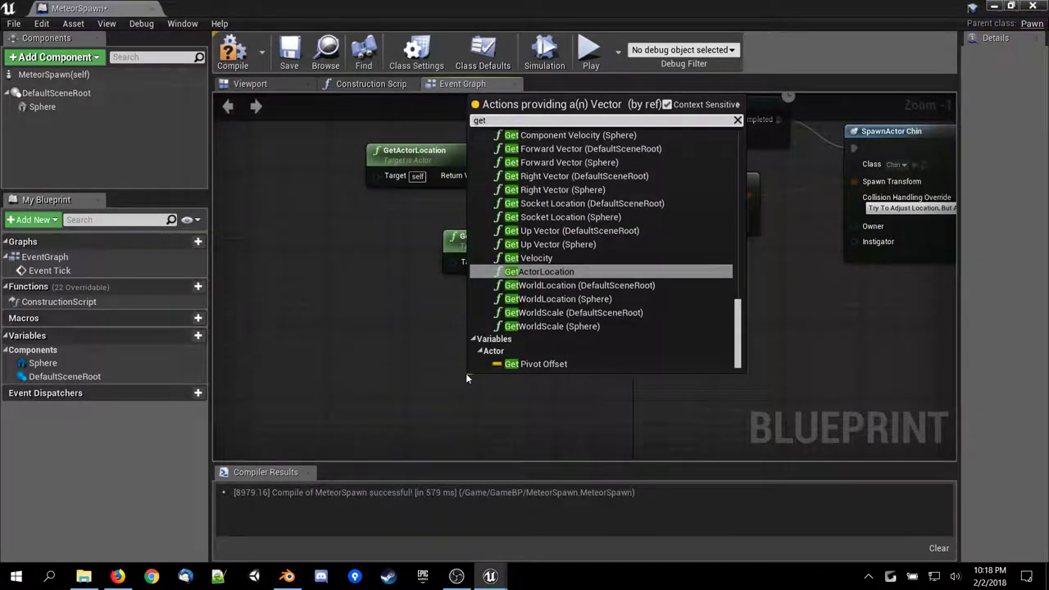
type("p")
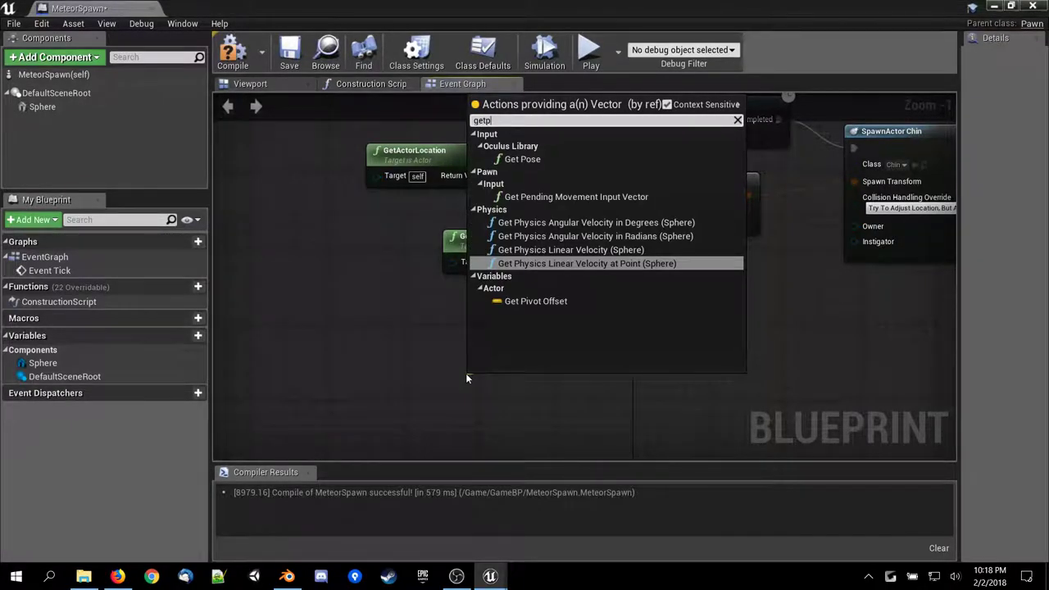
key("BackSpace")
key("BackSpace")
key("BackSpace")
key("BackSpace")
type("pa")
key("BackSpace")
key("BackSpace")
type("player")
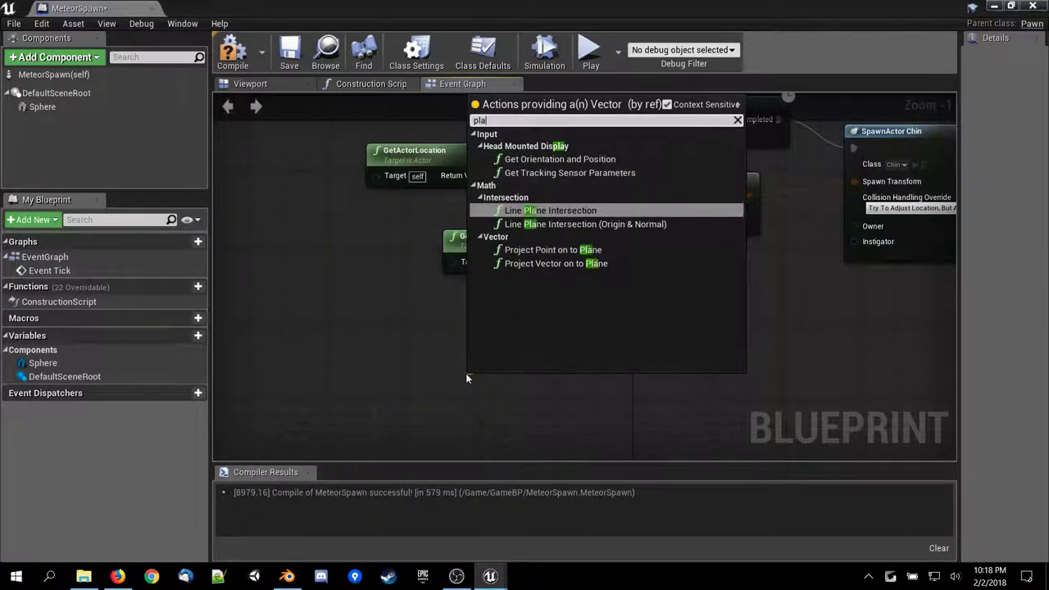
key("BackSpace")
key("BackSpace")
key("BackSpace")
key("BackSpace")
key("BackSpace")
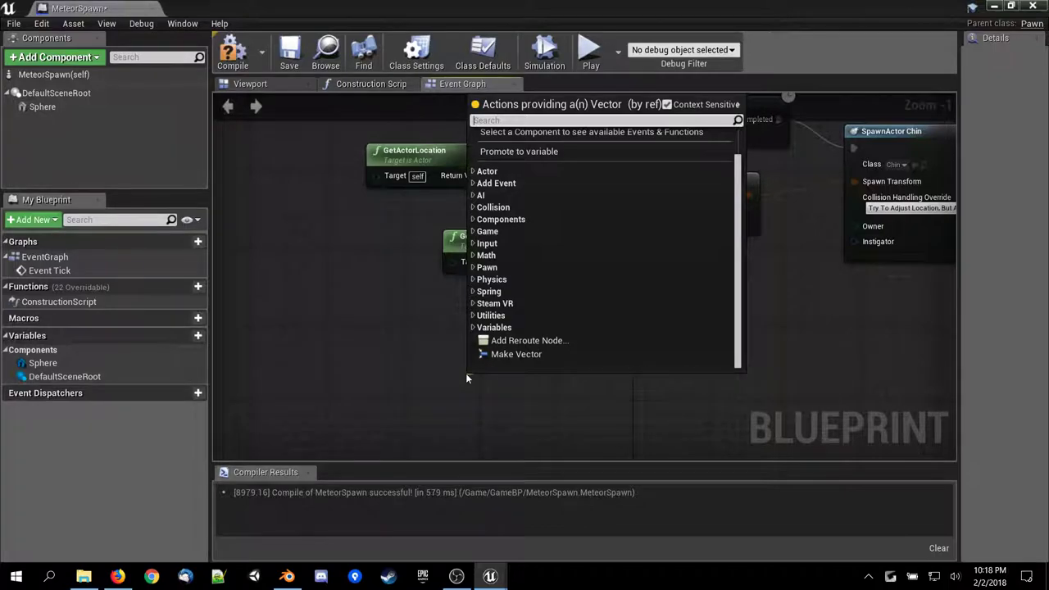
type("pl")
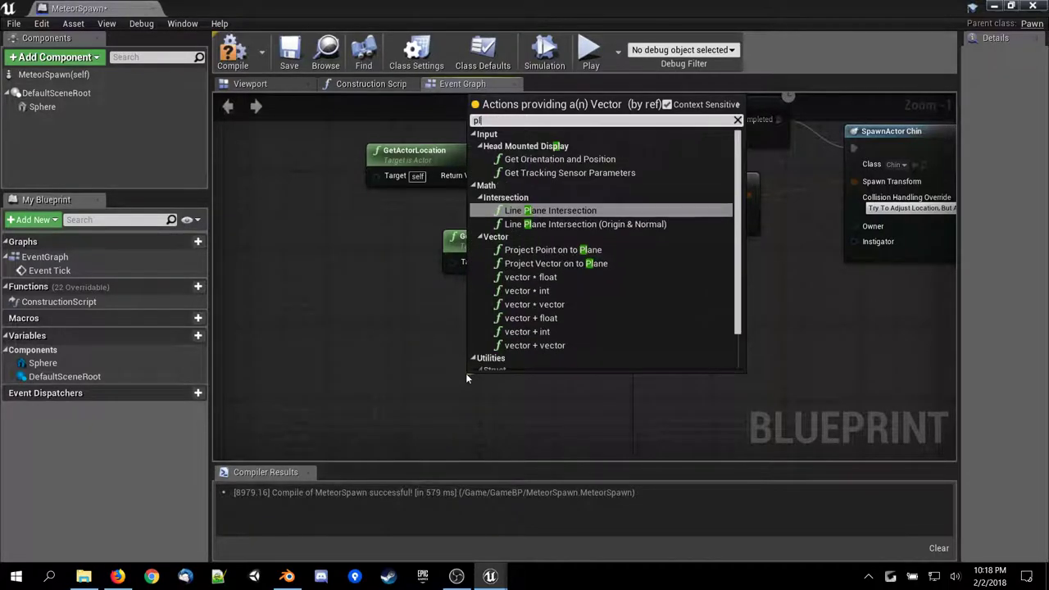
key("BackSpace")
key("BackSpace")
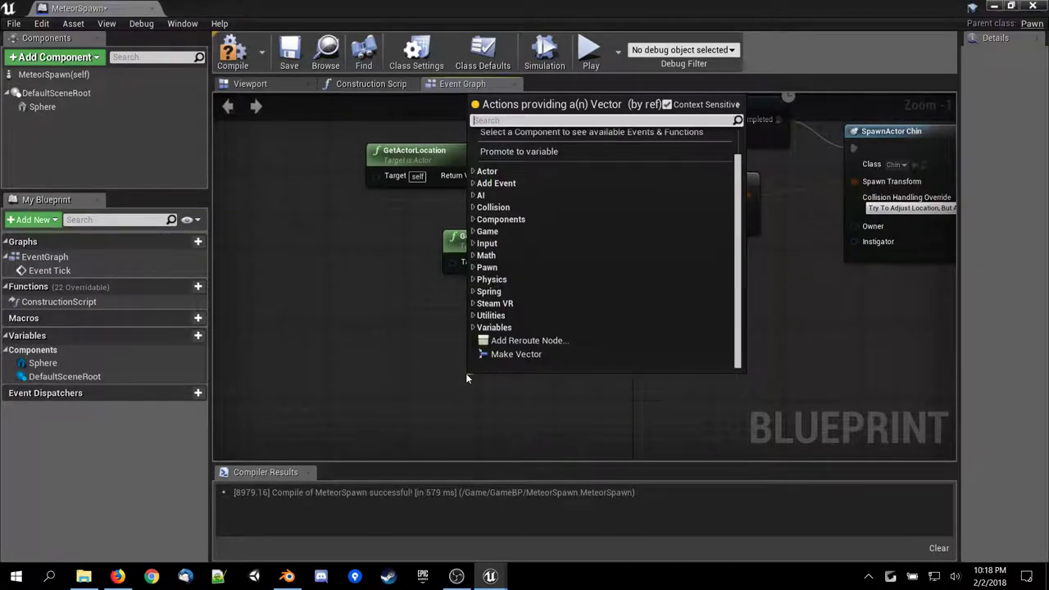
key("Escape")
Add a Get Player Pawn node to the event graph and place it to the left of Find Look at Rotation.
right_click(278, 284)
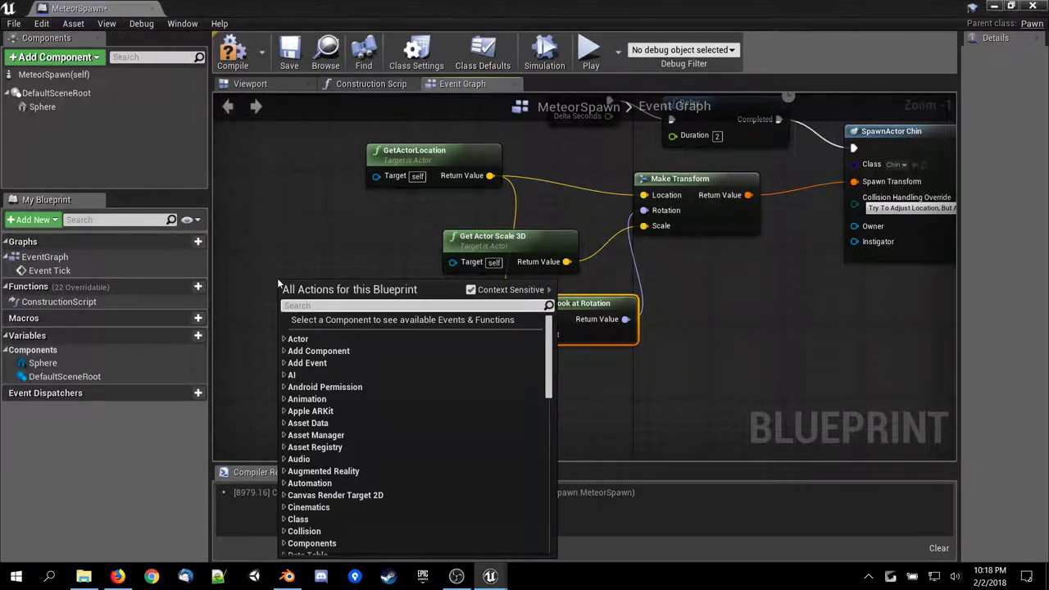
type("player")
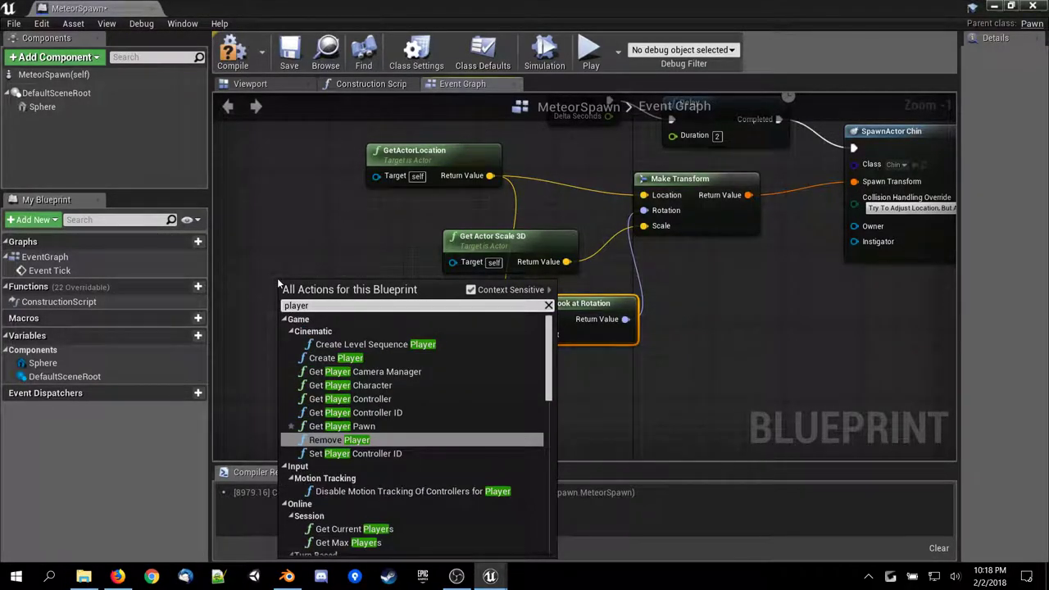
key("Up")
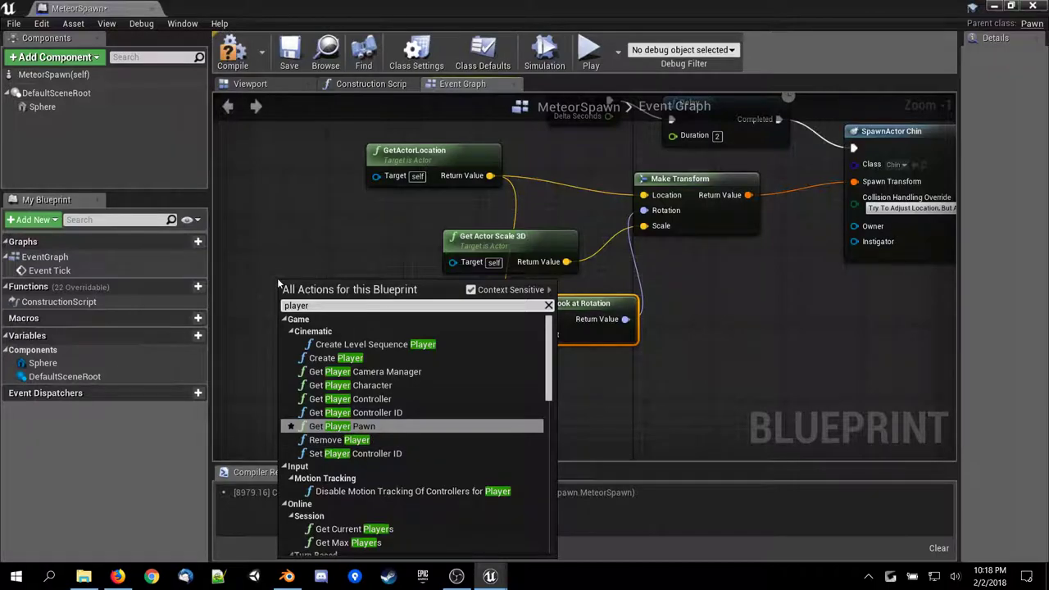
key("Return")
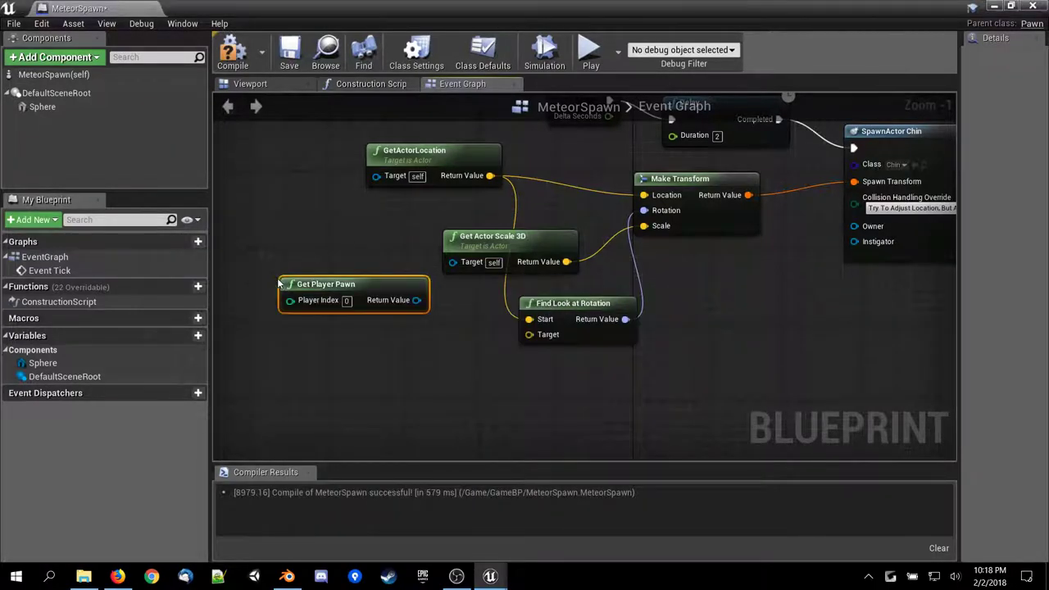
left_click_drag(359, 284, 312, 303)
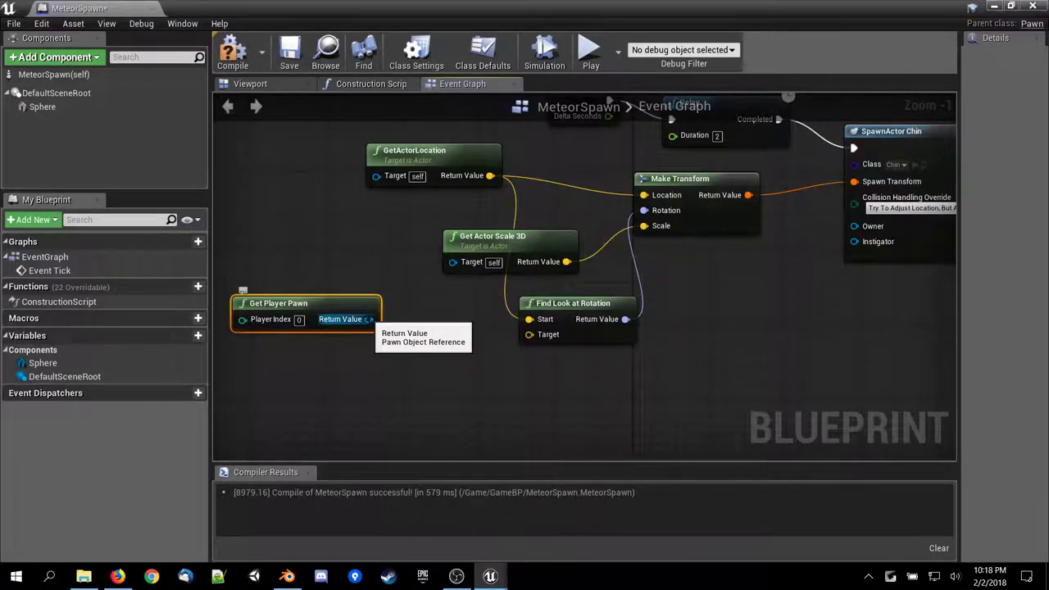
Add a GetActorLocation node for the player pawn and connect its Return Value to Find Look at Rotation's Target input.
left_click_drag(369, 319, 411, 351)
type("get")
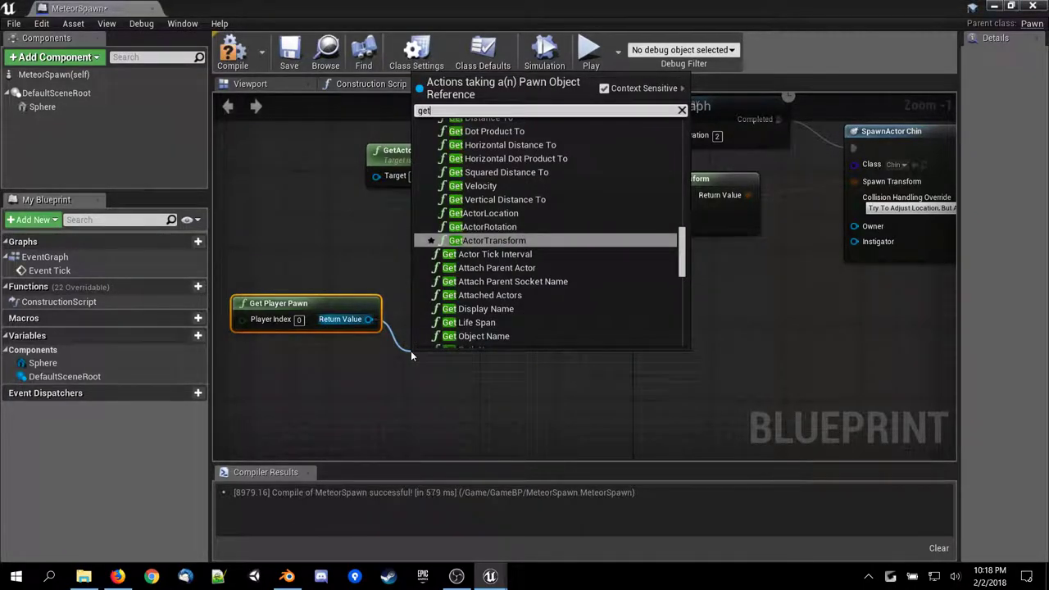
key("Up")
key("Up")
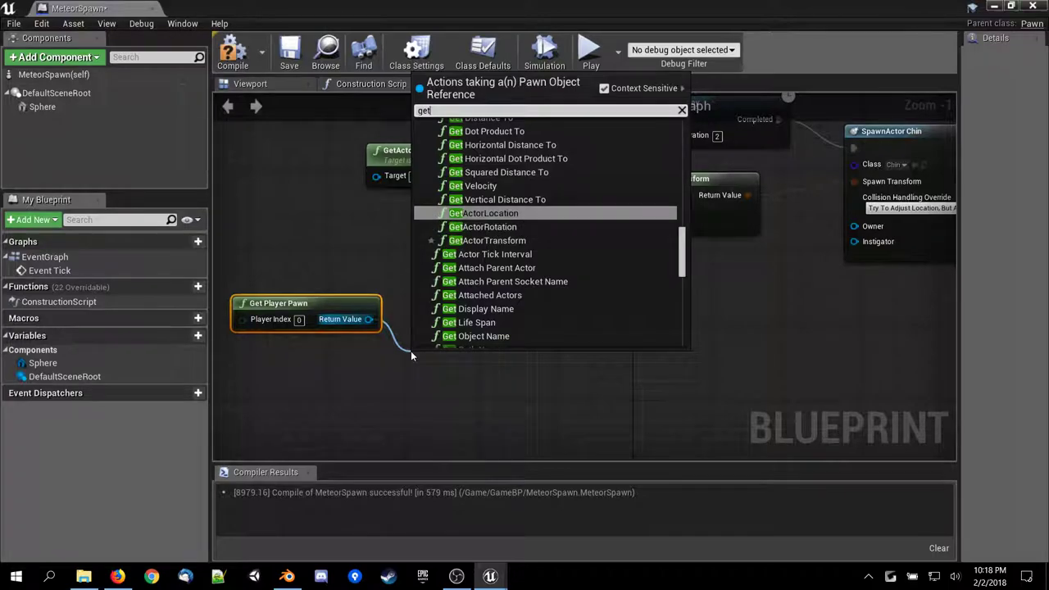
key("Return")
left_click_drag(519, 386, 534, 335)
left_click_drag(476, 359, 455, 349)
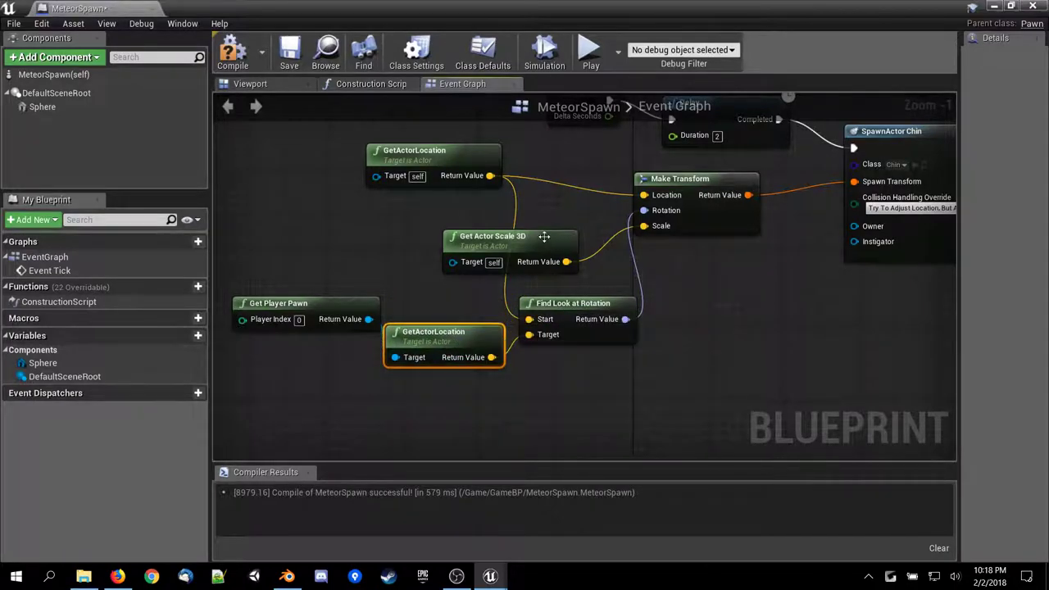
Arrange the nodes feeding Make Transform in neat rows, and compile and close the MeteorSpawn blueprint.
left_click_drag(518, 243, 442, 215)
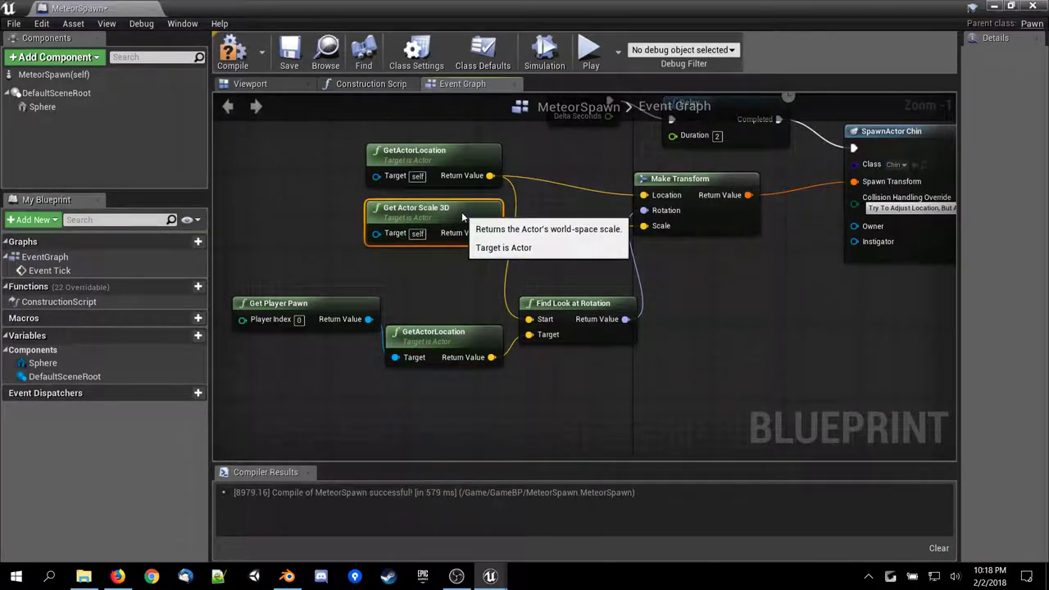
left_click_drag(601, 308, 598, 279)
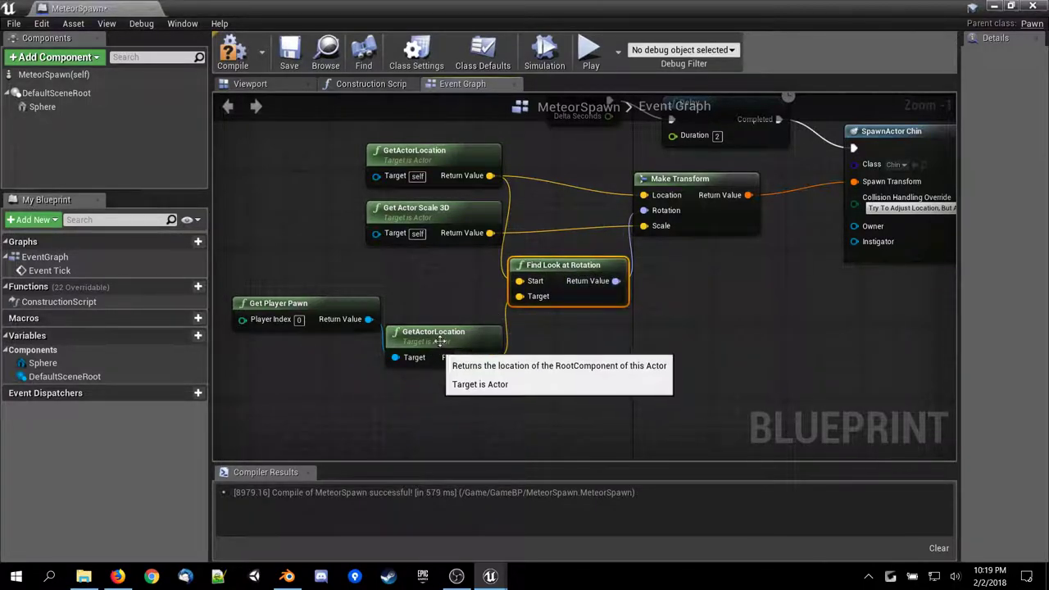
left_click_drag(434, 338, 429, 282)
left_click_drag(278, 303, 249, 274)
left_click(230, 45)
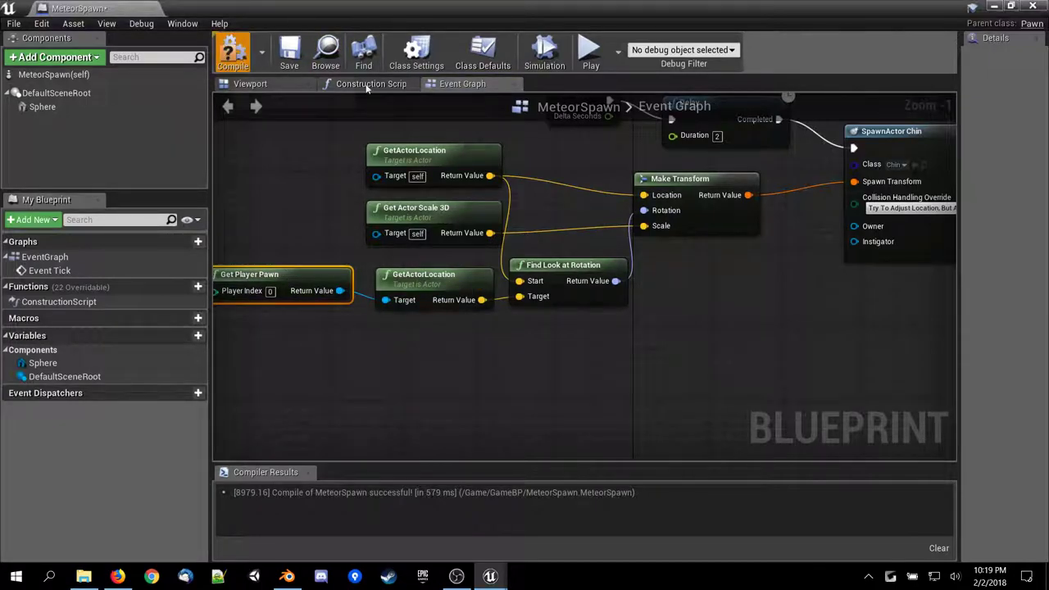
left_click(1033, 7)
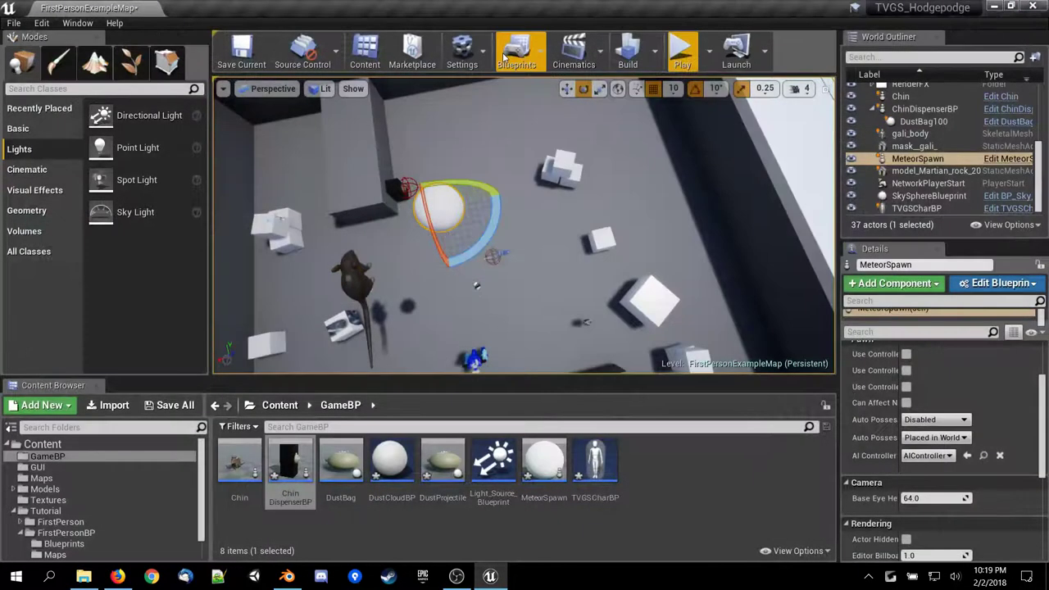
Play-test the level to check how chins spawn from the sky, and inspect the spawner overhead after stopping.
left_click(677, 45)
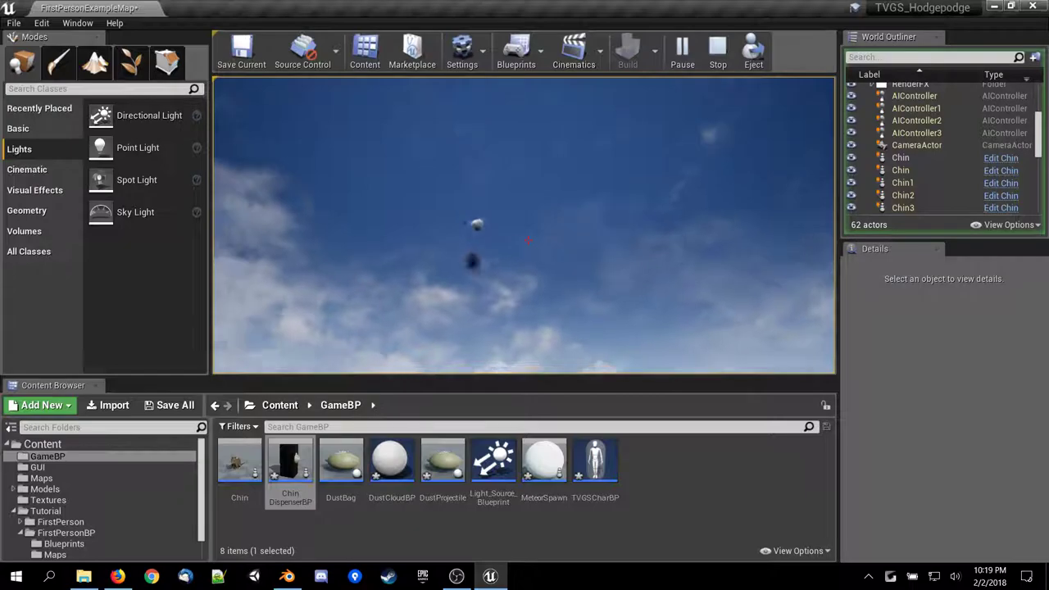
key("Escape")
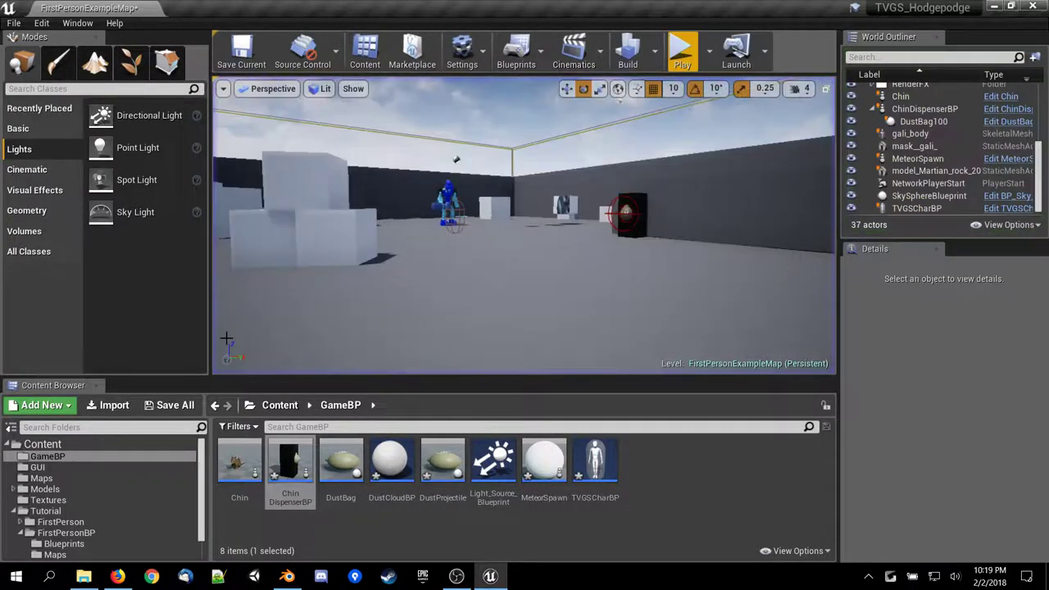
mouse_move(496, 577)
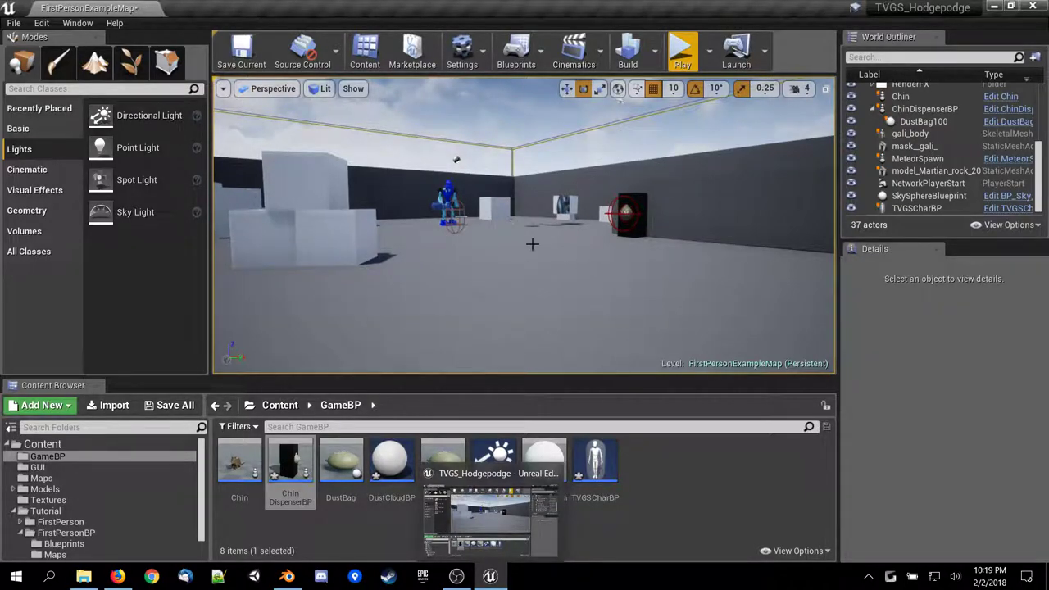
right_click_drag(580, 235, 344, 123)
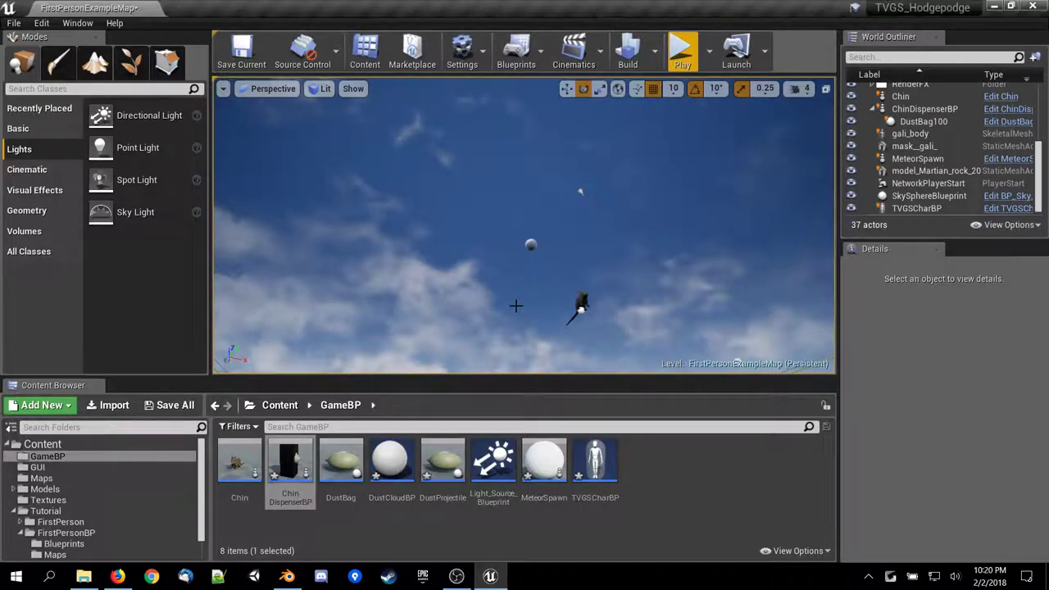
Cancel closing the editor and save the current FirstPersonExampleMap level.
left_click(1034, 6)
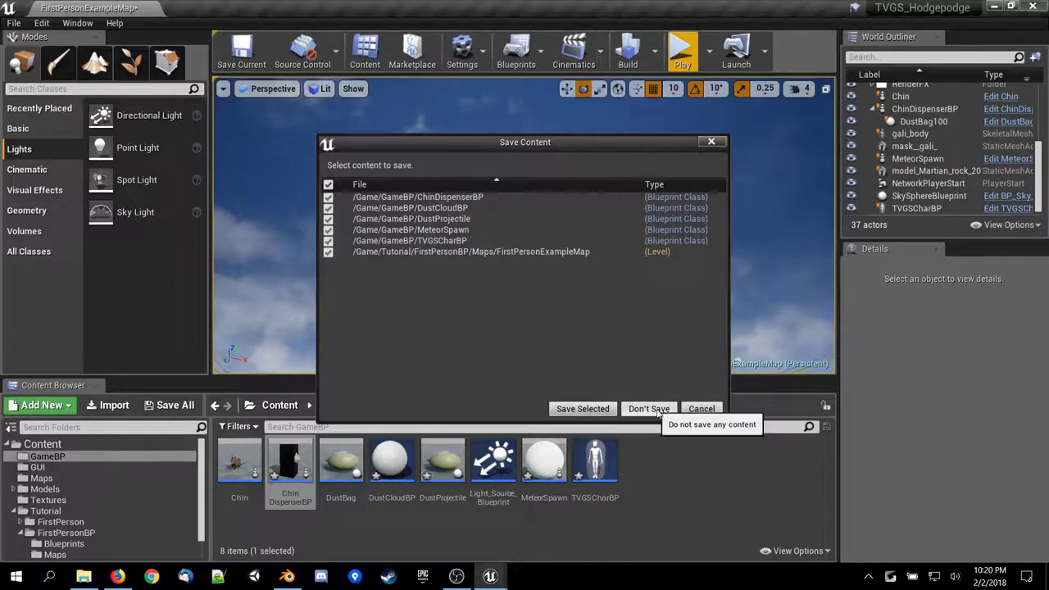
left_click(702, 408)
left_click(237, 50)
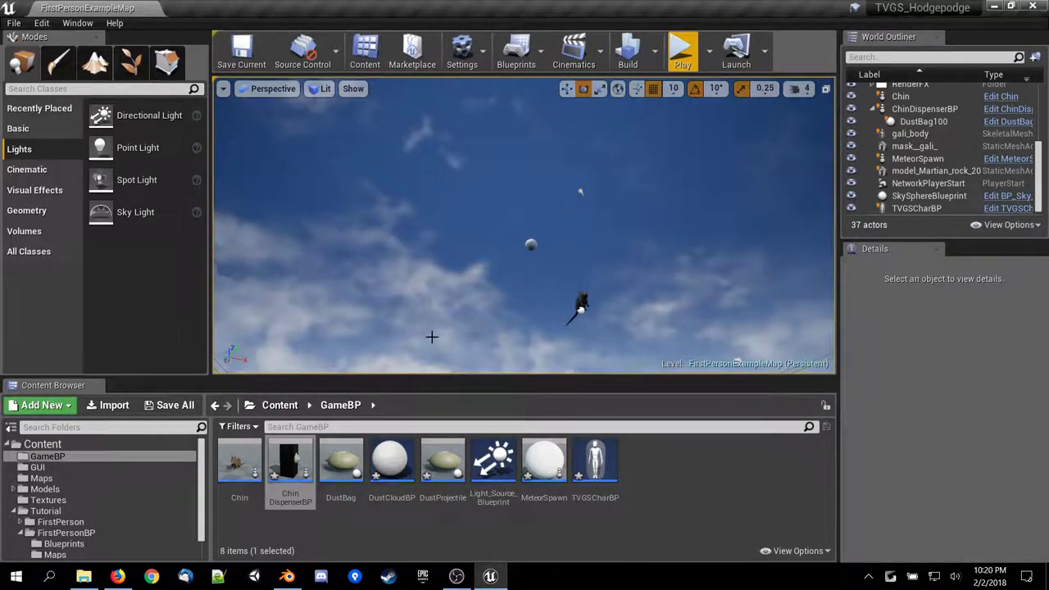
Inspect the level from the sky down to the player start and the surrounding floor.
right_click_drag(431, 337, 369, 430)
right_click_drag(557, 192, 690, 106)
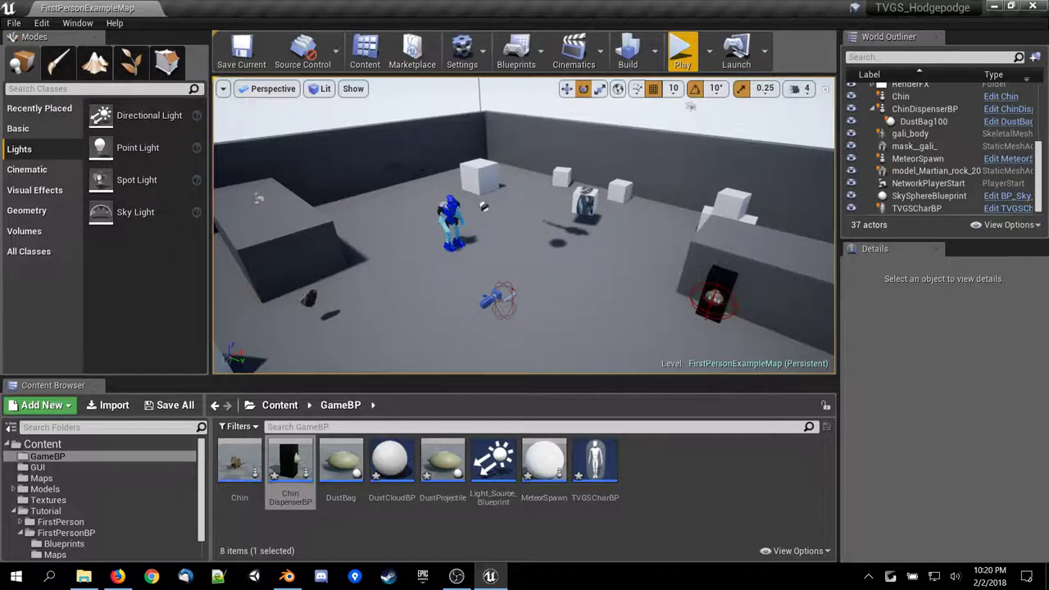
right_click_drag(385, 202, 385, 287)
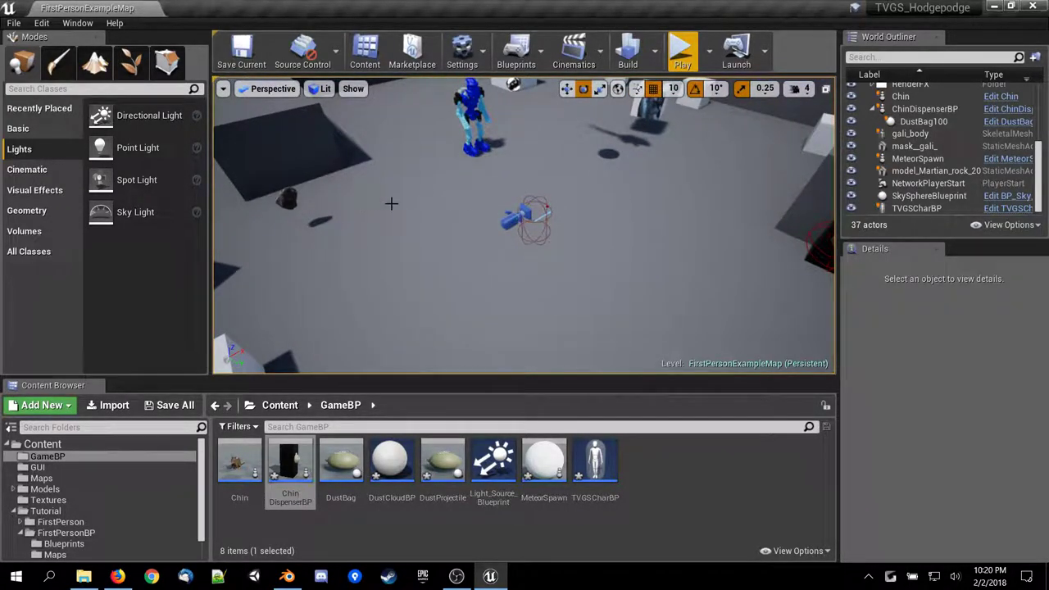
right_click_drag(527, 183, 565, 131)
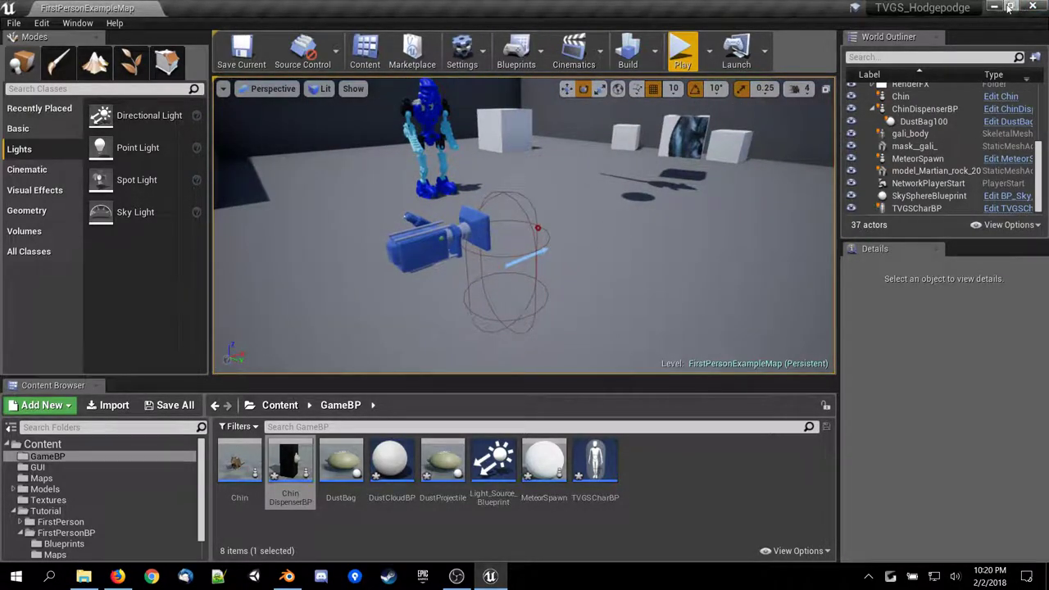
right_click_drag(650, 204, 680, 233)
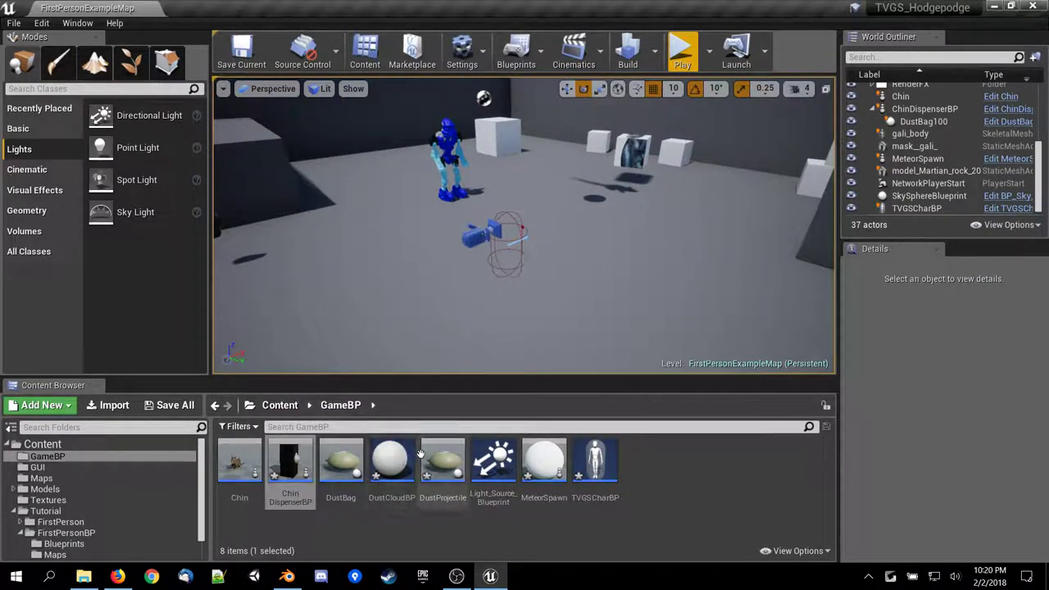
Open the MeteorSpawn blueprint and review its event graph up to the SpawnActor Chin node.
double_click(544, 461)
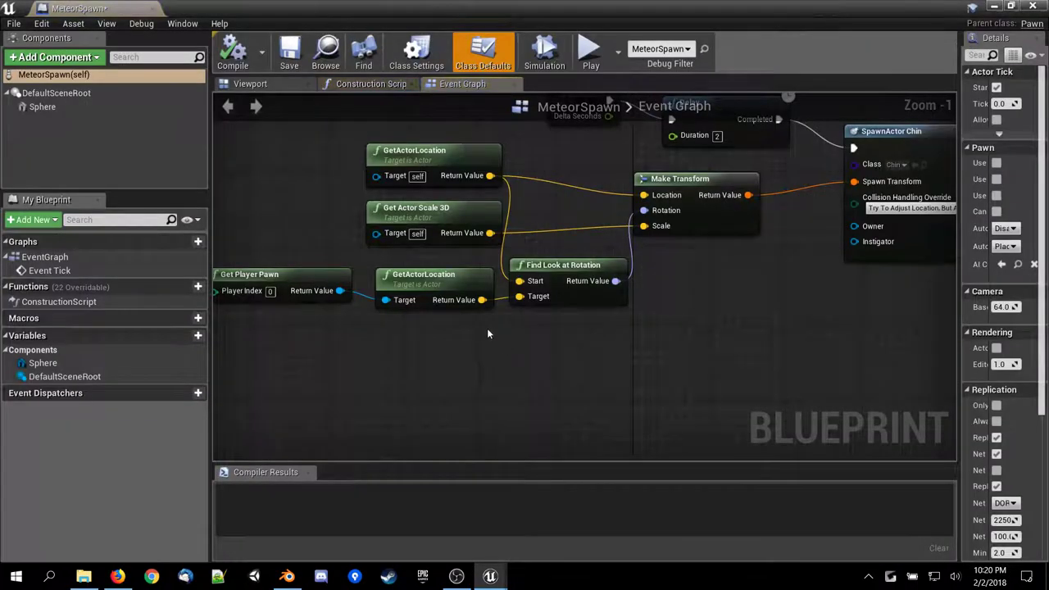
scroll(483, 338, "down", 4)
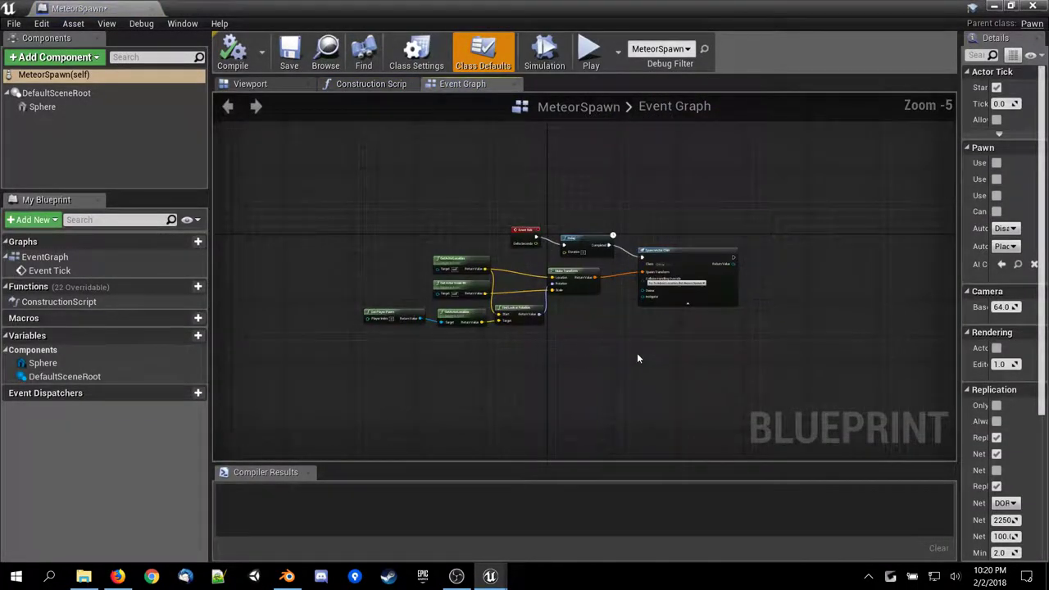
right_click_drag(637, 352, 364, 380)
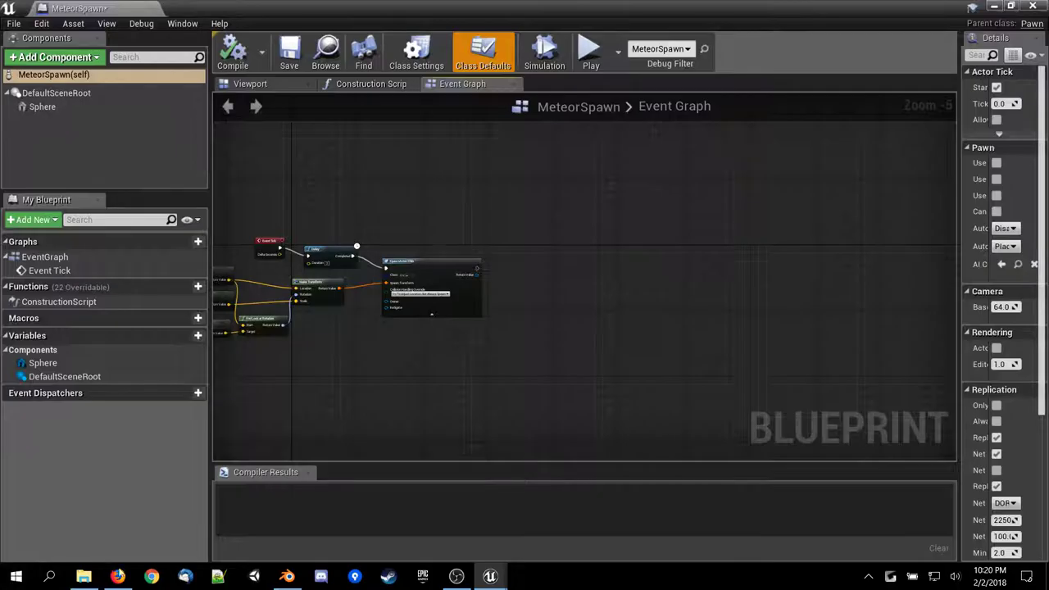
Switch to Firefox and search the web for "unreal 4 add impulse to actor".
left_click(118, 576)
left_click(831, 11)
left_click(711, 11)
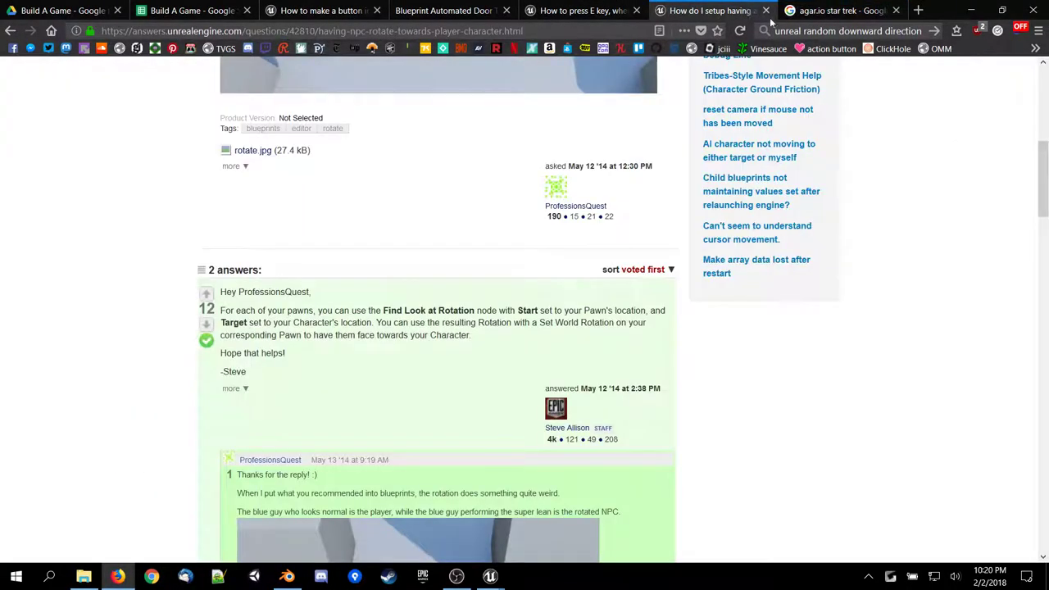
left_click(783, 31)
type("unreal ")
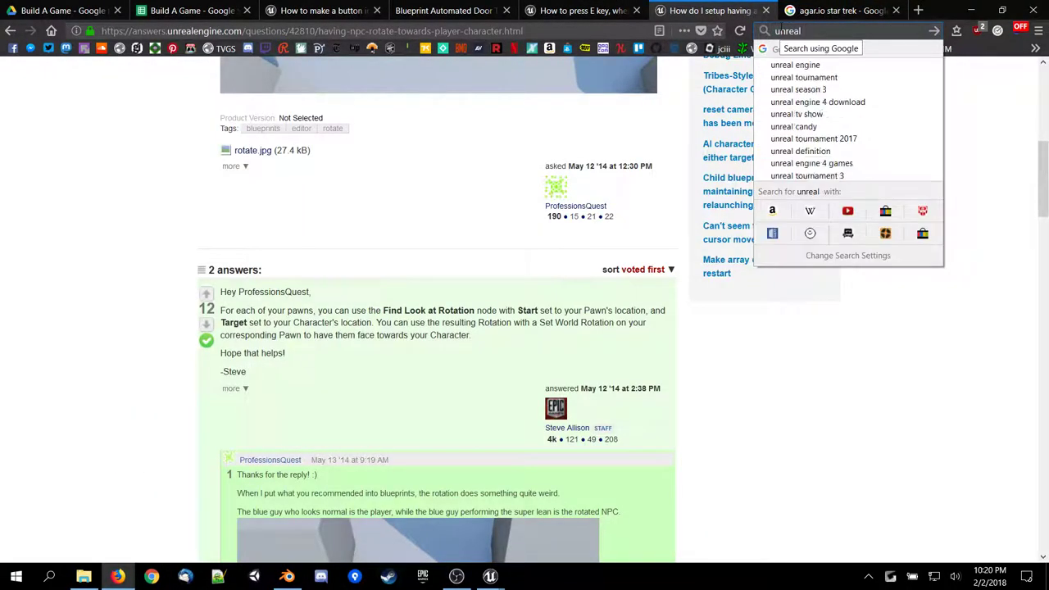
type("imp")
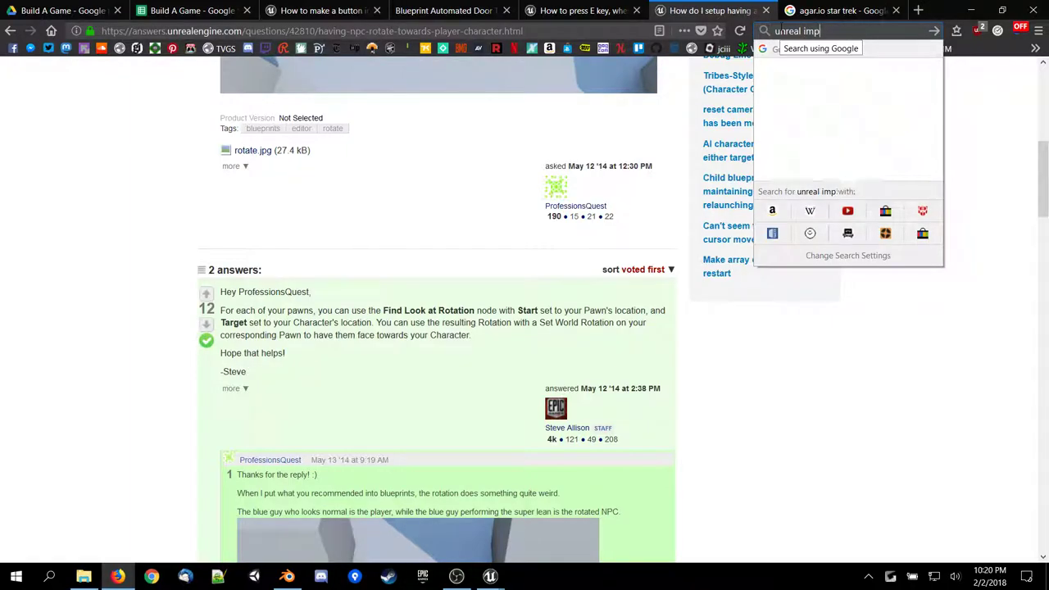
type("inplu")
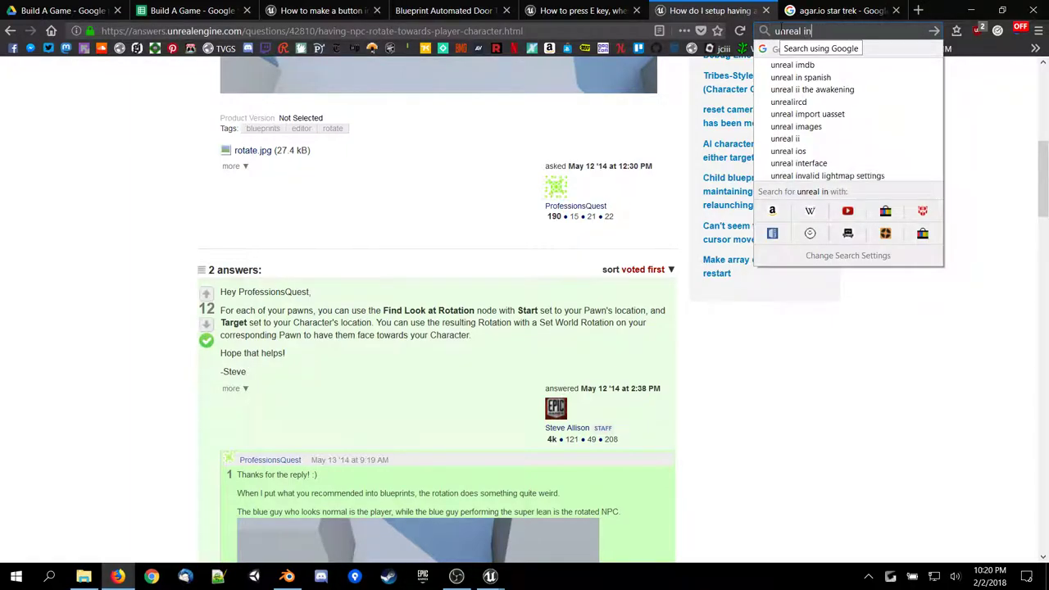
key("BackSpace")
key("BackSpace")
key("BackSpace")
key("BackSpace")
key("BackSpace")
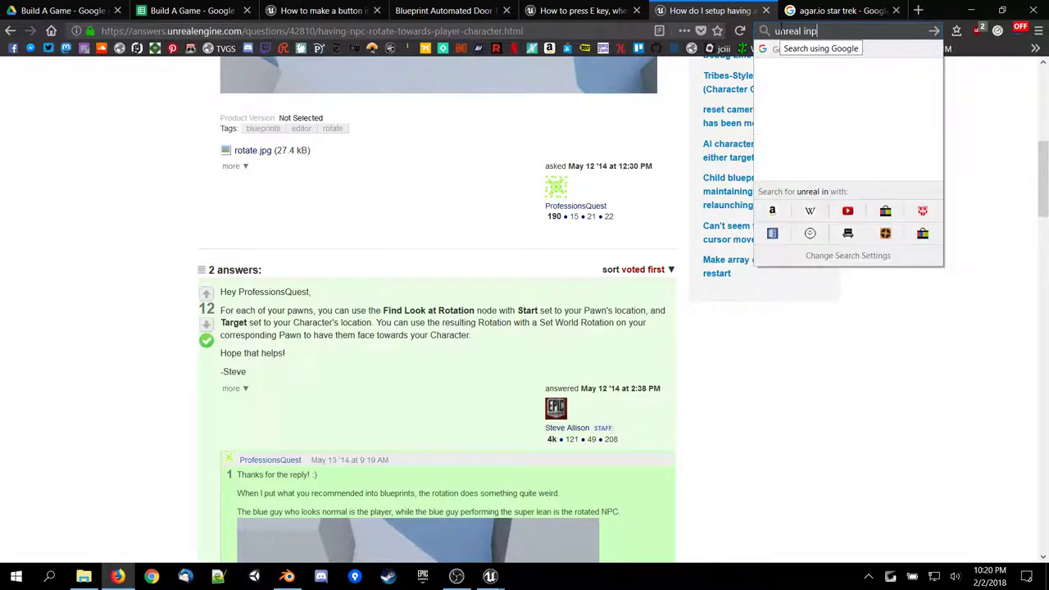
type("implu")
key("BackSpace")
key("BackSpace")
key("BackSpace")
type("pul")
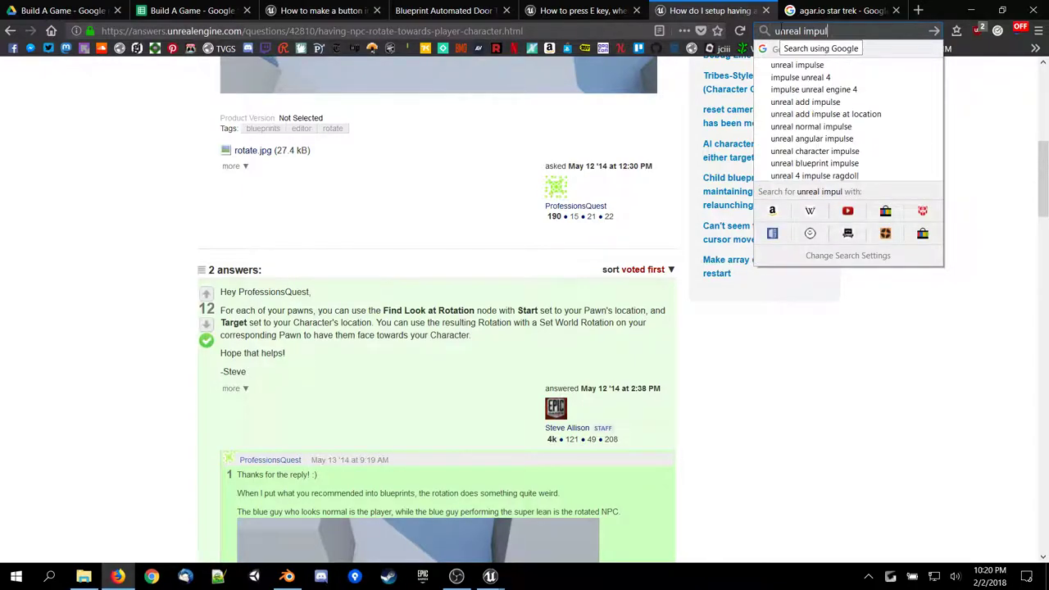
type("se to")
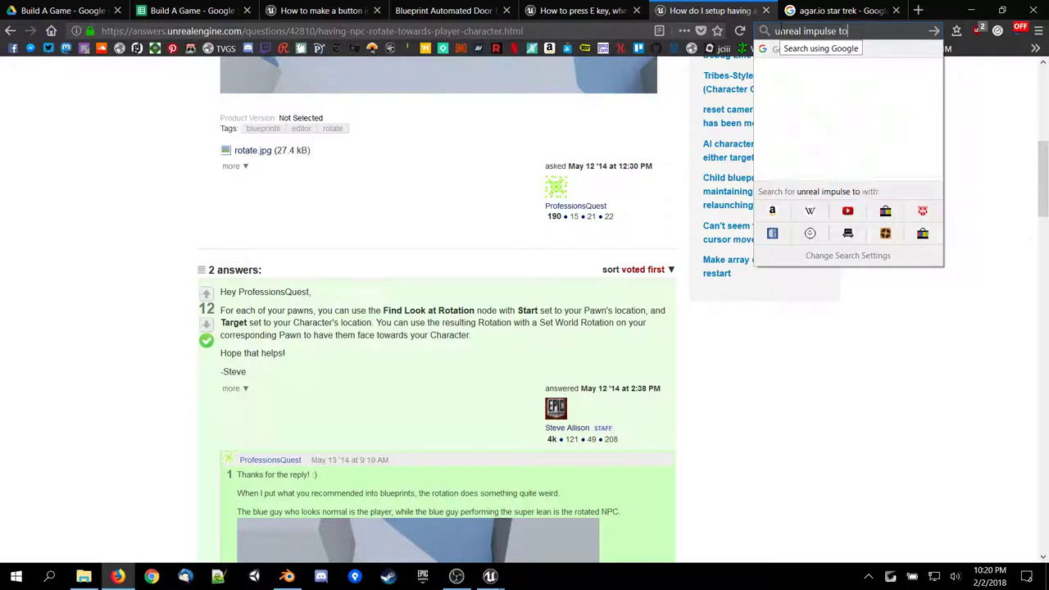
key("Down")
key("Return")
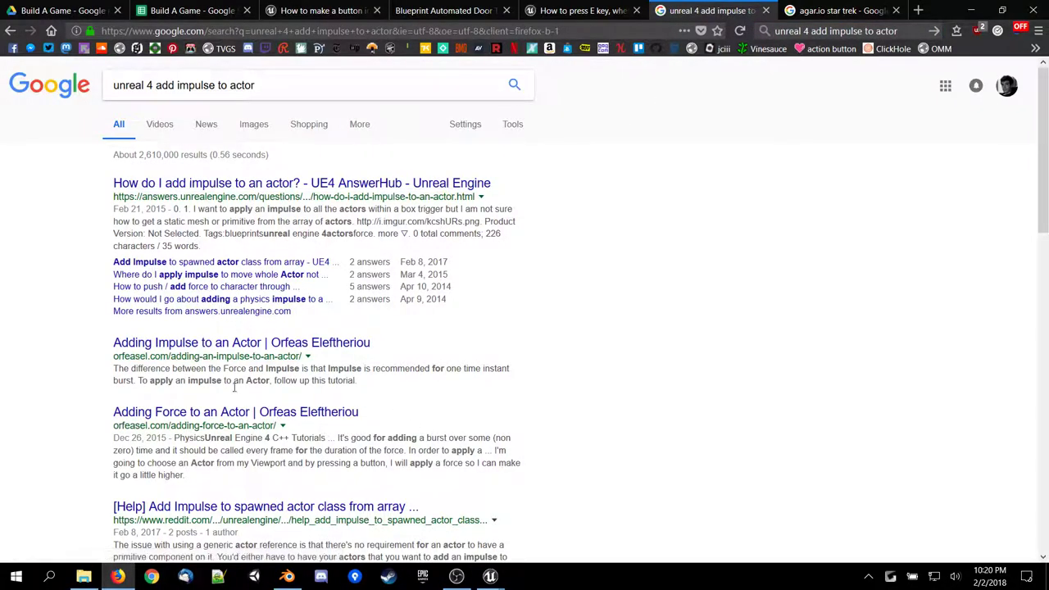
Open the "Adding Impulse to an Actor" result, close its tab, and switch back to the MeteorSpawn blueprint in Unreal Editor.
left_click(253, 346)
left_click(765, 11)
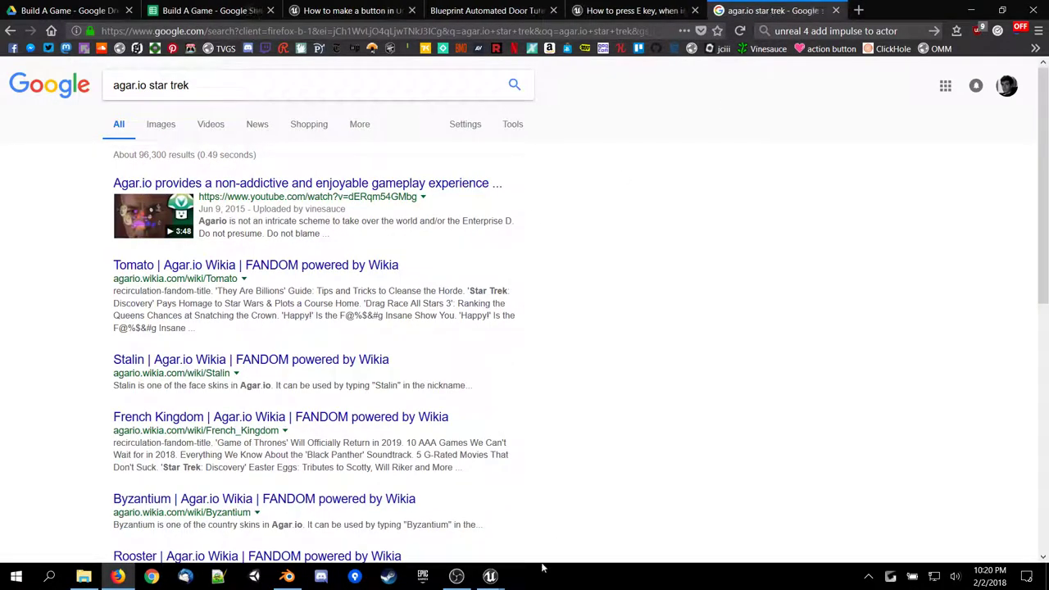
mouse_move(505, 565)
left_click(540, 509)
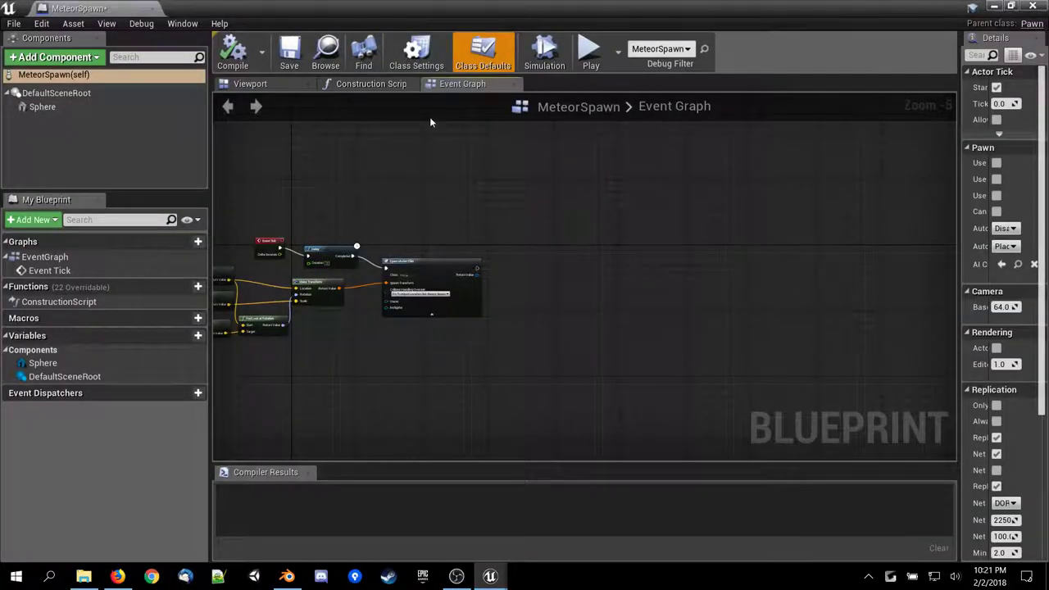
Open the DustProjectile blueprint, examine how its Add Impulse at Location node is wired, and close it.
left_click(996, 6)
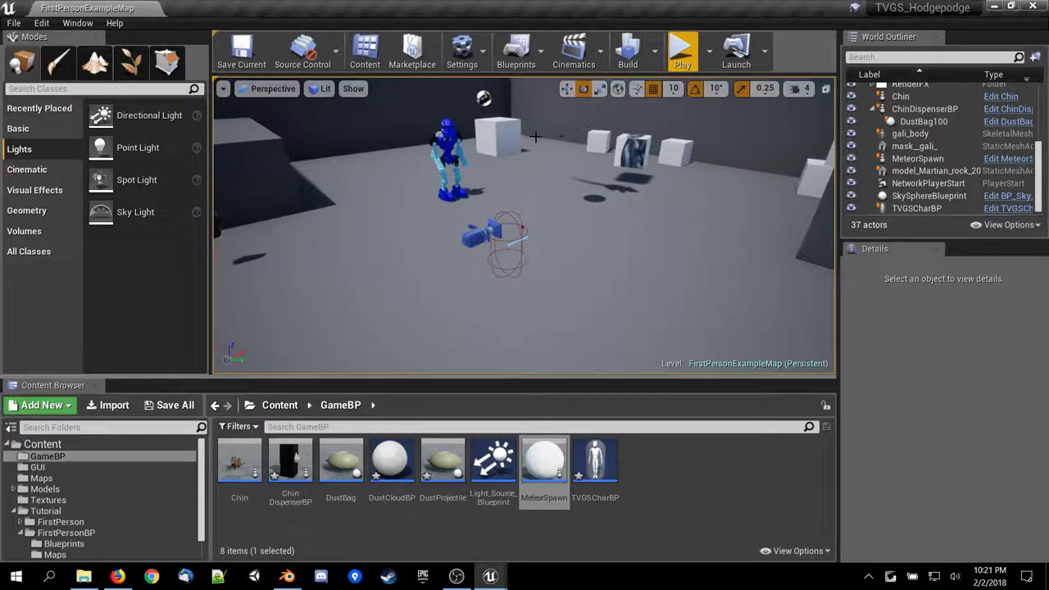
left_click(507, 136)
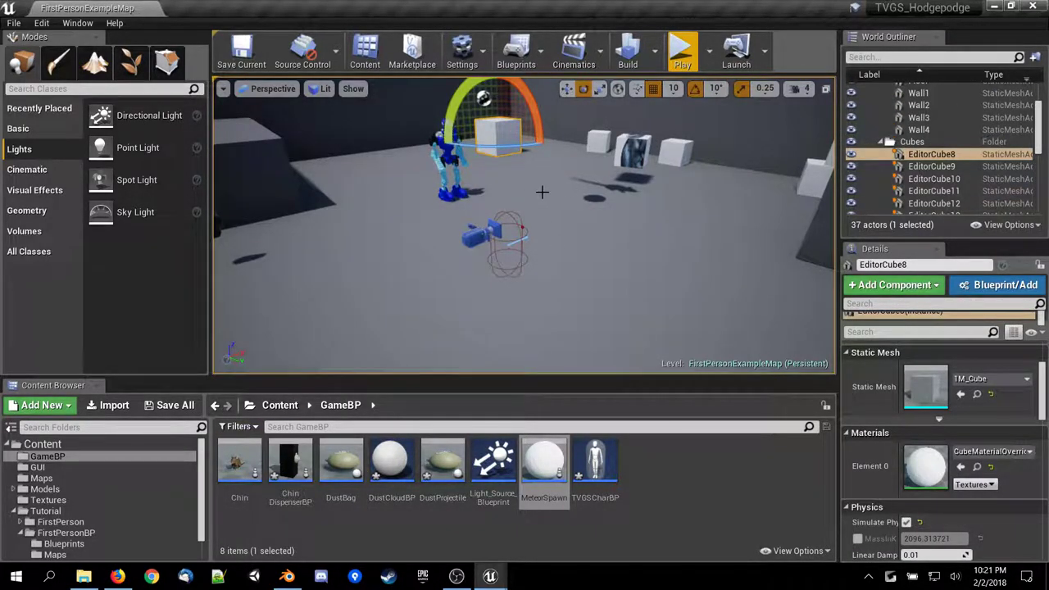
double_click(442, 463)
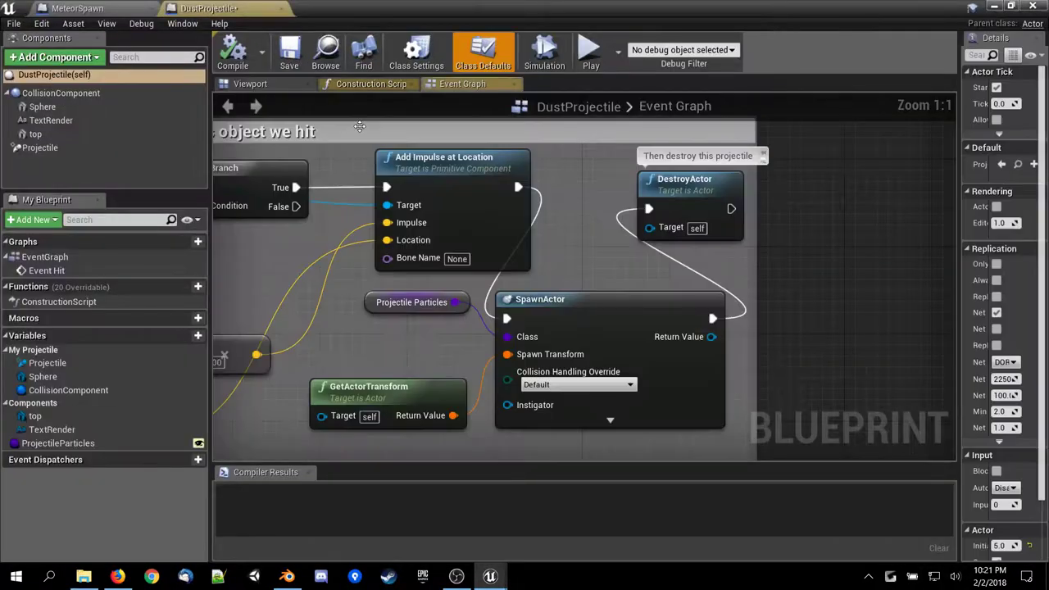
scroll(342, 276, "down", 2)
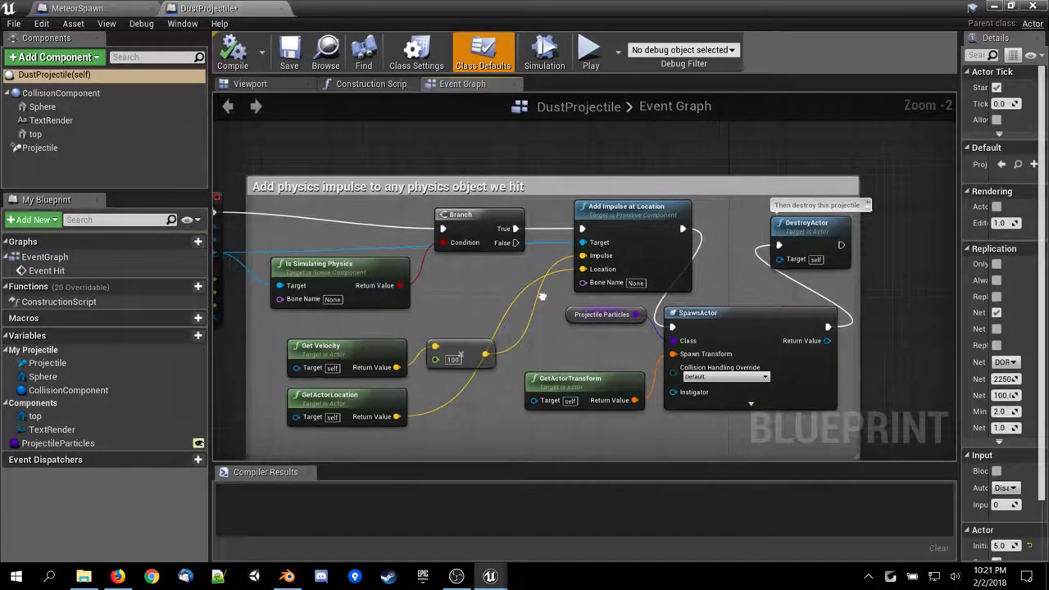
right_click_drag(552, 247, 616, 265)
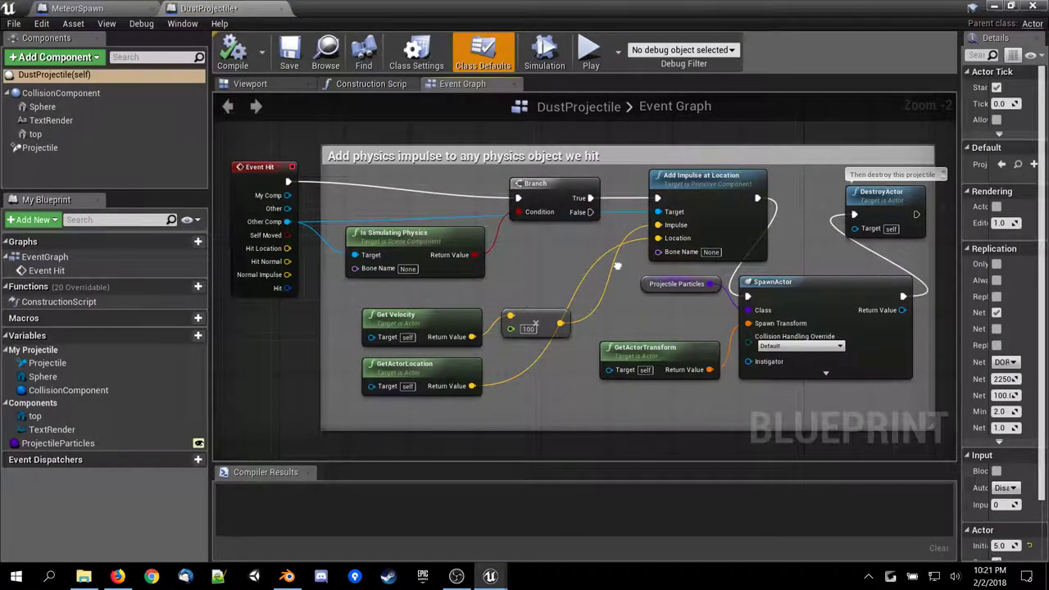
scroll(596, 262, "up", 1)
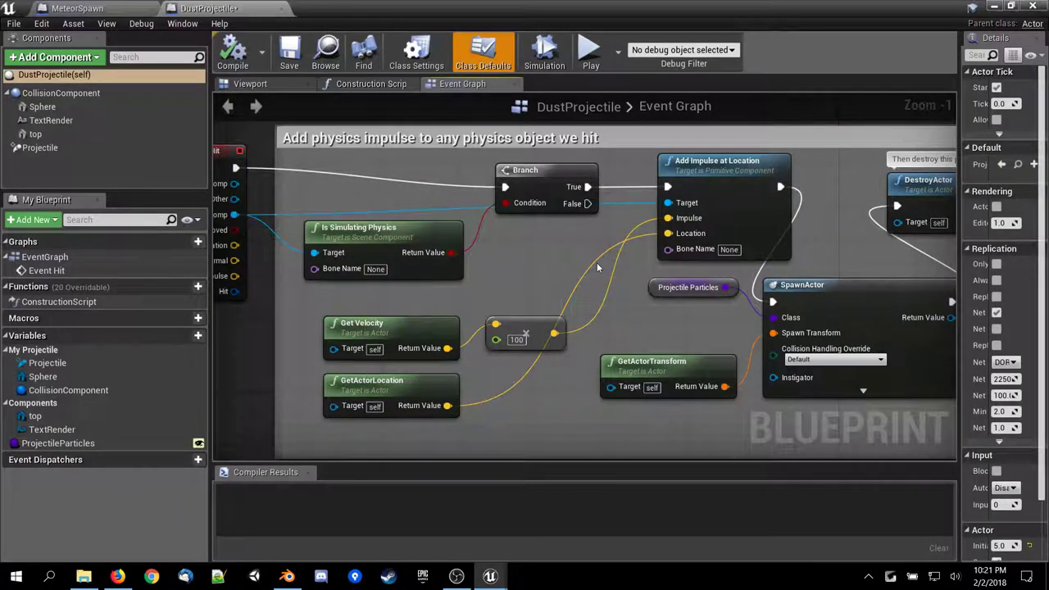
right_click_drag(596, 262, 542, 268)
mouse_move(520, 304)
right_mouse_down()
mouse_move(471, 313)
mouse_move(516, 322)
right_mouse_up()
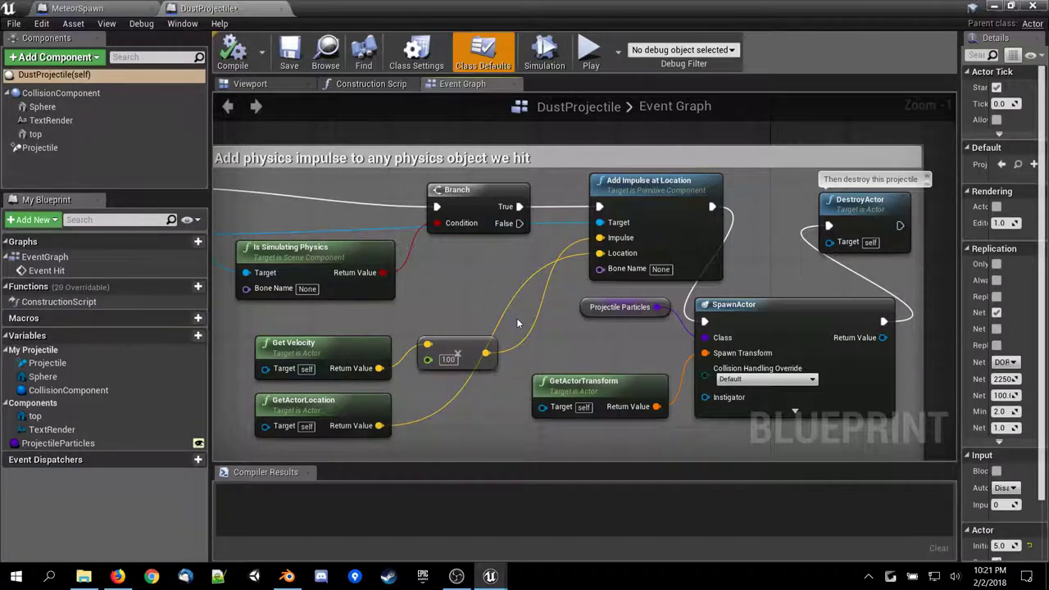
left_click(1032, 6)
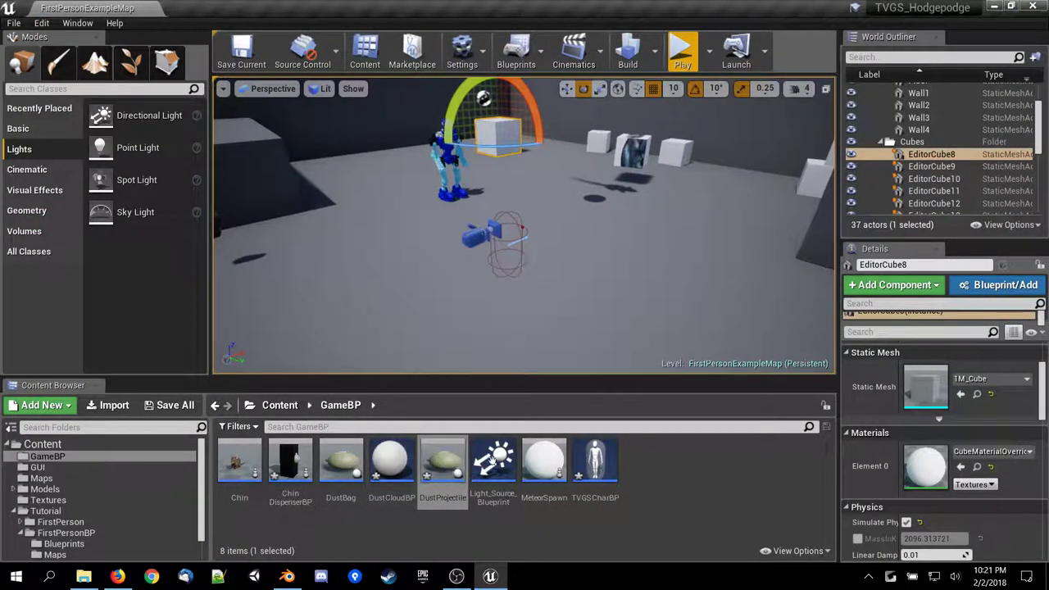
Reopen the MeteorSpawn blueprint's event graph at the SpawnActor Chin node.
double_click(543, 465)
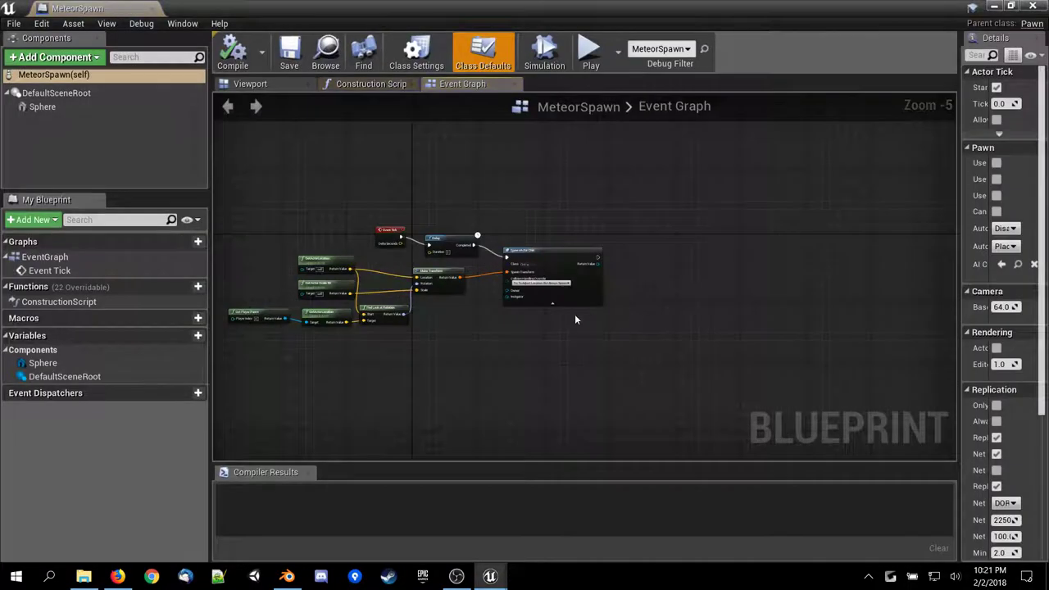
right_click_drag(575, 313, 467, 339)
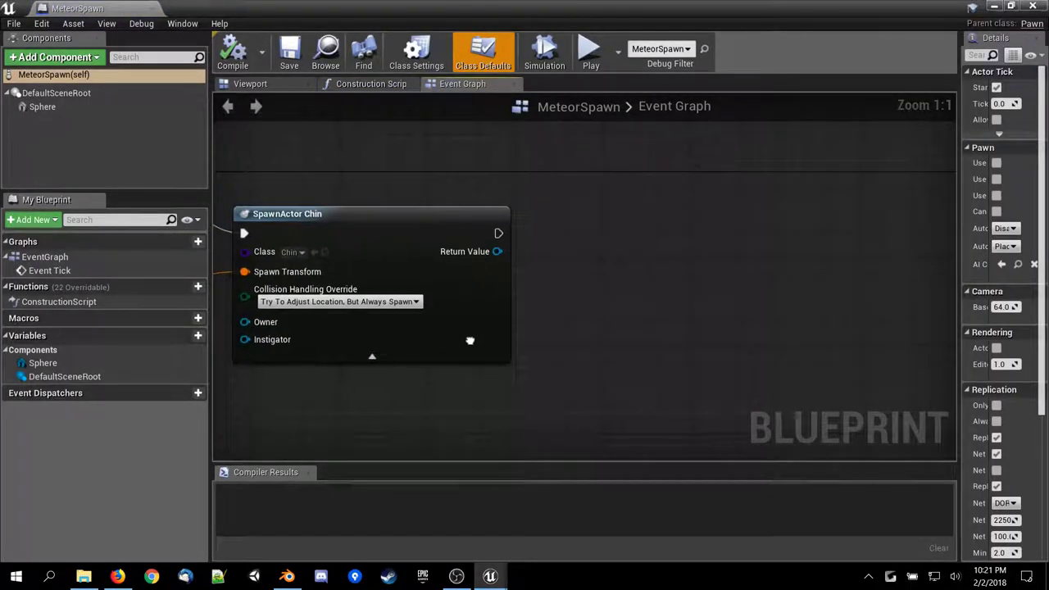
left_click_drag(510, 240, 590, 260)
type("add")
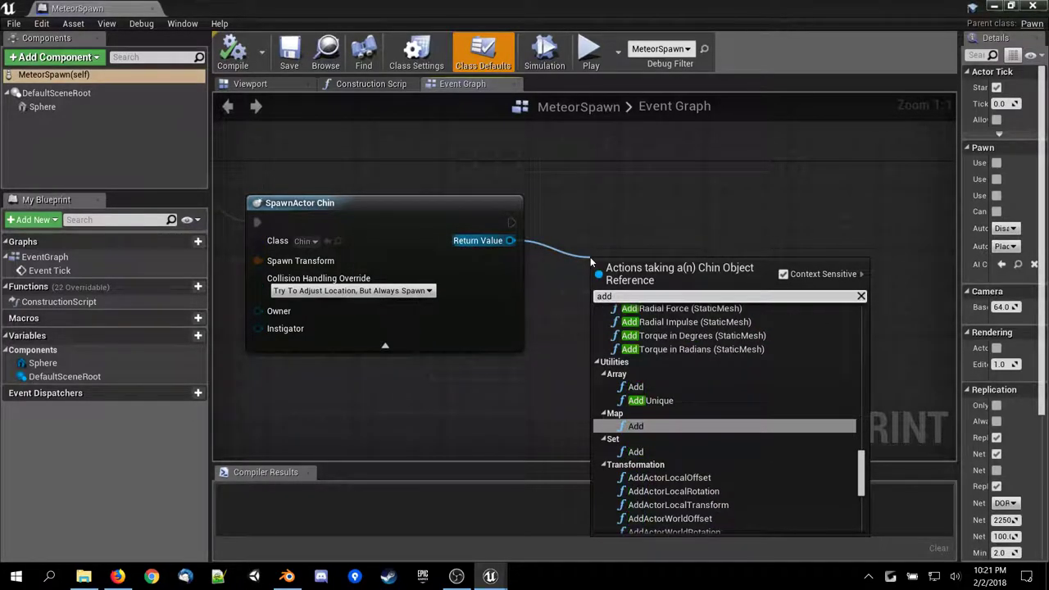
type(" impl")
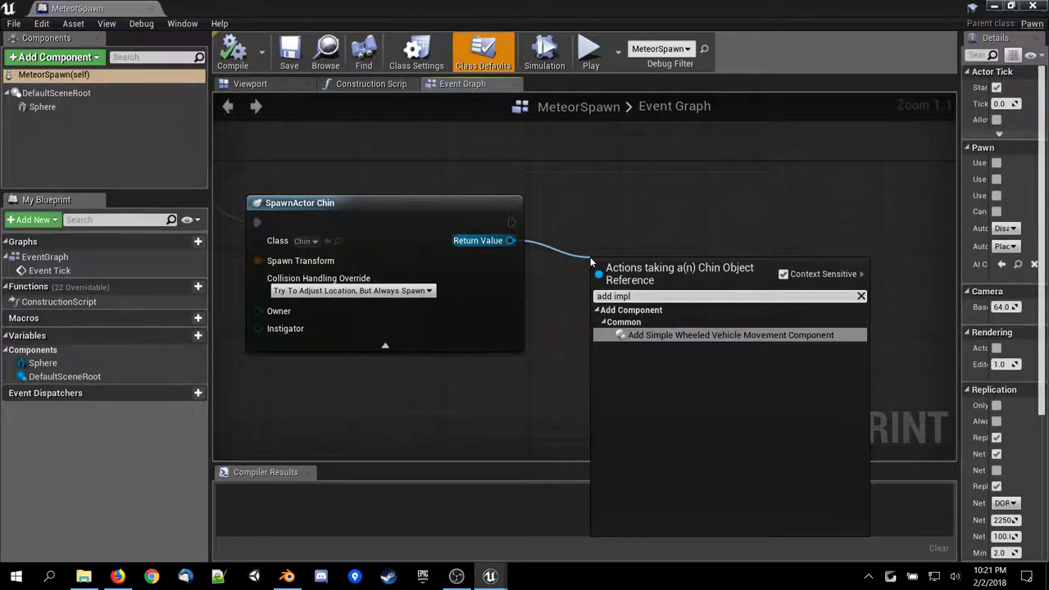
key("BackSpace")
key("BackSpace")
key("BackSpace")
key("ctrl+a")
key("BackSpace")
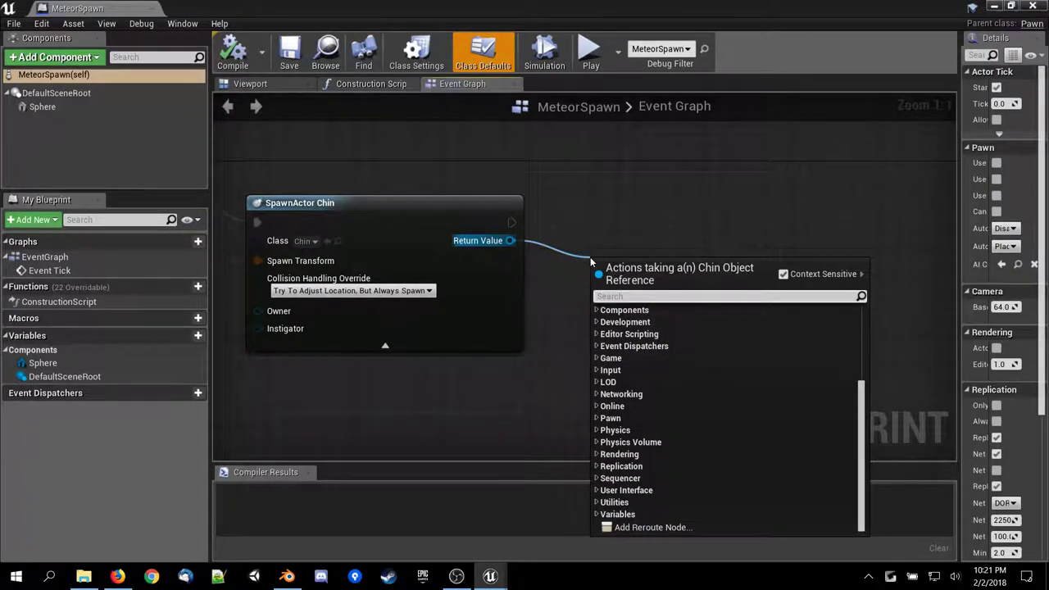
type("implu")
key("BackSpace")
key("BackSpace")
key("BackSpace")
key("BackSpace")
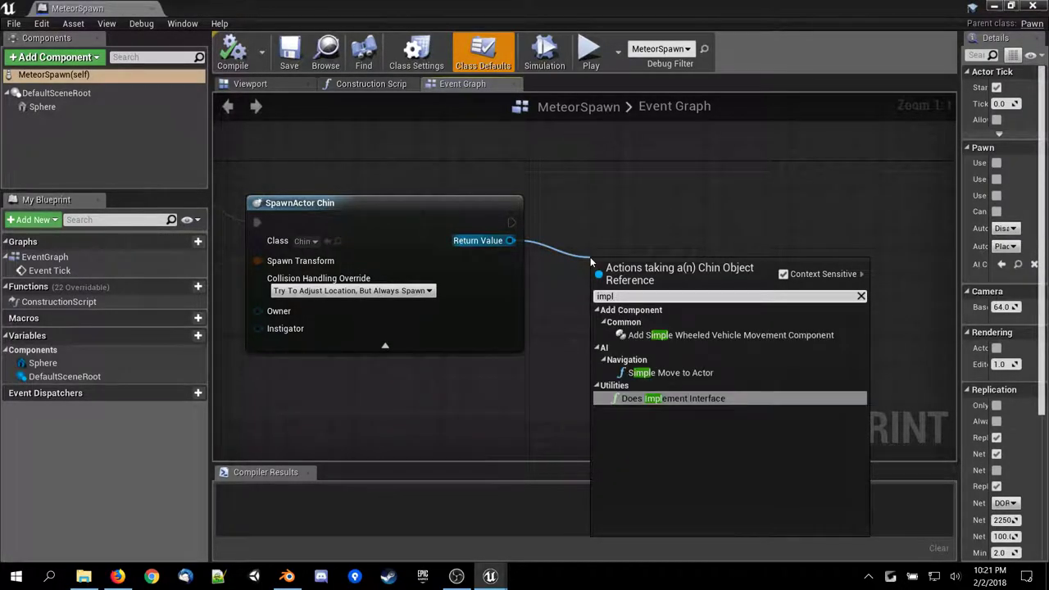
type("n")
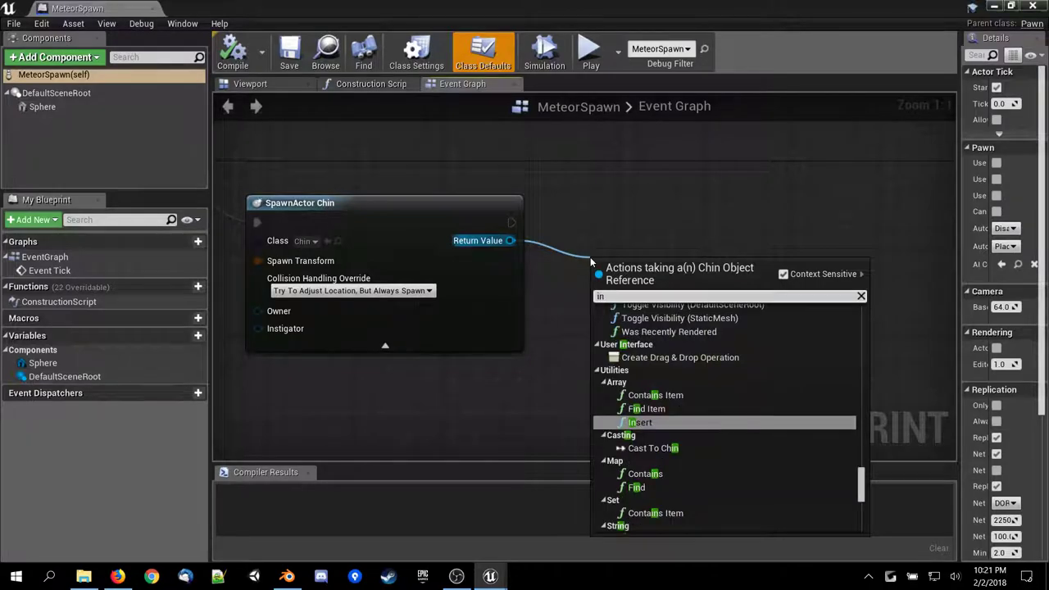
key("BackSpace")
key("BackSpace")
type("add")
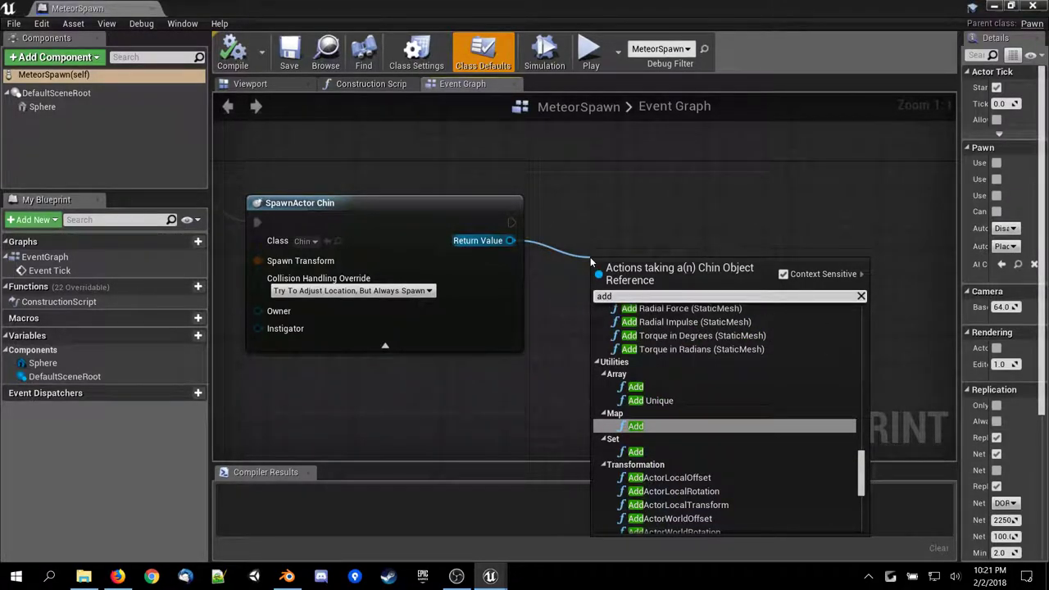
key("Escape")
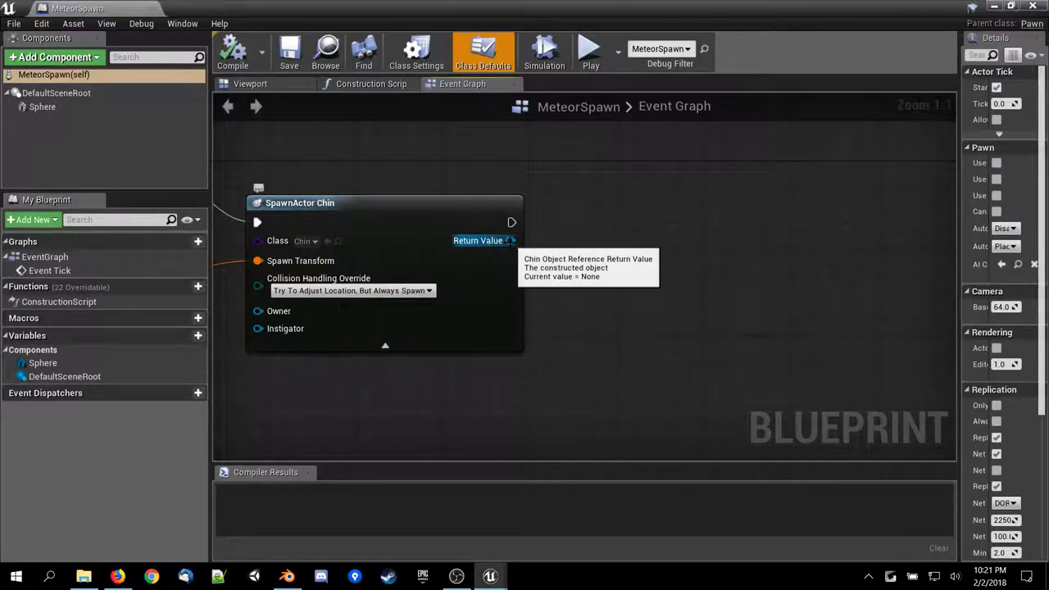
Add an Add Impulse (Sphere) node to the execution output of SpawnActor Chin and place it beside the spawn node.
left_click_drag(511, 222, 561, 235)
type("addim")
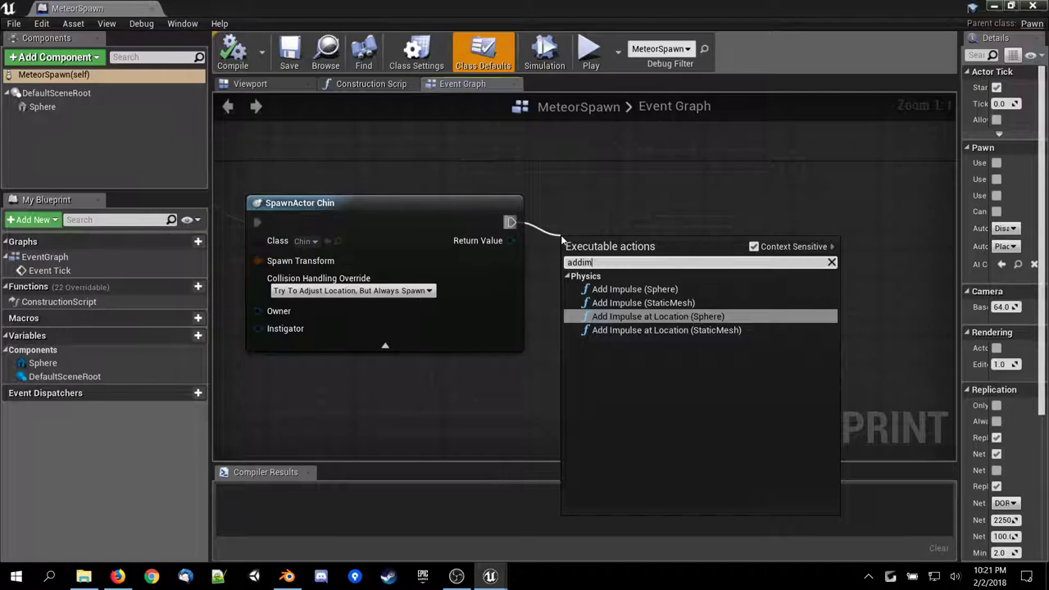
key("Up")
key("Up")
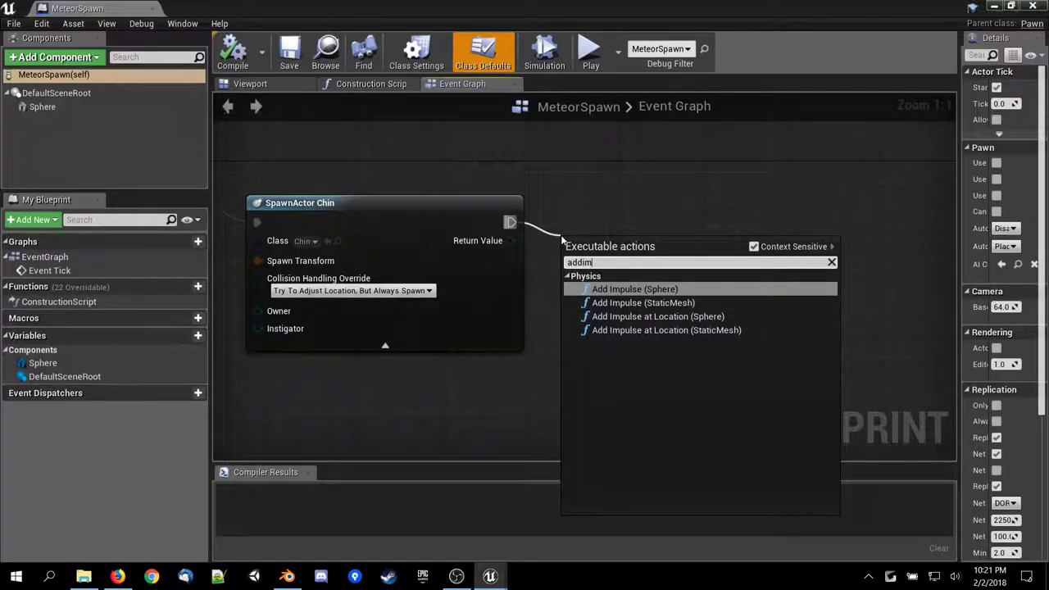
key("Return")
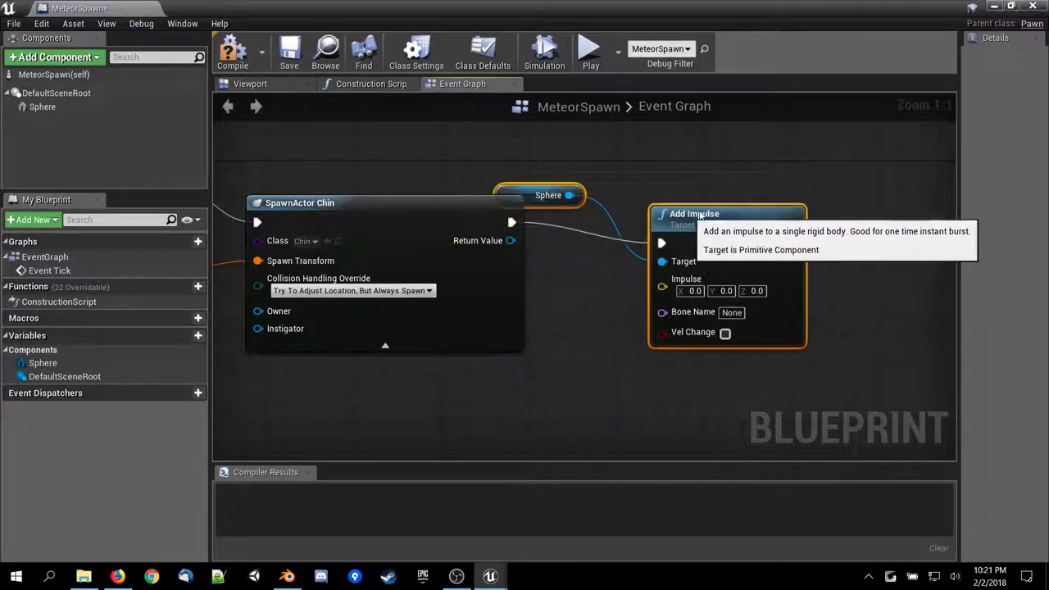
left_click_drag(699, 215, 753, 204)
Connect SpawnActor Chin's Return Value to Add Impulse's Target through its Static Mesh, and delete the Sphere node.
left_click_drag(510, 240, 717, 250)
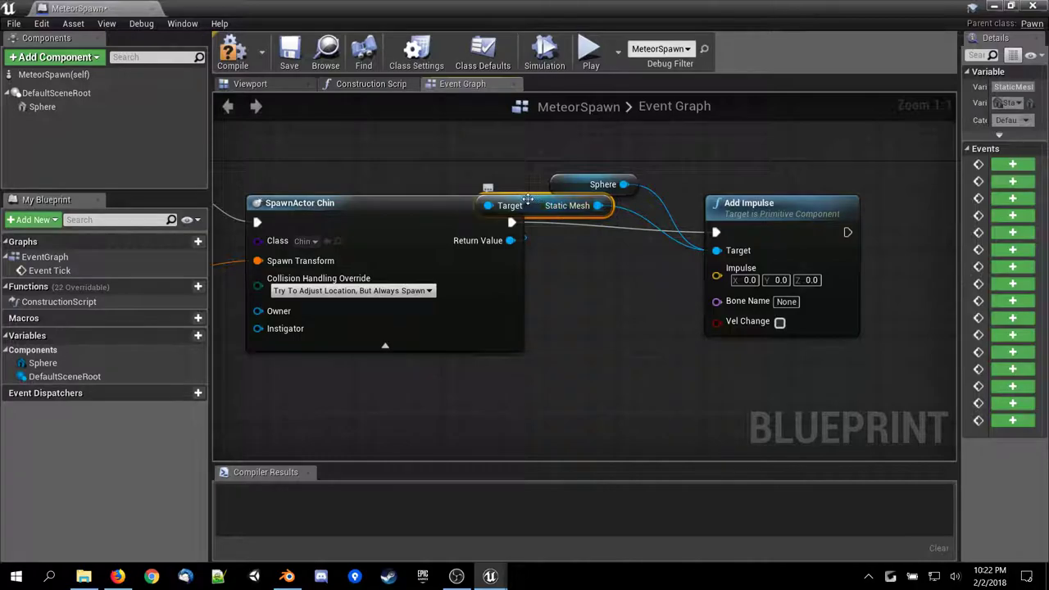
left_click_drag(529, 205, 605, 281)
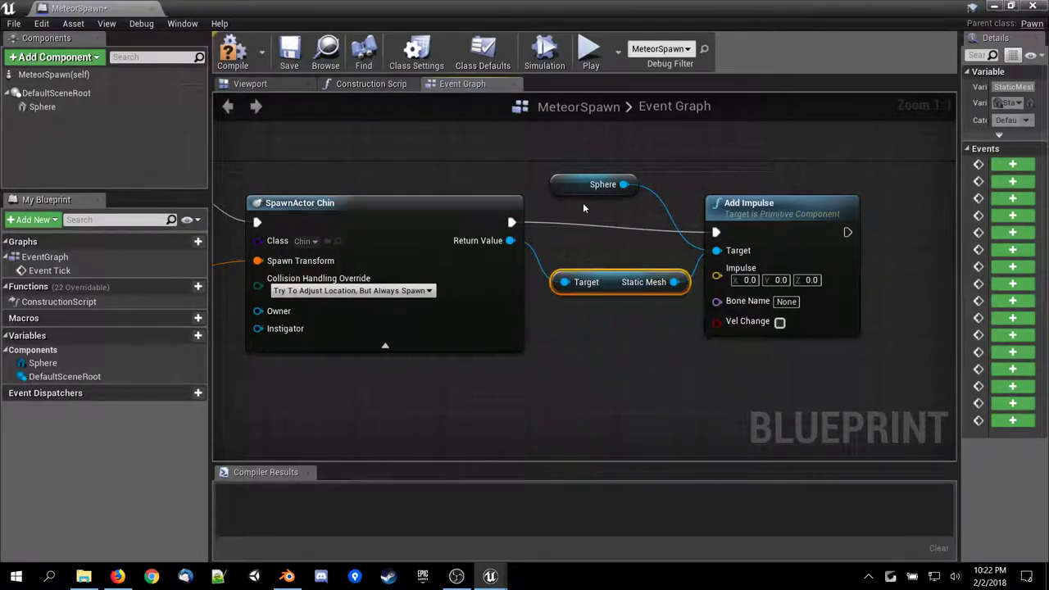
left_click(571, 186)
key("Delete")
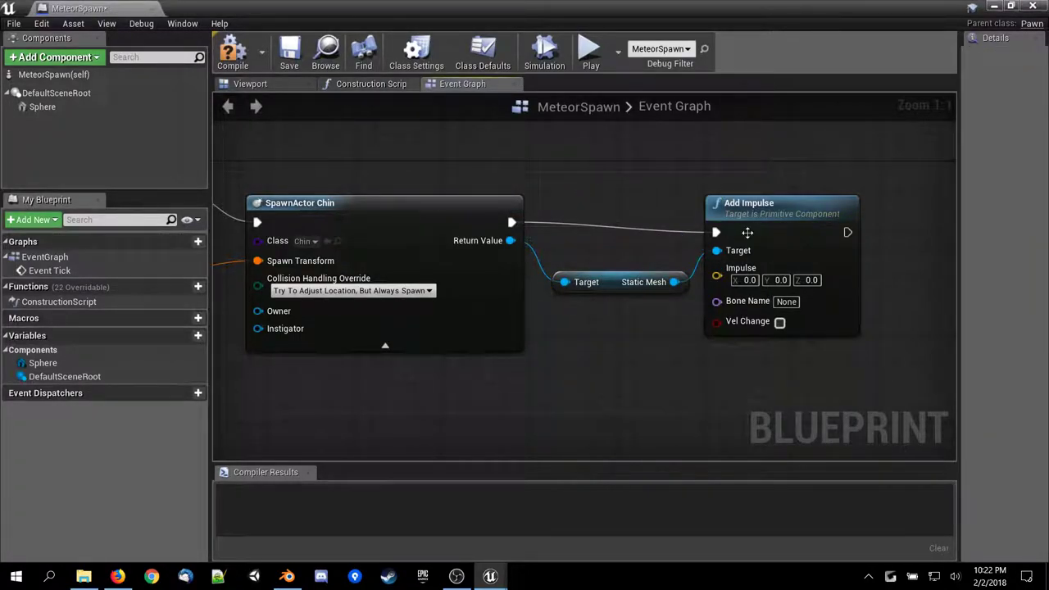
mouse_move(611, 282)
left_mouse_down()
mouse_move(611, 260)
mouse_move(607, 273)
left_mouse_up()
Connect the Get Actor Location output that feeds Find Look at Rotation's Target to the Impulse input of Add Impulse.
right_click_drag(589, 383, 517, 322)
scroll(701, 379, "down", 2)
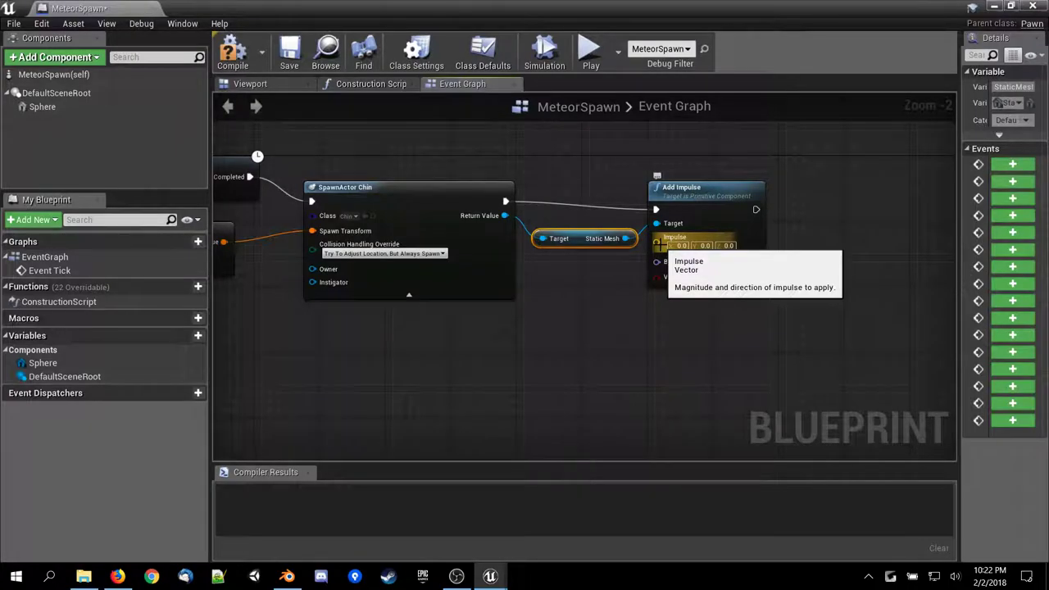
right_click_drag(439, 349, 700, 327)
left_click_drag(298, 307, 760, 354)
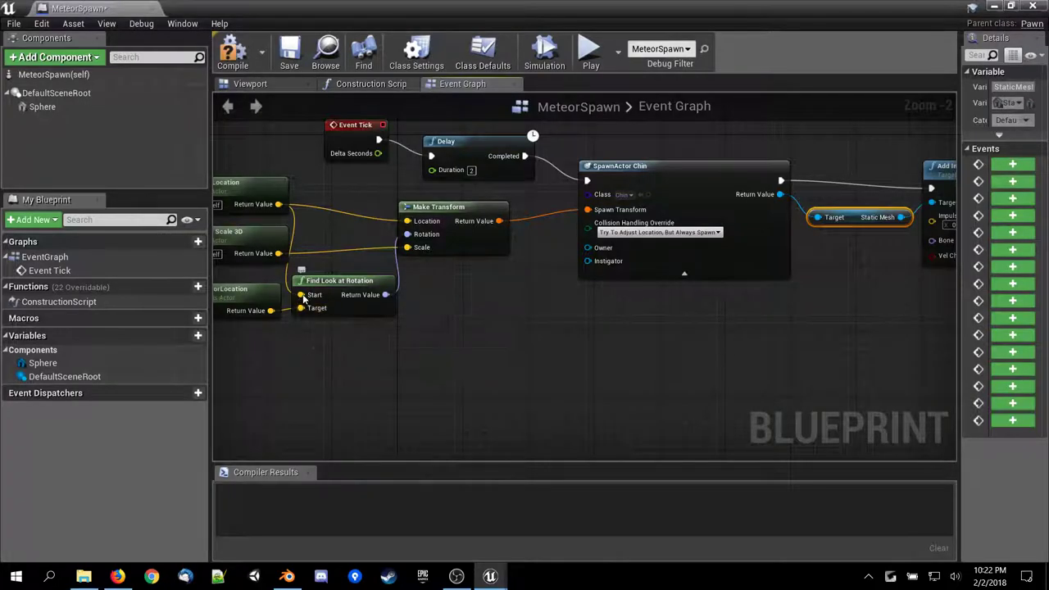
right_click_drag(573, 344, 361, 370)
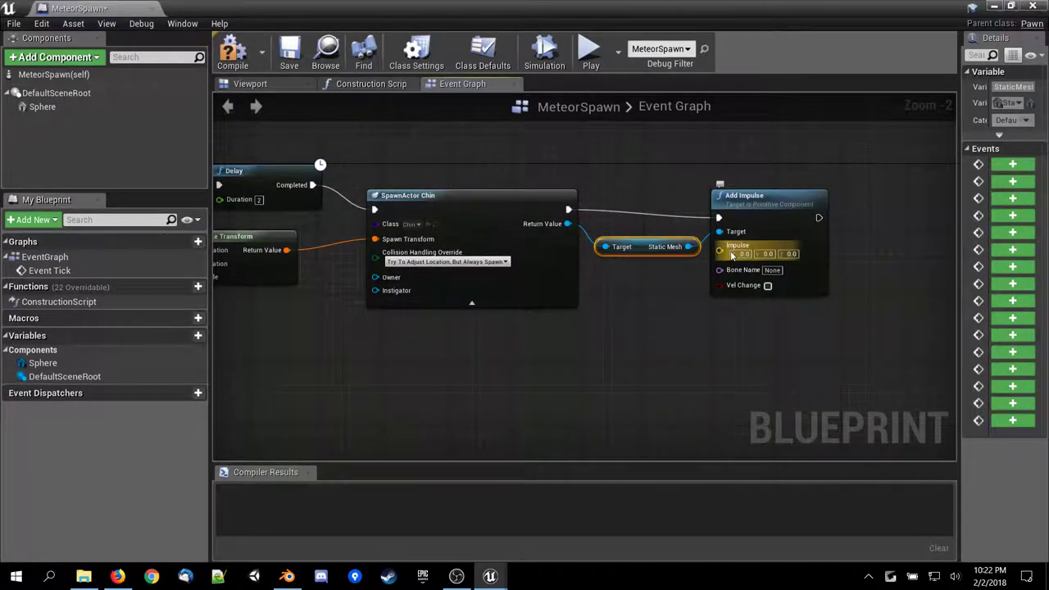
right_click_drag(399, 401, 489, 409)
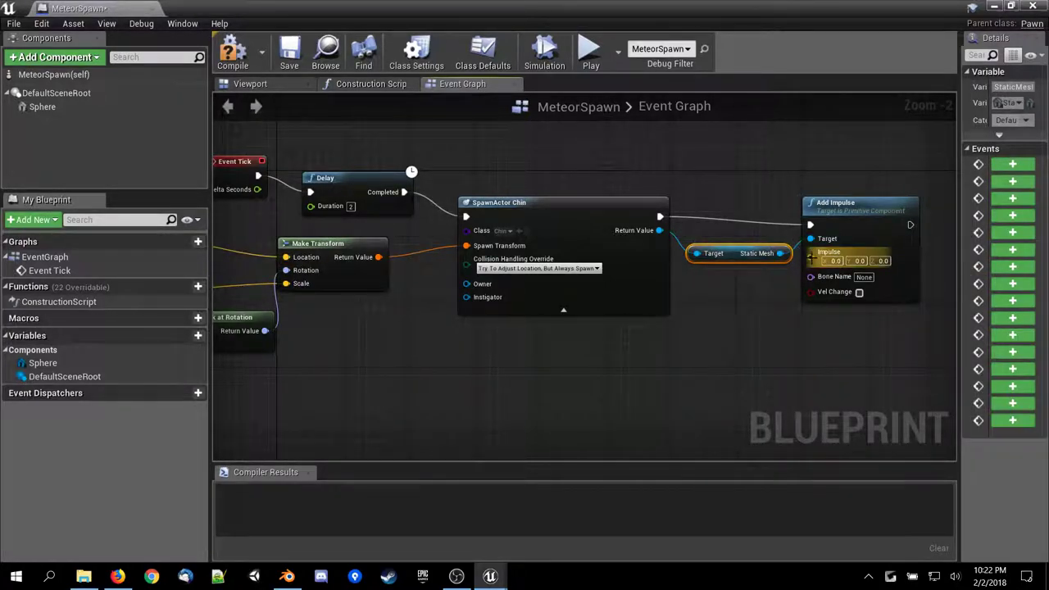
right_click_drag(376, 386, 458, 384)
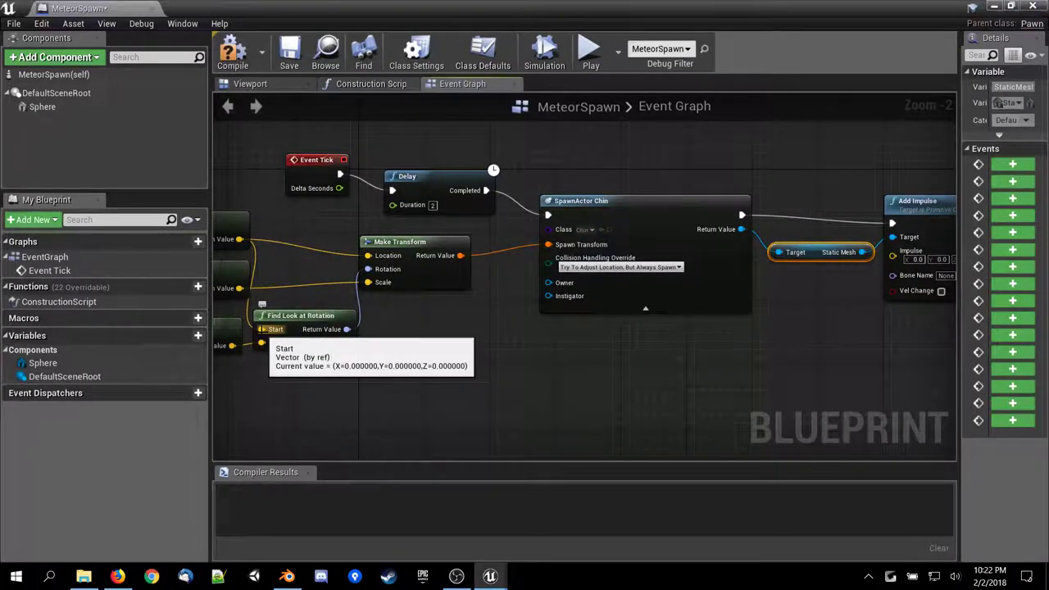
left_click_drag(262, 332, 351, 366)
right_click_drag(267, 384, 346, 399)
left_click_drag(311, 361, 712, 278)
right_click_drag(517, 358, 346, 389)
Place the Static Mesh node above, move Add Impulse close to SpawnActor Chin, and compile the MeteorSpawn blueprint.
left_click_drag(461, 290, 461, 181)
left_click_drag(575, 259, 488, 261)
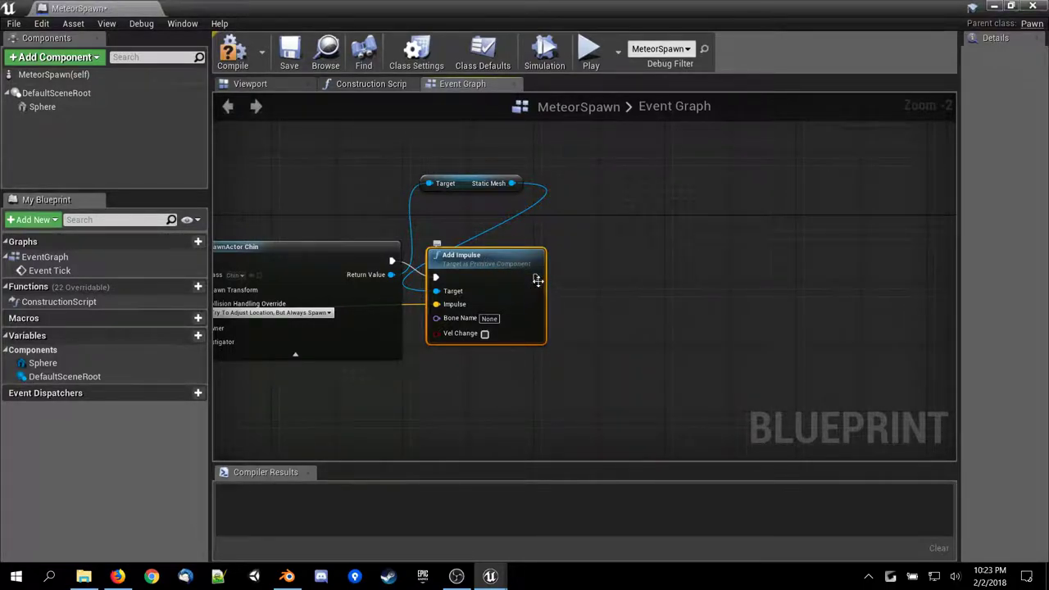
left_click(230, 53)
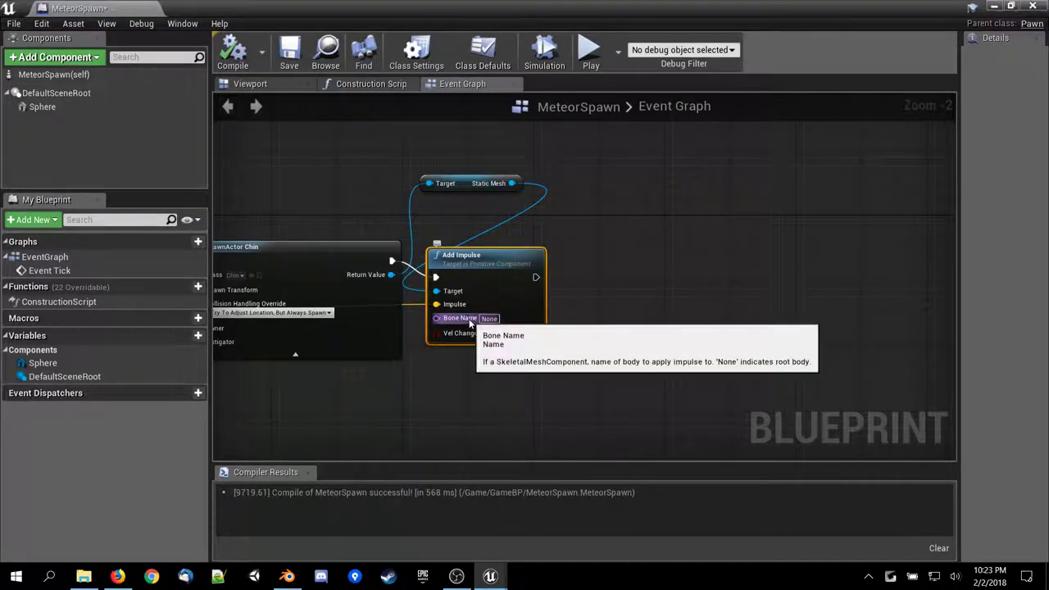
Close the MeteorSpawn blueprint and play the level to watch how the spawned chins move, ending with the play session stopped.
left_click(1042, 7)
left_click(679, 49)
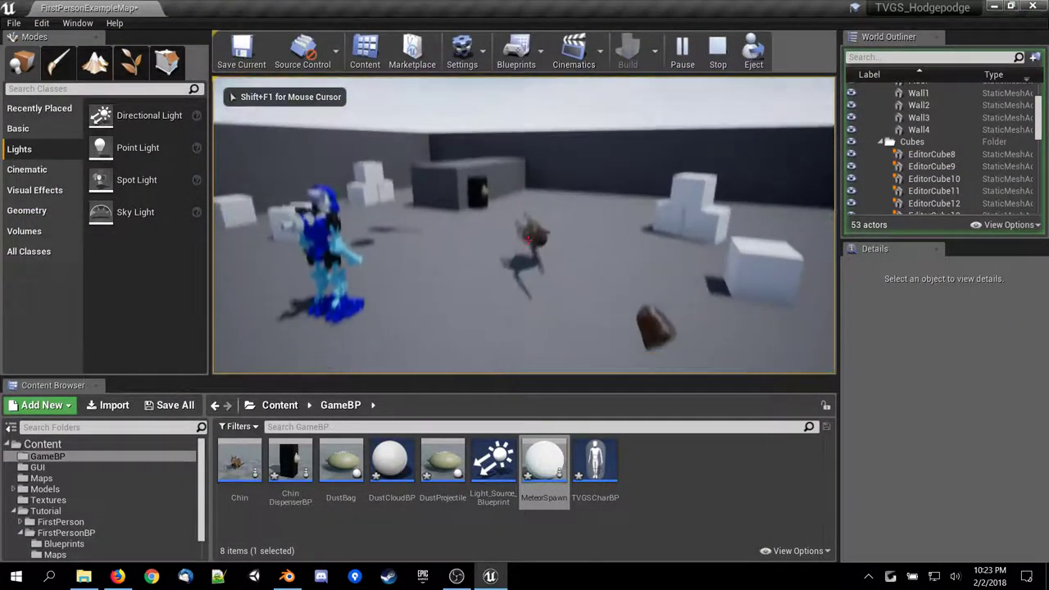
key("w")
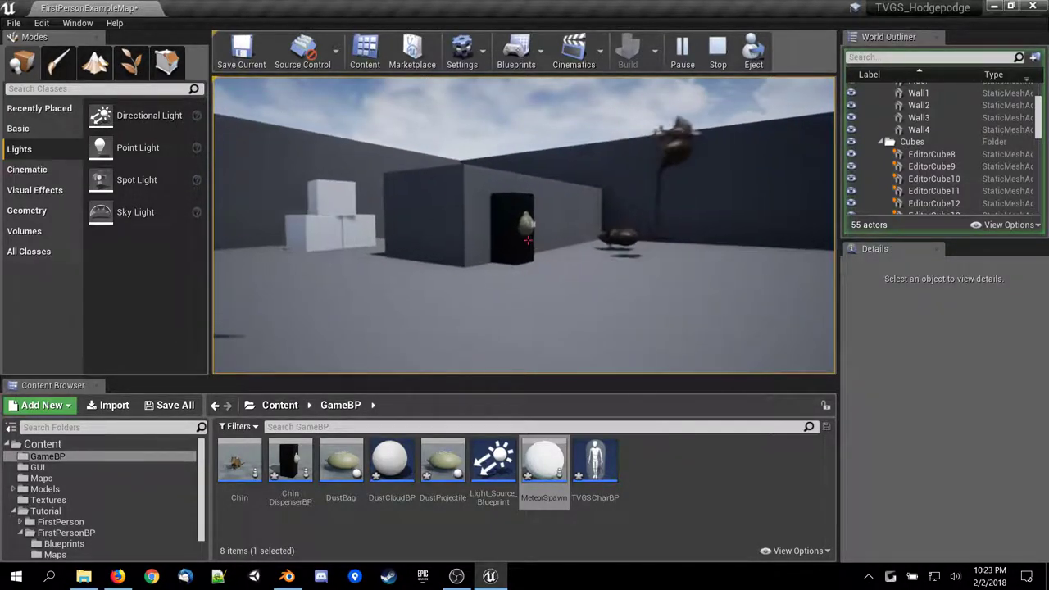
key("Escape")
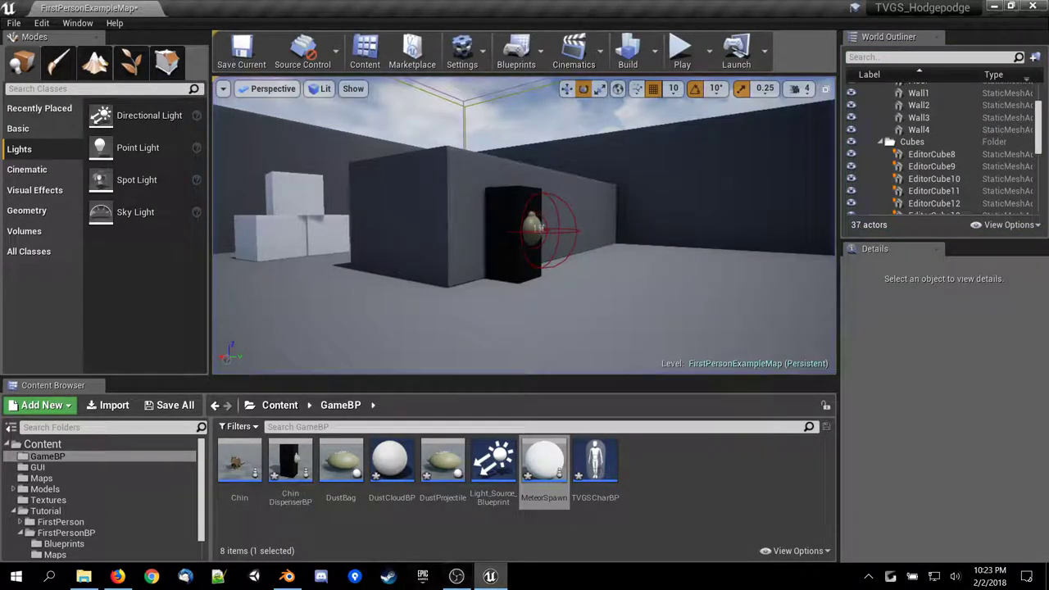
Switch to Firefox and search the web for "unreal bouncing towards player" in a new tab.
left_click(118, 577)
left_click(918, 10)
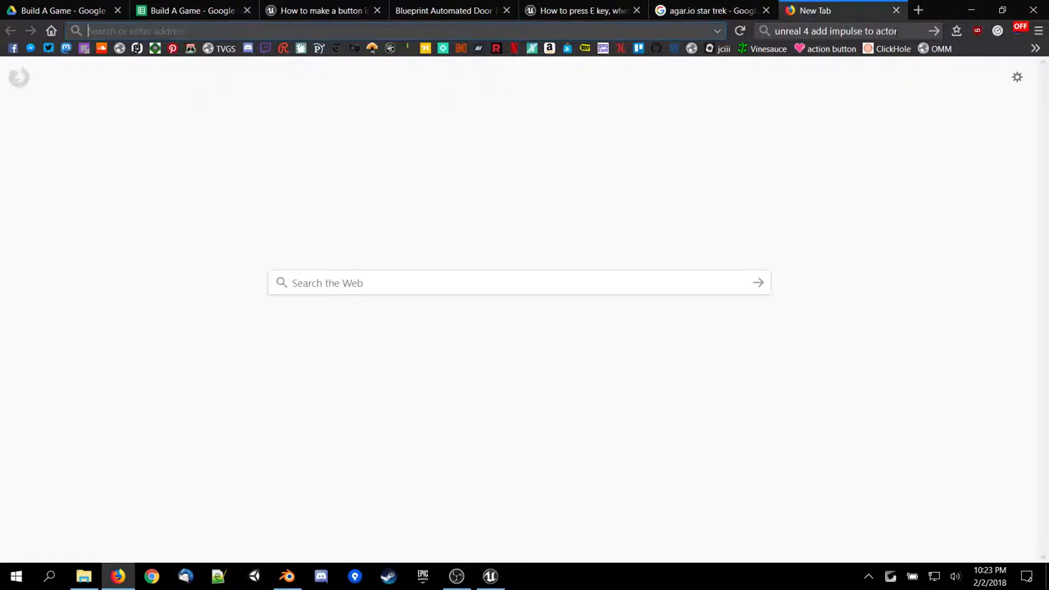
left_click(895, 32)
type("unreal bo")
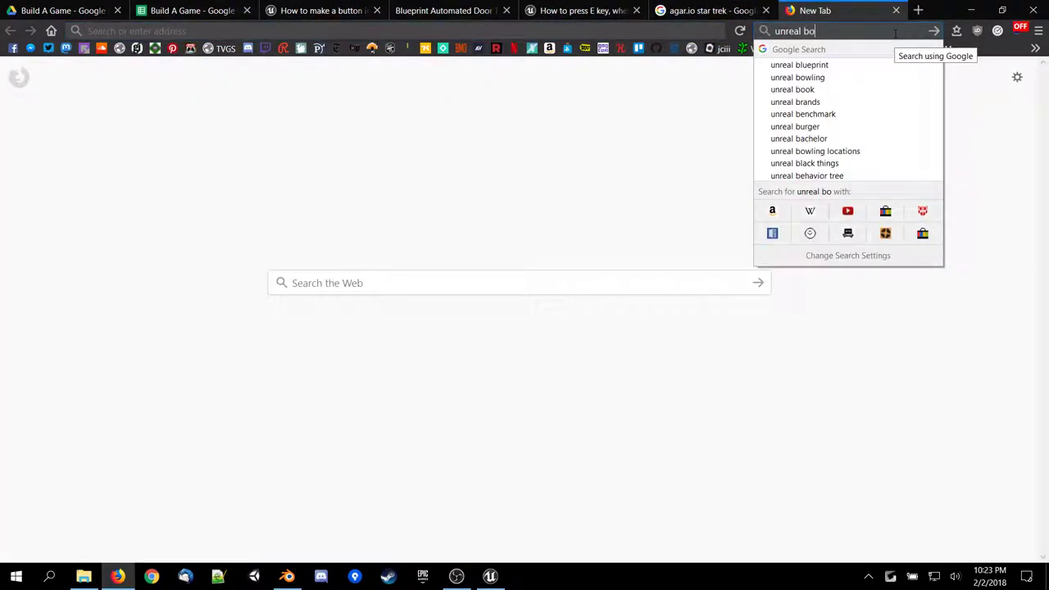
type("unch t")
key("BackSpace")
key("BackSpace")
key("BackSpace")
key("BackSpace")
key("BackSpace")
key("BackSpace")
key("BackSpace")
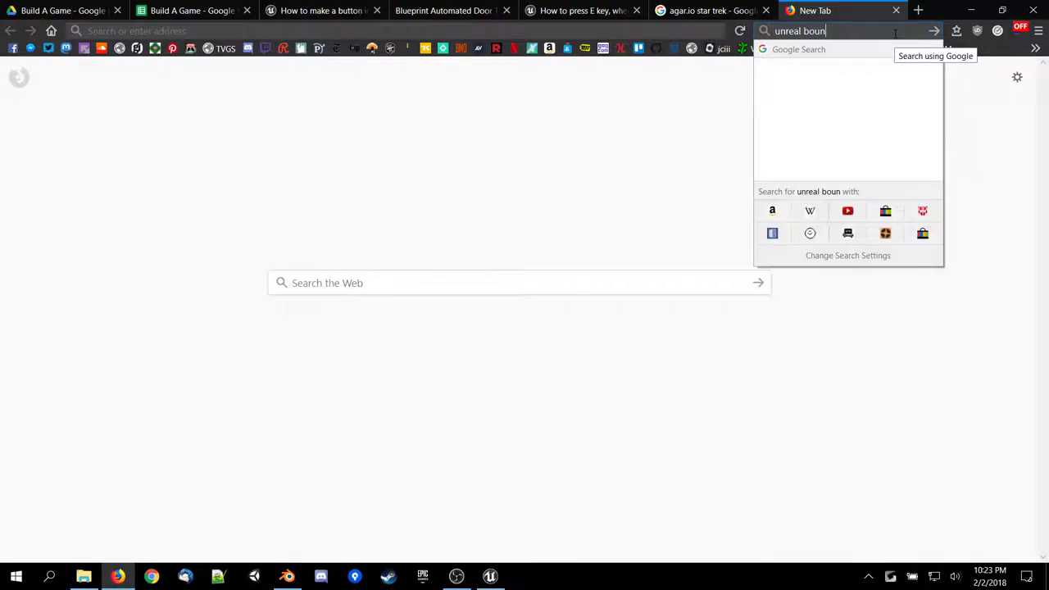
type("ound")
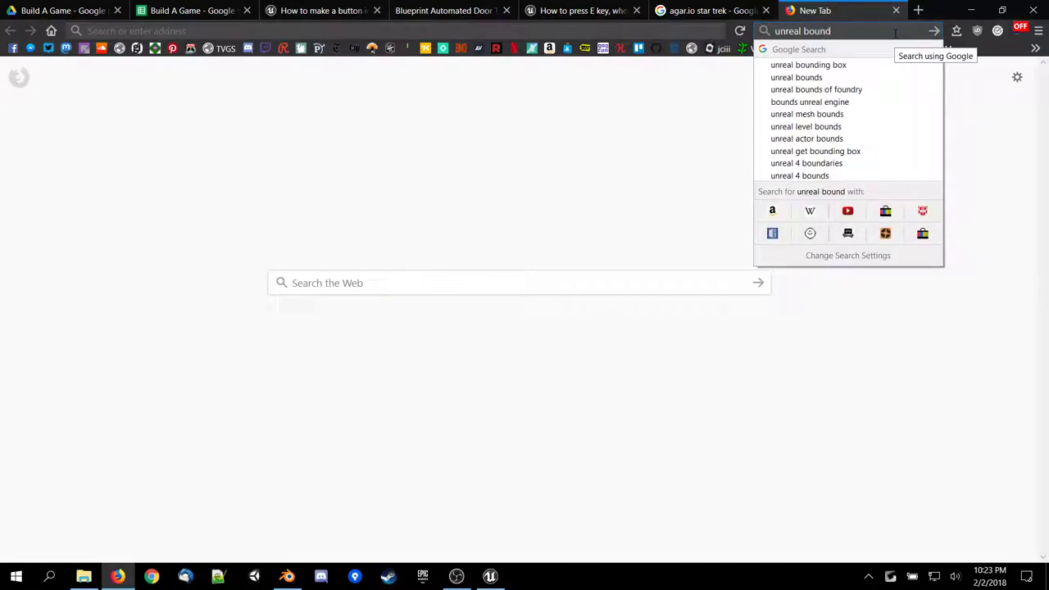
key("BackSpace")
type("c")
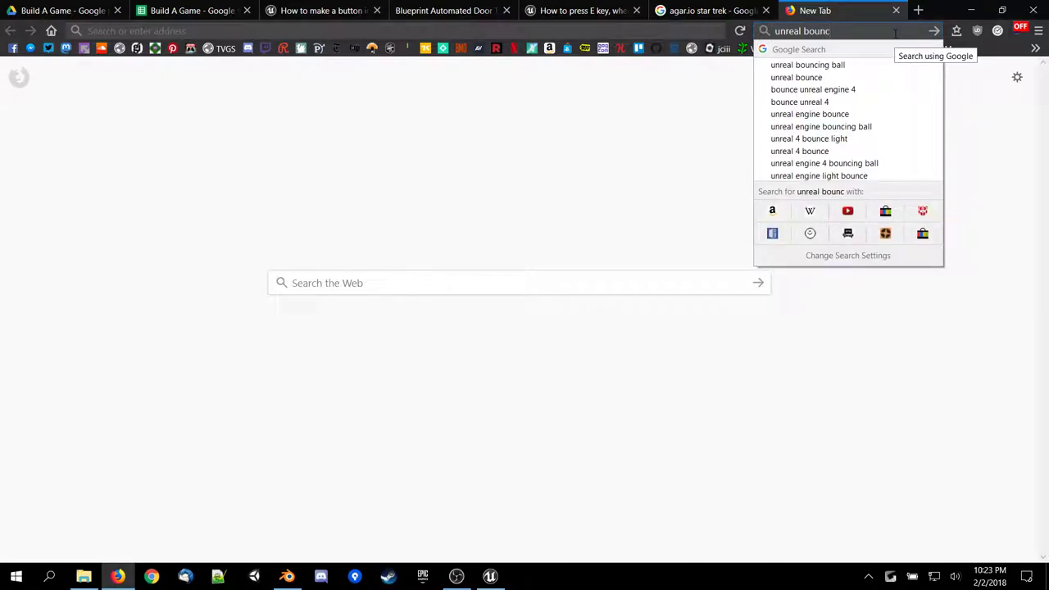
key("Down")
key("BackSpace")
key("BackSpace")
key("BackSpace")
key("BackSpace")
type("towards")
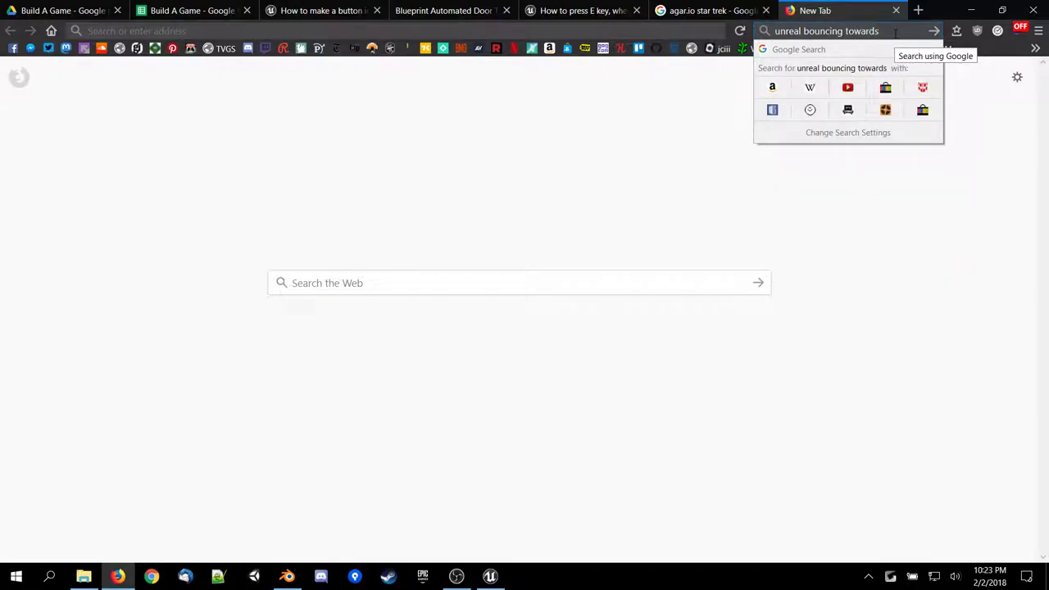
type(" player")
key("Return")
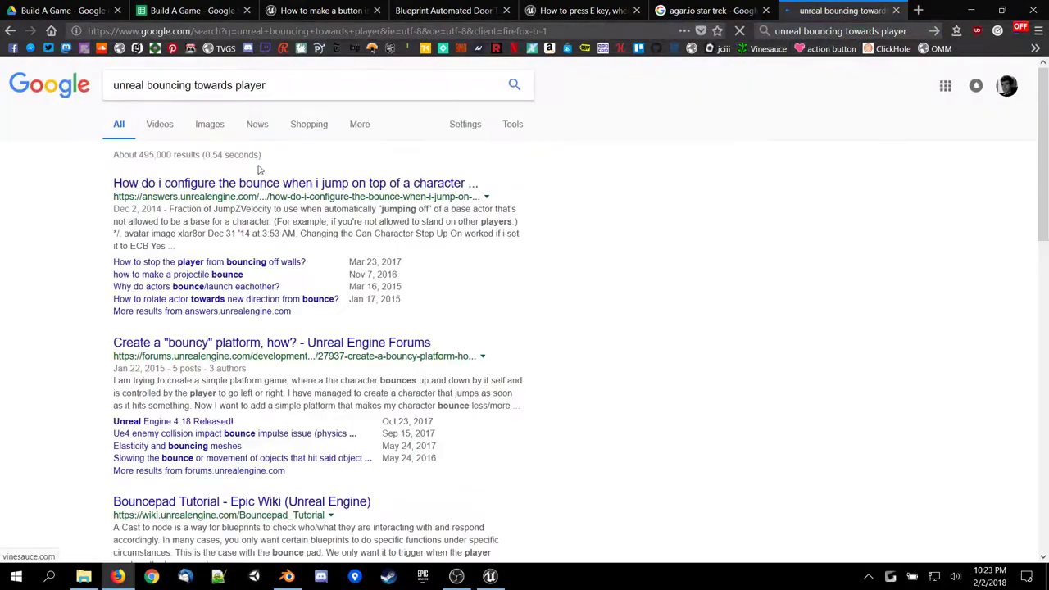
Glance at the Build A Game suggestions spreadsheet and look through the results for bouncing towards the player.
left_click(159, 10)
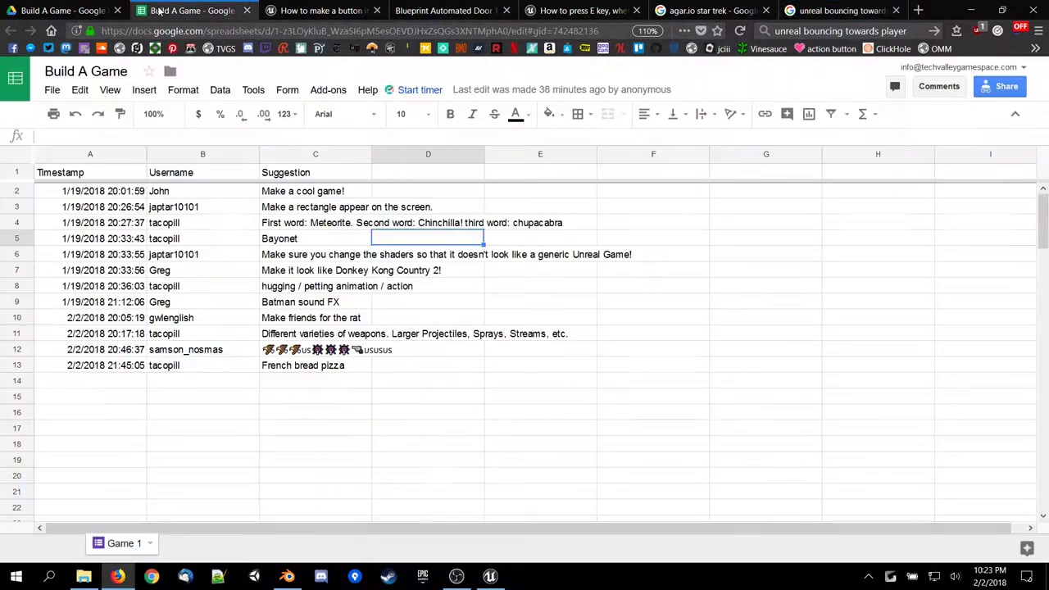
left_click(822, 8)
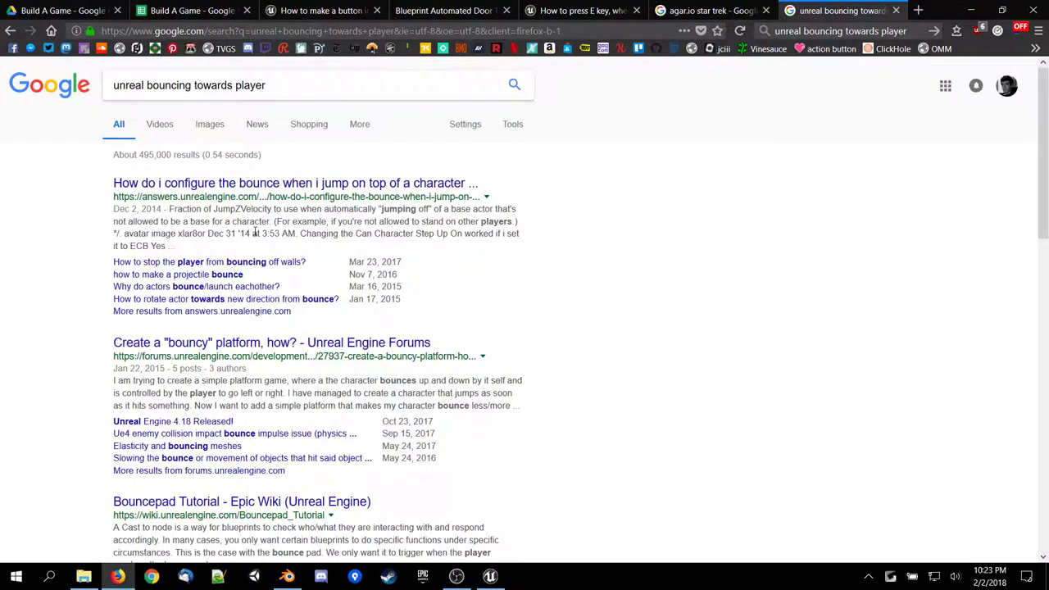
scroll(262, 328, "down", 5)
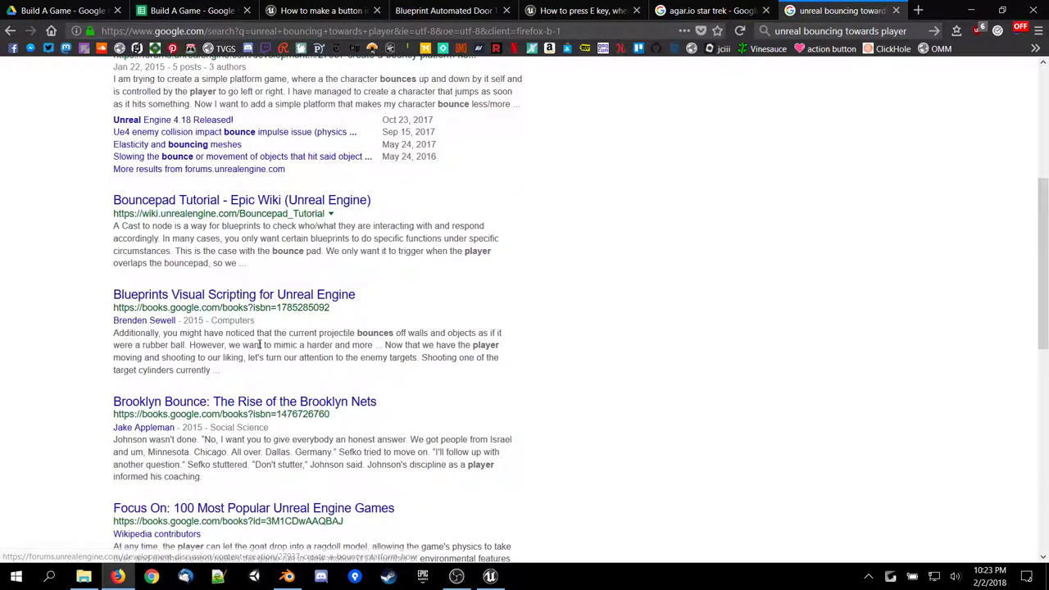
scroll(266, 331, "down", 8)
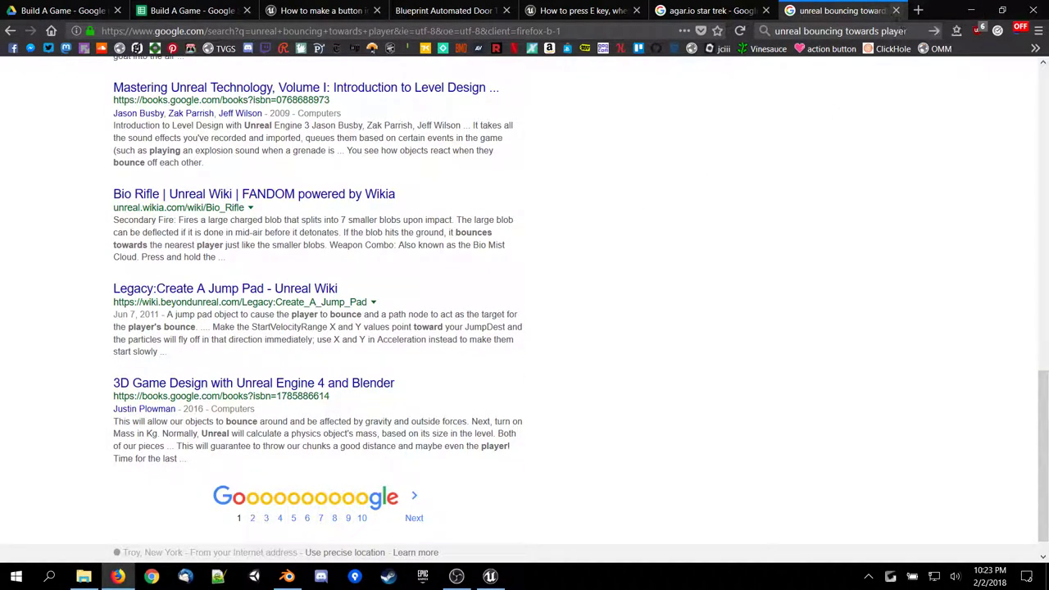
Search the web for "unreal 4 add impulse towards actor".
left_click_drag(906, 33, 837, 31)
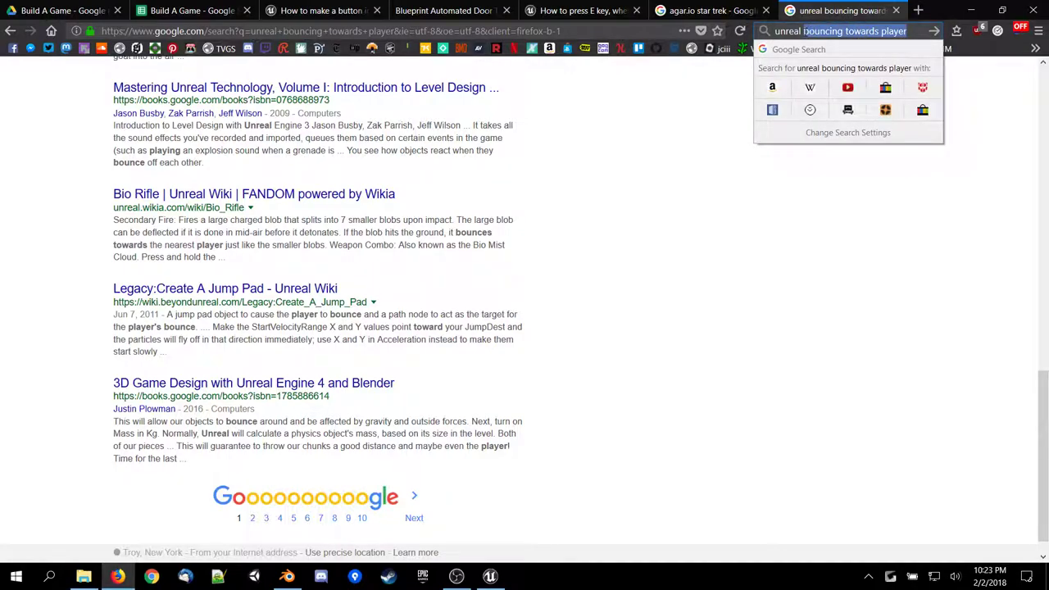
type("implus")
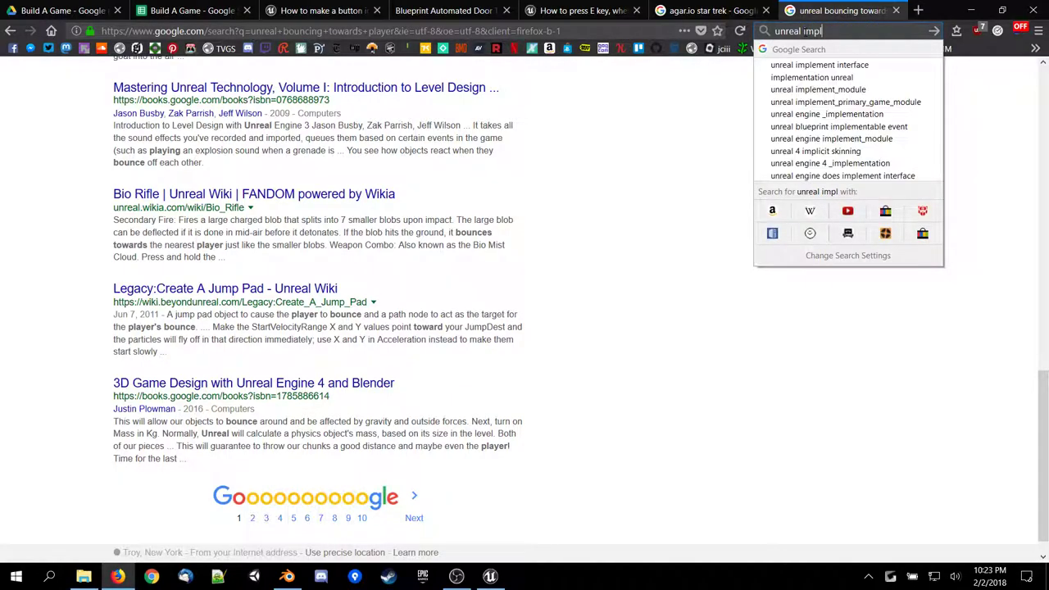
key("BackSpace")
key("BackSpace")
key("BackSpace")
key("BackSpace")
key("BackSpace")
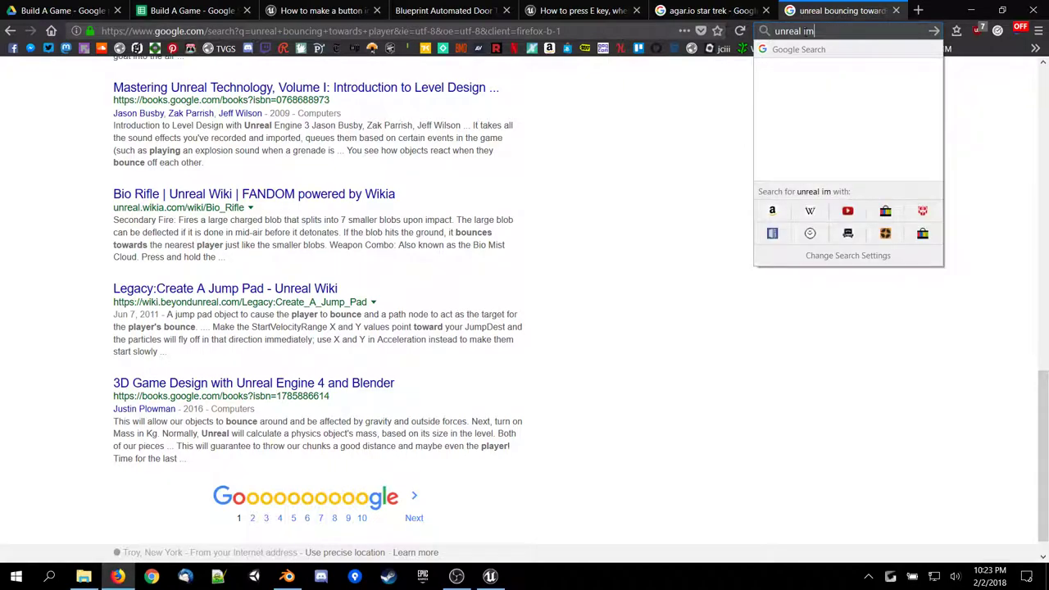
type("mp")
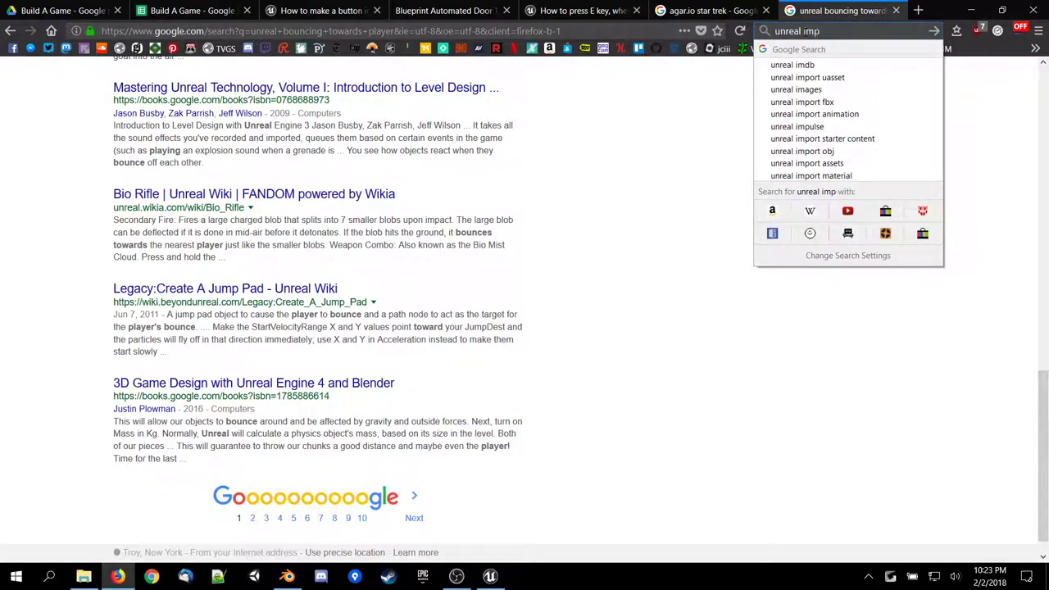
type("ulse ")
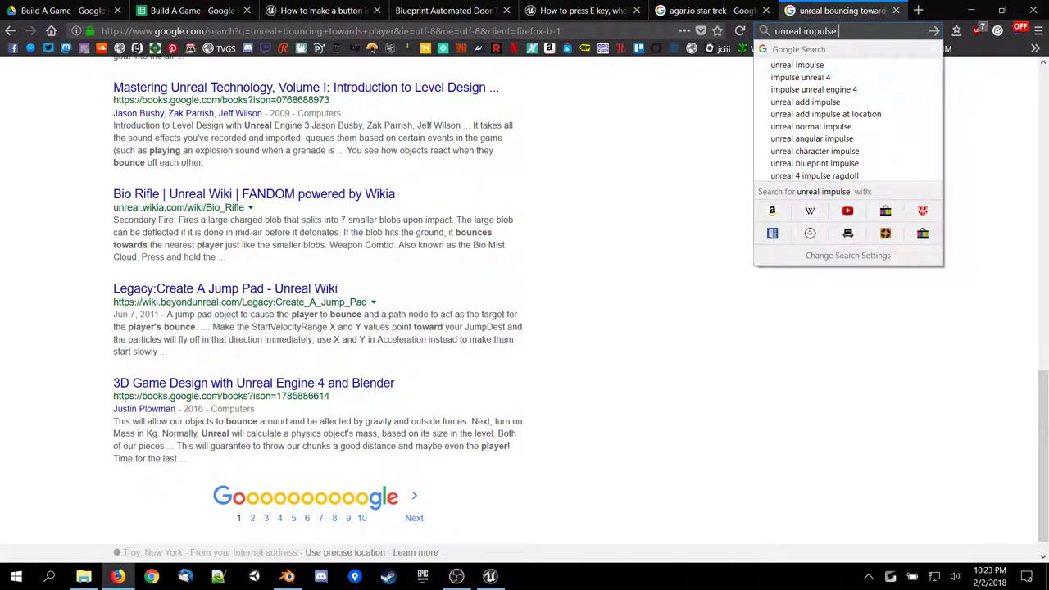
type("to")
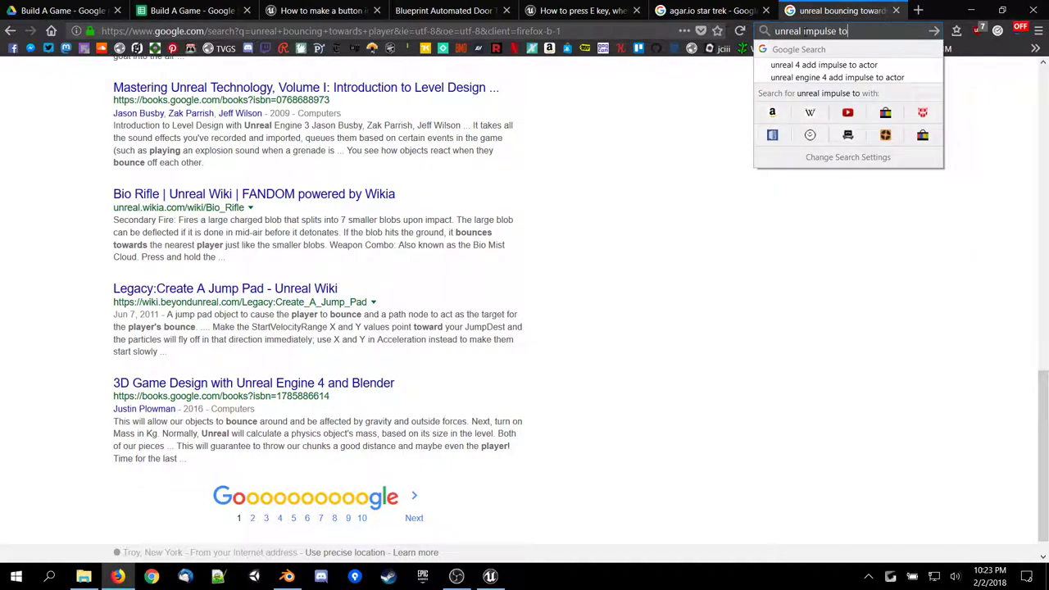
key("Down")
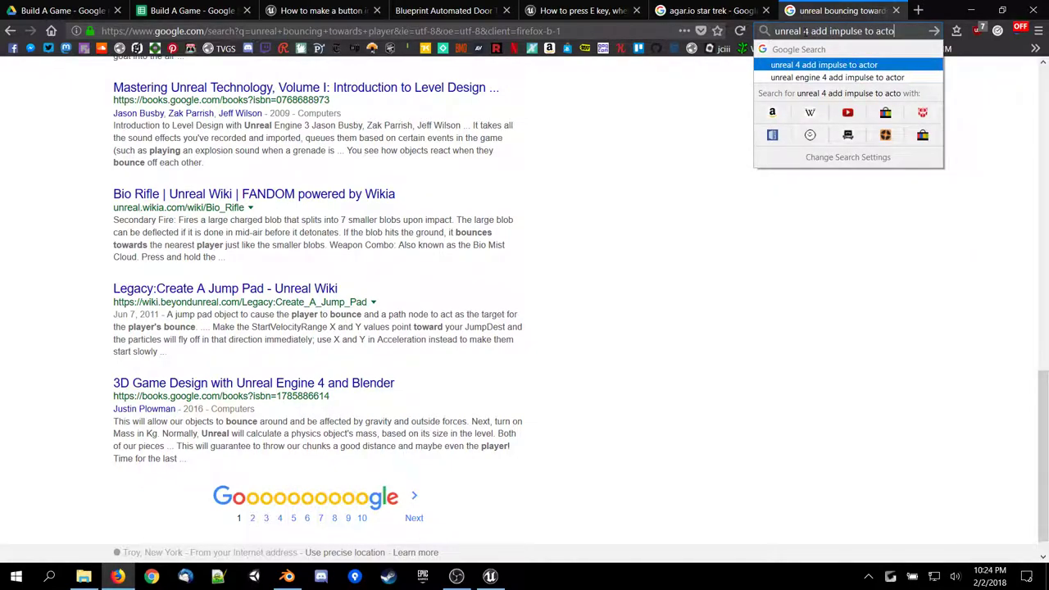
key("BackSpace")
key("BackSpace")
key("BackSpace")
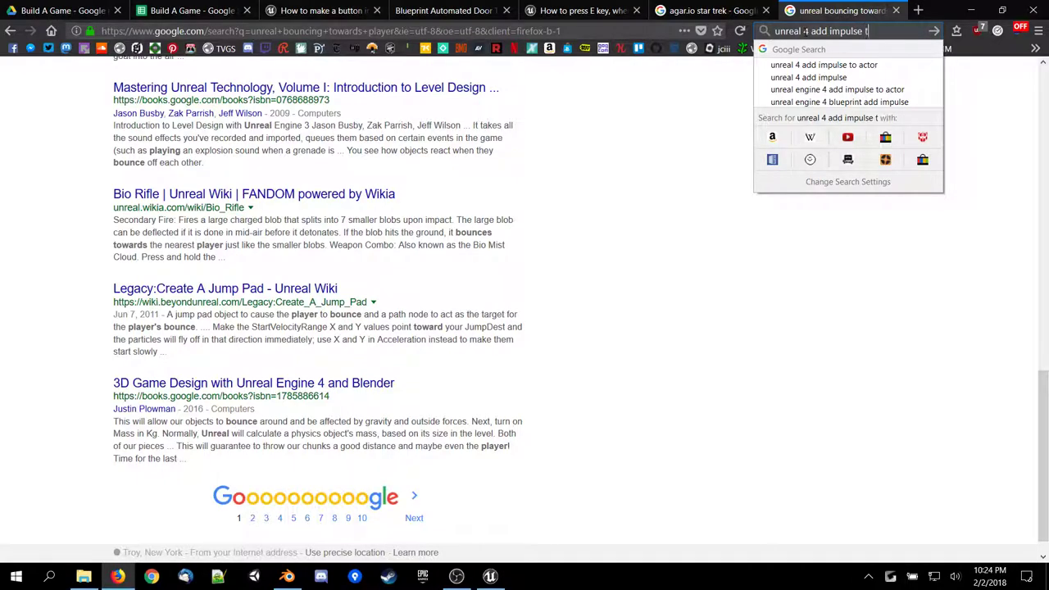
type("owards")
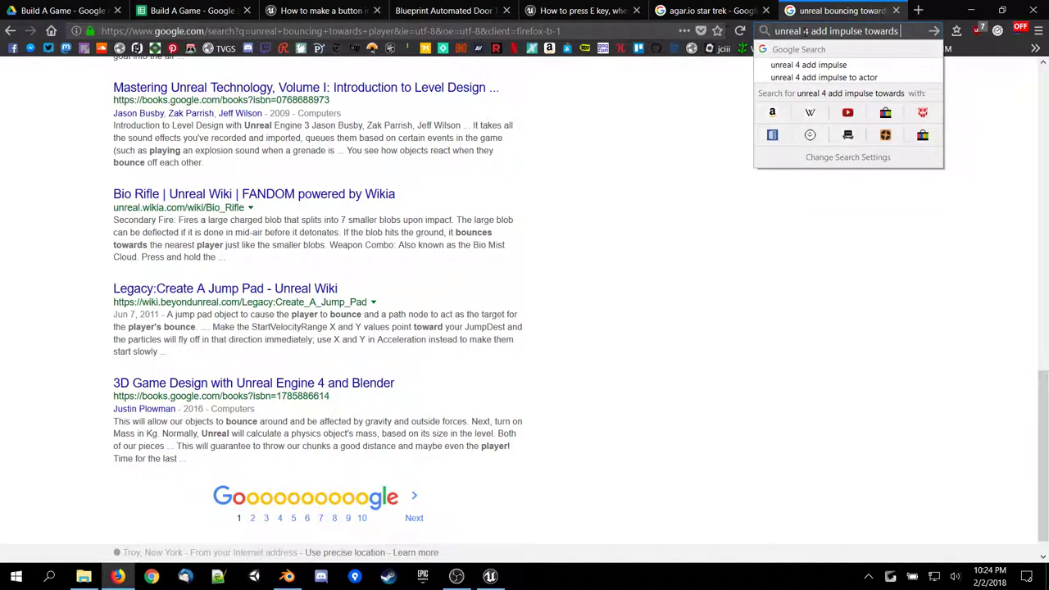
type(" actor")
key("Return")
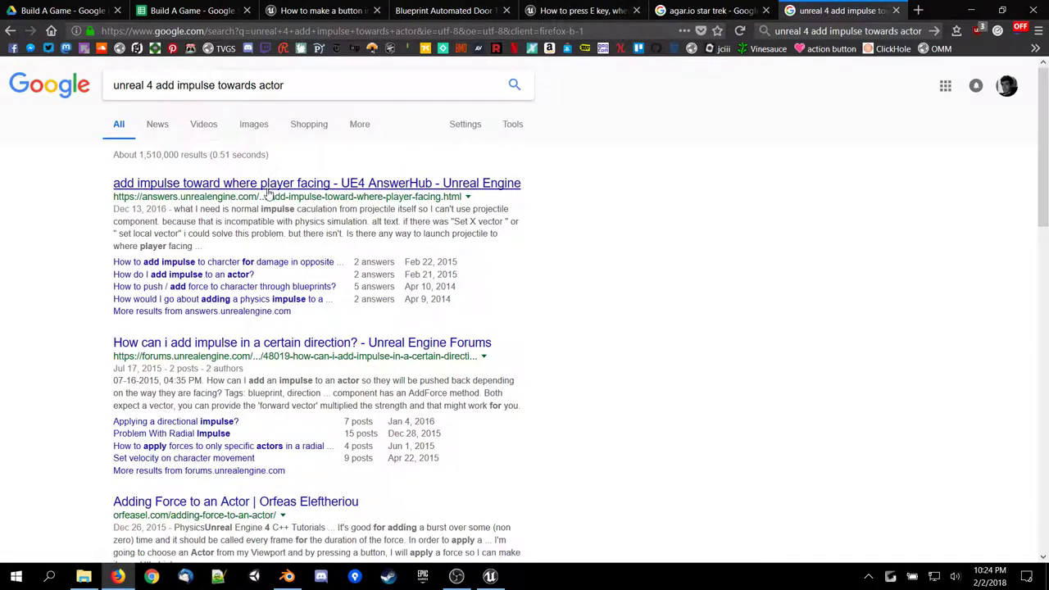
Open the AnswerHub result on adding impulse toward where the player is facing and copy the multiply value suggested in the answer's comment.
left_click(267, 193)
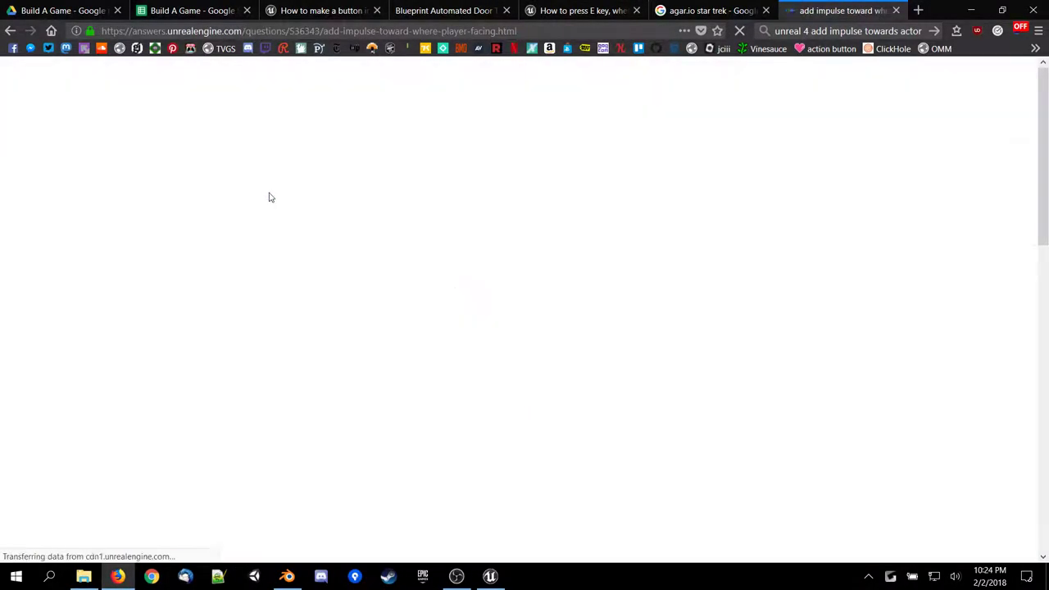
scroll(407, 353, "down", 10)
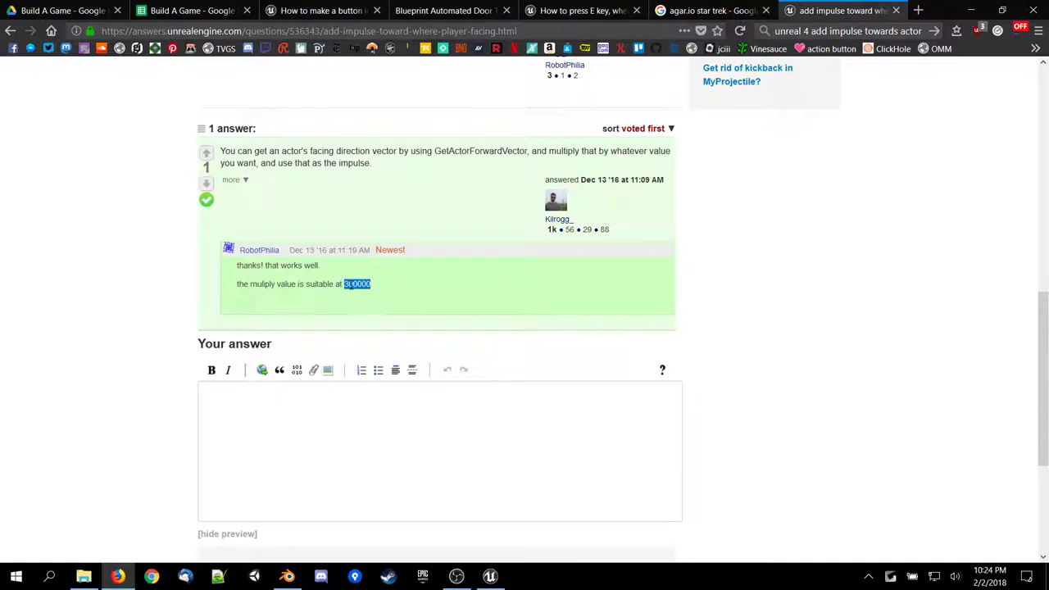
right_click(352, 286)
left_click(378, 292)
Switch to Unreal Editor and open the MeteorSpawn blueprint's event graph at its spawn and impulse nodes.
left_click(490, 576)
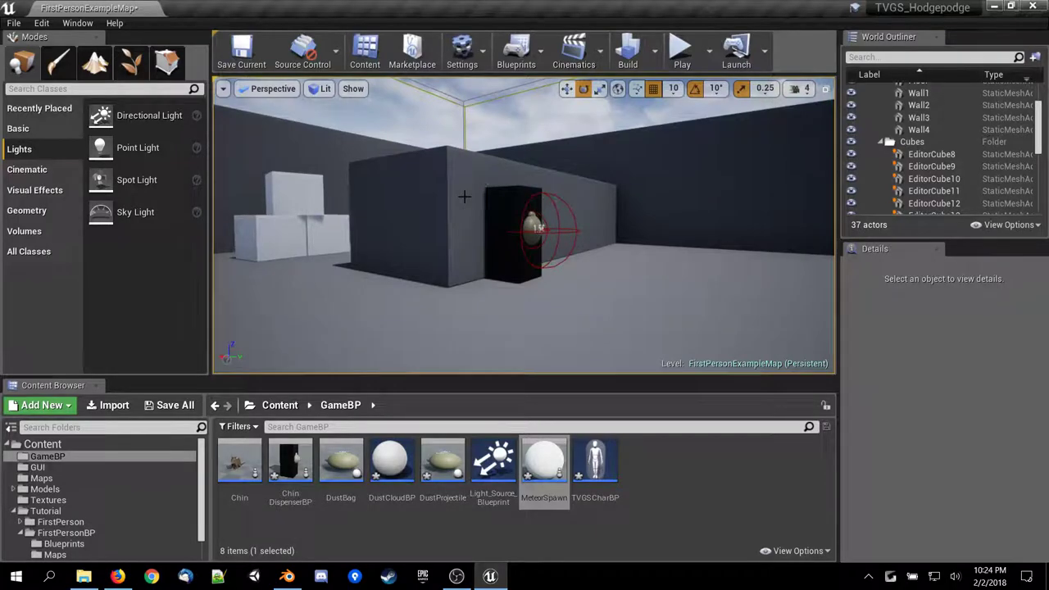
double_click(533, 460)
scroll(396, 373, "down", 3)
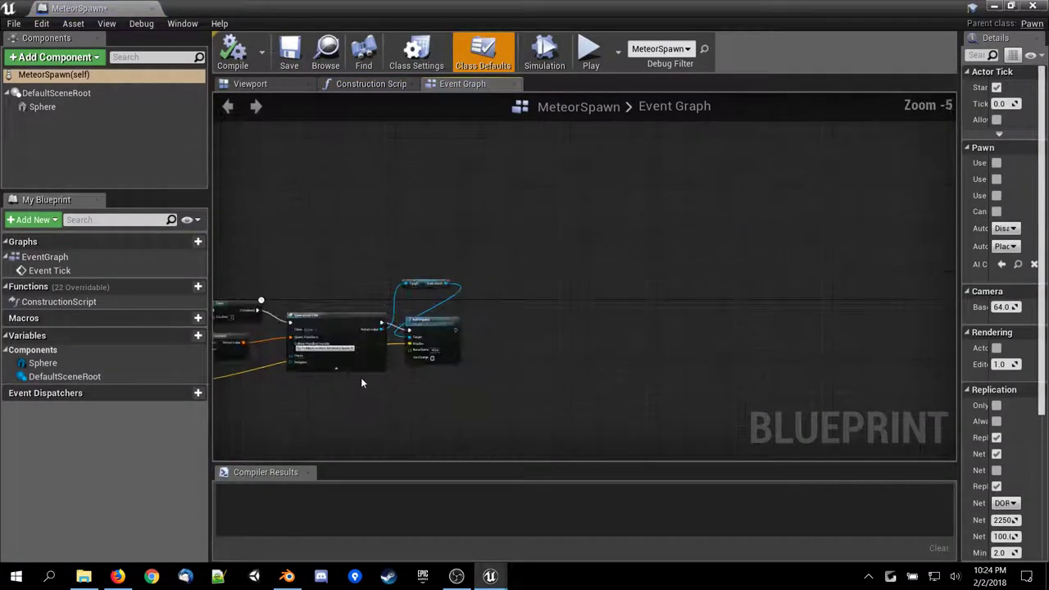
right_click_drag(360, 377, 643, 270)
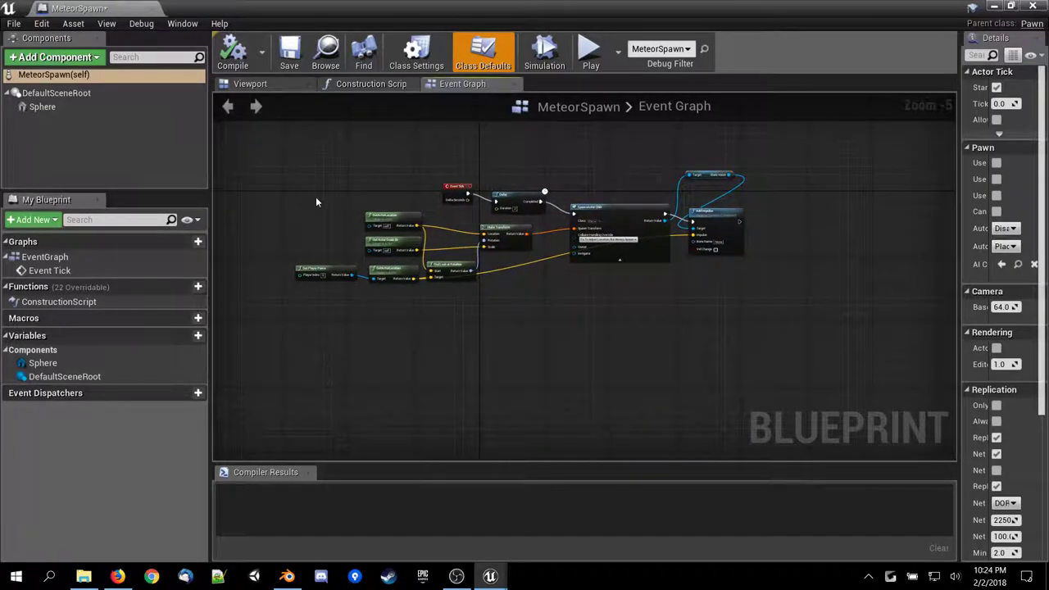
Move Add Impulse farther right of SpawnActor Chin, disconnect its Impulse input, and place the Static Mesh getter between the two nodes.
left_click(456, 265)
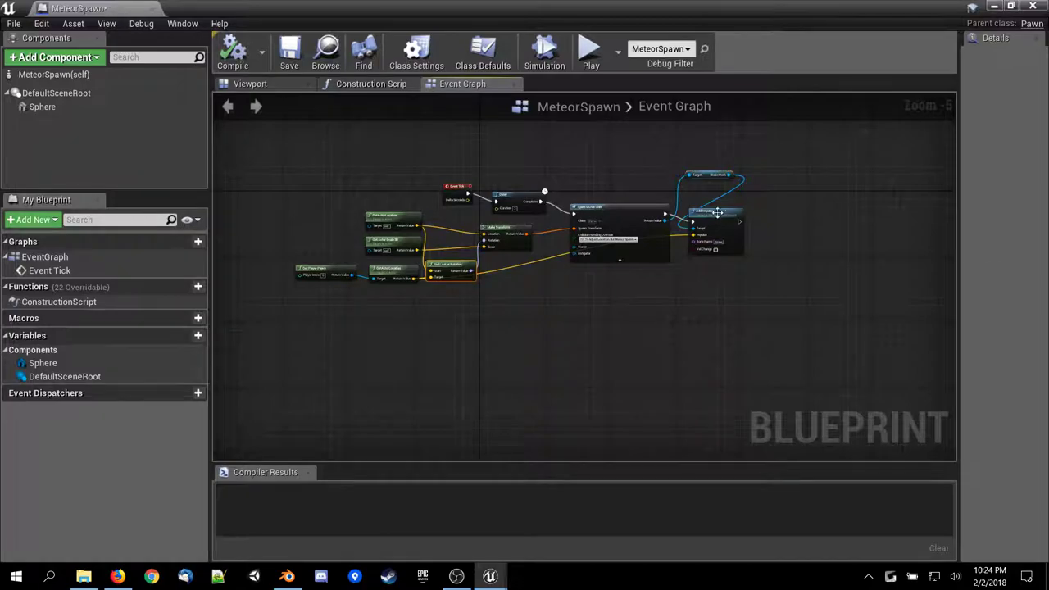
left_click_drag(719, 215, 812, 211)
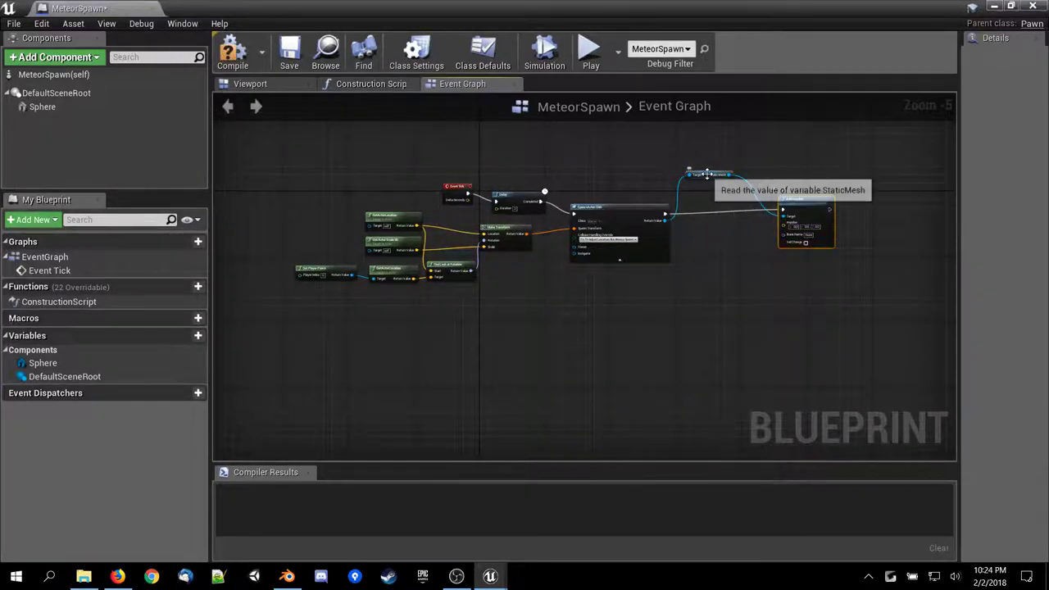
left_click_drag(709, 174, 718, 228)
left_click_drag(711, 264, 687, 279)
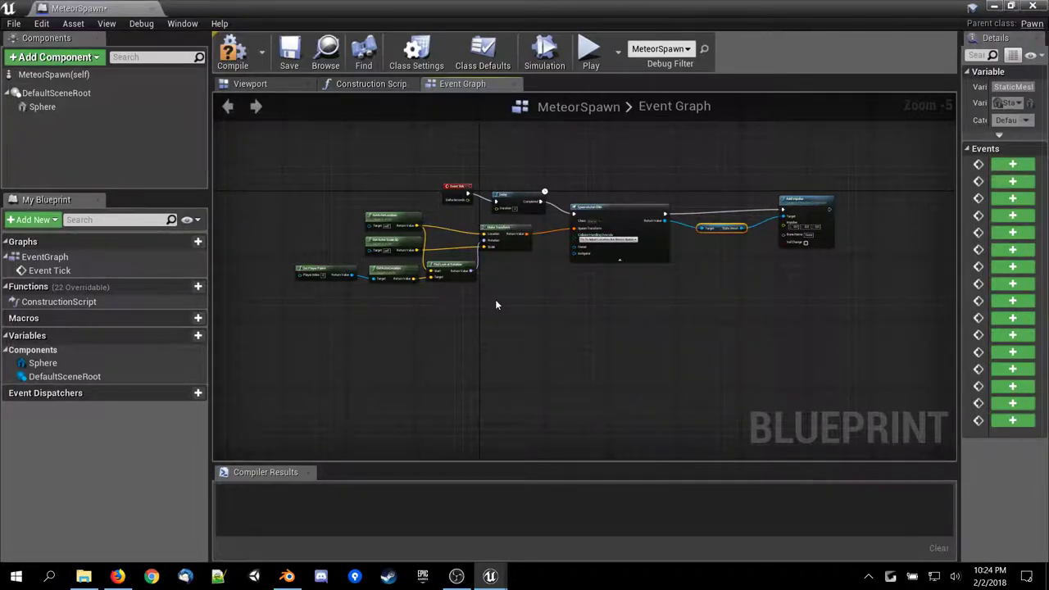
Spread out the self GetActorLocation and Get Actor Scale 3D nodes, and move Find Look at Rotation up beside Make Transform.
scroll(549, 275, "up", 5)
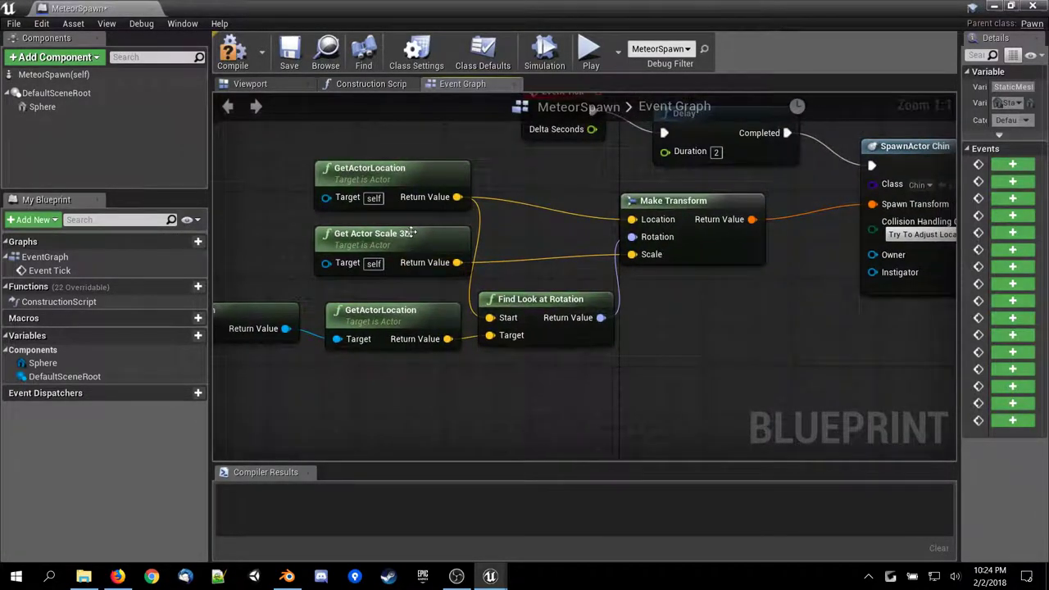
left_click_drag(390, 175, 291, 196)
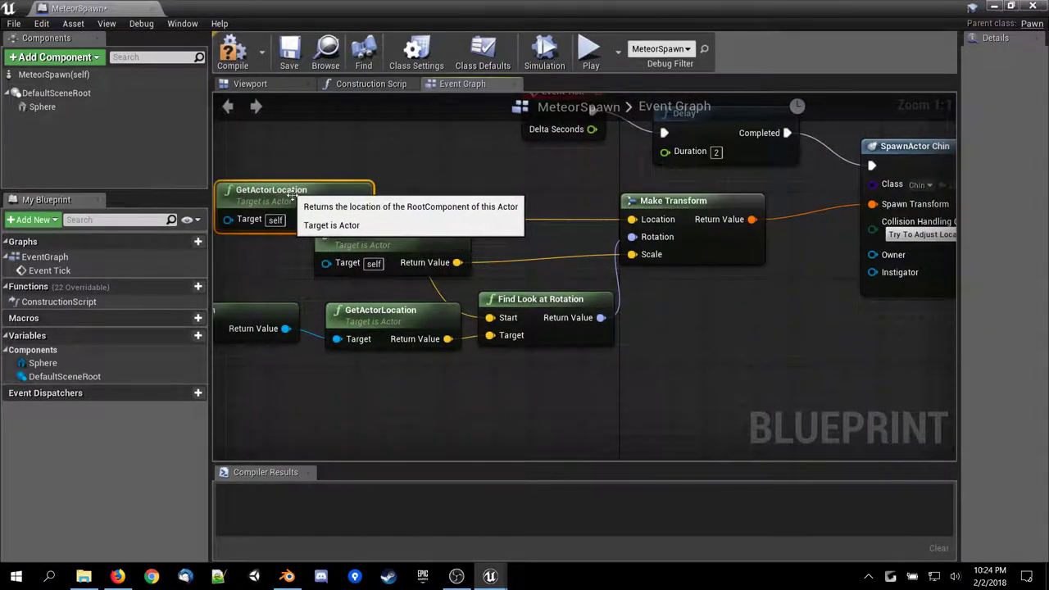
left_click_drag(360, 231, 459, 167)
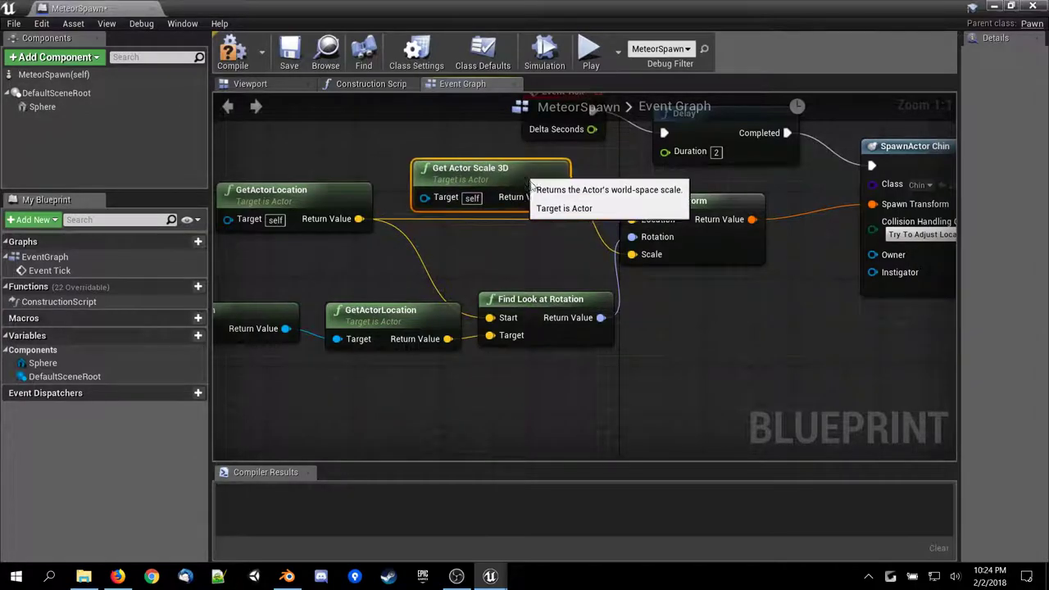
left_click_drag(530, 186, 545, 392)
left_click_drag(539, 298, 506, 236)
Line up Get Player Pawn and its GetActorLocation node in a row leading into Find Look at Rotation's Target input.
right_click_drag(416, 332, 495, 354)
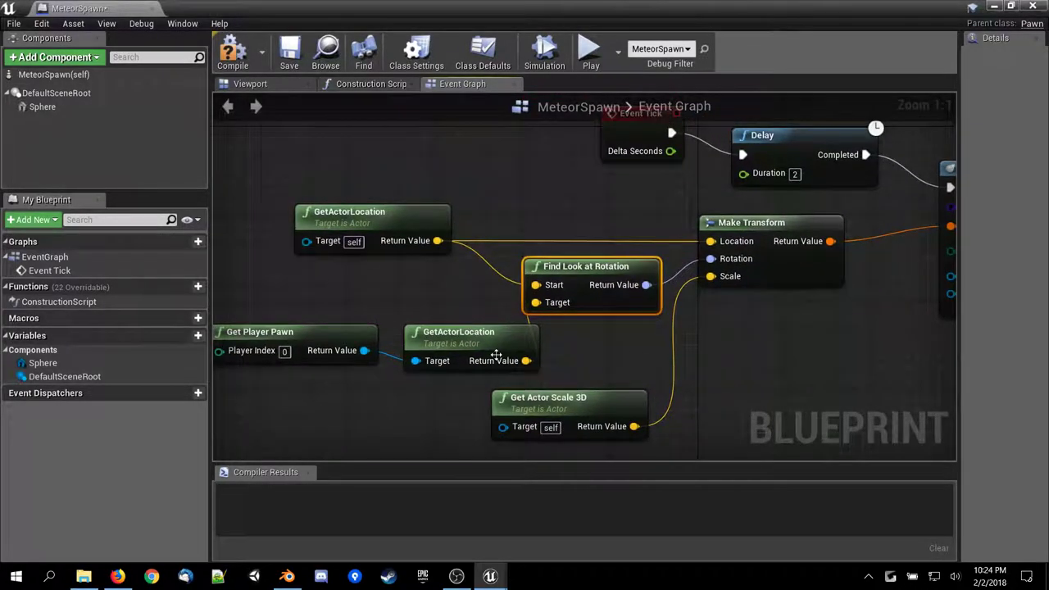
left_click_drag(496, 354, 440, 299)
right_click_drag(289, 324, 462, 349)
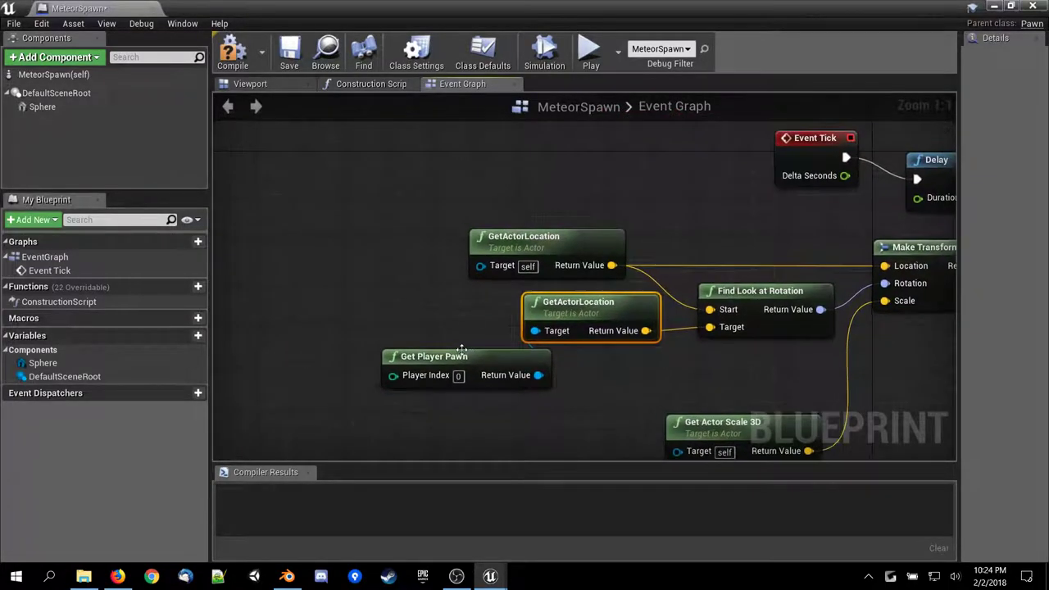
left_click_drag(483, 365, 417, 319)
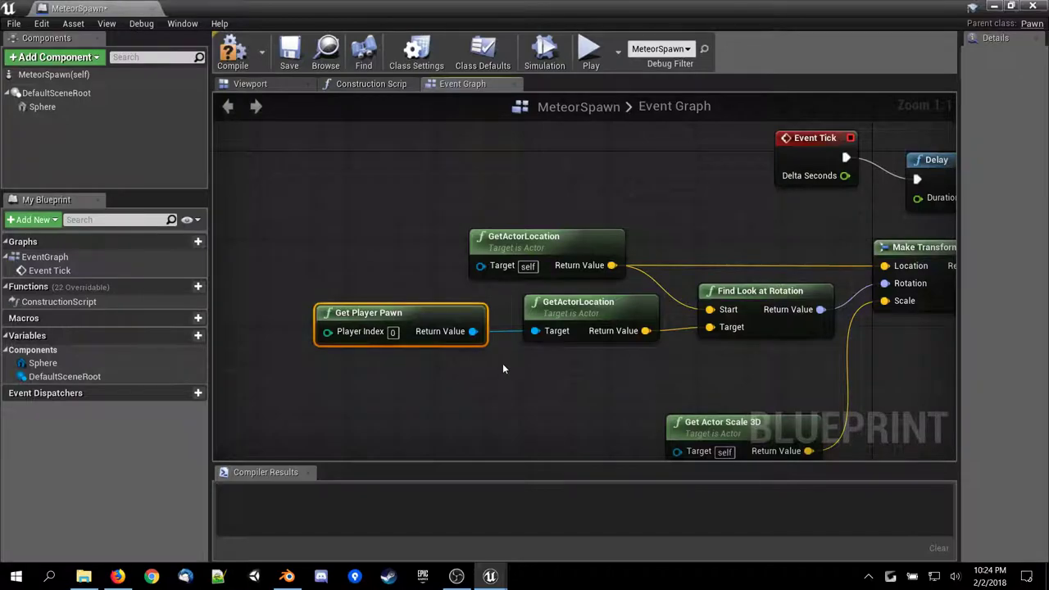
Stack the self GetActorLocation above and Get Actor Scale 3D below the player's GetActorLocation node.
right_click_drag(502, 363, 308, 356)
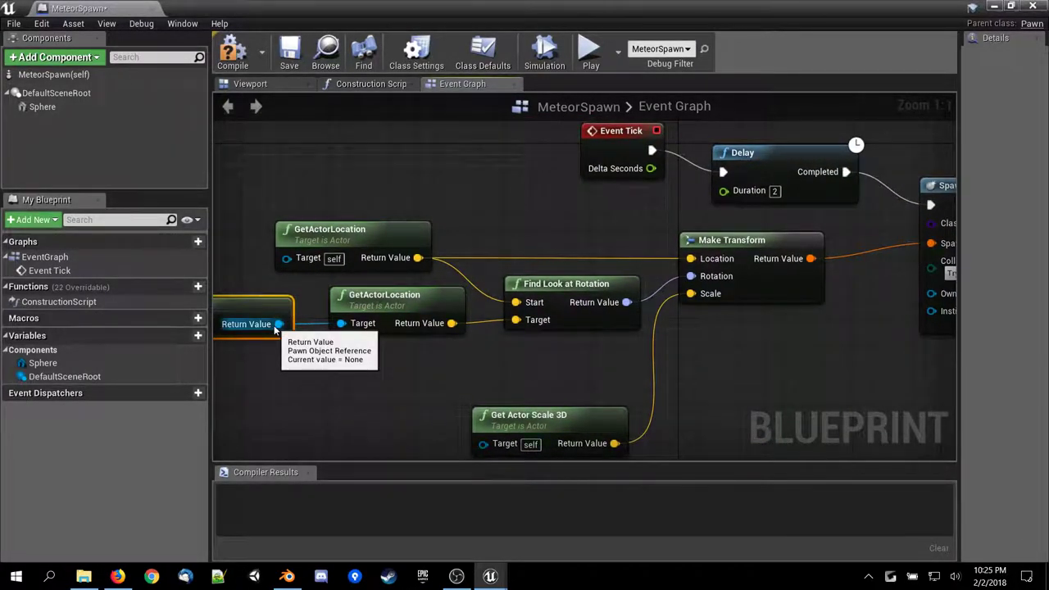
left_click_drag(354, 220, 395, 208)
right_click_drag(524, 409, 524, 377)
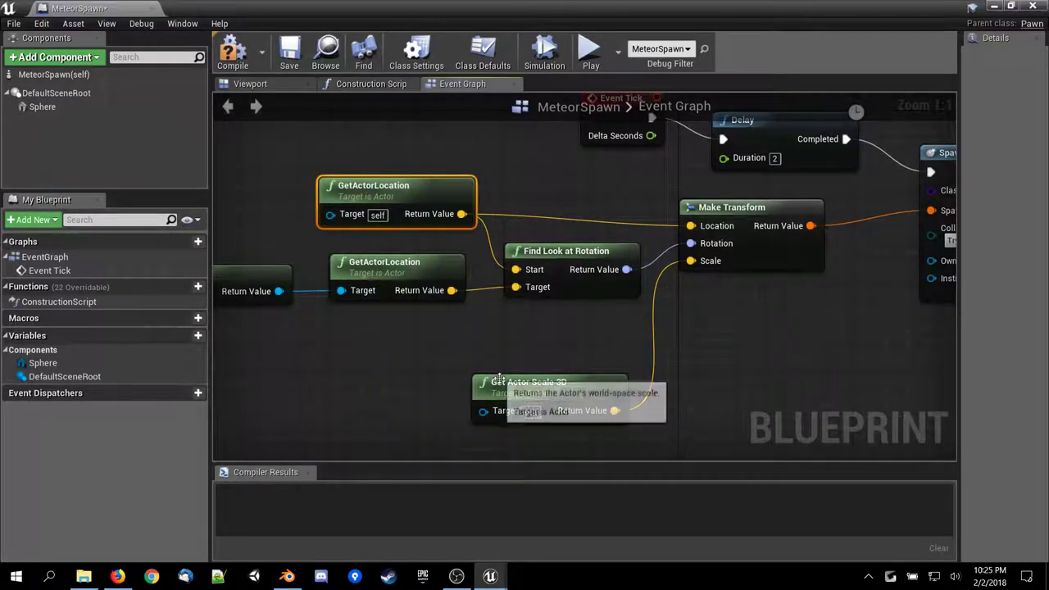
left_click_drag(496, 383, 351, 350)
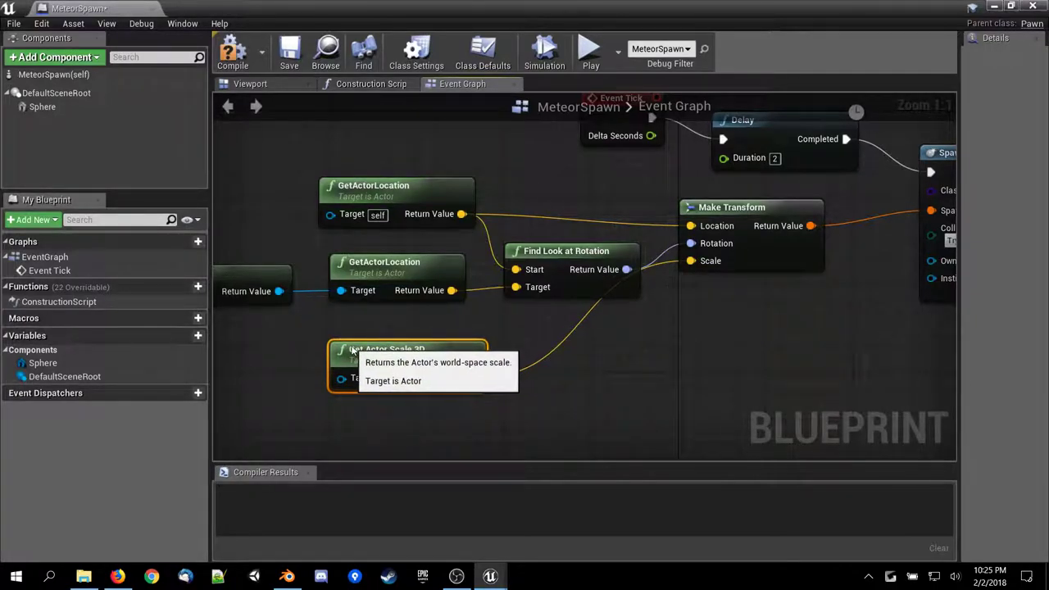
left_click_drag(358, 352, 347, 353)
Switch to Firefox to read the forum answer on the forward-vector impulse and its multiplier, and return to the MeteorSpawn blueprint.
right_click_drag(789, 318, 363, 359)
right_click_drag(721, 403, 407, 410)
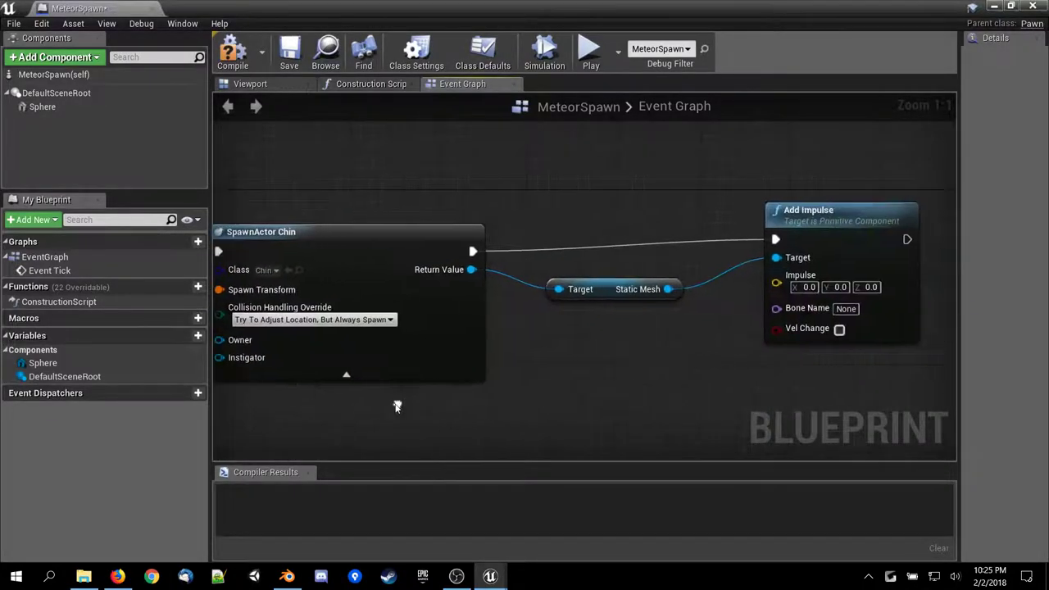
right_click_drag(792, 358, 571, 350)
left_click(118, 576)
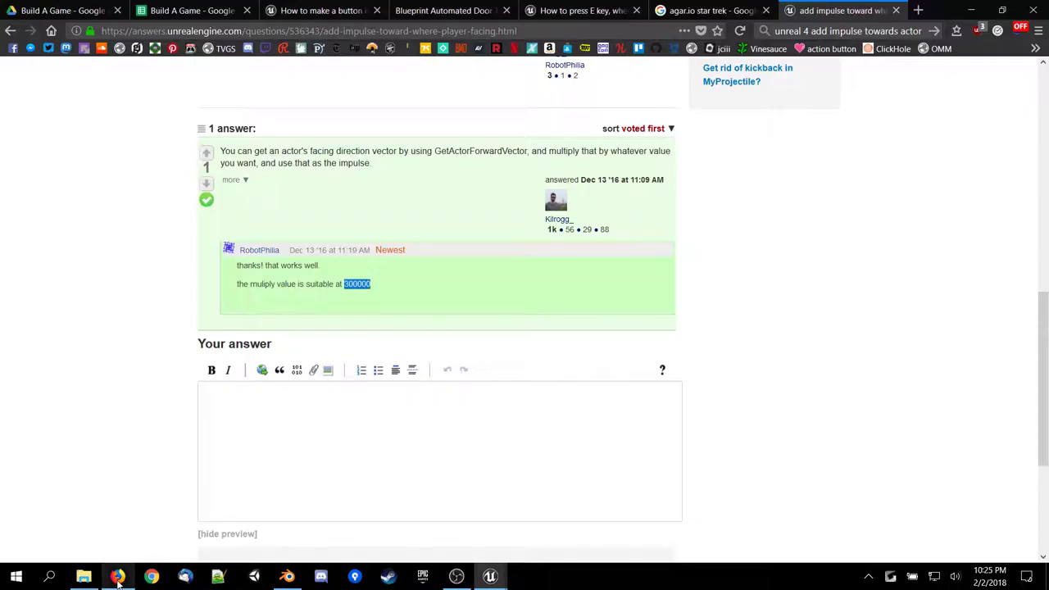
scroll(320, 374, "up", 1)
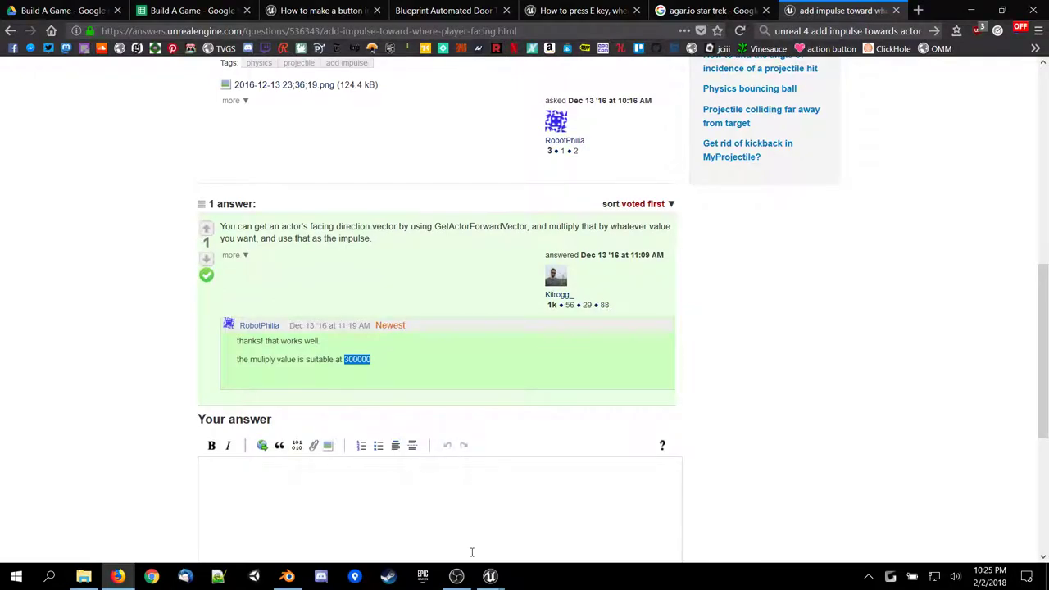
mouse_move(486, 580)
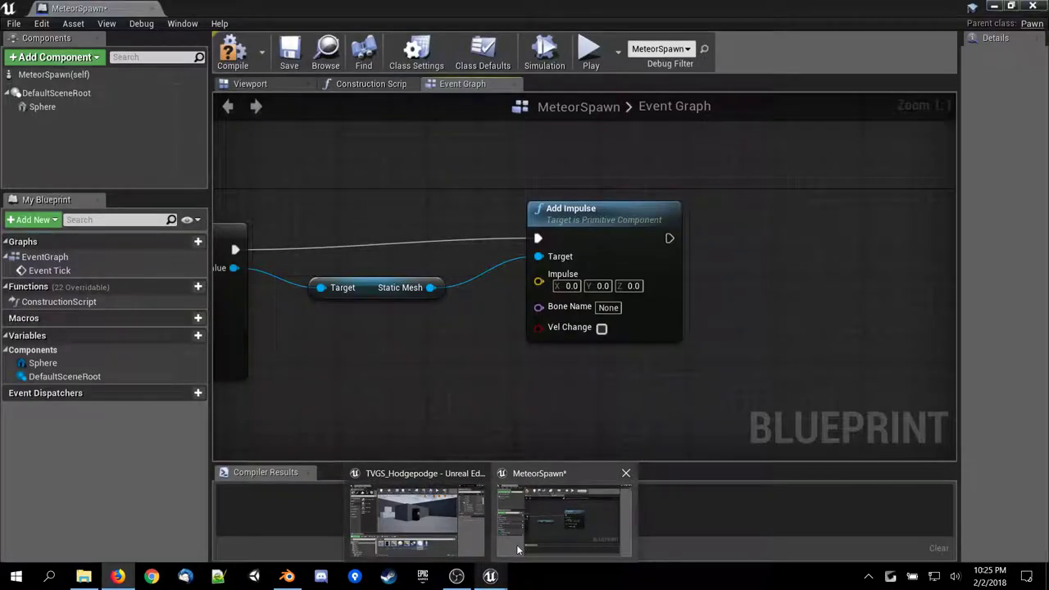
left_click(564, 516)
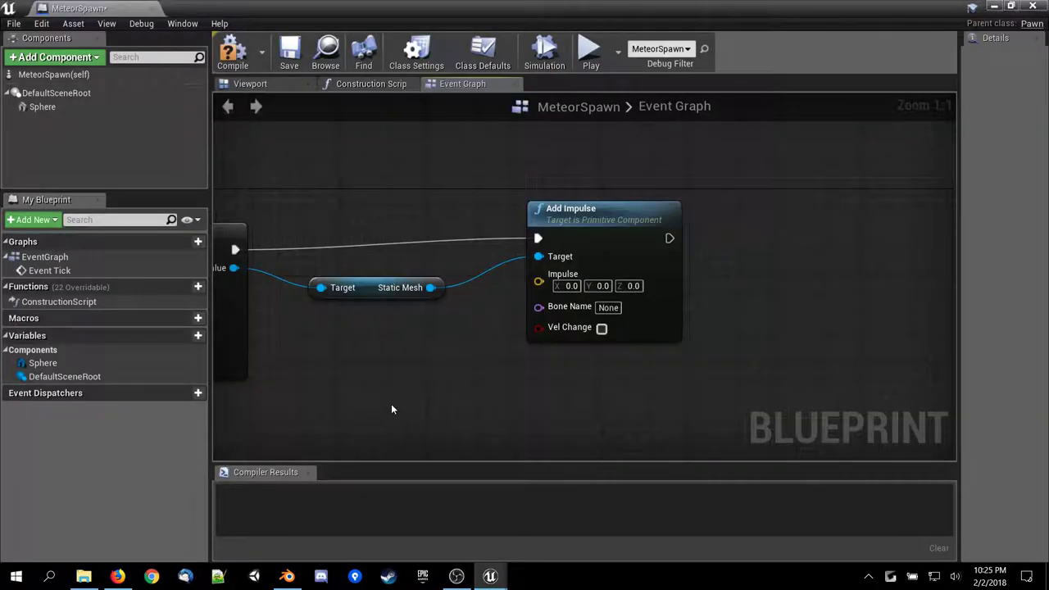
Add a Get Actor Forward Vector node from Get Player Pawn's Return Value and place it below SpawnActor Chin.
scroll(637, 363, "down", 5)
scroll(631, 377, "up", 2)
right_click_drag(636, 391, 833, 397)
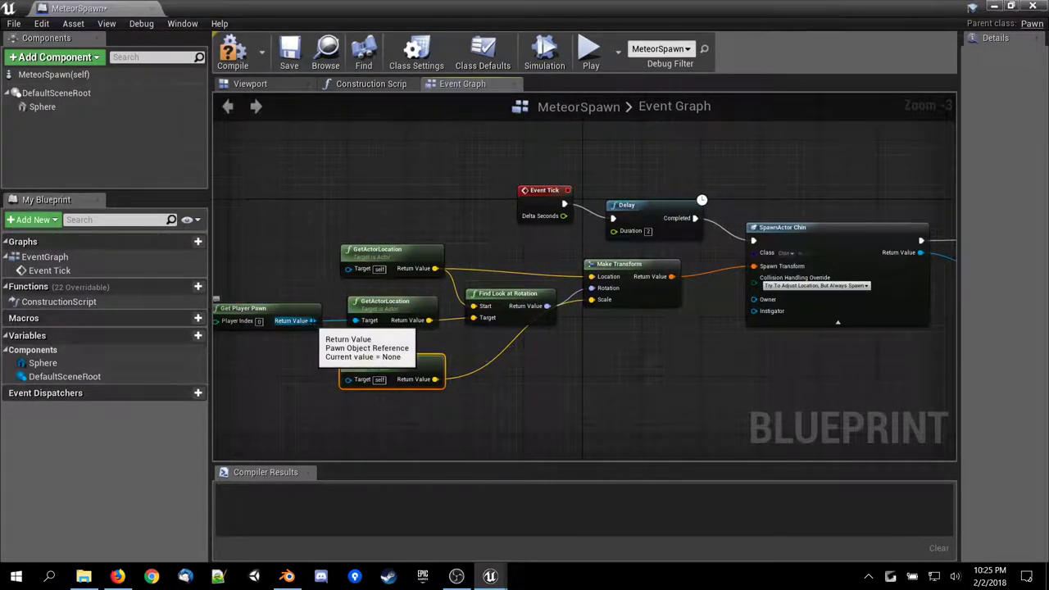
left_click_drag(312, 320, 564, 390)
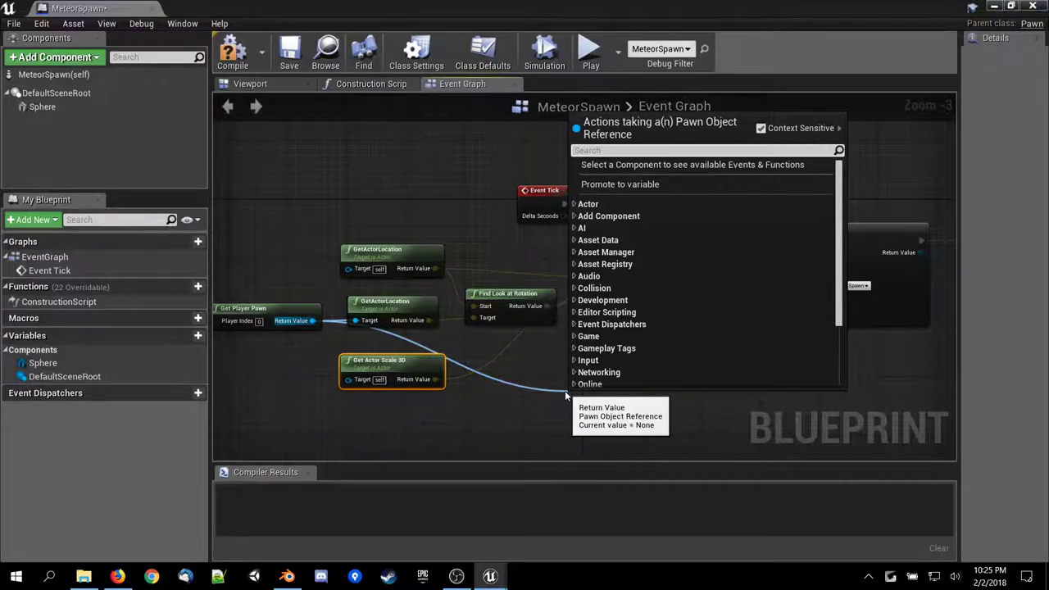
type("getactor")
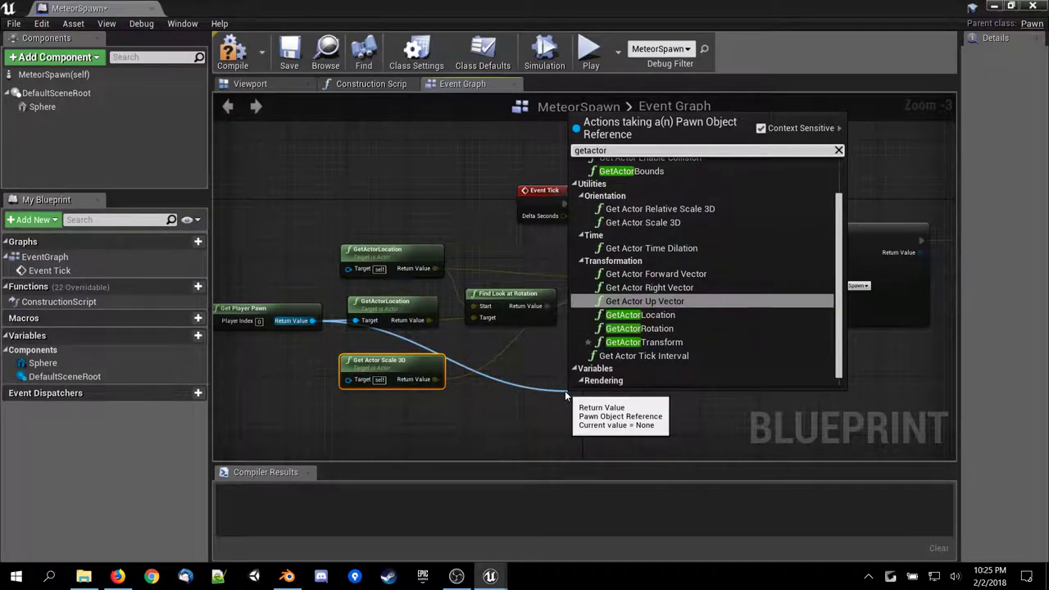
key("Up")
key("Up")
key("Return")
right_click_drag(719, 371, 371, 323)
left_click_drag(304, 346, 598, 297)
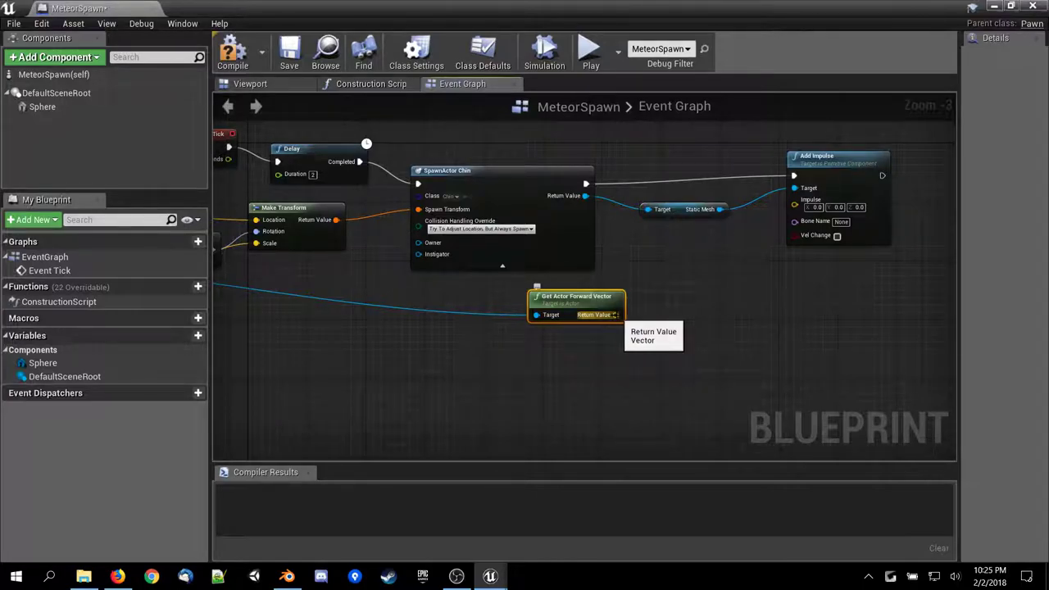
Multiply the forward vector by the integer 300000 with a vector * int node and connect the result to Add Impulse's Impulse input.
left_click_drag(616, 316, 649, 314)
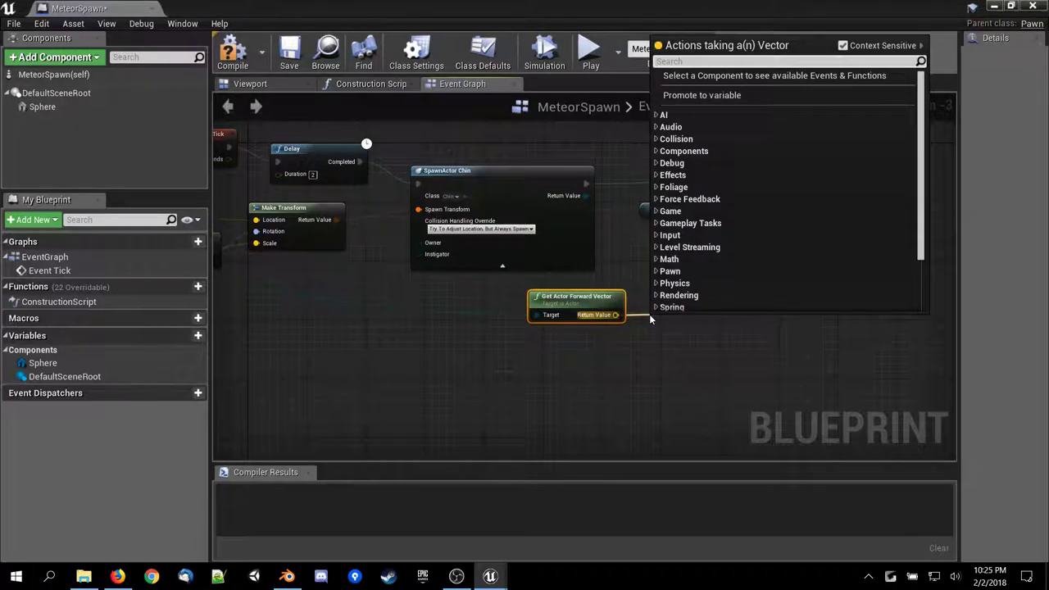
type("mul")
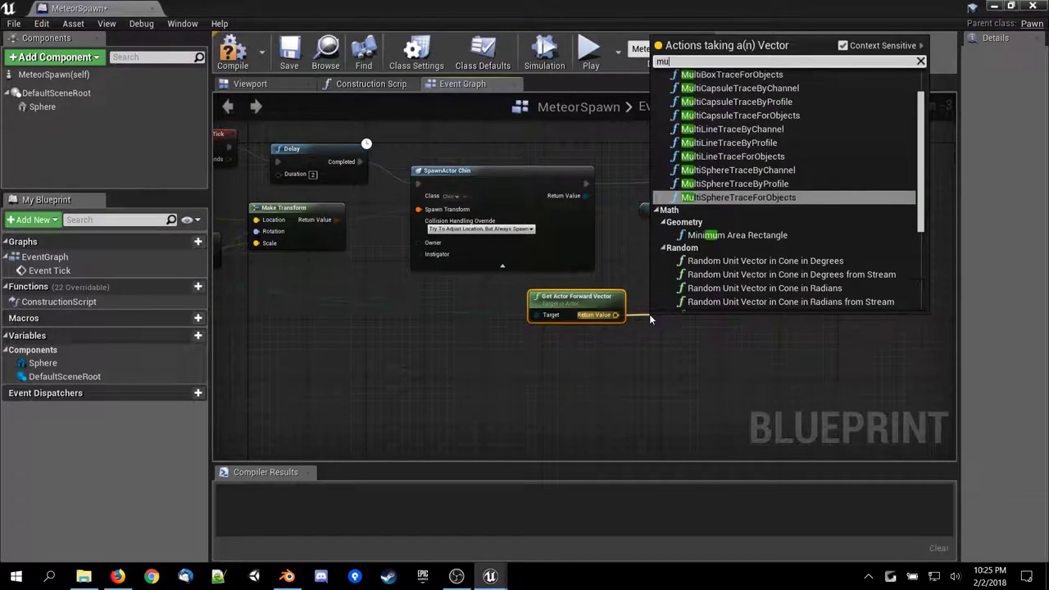
type("t")
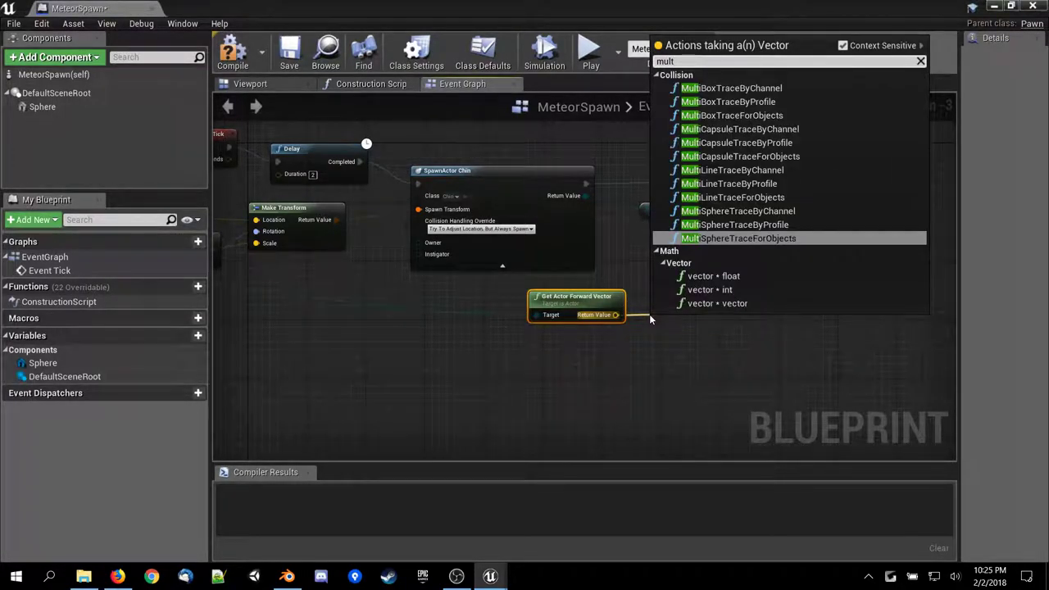
left_click(709, 289)
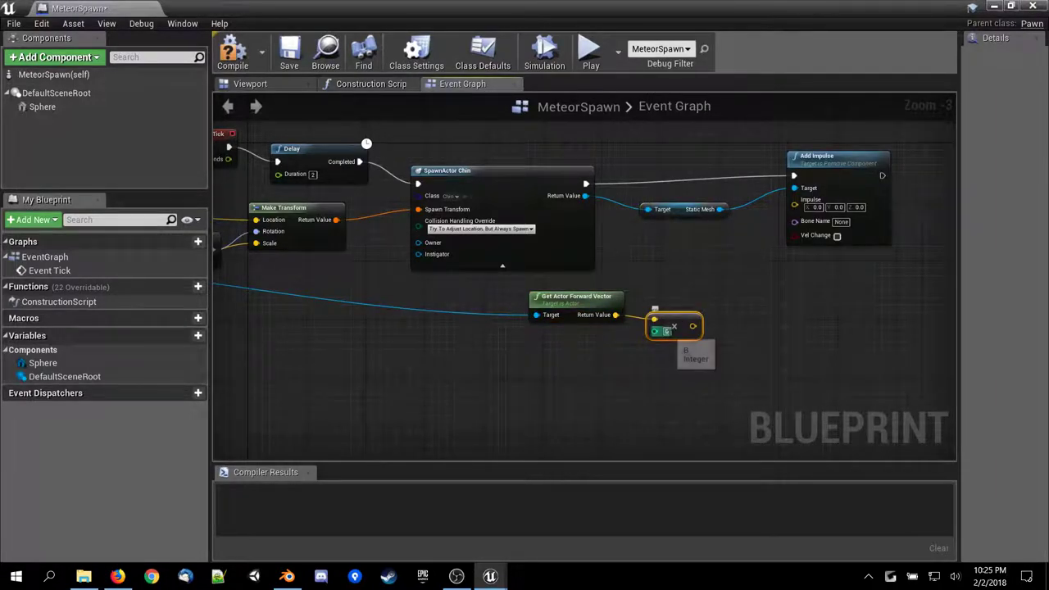
type("300000")
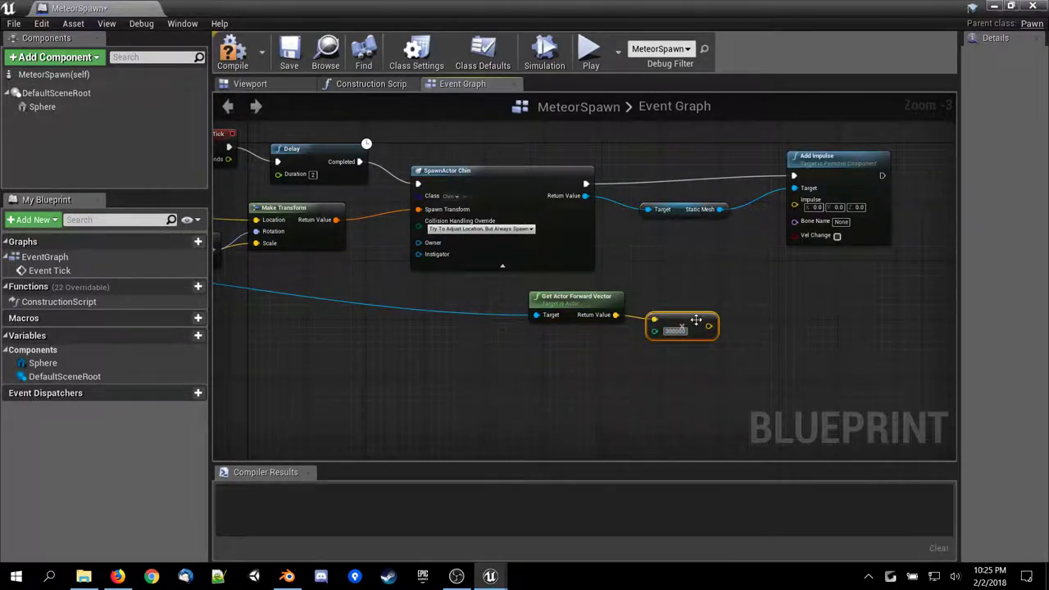
left_click_drag(693, 312, 794, 200)
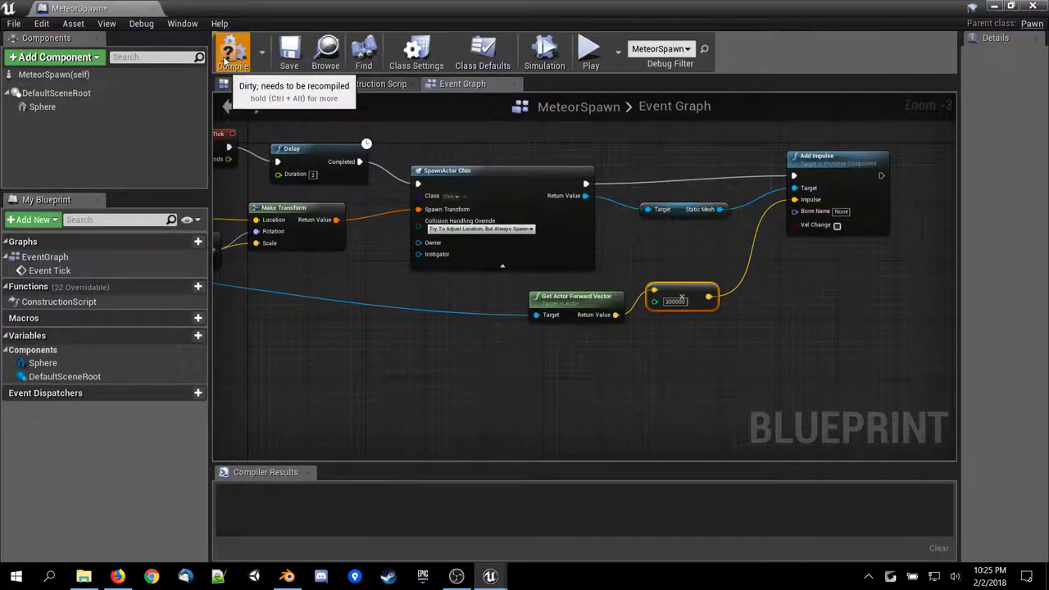
Return to the level editor and play-test the level to observe the meteor spawner, stopping the session when finished.
left_click(992, 5)
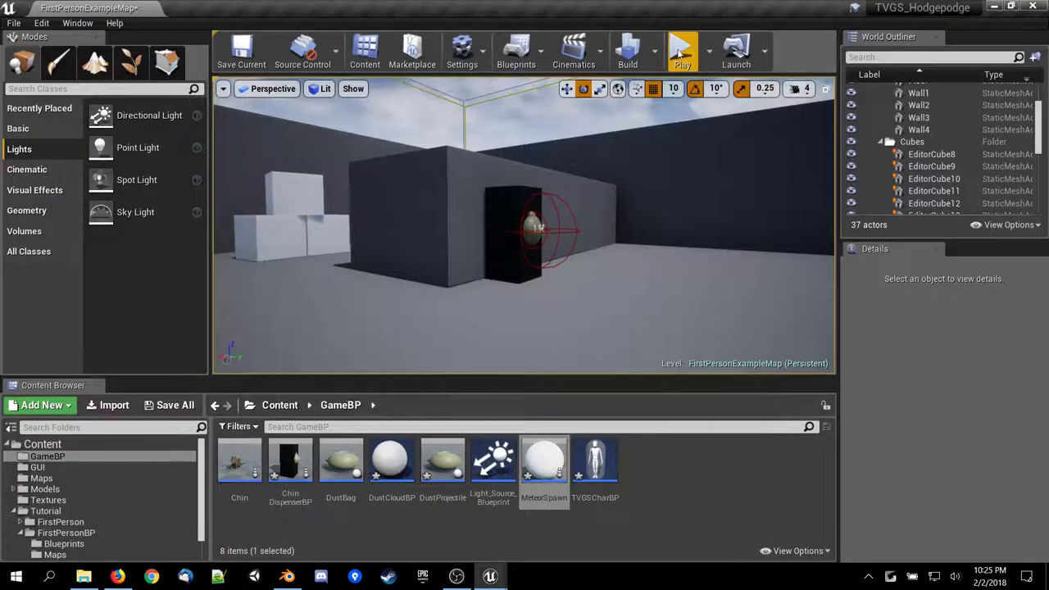
left_click(683, 57)
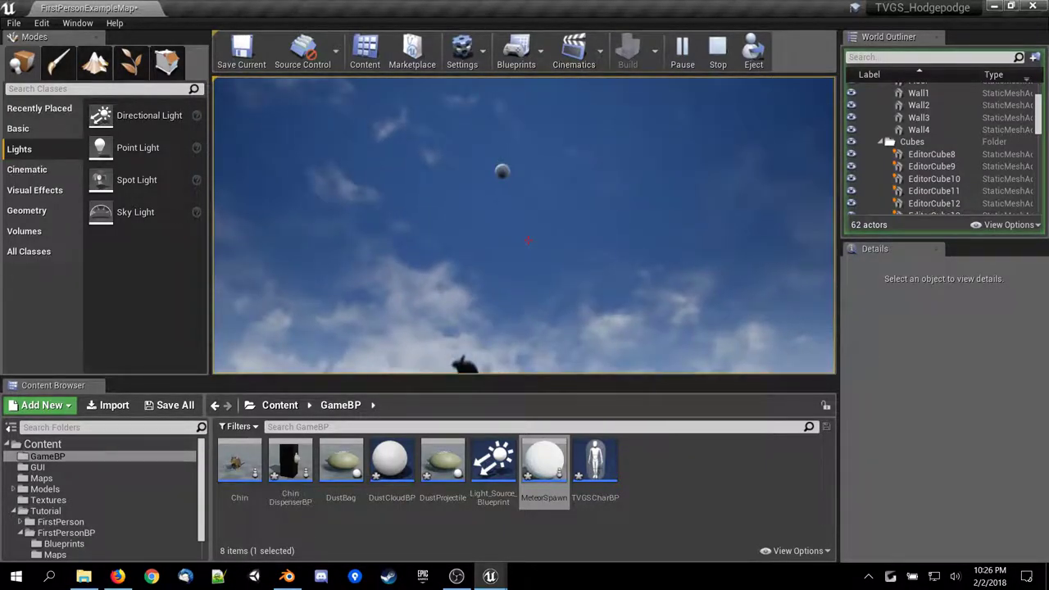
key("Escape")
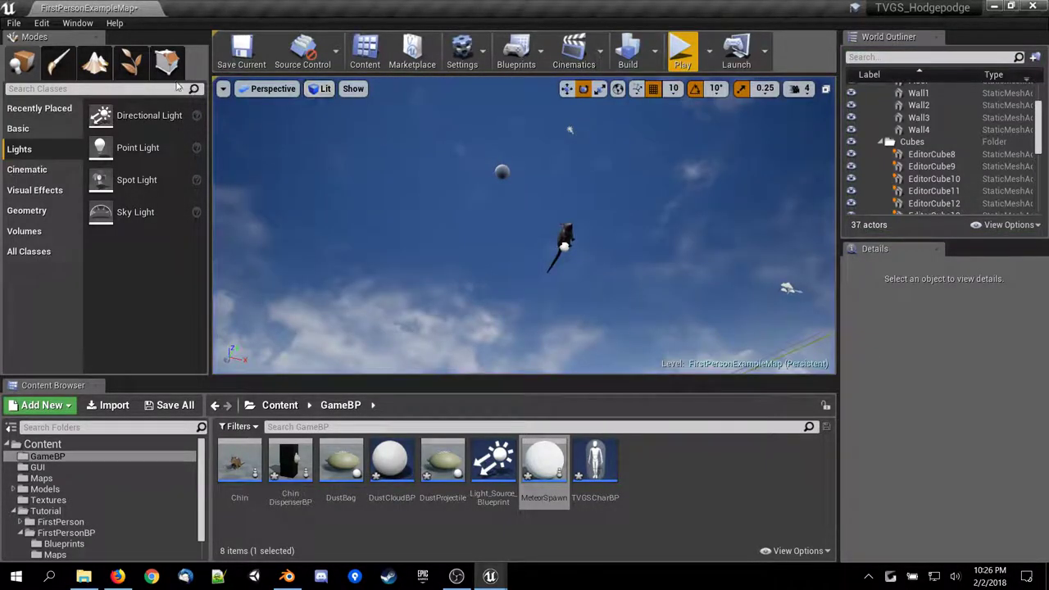
Save the current FirstPersonExampleMap level and the MeteorSpawn blueprint asset.
left_click(241, 51)
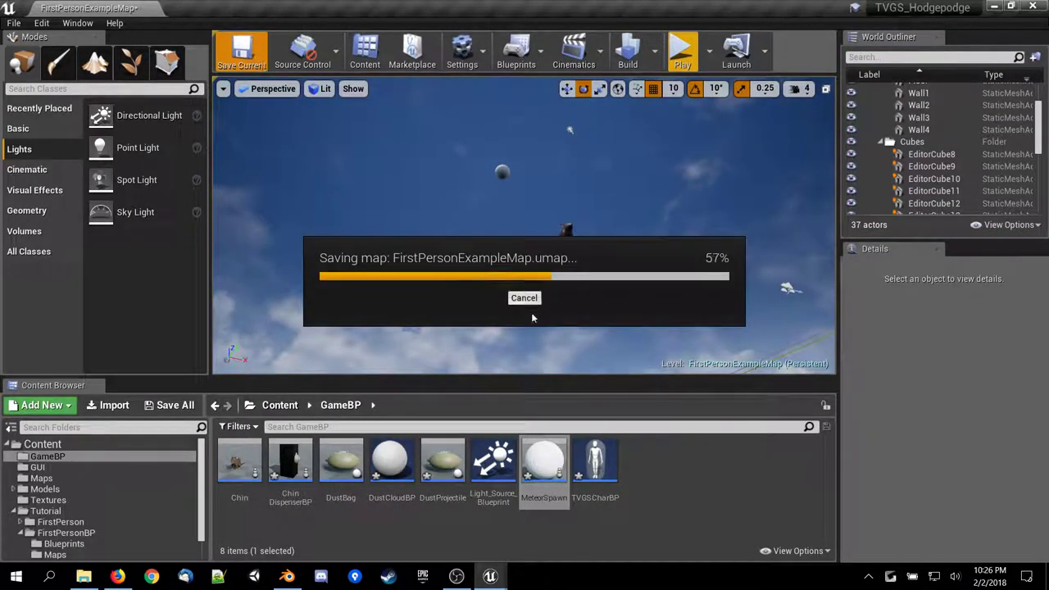
right_click(539, 468)
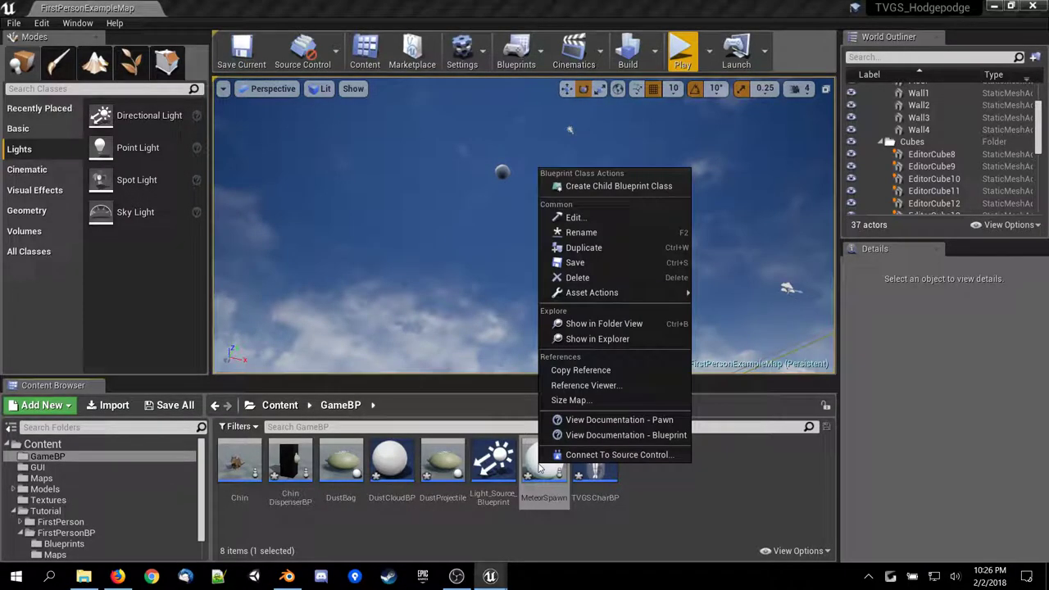
left_click(576, 263)
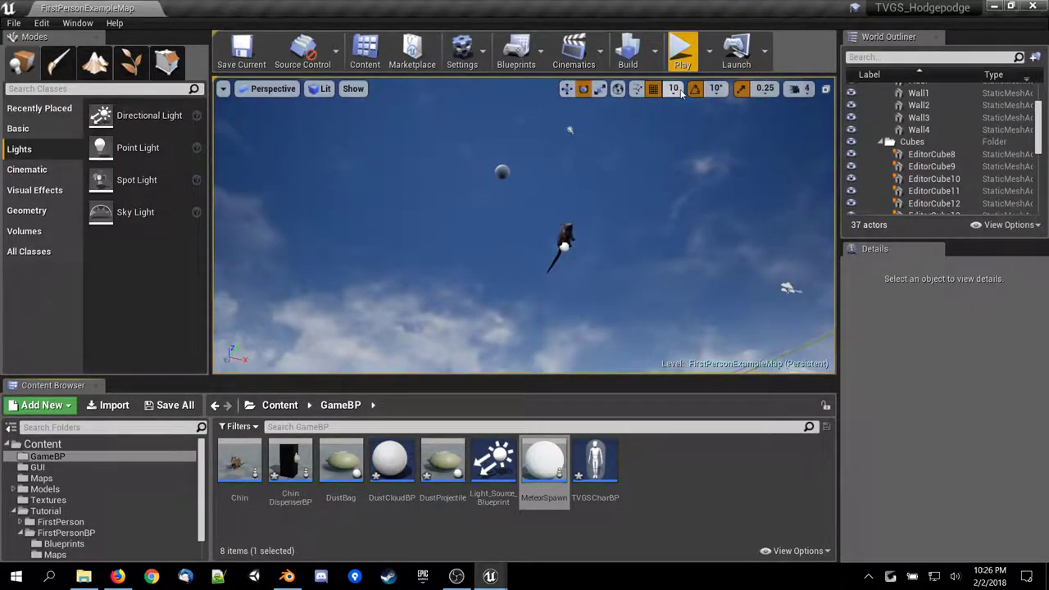
Play-test the level, moving around to watch how the spawned Chin actors travel, and stop the session.
left_click(681, 50)
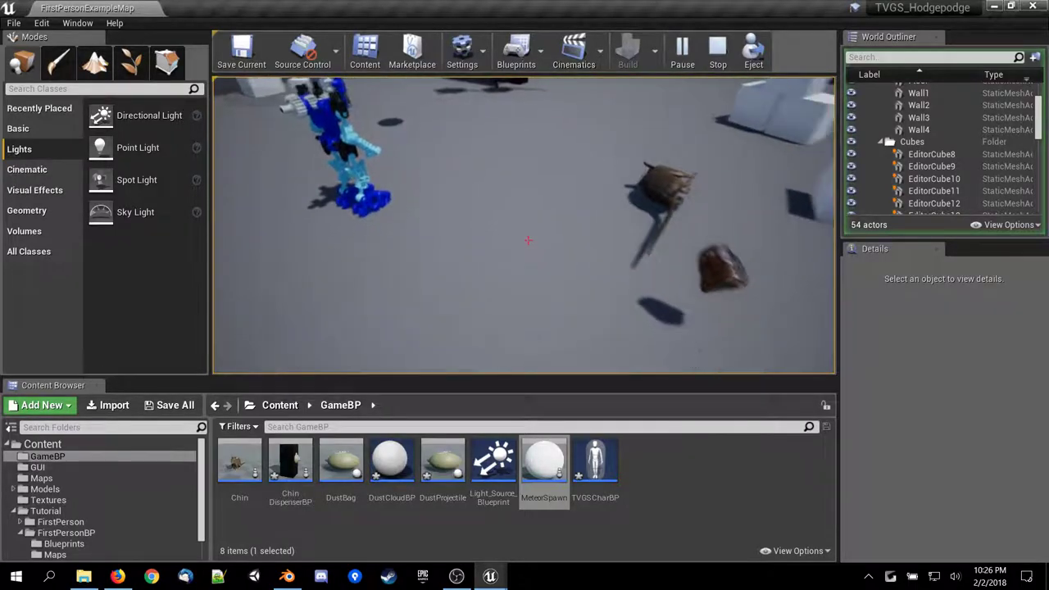
key("w")
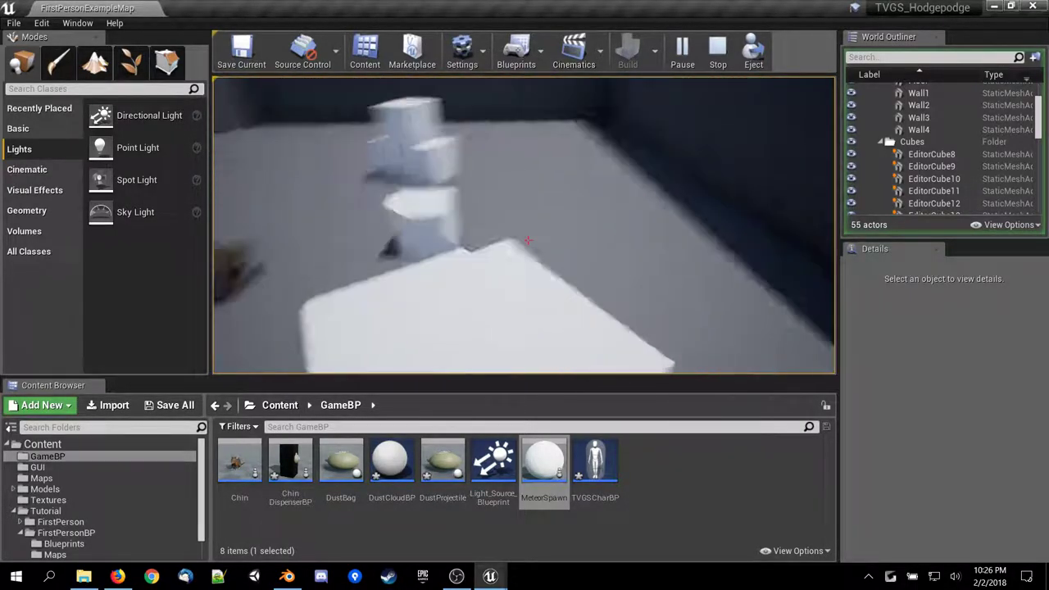
key("w")
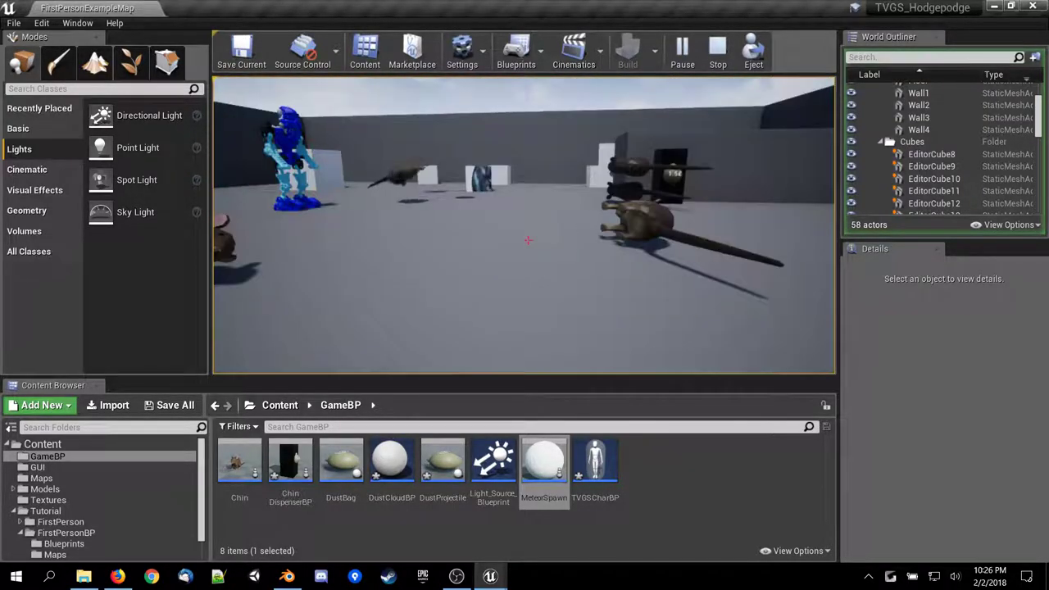
key("Escape")
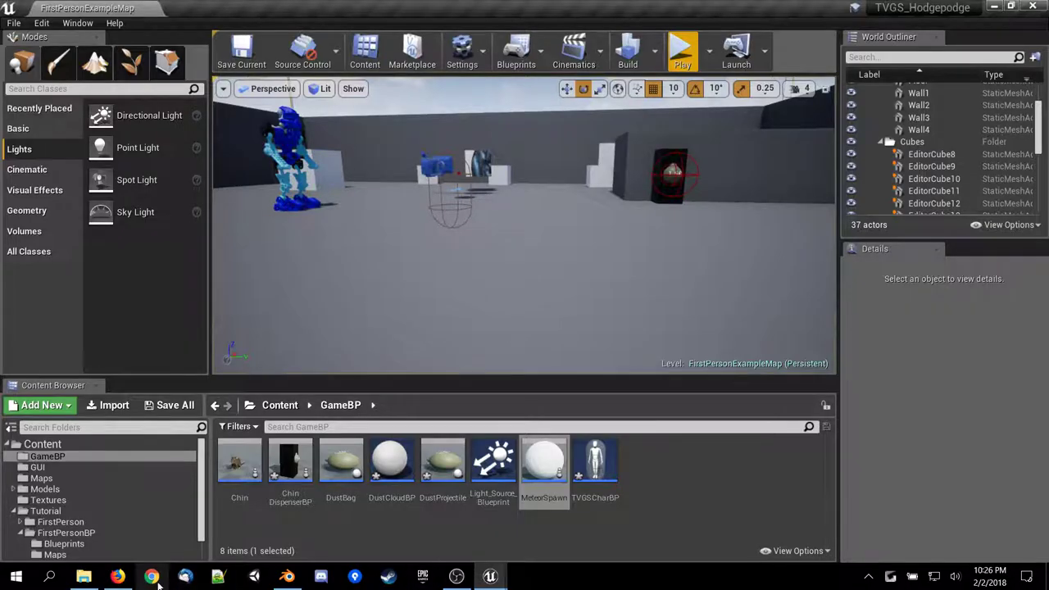
Switch to Firefox, review the forum question and answer on adding impulse toward where the player is facing, and close its page.
left_click(119, 577)
scroll(344, 334, "up", 3)
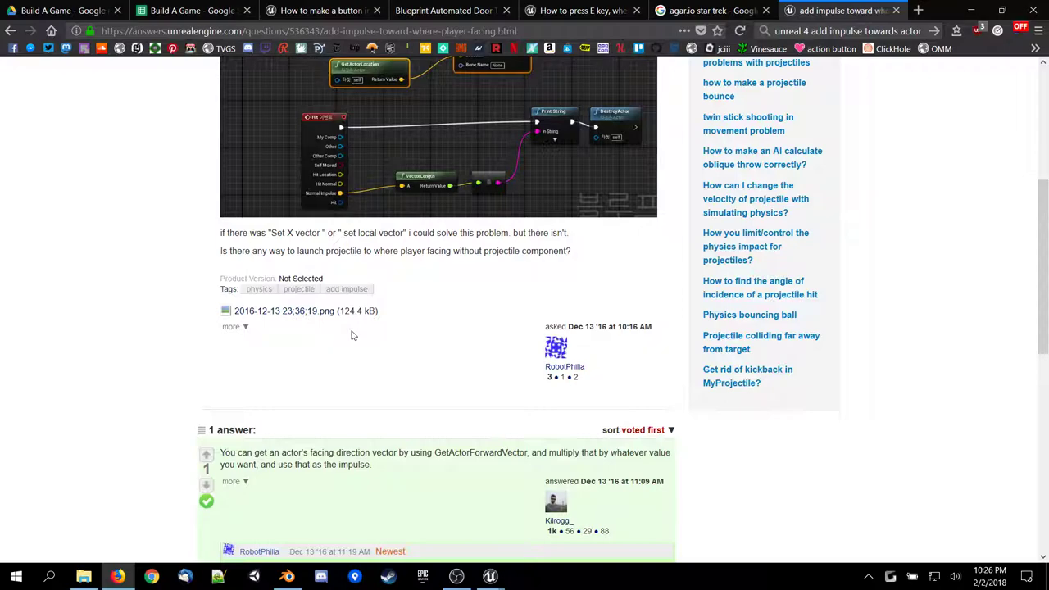
scroll(354, 331, "up", 3)
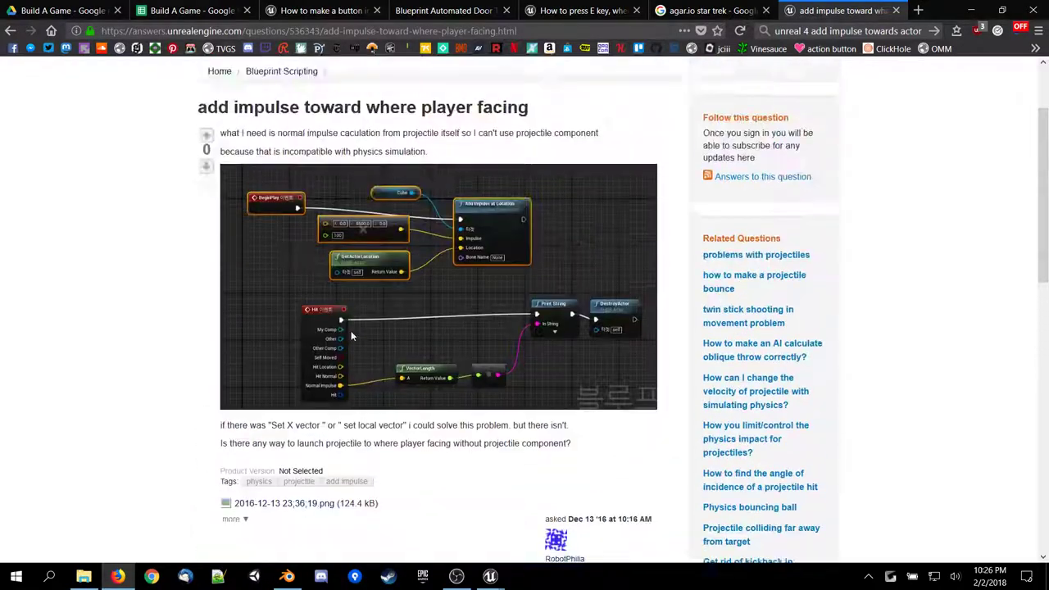
scroll(385, 358, "down", 1)
scroll(388, 362, "down", 7)
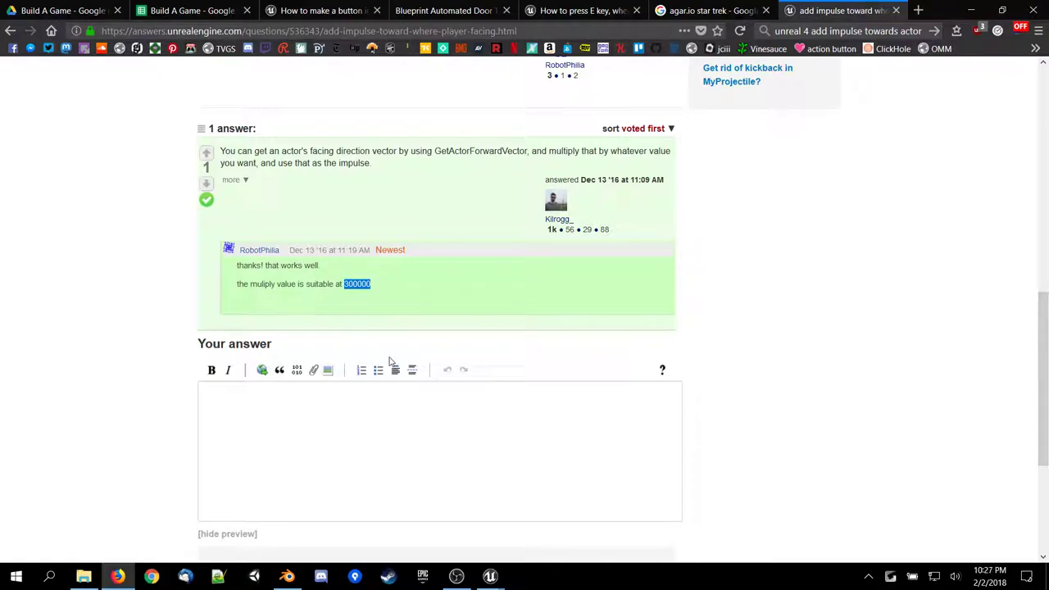
scroll(390, 361, "up", 8)
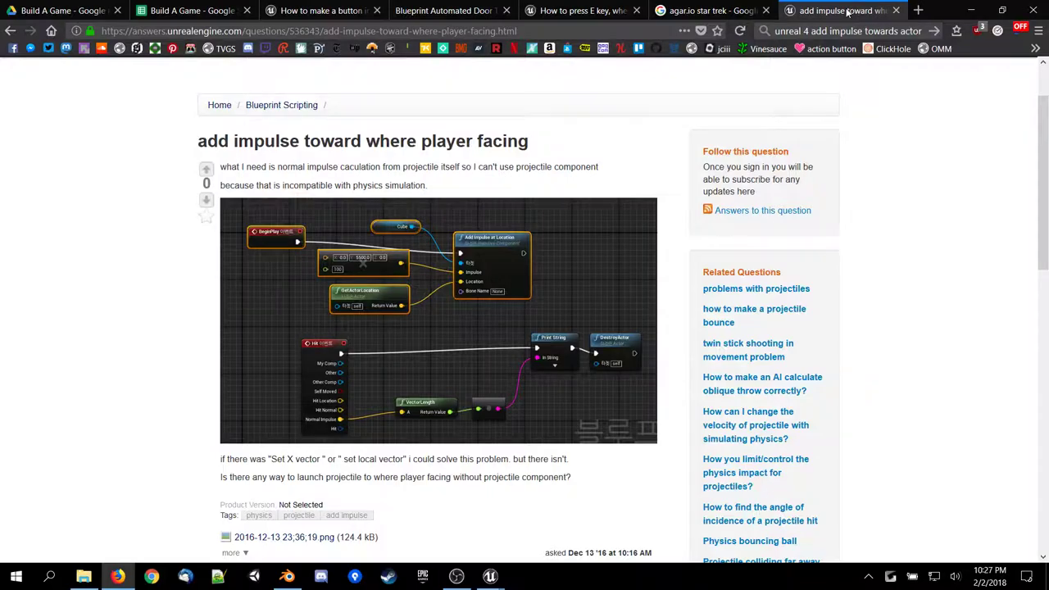
middle_click(847, 11)
left_click(700, 11)
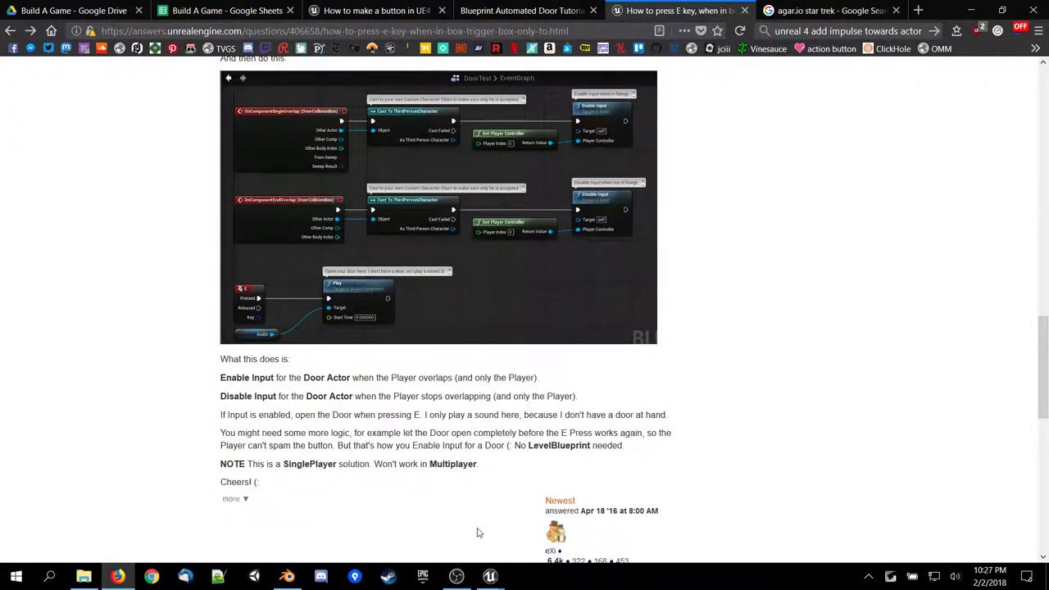
Return to the MeteorSpawn event graph and reposition the Get Actor Forward Vector and vector multiply nodes closer to Add Impulse.
mouse_move(489, 576)
left_click(499, 500)
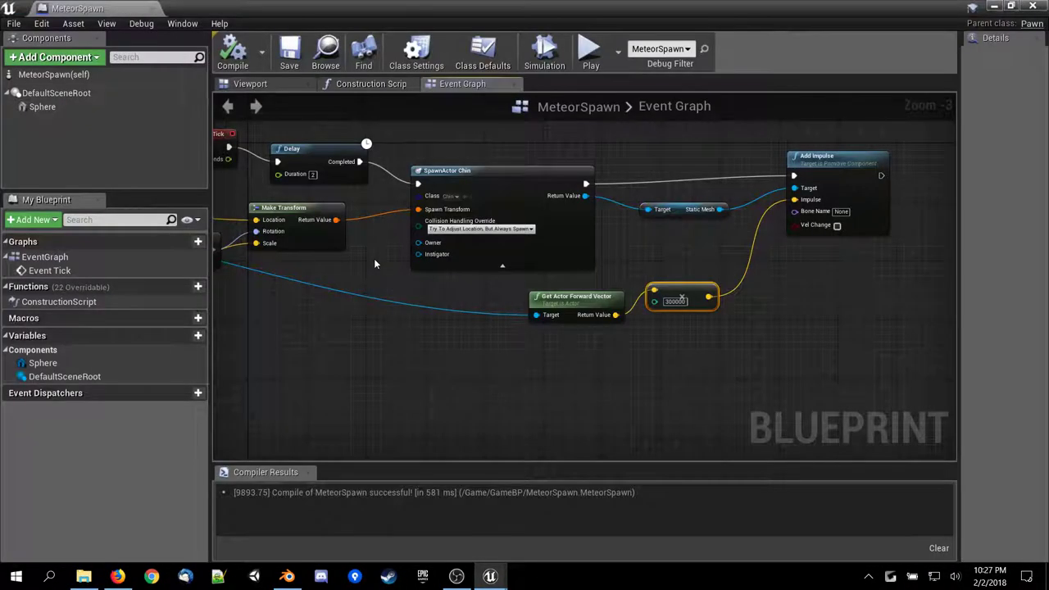
left_click(248, 84)
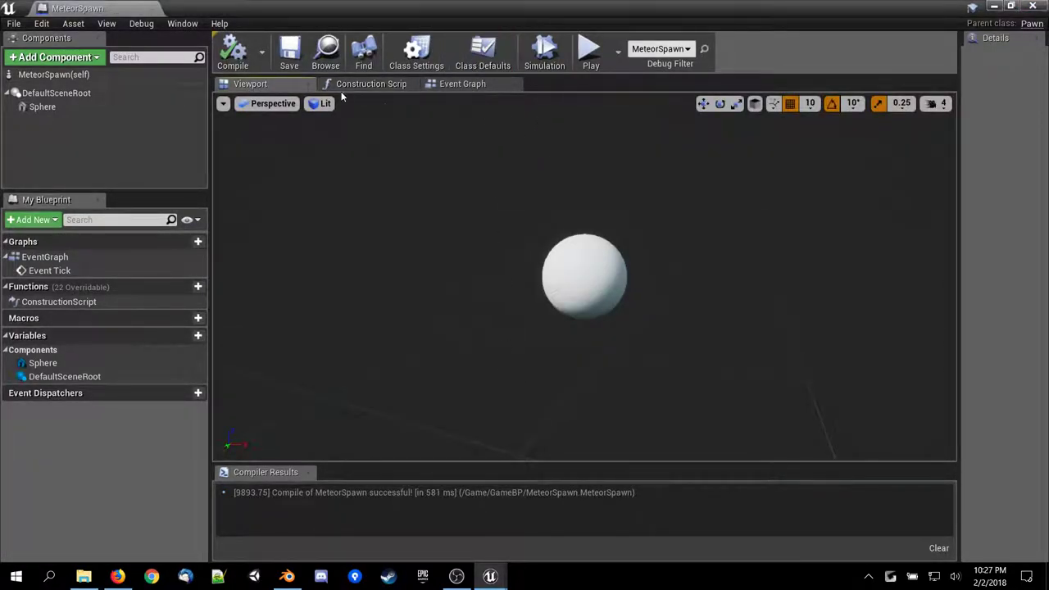
left_click(456, 84)
right_click_drag(616, 363, 429, 410)
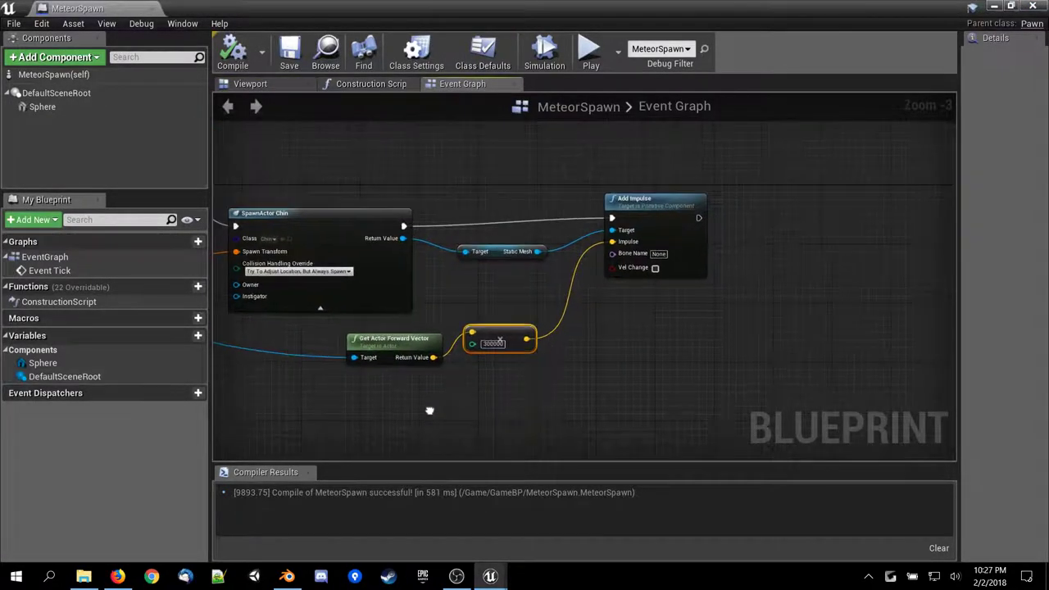
right_click_drag(322, 428, 347, 437)
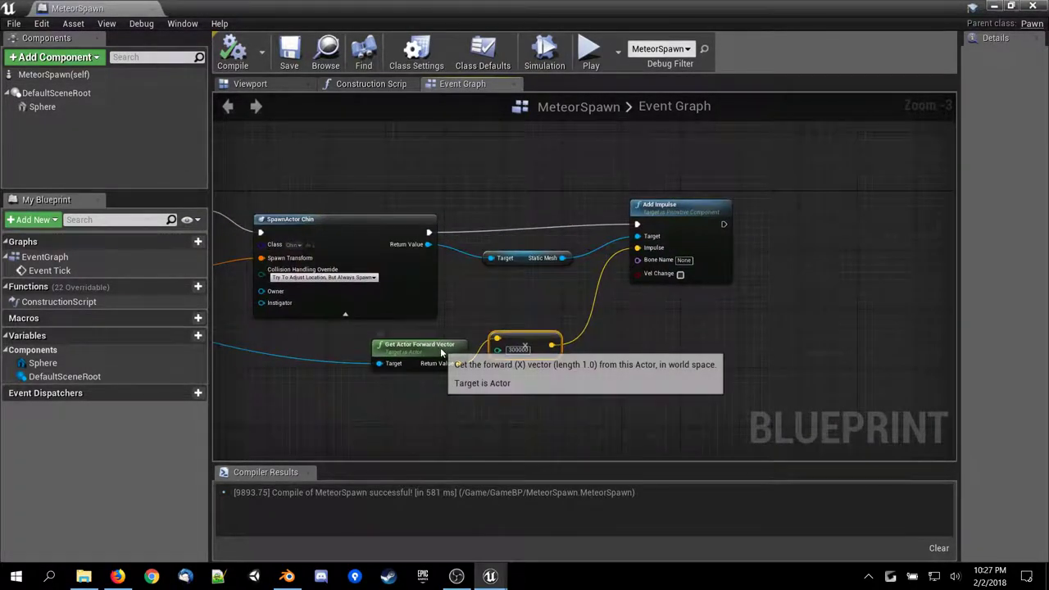
left_click_drag(446, 346, 543, 303)
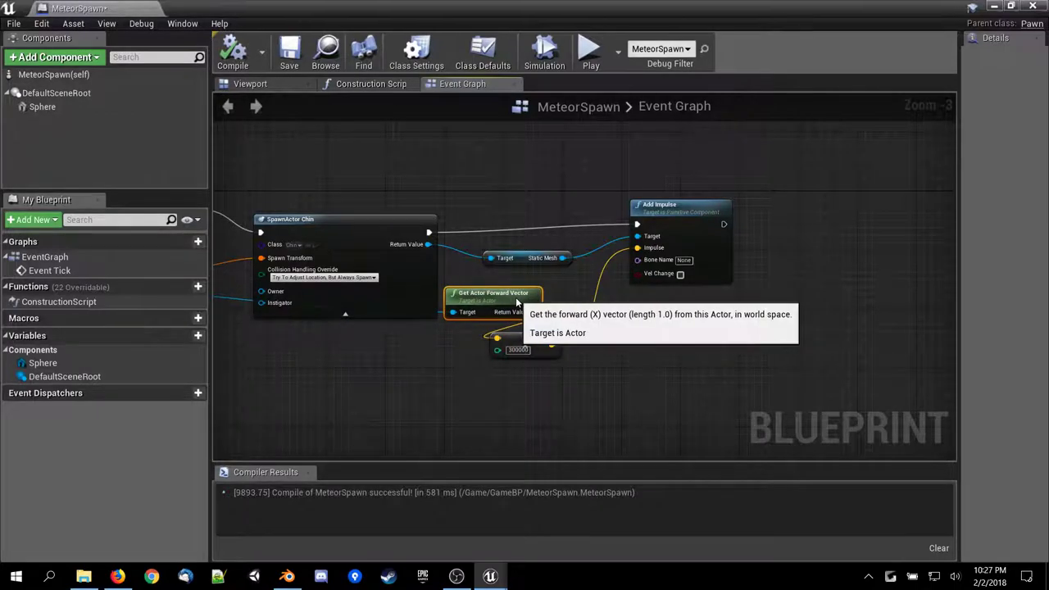
right_click_drag(345, 383, 326, 394)
left_click_drag(505, 353, 574, 296)
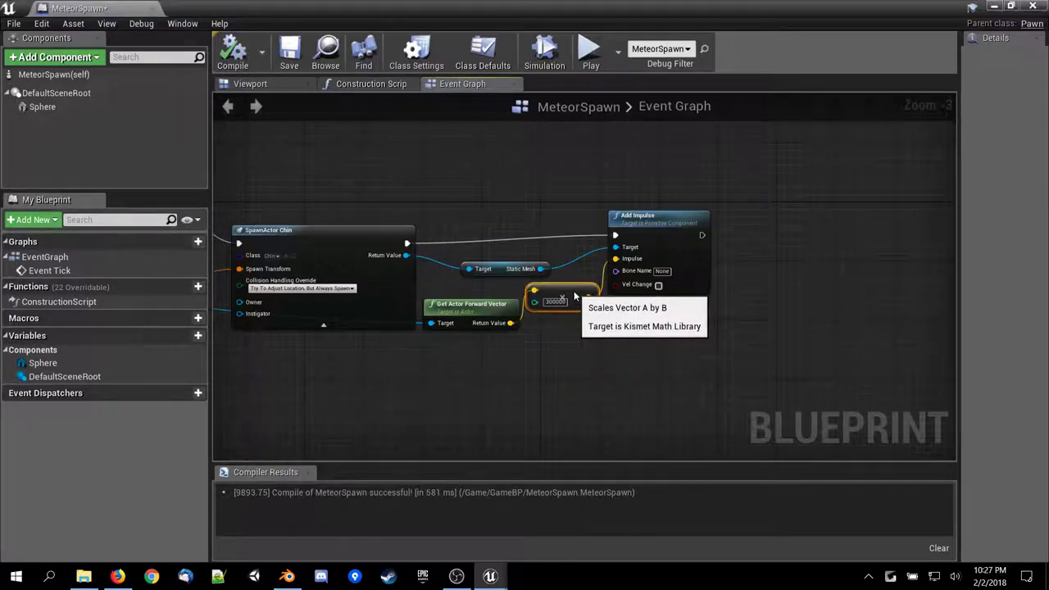
left_click_drag(470, 305, 449, 341)
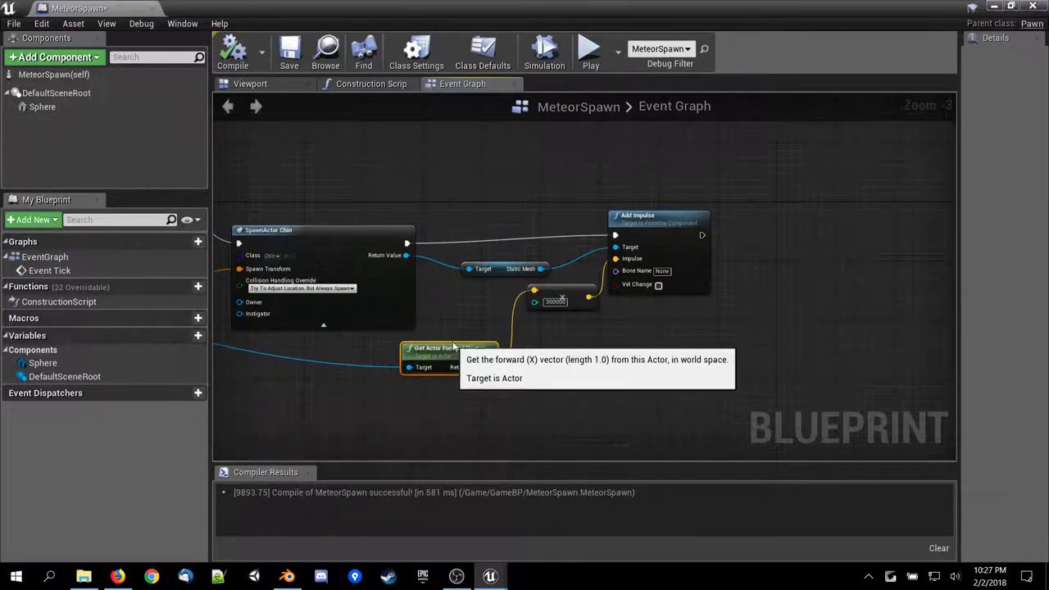
left_click_drag(568, 290, 557, 303)
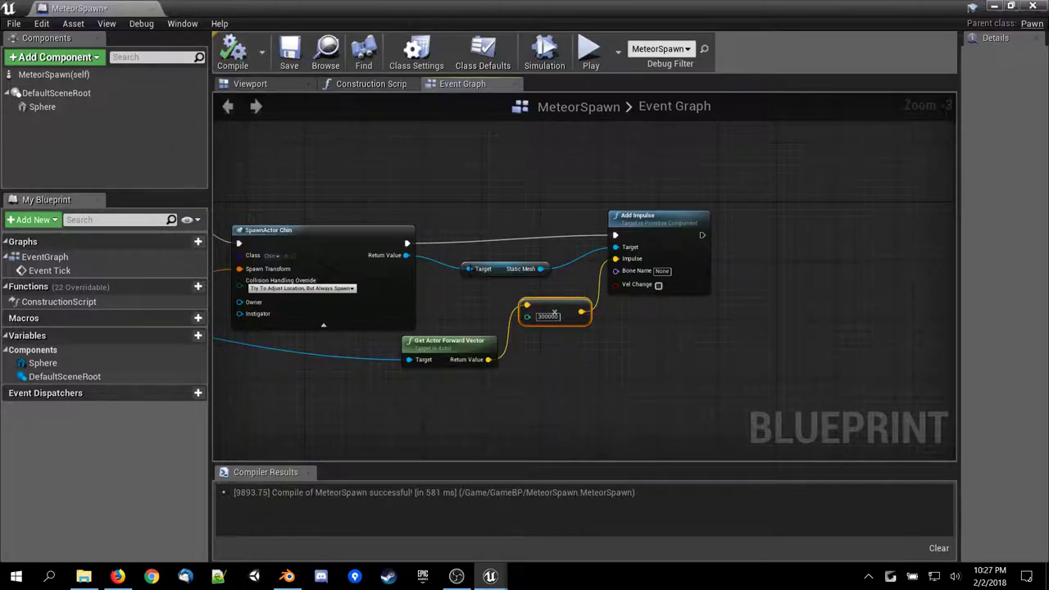
Reopen the closed "add impulse toward where player facing" page in Firefox to check its node setup, and return to the MeteorSpawn blueprint.
left_click(118, 576)
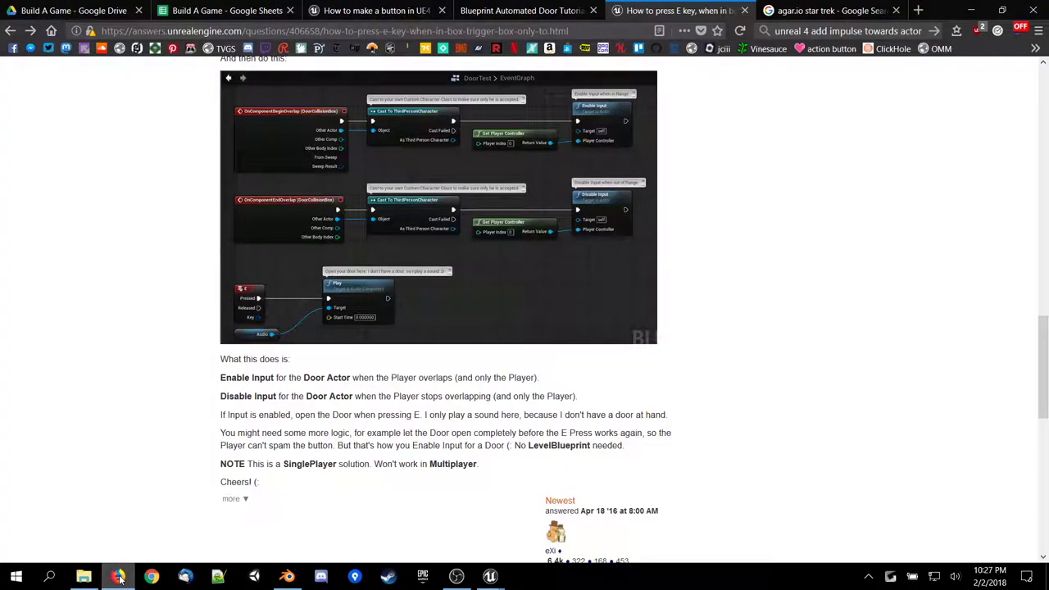
scroll(414, 456, "up", 2)
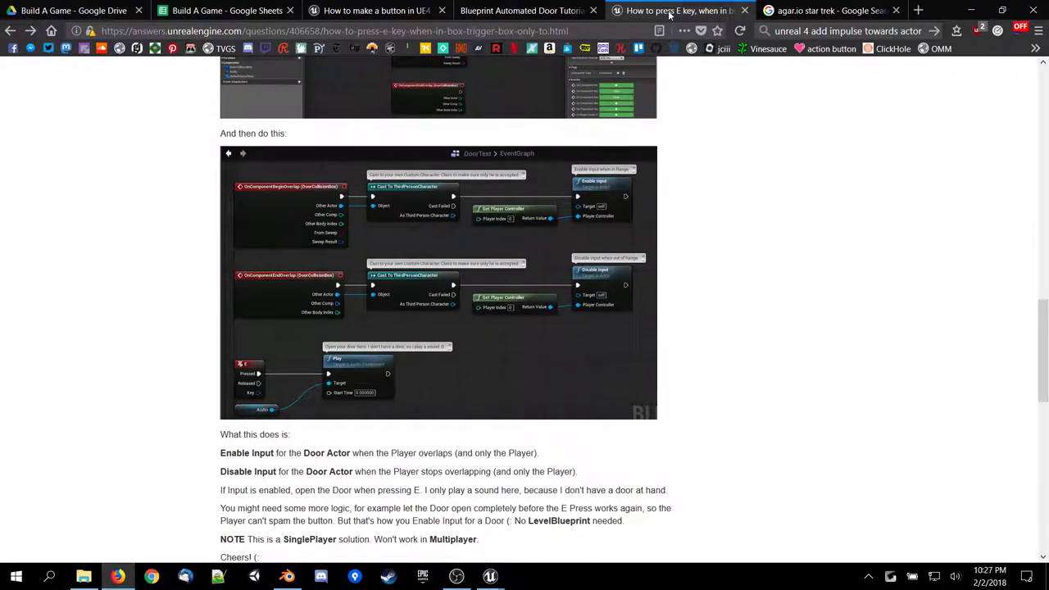
middle_click(669, 11)
left_click(705, 156)
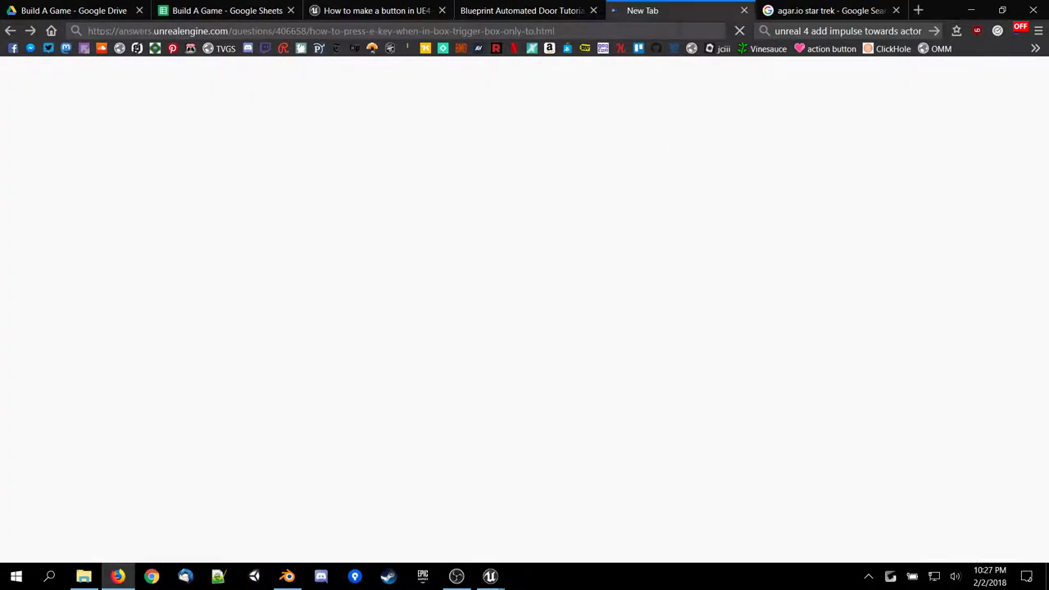
right_click(680, 10)
left_click(709, 160)
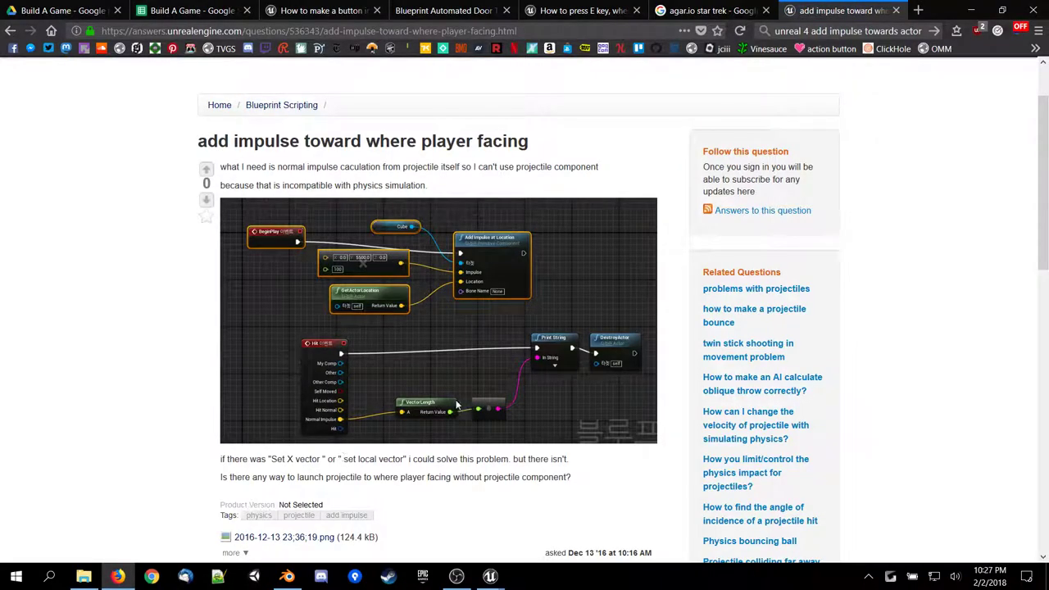
mouse_move(492, 577)
left_click(582, 524)
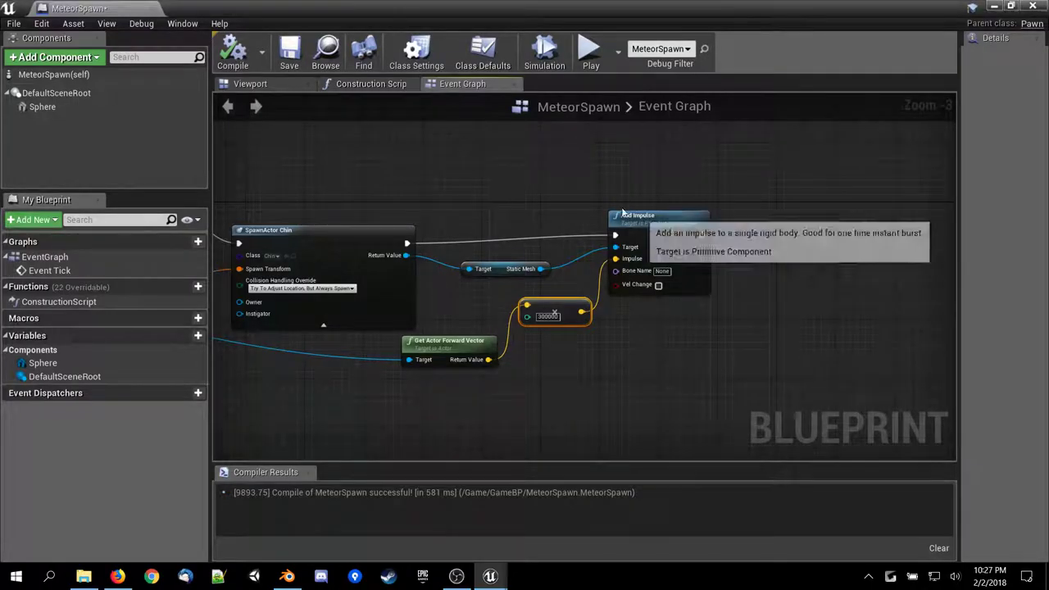
right_click(547, 182)
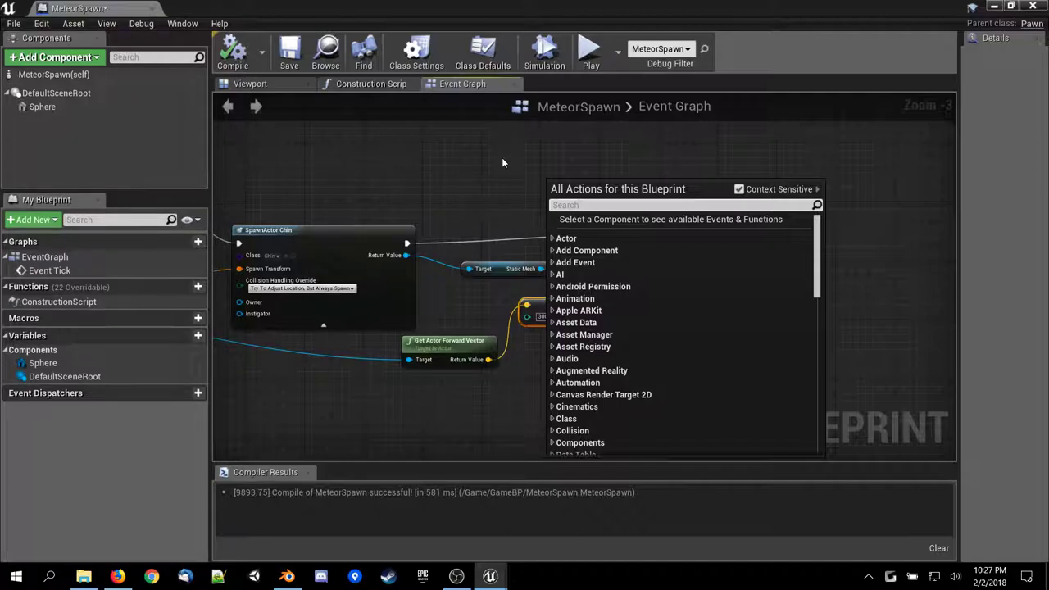
type("add")
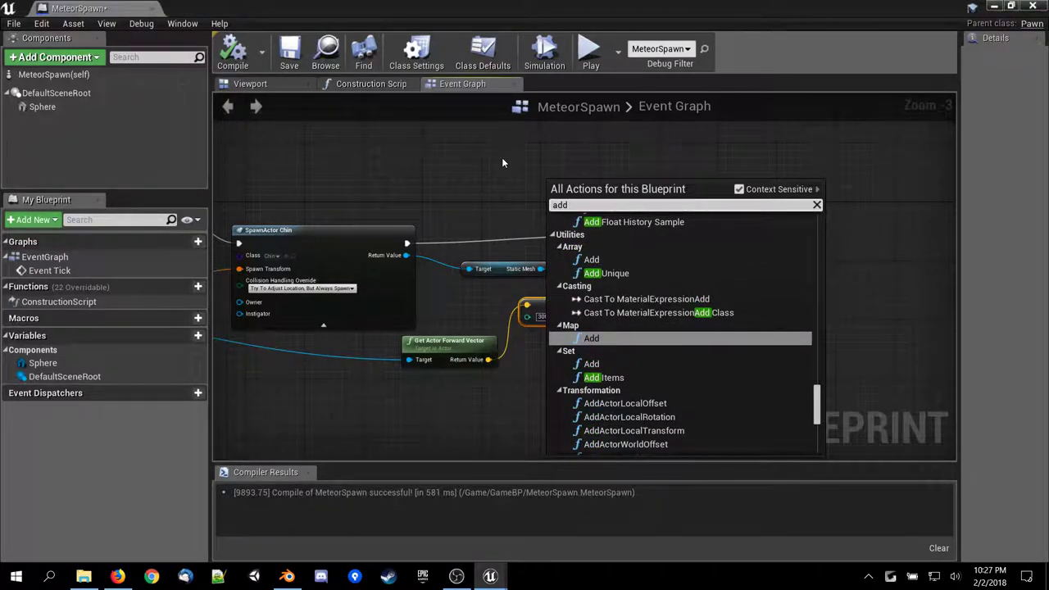
type(" im")
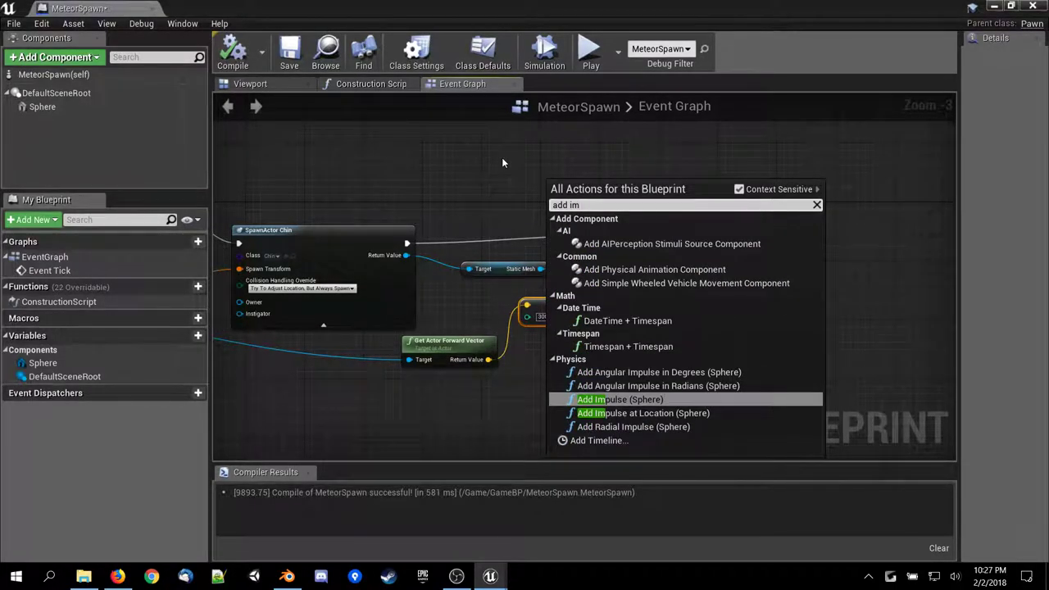
key("Down")
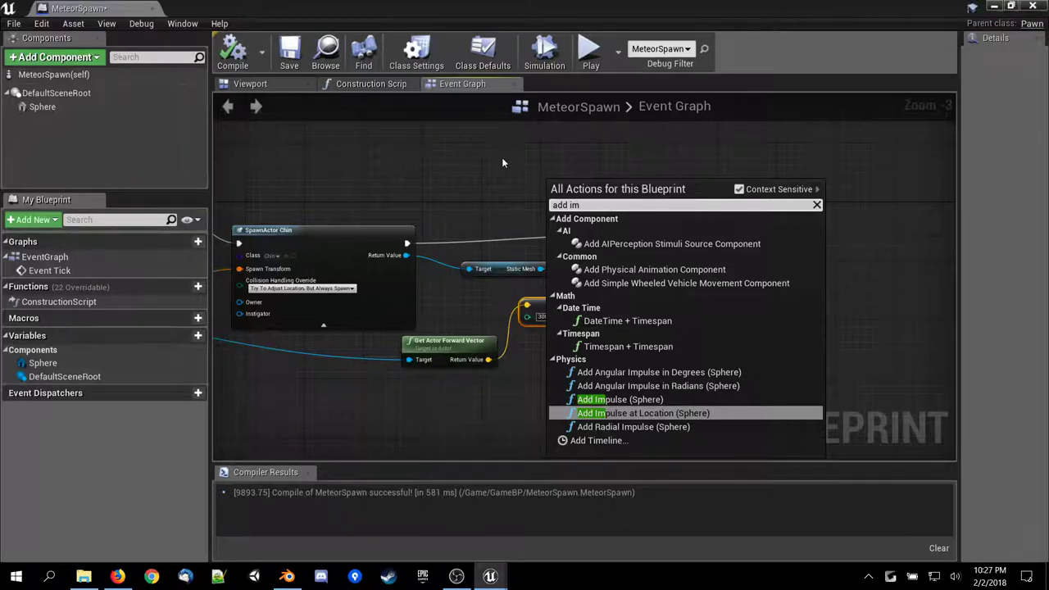
key("Up")
key("Return")
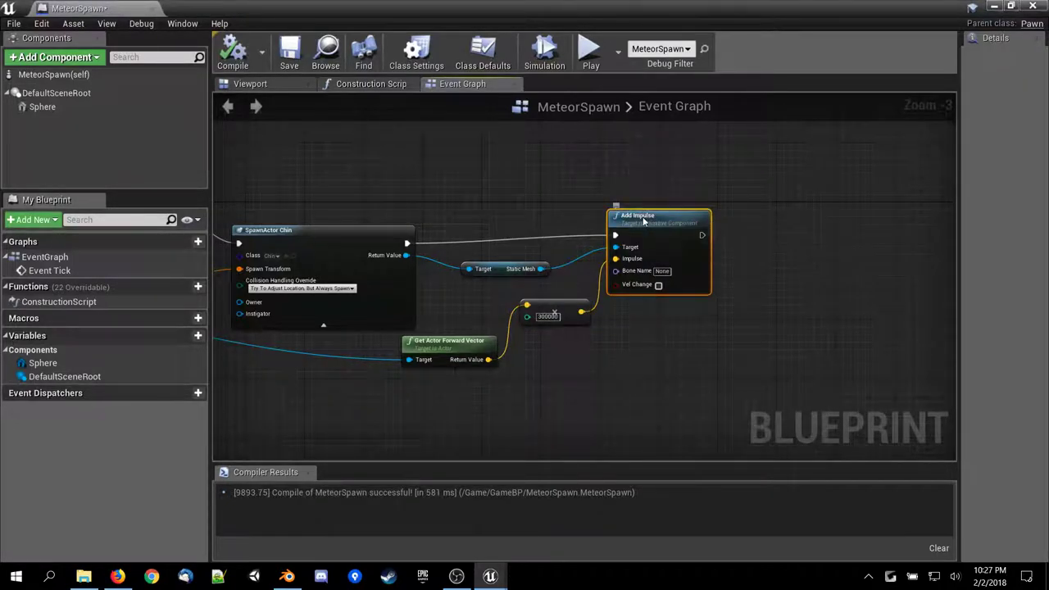
right_click(644, 221)
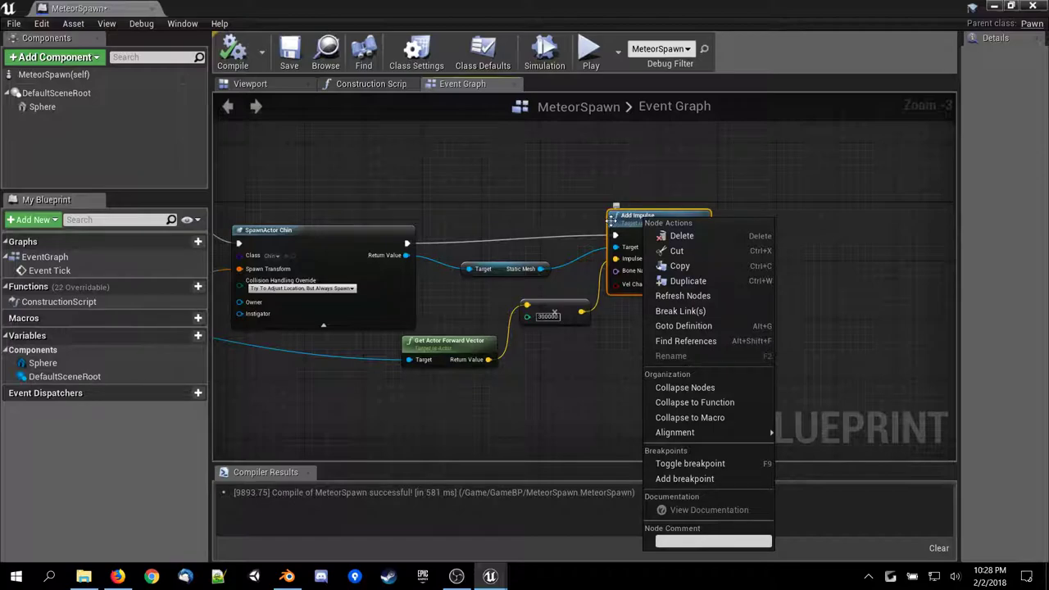
left_click(589, 195)
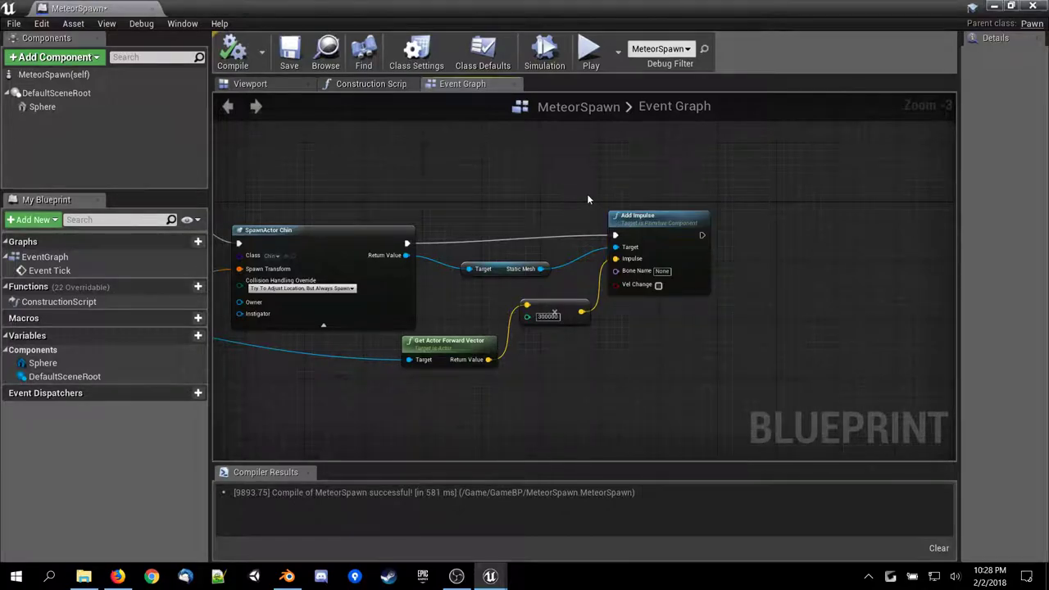
Replace the Add Impulse node with an Add Impulse at Location (StaticMesh) node executed after SpawnActor Chin.
left_click(662, 226)
key("Delete")
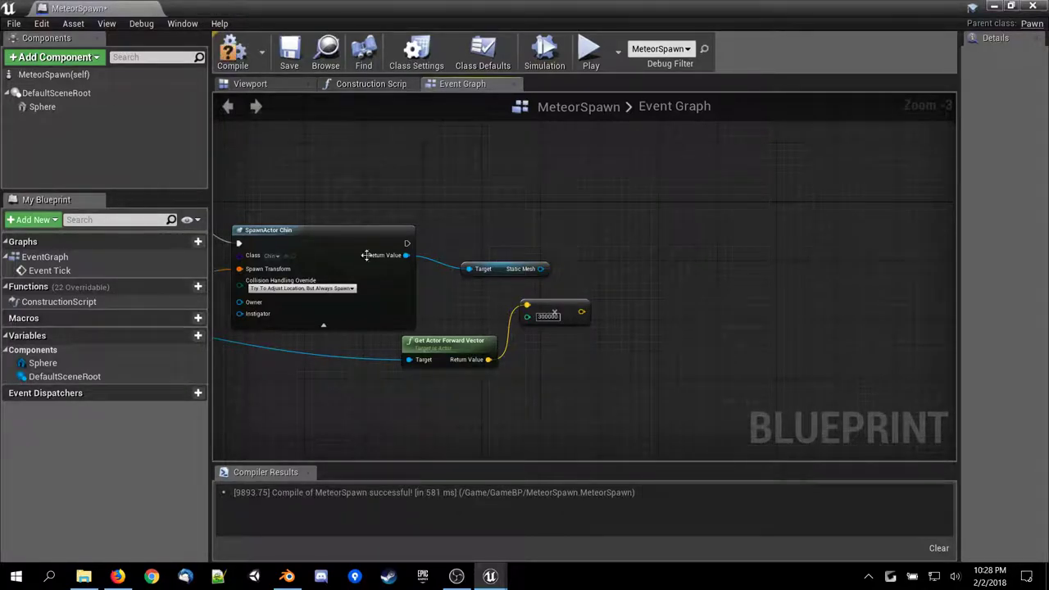
left_click_drag(407, 244, 710, 250)
type("a")
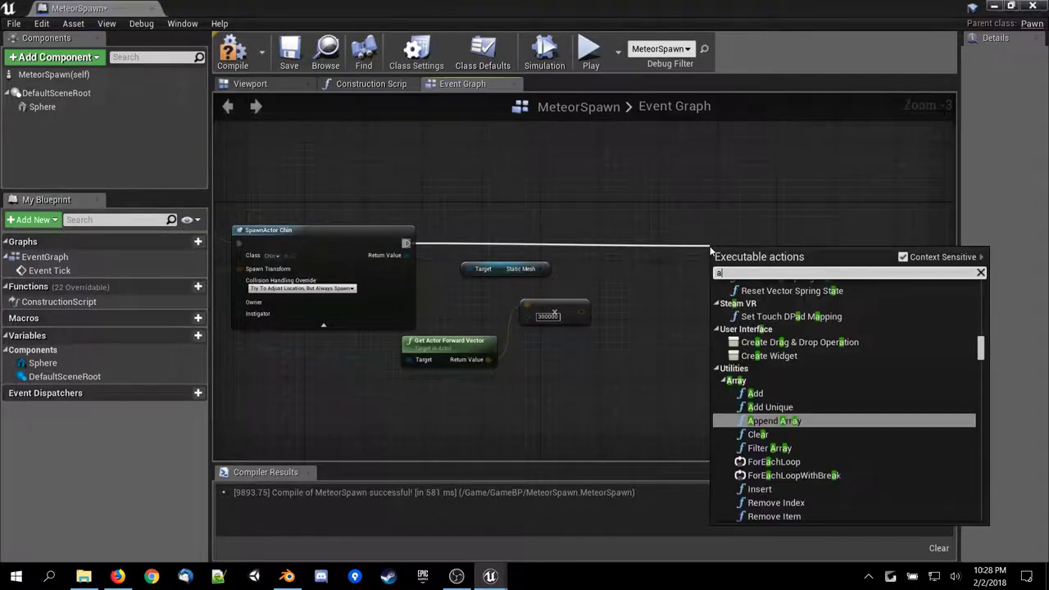
type("ddimpl")
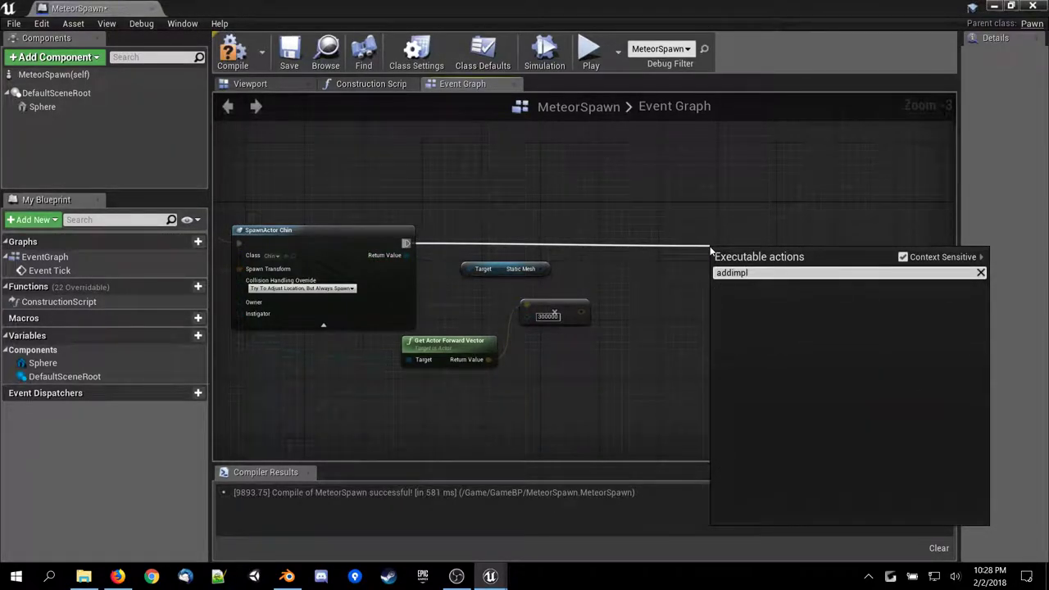
key("BackSpace")
key("Down")
key("Down")
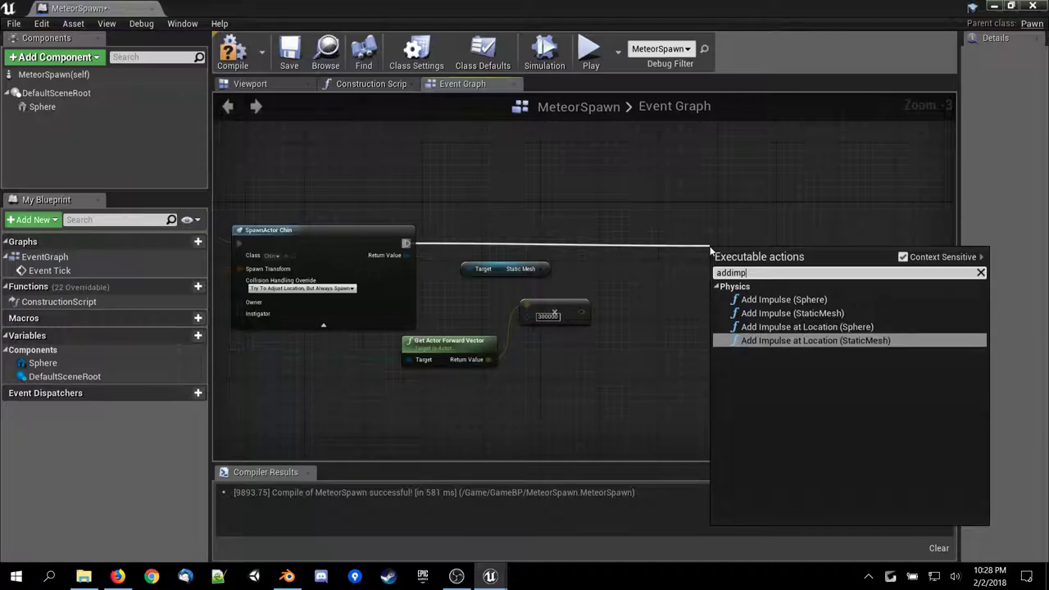
key("Return")
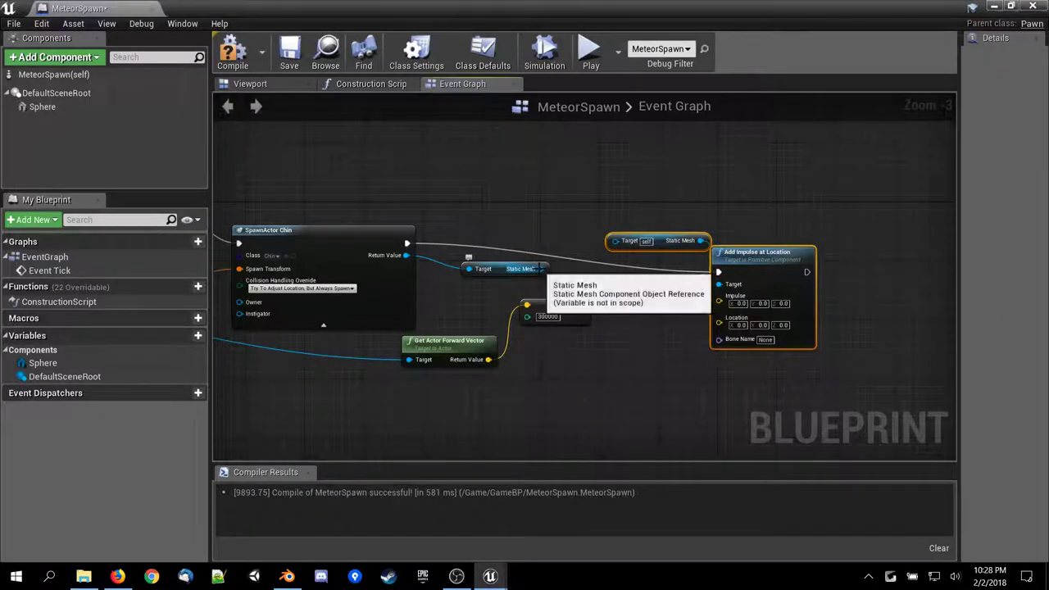
Connect the spawned Chin's Static Mesh to Add Impulse at Location's Target and the multiplied forward vector to its Impulse.
left_click_drag(540, 268, 718, 284)
left_click_drag(584, 312, 719, 303)
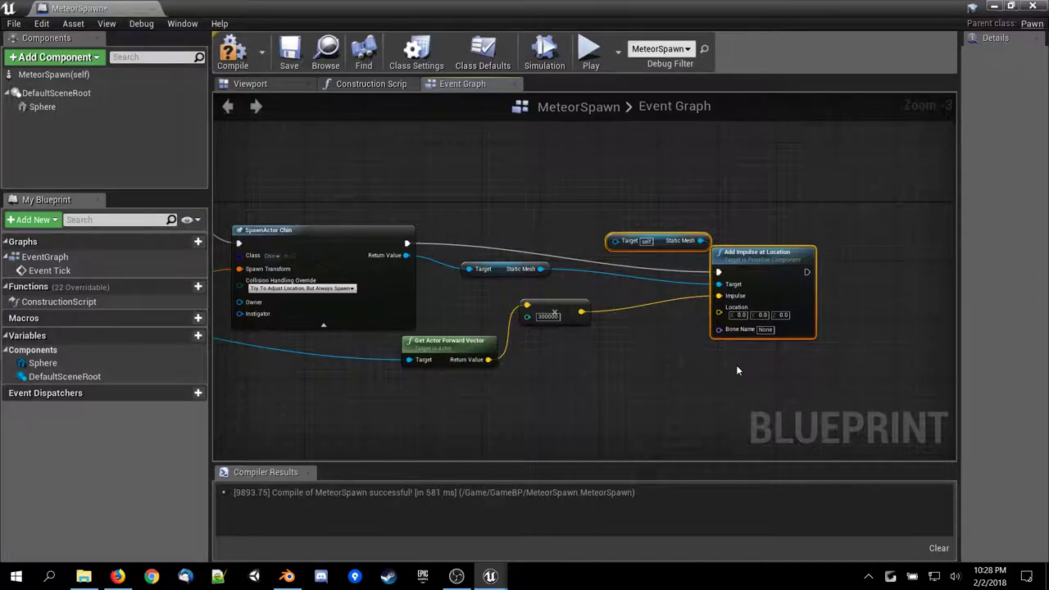
Delete the stray unconnected Static Mesh getter and move Add Impulse at Location closer to the vector multiply node.
left_click(655, 239)
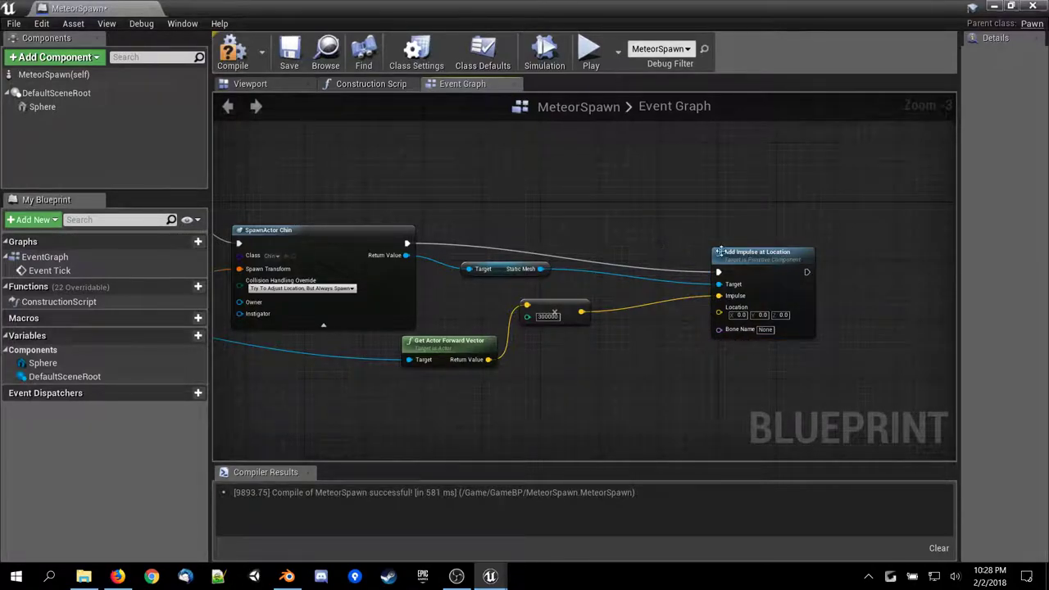
left_click_drag(757, 257, 675, 237)
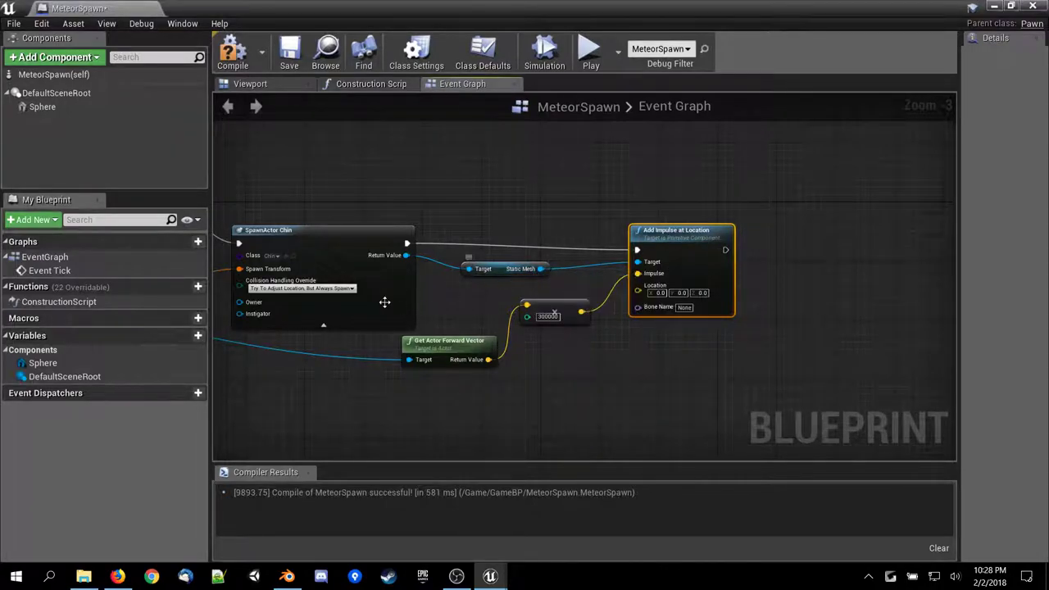
mouse_move(604, 403)
right_mouse_down()
mouse_move(929, 395)
mouse_move(608, 393)
right_mouse_up()
Check the impulse example in Firefox, and connect the location return value feeding Make Transform to Add Impulse at Location's Location in MeteorSpawn.
left_click(118, 576)
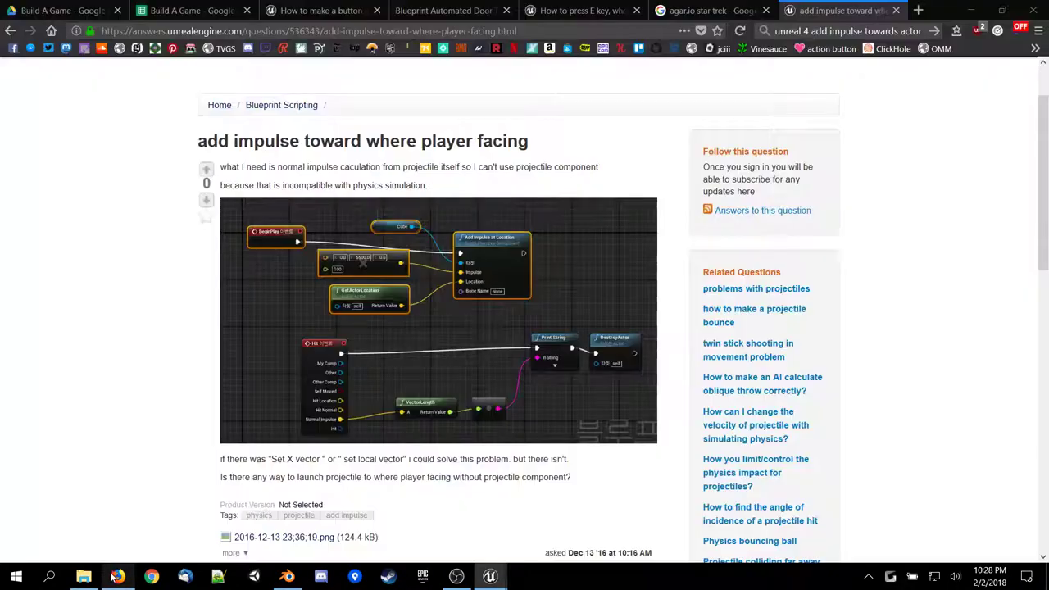
left_click(114, 576)
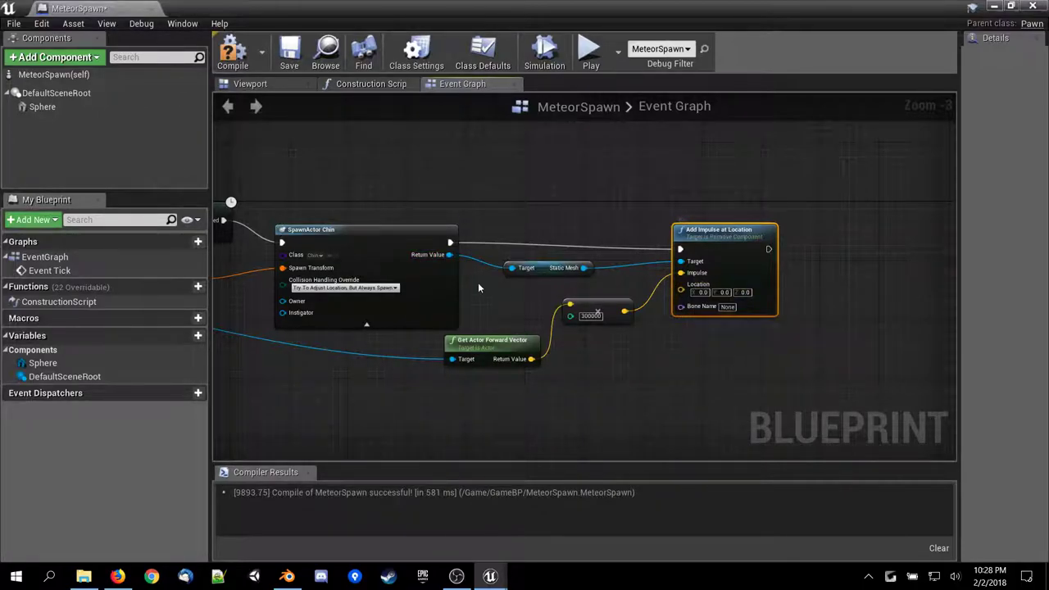
right_click_drag(468, 276, 720, 291)
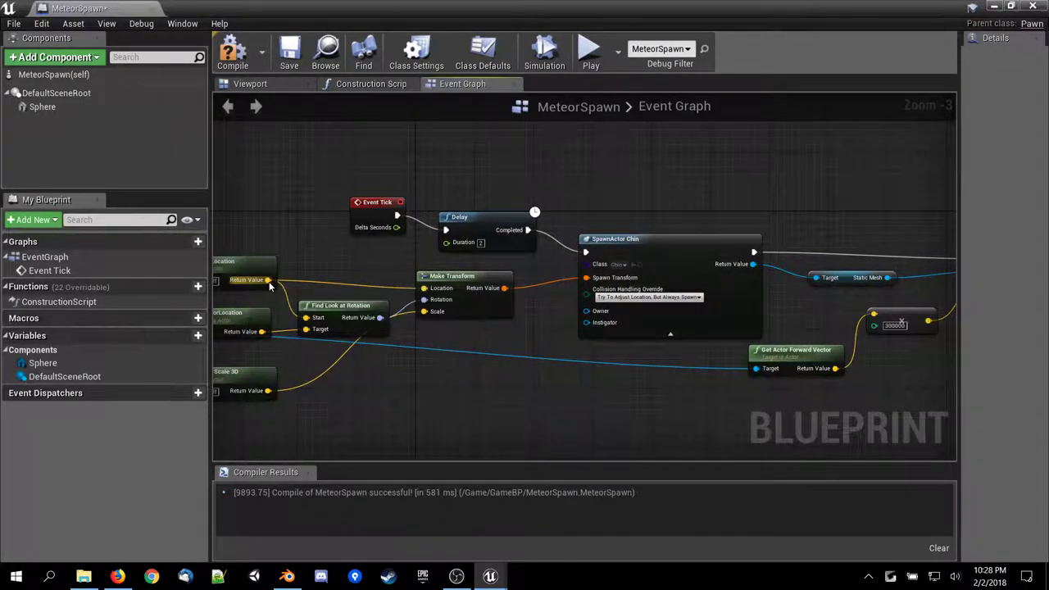
left_click_drag(274, 281, 578, 282)
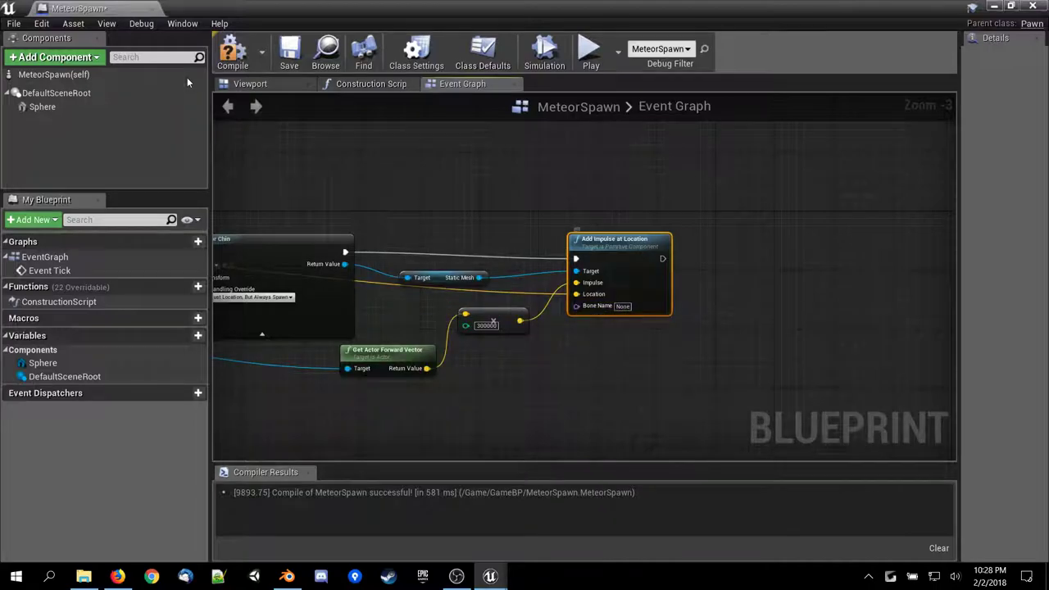
Compile and close the MeteorSpawn blueprint, and play-test the level to check how the spawned Chins are launched.
left_click(234, 46)
left_click(1032, 6)
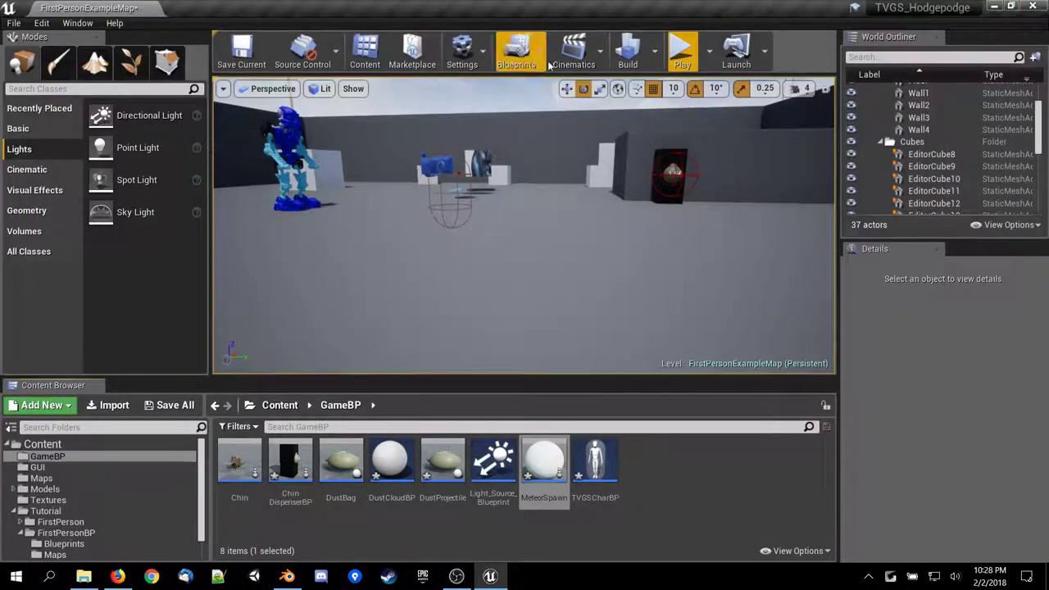
left_click(681, 48)
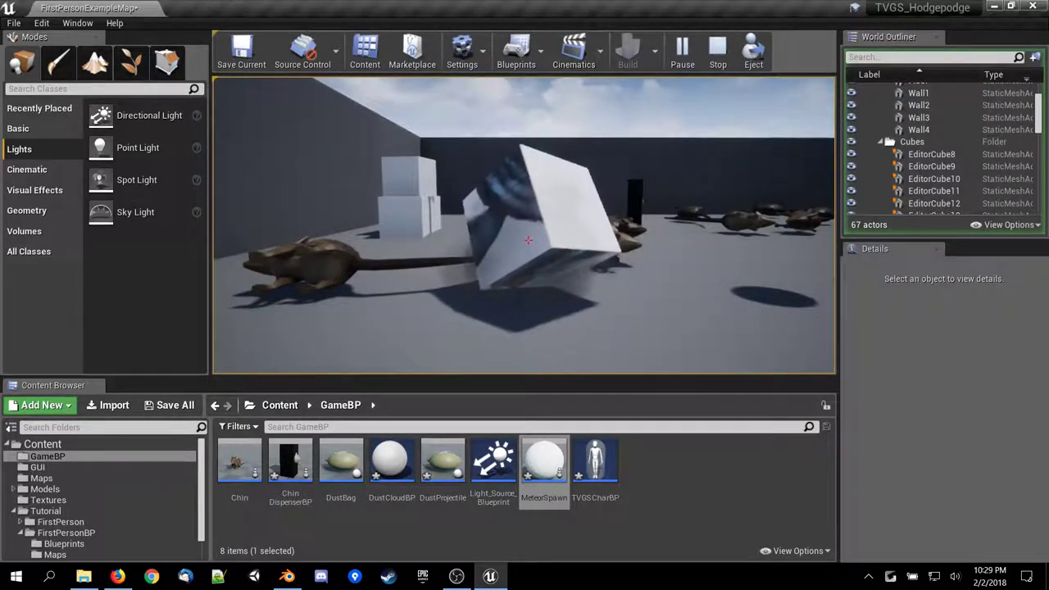
key("Escape")
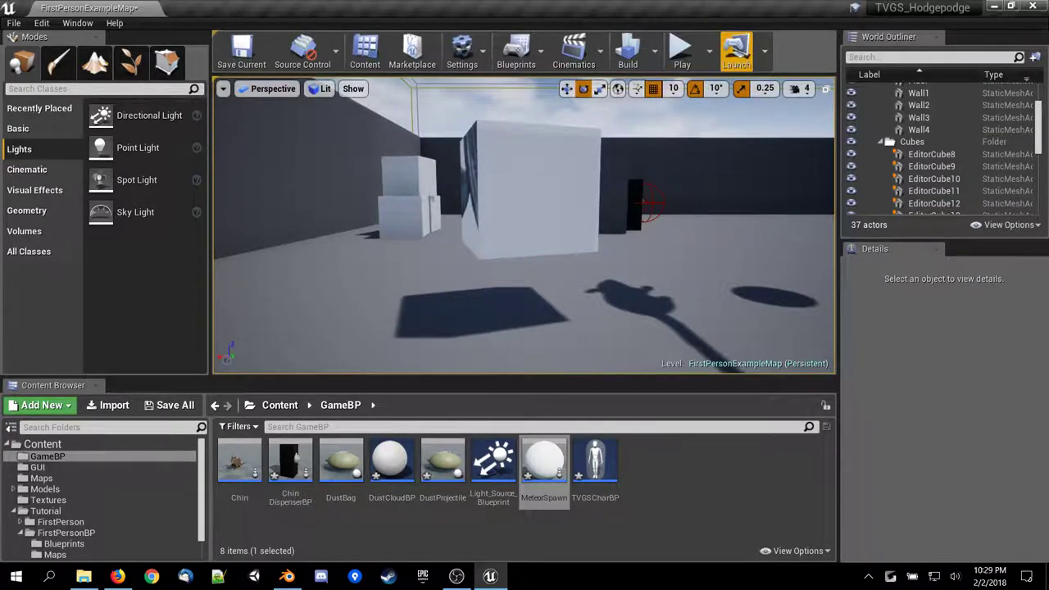
Examine how the DustProjectile event graph feeds Impulse and Location into Add Impulse at Location, and close the blueprint.
double_click(442, 473)
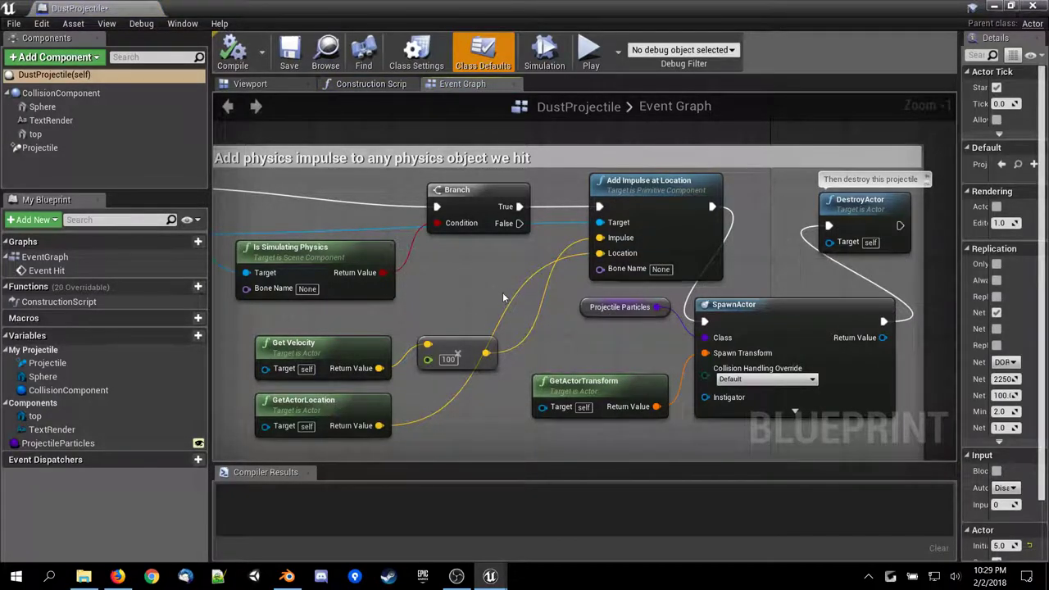
right_click_drag(502, 298, 577, 280)
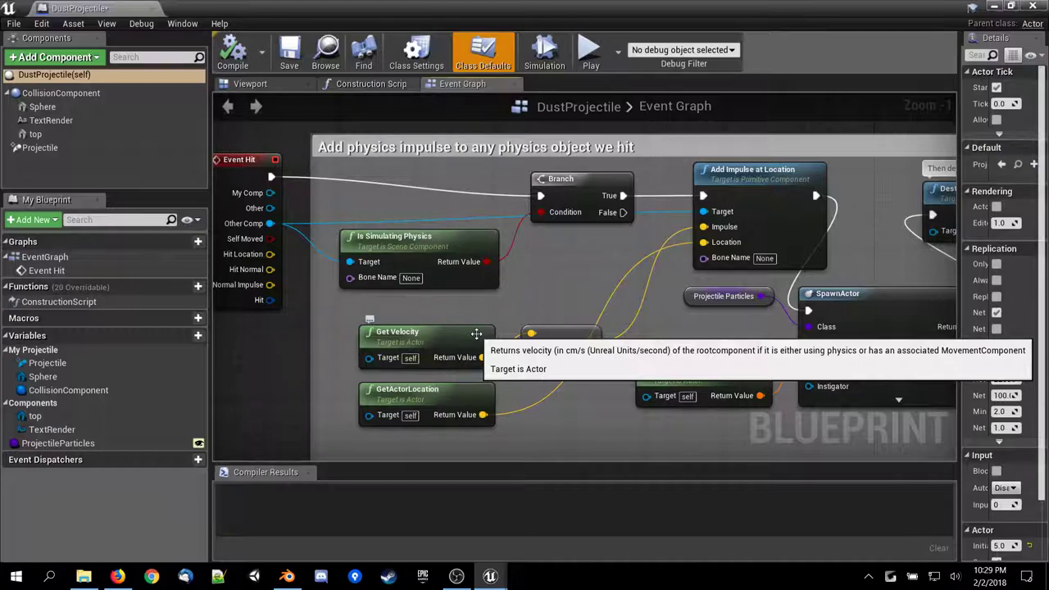
right_click_drag(548, 390, 521, 410)
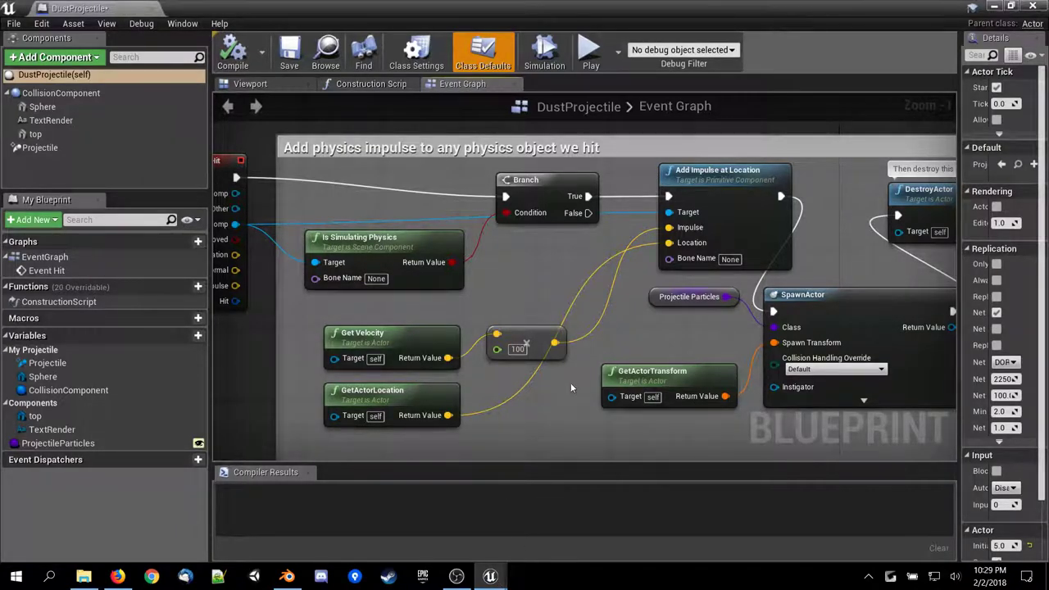
left_click(1033, 8)
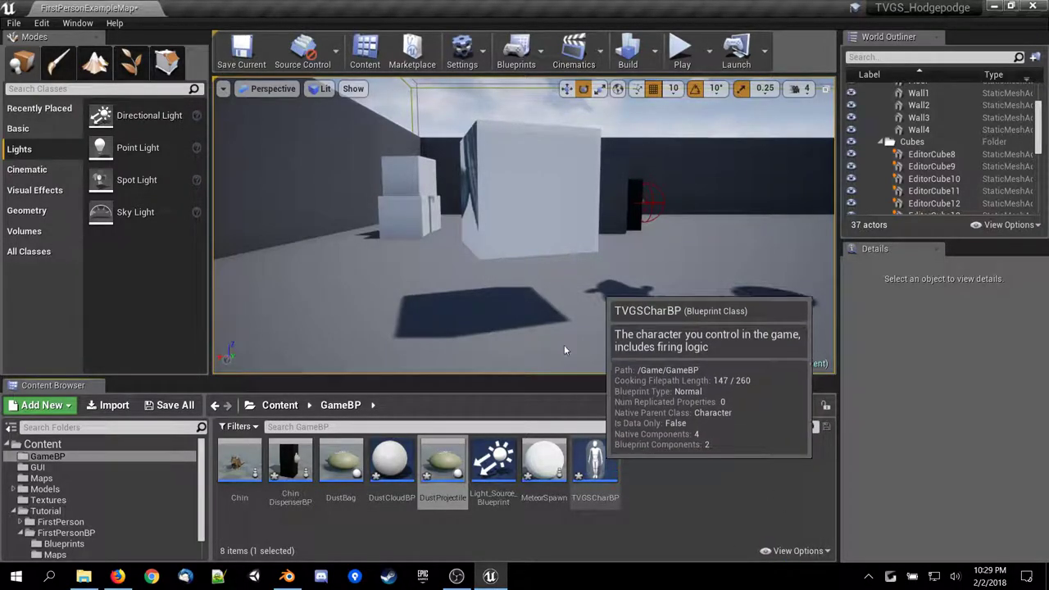
Save the level and all modified assets.
left_click(12, 23)
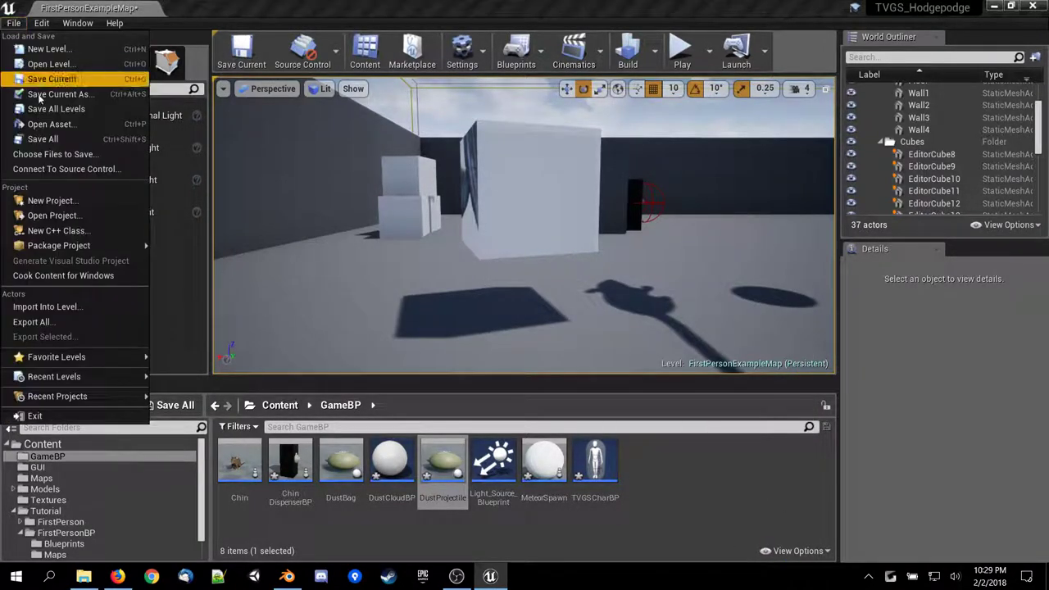
left_click(71, 141)
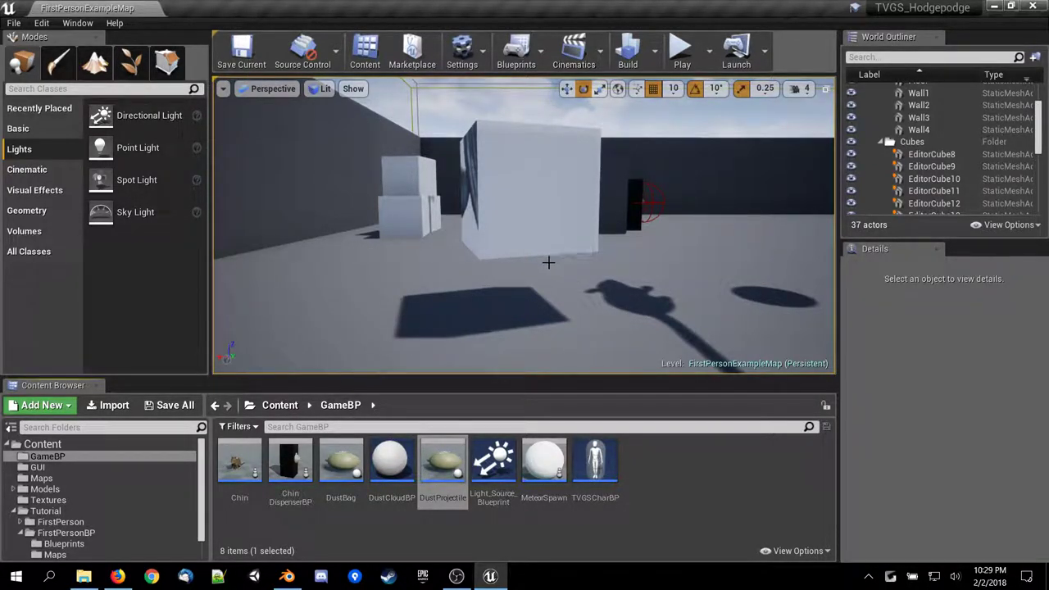
Examine the arena from above, including the Chin dispenser, the character and the meteor spawn sphere.
right_click_drag(537, 254, 770, 262)
key("s")
right_click_drag(598, 265, 635, 267)
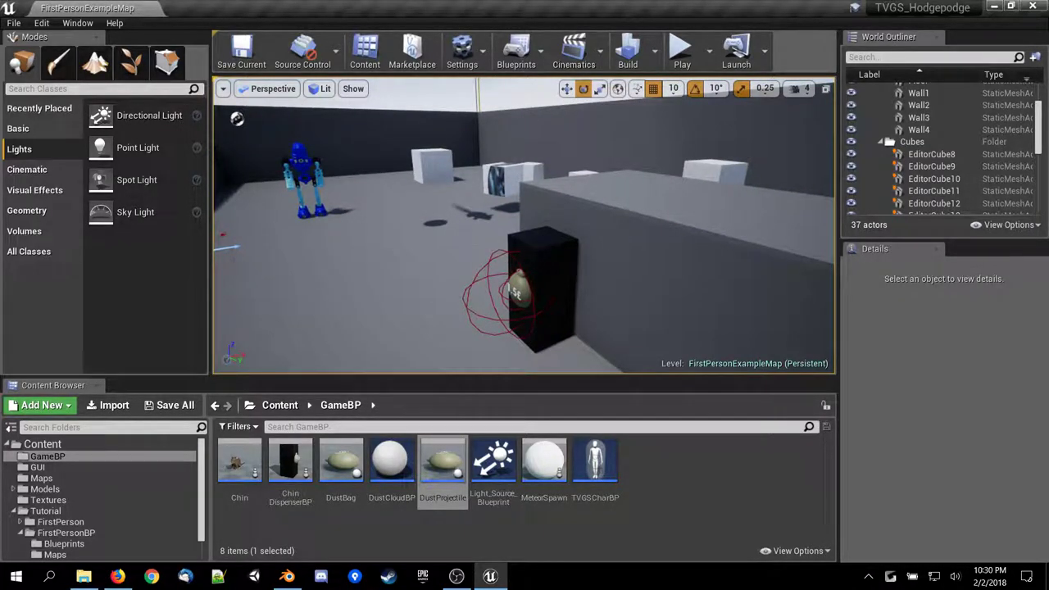
right_click_drag(635, 267, 466, 241)
key("s")
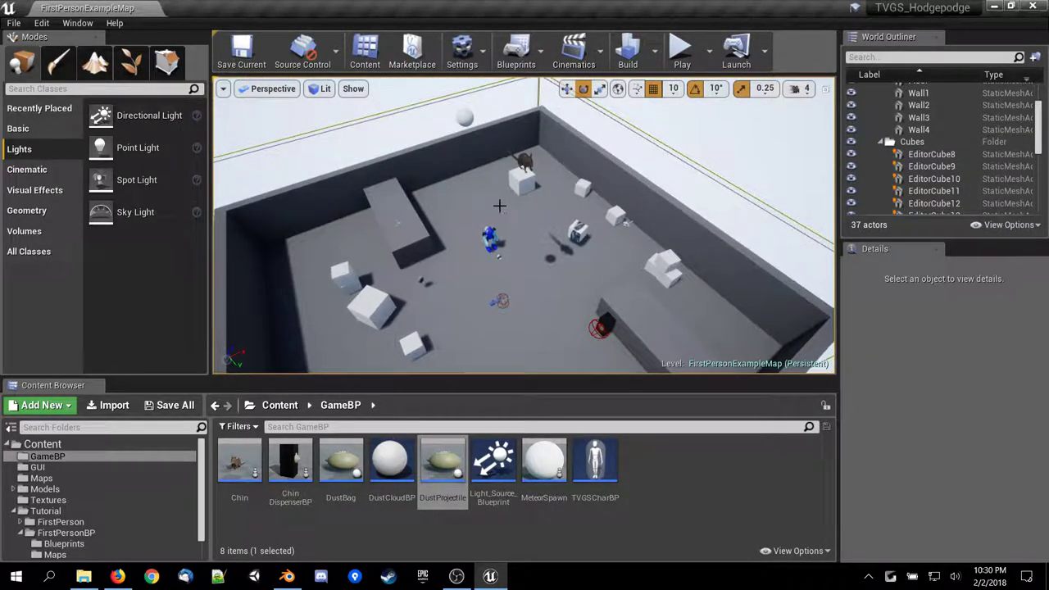
mouse_move(513, 213)
right_mouse_down()
mouse_move(520, 155)
mouse_move(524, 205)
right_mouse_up()
right_click_drag(513, 259, 623, 257)
key("a")
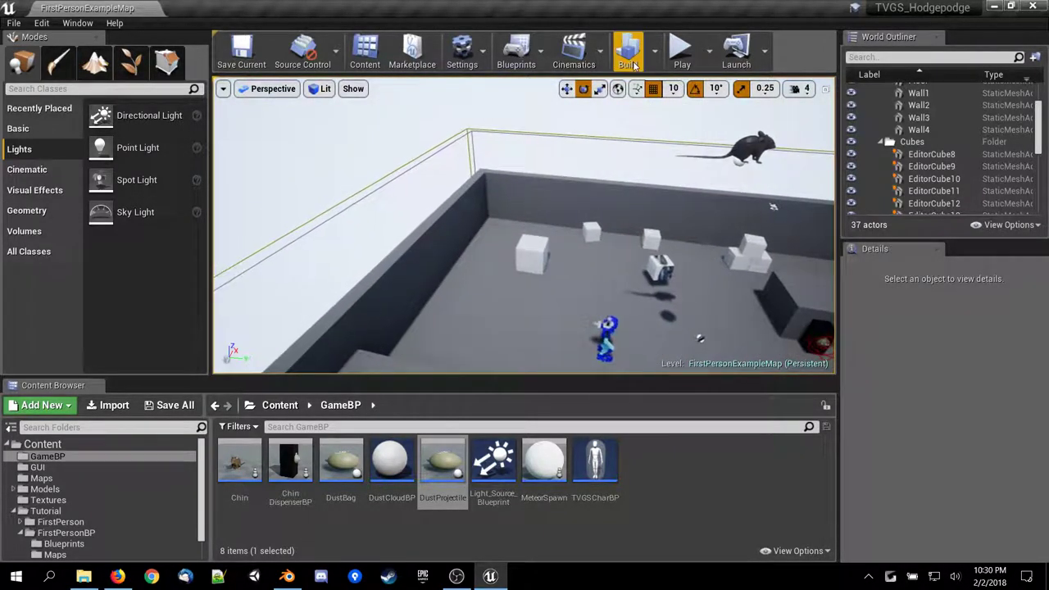
Play-test the level again, walking around the arena to watch how the launched Chins fly, and stop the session.
left_click(682, 55)
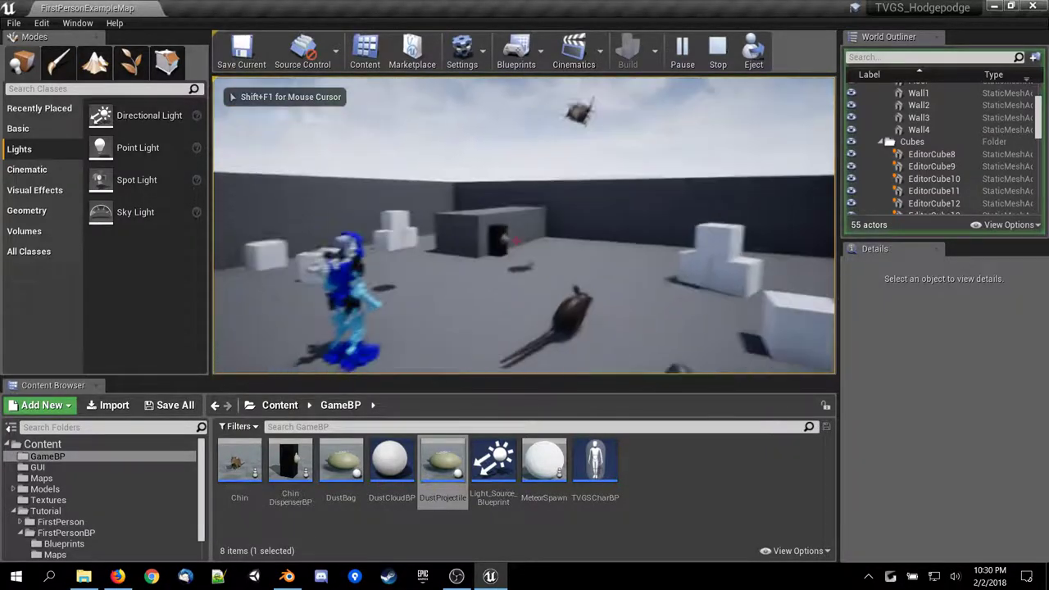
key("w")
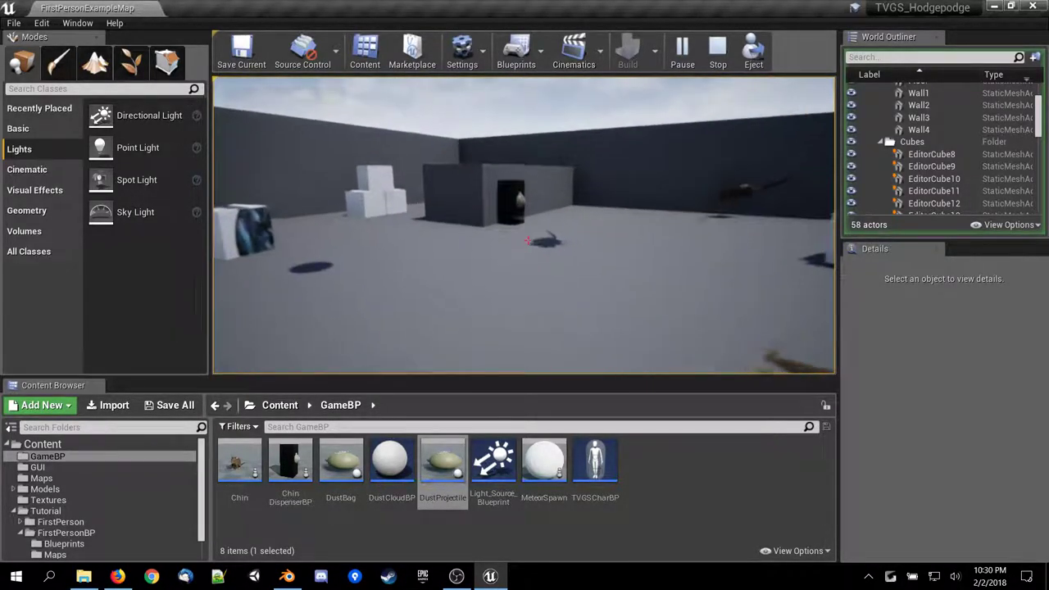
key("w")
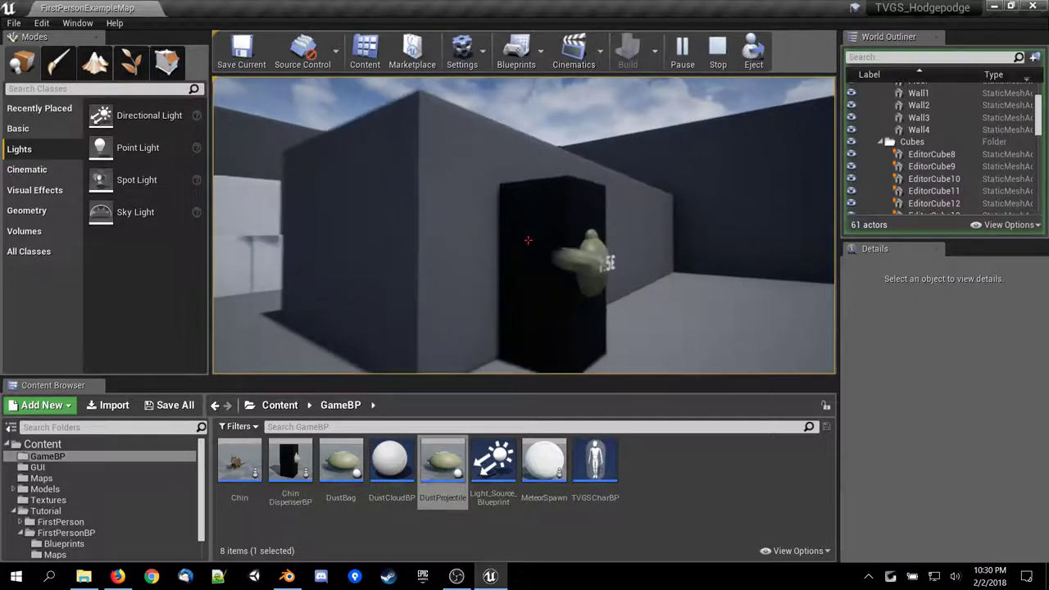
key("s")
key("w")
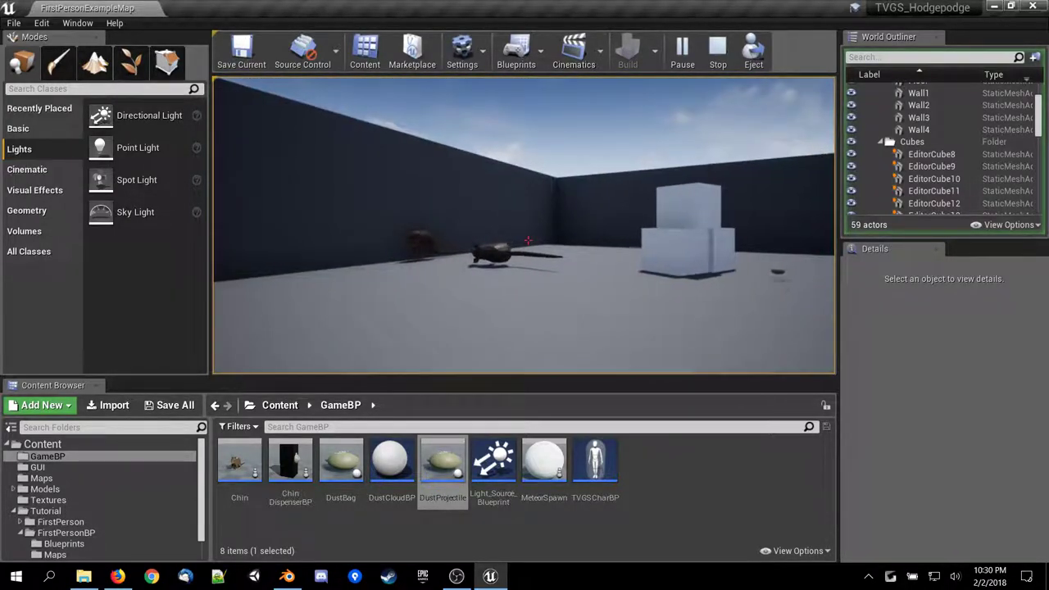
key("w")
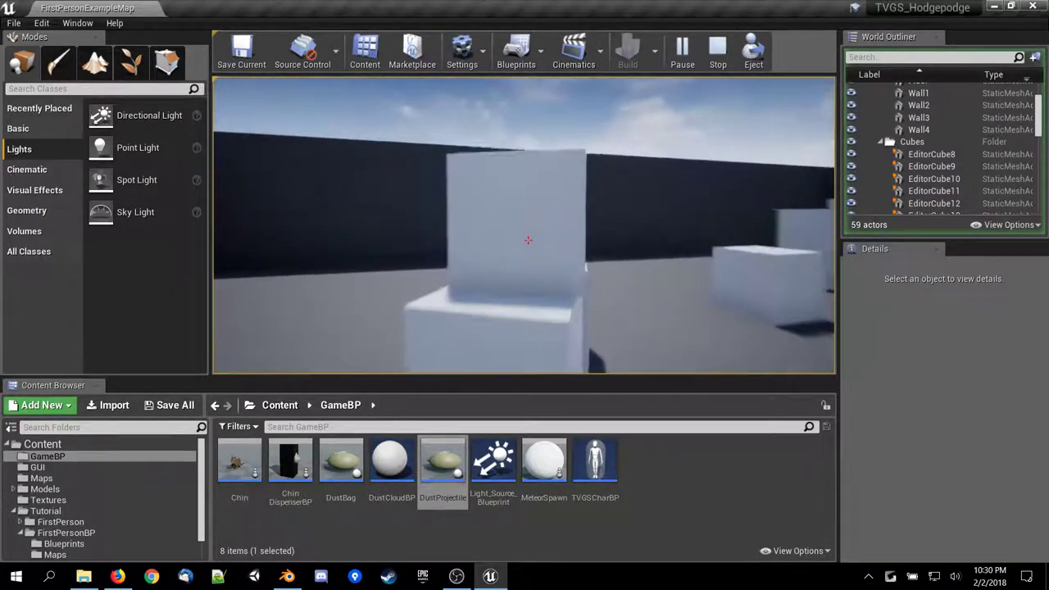
key("w")
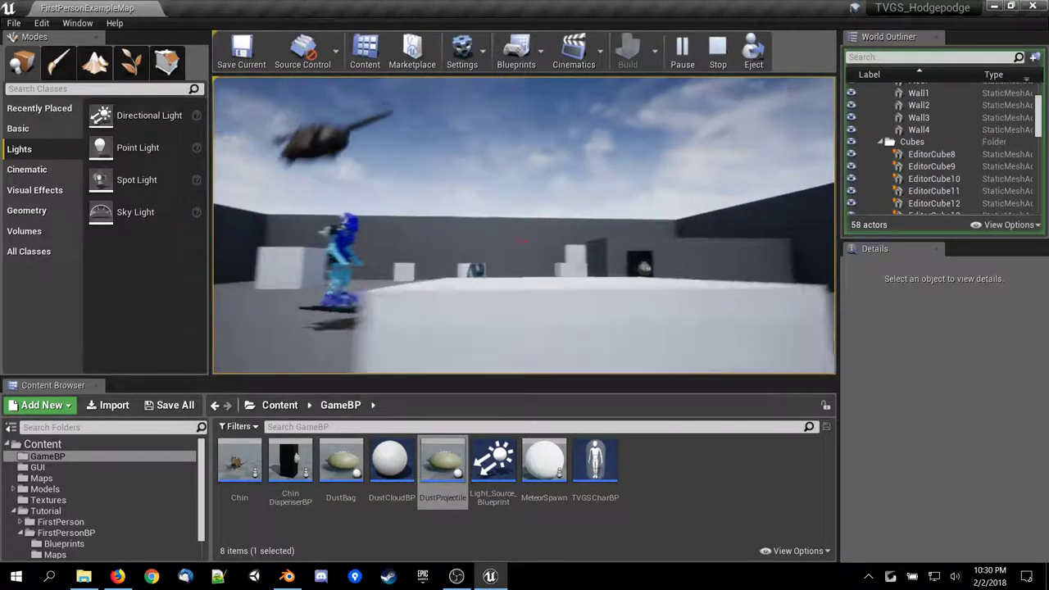
key("w")
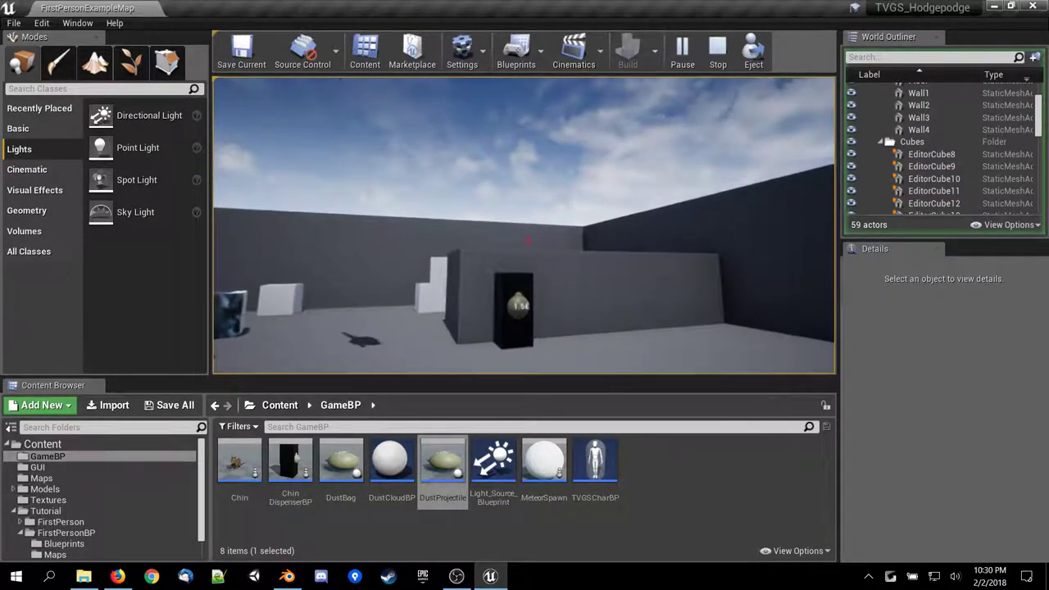
key("w")
key("s")
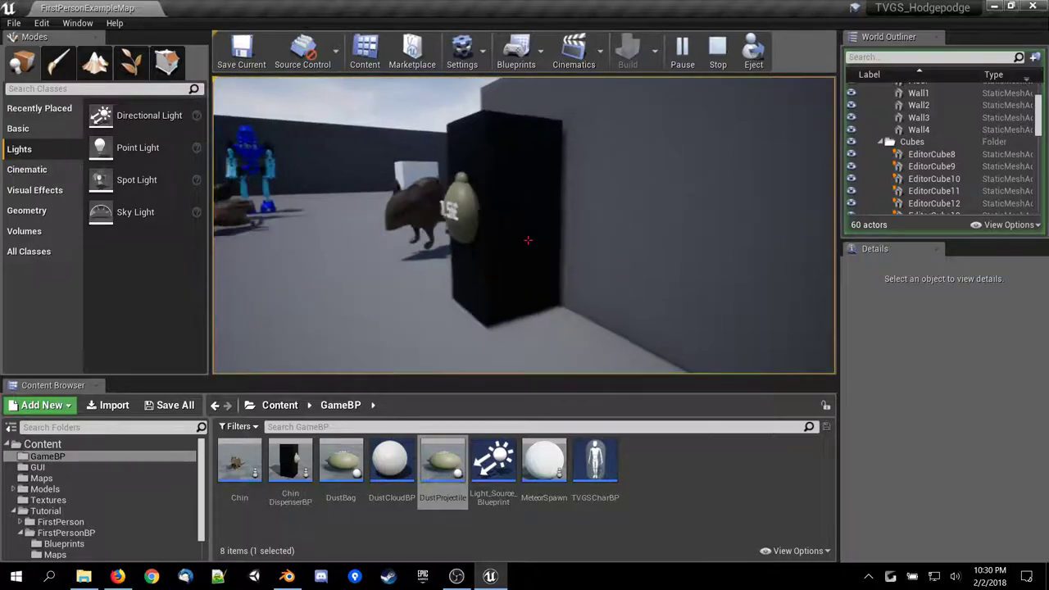
key("Escape")
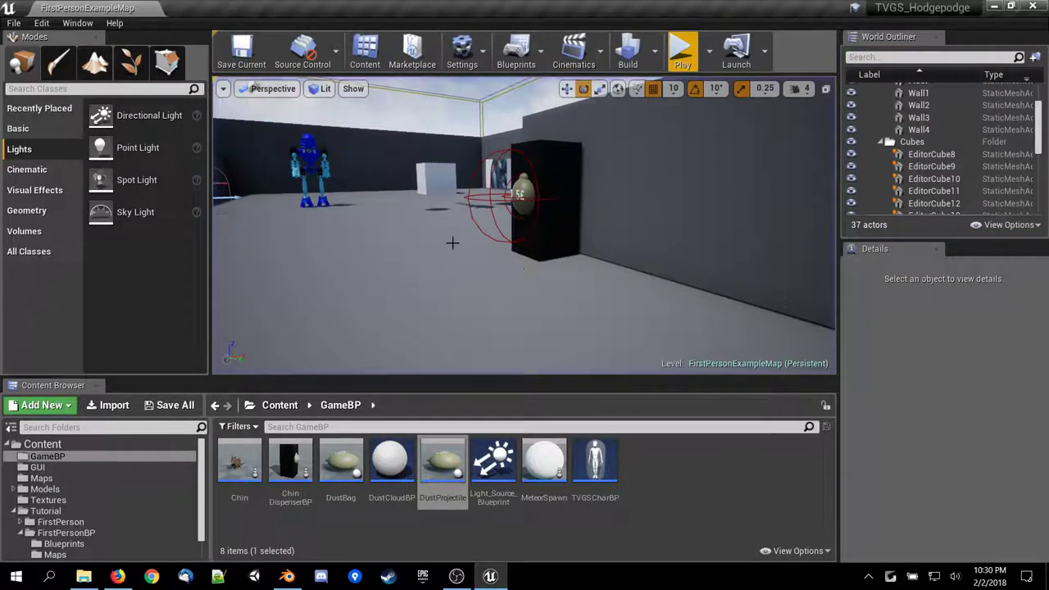
Review the "add impulse toward where player facing" question in Firefox for its impulse node setup, and return to Unreal Editor.
left_click(118, 576)
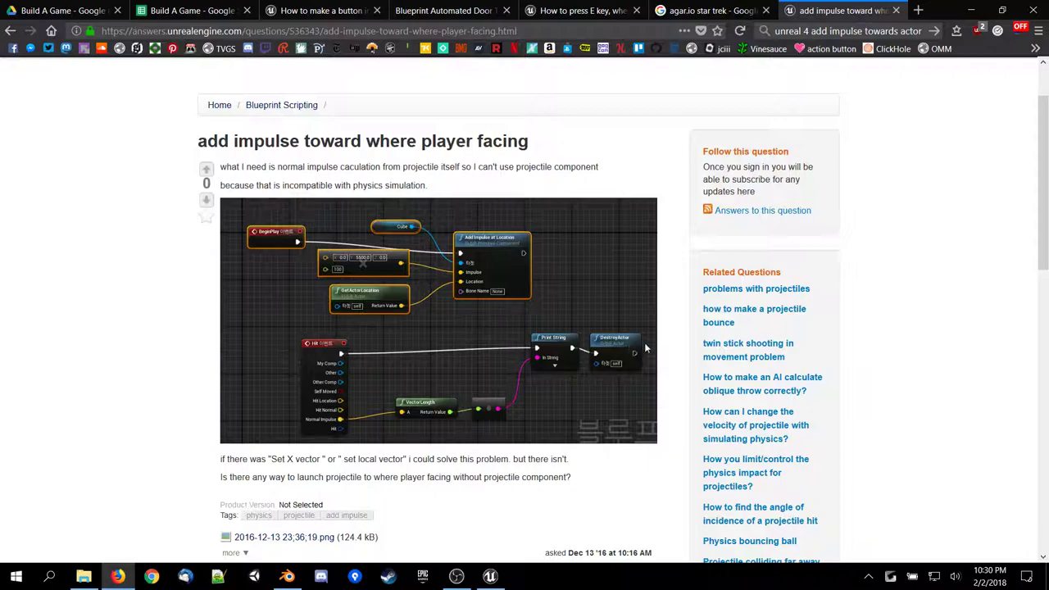
scroll(162, 282, "down", 3)
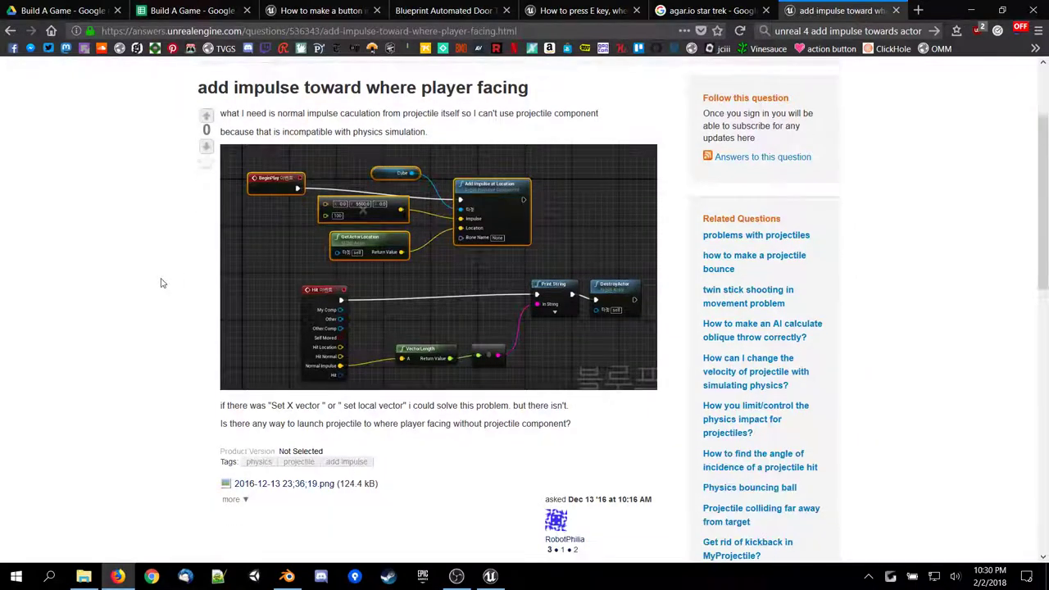
scroll(162, 282, "up", 4)
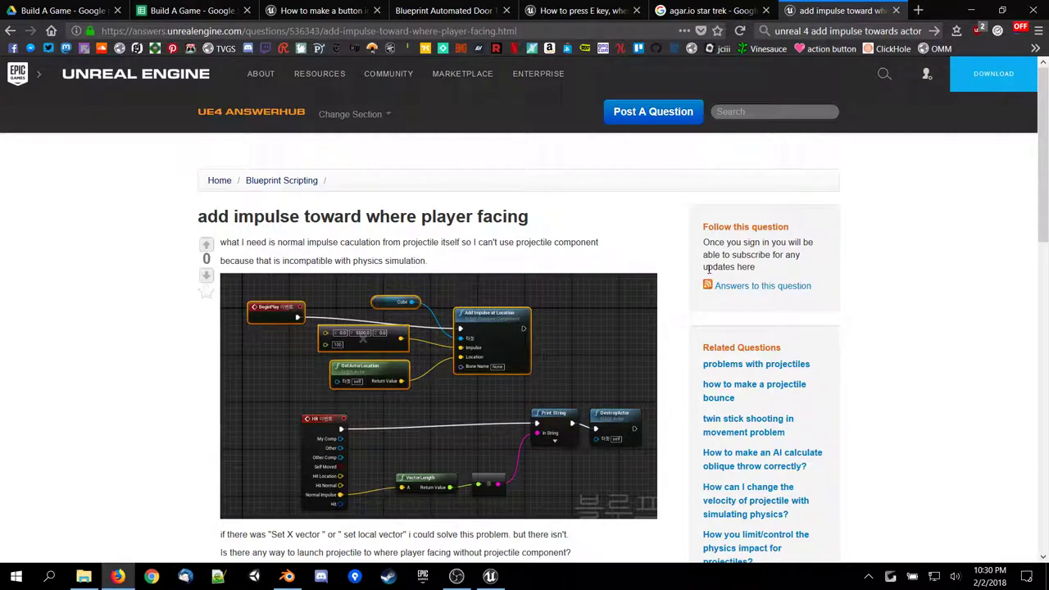
scroll(707, 270, "down", 1)
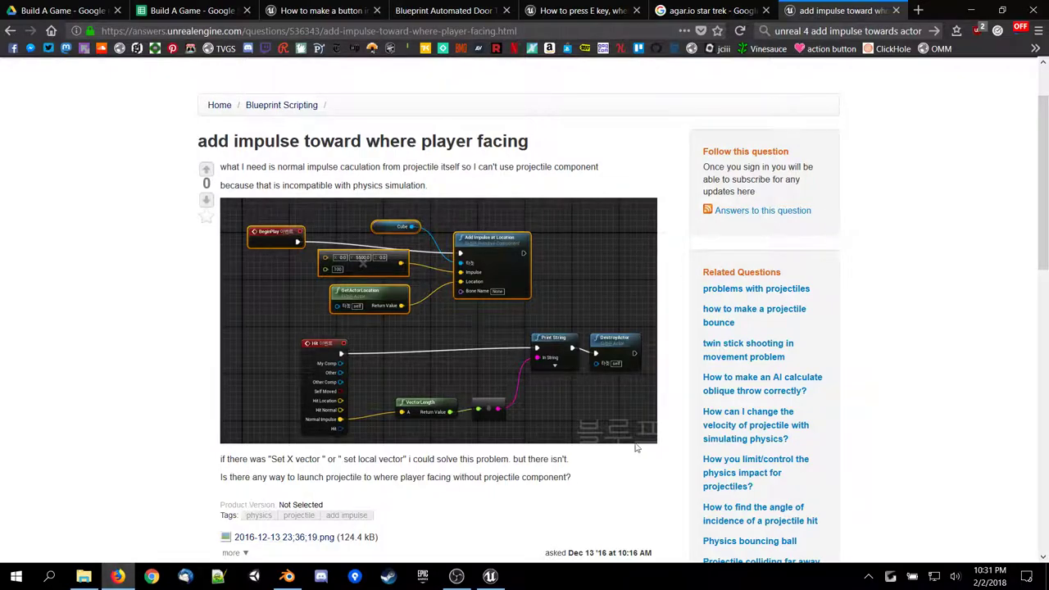
left_click(488, 577)
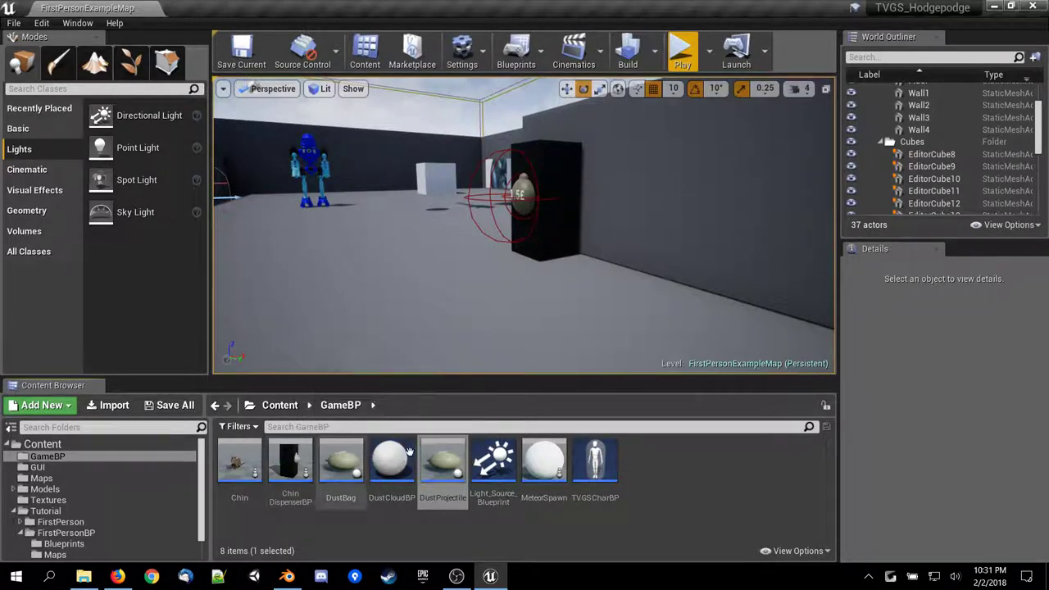
Reopen the MeteorSpawn event graph, nudge the vector multiply node slightly down, and review the graph's connections.
double_click(557, 455)
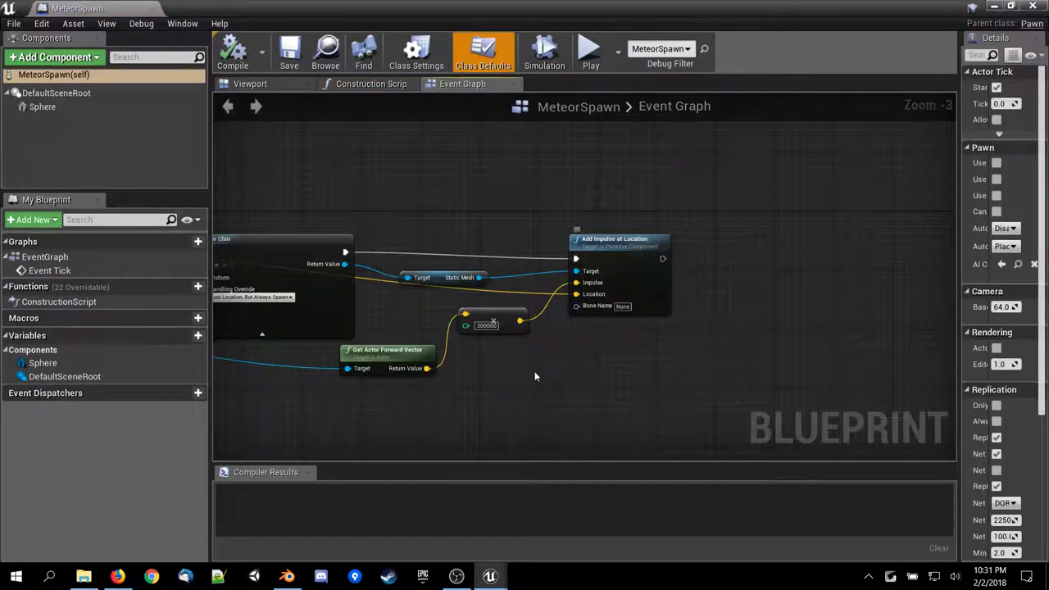
scroll(522, 343, "up", 1)
scroll(524, 342, "up", 2)
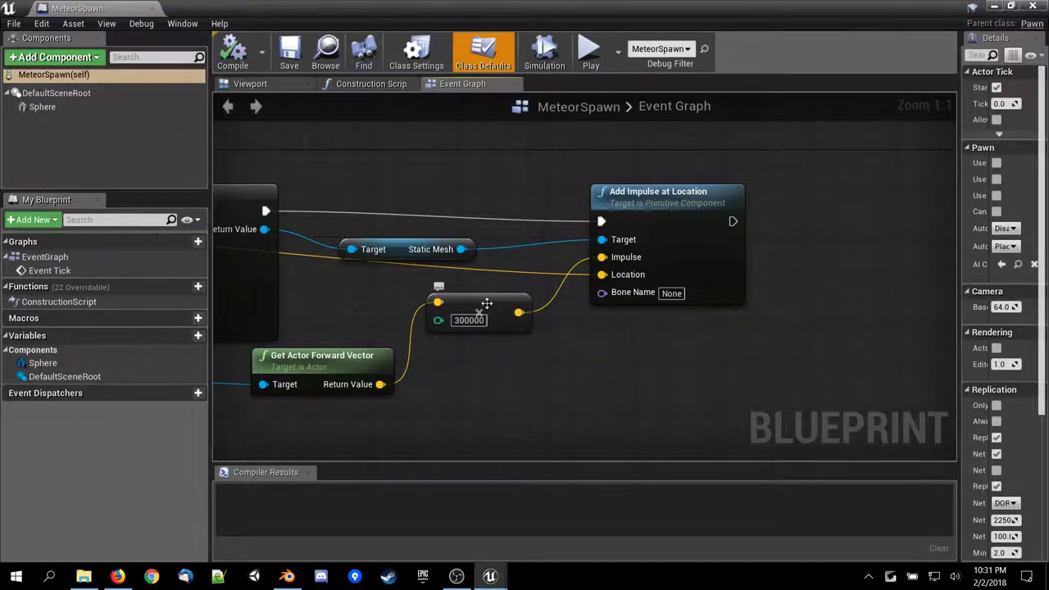
left_click_drag(486, 303, 485, 315)
right_click_drag(428, 395, 851, 383)
right_click_drag(409, 418, 59, 409)
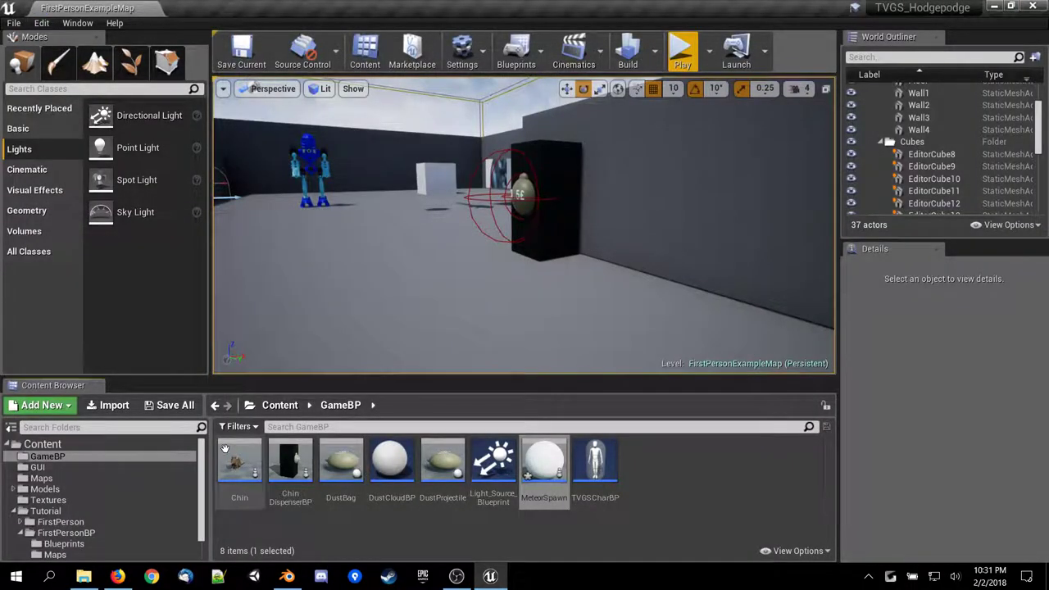
Open the Chin blueprint, view its 3D model from the front, and widen the property details area.
double_click(227, 451)
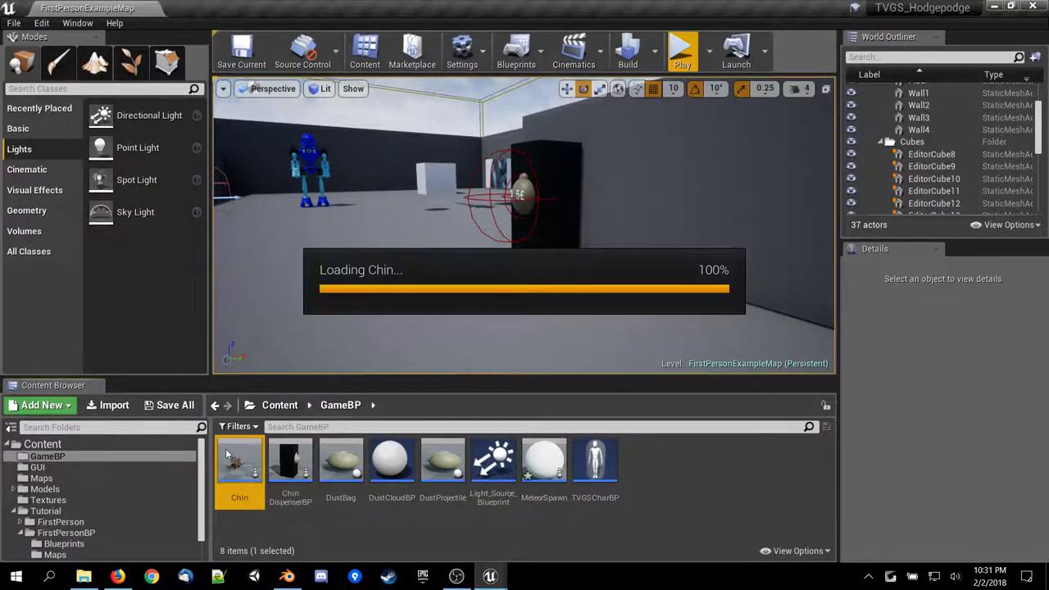
right_click_drag(288, 293, 462, 307)
scroll(394, 309, "down", 2)
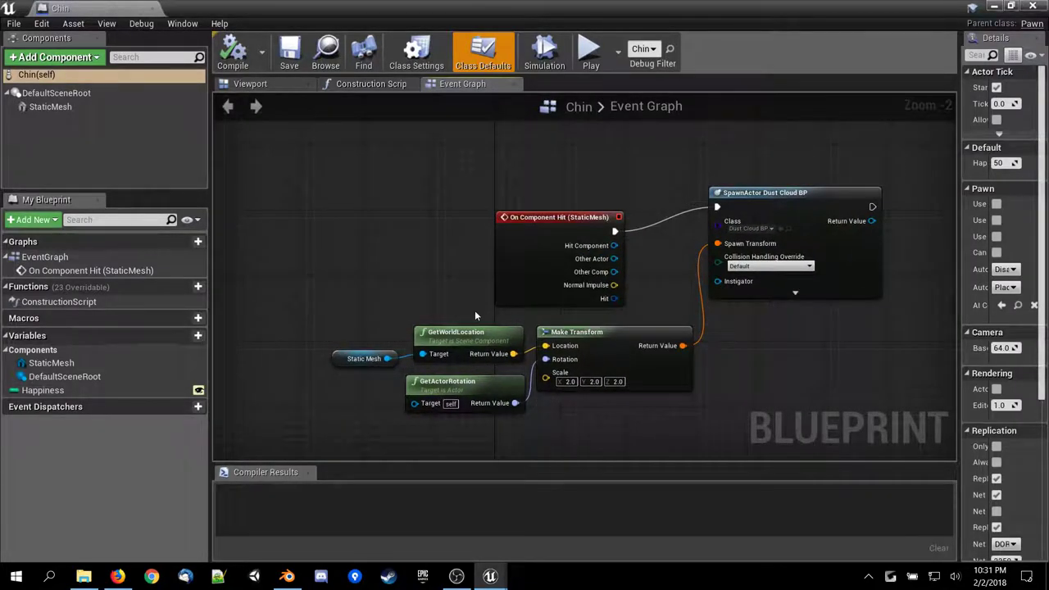
left_click(277, 85)
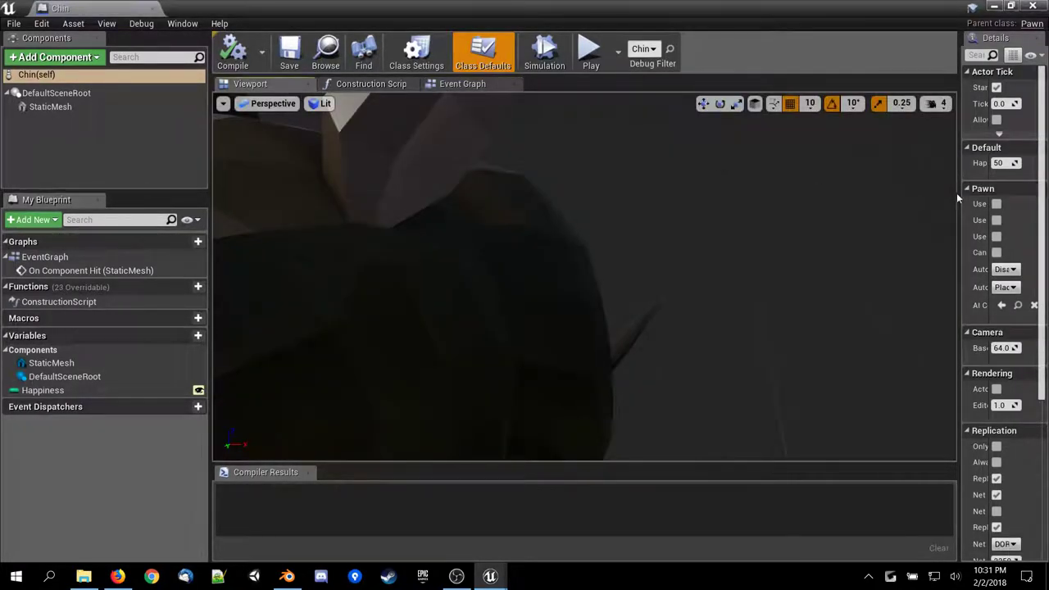
left_click_drag(957, 197, 760, 216)
scroll(480, 370, "down", 6)
scroll(480, 370, "up", 2)
mouse_move(480, 369)
right_mouse_down()
mouse_move(574, 328)
mouse_move(483, 348)
mouse_move(476, 366)
right_mouse_up()
scroll(476, 366, "up", 4)
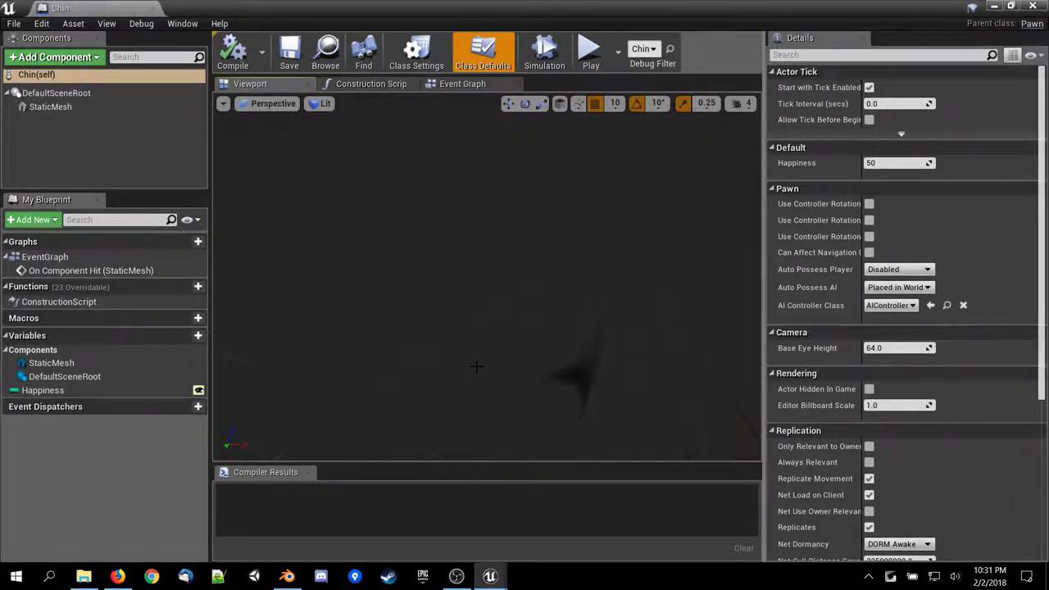
left_click_drag(476, 366, 426, 361)
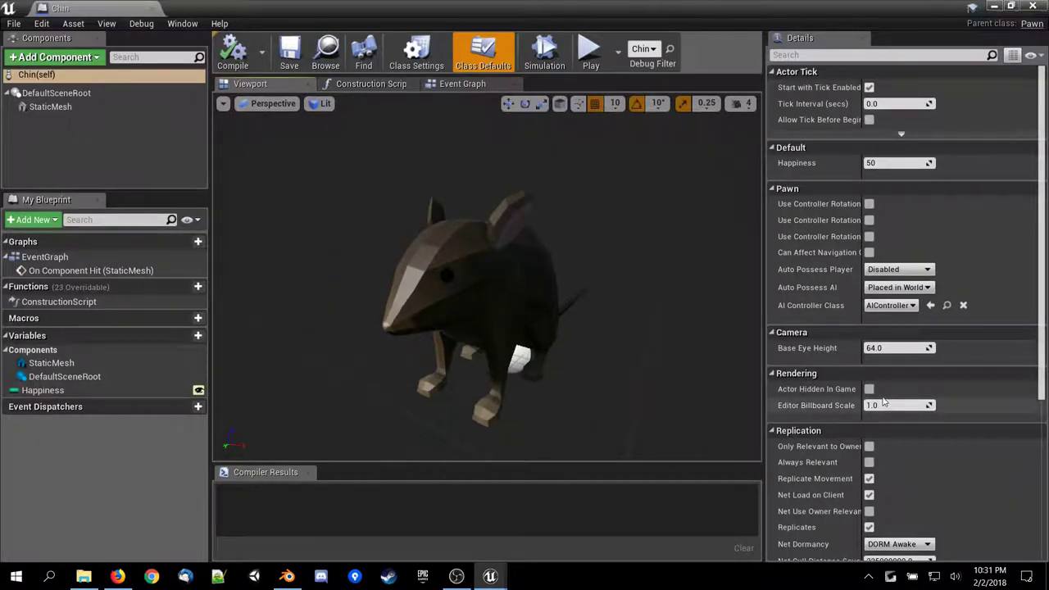
Examine the Chin blueprint's class defaults, from actor tick and pawn settings to replication and input.
scroll(883, 400, "down", 5)
scroll(882, 399, "up", 5)
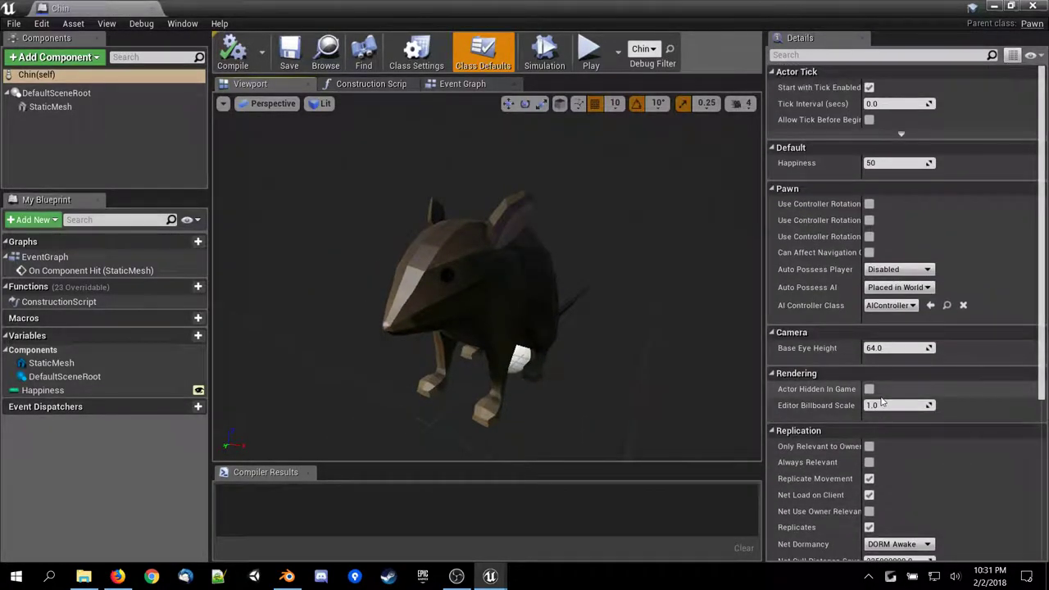
scroll(881, 400, "down", 5)
scroll(879, 399, "up", 3)
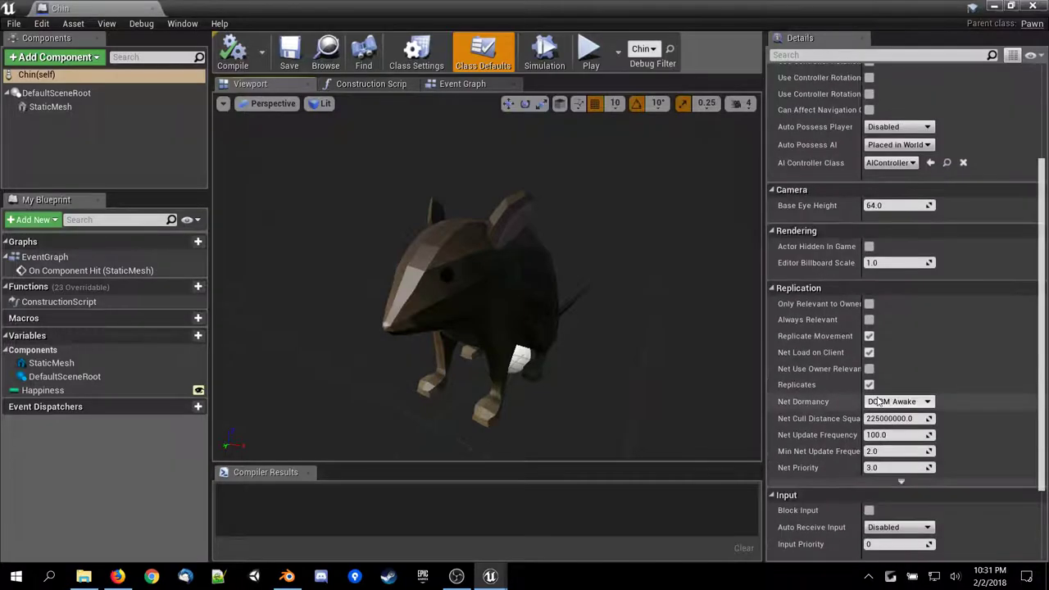
scroll(876, 401, "down", 3)
scroll(876, 401, "up", 5)
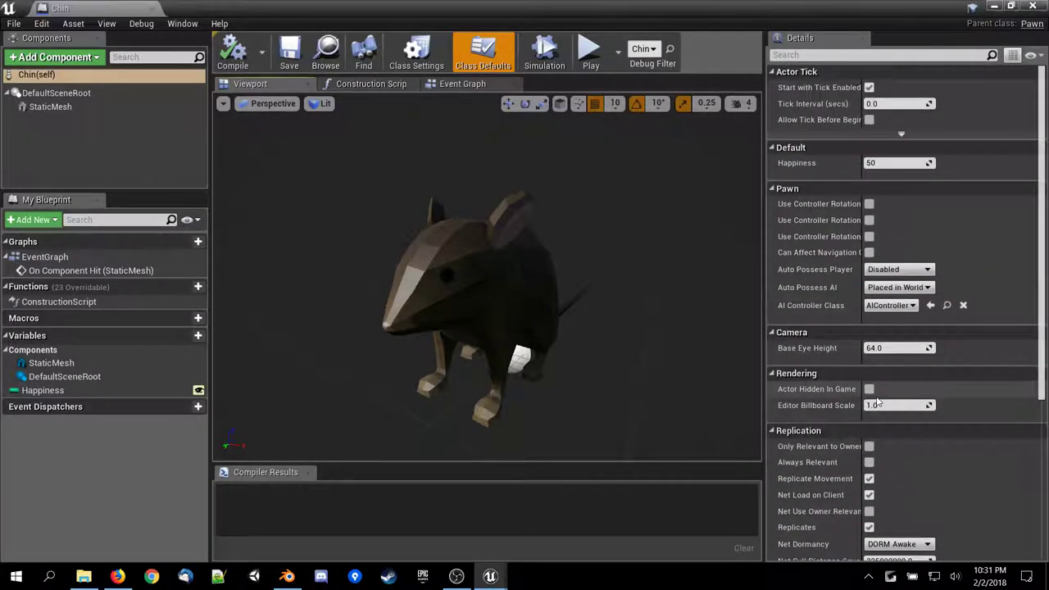
Inspect the settings of Chin's DefaultSceneRoot component, including its physics options.
left_click(53, 92)
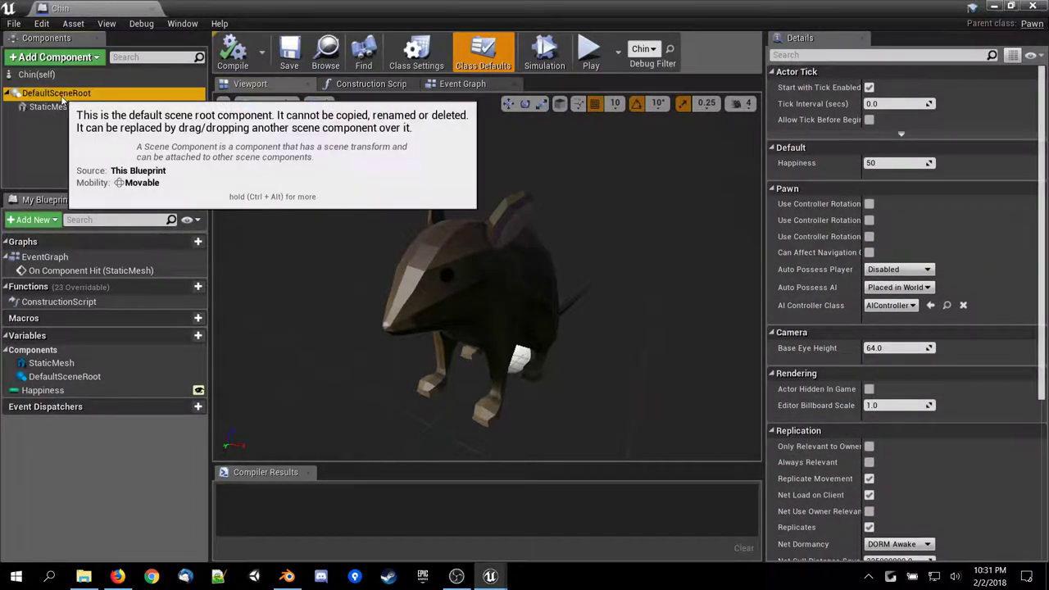
scroll(824, 338, "down", 1)
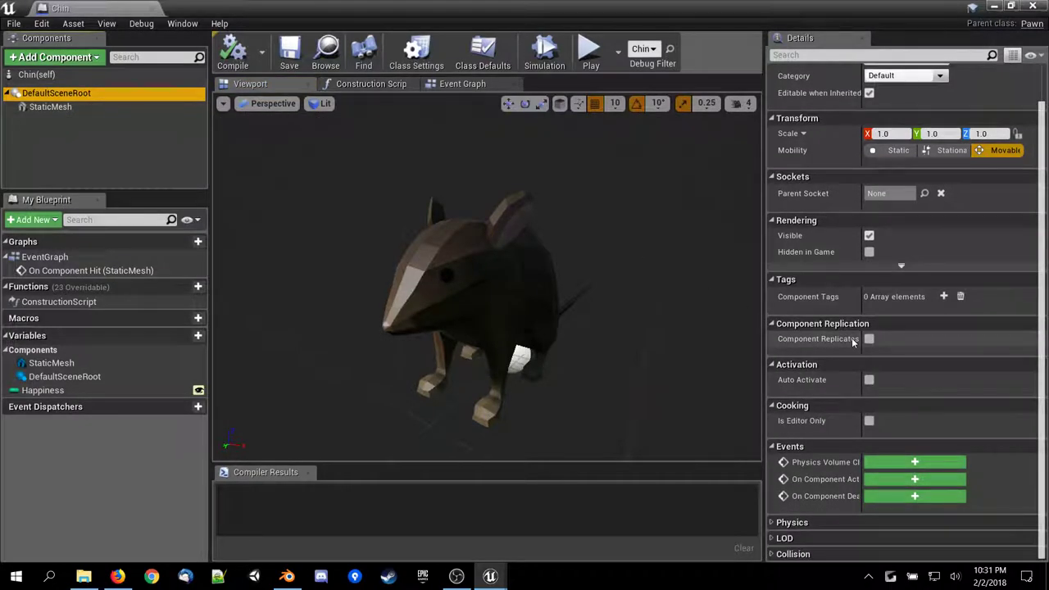
left_click(779, 523)
scroll(776, 525, "down", 1)
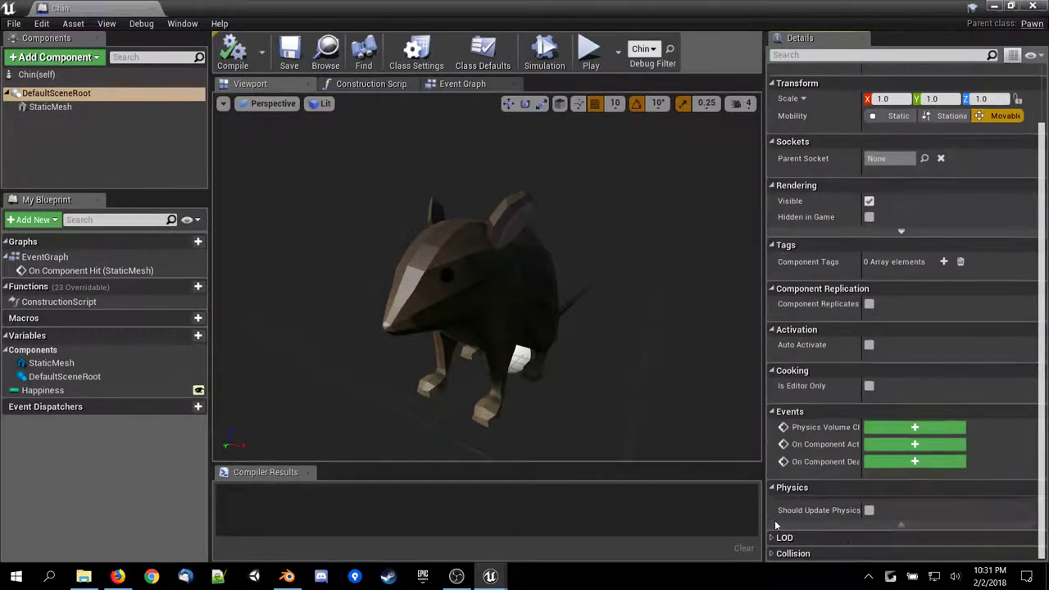
Inspect the physics and constraint settings of Chin's StaticMesh component, and close the Chin blueprint.
left_click(50, 106)
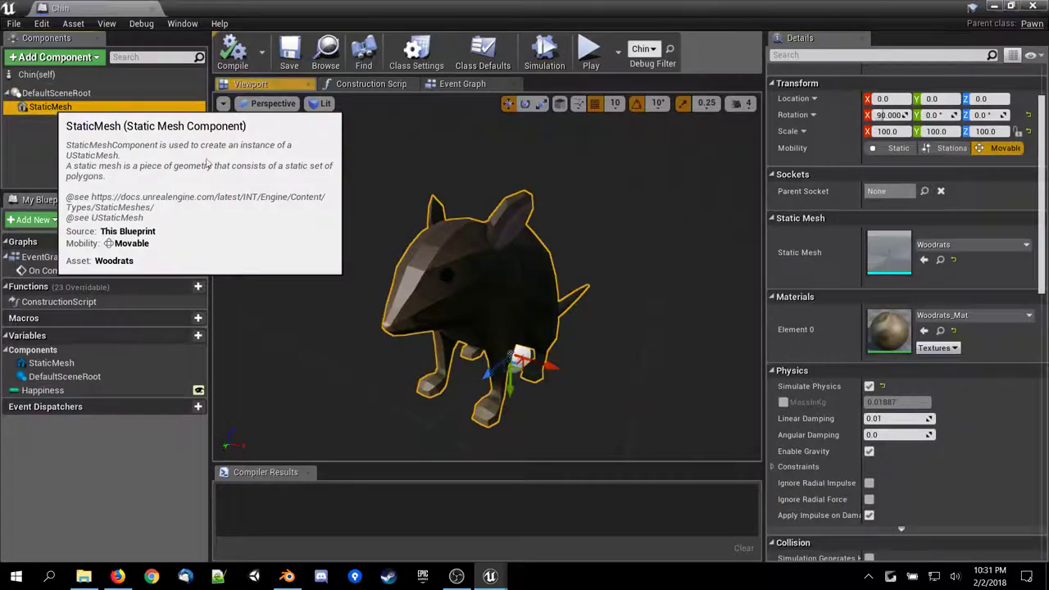
scroll(939, 465, "down", 5)
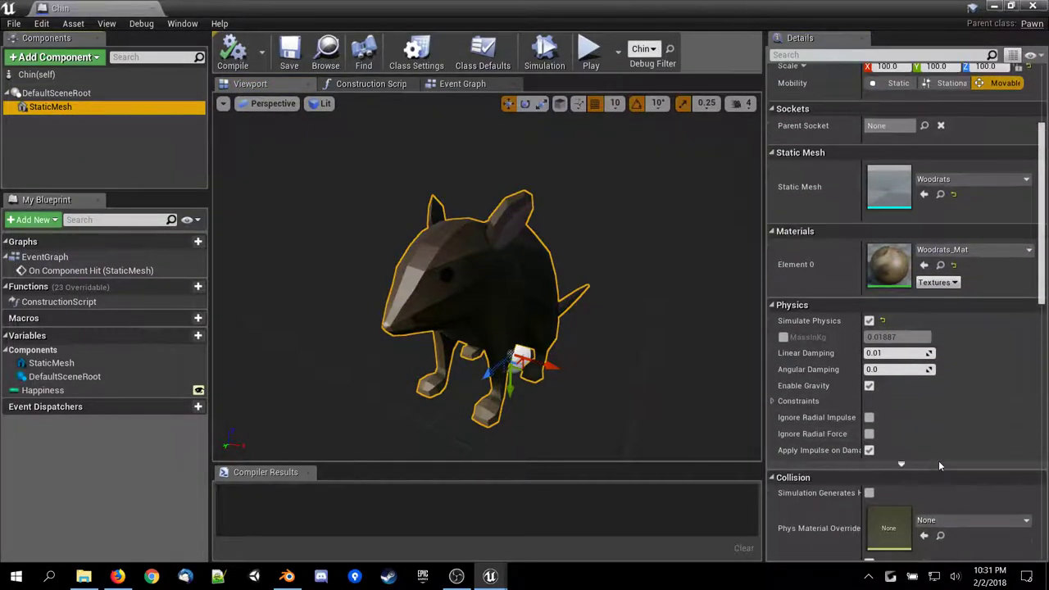
scroll(939, 459, "up", 2)
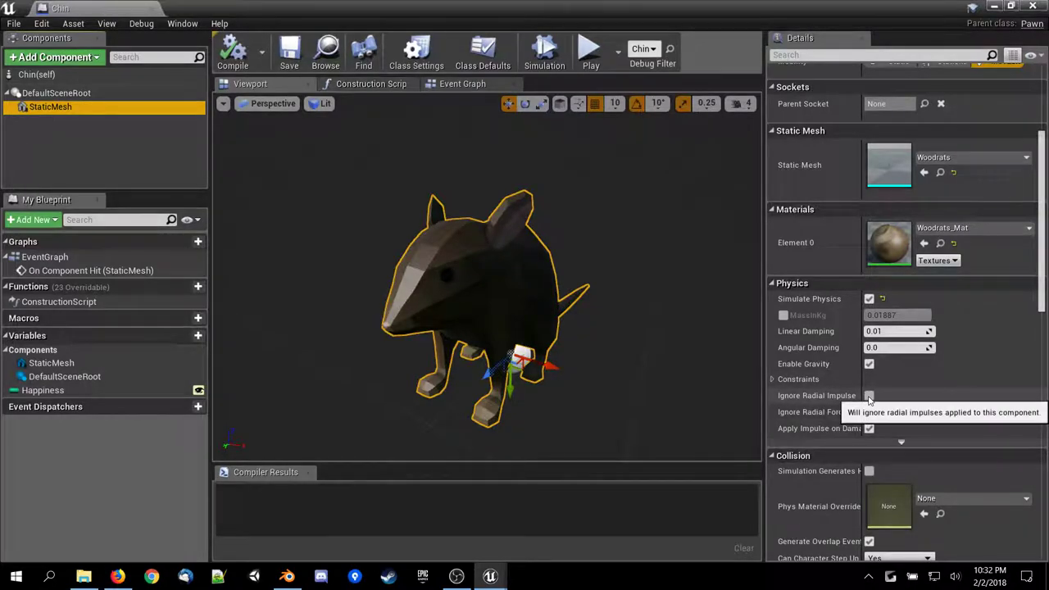
left_click(845, 381)
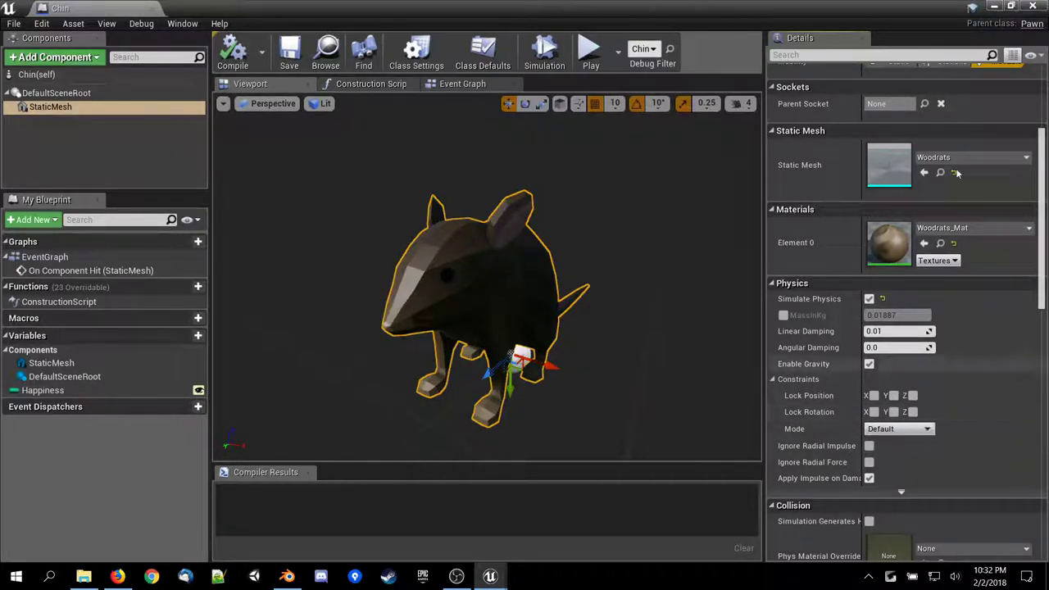
left_click(1032, 6)
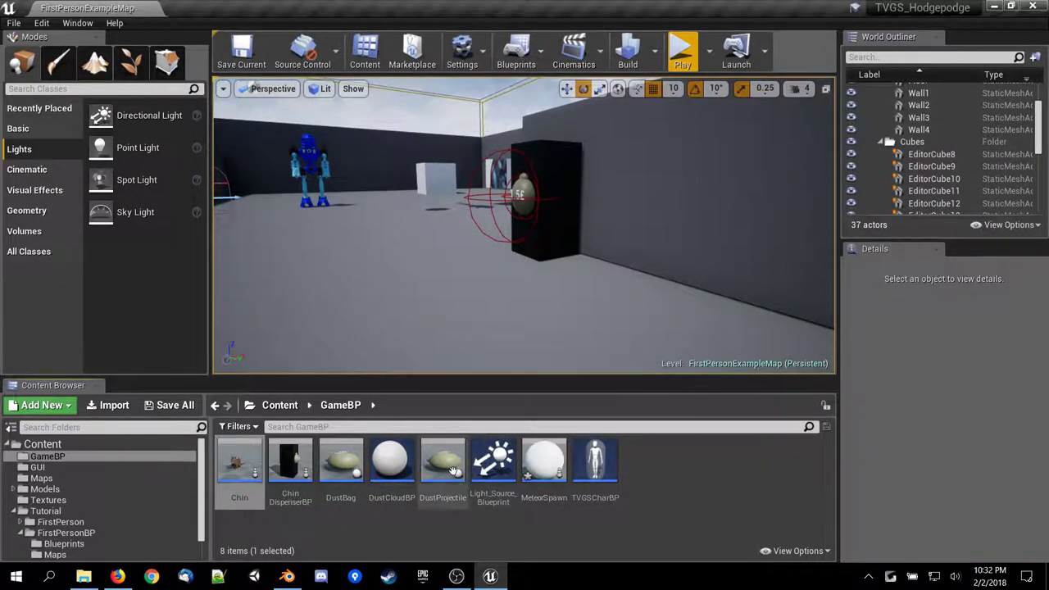
Review the MeteorSpawn graph from Add Impulse at Location back to Event Tick, and look over the arena from above.
double_click(544, 460)
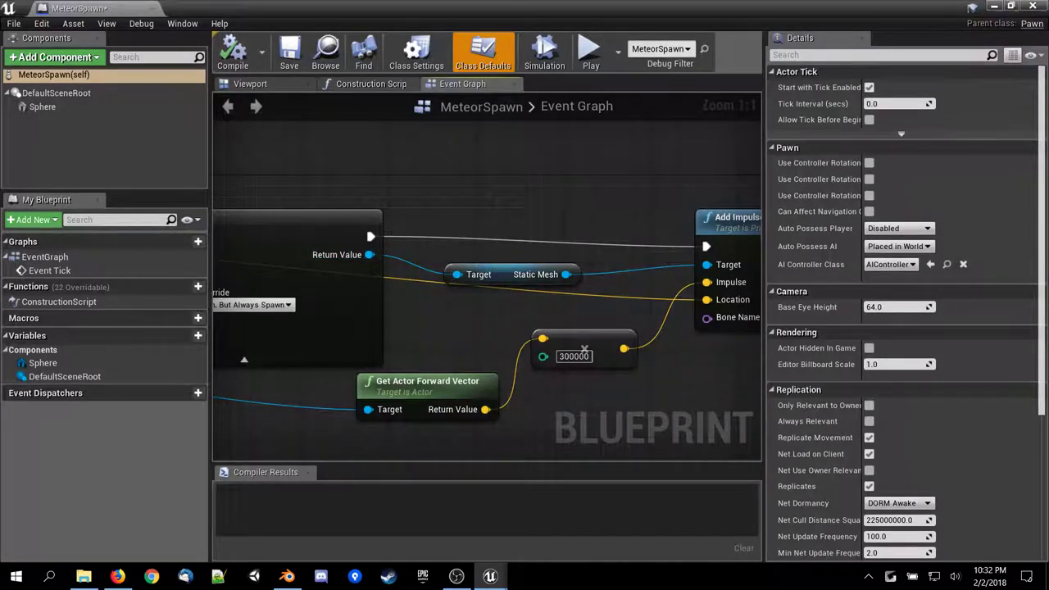
right_click_drag(449, 223, 471, 231)
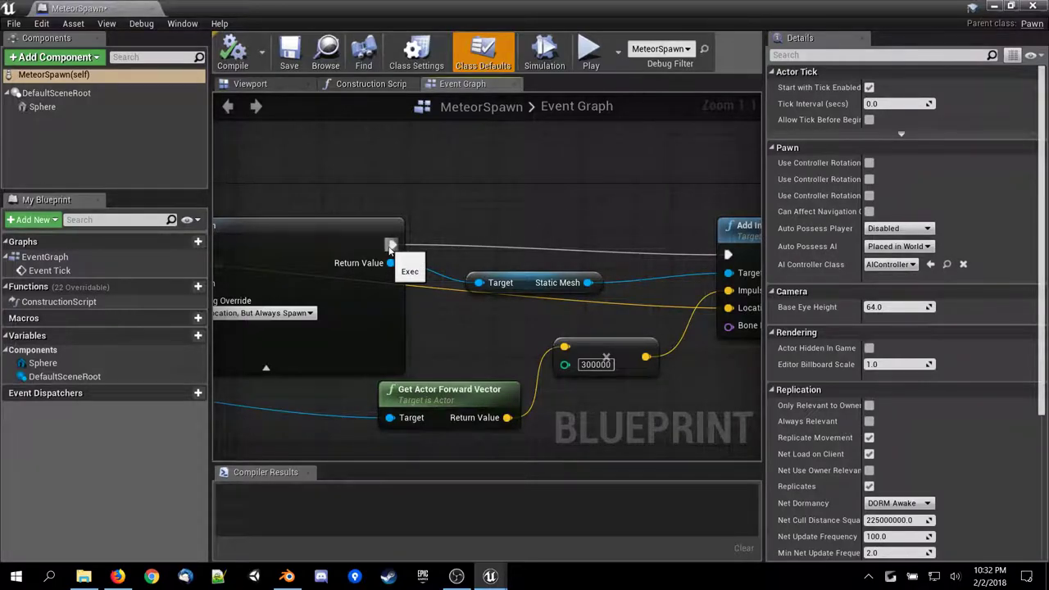
right_click_drag(608, 239, 461, 223)
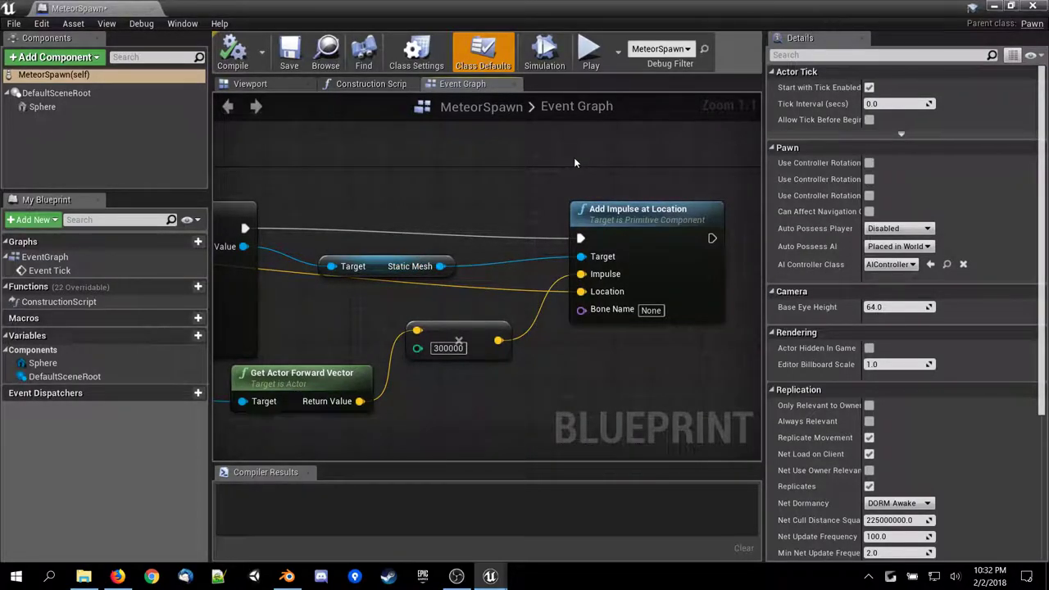
right_click_drag(418, 376, 754, 372)
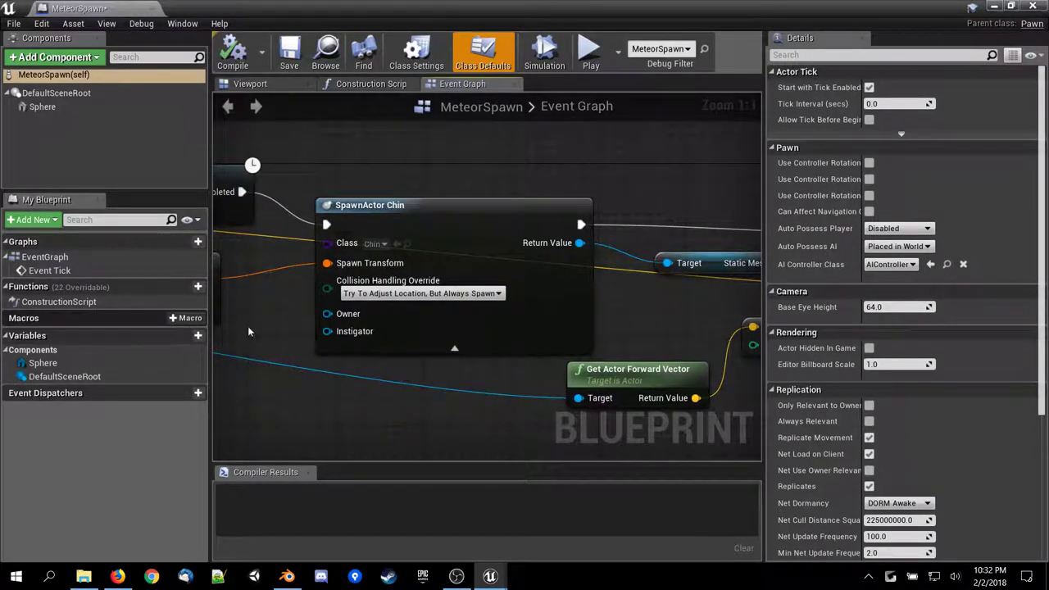
right_click_drag(295, 331, 598, 348)
right_click_drag(345, 273, 524, 279)
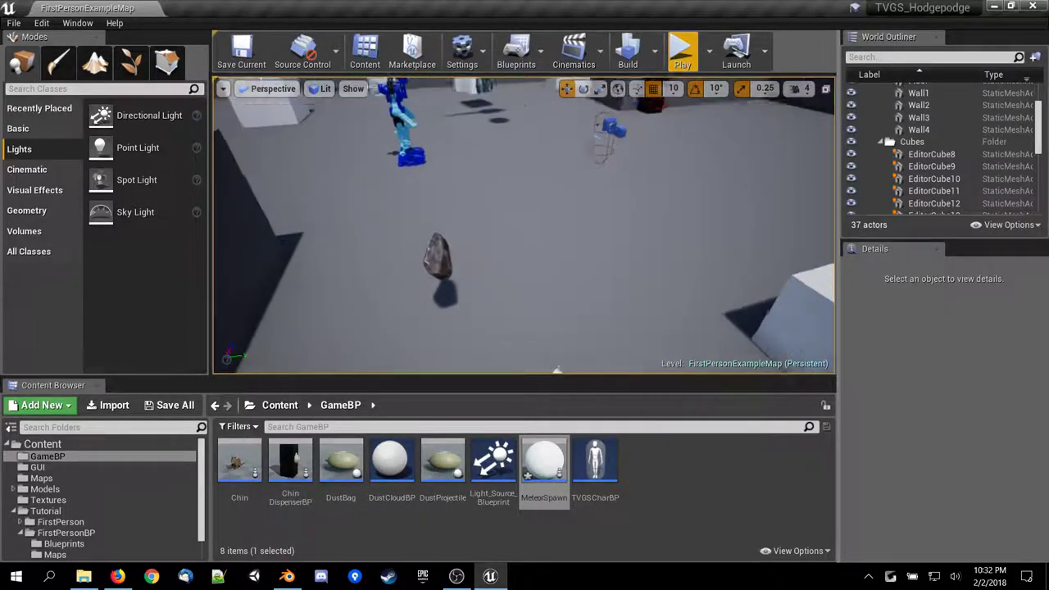
right_click_drag(524, 226, 499, 235)
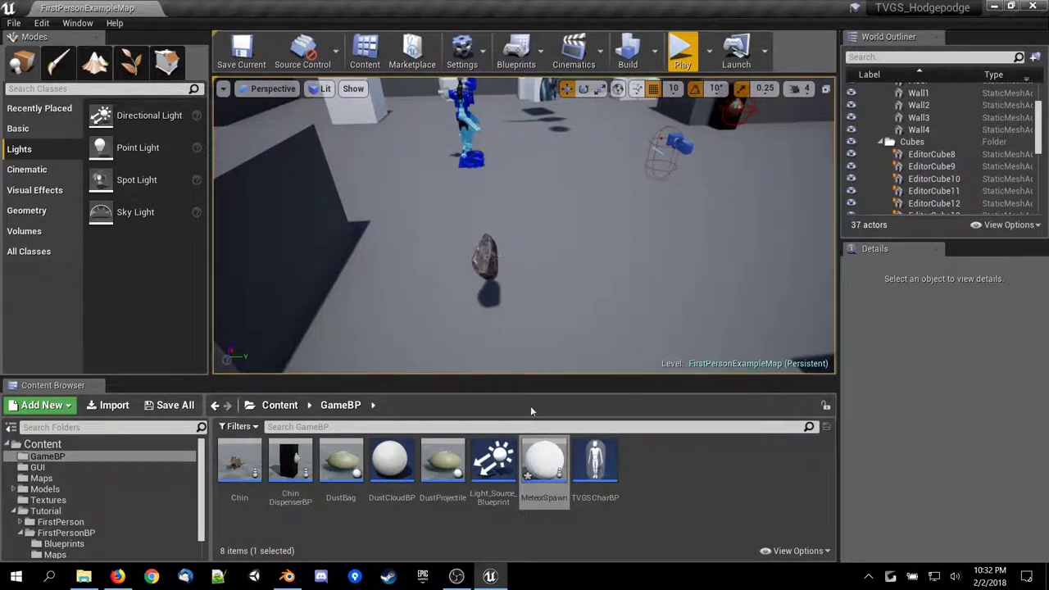
Reopen the MeteorSpawn event graph and promote the SpawnActor node's Class input to a new variable.
mouse_move(530, 458)
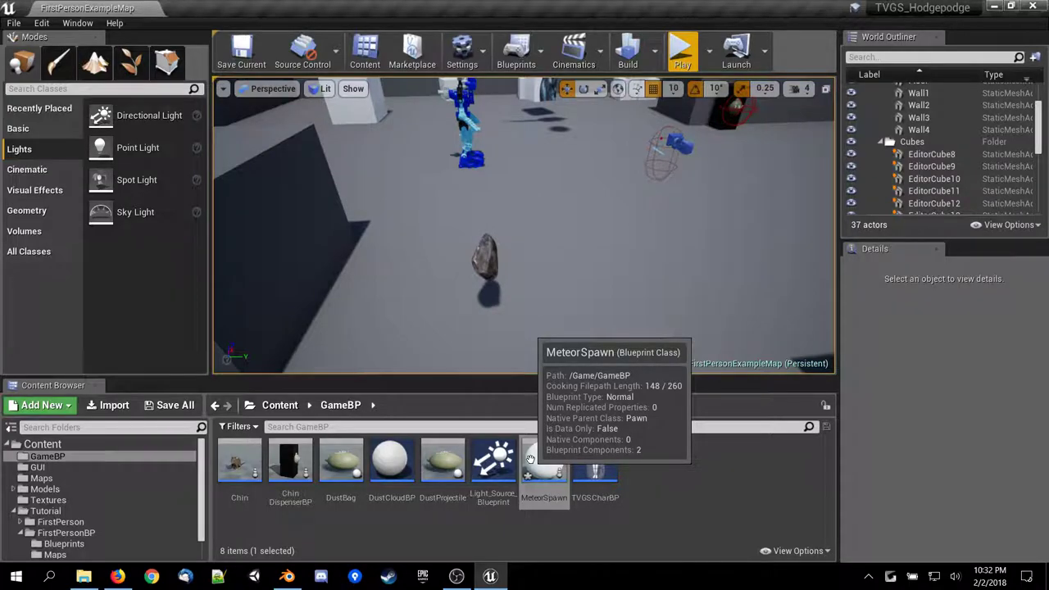
double_click(530, 458)
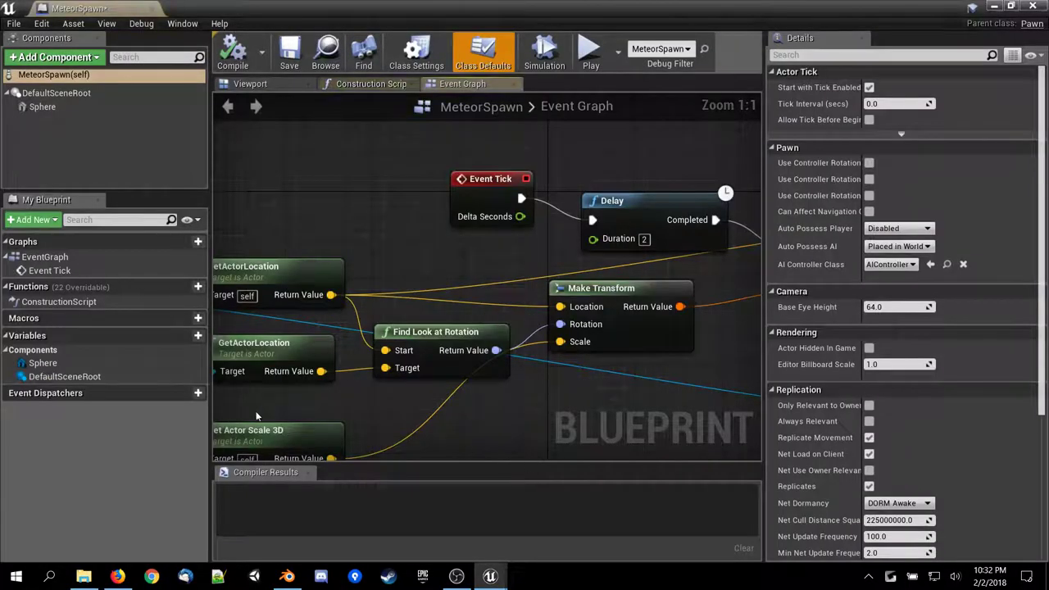
right_click_drag(358, 198, 525, 206)
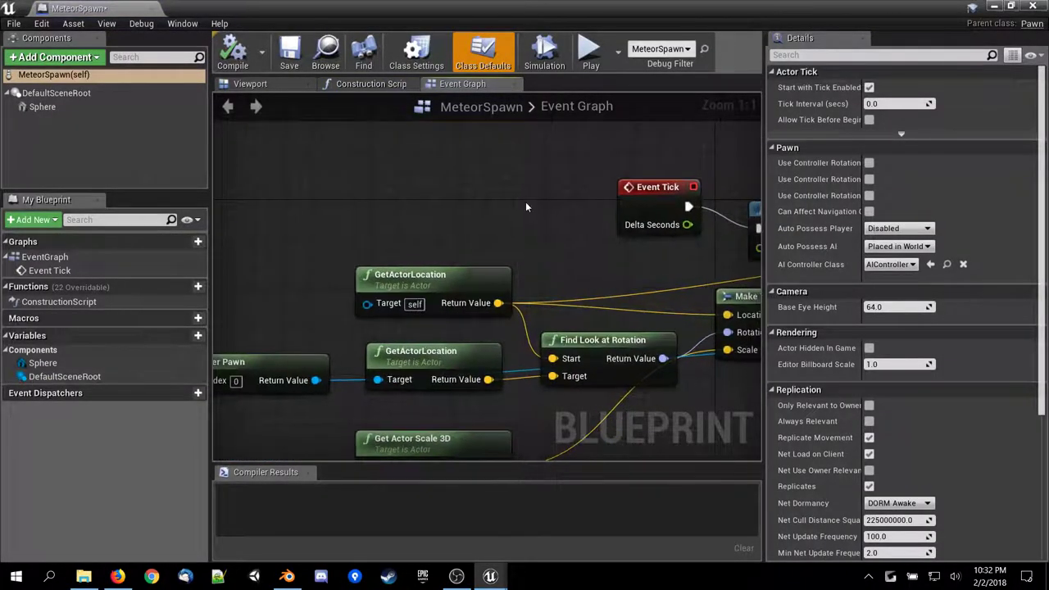
scroll(492, 205, "down", 5)
scroll(549, 227, "up", 4)
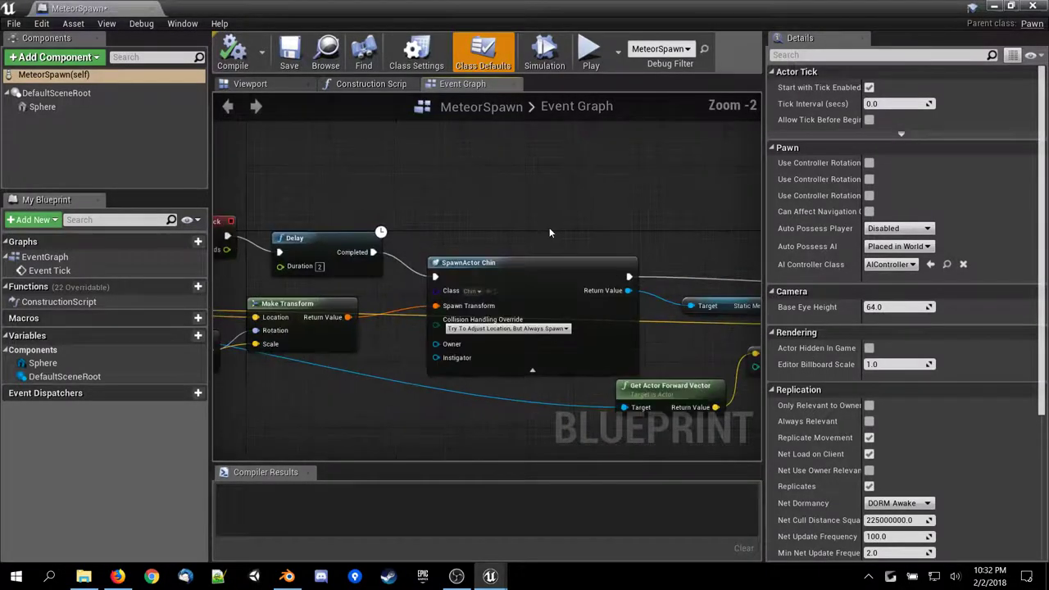
left_click_drag(416, 300, 309, 440)
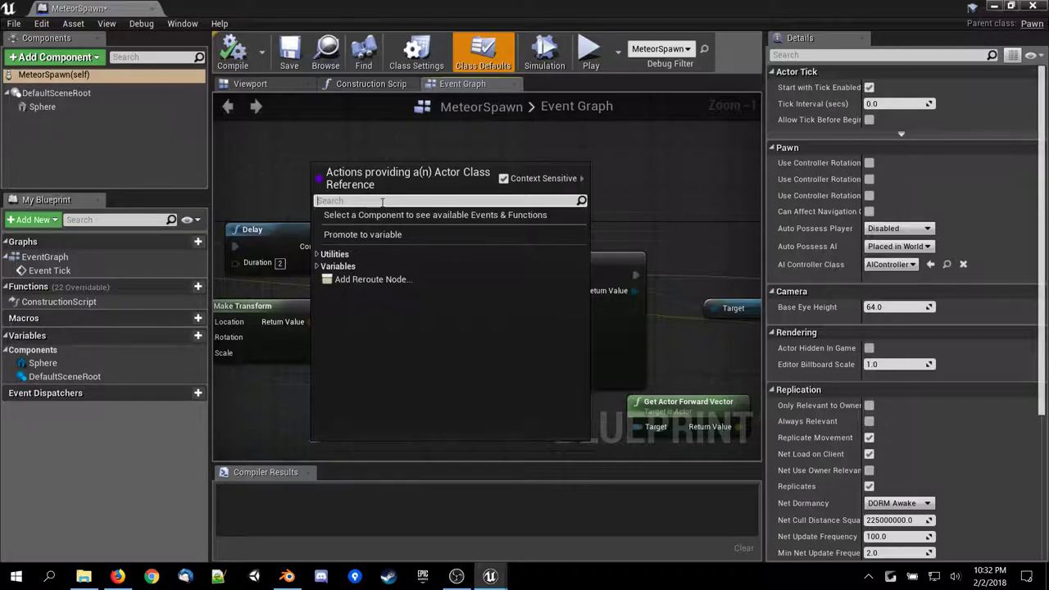
type("me")
key("BackSpace")
key("BackSpace")
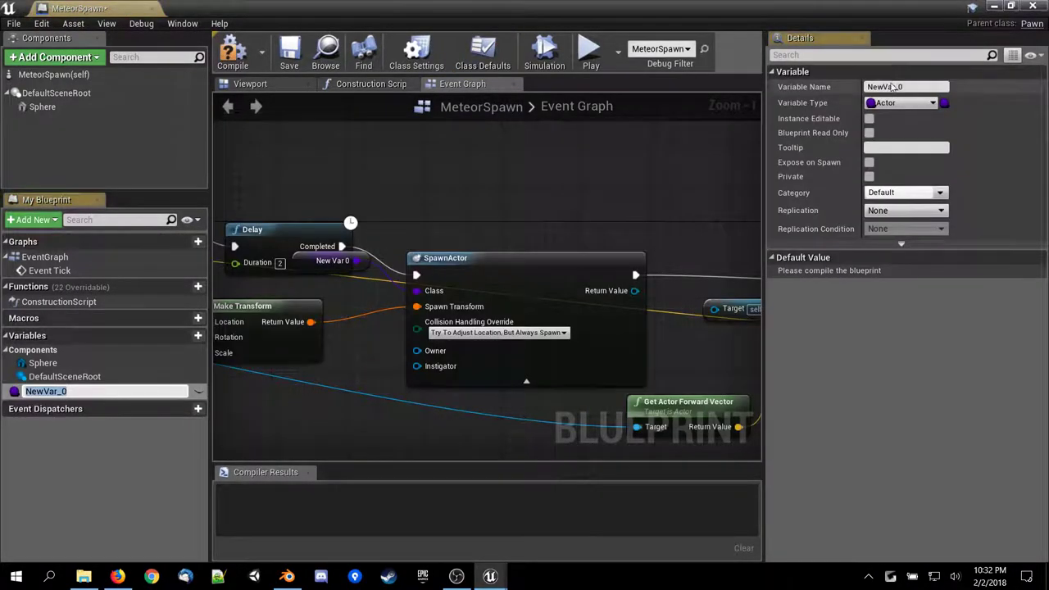
Rename the new class variable Meteor and place its node below the Make Transform node.
left_click(910, 86)
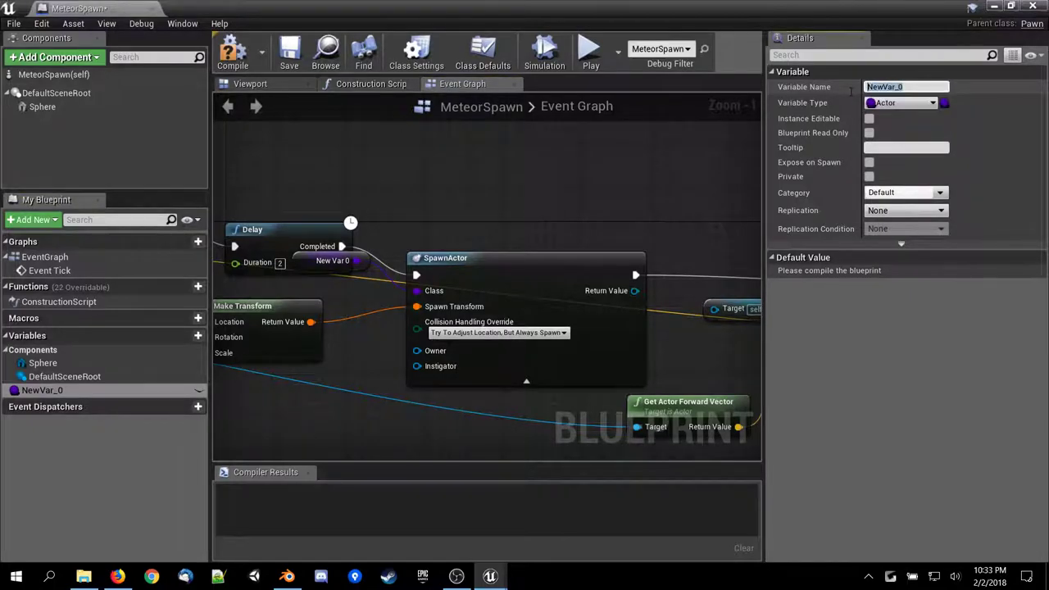
type("NM")
key("BackSpace")
key("BackSpace")
type("Meteor")
key("Return")
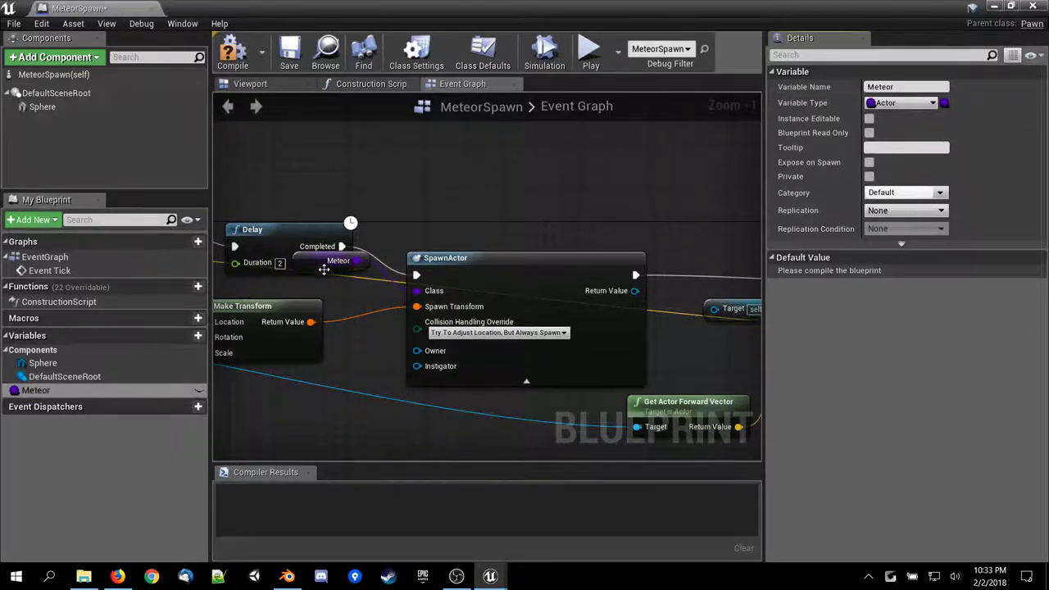
left_click_drag(324, 269, 303, 410)
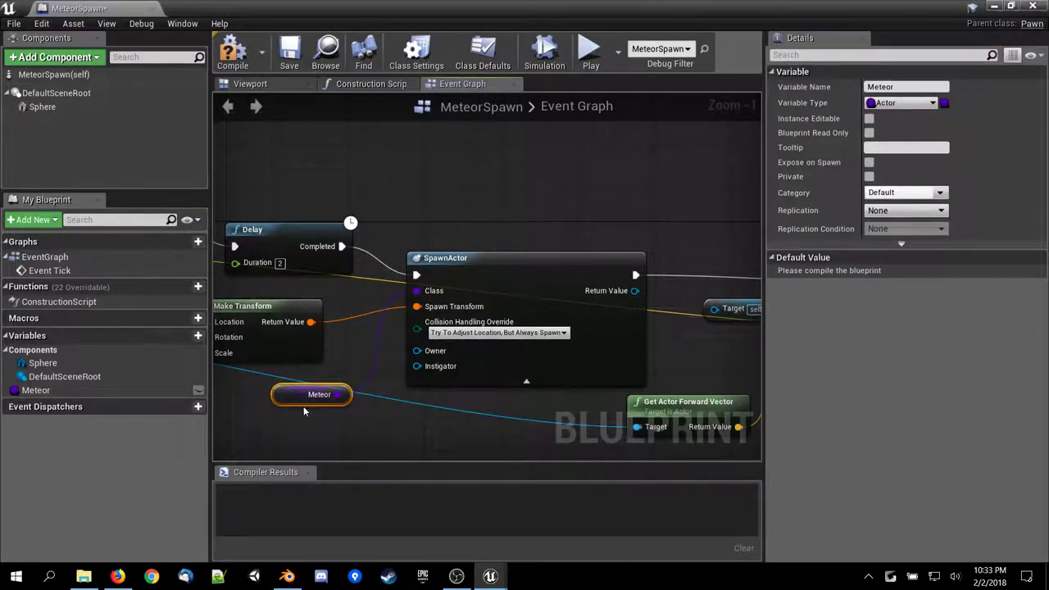
Compile MeteorSpawn and move the Static Mesh node down, clear of the execution wire into Add Impulse at Location.
left_click(235, 54)
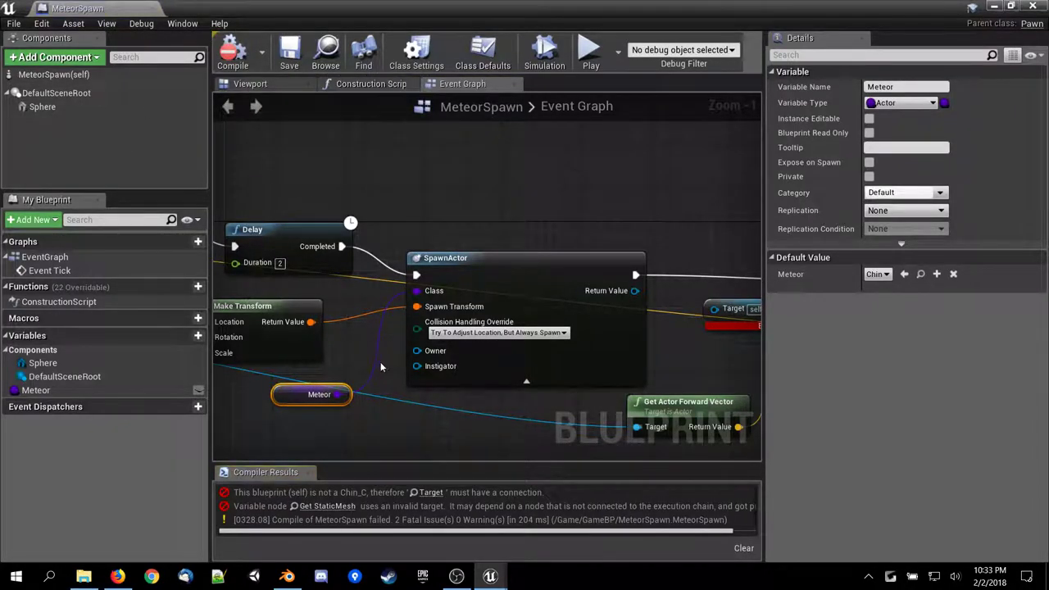
right_click_drag(533, 362, 278, 343)
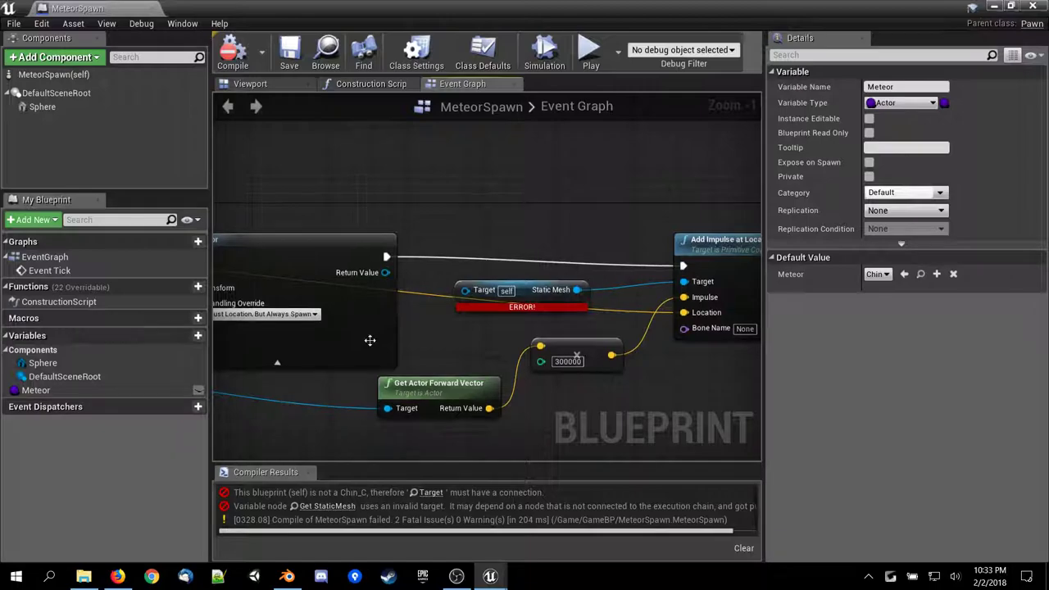
right_click_drag(371, 341, 887, 379)
right_click_drag(745, 410, 453, 313)
left_click(453, 311)
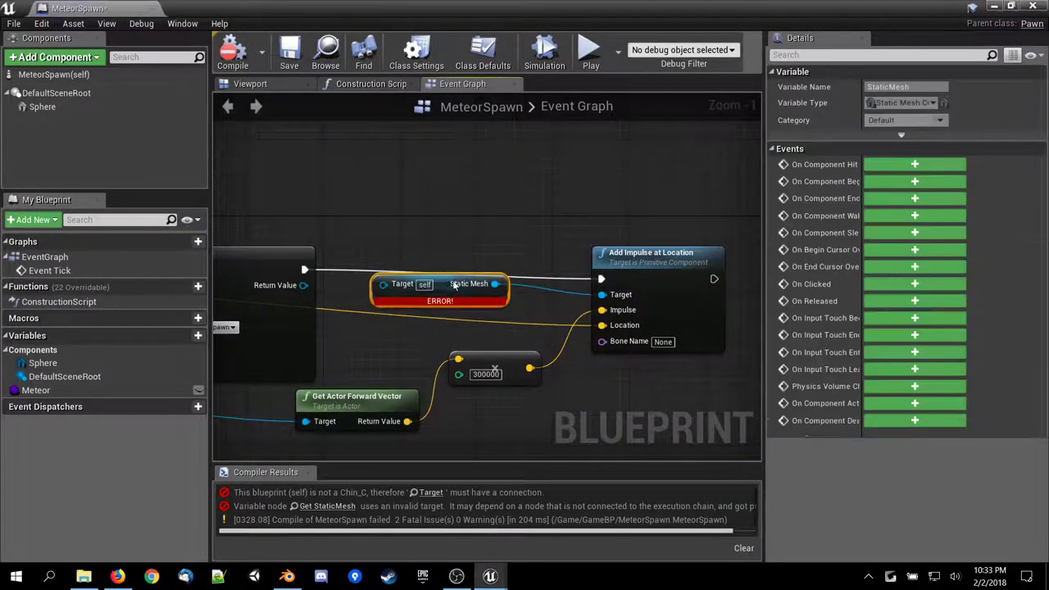
left_click_drag(453, 308, 447, 318)
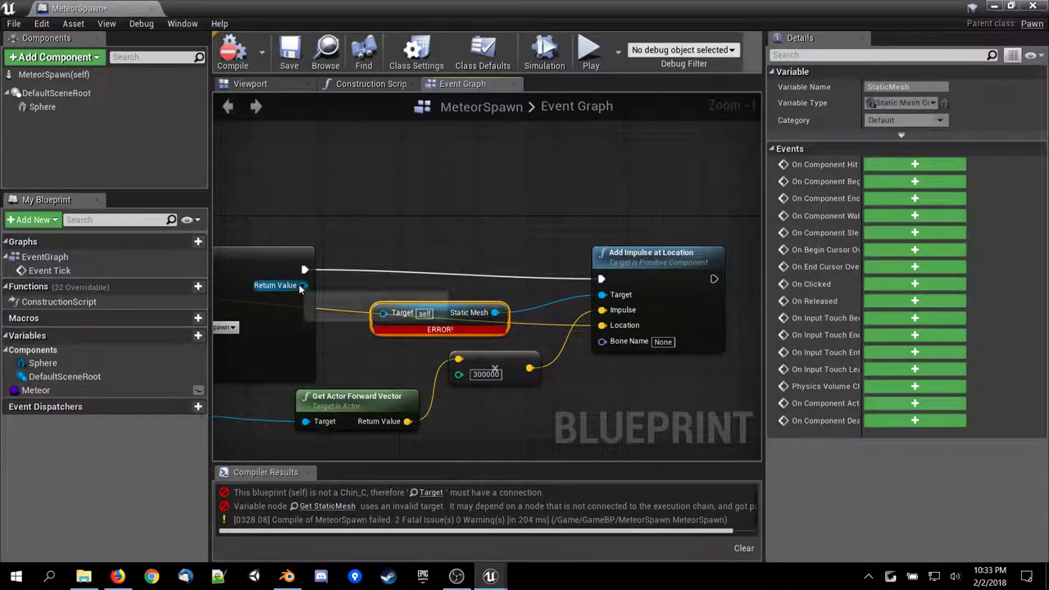
Delete the Static Mesh node and try to connect SpawnActor's Return Value directly to Add Impulse at Location's Target.
left_click_drag(302, 285, 603, 296)
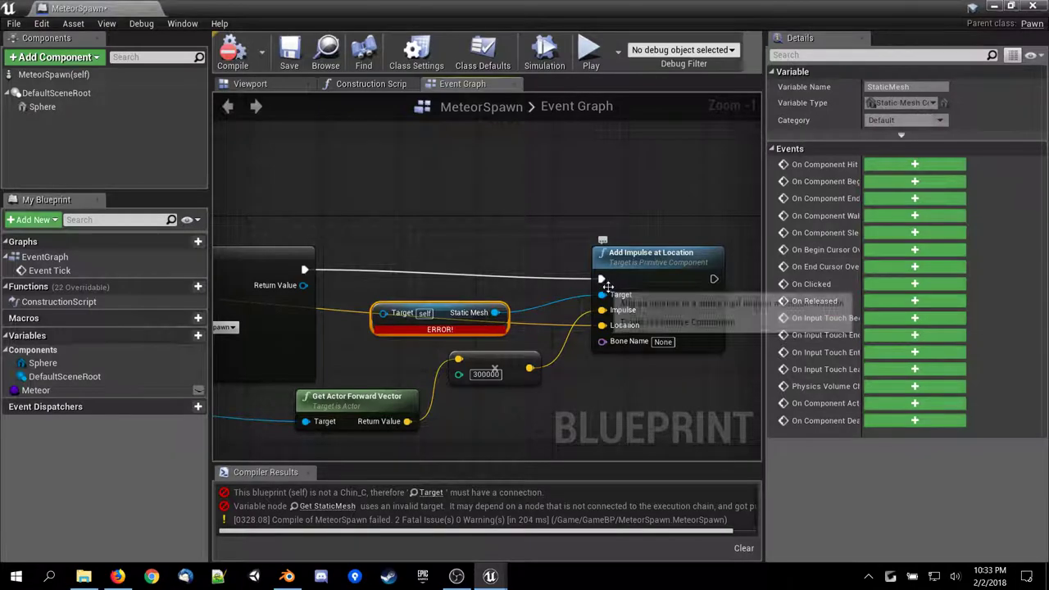
left_click(637, 264)
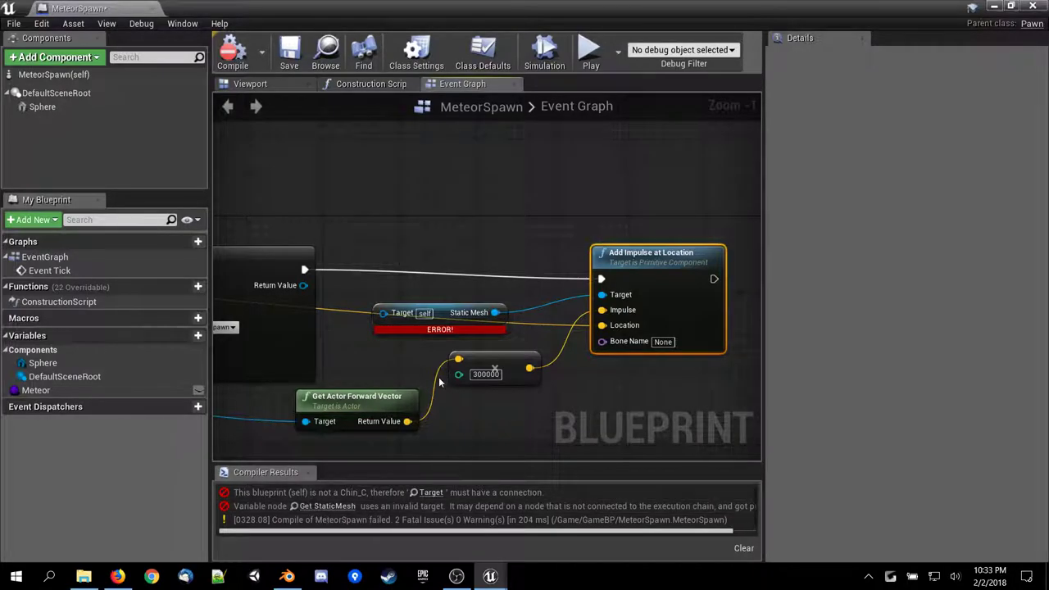
left_click(441, 315)
key("Delete")
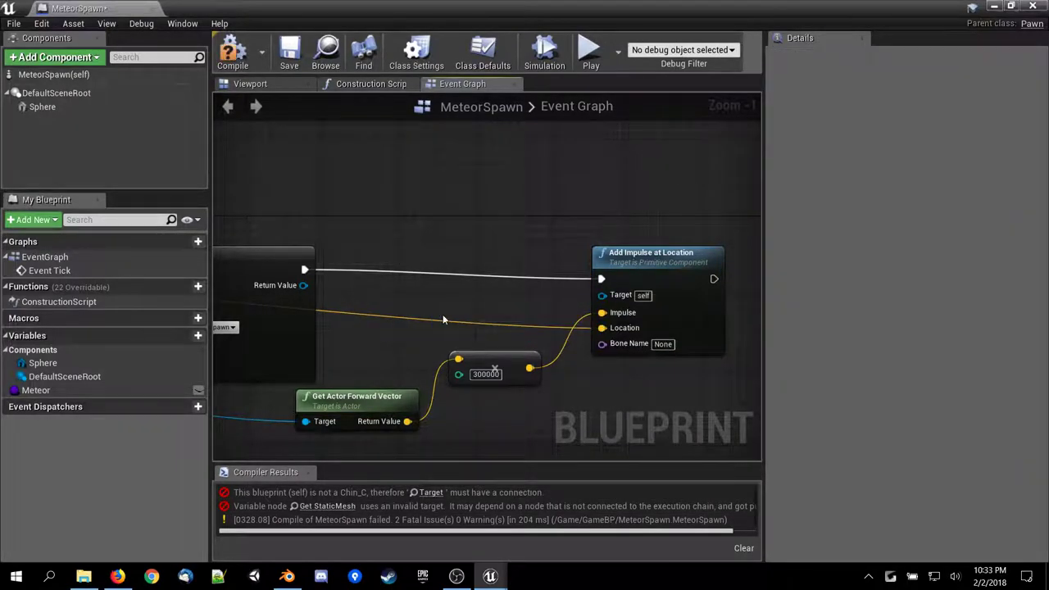
left_click_drag(304, 285, 600, 290)
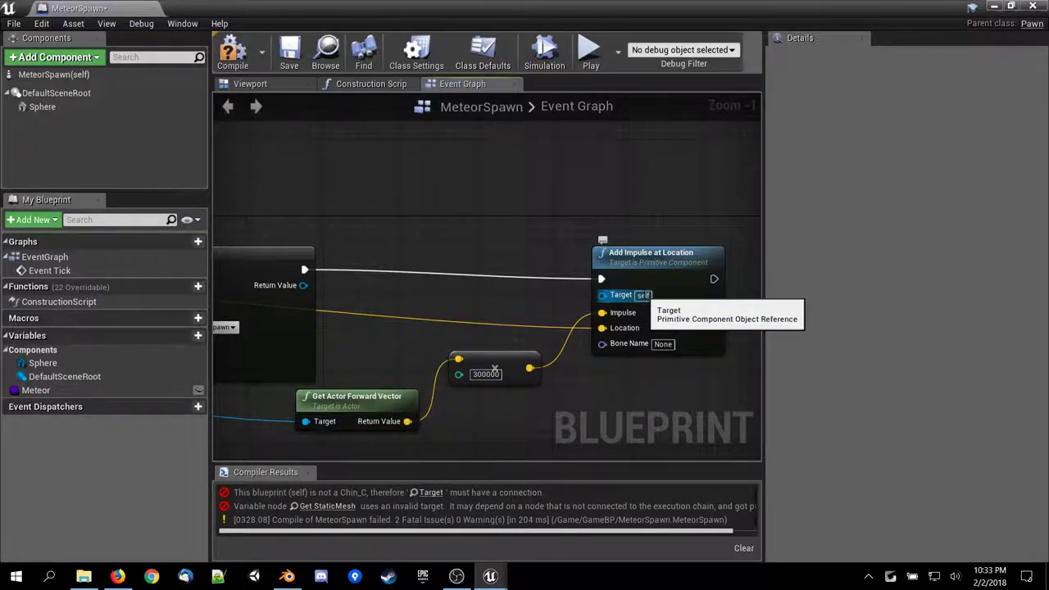
Break all links of the Add Impulse at Location node and delete it.
right_click(613, 260)
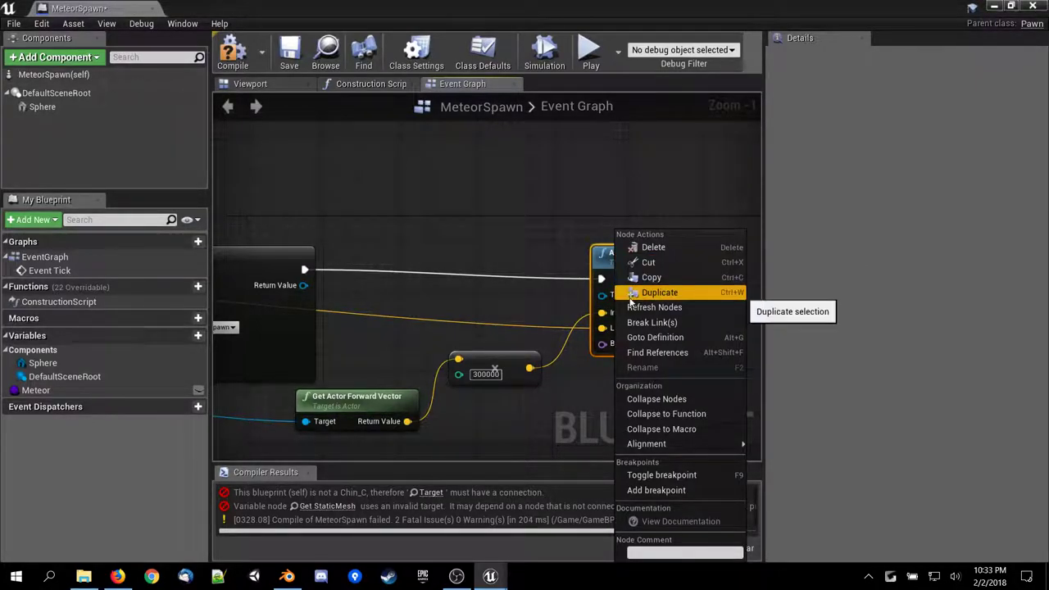
left_click(670, 322)
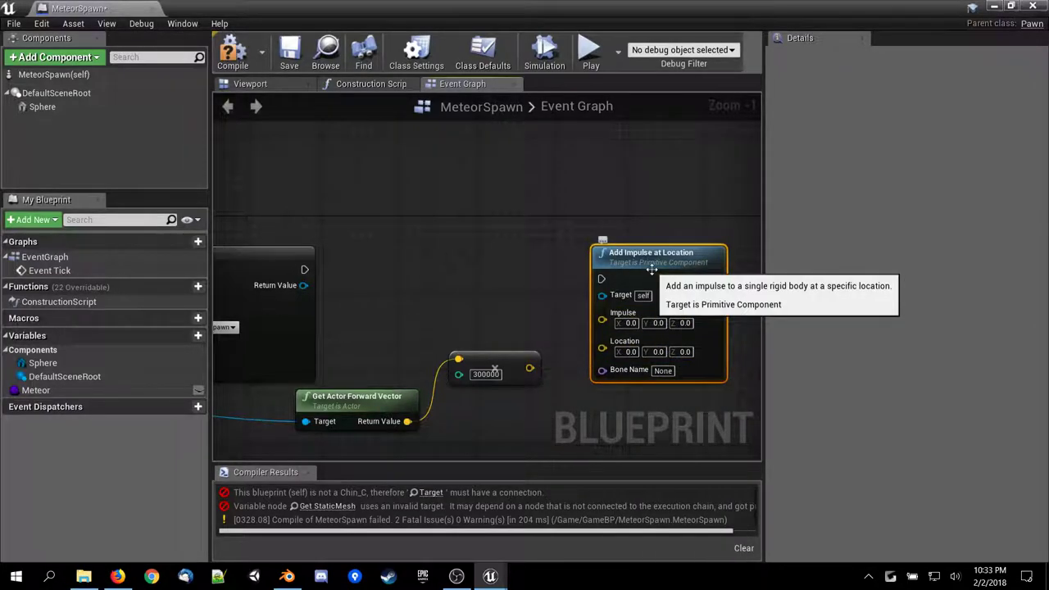
key("Delete")
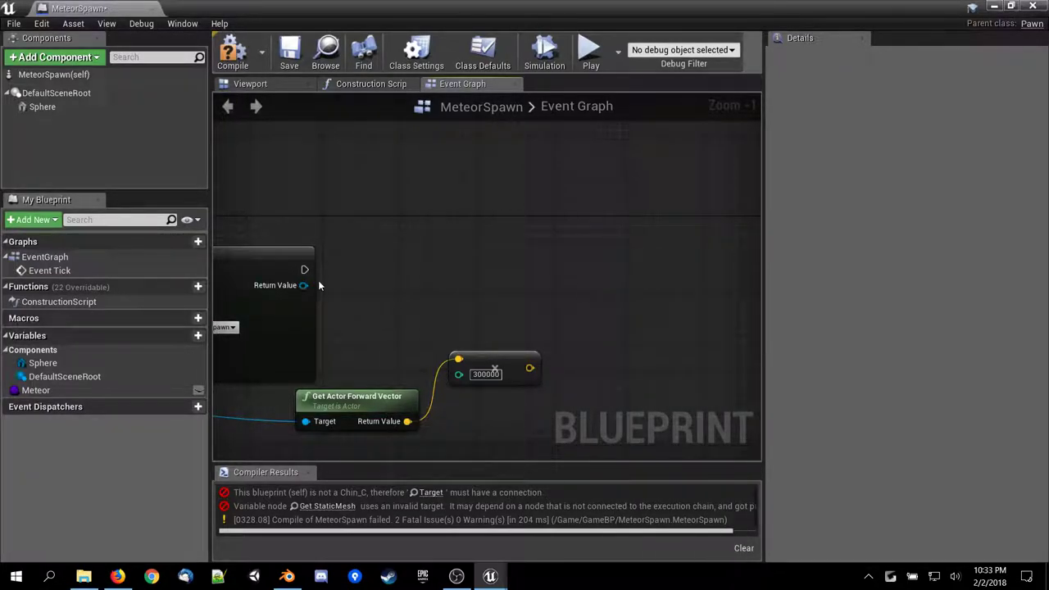
Search the actions available from SpawnActor's Return Value and execution output for Add Impulse.
left_click_drag(303, 285, 362, 294)
type("add")
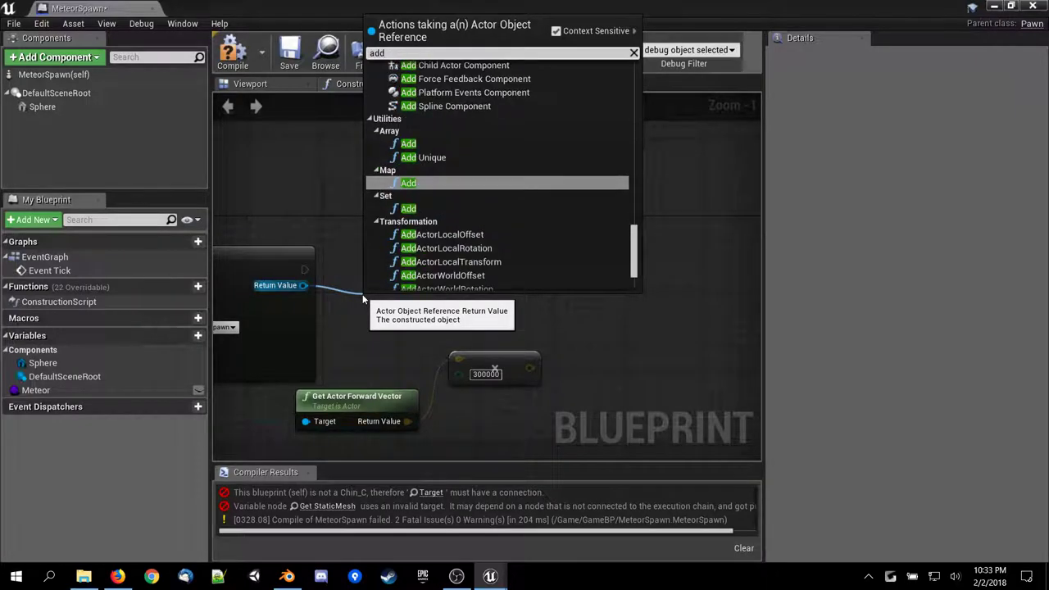
type(" im")
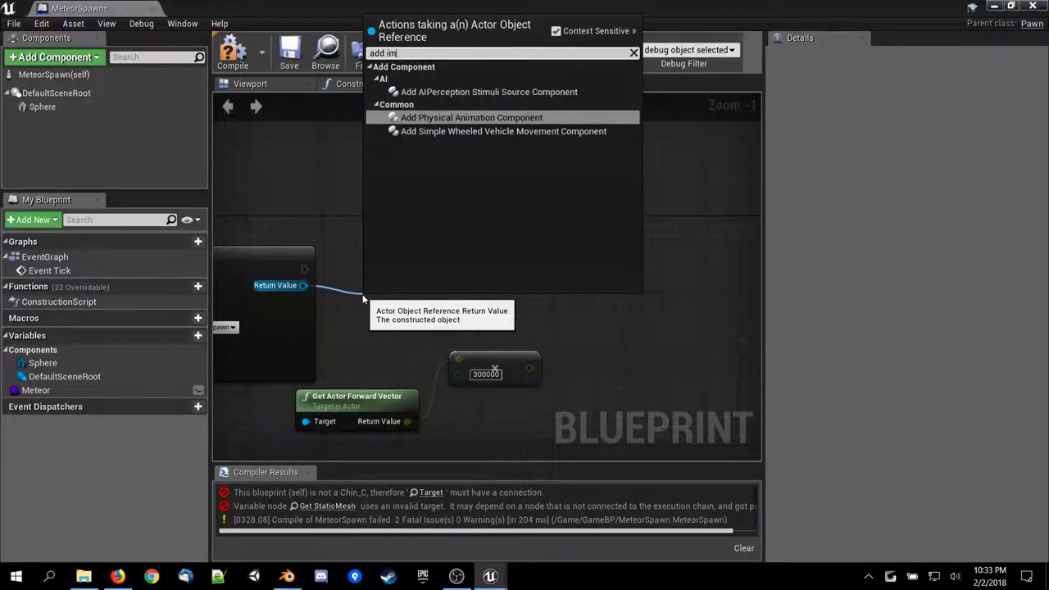
key("BackSpace")
key("BackSpace")
key("BackSpace")
type("im")
key("BackSpace")
key("BackSpace")
key("BackSpace")
key("BackSpace")
key("BackSpace")
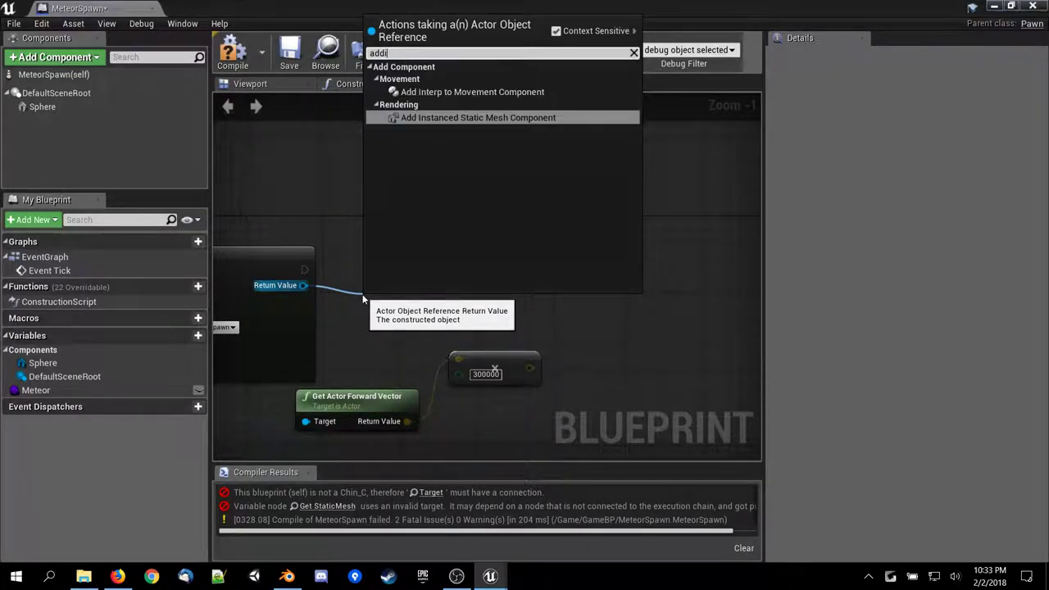
left_click_drag(304, 269, 438, 276)
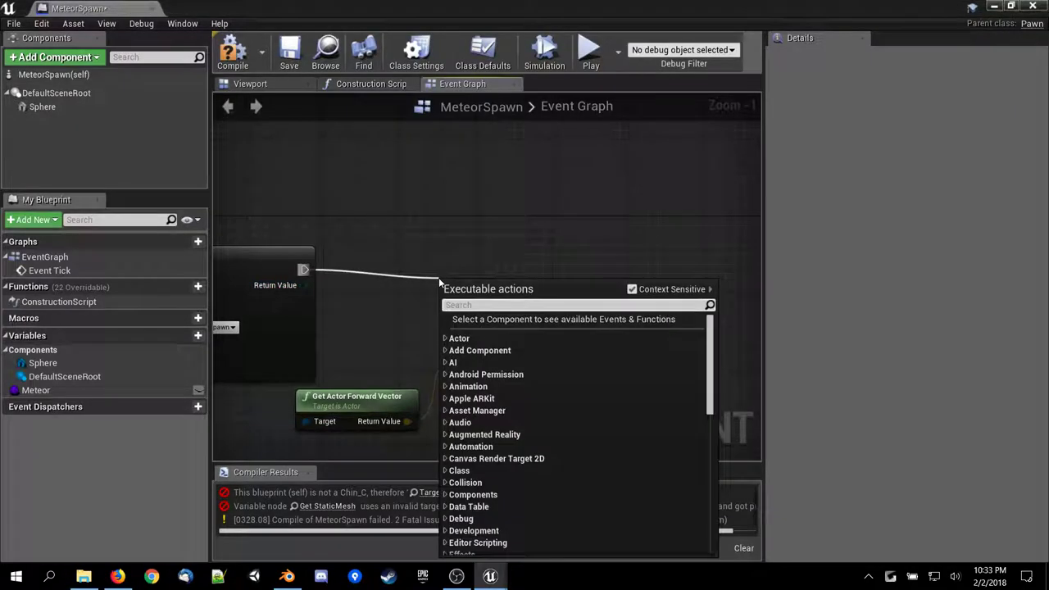
type("addim")
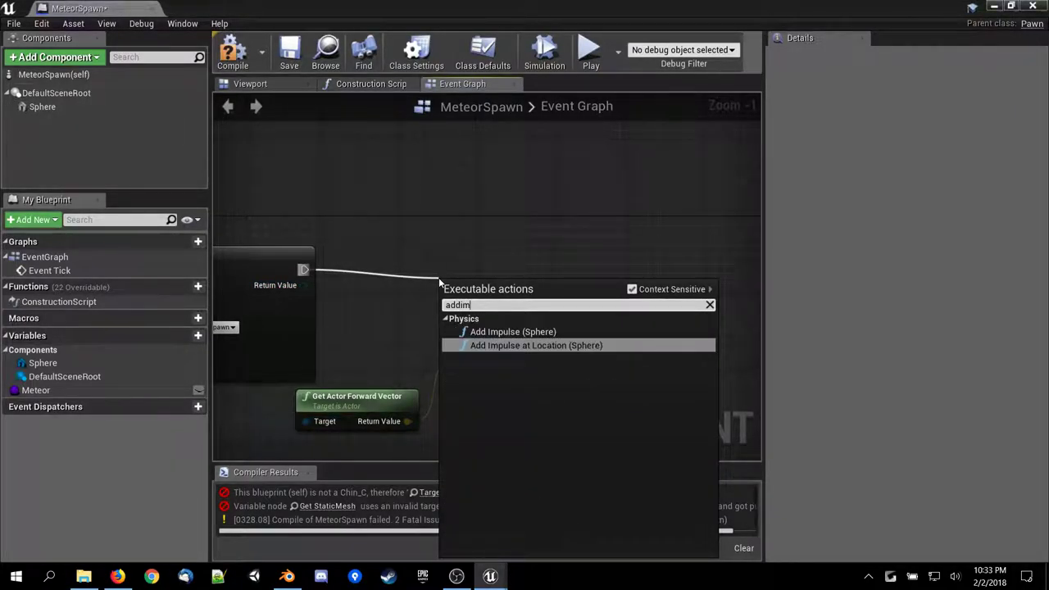
key("Up")
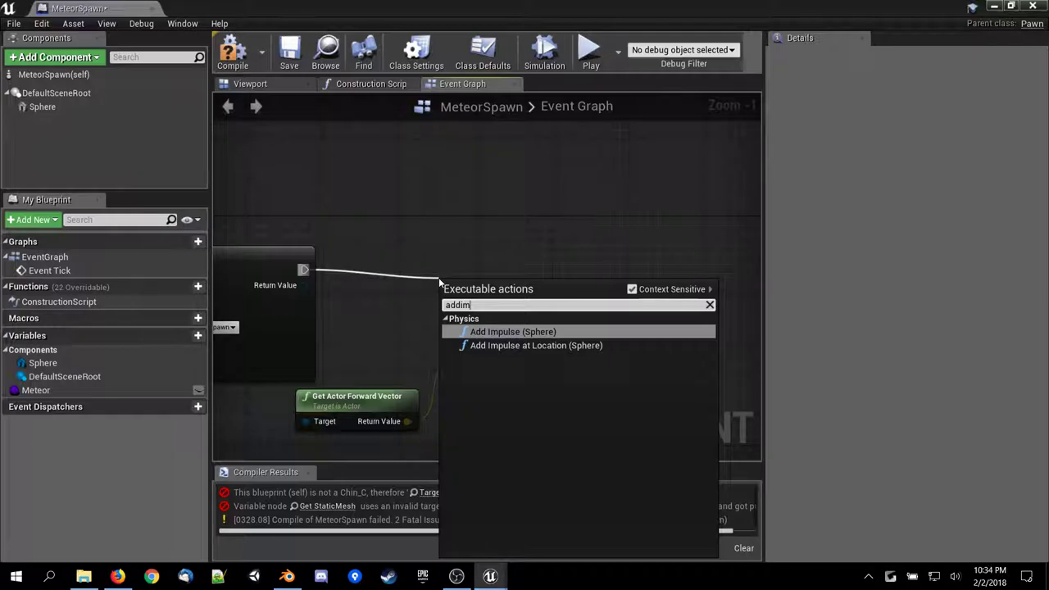
key("Down")
key("Escape")
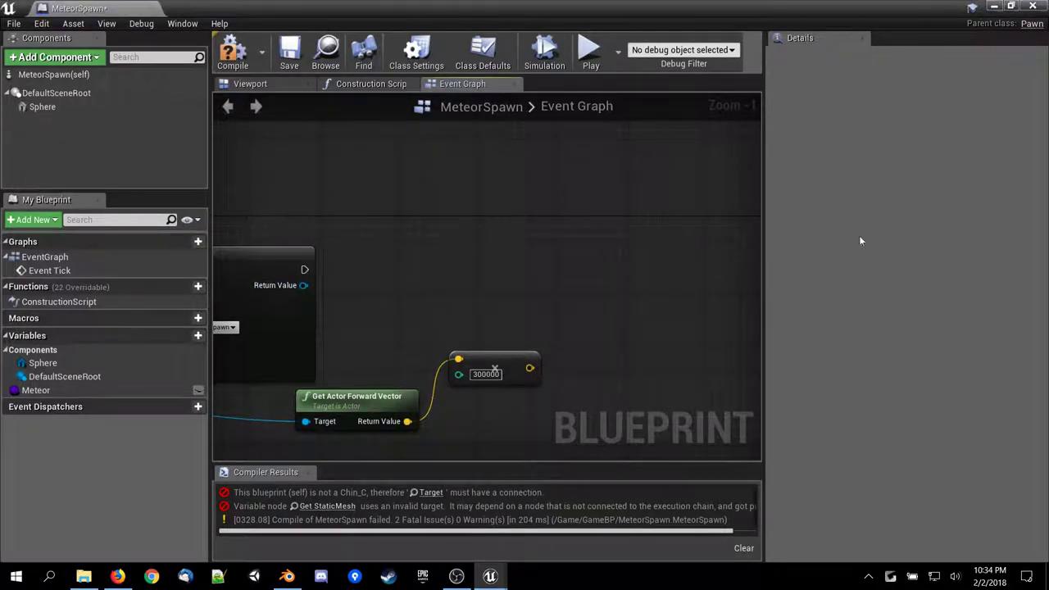
Save MeteorSpawn and check the default class set for the Meteor variable.
right_click_drag(308, 270, 743, 272)
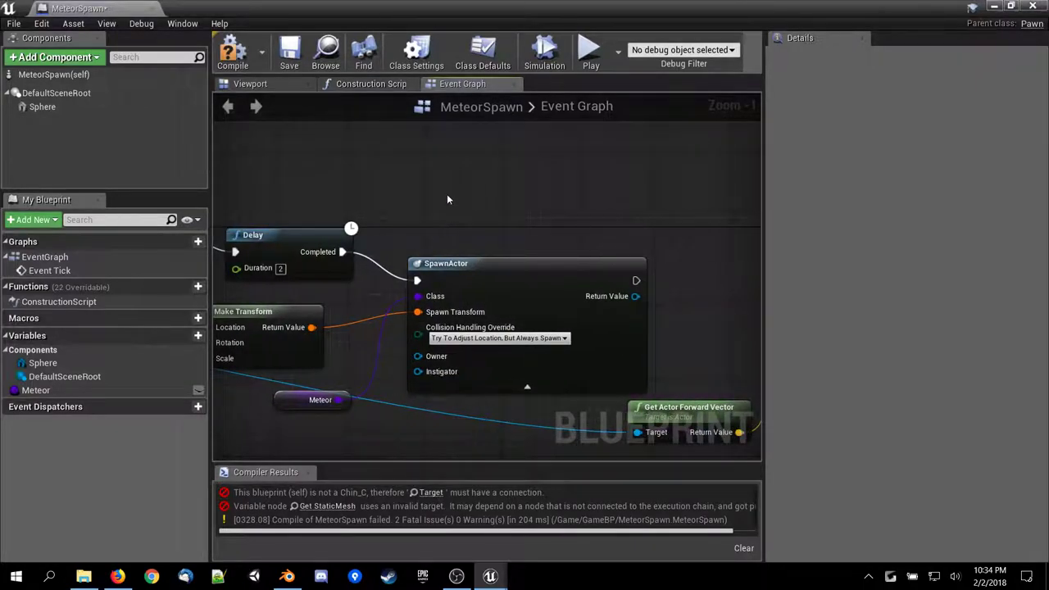
key("ctrl+s")
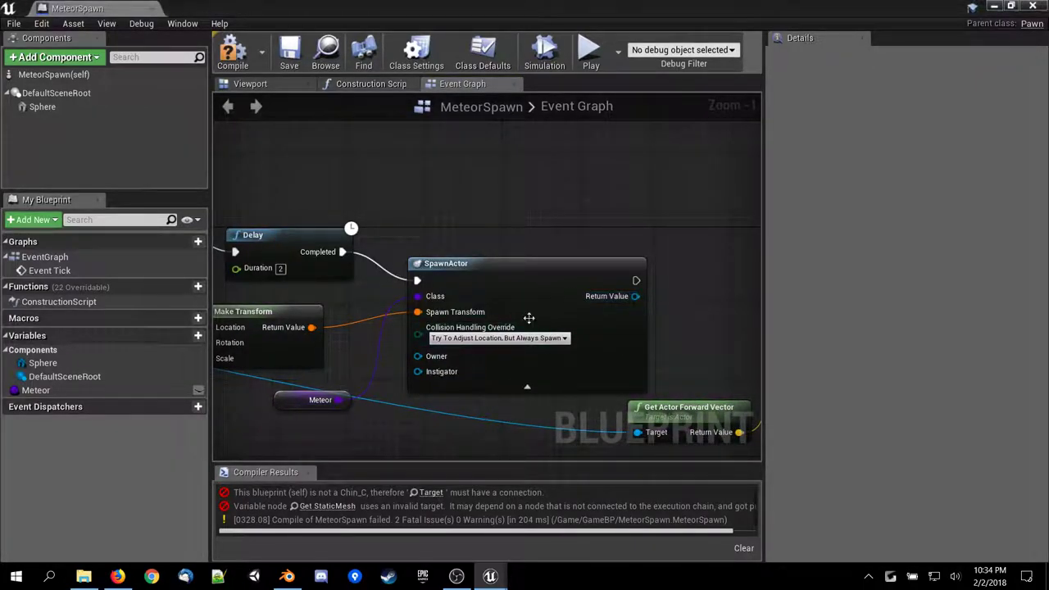
left_click(296, 404)
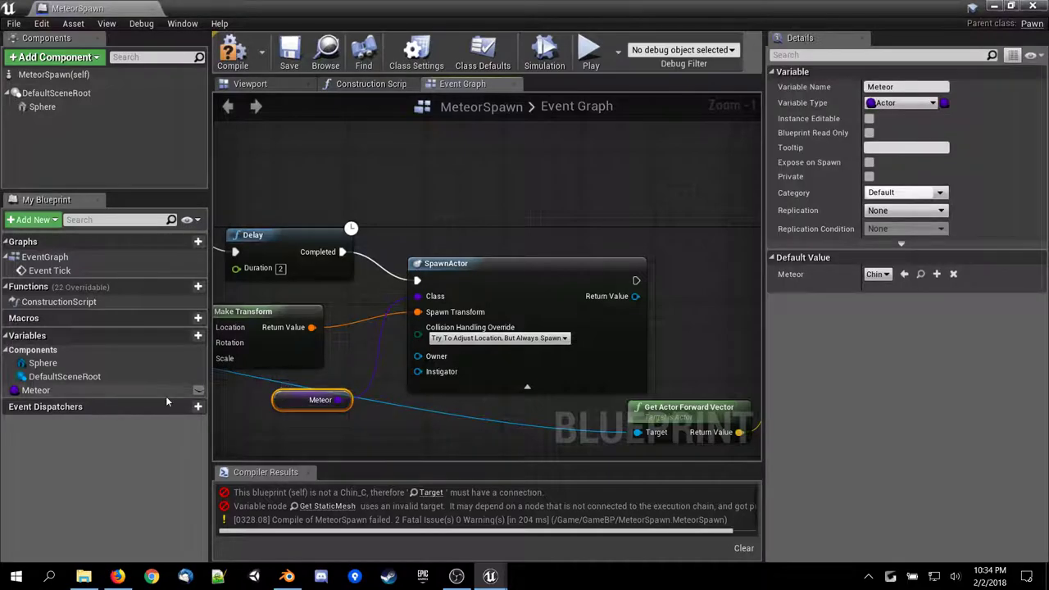
left_click(879, 277)
left_click(600, 204)
Add a Cast To Actor Class node driven by SpawnActor's execution output and place it beside SpawnActor.
right_click_drag(599, 204, 349, 182)
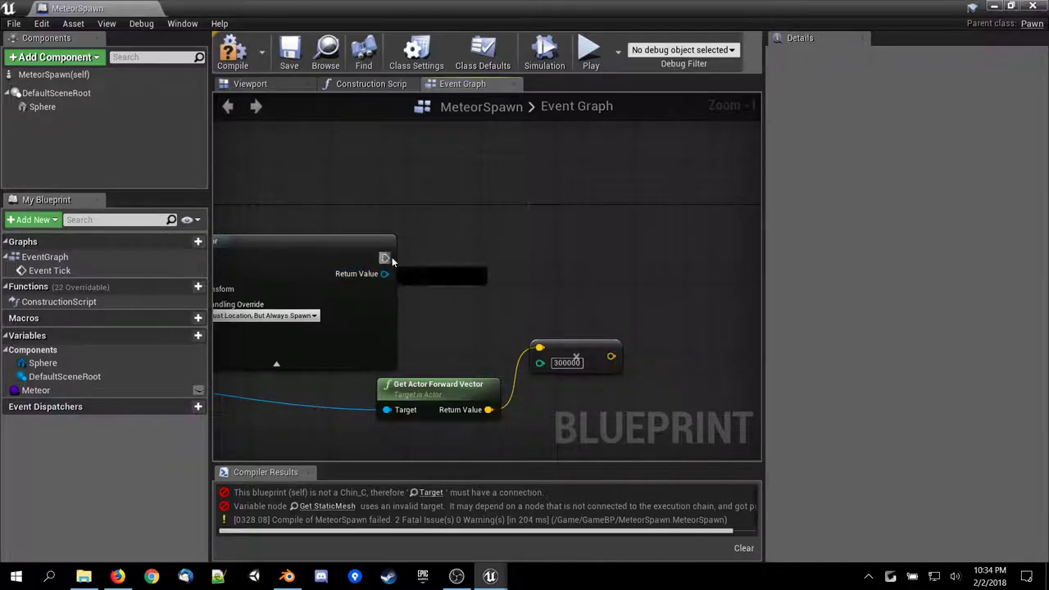
left_click_drag(384, 273, 454, 262)
type("castt")
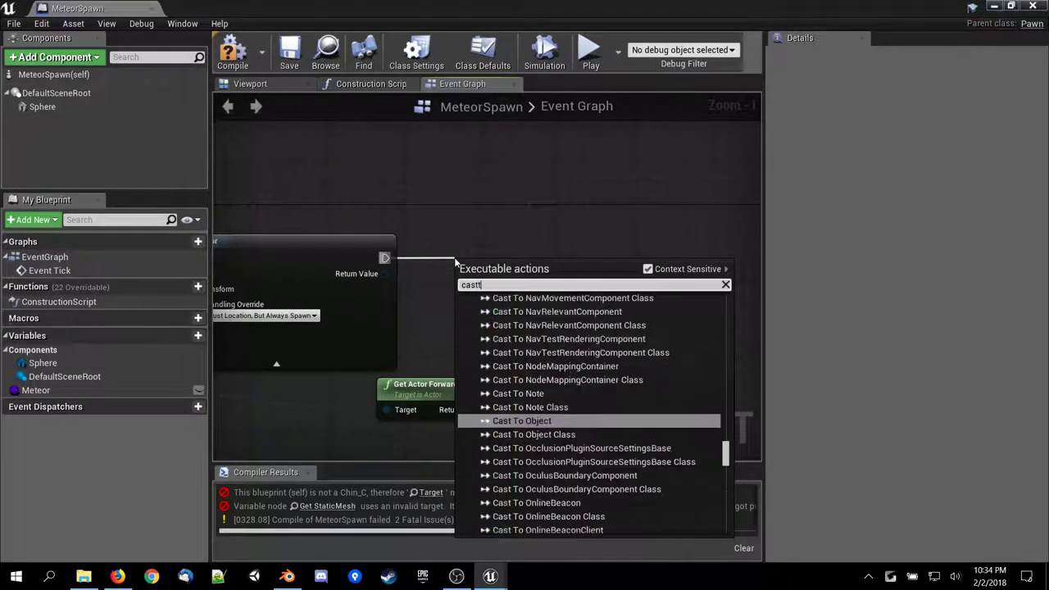
type("oac")
key("Up")
key("Up")
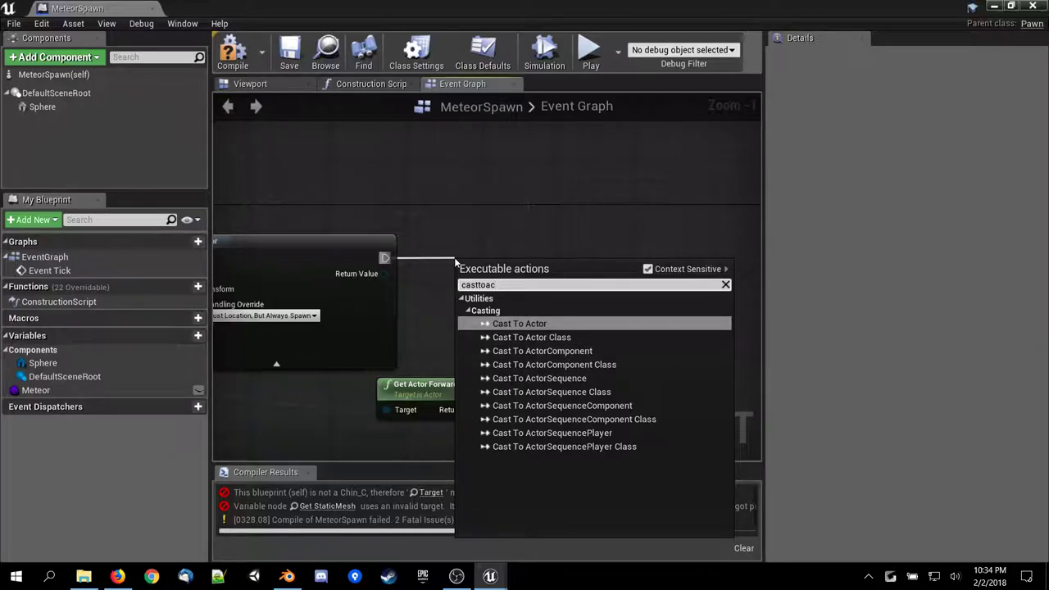
key("Down")
key("Return")
right_click_drag(485, 283, 587, 179)
mouse_move(587, 179)
left_mouse_down()
mouse_move(585, 158)
mouse_move(571, 168)
left_mouse_up()
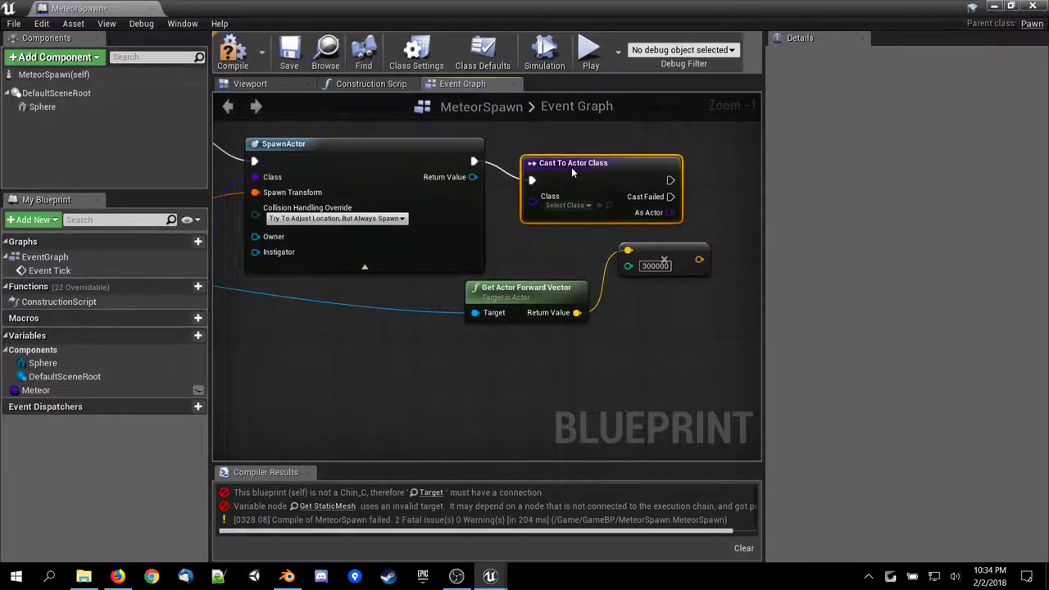
Try feeding the Meteor variable into the Class input of Cast To Actor Class, and remove that cast node.
right_click_drag(274, 249, 351, 285)
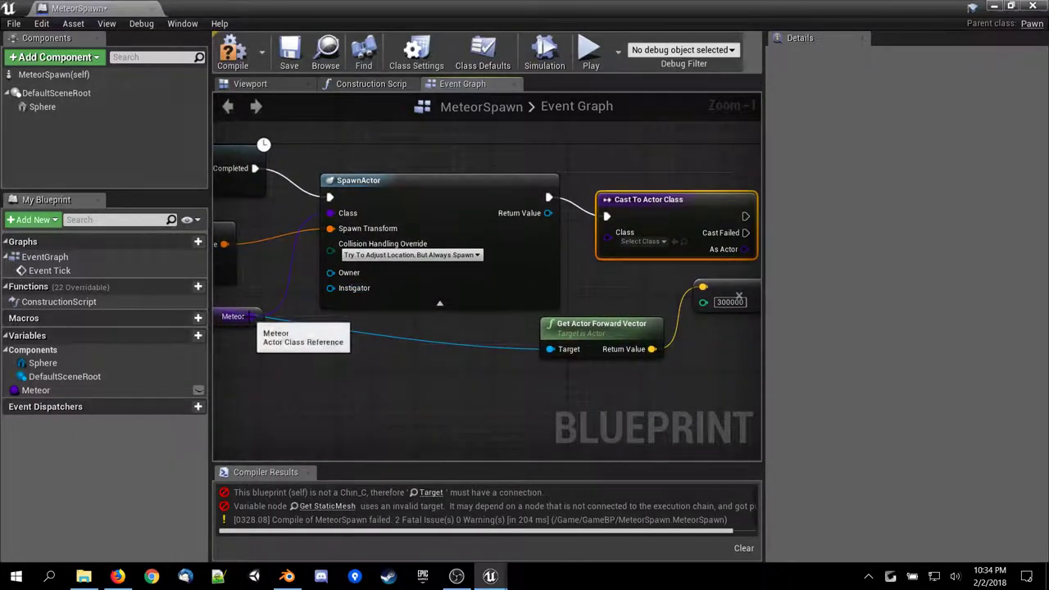
left_click_drag(250, 316, 607, 236)
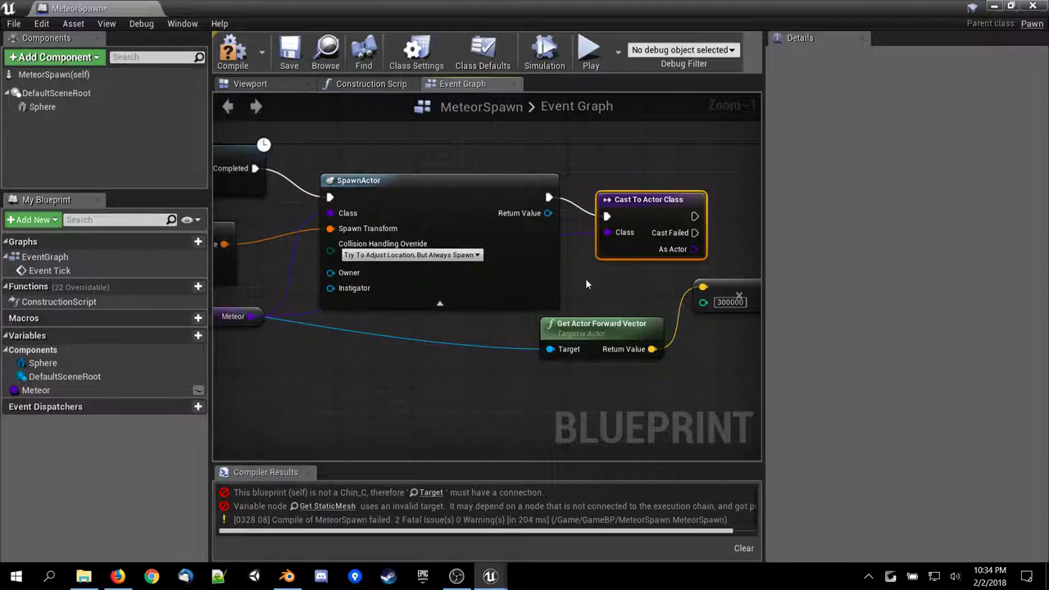
right_click_drag(585, 283, 279, 298)
left_click_drag(333, 222, 361, 203)
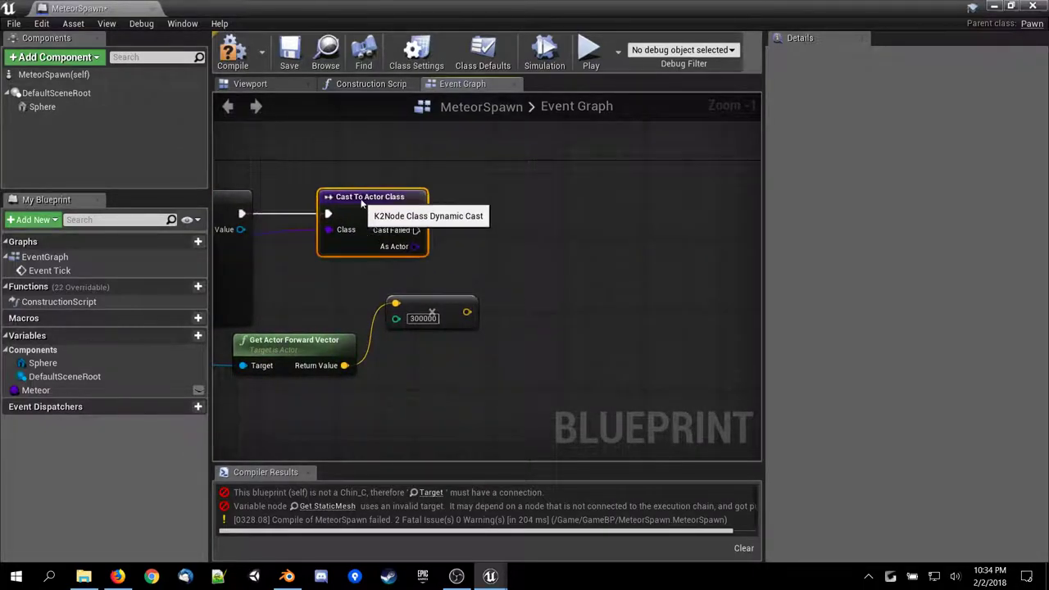
right_click_drag(305, 286, 229, 302)
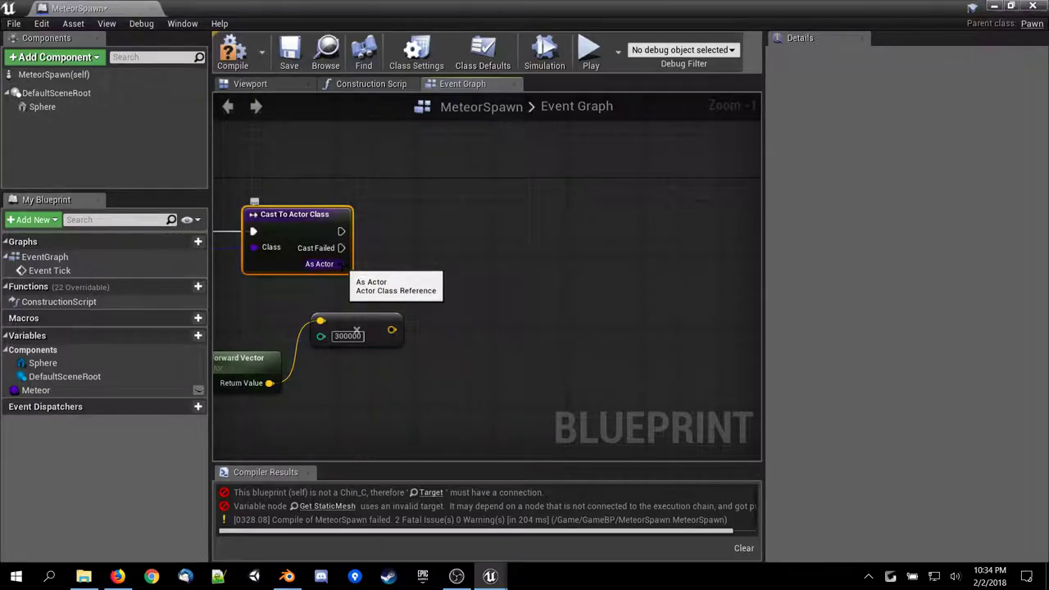
key("Delete")
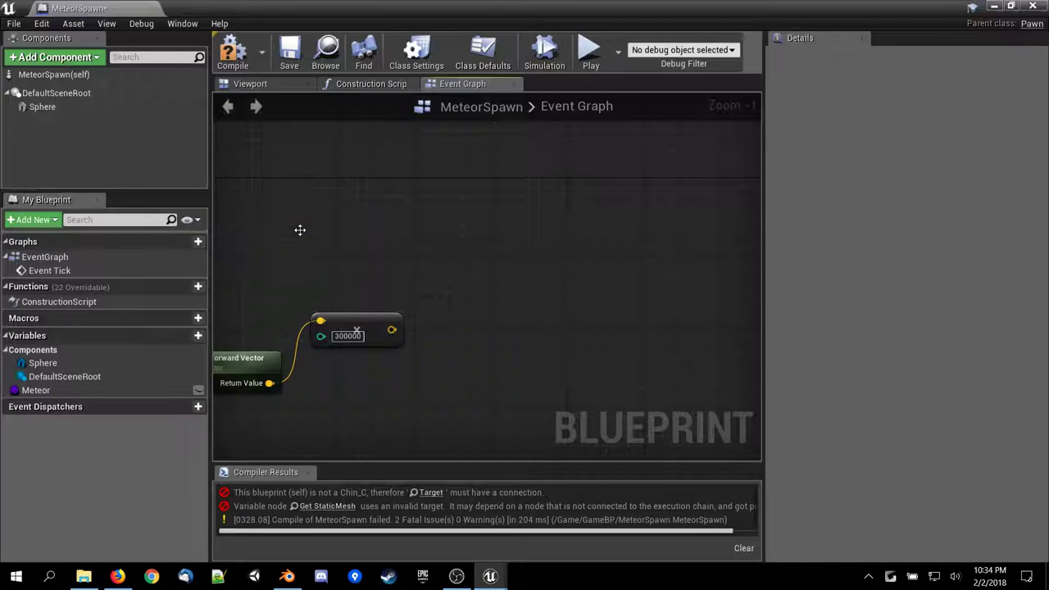
Add a Cast To Object node after SpawnActor and connect SpawnActor's Return Value to its Object input.
right_click_drag(323, 244, 566, 276)
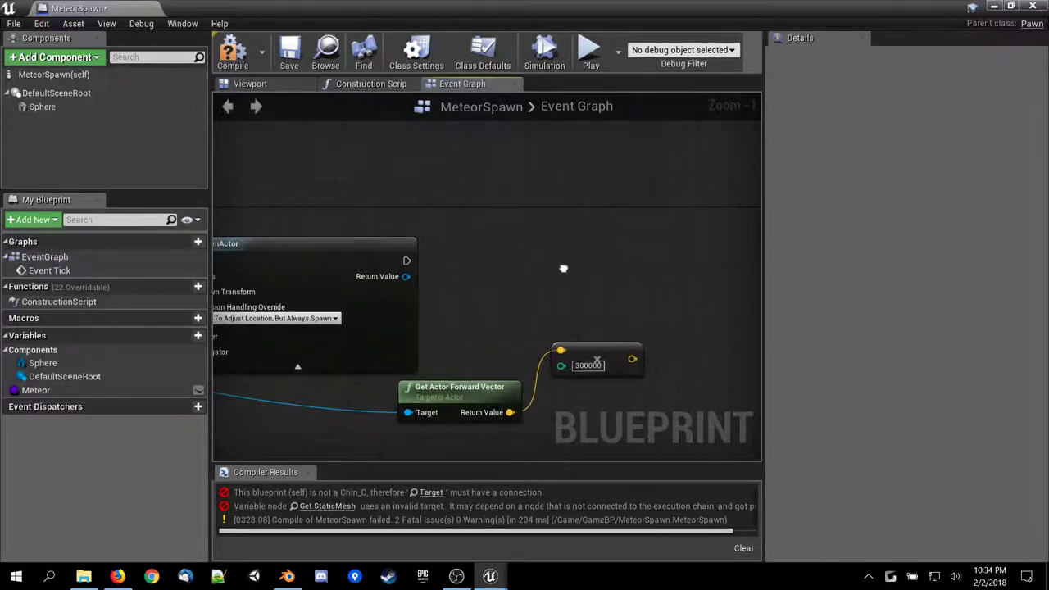
left_click_drag(410, 260, 516, 268)
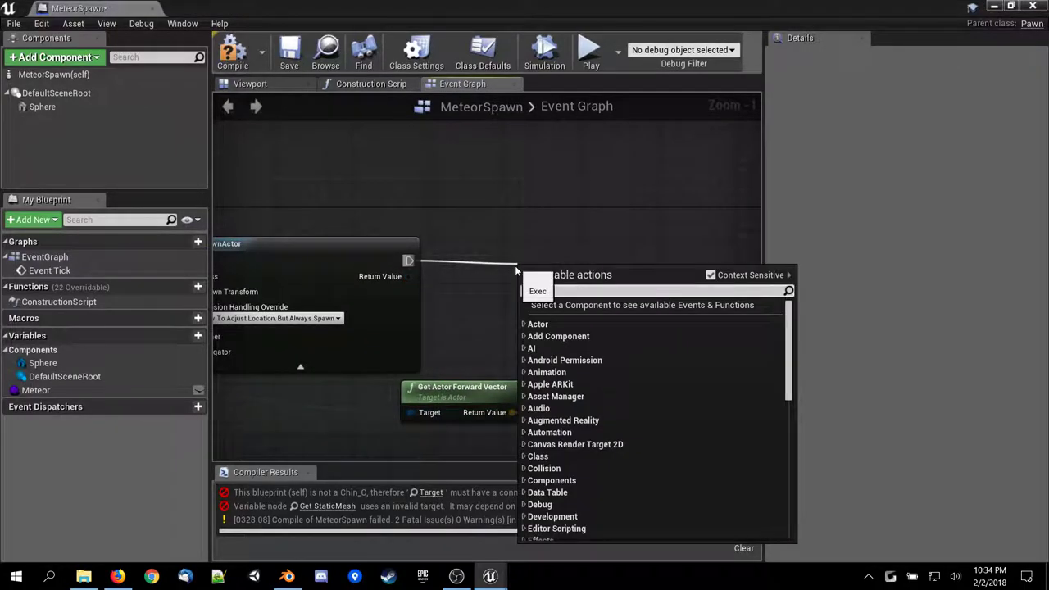
type("cast")
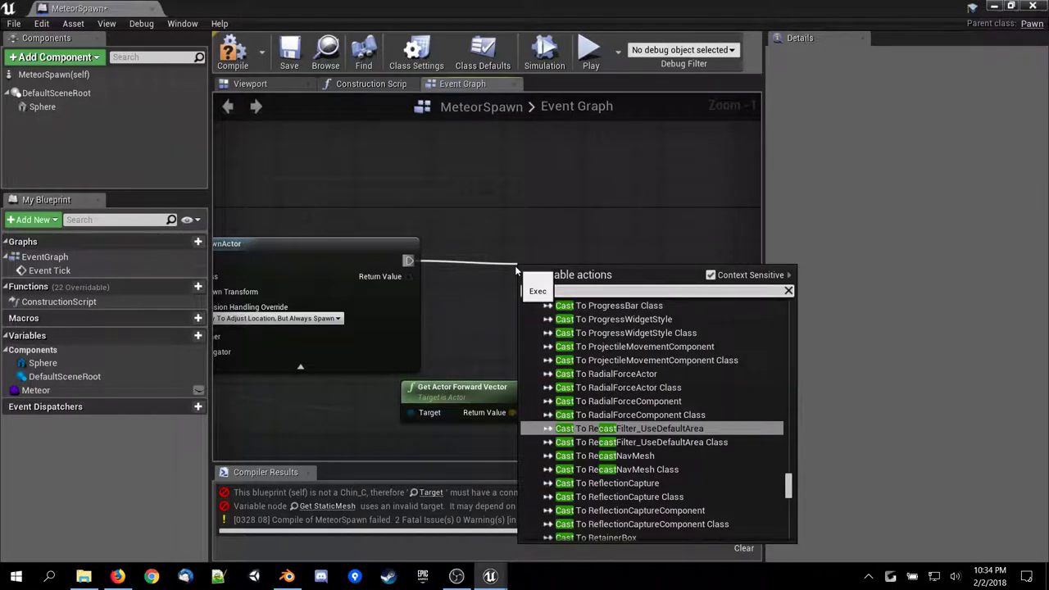
type(" to object")
key("Return")
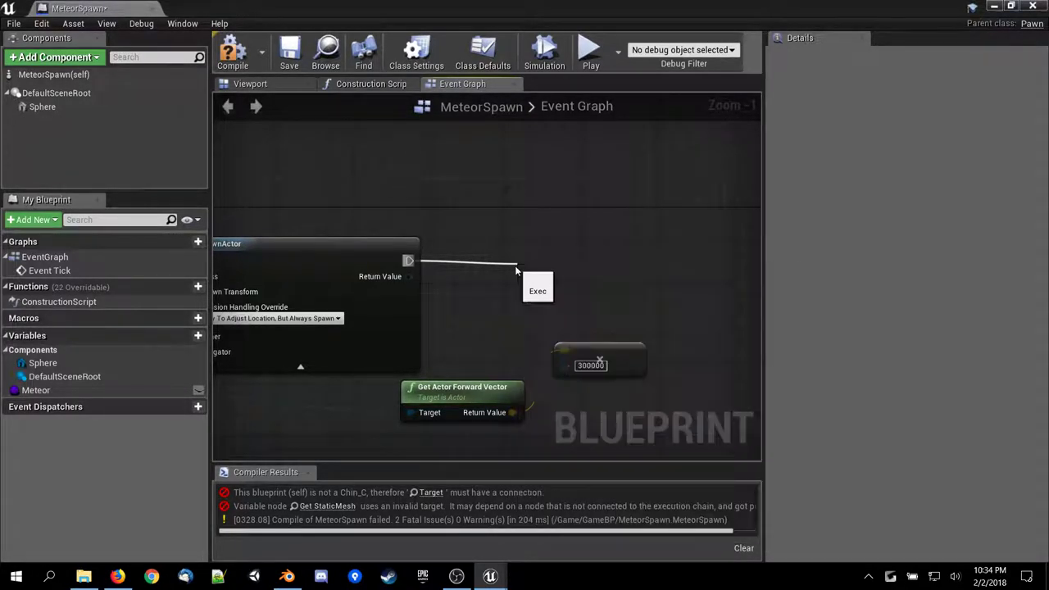
left_click_drag(553, 282, 505, 253)
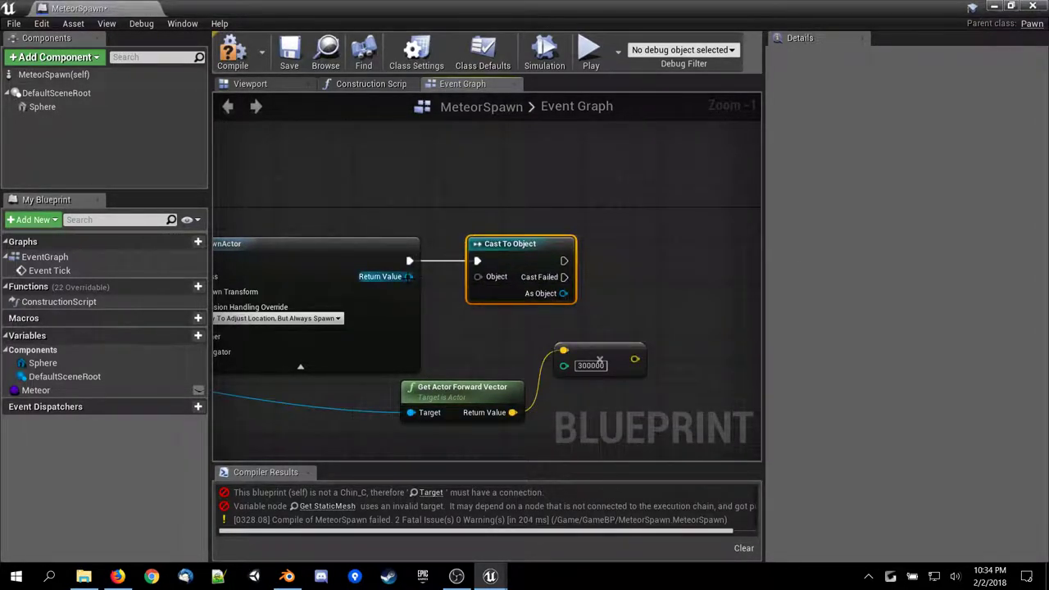
left_click_drag(407, 277, 587, 272)
Search the actions available from Cast To Object's execution output for Add Impulse, and dismiss the list.
type("add")
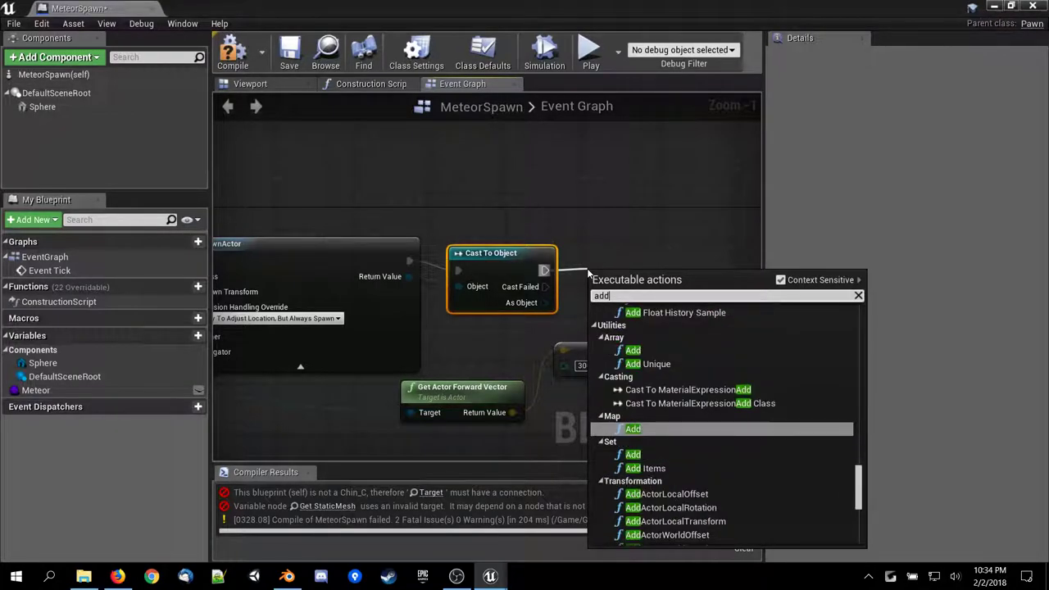
type("impl")
key("BackSpace")
key("BackSpace")
key("BackSpace")
key("BackSpace")
key("BackSpace")
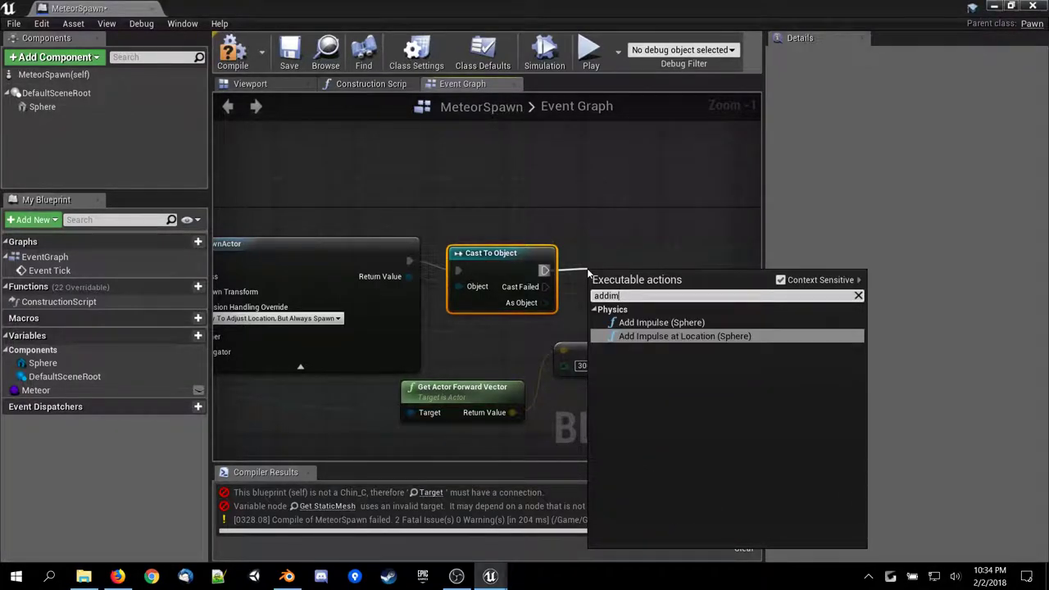
key("BackSpace")
key("BackSpace")
key("Escape")
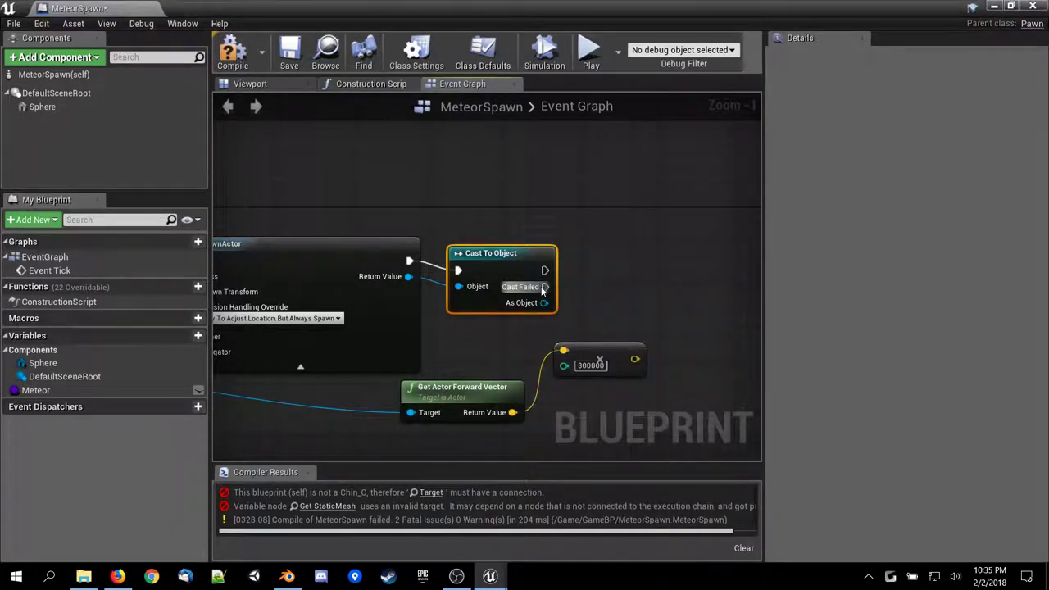
Search the actions available from Cast To Object's As Object output for Add Impulse, and dismiss the list.
left_click_drag(543, 302, 633, 294)
type("ad")
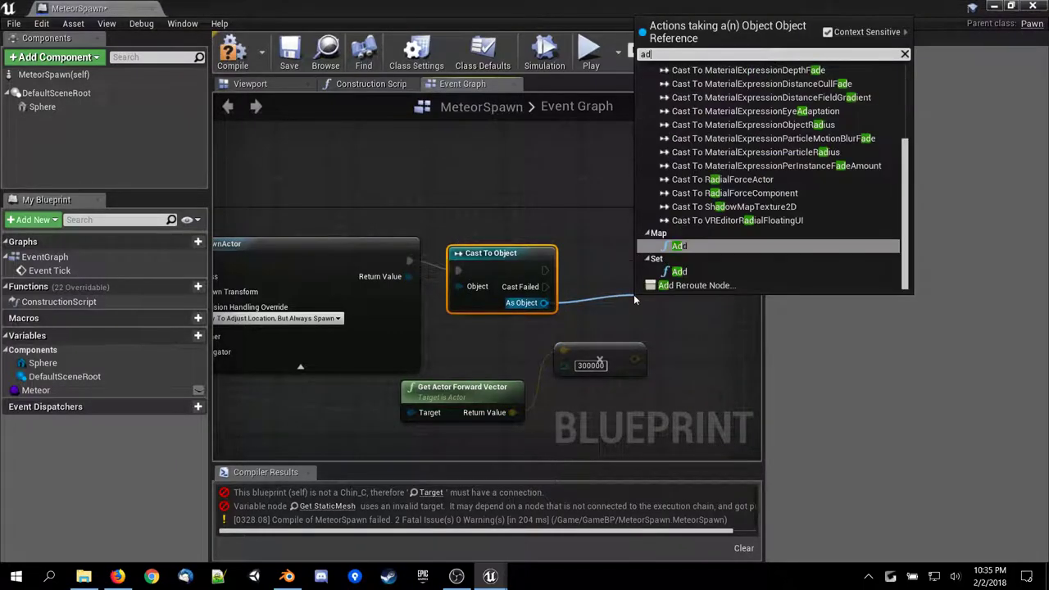
type("dim")
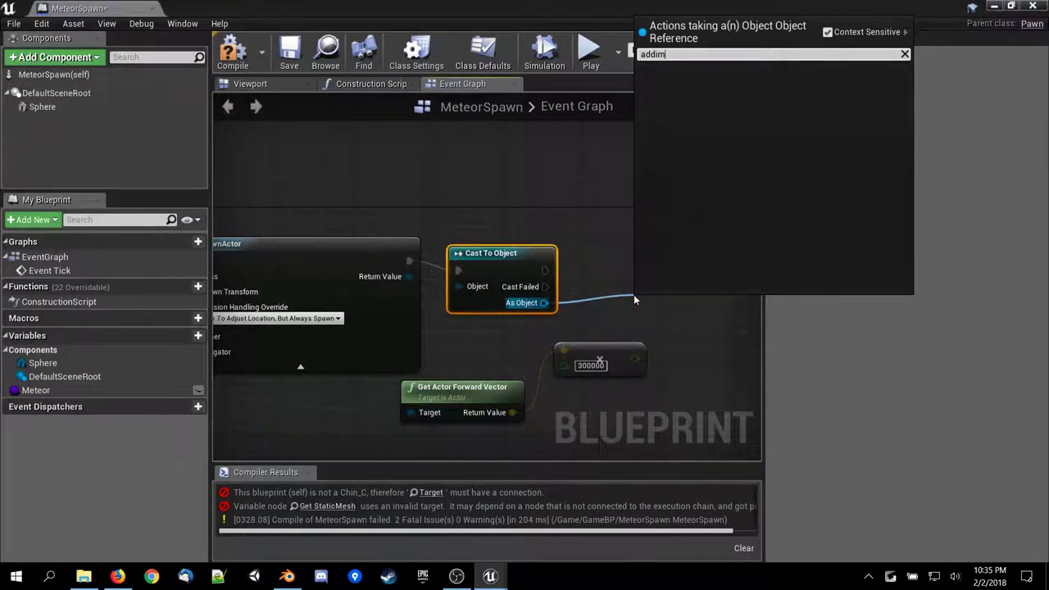
key("BackSpace")
key("BackSpace")
key("BackSpace")
key("BackSpace")
key("BackSpace")
key("BackSpace")
key("Escape")
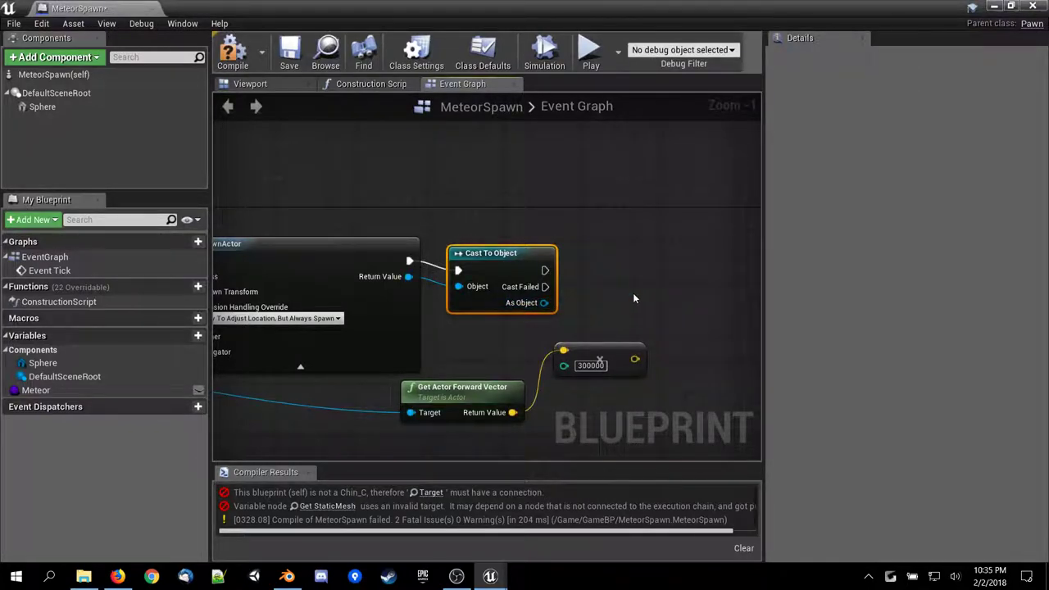
Compile MeteorSpawn and delete the Cast To Object node.
right_click_drag(364, 224, 544, 215)
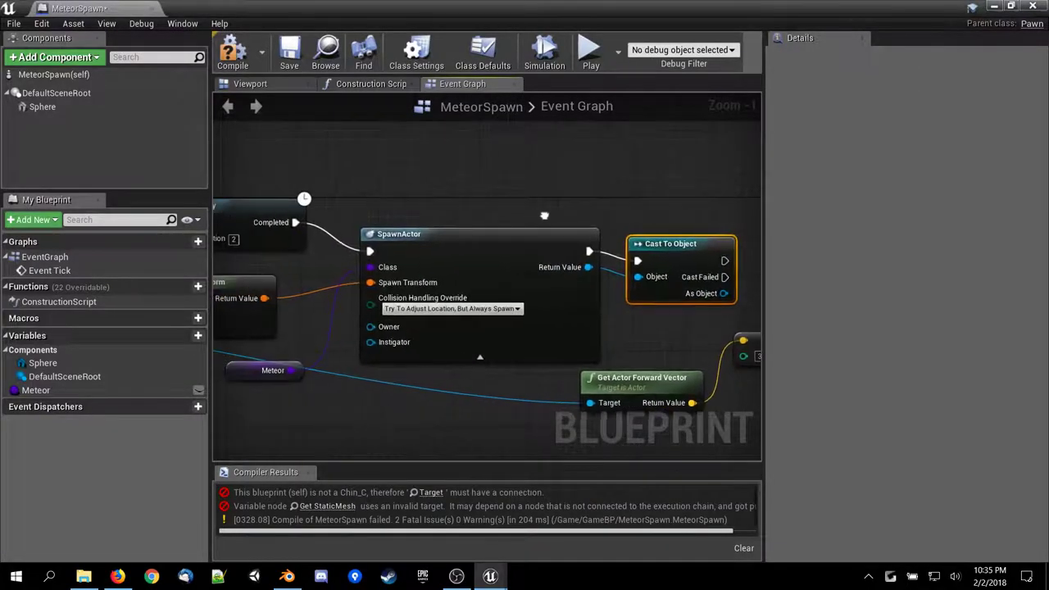
left_click(233, 54)
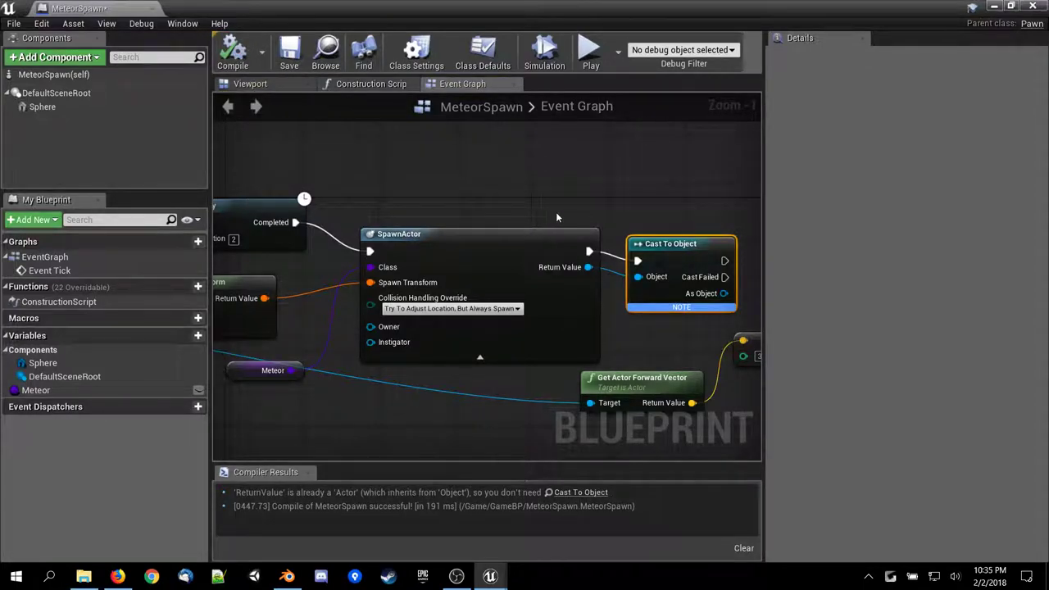
left_click(564, 212)
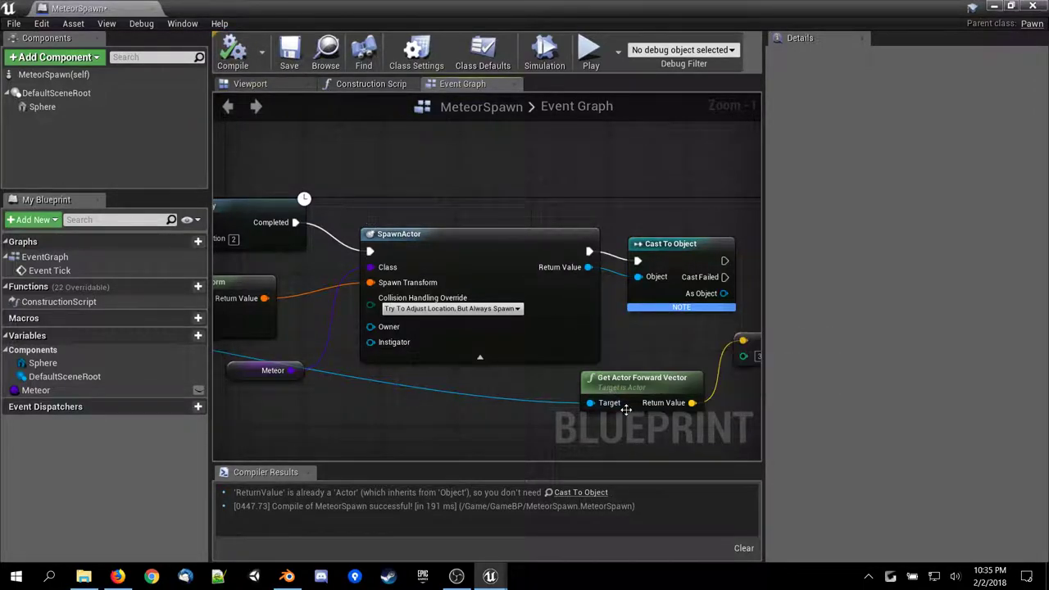
right_click_drag(648, 340, 516, 375)
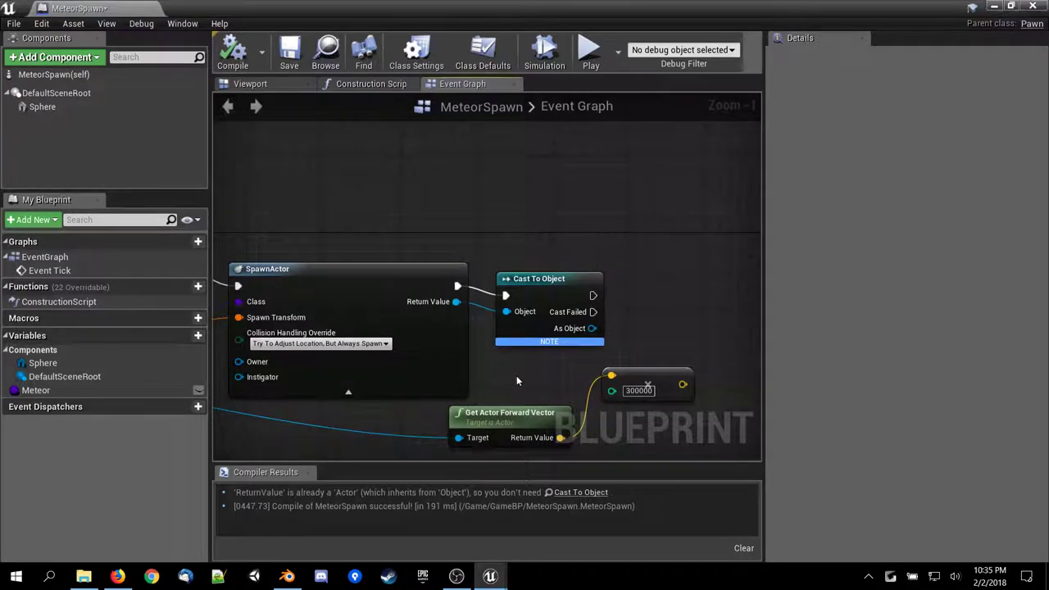
left_click(549, 295)
key("Delete")
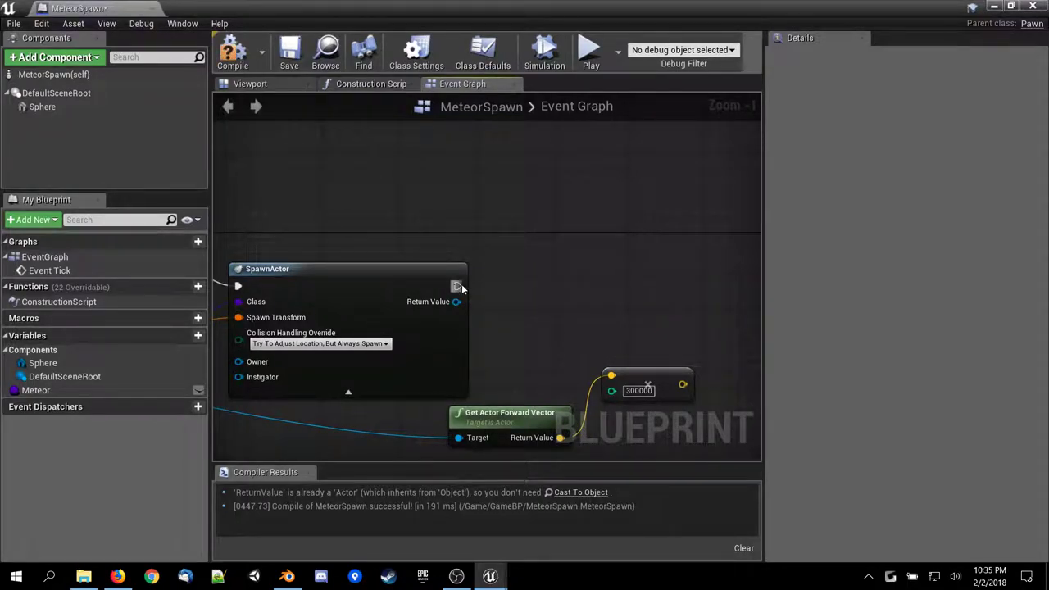
Search the actions available from SpawnActor's Return Value for a suitable Cast To node, and clear the search.
left_click_drag(457, 285, 486, 300)
left_click(487, 289)
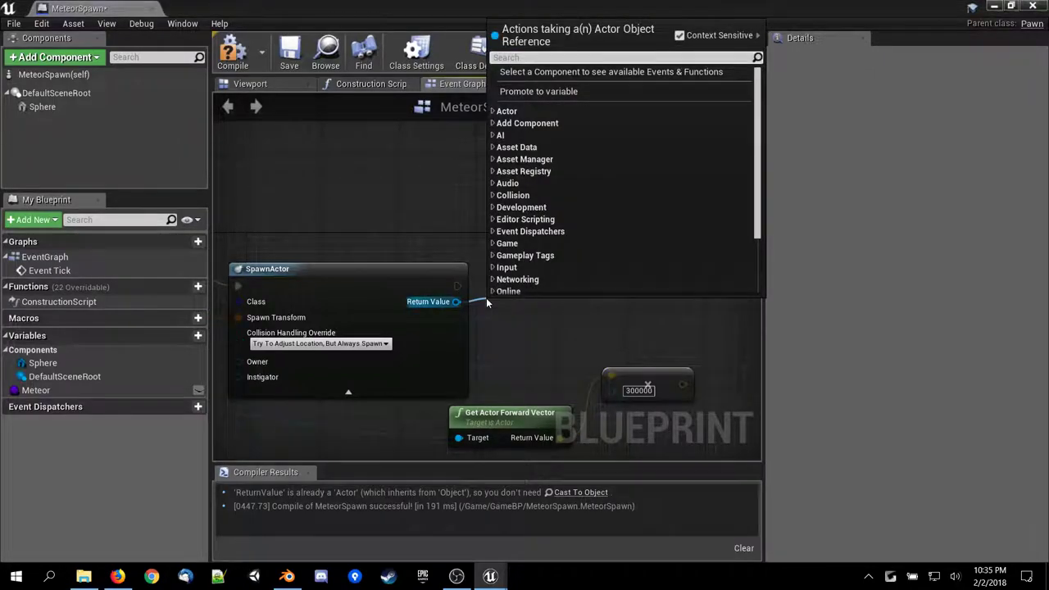
type("castto")
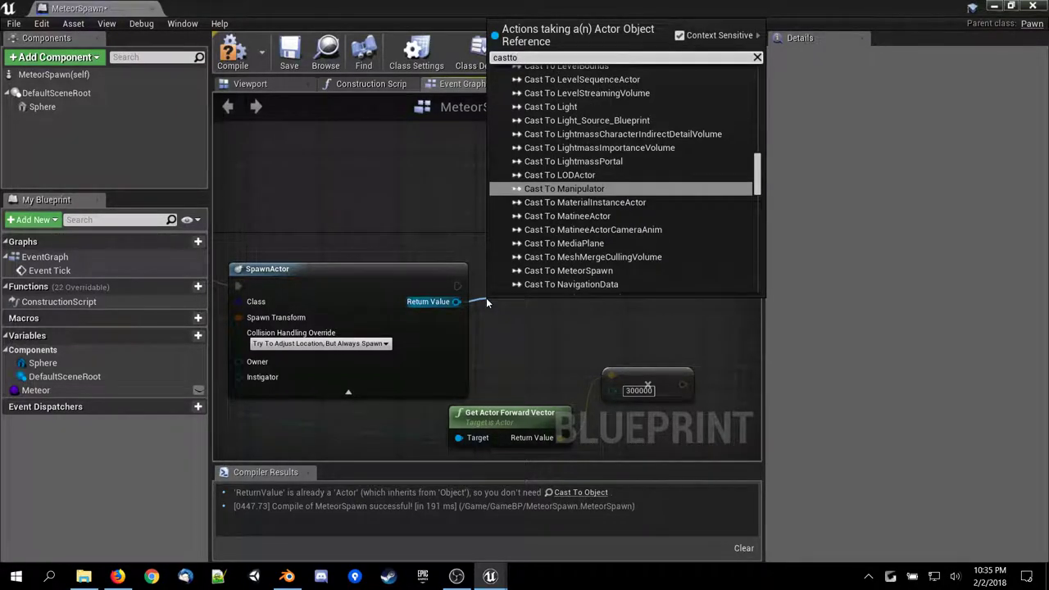
type("ac")
key("BackSpace")
key("BackSpace")
key("BackSpace")
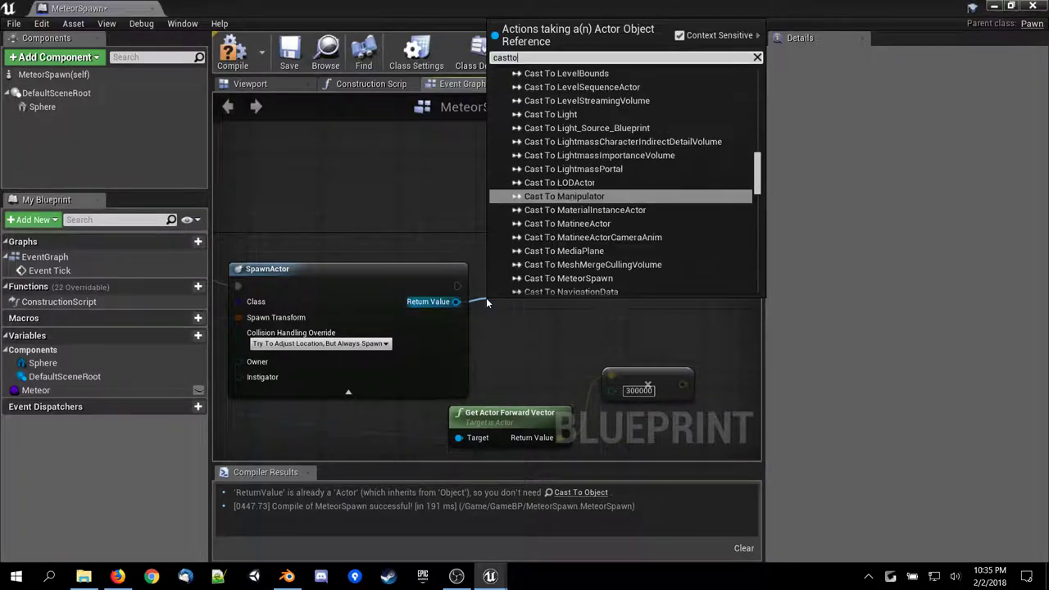
key("BackSpace")
key("BackSpace")
key("BackSpace")
key("BackSpace")
key("BackSpace")
Add a Cast To Actor Class node driven by SpawnActor's execution output and align it beside SpawnActor.
left_click_drag(456, 286, 506, 301)
type("casttoac")
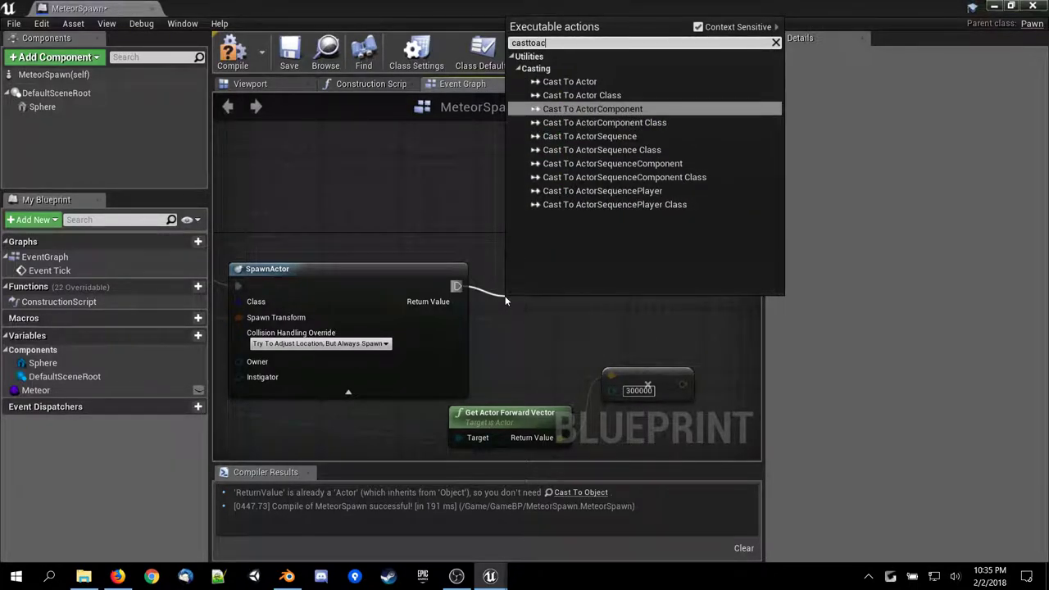
key("Up")
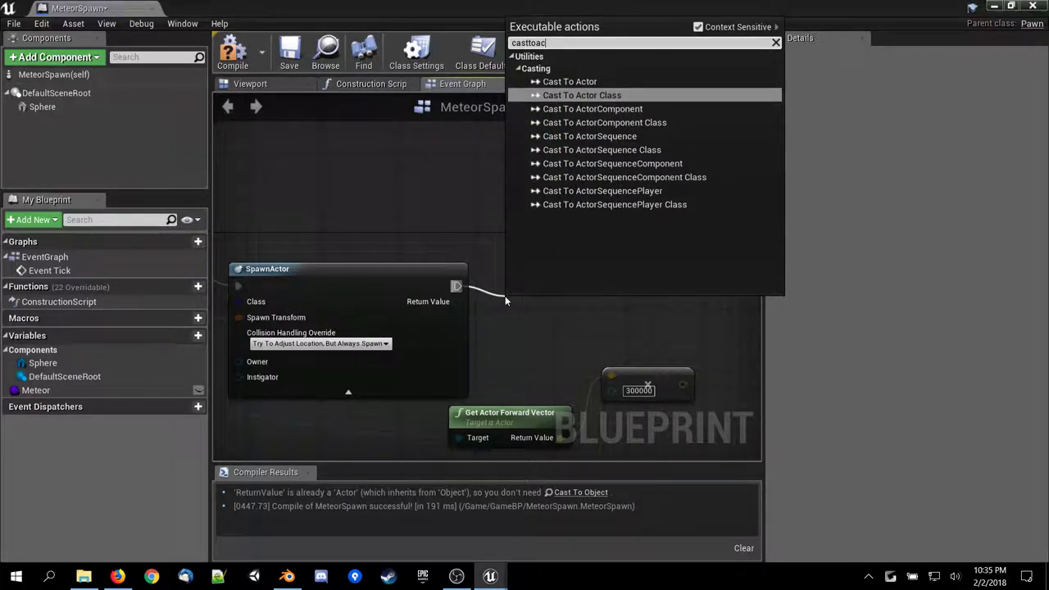
key("Return")
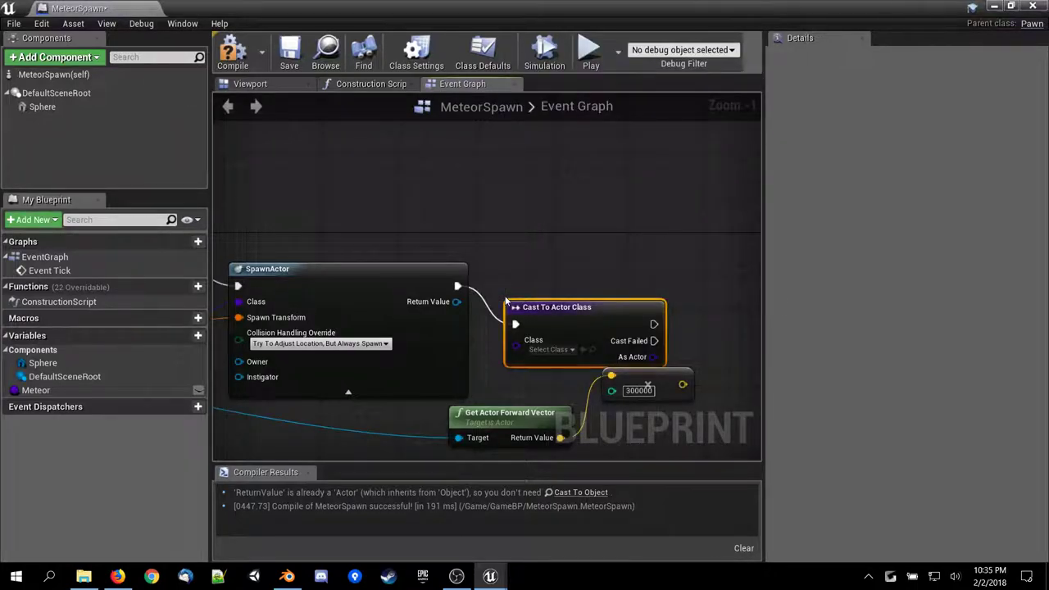
left_click_drag(567, 304, 567, 276)
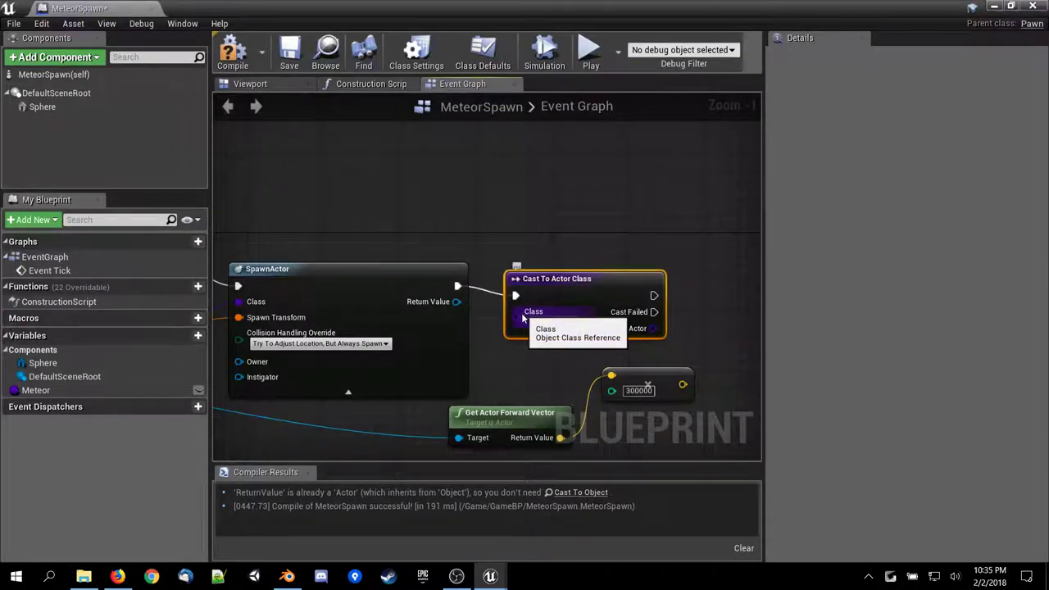
Connect the Meteor variable to the Class input of Cast To Actor Class.
left_click_drag(516, 312, 472, 399)
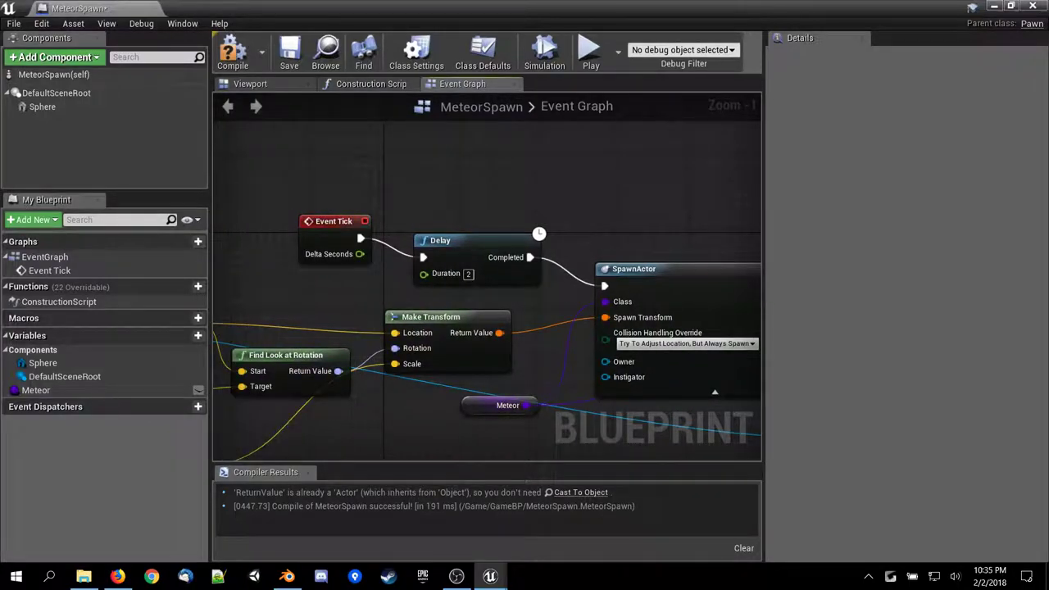
right_click_drag(614, 383, 213, 364)
right_click_drag(692, 345, 485, 305)
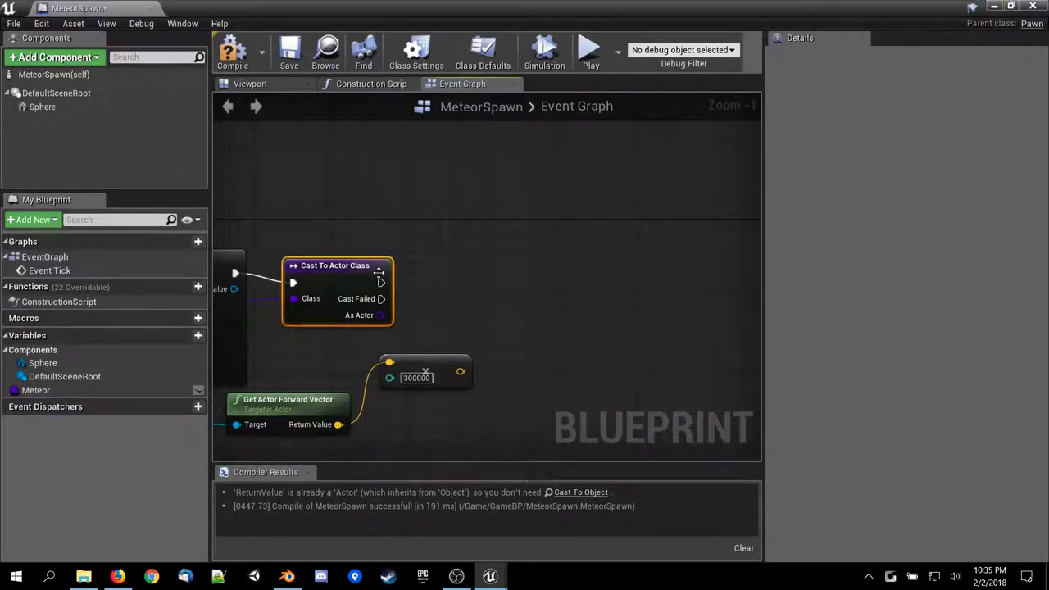
Search the actions available from Cast To Actor Class's As Actor output for Add functions, and clear the search.
left_click_drag(383, 306, 468, 305)
type("add")
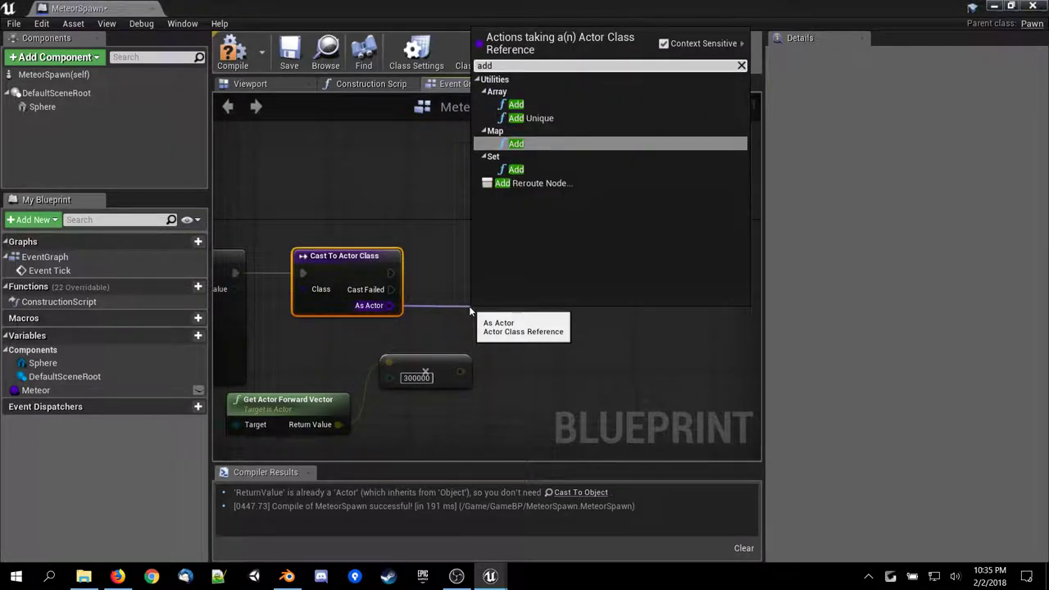
key("BackSpace")
key("BackSpace")
key("BackSpace")
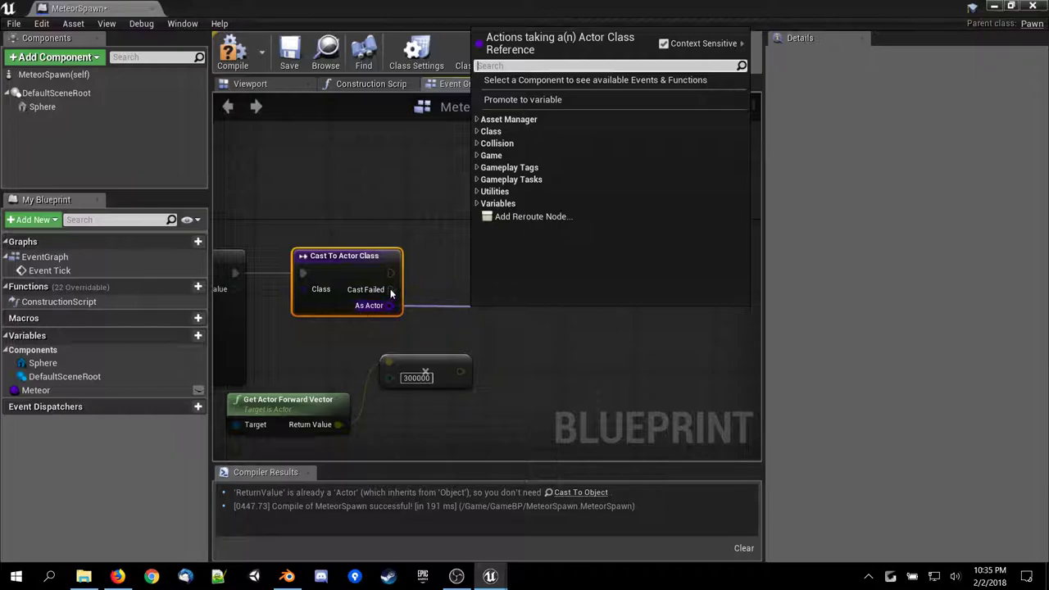
Search the actions available from Cast To Actor Class's execution output for Add Impulse, and dismiss the list.
left_click_drag(389, 273, 469, 280)
type("add")
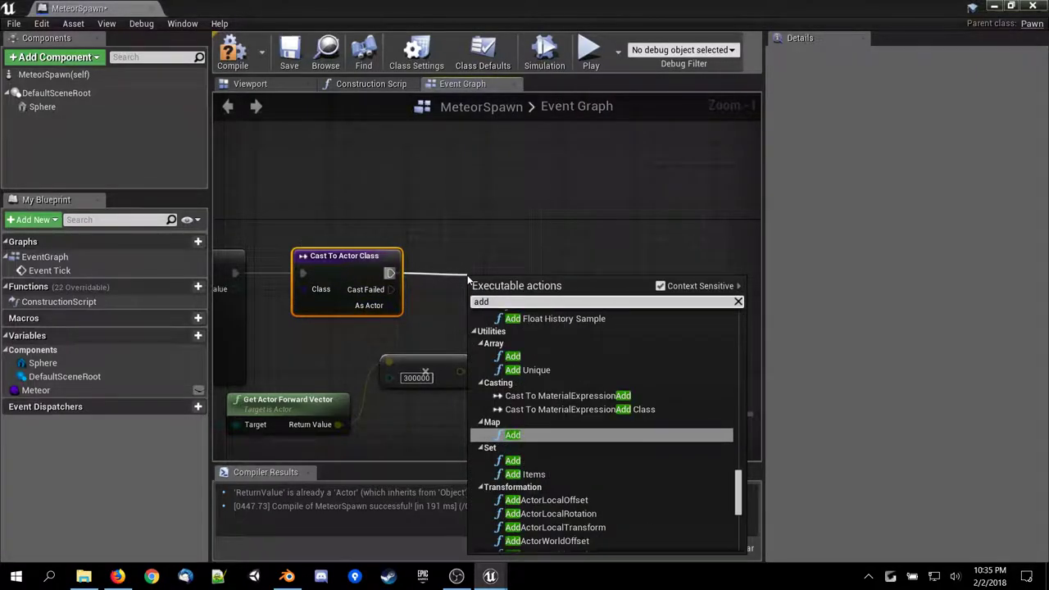
type("im")
key("BackSpace")
key("BackSpace")
key("BackSpace")
key("BackSpace")
key("BackSpace")
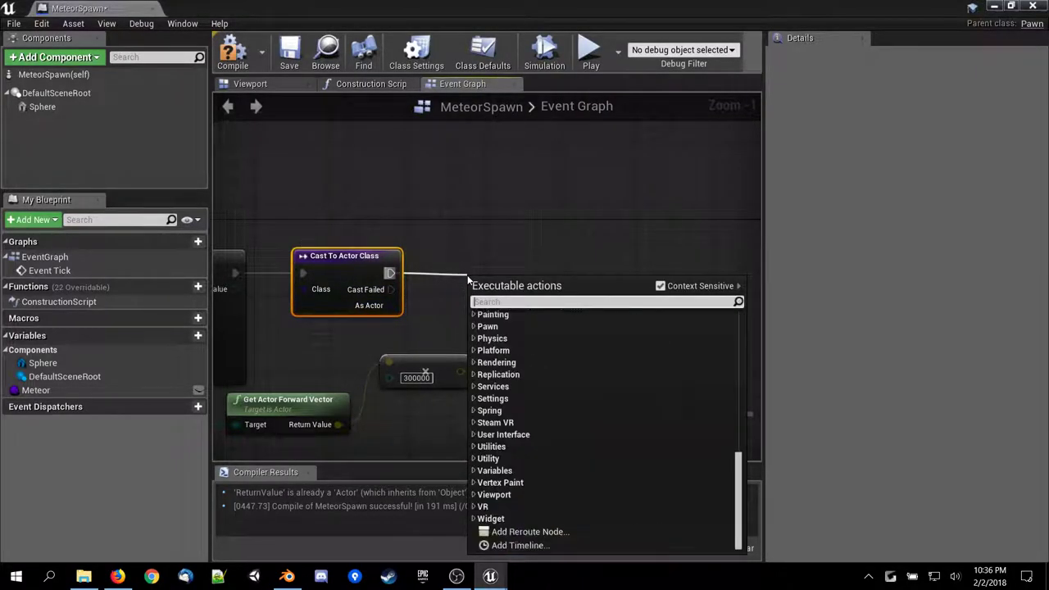
key("Escape")
Compile MeteorSpawn and move Cast To Actor Class slightly closer to SpawnActor.
left_click(232, 51)
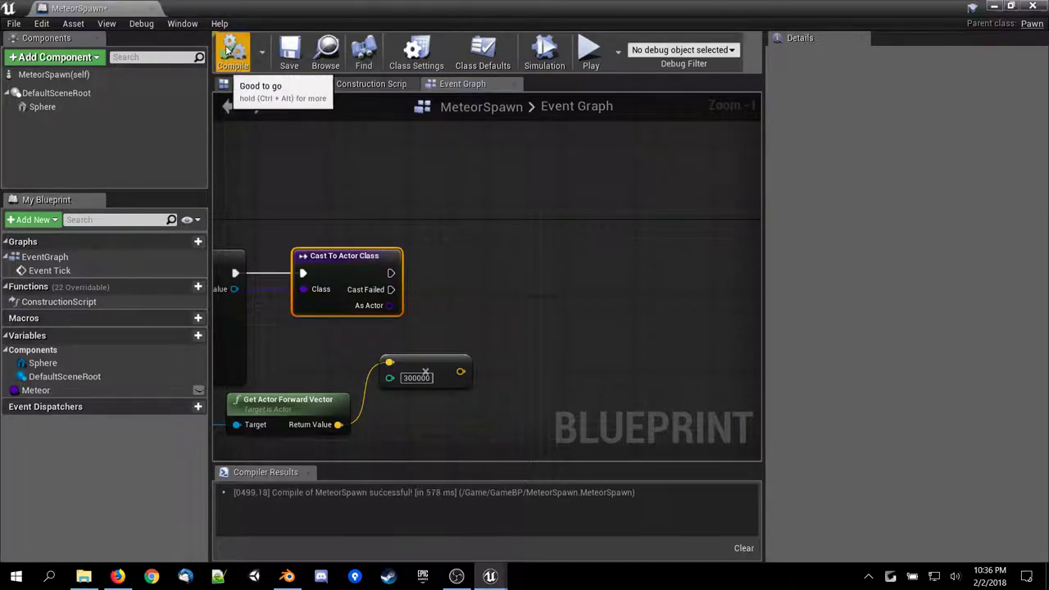
right_click_drag(301, 149, 632, 112)
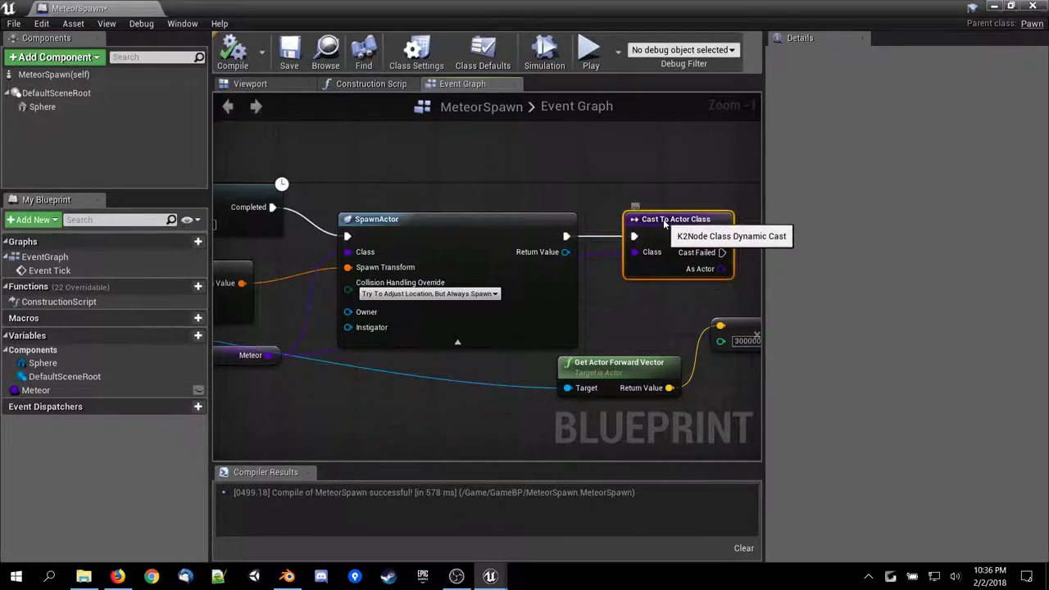
left_click_drag(664, 227, 644, 227)
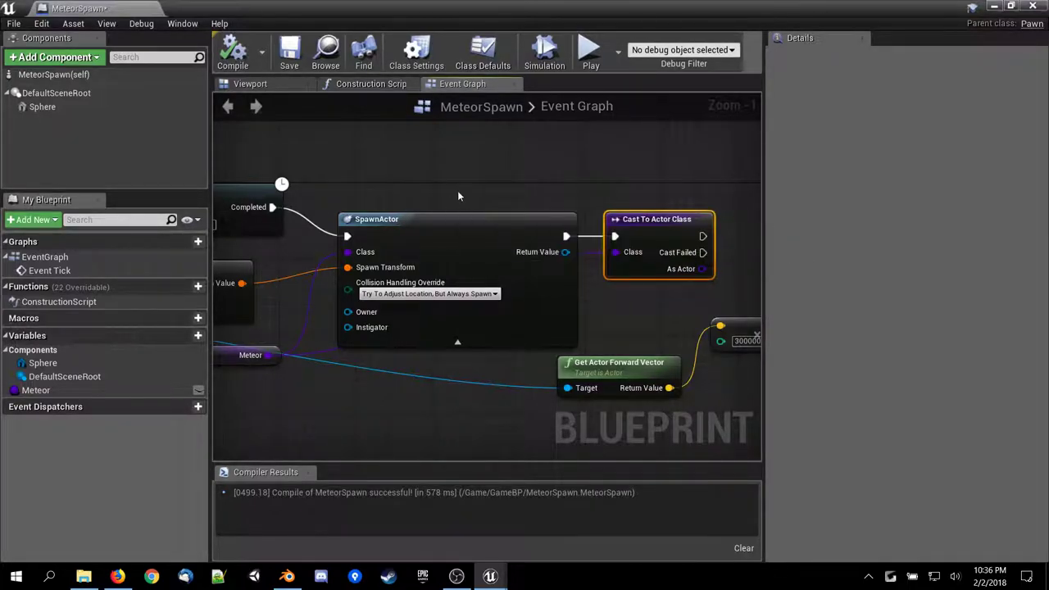
right_click_drag(457, 191, 739, 178)
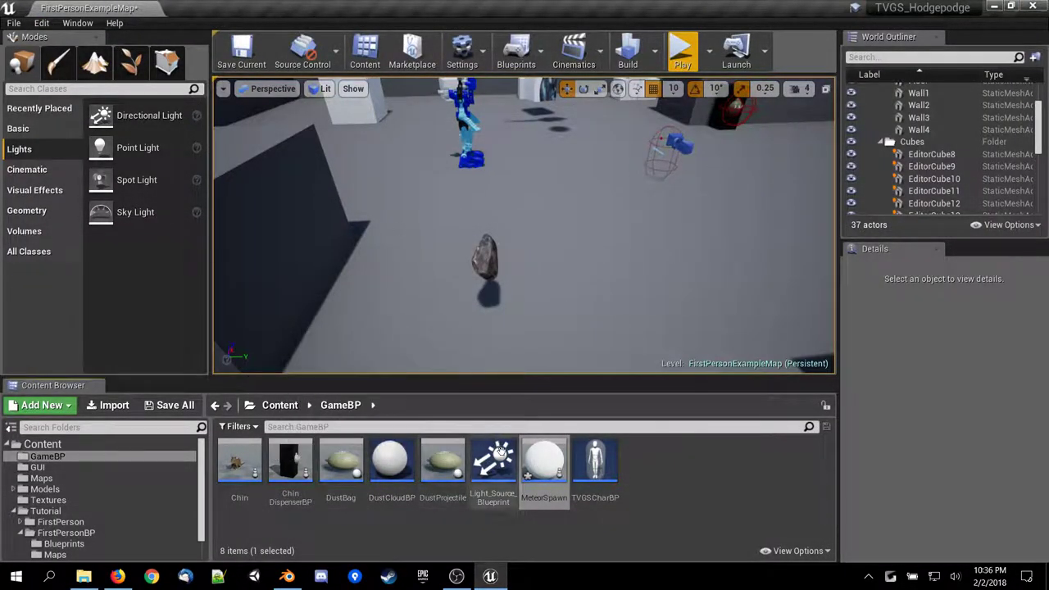
Select the MeteorSpawn actor in the level and look through its properties for the Meteor setting.
scroll(637, 221, "down", 5)
right_click_drag(543, 169, 543, 88)
left_click(579, 116)
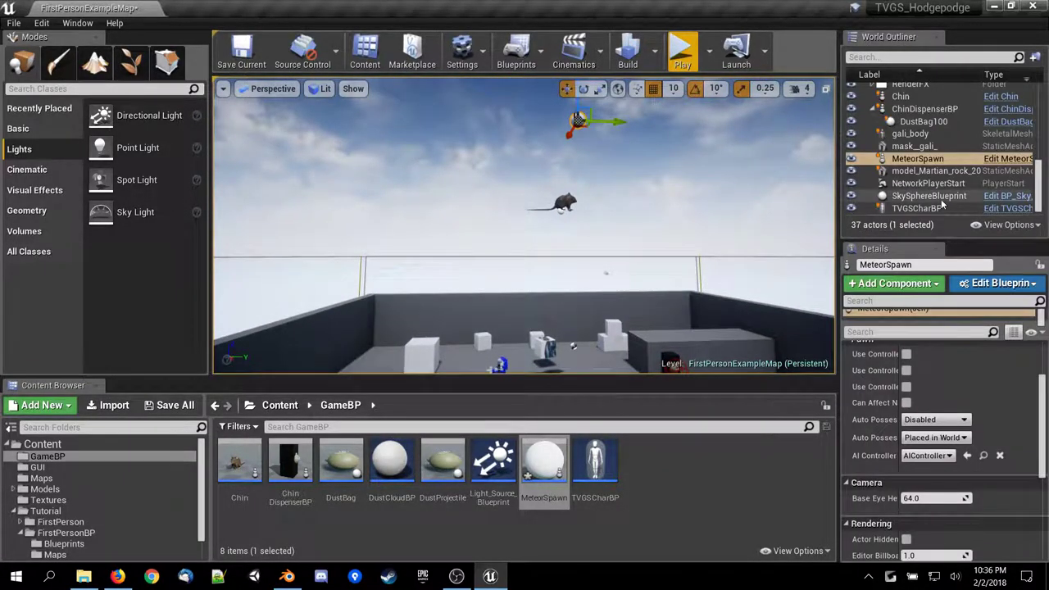
scroll(955, 410, "down", 3)
scroll(955, 409, "up", 3)
scroll(955, 410, "up", 3)
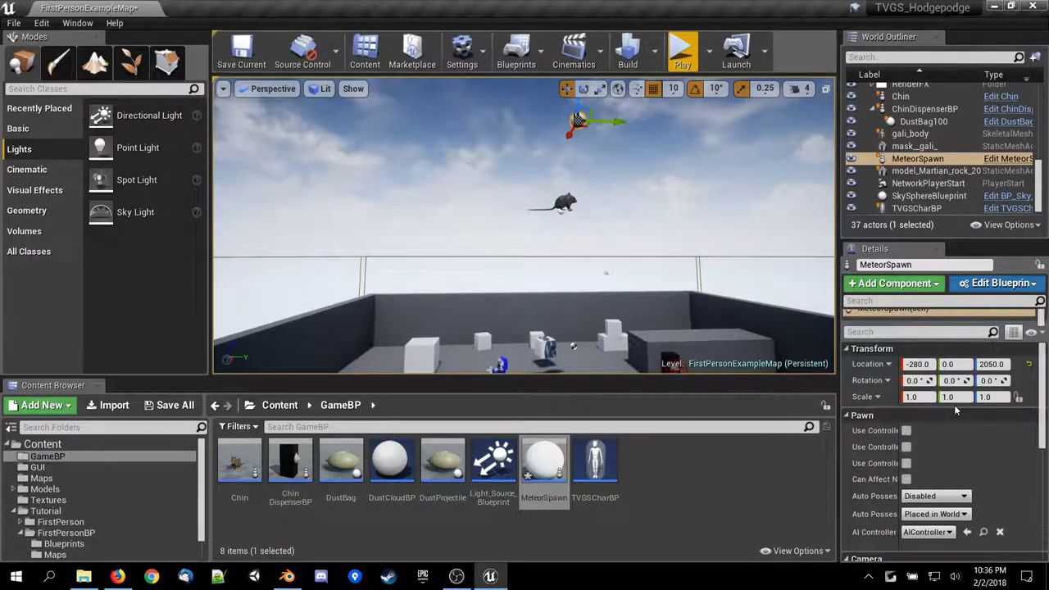
Make the Meteor variable in the MeteorSpawn blueprint publicly editable, compile it, and close the blueprint.
double_click(546, 464)
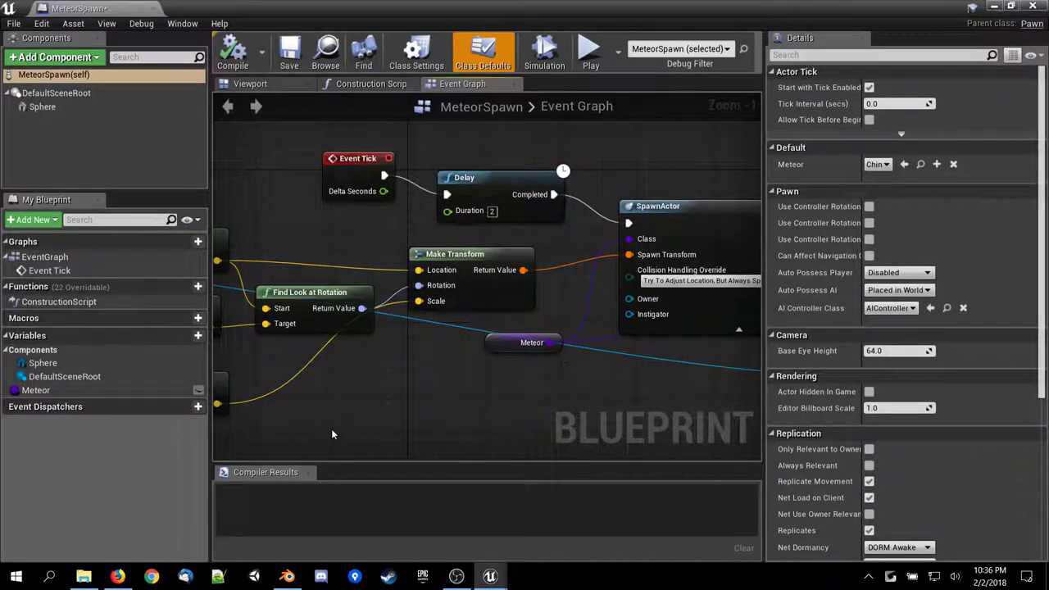
left_click(198, 390)
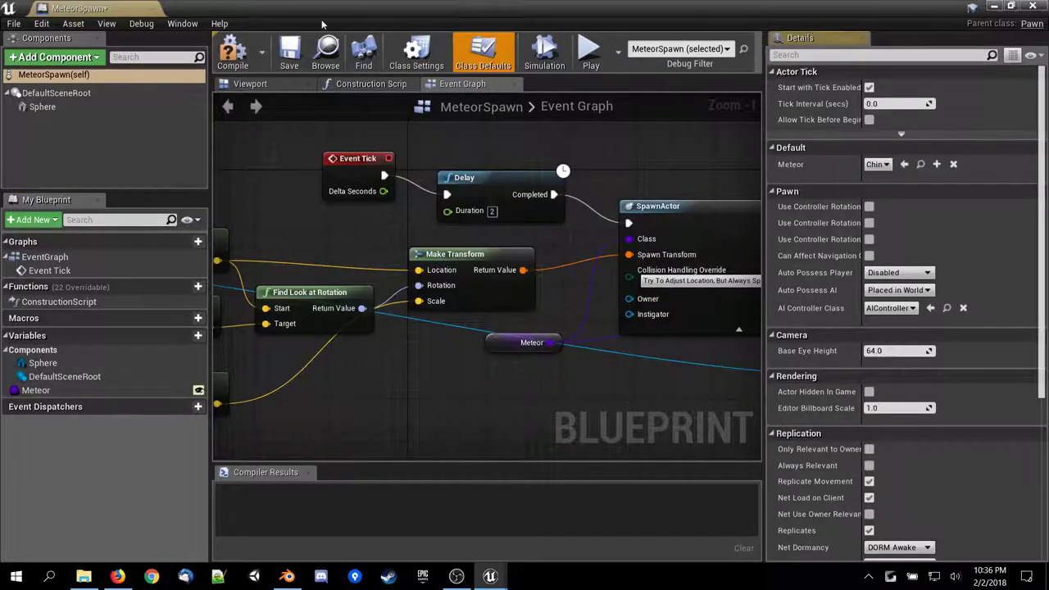
left_click(228, 58)
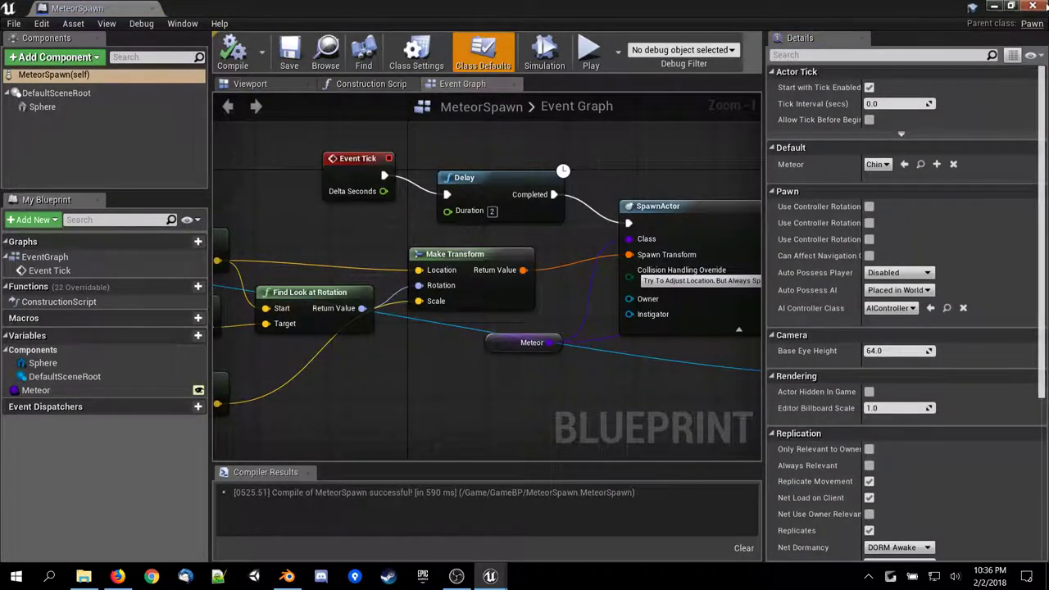
left_click(1039, 6)
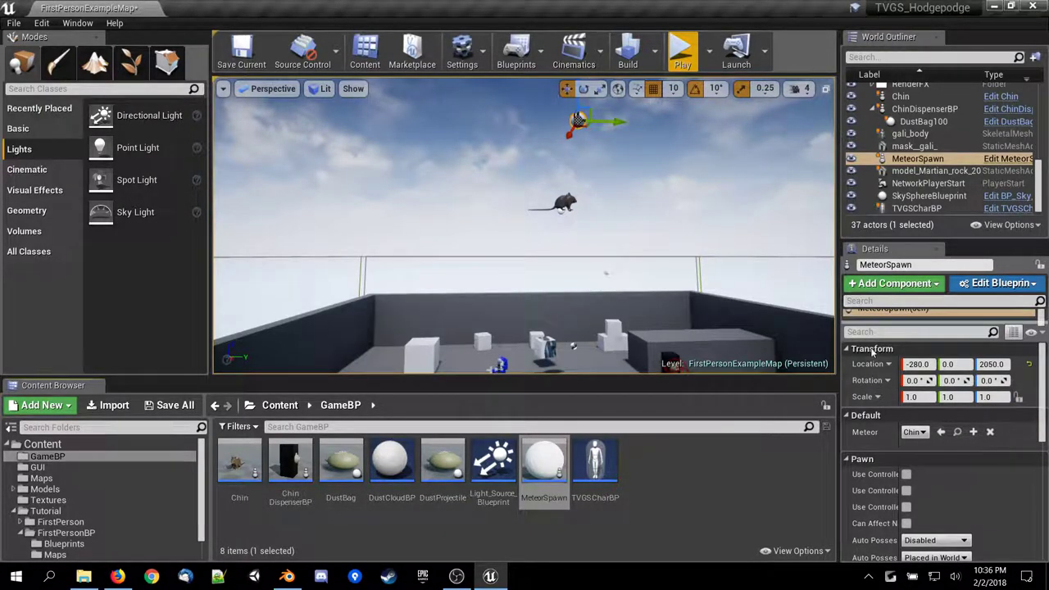
Look at the class choices for the MeteorSpawn actor's Meteor property, and dismiss the list.
scroll(872, 350, "down", 2)
left_click(915, 390)
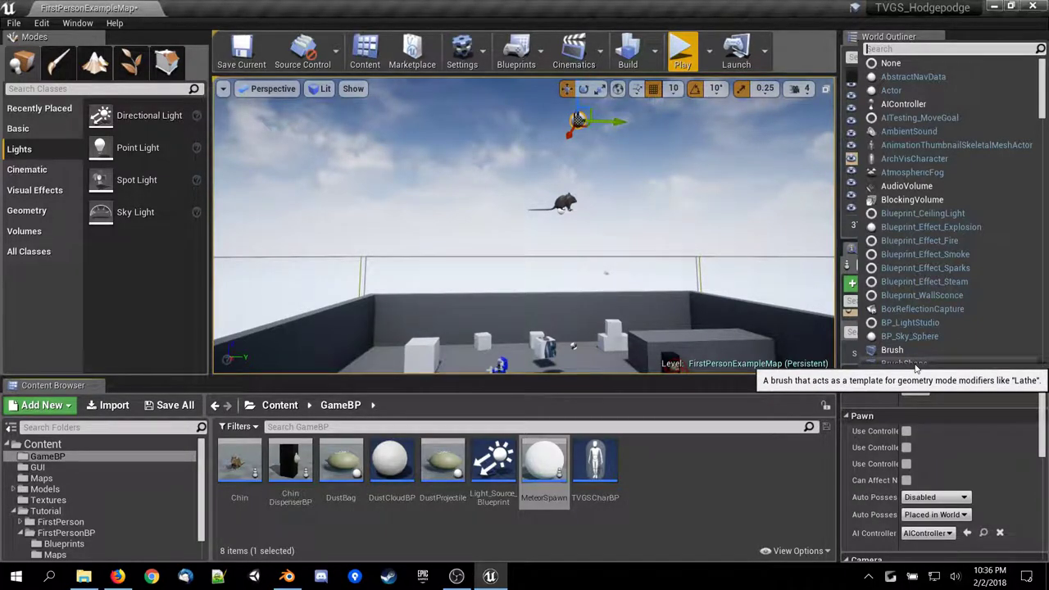
left_click(717, 183)
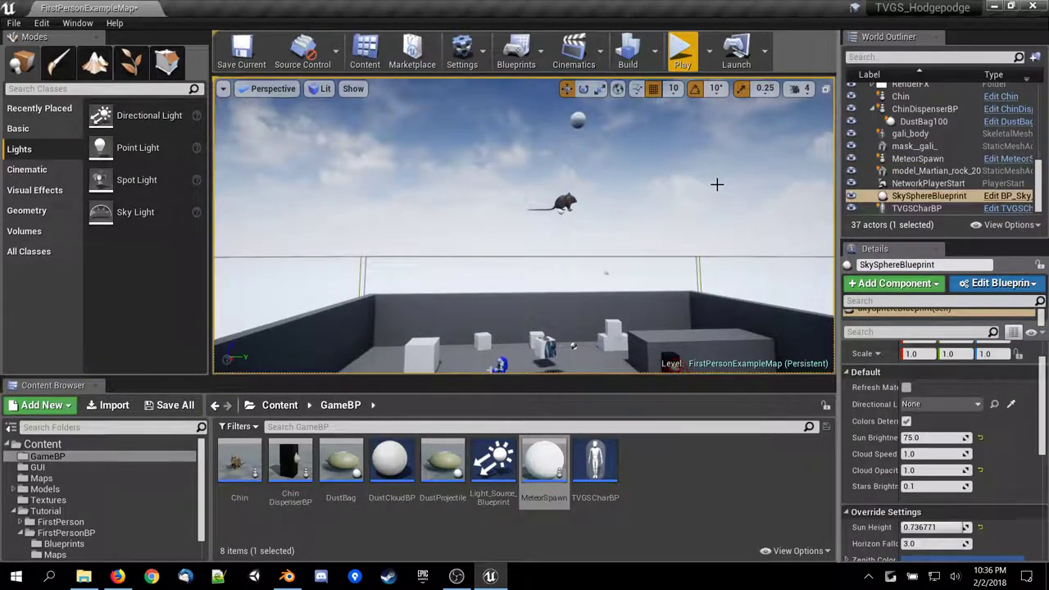
Create a Pawn-based Blueprint class named MartianRock in the GameBP folder.
right_click_drag(554, 227, 537, 328)
left_click(542, 273)
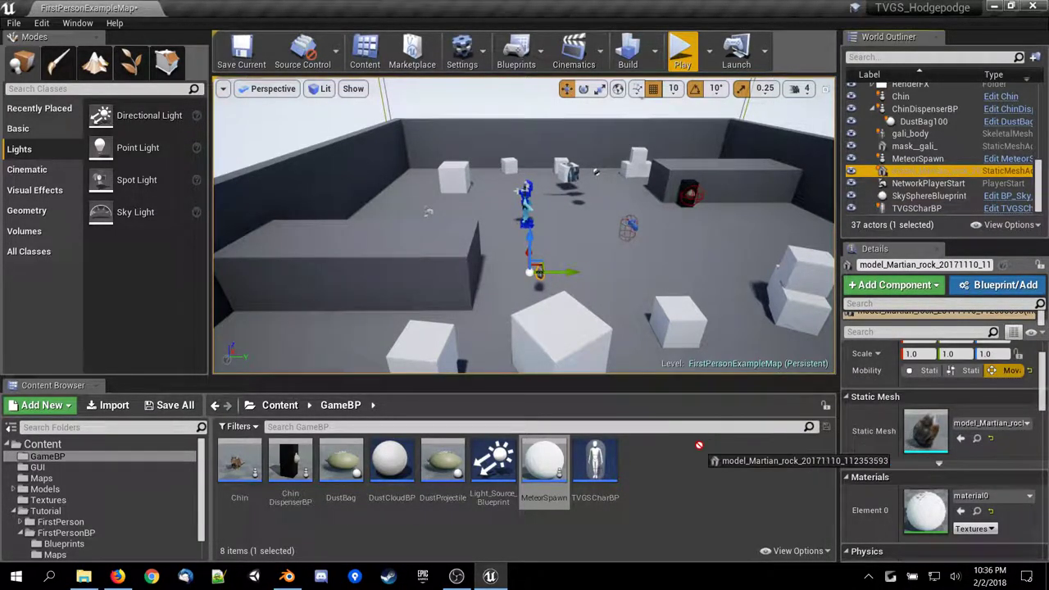
right_click(664, 452)
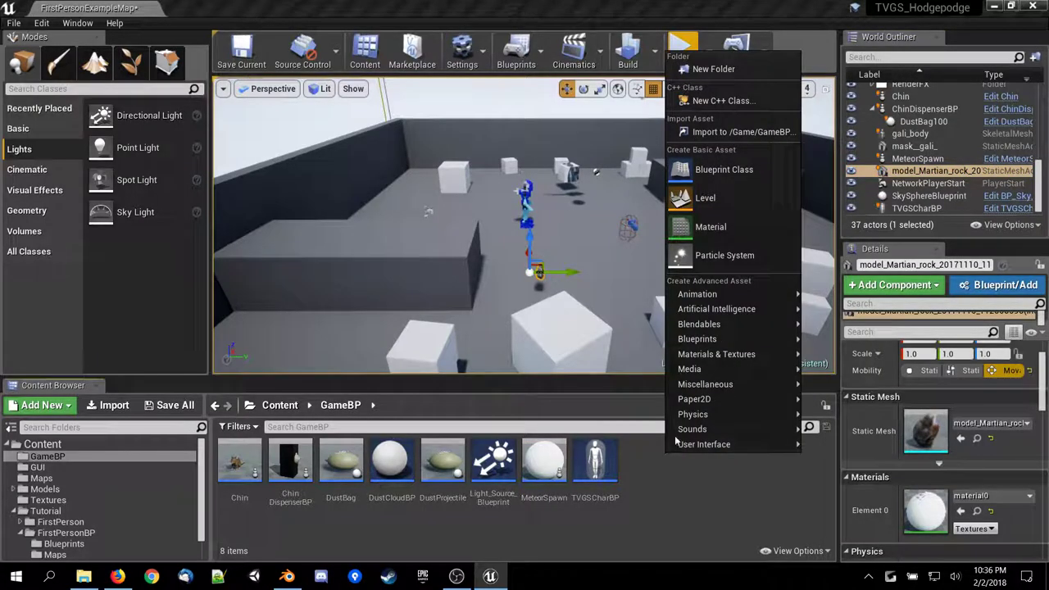
left_click(743, 180)
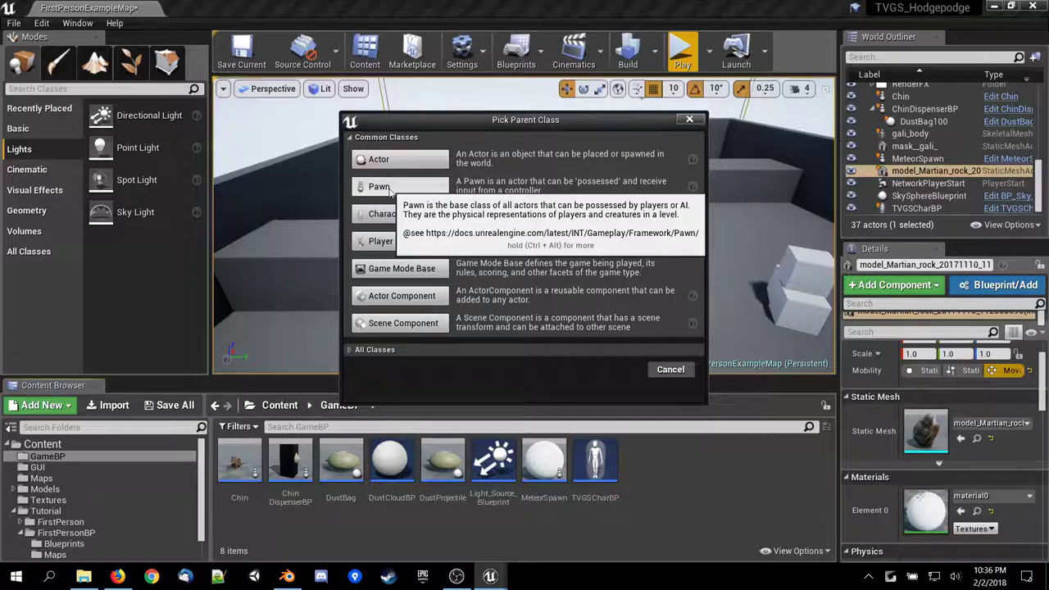
left_click(378, 186)
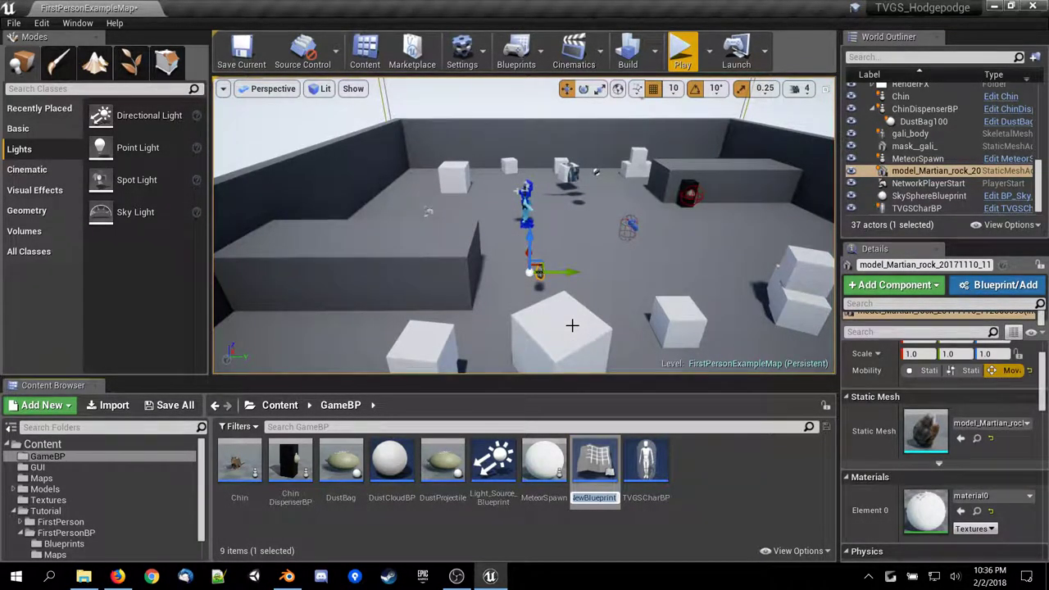
type("Met")
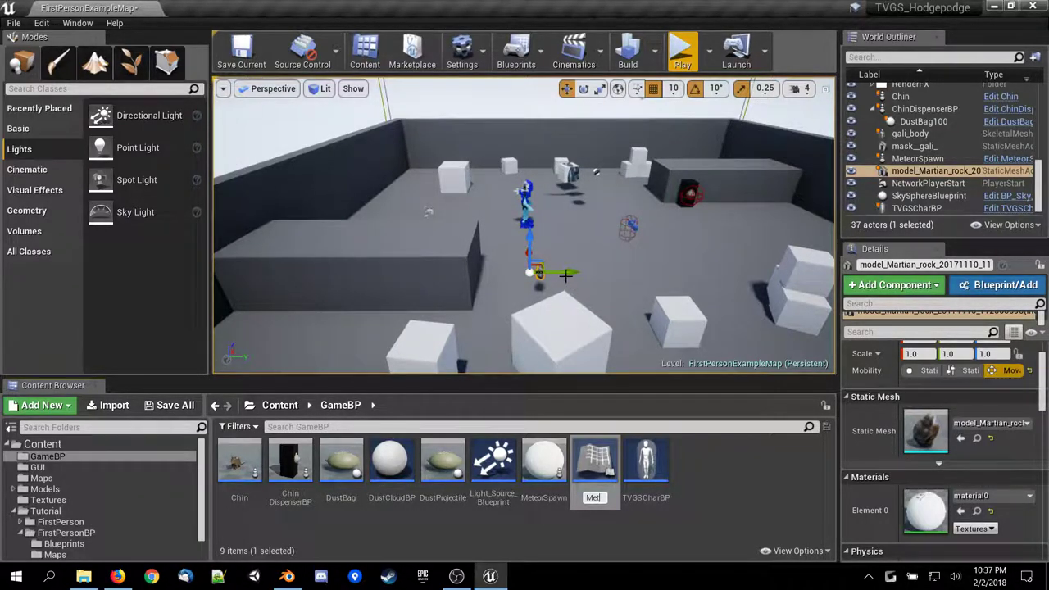
scroll(551, 266, "up", 3)
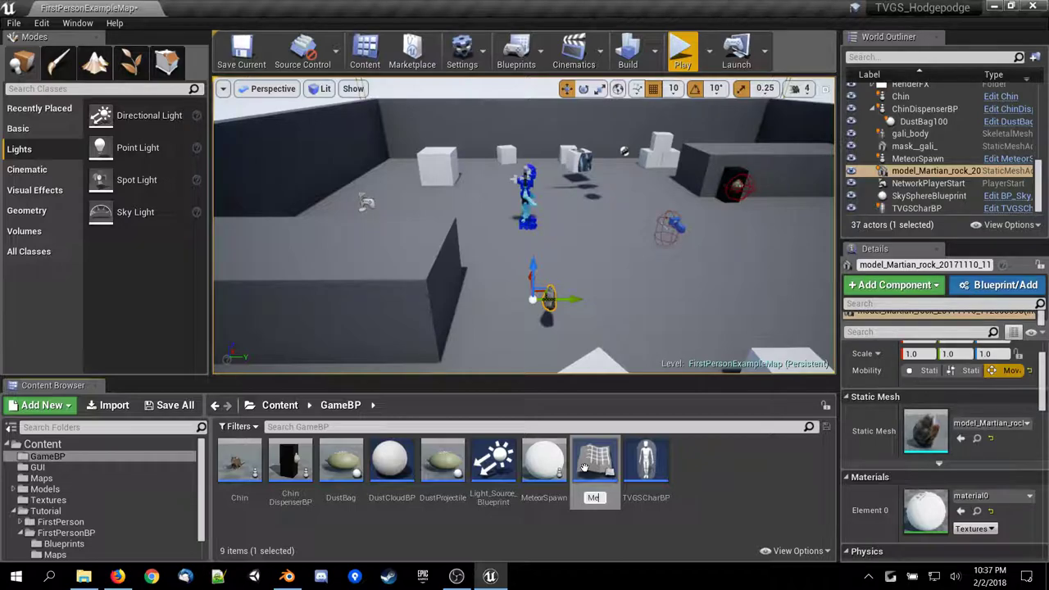
key("BackSpace")
type("Martian")
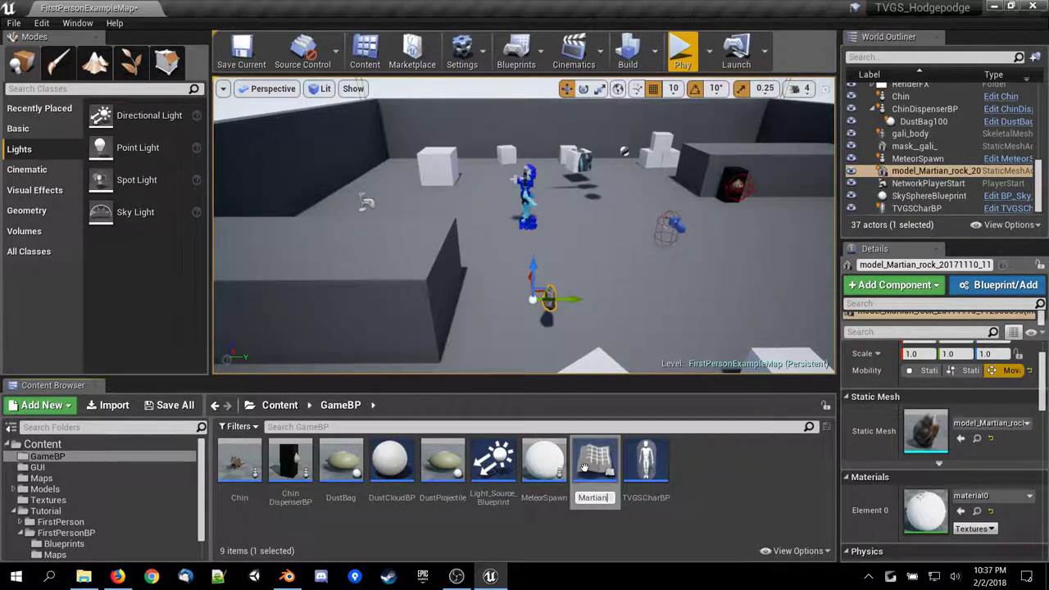
key("Return")
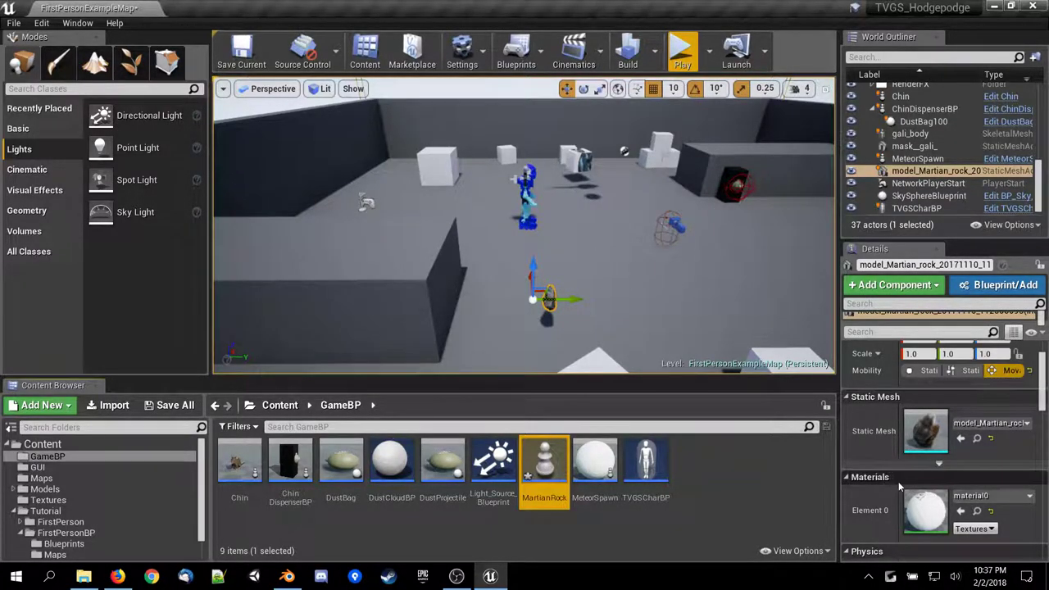
Open the MartianRock blueprint and add a Static Mesh component under its default scene root.
double_click(544, 466)
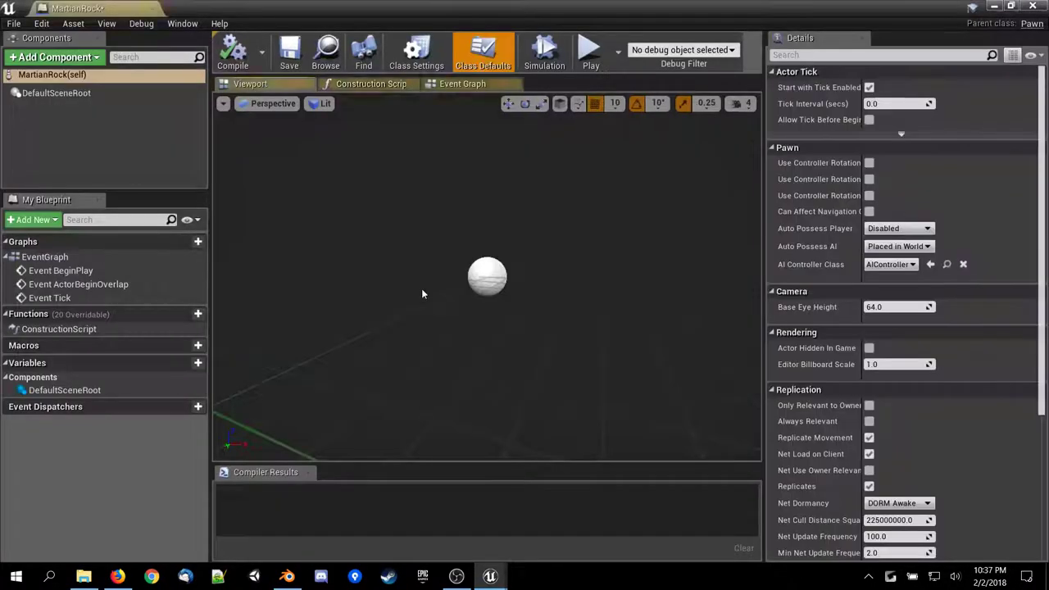
left_click(54, 93)
left_click(49, 74)
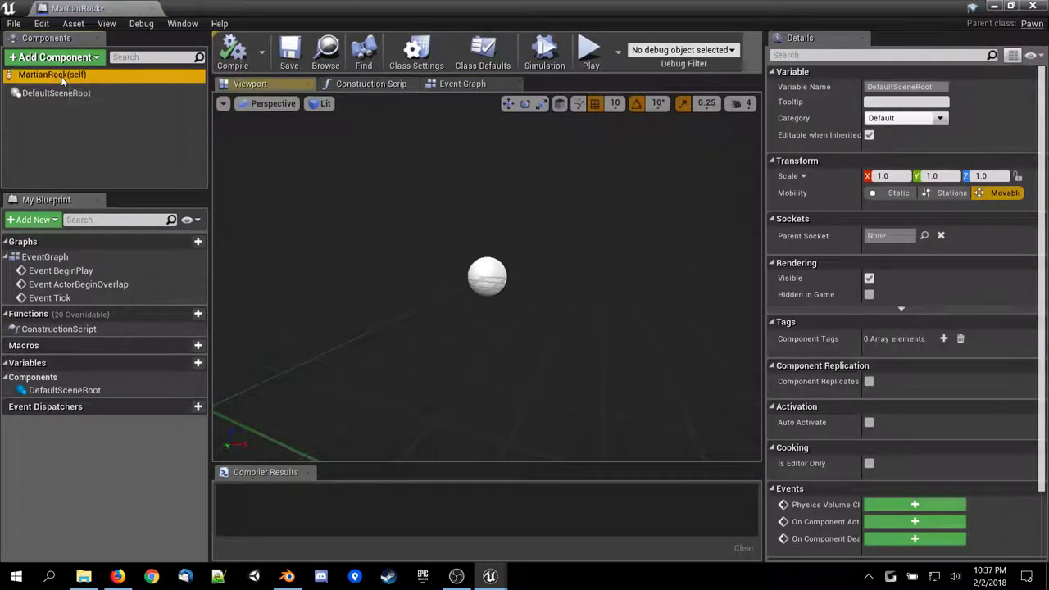
left_click(73, 63)
type("stat")
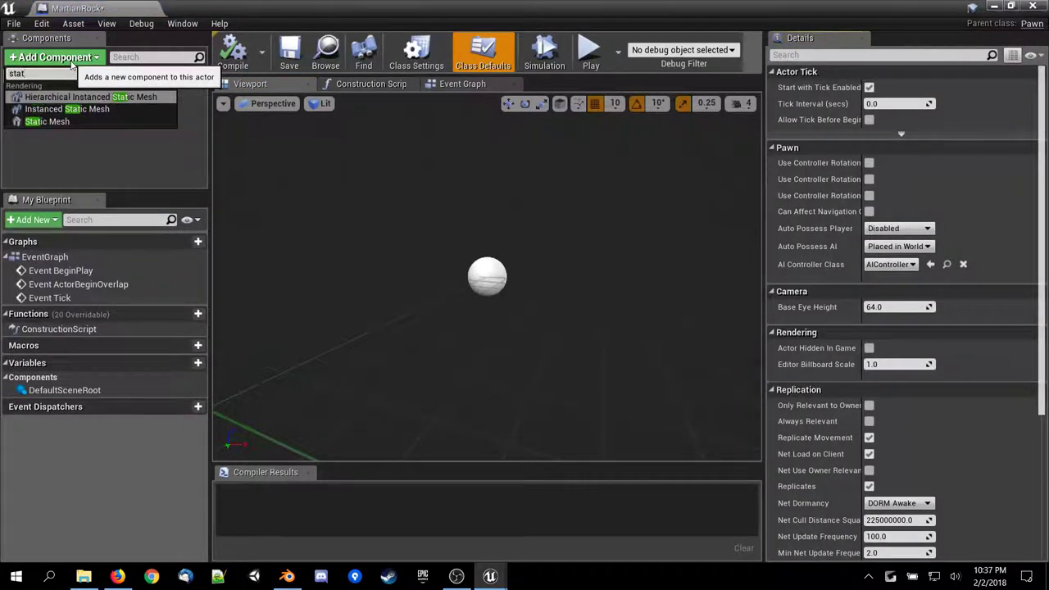
key("Down")
key("Down")
key("Return")
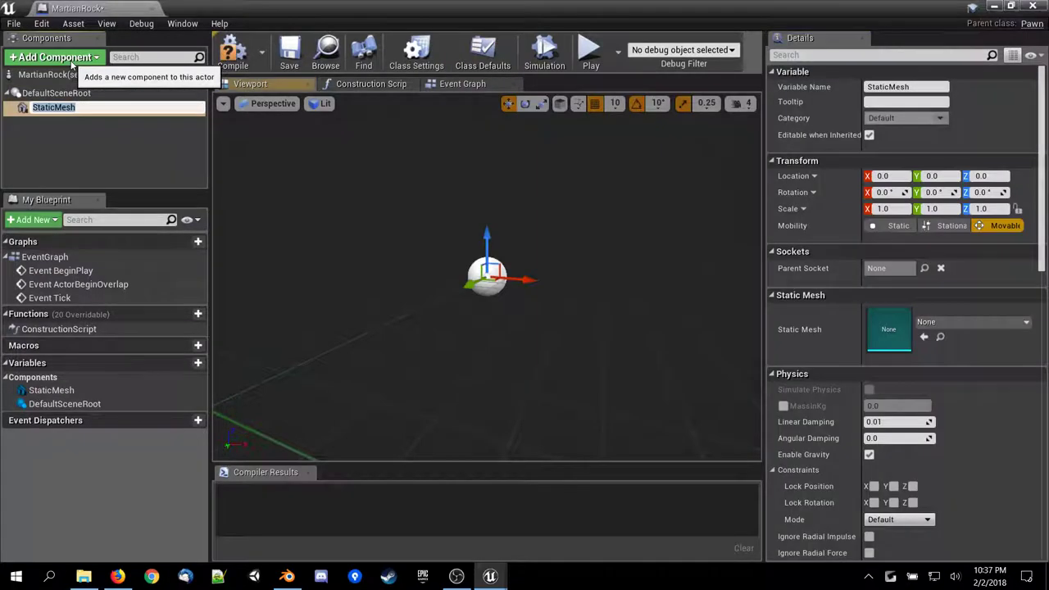
Assign the model_Martian_rock_20171110_112353593 mesh to MartianRock's StaticMesh component, compile, and close the blueprint.
left_click(909, 324)
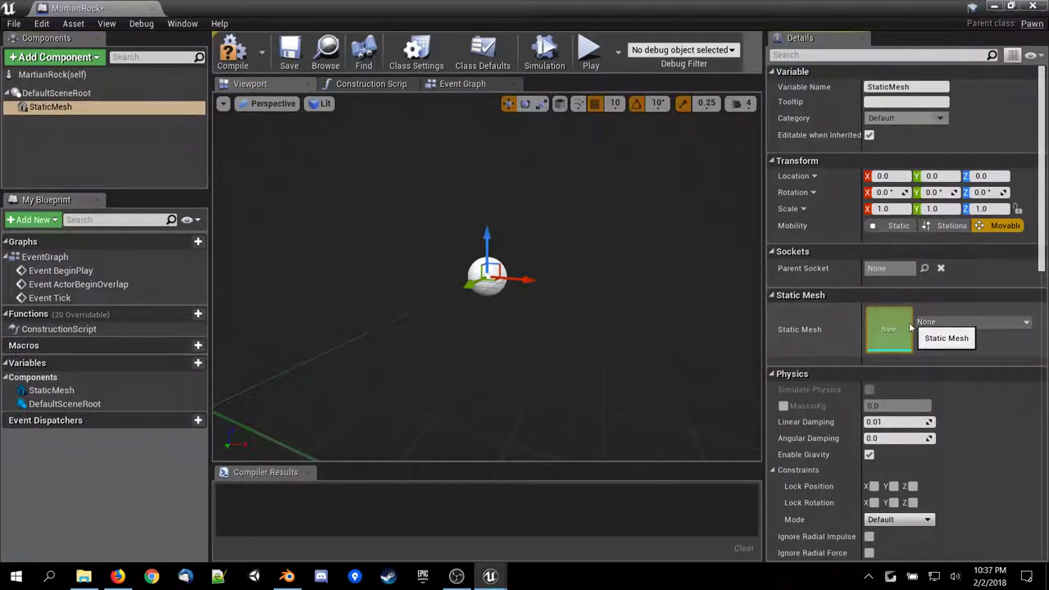
left_click(932, 321)
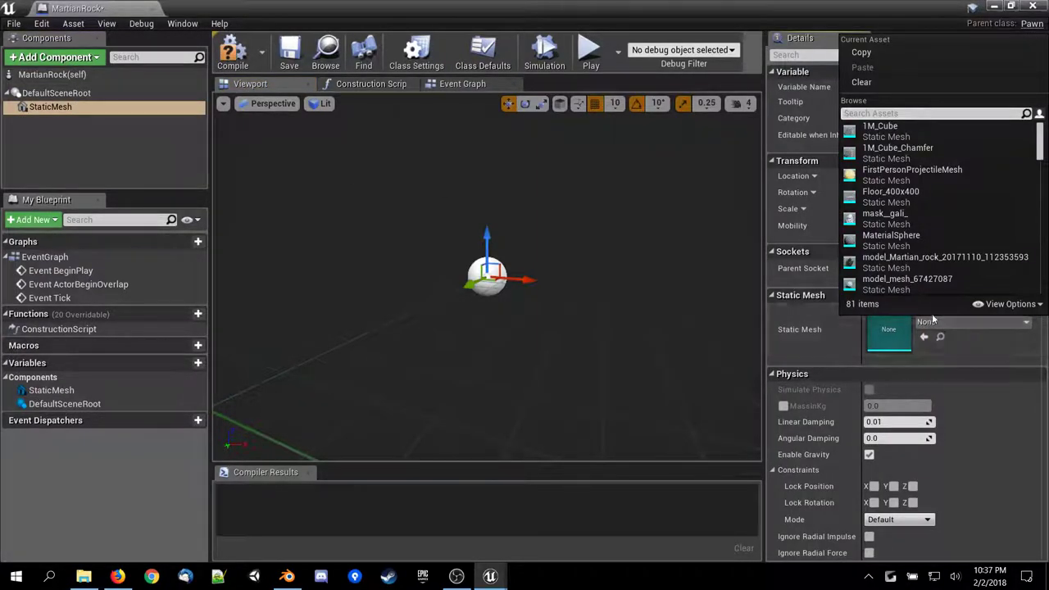
left_click(912, 261)
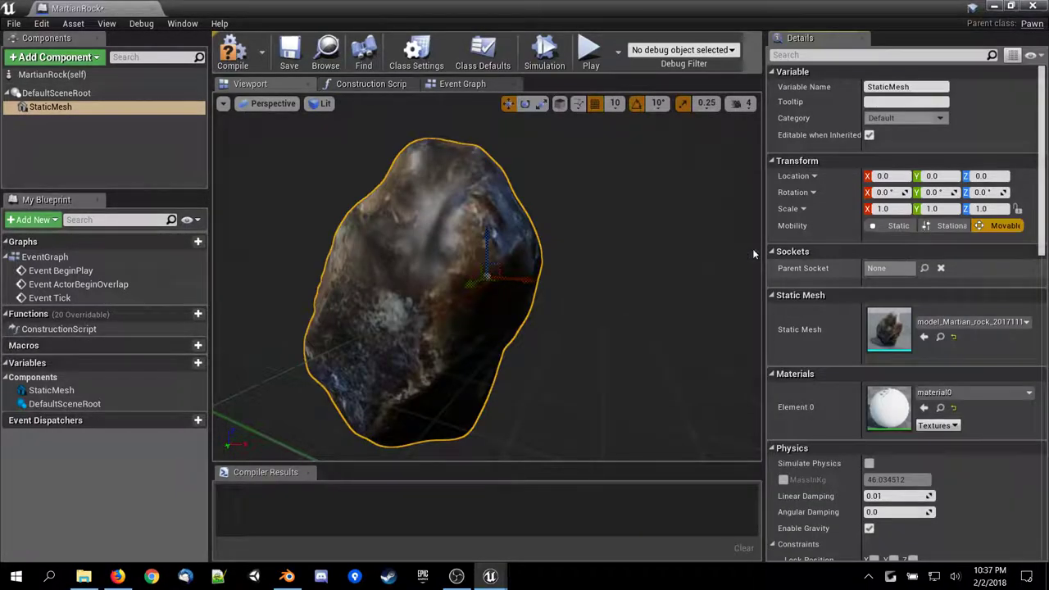
scroll(517, 314, "down", 5)
scroll(531, 317, "up", 2)
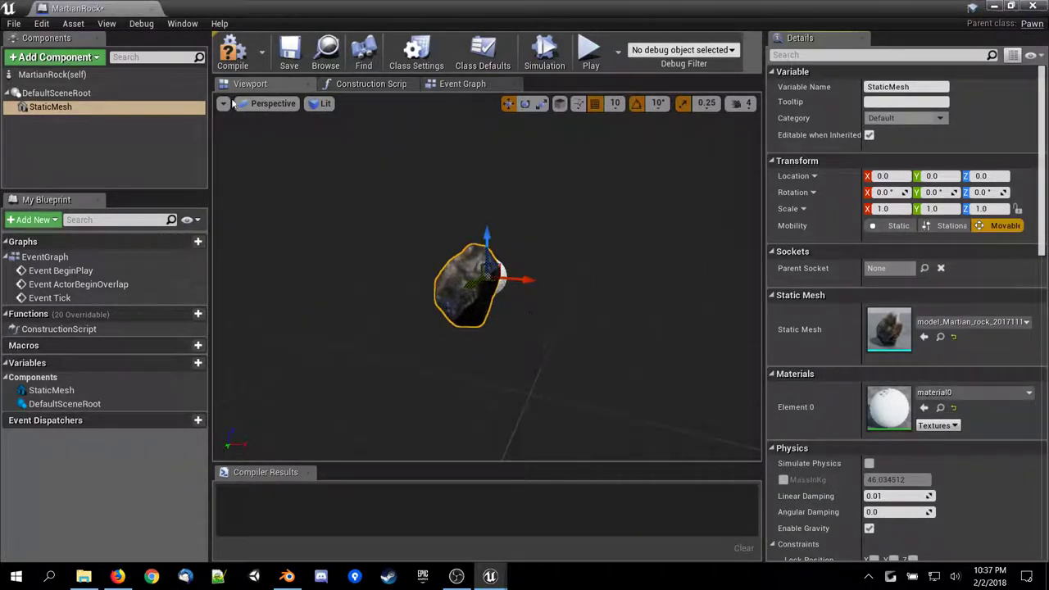
left_click(233, 55)
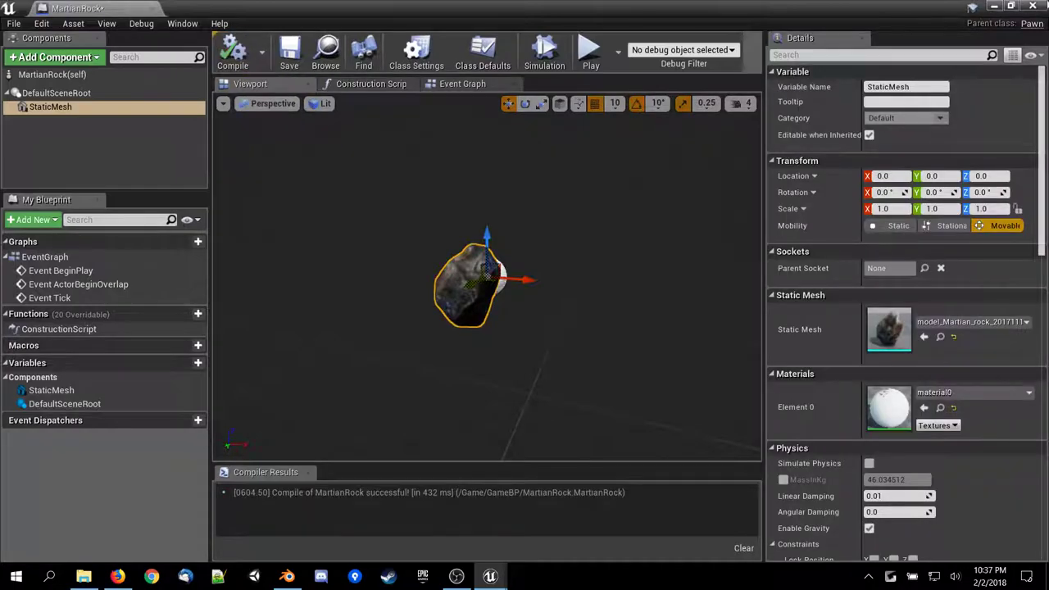
left_click(1034, 6)
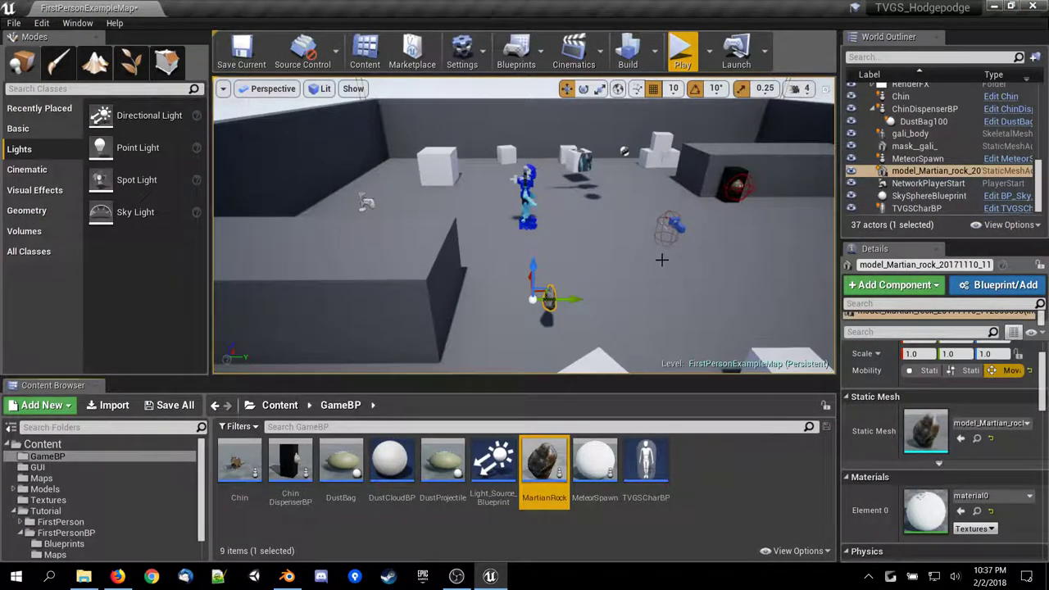
Set the MeteorSpawn actor's Meteor property to MartianRock and briefly play-test the level.
right_click_drag(572, 273, 573, 114)
left_click(581, 146)
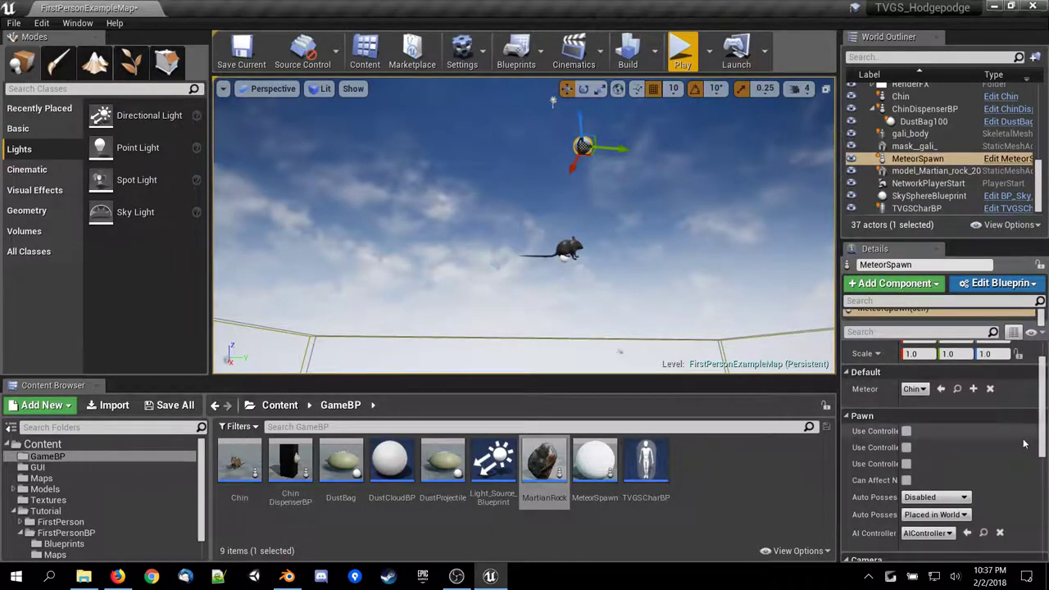
left_click_drag(560, 472, 919, 437)
left_click(939, 433)
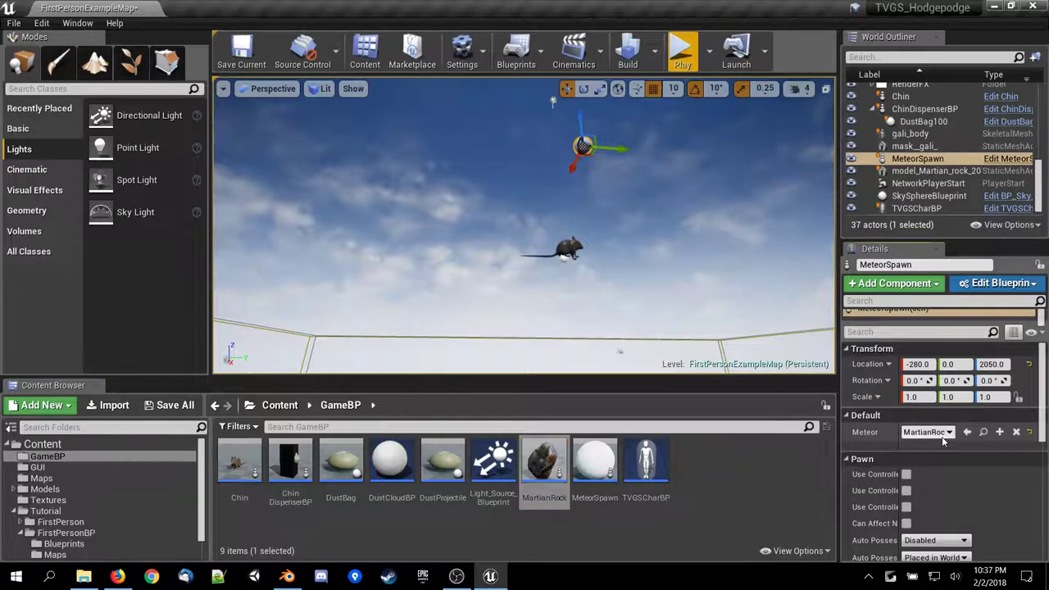
left_click(683, 52)
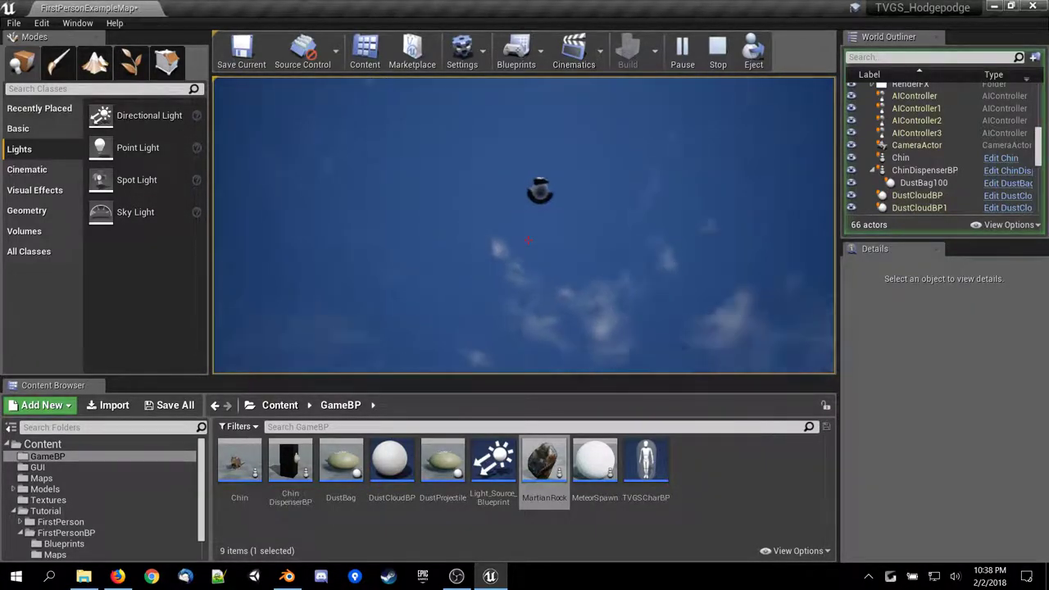
key("Escape")
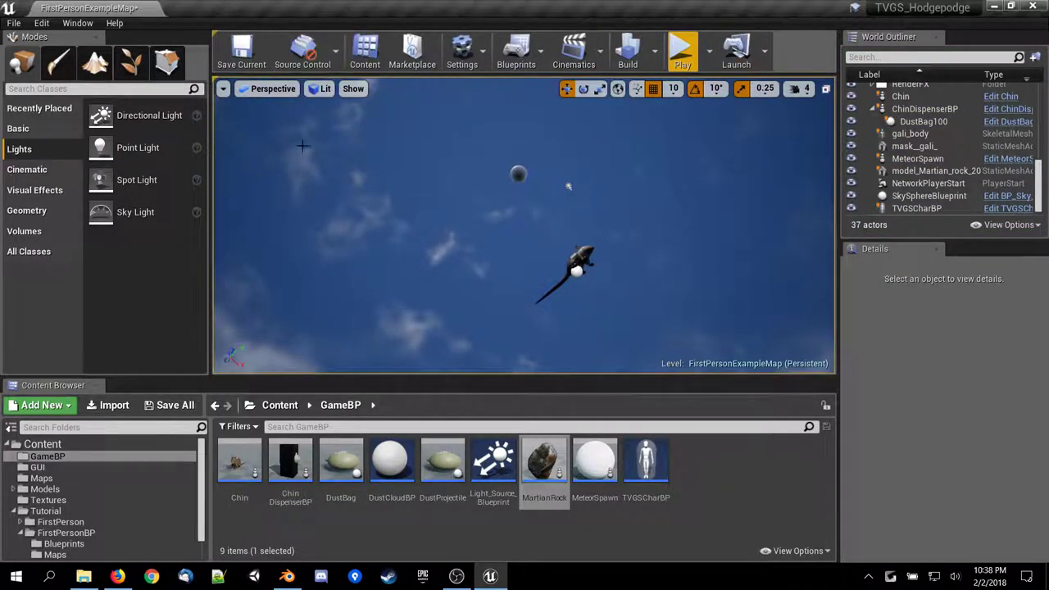
Enable Simulate Physics on the StaticMesh component of the MartianRock blueprint, compile it, and close the blueprint.
left_click(545, 450)
double_click(545, 450)
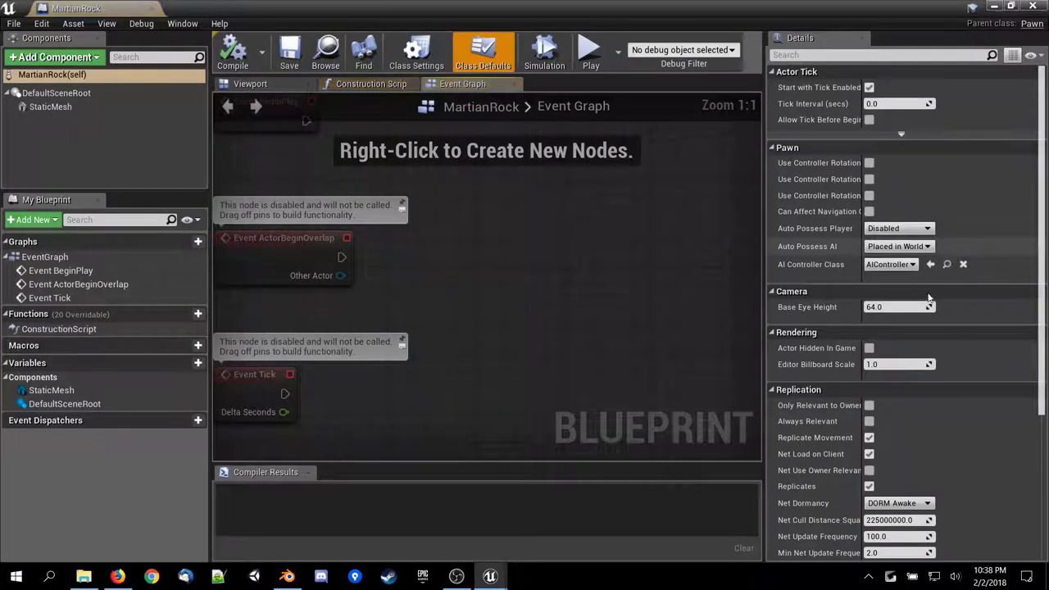
scroll(893, 345, "down", 5)
scroll(891, 345, "up", 5)
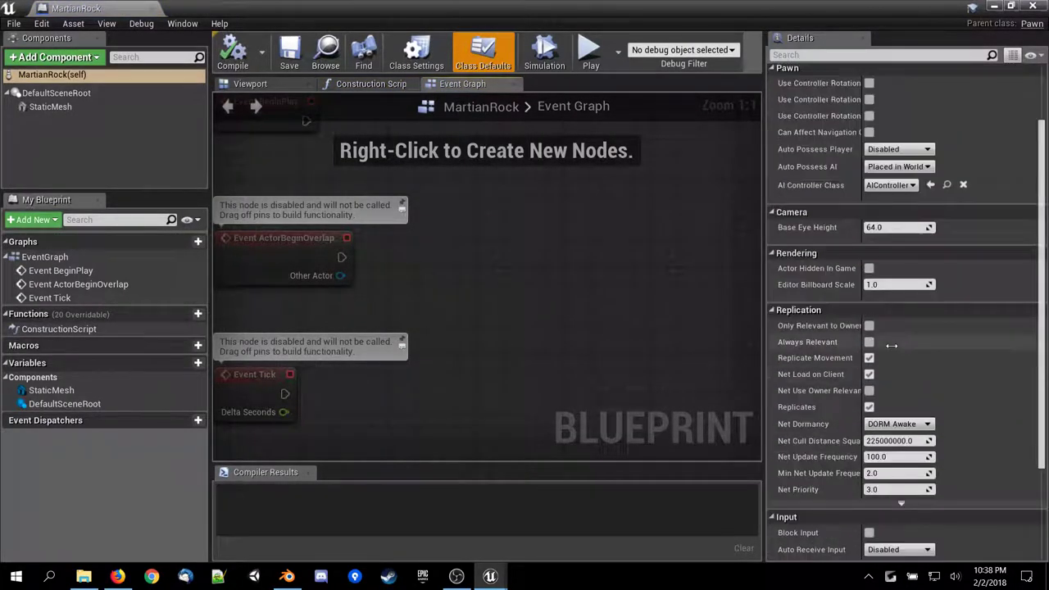
left_click(50, 107)
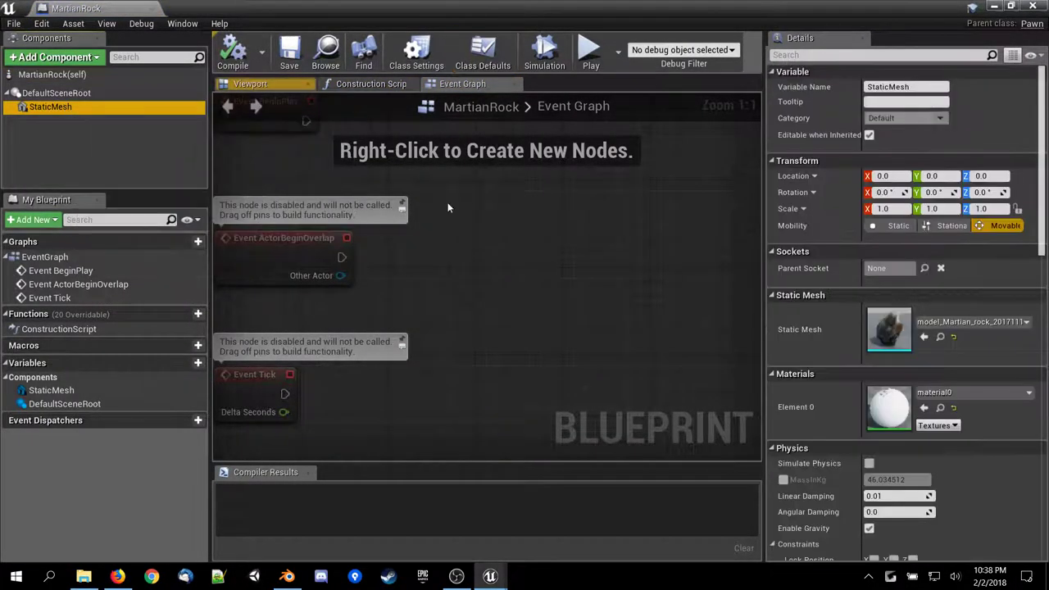
scroll(919, 331, "down", 5)
scroll(919, 332, "down", 1)
left_click(868, 288)
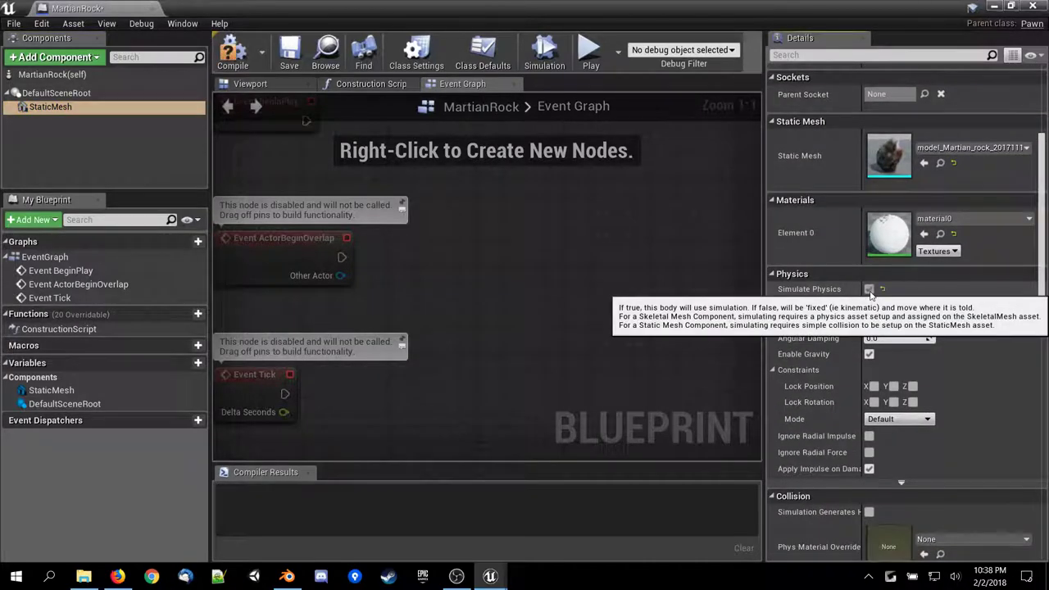
left_click(232, 53)
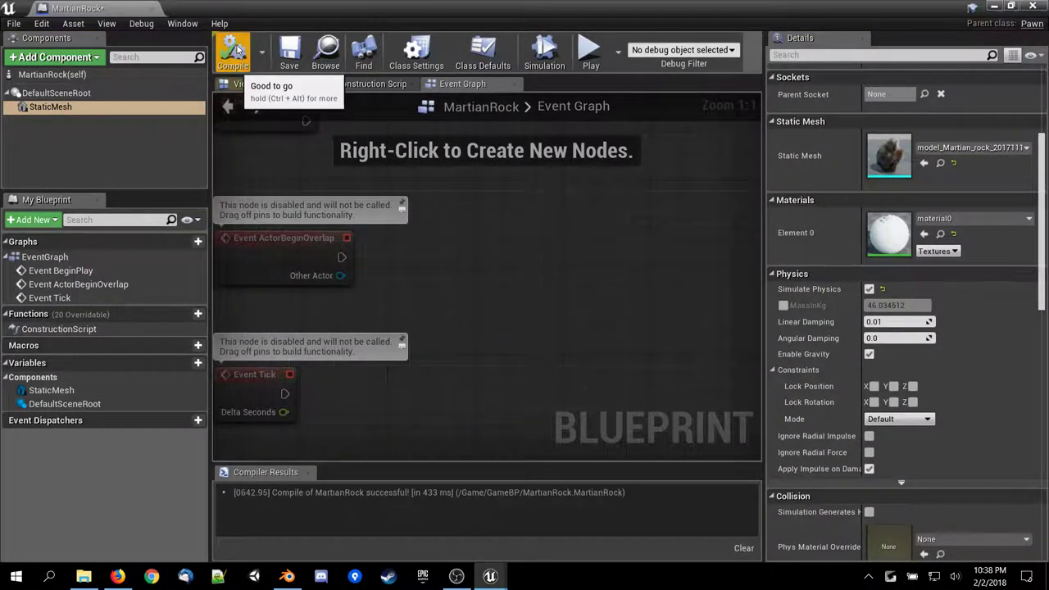
left_click(1032, 6)
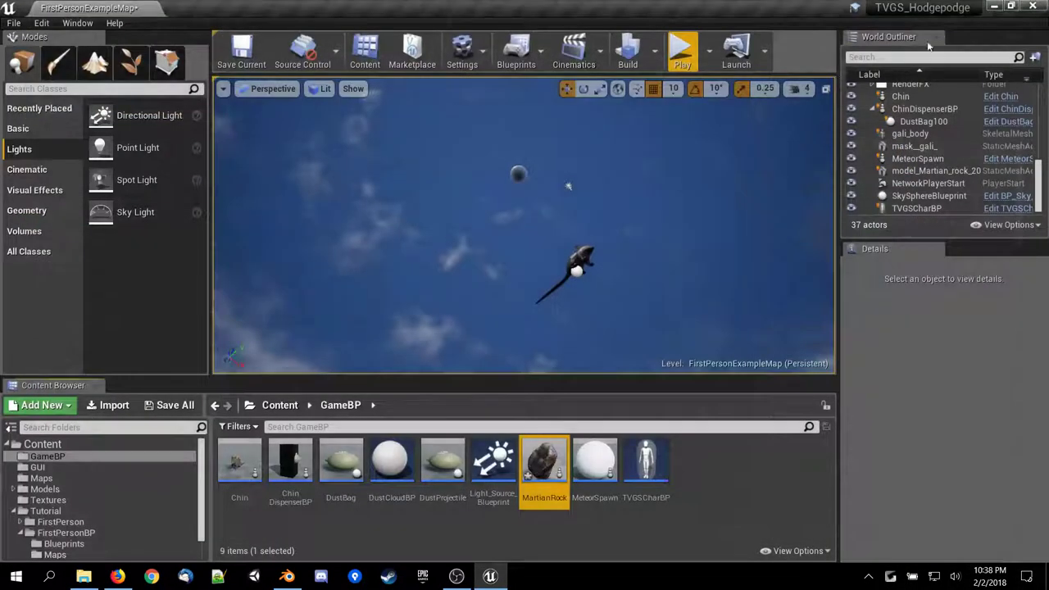
Play-test the level, moving around the arena to watch the spawned Martian rocks fall and land.
left_click(696, 54)
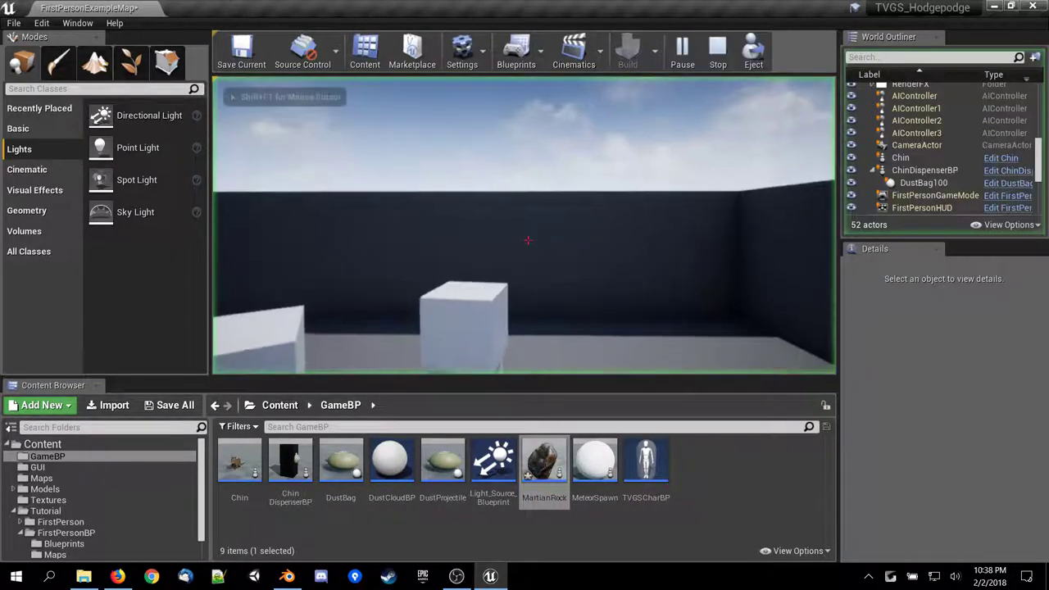
mouse_move(528, 240)
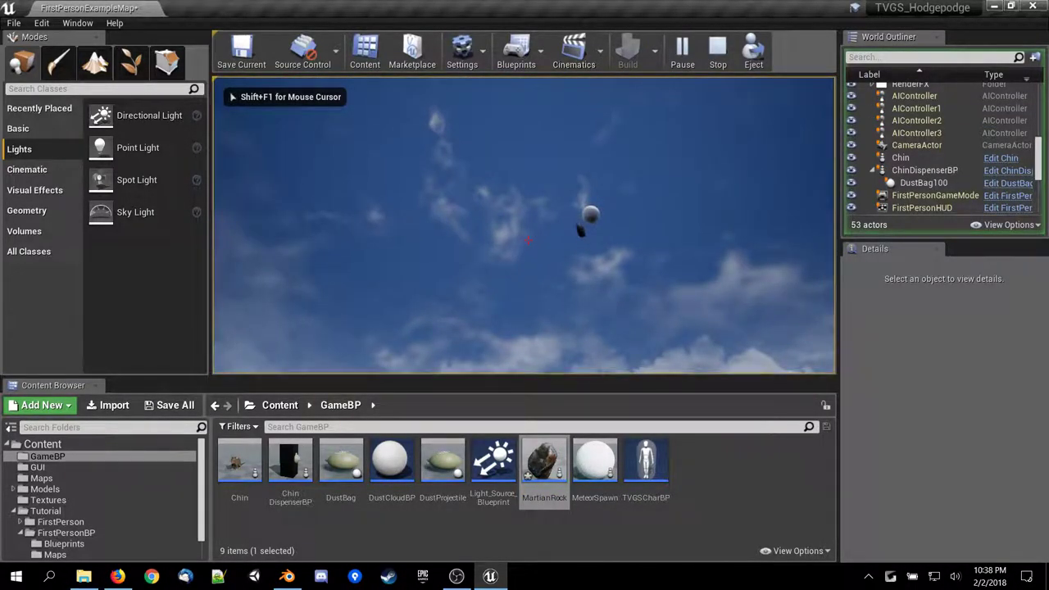
key("w")
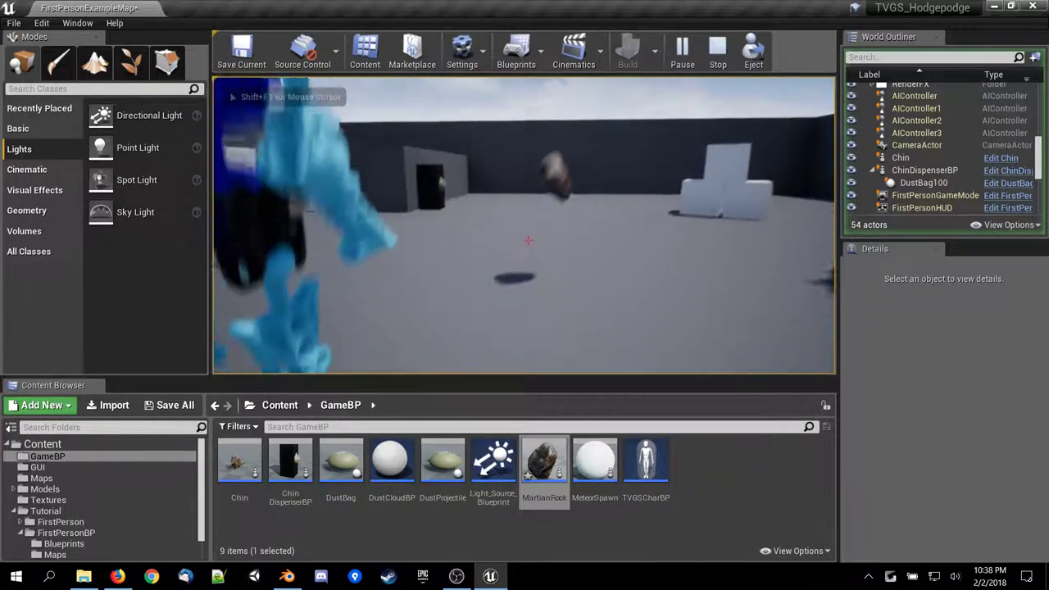
key("w")
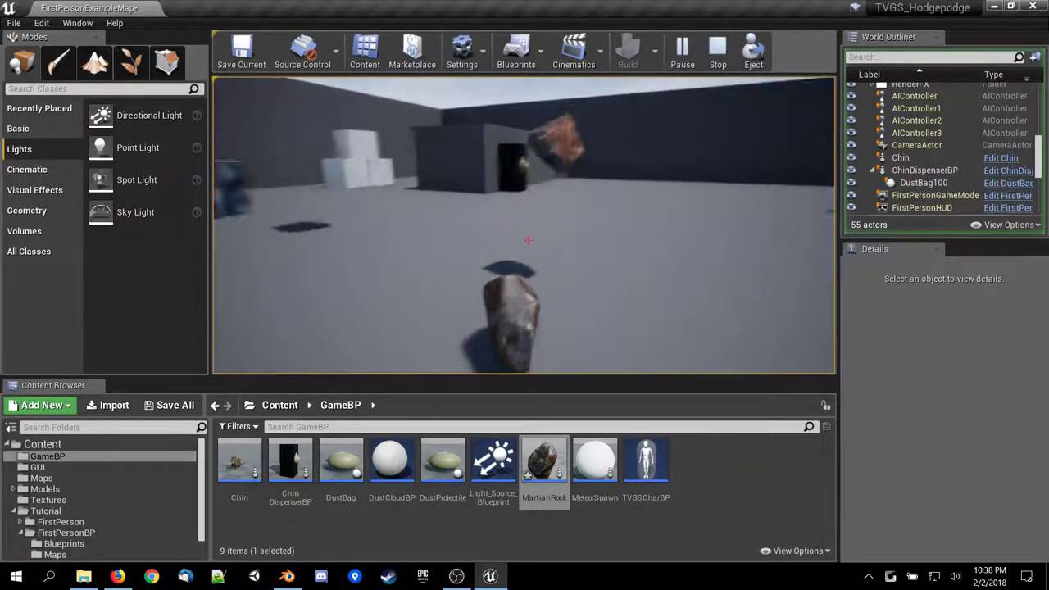
key("w")
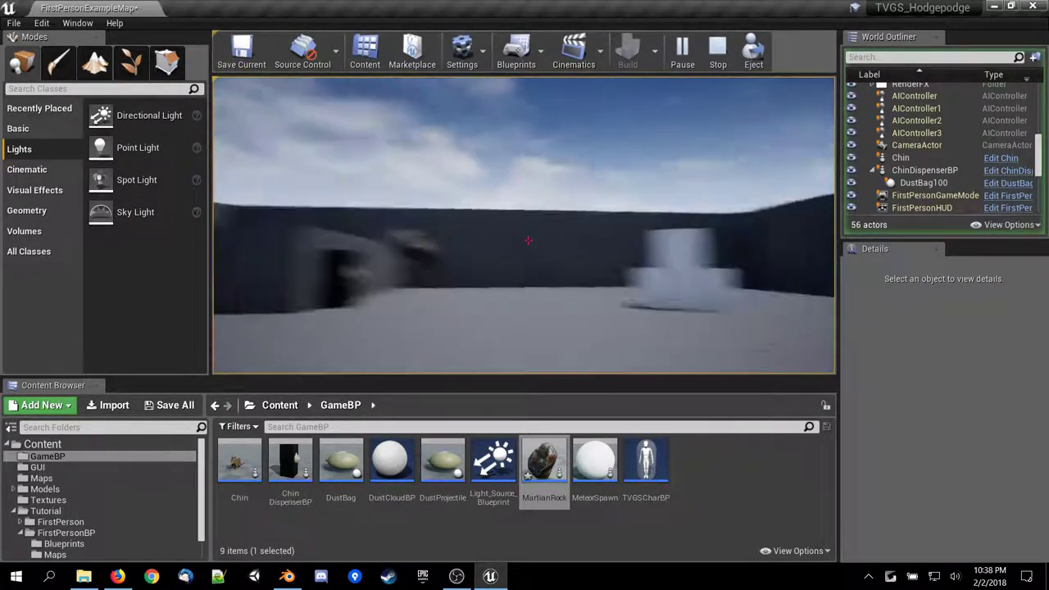
key("w")
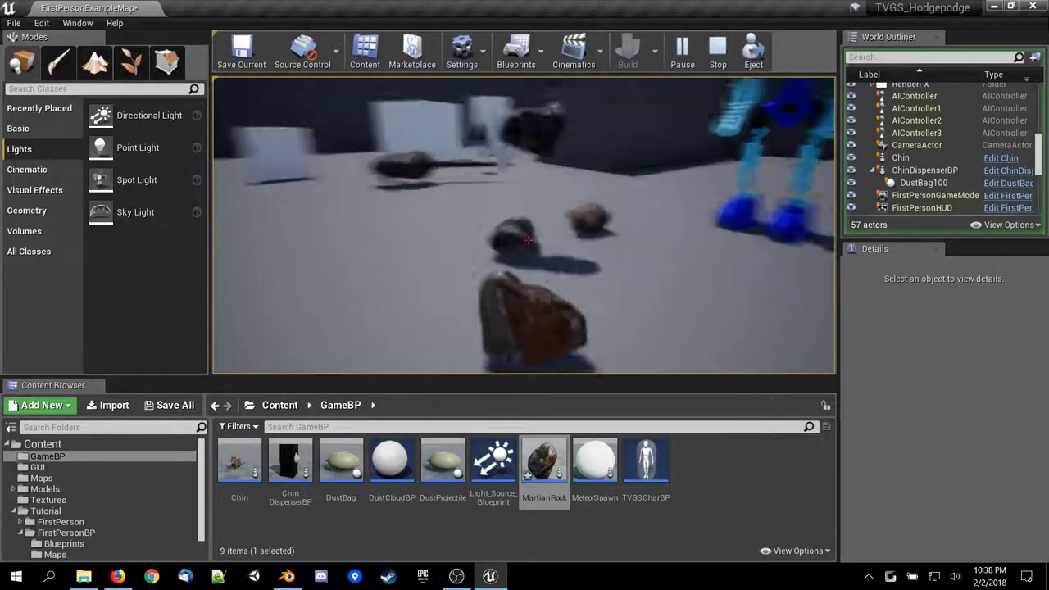
key("s")
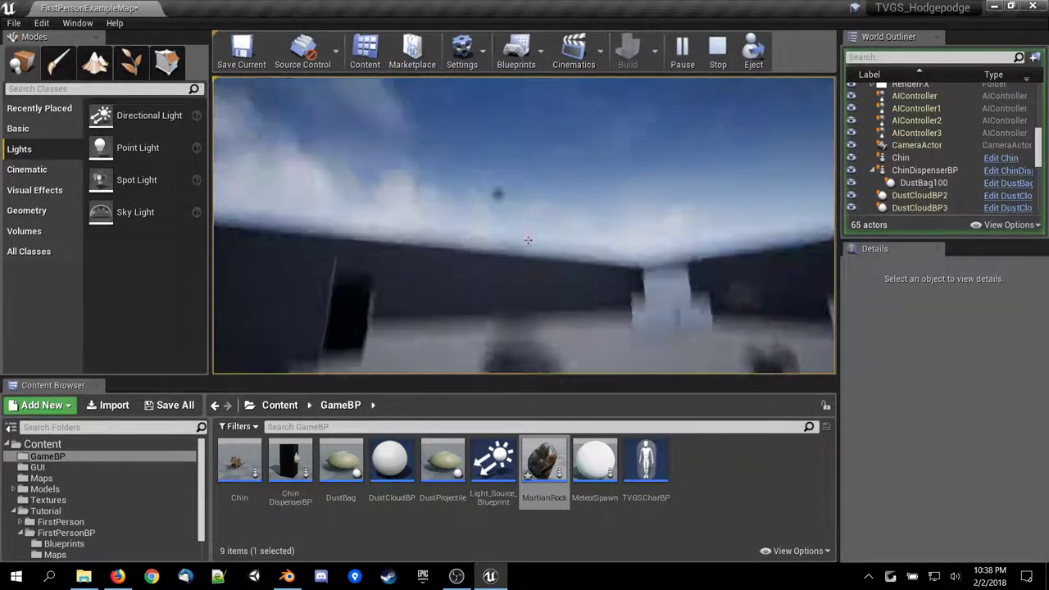
key("w")
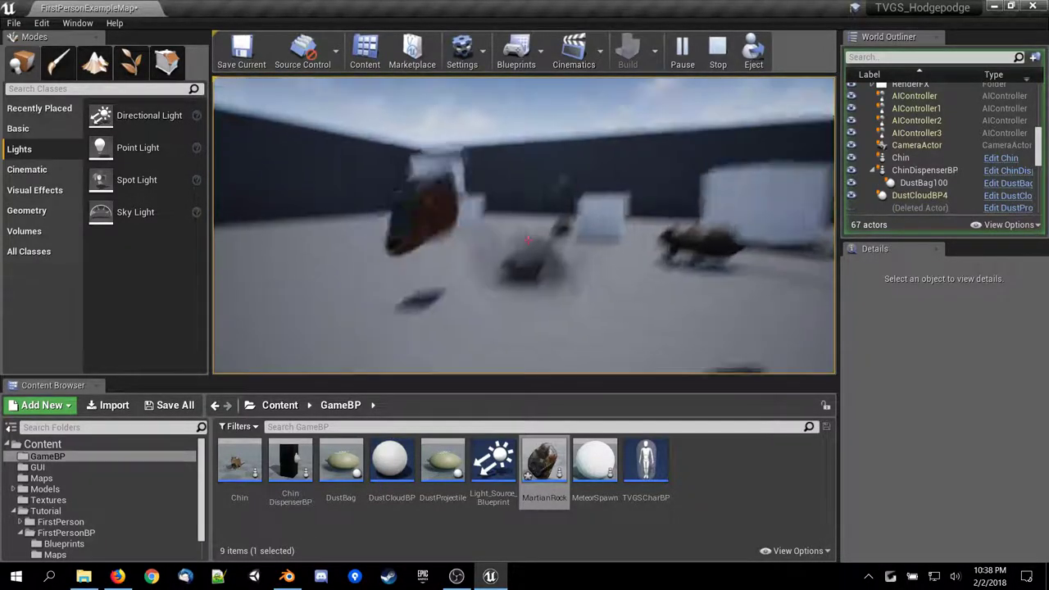
key("s")
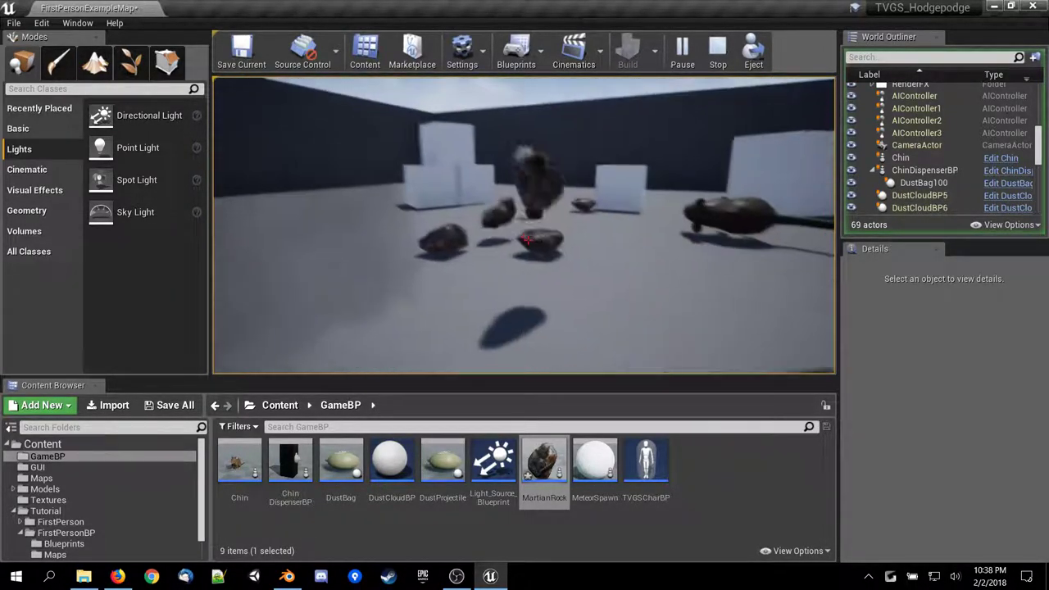
key("s")
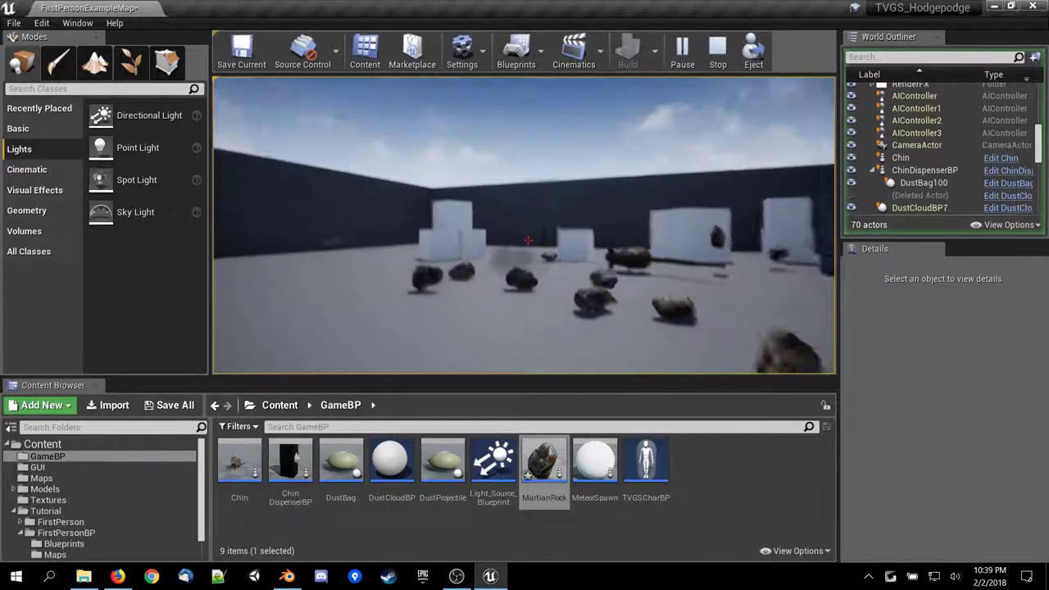
key("s")
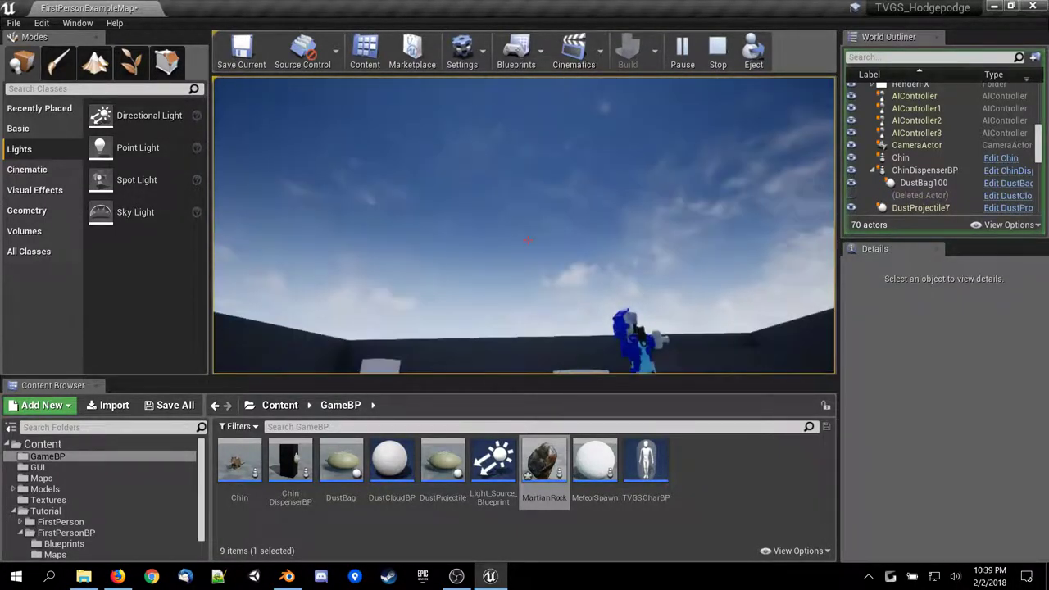
key("w")
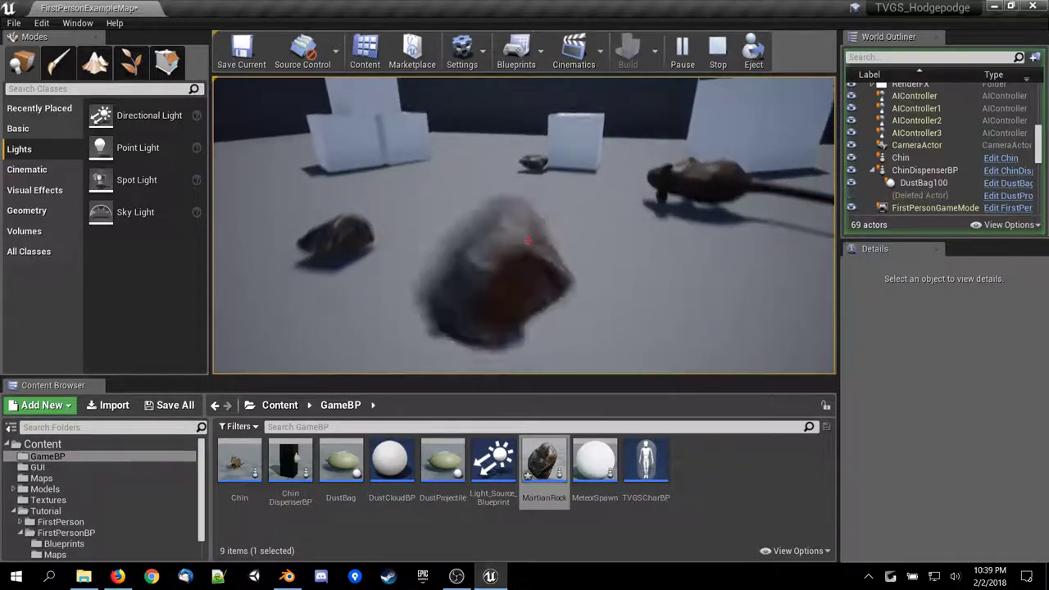
key("s")
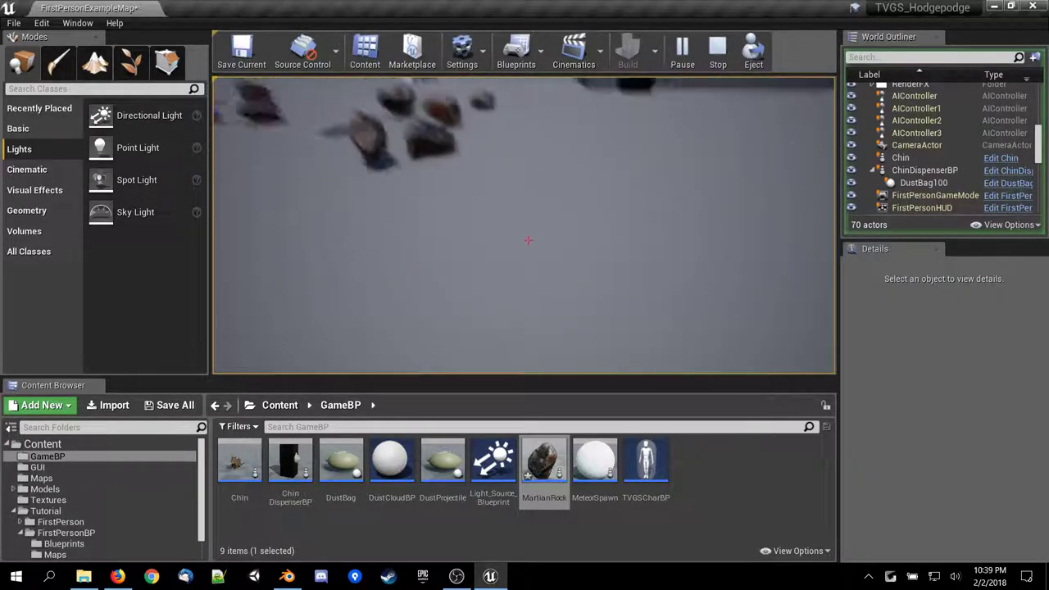
Walk up to the dust bag dispenser in the running game, try using it, and stop the play session.
left_click(527, 240)
key("w")
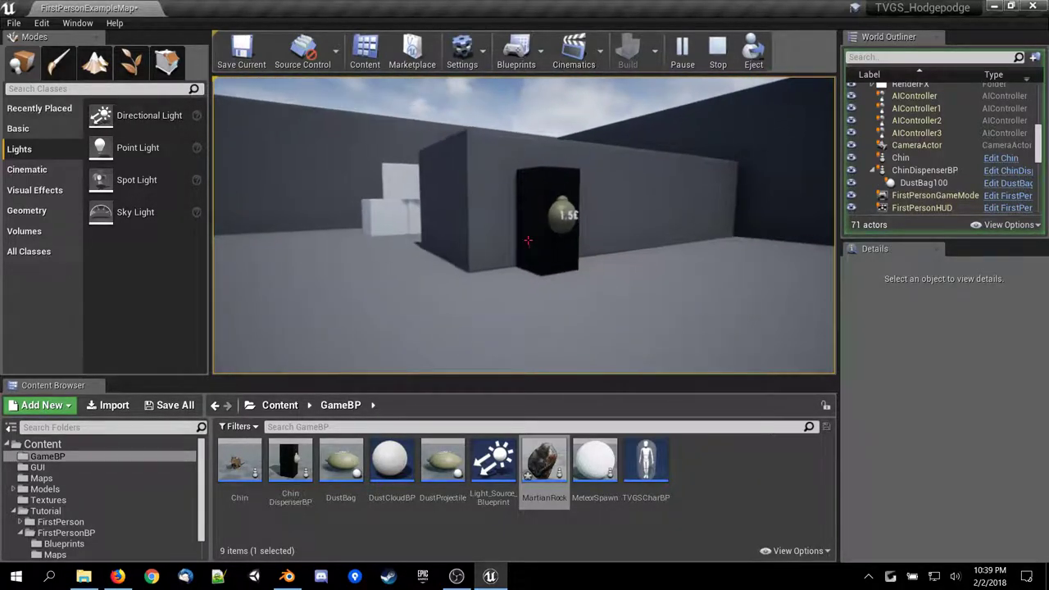
left_click(528, 240)
key("w")
key("s")
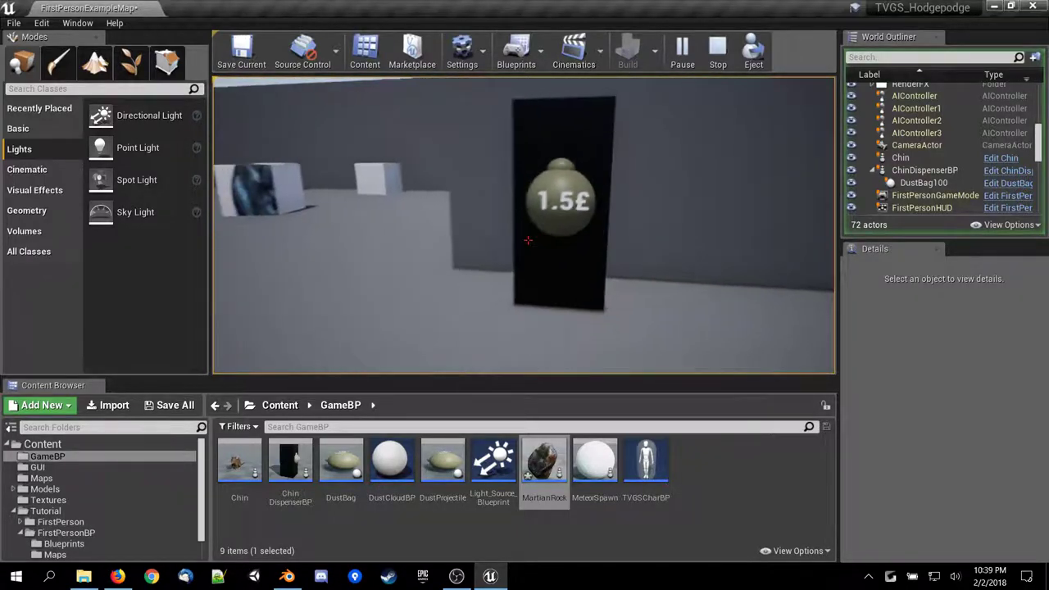
left_click(527, 240)
key("Escape")
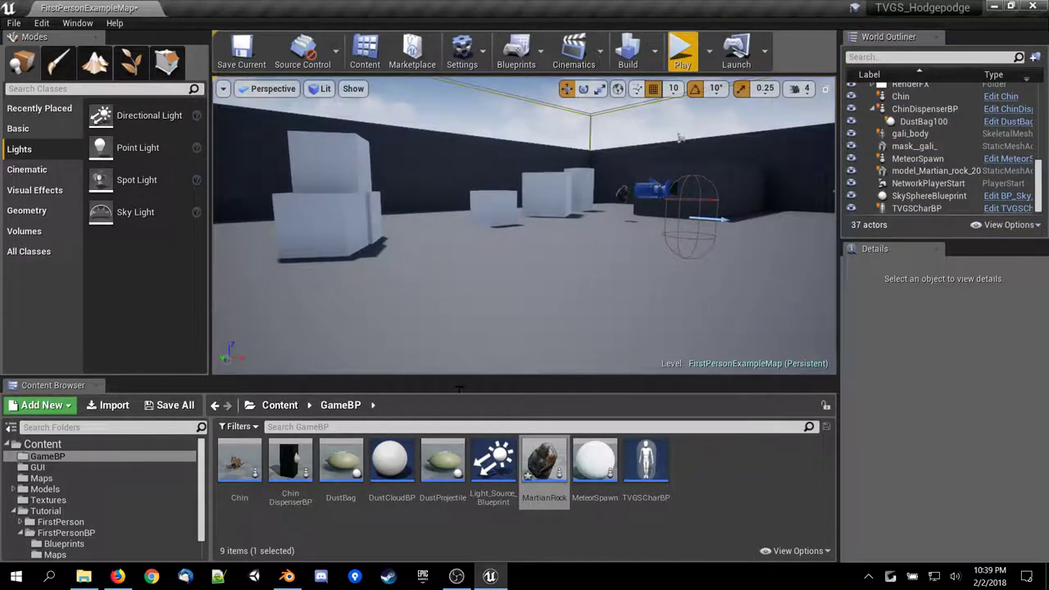
Open the ChinDispenserBP blueprint and delete the Branch, Enable Input, Get Player Controller and E nodes from its event graph.
double_click(290, 463)
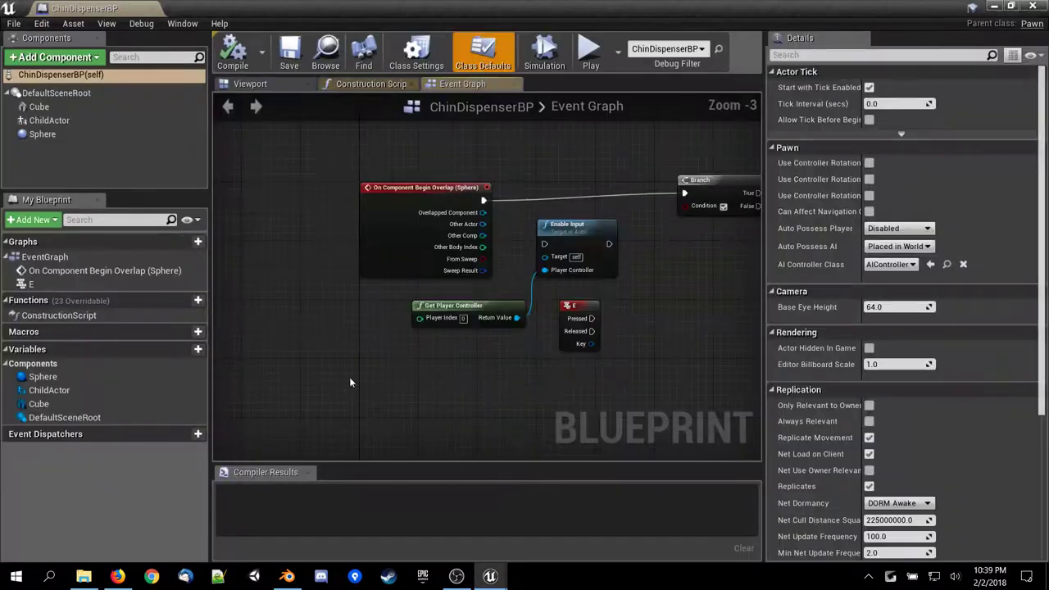
right_click_drag(585, 163, 455, 170)
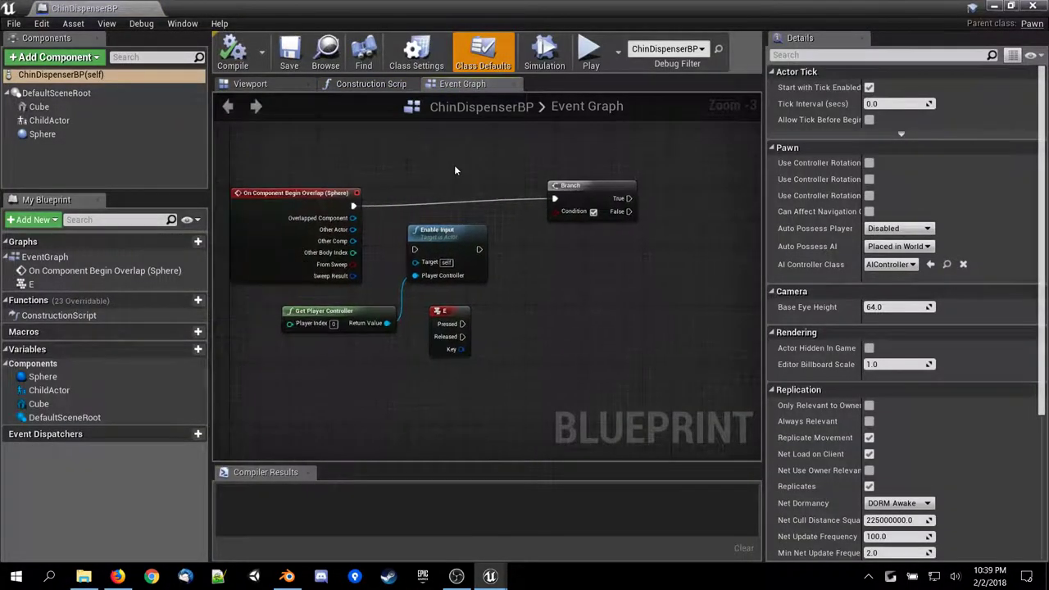
left_click_drag(381, 153, 554, 382)
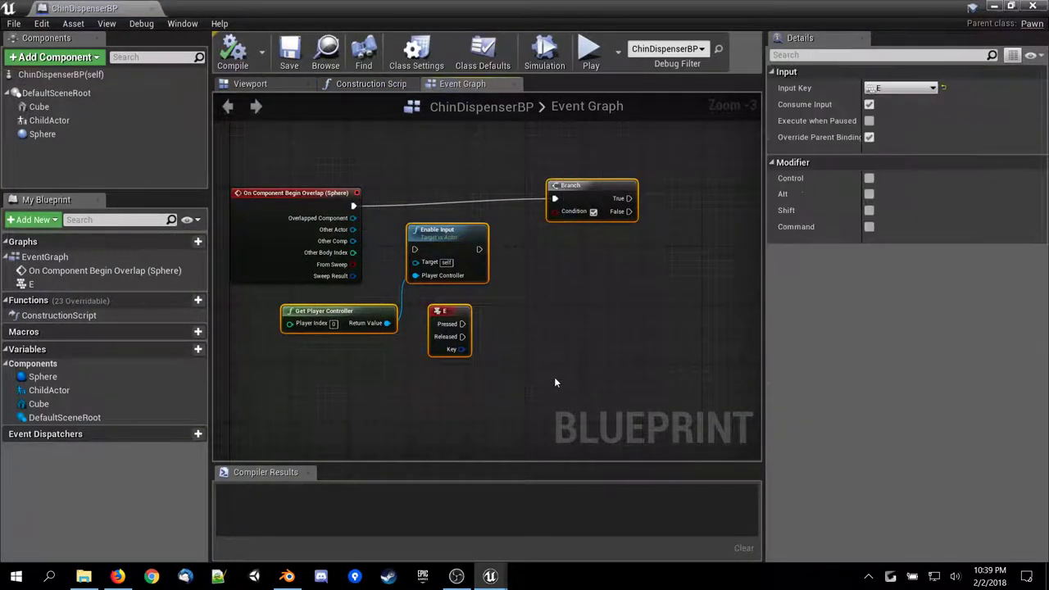
key("Delete")
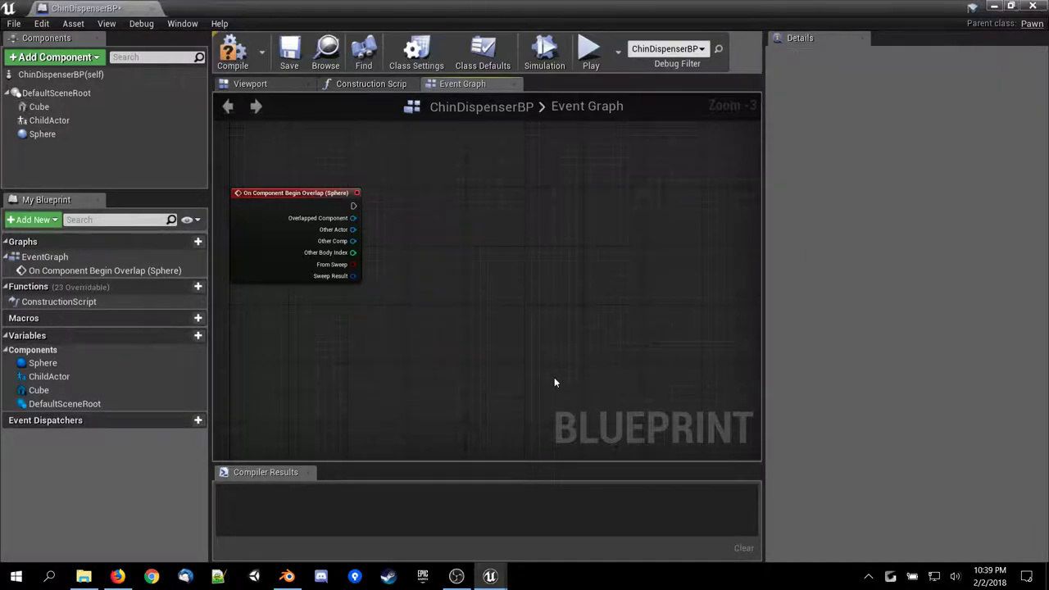
Add a Cast To PlayerController node fed by Other Actor of the sphere's On Component Begin Overlap event.
left_click_drag(353, 229, 394, 252)
type("castto")
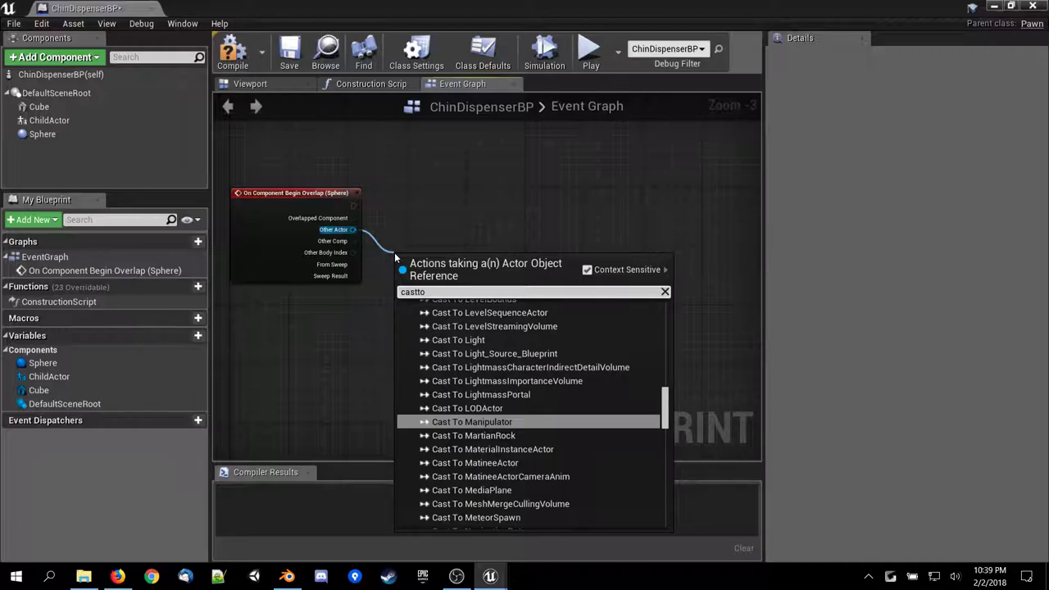
key("BackSpace")
key("BackSpace")
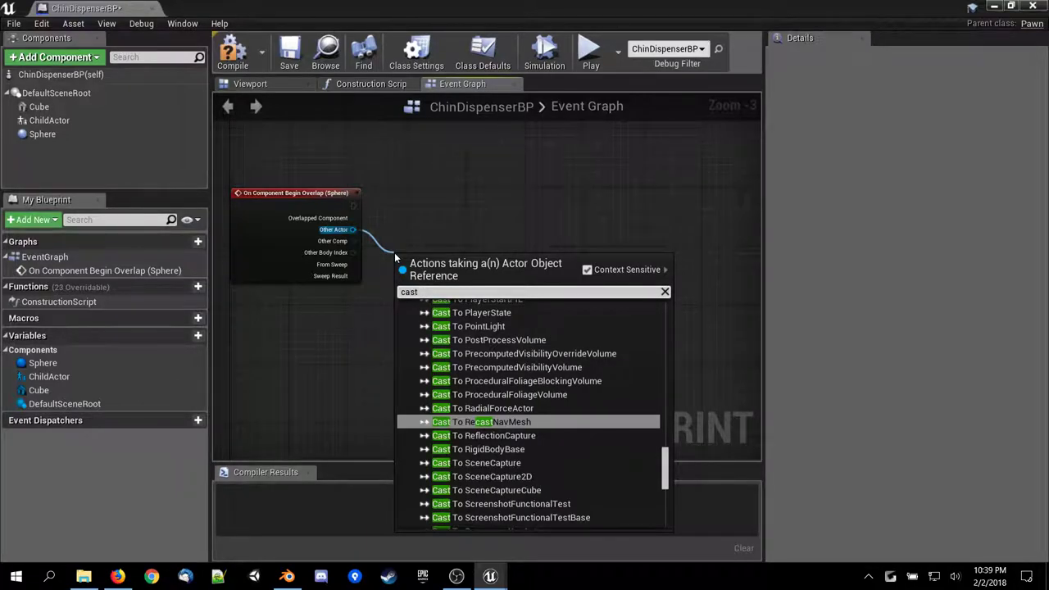
type("to act")
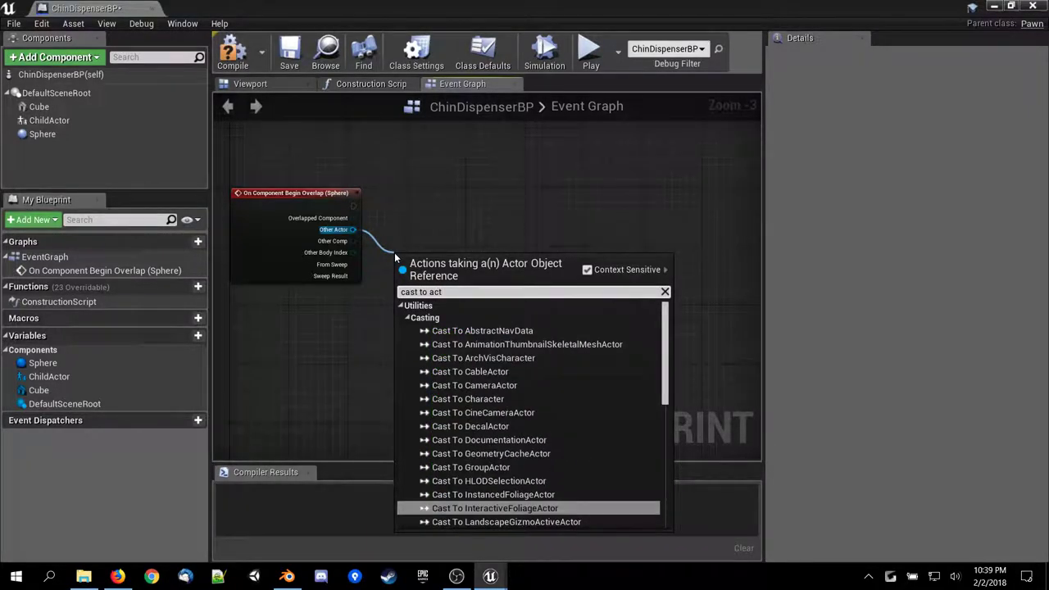
type("or")
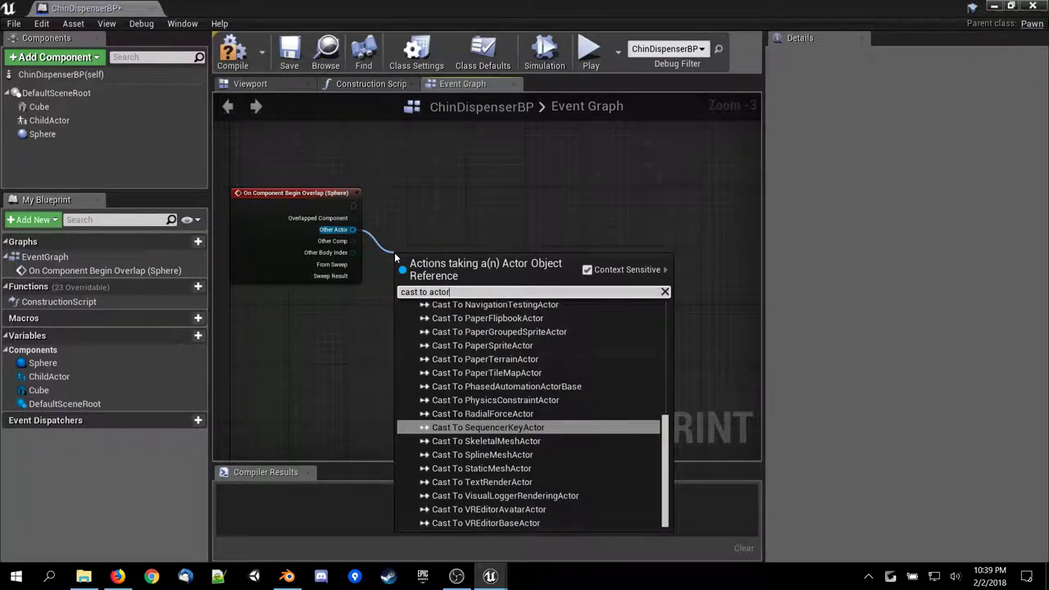
key("BackSpace")
key("BackSpace")
key("BackSpace")
key("BackSpace")
key("BackSpace")
key("BackSpace")
key("BackSpace")
key("BackSpace")
key("BackSpace")
key("BackSpace")
key("BackSpace")
key("BackSpace")
key("BackSpace")
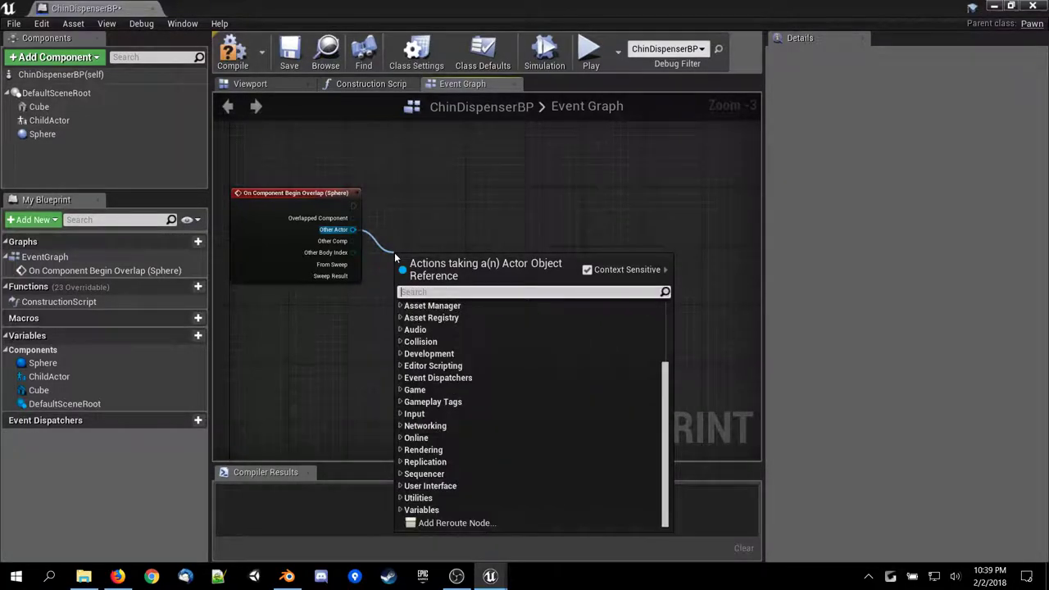
type("cast to act")
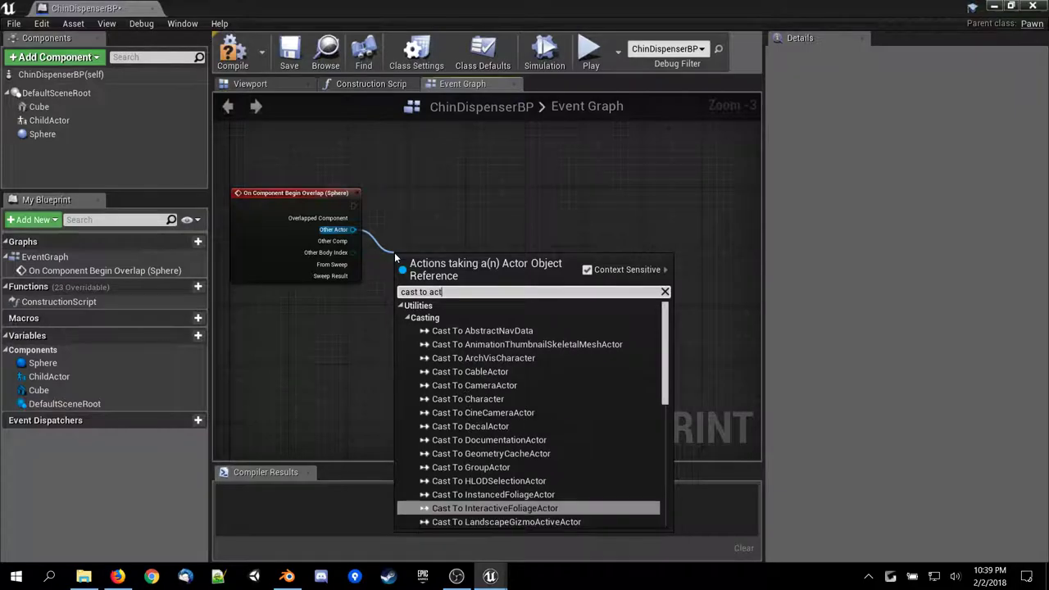
key("BackSpace")
key("BackSpace")
key("BackSpace")
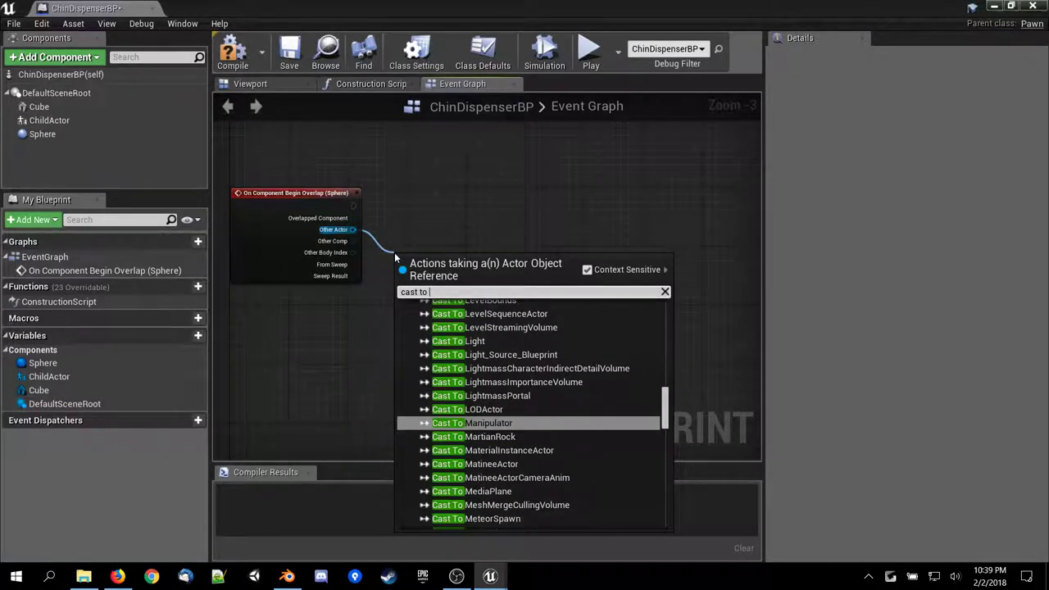
type("play")
key("Return")
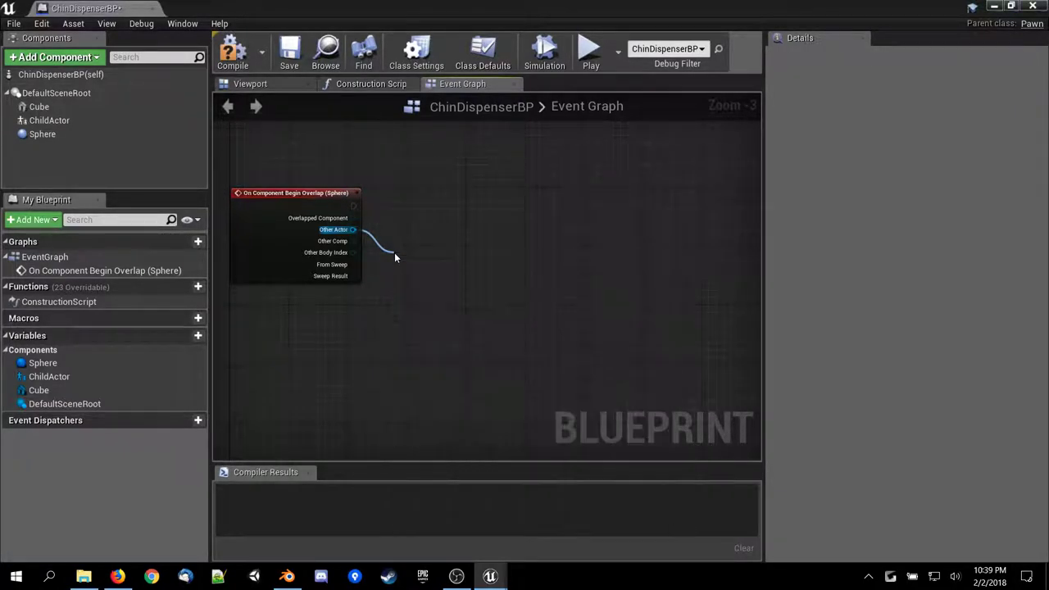
left_click_drag(447, 274, 539, 263)
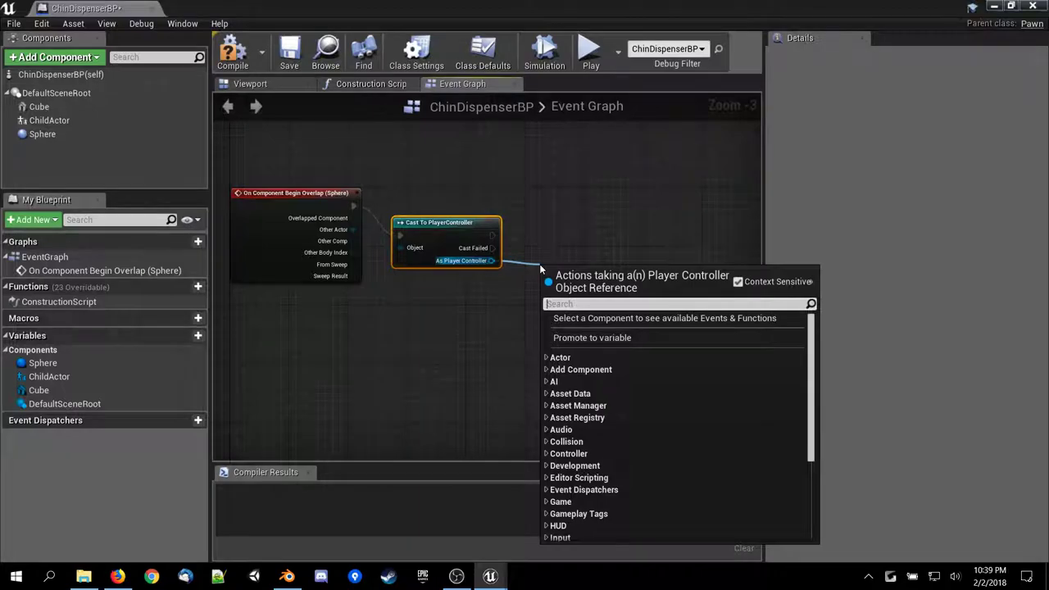
type("set")
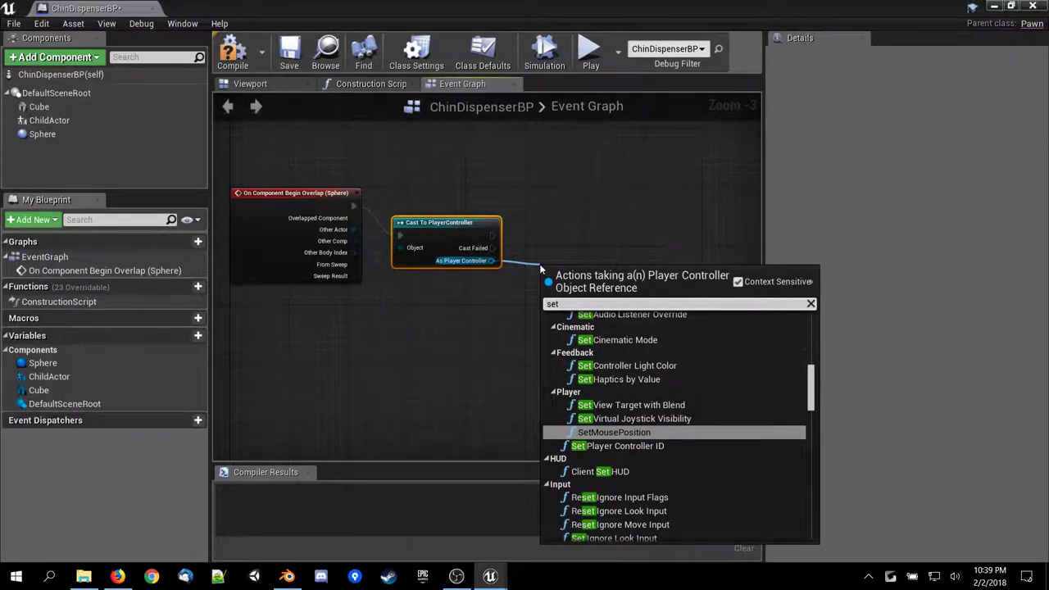
type(" me")
key("BackSpace")
key("BackSpace")
key("BackSpace")
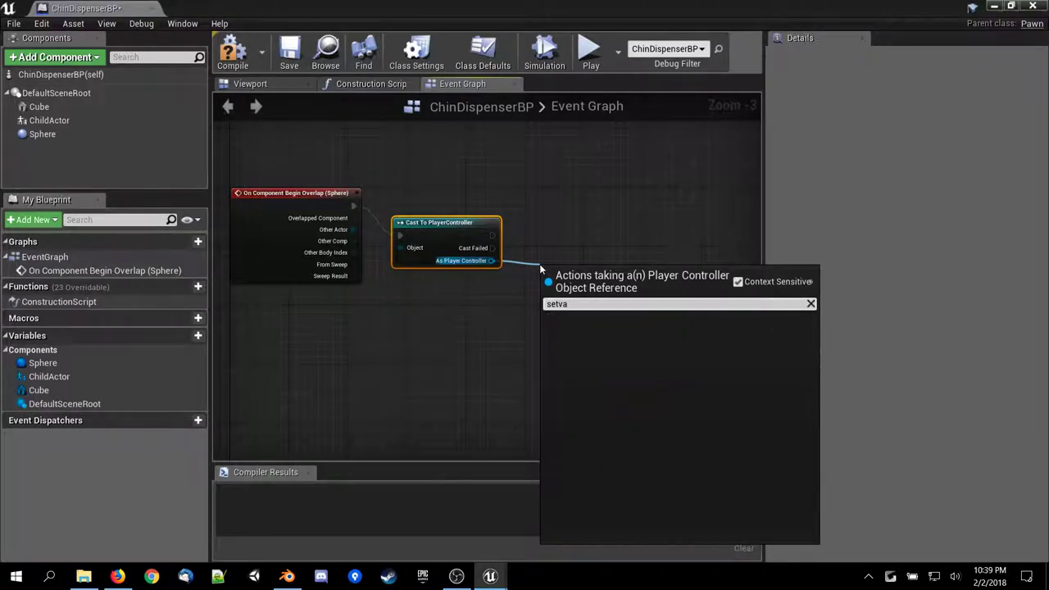
key("BackSpace")
key("BackSpace")
key("BackSpace")
key("Escape")
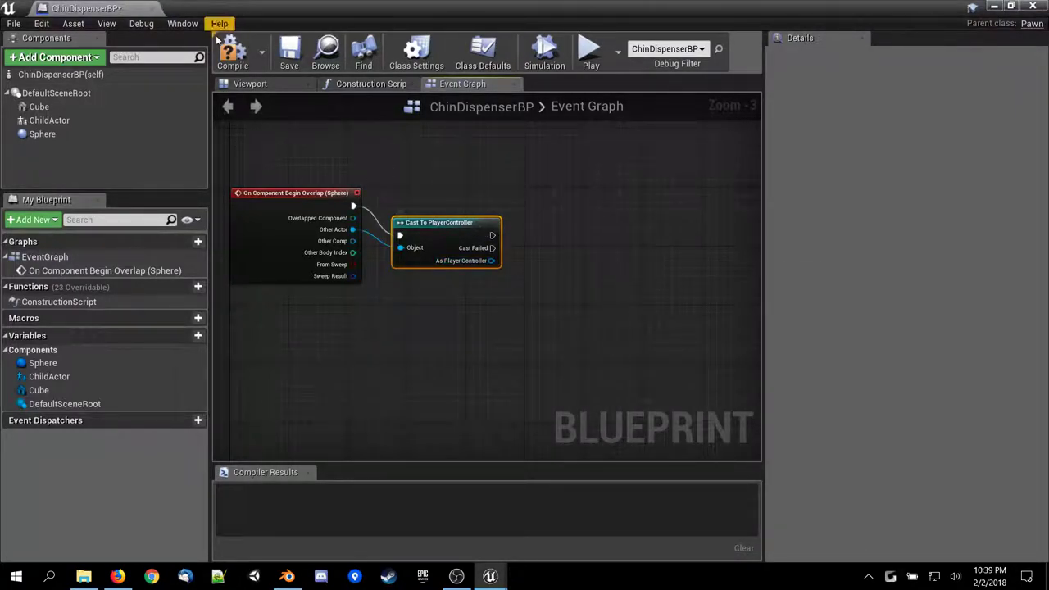
Compile the ChinDispenserBP blueprint with the Cast To PlayerController node in place.
left_click(233, 53)
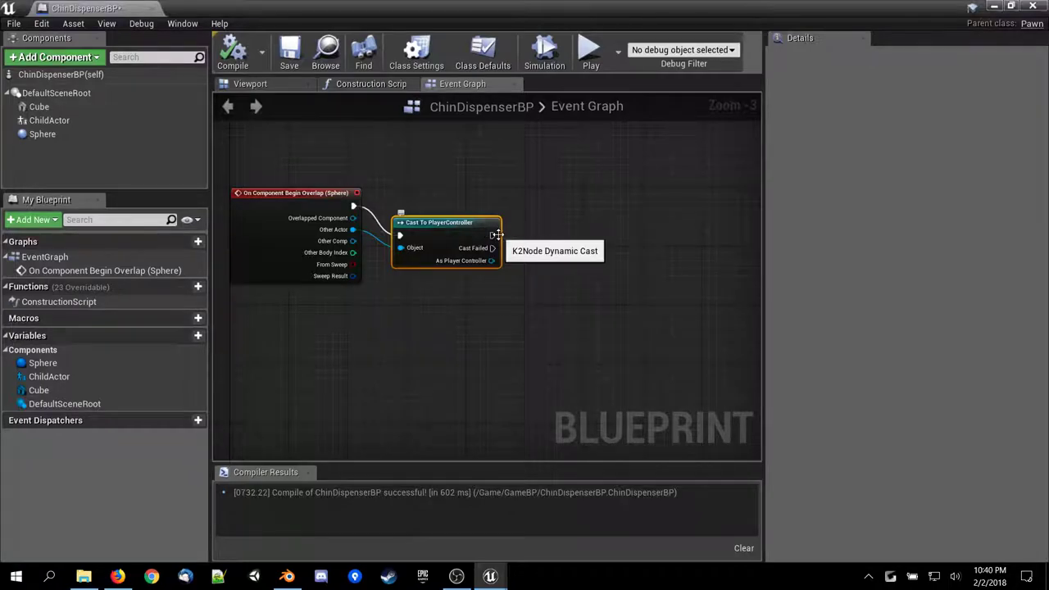
left_click_drag(490, 236, 587, 248)
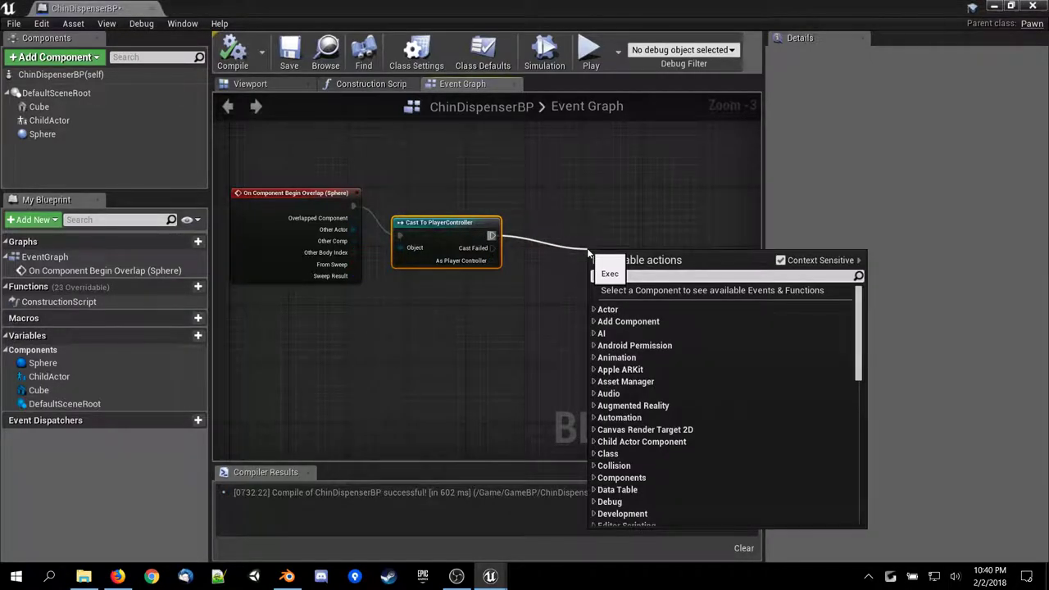
type("set ca")
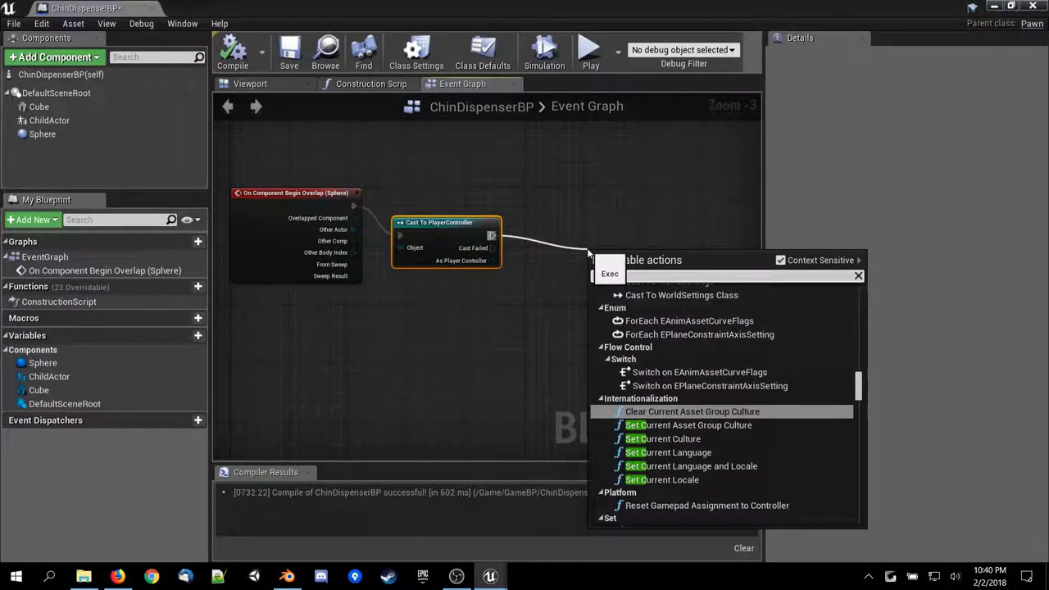
key("BackSpace")
key("BackSpace")
key("BackSpace")
key("BackSpace")
key("BackSpace")
key("Escape")
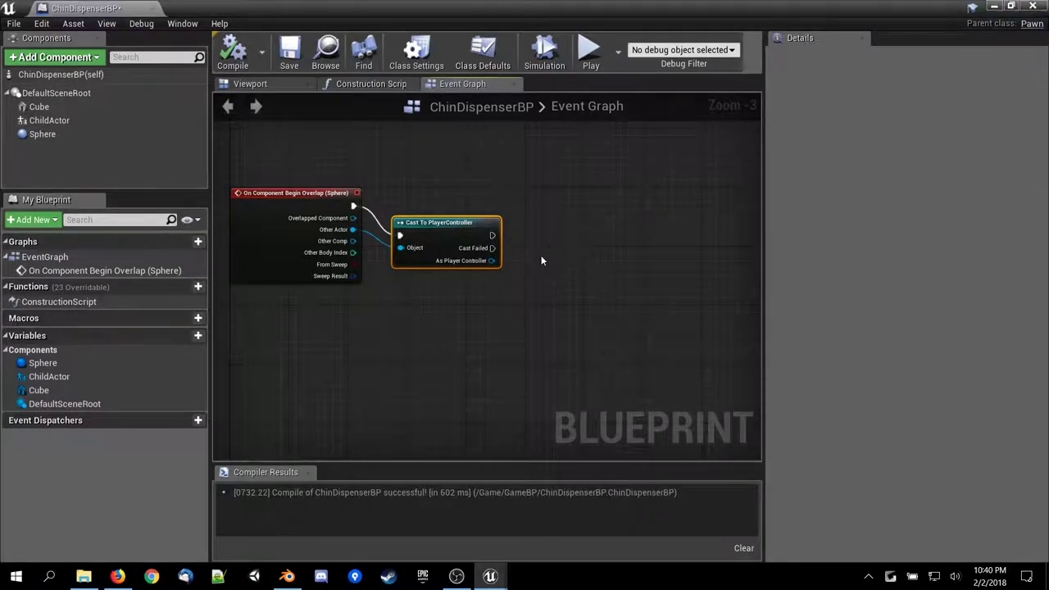
left_click_drag(493, 261, 540, 284)
type("set")
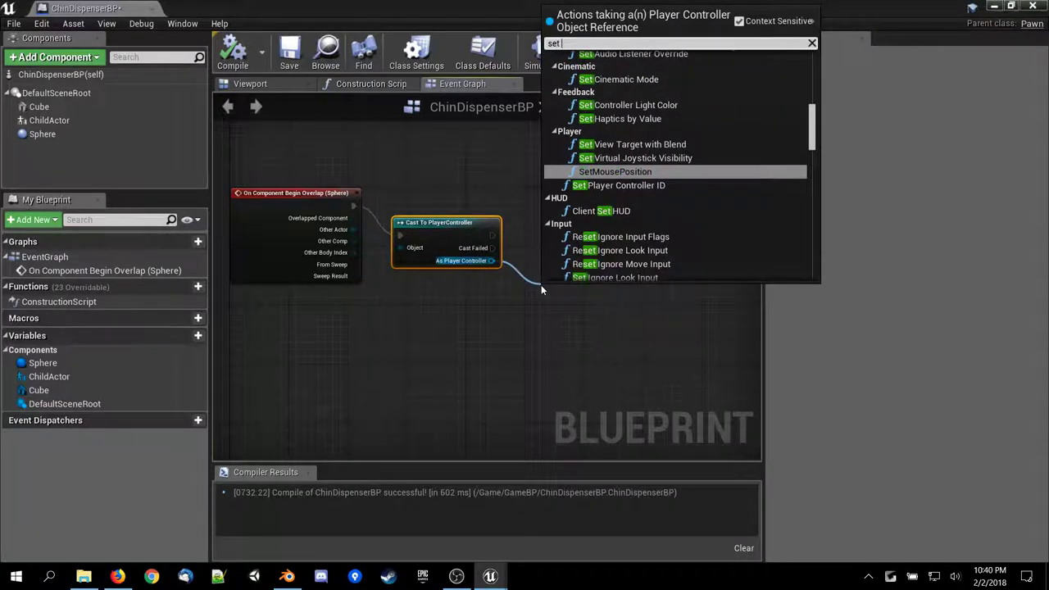
key("BackSpace")
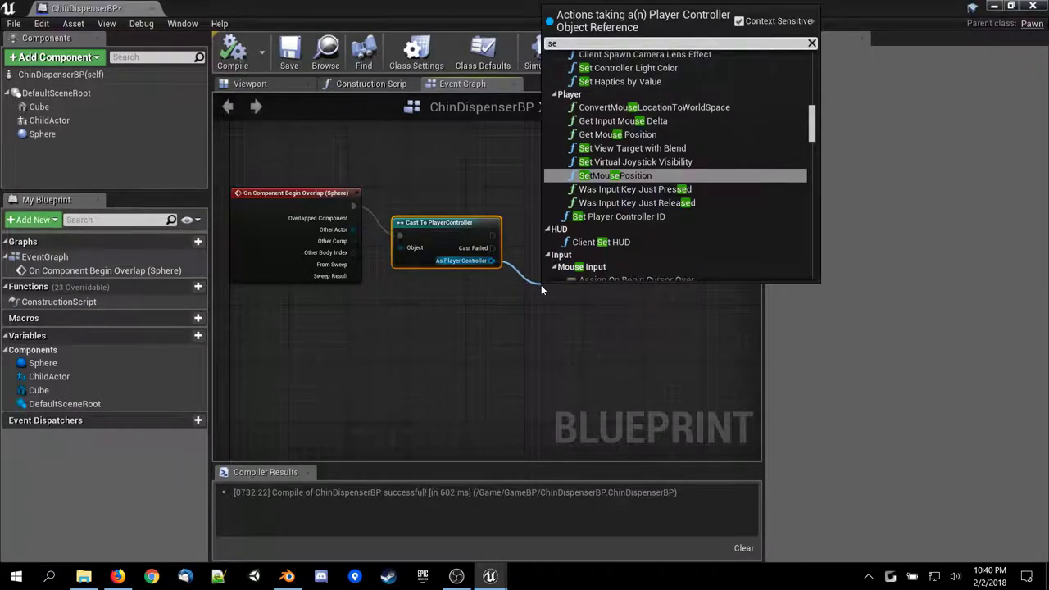
key("Escape")
Undo the addition of the Cast To PlayerController node in the event graph.
key("ctrl+z")
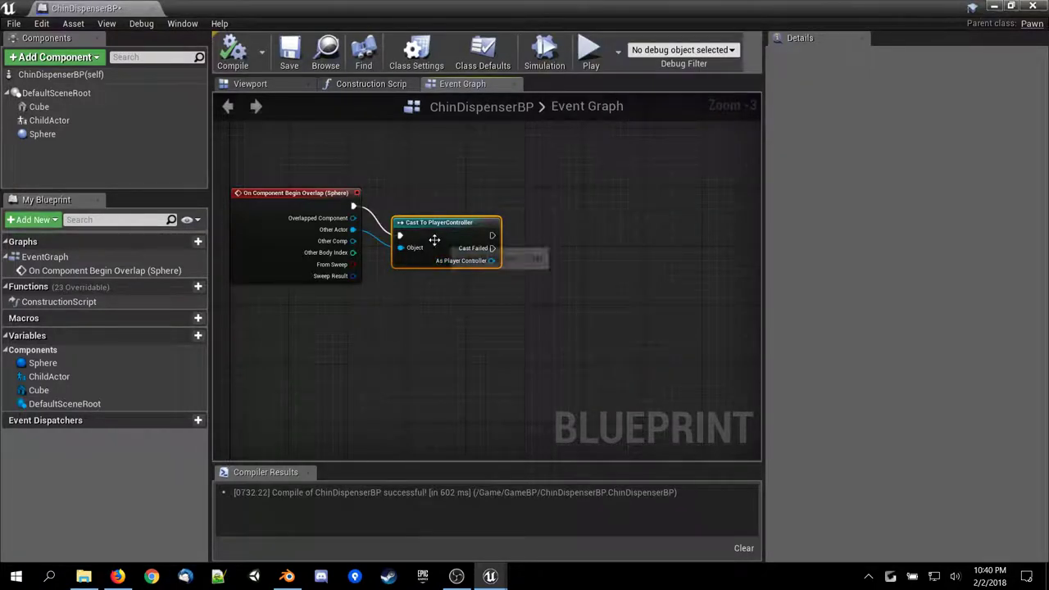
key("ctrl+z")
left_click_drag(353, 206, 418, 231)
type("cast")
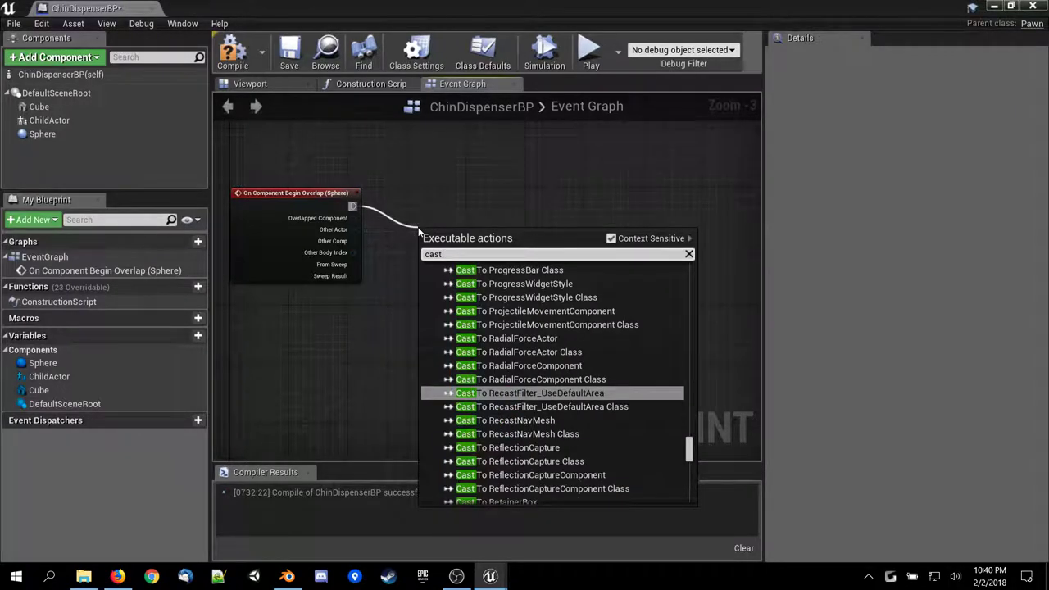
key("BackSpace")
key("BackSpace")
key("BackSpace")
key("BackSpace")
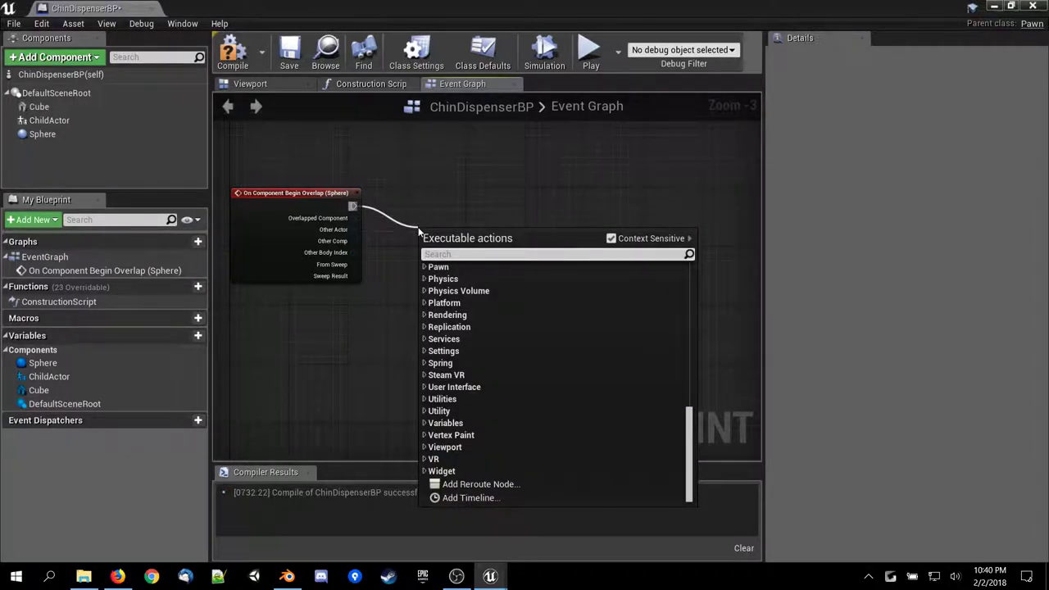
left_click(380, 252)
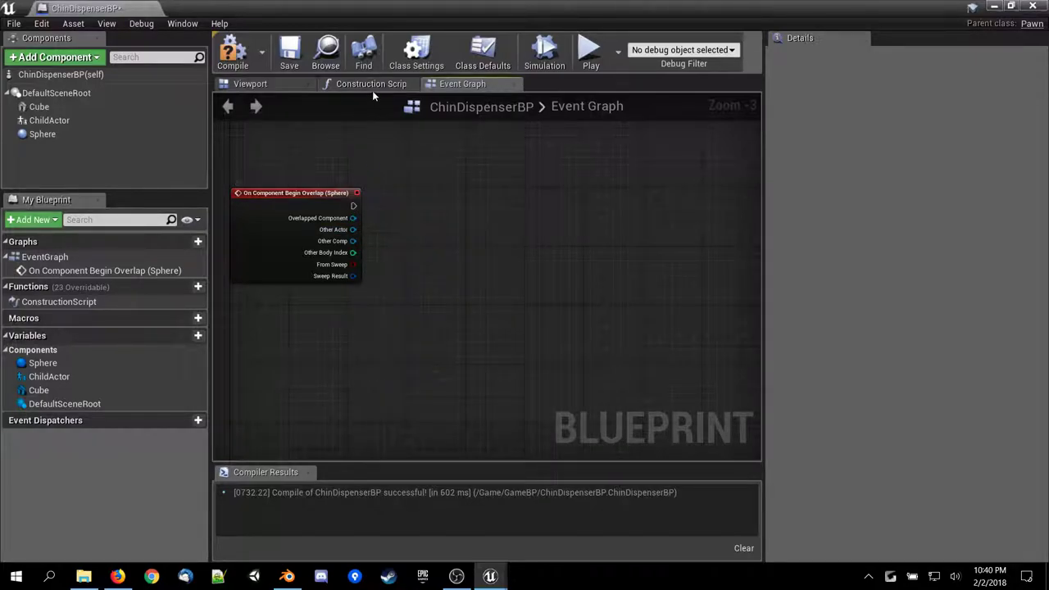
Compile the ChinDispenserBP blueprint and close its editor.
left_click(242, 59)
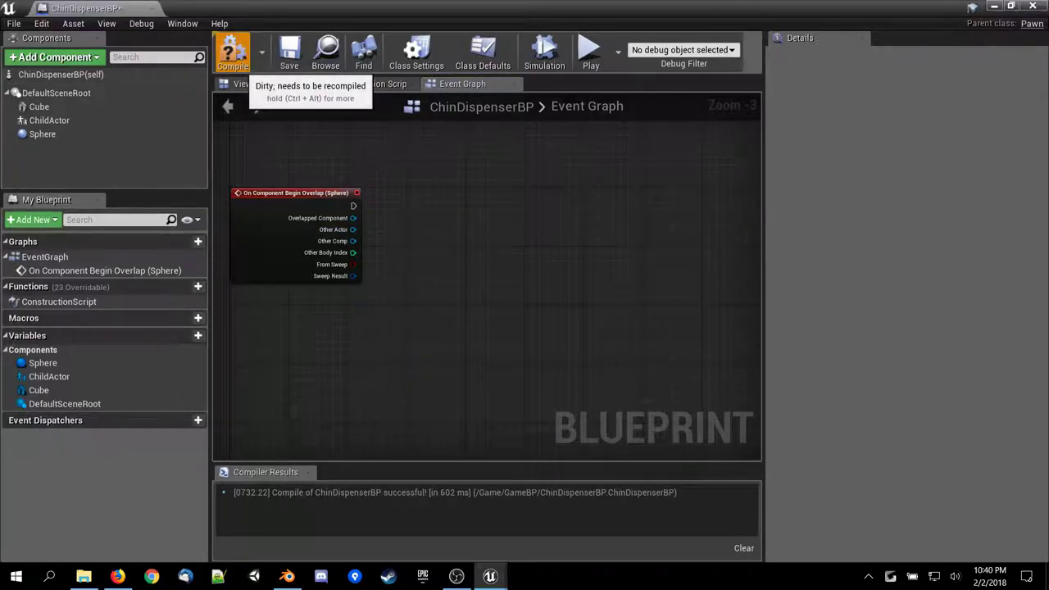
left_click(1032, 6)
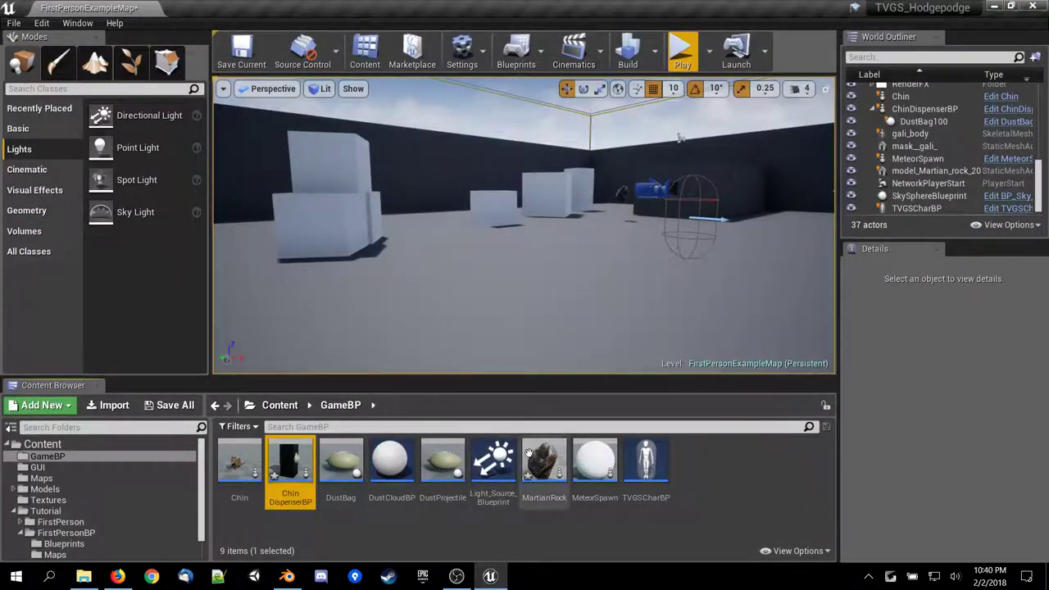
Open the DustProjectile blueprint and examine how Event Hit runs through the Branch and Add Impulse at Location nodes.
double_click(442, 460)
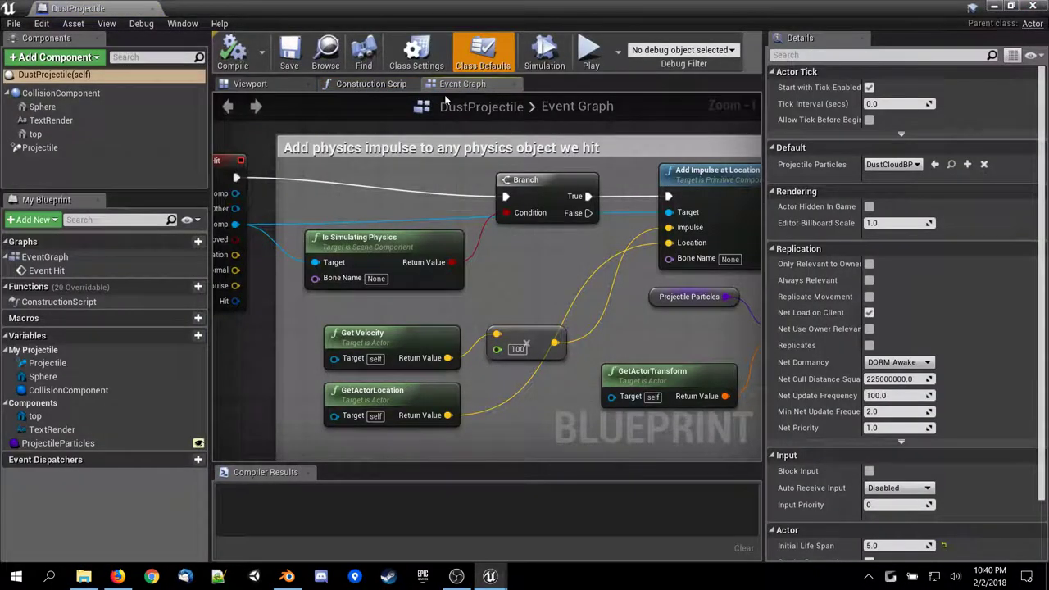
mouse_move(603, 256)
right_mouse_down()
mouse_move(656, 271)
mouse_move(612, 269)
right_mouse_up()
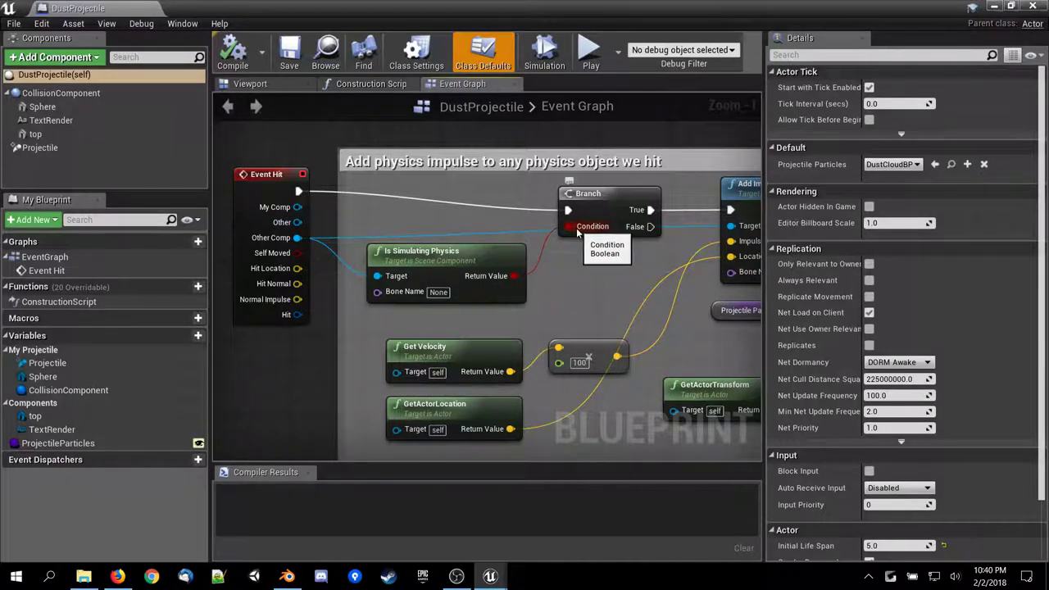
right_click_drag(600, 321, 460, 322)
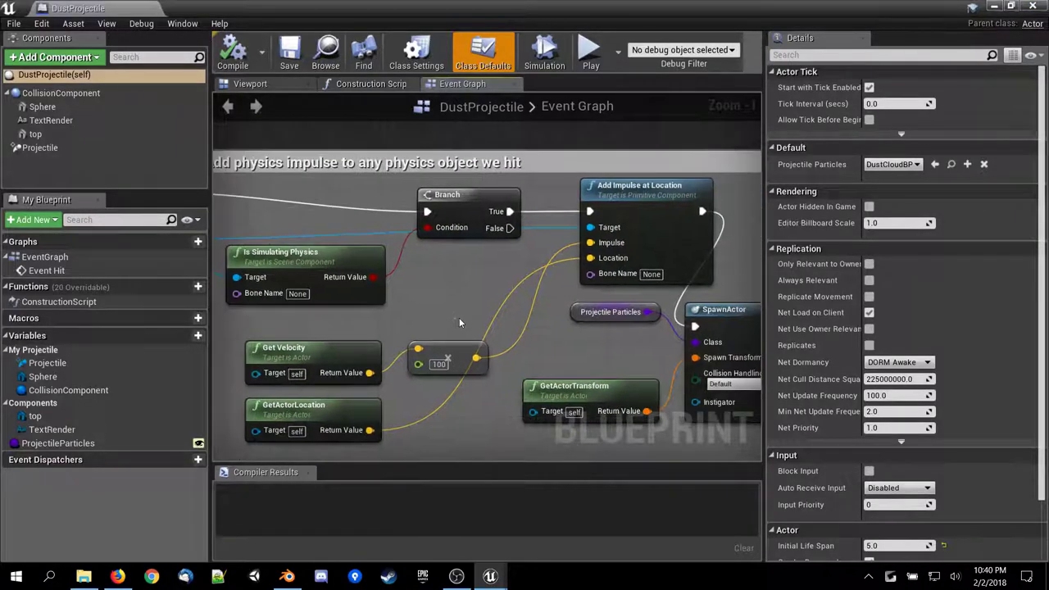
left_click(1033, 7)
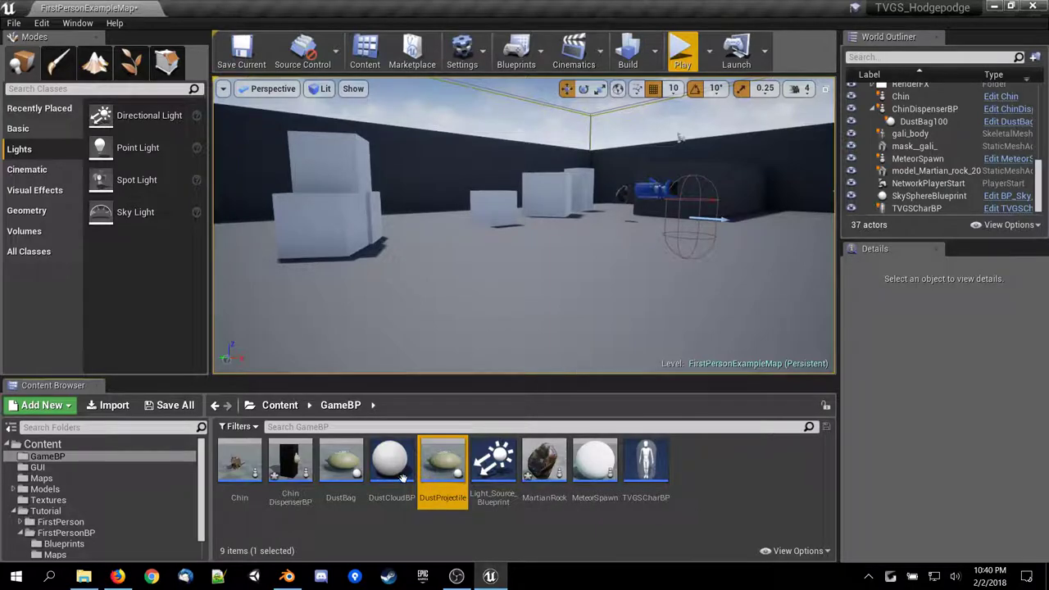
Reopen ChinDispenserBP and look through the "cast to actor" actions available for Other Actor on the sphere's overlap event.
double_click(297, 469)
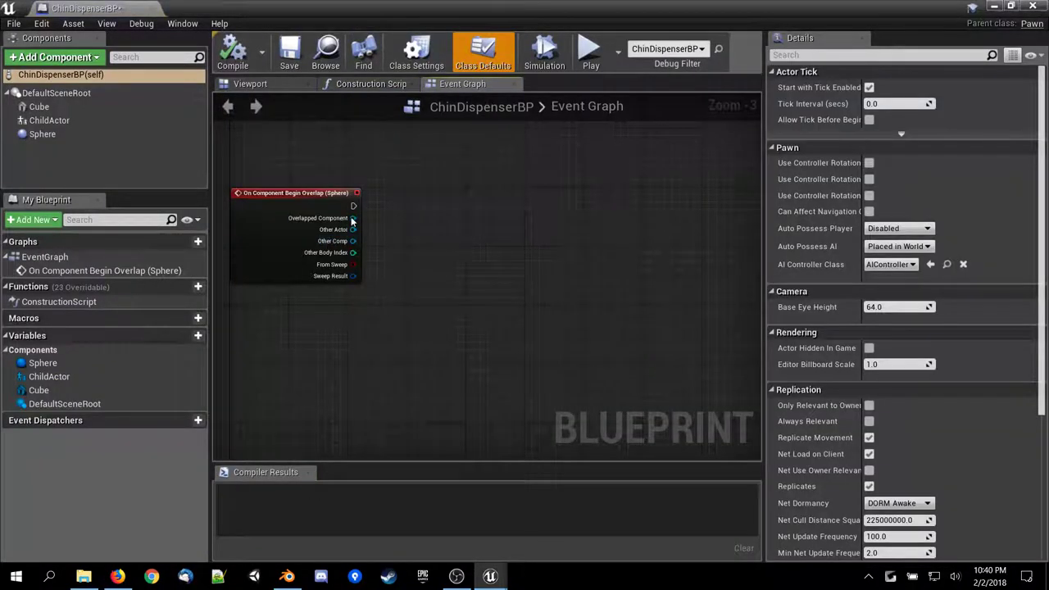
left_click_drag(352, 230, 395, 232)
type("cast to actor")
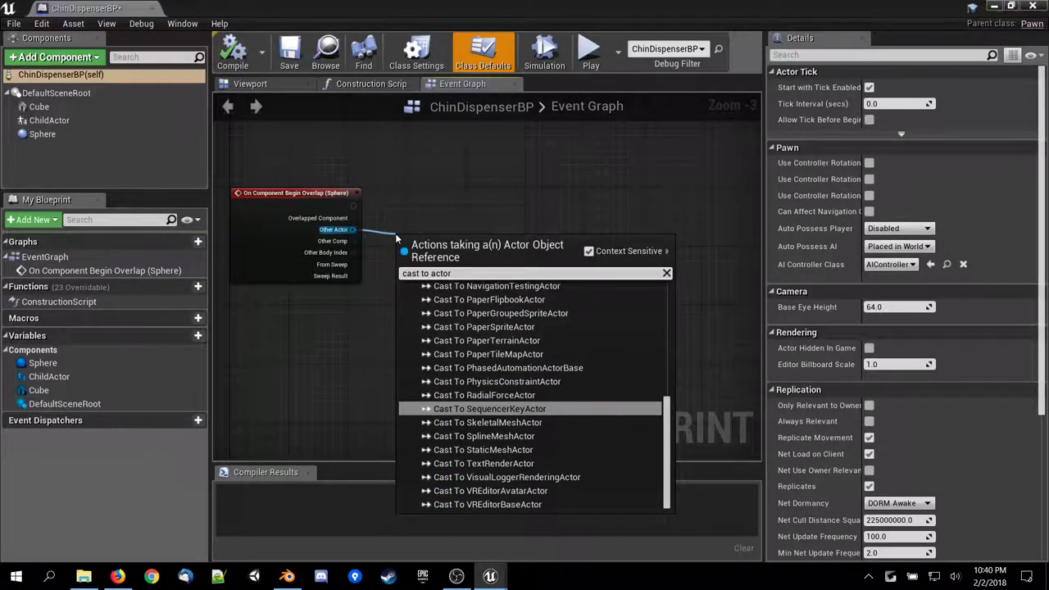
scroll(492, 347, "up", 10)
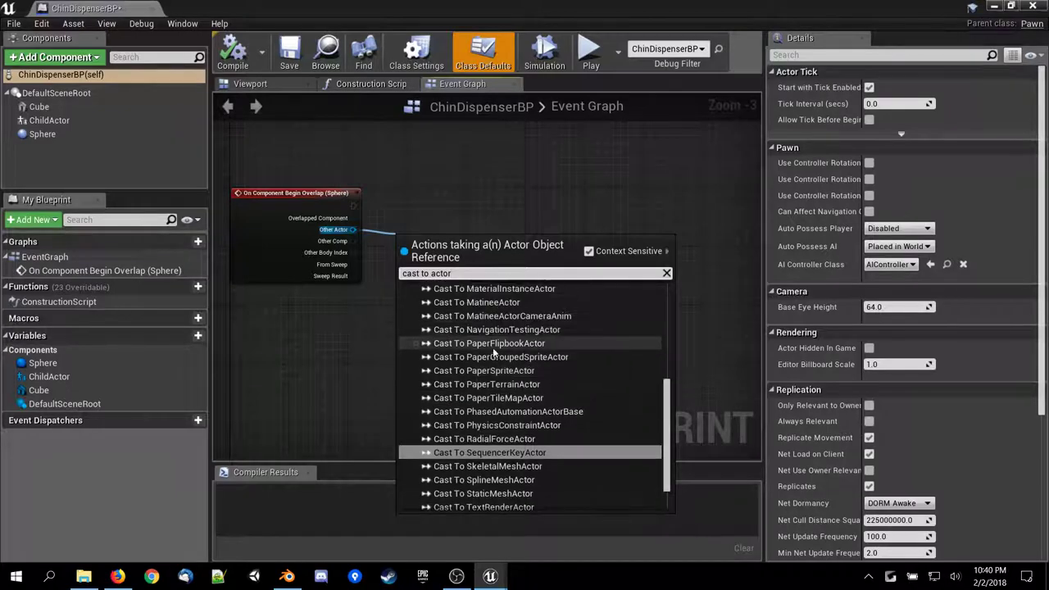
scroll(492, 347, "up", 1)
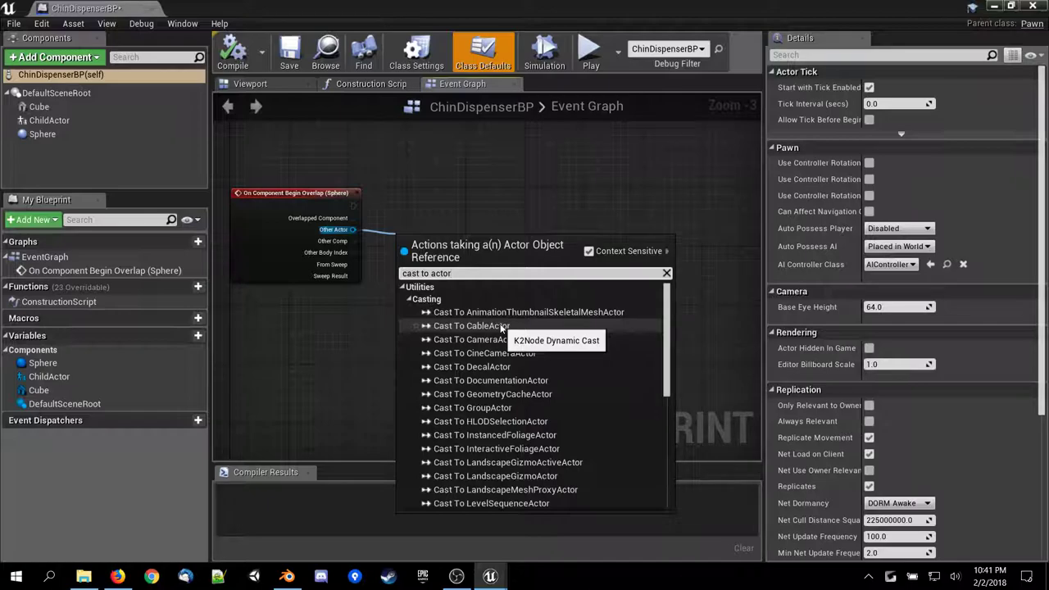
scroll(501, 326, "down", 10)
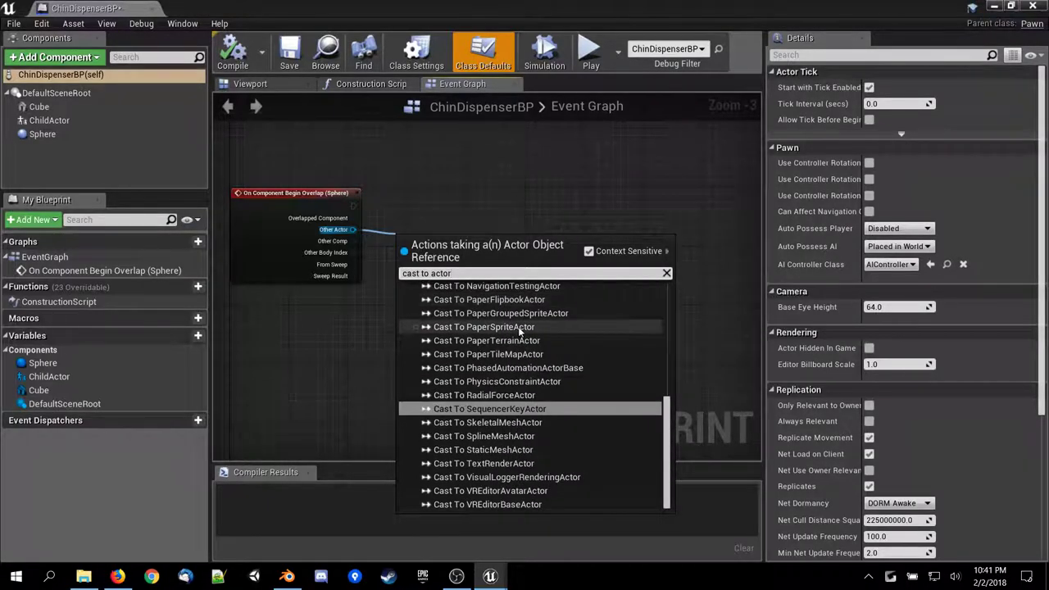
scroll(522, 330, "up", 10)
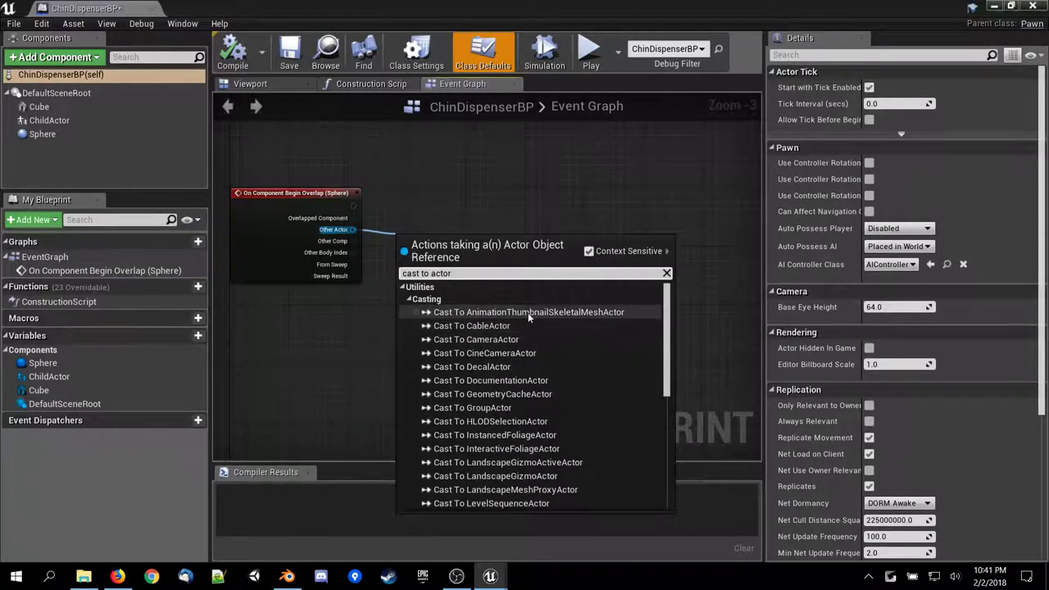
scroll(524, 385, "down", 2)
scroll(528, 395, "down", 5)
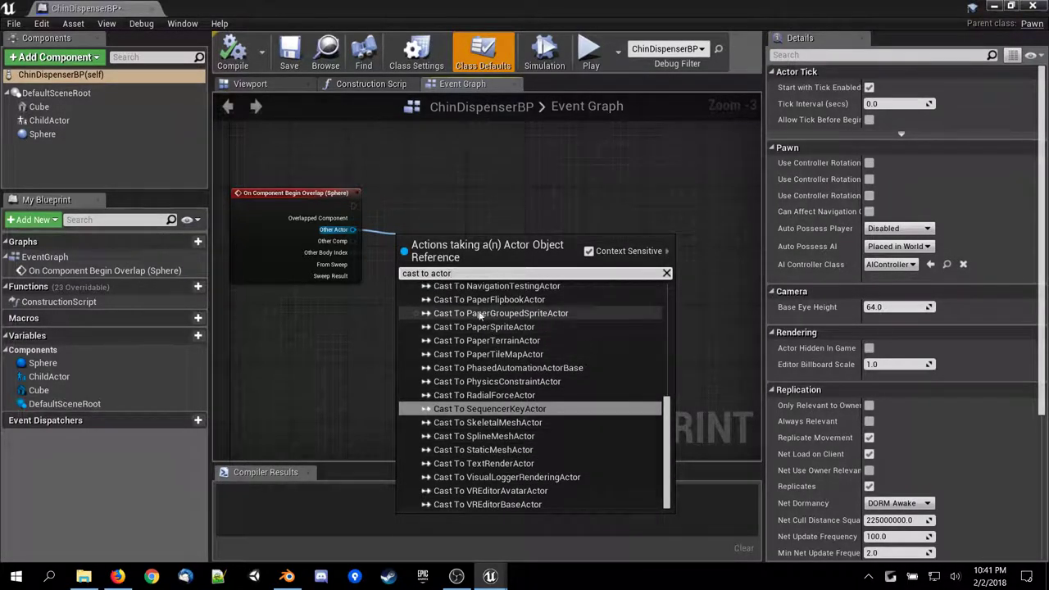
left_click(457, 272)
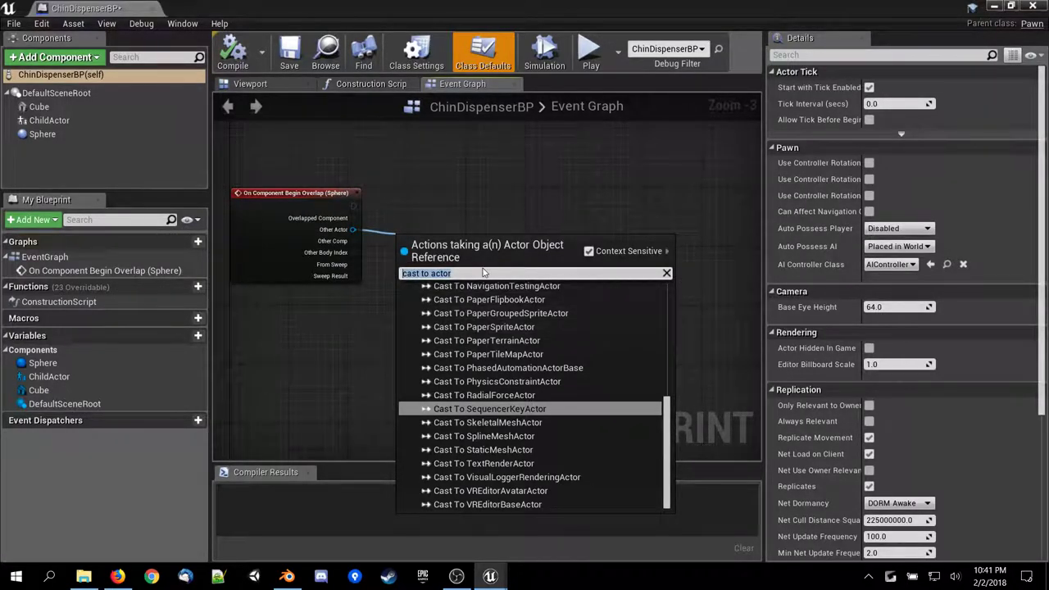
left_click(427, 272)
left_click_drag(458, 273, 398, 273)
key("BackSpace")
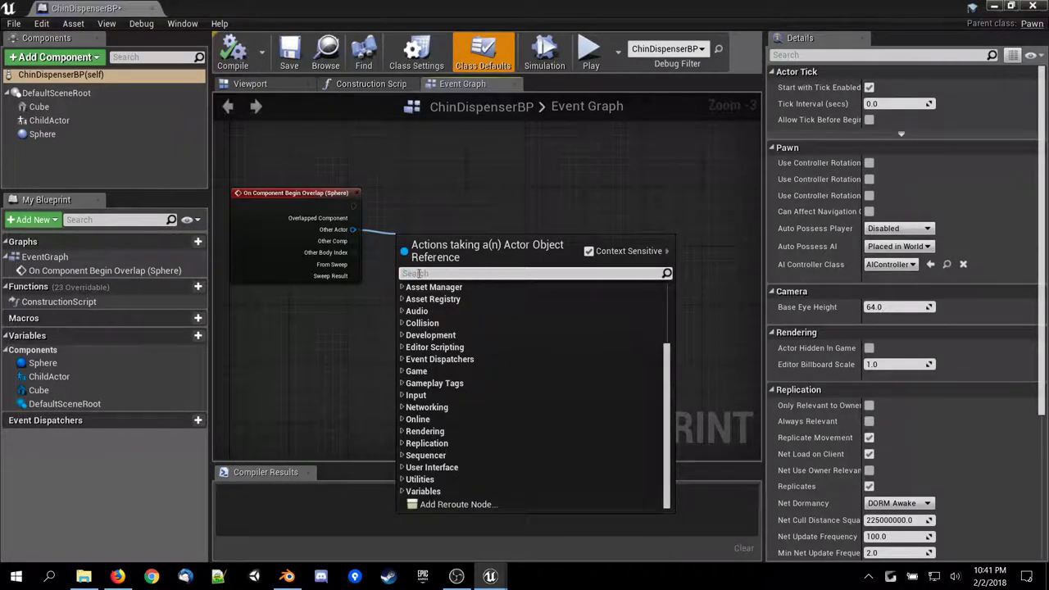
Add a Cast To Actor Class node executed by the sphere's On Component Begin Overlap event.
left_click(353, 206)
left_click_drag(352, 206, 426, 219)
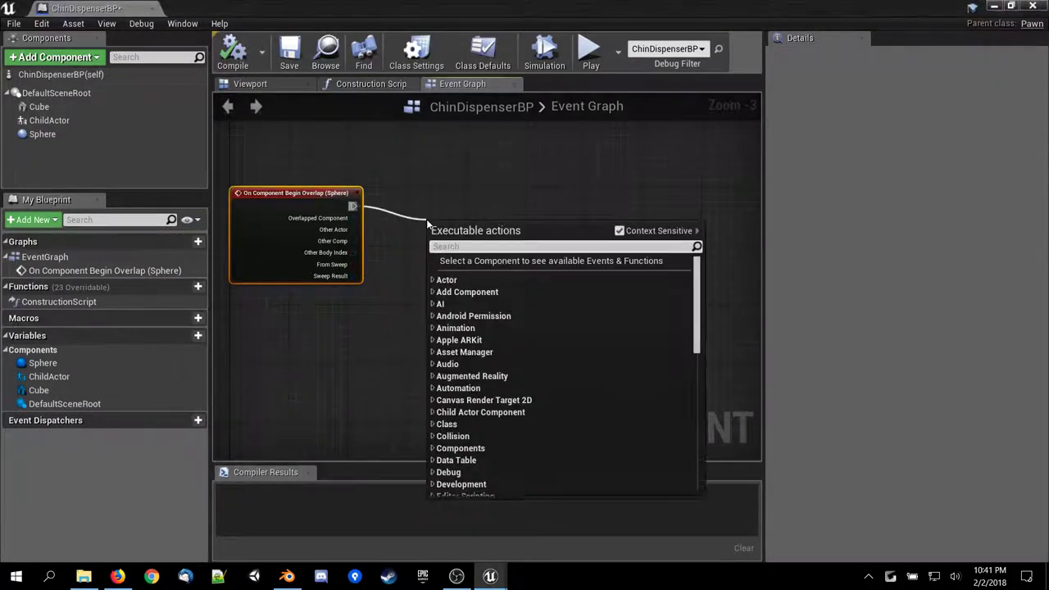
type("cast to")
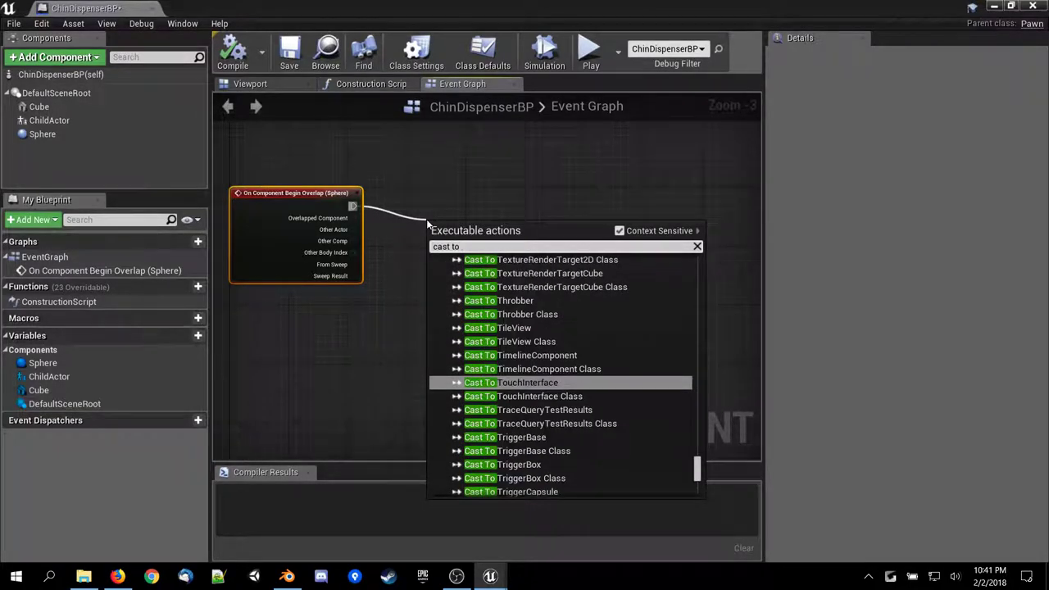
type(" actor")
key("Up")
key("Return")
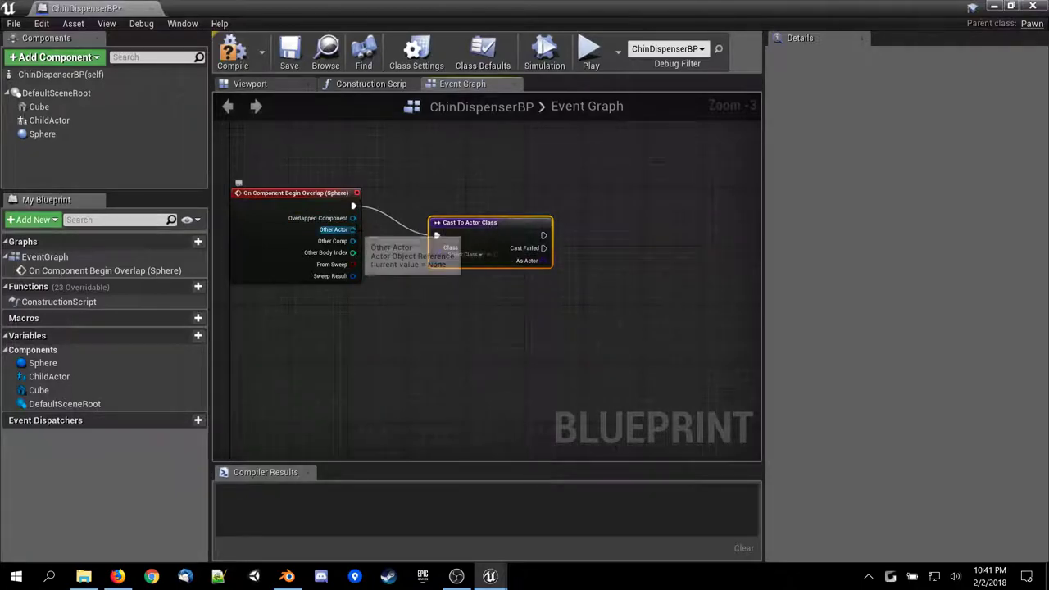
Feed Other Actor into the Class input of Cast To Actor Class through a GetClass node and arrange the nodes.
left_click_drag(353, 229, 489, 221)
left_click_drag(387, 213, 410, 303)
right_click_drag(602, 288, 331, 328)
right_click_drag(220, 353, 389, 365)
left_click_drag(370, 369, 394, 294)
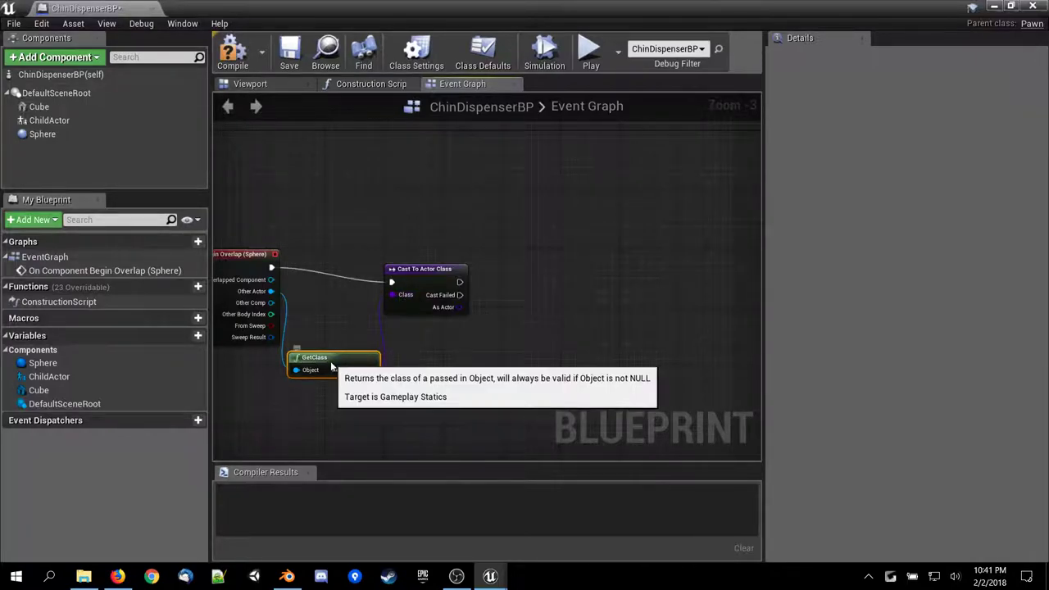
Delete the GetClass and Cast To Actor Class nodes from the event graph.
key("Delete")
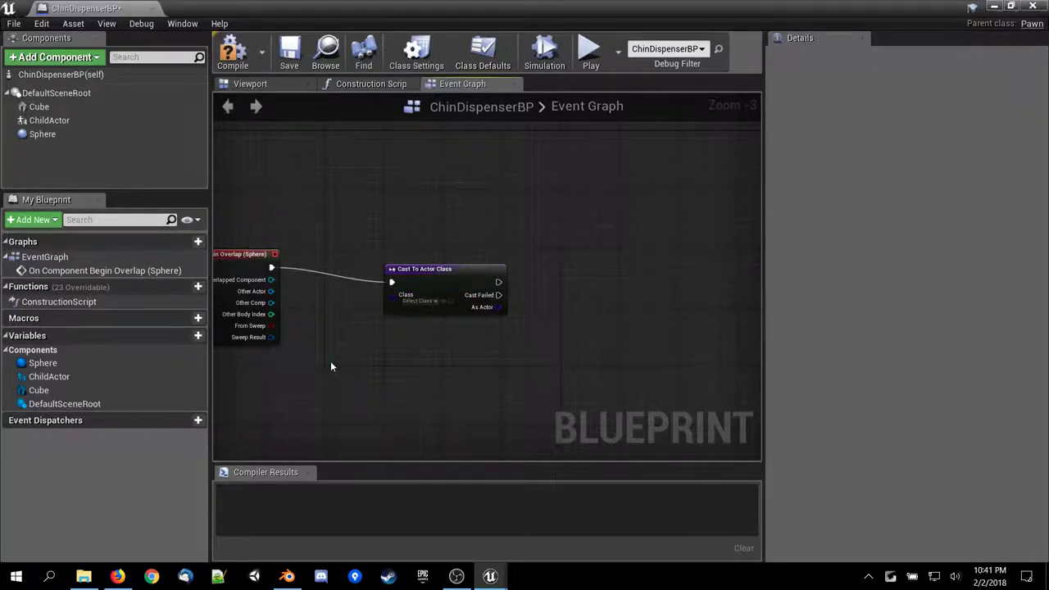
left_click(427, 287)
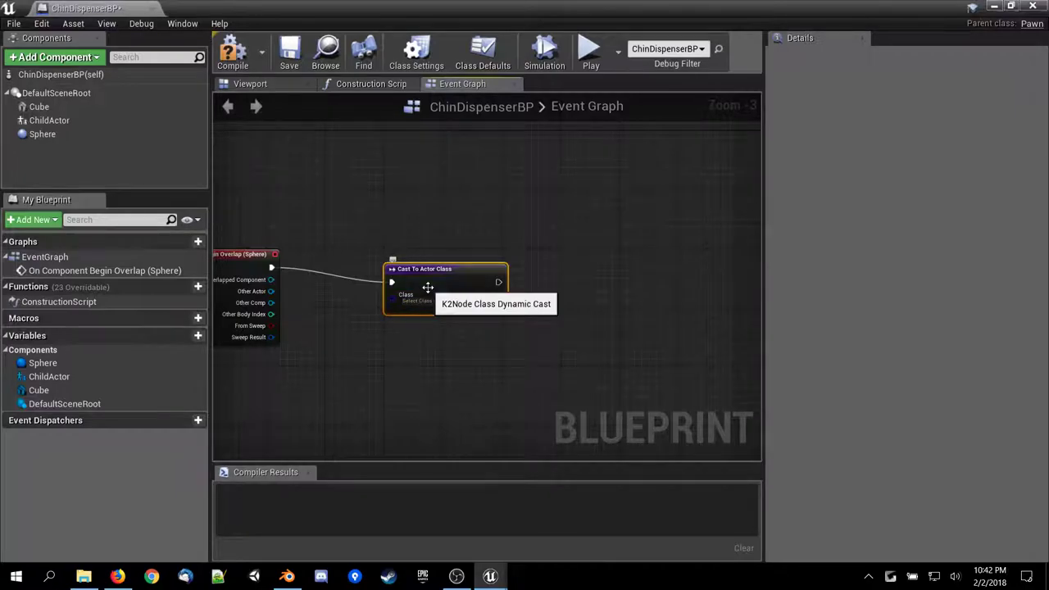
key("Delete")
Switch to Firefox and search the web for "unreal on component begin overlap get player".
left_click(118, 576)
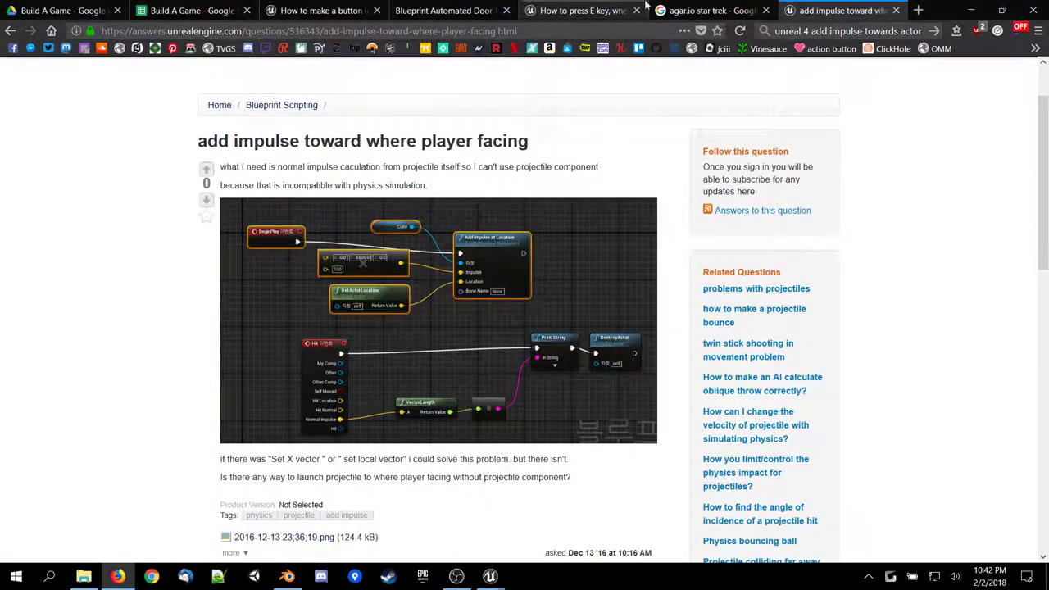
left_click(829, 49)
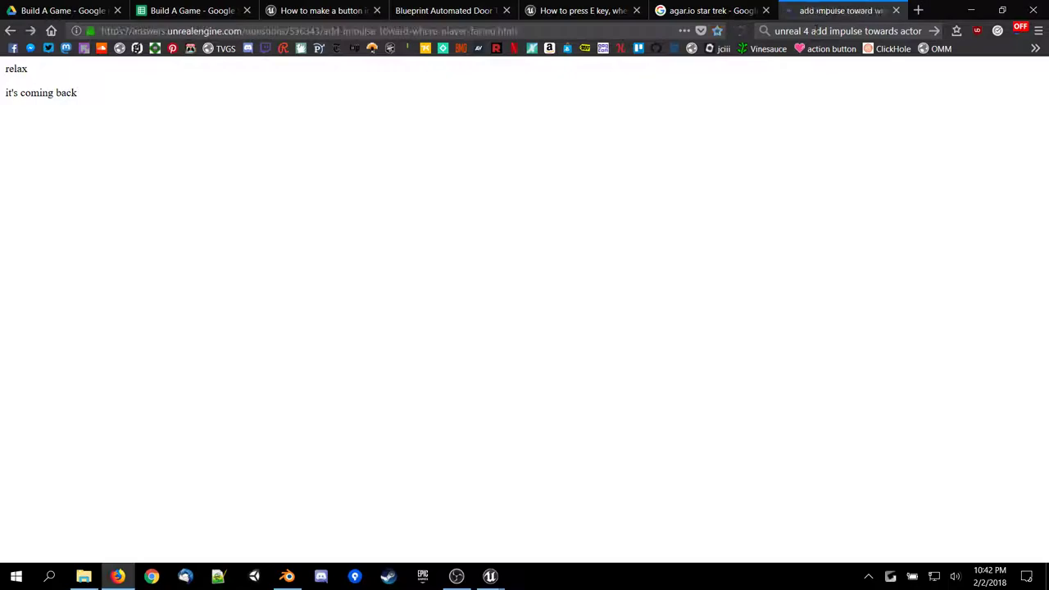
left_click(815, 30)
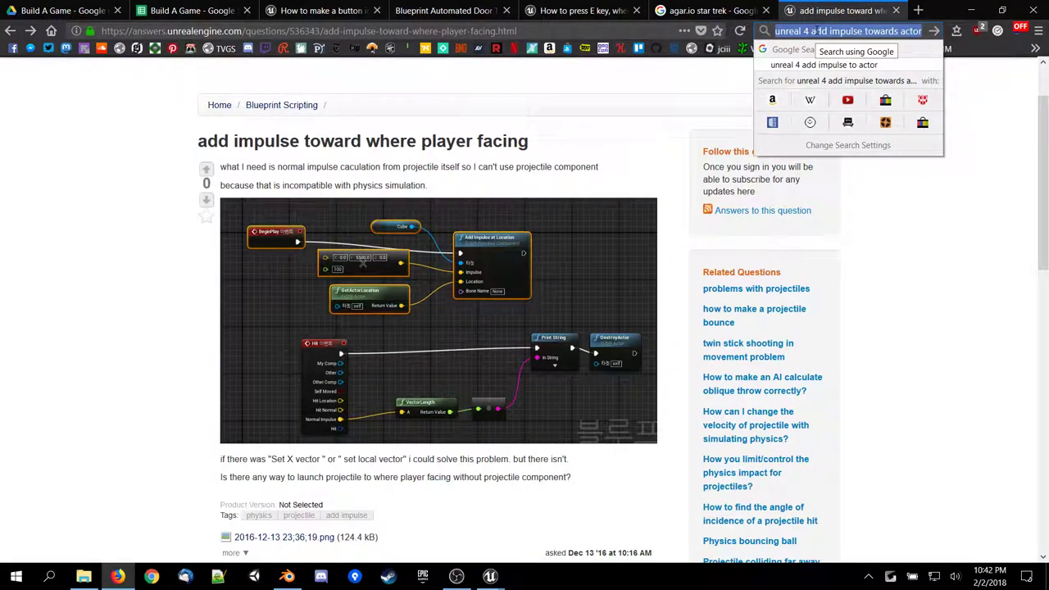
key("BackSpace")
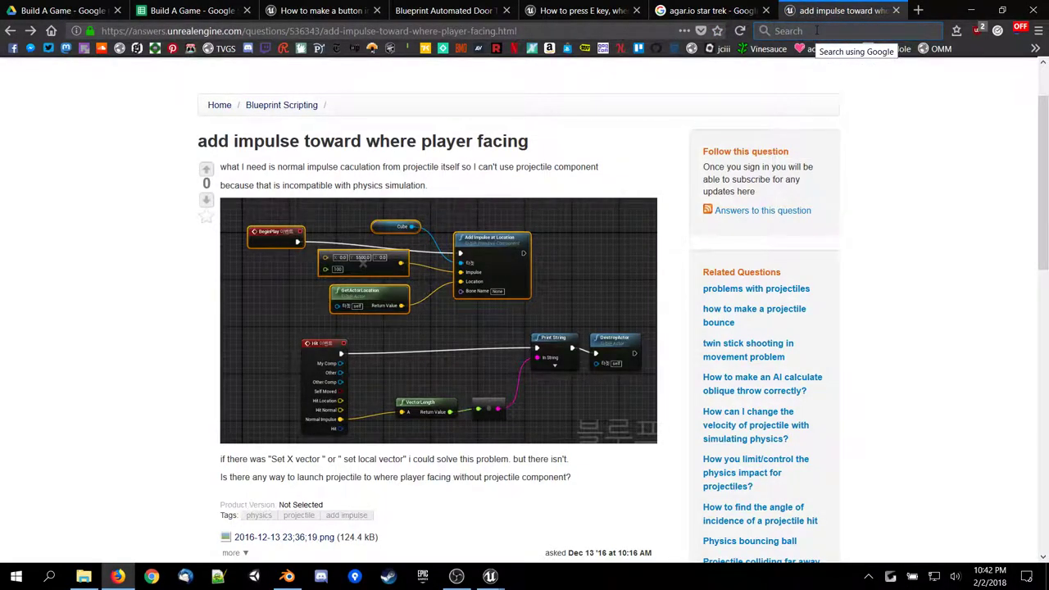
type("unreal")
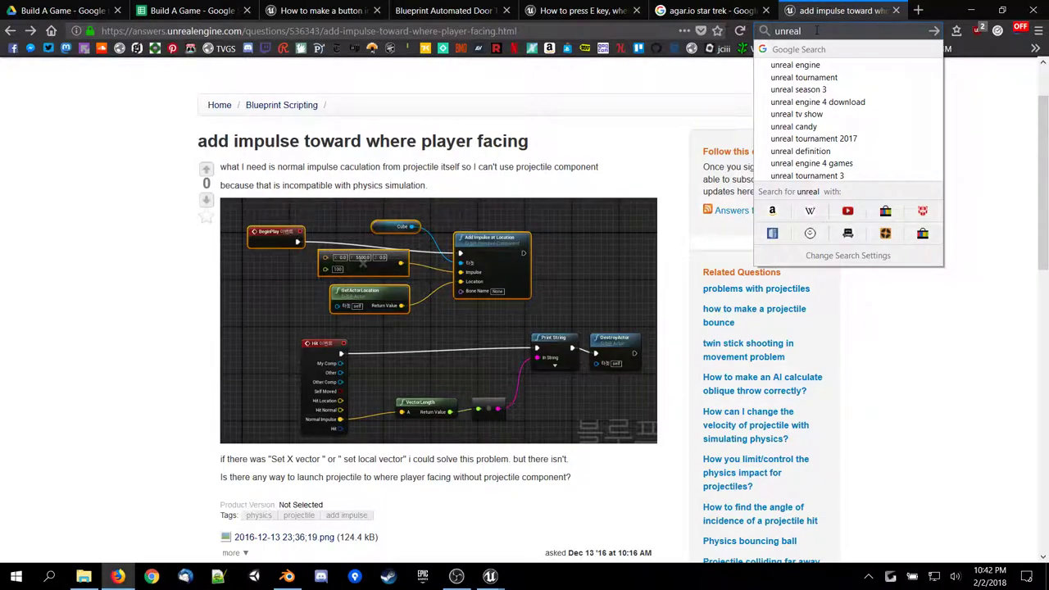
type("onve")
type("n c")
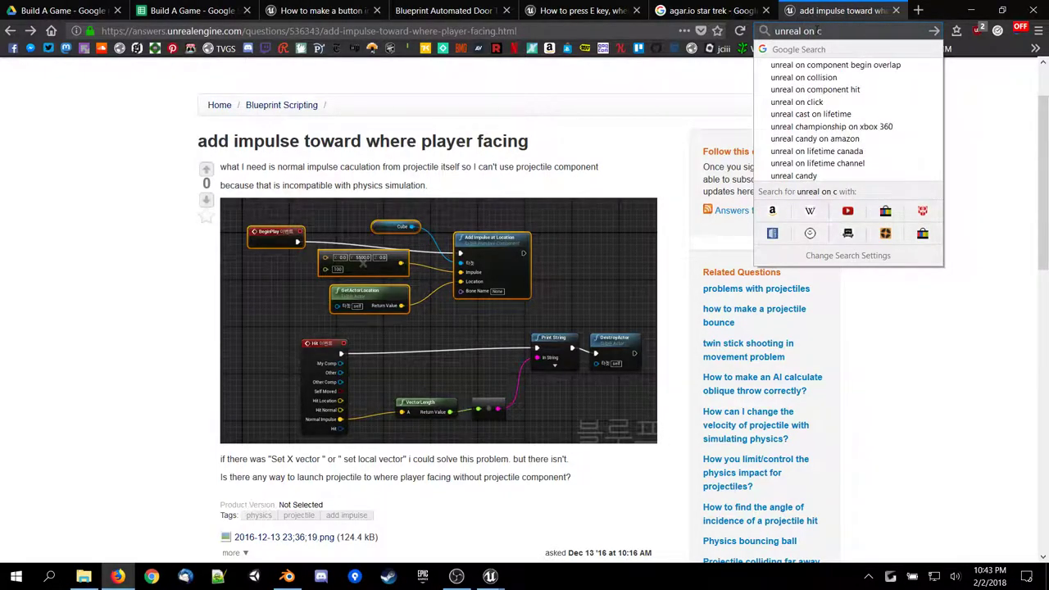
key("Down")
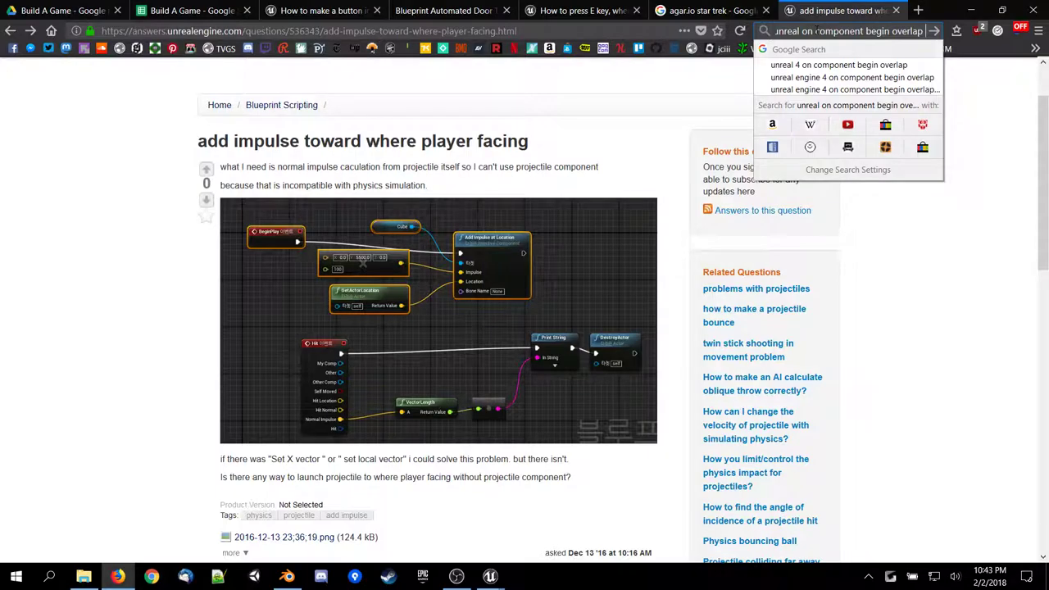
type("get player")
key("Return")
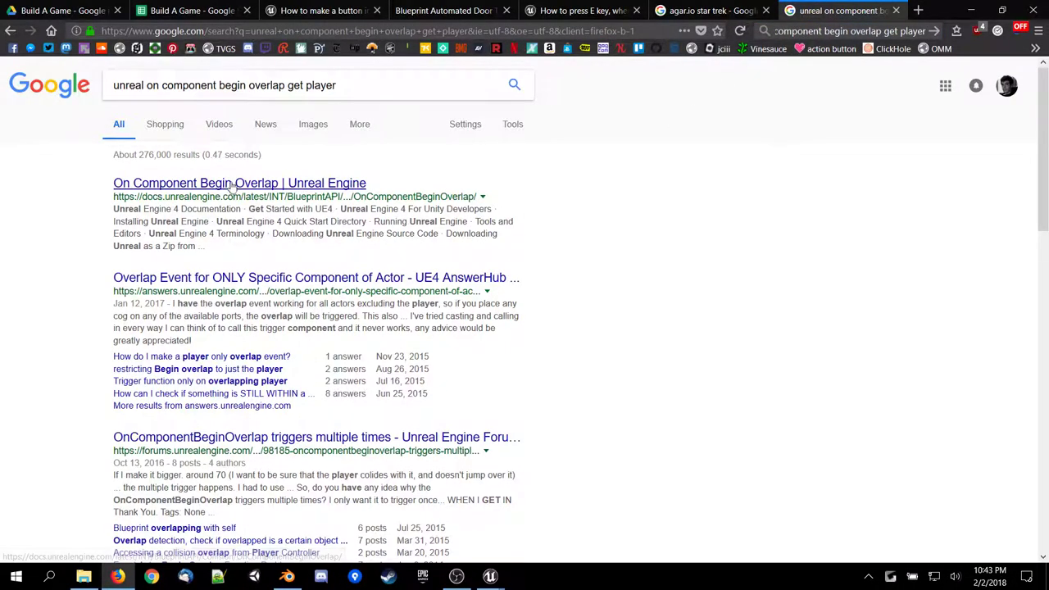
Read the AnswerHub question "Overlap Event for ONLY Specific Component of Actor" and its answers, then return to the search results.
left_click(244, 280)
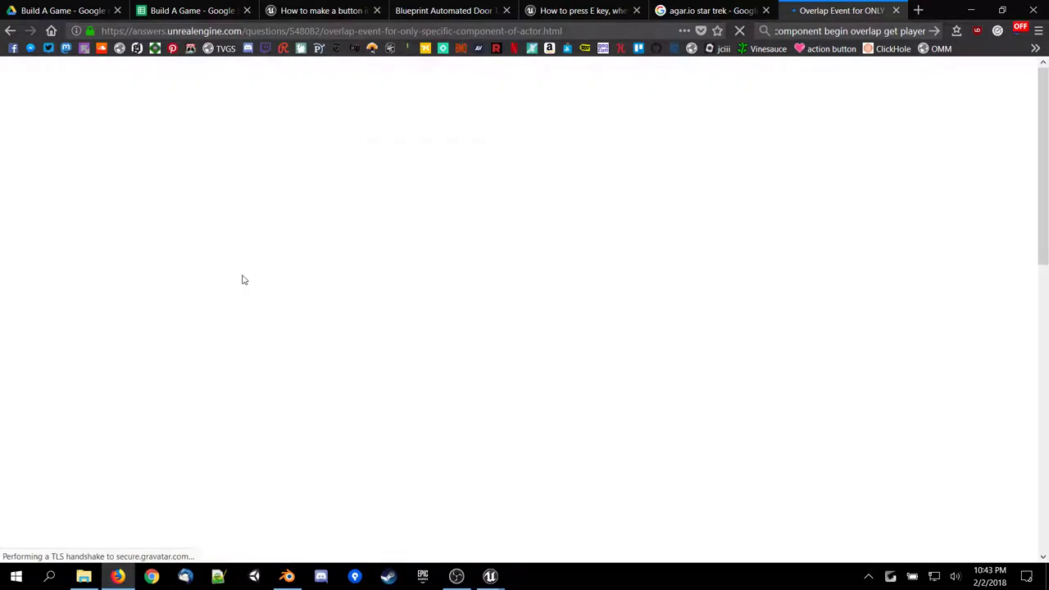
scroll(229, 312, "down", 5)
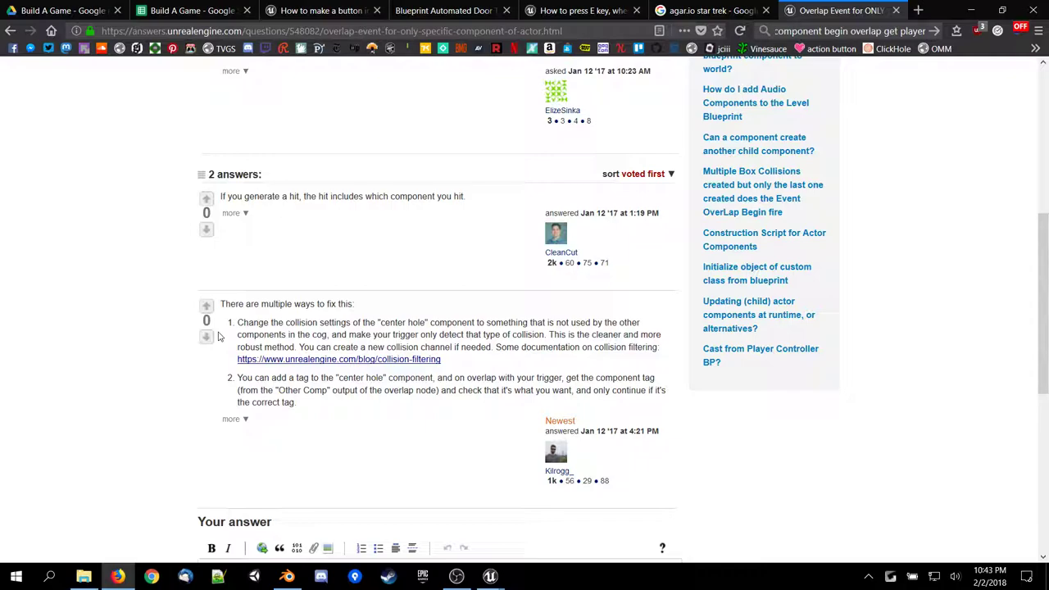
scroll(218, 336, "up", 5)
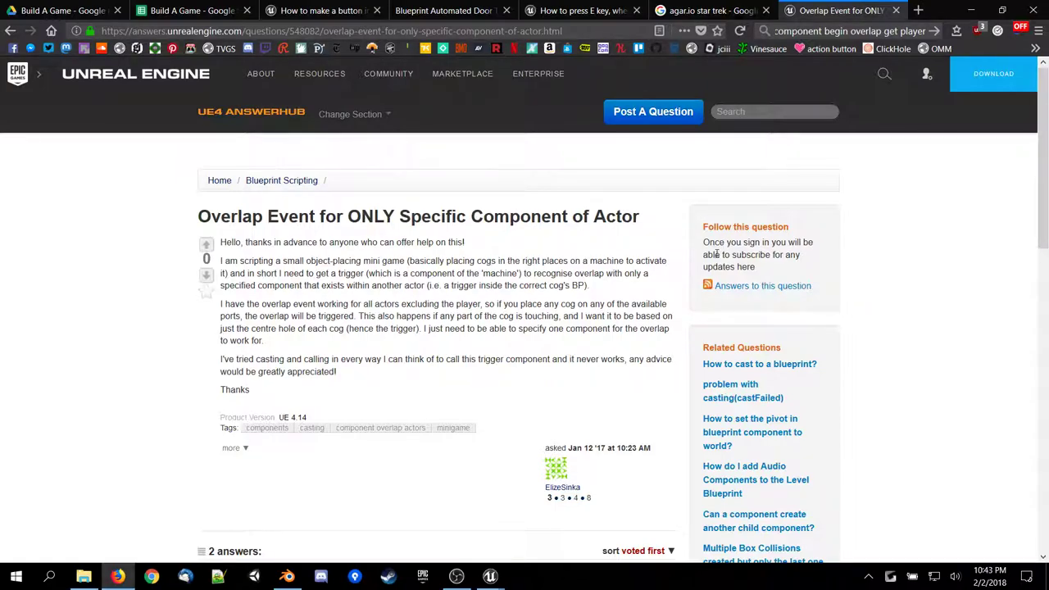
key("alt+Left")
Open the "5. Test the Overlapping Actor" documentation page and read its instructions through connecting Get Player Pawn to the Equals node.
scroll(390, 375, "down", 3)
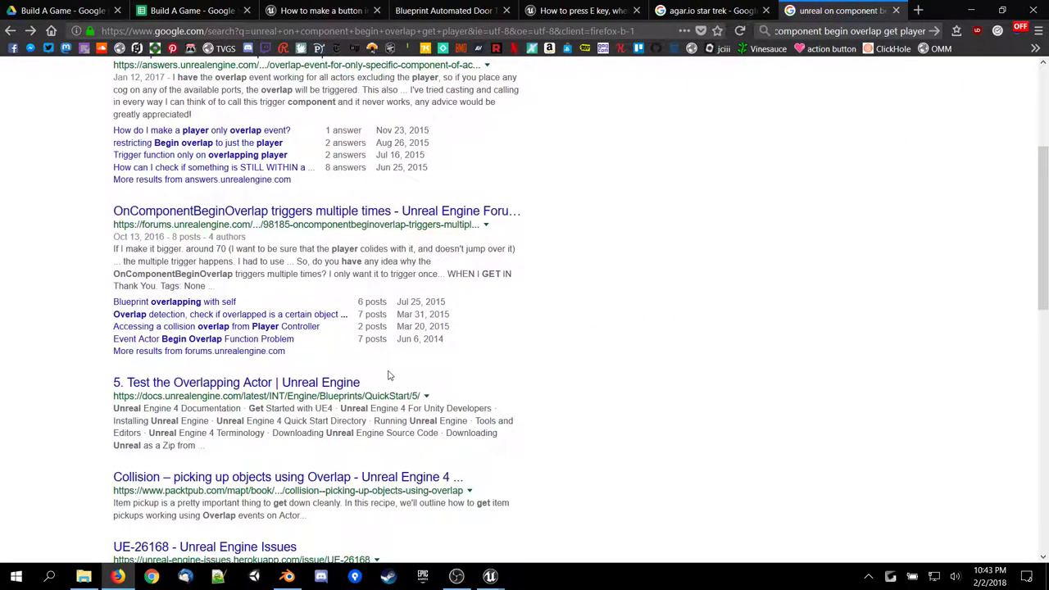
left_click(219, 387)
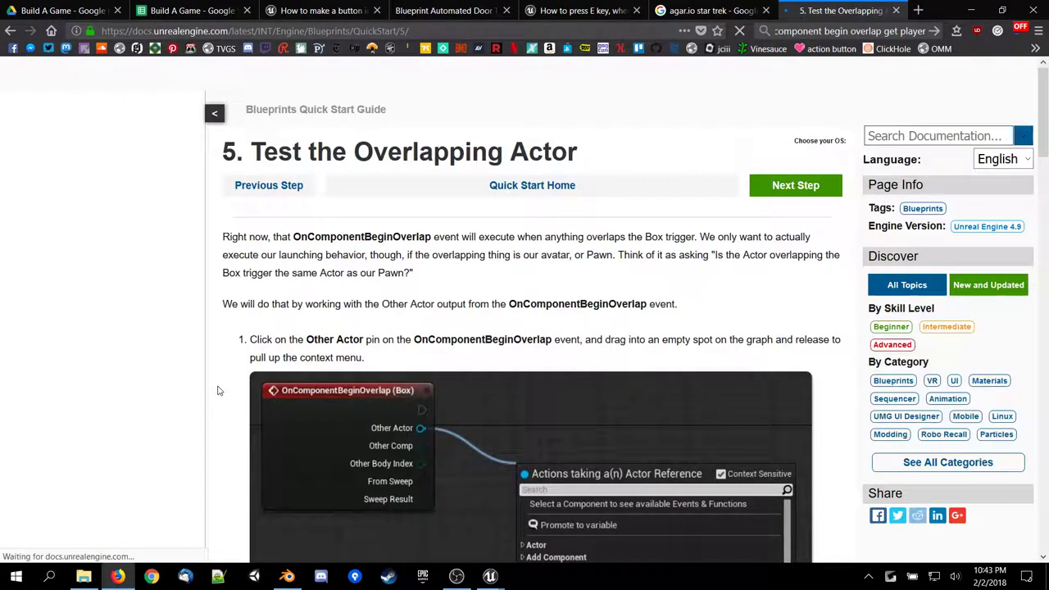
scroll(217, 390, "down", 2)
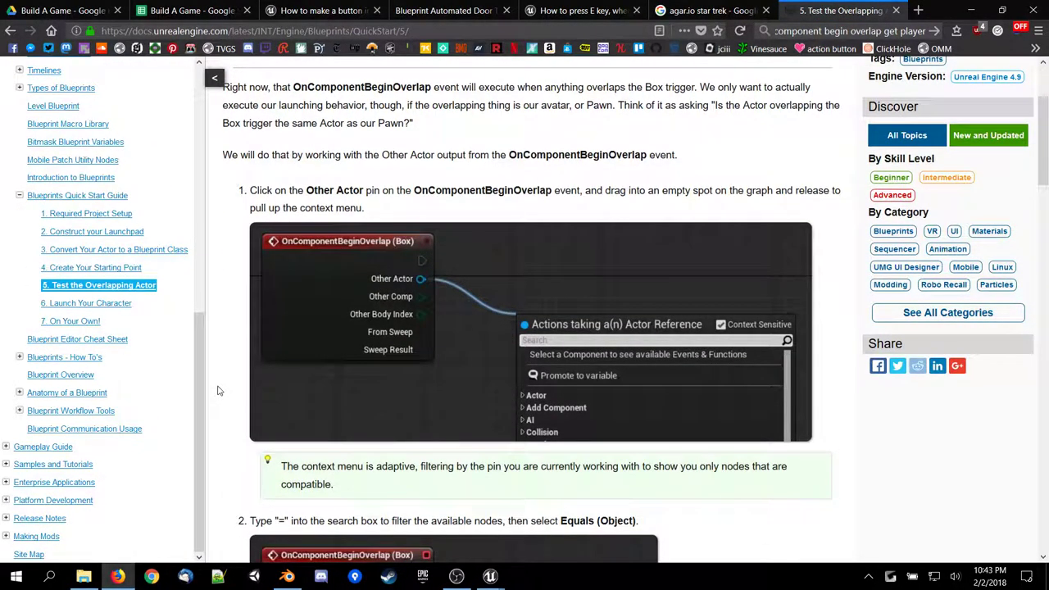
scroll(217, 390, "up", 2)
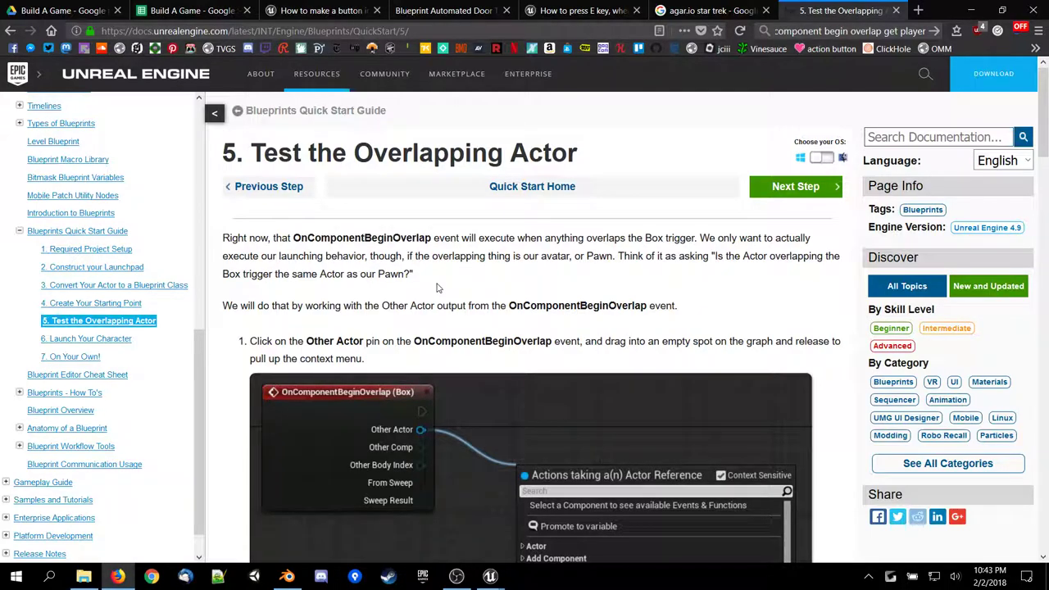
scroll(436, 288, "down", 1)
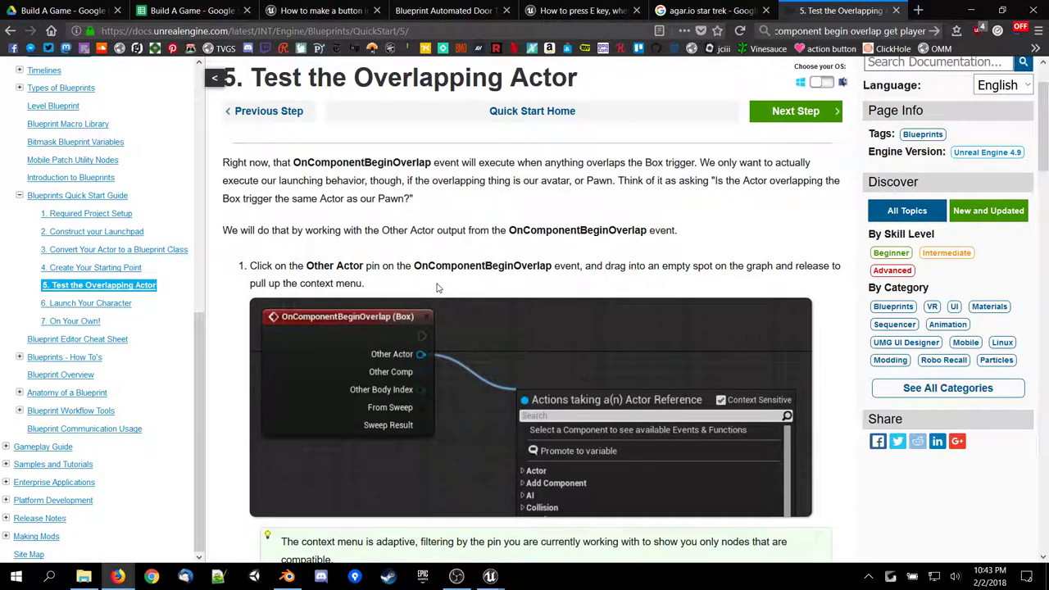
scroll(437, 288, "down", 2)
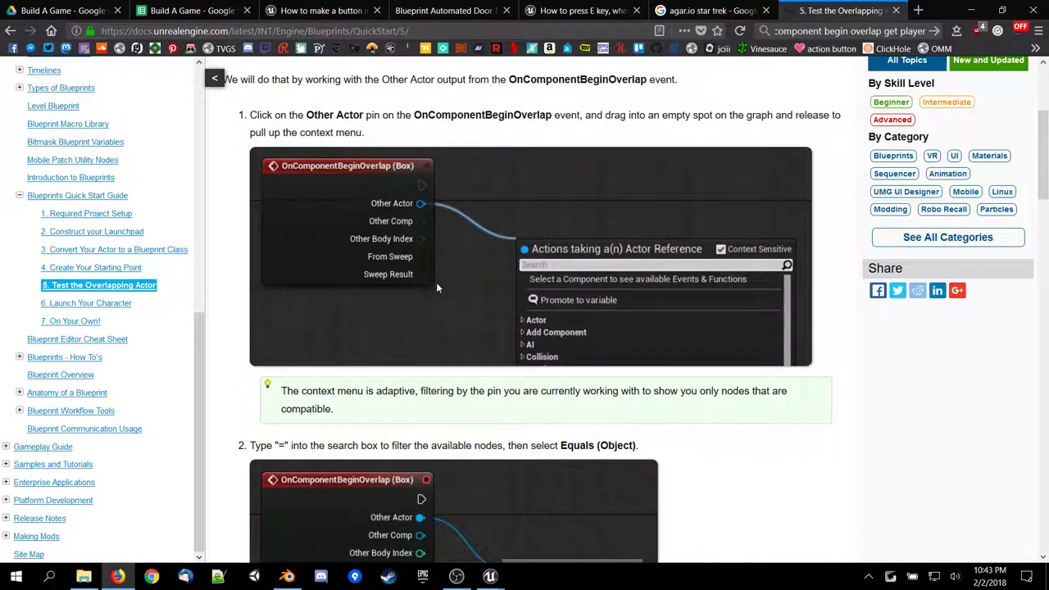
scroll(437, 288, "down", 2)
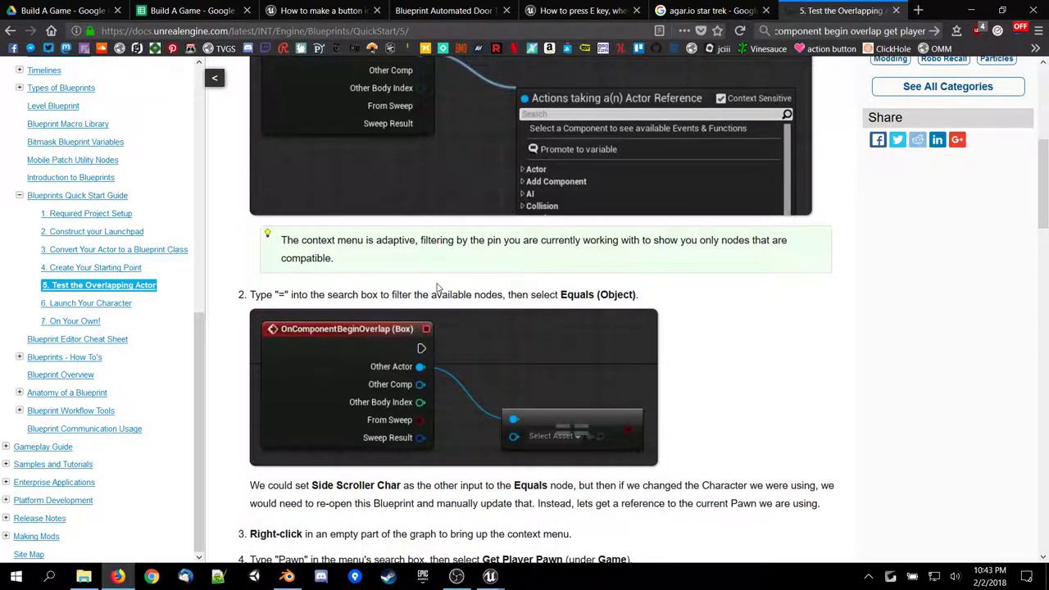
scroll(436, 288, "down", 2)
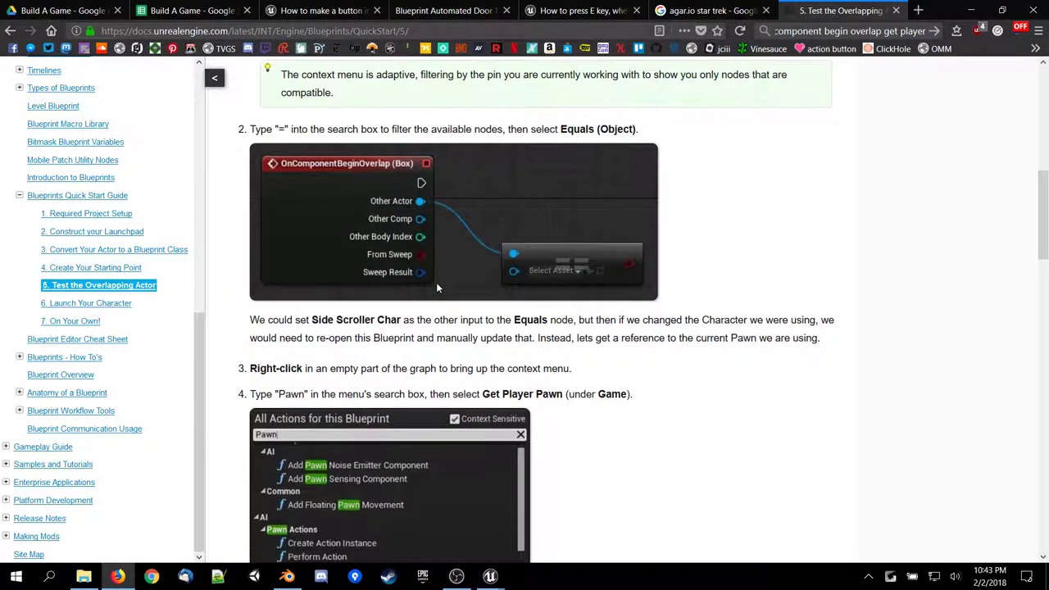
scroll(437, 288, "down", 3)
scroll(437, 287, "down", 4)
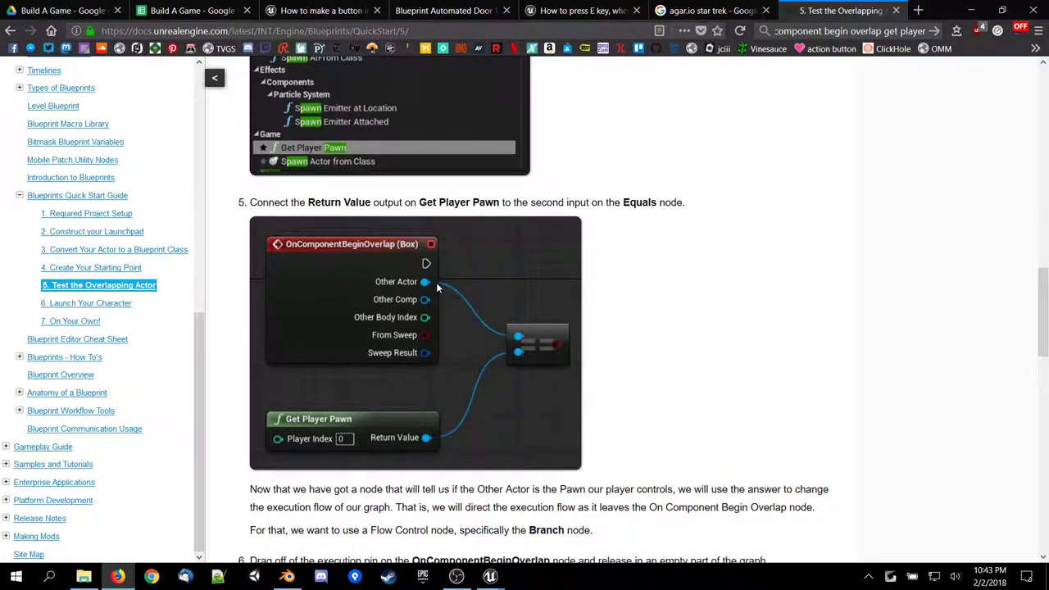
Switch back to ChinDispenserBP in Unreal Editor and connect the overlap event's Other Actor output to an Equal (Object) node.
left_click(501, 581)
left_click(560, 526)
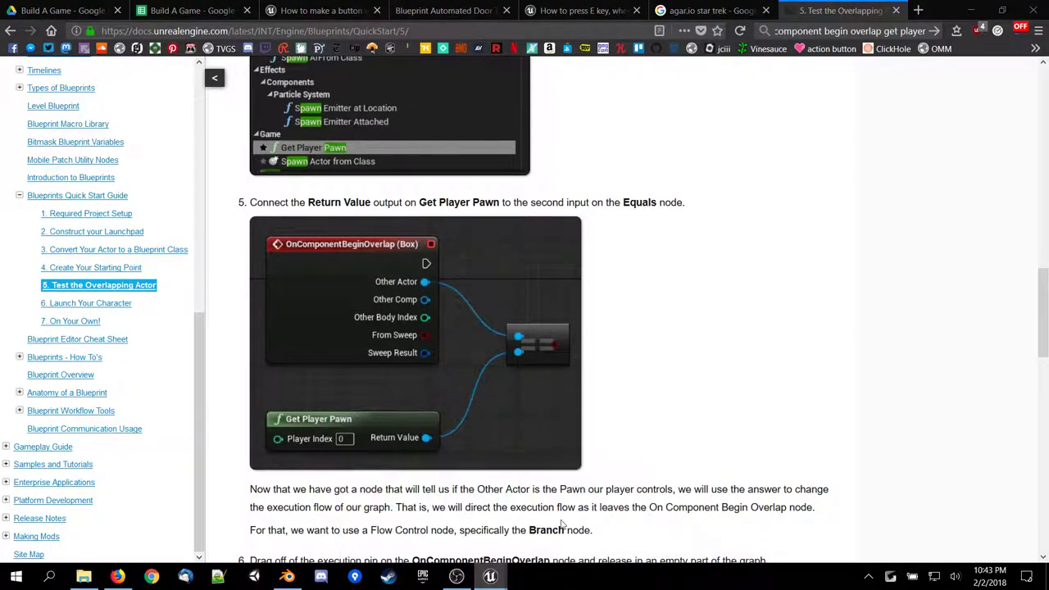
right_click_drag(384, 273, 480, 263)
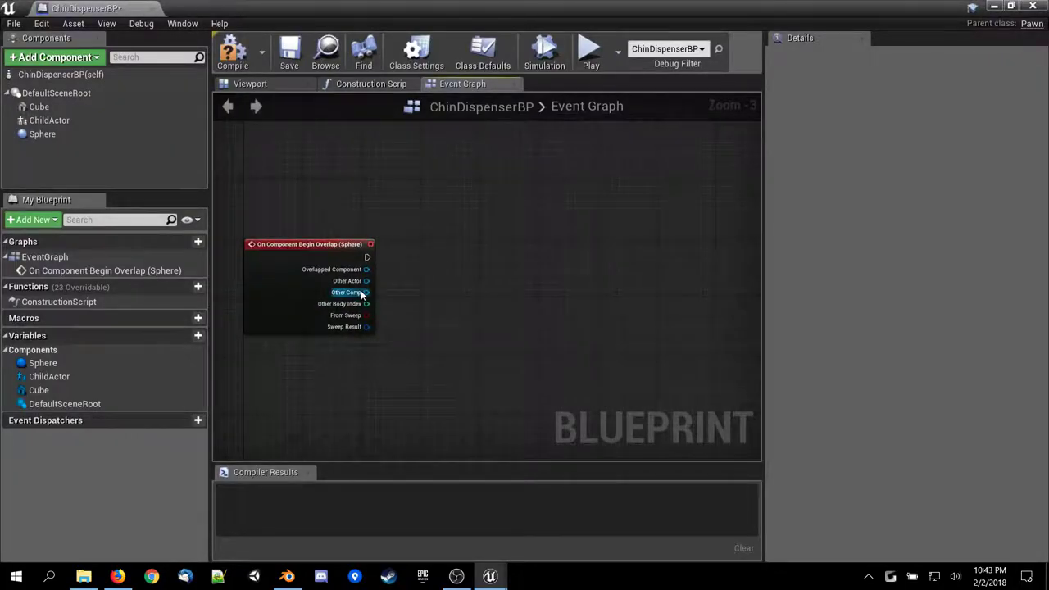
left_click(115, 577)
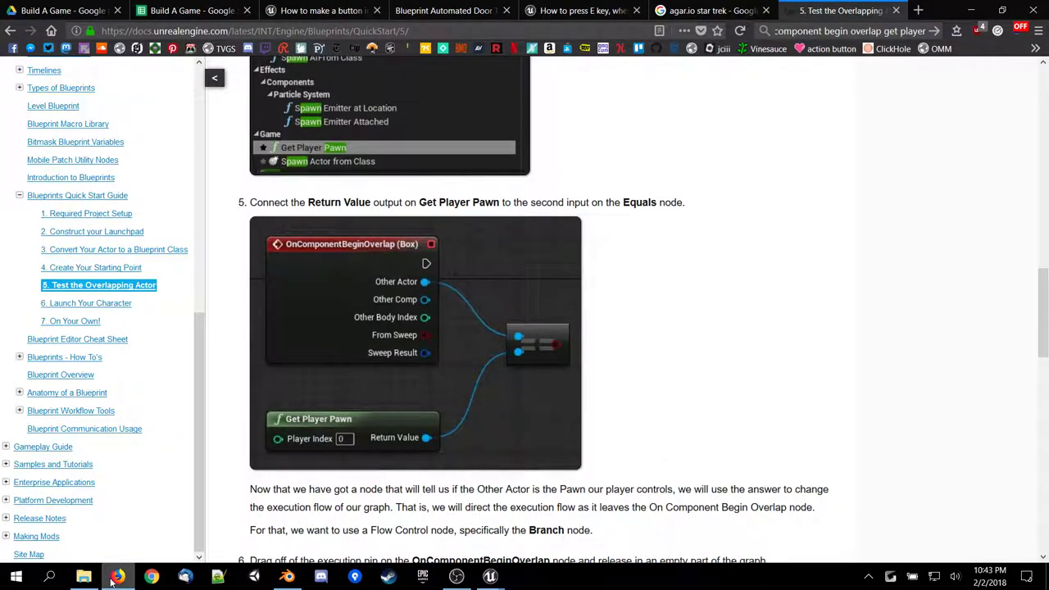
left_click(115, 578)
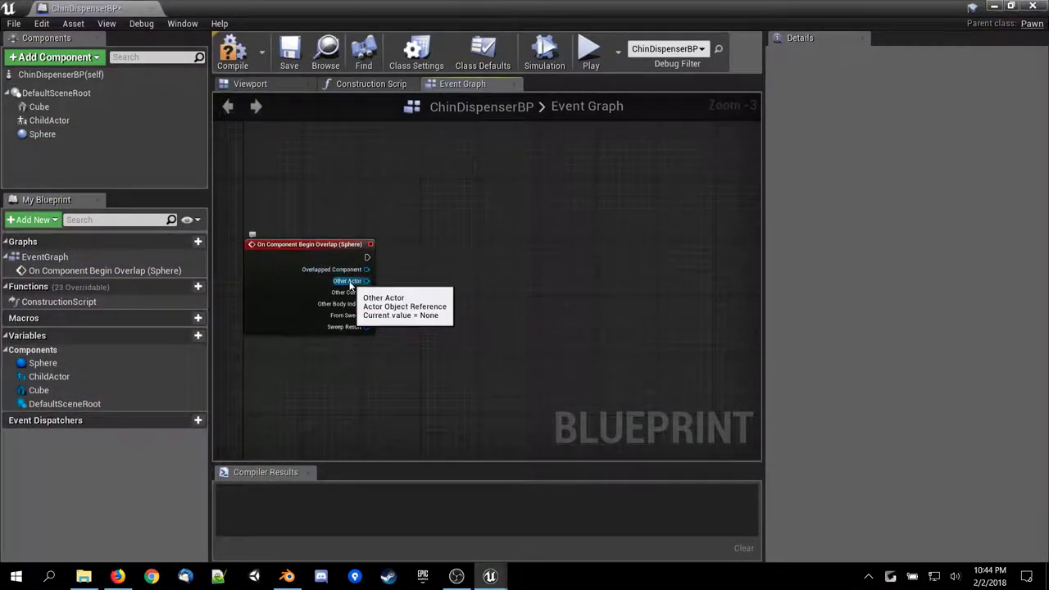
left_click_drag(366, 282, 412, 278)
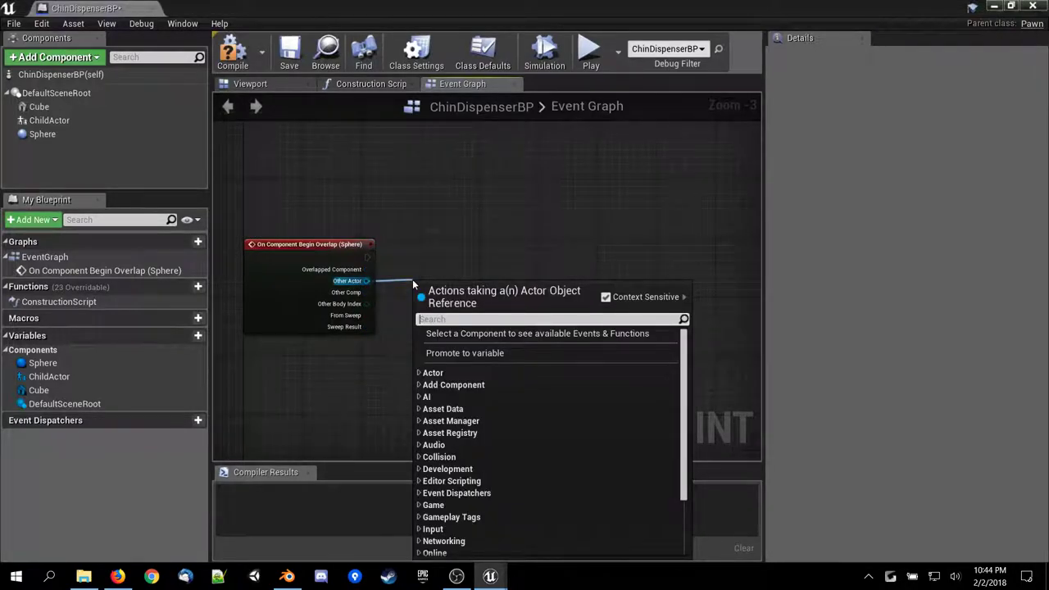
type("eq")
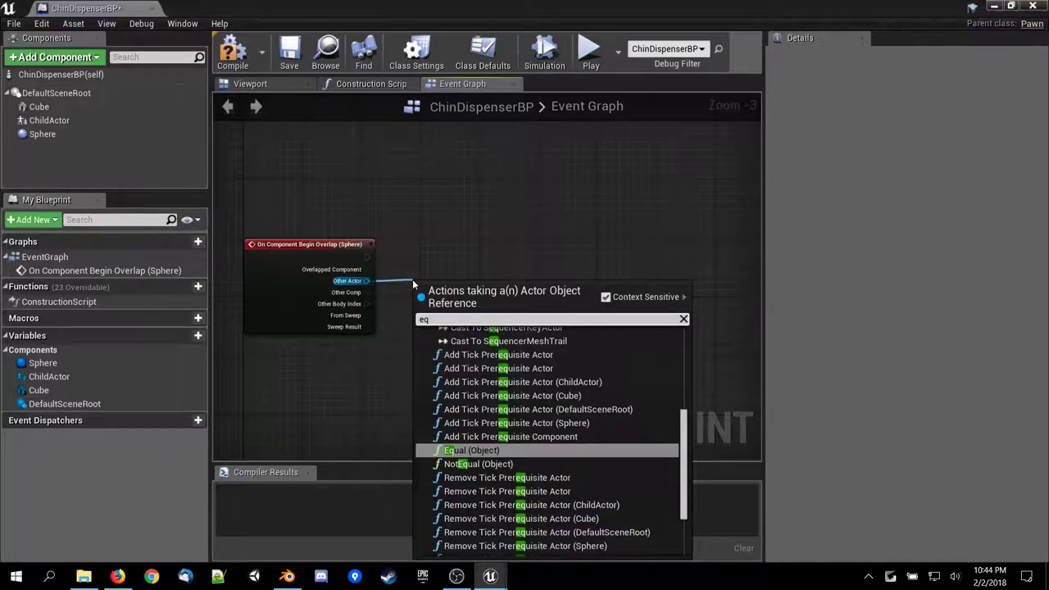
key("Return")
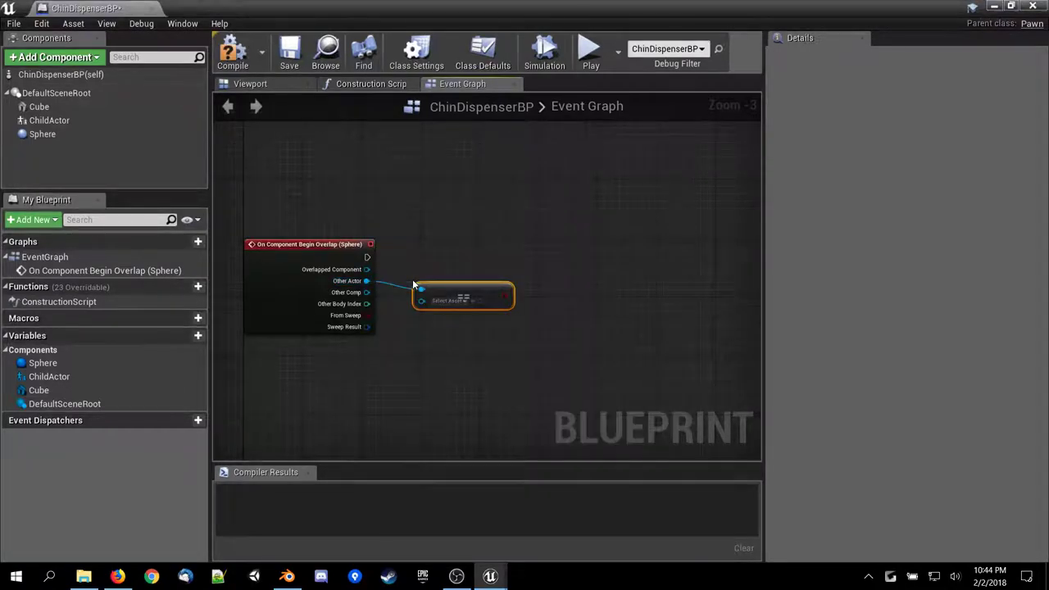
Feed the second input of the Equal node from a Get Player Pawn node.
left_click_drag(427, 302, 394, 350)
type("get")
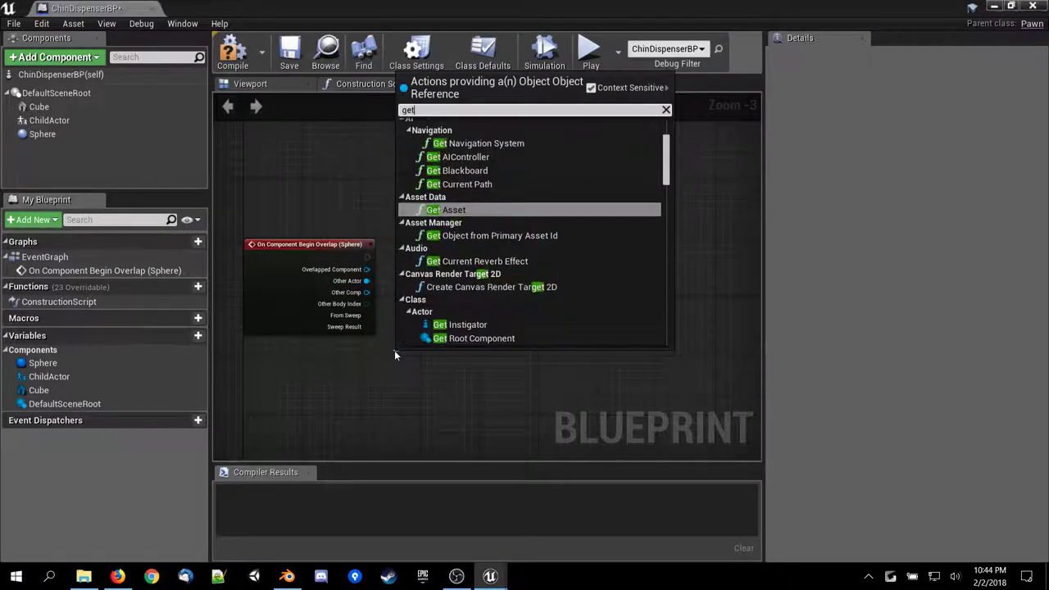
type(" play")
key("Up")
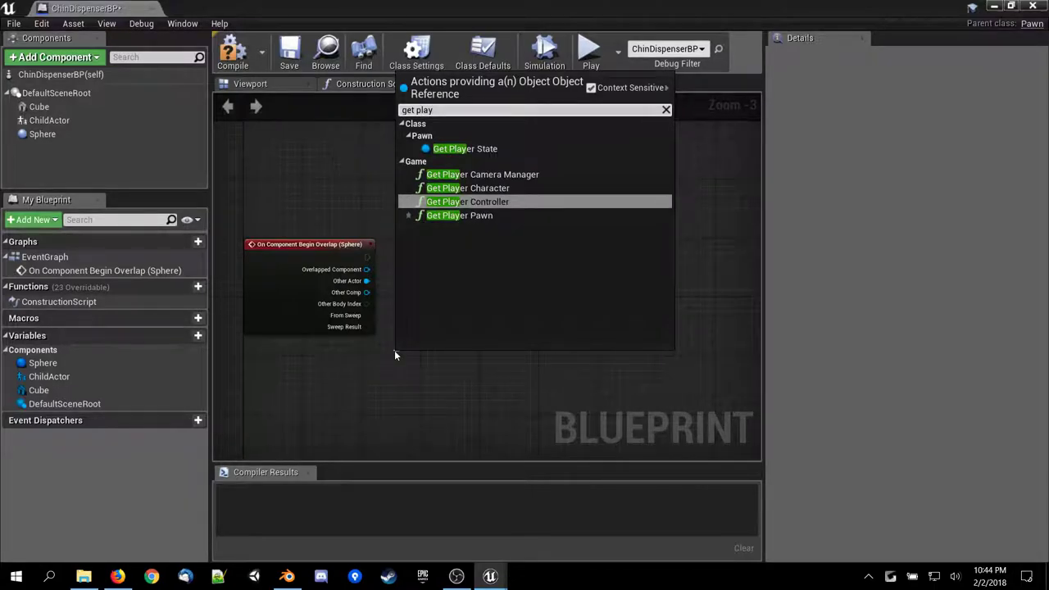
key("Down")
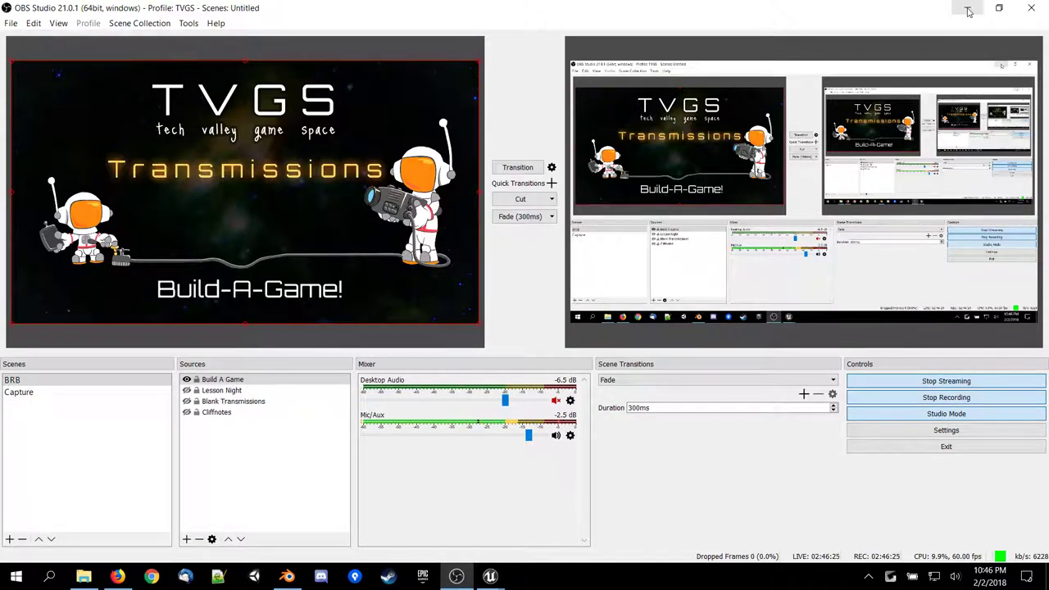
Return from OBS Studio to the ChinDispenserBP event graph and reposition the Cast To Actor Class node beside the Branch node.
left_click(967, 10)
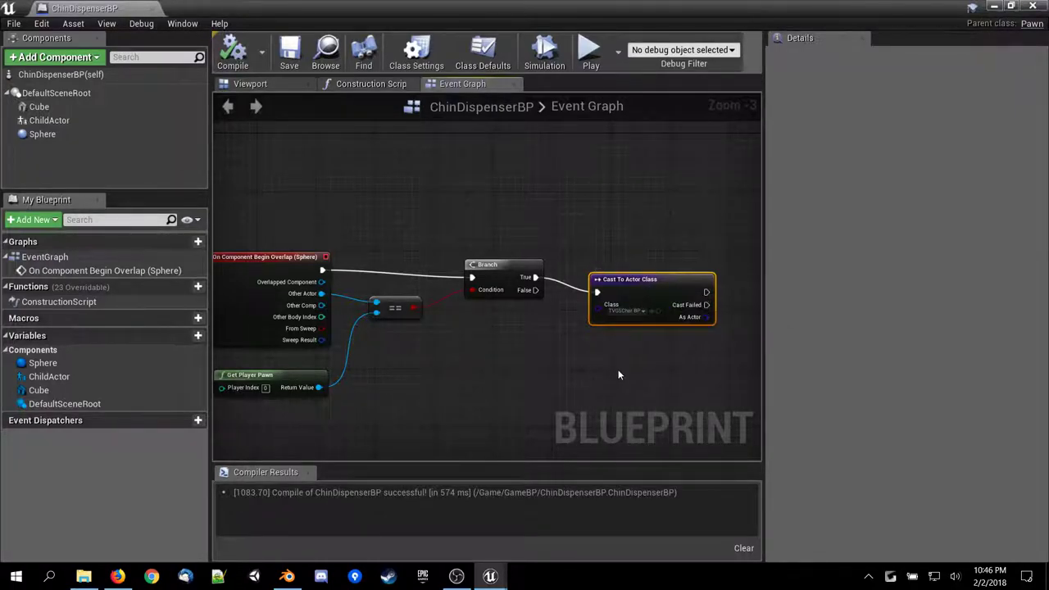
left_click_drag(624, 279, 594, 292)
right_click_drag(575, 394, 431, 366)
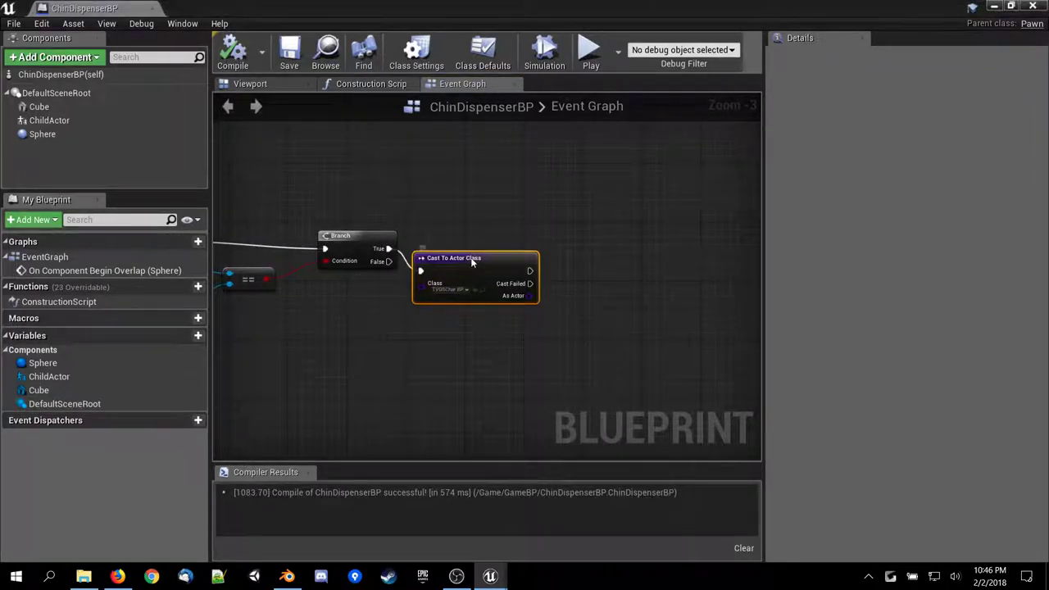
left_click_drag(470, 260, 485, 260)
left_click_drag(439, 358, 511, 361)
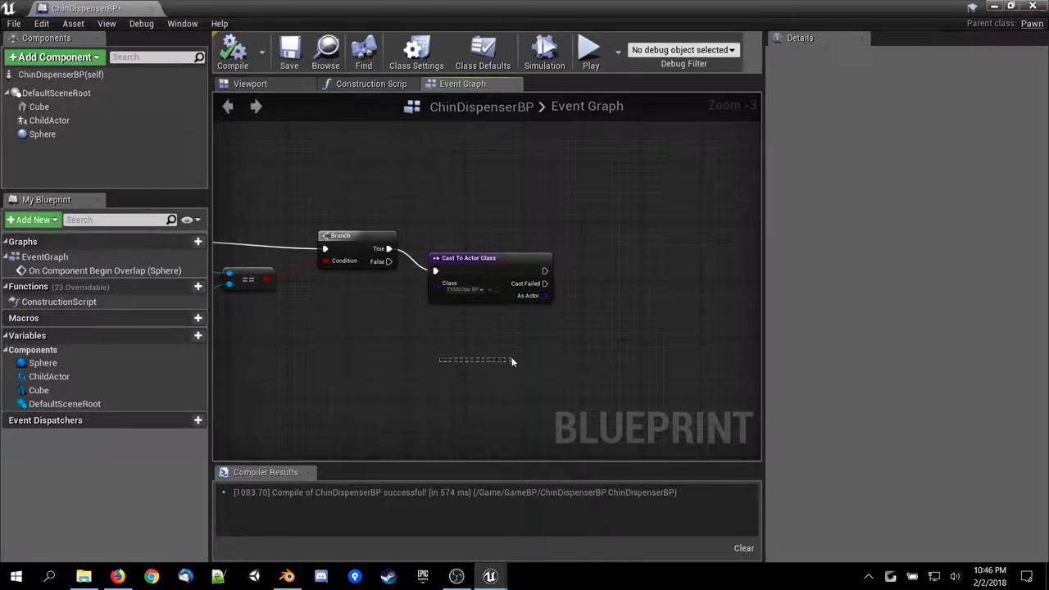
right_click_drag(404, 345, 583, 335)
right_click_drag(517, 339, 306, 350)
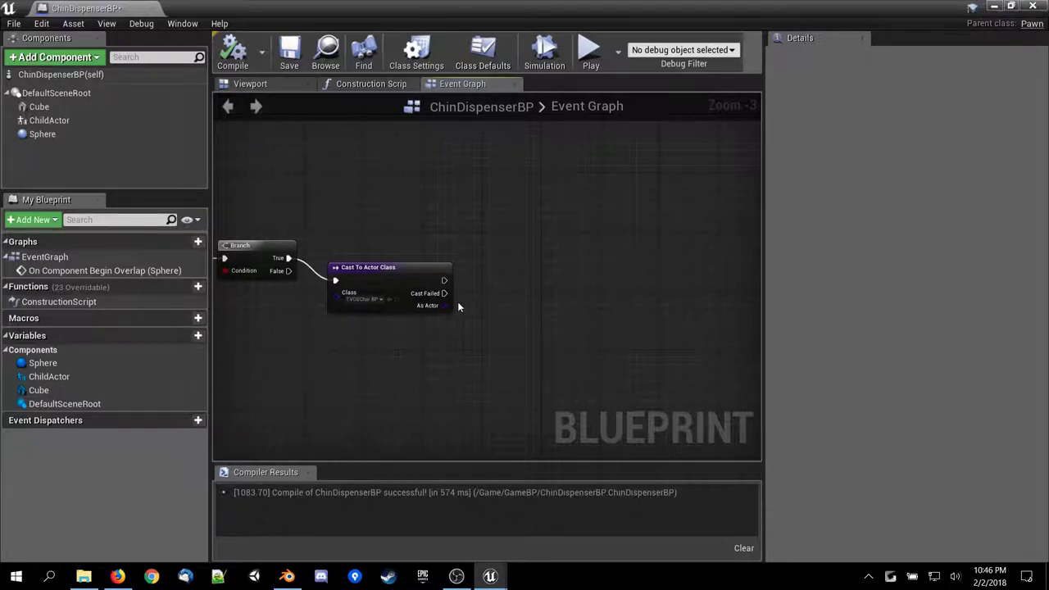
Search the actions available from the Cast To Actor Class node's As Actor output for "set amm".
left_click_drag(447, 302, 480, 303)
type("set")
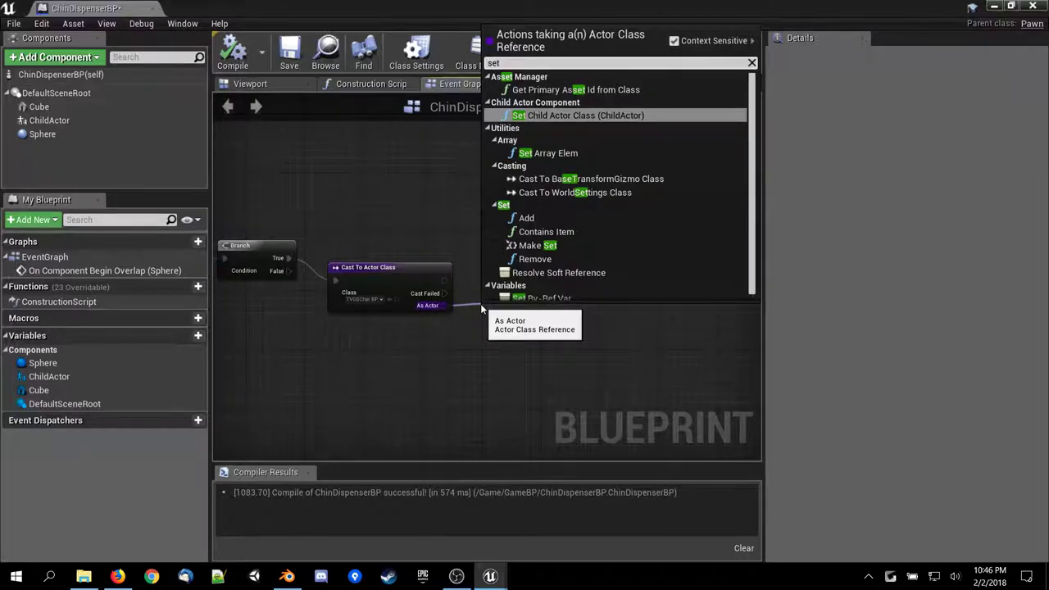
type(" amm")
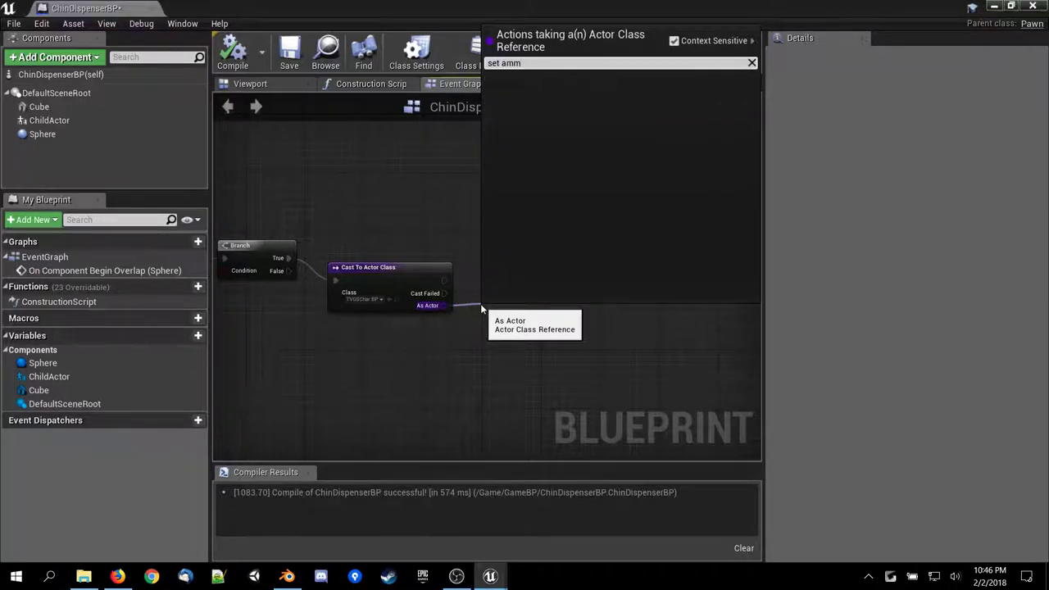
key("BackSpace")
key("BackSpace")
key("BackSpace")
key("BackSpace")
key("BackSpace")
key("BackSpace")
key("BackSpace")
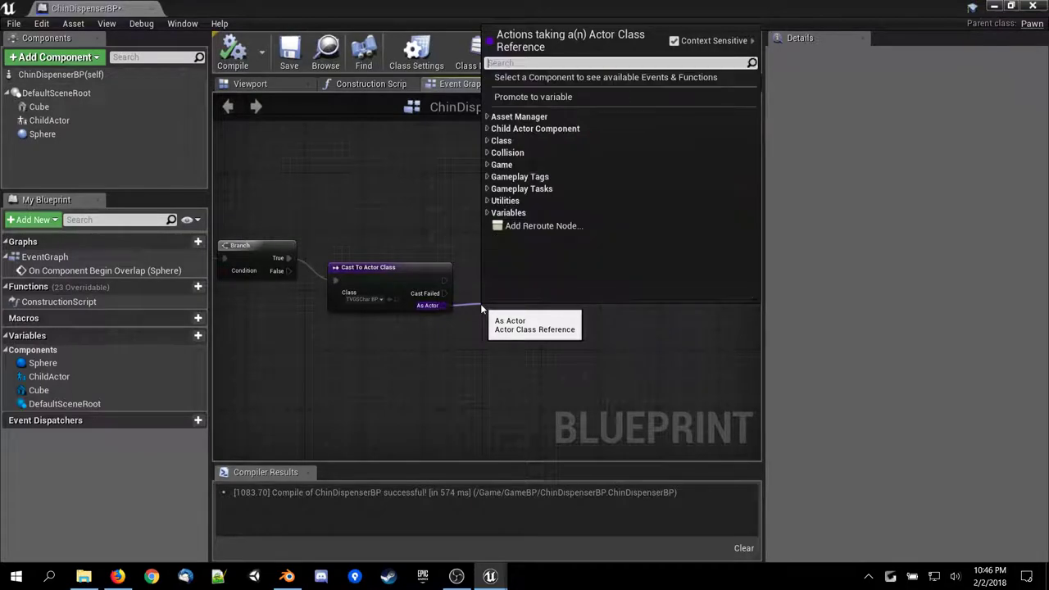
Search the executable actions from the Cast To Actor Class node's execution output for "set amm" and dismiss the search.
left_click_drag(442, 280, 467, 301)
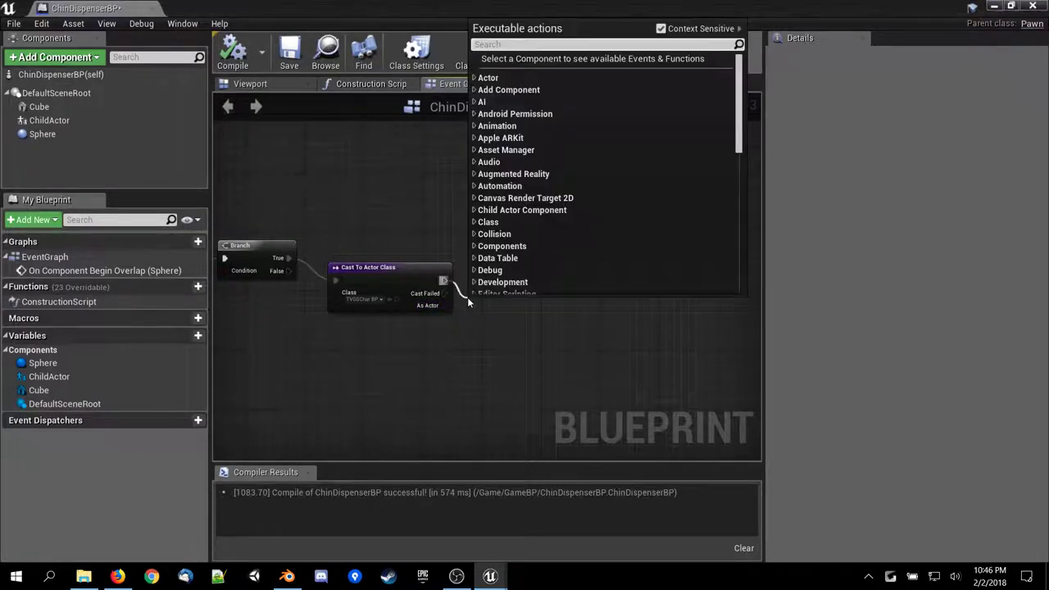
type("set va")
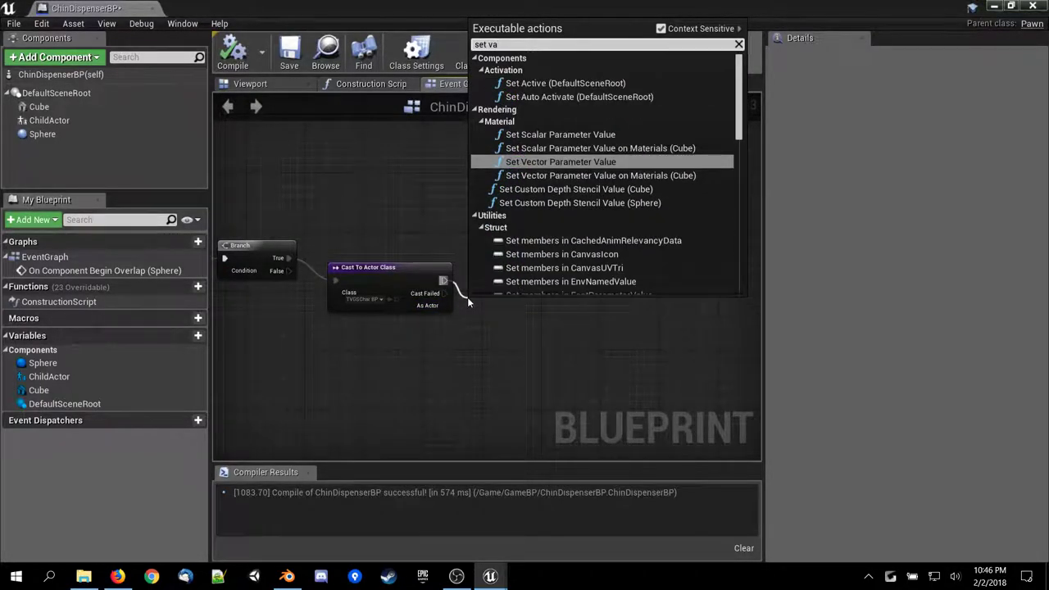
type("n")
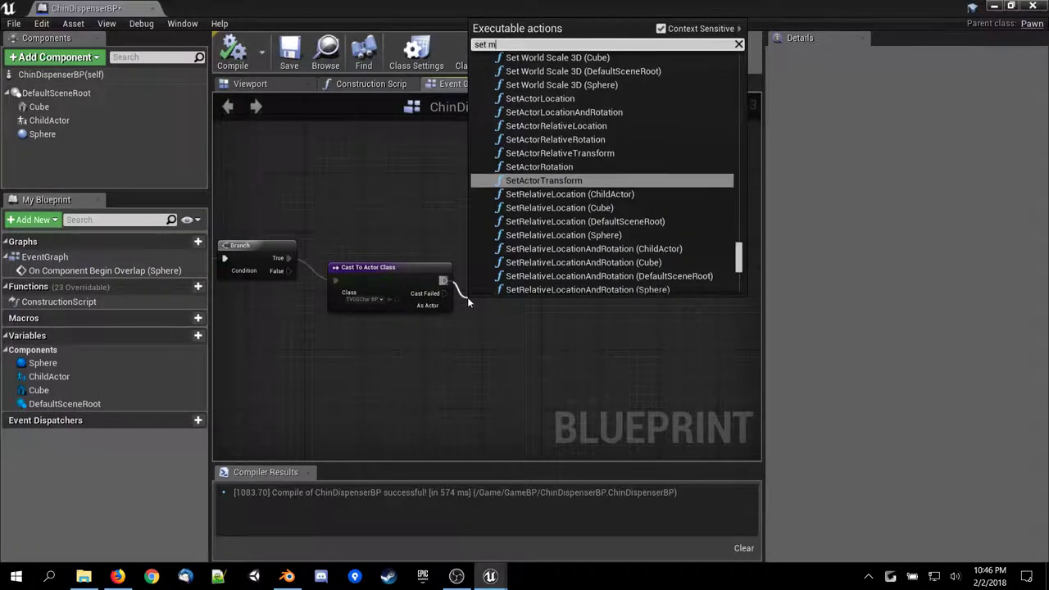
key("BackSpace")
type("nim")
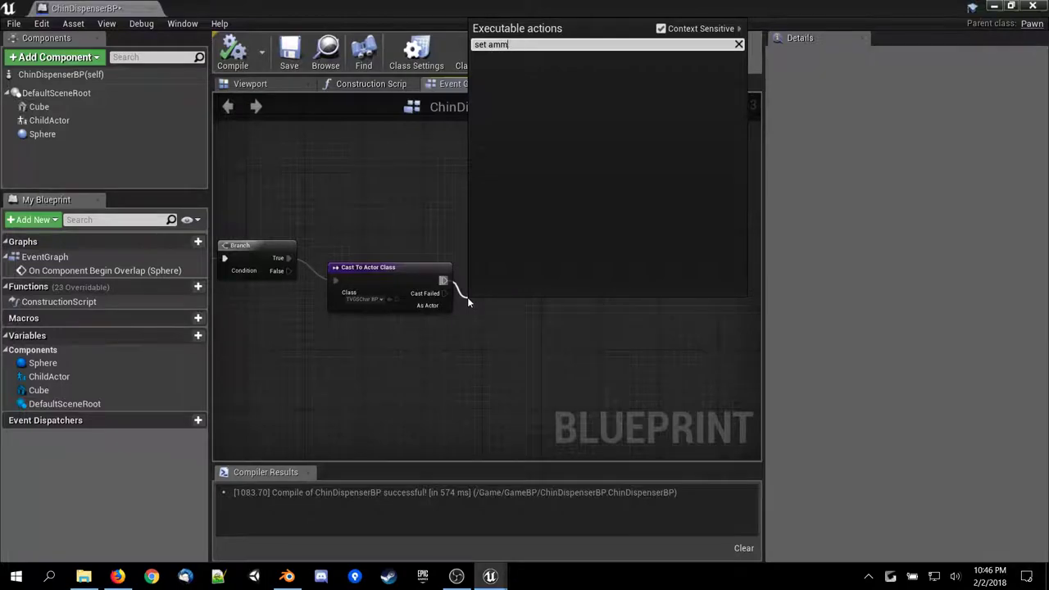
key("BackSpace")
key("BackSpace")
key("BackSpace")
key("BackSpace")
key("BackSpace")
key("BackSpace")
key("BackSpace")
key("BackSpace")
key("Escape")
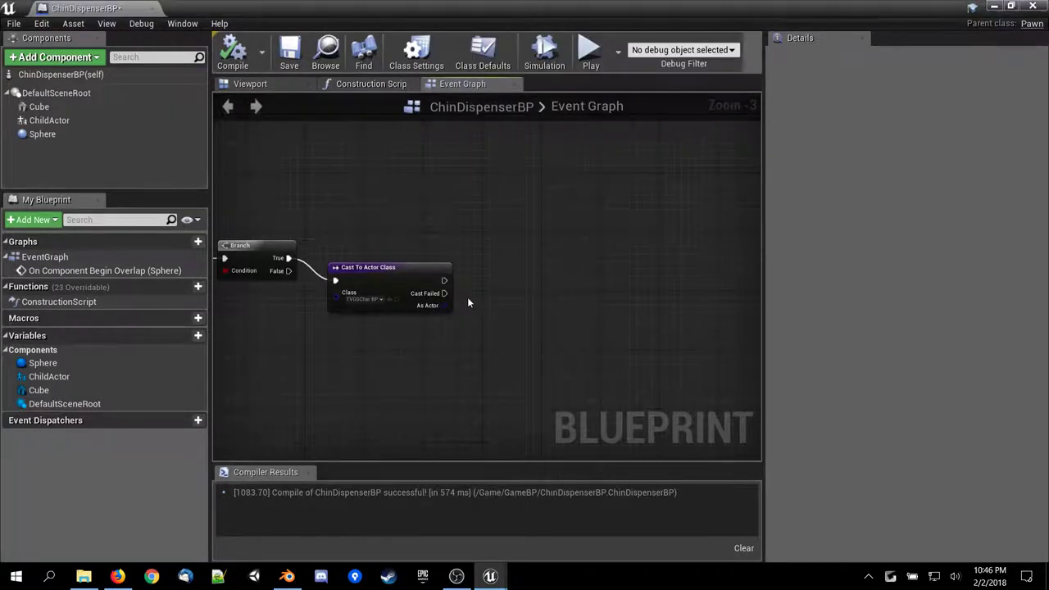
Close the ChinDispenserBP blueprint editor and save the current level, FirstPersonExampleMap.
left_click(1032, 6)
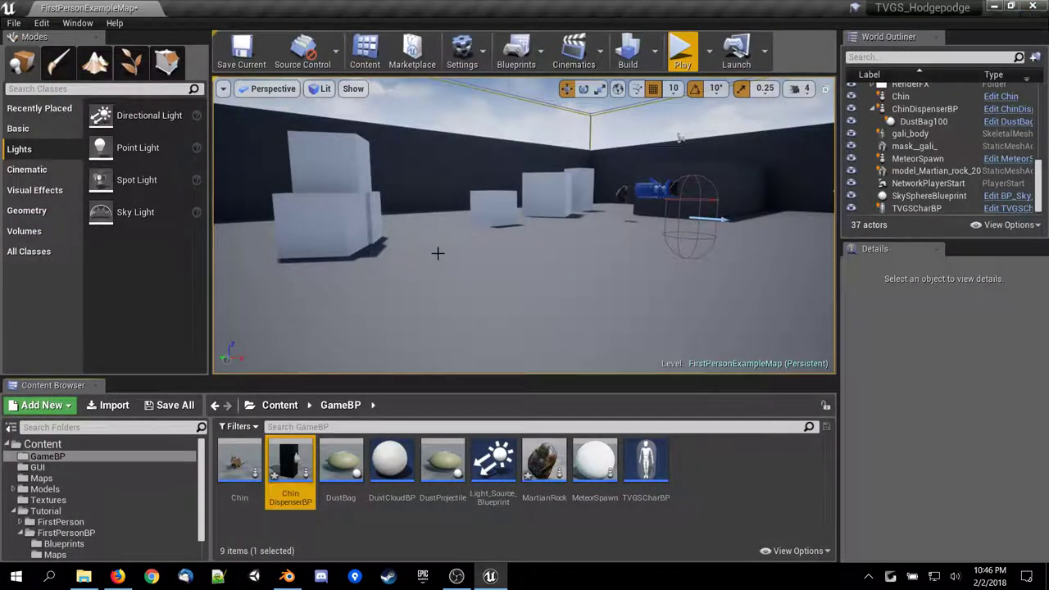
left_click_drag(437, 253, 459, 220)
left_click(241, 52)
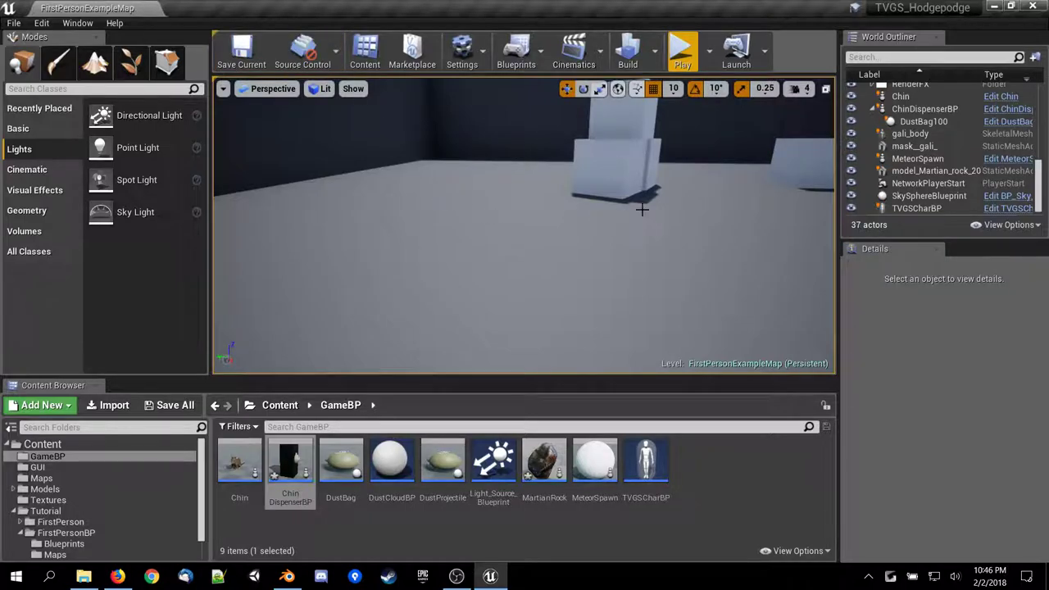
Examine the level in the perspective viewport, viewing the white blocks, the player character's camera and the chin dispenser.
left_click_drag(641, 208, 521, 216)
right_click_drag(524, 225, 287, 193)
right_click_drag(689, 164, 450, 131)
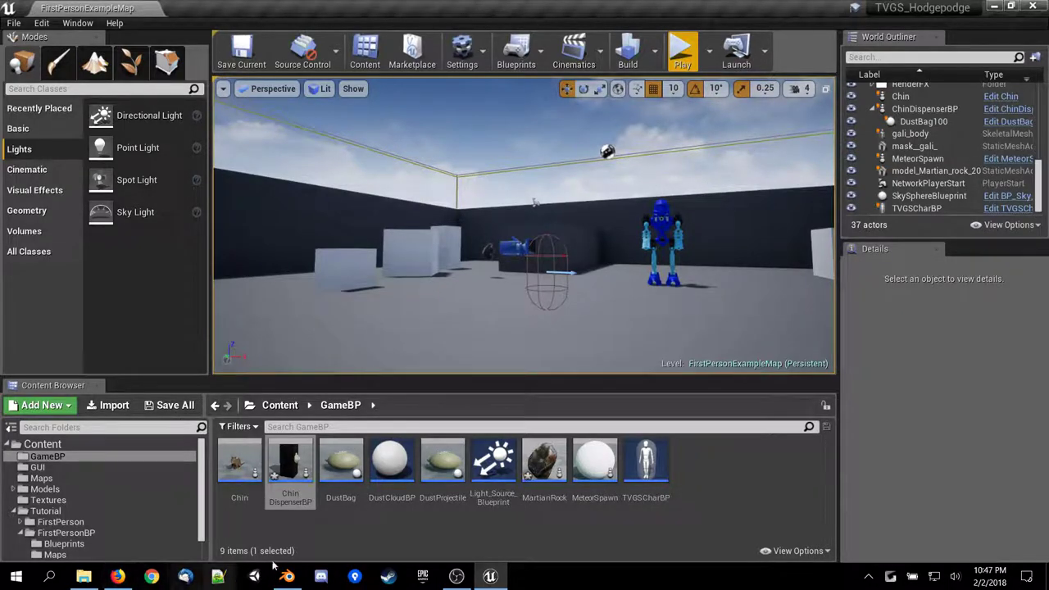
right_click_drag(601, 275, 529, 268)
key("w")
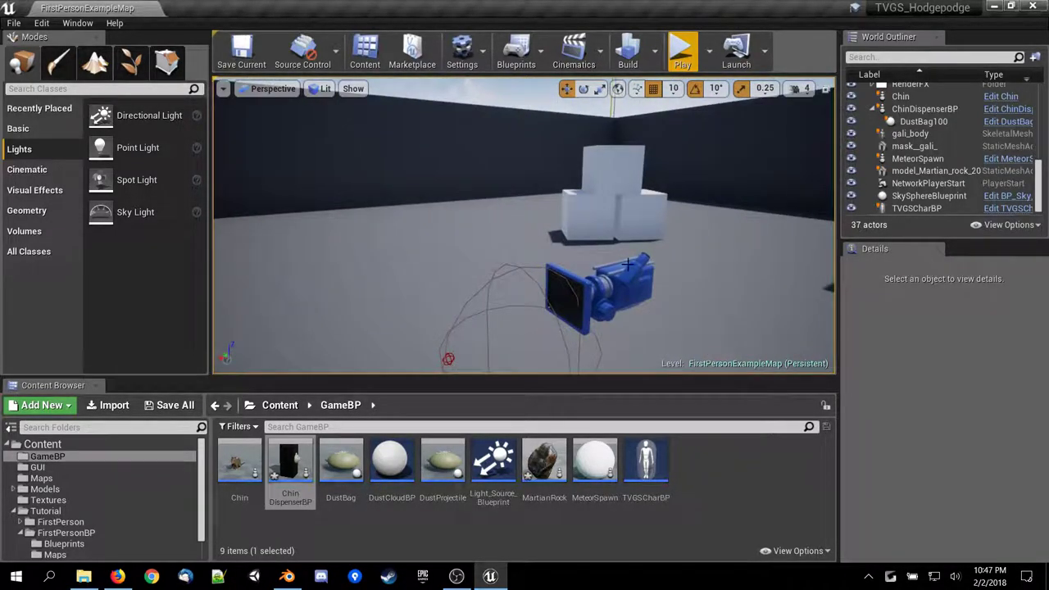
right_click_drag(627, 277, 592, 266)
key("s")
right_click_drag(335, 303, 336, 302)
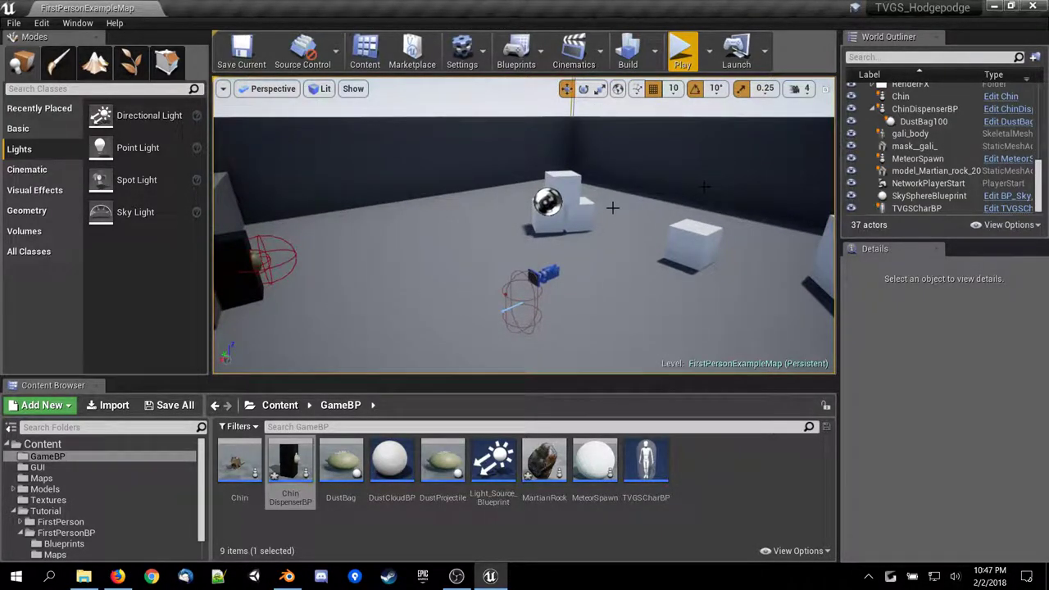
right_click_drag(485, 266, 480, 268)
Save the FirstPersonExampleMap level and all other unsaved project content.
key("ctrl+s")
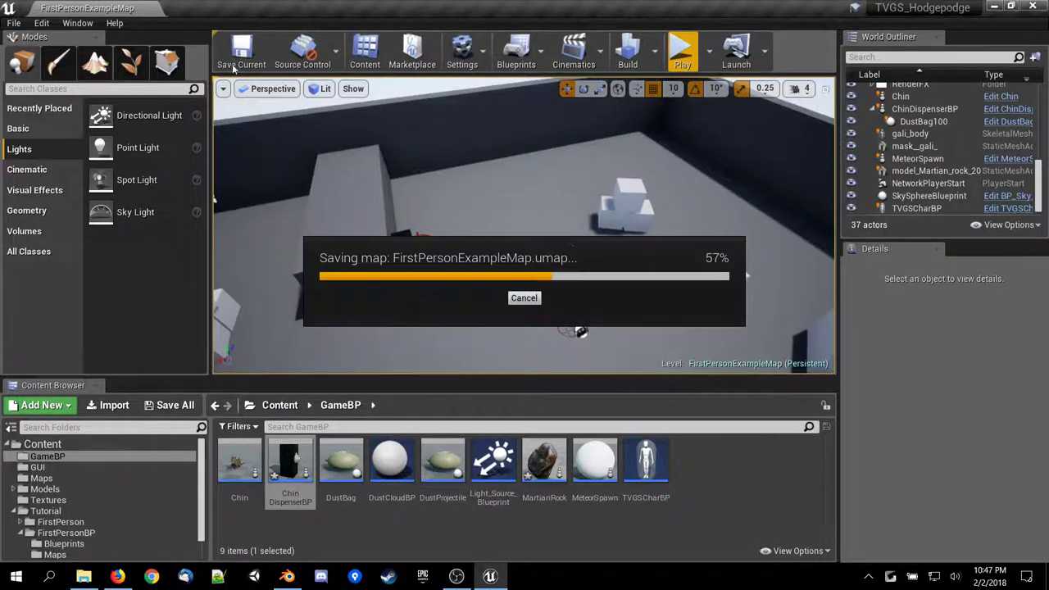
left_click(16, 23)
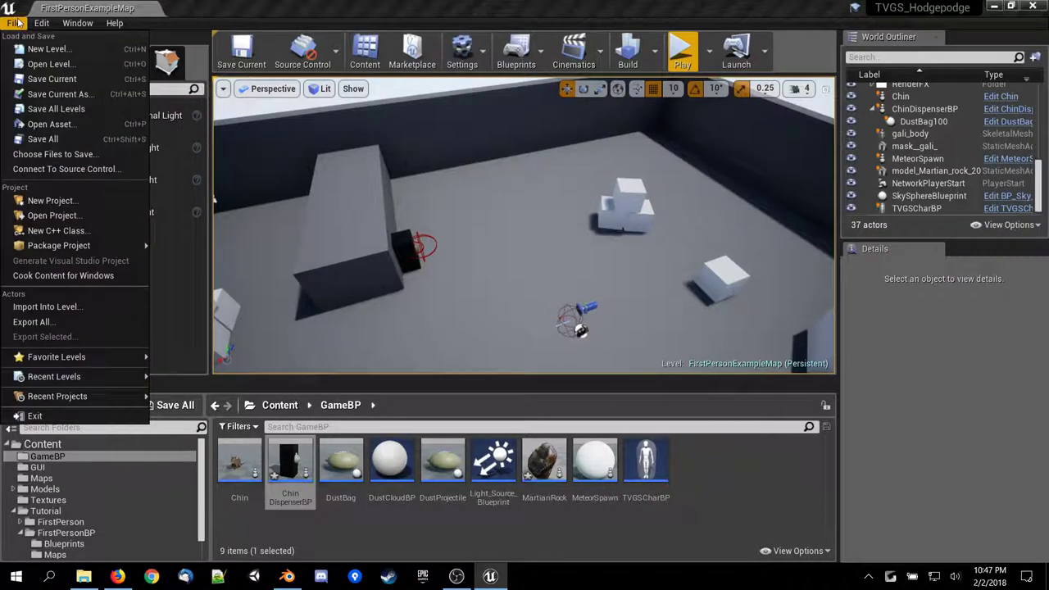
left_click(75, 140)
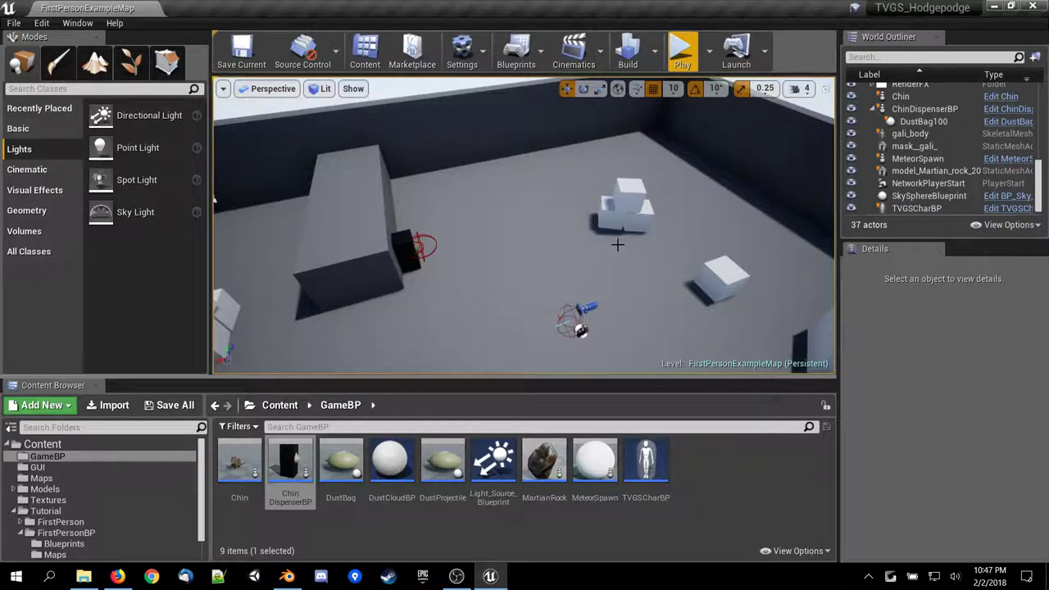
Close Unreal Editor, switch to OBS Studio and transition the live output to the BRB scene with the Build A Game source.
left_click(1033, 6)
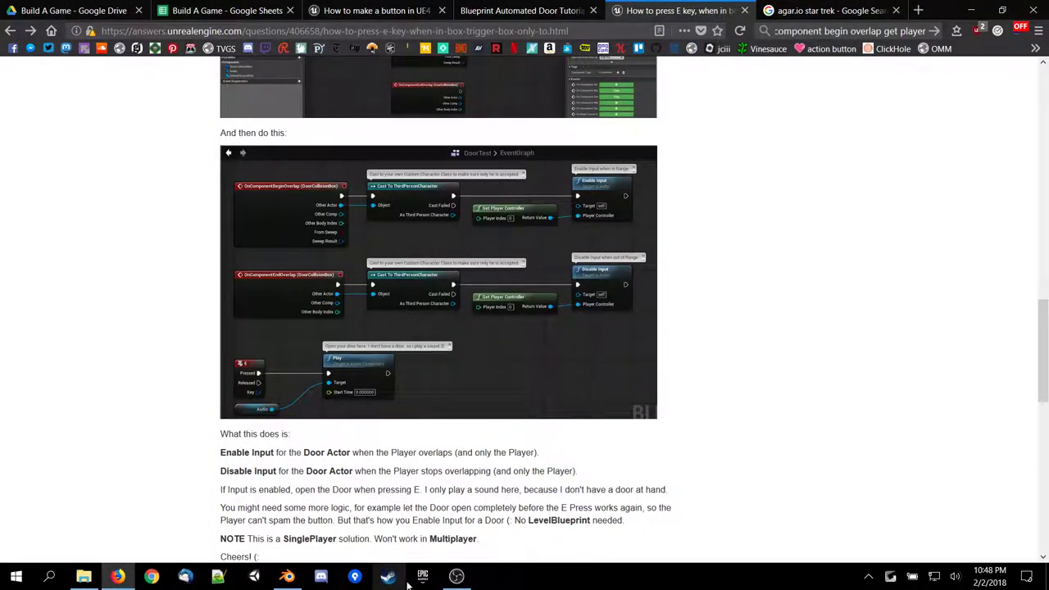
left_click(456, 576)
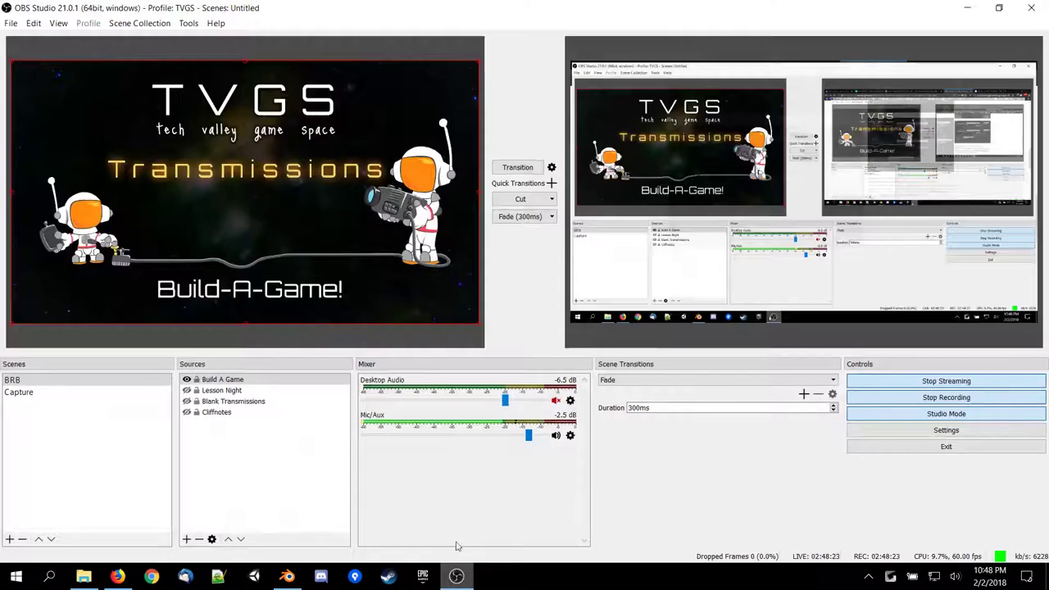
left_click(515, 168)
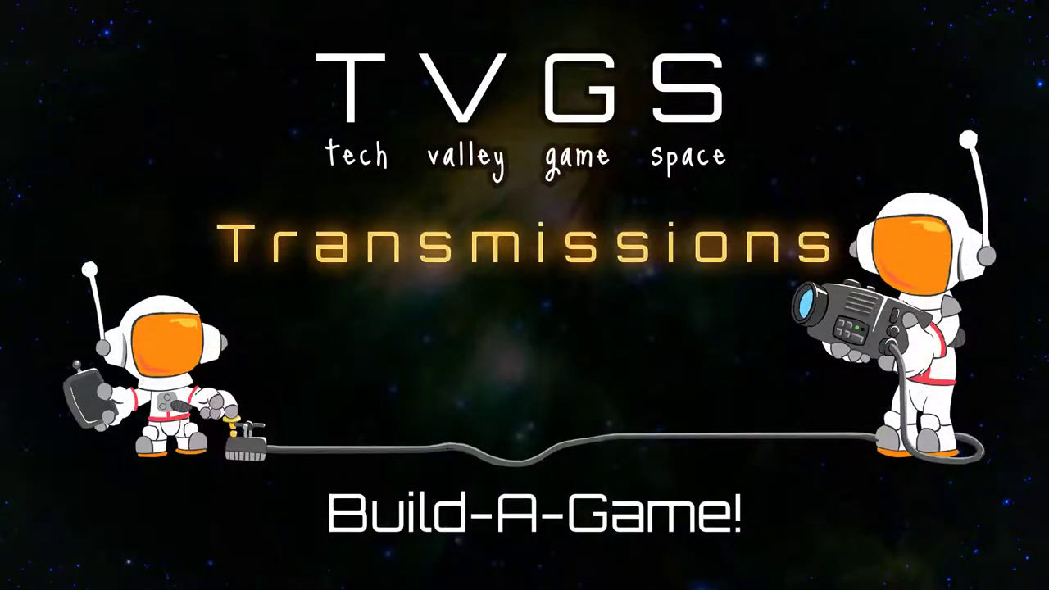